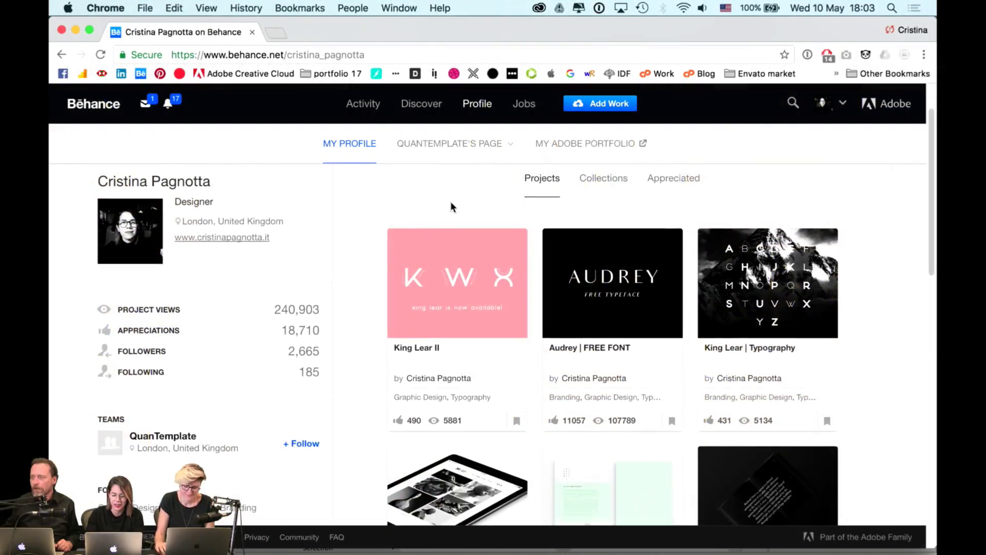
- Preview the King Lear II project and show its options on the profile grid
{"action": "scroll", "coordinate": [451, 205], "scroll_direction": "down", "scroll_amount": 1}
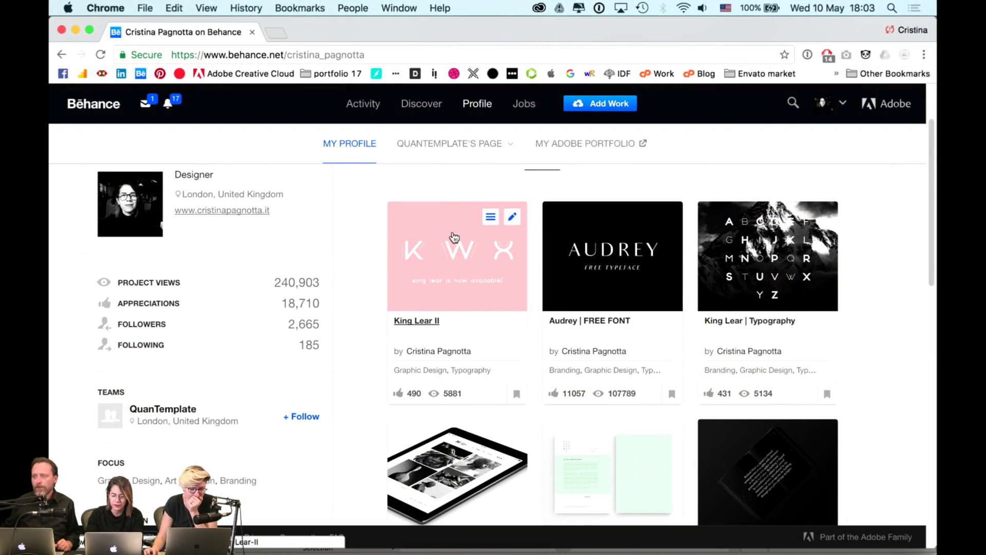
{"action": "scroll", "coordinate": [448, 198], "scroll_direction": "up", "scroll_amount": 2}
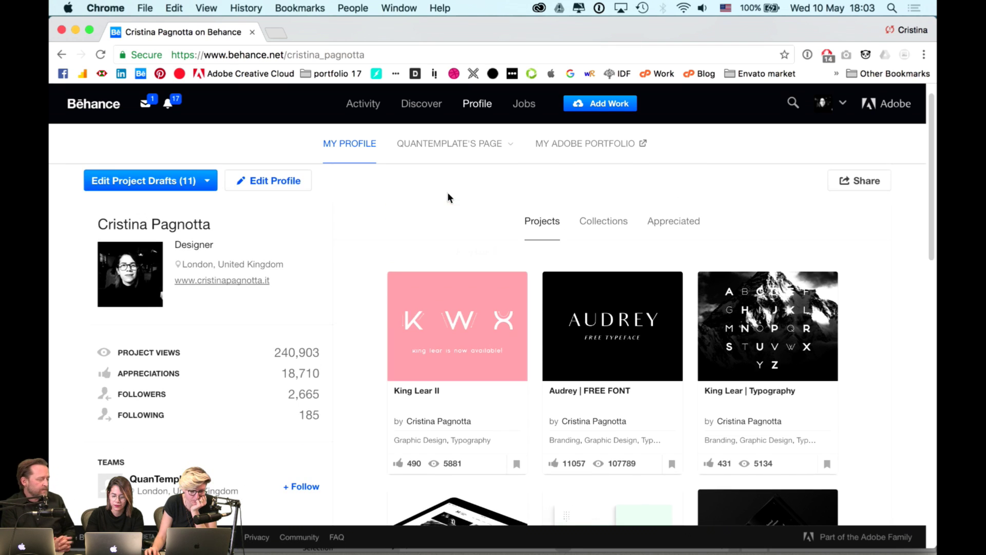
{"action": "scroll", "coordinate": [448, 244], "scroll_direction": "down", "scroll_amount": 1}
{"action": "left_click", "coordinate": [447, 245]}
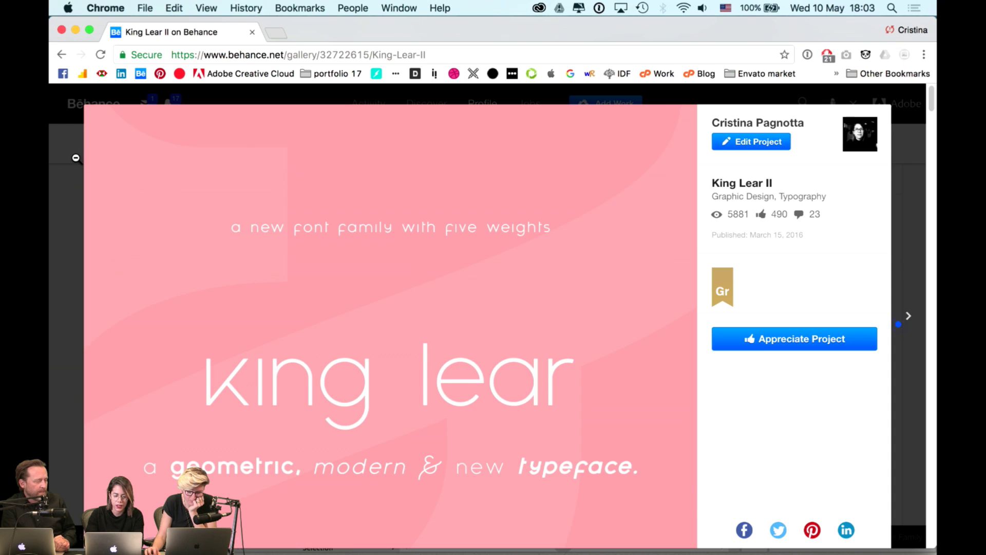
{"action": "left_click", "coordinate": [76, 158]}
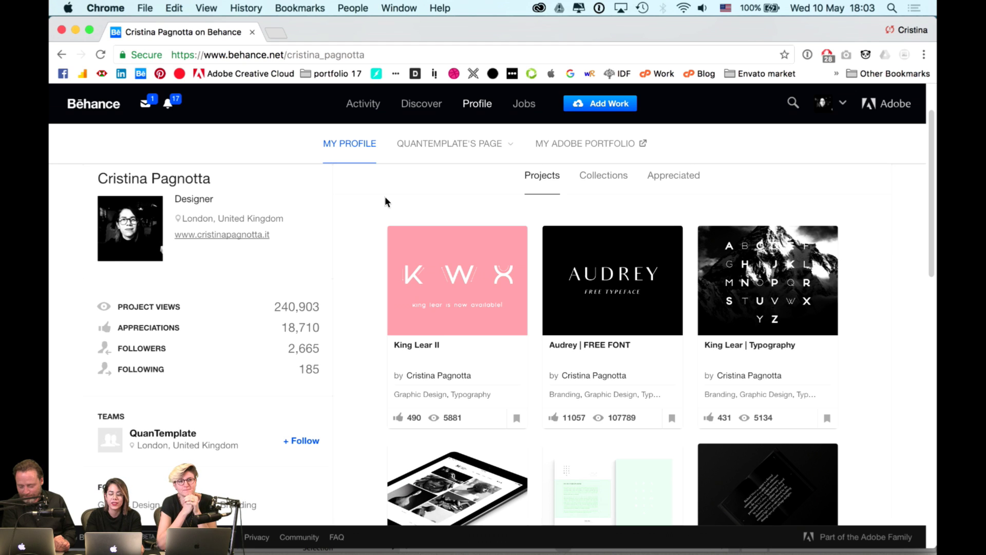
{"action": "scroll", "coordinate": [386, 186], "scroll_direction": "down", "scroll_amount": 1}
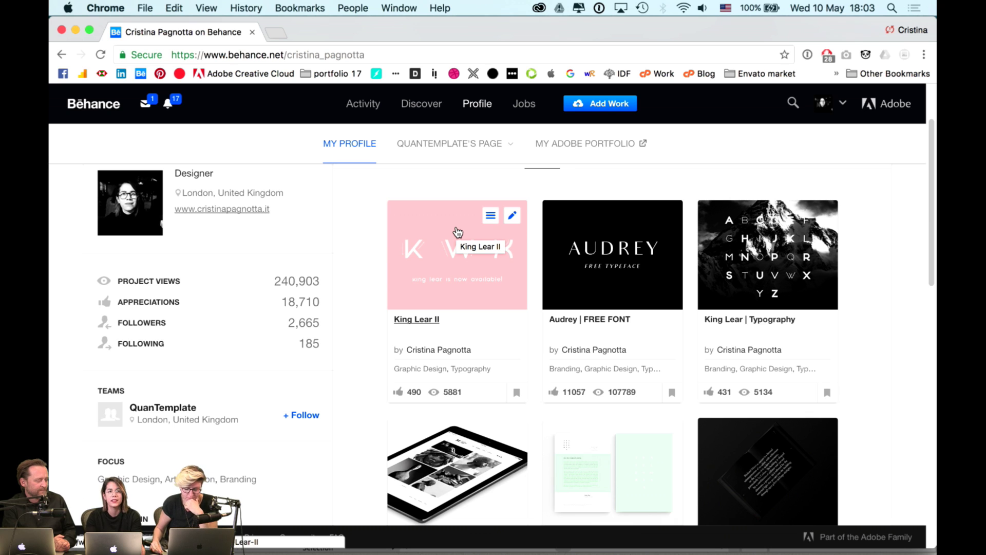
{"action": "left_click", "coordinate": [490, 215]}
{"action": "scroll", "coordinate": [507, 225], "scroll_direction": "down", "scroll_amount": 3}
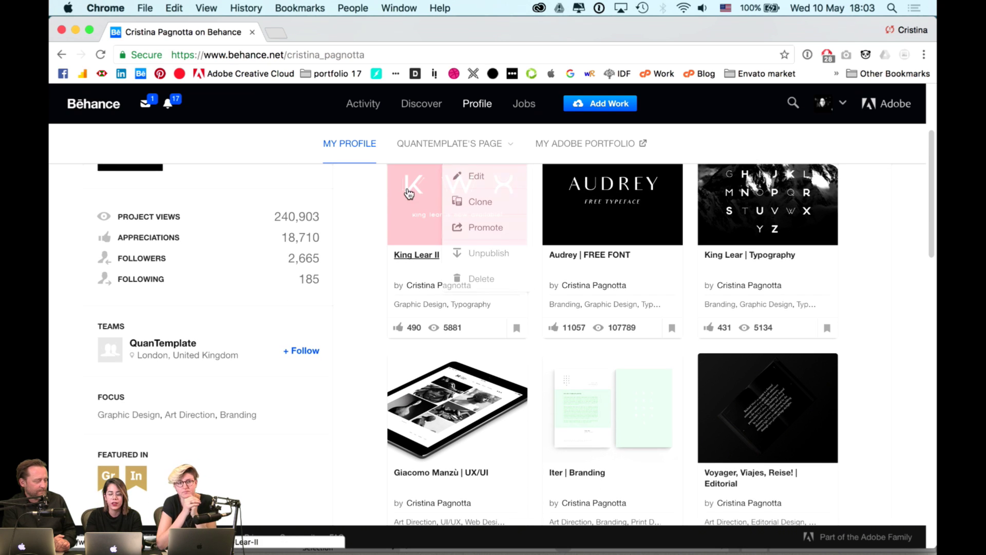
{"action": "scroll", "coordinate": [367, 188], "scroll_direction": "up", "scroll_amount": 2}
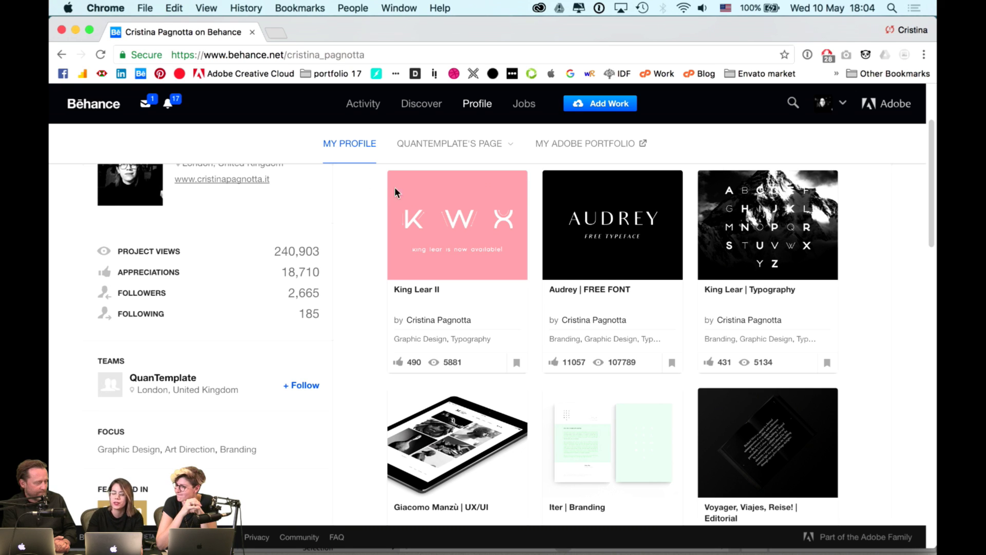
{"action": "scroll", "coordinate": [475, 208], "scroll_direction": "up", "scroll_amount": 2}
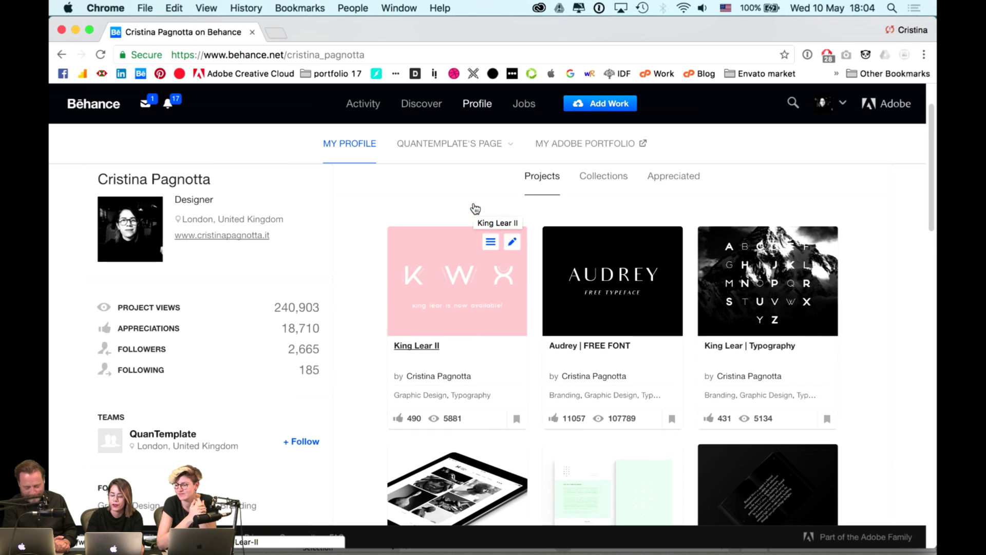
- Browse through the King Lear II project, then close its viewer
{"action": "left_click", "coordinate": [432, 257]}
{"action": "scroll", "coordinate": [432, 208], "scroll_direction": "down", "scroll_amount": 10}
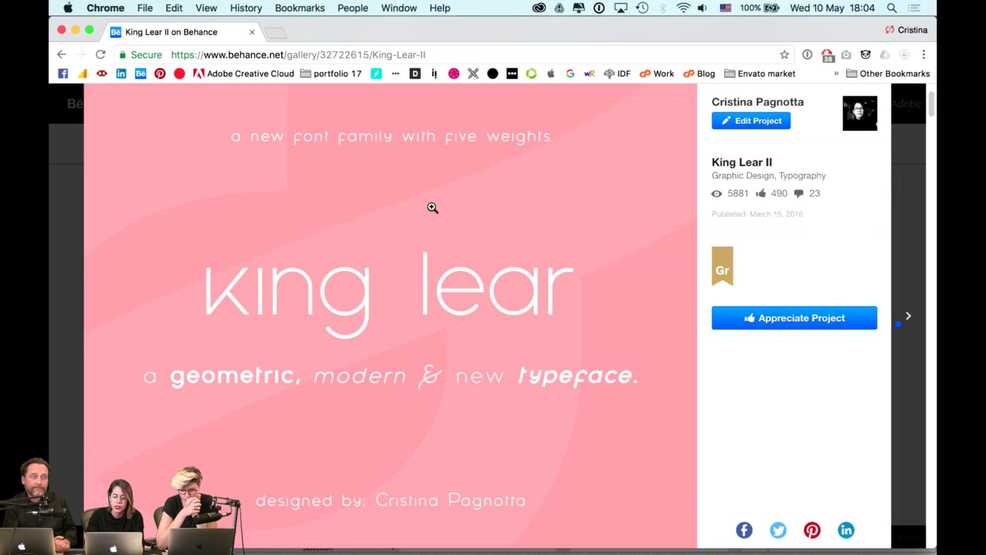
{"action": "scroll", "coordinate": [432, 208], "scroll_direction": "down", "scroll_amount": 3}
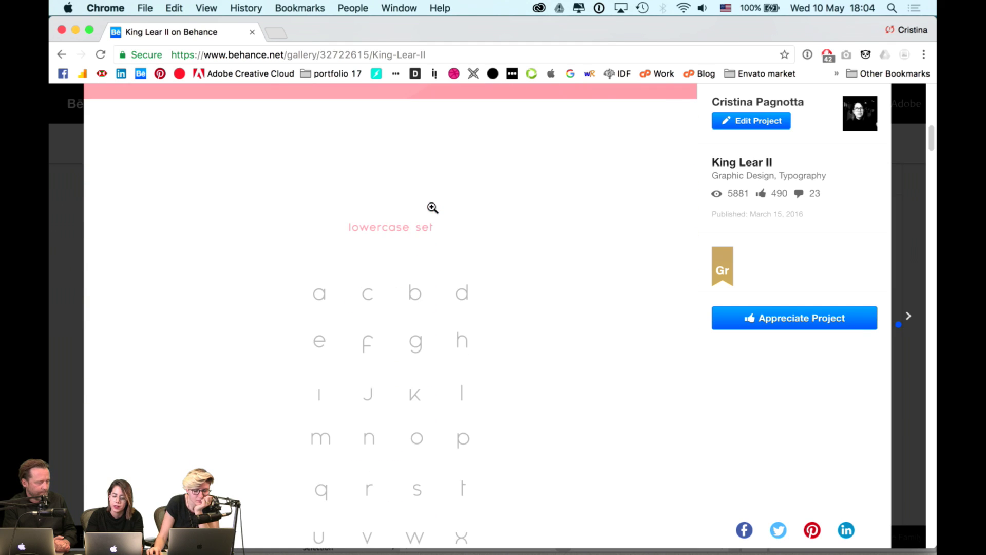
{"action": "scroll", "coordinate": [413, 227], "scroll_direction": "down", "scroll_amount": 10}
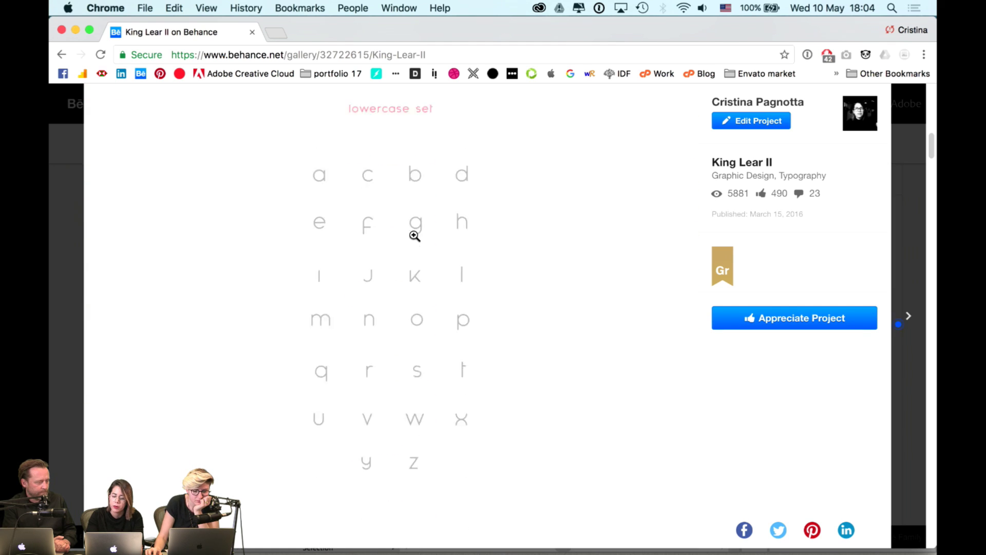
{"action": "scroll", "coordinate": [414, 235], "scroll_direction": "down", "scroll_amount": 3}
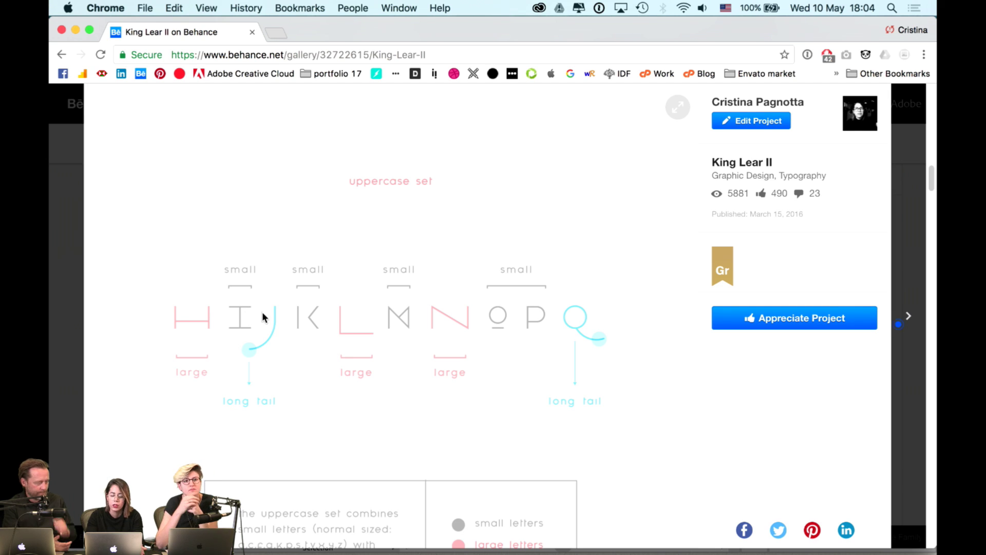
{"action": "scroll", "coordinate": [575, 341], "scroll_direction": "down", "scroll_amount": 10}
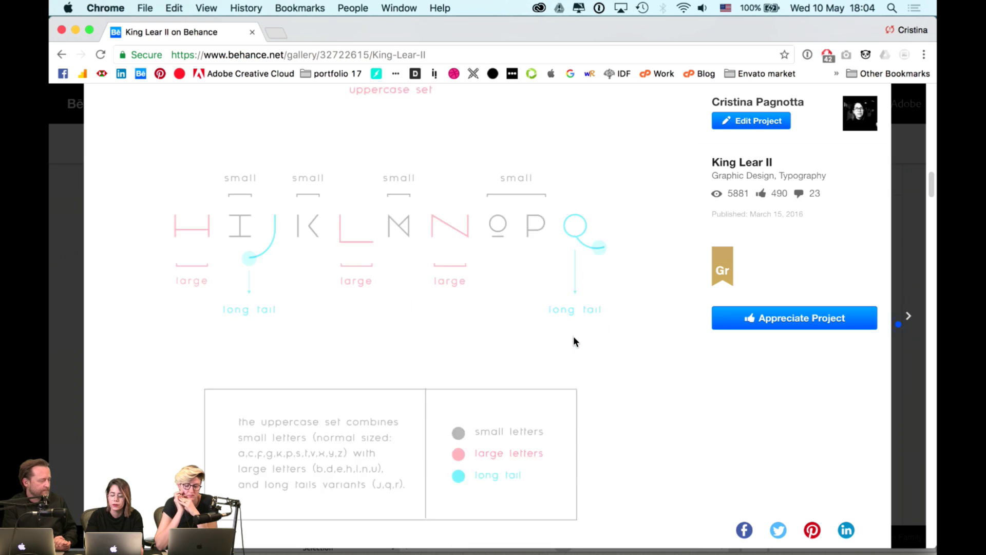
{"action": "scroll", "coordinate": [574, 341], "scroll_direction": "down", "scroll_amount": 2}
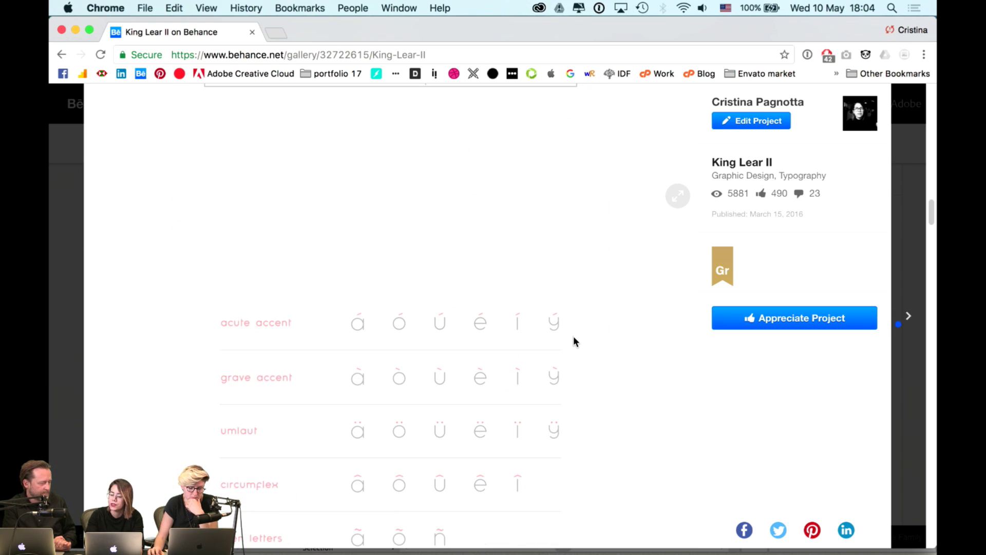
{"action": "scroll", "coordinate": [574, 341], "scroll_direction": "down", "scroll_amount": 3}
{"action": "scroll", "coordinate": [574, 341], "scroll_direction": "up", "scroll_amount": 2}
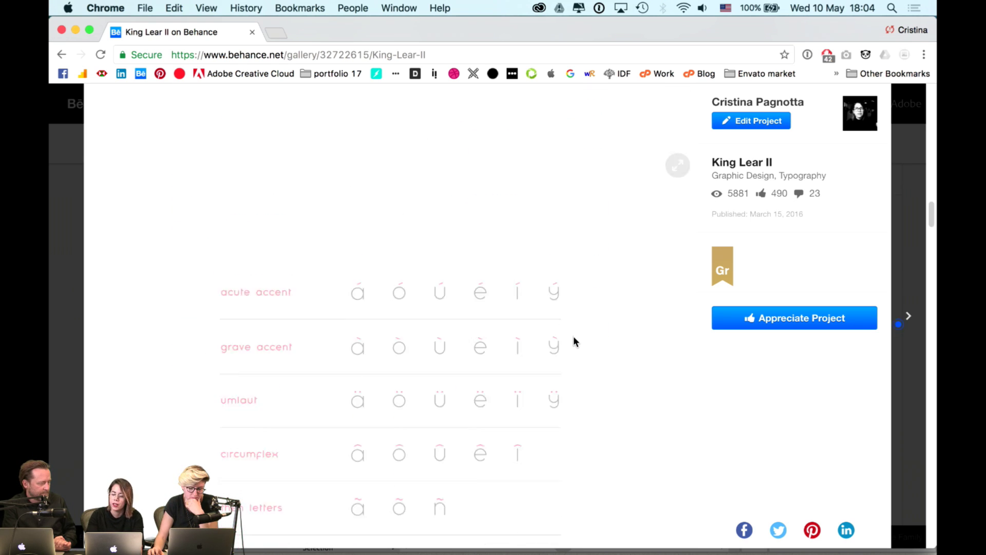
{"action": "scroll", "coordinate": [573, 341], "scroll_direction": "up", "scroll_amount": 10}
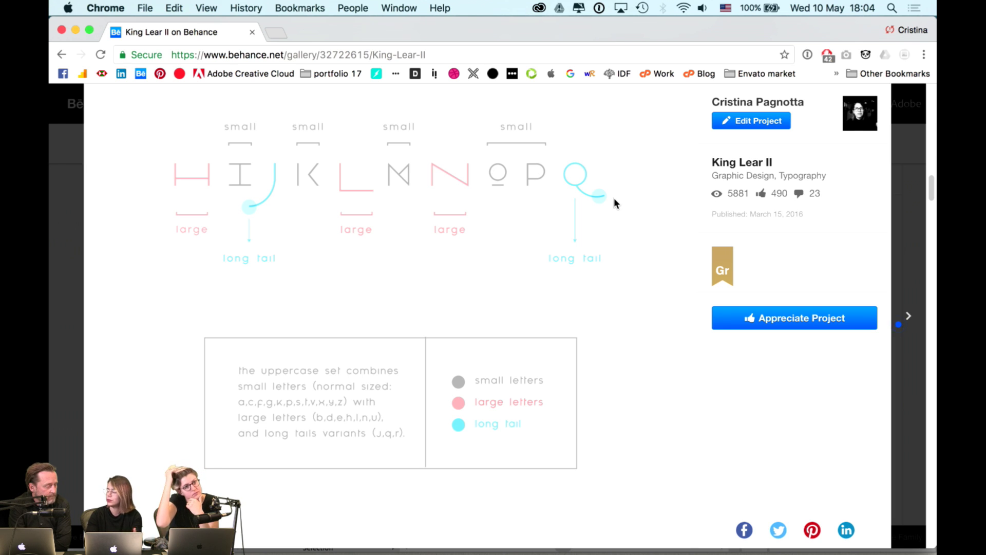
{"action": "scroll", "coordinate": [614, 200], "scroll_direction": "down", "scroll_amount": 7}
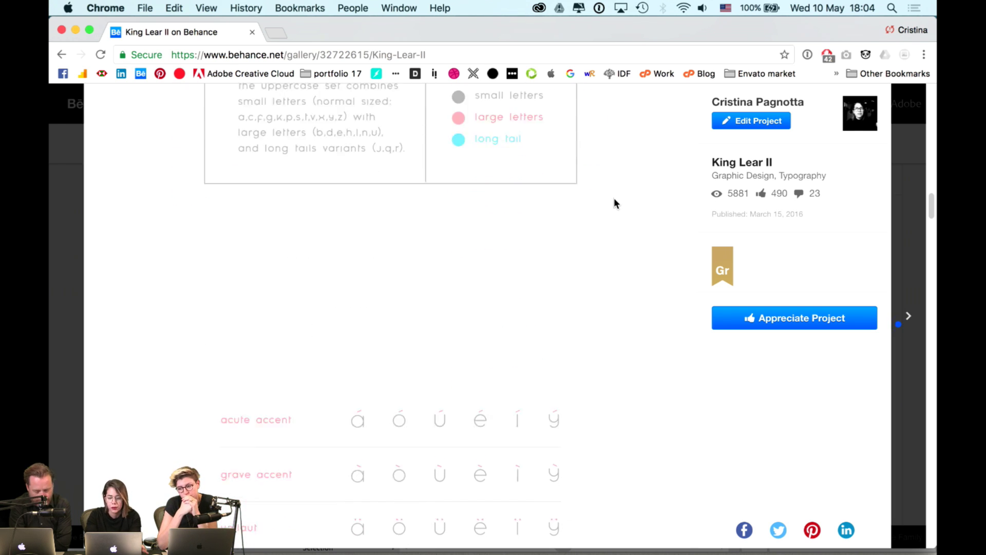
{"action": "scroll", "coordinate": [614, 198], "scroll_direction": "down", "scroll_amount": 10}
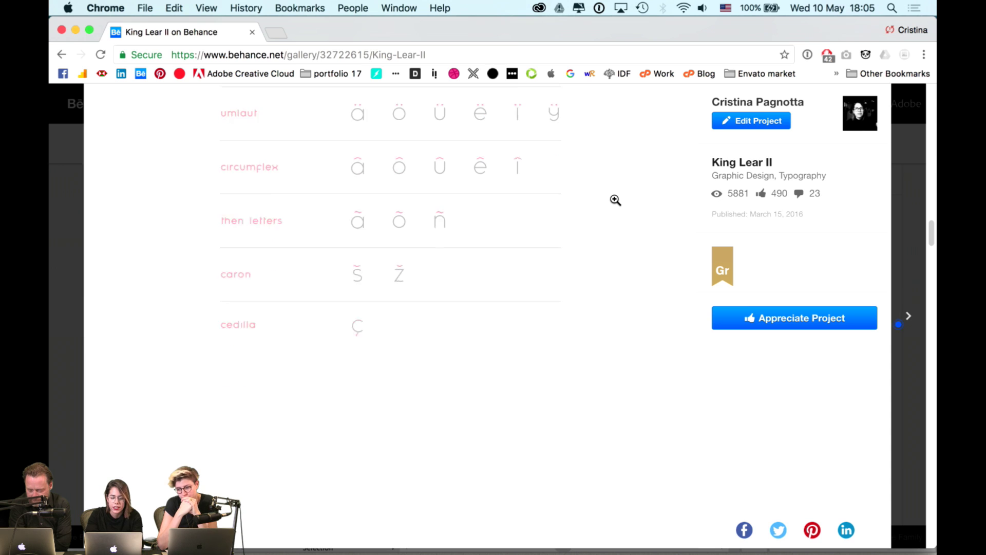
{"action": "scroll", "coordinate": [614, 200], "scroll_direction": "down", "scroll_amount": 16}
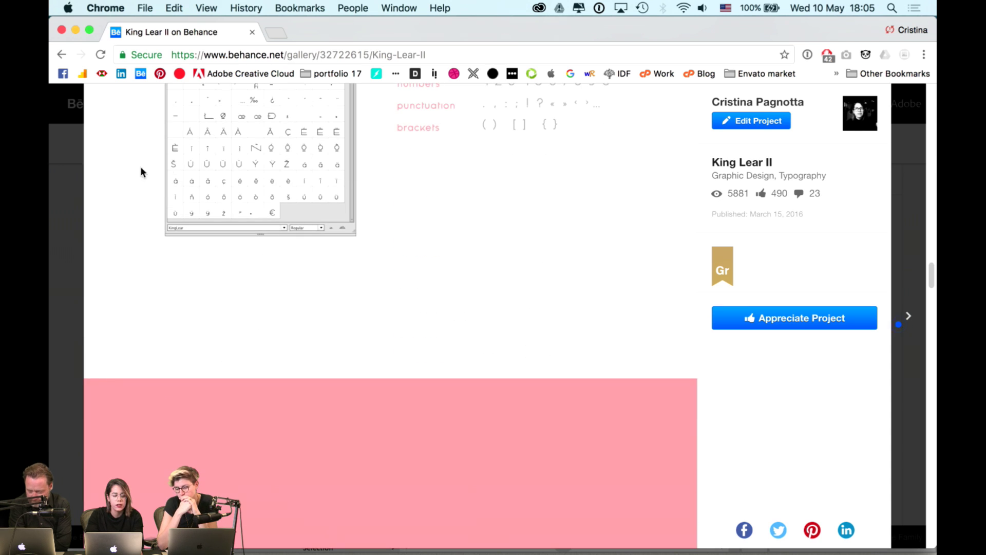
{"action": "left_click", "coordinate": [66, 159]}
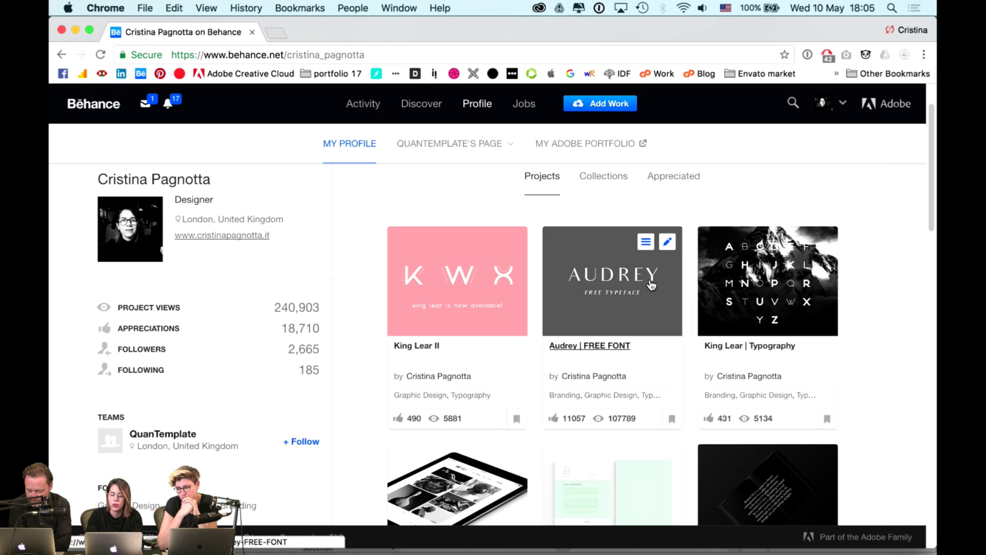
- Browse the Audrey FREE FONT project, then open the King Lear | Typography project instead
{"action": "left_click", "coordinate": [649, 279]}
{"action": "scroll", "coordinate": [470, 207], "scroll_direction": "down", "scroll_amount": 6}
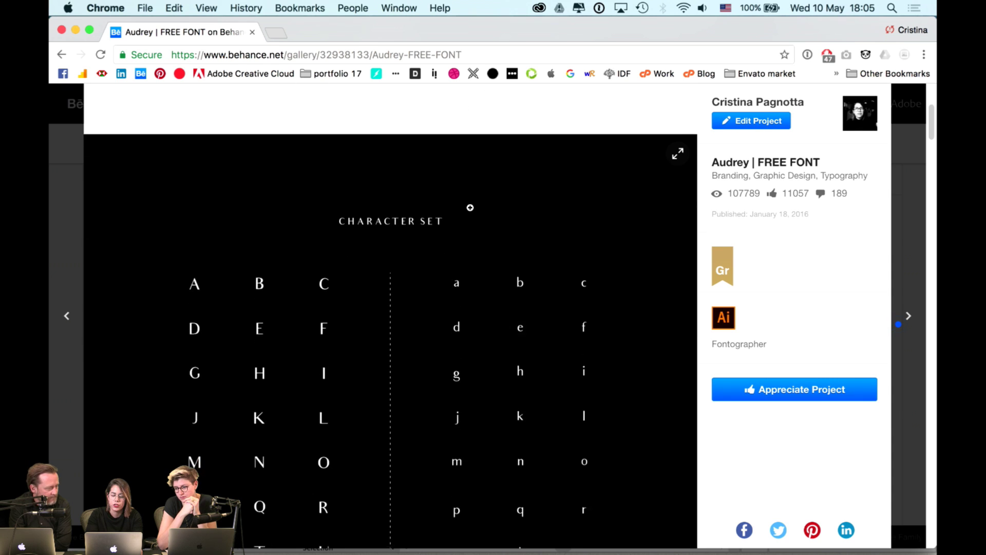
{"action": "scroll", "coordinate": [470, 207], "scroll_direction": "down", "scroll_amount": 10}
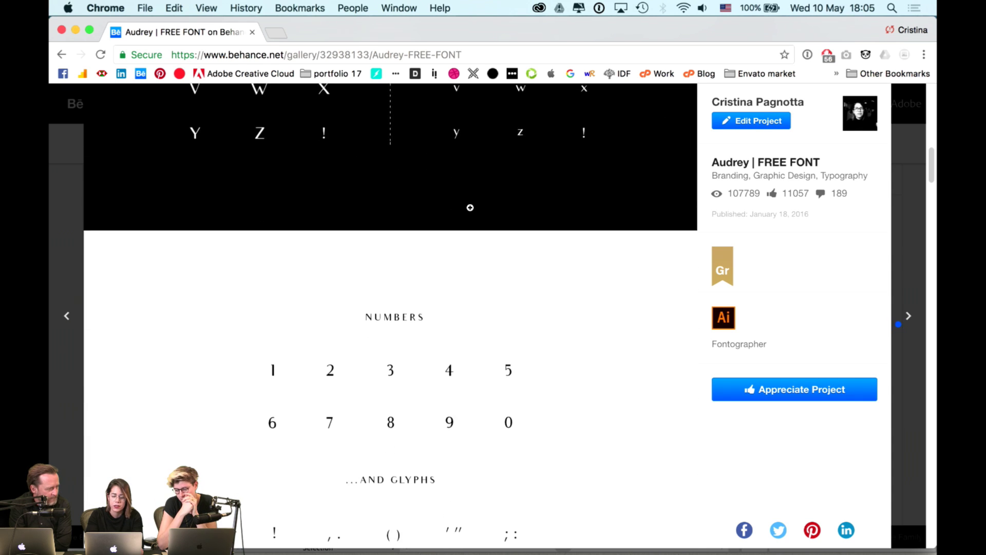
{"action": "scroll", "coordinate": [471, 208], "scroll_direction": "up", "scroll_amount": 10}
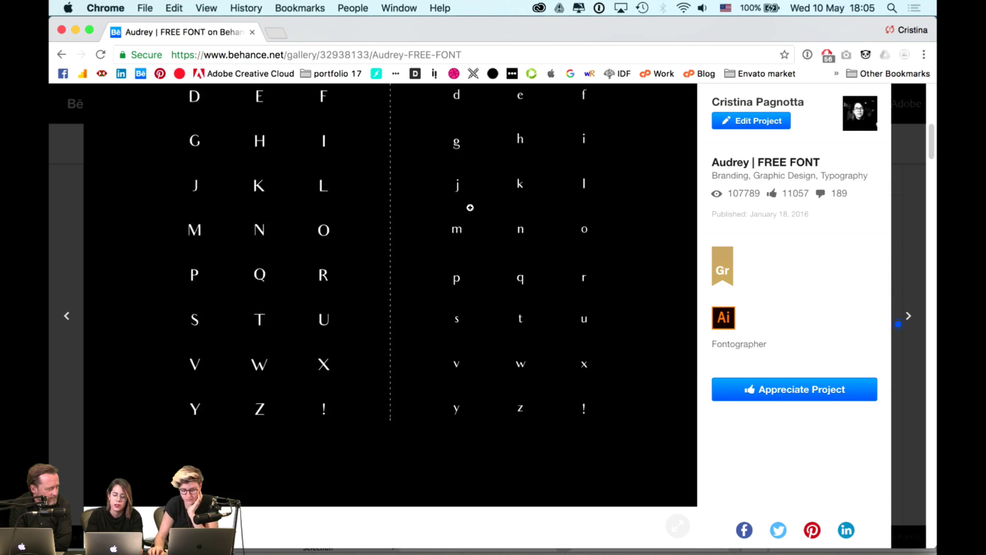
{"action": "scroll", "coordinate": [469, 207], "scroll_direction": "up", "scroll_amount": 4}
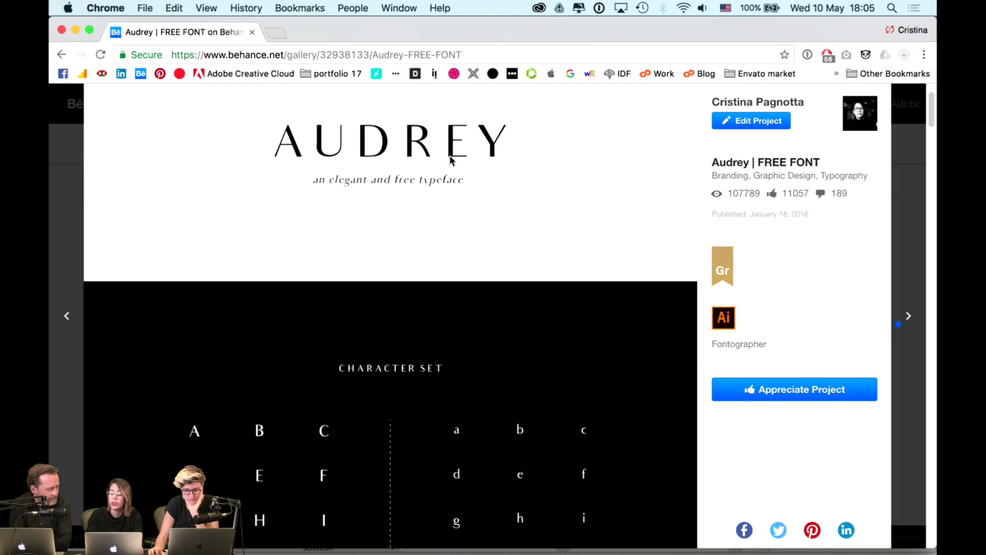
{"action": "scroll", "coordinate": [450, 156], "scroll_direction": "down", "scroll_amount": 8}
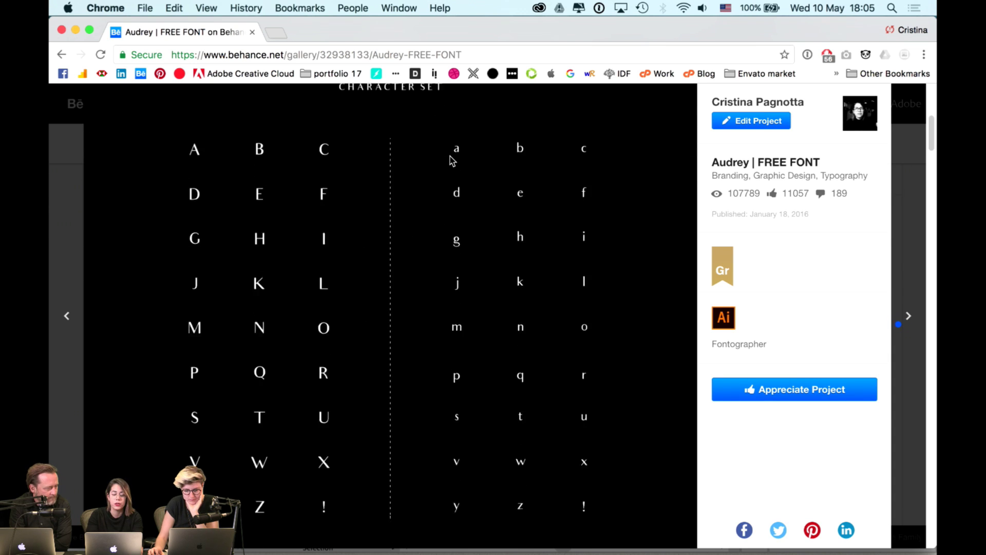
{"action": "scroll", "coordinate": [450, 156], "scroll_direction": "down", "scroll_amount": 8}
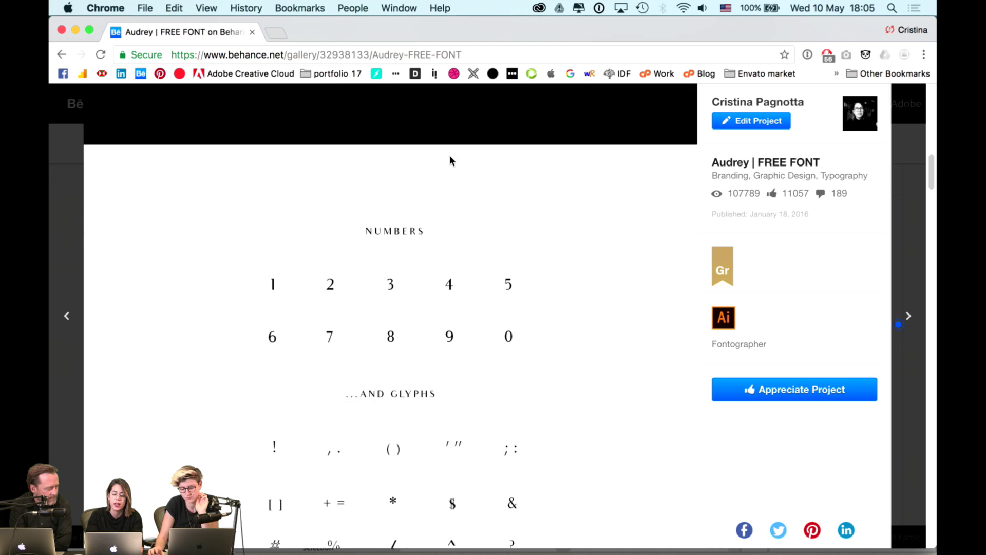
{"action": "scroll", "coordinate": [450, 156], "scroll_direction": "down", "scroll_amount": 4}
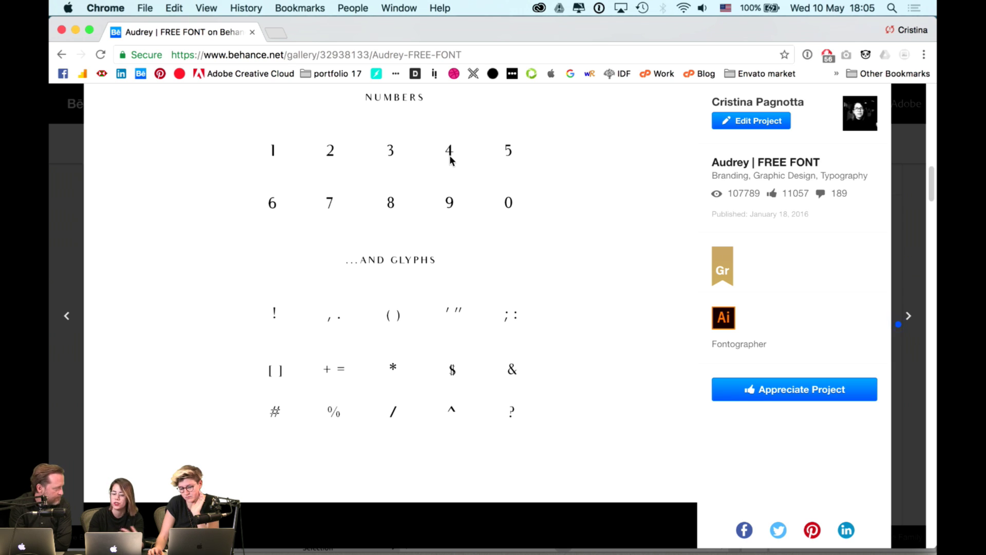
{"action": "scroll", "coordinate": [450, 160], "scroll_direction": "down", "scroll_amount": 7}
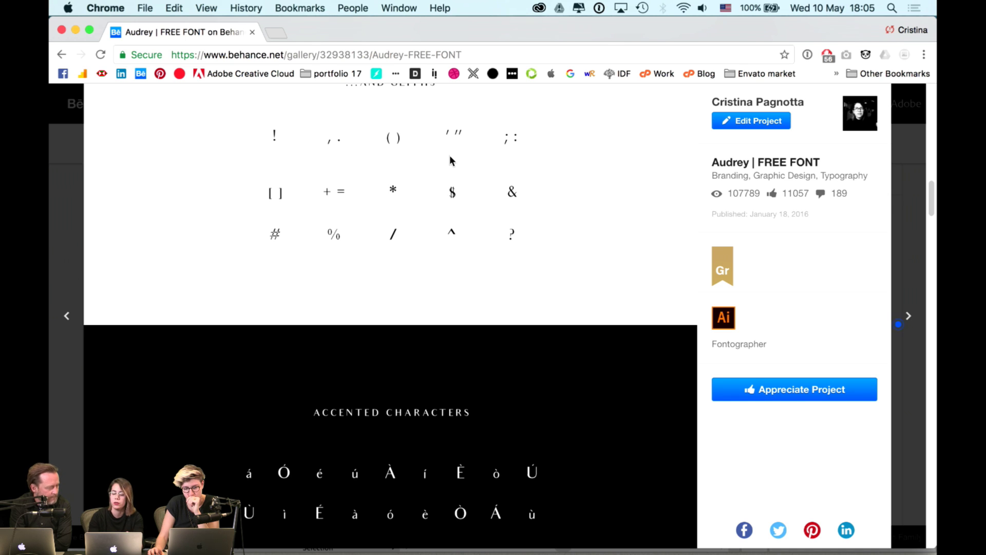
{"action": "scroll", "coordinate": [448, 155], "scroll_direction": "down", "scroll_amount": 10}
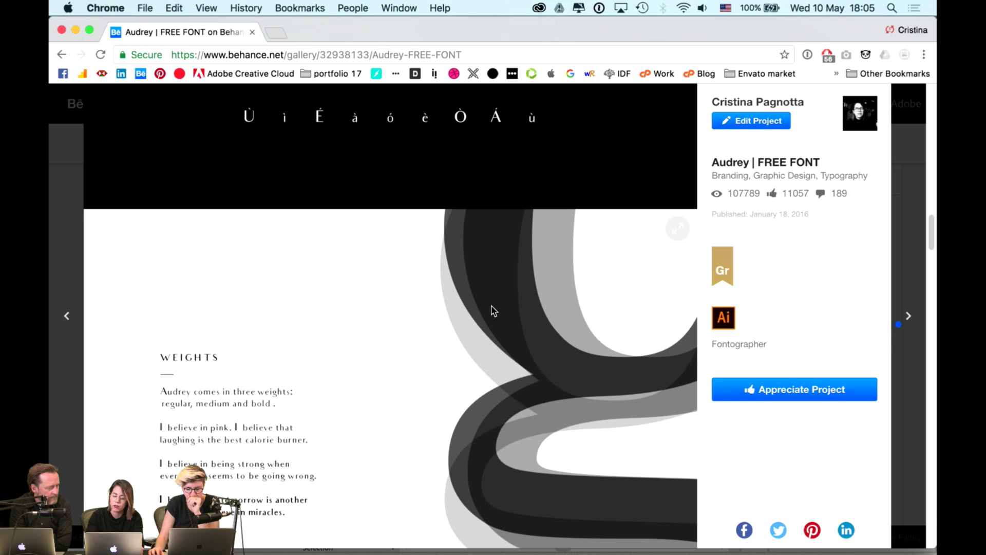
{"action": "scroll", "coordinate": [472, 307], "scroll_direction": "down", "scroll_amount": 3}
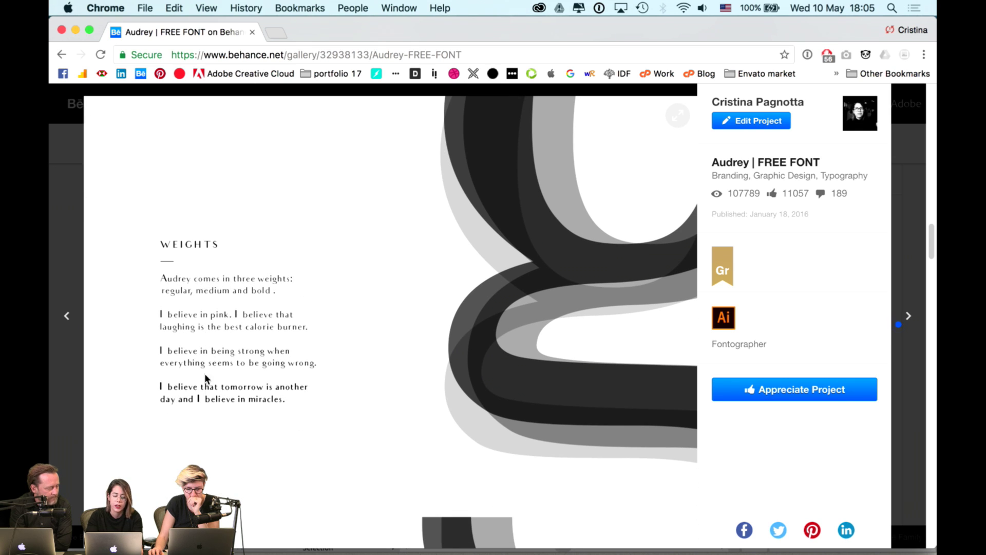
{"action": "scroll", "coordinate": [246, 354], "scroll_direction": "down", "scroll_amount": 8}
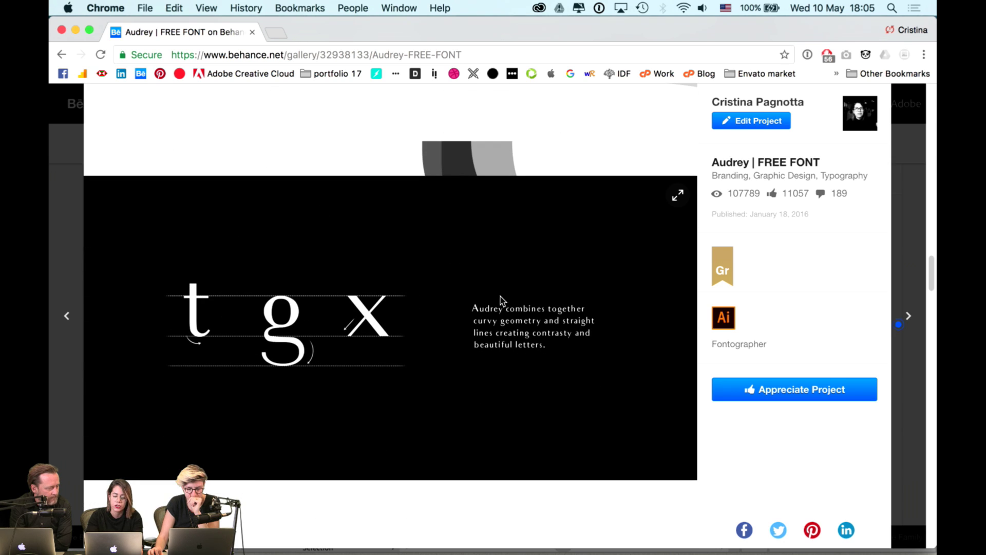
{"action": "left_click", "coordinate": [70, 247]}
{"action": "left_click", "coordinate": [773, 257]}
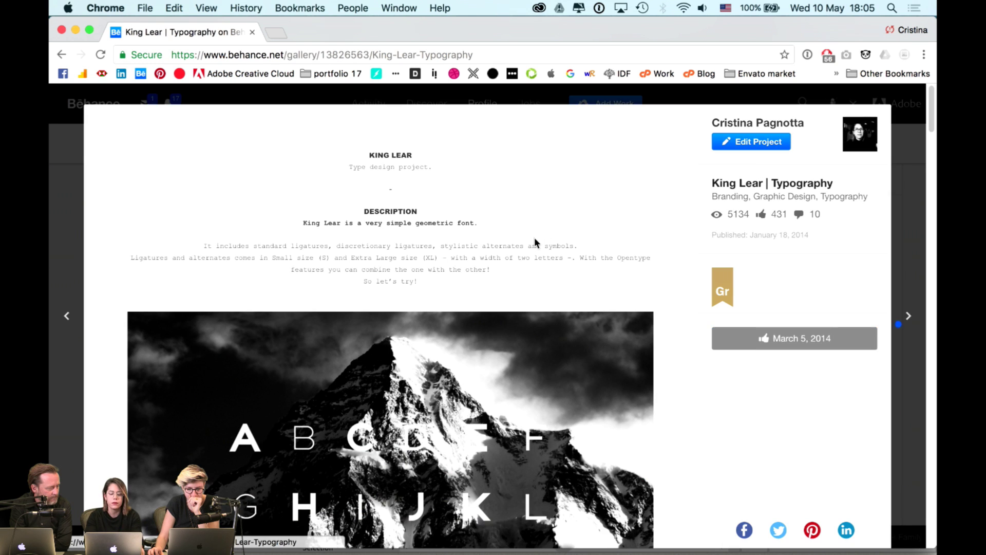
- Scroll through King Lear | Typography's alphabet, accented letters and numeral showcases, then close it
{"action": "scroll", "coordinate": [534, 238], "scroll_direction": "down", "scroll_amount": 5}
{"action": "scroll", "coordinate": [534, 238], "scroll_direction": "down", "scroll_amount": 12}
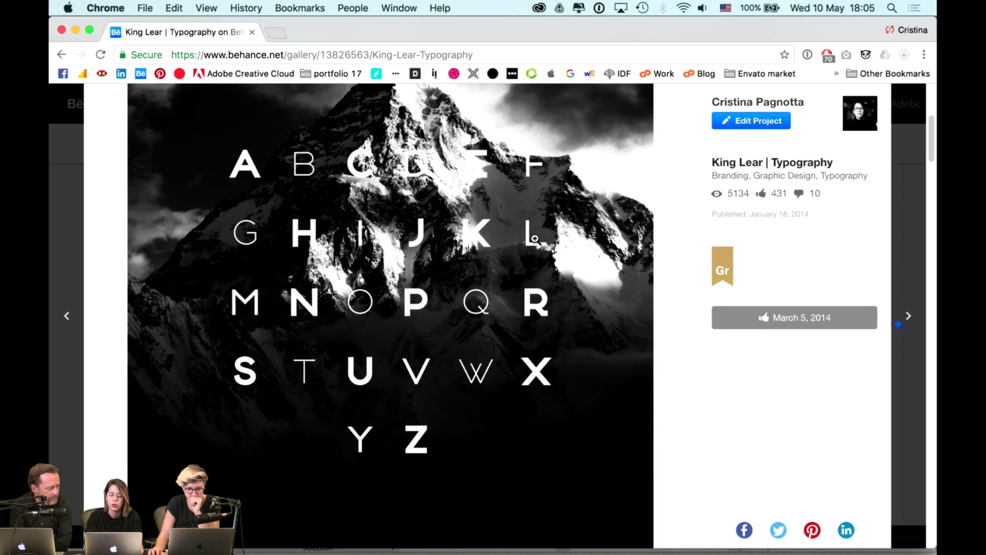
{"action": "scroll", "coordinate": [534, 238], "scroll_direction": "down", "scroll_amount": 8}
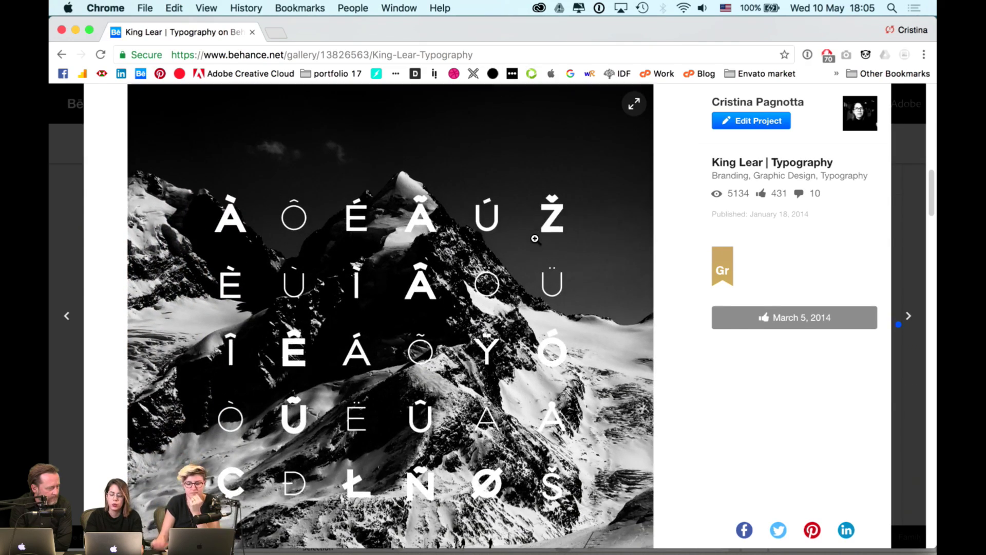
{"action": "scroll", "coordinate": [535, 239], "scroll_direction": "down", "scroll_amount": 6}
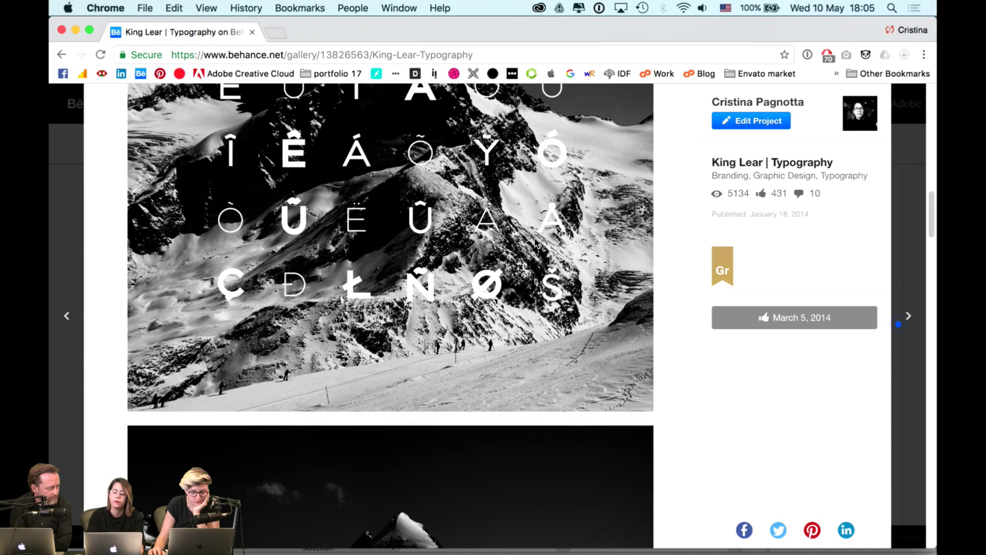
{"action": "scroll", "coordinate": [534, 241], "scroll_direction": "down", "scroll_amount": 4}
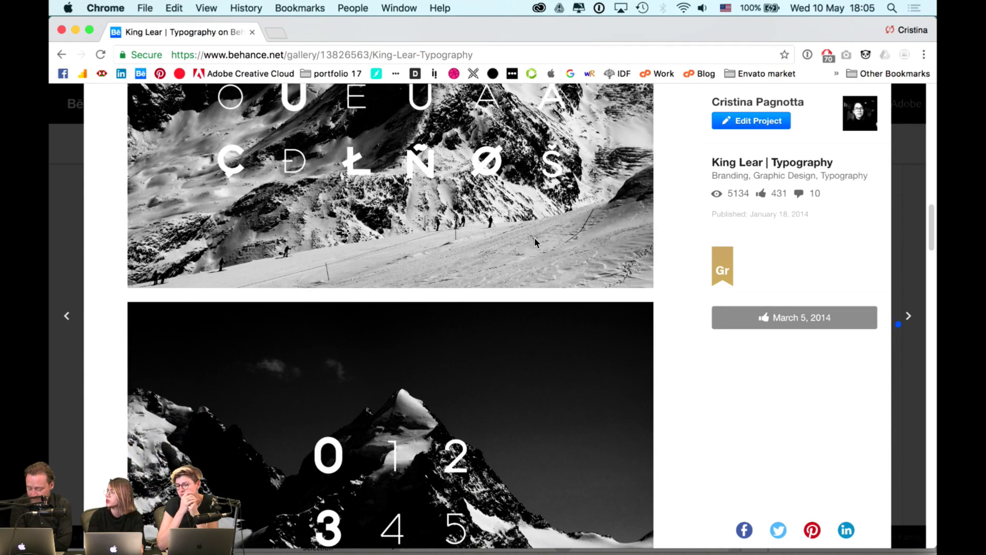
{"action": "scroll", "coordinate": [534, 242], "scroll_direction": "down", "scroll_amount": 4}
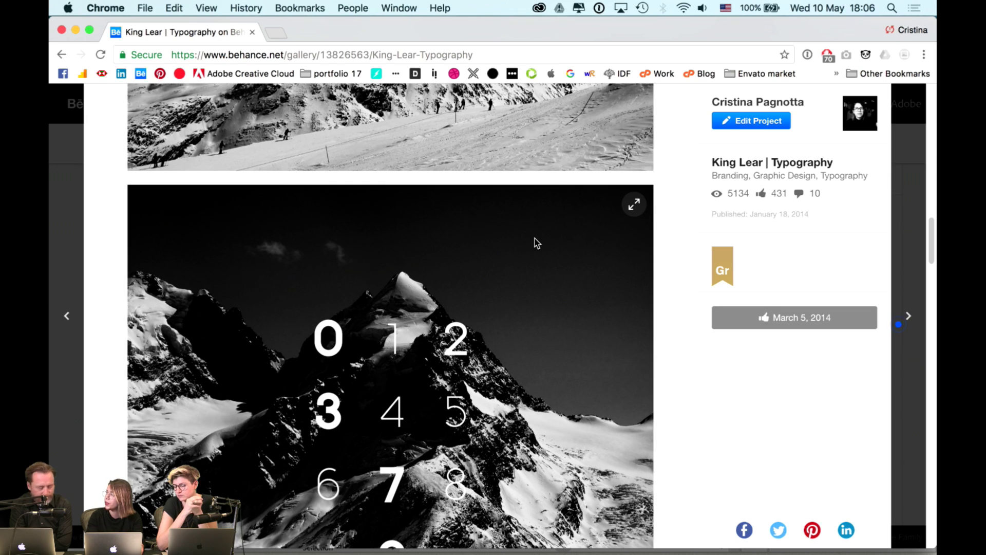
{"action": "scroll", "coordinate": [535, 239], "scroll_direction": "down", "scroll_amount": 4}
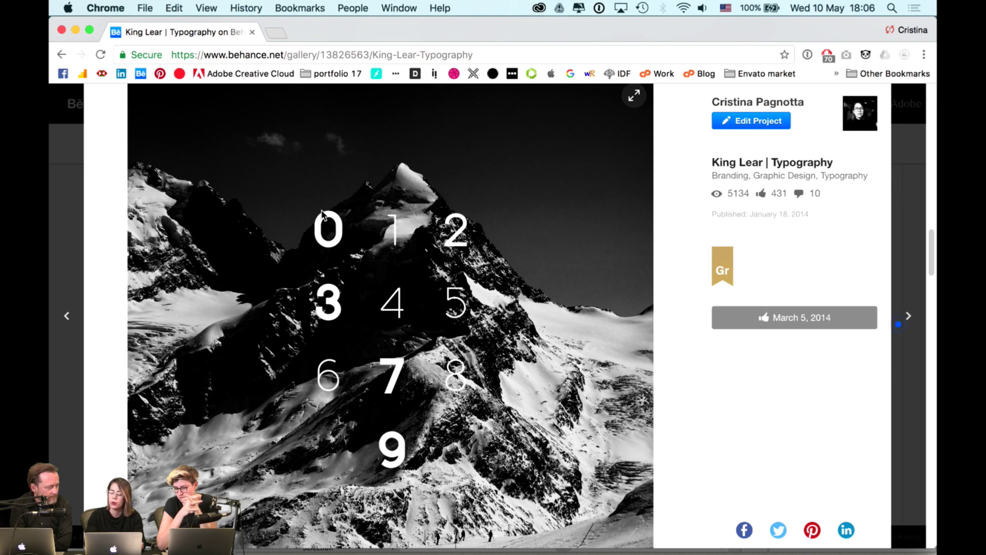
{"action": "scroll", "coordinate": [322, 213], "scroll_direction": "down", "scroll_amount": 10}
{"action": "scroll", "coordinate": [323, 214], "scroll_direction": "down", "scroll_amount": 5}
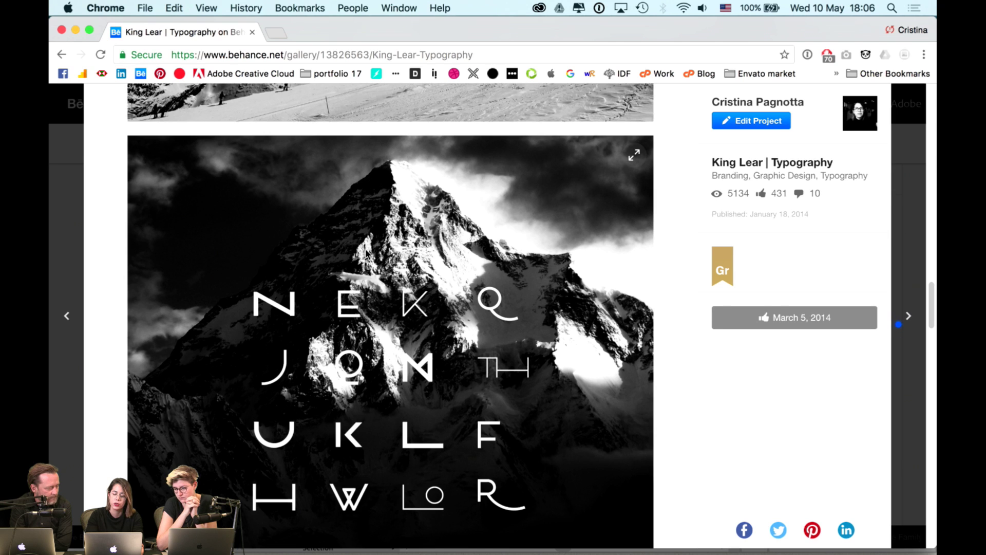
{"action": "scroll", "coordinate": [366, 252], "scroll_direction": "down", "scroll_amount": 4}
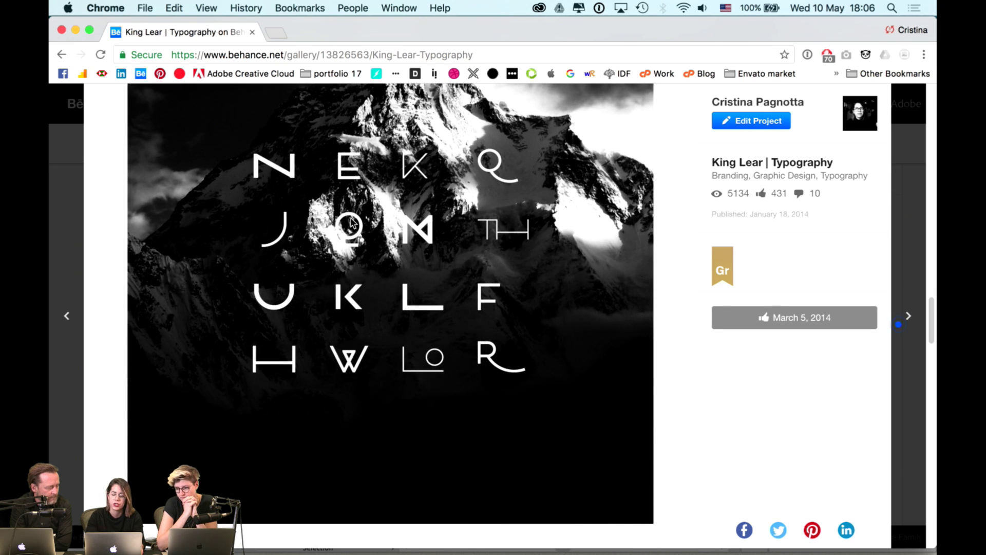
{"action": "scroll", "coordinate": [351, 223], "scroll_direction": "down", "scroll_amount": 3}
{"action": "left_click", "coordinate": [74, 187]}
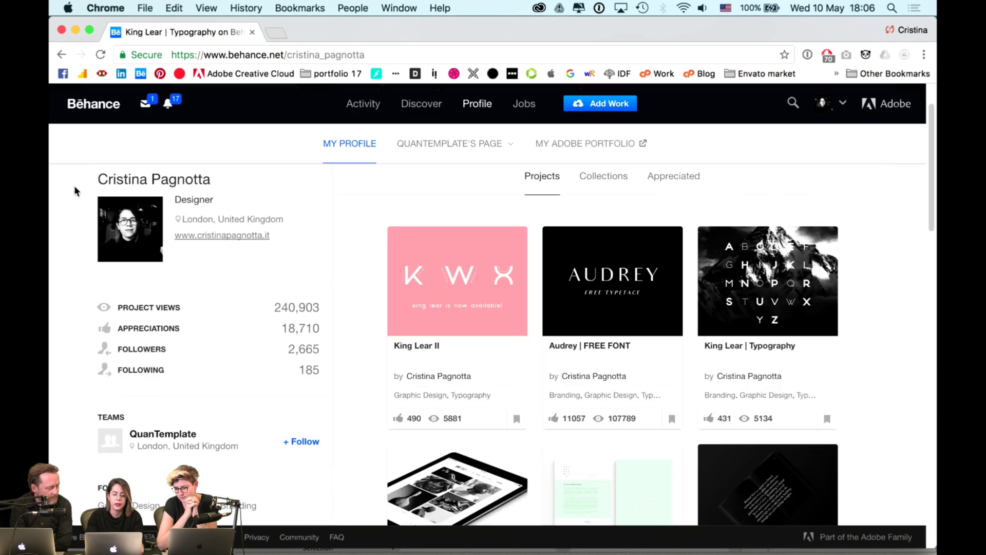
- Scroll down the profile grid and open the Iter | Branding architects' association project
{"action": "scroll", "coordinate": [440, 188], "scroll_direction": "down", "scroll_amount": 3}
{"action": "scroll", "coordinate": [440, 189], "scroll_direction": "down", "scroll_amount": 4}
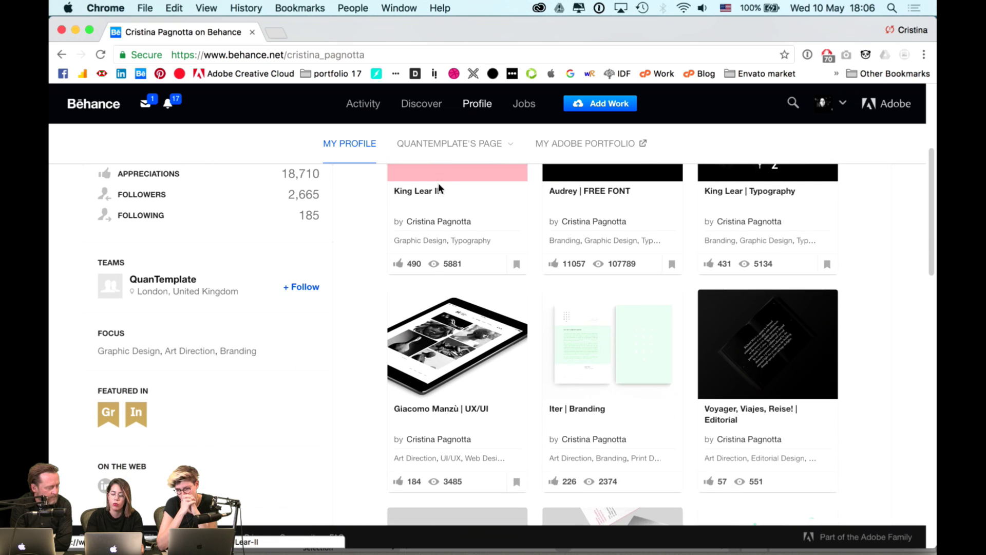
{"action": "scroll", "coordinate": [474, 233], "scroll_direction": "down", "scroll_amount": 1}
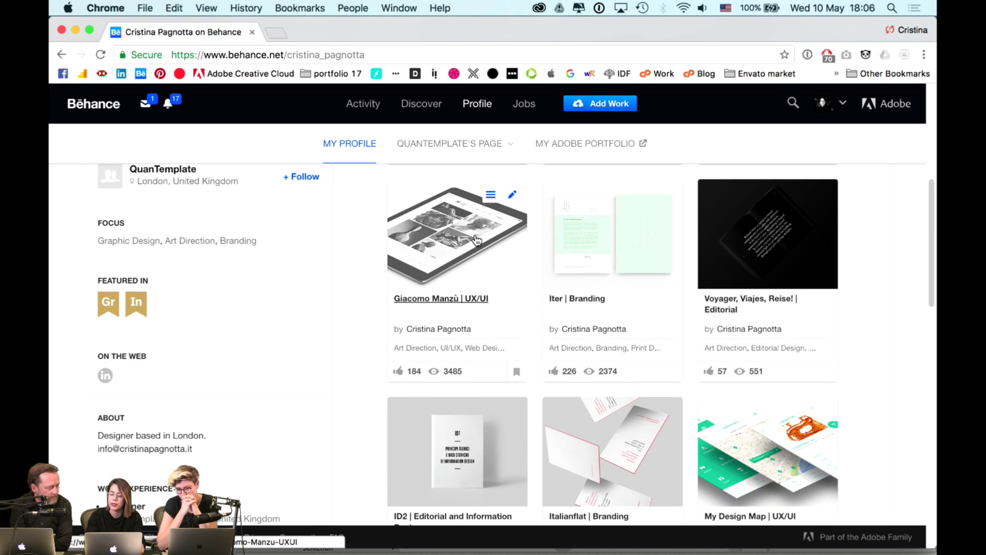
{"action": "scroll", "coordinate": [581, 274], "scroll_direction": "down", "scroll_amount": 2}
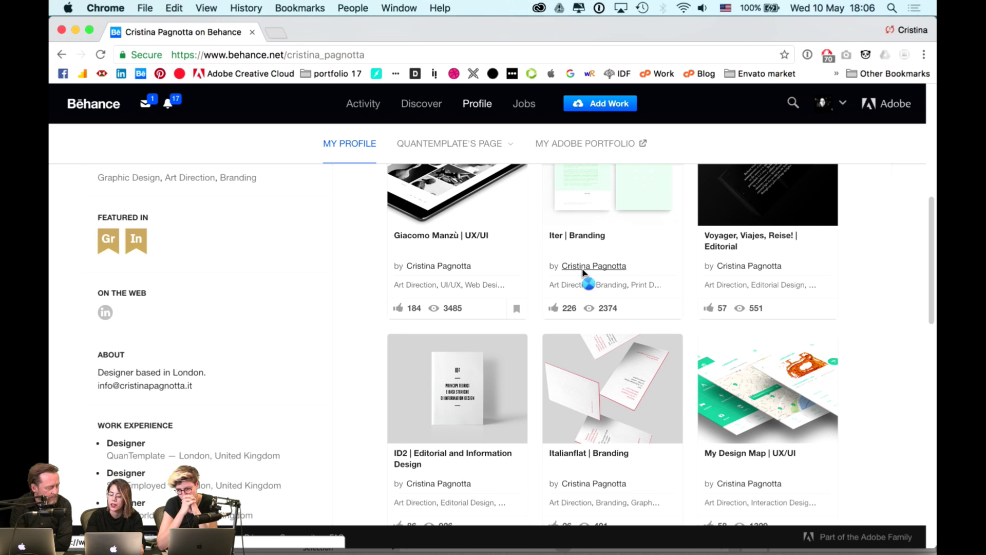
{"action": "mouse_move", "coordinate": [583, 271]}
{"action": "scroll", "coordinate": [594, 218], "scroll_direction": "up", "scroll_amount": 2}
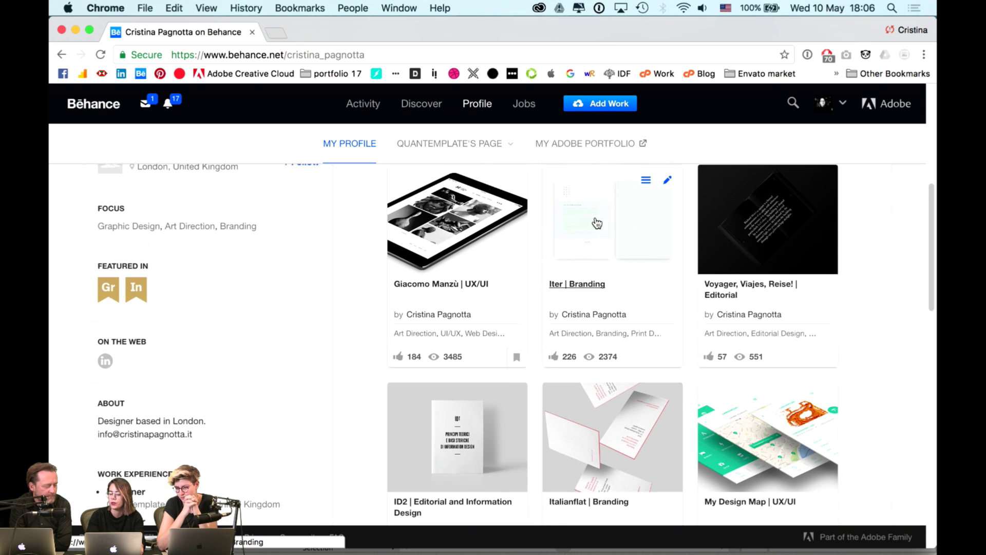
{"action": "left_click", "coordinate": [597, 222]}
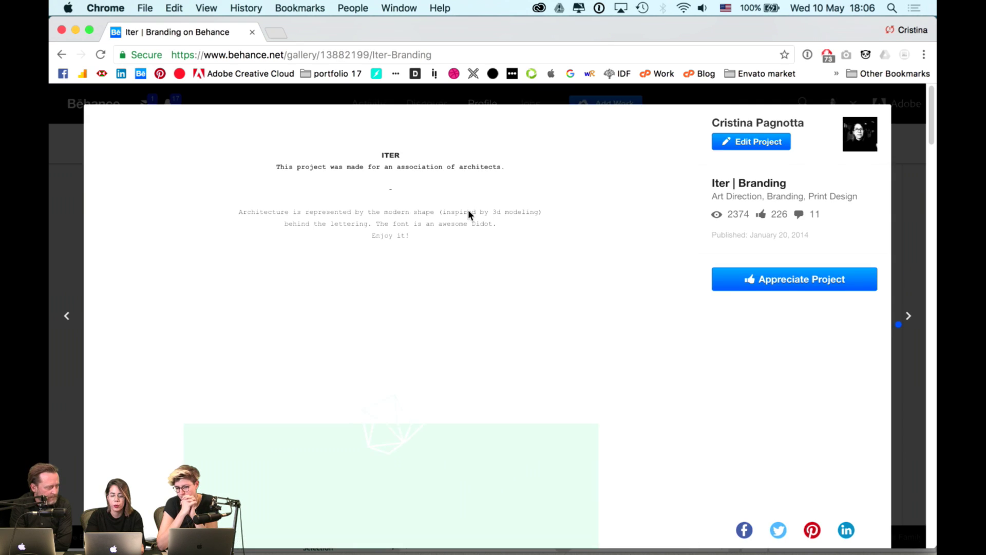
- Browse Iter's animated logo, date card and envelope mockups, then close the viewer
{"action": "scroll", "coordinate": [468, 209], "scroll_direction": "down", "scroll_amount": 3}
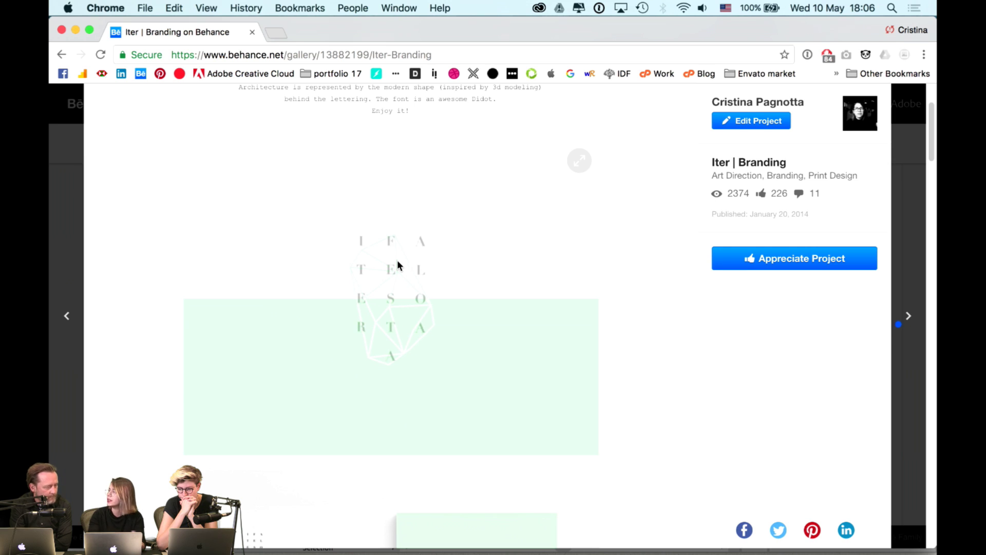
{"action": "scroll", "coordinate": [398, 264], "scroll_direction": "down", "scroll_amount": 5}
{"action": "scroll", "coordinate": [398, 263], "scroll_direction": "down", "scroll_amount": 5}
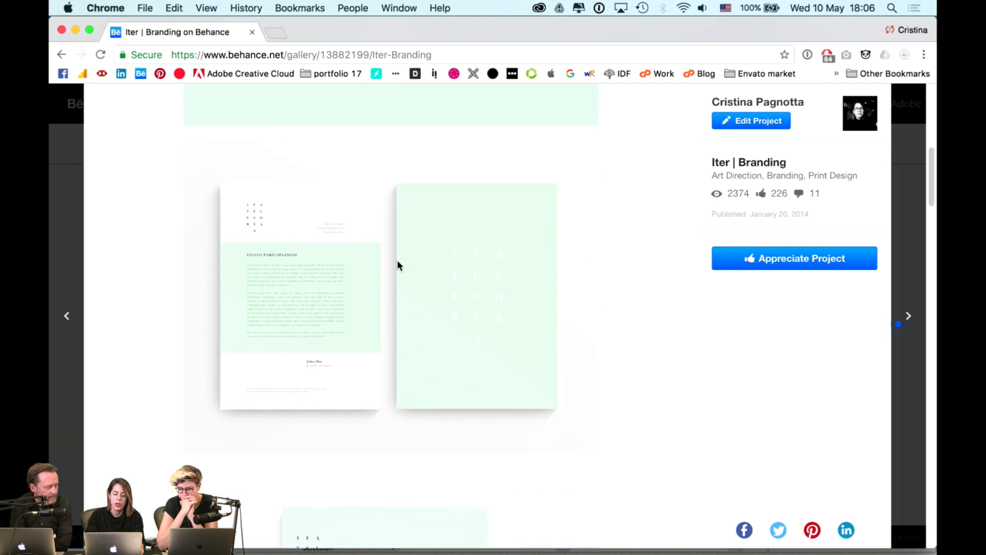
{"action": "scroll", "coordinate": [398, 264], "scroll_direction": "down", "scroll_amount": 7}
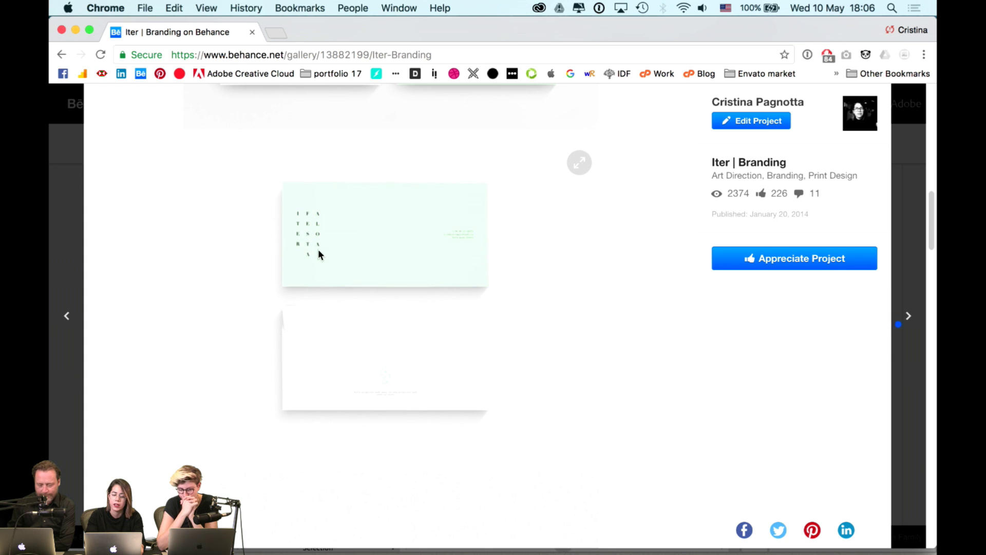
{"action": "left_click", "coordinate": [75, 180]}
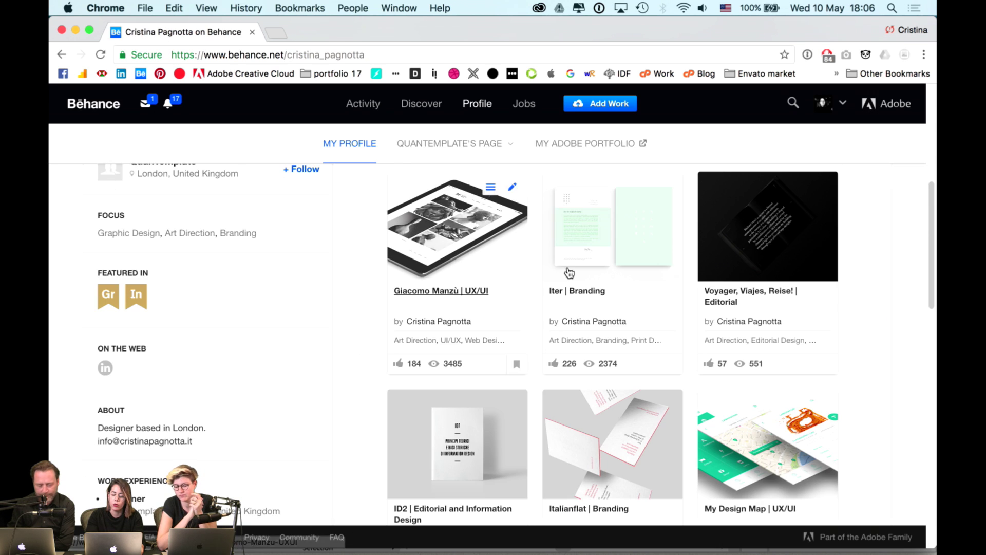
- Open the Italianflat | Branding project from the profile grid
{"action": "scroll", "coordinate": [567, 272], "scroll_direction": "down", "scroll_amount": 4}
{"action": "scroll", "coordinate": [569, 273], "scroll_direction": "down", "scroll_amount": 3}
{"action": "scroll", "coordinate": [568, 269], "scroll_direction": "up", "scroll_amount": 6}
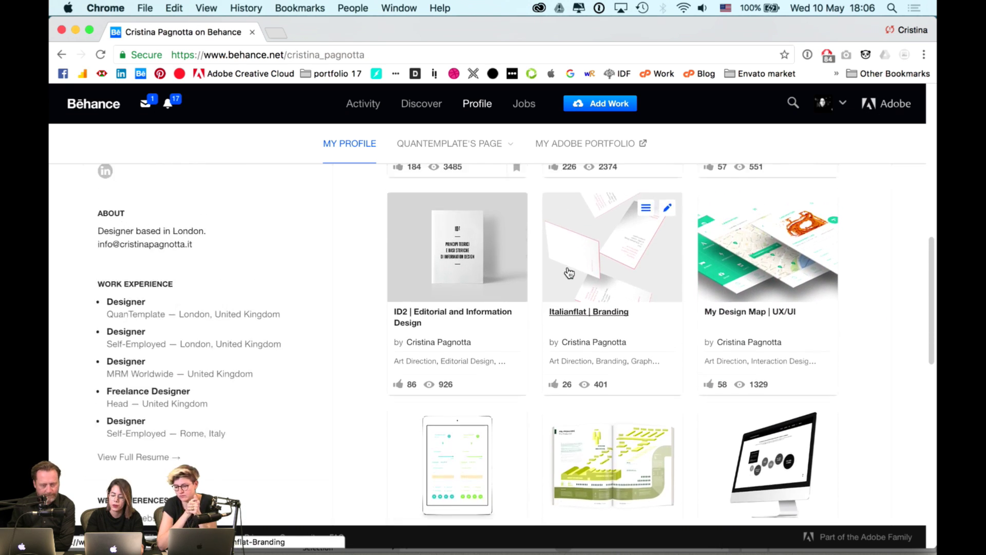
{"action": "scroll", "coordinate": [567, 267], "scroll_direction": "up", "scroll_amount": 2}
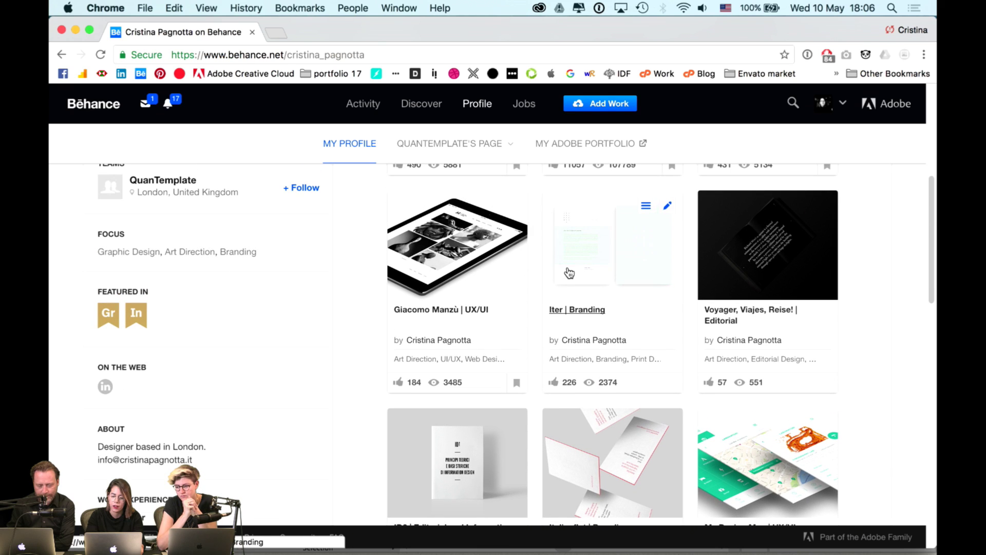
{"action": "left_click", "coordinate": [619, 427]}
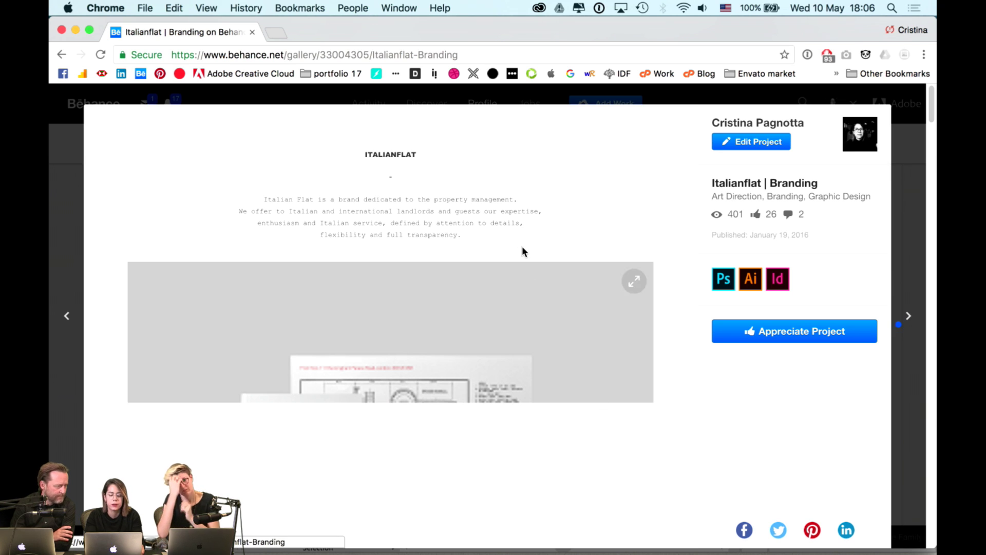
- Browse Italianflat's notebook, mug, tote bag and letterhead mockups, then close the project
{"action": "scroll", "coordinate": [522, 249], "scroll_direction": "down", "scroll_amount": 5}
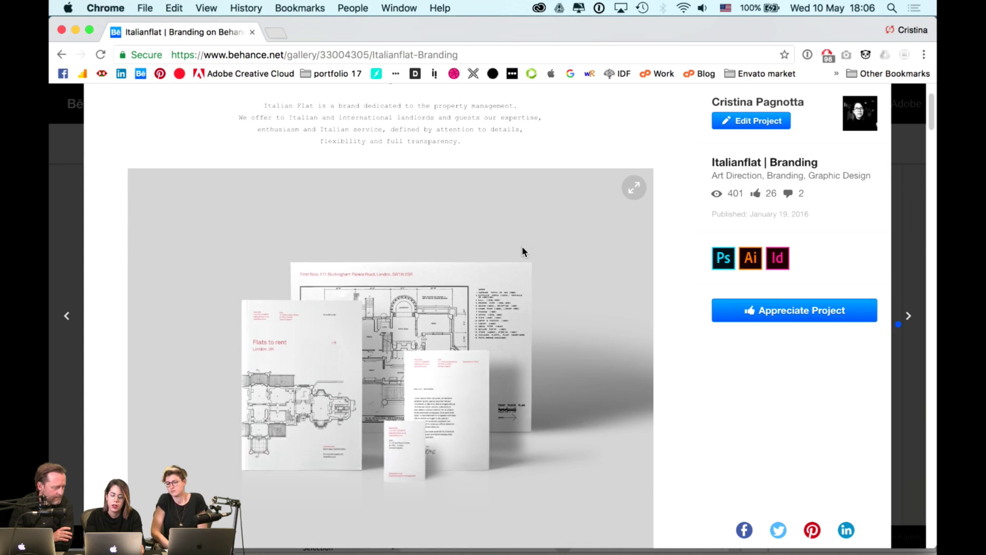
{"action": "scroll", "coordinate": [522, 246], "scroll_direction": "down", "scroll_amount": 7}
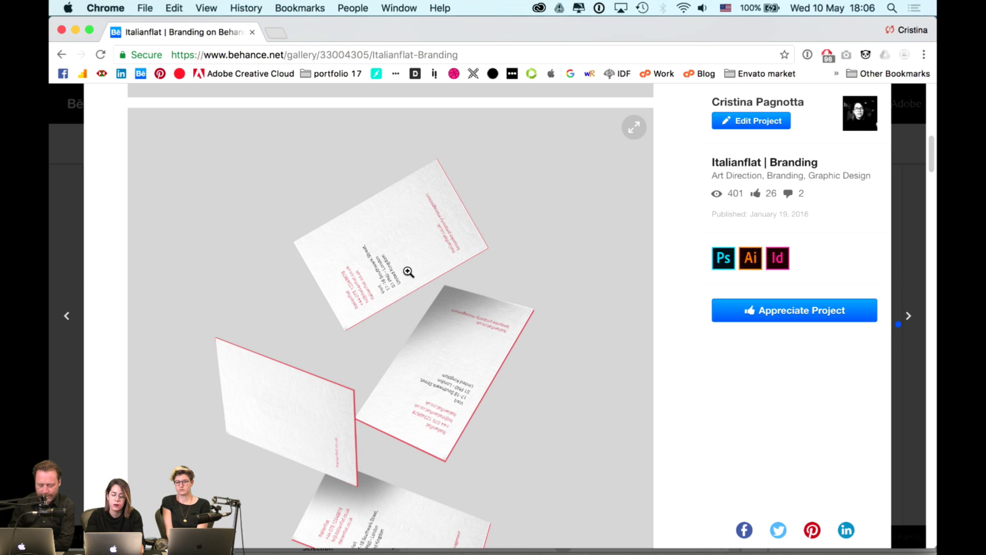
{"action": "scroll", "coordinate": [408, 271], "scroll_direction": "down", "scroll_amount": 1}
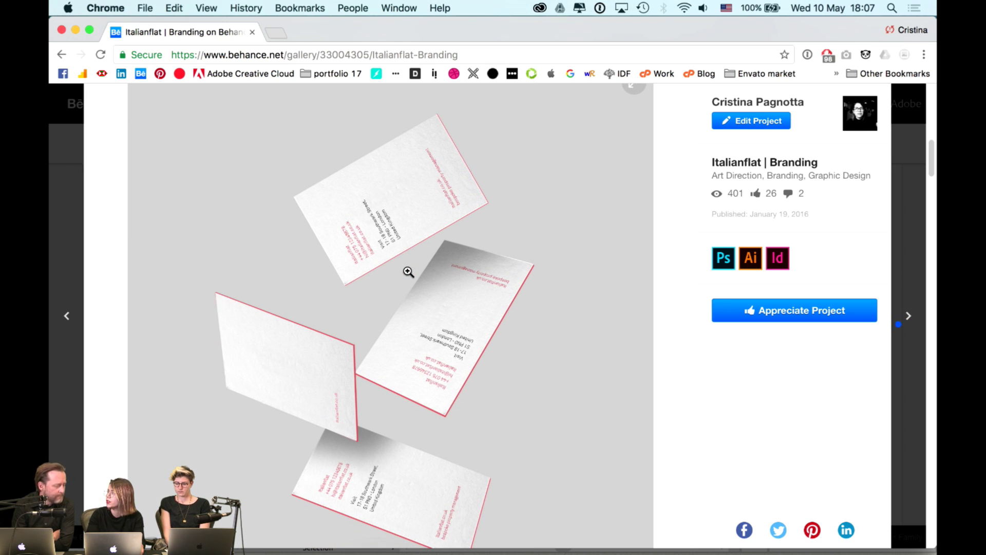
{"action": "scroll", "coordinate": [407, 275], "scroll_direction": "down", "scroll_amount": 7}
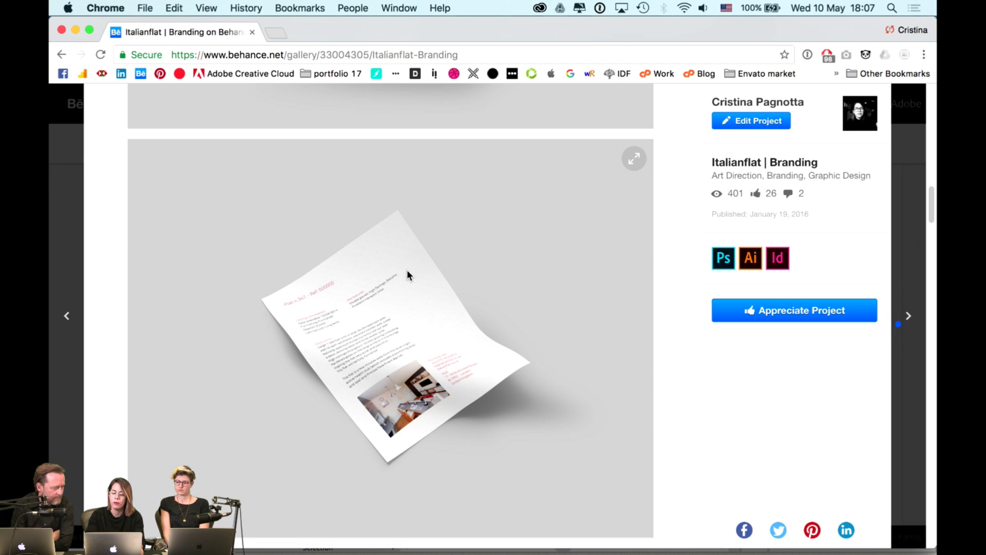
{"action": "scroll", "coordinate": [407, 270], "scroll_direction": "down", "scroll_amount": 8}
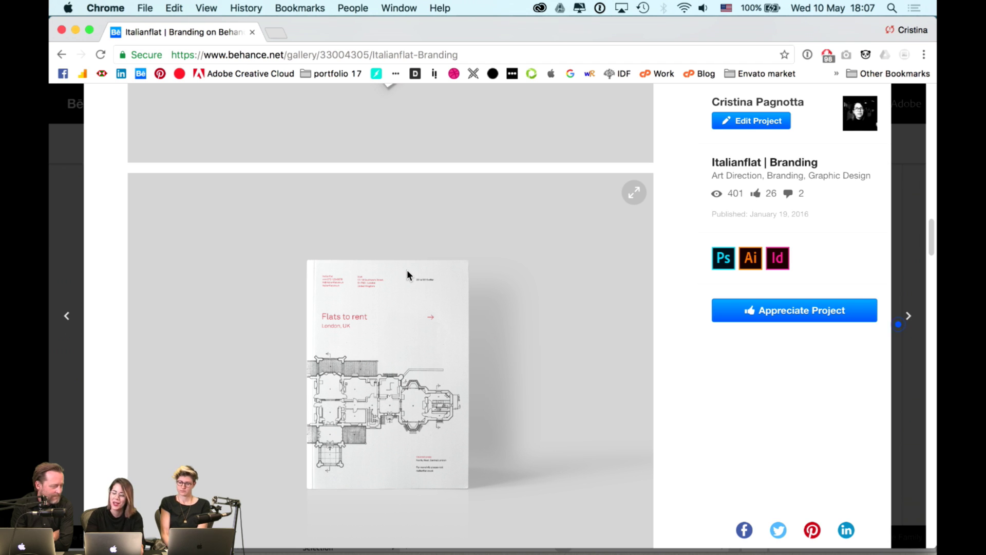
{"action": "scroll", "coordinate": [407, 275], "scroll_direction": "down", "scroll_amount": 5}
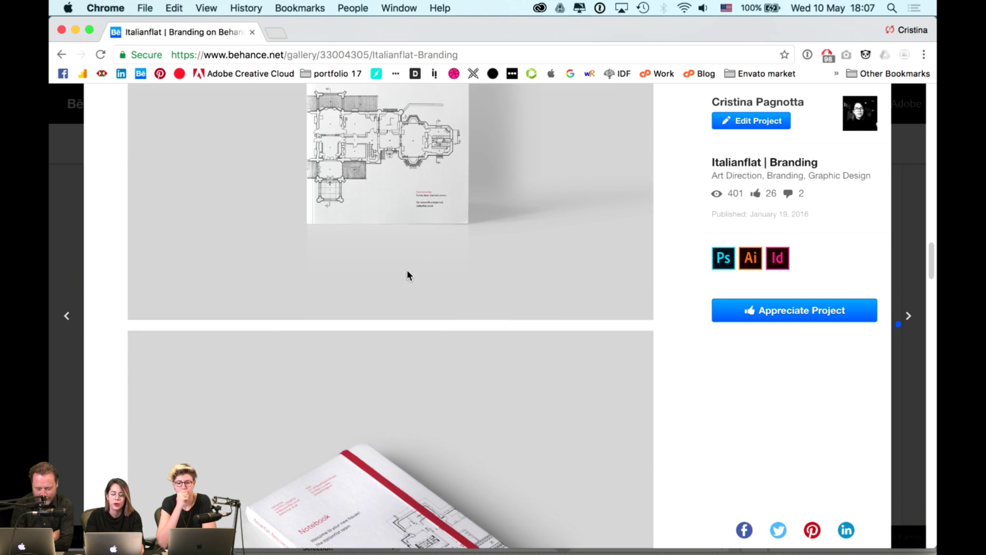
{"action": "scroll", "coordinate": [407, 273], "scroll_direction": "down", "scroll_amount": 10}
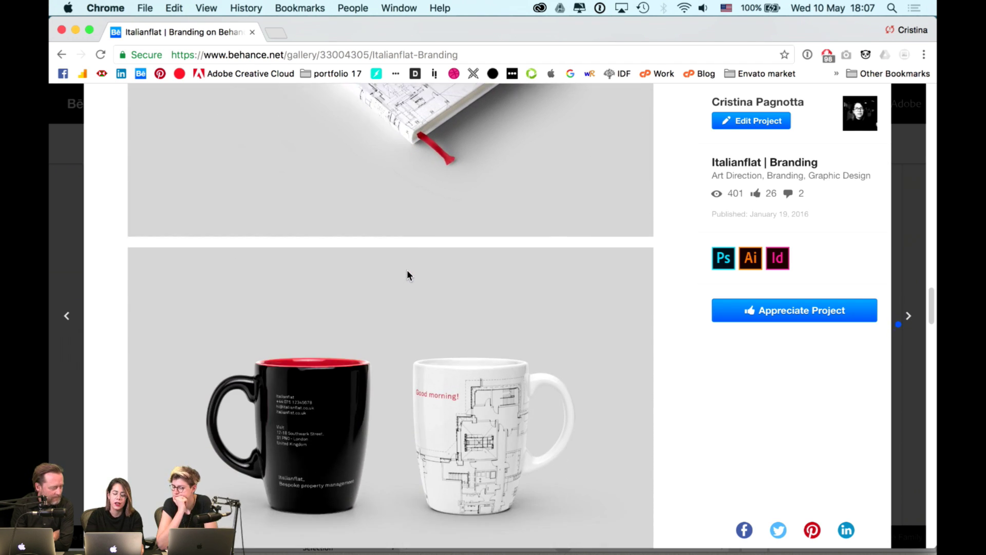
{"action": "scroll", "coordinate": [406, 275], "scroll_direction": "down", "scroll_amount": 10}
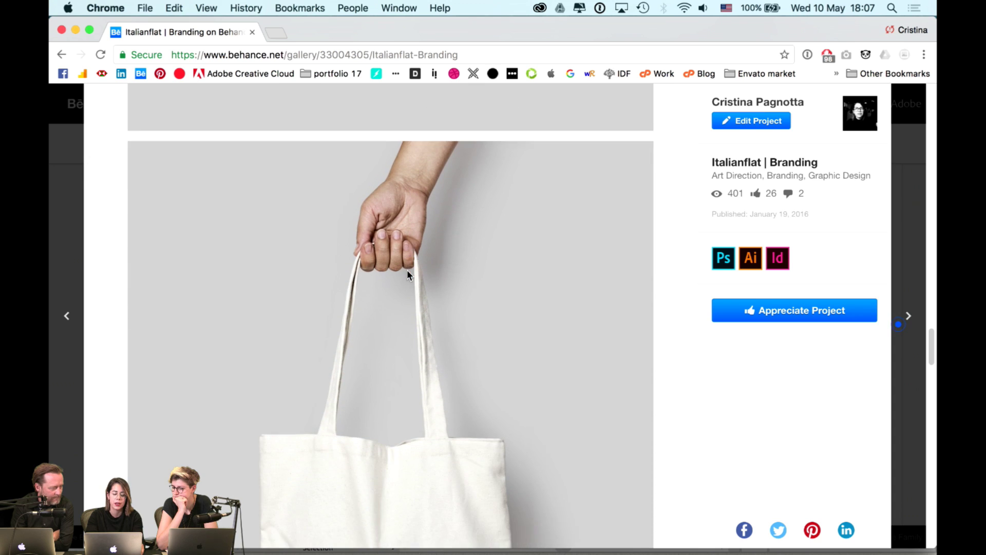
{"action": "scroll", "coordinate": [407, 275], "scroll_direction": "down", "scroll_amount": 10}
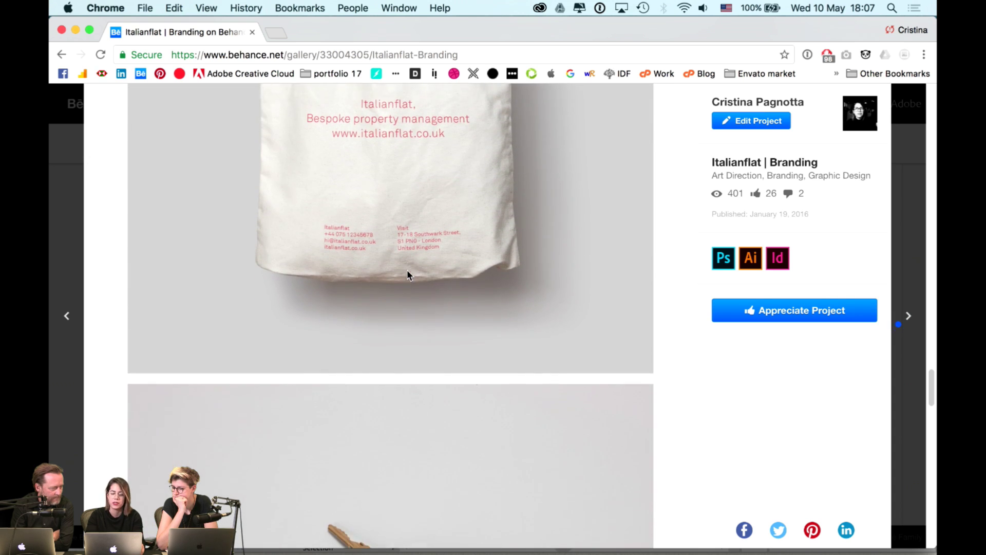
{"action": "scroll", "coordinate": [407, 275], "scroll_direction": "down", "scroll_amount": 5}
{"action": "scroll", "coordinate": [406, 275], "scroll_direction": "up", "scroll_amount": 10}
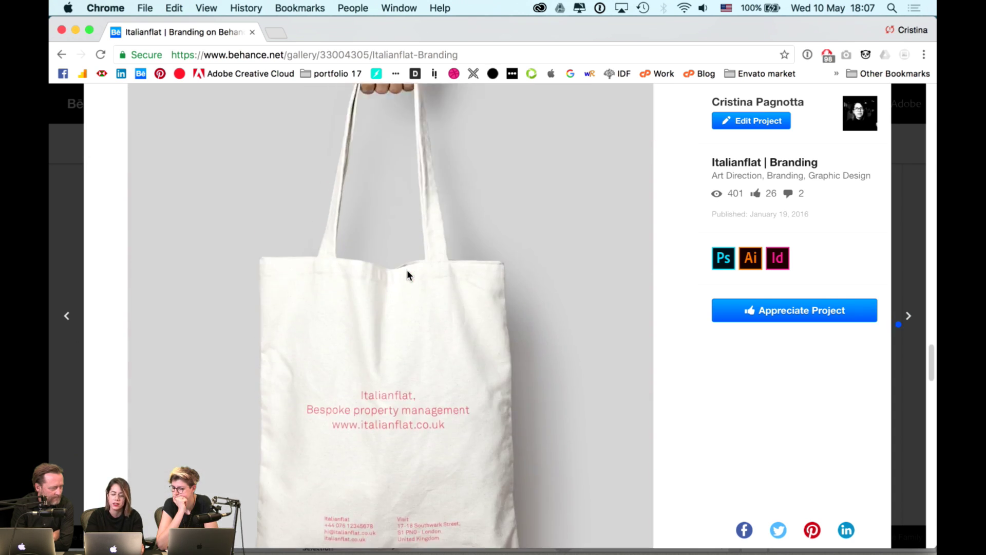
{"action": "scroll", "coordinate": [408, 273], "scroll_direction": "up", "scroll_amount": 15}
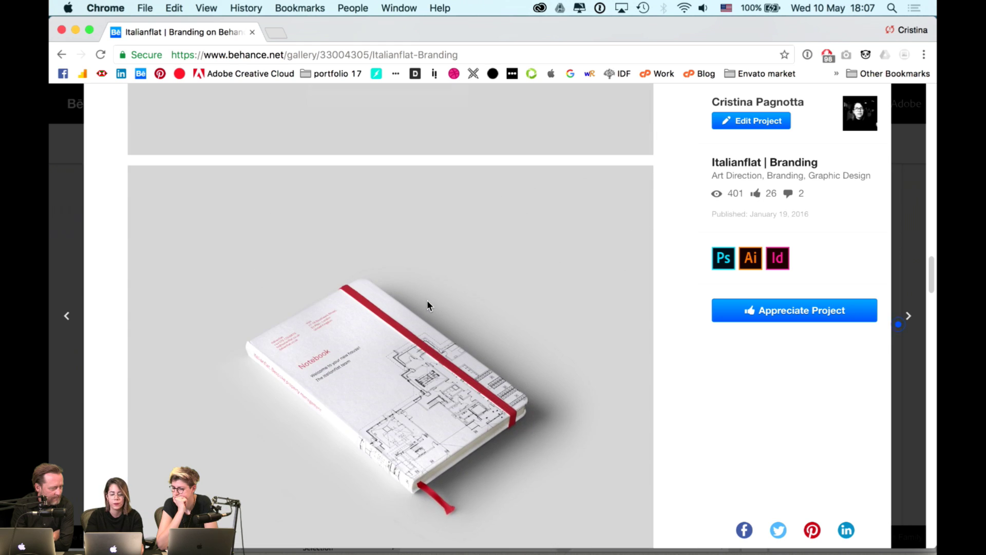
{"action": "scroll", "coordinate": [427, 304], "scroll_direction": "up", "scroll_amount": 3}
{"action": "scroll", "coordinate": [428, 450], "scroll_direction": "up", "scroll_amount": 10}
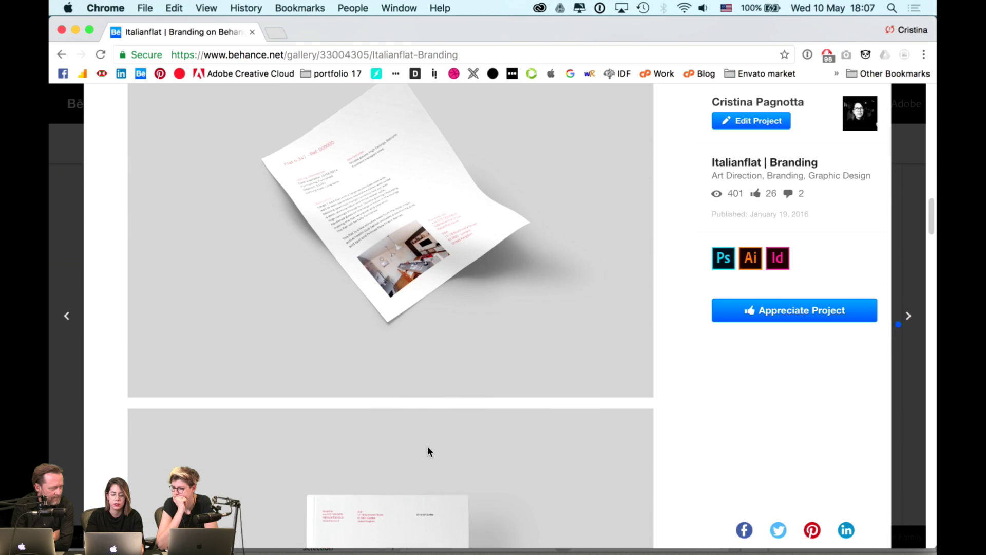
{"action": "scroll", "coordinate": [429, 451], "scroll_direction": "up", "scroll_amount": 10}
{"action": "left_click", "coordinate": [54, 239]}
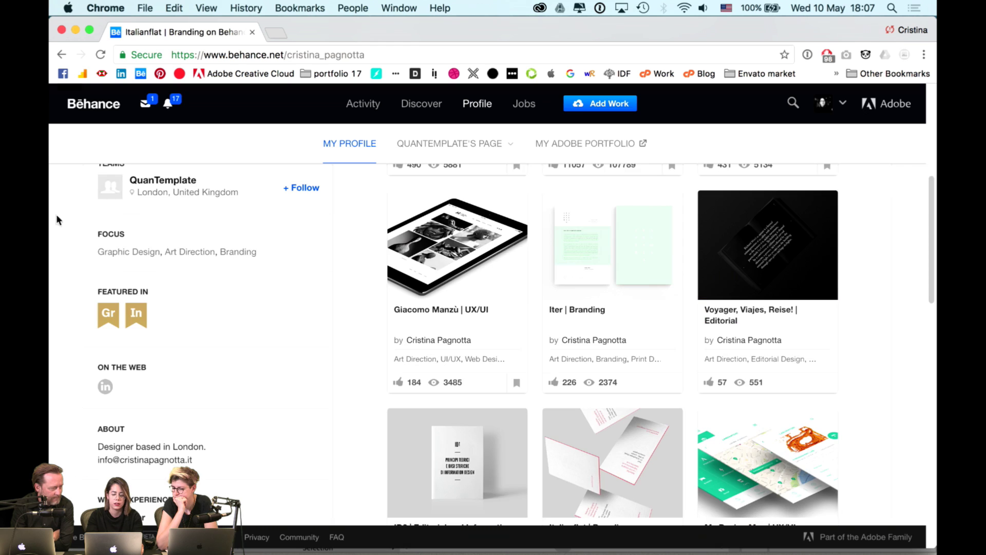
{"action": "scroll", "coordinate": [354, 270], "scroll_direction": "down", "scroll_amount": 8}
{"action": "scroll", "coordinate": [355, 271], "scroll_direction": "down", "scroll_amount": 4}
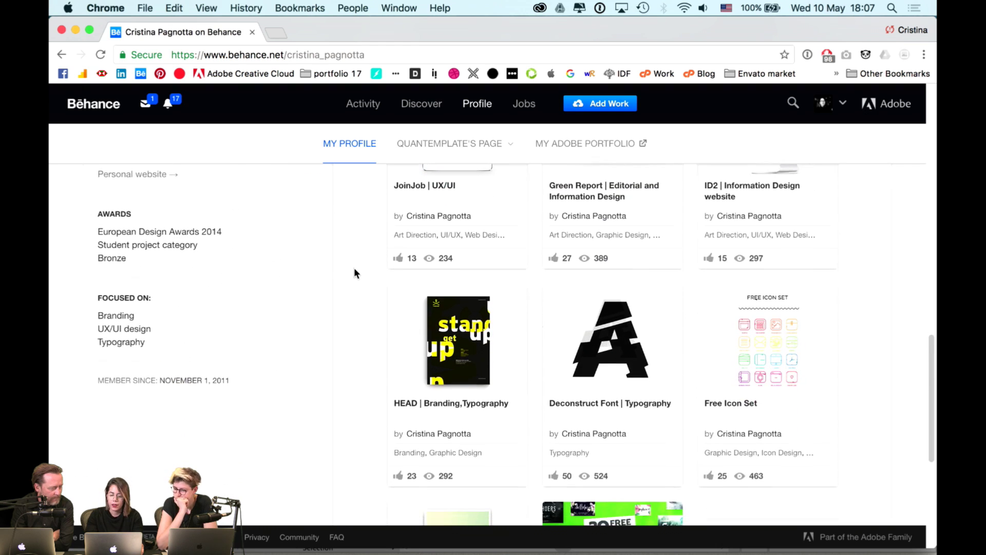
{"action": "scroll", "coordinate": [644, 324], "scroll_direction": "down", "scroll_amount": 2}
{"action": "left_click", "coordinate": [495, 264]}
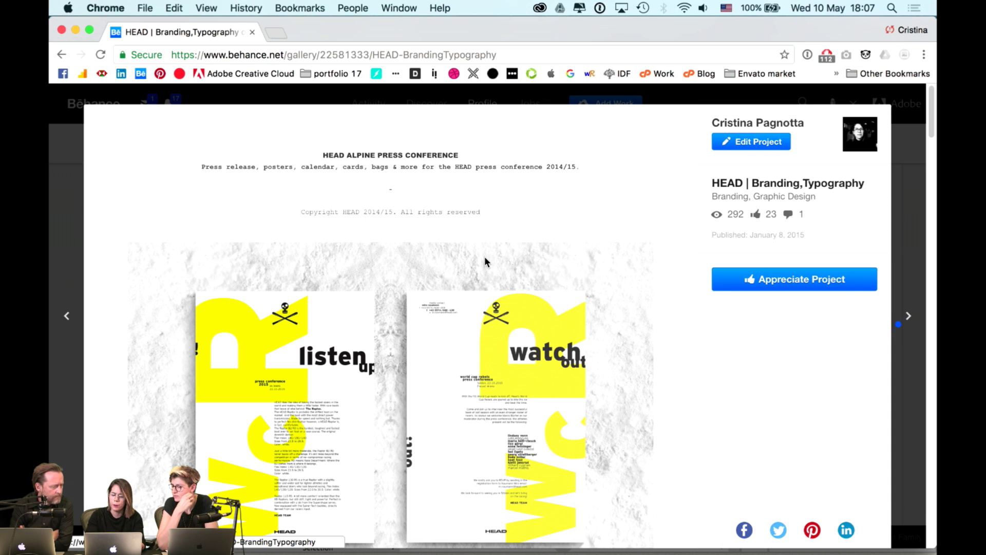
{"action": "scroll", "coordinate": [434, 223], "scroll_direction": "down", "scroll_amount": 2}
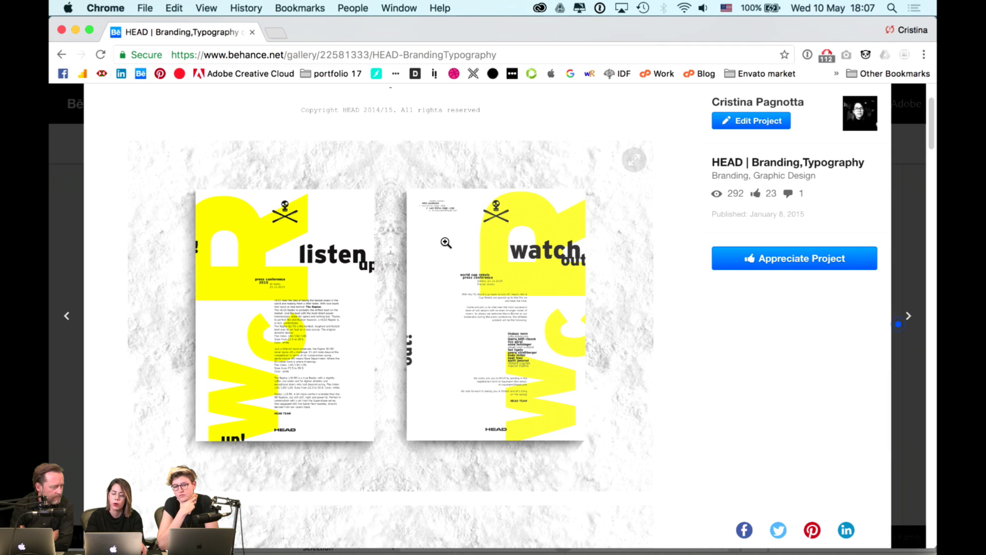
{"action": "scroll", "coordinate": [445, 243], "scroll_direction": "down", "scroll_amount": 5}
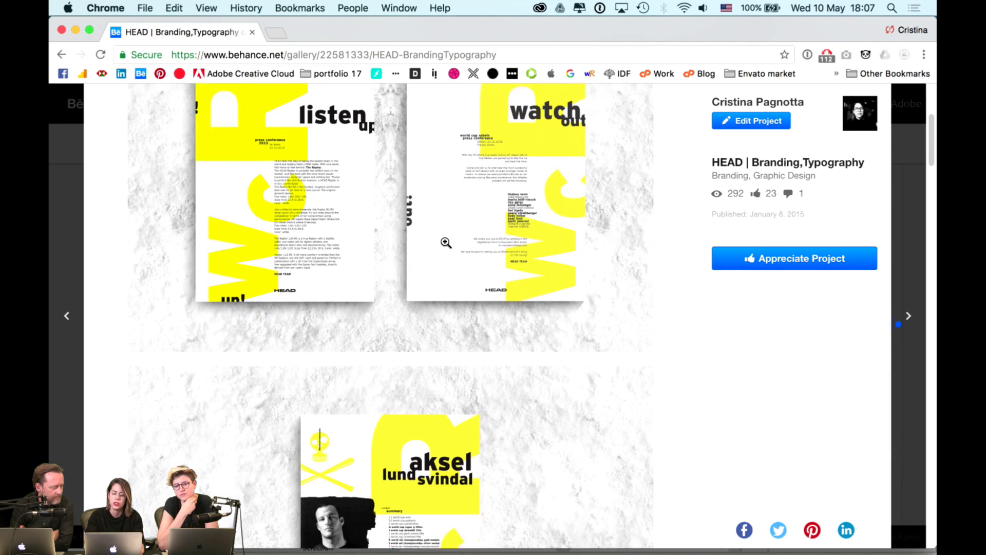
{"action": "scroll", "coordinate": [365, 169], "scroll_direction": "down", "scroll_amount": 4}
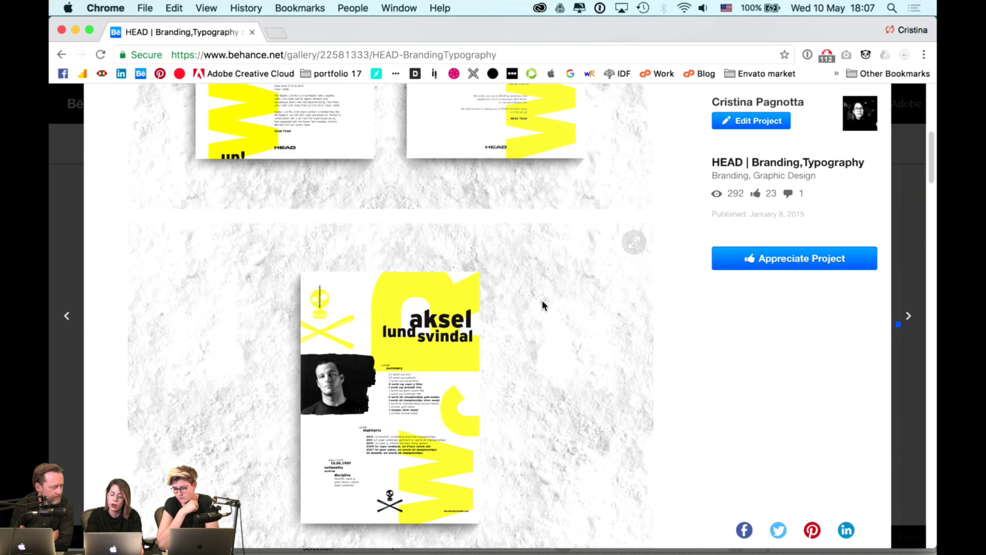
{"action": "scroll", "coordinate": [543, 305], "scroll_direction": "down", "scroll_amount": 2}
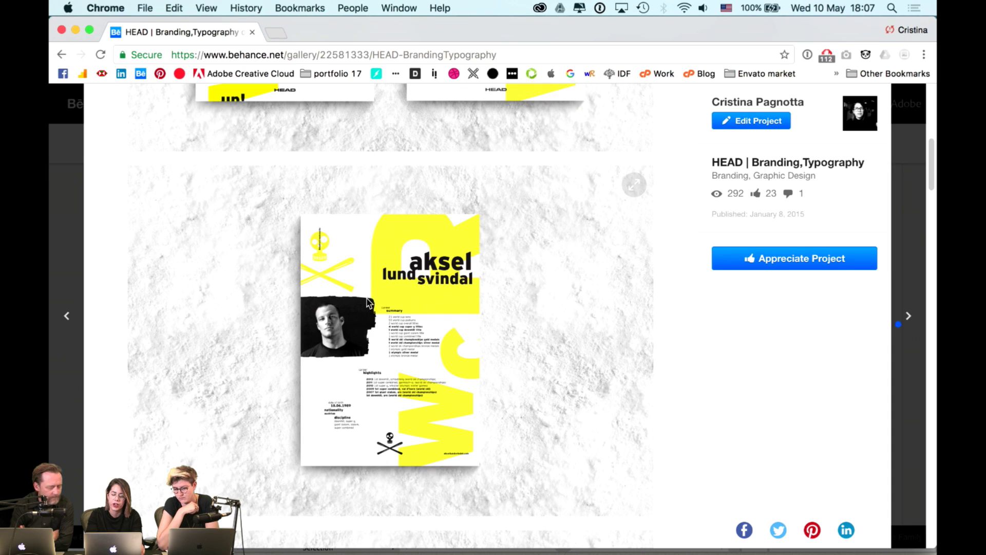
{"action": "scroll", "coordinate": [417, 346], "scroll_direction": "down", "scroll_amount": 3}
{"action": "scroll", "coordinate": [417, 344], "scroll_direction": "down", "scroll_amount": 3}
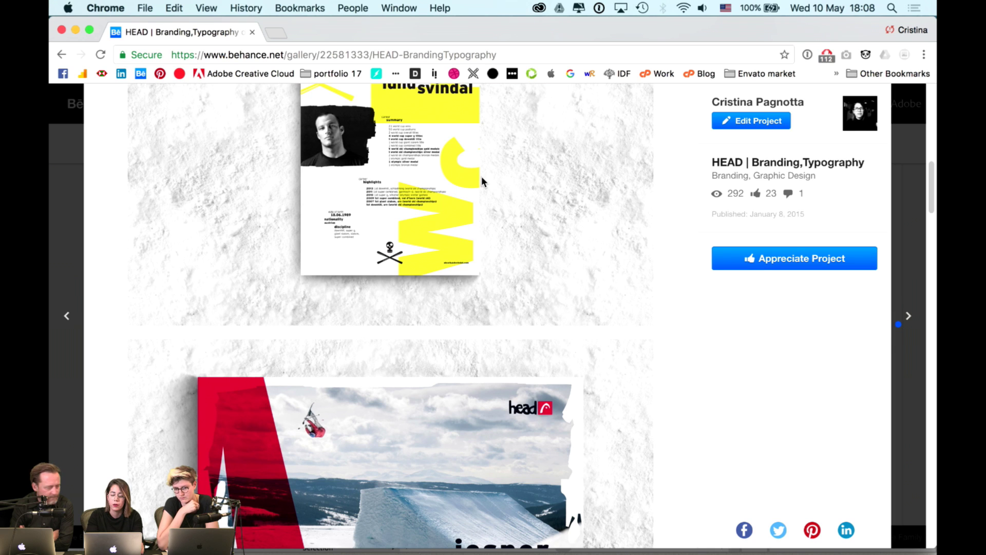
{"action": "scroll", "coordinate": [482, 178], "scroll_direction": "down", "scroll_amount": 3}
{"action": "scroll", "coordinate": [481, 178], "scroll_direction": "down", "scroll_amount": 5}
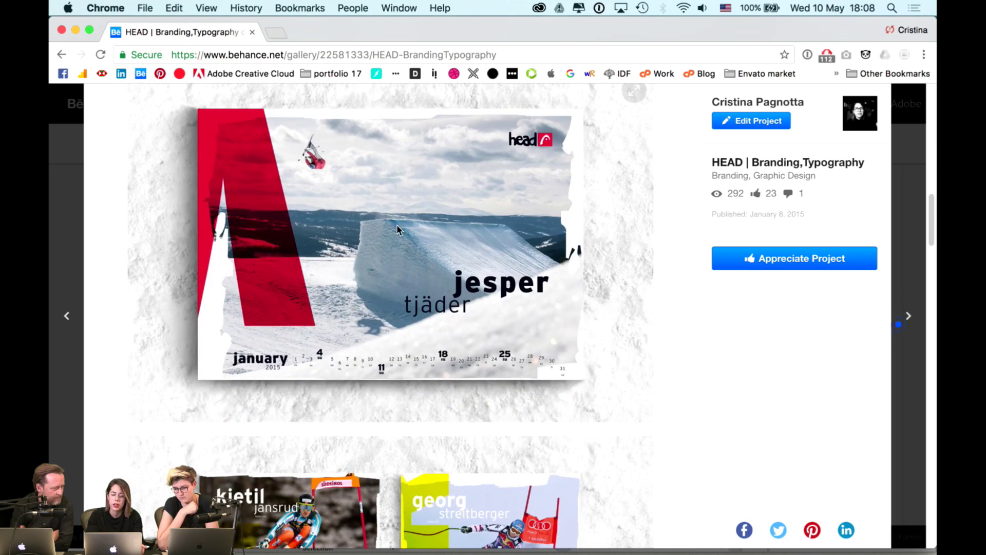
{"action": "scroll", "coordinate": [330, 238], "scroll_direction": "down", "scroll_amount": 2}
{"action": "scroll", "coordinate": [329, 238], "scroll_direction": "down", "scroll_amount": 15}
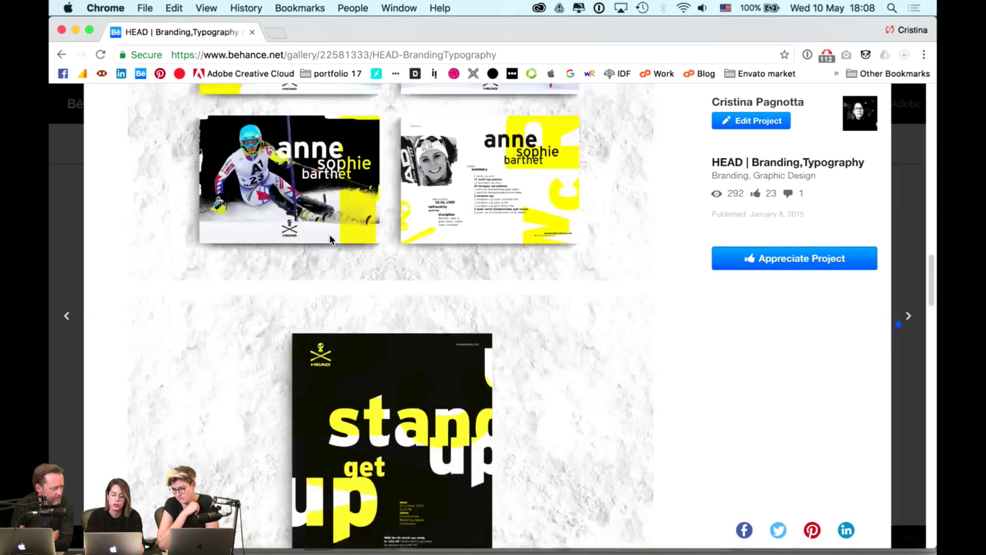
{"action": "scroll", "coordinate": [329, 238], "scroll_direction": "down", "scroll_amount": 5}
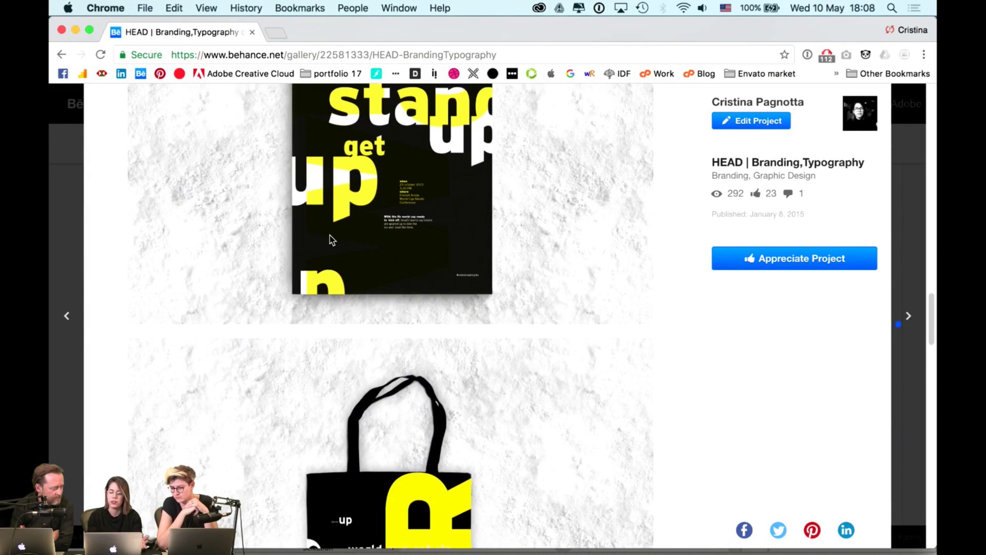
{"action": "scroll", "coordinate": [331, 239], "scroll_direction": "down", "scroll_amount": 10}
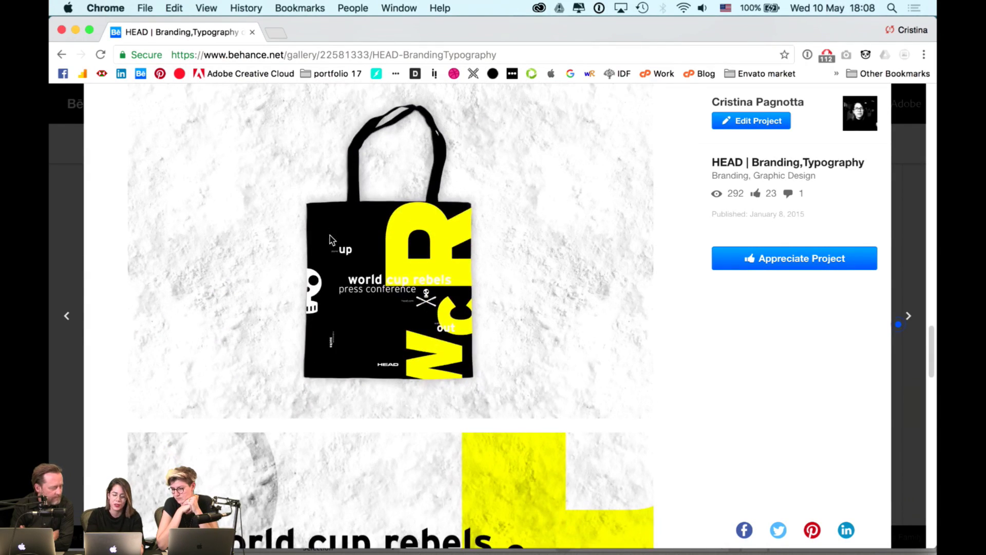
{"action": "left_click", "coordinate": [72, 193]}
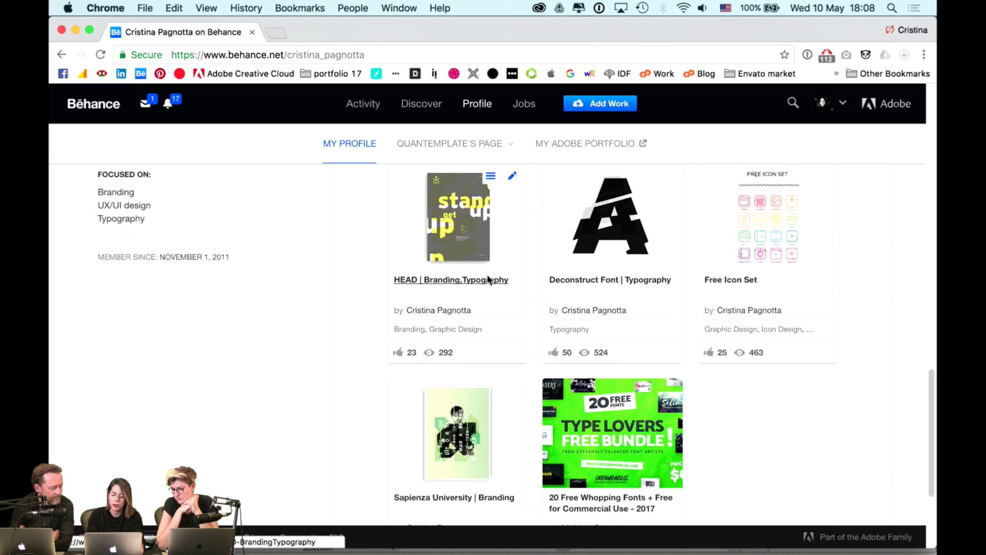
- Scroll up the second designer's profile showing Codice Edizioni, ROMA CONVENTION GROUP and TEXAO 2012
{"action": "scroll", "coordinate": [487, 274], "scroll_direction": "up", "scroll_amount": 15}
{"action": "scroll", "coordinate": [486, 274], "scroll_direction": "up", "scroll_amount": 10}
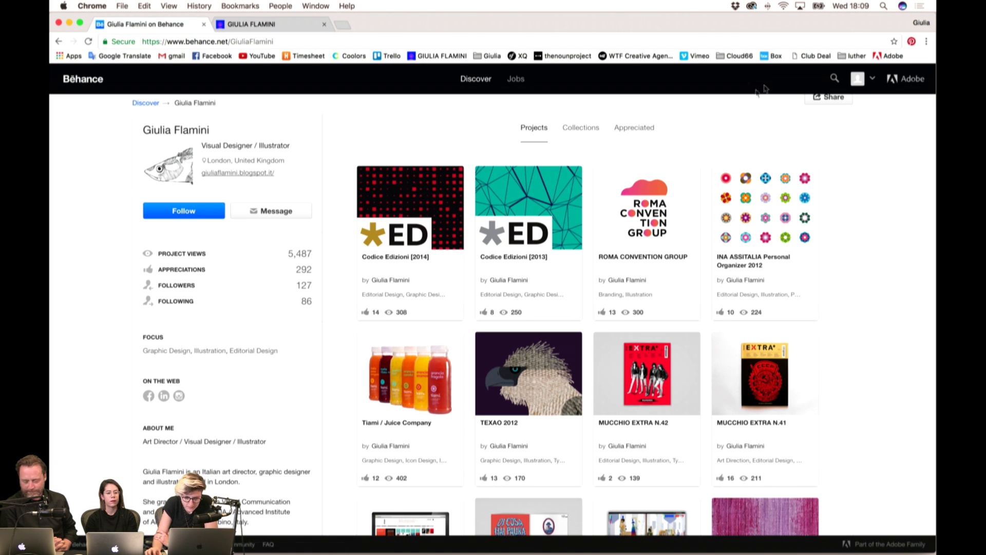
- Open ROMA CONVENTION GROUP and scroll to the conference-centre photo and logo video player
{"action": "scroll", "coordinate": [668, 195], "scroll_direction": "down", "scroll_amount": 1}
{"action": "left_click", "coordinate": [650, 205]}
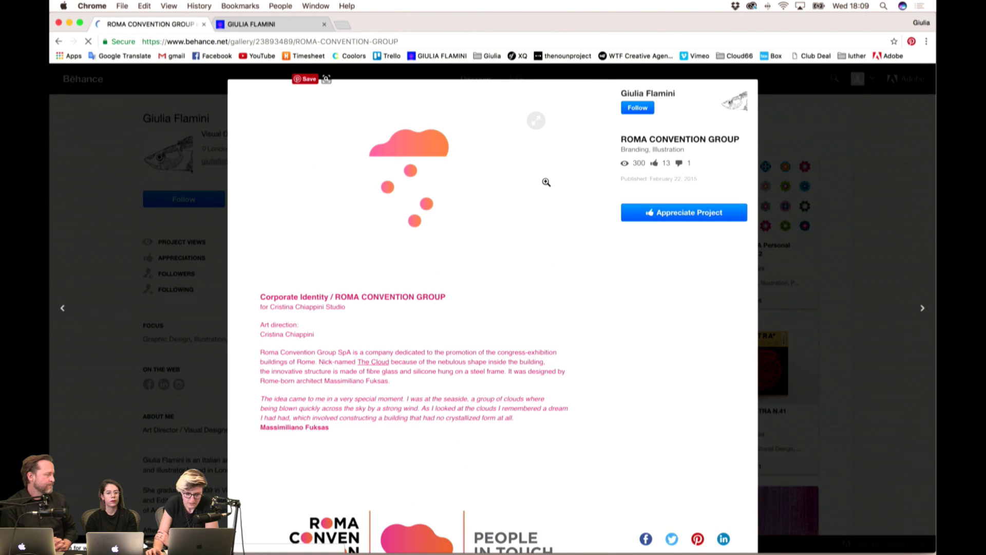
{"action": "scroll", "coordinate": [534, 181], "scroll_direction": "down", "scroll_amount": 1}
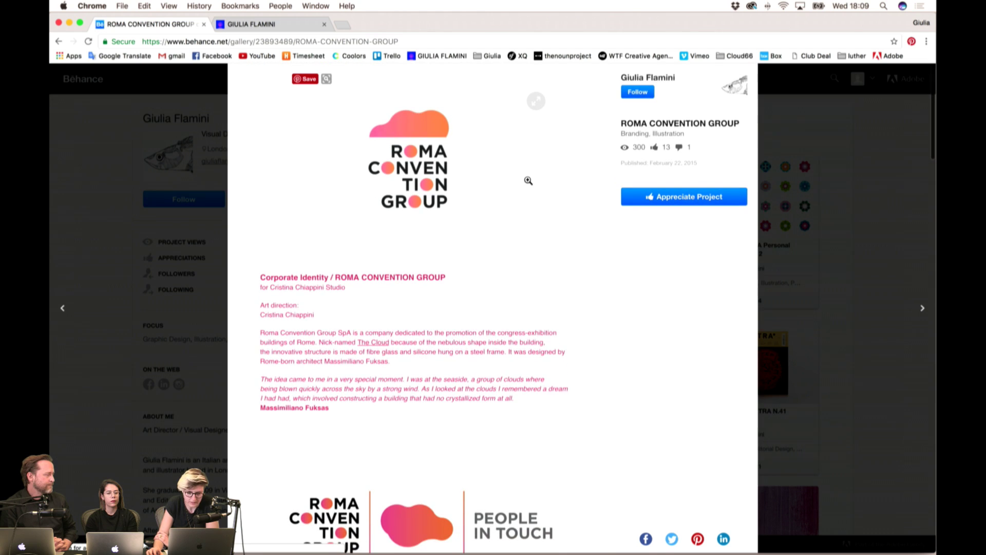
{"action": "scroll", "coordinate": [528, 181], "scroll_direction": "up", "scroll_amount": 1}
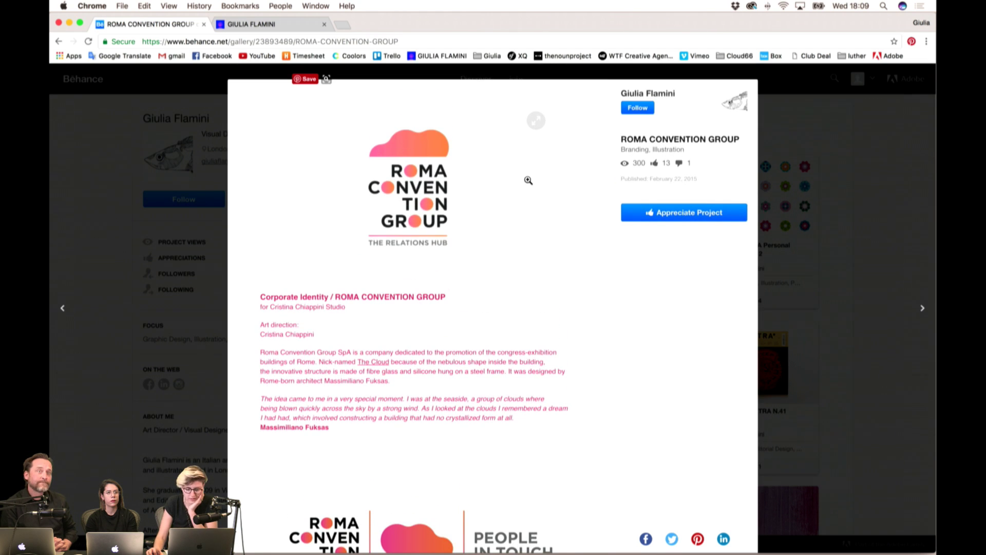
{"action": "scroll", "coordinate": [528, 180], "scroll_direction": "down", "scroll_amount": 2}
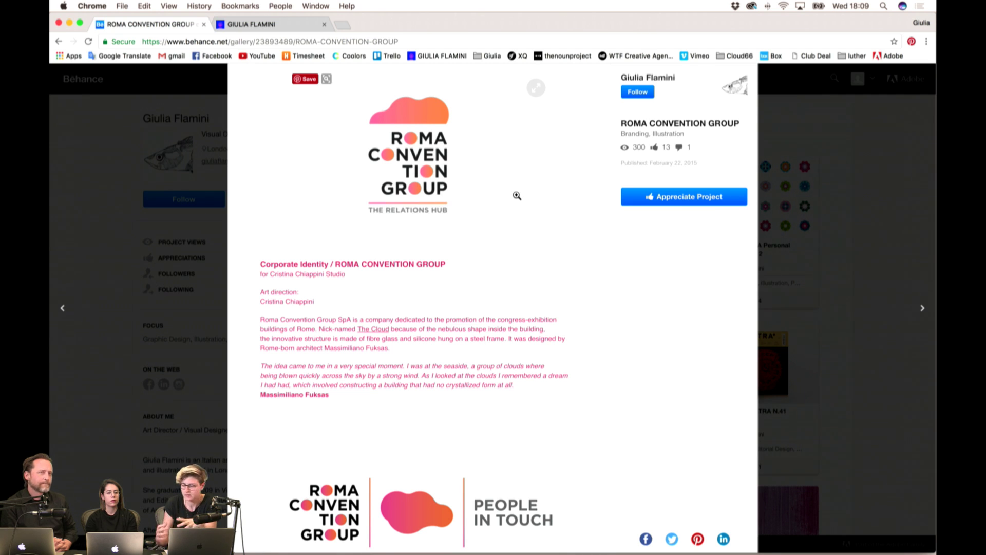
{"action": "scroll", "coordinate": [510, 207], "scroll_direction": "up", "scroll_amount": 1}
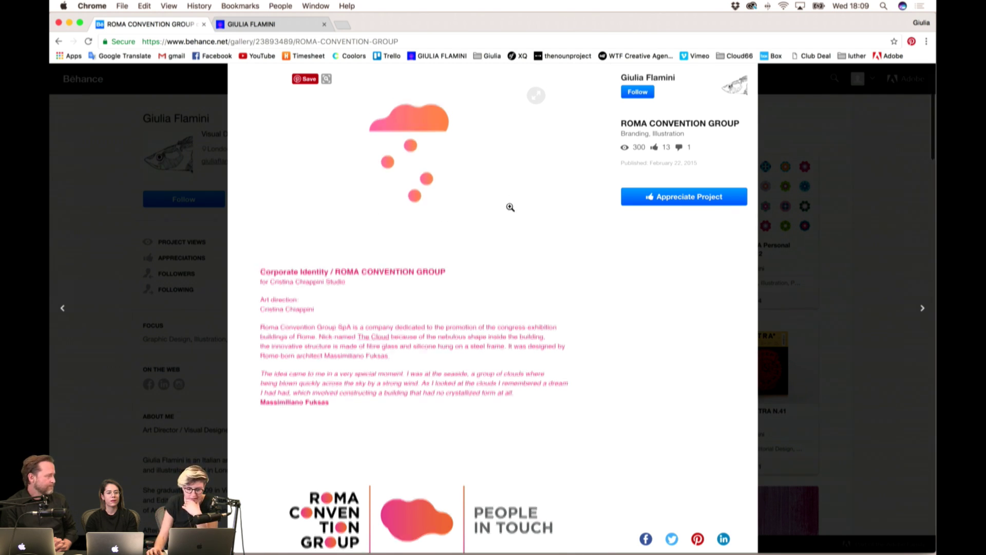
{"action": "scroll", "coordinate": [510, 207], "scroll_direction": "up", "scroll_amount": 2}
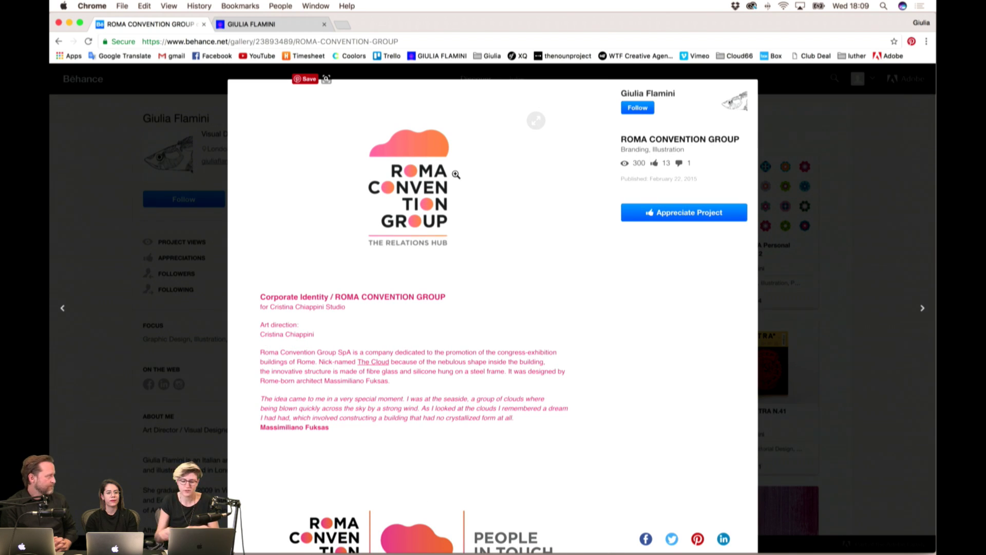
{"action": "scroll", "coordinate": [505, 214], "scroll_direction": "down", "scroll_amount": 10}
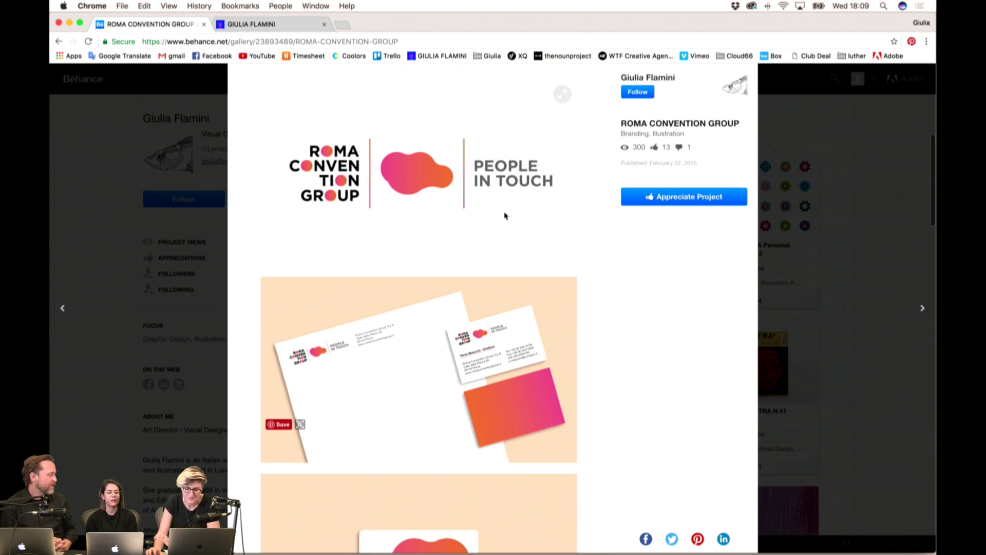
{"action": "scroll", "coordinate": [505, 216], "scroll_direction": "down", "scroll_amount": 15}
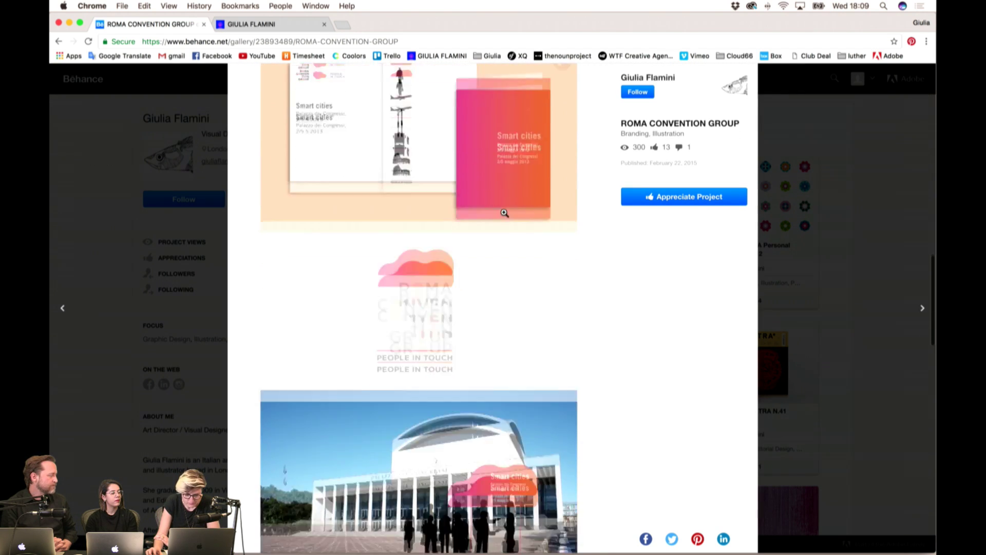
{"action": "scroll", "coordinate": [504, 213], "scroll_direction": "down", "scroll_amount": 5}
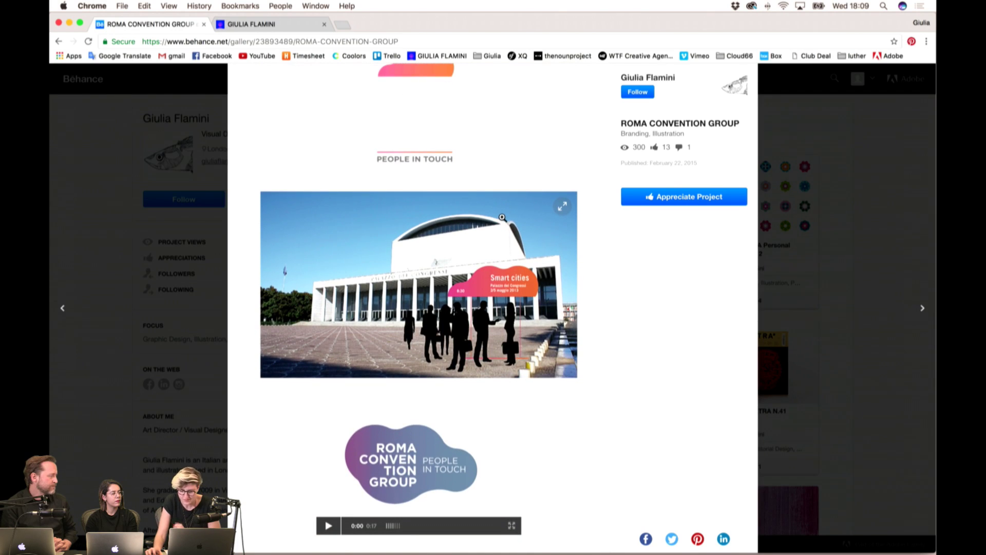
- Start the 0:17 ROMA CONVENTION GROUP logo clip and watch its colours shift
{"action": "scroll", "coordinate": [502, 218], "scroll_direction": "down", "scroll_amount": 4}
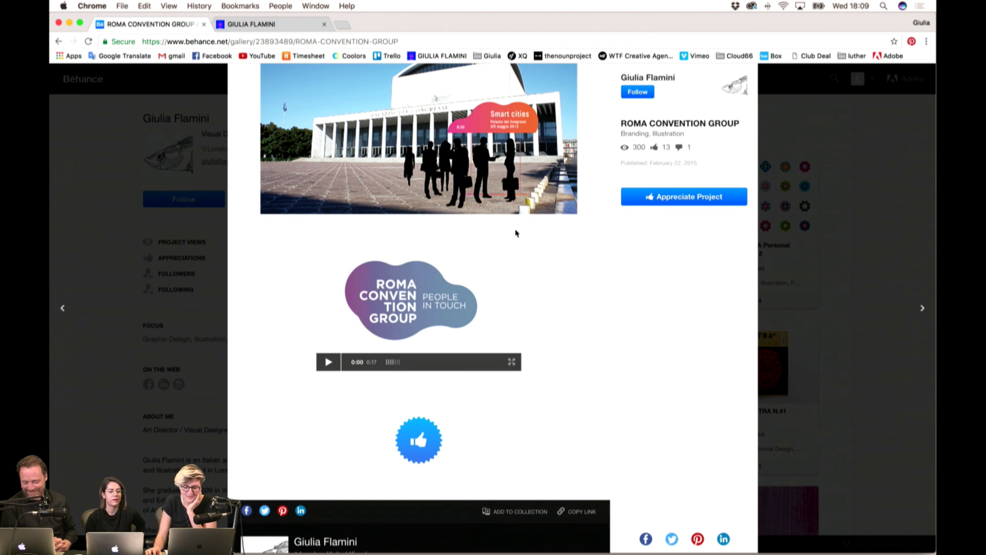
{"action": "scroll", "coordinate": [519, 229], "scroll_direction": "up", "scroll_amount": 3}
{"action": "left_click", "coordinate": [321, 456]}
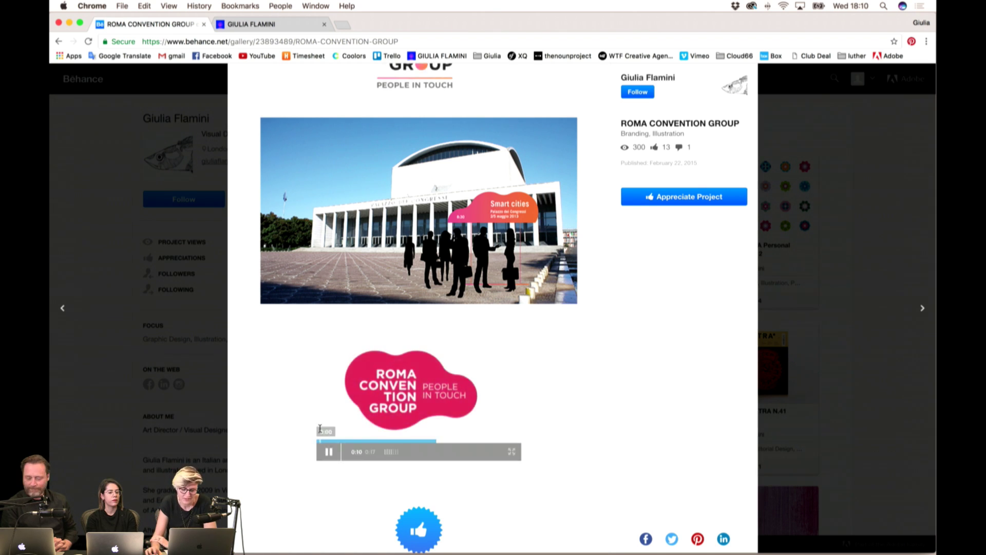
{"action": "scroll", "coordinate": [319, 435], "scroll_direction": "up", "scroll_amount": 3}
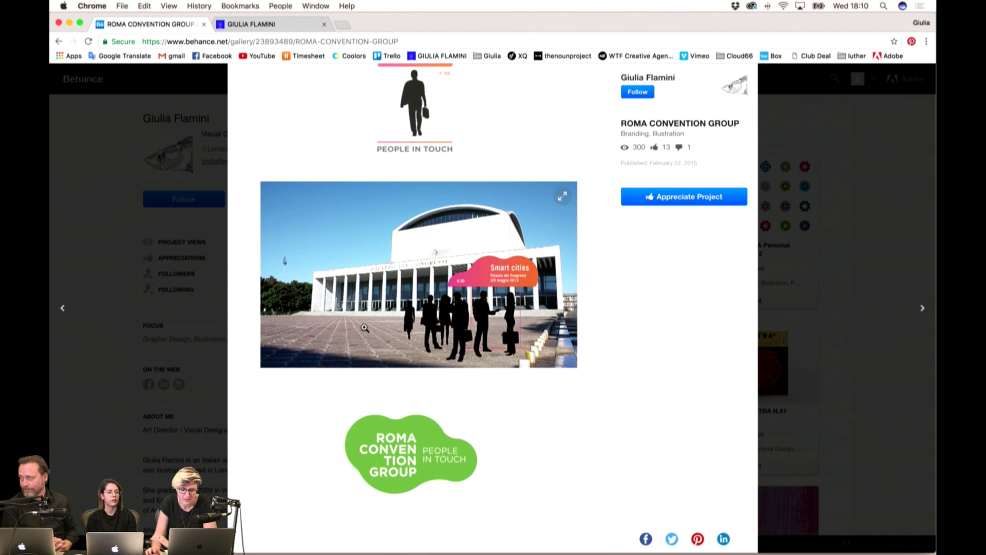
- Close the Roma project and scroll to San Francesco, Poster Heroes 2 and PIPPI SUI MURI
{"action": "scroll", "coordinate": [365, 327], "scroll_direction": "up", "scroll_amount": 5}
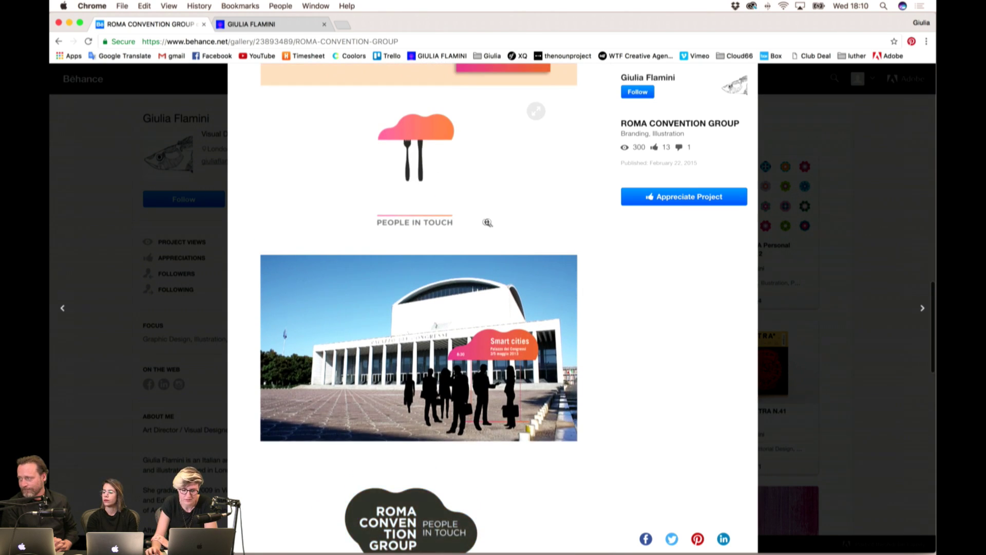
{"action": "left_click", "coordinate": [800, 184]}
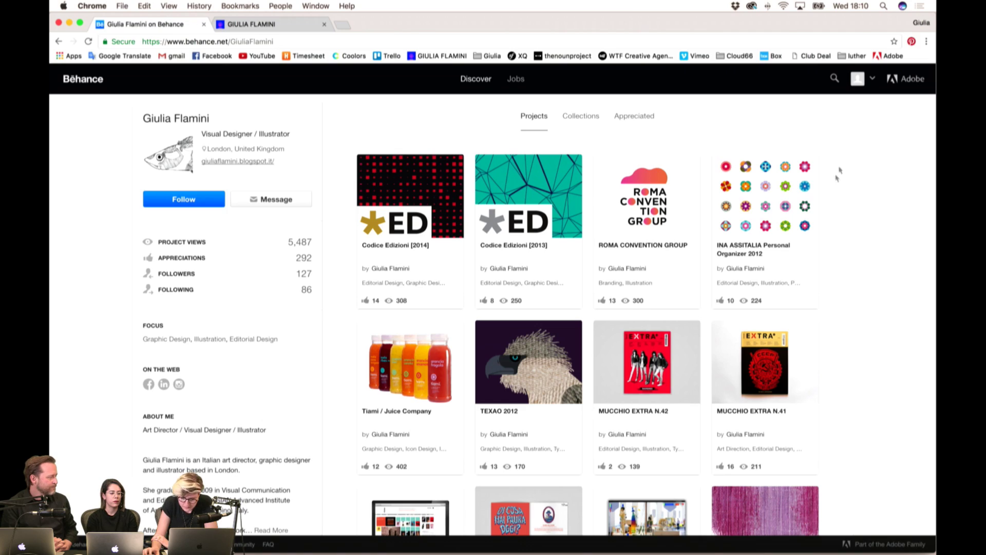
{"action": "scroll", "coordinate": [830, 188], "scroll_direction": "down", "scroll_amount": 3}
{"action": "scroll", "coordinate": [830, 189], "scroll_direction": "down", "scroll_amount": 12}
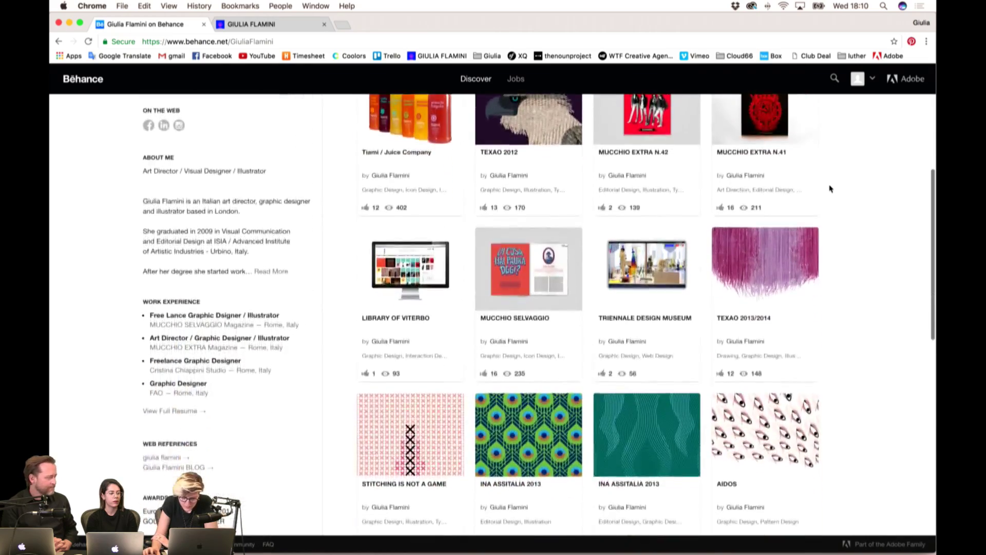
{"action": "scroll", "coordinate": [830, 188], "scroll_direction": "down", "scroll_amount": 5}
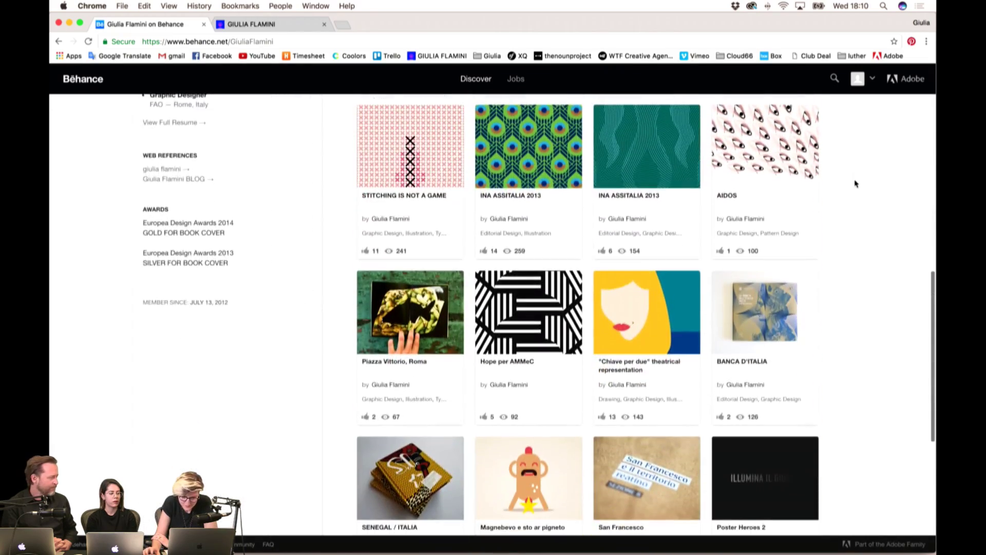
{"action": "scroll", "coordinate": [855, 183], "scroll_direction": "down", "scroll_amount": 4}
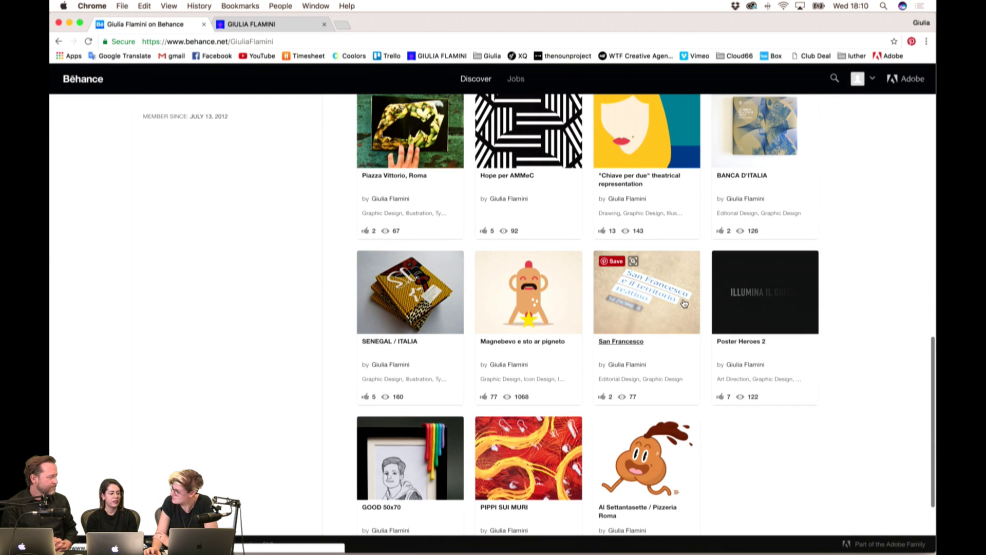
- Open Magnebevo e sto ar pigneto and scroll past its teal pub posters to the hot dog
{"action": "left_click", "coordinate": [549, 289]}
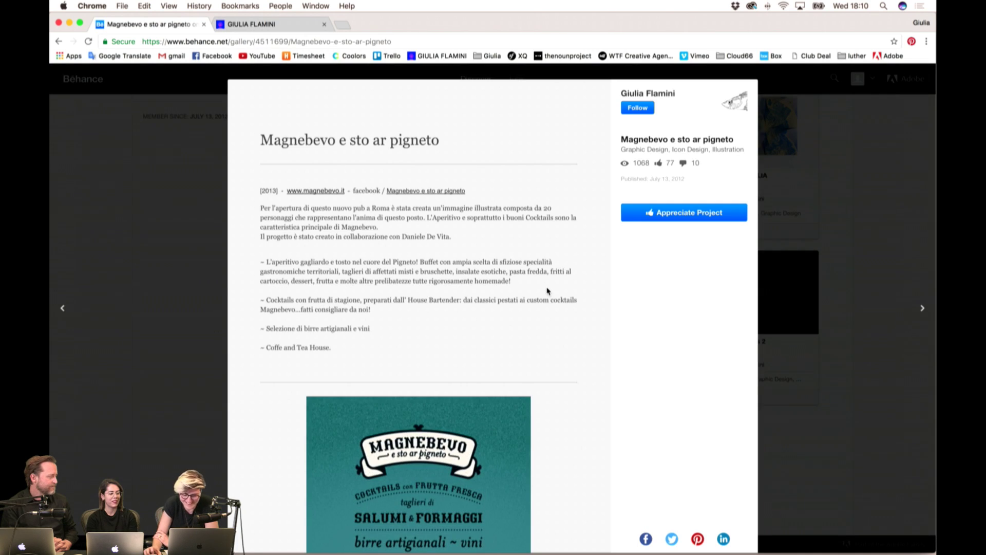
{"action": "scroll", "coordinate": [529, 266], "scroll_direction": "down", "scroll_amount": 3}
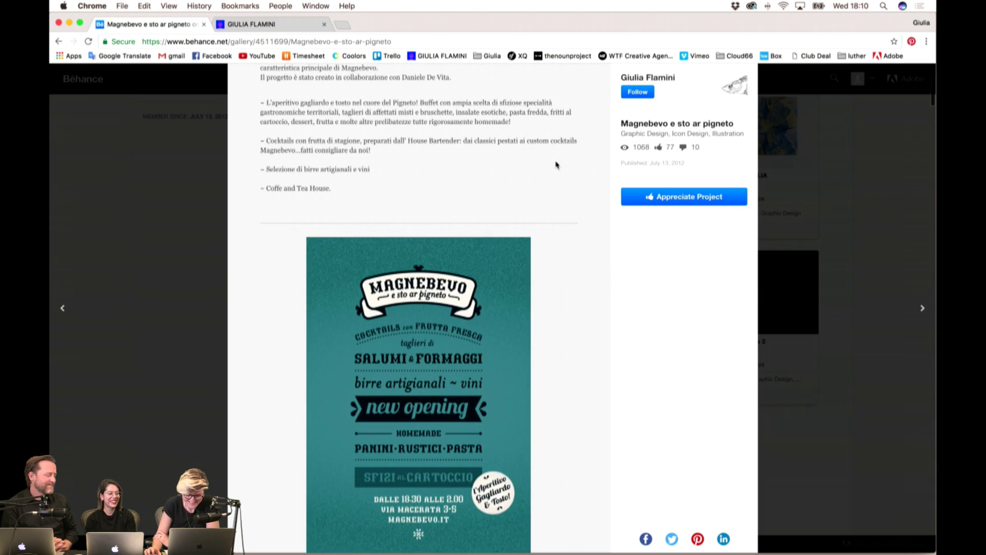
{"action": "scroll", "coordinate": [554, 165], "scroll_direction": "up", "scroll_amount": 3}
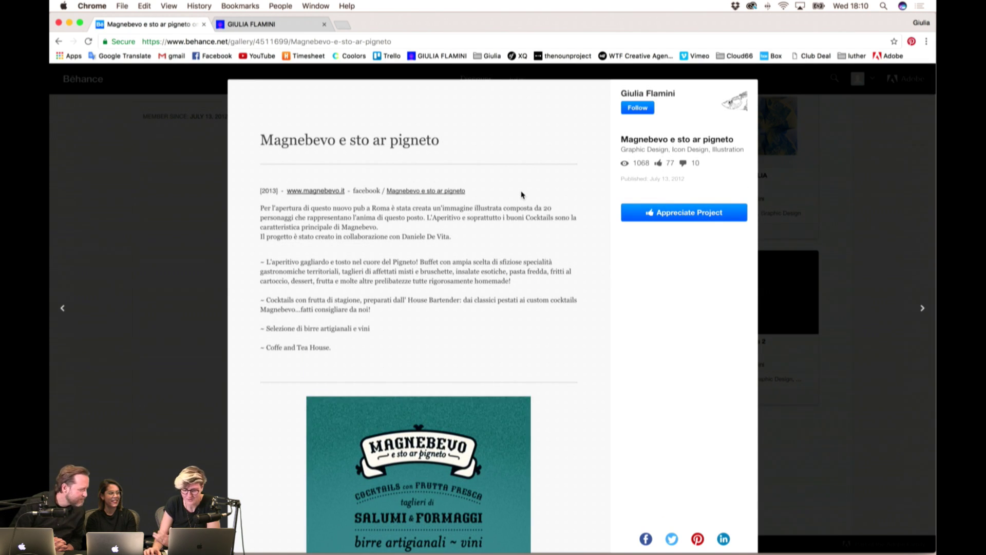
{"action": "scroll", "coordinate": [519, 192], "scroll_direction": "down", "scroll_amount": 7}
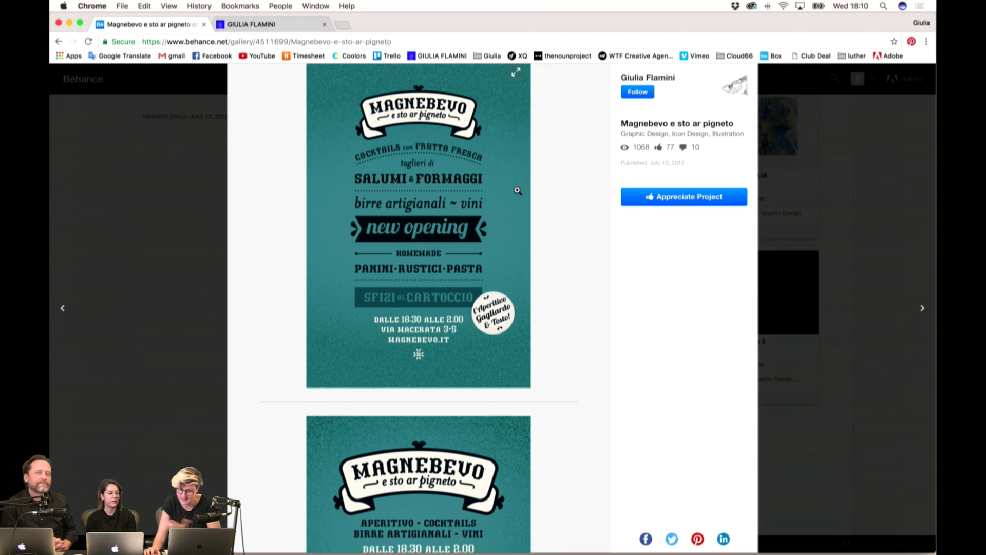
{"action": "scroll", "coordinate": [588, 159], "scroll_direction": "down", "scroll_amount": 7}
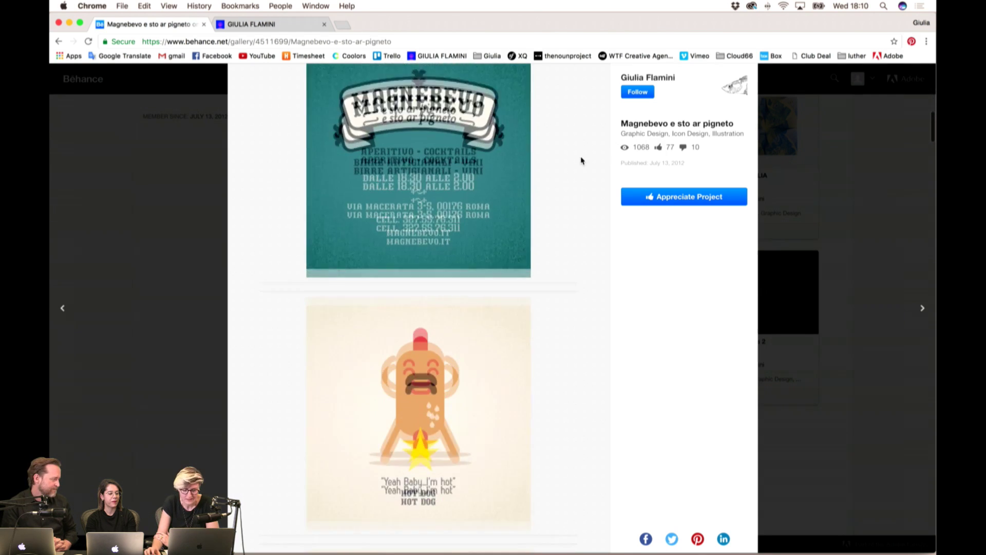
{"action": "scroll", "coordinate": [582, 160], "scroll_direction": "down", "scroll_amount": 4}
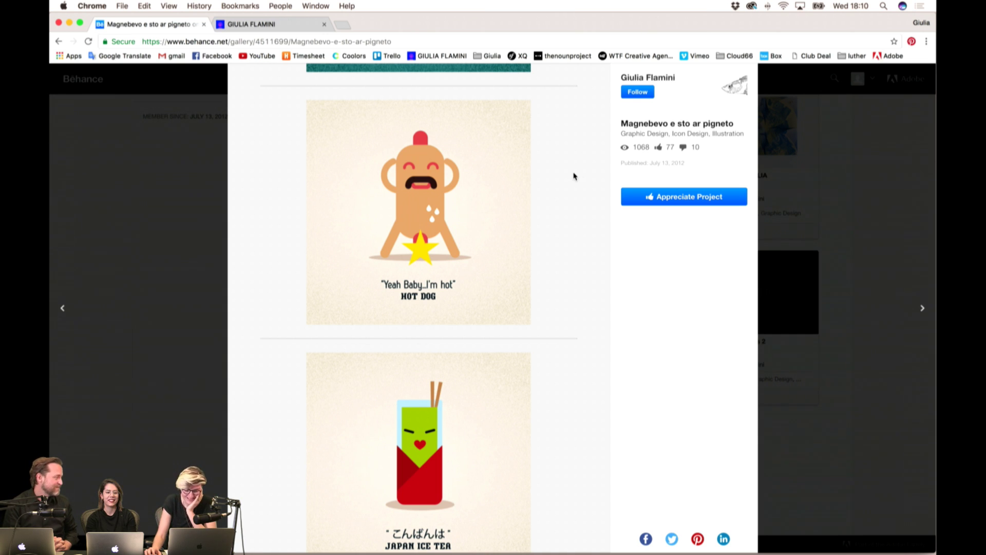
- Scroll through the Magnebevo cartoon drinks project to its end
{"action": "scroll", "coordinate": [573, 176], "scroll_direction": "down", "scroll_amount": 5}
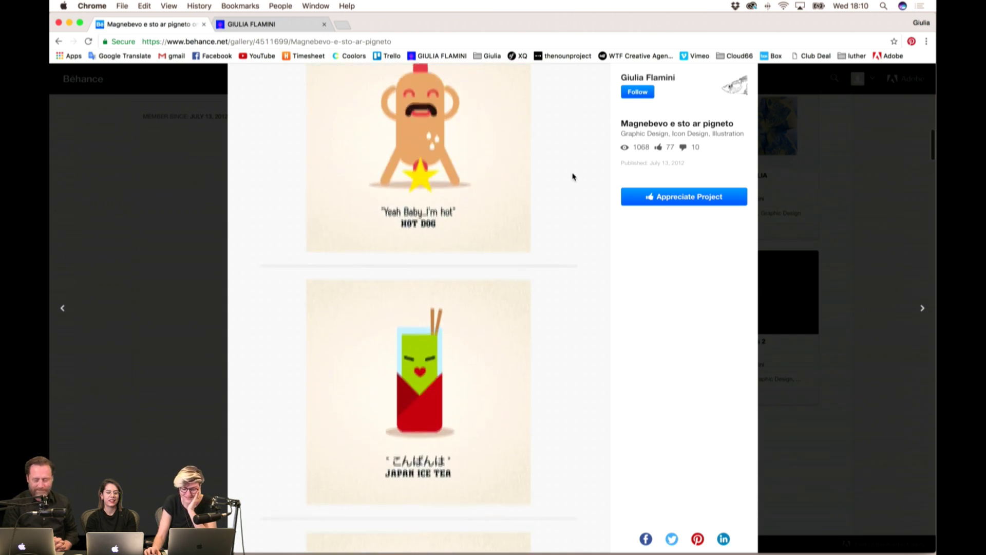
{"action": "scroll", "coordinate": [573, 177], "scroll_direction": "down", "scroll_amount": 5}
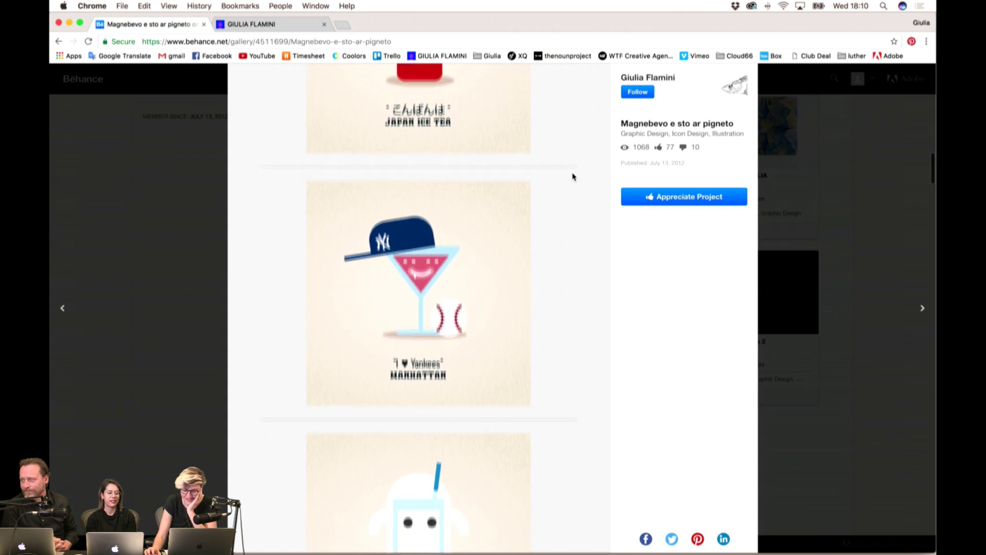
{"action": "scroll", "coordinate": [574, 176], "scroll_direction": "down", "scroll_amount": 1}
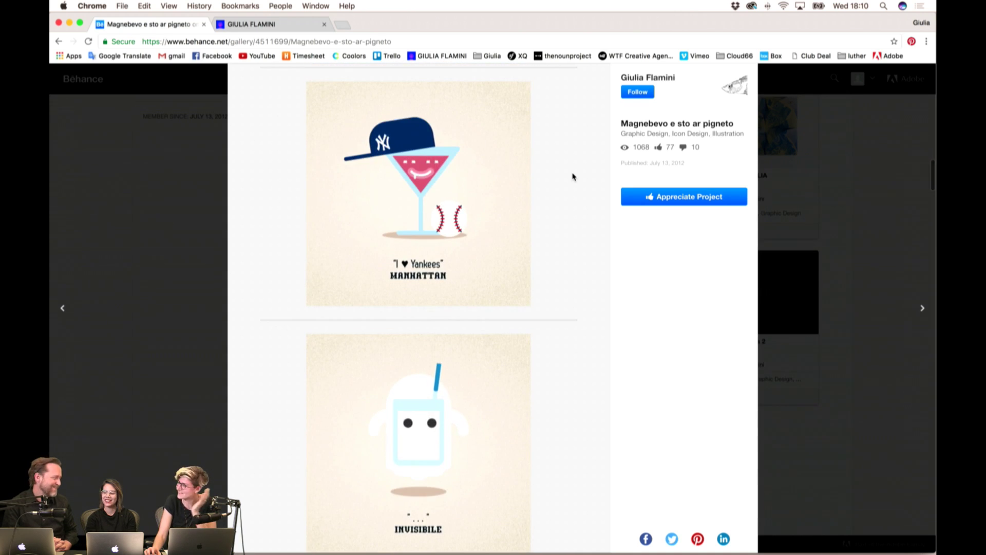
{"action": "scroll", "coordinate": [573, 177], "scroll_direction": "down", "scroll_amount": 1}
{"action": "scroll", "coordinate": [574, 176], "scroll_direction": "down", "scroll_amount": 2}
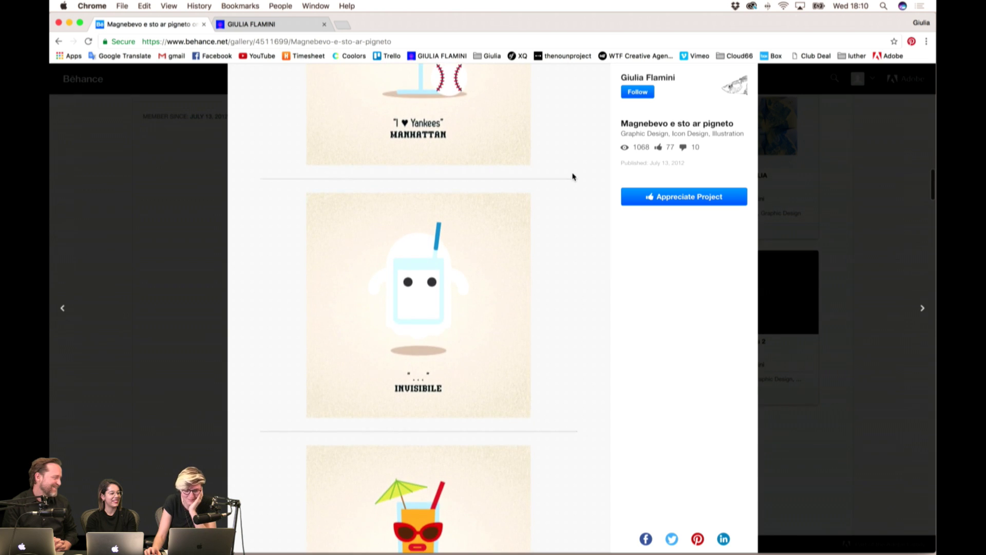
{"action": "scroll", "coordinate": [574, 176], "scroll_direction": "down", "scroll_amount": 2}
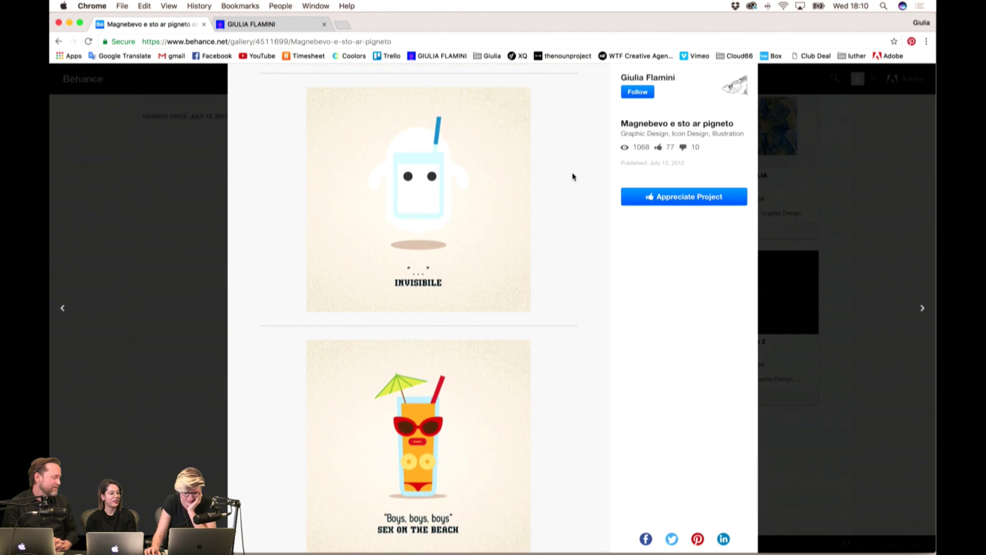
{"action": "scroll", "coordinate": [574, 176], "scroll_direction": "down", "scroll_amount": 1}
{"action": "scroll", "coordinate": [574, 177], "scroll_direction": "up", "scroll_amount": 4}
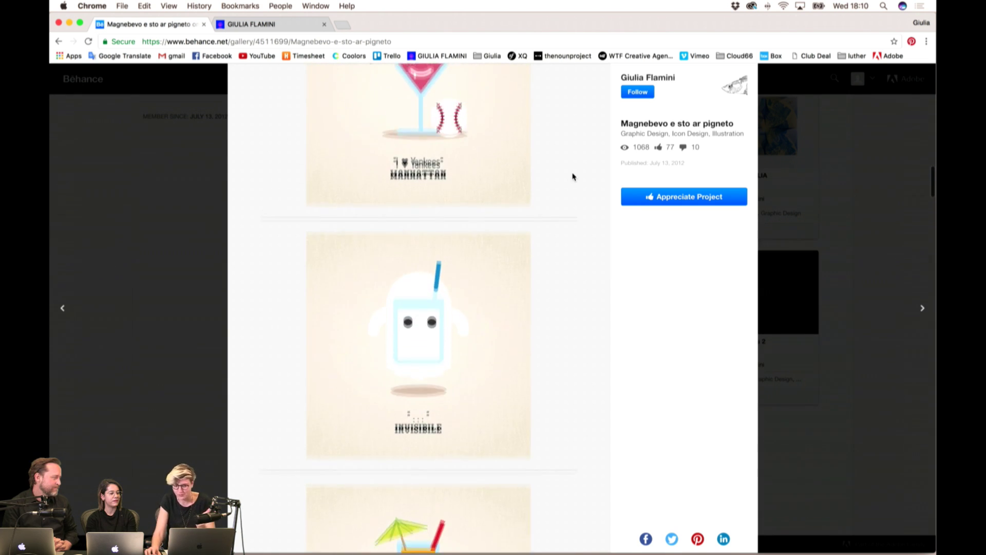
{"action": "scroll", "coordinate": [574, 176], "scroll_direction": "up", "scroll_amount": 1}
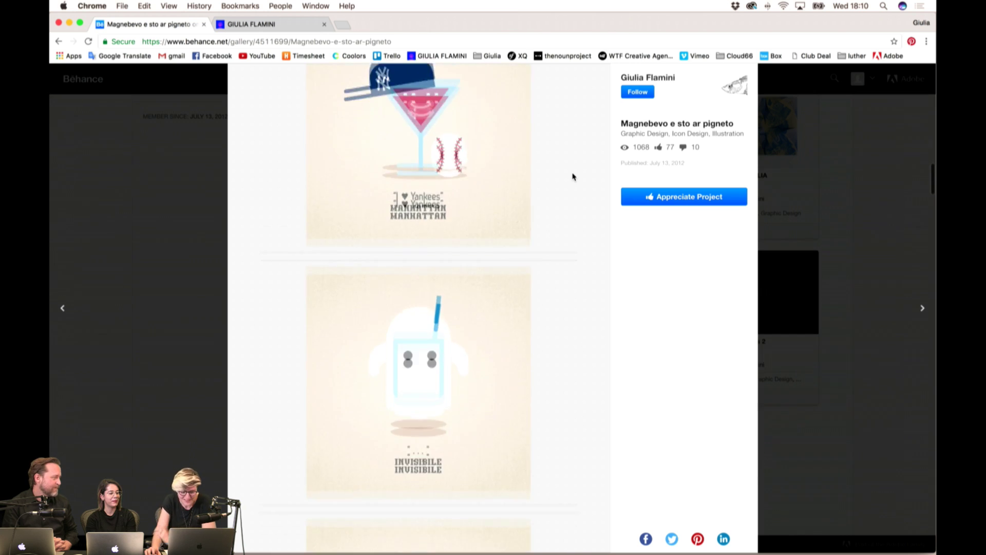
{"action": "scroll", "coordinate": [574, 176], "scroll_direction": "down", "scroll_amount": 2}
{"action": "scroll", "coordinate": [574, 177], "scroll_direction": "down", "scroll_amount": 5}
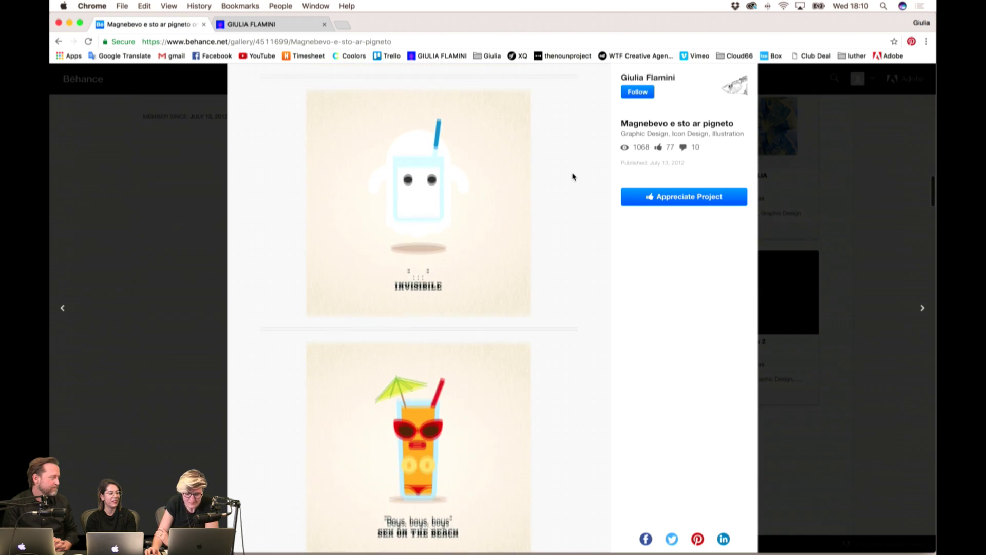
{"action": "scroll", "coordinate": [573, 176], "scroll_direction": "down", "scroll_amount": 5}
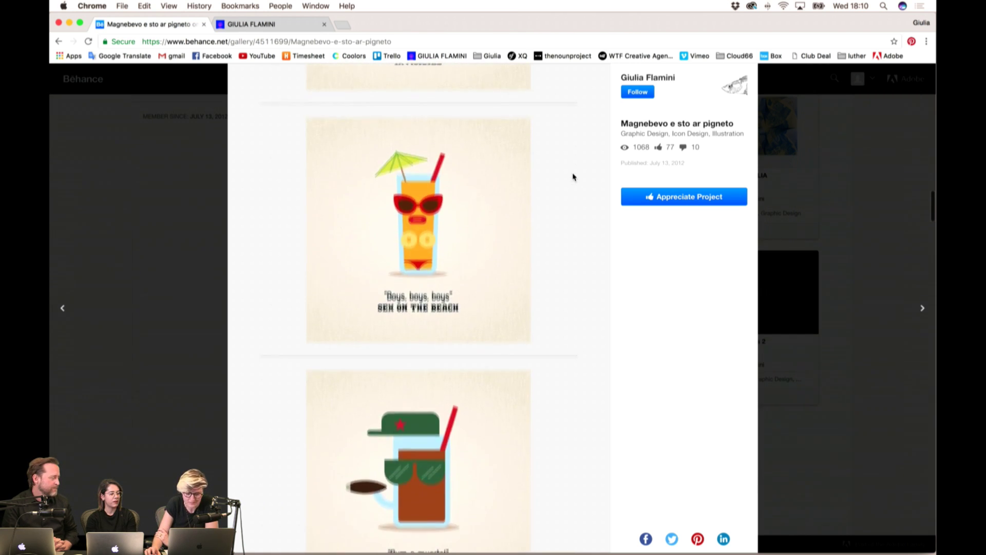
{"action": "scroll", "coordinate": [574, 177], "scroll_direction": "down", "scroll_amount": 9}
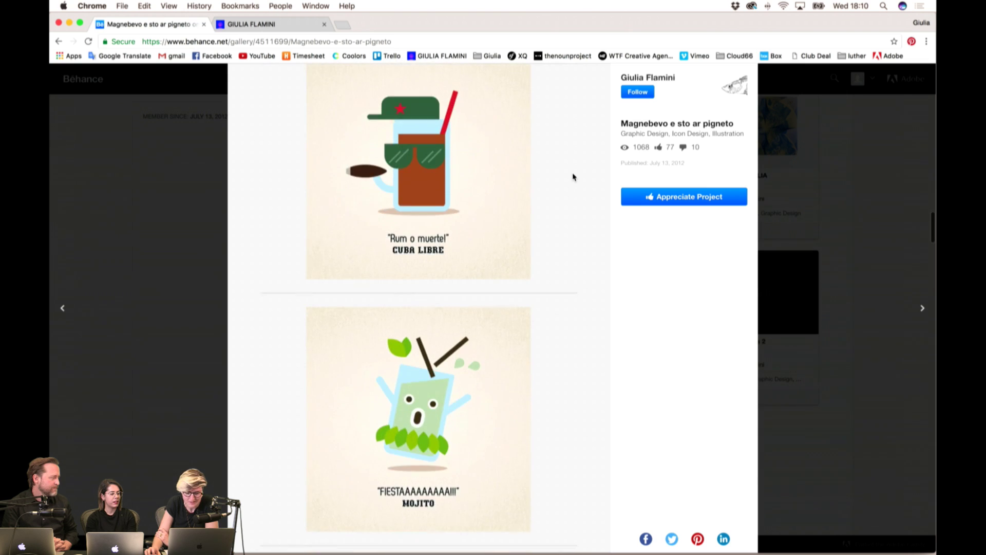
{"action": "scroll", "coordinate": [573, 177], "scroll_direction": "down", "scroll_amount": 4}
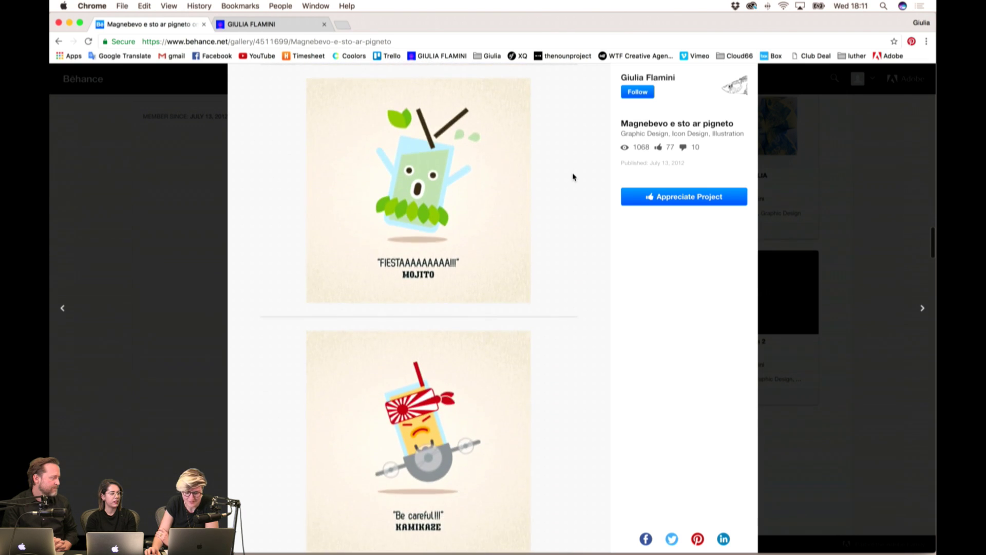
{"action": "scroll", "coordinate": [574, 176], "scroll_direction": "down", "scroll_amount": 8}
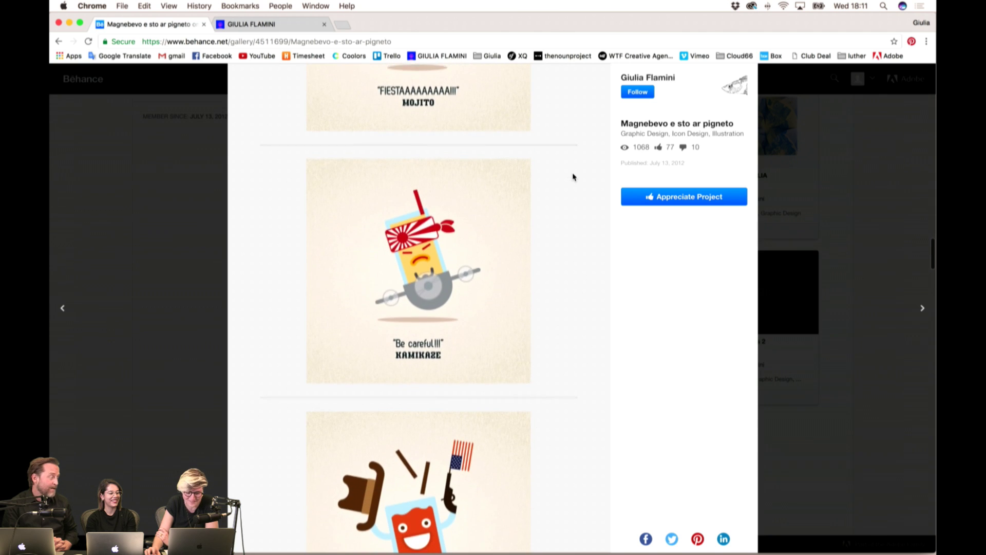
{"action": "scroll", "coordinate": [574, 177], "scroll_direction": "down", "scroll_amount": 10}
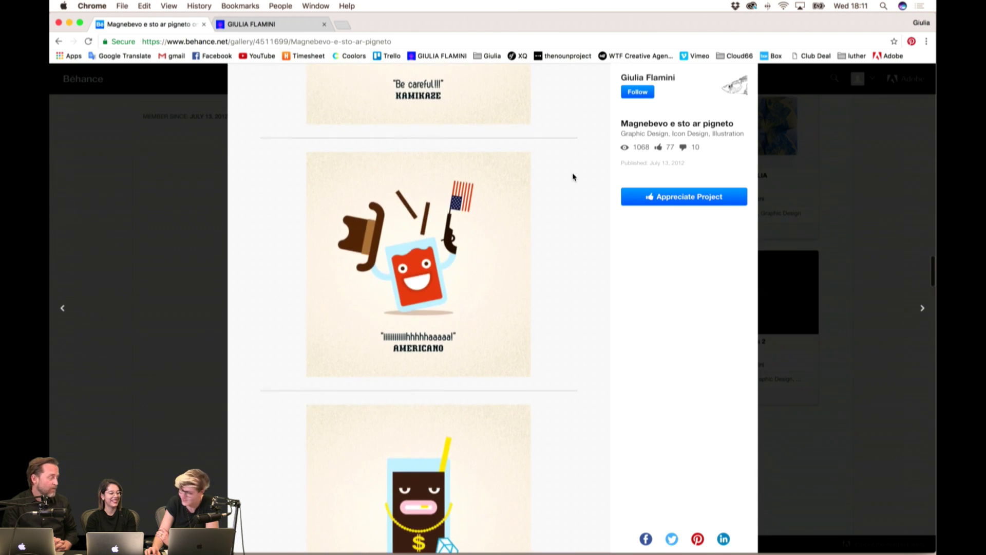
{"action": "scroll", "coordinate": [574, 177], "scroll_direction": "down", "scroll_amount": 9}
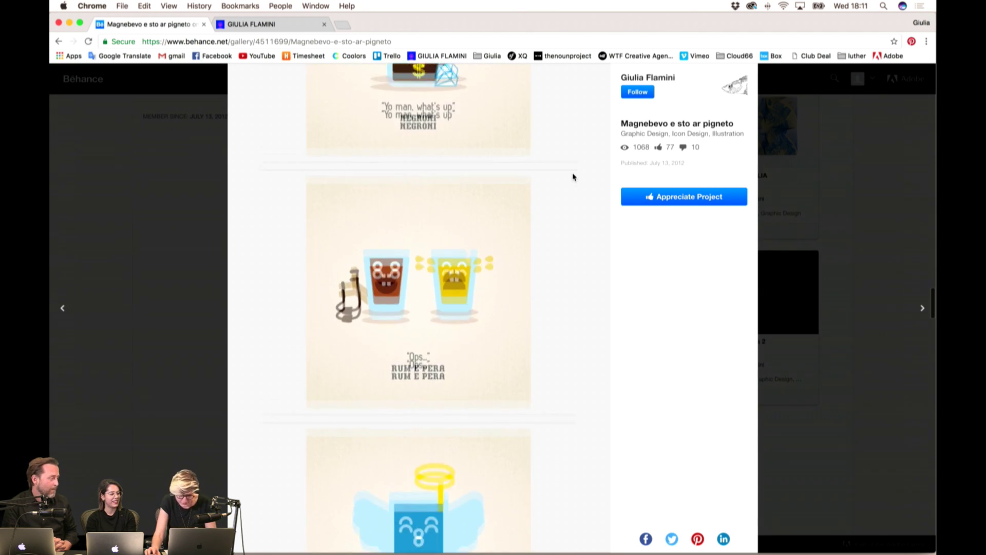
{"action": "scroll", "coordinate": [573, 177], "scroll_direction": "down", "scroll_amount": 7}
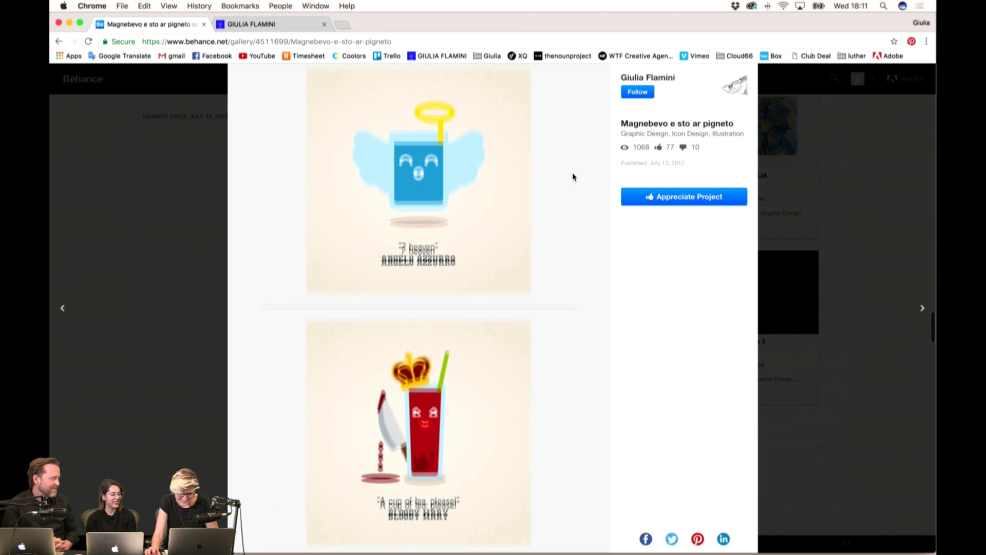
{"action": "scroll", "coordinate": [573, 176], "scroll_direction": "down", "scroll_amount": 3}
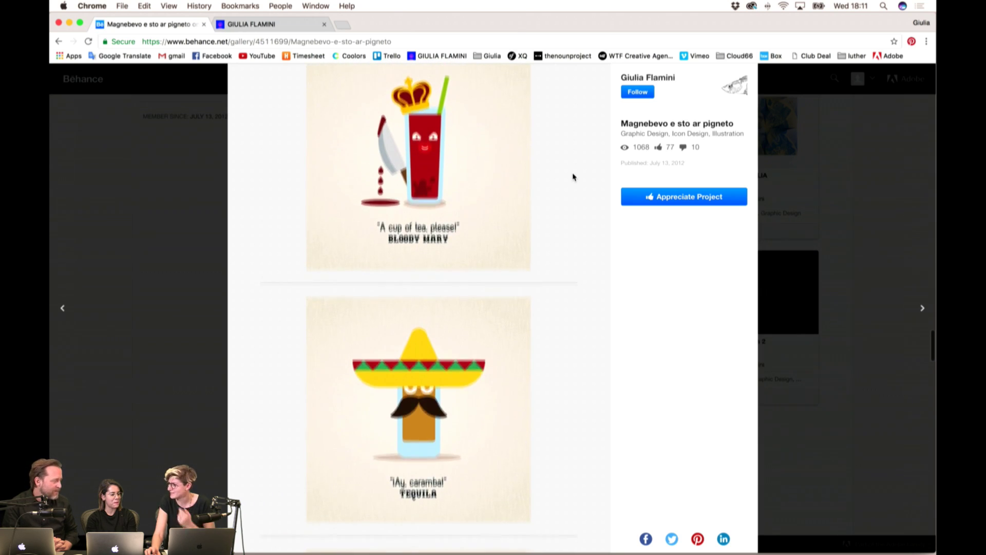
{"action": "scroll", "coordinate": [574, 177], "scroll_direction": "down", "scroll_amount": 4}
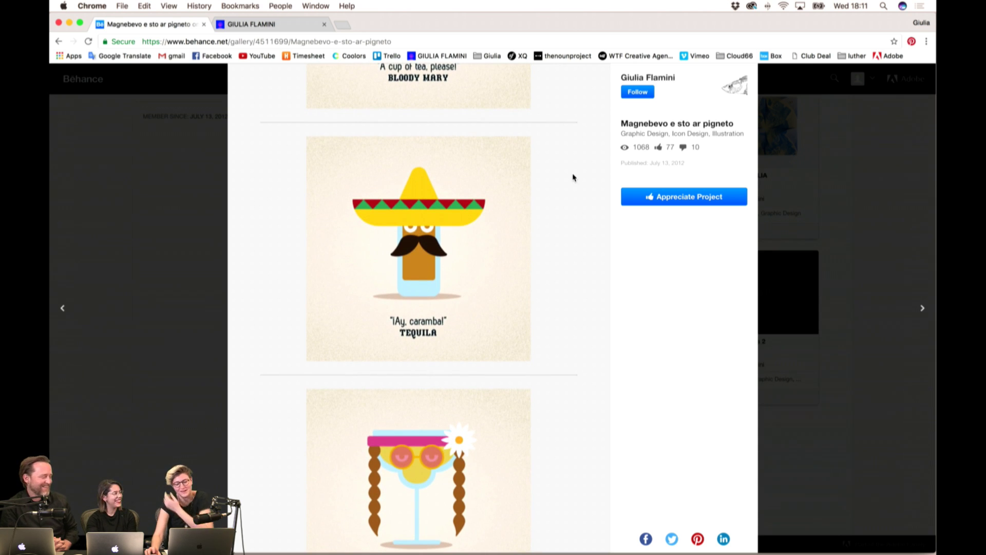
{"action": "scroll", "coordinate": [573, 177], "scroll_direction": "down", "scroll_amount": 4}
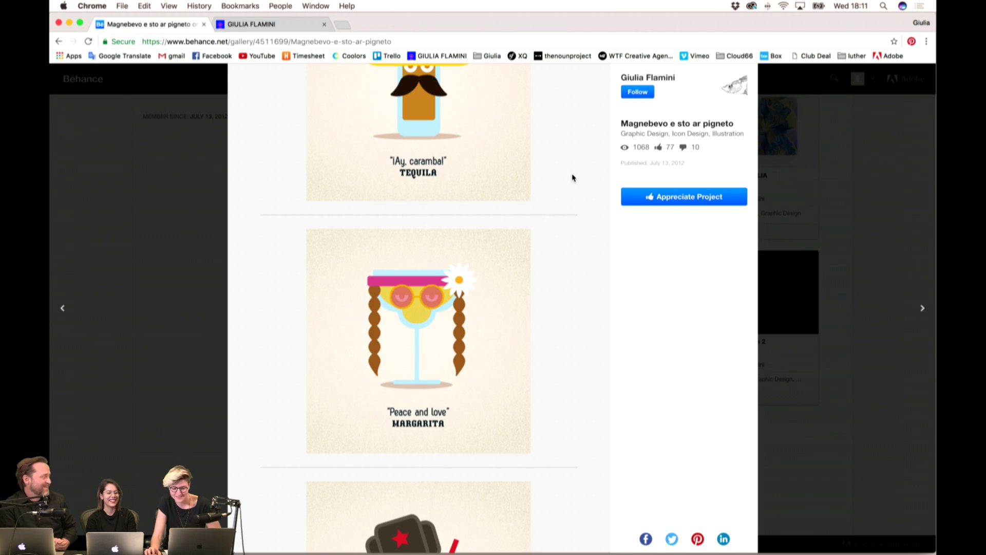
{"action": "scroll", "coordinate": [574, 178], "scroll_direction": "down", "scroll_amount": 5}
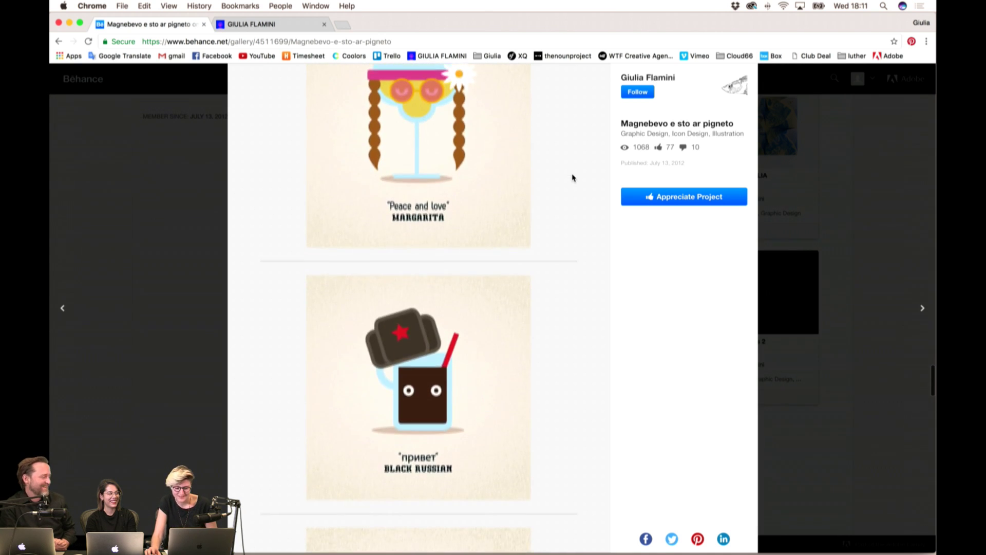
{"action": "scroll", "coordinate": [573, 177], "scroll_direction": "down", "scroll_amount": 8}
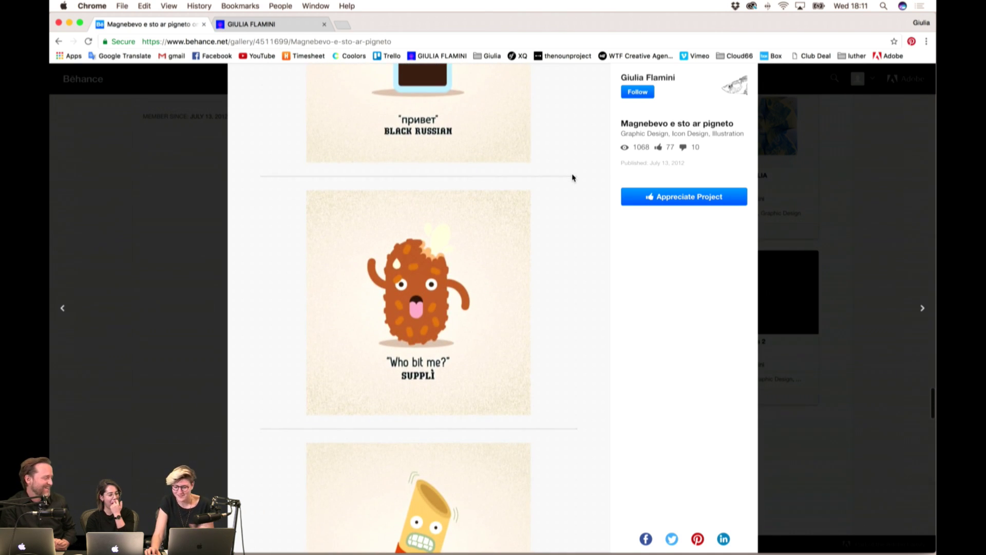
{"action": "scroll", "coordinate": [573, 177], "scroll_direction": "down", "scroll_amount": 6}
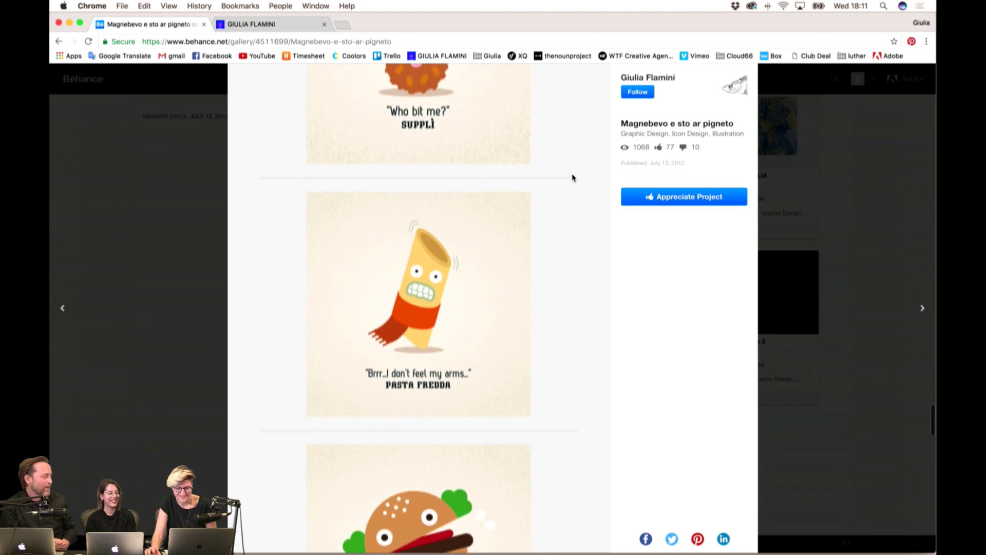
{"action": "scroll", "coordinate": [573, 178], "scroll_direction": "down", "scroll_amount": 9}
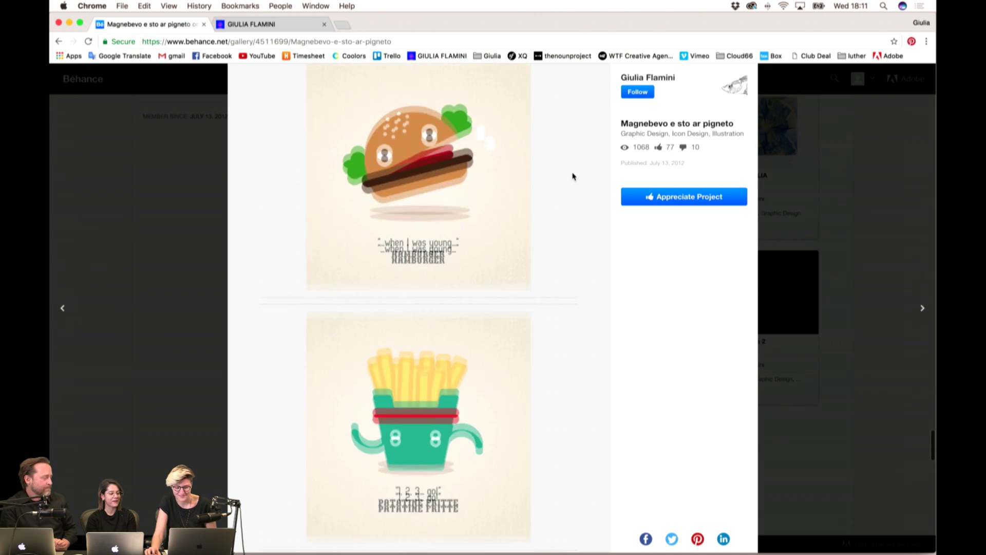
{"action": "scroll", "coordinate": [574, 177], "scroll_direction": "up", "scroll_amount": 7}
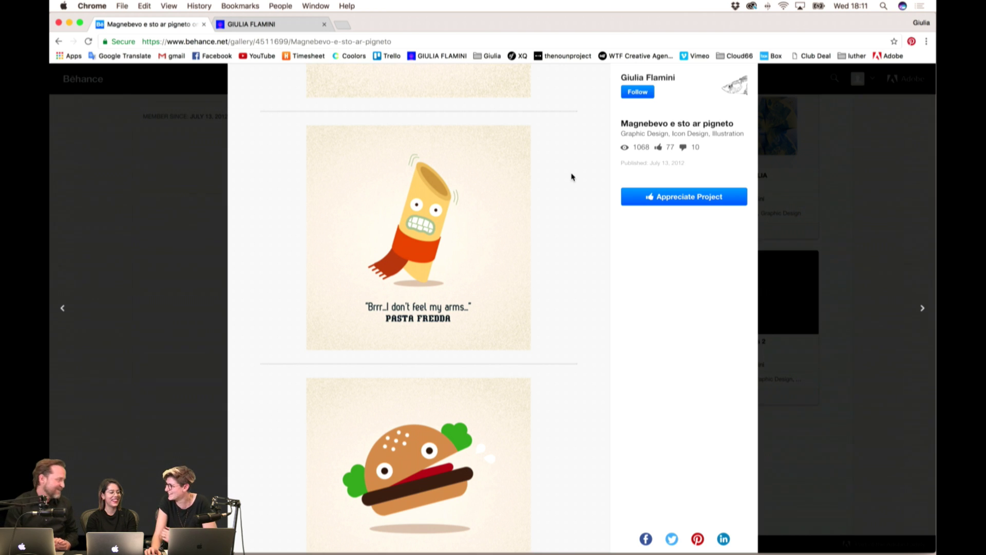
{"action": "scroll", "coordinate": [566, 183], "scroll_direction": "down", "scroll_amount": 2}
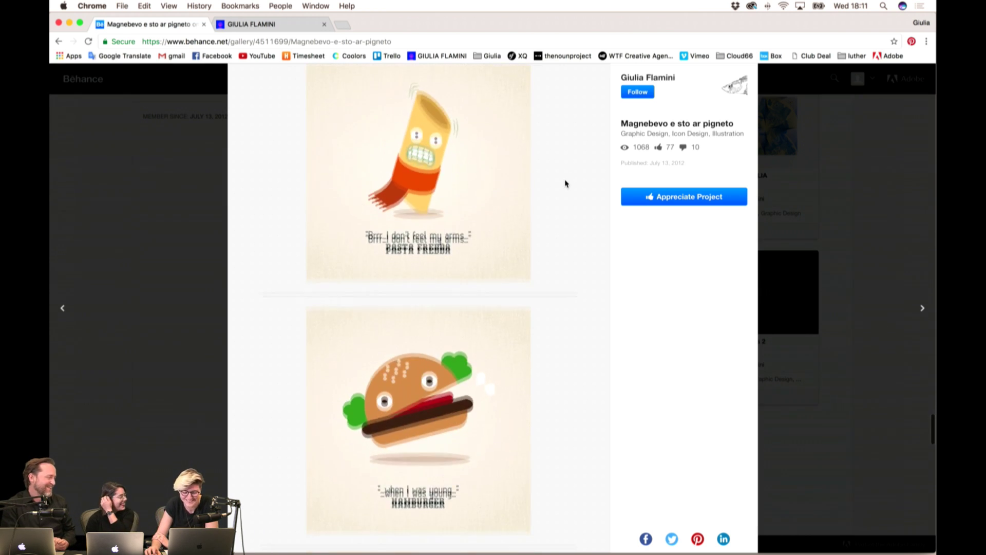
{"action": "scroll", "coordinate": [565, 183], "scroll_direction": "down", "scroll_amount": 12}
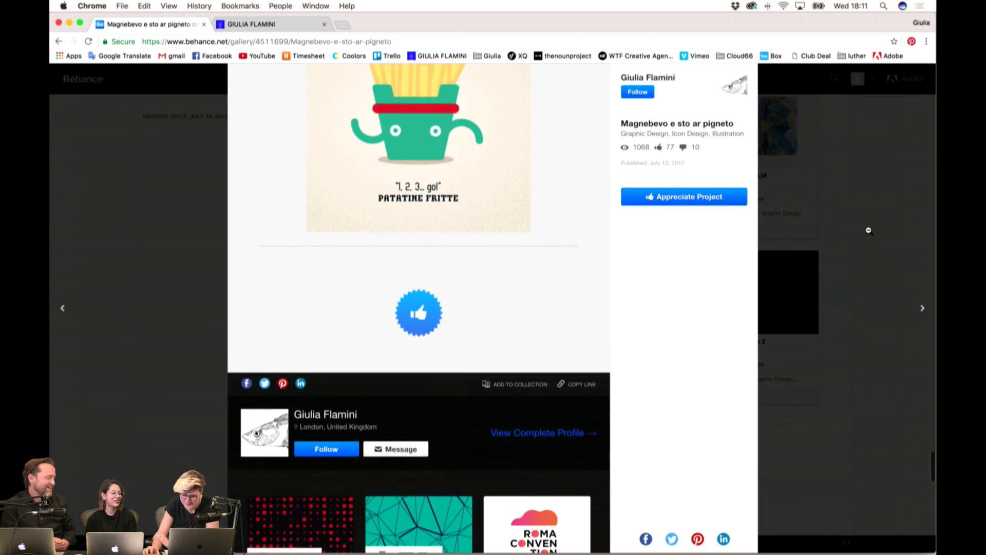
- Close the drinks project, scroll the profile grid to the top, and bring up the designer's Tumblr blog
{"action": "left_click", "coordinate": [868, 231]}
{"action": "scroll", "coordinate": [513, 190], "scroll_direction": "up", "scroll_amount": 4}
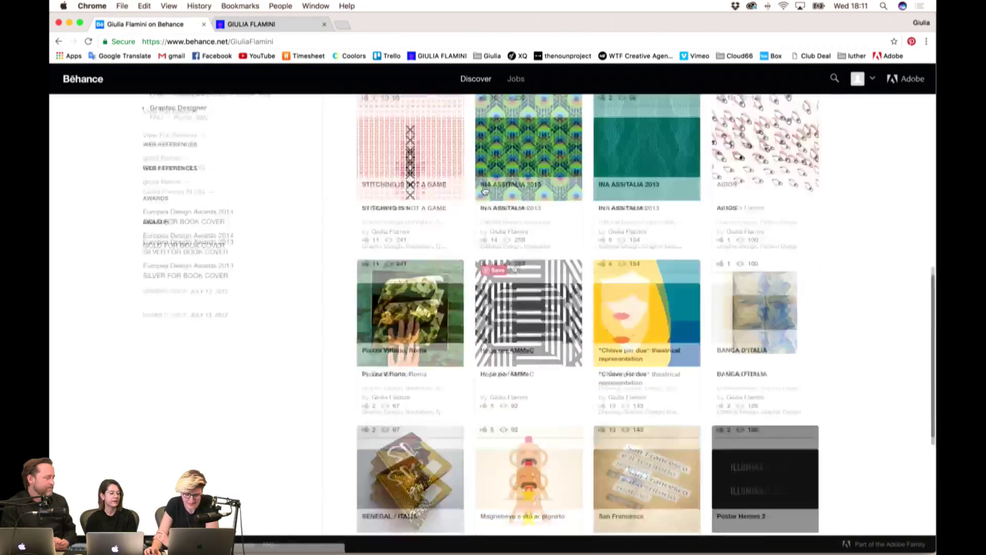
{"action": "scroll", "coordinate": [484, 191], "scroll_direction": "up", "scroll_amount": 10}
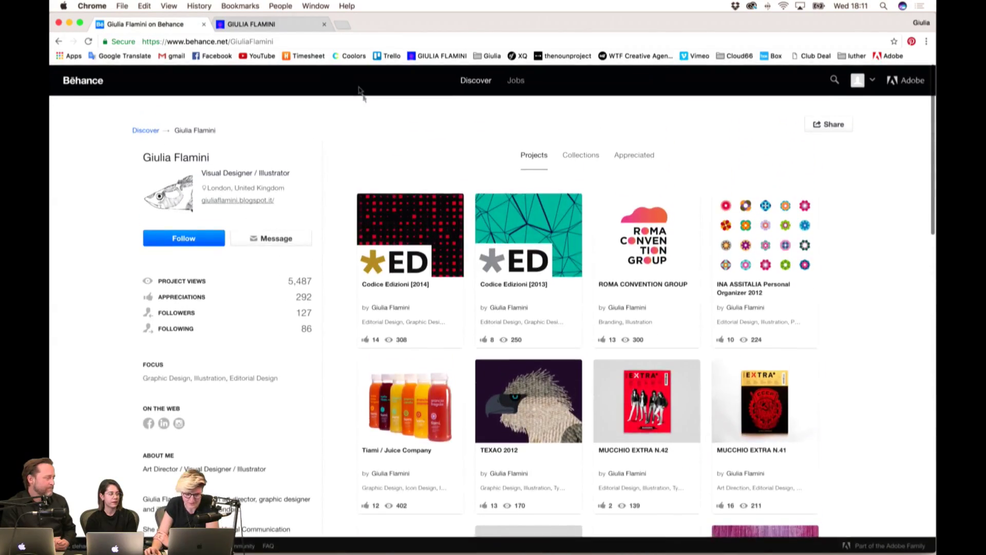
{"action": "left_click", "coordinate": [261, 25]}
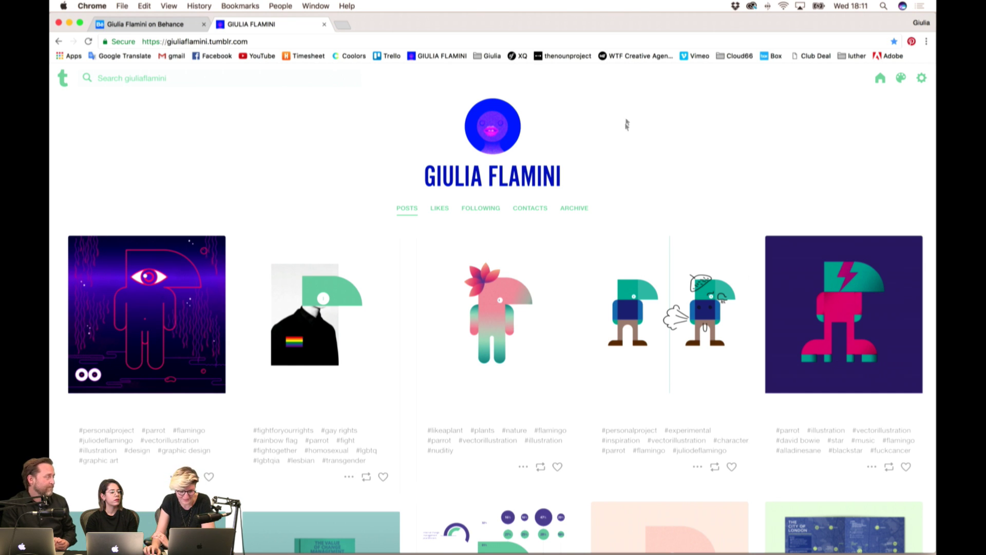
- Open the neon one-eyed parrot character on a purple background full-size from the blog grid
{"action": "scroll", "coordinate": [629, 127], "scroll_direction": "down", "scroll_amount": 3}
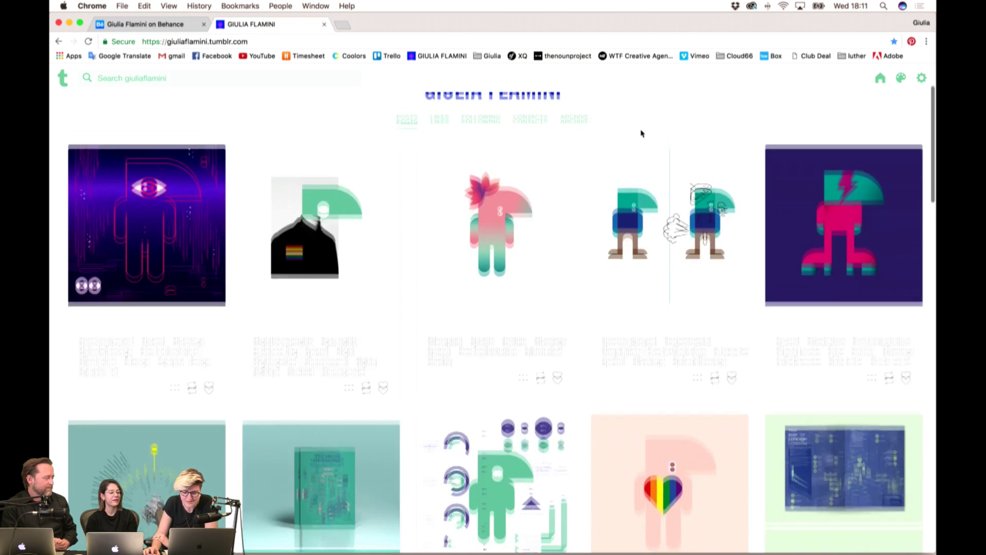
{"action": "scroll", "coordinate": [641, 134], "scroll_direction": "down", "scroll_amount": 2}
{"action": "scroll", "coordinate": [583, 149], "scroll_direction": "up", "scroll_amount": 3}
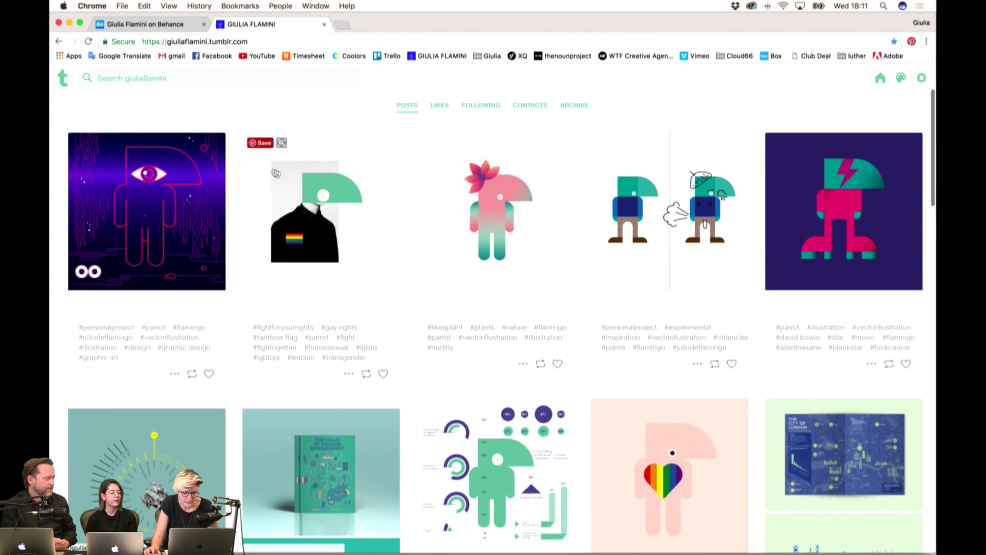
{"action": "left_click", "coordinate": [200, 211]}
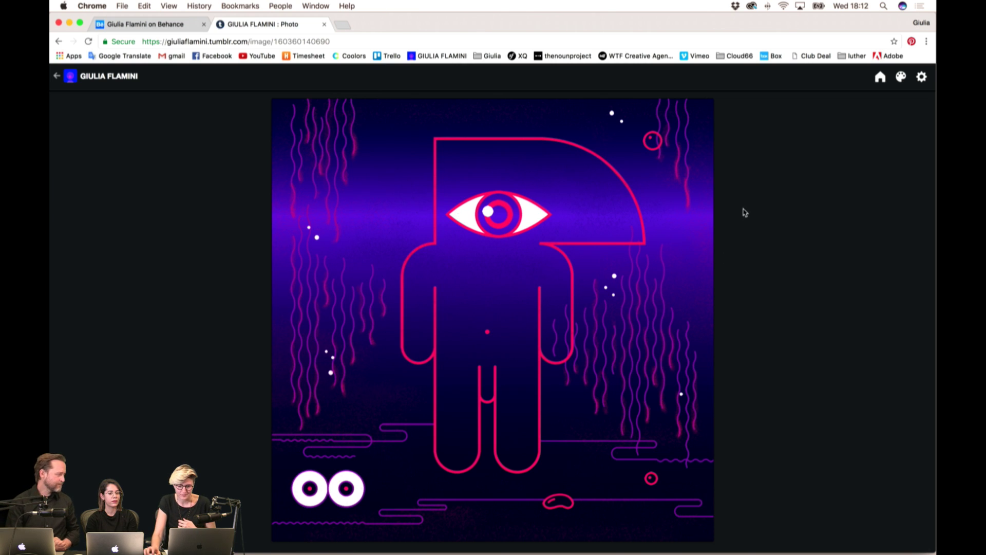
{"action": "left_click", "coordinate": [58, 77]}
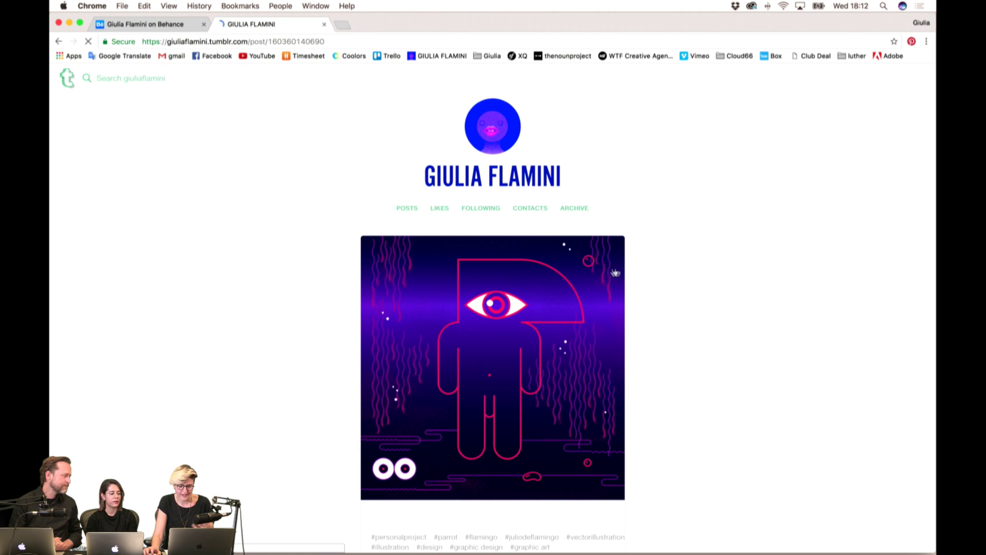
{"action": "scroll", "coordinate": [677, 267], "scroll_direction": "down", "scroll_amount": 15}
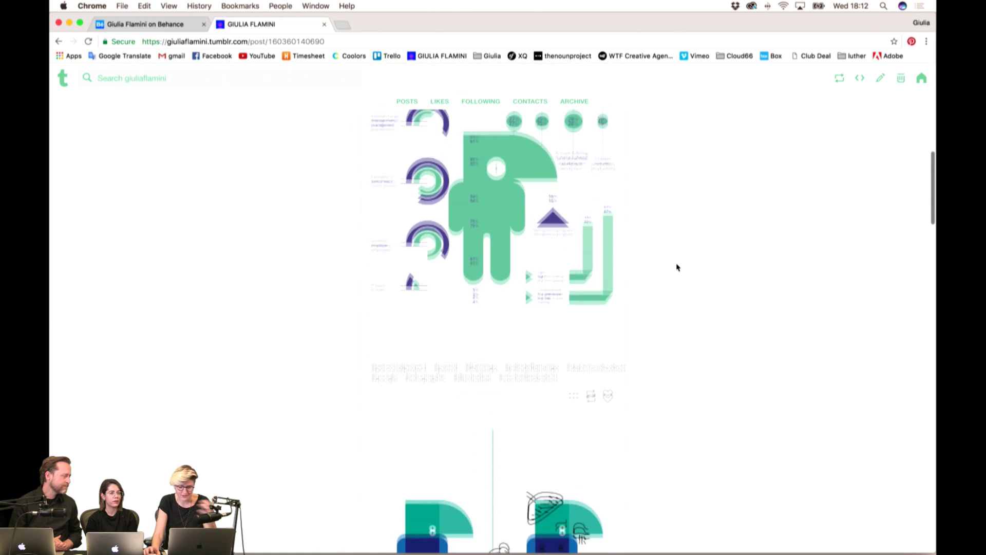
{"action": "scroll", "coordinate": [677, 267], "scroll_direction": "up", "scroll_amount": 3}
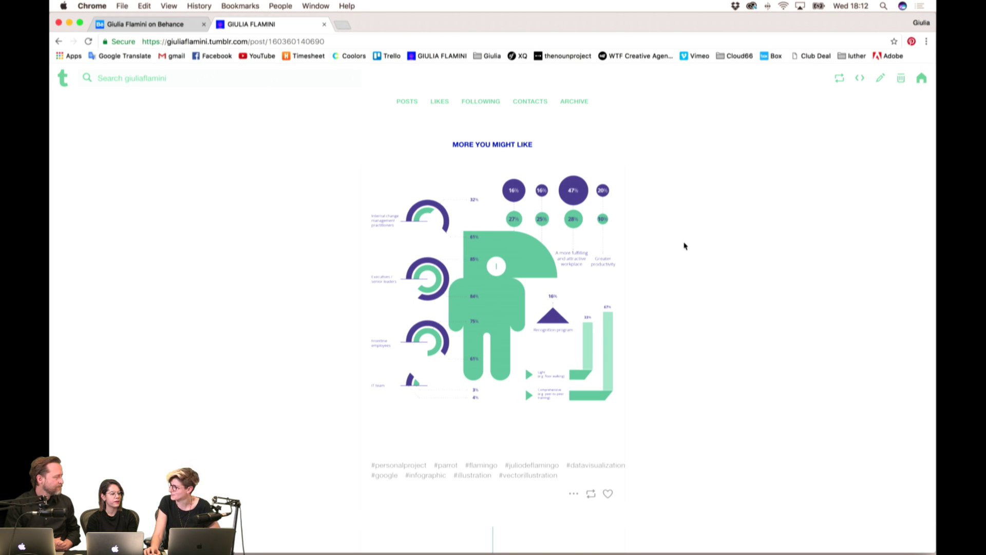
{"action": "scroll", "coordinate": [684, 246], "scroll_direction": "down", "scroll_amount": 5}
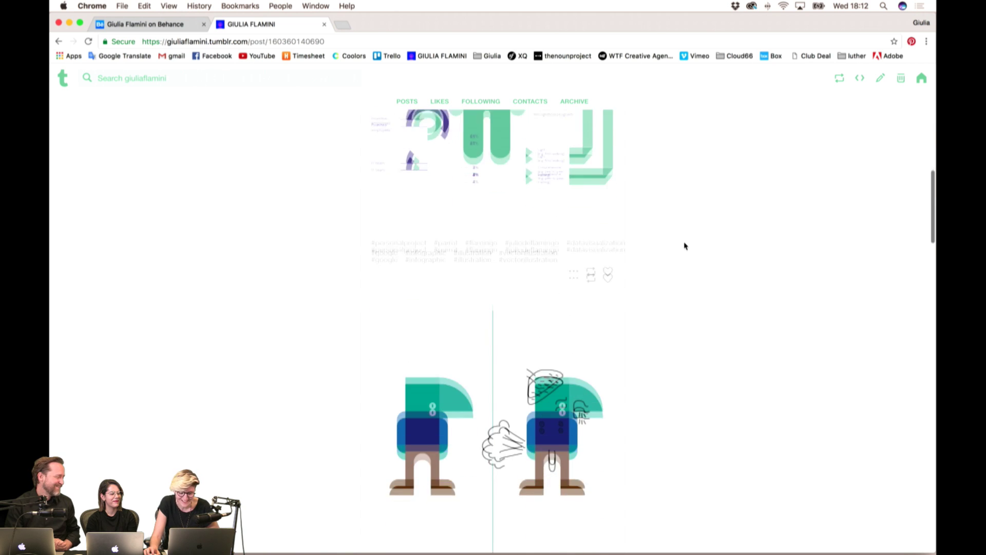
{"action": "scroll", "coordinate": [684, 246], "scroll_direction": "down", "scroll_amount": 8}
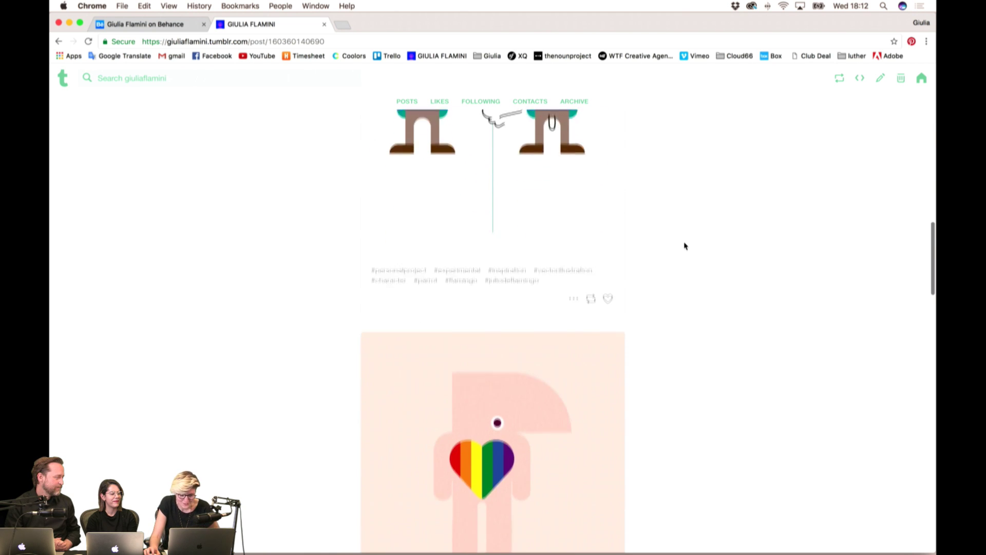
{"action": "scroll", "coordinate": [684, 246], "scroll_direction": "down", "scroll_amount": 6}
{"action": "scroll", "coordinate": [684, 246], "scroll_direction": "up", "scroll_amount": 2}
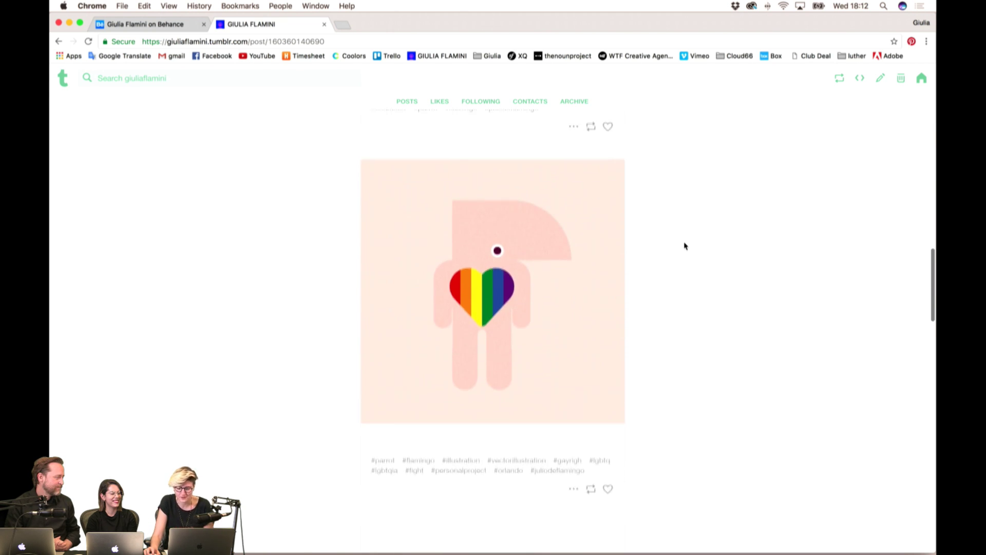
{"action": "scroll", "coordinate": [684, 246], "scroll_direction": "down", "scroll_amount": 1}
{"action": "scroll", "coordinate": [684, 246], "scroll_direction": "up", "scroll_amount": 1}
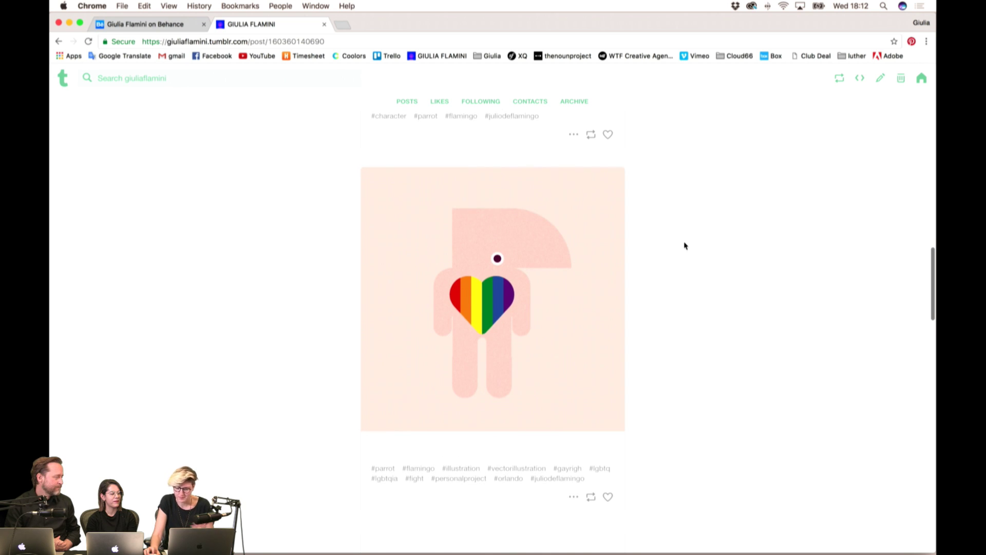
{"action": "scroll", "coordinate": [684, 246], "scroll_direction": "down", "scroll_amount": 6}
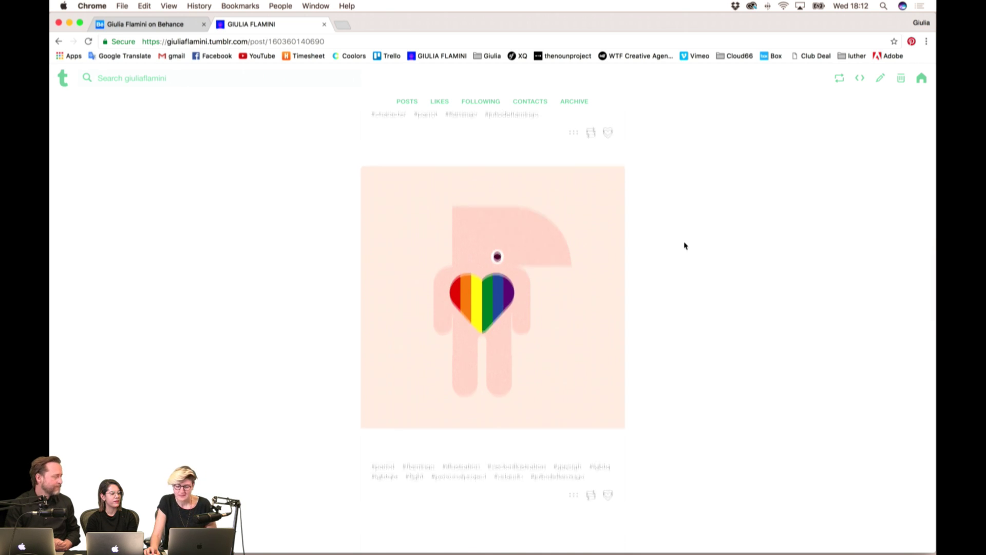
{"action": "scroll", "coordinate": [684, 246], "scroll_direction": "down", "scroll_amount": 4}
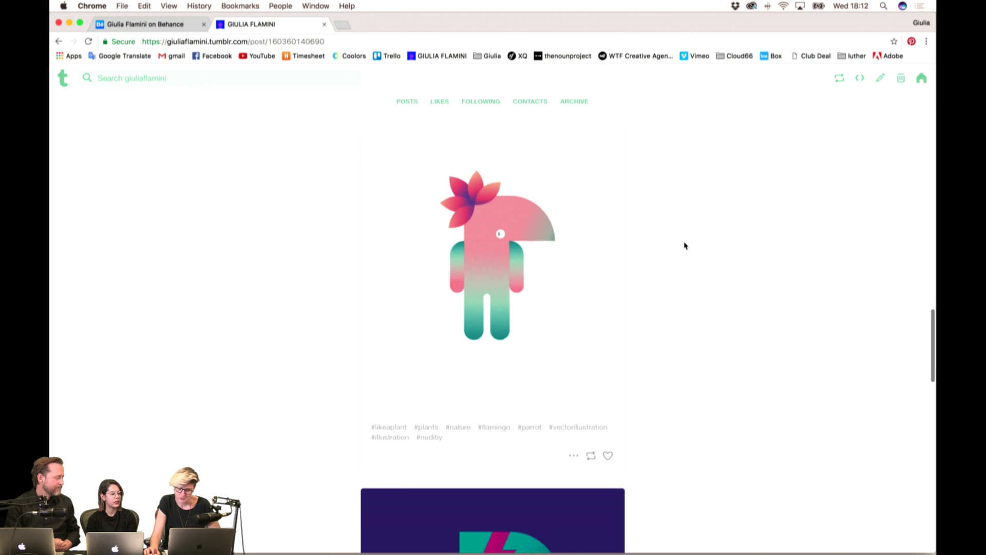
{"action": "scroll", "coordinate": [684, 246], "scroll_direction": "down", "scroll_amount": 3}
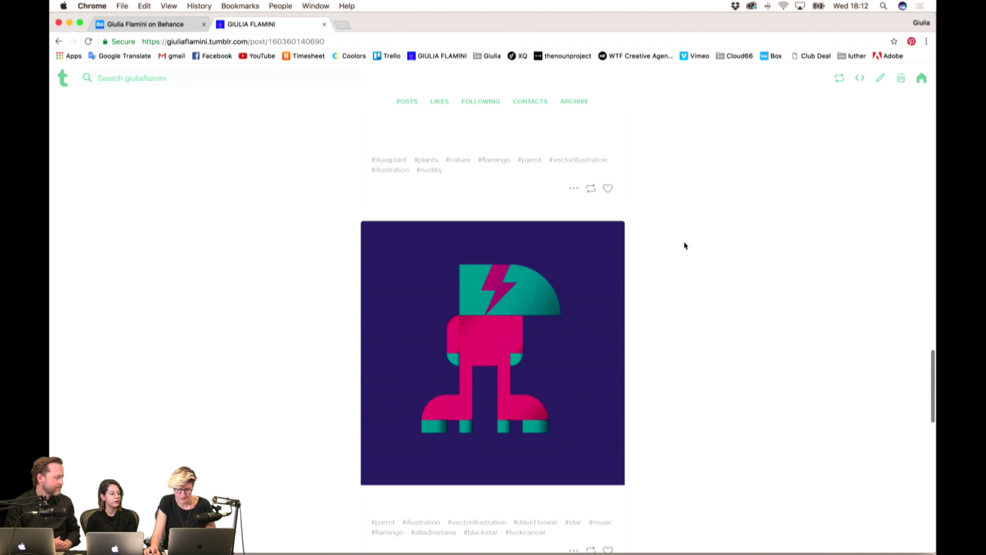
{"action": "scroll", "coordinate": [684, 246], "scroll_direction": "down", "scroll_amount": 1}
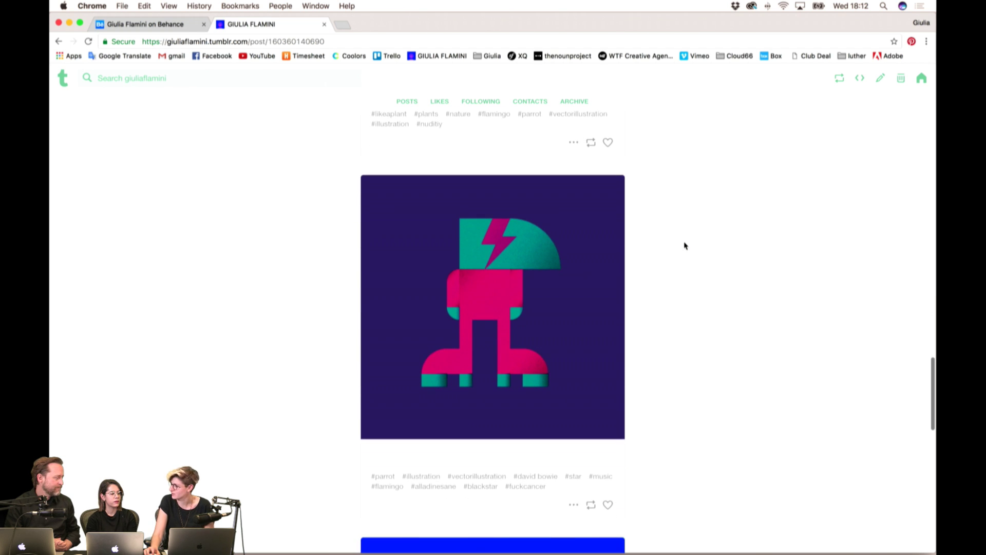
{"action": "scroll", "coordinate": [684, 246], "scroll_direction": "down", "scroll_amount": 6}
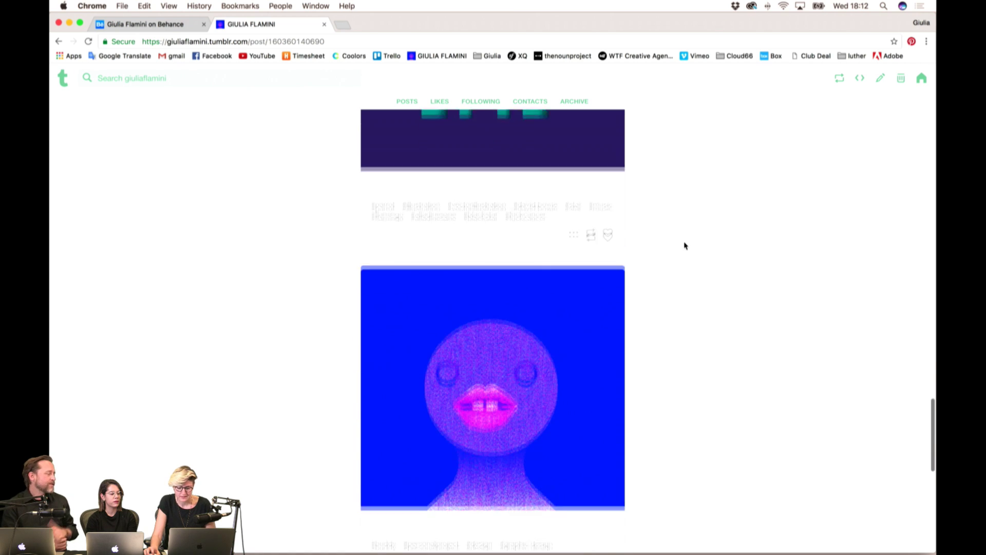
{"action": "scroll", "coordinate": [683, 246], "scroll_direction": "up", "scroll_amount": 4}
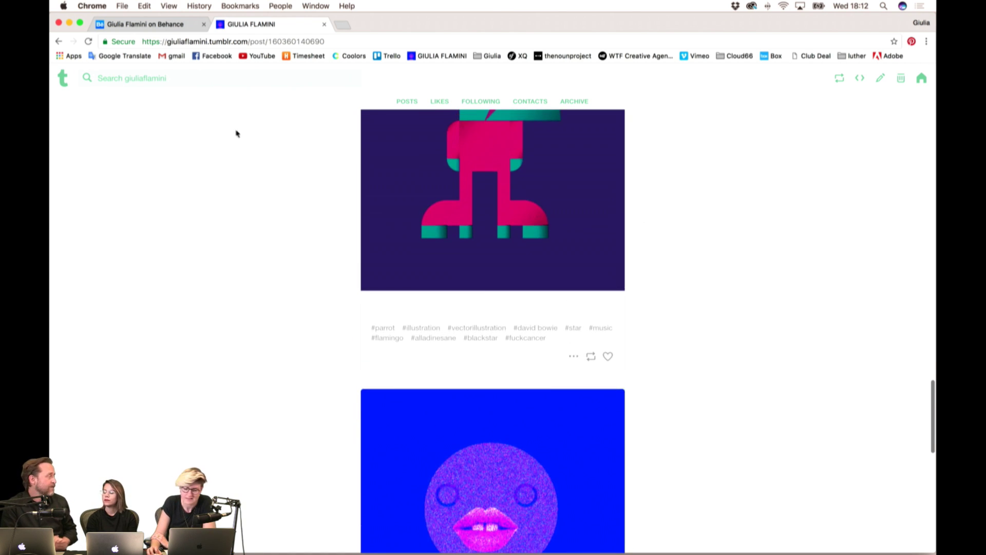
{"action": "scroll", "coordinate": [149, 134], "scroll_direction": "up", "scroll_amount": 12}
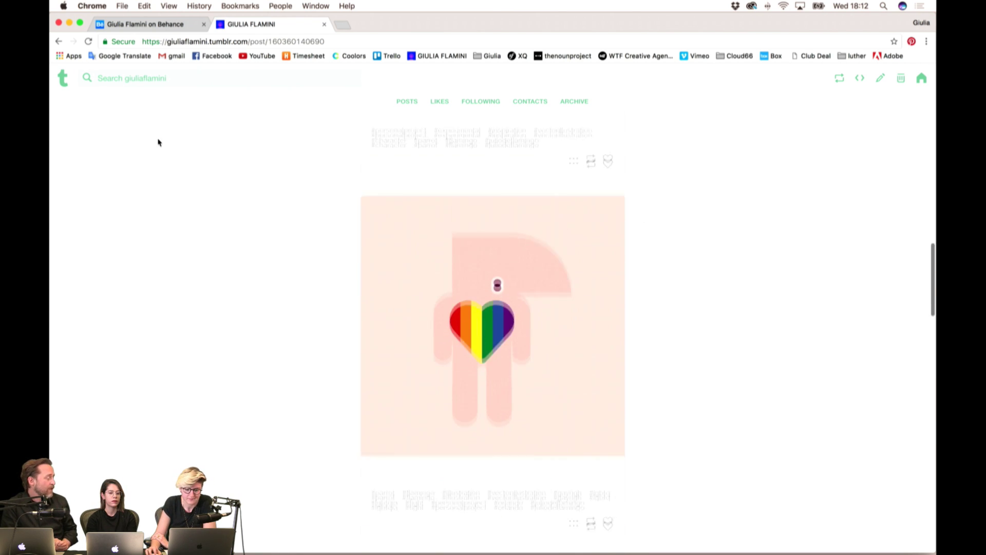
{"action": "scroll", "coordinate": [159, 141], "scroll_direction": "up", "scroll_amount": 15}
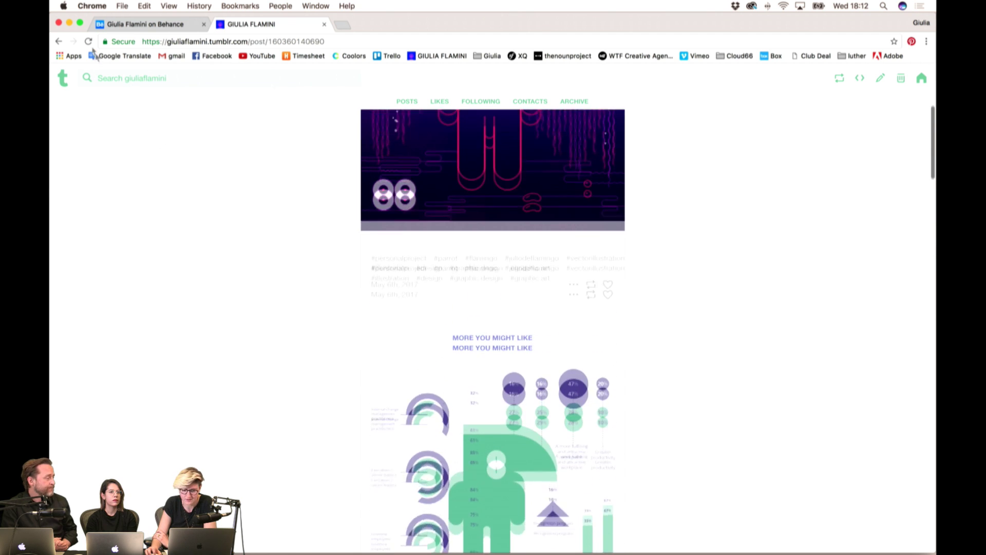
- Return to the designer's blog home page through its bookmark and reload it
{"action": "left_click", "coordinate": [442, 56]}
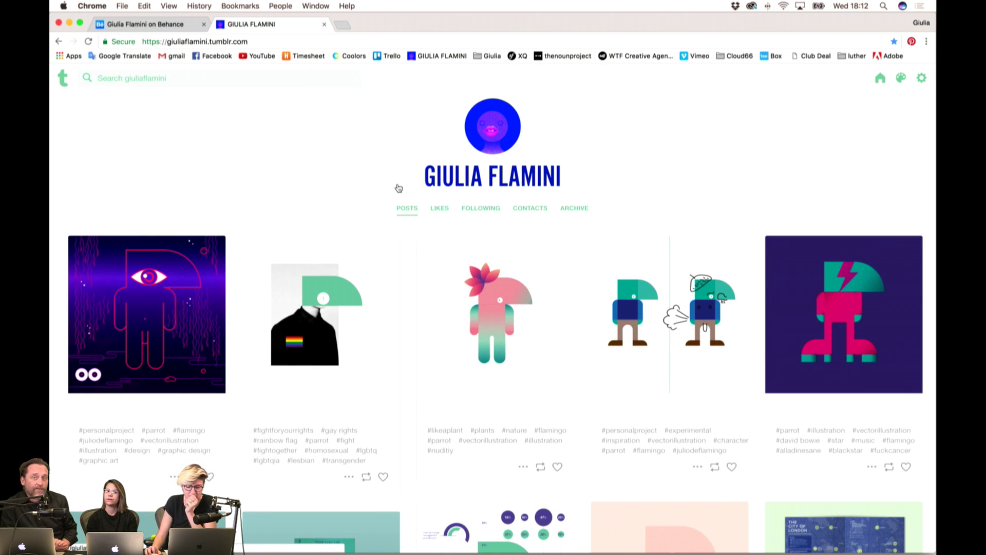
{"action": "left_click", "coordinate": [362, 184]}
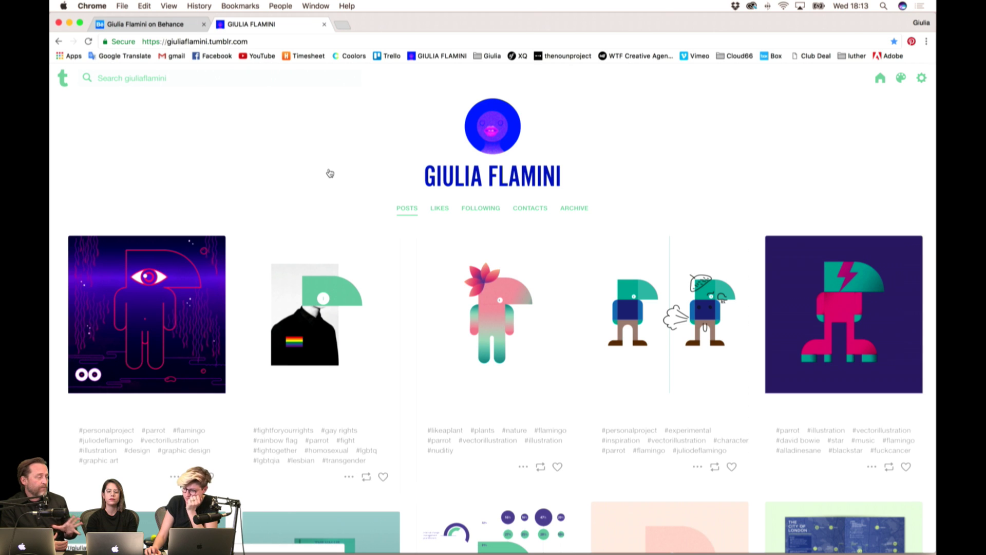
{"action": "scroll", "coordinate": [330, 173], "scroll_direction": "down", "scroll_amount": 1}
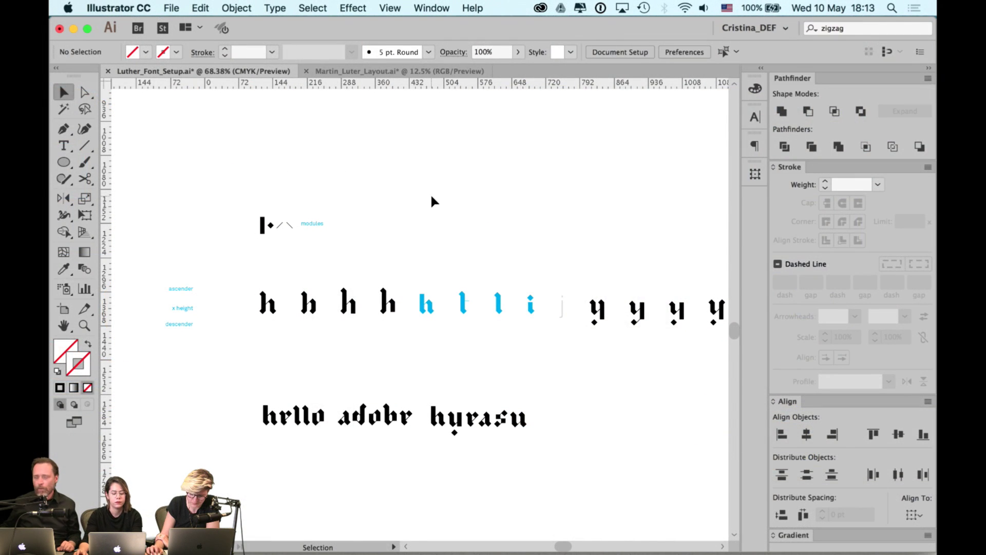
- Hide all panels, view Luther_Font_Setup.ai at 100%, and bring the h glyph row into view
{"action": "key", "text": "Tab"}
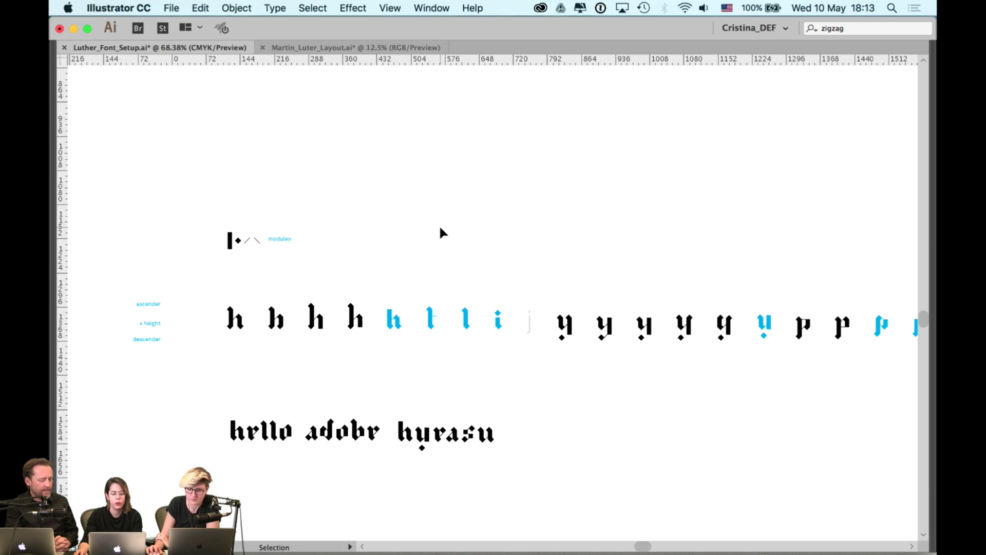
{"action": "key", "text": "super+1"}
{"action": "left_click_drag", "start_coordinate": [408, 227], "coordinate": [581, 220]}
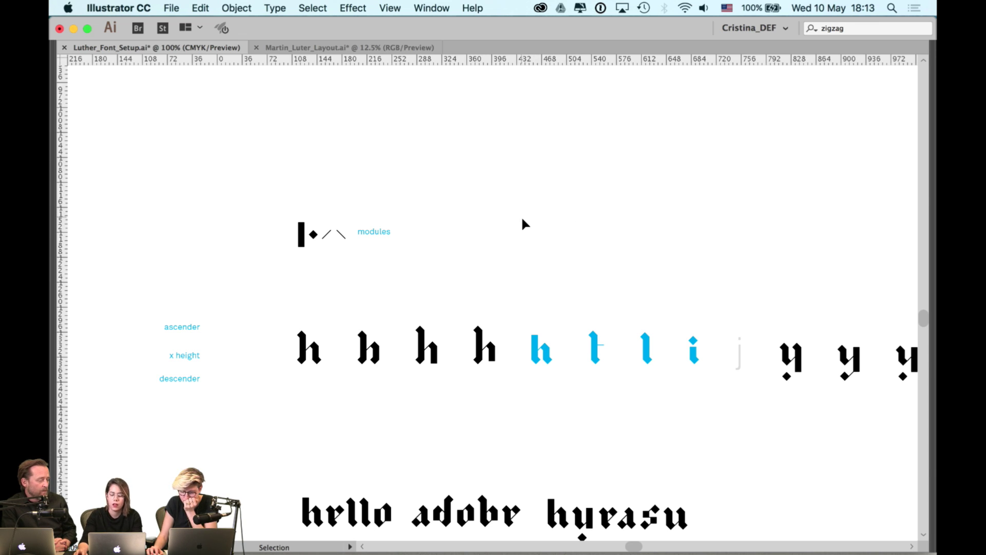
{"action": "left_click_drag", "start_coordinate": [522, 218], "coordinate": [511, 197]}
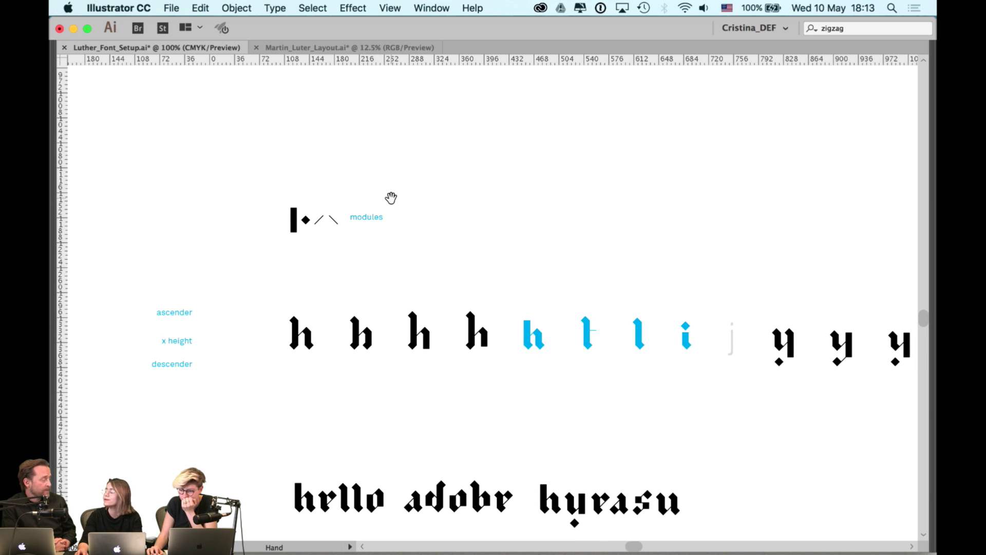
{"action": "scroll", "coordinate": [473, 209], "scroll_direction": "right", "scroll_amount": 3}
{"action": "scroll", "coordinate": [473, 209], "scroll_direction": "down", "scroll_amount": 2}
- Pan left and right across the bar, diamond and diagonal modules and h variants
{"action": "key", "text": "v"}
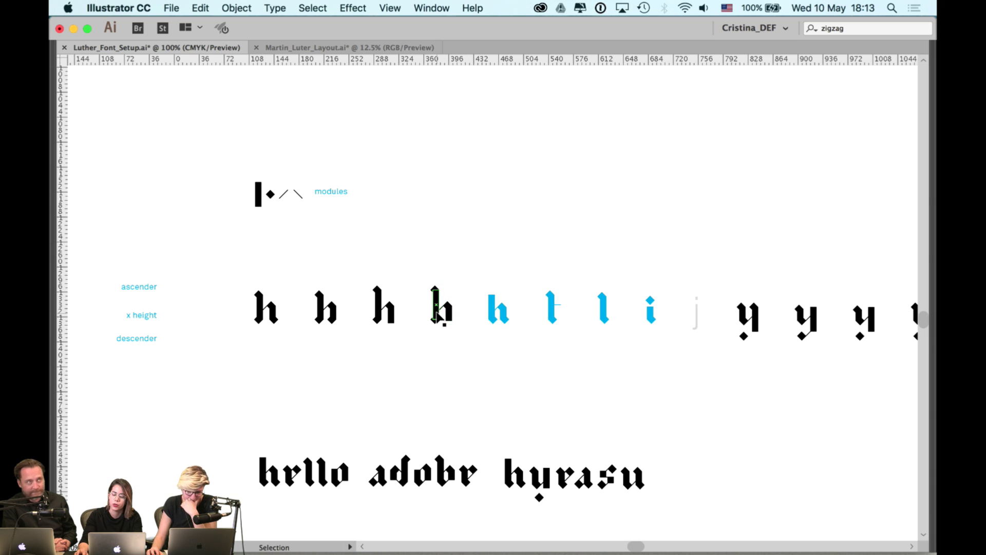
{"action": "scroll", "coordinate": [466, 287], "scroll_direction": "right", "scroll_amount": 3}
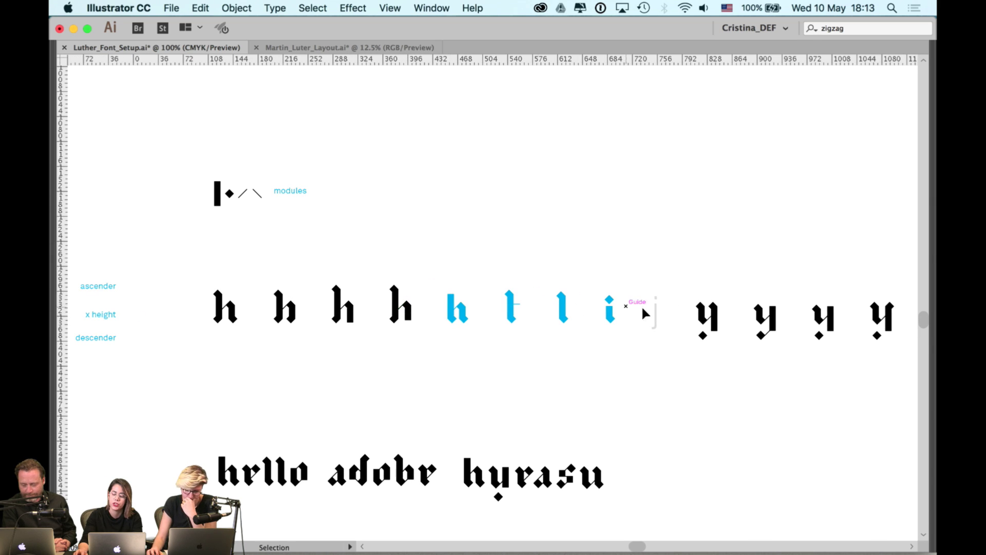
{"action": "key", "text": "h"}
{"action": "scroll", "coordinate": [715, 288], "scroll_direction": "right", "scroll_amount": 5}
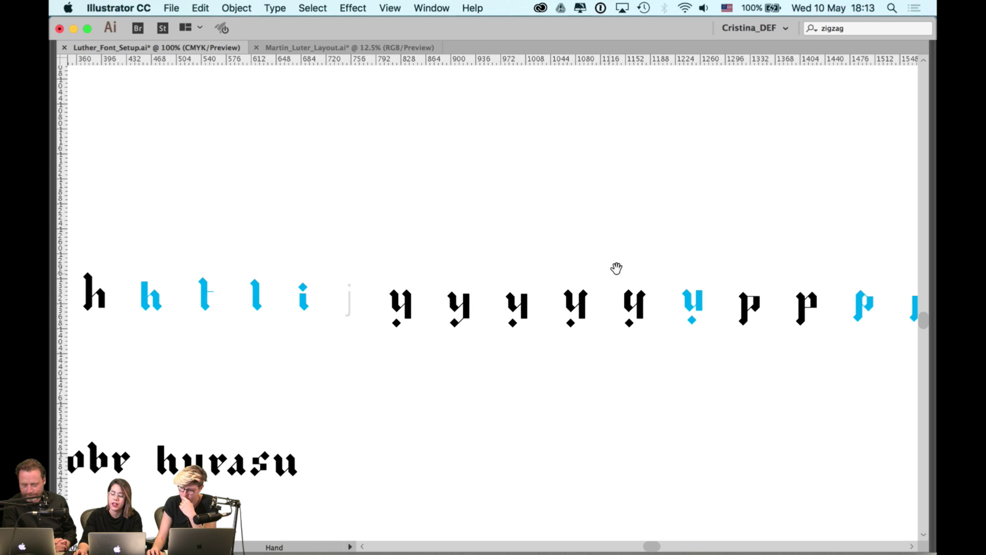
{"action": "scroll", "coordinate": [678, 246], "scroll_direction": "left", "scroll_amount": 6}
{"action": "scroll", "coordinate": [719, 245], "scroll_direction": "left", "scroll_amount": 2}
{"action": "key", "text": "v"}
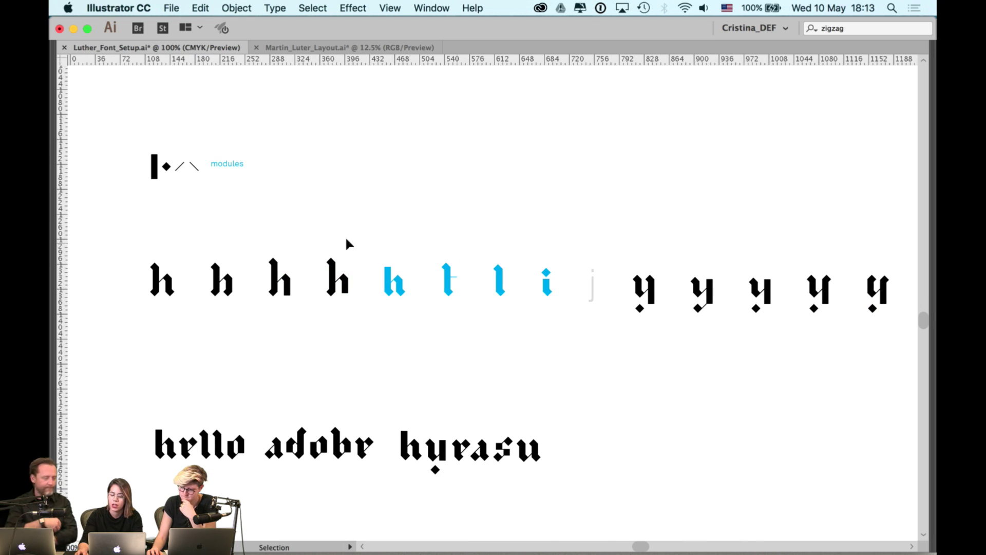
{"action": "key", "text": "h"}
{"action": "scroll", "coordinate": [423, 222], "scroll_direction": "left", "scroll_amount": 3}
{"action": "scroll", "coordinate": [424, 223], "scroll_direction": "left", "scroll_amount": 2}
{"action": "key", "text": "v"}
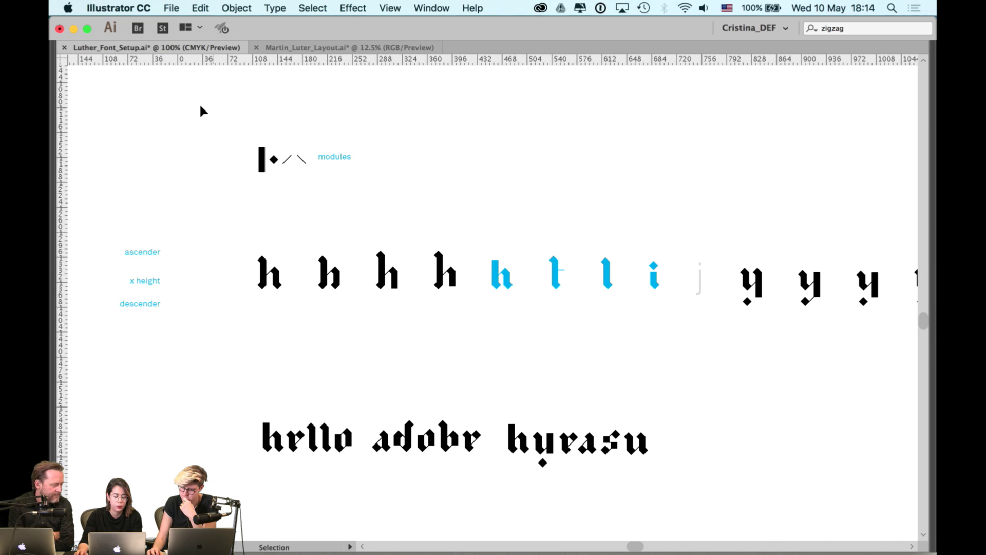
{"action": "scroll", "coordinate": [300, 200], "scroll_direction": "up", "scroll_amount": 4}
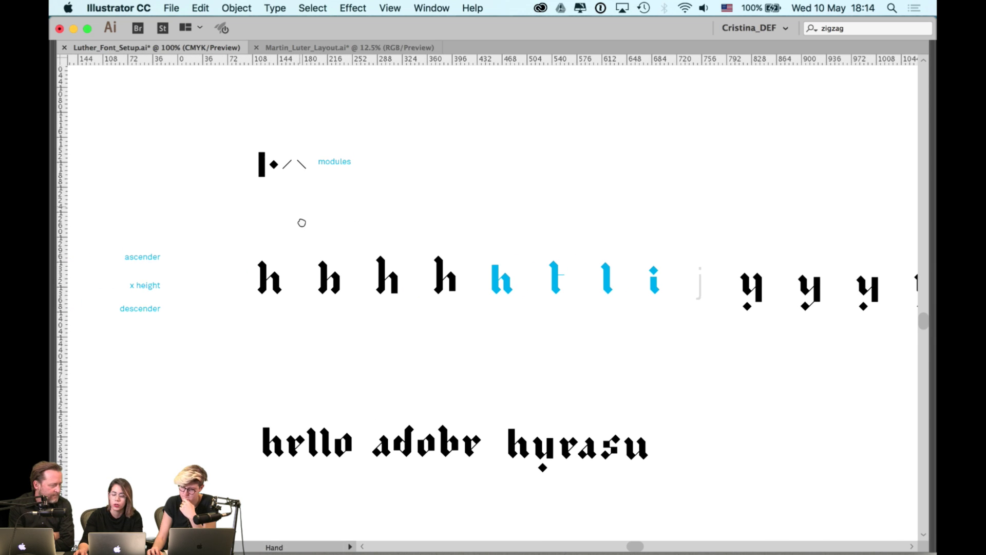
{"action": "scroll", "coordinate": [251, 154], "scroll_direction": "up", "scroll_amount": 2}
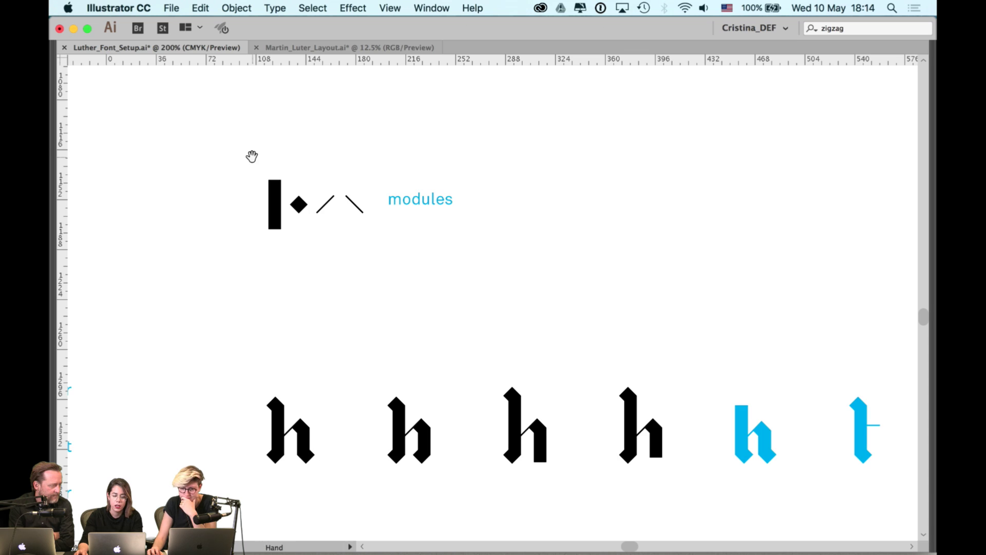
- Select the modules group and zoom out to 150% with the h glyphs below
{"action": "left_click_drag", "start_coordinate": [242, 155], "coordinate": [528, 256]}
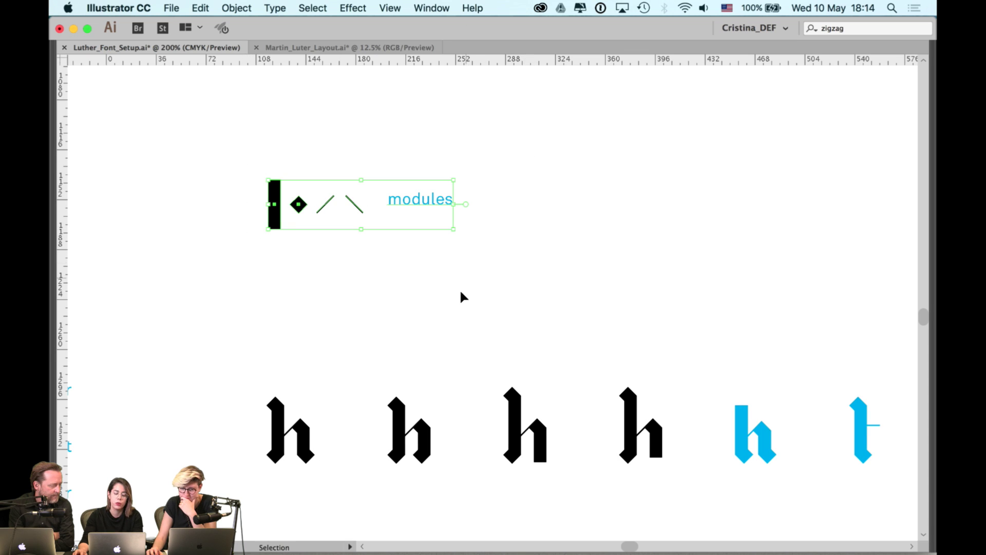
{"action": "left_click_drag", "start_coordinate": [456, 304], "coordinate": [410, 209]}
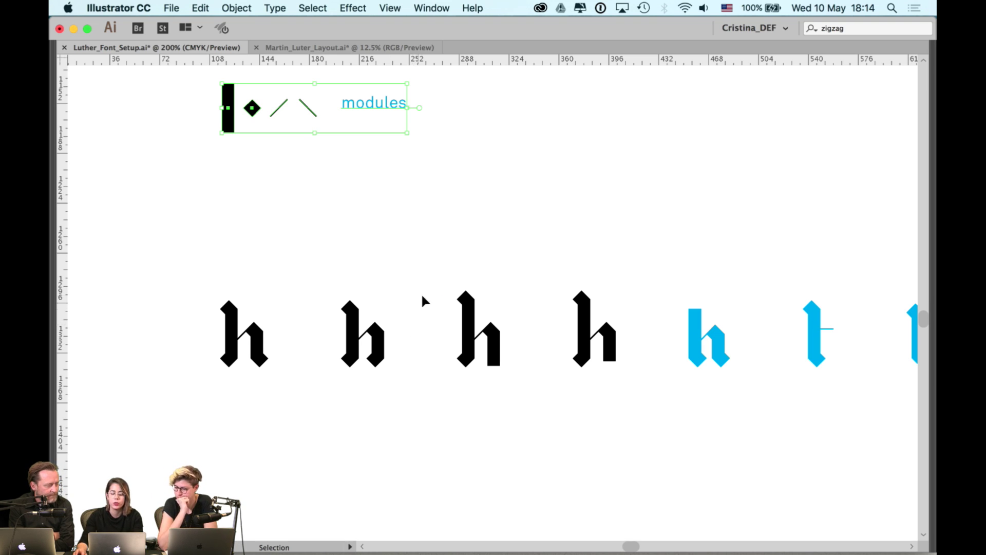
{"action": "scroll", "coordinate": [422, 298], "scroll_direction": "down", "scroll_amount": 2}
{"action": "scroll", "coordinate": [422, 298], "scroll_direction": "right", "scroll_amount": 2}
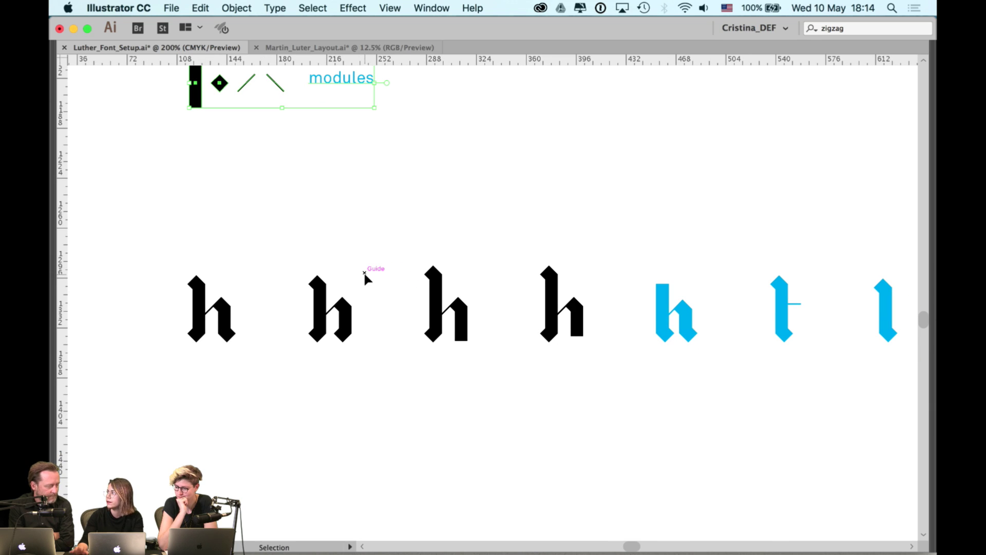
{"action": "key", "text": "super+minus"}
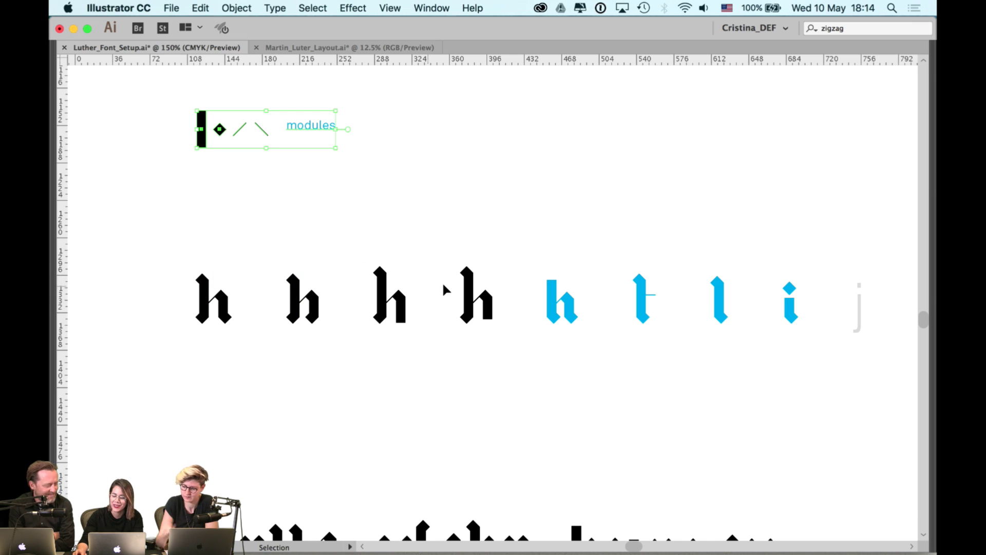
- Pan along the glyph row toward the blue glyphs and j, then switch to Outline view
{"action": "left_click_drag", "start_coordinate": [648, 282], "coordinate": [586, 264]}
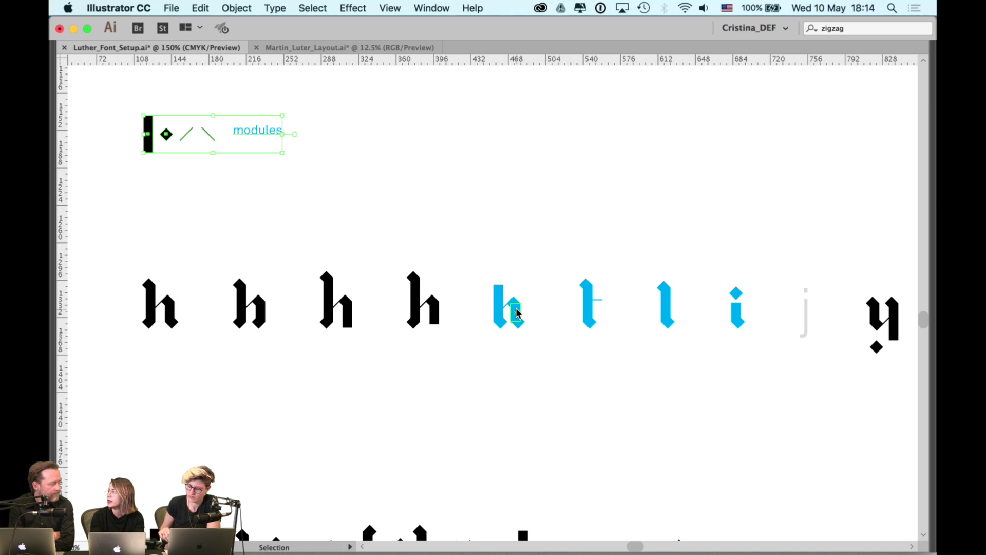
{"action": "key", "text": "space"}
{"action": "left_click_drag", "start_coordinate": [510, 209], "coordinate": [446, 209]}
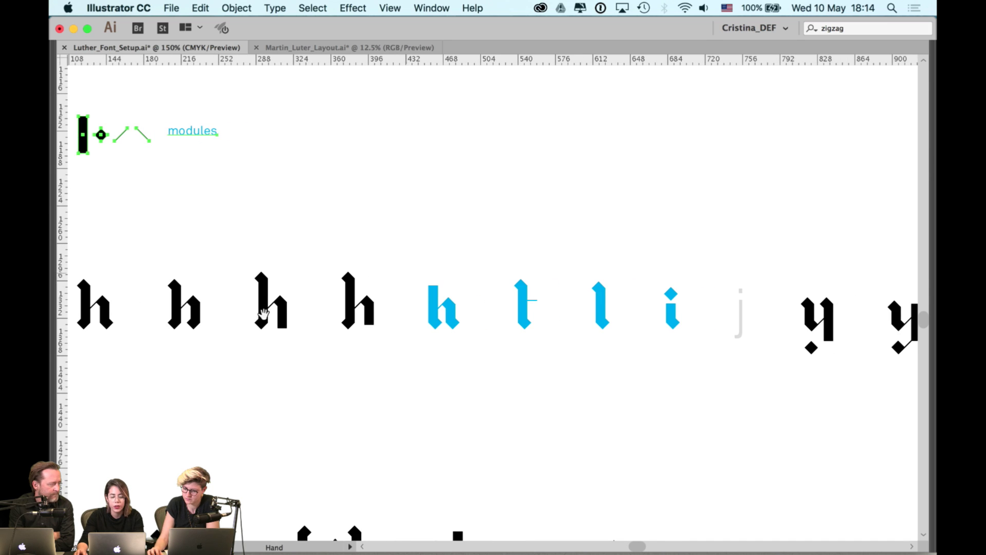
{"action": "key", "text": "space"}
{"action": "left_click_drag", "start_coordinate": [288, 300], "coordinate": [375, 286]}
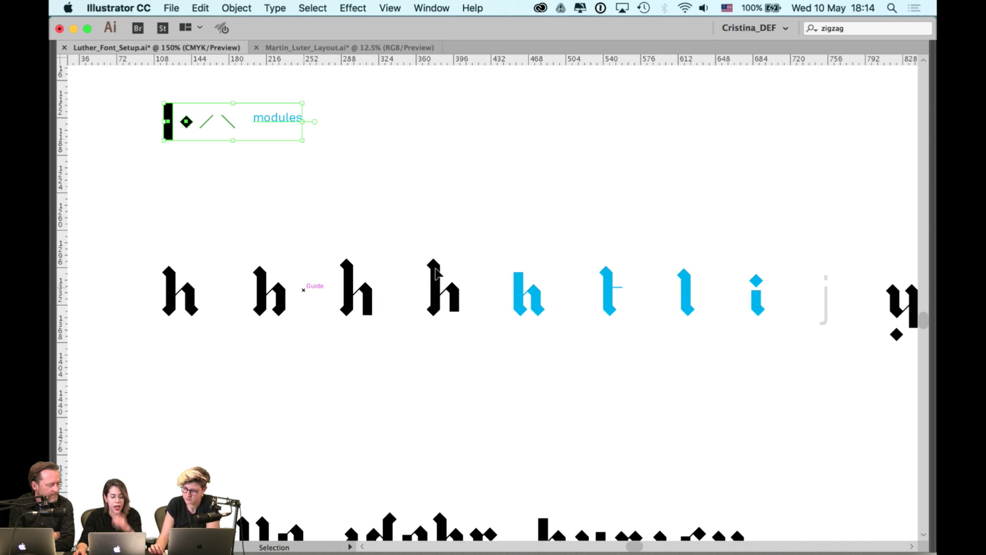
{"action": "key", "text": "space"}
{"action": "left_click_drag", "start_coordinate": [674, 249], "coordinate": [443, 276]}
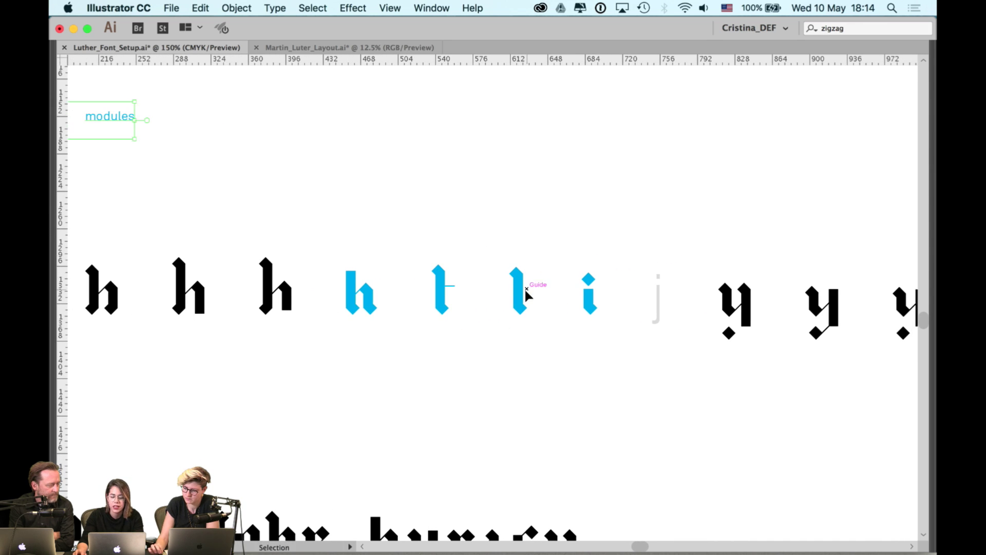
{"action": "scroll", "coordinate": [608, 271], "scroll_direction": "right", "scroll_amount": 2}
{"action": "key", "text": "super+y"}
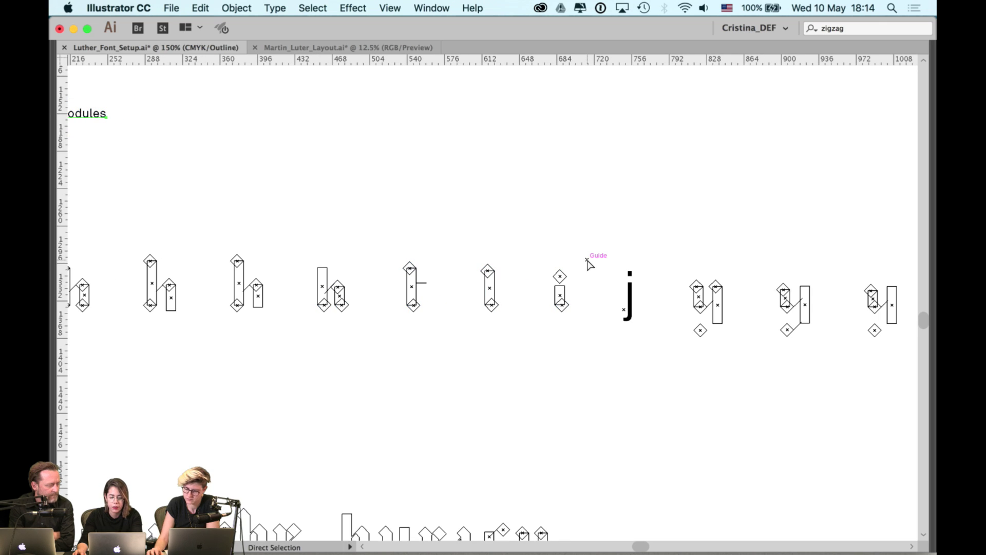
{"action": "scroll", "coordinate": [513, 274], "scroll_direction": "up", "scroll_amount": 1}
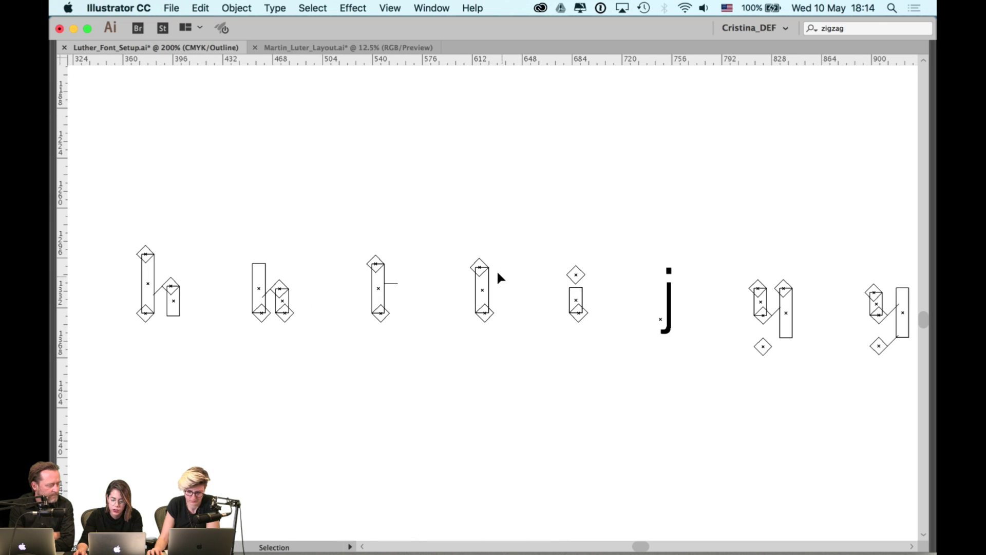
{"action": "double_click", "coordinate": [485, 273]}
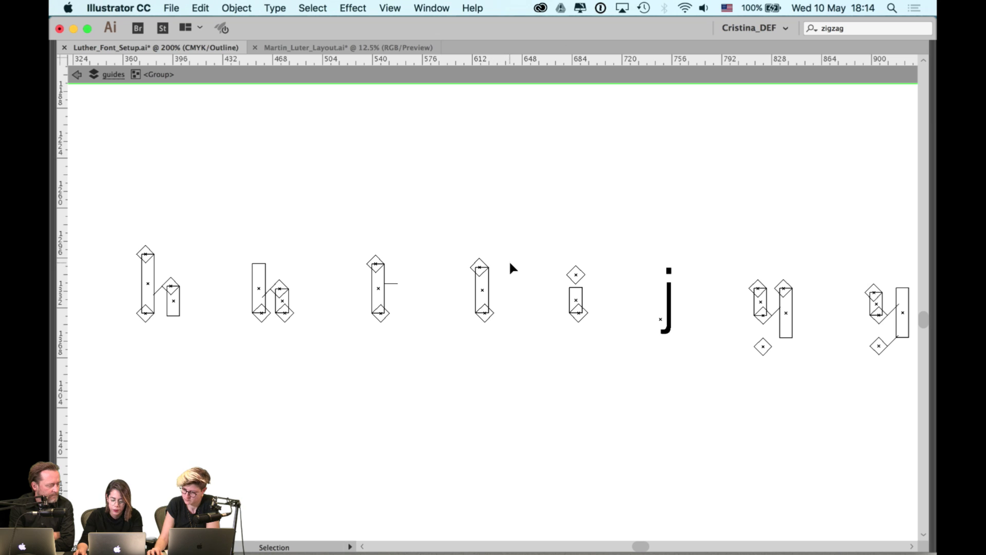
{"action": "double_click", "coordinate": [511, 260]}
{"action": "key", "text": "super+y"}
{"action": "scroll", "coordinate": [632, 228], "scroll_direction": "right", "scroll_amount": 4}
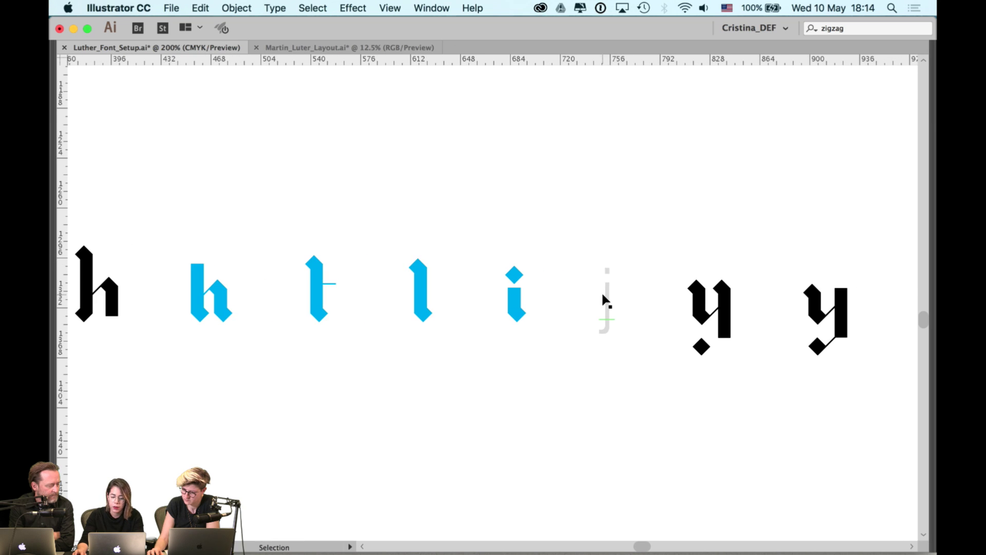
{"action": "scroll", "coordinate": [682, 249], "scroll_direction": "right", "scroll_amount": 5}
{"action": "scroll", "coordinate": [654, 257], "scroll_direction": "right", "scroll_amount": 10}
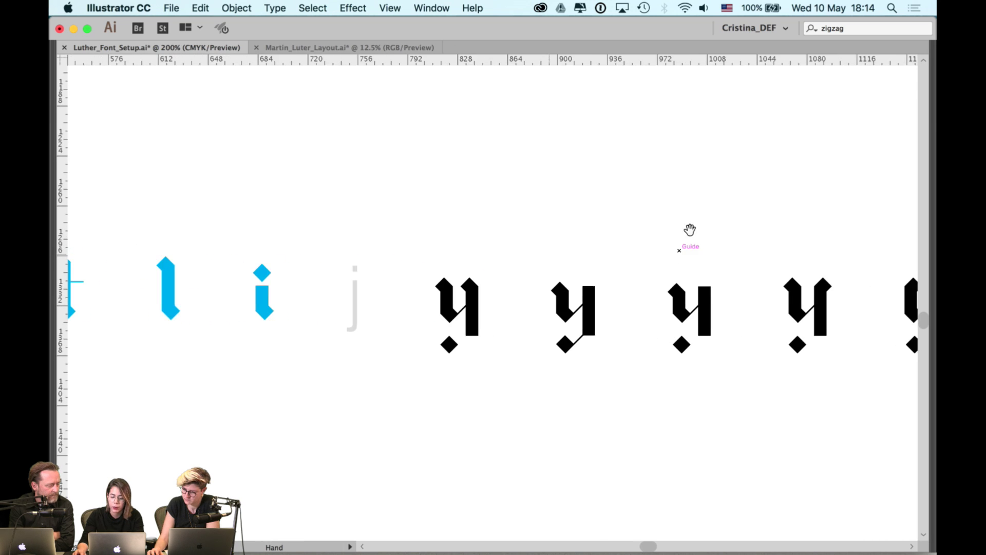
{"action": "scroll", "coordinate": [415, 290], "scroll_direction": "right", "scroll_amount": 10}
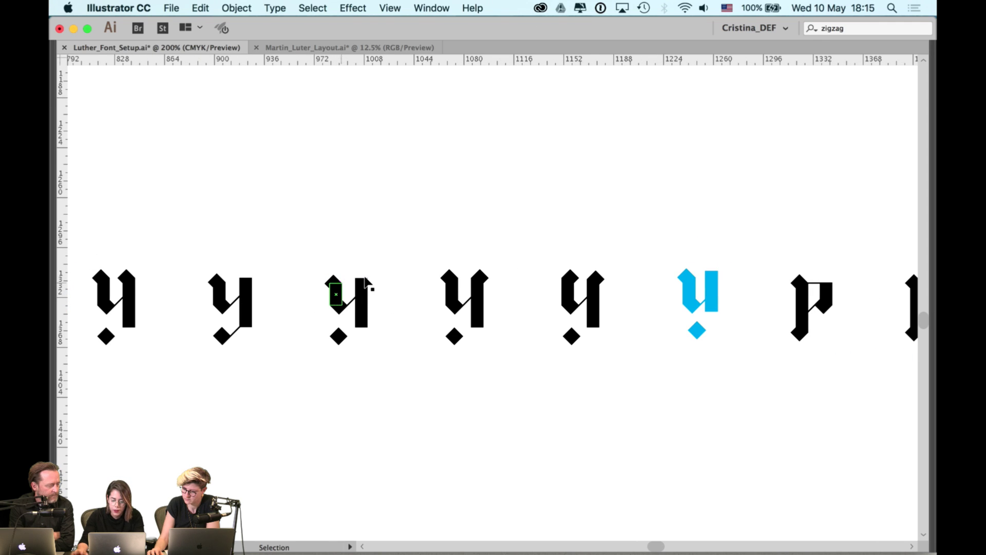
{"action": "left_click", "coordinate": [364, 281]}
{"action": "left_click", "coordinate": [365, 277]}
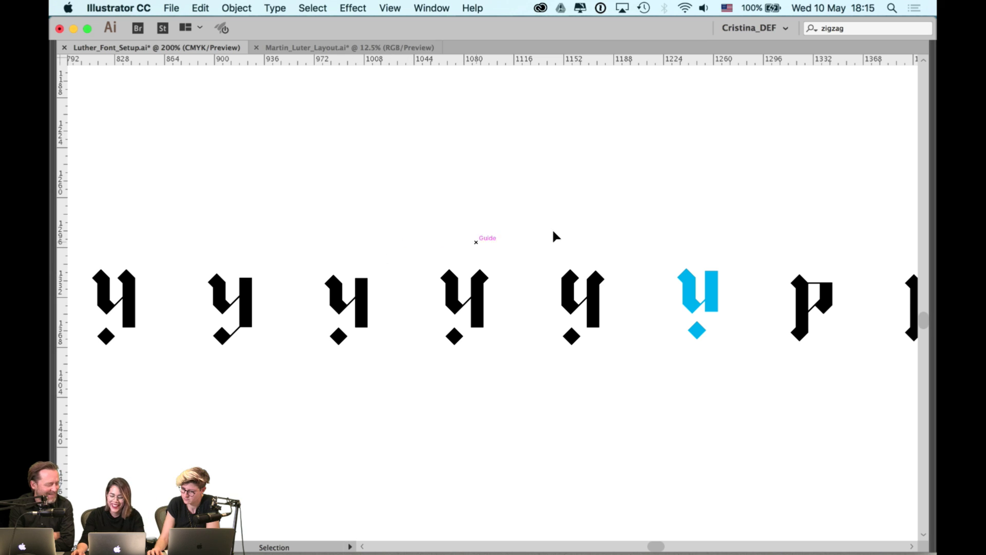
{"action": "scroll", "coordinate": [565, 231], "scroll_direction": "right", "scroll_amount": 5}
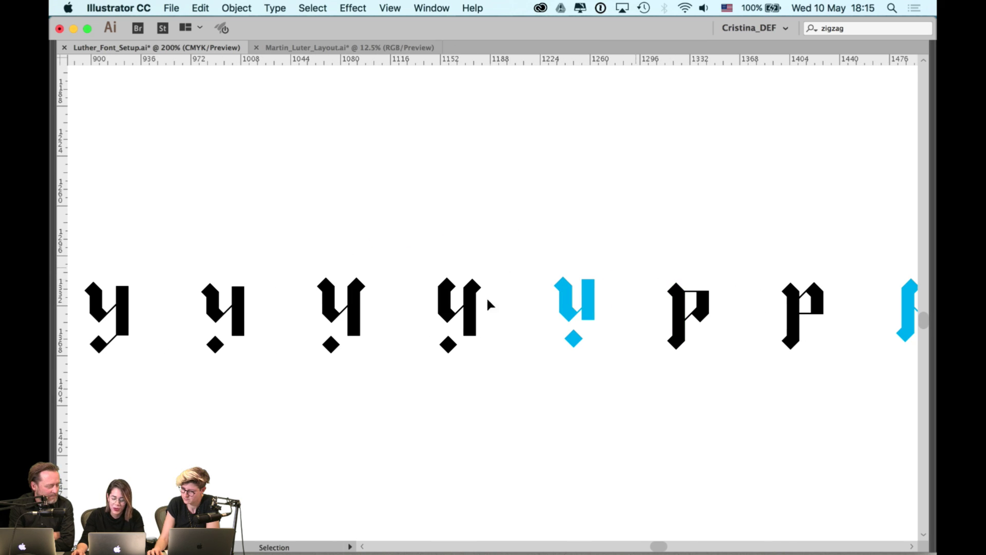
{"action": "left_click", "coordinate": [469, 308]}
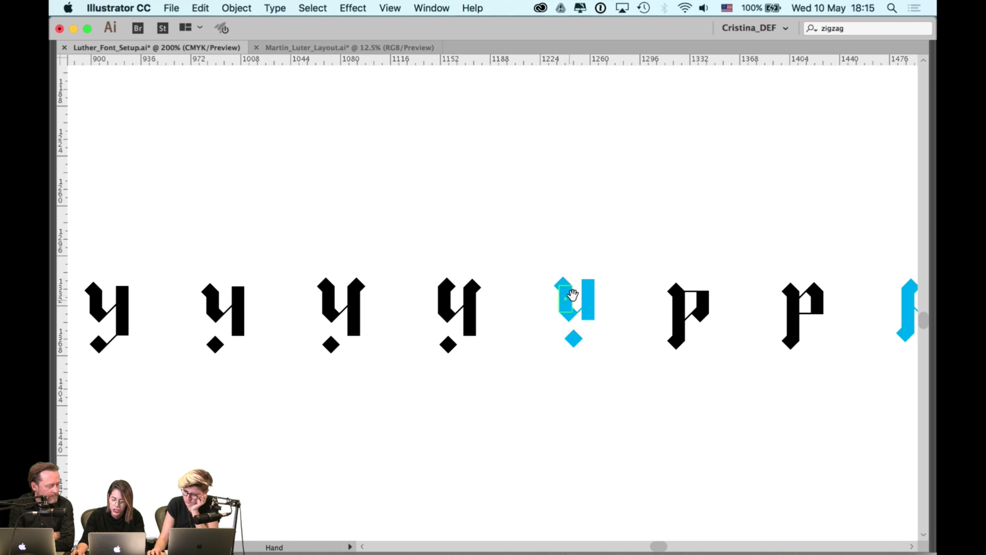
{"action": "left_click_drag", "start_coordinate": [565, 292], "coordinate": [513, 292]}
{"action": "left_click_drag", "start_coordinate": [479, 258], "coordinate": [544, 371]}
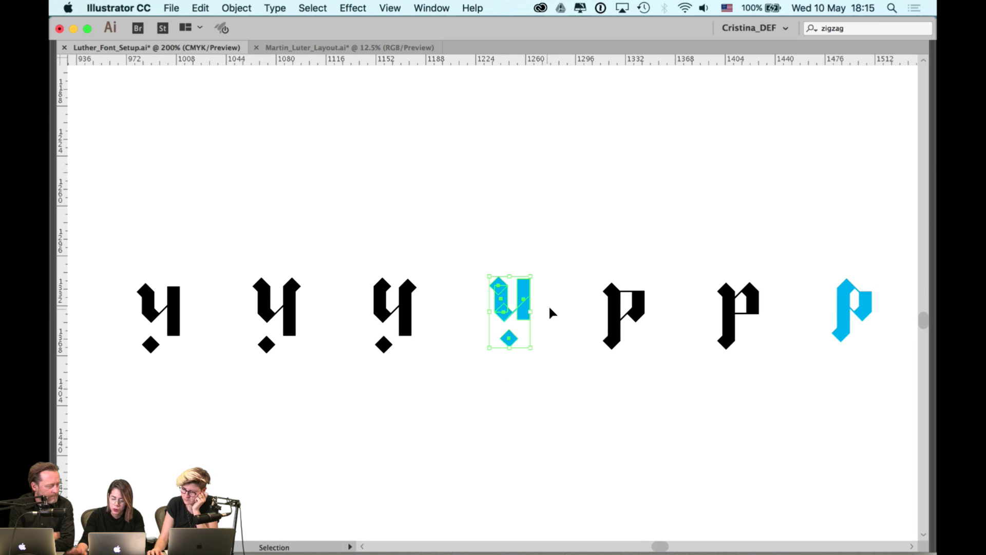
{"action": "left_click", "coordinate": [565, 275]}
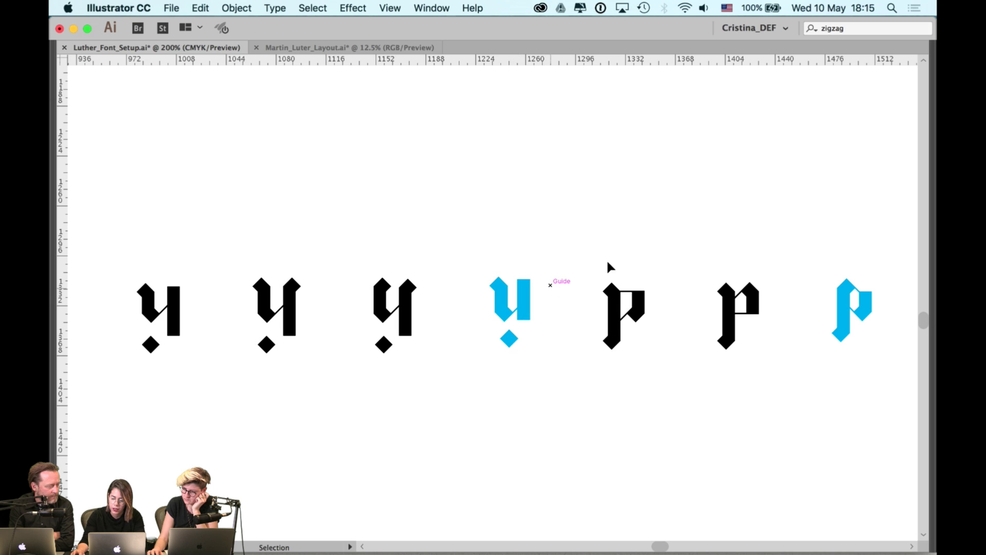
{"action": "left_click_drag", "start_coordinate": [630, 251], "coordinate": [586, 252]}
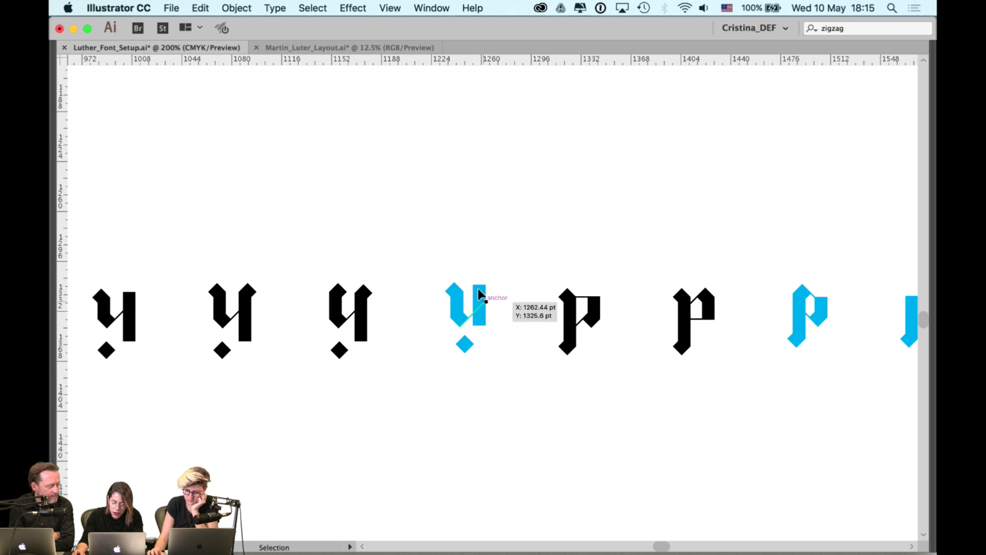
{"action": "left_click_drag", "start_coordinate": [764, 234], "coordinate": [508, 236]}
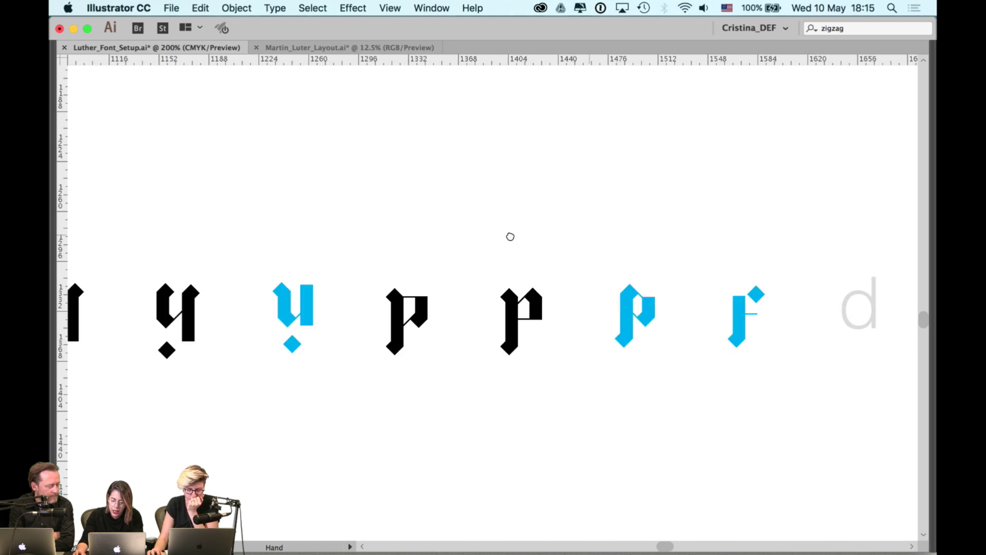
{"action": "left_click_drag", "start_coordinate": [541, 277], "coordinate": [719, 378]}
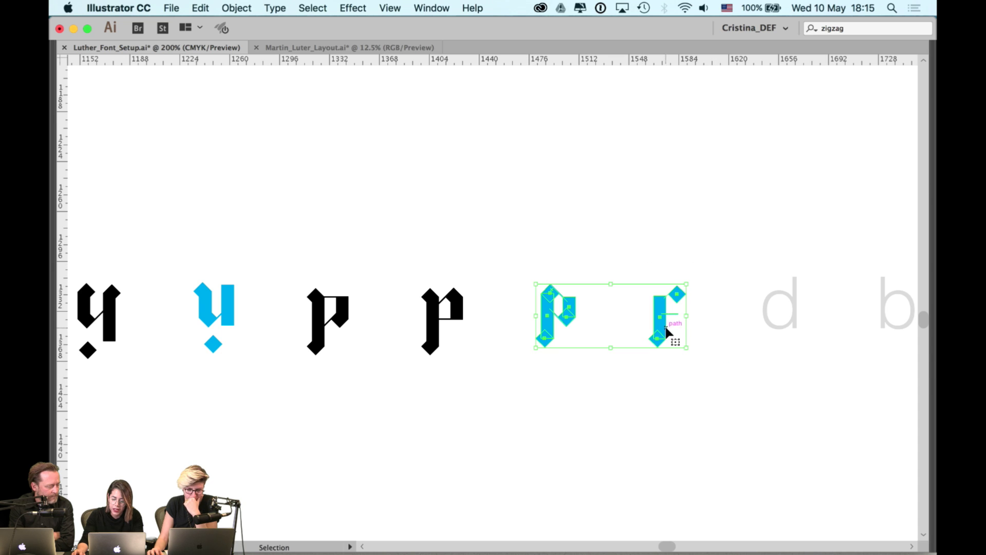
{"action": "left_click_drag", "start_coordinate": [668, 332], "coordinate": [501, 329]}
{"action": "left_click", "coordinate": [593, 343]}
{"action": "scroll", "coordinate": [645, 312], "scroll_direction": "right", "scroll_amount": 3}
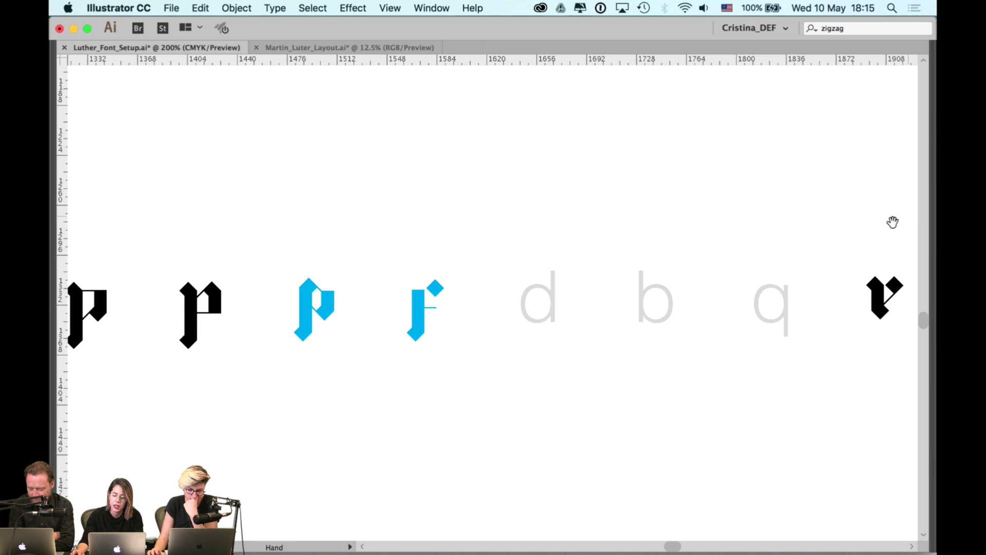
{"action": "left_click_drag", "start_coordinate": [891, 222], "coordinate": [561, 227]}
{"action": "left_click_drag", "start_coordinate": [676, 250], "coordinate": [519, 260]}
{"action": "scroll", "coordinate": [548, 240], "scroll_direction": "right", "scroll_amount": 3}
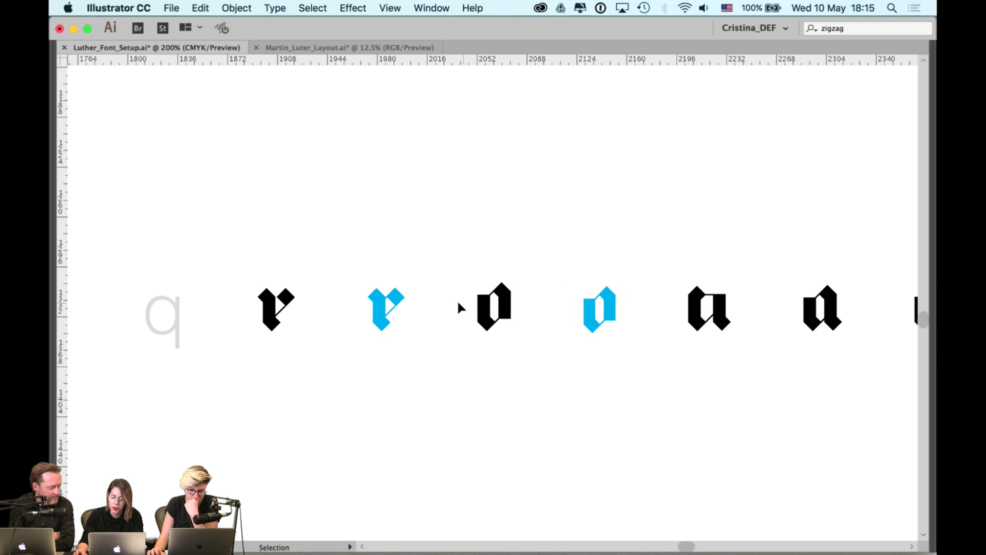
{"action": "scroll", "coordinate": [670, 262], "scroll_direction": "right", "scroll_amount": 2}
{"action": "scroll", "coordinate": [673, 253], "scroll_direction": "right", "scroll_amount": 4}
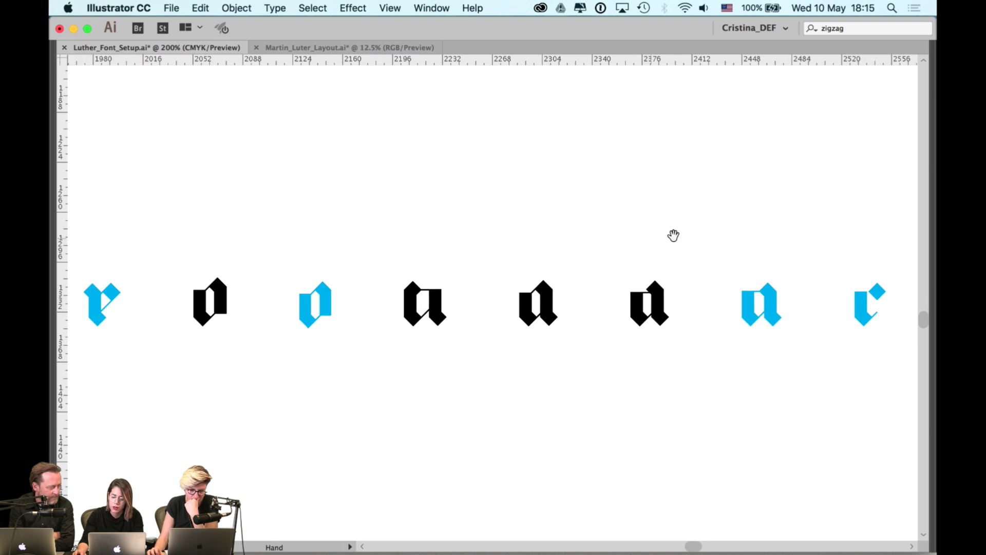
{"action": "scroll", "coordinate": [694, 251], "scroll_direction": "right", "scroll_amount": 9}
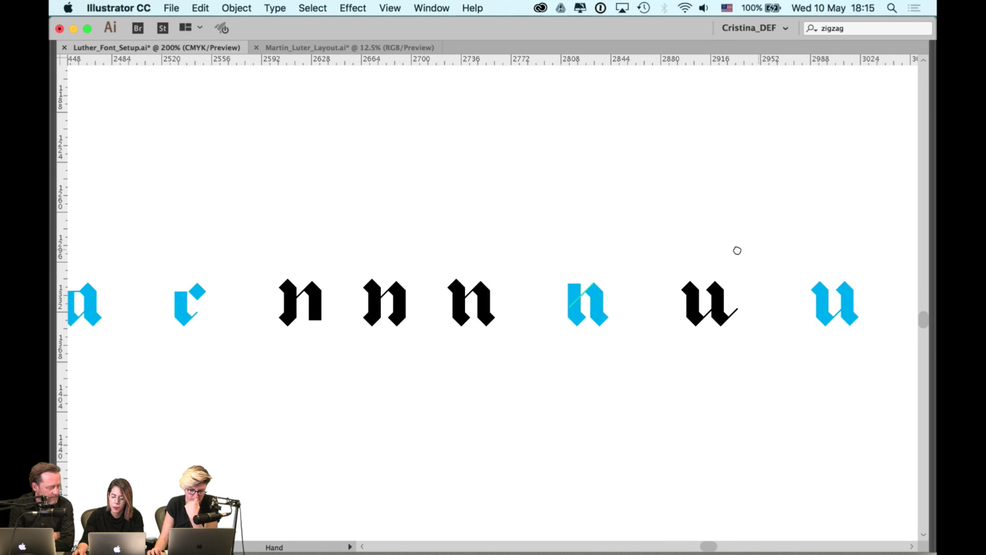
{"action": "scroll", "coordinate": [738, 248], "scroll_direction": "right", "scroll_amount": 3}
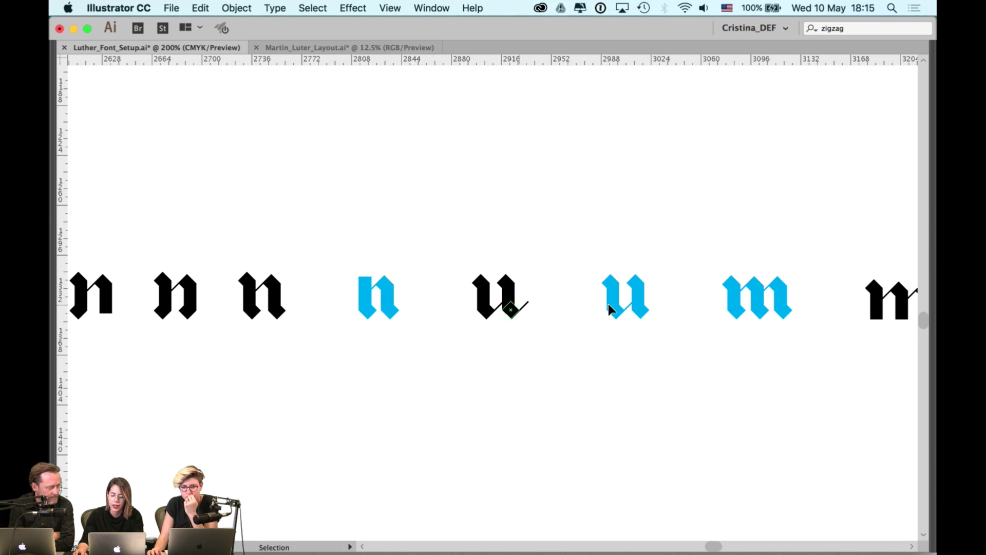
{"action": "left_click_drag", "start_coordinate": [713, 273], "coordinate": [498, 264]}
{"action": "scroll", "coordinate": [497, 264], "scroll_direction": "right", "scroll_amount": 4}
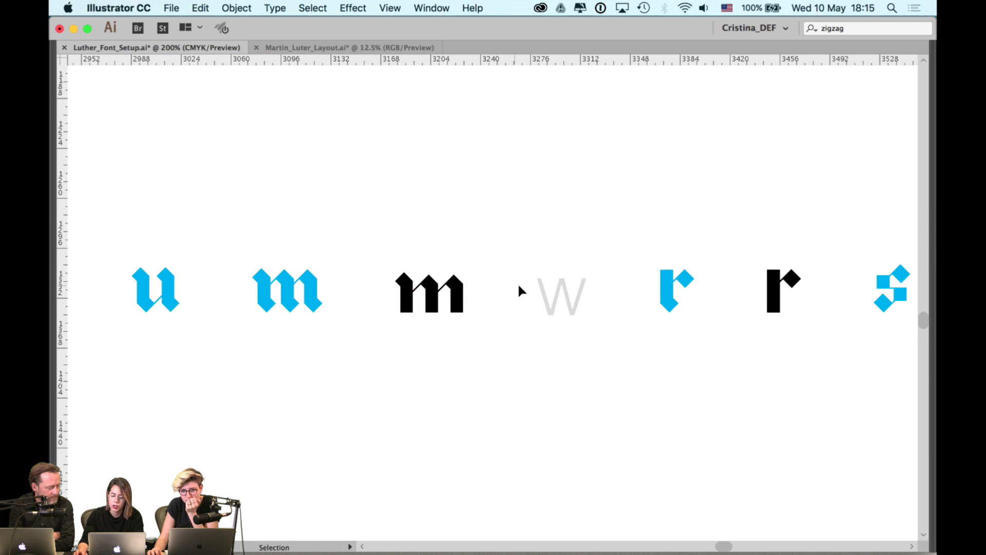
{"action": "left_click_drag", "start_coordinate": [682, 246], "coordinate": [442, 230]}
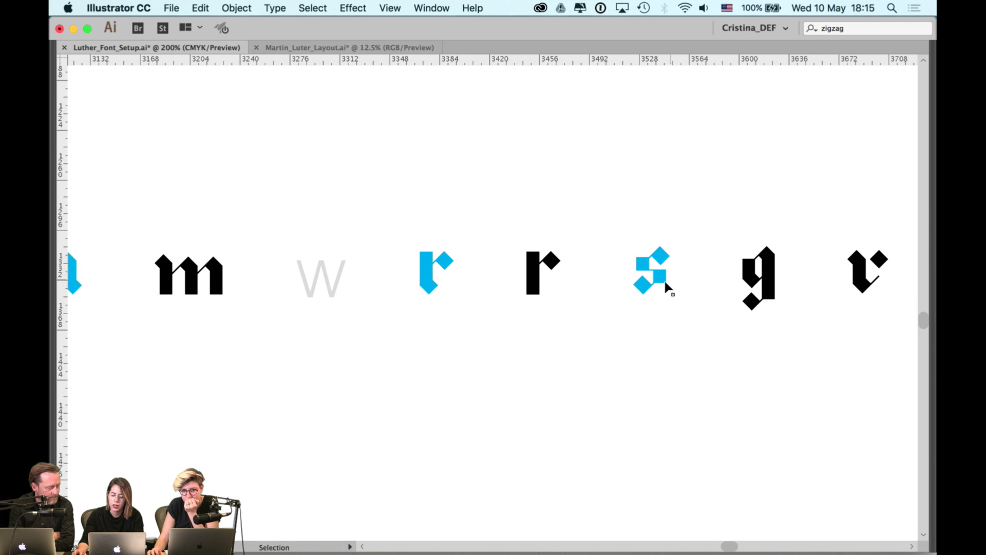
{"action": "left_click_drag", "start_coordinate": [662, 279], "coordinate": [663, 280]}
{"action": "scroll", "coordinate": [694, 255], "scroll_direction": "up", "scroll_amount": 2}
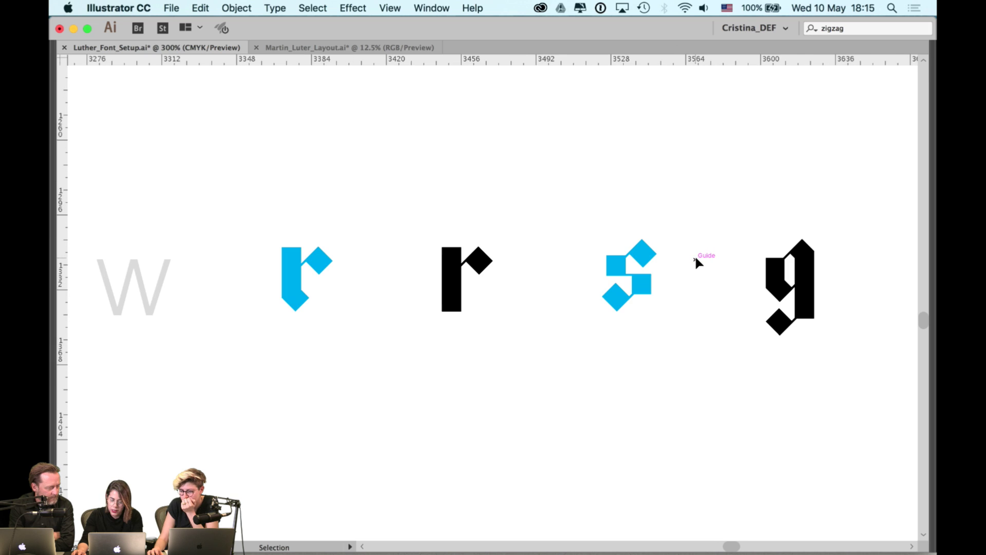
{"action": "scroll", "coordinate": [685, 240], "scroll_direction": "down", "scroll_amount": 1}
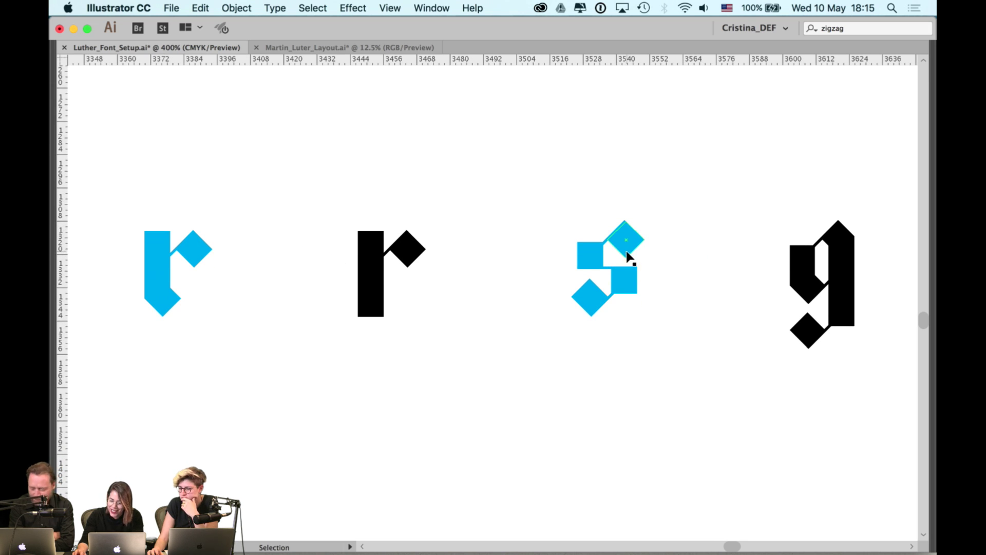
{"action": "key", "text": "space"}
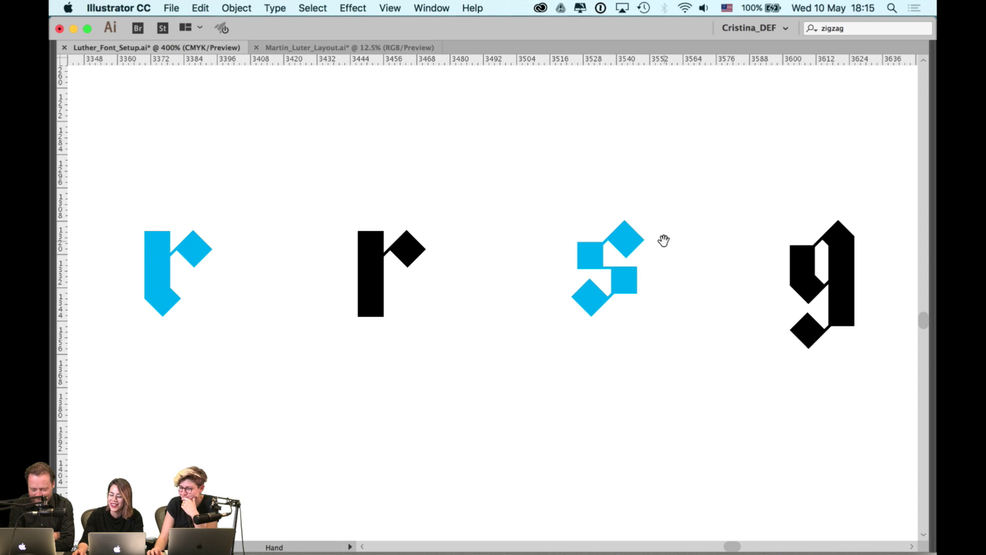
{"action": "left_click_drag", "start_coordinate": [683, 237], "coordinate": [625, 233]}
{"action": "scroll", "coordinate": [660, 280], "scroll_direction": "down", "scroll_amount": 1}
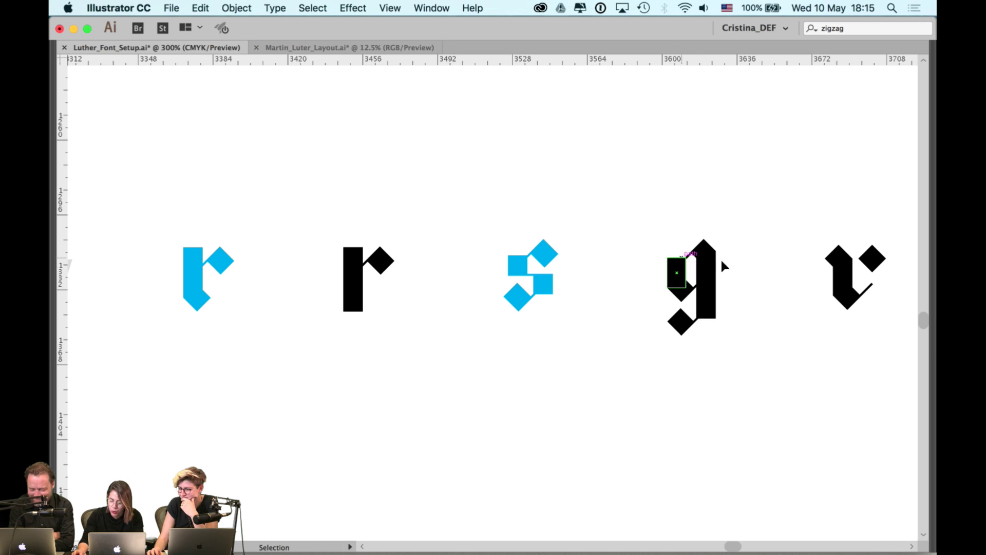
{"action": "key", "text": "space"}
{"action": "left_click_drag", "start_coordinate": [666, 262], "coordinate": [485, 259]}
{"action": "left_click_drag", "start_coordinate": [634, 253], "coordinate": [452, 251]}
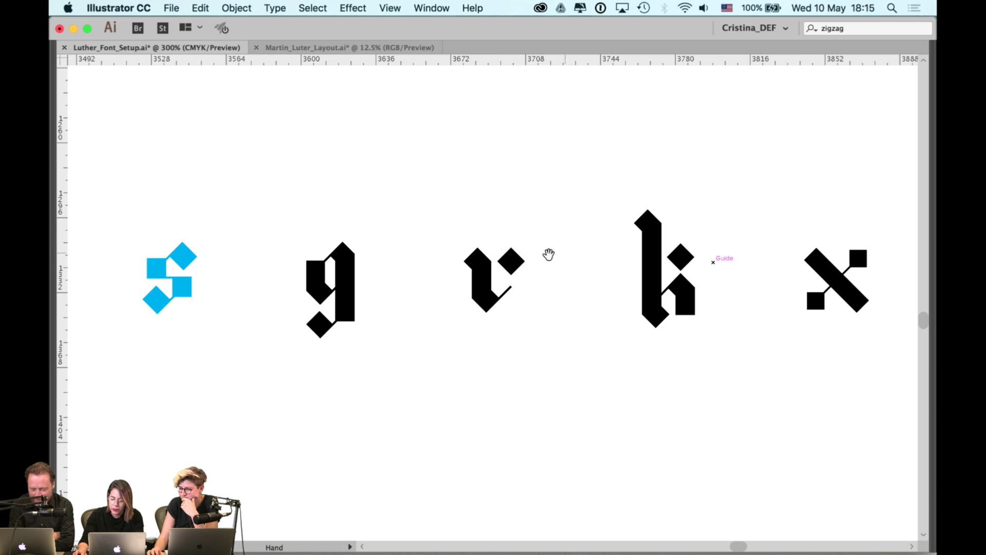
{"action": "left_click_drag", "start_coordinate": [741, 244], "coordinate": [482, 242]}
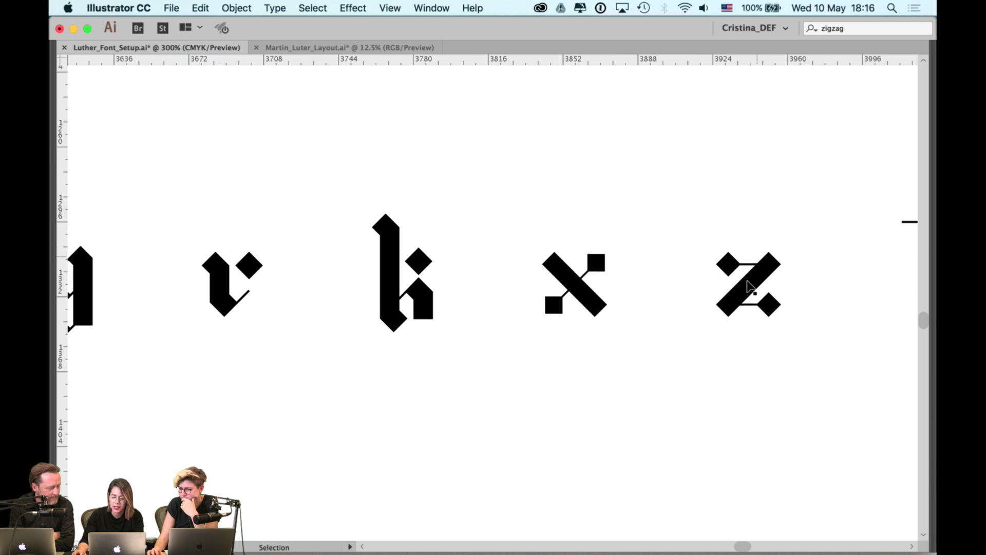
{"action": "key", "text": "space"}
{"action": "left_click_drag", "start_coordinate": [422, 250], "coordinate": [606, 251]}
{"action": "scroll", "coordinate": [604, 250], "scroll_direction": "down", "scroll_amount": 2}
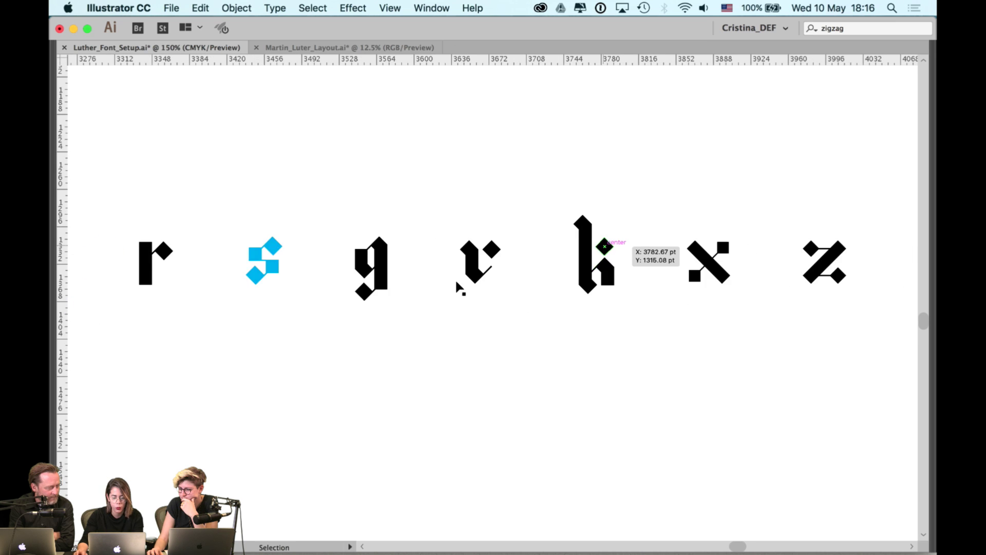
{"action": "key", "text": "space"}
{"action": "left_click_drag", "start_coordinate": [205, 320], "coordinate": [553, 286]}
{"action": "scroll", "coordinate": [552, 286], "scroll_direction": "left", "scroll_amount": 1}
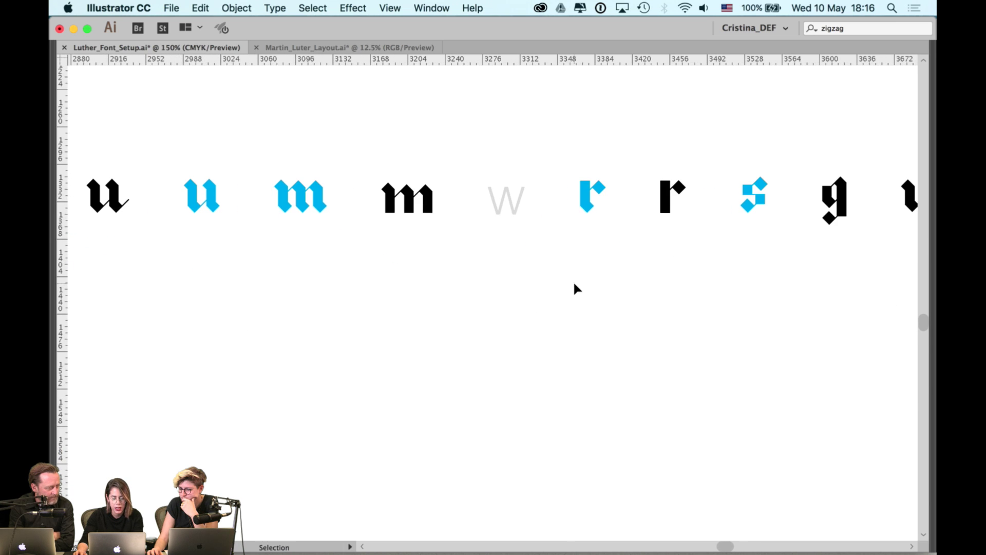
{"action": "scroll", "coordinate": [572, 280], "scroll_direction": "down", "scroll_amount": 1}
{"action": "scroll", "coordinate": [445, 277], "scroll_direction": "left", "scroll_amount": 5}
{"action": "scroll", "coordinate": [466, 271], "scroll_direction": "left", "scroll_amount": 15}
{"action": "scroll", "coordinate": [440, 288], "scroll_direction": "down", "scroll_amount": 2}
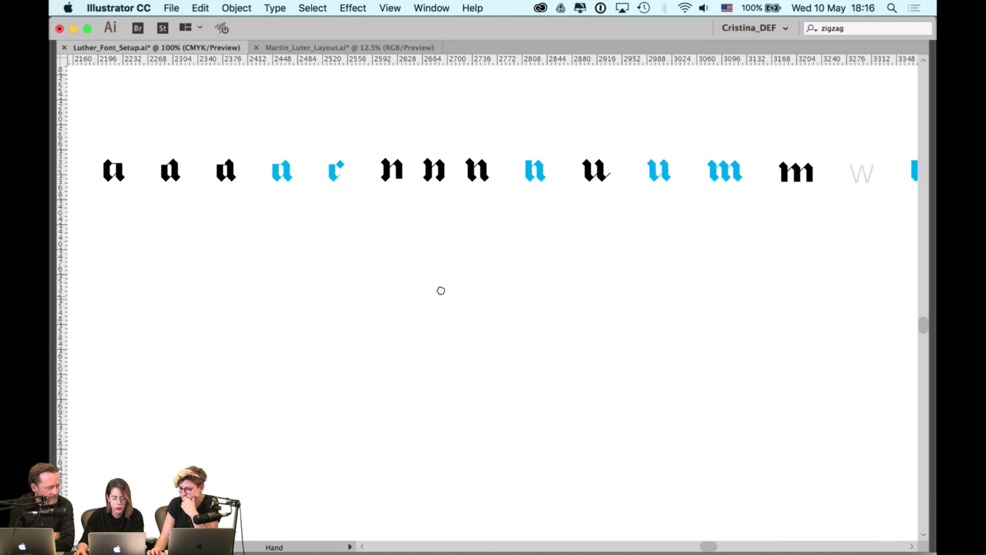
{"action": "scroll", "coordinate": [371, 298], "scroll_direction": "left", "scroll_amount": 20}
{"action": "scroll", "coordinate": [411, 280], "scroll_direction": "down", "scroll_amount": 1}
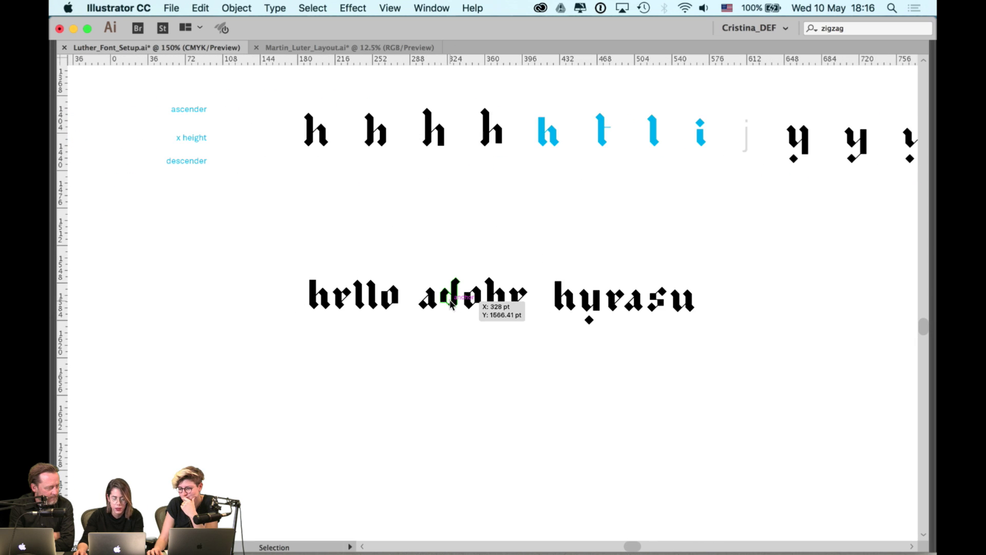
{"action": "scroll", "coordinate": [455, 303], "scroll_direction": "up", "scroll_amount": 1}
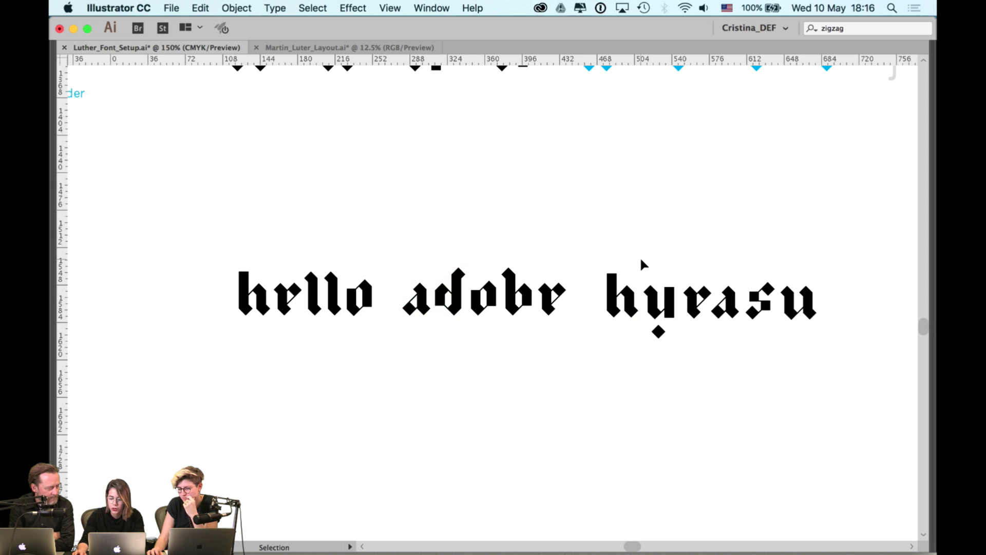
{"action": "left_click_drag", "start_coordinate": [778, 272], "coordinate": [794, 284]}
{"action": "scroll", "coordinate": [770, 293], "scroll_direction": "up", "scroll_amount": 2}
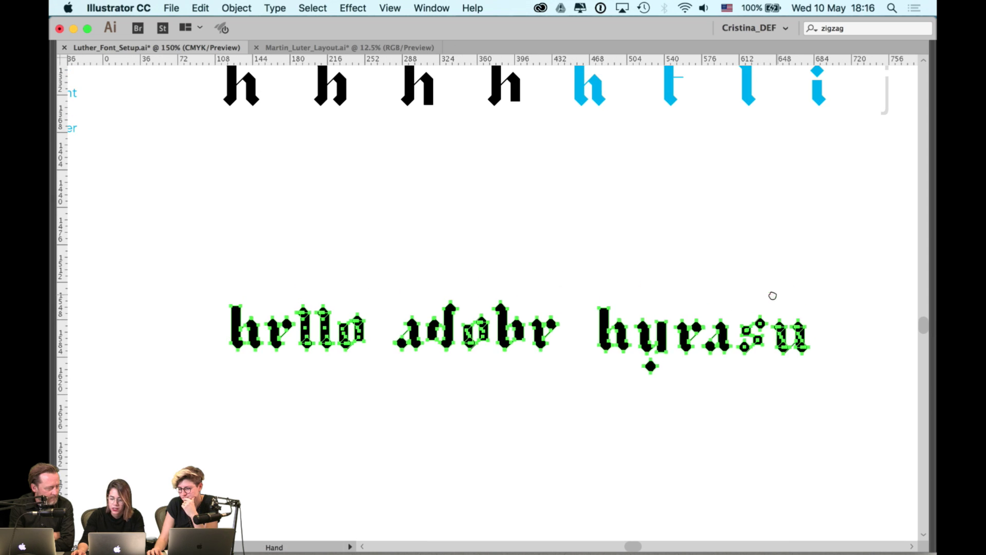
{"action": "mouse_move", "coordinate": [436, 329]}
{"action": "left_mouse_down"}
{"action": "mouse_move", "coordinate": [448, 323]}
{"action": "mouse_move", "coordinate": [436, 329]}
{"action": "left_mouse_up"}
{"action": "left_click", "coordinate": [627, 218]}
{"action": "scroll", "coordinate": [623, 169], "scroll_direction": "right", "scroll_amount": 6}
{"action": "scroll", "coordinate": [623, 170], "scroll_direction": "up", "scroll_amount": 1}
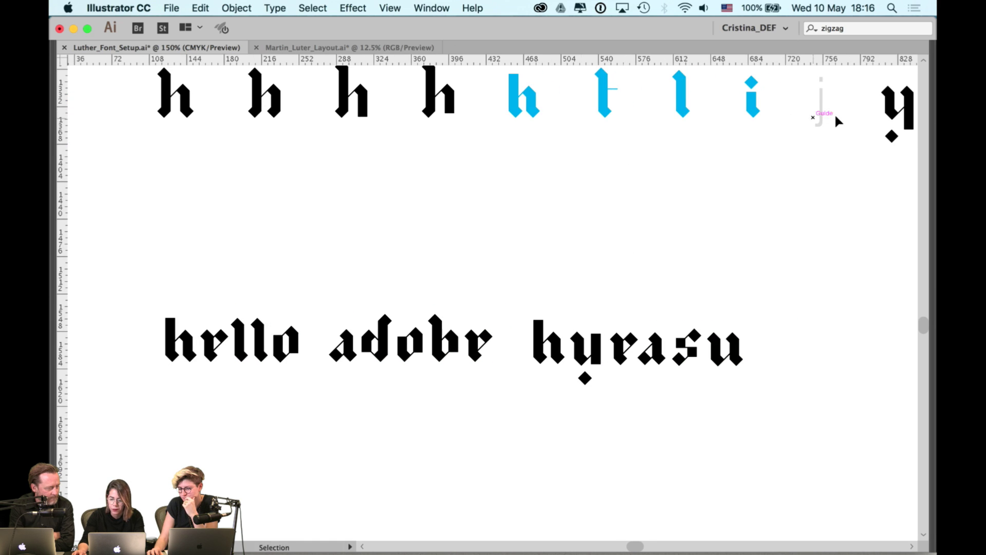
{"action": "scroll", "coordinate": [600, 224], "scroll_direction": "left", "scroll_amount": 2}
{"action": "scroll", "coordinate": [599, 224], "scroll_direction": "down", "scroll_amount": 1}
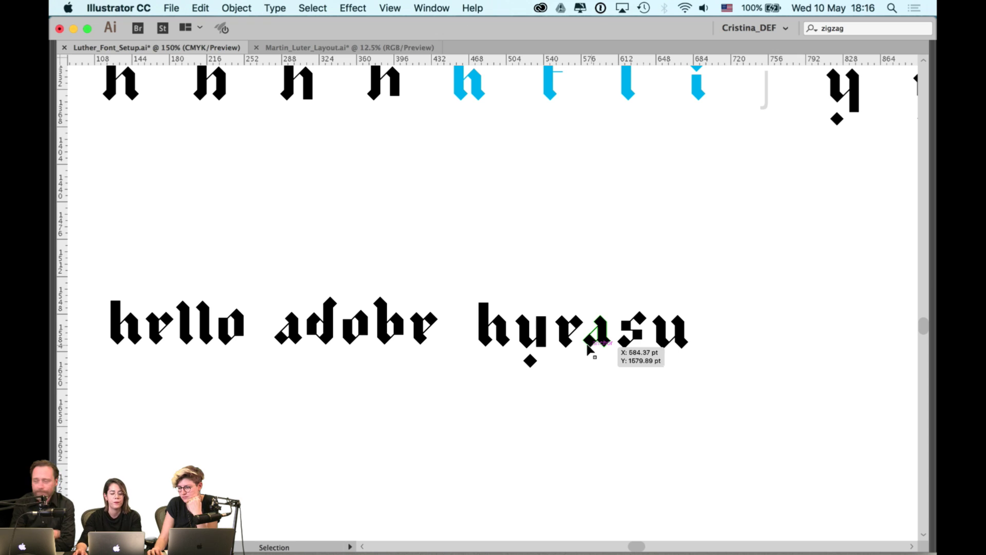
{"action": "key", "text": "space"}
{"action": "left_click_drag", "start_coordinate": [464, 249], "coordinate": [525, 333]}
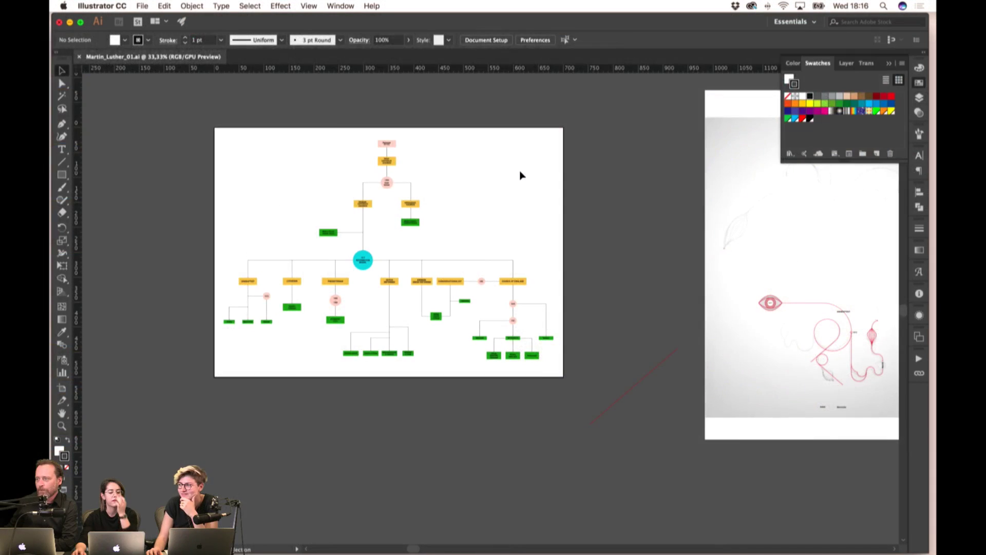
- Pan over Martin_Luther_01.ai's denomination tree chart to reveal the neighbouring sketch artboard
{"action": "scroll", "coordinate": [520, 171], "scroll_direction": "left", "scroll_amount": 3}
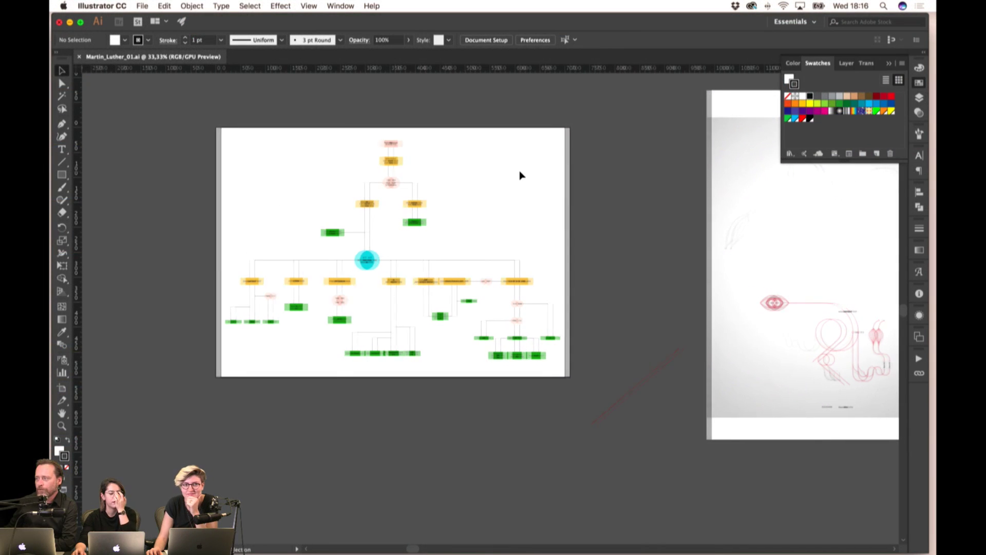
{"action": "scroll", "coordinate": [519, 175], "scroll_direction": "left", "scroll_amount": 2}
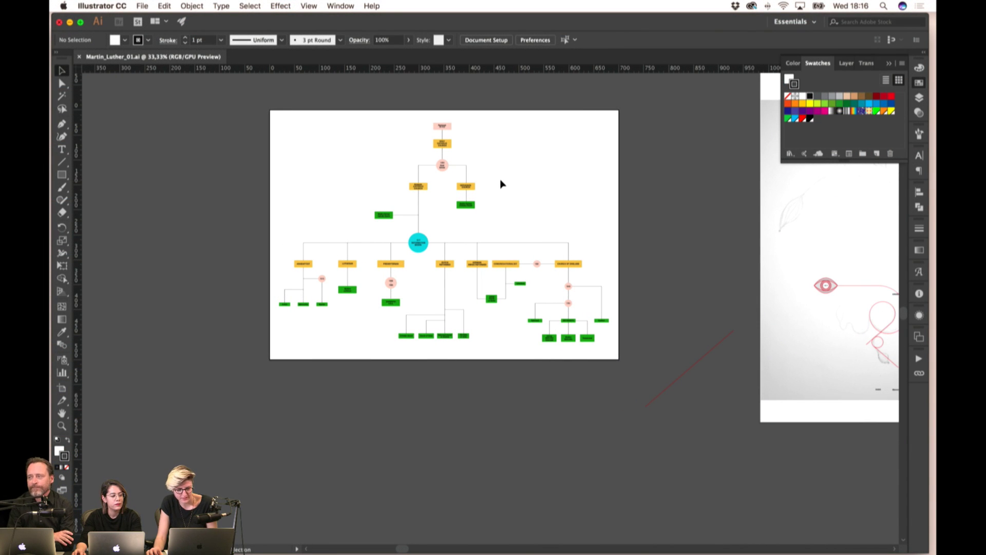
{"action": "scroll", "coordinate": [501, 182], "scroll_direction": "up", "scroll_amount": 3}
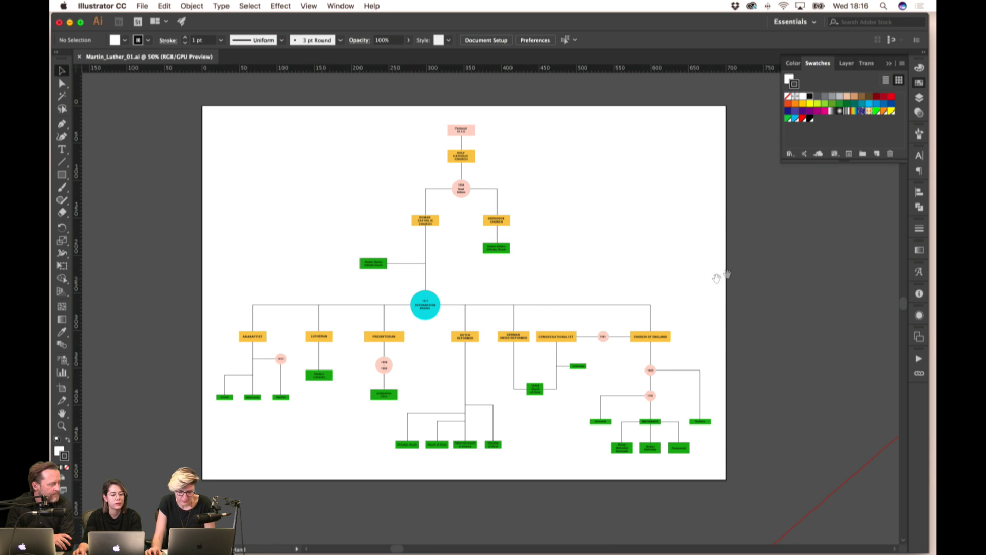
{"action": "left_click_drag", "start_coordinate": [716, 278], "coordinate": [543, 256]}
{"action": "scroll", "coordinate": [617, 288], "scroll_direction": "right", "scroll_amount": 15}
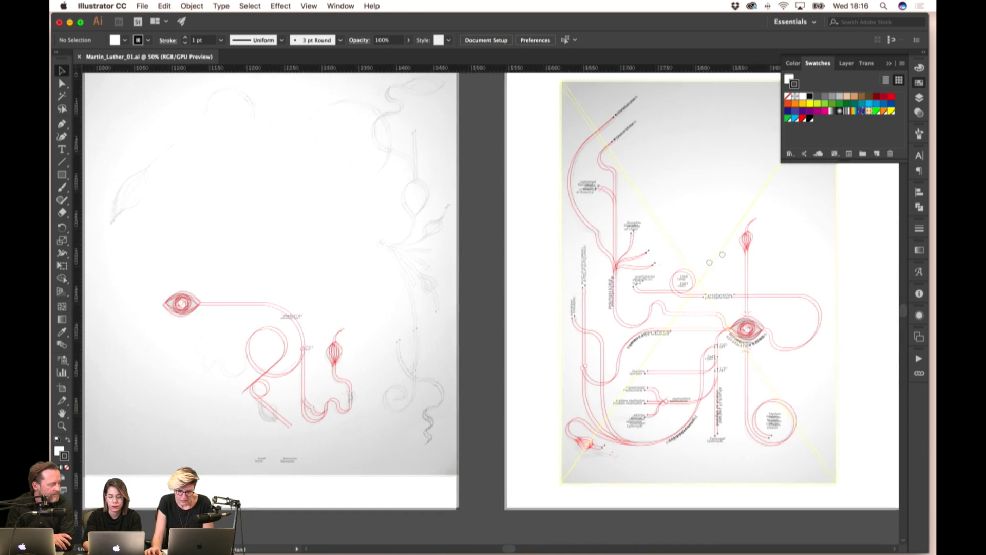
- Pan right past the sketch artboard toward the red-line poster and large title text
{"action": "scroll", "coordinate": [565, 282], "scroll_direction": "right", "scroll_amount": 5}
{"action": "scroll", "coordinate": [618, 248], "scroll_direction": "up", "scroll_amount": 2}
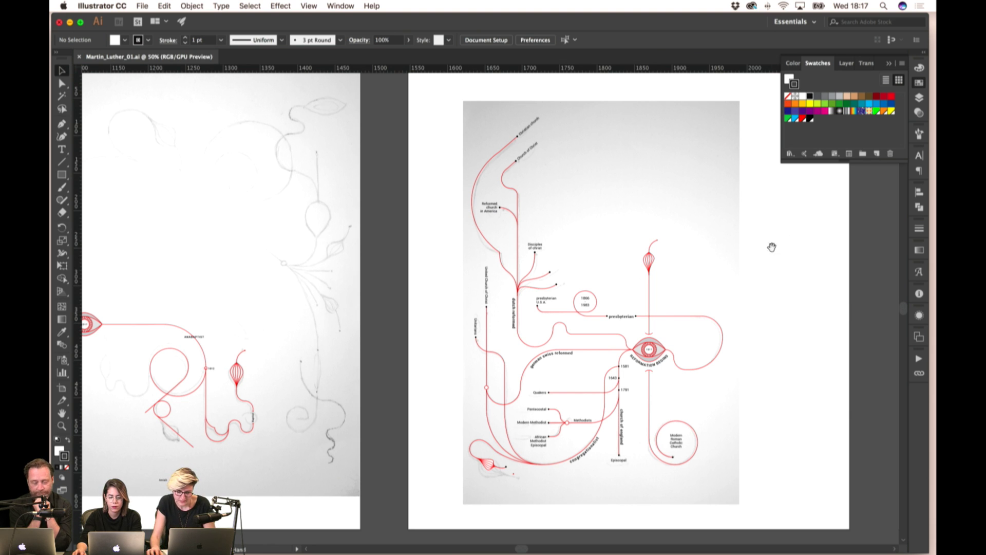
{"action": "left_click_drag", "start_coordinate": [772, 247], "coordinate": [486, 271]}
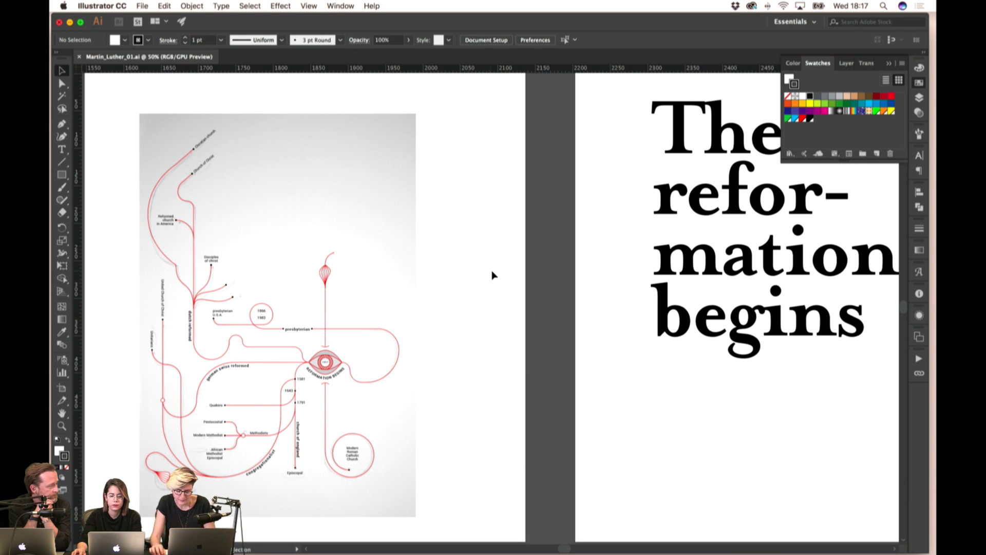
- Pan across the sketch and red-line poster artboards, then centre 'The reformation begins' title page
{"action": "left_click_drag", "start_coordinate": [519, 265], "coordinate": [629, 216]}
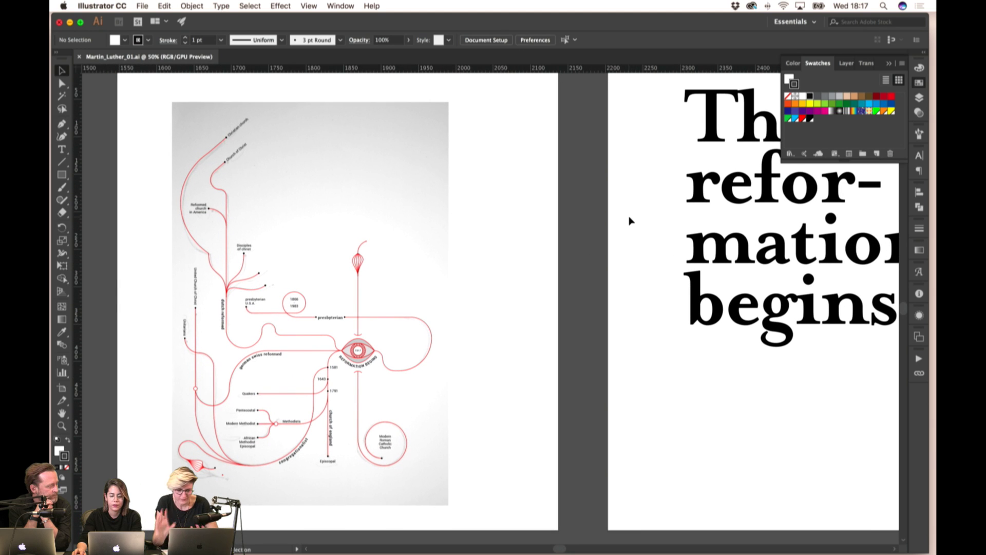
{"action": "left_click_drag", "start_coordinate": [384, 246], "coordinate": [548, 238]}
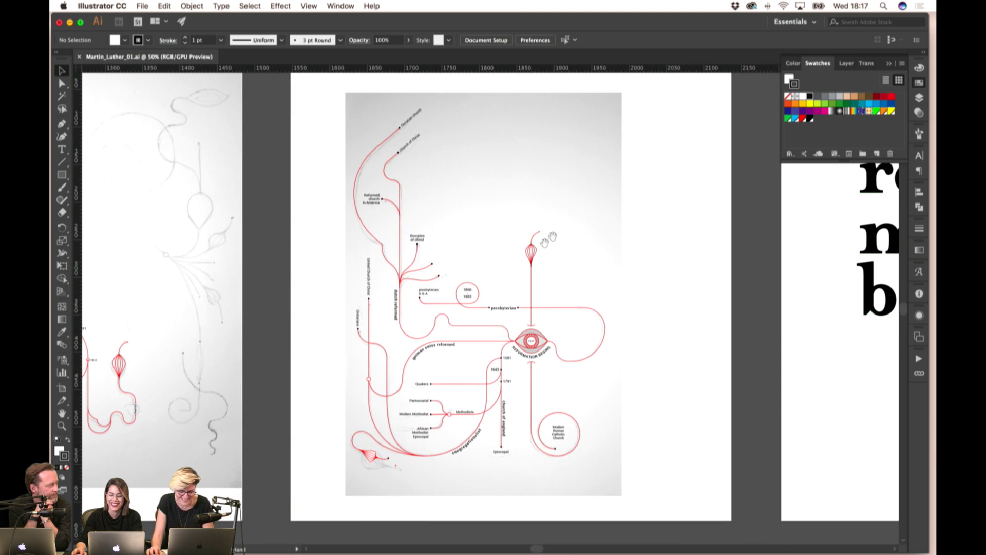
{"action": "scroll", "coordinate": [548, 237], "scroll_direction": "left", "scroll_amount": 5}
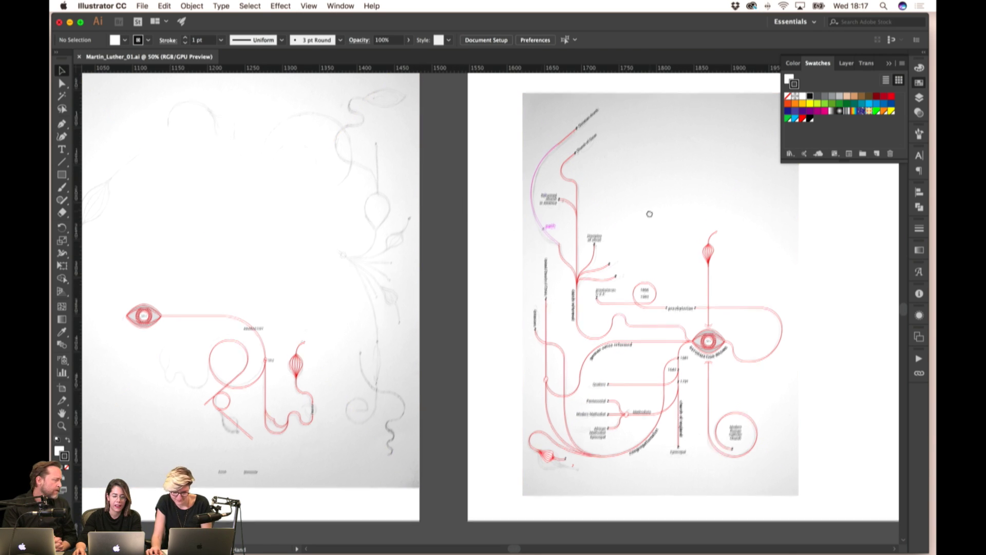
{"action": "left_click_drag", "start_coordinate": [649, 213], "coordinate": [549, 219]}
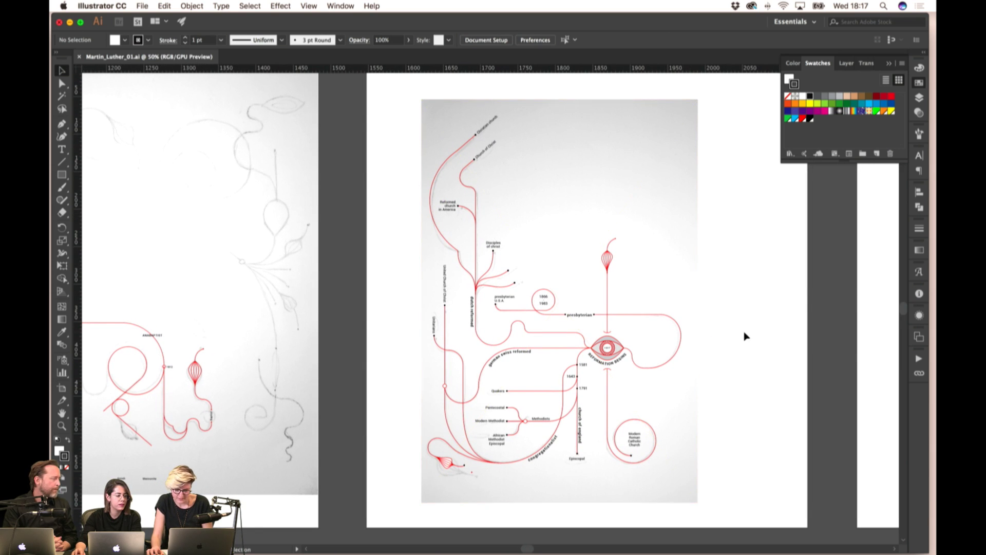
{"action": "scroll", "coordinate": [746, 337], "scroll_direction": "left", "scroll_amount": 15}
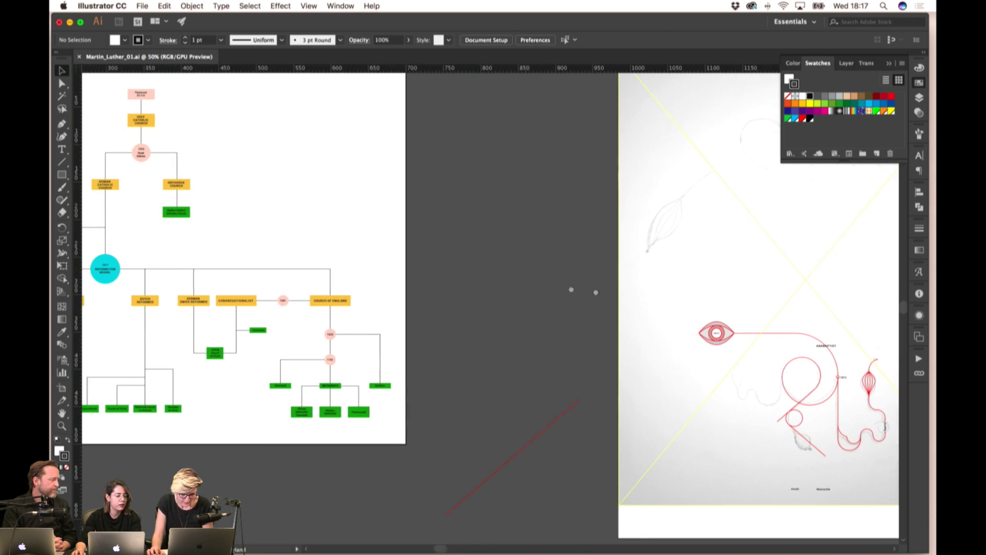
{"action": "scroll", "coordinate": [596, 293], "scroll_direction": "left", "scroll_amount": 8}
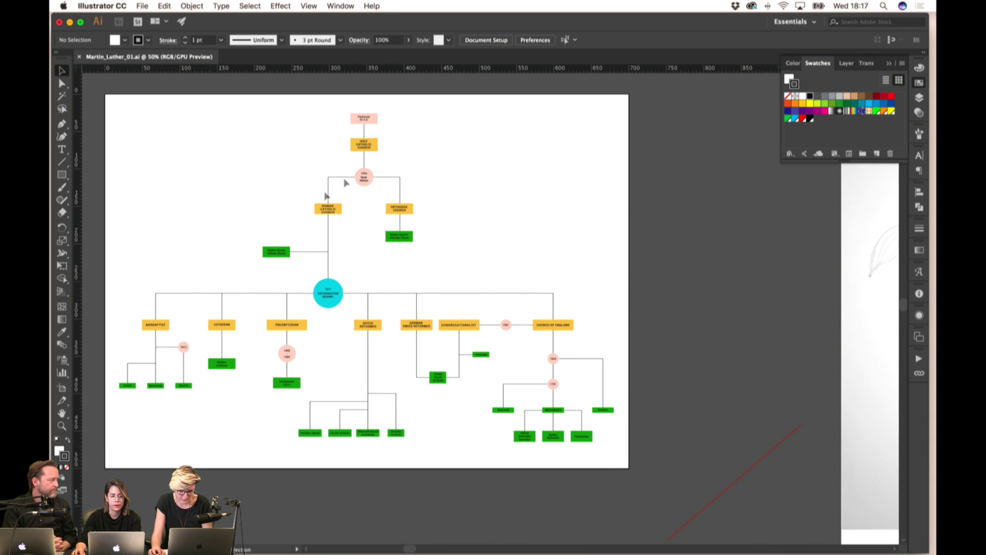
{"action": "scroll", "coordinate": [583, 264], "scroll_direction": "right", "scroll_amount": 20}
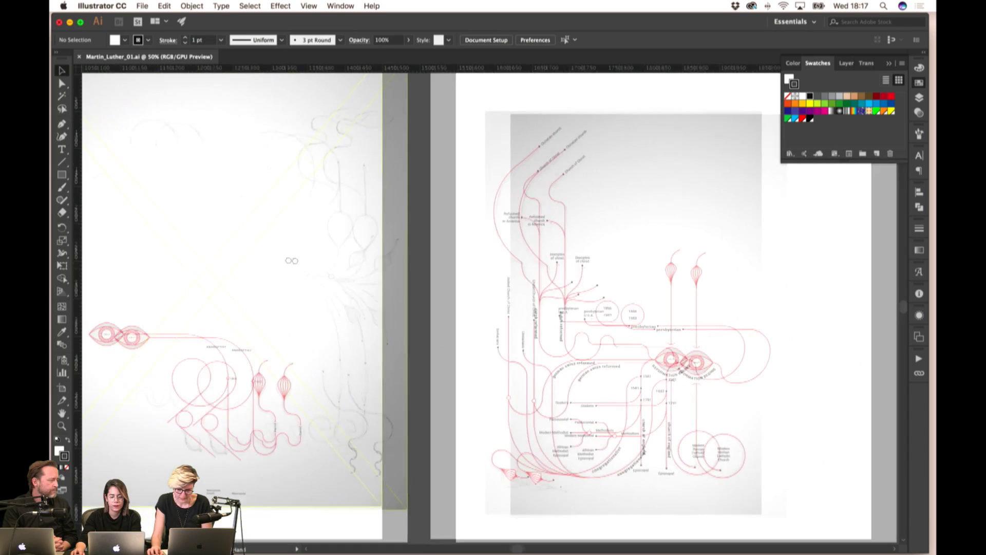
{"action": "scroll", "coordinate": [580, 313], "scroll_direction": "right", "scroll_amount": 20}
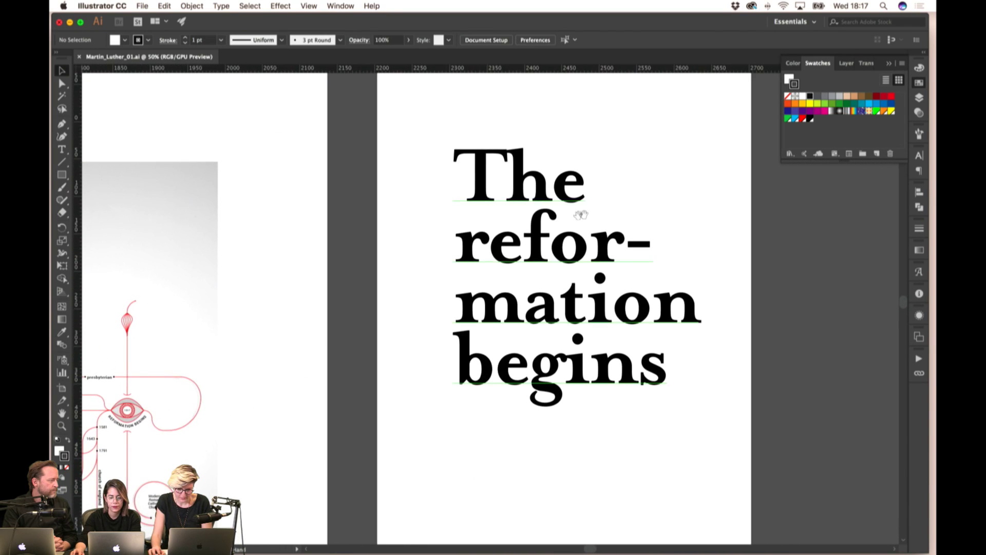
{"action": "left_click_drag", "start_coordinate": [581, 214], "coordinate": [507, 247]}
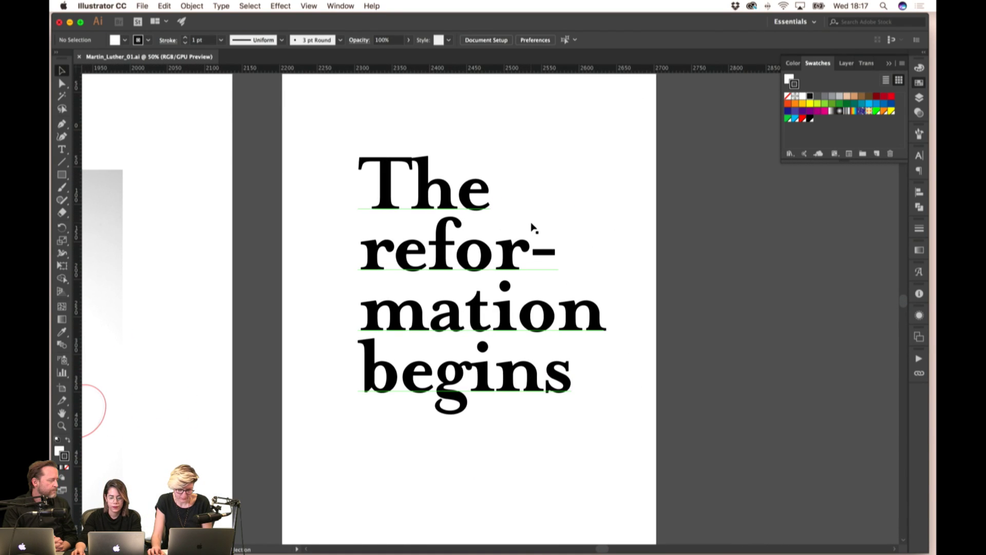
- Zoom out to 33.33% and pan across the tree chart, sketch and red-line poster artboards
{"action": "key", "text": "super+minus"}
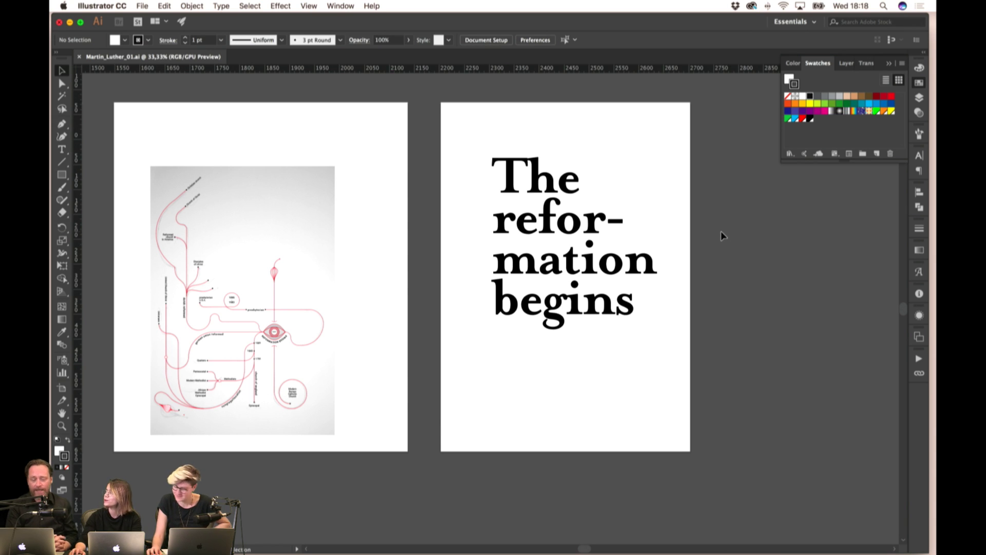
{"action": "scroll", "coordinate": [362, 251], "scroll_direction": "left", "scroll_amount": 6}
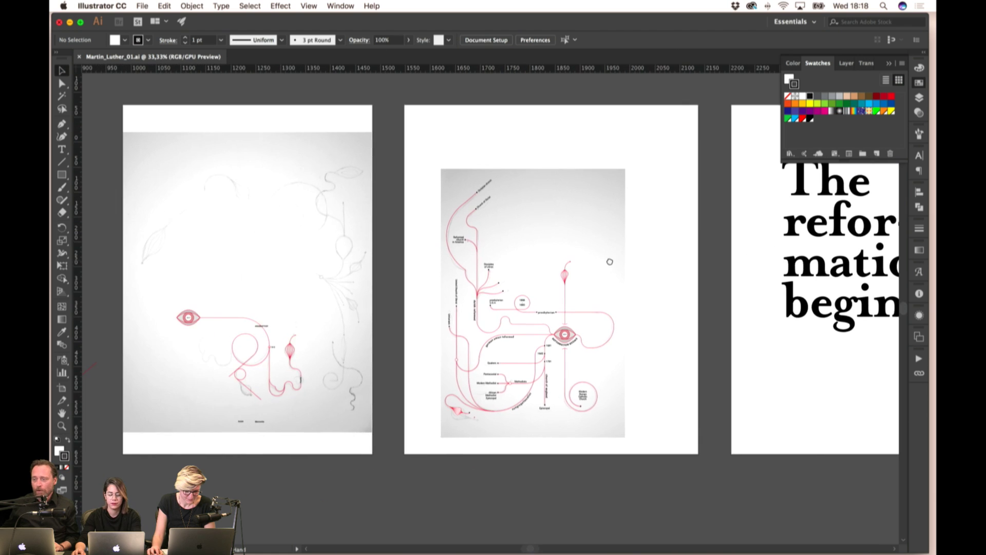
{"action": "scroll", "coordinate": [378, 268], "scroll_direction": "left", "scroll_amount": 8}
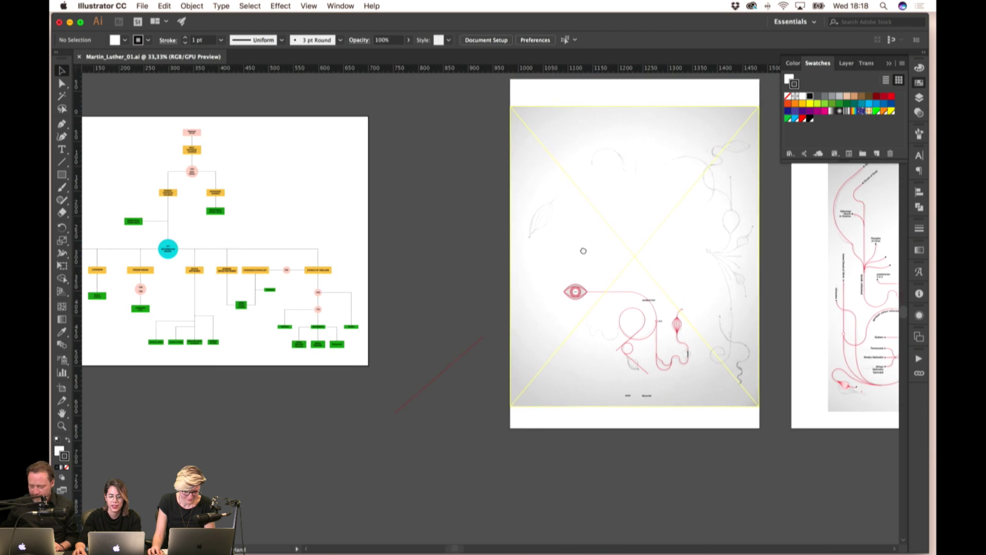
{"action": "scroll", "coordinate": [514, 273], "scroll_direction": "left", "scroll_amount": 3}
{"action": "scroll", "coordinate": [518, 278], "scroll_direction": "right", "scroll_amount": 1}
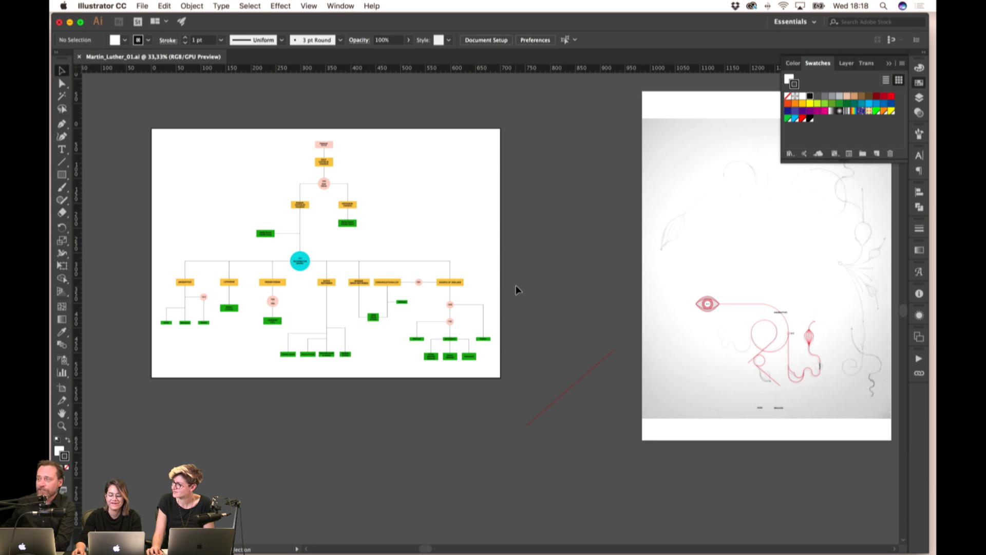
{"action": "left_click_drag", "start_coordinate": [579, 341], "coordinate": [403, 354]}
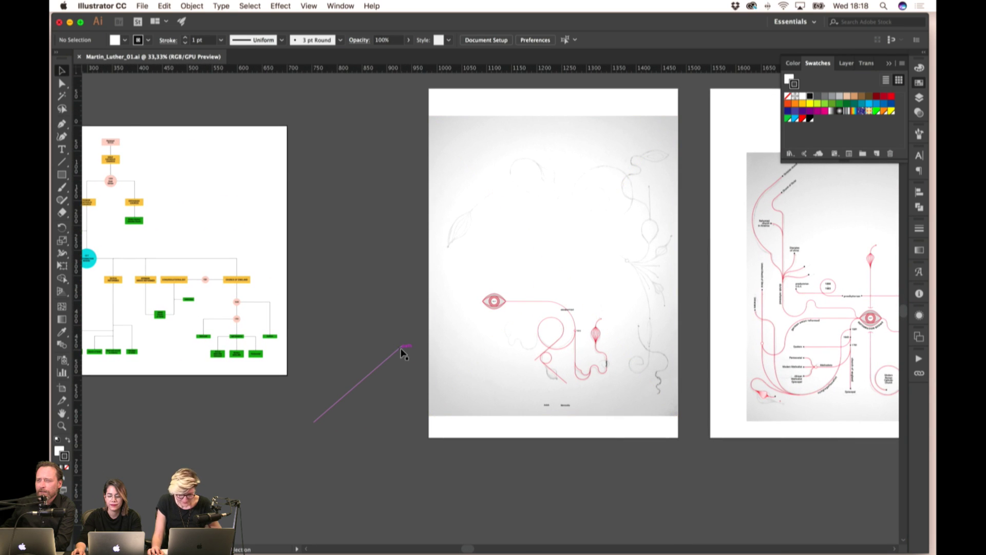
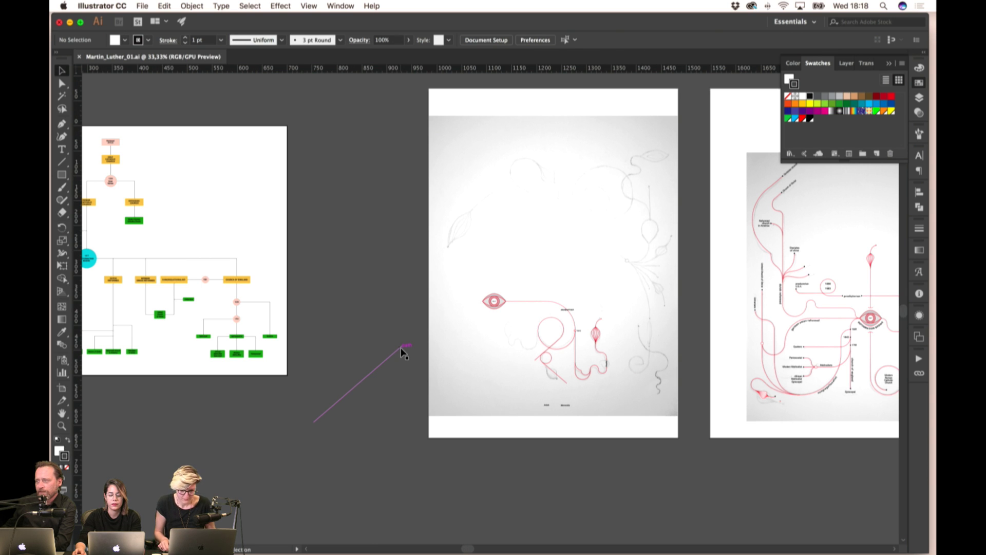
- Pan across the layout artboards, selecting and then deselecting the sketch image on the middle artboard
{"action": "scroll", "coordinate": [374, 228], "scroll_direction": "right", "scroll_amount": 8}
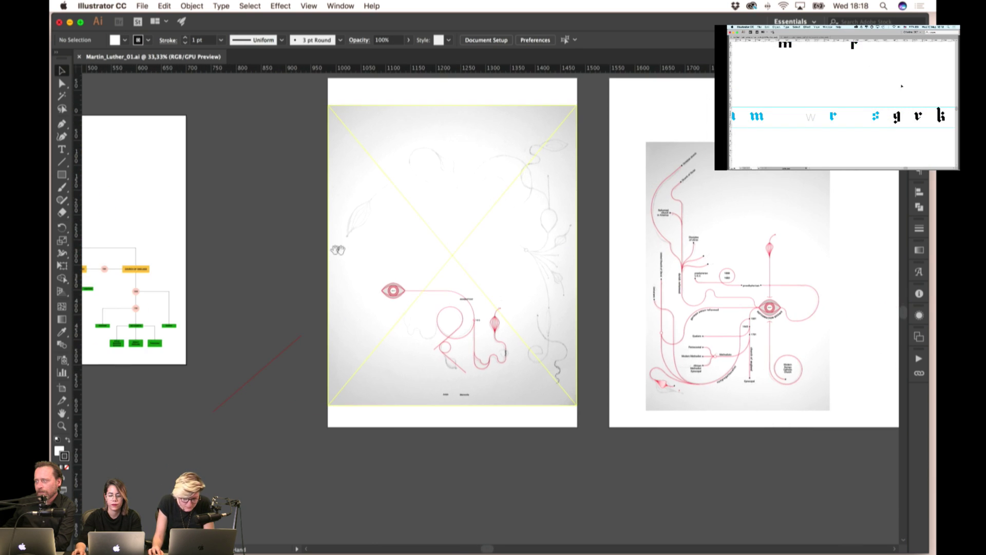
{"action": "left_click_drag", "start_coordinate": [450, 340], "coordinate": [430, 334]}
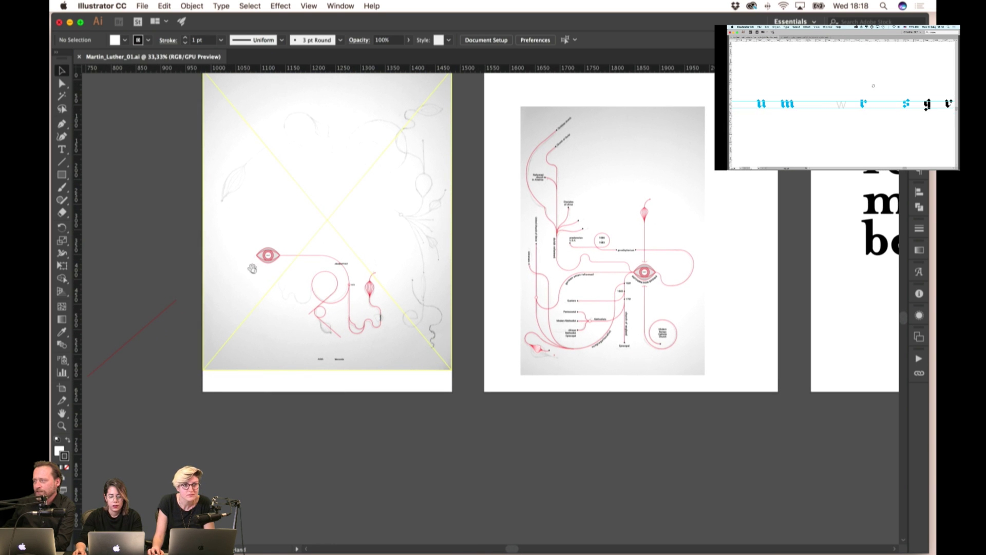
{"action": "scroll", "coordinate": [308, 282], "scroll_direction": "left", "scroll_amount": 6}
{"action": "left_click", "coordinate": [395, 218]}
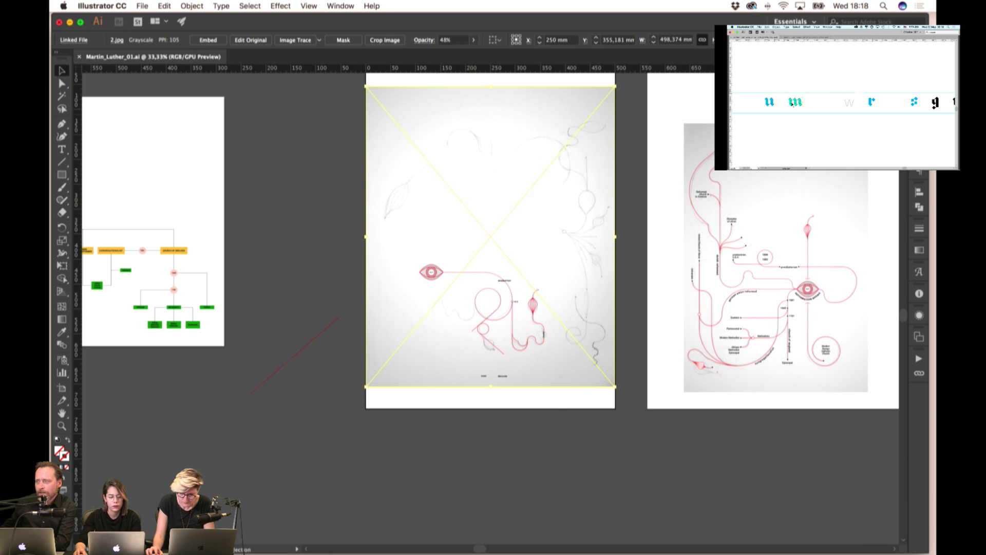
{"action": "key", "text": "super+shift+a"}
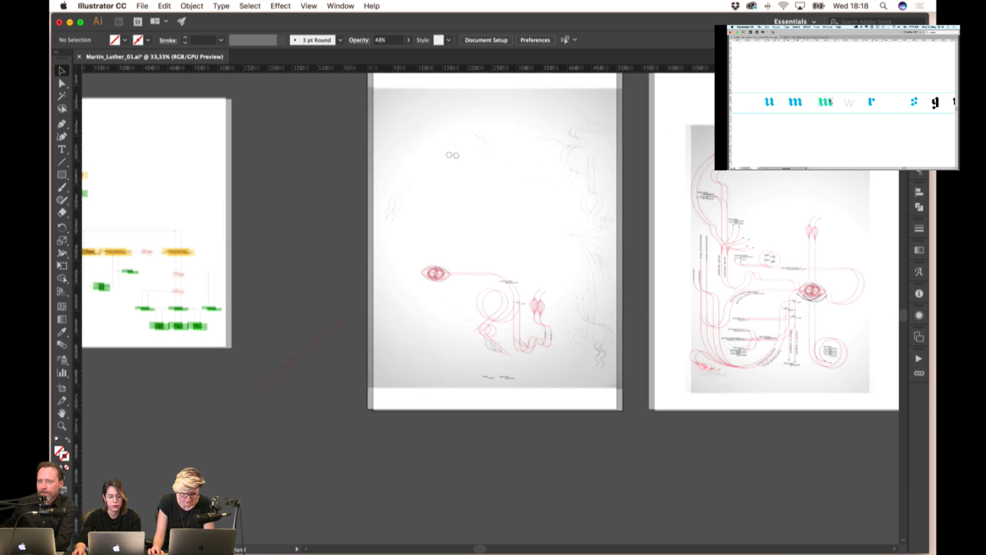
- Pan left to the tree chart and marquee-select the Anabaptist branch of the flowchart
{"action": "scroll", "coordinate": [510, 170], "scroll_direction": "left", "scroll_amount": 3}
{"action": "scroll", "coordinate": [566, 311], "scroll_direction": "up", "scroll_amount": 1}
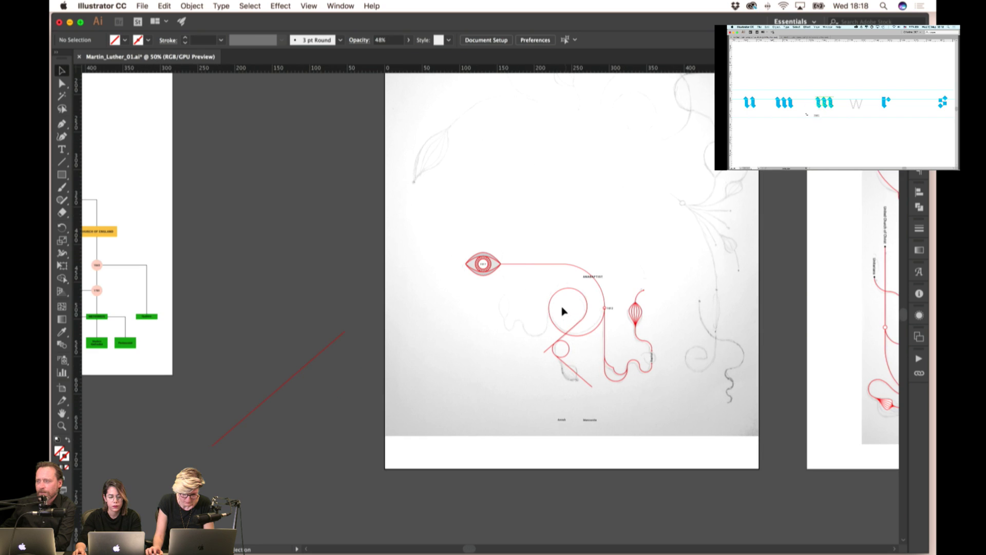
{"action": "scroll", "coordinate": [369, 261], "scroll_direction": "left", "scroll_amount": 10}
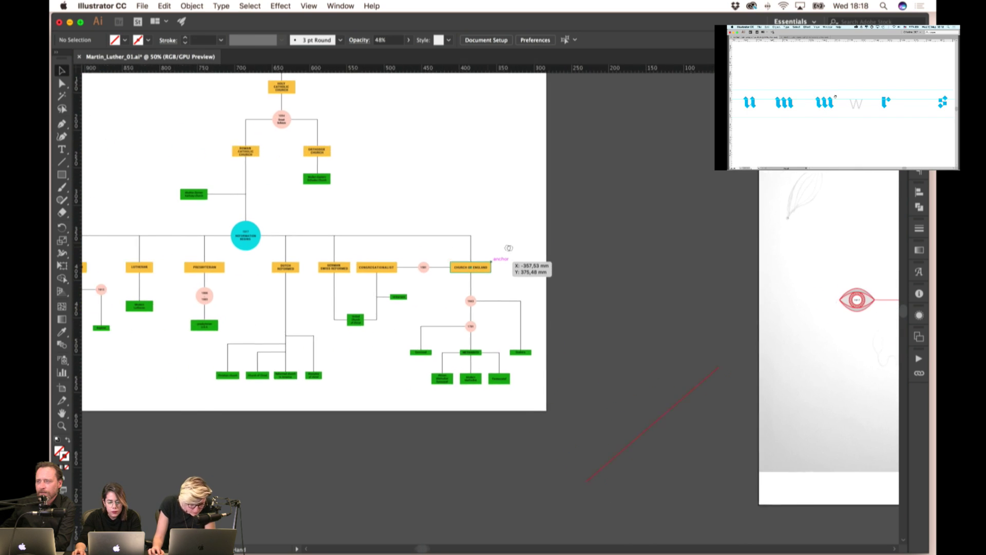
{"action": "scroll", "coordinate": [519, 248], "scroll_direction": "left", "scroll_amount": 3}
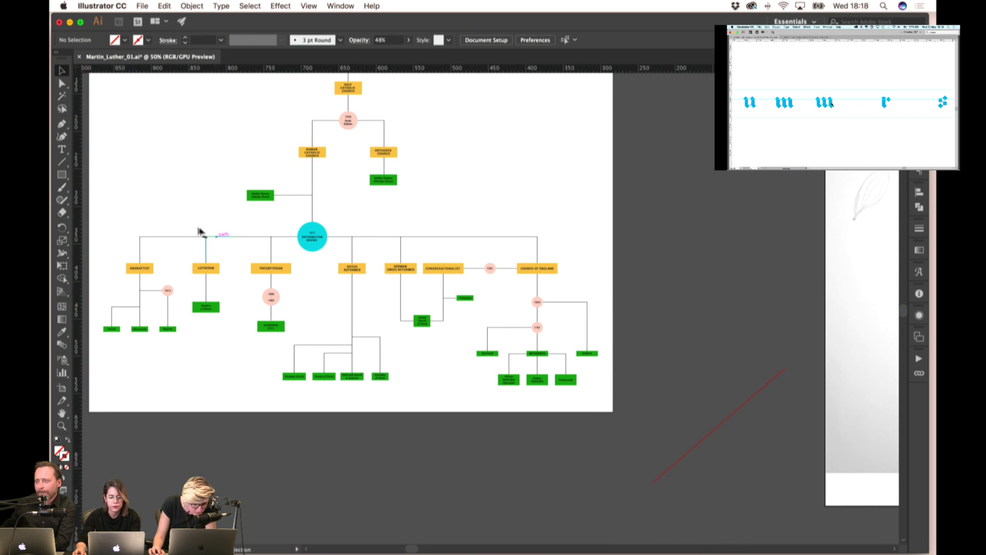
{"action": "left_click_drag", "start_coordinate": [106, 343], "coordinate": [99, 347]}
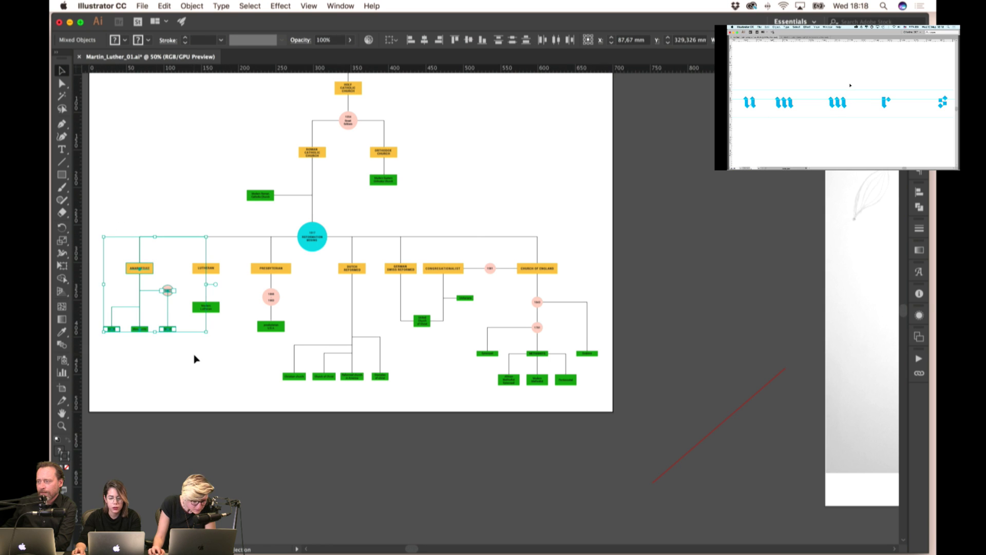
{"action": "scroll", "coordinate": [395, 328], "scroll_direction": "right", "scroll_amount": 10}
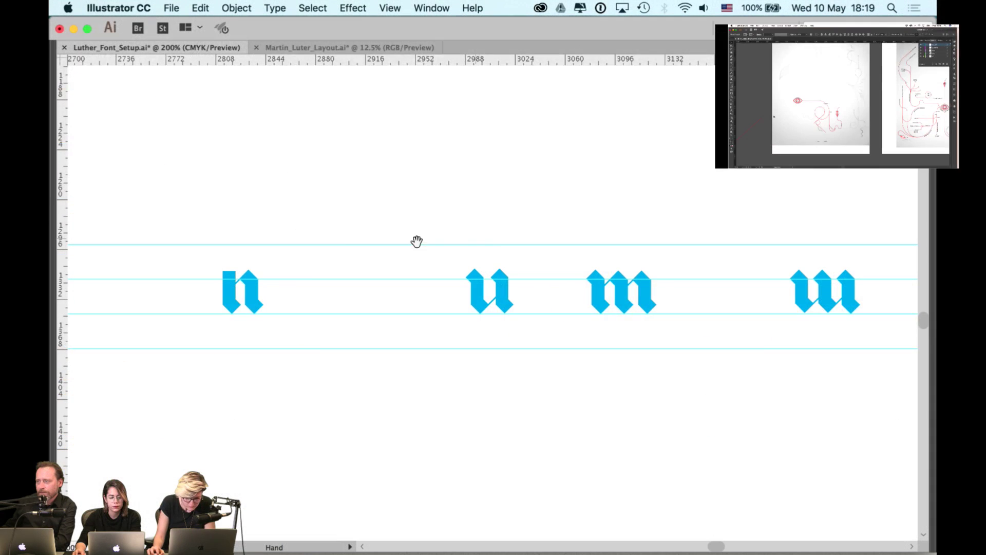
- Copy the p glyph to the right along the guides and rotate it 180° into a d
{"action": "scroll", "coordinate": [460, 243], "scroll_direction": "left", "scroll_amount": 10}
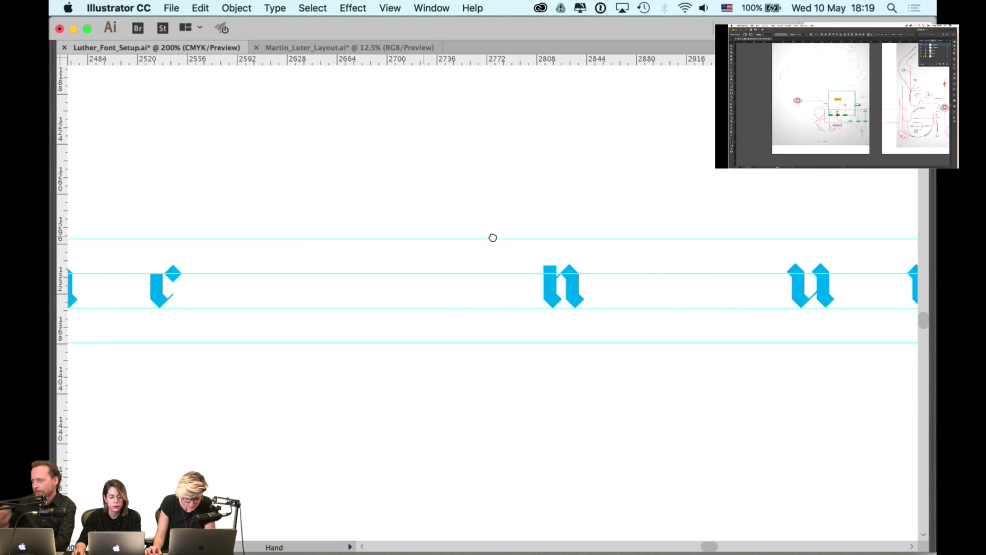
{"action": "scroll", "coordinate": [333, 244], "scroll_direction": "left", "scroll_amount": 10}
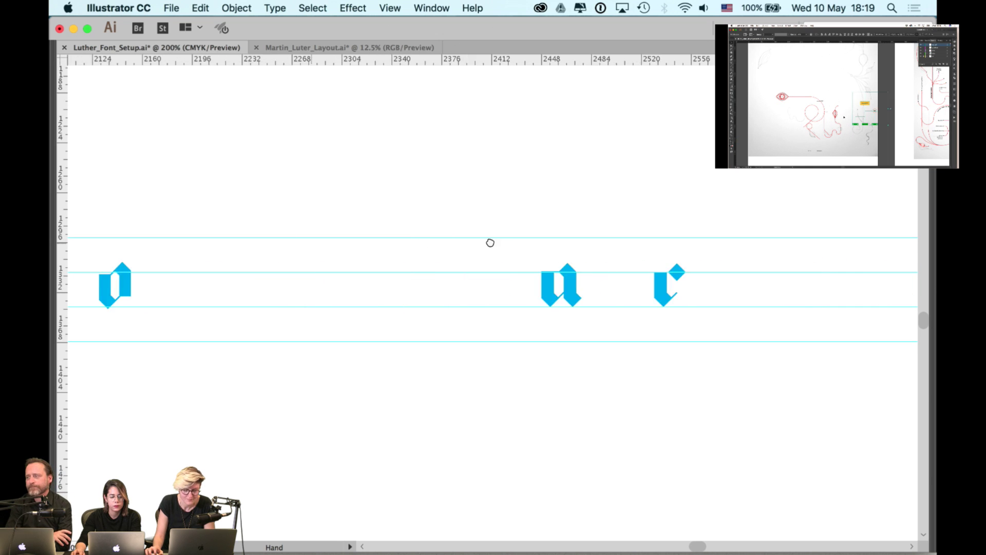
{"action": "scroll", "coordinate": [214, 244], "scroll_direction": "left", "scroll_amount": 10}
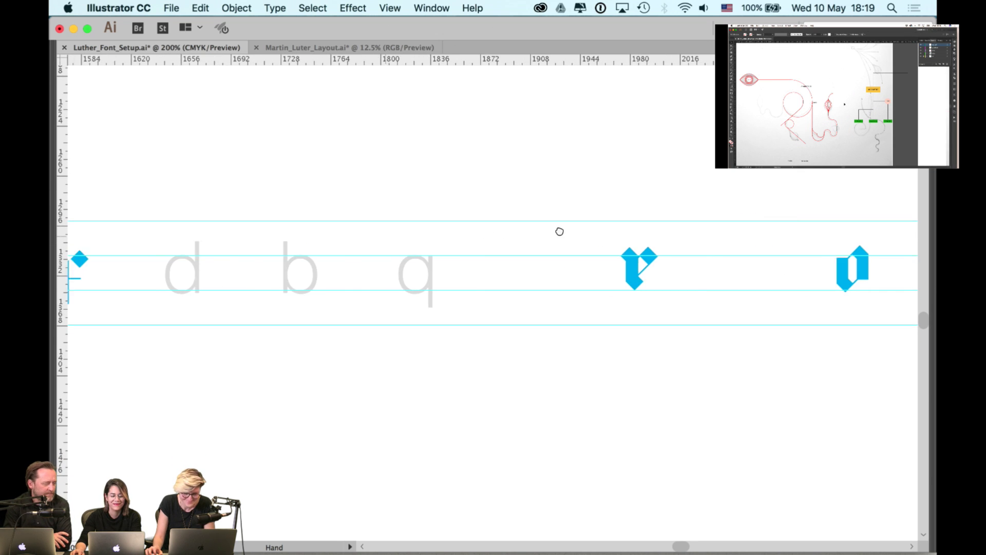
{"action": "left_click_drag", "start_coordinate": [148, 273], "coordinate": [443, 279]}
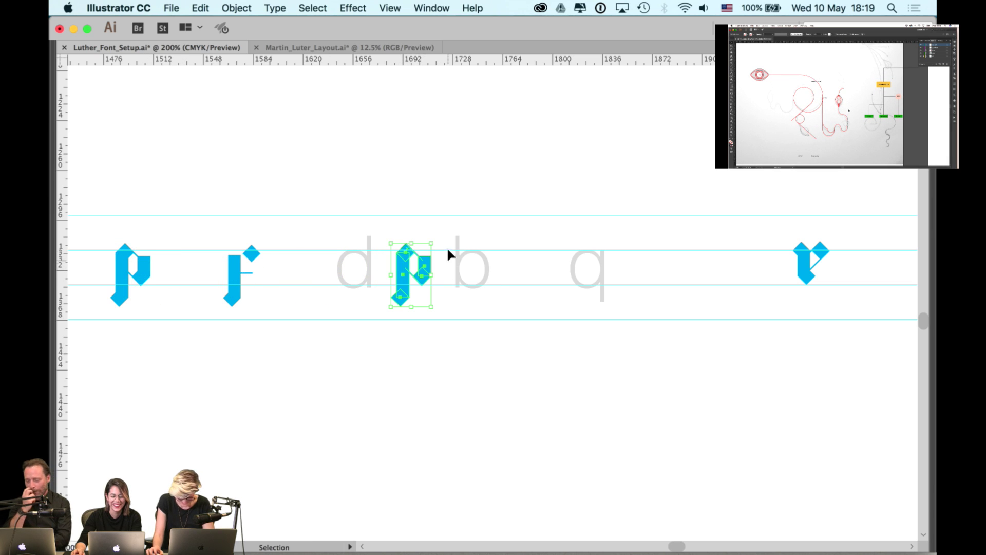
{"action": "left_click_drag", "start_coordinate": [439, 239], "coordinate": [438, 387]}
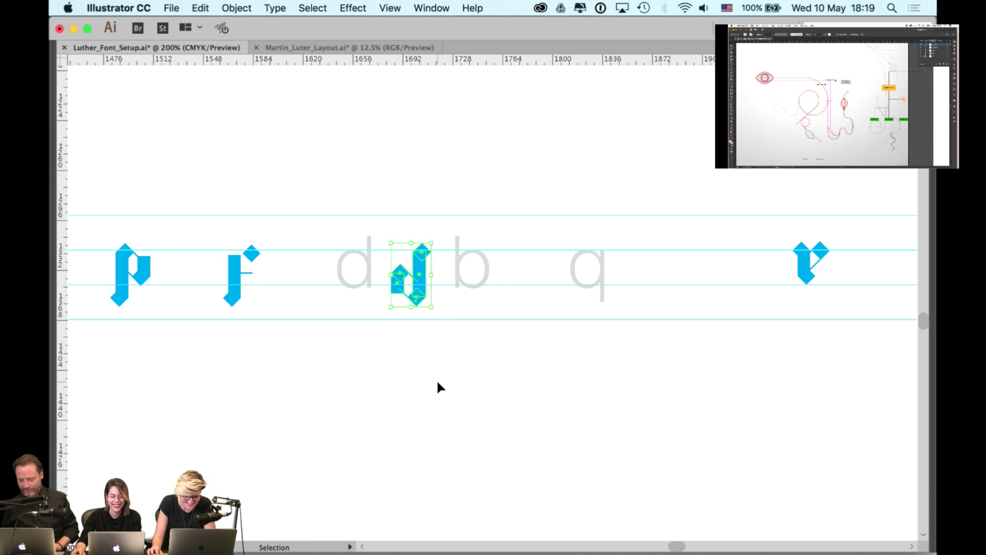
{"action": "left_click", "coordinate": [438, 388]}
- Nudge the new d upward onto the guides and zoom back out
{"action": "scroll", "coordinate": [440, 270], "scroll_direction": "up", "scroll_amount": 5}
{"action": "left_click_drag", "start_coordinate": [389, 311], "coordinate": [393, 247]}
{"action": "key", "text": "a"}
{"action": "key", "text": "super+minus"}
{"action": "key", "text": "super+minus"}
{"action": "key", "text": "super+minus"}
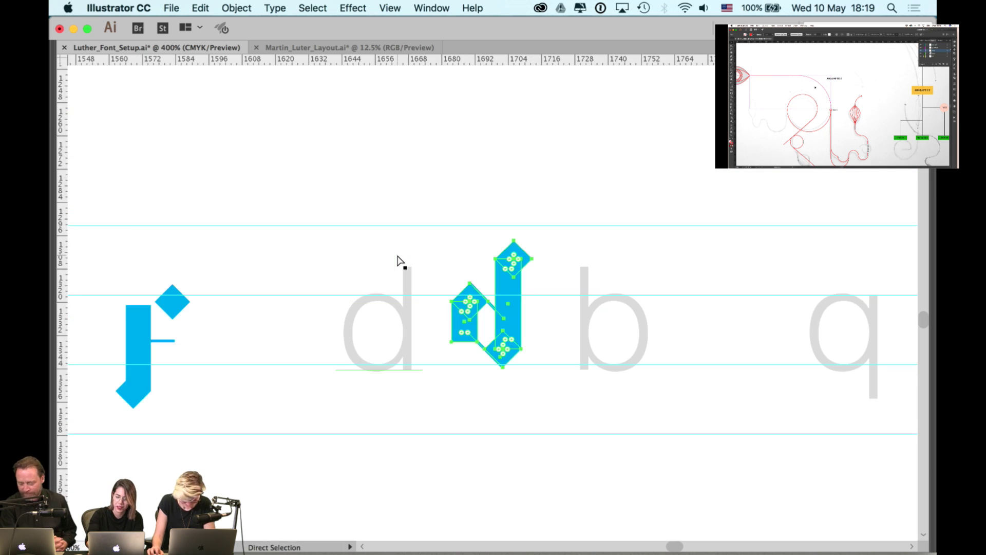
{"action": "key", "text": "super+minus"}
{"action": "left_click", "coordinate": [396, 254]}
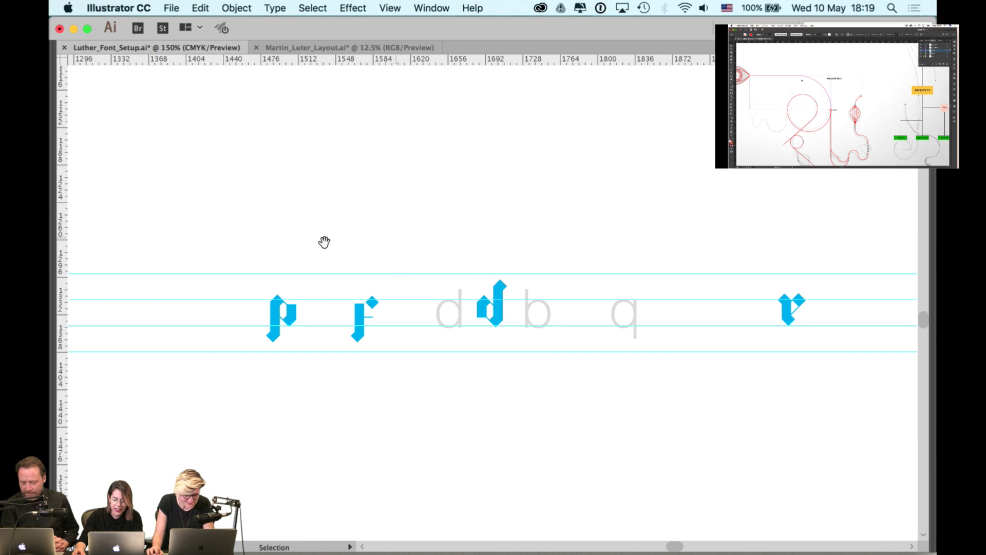
- Delete the grey placeholder d and move the blue d into its spot
{"action": "left_click_drag", "start_coordinate": [323, 238], "coordinate": [605, 248]}
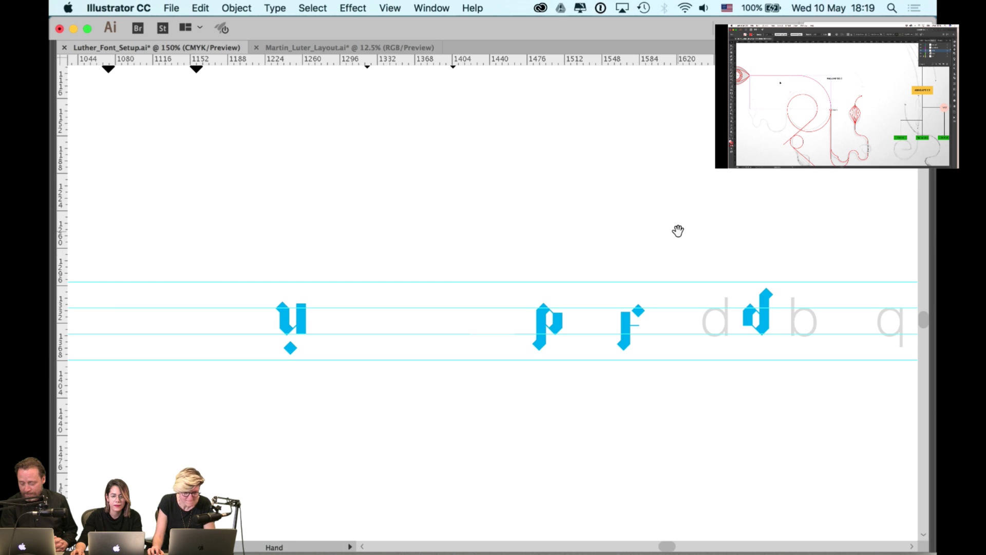
{"action": "left_click_drag", "start_coordinate": [678, 229], "coordinate": [497, 216]}
{"action": "key", "text": "super+equal"}
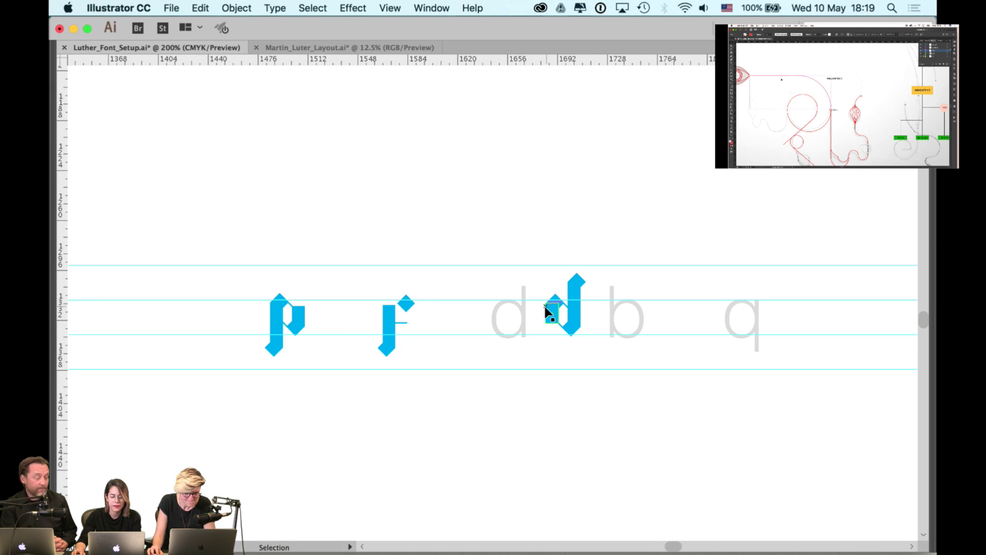
{"action": "left_click", "coordinate": [506, 331]}
{"action": "key", "text": "Delete"}
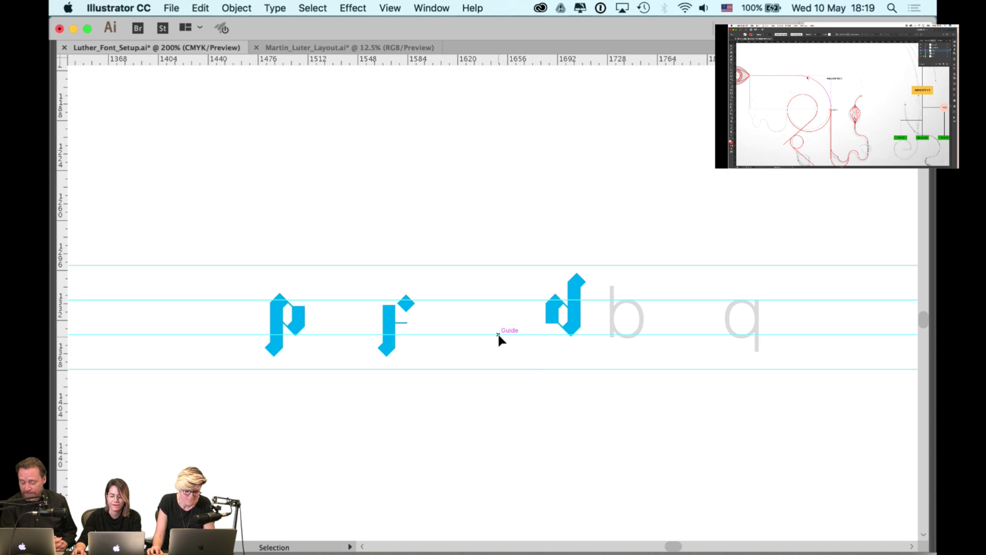
{"action": "left_click", "coordinate": [569, 314]}
{"action": "left_click_drag", "start_coordinate": [570, 318], "coordinate": [542, 318]}
{"action": "left_click", "coordinate": [642, 242]}
{"action": "scroll", "coordinate": [520, 227], "scroll_direction": "right", "scroll_amount": 5}
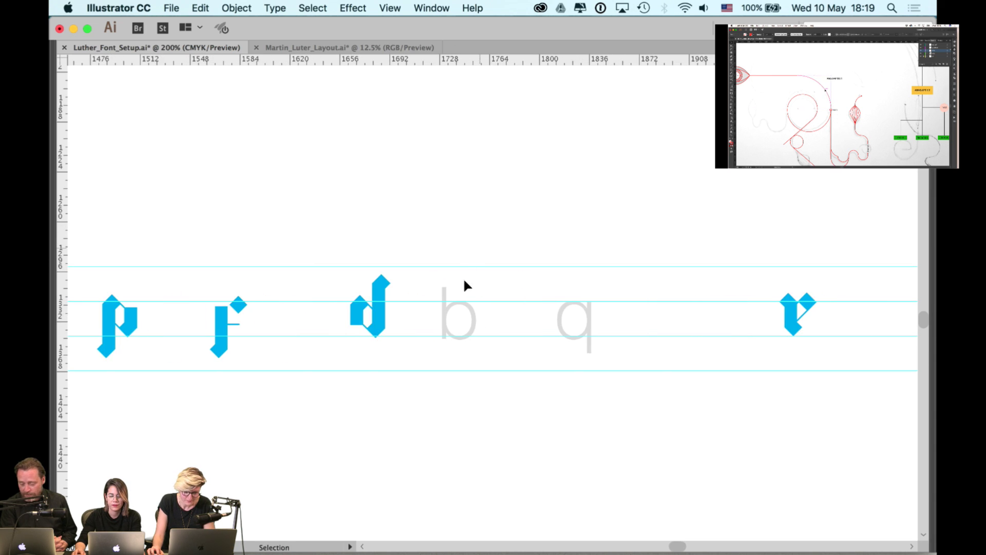
- Duplicate the d past the q, rotate it 180°, and lower its stem piece
{"action": "left_click_drag", "start_coordinate": [380, 318], "coordinate": [648, 320]}
{"action": "left_click_drag", "start_coordinate": [665, 270], "coordinate": [580, 356]}
{"action": "left_click", "coordinate": [632, 223]}
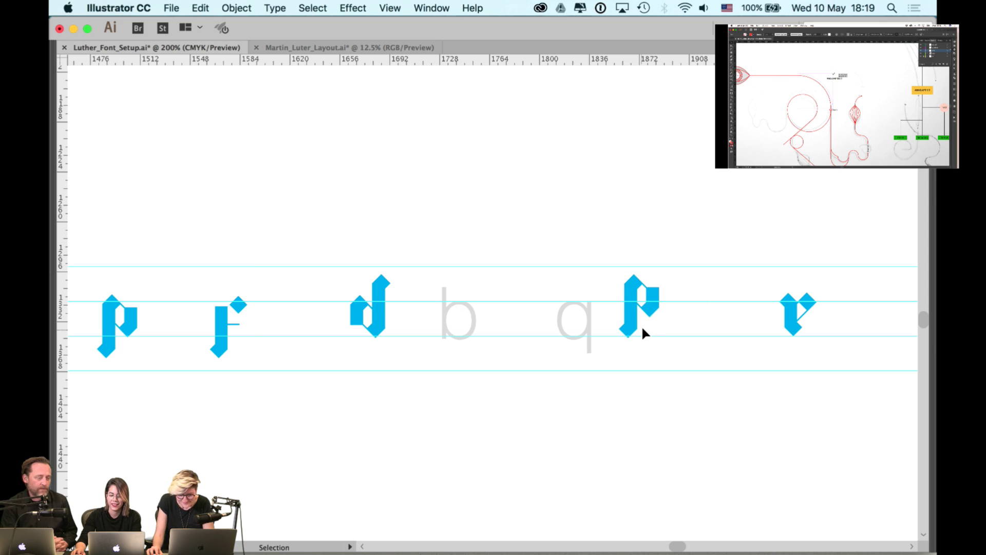
{"action": "scroll", "coordinate": [642, 321], "scroll_direction": "up", "scroll_amount": 4}
{"action": "left_click_drag", "start_coordinate": [626, 251], "coordinate": [626, 297]}
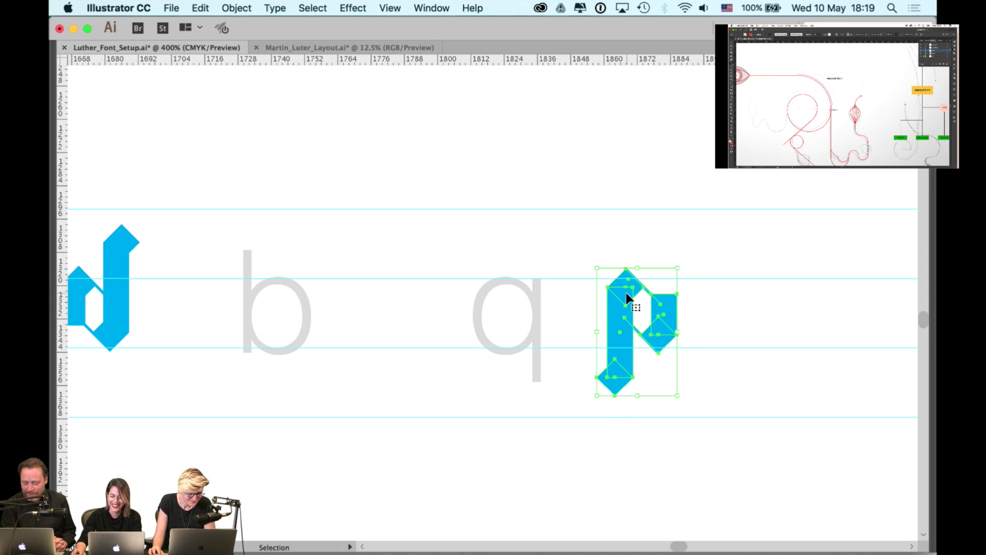
- Mirror the rotated copy into a q with Object > Transform > Reflect
{"action": "left_click", "coordinate": [237, 8]}
{"action": "mouse_move", "coordinate": [253, 25]}
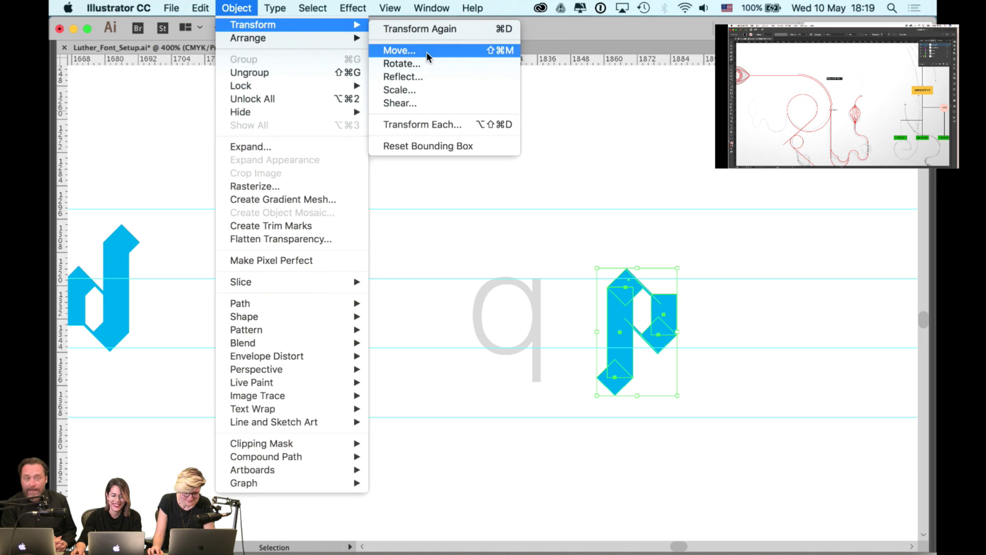
{"action": "left_click", "coordinate": [410, 76]}
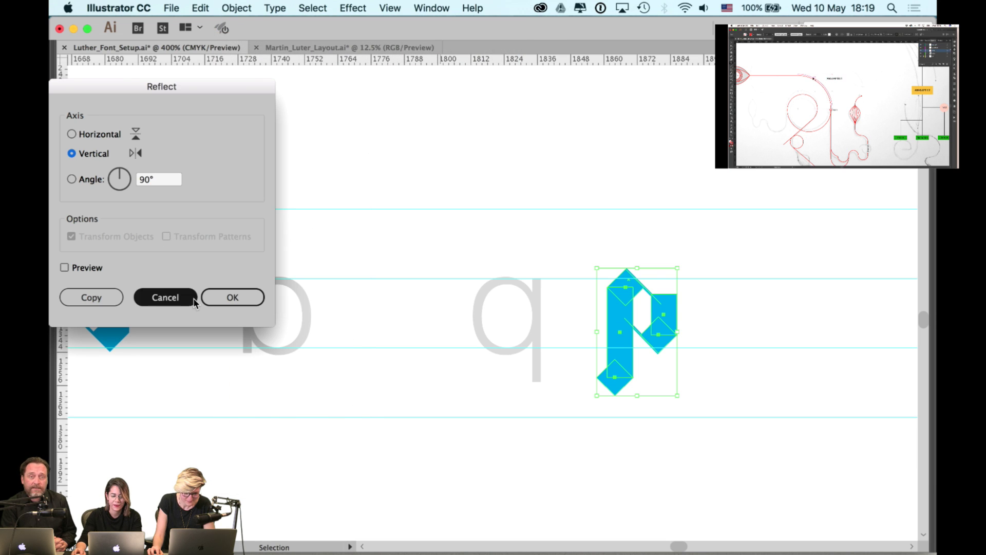
{"action": "left_click", "coordinate": [225, 307]}
{"action": "left_click", "coordinate": [589, 333]}
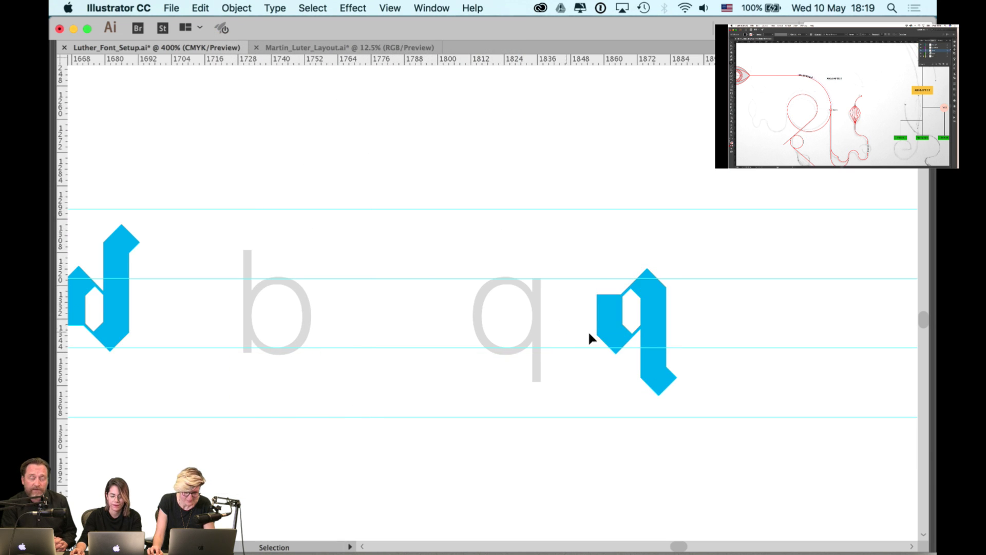
- Delete the grey placeholder q and move the blue q left into place
{"action": "left_click", "coordinate": [539, 329]}
{"action": "key", "text": "Delete"}
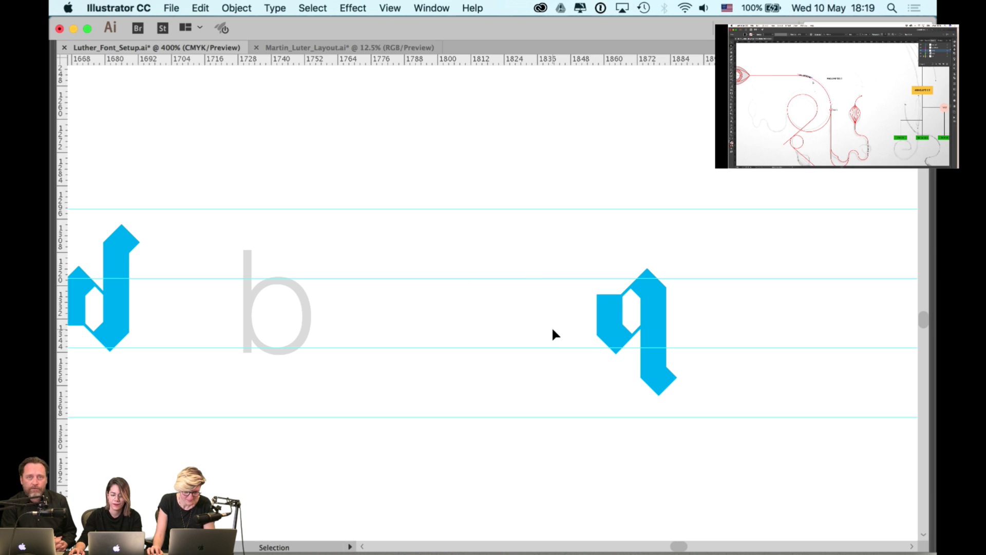
{"action": "left_click_drag", "start_coordinate": [601, 308], "coordinate": [481, 308]}
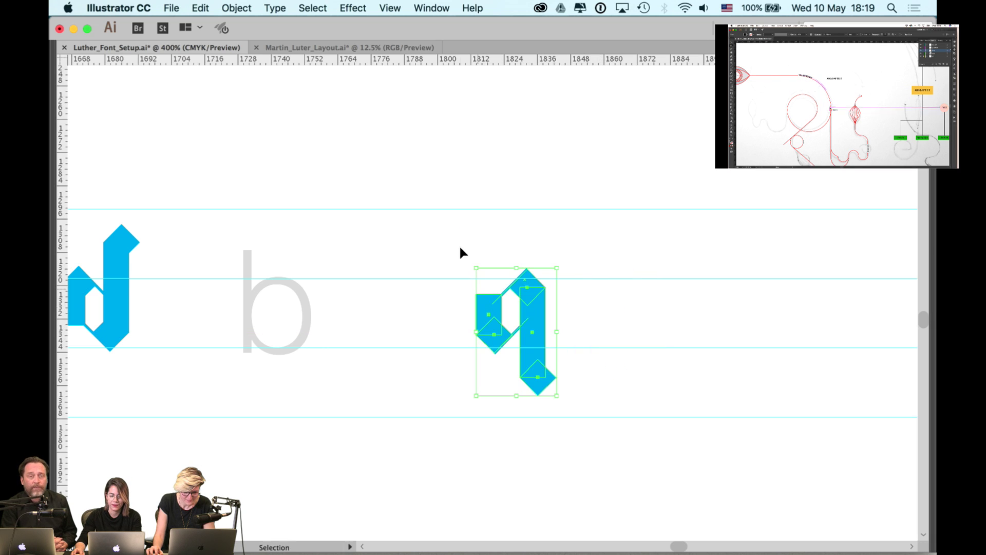
{"action": "left_click", "coordinate": [378, 286]}
{"action": "left_click_drag", "start_coordinate": [379, 286], "coordinate": [573, 280]}
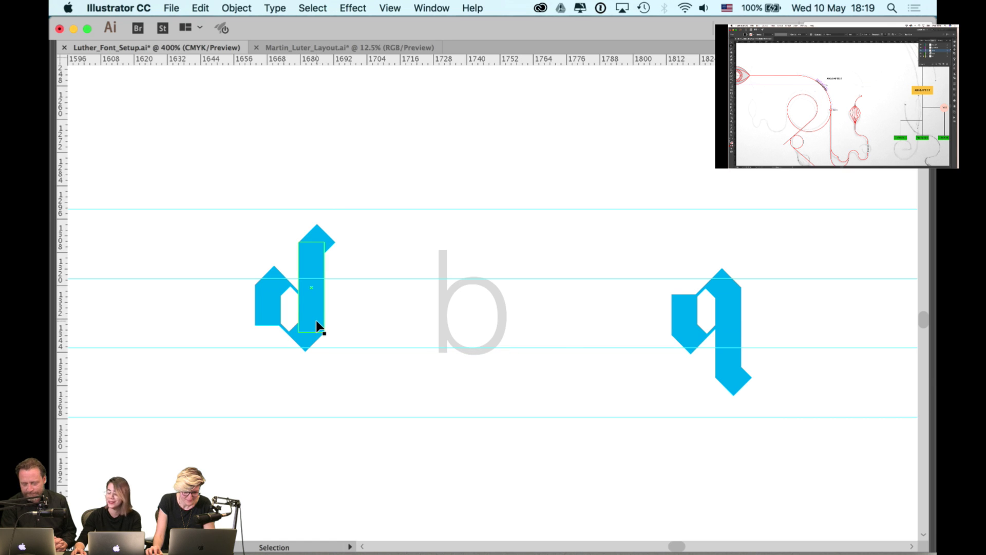
- Duplicate the d between the b and q and reflect the copy into a b
{"action": "left_click_drag", "start_coordinate": [317, 326], "coordinate": [599, 319]}
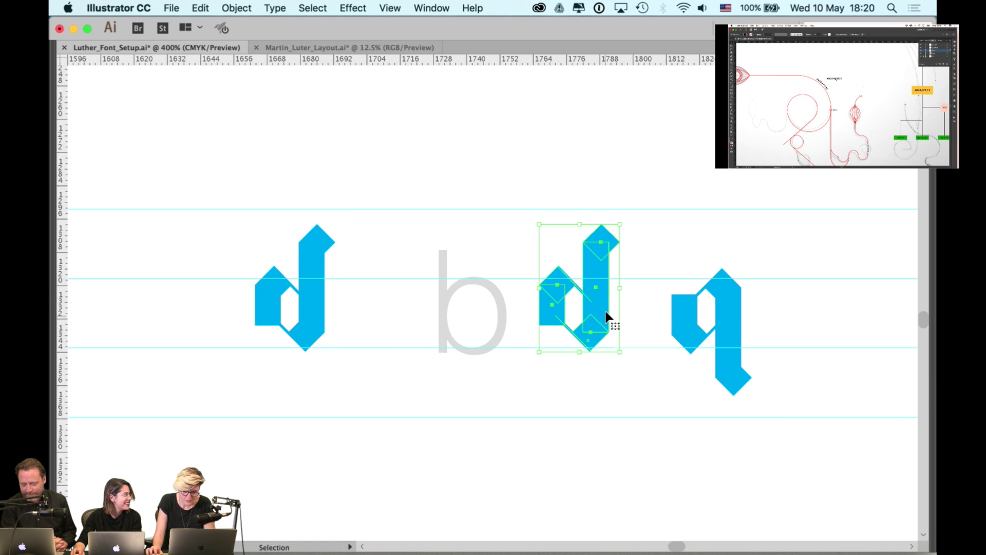
{"action": "left_click", "coordinate": [236, 8]}
{"action": "mouse_move", "coordinate": [287, 25]}
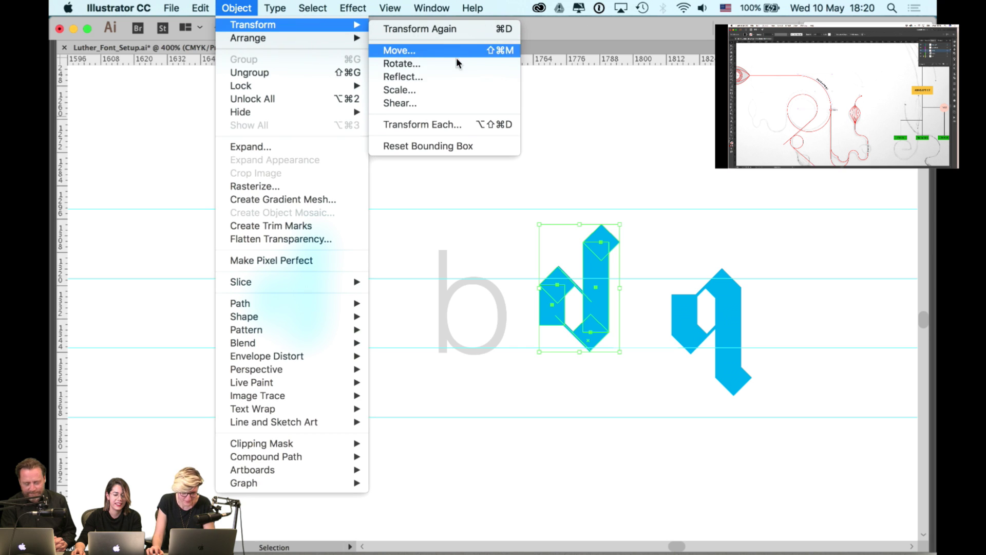
{"action": "left_click", "coordinate": [448, 77]}
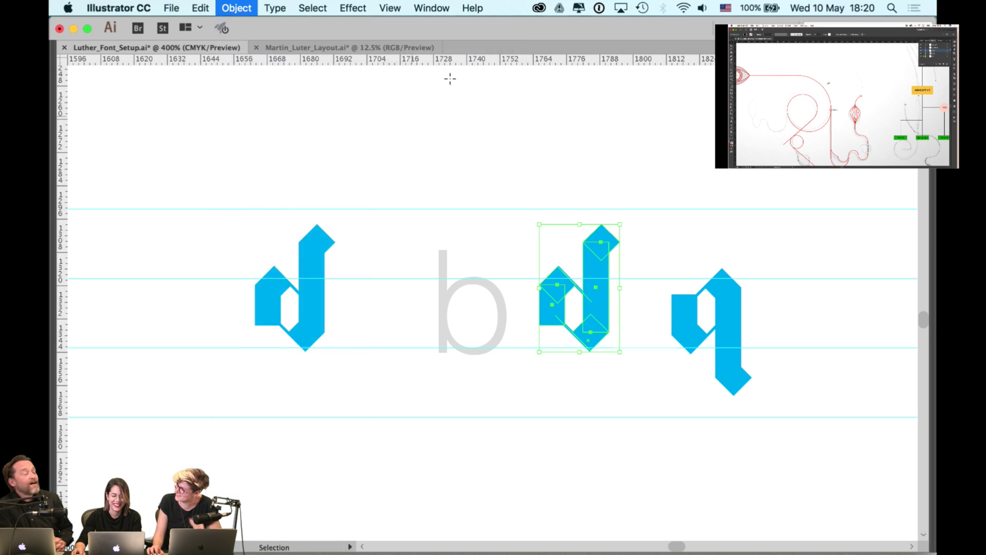
{"action": "left_click", "coordinate": [213, 296]}
{"action": "left_click", "coordinate": [563, 184]}
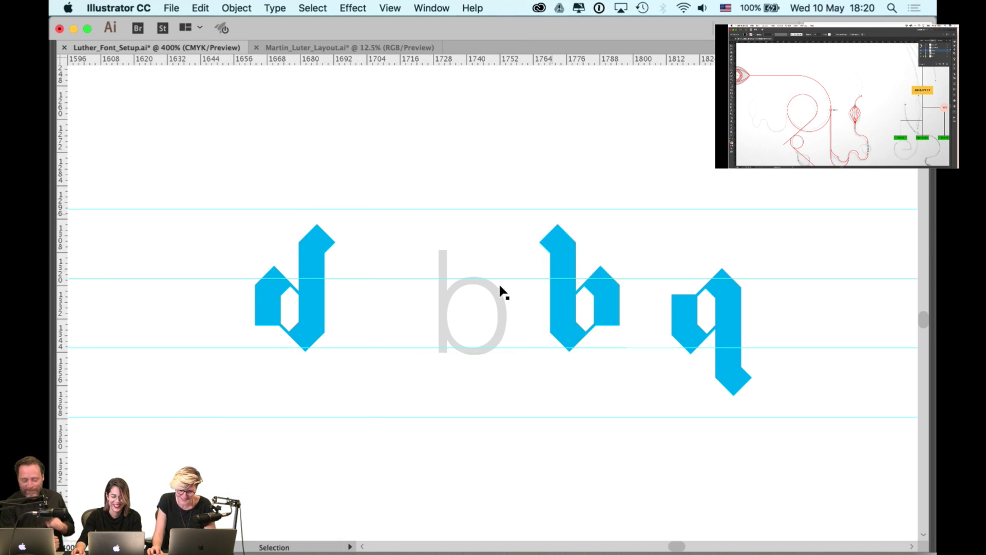
- Delete the grey placeholder b and slide the new b into its spot
{"action": "left_click", "coordinate": [499, 297]}
{"action": "key", "text": "Delete"}
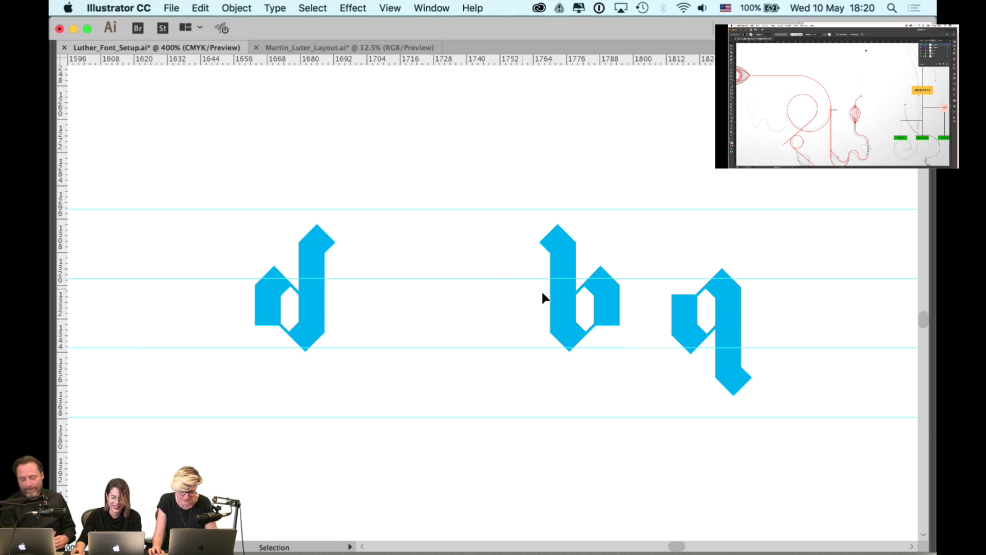
{"action": "left_click_drag", "start_coordinate": [556, 289], "coordinate": [490, 301]}
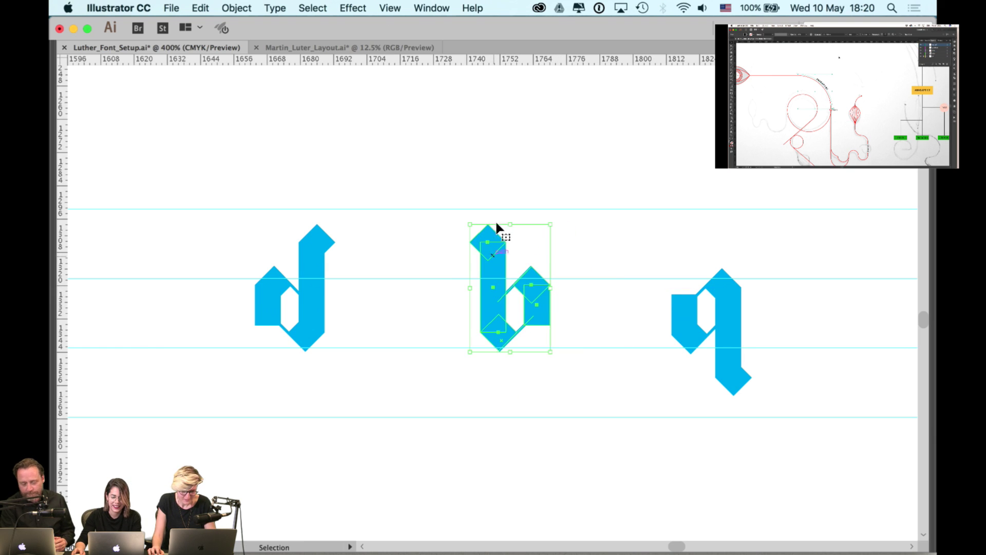
{"action": "left_click", "coordinate": [553, 181]}
{"action": "key", "text": "super+minus"}
{"action": "key", "text": "super+minus"}
{"action": "left_click_drag", "start_coordinate": [621, 182], "coordinate": [584, 204]}
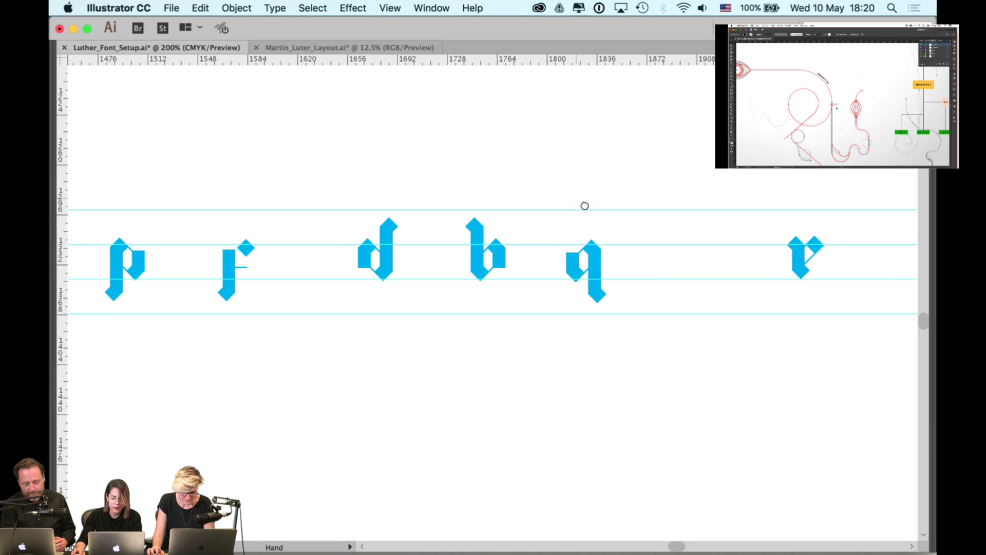
- Move the p between the r and d, then shift the r slightly left
{"action": "left_click_drag", "start_coordinate": [157, 280], "coordinate": [336, 281]}
{"action": "left_click_drag", "start_coordinate": [257, 267], "coordinate": [501, 269]}
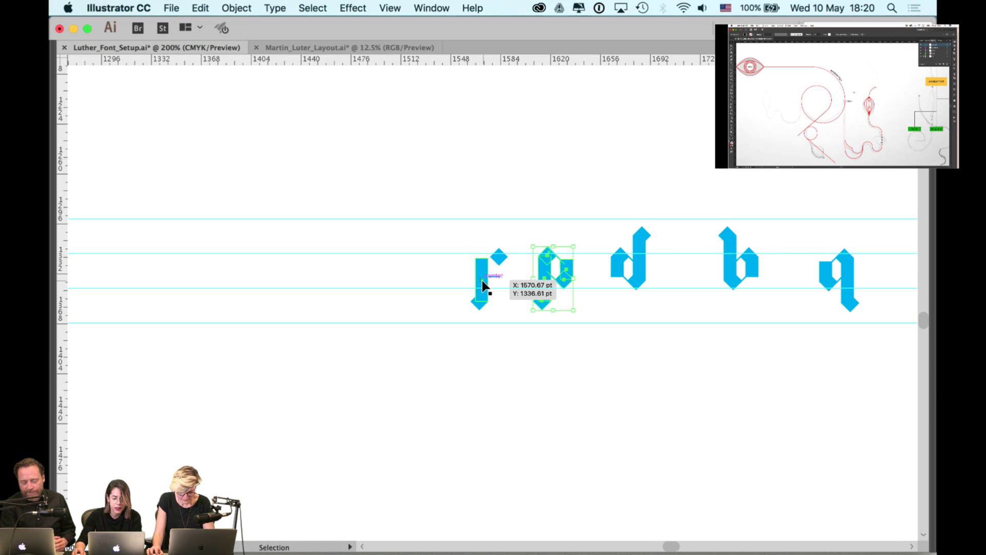
{"action": "left_click", "coordinate": [482, 284]}
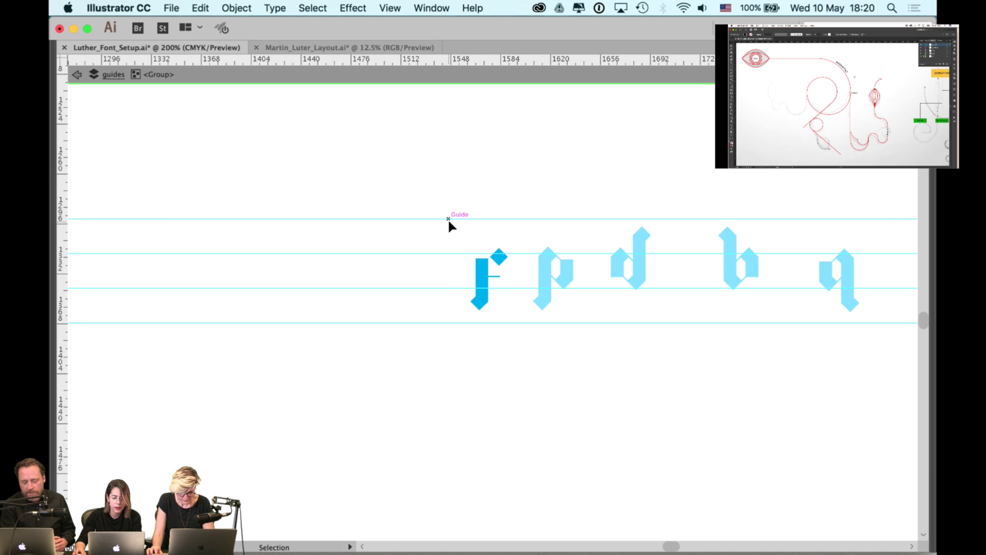
{"action": "left_click_drag", "start_coordinate": [478, 276], "coordinate": [449, 275]}
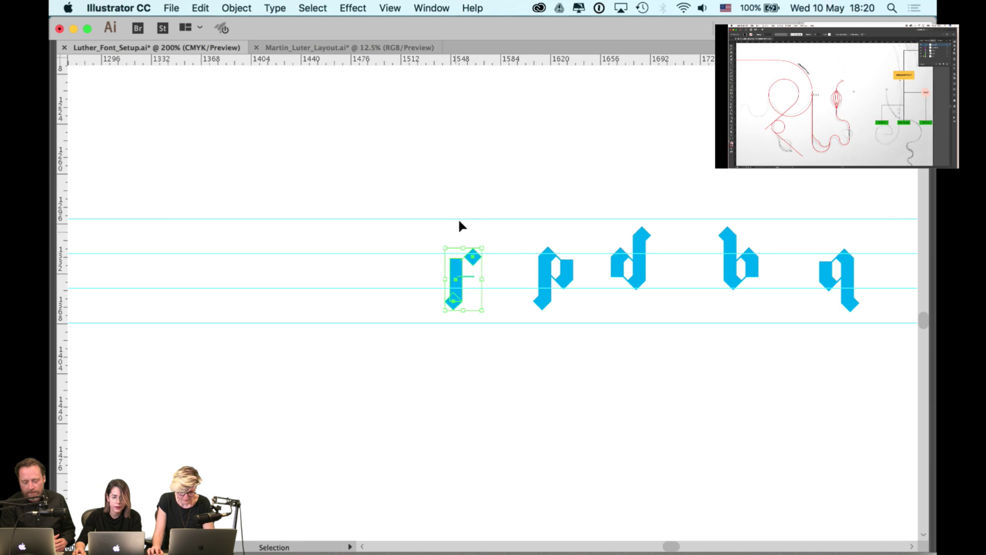
{"action": "left_click", "coordinate": [458, 219]}
- Nudge the p and the b slightly left to tighten the row's spacing
{"action": "key", "text": "space"}
{"action": "left_click_drag", "start_coordinate": [532, 209], "coordinate": [457, 206]}
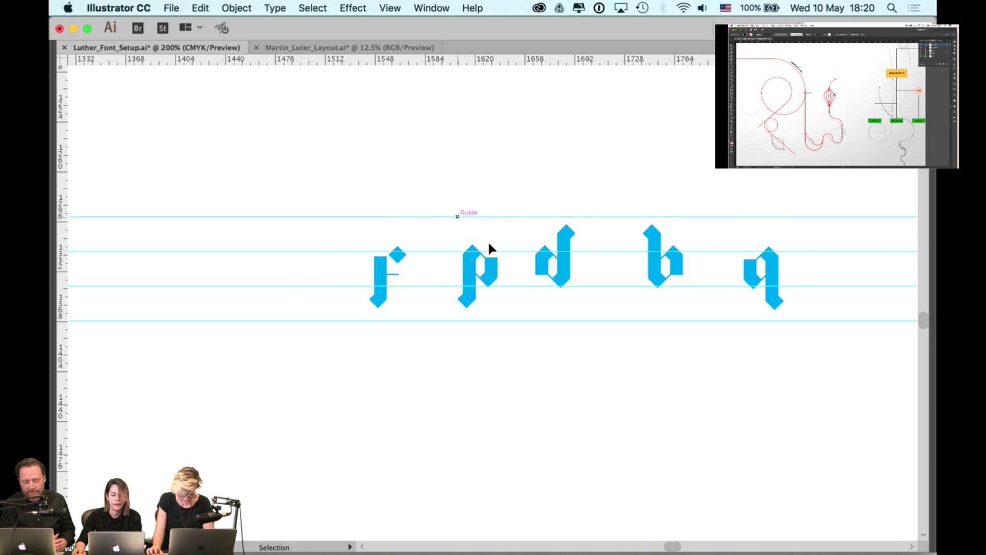
{"action": "key", "text": "super+equal"}
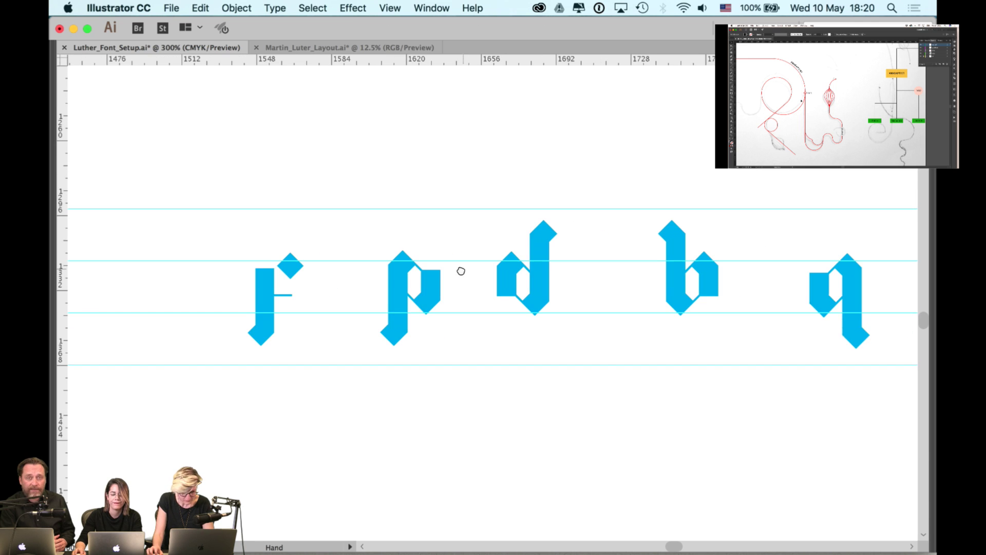
{"action": "left_click_drag", "start_coordinate": [406, 309], "coordinate": [382, 300]}
{"action": "left_click", "coordinate": [412, 242]}
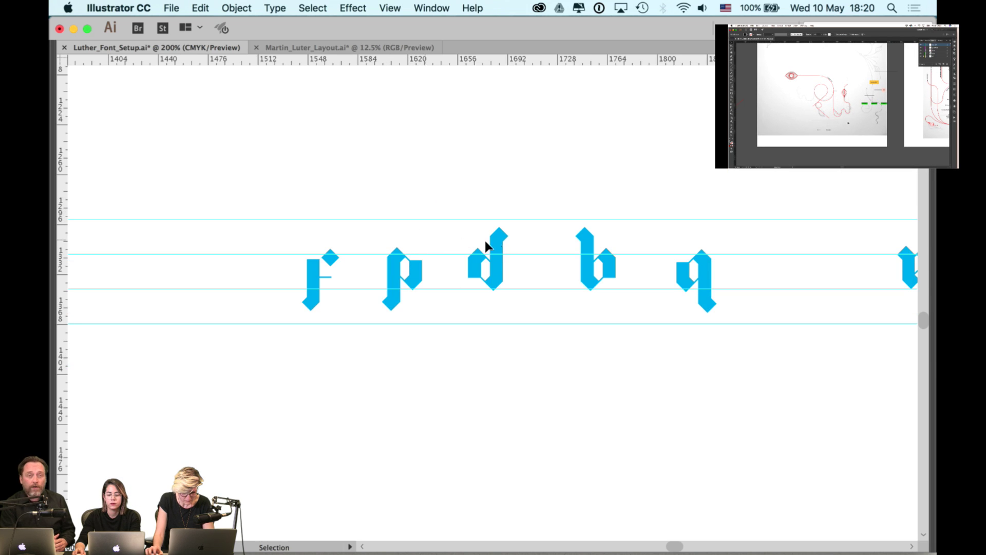
{"action": "scroll", "coordinate": [414, 244], "scroll_direction": "down", "scroll_amount": 1}
{"action": "scroll", "coordinate": [534, 247], "scroll_direction": "right", "scroll_amount": 1}
{"action": "left_click_drag", "start_coordinate": [569, 252], "coordinate": [554, 253]}
{"action": "left_click", "coordinate": [615, 230]}
{"action": "scroll", "coordinate": [618, 237], "scroll_direction": "down", "scroll_amount": 2}
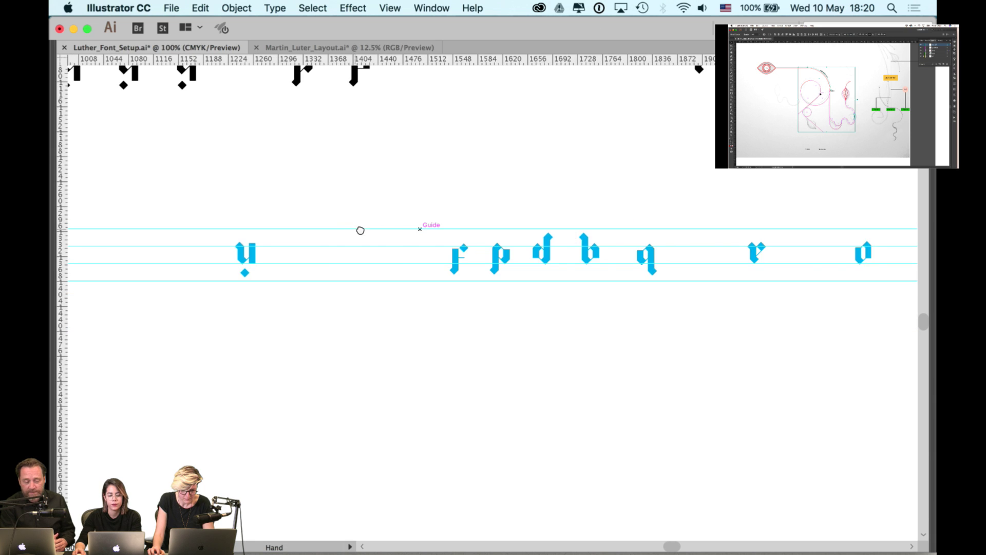
{"action": "scroll", "coordinate": [359, 229], "scroll_direction": "left", "scroll_amount": 10}
- Place a copy of the i glyph beside the grey placeholder j
{"action": "scroll", "coordinate": [514, 232], "scroll_direction": "left", "scroll_amount": 3}
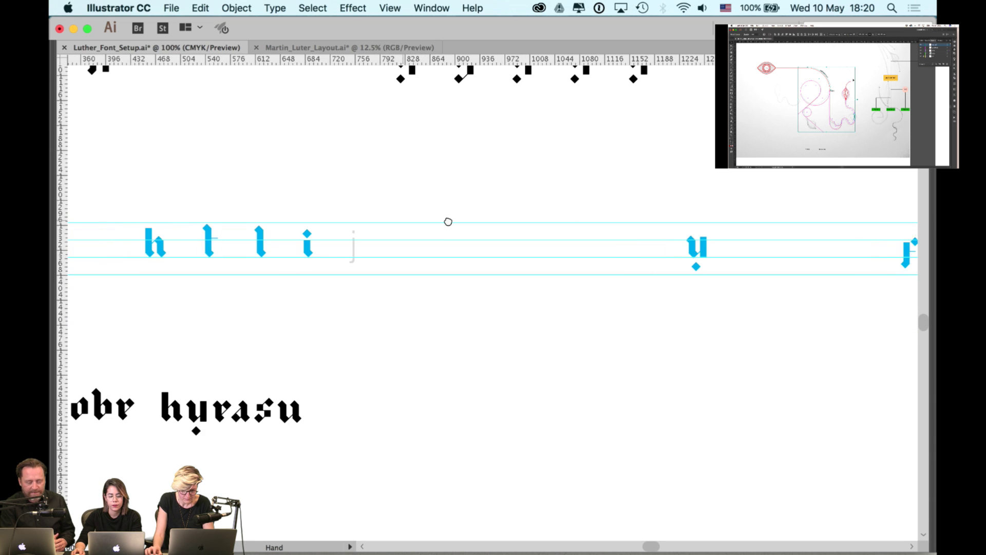
{"action": "scroll", "coordinate": [337, 220], "scroll_direction": "up", "scroll_amount": 2}
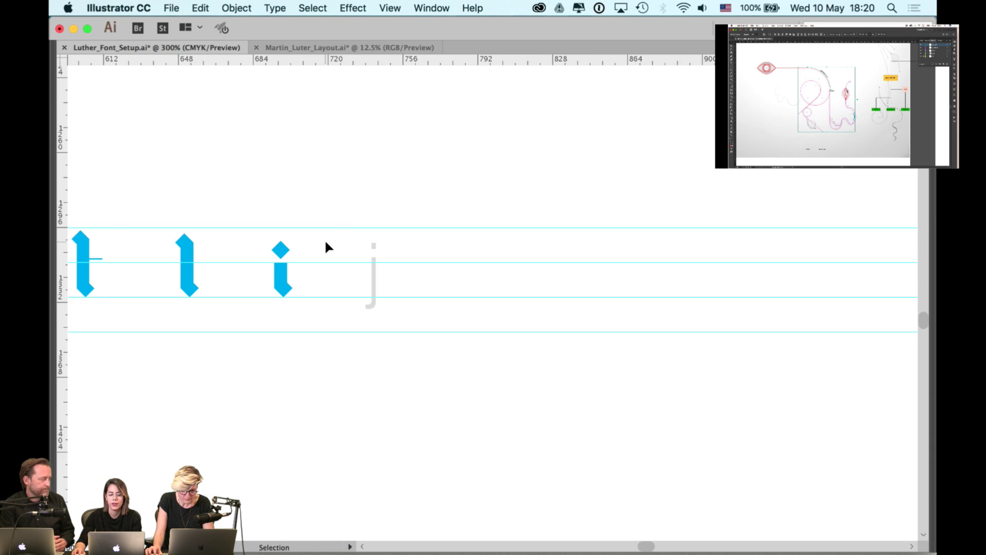
{"action": "scroll", "coordinate": [324, 241], "scroll_direction": "up", "scroll_amount": 2}
{"action": "left_click", "coordinate": [291, 283]}
{"action": "left_click_drag", "start_coordinate": [291, 283], "coordinate": [492, 270]}
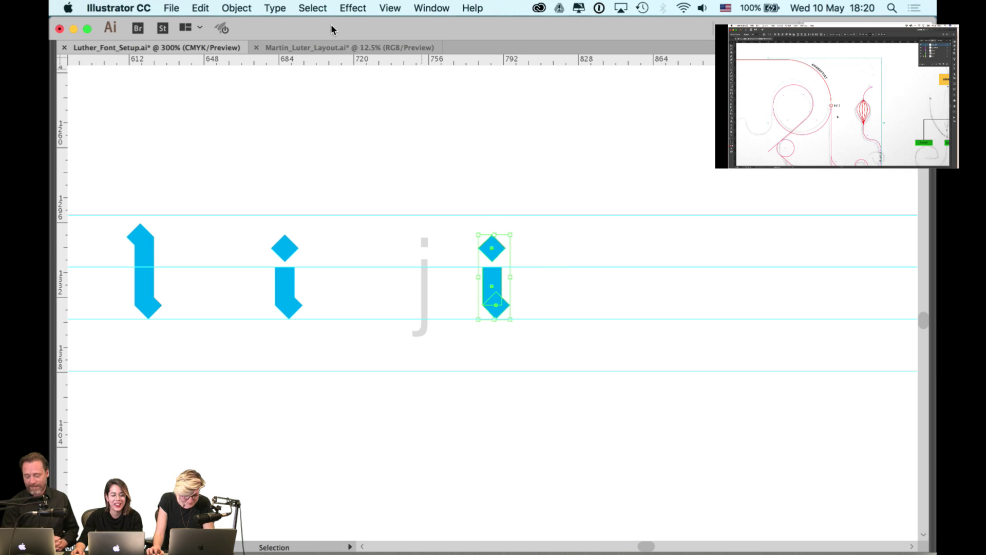
{"action": "left_click", "coordinate": [236, 7]}
{"action": "mouse_move", "coordinate": [253, 24]}
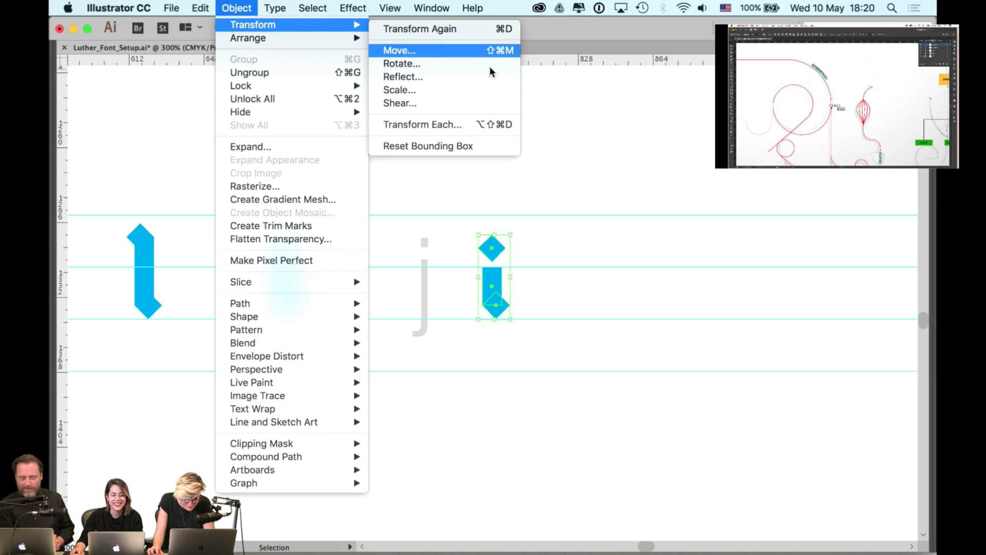
{"action": "left_click", "coordinate": [578, 116]}
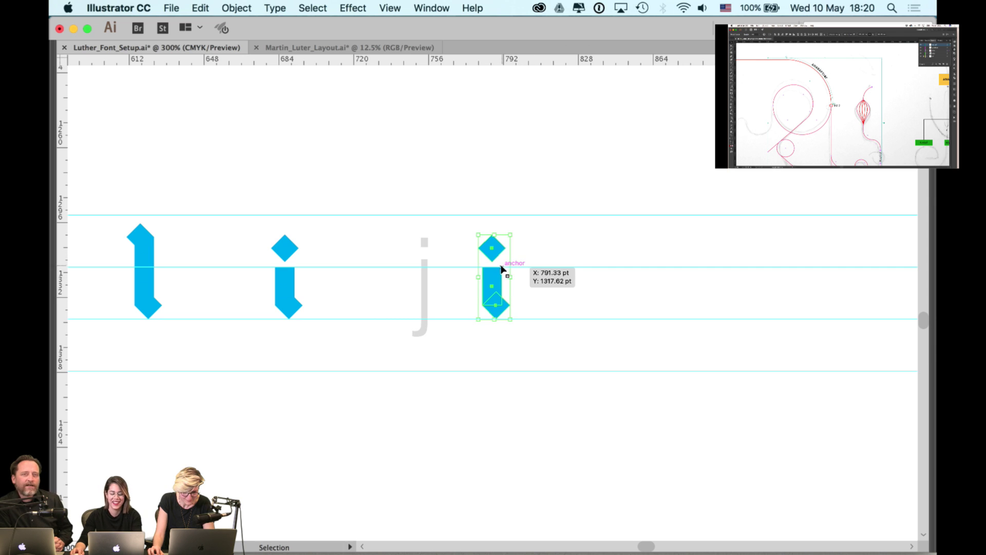
{"action": "left_click", "coordinate": [512, 356]}
- Extend the copy's stem and lower diamond below the baseline and align their right edges
{"action": "scroll", "coordinate": [508, 353], "scroll_direction": "up", "scroll_amount": 2}
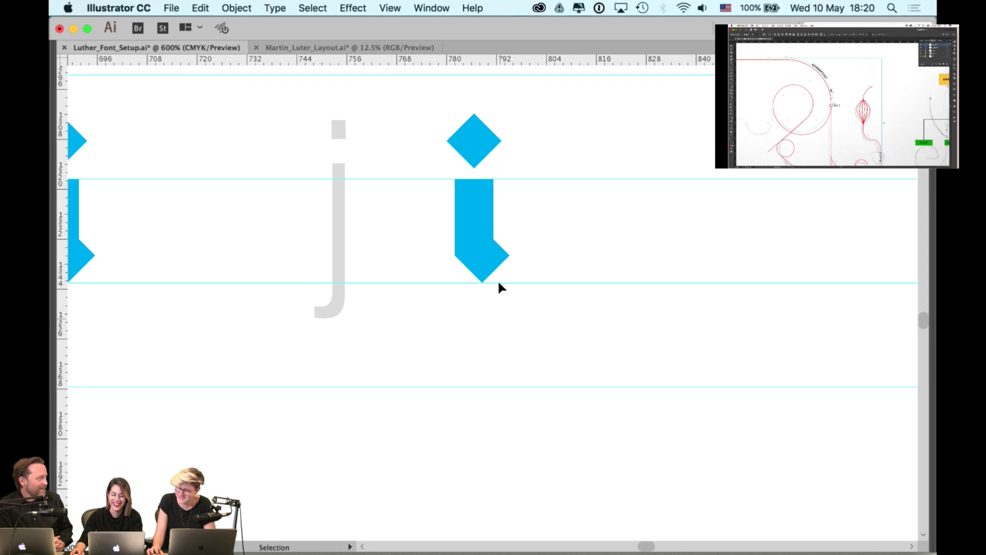
{"action": "left_click_drag", "start_coordinate": [493, 267], "coordinate": [493, 347]}
{"action": "key", "text": "a"}
{"action": "left_click_drag", "start_coordinate": [433, 248], "coordinate": [498, 335]}
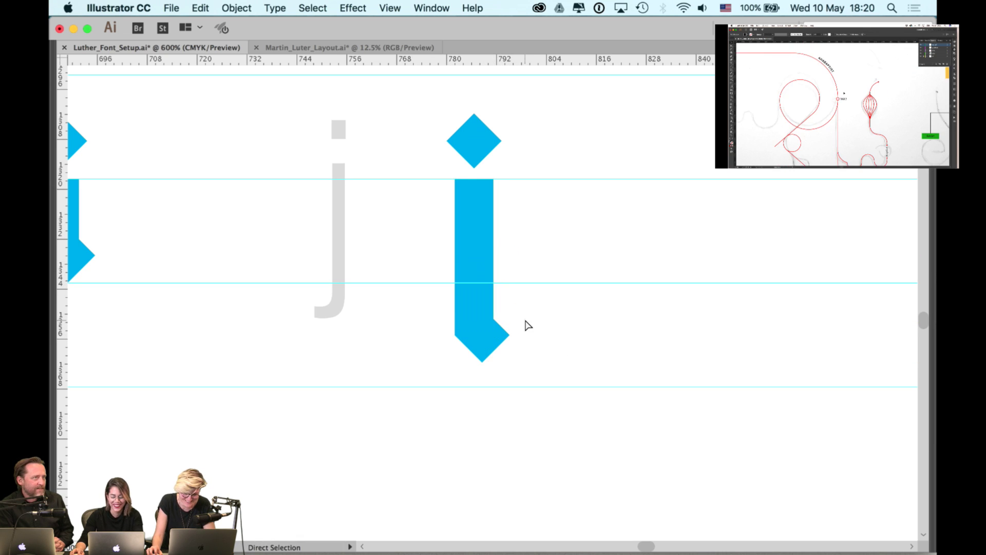
{"action": "left_click", "coordinate": [489, 268], "text": "shift"}
{"action": "key", "text": "Tab"}
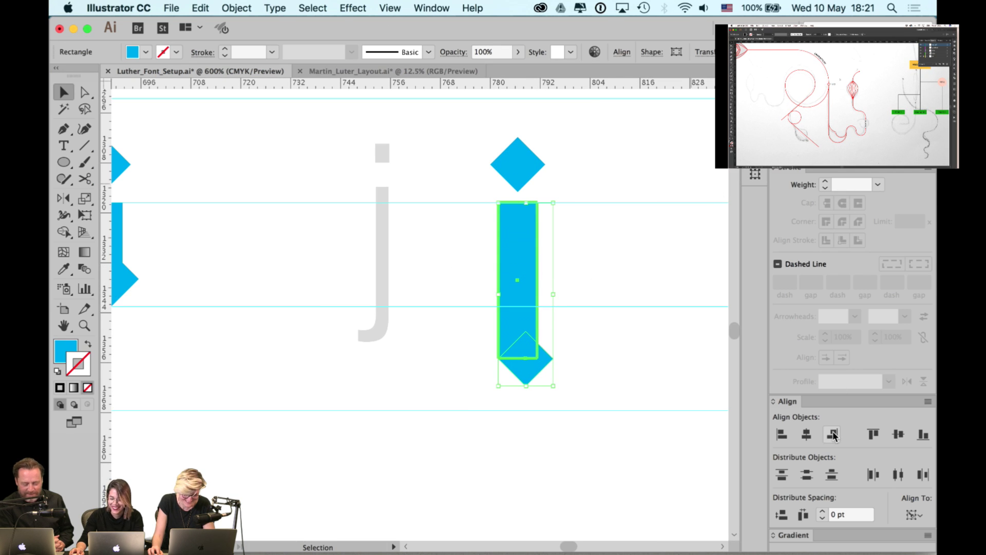
{"action": "left_click", "coordinate": [832, 435]}
{"action": "left_click", "coordinate": [575, 238]}
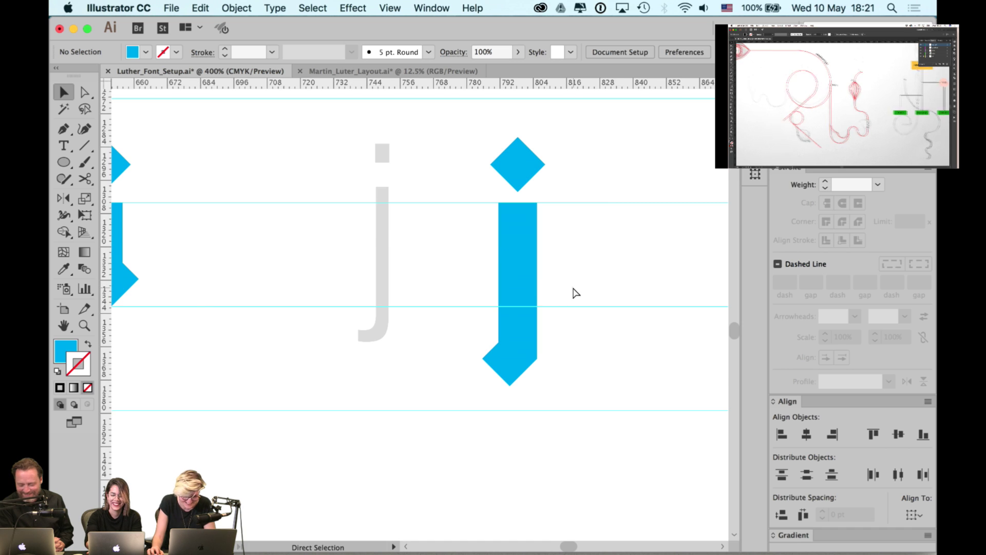
- Delete the grey placeholder j and pan back across the glyph row
{"action": "key", "text": "super+minus"}
{"action": "key", "text": "super+minus"}
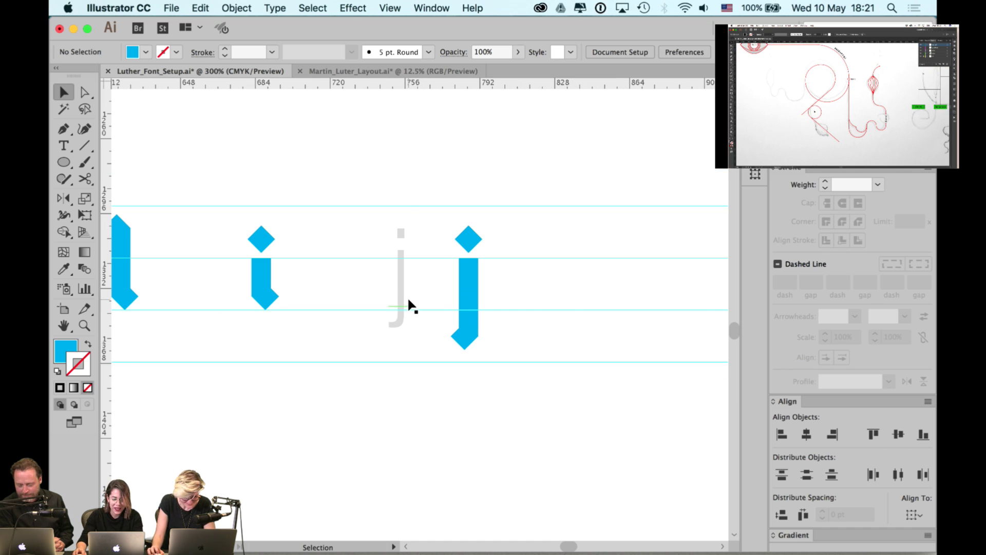
{"action": "left_click", "coordinate": [404, 293]}
{"action": "key", "text": "Delete"}
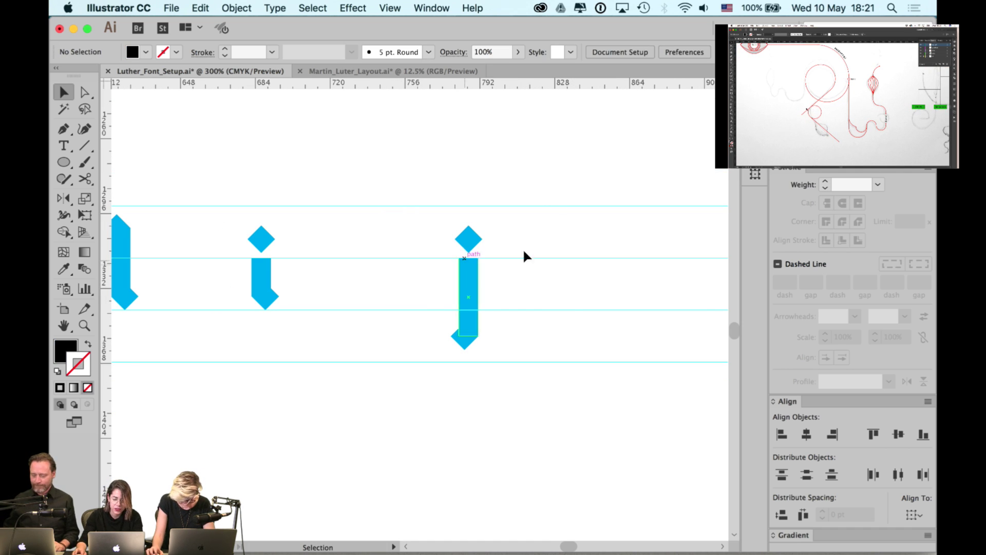
{"action": "key", "text": "Tab"}
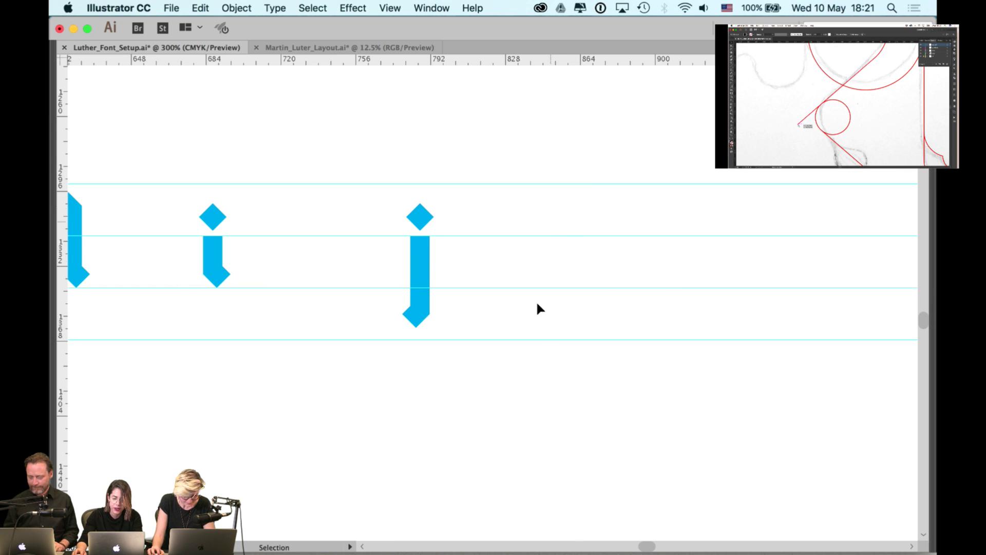
{"action": "key", "text": "space"}
{"action": "scroll", "coordinate": [440, 260], "scroll_direction": "left", "scroll_amount": 12}
{"action": "scroll", "coordinate": [440, 260], "scroll_direction": "down", "scroll_amount": 1}
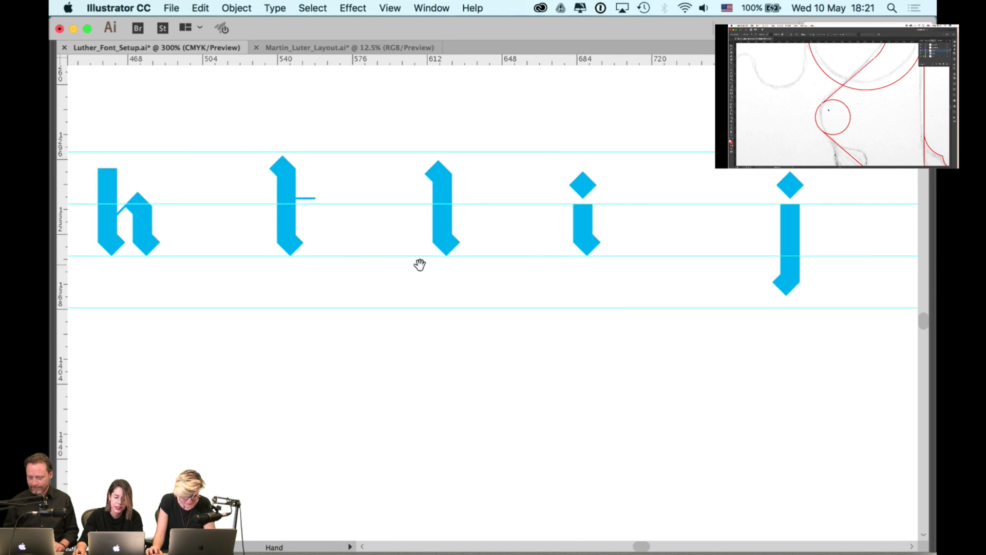
{"action": "scroll", "coordinate": [257, 159], "scroll_direction": "left", "scroll_amount": 15}
{"action": "scroll", "coordinate": [257, 159], "scroll_direction": "down", "scroll_amount": 1}
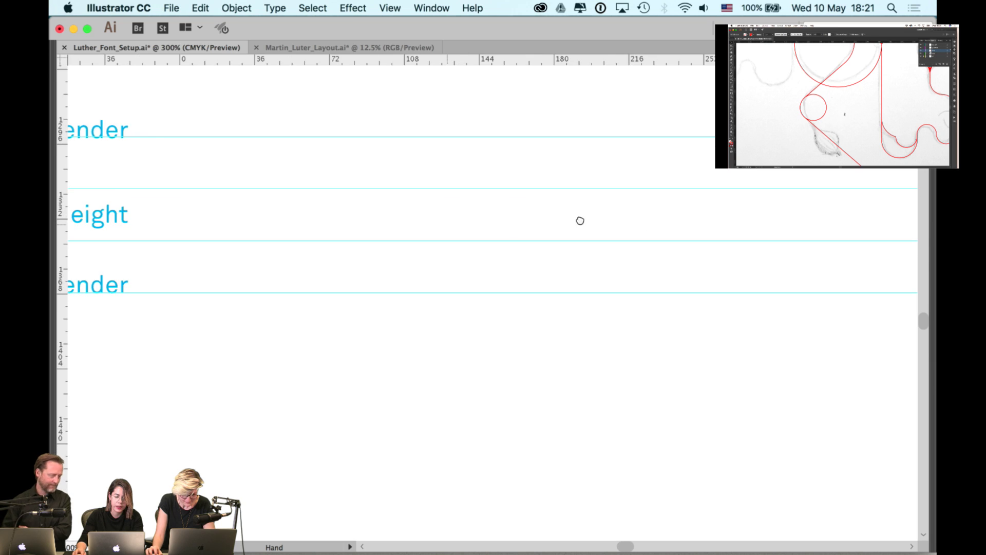
- Pan across the glyph row to bring the new j into view
{"action": "scroll", "coordinate": [503, 218], "scroll_direction": "left", "scroll_amount": 2}
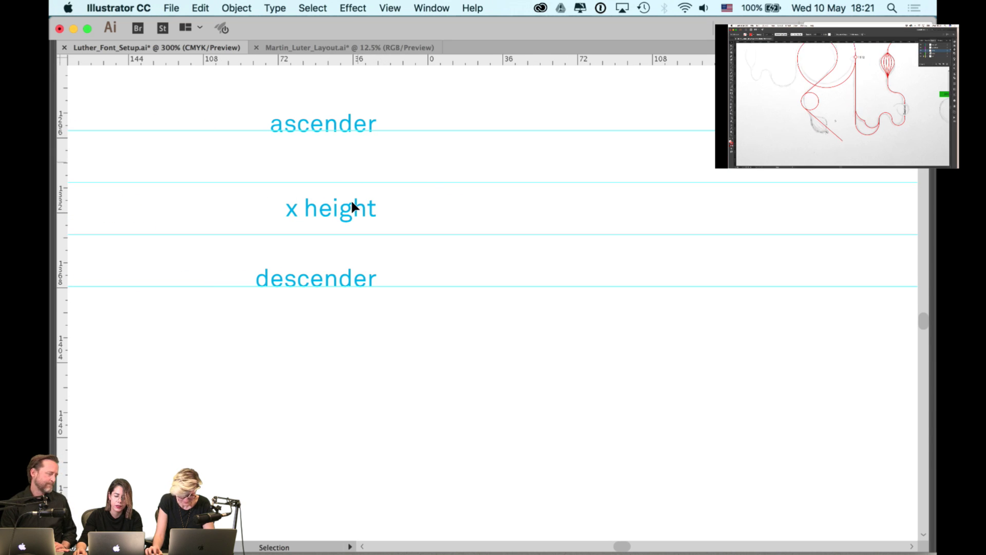
{"action": "key", "text": "space"}
{"action": "scroll", "coordinate": [659, 235], "scroll_direction": "right", "scroll_amount": 15}
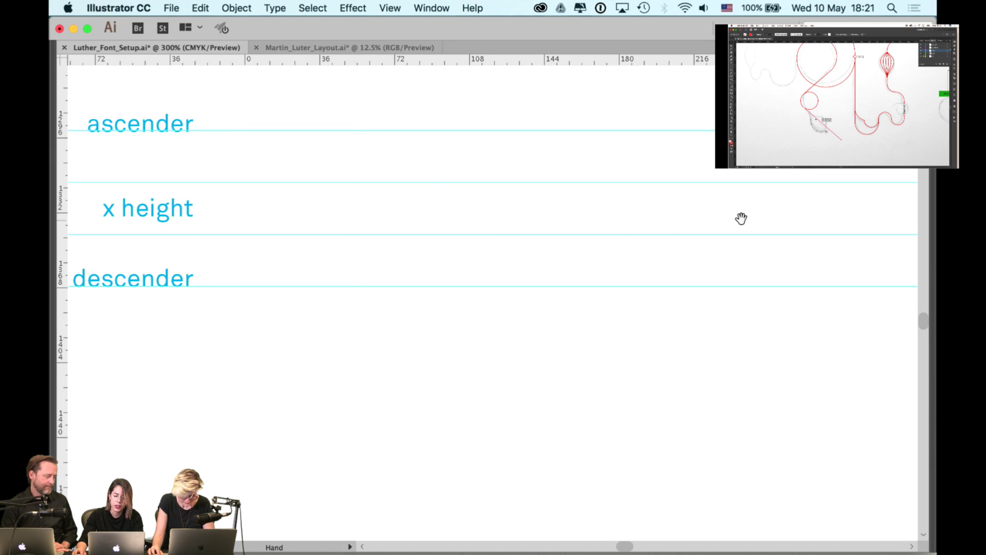
{"action": "scroll", "coordinate": [797, 192], "scroll_direction": "up", "scroll_amount": 1}
{"action": "scroll", "coordinate": [754, 209], "scroll_direction": "right", "scroll_amount": 15}
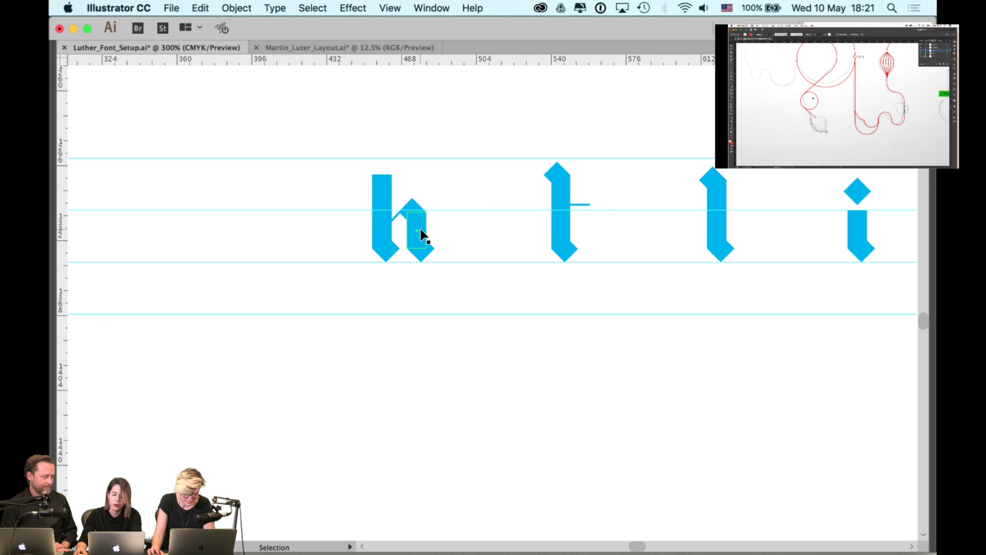
{"action": "scroll", "coordinate": [620, 221], "scroll_direction": "right", "scroll_amount": 8}
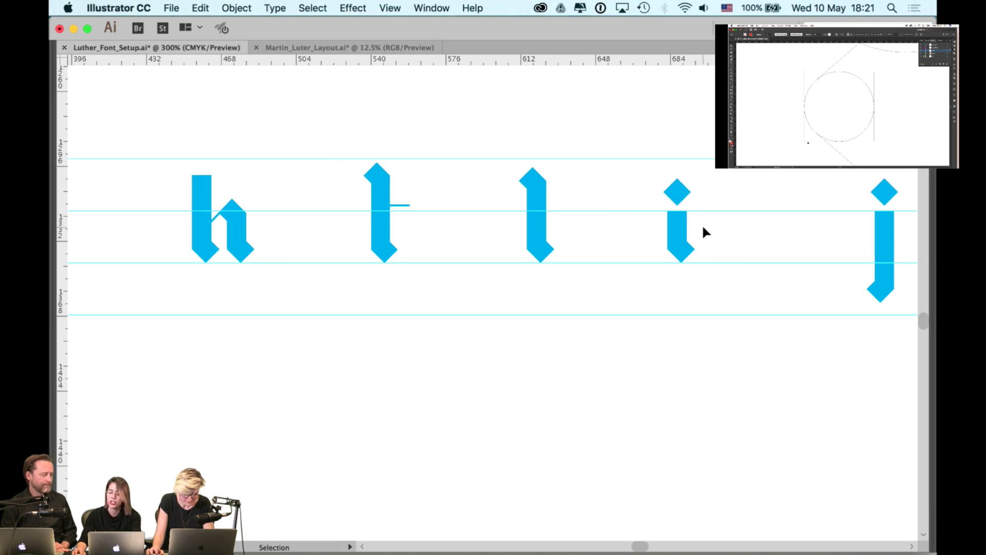
{"action": "scroll", "coordinate": [729, 236], "scroll_direction": "down", "scroll_amount": 2}
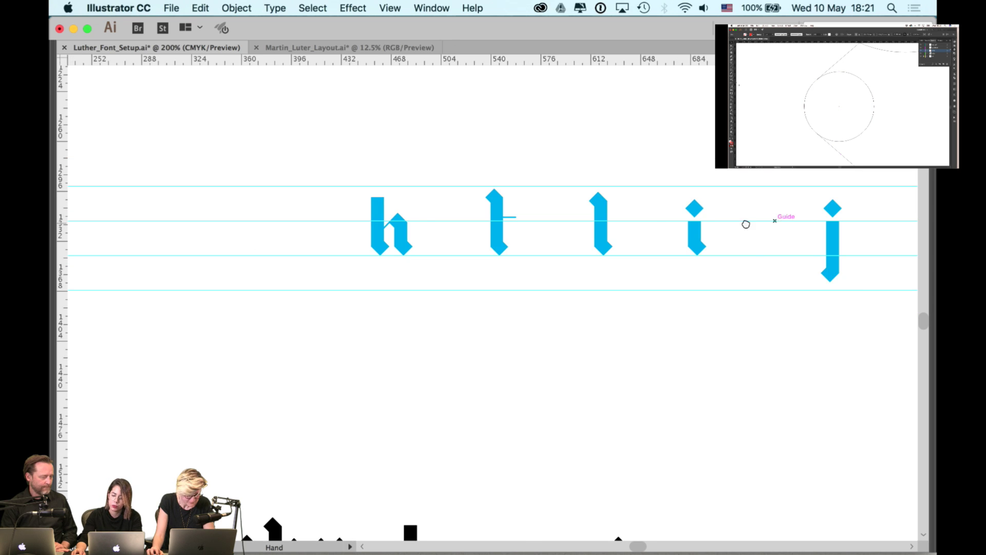
{"action": "scroll", "coordinate": [718, 219], "scroll_direction": "right", "scroll_amount": 4}
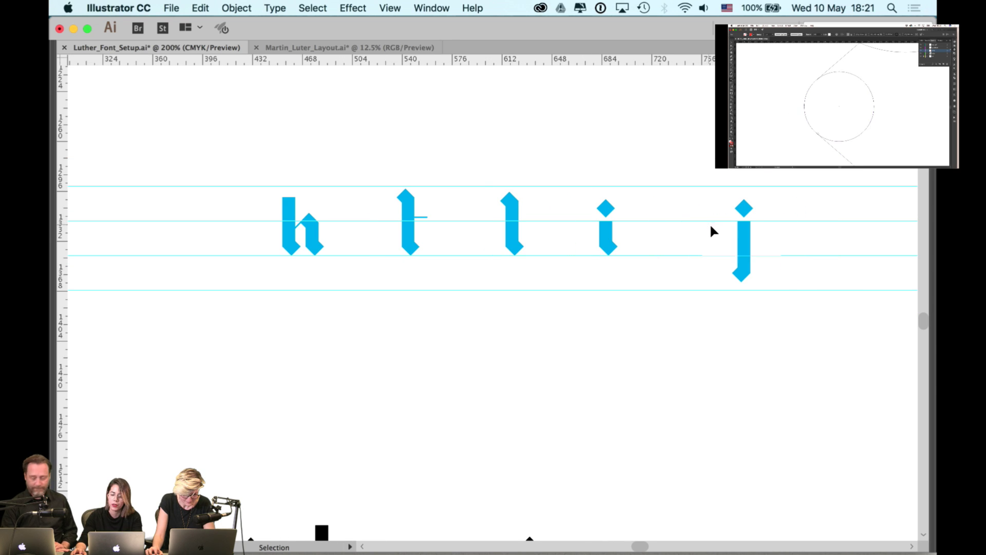
{"action": "scroll", "coordinate": [667, 195], "scroll_direction": "right", "scroll_amount": 4}
- Drag the j left so it sits right beside the i on the guides
{"action": "left_click_drag", "start_coordinate": [656, 281], "coordinate": [663, 272]}
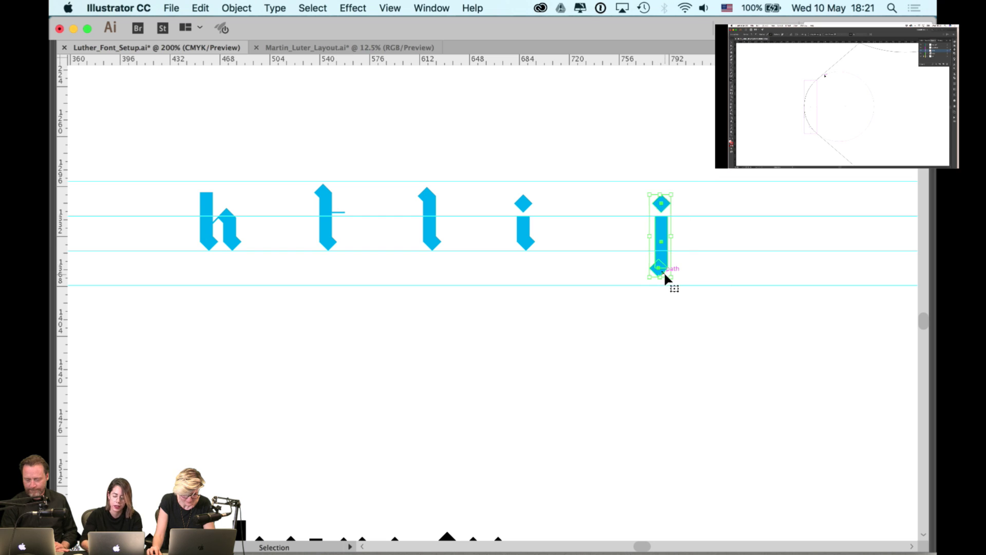
{"action": "left_click", "coordinate": [697, 231]}
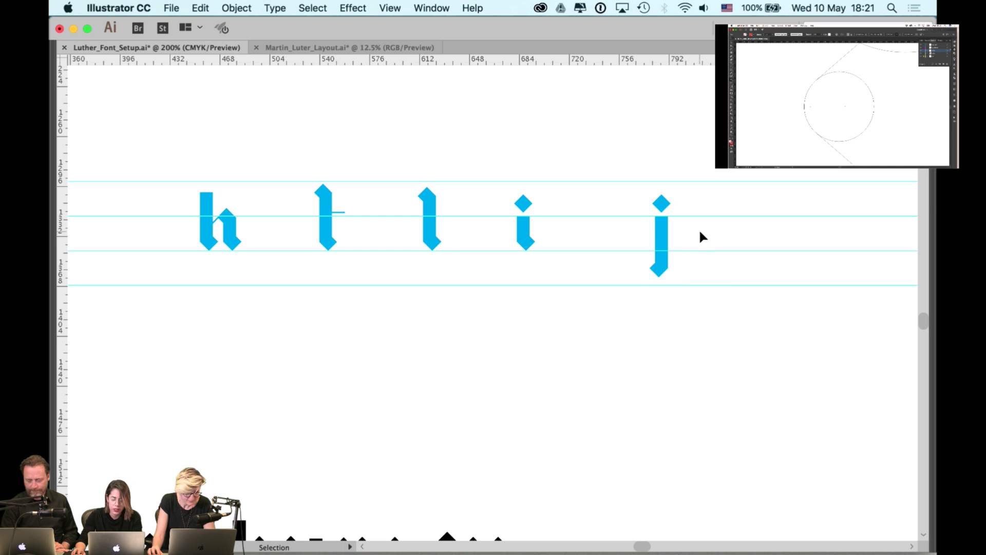
{"action": "scroll", "coordinate": [698, 229], "scroll_direction": "up", "scroll_amount": 2}
{"action": "left_click_drag", "start_coordinate": [624, 233], "coordinate": [510, 238]}
{"action": "left_click", "coordinate": [343, 173], "text": "shift"}
{"action": "key", "text": "Tab"}
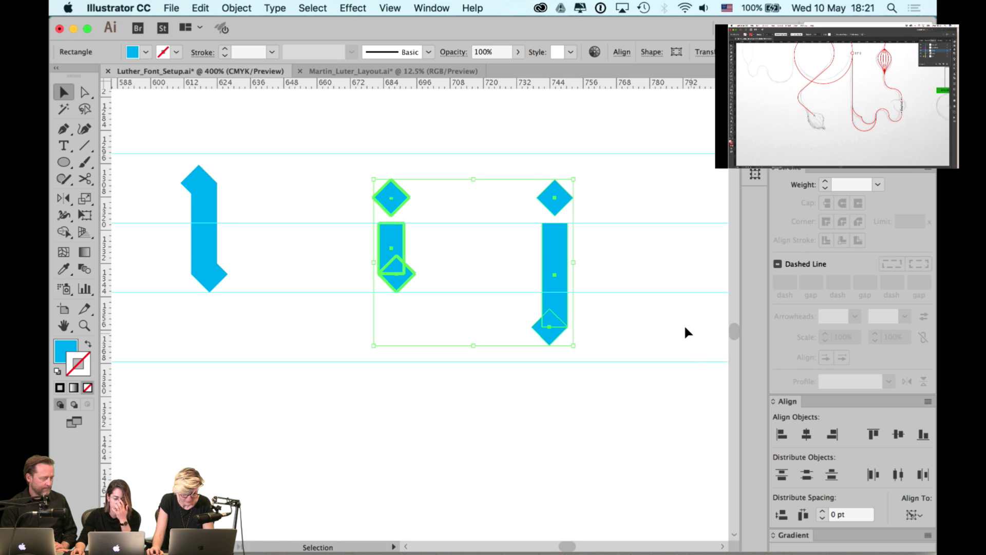
{"action": "left_click", "coordinate": [601, 341]}
{"action": "scroll", "coordinate": [600, 341], "scroll_direction": "down", "scroll_amount": 4}
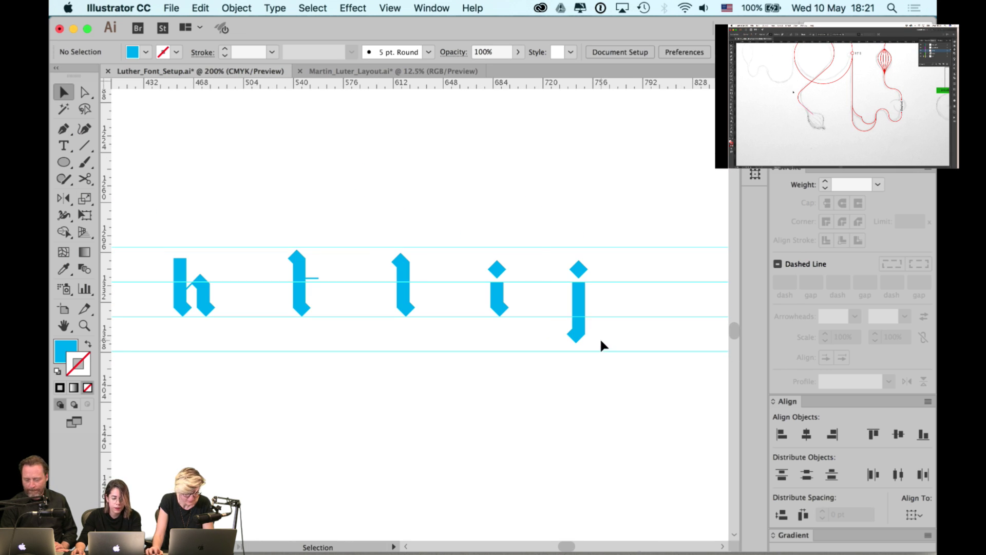
{"action": "key", "text": "Tab"}
{"action": "scroll", "coordinate": [671, 295], "scroll_direction": "right", "scroll_amount": 10}
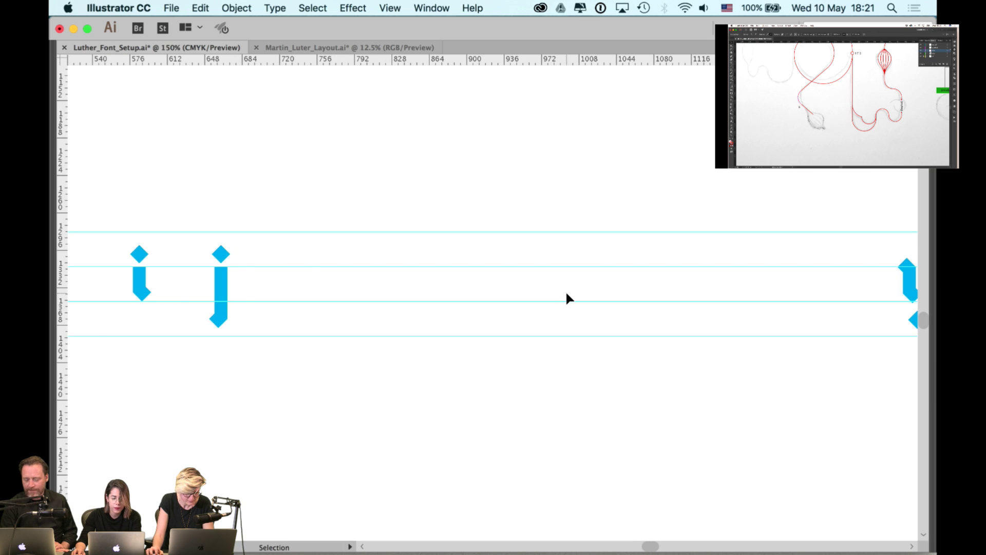
- Move the u glyph left so it sits right beside the j
{"action": "scroll", "coordinate": [567, 298], "scroll_direction": "down", "scroll_amount": 1}
{"action": "key", "text": "a"}
{"action": "key", "text": "ctrl+y"}
{"action": "key", "text": "ctrl+y"}
{"action": "key", "text": "v"}
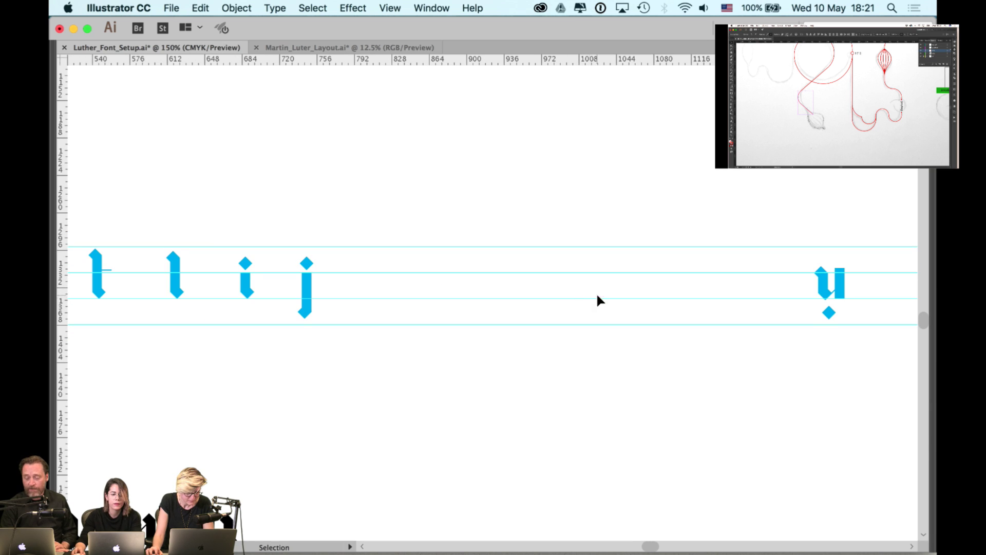
{"action": "left_click_drag", "start_coordinate": [678, 276], "coordinate": [634, 279]}
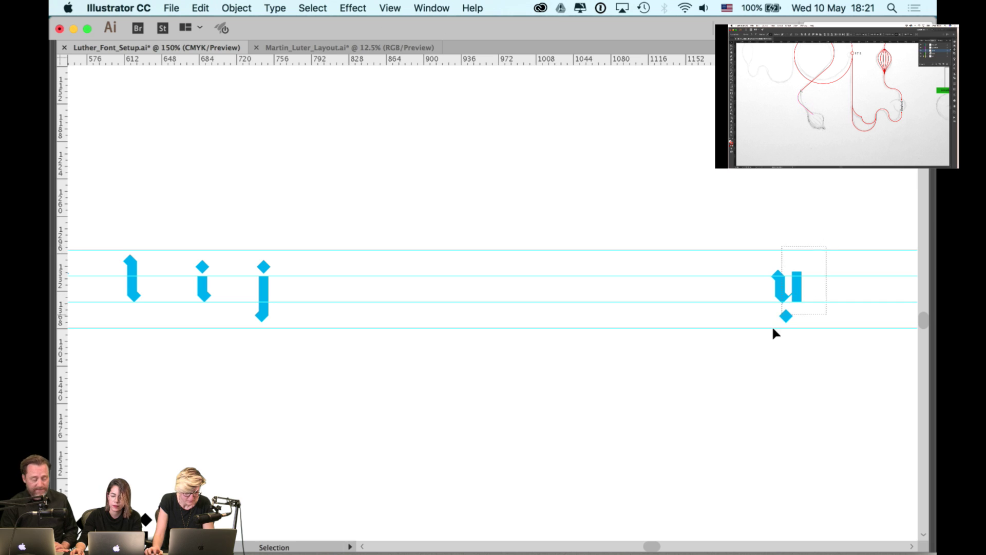
{"action": "left_click_drag", "start_coordinate": [775, 334], "coordinate": [329, 313]}
{"action": "left_click", "coordinate": [367, 299]}
{"action": "left_click_drag", "start_coordinate": [487, 297], "coordinate": [485, 296]}
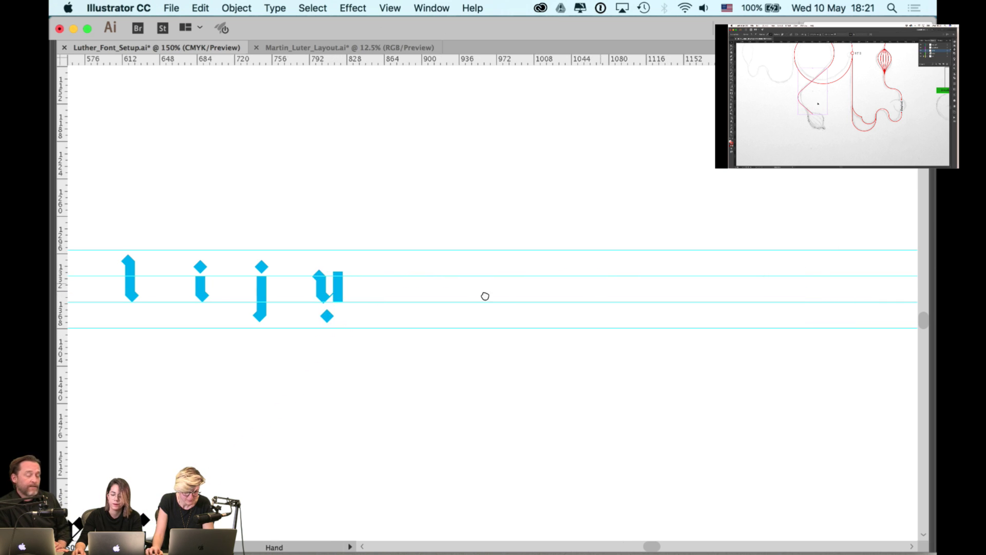
- Shift the r p d b q r o glyph group left to close the gap
{"action": "scroll", "coordinate": [485, 296], "scroll_direction": "right", "scroll_amount": 12}
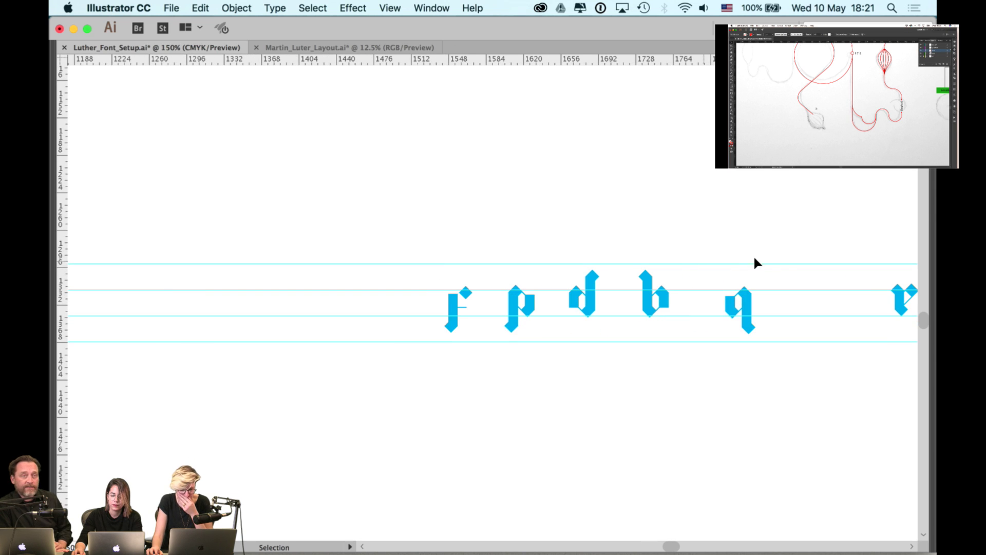
{"action": "key", "text": "super+minus"}
{"action": "key", "text": "super+minus"}
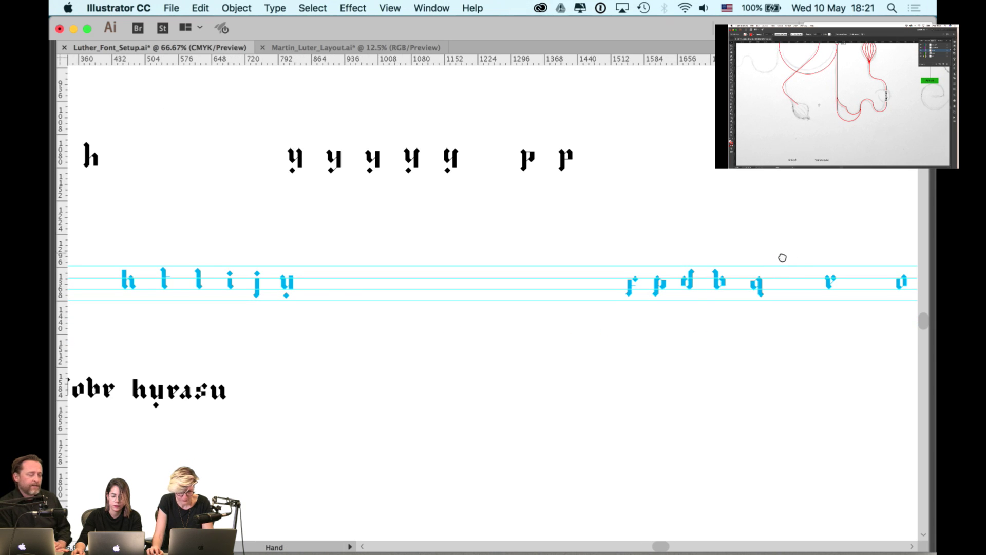
{"action": "left_click_drag", "start_coordinate": [779, 257], "coordinate": [653, 261]}
{"action": "scroll", "coordinate": [653, 261], "scroll_direction": "right", "scroll_amount": 3}
{"action": "left_click_drag", "start_coordinate": [783, 257], "coordinate": [158, 313]}
{"action": "left_click", "coordinate": [238, 318]}
- Select the remaining glyphs at the end of the row to move them left
{"action": "scroll", "coordinate": [521, 315], "scroll_direction": "right", "scroll_amount": 5}
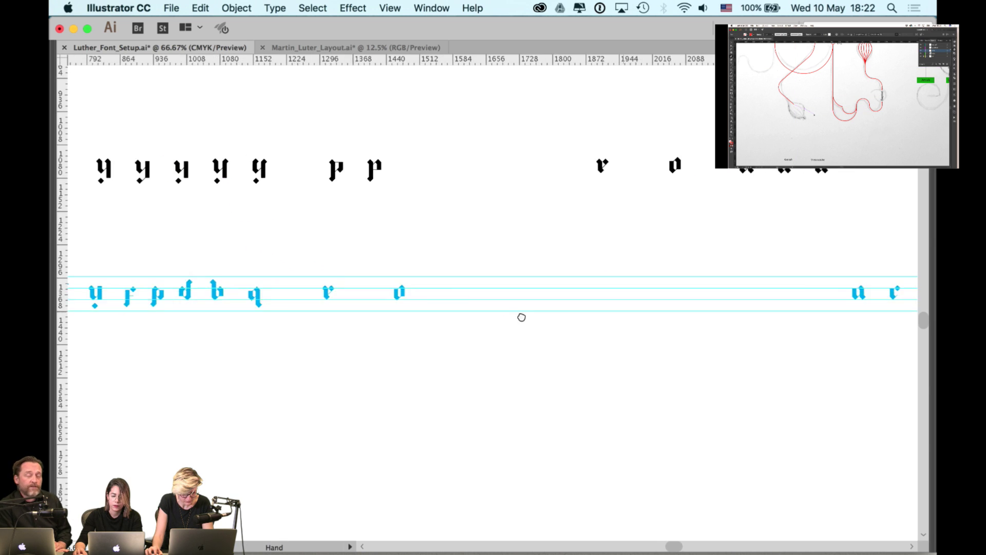
{"action": "scroll", "coordinate": [647, 285], "scroll_direction": "right", "scroll_amount": 10}
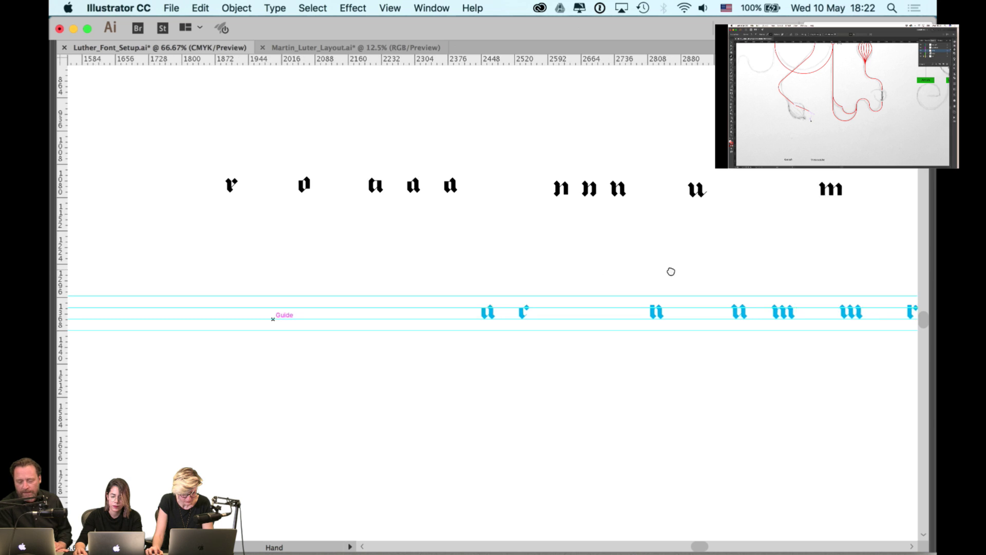
{"action": "scroll", "coordinate": [777, 253], "scroll_direction": "right", "scroll_amount": 8}
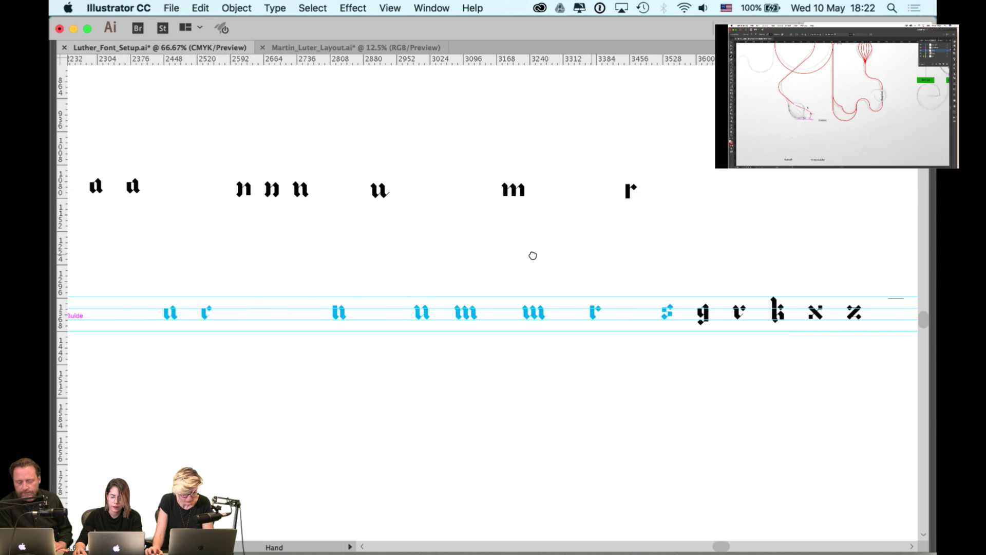
{"action": "key", "text": "v"}
{"action": "left_click_drag", "start_coordinate": [824, 276], "coordinate": [282, 339]}
{"action": "key", "text": "h"}
{"action": "key", "text": "v"}
{"action": "key", "text": "super+z"}
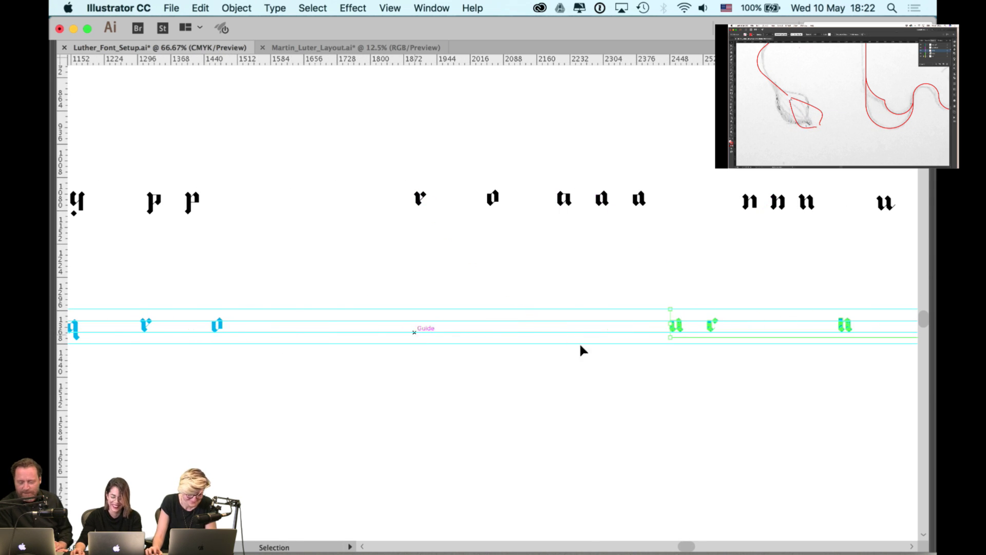
{"action": "scroll", "coordinate": [698, 353], "scroll_direction": "up", "scroll_amount": 1}
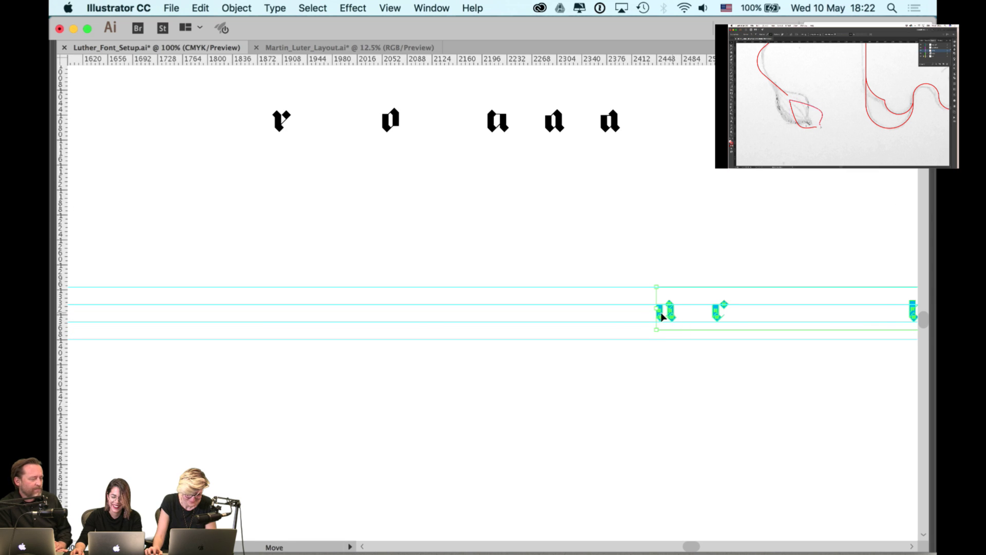
- Move the selected glyph row far to the left along the guides
{"action": "left_click_drag", "start_coordinate": [661, 317], "coordinate": [216, 327]}
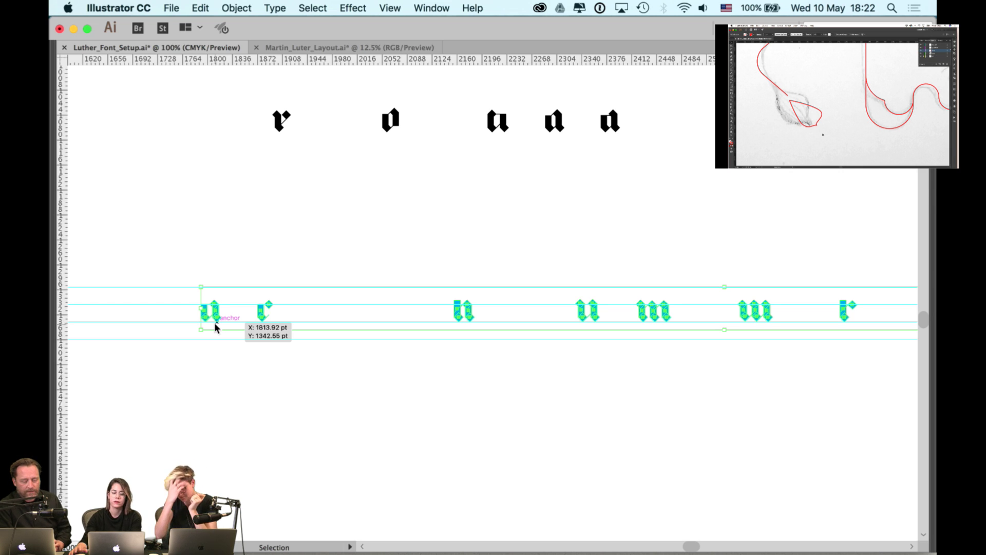
{"action": "left_click_drag", "start_coordinate": [199, 308], "coordinate": [366, 324]}
{"action": "left_click_drag", "start_coordinate": [383, 268], "coordinate": [334, 348]}
- Select the c, n, u, m, w, r, g, v, k, x and z glyphs in turn
{"action": "left_click_drag", "start_coordinate": [432, 273], "coordinate": [398, 343]}
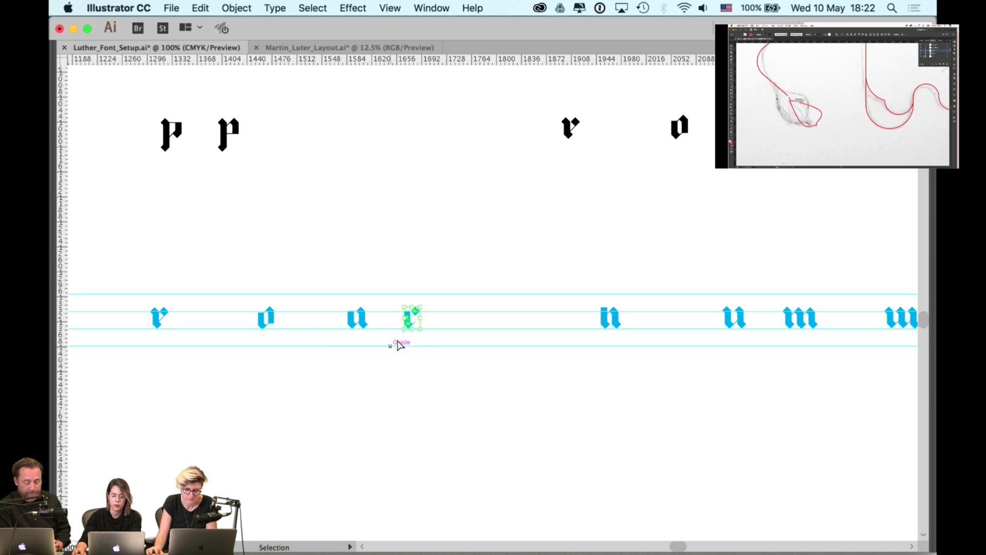
{"action": "left_click_drag", "start_coordinate": [517, 282], "coordinate": [443, 291]}
{"action": "left_click_drag", "start_coordinate": [548, 295], "coordinate": [508, 348]}
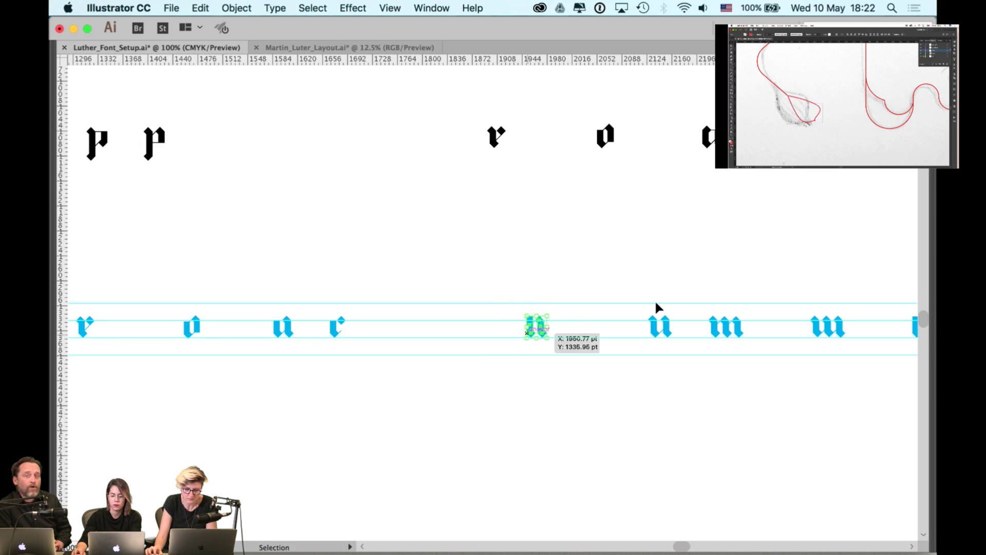
{"action": "left_click_drag", "start_coordinate": [656, 308], "coordinate": [506, 337]}
{"action": "left_click_drag", "start_coordinate": [529, 304], "coordinate": [480, 363]}
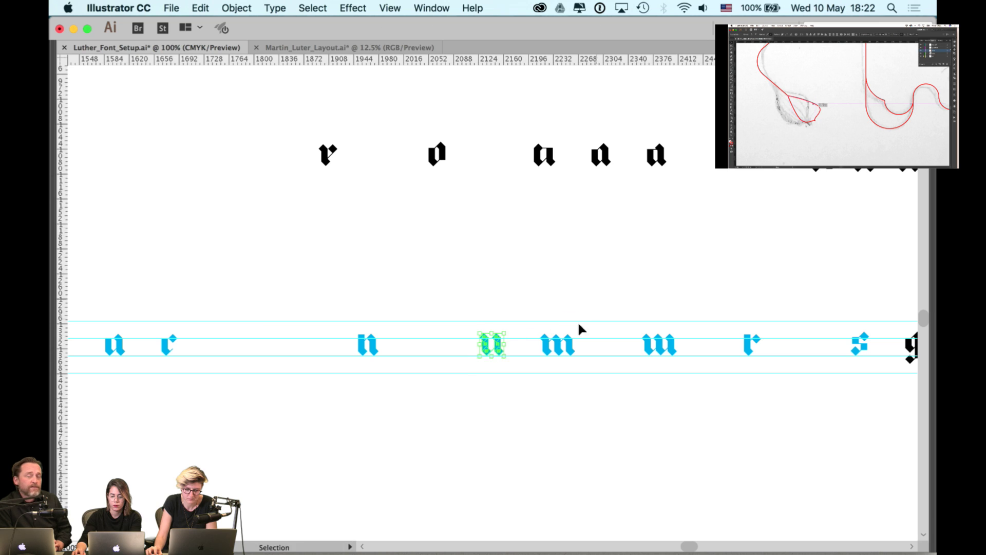
{"action": "left_click_drag", "start_coordinate": [598, 298], "coordinate": [536, 368]}
{"action": "left_click_drag", "start_coordinate": [685, 316], "coordinate": [632, 378]}
{"action": "left_click_drag", "start_coordinate": [759, 298], "coordinate": [670, 391]}
{"action": "left_click_drag", "start_coordinate": [767, 344], "coordinate": [732, 394]}
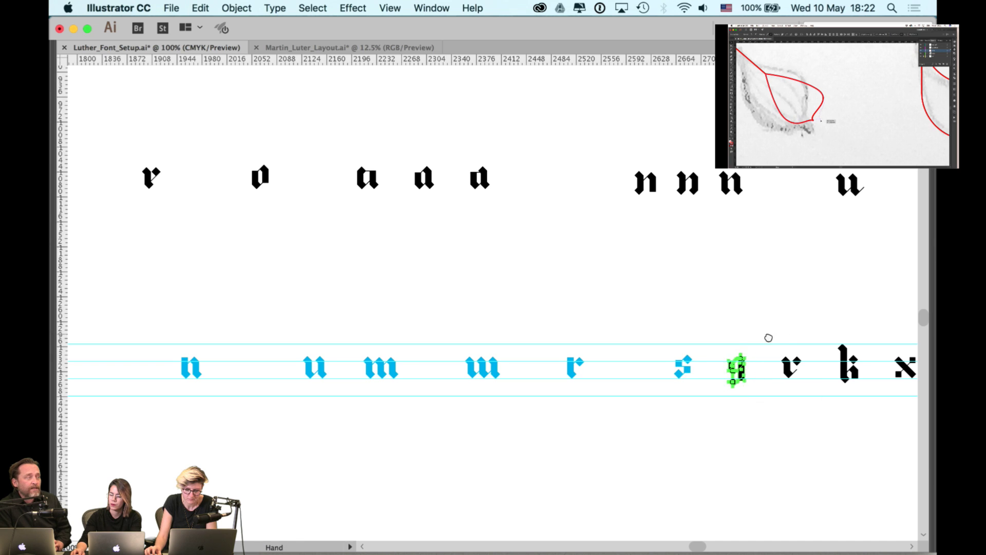
{"action": "left_click_drag", "start_coordinate": [768, 337], "coordinate": [591, 339]}
{"action": "left_click_drag", "start_coordinate": [568, 396], "coordinate": [568, 396]}
{"action": "left_click_drag", "start_coordinate": [662, 335], "coordinate": [626, 400]}
{"action": "left_click_drag", "start_coordinate": [726, 334], "coordinate": [685, 408]}
{"action": "left_click_drag", "start_coordinate": [780, 331], "coordinate": [743, 407]}
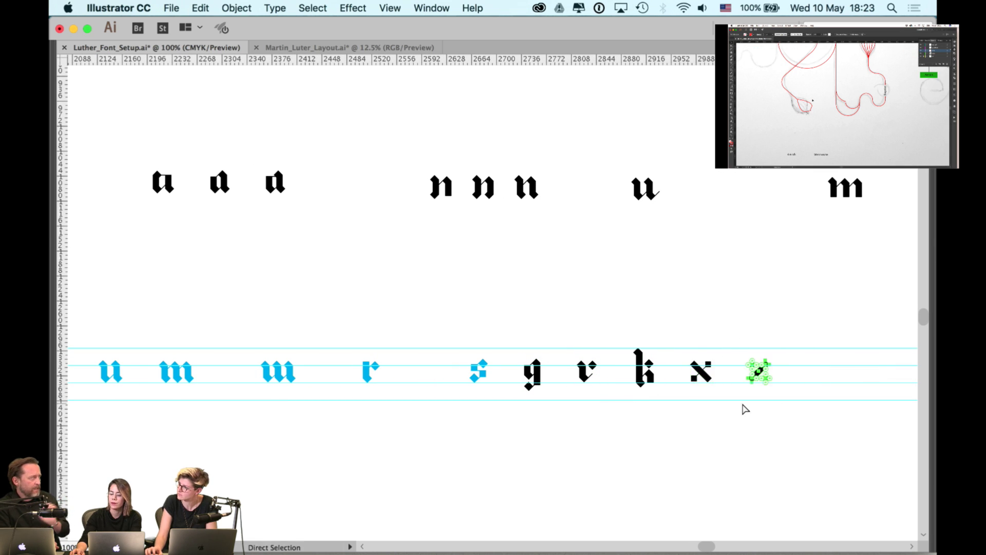
- Select the r, the q and the glyph after the b, then deselect everything
{"action": "left_click_drag", "start_coordinate": [474, 403], "coordinate": [550, 381]}
{"action": "scroll", "coordinate": [550, 380], "scroll_direction": "left", "scroll_amount": 15}
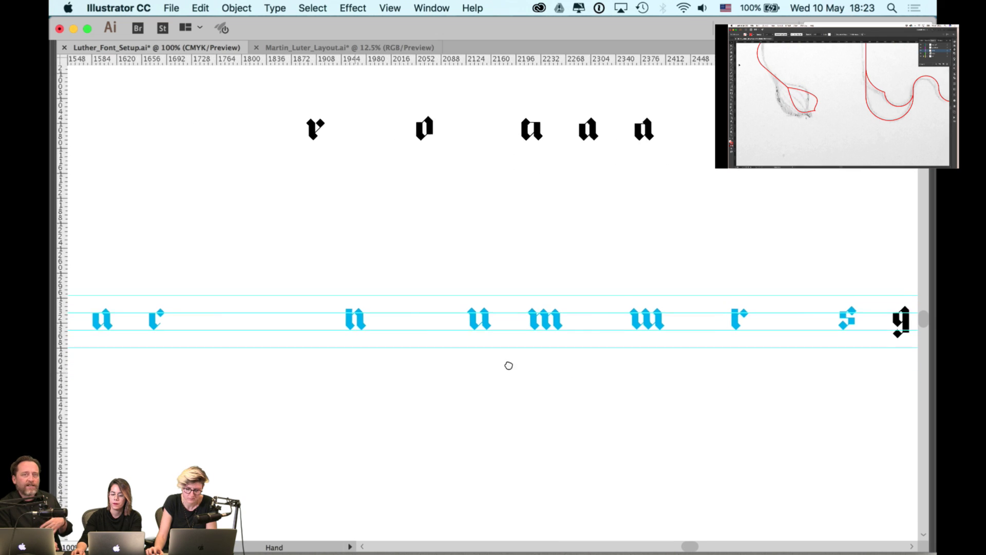
{"action": "left_click", "coordinate": [473, 313]}
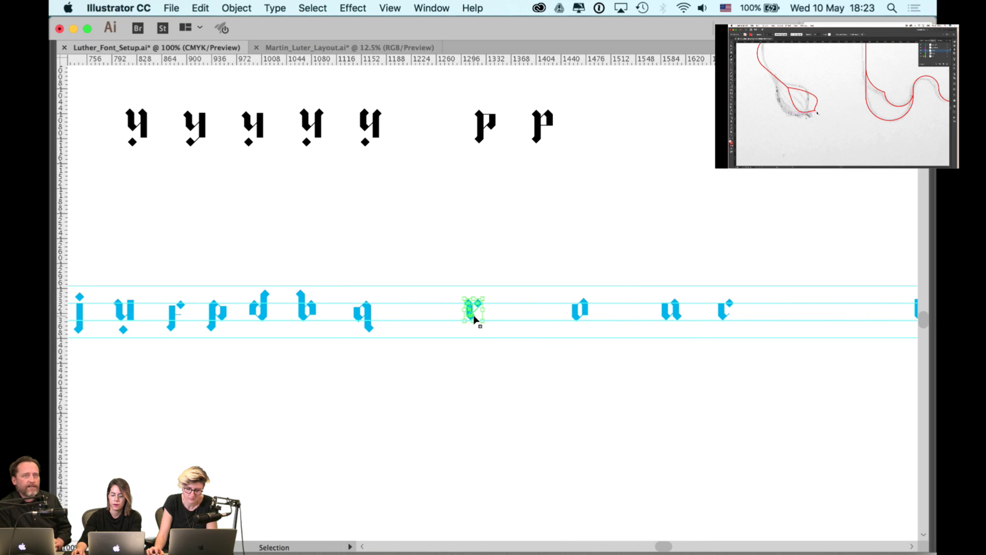
{"action": "left_click_drag", "start_coordinate": [418, 315], "coordinate": [531, 324]}
{"action": "left_click", "coordinate": [521, 327]}
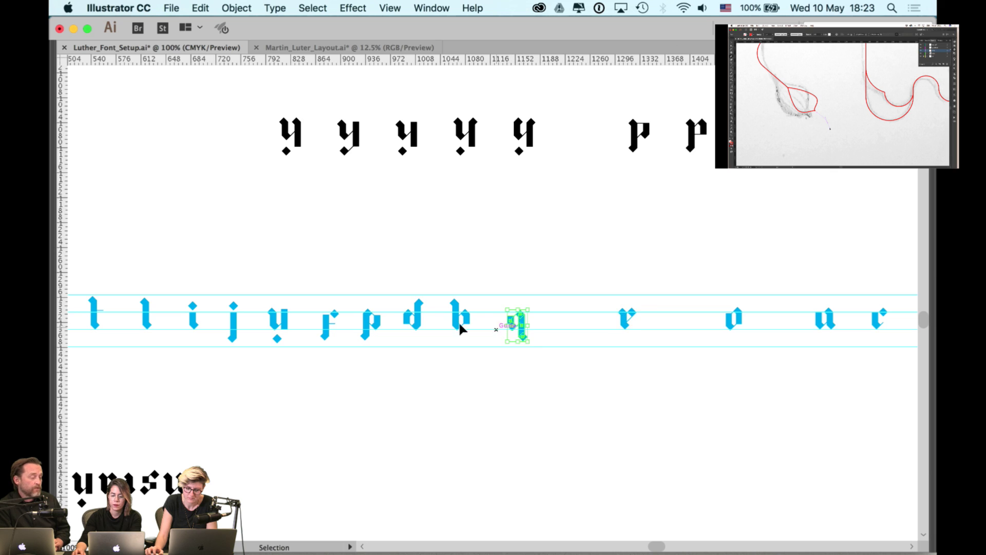
{"action": "scroll", "coordinate": [589, 318], "scroll_direction": "left", "scroll_amount": 10}
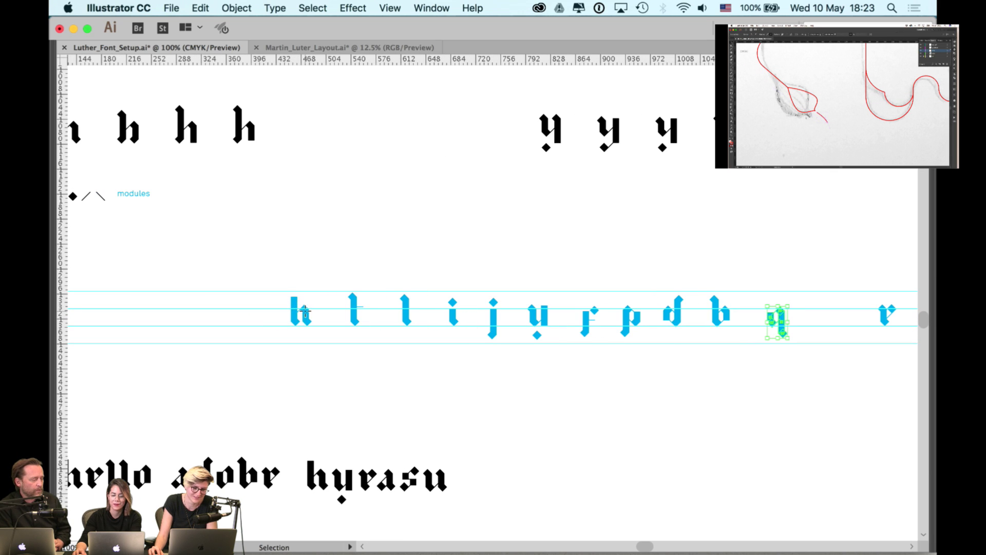
{"action": "left_click", "coordinate": [304, 311]}
{"action": "left_click", "coordinate": [323, 279]}
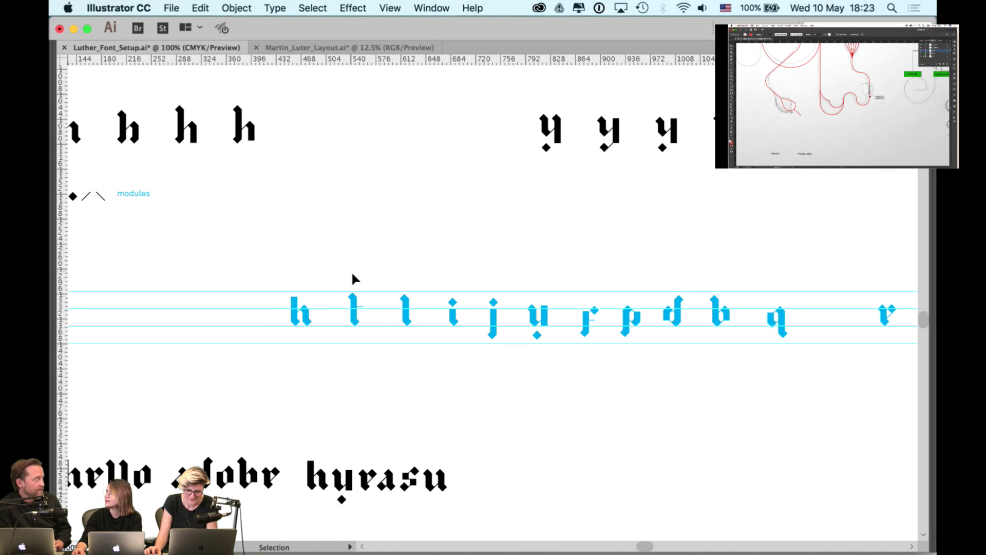
- Marquee-select the whole blue glyph row plus the black y, r, k, x, z, then restore the panels
{"action": "scroll", "coordinate": [347, 290], "scroll_direction": "down", "scroll_amount": 2}
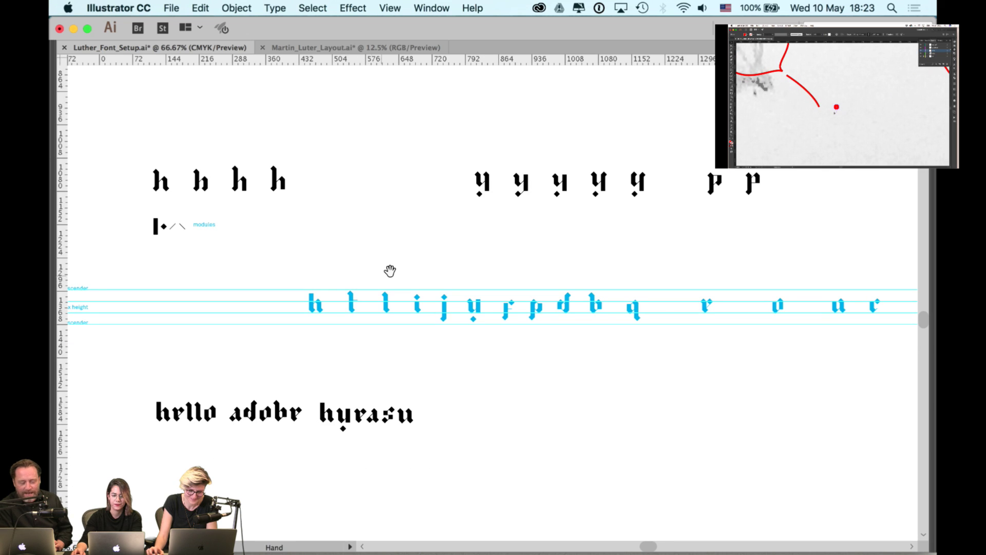
{"action": "left_click_drag", "start_coordinate": [331, 285], "coordinate": [285, 286]}
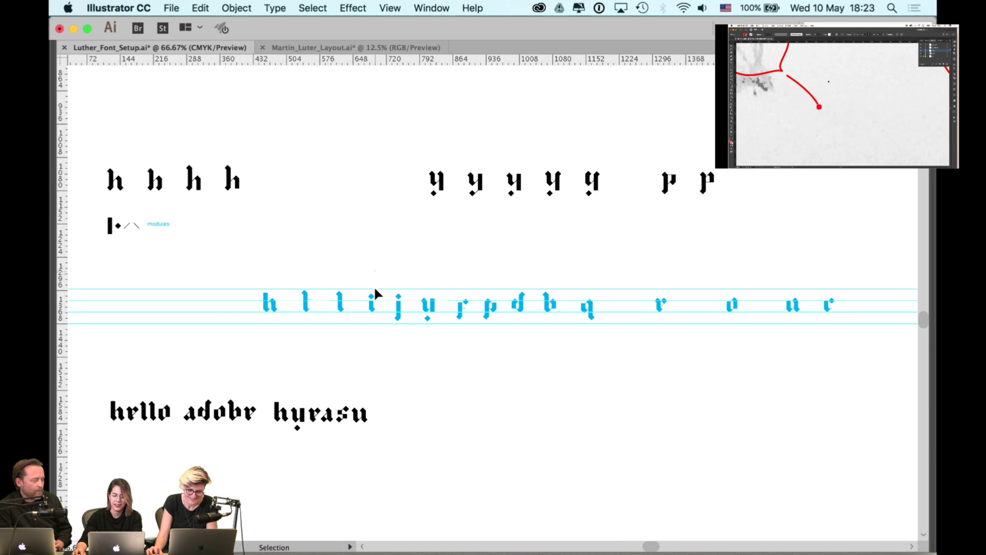
{"action": "left_click_drag", "start_coordinate": [375, 290], "coordinate": [445, 279]}
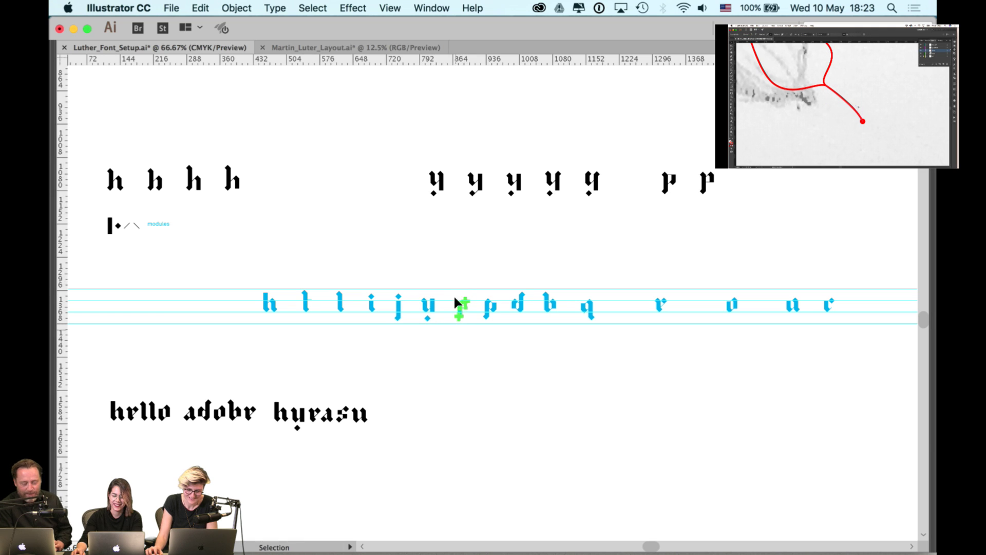
{"action": "left_click_drag", "start_coordinate": [520, 304], "coordinate": [888, 328]}
{"action": "scroll", "coordinate": [463, 293], "scroll_direction": "right", "scroll_amount": 10}
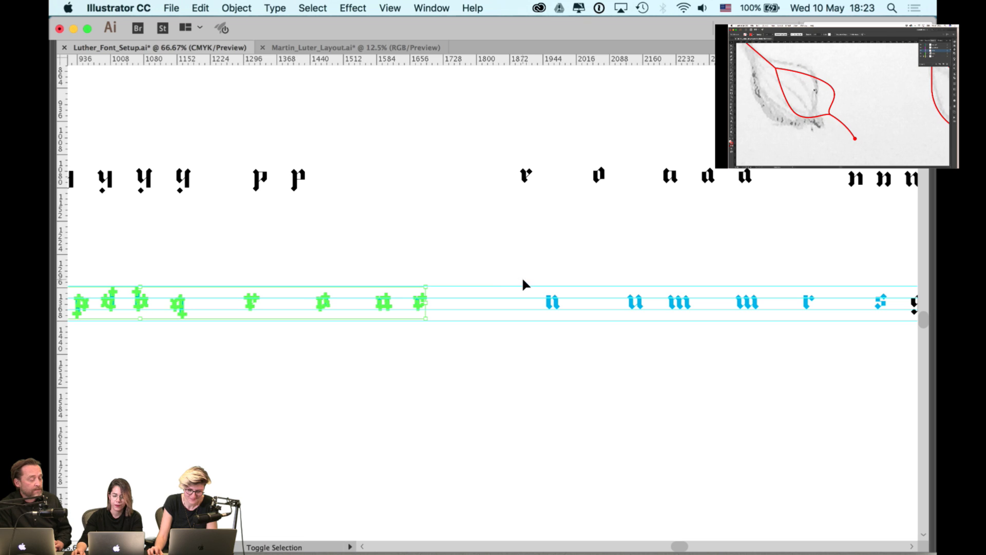
{"action": "left_click_drag", "start_coordinate": [522, 280], "coordinate": [881, 315]}
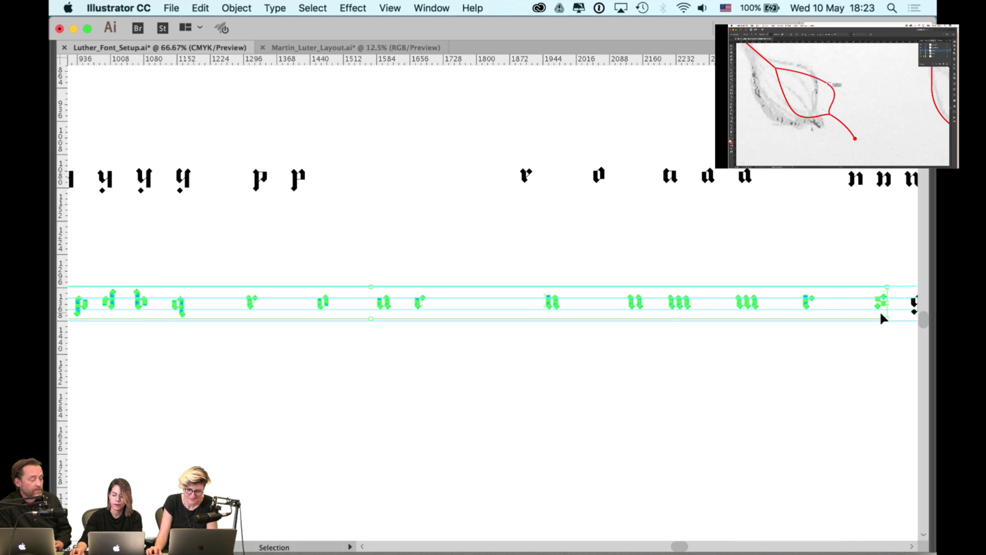
{"action": "scroll", "coordinate": [881, 316], "scroll_direction": "right", "scroll_amount": 6}
{"action": "left_click_drag", "start_coordinate": [705, 290], "coordinate": [875, 329]}
{"action": "scroll", "coordinate": [469, 288], "scroll_direction": "left", "scroll_amount": 5}
{"action": "scroll", "coordinate": [469, 288], "scroll_direction": "left", "scroll_amount": 10}
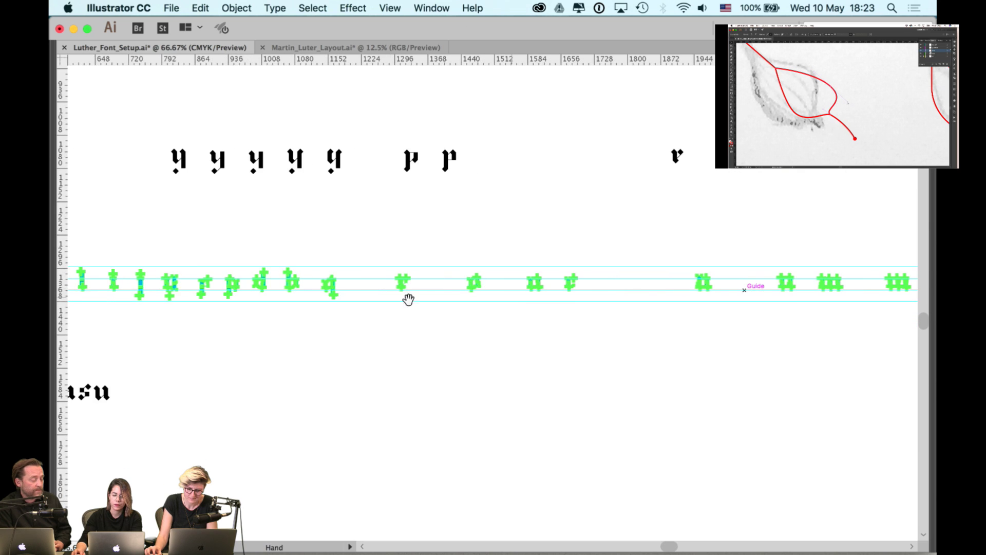
{"action": "key", "text": "Tab"}
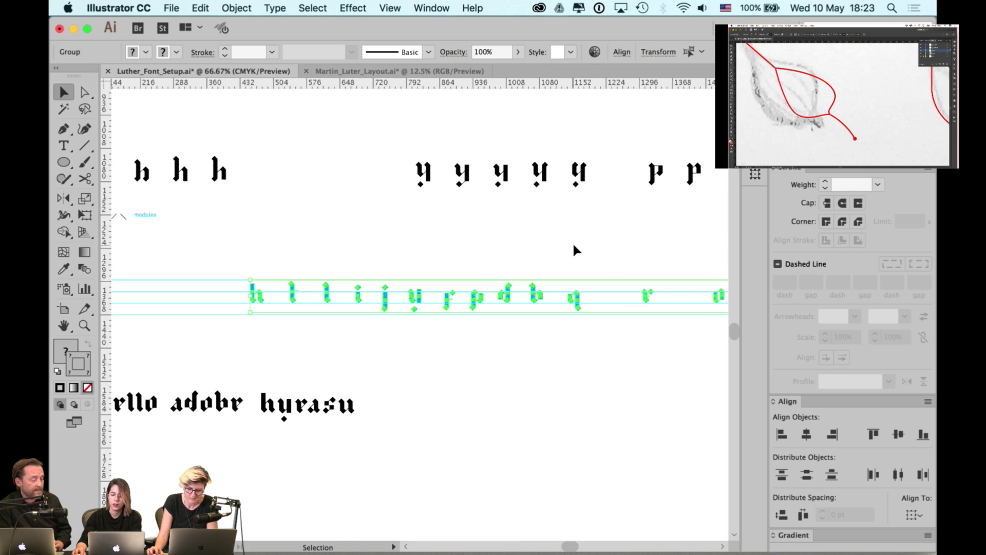
- Distribute horizontal space evenly across the selected glyphs on the guides
{"action": "left_click", "coordinate": [802, 514]}
{"action": "scroll", "coordinate": [514, 405], "scroll_direction": "right", "scroll_amount": 8}
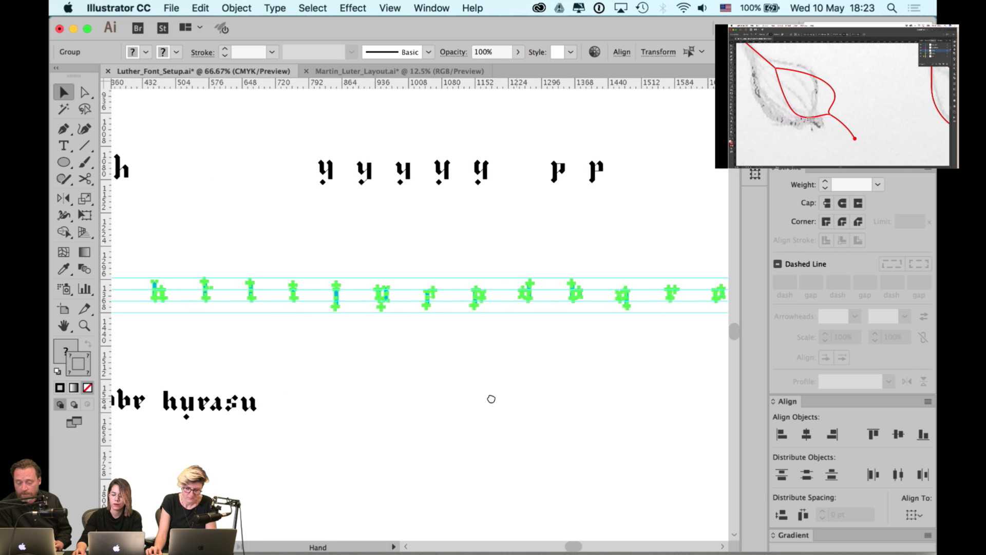
{"action": "left_click", "coordinate": [541, 393]}
- Move the h-y-p row, the r-o-u-a-n-m row and the black r up 347.64 pt
{"action": "key", "text": "Tab"}
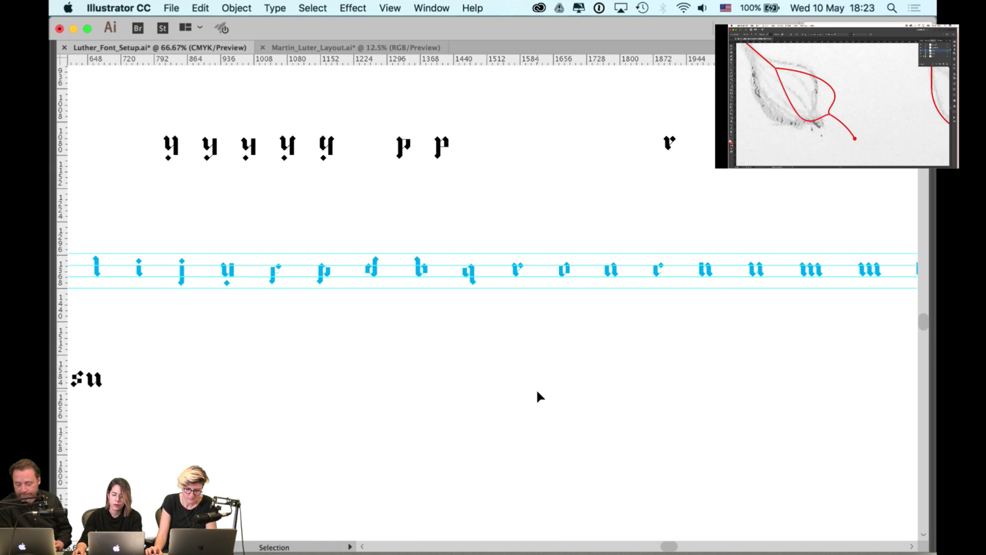
{"action": "scroll", "coordinate": [547, 203], "scroll_direction": "down", "scroll_amount": 1, "text": "alt"}
{"action": "left_click_drag", "start_coordinate": [550, 198], "coordinate": [664, 242]}
{"action": "left_click_drag", "start_coordinate": [253, 183], "coordinate": [418, 205]}
{"action": "left_click_drag", "start_coordinate": [331, 209], "coordinate": [837, 241], "text": "shift"}
{"action": "left_click_drag", "start_coordinate": [848, 205], "coordinate": [731, 207]}
{"action": "left_click", "coordinate": [757, 248], "text": "shift"}
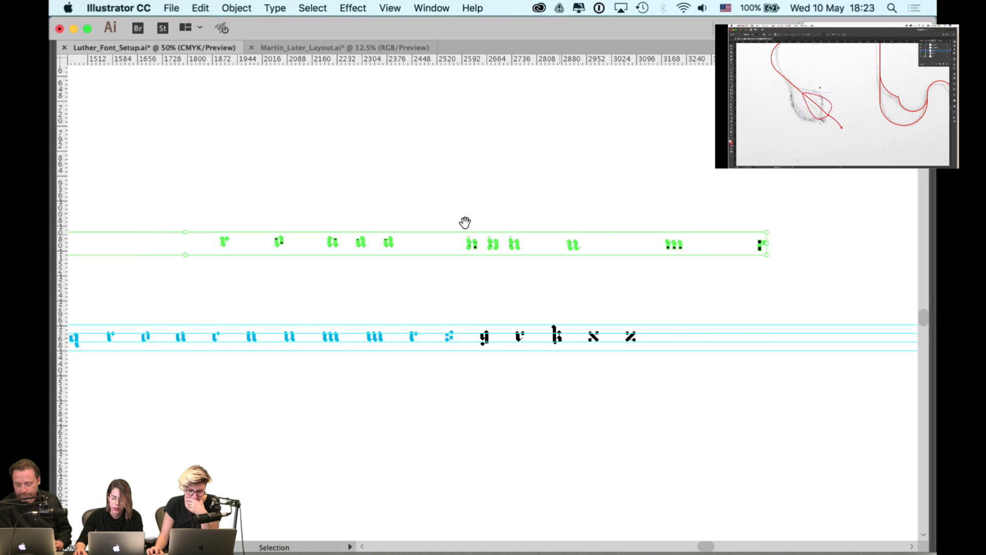
{"action": "left_click_drag", "start_coordinate": [465, 223], "coordinate": [682, 208]}
{"action": "left_click_drag", "start_coordinate": [579, 231], "coordinate": [584, 114], "text": "shift"}
{"action": "left_click", "coordinate": [568, 197]}
- Hide the guides and select the entire cyan glyph row
{"action": "left_click_drag", "start_coordinate": [469, 226], "coordinate": [706, 226]}
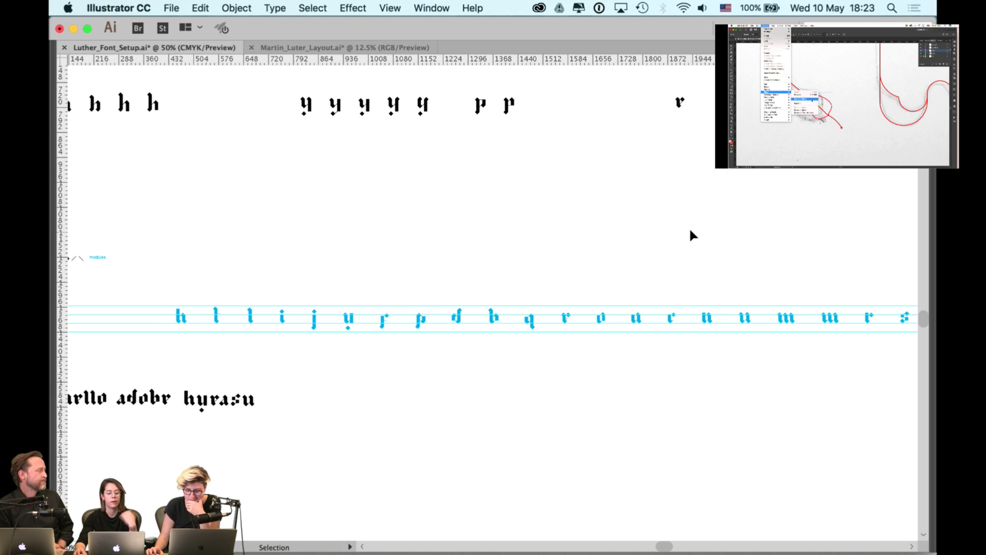
{"action": "key", "text": "a"}
{"action": "key", "text": "super+semicolon"}
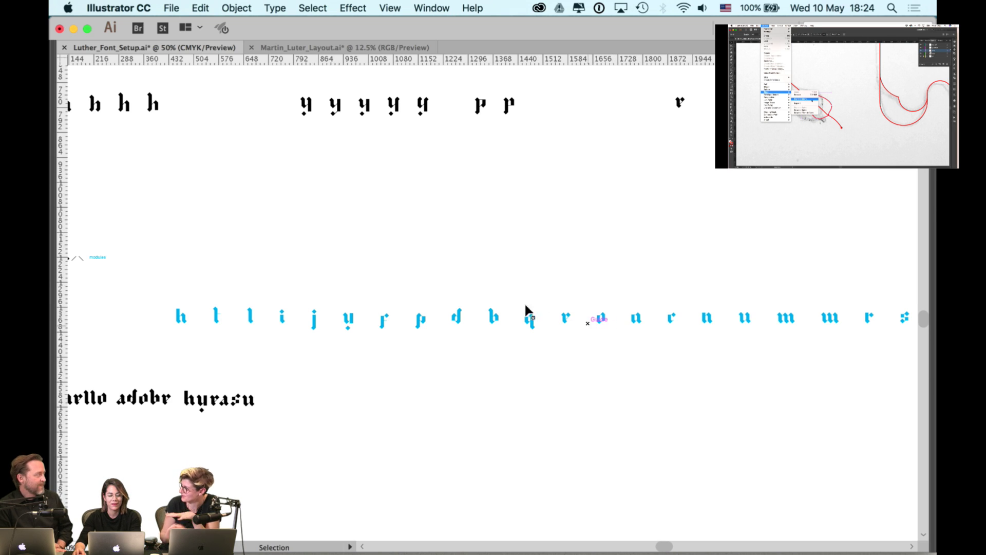
{"action": "left_click_drag", "start_coordinate": [142, 289], "coordinate": [749, 341]}
{"action": "left_click_drag", "start_coordinate": [773, 308], "coordinate": [622, 328]}
{"action": "scroll", "coordinate": [246, 264], "scroll_direction": "left", "scroll_amount": 10}
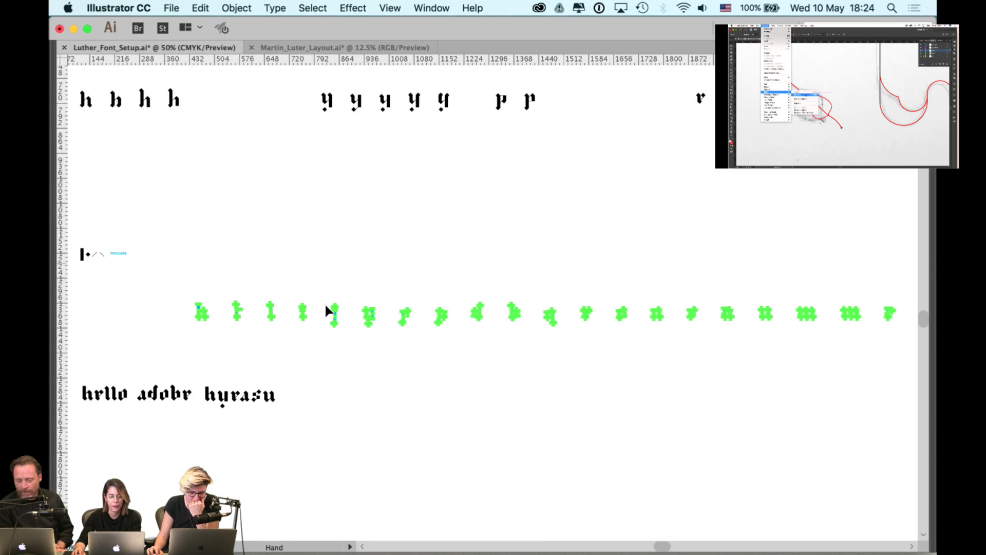
{"action": "scroll", "coordinate": [213, 300], "scroll_direction": "up", "scroll_amount": 1}
- Restore the hidden panels and fill the selected glyphs black, then deselect them
{"action": "key", "text": "Tab"}
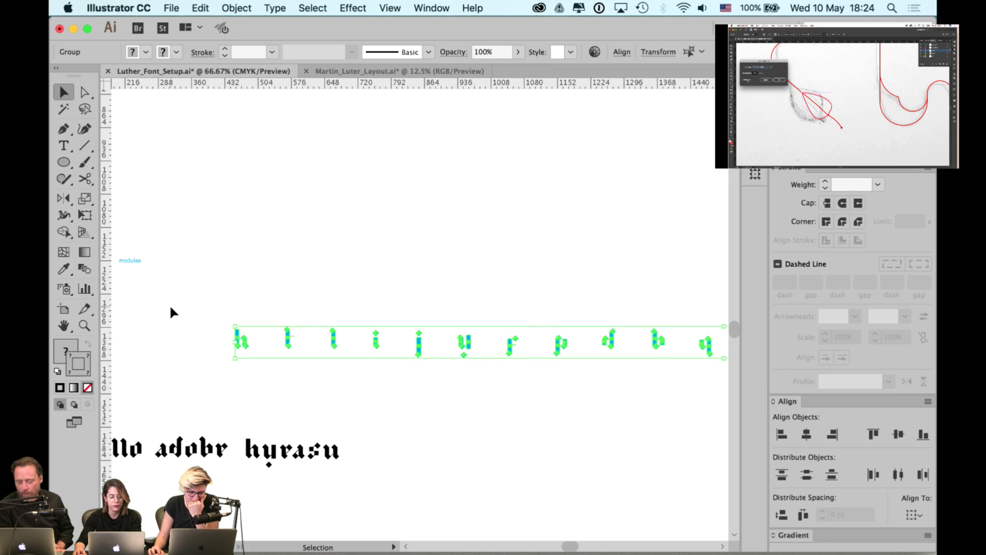
{"action": "left_click", "coordinate": [66, 349]}
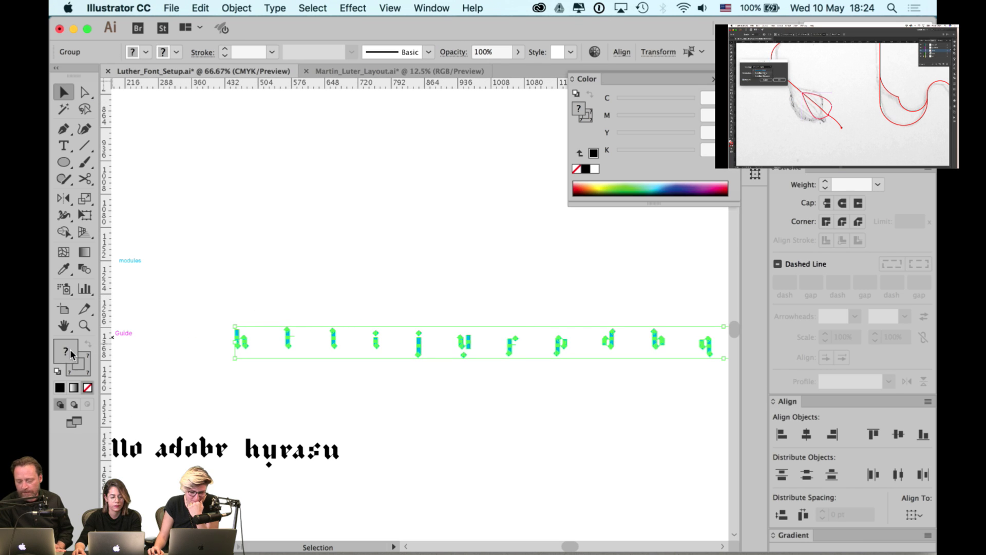
{"action": "left_click", "coordinate": [61, 389]}
{"action": "scroll", "coordinate": [324, 286], "scroll_direction": "up", "scroll_amount": 3}
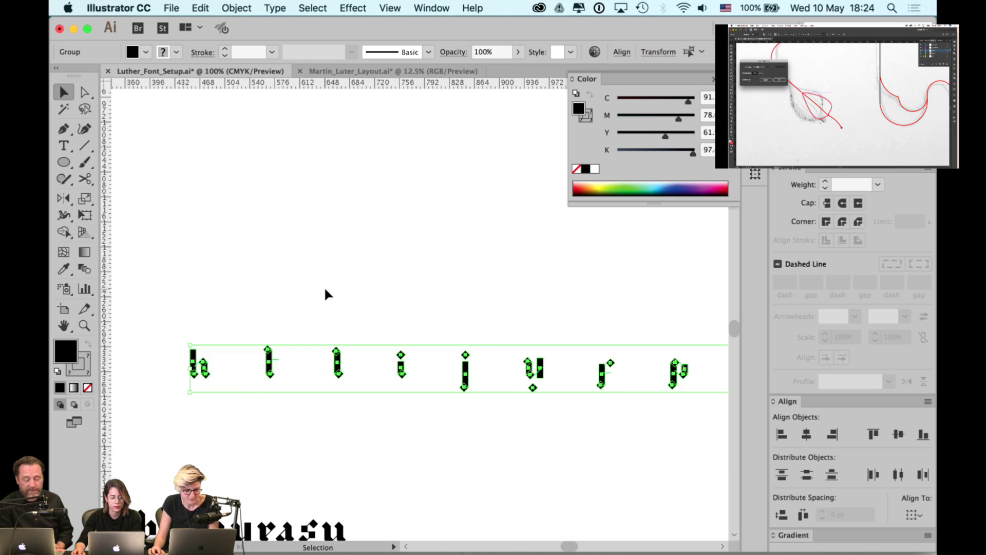
{"action": "left_click", "coordinate": [325, 286]}
- Turn the t's cyan crossbar line into a black stroke with no fill
{"action": "scroll", "coordinate": [308, 334], "scroll_direction": "left", "scroll_amount": 3}
{"action": "scroll", "coordinate": [308, 334], "scroll_direction": "down", "scroll_amount": 2}
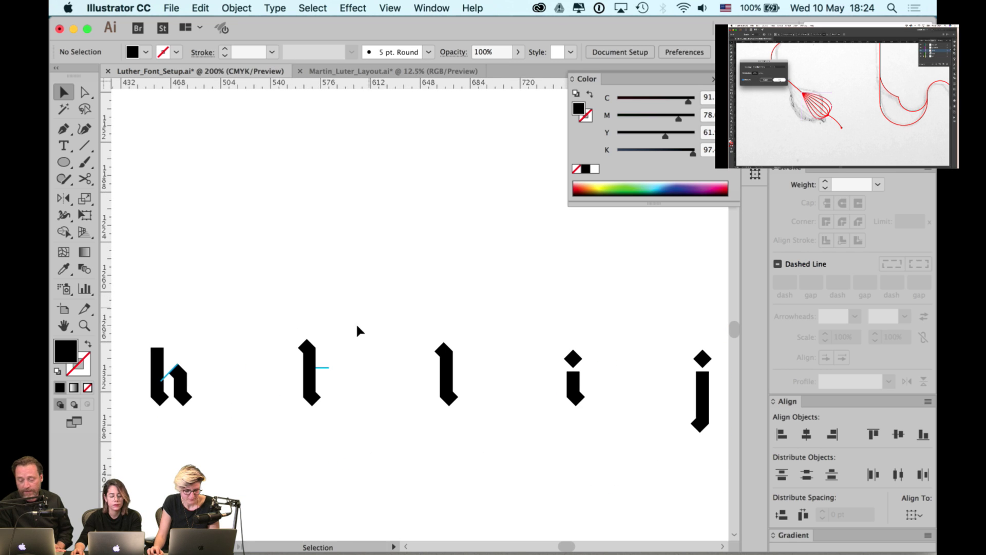
{"action": "left_click", "coordinate": [329, 368]}
{"action": "left_click", "coordinate": [334, 365]}
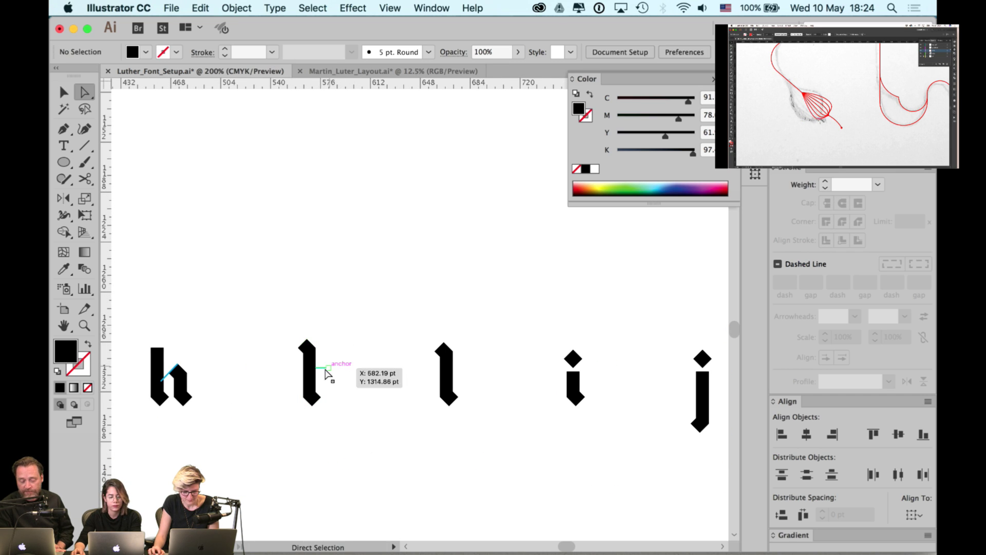
{"action": "key", "text": "a"}
{"action": "left_click", "coordinate": [329, 368]}
{"action": "left_click", "coordinate": [87, 345]}
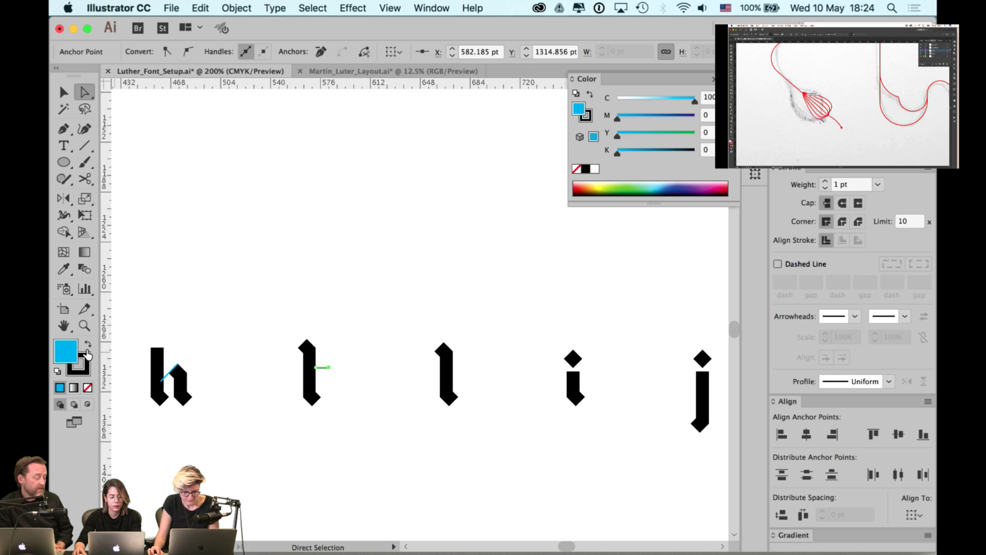
{"action": "left_click", "coordinate": [88, 389]}
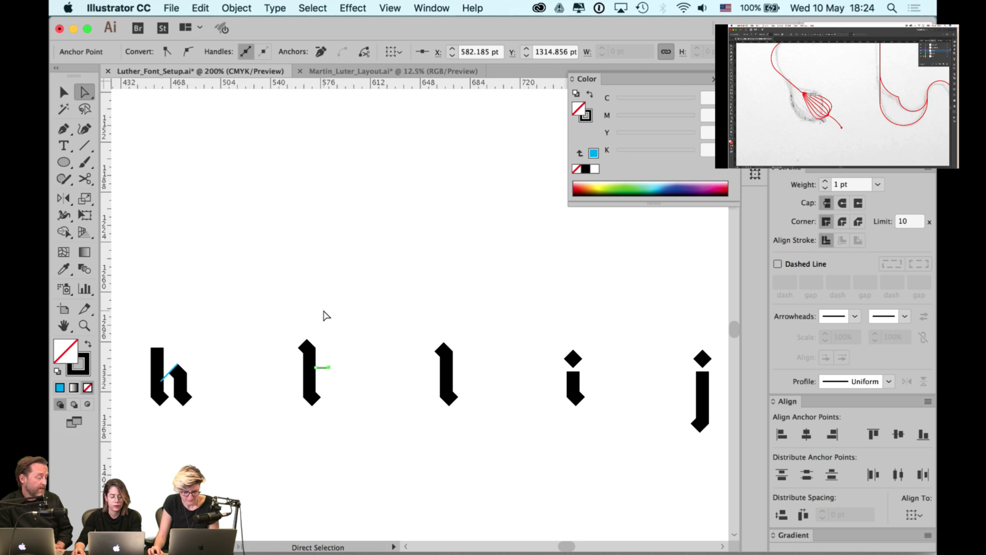
- Turn the h's cyan diagonal line into a black stroke with no fill
{"action": "scroll", "coordinate": [171, 379], "scroll_direction": "up", "scroll_amount": 2}
{"action": "left_click", "coordinate": [169, 372]}
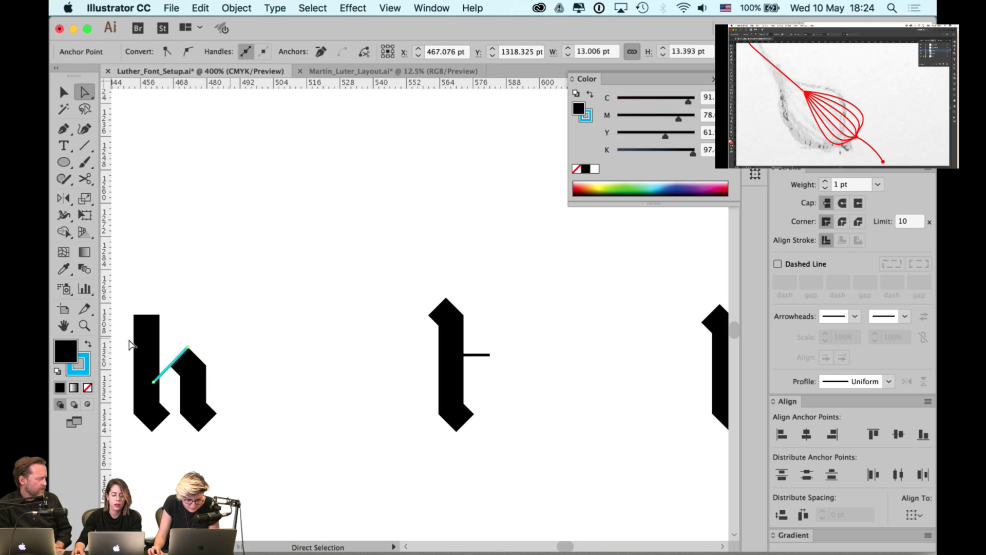
{"action": "left_click", "coordinate": [87, 347]}
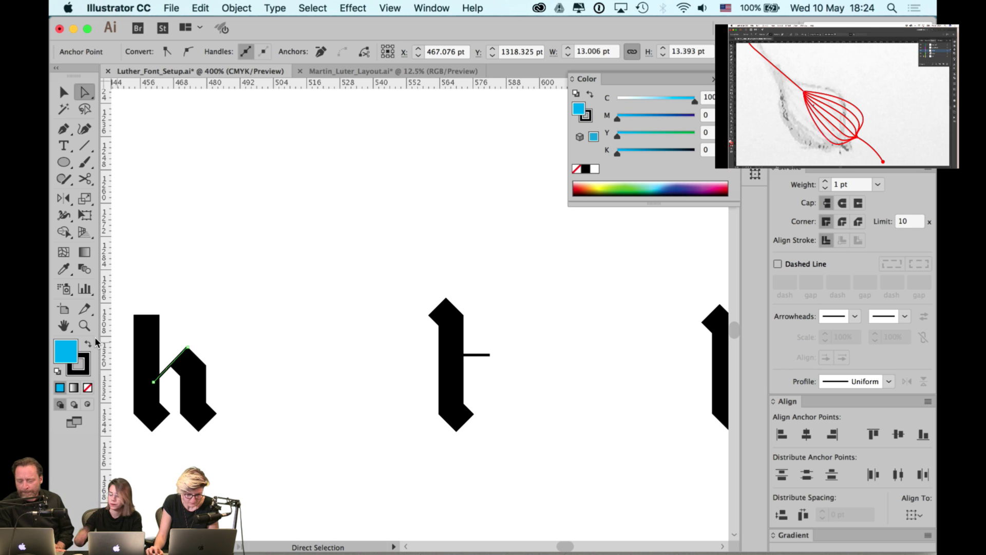
{"action": "left_click", "coordinate": [87, 387]}
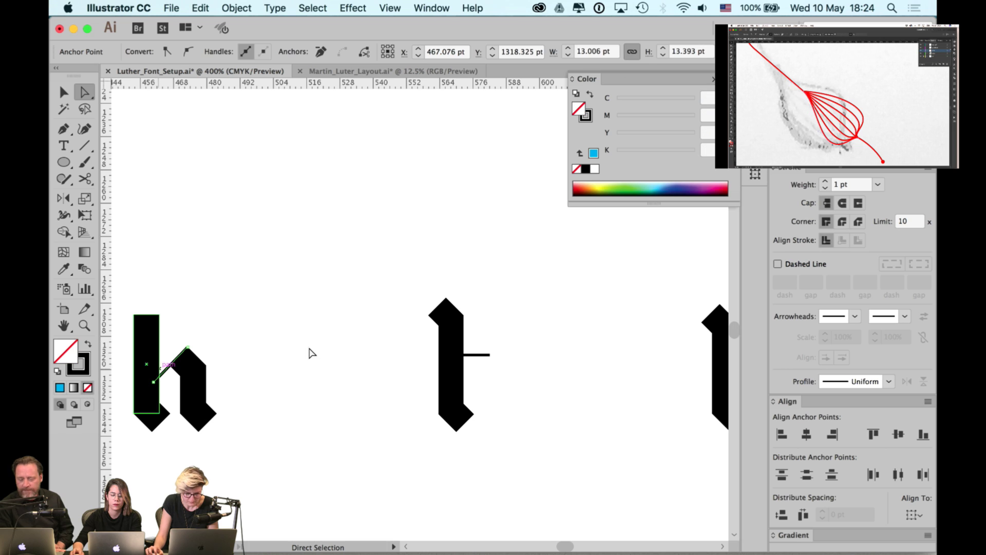
{"action": "left_click", "coordinate": [308, 353]}
- Swap the u's cyan diagonal line to a black stroke and clear its fill
{"action": "scroll", "coordinate": [299, 346], "scroll_direction": "down", "scroll_amount": 2}
{"action": "key", "text": "space"}
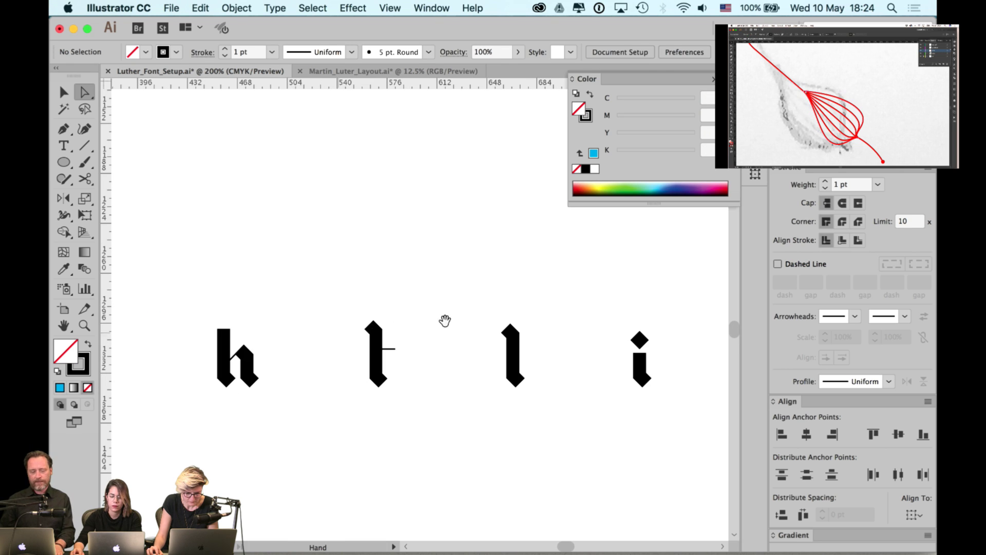
{"action": "scroll", "coordinate": [445, 320], "scroll_direction": "right", "scroll_amount": 15}
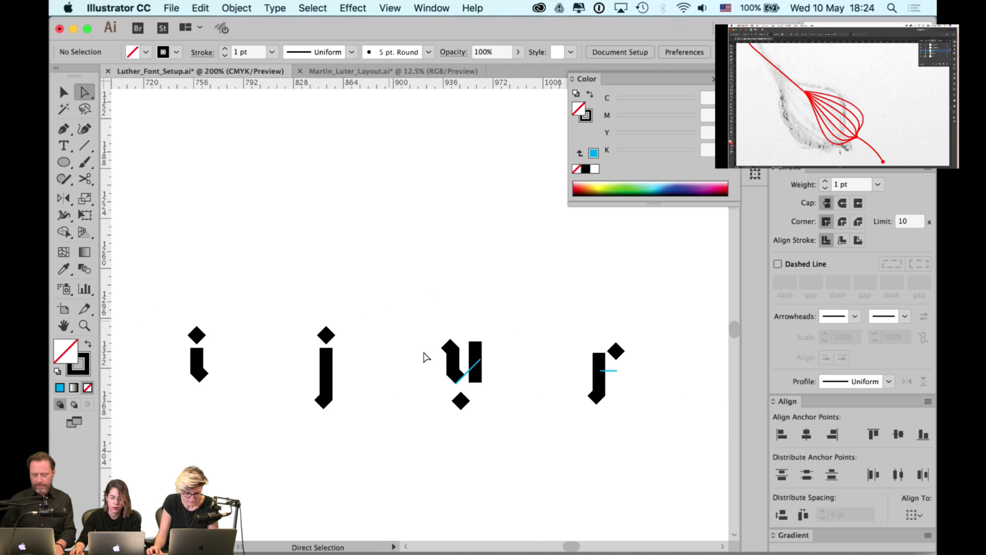
{"action": "scroll", "coordinate": [502, 370], "scroll_direction": "up", "scroll_amount": 2}
{"action": "left_click", "coordinate": [446, 368]}
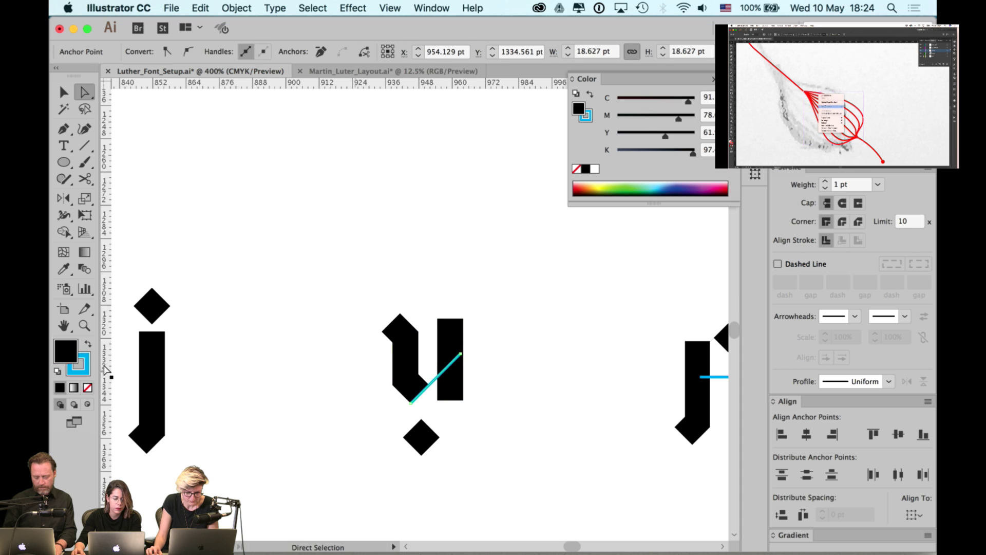
{"action": "left_click", "coordinate": [88, 345]}
{"action": "left_click", "coordinate": [88, 387]}
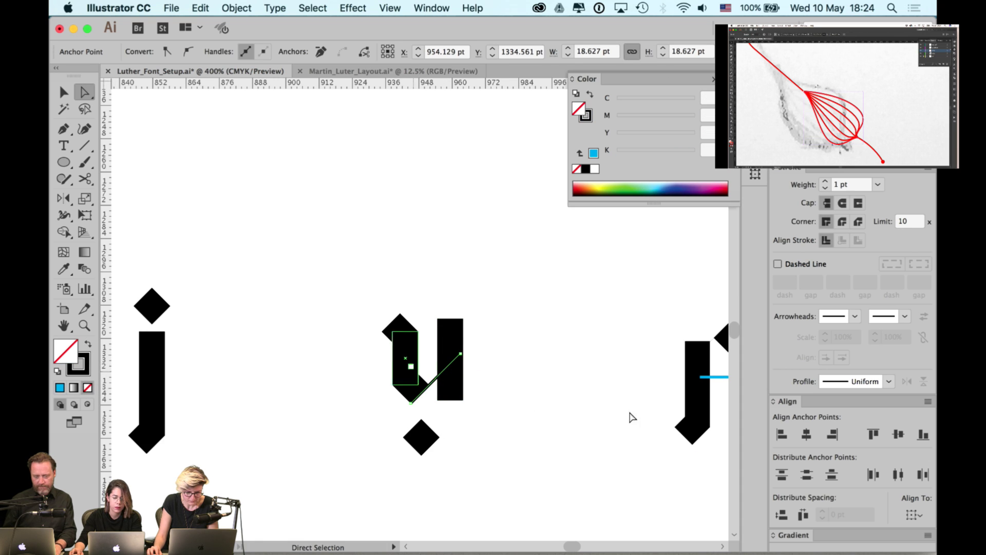
- Make the r's cyan line a black stroke with fill set to None
{"action": "left_click_drag", "start_coordinate": [629, 414], "coordinate": [334, 413]}
{"action": "left_click", "coordinate": [433, 377]}
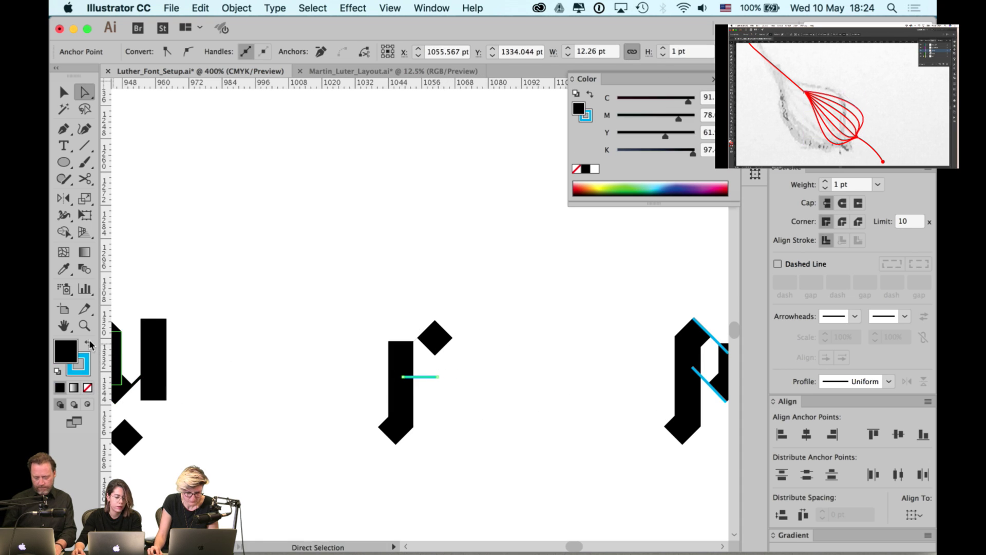
{"action": "left_click", "coordinate": [88, 343]}
{"action": "left_click", "coordinate": [87, 387]}
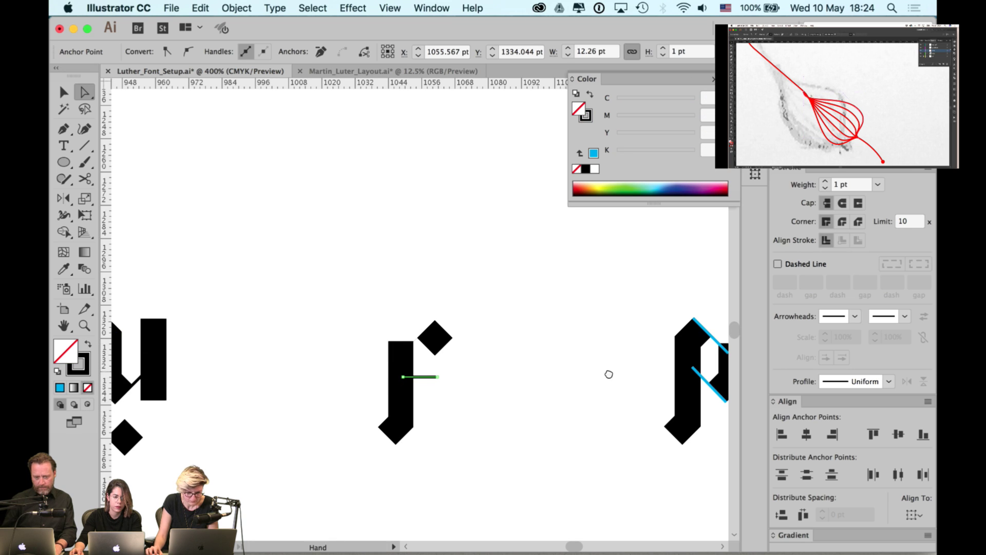
- Make the p's cyan cut line a black stroke with no fill
{"action": "left_click_drag", "start_coordinate": [608, 374], "coordinate": [391, 377]}
{"action": "left_click", "coordinate": [473, 351]}
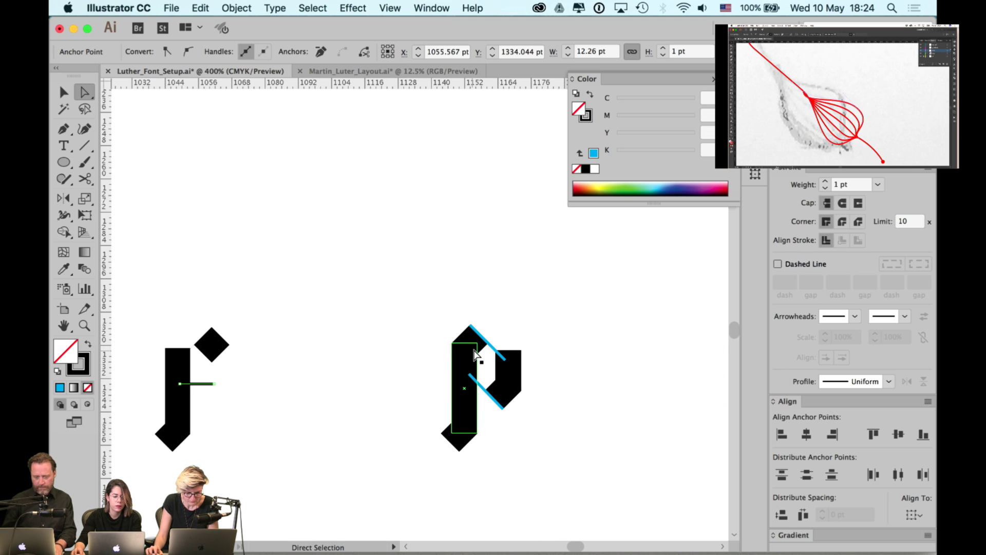
{"action": "left_click", "coordinate": [490, 345], "text": "shift"}
{"action": "left_click", "coordinate": [483, 392], "text": "shift"}
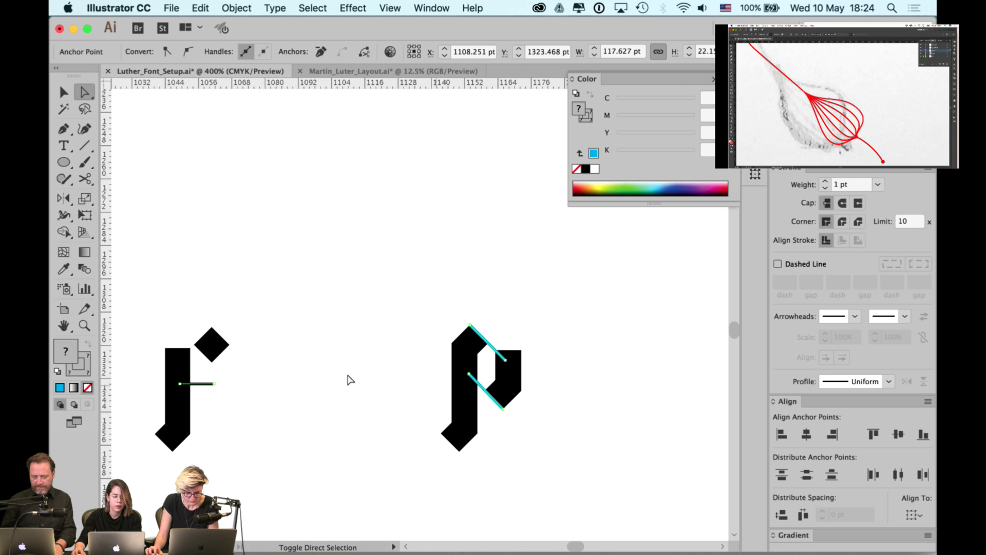
{"action": "left_click", "coordinate": [409, 345]}
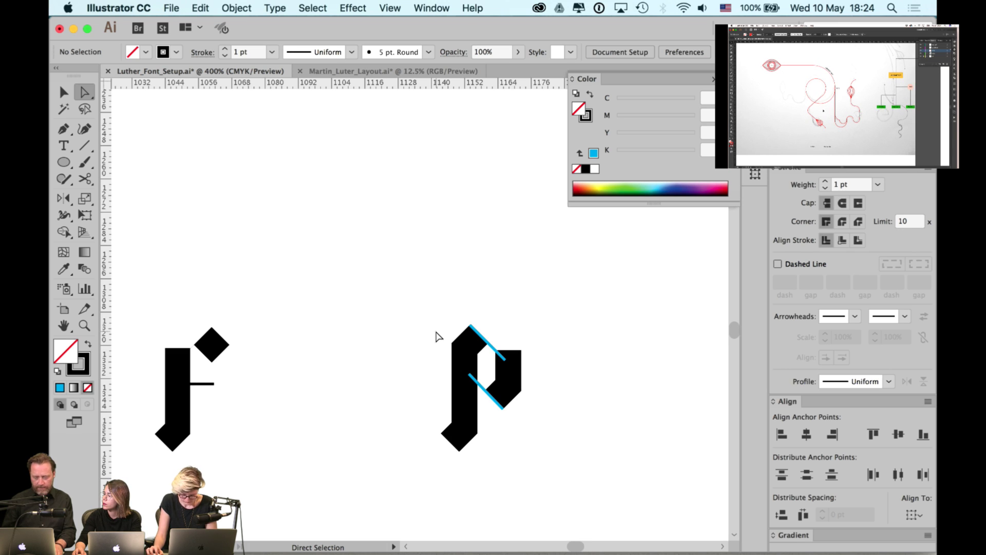
{"action": "left_click", "coordinate": [493, 351]}
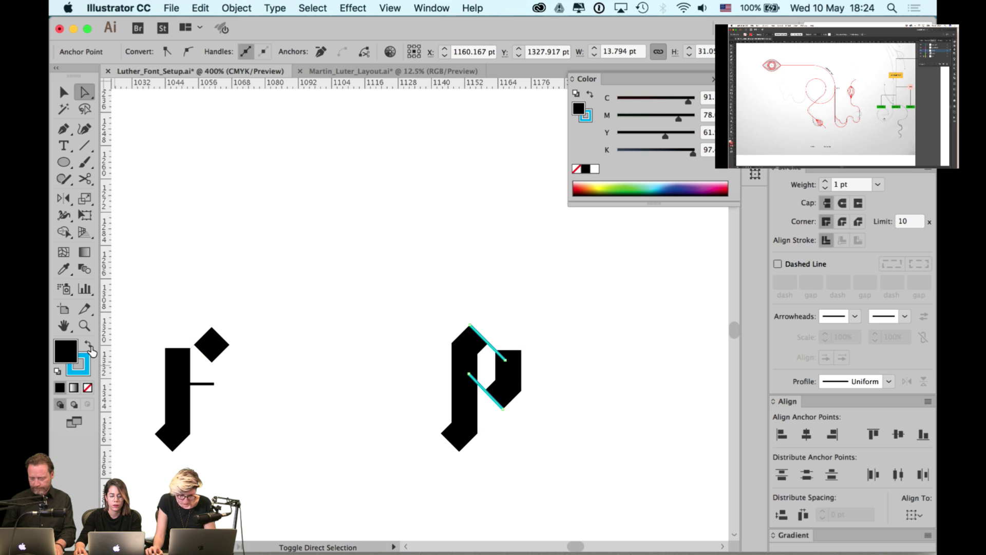
{"action": "left_click", "coordinate": [89, 347]}
{"action": "left_click", "coordinate": [87, 389]}
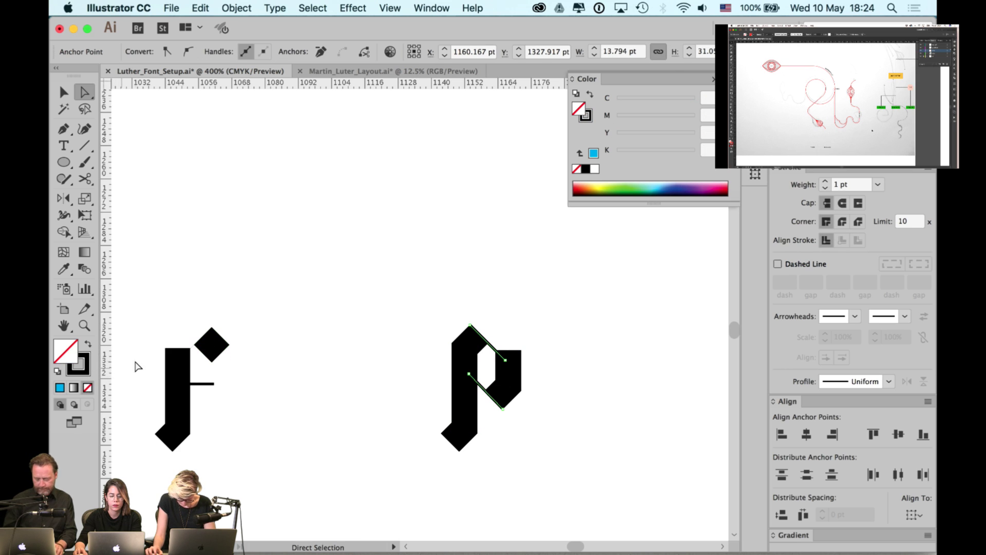
{"action": "left_click", "coordinate": [191, 347]}
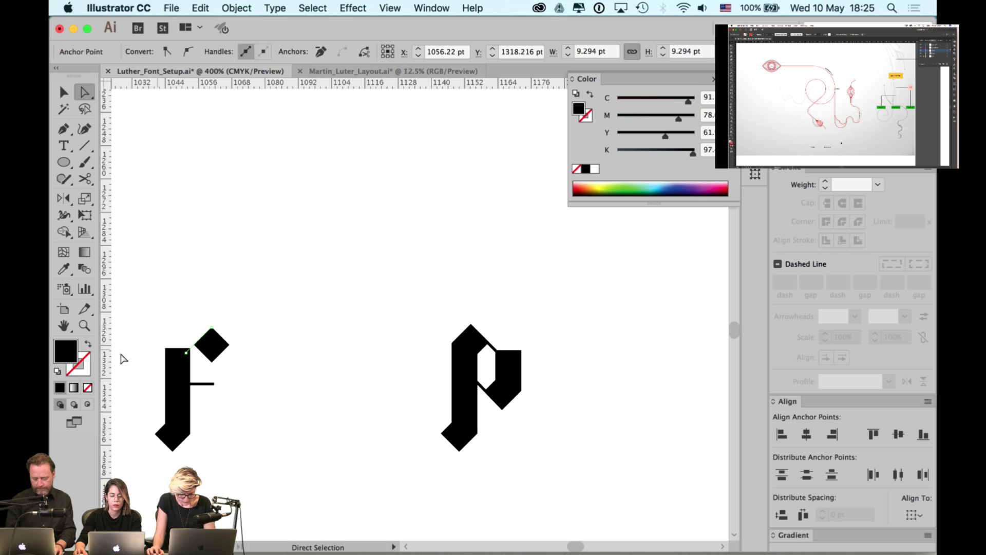
{"action": "left_click", "coordinate": [90, 347]}
- Turn the d's upper and lower cut lines into black strokes with no fill
{"action": "left_click", "coordinate": [440, 275]}
{"action": "key", "text": "space"}
{"action": "scroll", "coordinate": [400, 279], "scroll_direction": "right", "scroll_amount": 5}
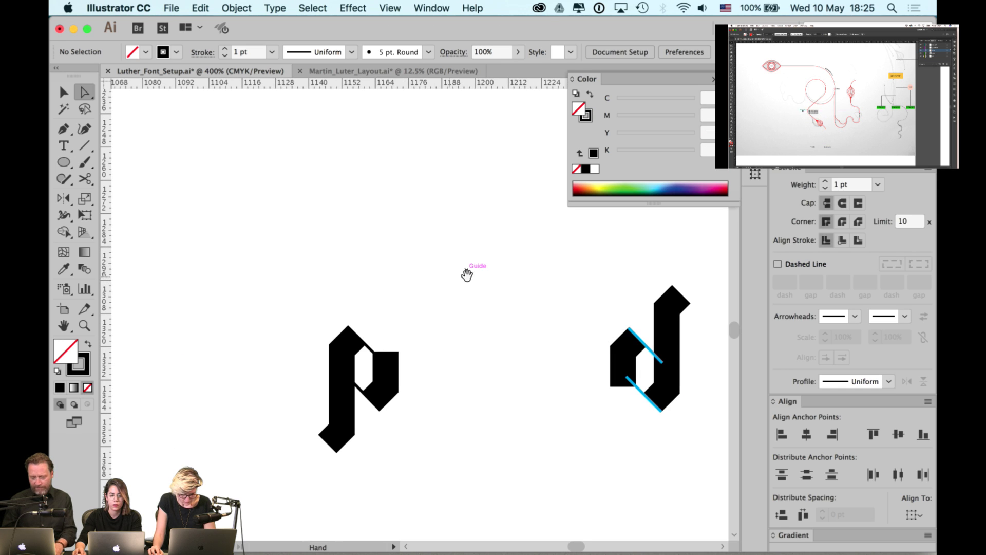
{"action": "left_click_drag", "start_coordinate": [467, 275], "coordinate": [399, 267]}
{"action": "left_click_drag", "start_coordinate": [546, 275], "coordinate": [419, 263]}
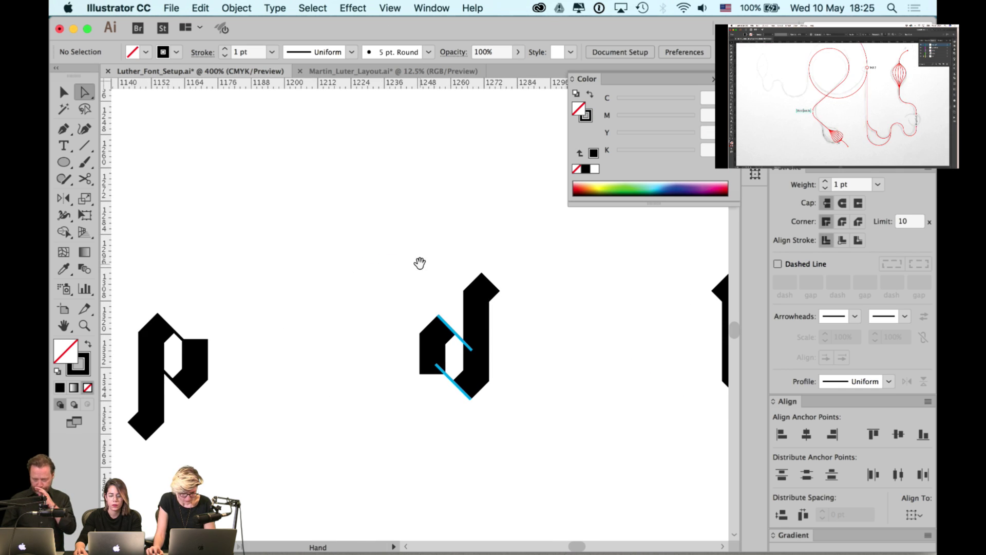
{"action": "left_click", "coordinate": [465, 343]}
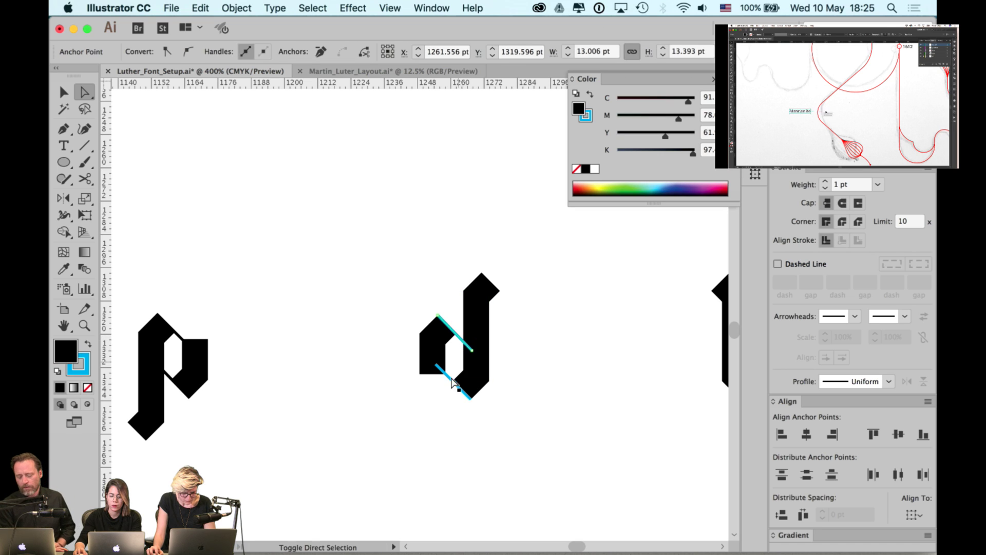
{"action": "left_click", "coordinate": [452, 379], "text": "shift"}
{"action": "left_click", "coordinate": [88, 344]}
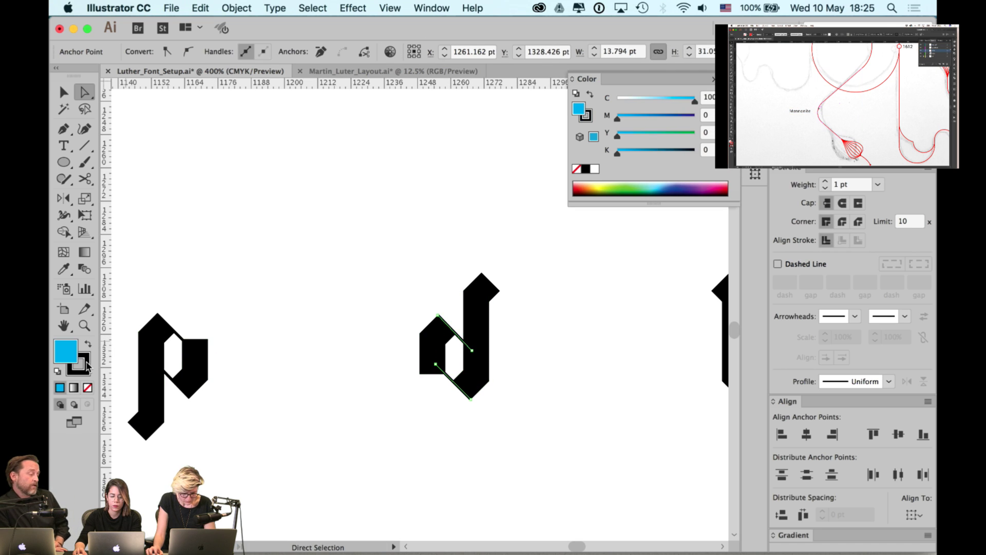
{"action": "key", "text": "slash"}
{"action": "left_click", "coordinate": [541, 257]}
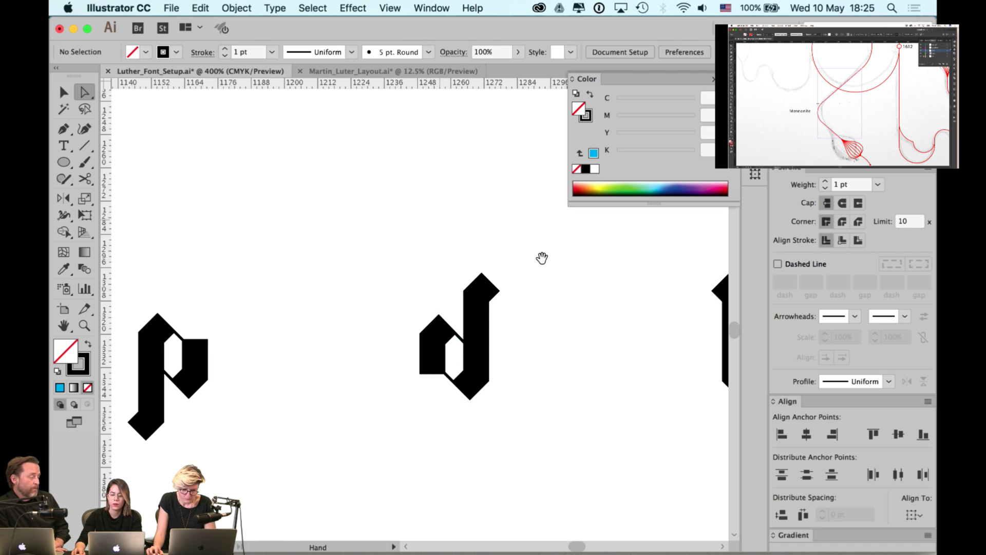
- Turn both of the b's cut lines into black strokes with no fill
{"action": "left_click_drag", "start_coordinate": [542, 257], "coordinate": [303, 242]}
{"action": "left_click", "coordinate": [420, 363]}
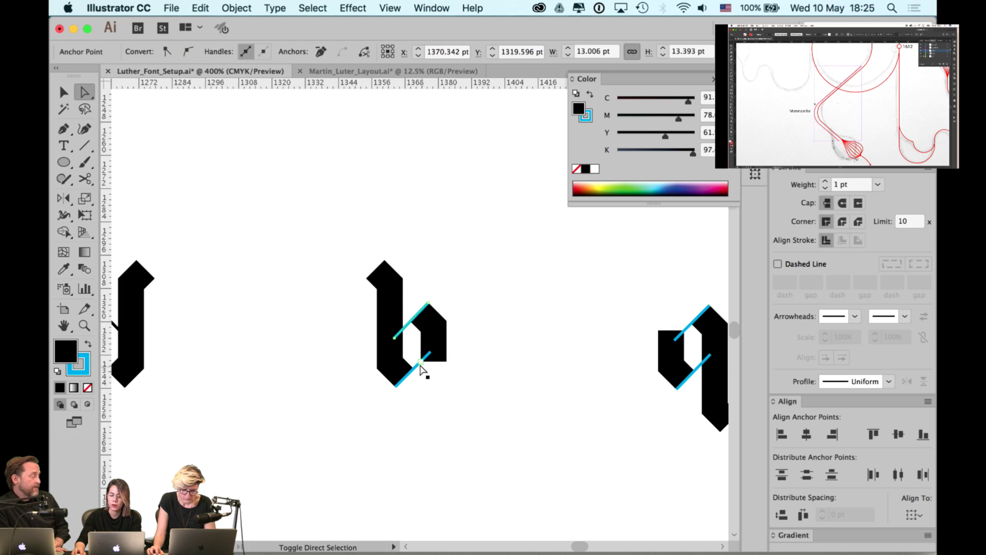
{"action": "left_click", "coordinate": [421, 366]}
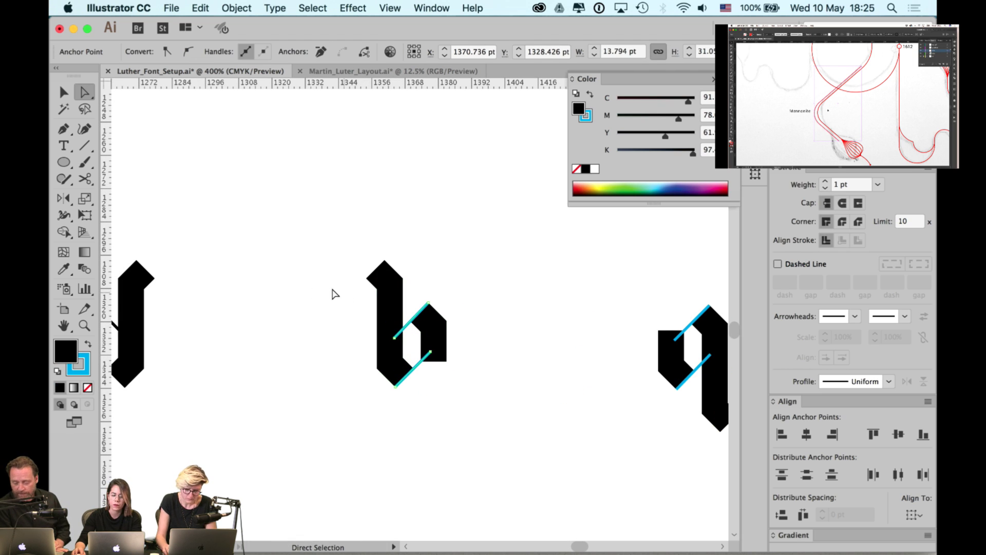
{"action": "left_click", "coordinate": [86, 348]}
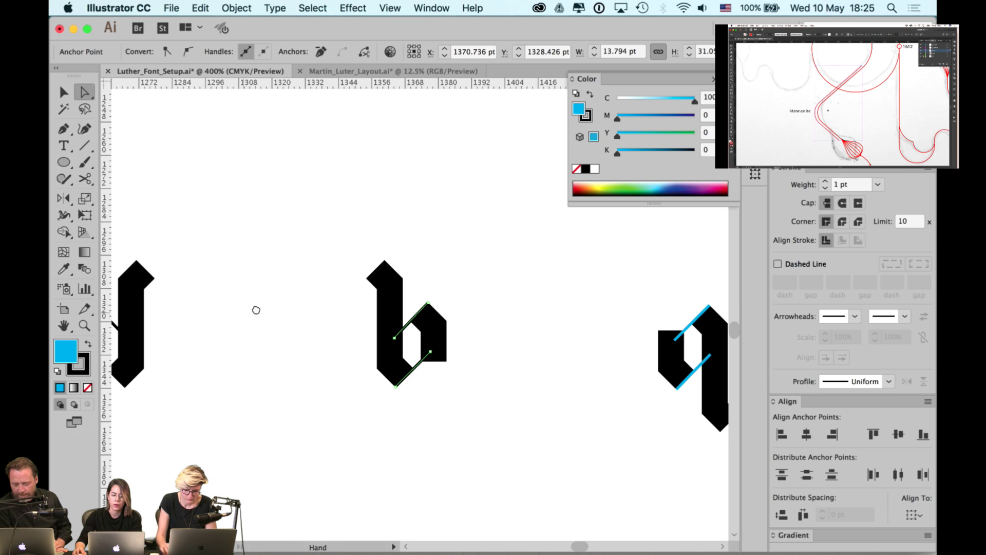
{"action": "left_click", "coordinate": [88, 387]}
- Turn both of the q's cut lines into black strokes with no fill
{"action": "left_click_drag", "start_coordinate": [427, 289], "coordinate": [294, 272]}
{"action": "left_click", "coordinate": [523, 270]}
{"action": "left_click", "coordinate": [570, 349]}
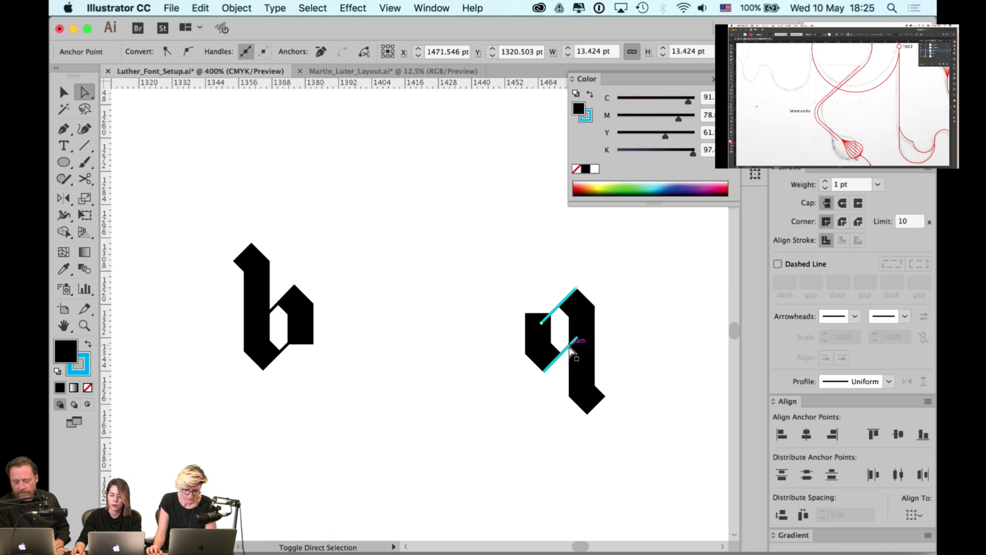
{"action": "left_click", "coordinate": [571, 349], "text": "shift"}
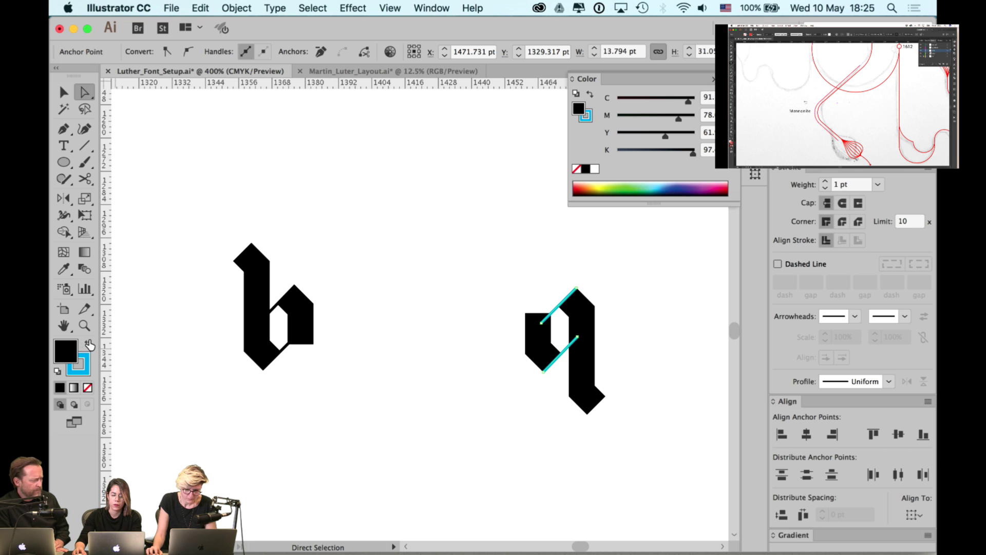
{"action": "left_click", "coordinate": [89, 344]}
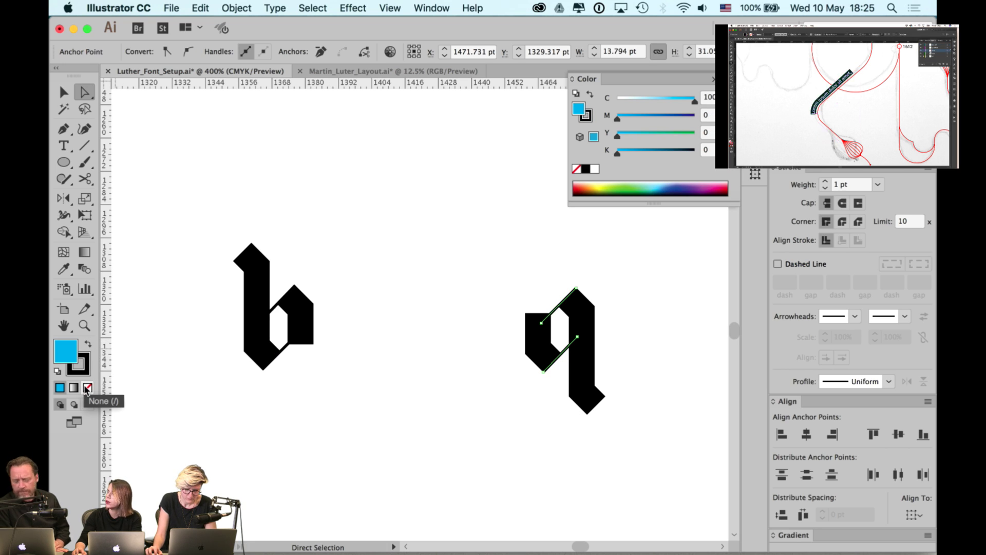
{"action": "left_click", "coordinate": [87, 388]}
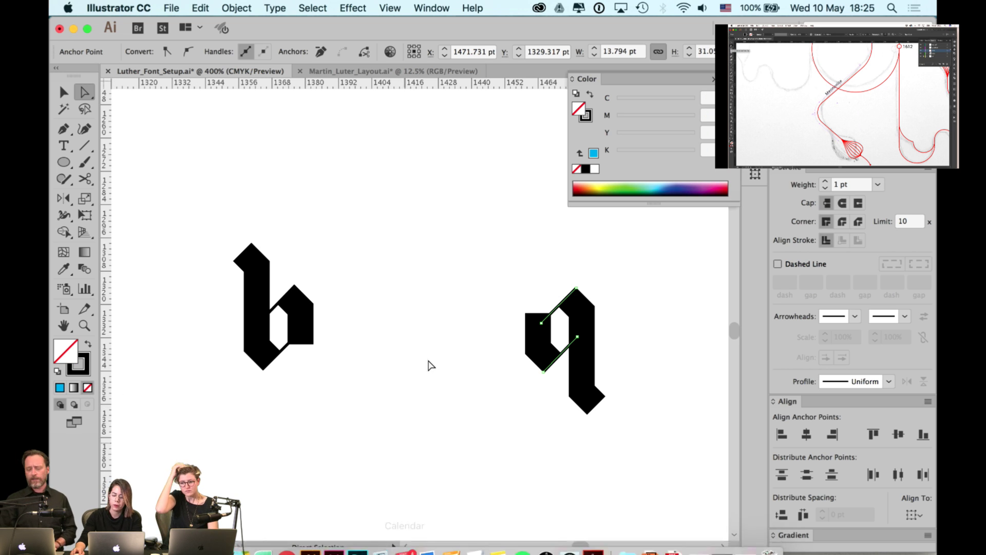
{"action": "left_click", "coordinate": [486, 295]}
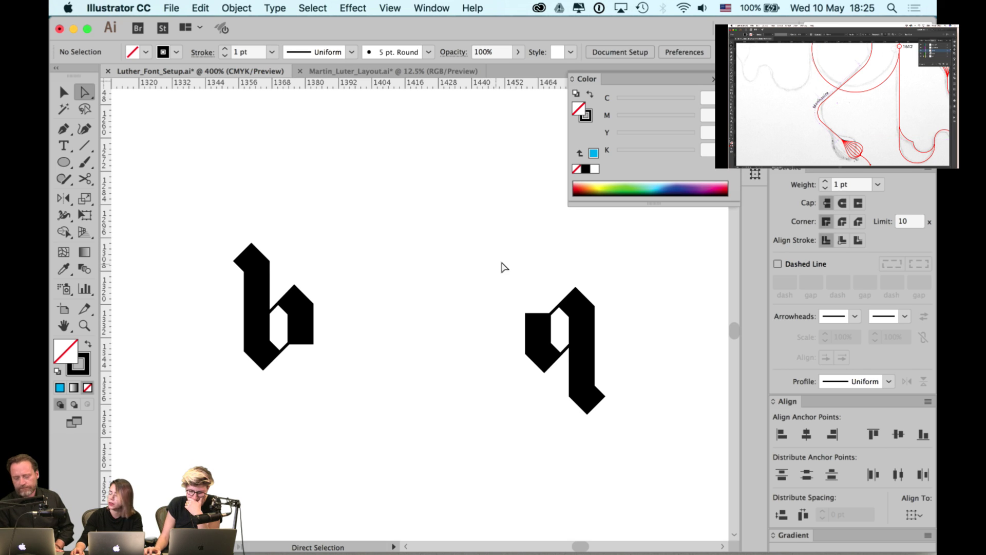
- Turn the r's cut lines into black strokes with no fill
{"action": "scroll", "coordinate": [501, 257], "scroll_direction": "right", "scroll_amount": 10}
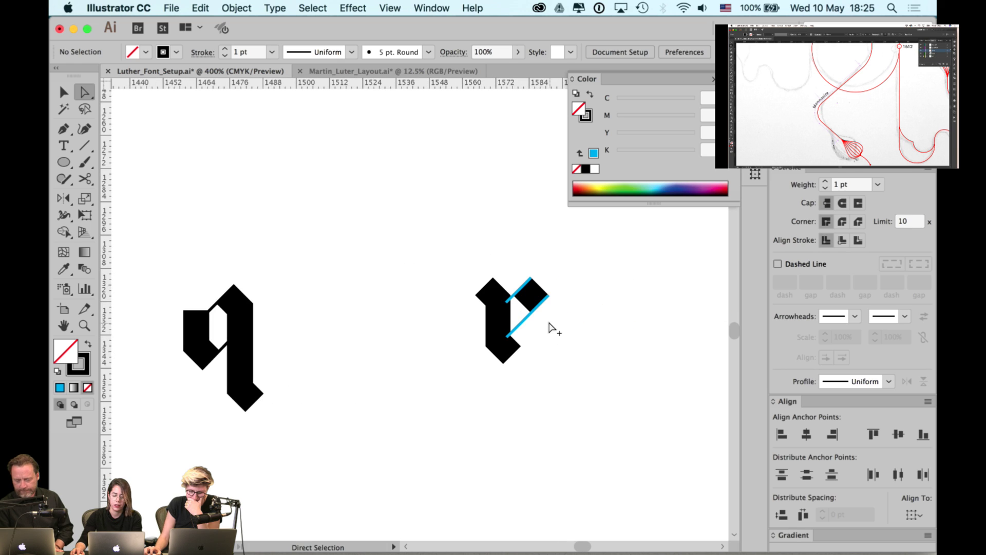
{"action": "scroll", "coordinate": [550, 328], "scroll_direction": "up", "scroll_amount": 3}
{"action": "left_click", "coordinate": [507, 319]}
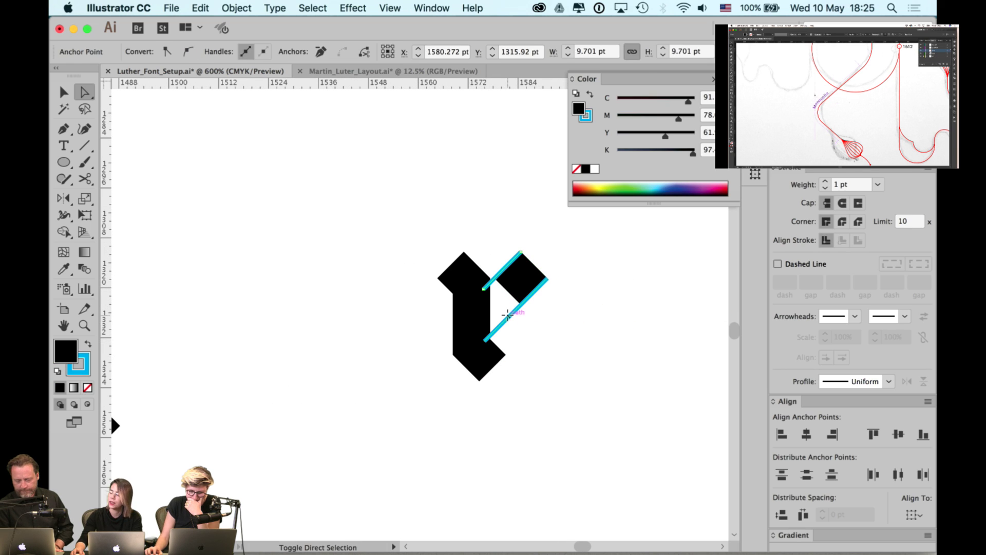
{"action": "left_click", "coordinate": [88, 343]}
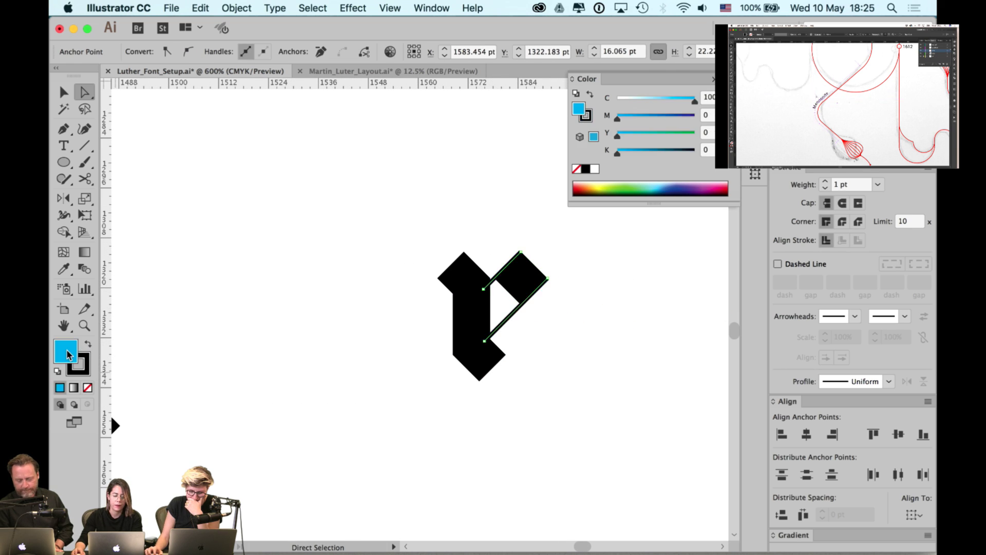
{"action": "left_click", "coordinate": [88, 388]}
- Turn the next glyph's two cut lines into black strokes with no fill
{"action": "scroll", "coordinate": [429, 379], "scroll_direction": "right", "scroll_amount": 10}
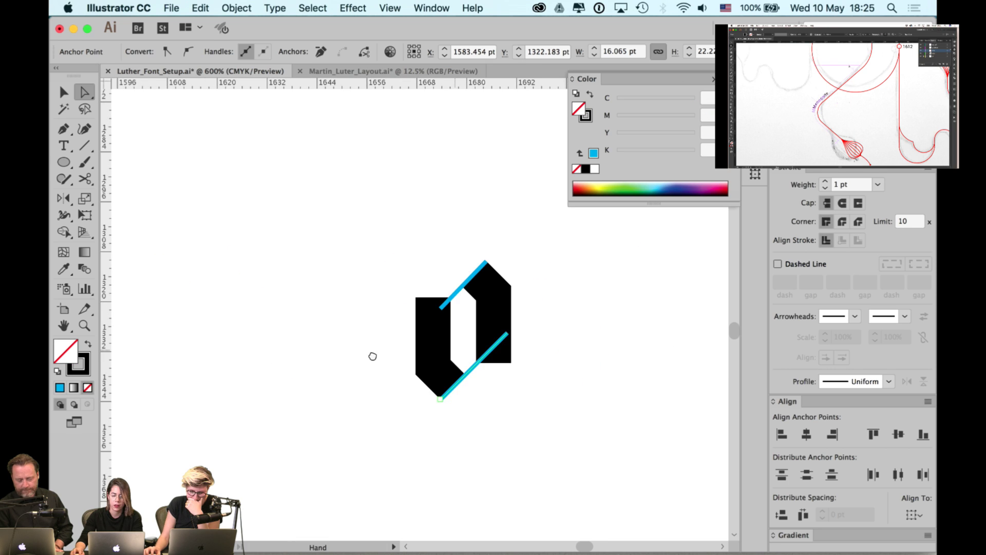
{"action": "left_click", "coordinate": [448, 303]}
{"action": "left_click", "coordinate": [447, 303]}
{"action": "left_click", "coordinate": [473, 366], "text": "shift"}
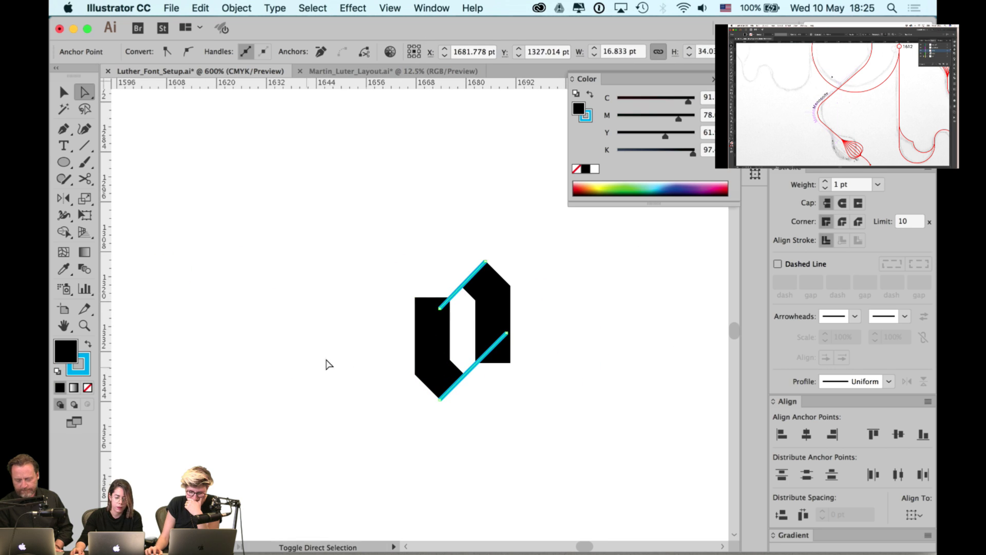
{"action": "left_click", "coordinate": [88, 344]}
{"action": "left_click", "coordinate": [88, 387]}
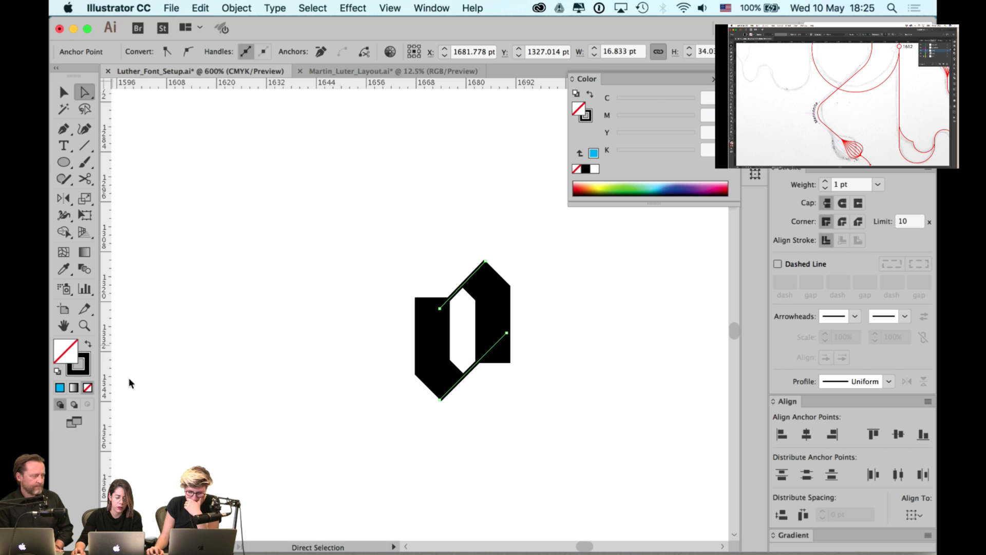
- Turn the following glyph's top and diagonal cut lines into black strokes with no fill
{"action": "scroll", "coordinate": [286, 362], "scroll_direction": "down", "scroll_amount": 3}
{"action": "scroll", "coordinate": [585, 333], "scroll_direction": "up", "scroll_amount": 2}
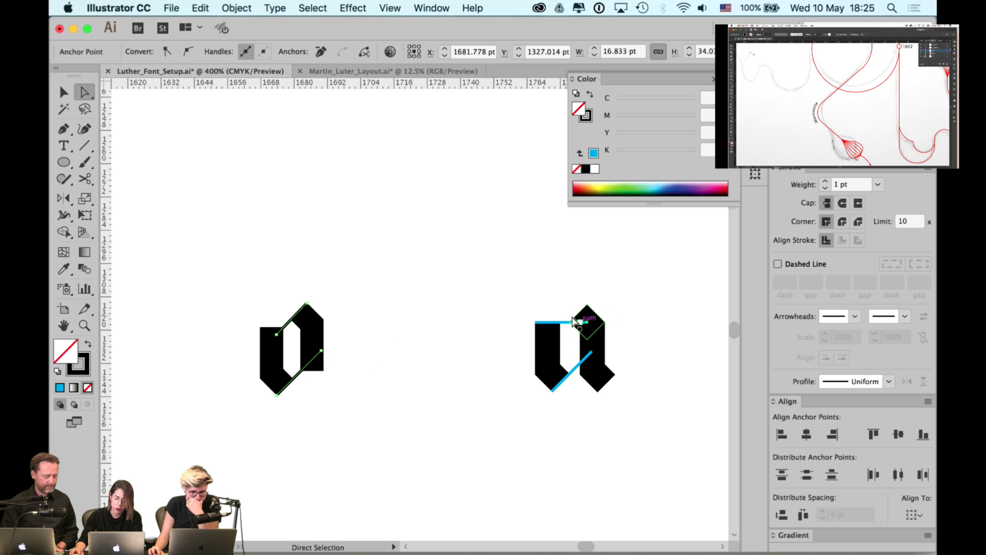
{"action": "left_click", "coordinate": [572, 322]}
{"action": "left_click", "coordinate": [567, 367], "text": "shift"}
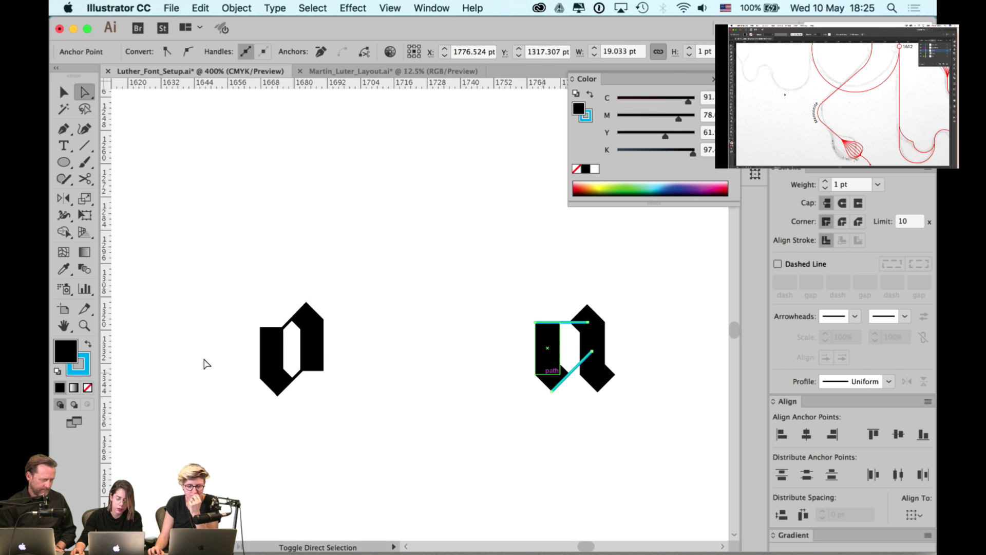
{"action": "left_click", "coordinate": [88, 343]}
{"action": "left_click", "coordinate": [91, 387]}
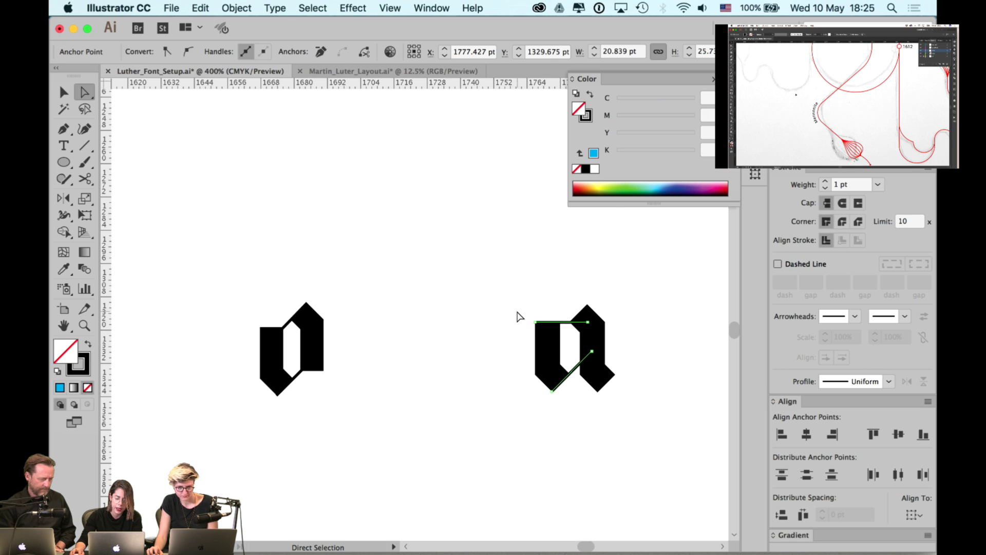
{"action": "left_click", "coordinate": [517, 315]}
{"action": "scroll", "coordinate": [432, 314], "scroll_direction": "down", "scroll_amount": 1}
- Try moving a hidden line above the n glyph, then undo the move
{"action": "left_click_drag", "start_coordinate": [293, 300], "coordinate": [423, 300]}
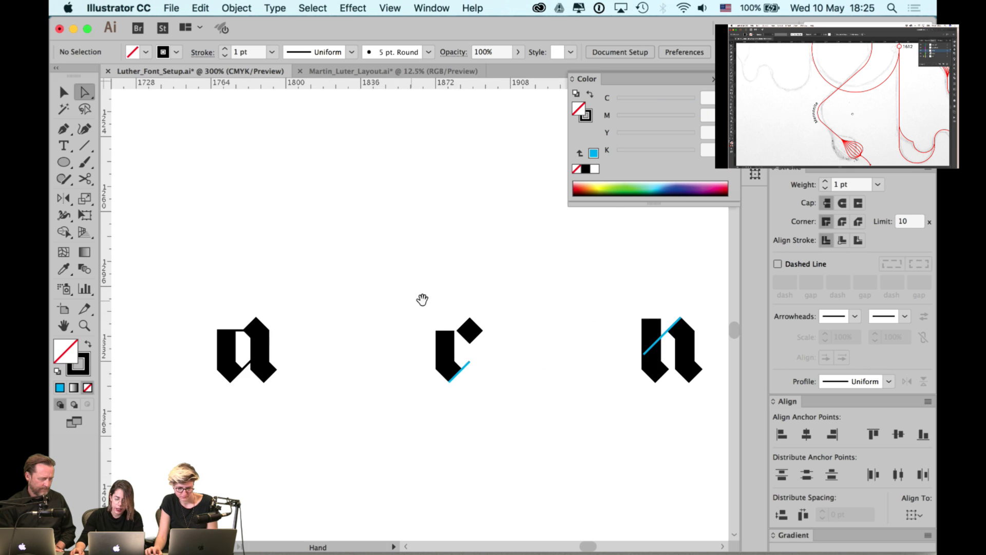
{"action": "scroll", "coordinate": [467, 373], "scroll_direction": "up", "scroll_amount": 1}
{"action": "left_click", "coordinate": [464, 371]}
{"action": "left_click_drag", "start_coordinate": [519, 310], "coordinate": [542, 326]}
{"action": "left_click_drag", "start_coordinate": [323, 327], "coordinate": [529, 326]}
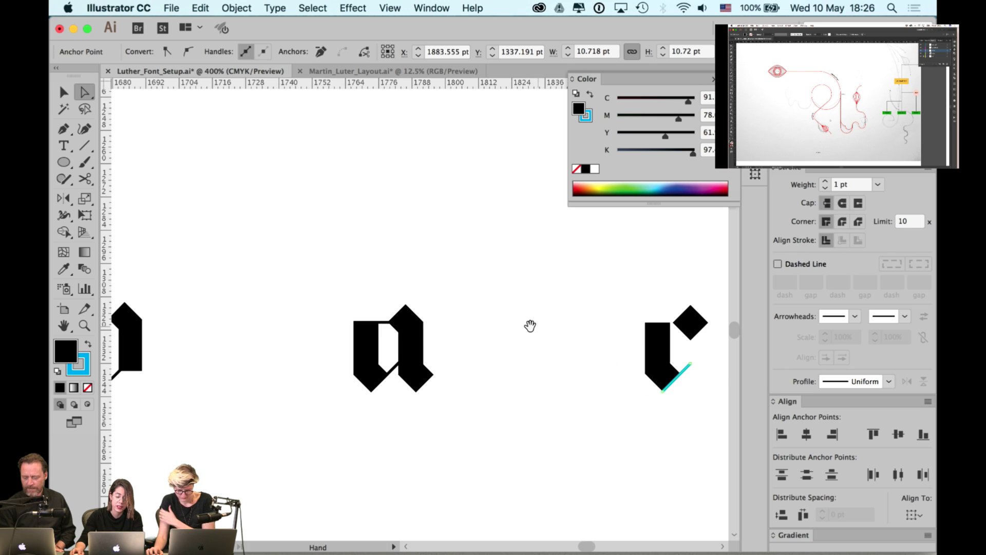
{"action": "left_click", "coordinate": [501, 335]}
{"action": "left_click", "coordinate": [411, 333]}
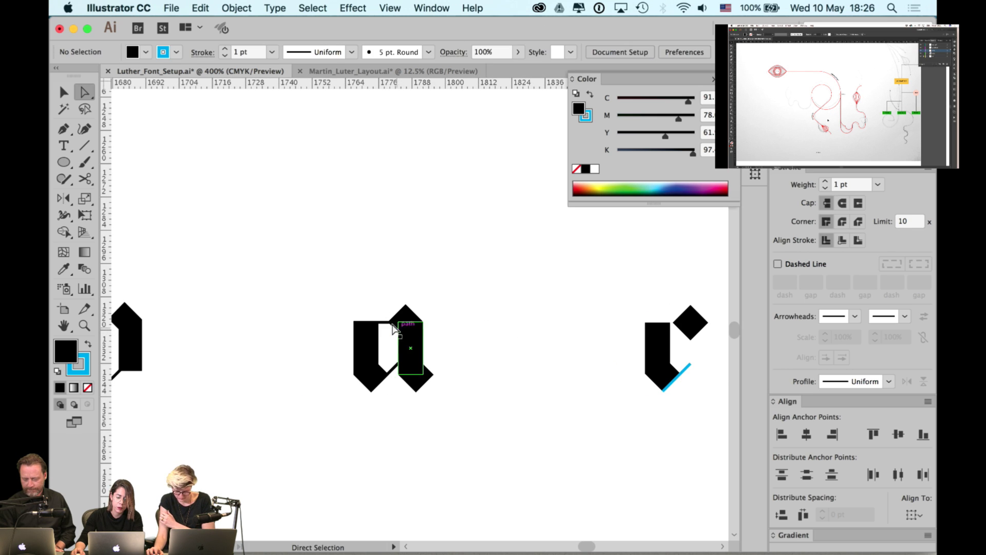
{"action": "left_click_drag", "start_coordinate": [395, 323], "coordinate": [519, 265]}
{"action": "left_click_drag", "start_coordinate": [470, 305], "coordinate": [562, 295]}
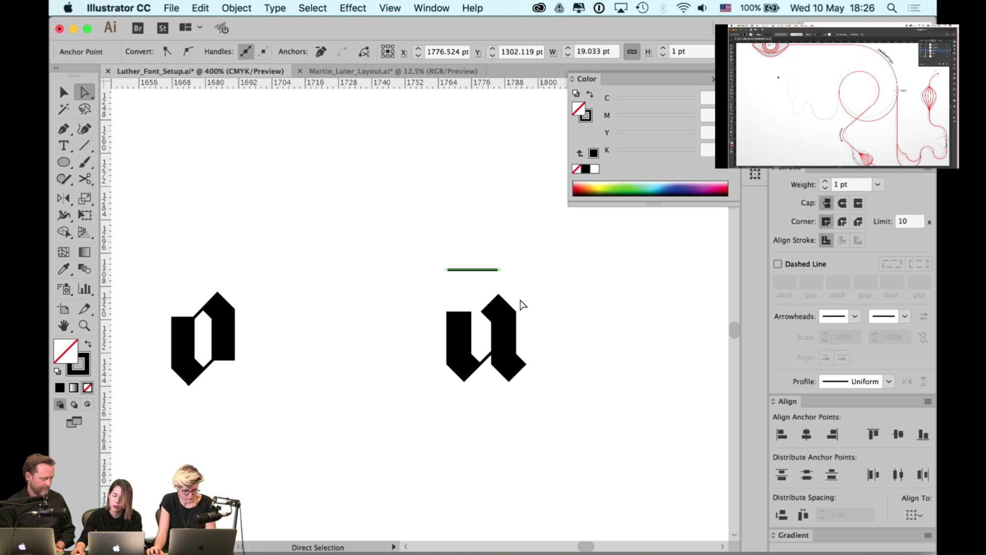
{"action": "key", "text": "super+z"}
{"action": "left_click", "coordinate": [442, 317]}
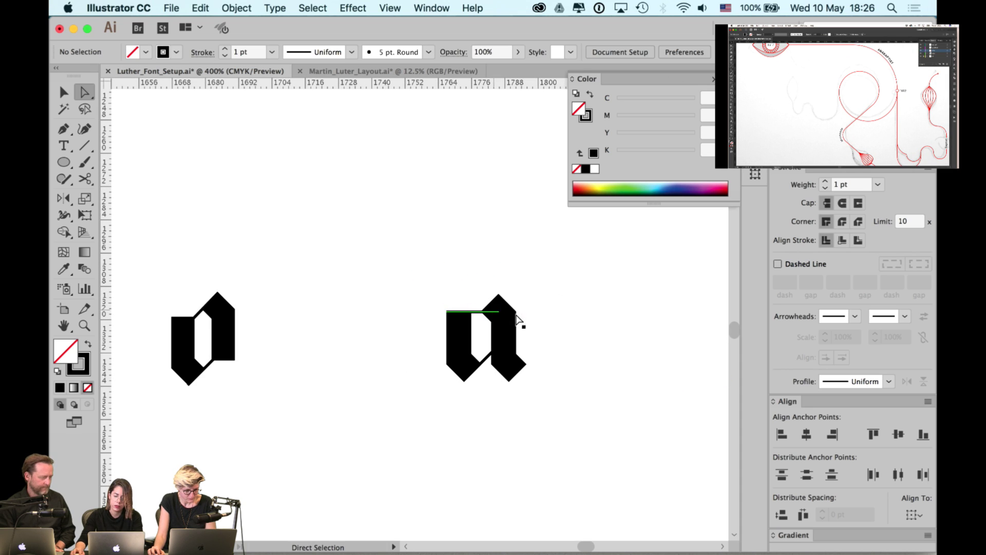
{"action": "scroll", "coordinate": [516, 319], "scroll_direction": "right", "scroll_amount": 5}
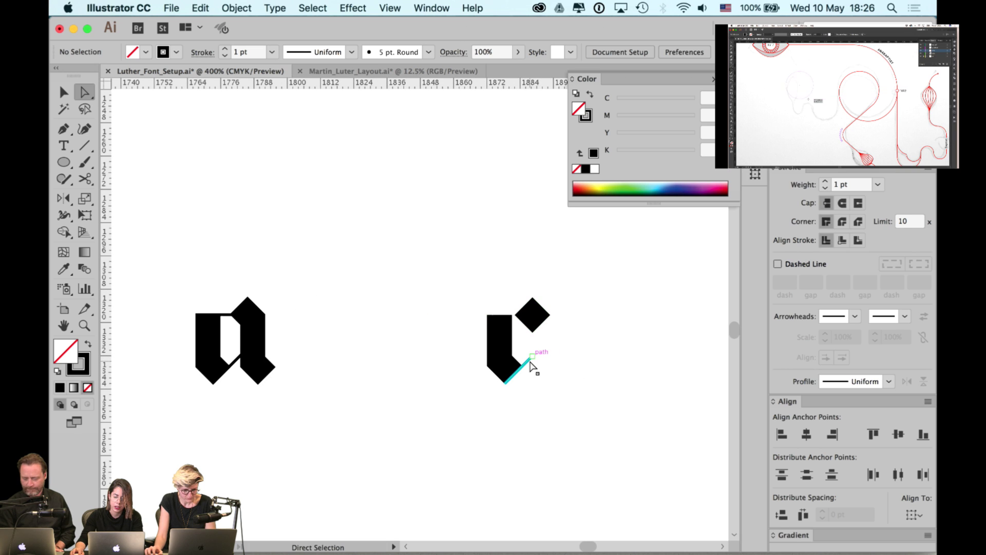
- Shift-select the cyan diagonals across the r, n, u and both m glyphs
{"action": "left_click", "coordinate": [531, 366]}
{"action": "scroll", "coordinate": [514, 334], "scroll_direction": "right", "scroll_amount": 6}
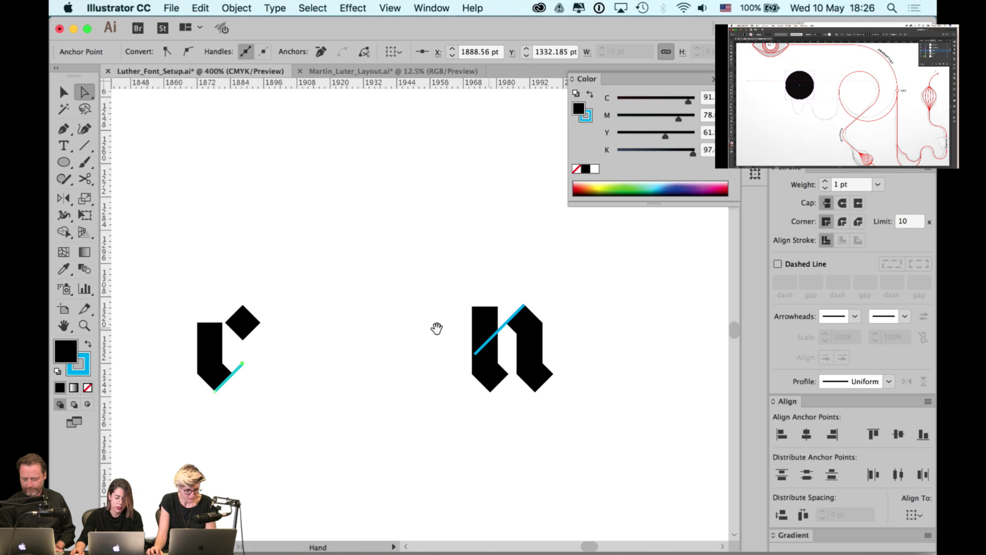
{"action": "left_click", "coordinate": [502, 333]}
{"action": "scroll", "coordinate": [475, 328], "scroll_direction": "right", "scroll_amount": 6}
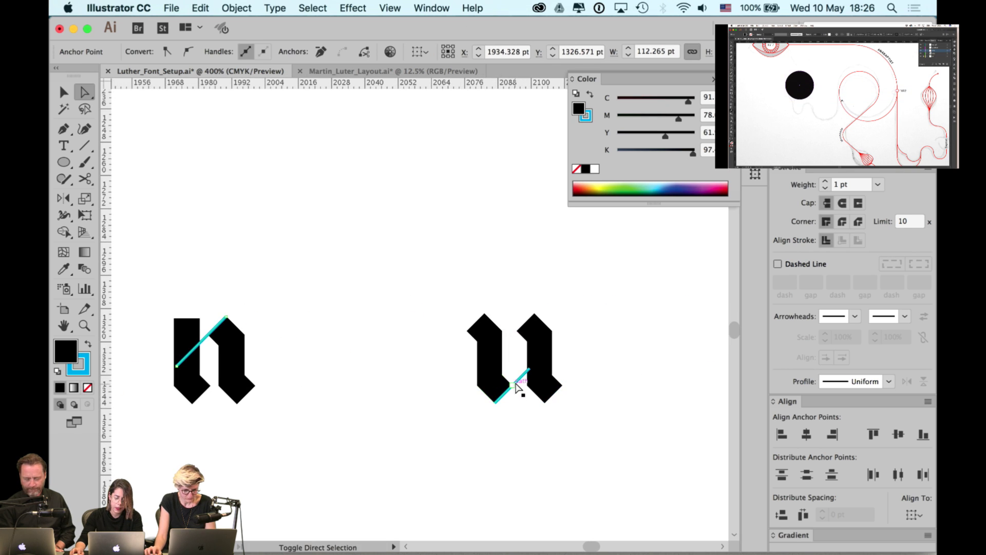
{"action": "left_click", "coordinate": [516, 387], "text": "shift"}
{"action": "scroll", "coordinate": [450, 337], "scroll_direction": "right", "scroll_amount": 7}
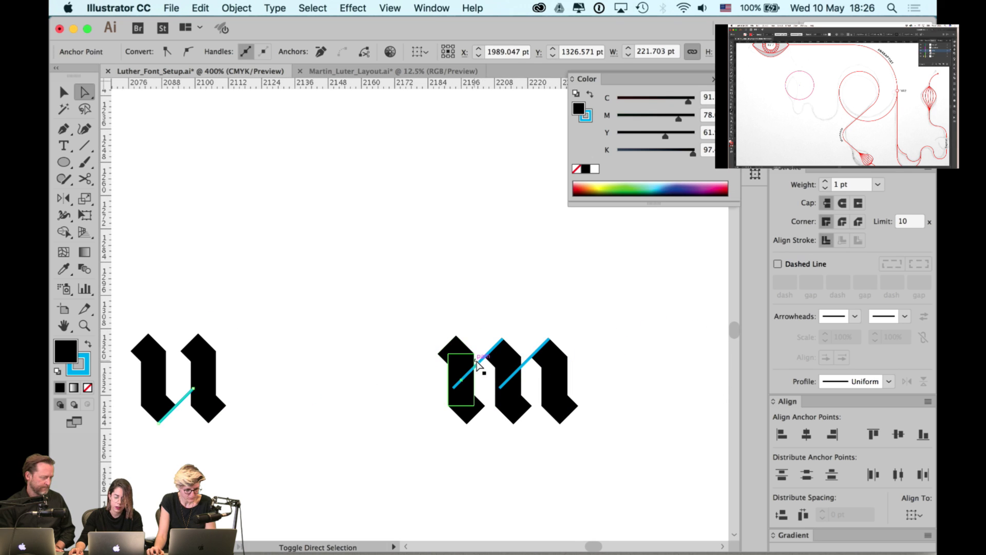
{"action": "left_click", "coordinate": [478, 364], "text": "shift"}
{"action": "left_click", "coordinate": [526, 361], "text": "shift"}
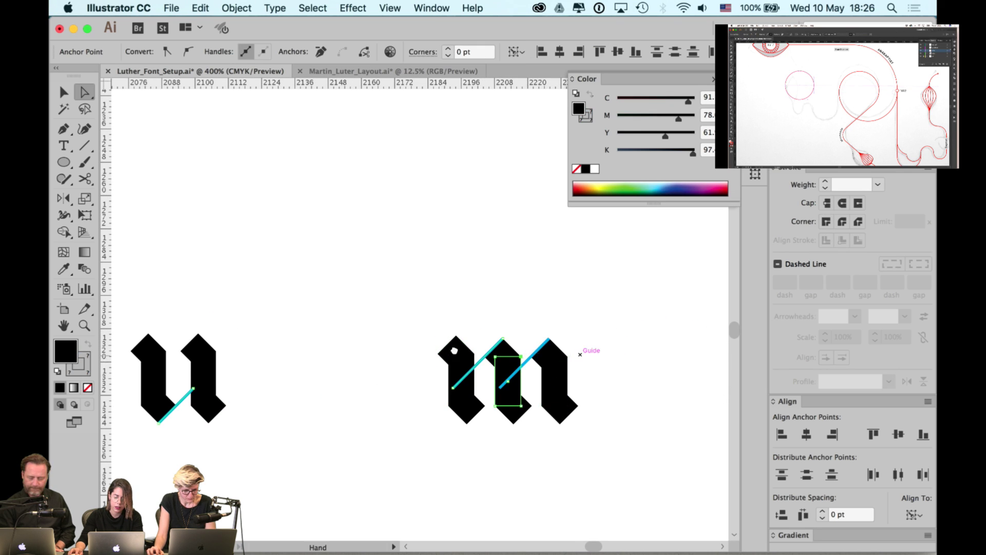
{"action": "scroll", "coordinate": [469, 339], "scroll_direction": "right", "scroll_amount": 7}
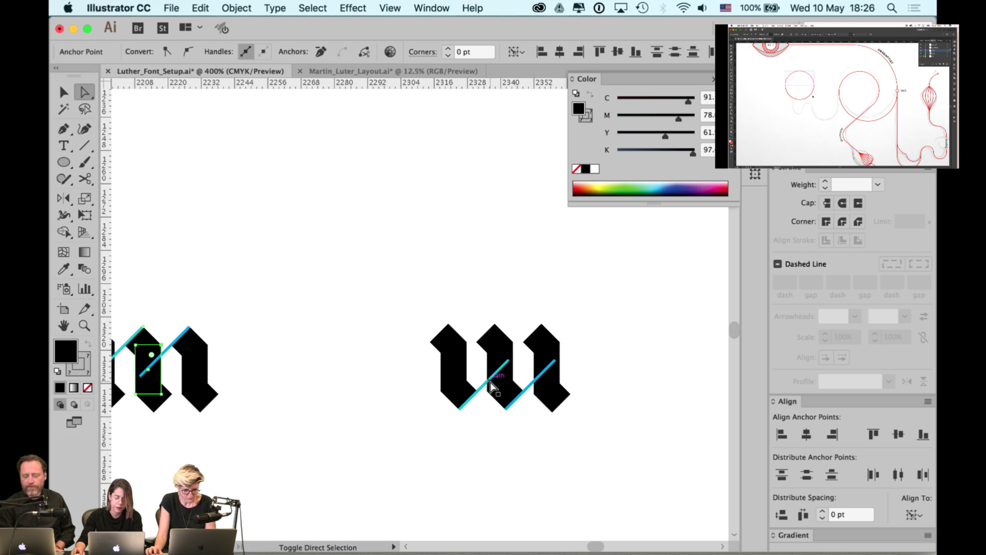
{"action": "left_click", "coordinate": [491, 387], "text": "shift"}
{"action": "left_click", "coordinate": [535, 389], "text": "shift"}
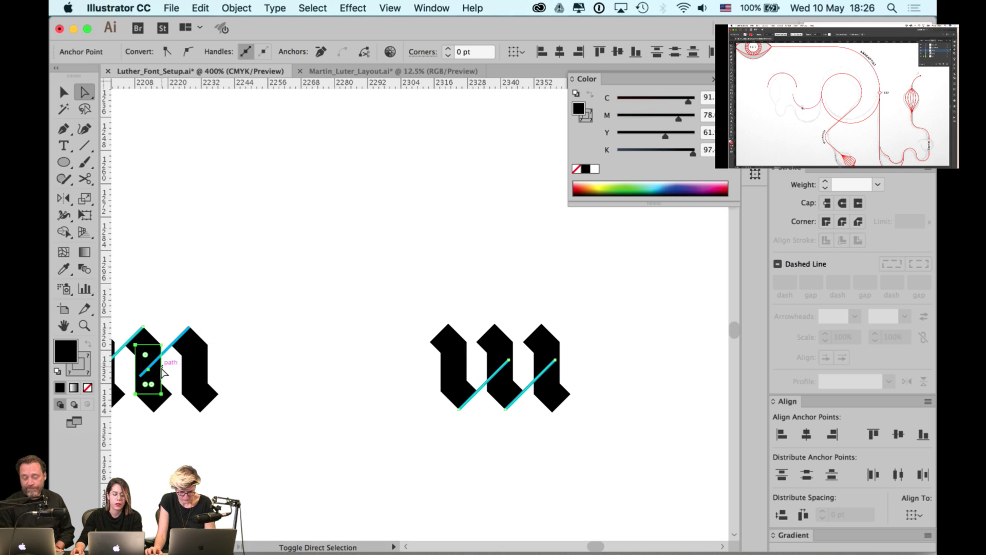
{"action": "left_click", "coordinate": [88, 368]}
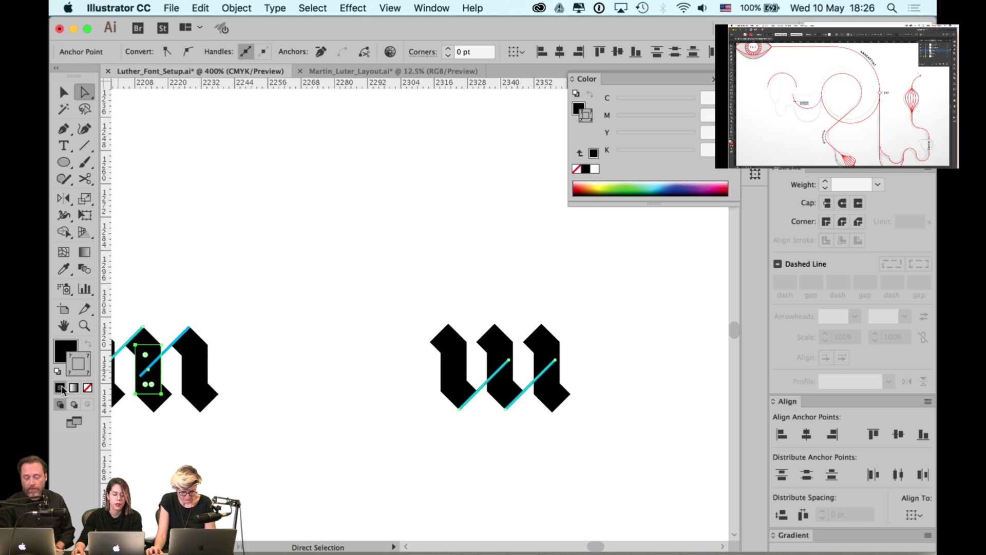
- Reselect both m glyphs' cyan diagonals, swap fill and stroke, and set fill to None
{"action": "left_click", "coordinate": [301, 322]}
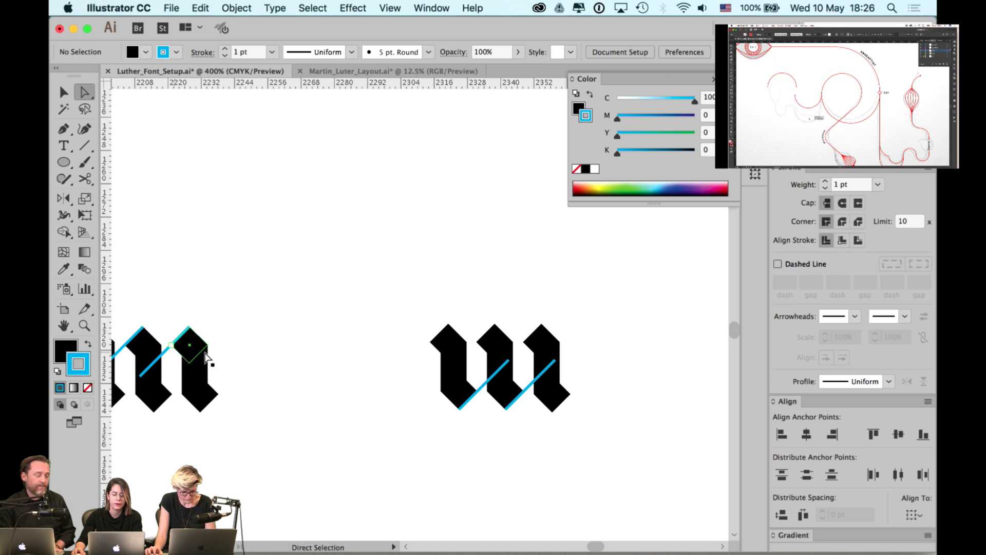
{"action": "left_click", "coordinate": [486, 389]}
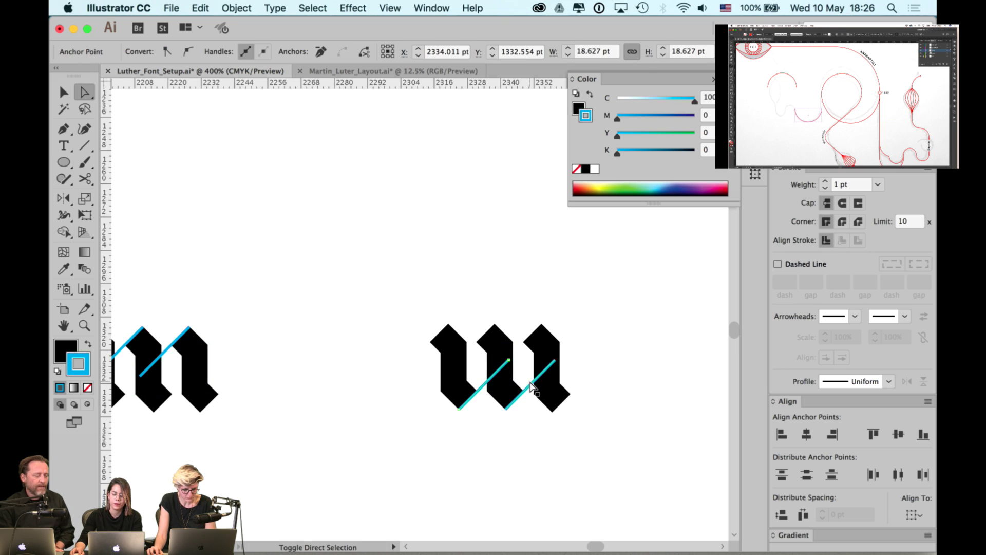
{"action": "left_click", "coordinate": [532, 386], "text": "shift"}
{"action": "left_click", "coordinate": [169, 349], "text": "shift"}
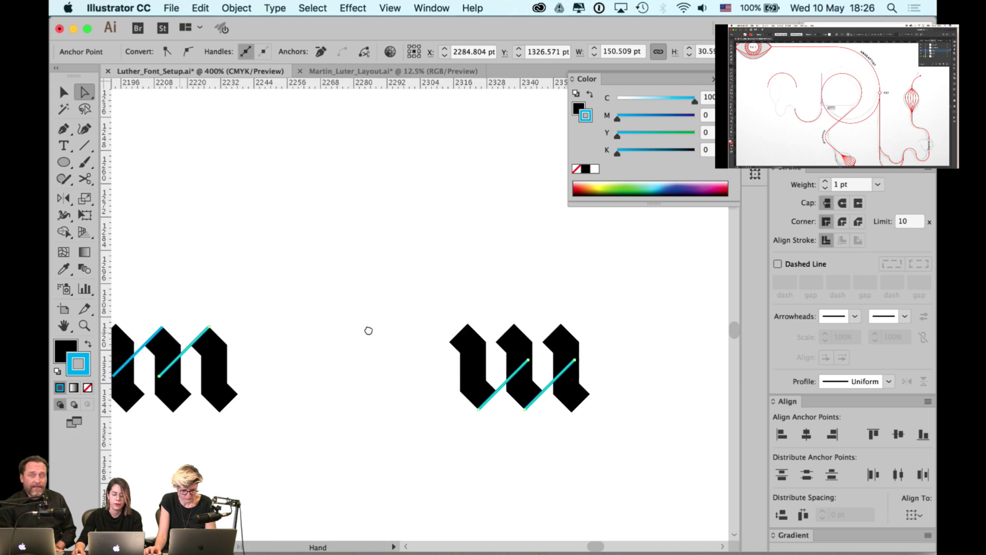
{"action": "scroll", "coordinate": [334, 347], "scroll_direction": "left", "scroll_amount": 5}
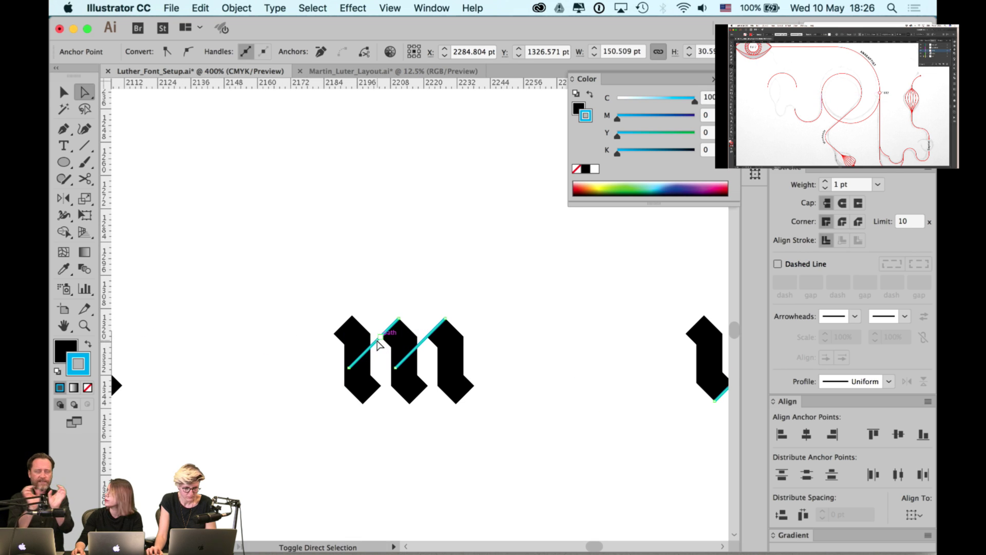
{"action": "left_click", "coordinate": [376, 343], "text": "shift"}
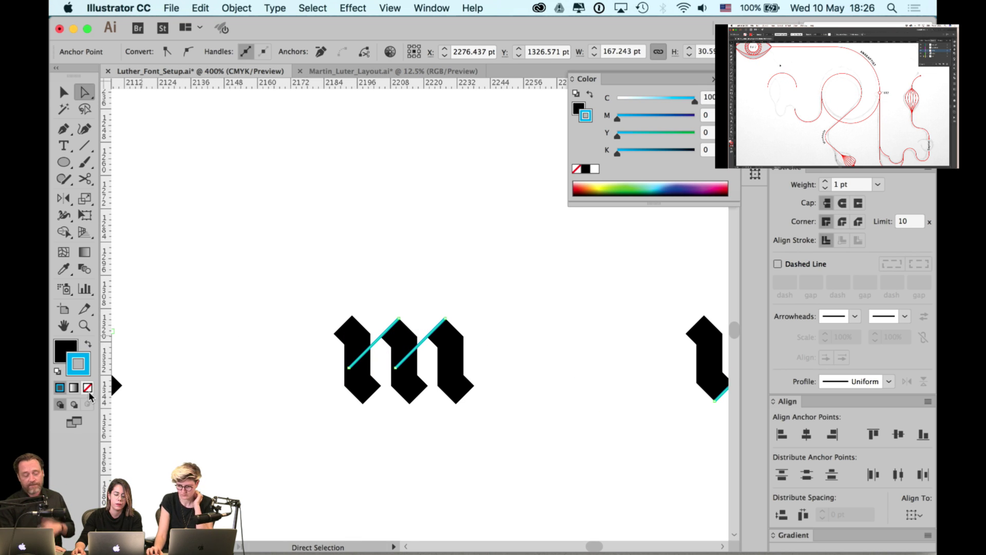
{"action": "left_click", "coordinate": [87, 347]}
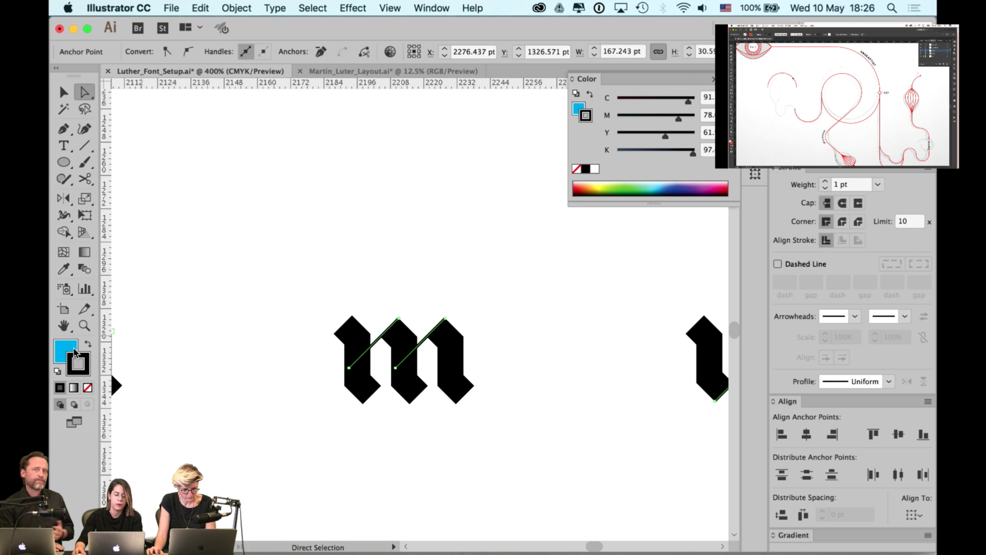
{"action": "left_click", "coordinate": [87, 387]}
{"action": "left_click", "coordinate": [210, 332]}
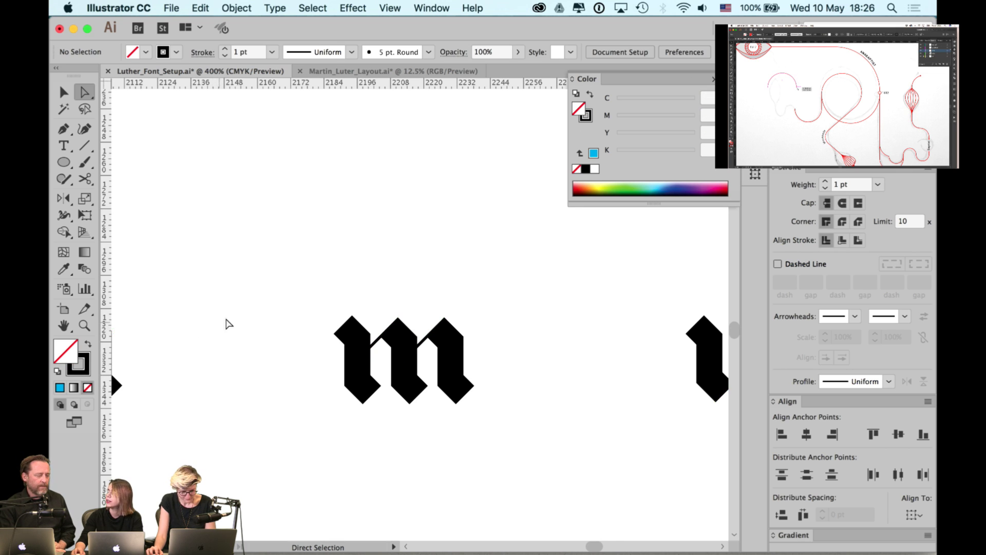
- Turn the cyan diagonals on the u and n into fill-less stroke paths
{"action": "scroll", "coordinate": [484, 301], "scroll_direction": "left", "scroll_amount": 10}
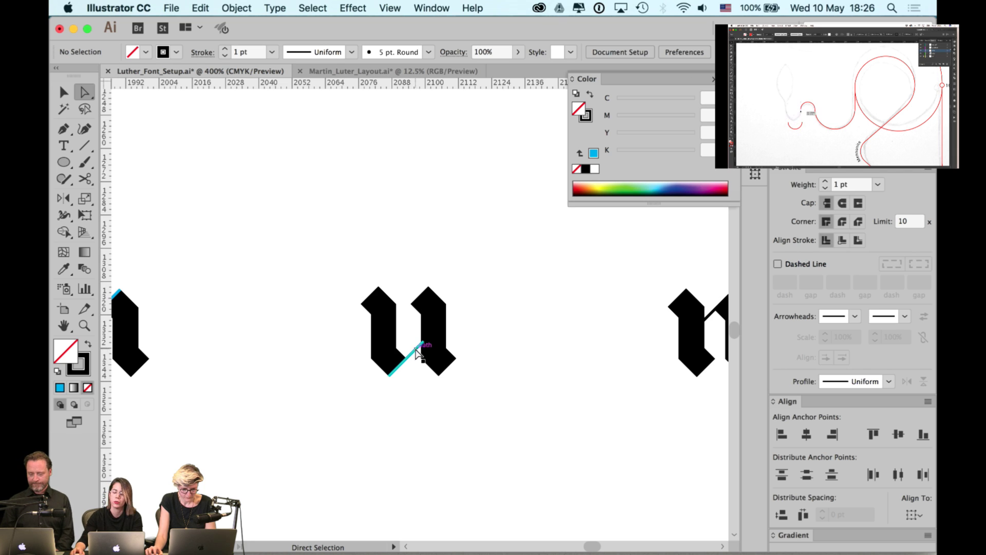
{"action": "left_click", "coordinate": [414, 354]}
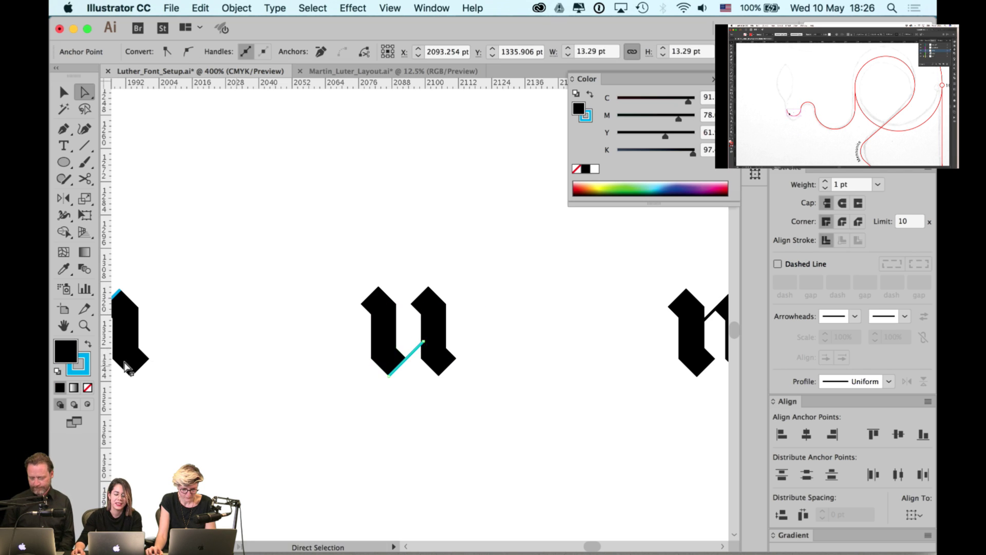
{"action": "left_click", "coordinate": [88, 348]}
{"action": "left_click", "coordinate": [87, 388]}
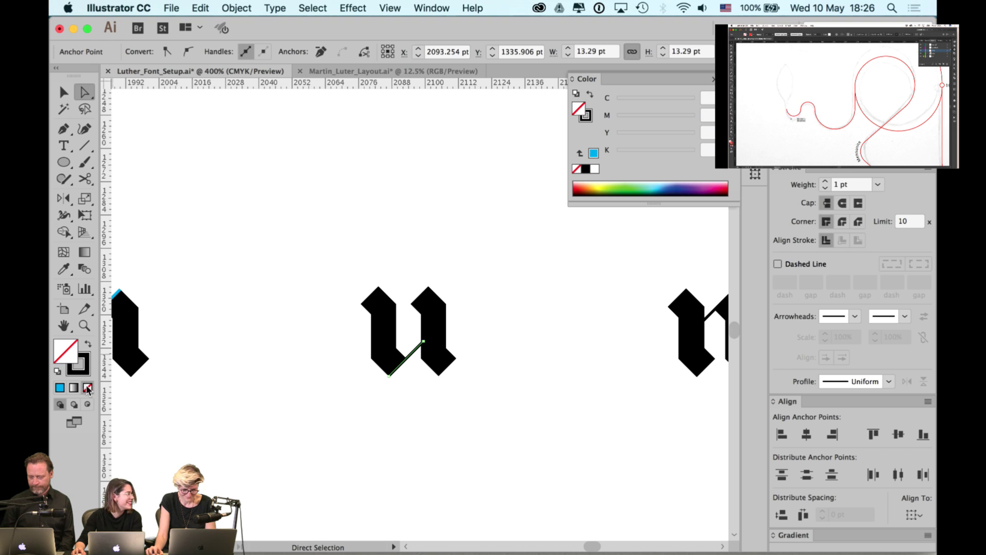
{"action": "left_click", "coordinate": [317, 310]}
{"action": "scroll", "coordinate": [317, 310], "scroll_direction": "left", "scroll_amount": 5}
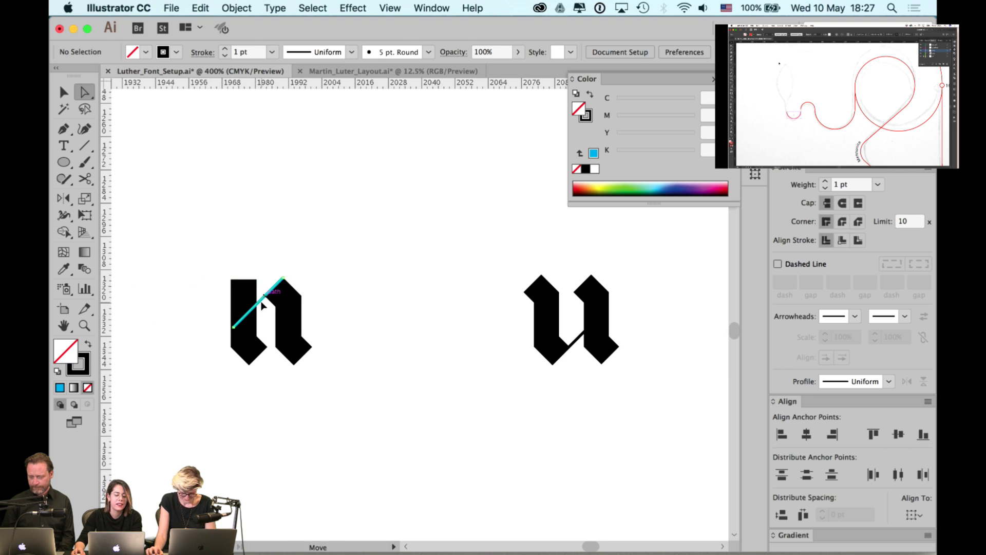
{"action": "left_click", "coordinate": [262, 305]}
{"action": "left_click", "coordinate": [88, 343]}
{"action": "left_click", "coordinate": [87, 388]}
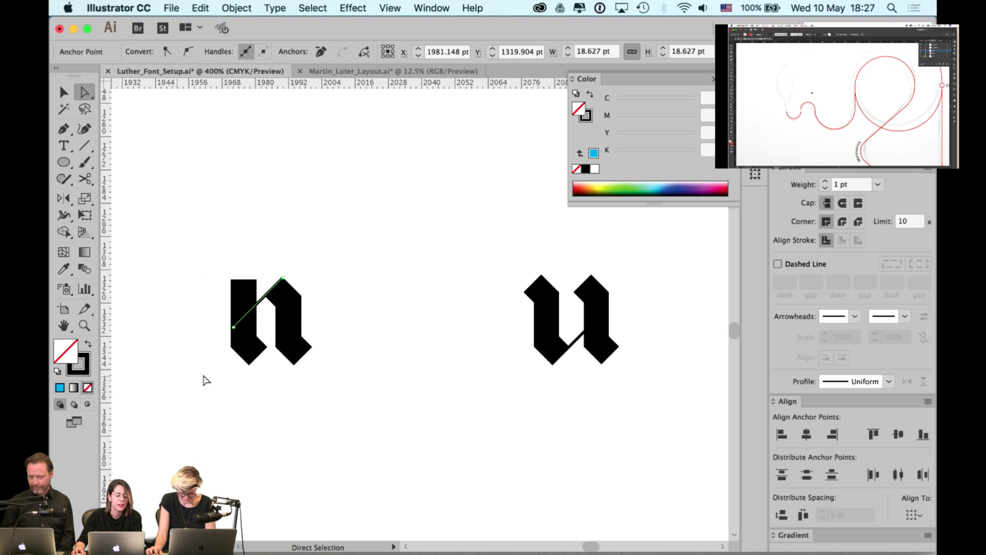
- Convert the r's cyan diagonal the same way: swap fill and stroke, then remove the fill
{"action": "left_click_drag", "start_coordinate": [206, 380], "coordinate": [528, 372]}
{"action": "left_click", "coordinate": [314, 342]}
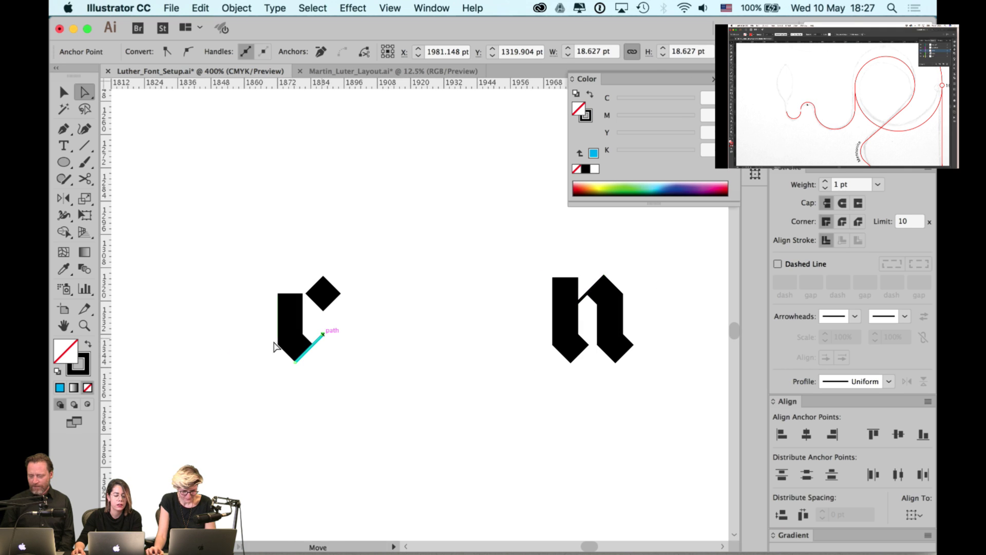
{"action": "left_click", "coordinate": [87, 343]}
{"action": "left_click", "coordinate": [87, 388]}
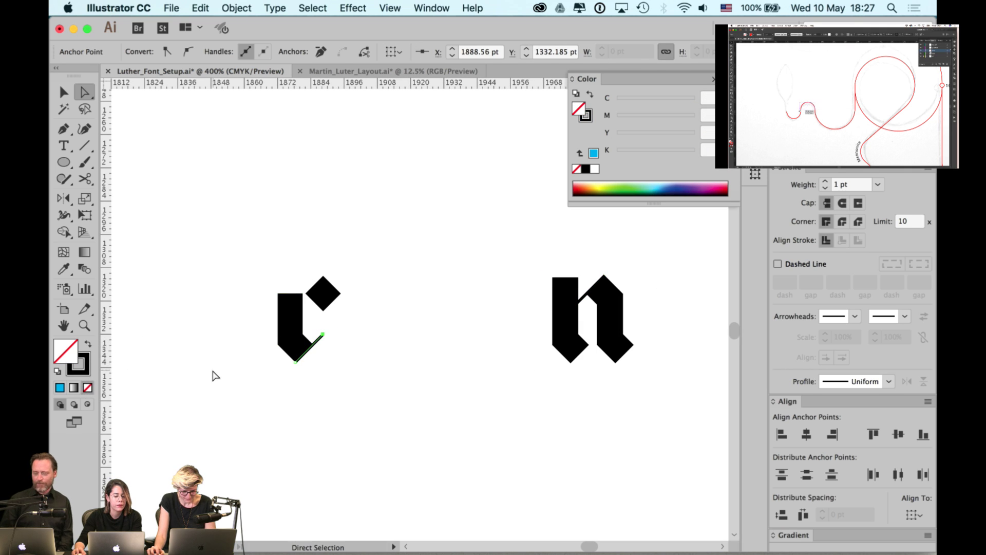
{"action": "left_click", "coordinate": [221, 376]}
{"action": "scroll", "coordinate": [303, 384], "scroll_direction": "down", "scroll_amount": 1}
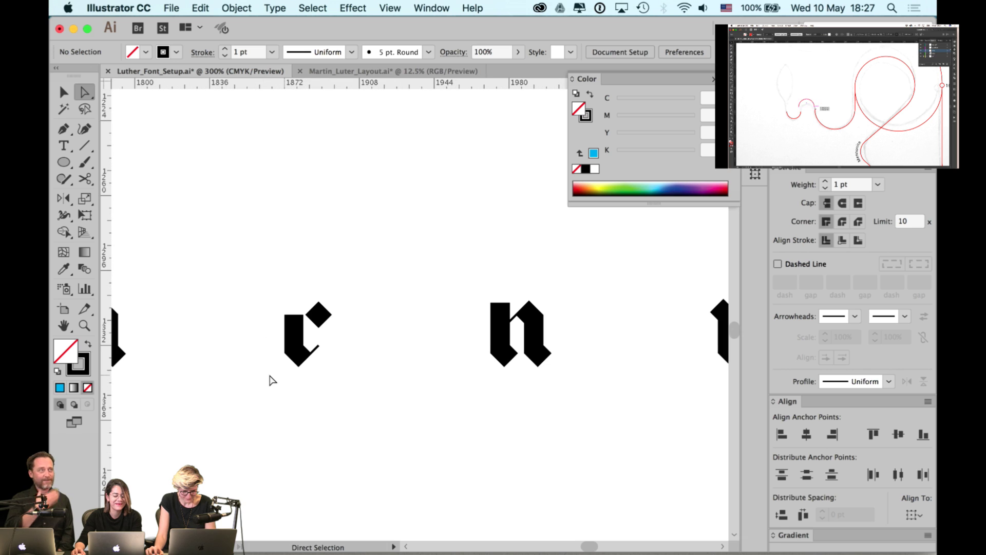
{"action": "scroll", "coordinate": [272, 374], "scroll_direction": "right", "scroll_amount": 10}
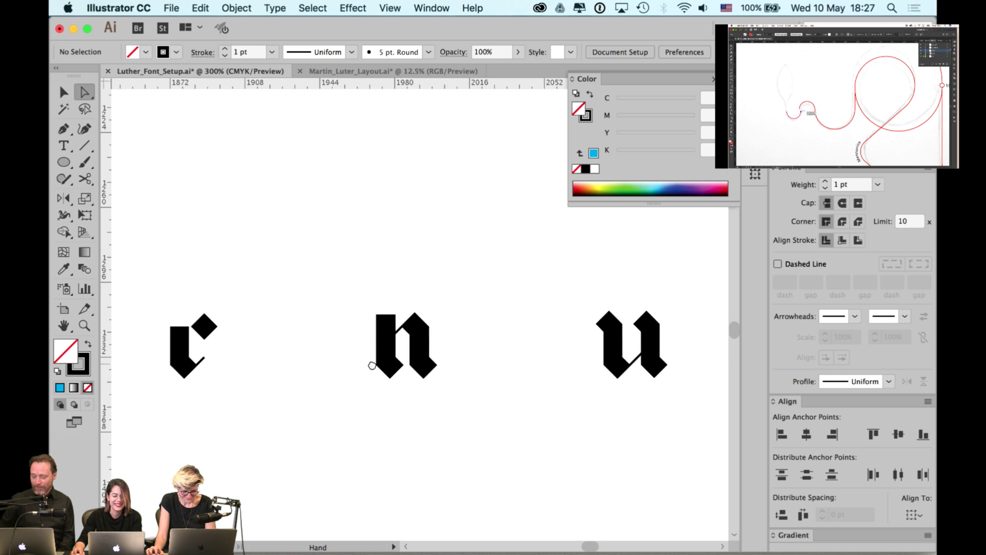
{"action": "scroll", "coordinate": [433, 352], "scroll_direction": "right", "scroll_amount": 10}
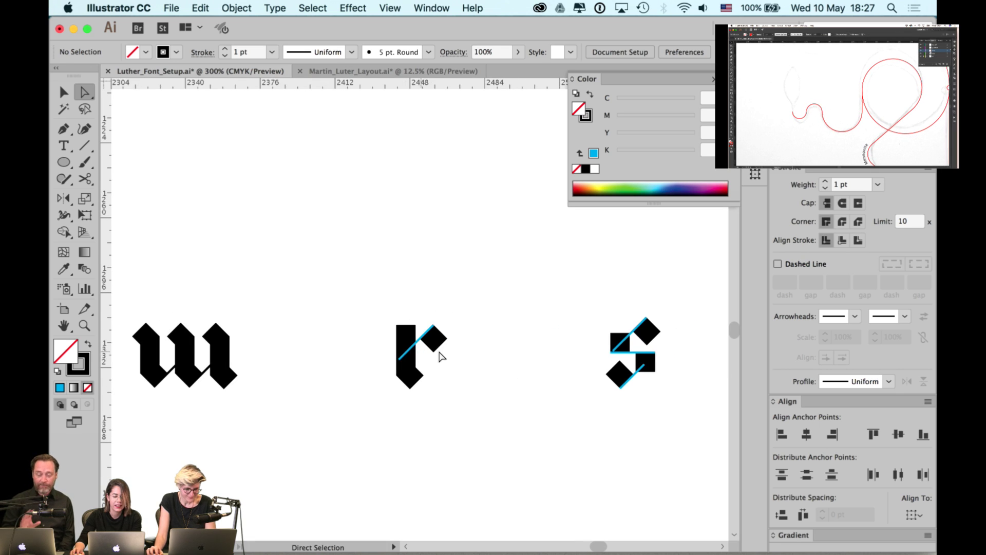
{"action": "scroll", "coordinate": [441, 352], "scroll_direction": "up", "scroll_amount": 2}
- Clear the cyan horizontal and lower diagonal on the next glyph, then pan across the row
{"action": "left_click", "coordinate": [396, 328]}
{"action": "scroll", "coordinate": [462, 342], "scroll_direction": "right", "scroll_amount": 10}
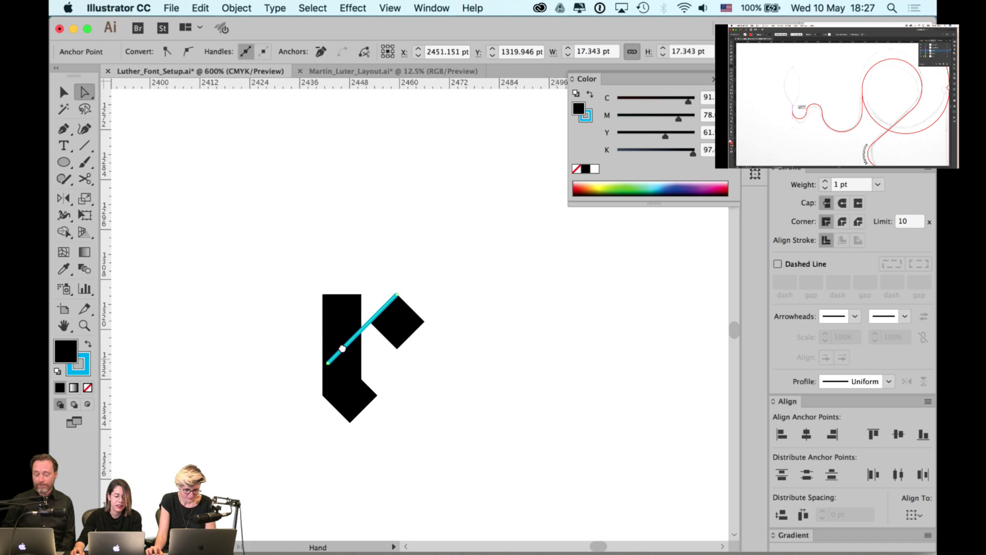
{"action": "left_click", "coordinate": [545, 335]}
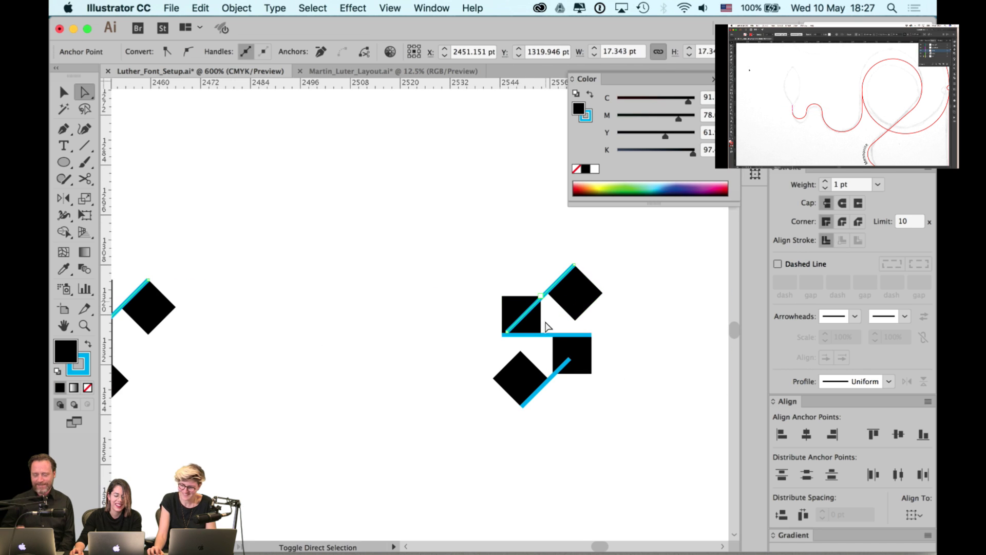
{"action": "left_click", "coordinate": [547, 379]}
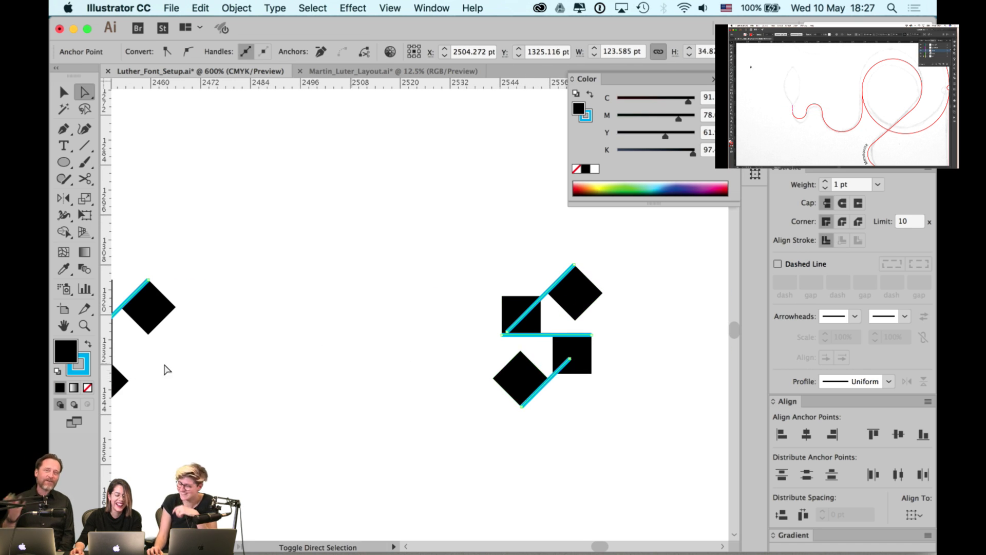
{"action": "left_click", "coordinate": [88, 344]}
{"action": "left_click", "coordinate": [87, 387]}
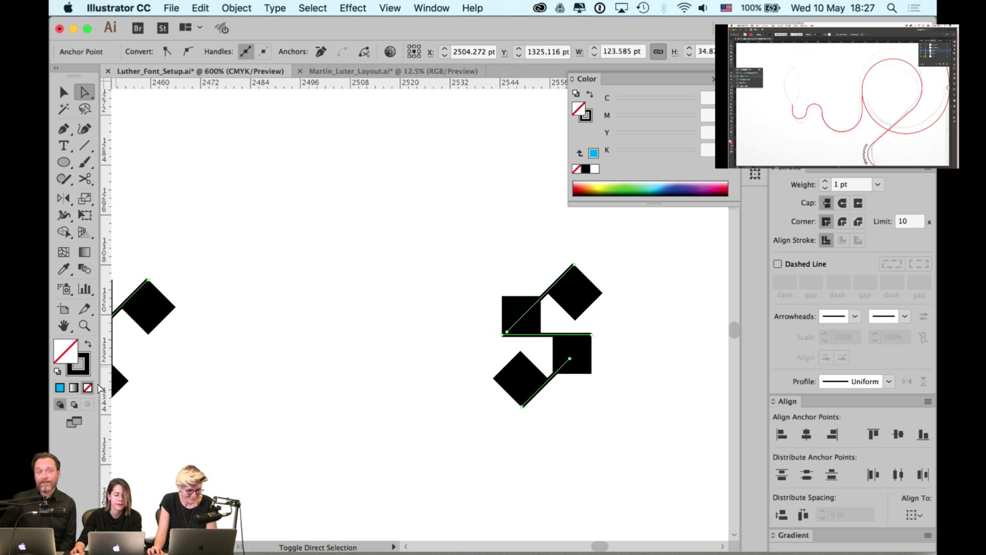
{"action": "left_click", "coordinate": [264, 269]}
{"action": "left_click_drag", "start_coordinate": [559, 304], "coordinate": [358, 310]}
{"action": "scroll", "coordinate": [359, 311], "scroll_direction": "right", "scroll_amount": 20}
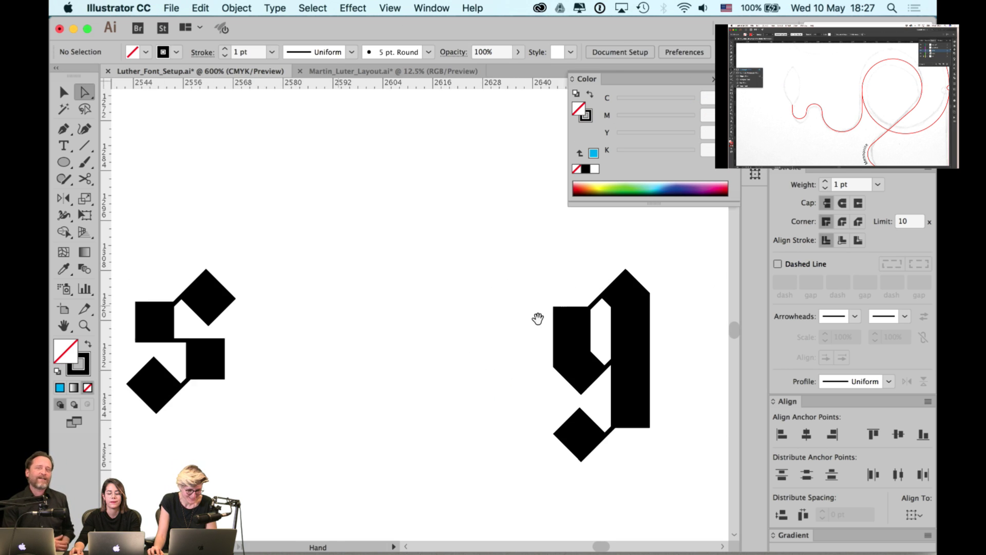
{"action": "scroll", "coordinate": [396, 310], "scroll_direction": "right", "scroll_amount": 5}
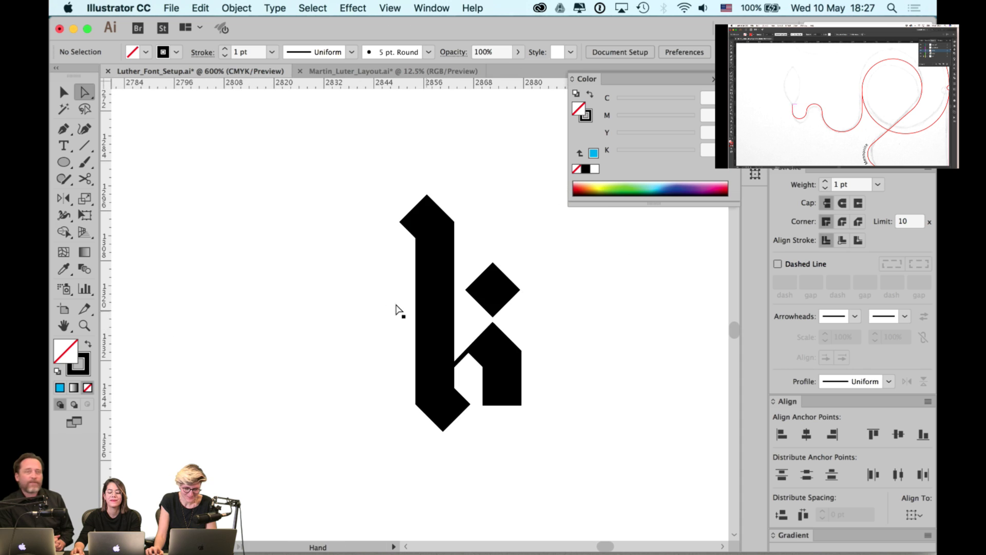
{"action": "scroll", "coordinate": [396, 327], "scroll_direction": "down", "scroll_amount": 2, "text": "alt"}
{"action": "scroll", "coordinate": [492, 337], "scroll_direction": "down", "scroll_amount": 1, "text": "alt"}
{"action": "scroll", "coordinate": [492, 336], "scroll_direction": "down", "scroll_amount": 2, "text": "alt"}
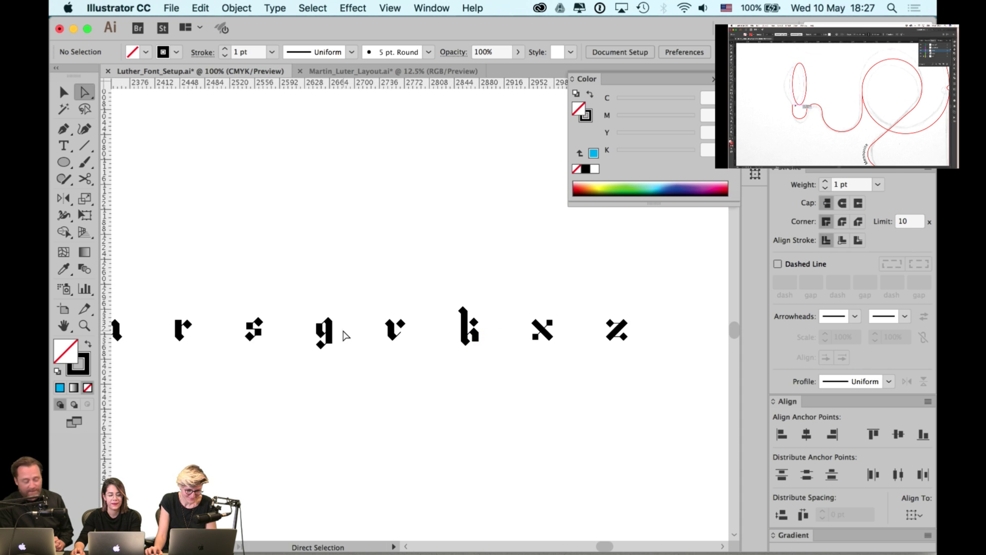
- Hide the panels and frame the guide labels and sample words
{"action": "key", "text": "Tab"}
{"action": "left_click", "coordinate": [347, 310]}
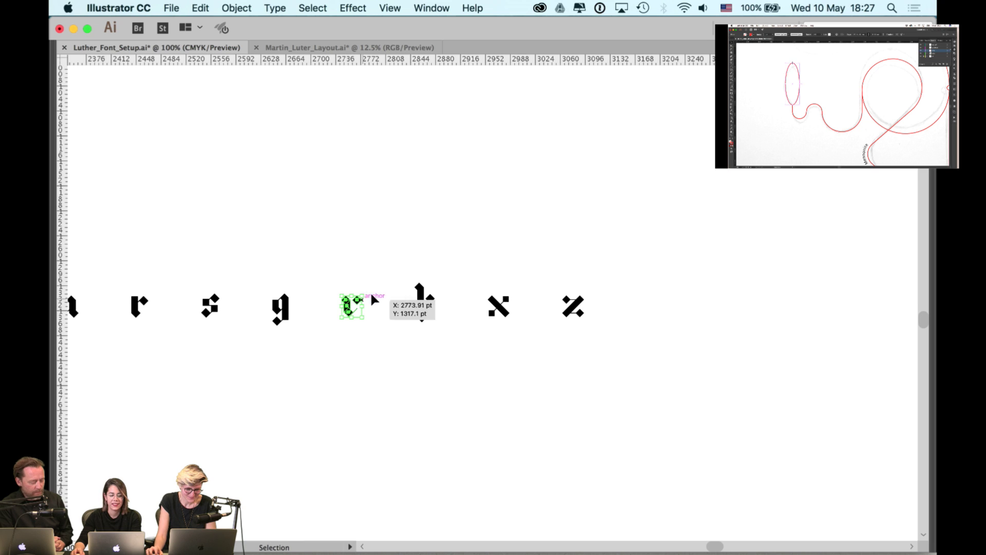
{"action": "left_click", "coordinate": [403, 290]}
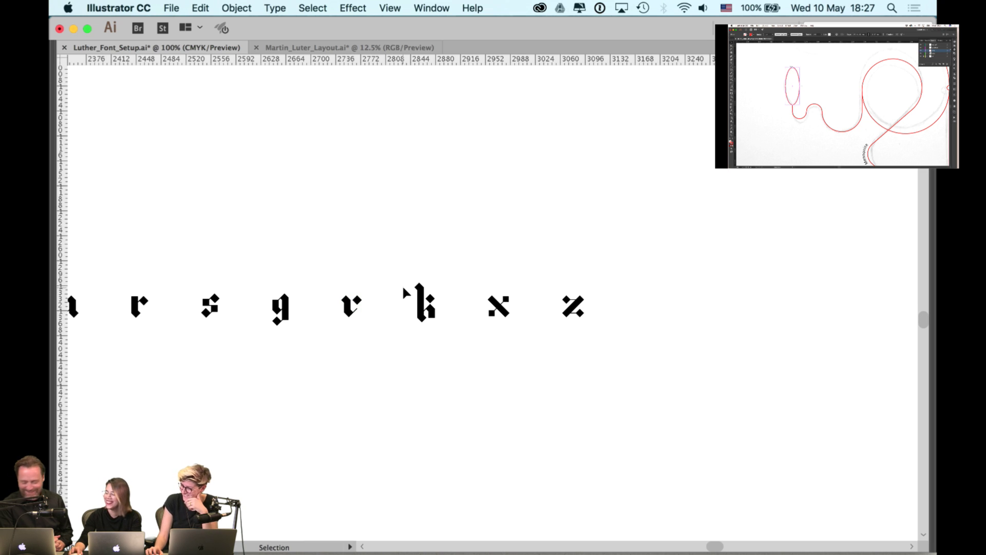
{"action": "left_click_drag", "start_coordinate": [365, 256], "coordinate": [465, 252]}
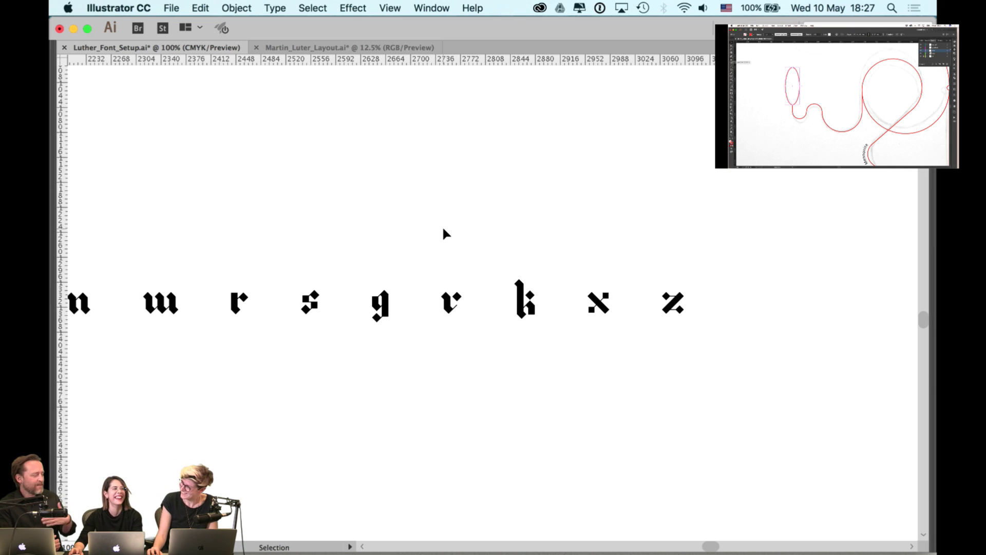
{"action": "scroll", "coordinate": [255, 247], "scroll_direction": "left", "scroll_amount": 15}
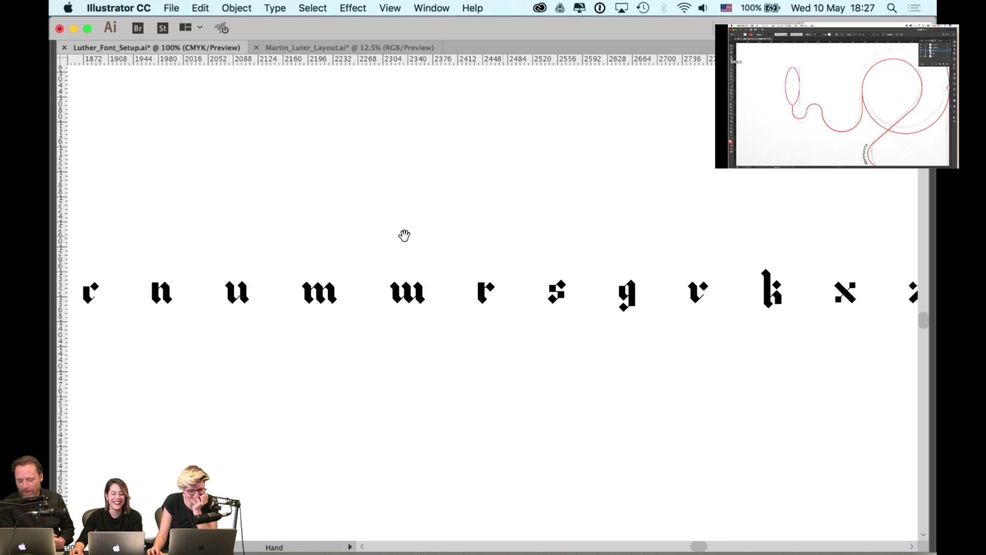
{"action": "scroll", "coordinate": [548, 234], "scroll_direction": "left", "scroll_amount": 15}
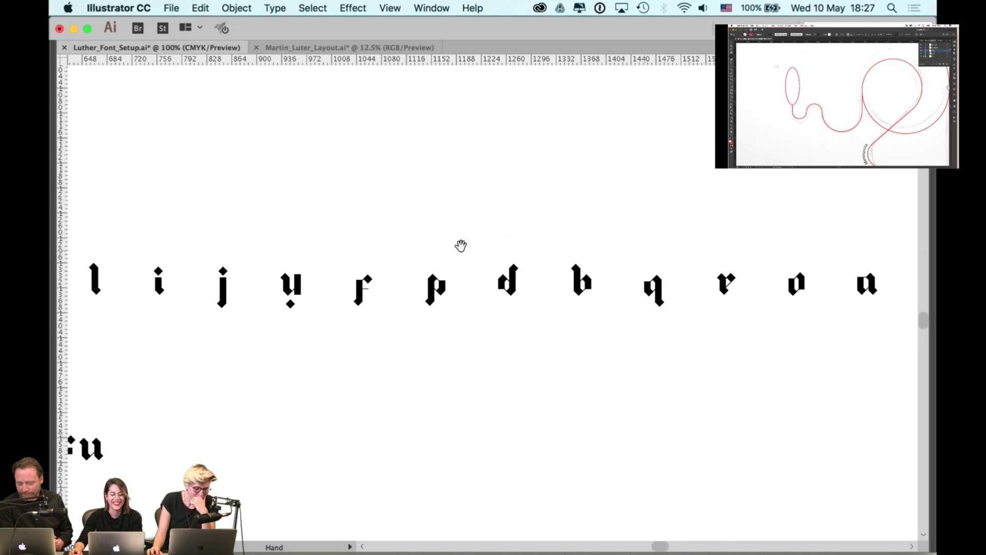
{"action": "left_click_drag", "start_coordinate": [316, 257], "coordinate": [346, 247]}
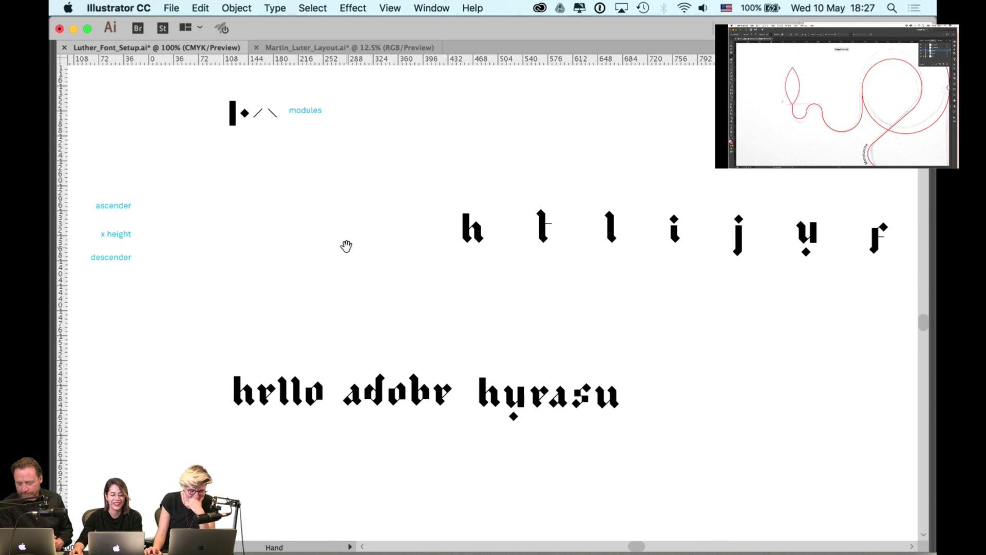
{"action": "scroll", "coordinate": [437, 210], "scroll_direction": "right", "scroll_amount": 2}
{"action": "scroll", "coordinate": [396, 214], "scroll_direction": "down", "scroll_amount": 1}
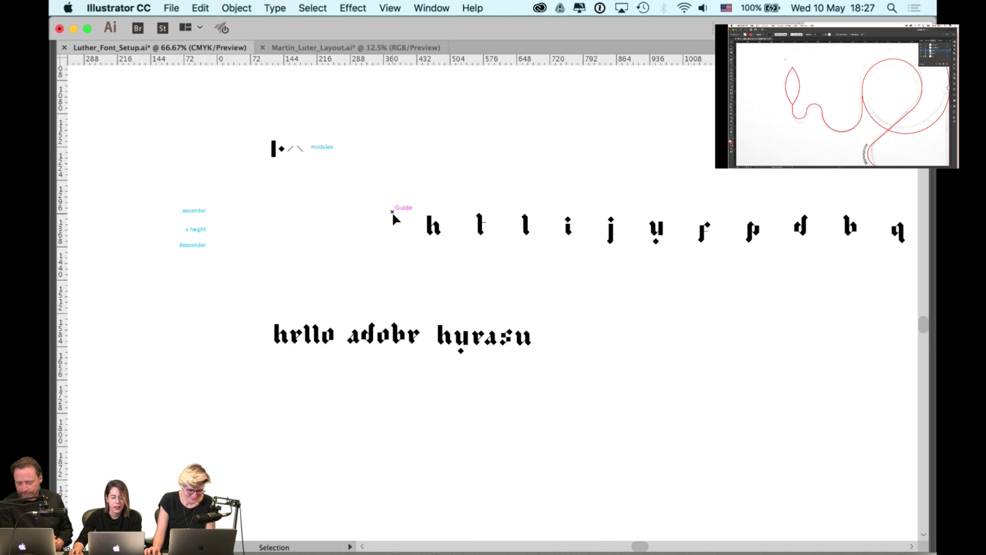
{"action": "scroll", "coordinate": [315, 206], "scroll_direction": "right", "scroll_amount": 5}
- Drag the selected glyph row left beside the guide labels, then Alt-drag an h copy below
{"action": "left_click_drag", "start_coordinate": [271, 222], "coordinate": [896, 274]}
{"action": "scroll", "coordinate": [616, 221], "scroll_direction": "right", "scroll_amount": 5}
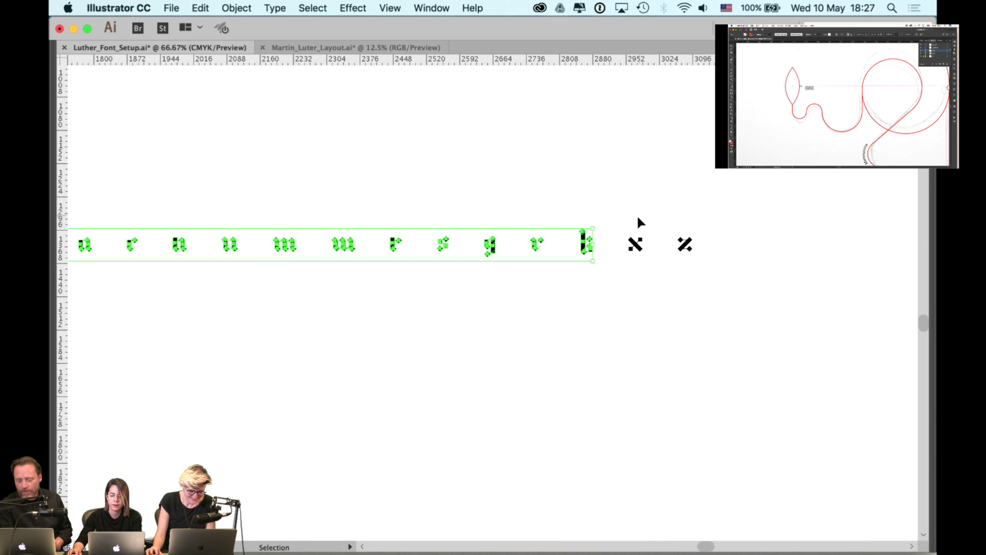
{"action": "left_click", "coordinate": [688, 246], "text": "shift"}
{"action": "scroll", "coordinate": [199, 267], "scroll_direction": "left", "scroll_amount": 5}
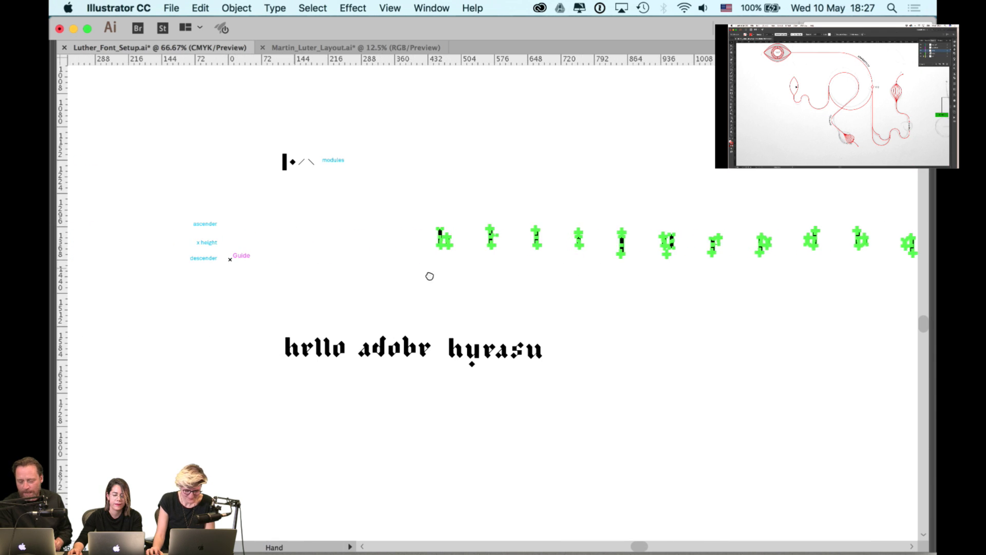
{"action": "left_click_drag", "start_coordinate": [639, 254], "coordinate": [454, 268]}
{"action": "left_click", "coordinate": [470, 290]}
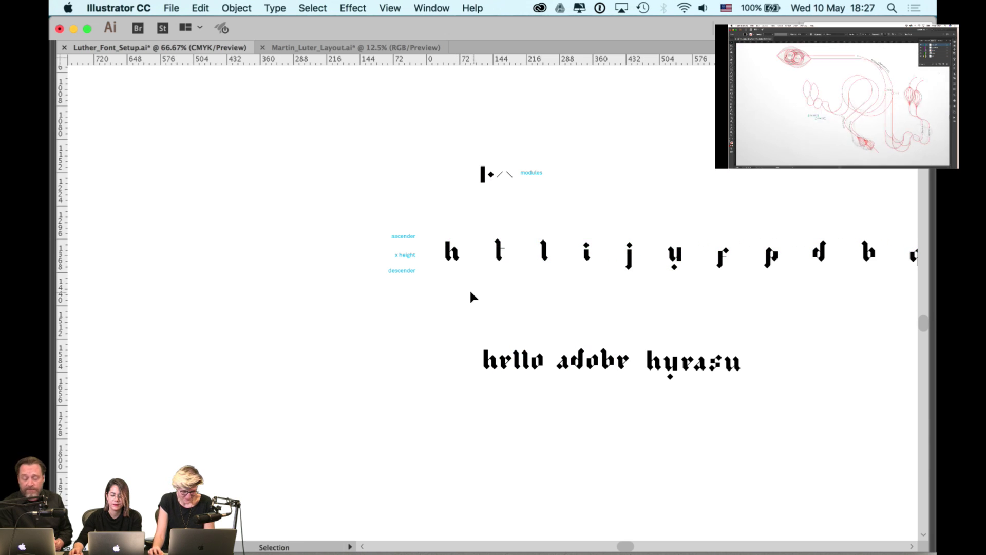
{"action": "scroll", "coordinate": [506, 285], "scroll_direction": "up", "scroll_amount": 1}
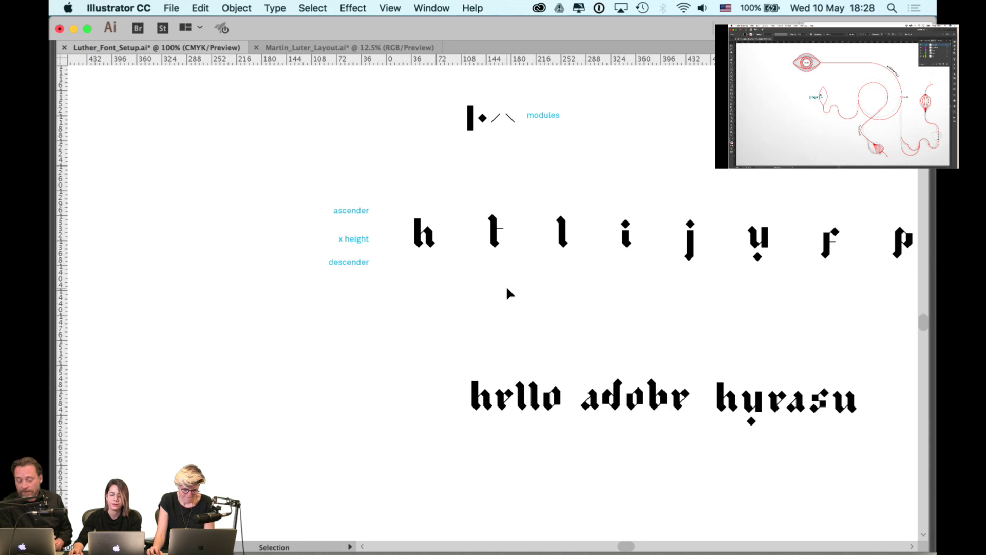
{"action": "left_click_drag", "start_coordinate": [430, 240], "coordinate": [422, 444]}
- Alt-drag copies of the y, p and r down beside the copied h
{"action": "scroll", "coordinate": [446, 304], "scroll_direction": "down", "scroll_amount": 5}
{"action": "scroll", "coordinate": [446, 303], "scroll_direction": "right", "scroll_amount": 4}
{"action": "left_click", "coordinate": [356, 406]}
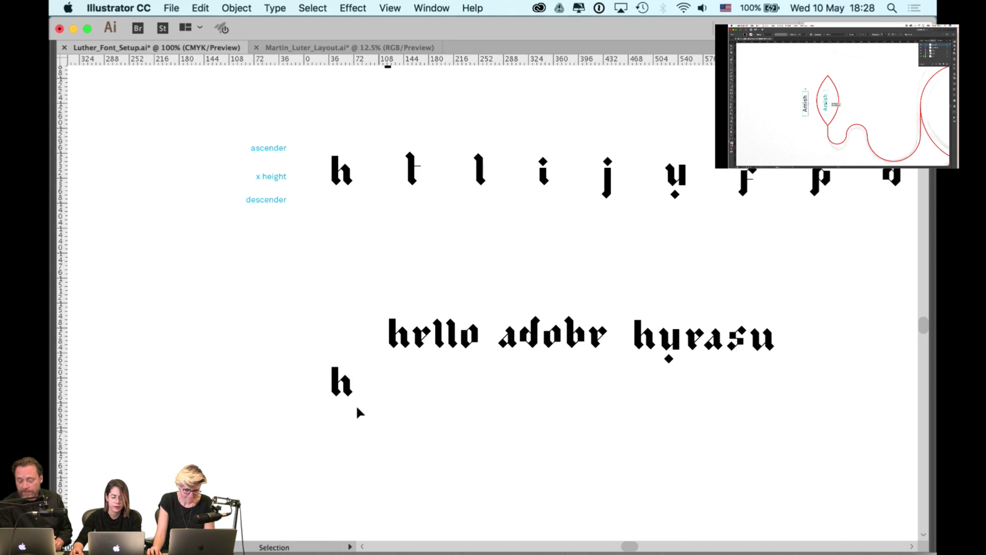
{"action": "left_click_drag", "start_coordinate": [351, 397], "coordinate": [413, 413]}
{"action": "left_click_drag", "start_coordinate": [676, 178], "coordinate": [438, 403]}
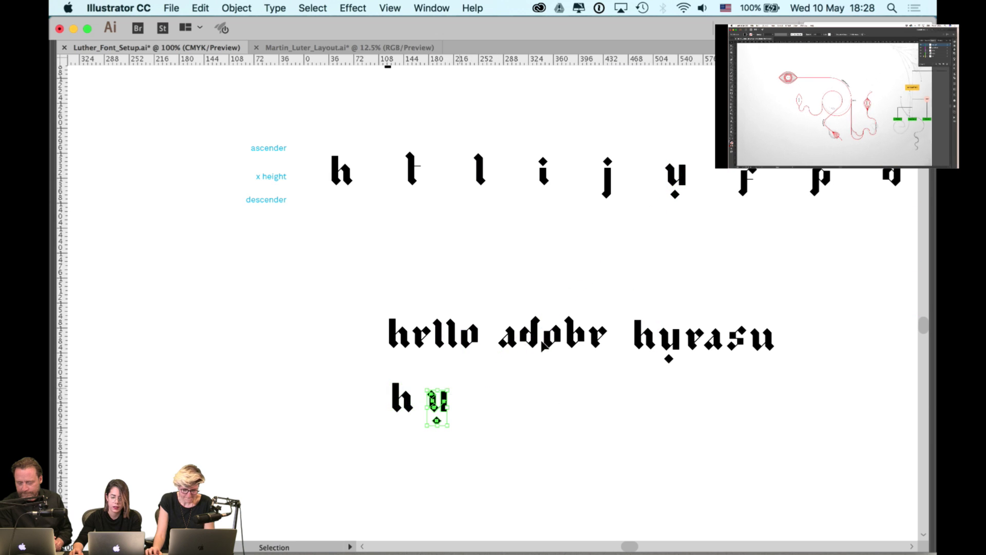
{"action": "scroll", "coordinate": [583, 242], "scroll_direction": "right", "scroll_amount": 5}
{"action": "scroll", "coordinate": [583, 242], "scroll_direction": "up", "scroll_amount": 1}
{"action": "left_click_drag", "start_coordinate": [670, 209], "coordinate": [325, 434]}
{"action": "scroll", "coordinate": [776, 178], "scroll_direction": "right", "scroll_amount": 6}
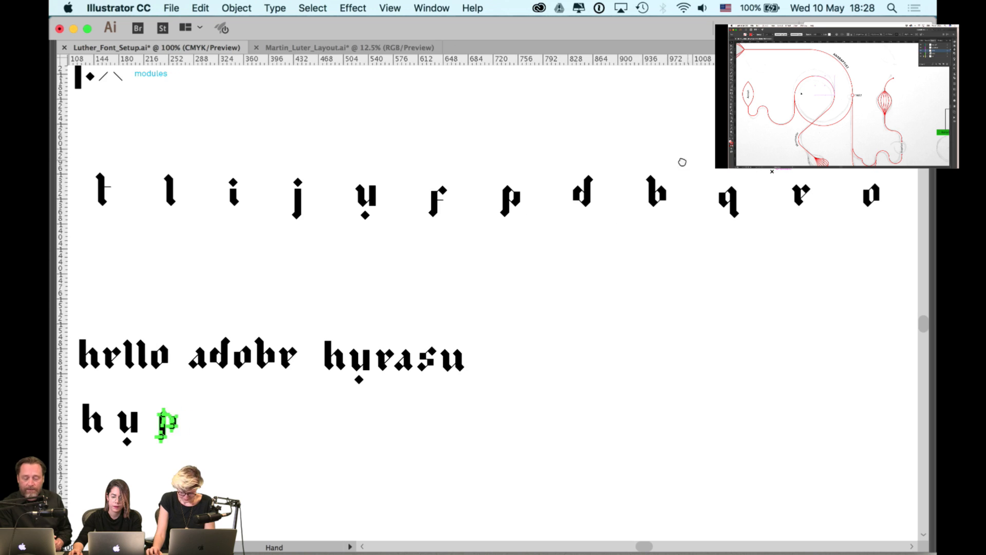
{"action": "left_click_drag", "start_coordinate": [771, 203], "coordinate": [191, 430]}
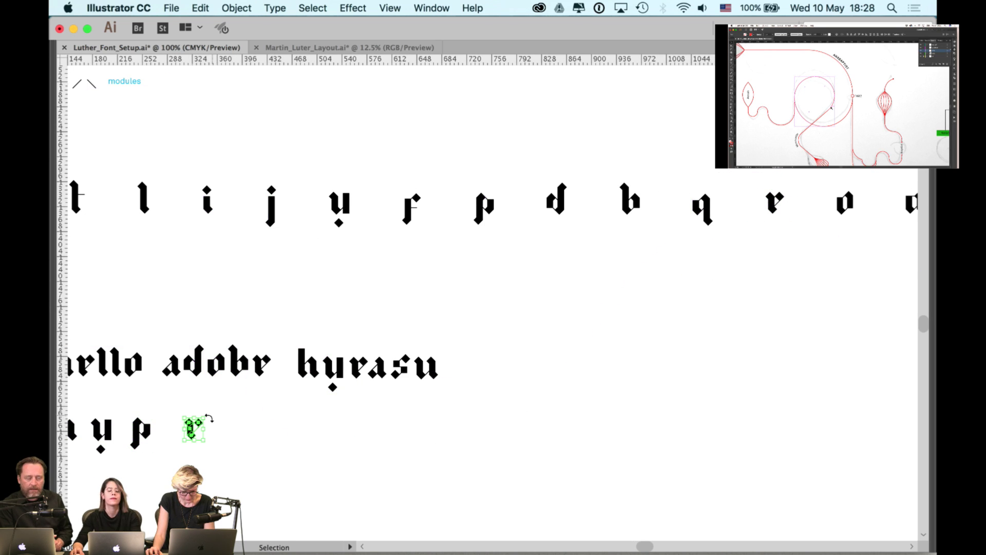
- Zoom in and close the gaps so h, y, p and r sit close together
{"action": "scroll", "coordinate": [352, 402], "scroll_direction": "left", "scroll_amount": 5}
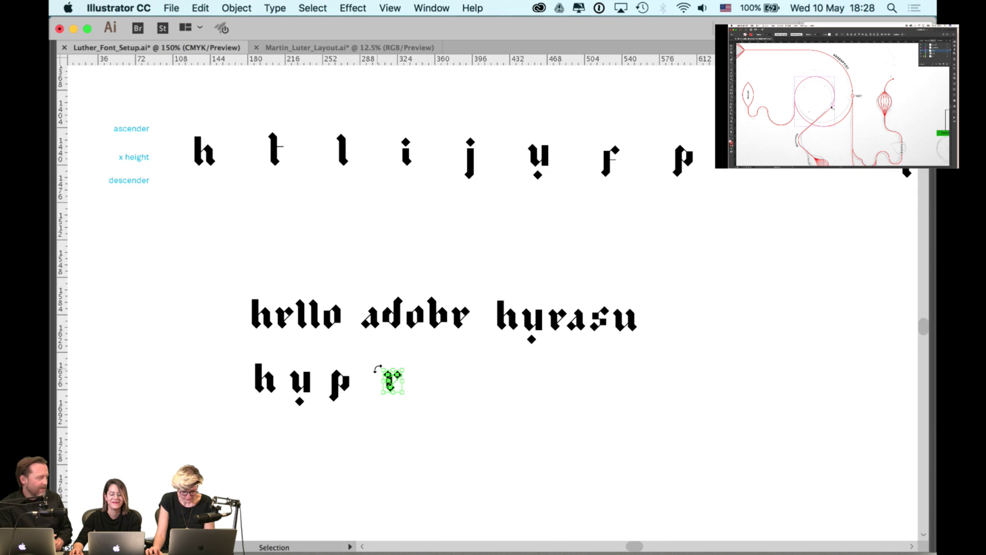
{"action": "key", "text": "super+equal"}
{"action": "key", "text": "super+equal"}
{"action": "key", "text": "super+equal"}
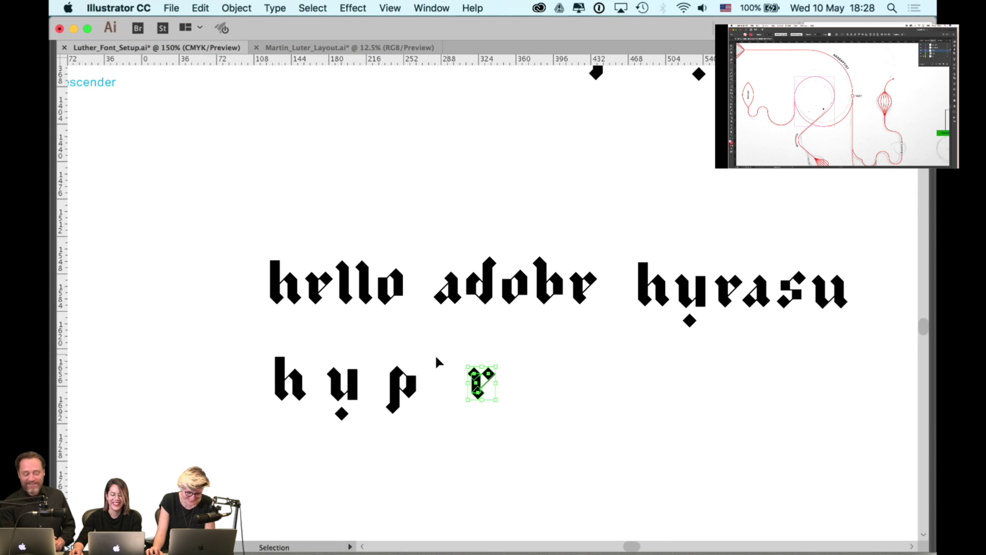
{"action": "left_click", "coordinate": [315, 396]}
{"action": "left_click_drag", "start_coordinate": [275, 408], "coordinate": [257, 408]}
{"action": "left_click_drag", "start_coordinate": [359, 409], "coordinate": [313, 409]}
{"action": "left_click_drag", "start_coordinate": [509, 410], "coordinate": [395, 411]}
- Show the guides and move the assembled hypr word onto them
{"action": "key", "text": "super+minus"}
{"action": "key", "text": "super+minus"}
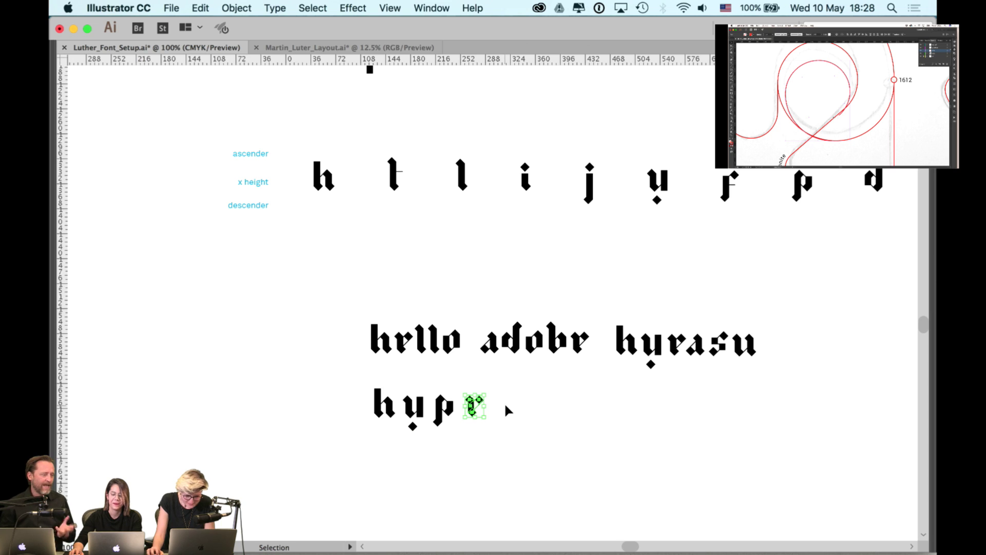
{"action": "key", "text": "super+apostrophe"}
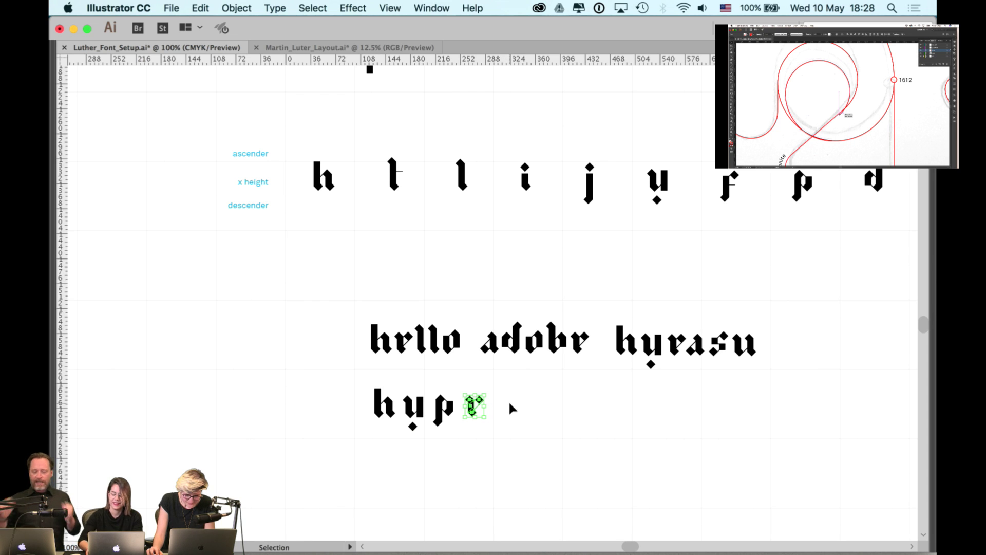
{"action": "key", "text": "a"}
{"action": "key", "text": "super+apostrophe"}
{"action": "key", "text": "super+semicolon"}
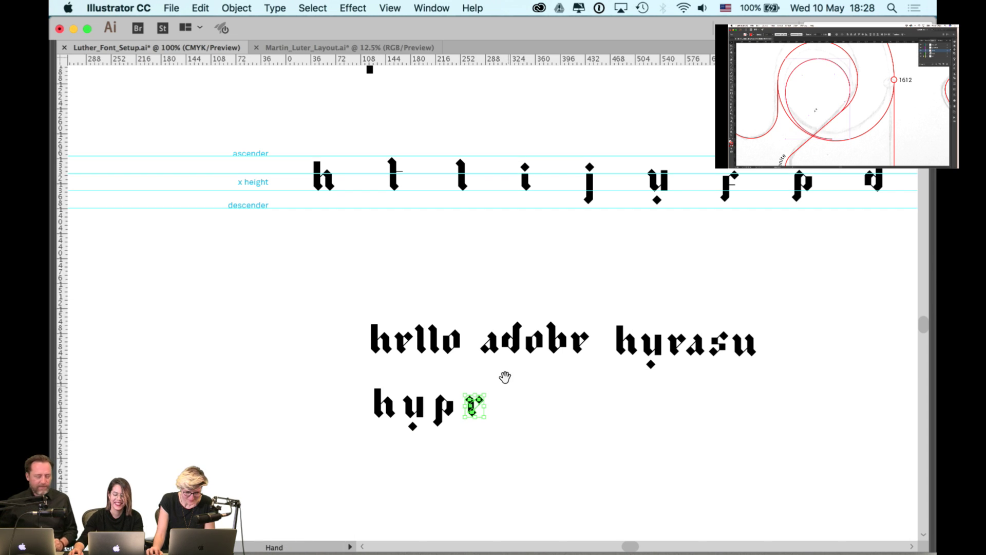
{"action": "left_click_drag", "start_coordinate": [503, 377], "coordinate": [506, 454]}
{"action": "left_click_drag", "start_coordinate": [569, 424], "coordinate": [337, 241]}
- Bottom-align the h and r of hypr using the Align panel
{"action": "scroll", "coordinate": [335, 211], "scroll_direction": "up", "scroll_amount": 2}
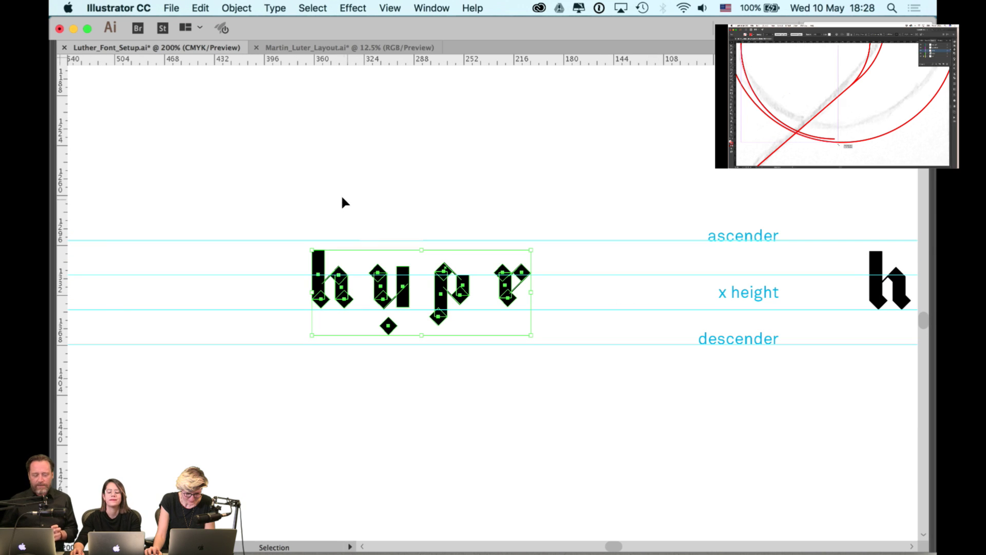
{"action": "left_click", "coordinate": [374, 188]}
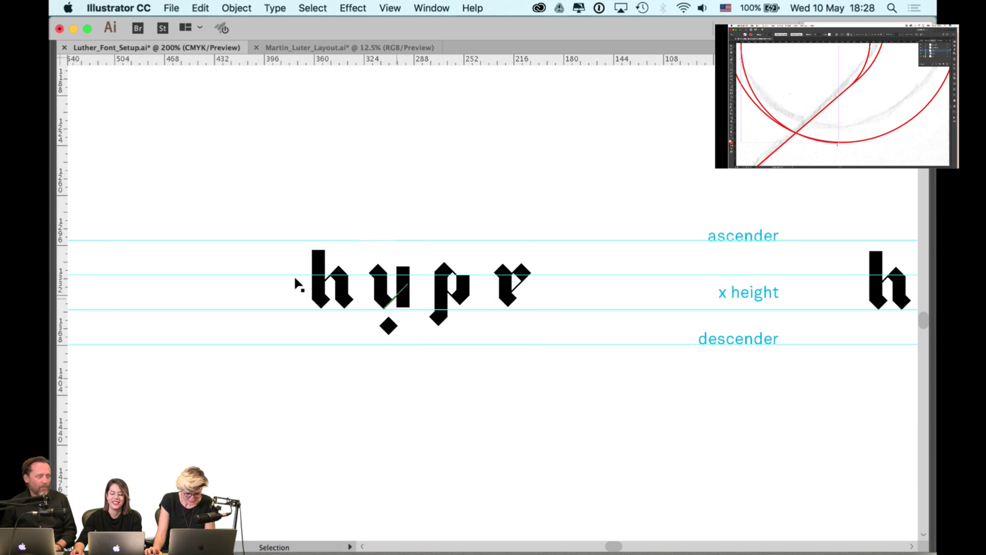
{"action": "left_click_drag", "start_coordinate": [298, 282], "coordinate": [541, 294]}
{"action": "left_click", "coordinate": [529, 296]}
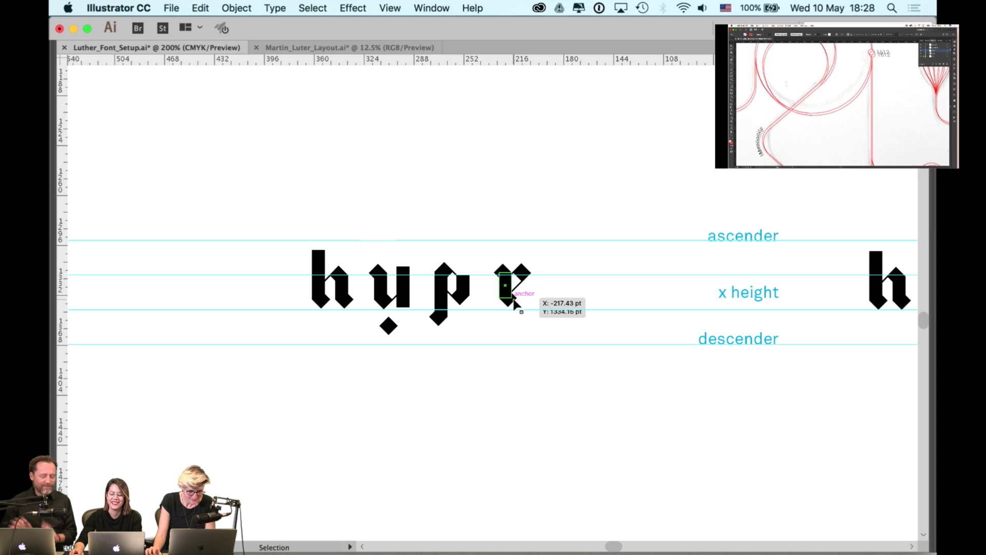
{"action": "left_click", "coordinate": [341, 295], "text": "shift"}
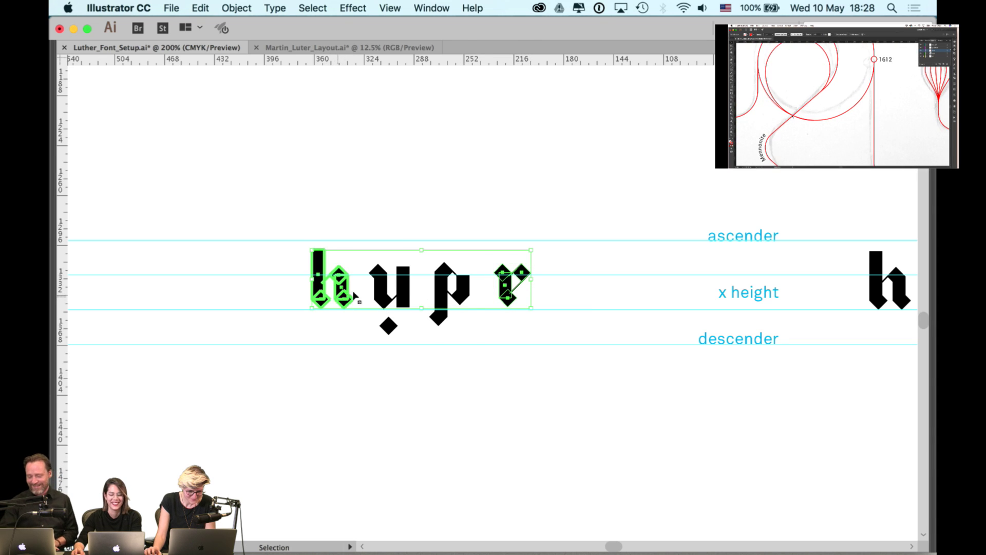
{"action": "key", "text": "Tab"}
{"action": "left_click", "coordinate": [922, 434]}
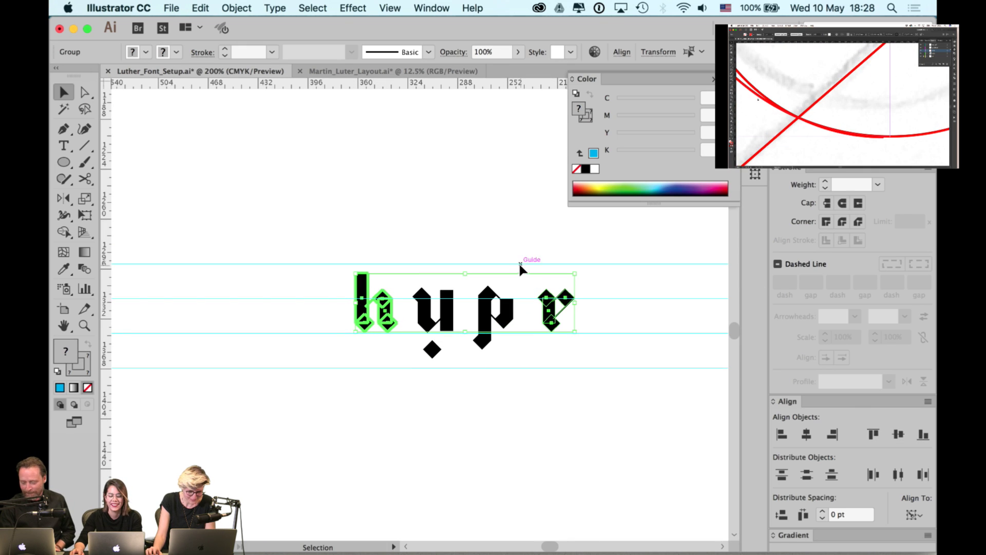
{"action": "left_click", "coordinate": [519, 262]}
- Nudge the y's stem lower and shift the p into line with the guides
{"action": "key", "text": "super+equal"}
{"action": "key", "text": "super+equal"}
{"action": "key", "text": "super+equal"}
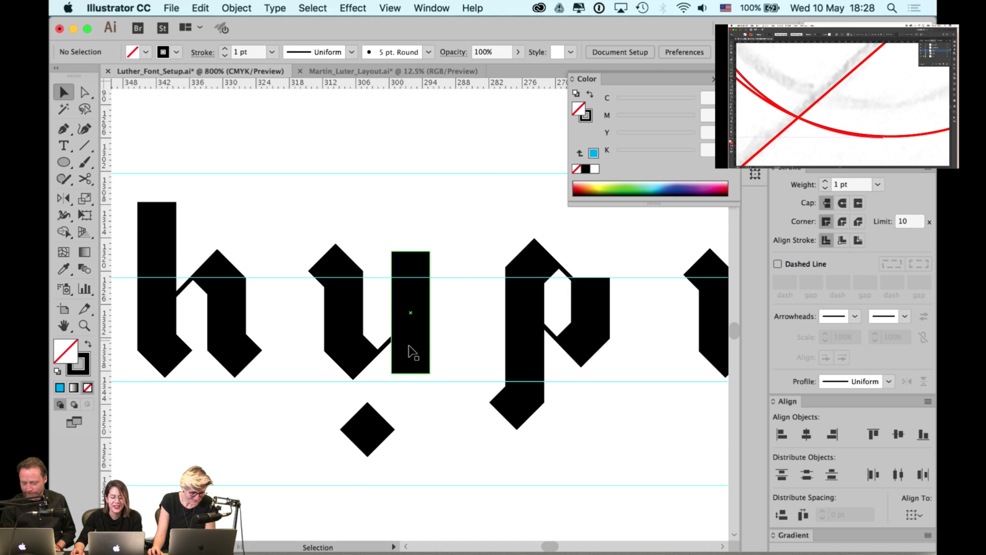
{"action": "left_click_drag", "start_coordinate": [411, 342], "coordinate": [413, 346]}
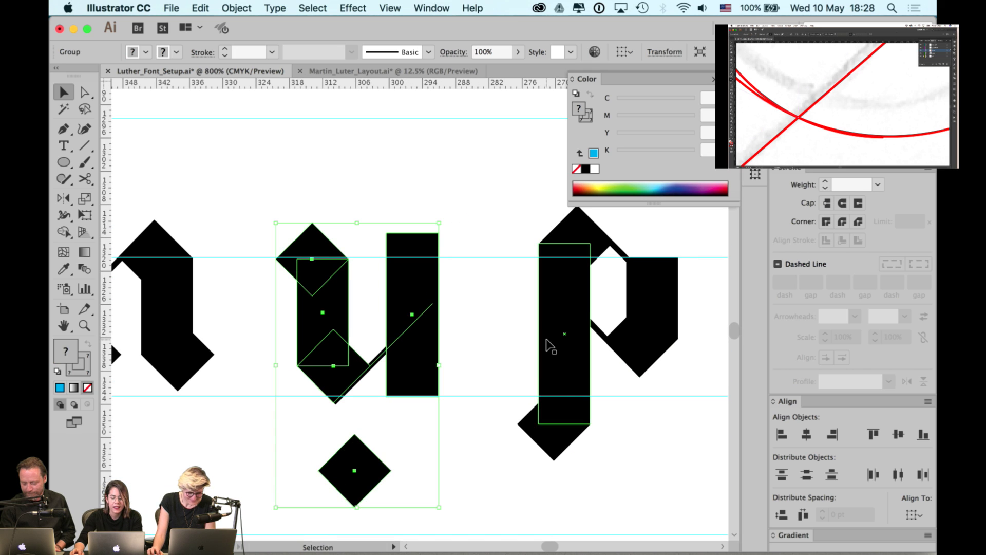
{"action": "left_click", "coordinate": [553, 328]}
{"action": "scroll", "coordinate": [553, 329], "scroll_direction": "right", "scroll_amount": 5}
{"action": "left_click_drag", "start_coordinate": [554, 329], "coordinate": [590, 344]}
{"action": "left_click", "coordinate": [590, 343]}
{"action": "scroll", "coordinate": [543, 359], "scroll_direction": "down", "scroll_amount": 3}
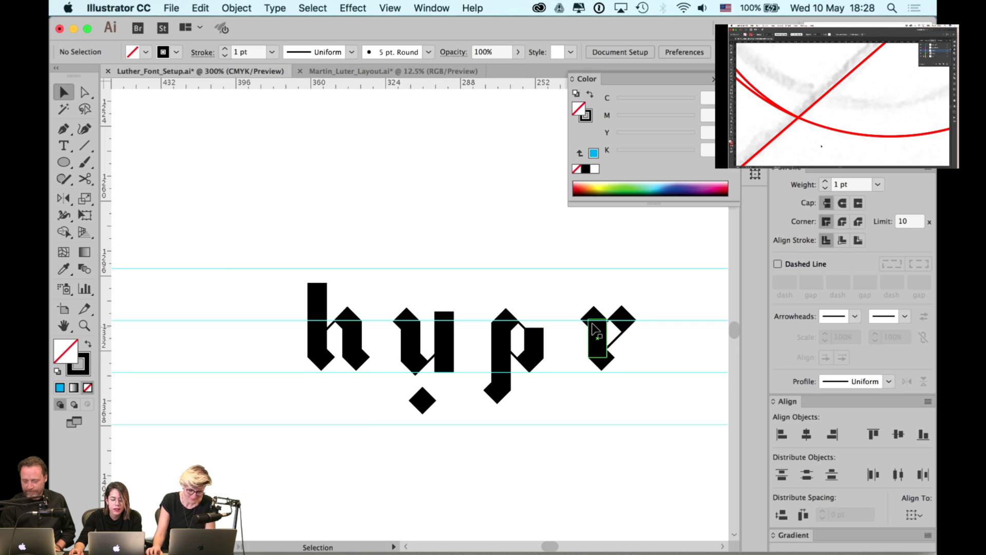
- With guides hidden, nudge the y, p and r each one step left
{"action": "key", "text": "super+semicolon"}
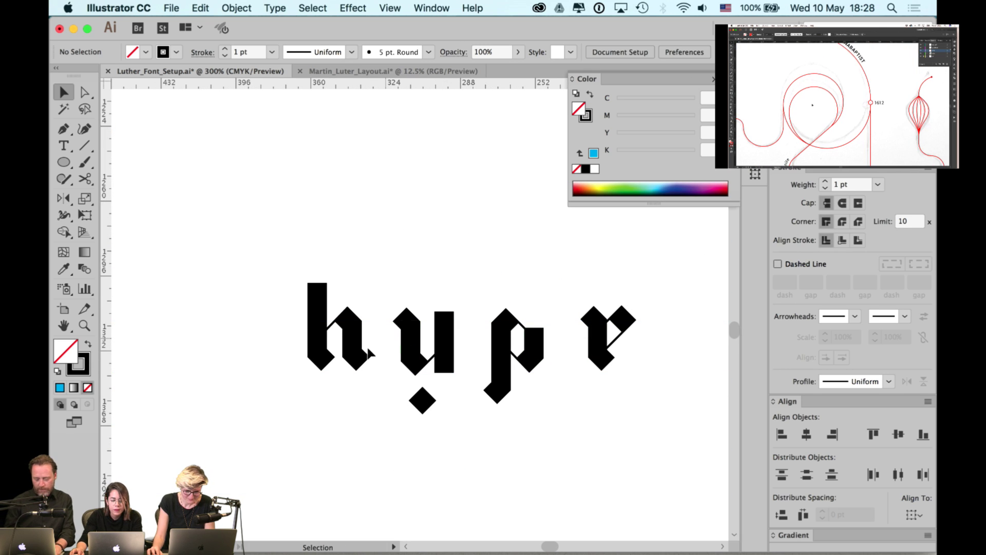
{"action": "left_click", "coordinate": [412, 337]}
{"action": "key", "text": "Left"}
{"action": "key", "text": "Left"}
{"action": "key", "text": "Left"}
{"action": "key", "text": "Left"}
{"action": "key", "text": "Left"}
{"action": "key", "text": "Left"}
{"action": "key", "text": "Left"}
{"action": "key", "text": "Left"}
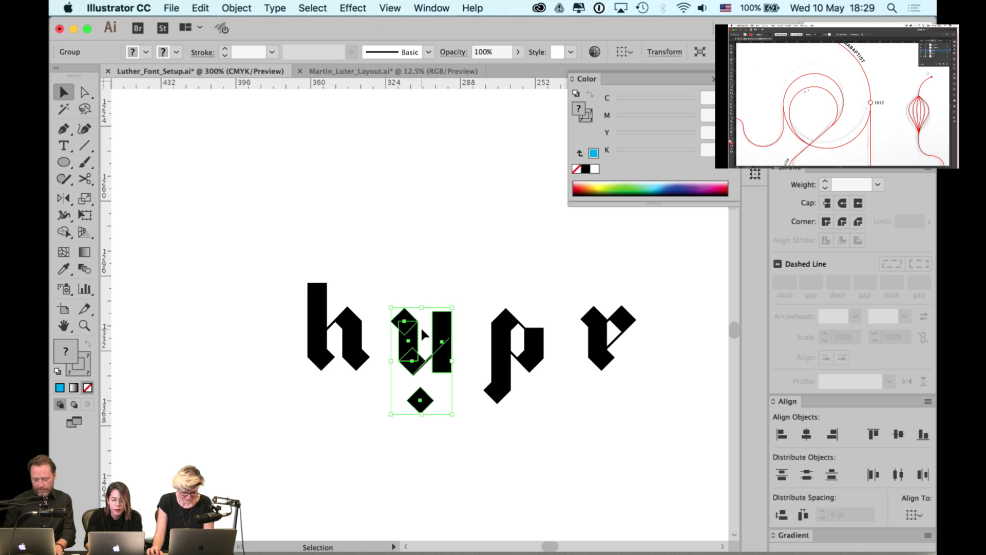
{"action": "left_click", "coordinate": [467, 319]}
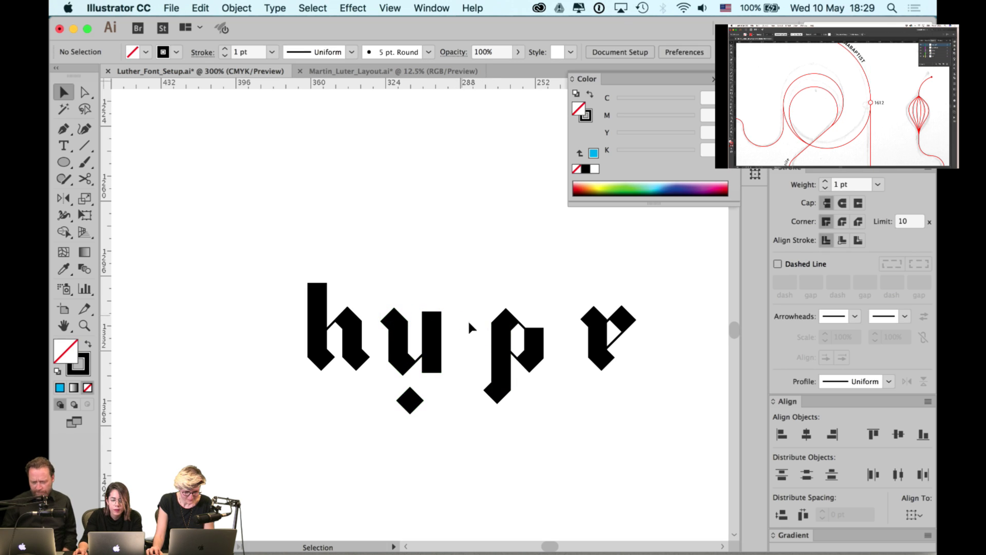
{"action": "left_click", "coordinate": [507, 333]}
{"action": "key", "text": "Left"}
{"action": "key", "text": "Left"}
{"action": "key", "text": "Left"}
{"action": "key", "text": "Left"}
{"action": "key", "text": "Left"}
{"action": "key", "text": "Left"}
{"action": "key", "text": "Left"}
{"action": "key", "text": "Left"}
{"action": "key", "text": "Left"}
{"action": "key", "text": "Left"}
{"action": "key", "text": "Left"}
{"action": "key", "text": "Left"}
{"action": "key", "text": "Left"}
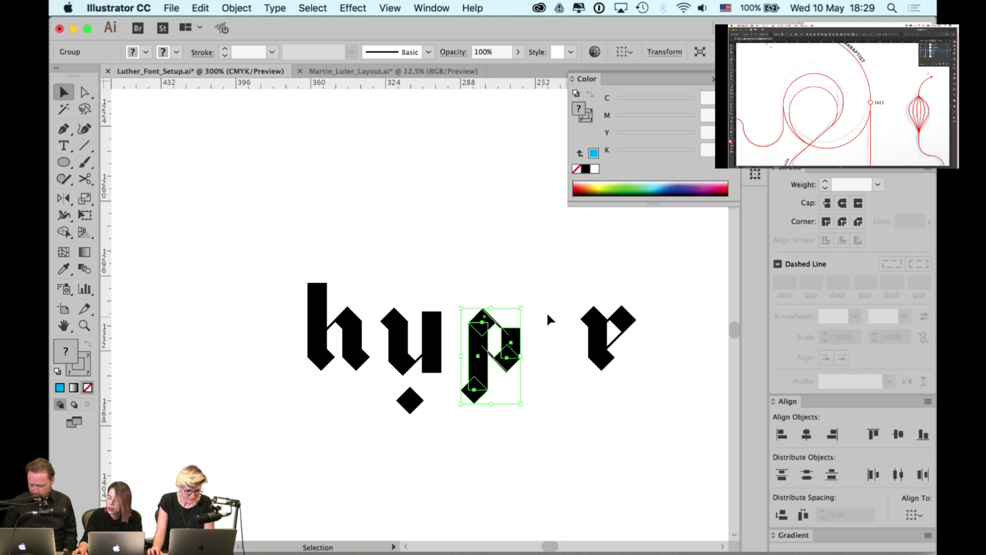
{"action": "left_click", "coordinate": [614, 319]}
{"action": "key", "text": "Left"}
{"action": "key", "text": "Left"}
{"action": "key", "text": "Left"}
{"action": "key", "text": "Left"}
{"action": "key", "text": "Left"}
{"action": "key", "text": "Left"}
{"action": "key", "text": "Left"}
{"action": "key", "text": "Left"}
{"action": "key", "text": "Left"}
{"action": "key", "text": "Left"}
{"action": "key", "text": "Left"}
{"action": "key", "text": "Left"}
{"action": "key", "text": "Left"}
{"action": "key", "text": "Left"}
{"action": "key", "text": "Left"}
{"action": "key", "text": "Left"}
{"action": "key", "text": "Left"}
{"action": "key", "text": "Left"}
{"action": "key", "text": "Left"}
{"action": "key", "text": "Left"}
{"action": "key", "text": "Left"}
{"action": "key", "text": "Left"}
{"action": "key", "text": "Left"}
{"action": "key", "text": "Left"}
{"action": "key", "text": "Left"}
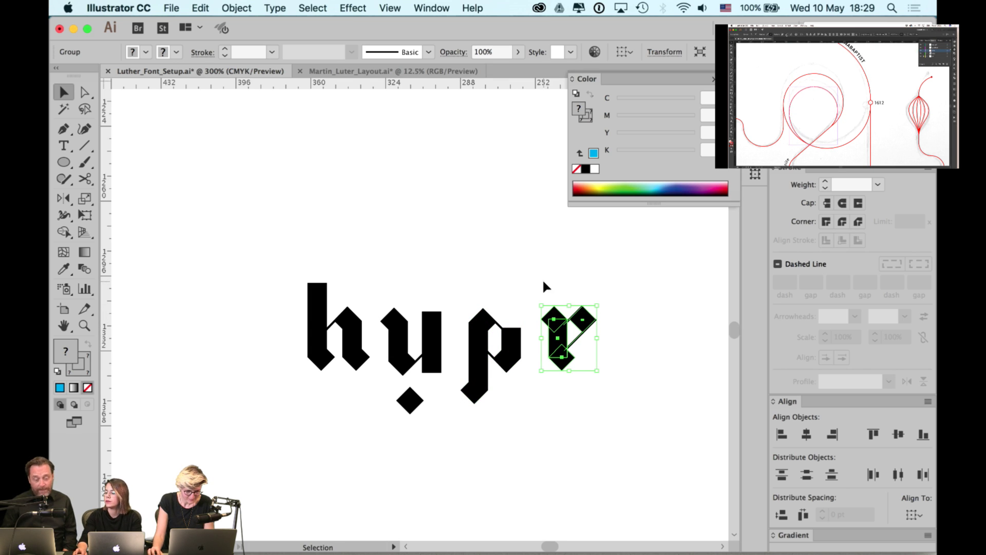
{"action": "left_click", "coordinate": [528, 261]}
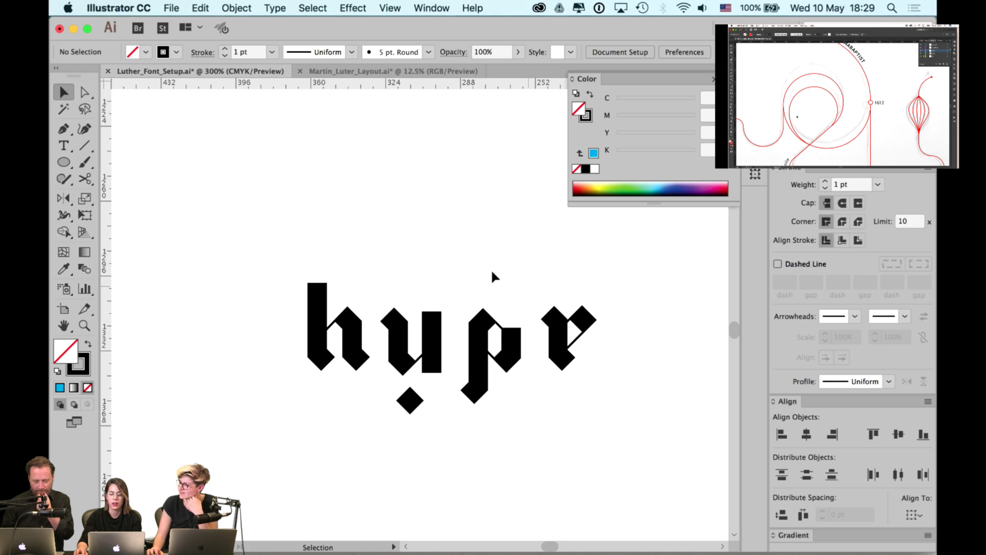
- Tuck the r further toward the p, then zoom out and move hypr left
{"action": "left_click_drag", "start_coordinate": [551, 311], "coordinate": [547, 310]}
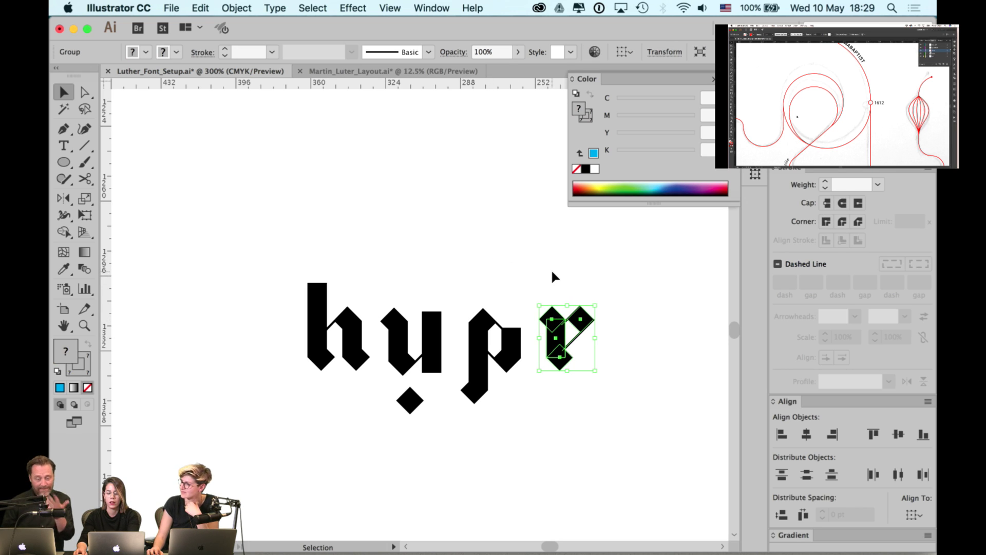
{"action": "key", "text": "Left"}
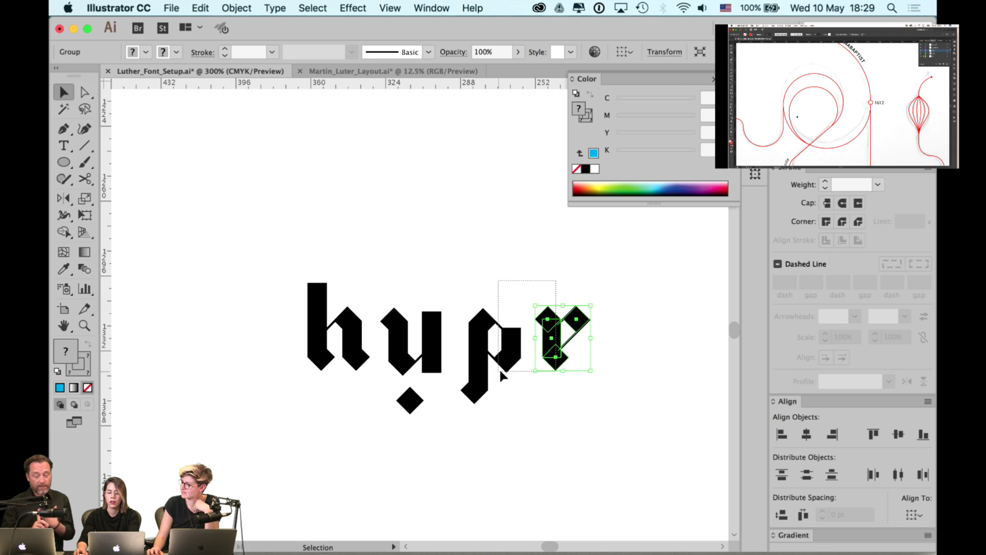
{"action": "left_click_drag", "start_coordinate": [501, 371], "coordinate": [501, 370]}
{"action": "left_click", "coordinate": [504, 278]}
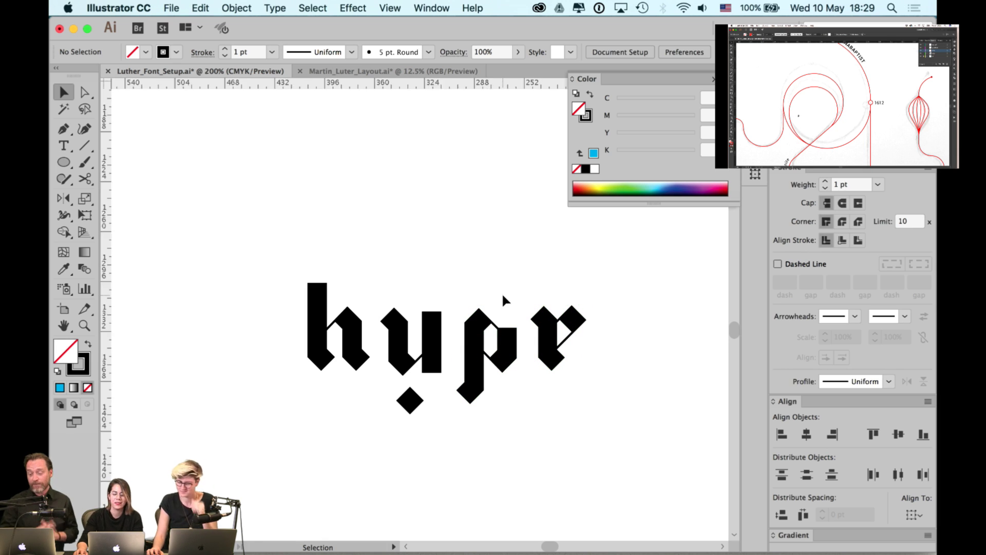
{"action": "key", "text": "super+1"}
{"action": "left_click_drag", "start_coordinate": [543, 270], "coordinate": [359, 354]}
{"action": "left_click_drag", "start_coordinate": [383, 324], "coordinate": [210, 327]}
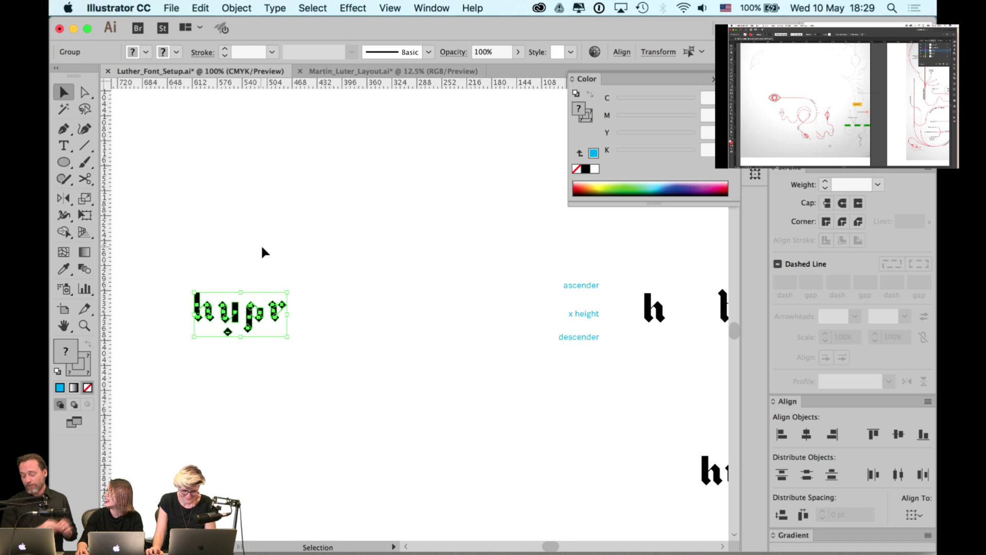
- Select the h, t, l and i glyphs together
{"action": "left_click", "coordinate": [373, 240]}
{"action": "scroll", "coordinate": [349, 242], "scroll_direction": "right", "scroll_amount": 6}
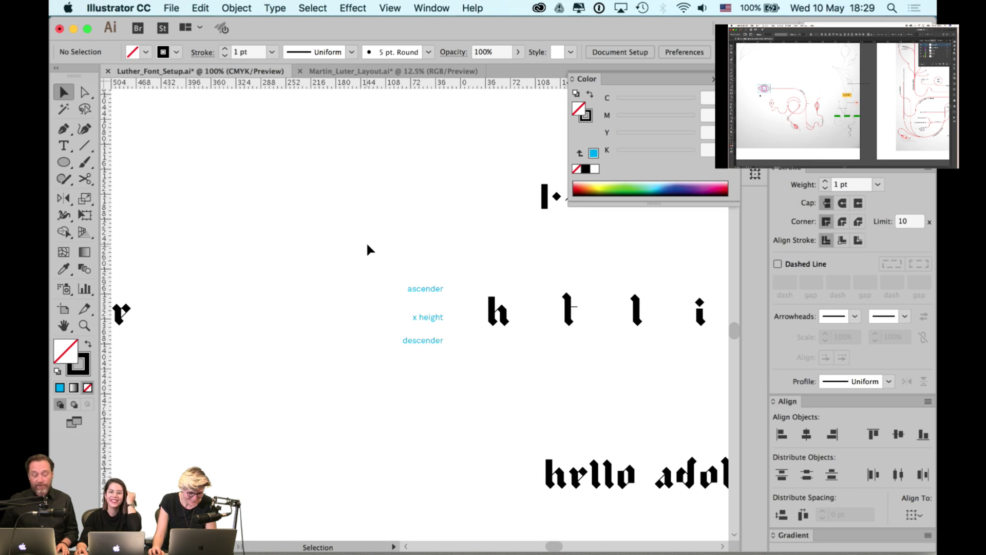
{"action": "key", "text": "space"}
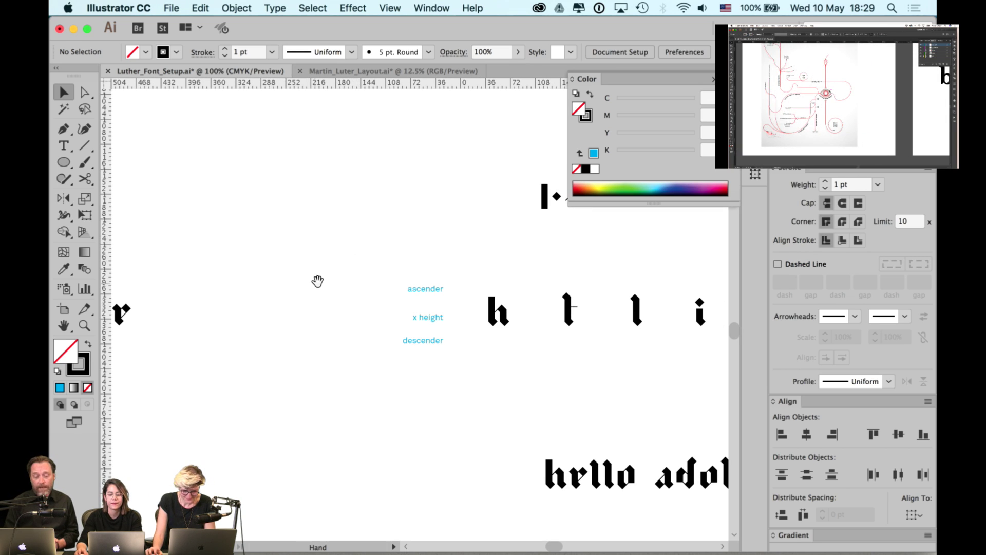
{"action": "scroll", "coordinate": [478, 277], "scroll_direction": "right", "scroll_amount": 6}
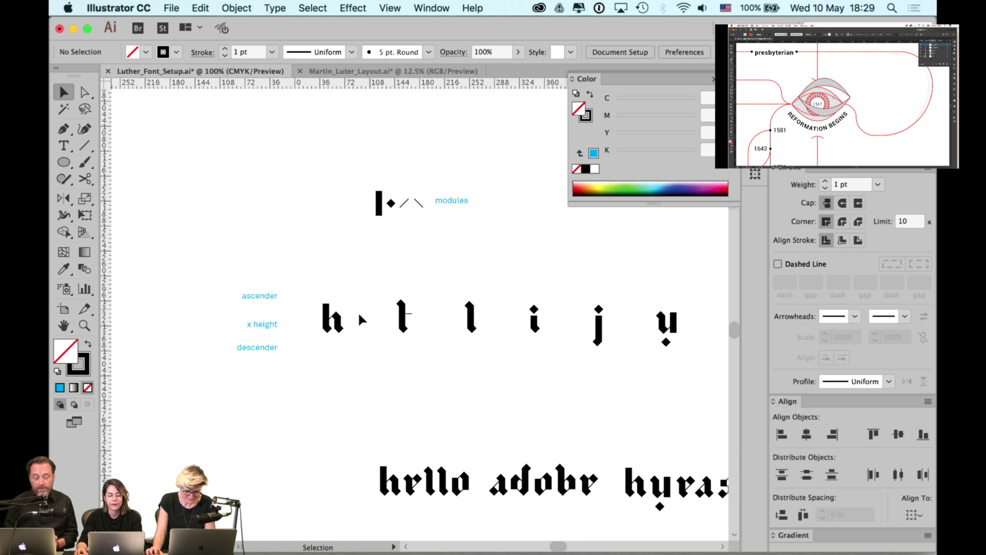
{"action": "left_click", "coordinate": [336, 325]}
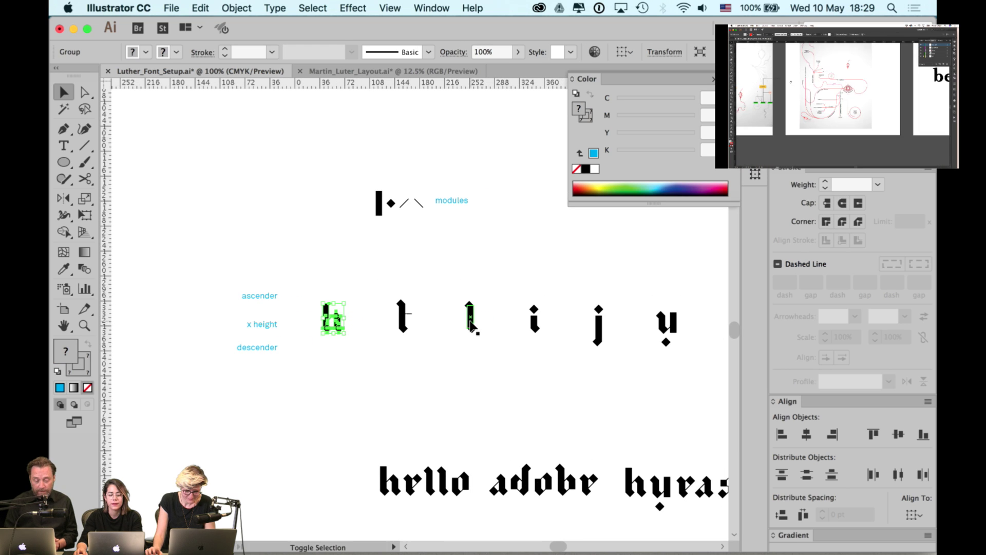
{"action": "left_click", "coordinate": [404, 326], "text": "shift"}
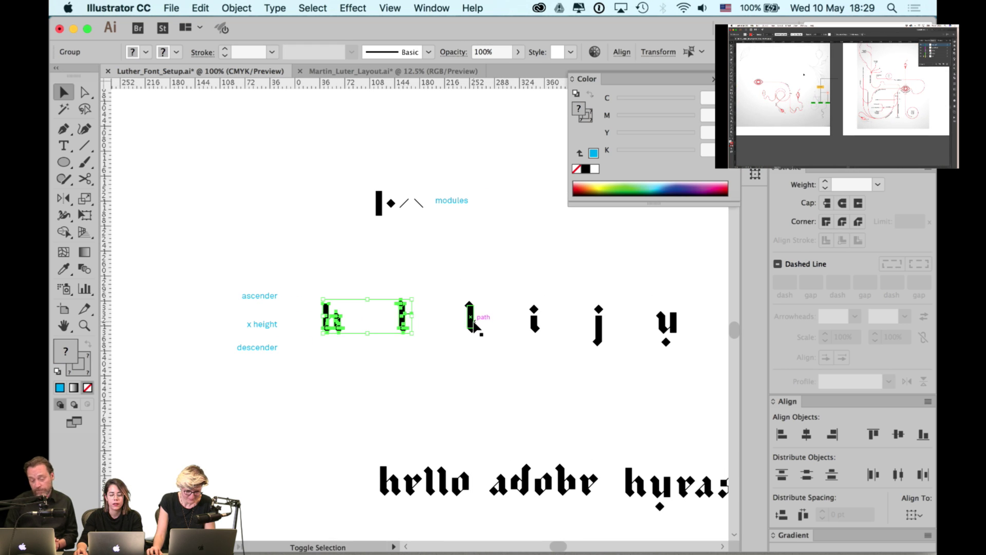
{"action": "left_click", "coordinate": [472, 321], "text": "shift"}
{"action": "left_click", "coordinate": [534, 321], "text": "shift"}
{"action": "scroll", "coordinate": [565, 283], "scroll_direction": "right", "scroll_amount": 6}
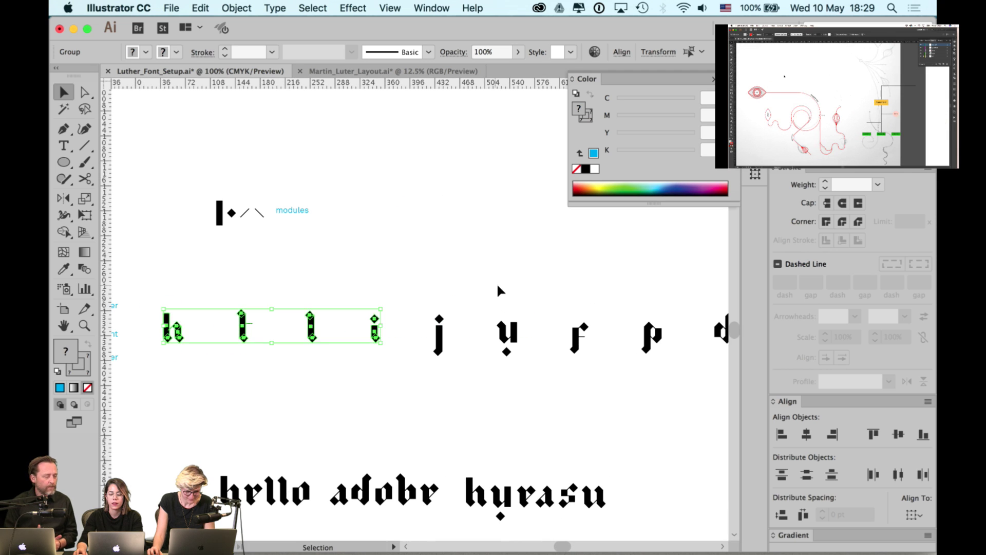
{"action": "scroll", "coordinate": [570, 288], "scroll_direction": "right", "scroll_amount": 3}
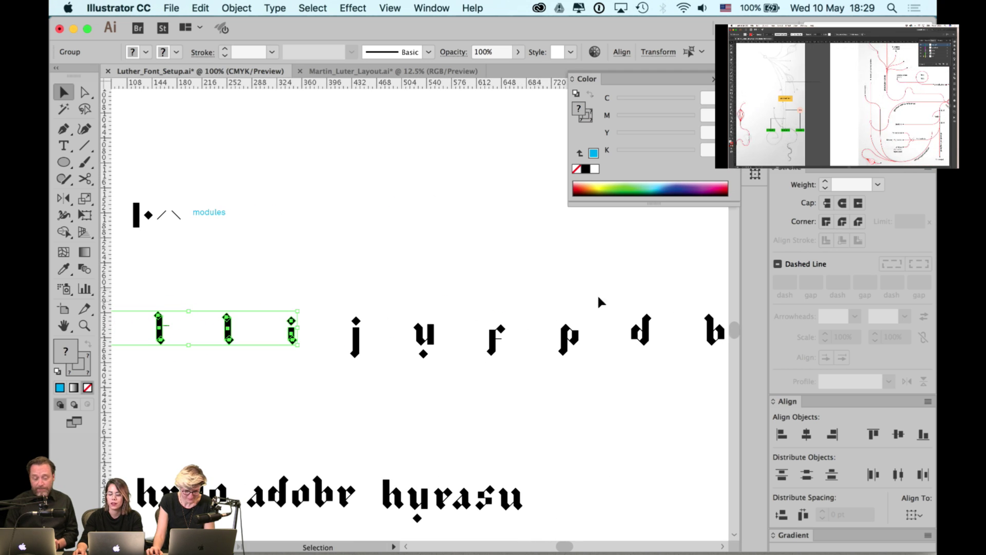
{"action": "scroll", "coordinate": [565, 283], "scroll_direction": "right", "scroll_amount": 5}
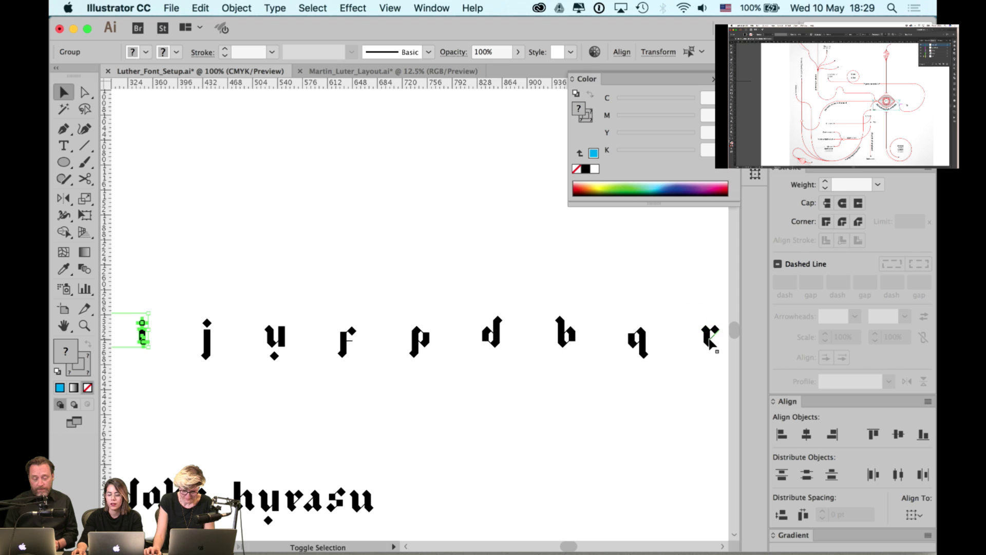
{"action": "scroll", "coordinate": [390, 329], "scroll_direction": "left", "scroll_amount": 12}
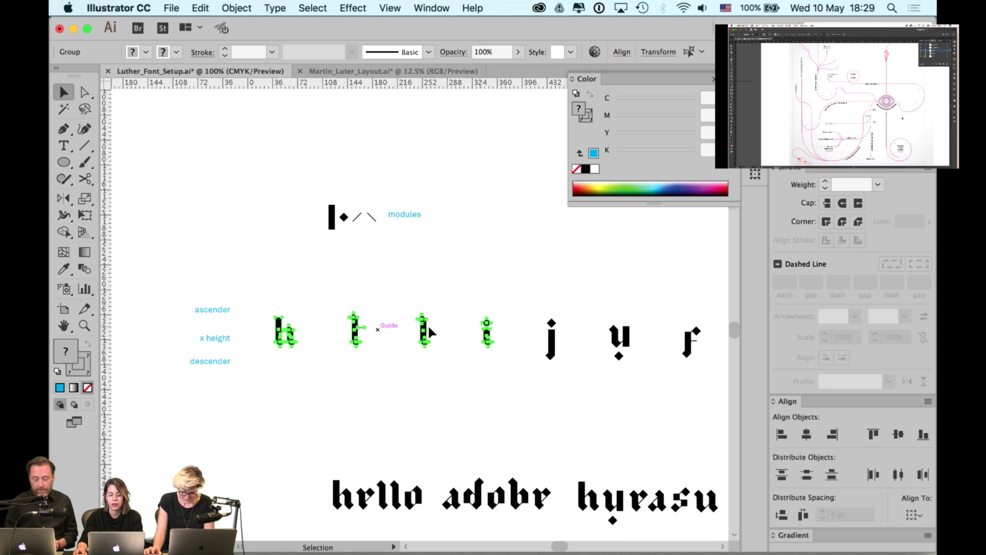
- Option-drag copies of the h, t, l and i up above the modules row, then deselect
{"action": "left_click_drag", "start_coordinate": [424, 337], "coordinate": [417, 166]}
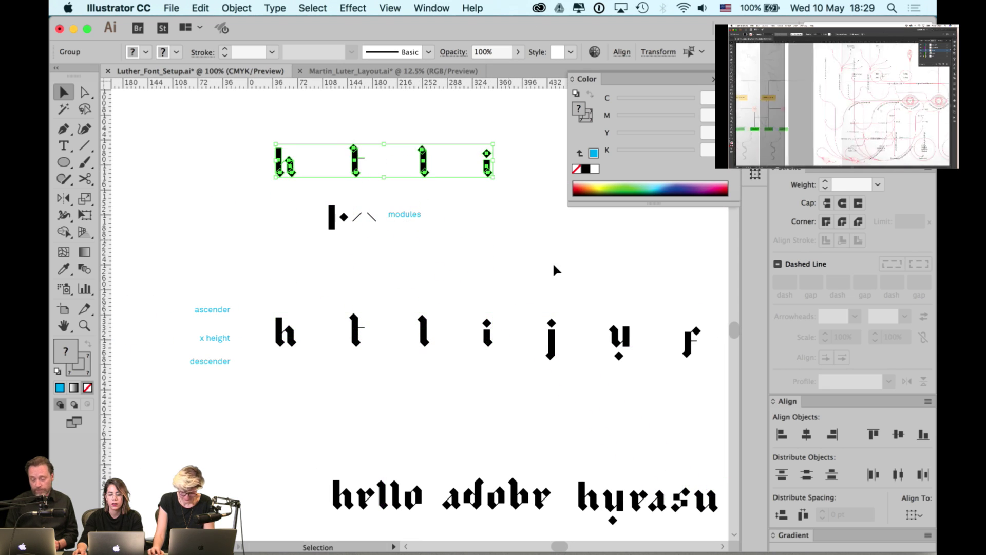
{"action": "scroll", "coordinate": [644, 267], "scroll_direction": "right", "scroll_amount": 12}
{"action": "scroll", "coordinate": [473, 286], "scroll_direction": "up", "scroll_amount": 1}
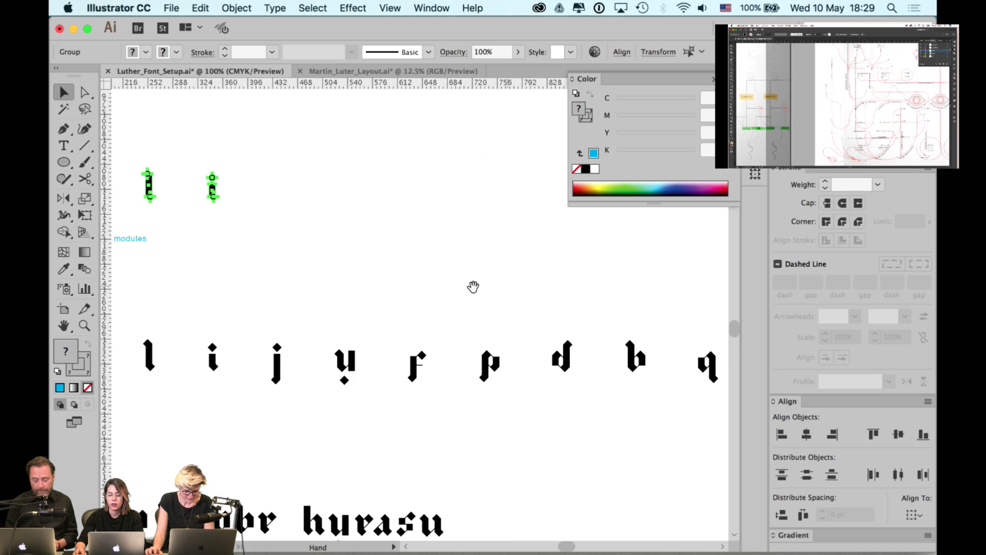
{"action": "scroll", "coordinate": [506, 297], "scroll_direction": "right", "scroll_amount": 3}
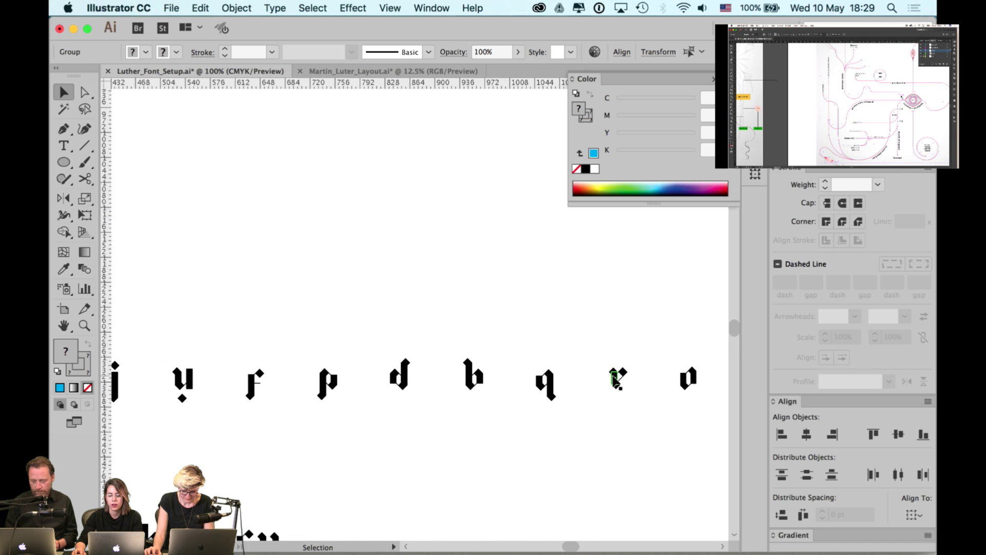
{"action": "left_click", "coordinate": [524, 334]}
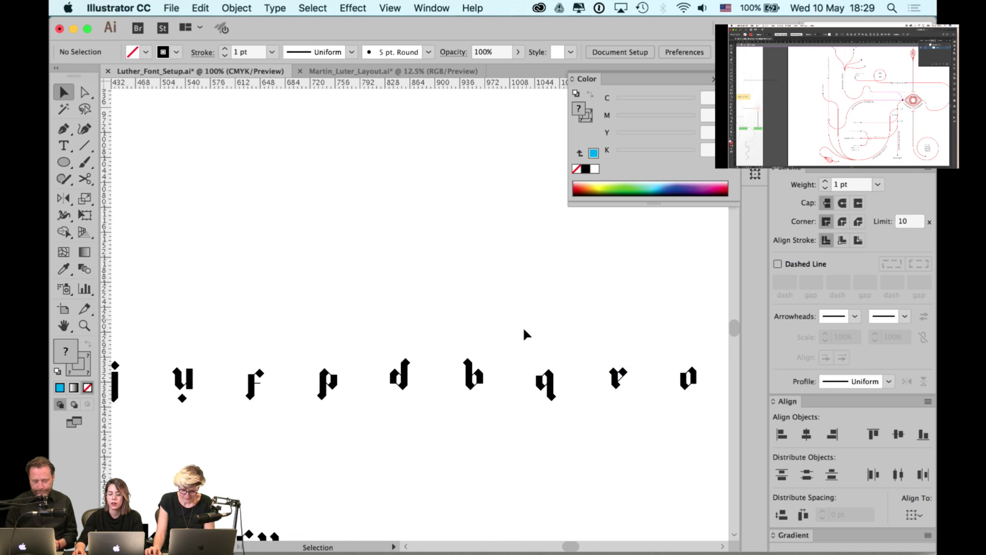
{"action": "scroll", "coordinate": [326, 359], "scroll_direction": "left", "scroll_amount": 18}
{"action": "scroll", "coordinate": [325, 359], "scroll_direction": "down", "scroll_amount": 2}
{"action": "scroll", "coordinate": [406, 359], "scroll_direction": "up", "scroll_amount": 10}
{"action": "scroll", "coordinate": [406, 359], "scroll_direction": "left", "scroll_amount": 2}
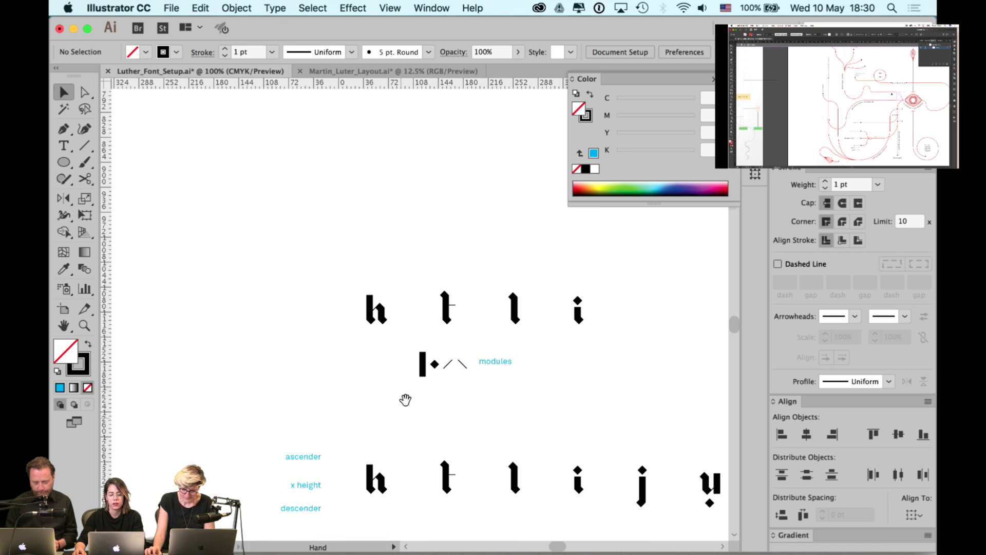
- Type 'church of england' as a new placeholder text line on the canvas
{"action": "key", "text": "t"}
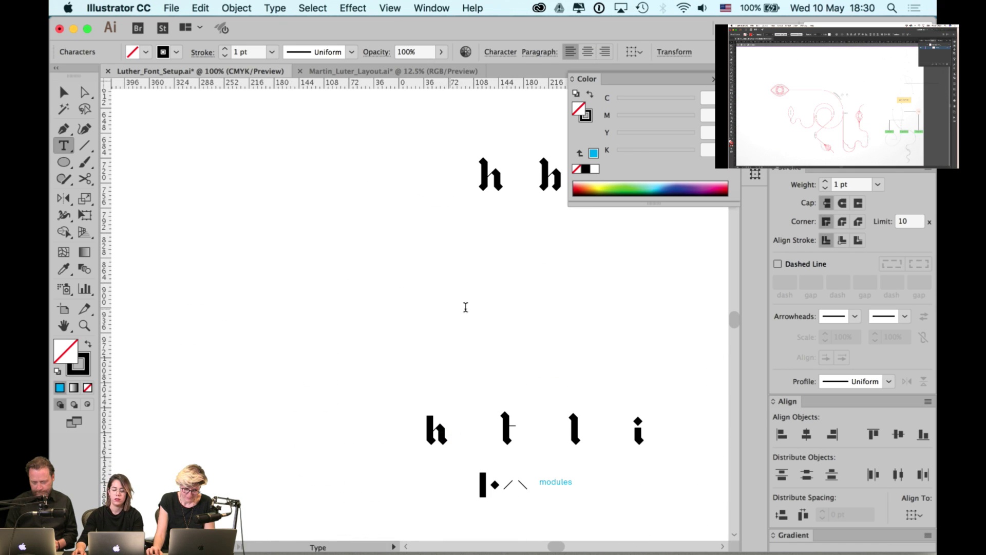
{"action": "left_click", "coordinate": [450, 308]}
{"action": "type", "text": "cath"}
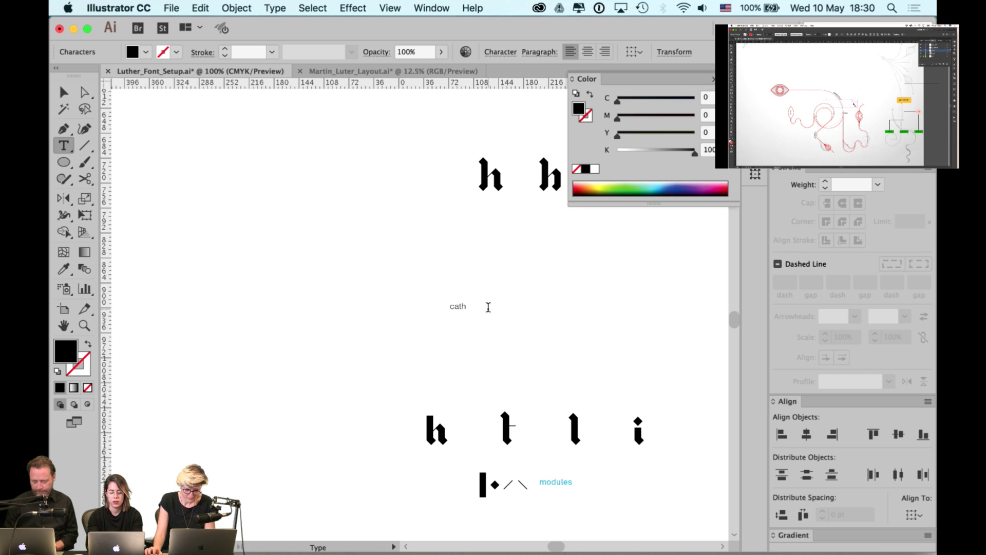
{"action": "type", "text": "o"}
{"action": "key", "text": "super+a"}
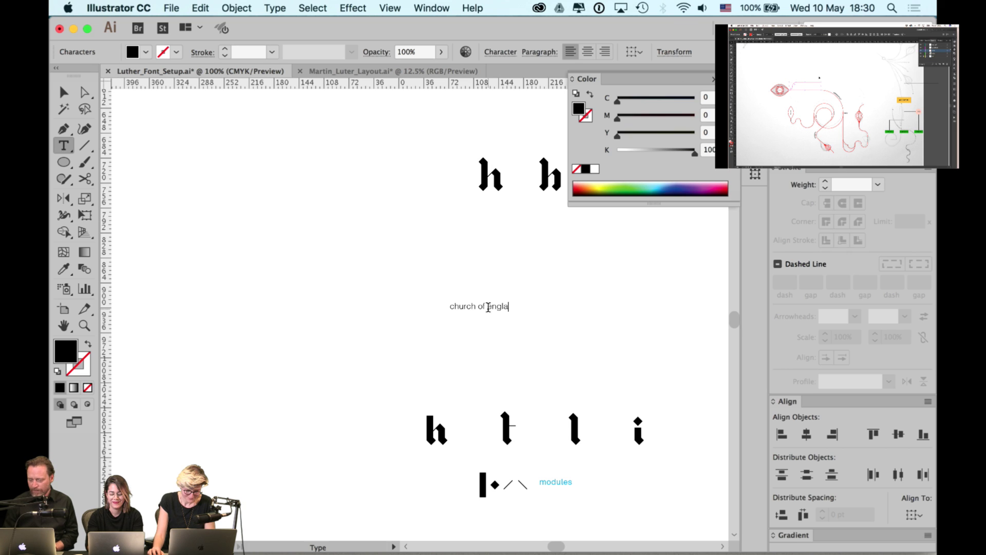
{"action": "type", "text": "church of england"}
{"action": "key", "text": "Escape"}
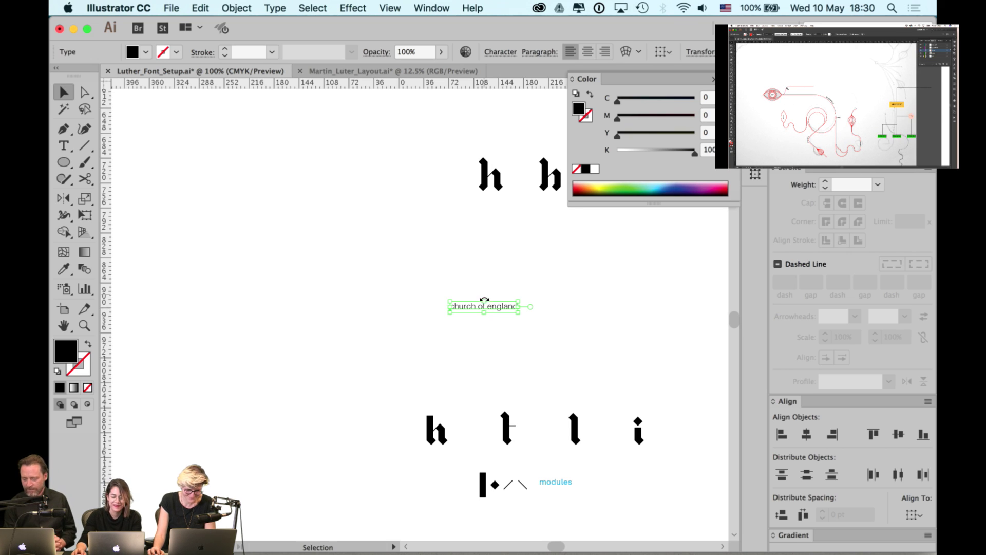
- Duplicate that text just below and change the copy to 'martin luther'
{"action": "left_click_drag", "start_coordinate": [508, 306], "coordinate": [508, 335]}
{"action": "double_click", "coordinate": [508, 335]}
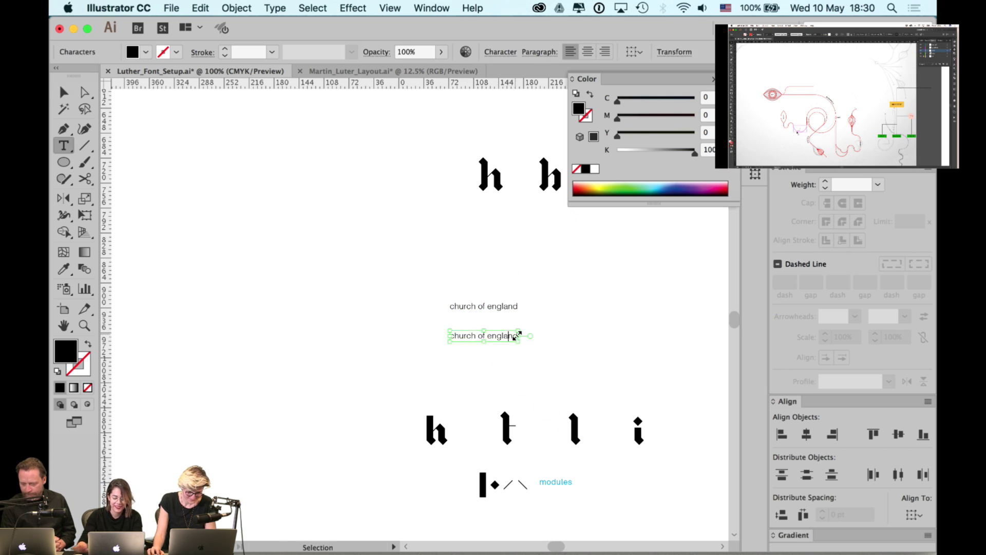
{"action": "key", "text": "ctrl+a"}
{"action": "type", "text": "martin luther"}
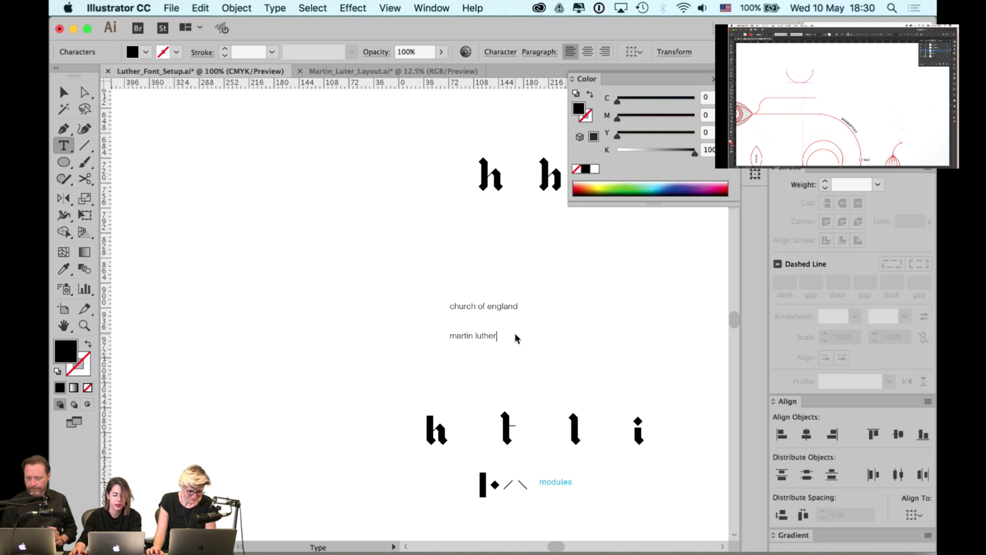
{"action": "key", "text": "Escape"}
{"action": "left_click", "coordinate": [494, 319]}
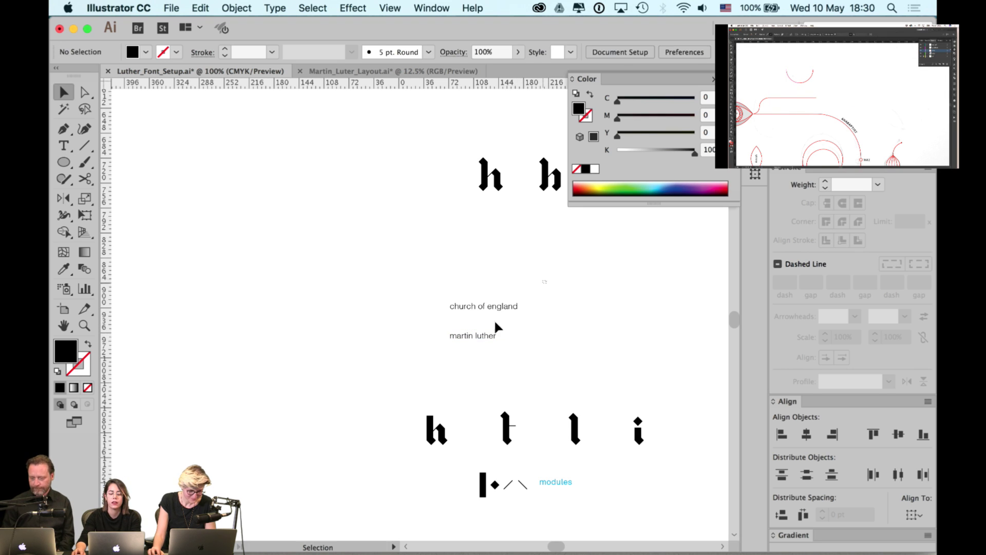
- Scale both placeholder text lines up together from a corner handle
{"action": "left_click_drag", "start_coordinate": [546, 281], "coordinate": [599, 391]}
{"action": "left_click", "coordinate": [546, 362]}
{"action": "left_click_drag", "start_coordinate": [546, 362], "coordinate": [477, 373]}
- Move 'church of england' onto the same line, just left of 'martin luther'
{"action": "left_click_drag", "start_coordinate": [553, 229], "coordinate": [231, 396]}
{"action": "left_click", "coordinate": [281, 360]}
{"action": "left_click_drag", "start_coordinate": [275, 366], "coordinate": [302, 327]}
{"action": "left_click", "coordinate": [355, 363]}
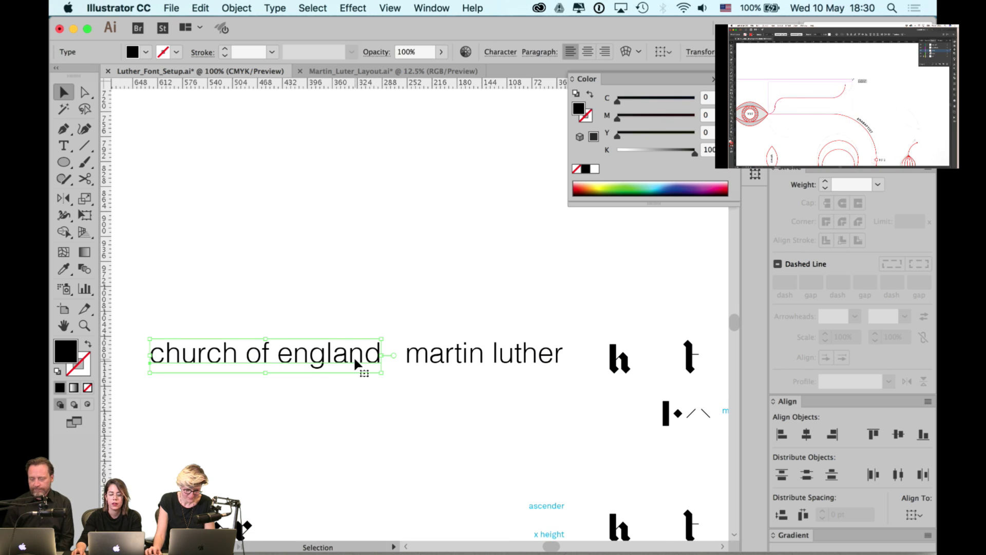
{"action": "left_click_drag", "start_coordinate": [364, 356], "coordinate": [368, 356]}
{"action": "left_click", "coordinate": [400, 315]}
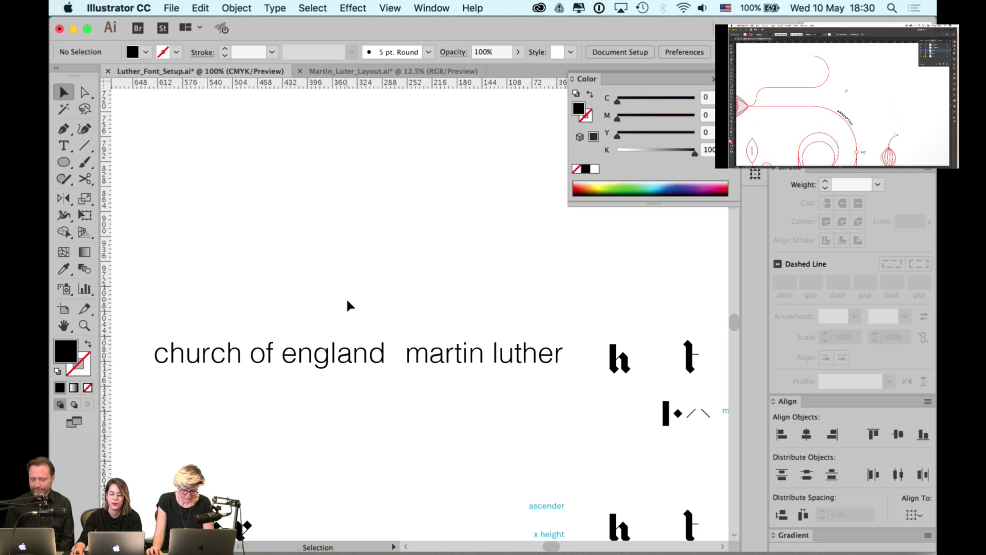
- Move both placeholder text lines left together
{"action": "left_click_drag", "start_coordinate": [417, 309], "coordinate": [548, 283]}
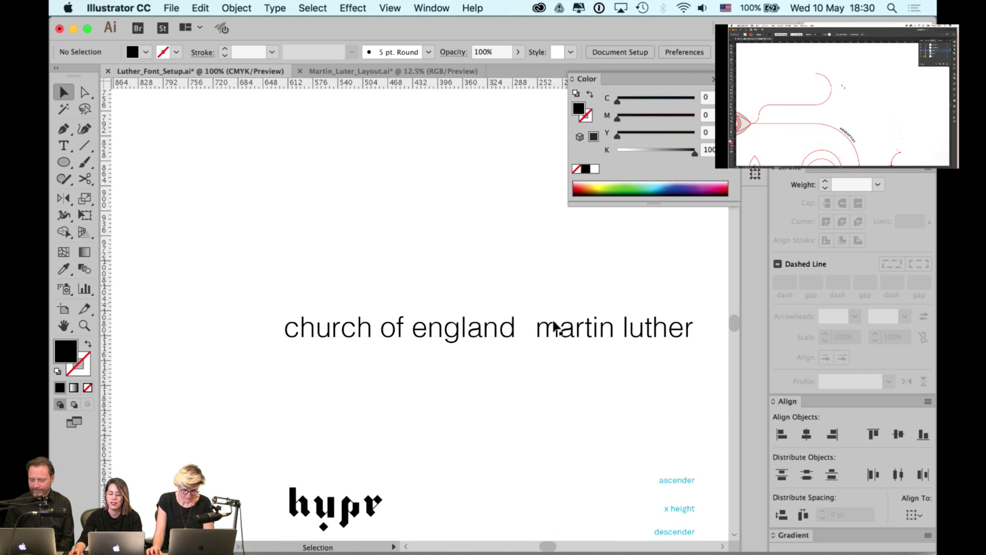
{"action": "left_click", "coordinate": [503, 338]}
{"action": "left_click", "coordinate": [565, 330], "text": "shift"}
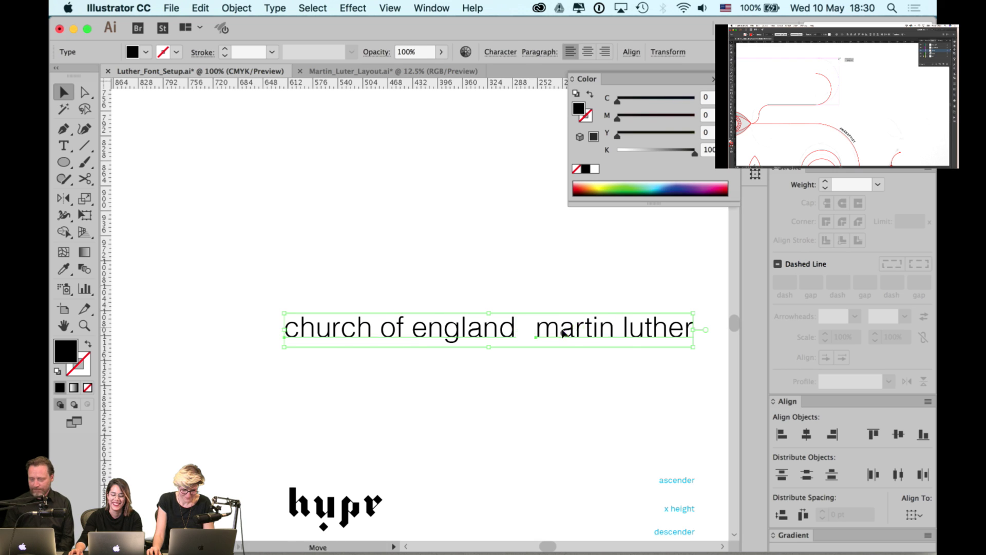
{"action": "left_click_drag", "start_coordinate": [565, 330], "coordinate": [444, 287]}
{"action": "left_click", "coordinate": [500, 403]}
{"action": "left_click_drag", "start_coordinate": [439, 297], "coordinate": [488, 282]}
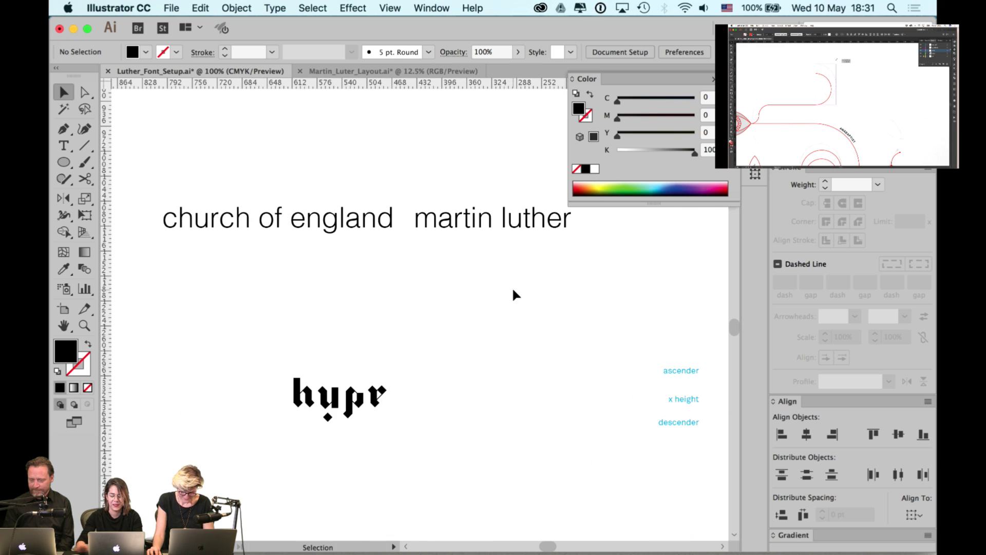
- Slide the hypr glyph group left along the guides
{"action": "left_click", "coordinate": [359, 225]}
{"action": "left_click_drag", "start_coordinate": [388, 310], "coordinate": [612, 316]}
{"action": "left_click", "coordinate": [496, 388]}
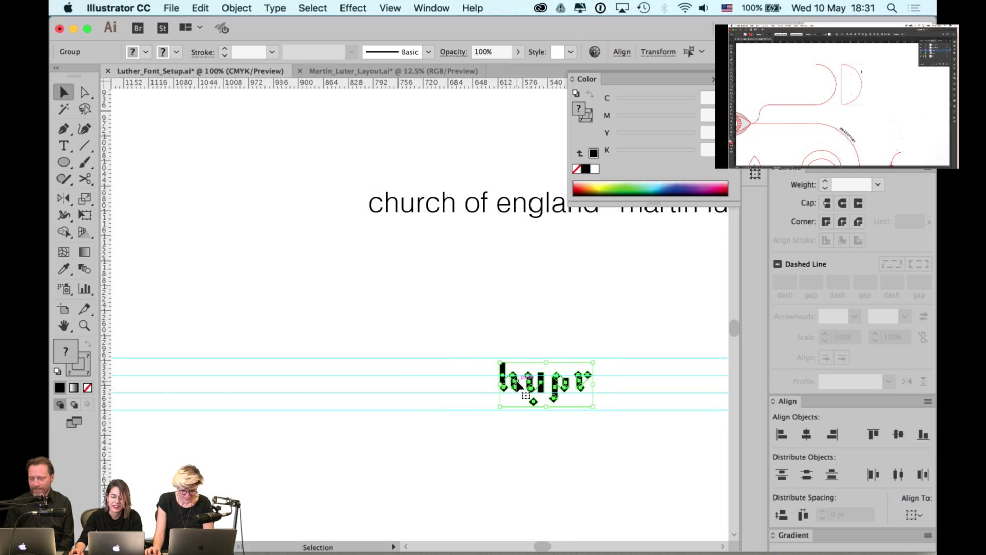
{"action": "left_click_drag", "start_coordinate": [517, 381], "coordinate": [235, 381]}
{"action": "left_click_drag", "start_coordinate": [431, 253], "coordinate": [333, 291]}
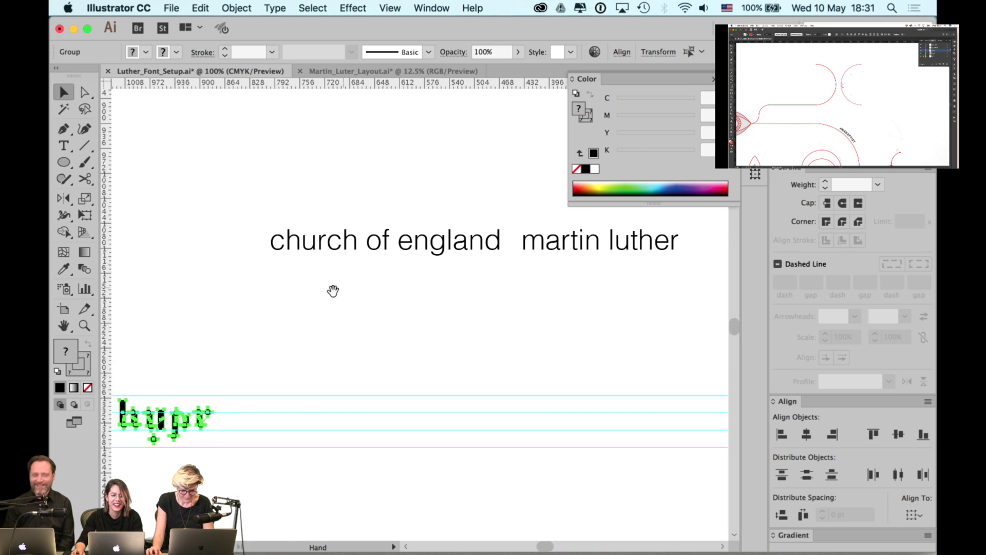
{"action": "left_click", "coordinate": [333, 291]}
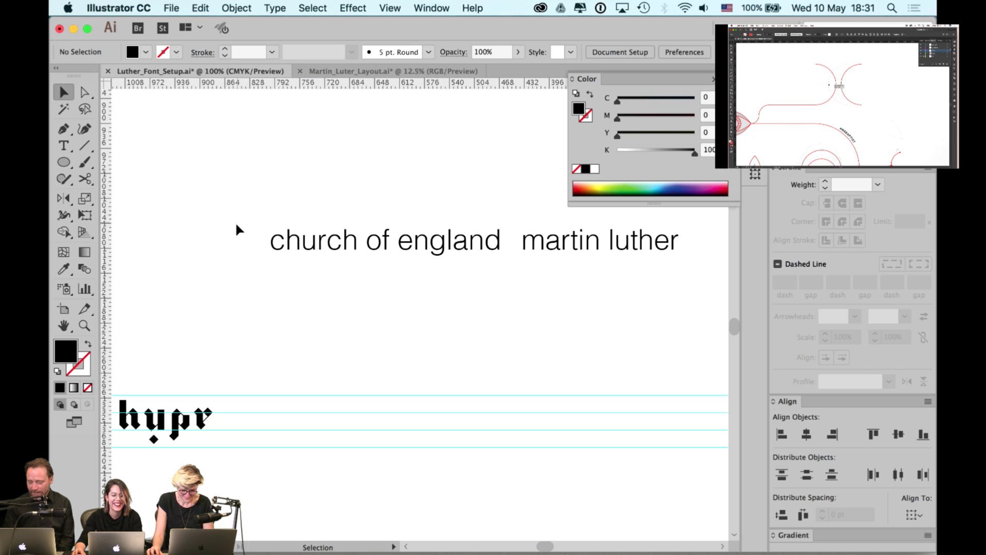
- Drop the text line onto the guides and shift it left together with hypr
{"action": "left_click_drag", "start_coordinate": [567, 249], "coordinate": [579, 429]}
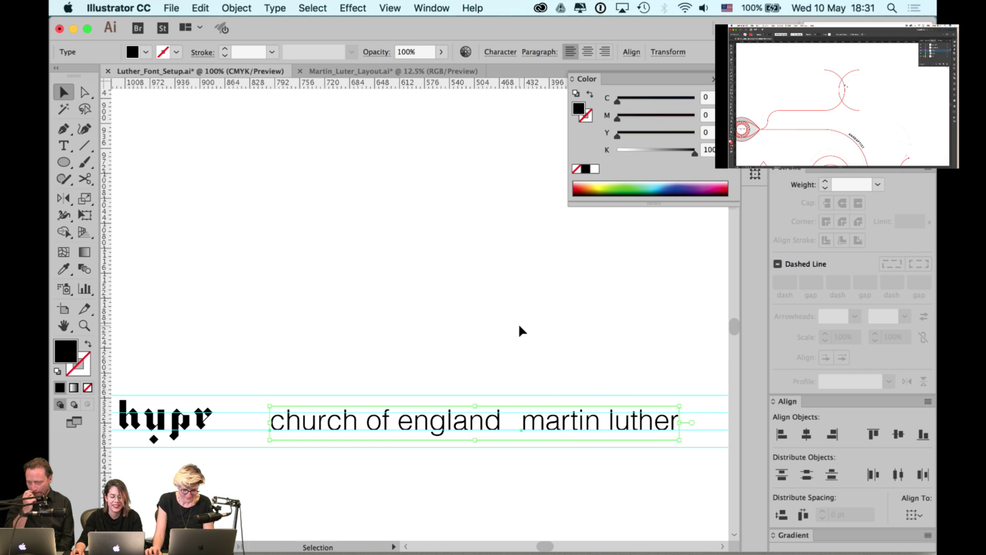
{"action": "left_click", "coordinate": [520, 325]}
{"action": "left_click_drag", "start_coordinate": [521, 326], "coordinate": [512, 287]}
{"action": "left_click_drag", "start_coordinate": [318, 333], "coordinate": [579, 313]}
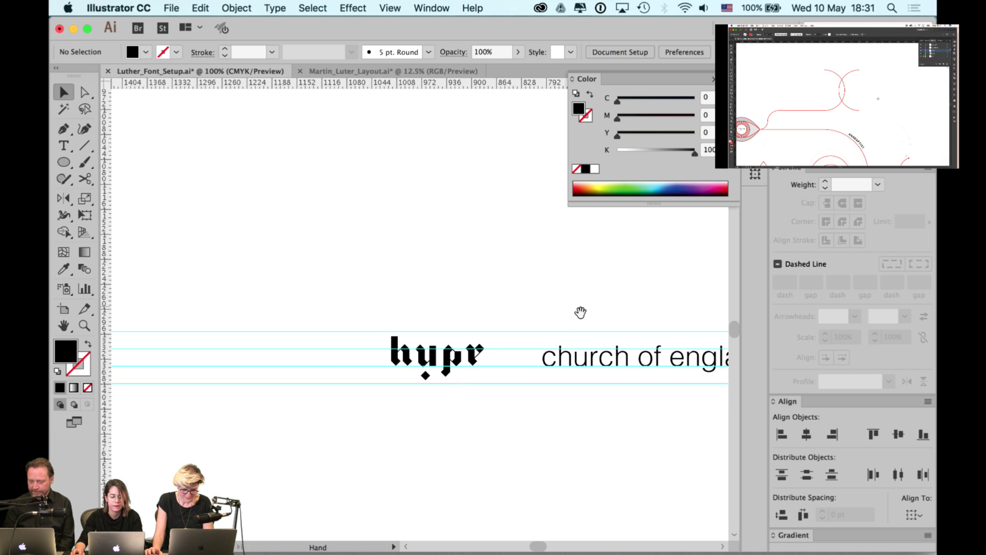
{"action": "left_click_drag", "start_coordinate": [370, 325], "coordinate": [616, 359]}
{"action": "left_click_drag", "start_coordinate": [528, 320], "coordinate": [442, 317]}
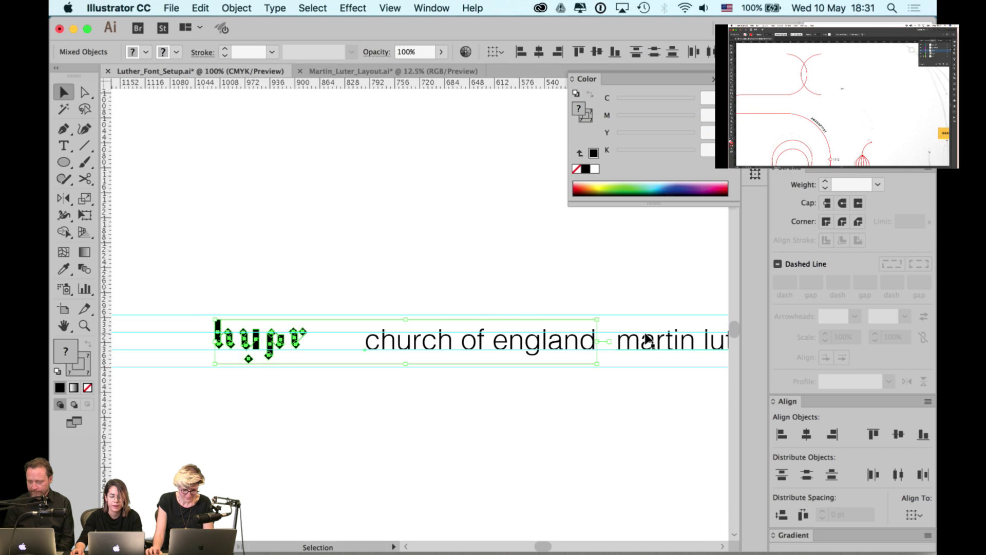
{"action": "left_click_drag", "start_coordinate": [440, 352], "coordinate": [585, 345]}
{"action": "left_click", "coordinate": [650, 345], "text": "shift"}
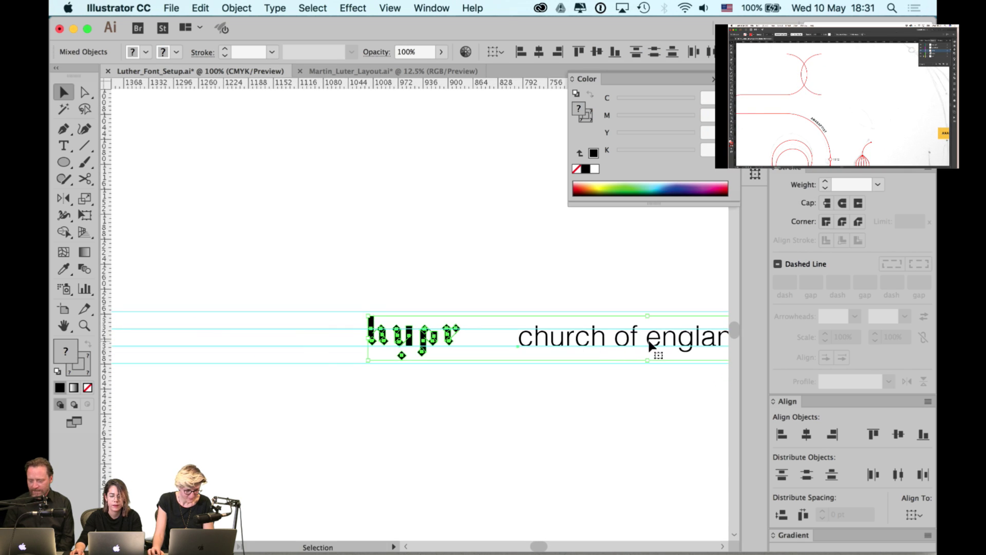
{"action": "left_click_drag", "start_coordinate": [688, 342], "coordinate": [365, 341]}
{"action": "left_click", "coordinate": [410, 282]}
- Place the h, t, l, i glyph row on the guides right after 'martin luther'
{"action": "scroll", "coordinate": [510, 277], "scroll_direction": "right", "scroll_amount": 3}
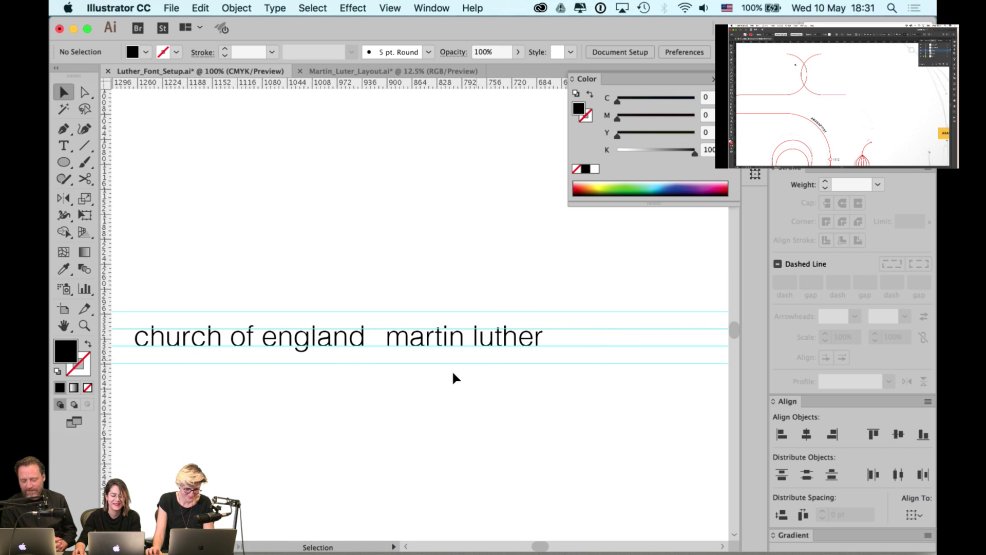
{"action": "scroll", "coordinate": [453, 373], "scroll_direction": "down", "scroll_amount": 1}
{"action": "scroll", "coordinate": [442, 359], "scroll_direction": "right", "scroll_amount": 10}
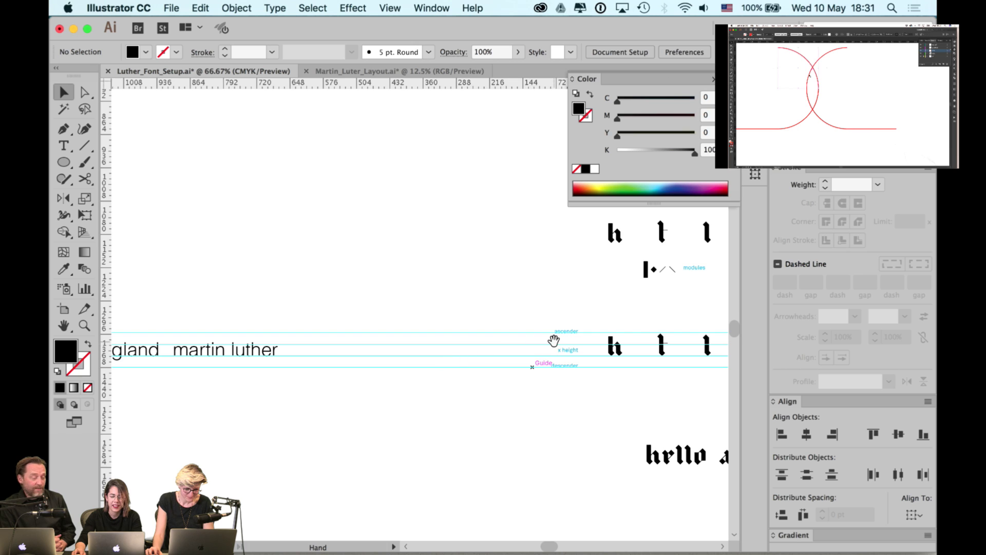
{"action": "scroll", "coordinate": [530, 347], "scroll_direction": "right", "scroll_amount": 5}
{"action": "scroll", "coordinate": [565, 248], "scroll_direction": "up", "scroll_amount": 2}
{"action": "left_click_drag", "start_coordinate": [456, 319], "coordinate": [451, 288]}
{"action": "scroll", "coordinate": [656, 276], "scroll_direction": "left", "scroll_amount": 7}
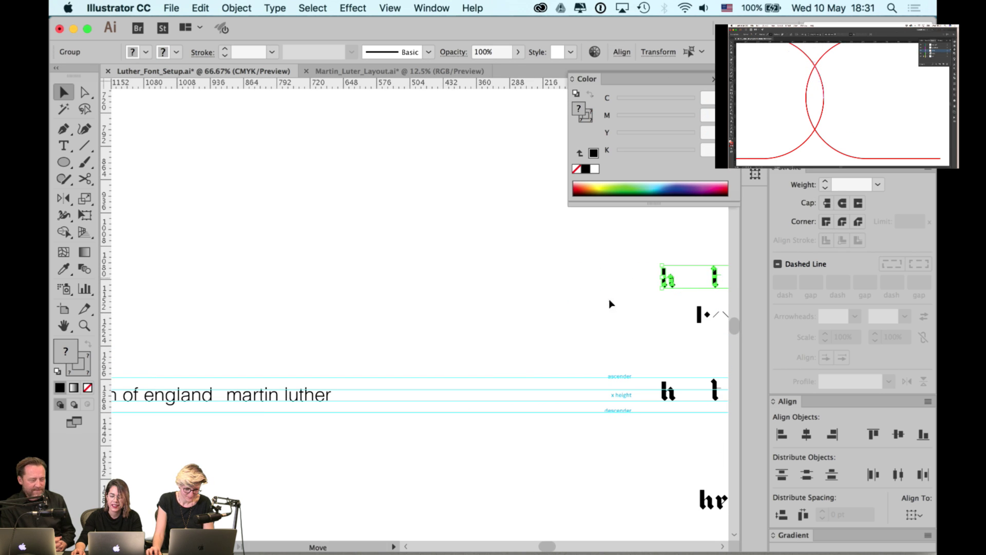
{"action": "left_click_drag", "start_coordinate": [668, 281], "coordinate": [379, 393]}
{"action": "scroll", "coordinate": [388, 349], "scroll_direction": "up", "scroll_amount": 1}
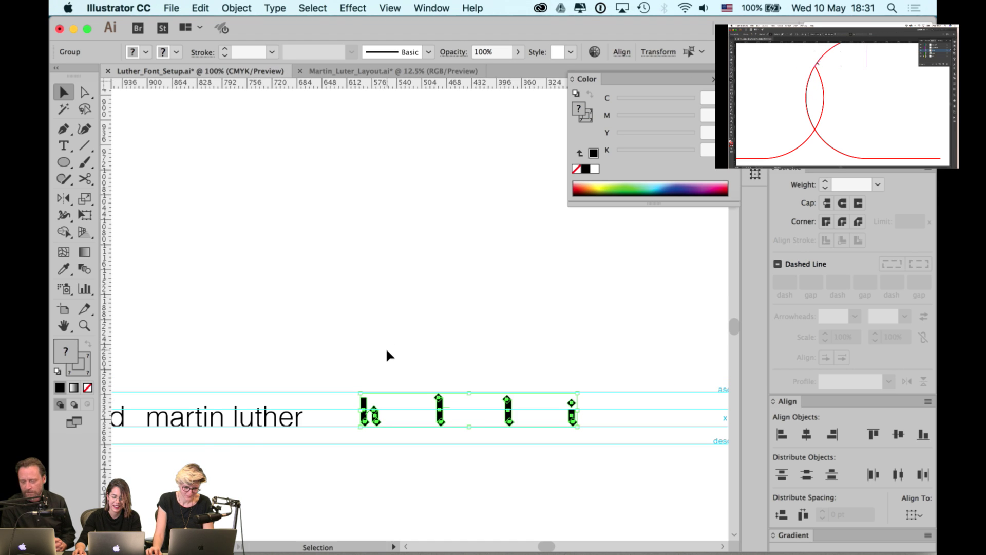
{"action": "left_click", "coordinate": [386, 354]}
{"action": "scroll", "coordinate": [387, 355], "scroll_direction": "up", "scroll_amount": 1}
{"action": "scroll", "coordinate": [460, 356], "scroll_direction": "left", "scroll_amount": 5}
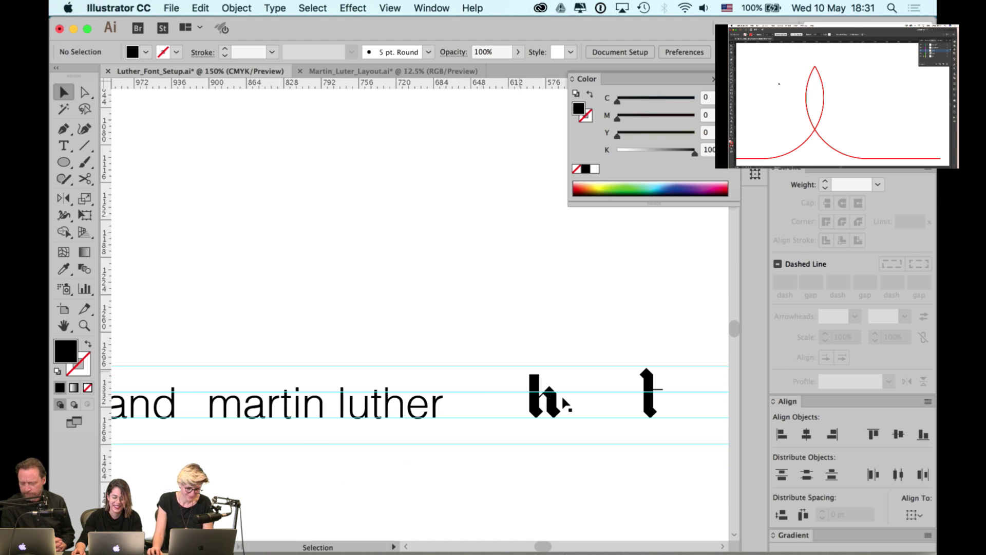
{"action": "left_click", "coordinate": [554, 409]}
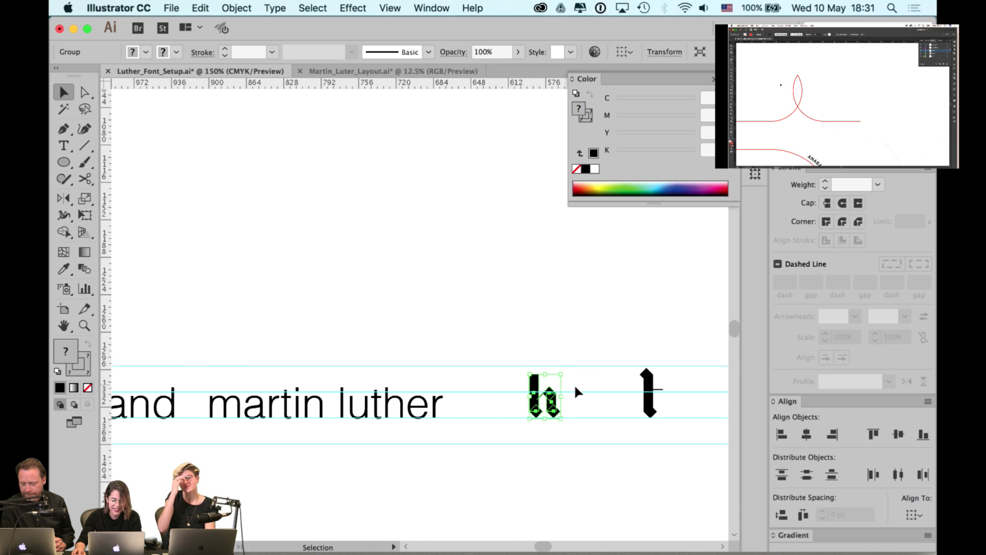
{"action": "scroll", "coordinate": [574, 384], "scroll_direction": "down", "scroll_amount": 2}
{"action": "scroll", "coordinate": [502, 370], "scroll_direction": "right", "scroll_amount": 15}
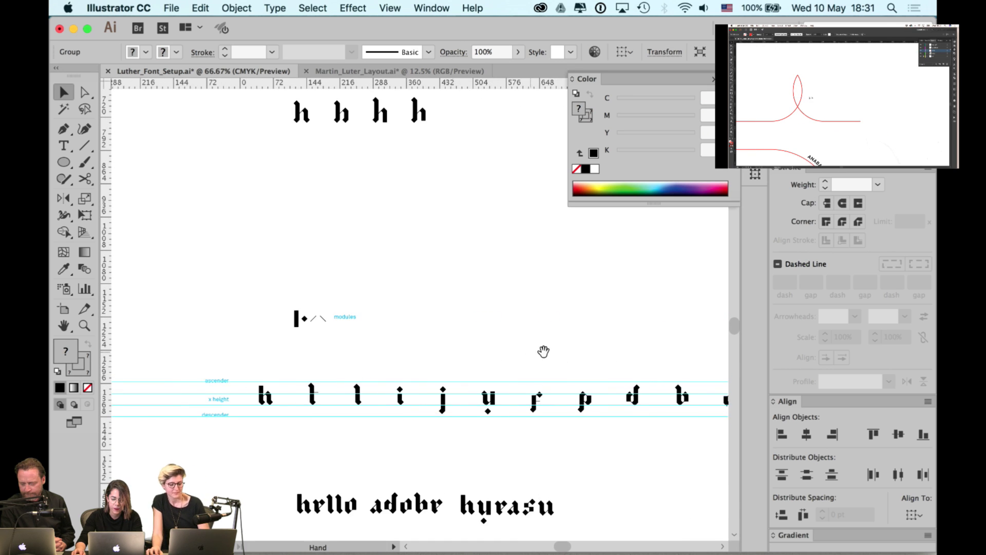
{"action": "scroll", "coordinate": [543, 351], "scroll_direction": "right", "scroll_amount": 5}
{"action": "scroll", "coordinate": [555, 371], "scroll_direction": "right", "scroll_amount": 13}
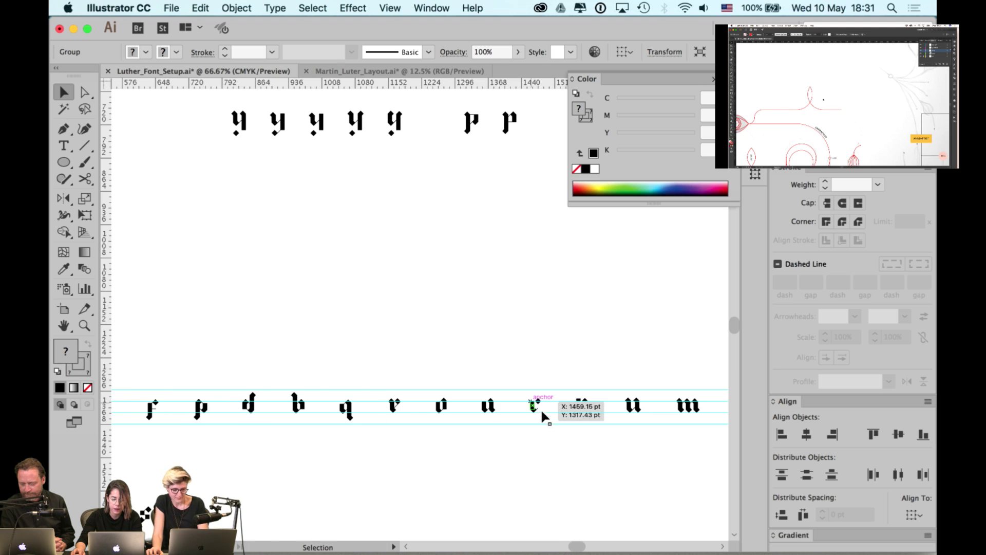
{"action": "left_click", "coordinate": [534, 406]}
{"action": "scroll", "coordinate": [541, 355], "scroll_direction": "down", "scroll_amount": 1}
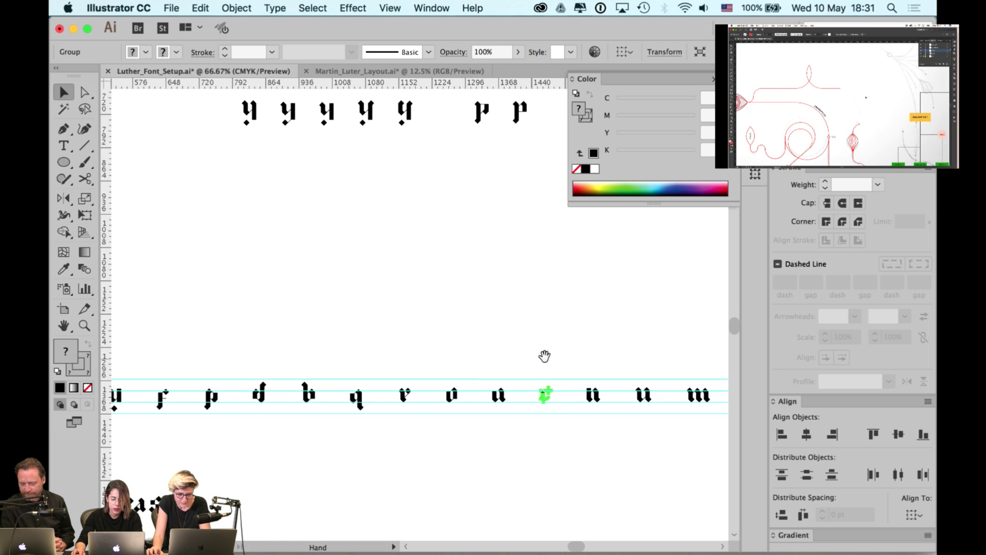
{"action": "scroll", "coordinate": [543, 356], "scroll_direction": "right", "scroll_amount": 4}
{"action": "left_click", "coordinate": [567, 402], "text": "shift"}
{"action": "scroll", "coordinate": [612, 359], "scroll_direction": "right", "scroll_amount": 7}
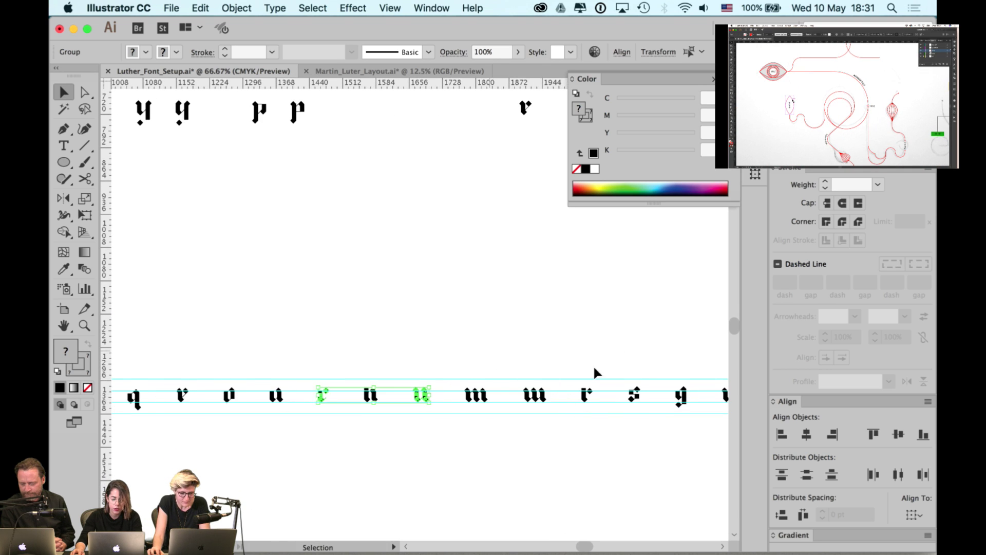
{"action": "left_click", "coordinate": [582, 397], "text": "shift"}
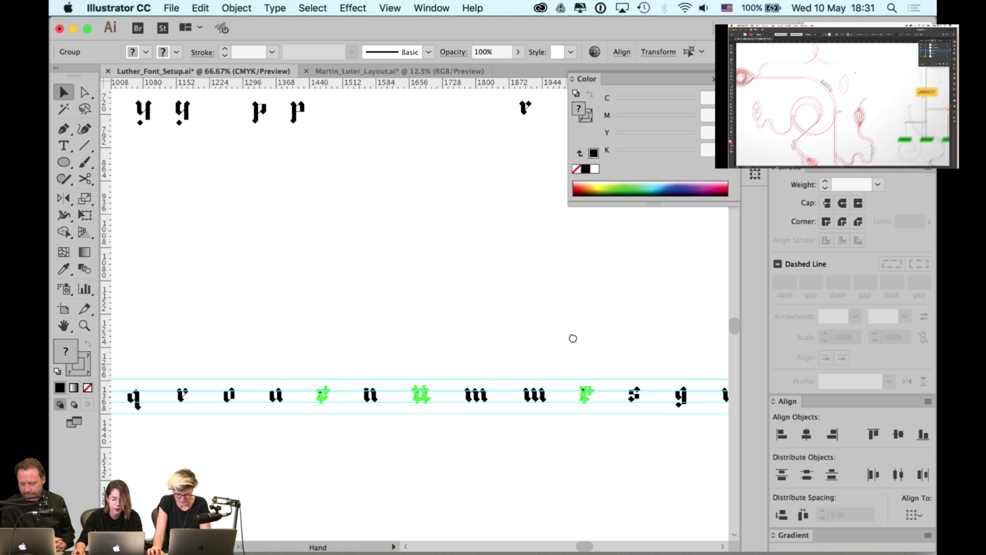
{"action": "scroll", "coordinate": [424, 371], "scroll_direction": "down", "scroll_amount": 1}
{"action": "scroll", "coordinate": [423, 371], "scroll_direction": "left", "scroll_amount": 9}
{"action": "left_click", "coordinate": [421, 367], "text": "shift"}
{"action": "scroll", "coordinate": [315, 342], "scroll_direction": "left", "scroll_amount": 11}
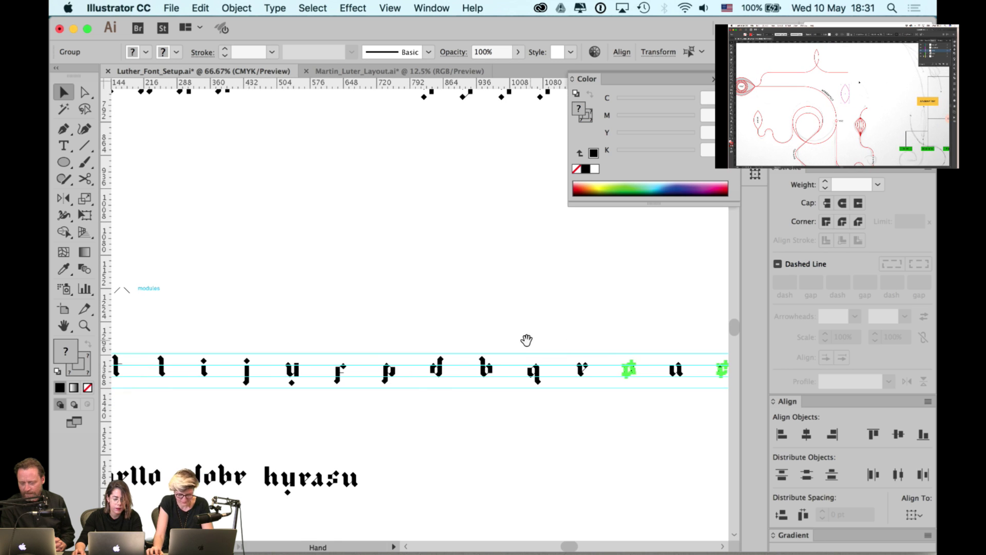
{"action": "left_click", "coordinate": [340, 371], "text": "shift"}
{"action": "scroll", "coordinate": [291, 335], "scroll_direction": "left", "scroll_amount": 11}
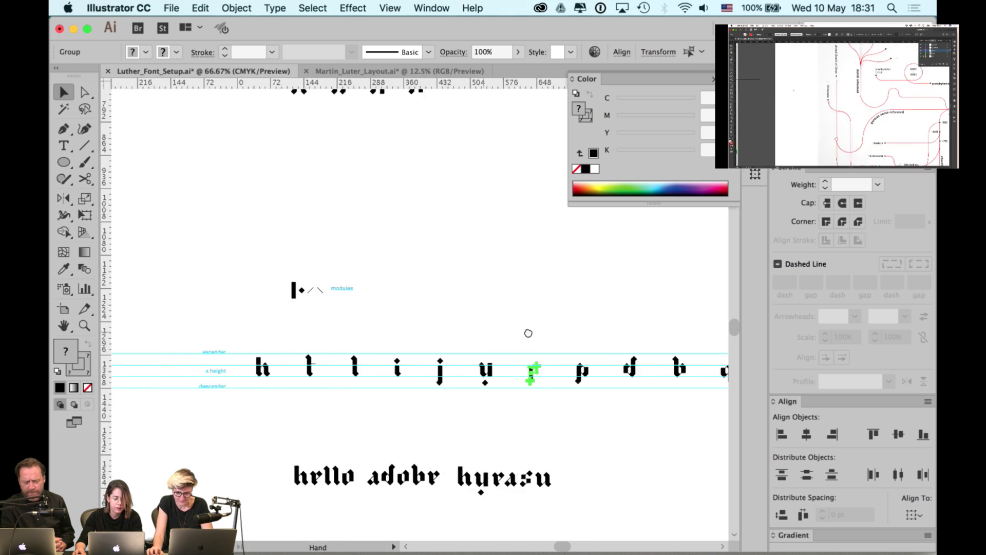
{"action": "scroll", "coordinate": [473, 334], "scroll_direction": "right", "scroll_amount": 7}
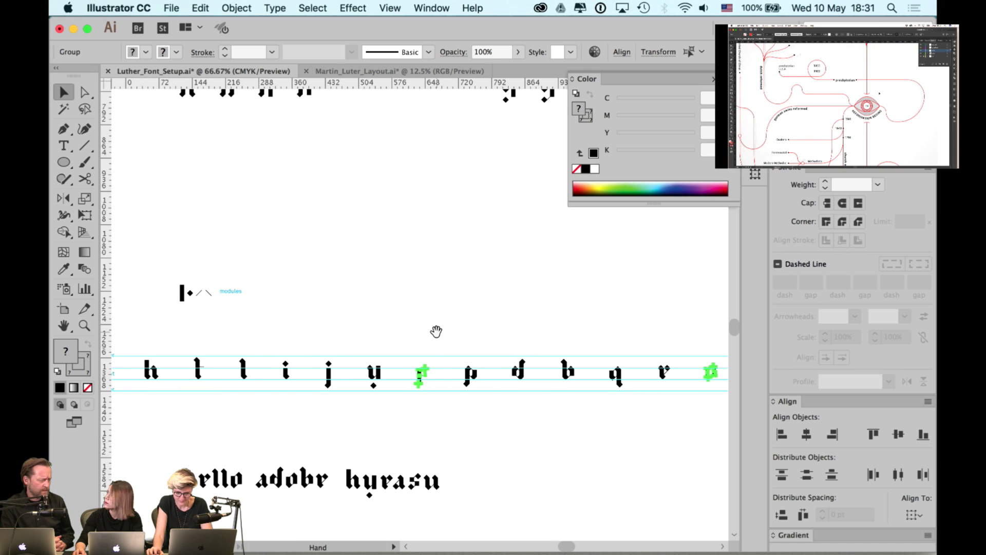
{"action": "left_click", "coordinate": [470, 372], "text": "shift"}
{"action": "scroll", "coordinate": [471, 370], "scroll_direction": "up", "scroll_amount": 2}
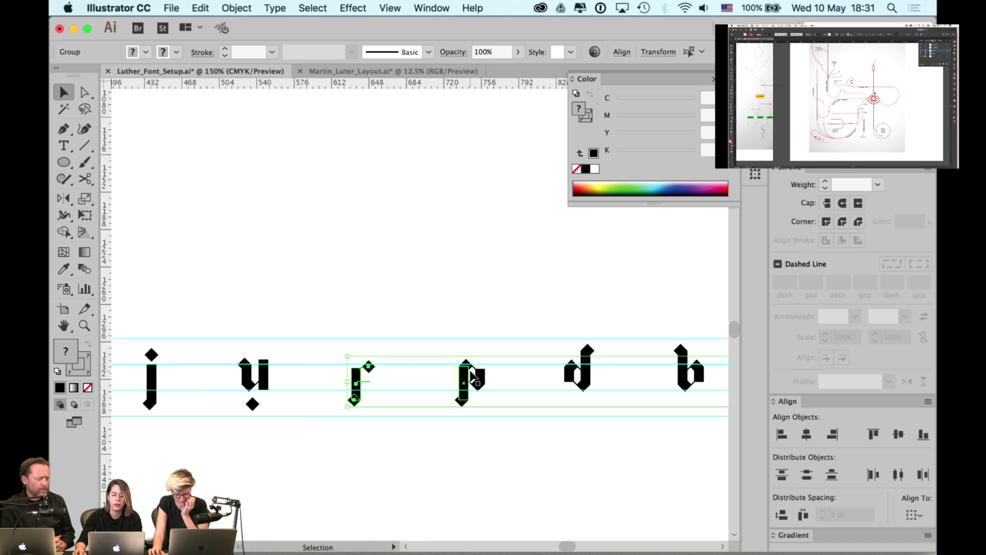
{"action": "scroll", "coordinate": [471, 373], "scroll_direction": "up", "scroll_amount": 1}
{"action": "scroll", "coordinate": [408, 358], "scroll_direction": "down", "scroll_amount": 1}
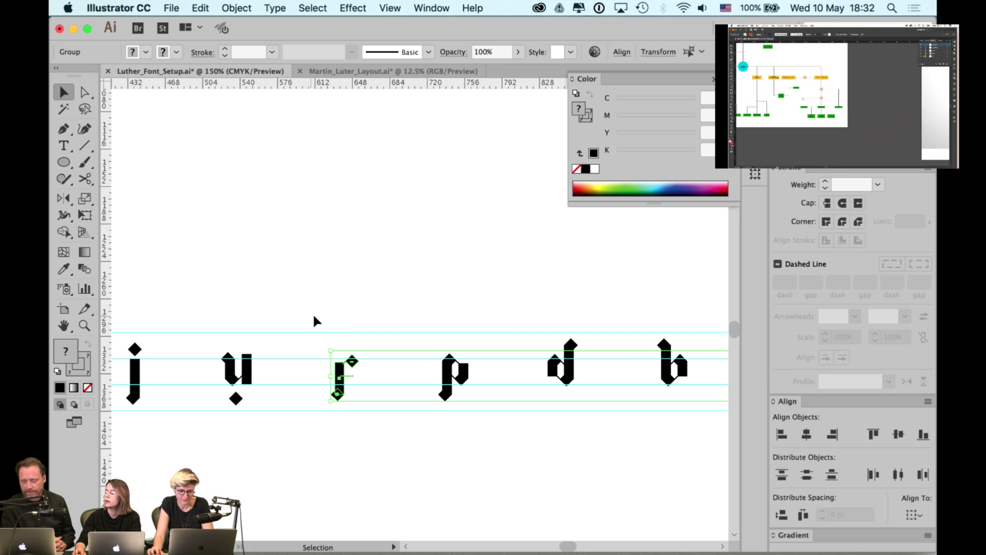
{"action": "left_click_drag", "start_coordinate": [305, 325], "coordinate": [539, 324]}
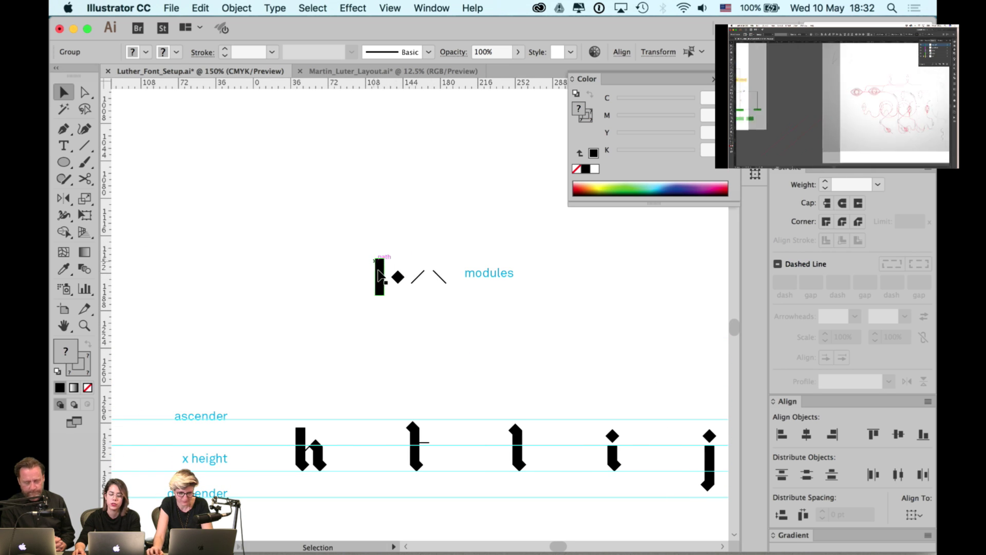
{"action": "scroll", "coordinate": [396, 277], "scroll_direction": "up", "scroll_amount": 4}
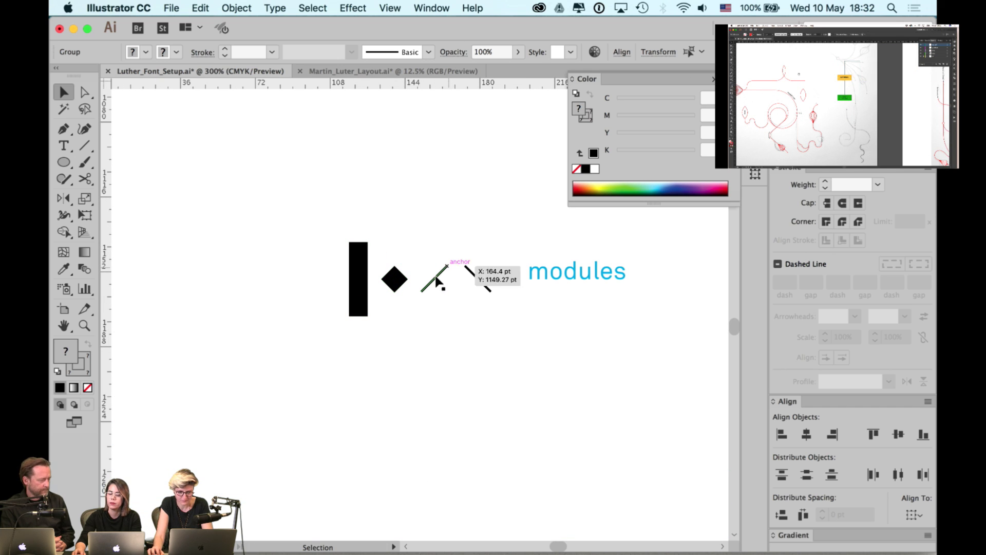
{"action": "scroll", "coordinate": [387, 304], "scroll_direction": "down", "scroll_amount": 6}
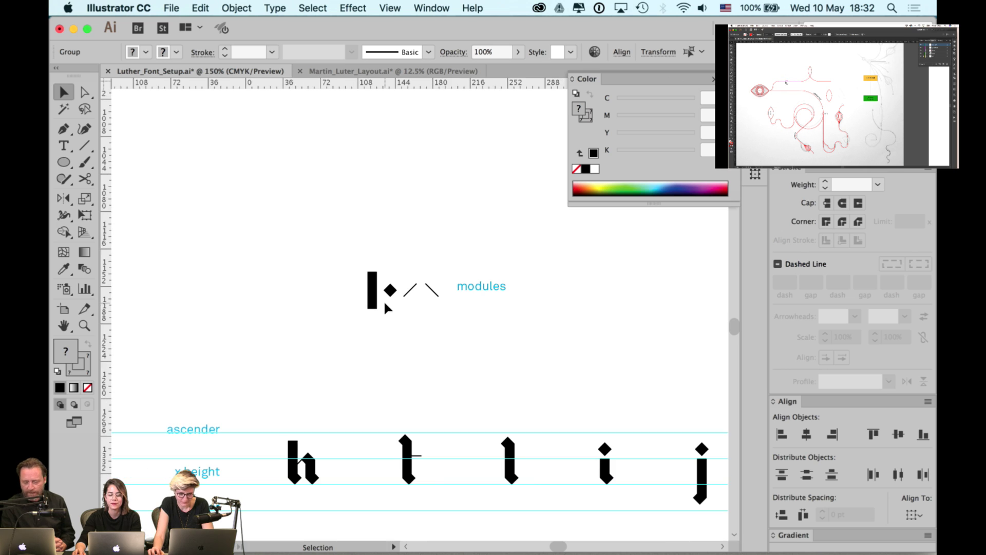
{"action": "left_click_drag", "start_coordinate": [641, 339], "coordinate": [413, 326]}
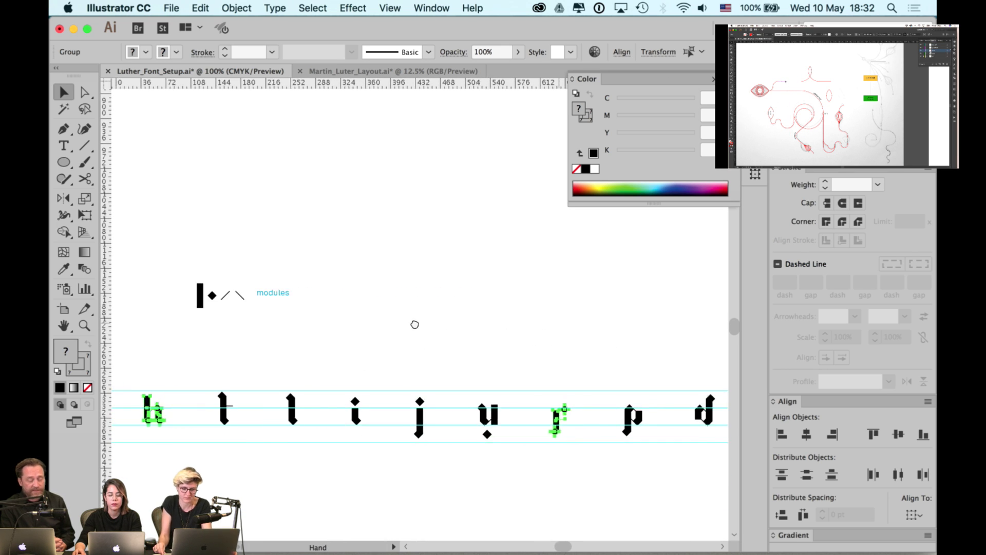
- Pan along the alphabet row past the q, r, u, n, m glyphs
{"action": "left_click_drag", "start_coordinate": [656, 322], "coordinate": [491, 321]}
{"action": "left_click_drag", "start_coordinate": [728, 317], "coordinate": [583, 310]}
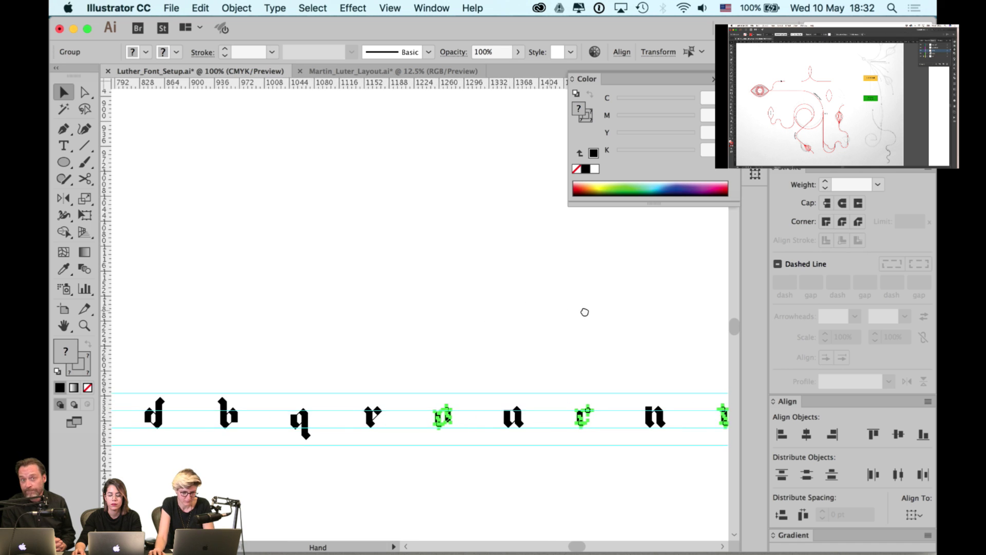
{"action": "left_click_drag", "start_coordinate": [658, 295], "coordinate": [563, 293]}
{"action": "left_click_drag", "start_coordinate": [687, 283], "coordinate": [539, 296]}
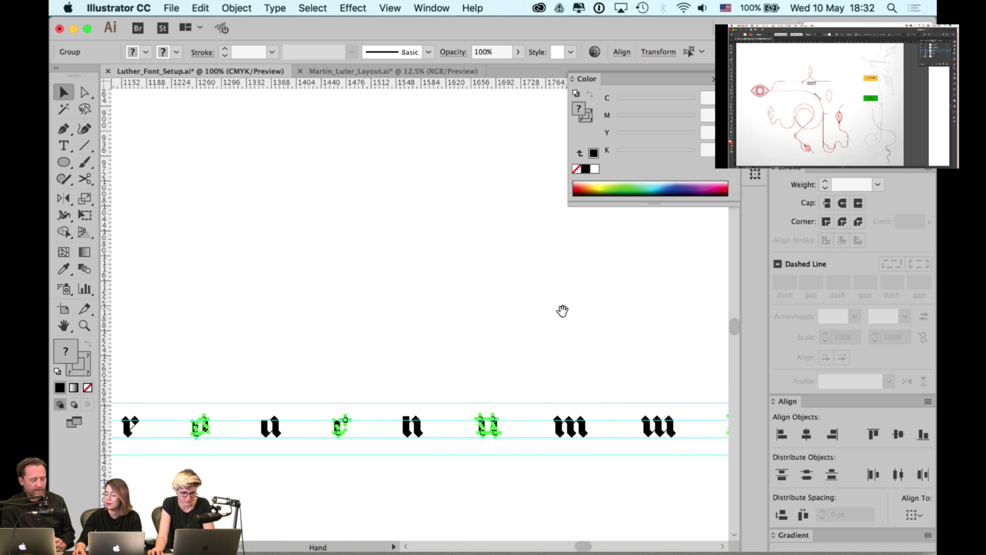
{"action": "left_click_drag", "start_coordinate": [616, 314], "coordinate": [482, 293]}
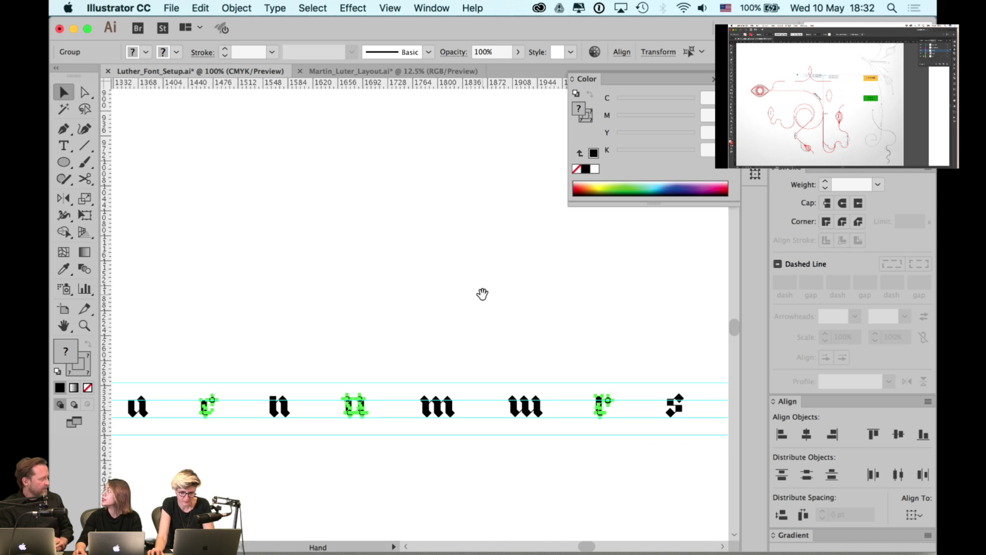
{"action": "left_click_drag", "start_coordinate": [514, 297], "coordinate": [430, 275]}
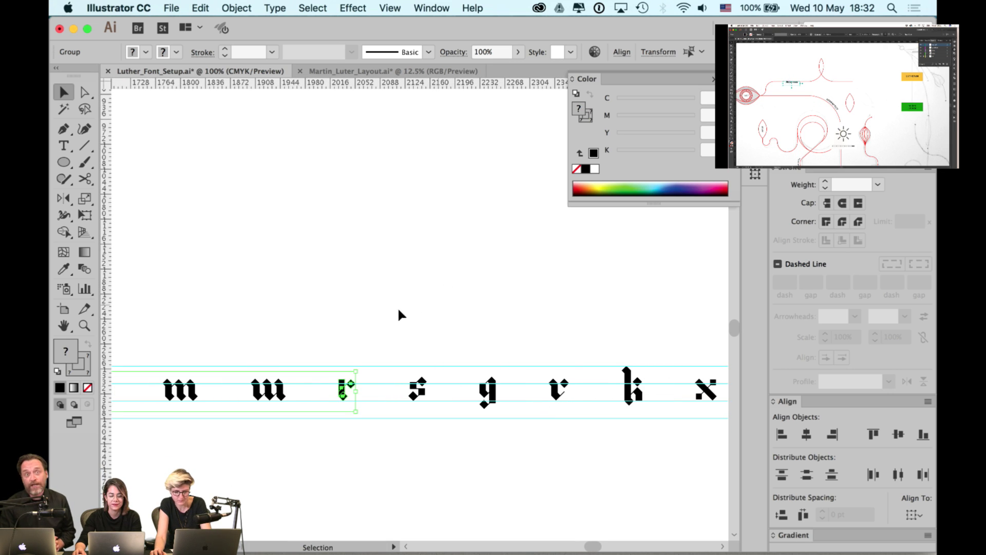
{"action": "scroll", "coordinate": [397, 306], "scroll_direction": "left", "scroll_amount": 3}
- Alt-drag copies of the n and r glyphs up above the alphabet row
{"action": "left_click_drag", "start_coordinate": [424, 393], "coordinate": [423, 298]}
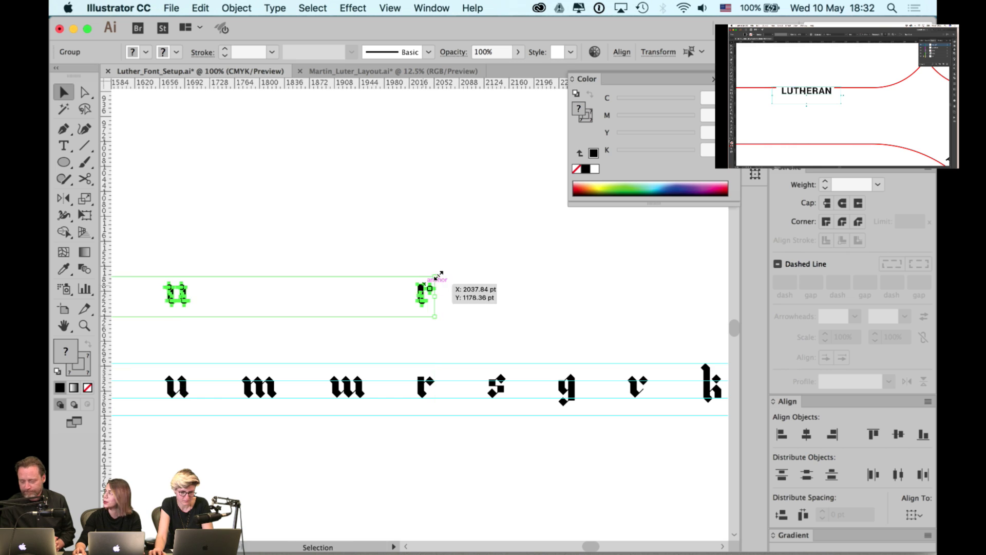
{"action": "left_click_drag", "start_coordinate": [368, 225], "coordinate": [460, 226]}
{"action": "scroll", "coordinate": [493, 236], "scroll_direction": "left", "scroll_amount": 6}
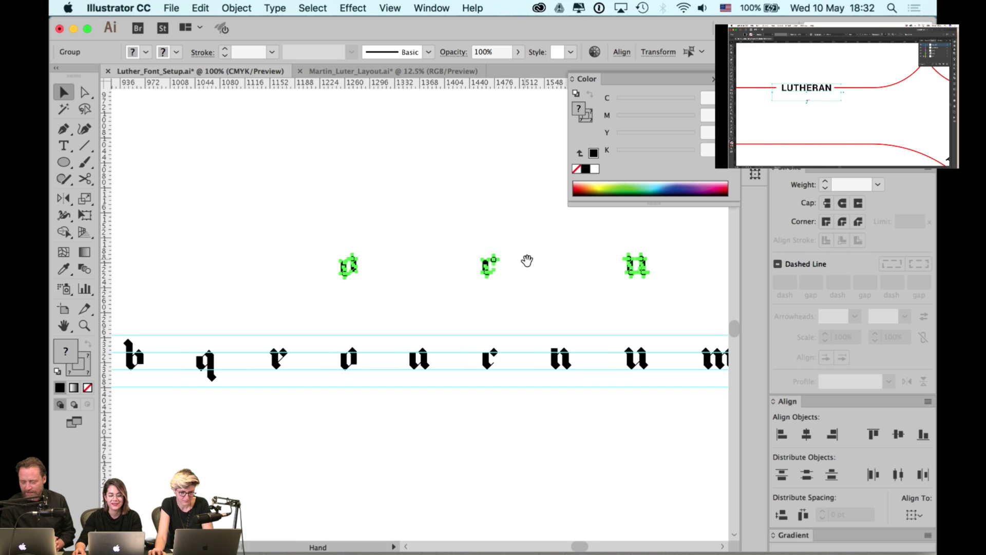
{"action": "left_click", "coordinate": [498, 237]}
{"action": "left_click", "coordinate": [490, 267]}
{"action": "left_click", "coordinate": [565, 290]}
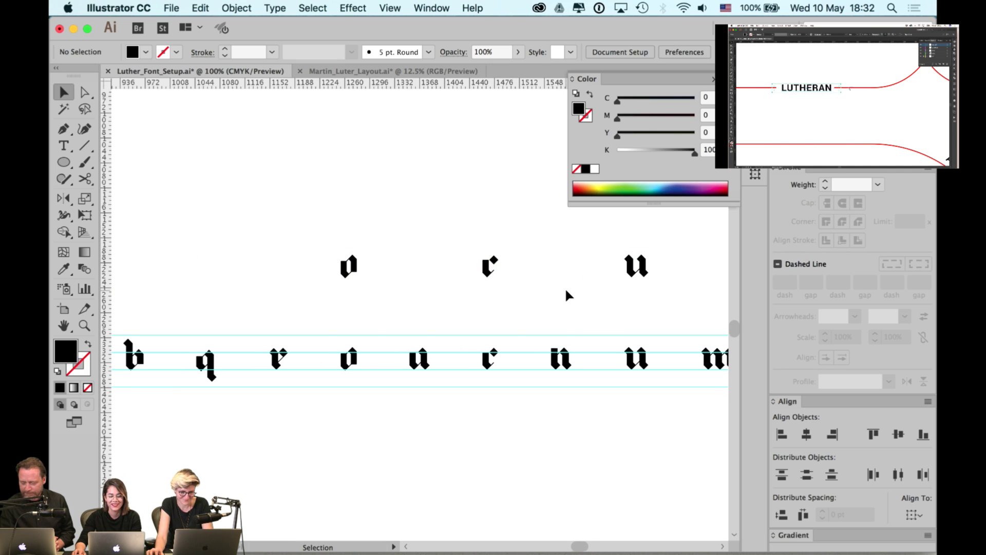
- Copy the h glyph above the row, then undo to remove the stray copy
{"action": "key", "text": "super+minus"}
{"action": "scroll", "coordinate": [308, 323], "scroll_direction": "left", "scroll_amount": 2}
{"action": "scroll", "coordinate": [308, 324], "scroll_direction": "left", "scroll_amount": 4}
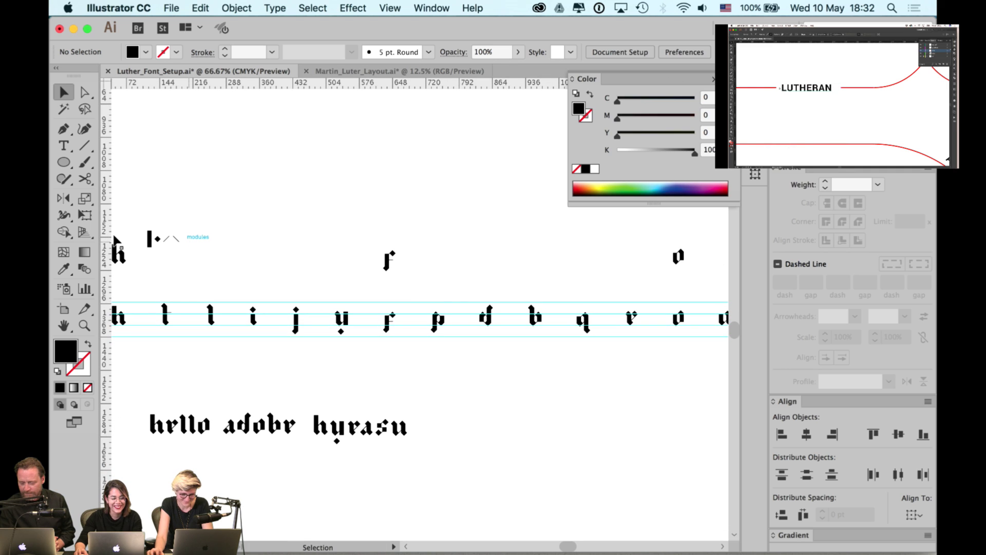
{"action": "left_click_drag", "start_coordinate": [129, 263], "coordinate": [439, 270]}
{"action": "left_click", "coordinate": [326, 268]}
{"action": "scroll", "coordinate": [455, 234], "scroll_direction": "up", "scroll_amount": 2}
{"action": "key", "text": "super+z"}
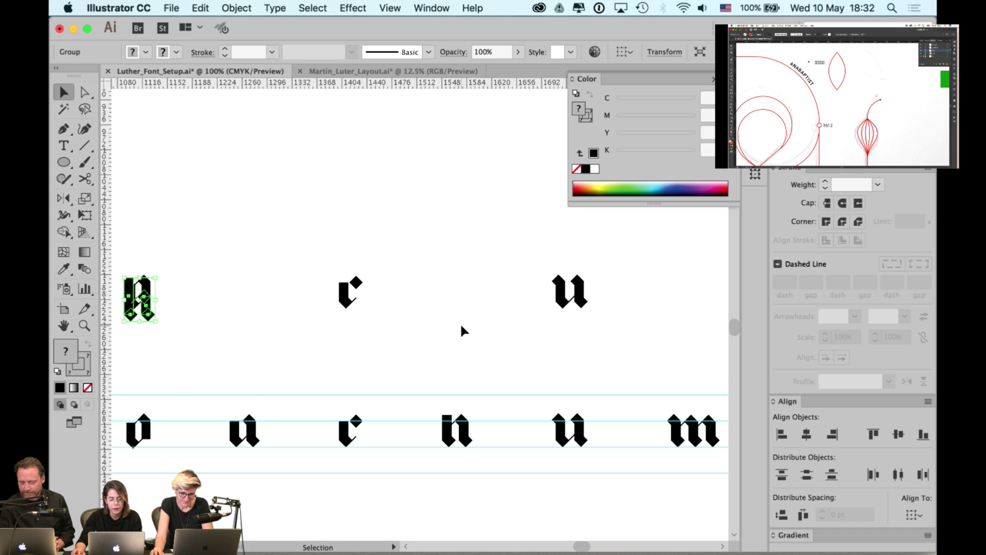
{"action": "scroll", "coordinate": [461, 324], "scroll_direction": "down", "scroll_amount": 1}
{"action": "key", "text": "super+z"}
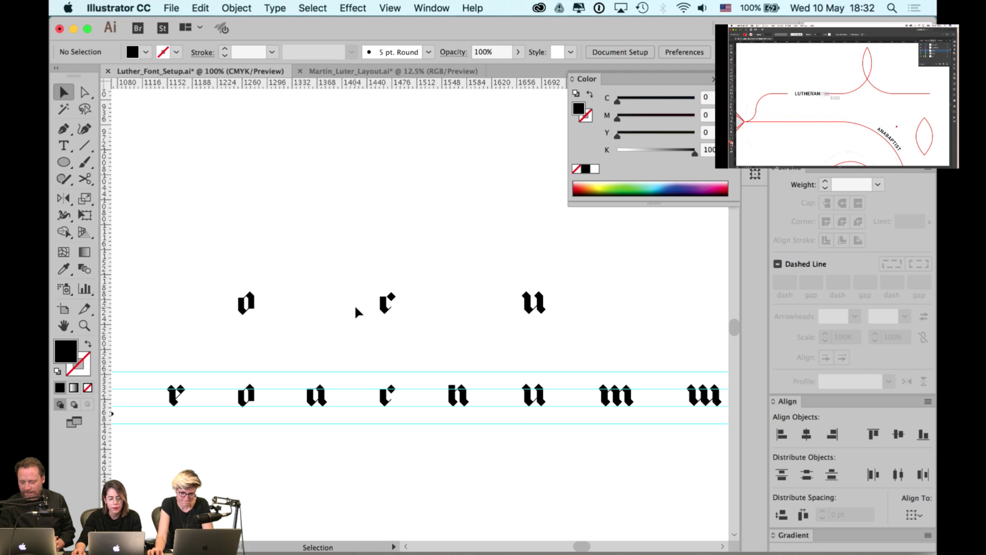
{"action": "scroll", "coordinate": [356, 310], "scroll_direction": "down", "scroll_amount": 1}
{"action": "scroll", "coordinate": [354, 306], "scroll_direction": "down", "scroll_amount": 1}
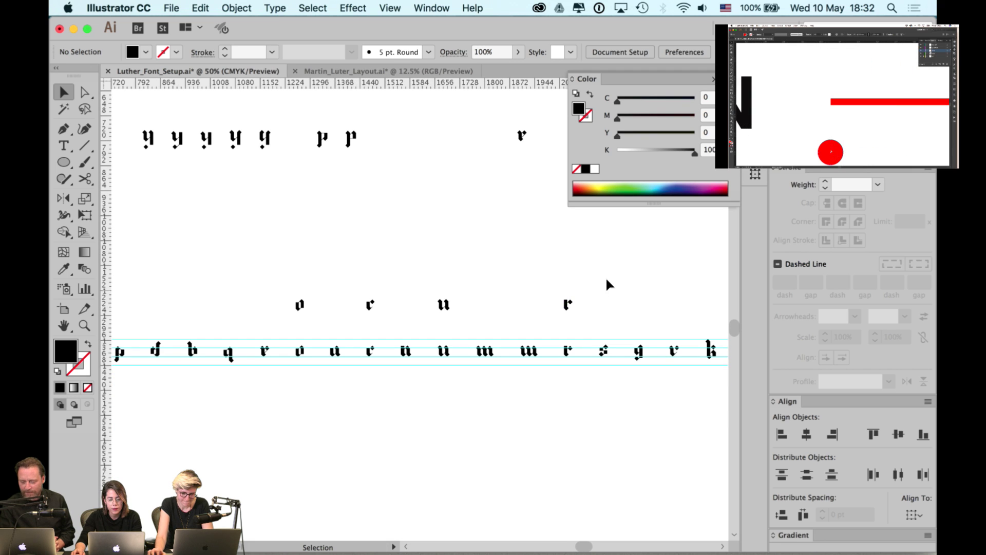
- Select all glyph copies above the row, including the lone r, and gather them together
{"action": "left_click_drag", "start_coordinate": [606, 279], "coordinate": [280, 306]}
{"action": "left_click_drag", "start_coordinate": [182, 306], "coordinate": [506, 293]}
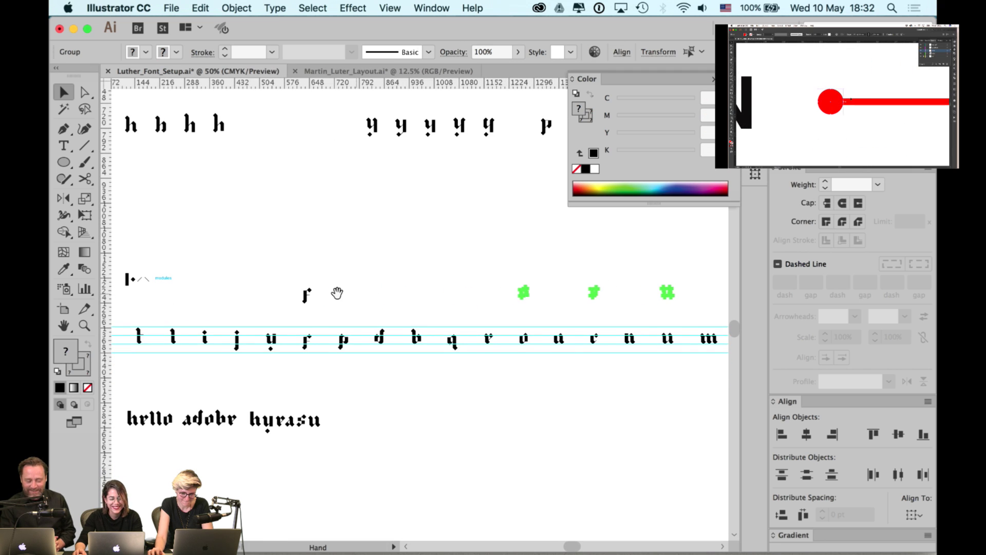
{"action": "left_click_drag", "start_coordinate": [336, 291], "coordinate": [349, 291]}
{"action": "left_click_drag", "start_coordinate": [414, 298], "coordinate": [625, 308]}
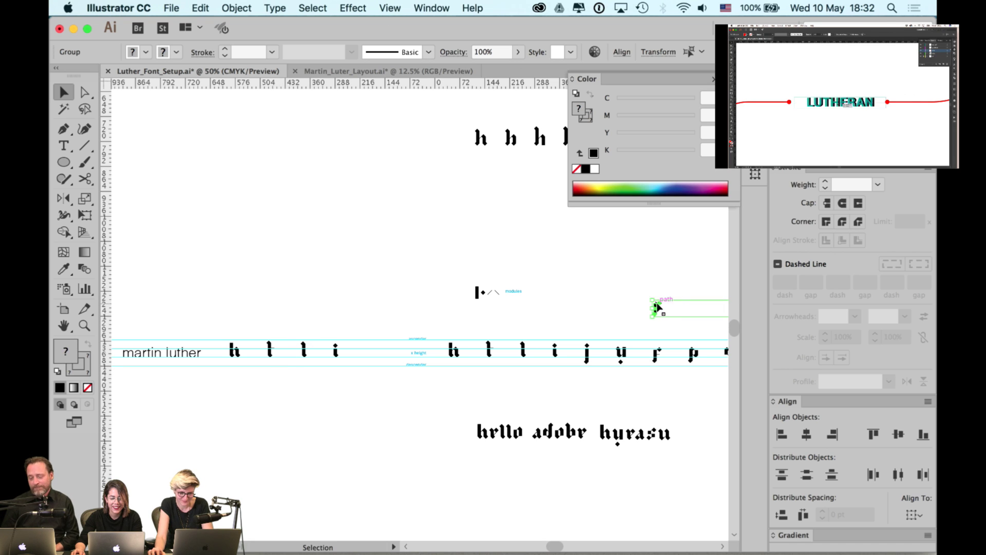
{"action": "left_click_drag", "start_coordinate": [655, 304], "coordinate": [292, 247]}
{"action": "left_click_drag", "start_coordinate": [467, 253], "coordinate": [827, 263]}
{"action": "left_click", "coordinate": [467, 366]}
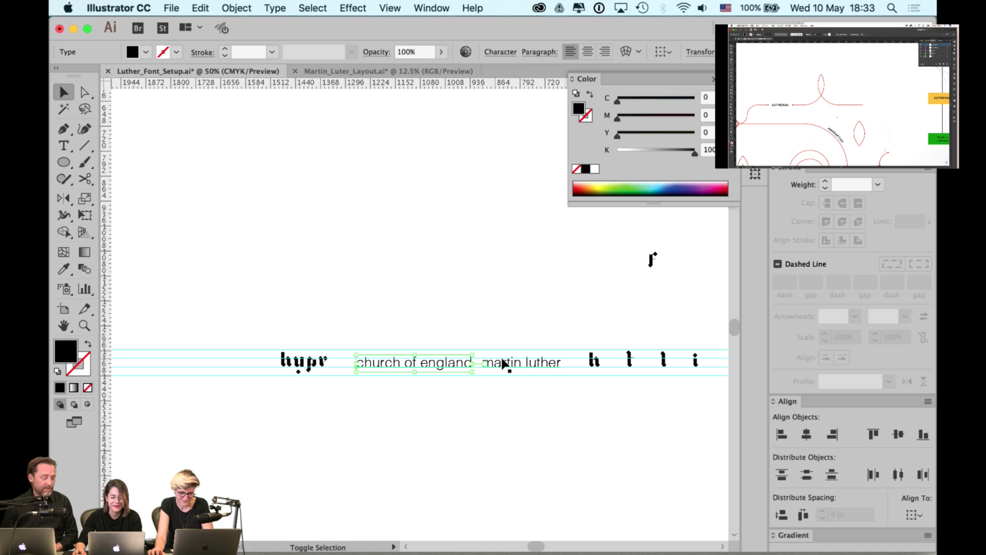
- Move both placeholder text lines down below the guides
{"action": "left_click", "coordinate": [504, 363], "text": "shift"}
{"action": "left_click_drag", "start_coordinate": [508, 365], "coordinate": [510, 408]}
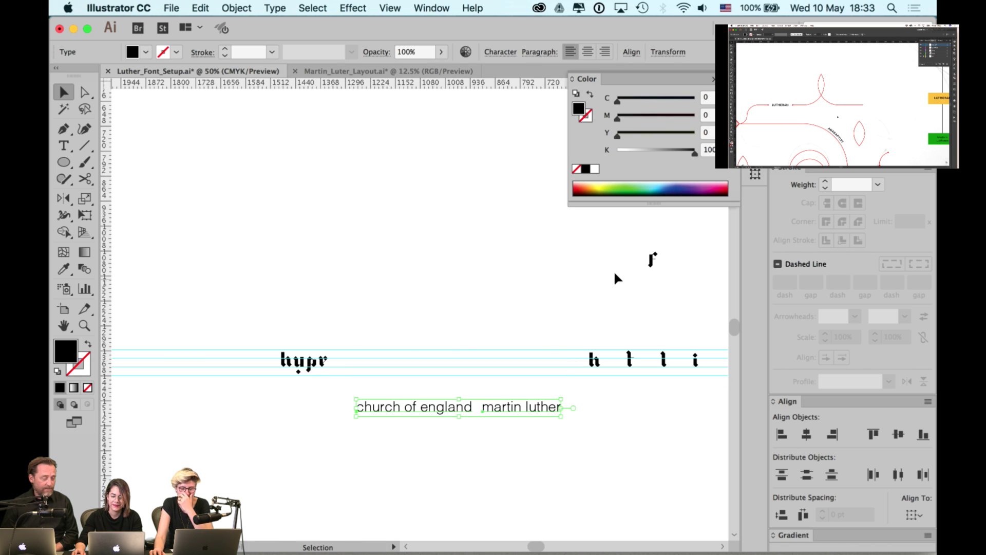
{"action": "left_click_drag", "start_coordinate": [614, 275], "coordinate": [335, 278]}
{"action": "scroll", "coordinate": [336, 277], "scroll_direction": "right", "scroll_amount": 5}
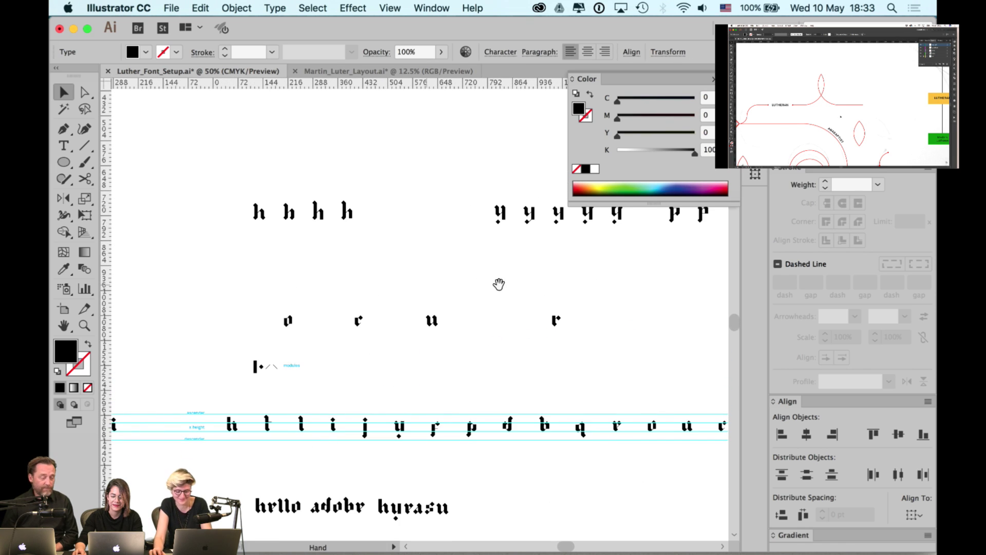
- Select the o, r, u, r glyph copies and move the group lower-left
{"action": "left_click_drag", "start_coordinate": [595, 298], "coordinate": [246, 330]}
{"action": "scroll", "coordinate": [246, 330], "scroll_direction": "left", "scroll_amount": 6}
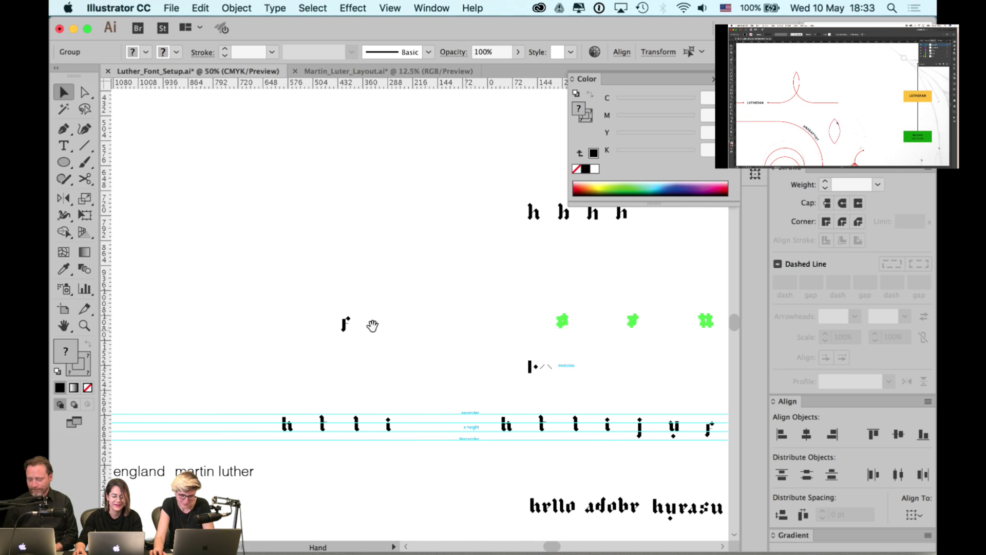
{"action": "scroll", "coordinate": [318, 336], "scroll_direction": "left", "scroll_amount": 4}
{"action": "left_click_drag", "start_coordinate": [524, 303], "coordinate": [201, 324]}
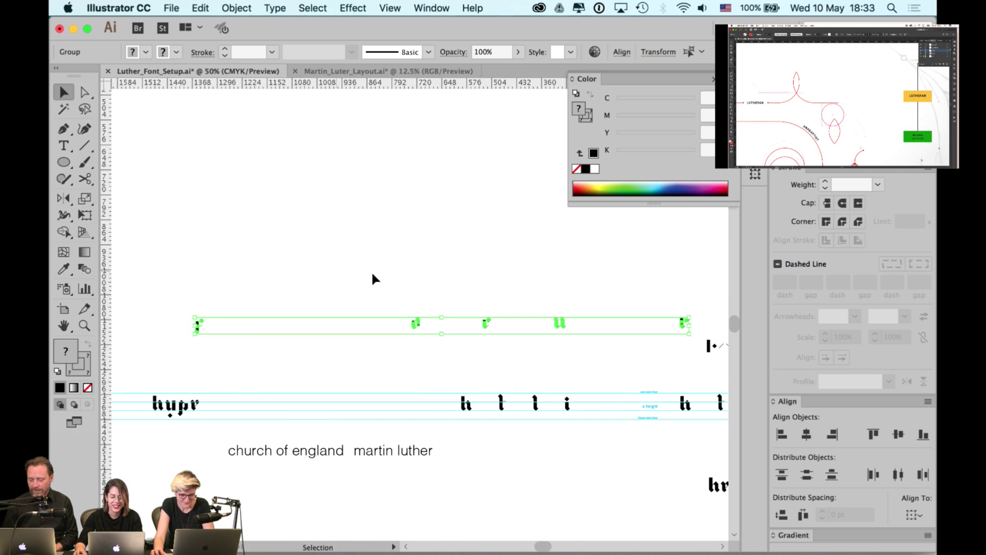
{"action": "scroll", "coordinate": [267, 271], "scroll_direction": "right", "scroll_amount": 4}
{"action": "left_click", "coordinate": [508, 317]}
- Arrange the copies side by side in r, u, r, o order
{"action": "left_click_drag", "start_coordinate": [522, 329], "coordinate": [432, 328]}
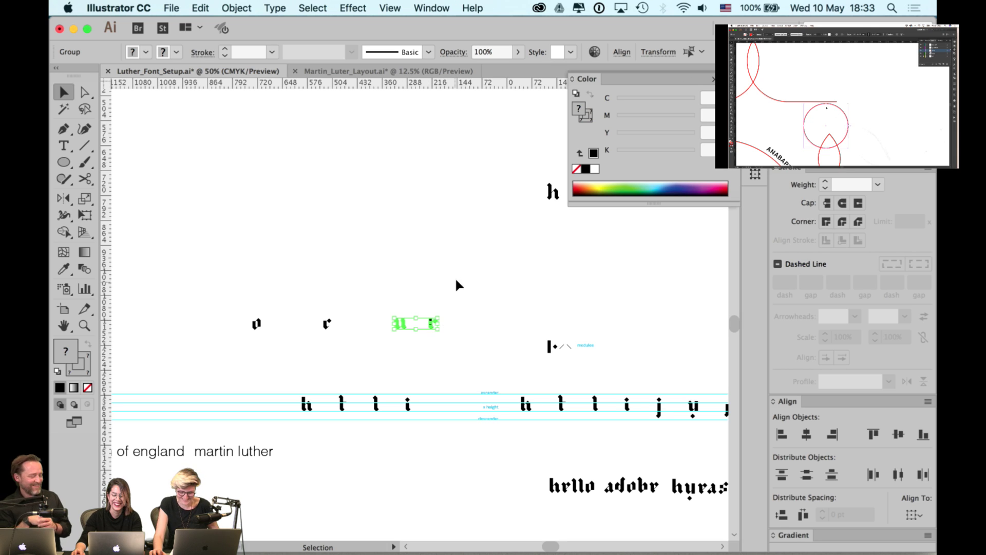
{"action": "left_click", "coordinate": [448, 295]}
{"action": "left_click", "coordinate": [400, 324]}
{"action": "left_click_drag", "start_coordinate": [401, 325], "coordinate": [364, 323]}
{"action": "left_click", "coordinate": [378, 298]}
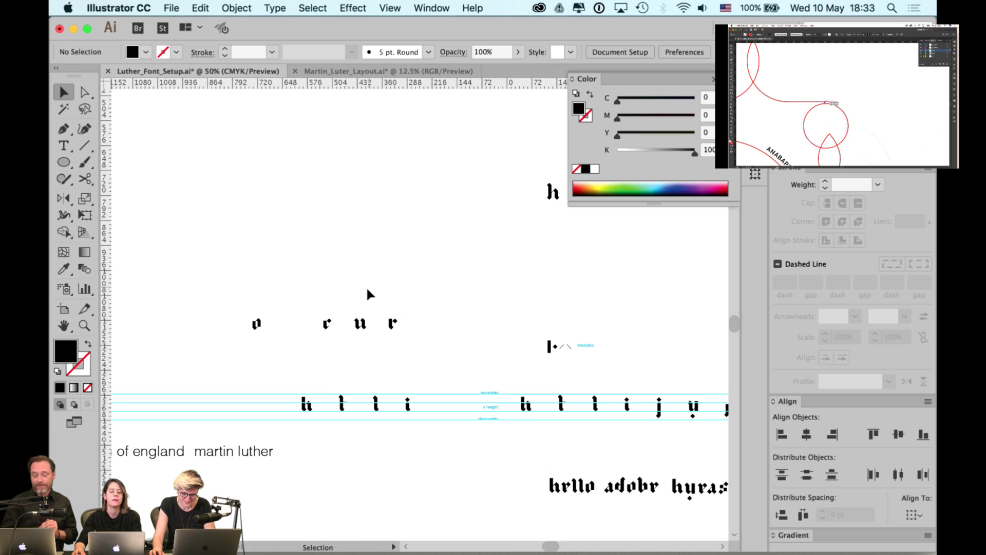
{"action": "left_click_drag", "start_coordinate": [379, 284], "coordinate": [434, 287]}
{"action": "left_click_drag", "start_coordinate": [314, 324], "coordinate": [618, 312]}
- Space the r, u, r, o glyphs evenly with Distribute Spacing and set them onto the guides
{"action": "left_click", "coordinate": [485, 319]}
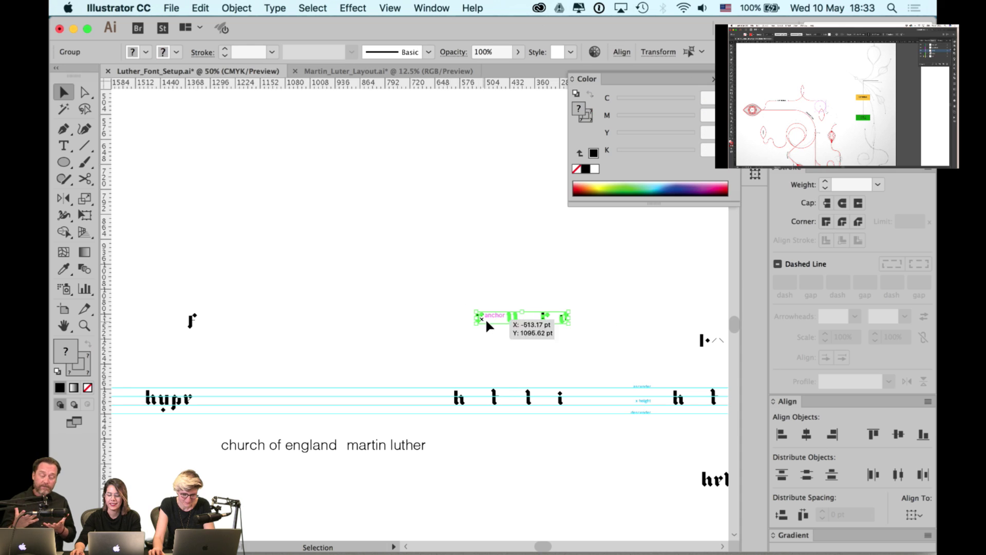
{"action": "scroll", "coordinate": [489, 324], "scroll_direction": "up", "scroll_amount": 1}
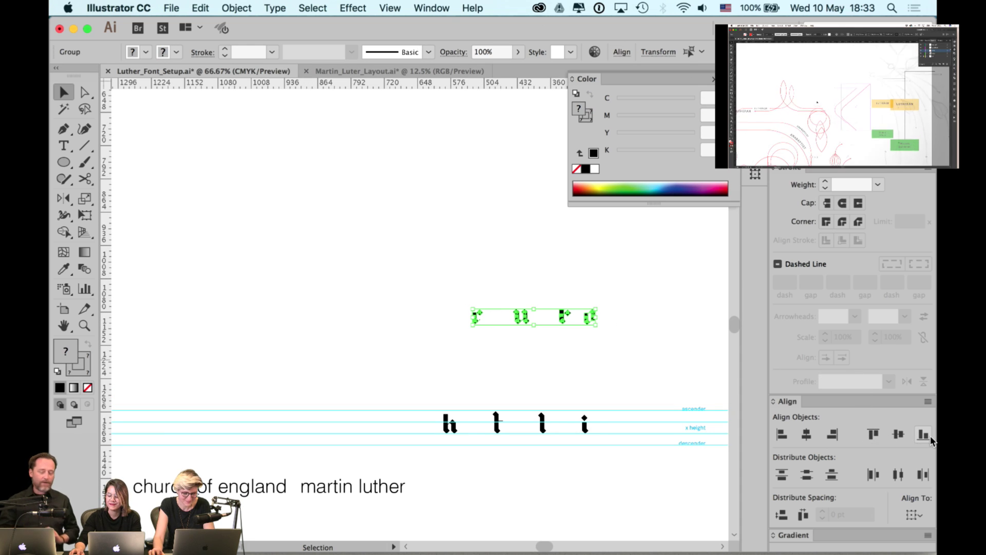
{"action": "left_click", "coordinate": [803, 514]}
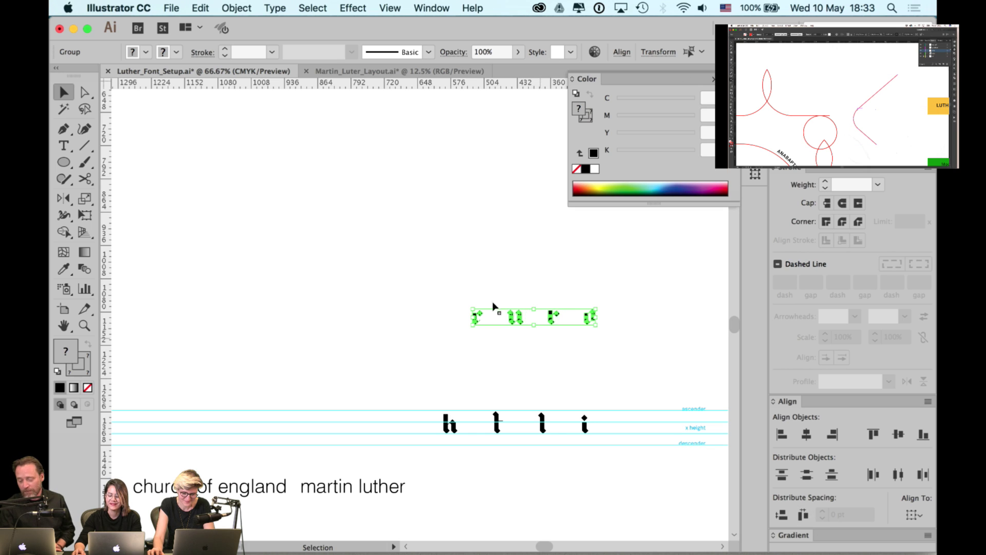
{"action": "scroll", "coordinate": [645, 260], "scroll_direction": "left", "scroll_amount": 8}
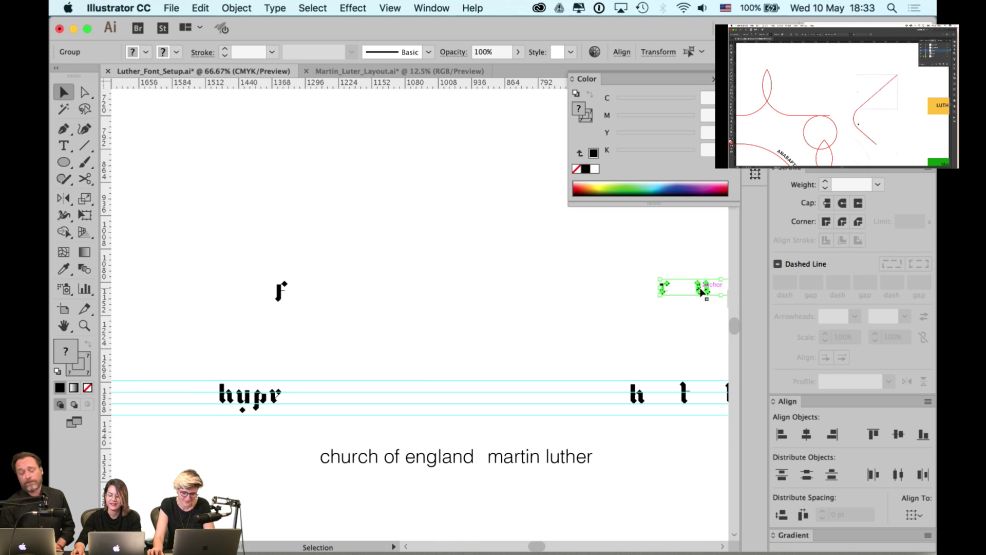
{"action": "left_click_drag", "start_coordinate": [701, 292], "coordinate": [446, 402]}
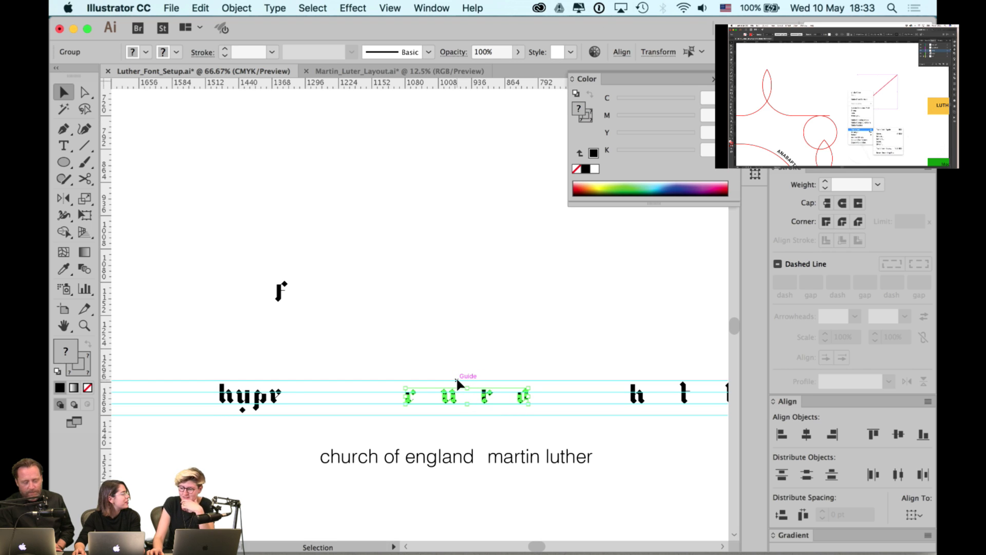
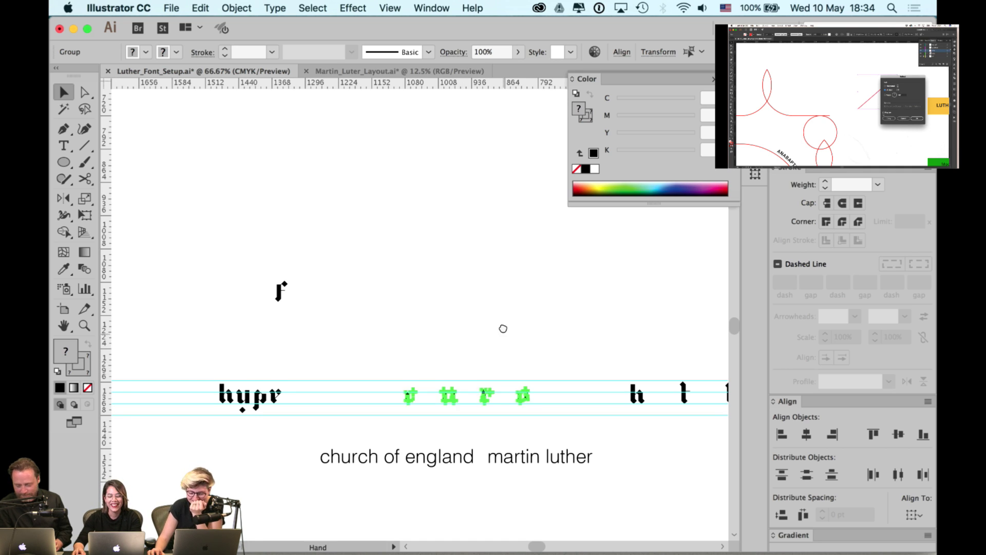
- Nudge the u glyph right and slide the h glyph left along the baseline between r and u
{"action": "key", "text": "super+1"}
{"action": "scroll", "coordinate": [529, 308], "scroll_direction": "up", "scroll_amount": 2}
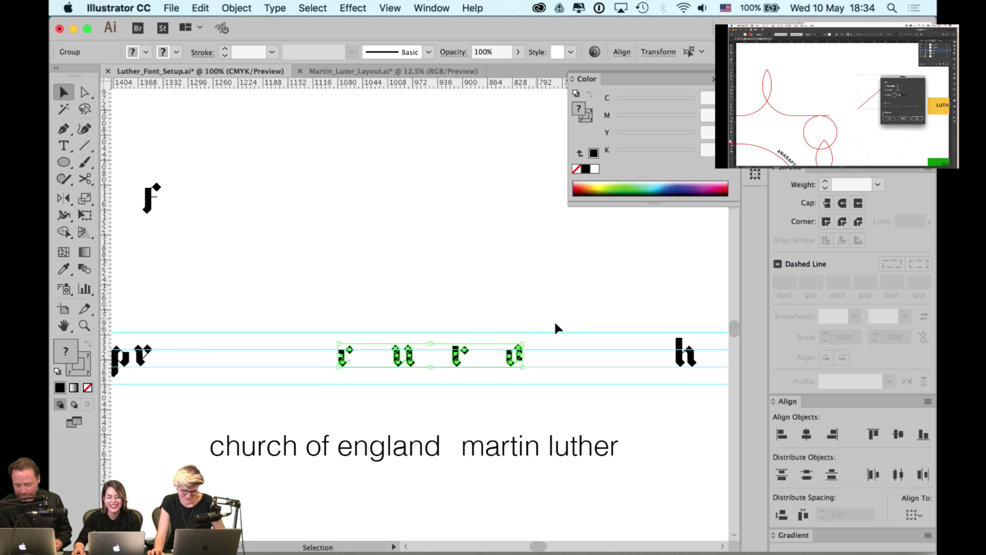
{"action": "left_click", "coordinate": [570, 295]}
{"action": "left_click_drag", "start_coordinate": [408, 355], "coordinate": [422, 355]}
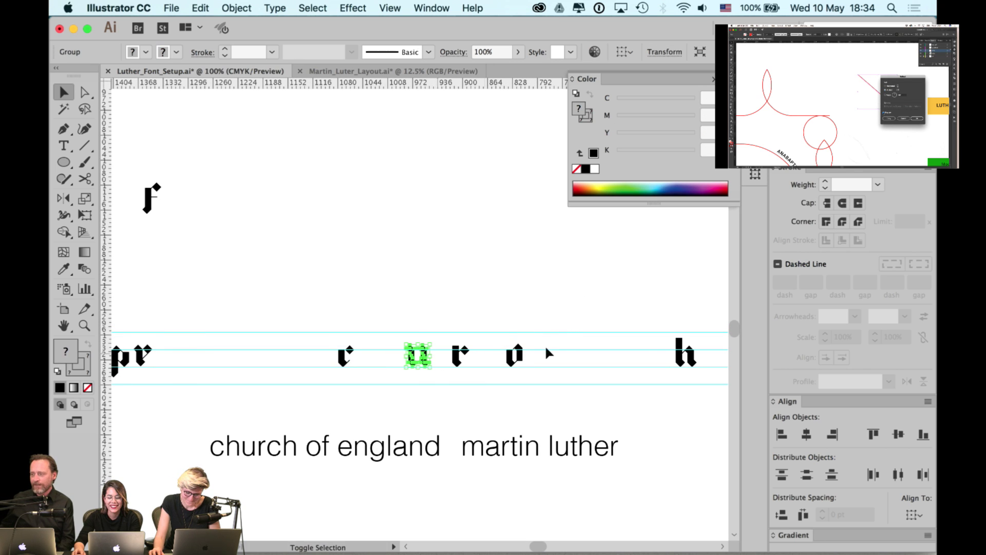
{"action": "left_click_drag", "start_coordinate": [690, 354], "coordinate": [403, 362]}
{"action": "left_click", "coordinate": [415, 316]}
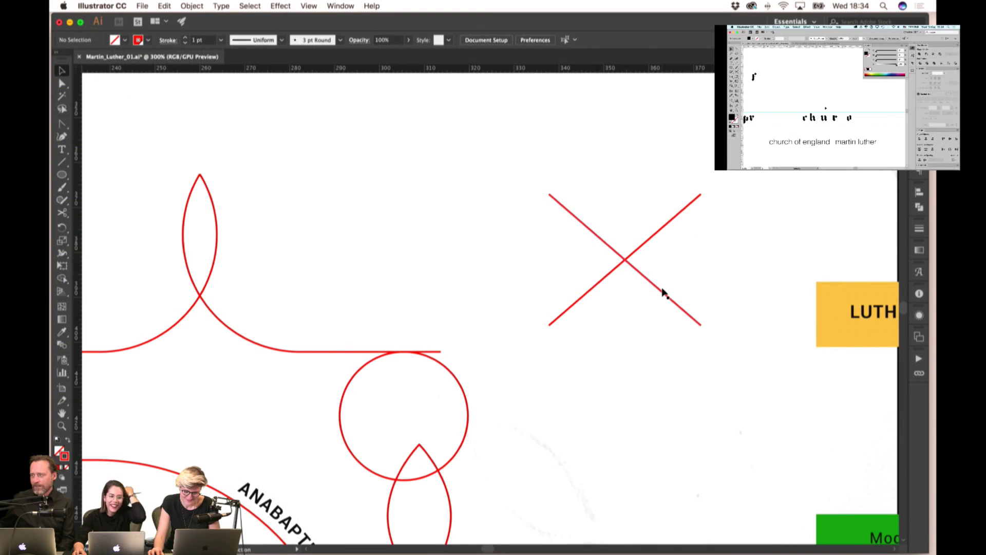
- Move one stroke of the red X aside and delete the other stroke
{"action": "left_click_drag", "start_coordinate": [682, 303], "coordinate": [575, 380]}
{"action": "left_click", "coordinate": [568, 311]}
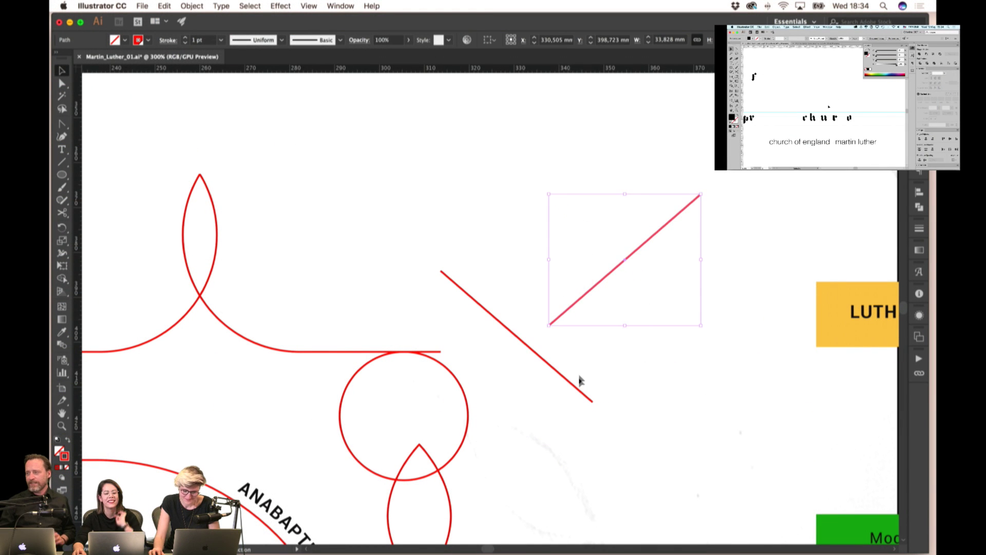
{"action": "key", "text": "Delete"}
- Bring the diagonal line down until it meets the circle's edge
{"action": "left_click_drag", "start_coordinate": [631, 427], "coordinate": [612, 306]}
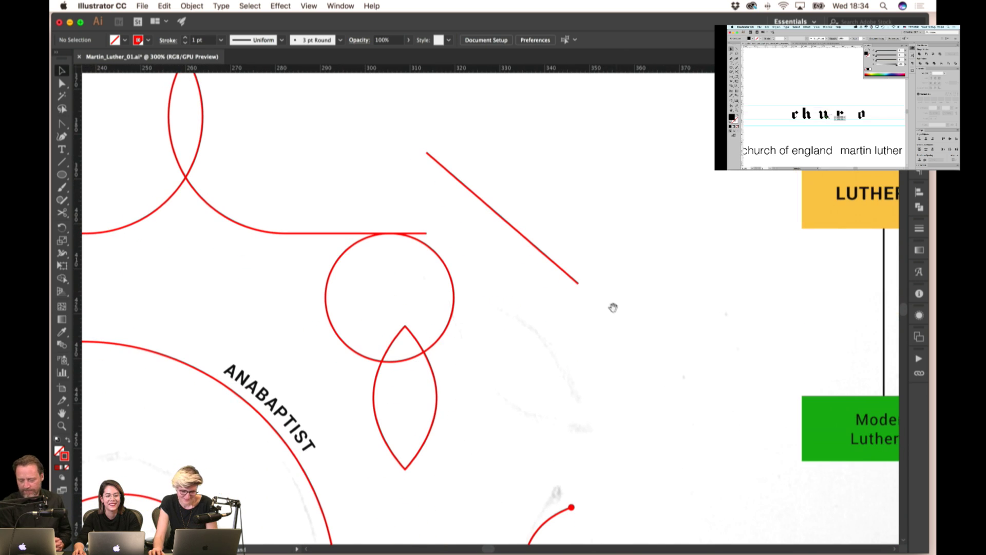
{"action": "left_click_drag", "start_coordinate": [491, 212], "coordinate": [500, 298]}
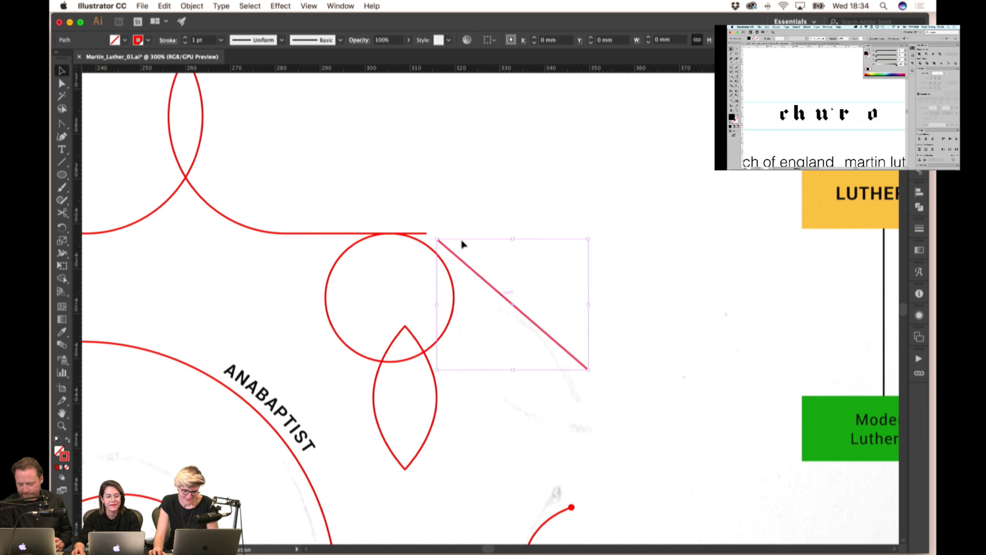
{"action": "left_click_drag", "start_coordinate": [440, 238], "coordinate": [440, 266]}
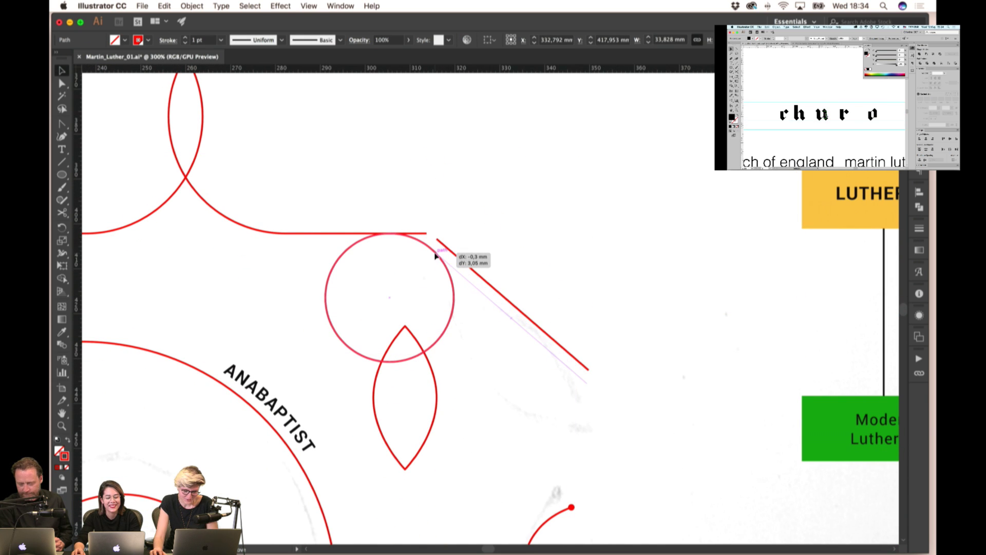
{"action": "left_click", "coordinate": [502, 244]}
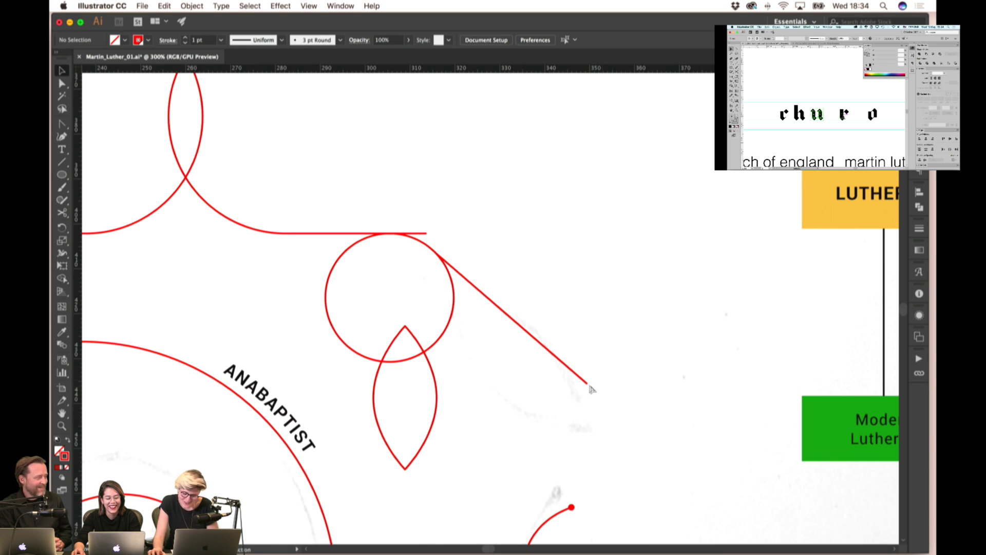
{"action": "left_click_drag", "start_coordinate": [590, 387], "coordinate": [485, 296]}
- Move the leaf shape toward the circle and rotate it about 52° around its top point
{"action": "left_click_drag", "start_coordinate": [434, 366], "coordinate": [587, 353]}
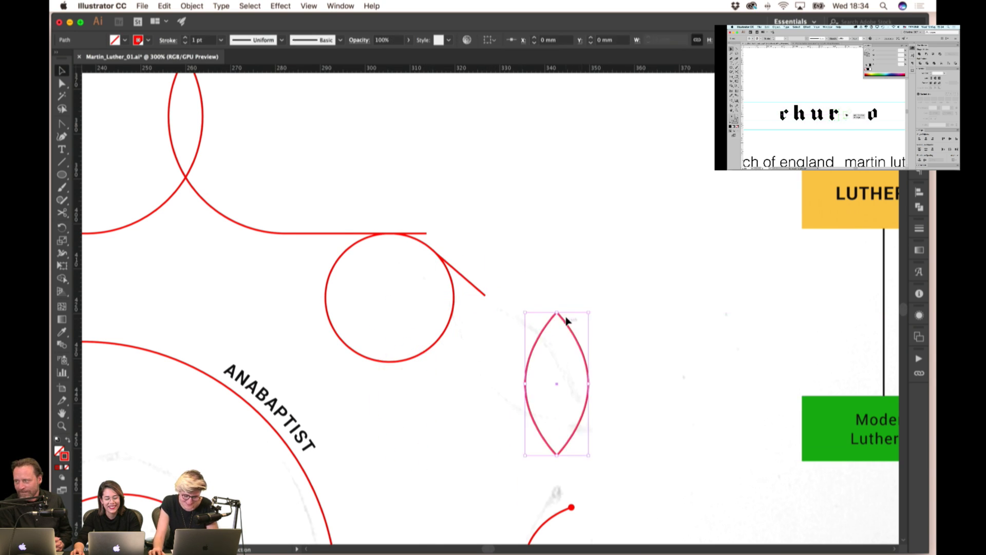
{"action": "left_click_drag", "start_coordinate": [554, 317], "coordinate": [453, 268]}
{"action": "key", "text": "r"}
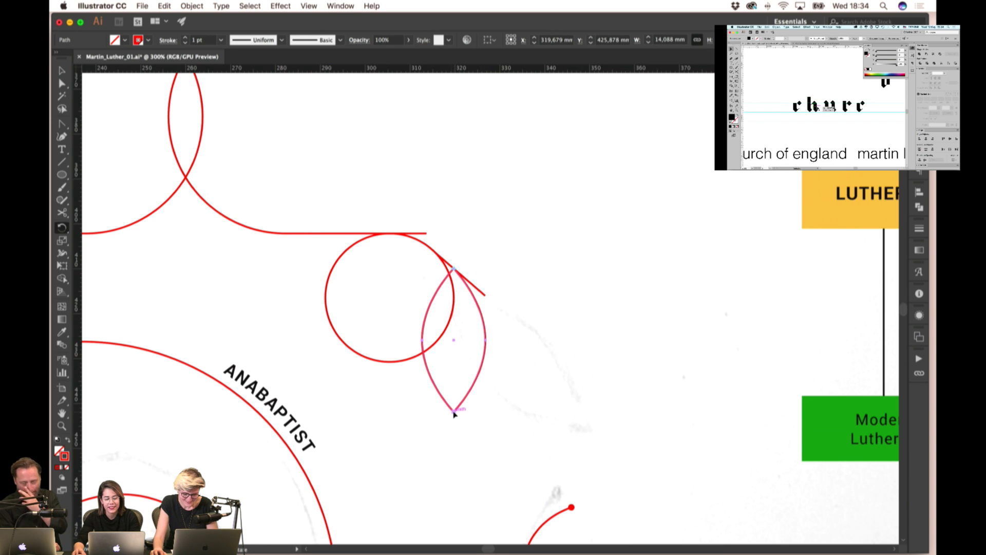
{"action": "left_click_drag", "start_coordinate": [454, 414], "coordinate": [583, 374]}
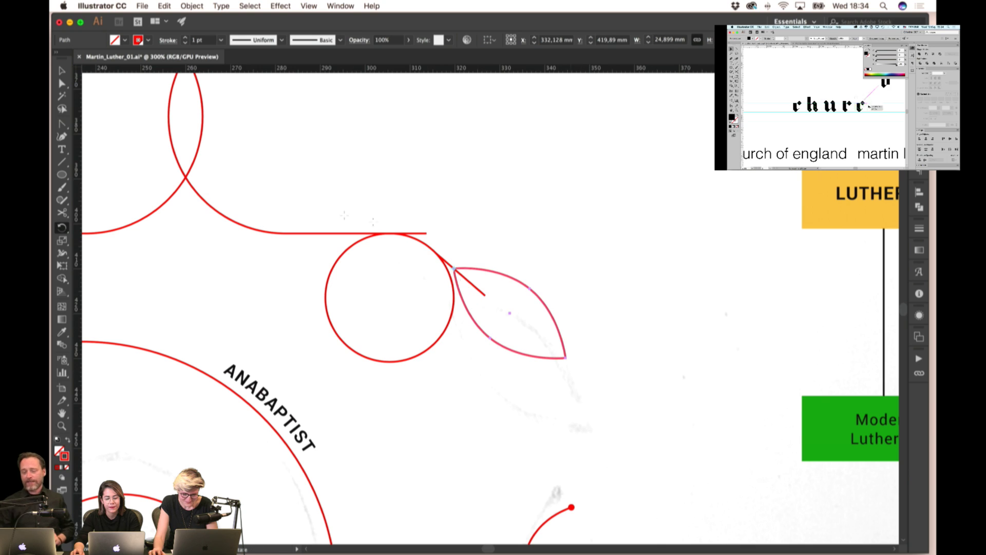
- Snap the leaf's top point onto the end of the diagonal line
{"action": "left_click", "coordinate": [62, 71]}
{"action": "left_click", "coordinate": [488, 203]}
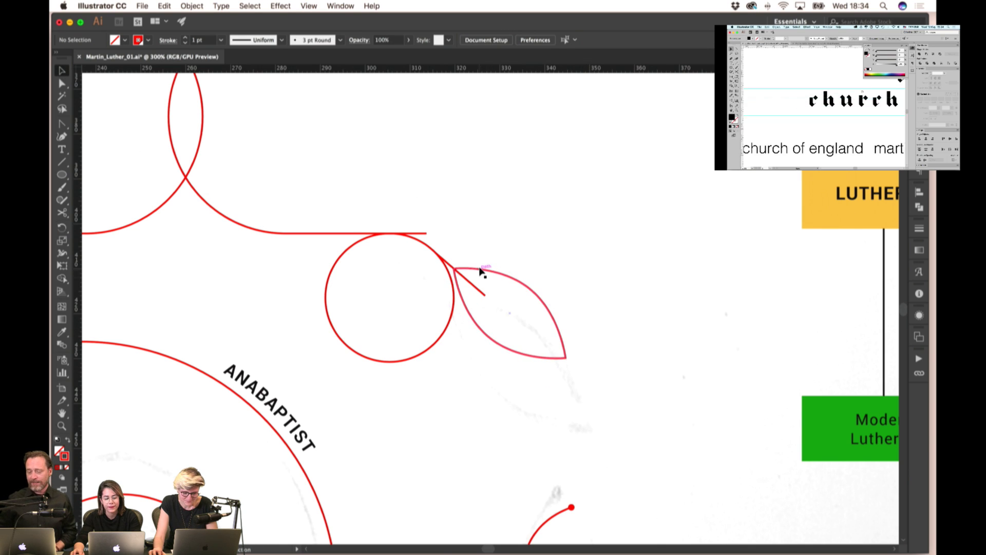
{"action": "left_click", "coordinate": [522, 289]}
{"action": "left_click_drag", "start_coordinate": [513, 280], "coordinate": [549, 309]}
{"action": "left_click_drag", "start_coordinate": [488, 298], "coordinate": [488, 298]}
{"action": "left_click", "coordinate": [440, 300]}
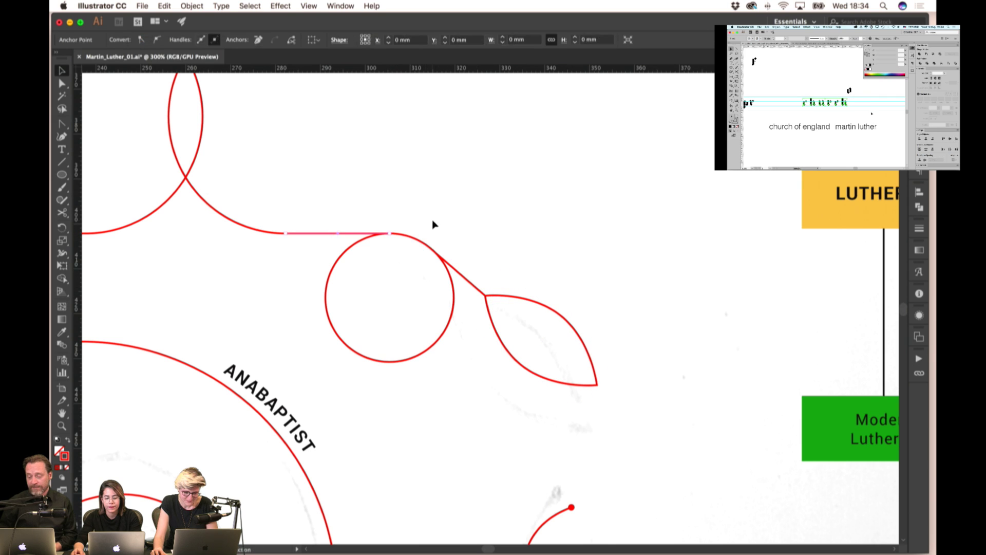
- In Outline view, cut the circle with Scissors at its top and where the line meets it
{"action": "scroll", "coordinate": [390, 236], "scroll_direction": "up", "scroll_amount": 2}
{"action": "left_click", "coordinate": [507, 316]}
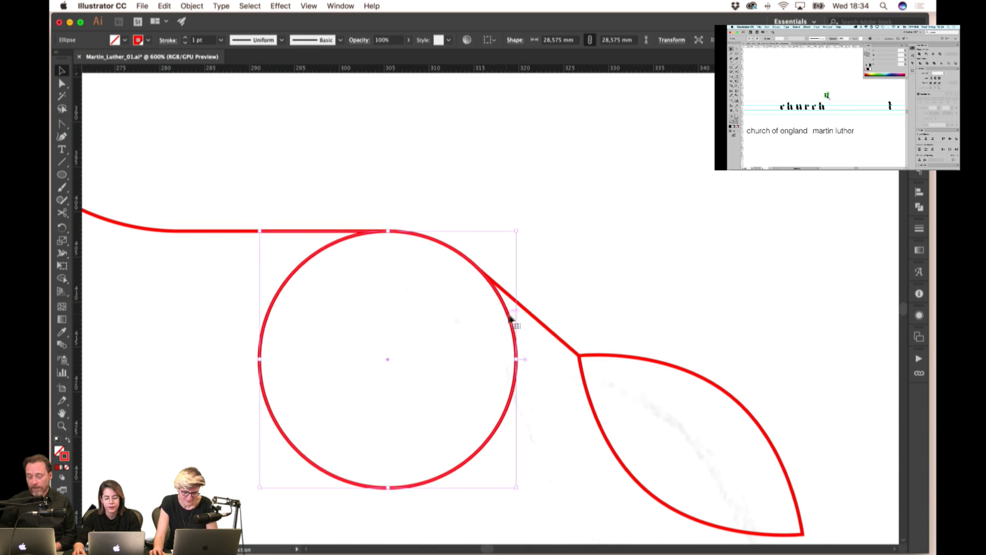
{"action": "key", "text": "super+y"}
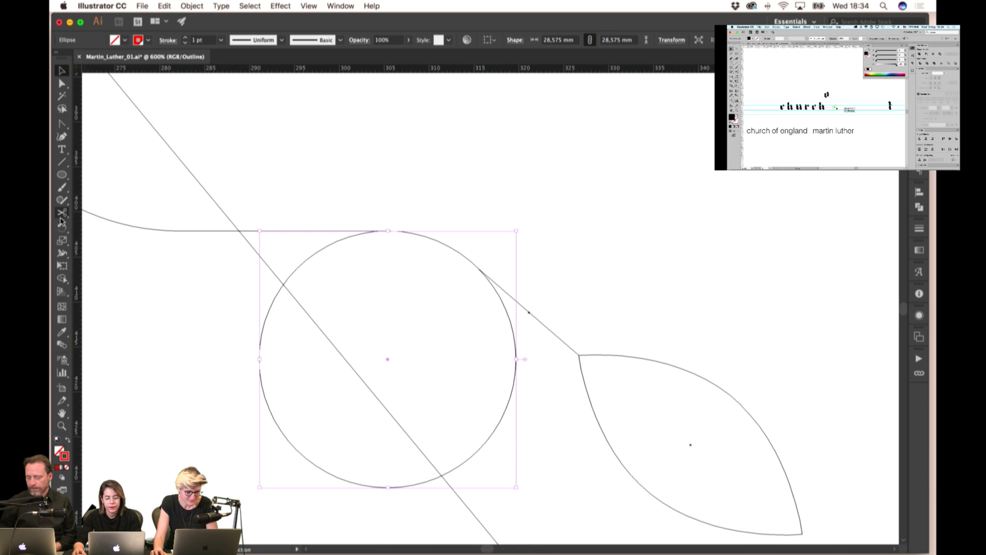
{"action": "left_click", "coordinate": [61, 213]}
{"action": "left_click", "coordinate": [388, 230]}
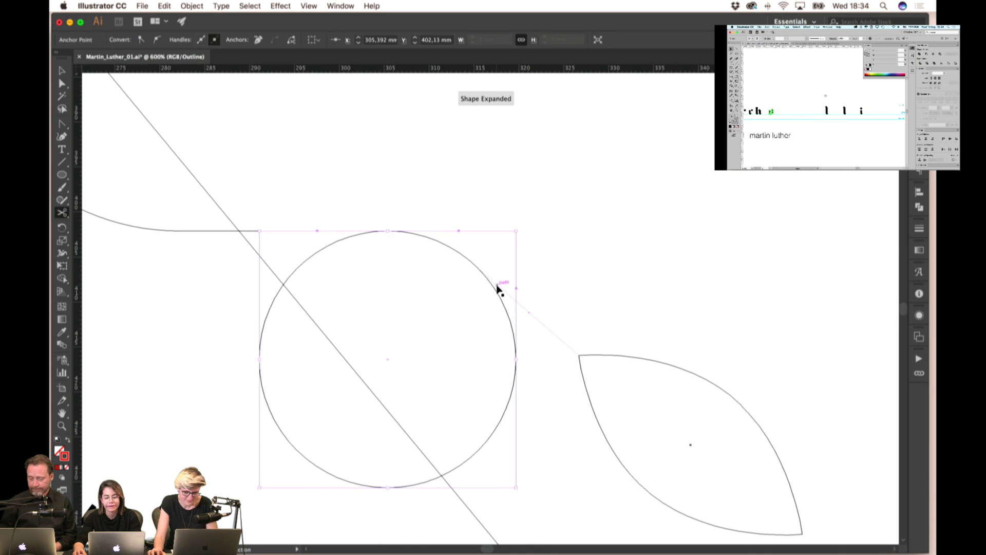
{"action": "left_click", "coordinate": [479, 269]}
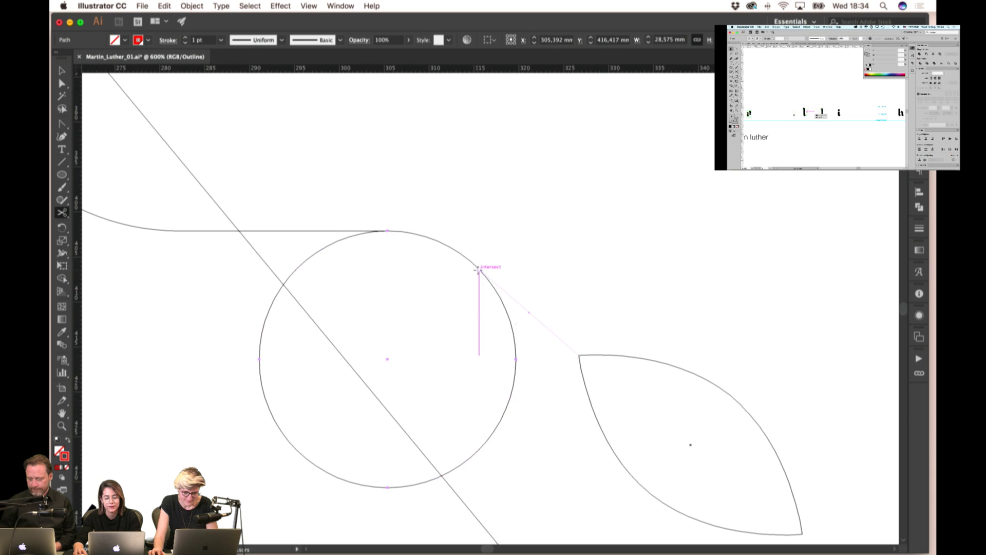
{"action": "left_click", "coordinate": [478, 269]}
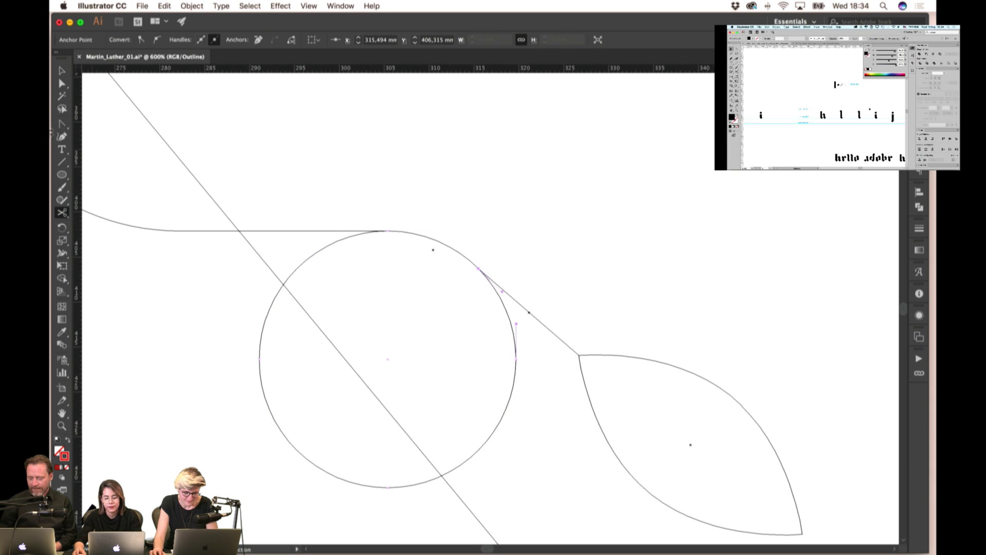
- Delete the leftover arc of the cut circle
{"action": "key", "text": "v"}
{"action": "left_click", "coordinate": [455, 249]}
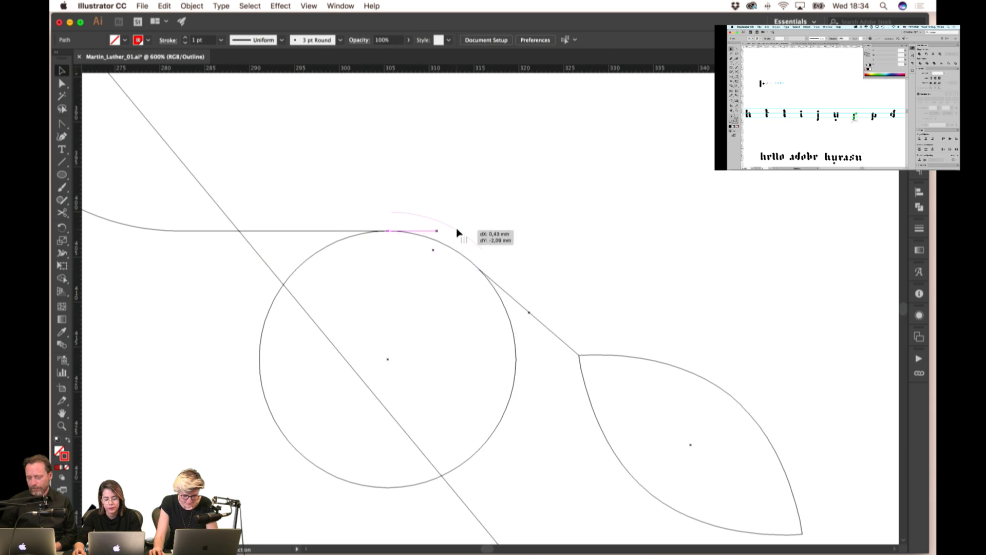
{"action": "left_click", "coordinate": [506, 312]}
{"action": "key", "text": "Delete"}
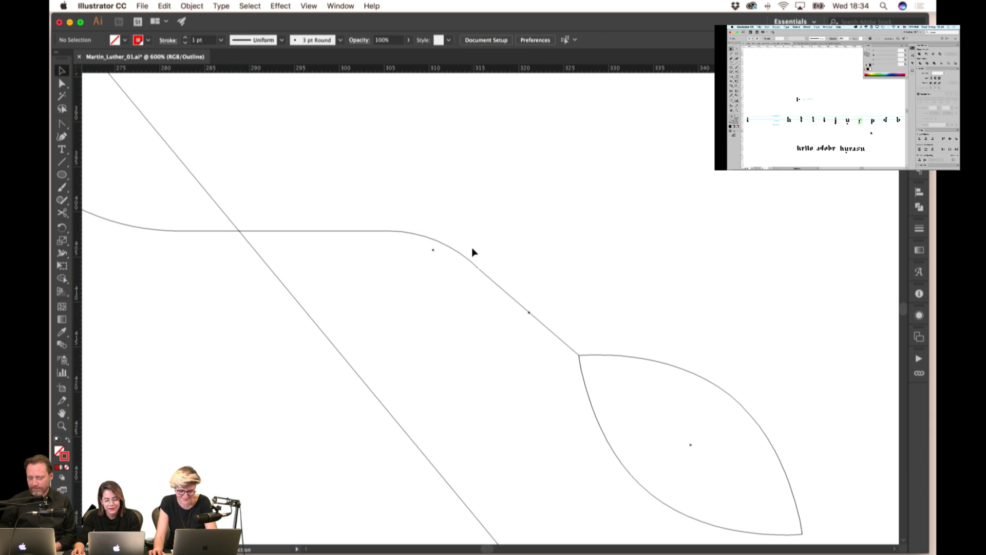
- Line up the diagonal path's corner anchor with the circle's curve
{"action": "left_click", "coordinate": [480, 267]}
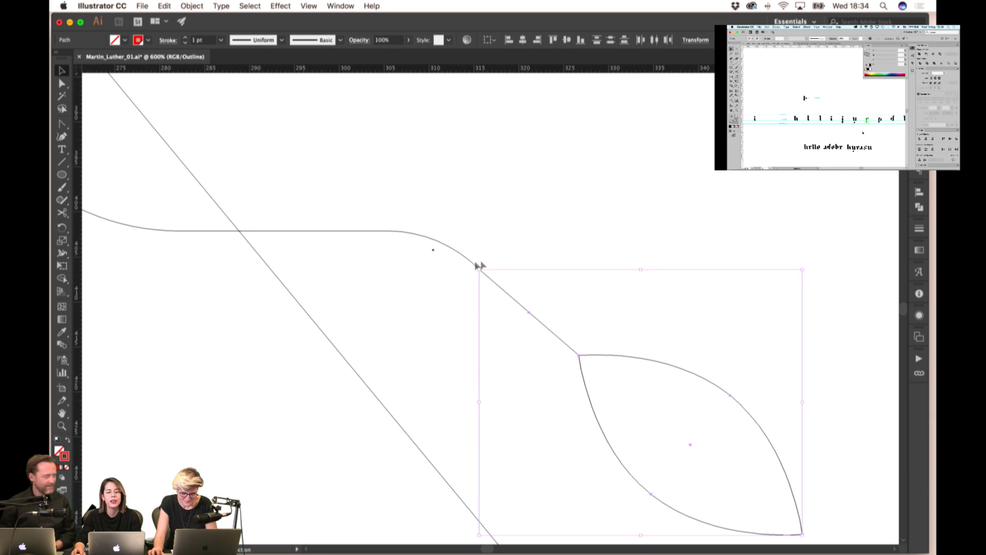
{"action": "scroll", "coordinate": [481, 272], "scroll_direction": "up", "scroll_amount": 2}
{"action": "scroll", "coordinate": [483, 276], "scroll_direction": "up", "scroll_amount": 2}
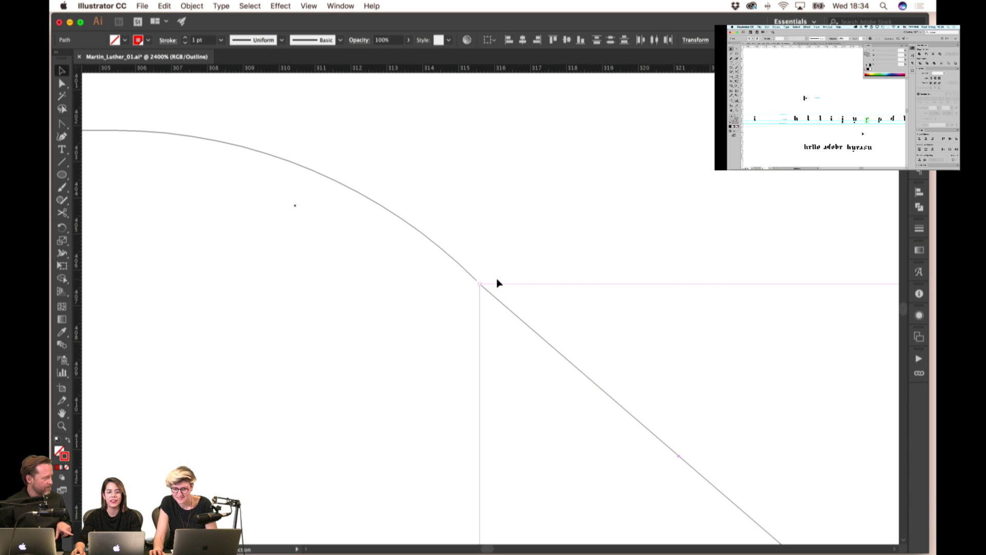
{"action": "mouse_move", "coordinate": [485, 290]}
{"action": "left_mouse_down"}
{"action": "mouse_move", "coordinate": [508, 282]}
{"action": "mouse_move", "coordinate": [477, 280]}
{"action": "left_mouse_up"}
{"action": "left_click", "coordinate": [500, 251]}
{"action": "scroll", "coordinate": [467, 260], "scroll_direction": "down", "scroll_amount": 3}
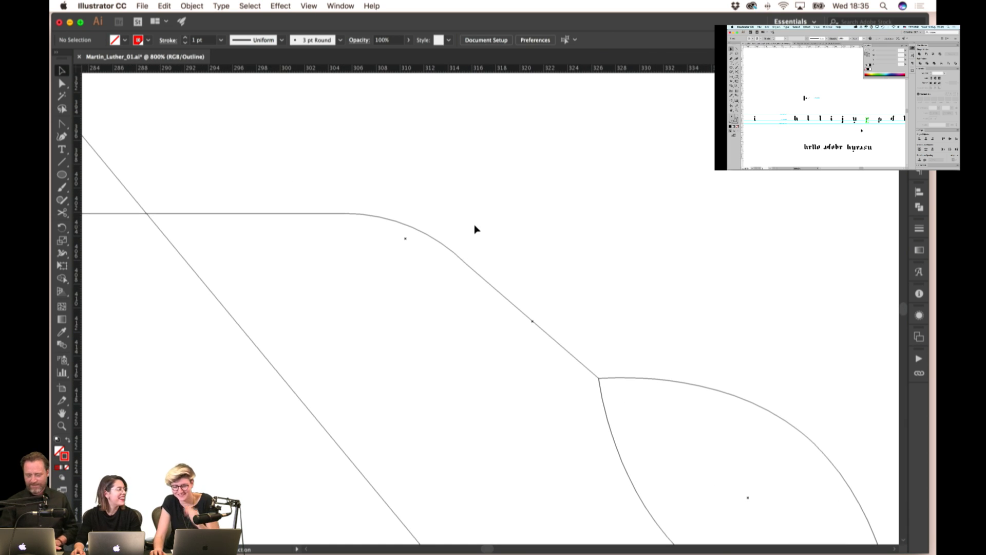
- Zoom out and switch from Outline back to full-colour Preview
{"action": "scroll", "coordinate": [475, 229], "scroll_direction": "down", "scroll_amount": 4}
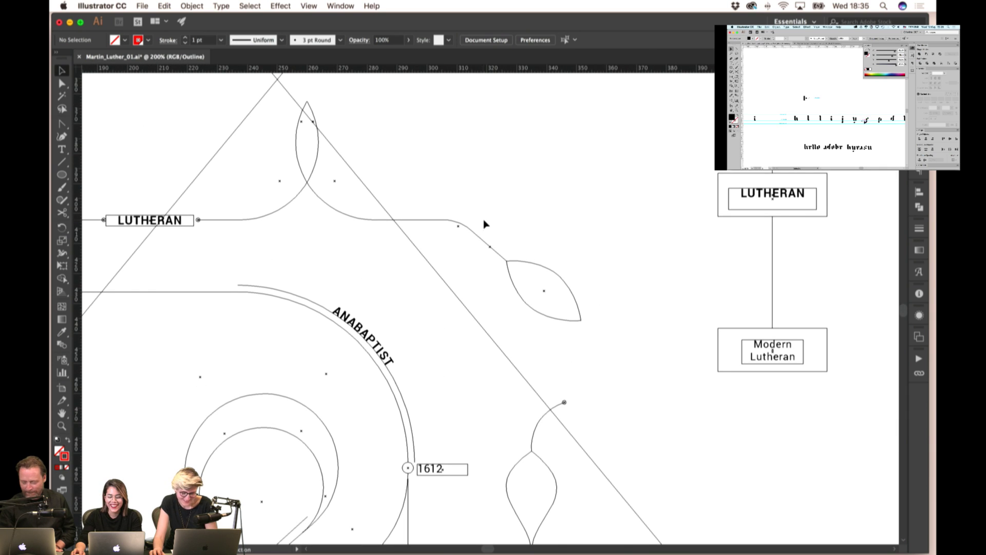
{"action": "scroll", "coordinate": [517, 225], "scroll_direction": "down", "scroll_amount": 2}
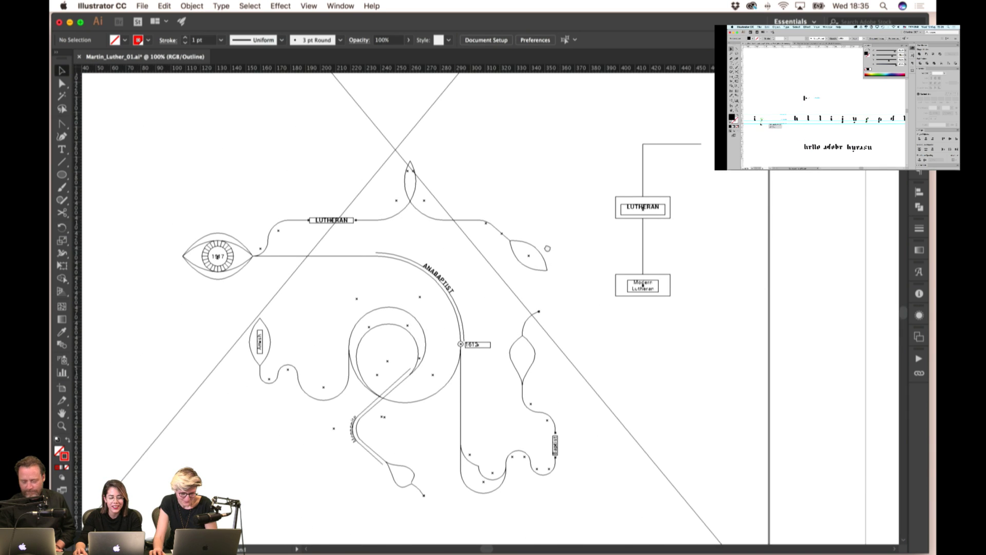
{"action": "scroll", "coordinate": [548, 248], "scroll_direction": "right", "scroll_amount": 2}
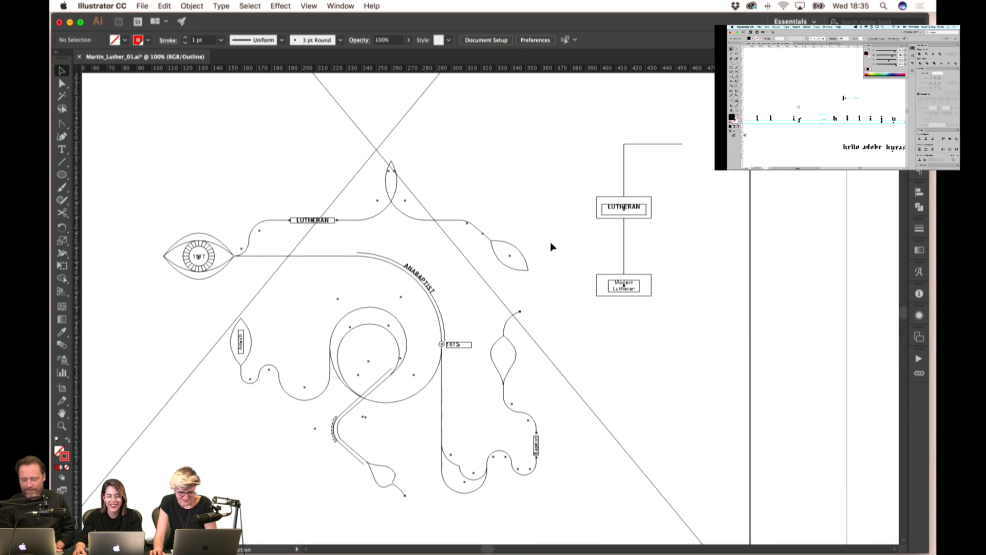
{"action": "key", "text": "super+y"}
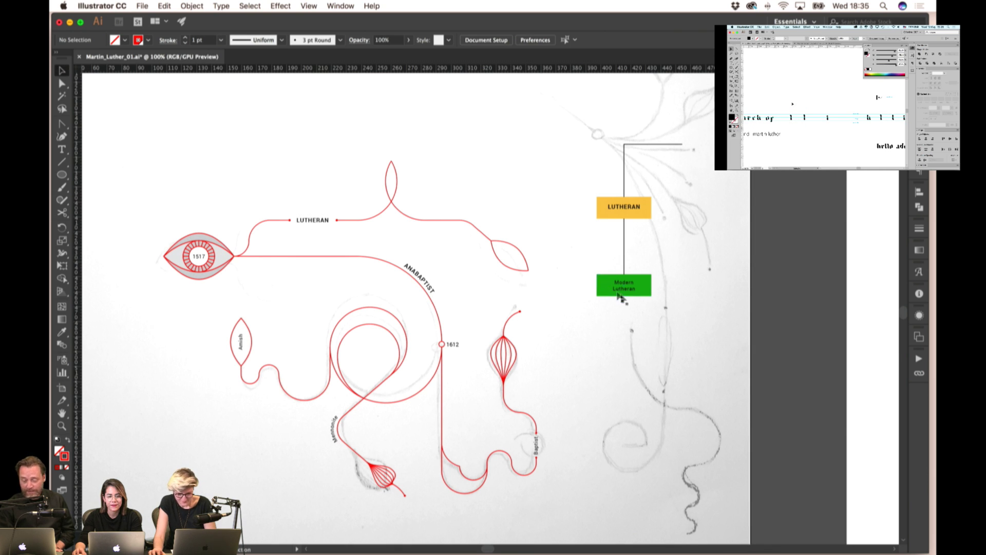
- Try the Modern Lutheran label beside the leaf, then return it to the green key box
{"action": "left_click_drag", "start_coordinate": [630, 285], "coordinate": [531, 237]}
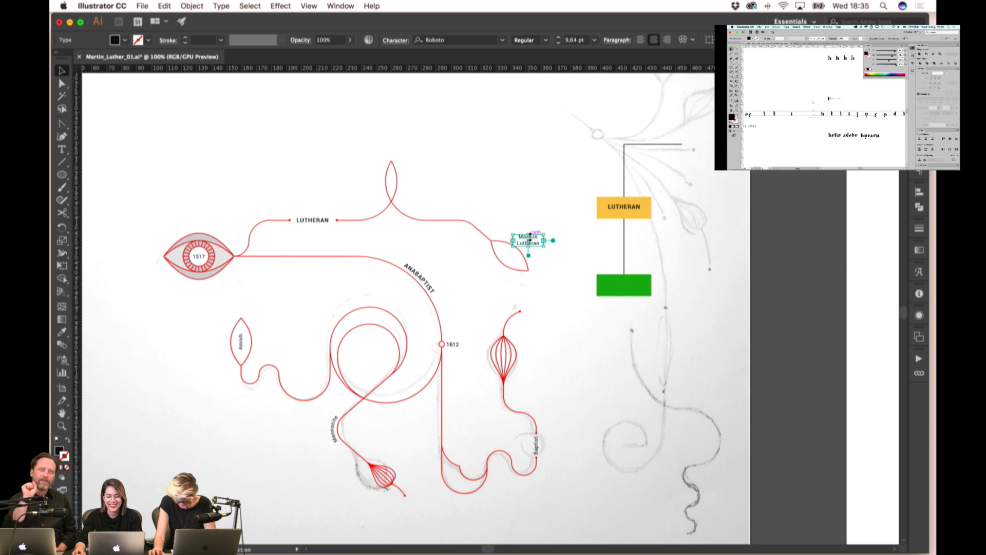
{"action": "scroll", "coordinate": [470, 221], "scroll_direction": "up", "scroll_amount": 3}
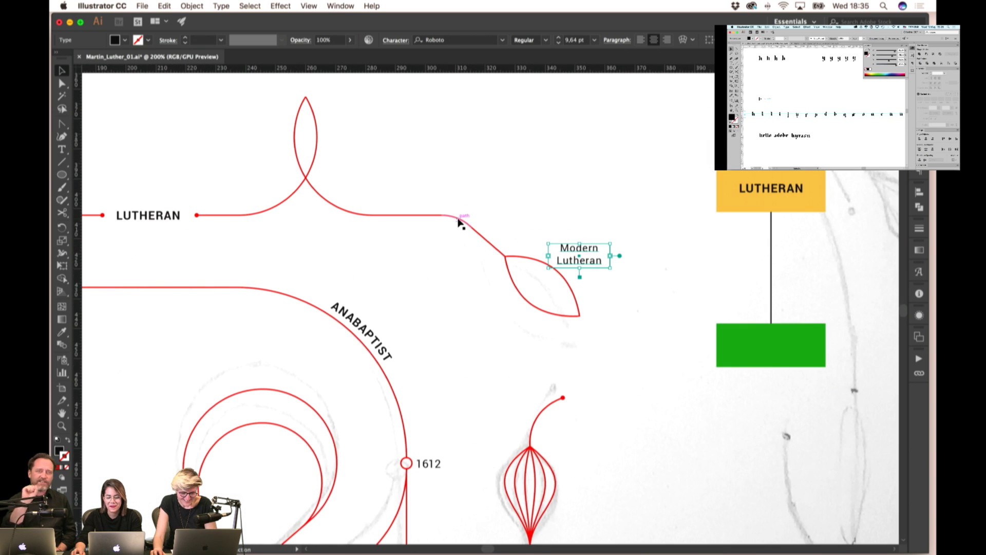
{"action": "left_click", "coordinate": [458, 222]}
{"action": "left_click", "coordinate": [539, 194]}
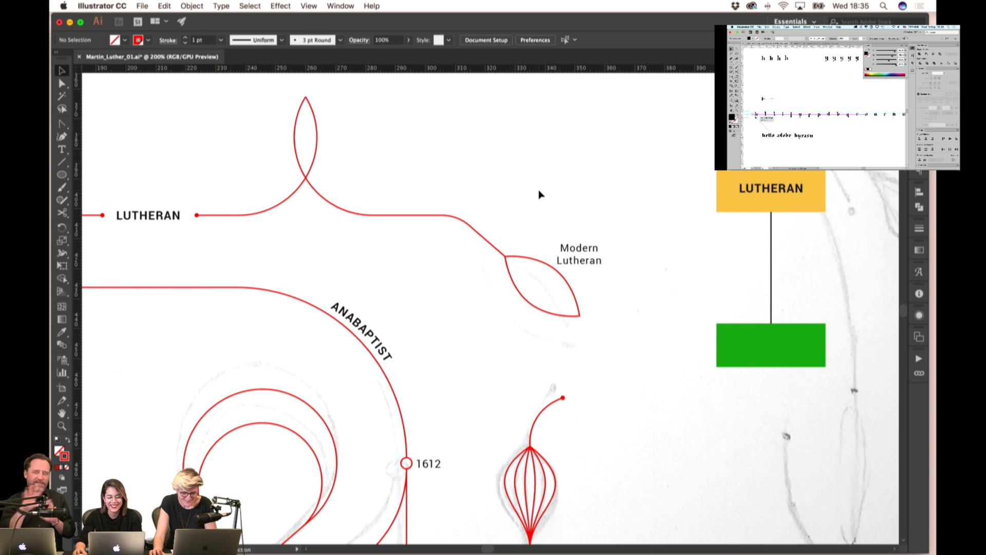
{"action": "left_click", "coordinate": [585, 249]}
{"action": "left_click_drag", "start_coordinate": [585, 249], "coordinate": [777, 340]}
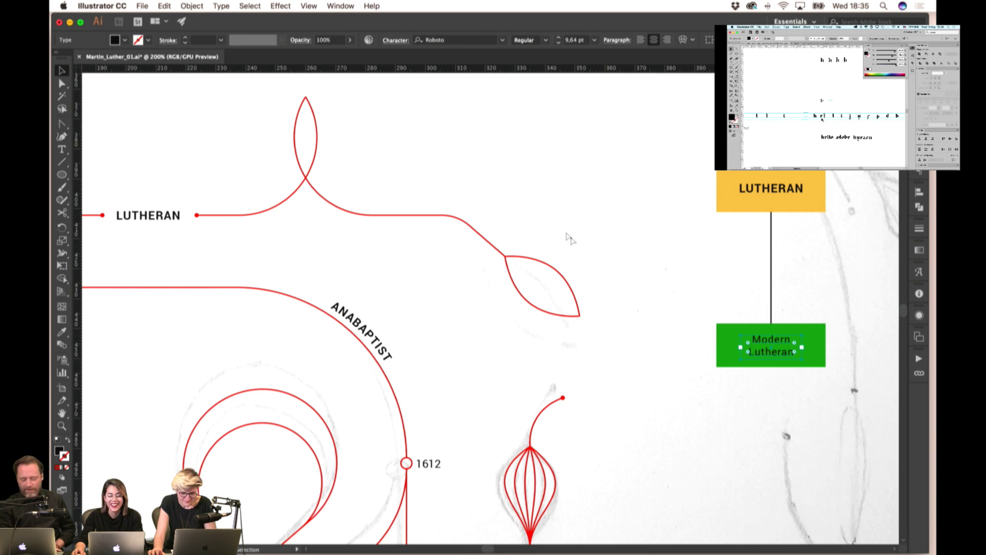
- Undo the leaf rotation so the leaf lies horizontal again
{"action": "key", "text": "ctrl+z"}
{"action": "key", "text": "ctrl+z"}
{"action": "key", "text": "ctrl+z"}
{"action": "key", "text": "ctrl+z"}
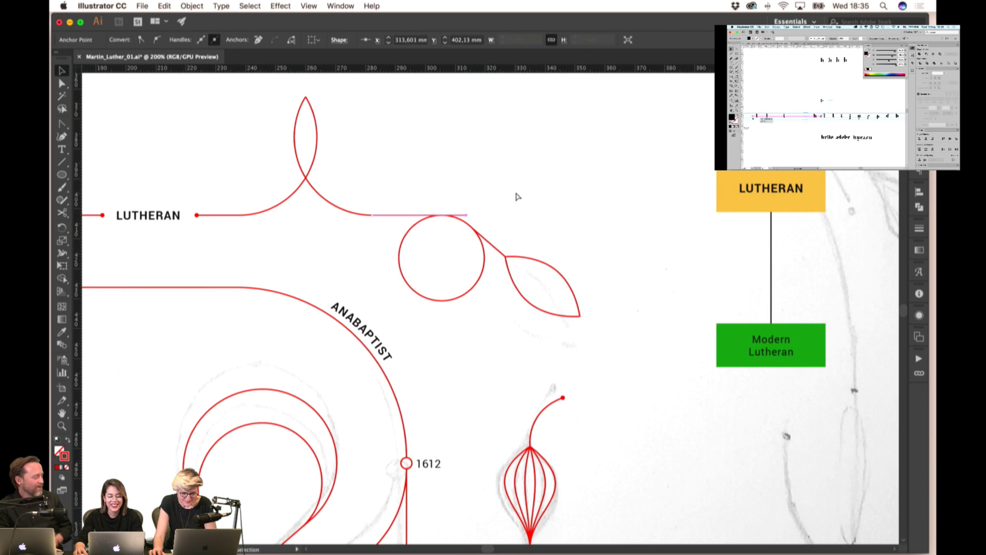
{"action": "key", "text": "ctrl+z"}
{"action": "key", "text": "ctrl+z"}
{"action": "key", "text": "ctrl+z"}
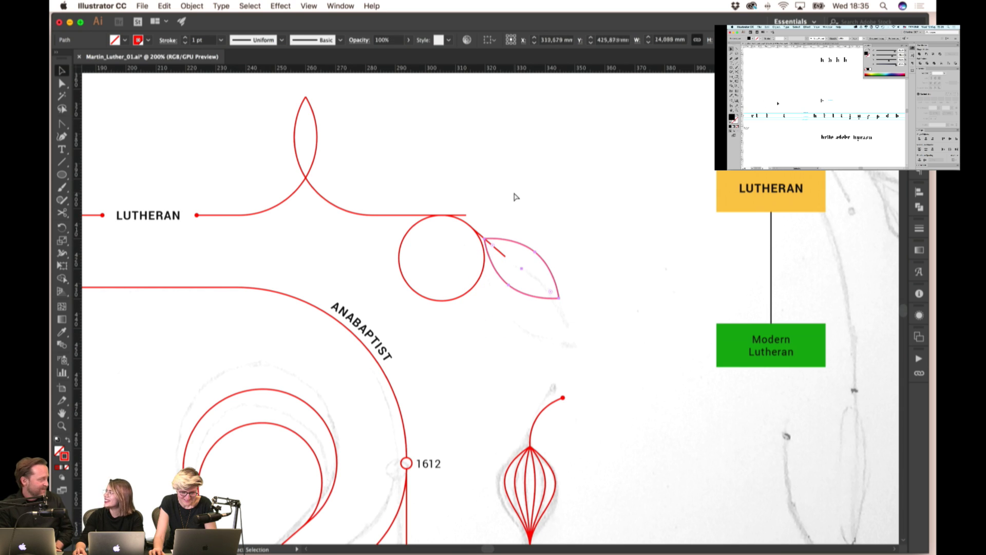
{"action": "left_click", "coordinate": [468, 232]}
- Enlarge the circle to about 39 mm across and shift it slightly right
{"action": "scroll", "coordinate": [461, 221], "scroll_direction": "up", "scroll_amount": 3}
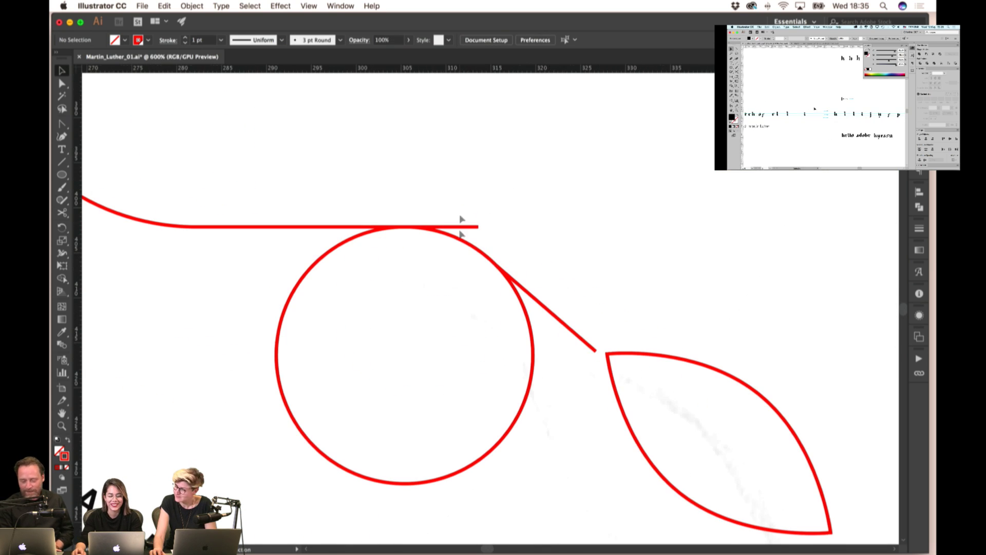
{"action": "scroll", "coordinate": [507, 265], "scroll_direction": "down", "scroll_amount": 2}
{"action": "left_click", "coordinate": [479, 354]}
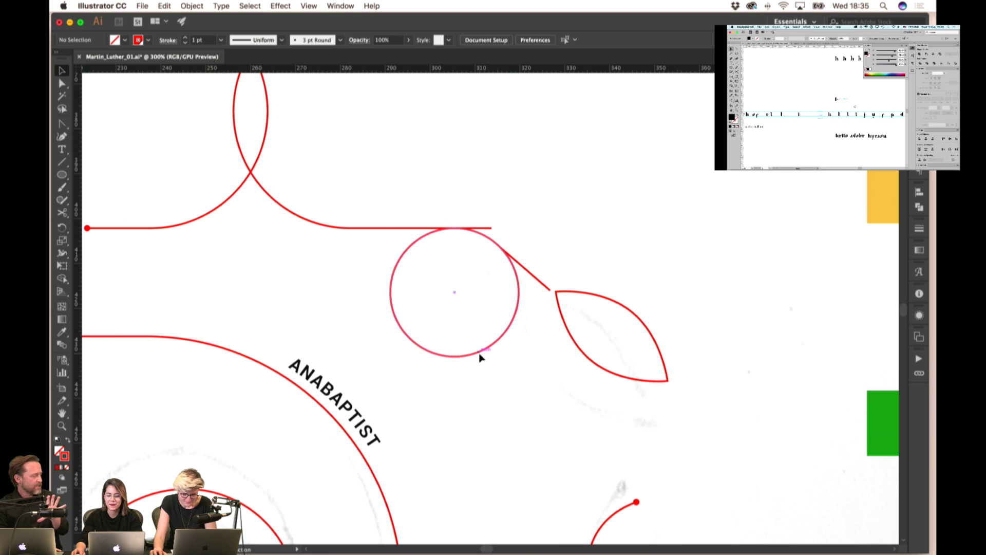
{"action": "left_click_drag", "start_coordinate": [390, 358], "coordinate": [343, 403]}
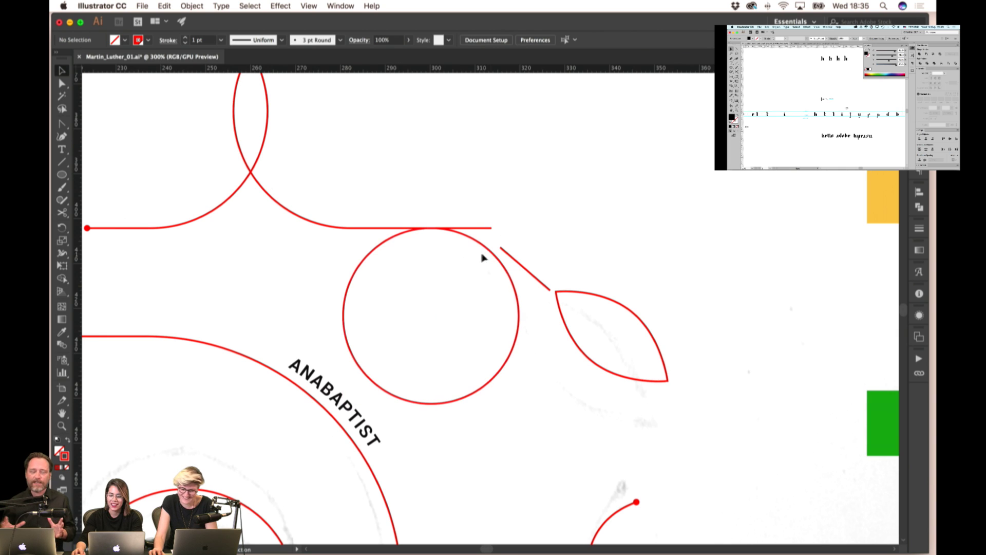
{"action": "left_click_drag", "start_coordinate": [486, 248], "coordinate": [494, 249]}
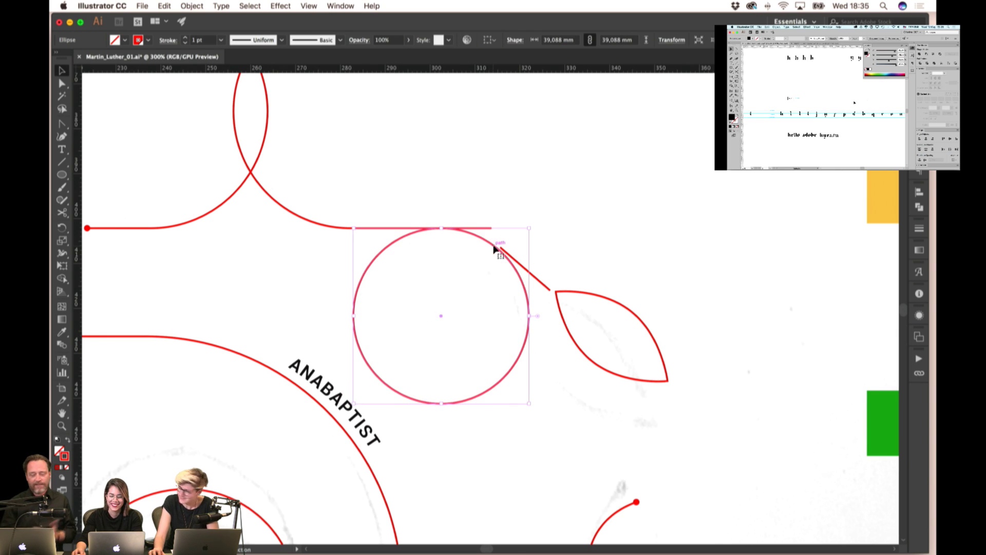
{"action": "left_click", "coordinate": [531, 211]}
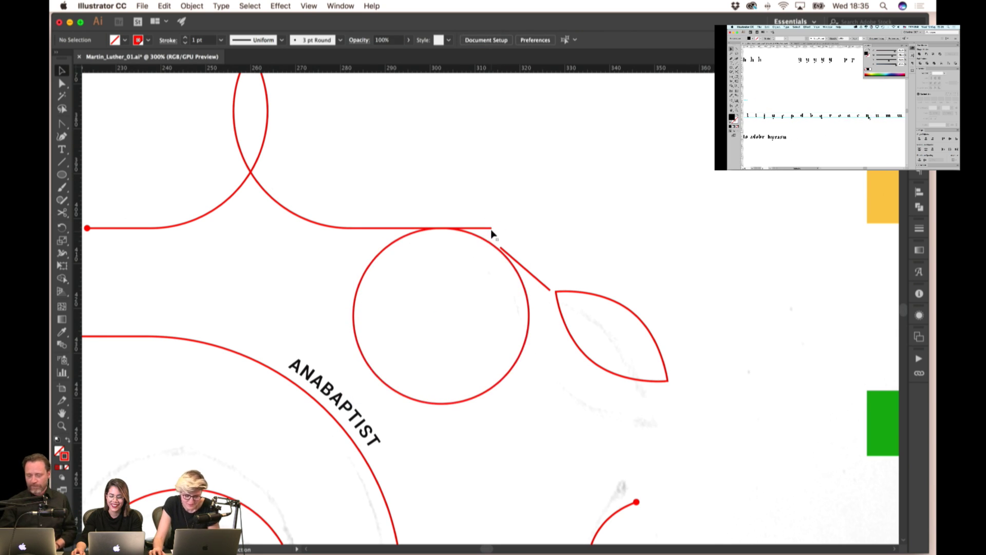
{"action": "left_click", "coordinate": [493, 247]}
{"action": "left_click", "coordinate": [611, 270]}
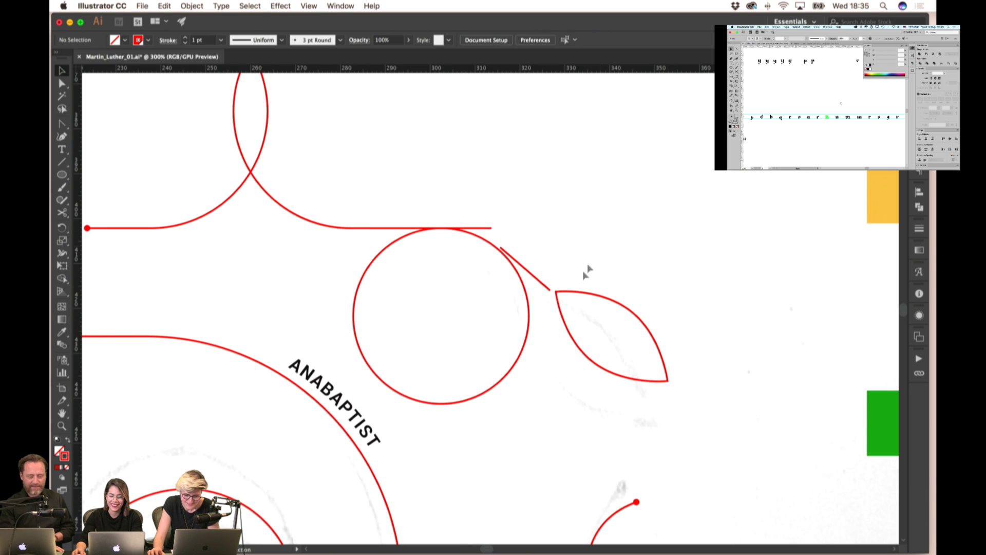
- Move the leaf and its stem line down and to the right
{"action": "left_click", "coordinate": [557, 303]}
{"action": "left_click_drag", "start_coordinate": [547, 290], "coordinate": [591, 311]}
{"action": "left_click", "coordinate": [536, 259]}
- Enlarge the circle further to about 47 mm across
{"action": "left_click", "coordinate": [518, 266]}
{"action": "left_click", "coordinate": [527, 215]}
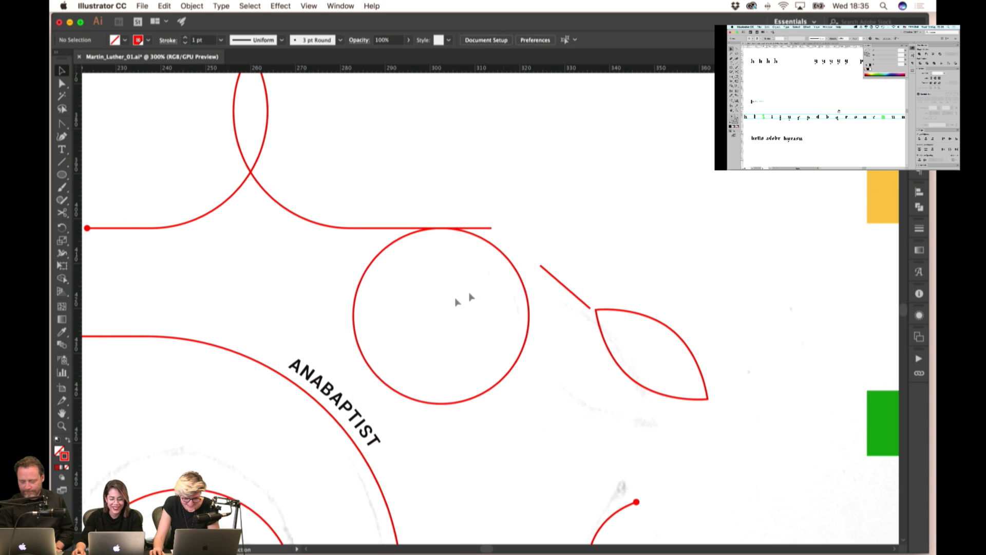
{"action": "left_click", "coordinate": [382, 380]}
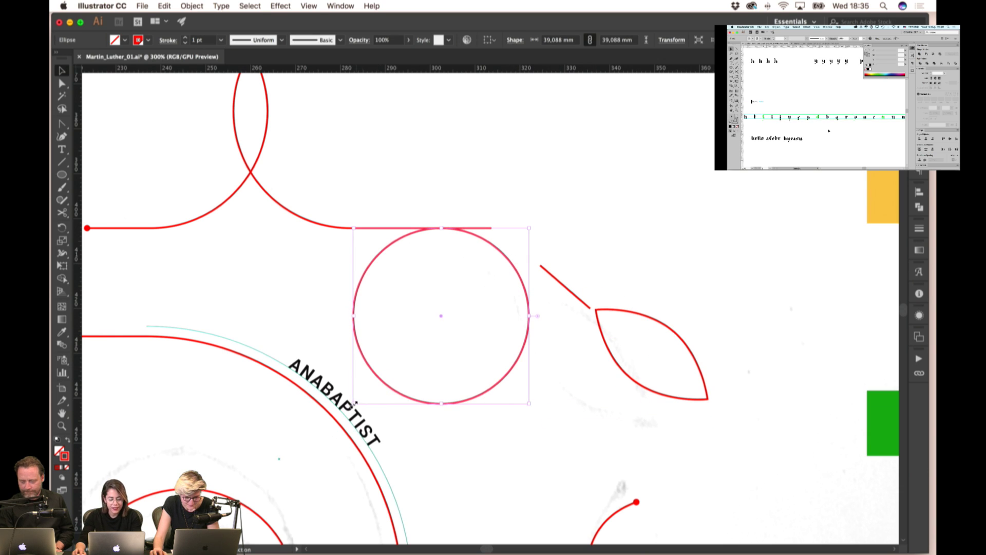
{"action": "left_click_drag", "start_coordinate": [354, 403], "coordinate": [318, 438]}
- Pull the horizontal line's end back to meet the circle's top
{"action": "key", "text": "a"}
{"action": "left_click_drag", "start_coordinate": [490, 227], "coordinate": [423, 228]}
{"action": "left_click", "coordinate": [488, 205]}
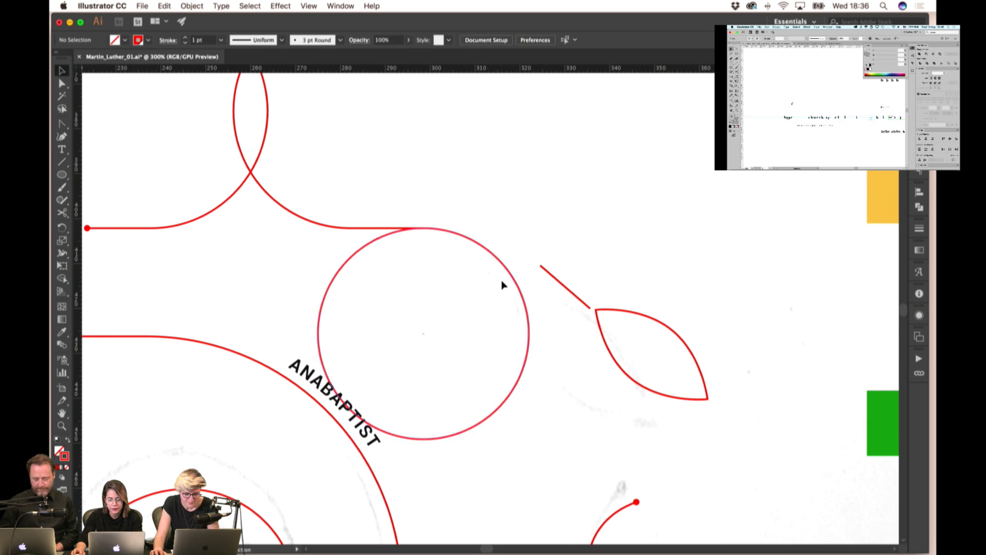
- Move the diagonal line's upper end onto the circle
{"action": "left_click", "coordinate": [549, 282]}
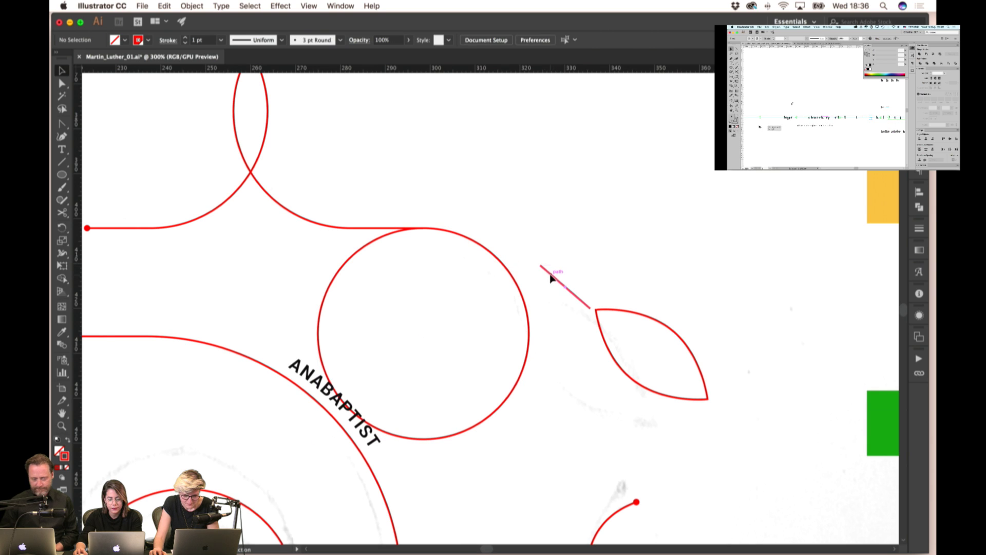
{"action": "left_click_drag", "start_coordinate": [541, 266], "coordinate": [491, 254]}
{"action": "key", "text": "super+shift+a"}
{"action": "key", "text": "super+shift+a"}
{"action": "key", "text": "super+shift+a"}
- Cut the circle with Scissors where the diagonal line meets it
{"action": "left_click", "coordinate": [468, 242]}
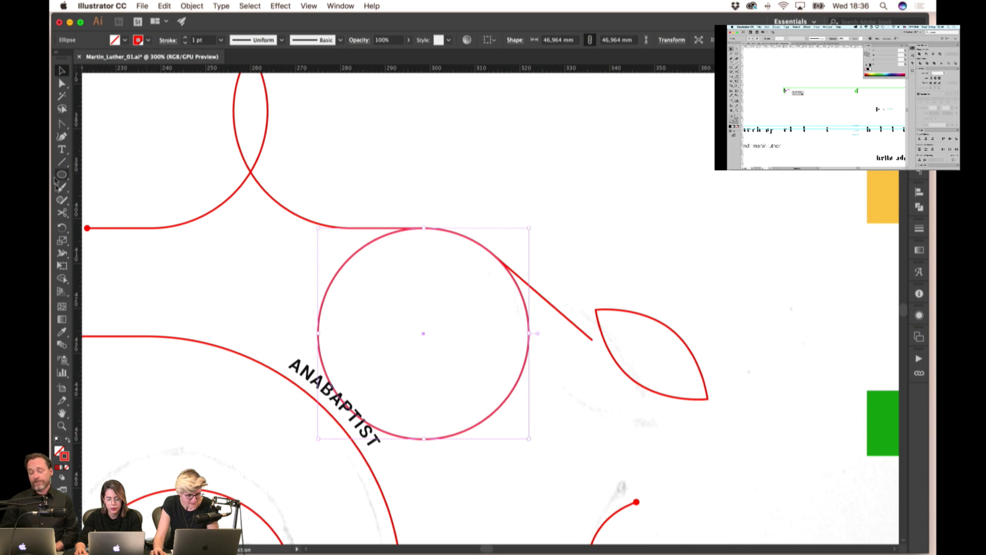
{"action": "left_click", "coordinate": [62, 212]}
{"action": "left_click", "coordinate": [498, 261]}
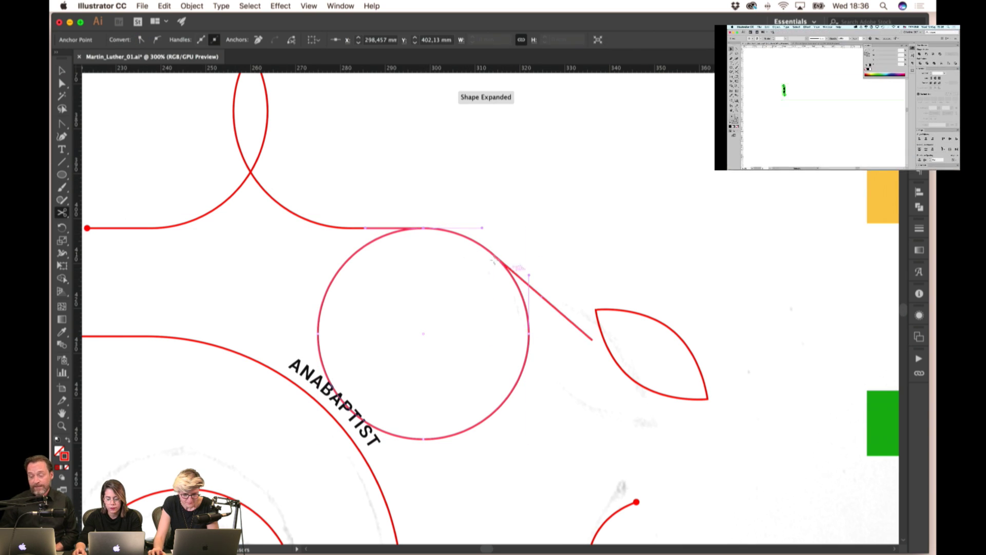
{"action": "scroll", "coordinate": [496, 262], "scroll_direction": "up", "scroll_amount": 2}
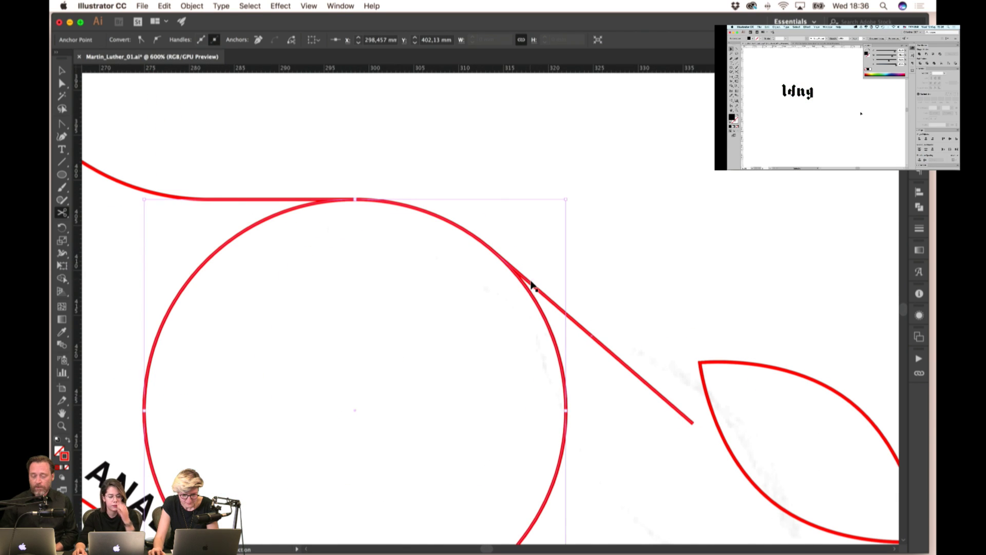
{"action": "left_click", "coordinate": [505, 259], "text": "super"}
- In Outline view, delete the leftover circle piece, then return to Preview
{"action": "key", "text": "super+y"}
{"action": "scroll", "coordinate": [485, 251], "scroll_direction": "up", "scroll_amount": 4}
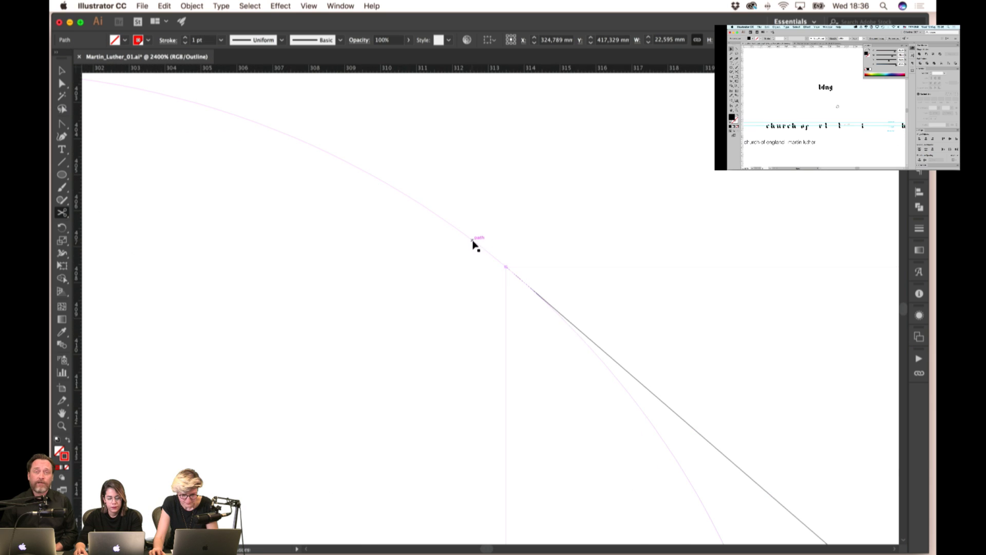
{"action": "left_click", "coordinate": [506, 265]}
{"action": "scroll", "coordinate": [506, 265], "scroll_direction": "down", "scroll_amount": 5}
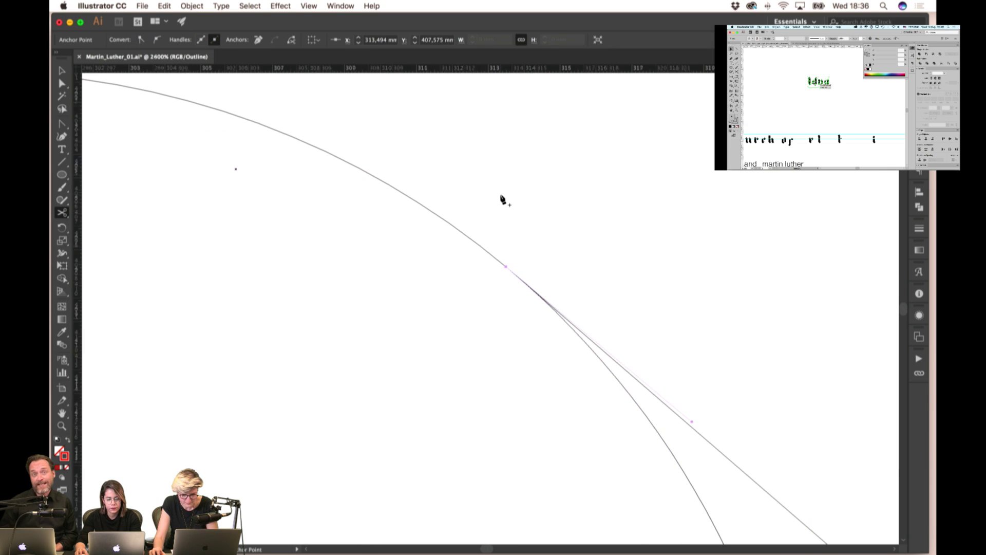
{"action": "key", "text": "v"}
{"action": "left_click", "coordinate": [302, 216]}
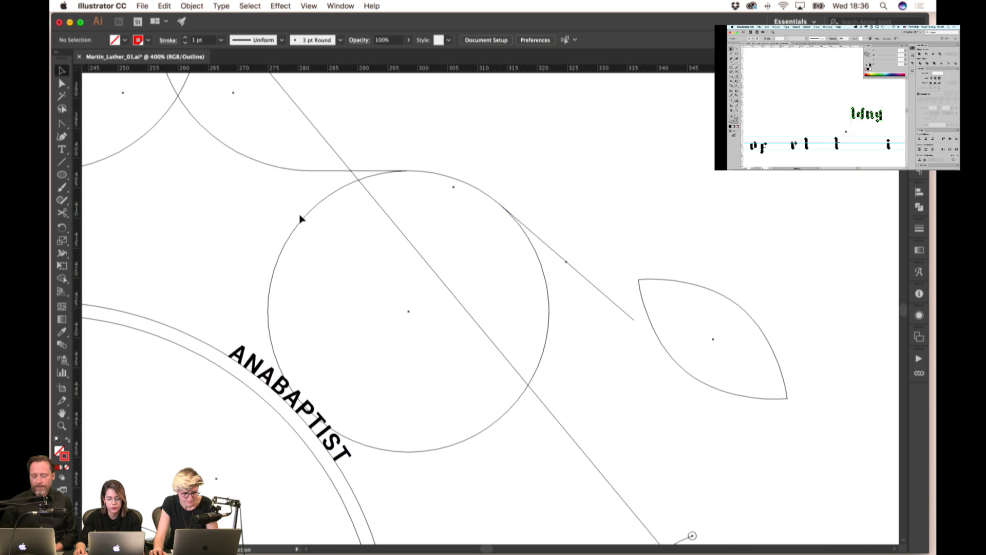
{"action": "key", "text": "Delete"}
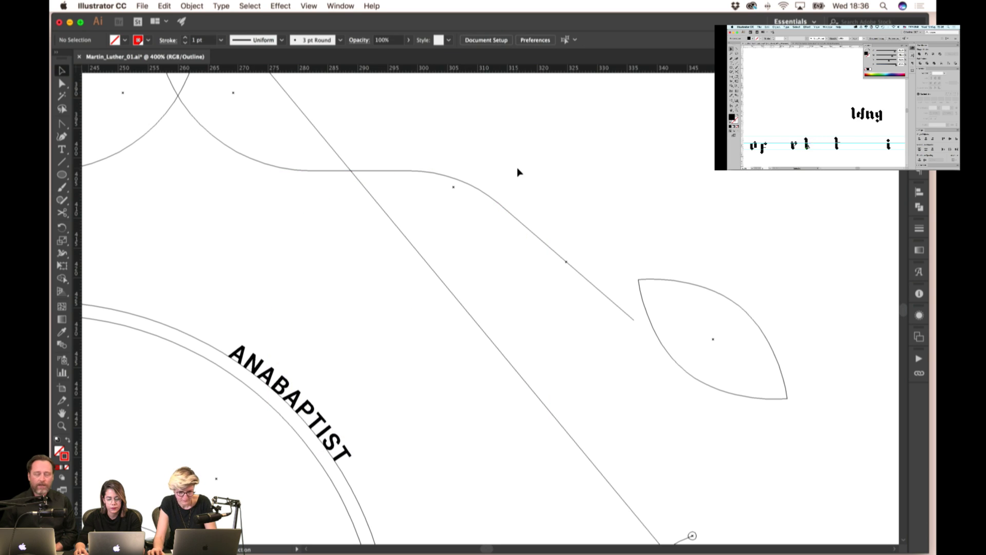
{"action": "key", "text": "super+y"}
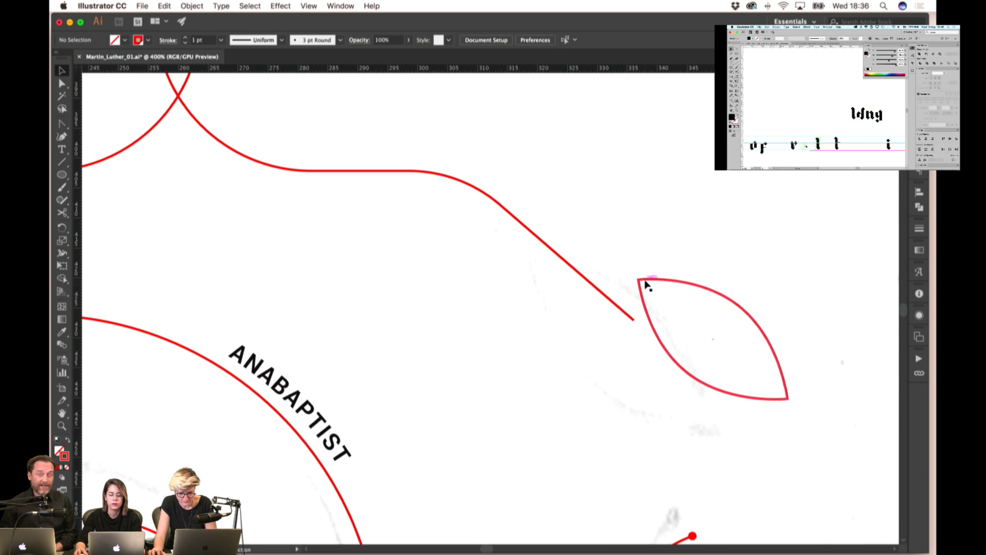
- Move the leaf up to the line's end, trying and undoing a diagonal line extension
{"action": "left_click_drag", "start_coordinate": [644, 282], "coordinate": [507, 210]}
{"action": "key", "text": "r"}
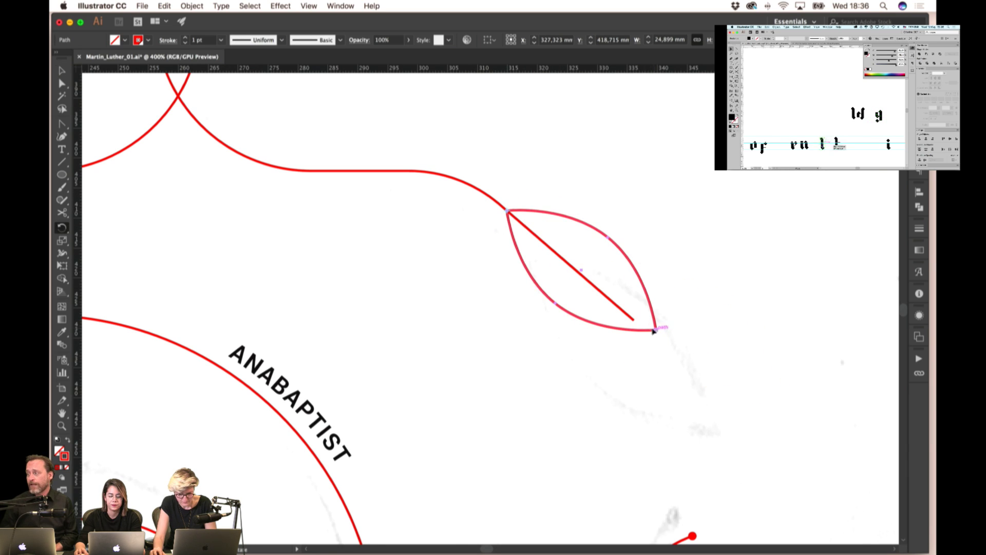
{"action": "left_click", "coordinate": [638, 334]}
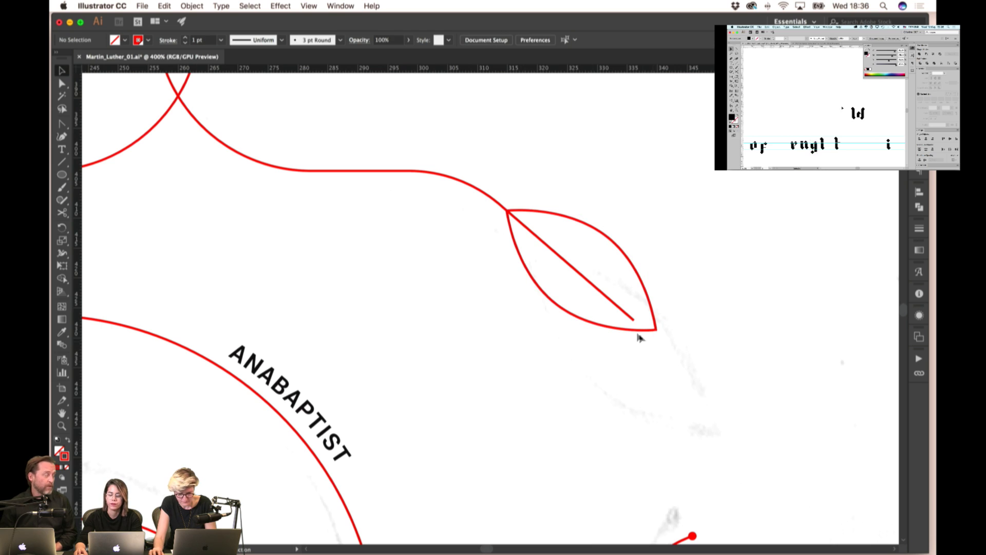
{"action": "left_click_drag", "start_coordinate": [635, 322], "coordinate": [760, 427]}
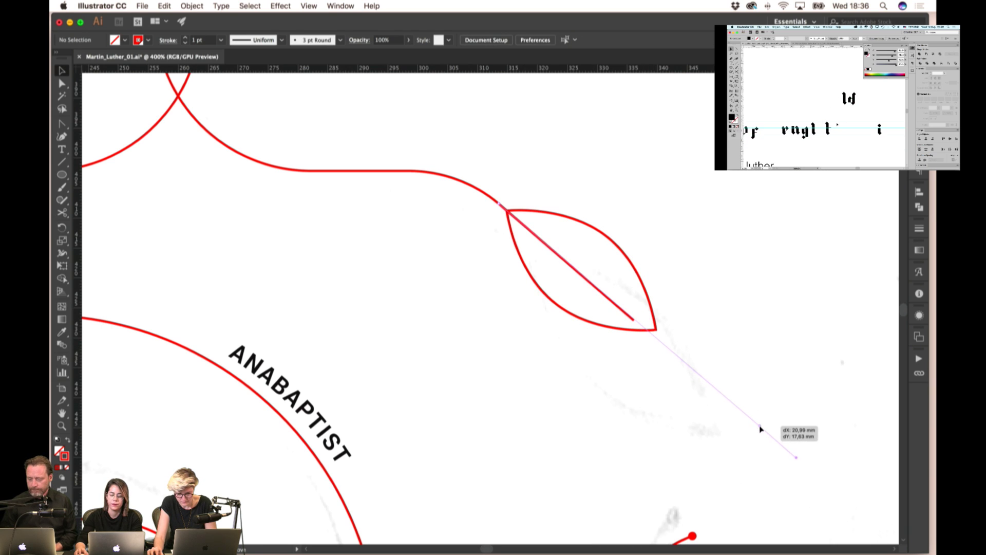
{"action": "key", "text": "ctrl+z"}
{"action": "left_click_drag", "start_coordinate": [639, 322], "coordinate": [746, 416]}
{"action": "key", "text": "ctrl+z"}
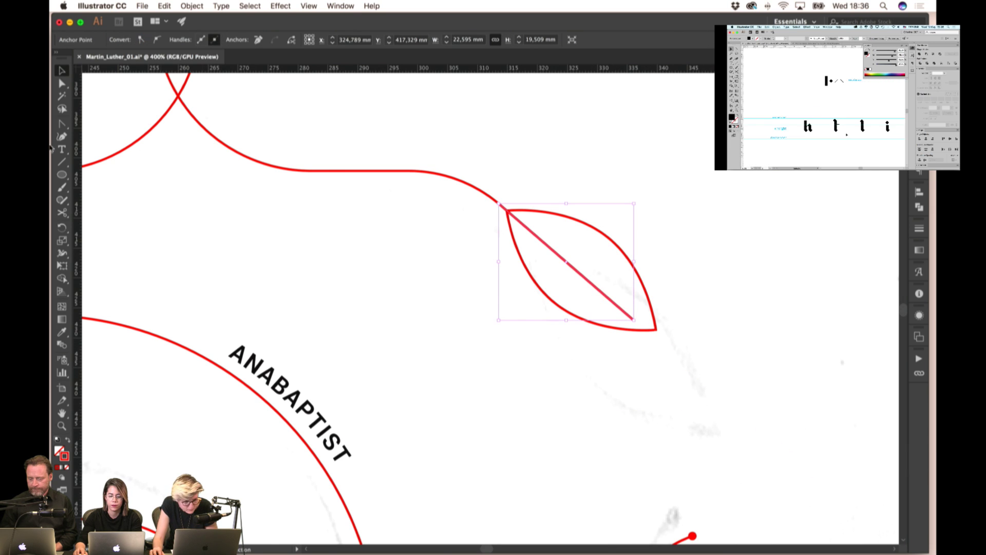
- Lengthen the diagonal line past the leaf from its lower end anchor
{"action": "key", "text": "shift+c"}
{"action": "left_click", "coordinate": [634, 320]}
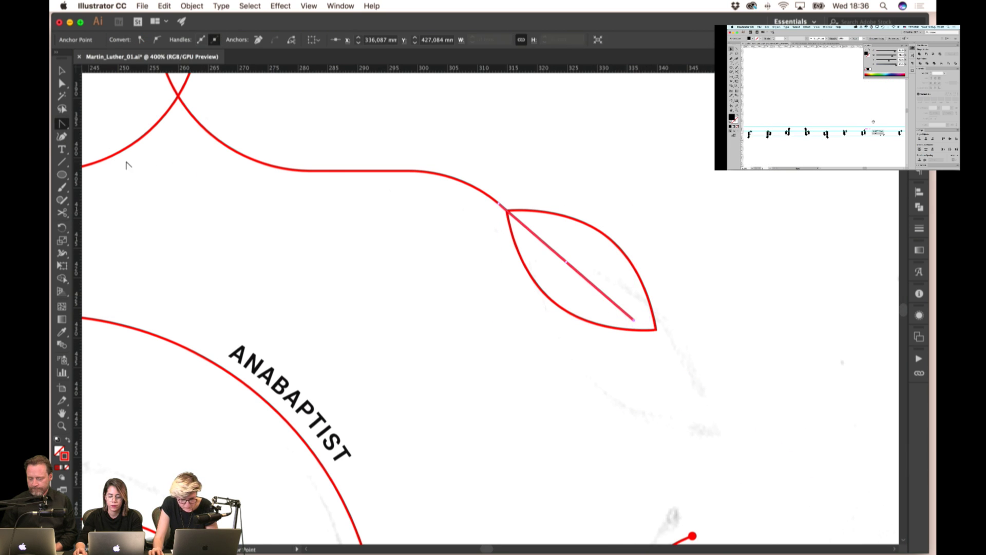
{"action": "key", "text": "v"}
{"action": "left_click_drag", "start_coordinate": [633, 320], "coordinate": [730, 405]}
{"action": "left_click", "coordinate": [664, 302]}
- Rotate the leaf so its tip sits on the line and slide it up the line
{"action": "left_click", "coordinate": [653, 322]}
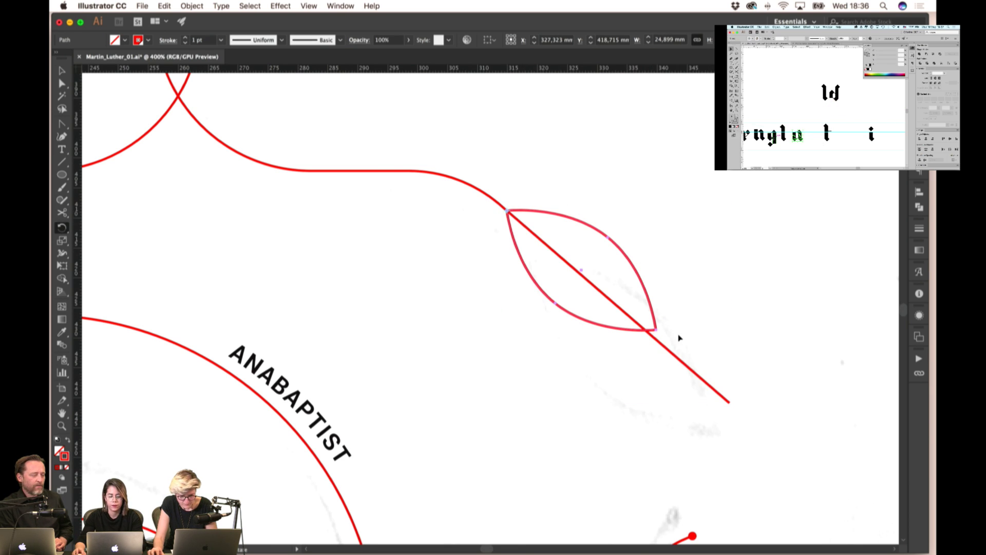
{"action": "left_click_drag", "start_coordinate": [657, 332], "coordinate": [652, 335]}
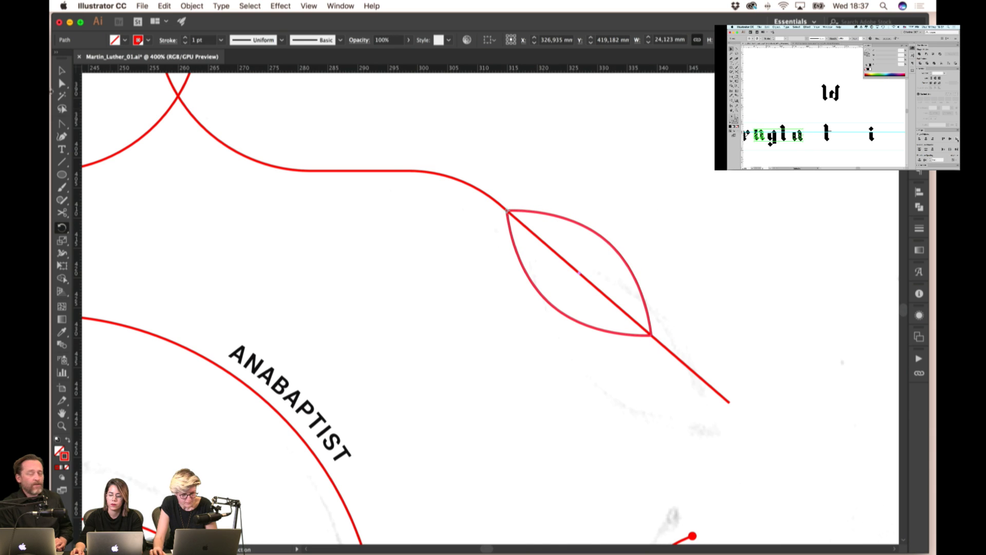
{"action": "left_click", "coordinate": [61, 74]}
{"action": "left_click", "coordinate": [593, 265]}
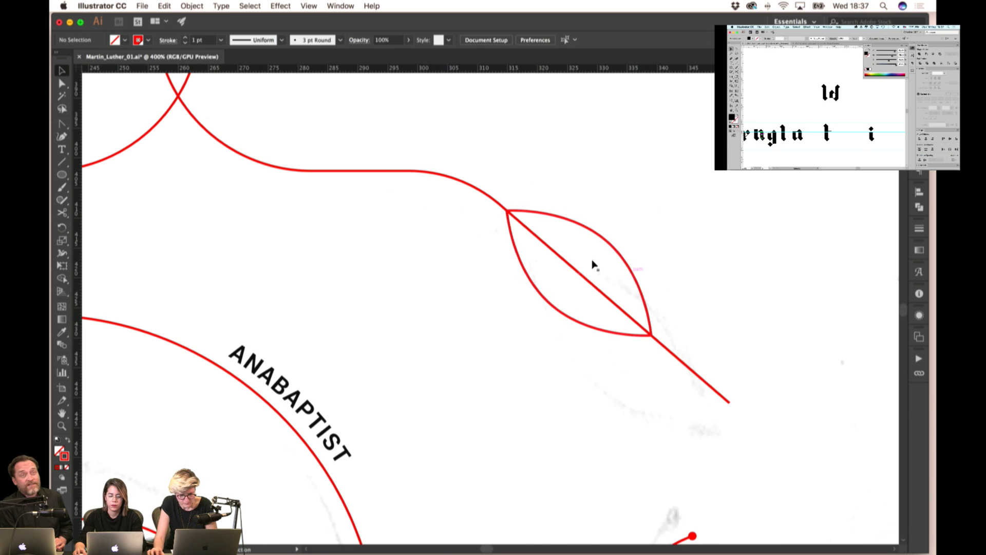
{"action": "left_click", "coordinate": [589, 231]}
{"action": "left_click_drag", "start_coordinate": [508, 210], "coordinate": [558, 254]}
- Shorten the diagonal line back so it ends exactly at the leaf's tip
{"action": "left_click", "coordinate": [743, 409]}
{"action": "left_click_drag", "start_coordinate": [729, 402], "coordinate": [558, 255]}
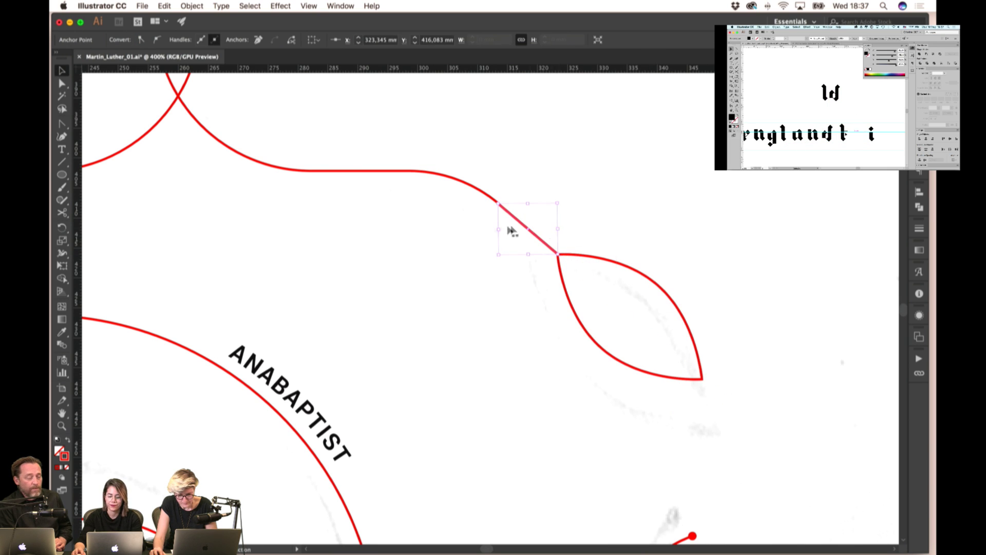
{"action": "key", "text": "v"}
{"action": "scroll", "coordinate": [510, 280], "scroll_direction": "down", "scroll_amount": 5}
{"action": "scroll", "coordinate": [513, 260], "scroll_direction": "up", "scroll_amount": 6}
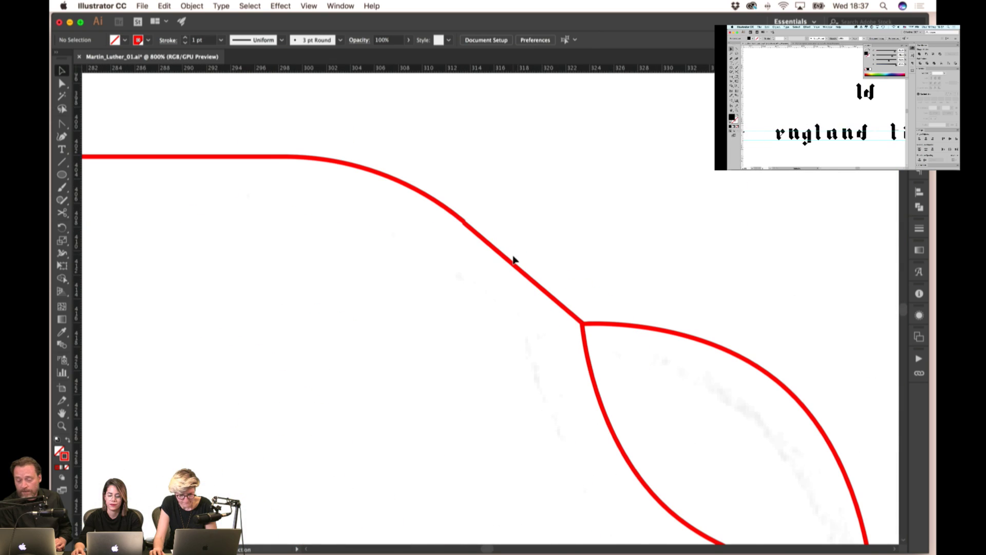
{"action": "left_click", "coordinate": [535, 229]}
{"action": "scroll", "coordinate": [515, 246], "scroll_direction": "down", "scroll_amount": 4}
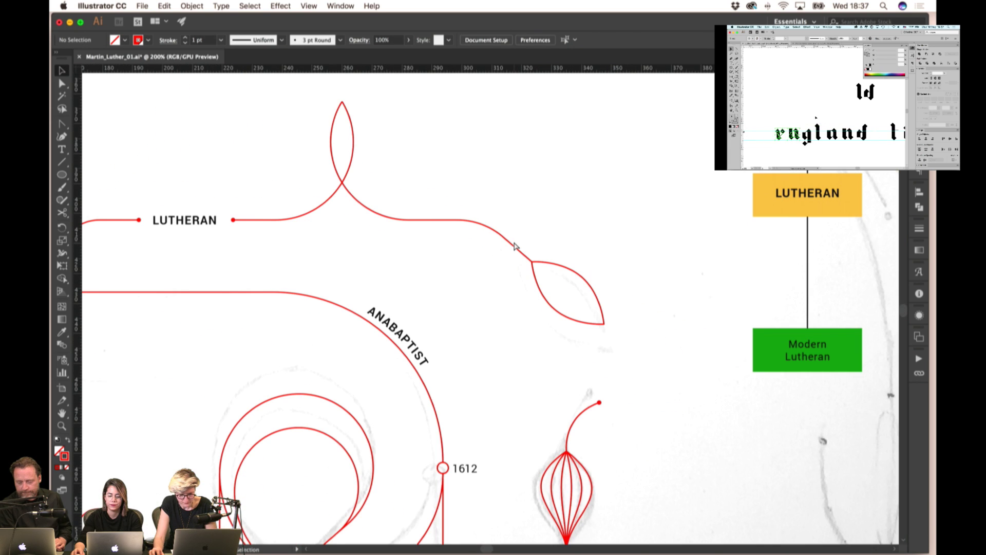
- Move the Modern Lutheran label from the key box into the leaf shape
{"action": "left_click", "coordinate": [807, 353]}
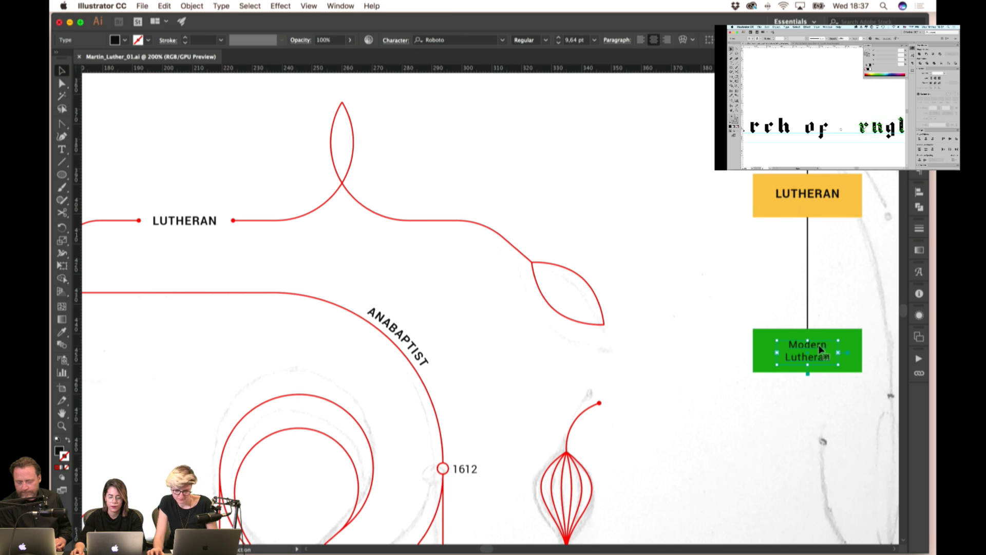
{"action": "left_click_drag", "start_coordinate": [807, 353], "coordinate": [629, 263]}
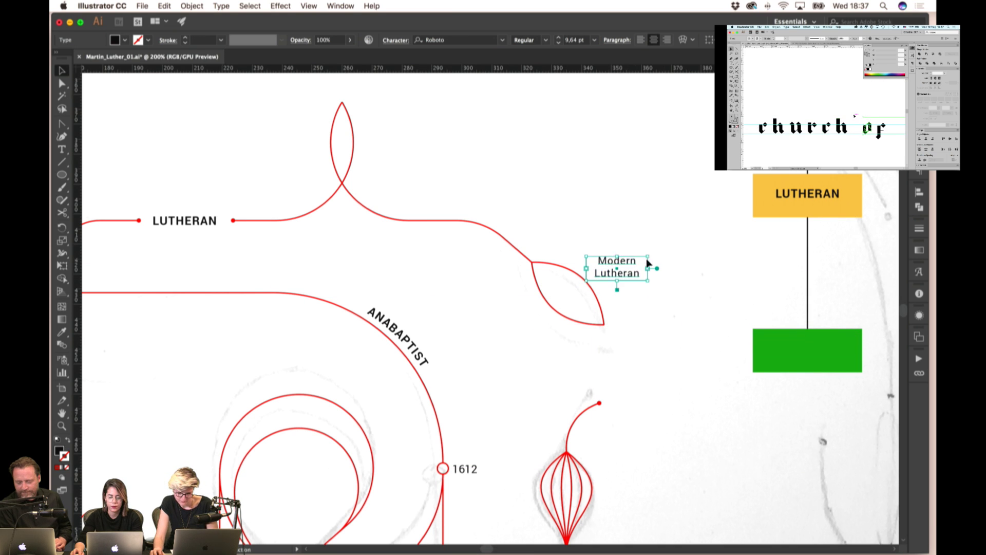
{"action": "scroll", "coordinate": [647, 263], "scroll_direction": "up", "scroll_amount": 2}
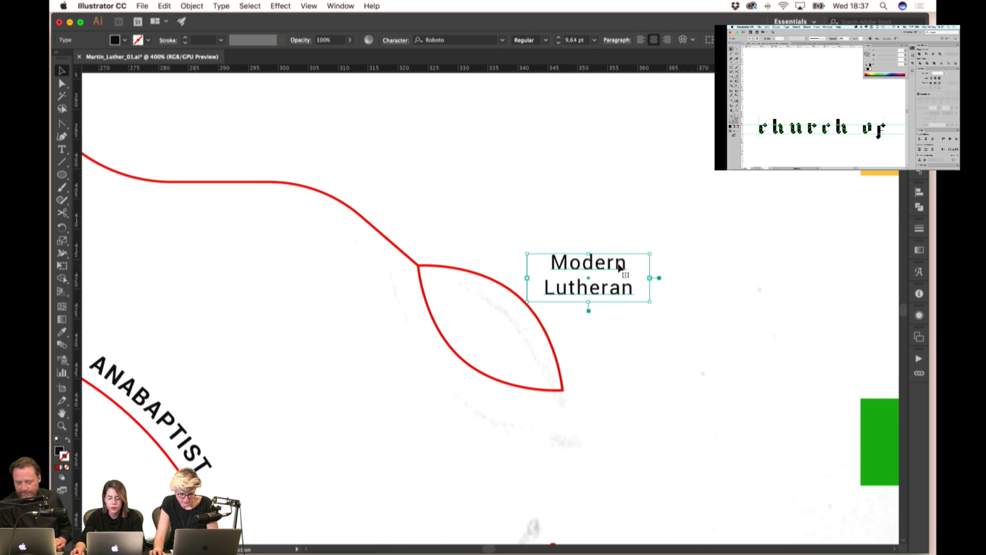
{"action": "left_click_drag", "start_coordinate": [619, 267], "coordinate": [524, 309]}
{"action": "left_click_drag", "start_coordinate": [495, 346], "coordinate": [577, 323]}
- Rotate the label about 37° to follow the leaf, then fit the diagram in view
{"action": "key", "text": "r"}
{"action": "key", "text": "super+plus"}
{"action": "key", "text": "super+plus"}
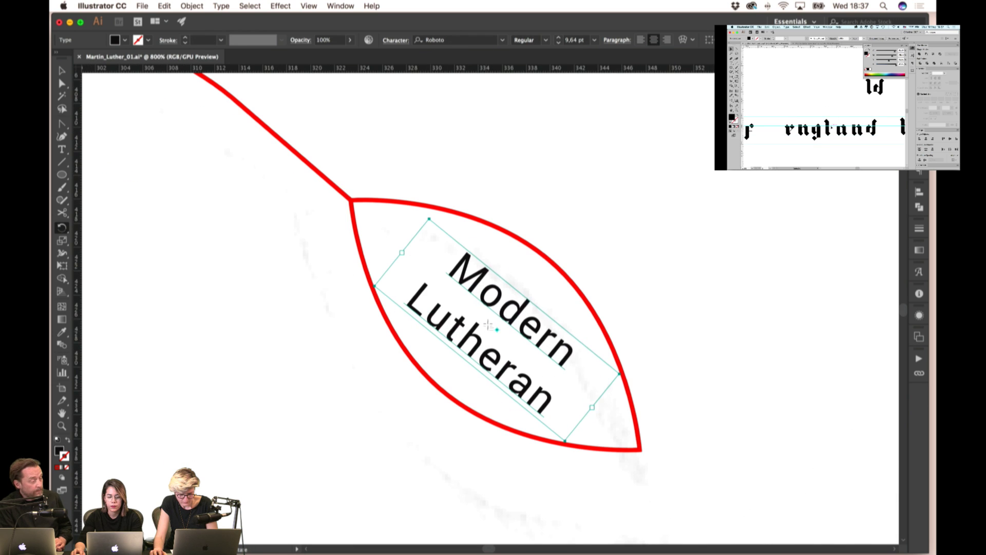
{"action": "left_click_drag", "start_coordinate": [491, 323], "coordinate": [489, 317]}
{"action": "key", "text": "super+minus"}
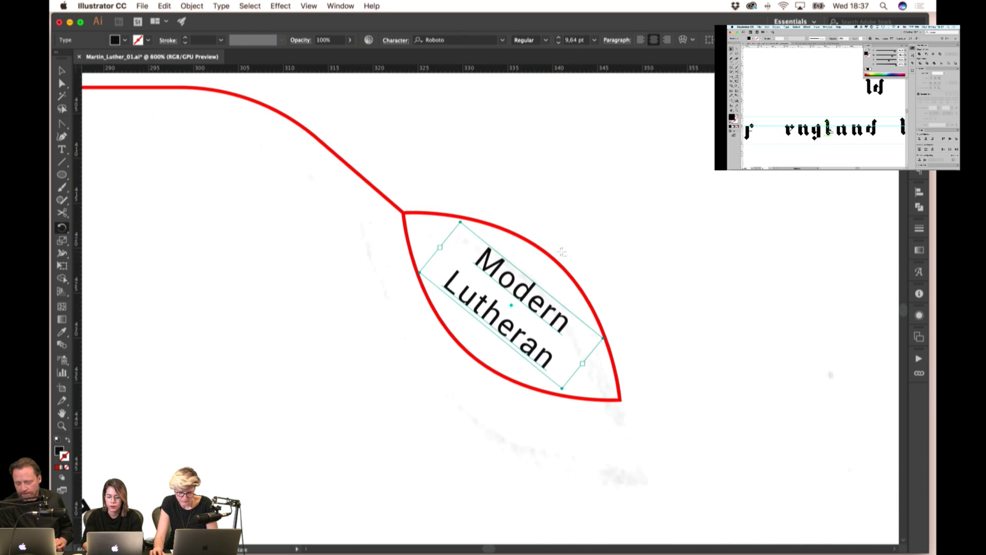
{"action": "key", "text": "super+shift+a"}
{"action": "key", "text": "super+1"}
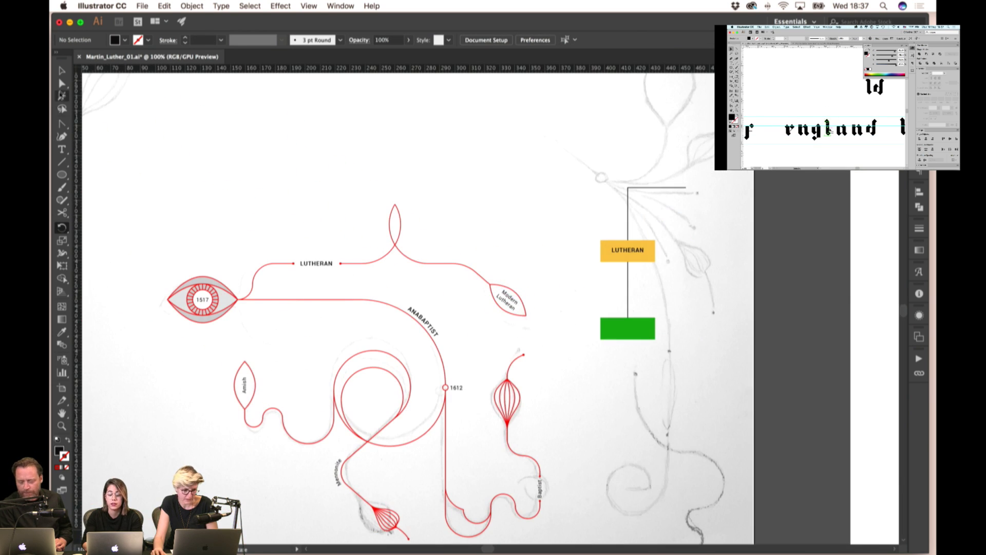
- Delete the yellow LUTHERAN box, green box and their connector lines, then save
{"action": "key", "text": "v"}
{"action": "left_click_drag", "start_coordinate": [589, 174], "coordinate": [664, 359]}
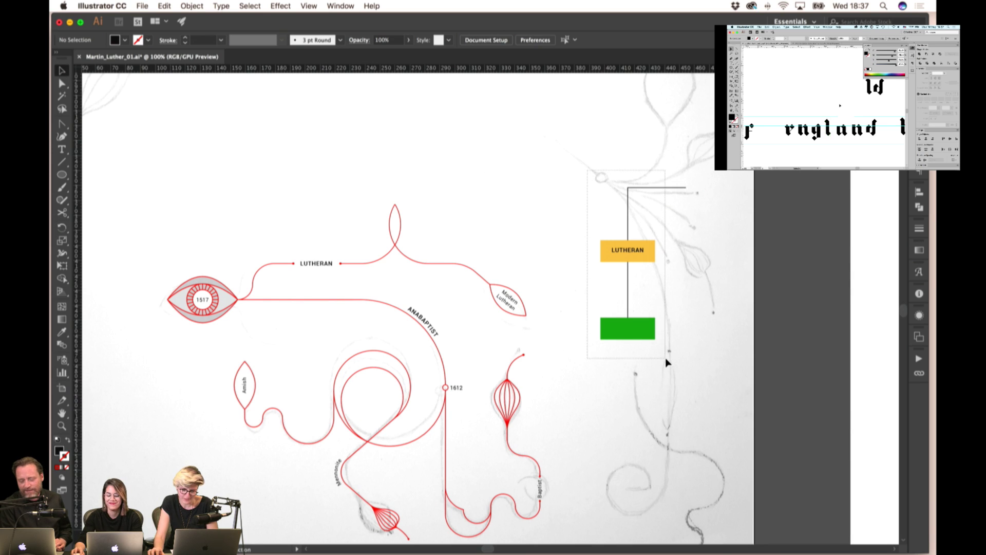
{"action": "key", "text": "Delete"}
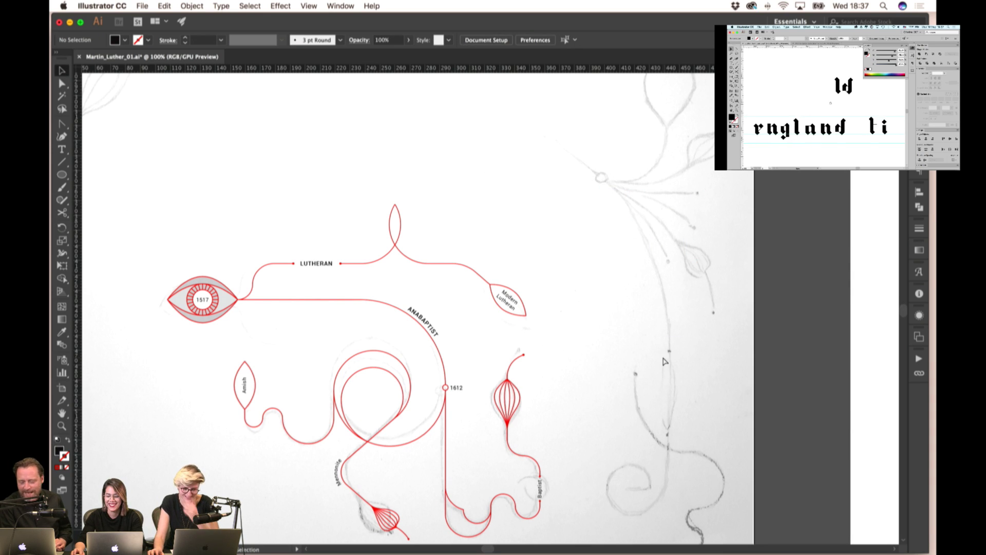
{"action": "key", "text": "super+s"}
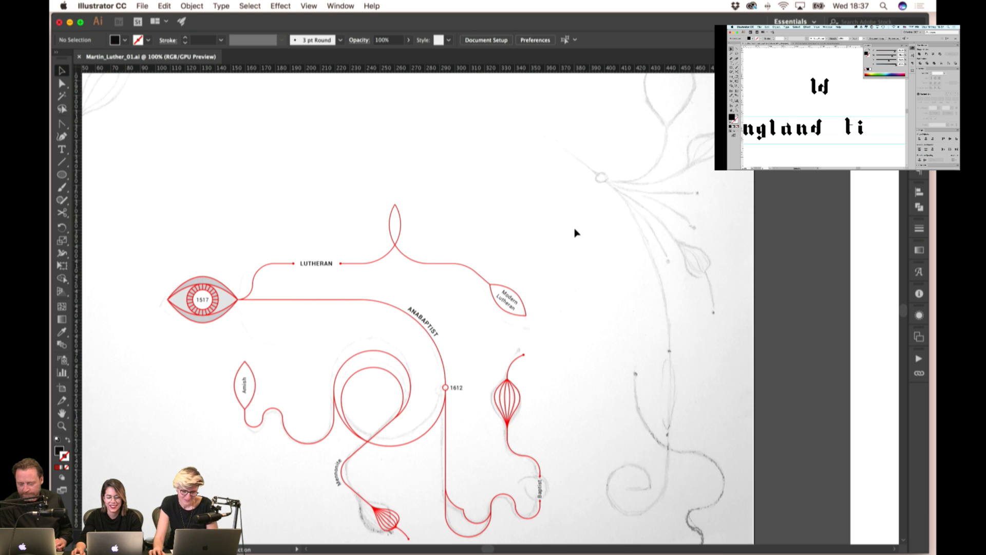
- Pan around the diagram to review the Lutheran line ending at the Modern Lutheran leaf
{"action": "scroll", "coordinate": [574, 234], "scroll_direction": "down", "scroll_amount": 2}
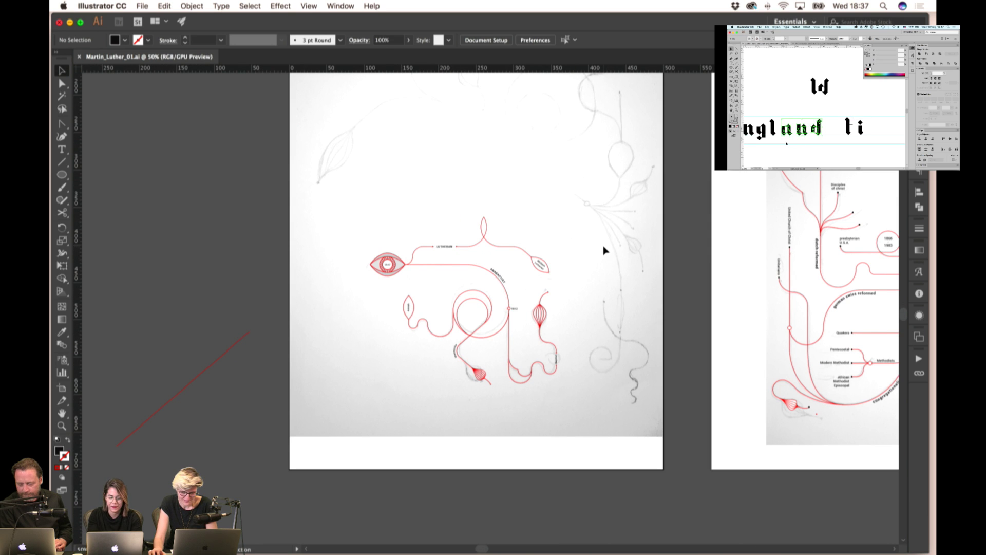
{"action": "scroll", "coordinate": [603, 250], "scroll_direction": "down", "scroll_amount": 1}
{"action": "scroll", "coordinate": [562, 198], "scroll_direction": "left", "scroll_amount": 5}
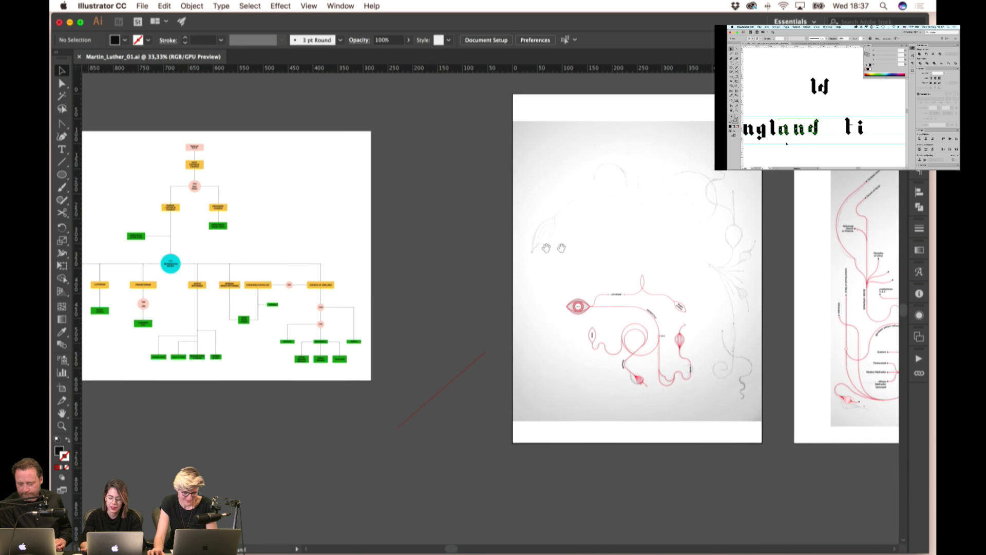
{"action": "scroll", "coordinate": [487, 234], "scroll_direction": "right", "scroll_amount": 10}
{"action": "scroll", "coordinate": [445, 261], "scroll_direction": "right", "scroll_amount": 2}
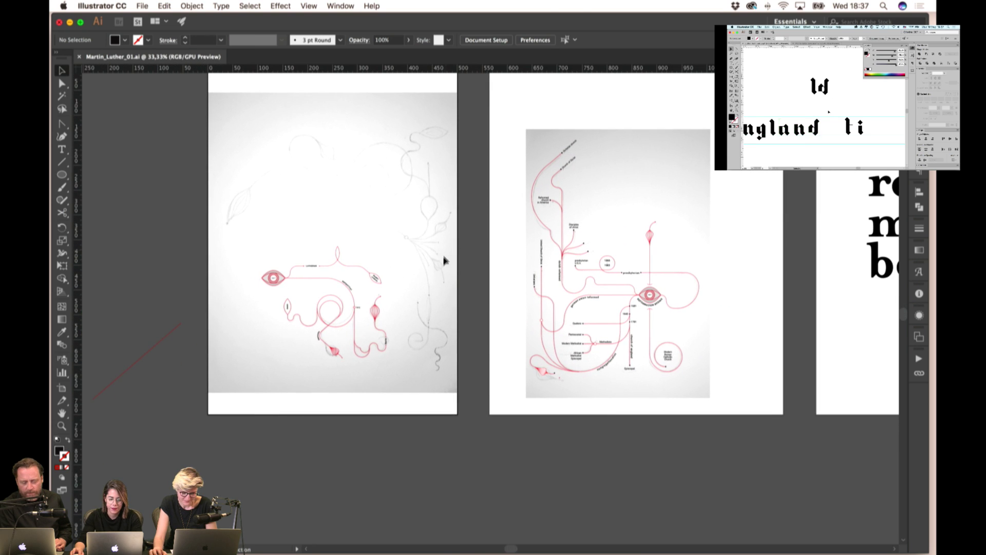
{"action": "scroll", "coordinate": [454, 279], "scroll_direction": "up", "scroll_amount": 1}
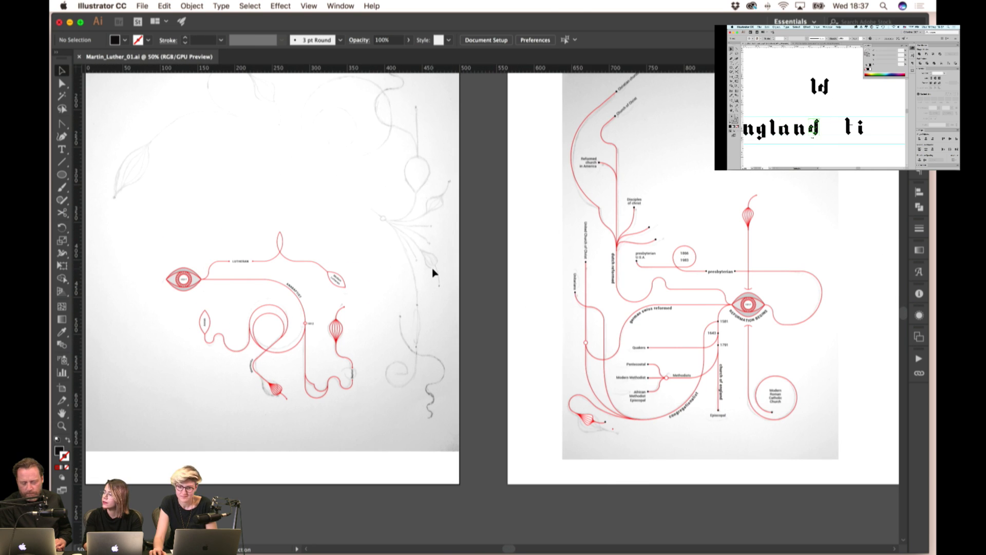
{"action": "scroll", "coordinate": [432, 264], "scroll_direction": "right", "scroll_amount": 2}
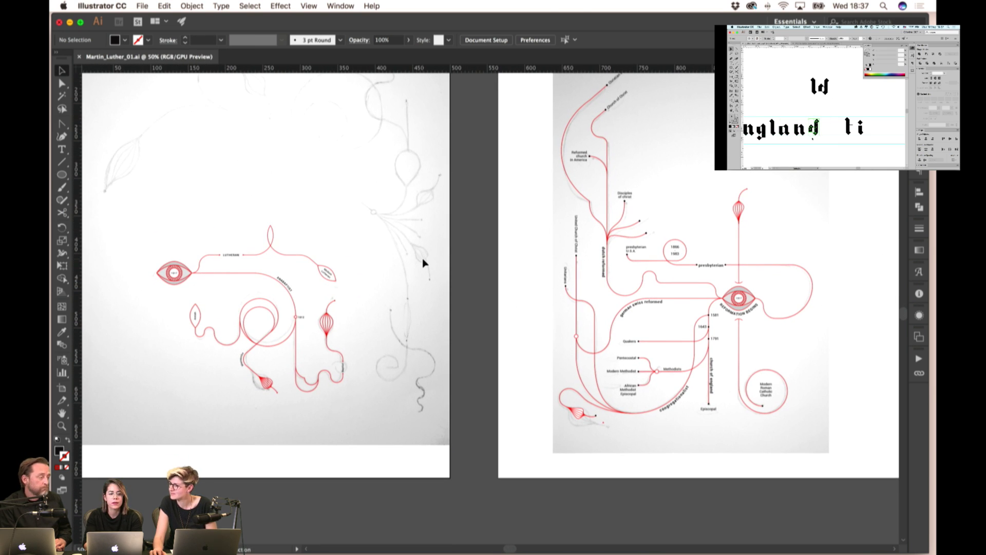
{"action": "scroll", "coordinate": [408, 259], "scroll_direction": "up", "scroll_amount": 1}
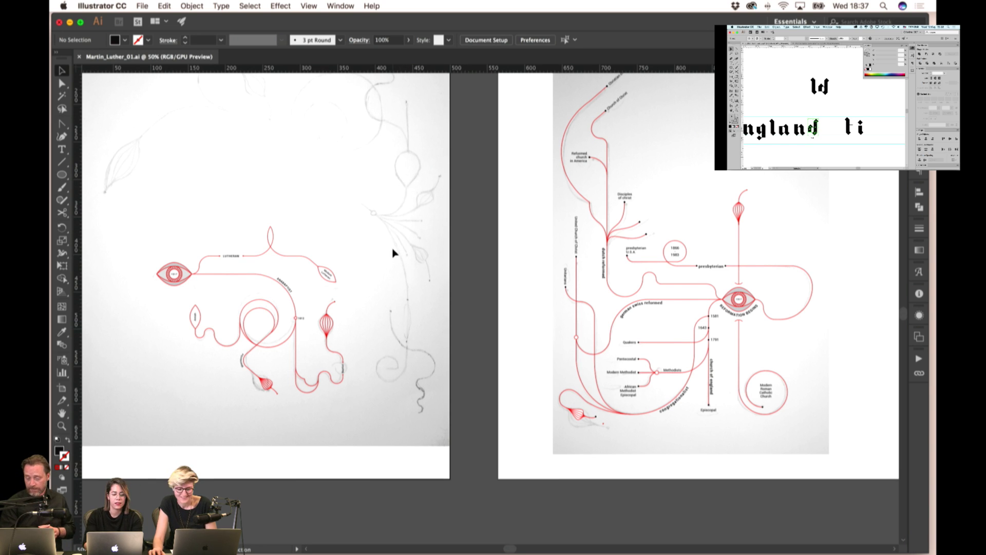
{"action": "scroll", "coordinate": [393, 255], "scroll_direction": "left", "scroll_amount": 5}
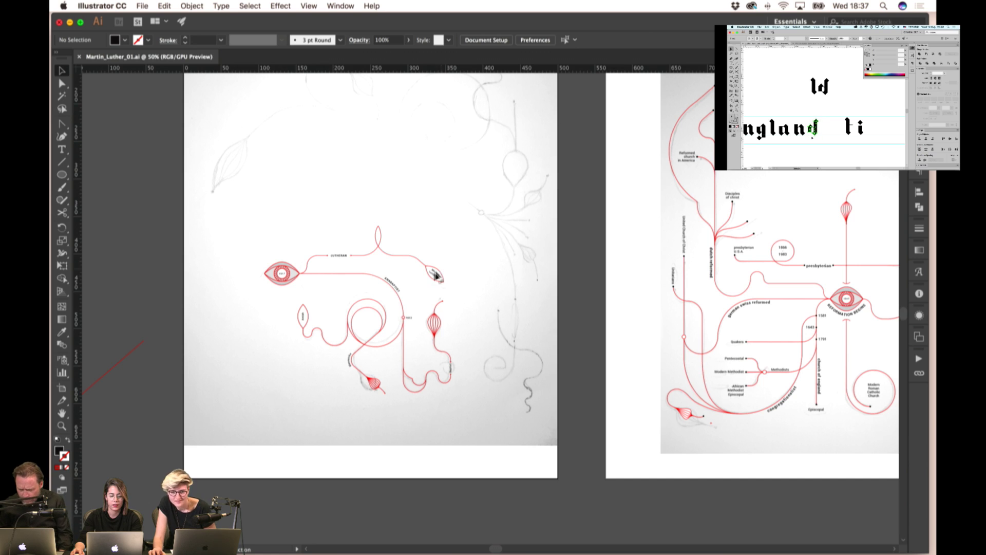
{"action": "scroll", "coordinate": [424, 269], "scroll_direction": "up", "scroll_amount": 3}
{"action": "scroll", "coordinate": [404, 253], "scroll_direction": "up", "scroll_amount": 2}
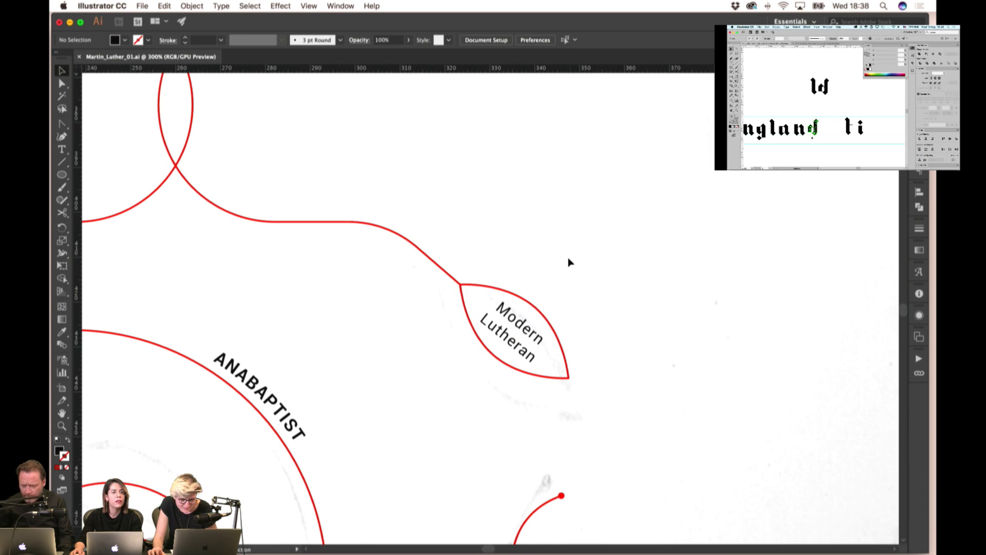
{"action": "left_click_drag", "start_coordinate": [573, 258], "coordinate": [561, 266]}
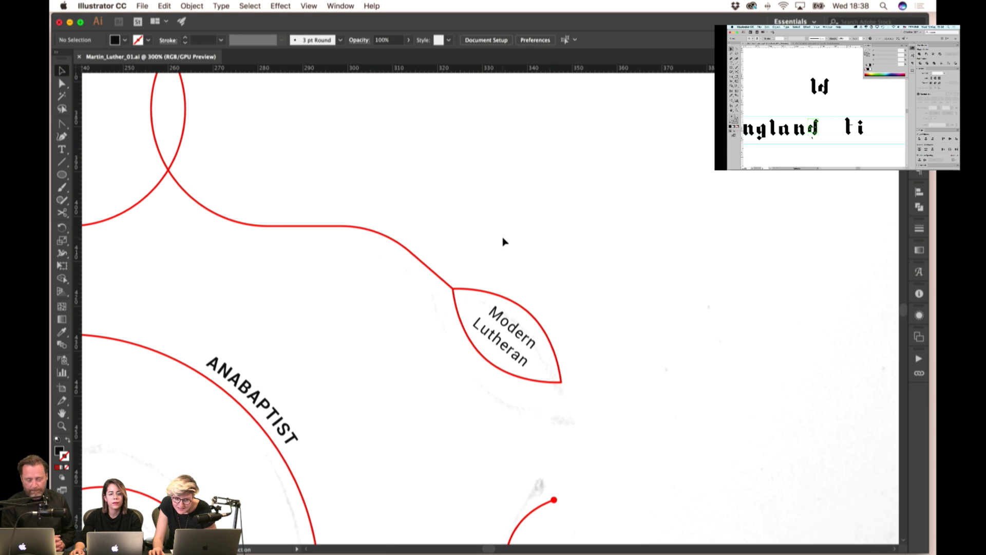
{"action": "scroll", "coordinate": [502, 243], "scroll_direction": "down", "scroll_amount": 4}
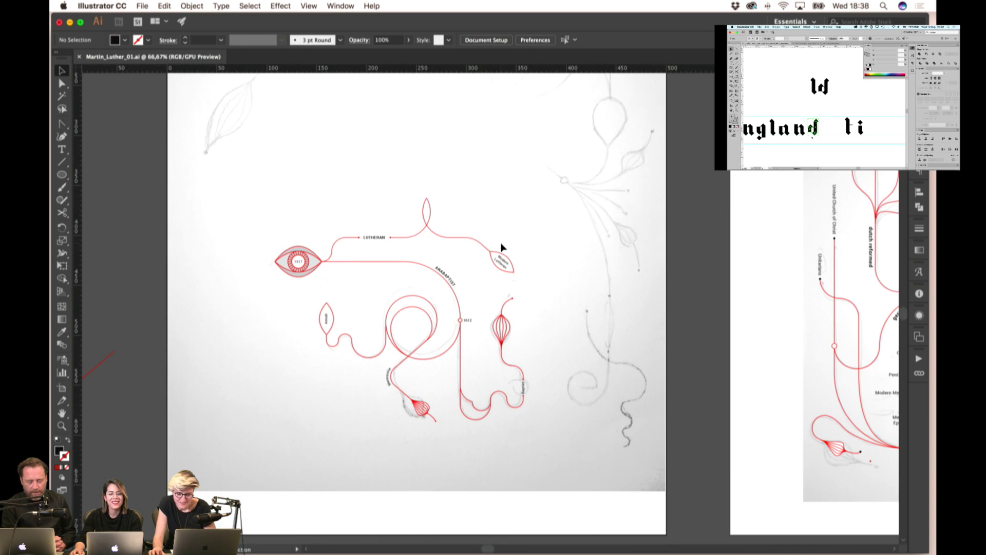
{"action": "left_click_drag", "start_coordinate": [563, 282], "coordinate": [553, 282]}
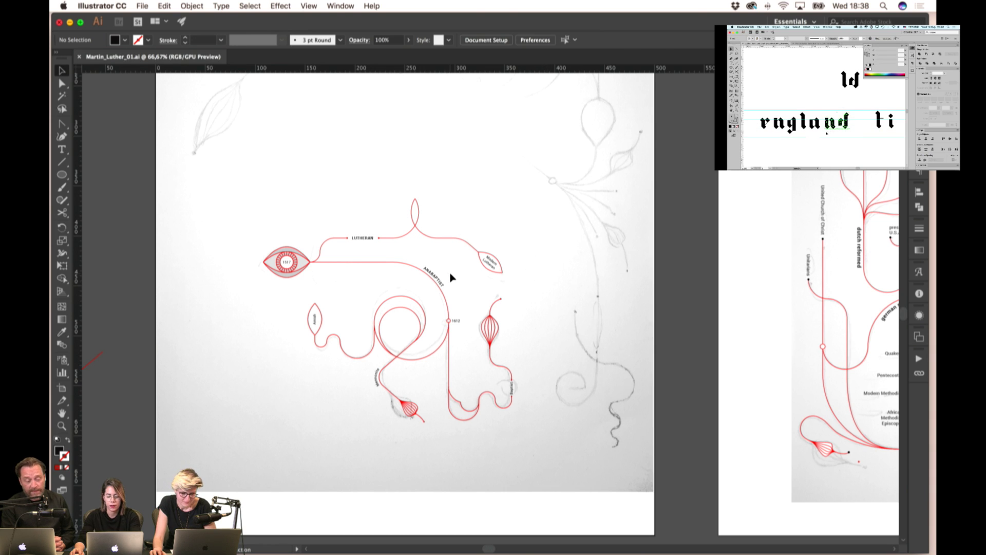
{"action": "scroll", "coordinate": [529, 274], "scroll_direction": "down", "scroll_amount": 1}
{"action": "scroll", "coordinate": [473, 249], "scroll_direction": "up", "scroll_amount": 4}
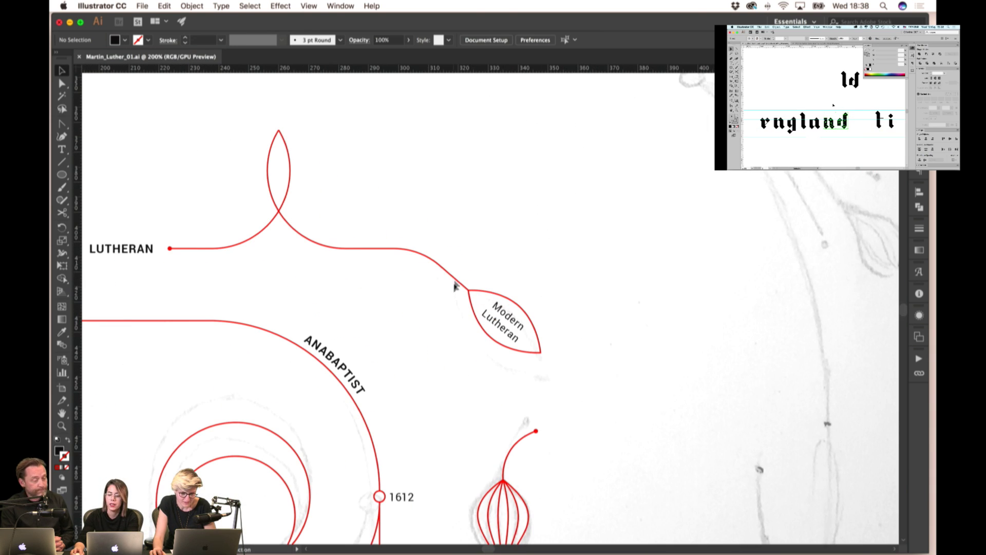
- Using the selected connector path, set the line layer's colour to blue in Layer Options
{"action": "left_click", "coordinate": [456, 280]}
{"action": "scroll", "coordinate": [437, 266], "scroll_direction": "up", "scroll_amount": 3}
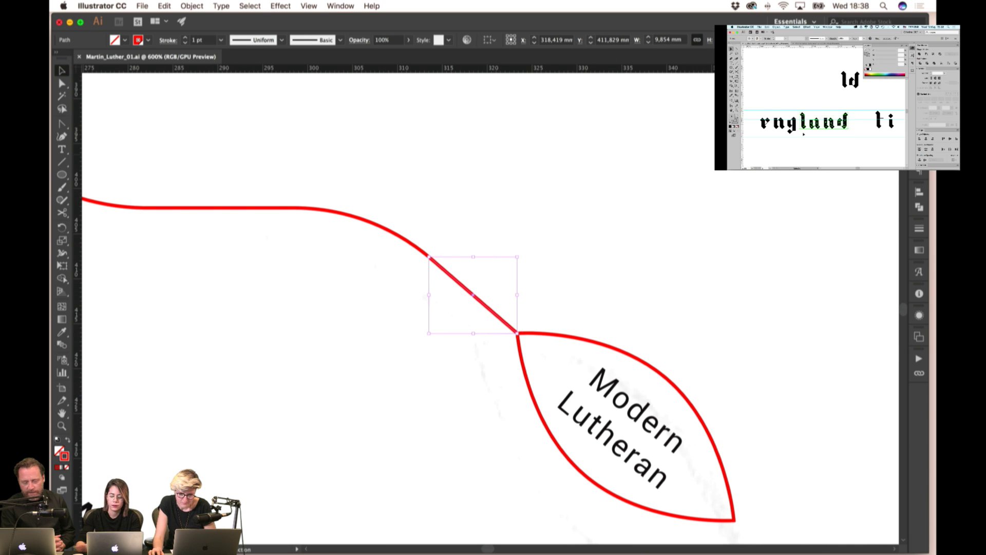
{"action": "left_click", "coordinate": [502, 262]}
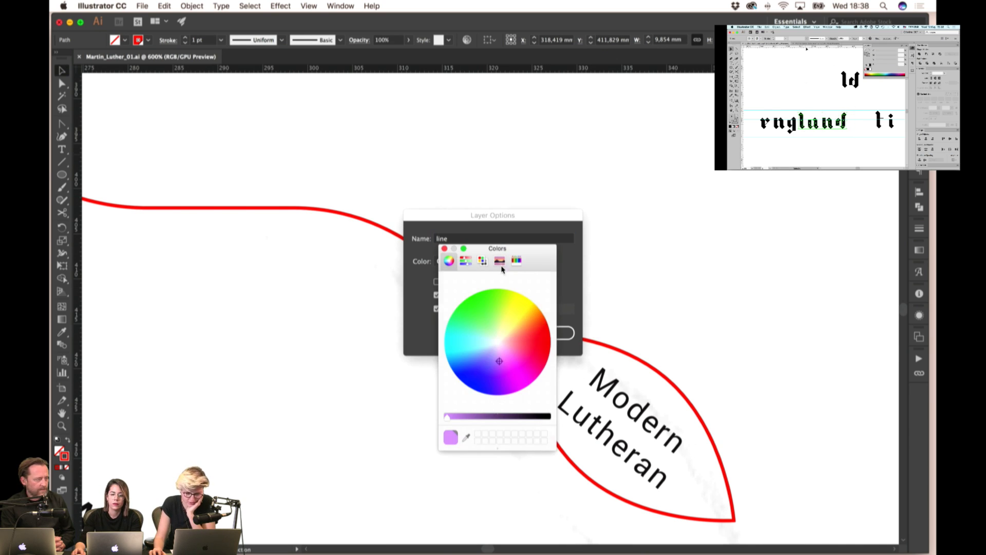
{"action": "mouse_move", "coordinate": [500, 364]}
{"action": "left_mouse_down"}
{"action": "mouse_move", "coordinate": [484, 359]}
{"action": "mouse_move", "coordinate": [473, 375]}
{"action": "left_mouse_up"}
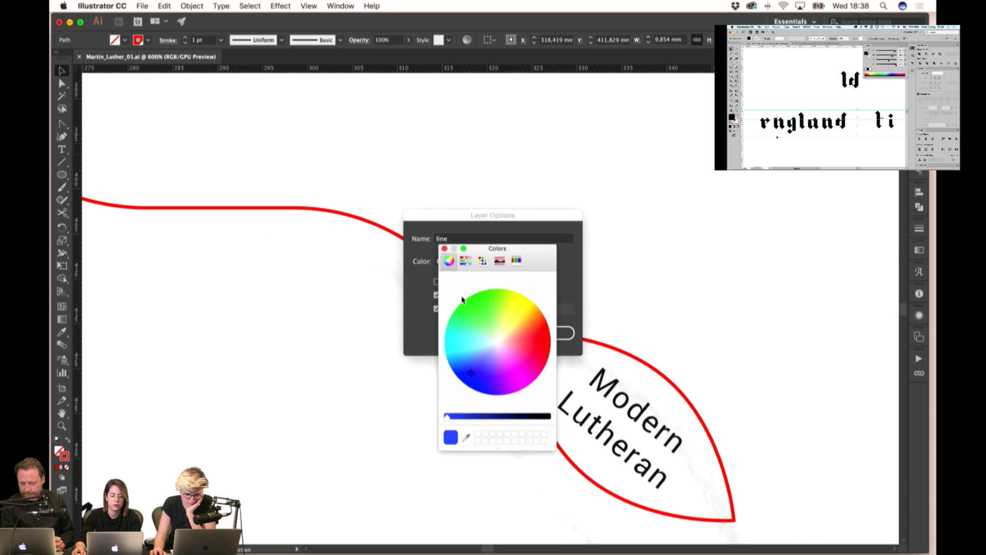
{"action": "left_click", "coordinate": [445, 249]}
{"action": "left_click", "coordinate": [552, 334]}
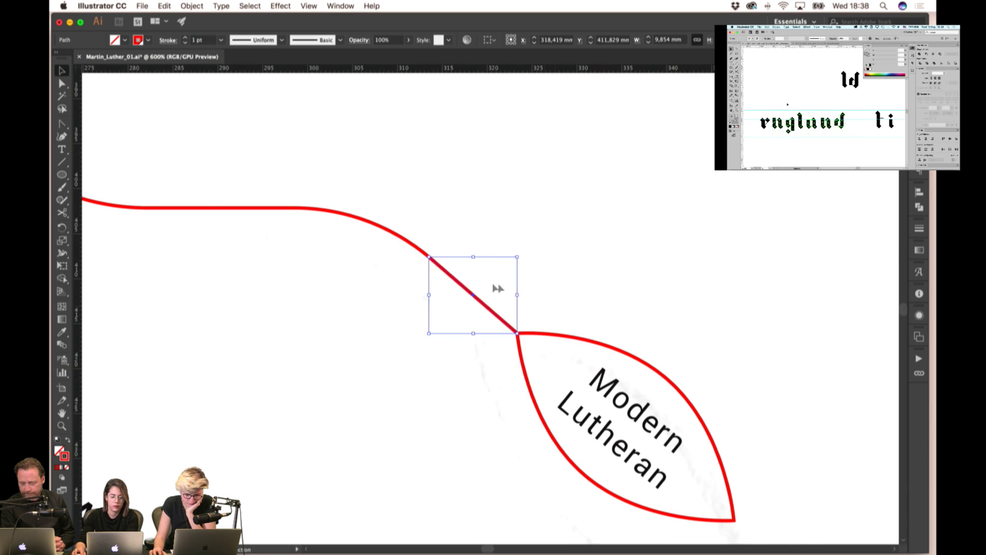
{"action": "left_click", "coordinate": [534, 330]}
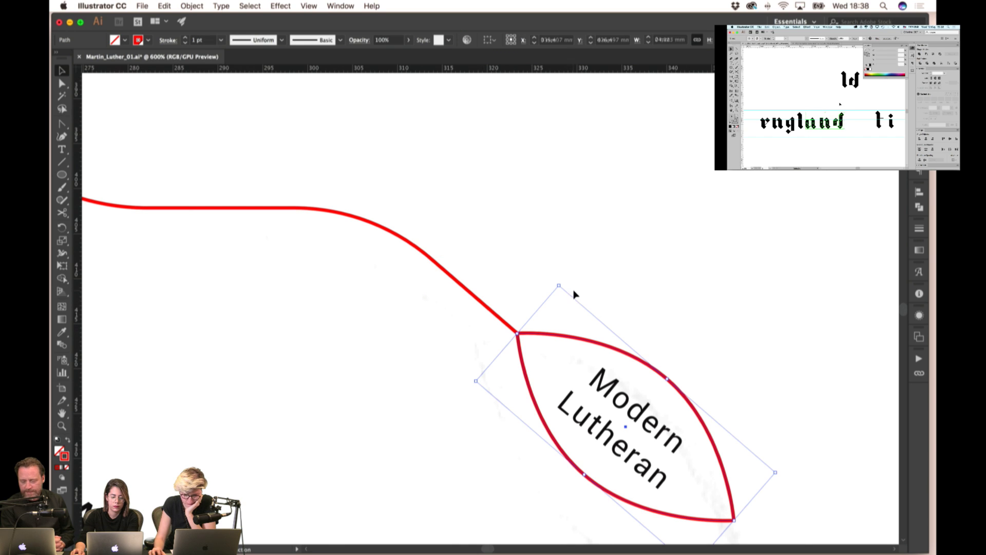
{"action": "left_click", "coordinate": [494, 317]}
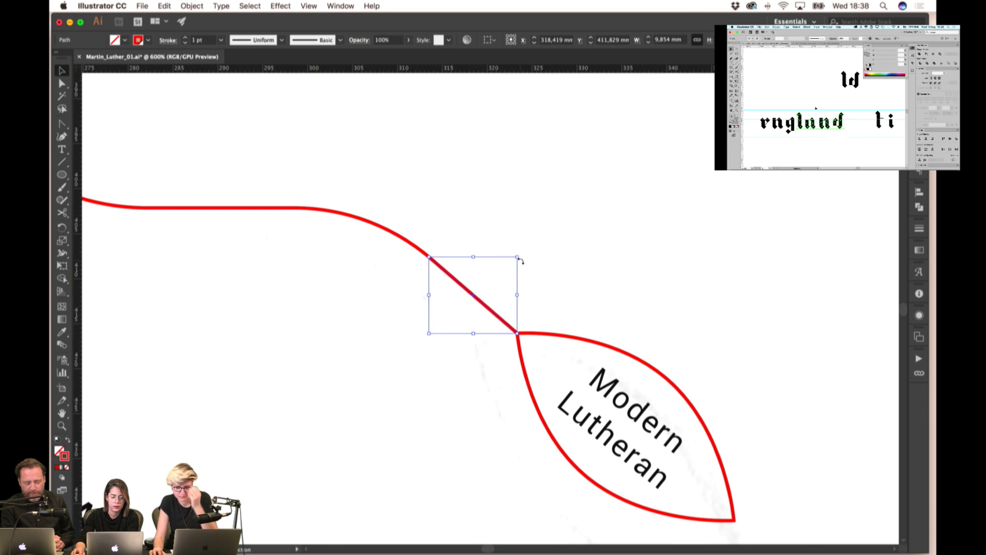
{"action": "left_click", "coordinate": [550, 264]}
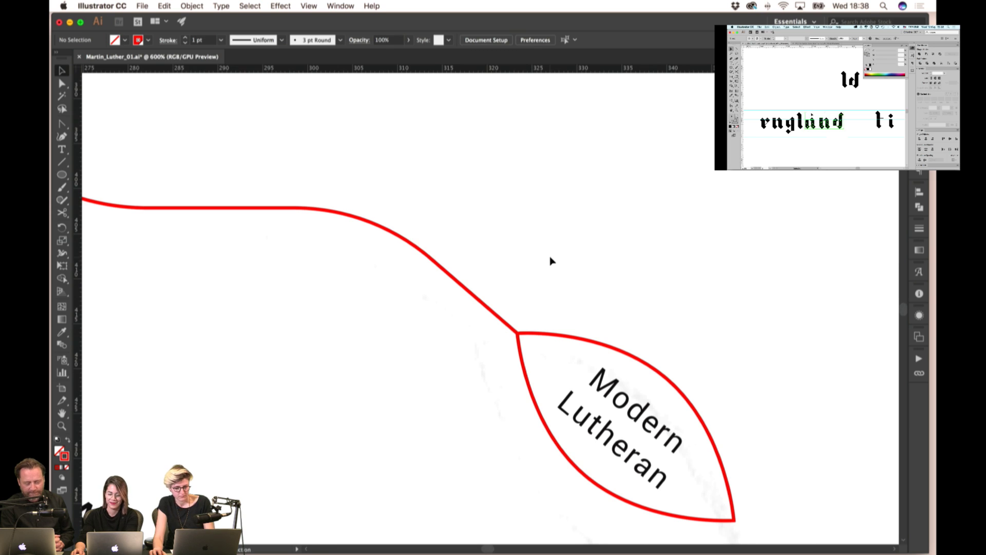
- Select the eye diagram group and drag it onto the right artboard
{"action": "scroll", "coordinate": [550, 264], "scroll_direction": "down", "scroll_amount": 4}
{"action": "scroll", "coordinate": [552, 261], "scroll_direction": "down", "scroll_amount": 1}
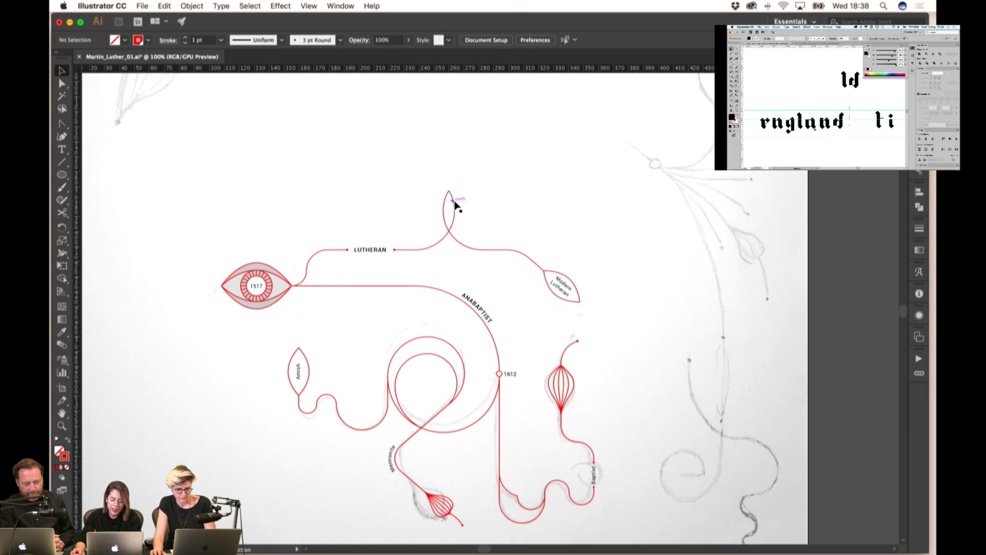
{"action": "scroll", "coordinate": [455, 205], "scroll_direction": "down", "scroll_amount": 2}
{"action": "left_click_drag", "start_coordinate": [513, 212], "coordinate": [278, 374]}
{"action": "left_click", "coordinate": [286, 245]}
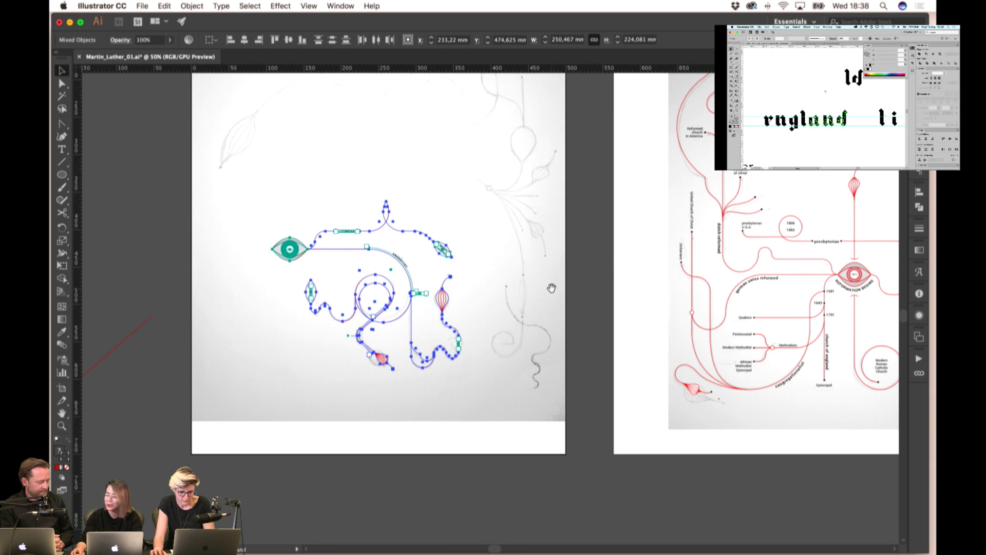
{"action": "left_click_drag", "start_coordinate": [568, 249], "coordinate": [387, 269]}
{"action": "left_click_drag", "start_coordinate": [134, 267], "coordinate": [706, 273]}
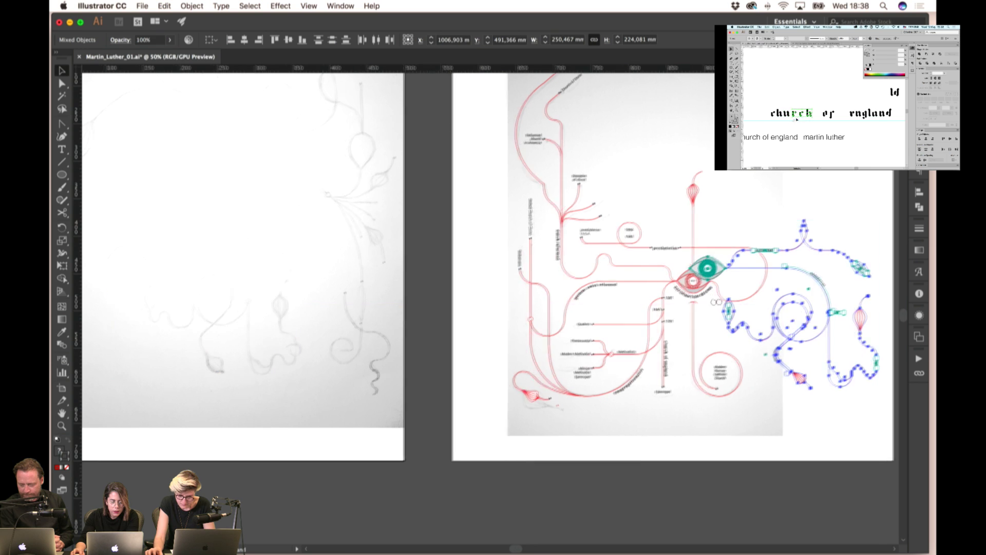
- Align the diagram's 1517 eye exactly over the REFORMATION BEGINS eye
{"action": "scroll", "coordinate": [706, 273], "scroll_direction": "right", "scroll_amount": 5}
{"action": "scroll", "coordinate": [495, 281], "scroll_direction": "up", "scroll_amount": 3}
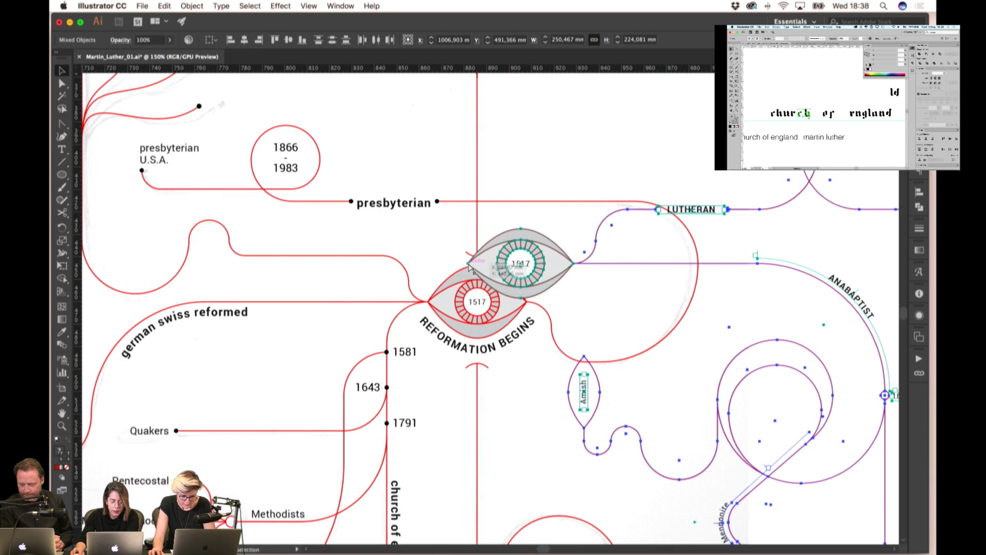
{"action": "left_click_drag", "start_coordinate": [468, 266], "coordinate": [428, 306]}
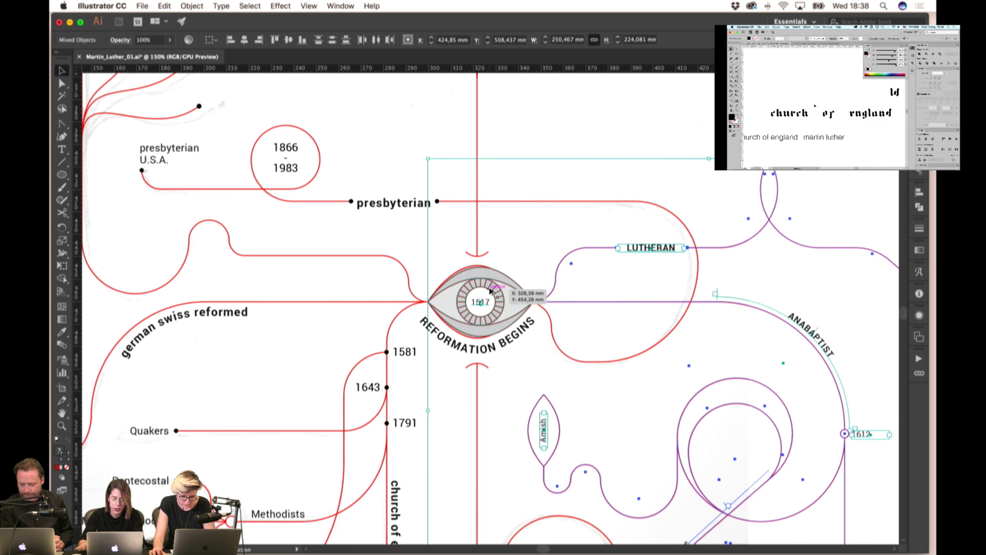
{"action": "scroll", "coordinate": [480, 303], "scroll_direction": "up", "scroll_amount": 4}
{"action": "mouse_move", "coordinate": [480, 322]}
{"action": "left_mouse_down"}
{"action": "mouse_move", "coordinate": [492, 321]}
{"action": "mouse_move", "coordinate": [471, 322]}
{"action": "left_mouse_up"}
{"action": "scroll", "coordinate": [455, 277], "scroll_direction": "down", "scroll_amount": 1}
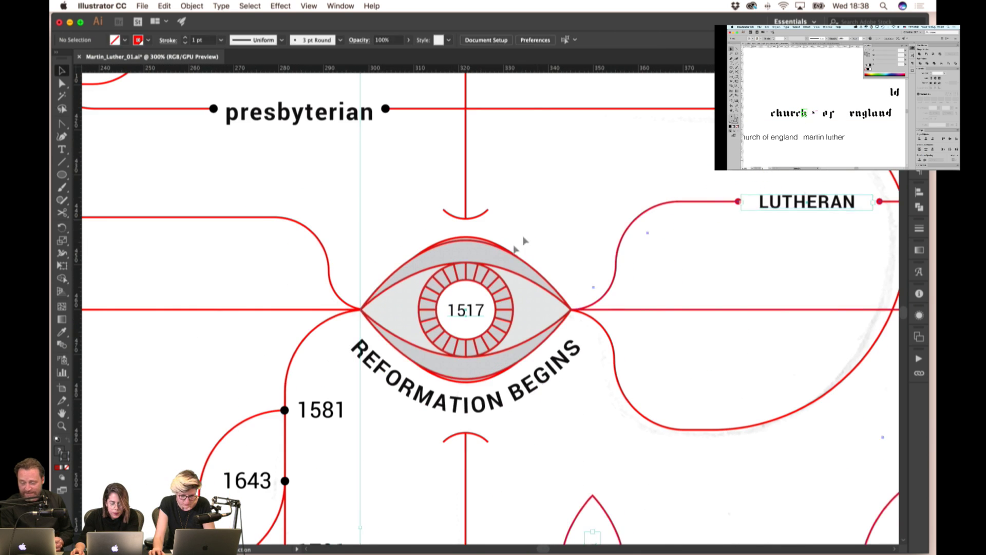
- Group the eye with the right-hand branch network
{"action": "left_click", "coordinate": [518, 261]}
{"action": "left_click", "coordinate": [539, 202]}
{"action": "scroll", "coordinate": [473, 282], "scroll_direction": "down", "scroll_amount": 2}
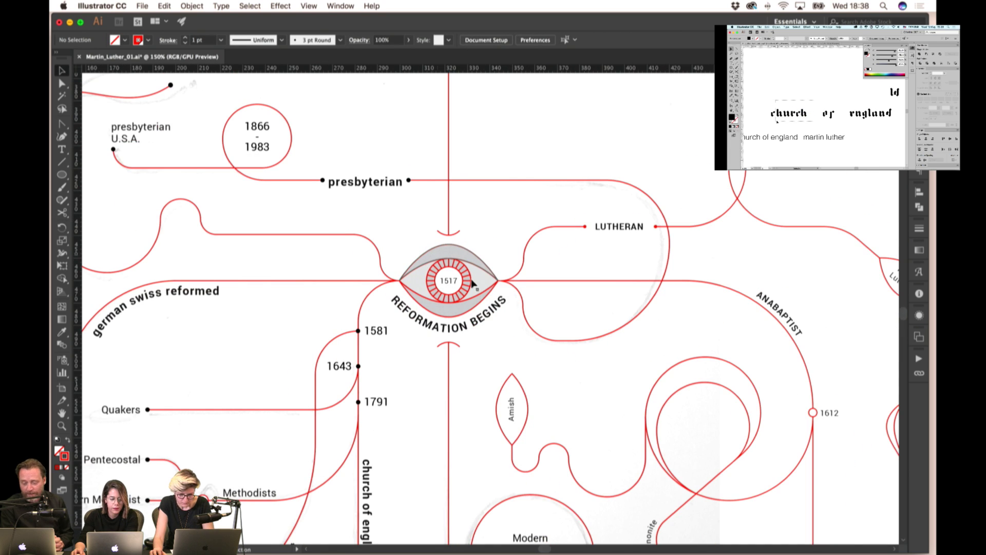
{"action": "scroll", "coordinate": [482, 267], "scroll_direction": "down", "scroll_amount": 2}
{"action": "scroll", "coordinate": [502, 280], "scroll_direction": "up", "scroll_amount": 6}
{"action": "scroll", "coordinate": [498, 276], "scroll_direction": "up", "scroll_amount": 2}
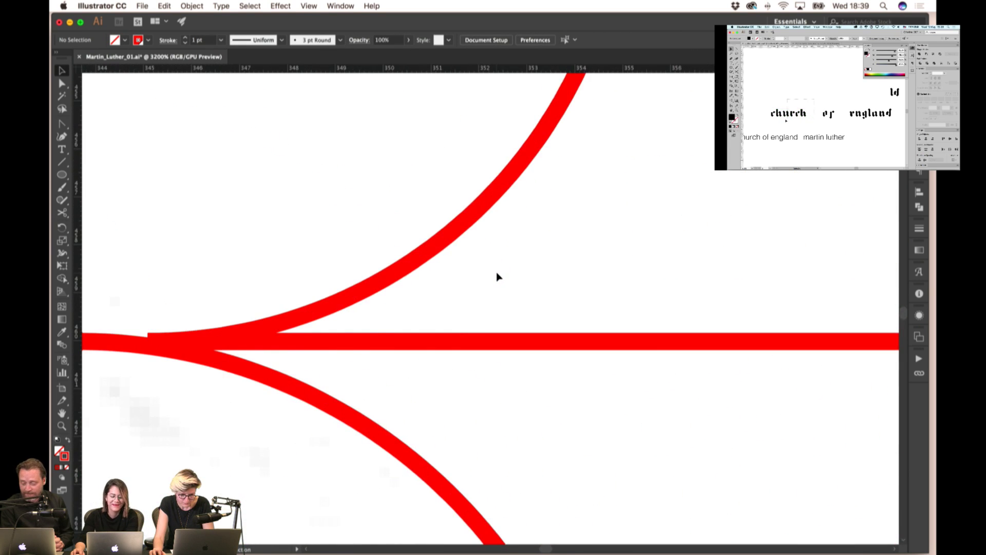
{"action": "scroll", "coordinate": [497, 275], "scroll_direction": "down", "scroll_amount": 8}
{"action": "left_click", "coordinate": [496, 276]}
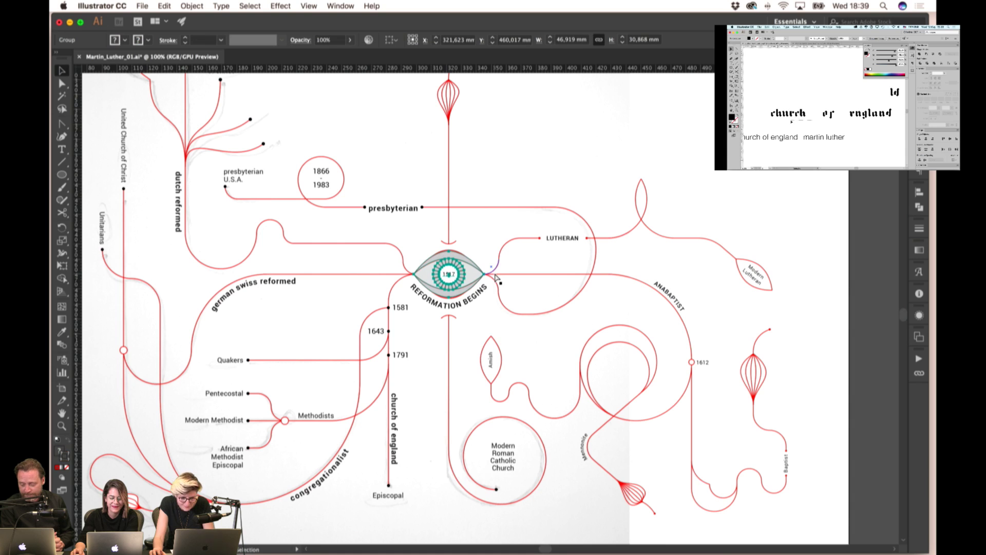
{"action": "left_click", "coordinate": [497, 276], "text": "shift"}
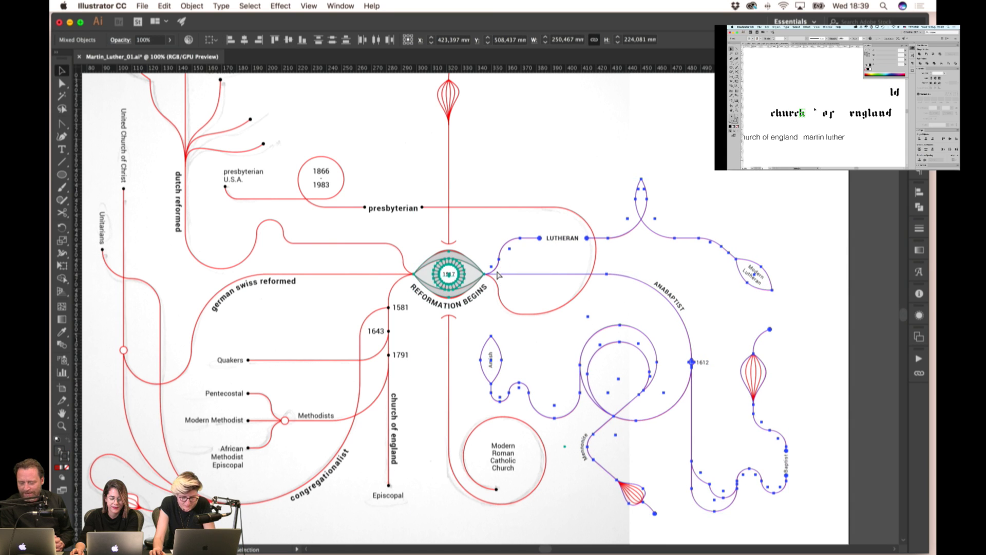
{"action": "key", "text": "super+g"}
- Nudge the group so its lines start at the eye's right tip, then deselect
{"action": "scroll", "coordinate": [492, 272], "scroll_direction": "up", "scroll_amount": 6}
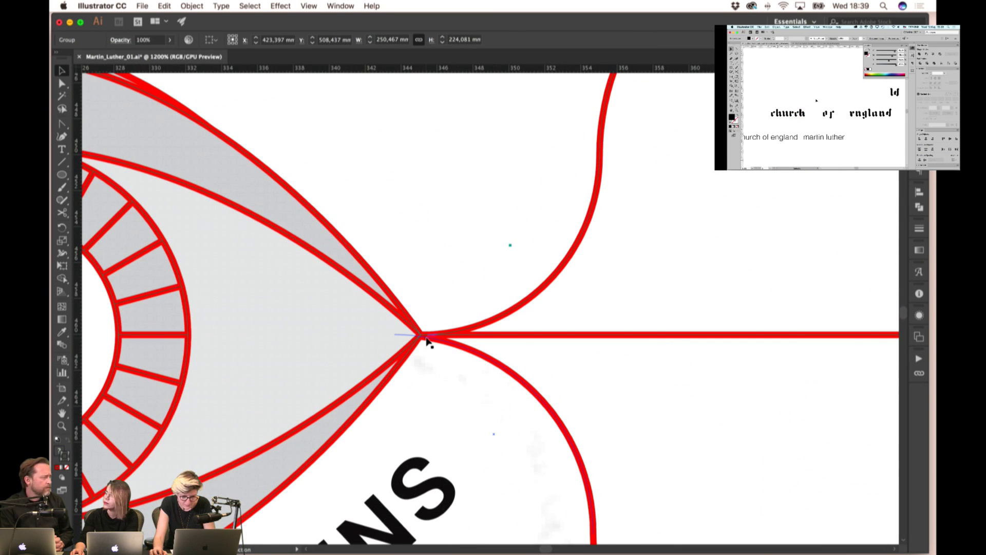
{"action": "left_click_drag", "start_coordinate": [435, 337], "coordinate": [439, 279]}
{"action": "scroll", "coordinate": [461, 297], "scroll_direction": "down", "scroll_amount": 5}
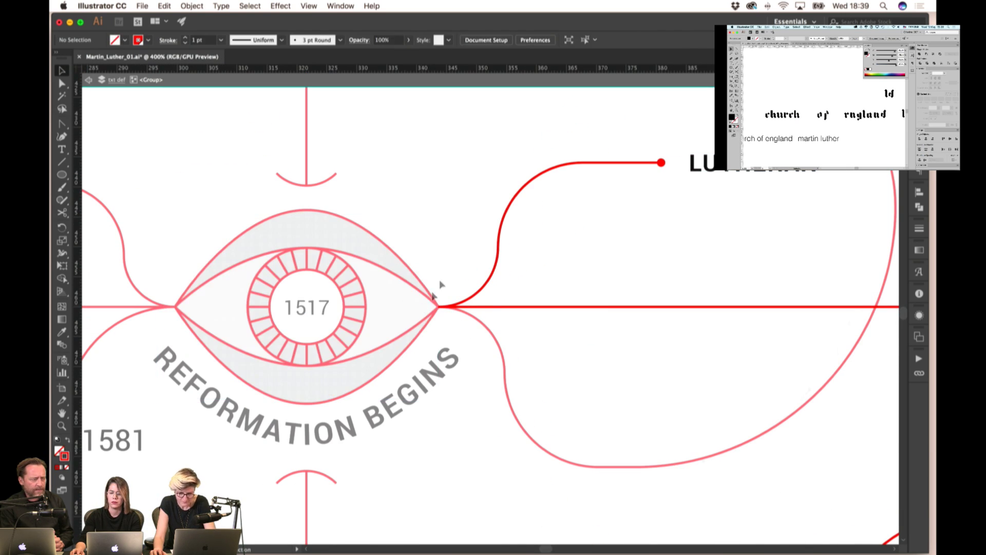
{"action": "left_click", "coordinate": [449, 256]}
{"action": "scroll", "coordinate": [449, 255], "scroll_direction": "down", "scroll_amount": 4}
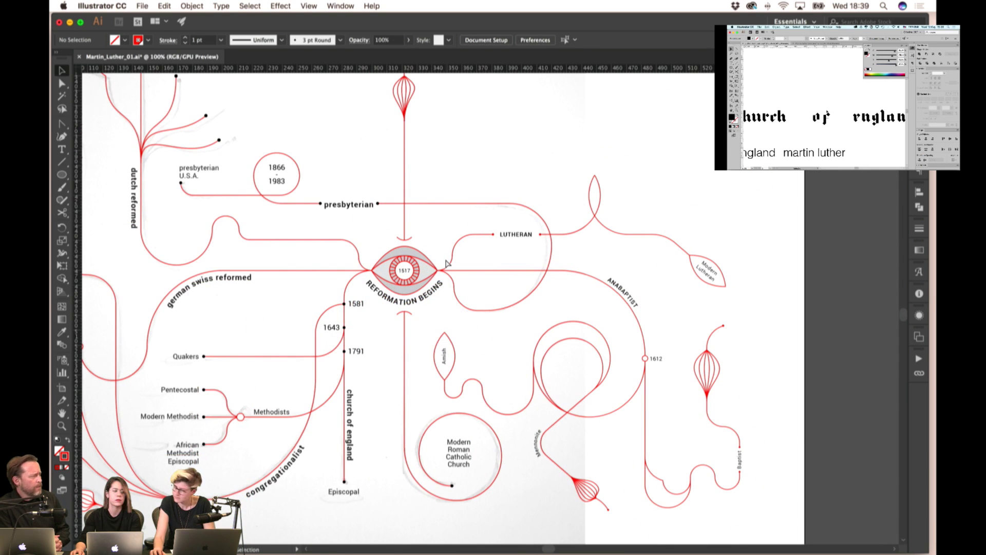
{"action": "scroll", "coordinate": [521, 137], "scroll_direction": "up", "scroll_amount": 3}
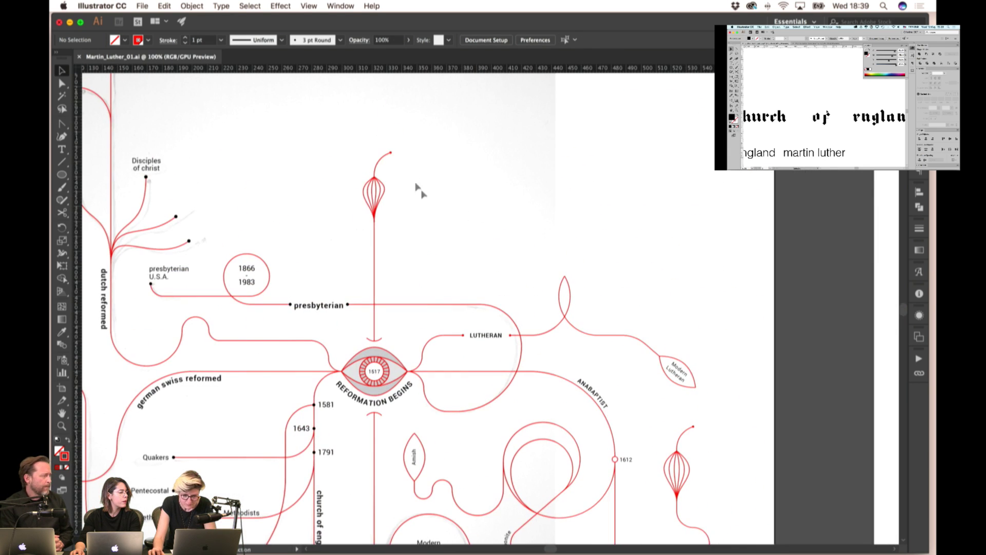
{"action": "left_click_drag", "start_coordinate": [467, 243], "coordinate": [579, 355]}
{"action": "key", "text": "v"}
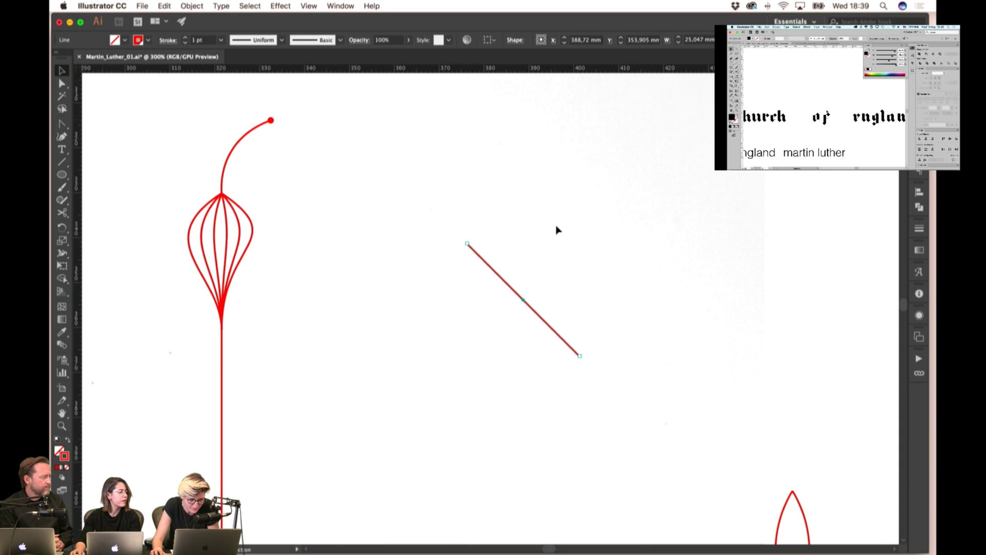
{"action": "left_click", "coordinate": [557, 226]}
{"action": "left_click_drag", "start_coordinate": [493, 272], "coordinate": [558, 284]}
{"action": "key", "text": "super+z"}
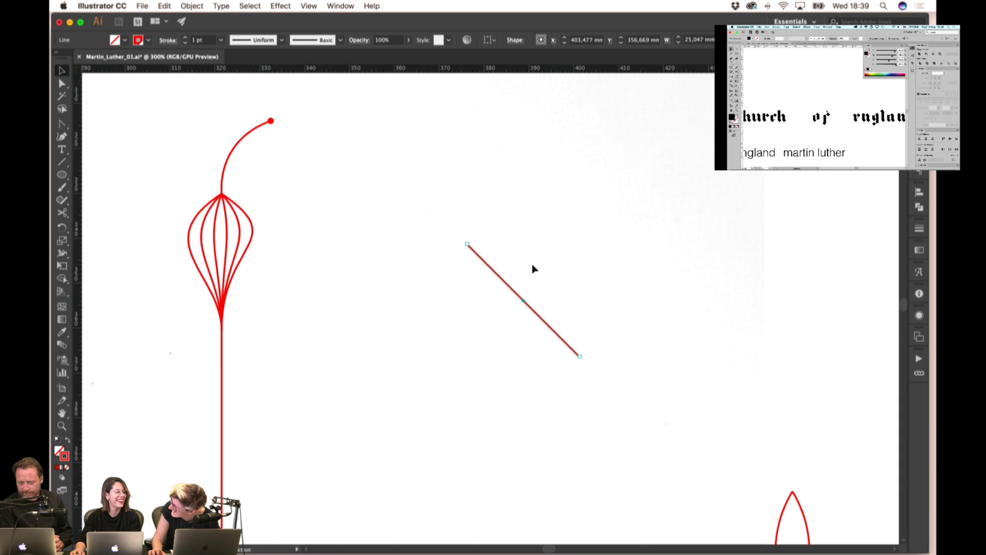
{"action": "left_click", "coordinate": [539, 259]}
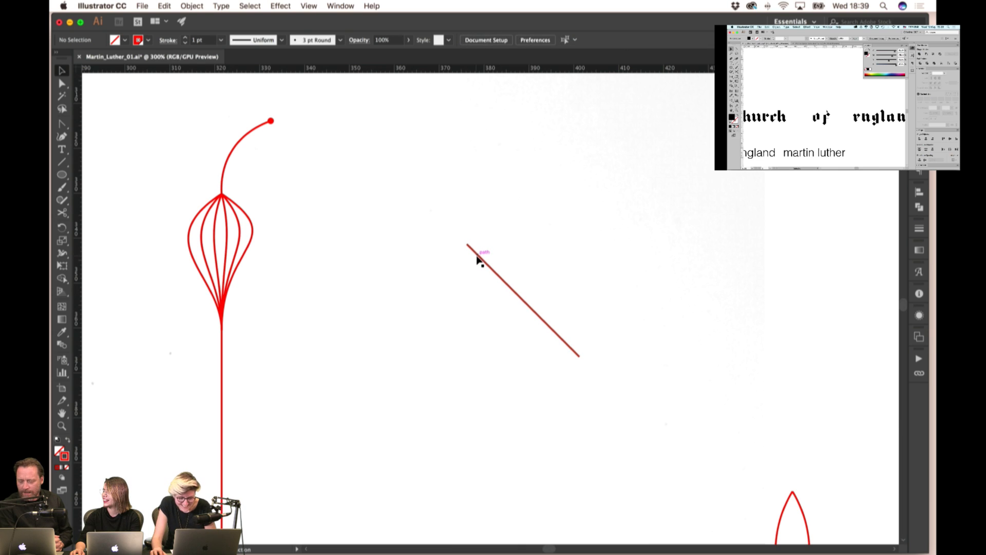
{"action": "left_click_drag", "start_coordinate": [580, 362], "coordinate": [611, 388]}
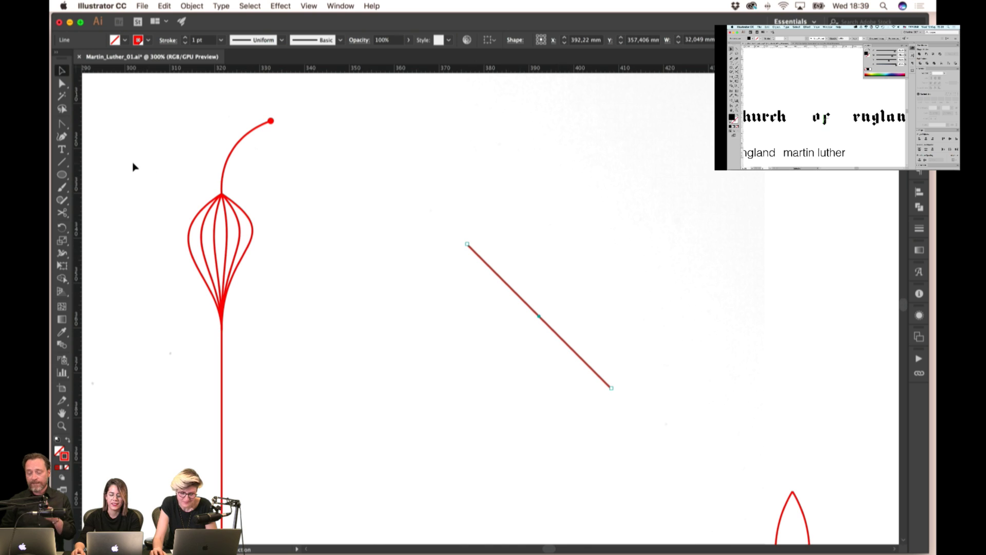
{"action": "key", "text": "backslash"}
{"action": "left_click_drag", "start_coordinate": [520, 197], "coordinate": [684, 268]}
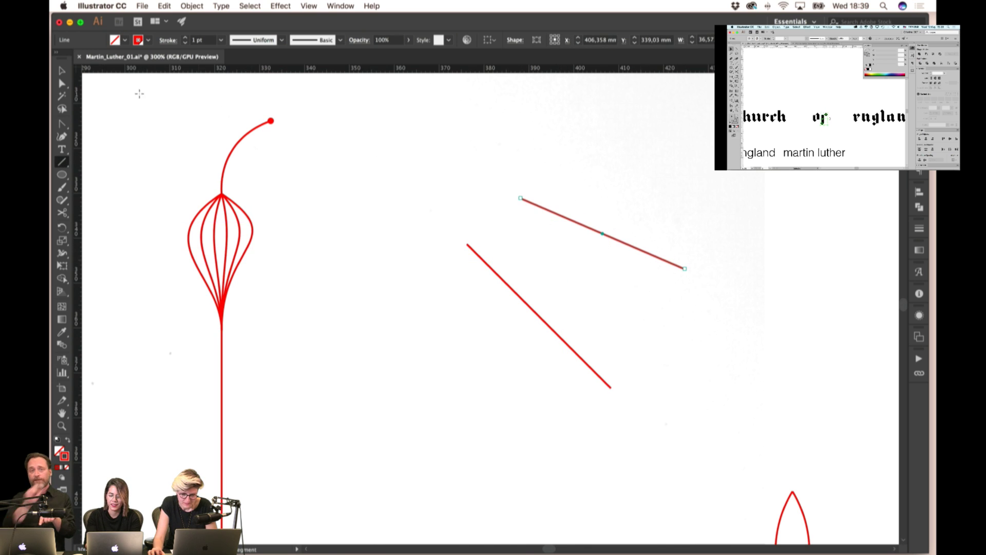
{"action": "key", "text": "v"}
{"action": "left_click_drag", "start_coordinate": [570, 220], "coordinate": [491, 214]}
{"action": "left_click", "coordinate": [535, 174]}
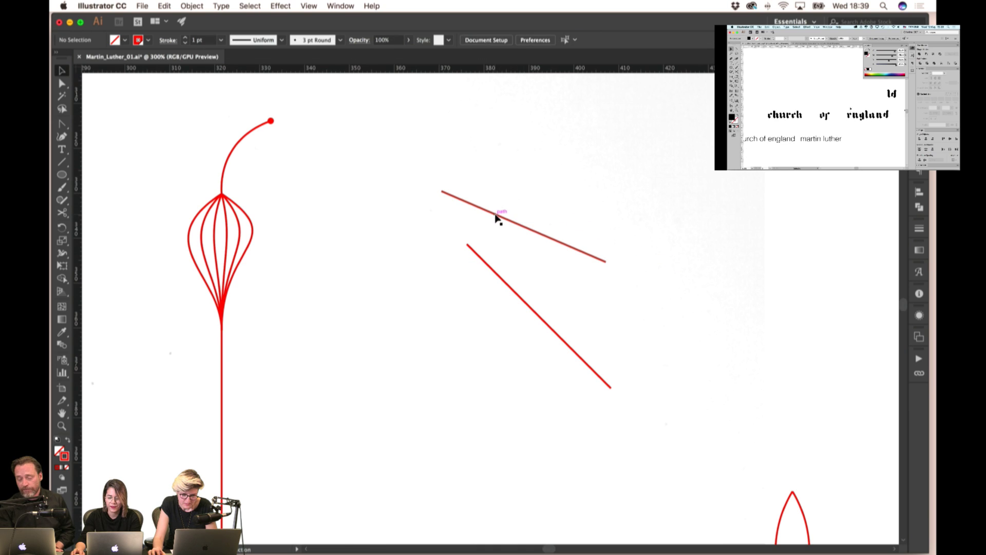
{"action": "left_click", "coordinate": [586, 261]}
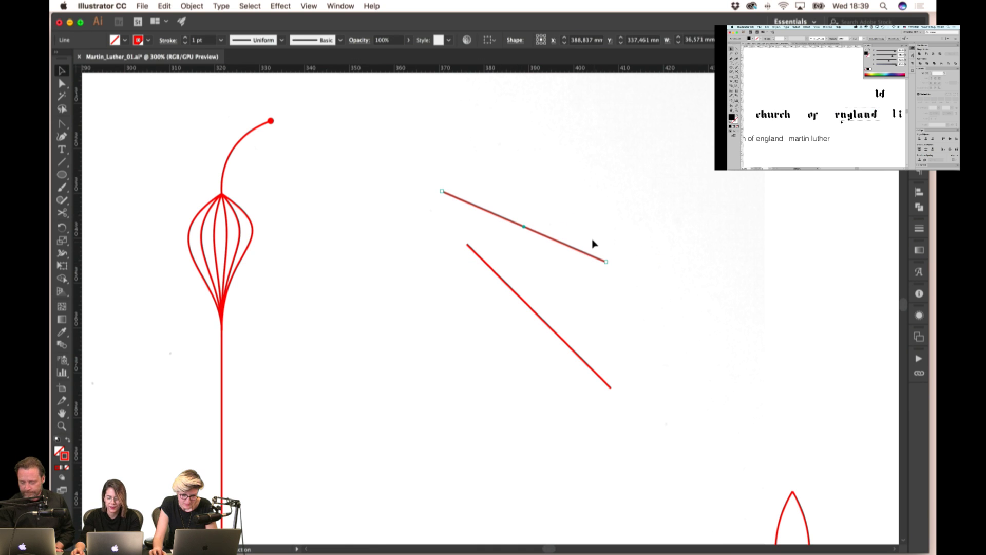
{"action": "left_click", "coordinate": [619, 266]}
{"action": "left_click", "coordinate": [604, 262]}
{"action": "left_click", "coordinate": [601, 262]}
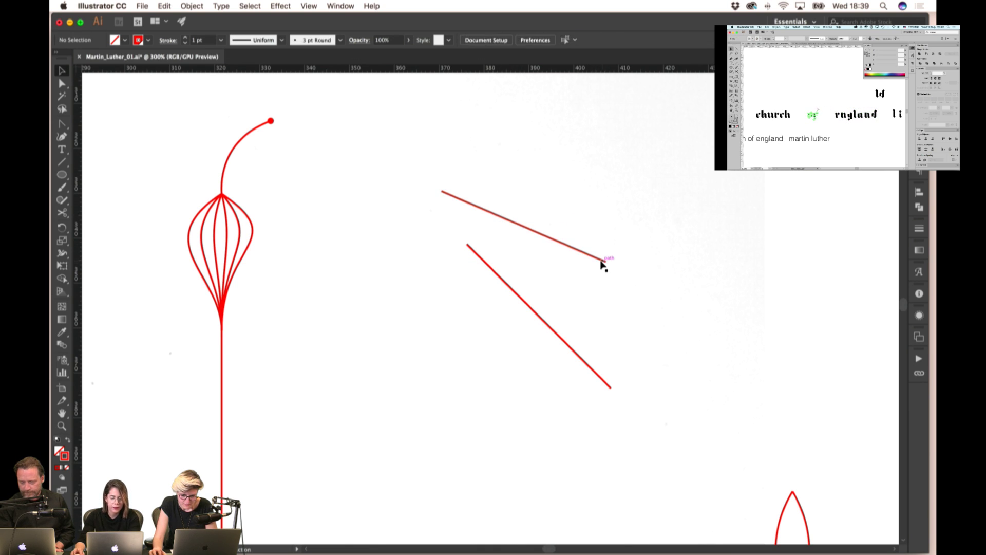
{"action": "left_click_drag", "start_coordinate": [605, 261], "coordinate": [660, 284]}
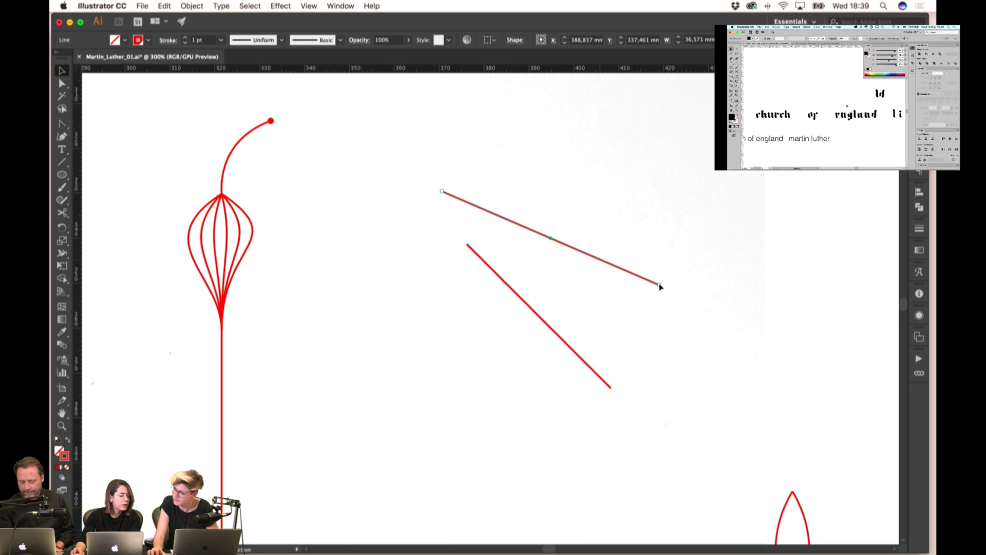
{"action": "left_click", "coordinate": [669, 280]}
{"action": "key", "text": "super+z"}
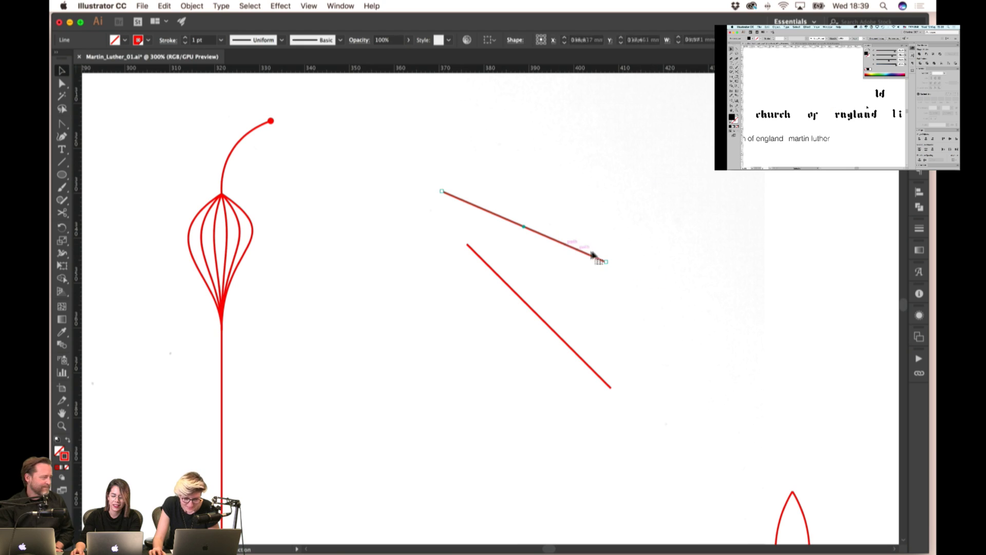
{"action": "left_click_drag", "start_coordinate": [605, 262], "coordinate": [720, 315]}
{"action": "left_click", "coordinate": [689, 278]}
{"action": "left_click", "coordinate": [658, 267]}
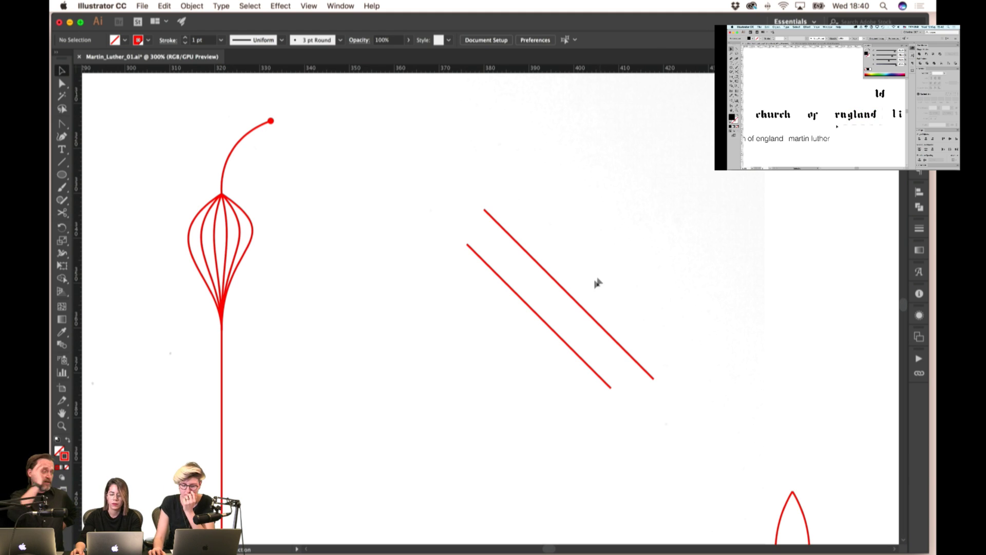
{"action": "left_click_drag", "start_coordinate": [596, 282], "coordinate": [510, 363]}
{"action": "key", "text": "Delete"}
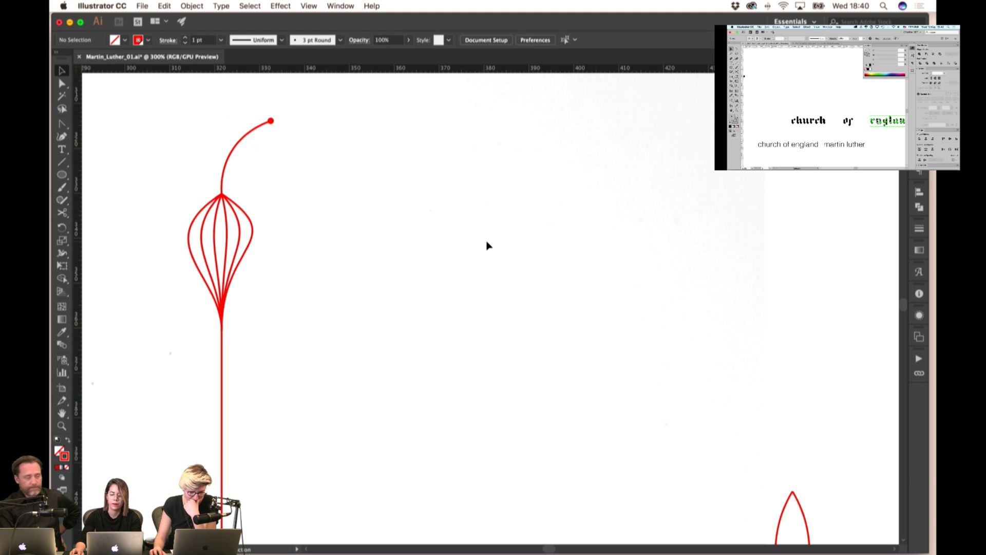
- Pan left past the middle diagram artboard until the colour-coded flowchart artboard shows
{"action": "scroll", "coordinate": [488, 245], "scroll_direction": "left", "scroll_amount": 5}
{"action": "scroll", "coordinate": [488, 245], "scroll_direction": "down", "scroll_amount": 2}
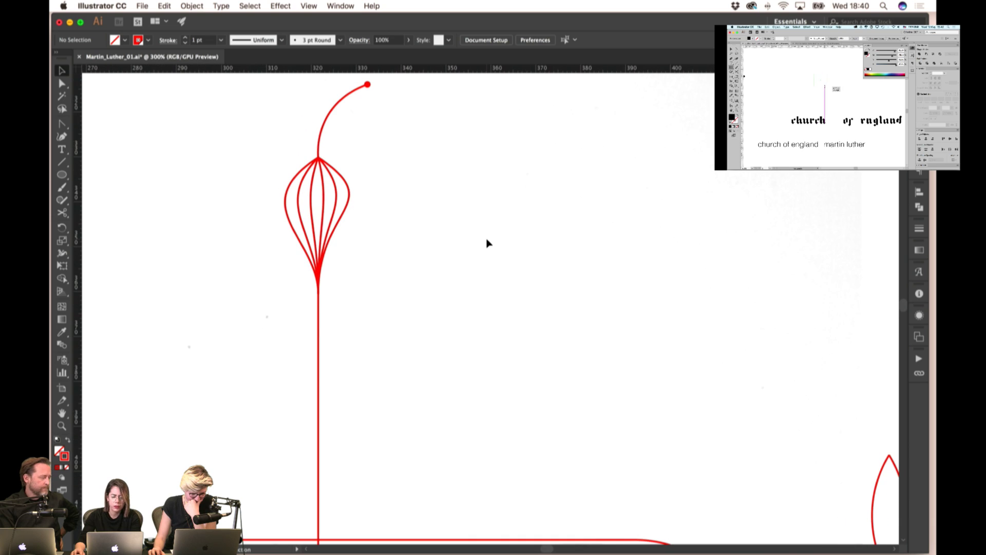
{"action": "scroll", "coordinate": [487, 243], "scroll_direction": "up", "scroll_amount": 1}
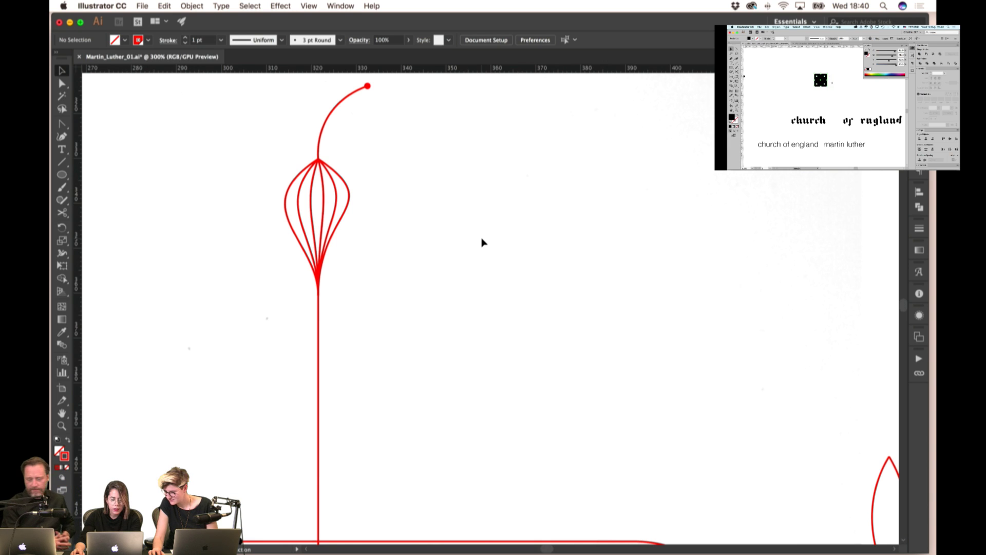
{"action": "scroll", "coordinate": [481, 243], "scroll_direction": "down", "scroll_amount": 5}
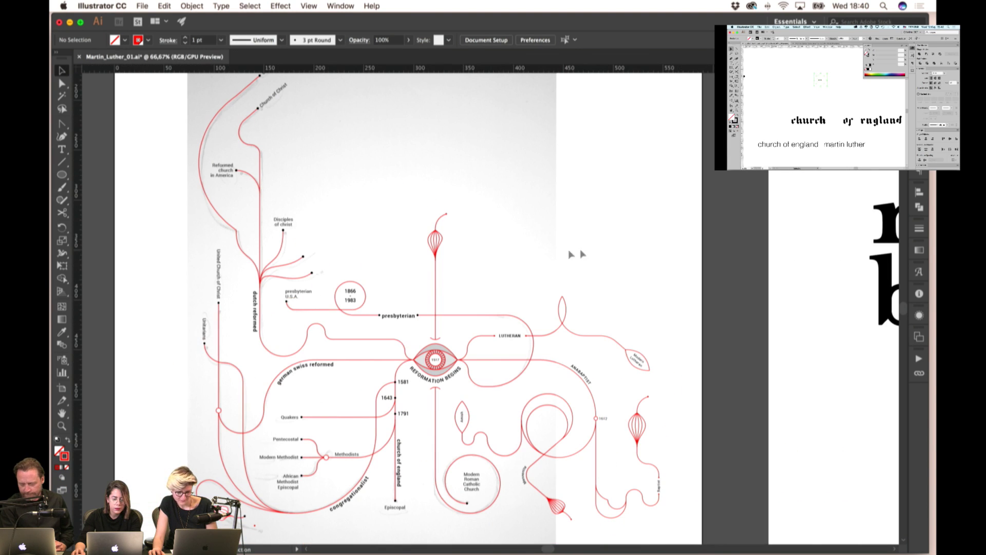
{"action": "scroll", "coordinate": [557, 259], "scroll_direction": "down", "scroll_amount": 2}
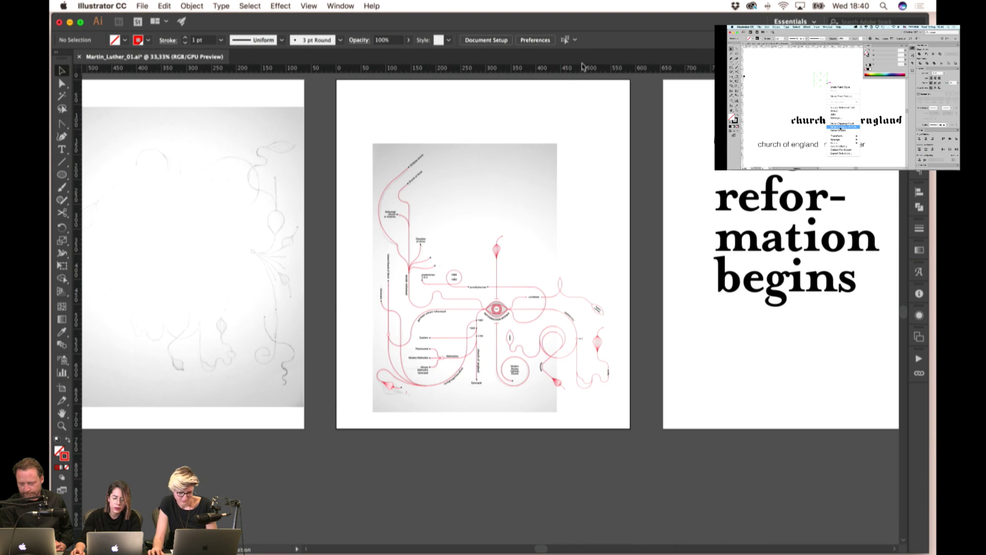
{"action": "scroll", "coordinate": [576, 223], "scroll_direction": "left", "scroll_amount": 3}
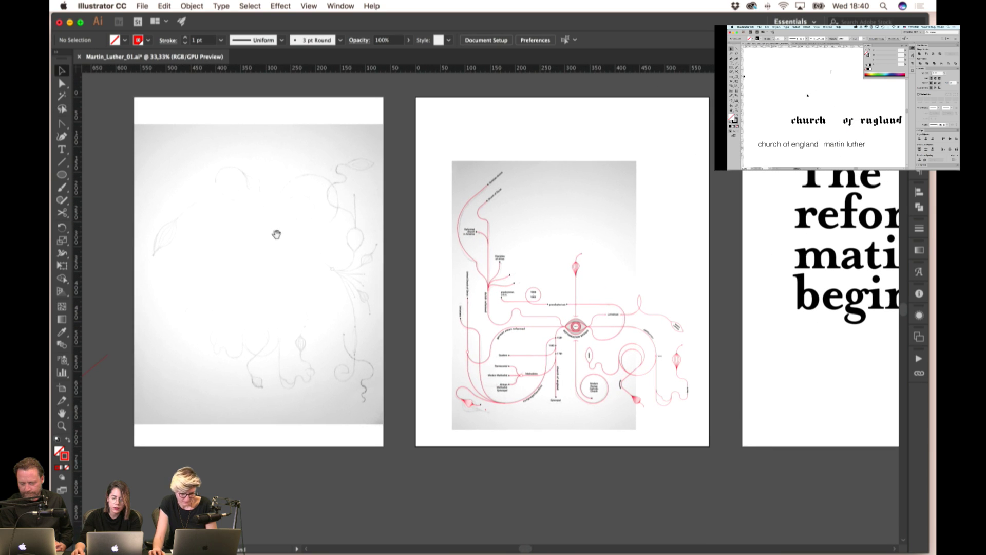
{"action": "left_click_drag", "start_coordinate": [276, 234], "coordinate": [329, 236]}
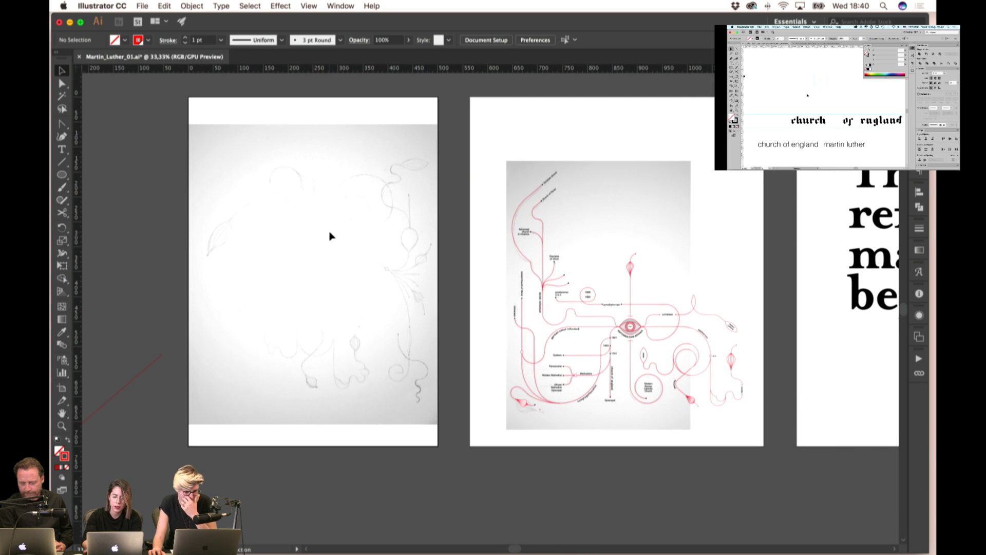
{"action": "left_click_drag", "start_coordinate": [342, 220], "coordinate": [293, 208]}
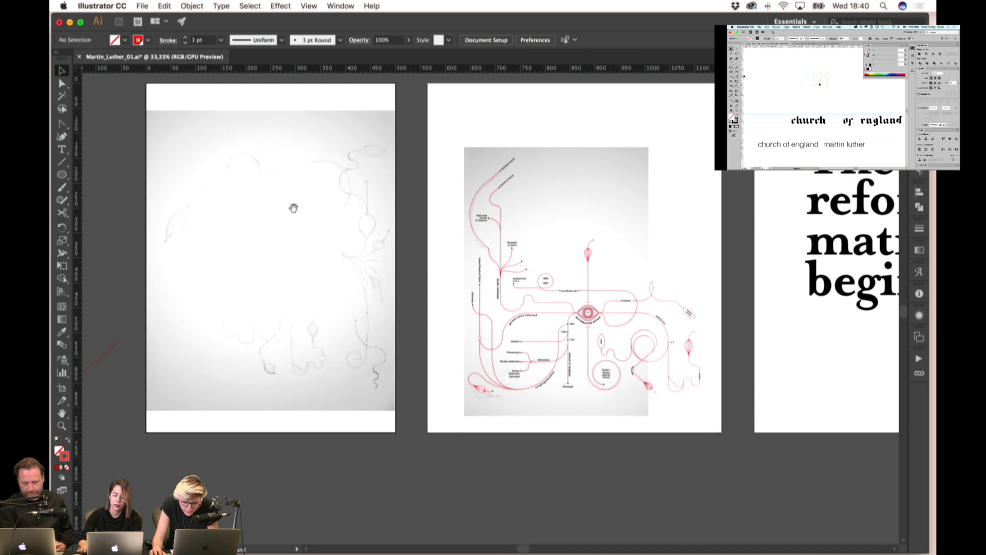
{"action": "left_click", "coordinate": [607, 190]}
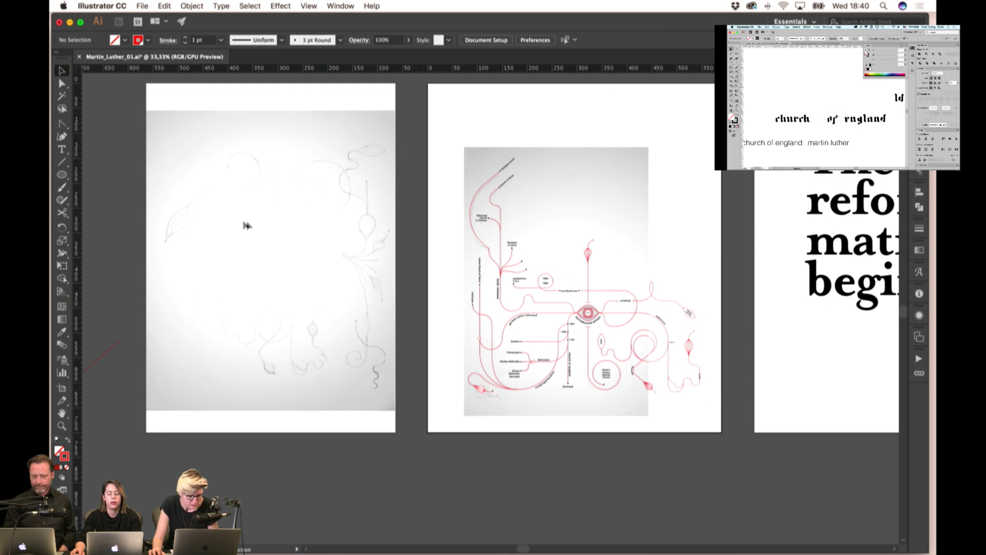
{"action": "left_click_drag", "start_coordinate": [247, 226], "coordinate": [316, 235]}
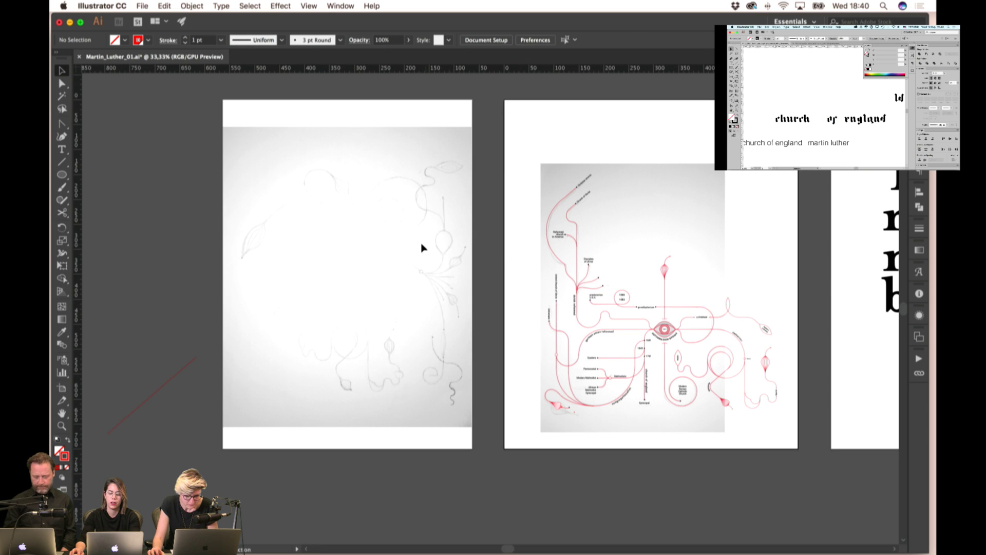
{"action": "left_click_drag", "start_coordinate": [386, 253], "coordinate": [513, 255]}
{"action": "left_click_drag", "start_coordinate": [308, 257], "coordinate": [451, 258]}
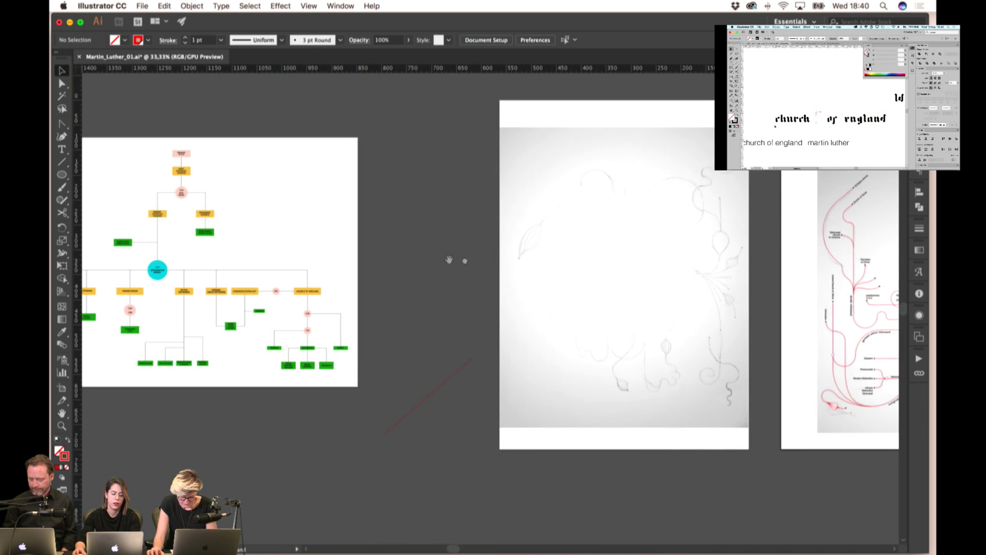
{"action": "mouse_move", "coordinate": [223, 224]}
{"action": "left_mouse_down"}
{"action": "mouse_move", "coordinate": [373, 225]}
{"action": "mouse_move", "coordinate": [370, 202]}
{"action": "mouse_move", "coordinate": [321, 200]}
{"action": "left_mouse_up"}
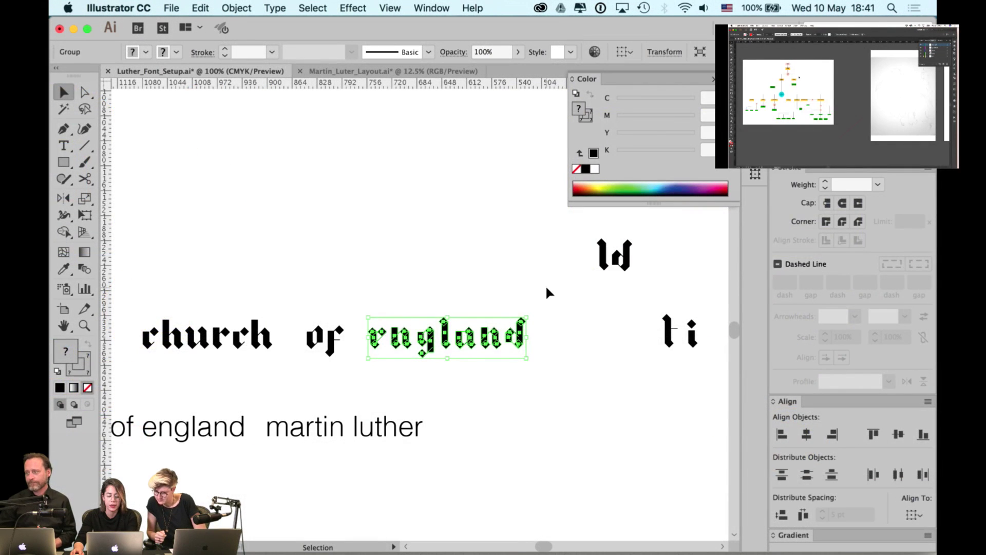
- Hide the panels and zoom in on the c of the blackletter word church
{"action": "left_click", "coordinate": [543, 288]}
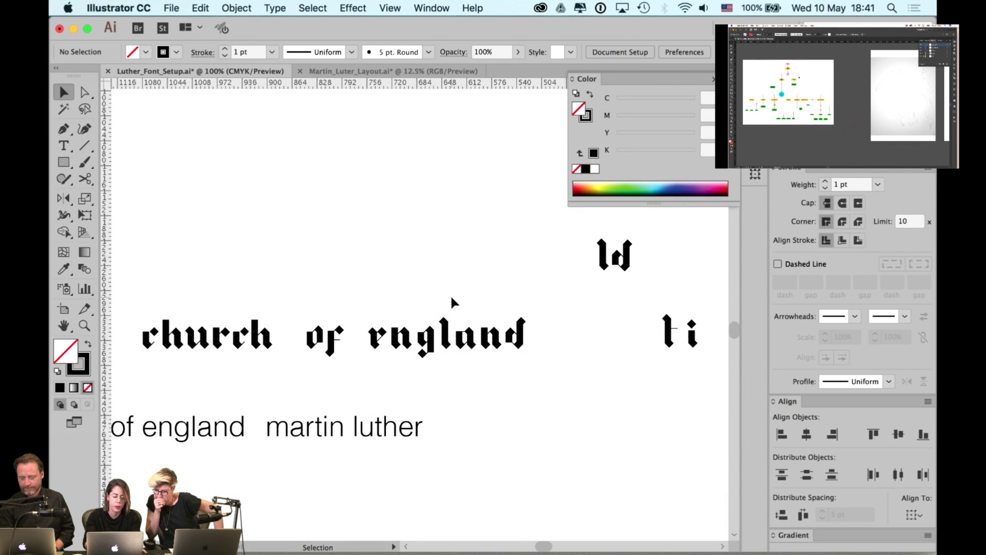
{"action": "key", "text": "Tab"}
{"action": "key", "text": "space"}
{"action": "left_click_drag", "start_coordinate": [440, 275], "coordinate": [485, 271]}
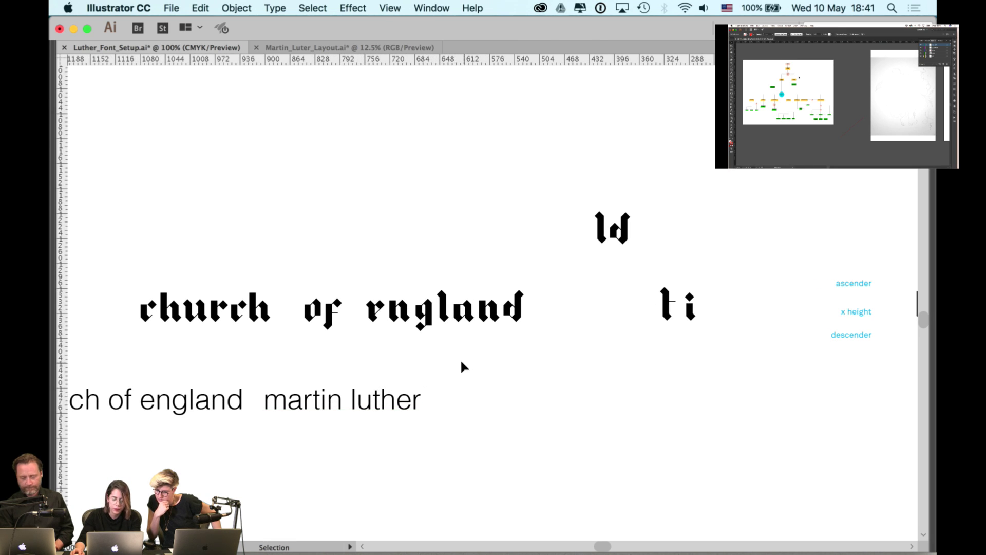
{"action": "mouse_move", "coordinate": [314, 317]}
{"action": "left_mouse_down"}
{"action": "mouse_move", "coordinate": [330, 312]}
{"action": "mouse_move", "coordinate": [314, 317]}
{"action": "left_mouse_up"}
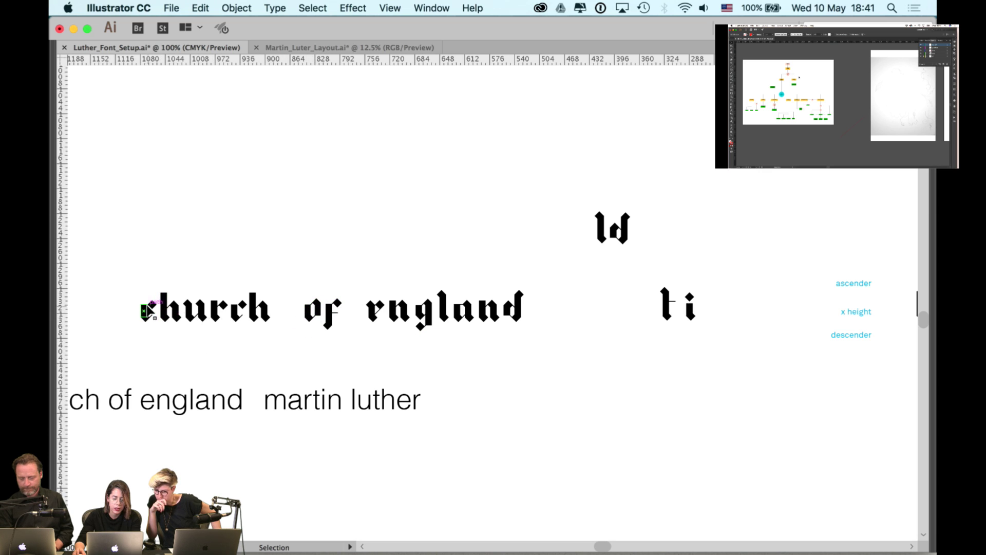
{"action": "scroll", "coordinate": [146, 321], "scroll_direction": "up", "scroll_amount": 8}
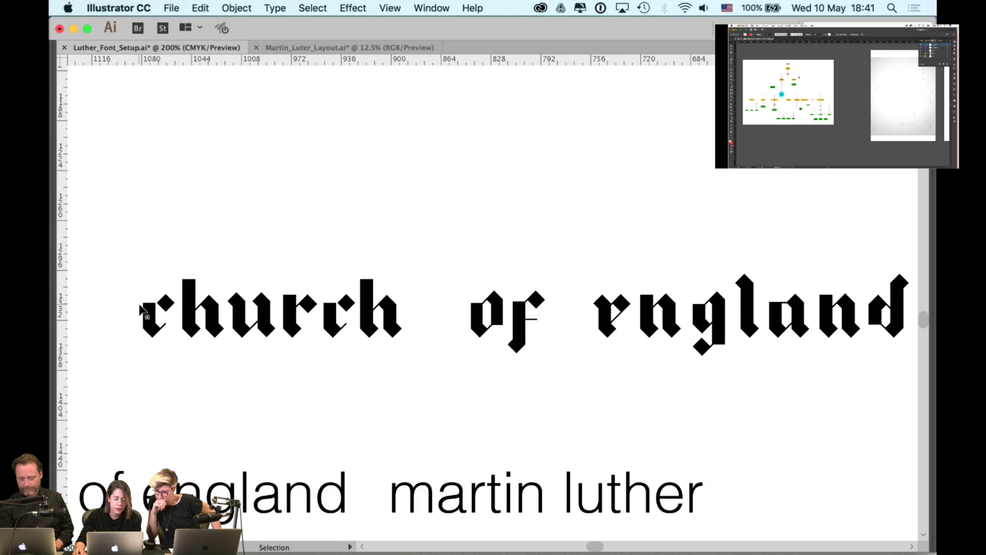
{"action": "scroll", "coordinate": [139, 308], "scroll_direction": "up", "scroll_amount": 4}
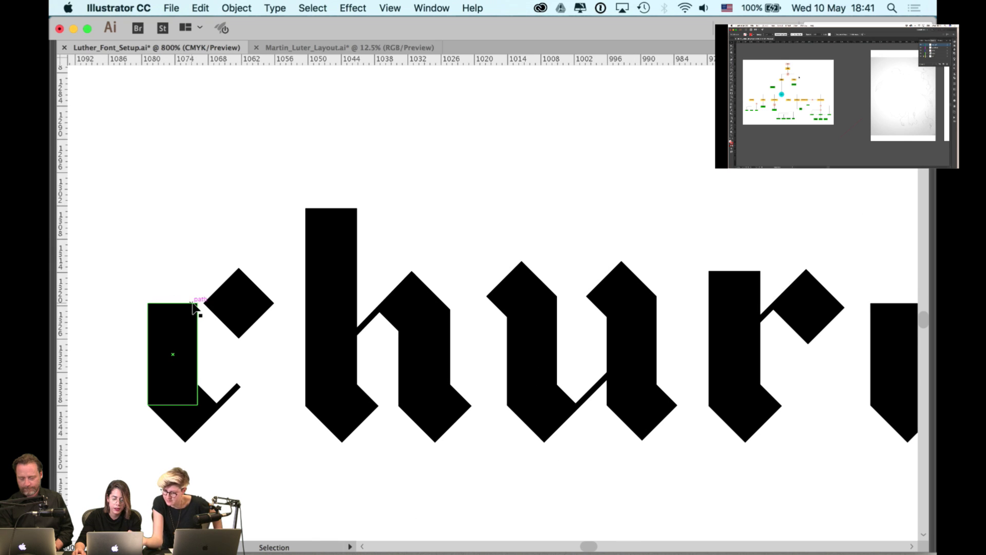
{"action": "key", "text": "Tab"}
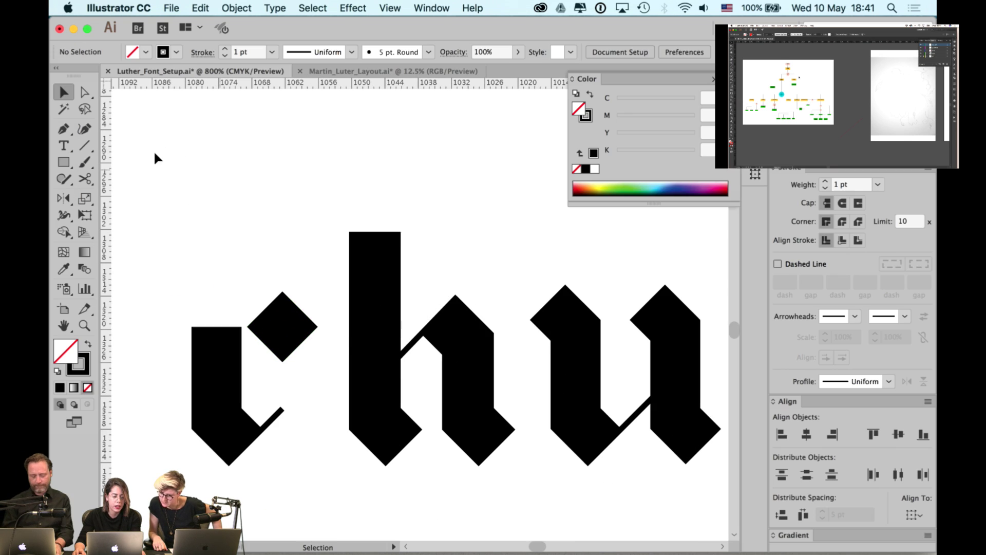
- Draw a 10 pt horizontal line from the top corner of the c's stem
{"action": "left_click", "coordinate": [81, 148]}
{"action": "left_click_drag", "start_coordinate": [192, 326], "coordinate": [247, 326]}
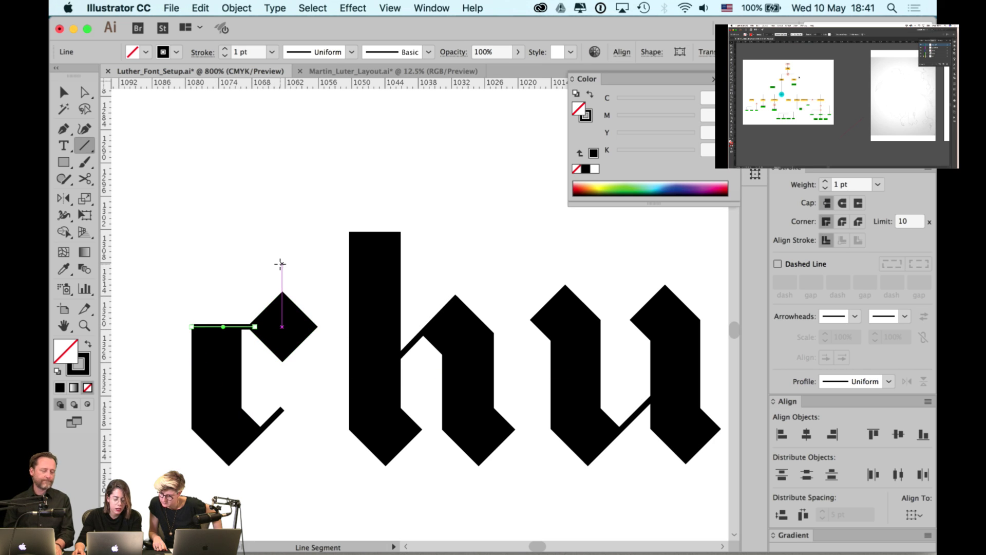
{"action": "key", "text": "v"}
{"action": "left_click", "coordinate": [280, 263]}
{"action": "scroll", "coordinate": [264, 277], "scroll_direction": "down", "scroll_amount": 2}
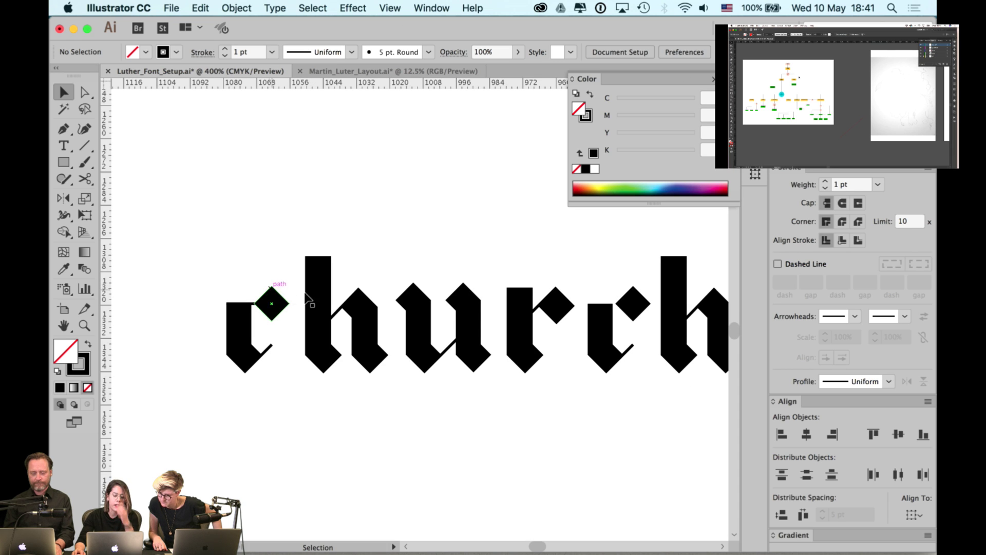
{"action": "scroll", "coordinate": [635, 313], "scroll_direction": "right", "scroll_amount": 5}
{"action": "scroll", "coordinate": [636, 312], "scroll_direction": "right", "scroll_amount": 15}
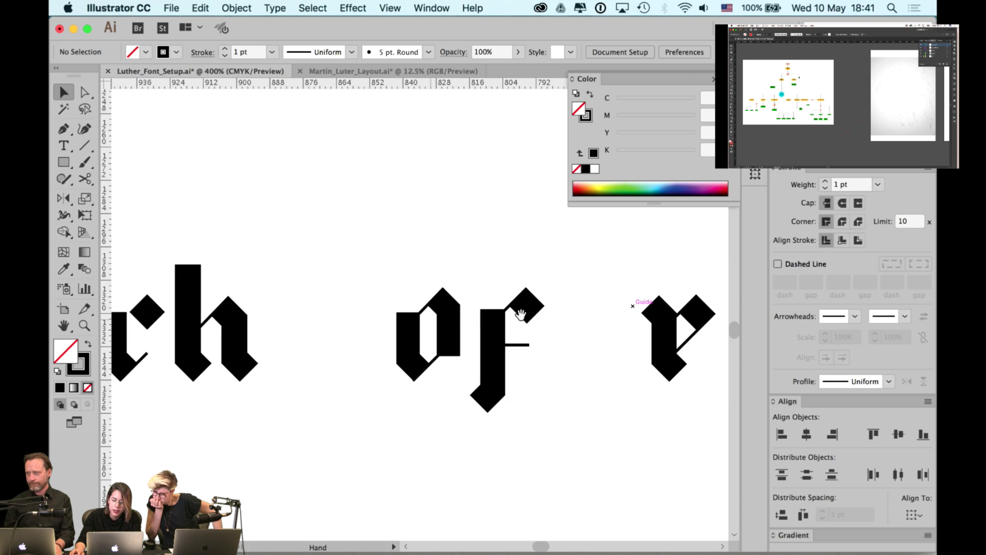
{"action": "scroll", "coordinate": [427, 328], "scroll_direction": "right", "scroll_amount": 3}
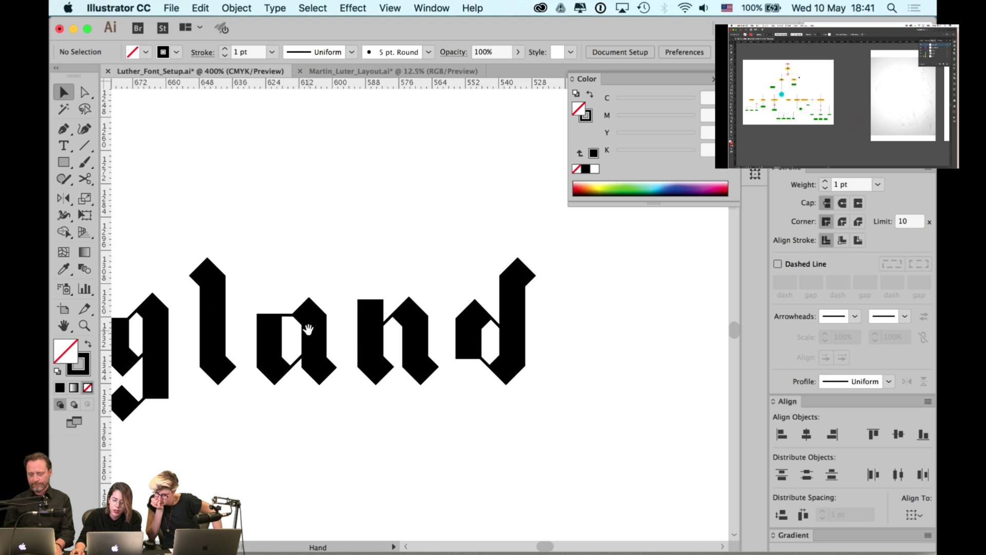
{"action": "scroll", "coordinate": [329, 360], "scroll_direction": "down", "scroll_amount": 2}
{"action": "scroll", "coordinate": [334, 362], "scroll_direction": "down", "scroll_amount": 1}
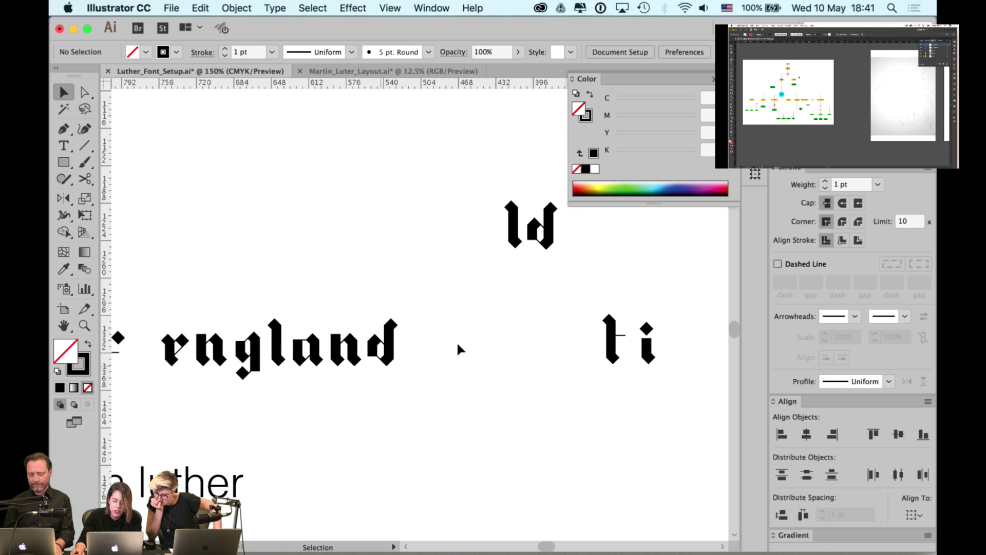
{"action": "scroll", "coordinate": [457, 348], "scroll_direction": "right", "scroll_amount": 3}
{"action": "scroll", "coordinate": [535, 337], "scroll_direction": "right", "scroll_amount": 15}
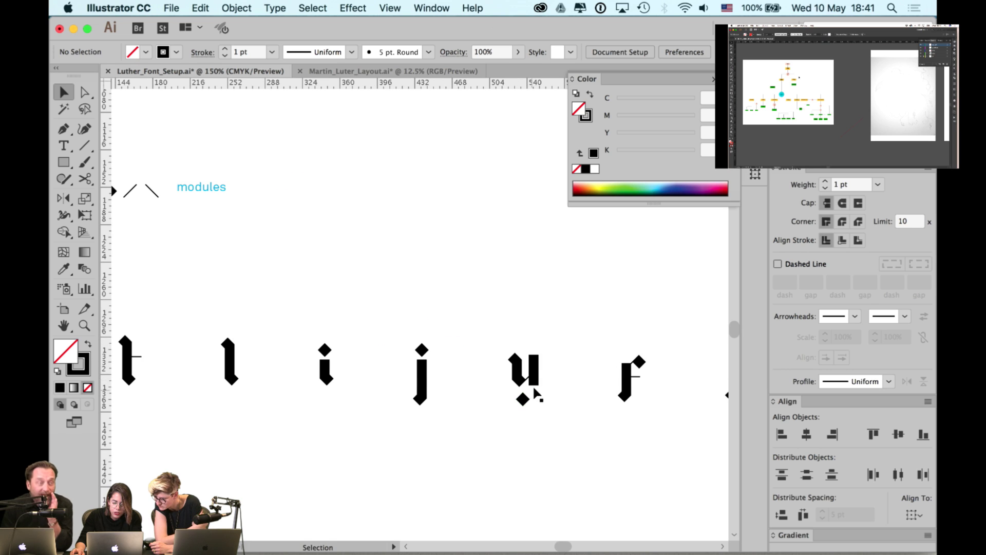
{"action": "key", "text": "space"}
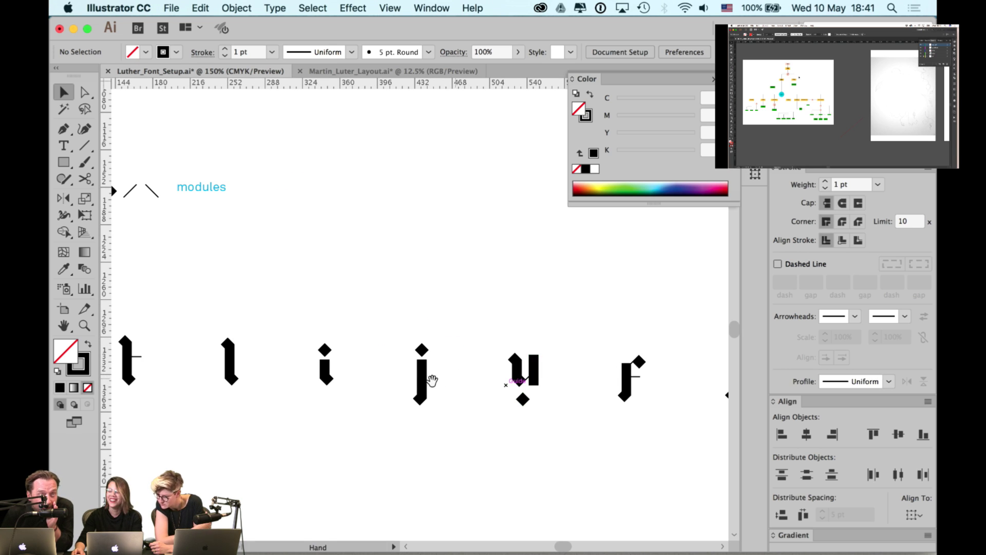
{"action": "scroll", "coordinate": [431, 380], "scroll_direction": "left", "scroll_amount": 15}
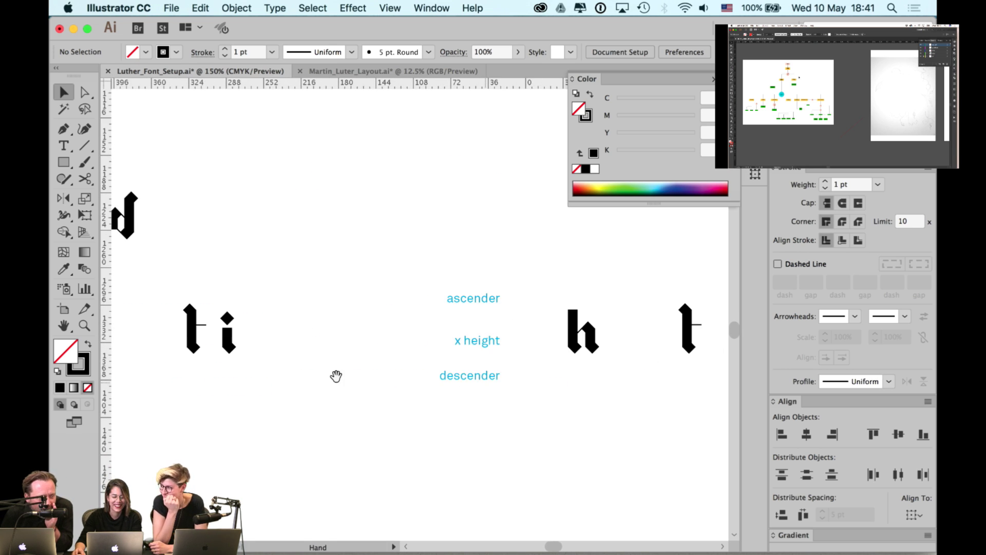
{"action": "scroll", "coordinate": [336, 376], "scroll_direction": "left", "scroll_amount": 15}
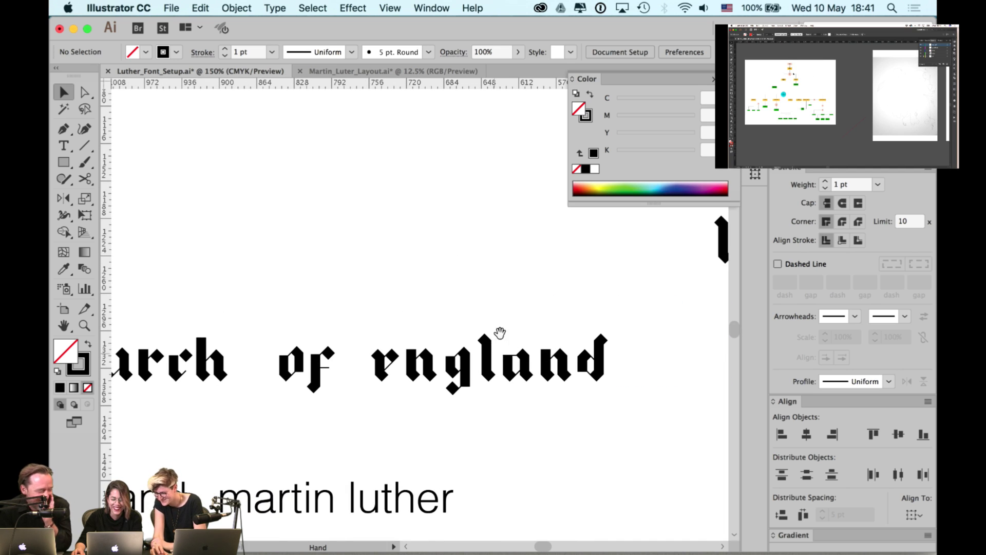
{"action": "left_click_drag", "start_coordinate": [456, 297], "coordinate": [536, 297]}
{"action": "left_click_drag", "start_coordinate": [411, 297], "coordinate": [487, 297]}
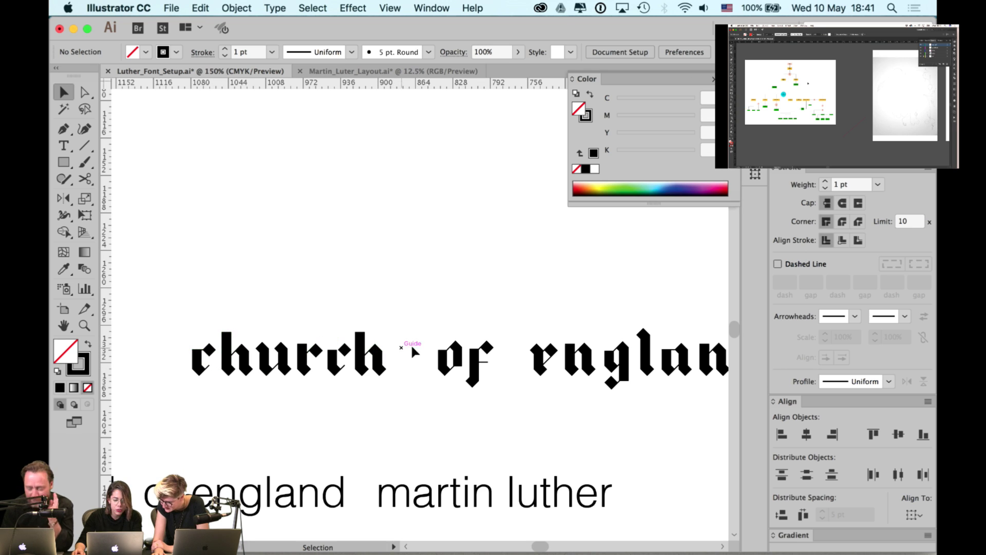
{"action": "left_click_drag", "start_coordinate": [513, 341], "coordinate": [455, 346]}
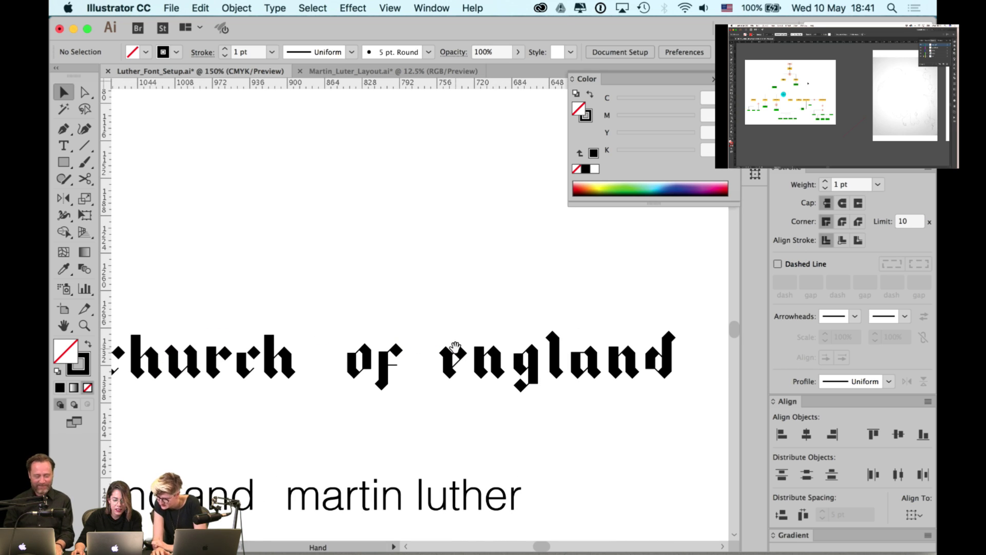
{"action": "left_click_drag", "start_coordinate": [323, 347], "coordinate": [372, 344]}
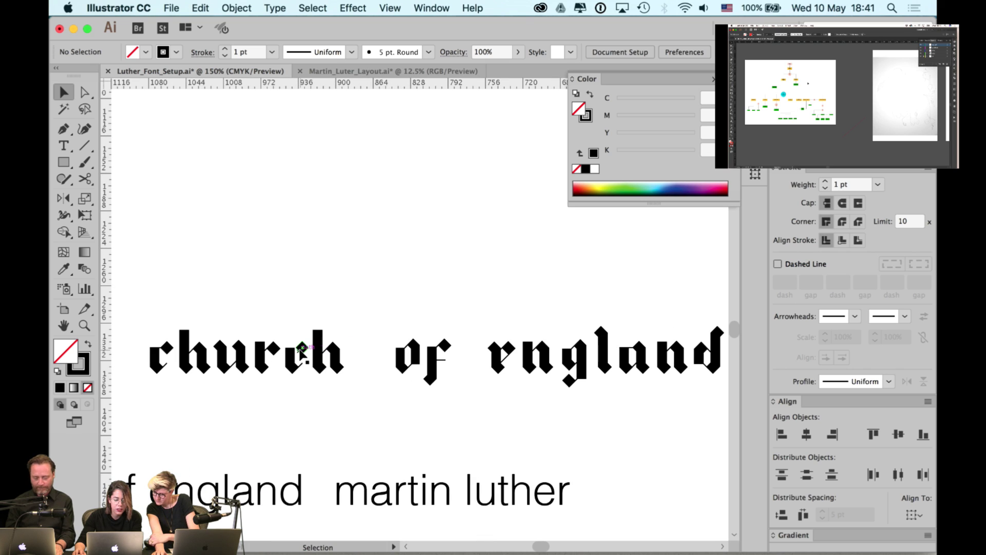
- Select the grey martin luther text and inspect the c's anchor points with Direct Selection
{"action": "left_click", "coordinate": [397, 488]}
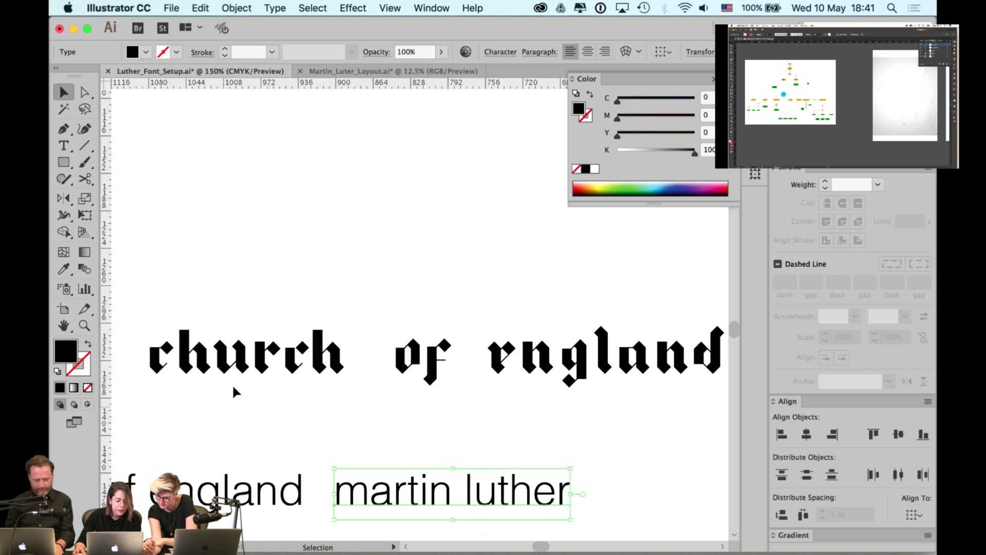
{"action": "scroll", "coordinate": [166, 351], "scroll_direction": "up", "scroll_amount": 2}
{"action": "key", "text": "a"}
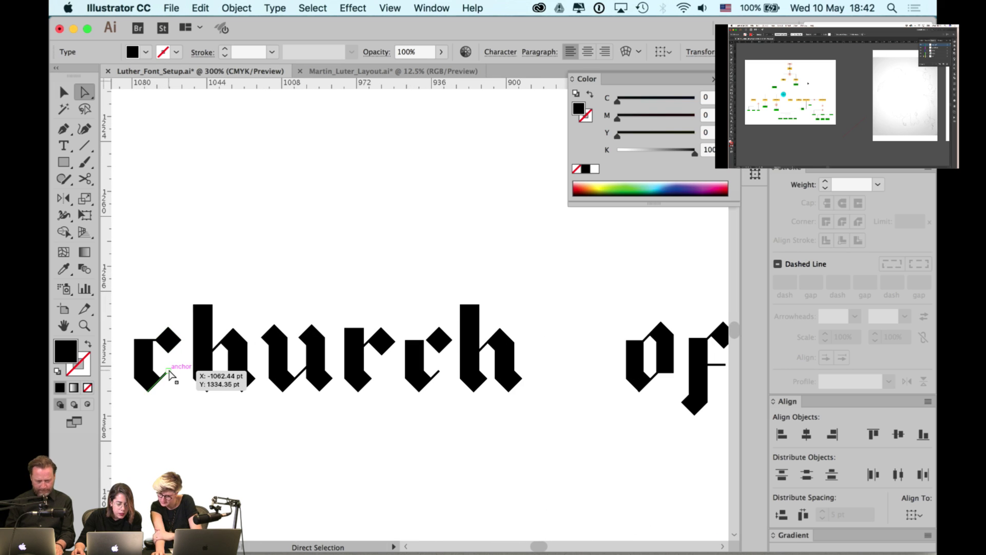
{"action": "left_click", "coordinate": [169, 373]}
{"action": "left_click", "coordinate": [176, 385]}
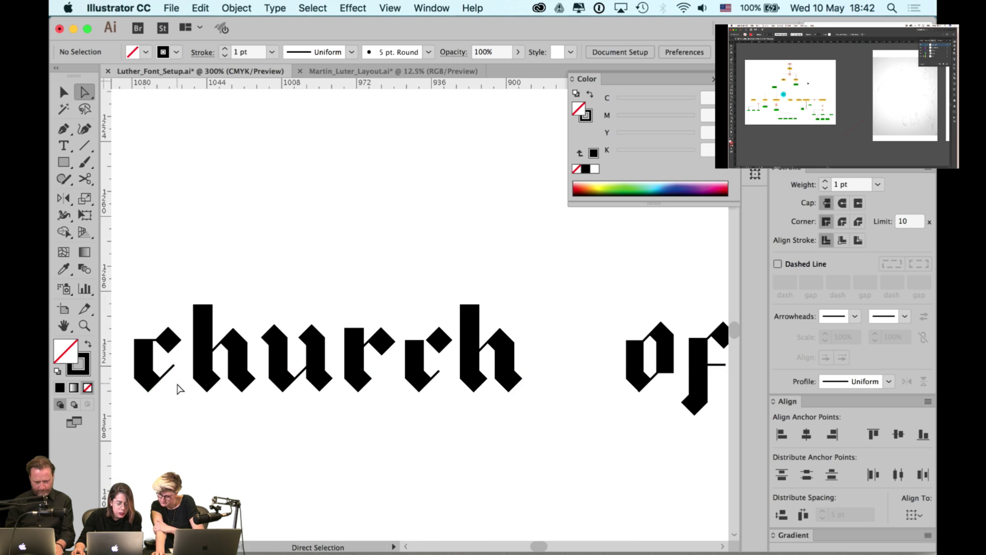
{"action": "left_click_drag", "start_coordinate": [233, 411], "coordinate": [267, 410]}
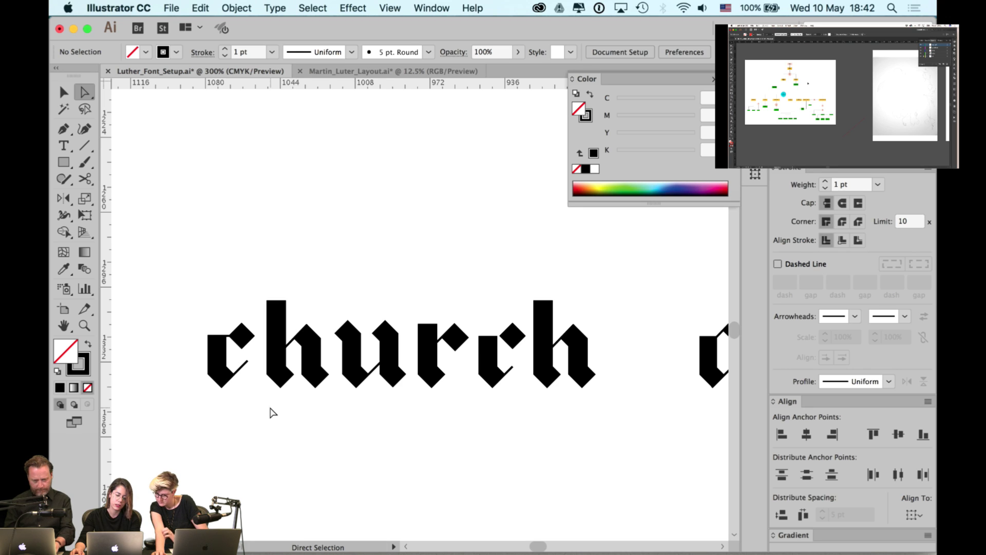
{"action": "key", "text": "super+z"}
{"action": "left_click", "coordinate": [272, 412]}
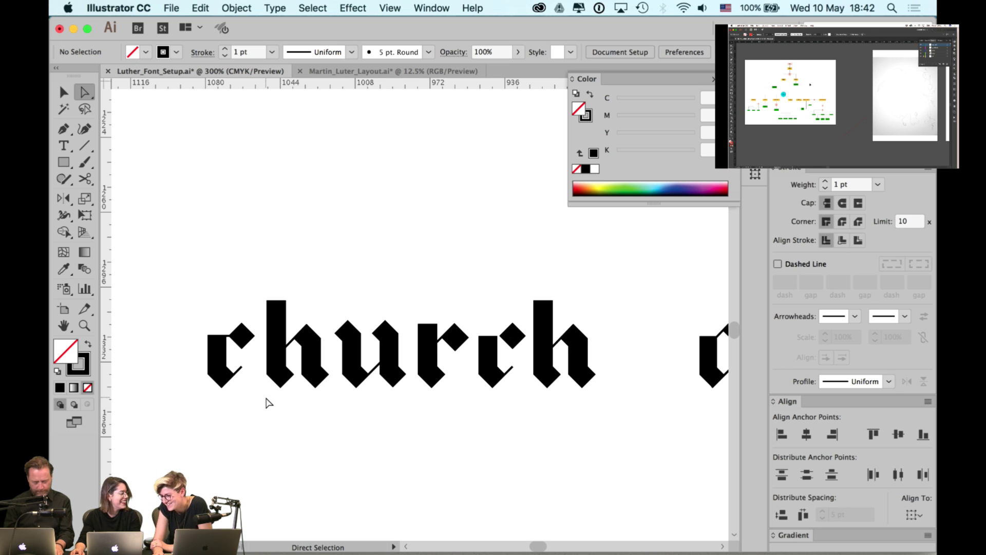
{"action": "key", "text": "v"}
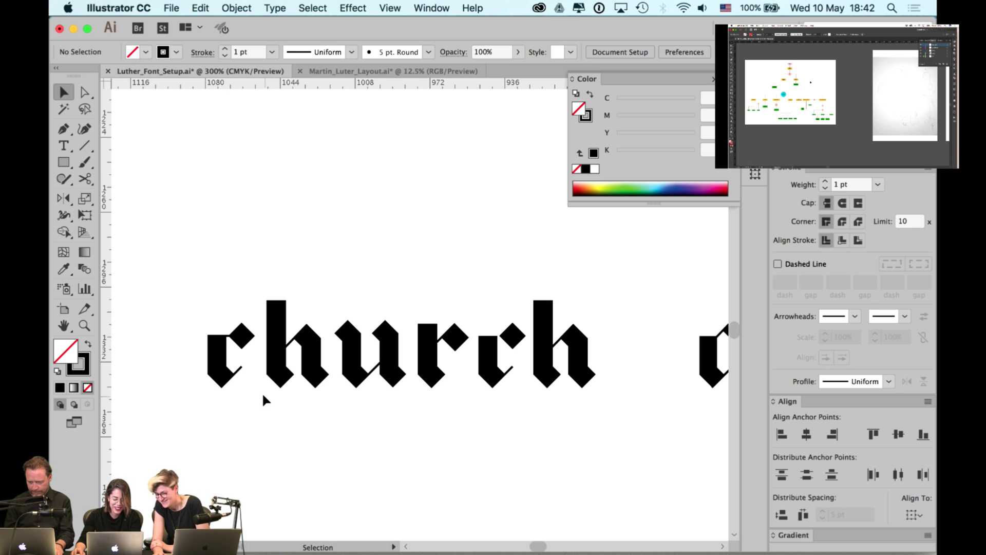
{"action": "key", "text": "super+minus"}
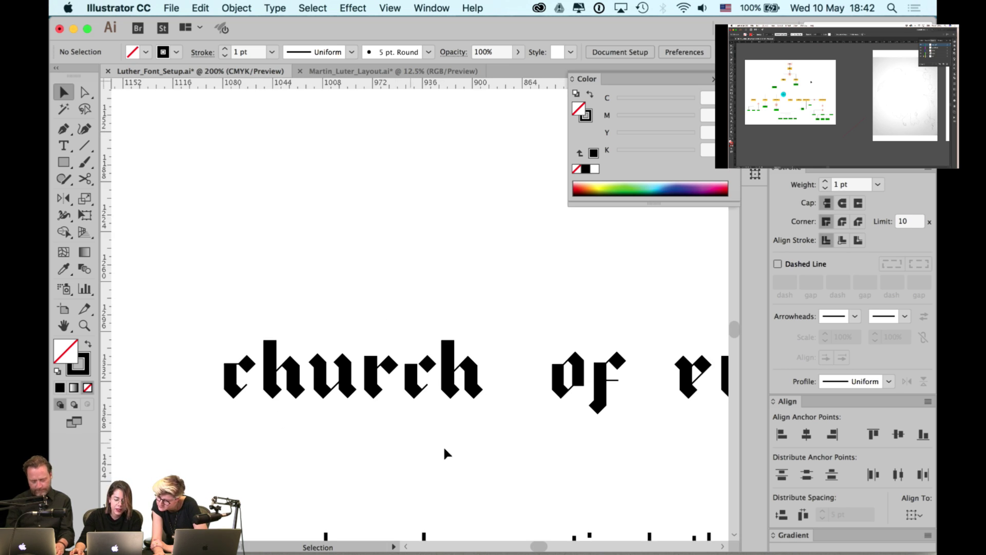
{"action": "scroll", "coordinate": [443, 446], "scroll_direction": "down", "scroll_amount": 5}
- Widen the kerning inside martin luther by two steps, then switch to Martin_Luter_Layout
{"action": "double_click", "coordinate": [456, 452]}
{"action": "key", "text": "super+minus"}
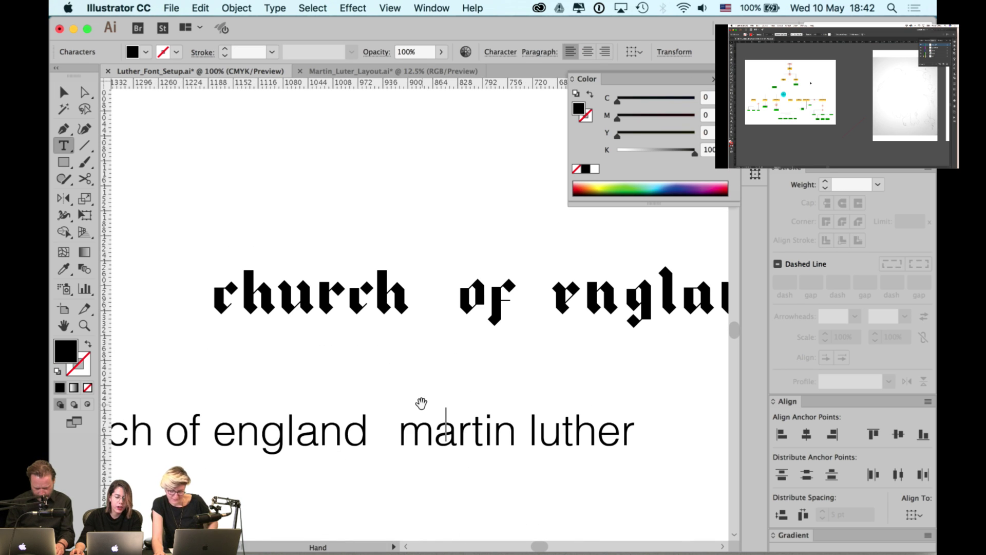
{"action": "key", "text": "super+minus"}
{"action": "key", "text": "BackSpace"}
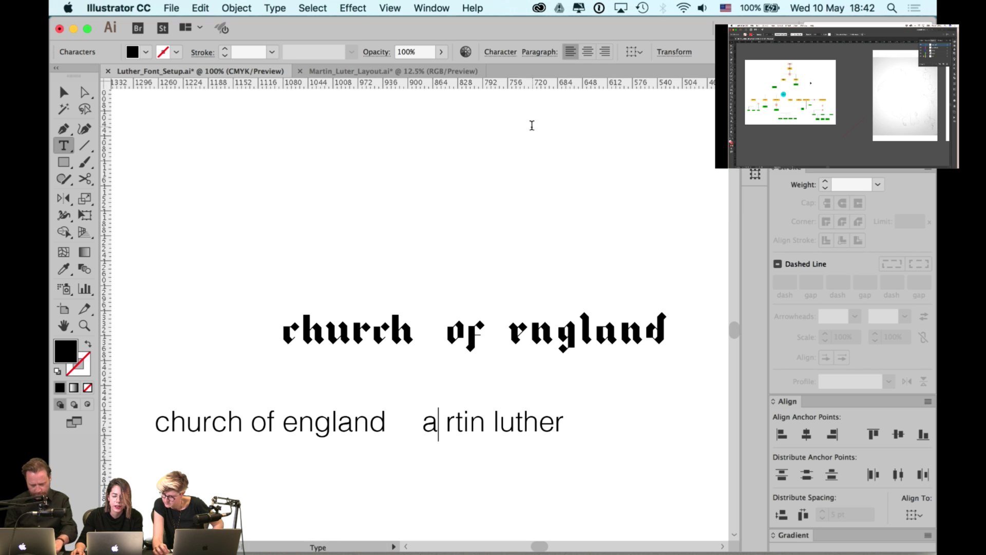
{"action": "key", "text": "alt+Right"}
{"action": "key", "text": "alt+Right"}
{"action": "key", "text": "alt+Right"}
{"action": "key", "text": "alt+Right"}
{"action": "key", "text": "alt+Right"}
{"action": "key", "text": "alt+Right"}
{"action": "key", "text": "alt+Right"}
{"action": "key", "text": "alt+Right"}
{"action": "key", "text": "alt+Right"}
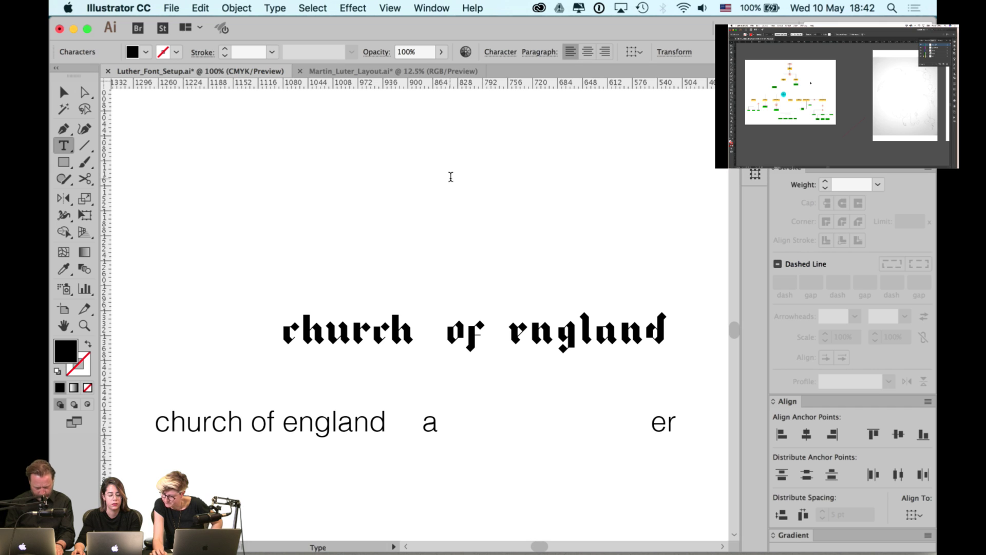
{"action": "key", "text": "alt+Right"}
{"action": "key", "text": "alt+Right"}
{"action": "key", "text": "alt+Right"}
{"action": "key", "text": "Escape"}
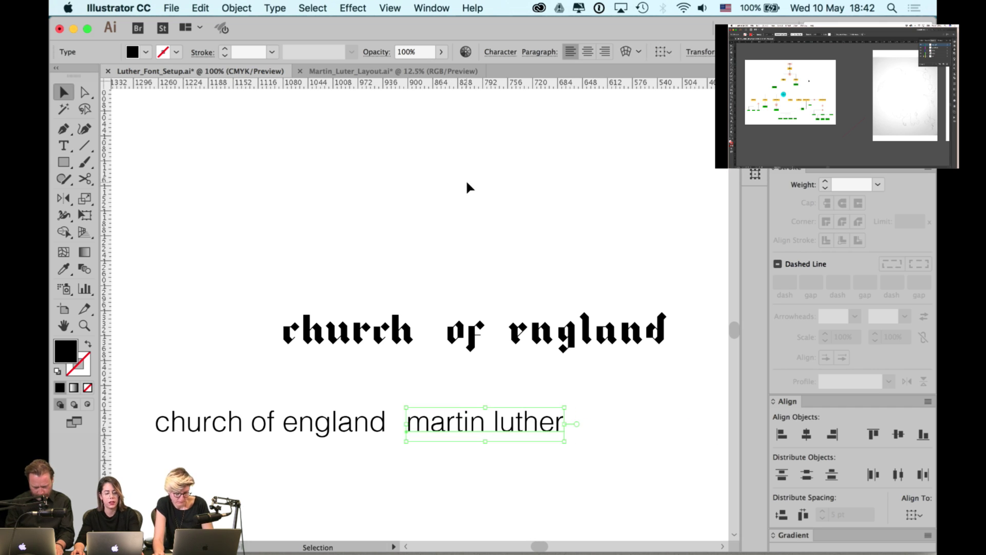
{"action": "left_click", "coordinate": [466, 186]}
{"action": "left_click", "coordinate": [442, 73]}
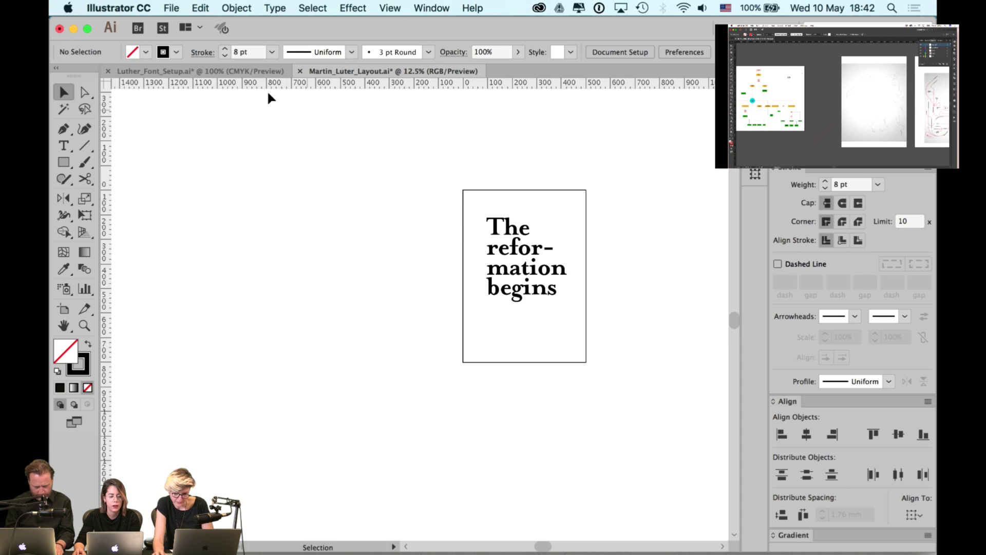
{"action": "left_click", "coordinate": [257, 71]}
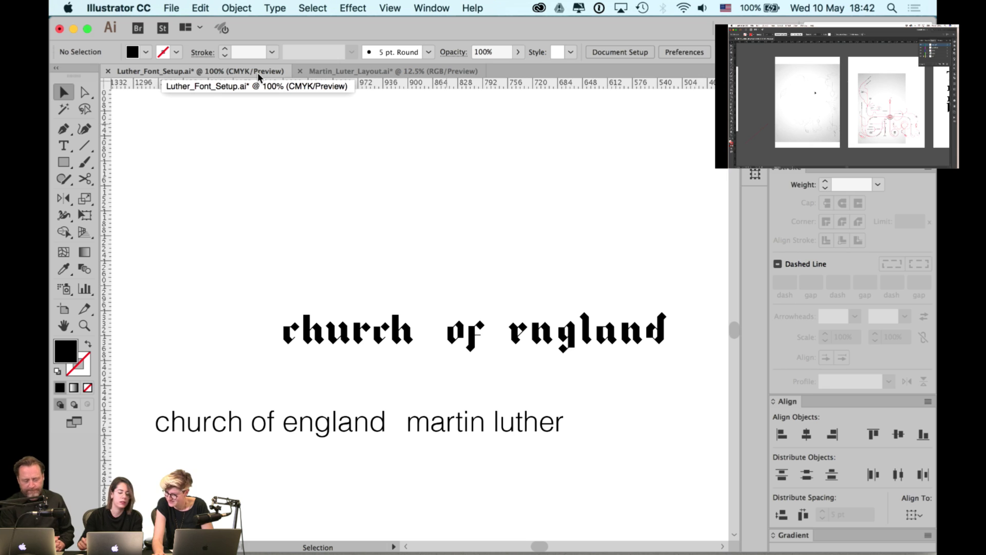
{"action": "scroll", "coordinate": [434, 229], "scroll_direction": "down", "scroll_amount": 1}
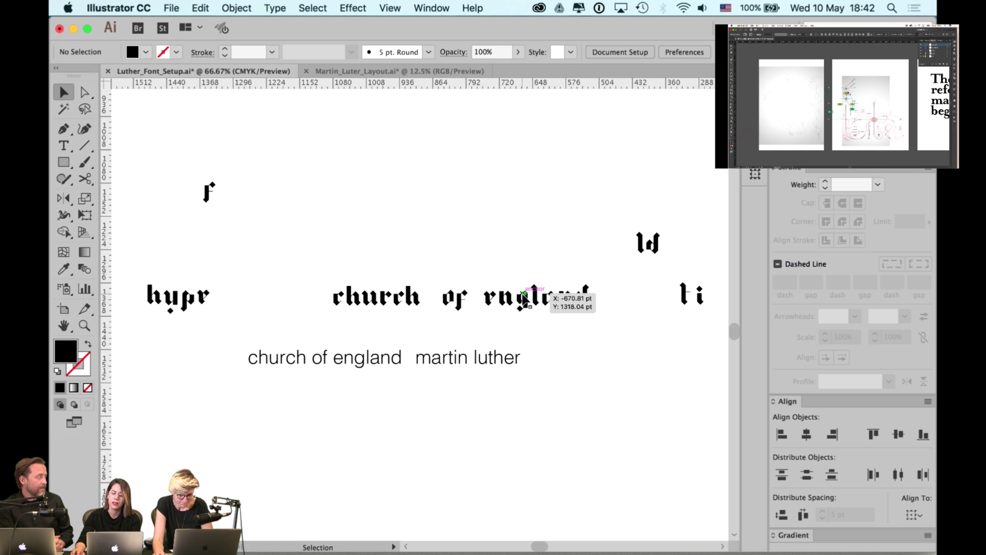
{"action": "scroll", "coordinate": [562, 295], "scroll_direction": "up", "scroll_amount": 2}
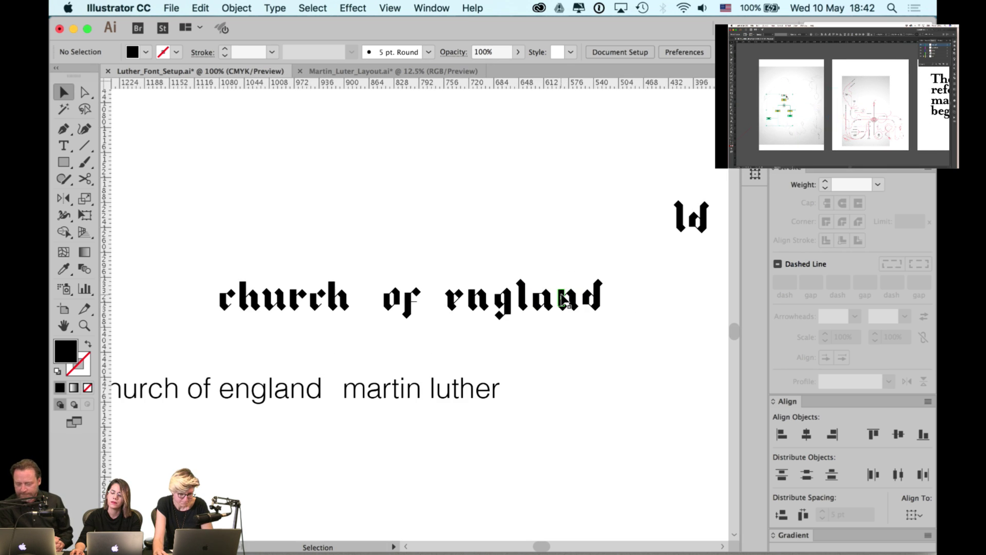
{"action": "scroll", "coordinate": [563, 300], "scroll_direction": "up", "scroll_amount": 1}
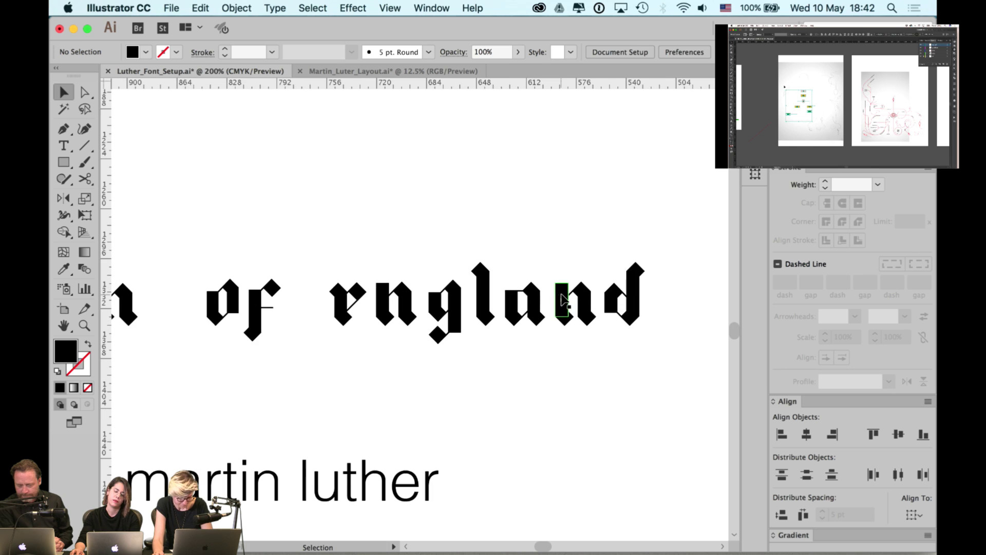
{"action": "scroll", "coordinate": [563, 300], "scroll_direction": "down", "scroll_amount": 2}
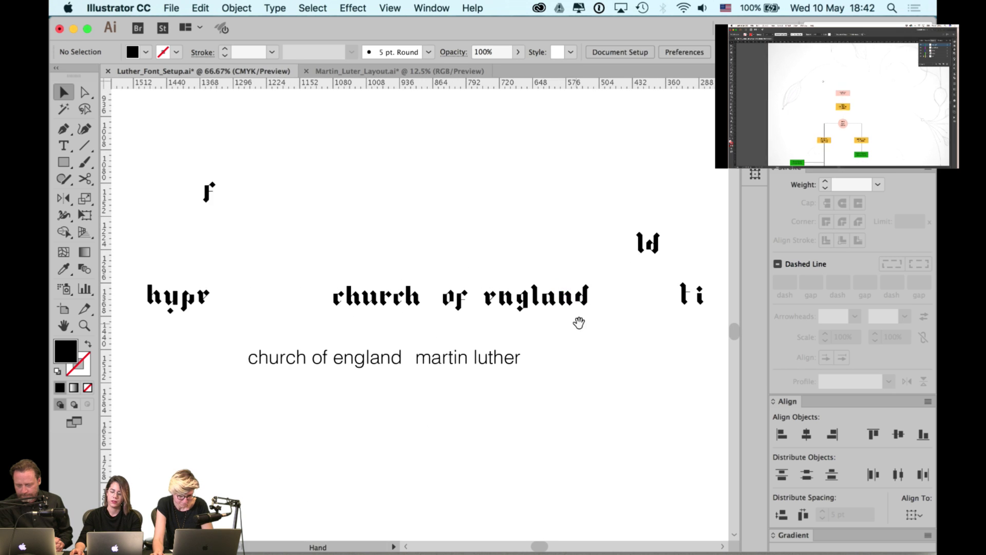
- Pan along the blackletter test words and select the row of alphabet glyphs
{"action": "left_click_drag", "start_coordinate": [577, 323], "coordinate": [594, 317]}
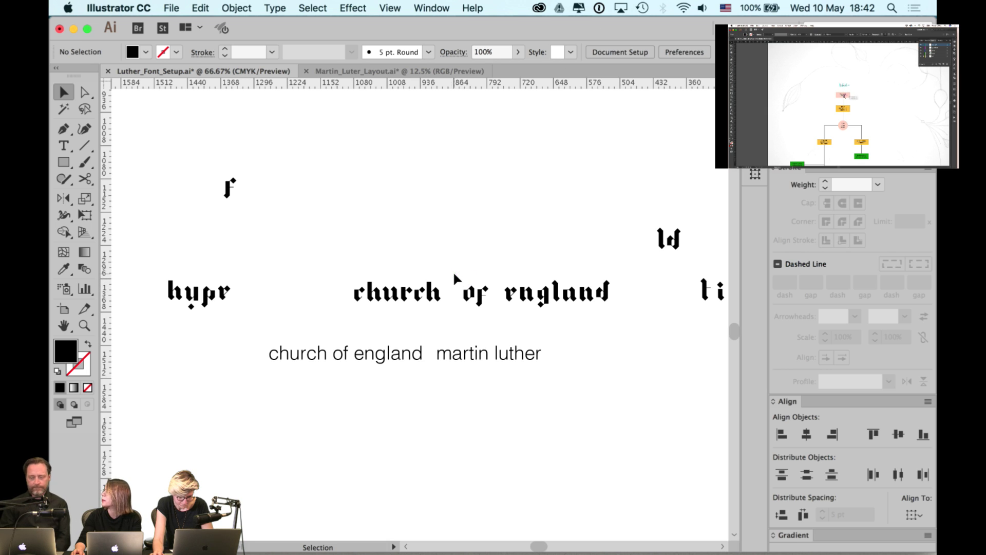
{"action": "left_click_drag", "start_coordinate": [517, 237], "coordinate": [407, 236]}
{"action": "left_click_drag", "start_coordinate": [576, 231], "coordinate": [491, 231]}
{"action": "scroll", "coordinate": [132, 318], "scroll_direction": "left", "scroll_amount": 3}
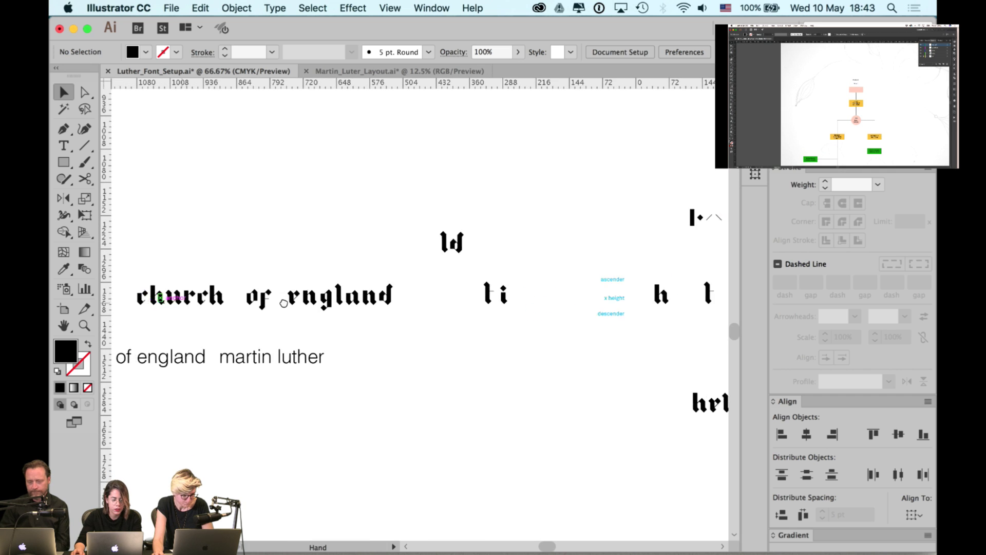
{"action": "scroll", "coordinate": [284, 303], "scroll_direction": "left", "scroll_amount": 3}
{"action": "scroll", "coordinate": [329, 307], "scroll_direction": "right", "scroll_amount": 6}
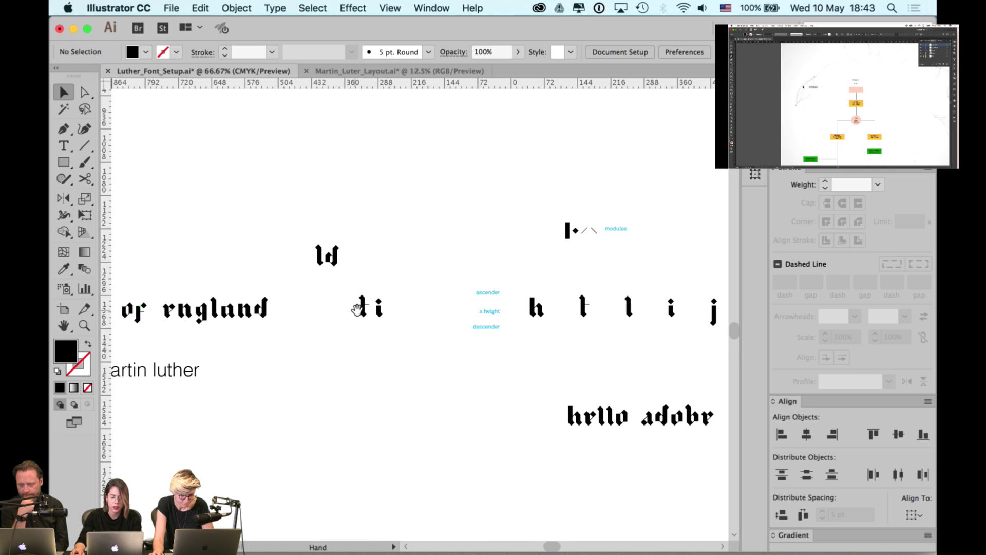
{"action": "scroll", "coordinate": [521, 380], "scroll_direction": "down", "scroll_amount": 2}
{"action": "scroll", "coordinate": [515, 379], "scroll_direction": "right", "scroll_amount": 6}
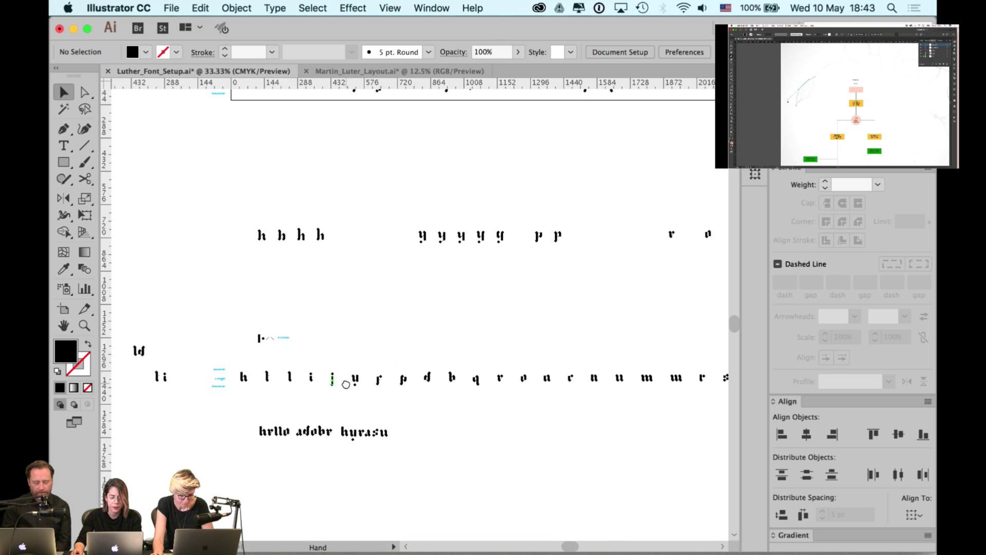
{"action": "scroll", "coordinate": [380, 378], "scroll_direction": "right", "scroll_amount": 4}
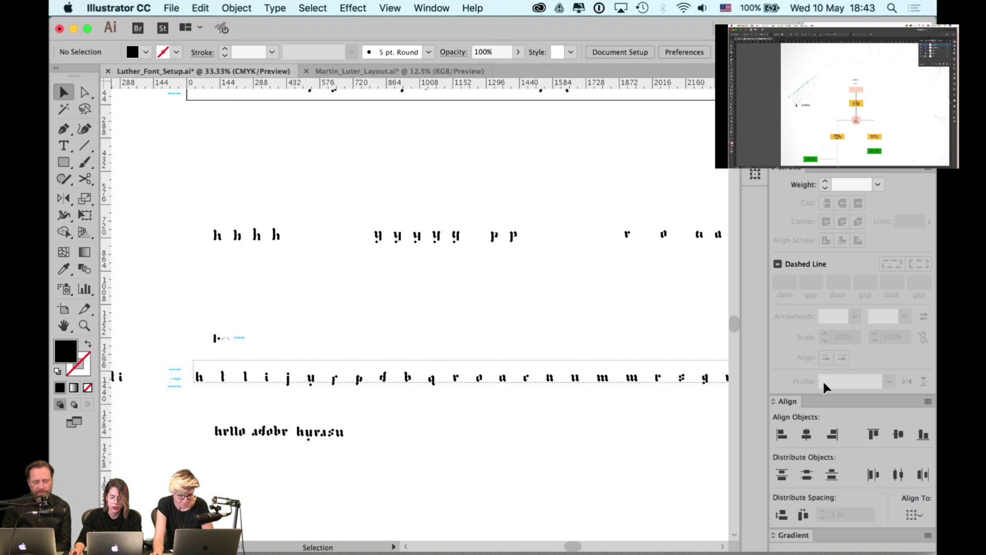
{"action": "scroll", "coordinate": [713, 410], "scroll_direction": "right", "scroll_amount": 3}
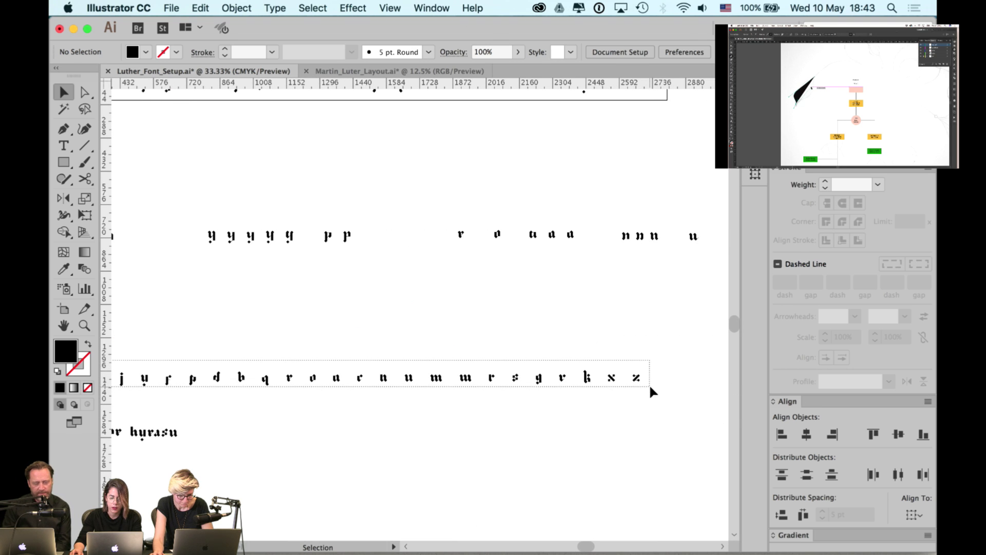
{"action": "left_click", "coordinate": [642, 387]}
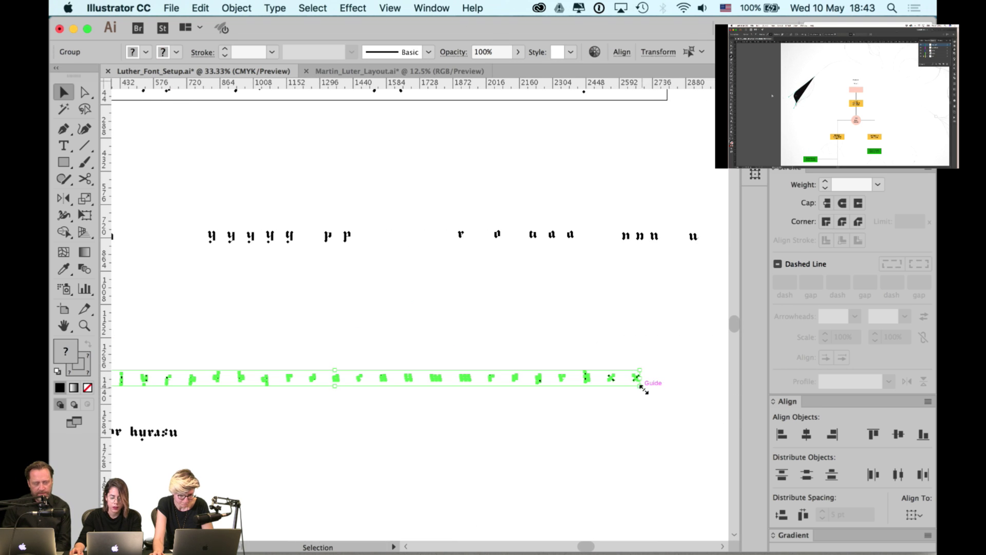
- Switch to Martin_Luter_Layout.ai and show its Layers panel
{"action": "left_click", "coordinate": [438, 75]}
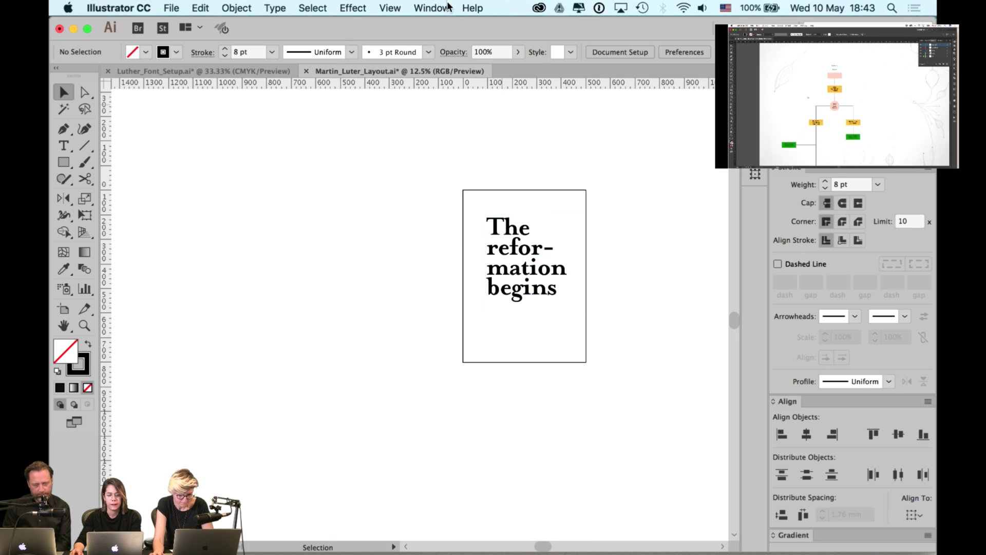
{"action": "left_click", "coordinate": [432, 8]}
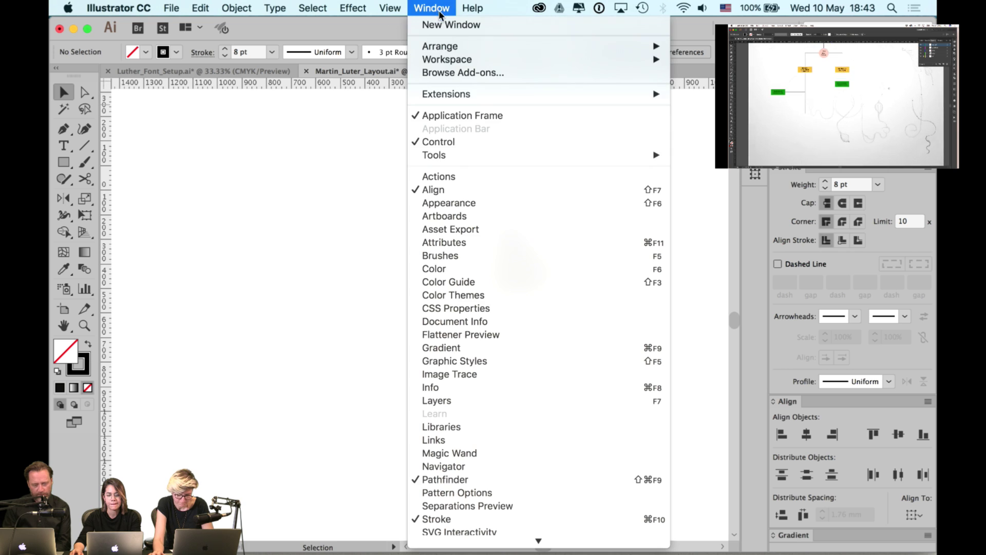
{"action": "left_click", "coordinate": [482, 400]}
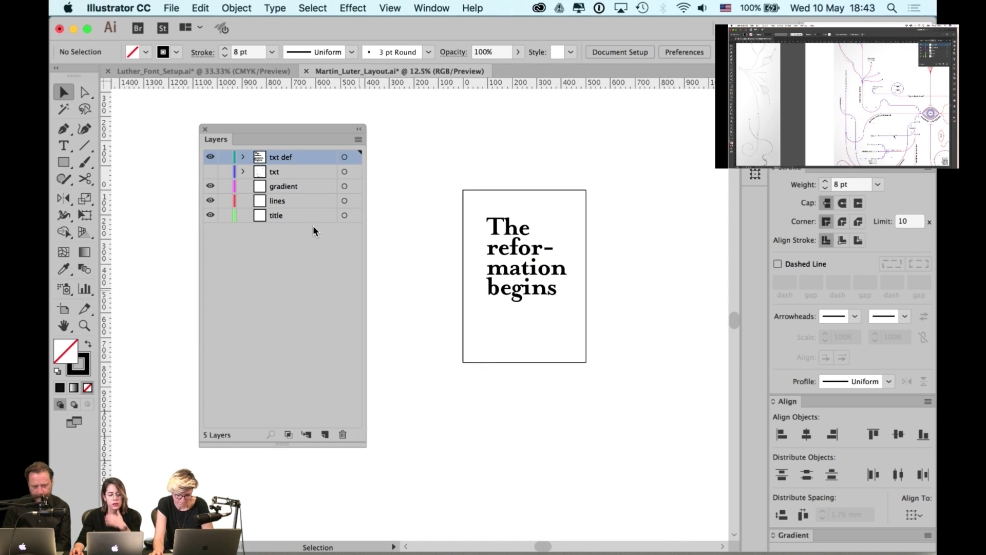
- Select the gradient, lines and title layers together and delete them
{"action": "left_click", "coordinate": [296, 187]}
{"action": "left_click", "coordinate": [306, 213], "text": "shift"}
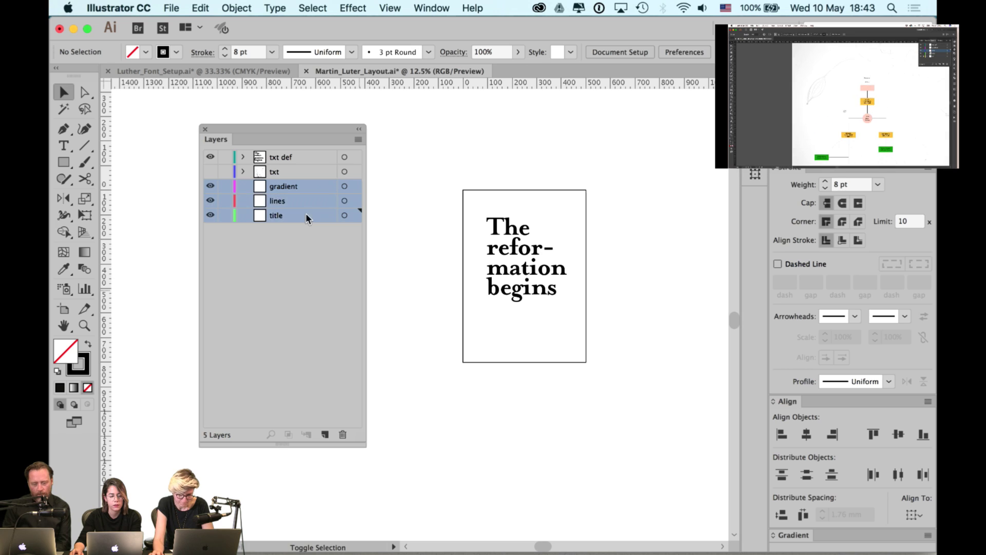
{"action": "left_click", "coordinate": [342, 435]}
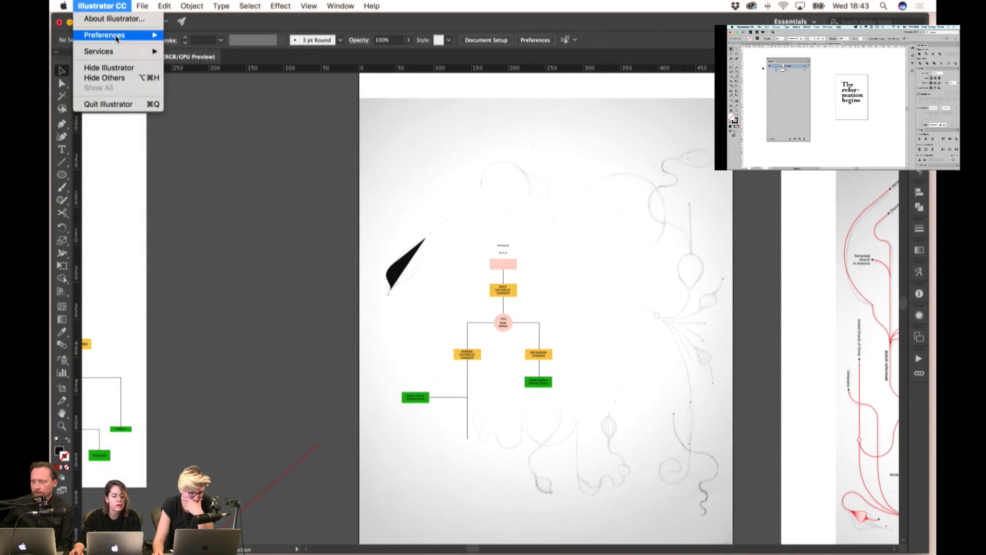
{"action": "mouse_move", "coordinate": [117, 38]}
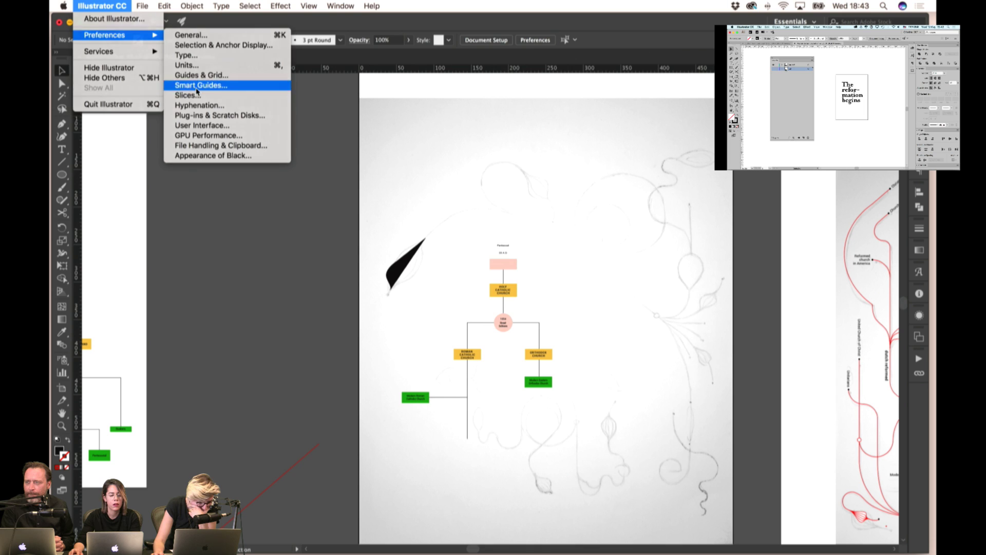
- Enable Construction Guides at 90° & 45° Angles in the Smart Guides preferences
{"action": "left_click", "coordinate": [198, 85]}
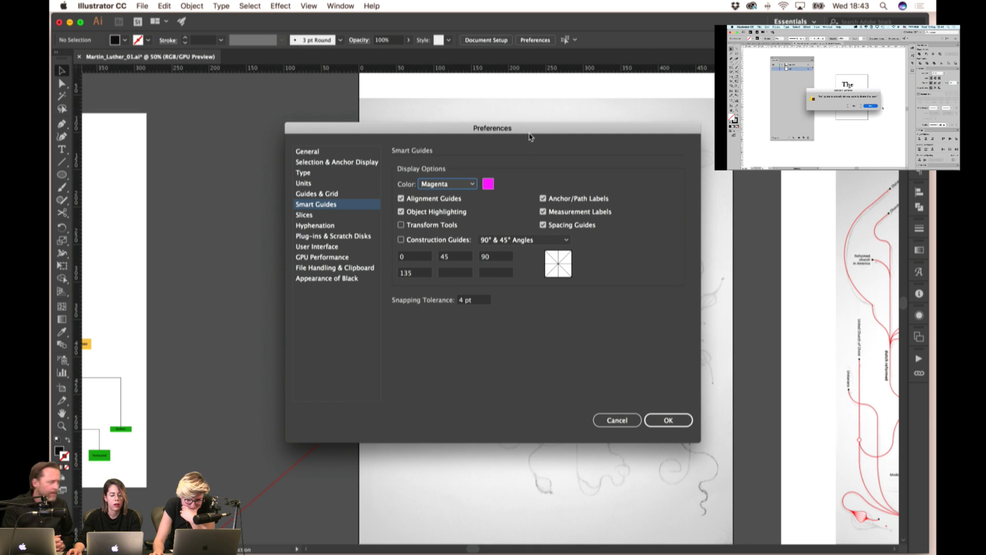
{"action": "left_click_drag", "start_coordinate": [534, 136], "coordinate": [637, 106]}
{"action": "left_click", "coordinate": [528, 210]}
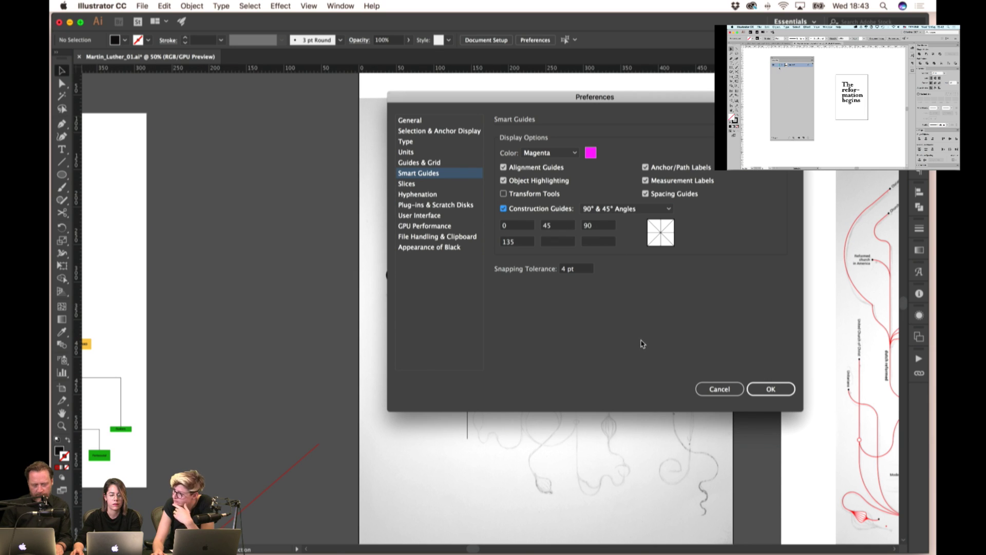
{"action": "left_click", "coordinate": [783, 388]}
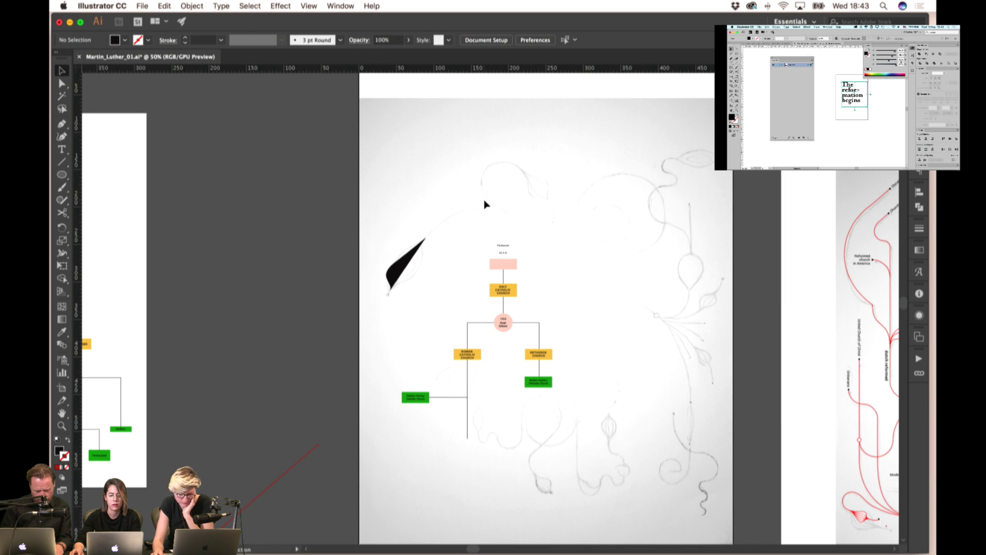
- Reshape the black leaf's anchors and curve handles to follow the sketched leaf's left edge
{"action": "left_click", "coordinate": [62, 162]}
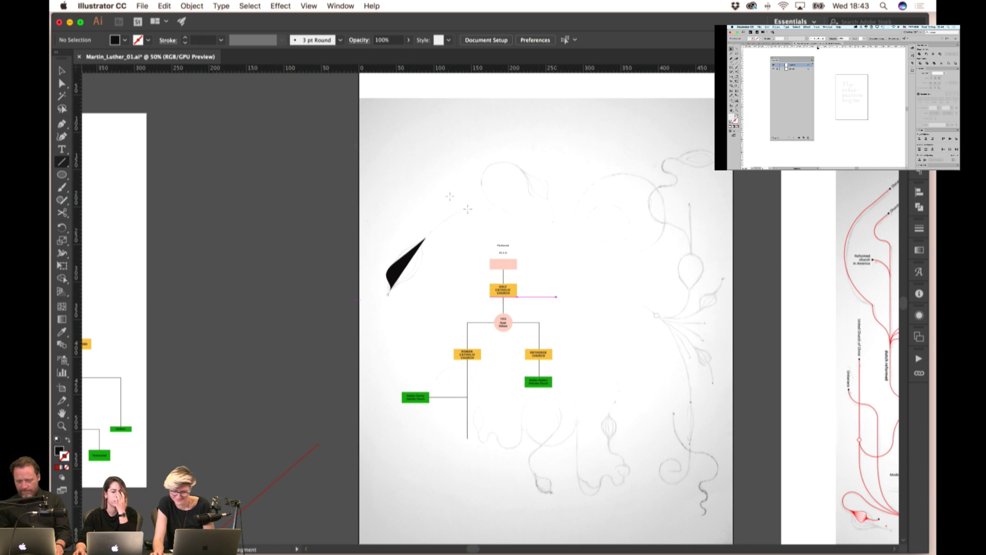
{"action": "left_click", "coordinate": [62, 71]}
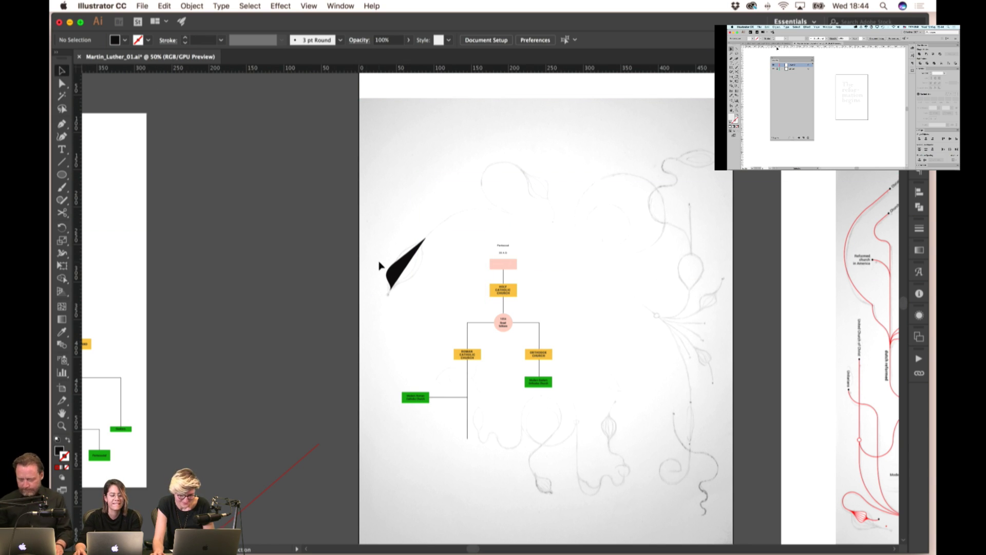
{"action": "scroll", "coordinate": [391, 259], "scroll_direction": "up", "scroll_amount": 3}
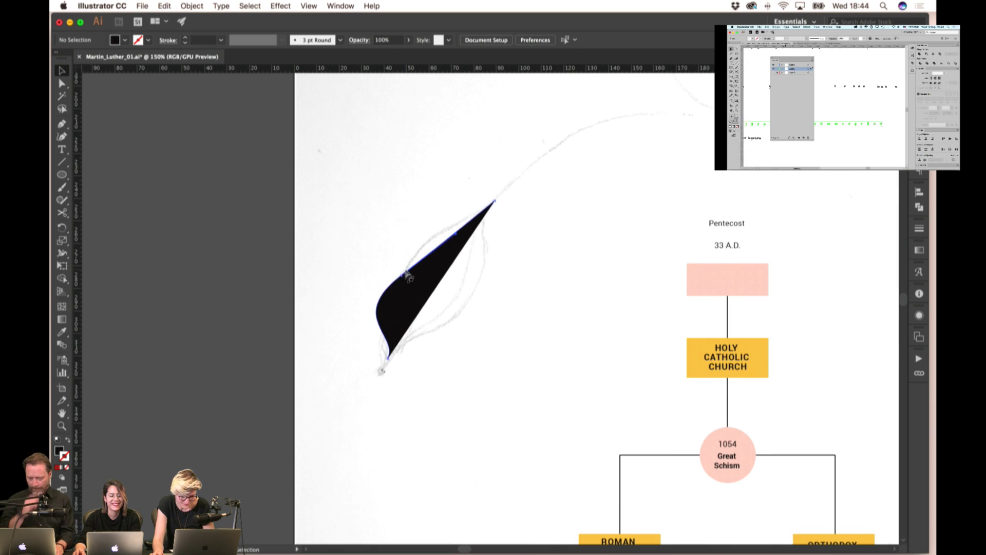
{"action": "mouse_move", "coordinate": [408, 277]}
{"action": "left_mouse_down"}
{"action": "mouse_move", "coordinate": [430, 279]}
{"action": "mouse_move", "coordinate": [396, 268]}
{"action": "left_mouse_up"}
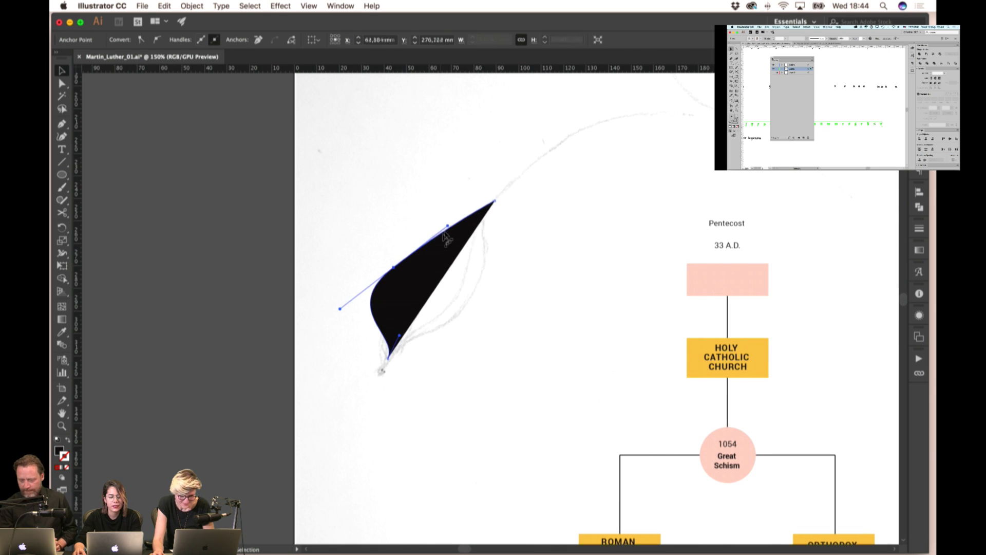
{"action": "left_click_drag", "start_coordinate": [445, 236], "coordinate": [479, 211]}
{"action": "key", "text": "v"}
{"action": "key", "text": "a"}
{"action": "left_click_drag", "start_coordinate": [393, 271], "coordinate": [380, 280]}
{"action": "left_click_drag", "start_coordinate": [436, 240], "coordinate": [419, 238]}
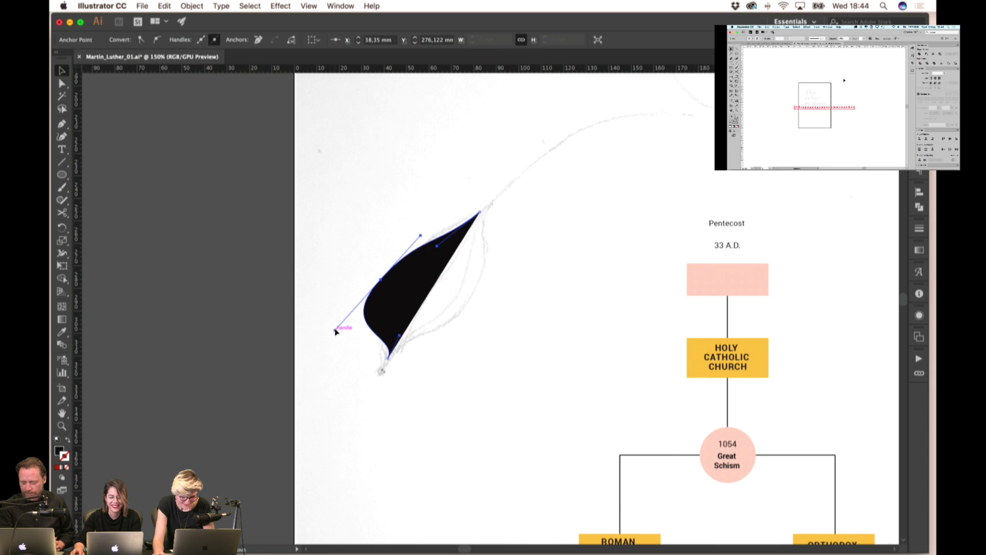
{"action": "left_click_drag", "start_coordinate": [335, 332], "coordinate": [351, 320]}
{"action": "key", "text": "v"}
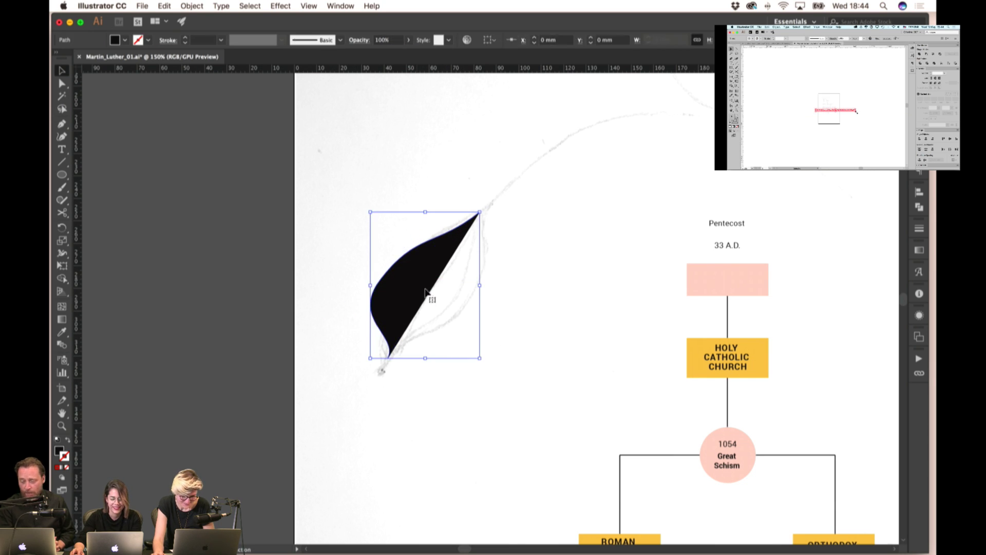
{"action": "key", "text": "super+minus"}
{"action": "key", "text": "super+minus"}
- Apply the red line's style to the leaf with the Eyedropper: no fill, red stroke
{"action": "left_click", "coordinate": [61, 331]}
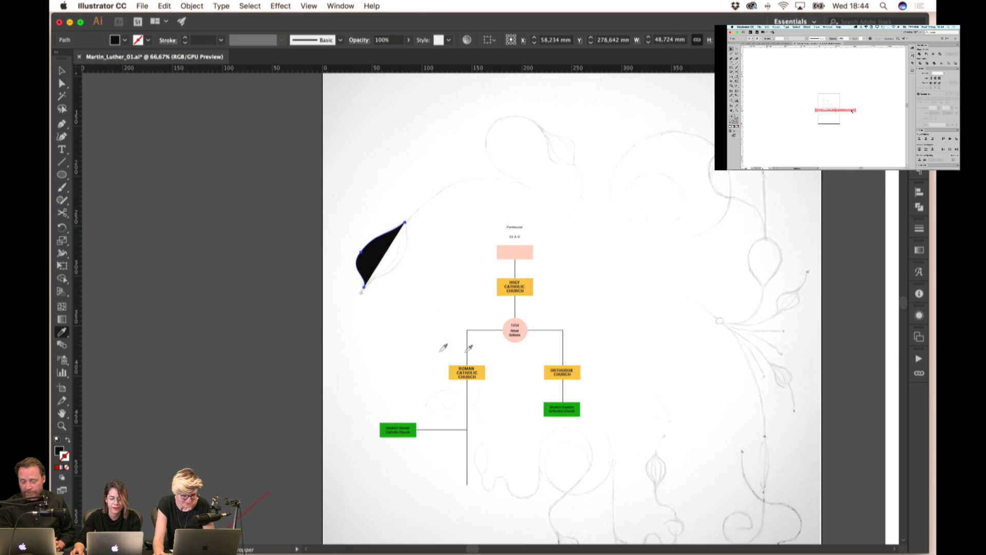
{"action": "scroll", "coordinate": [442, 346], "scroll_direction": "right", "scroll_amount": 8}
{"action": "left_click", "coordinate": [805, 362]}
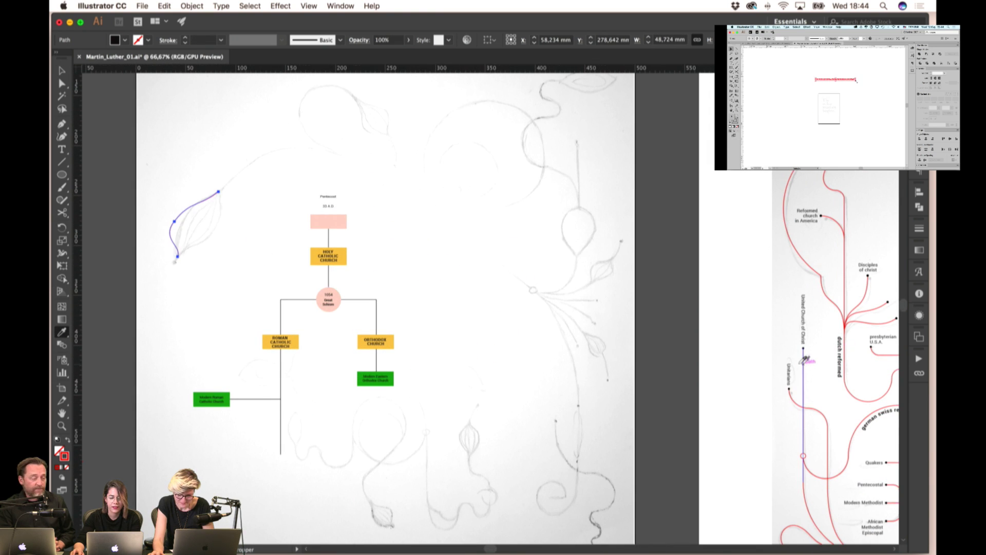
{"action": "scroll", "coordinate": [124, 119], "scroll_direction": "left", "scroll_amount": 8}
{"action": "key", "text": "v"}
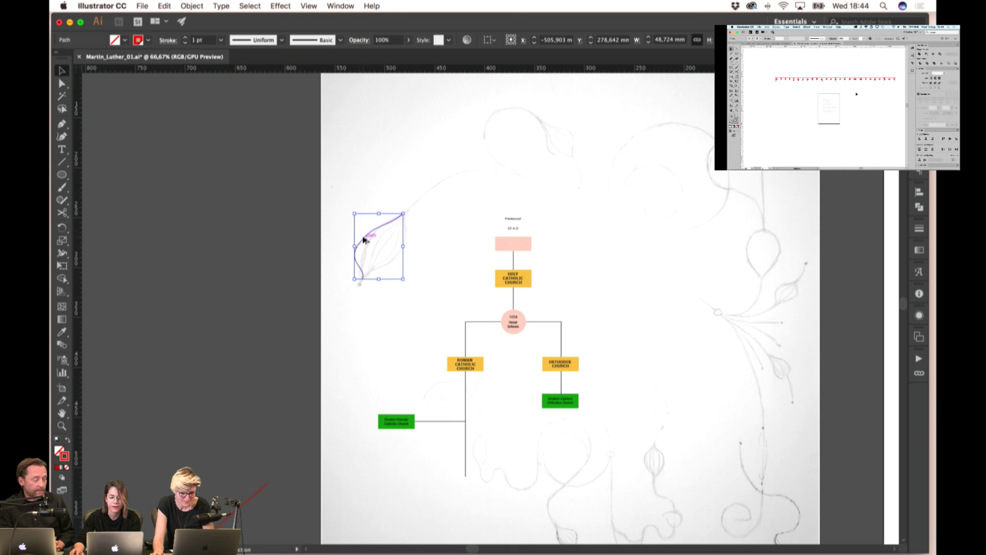
- Refine the red curve's anchors and handles so it matches the sketched edge
{"action": "key", "text": "super+plus"}
{"action": "key", "text": "super+plus"}
{"action": "key", "text": "a"}
{"action": "left_click", "coordinate": [377, 232]}
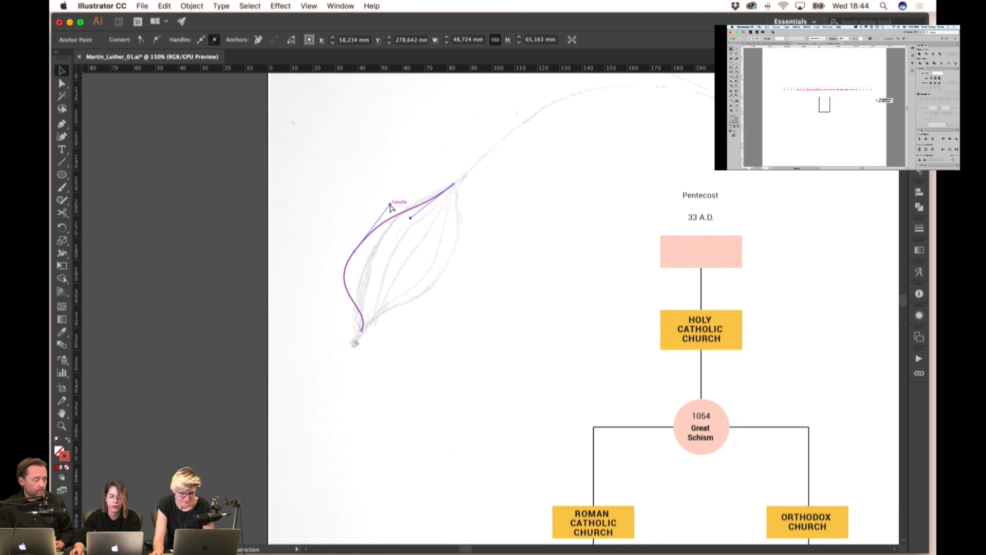
{"action": "mouse_move", "coordinate": [390, 206]}
{"action": "left_mouse_down"}
{"action": "mouse_move", "coordinate": [382, 226]}
{"action": "mouse_move", "coordinate": [387, 216]}
{"action": "left_mouse_up"}
{"action": "left_click_drag", "start_coordinate": [356, 254], "coordinate": [352, 261]}
{"action": "left_click_drag", "start_coordinate": [315, 296], "coordinate": [325, 298]}
{"action": "left_click_drag", "start_coordinate": [349, 259], "coordinate": [423, 268]}
{"action": "left_click", "coordinate": [374, 258]}
{"action": "left_click", "coordinate": [375, 239]}
{"action": "left_click", "coordinate": [382, 250]}
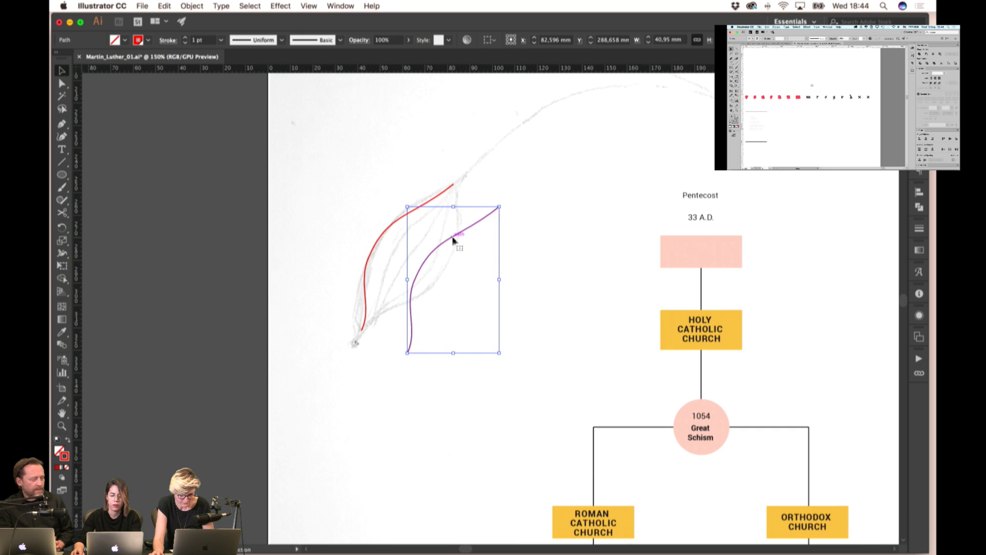
- Reflect the copied curve vertically, move it to the red curve's top, and rotate it to close the leaf
{"action": "right_click", "coordinate": [454, 239]}
{"action": "mouse_move", "coordinate": [493, 389]}
{"action": "left_click", "coordinate": [608, 425]}
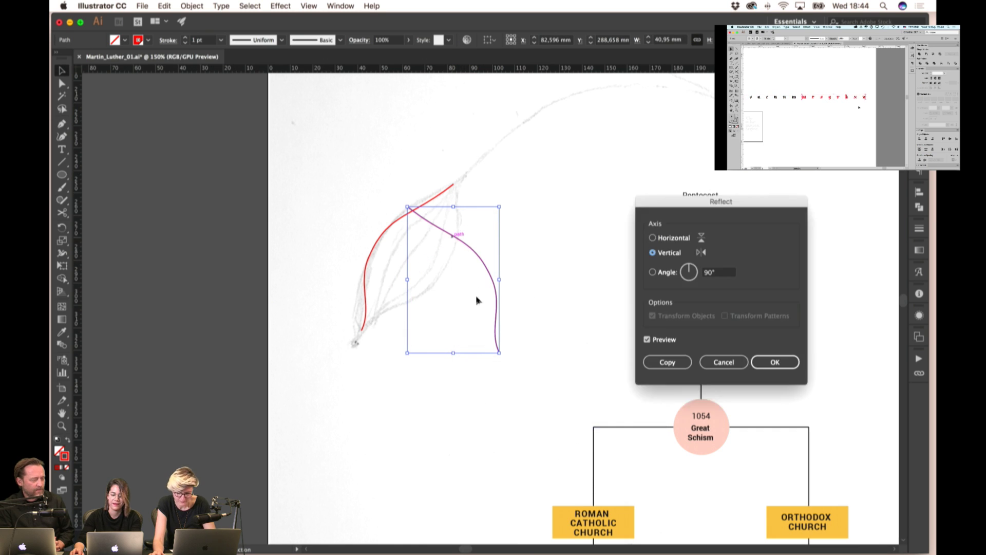
{"action": "key", "text": "Return"}
{"action": "left_click_drag", "start_coordinate": [409, 210], "coordinate": [453, 184]}
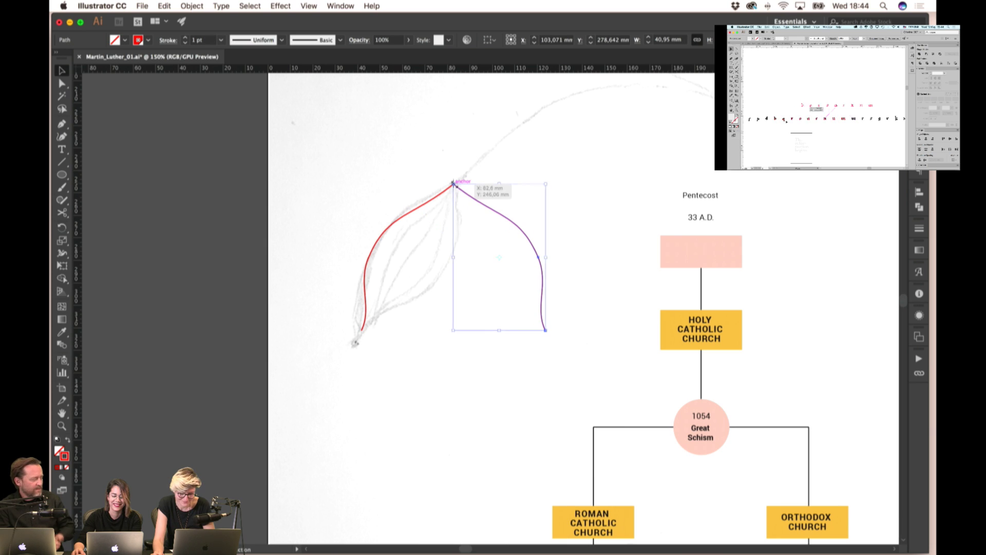
{"action": "key", "text": "r"}
{"action": "left_click_drag", "start_coordinate": [545, 332], "coordinate": [362, 332]}
- Select both leaf outlines, delete the left anchor, and pull a handle from the right anchor
{"action": "left_click", "coordinate": [64, 71]}
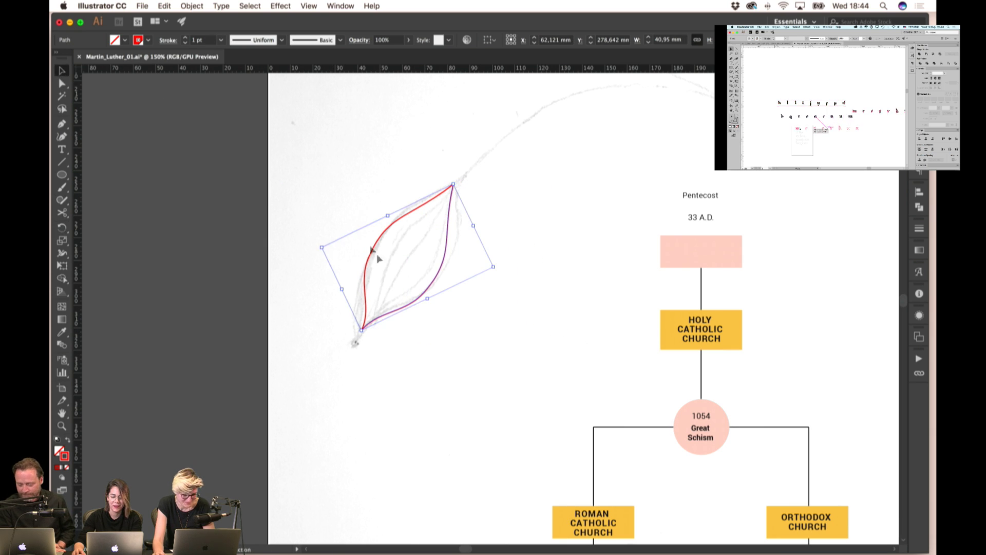
{"action": "left_click_drag", "start_coordinate": [454, 324], "coordinate": [454, 323]}
{"action": "left_click", "coordinate": [69, 125]}
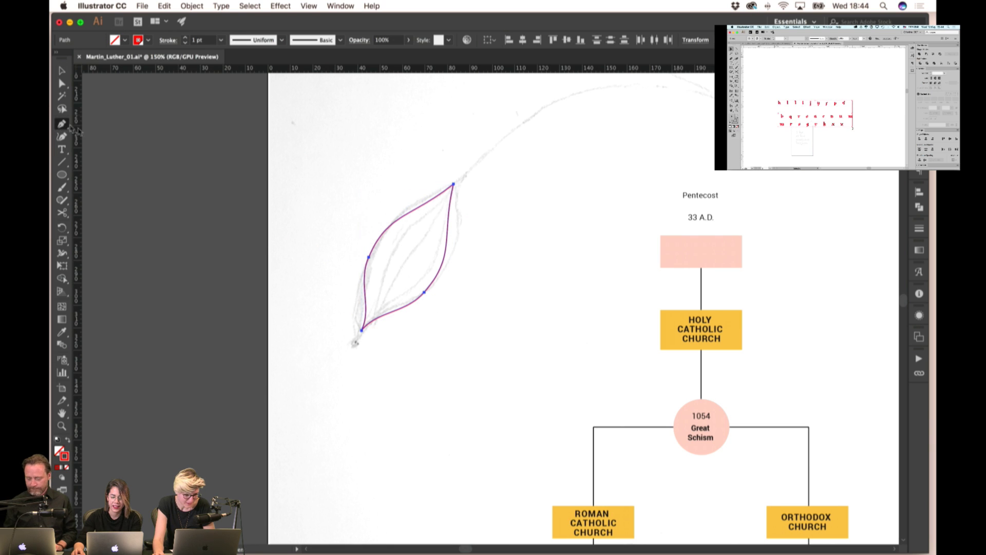
{"action": "left_click", "coordinate": [369, 256]}
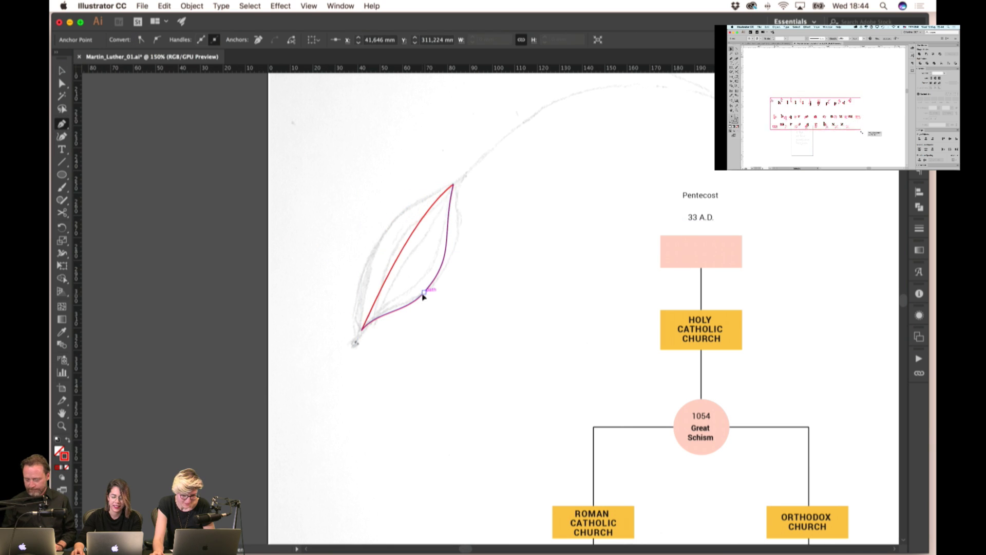
{"action": "mouse_move", "coordinate": [424, 292]}
{"action": "left_mouse_down"}
{"action": "mouse_move", "coordinate": [220, 220]}
{"action": "mouse_move", "coordinate": [438, 291]}
{"action": "mouse_move", "coordinate": [425, 296]}
{"action": "left_mouse_up"}
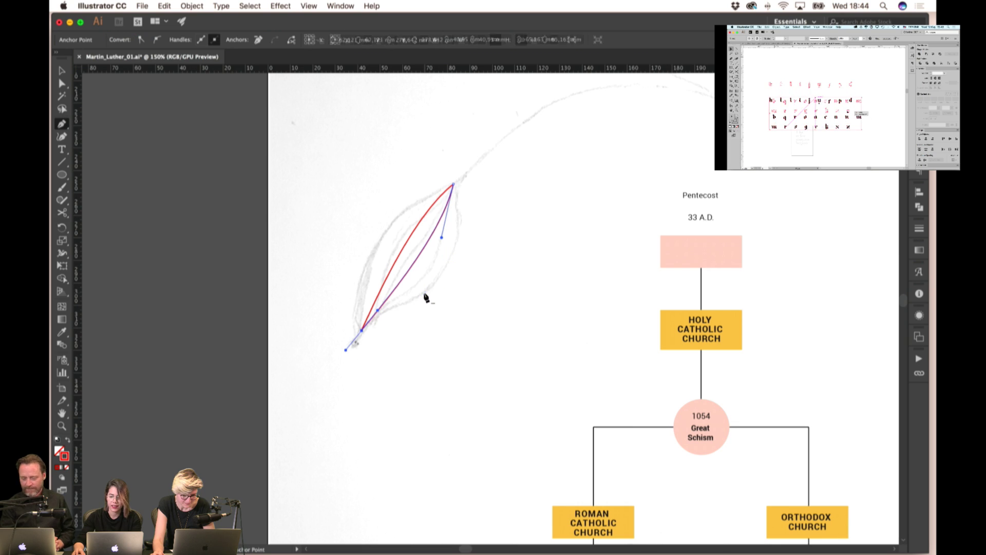
- Bow the leaf's left and right sides into curves and adjust the top point to trace the sketch
{"action": "left_click", "coordinate": [62, 72]}
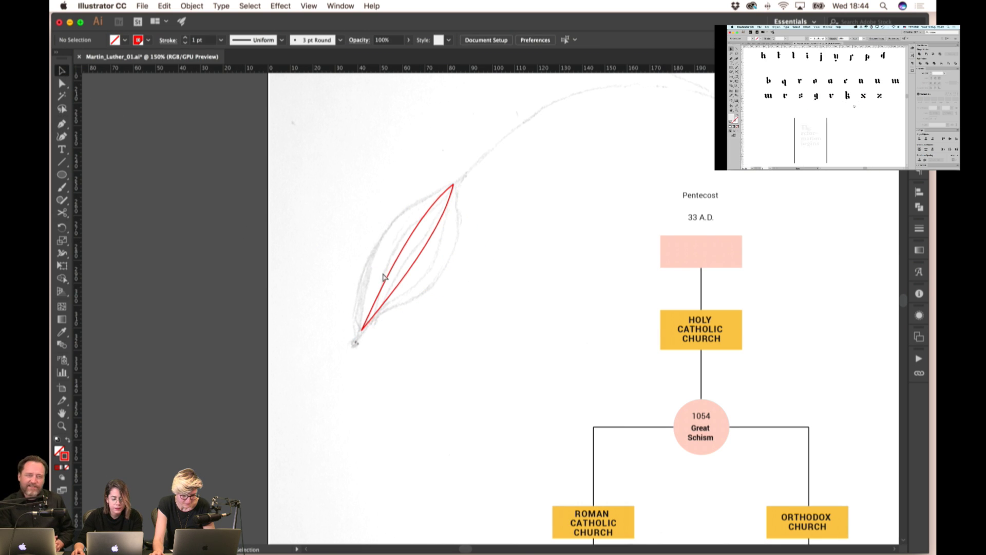
{"action": "left_click", "coordinate": [373, 321]}
{"action": "left_click_drag", "start_coordinate": [362, 329], "coordinate": [402, 238]}
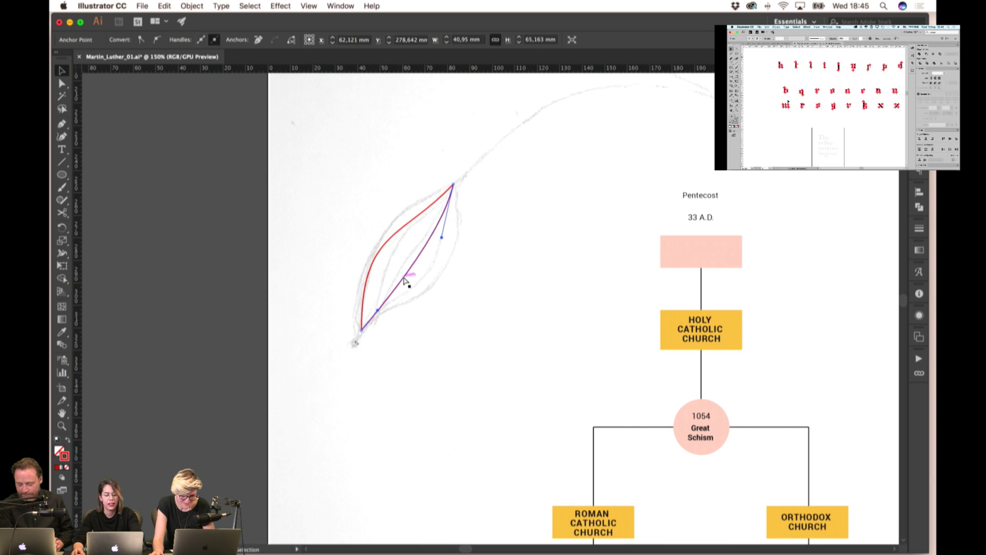
{"action": "left_click_drag", "start_coordinate": [378, 310], "coordinate": [437, 297]}
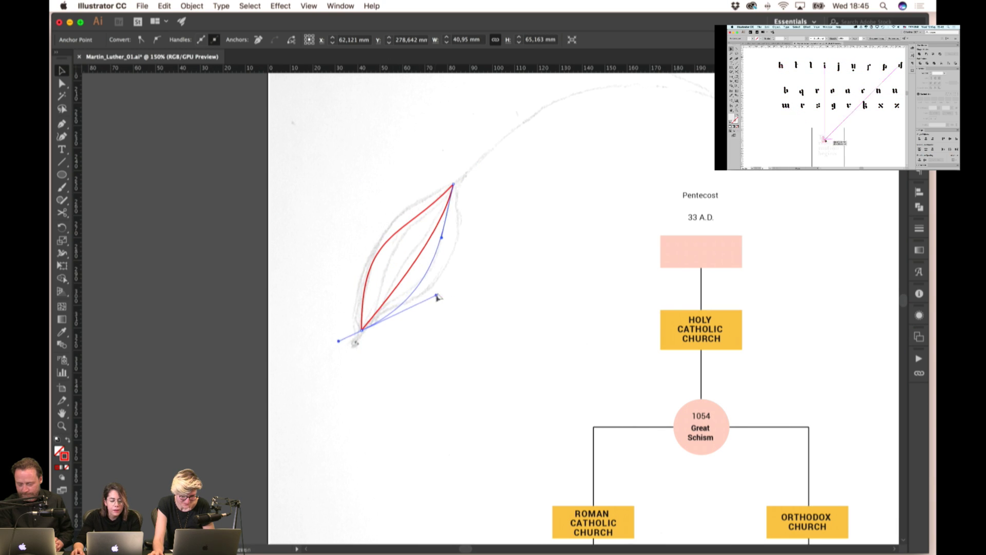
{"action": "left_click_drag", "start_coordinate": [441, 238], "coordinate": [426, 249]}
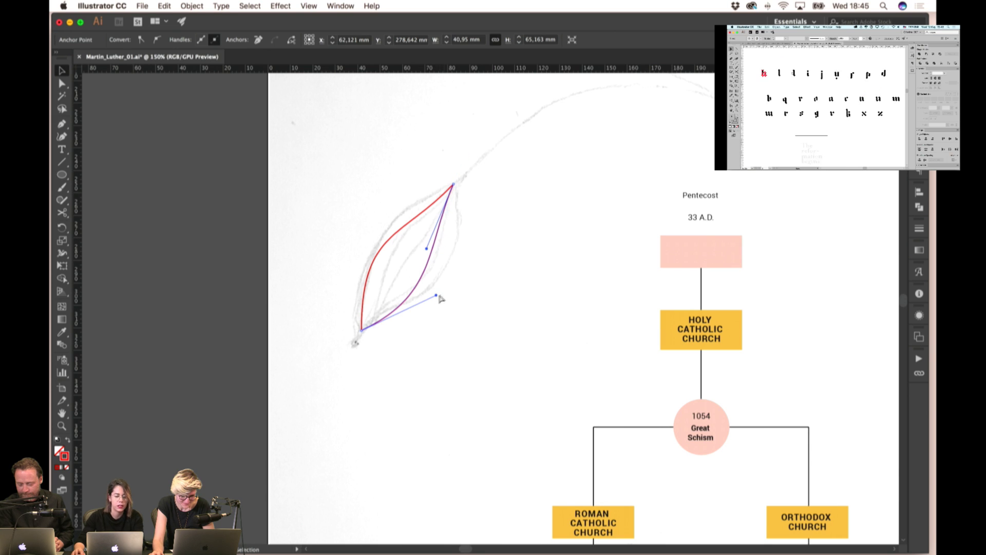
{"action": "left_click_drag", "start_coordinate": [437, 296], "coordinate": [473, 290]}
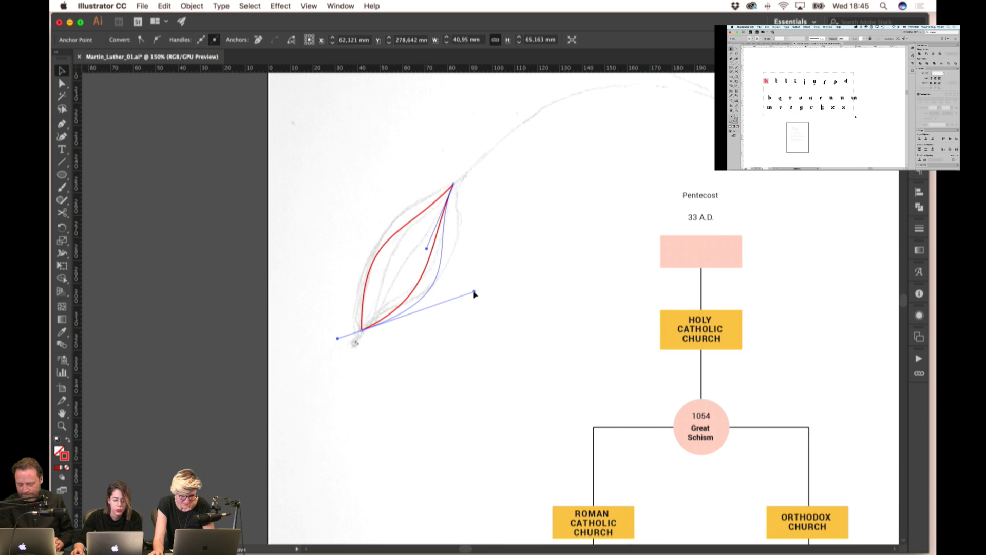
{"action": "left_click", "coordinate": [353, 223]}
{"action": "scroll", "coordinate": [462, 251], "scroll_direction": "right", "scroll_amount": 3}
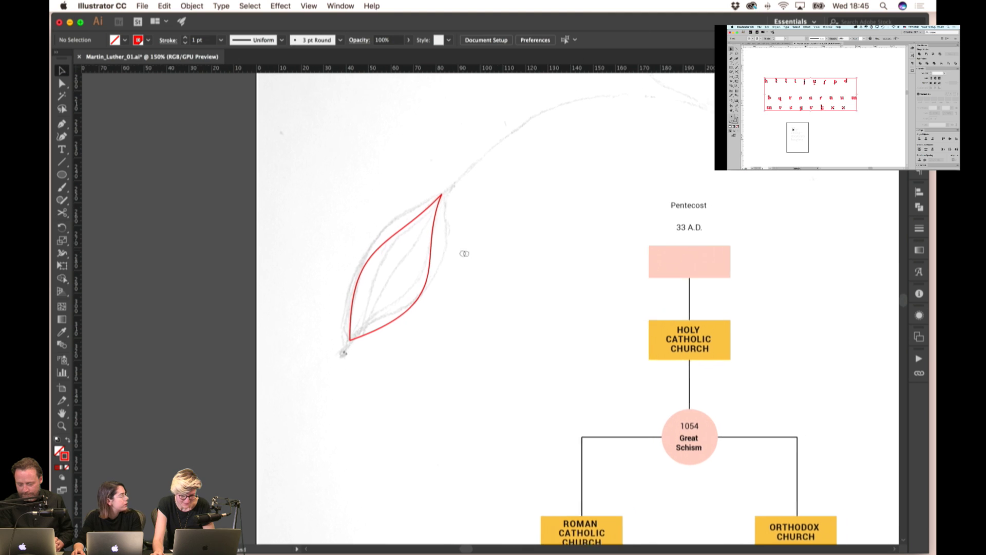
{"action": "left_click", "coordinate": [420, 196]}
{"action": "left_click_drag", "start_coordinate": [420, 197], "coordinate": [425, 196]}
{"action": "left_click", "coordinate": [458, 212]}
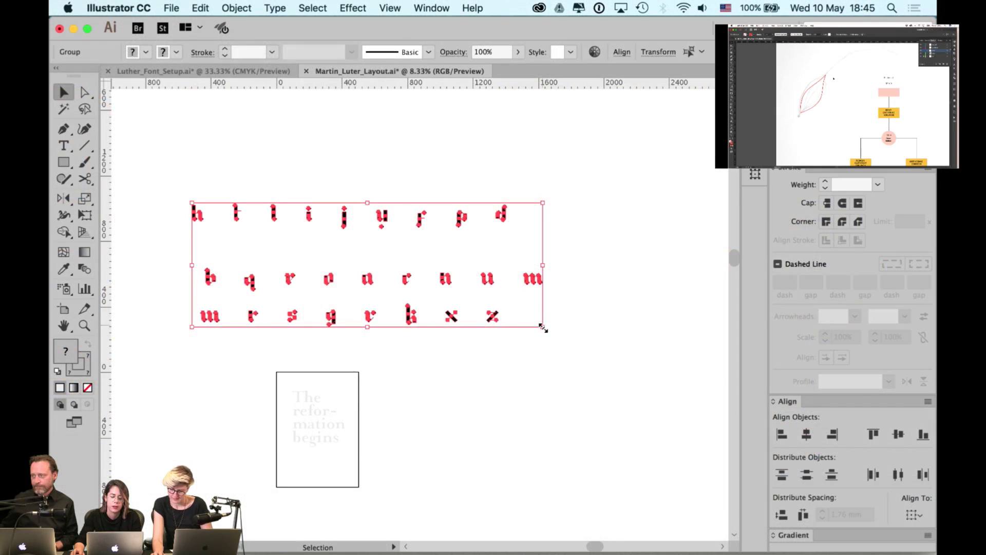
- Trial-move the h and r glyphs into the page frame, then move them back out
{"action": "left_click_drag", "start_coordinate": [543, 326], "coordinate": [483, 305]}
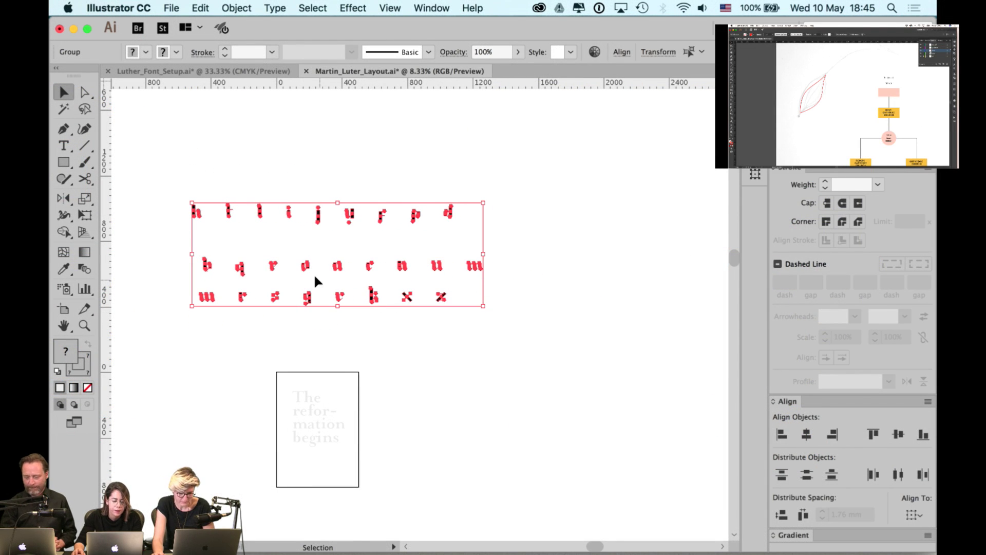
{"action": "left_click", "coordinate": [237, 208]}
{"action": "left_click_drag", "start_coordinate": [199, 216], "coordinate": [308, 396]}
{"action": "scroll", "coordinate": [308, 384], "scroll_direction": "up", "scroll_amount": 1}
{"action": "scroll", "coordinate": [308, 384], "scroll_direction": "up", "scroll_amount": 1}
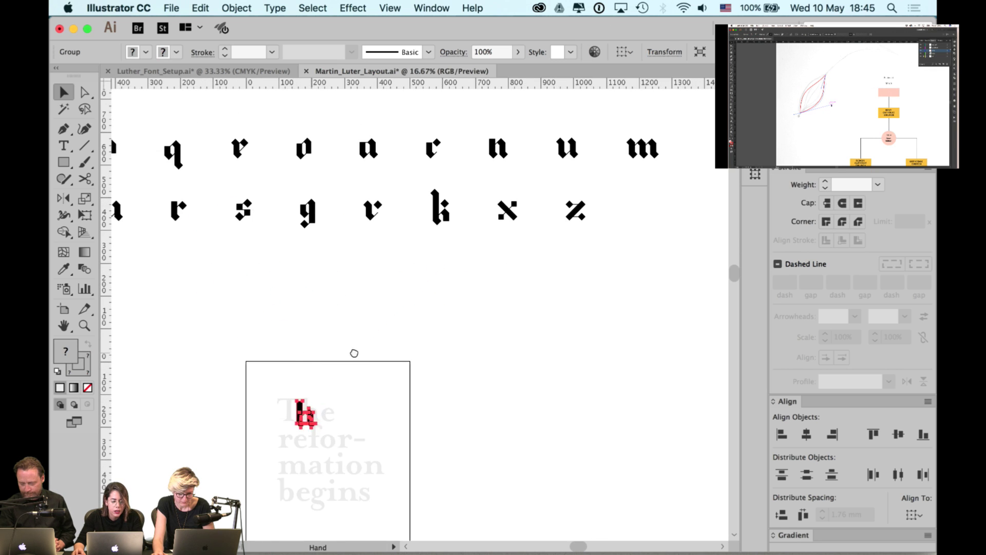
{"action": "scroll", "coordinate": [333, 308], "scroll_direction": "left", "scroll_amount": 3}
{"action": "left_click_drag", "start_coordinate": [331, 163], "coordinate": [429, 429]}
{"action": "left_click", "coordinate": [452, 361]}
{"action": "scroll", "coordinate": [436, 405], "scroll_direction": "up", "scroll_amount": 1}
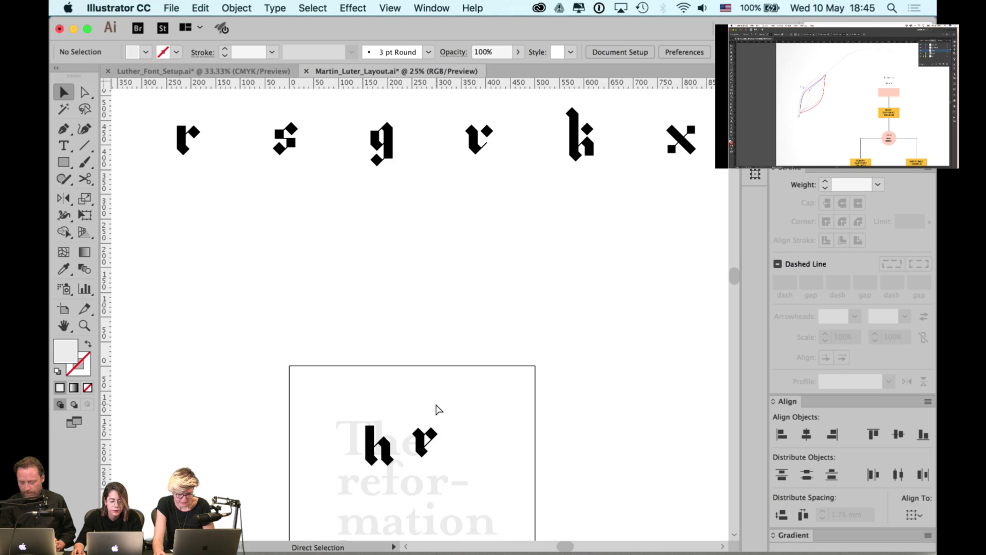
{"action": "left_click_drag", "start_coordinate": [426, 436], "coordinate": [445, 422]}
{"action": "scroll", "coordinate": [447, 359], "scroll_direction": "down", "scroll_amount": 4}
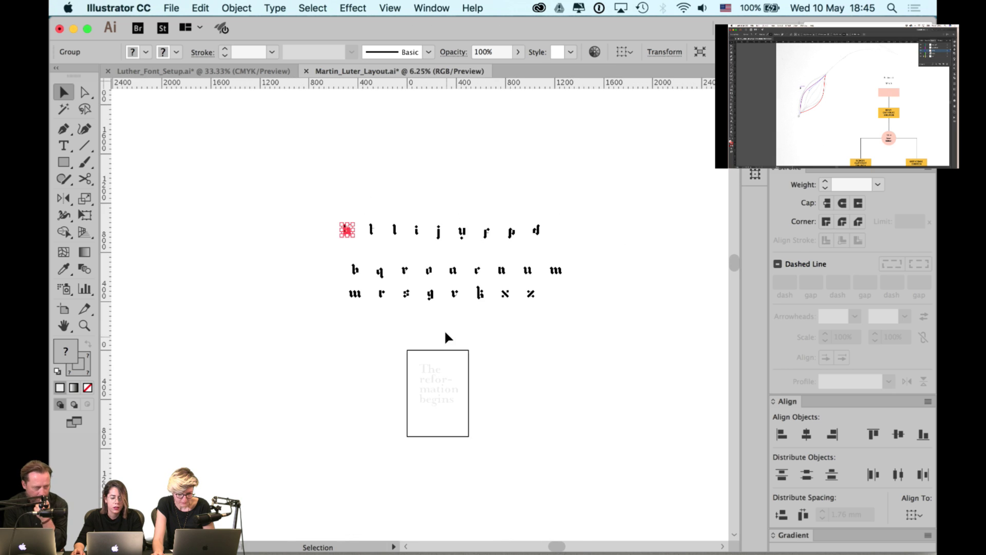
{"action": "scroll", "coordinate": [360, 308], "scroll_direction": "up", "scroll_amount": 3}
- Tidy the glyph rows, moving the top row closer and shifting all rows down toward the page
{"action": "left_click_drag", "start_coordinate": [275, 282], "coordinate": [485, 393]}
{"action": "key", "text": "super+plus"}
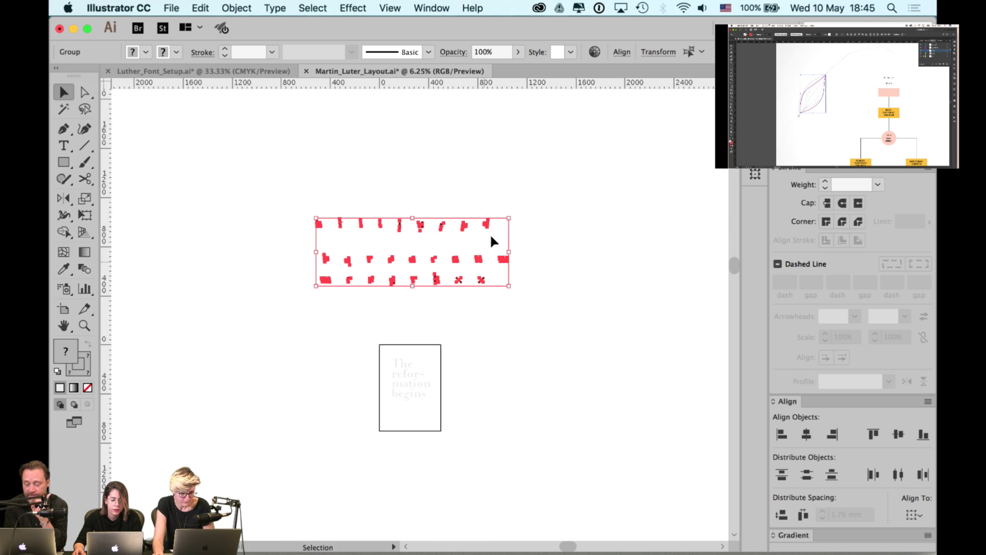
{"action": "left_click", "coordinate": [510, 217]}
{"action": "left_click_drag", "start_coordinate": [513, 193], "coordinate": [303, 247]}
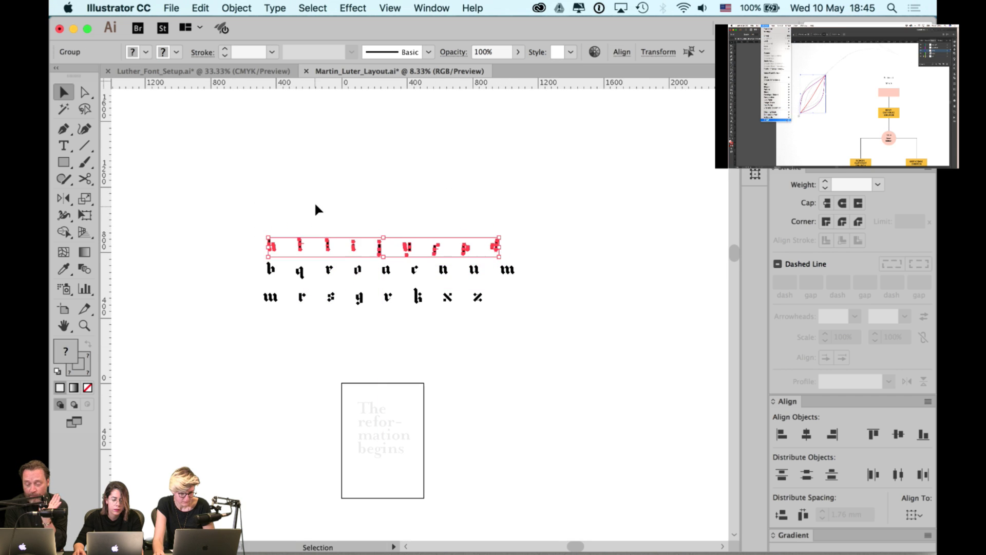
{"action": "left_click", "coordinate": [322, 208]}
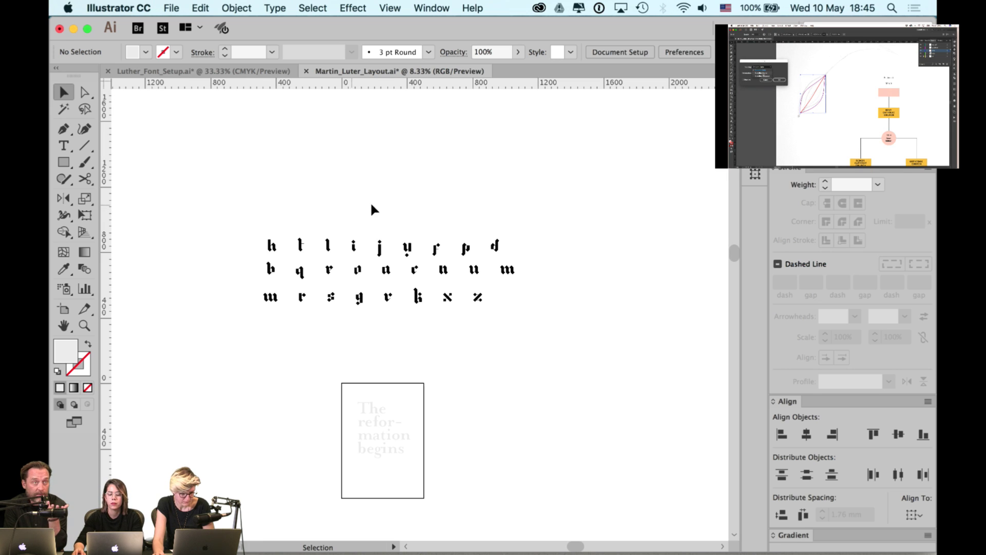
{"action": "key", "text": "super+equal"}
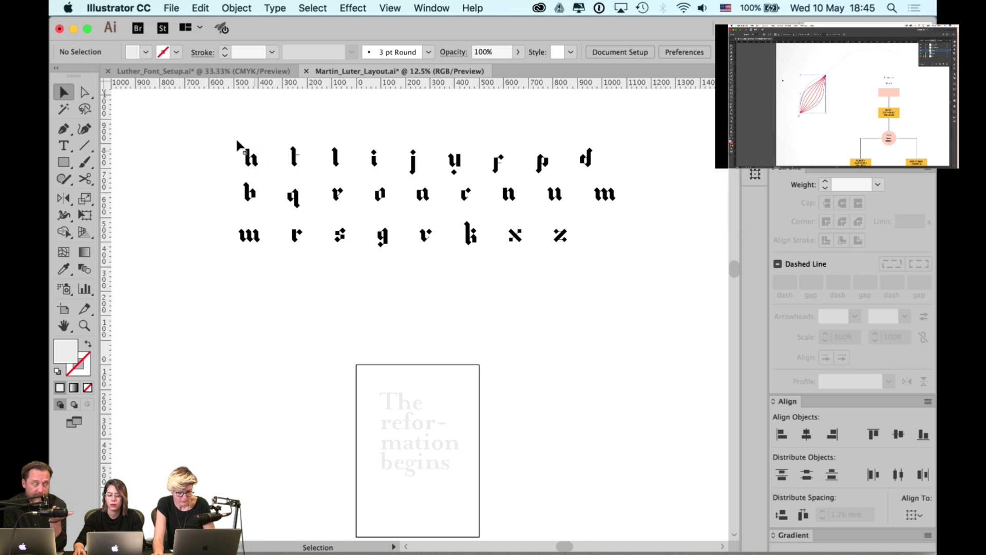
{"action": "left_click_drag", "start_coordinate": [238, 145], "coordinate": [562, 338]}
{"action": "left_click", "coordinate": [532, 207]}
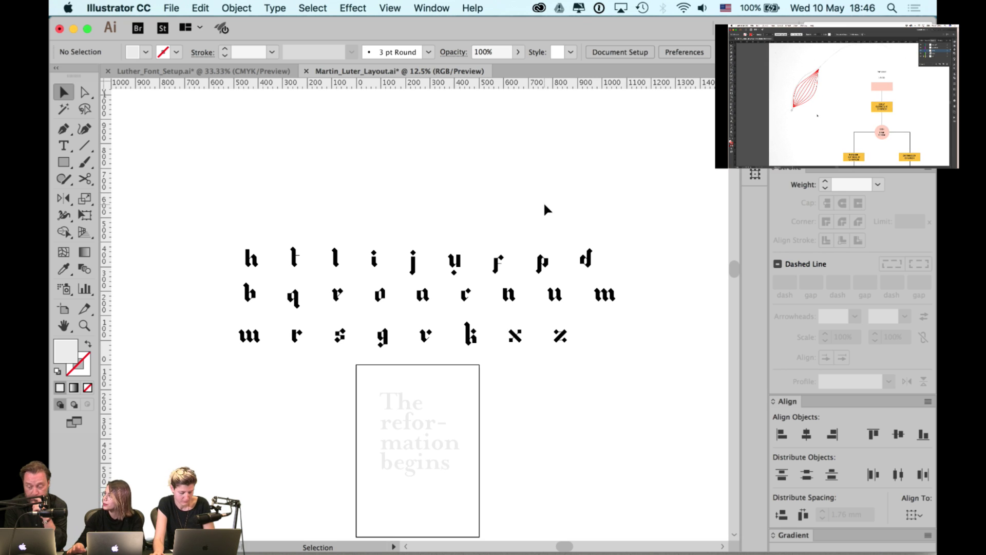
{"action": "scroll", "coordinate": [530, 208], "scroll_direction": "down", "scroll_amount": 3}
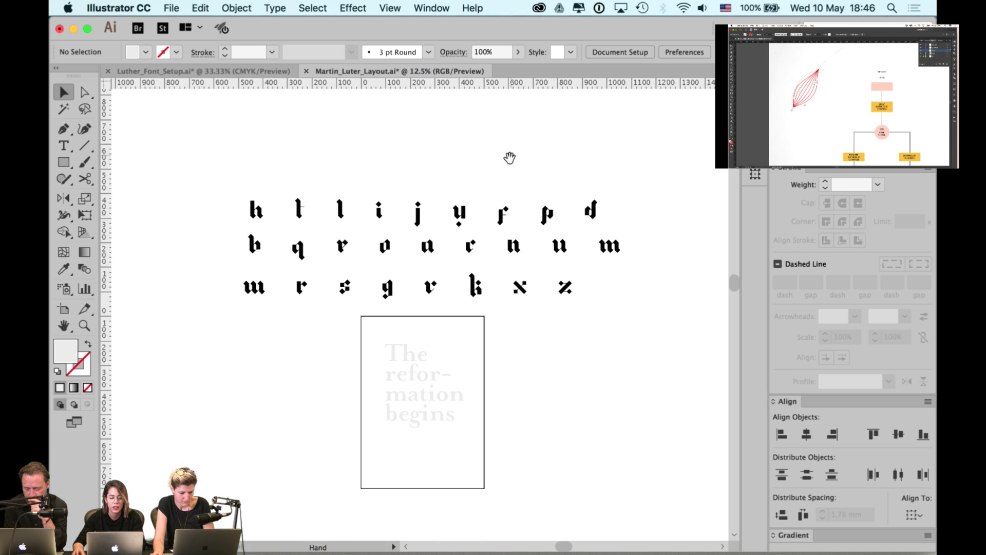
{"action": "scroll", "coordinate": [509, 157], "scroll_direction": "down", "scroll_amount": 1}
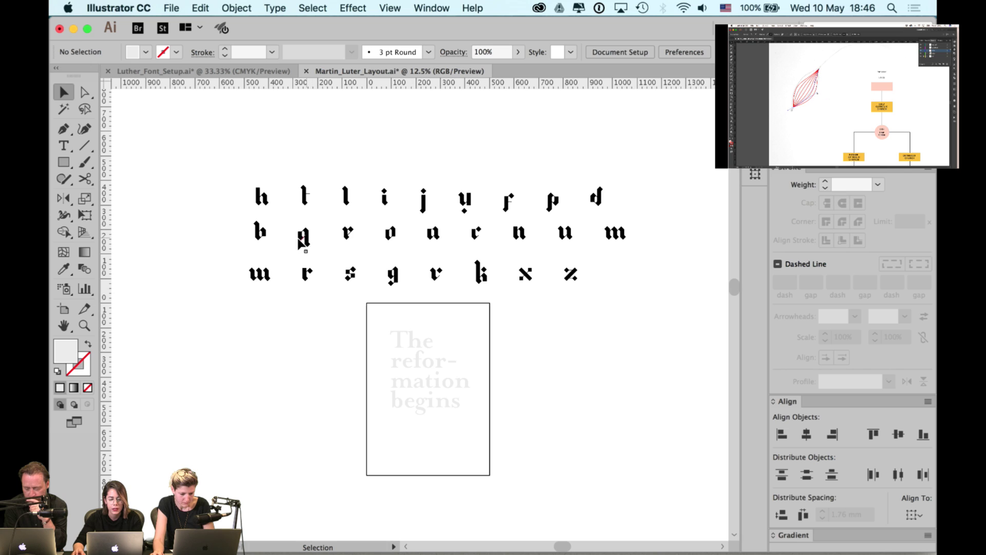
- Place copies of h and r near 'The', and two r copies below to start 'rr'
{"action": "left_click_drag", "start_coordinate": [266, 203], "coordinate": [417, 338]}
{"action": "scroll", "coordinate": [379, 294], "scroll_direction": "up", "scroll_amount": 1}
{"action": "left_click_drag", "start_coordinate": [341, 211], "coordinate": [457, 358]}
{"action": "left_click", "coordinate": [487, 329]}
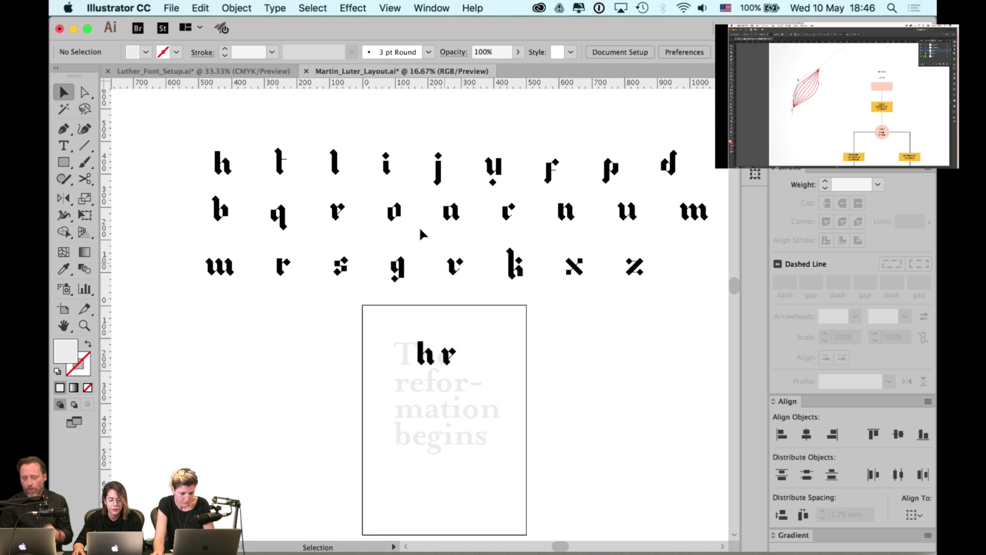
{"action": "left_click_drag", "start_coordinate": [286, 265], "coordinate": [404, 389]}
{"action": "left_click_drag", "start_coordinate": [336, 213], "coordinate": [418, 388]}
{"action": "left_click", "coordinate": [323, 225]}
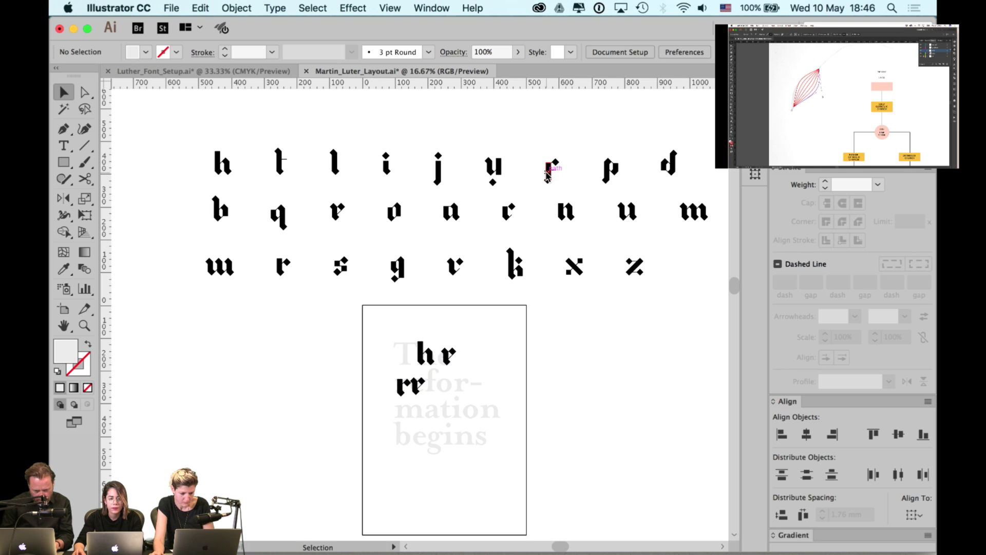
- Add copies of f and o after 'rr' to spell 'rrfor', and a horizontal ruler guide above the page
{"action": "left_click_drag", "start_coordinate": [548, 174], "coordinate": [425, 387]}
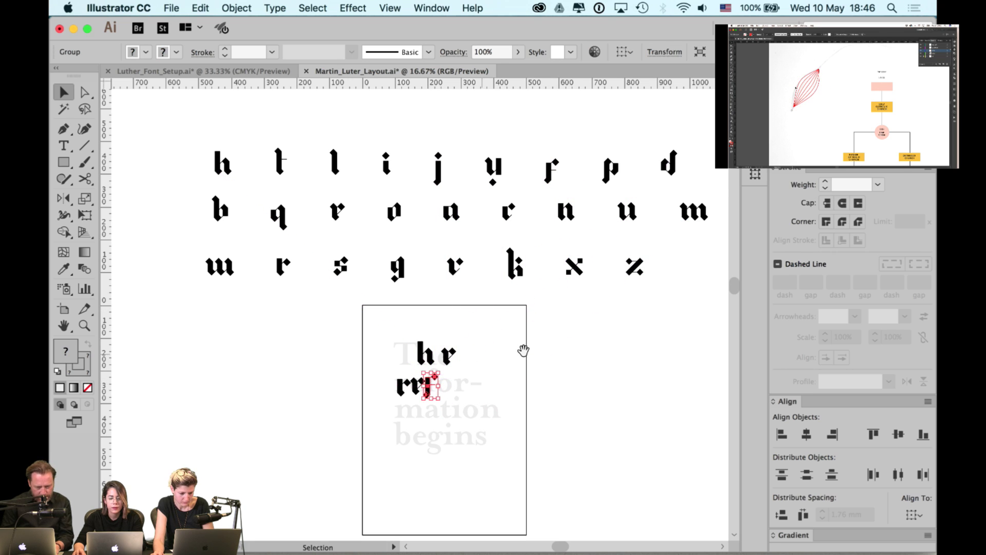
{"action": "left_click_drag", "start_coordinate": [523, 350], "coordinate": [511, 346]}
{"action": "left_click_drag", "start_coordinate": [388, 207], "coordinate": [505, 385]}
{"action": "left_click", "coordinate": [398, 396]}
{"action": "scroll", "coordinate": [398, 397], "scroll_direction": "up", "scroll_amount": 2}
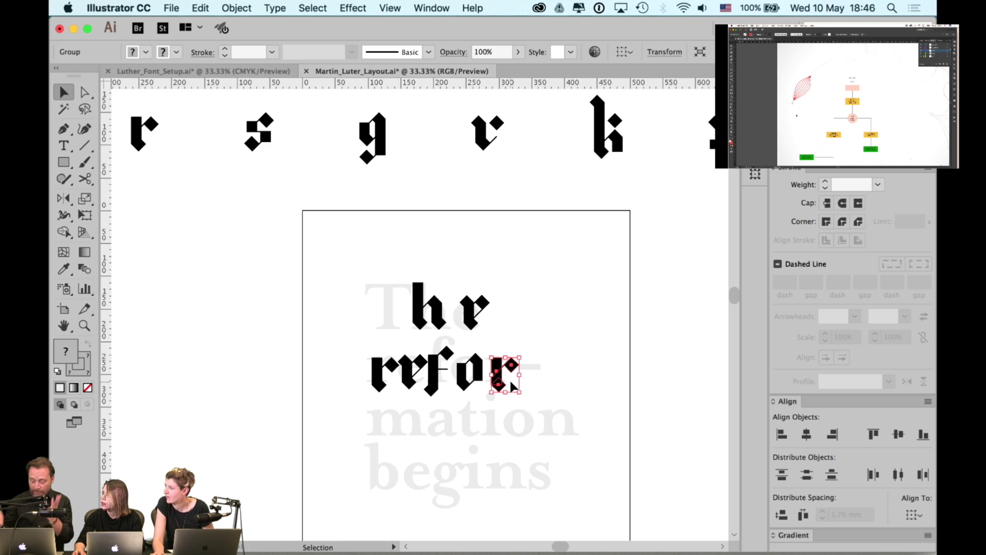
{"action": "left_click", "coordinate": [547, 338]}
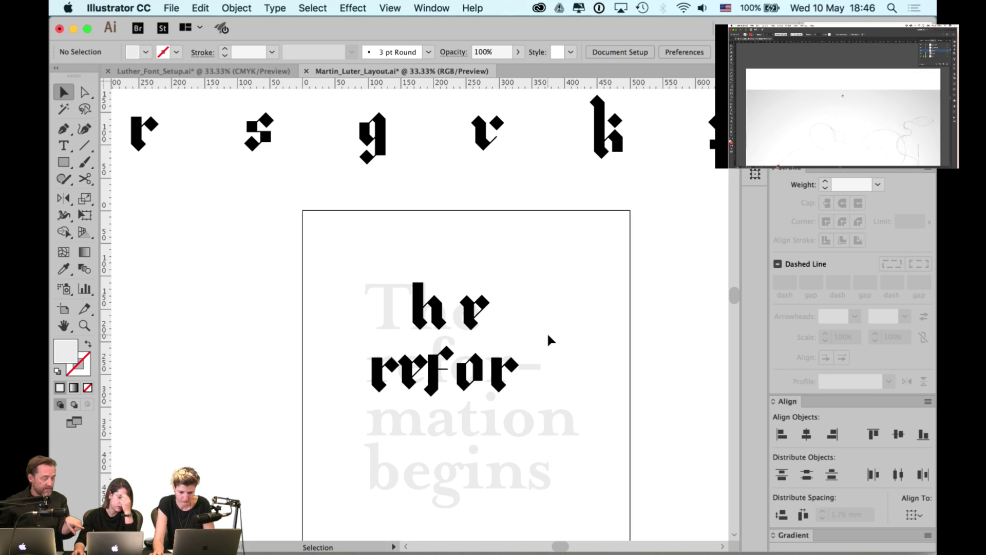
{"action": "left_click_drag", "start_coordinate": [458, 82], "coordinate": [456, 196]}
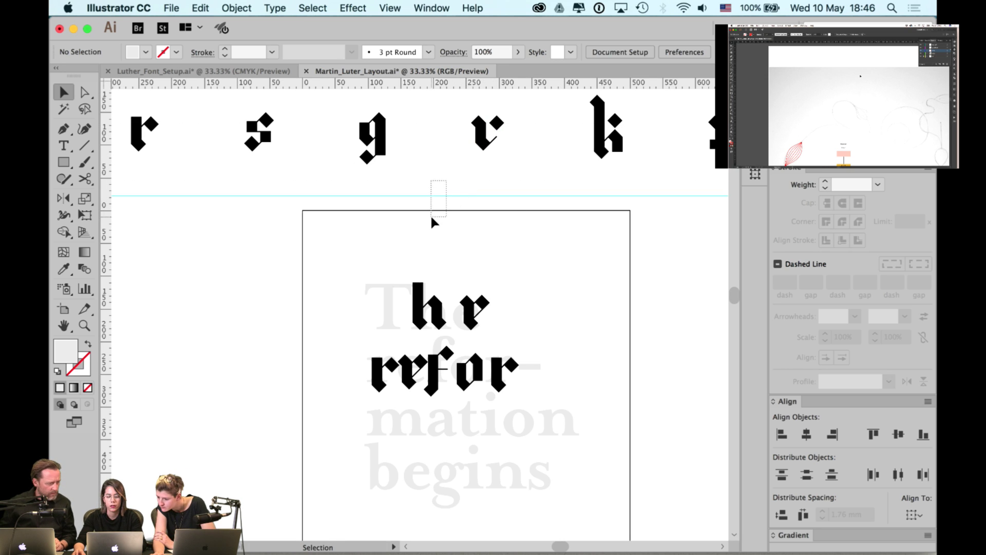
- Unlock guides and rotate the horizontal guide to about 21 degrees
{"action": "right_click", "coordinate": [452, 170]}
{"action": "left_click", "coordinate": [476, 285]}
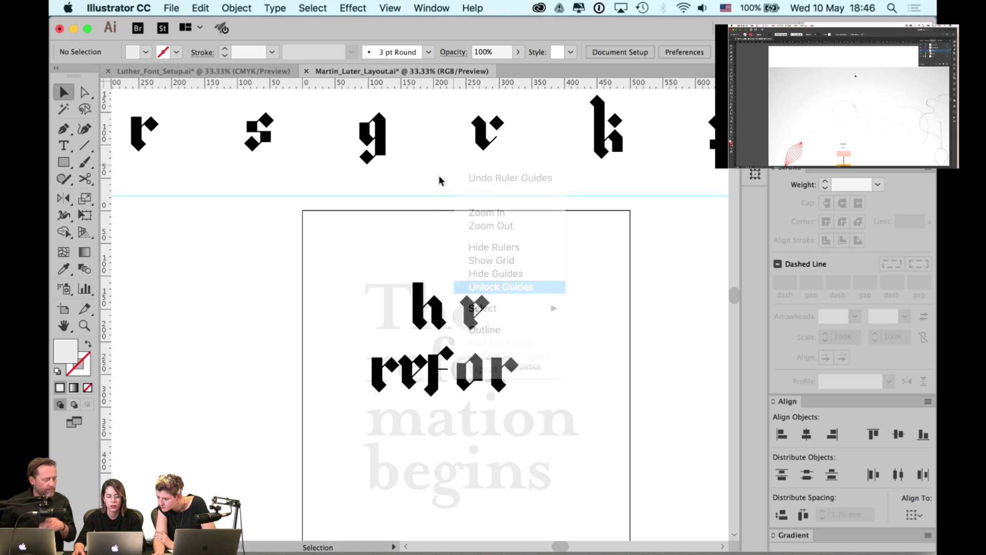
{"action": "left_click", "coordinate": [438, 195]}
{"action": "key", "text": "r"}
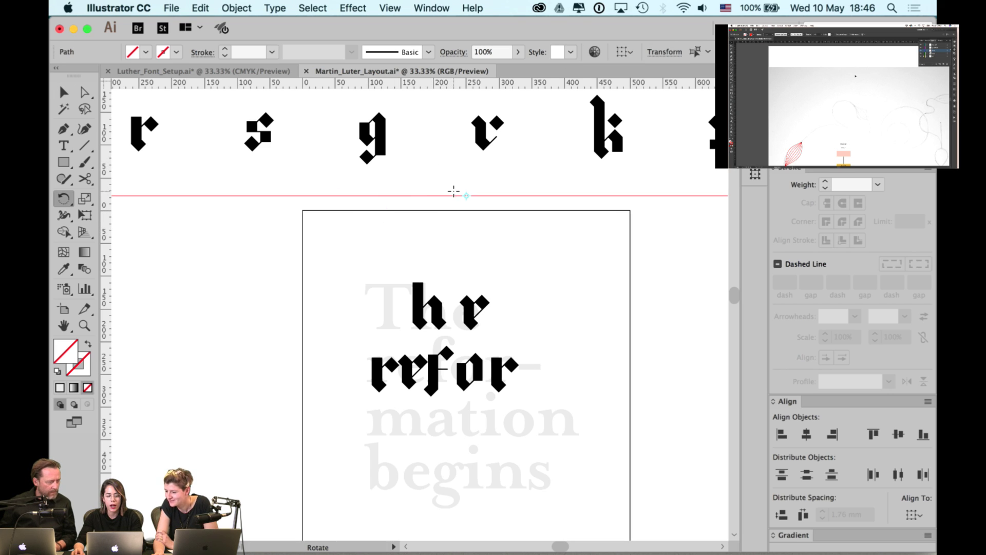
{"action": "left_click_drag", "start_coordinate": [452, 194], "coordinate": [476, 196]}
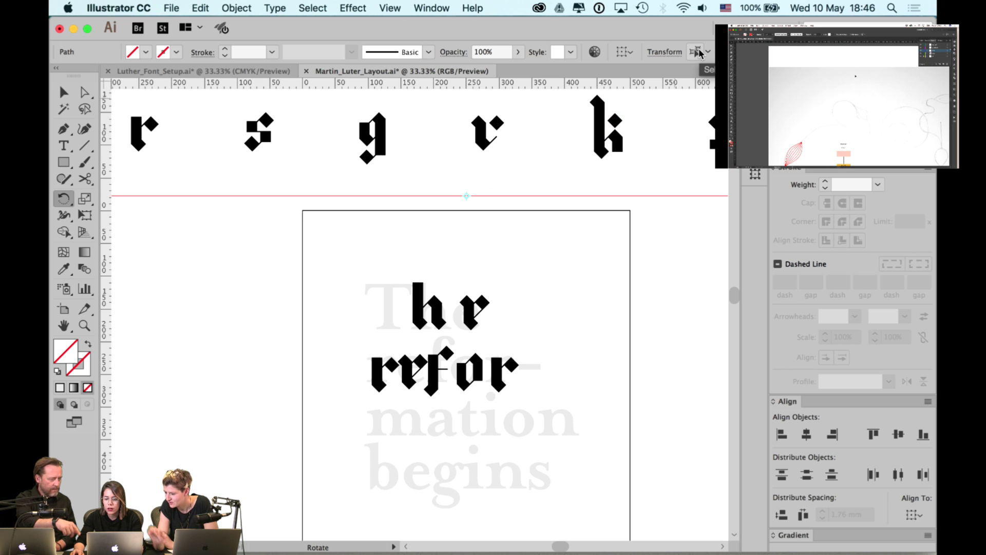
{"action": "left_click_drag", "start_coordinate": [548, 194], "coordinate": [549, 165]}
{"action": "key", "text": "v"}
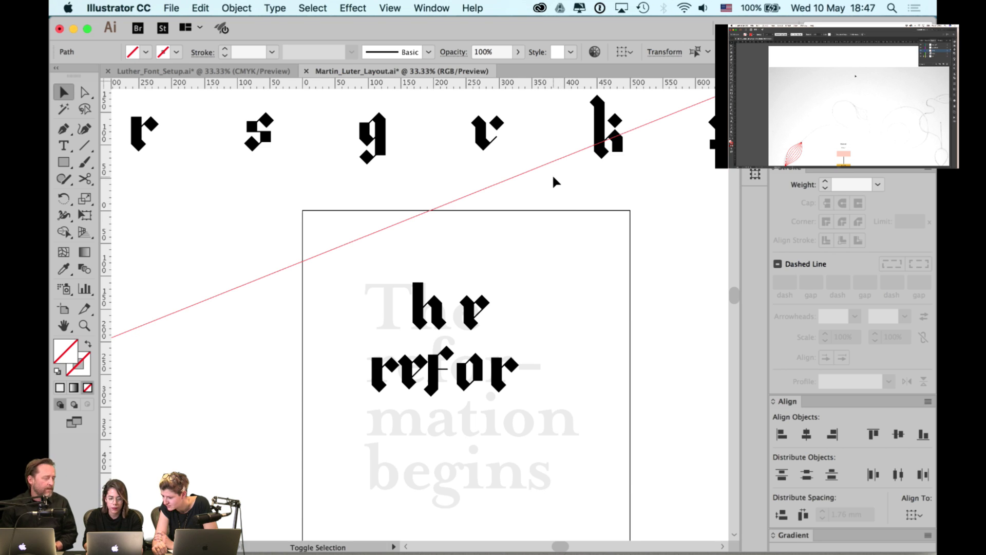
- Nudge the red diagonal line down, marquee-select it, and delete it
{"action": "key", "text": "Down"}
{"action": "key", "text": "Down"}
{"action": "key", "text": "Down"}
{"action": "key", "text": "Down"}
{"action": "key", "text": "Down"}
{"action": "key", "text": "Down"}
{"action": "key", "text": "Down"}
{"action": "key", "text": "Down"}
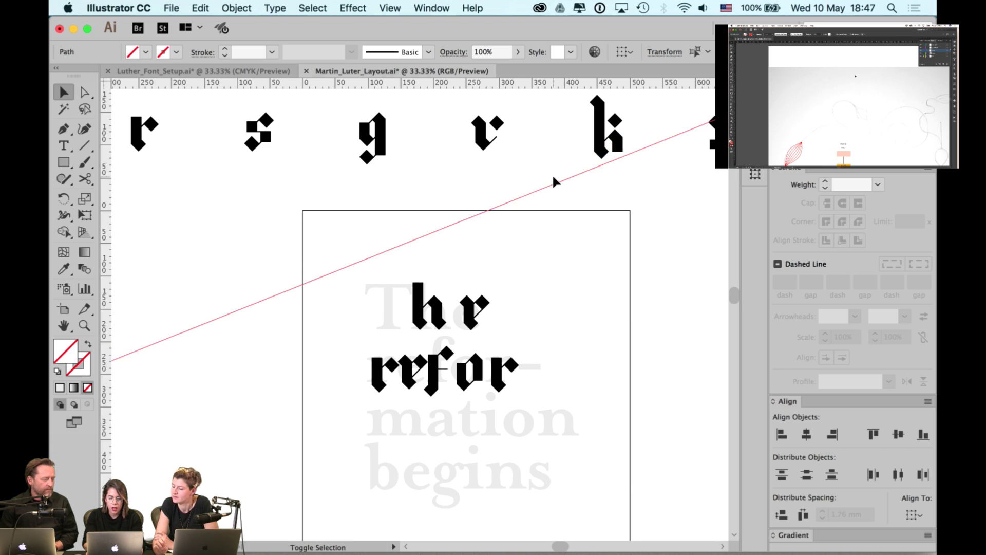
{"action": "key", "text": "Down"}
{"action": "key", "text": "Down"}
{"action": "key", "text": "Down"}
{"action": "key", "text": "Down"}
{"action": "key", "text": "Down"}
{"action": "key", "text": "Down"}
{"action": "key", "text": "Down"}
{"action": "key", "text": "Down"}
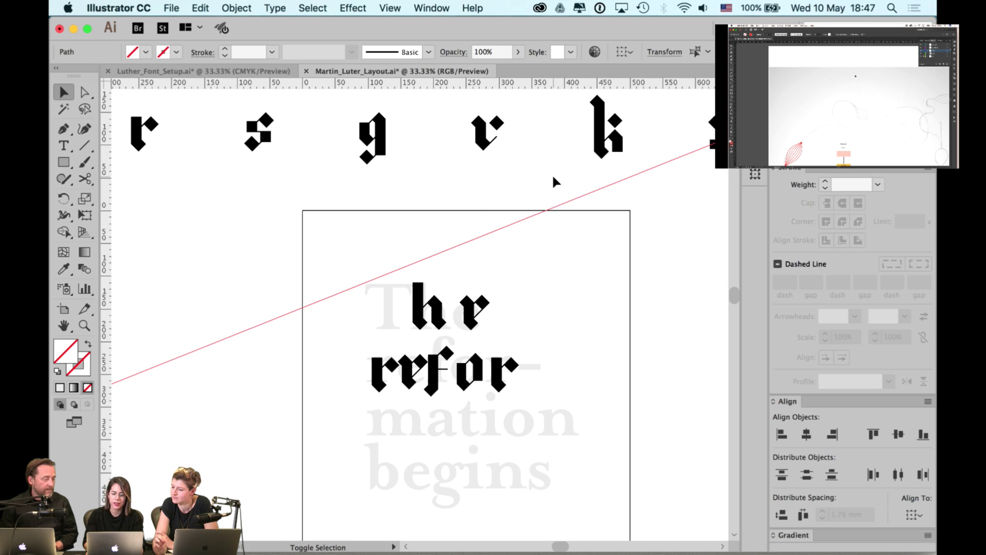
{"action": "key", "text": "Down"}
{"action": "key", "text": "Down"}
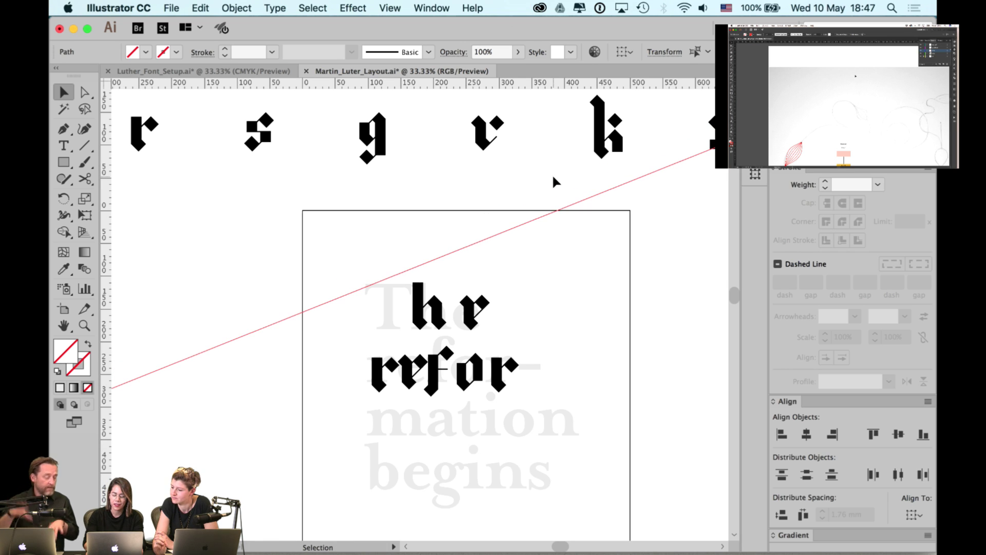
{"action": "left_click", "coordinate": [537, 176]}
{"action": "left_click_drag", "start_coordinate": [546, 181], "coordinate": [515, 287]}
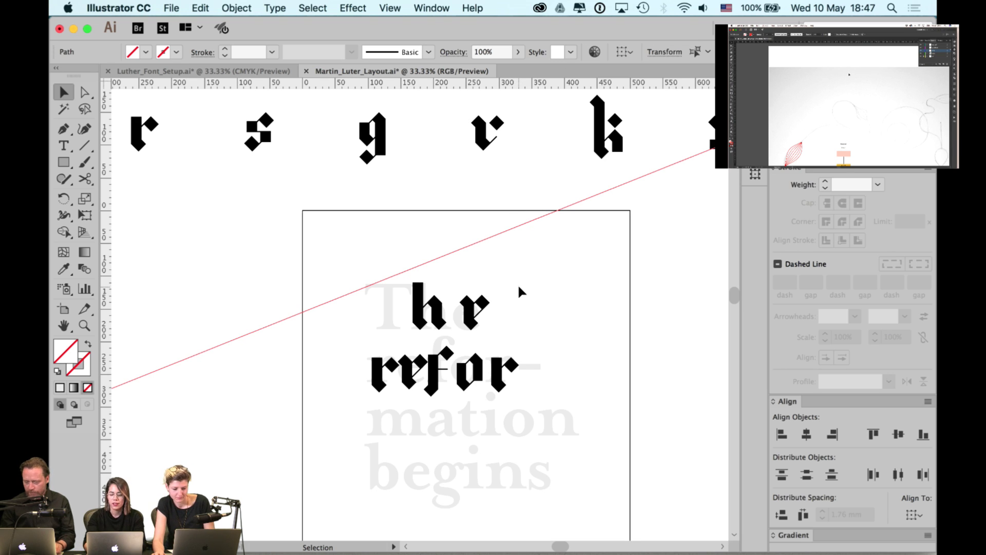
{"action": "key", "text": "Delete"}
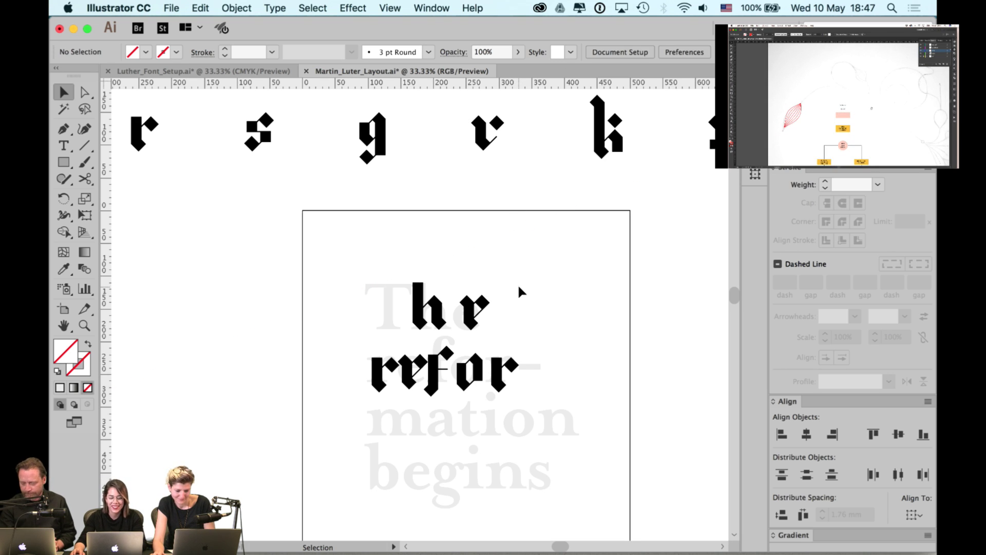
- Place the m glyph below the second line and a copy of a beside it
{"action": "mouse_move", "coordinate": [540, 302]}
{"action": "left_mouse_down"}
{"action": "mouse_move", "coordinate": [539, 285]}
{"action": "mouse_move", "coordinate": [543, 315]}
{"action": "left_mouse_up"}
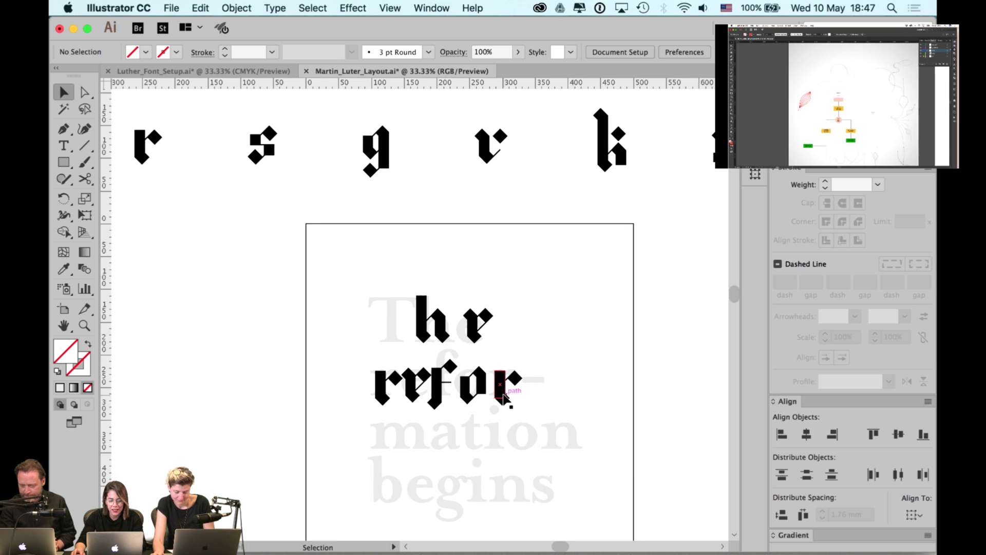
{"action": "left_click", "coordinate": [503, 396]}
{"action": "left_click", "coordinate": [546, 310]}
{"action": "scroll", "coordinate": [562, 261], "scroll_direction": "down", "scroll_amount": 1}
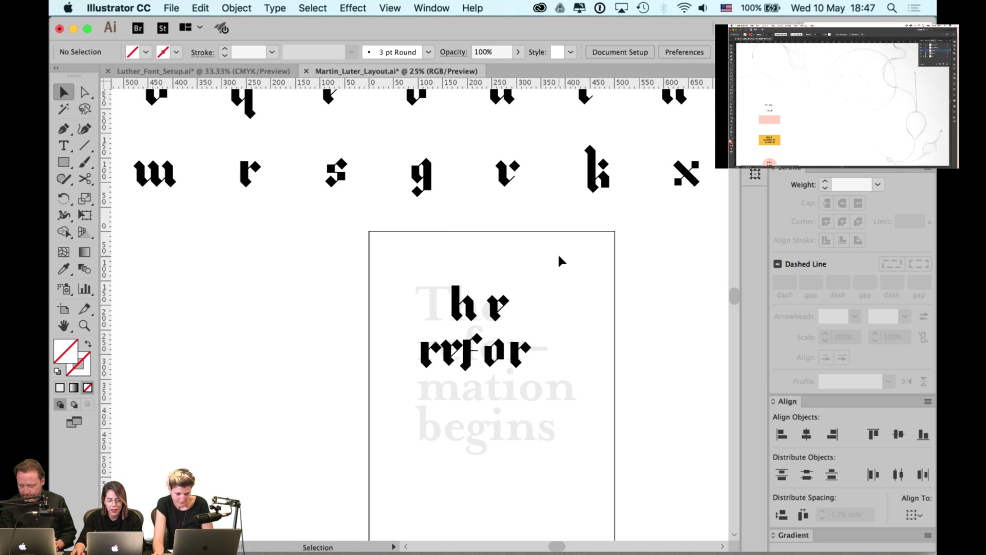
{"action": "left_click_drag", "start_coordinate": [404, 213], "coordinate": [537, 275]}
{"action": "left_click_drag", "start_coordinate": [605, 250], "coordinate": [444, 301]}
{"action": "left_click_drag", "start_coordinate": [557, 288], "coordinate": [374, 302]}
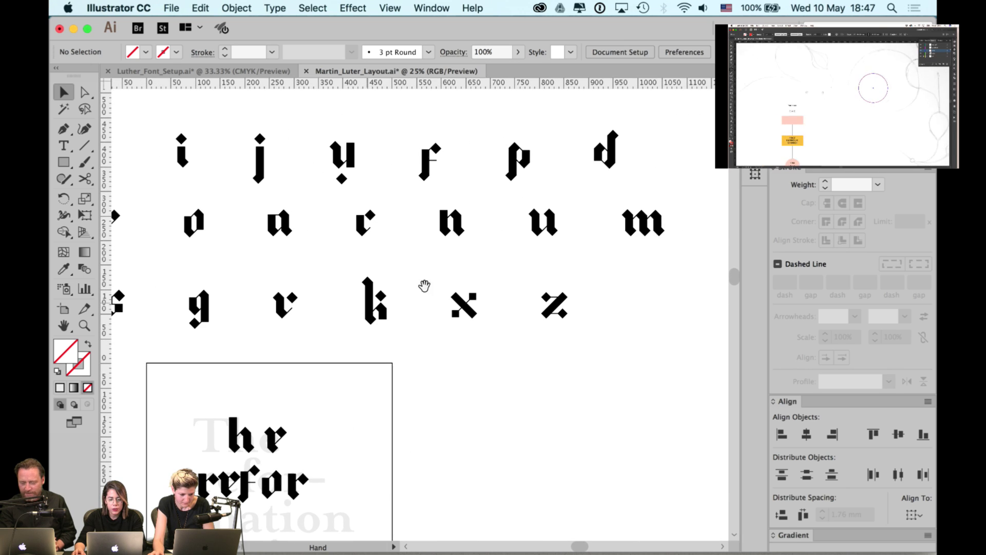
{"action": "left_click_drag", "start_coordinate": [630, 221], "coordinate": [339, 448]}
{"action": "key", "text": "super+shift+a"}
{"action": "left_click_drag", "start_coordinate": [350, 405], "coordinate": [419, 457]}
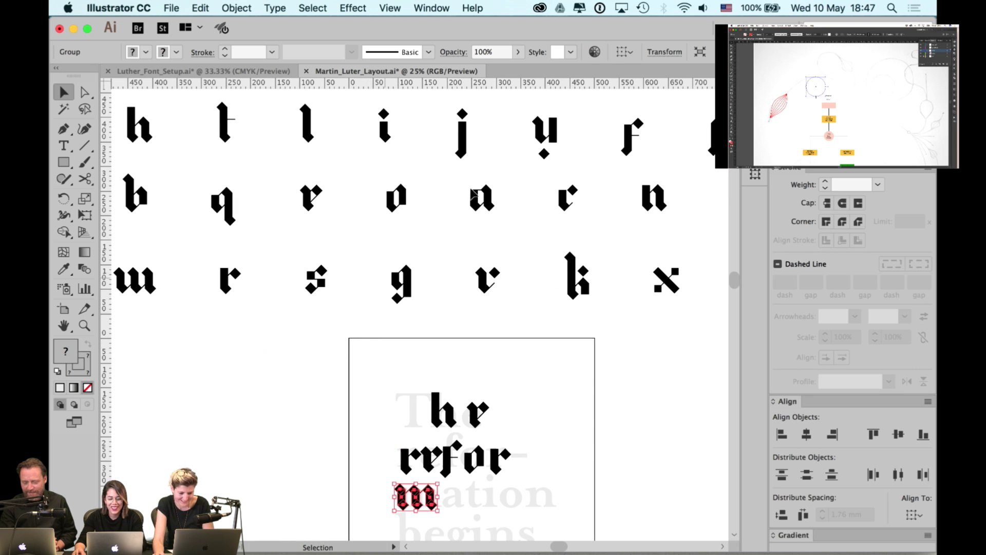
{"action": "left_click_drag", "start_coordinate": [487, 200], "coordinate": [461, 495]}
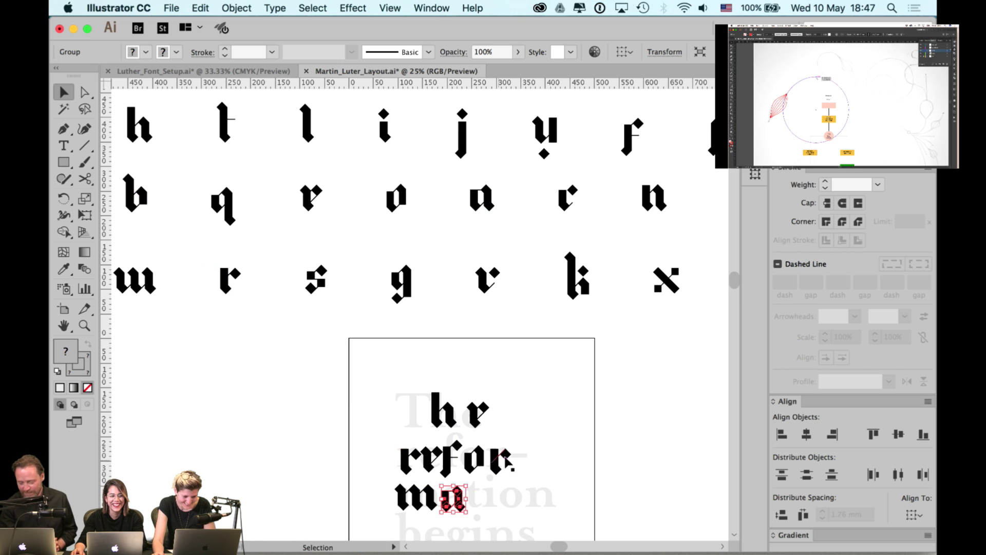
{"action": "left_click_drag", "start_coordinate": [534, 442], "coordinate": [537, 436]}
{"action": "left_click", "coordinate": [537, 436]}
- Copy the t, i, o and n glyphs after 'ma' to complete 'mation'
{"action": "scroll", "coordinate": [491, 282], "scroll_direction": "up", "scroll_amount": 3}
{"action": "scroll", "coordinate": [491, 282], "scroll_direction": "right", "scroll_amount": 3}
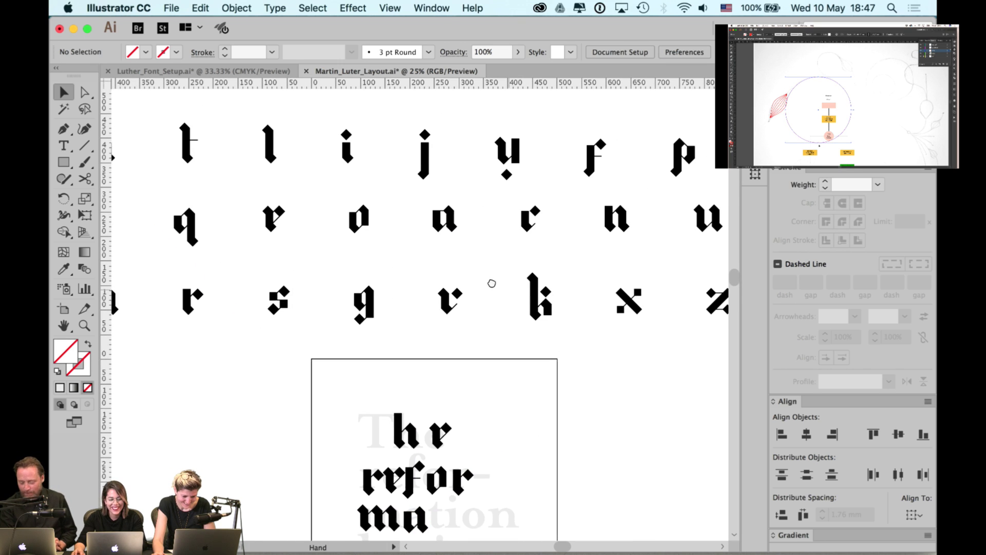
{"action": "left_click_drag", "start_coordinate": [189, 148], "coordinate": [437, 515]}
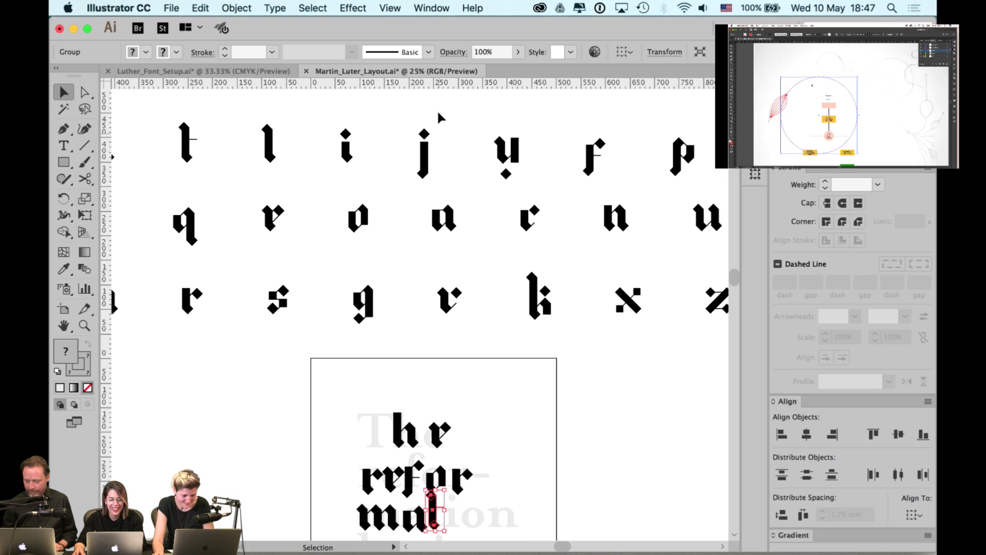
{"action": "left_click_drag", "start_coordinate": [346, 154], "coordinate": [455, 513]}
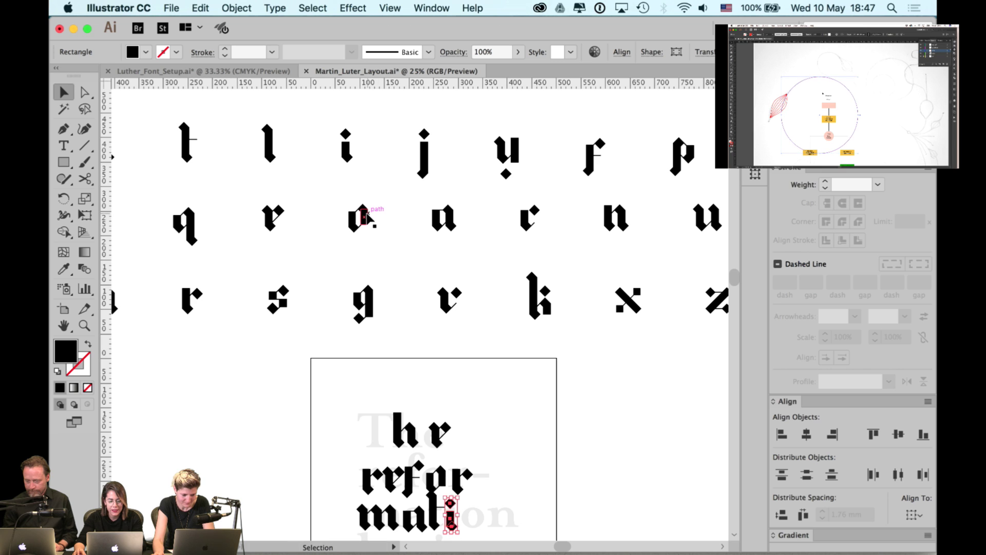
{"action": "left_click_drag", "start_coordinate": [366, 215], "coordinate": [492, 510]}
{"action": "left_click", "coordinate": [645, 347]}
{"action": "scroll", "coordinate": [565, 329], "scroll_direction": "right", "scroll_amount": 4}
{"action": "scroll", "coordinate": [565, 329], "scroll_direction": "down", "scroll_amount": 2}
{"action": "left_click_drag", "start_coordinate": [512, 183], "coordinate": [393, 479]}
{"action": "left_click_drag", "start_coordinate": [486, 367], "coordinate": [536, 418]}
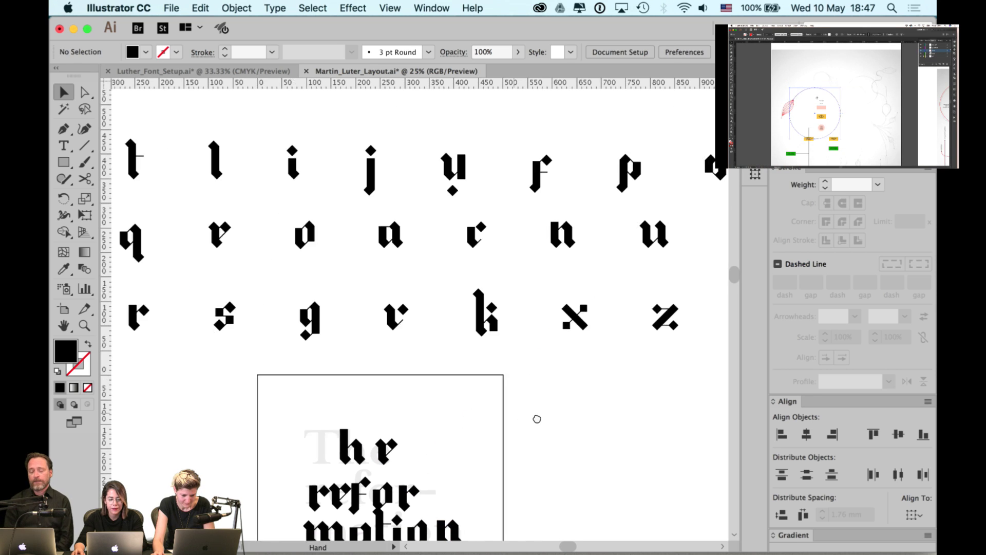
- Start the fourth line below 'mation' with copies of the b and e glyphs
{"action": "left_click_drag", "start_coordinate": [431, 414], "coordinate": [661, 405]}
{"action": "left_click_drag", "start_coordinate": [541, 375], "coordinate": [429, 293]}
{"action": "left_click_drag", "start_coordinate": [190, 129], "coordinate": [461, 472]}
{"action": "scroll", "coordinate": [344, 233], "scroll_direction": "up", "scroll_amount": 5}
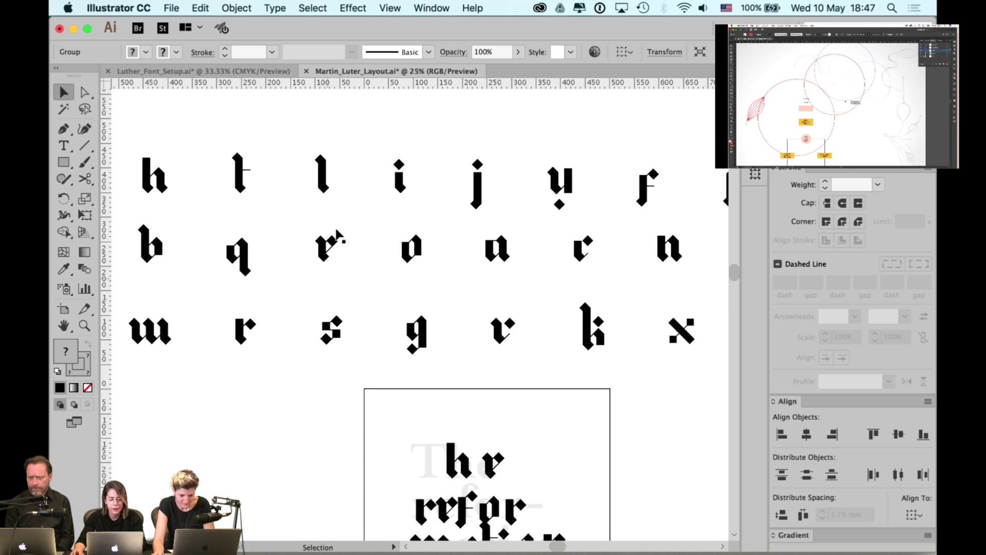
{"action": "scroll", "coordinate": [414, 206], "scroll_direction": "right", "scroll_amount": 5}
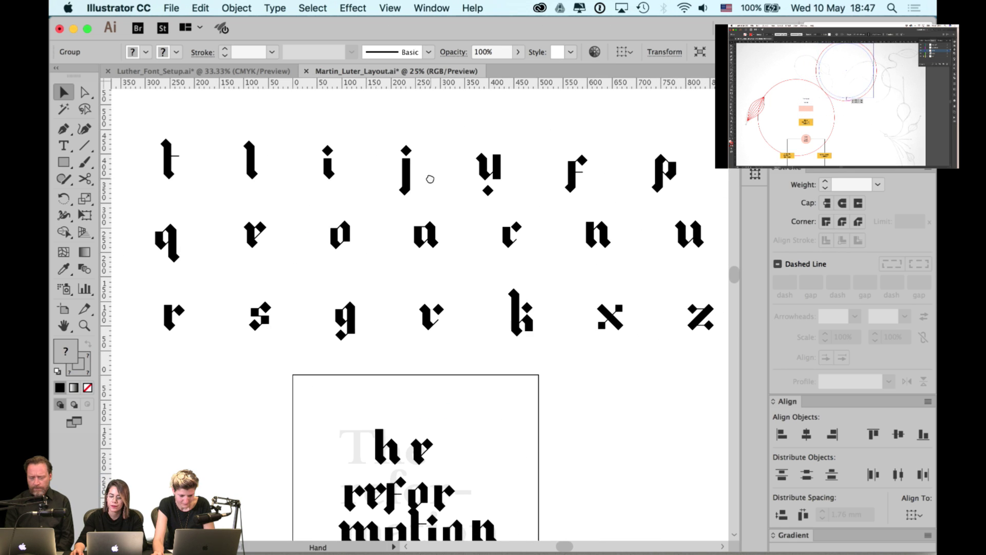
{"action": "left_click", "coordinate": [290, 227]}
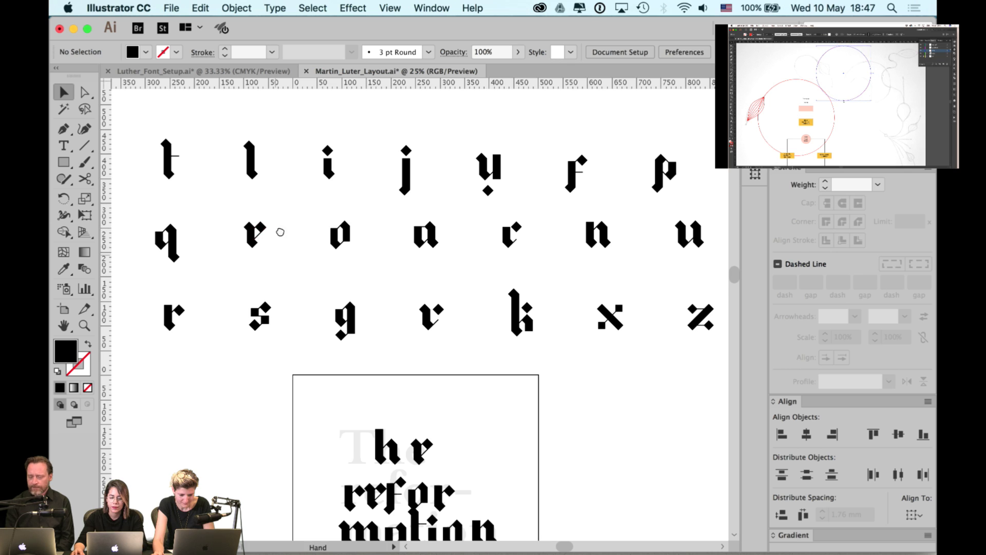
{"action": "scroll", "coordinate": [277, 230], "scroll_direction": "down", "scroll_amount": 2}
{"action": "left_click_drag", "start_coordinate": [261, 189], "coordinate": [388, 506]}
{"action": "left_click", "coordinate": [511, 281]}
{"action": "scroll", "coordinate": [513, 280], "scroll_direction": "up", "scroll_amount": 1}
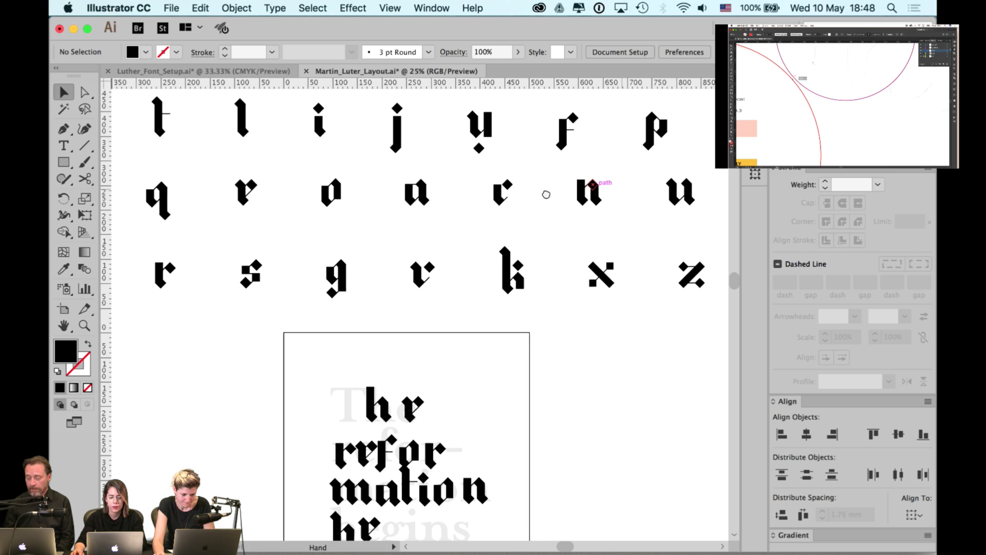
{"action": "left_click_drag", "start_coordinate": [636, 198], "coordinate": [531, 280]}
{"action": "scroll", "coordinate": [531, 280], "scroll_direction": "left", "scroll_amount": 5}
{"action": "scroll", "coordinate": [508, 225], "scroll_direction": "down", "scroll_amount": 5}
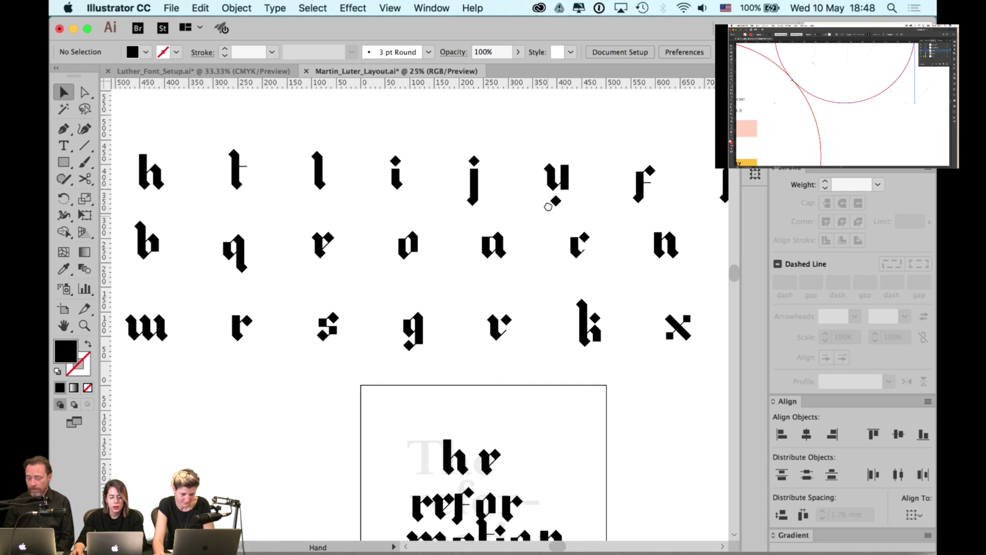
- Place copies of the g and i glyphs after 'be' on the last line
{"action": "left_click_drag", "start_coordinate": [406, 234], "coordinate": [456, 483]}
{"action": "scroll", "coordinate": [436, 205], "scroll_direction": "up", "scroll_amount": 4}
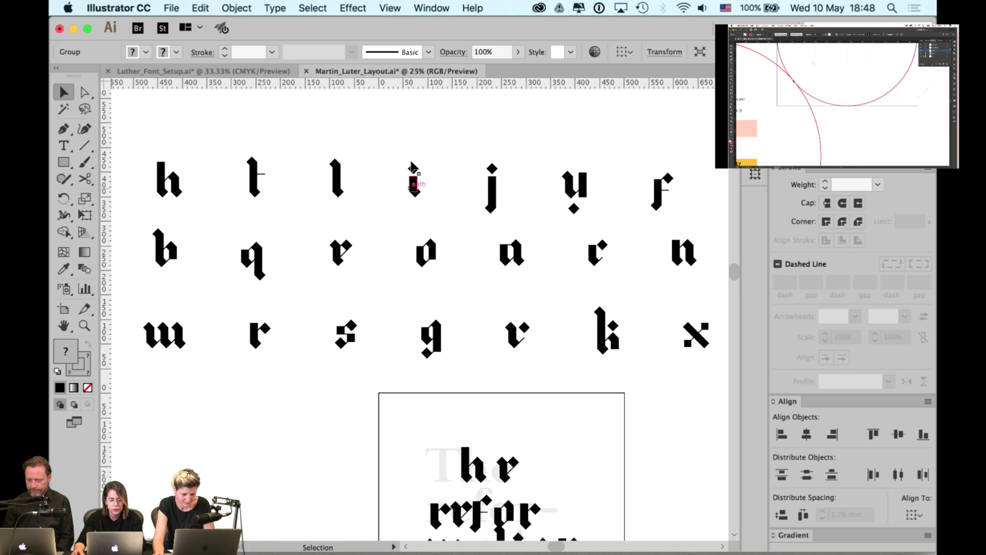
{"action": "left_click_drag", "start_coordinate": [413, 179], "coordinate": [553, 486]}
{"action": "scroll", "coordinate": [565, 359], "scroll_direction": "down", "scroll_amount": 5}
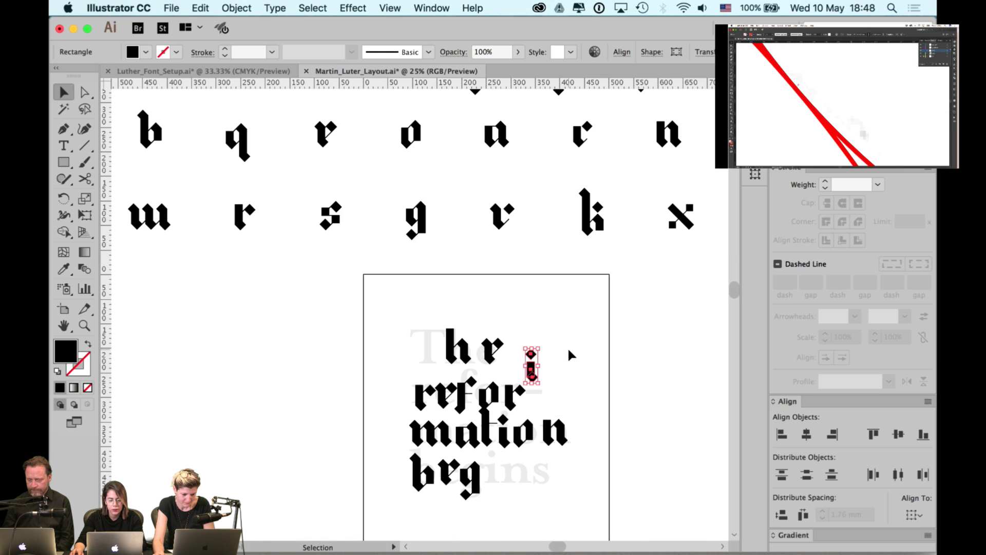
{"action": "left_click", "coordinate": [568, 352]}
{"action": "left_click_drag", "start_coordinate": [532, 369], "coordinate": [499, 476]}
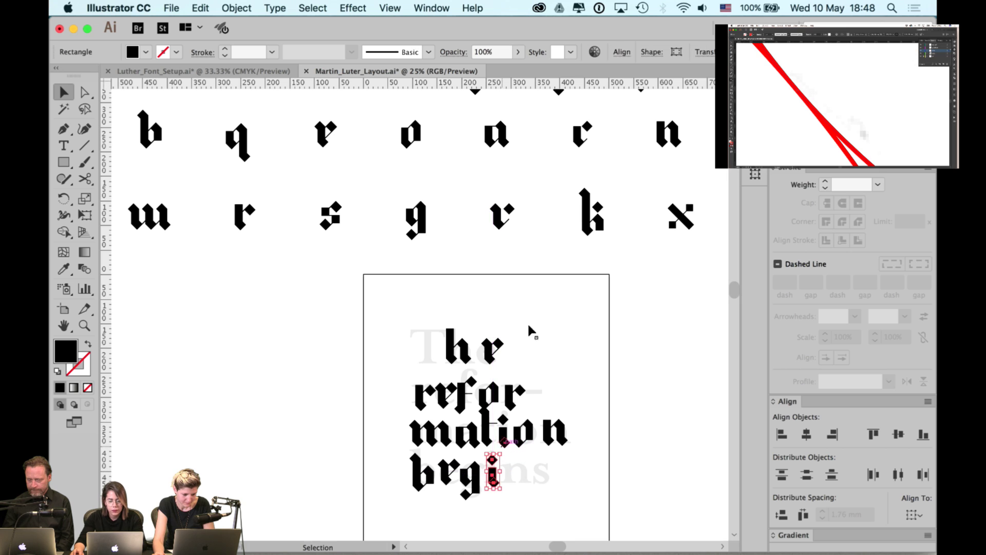
{"action": "left_click", "coordinate": [538, 278]}
- Add copies of the n and s glyphs to complete 'begins', then deselect
{"action": "scroll", "coordinate": [493, 250], "scroll_direction": "right", "scroll_amount": 3}
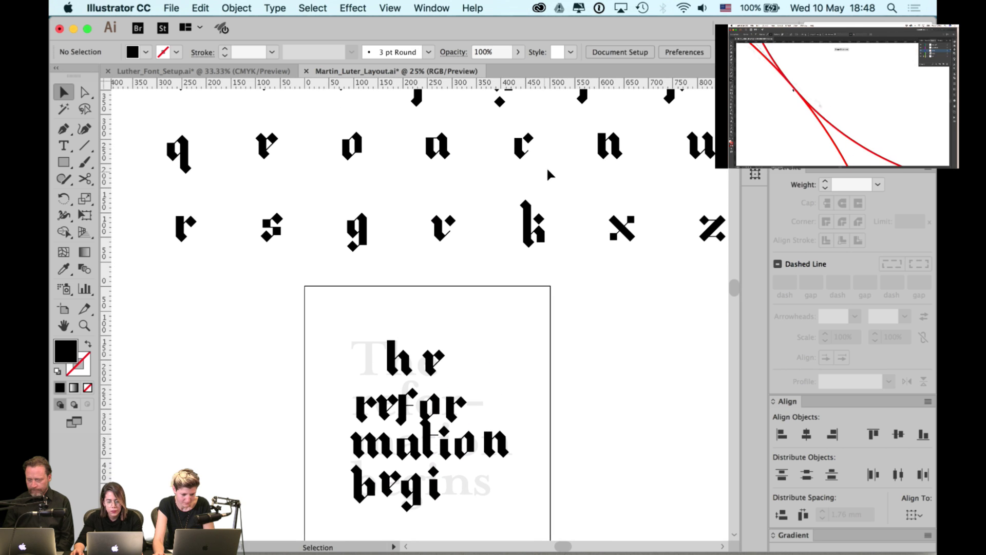
{"action": "left_click_drag", "start_coordinate": [609, 149], "coordinate": [461, 484]}
{"action": "left_click_drag", "start_coordinate": [275, 230], "coordinate": [492, 486]}
{"action": "left_click", "coordinate": [543, 485]}
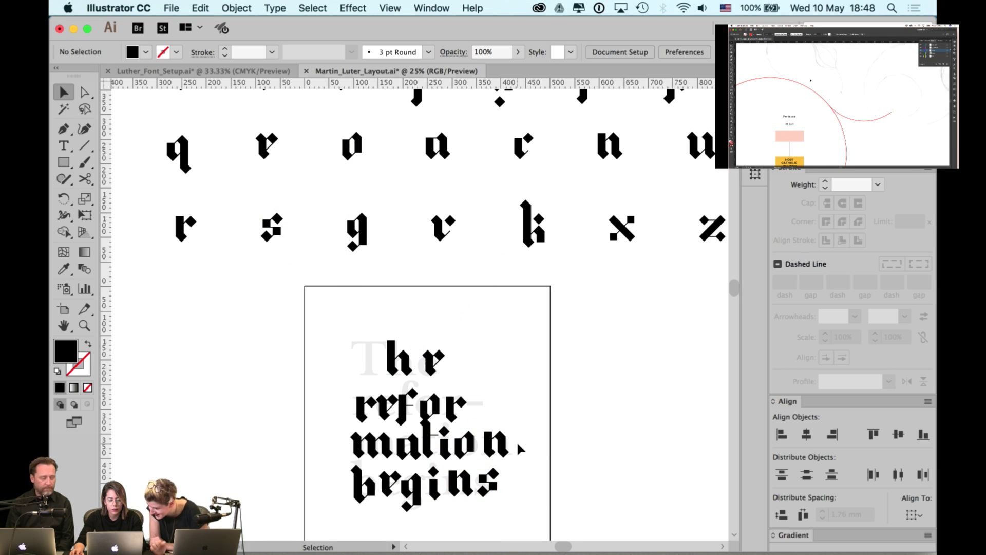
- Pan back to the top of the layout to inspect the e in 'refor' and the j, y, f glyphs
{"action": "scroll", "coordinate": [516, 441], "scroll_direction": "up", "scroll_amount": 1}
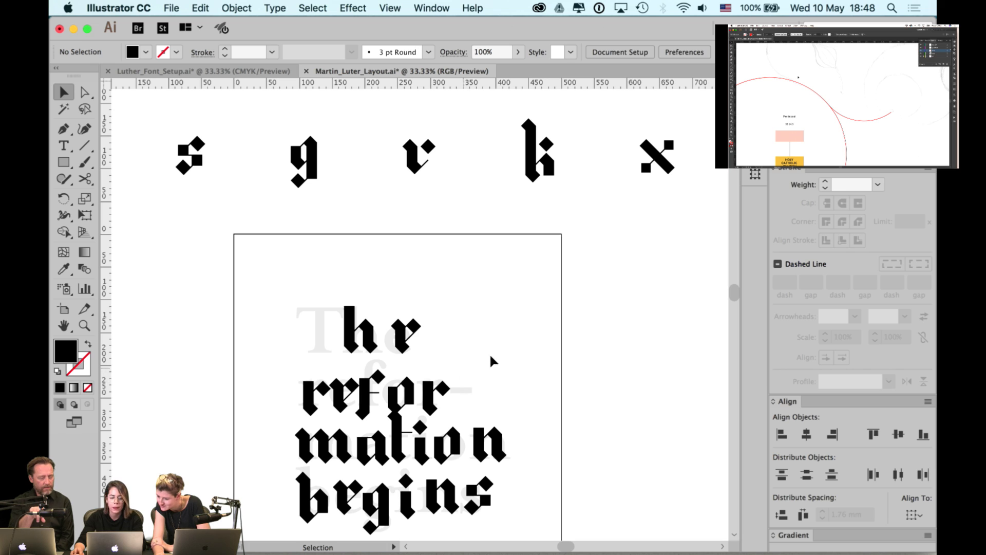
{"action": "left_click_drag", "start_coordinate": [436, 271], "coordinate": [533, 342]}
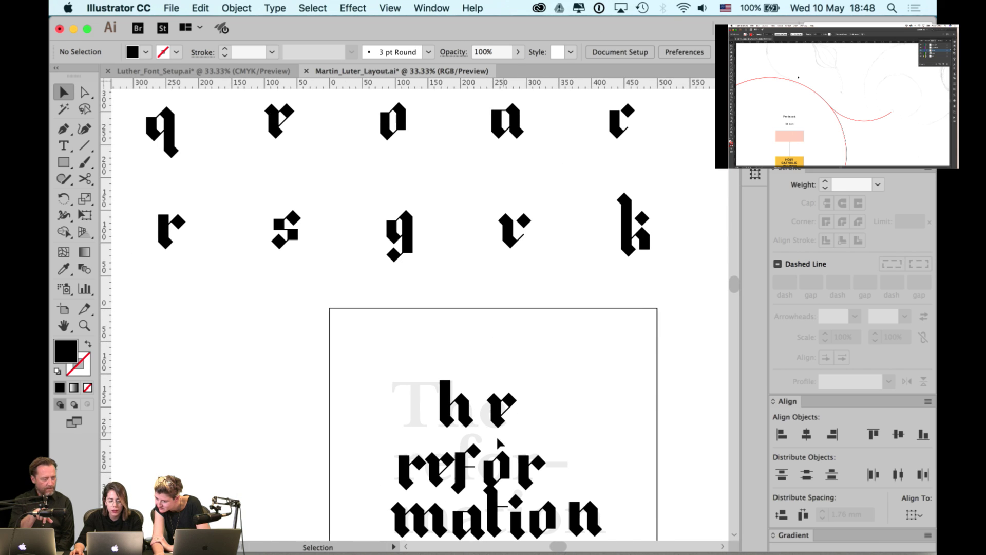
{"action": "left_click", "coordinate": [441, 468]}
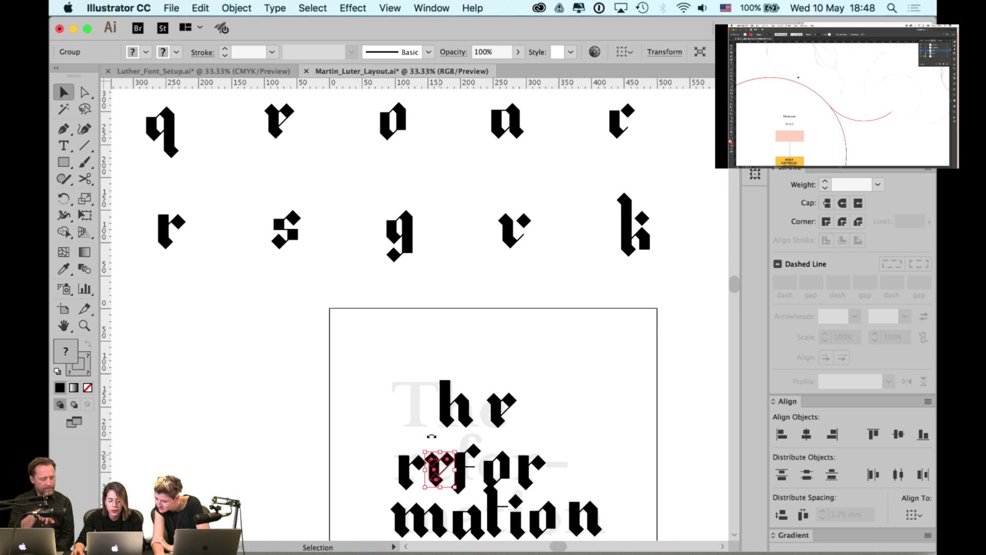
{"action": "scroll", "coordinate": [431, 435], "scroll_direction": "left", "scroll_amount": 10}
{"action": "scroll", "coordinate": [431, 436], "scroll_direction": "up", "scroll_amount": 8}
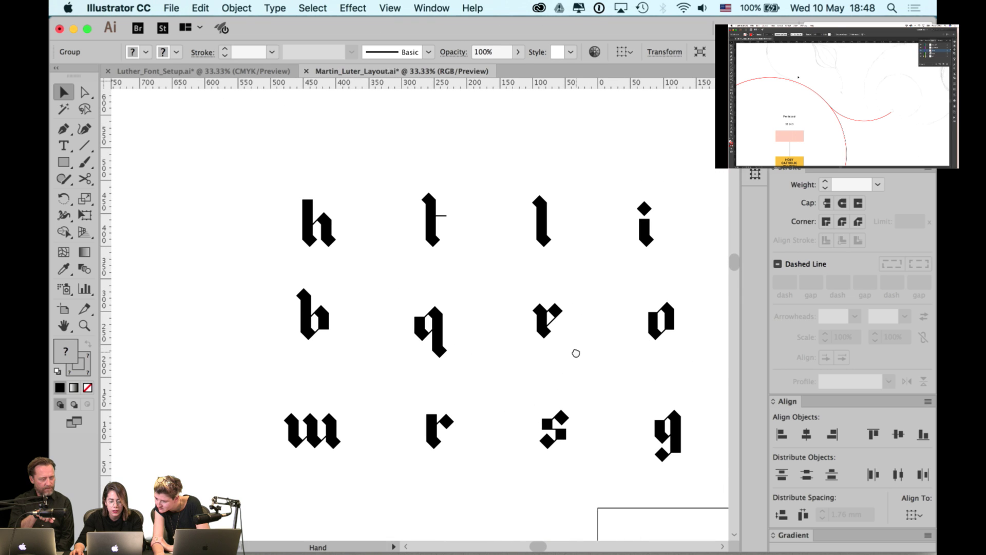
{"action": "left_click_drag", "start_coordinate": [575, 353], "coordinate": [266, 331]}
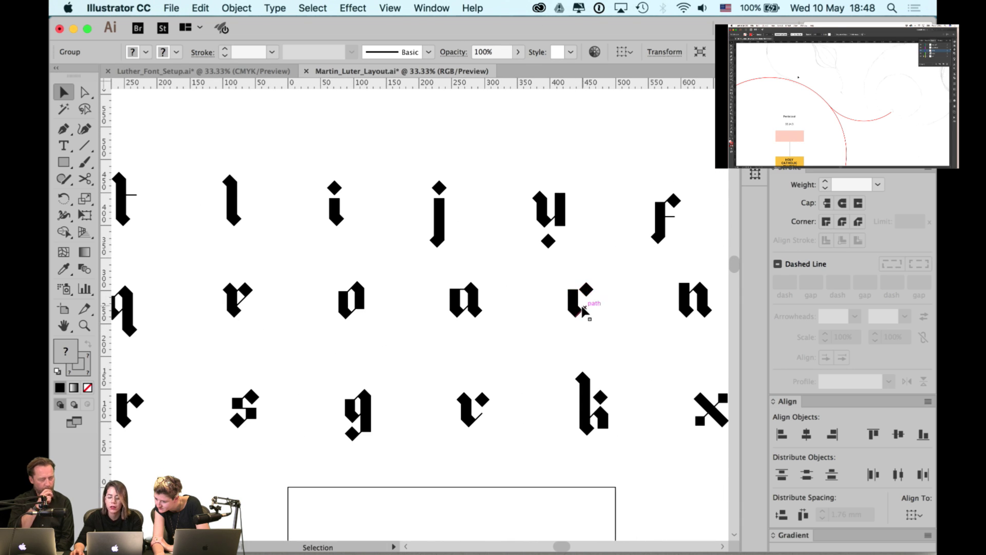
{"action": "left_click", "coordinate": [614, 300]}
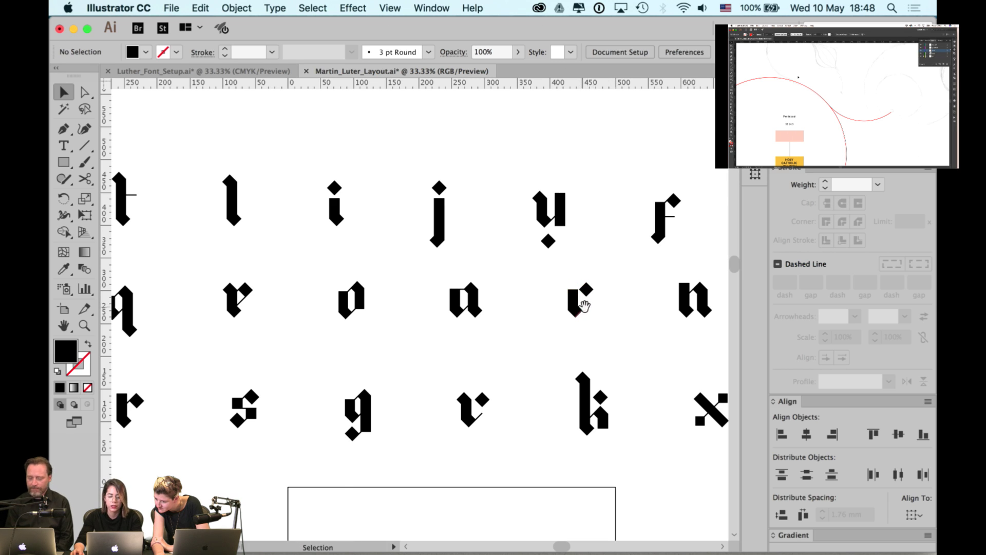
{"action": "left_click_drag", "start_coordinate": [585, 304], "coordinate": [310, 329]}
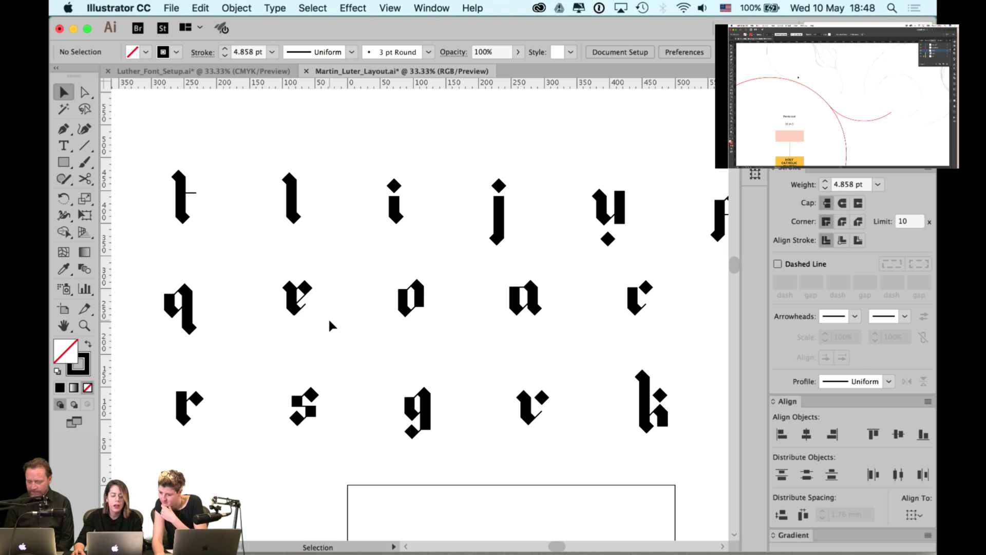
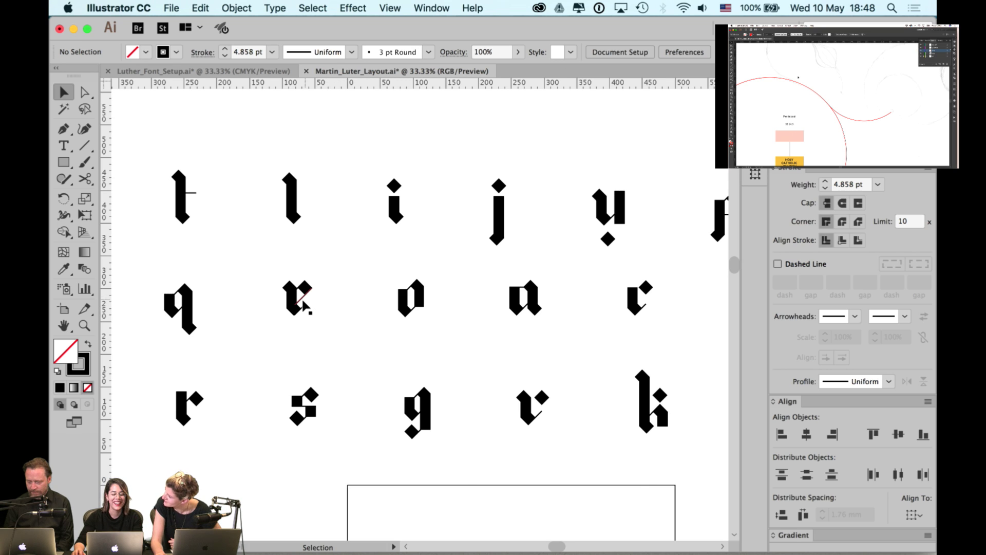
- In Outline view, snap the e's thin diagonal onto the diamond edge and shorten its top endpoint
{"action": "scroll", "coordinate": [303, 306], "scroll_direction": "up", "scroll_amount": 1}
{"action": "scroll", "coordinate": [297, 317], "scroll_direction": "up", "scroll_amount": 2}
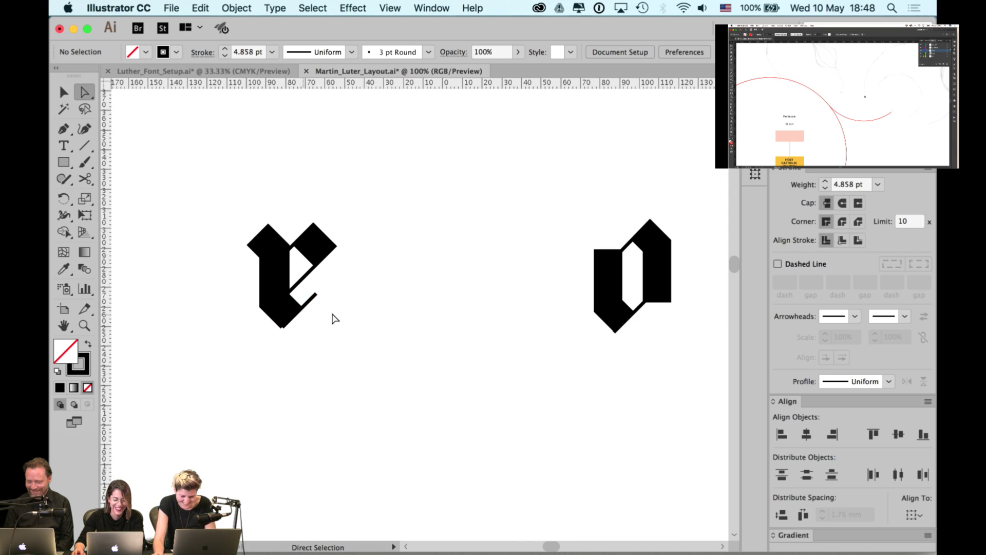
{"action": "key", "text": "super+y"}
{"action": "scroll", "coordinate": [307, 315], "scroll_direction": "up", "scroll_amount": 3}
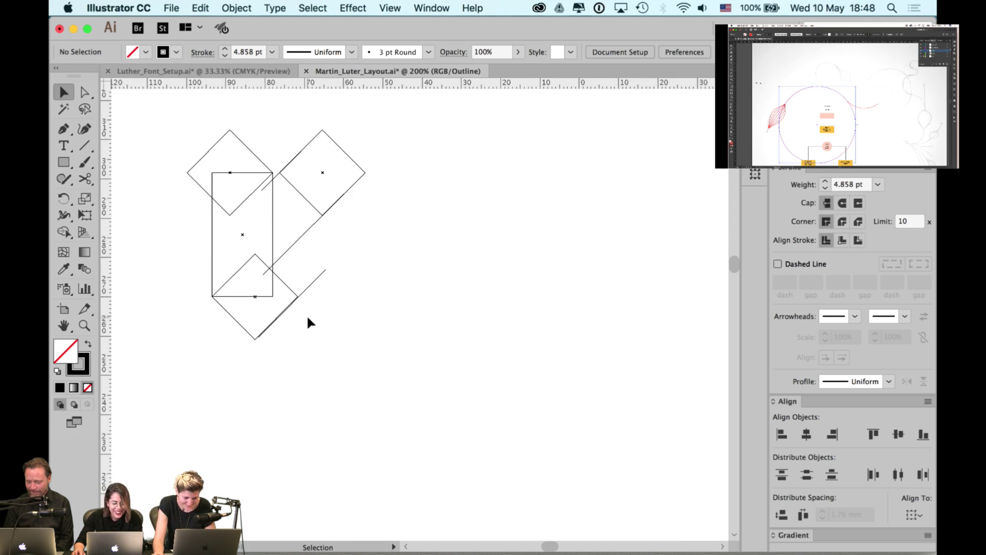
{"action": "scroll", "coordinate": [267, 319], "scroll_direction": "up", "scroll_amount": 3}
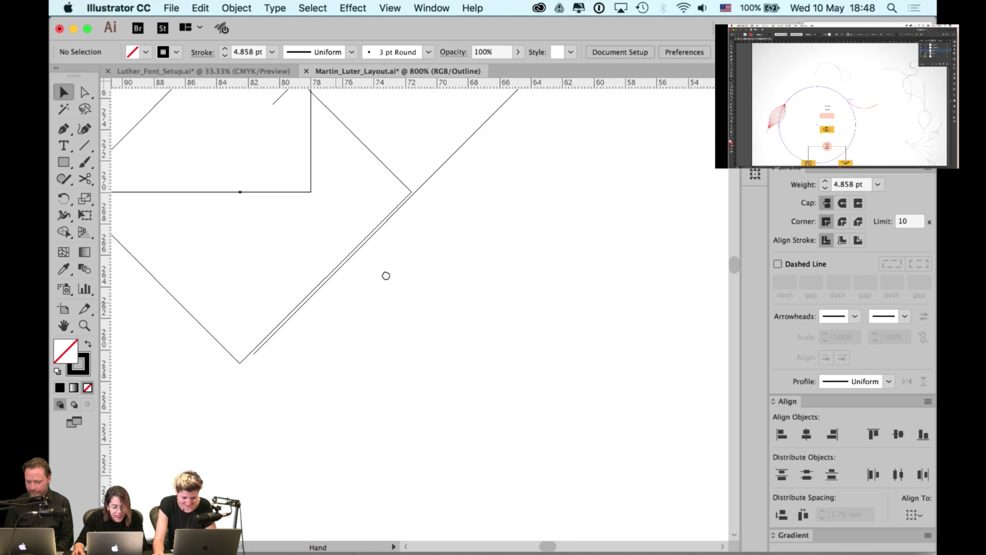
{"action": "left_click_drag", "start_coordinate": [349, 280], "coordinate": [336, 289]}
{"action": "left_click_drag", "start_coordinate": [479, 222], "coordinate": [471, 314]}
{"action": "left_click", "coordinate": [470, 314]}
{"action": "key", "text": "a"}
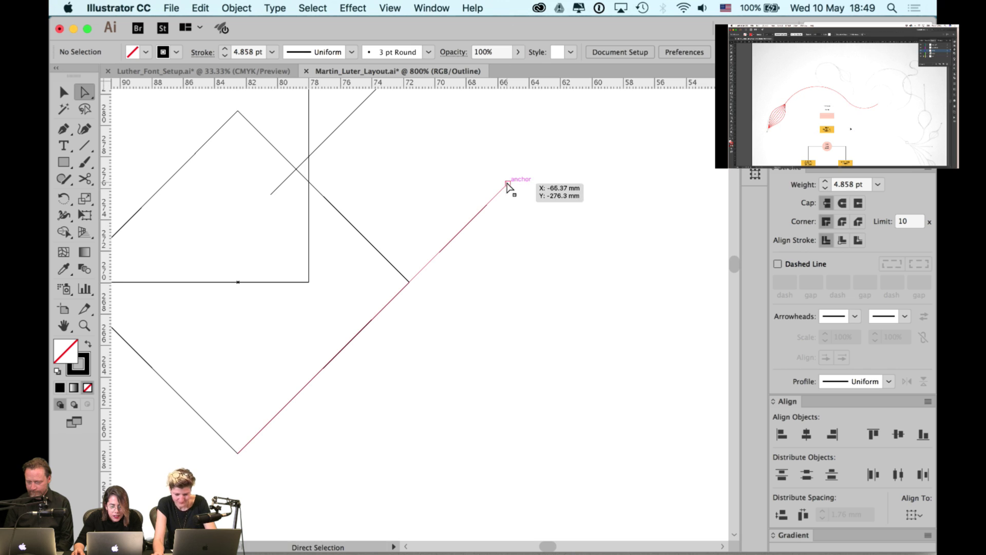
{"action": "left_click_drag", "start_coordinate": [508, 183], "coordinate": [491, 201]}
{"action": "left_click", "coordinate": [539, 200]}
{"action": "key", "text": "super+y"}
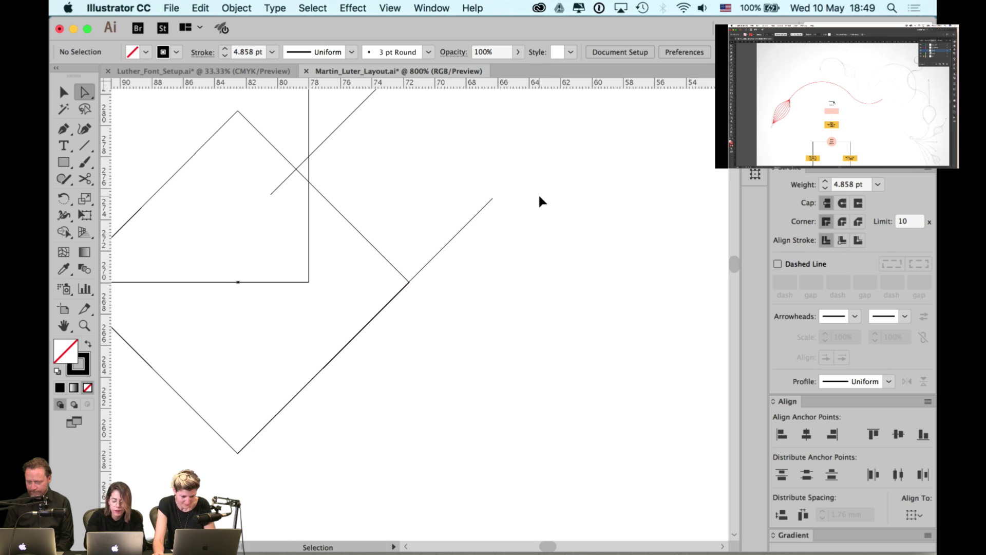
- Select the whole finished e glyph and copy it
{"action": "key", "text": "super+minus"}
{"action": "key", "text": "super+minus"}
{"action": "key", "text": "super+minus"}
{"action": "key", "text": "super+minus"}
{"action": "key", "text": "super+minus"}
{"action": "key", "text": "super+minus"}
{"action": "key", "text": "super+minus"}
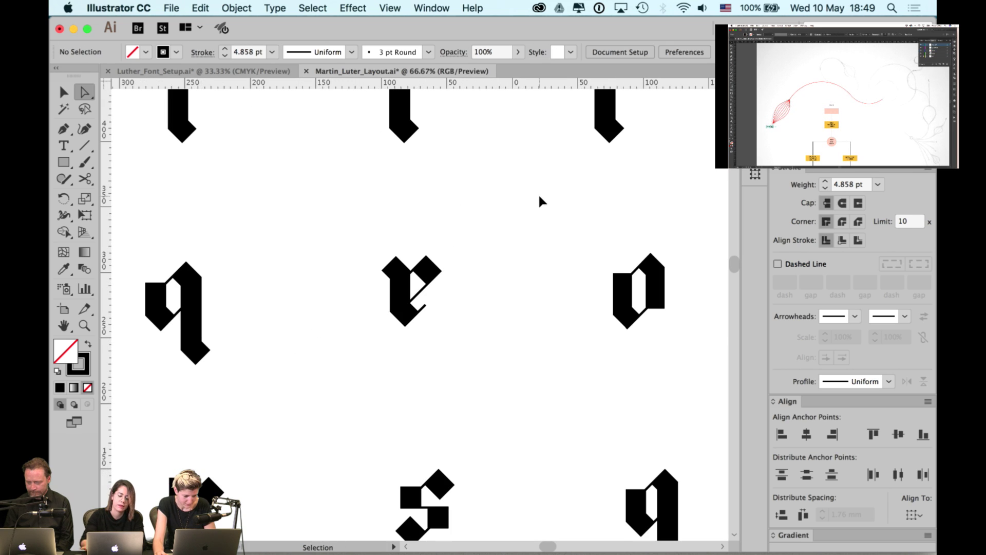
{"action": "left_click_drag", "start_coordinate": [466, 229], "coordinate": [330, 364]}
{"action": "key", "text": "super+minus"}
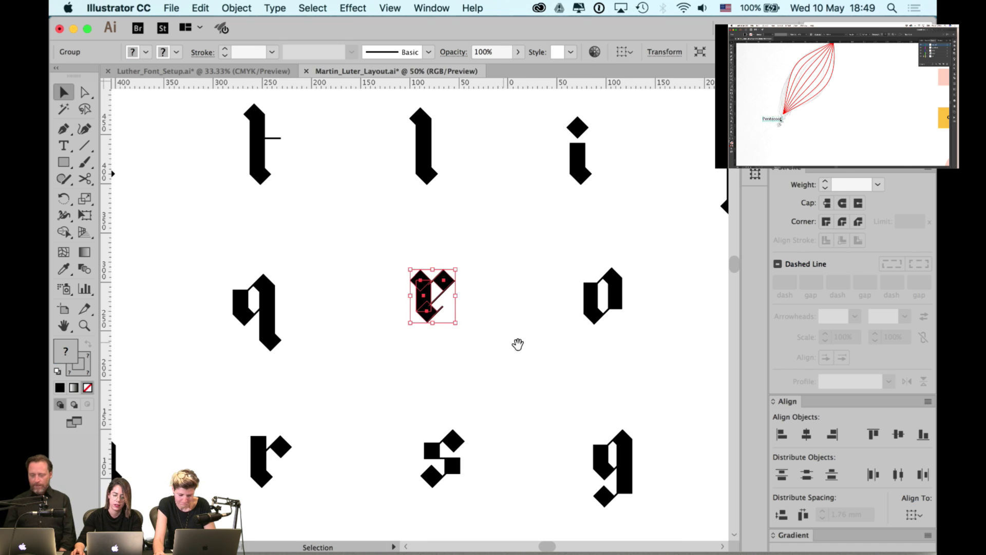
{"action": "left_click_drag", "start_coordinate": [518, 344], "coordinate": [473, 322]}
{"action": "key", "text": "super+minus"}
{"action": "key", "text": "super+minus"}
{"action": "left_click_drag", "start_coordinate": [588, 337], "coordinate": [481, 251]}
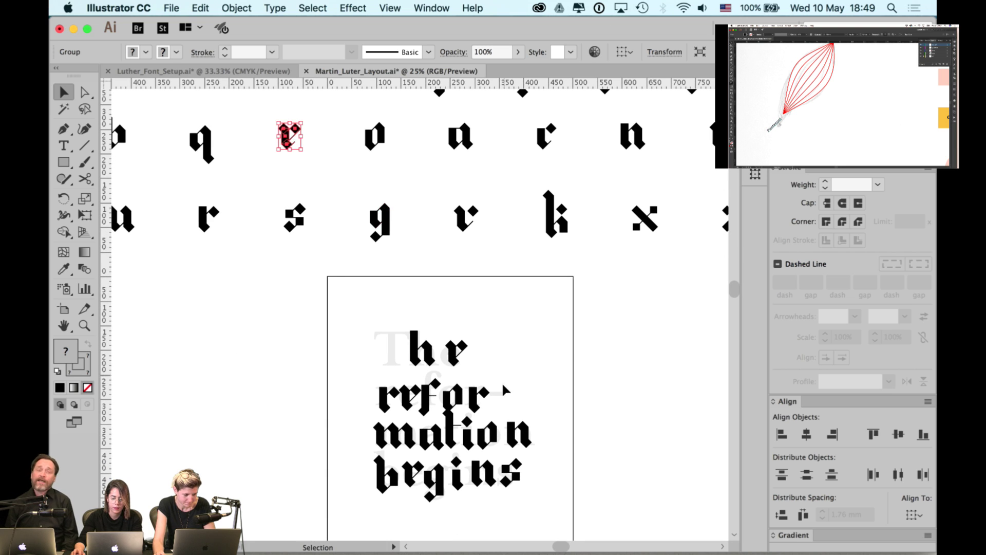
- Delete the wrong letter after h and place the pasted e right after it
{"action": "key", "text": "super+plus"}
{"action": "key", "text": "super+plus"}
{"action": "key", "text": "super+plus"}
{"action": "key", "text": "super+plus"}
{"action": "left_click", "coordinate": [404, 336]}
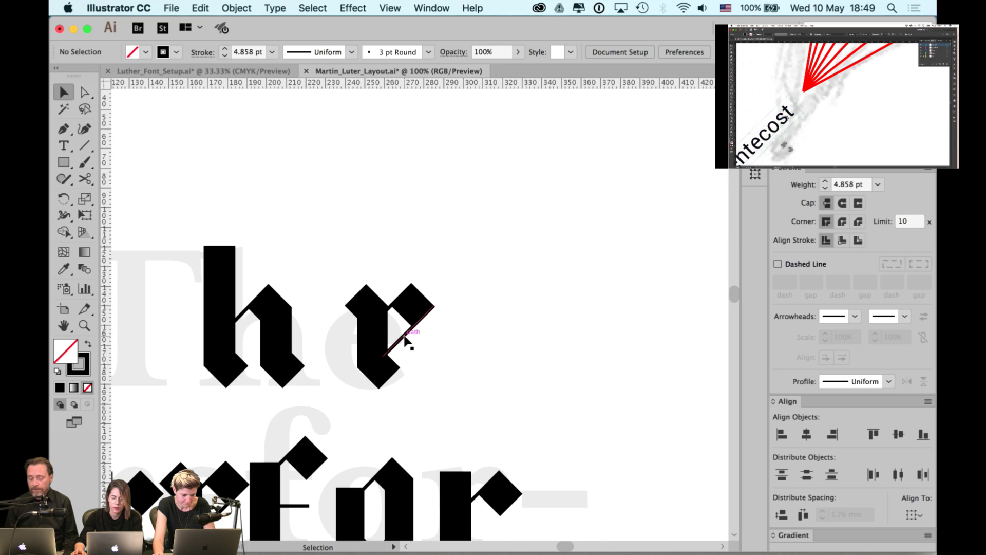
{"action": "left_click", "coordinate": [387, 326]}
{"action": "key", "text": "Delete"}
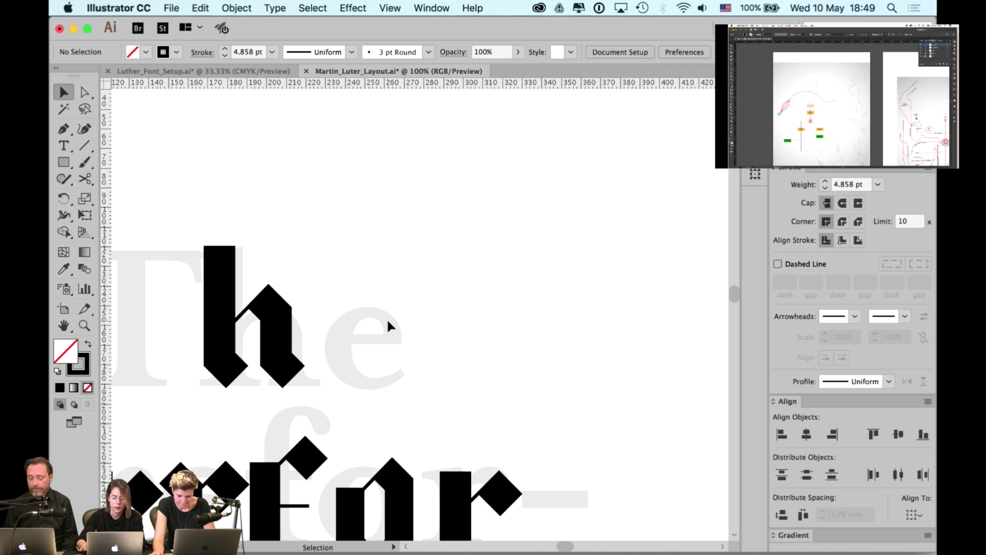
{"action": "key", "text": "super+v"}
{"action": "key", "text": "super+shift+a"}
{"action": "left_click_drag", "start_coordinate": [373, 327], "coordinate": [328, 343]}
{"action": "key", "text": "super+minus"}
{"action": "key", "text": "super+minus"}
{"action": "left_click_drag", "start_coordinate": [478, 406], "coordinate": [472, 295]}
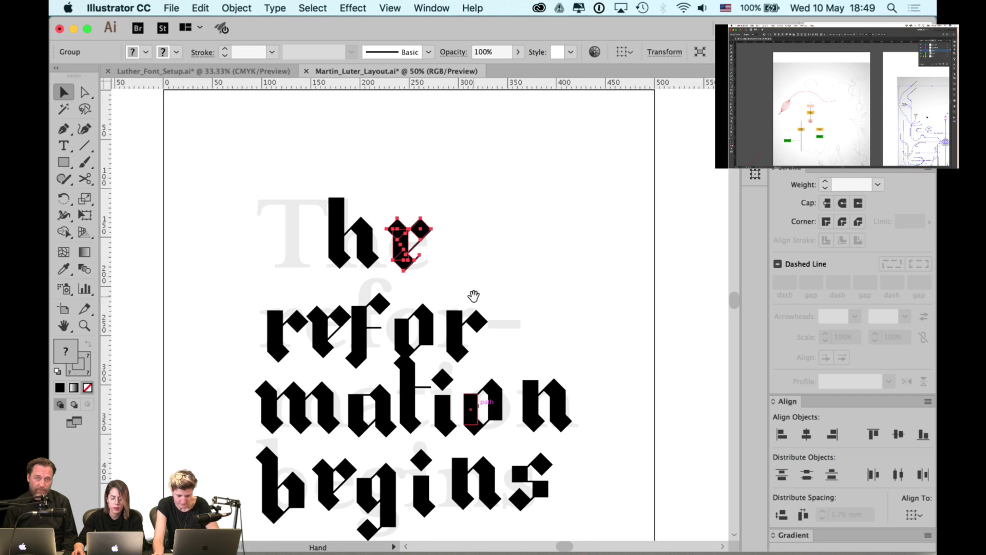
{"action": "scroll", "coordinate": [473, 296], "scroll_direction": "down", "scroll_amount": 1}
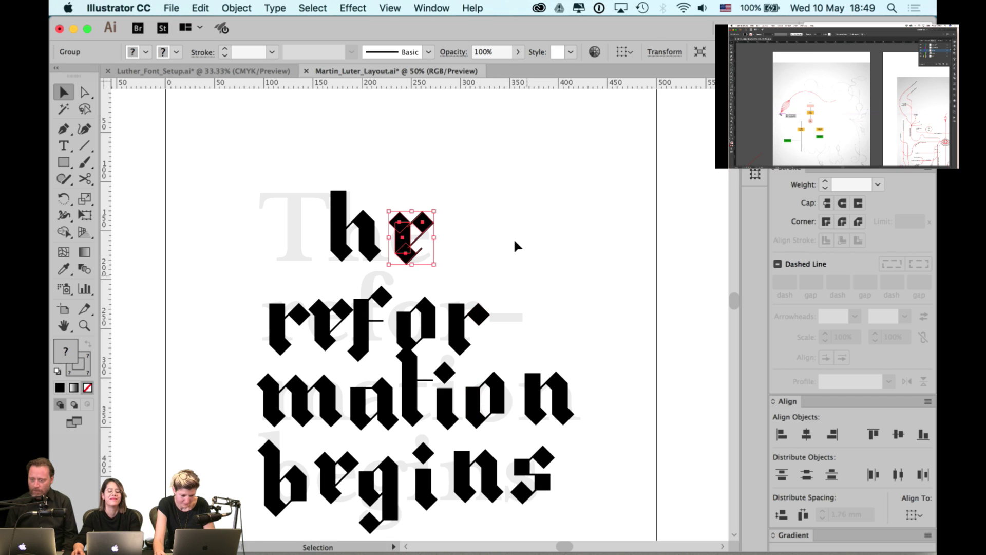
{"action": "left_click", "coordinate": [491, 202]}
- Bottom-align the five refor letters and nudge that line up two steps
{"action": "scroll", "coordinate": [464, 220], "scroll_direction": "left", "scroll_amount": 3}
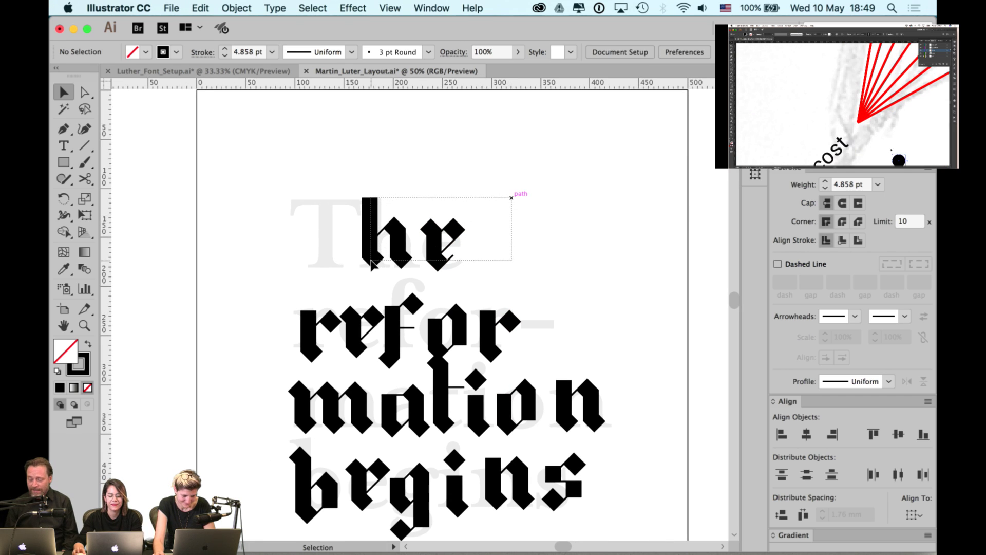
{"action": "left_click", "coordinate": [383, 252]}
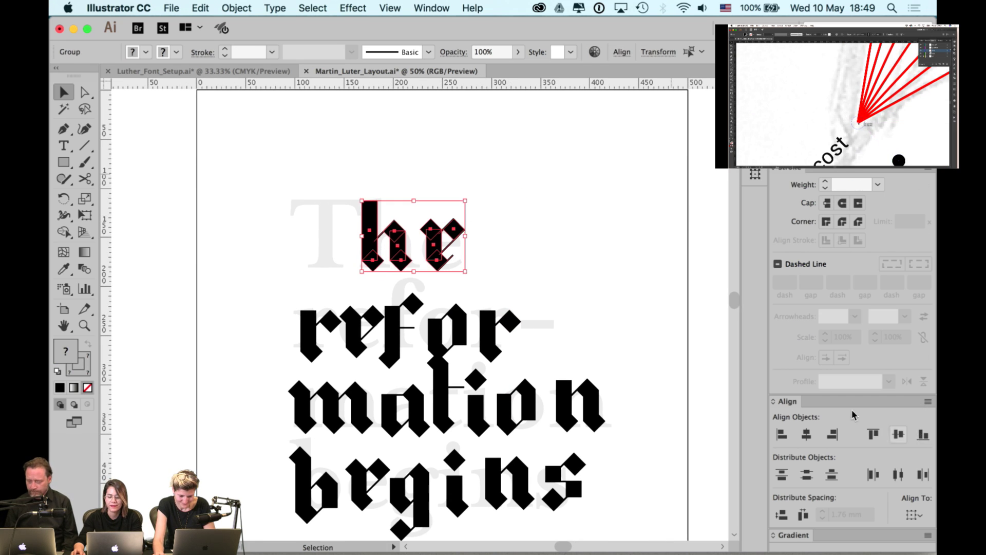
{"action": "left_click", "coordinate": [582, 281]}
{"action": "left_click", "coordinate": [331, 326]}
{"action": "left_click", "coordinate": [362, 331], "text": "shift"}
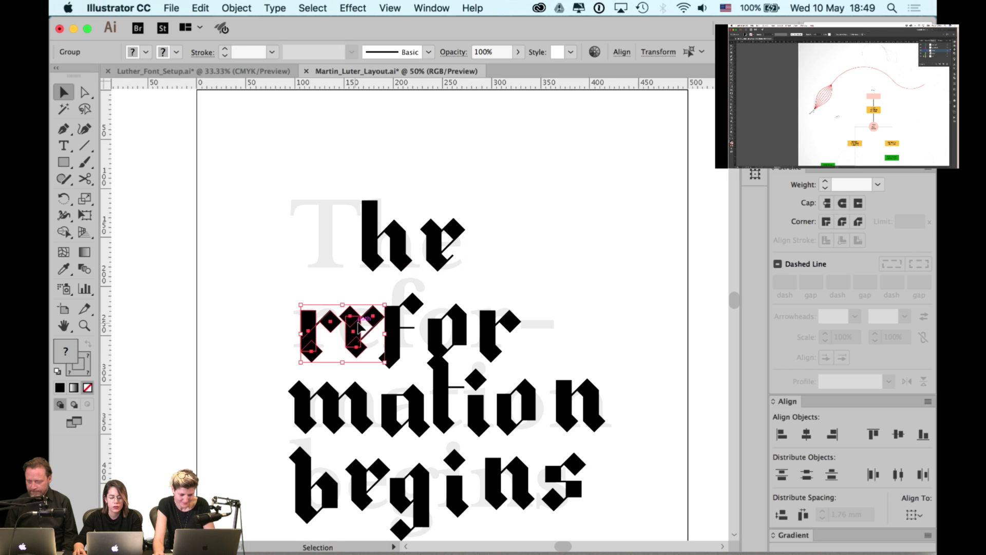
{"action": "left_click", "coordinate": [398, 336], "text": "shift"}
{"action": "left_click", "coordinate": [445, 332], "text": "shift"}
{"action": "left_click", "coordinate": [491, 333], "text": "shift"}
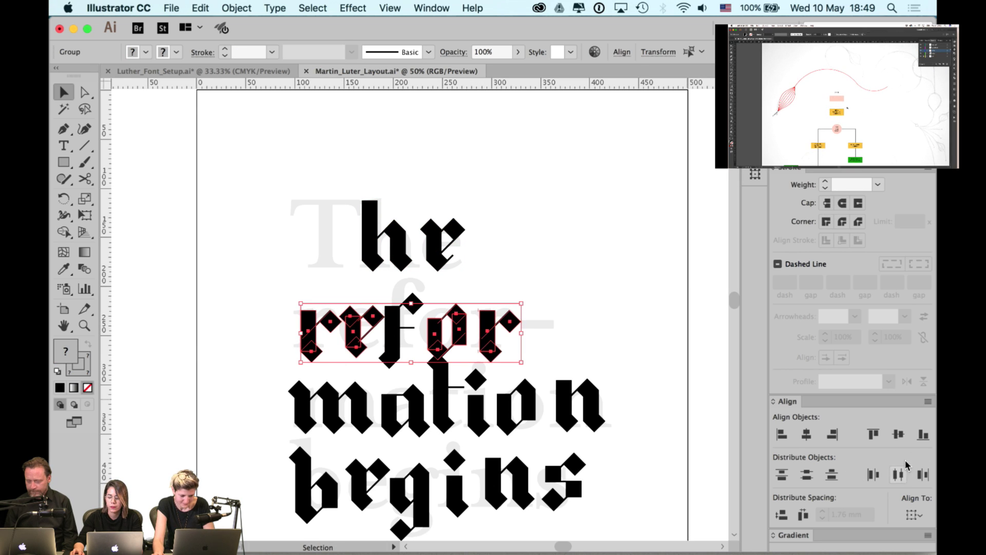
{"action": "left_click", "coordinate": [923, 436]}
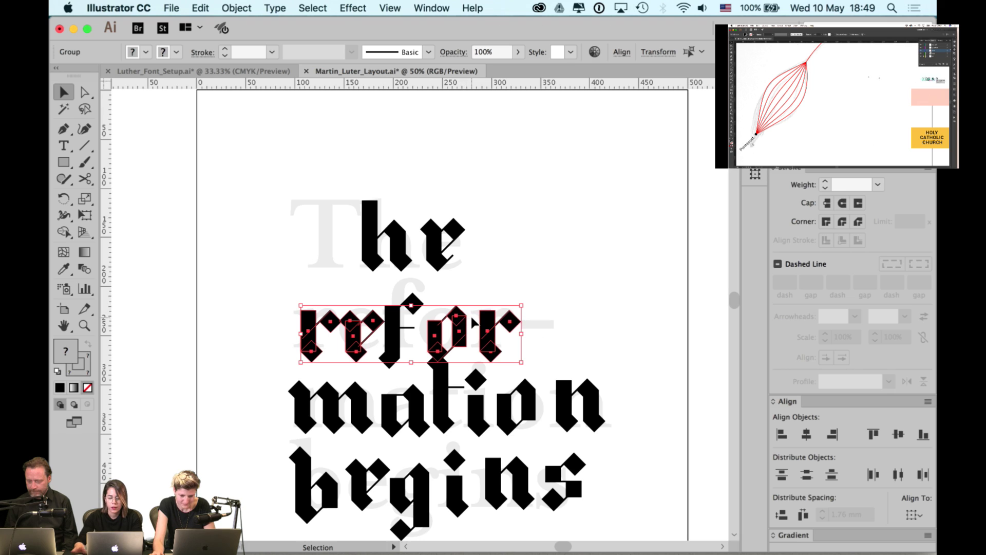
{"action": "key", "text": "Up"}
{"action": "key", "text": "Up"}
{"action": "key", "text": "Up"}
{"action": "key", "text": "Up"}
{"action": "key", "text": "Up"}
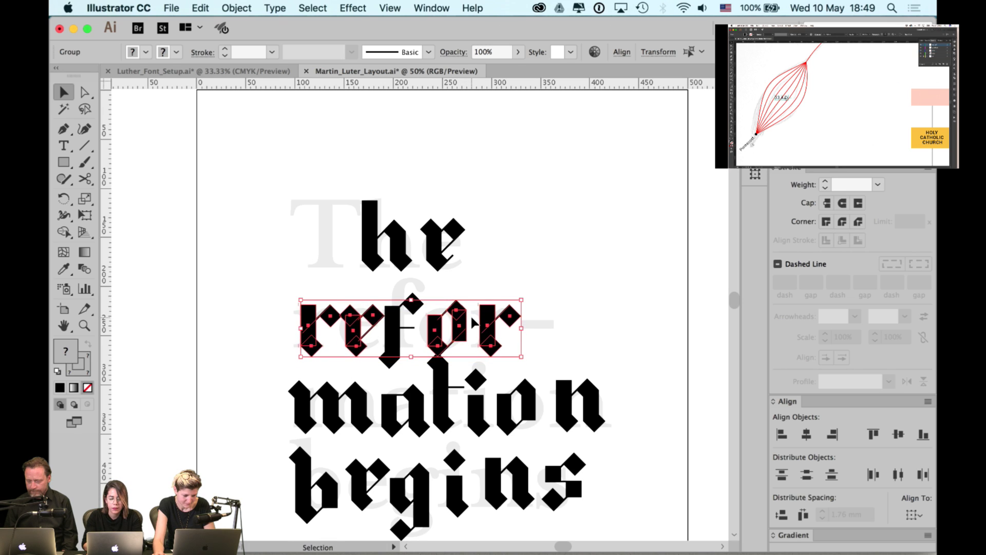
{"action": "key", "text": "Up"}
{"action": "key", "text": "Up"}
{"action": "key", "text": "Up"}
{"action": "key", "text": "Up"}
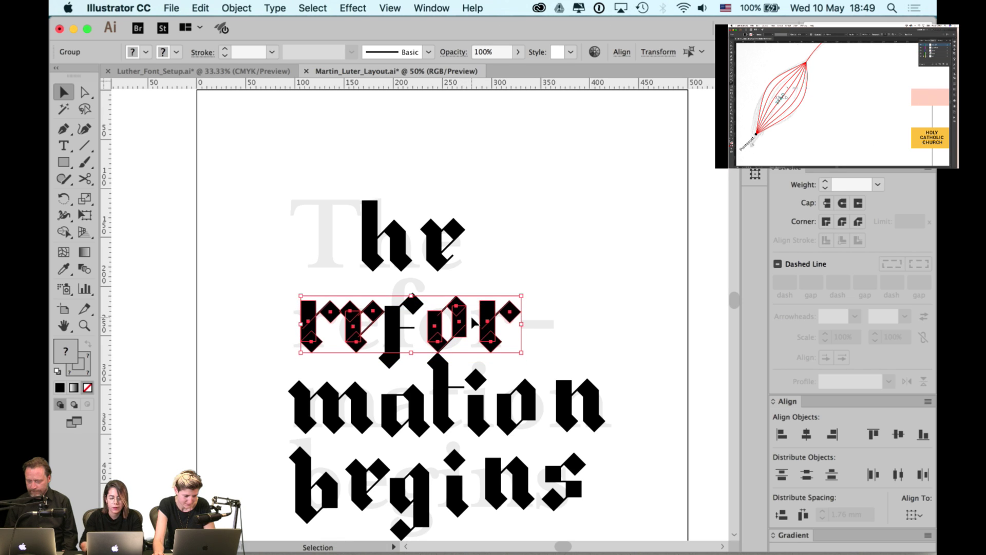
- Bottom-align the six mation letters using the m as the key object
{"action": "left_click", "coordinate": [365, 400]}
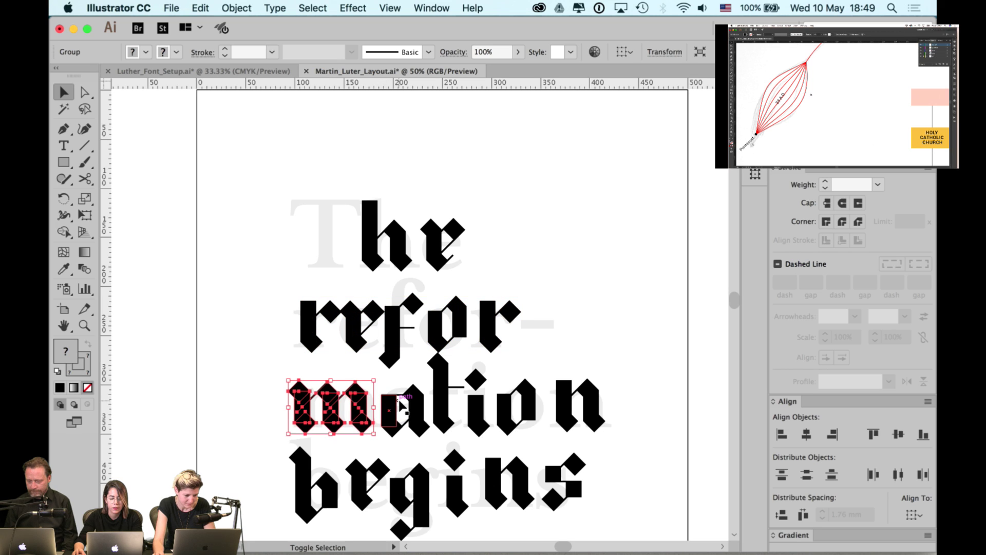
{"action": "left_click", "coordinate": [403, 406], "text": "shift"}
{"action": "left_click", "coordinate": [446, 416], "text": "shift"}
{"action": "left_click", "coordinate": [483, 408], "text": "shift"}
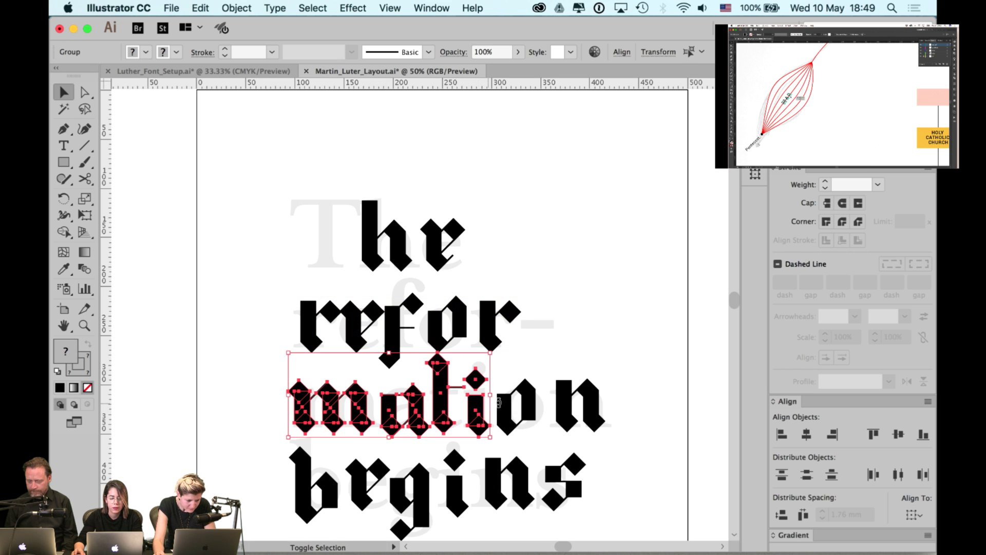
{"action": "left_click", "coordinate": [531, 406], "text": "shift"}
{"action": "left_click", "coordinate": [565, 406], "text": "shift"}
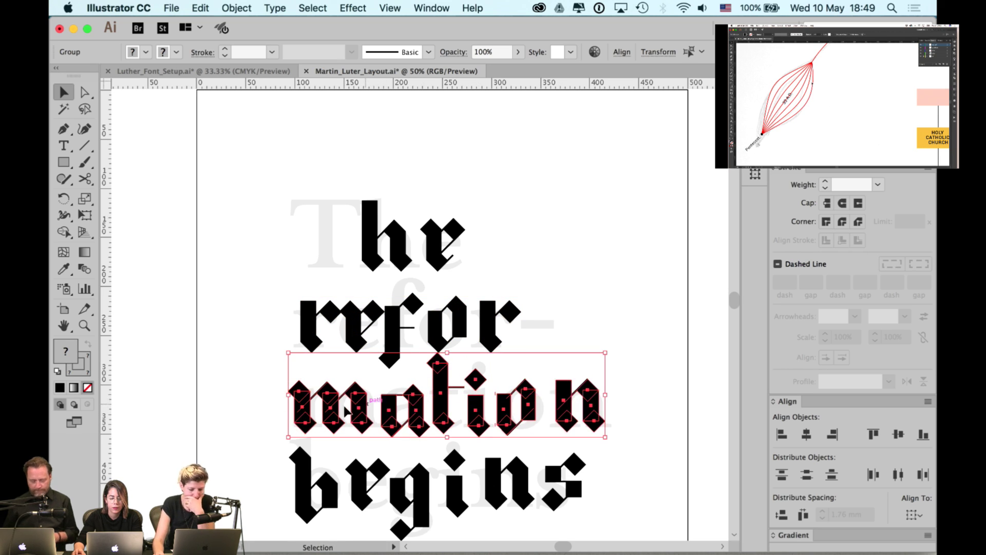
{"action": "left_click", "coordinate": [346, 413]}
{"action": "left_click", "coordinate": [923, 436]}
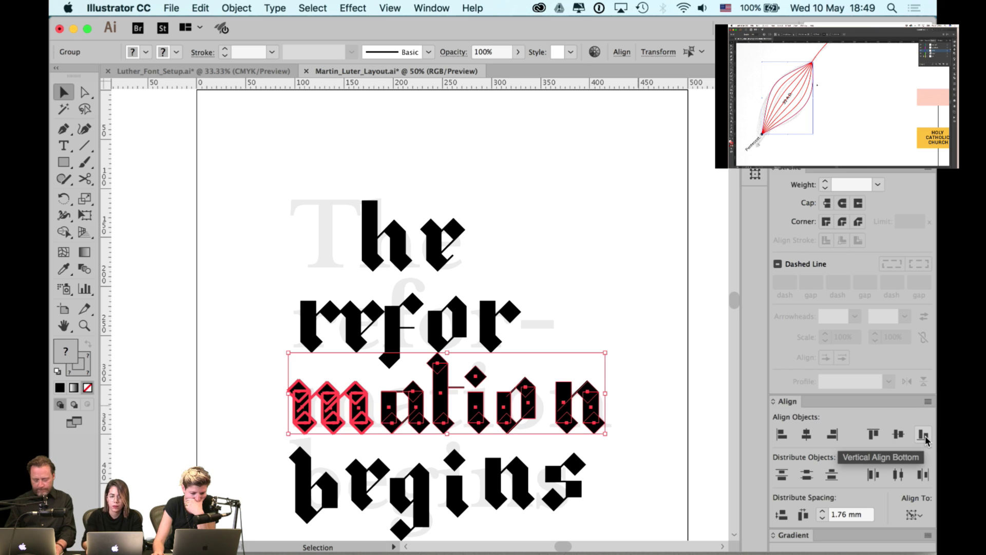
{"action": "key", "text": "super+z"}
{"action": "key", "text": "super+z"}
{"action": "key", "text": "super+z"}
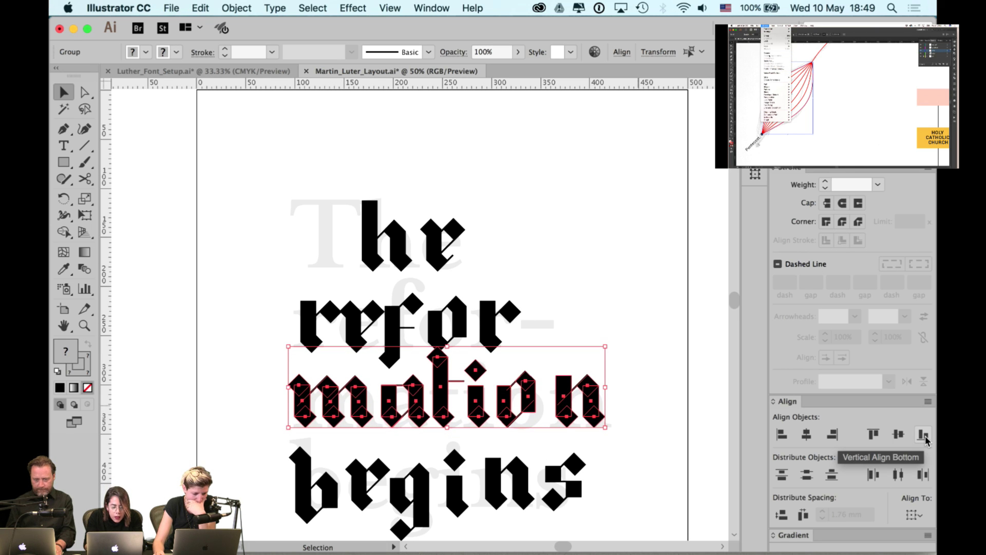
{"action": "key", "text": "space"}
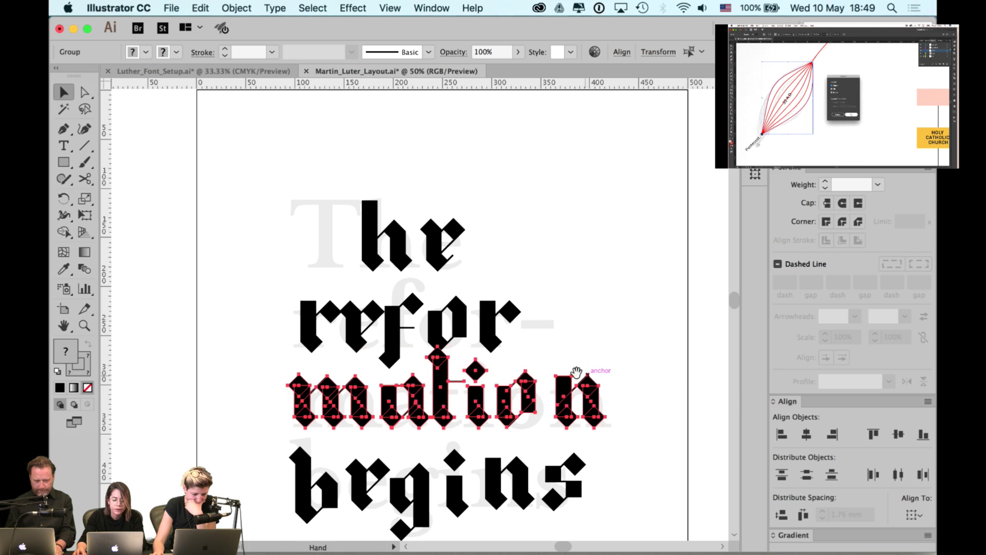
{"action": "key", "text": "super+shift+a"}
{"action": "key", "text": "super+equal"}
{"action": "key", "text": "super+equal"}
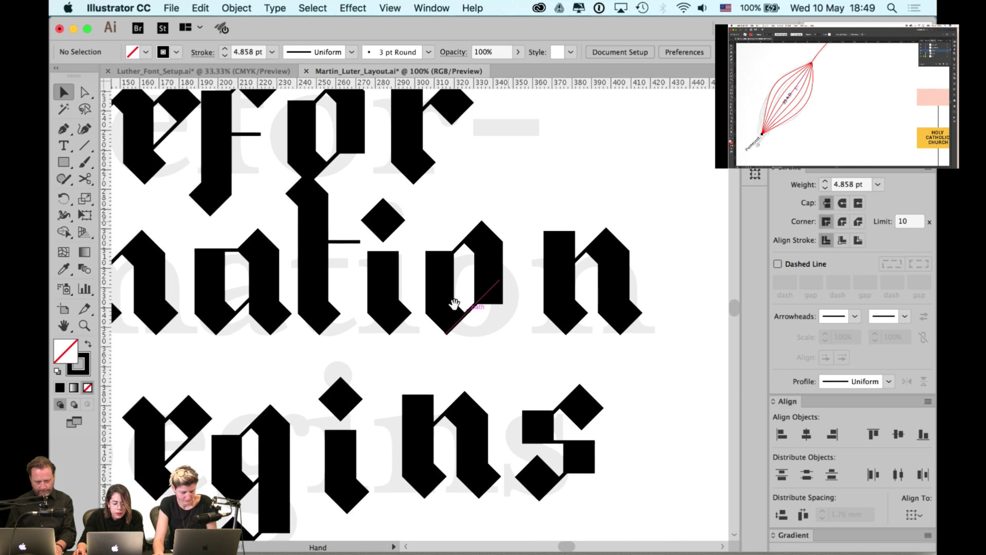
{"action": "key", "text": "super+minus"}
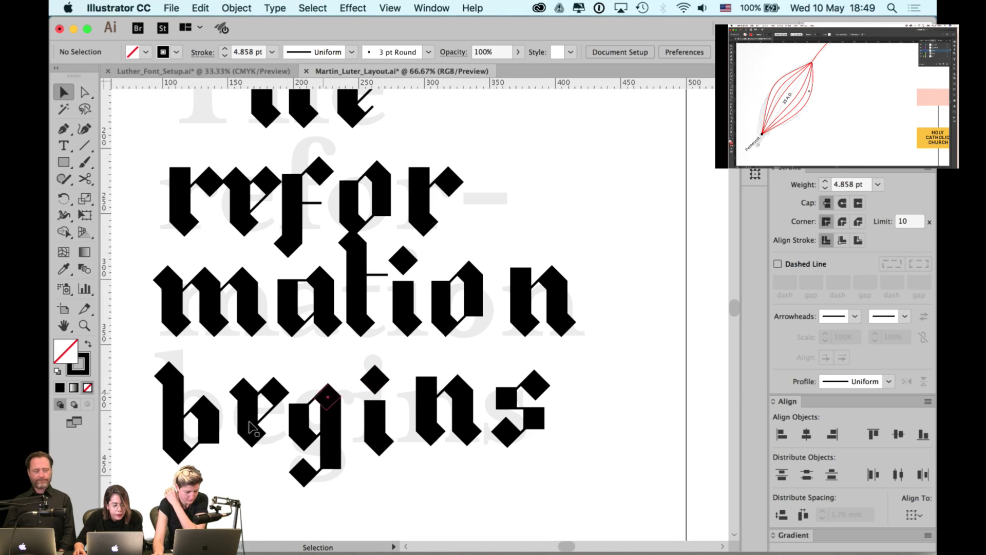
- Bottom-align the six begins letters and nudge that line upward
{"action": "left_click", "coordinate": [205, 421]}
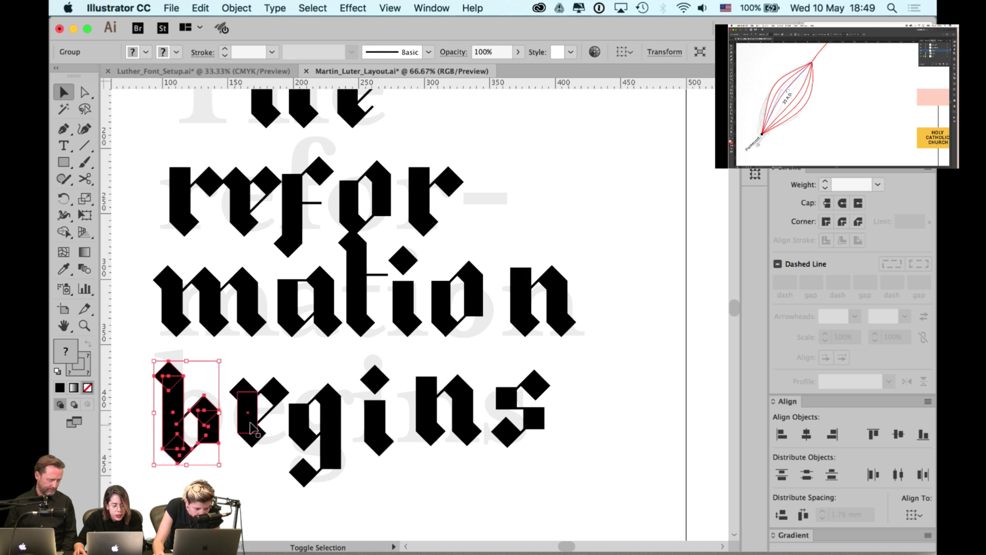
{"action": "left_click", "coordinate": [252, 405], "text": "shift"}
{"action": "left_click", "coordinate": [313, 421], "text": "shift"}
{"action": "left_click", "coordinate": [377, 416], "text": "shift"}
{"action": "left_click", "coordinate": [472, 416], "text": "shift"}
{"action": "left_click", "coordinate": [534, 421], "text": "shift"}
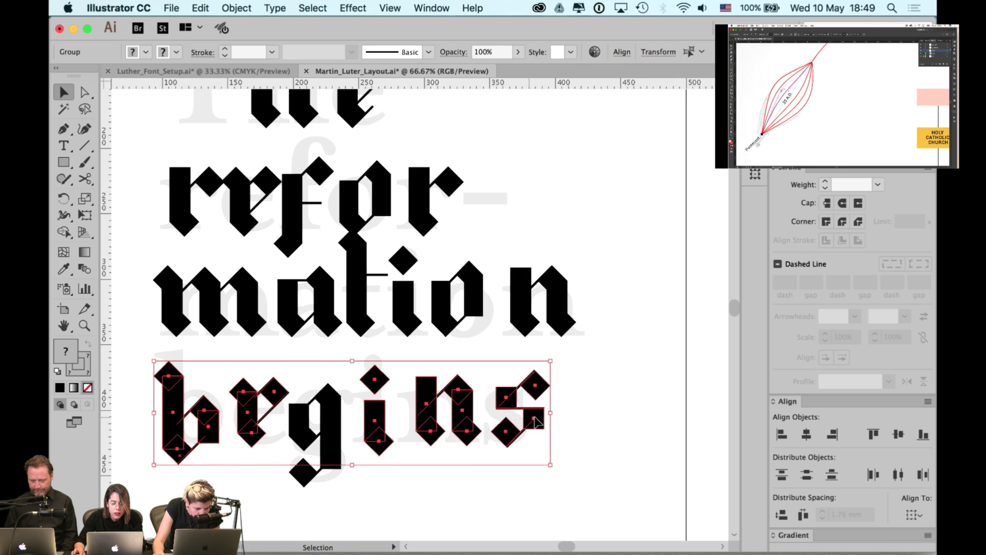
{"action": "left_click", "coordinate": [923, 437]}
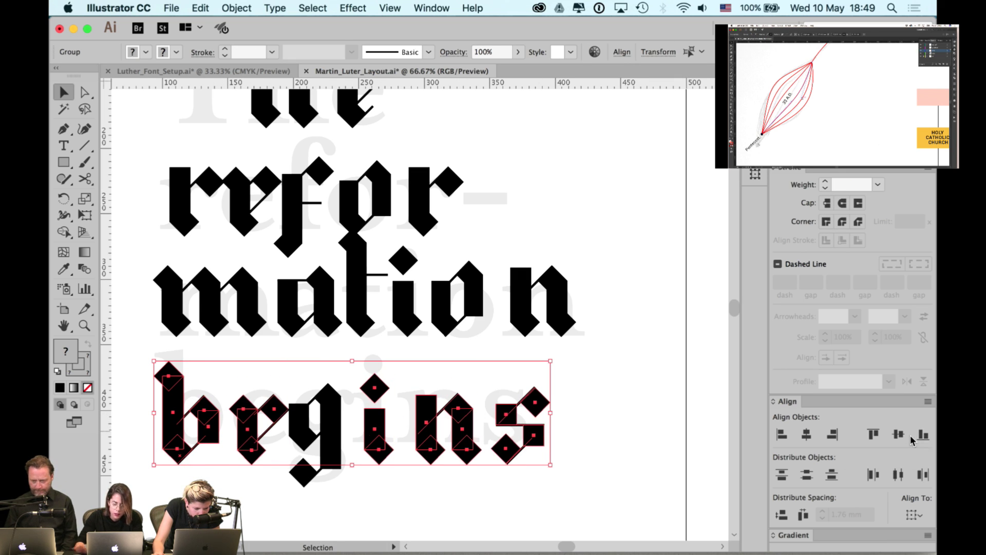
{"action": "key", "text": "shift+Up"}
{"action": "key", "text": "shift+Up"}
{"action": "key", "text": "shift+Up"}
{"action": "key", "text": "shift+Up"}
{"action": "key", "text": "shift+Up"}
{"action": "key", "text": "shift+Up"}
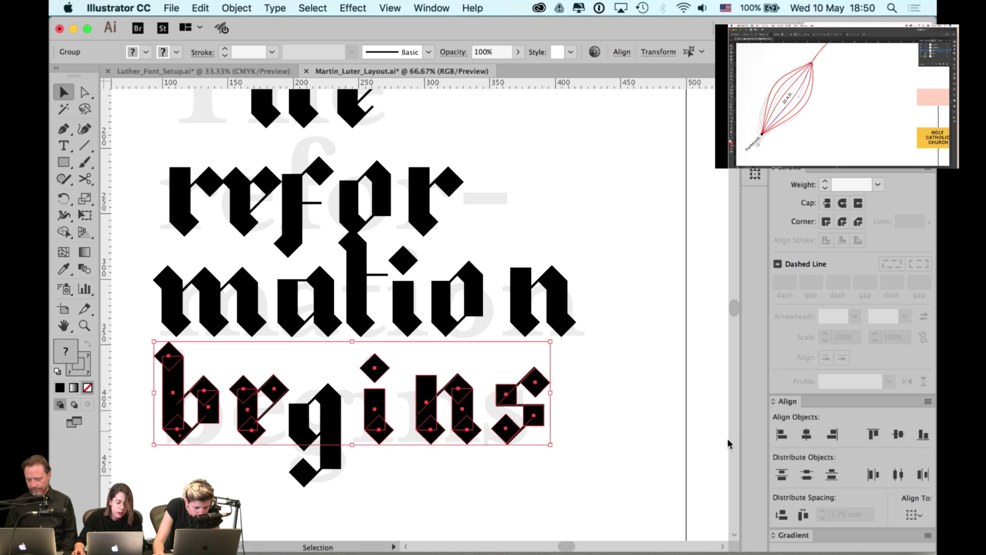
{"action": "left_click", "coordinate": [319, 377]}
- Vertically top-align the g of begins with its neighbouring e
{"action": "left_click", "coordinate": [314, 410]}
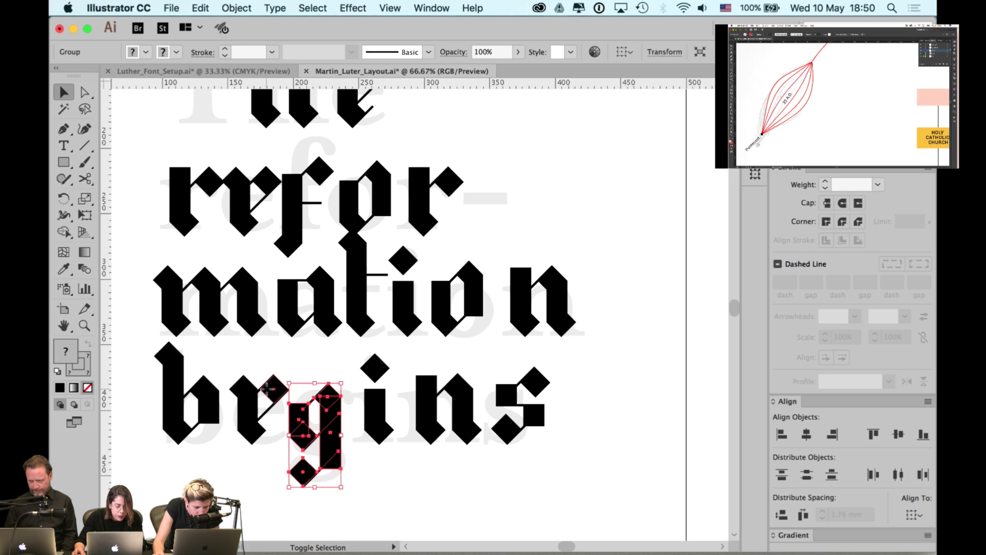
{"action": "left_click", "coordinate": [249, 405], "text": "shift"}
{"action": "left_click", "coordinate": [873, 434]}
{"action": "scroll", "coordinate": [529, 293], "scroll_direction": "left", "scroll_amount": 3}
{"action": "scroll", "coordinate": [529, 292], "scroll_direction": "up", "scroll_amount": 1}
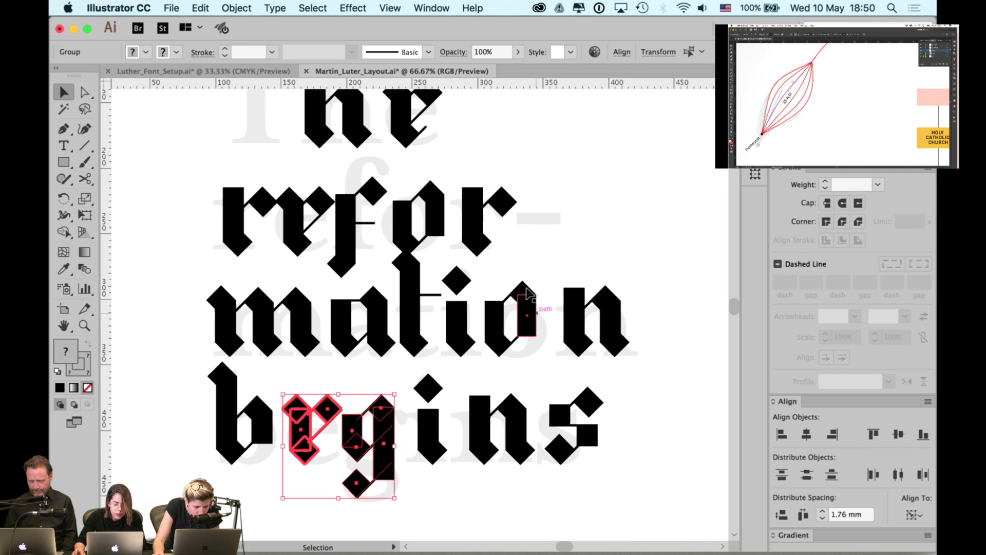
{"action": "left_click_drag", "start_coordinate": [425, 286], "coordinate": [430, 364]}
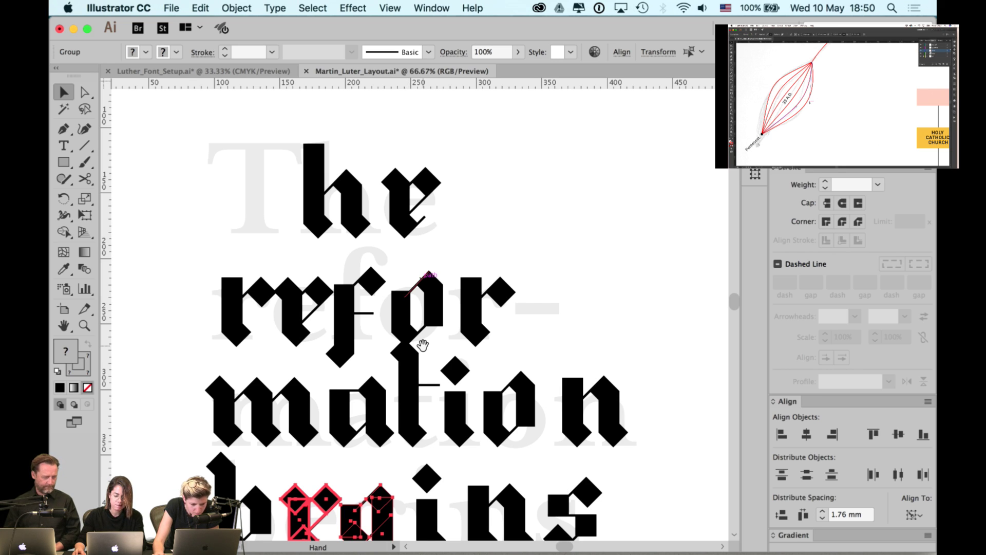
- Top-align the t of mation, with its diamond, to the i dot and i stem
{"action": "scroll", "coordinate": [462, 406], "scroll_direction": "up", "scroll_amount": 2}
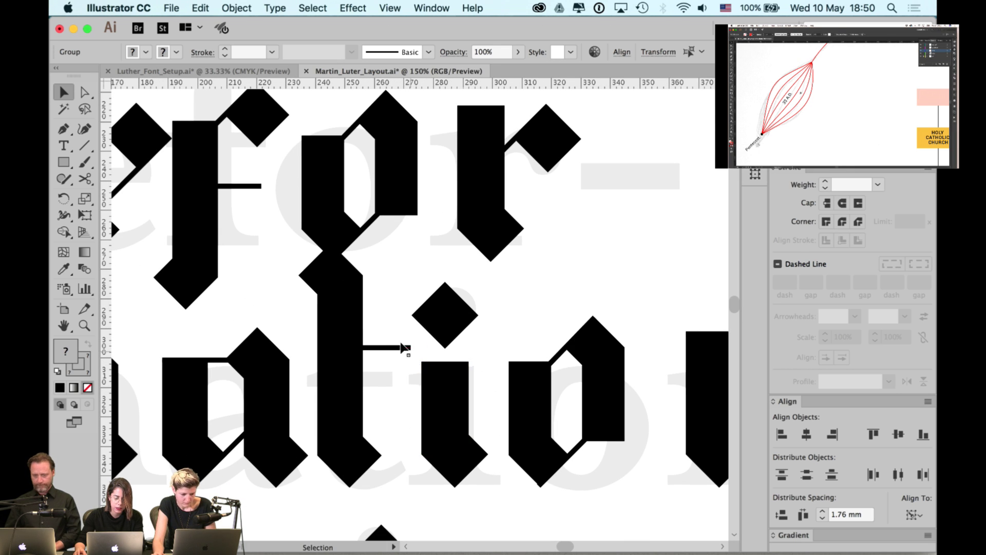
{"action": "left_click", "coordinate": [403, 348]}
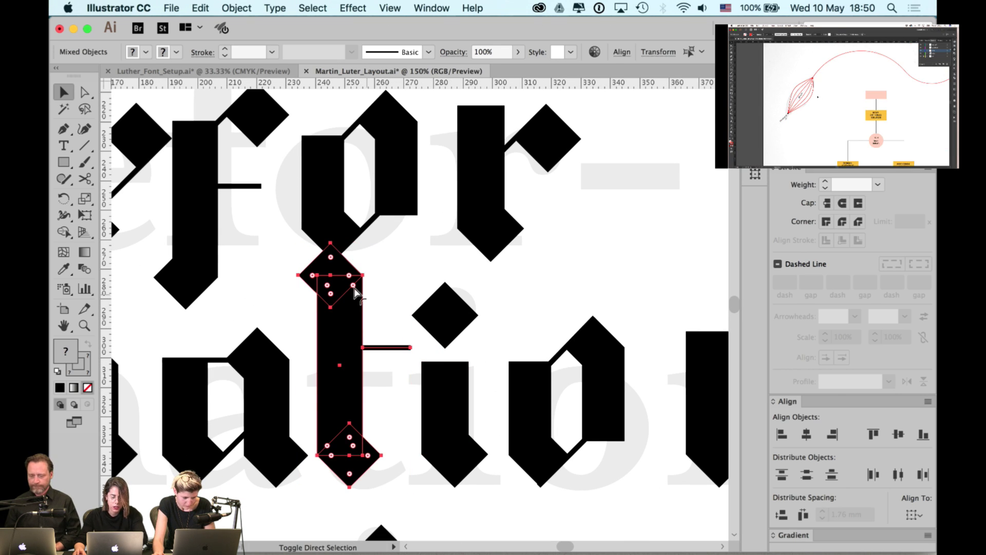
{"action": "left_click", "coordinate": [387, 282]}
{"action": "left_click", "coordinate": [362, 292]}
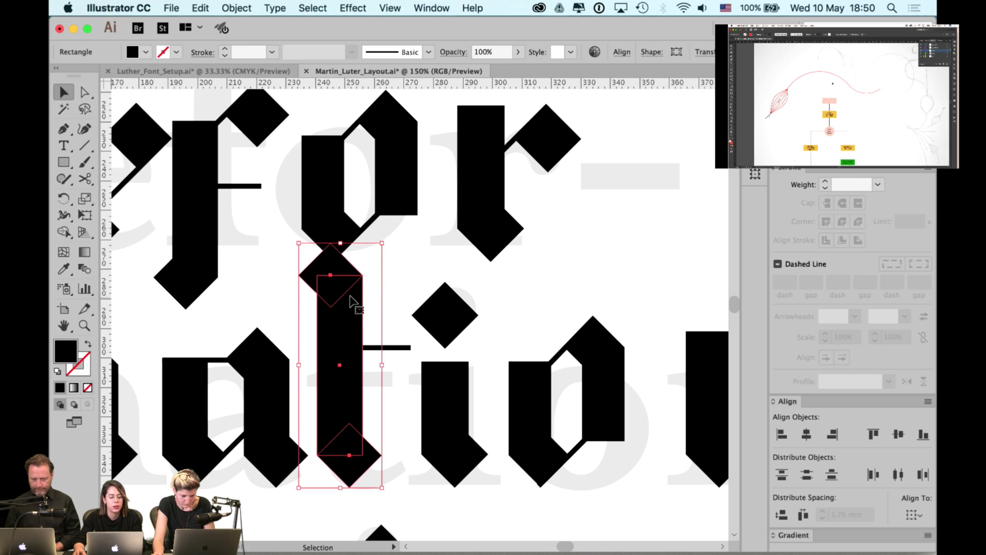
{"action": "key", "text": "super"}
{"action": "left_click", "coordinate": [387, 288]}
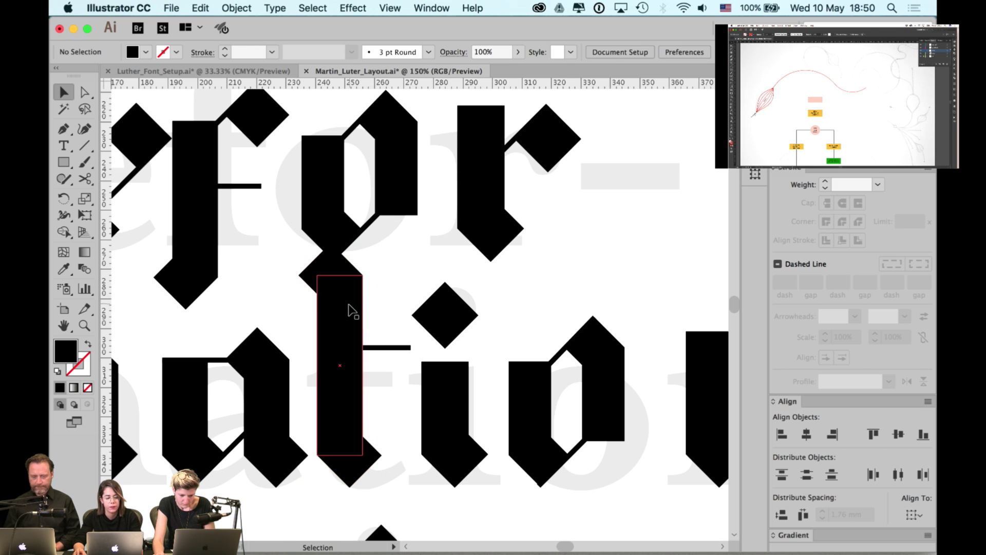
{"action": "left_click", "coordinate": [348, 295]}
{"action": "left_click", "coordinate": [385, 264]}
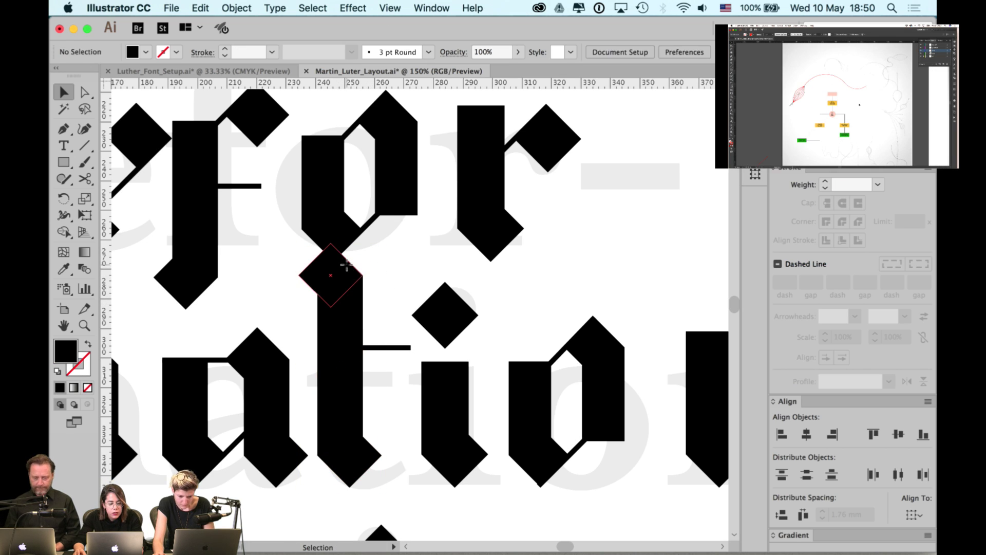
{"action": "left_click", "coordinate": [331, 259]}
{"action": "left_click", "coordinate": [426, 306], "text": "shift"}
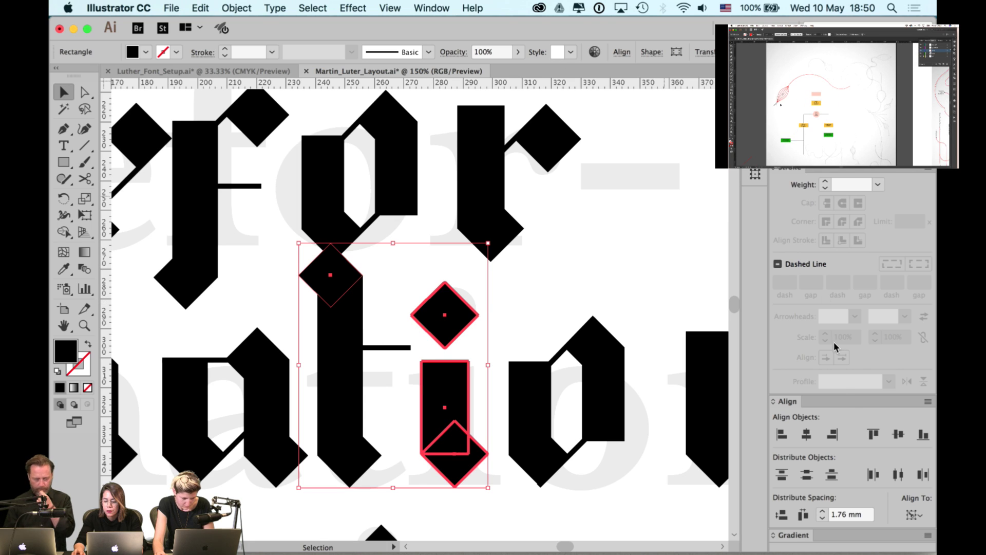
{"action": "left_click", "coordinate": [871, 433]}
{"action": "left_click", "coordinate": [366, 264]}
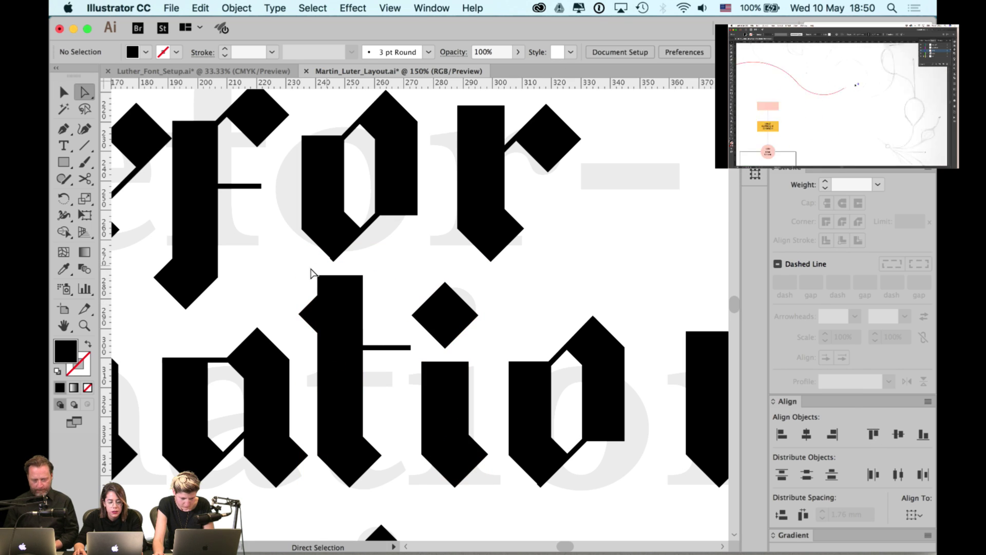
- Lower the t stem's top edge and snap its corner point onto the diamond
{"action": "key", "text": "a"}
{"action": "left_click", "coordinate": [363, 277]}
{"action": "left_click_drag", "start_coordinate": [363, 278], "coordinate": [363, 312]}
{"action": "key", "text": "super+y"}
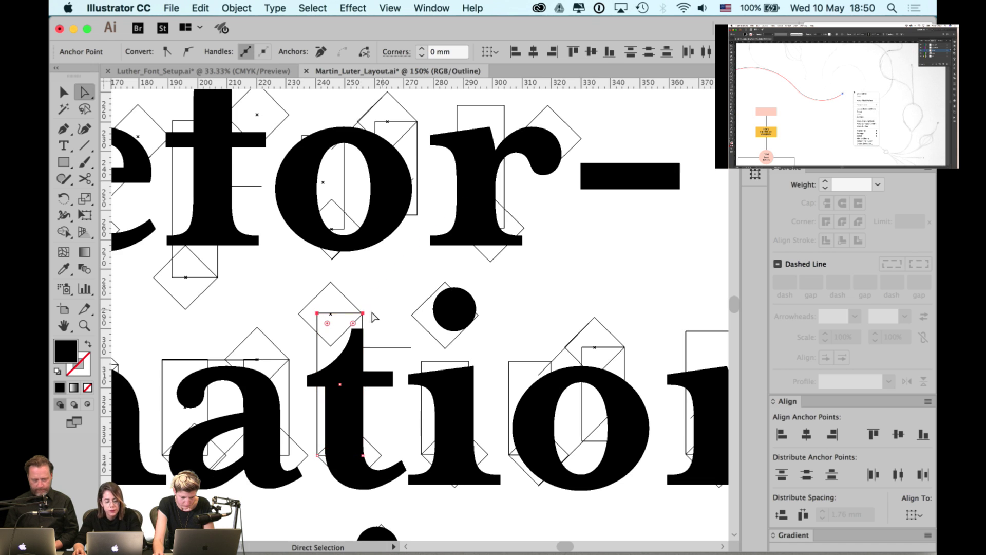
{"action": "scroll", "coordinate": [367, 320], "scroll_direction": "up", "scroll_amount": 10}
{"action": "scroll", "coordinate": [358, 331], "scroll_direction": "up", "scroll_amount": 2}
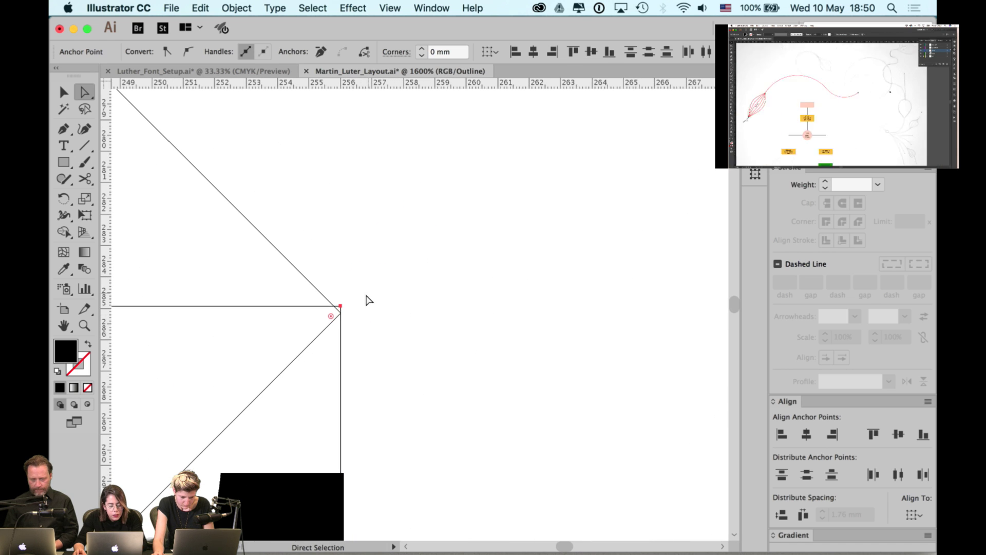
{"action": "left_click_drag", "start_coordinate": [340, 307], "coordinate": [342, 319]}
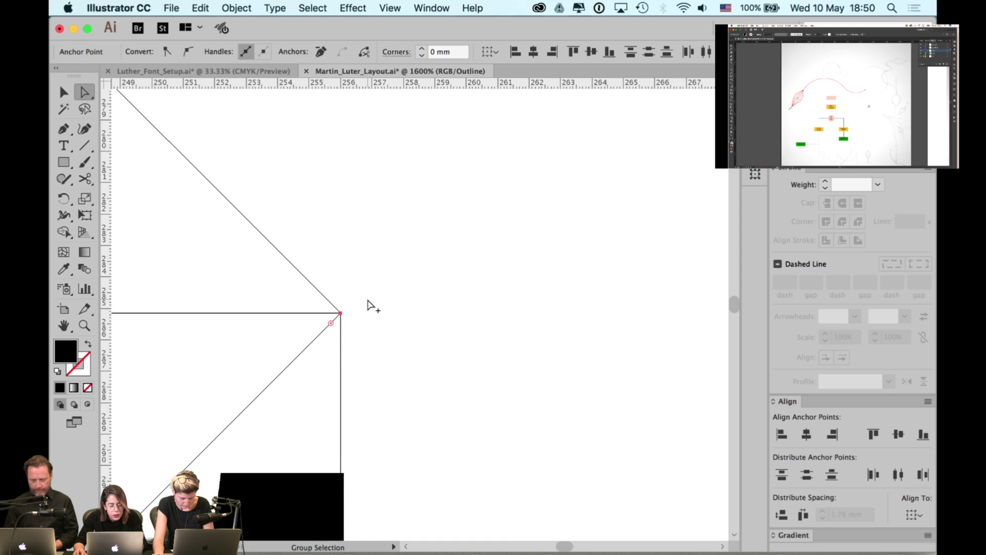
{"action": "key", "text": "super+y"}
{"action": "scroll", "coordinate": [370, 306], "scroll_direction": "down", "scroll_amount": 6}
{"action": "scroll", "coordinate": [373, 317], "scroll_direction": "down", "scroll_amount": 3}
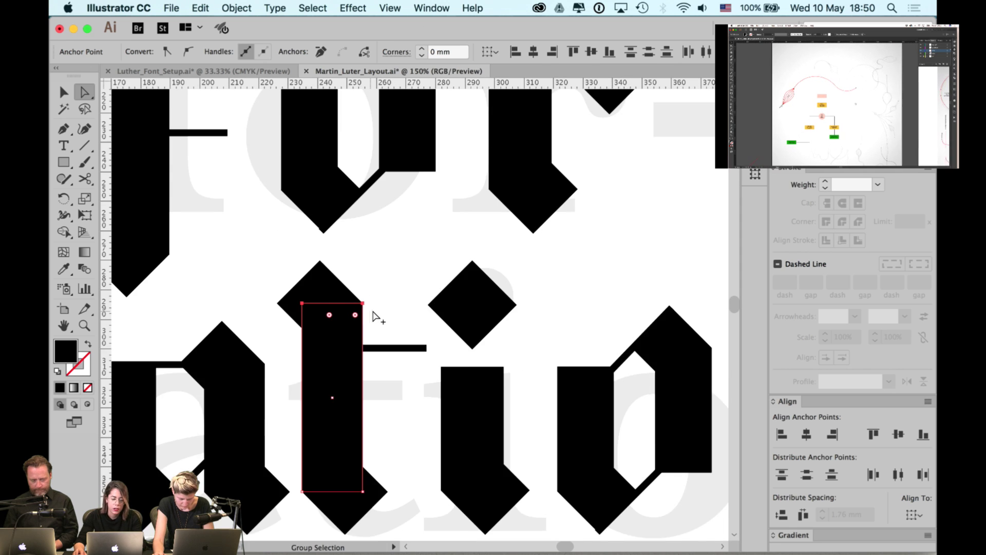
{"action": "left_click", "coordinate": [390, 293]}
{"action": "key", "text": "v"}
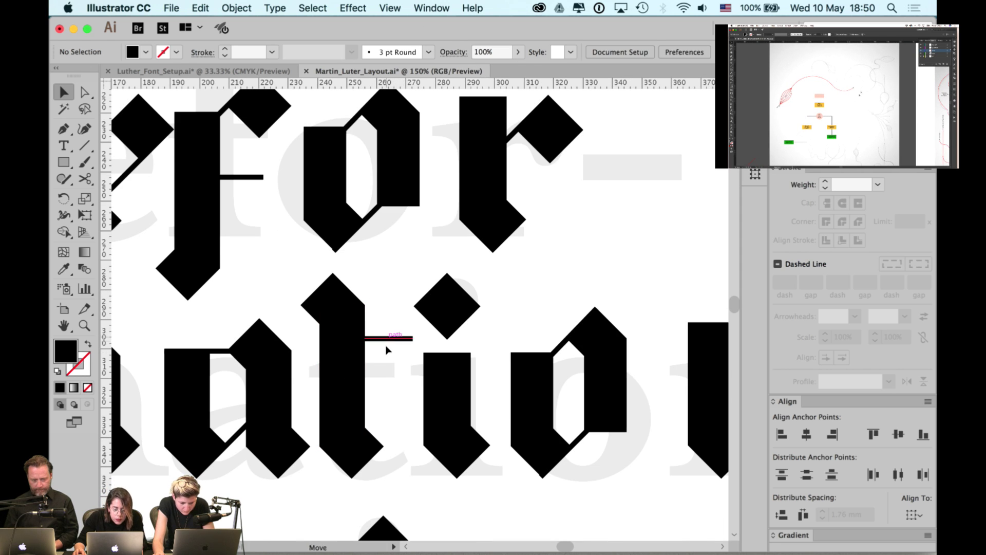
- Move the t crossbar down to the new stem top and extend it toward the i
{"action": "left_click_drag", "start_coordinate": [386, 347], "coordinate": [471, 351]}
{"action": "key", "text": "a"}
{"action": "left_click", "coordinate": [492, 343], "text": "alt"}
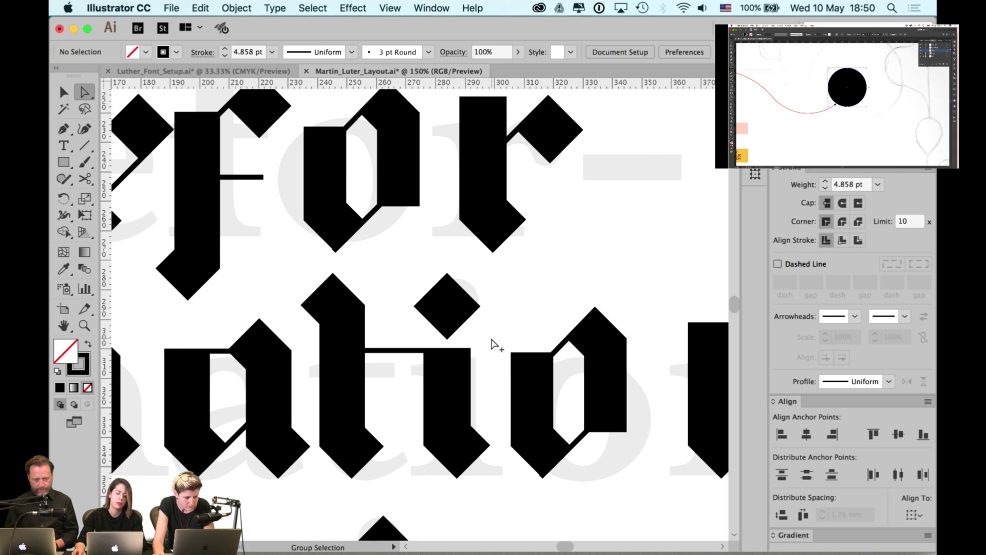
{"action": "scroll", "coordinate": [492, 345], "scroll_direction": "down", "scroll_amount": 2}
{"action": "key", "text": "v"}
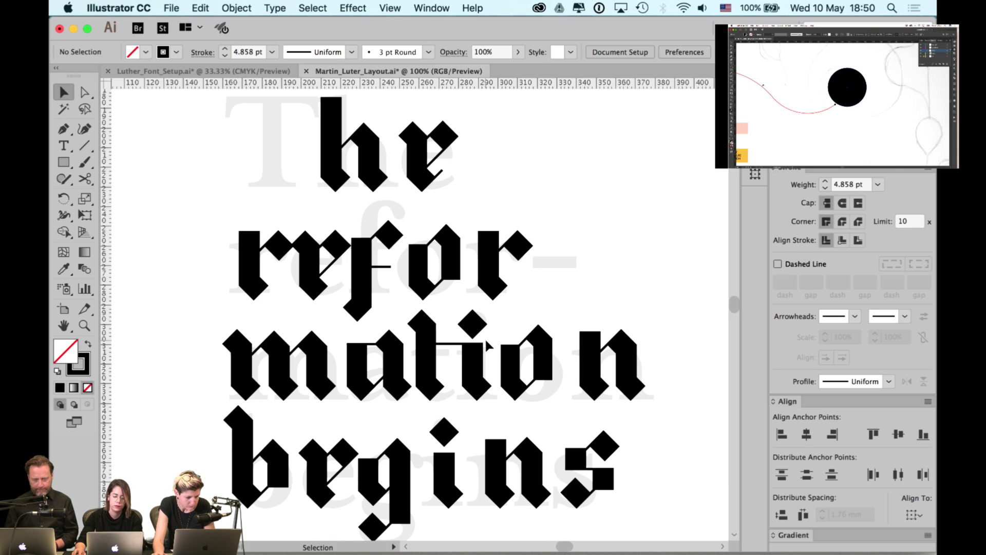
- Shift the i of mation slightly to the left
{"action": "scroll", "coordinate": [485, 340], "scroll_direction": "up", "scroll_amount": 1}
{"action": "left_click", "coordinate": [473, 330]}
{"action": "left_click_drag", "start_coordinate": [482, 352], "coordinate": [481, 352]}
{"action": "key", "text": "Left"}
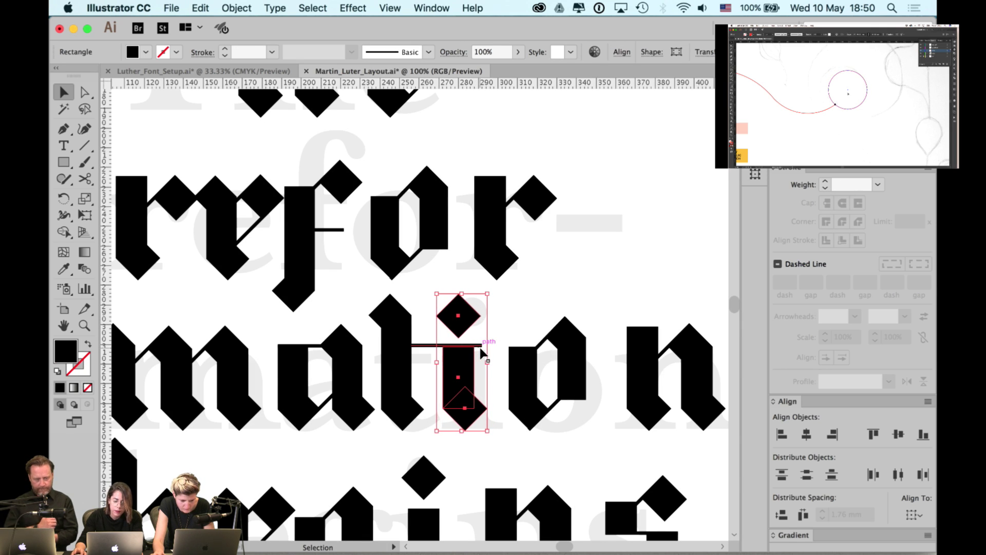
{"action": "left_click", "coordinate": [511, 293]}
- Pull the crossbar's right anchor back so it ends flush at the i stem
{"action": "key", "text": "a"}
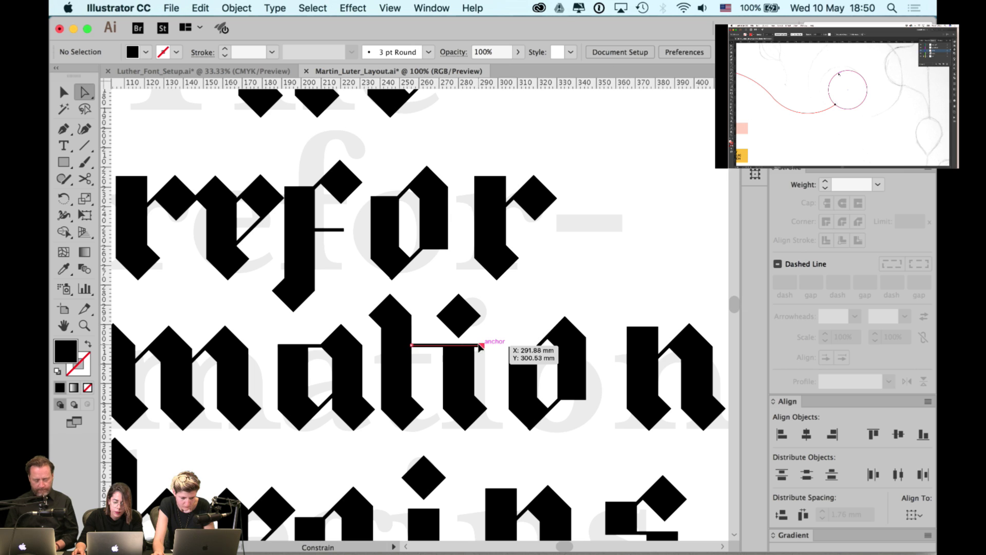
{"action": "left_click", "coordinate": [480, 347]}
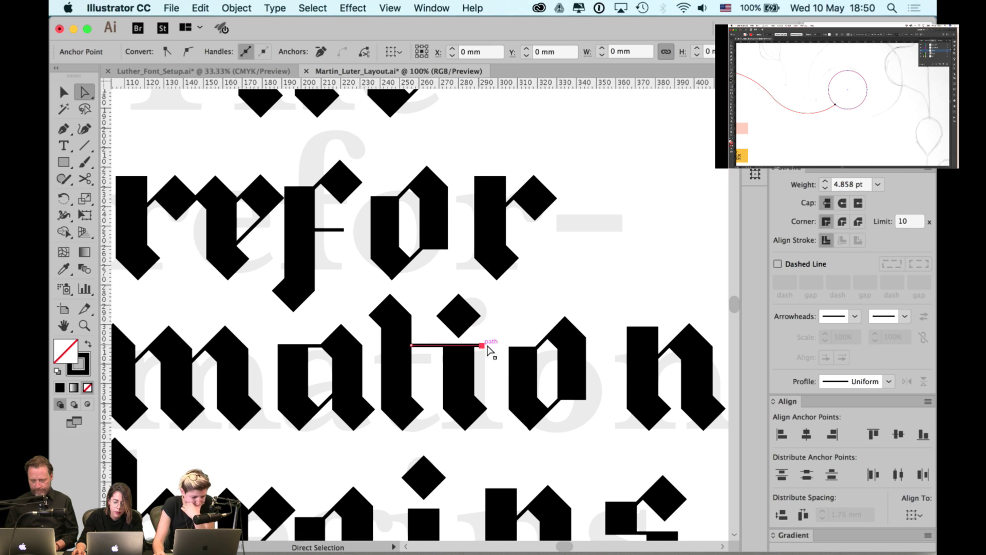
{"action": "scroll", "coordinate": [488, 351], "scroll_direction": "up", "scroll_amount": 4}
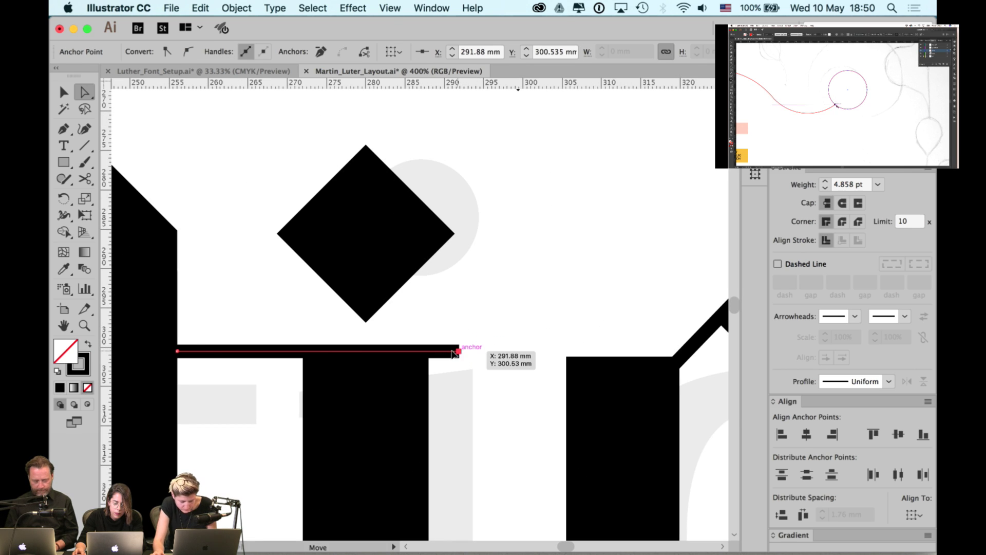
{"action": "left_click_drag", "start_coordinate": [454, 353], "coordinate": [431, 354]}
{"action": "left_click", "coordinate": [460, 340]}
{"action": "scroll", "coordinate": [462, 340], "scroll_direction": "down", "scroll_amount": 1}
{"action": "scroll", "coordinate": [464, 340], "scroll_direction": "down", "scroll_amount": 3}
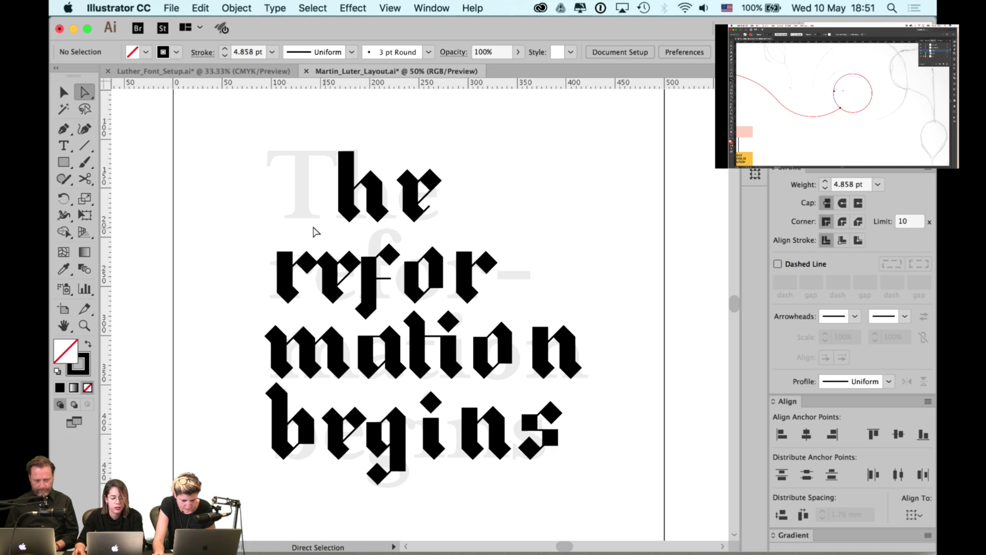
- Select the h's stem and the diamond at its foot in the first line
{"action": "key", "text": "v"}
{"action": "left_click", "coordinate": [281, 263]}
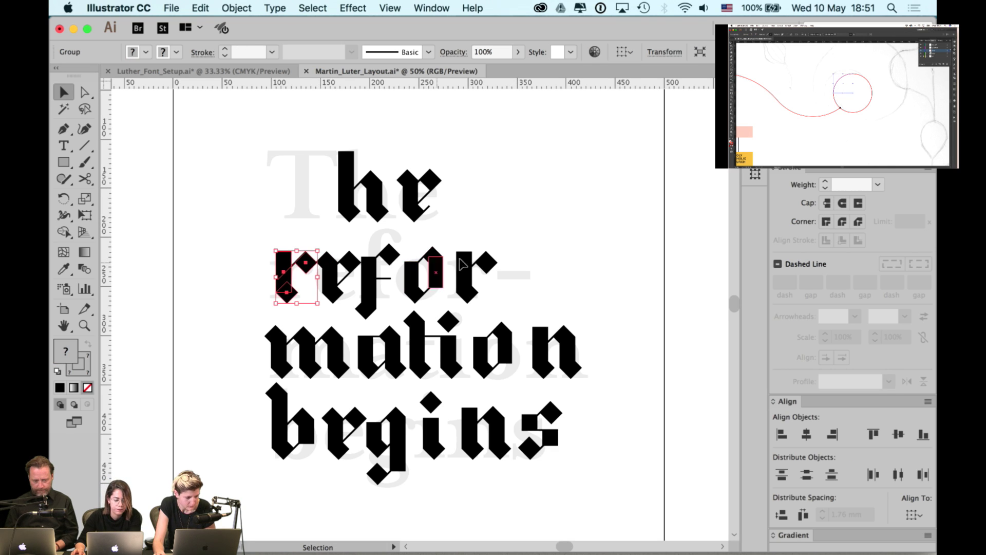
{"action": "left_click", "coordinate": [366, 167]}
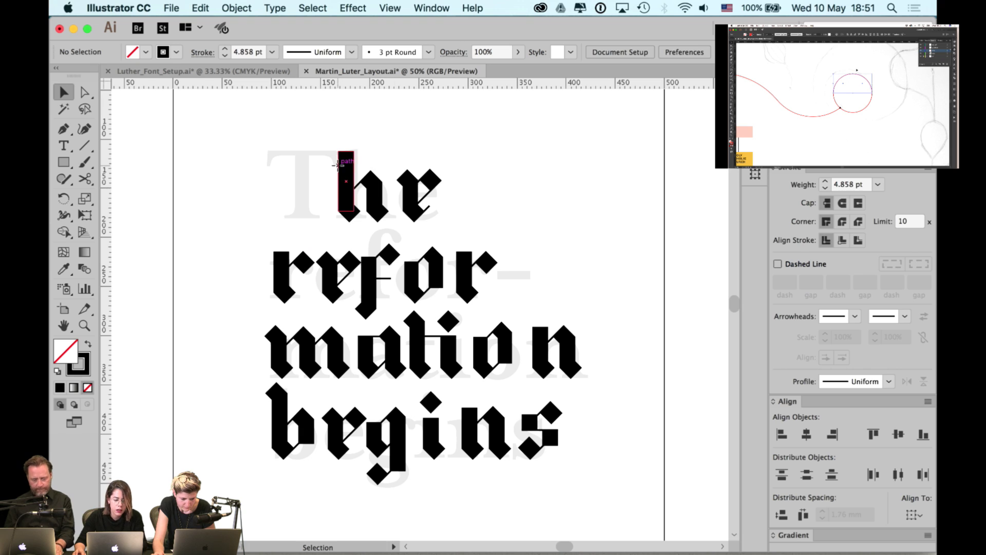
{"action": "left_click", "coordinate": [340, 171]}
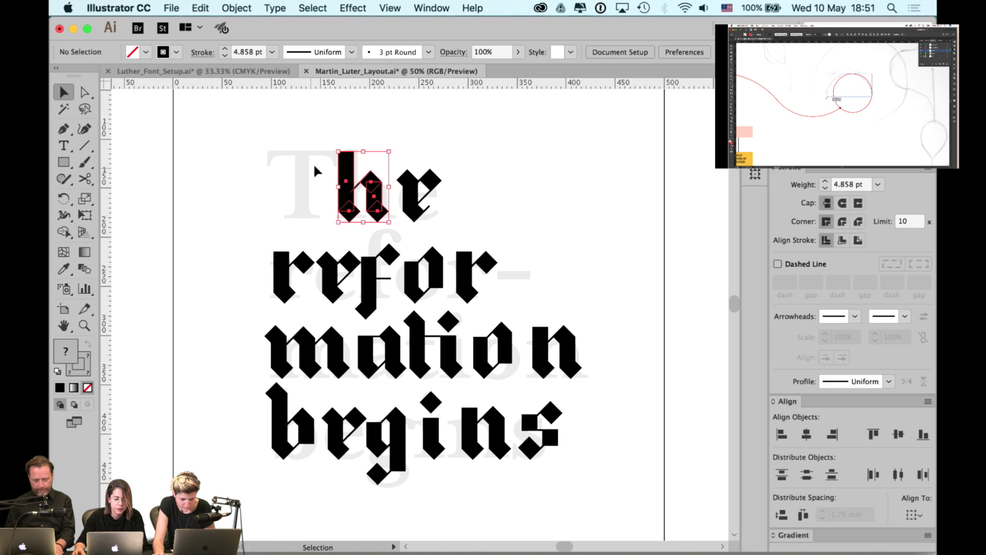
{"action": "scroll", "coordinate": [339, 170], "scroll_direction": "up", "scroll_amount": 3}
{"action": "left_click", "coordinate": [360, 240]}
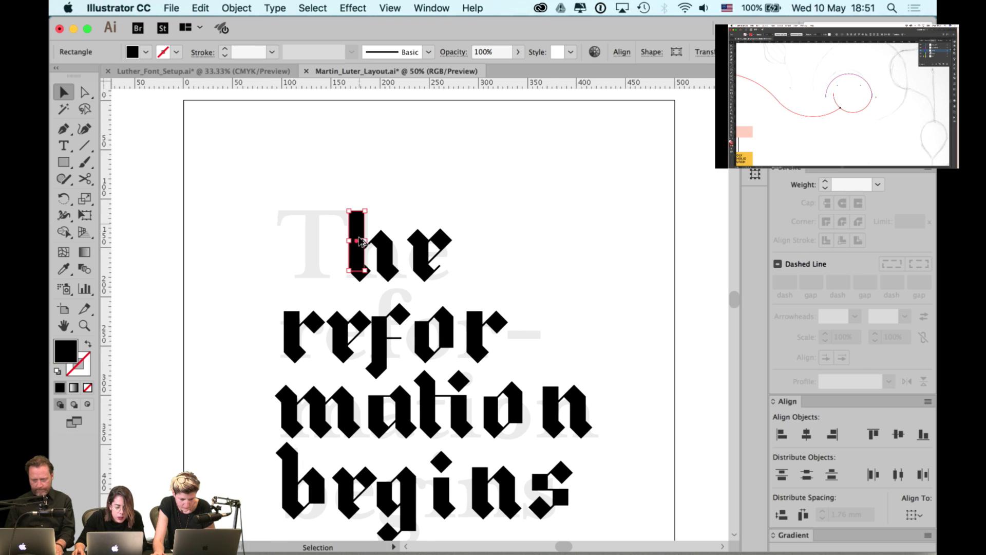
{"action": "left_click", "coordinate": [366, 299]}
{"action": "scroll", "coordinate": [366, 299], "scroll_direction": "up", "scroll_amount": 2}
{"action": "left_click", "coordinate": [355, 250]}
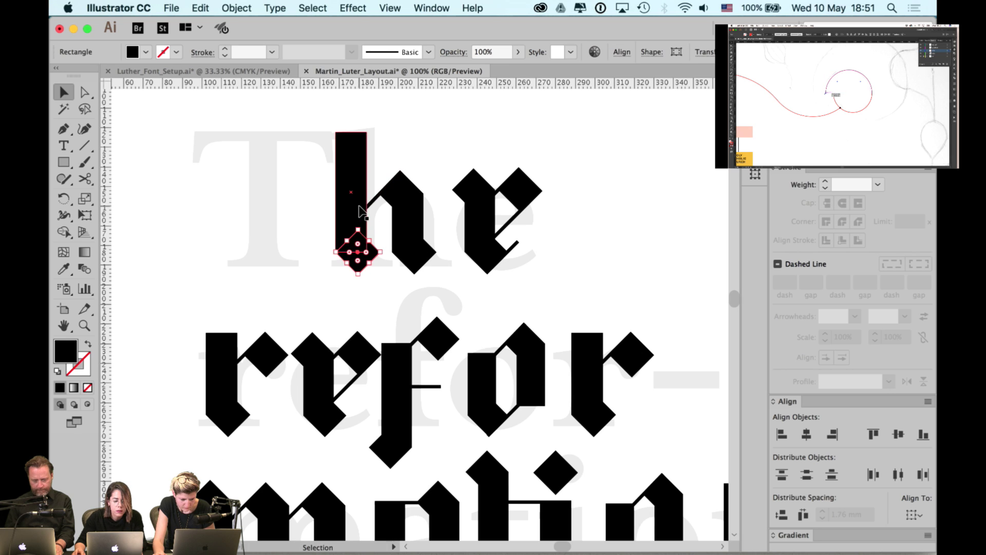
{"action": "left_click_drag", "start_coordinate": [359, 211], "coordinate": [300, 245]}
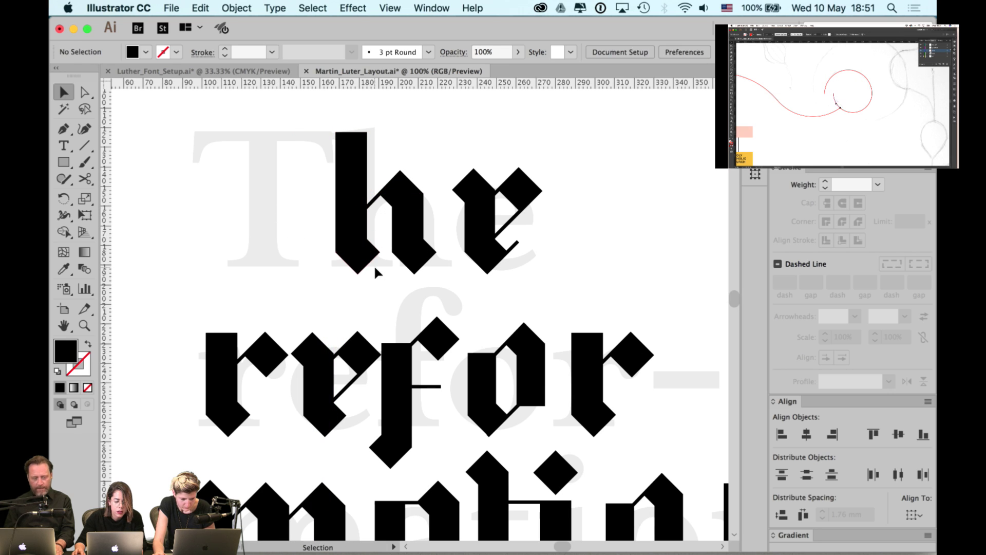
- Copy the h stem with its foot diamond leftwards to form the T's stem
{"action": "left_click", "coordinate": [363, 152]}
{"action": "left_click", "coordinate": [324, 273]}
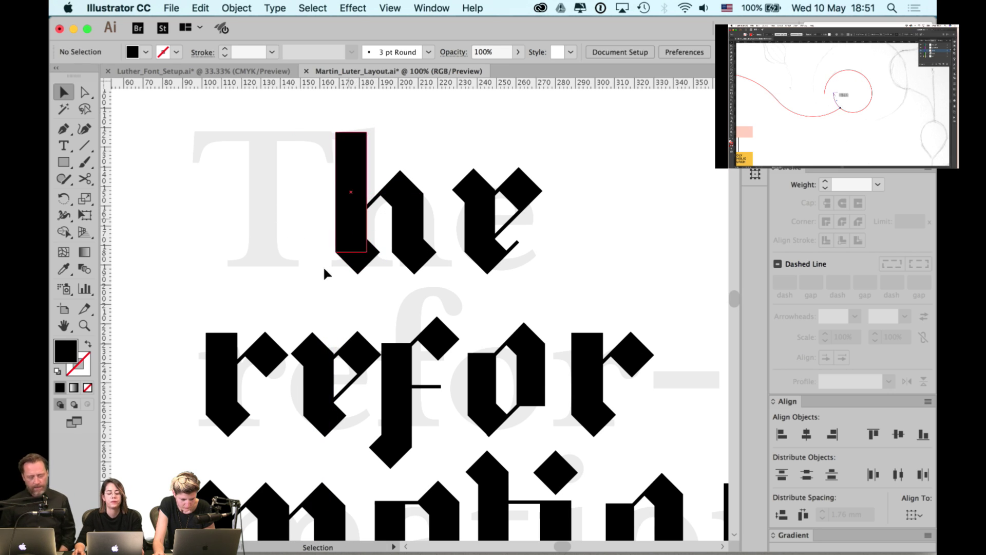
{"action": "left_click", "coordinate": [351, 255]}
{"action": "left_click", "coordinate": [338, 183], "text": "shift"}
{"action": "left_click_drag", "start_coordinate": [337, 183], "coordinate": [252, 183]}
{"action": "left_click", "coordinate": [226, 147]}
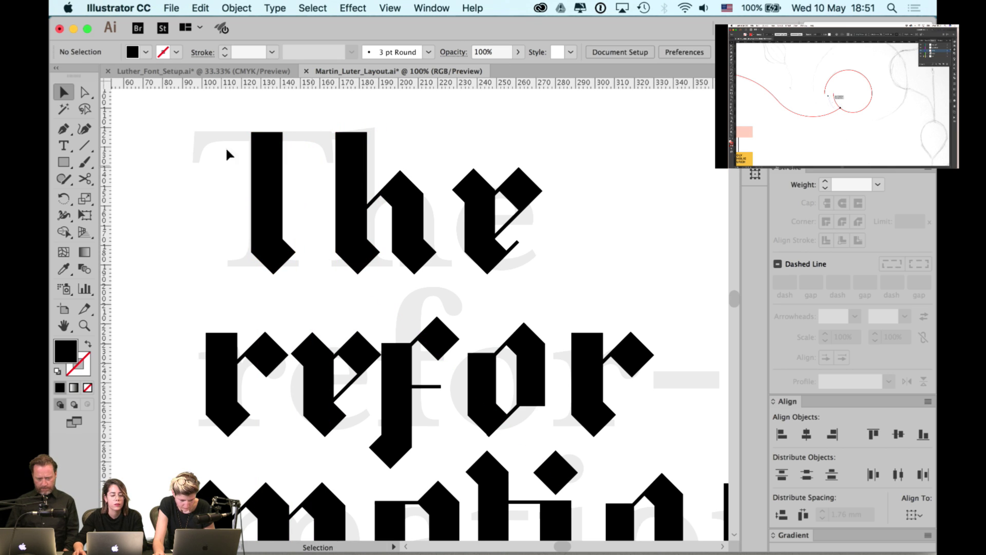
- Draw a straight horizontal line across the top of the new T stem
{"action": "left_click", "coordinate": [92, 147]}
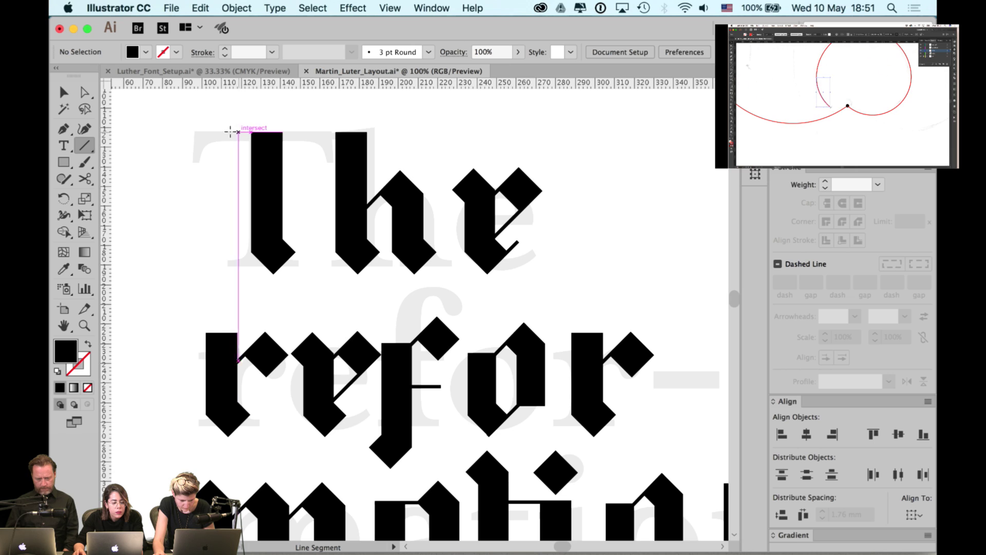
{"action": "mouse_move", "coordinate": [222, 132]}
{"action": "left_mouse_down"}
{"action": "mouse_move", "coordinate": [318, 132]}
{"action": "mouse_move", "coordinate": [304, 132]}
{"action": "left_mouse_up"}
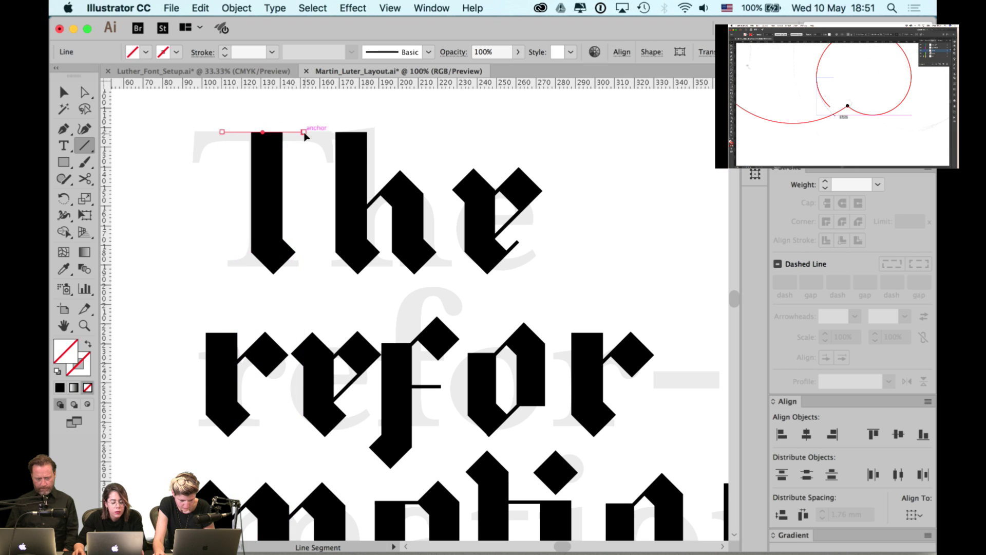
{"action": "key", "text": "v"}
- Hide the grey txt def reference text layer in the Layers panel
{"action": "left_click", "coordinate": [436, 8]}
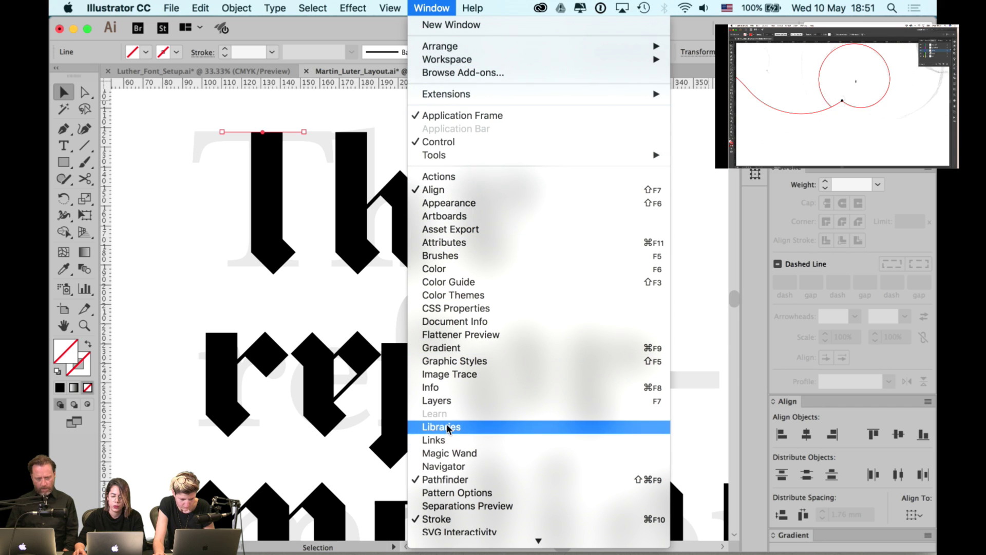
{"action": "left_click", "coordinate": [437, 400]}
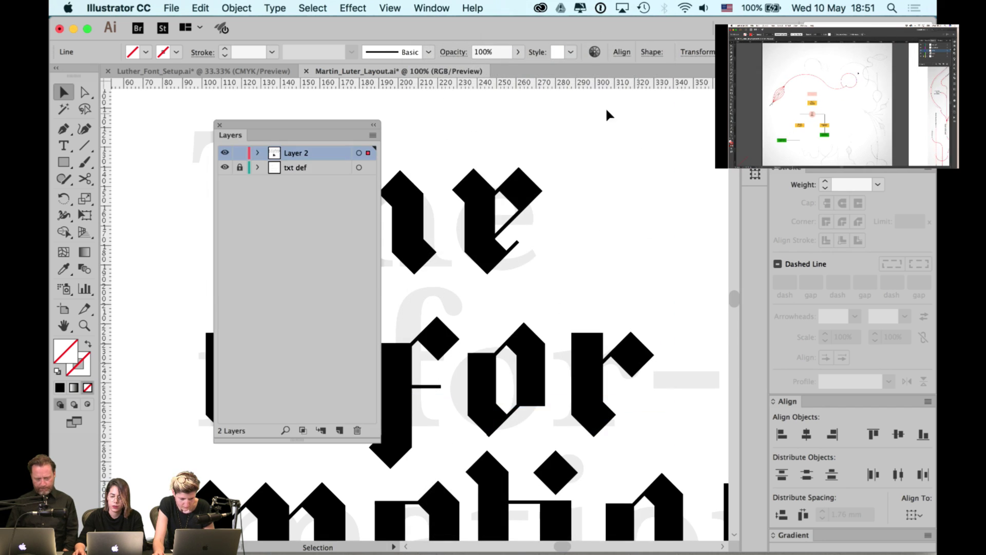
{"action": "left_click", "coordinate": [225, 168]}
{"action": "left_click", "coordinate": [219, 125]}
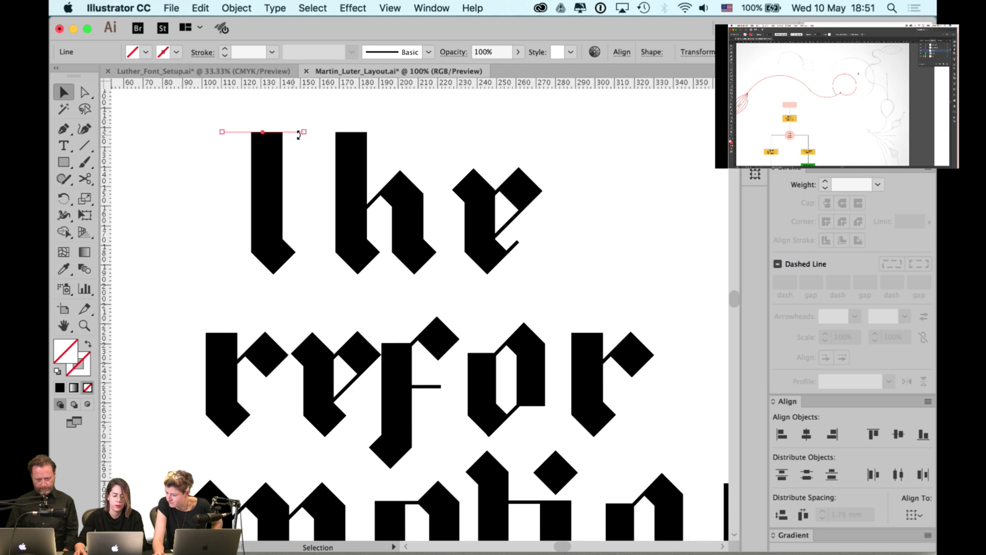
- Save, give the top line the e's black stroke, and extend its right end
{"action": "key", "text": "i"}
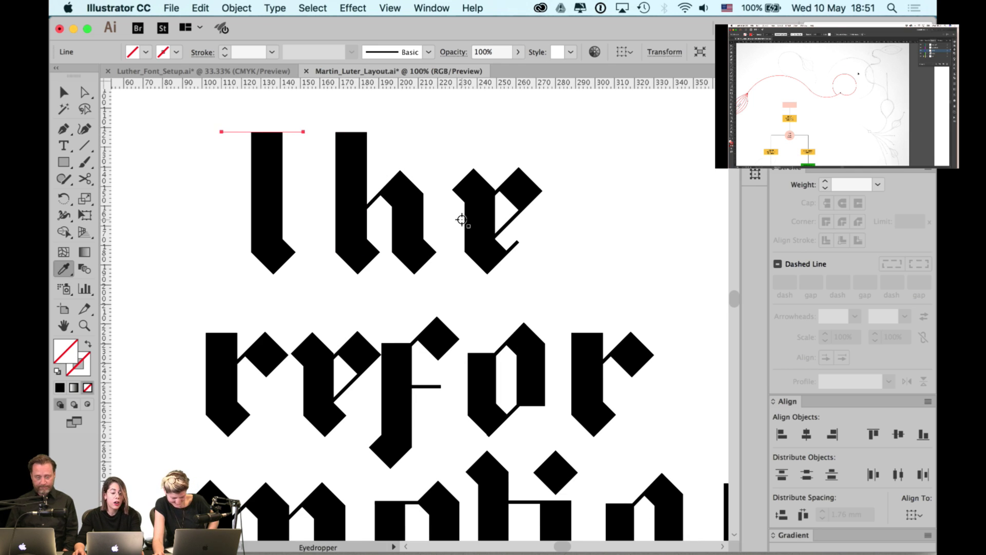
{"action": "key", "text": "super+s"}
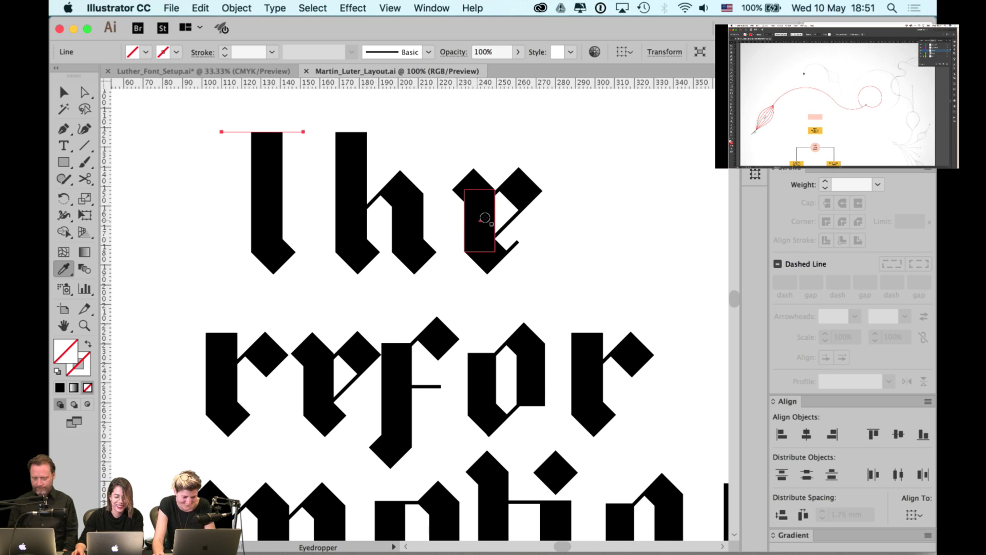
{"action": "left_click", "coordinate": [509, 221]}
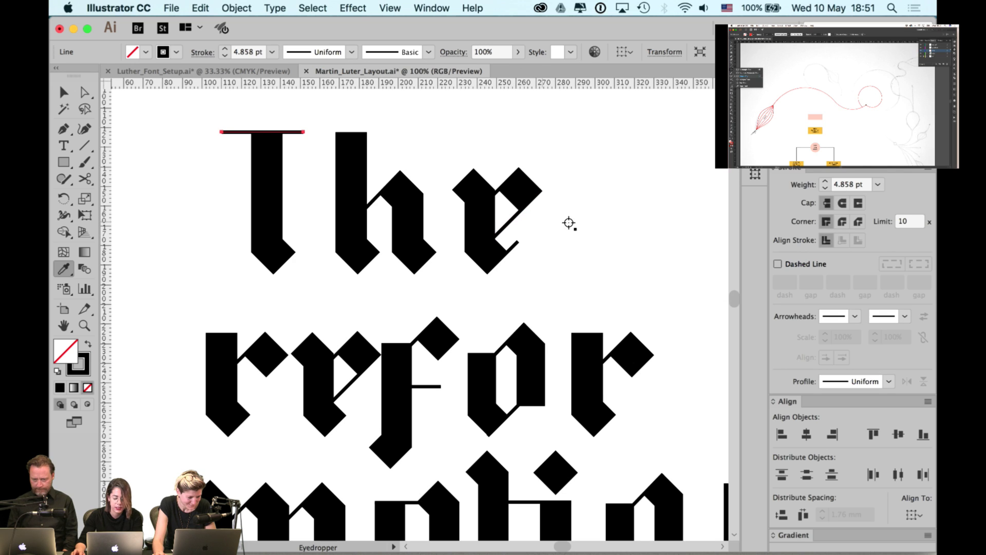
{"action": "key", "text": "a"}
{"action": "left_click", "coordinate": [593, 222]}
{"action": "left_click_drag", "start_coordinate": [303, 133], "coordinate": [319, 132]}
- Centre the top line horizontally over the first stem, using the stem as key object
{"action": "key", "text": "v"}
{"action": "left_click", "coordinate": [322, 119]}
{"action": "left_click", "coordinate": [288, 133]}
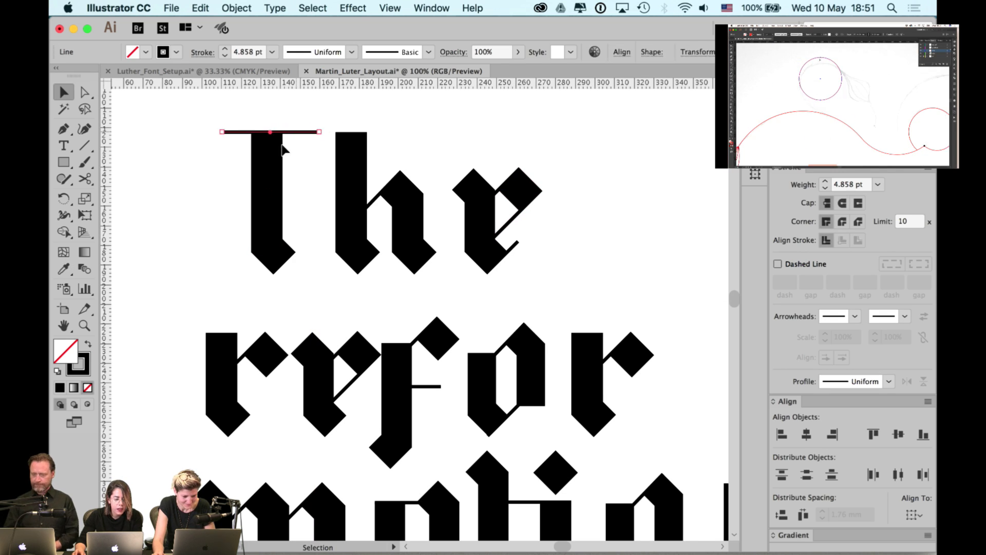
{"action": "left_click", "coordinate": [267, 159], "text": "shift"}
{"action": "left_click", "coordinate": [270, 154]}
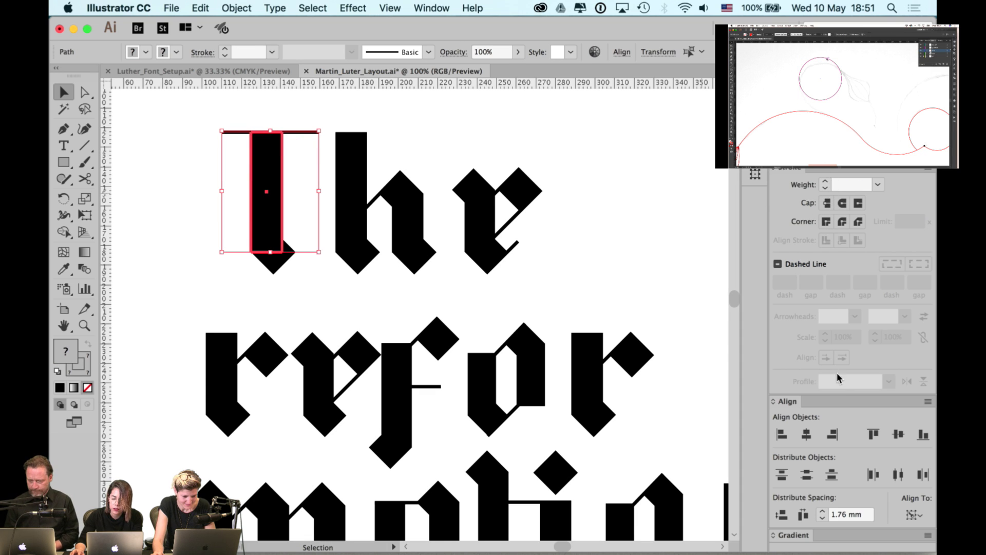
{"action": "left_click", "coordinate": [806, 434]}
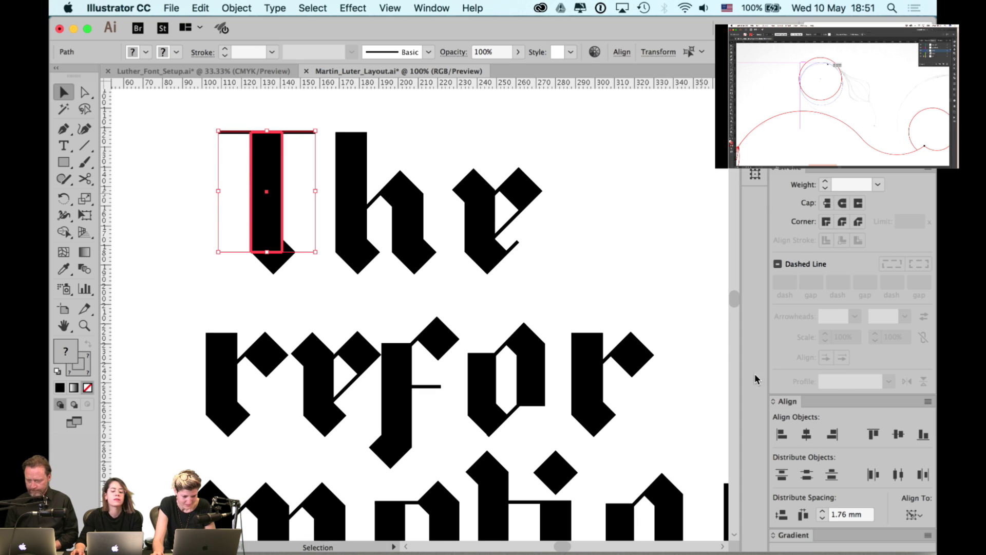
{"action": "left_click", "coordinate": [508, 146]}
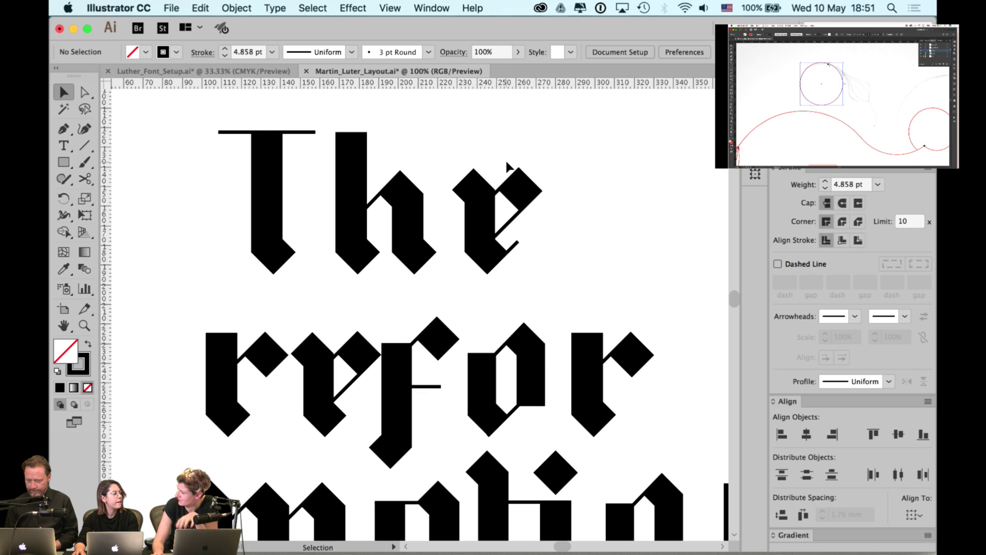
- Copy the e's top diamond to the left end of the T crossbar
{"action": "left_click", "coordinate": [480, 169]}
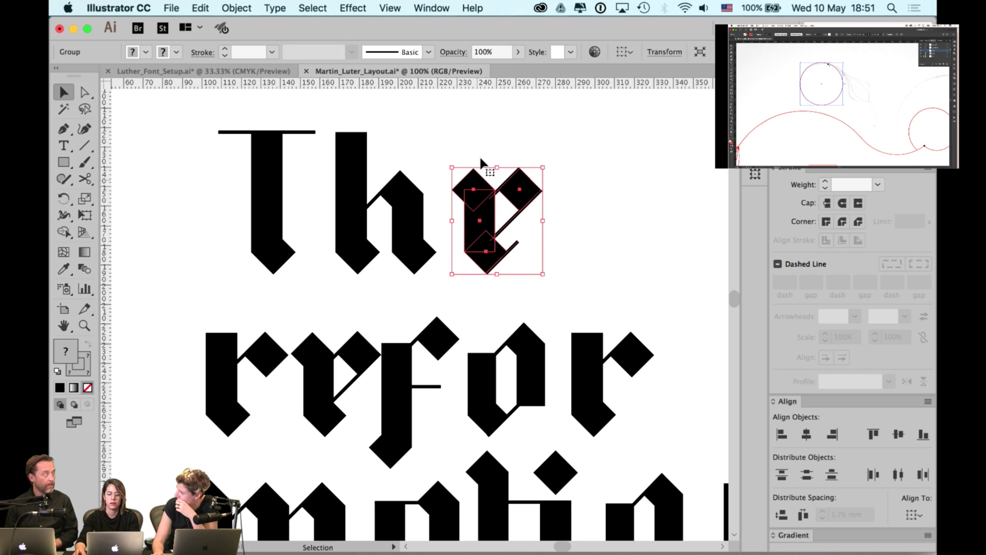
{"action": "left_click", "coordinate": [473, 187], "text": "shift"}
{"action": "left_click", "coordinate": [475, 184], "text": "super"}
{"action": "left_click", "coordinate": [475, 186]}
{"action": "left_click_drag", "start_coordinate": [475, 186], "coordinate": [585, 204]}
{"action": "left_click", "coordinate": [586, 204]}
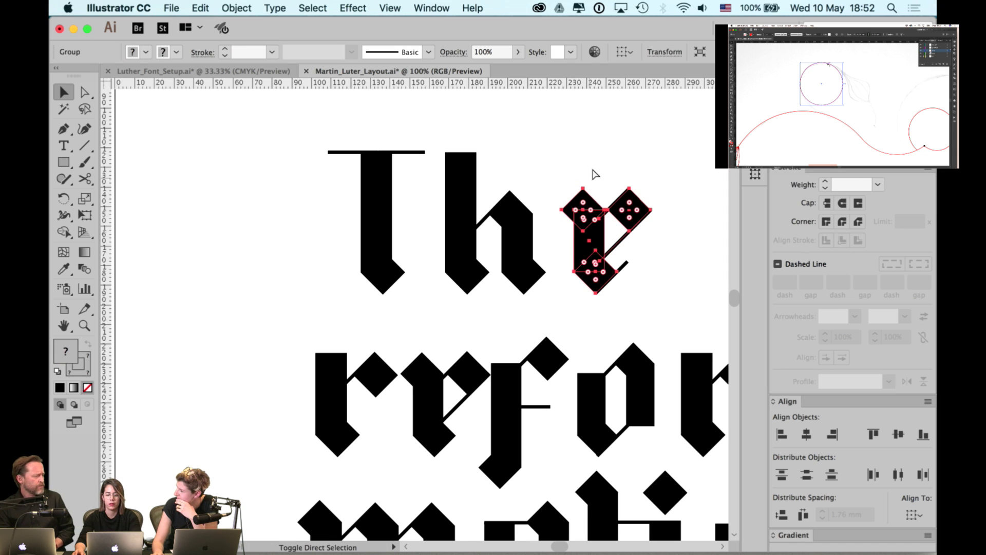
{"action": "left_click", "coordinate": [583, 208], "text": "super"}
{"action": "left_click", "coordinate": [580, 214], "text": "super"}
{"action": "left_click", "coordinate": [580, 206], "text": "super"}
{"action": "left_click", "coordinate": [580, 192], "text": "super"}
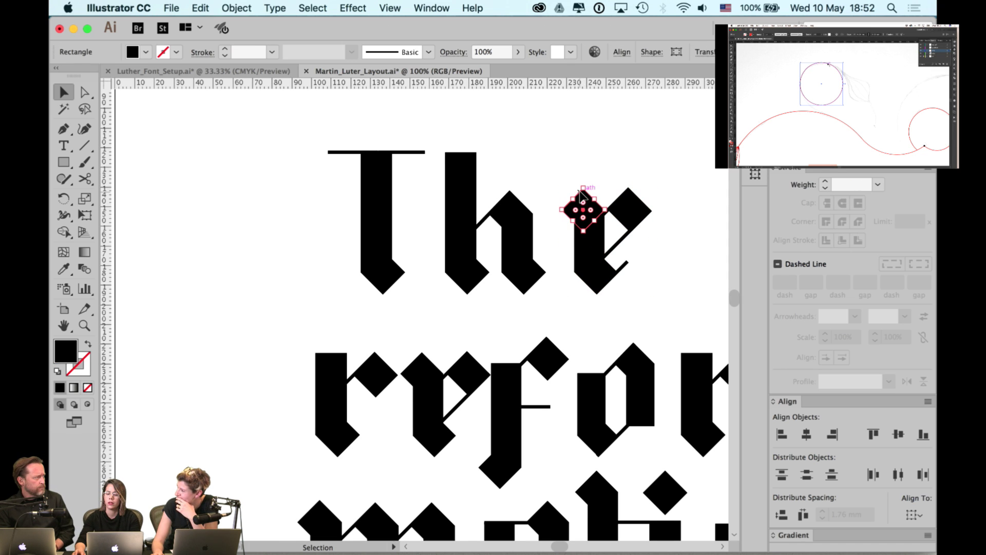
{"action": "mouse_move", "coordinate": [583, 201]}
{"action": "left_mouse_down"}
{"action": "mouse_move", "coordinate": [337, 143]}
{"action": "mouse_move", "coordinate": [316, 152]}
{"action": "left_mouse_up"}
{"action": "key", "text": "shift+super+a"}
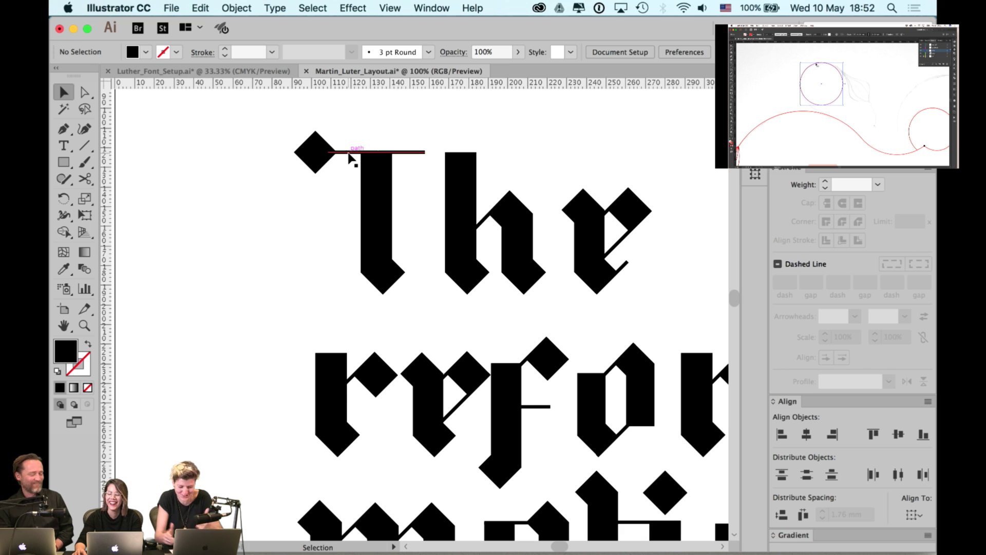
- Copy that diamond to the crossbar's right end and switch to Outline view
{"action": "left_click_drag", "start_coordinate": [321, 153], "coordinate": [434, 163]}
{"action": "key", "text": "super+y"}
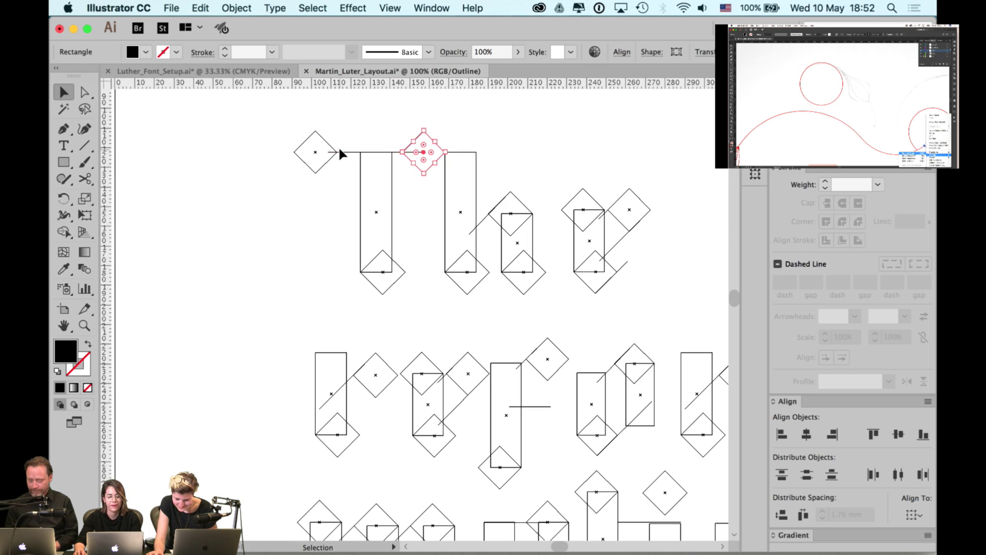
{"action": "scroll", "coordinate": [339, 150], "scroll_direction": "up", "scroll_amount": 3, "text": "alt"}
- Extend the crossbar's left end point into the centre of the left diamond
{"action": "key", "text": "a"}
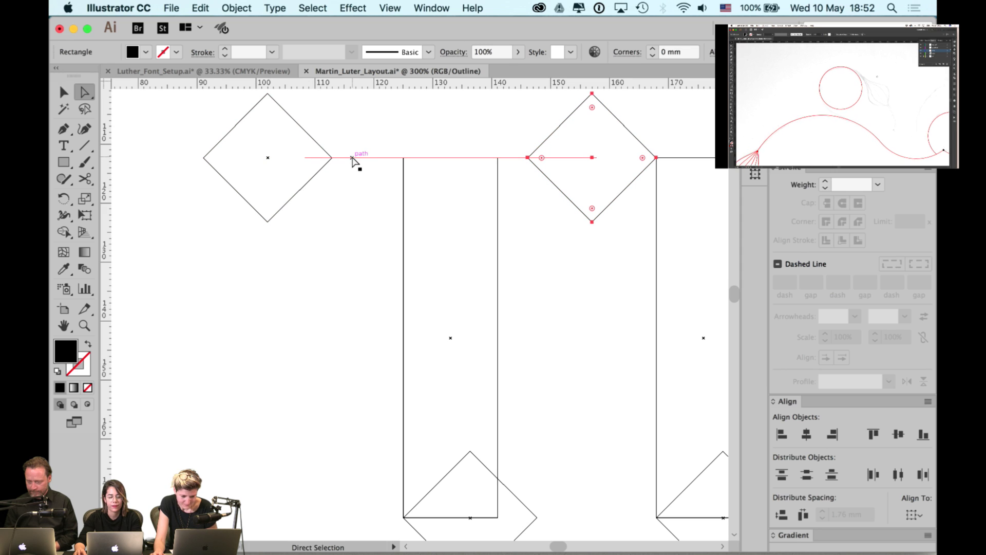
{"action": "key", "text": "v"}
{"action": "left_click", "coordinate": [321, 156]}
{"action": "left_click_drag", "start_coordinate": [303, 158], "coordinate": [268, 160]}
{"action": "left_click", "coordinate": [378, 131]}
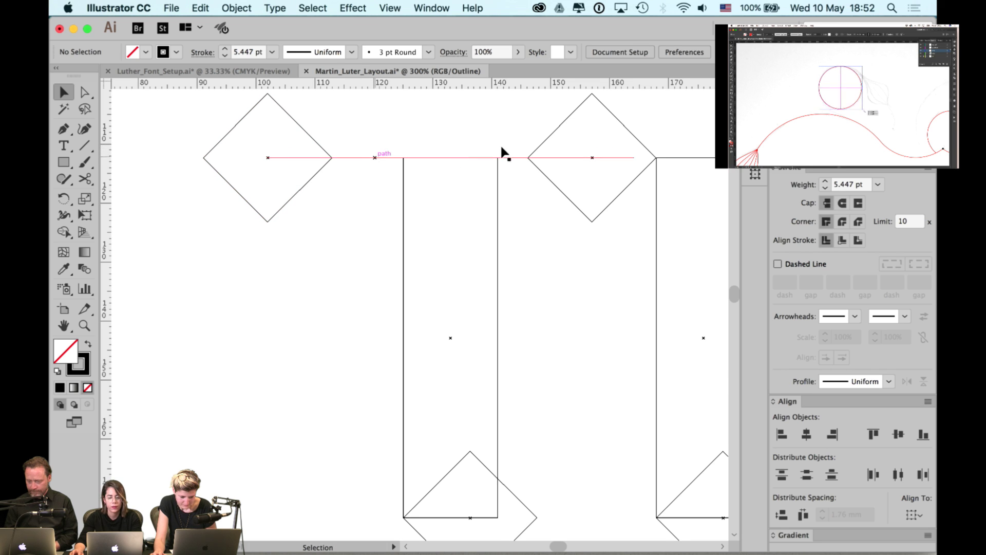
- Fine-tune both diamonds' positions along the crossbar back in Preview
{"action": "scroll", "coordinate": [524, 144], "scroll_direction": "right", "scroll_amount": 2}
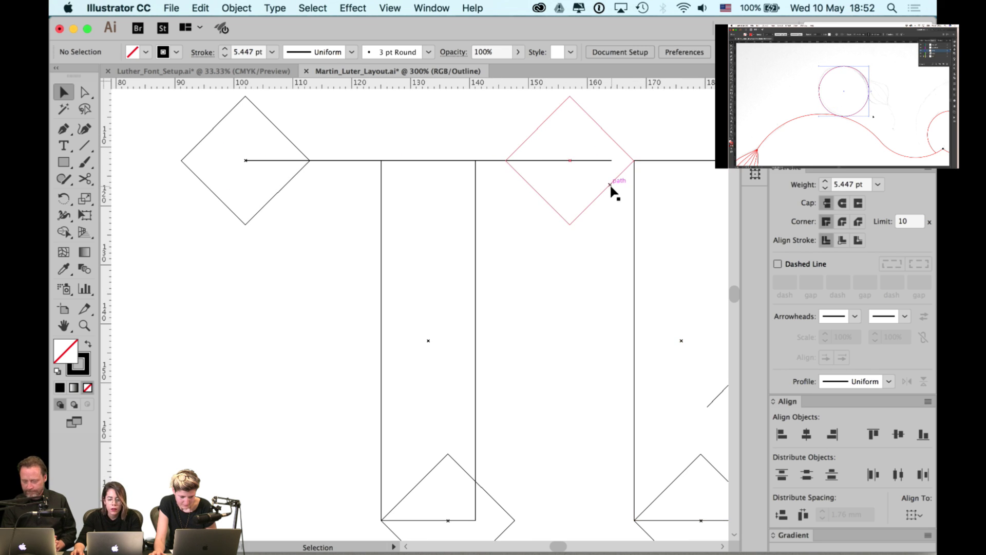
{"action": "left_click_drag", "start_coordinate": [610, 185], "coordinate": [652, 181]}
{"action": "key", "text": "super+y"}
{"action": "key", "text": "super+1"}
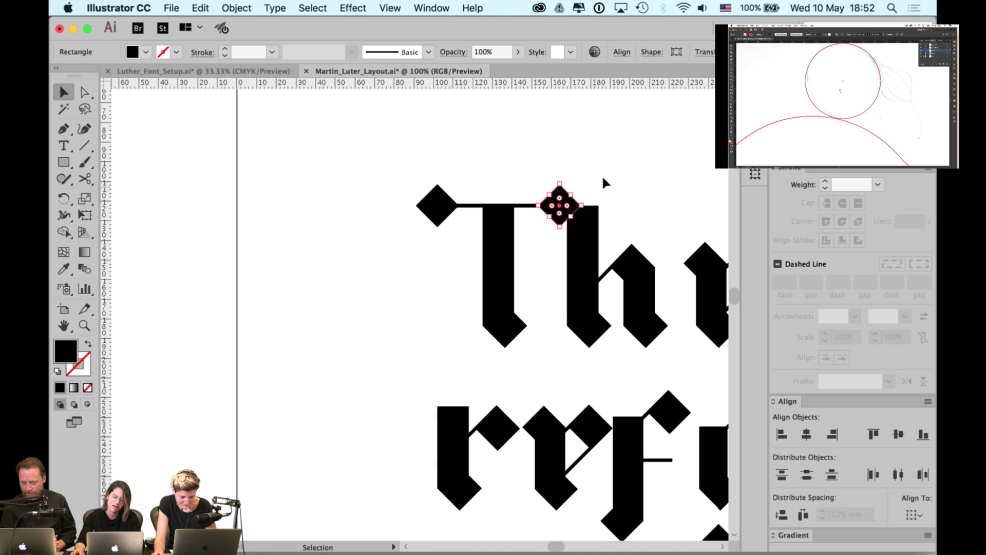
{"action": "left_click", "coordinate": [579, 184], "text": "super"}
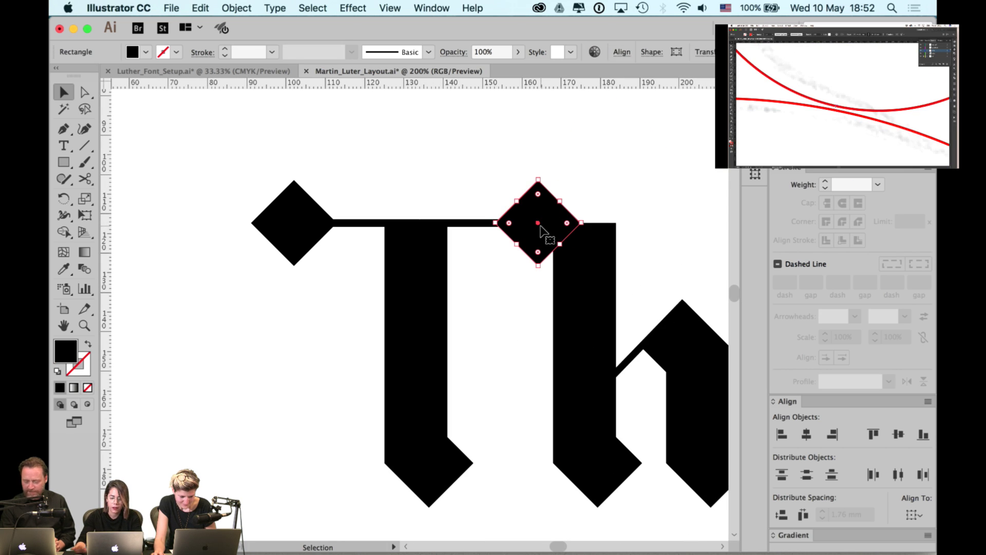
{"action": "left_click_drag", "start_coordinate": [540, 226], "coordinate": [526, 226]}
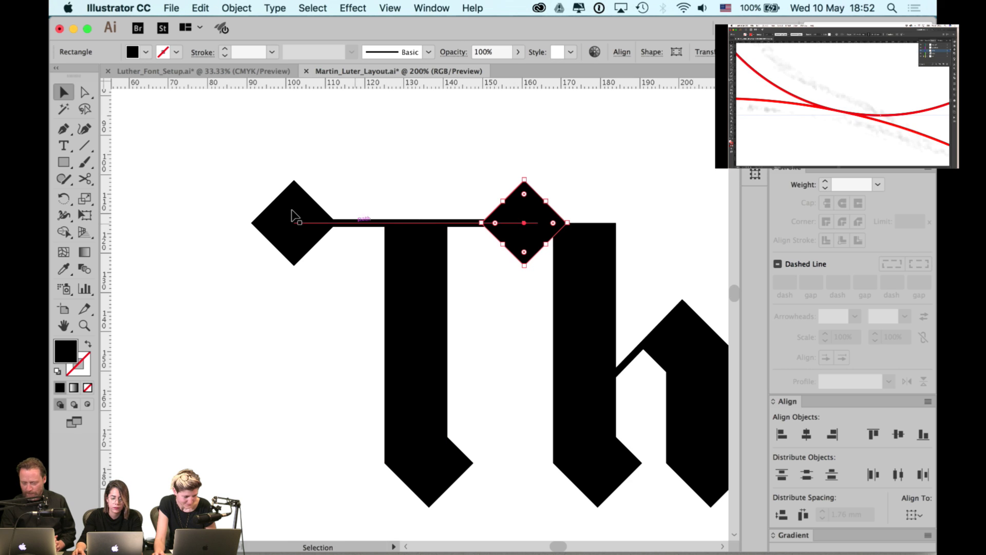
{"action": "left_click", "coordinate": [291, 216]}
{"action": "key", "text": "shift+Right"}
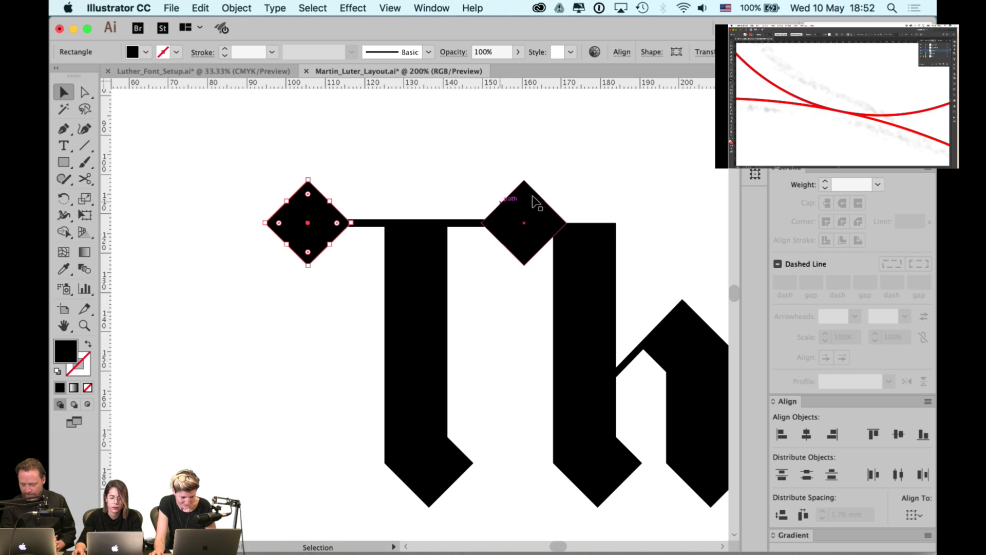
{"action": "left_click", "coordinate": [614, 164]}
{"action": "left_click", "coordinate": [518, 213], "text": "alt+super"}
{"action": "left_click_drag", "start_coordinate": [599, 182], "coordinate": [514, 173]}
- Group the h's parts and align its left edge with the diamond above
{"action": "left_click", "coordinate": [483, 229]}
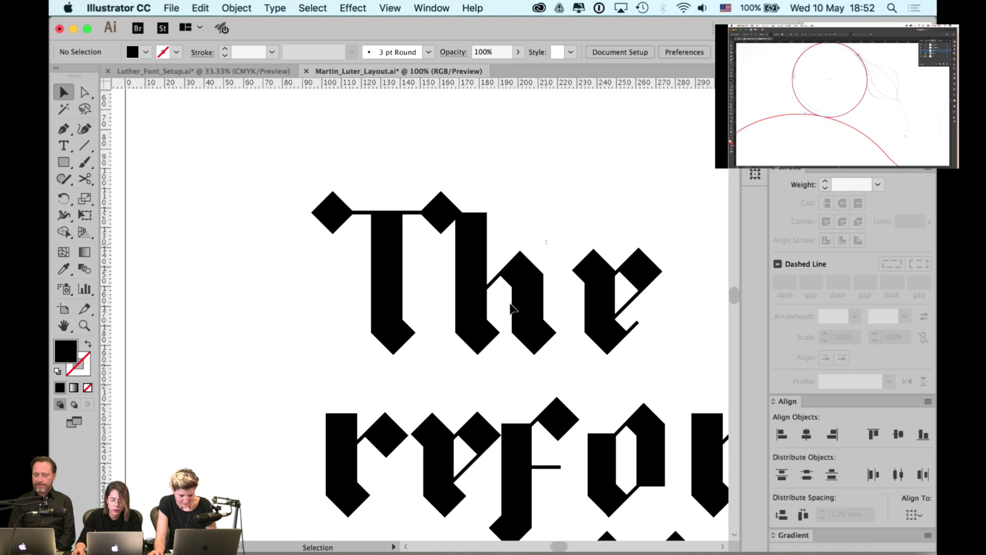
{"action": "left_click_drag", "start_coordinate": [547, 244], "coordinate": [498, 339]}
{"action": "key", "text": "super+g"}
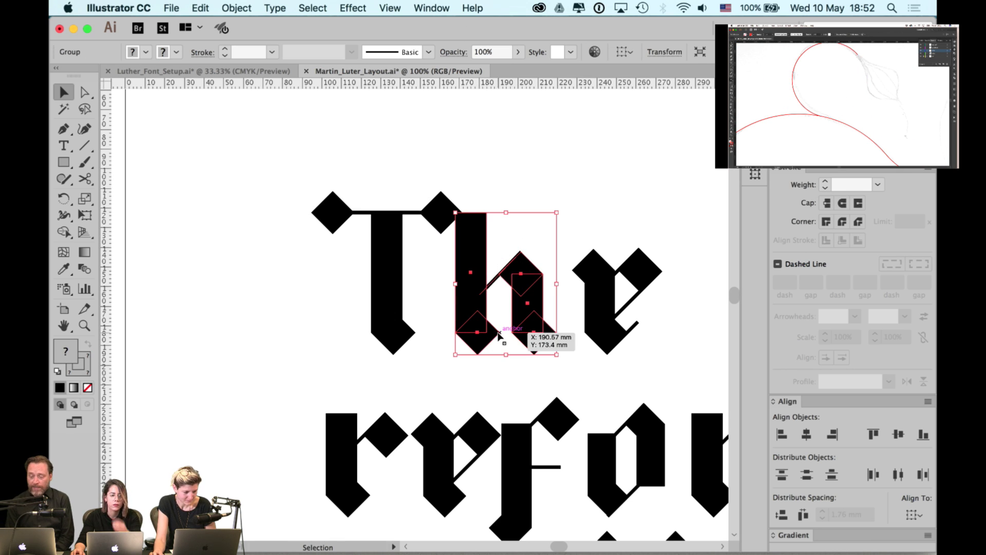
{"action": "left_click", "coordinate": [440, 222], "text": "shift"}
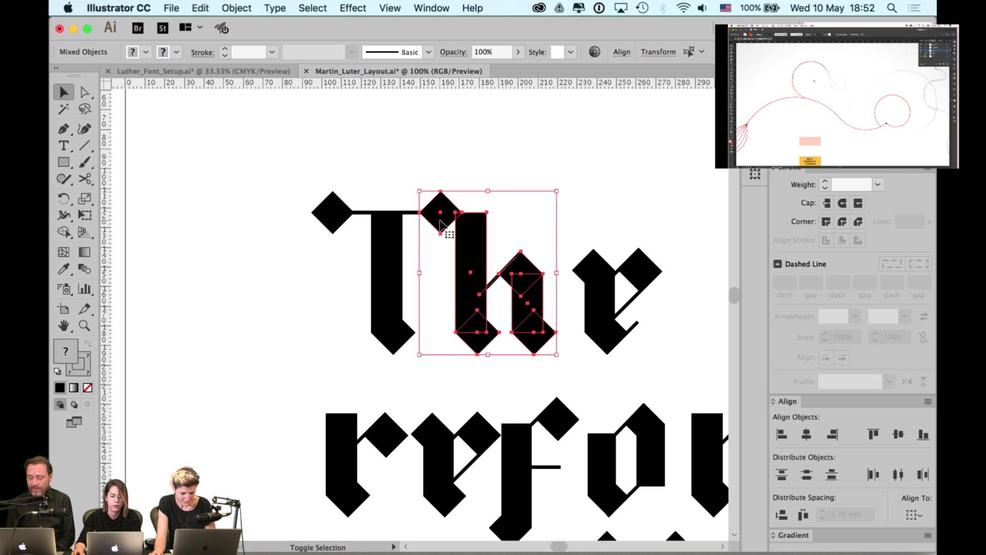
{"action": "left_click", "coordinate": [781, 434]}
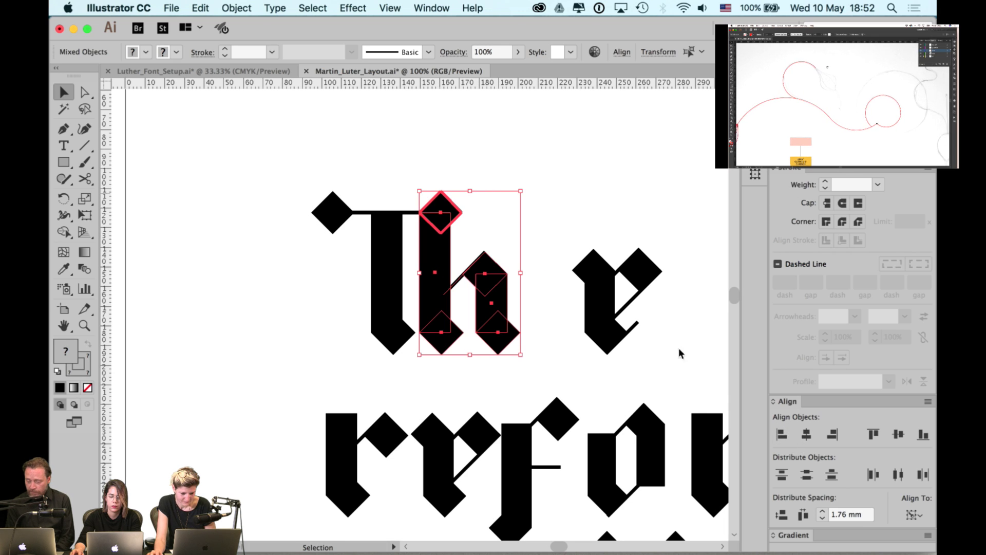
- Move the h beside the T, undoing a trial 10 mm downward move
{"action": "left_click", "coordinate": [564, 187]}
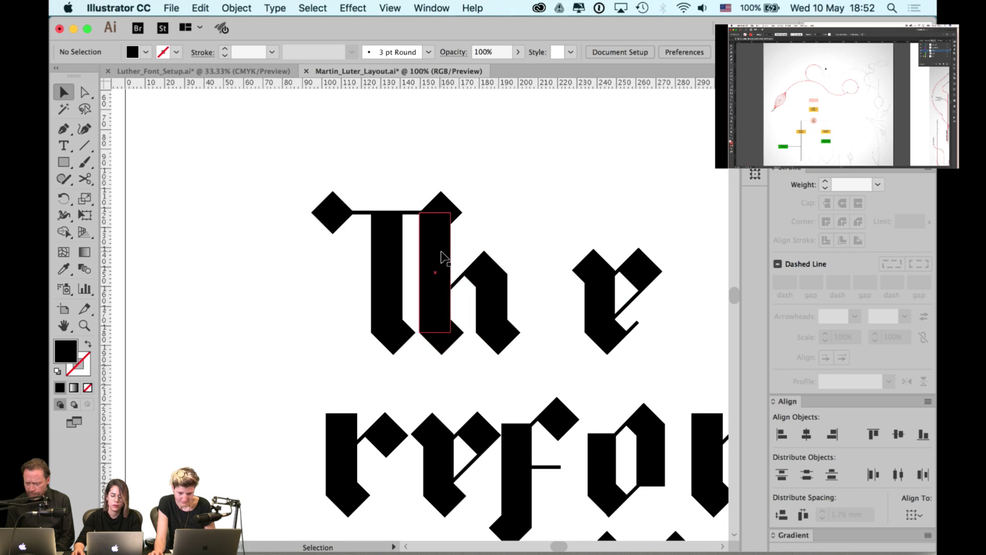
{"action": "left_click_drag", "start_coordinate": [441, 256], "coordinate": [488, 254]}
{"action": "left_click", "coordinate": [531, 203]}
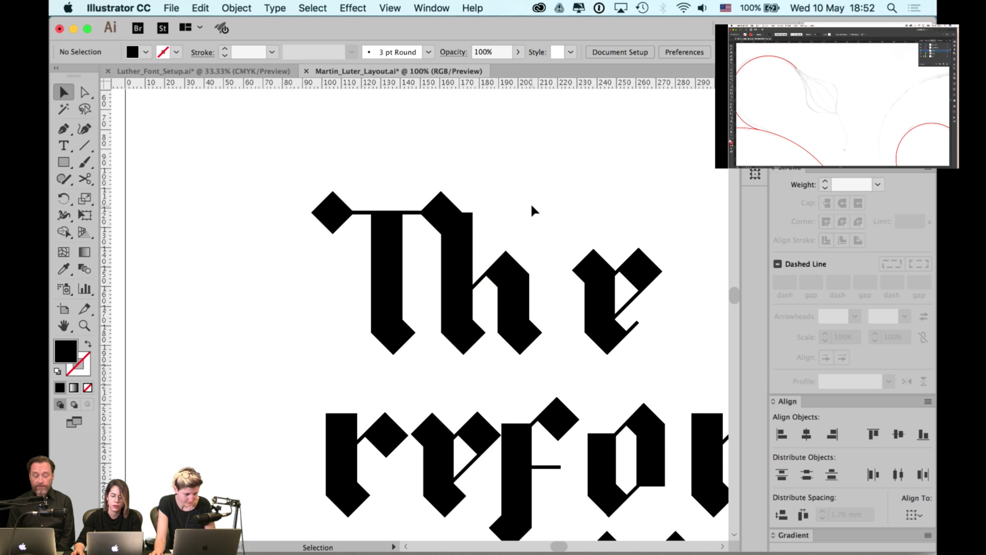
{"action": "left_click", "coordinate": [468, 256]}
{"action": "scroll", "coordinate": [469, 255], "scroll_direction": "up", "scroll_amount": 1}
{"action": "scroll", "coordinate": [469, 256], "scroll_direction": "up", "scroll_amount": 1}
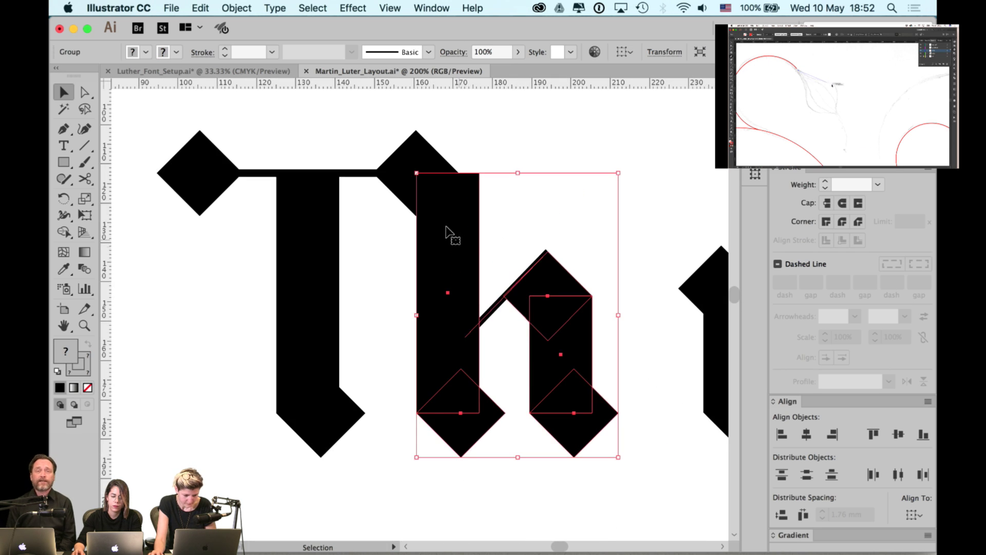
{"action": "left_click_drag", "start_coordinate": [459, 228], "coordinate": [457, 268]}
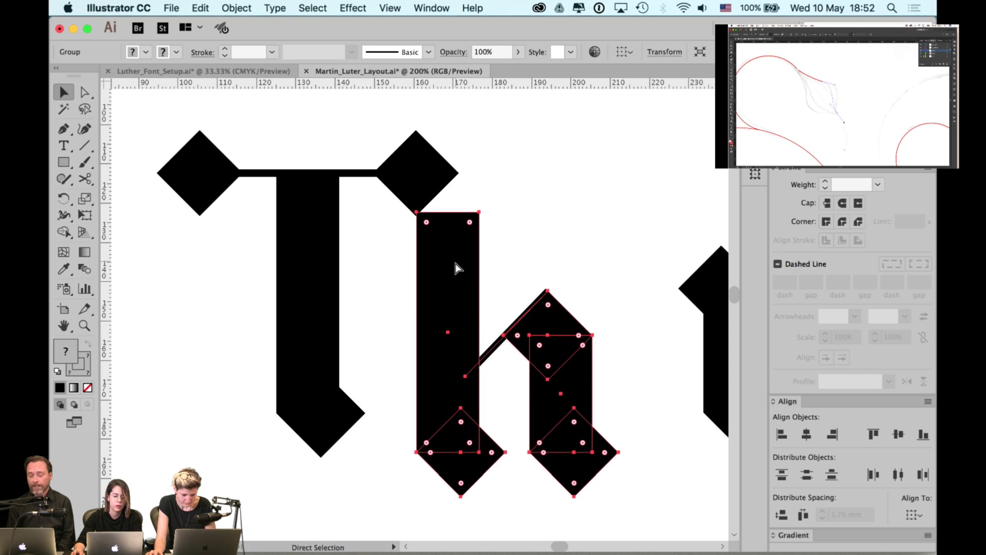
{"action": "key", "text": "cmd+z"}
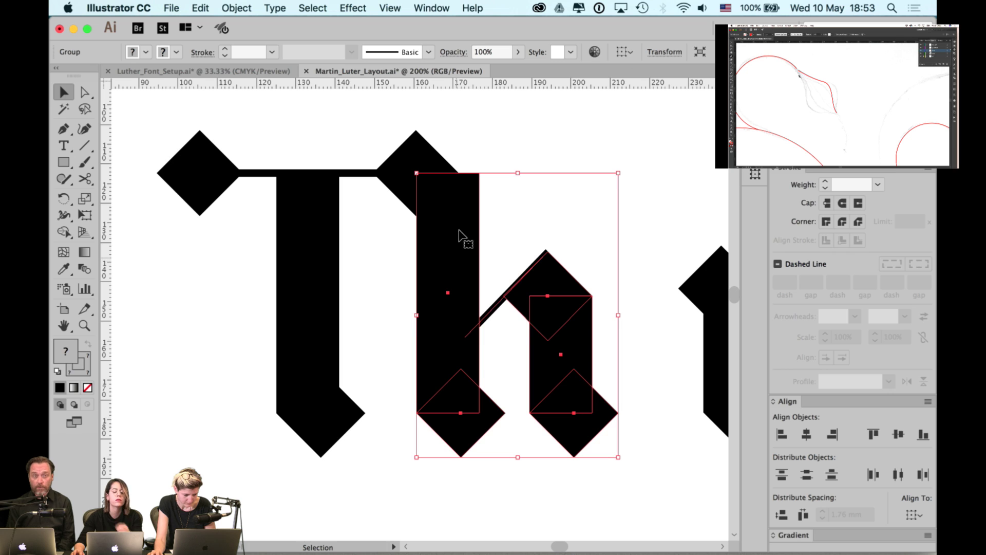
- Shift the h about 9.7 mm left, then 2.24 mm right, under the crossbar's right diamond
{"action": "left_click", "coordinate": [479, 146]}
{"action": "left_click_drag", "start_coordinate": [449, 209], "coordinate": [418, 205]}
{"action": "left_click", "coordinate": [547, 169]}
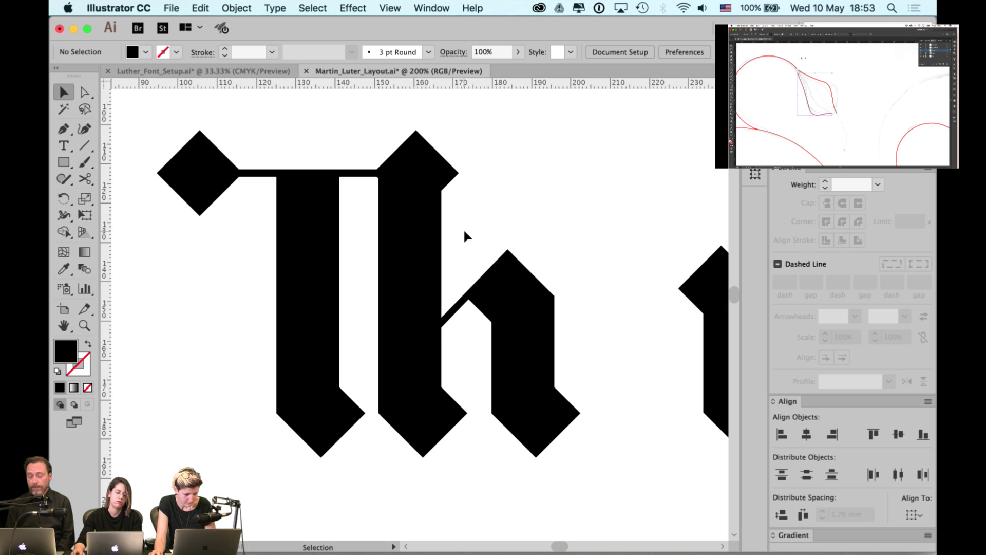
{"action": "left_click_drag", "start_coordinate": [434, 248], "coordinate": [451, 247]}
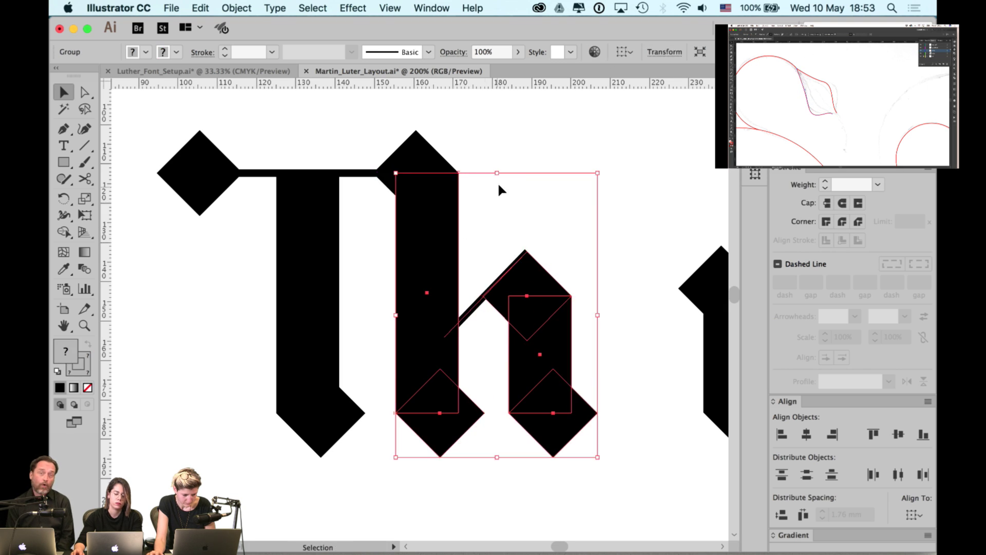
{"action": "left_click", "coordinate": [491, 164]}
- Inspect the letter corners in Outline view, then return to Preview
{"action": "key", "text": "ctrl+y"}
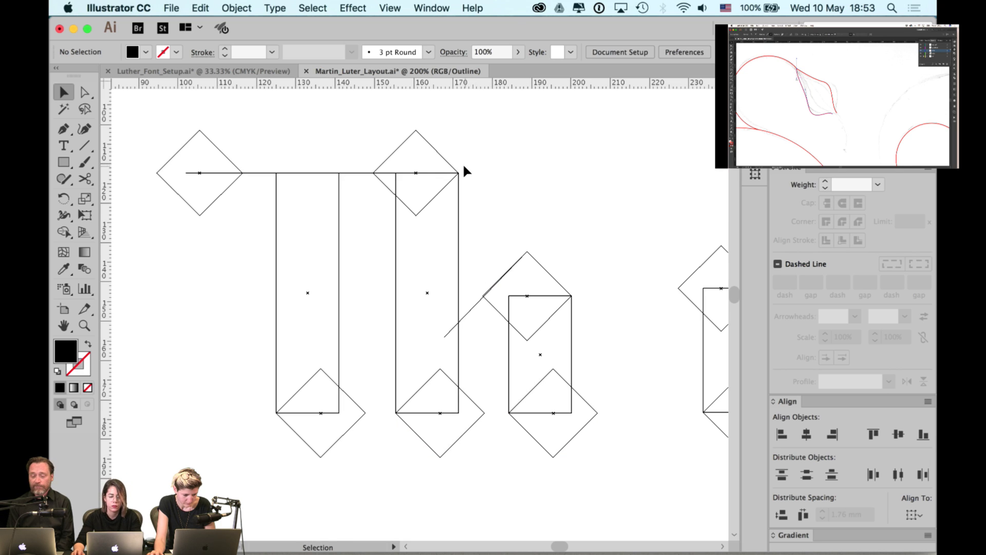
{"action": "scroll", "coordinate": [463, 162], "scroll_direction": "up", "scroll_amount": 10}
{"action": "scroll", "coordinate": [324, 329], "scroll_direction": "right", "scroll_amount": 3}
{"action": "scroll", "coordinate": [378, 316], "scroll_direction": "left", "scroll_amount": 3}
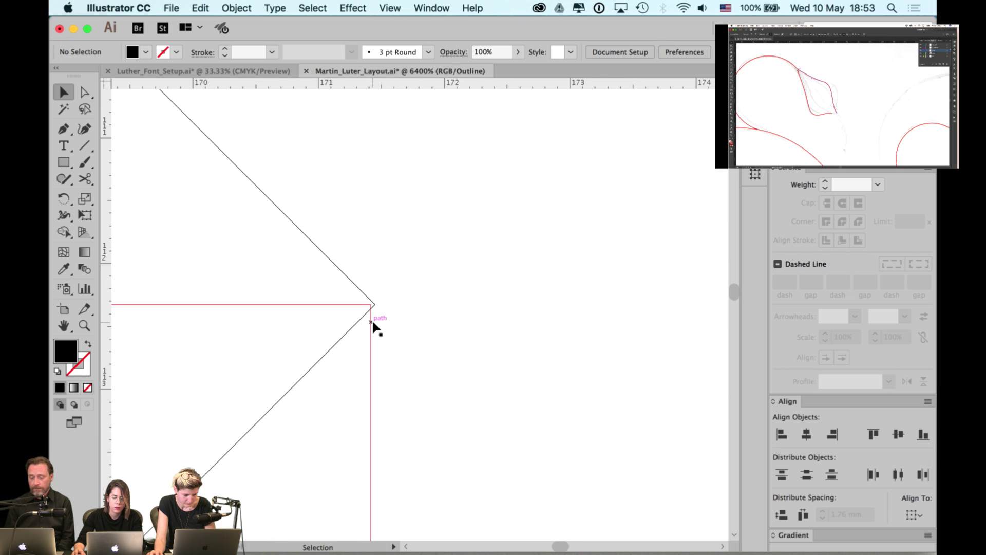
{"action": "scroll", "coordinate": [464, 291], "scroll_direction": "down", "scroll_amount": 8}
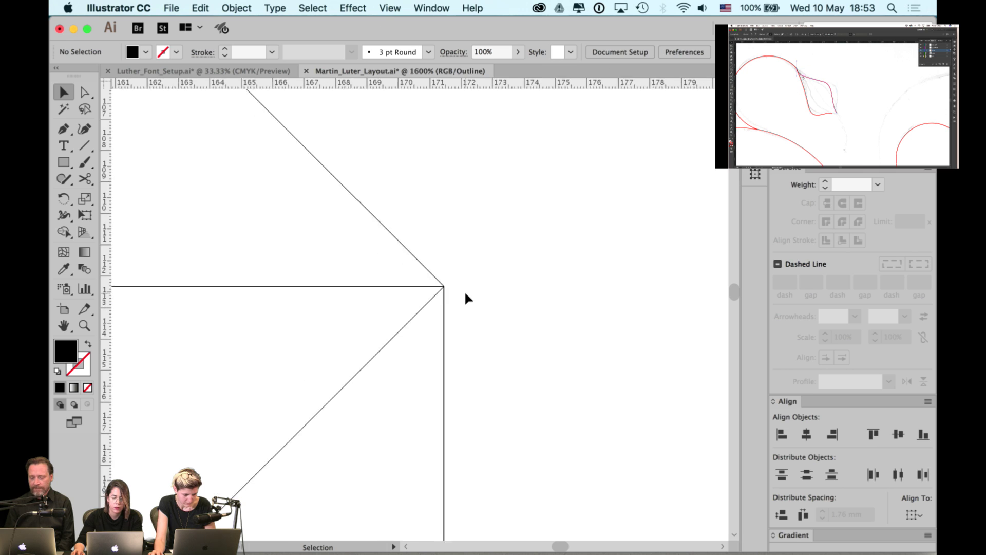
{"action": "scroll", "coordinate": [464, 291], "scroll_direction": "down", "scroll_amount": 4}
{"action": "scroll", "coordinate": [441, 308], "scroll_direction": "down", "scroll_amount": 1}
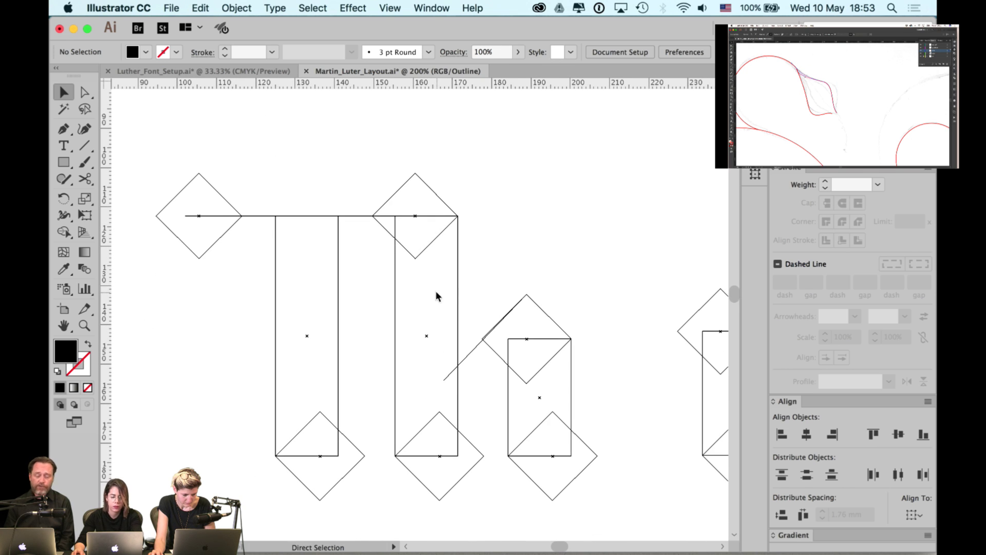
{"action": "key", "text": "ctrl+y"}
{"action": "scroll", "coordinate": [452, 272], "scroll_direction": "down", "scroll_amount": 2}
{"action": "scroll", "coordinate": [521, 191], "scroll_direction": "down", "scroll_amount": 3}
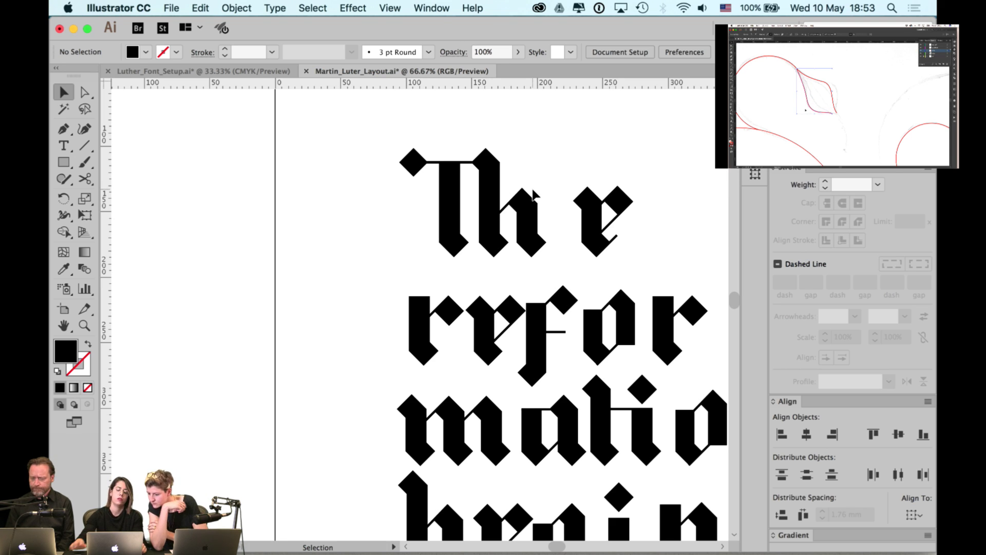
- Horizontally centre the foot diamond under the T's stem as key object
{"action": "left_click", "coordinate": [462, 245]}
{"action": "left_click", "coordinate": [460, 260]}
{"action": "left_click", "coordinate": [456, 251]}
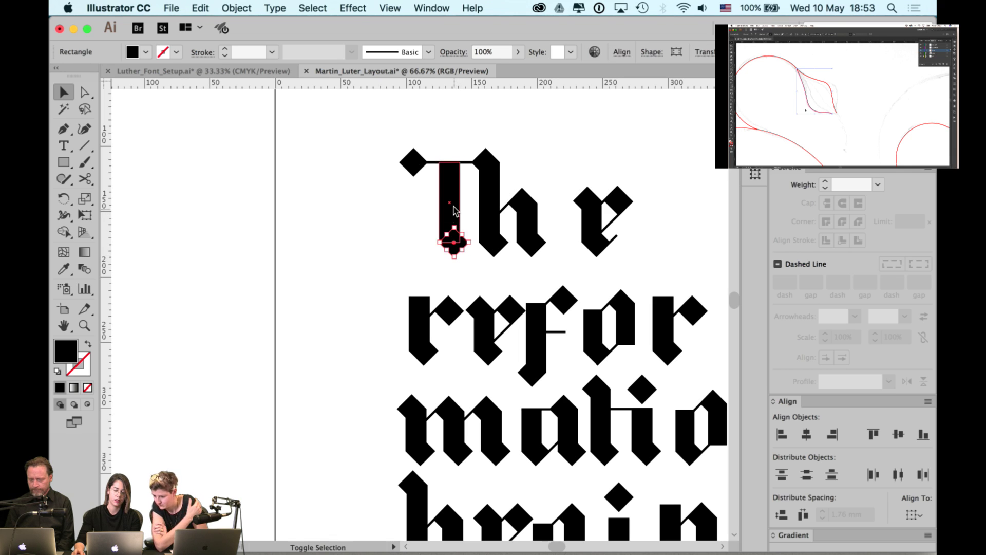
{"action": "left_click", "coordinate": [454, 207], "text": "shift"}
{"action": "left_click", "coordinate": [832, 433]}
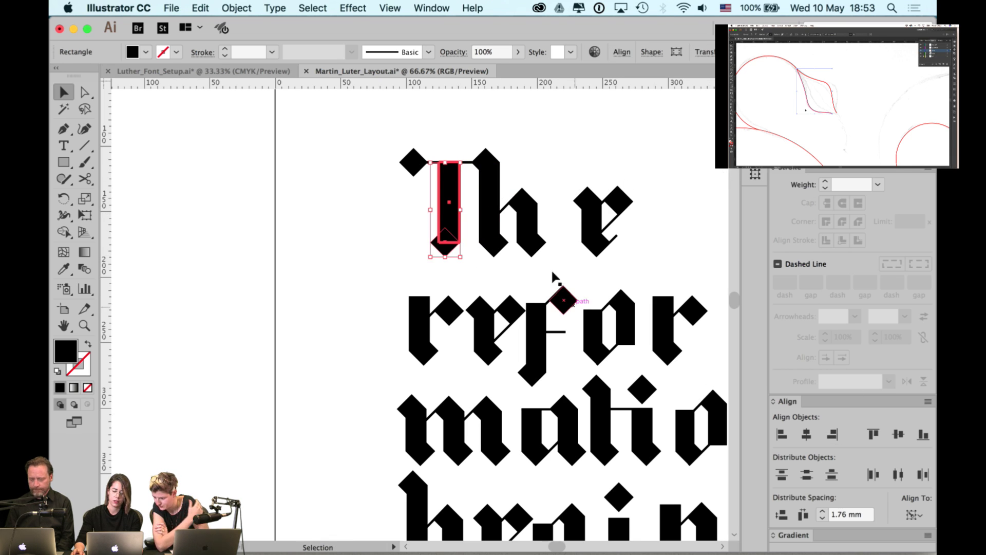
{"action": "left_click", "coordinate": [461, 258]}
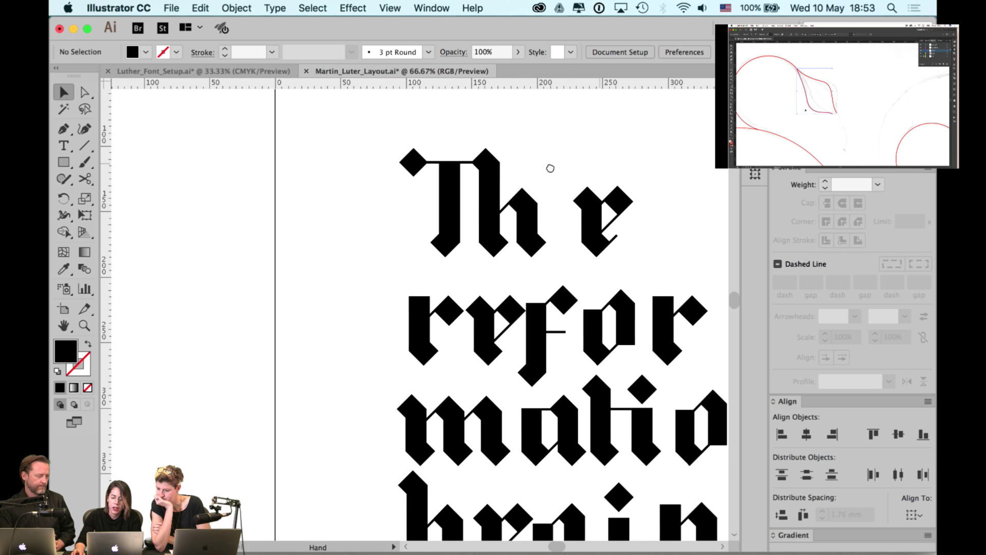
- Enter and leave isolation mode on the e group
{"action": "left_click_drag", "start_coordinate": [550, 168], "coordinate": [506, 170]}
{"action": "left_click", "coordinate": [544, 242]}
{"action": "left_click", "coordinate": [561, 173]}
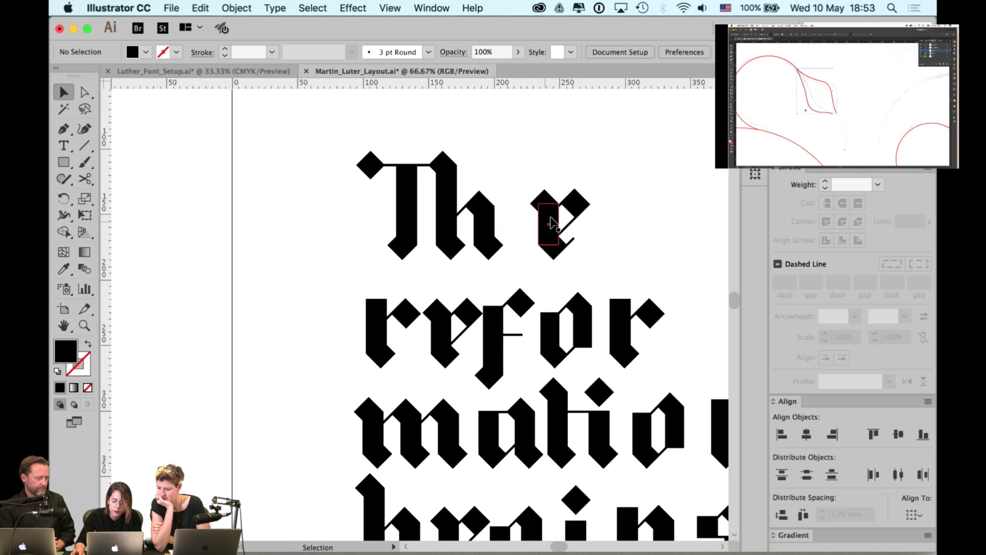
{"action": "double_click", "coordinate": [550, 222]}
{"action": "left_click", "coordinate": [522, 159]}
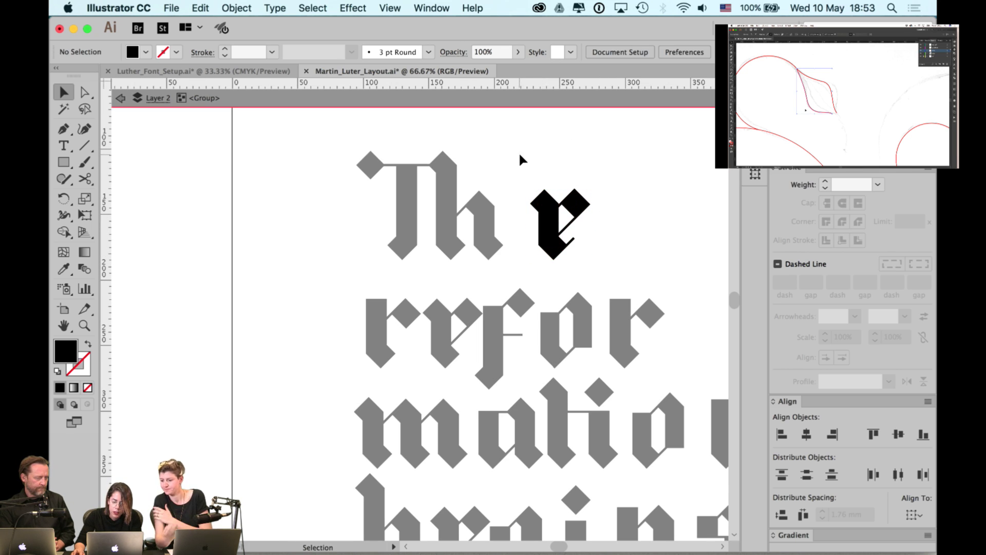
{"action": "left_click", "coordinate": [475, 96]}
- Show the Layers panel and move it off the lettering to the right
{"action": "left_click", "coordinate": [431, 8]}
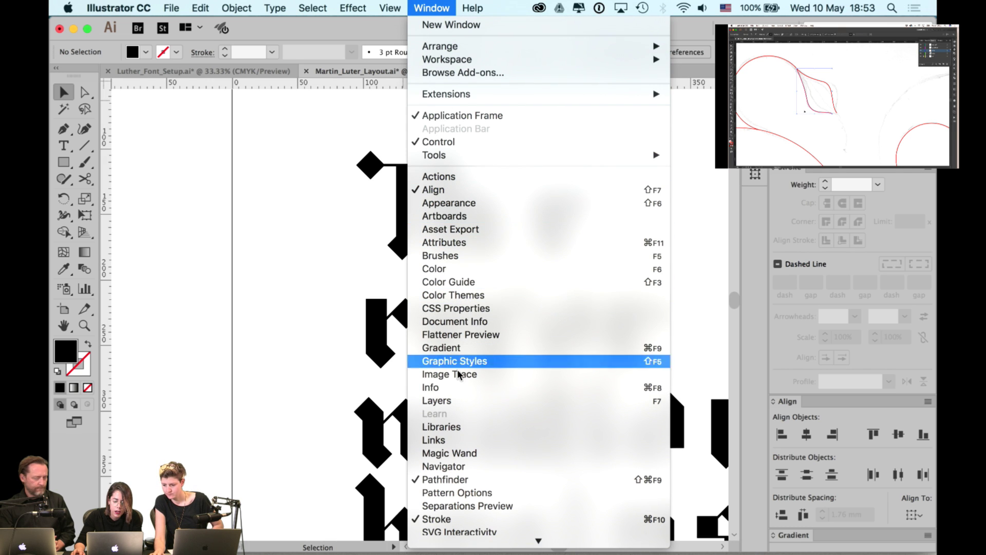
{"action": "left_click", "coordinate": [452, 396]}
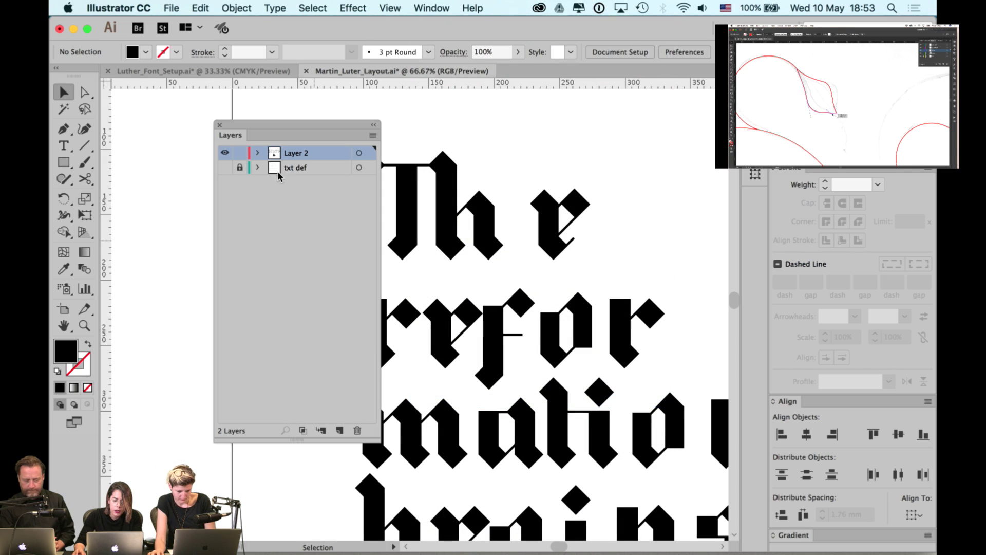
{"action": "left_click_drag", "start_coordinate": [272, 124], "coordinate": [638, 150]}
{"action": "scroll", "coordinate": [410, 154], "scroll_direction": "right", "scroll_amount": 7}
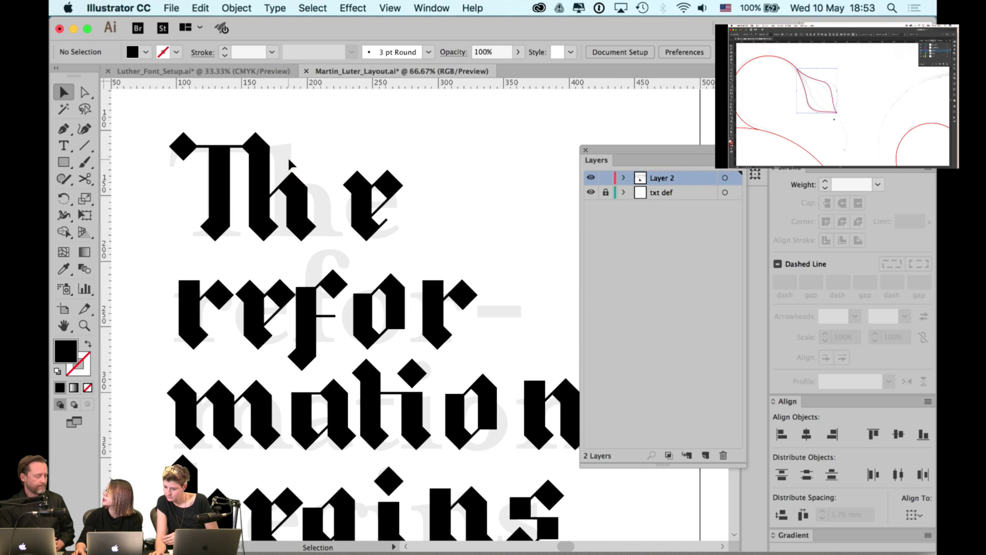
- Toggle the glyph and txt def layers, leaving the grey reference text visible
{"action": "left_click", "coordinate": [591, 179]}
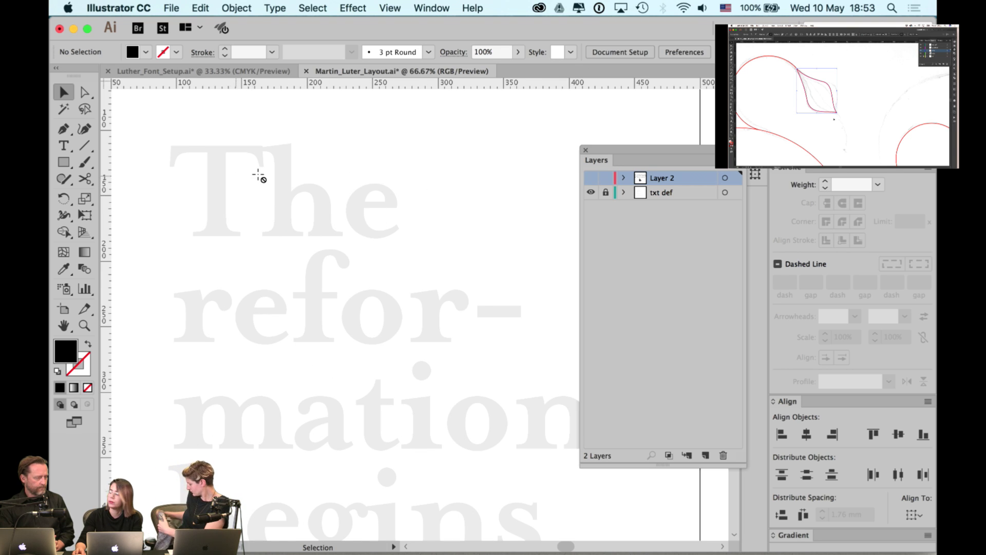
{"action": "left_click", "coordinate": [591, 193]}
{"action": "left_click", "coordinate": [590, 178]}
{"action": "left_click", "coordinate": [591, 194]}
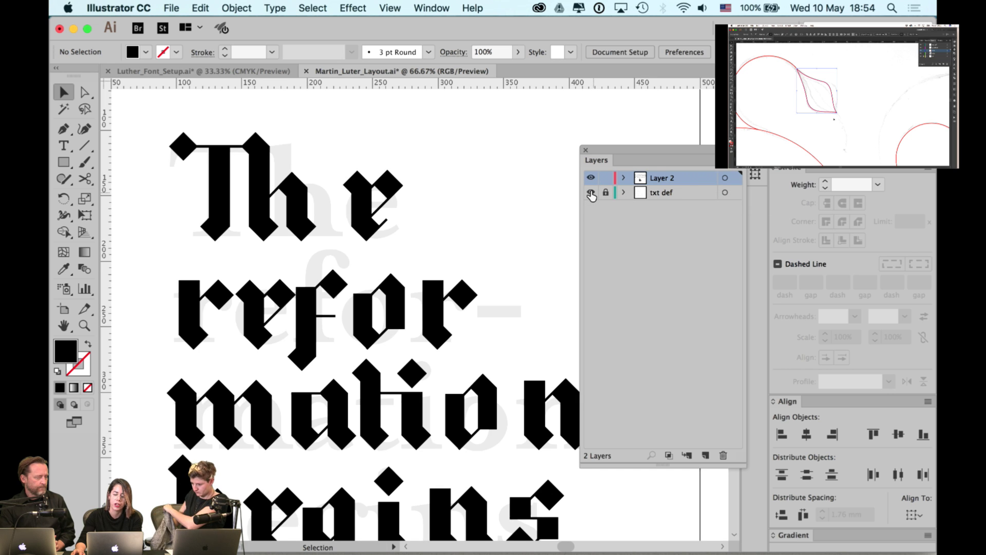
{"action": "left_click", "coordinate": [590, 193]}
{"action": "scroll", "coordinate": [468, 246], "scroll_direction": "down", "scroll_amount": 1}
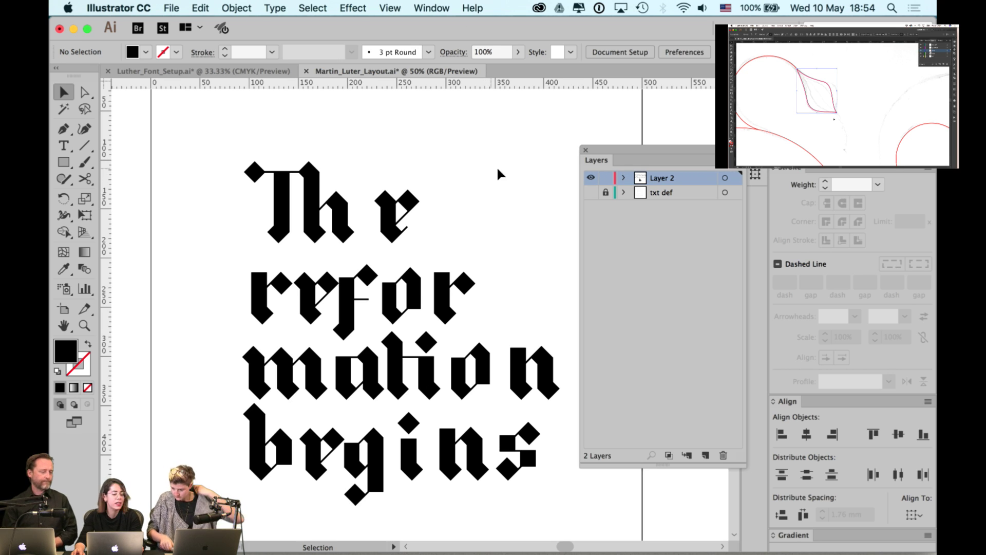
{"action": "left_click", "coordinate": [592, 193]}
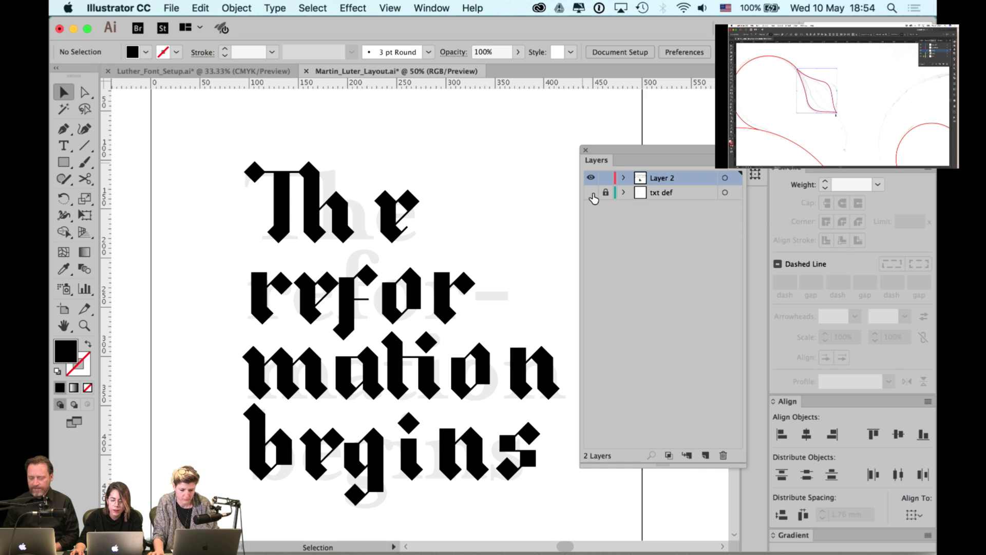
{"action": "left_click", "coordinate": [592, 194]}
{"action": "left_click", "coordinate": [590, 193]}
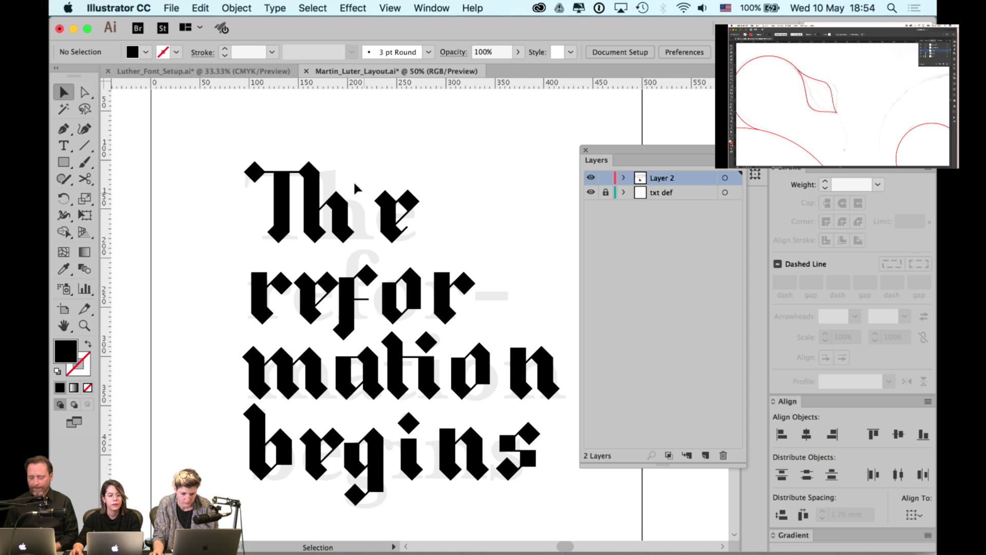
- Copy the T's top bar with both diamonds and place it beside 'The'
{"action": "left_click", "coordinate": [262, 170]}
{"action": "scroll", "coordinate": [263, 170], "scroll_direction": "up", "scroll_amount": 1}
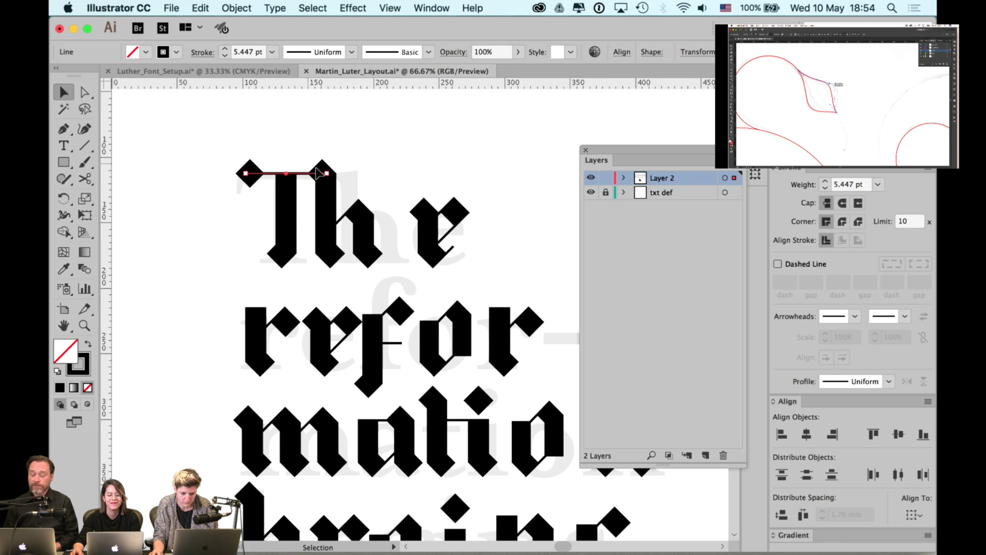
{"action": "key", "text": "super+shift+a"}
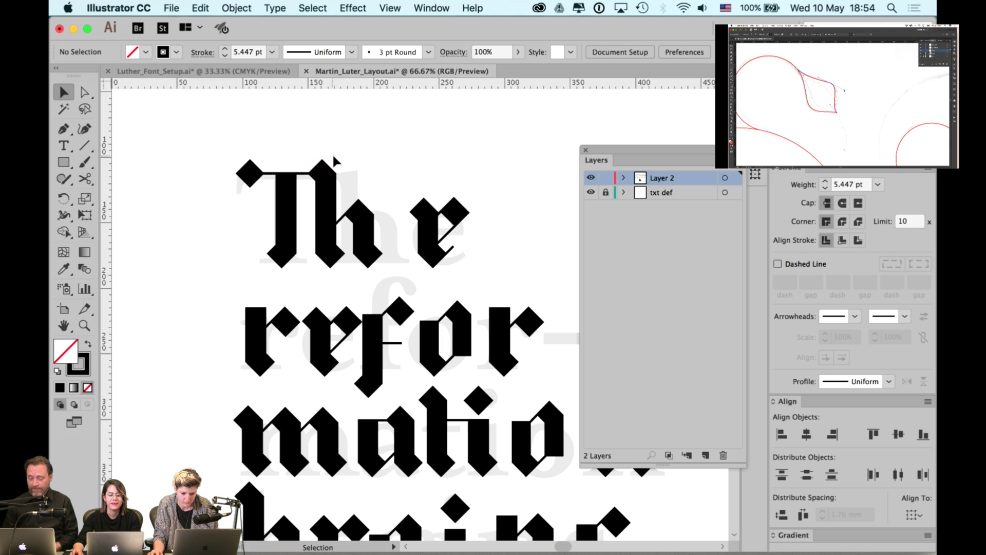
{"action": "left_click", "coordinate": [323, 171], "text": "shift"}
{"action": "left_click", "coordinate": [251, 175], "text": "shift"}
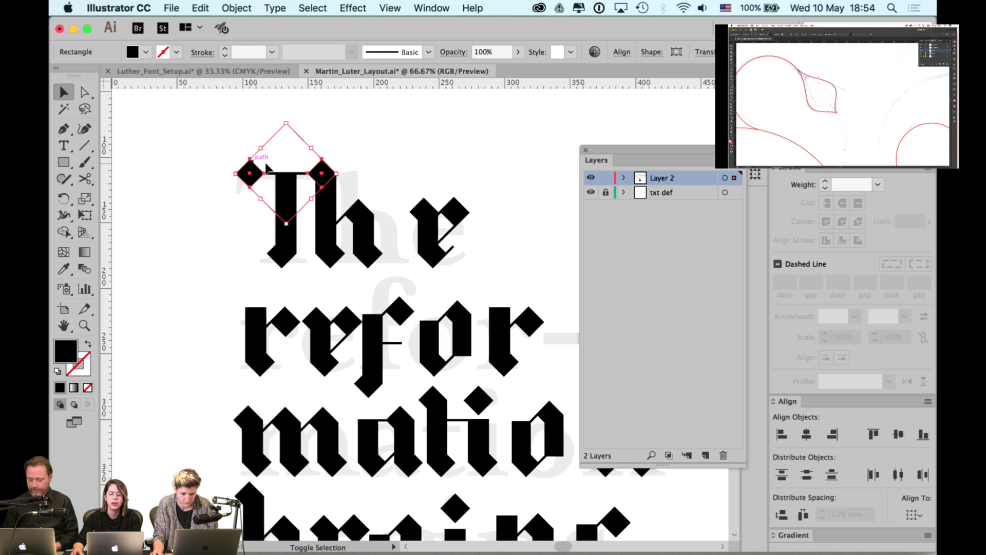
{"action": "left_click", "coordinate": [269, 174], "text": "shift"}
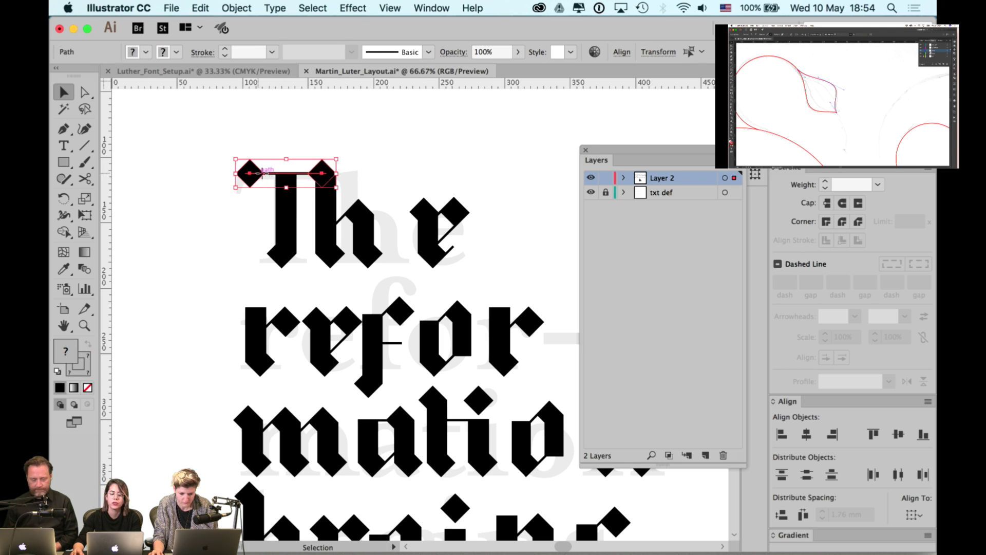
{"action": "left_click_drag", "start_coordinate": [262, 173], "coordinate": [409, 159]}
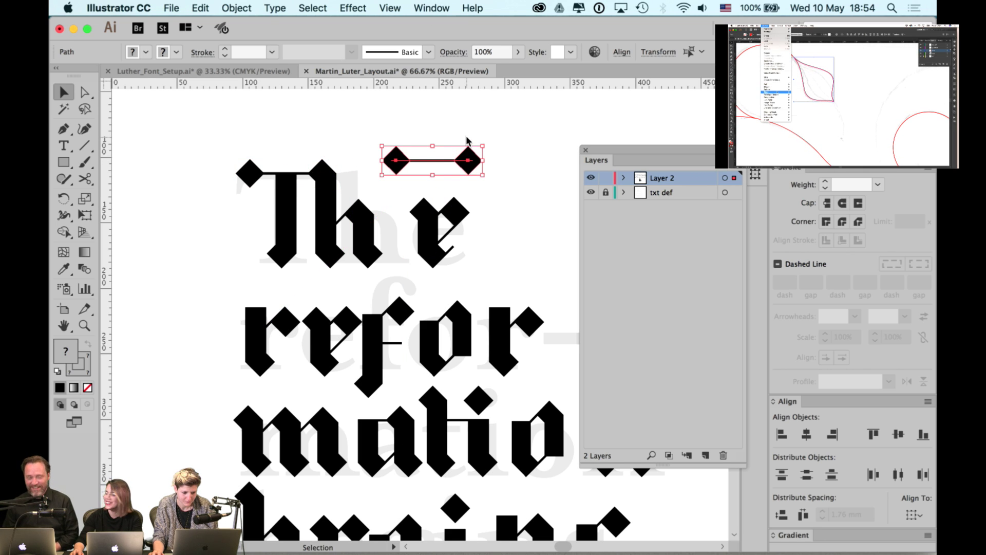
{"action": "scroll", "coordinate": [462, 140], "scroll_direction": "right", "scroll_amount": 5}
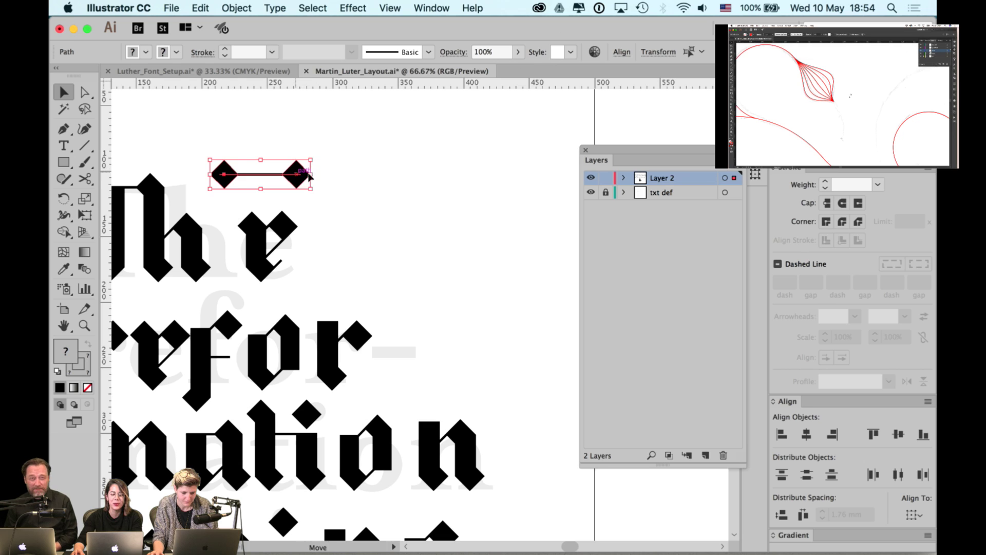
{"action": "mouse_move", "coordinate": [310, 176]}
{"action": "left_mouse_down"}
{"action": "mouse_move", "coordinate": [414, 229]}
{"action": "mouse_move", "coordinate": [353, 251]}
{"action": "left_mouse_up"}
- Nudge the copied bar's right end point left so the line ends inside the diamond
{"action": "left_click", "coordinate": [440, 187]}
{"action": "scroll", "coordinate": [402, 230], "scroll_direction": "up", "scroll_amount": 2}
{"action": "left_click", "coordinate": [313, 232]}
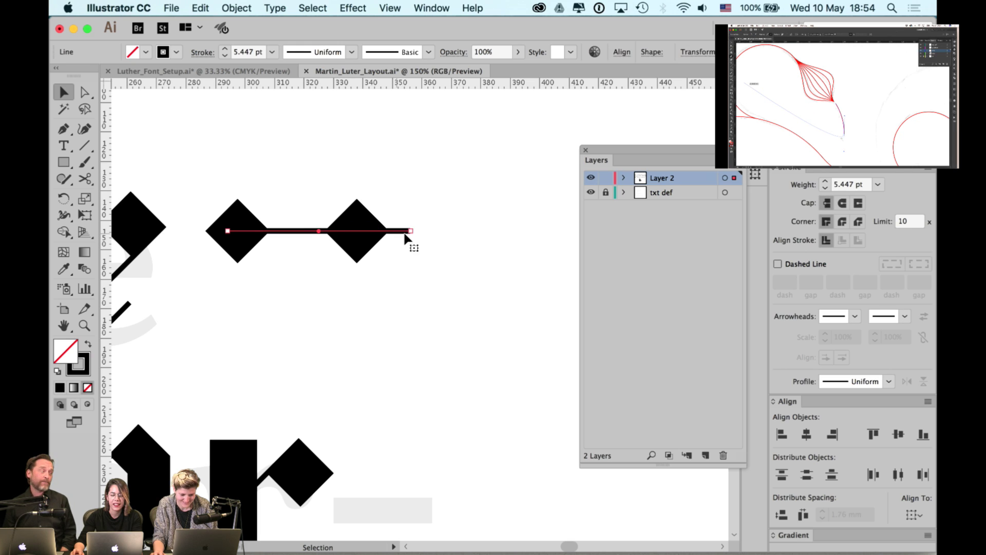
{"action": "key", "text": "a"}
{"action": "left_click_drag", "start_coordinate": [430, 217], "coordinate": [410, 241]}
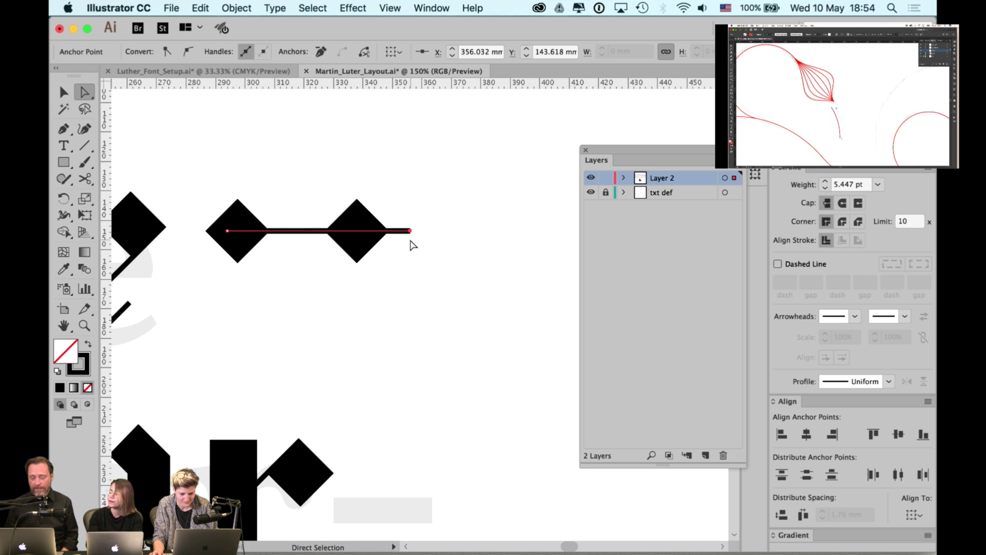
{"action": "key", "text": "shift+Left"}
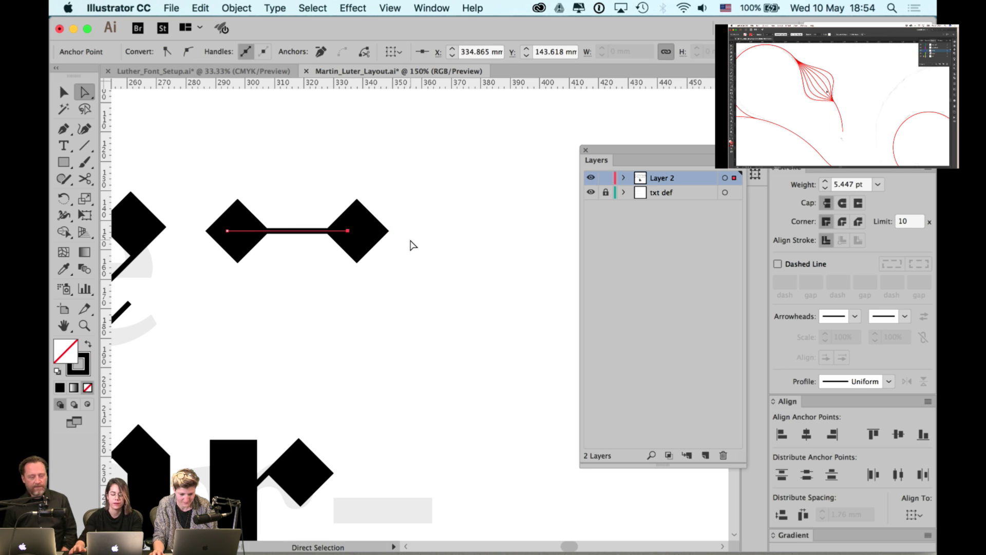
{"action": "key", "text": "v"}
{"action": "left_click", "coordinate": [398, 247]}
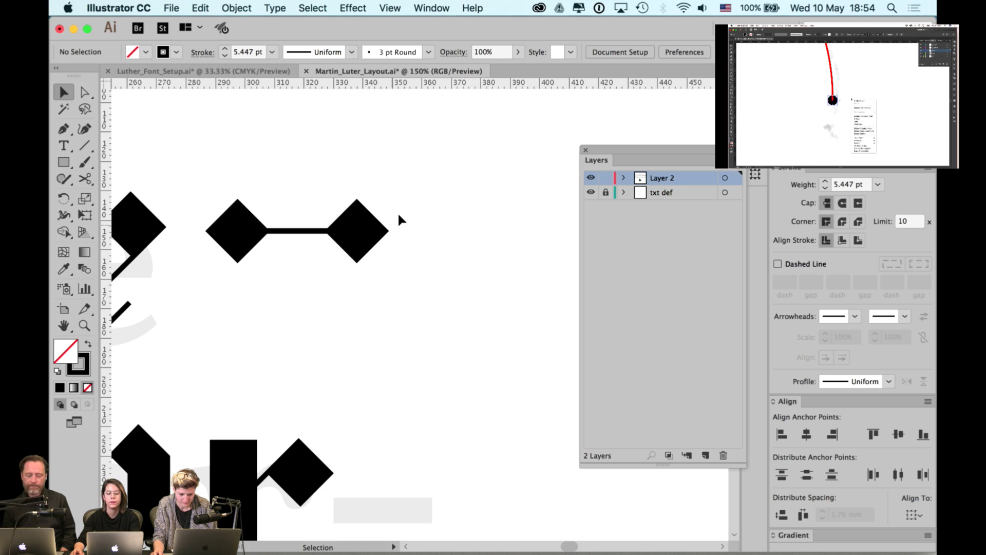
- Group the two-diamond bar and move it down beside the r
{"action": "left_click_drag", "start_coordinate": [293, 240], "coordinate": [235, 265]}
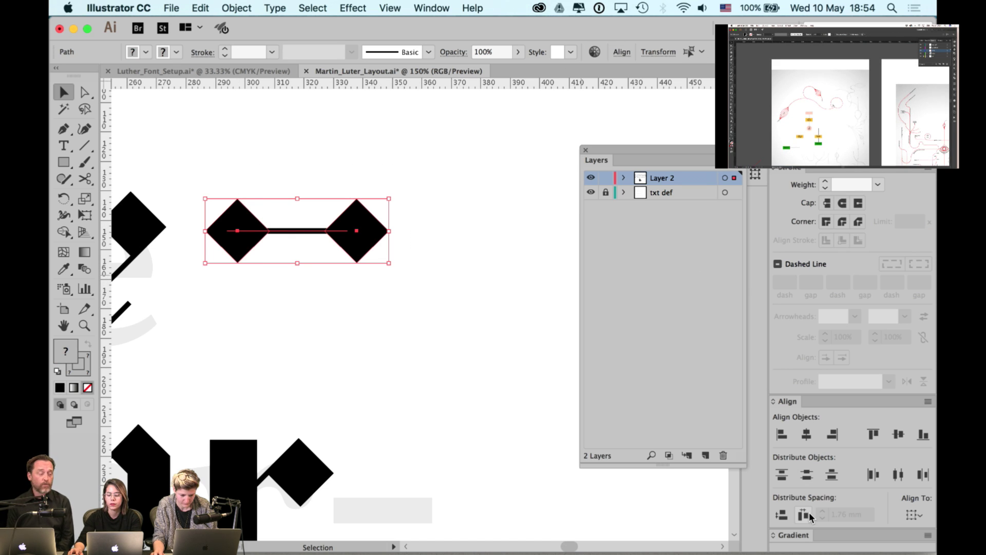
{"action": "key", "text": "super+g"}
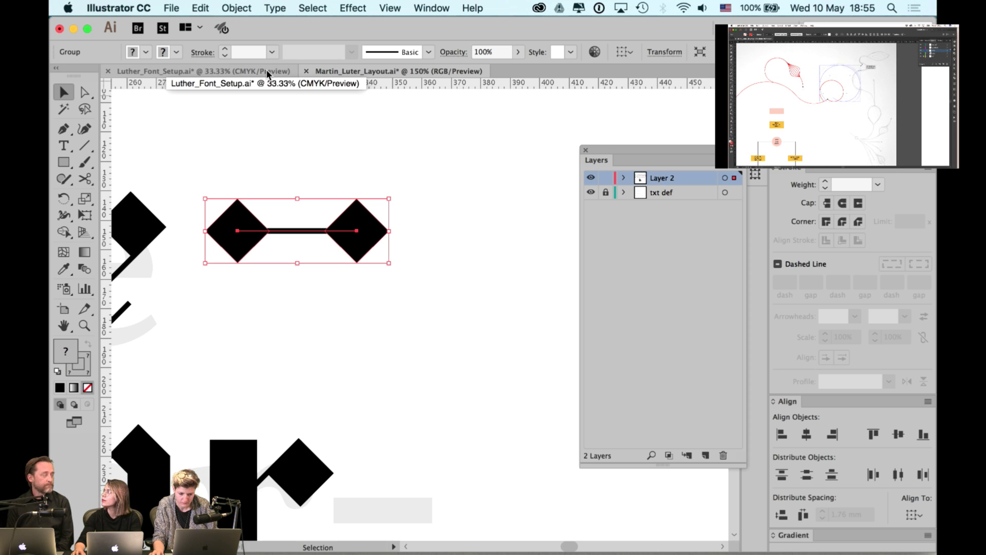
{"action": "scroll", "coordinate": [374, 175], "scroll_direction": "down", "scroll_amount": 1, "text": "alt"}
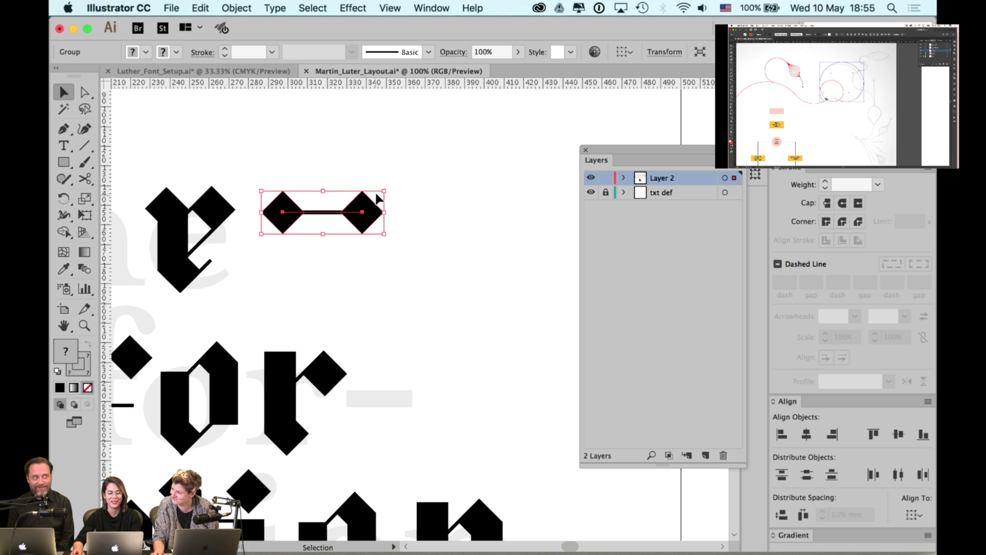
{"action": "left_click_drag", "start_coordinate": [409, 278], "coordinate": [461, 399]}
- Pull the hyphen's right diamond left to shorten the connecting line
{"action": "left_click", "coordinate": [493, 326]}
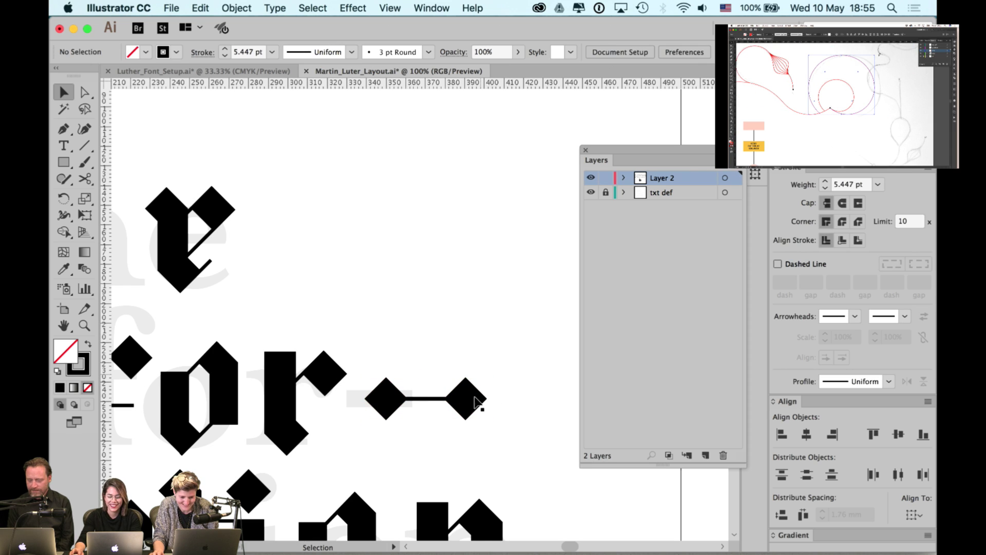
{"action": "left_click", "coordinate": [479, 403]}
{"action": "left_click", "coordinate": [477, 402], "text": "super"}
{"action": "left_click", "coordinate": [476, 400]}
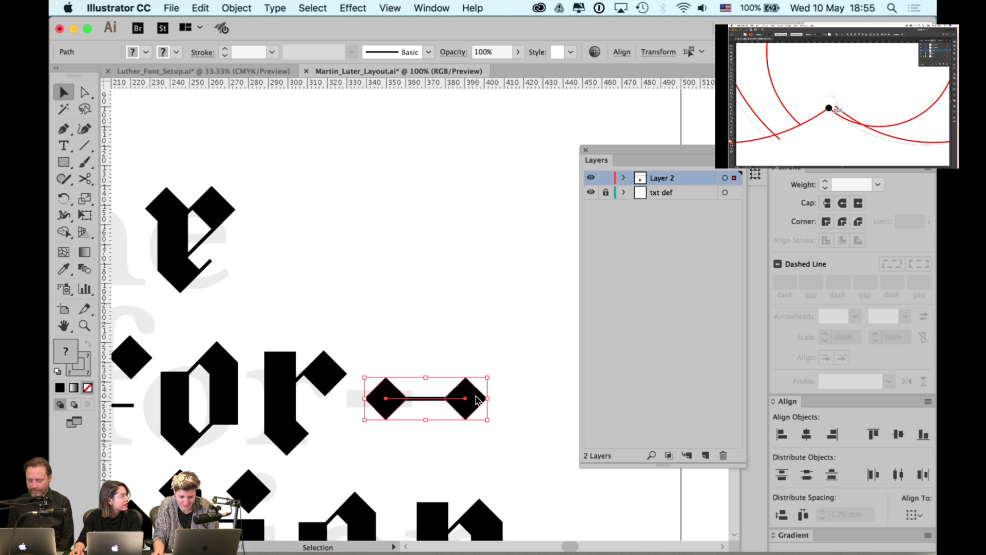
{"action": "left_click", "coordinate": [493, 324]}
{"action": "left_click", "coordinate": [462, 398]}
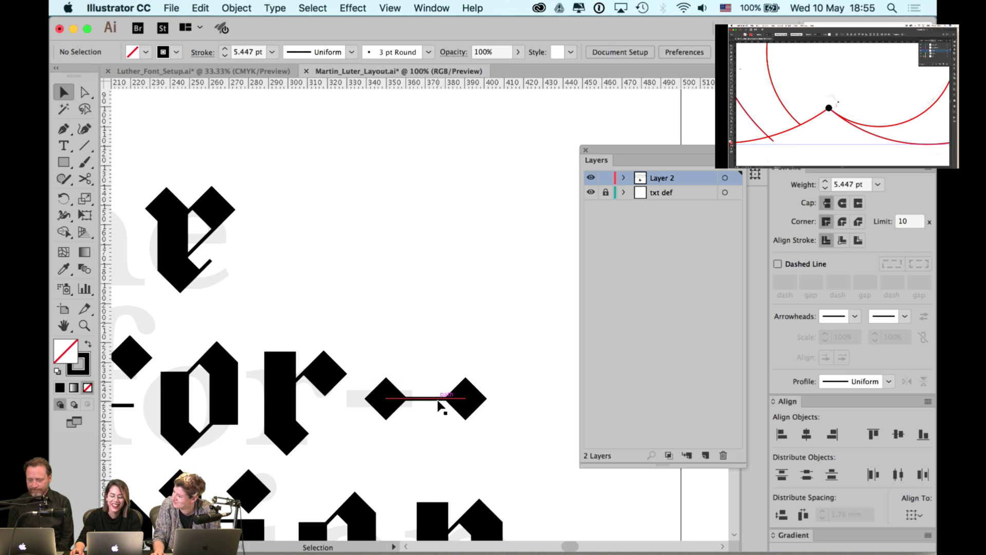
{"action": "left_click", "coordinate": [484, 377]}
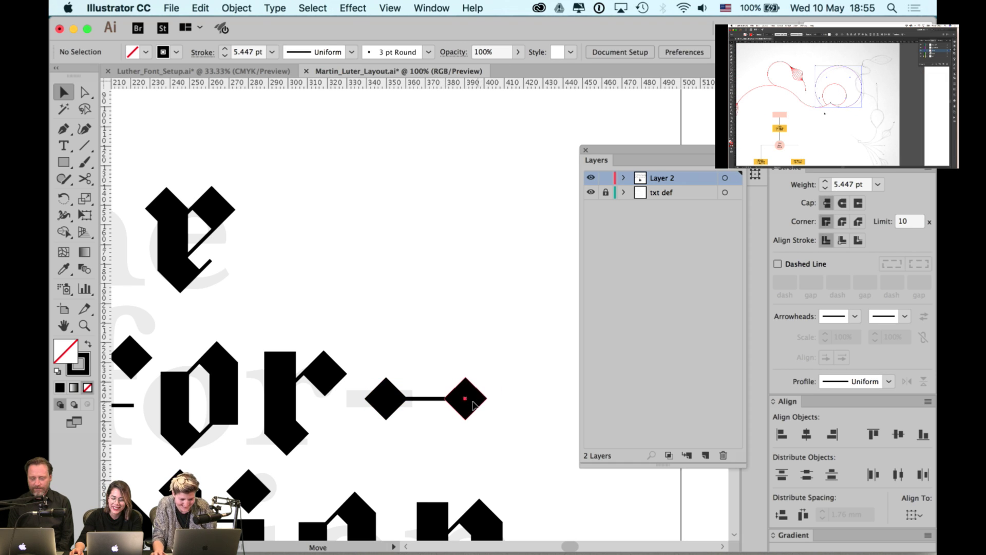
{"action": "left_click_drag", "start_coordinate": [473, 405], "coordinate": [466, 405]}
{"action": "left_click", "coordinate": [497, 378]}
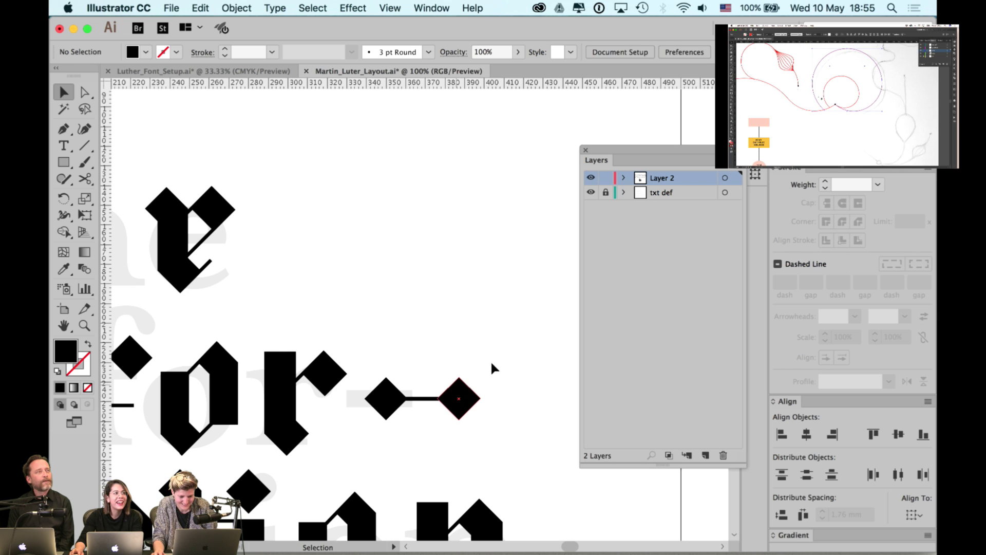
- Marquee-select both diamonds and the line to check the shortened hyphen's anchors
{"action": "left_click_drag", "start_coordinate": [499, 358], "coordinate": [382, 421]}
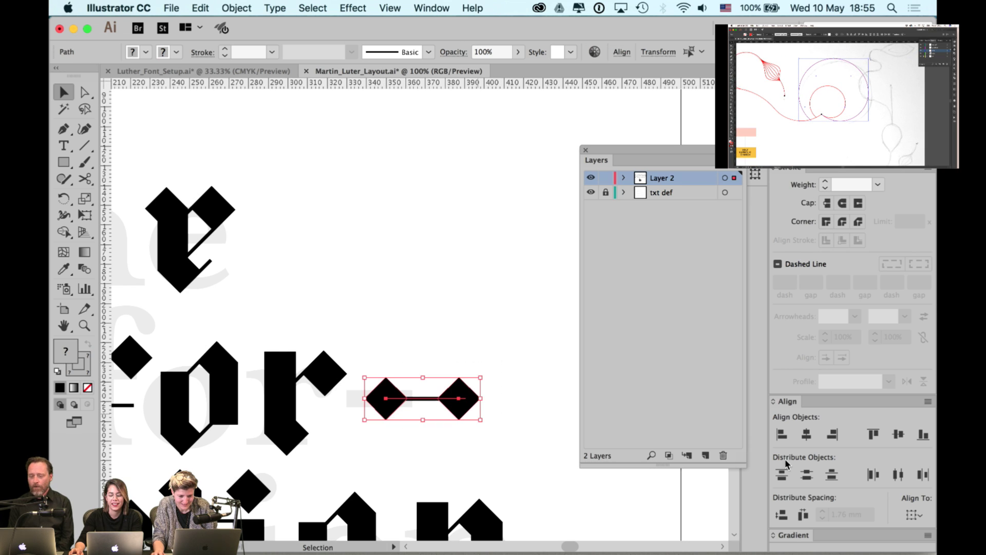
{"action": "key", "text": "a"}
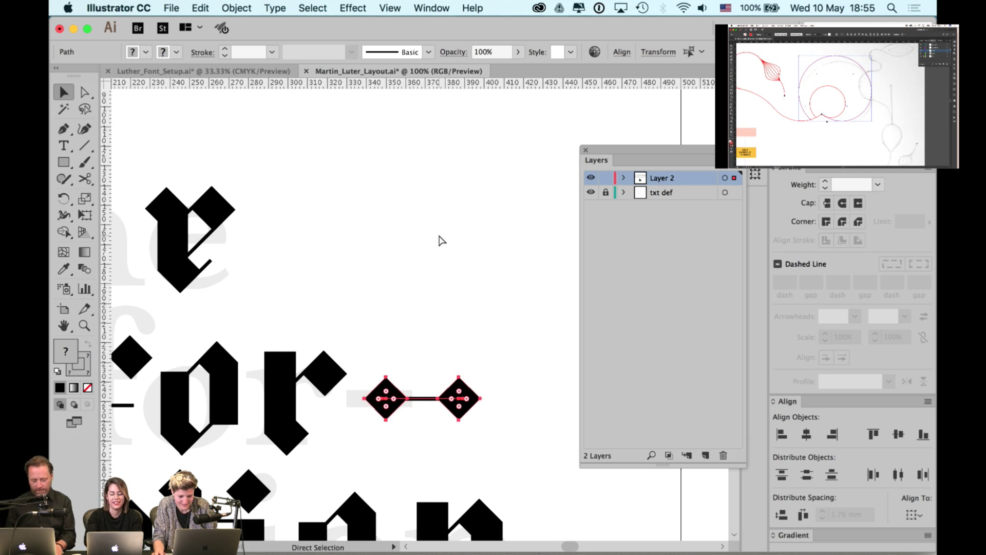
{"action": "key", "text": "v"}
{"action": "left_click", "coordinate": [455, 298]}
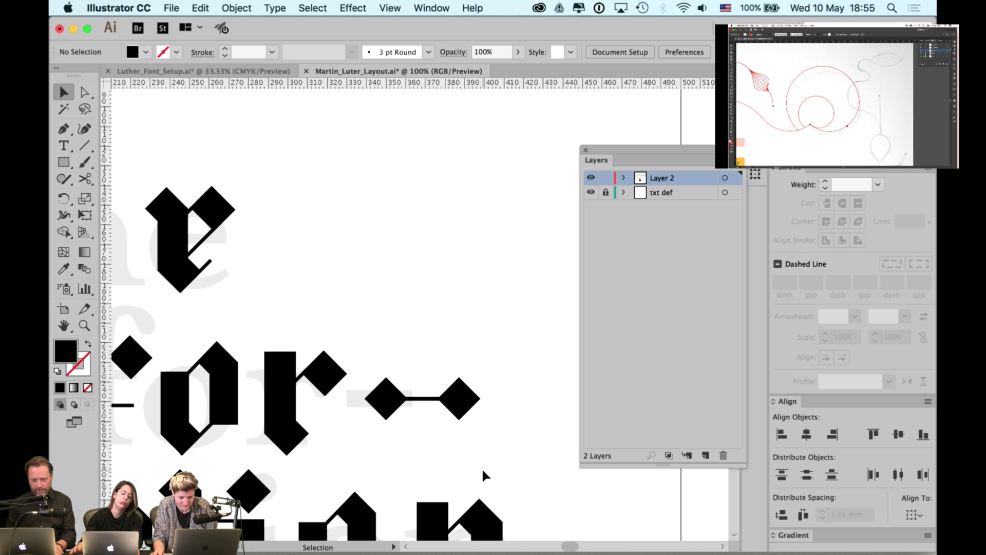
- Zoom in on the word The and drag its e to the left
{"action": "key", "text": "super+minus"}
{"action": "key", "text": "super+minus"}
{"action": "scroll", "coordinate": [566, 483], "scroll_direction": "up", "scroll_amount": 3}
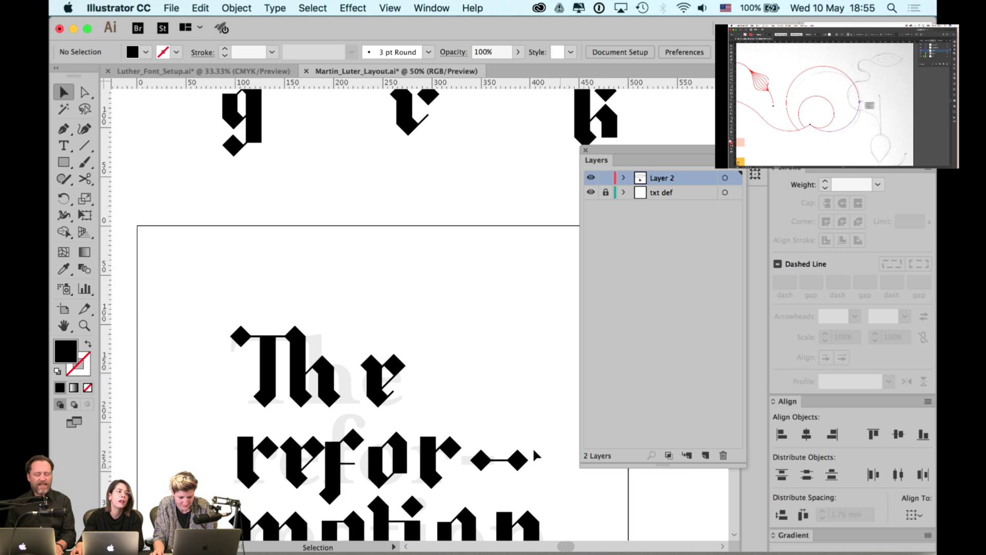
{"action": "left_click_drag", "start_coordinate": [460, 396], "coordinate": [433, 355]}
{"action": "scroll", "coordinate": [433, 356], "scroll_direction": "down", "scroll_amount": 2}
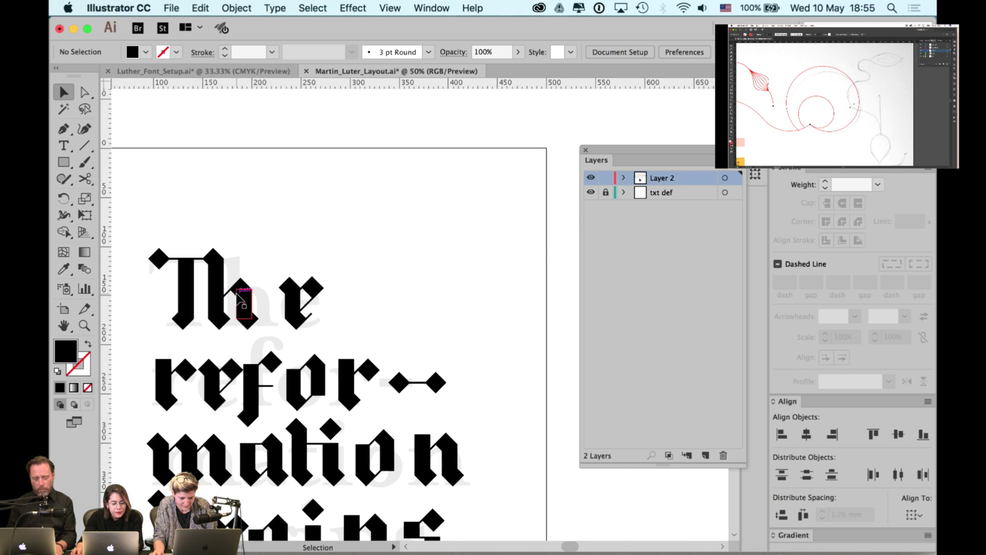
{"action": "left_click", "coordinate": [295, 276], "text": "super"}
{"action": "scroll", "coordinate": [295, 276], "scroll_direction": "left", "scroll_amount": 5}
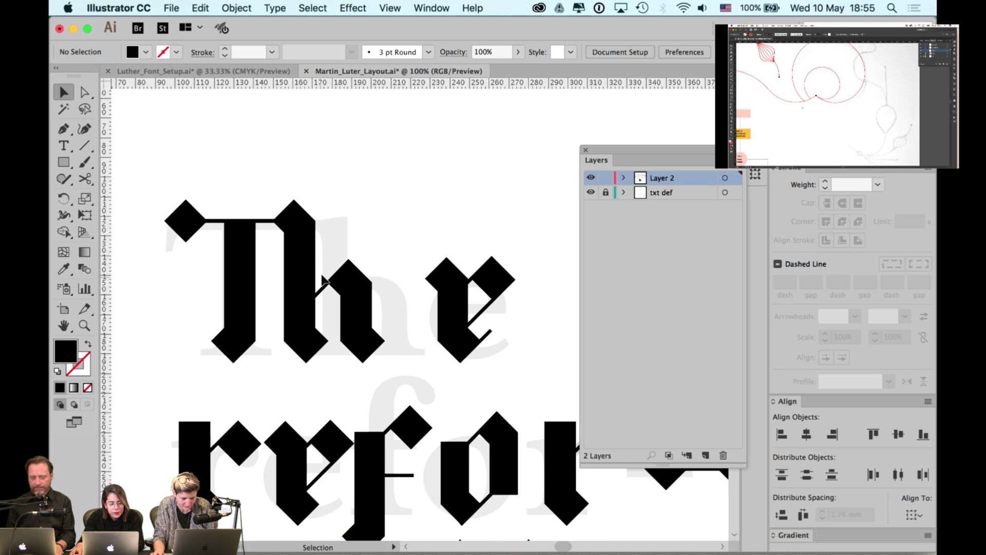
{"action": "scroll", "coordinate": [322, 229], "scroll_direction": "right", "scroll_amount": 3}
{"action": "left_click_drag", "start_coordinate": [399, 297], "coordinate": [369, 300]}
- Nudge the e further left until it sits snug against the h, then close the Layers list
{"action": "left_click", "coordinate": [426, 246]}
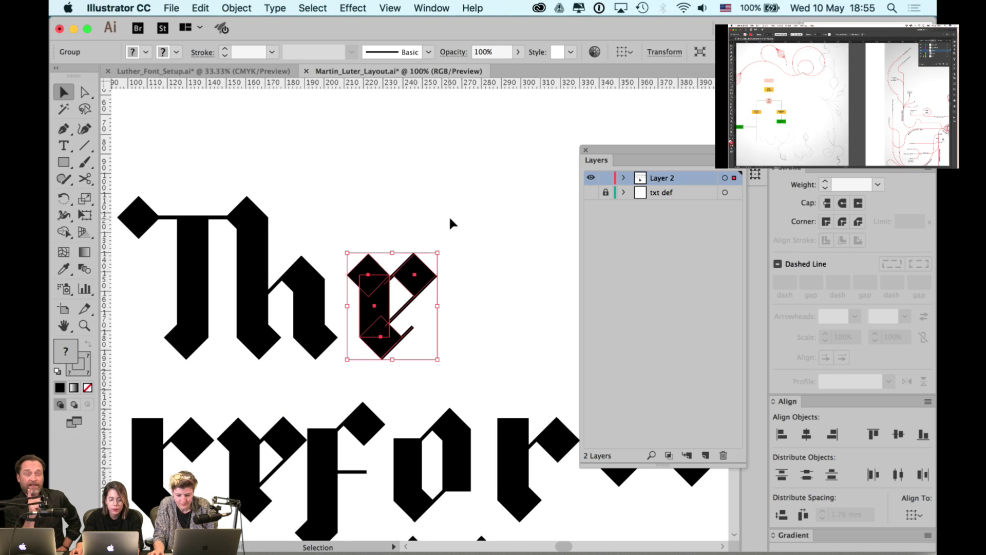
{"action": "key", "text": "Left"}
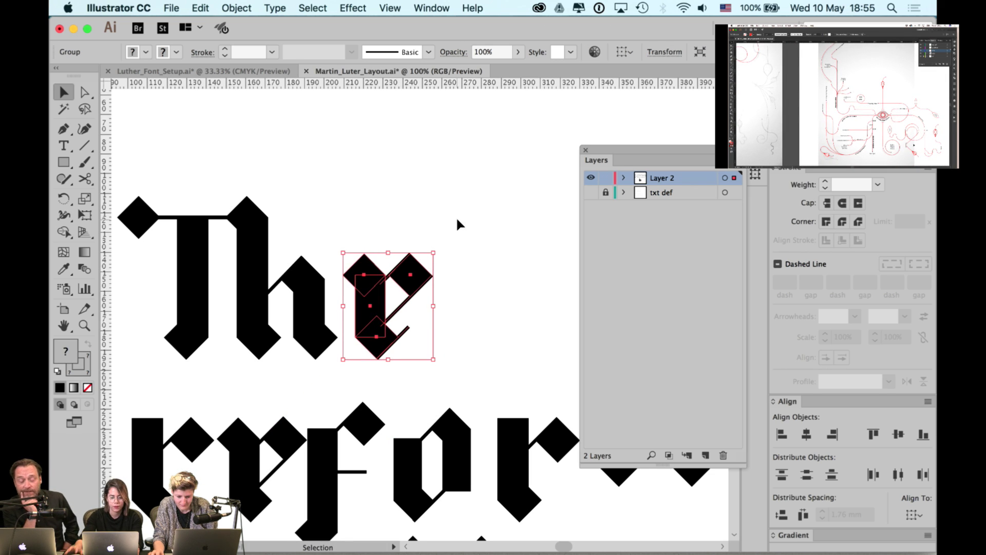
{"action": "left_click", "coordinate": [479, 174]}
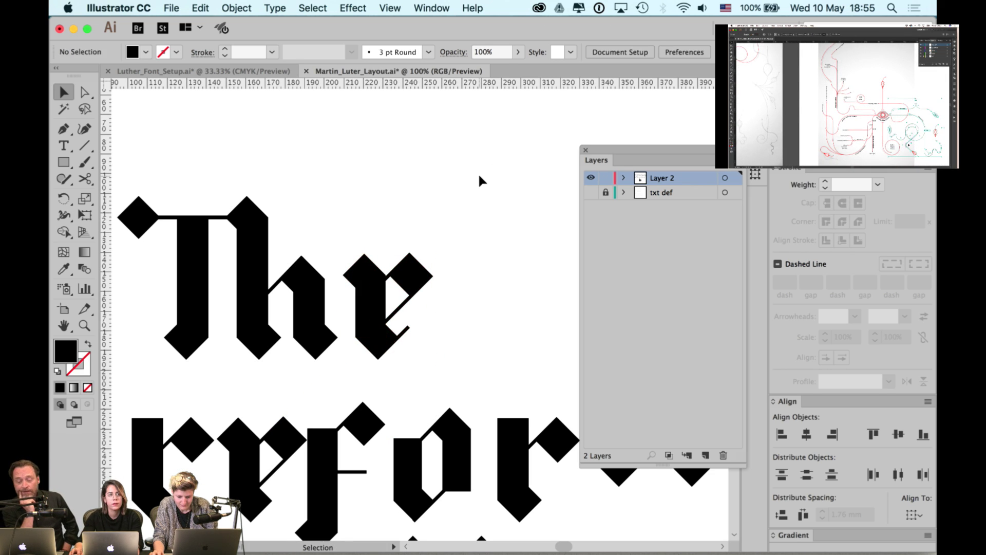
{"action": "left_click", "coordinate": [421, 271]}
{"action": "key", "text": "Left"}
{"action": "key", "text": "Left"}
{"action": "key", "text": "Left"}
{"action": "left_click", "coordinate": [452, 194]}
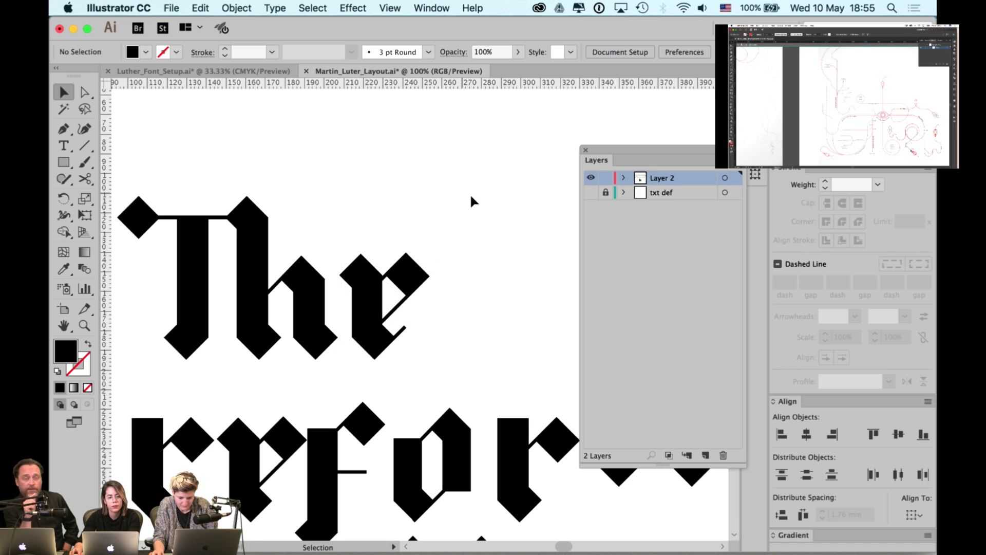
{"action": "scroll", "coordinate": [423, 229], "scroll_direction": "down", "scroll_amount": 2}
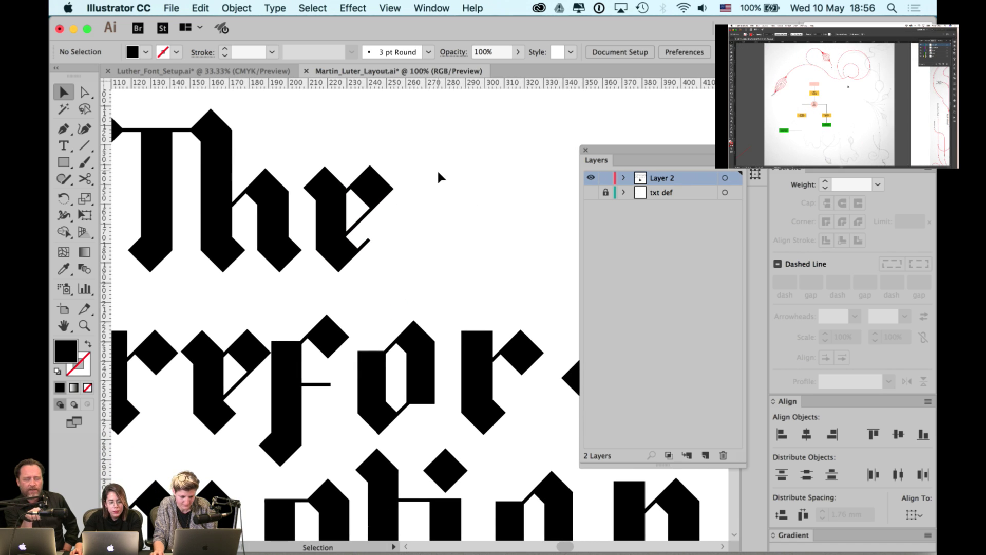
{"action": "scroll", "coordinate": [445, 225], "scroll_direction": "down", "scroll_amount": 2}
{"action": "left_click", "coordinate": [584, 150]}
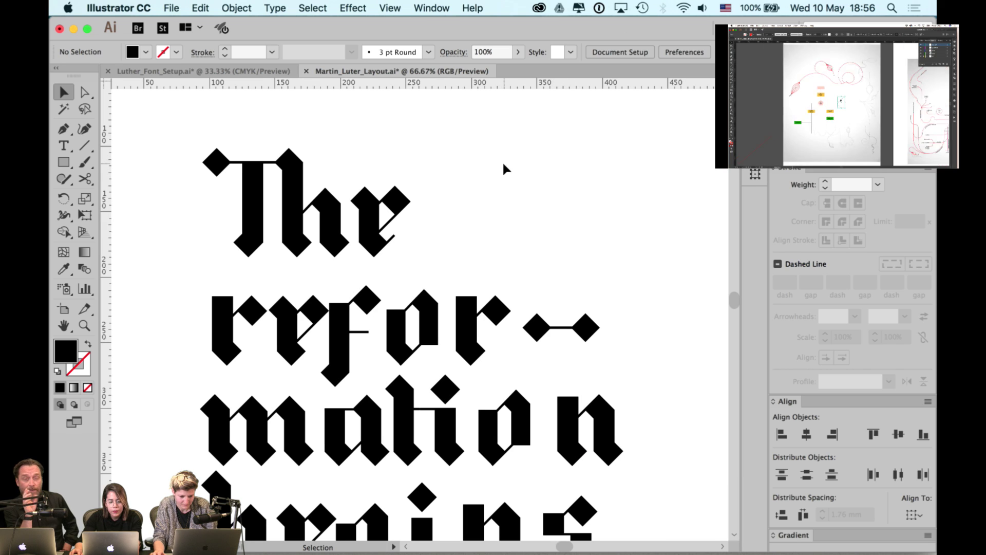
{"action": "left_click", "coordinate": [379, 222]}
{"action": "left_click", "coordinate": [472, 181]}
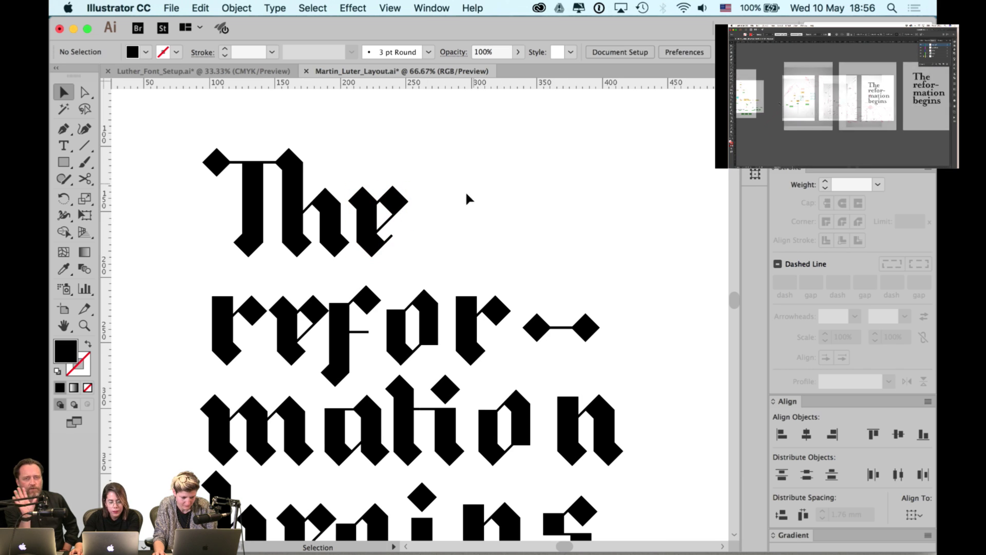
{"action": "scroll", "coordinate": [312, 365], "scroll_direction": "up", "scroll_amount": 2}
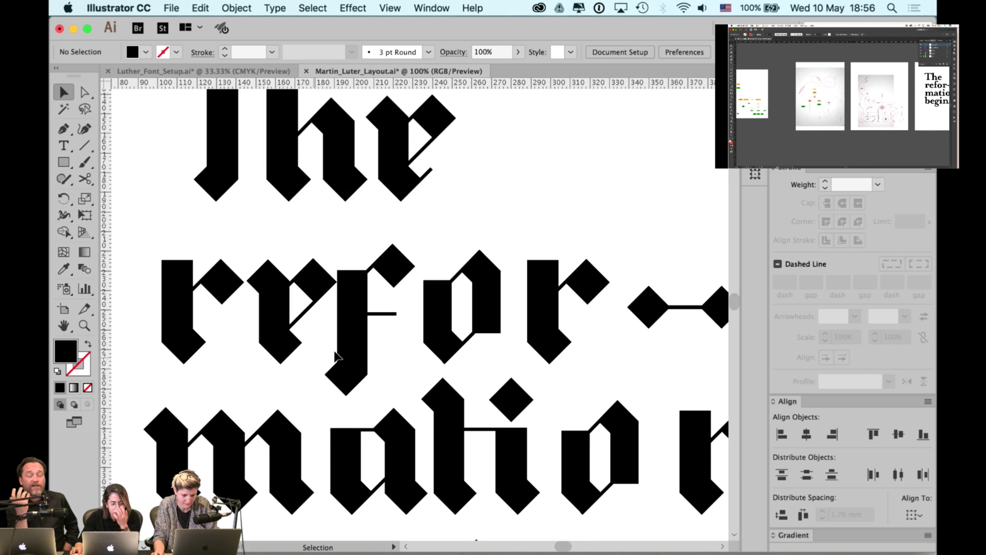
{"action": "left_click", "coordinate": [365, 333]}
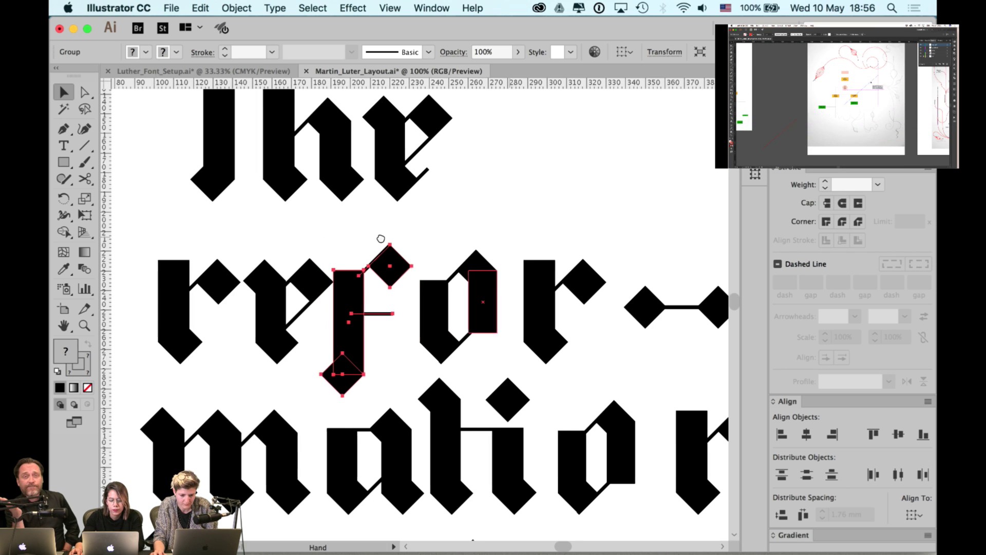
{"action": "scroll", "coordinate": [381, 232], "scroll_direction": "right", "scroll_amount": 5}
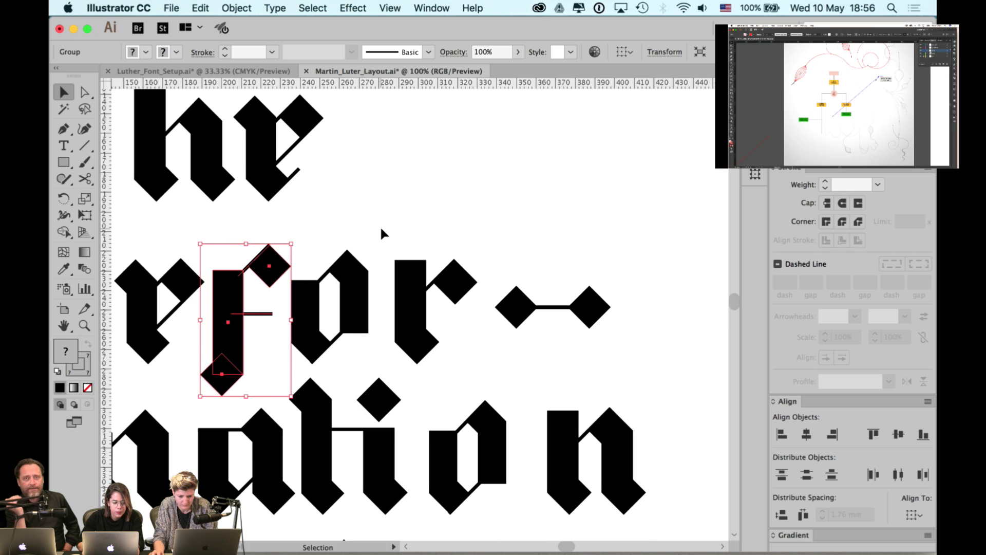
{"action": "left_click", "coordinate": [393, 214]}
{"action": "left_click_drag", "start_coordinate": [399, 207], "coordinate": [524, 191]}
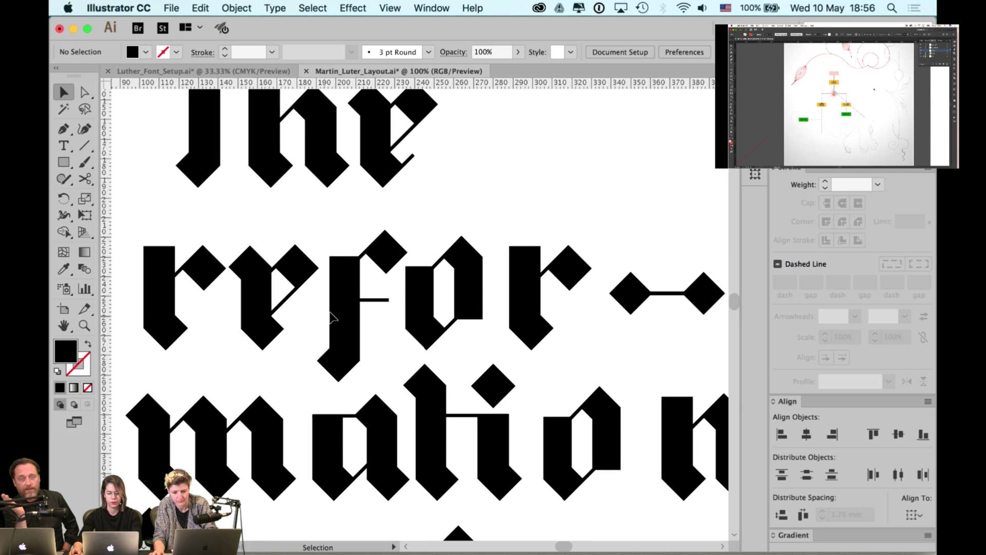
{"action": "left_click", "coordinate": [478, 289]}
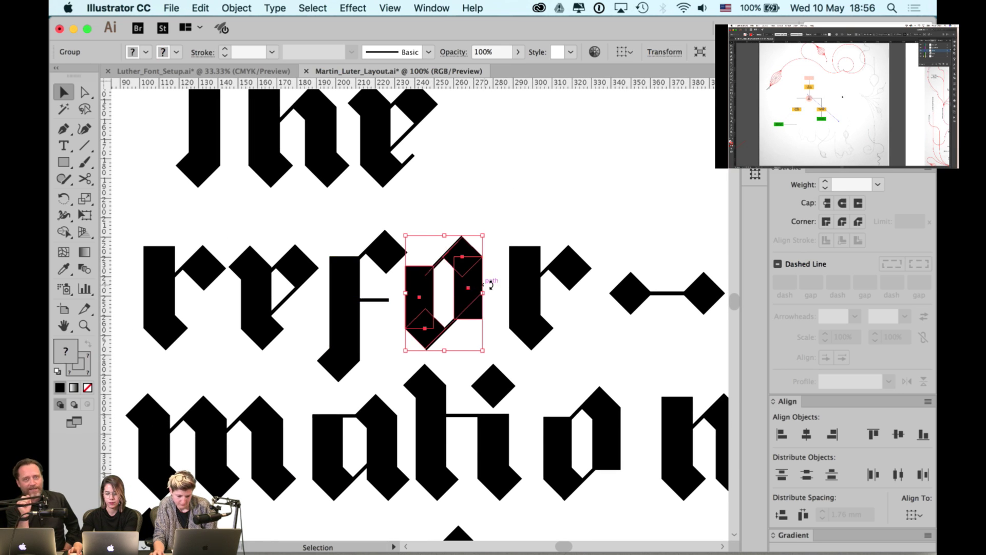
{"action": "left_click", "coordinate": [527, 272]}
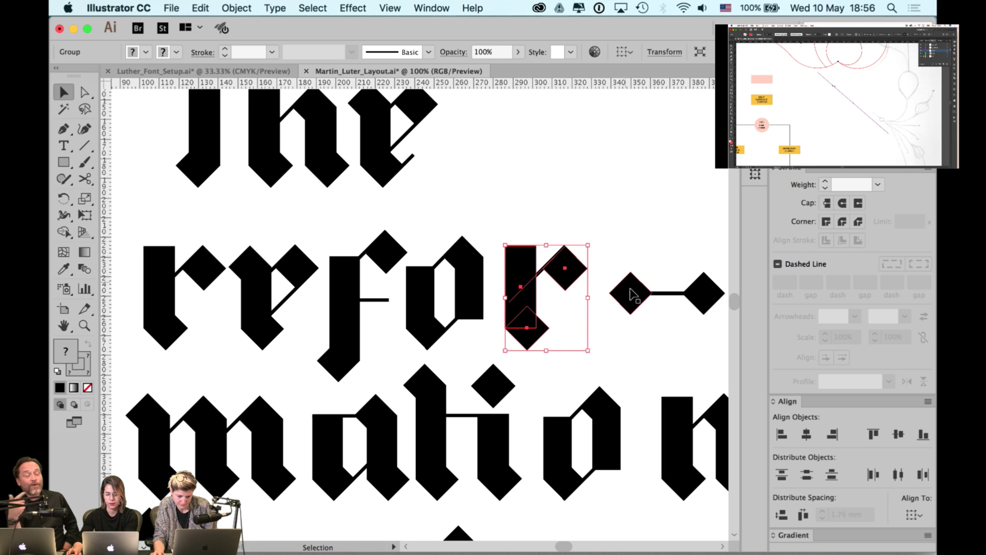
{"action": "left_click", "coordinate": [608, 241]}
{"action": "key", "text": "super+minus"}
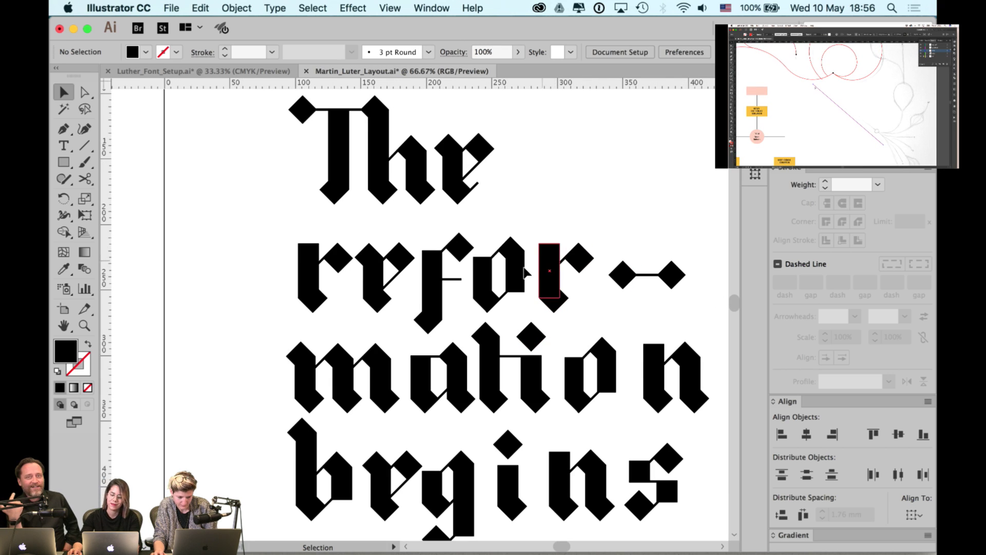
{"action": "key", "text": "super+equal"}
{"action": "left_click", "coordinate": [417, 289]}
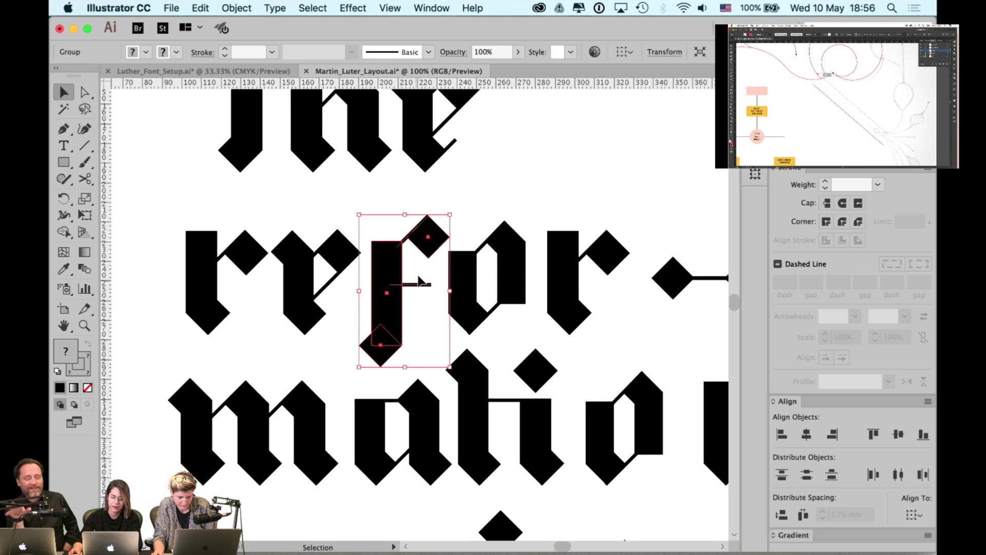
{"action": "left_click", "coordinate": [419, 278]}
{"action": "key", "text": "super+minus"}
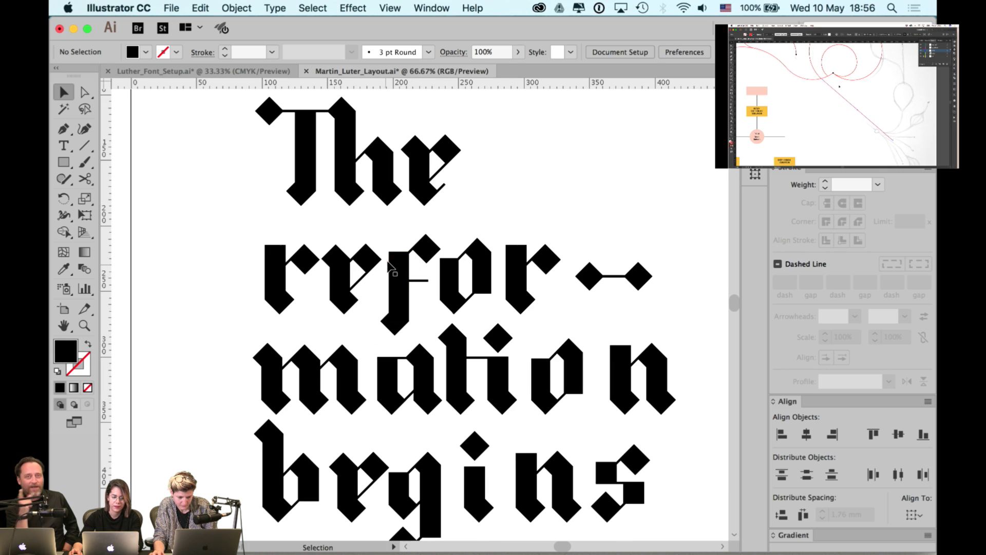
{"action": "left_click", "coordinate": [389, 265]}
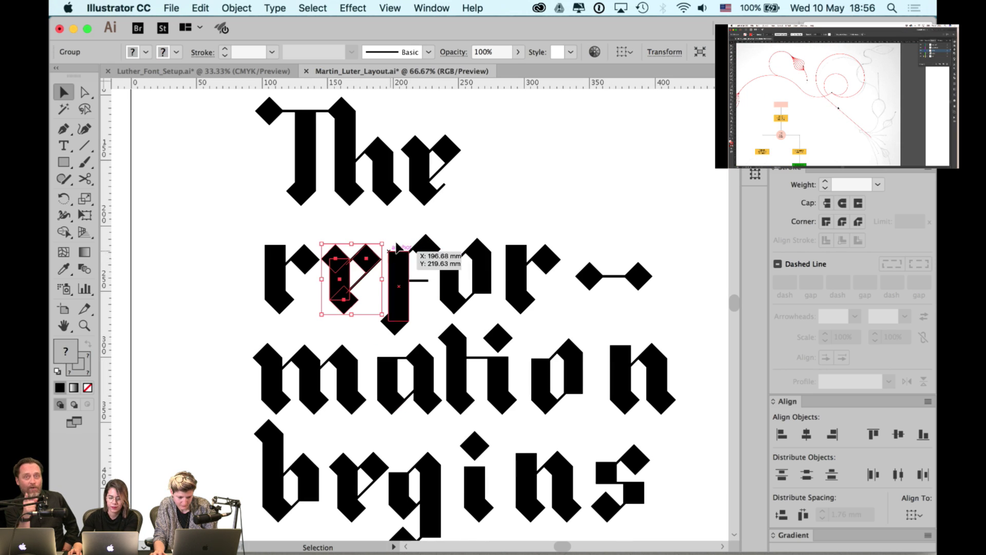
{"action": "left_click_drag", "start_coordinate": [397, 231], "coordinate": [668, 294]}
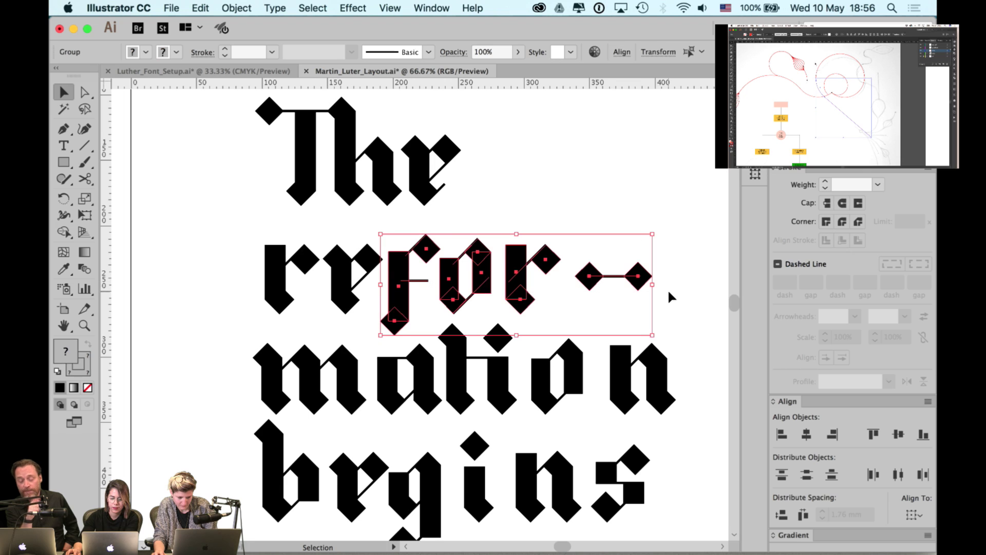
{"action": "left_click", "coordinate": [578, 203]}
{"action": "left_click", "coordinate": [466, 266]}
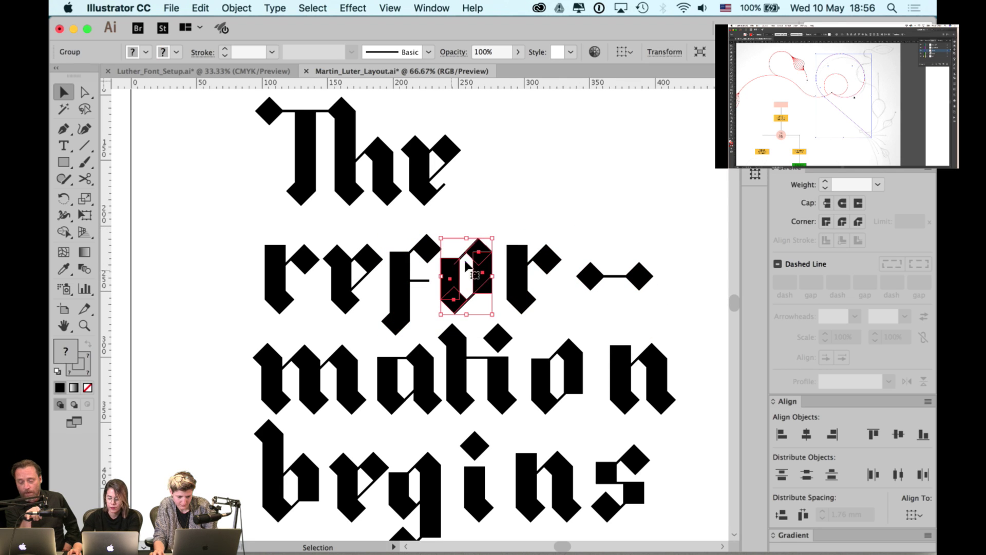
{"action": "left_click", "coordinate": [528, 222]}
{"action": "left_click", "coordinate": [513, 272]}
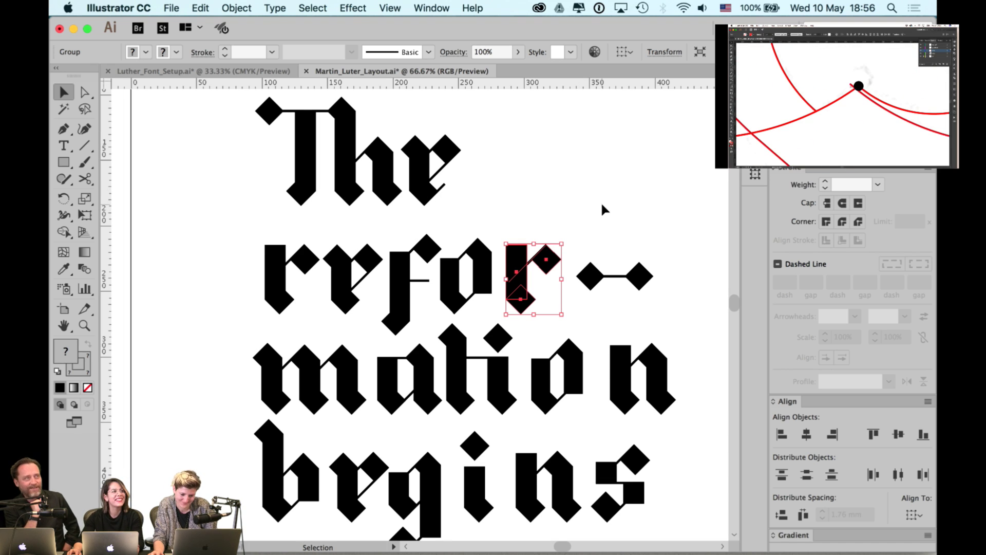
{"action": "left_click", "coordinate": [602, 205]}
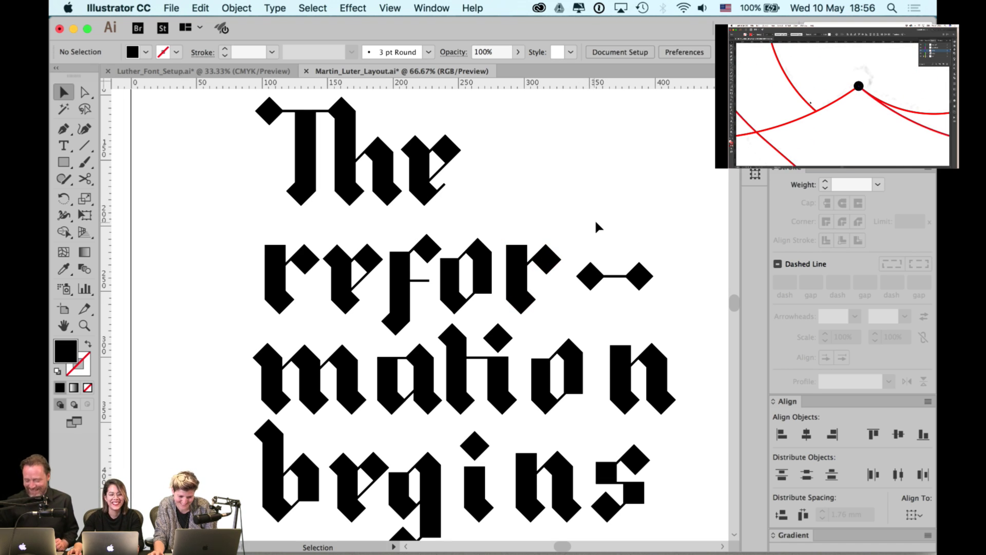
- Nudge the a of mation slightly to the left
{"action": "scroll", "coordinate": [587, 199], "scroll_direction": "down", "scroll_amount": 5}
{"action": "scroll", "coordinate": [587, 199], "scroll_direction": "right", "scroll_amount": 3}
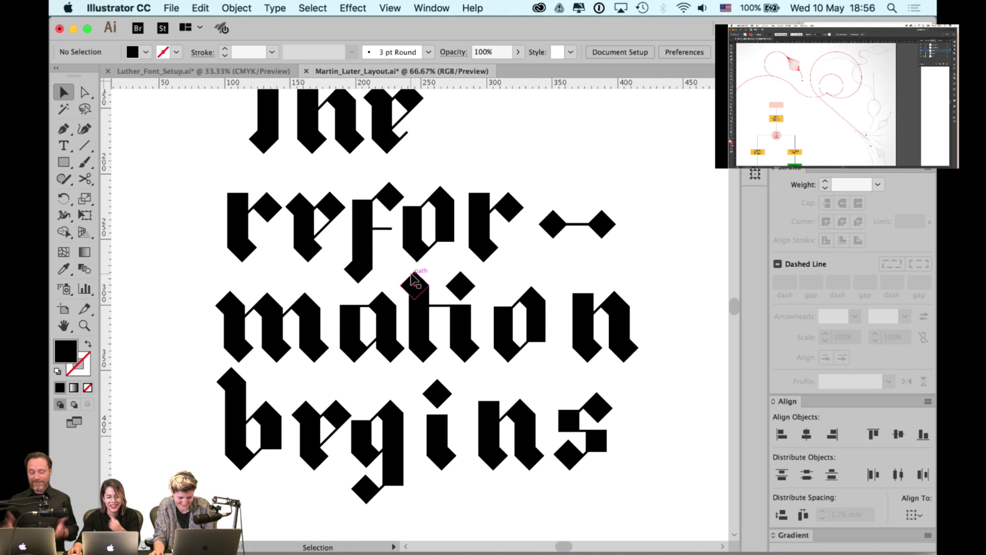
{"action": "left_click", "coordinate": [356, 331]}
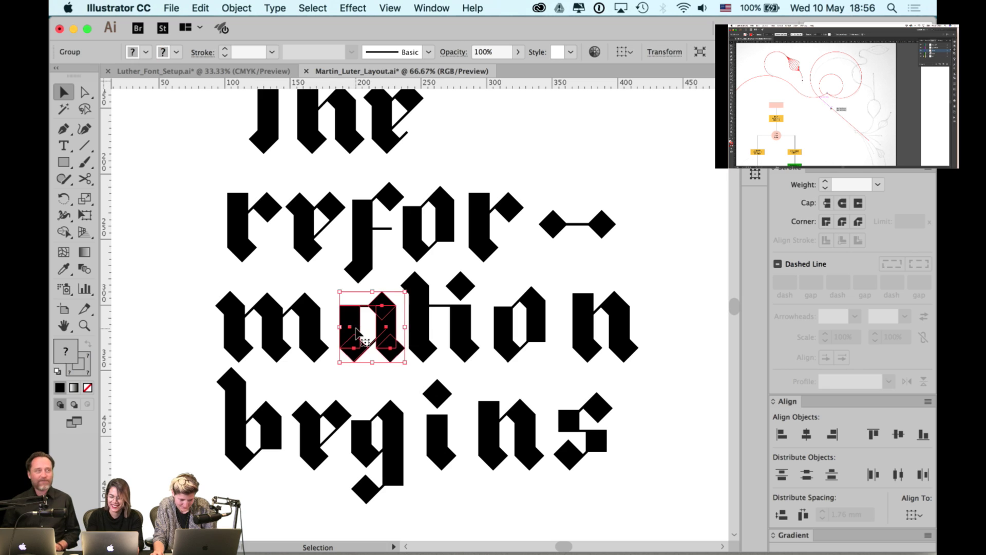
{"action": "key", "text": "Left"}
{"action": "key", "text": "Left"}
{"action": "key", "text": "Left"}
{"action": "key", "text": "Left"}
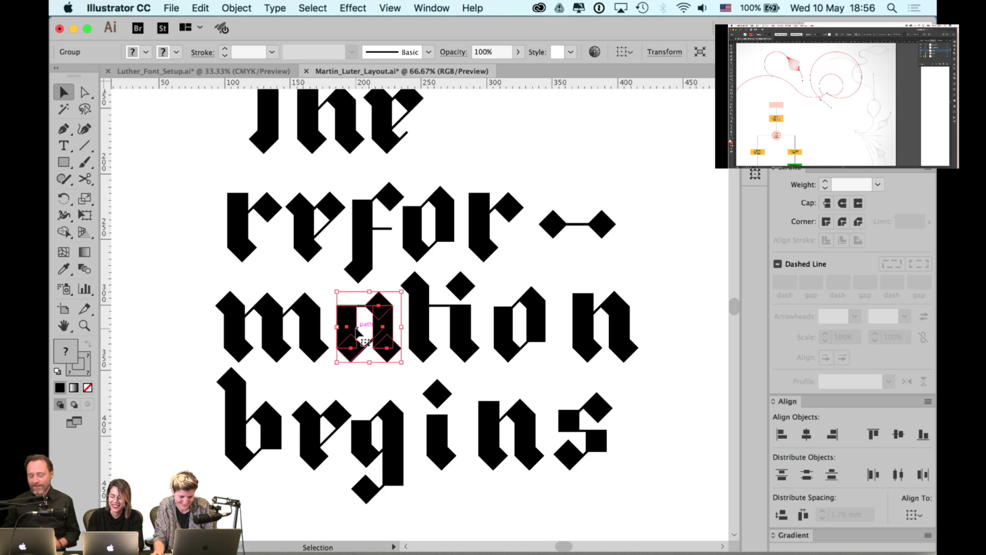
{"action": "scroll", "coordinate": [401, 279], "scroll_direction": "right", "scroll_amount": 3}
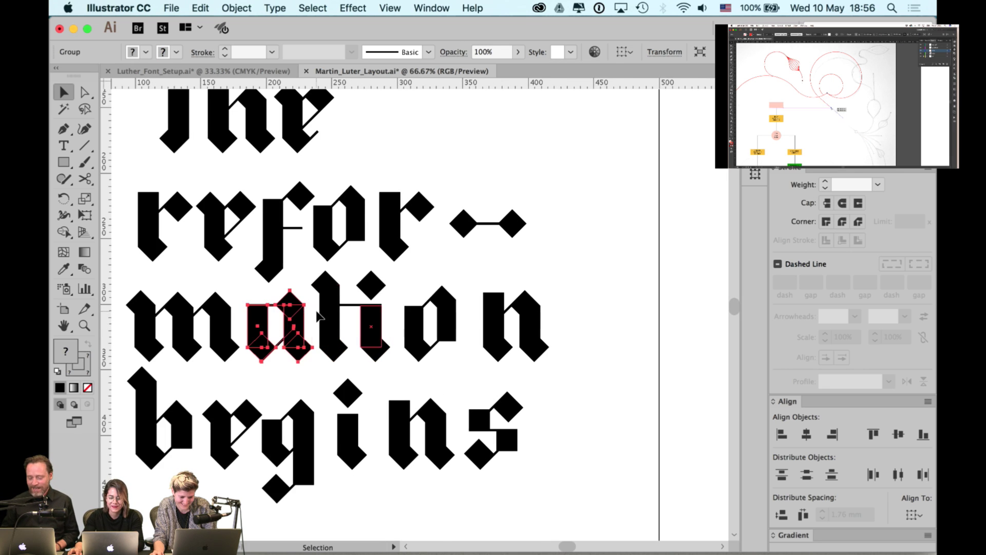
{"action": "left_click", "coordinate": [406, 272]}
- Adjust the t and i together, and shift the o slightly left
{"action": "left_click_drag", "start_coordinate": [393, 271], "coordinate": [345, 351]}
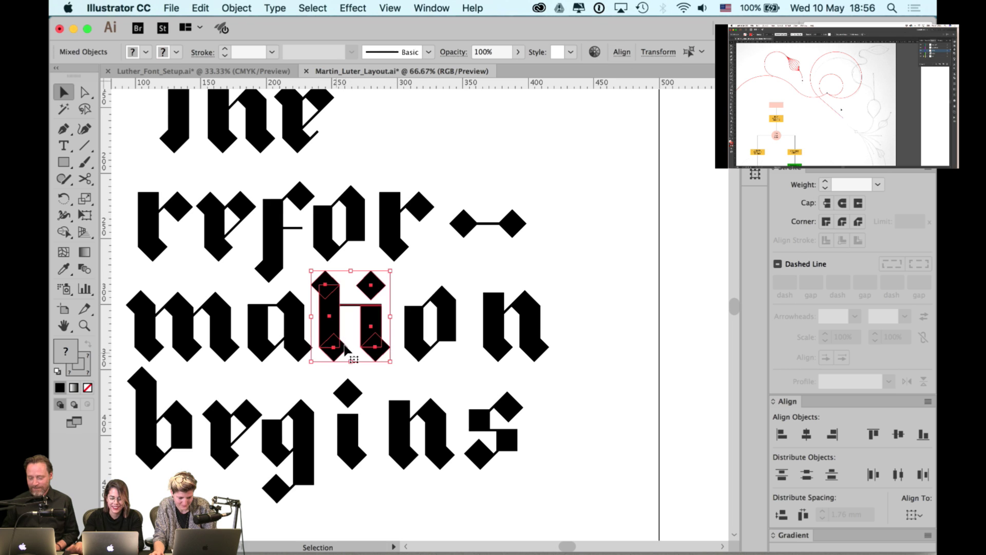
{"action": "key", "text": "Right"}
{"action": "key", "text": "Right"}
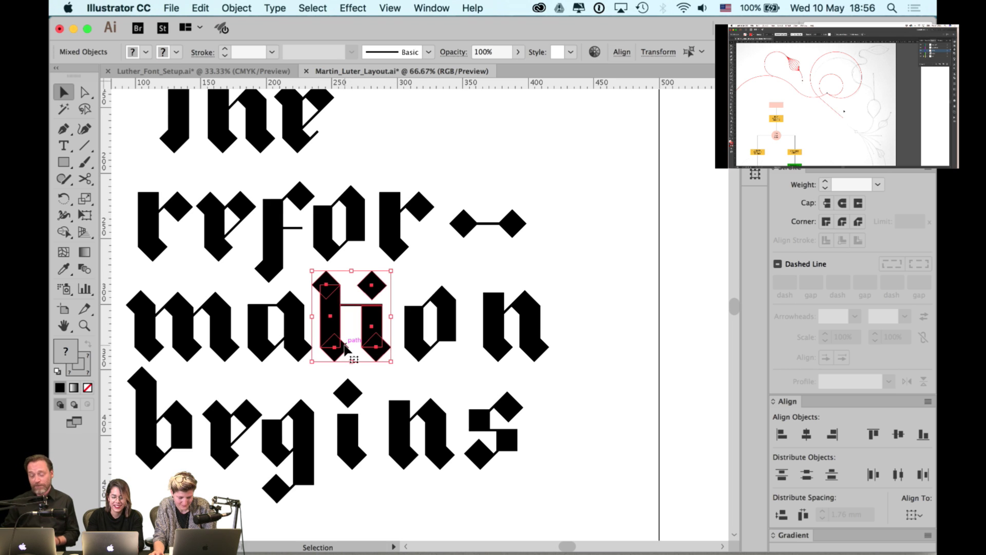
{"action": "key", "text": "Left"}
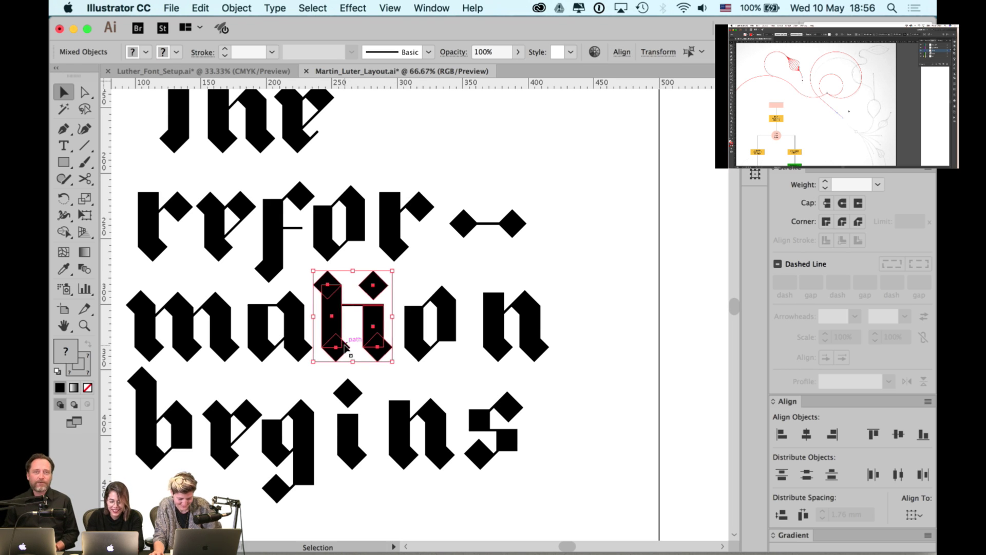
{"action": "left_click", "coordinate": [426, 321]}
{"action": "left_click_drag", "start_coordinate": [442, 315], "coordinate": [450, 317]}
{"action": "key", "text": "Left"}
{"action": "key", "text": "Left"}
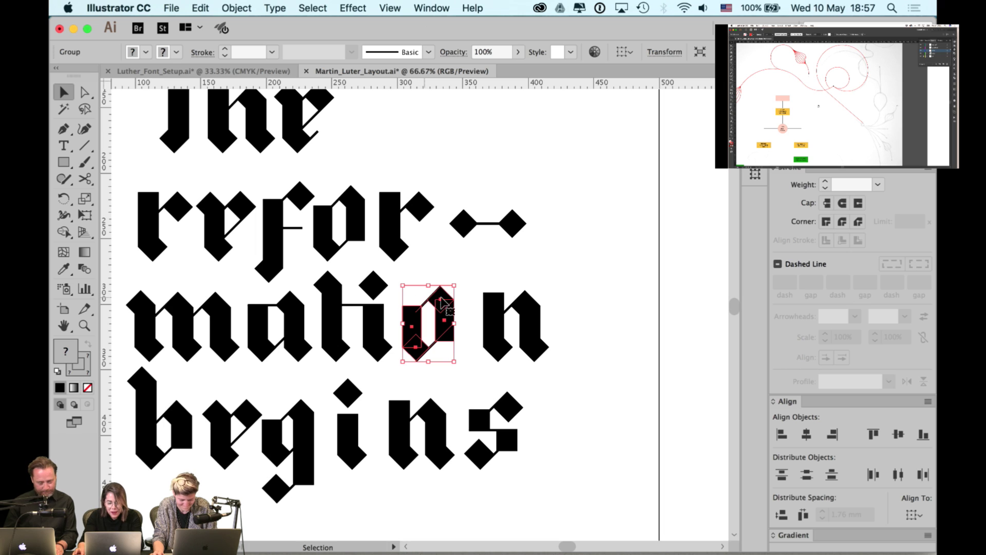
- Move the n left toward the o, then nudge it back slightly right
{"action": "left_click", "coordinate": [494, 307]}
{"action": "key", "text": "shift+Left"}
{"action": "key", "text": "shift+Left"}
{"action": "key", "text": "shift+Left"}
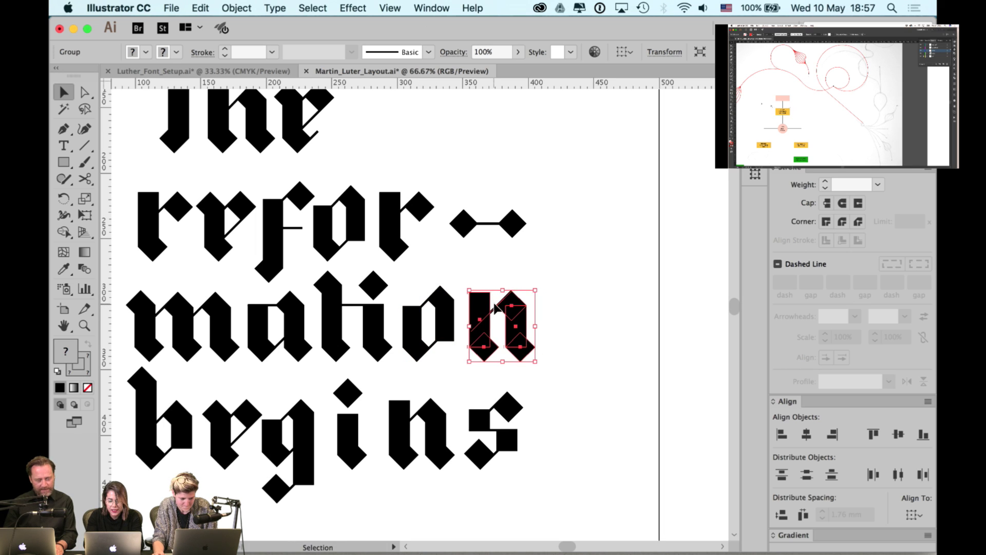
{"action": "key", "text": "Right"}
{"action": "key", "text": "Right"}
{"action": "key", "text": "Right"}
{"action": "key", "text": "Right"}
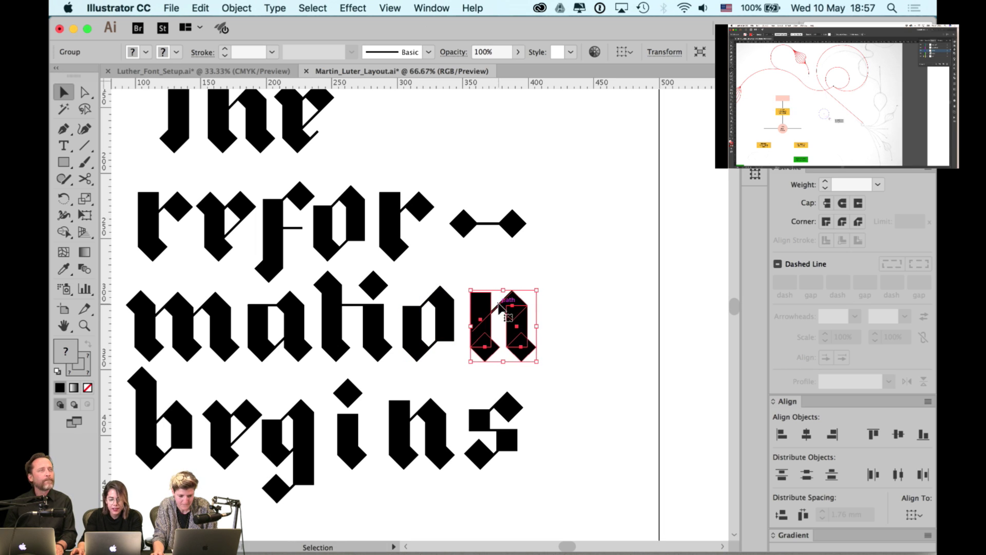
{"action": "left_click", "coordinate": [493, 262]}
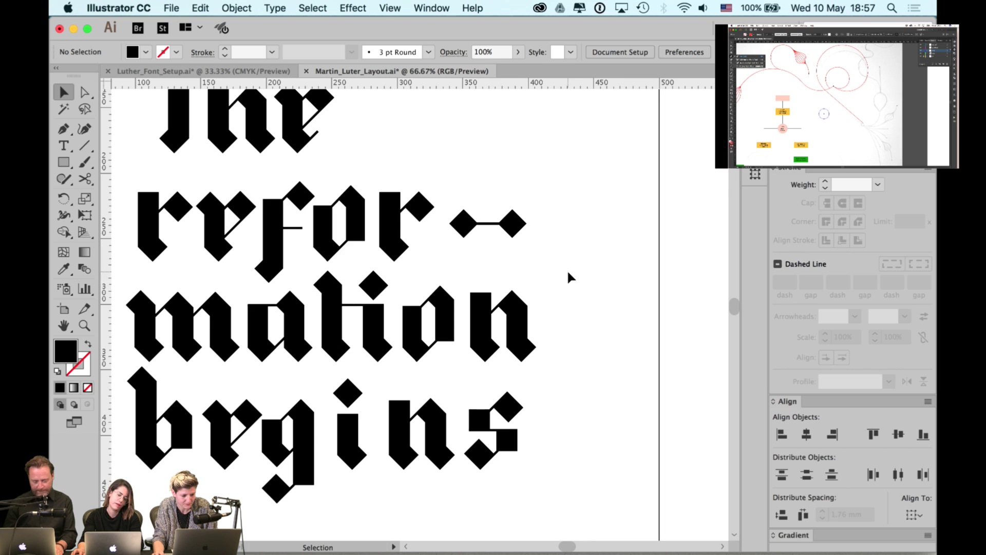
- Select all the mation letters with the a as key object to distribute their spacing
{"action": "left_click", "coordinate": [529, 346]}
{"action": "left_click", "coordinate": [426, 350], "text": "shift"}
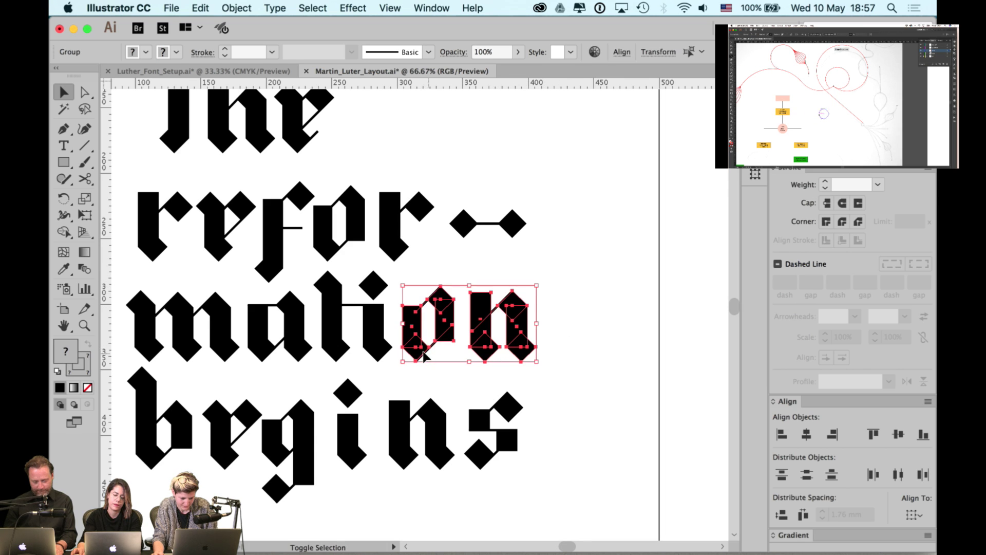
{"action": "left_click", "coordinate": [363, 343], "text": "shift"}
{"action": "left_click", "coordinate": [332, 331], "text": "shift"}
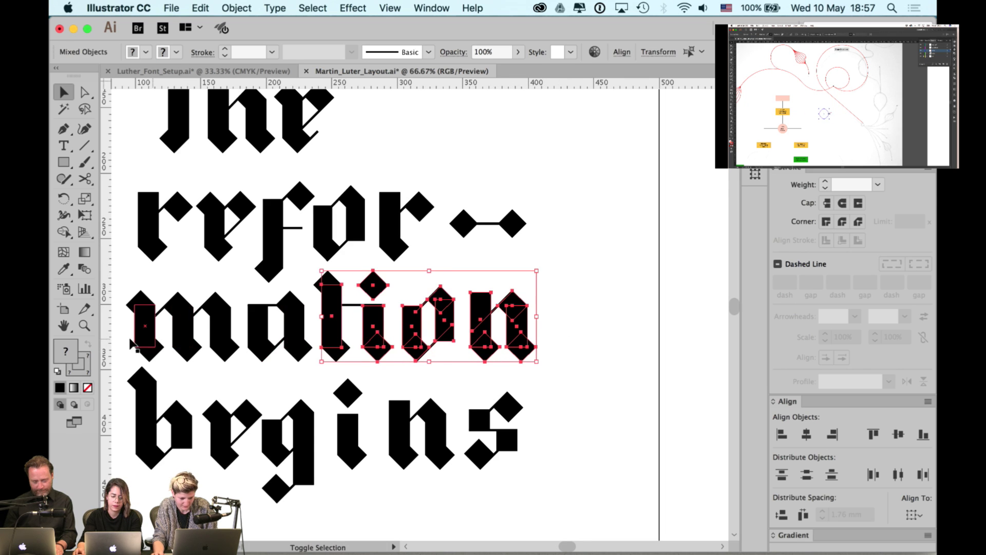
{"action": "left_click", "coordinate": [259, 346], "text": "shift"}
{"action": "left_click", "coordinate": [180, 329], "text": "shift"}
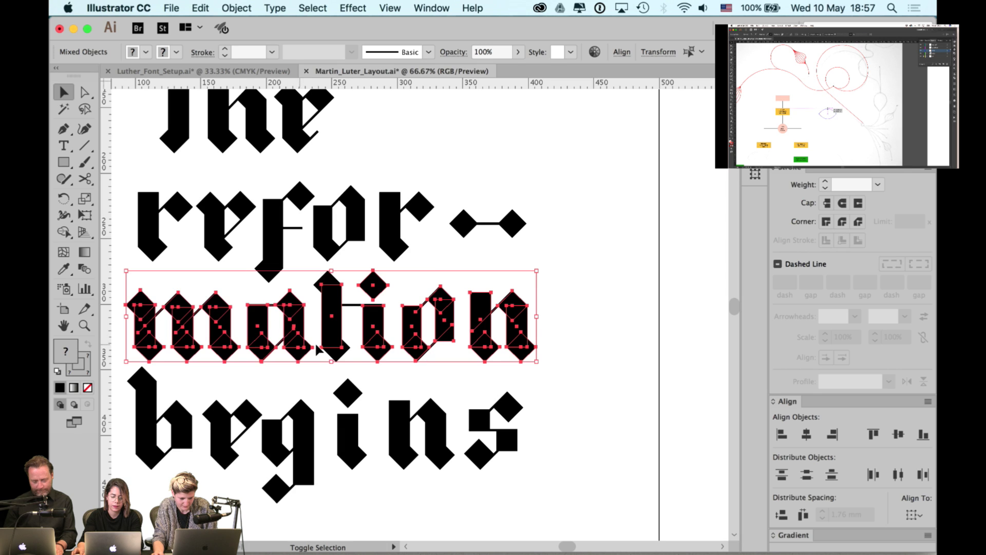
{"action": "left_click", "coordinate": [280, 329]}
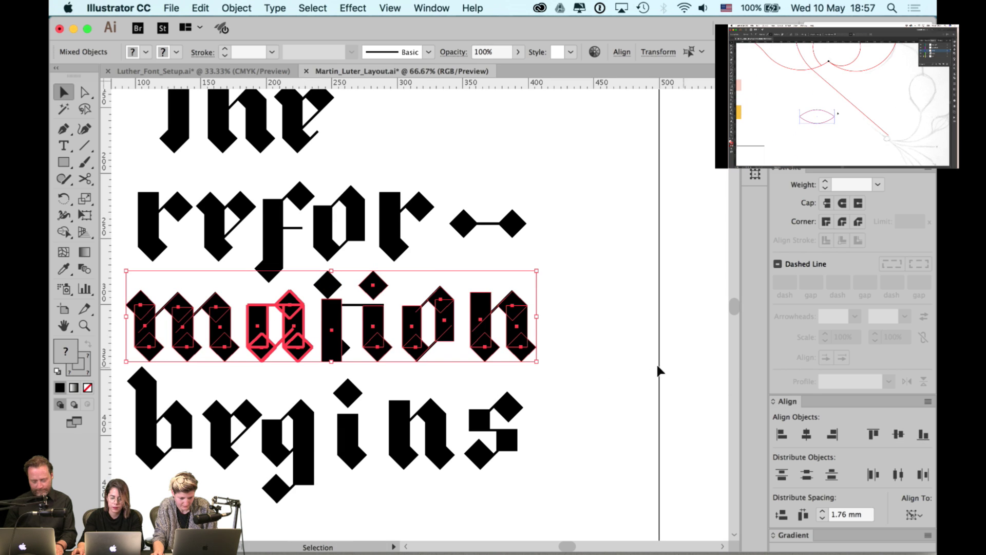
{"action": "left_click", "coordinate": [577, 362]}
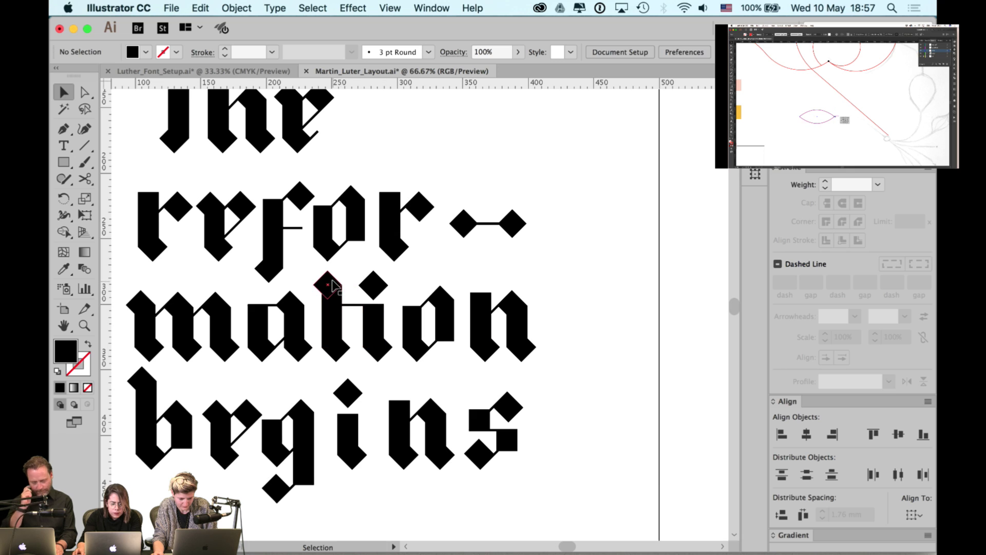
- Inspect the t's top diamond and stem anchor points
{"action": "left_click", "coordinate": [327, 281]}
{"action": "left_click", "coordinate": [349, 265]}
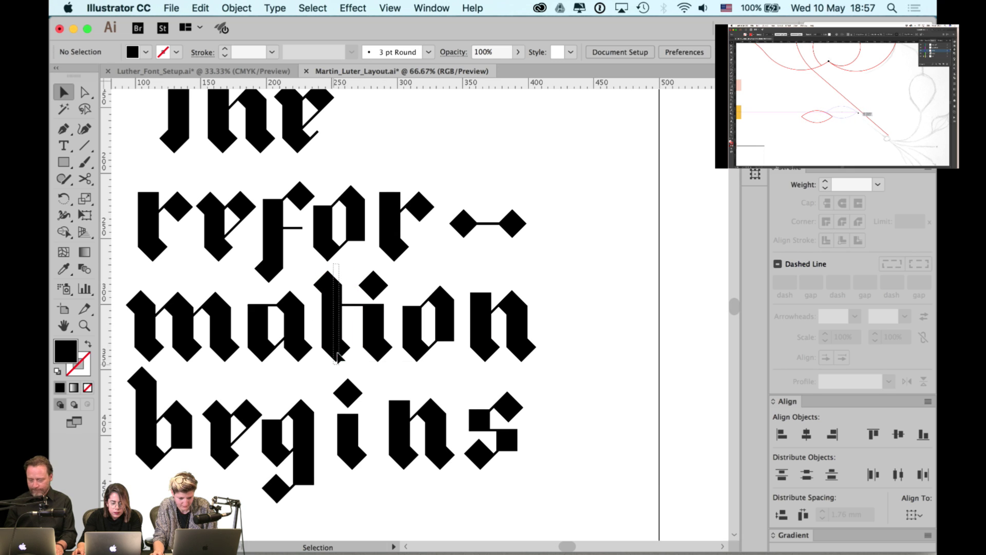
{"action": "left_click", "coordinate": [333, 311]}
{"action": "key", "text": "a"}
{"action": "left_click", "coordinate": [599, 363]}
{"action": "scroll", "coordinate": [599, 363], "scroll_direction": "left", "scroll_amount": 3}
{"action": "scroll", "coordinate": [599, 363], "scroll_direction": "down", "scroll_amount": 1}
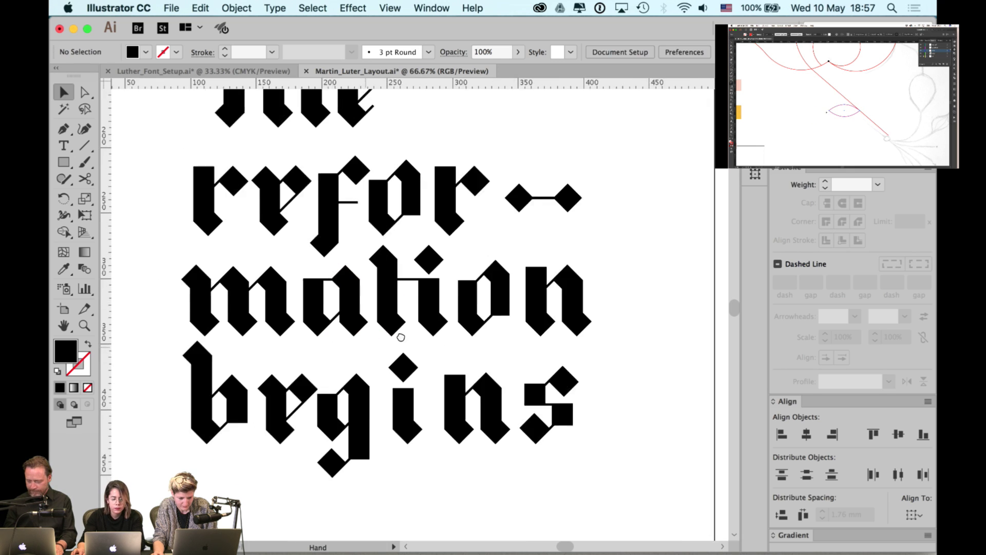
- Nudge the e of begins left and reposition the g beside it
{"action": "left_click", "coordinate": [267, 391]}
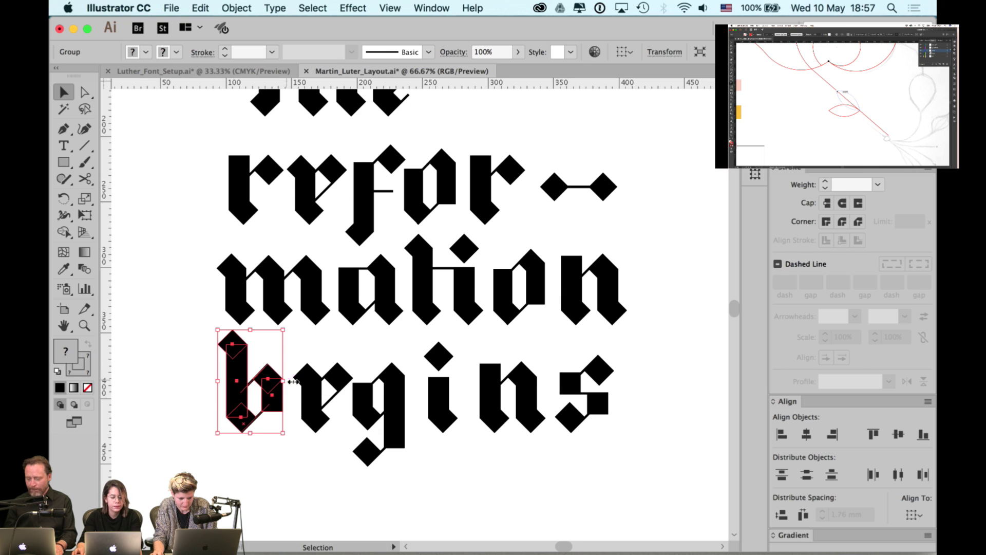
{"action": "left_click", "coordinate": [318, 389]}
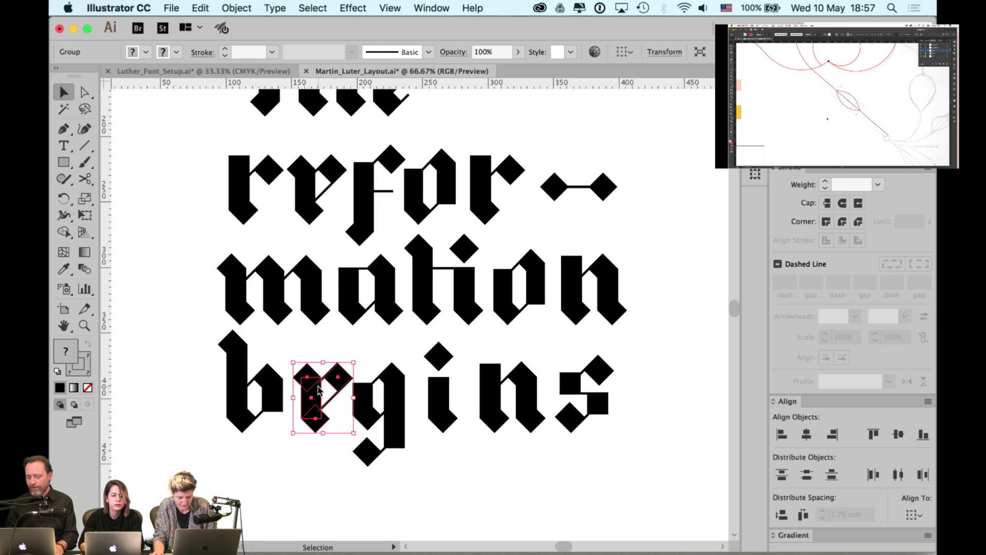
{"action": "key", "text": "Left"}
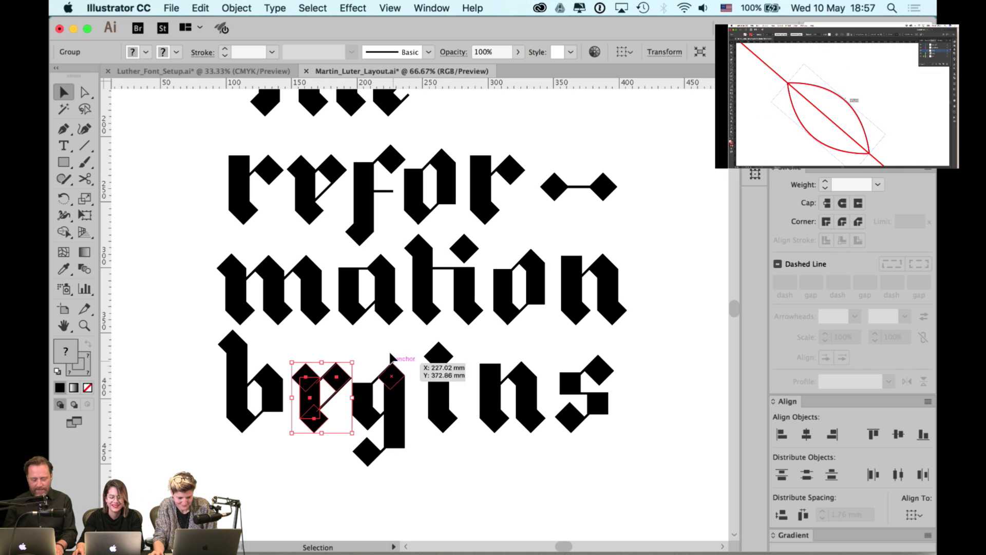
{"action": "left_click", "coordinate": [399, 398]}
{"action": "key", "text": "Right"}
{"action": "key", "text": "Right"}
{"action": "key", "text": "Right"}
{"action": "key", "text": "Right"}
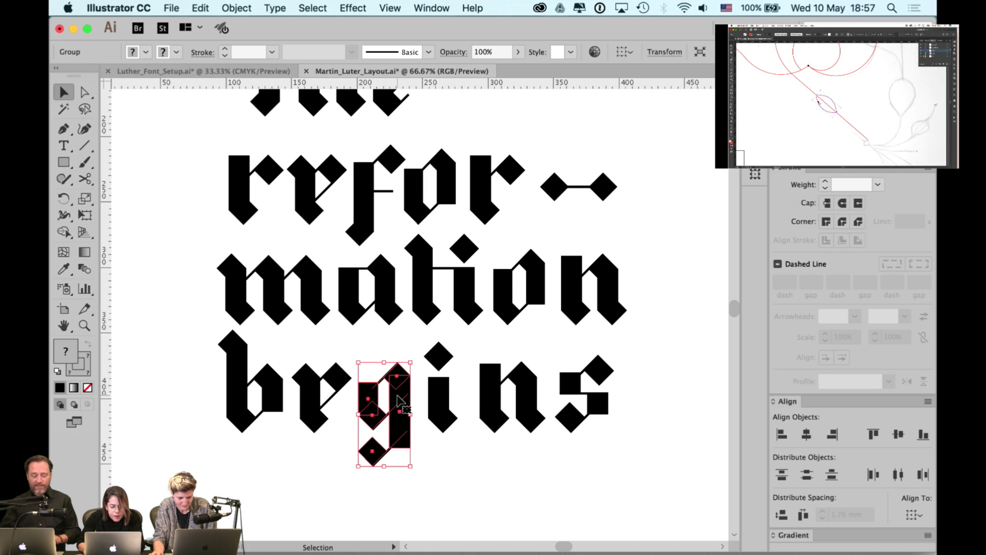
{"action": "left_click", "coordinate": [309, 375]}
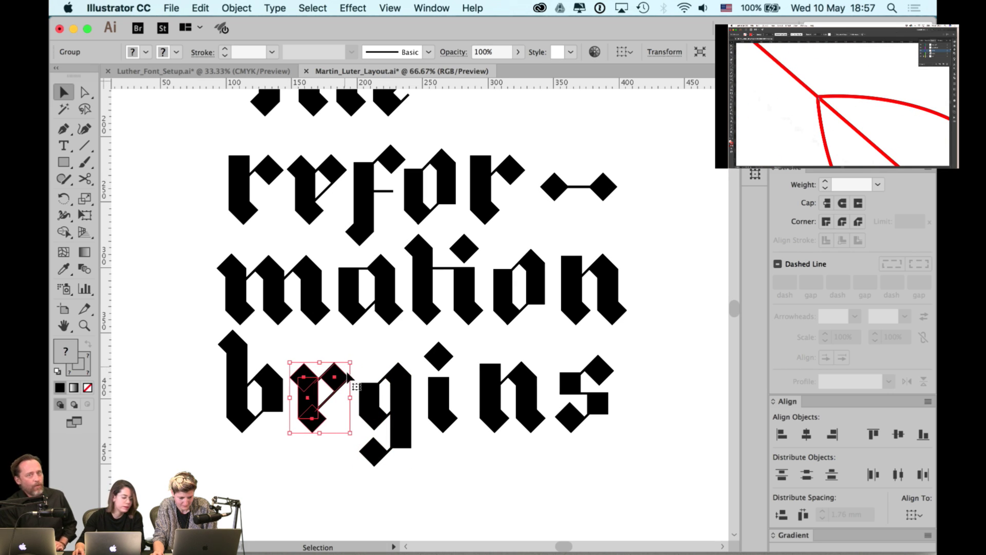
{"action": "left_click", "coordinate": [372, 359]}
{"action": "left_click", "coordinate": [401, 380]}
{"action": "key", "text": "Left"}
{"action": "key", "text": "Left"}
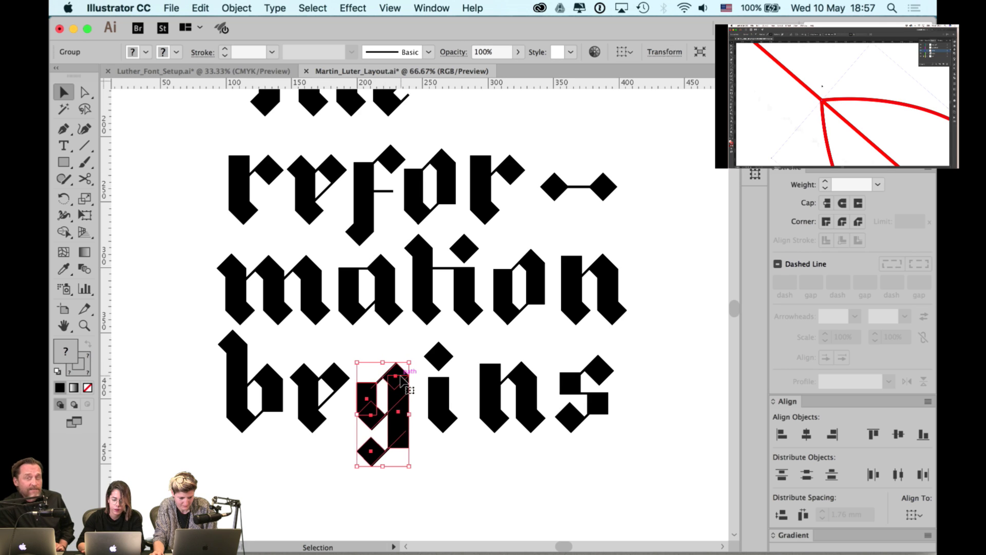
- Move the i left toward the g and drag the n and s left to close the gaps
{"action": "left_click", "coordinate": [441, 358]}
{"action": "key", "text": "Left"}
{"action": "key", "text": "Left"}
{"action": "key", "text": "Left"}
{"action": "key", "text": "Left"}
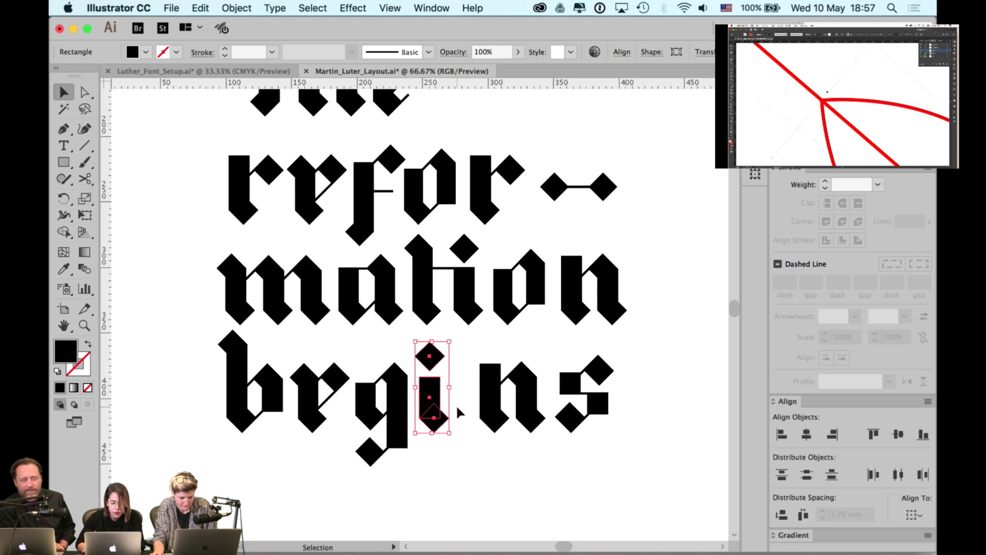
{"action": "left_click_drag", "start_coordinate": [506, 395], "coordinate": [474, 407]}
{"action": "left_click_drag", "start_coordinate": [575, 394], "coordinate": [546, 394]}
- Bottom-align the s with the n, using the n as key object
{"action": "scroll", "coordinate": [513, 370], "scroll_direction": "right", "scroll_amount": 3}
{"action": "scroll", "coordinate": [513, 370], "scroll_direction": "down", "scroll_amount": 2}
{"action": "left_click", "coordinate": [593, 370]}
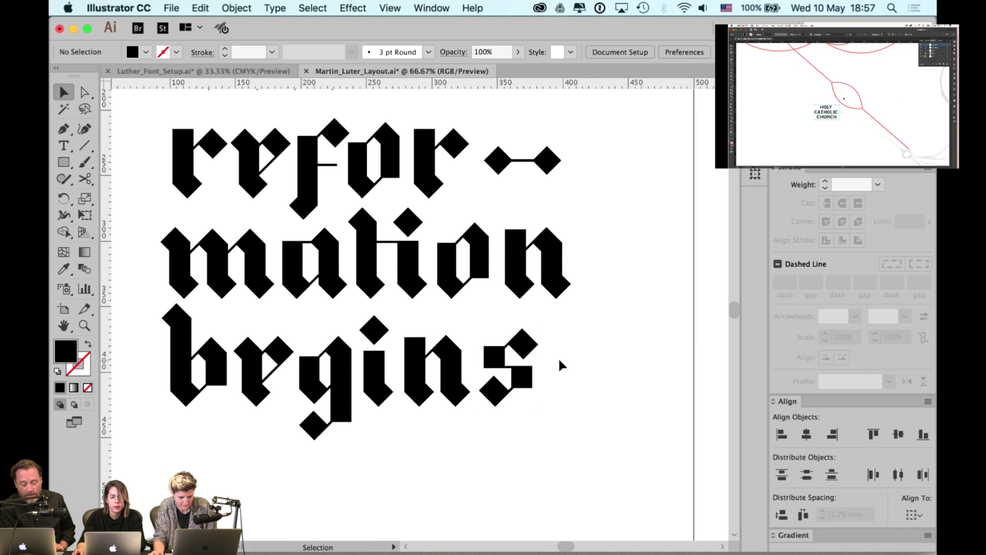
{"action": "left_click_drag", "start_coordinate": [559, 361], "coordinate": [567, 346]}
{"action": "left_click", "coordinate": [529, 365]}
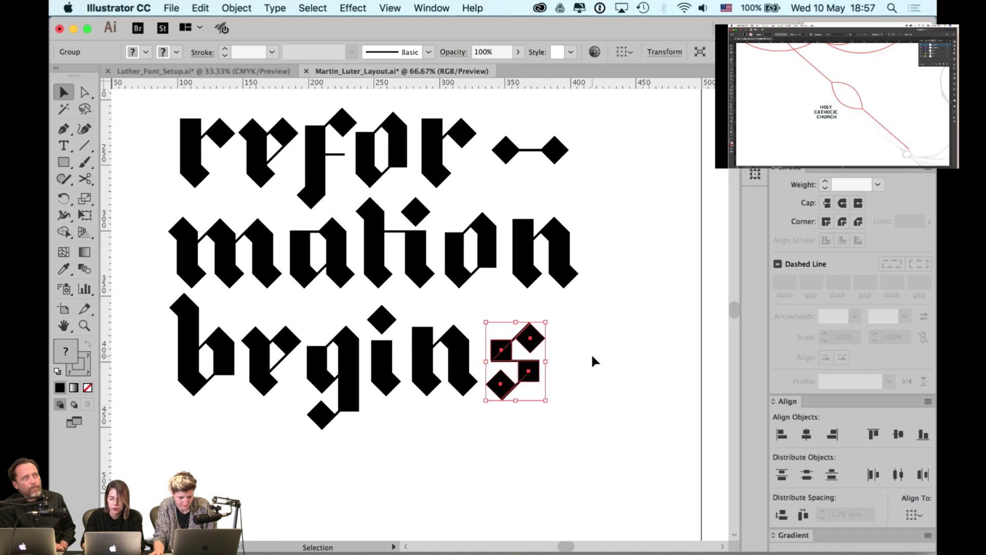
{"action": "left_click", "coordinate": [468, 388], "text": "shift"}
{"action": "left_click", "coordinate": [471, 389]}
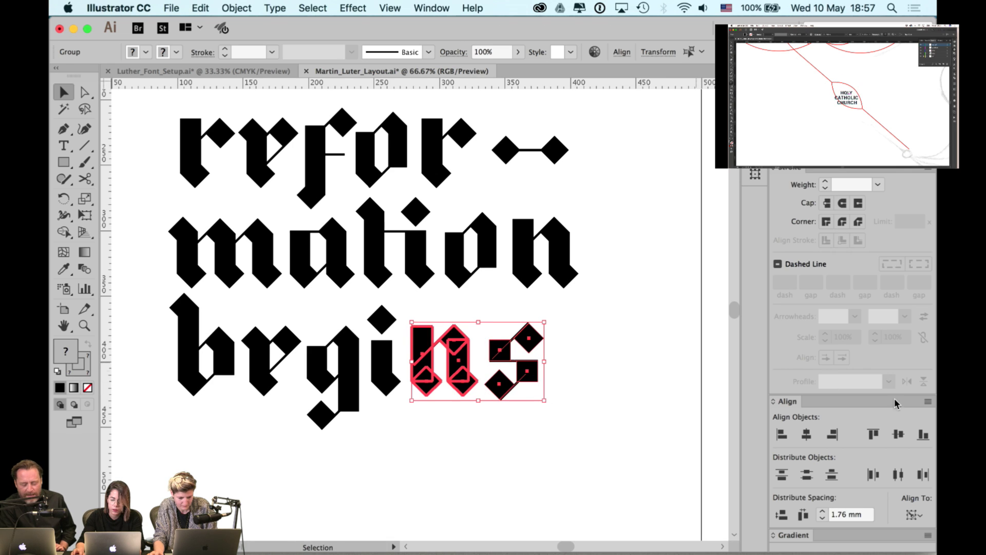
{"action": "left_click", "coordinate": [922, 435]}
{"action": "left_click", "coordinate": [663, 388]}
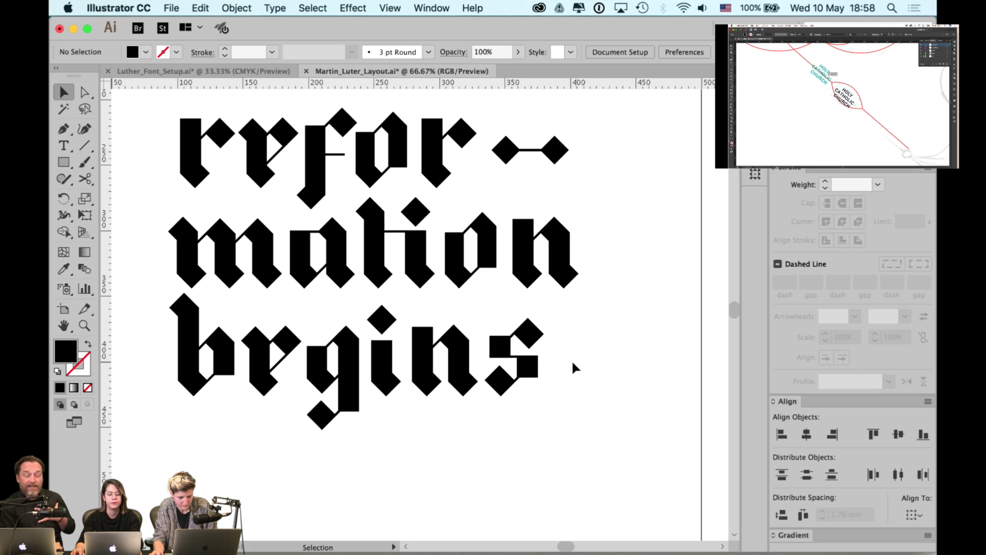
- Nudge the n and s together slightly left
{"action": "left_click_drag", "start_coordinate": [566, 337], "coordinate": [442, 400]}
{"action": "key", "text": "Left"}
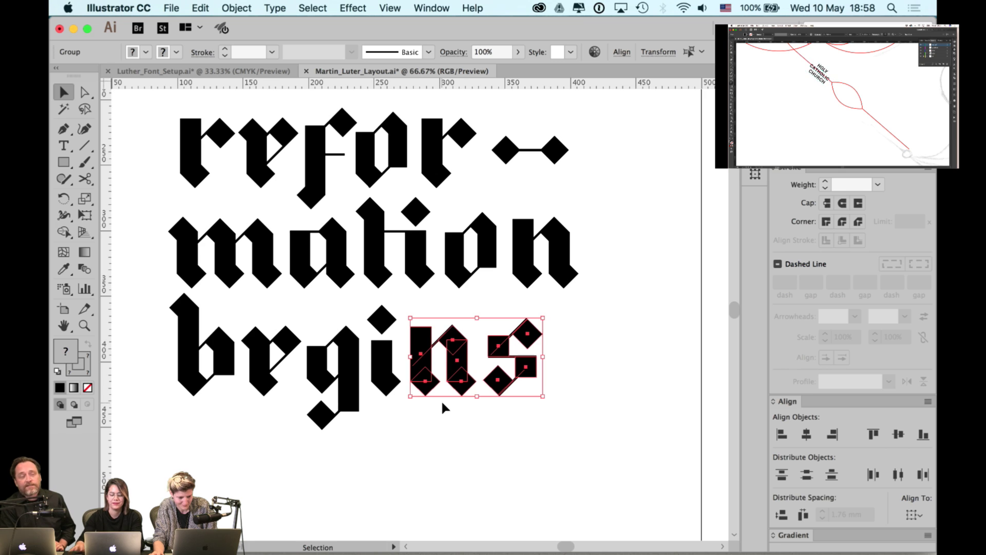
{"action": "left_click", "coordinate": [420, 443]}
- Zoom out, hide the artboards, and drag all the blackletter shapes to the right
{"action": "scroll", "coordinate": [606, 352], "scroll_direction": "down", "scroll_amount": 1, "text": "alt"}
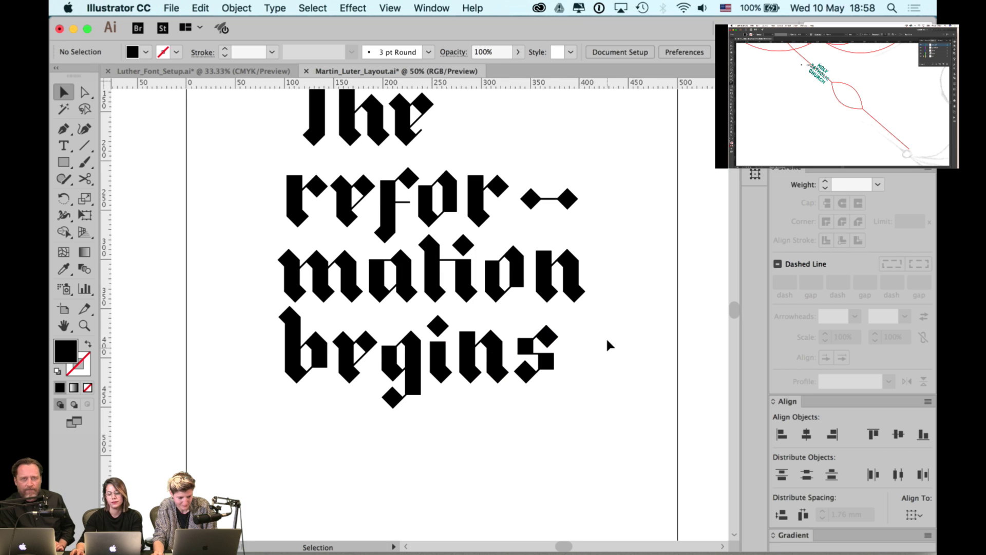
{"action": "left_click", "coordinate": [569, 281]}
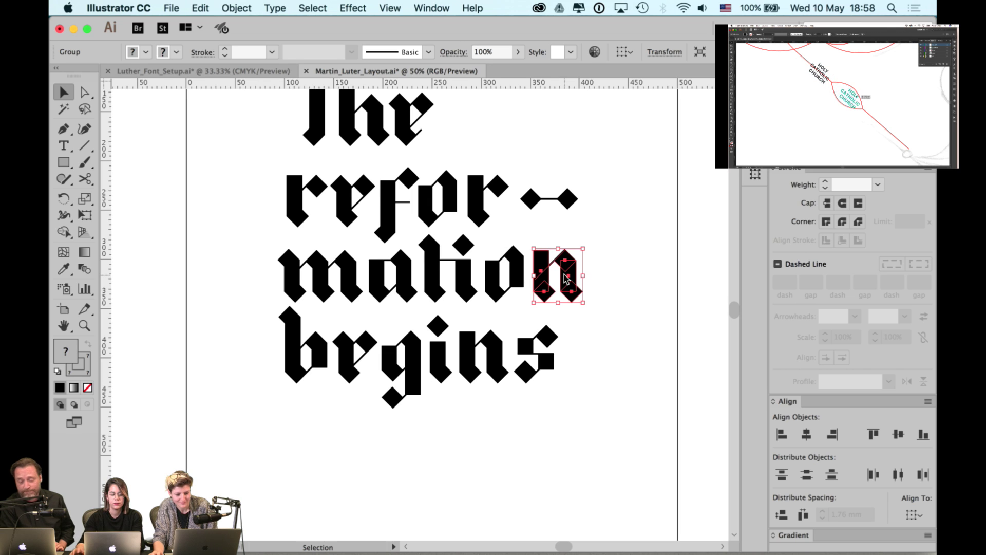
{"action": "left_click", "coordinate": [611, 250]}
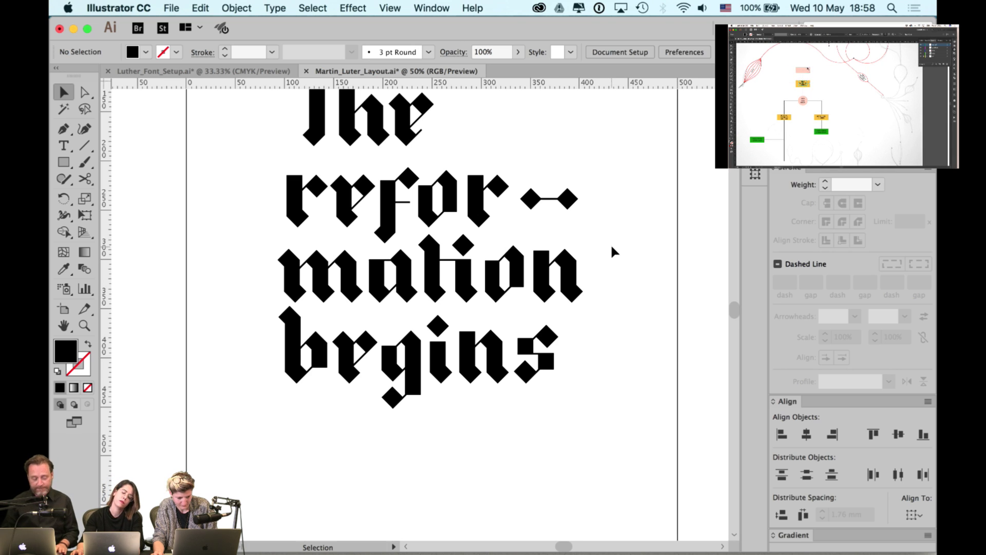
{"action": "key", "text": "z"}
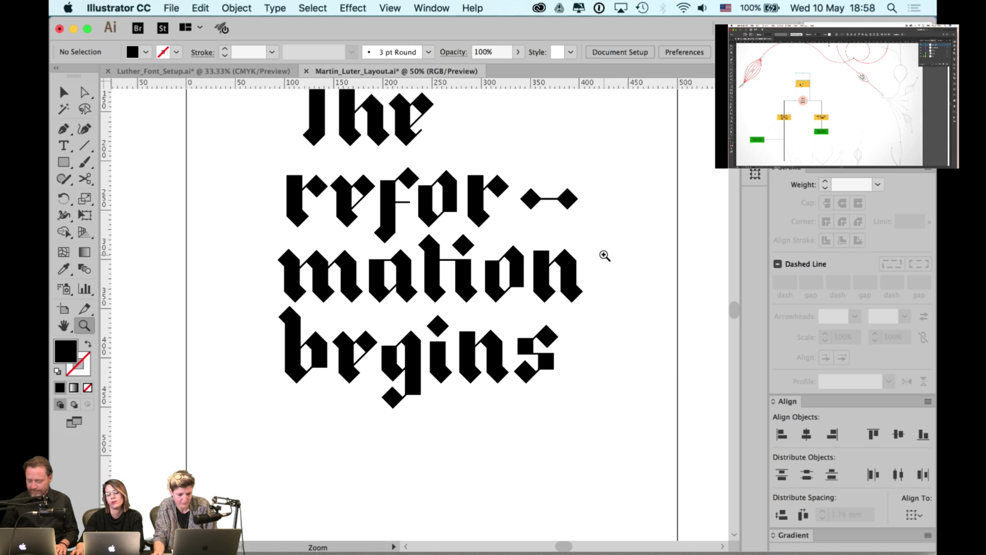
{"action": "key", "text": "c"}
{"action": "key", "text": "v"}
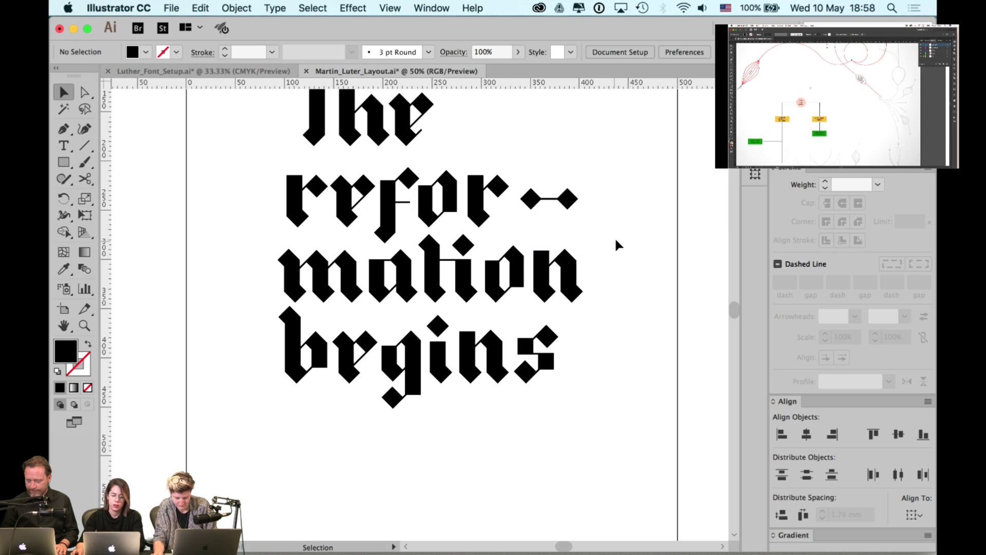
{"action": "left_click_drag", "start_coordinate": [614, 245], "coordinate": [555, 285]}
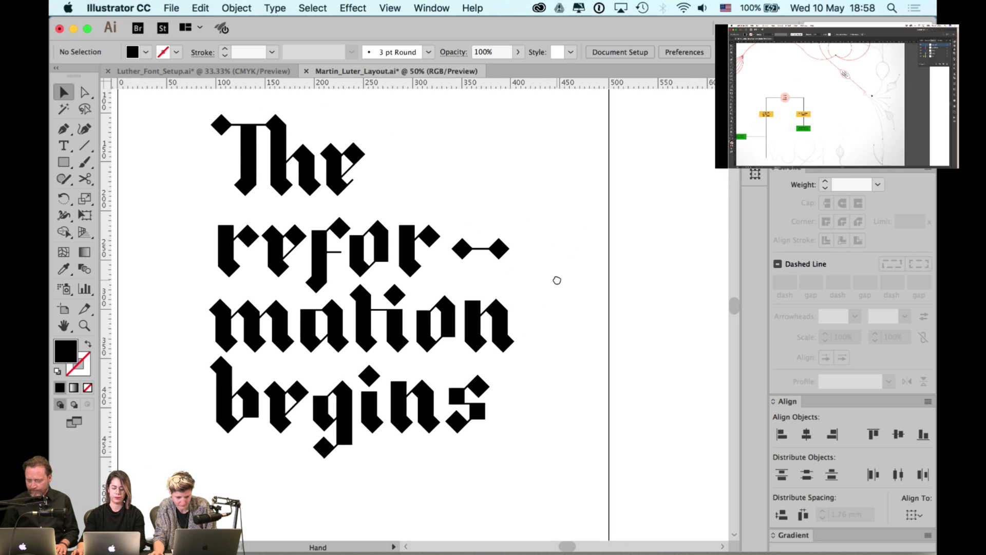
{"action": "key", "text": "super+minus"}
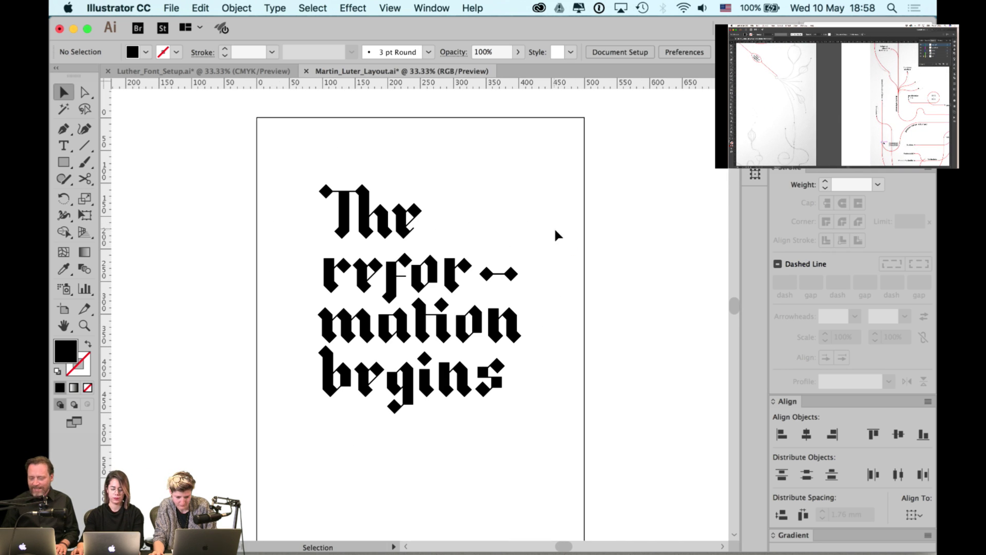
{"action": "key", "text": "super+shift+h"}
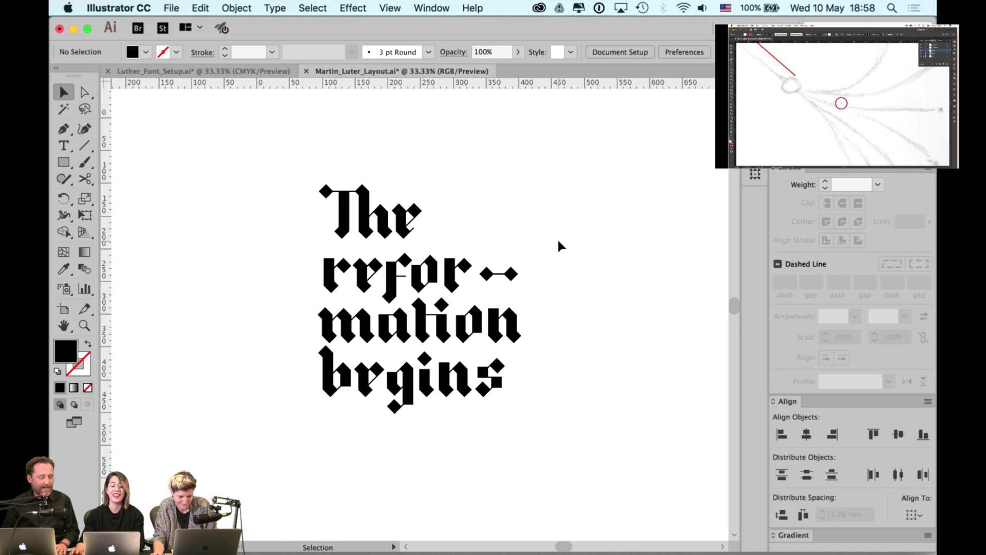
{"action": "left_click_drag", "start_coordinate": [546, 168], "coordinate": [315, 422]}
{"action": "left_click_drag", "start_coordinate": [416, 406], "coordinate": [292, 390]}
- Keep a duplicate of the lettering and raise the f and t crossbar strokes to 8 pt
{"action": "left_click", "coordinate": [362, 211]}
{"action": "scroll", "coordinate": [349, 242], "scroll_direction": "left", "scroll_amount": 3}
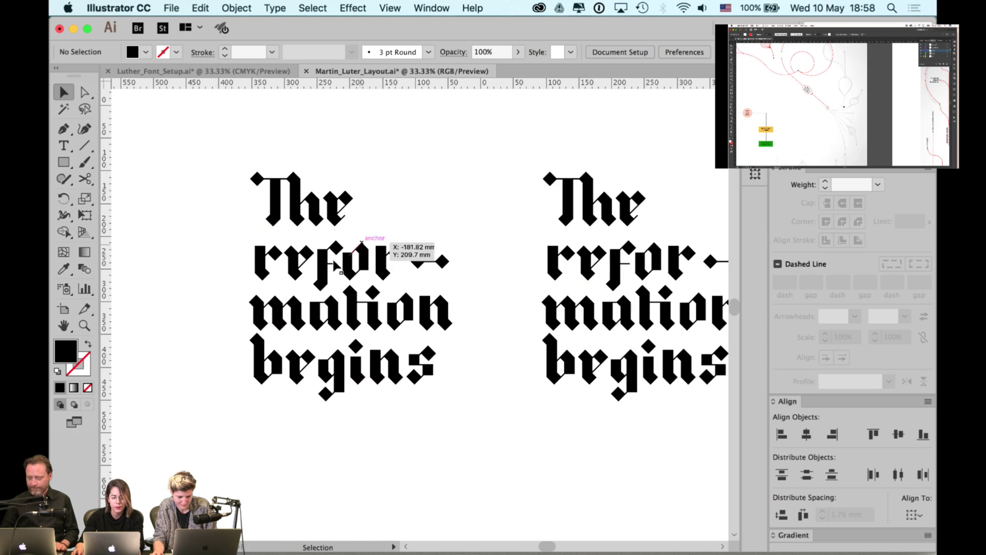
{"action": "scroll", "coordinate": [335, 266], "scroll_direction": "up", "scroll_amount": 1}
{"action": "key", "text": "a"}
{"action": "left_click", "coordinate": [327, 271]}
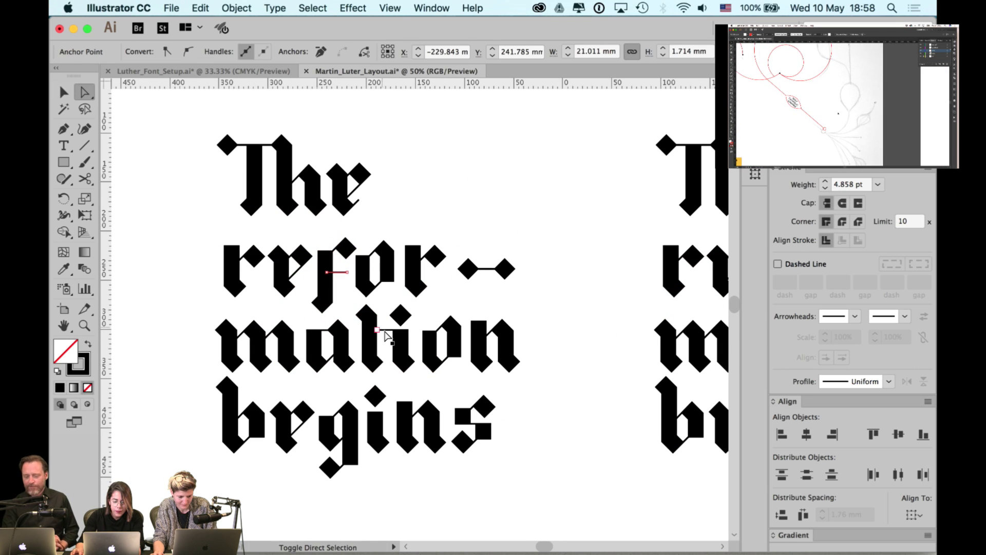
{"action": "left_click", "coordinate": [386, 330], "text": "shift"}
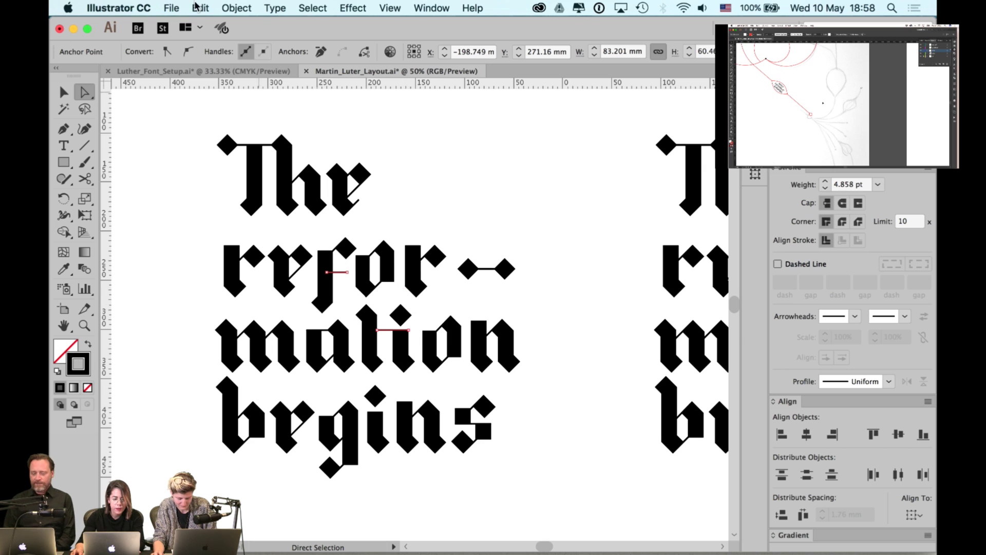
{"action": "key", "text": "v"}
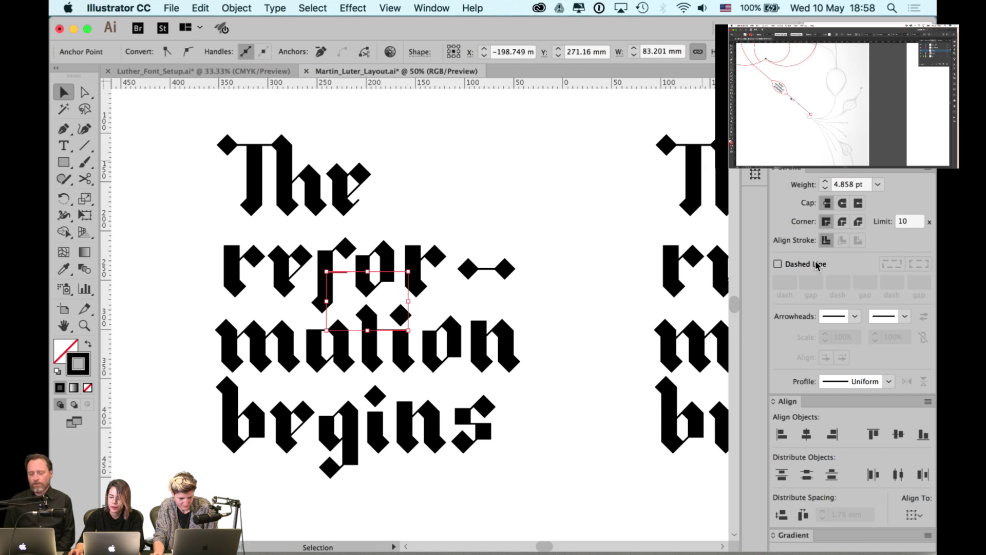
{"action": "left_click", "coordinate": [826, 182]}
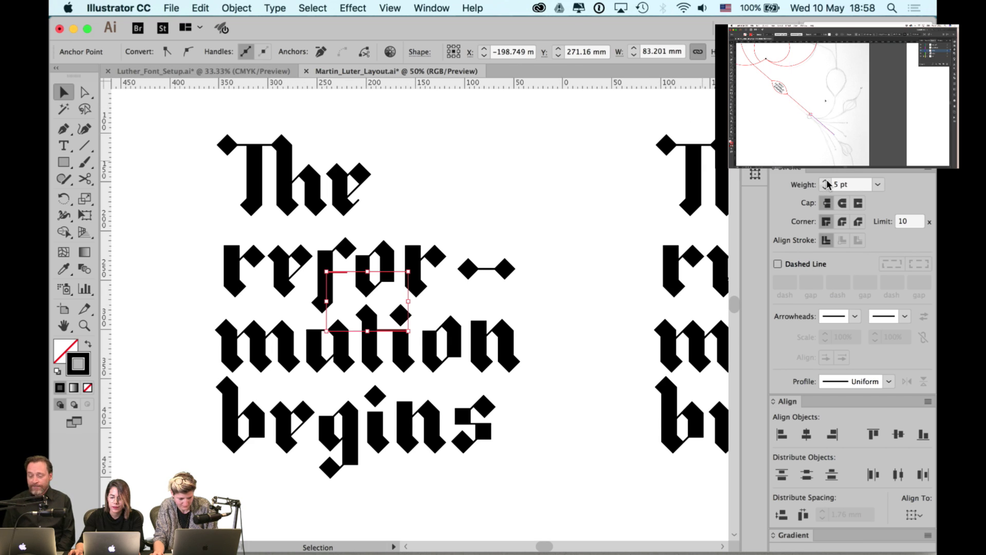
{"action": "left_click", "coordinate": [827, 182]}
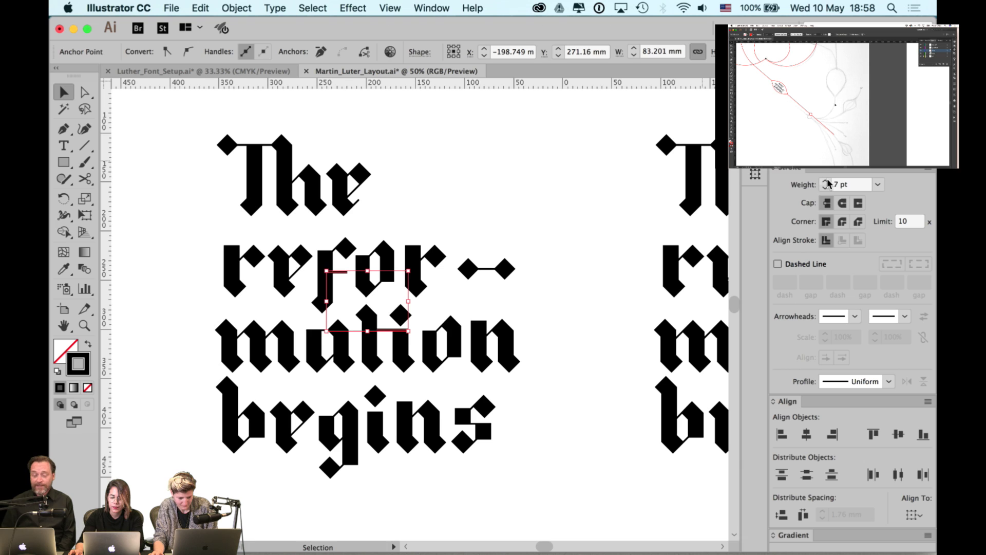
{"action": "left_click", "coordinate": [487, 185]}
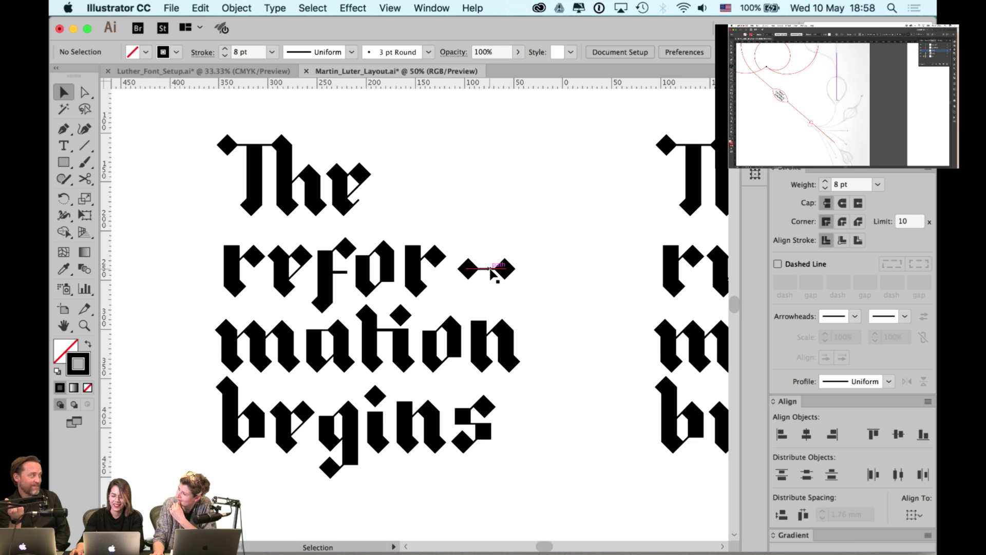
- Give the hyphen's connecting line a heavier stroke sampled from the lettering
{"action": "key", "text": "a"}
{"action": "left_click", "coordinate": [490, 268]}
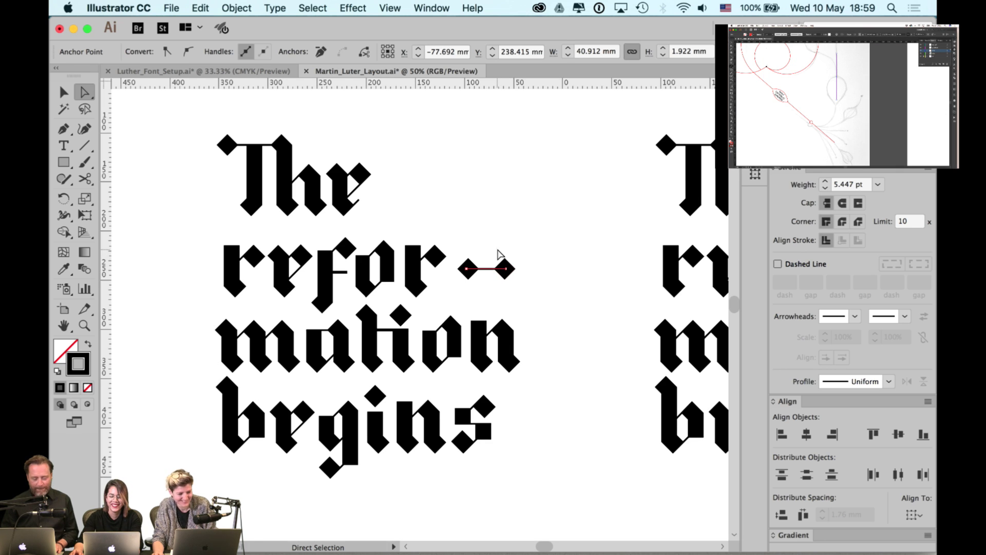
{"action": "key", "text": "i"}
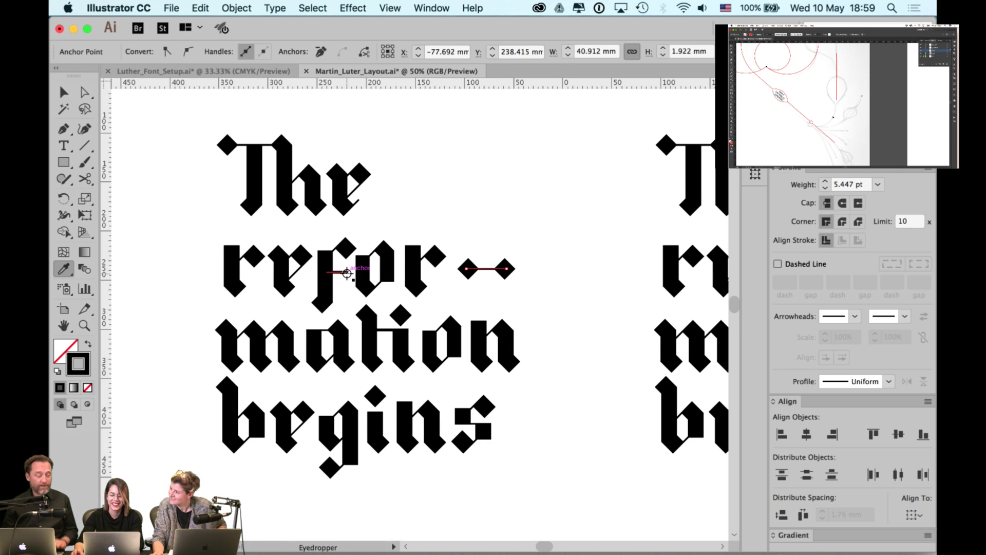
{"action": "key", "text": "v"}
{"action": "left_click", "coordinate": [487, 230]}
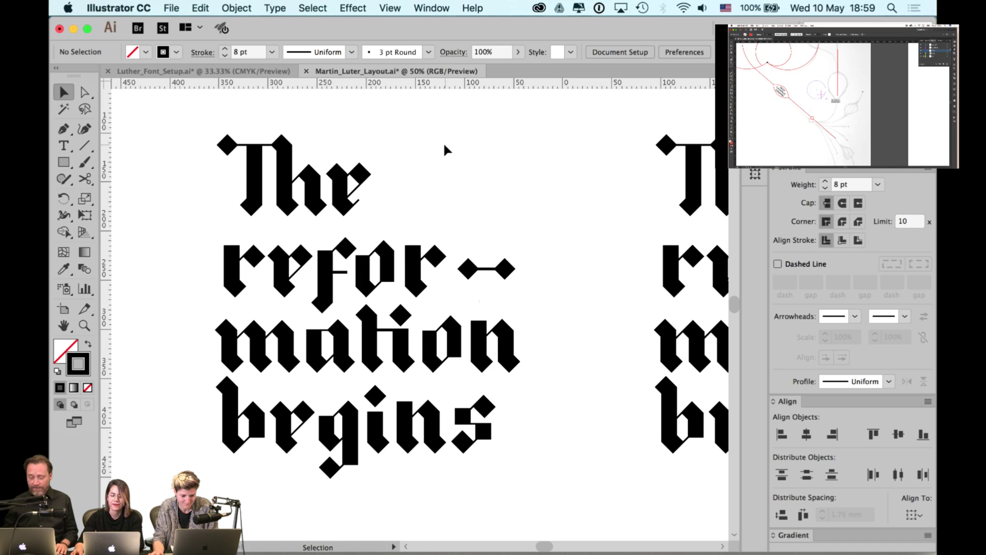
- Shift the whole T of The, with its stem and diamonds, to the left
{"action": "left_click_drag", "start_coordinate": [392, 169], "coordinate": [477, 154]}
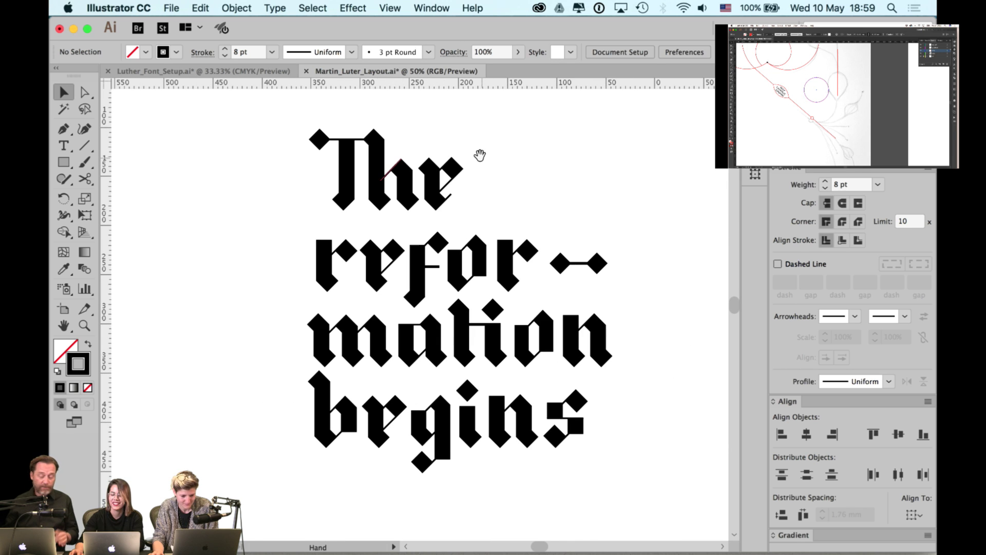
{"action": "left_click", "coordinate": [336, 149], "text": "super"}
{"action": "left_click", "coordinate": [337, 149], "text": "super"}
{"action": "scroll", "coordinate": [367, 182], "scroll_direction": "up", "scroll_amount": 2}
{"action": "left_click", "coordinate": [372, 189]}
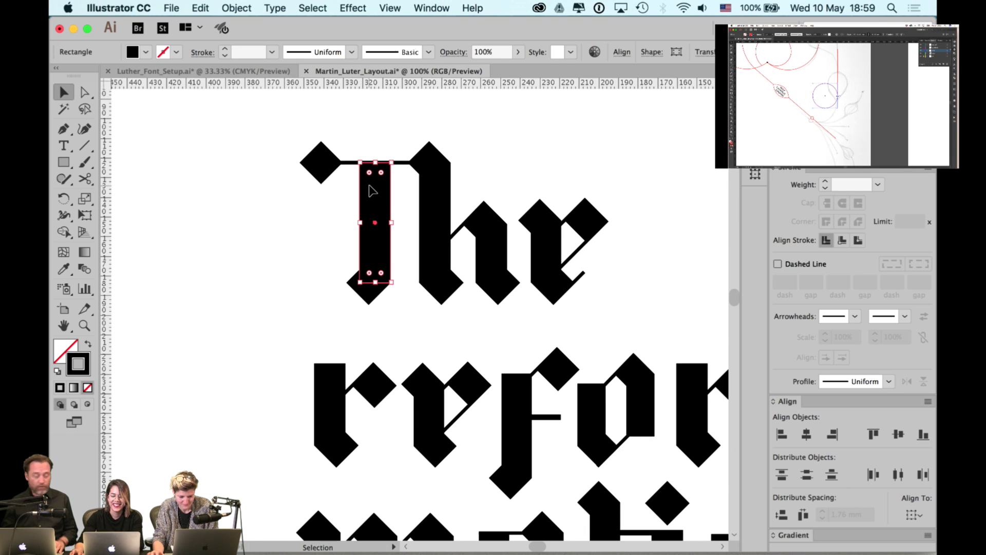
{"action": "left_click", "coordinate": [321, 162], "text": "shift"}
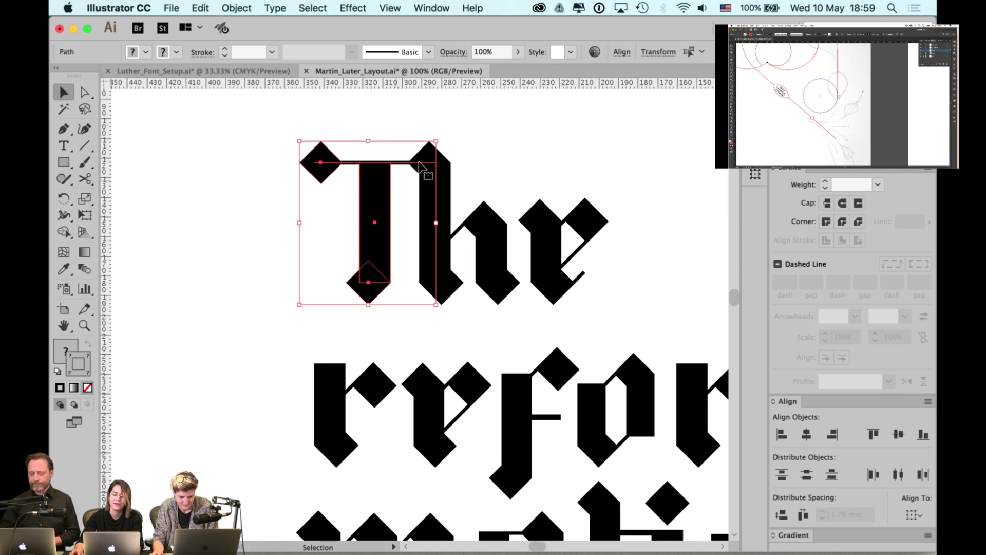
{"action": "left_click", "coordinate": [392, 146]}
{"action": "left_click_drag", "start_coordinate": [394, 126], "coordinate": [321, 279]}
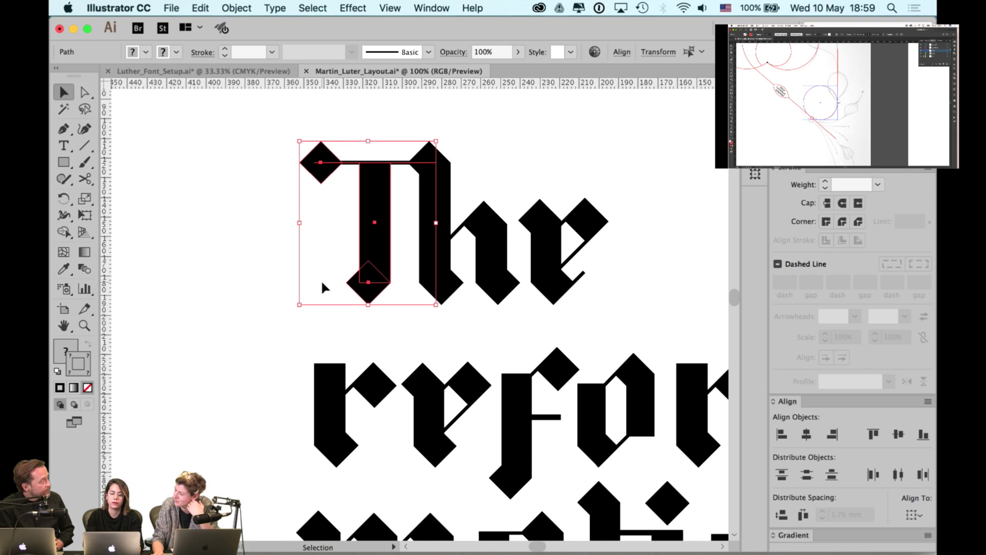
{"action": "key", "text": "shift+Left"}
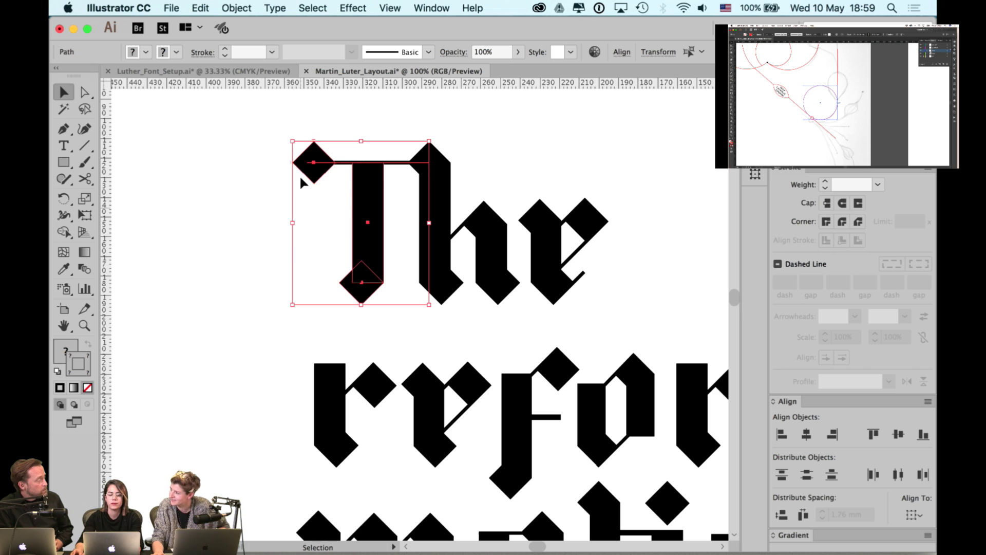
{"action": "left_click", "coordinate": [317, 114]}
- Push the T's top-left diamond further left to lengthen the crossbar
{"action": "left_click", "coordinate": [314, 147]}
{"action": "key", "text": "shift+Left"}
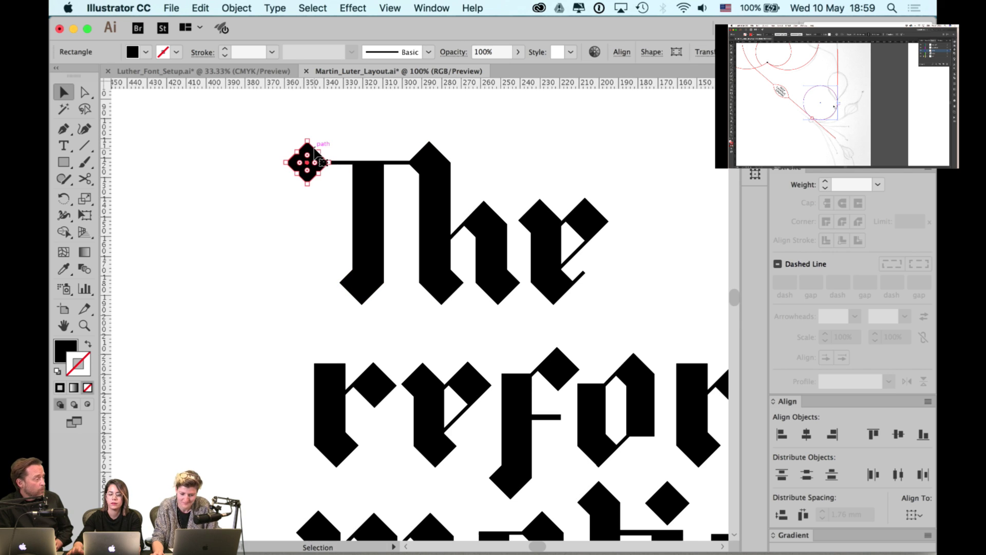
{"action": "left_click", "coordinate": [383, 133]}
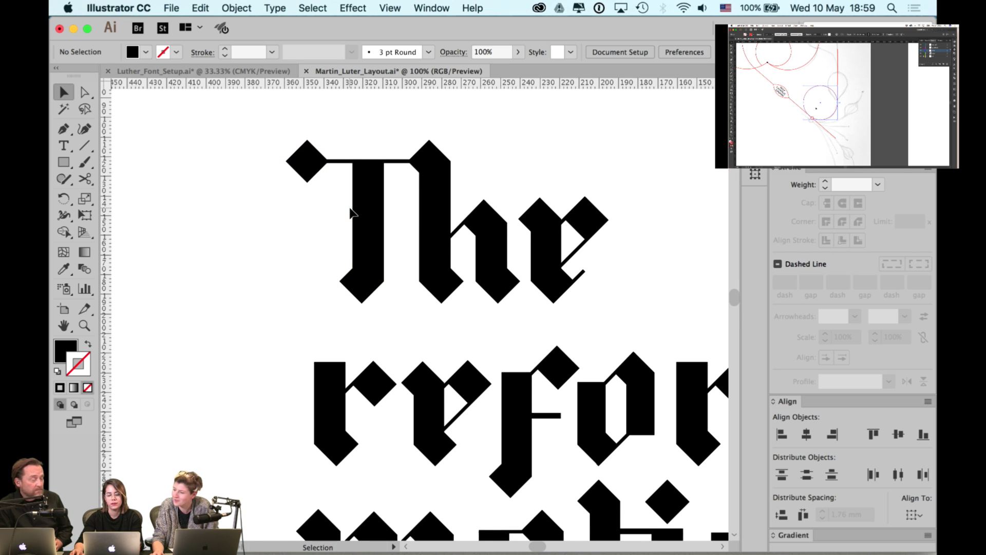
{"action": "scroll", "coordinate": [360, 203], "scroll_direction": "down", "scroll_amount": 2}
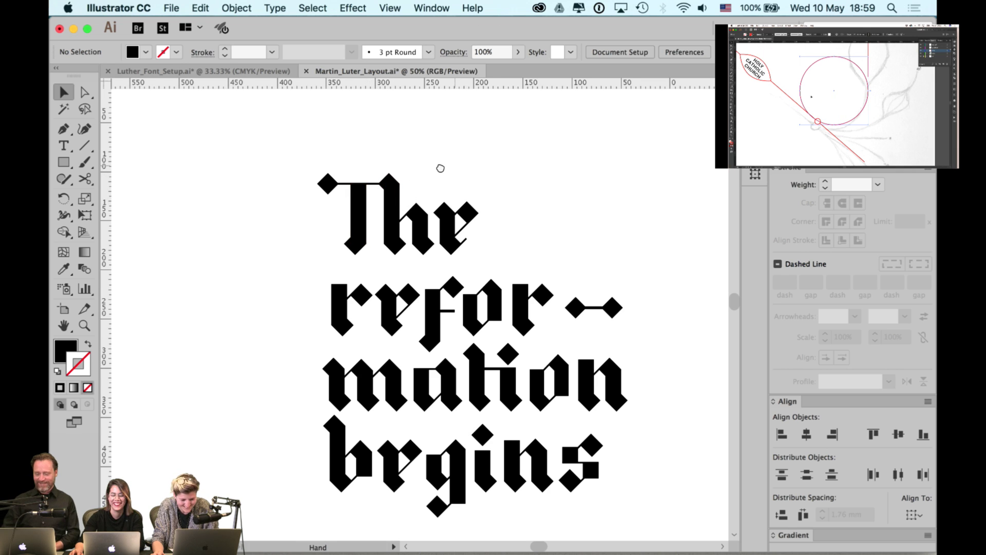
{"action": "left_click_drag", "start_coordinate": [440, 165], "coordinate": [417, 166]}
{"action": "scroll", "coordinate": [354, 178], "scroll_direction": "up", "scroll_amount": 2}
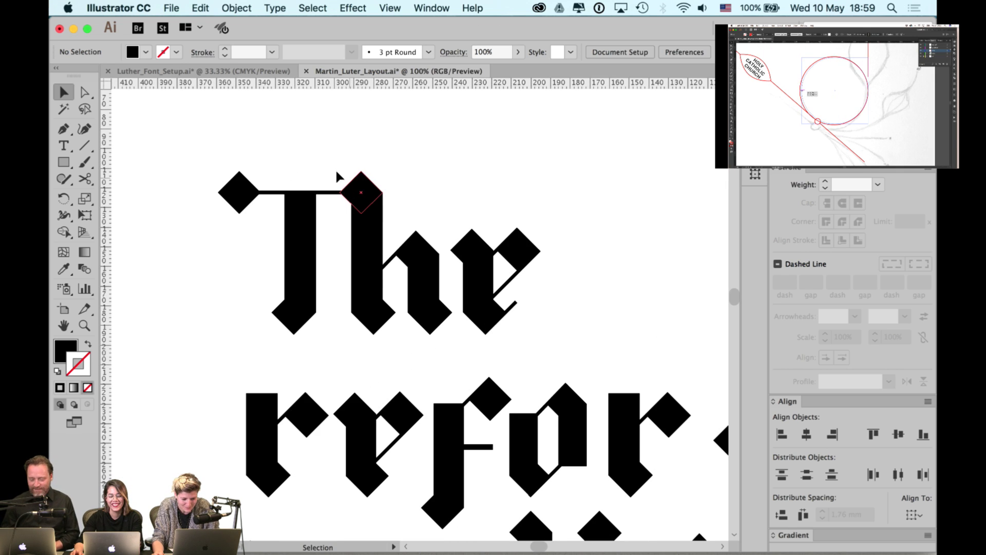
{"action": "left_click_drag", "start_coordinate": [332, 161], "coordinate": [251, 300]}
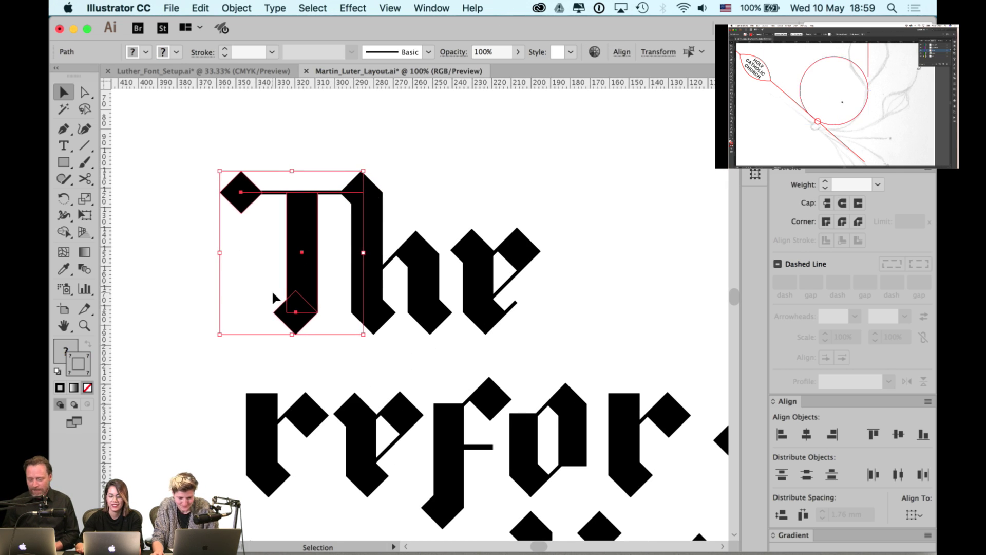
{"action": "left_click", "coordinate": [507, 171]}
{"action": "scroll", "coordinate": [428, 230], "scroll_direction": "down", "scroll_amount": 1}
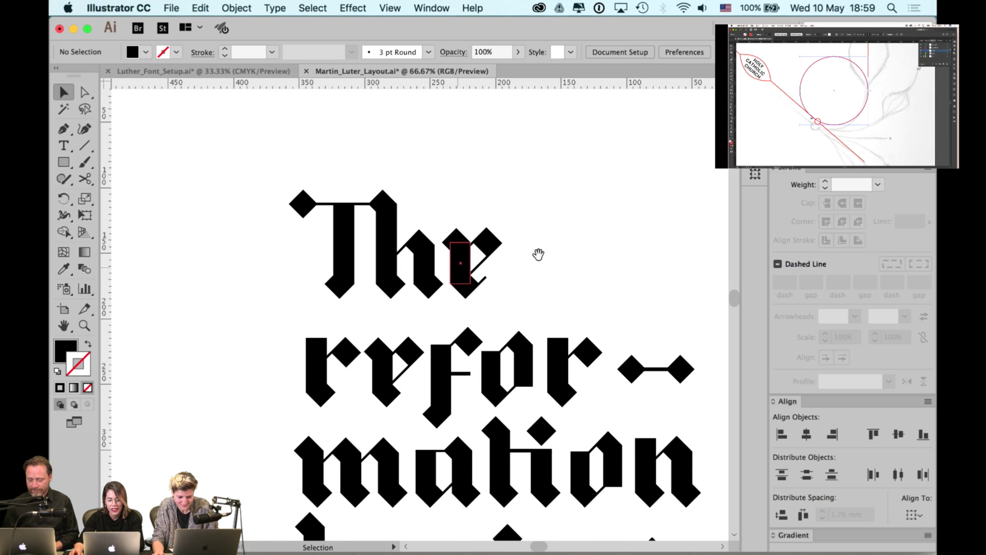
{"action": "scroll", "coordinate": [539, 253], "scroll_direction": "right", "scroll_amount": 3}
{"action": "scroll", "coordinate": [539, 254], "scroll_direction": "down", "scroll_amount": 1}
{"action": "left_click", "coordinate": [448, 324]}
{"action": "left_click", "coordinate": [523, 257]}
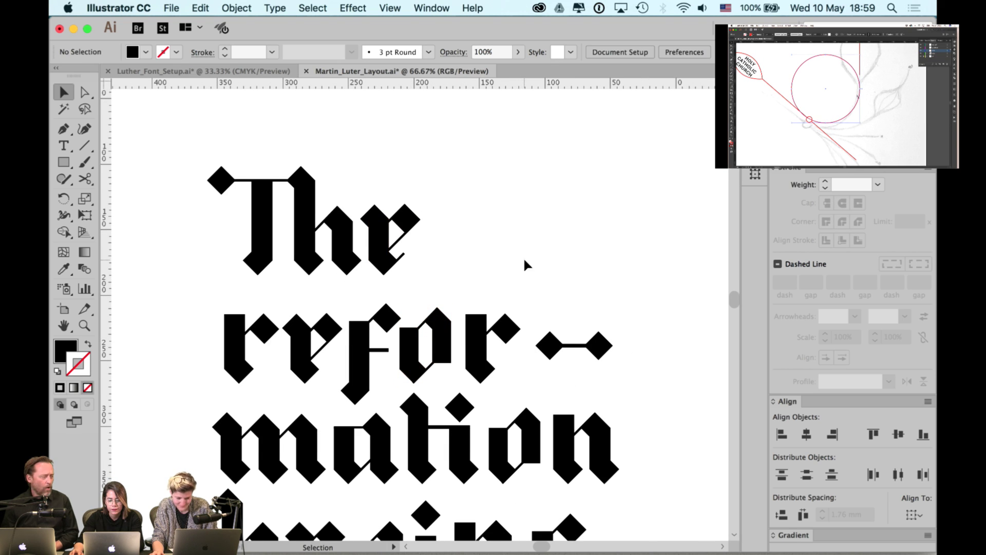
{"action": "scroll", "coordinate": [522, 257], "scroll_direction": "down", "scroll_amount": 1}
{"action": "scroll", "coordinate": [522, 256], "scroll_direction": "right", "scroll_amount": 1}
{"action": "left_click", "coordinate": [483, 308]}
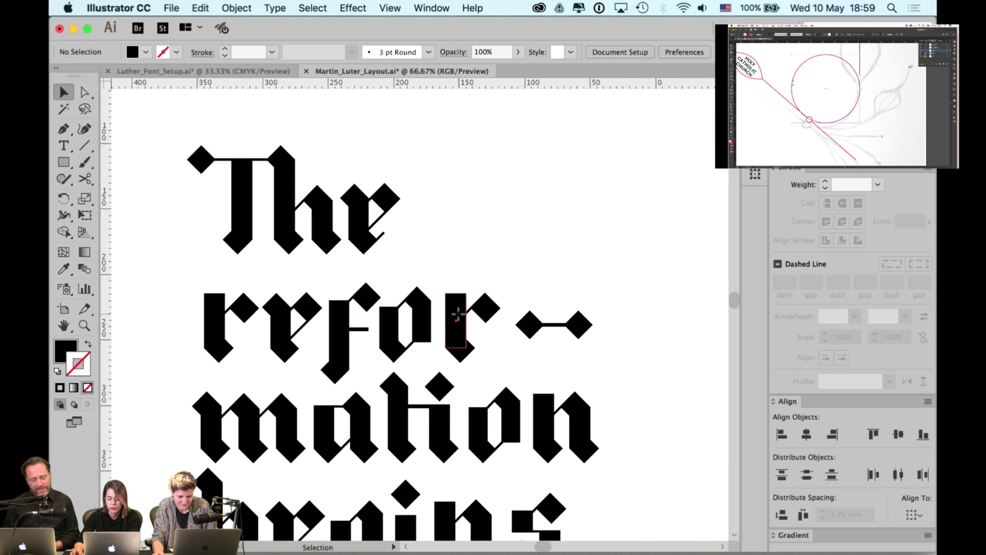
{"action": "left_click", "coordinate": [528, 244]}
{"action": "scroll", "coordinate": [572, 320], "scroll_direction": "down", "scroll_amount": 1}
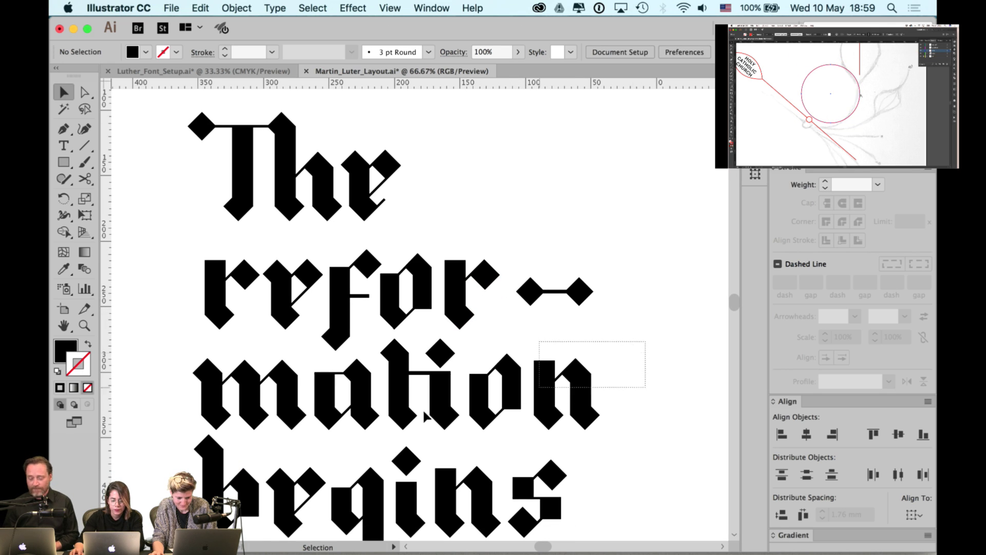
{"action": "left_click_drag", "start_coordinate": [424, 415], "coordinate": [378, 414]}
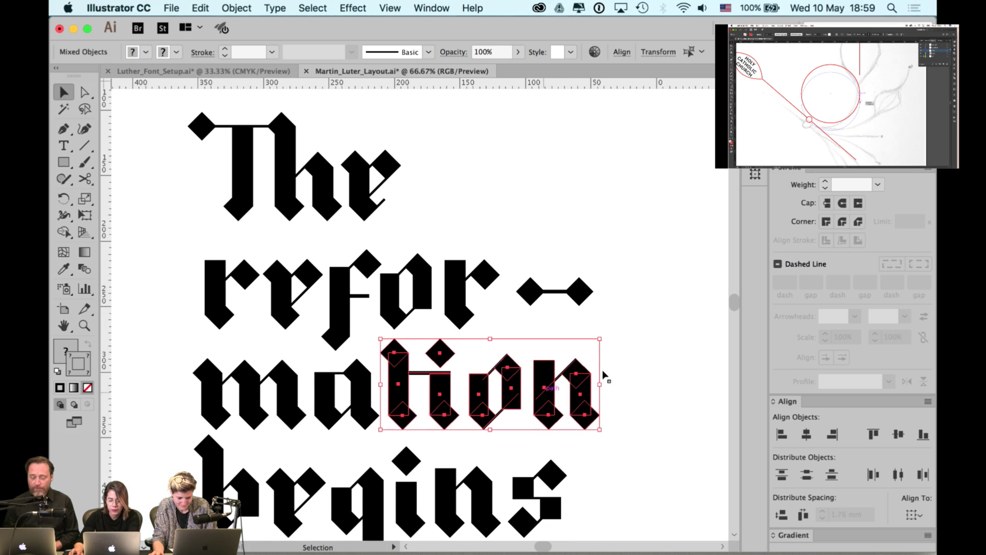
{"action": "left_click", "coordinate": [665, 333]}
{"action": "scroll", "coordinate": [657, 309], "scroll_direction": "down", "scroll_amount": 3}
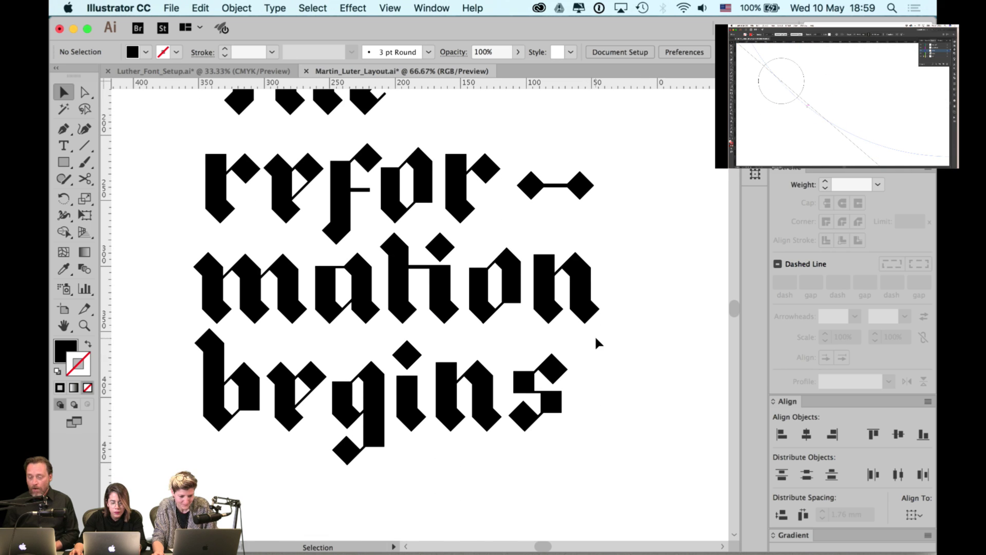
{"action": "left_click_drag", "start_coordinate": [594, 335], "coordinate": [215, 421]}
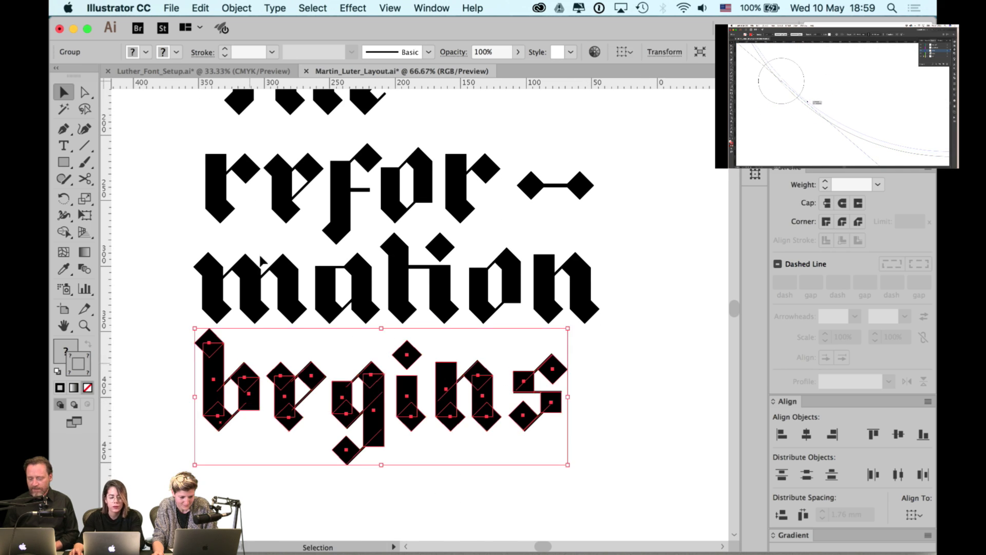
{"action": "left_click", "coordinate": [596, 313]}
{"action": "left_click_drag", "start_coordinate": [514, 219], "coordinate": [506, 312]}
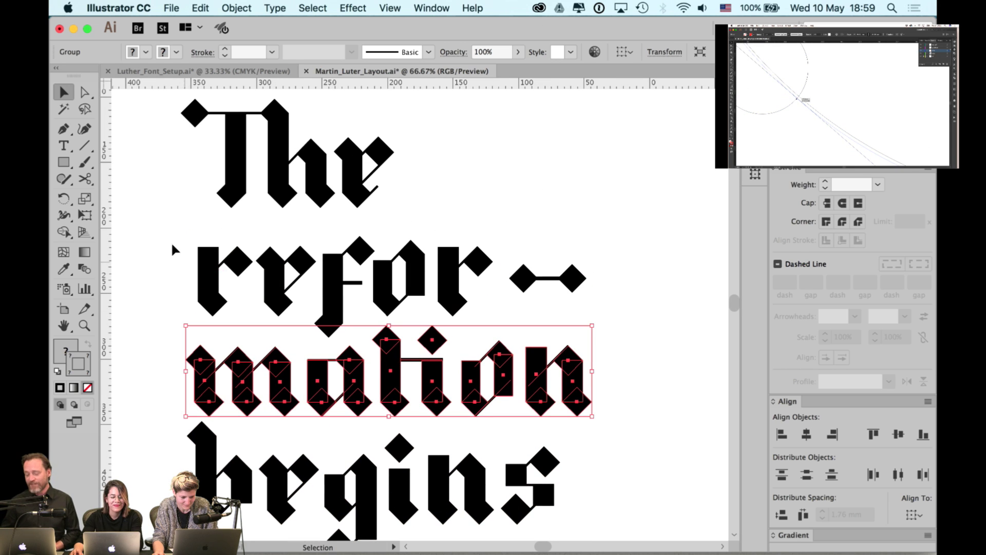
{"action": "left_click_drag", "start_coordinate": [172, 244], "coordinate": [594, 294]}
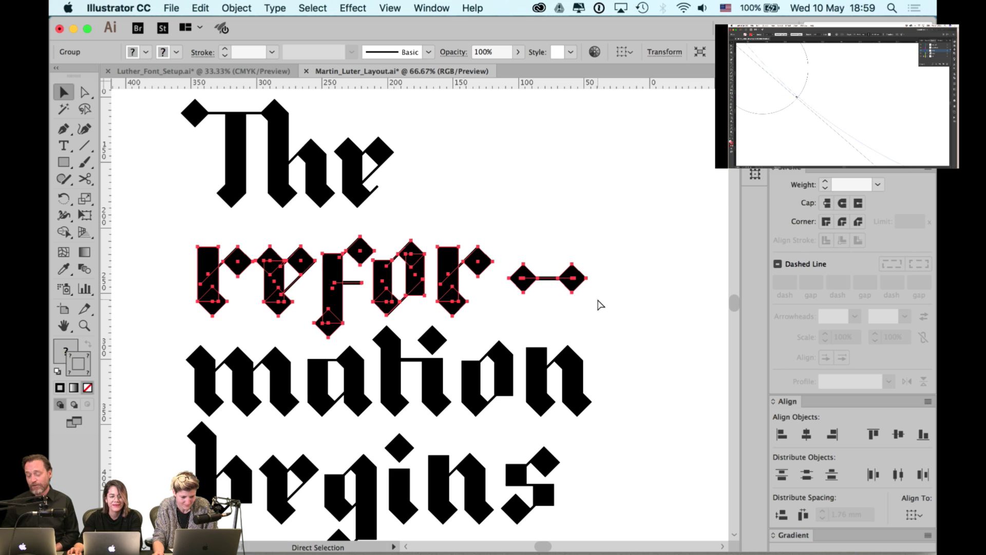
{"action": "key", "text": "v"}
{"action": "scroll", "coordinate": [489, 260], "scroll_direction": "up", "scroll_amount": 3}
{"action": "scroll", "coordinate": [489, 260], "scroll_direction": "left", "scroll_amount": 1}
{"action": "left_click_drag", "start_coordinate": [195, 159], "coordinate": [435, 273]}
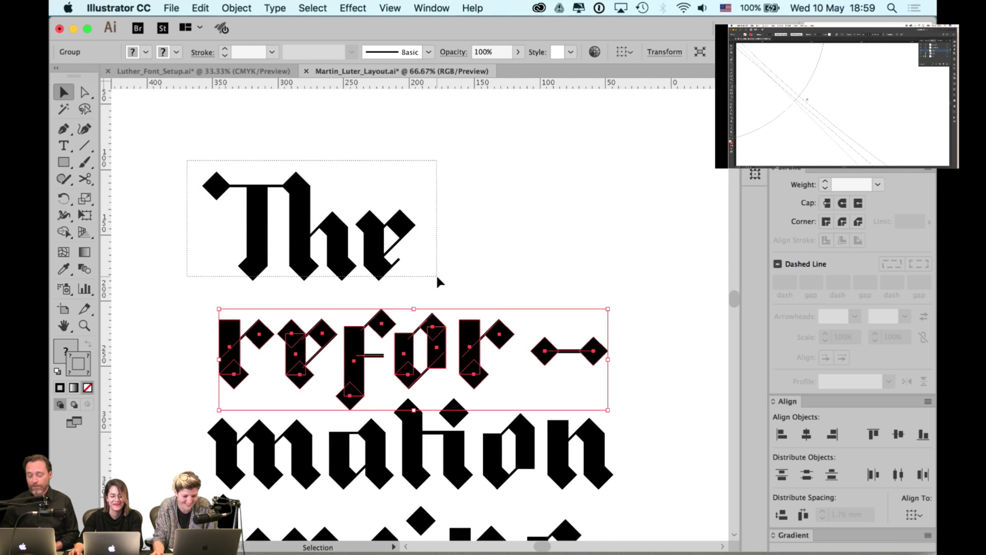
{"action": "left_click", "coordinate": [512, 253]}
{"action": "key", "text": "space"}
{"action": "left_click_drag", "start_coordinate": [512, 253], "coordinate": [468, 196]}
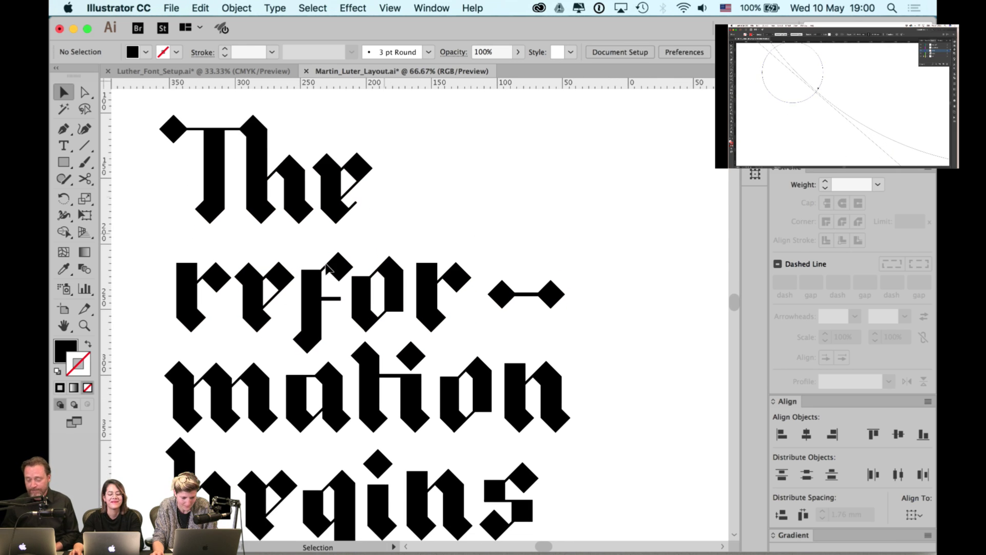
{"action": "double_click", "coordinate": [262, 296]}
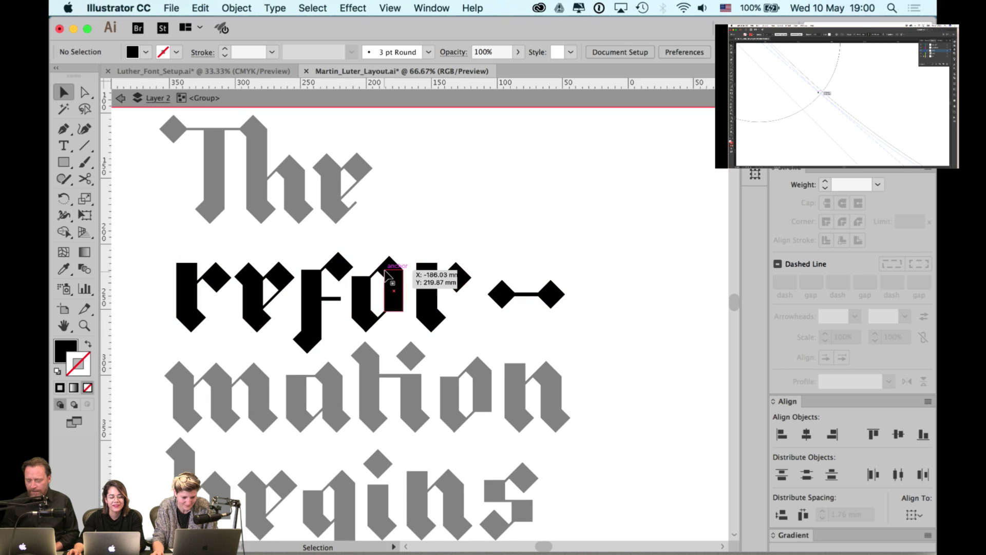
{"action": "double_click", "coordinate": [406, 211]}
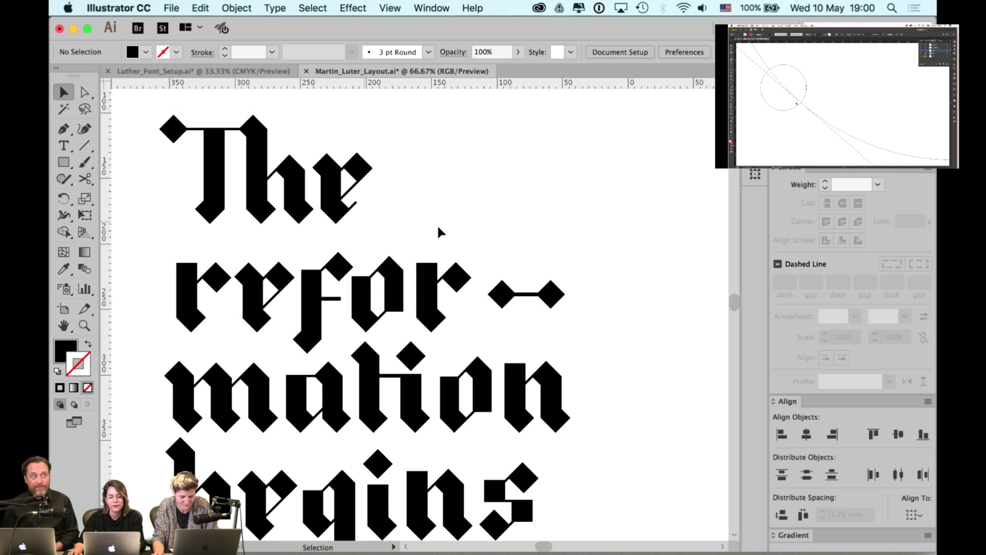
{"action": "scroll", "coordinate": [610, 285], "scroll_direction": "up", "scroll_amount": 1}
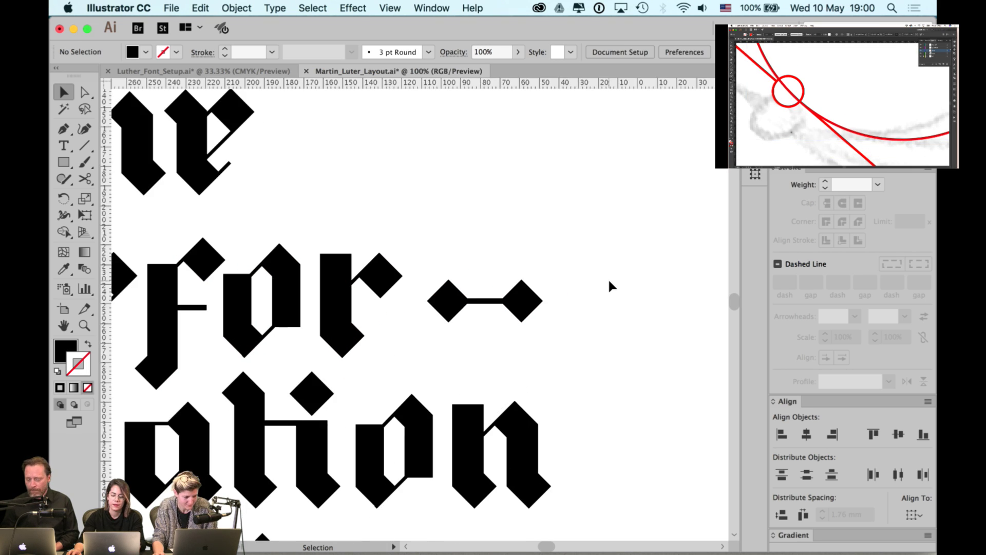
- Ungroup the 'ation' letters, then break the n into its separate pieces
{"action": "scroll", "coordinate": [524, 440], "scroll_direction": "down", "scroll_amount": 1}
{"action": "left_click", "coordinate": [536, 424]}
{"action": "key", "text": "super+shift+g"}
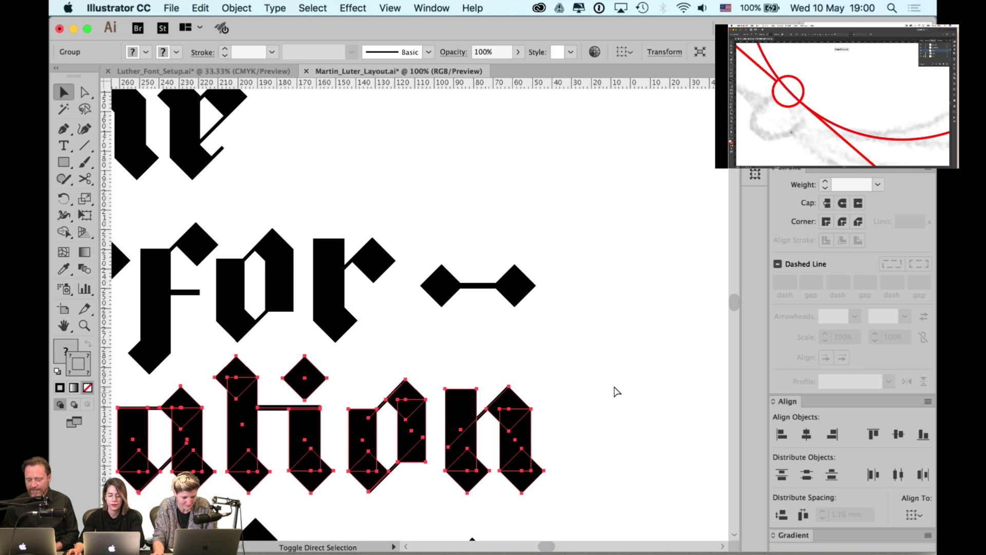
{"action": "left_click", "coordinate": [539, 430]}
{"action": "left_click", "coordinate": [522, 440]}
{"action": "key", "text": "super+shift+g"}
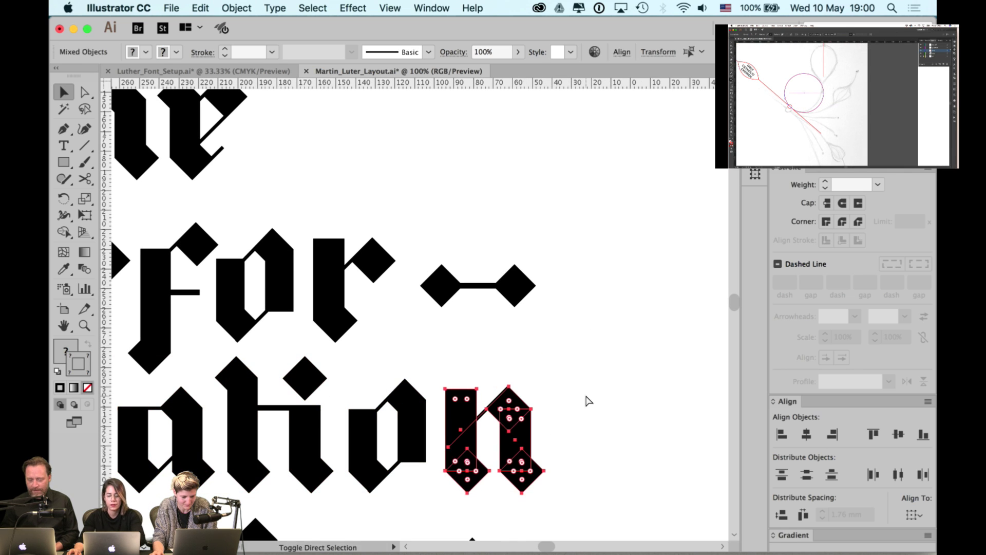
{"action": "left_click", "coordinate": [587, 401]}
{"action": "left_click", "coordinate": [516, 440]}
{"action": "left_click", "coordinate": [558, 362]}
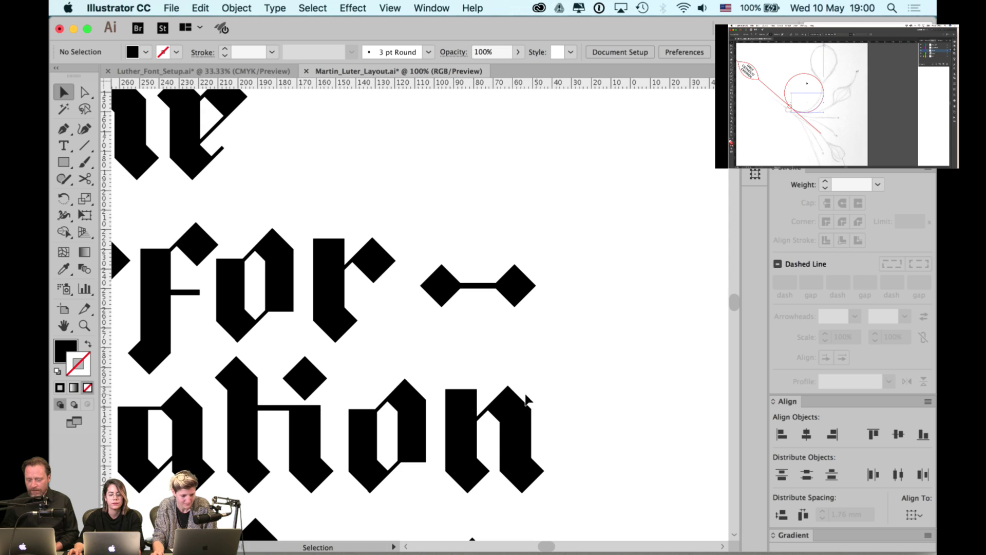
{"action": "left_click", "coordinate": [504, 399]}
{"action": "left_click", "coordinate": [541, 436]}
- Duplicate the n's pieces to the right, delete the stray line, and rotate the copy 90°
{"action": "left_click_drag", "start_coordinate": [551, 386], "coordinate": [444, 492]}
{"action": "left_click_drag", "start_coordinate": [524, 462], "coordinate": [600, 384]}
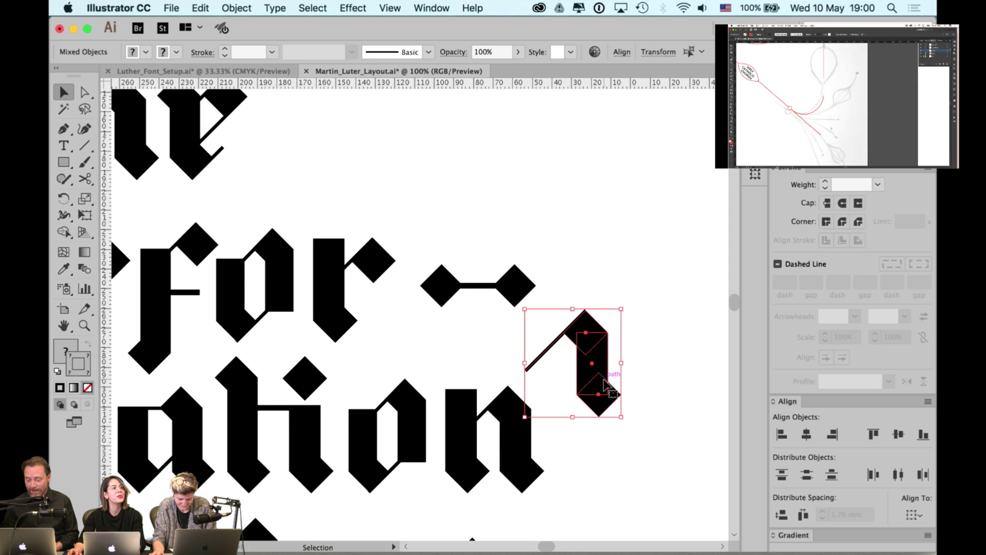
{"action": "left_click", "coordinate": [638, 309]}
{"action": "key", "text": "a"}
{"action": "left_click", "coordinate": [527, 373]}
{"action": "key", "text": "Delete"}
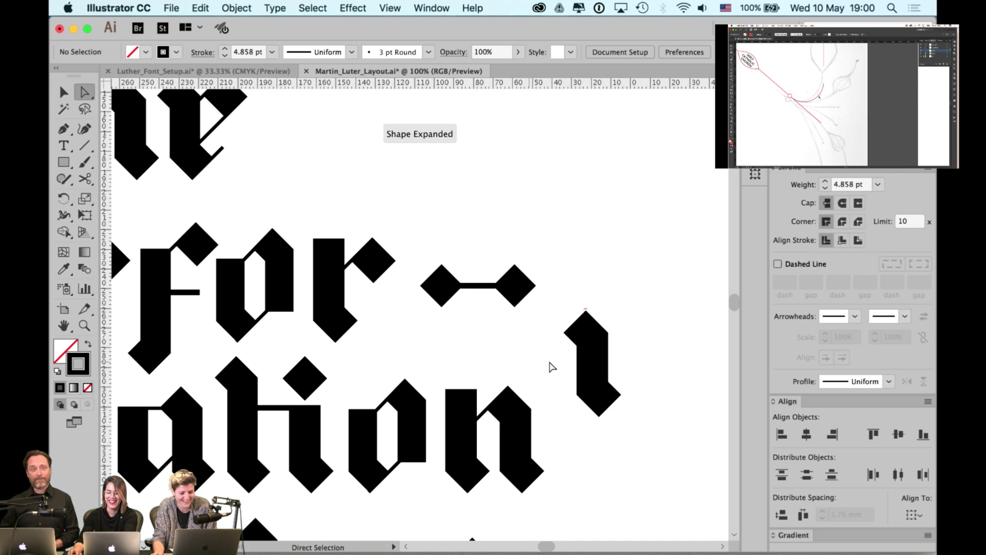
{"action": "key", "text": "v"}
{"action": "left_click", "coordinate": [592, 408]}
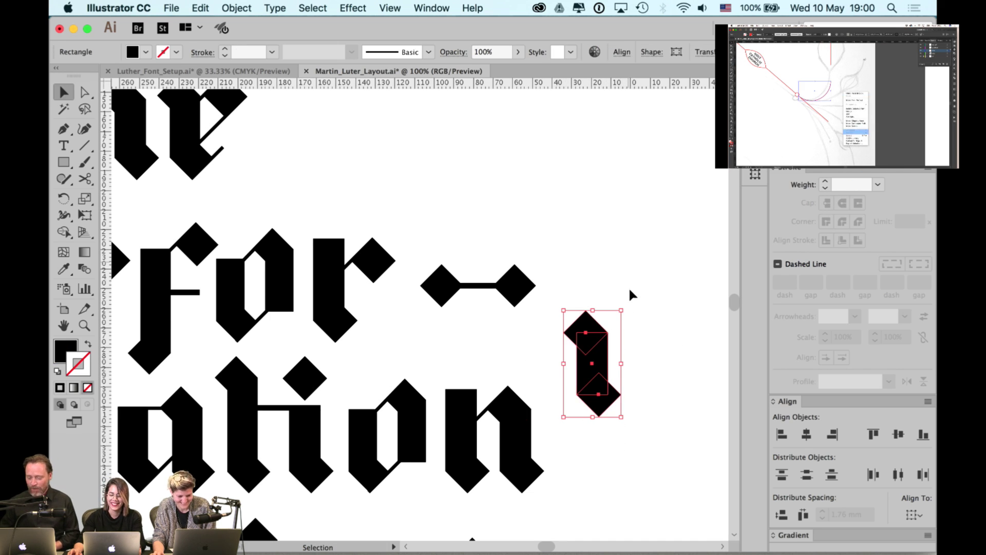
{"action": "left_click_drag", "start_coordinate": [629, 302], "coordinate": [539, 336]}
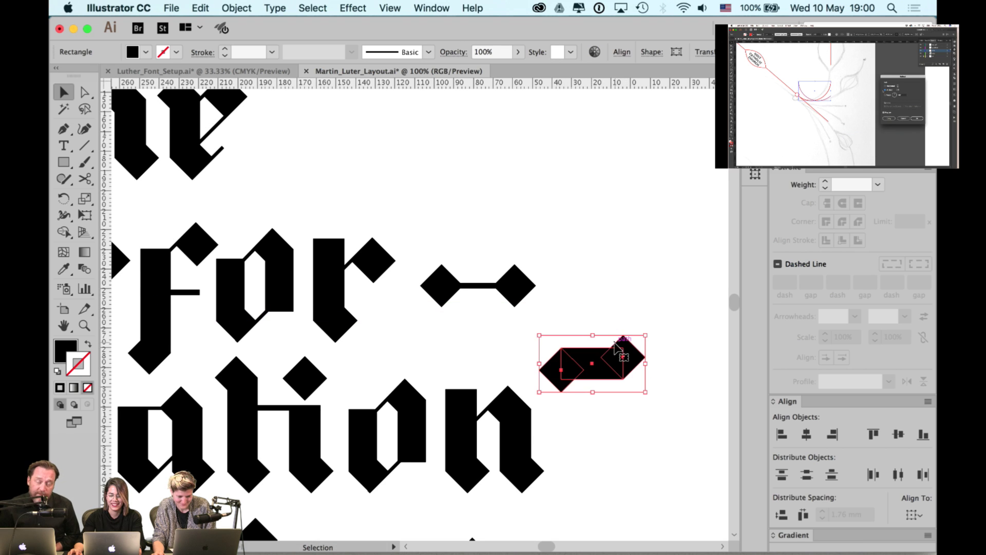
- Delete the old diamond-ended dash and place the new slanted dash beside 'refor'
{"action": "left_click", "coordinate": [452, 293]}
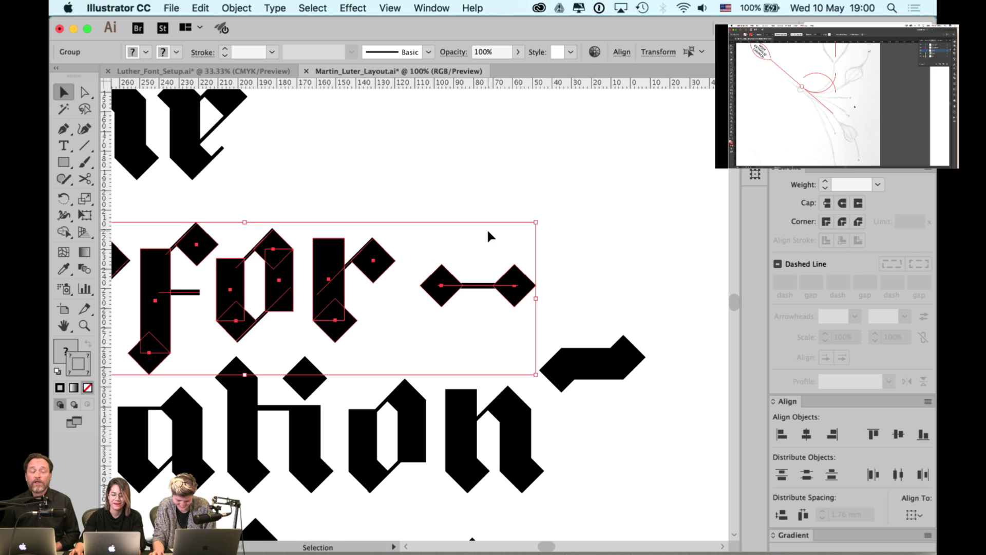
{"action": "left_click_drag", "start_coordinate": [496, 243], "coordinate": [545, 269]}
{"action": "left_click", "coordinate": [447, 296]}
{"action": "key", "text": "Delete"}
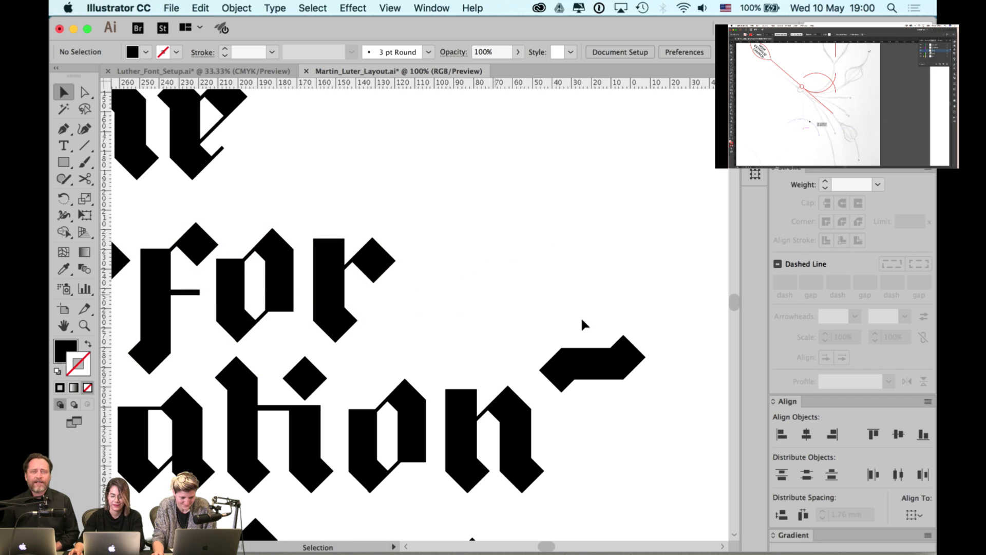
{"action": "left_click_drag", "start_coordinate": [583, 372], "coordinate": [458, 290]}
{"action": "left_click", "coordinate": [624, 260]}
{"action": "scroll", "coordinate": [625, 260], "scroll_direction": "down", "scroll_amount": 1}
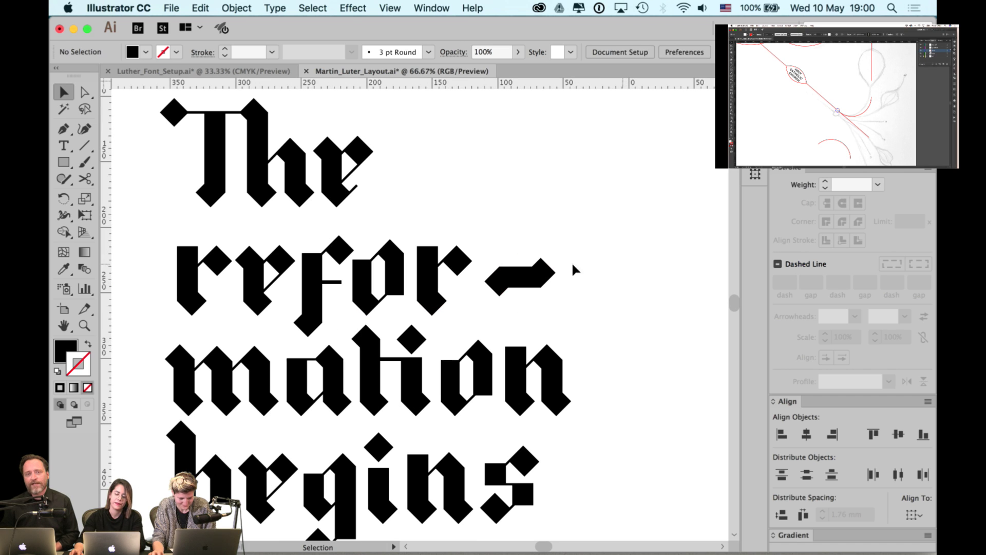
{"action": "left_click", "coordinate": [534, 272]}
- Try scaling the dash to 50% with Object > Transform > Scale, then undo it
{"action": "scroll", "coordinate": [538, 270], "scroll_direction": "up", "scroll_amount": 2}
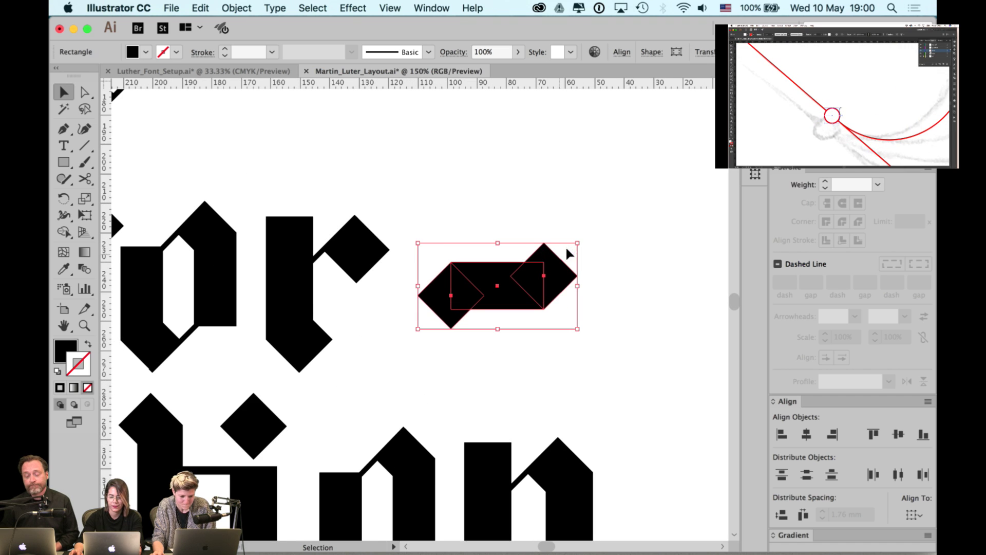
{"action": "mouse_move", "coordinate": [577, 241]}
{"action": "left_mouse_down"}
{"action": "mouse_move", "coordinate": [612, 226]}
{"action": "mouse_move", "coordinate": [576, 241]}
{"action": "left_mouse_up"}
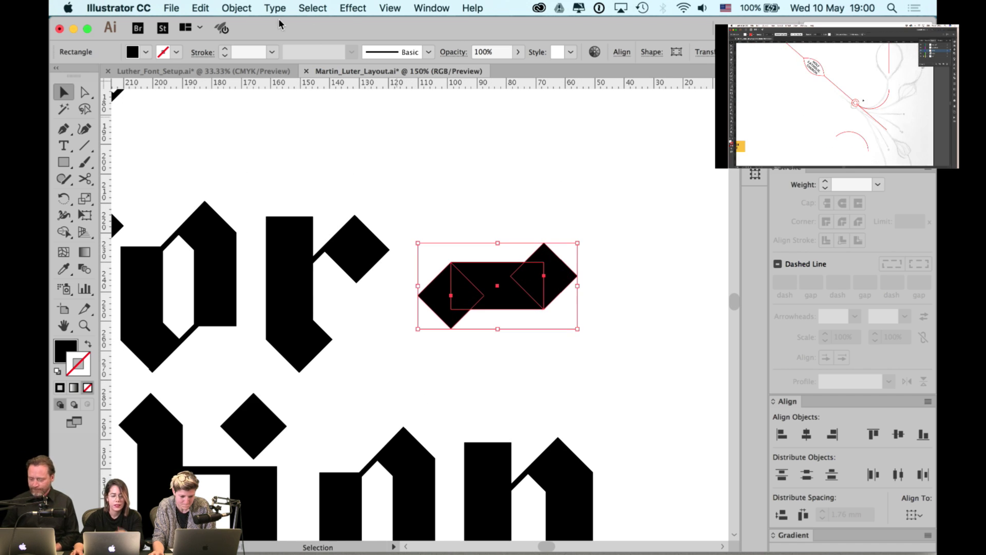
{"action": "left_click", "coordinate": [236, 8]}
{"action": "mouse_move", "coordinate": [252, 25]}
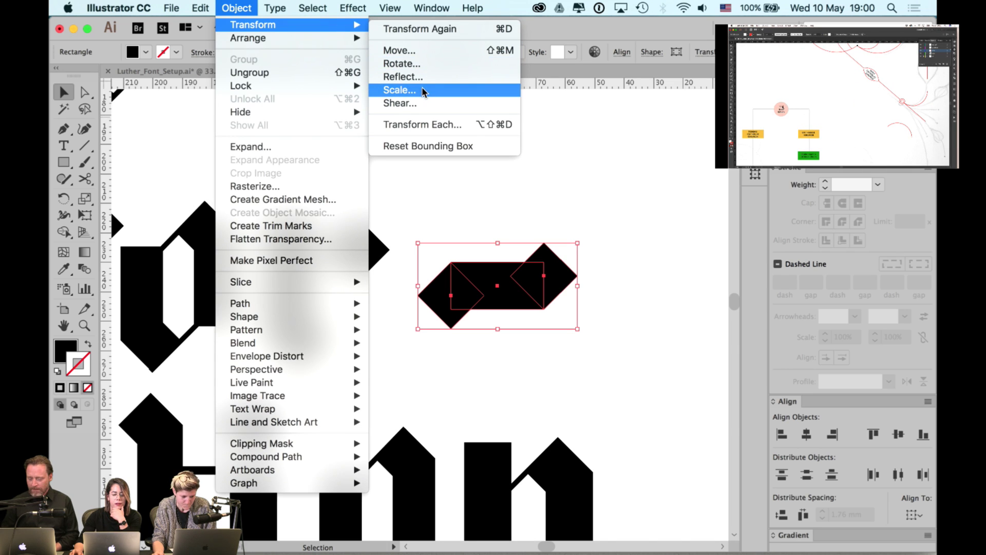
{"action": "left_click", "coordinate": [421, 87]}
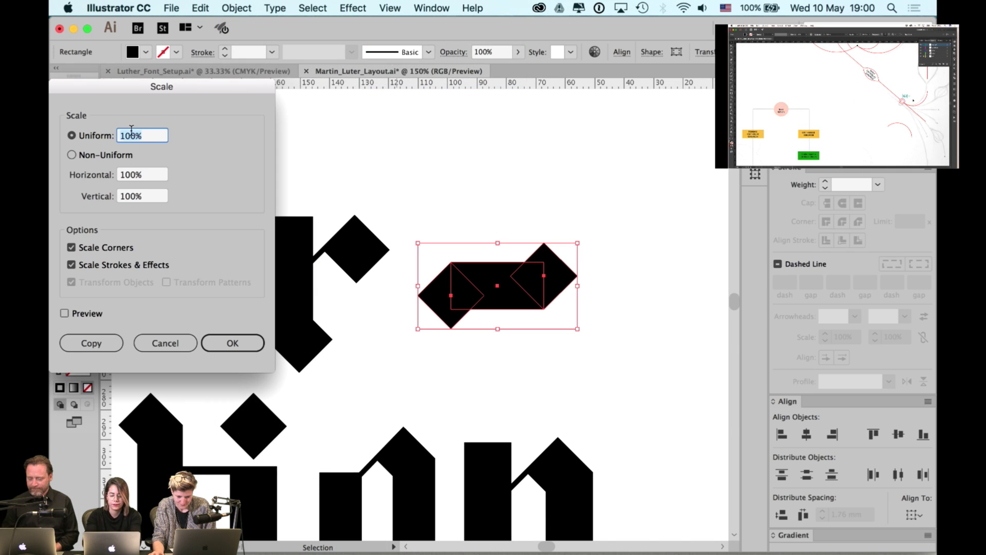
{"action": "type", "text": "50"}
{"action": "key", "text": "Return"}
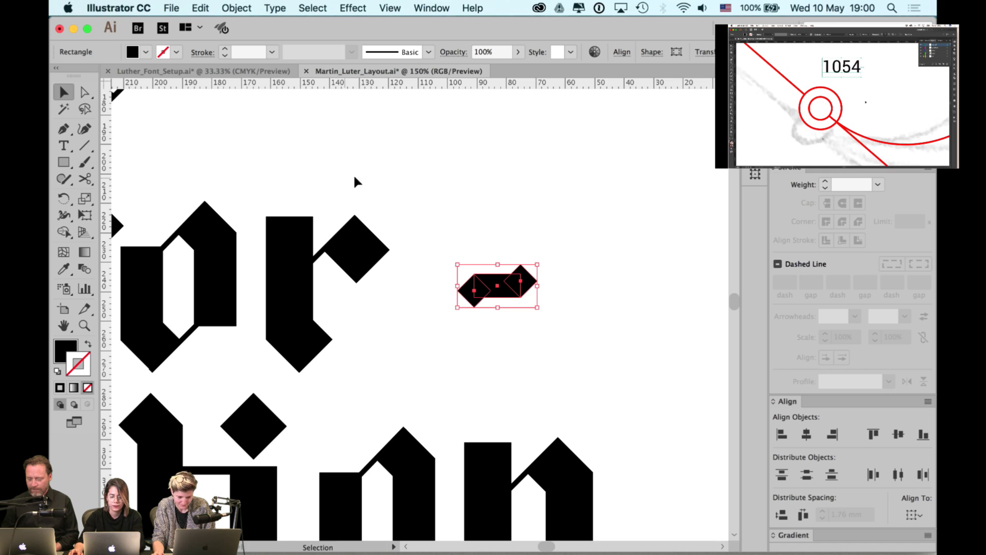
{"action": "key", "text": "super+z"}
{"action": "key", "text": "super+shift+z"}
{"action": "key", "text": "super+z"}
- Shorten the bar from its right end and slide the right diamond back onto the bar's end
{"action": "left_click", "coordinate": [589, 306]}
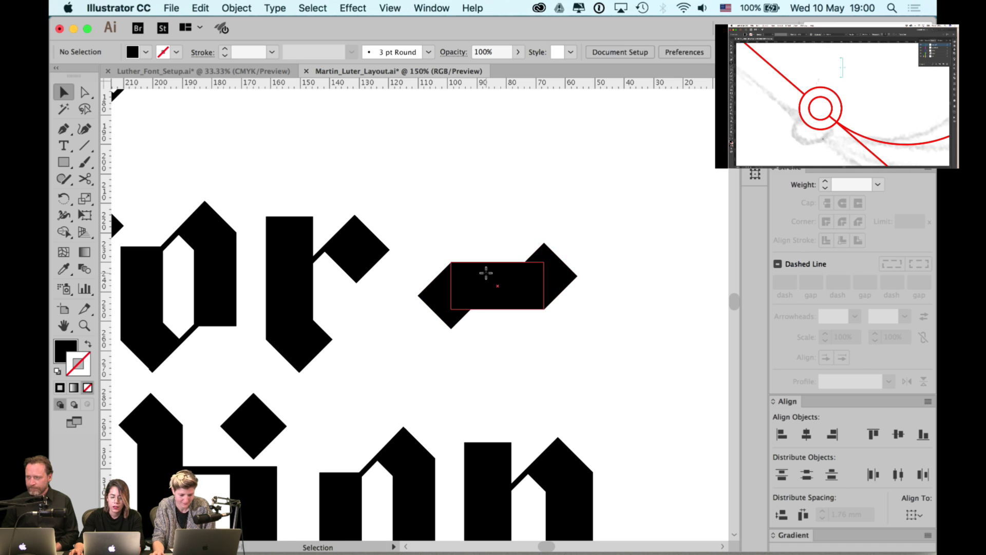
{"action": "left_click", "coordinate": [486, 273]}
{"action": "left_click", "coordinate": [507, 230]}
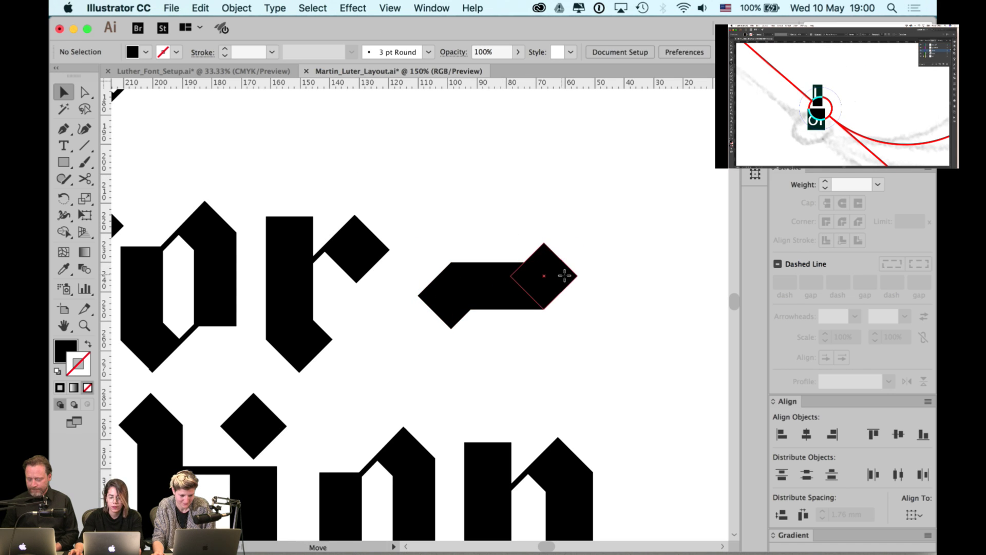
{"action": "left_click_drag", "start_coordinate": [564, 276], "coordinate": [626, 276]}
{"action": "left_click", "coordinate": [557, 249]}
{"action": "left_click", "coordinate": [544, 300], "text": "super"}
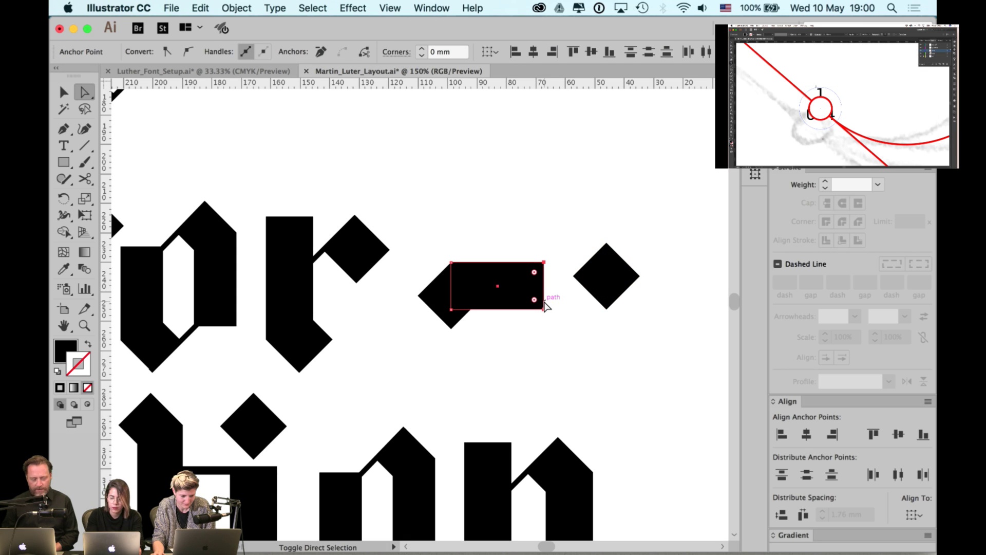
{"action": "key", "text": "shift+Left"}
{"action": "left_click", "coordinate": [547, 222]}
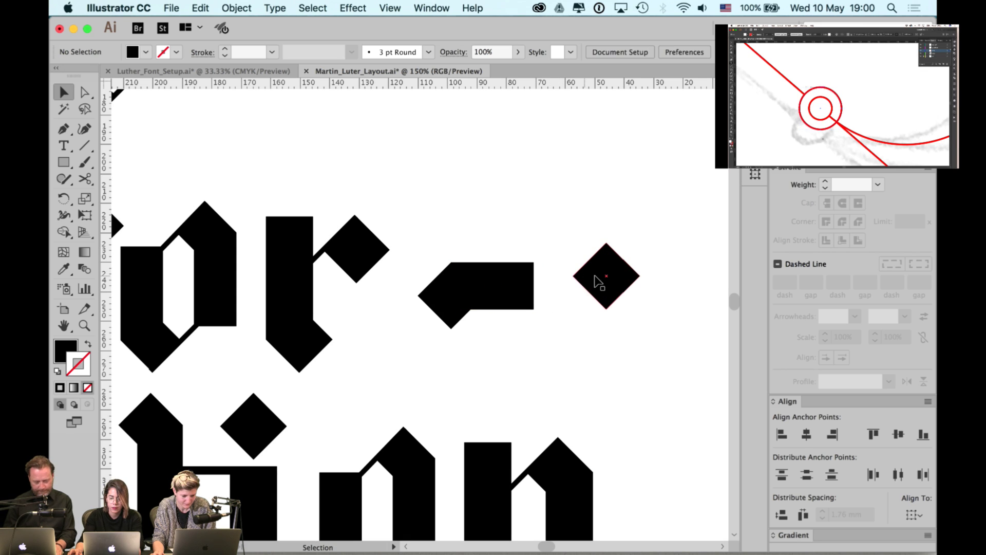
{"action": "left_click_drag", "start_coordinate": [597, 283], "coordinate": [520, 284]}
- Check the diamond's fit on the bar in Outline view, then select the bar rectangle
{"action": "key", "text": "super+y"}
{"action": "key", "text": "super+equal"}
{"action": "key", "text": "super+equal"}
{"action": "key", "text": "super+equal"}
{"action": "key", "text": "super+equal"}
{"action": "key", "text": "super+equal"}
{"action": "key", "text": "super+equal"}
{"action": "key", "text": "super+equal"}
{"action": "key", "text": "super+equal"}
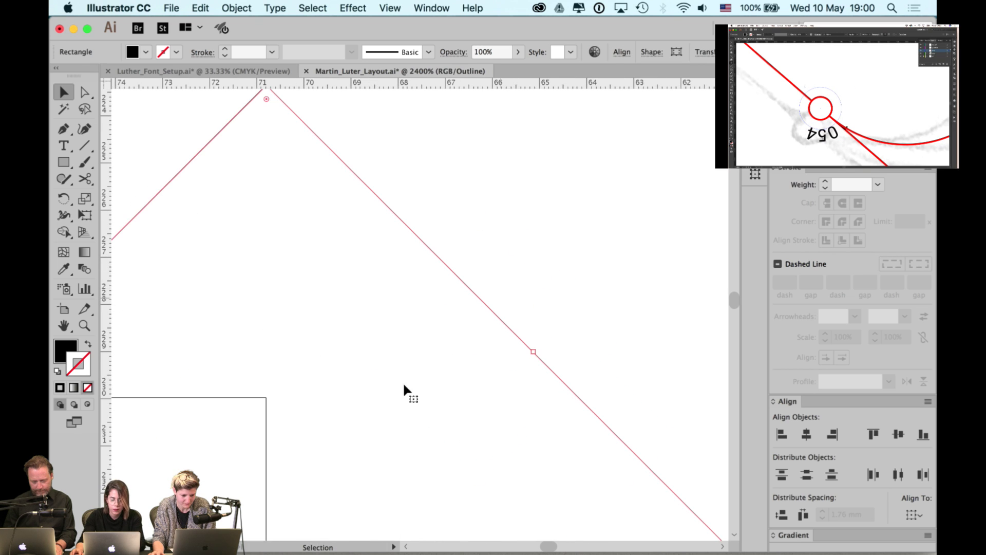
{"action": "key", "text": "super+minus"}
{"action": "key", "text": "super+minus"}
{"action": "key", "text": "super+minus"}
{"action": "key", "text": "super+minus"}
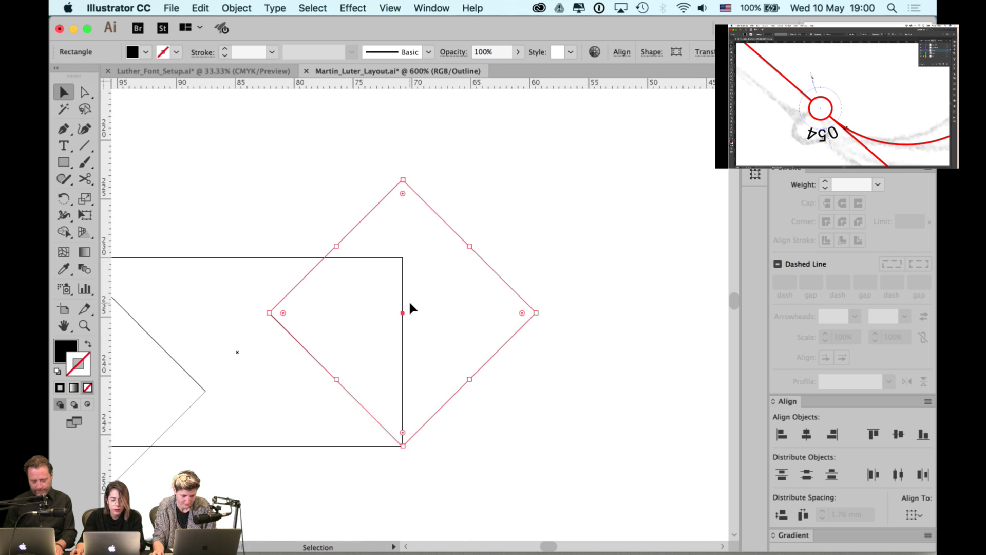
{"action": "key", "text": "super+minus"}
{"action": "key", "text": "a"}
{"action": "scroll", "coordinate": [485, 270], "scroll_direction": "down", "scroll_amount": 1}
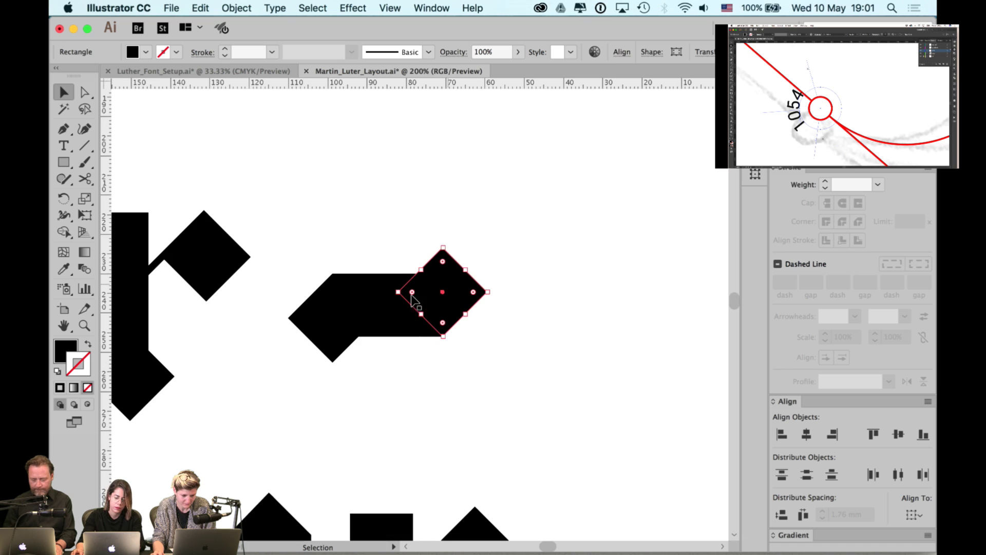
{"action": "left_click", "coordinate": [485, 270]}
{"action": "left_click", "coordinate": [379, 292]}
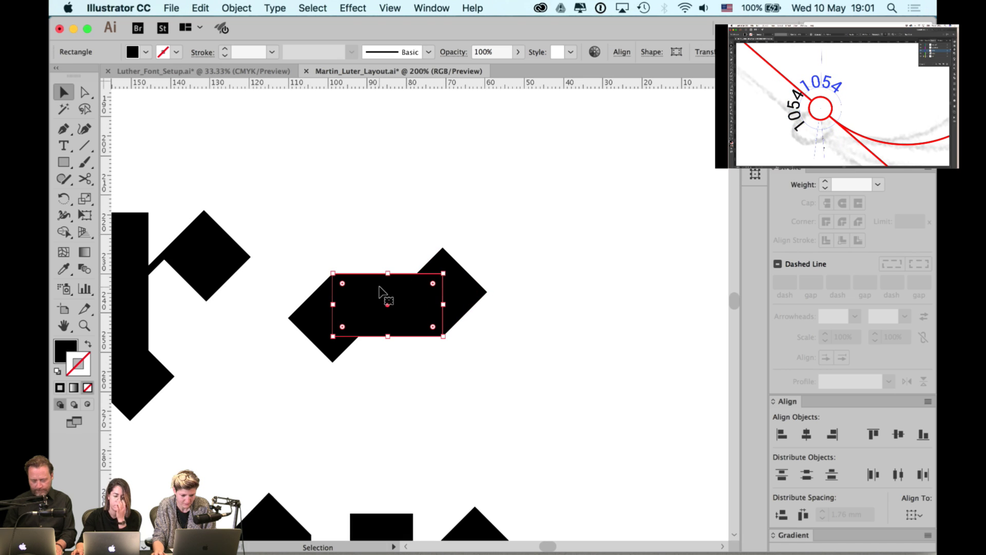
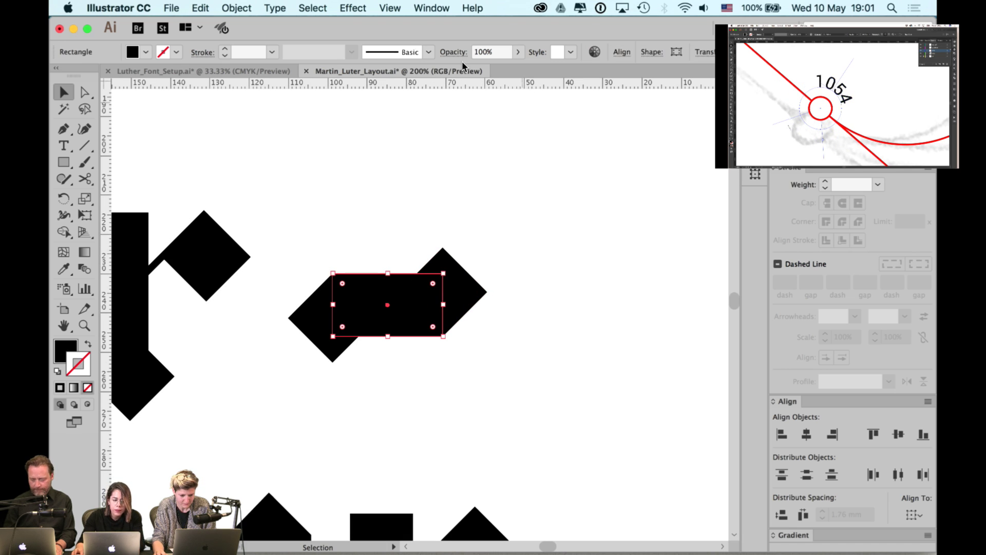
- Shorten the bar rectangle from its top edge so it fits the diamond
{"action": "left_click", "coordinate": [651, 52]}
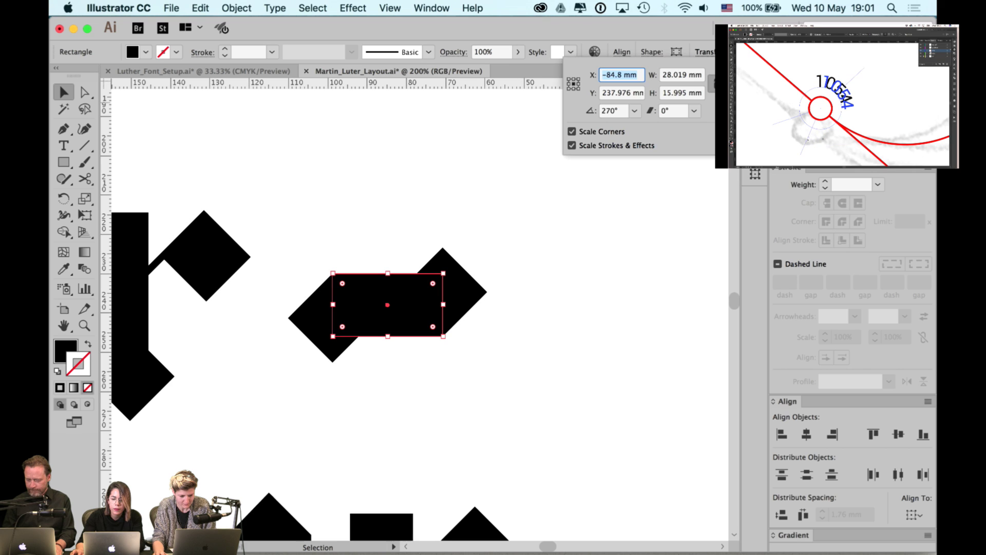
{"action": "left_click", "coordinate": [545, 200]}
{"action": "left_click", "coordinate": [391, 229]}
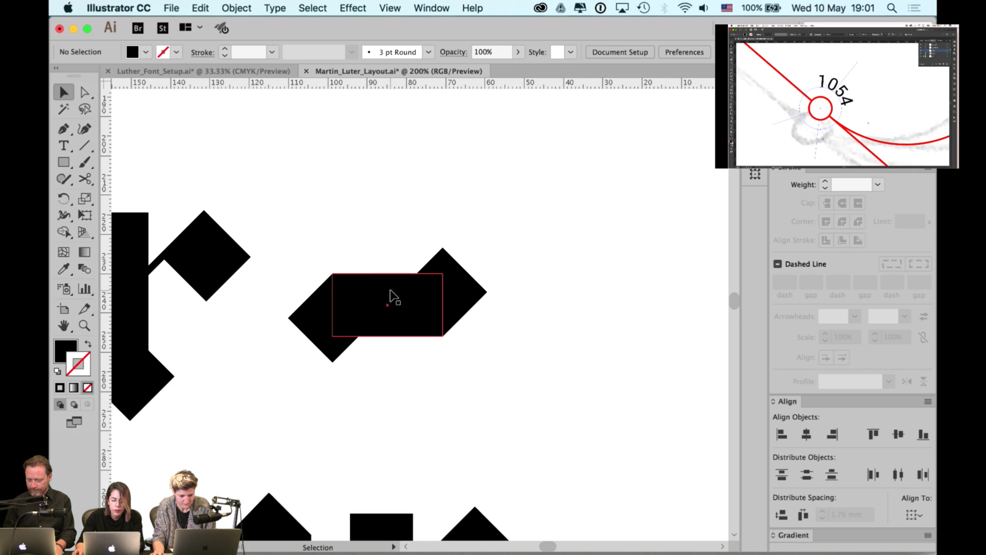
{"action": "scroll", "coordinate": [392, 297], "scroll_direction": "up", "scroll_amount": 1}
{"action": "left_click", "coordinate": [392, 297]}
{"action": "left_click_drag", "start_coordinate": [387, 273], "coordinate": [388, 279]}
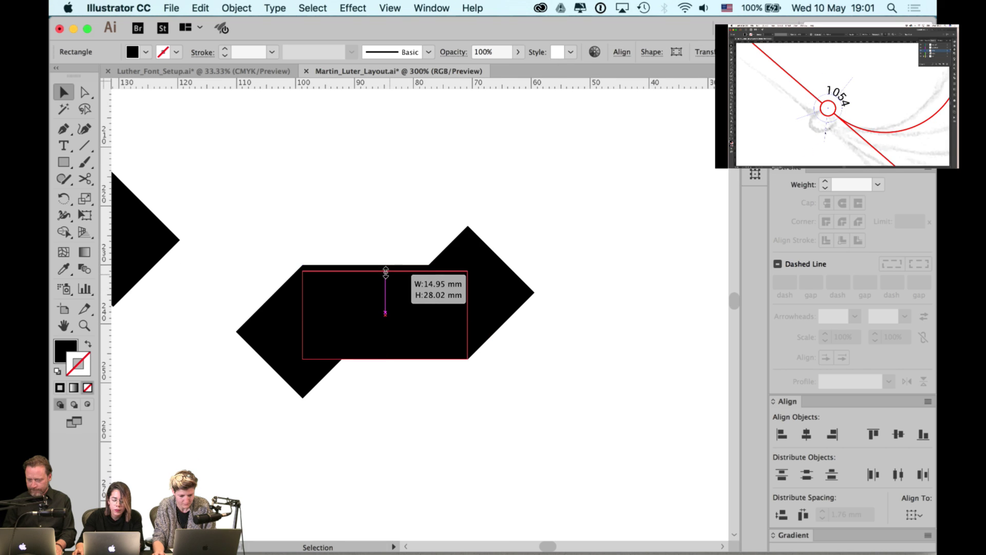
{"action": "left_click", "coordinate": [395, 236]}
- Unite the left diamond and the rectangle into one hyphen shape with Pathfinder
{"action": "left_click", "coordinate": [277, 334]}
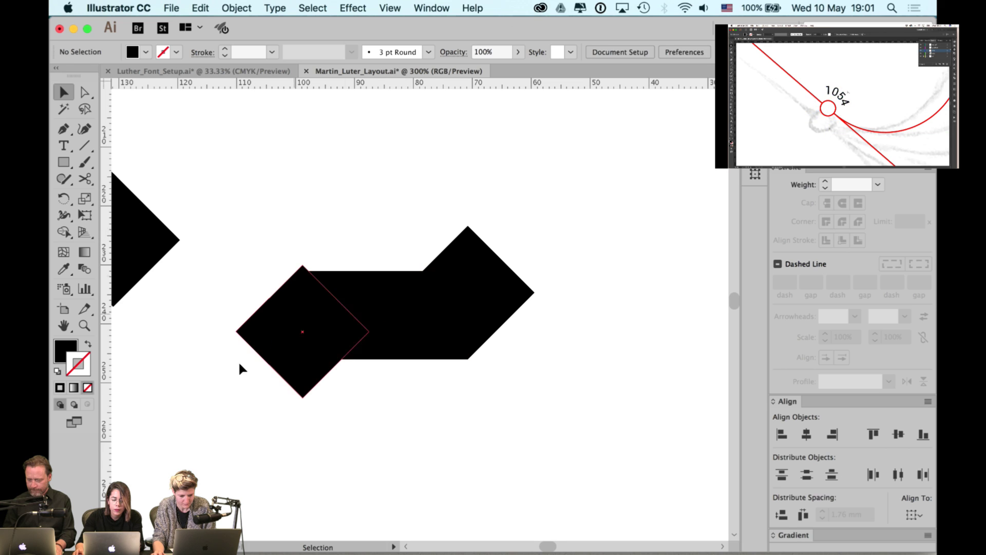
{"action": "left_click", "coordinate": [265, 341]}
{"action": "left_click", "coordinate": [363, 302], "text": "shift"}
{"action": "left_click", "coordinate": [378, 295]}
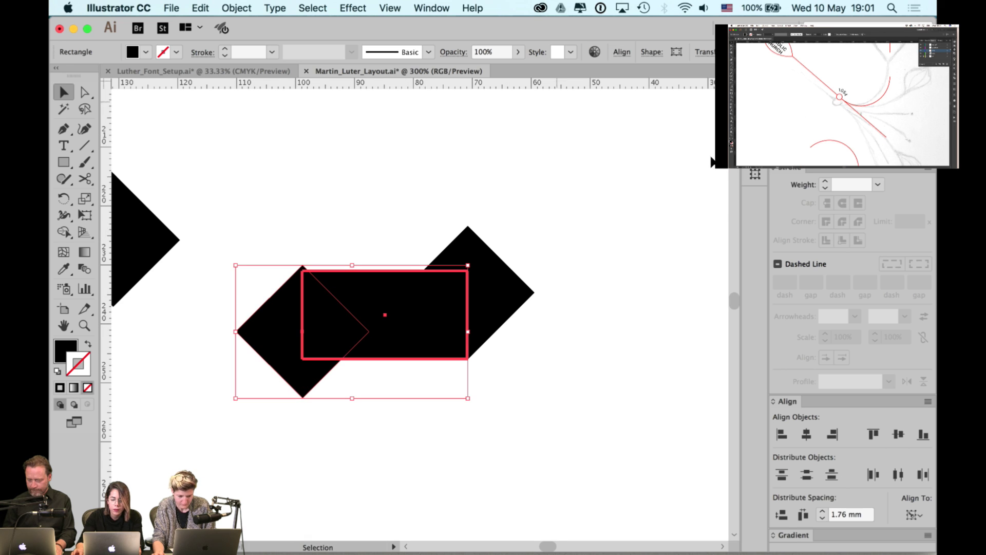
{"action": "key", "text": "super+8"}
{"action": "left_click", "coordinate": [533, 367]}
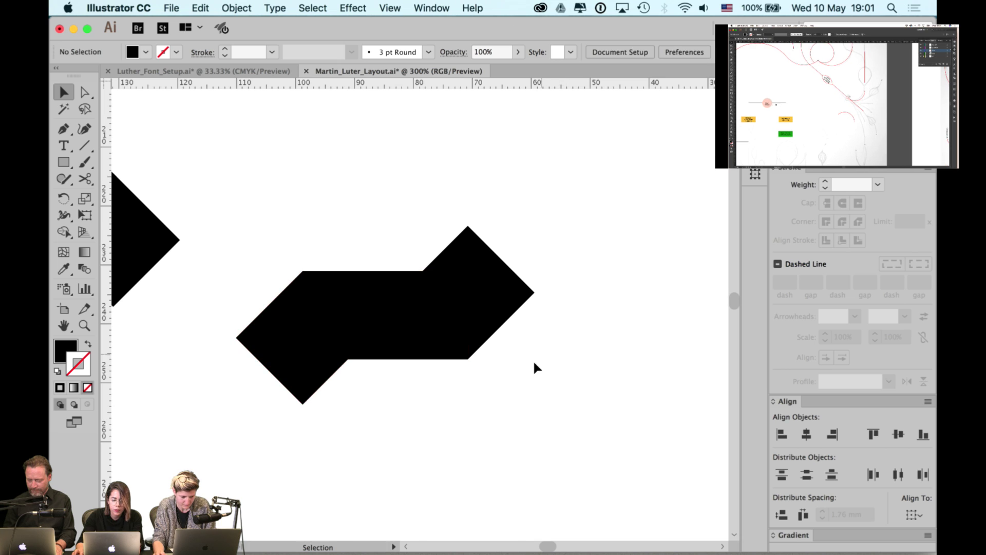
- Nudge the merged hyphen left, closer to 'for'
{"action": "scroll", "coordinate": [511, 381], "scroll_direction": "down", "scroll_amount": 3}
{"action": "left_click", "coordinate": [471, 363]}
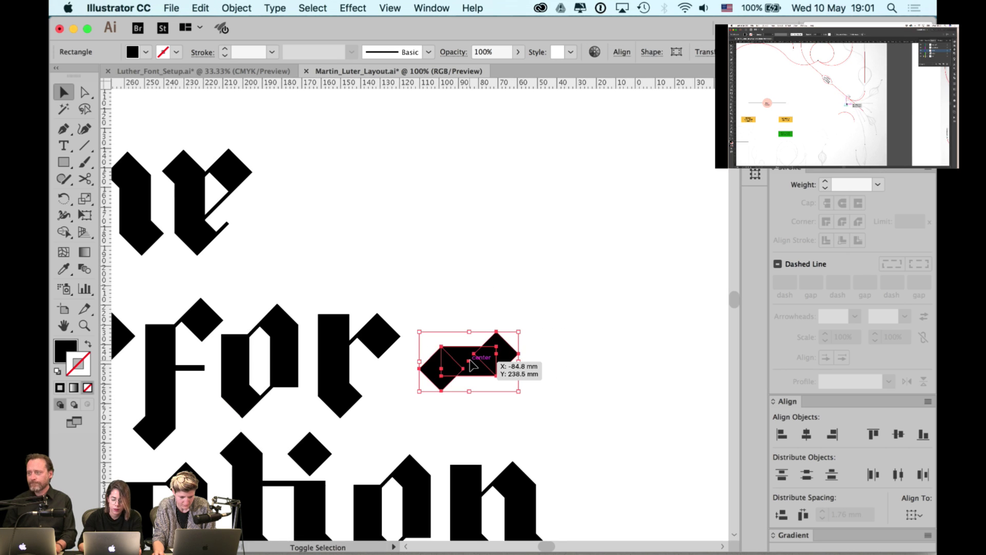
{"action": "key", "text": "shift+Left"}
{"action": "key", "text": "shift+Left"}
{"action": "left_click", "coordinate": [480, 241]}
- Place a duplicate of the hyphen further to the right
{"action": "scroll", "coordinate": [464, 226], "scroll_direction": "down", "scroll_amount": 2}
{"action": "scroll", "coordinate": [464, 226], "scroll_direction": "right", "scroll_amount": 2}
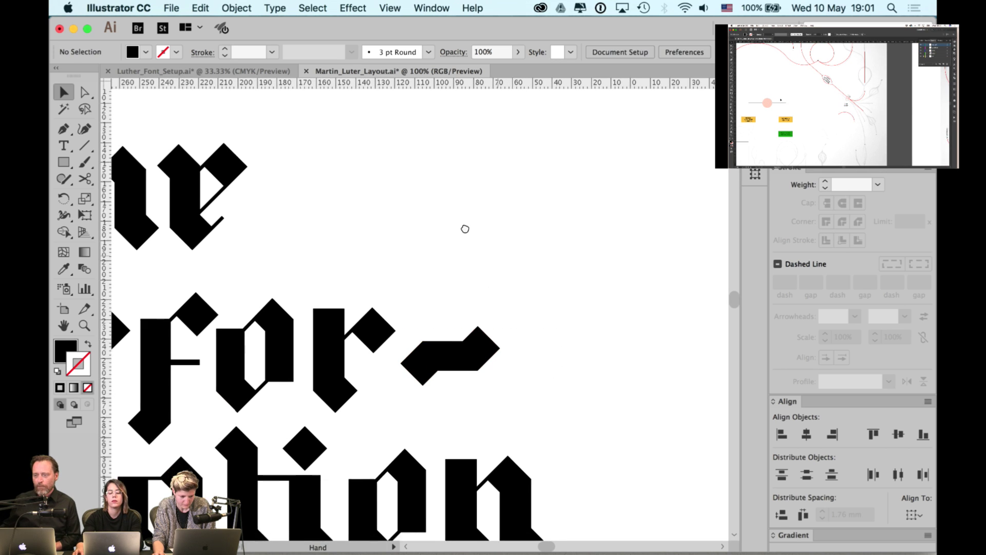
{"action": "left_click", "coordinate": [440, 322]}
{"action": "left_click_drag", "start_coordinate": [418, 326], "coordinate": [552, 336]}
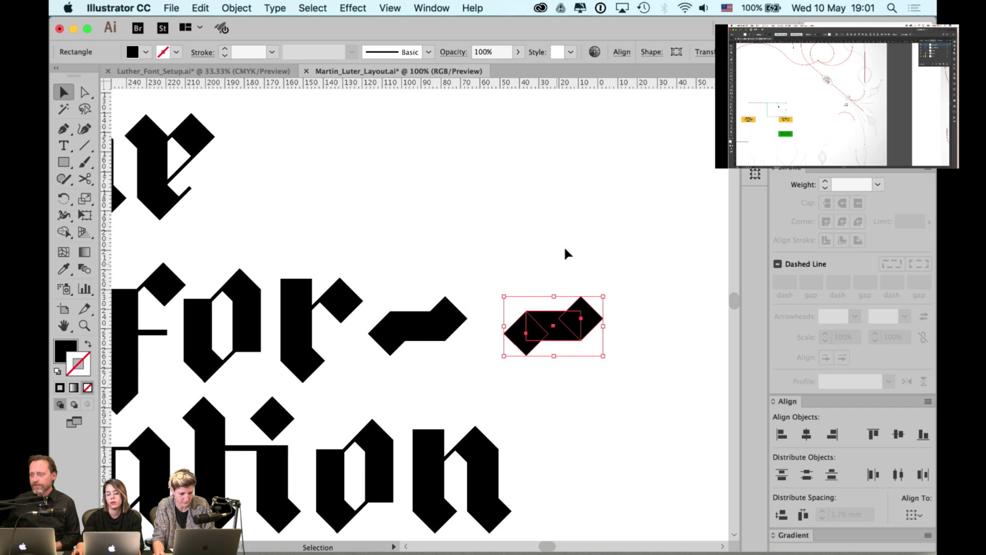
{"action": "left_click", "coordinate": [563, 245]}
{"action": "scroll", "coordinate": [544, 329], "scroll_direction": "up", "scroll_amount": 3}
{"action": "left_click", "coordinate": [543, 335]}
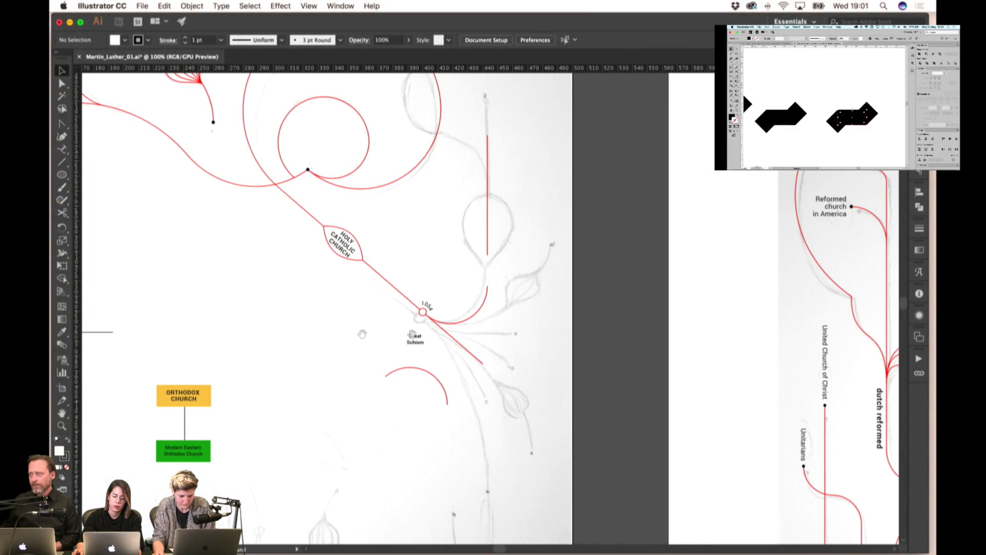
- Draw a circle over the sketched bulb on the vertical red line
{"action": "scroll", "coordinate": [473, 248], "scroll_direction": "right", "scroll_amount": 3}
{"action": "left_click", "coordinate": [62, 175]}
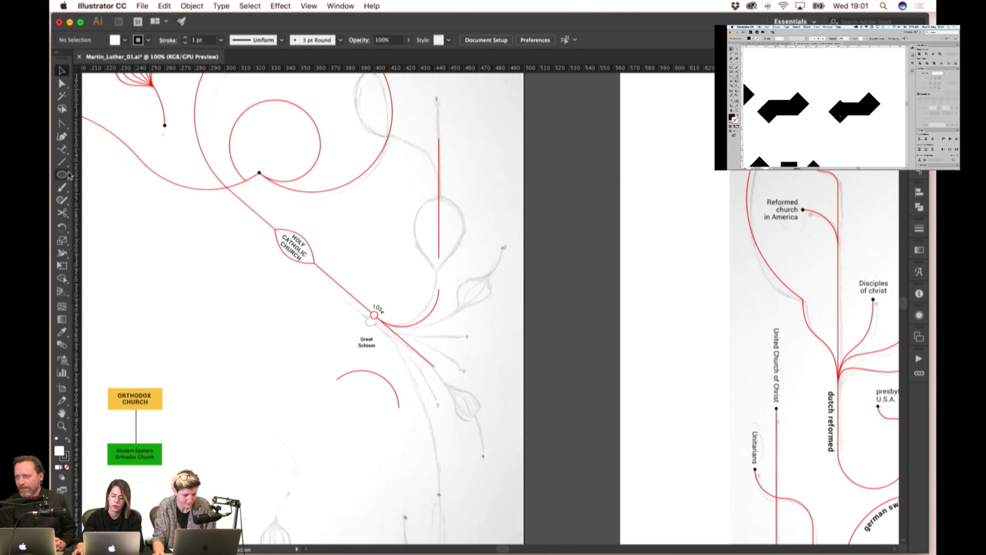
{"action": "left_click_drag", "start_coordinate": [438, 222], "coordinate": [458, 238]}
{"action": "scroll", "coordinate": [393, 327], "scroll_direction": "up", "scroll_amount": 3}
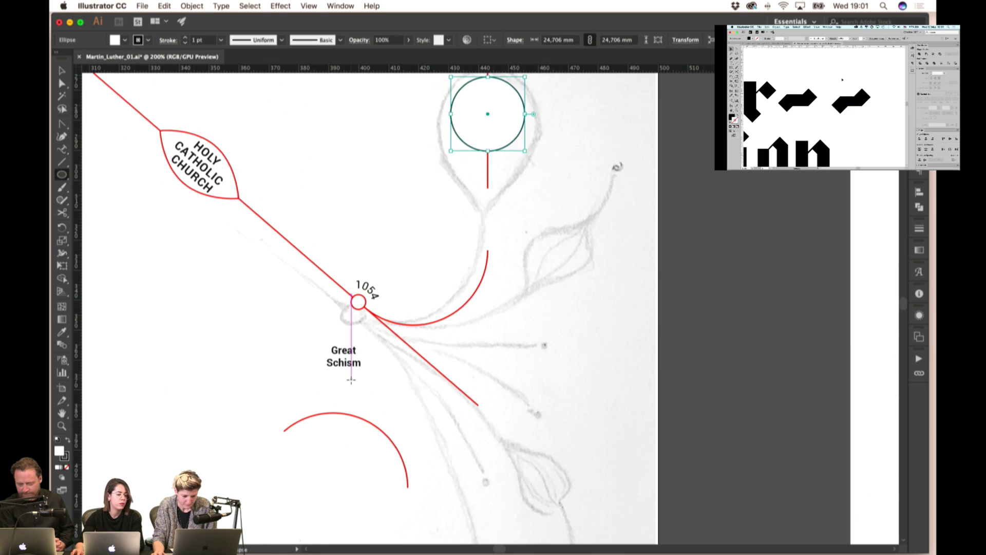
{"action": "scroll", "coordinate": [347, 374], "scroll_direction": "up", "scroll_amount": 2}
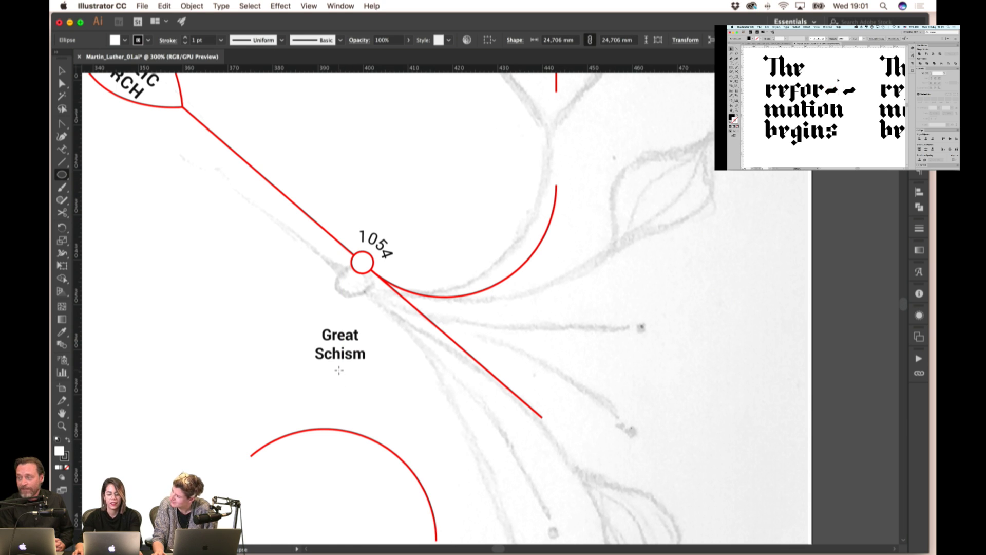
{"action": "key", "text": "v"}
{"action": "left_click", "coordinate": [439, 200]}
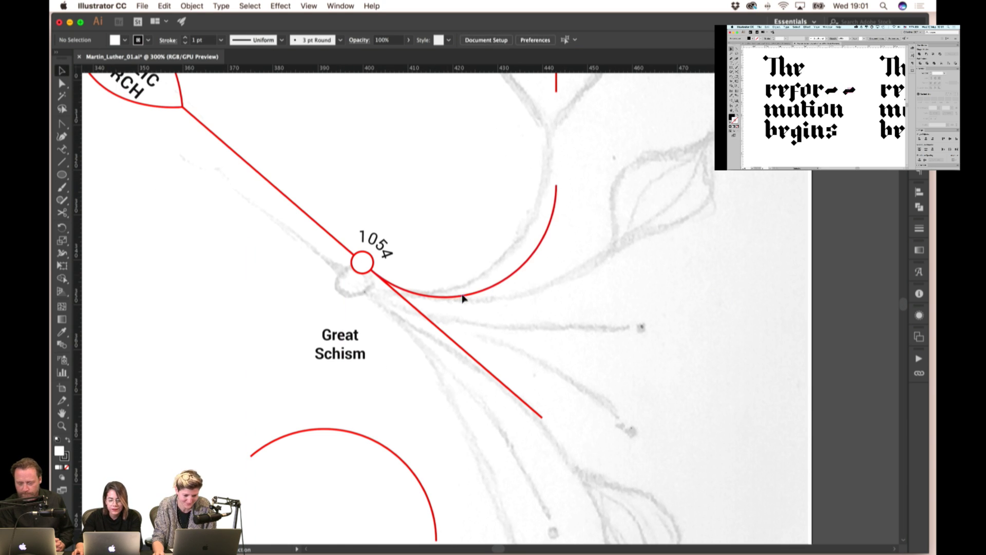
{"action": "scroll", "coordinate": [462, 295], "scroll_direction": "down", "scroll_amount": 2}
{"action": "scroll", "coordinate": [374, 276], "scroll_direction": "down", "scroll_amount": 2}
{"action": "scroll", "coordinate": [450, 256], "scroll_direction": "up", "scroll_amount": 3}
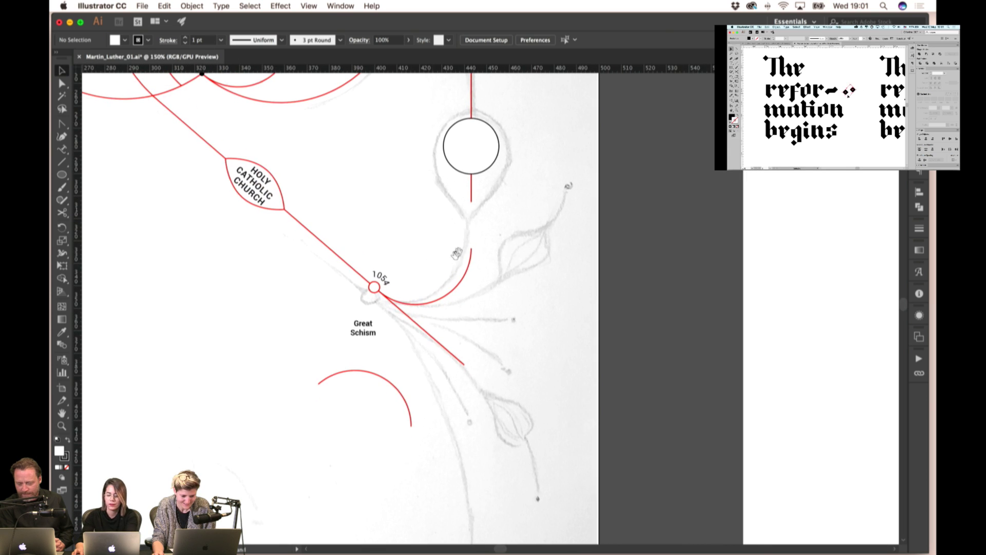
{"action": "scroll", "coordinate": [506, 215], "scroll_direction": "up", "scroll_amount": 3}
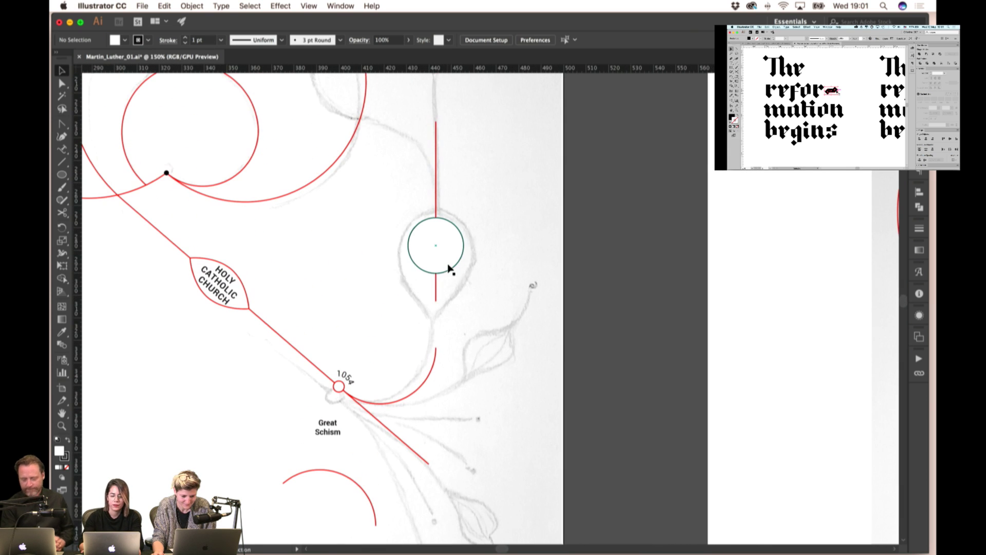
- Try making the circle's bottom anchor a sharp corner, then undo it
{"action": "left_click", "coordinate": [449, 268]}
{"action": "left_click", "coordinate": [62, 123]}
{"action": "left_click", "coordinate": [436, 272]}
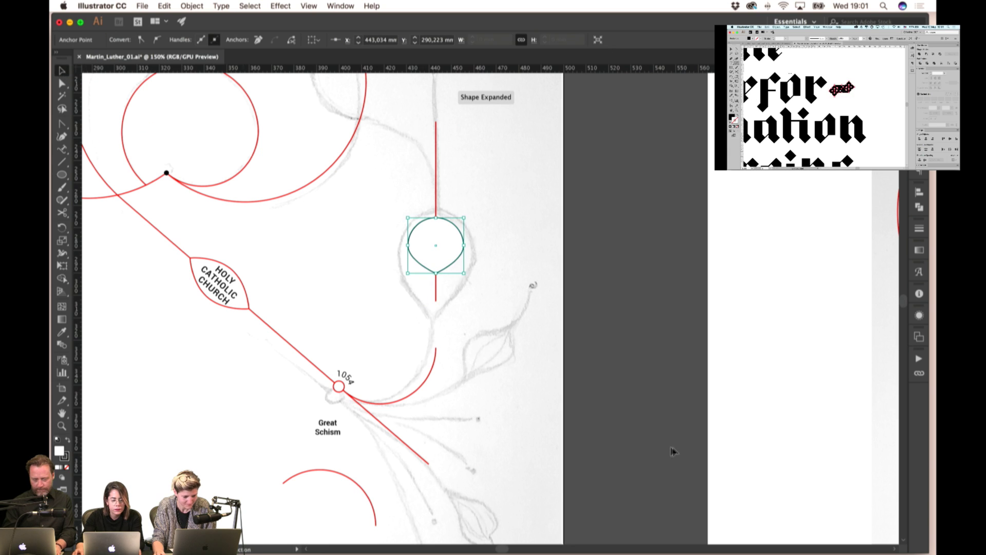
{"action": "key", "text": "super+z"}
{"action": "left_click", "coordinate": [459, 284]}
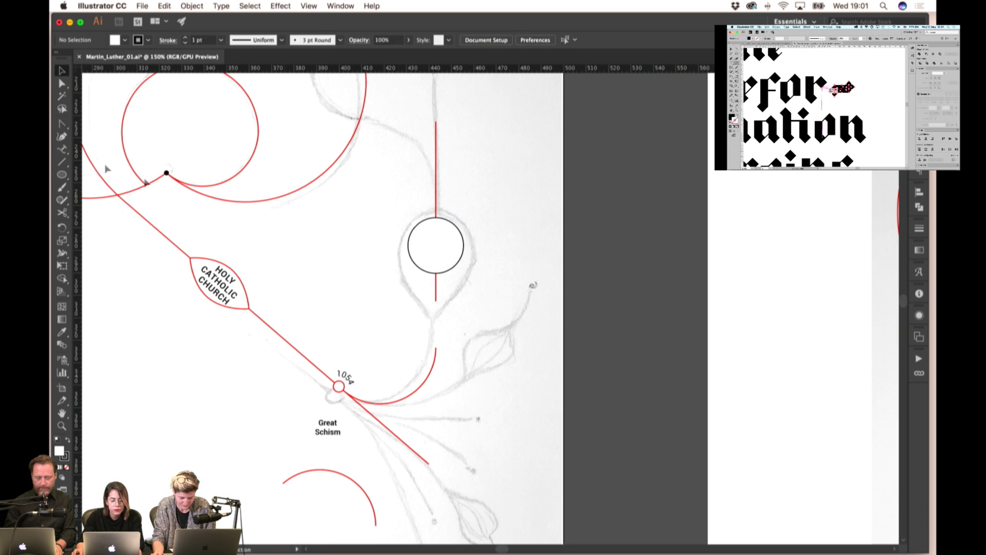
{"action": "left_click", "coordinate": [62, 71]}
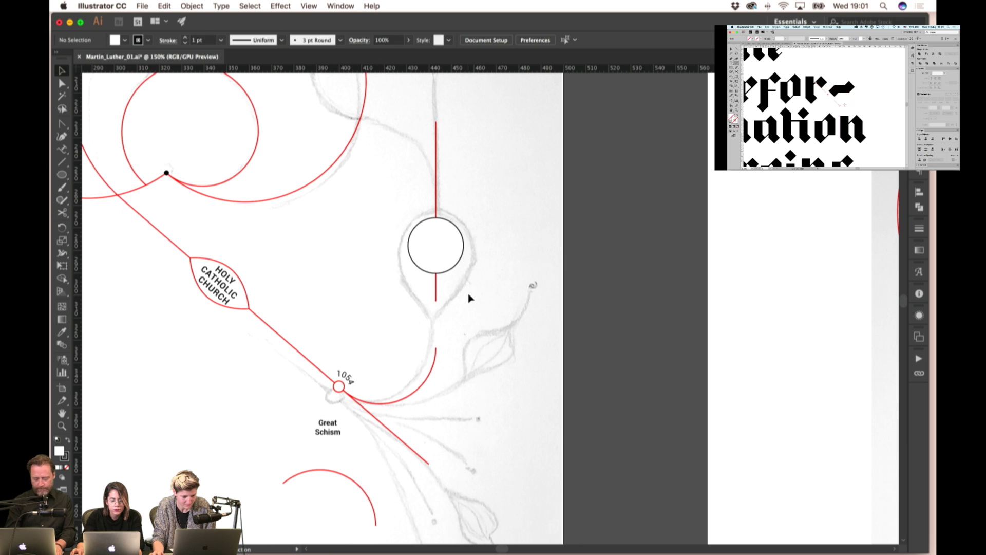
{"action": "scroll", "coordinate": [445, 276], "scroll_direction": "up", "scroll_amount": 1}
{"action": "scroll", "coordinate": [462, 277], "scroll_direction": "up", "scroll_amount": 2}
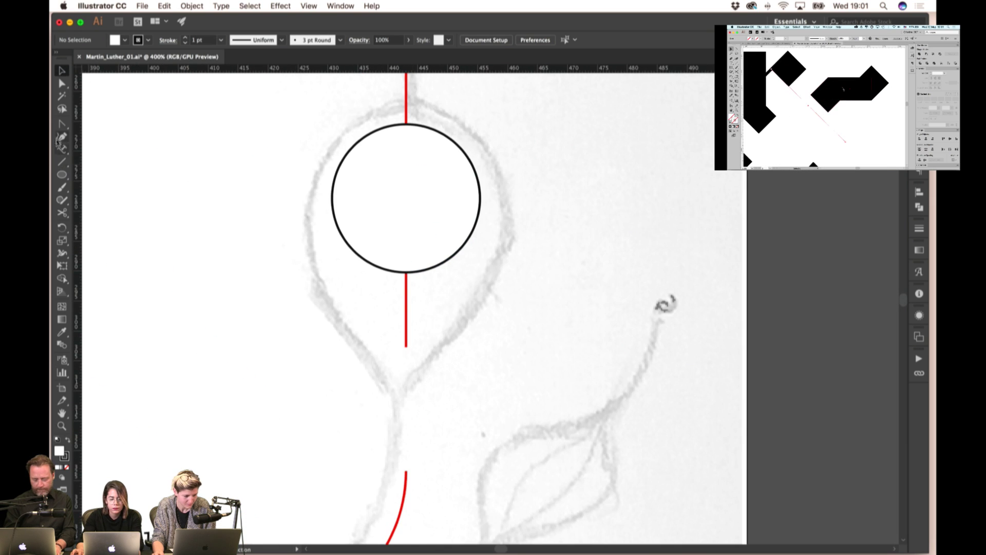
{"action": "left_click", "coordinate": [61, 124]}
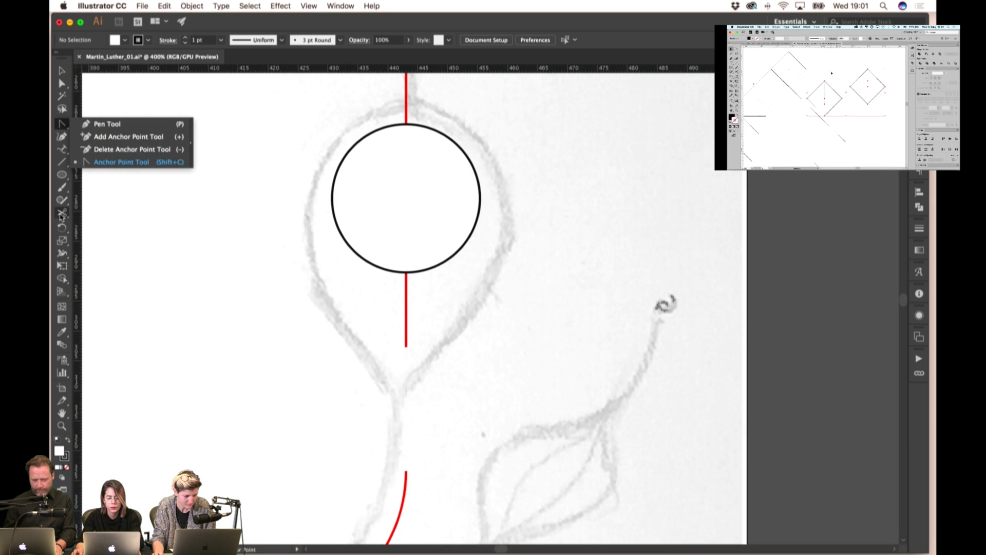
- Draw a diagonal line from the circle down to a point, removing the stray crossing line
{"action": "left_click", "coordinate": [58, 164]}
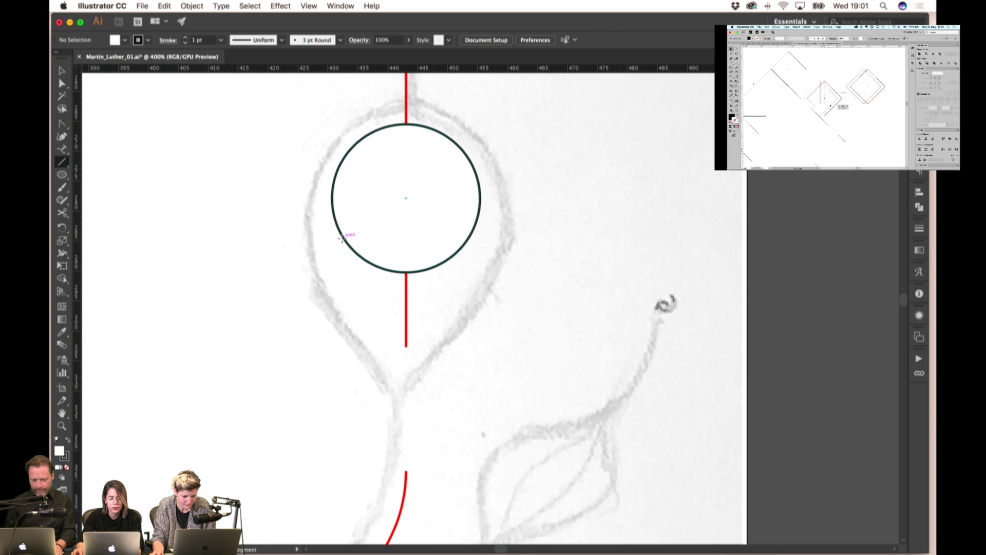
{"action": "mouse_move", "coordinate": [403, 200]}
{"action": "left_mouse_down"}
{"action": "mouse_move", "coordinate": [351, 271]}
{"action": "mouse_move", "coordinate": [324, 279]}
{"action": "mouse_move", "coordinate": [403, 354]}
{"action": "mouse_move", "coordinate": [406, 371]}
{"action": "left_mouse_up"}
{"action": "scroll", "coordinate": [404, 234], "scroll_direction": "up", "scroll_amount": 2}
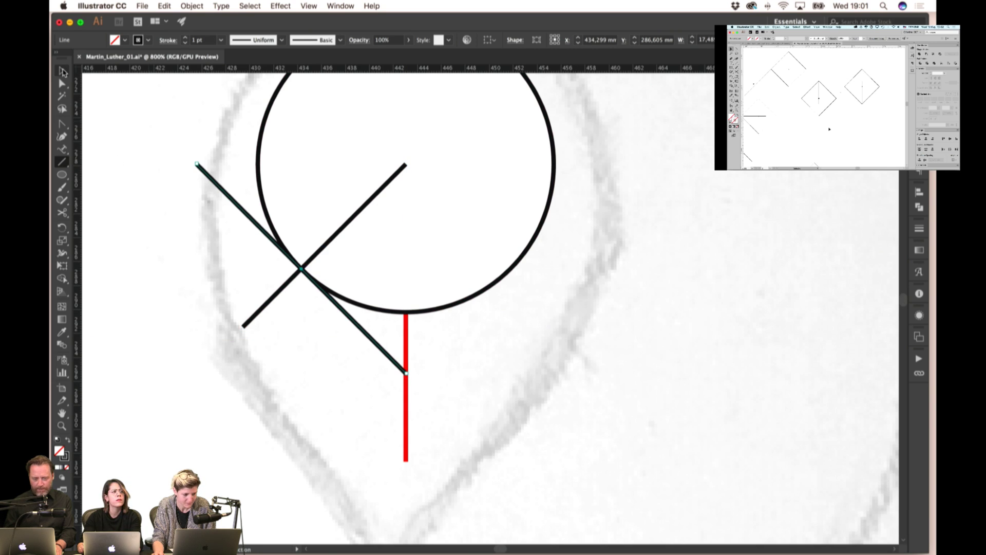
{"action": "left_click", "coordinate": [63, 72]}
{"action": "left_click", "coordinate": [200, 275]}
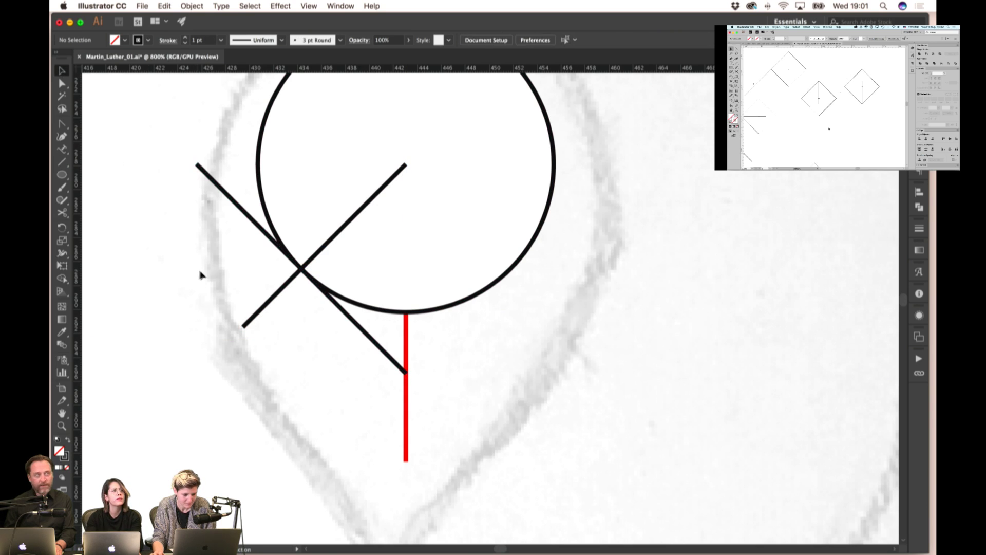
{"action": "left_click", "coordinate": [258, 320]}
{"action": "key", "text": "Delete"}
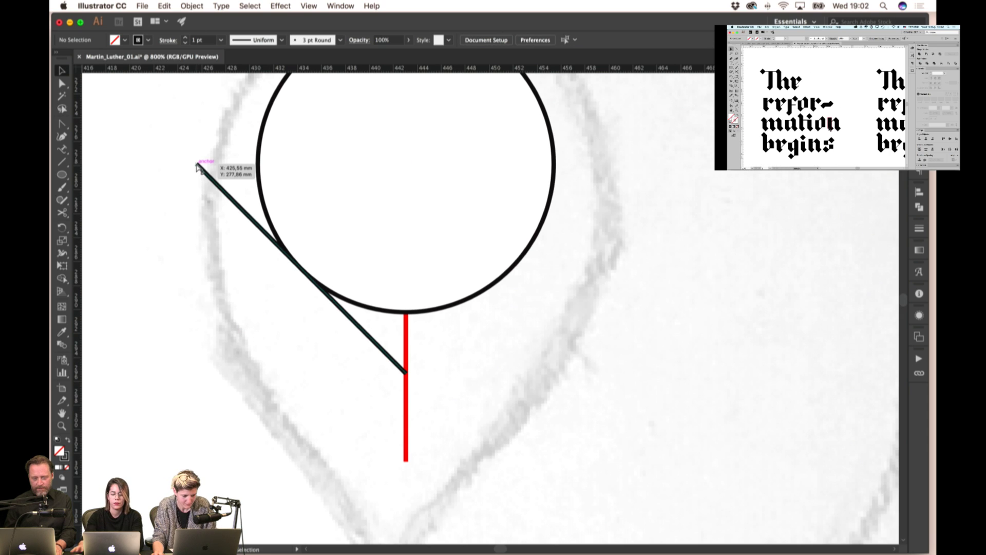
{"action": "left_click_drag", "start_coordinate": [197, 165], "coordinate": [299, 266]}
- Reflect the circle and line across the vertical axis and move the point onto the red line
{"action": "key", "text": "super+a"}
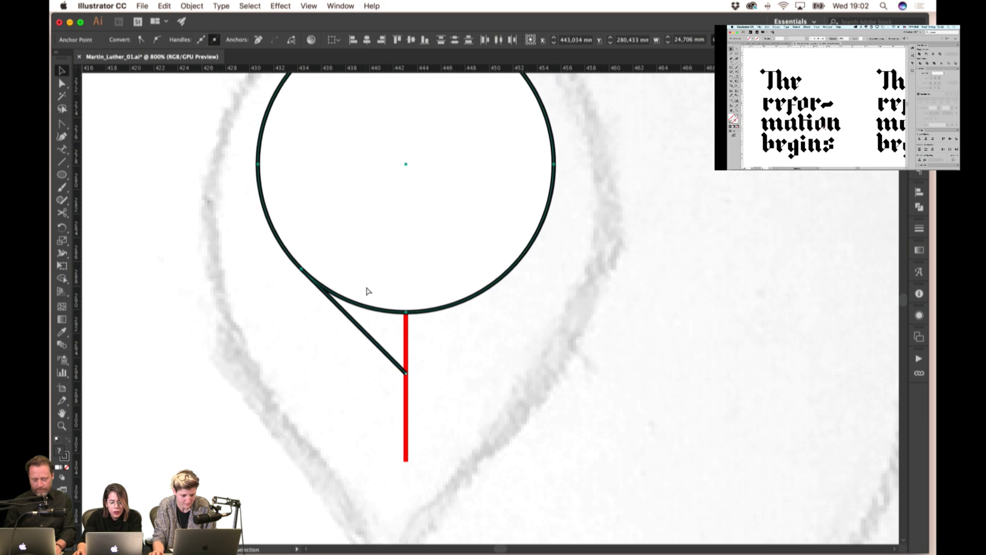
{"action": "right_click", "coordinate": [356, 254]}
{"action": "mouse_move", "coordinate": [401, 392]}
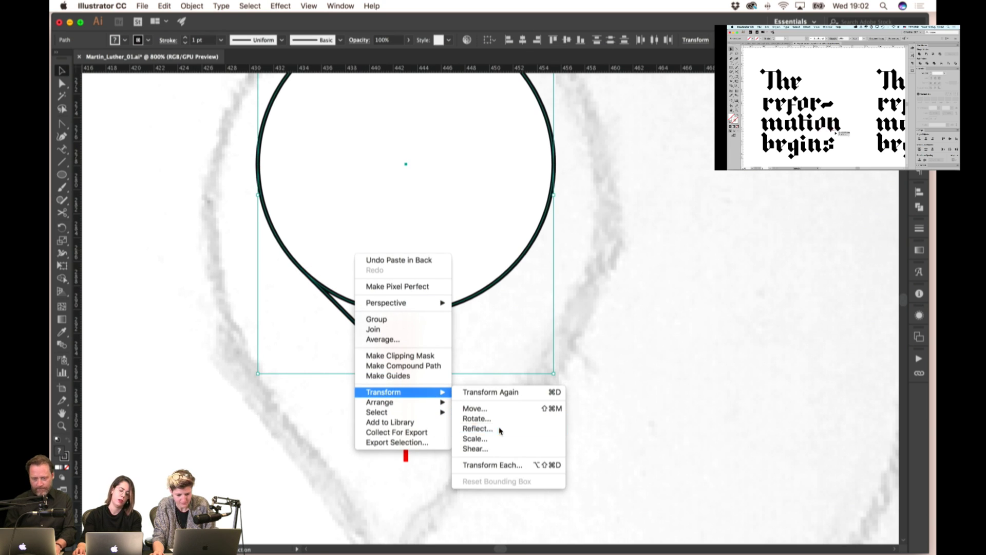
{"action": "left_click", "coordinate": [500, 430]}
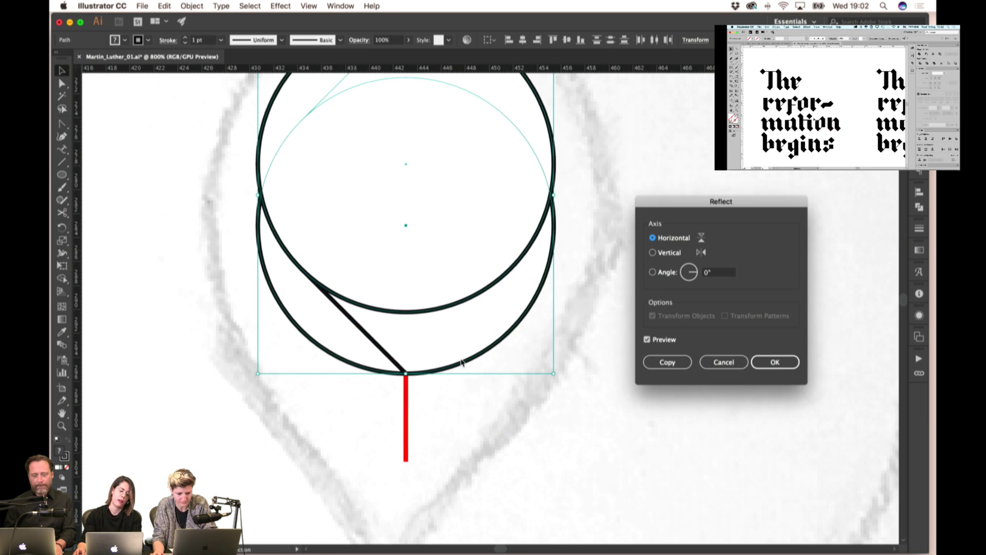
{"action": "left_click", "coordinate": [663, 252]}
{"action": "key", "text": "Return"}
{"action": "left_click_drag", "start_coordinate": [445, 345], "coordinate": [411, 375]}
{"action": "left_click", "coordinate": [462, 318]}
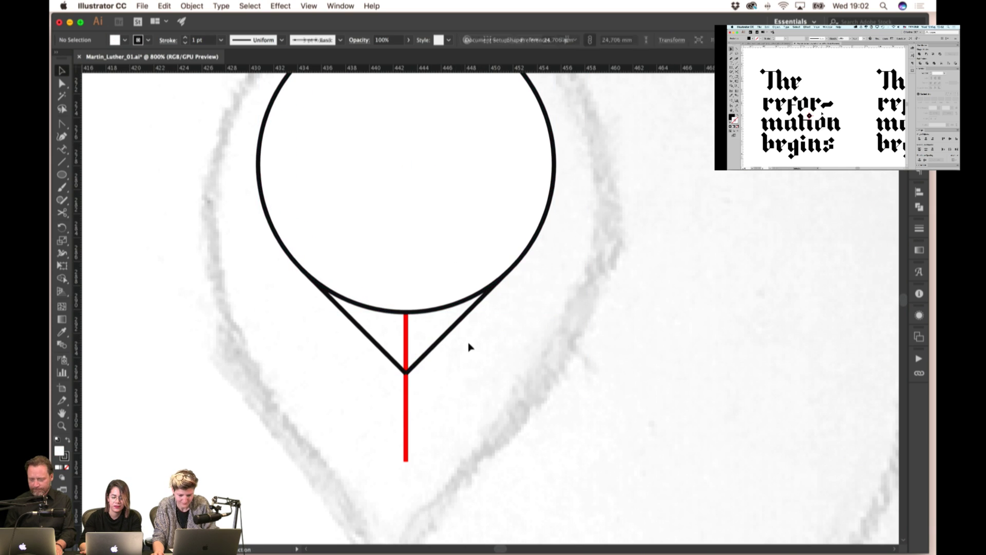
{"action": "key", "text": "super+minus"}
{"action": "key", "text": "super+minus"}
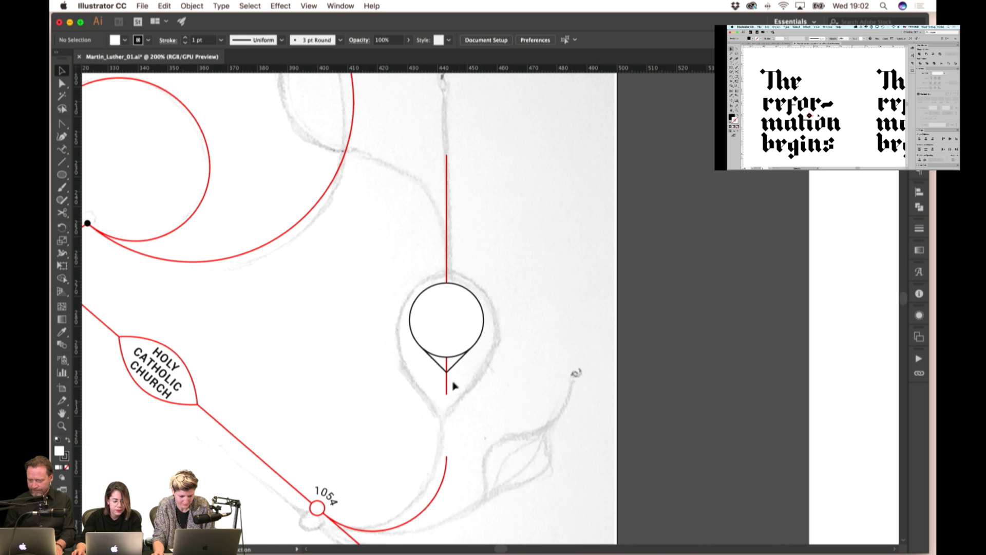
- Extend the vertical line toward the red curve and move the circle and point aside
{"action": "left_click_drag", "start_coordinate": [447, 389], "coordinate": [447, 456]}
{"action": "left_click", "coordinate": [499, 396]}
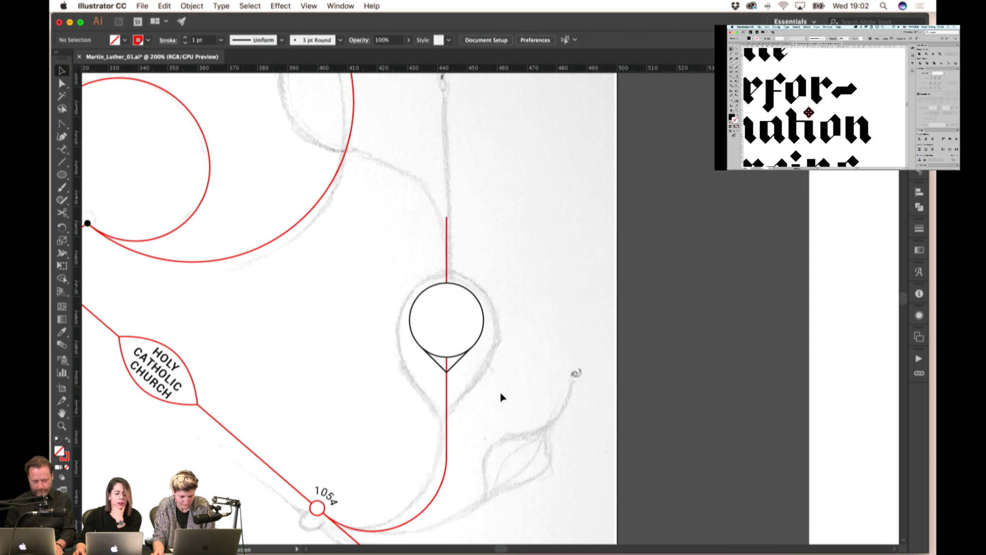
{"action": "scroll", "coordinate": [493, 370], "scroll_direction": "right", "scroll_amount": 2}
{"action": "left_click", "coordinate": [432, 357]}
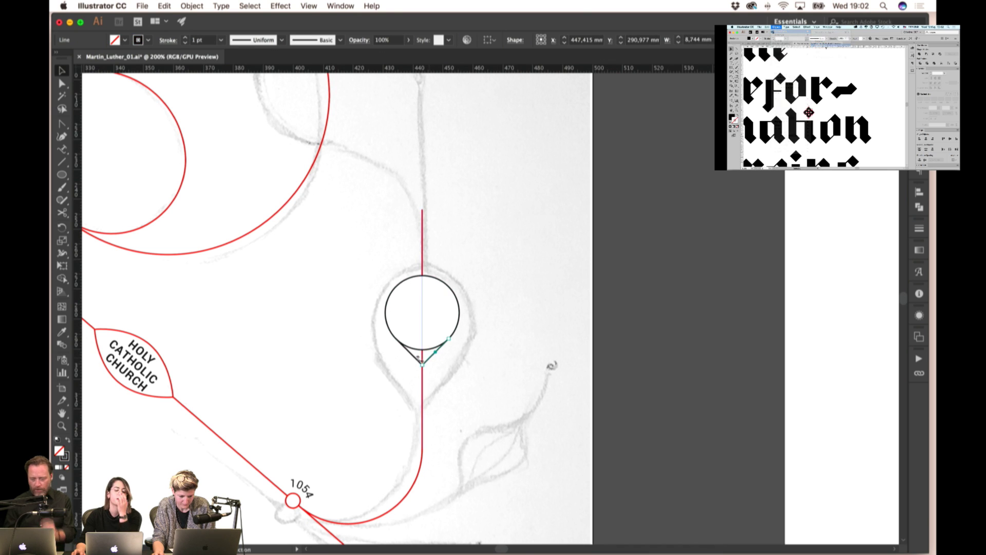
{"action": "key", "text": "super+plus"}
{"action": "left_click", "coordinate": [438, 282], "text": "shift"}
{"action": "left_click_drag", "start_coordinate": [438, 282], "coordinate": [559, 292]}
- Expand the diamond, close its path with the Pen, and unite it with the circle into a teardrop
{"action": "left_click", "coordinate": [545, 381]}
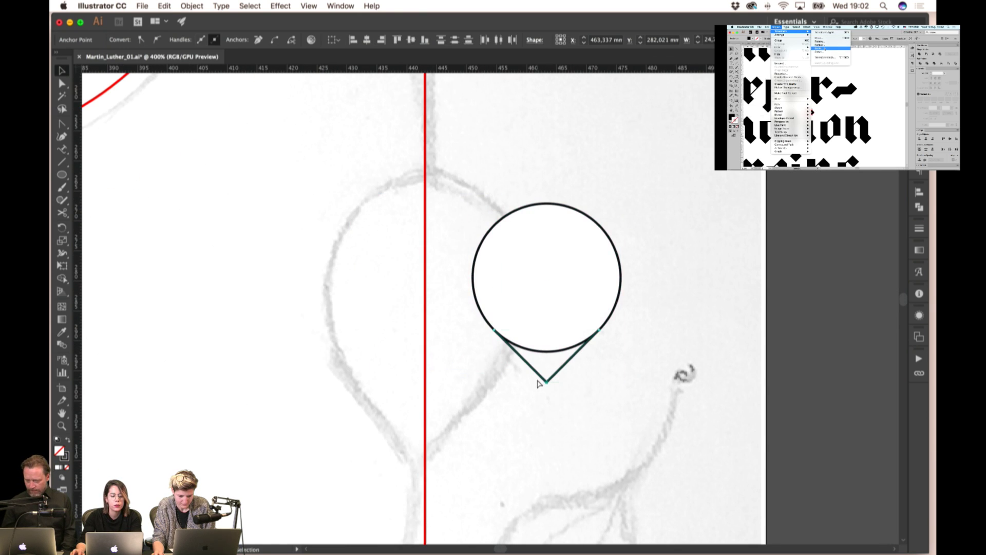
{"action": "left_click", "coordinate": [275, 39]}
{"action": "left_click_drag", "start_coordinate": [62, 123], "coordinate": [89, 126]}
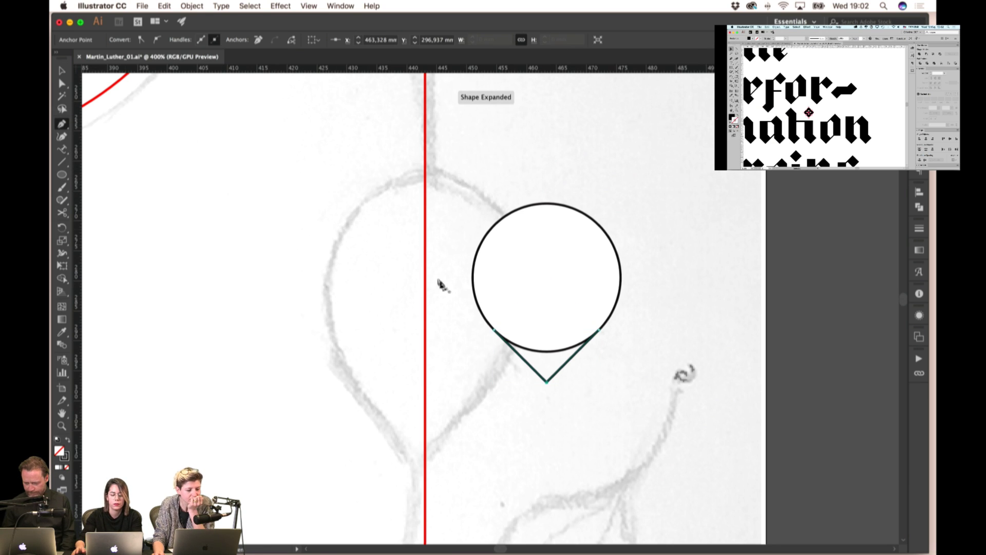
{"action": "left_click", "coordinate": [493, 329]}
{"action": "left_click", "coordinate": [553, 300]}
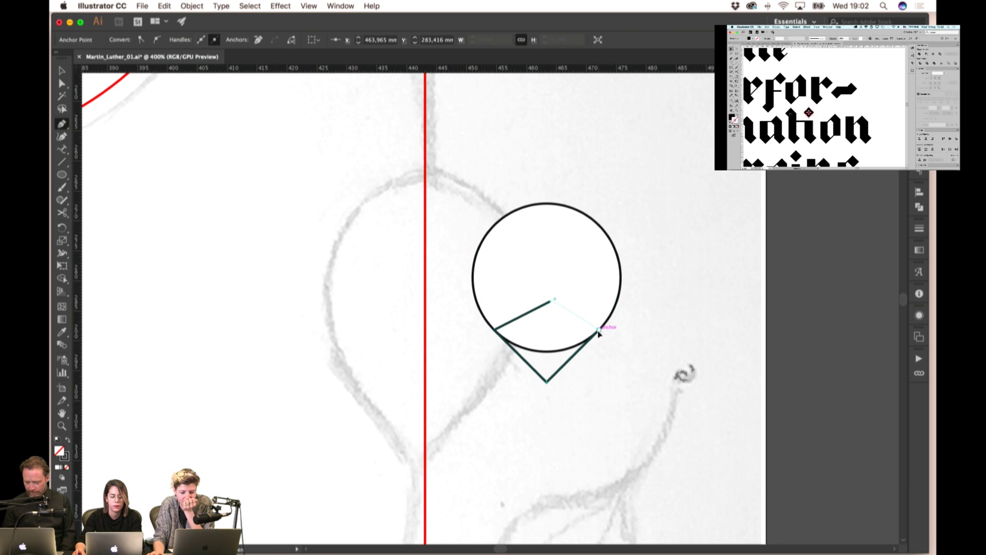
{"action": "key", "text": "v"}
{"action": "left_click", "coordinate": [619, 306], "text": "shift"}
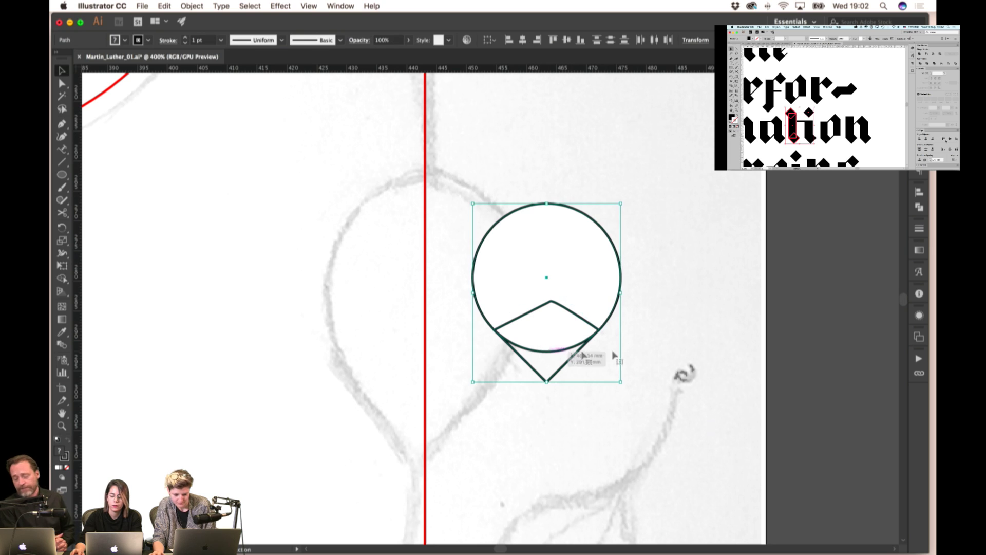
{"action": "left_click", "coordinate": [919, 208]}
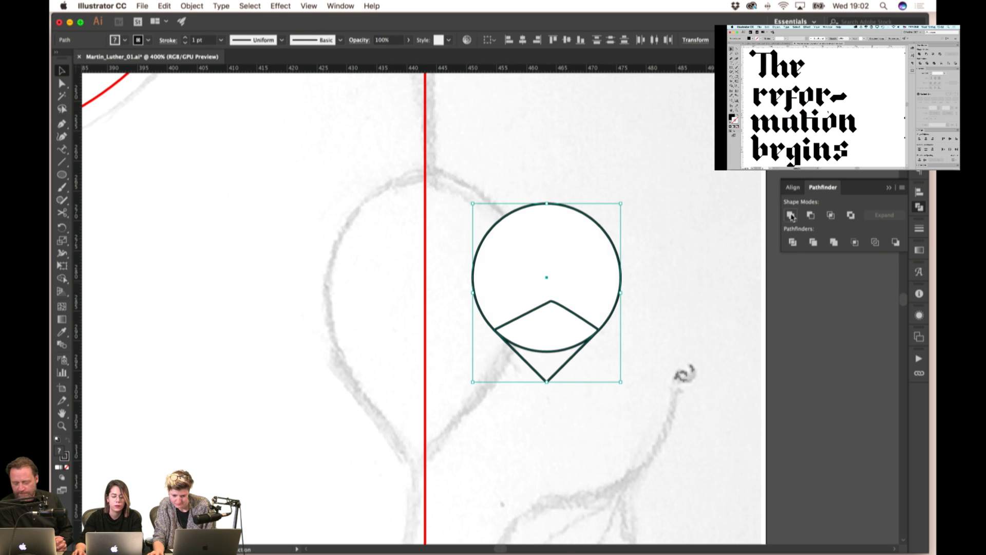
{"action": "left_click", "coordinate": [791, 214]}
{"action": "left_click", "coordinate": [618, 363]}
- Move the teardrop onto the red line and enlarge it upward
{"action": "left_click", "coordinate": [548, 380]}
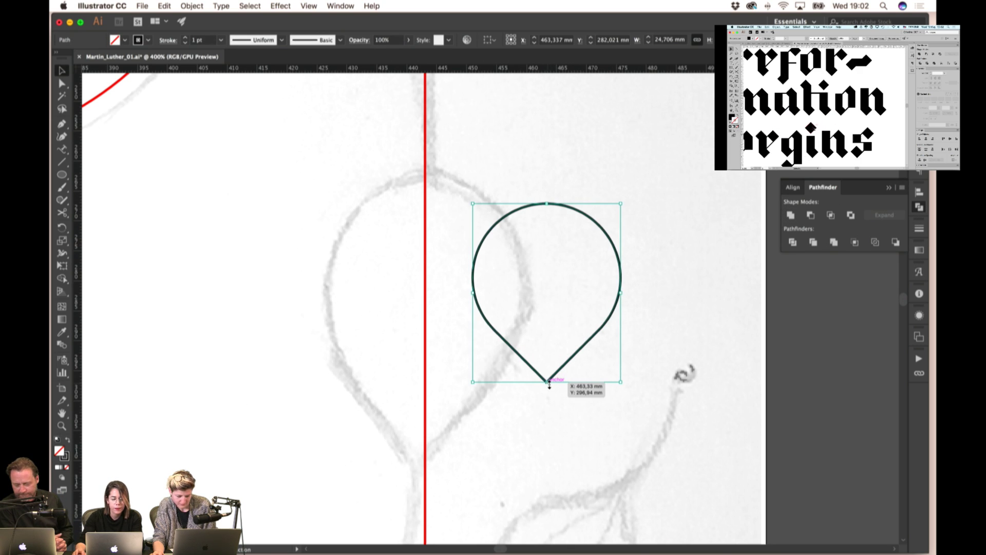
{"action": "left_click_drag", "start_coordinate": [548, 382], "coordinate": [426, 457]}
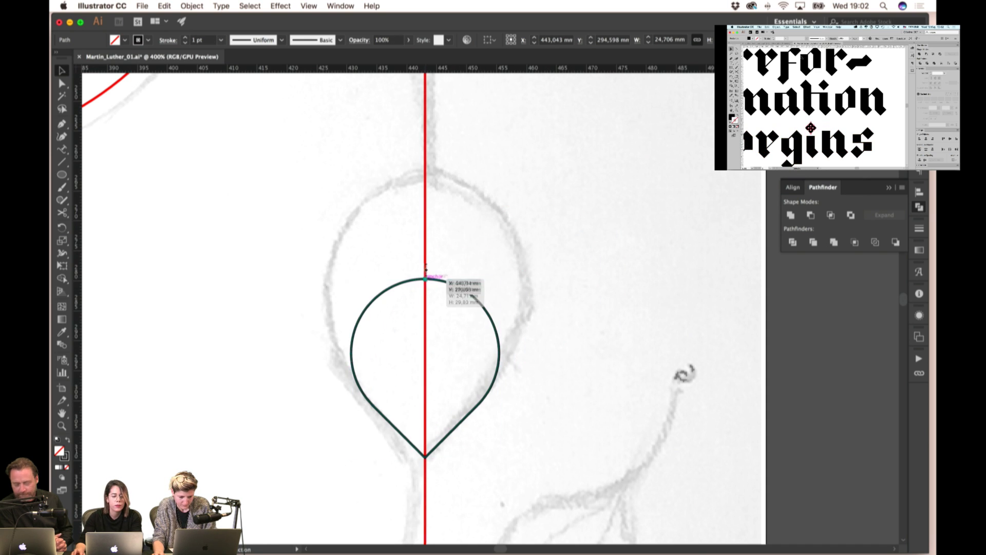
{"action": "left_click_drag", "start_coordinate": [426, 277], "coordinate": [446, 209]}
{"action": "scroll", "coordinate": [446, 221], "scroll_direction": "down", "scroll_amount": 2}
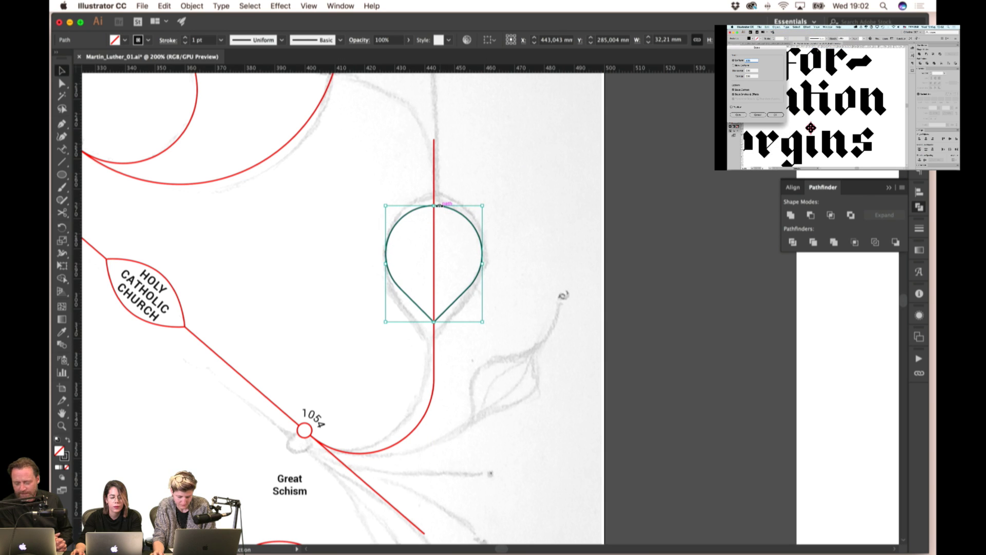
{"action": "left_click", "coordinate": [550, 214]}
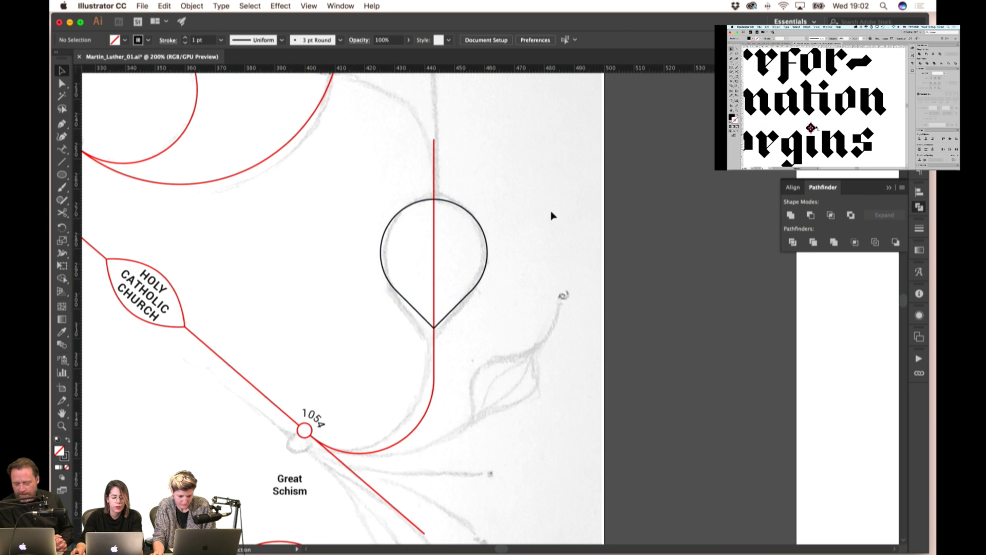
{"action": "scroll", "coordinate": [553, 216], "scroll_direction": "down", "scroll_amount": 1}
{"action": "scroll", "coordinate": [553, 216], "scroll_direction": "down", "scroll_amount": 1}
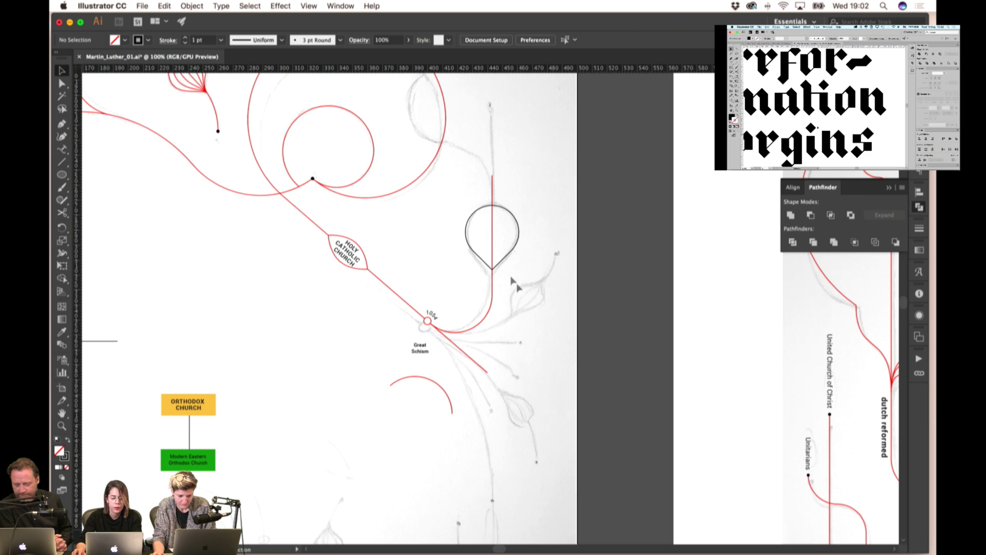
- Draw a red line up from the teardrop and bring the black dot to front at its top
{"action": "left_click", "coordinate": [493, 256]}
{"action": "left_click", "coordinate": [512, 177]}
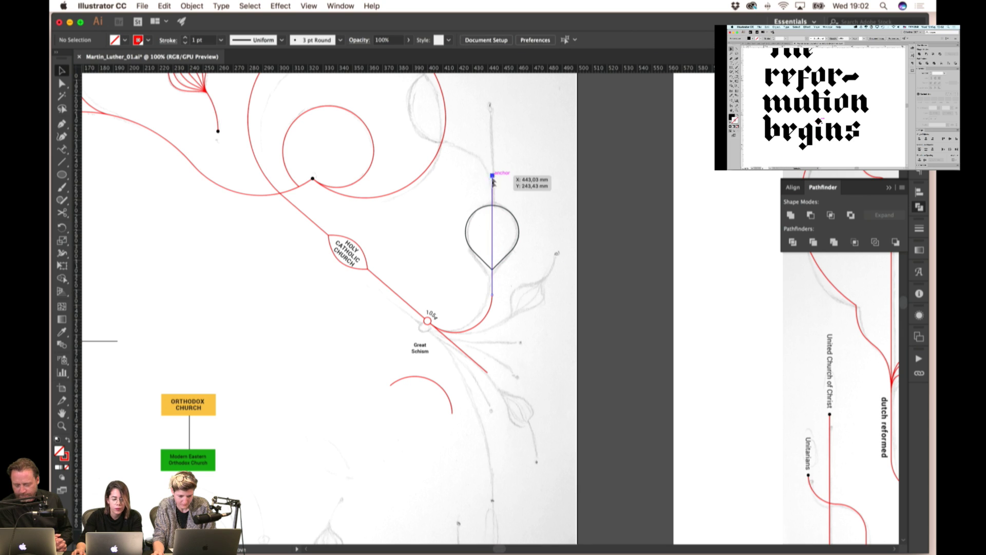
{"action": "left_click_drag", "start_coordinate": [492, 178], "coordinate": [490, 105]}
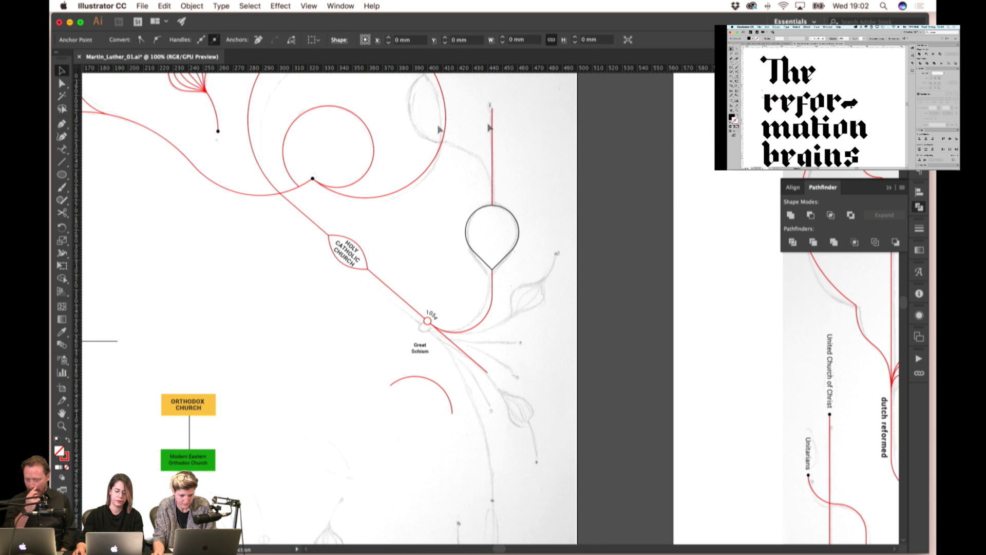
{"action": "left_click_drag", "start_coordinate": [318, 180], "coordinate": [419, 173]}
{"action": "scroll", "coordinate": [504, 101], "scroll_direction": "up", "scroll_amount": 5}
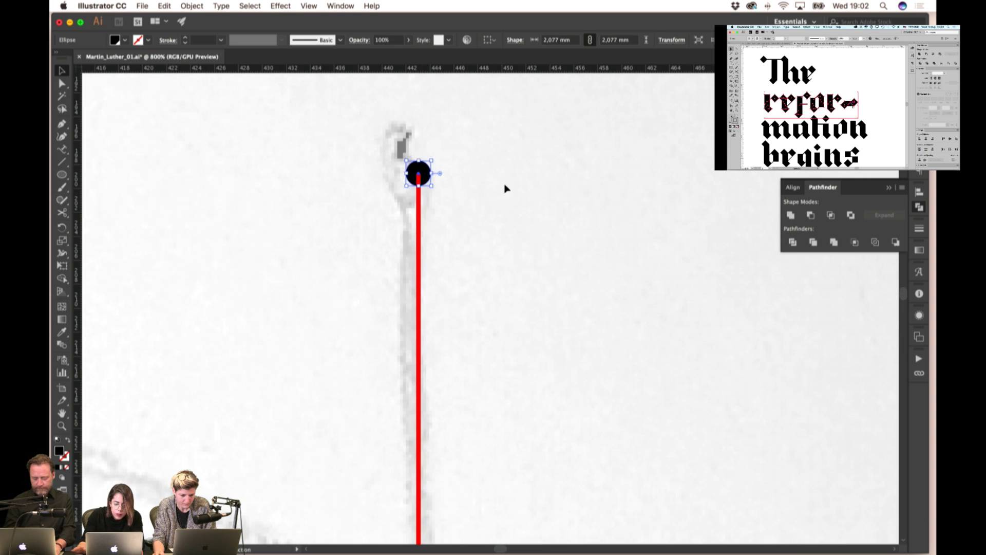
{"action": "left_click", "coordinate": [505, 189]}
{"action": "scroll", "coordinate": [514, 186], "scroll_direction": "down", "scroll_amount": 2}
{"action": "left_click", "coordinate": [467, 176]}
{"action": "right_click", "coordinate": [605, 154]}
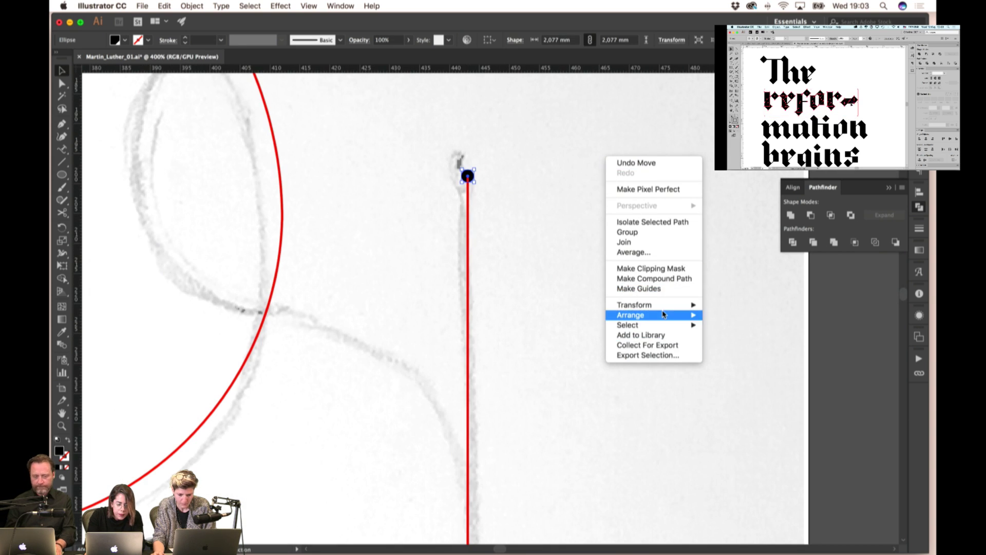
{"action": "left_click", "coordinate": [719, 314]}
{"action": "left_click", "coordinate": [586, 231]}
{"action": "scroll", "coordinate": [564, 226], "scroll_direction": "down", "scroll_amount": 5}
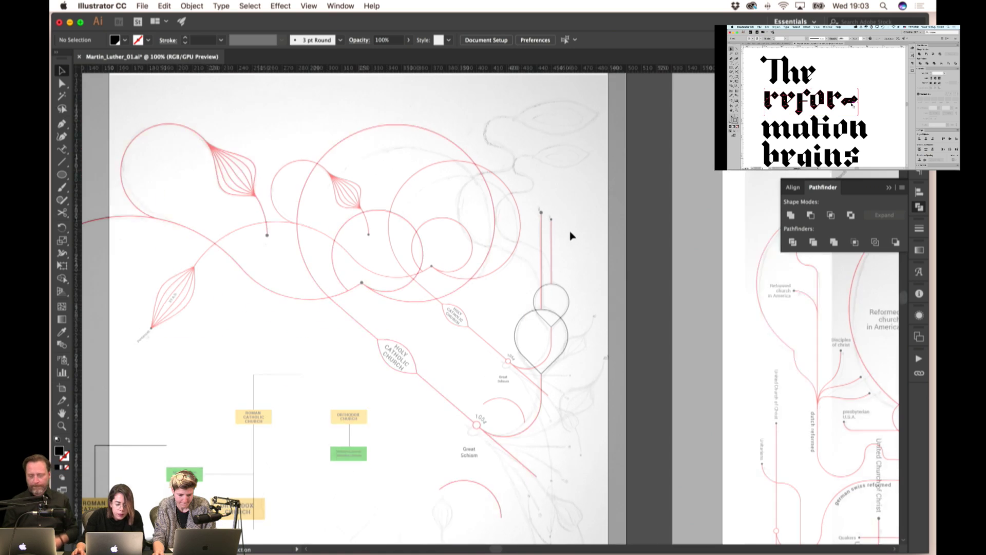
- Give the teardrop the red stroke with the Eyedropper and extend a red line from its tip
{"action": "left_click", "coordinate": [563, 302]}
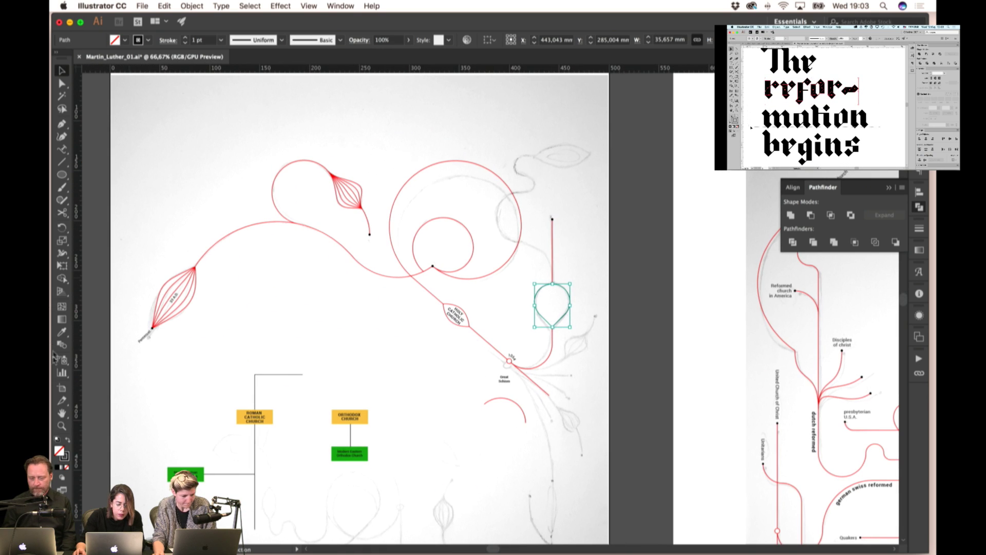
{"action": "key", "text": "i"}
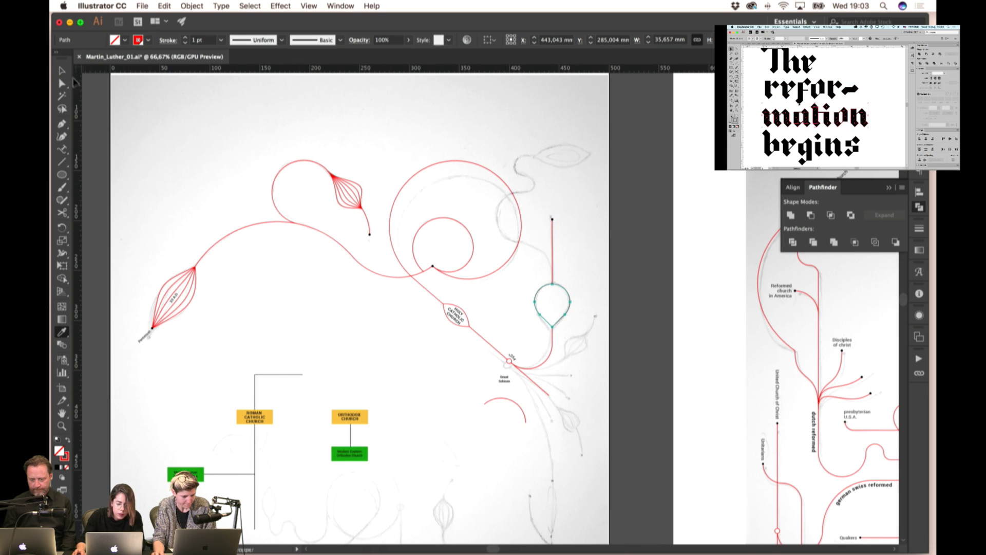
{"action": "left_click", "coordinate": [62, 70]}
{"action": "left_click", "coordinate": [553, 250]}
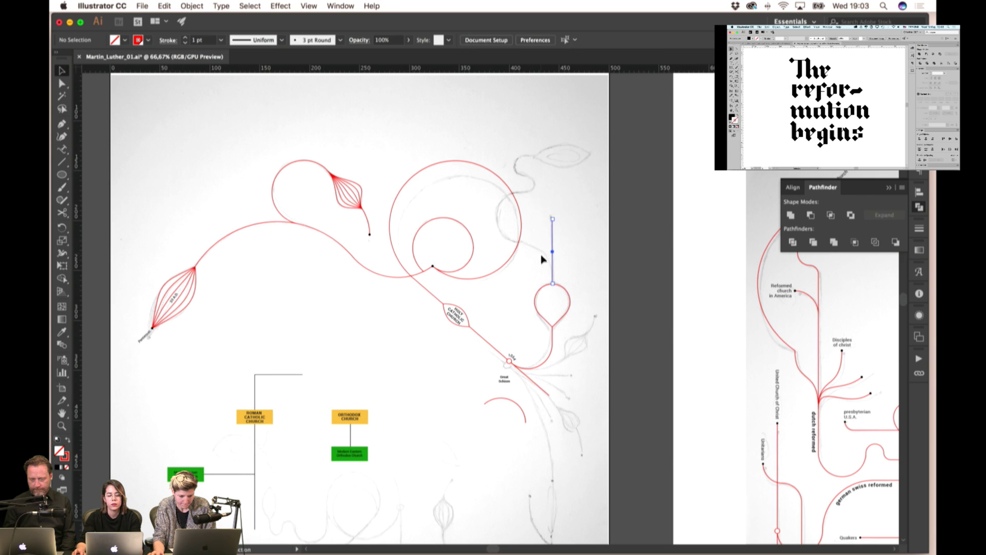
{"action": "left_click", "coordinate": [553, 248]}
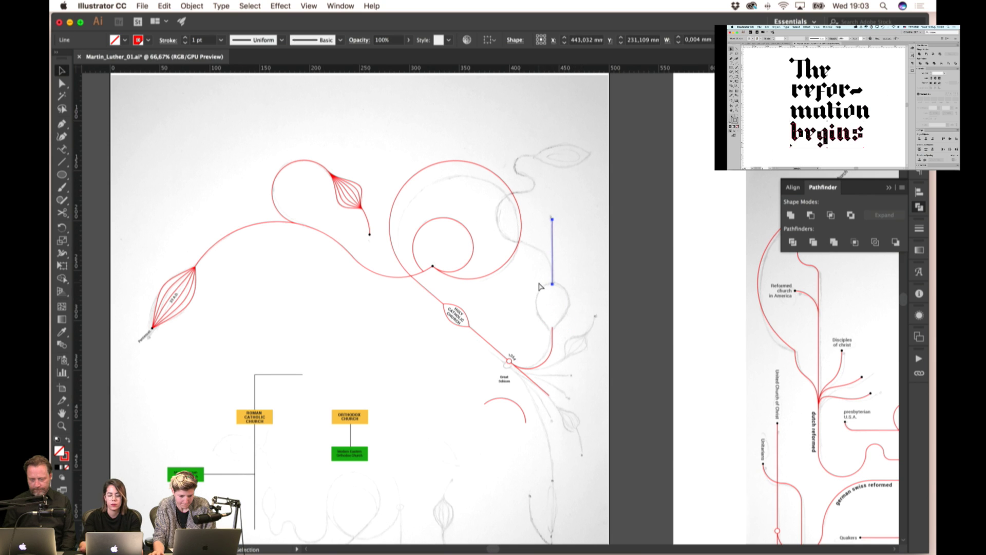
{"action": "left_click", "coordinate": [537, 303]}
{"action": "left_click", "coordinate": [521, 356]}
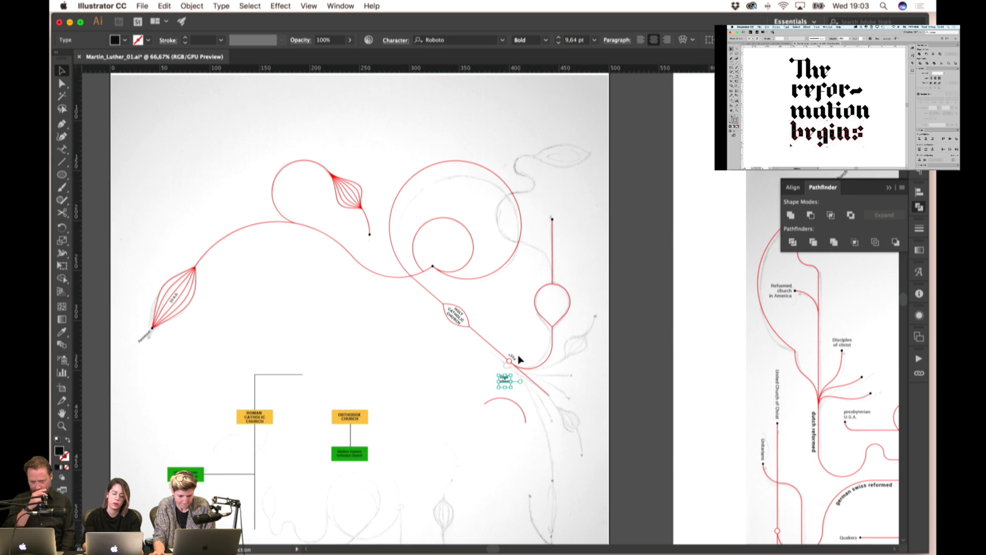
{"action": "left_click", "coordinate": [548, 362]}
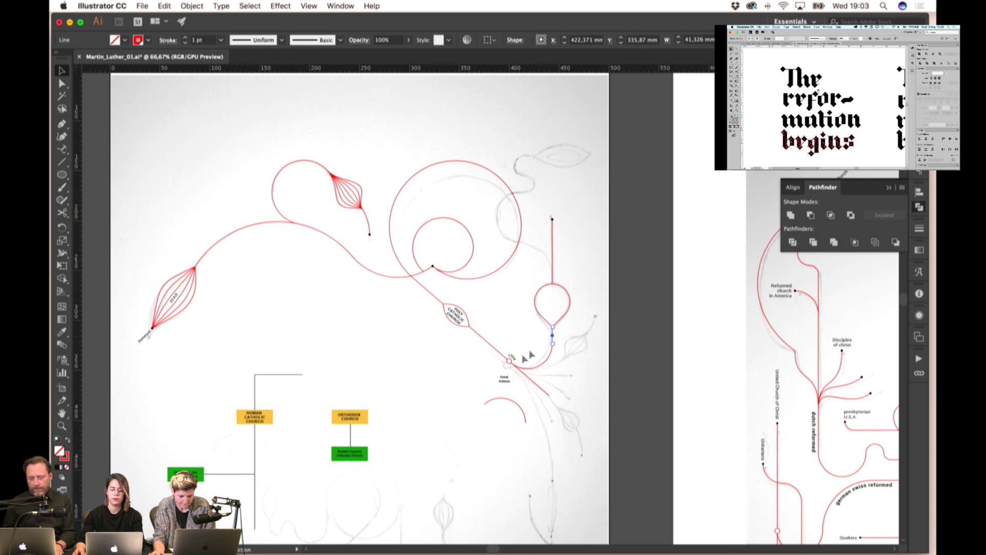
{"action": "key", "text": "shift+super+F9"}
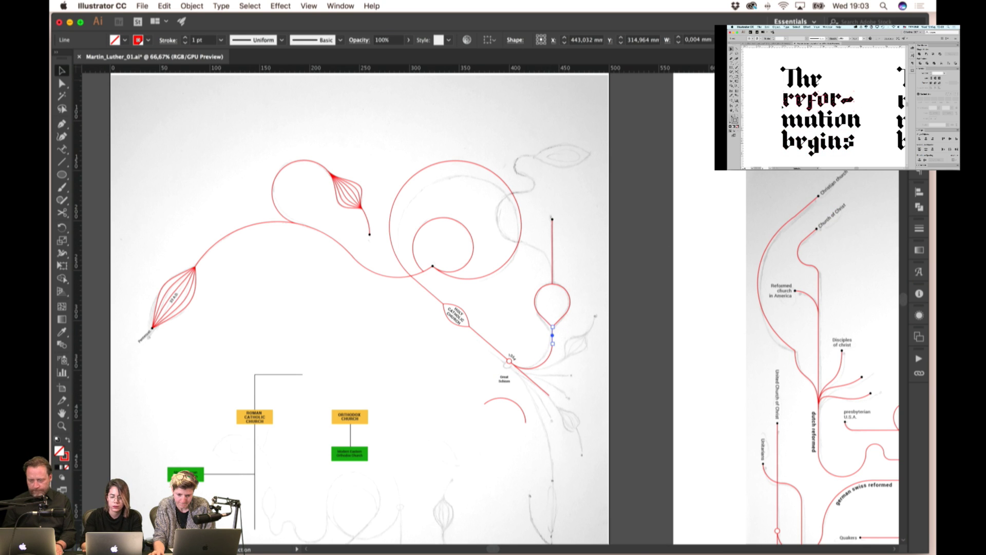
{"action": "key", "text": "super+shift+a"}
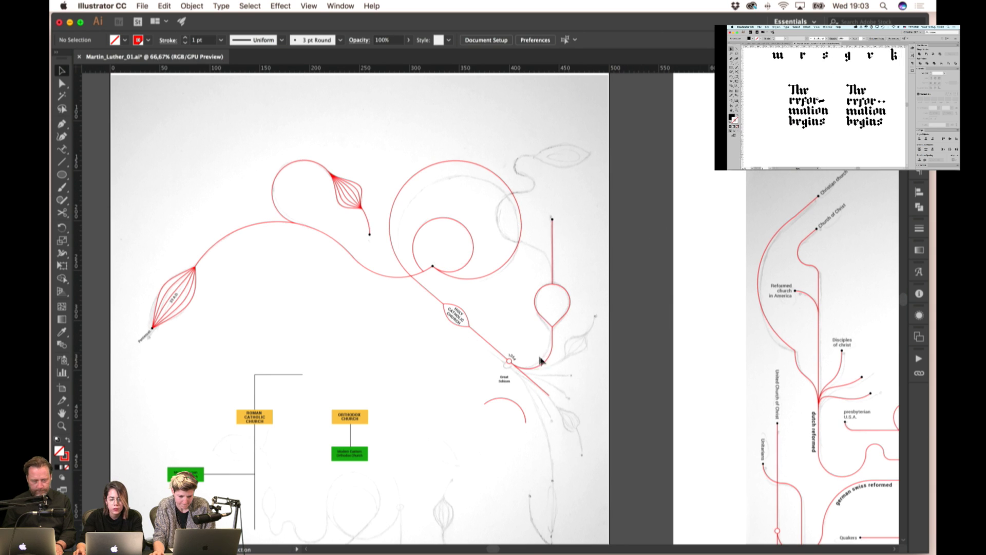
- Check the 1054 node, then move the Orthodox Church labels beside and above the teardrop
{"action": "left_click", "coordinate": [512, 360]}
{"action": "key", "text": "super+equal"}
{"action": "key", "text": "super+equal"}
{"action": "key", "text": "super+equal"}
{"action": "key", "text": "super+equal"}
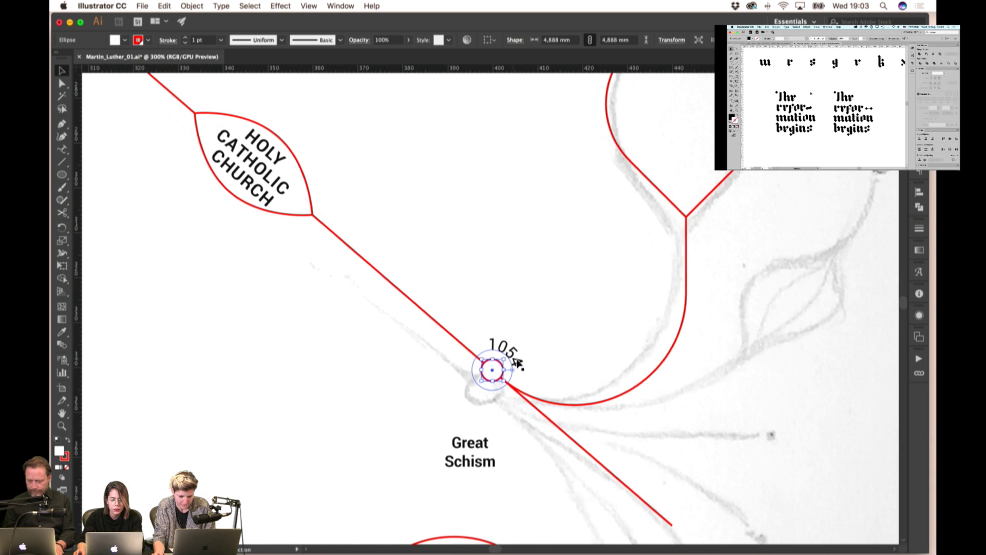
{"action": "key", "text": "super+shift+a"}
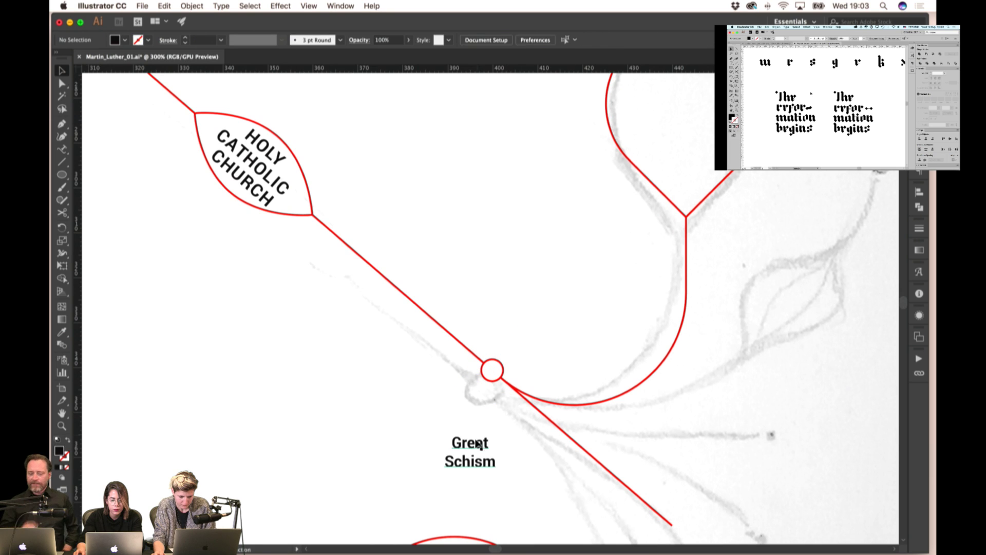
{"action": "key", "text": "super+f"}
{"action": "key", "text": "super+shift+a"}
{"action": "key", "text": "super+1"}
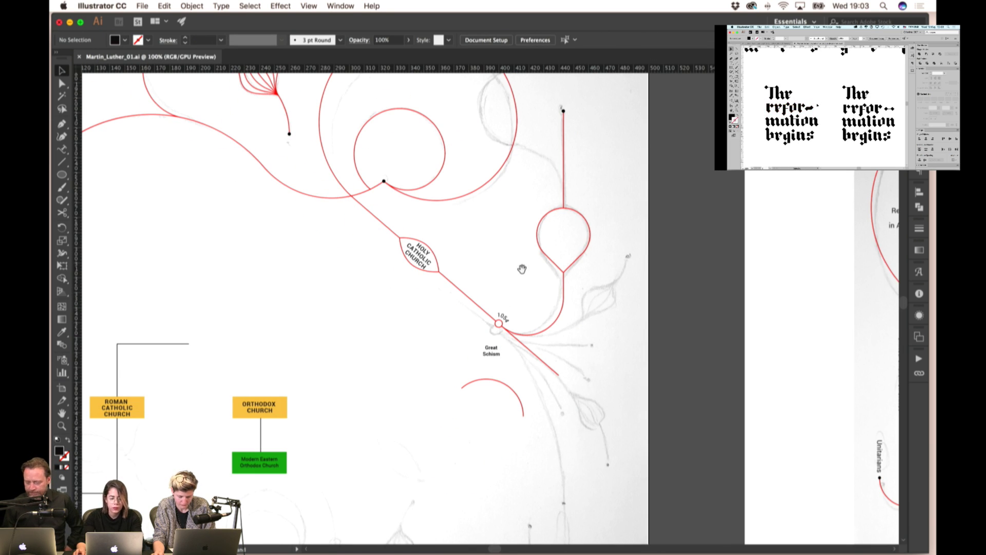
{"action": "left_click_drag", "start_coordinate": [522, 269], "coordinate": [558, 277]}
{"action": "left_click_drag", "start_coordinate": [303, 414], "coordinate": [652, 245]}
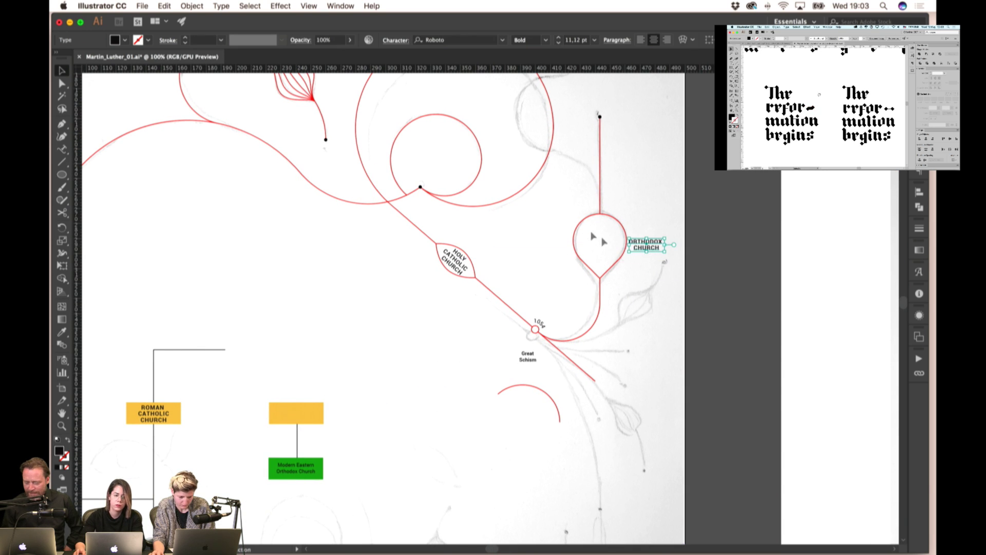
{"action": "mouse_move", "coordinate": [303, 475]}
{"action": "left_mouse_down"}
{"action": "mouse_move", "coordinate": [569, 331]}
{"action": "mouse_move", "coordinate": [646, 147]}
{"action": "mouse_move", "coordinate": [619, 206]}
{"action": "mouse_move", "coordinate": [584, 146]}
{"action": "left_mouse_up"}
{"action": "scroll", "coordinate": [645, 146], "scroll_direction": "up", "scroll_amount": 5}
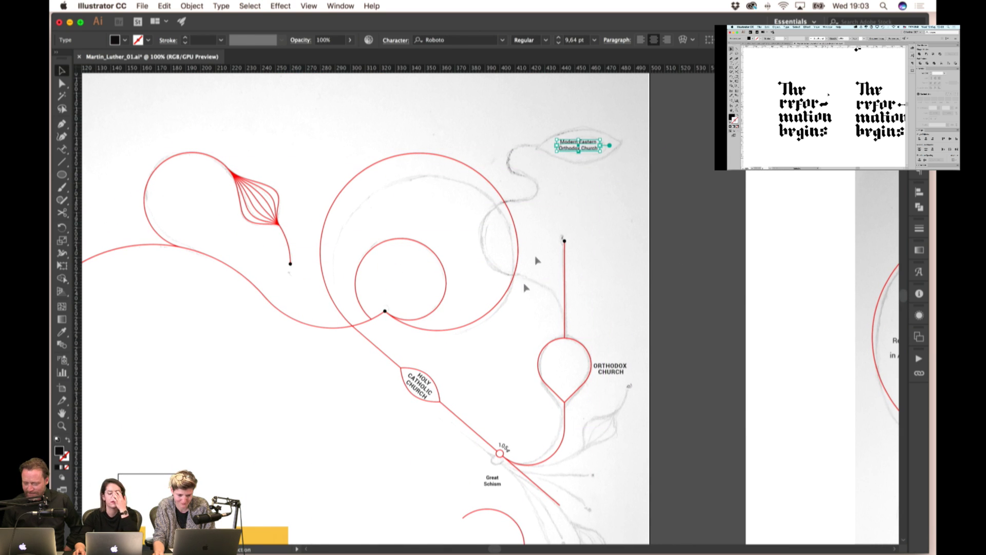
{"action": "scroll", "coordinate": [603, 124], "scroll_direction": "up", "scroll_amount": 2}
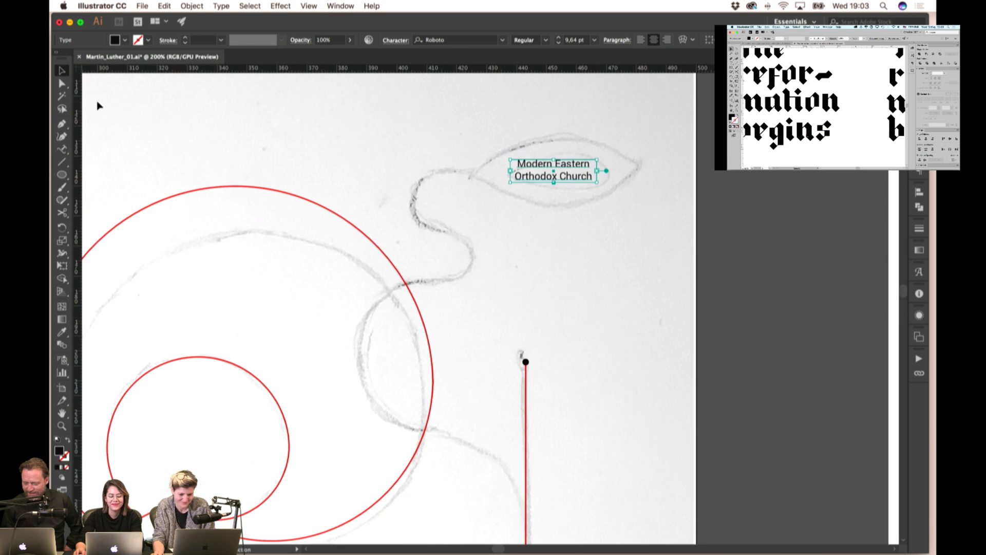
- Draw an ellipse over the Modern Eastern Orthodox Church label with the red circle's stroke
{"action": "left_click", "coordinate": [58, 175]}
{"action": "left_click_drag", "start_coordinate": [553, 171], "coordinate": [637, 196]}
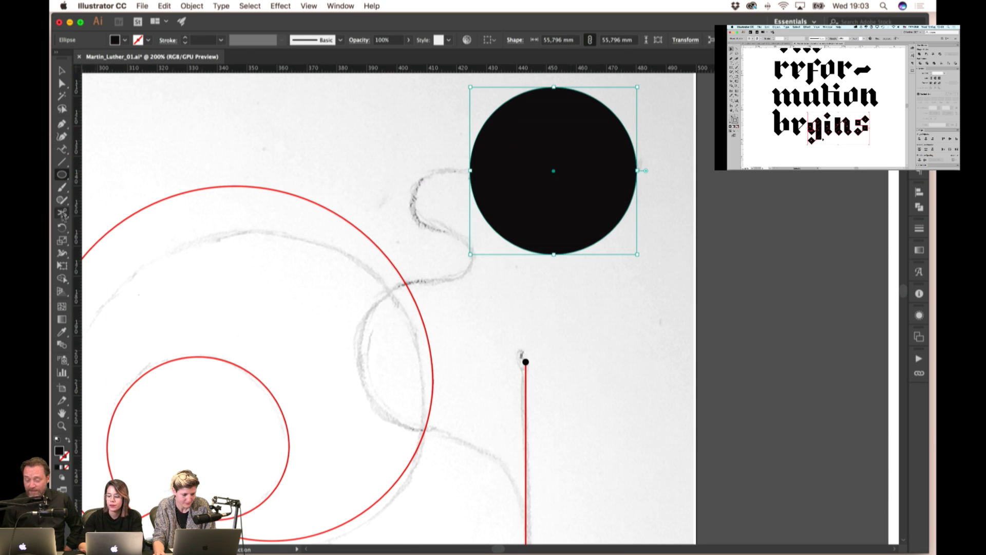
{"action": "key", "text": "super+z"}
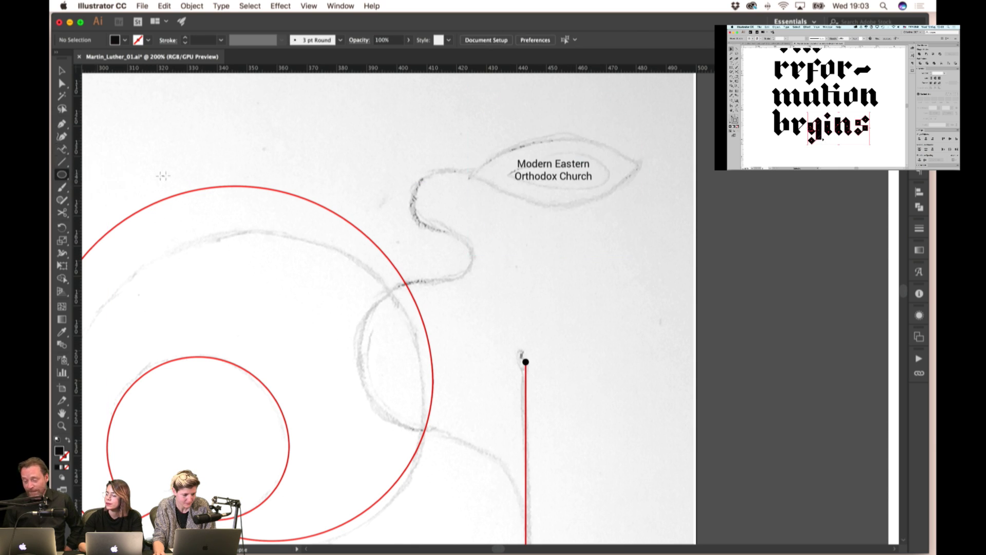
{"action": "key", "text": "super+shift+z"}
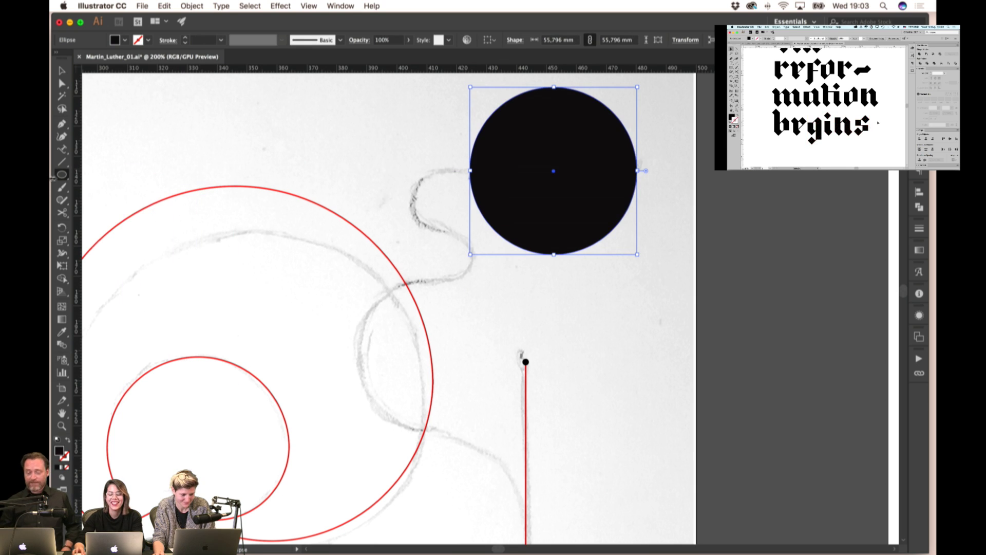
{"action": "left_click", "coordinate": [61, 331]}
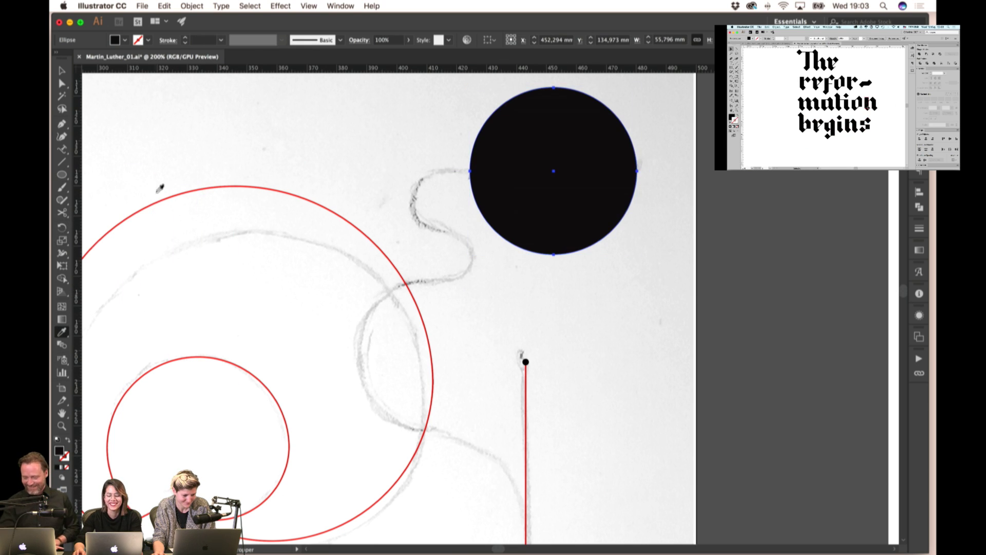
{"action": "left_click", "coordinate": [161, 199]}
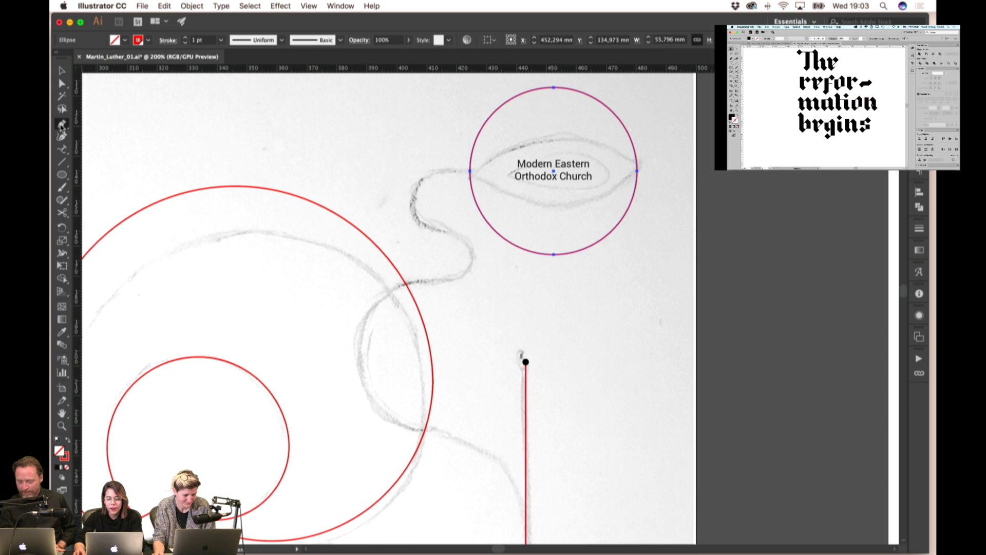
- Sharpen the ellipse's left and right anchors into a lens and flatten its height
{"action": "left_click", "coordinate": [62, 124]}
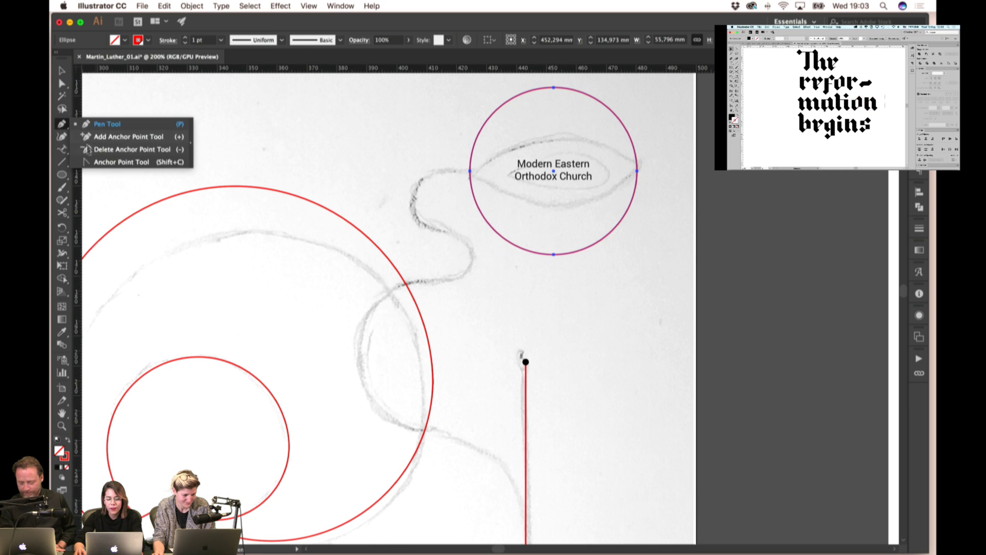
{"action": "left_click", "coordinate": [637, 171]}
{"action": "left_click", "coordinate": [469, 171]}
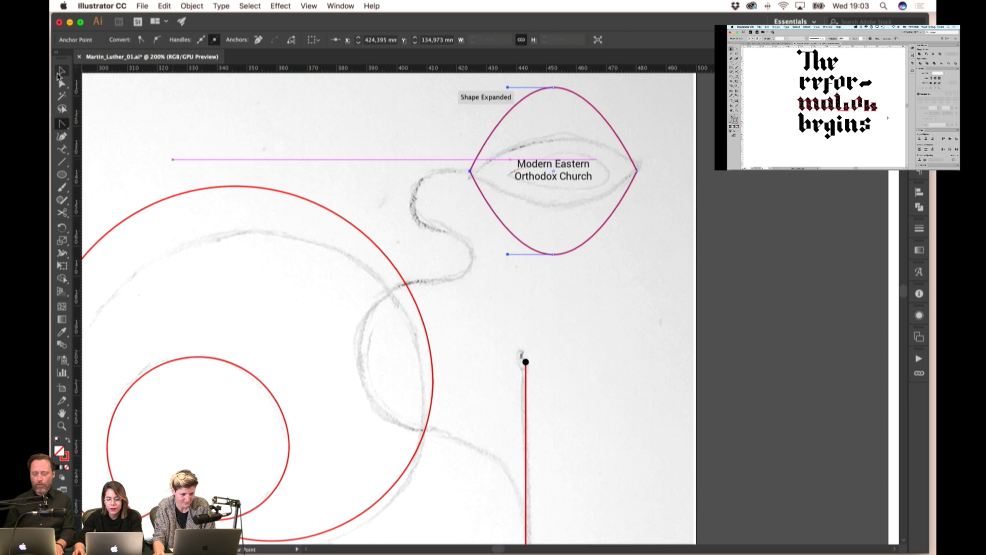
{"action": "left_click", "coordinate": [58, 76]}
{"action": "left_click_drag", "start_coordinate": [553, 88], "coordinate": [555, 137]}
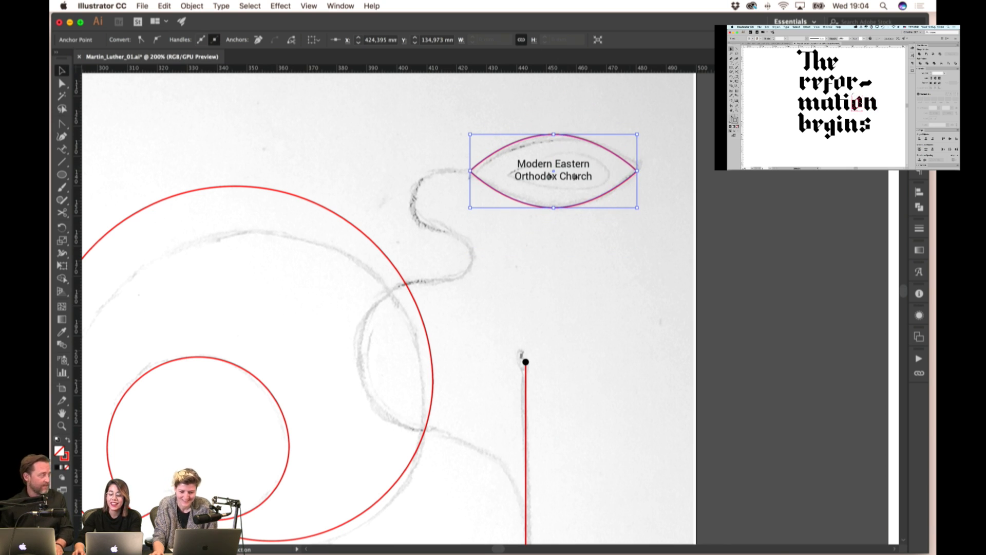
{"action": "left_click_drag", "start_coordinate": [475, 170], "coordinate": [479, 171]}
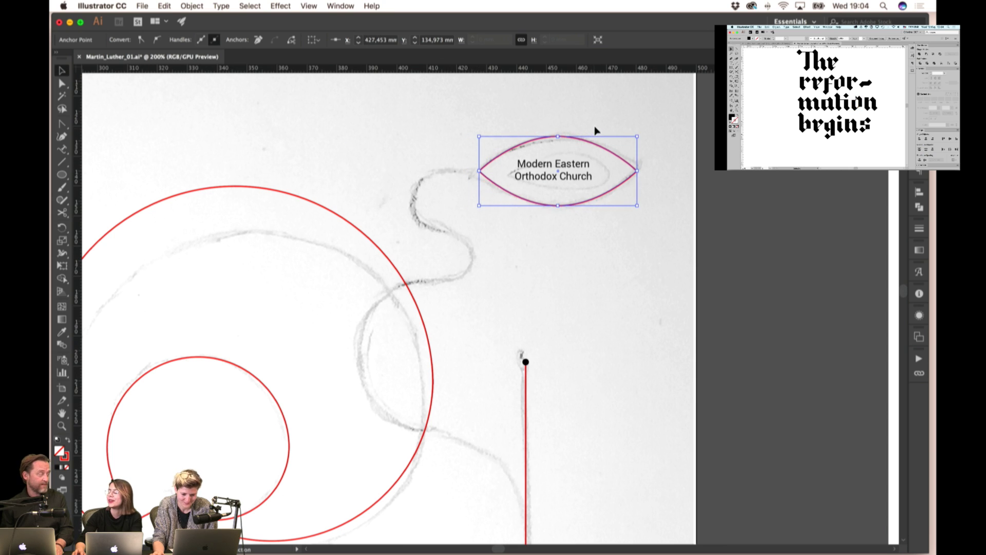
{"action": "left_click", "coordinate": [625, 134]}
- Centre-align the lens with its label, nudge both right, and zoom out to 100%
{"action": "left_click", "coordinate": [570, 177]}
{"action": "left_click", "coordinate": [563, 205], "text": "shift"}
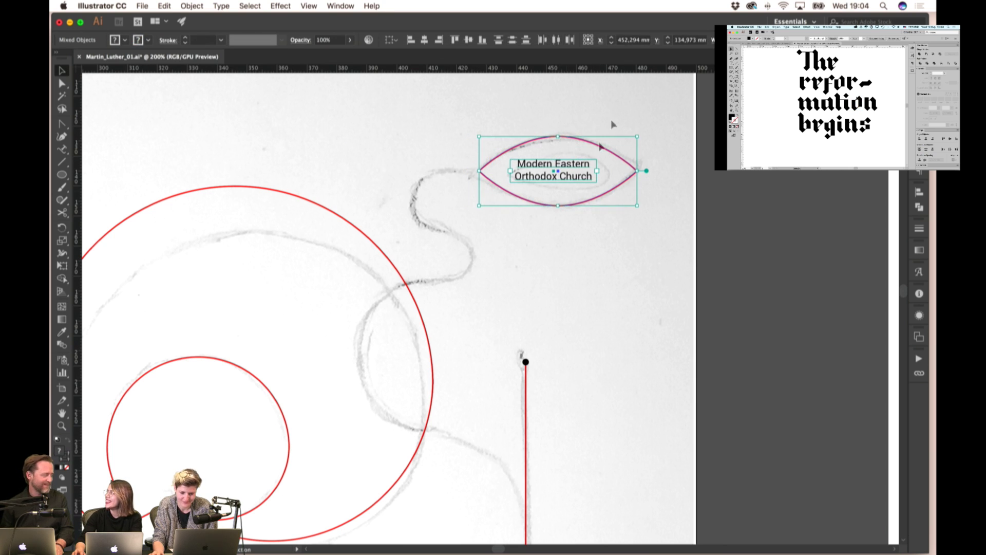
{"action": "left_click", "coordinate": [424, 41]}
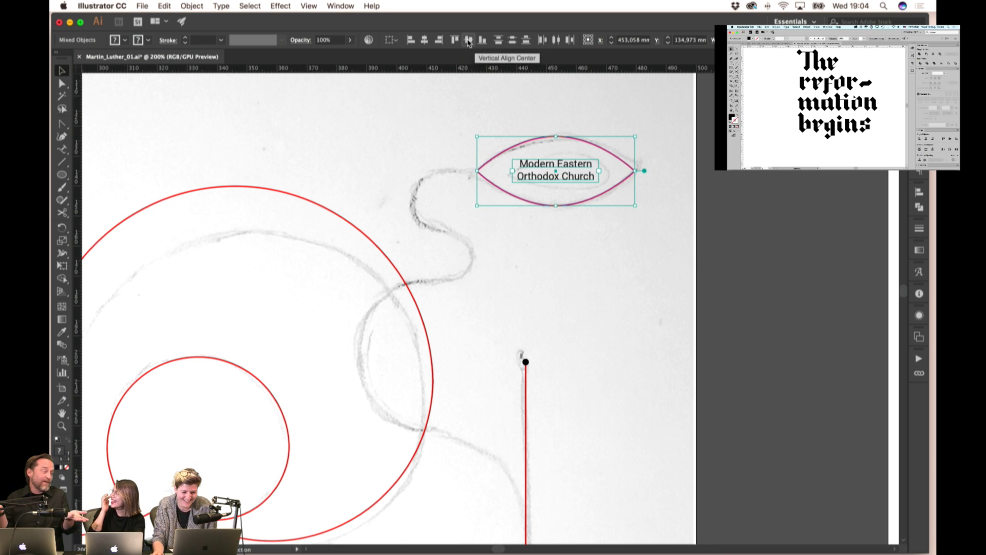
{"action": "key", "text": "Right"}
{"action": "key", "text": "Right"}
{"action": "key", "text": "Right"}
{"action": "key", "text": "Right"}
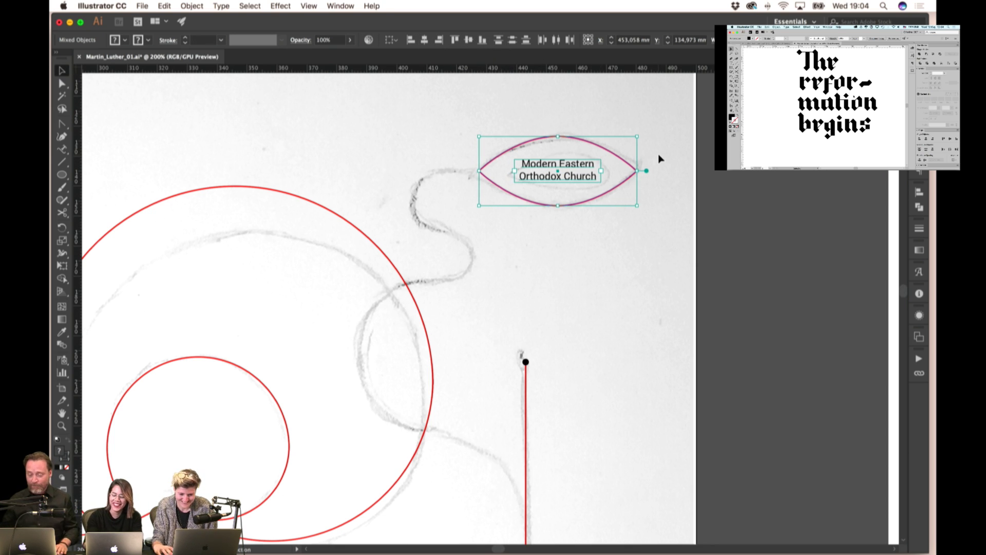
{"action": "left_click", "coordinate": [651, 155]}
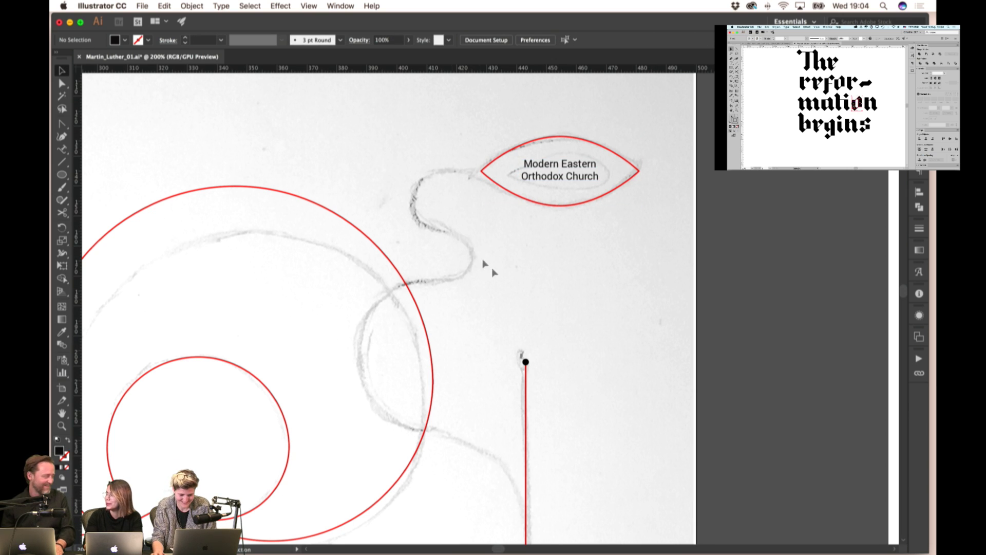
{"action": "key", "text": "super+minus"}
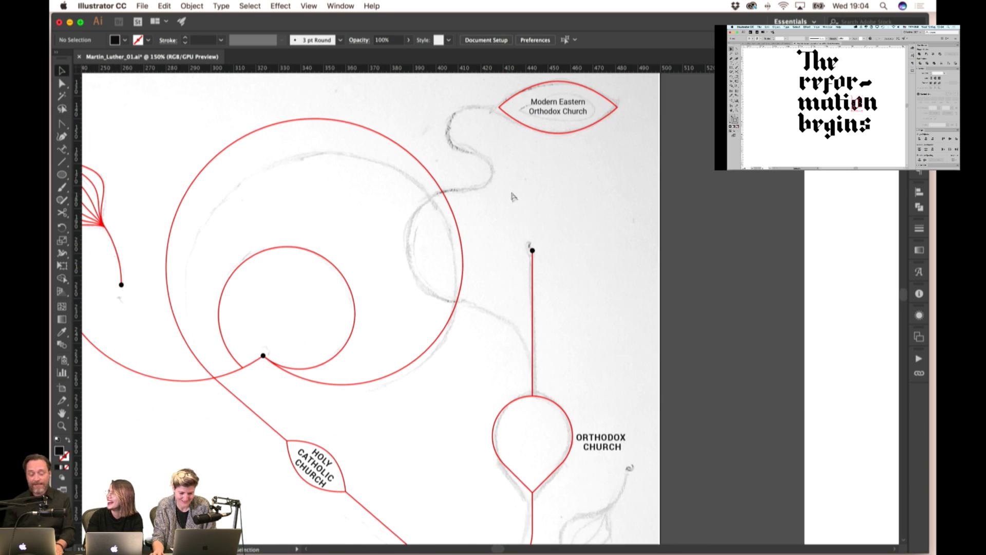
{"action": "left_click_drag", "start_coordinate": [612, 237], "coordinate": [644, 164]}
{"action": "key", "text": "super+minus"}
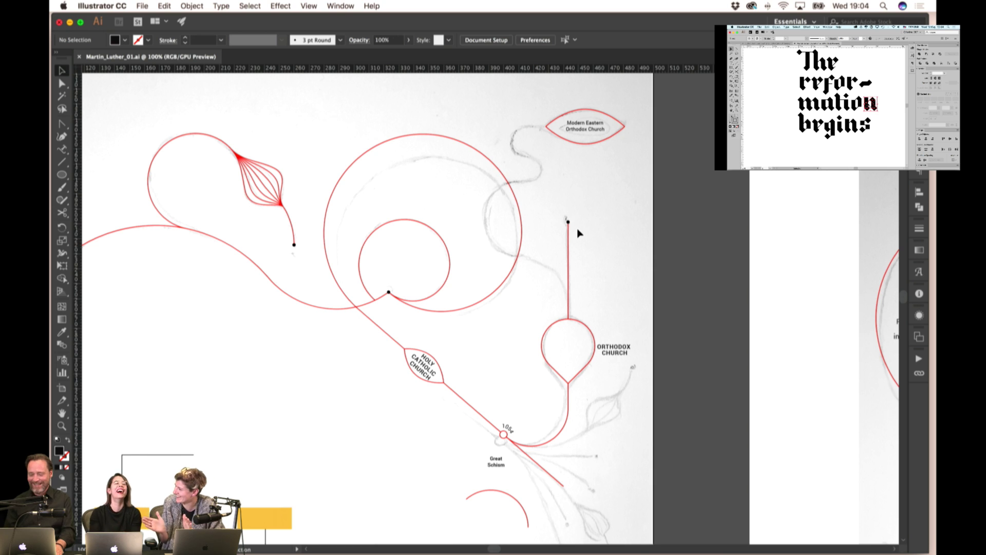
- Draw a circle right of the Orthodox line and give it the red circle's stroke style
{"action": "scroll", "coordinate": [578, 234], "scroll_direction": "down", "scroll_amount": 1}
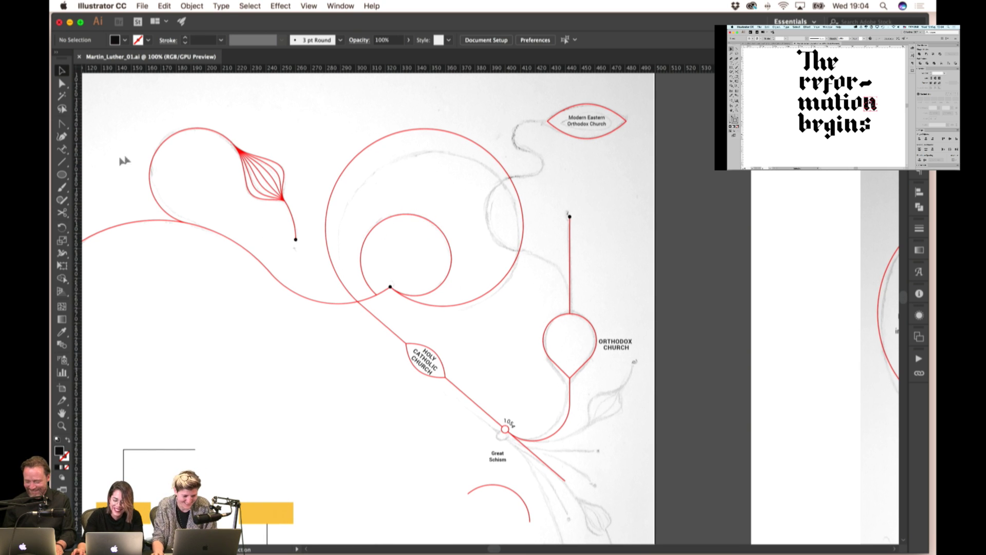
{"action": "left_click", "coordinate": [60, 174]}
{"action": "left_click_drag", "start_coordinate": [626, 241], "coordinate": [662, 277]}
{"action": "key", "text": "cmd+z"}
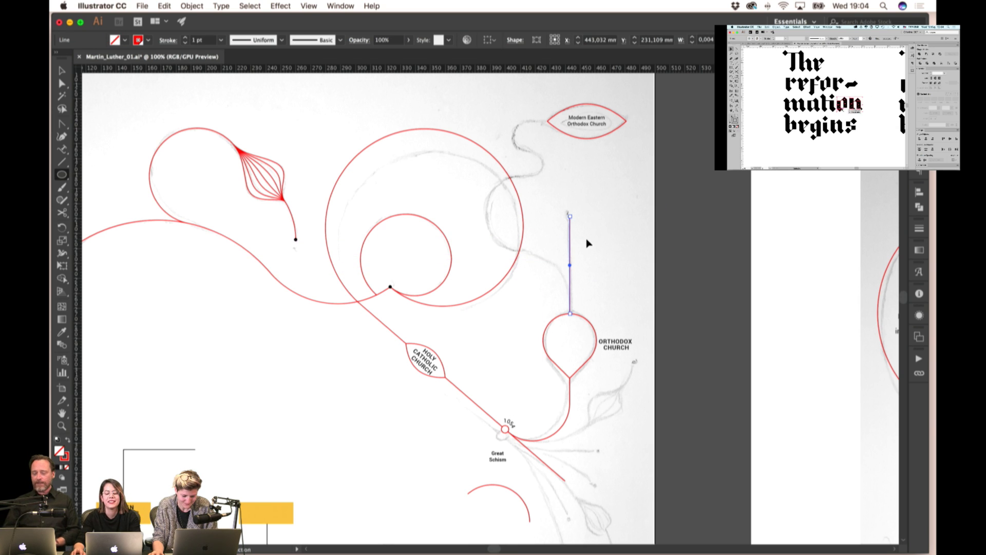
{"action": "key", "text": "super+v"}
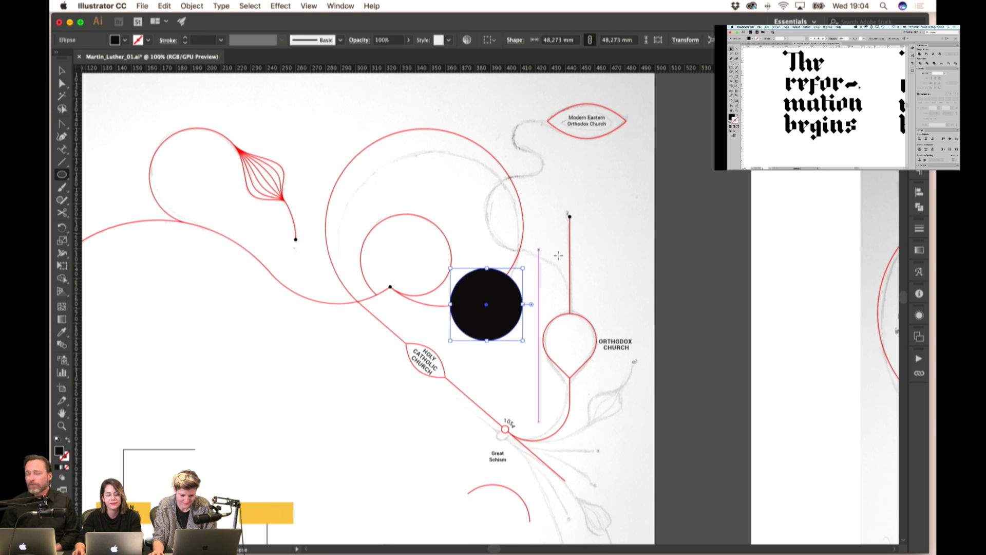
{"action": "key", "text": "i"}
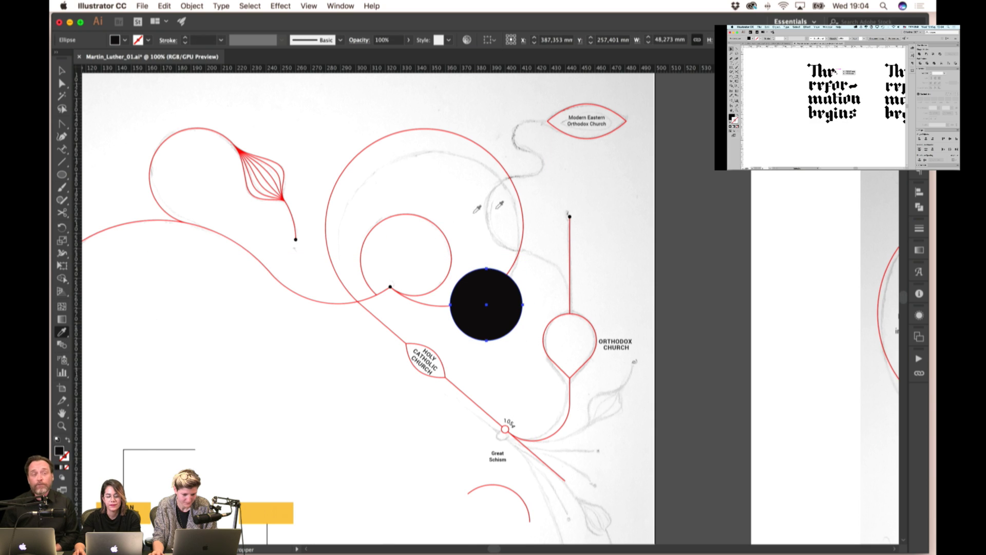
{"action": "left_click", "coordinate": [521, 202]}
{"action": "key", "text": "v"}
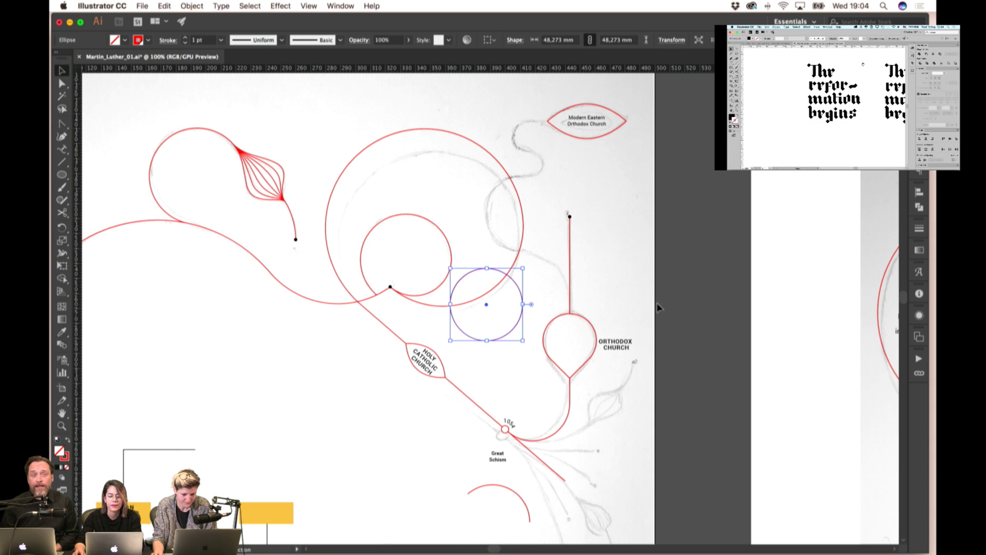
- Move the circle onto the Orthodox stem and enlarge it to about 83 mm across
{"action": "left_click", "coordinate": [550, 293]}
{"action": "left_click", "coordinate": [522, 305]}
{"action": "left_click_drag", "start_coordinate": [525, 309], "coordinate": [572, 315]}
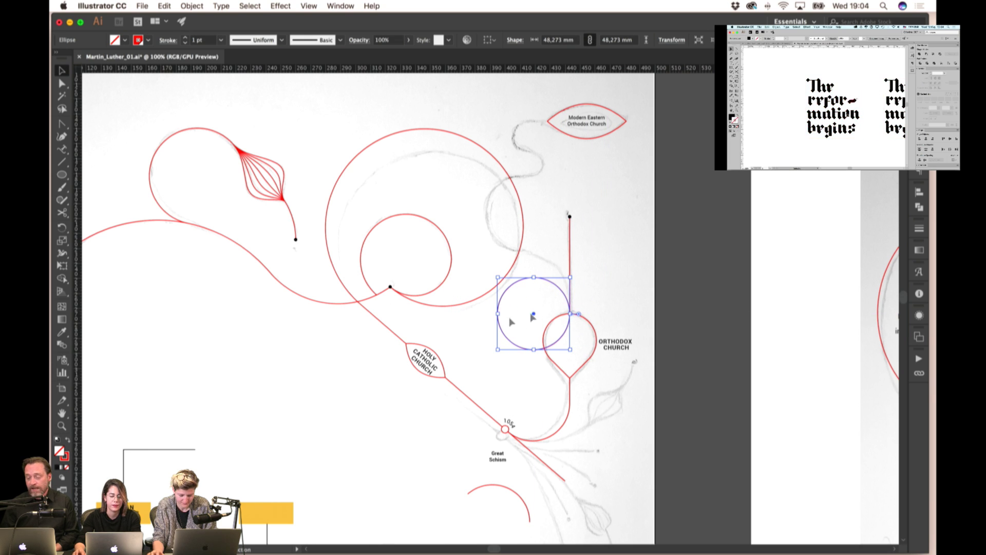
{"action": "left_click_drag", "start_coordinate": [497, 311], "coordinate": [446, 301]}
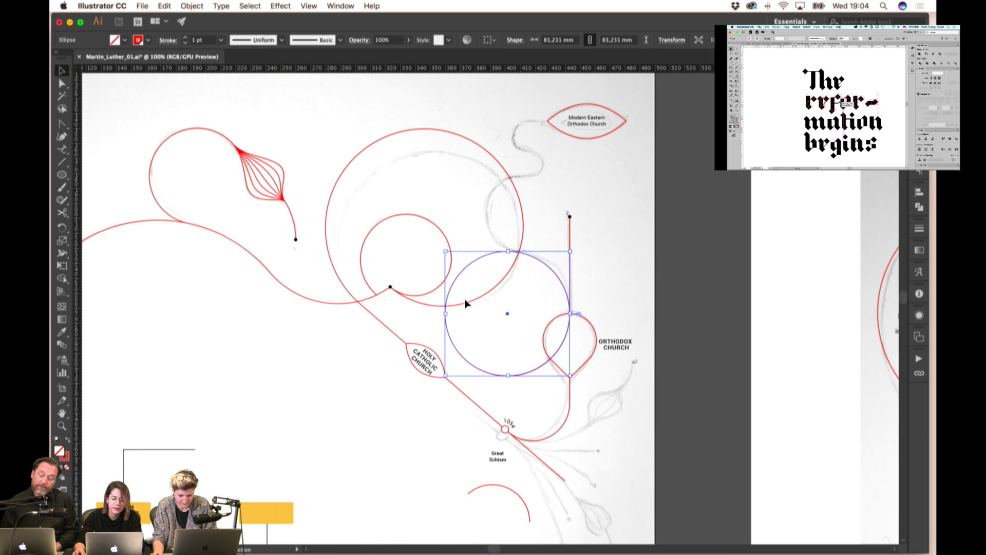
- Cut the circle at its bottom point, then move the left half near the Modern Eastern path and shrink it
{"action": "key", "text": "c"}
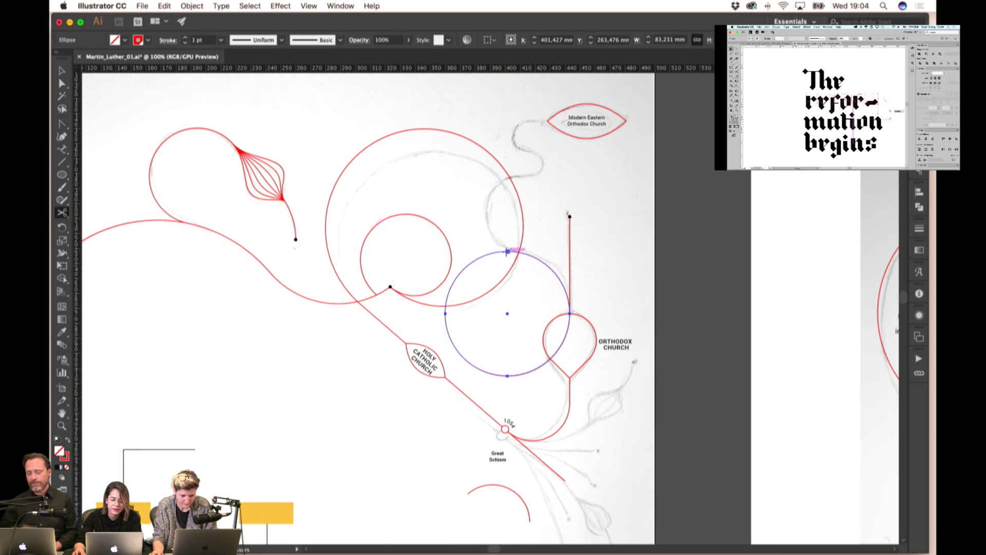
{"action": "left_click", "coordinate": [507, 375]}
{"action": "key", "text": "v"}
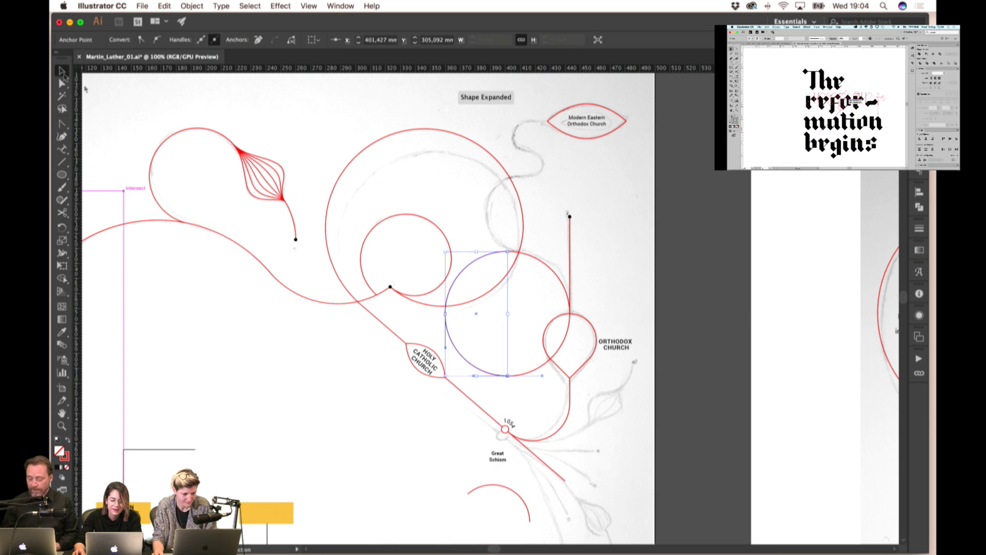
{"action": "left_click", "coordinate": [534, 312]}
{"action": "left_click", "coordinate": [452, 336]}
{"action": "left_click_drag", "start_coordinate": [452, 336], "coordinate": [508, 253]}
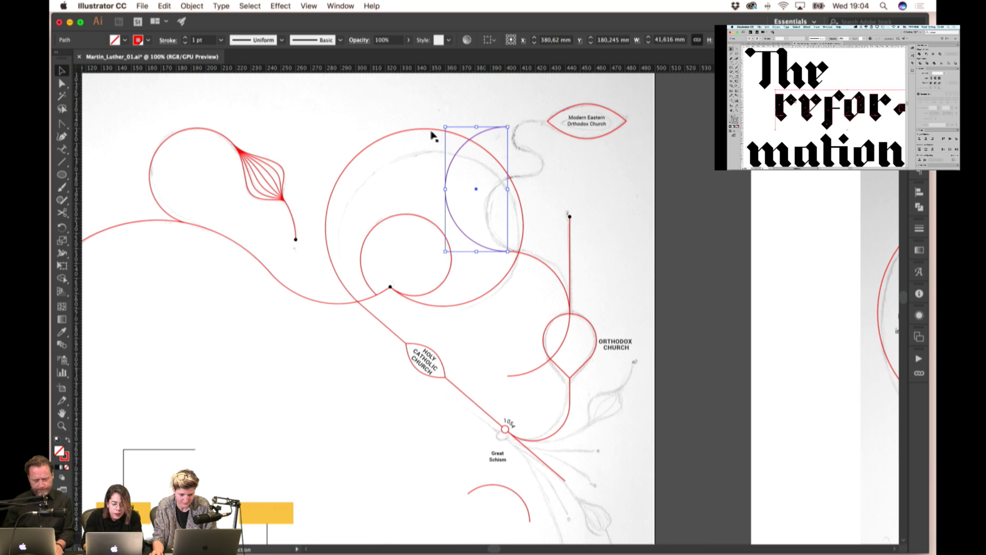
{"action": "left_click_drag", "start_coordinate": [445, 125], "coordinate": [470, 163]}
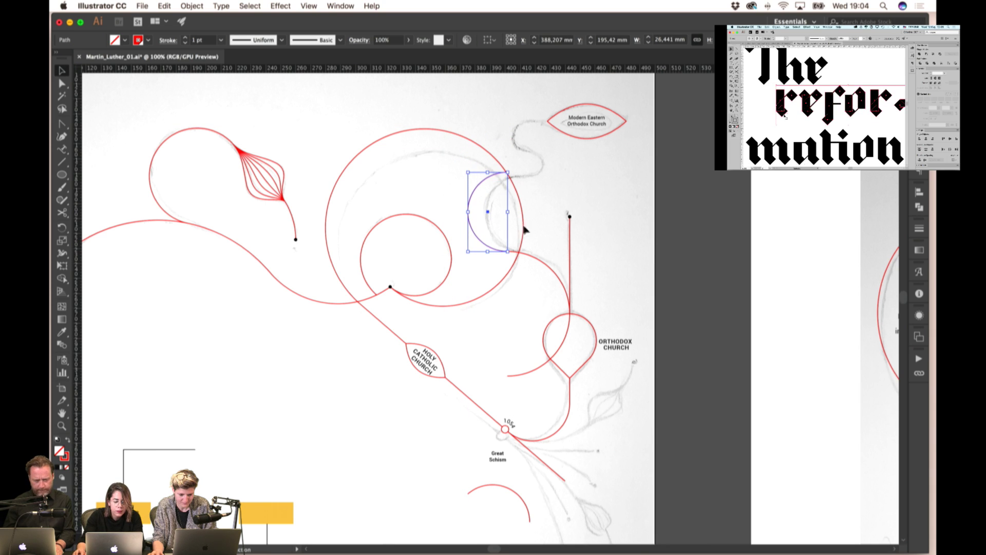
- Split the other half-circle at its middle anchor and move the lower piece onto the pasteboard
{"action": "left_click", "coordinate": [531, 258]}
{"action": "left_click", "coordinate": [61, 212]}
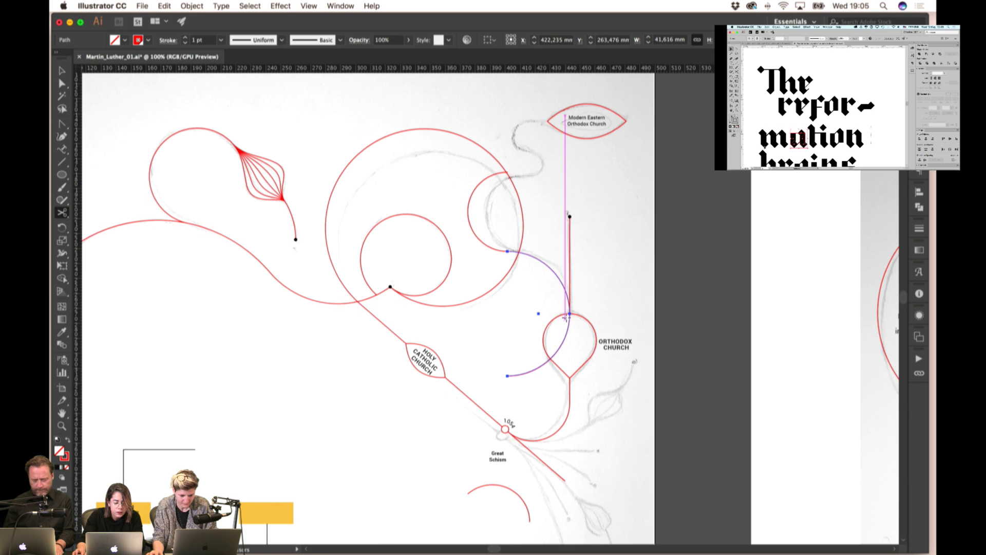
{"action": "left_click", "coordinate": [567, 314]}
{"action": "left_click", "coordinate": [62, 70]}
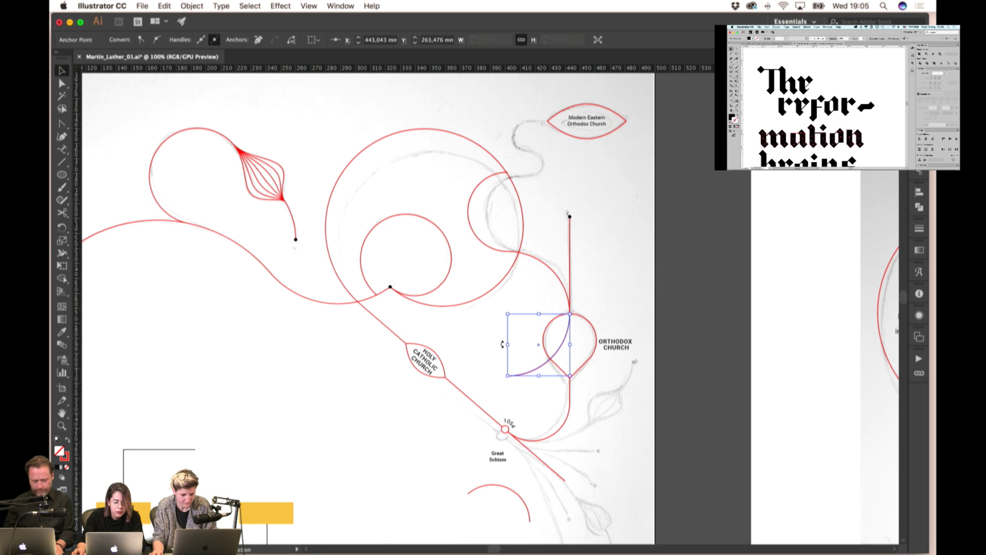
{"action": "left_click_drag", "start_coordinate": [535, 369], "coordinate": [676, 320]}
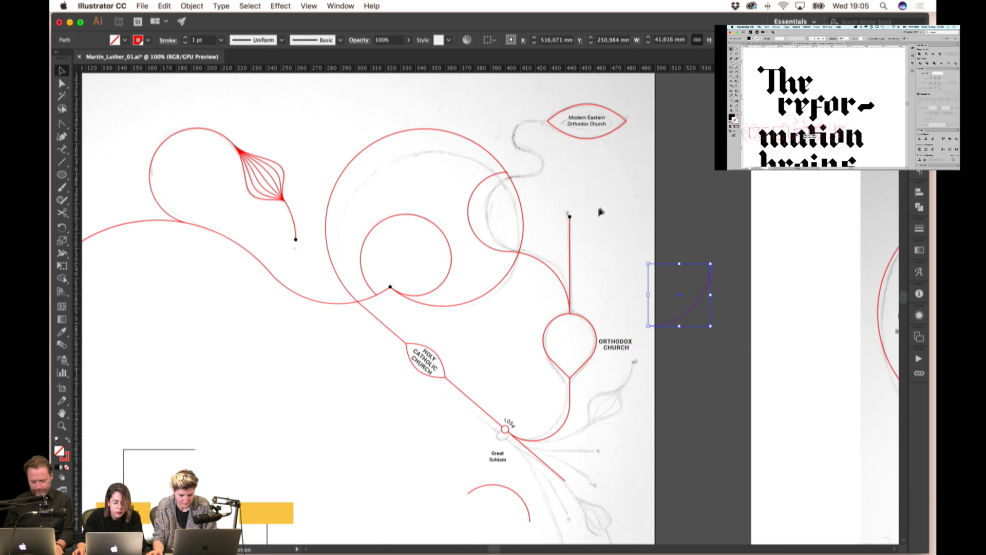
- Scale the remaining arc and the upper circle arc smaller together
{"action": "scroll", "coordinate": [599, 211], "scroll_direction": "up", "scroll_amount": 3}
{"action": "scroll", "coordinate": [600, 212], "scroll_direction": "right", "scroll_amount": 3}
{"action": "left_click", "coordinate": [520, 282]}
{"action": "left_click", "coordinate": [467, 259], "text": "shift"}
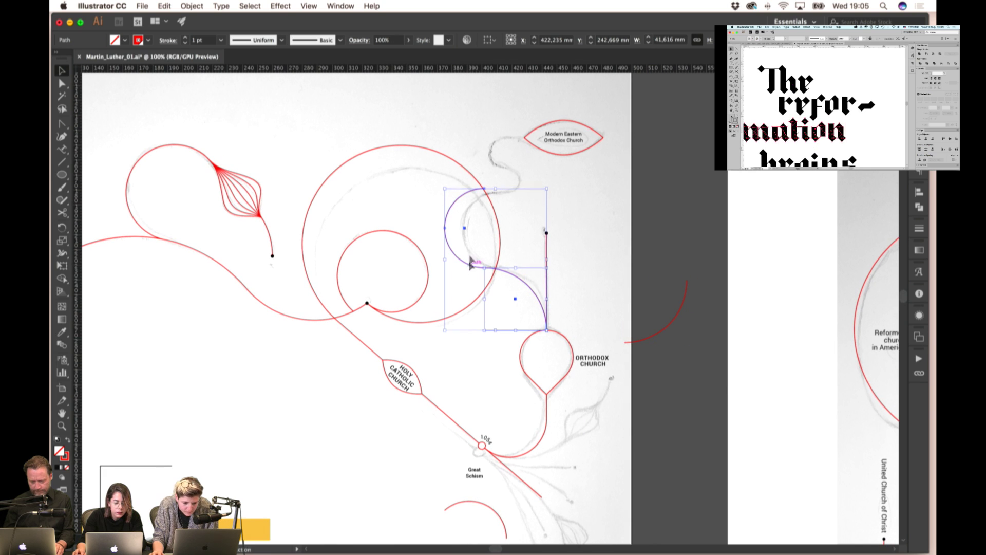
{"action": "left_click_drag", "start_coordinate": [445, 189], "coordinate": [454, 191]}
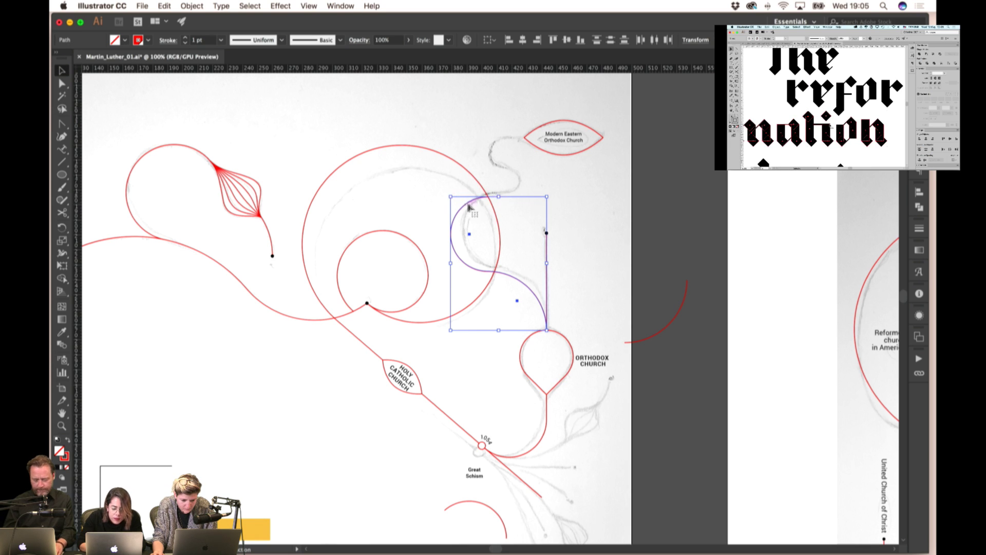
- Shrink the arcs further to fit the sketch
{"action": "left_click_drag", "start_coordinate": [451, 196], "coordinate": [511, 191]}
{"action": "left_click", "coordinate": [488, 208]}
{"action": "left_click", "coordinate": [522, 284], "text": "shift"}
{"action": "left_click", "coordinate": [512, 199]}
{"action": "key", "text": "super+equal"}
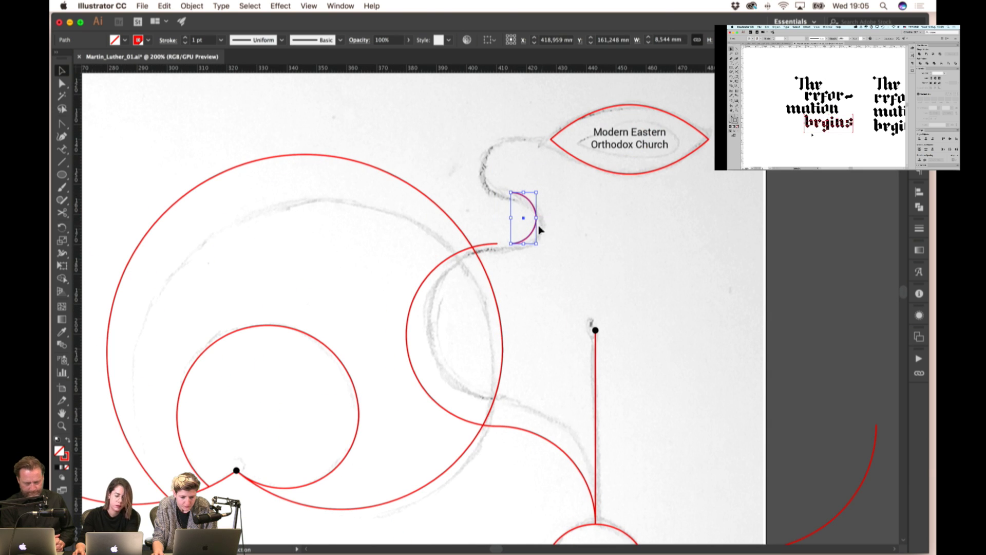
- Duplicate the arc up and left, then rotate it to meet the lower arc as an S
{"action": "left_click_drag", "start_coordinate": [534, 232], "coordinate": [491, 190]}
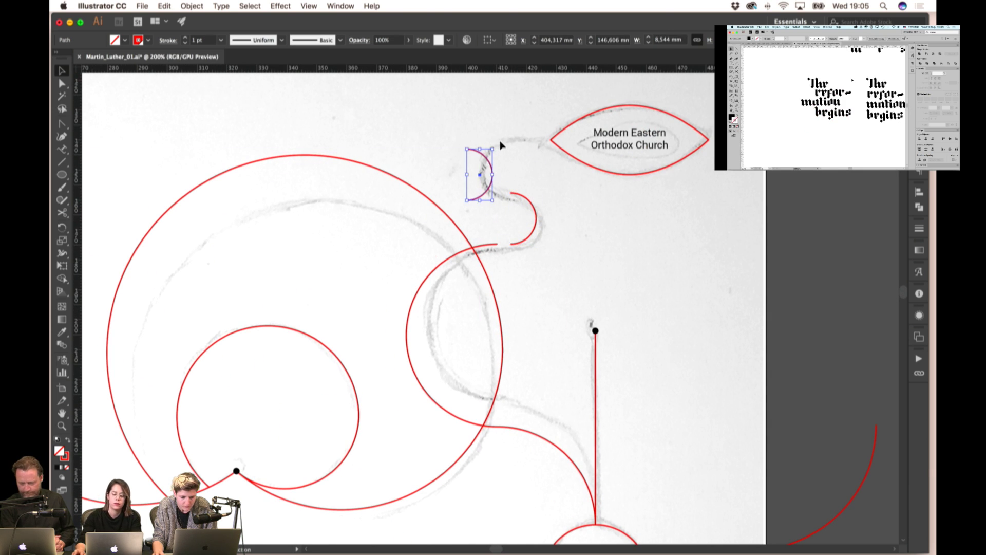
{"action": "left_click", "coordinate": [489, 161]}
{"action": "left_click", "coordinate": [488, 163]}
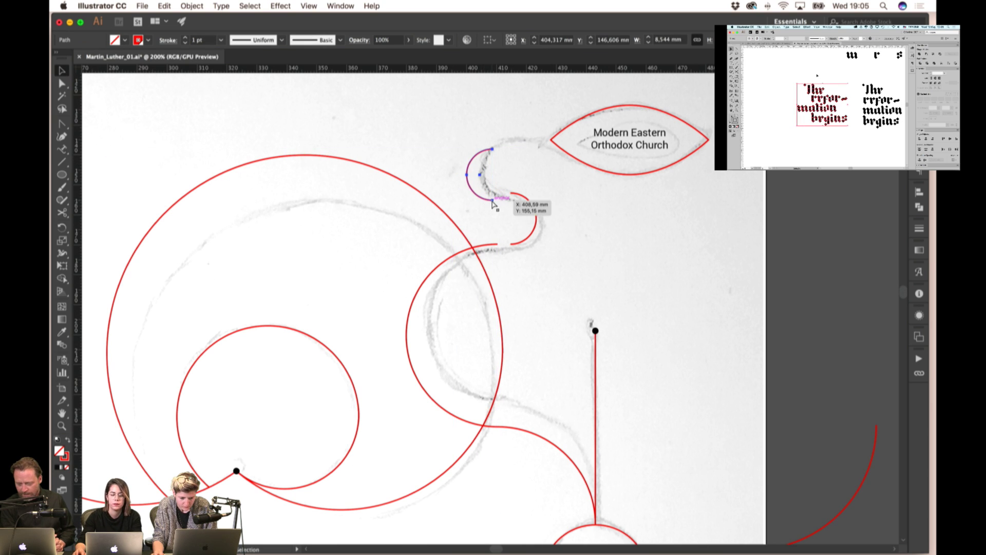
{"action": "left_click_drag", "start_coordinate": [492, 203], "coordinate": [506, 196]}
{"action": "left_click", "coordinate": [534, 216], "text": "shift"}
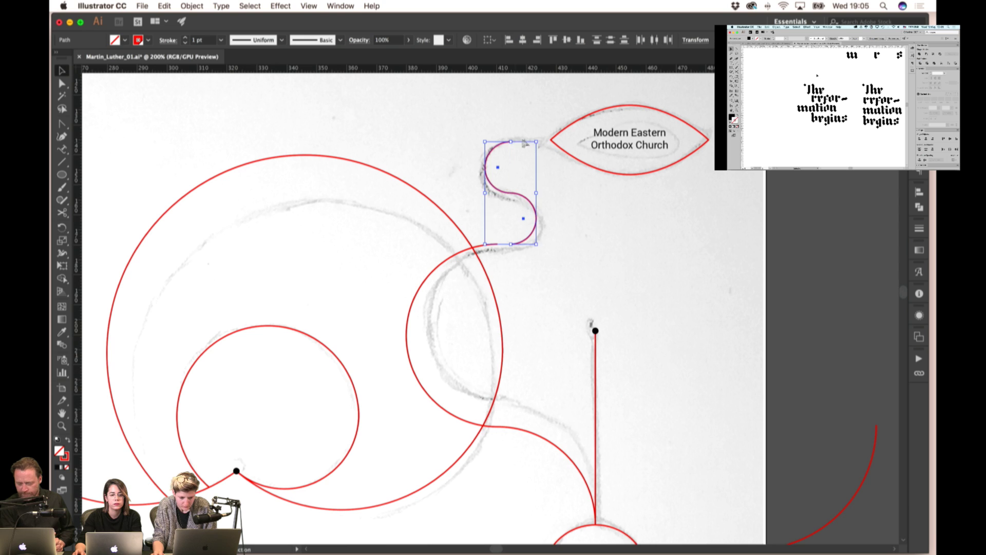
- Draw a short horizontal line from the S-curve's top end
{"action": "left_click", "coordinate": [61, 162]}
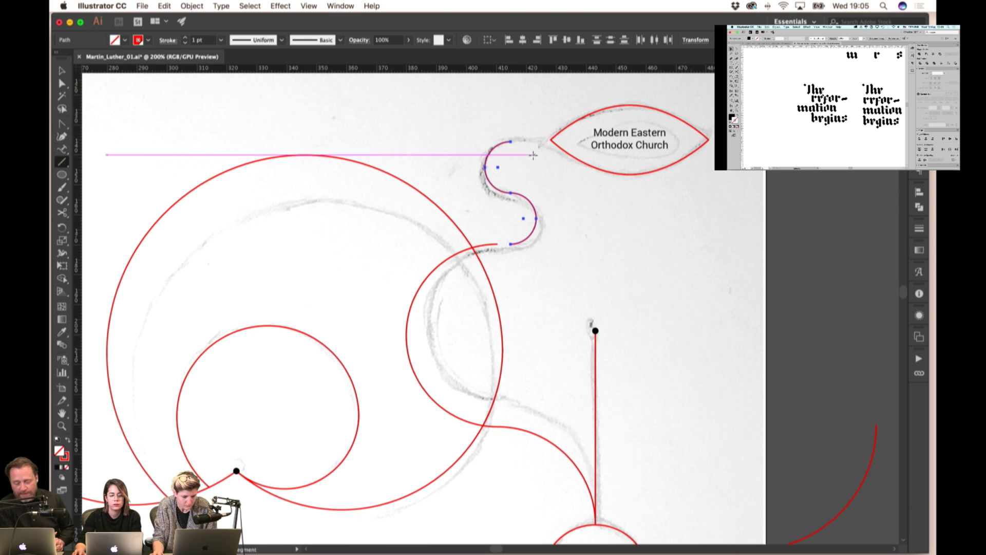
{"action": "left_click_drag", "start_coordinate": [510, 140], "coordinate": [553, 142]}
{"action": "key", "text": "v"}
- Stretch the S-curve downward so its height matches the sketch
{"action": "key", "text": "super+equal"}
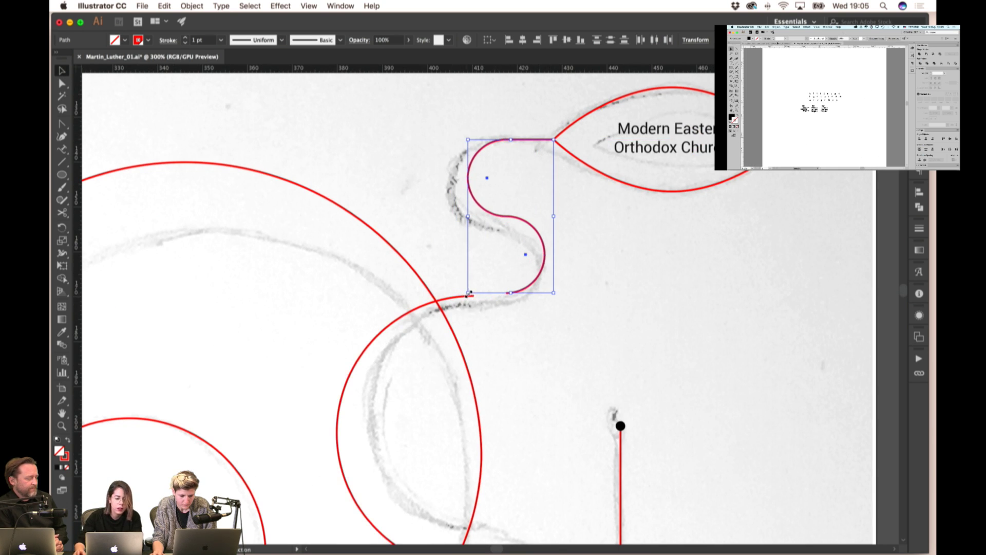
{"action": "key", "text": "super+equal"}
{"action": "key", "text": "super+equal"}
{"action": "key", "text": "super+equal"}
{"action": "left_click_drag", "start_coordinate": [467, 295], "coordinate": [465, 302]}
{"action": "left_click_drag", "start_coordinate": [581, 301], "coordinate": [579, 304]}
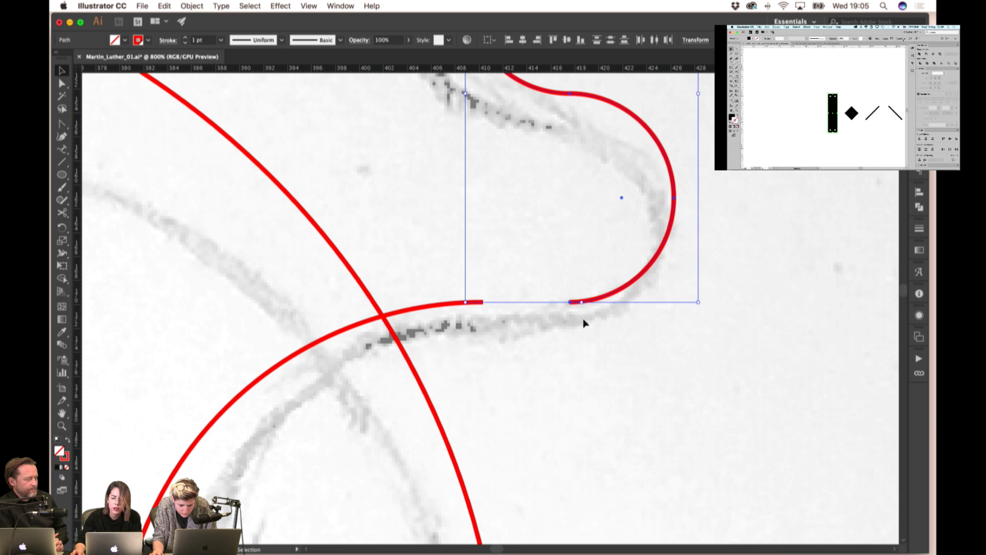
{"action": "left_click", "coordinate": [579, 323]}
{"action": "key", "text": "super+minus"}
{"action": "left_click", "coordinate": [585, 306]}
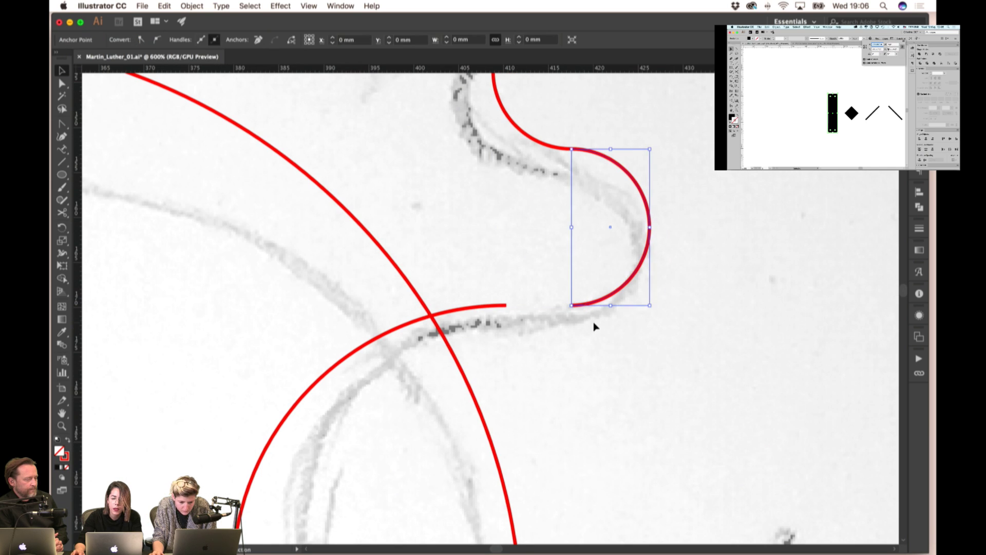
{"action": "left_click", "coordinate": [594, 325]}
{"action": "key", "text": "super+minus"}
{"action": "key", "text": "super+minus"}
{"action": "key", "text": "super+minus"}
- Select the S-curve together with the leaf and its label
{"action": "left_click_drag", "start_coordinate": [507, 185], "coordinate": [708, 279]}
{"action": "key", "text": "super+plus"}
{"action": "left_click", "coordinate": [546, 345]}
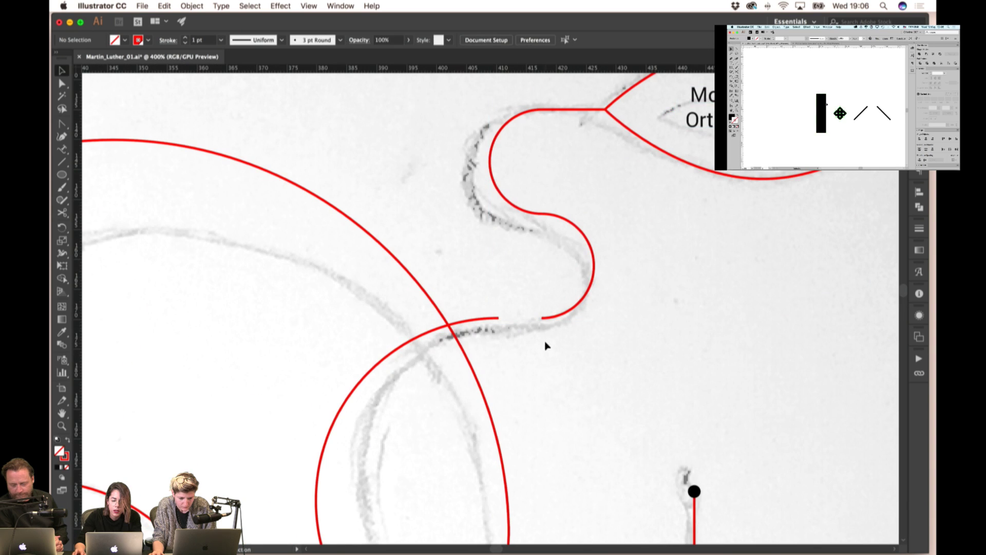
{"action": "key", "text": "super+z"}
{"action": "key", "text": "super+minus"}
{"action": "left_click", "coordinate": [660, 121]}
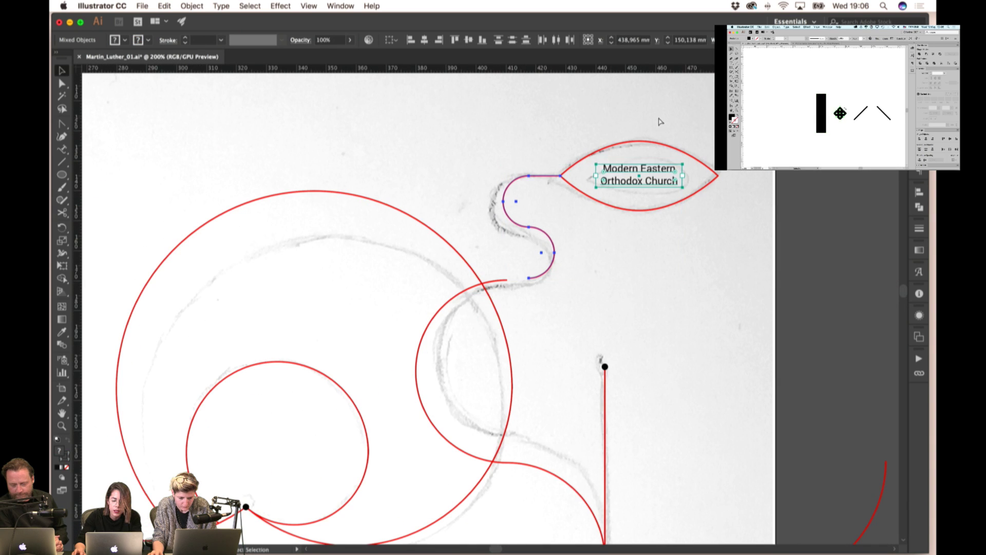
- Join the lower curve piece's end to the other curve's end
{"action": "key", "text": "super+z"}
{"action": "left_click", "coordinate": [532, 282]}
{"action": "scroll", "coordinate": [516, 273], "scroll_direction": "up", "scroll_amount": 3}
{"action": "scroll", "coordinate": [515, 273], "scroll_direction": "up", "scroll_amount": 2}
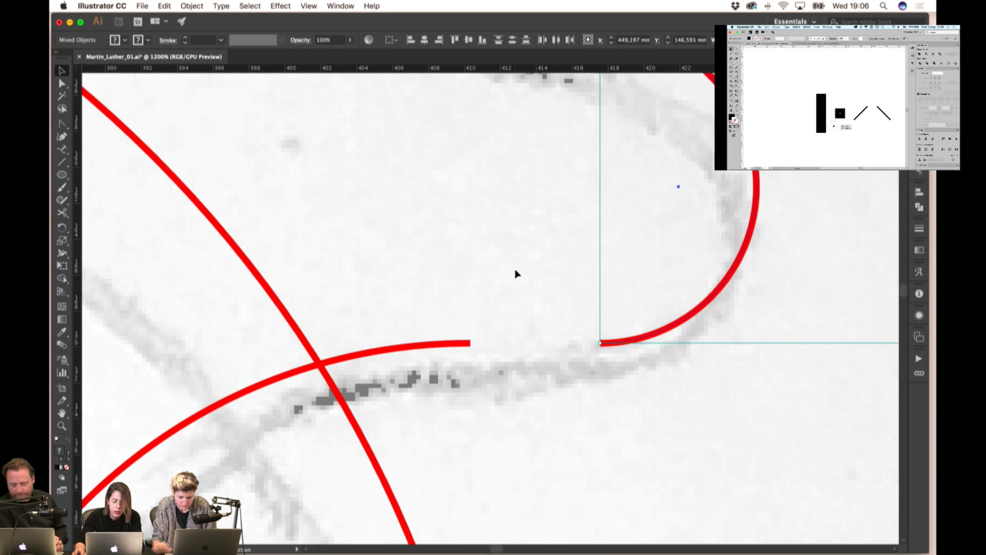
{"action": "key", "text": "Left"}
{"action": "key", "text": "Left"}
{"action": "key", "text": "Left"}
{"action": "key", "text": "Left"}
{"action": "left_click_drag", "start_coordinate": [574, 347], "coordinate": [471, 344]}
- Move the S-curve, leaf and label to meet the upper C-curve
{"action": "scroll", "coordinate": [470, 344], "scroll_direction": "down", "scroll_amount": 2}
{"action": "left_click_drag", "start_coordinate": [478, 257], "coordinate": [513, 257]}
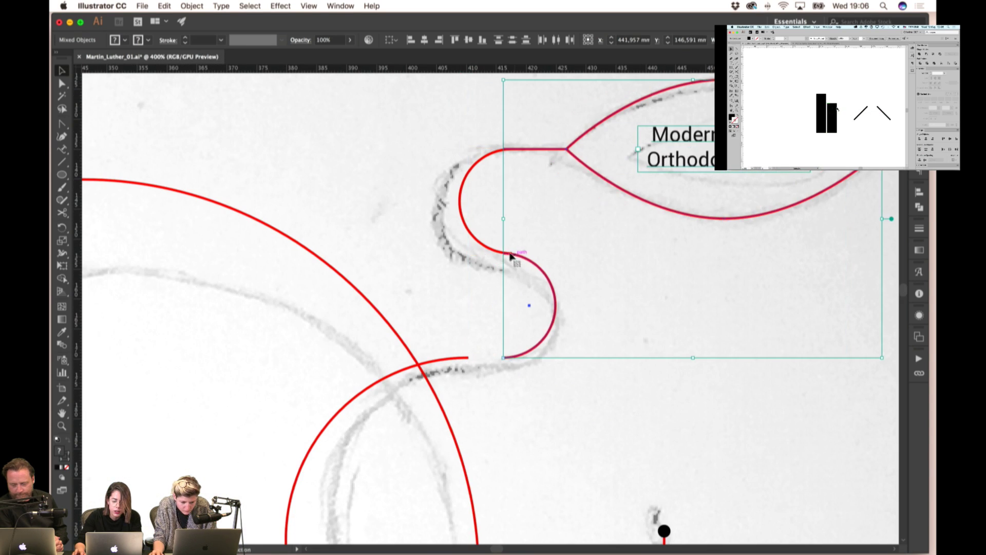
{"action": "left_click", "coordinate": [480, 242], "text": "shift"}
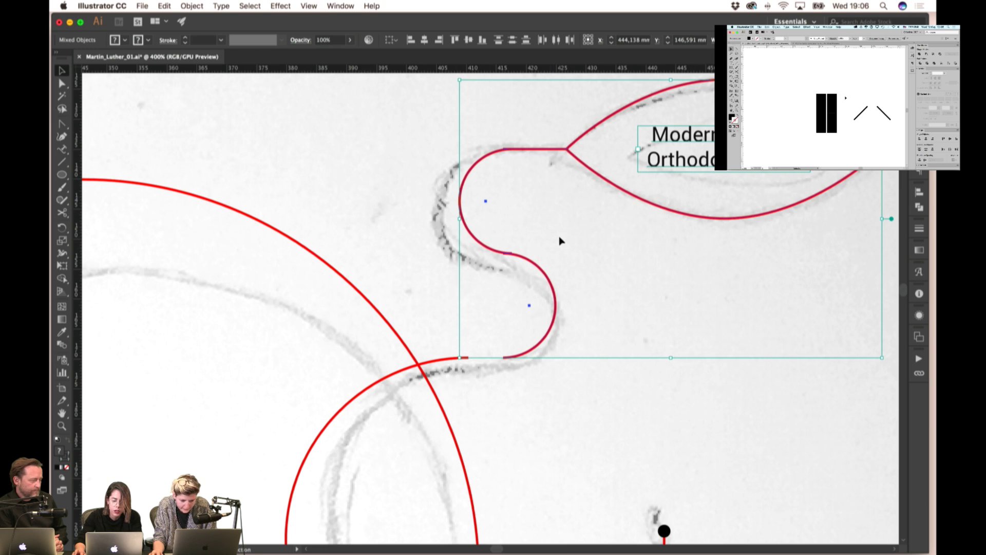
{"action": "left_click", "coordinate": [562, 198]}
{"action": "left_click_drag", "start_coordinate": [558, 109], "coordinate": [692, 313]}
{"action": "mouse_move", "coordinate": [515, 258]}
{"action": "left_mouse_down"}
{"action": "mouse_move", "coordinate": [562, 260]}
{"action": "mouse_move", "coordinate": [512, 253]}
{"action": "left_mouse_up"}
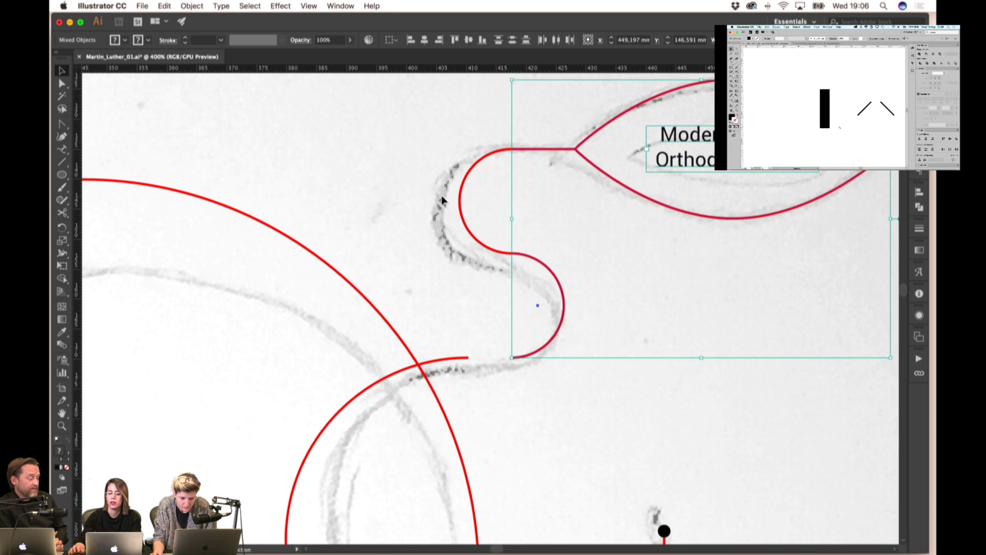
{"action": "left_click", "coordinate": [425, 190]}
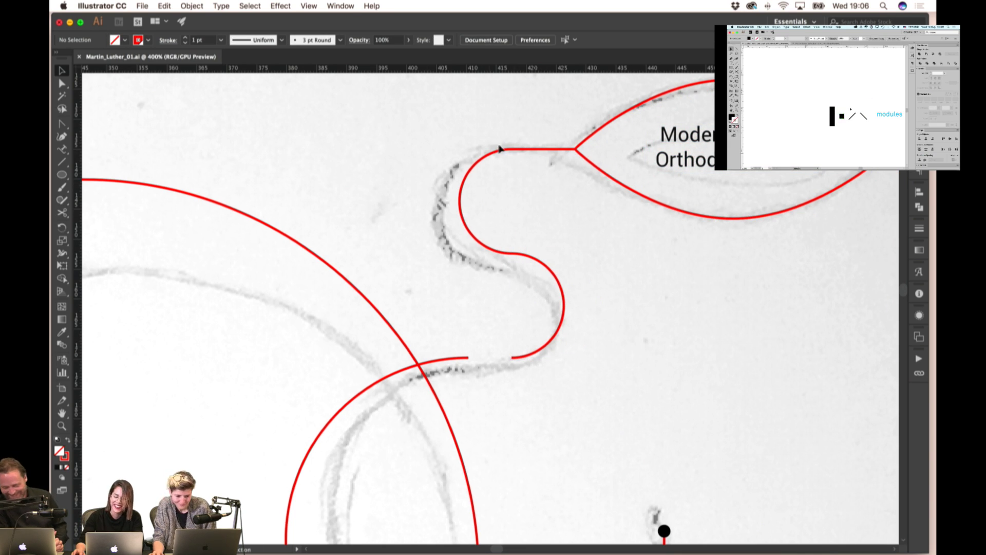
- Fine-tune the S-curve and leaf position with a small drag and right-arrow nudges
{"action": "scroll", "coordinate": [499, 149], "scroll_direction": "down", "scroll_amount": 2}
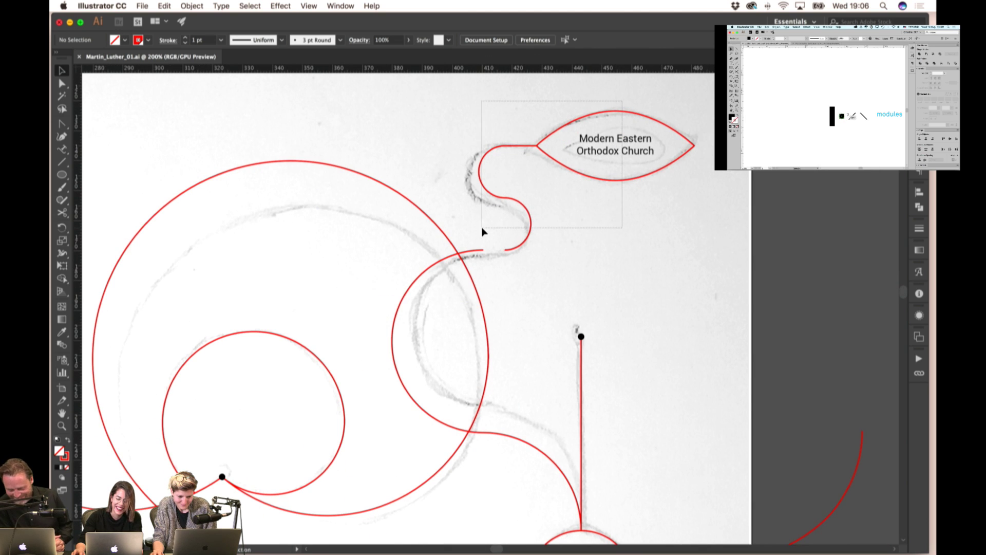
{"action": "left_click_drag", "start_coordinate": [482, 229], "coordinate": [481, 256]}
{"action": "scroll", "coordinate": [485, 248], "scroll_direction": "up", "scroll_amount": 2}
{"action": "scroll", "coordinate": [544, 268], "scroll_direction": "down", "scroll_amount": 4}
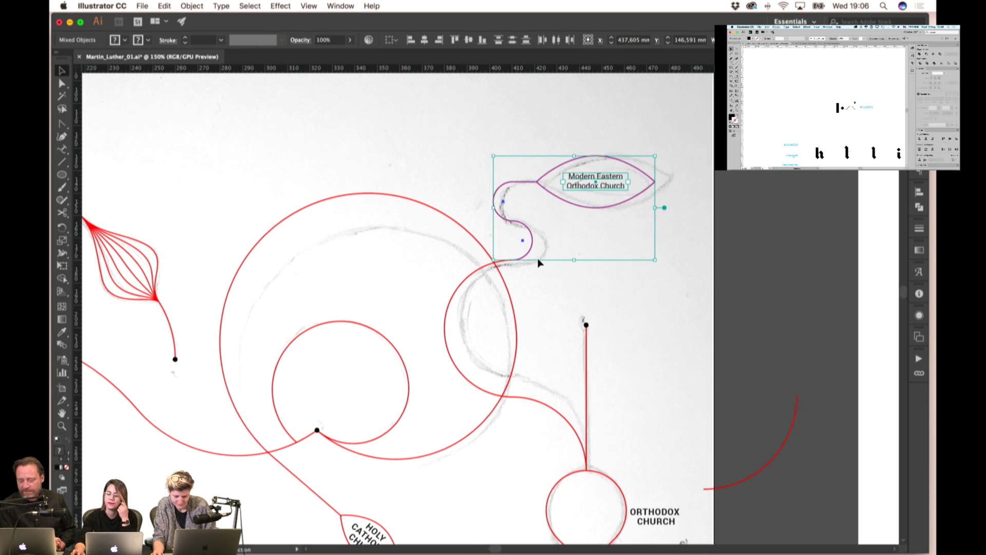
{"action": "scroll", "coordinate": [538, 263], "scroll_direction": "right", "scroll_amount": 2}
{"action": "key", "text": "Right"}
{"action": "key", "text": "Right"}
{"action": "key", "text": "Right"}
{"action": "key", "text": "Right"}
{"action": "key", "text": "Right"}
{"action": "key", "text": "Right"}
{"action": "key", "text": "Right"}
{"action": "key", "text": "Right"}
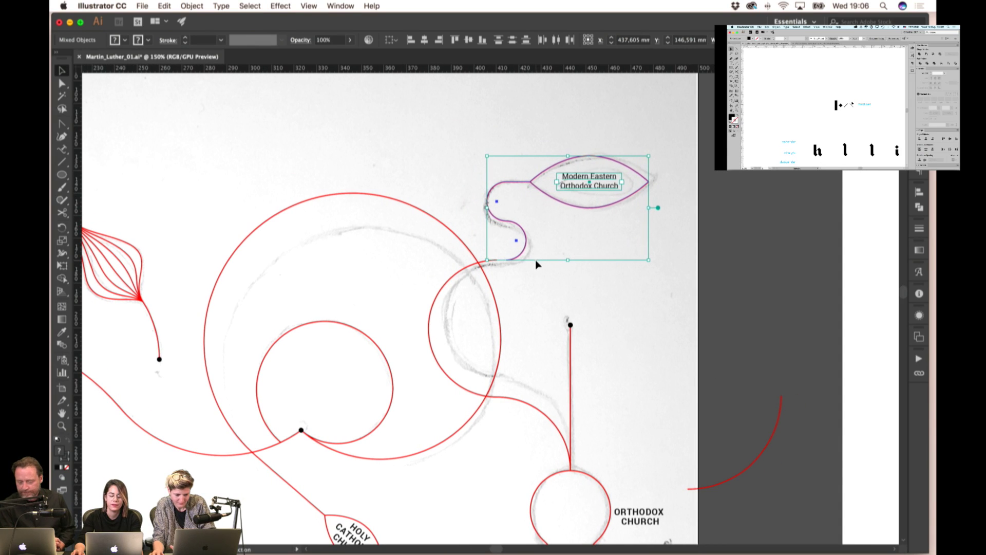
{"action": "key", "text": "Right"}
{"action": "key", "text": "Right"}
{"action": "key", "text": "Right"}
{"action": "key", "text": "Right"}
- Draw a short line bridging the curve's end to the rising red arc
{"action": "key", "text": "backslash"}
{"action": "scroll", "coordinate": [506, 265], "scroll_direction": "up", "scroll_amount": 2}
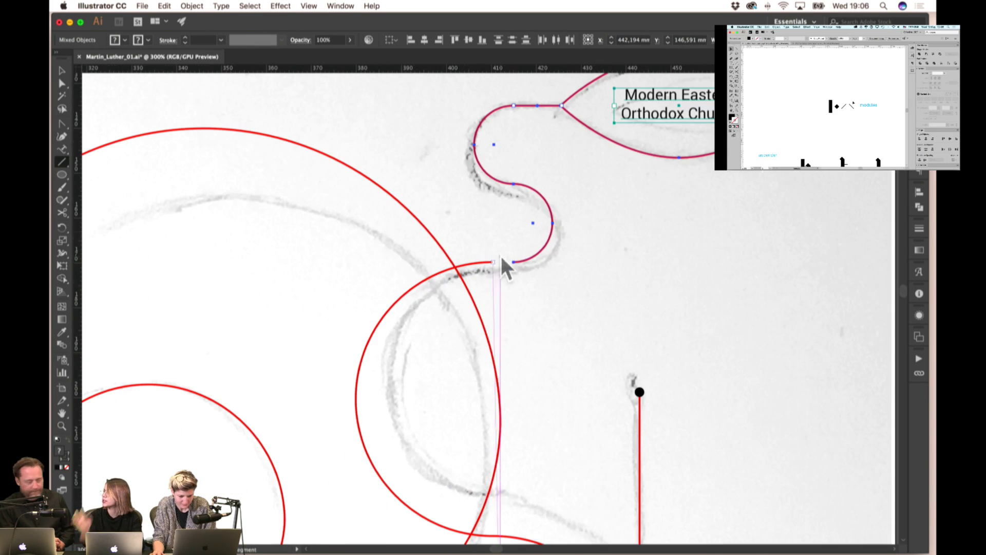
{"action": "left_click_drag", "start_coordinate": [501, 262], "coordinate": [513, 262]}
{"action": "key", "text": "super+1"}
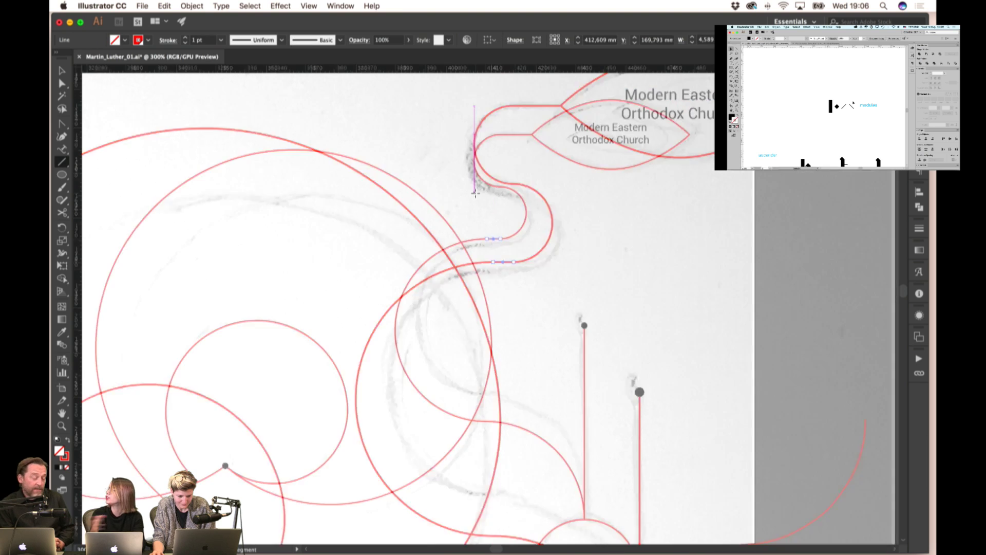
{"action": "key", "text": "v"}
{"action": "left_click", "coordinate": [523, 225]}
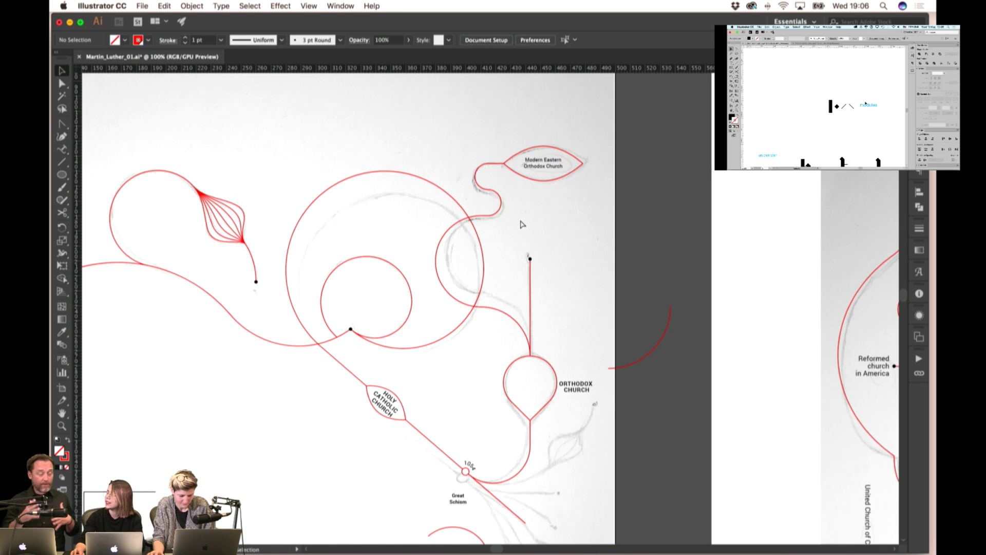
{"action": "left_click", "coordinate": [530, 288]}
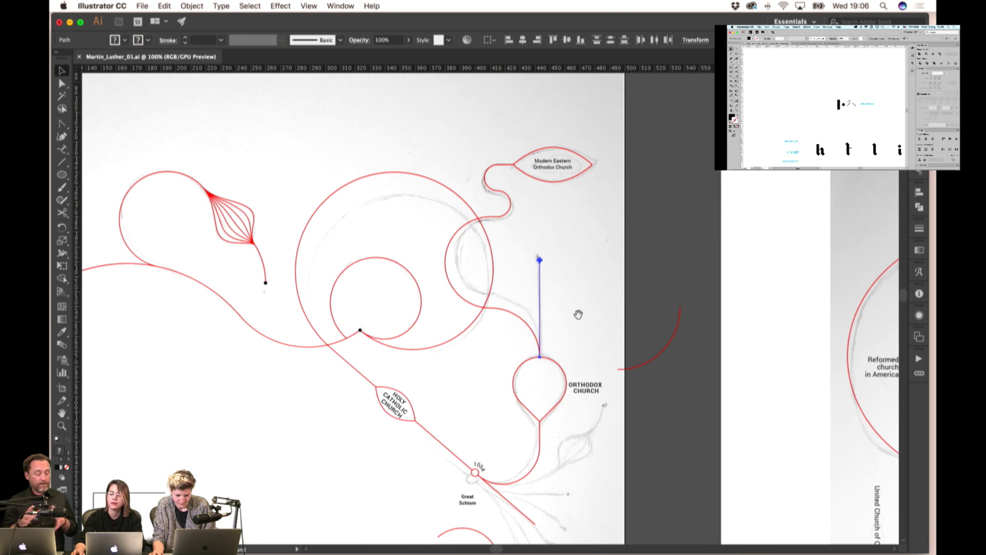
{"action": "scroll", "coordinate": [578, 315], "scroll_direction": "down", "scroll_amount": 5}
{"action": "scroll", "coordinate": [642, 361], "scroll_direction": "down", "scroll_amount": 10}
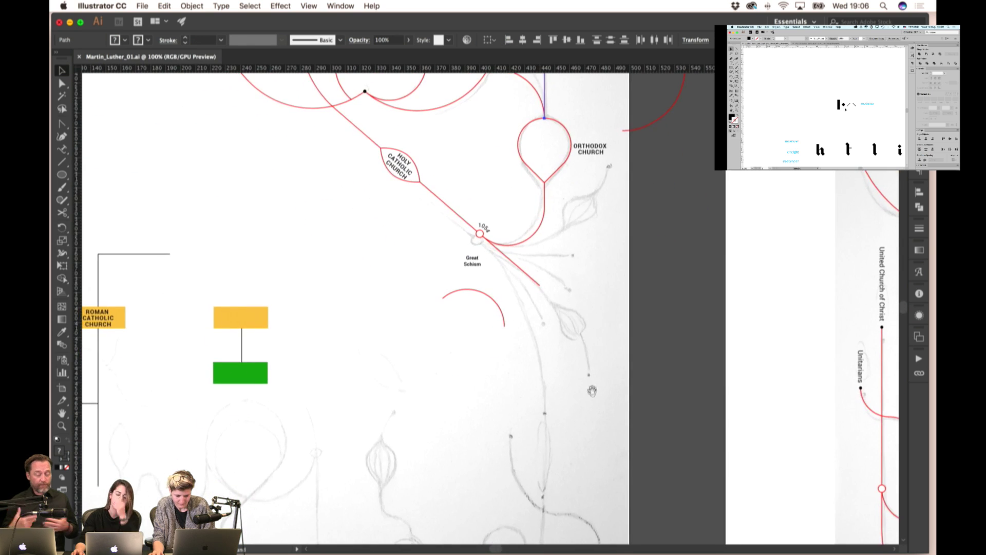
{"action": "scroll", "coordinate": [607, 409], "scroll_direction": "up", "scroll_amount": 5}
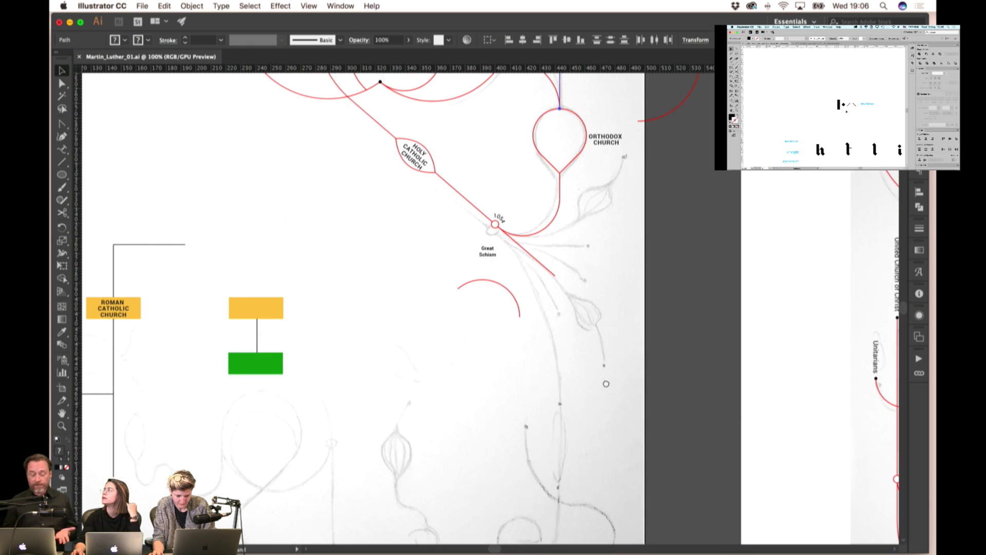
{"action": "left_click_drag", "start_coordinate": [594, 405], "coordinate": [585, 340]}
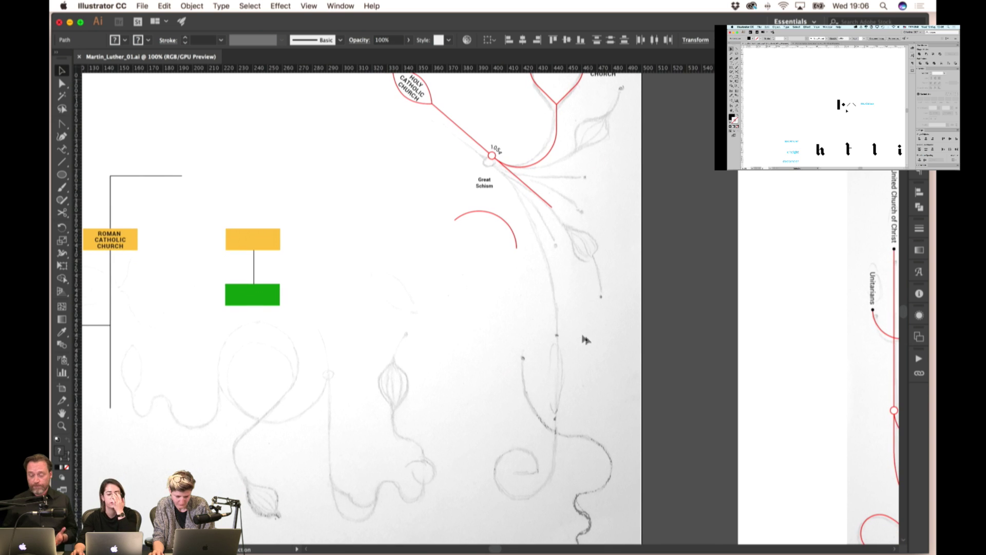
{"action": "left_click_drag", "start_coordinate": [503, 223], "coordinate": [504, 226]}
{"action": "key", "text": "Delete"}
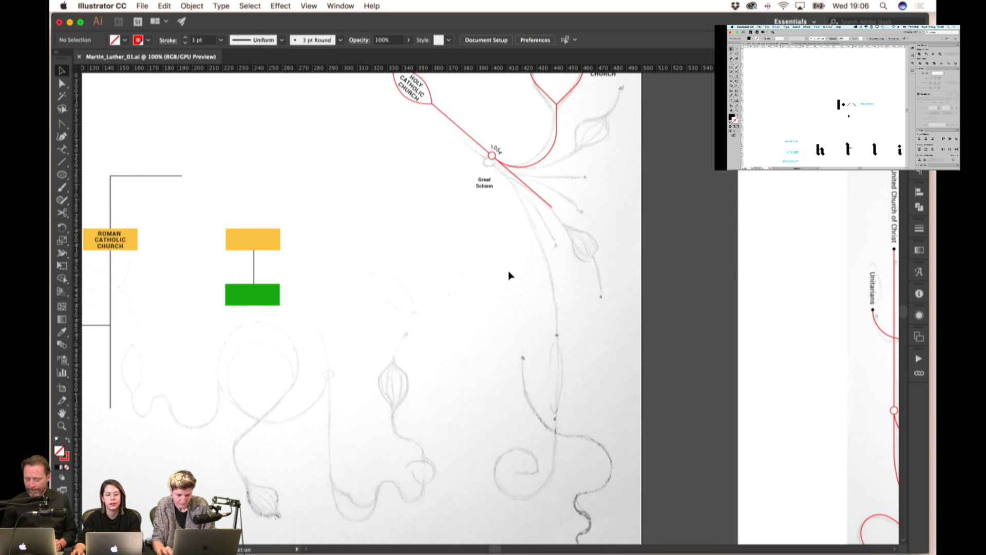
{"action": "left_click_drag", "start_coordinate": [532, 270], "coordinate": [468, 282]}
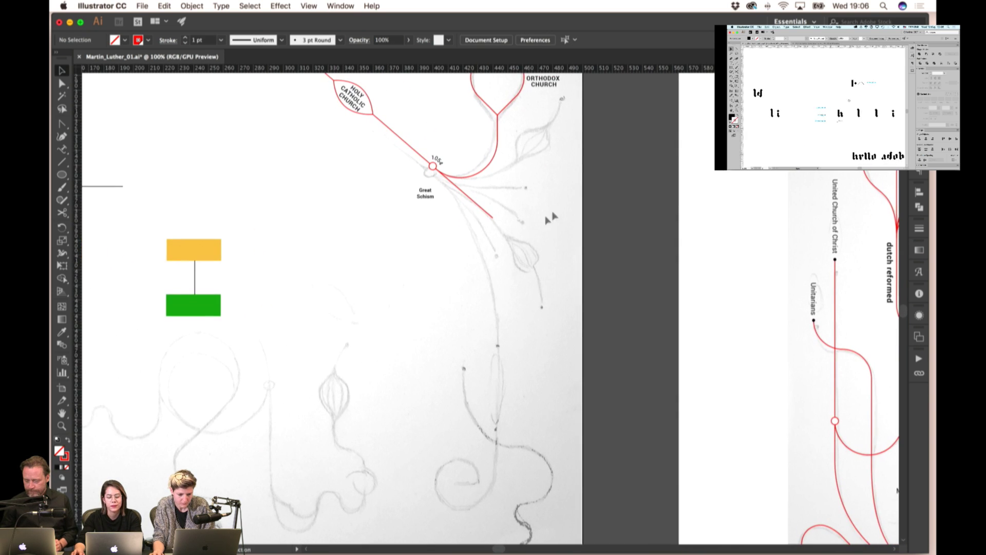
{"action": "scroll", "coordinate": [550, 216], "scroll_direction": "up", "scroll_amount": 3}
{"action": "scroll", "coordinate": [468, 225], "scroll_direction": "up", "scroll_amount": 2}
{"action": "key", "text": "ctrl+z"}
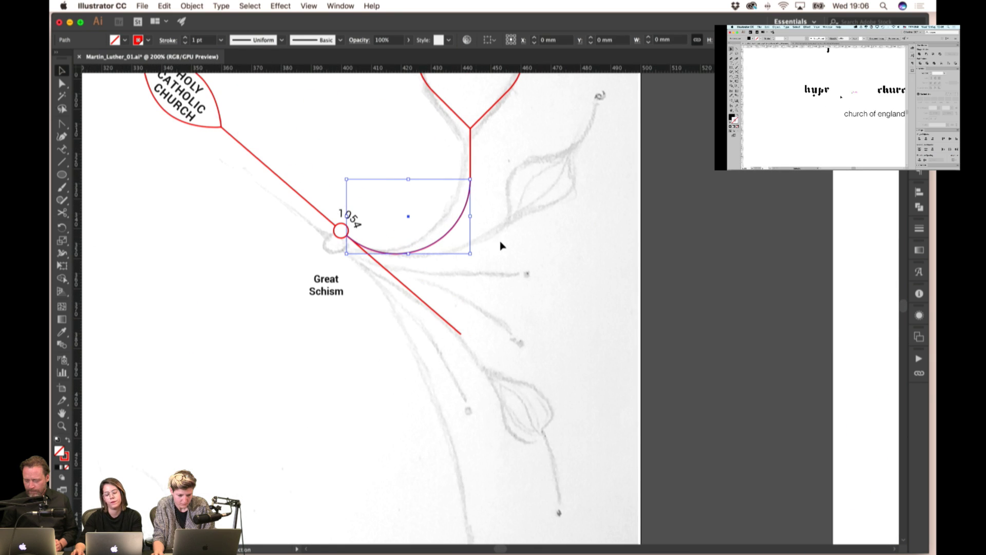
{"action": "key", "text": "a"}
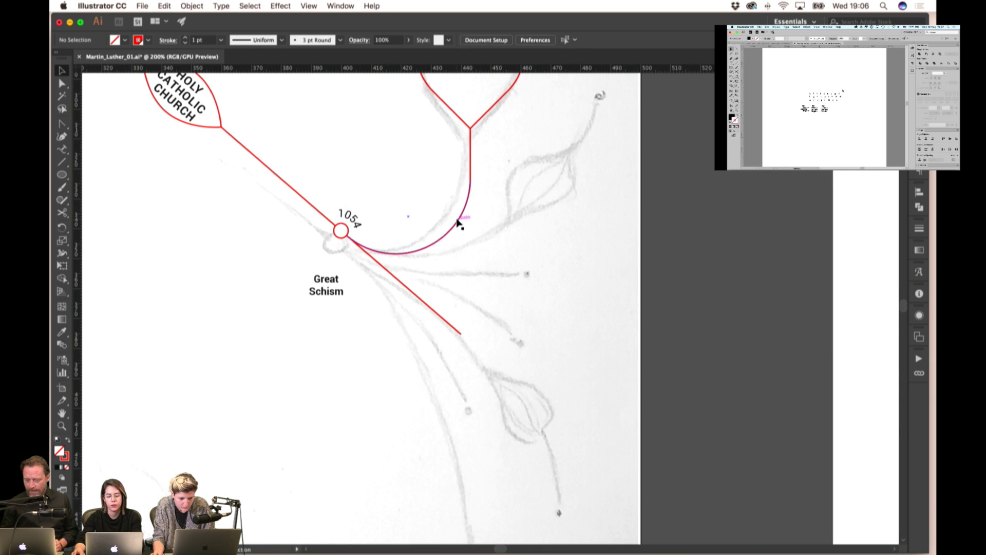
{"action": "left_click_drag", "start_coordinate": [469, 179], "coordinate": [539, 174]}
{"action": "key", "text": "cmd+z"}
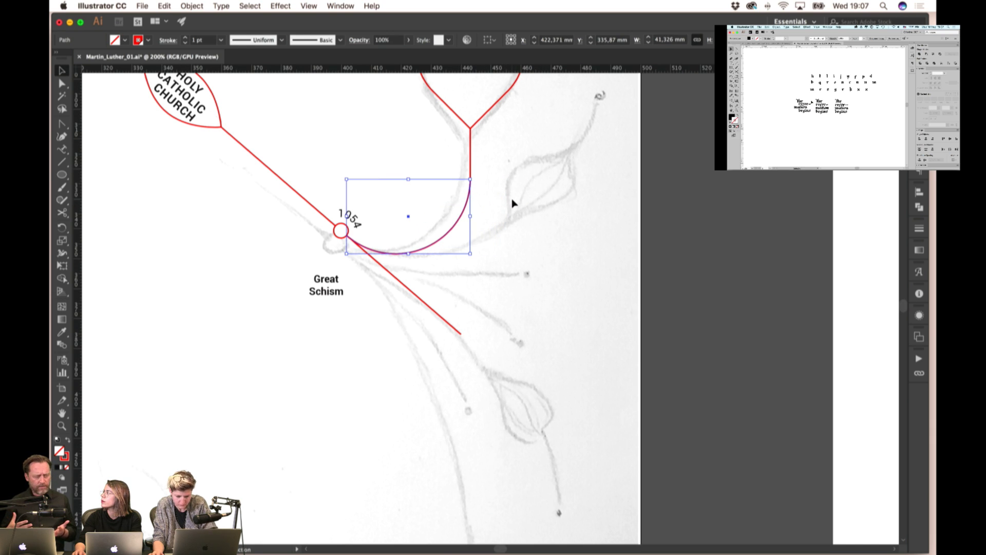
{"action": "left_click", "coordinate": [512, 203]}
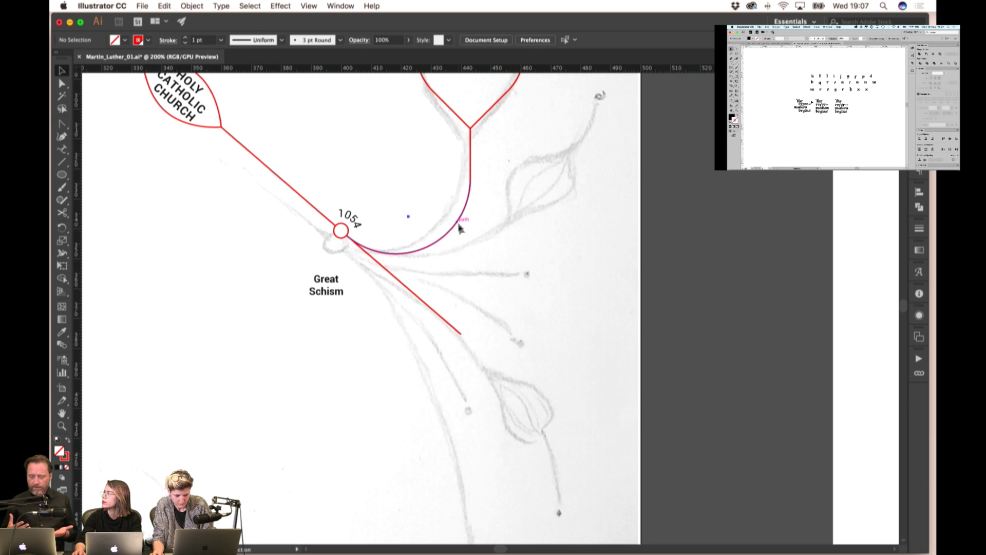
{"action": "left_click", "coordinate": [460, 227]}
{"action": "left_click", "coordinate": [468, 244]}
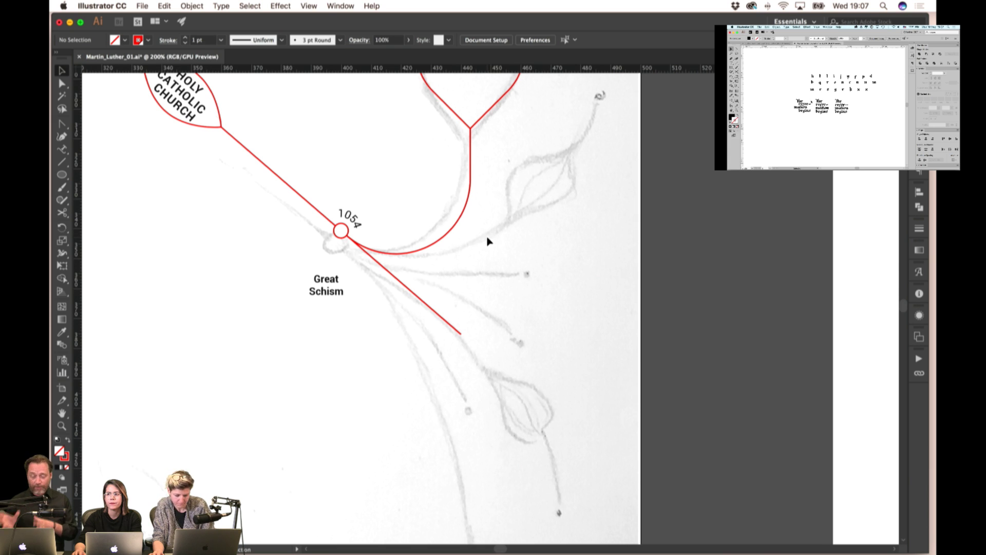
{"action": "scroll", "coordinate": [487, 241], "scroll_direction": "down", "scroll_amount": 3}
{"action": "scroll", "coordinate": [488, 251], "scroll_direction": "up", "scroll_amount": 3}
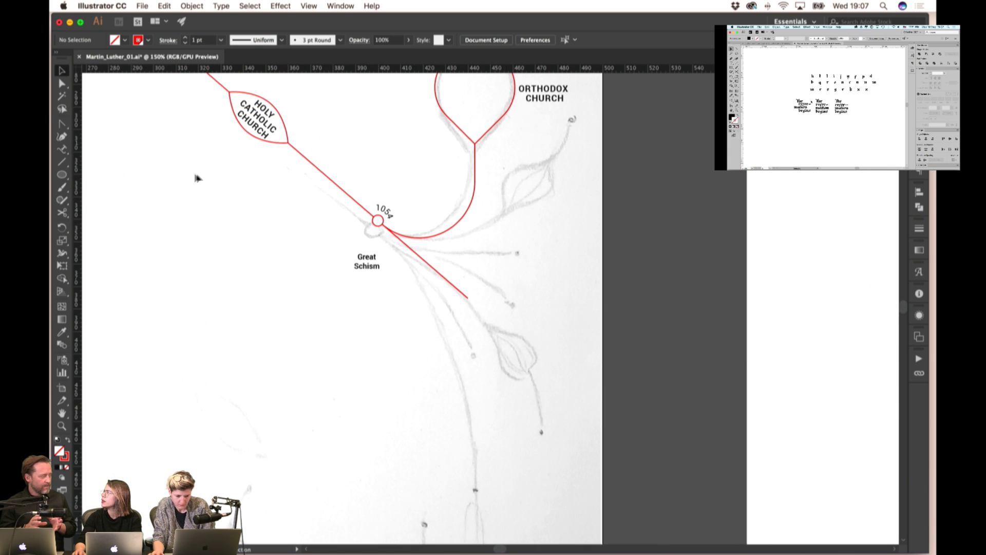
{"action": "left_click", "coordinate": [61, 126]}
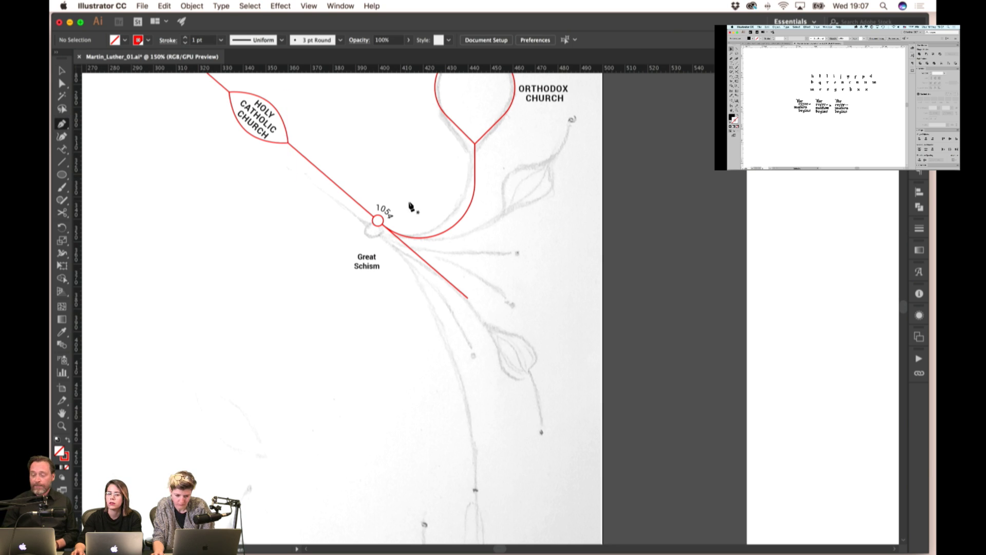
{"action": "left_click", "coordinate": [514, 256]}
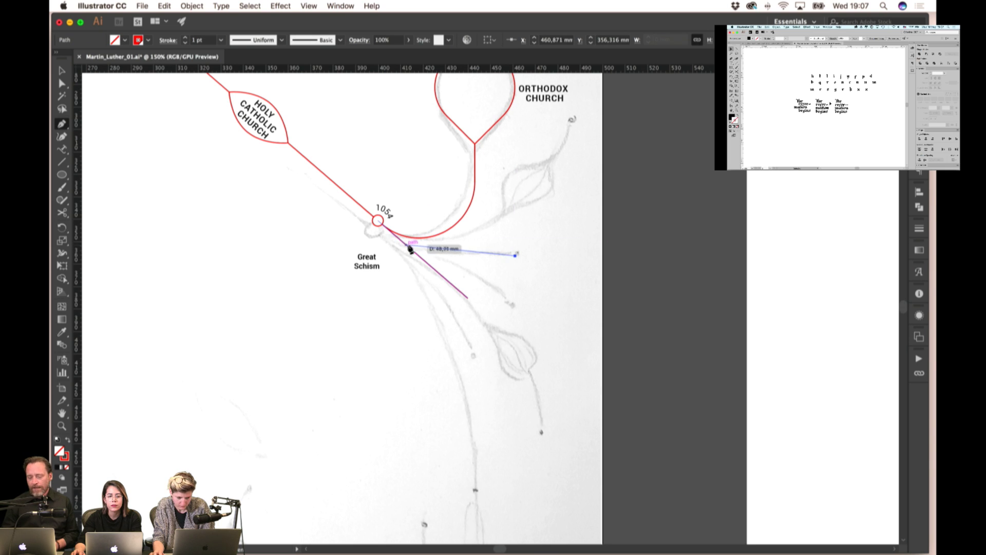
{"action": "key", "text": "super+z"}
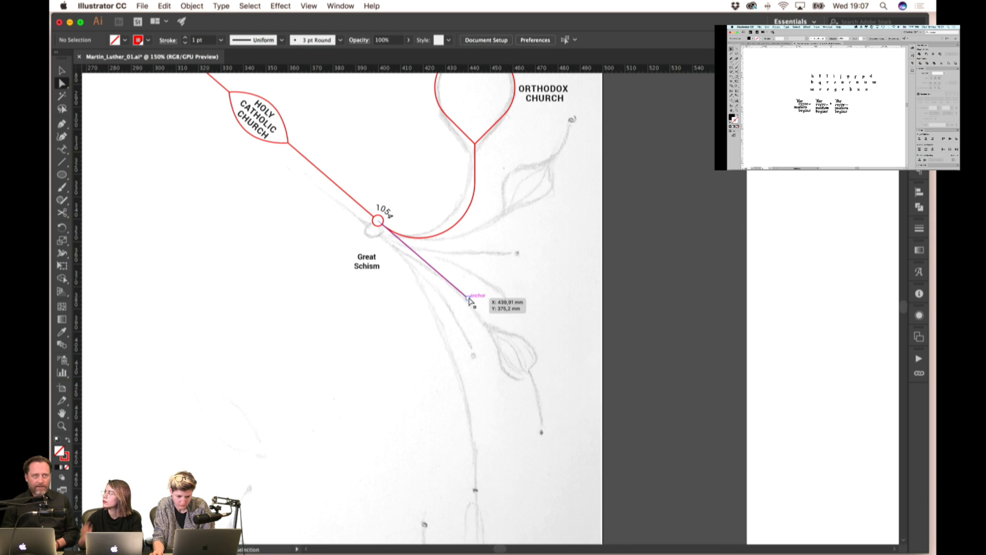
{"action": "left_click_drag", "start_coordinate": [469, 301], "coordinate": [378, 221]}
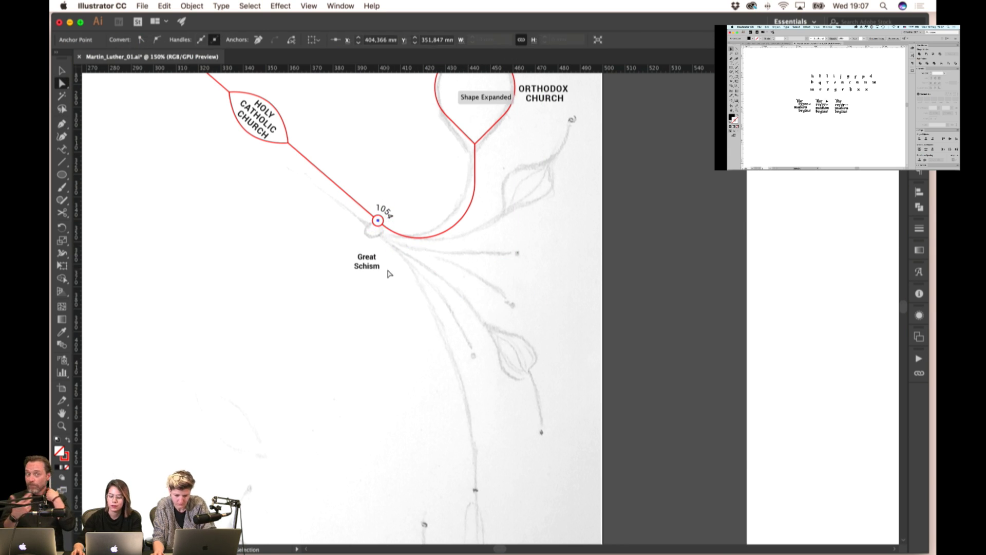
{"action": "left_click", "coordinate": [388, 273]}
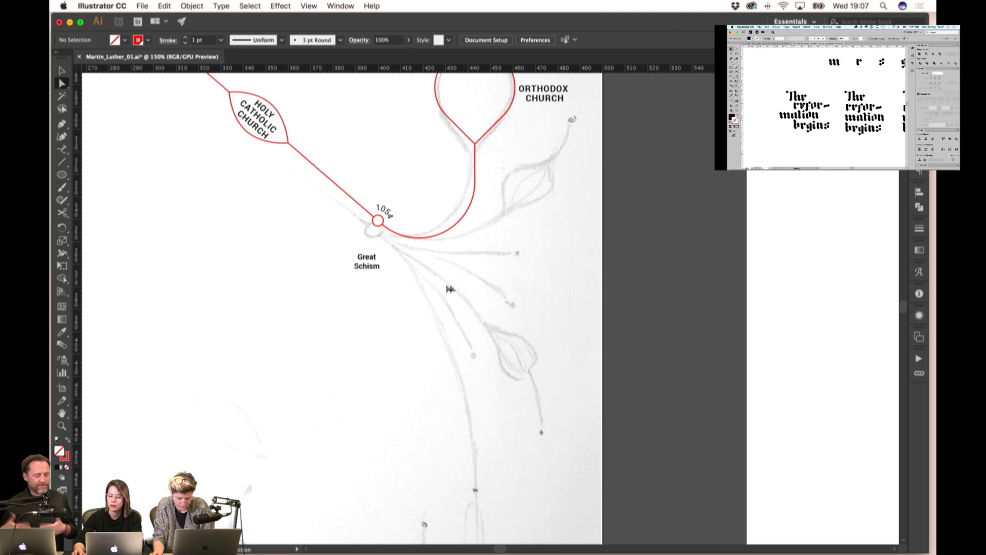
{"action": "key", "text": "super+z"}
{"action": "left_click", "coordinate": [389, 240]}
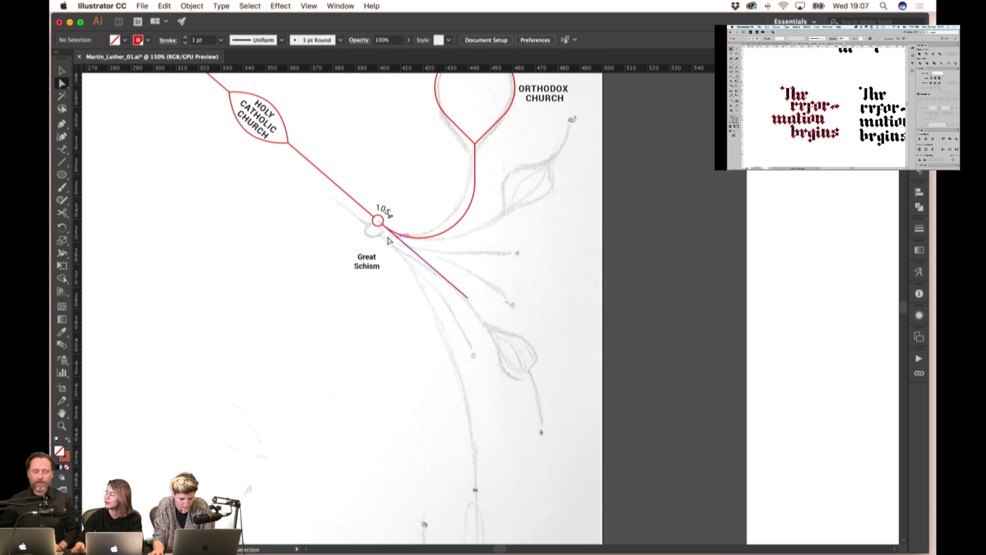
{"action": "left_click", "coordinate": [361, 266]}
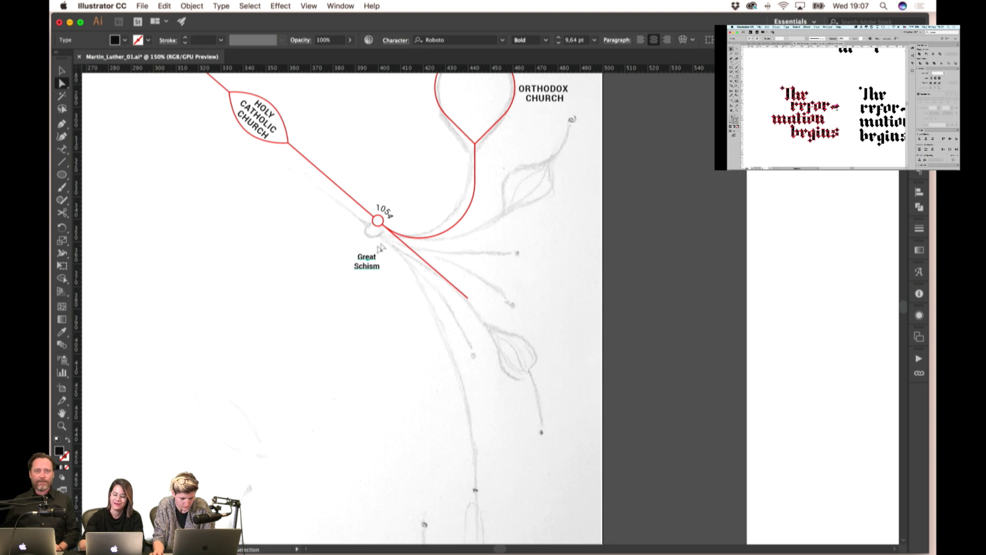
{"action": "left_click", "coordinate": [61, 125]}
- Draw three curved strokes fanning out from the 1054 node
{"action": "left_click", "coordinate": [422, 247]}
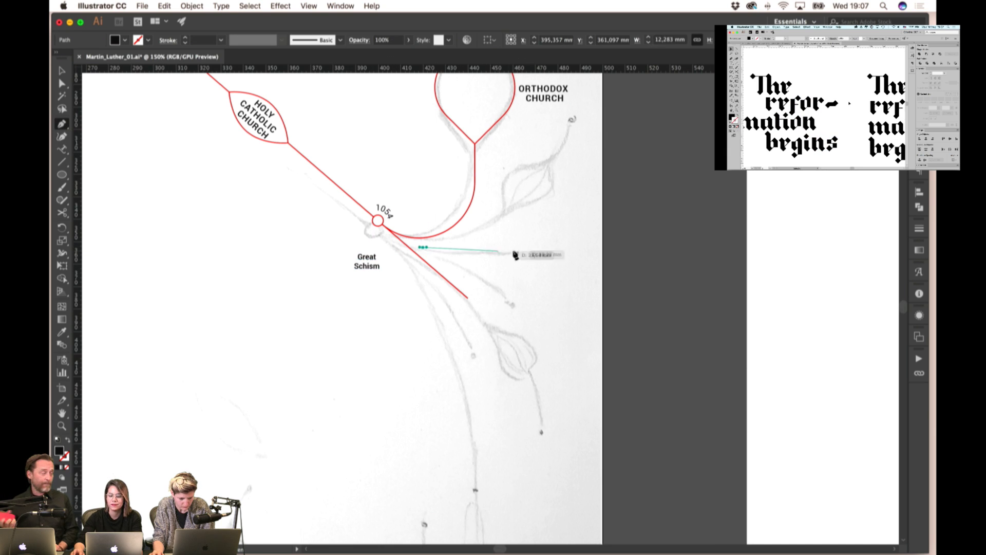
{"action": "left_click_drag", "start_coordinate": [516, 253], "coordinate": [545, 248]}
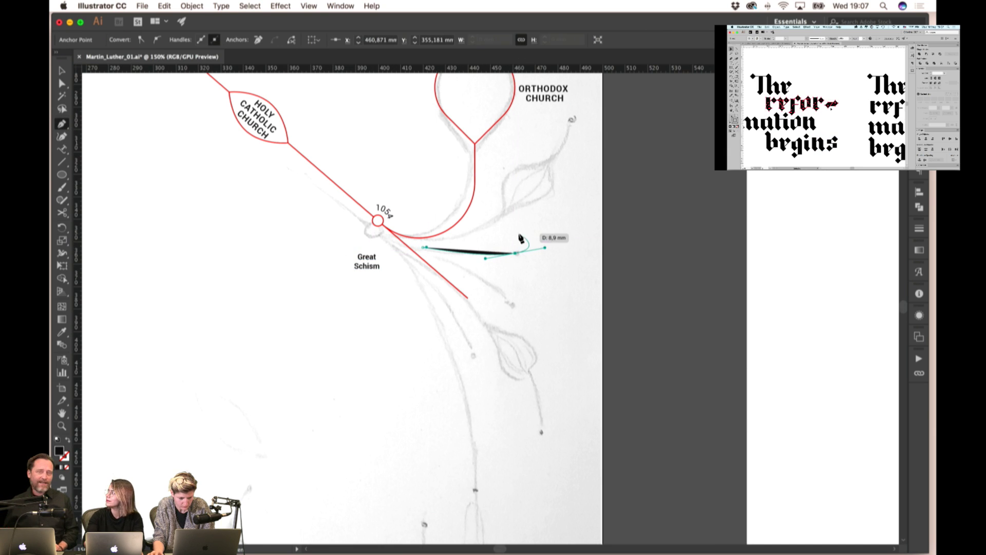
{"action": "key", "text": "Escape"}
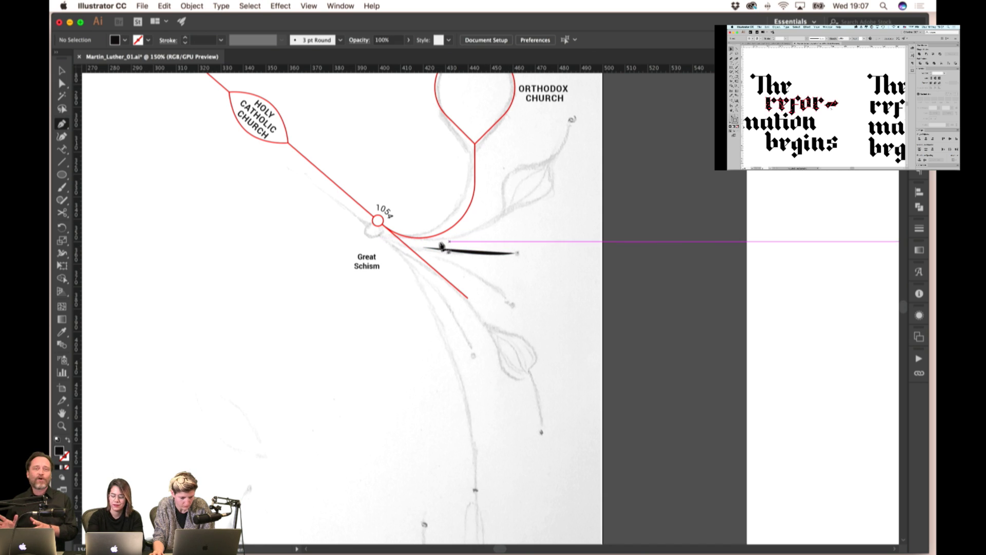
{"action": "left_click", "coordinate": [435, 241]}
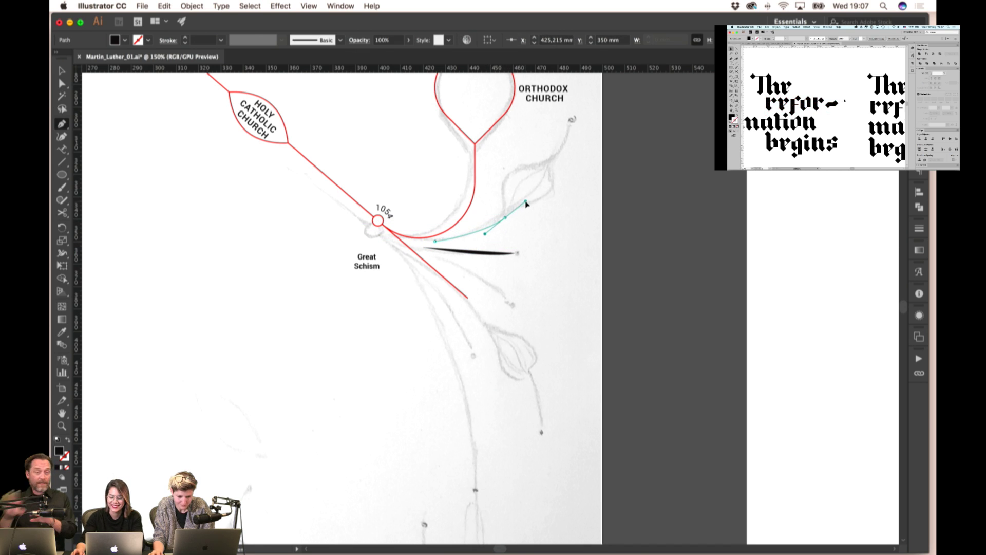
{"action": "left_click", "coordinate": [504, 219]}
{"action": "key", "text": "Escape"}
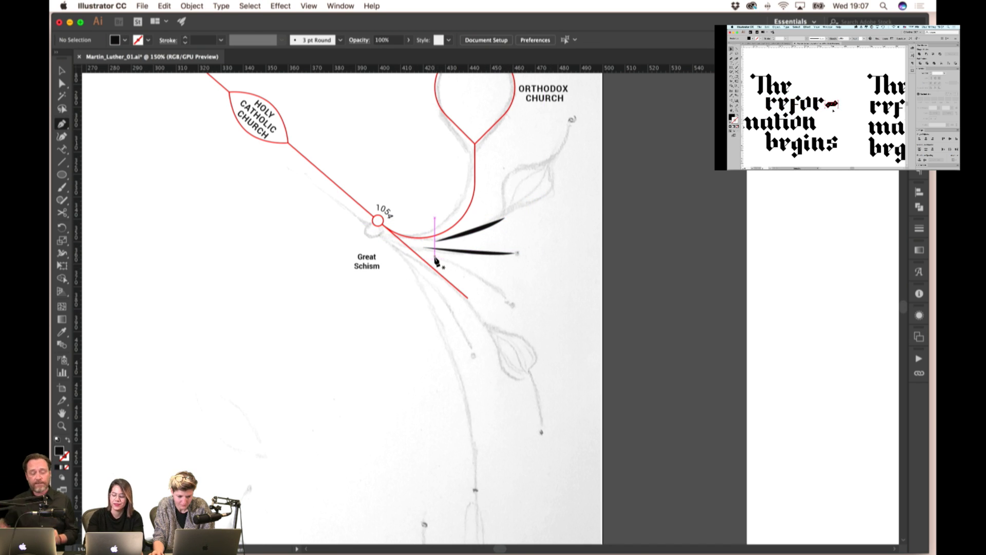
{"action": "left_click", "coordinate": [434, 258]}
{"action": "left_click_drag", "start_coordinate": [515, 304], "coordinate": [535, 341]}
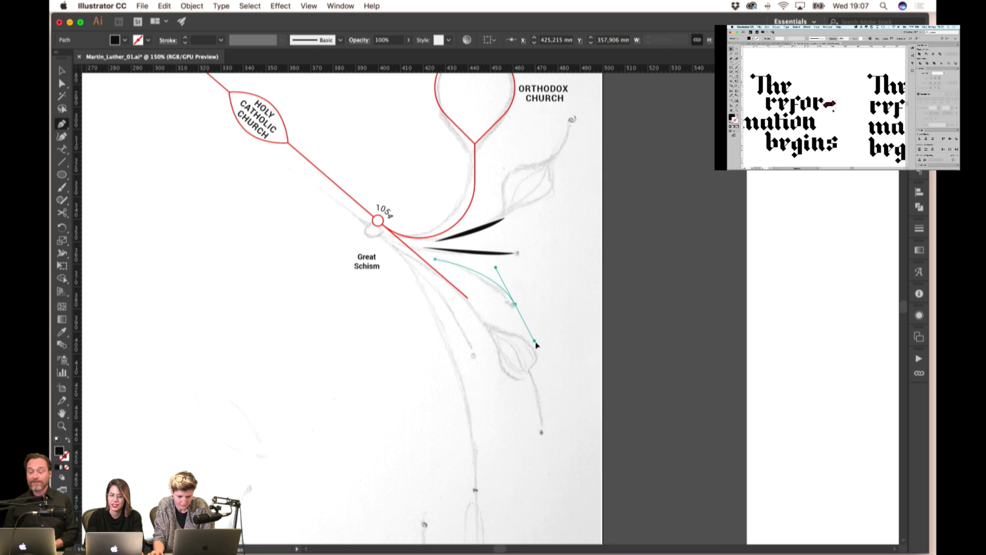
{"action": "key", "text": "Escape"}
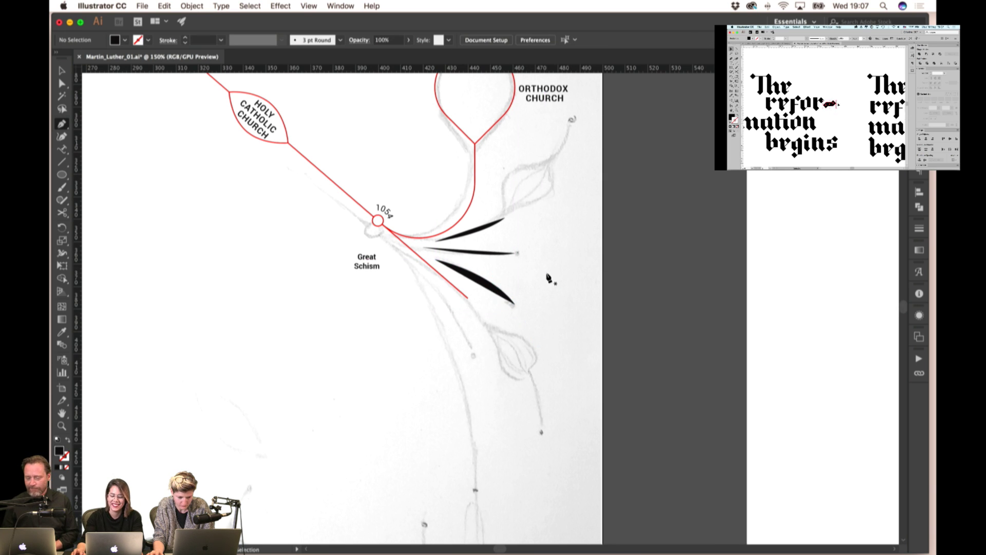
- Add a fourth curved stroke below Great Schism
{"action": "left_click_drag", "start_coordinate": [543, 316], "coordinate": [537, 261]}
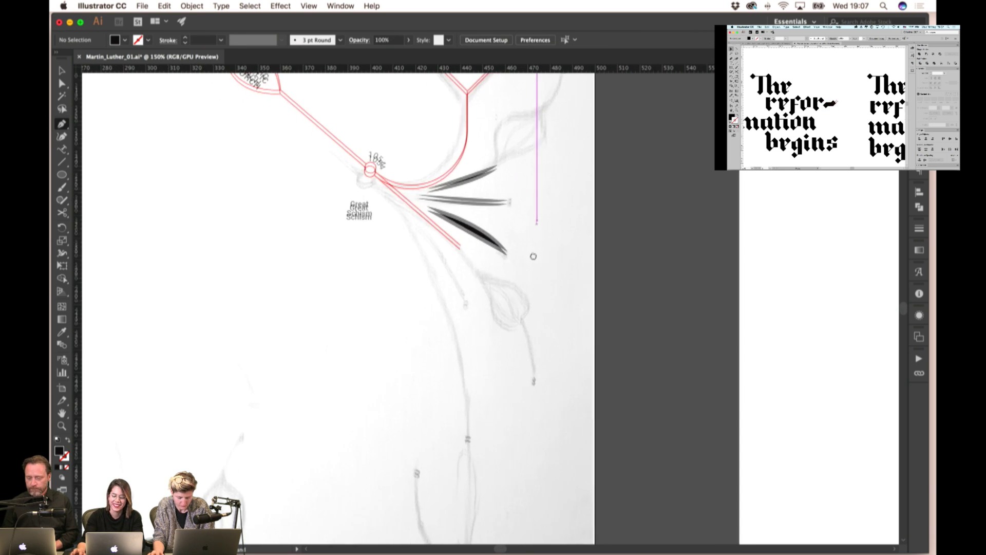
{"action": "left_click", "coordinate": [406, 210]}
{"action": "left_click", "coordinate": [467, 297]}
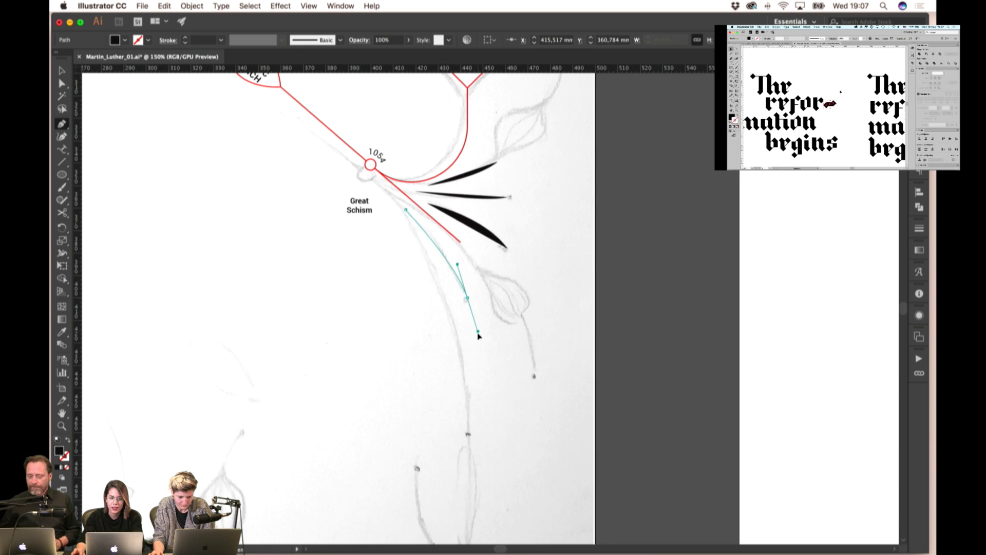
{"action": "left_click_drag", "start_coordinate": [477, 334], "coordinate": [478, 337]}
{"action": "key", "text": "super"}
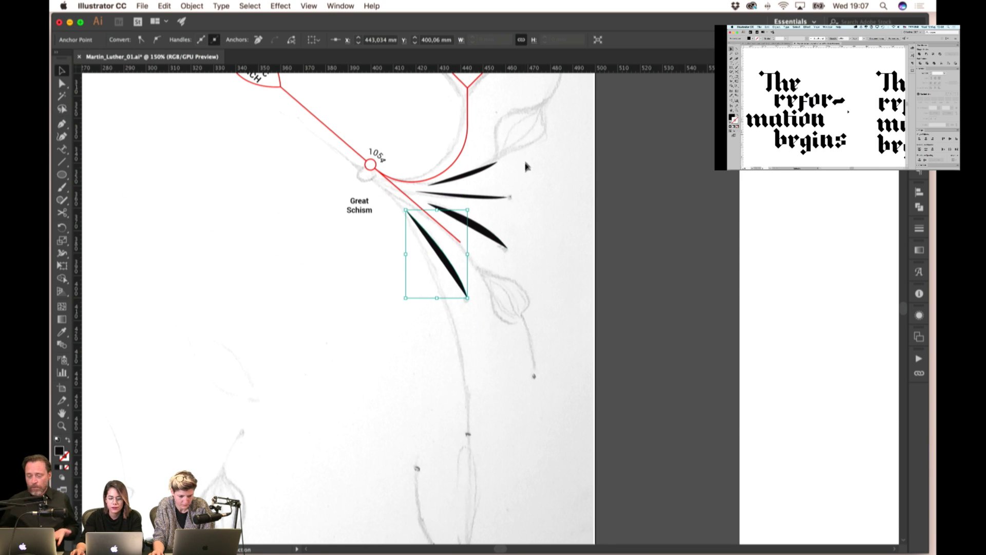
- Cut and paste the four strokes back in place, leaving them selected
{"action": "key", "text": "super+a"}
{"action": "key", "text": "super+x"}
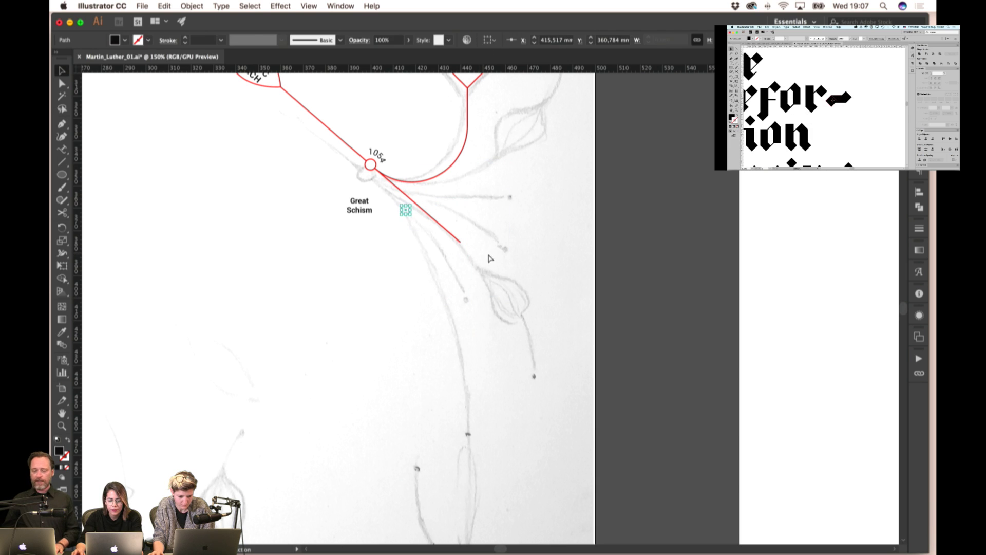
{"action": "key", "text": "super+f"}
{"action": "left_click", "coordinate": [546, 167]}
{"action": "left_click", "coordinate": [464, 284]}
{"action": "left_click", "coordinate": [388, 291]}
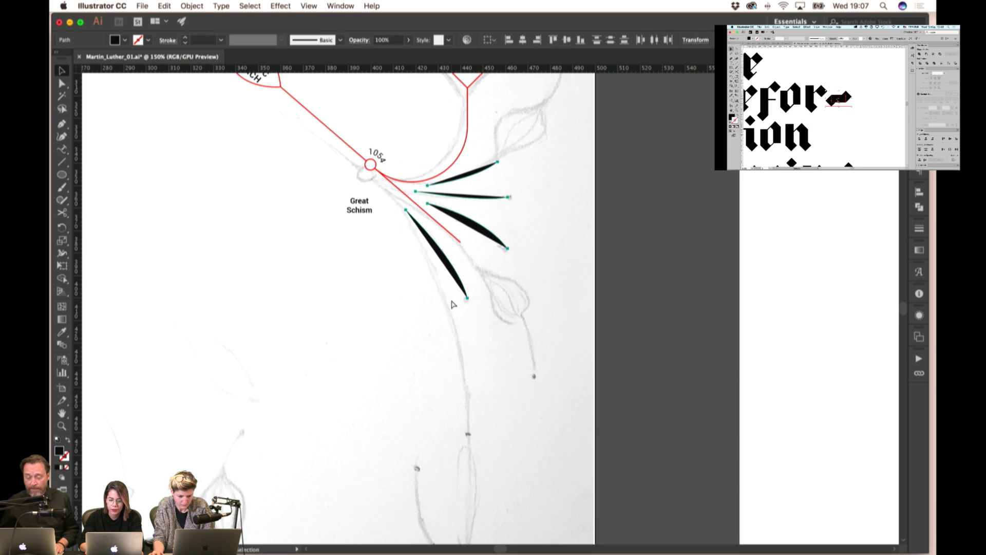
{"action": "key", "text": "super+z"}
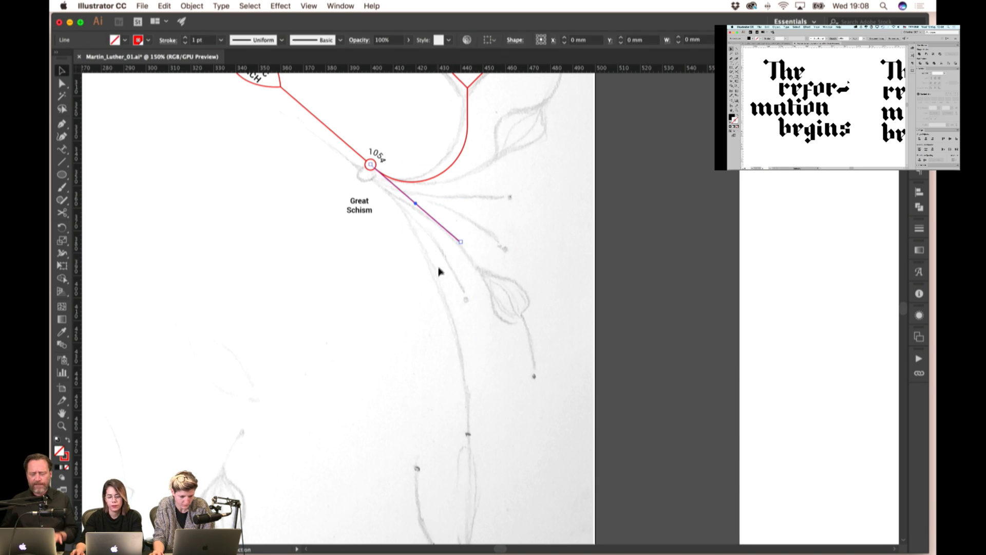
{"action": "key", "text": "super+shift+z"}
- Copy the red line's thin red stroke style onto the four branch strokes
{"action": "left_click", "coordinate": [62, 333]}
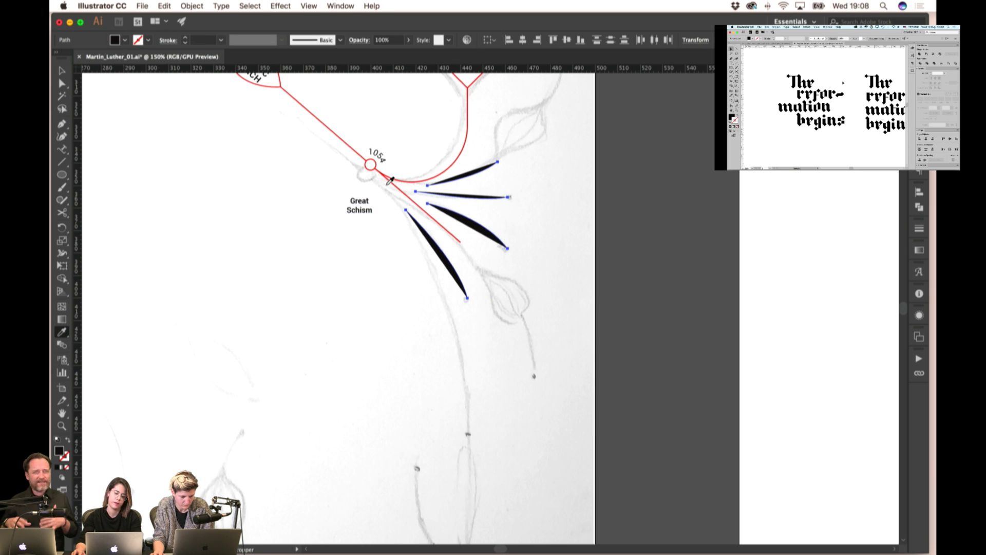
{"action": "left_click", "coordinate": [389, 182]}
{"action": "key", "text": "v"}
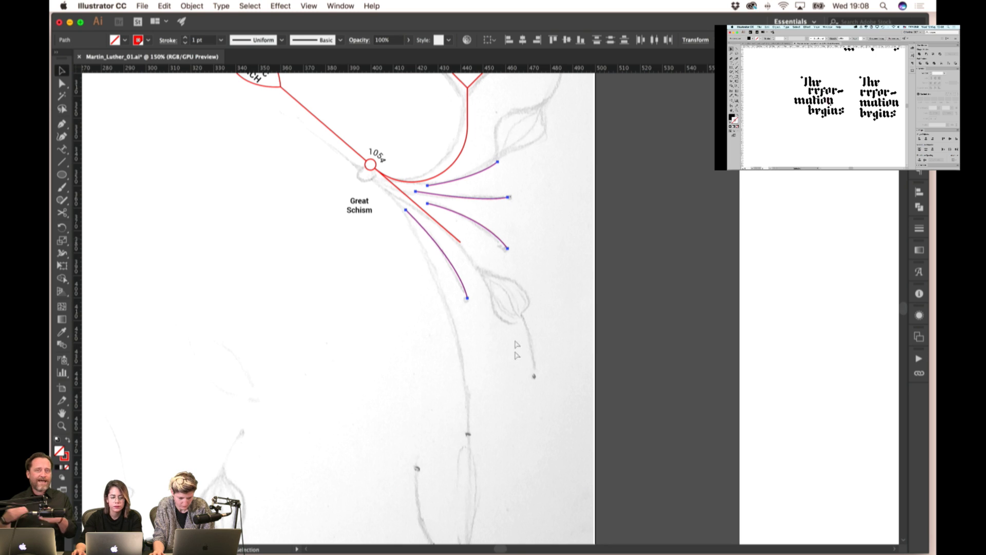
{"action": "left_click", "coordinate": [446, 279]}
{"action": "left_click", "coordinate": [170, 189]}
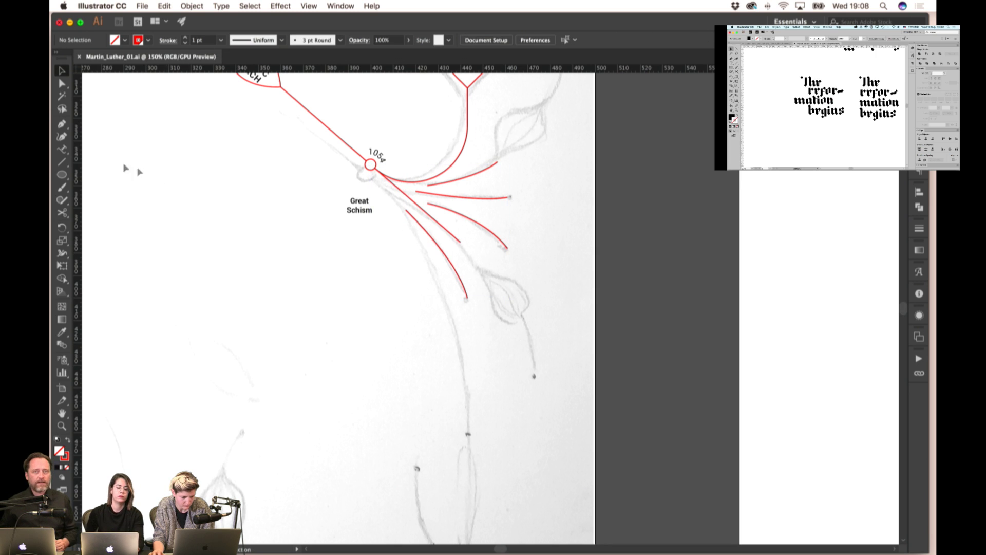
{"action": "left_click", "coordinate": [62, 176]}
- Draw a large circle left of the Great Schism and move it right and down
{"action": "left_click_drag", "start_coordinate": [222, 248], "coordinate": [345, 371]}
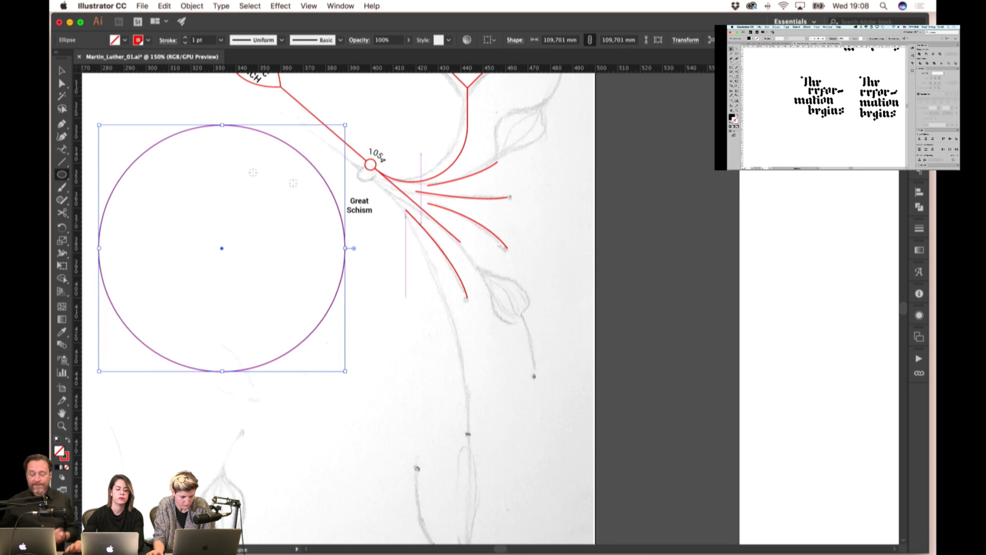
{"action": "left_click", "coordinate": [62, 70]}
{"action": "left_click", "coordinate": [286, 201]}
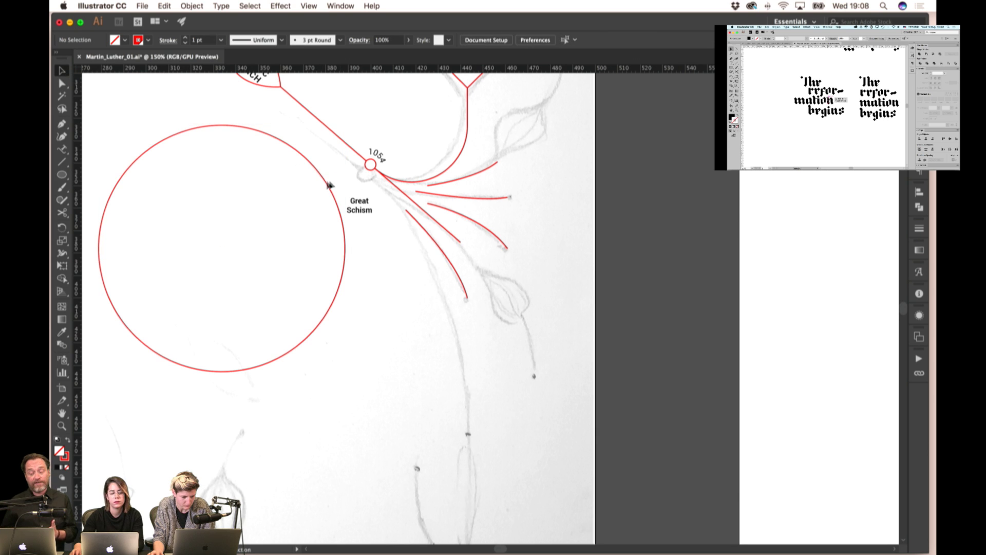
{"action": "left_click_drag", "start_coordinate": [323, 180], "coordinate": [490, 114]}
{"action": "scroll", "coordinate": [411, 216], "scroll_direction": "down", "scroll_amount": 1}
- Enlarge the circle in stages from about 188 to about 306 mm, shifting it lower left
{"action": "left_click_drag", "start_coordinate": [436, 146], "coordinate": [400, 210]}
{"action": "left_click", "coordinate": [457, 169]}
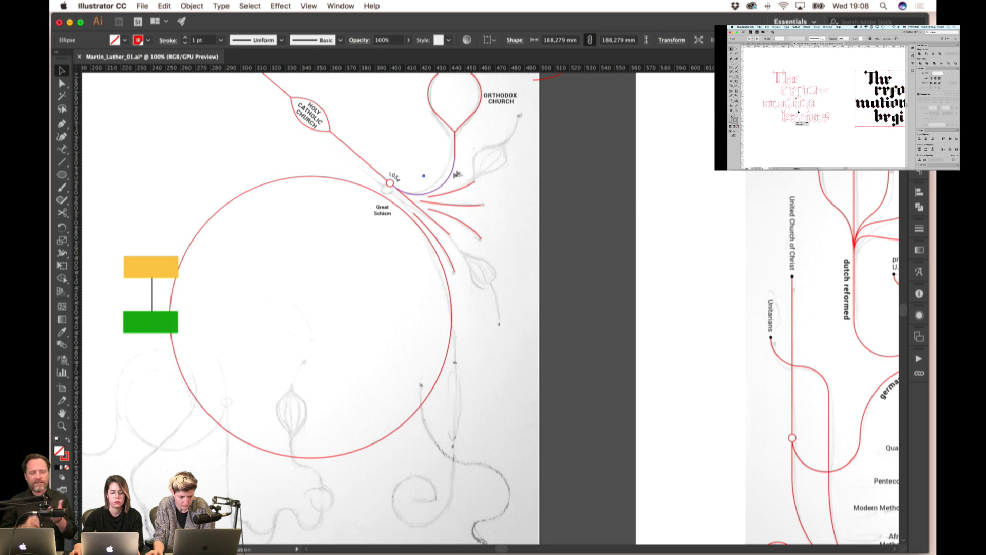
{"action": "left_click_drag", "start_coordinate": [458, 154], "coordinate": [490, 136]}
{"action": "left_click", "coordinate": [411, 216]}
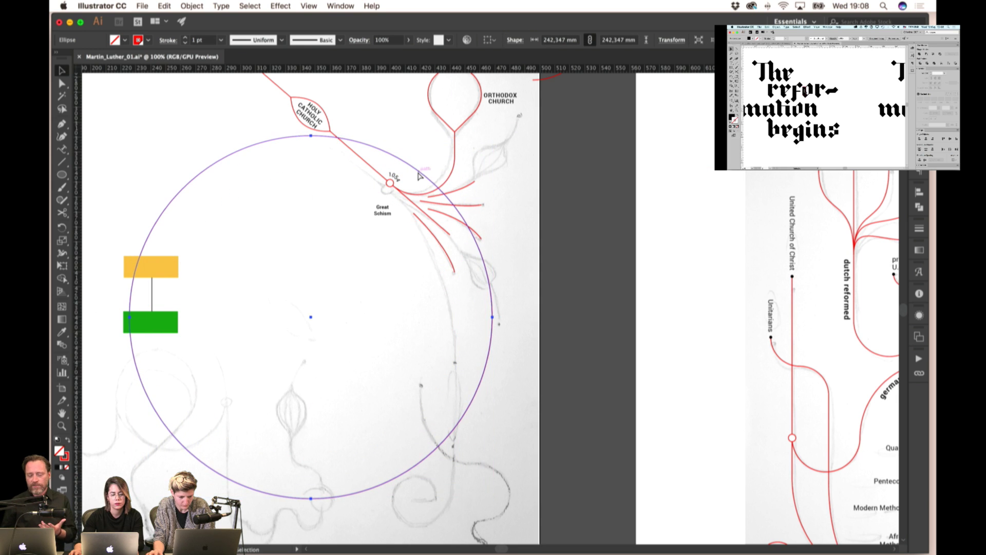
{"action": "left_click_drag", "start_coordinate": [398, 176], "coordinate": [363, 204]}
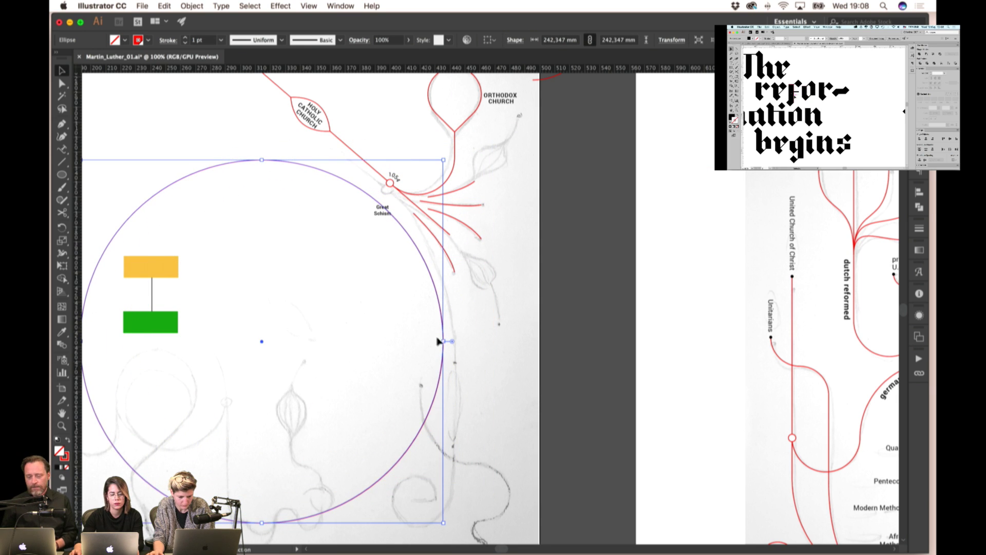
{"action": "left_click_drag", "start_coordinate": [442, 341], "coordinate": [480, 282]}
- Restore the guide circle to 306 mm, then enlarge it to about 463 mm and shift it down-left
{"action": "key", "text": "super+minus"}
{"action": "key", "text": "super+minus"}
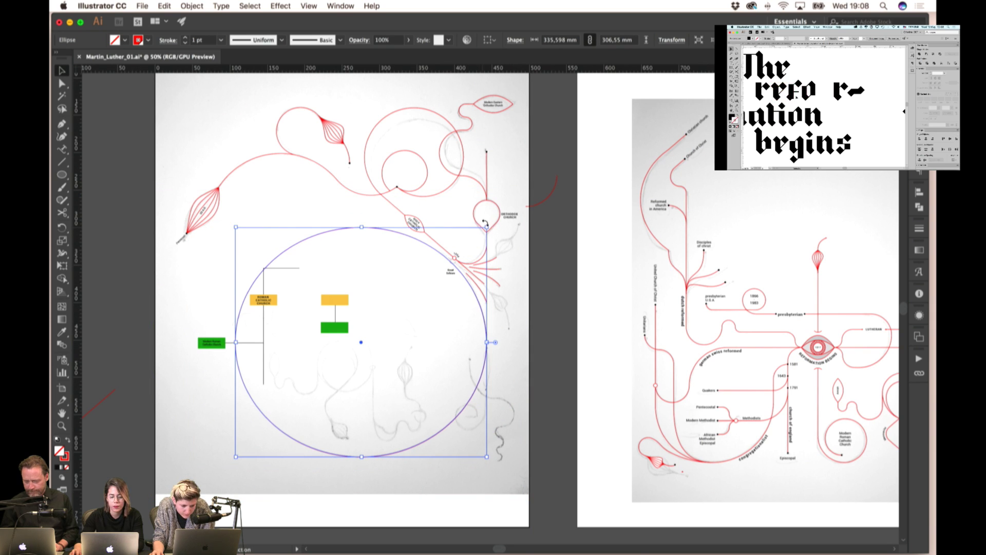
{"action": "left_click_drag", "start_coordinate": [486, 342], "coordinate": [464, 287]}
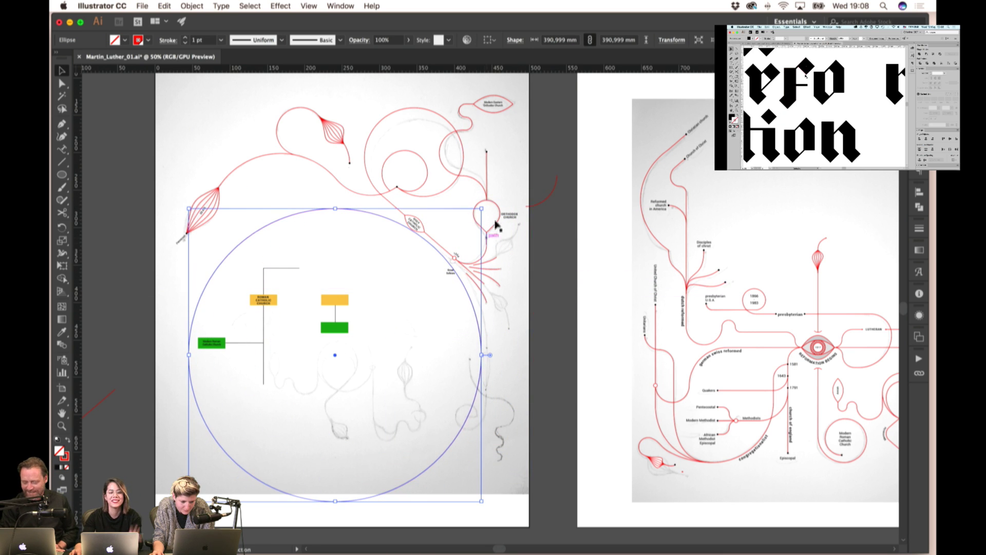
{"action": "left_click", "coordinate": [482, 212]}
{"action": "left_click", "coordinate": [424, 242]}
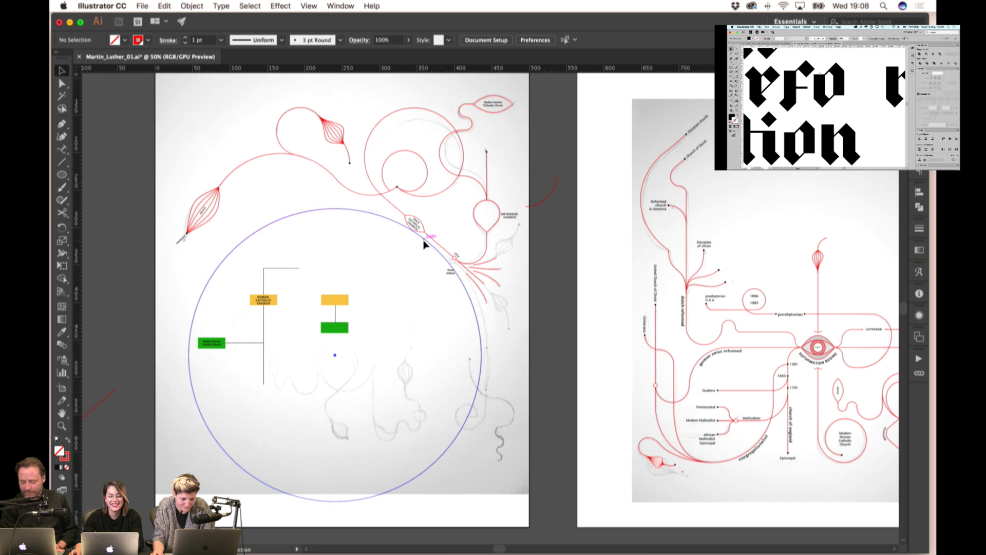
{"action": "left_click_drag", "start_coordinate": [481, 207], "coordinate": [508, 181]}
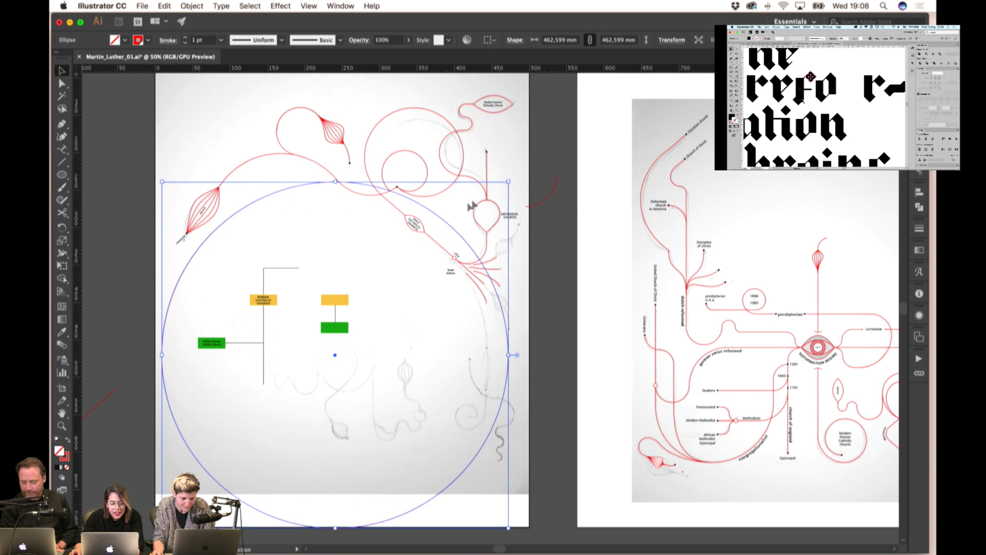
{"action": "scroll", "coordinate": [452, 221], "scroll_direction": "up", "scroll_amount": 1}
{"action": "left_click_drag", "start_coordinate": [452, 237], "coordinate": [432, 253]}
{"action": "scroll", "coordinate": [413, 238], "scroll_direction": "up", "scroll_amount": 4}
{"action": "scroll", "coordinate": [414, 238], "scroll_direction": "down", "scroll_amount": 2}
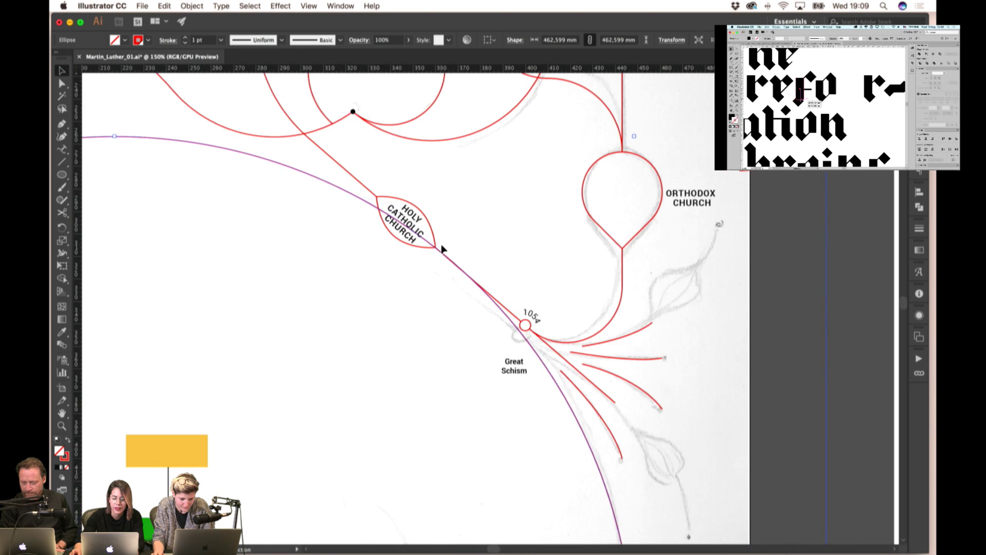
{"action": "scroll", "coordinate": [413, 238], "scroll_direction": "down", "scroll_amount": 5}
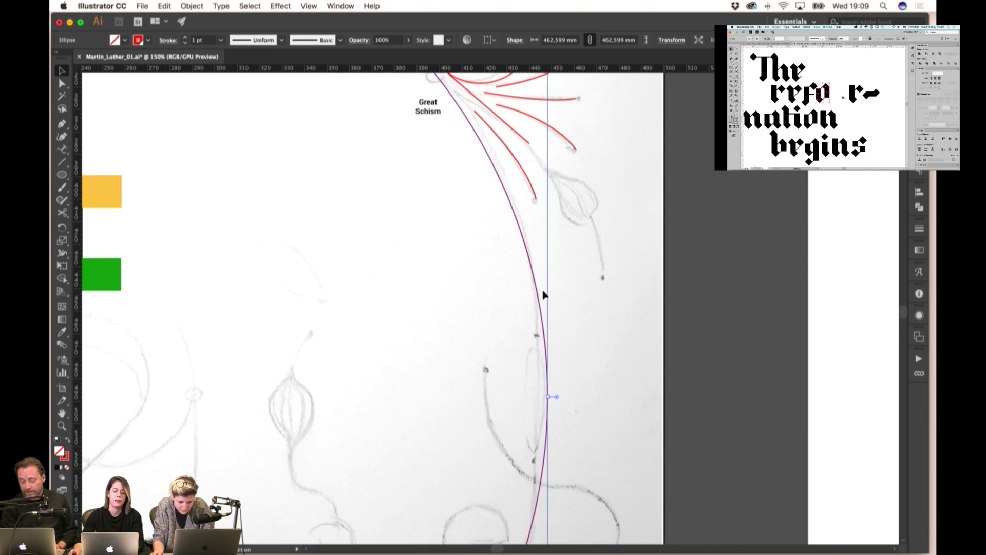
{"action": "scroll", "coordinate": [543, 291], "scroll_direction": "down", "scroll_amount": 1}
{"action": "scroll", "coordinate": [557, 321], "scroll_direction": "down", "scroll_amount": 1}
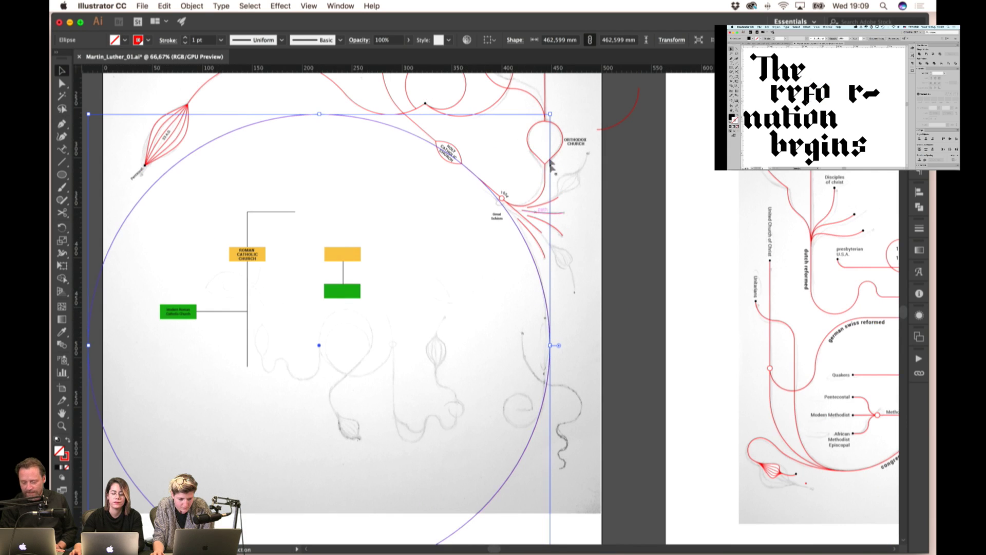
- Shrink the circle stepwise to about 358 mm and move its arc onto the 1054 node
{"action": "left_click_drag", "start_coordinate": [552, 114], "coordinate": [531, 130]}
{"action": "scroll", "coordinate": [531, 130], "scroll_direction": "up", "scroll_amount": 1}
{"action": "left_click_drag", "start_coordinate": [427, 157], "coordinate": [452, 165]}
{"action": "left_click", "coordinate": [478, 172]}
{"action": "scroll", "coordinate": [521, 263], "scroll_direction": "down", "scroll_amount": 3}
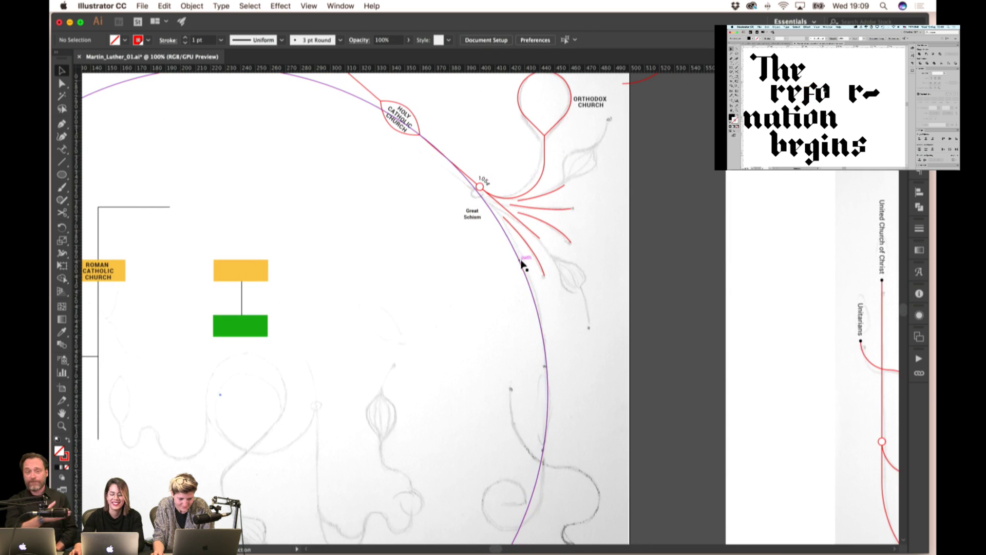
{"action": "left_click", "coordinate": [521, 266]}
{"action": "left_click_drag", "start_coordinate": [482, 204], "coordinate": [511, 225]}
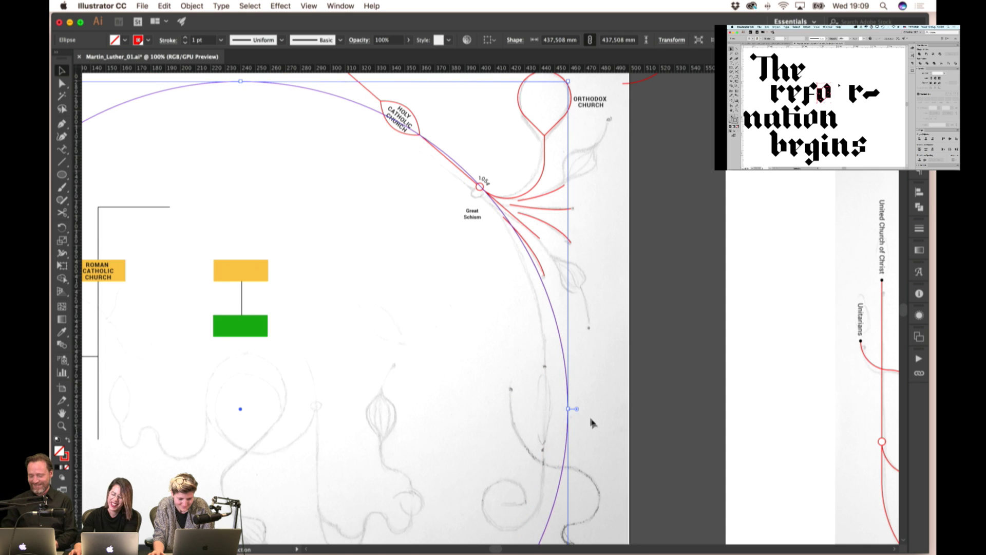
{"action": "left_click_drag", "start_coordinate": [570, 408], "coordinate": [545, 409]}
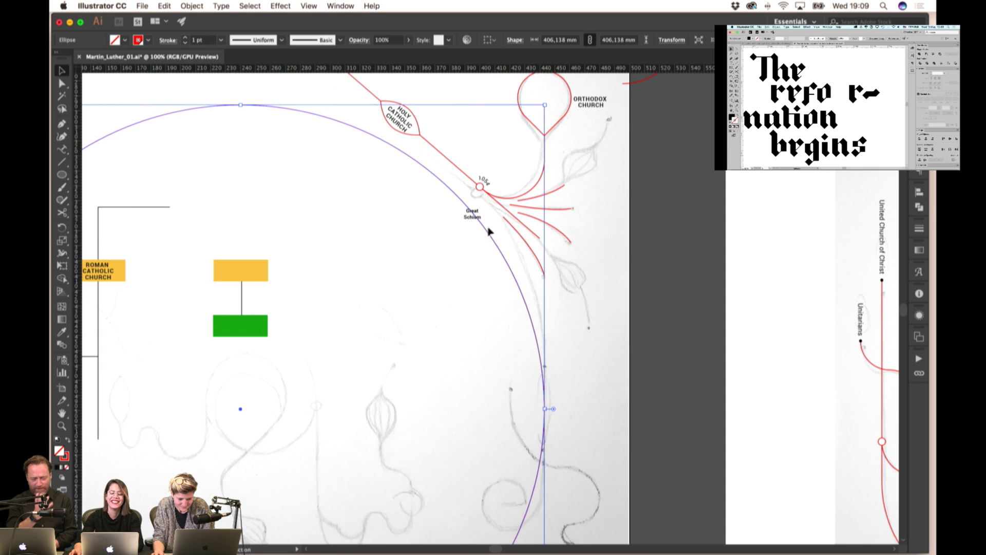
{"action": "left_click_drag", "start_coordinate": [487, 232], "coordinate": [512, 226]}
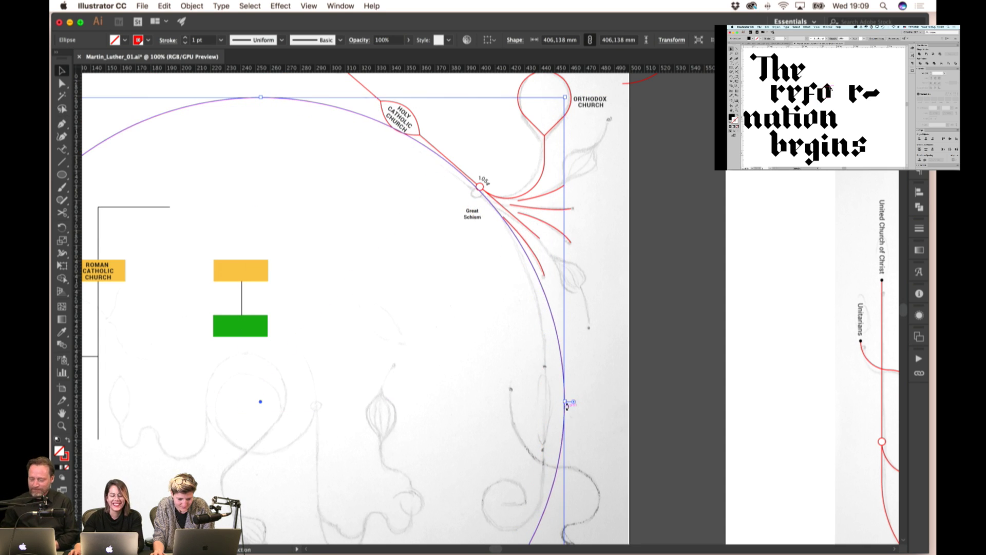
{"action": "left_click_drag", "start_coordinate": [564, 401], "coordinate": [529, 400]}
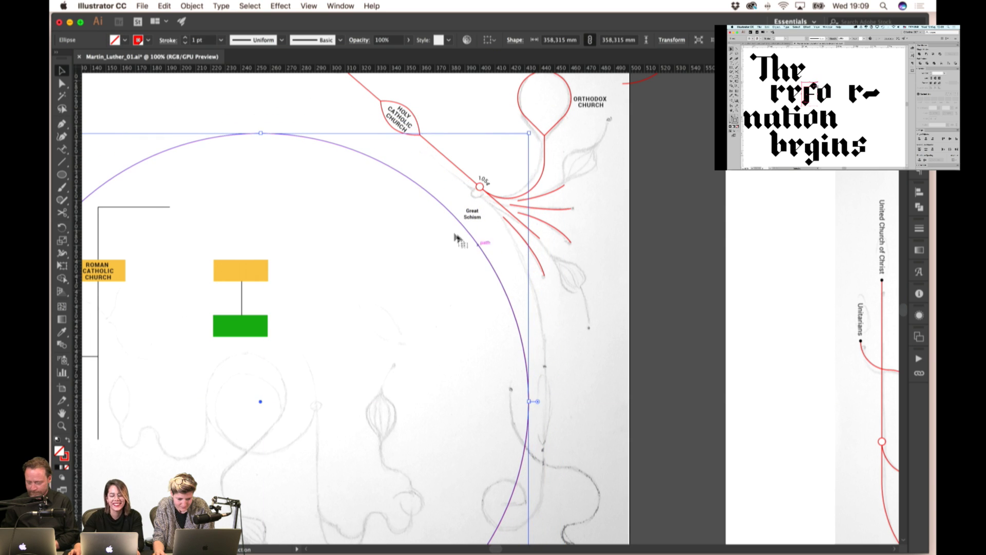
{"action": "left_click_drag", "start_coordinate": [455, 220], "coordinate": [477, 187]}
- Shrink the guide circle to about 336 mm
{"action": "mouse_move", "coordinate": [549, 370]}
{"action": "left_mouse_down"}
{"action": "mouse_move", "coordinate": [475, 375]}
{"action": "mouse_move", "coordinate": [531, 370]}
{"action": "left_mouse_up"}
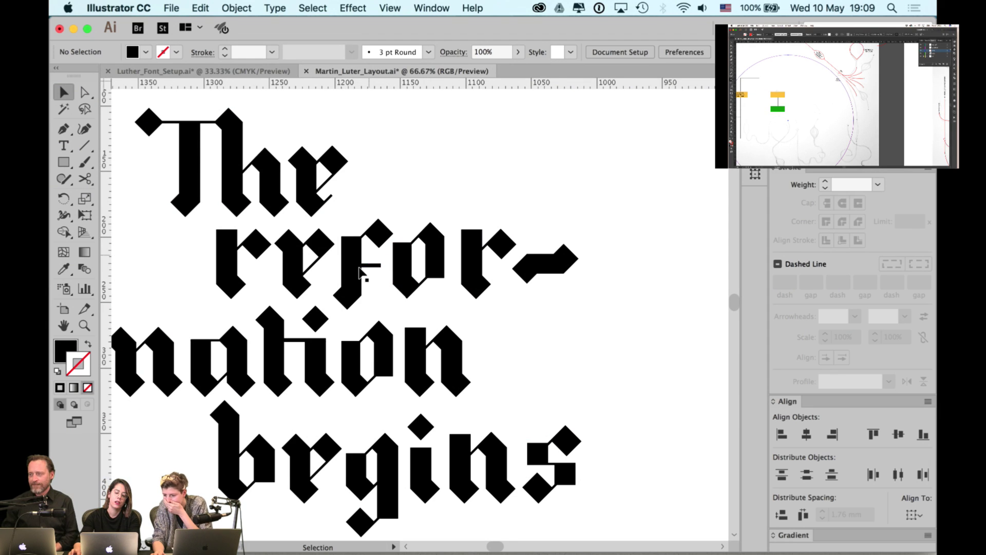
{"action": "scroll", "coordinate": [379, 250], "scroll_direction": "down", "scroll_amount": 1}
{"action": "scroll", "coordinate": [518, 241], "scroll_direction": "down", "scroll_amount": 1}
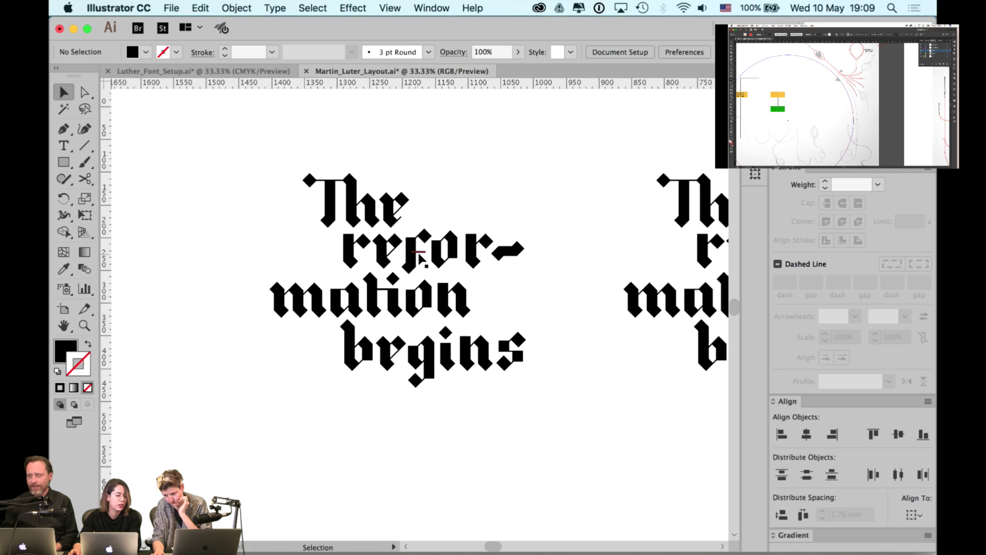
- Place a copy of the f glyph from 'refor-' to the left of the lettering
{"action": "left_click", "coordinate": [421, 258]}
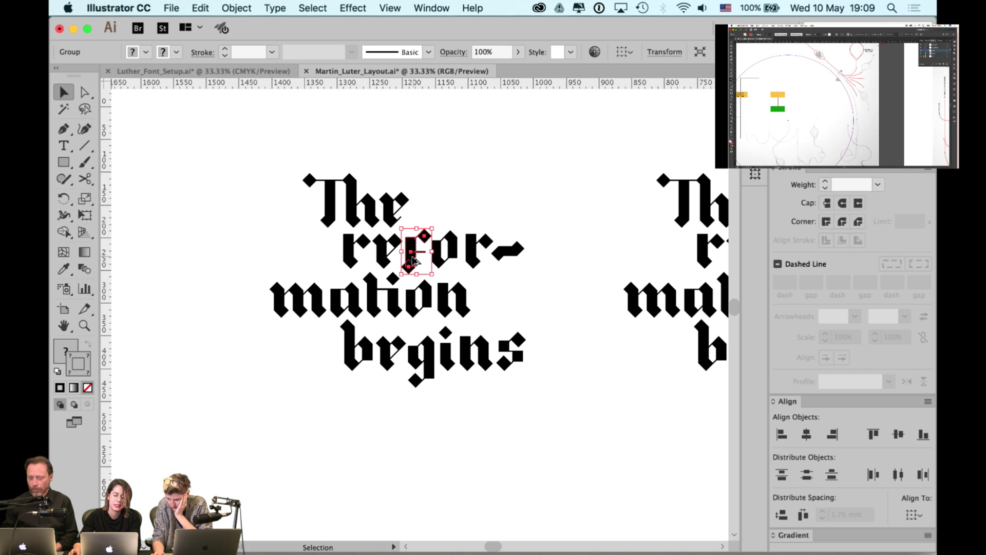
{"action": "left_click_drag", "start_coordinate": [413, 260], "coordinate": [226, 260]}
{"action": "left_click", "coordinate": [257, 210]}
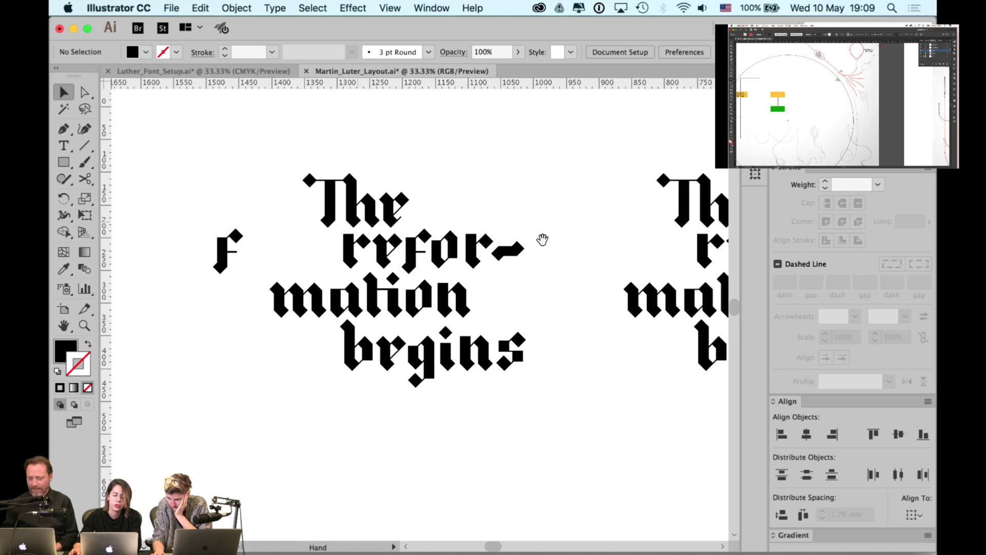
- Compare both lettering variants, nudge the right 'refor-' line, then switch to Chrome
{"action": "left_click_drag", "start_coordinate": [542, 239], "coordinate": [381, 250]}
{"action": "left_click_drag", "start_coordinate": [595, 264], "coordinate": [601, 264]}
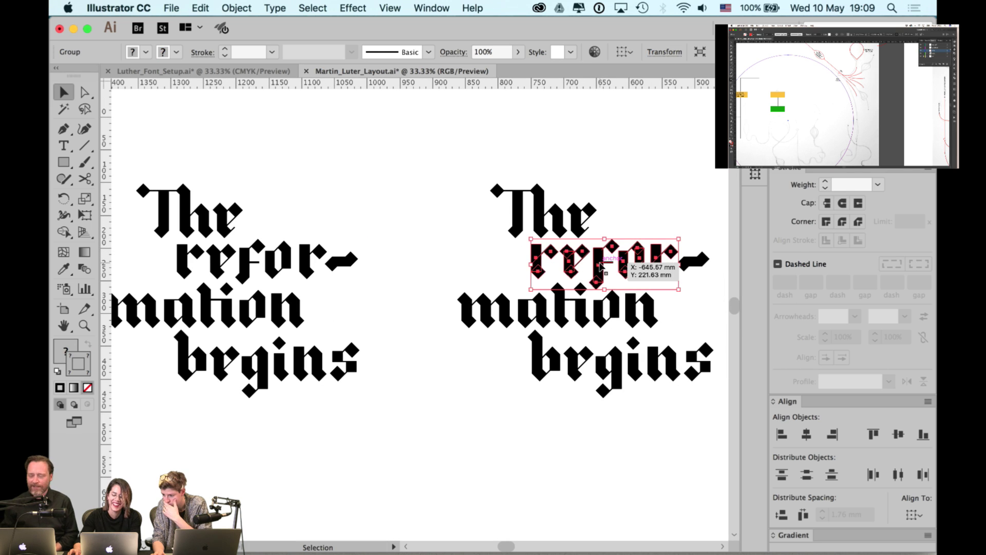
{"action": "left_click", "coordinate": [631, 212]}
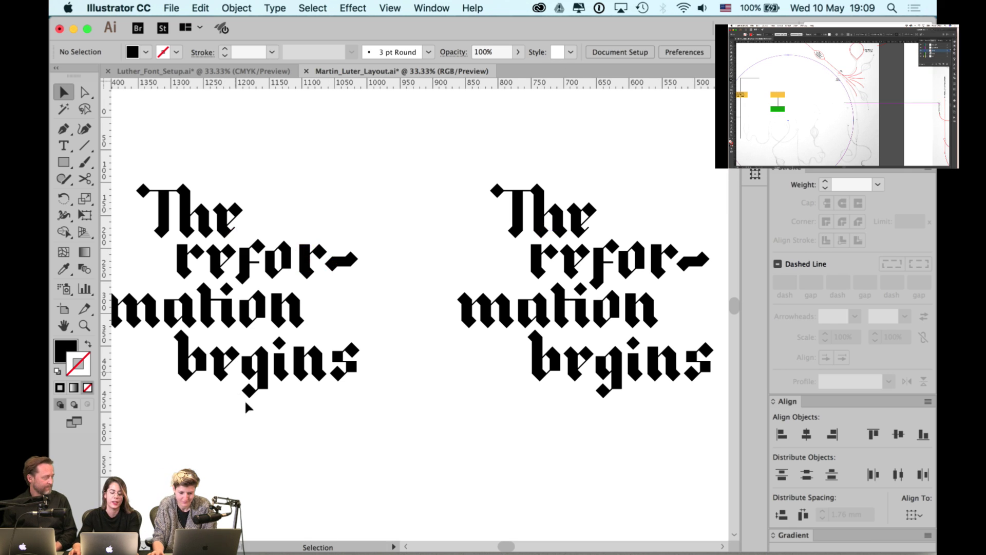
{"action": "key", "text": "super+Tab"}
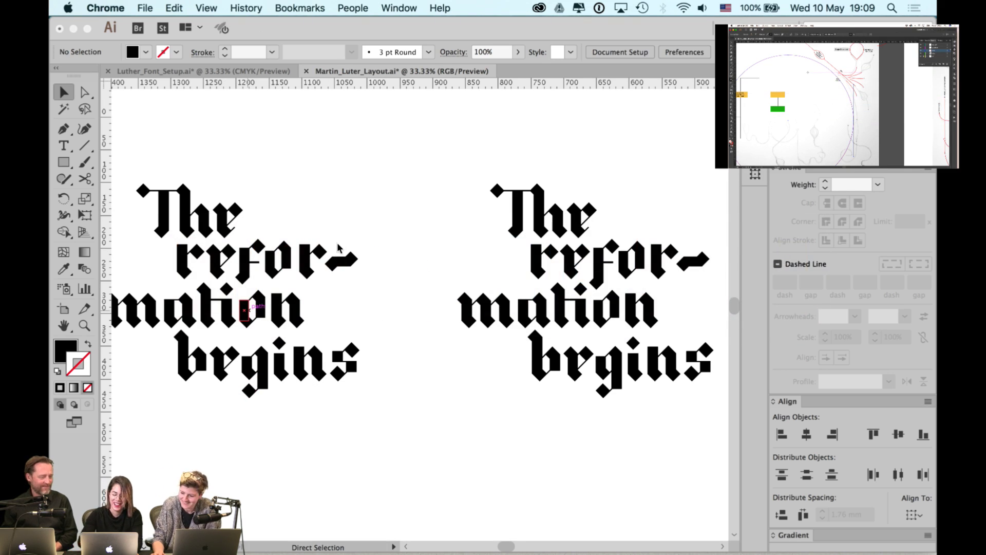
- Search 'hoovering art directors' in a new window and open the tumblr result
{"action": "key", "text": "super+n"}
{"action": "type", "text": "hoovering art"}
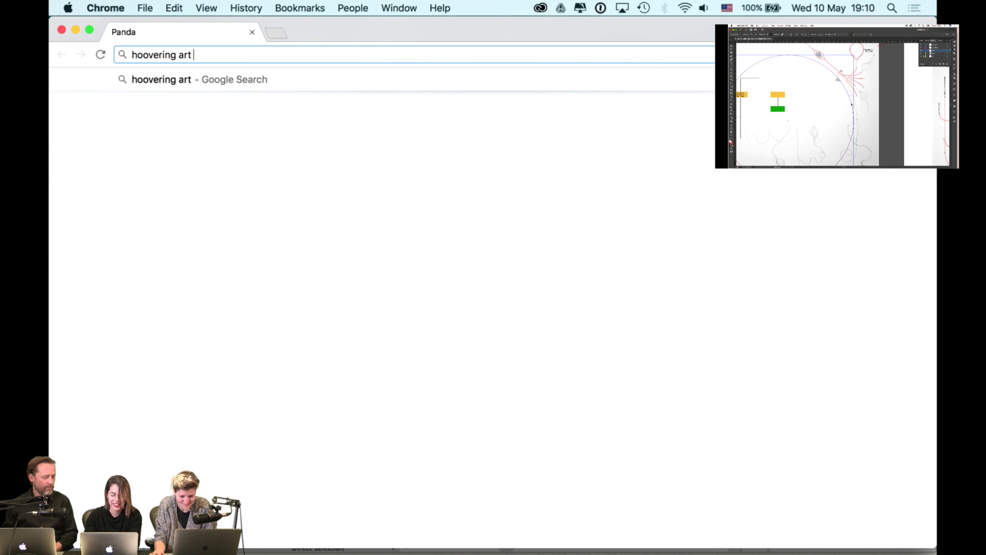
{"action": "type", "text": " direct"}
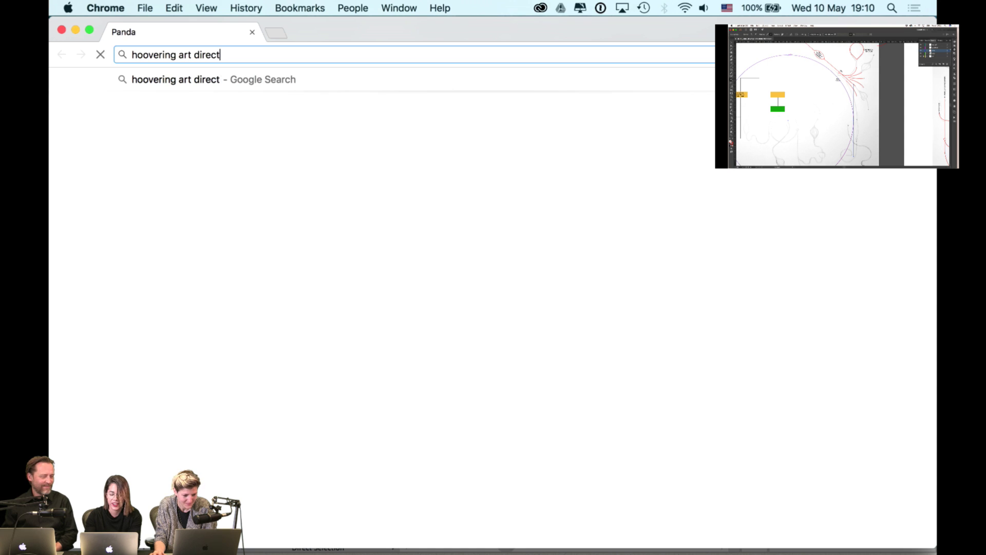
{"action": "type", "text": "ors"}
{"action": "key", "text": "Return"}
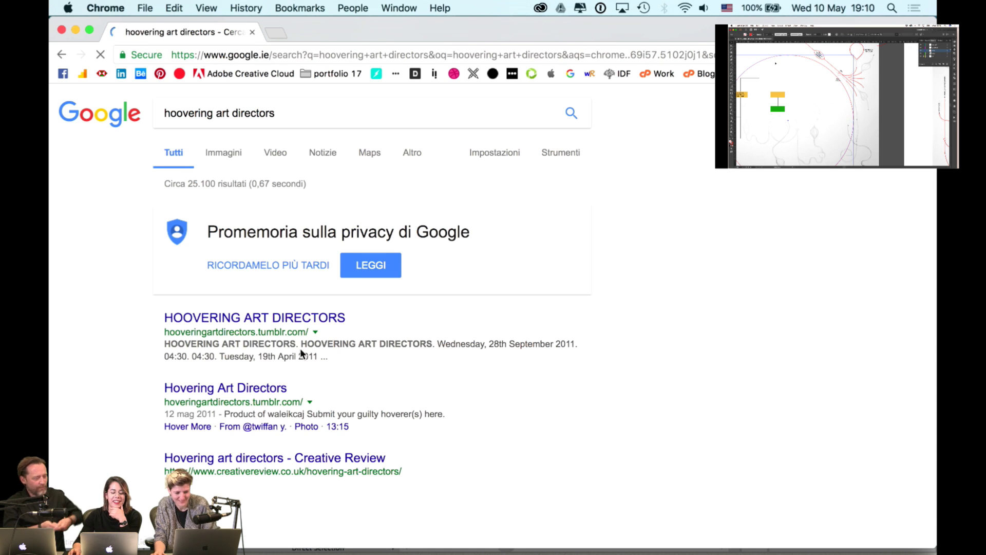
{"action": "left_click", "coordinate": [289, 319]}
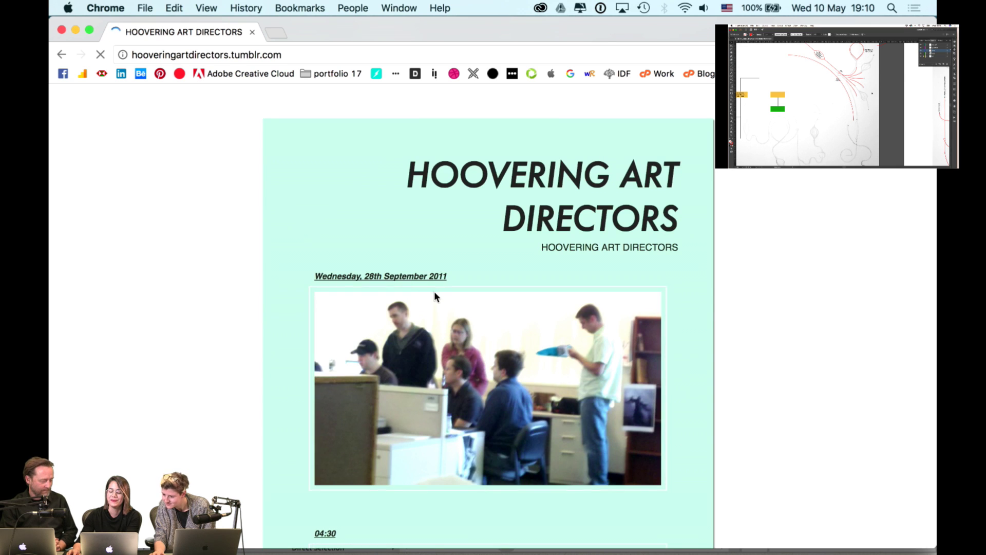
- Scroll through the blog's office vacuuming photos
{"action": "scroll", "coordinate": [514, 334], "scroll_direction": "down", "scroll_amount": 1}
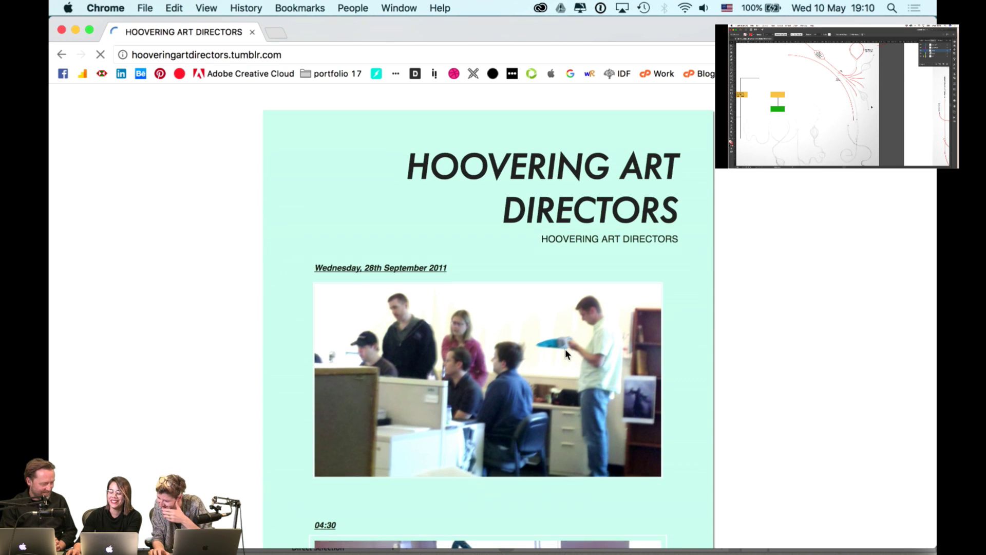
{"action": "scroll", "coordinate": [565, 351], "scroll_direction": "down", "scroll_amount": 5}
{"action": "scroll", "coordinate": [565, 352], "scroll_direction": "down", "scroll_amount": 6}
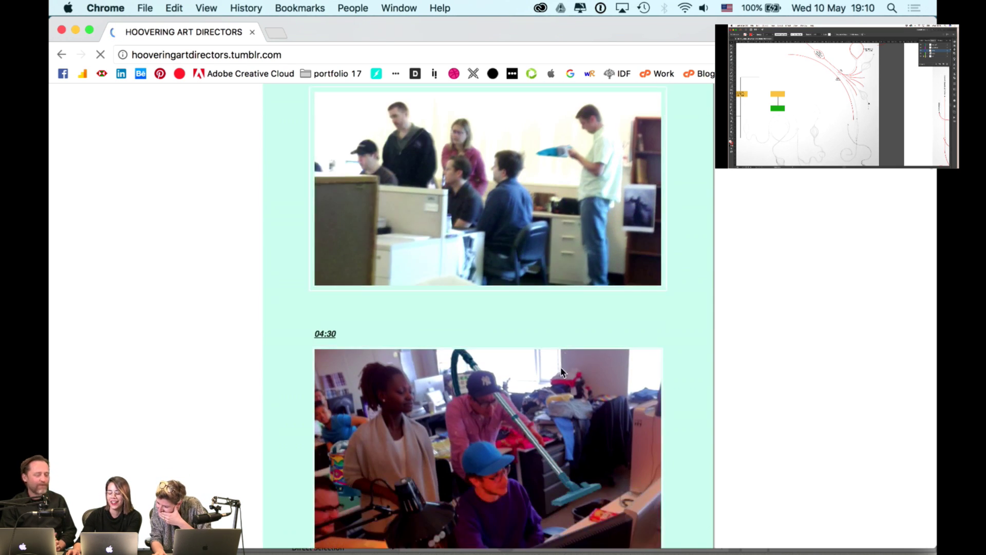
{"action": "scroll", "coordinate": [549, 389], "scroll_direction": "down", "scroll_amount": 1}
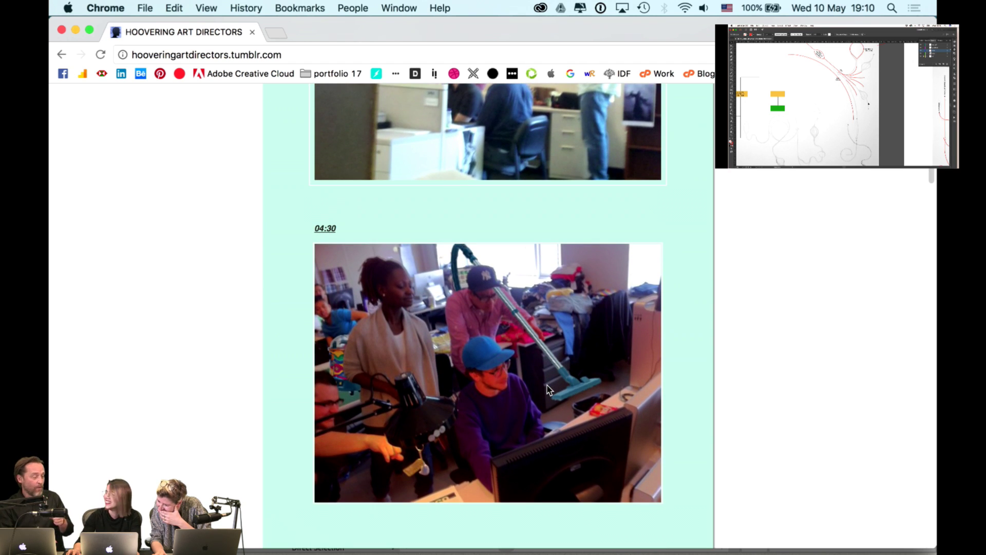
{"action": "scroll", "coordinate": [549, 389], "scroll_direction": "down", "scroll_amount": 1}
{"action": "scroll", "coordinate": [548, 389], "scroll_direction": "down", "scroll_amount": 1}
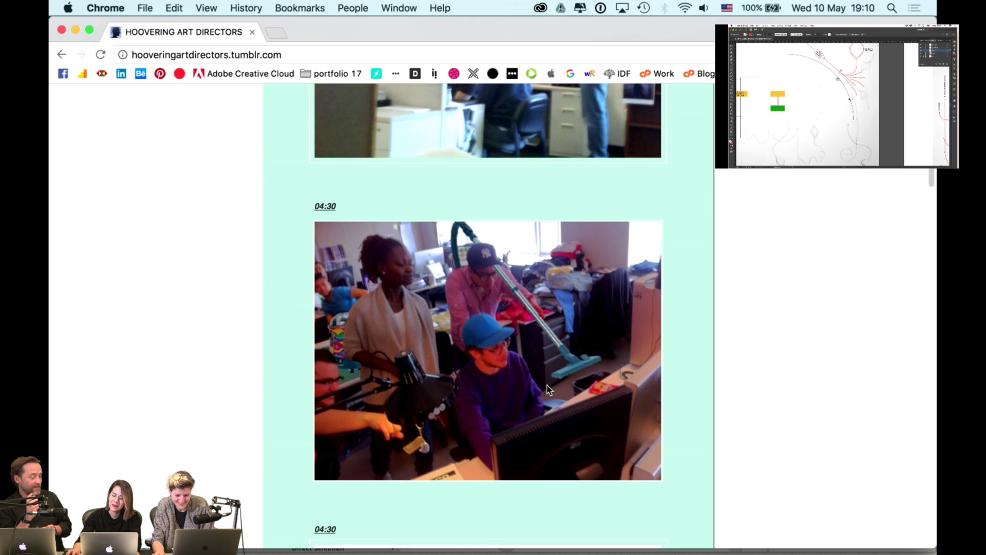
{"action": "scroll", "coordinate": [548, 390], "scroll_direction": "down", "scroll_amount": 2}
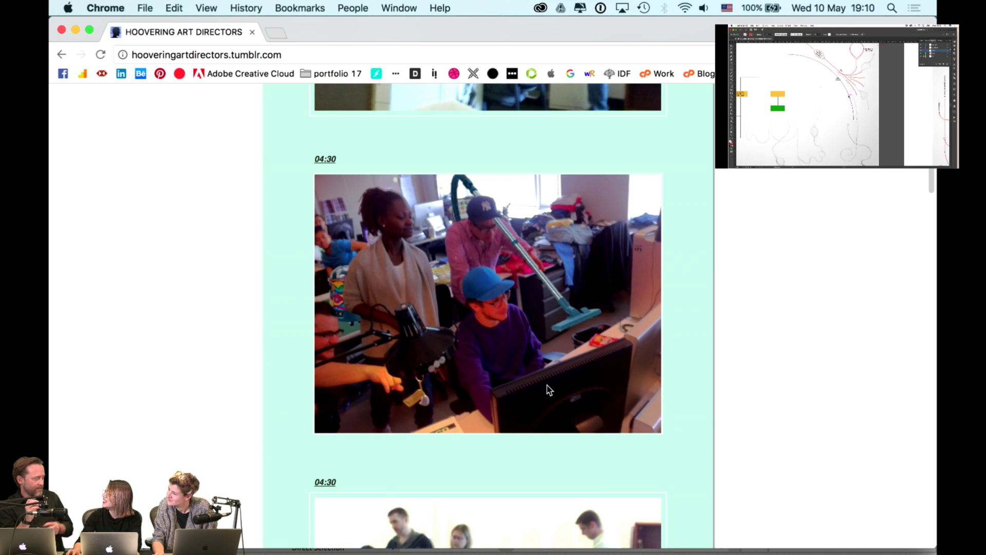
{"action": "left_click", "coordinate": [405, 56]}
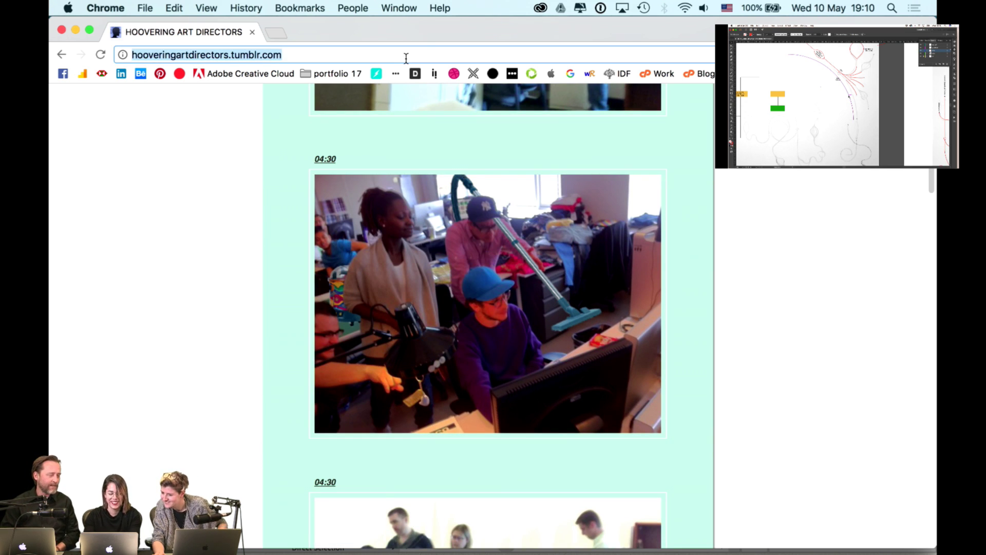
- Search 'adobe hovering art director', accepting the corrected spelling suggestion
{"action": "type", "text": "adobe j"}
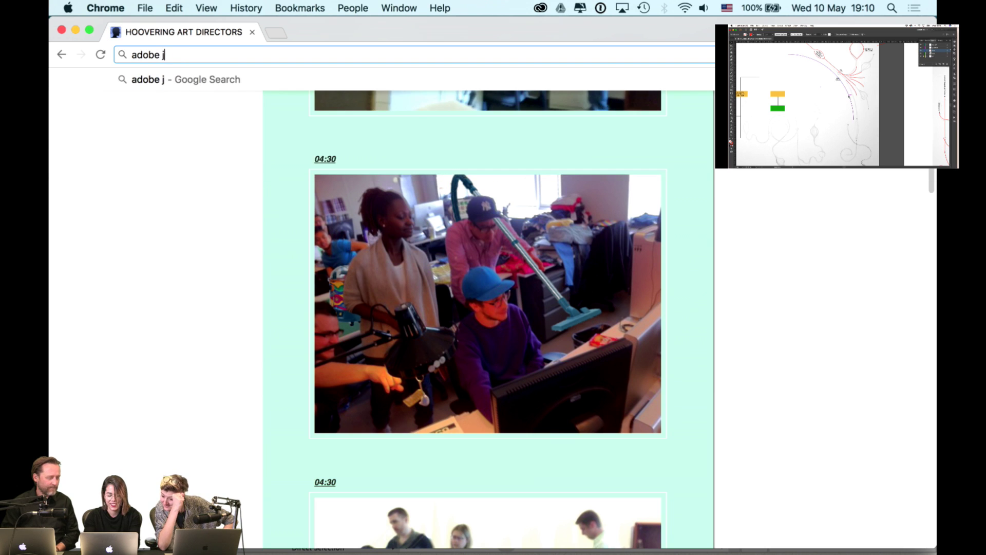
{"action": "key", "text": "BackSpace"}
{"action": "type", "text": "hoveri"}
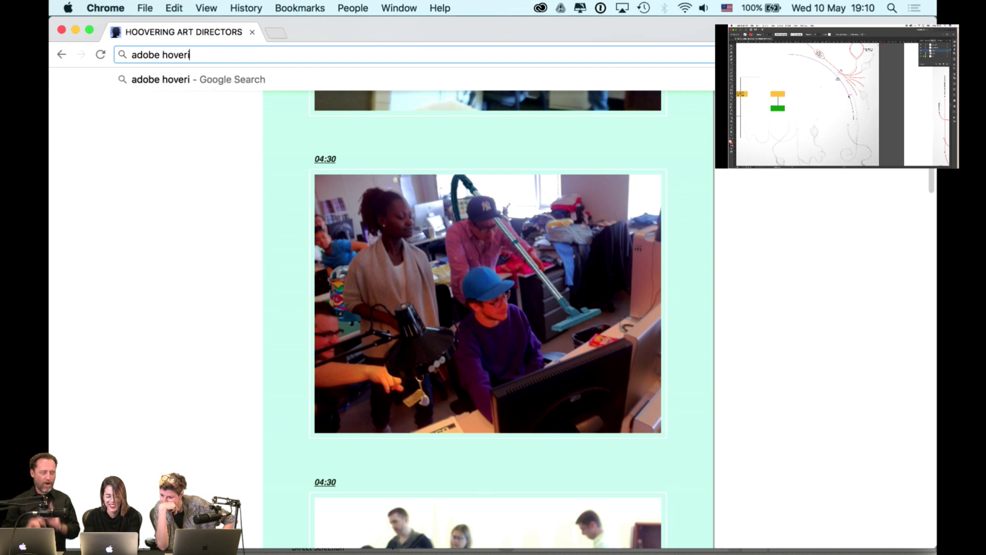
{"action": "type", "text": "ngart"}
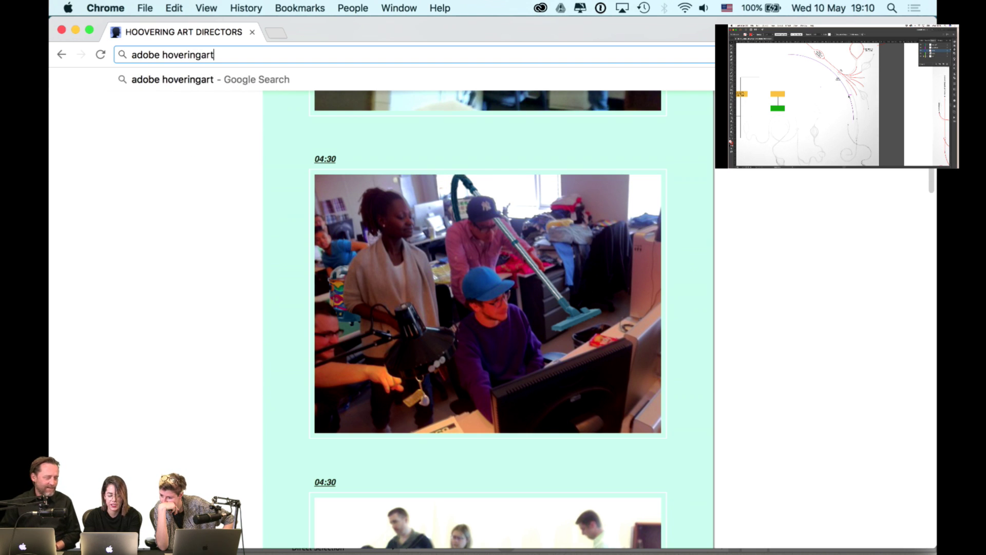
{"action": "type", "text": " director"}
{"action": "key", "text": "Return"}
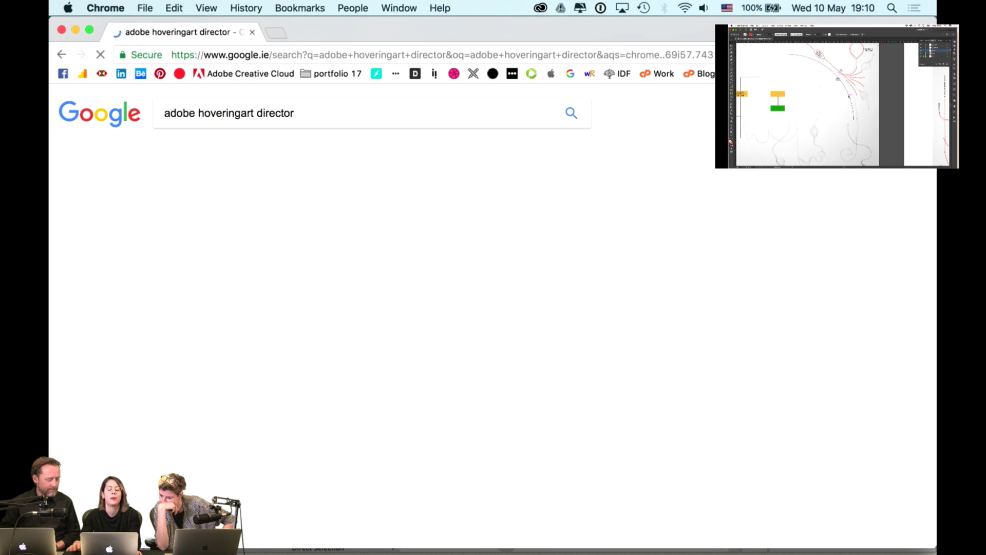
{"action": "left_click", "coordinate": [334, 213]}
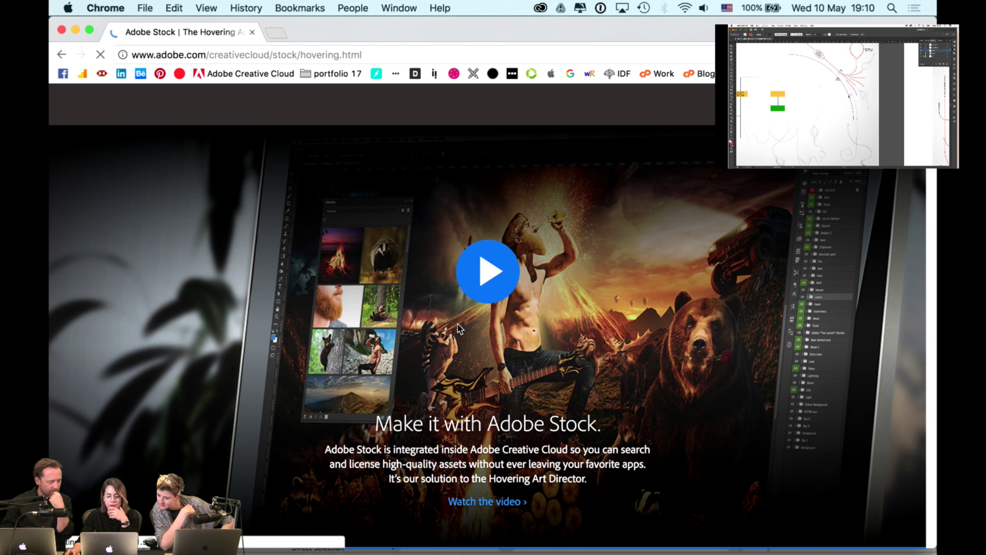
- Play the Hovering Art Director video on Adobe Stock, then return to Illustrator
{"action": "scroll", "coordinate": [322, 256], "scroll_direction": "down", "scroll_amount": 10}
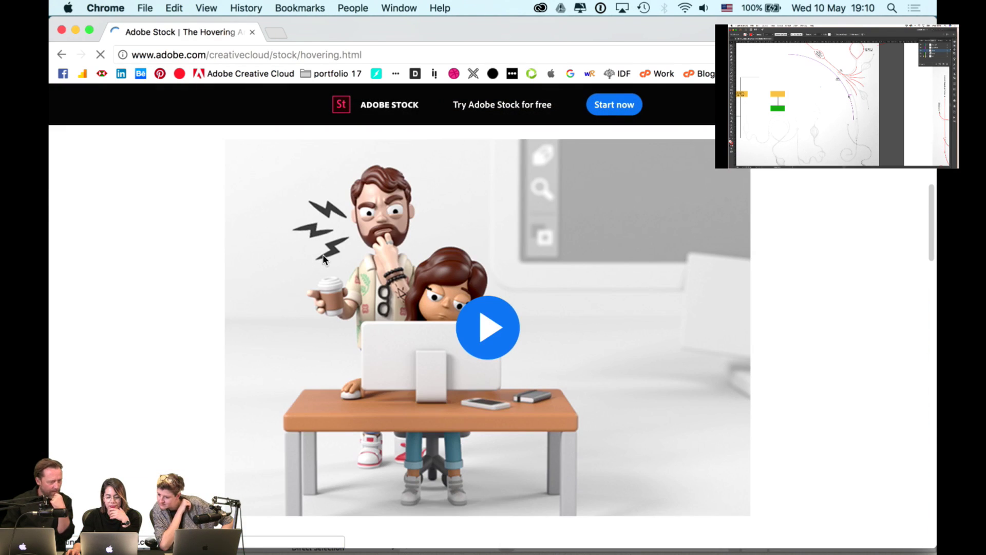
{"action": "left_click", "coordinate": [471, 322]}
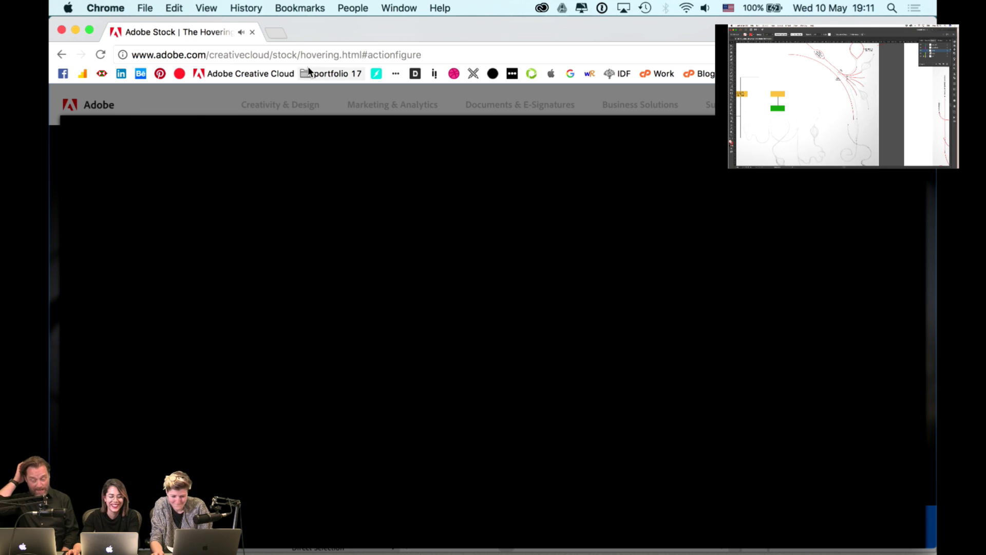
{"action": "key", "text": "super+Tab"}
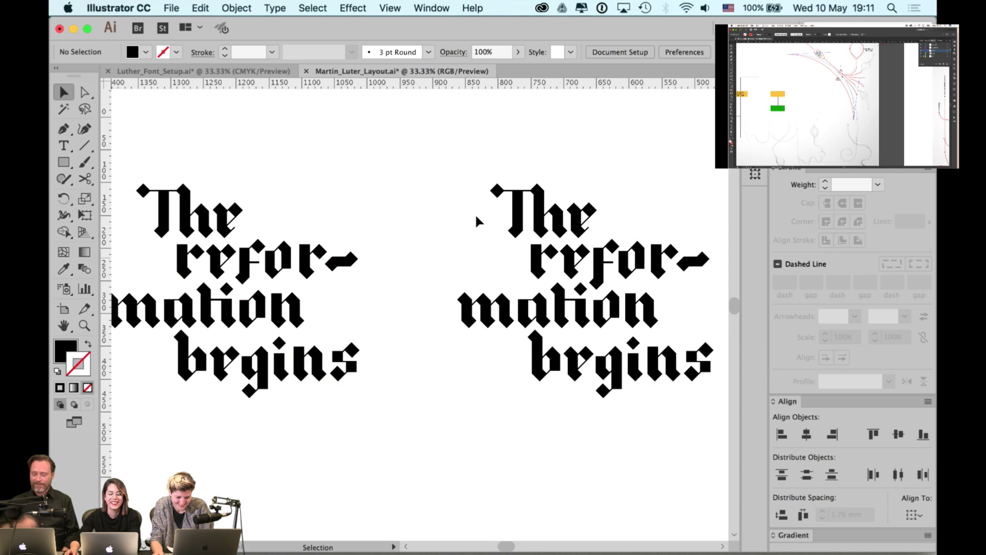
- Pan to the stray f left of the lettering and zoom out to see all versions
{"action": "scroll", "coordinate": [402, 282], "scroll_direction": "up", "scroll_amount": 2}
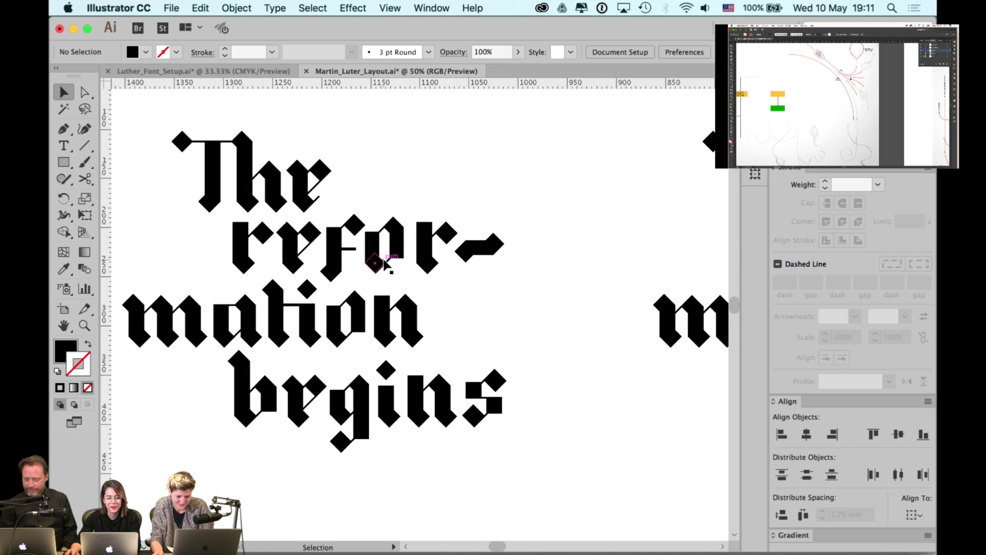
{"action": "scroll", "coordinate": [370, 247], "scroll_direction": "up", "scroll_amount": 2}
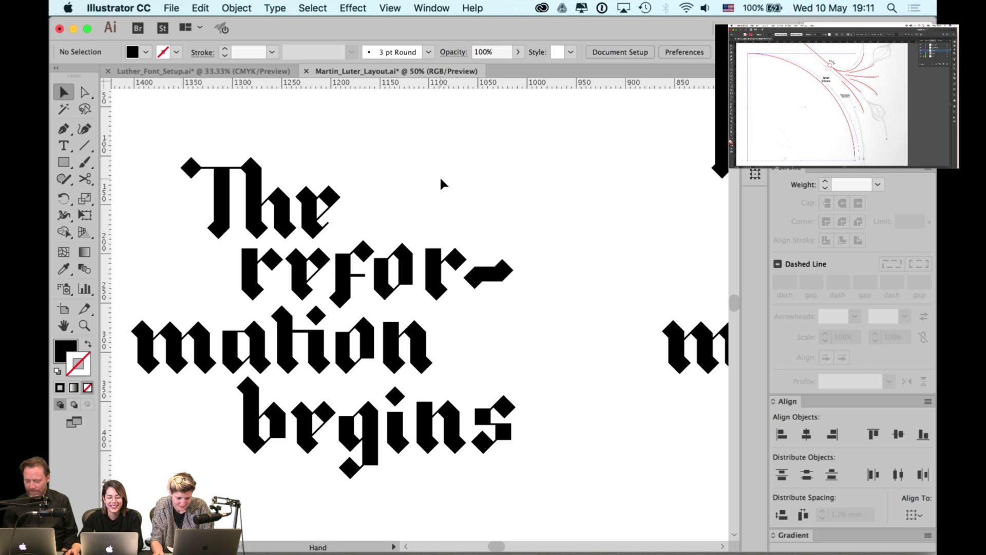
{"action": "left_click_drag", "start_coordinate": [442, 183], "coordinate": [452, 180]}
{"action": "scroll", "coordinate": [342, 220], "scroll_direction": "left", "scroll_amount": 15}
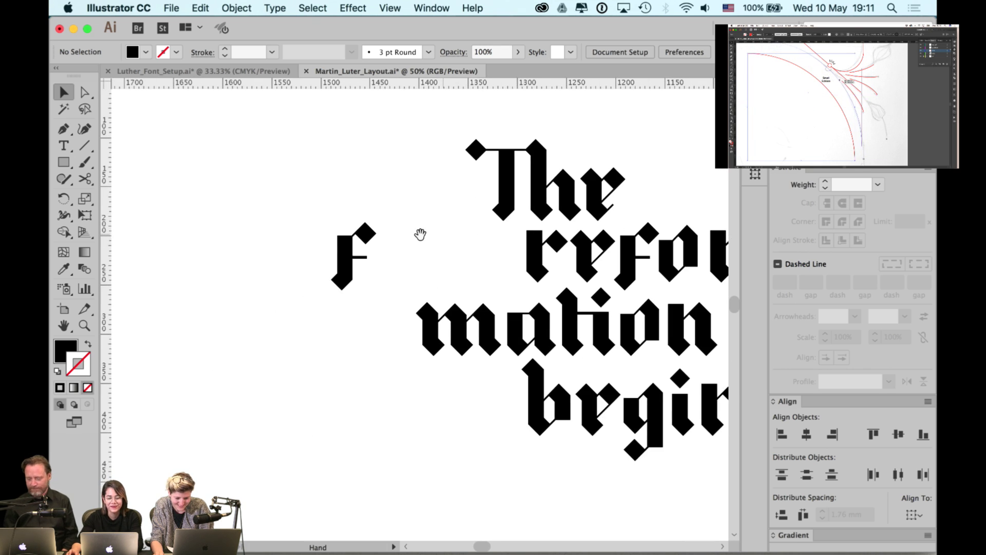
{"action": "left_click_drag", "start_coordinate": [418, 233], "coordinate": [343, 245]}
{"action": "key", "text": "super+minus"}
{"action": "key", "text": "super+minus"}
{"action": "key", "text": "super+minus"}
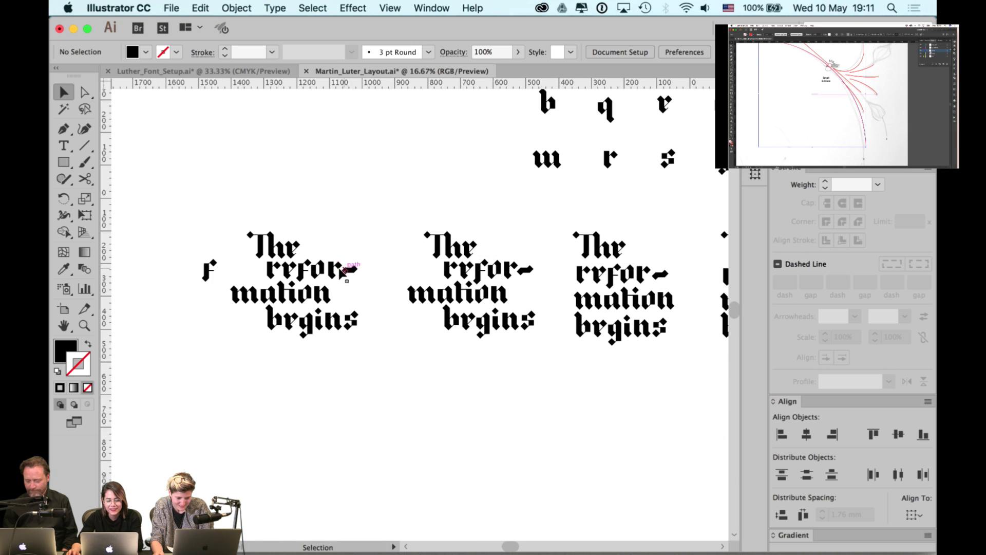
- Zoom in on the left version and select just its 'e' glyph
{"action": "scroll", "coordinate": [341, 272], "scroll_direction": "up", "scroll_amount": 1}
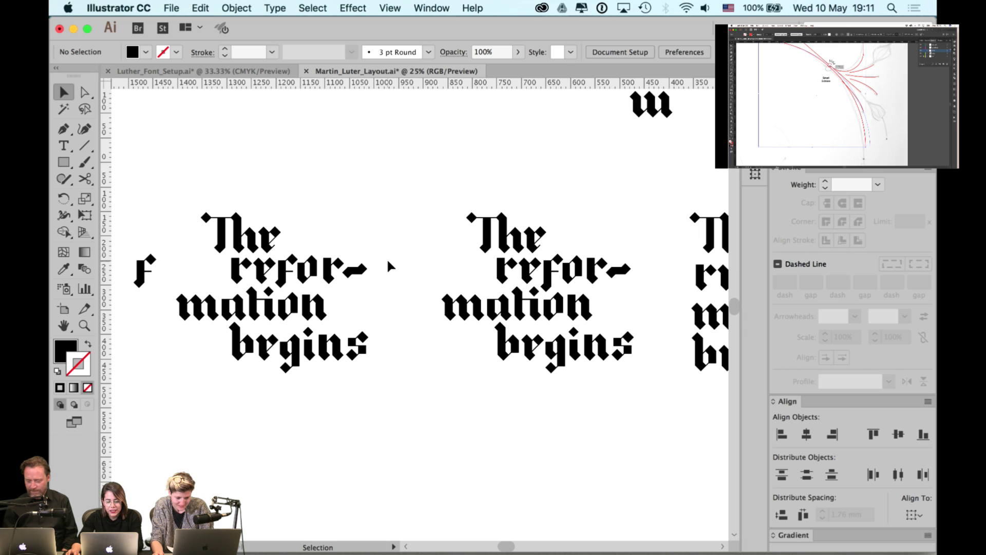
{"action": "scroll", "coordinate": [272, 262], "scroll_direction": "up", "scroll_amount": 3}
{"action": "left_click", "coordinate": [260, 227]}
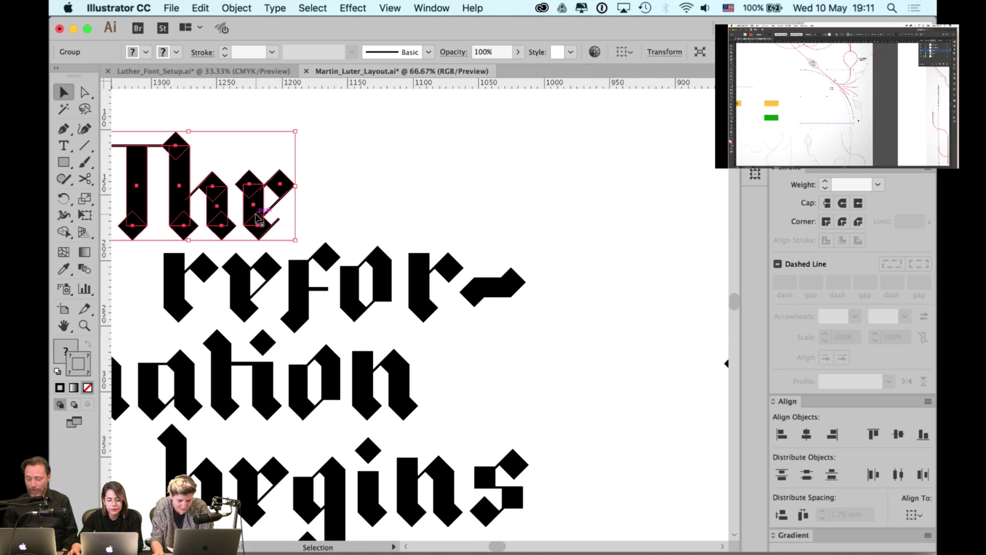
{"action": "left_click", "coordinate": [318, 167]}
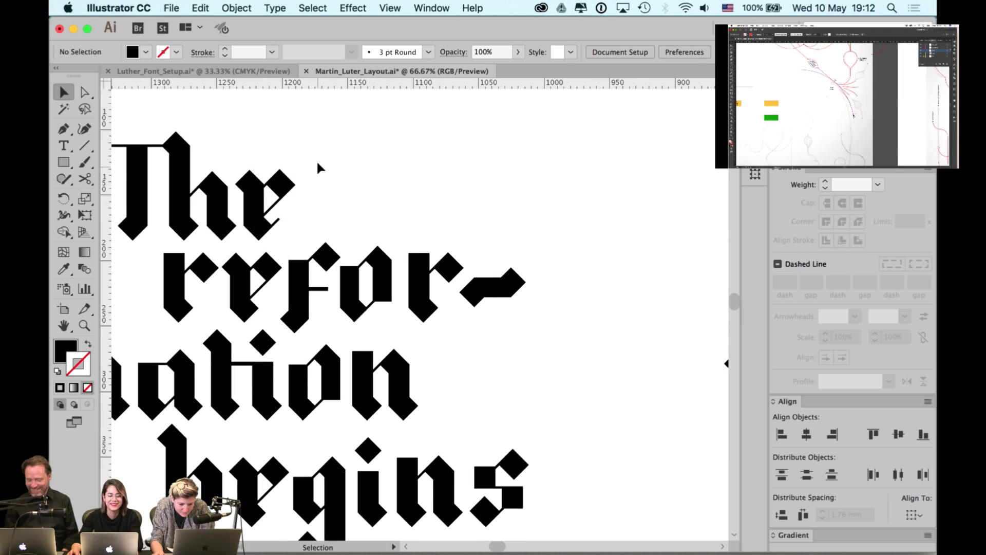
{"action": "left_click", "coordinate": [254, 232]}
{"action": "scroll", "coordinate": [390, 216], "scroll_direction": "left", "scroll_amount": 3}
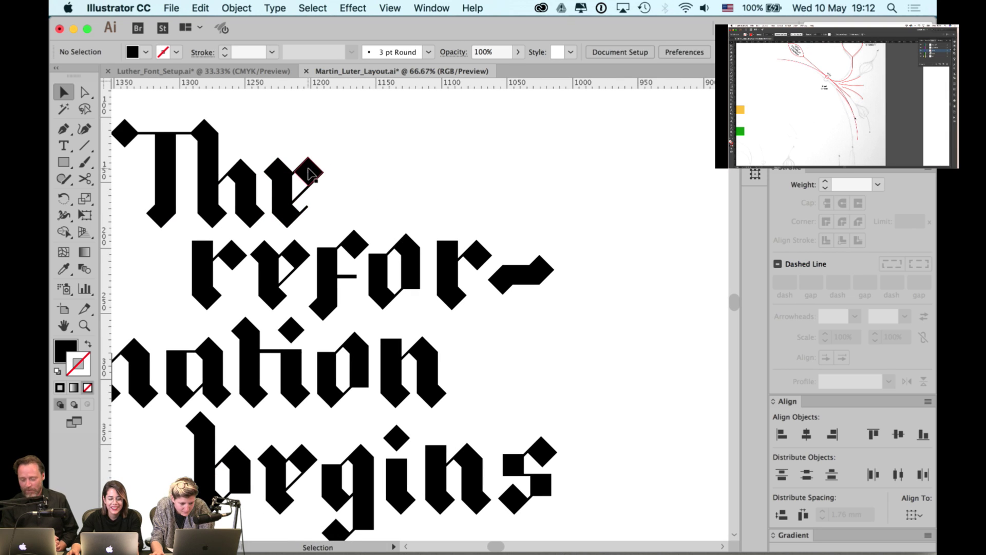
- Move the copied e down-left and align it with the f top by left edges and vertical centres
{"action": "left_click_drag", "start_coordinate": [290, 192], "coordinate": [303, 254]}
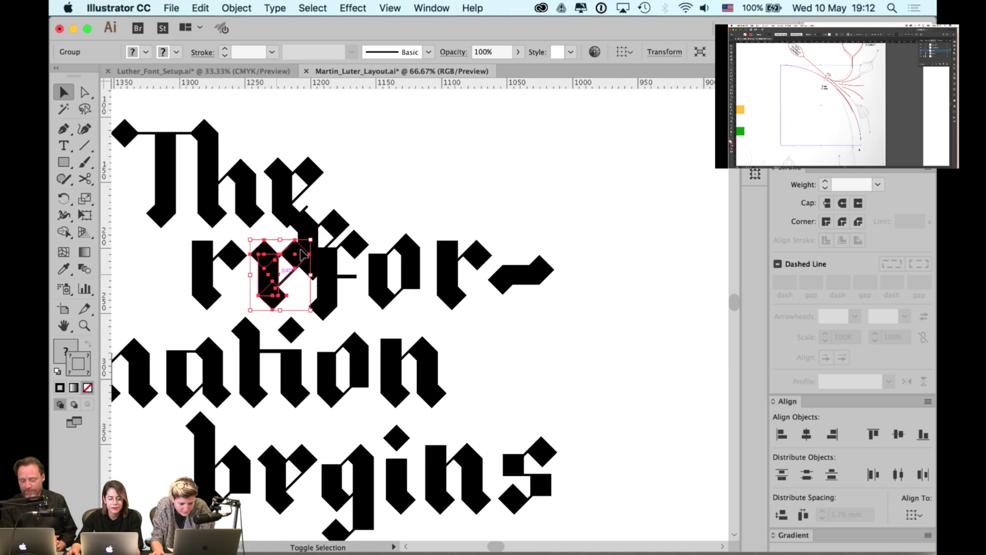
{"action": "left_click", "coordinate": [311, 226], "text": "shift"}
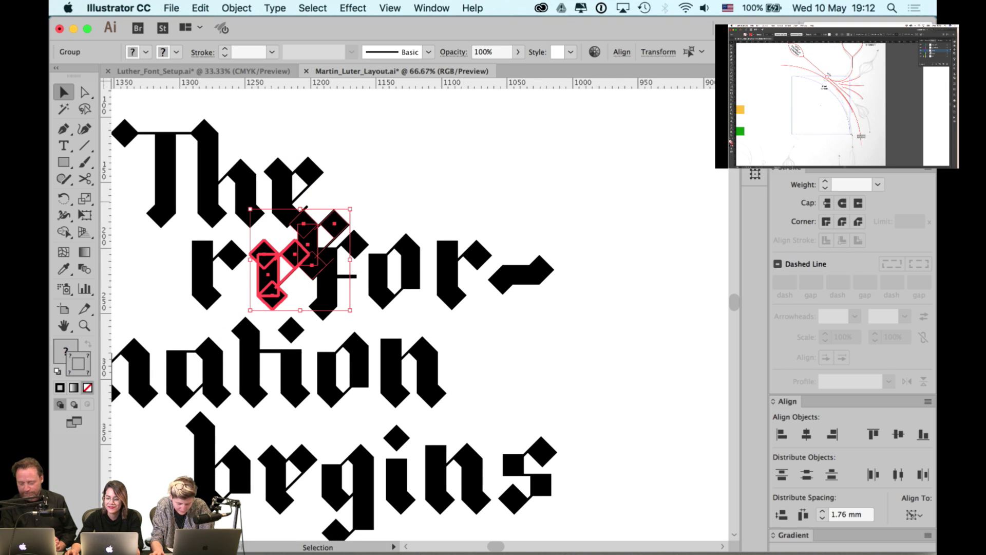
{"action": "left_click", "coordinate": [780, 433]}
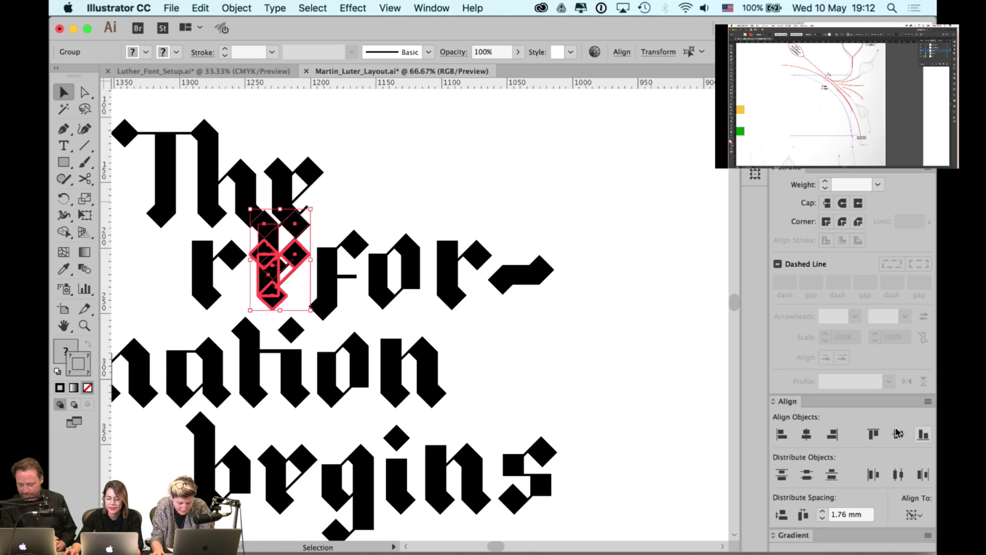
{"action": "left_click", "coordinate": [896, 433]}
{"action": "left_click", "coordinate": [277, 294]}
{"action": "left_click_drag", "start_coordinate": [290, 293], "coordinate": [319, 288]}
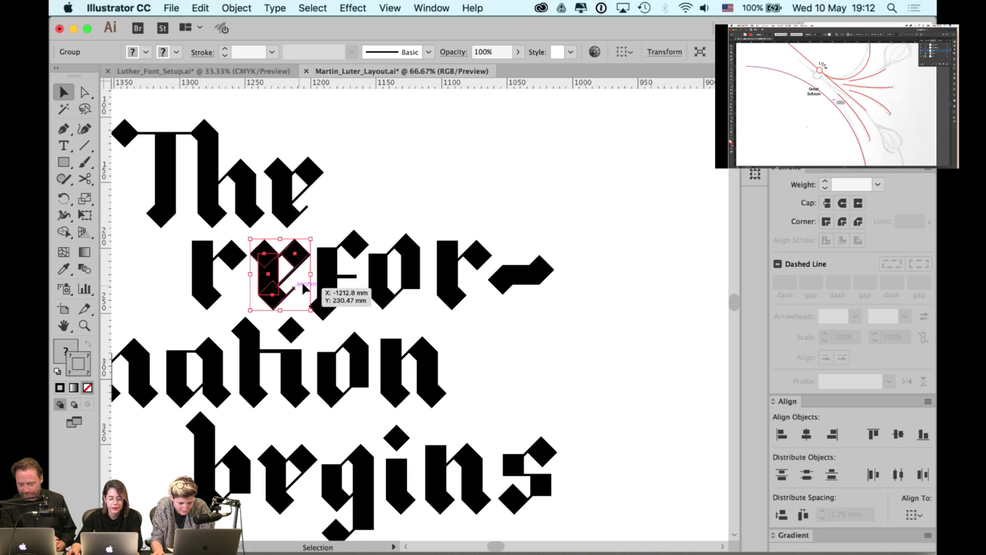
{"action": "left_click", "coordinate": [284, 272]}
- Try moving a piece of the e in 'begins', then undo it
{"action": "left_click", "coordinate": [275, 270]}
{"action": "left_click", "coordinate": [389, 205]}
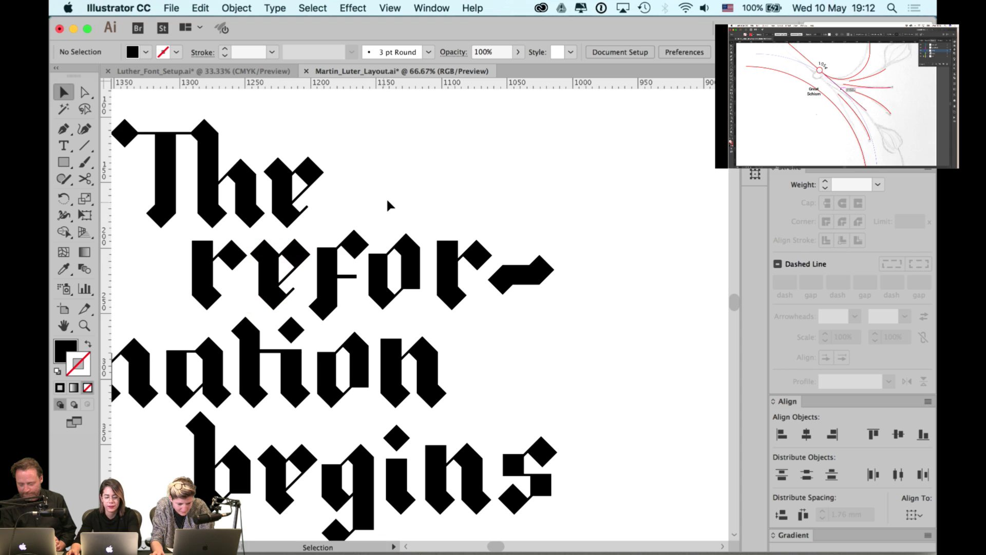
{"action": "scroll", "coordinate": [390, 231], "scroll_direction": "down", "scroll_amount": 3}
{"action": "scroll", "coordinate": [390, 231], "scroll_direction": "left", "scroll_amount": 3}
{"action": "left_click_drag", "start_coordinate": [323, 451], "coordinate": [312, 504]}
{"action": "scroll", "coordinate": [326, 341], "scroll_direction": "down", "scroll_amount": 3}
{"action": "key", "text": "super+z"}
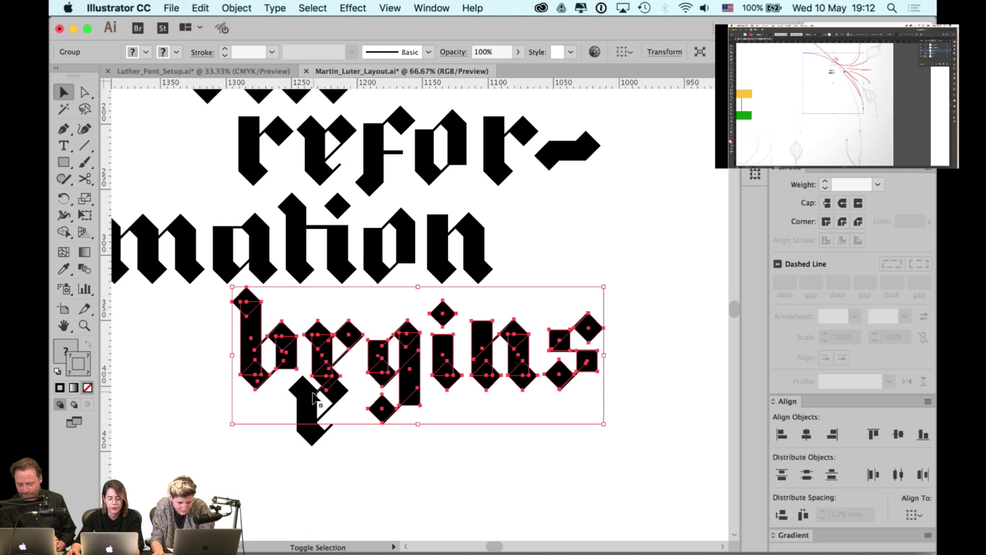
{"action": "left_click", "coordinate": [348, 423]}
- Centre the e's lower part horizontally under its top and align both parts to the top
{"action": "left_click", "coordinate": [323, 358]}
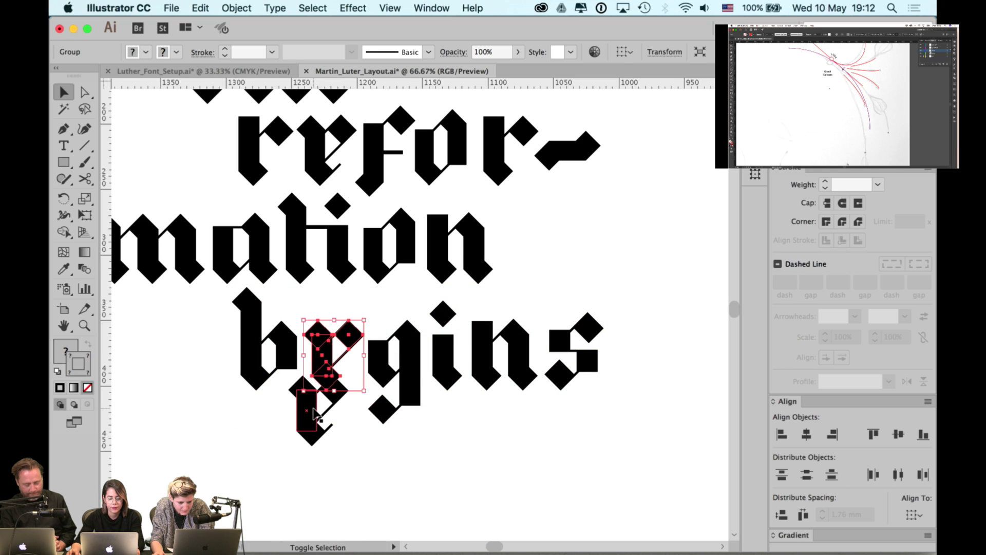
{"action": "left_click", "coordinate": [806, 434]}
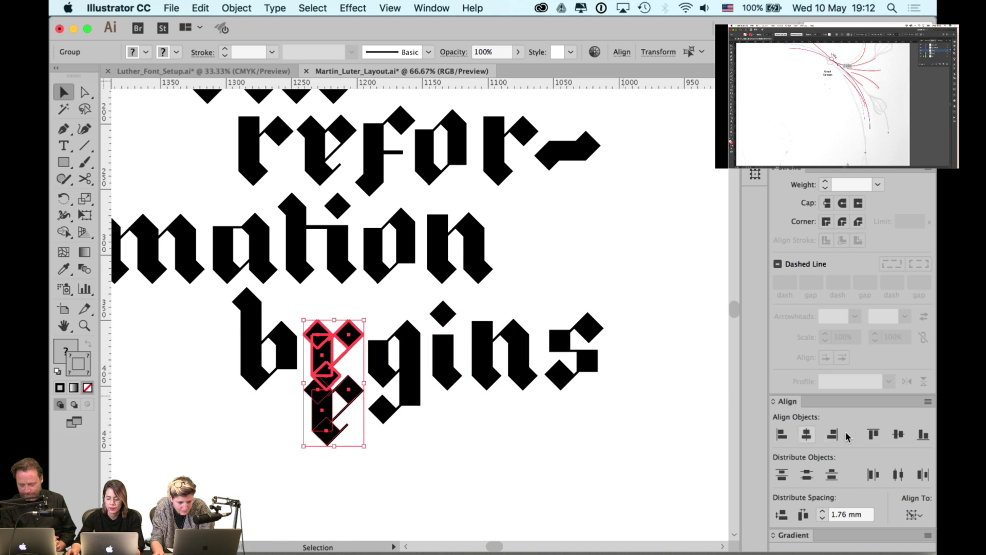
{"action": "left_click", "coordinate": [873, 434]}
{"action": "left_click", "coordinate": [412, 426]}
{"action": "left_click", "coordinate": [349, 367]}
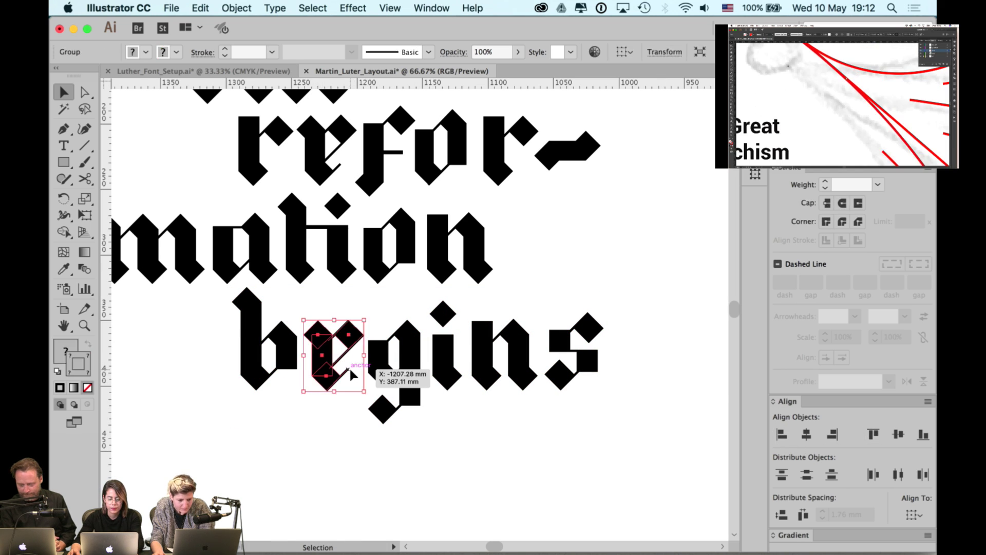
{"action": "key", "text": "super+shift+a"}
{"action": "left_click", "coordinate": [336, 354]}
{"action": "left_click", "coordinate": [367, 306]}
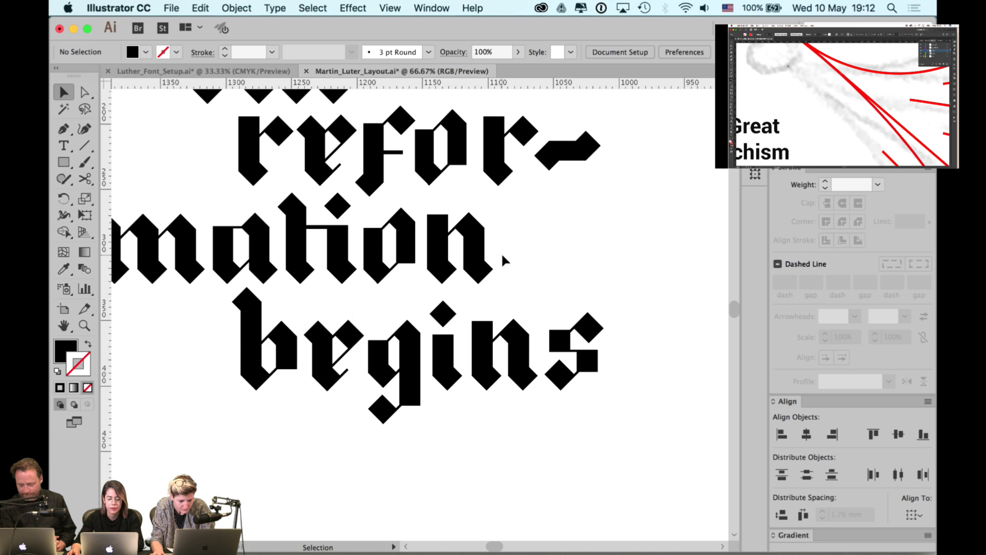
{"action": "left_click_drag", "start_coordinate": [538, 325], "coordinate": [538, 336]}
{"action": "scroll", "coordinate": [537, 336], "scroll_direction": "up", "scroll_amount": 5}
{"action": "key", "text": "super+minus"}
{"action": "key", "text": "super+minus"}
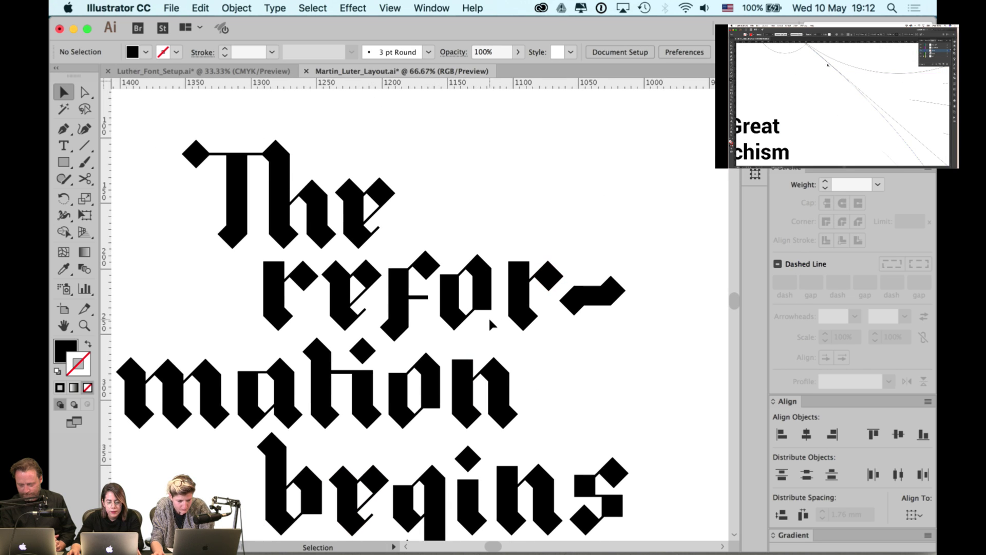
- Place a copy of the fo group left of the lettering
{"action": "key", "text": "super+plus"}
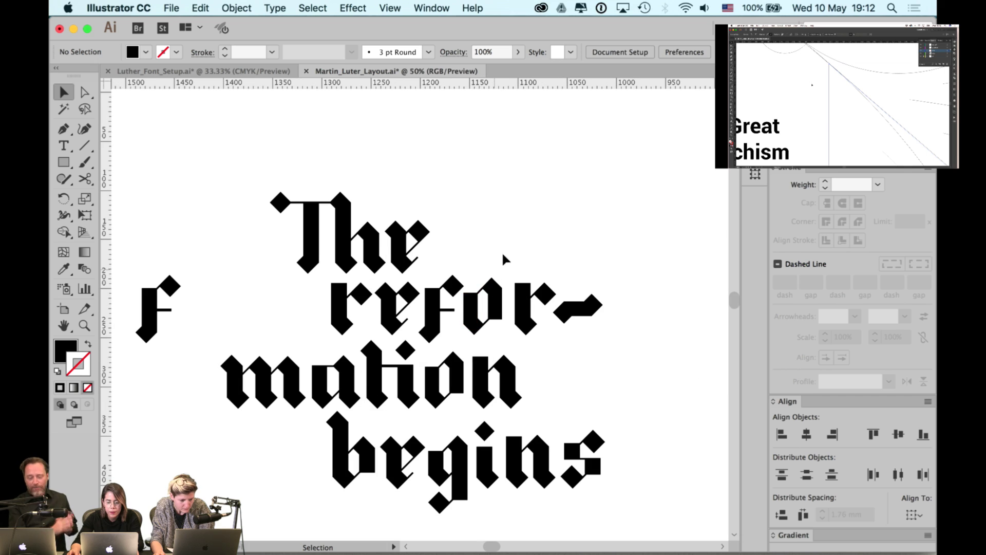
{"action": "left_click", "coordinate": [424, 329]}
{"action": "left_click_drag", "start_coordinate": [424, 328], "coordinate": [247, 313]}
{"action": "left_click", "coordinate": [319, 216]}
- Duplicate the left fo pair to its right
{"action": "key", "text": "super+plus"}
{"action": "key", "text": "super+plus"}
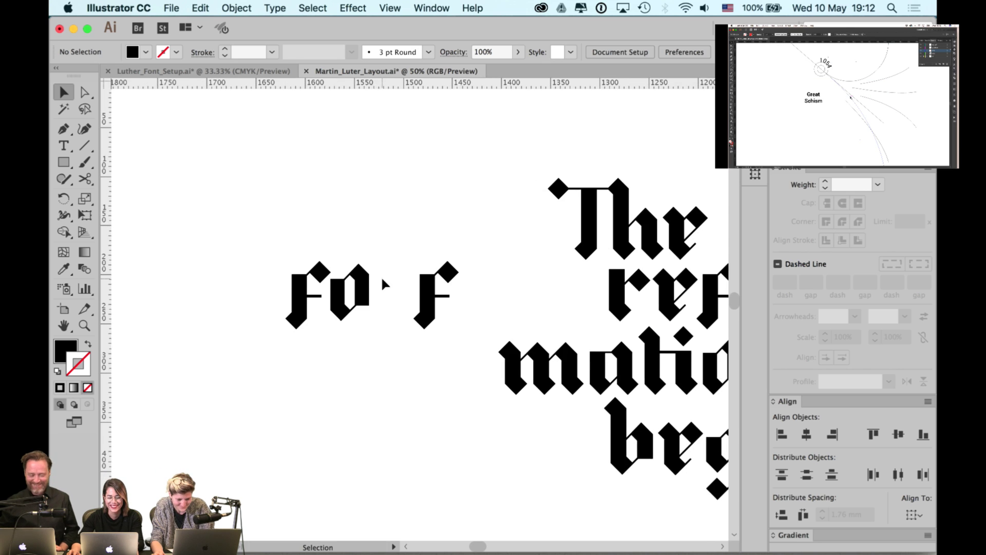
{"action": "left_click", "coordinate": [260, 334]}
{"action": "scroll", "coordinate": [428, 338], "scroll_direction": "left", "scroll_amount": 5}
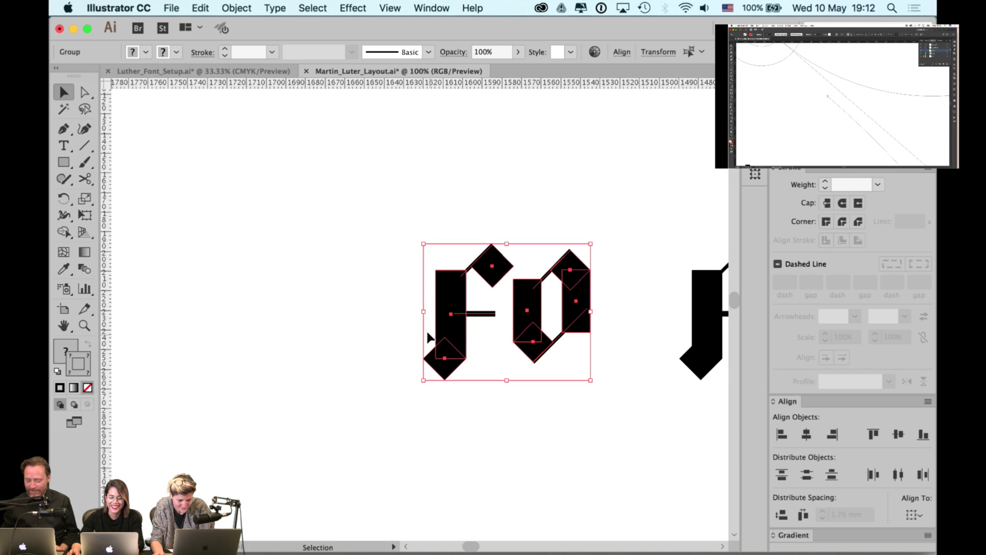
{"action": "left_click_drag", "start_coordinate": [437, 327], "coordinate": [512, 334]}
{"action": "left_click", "coordinate": [605, 235]}
- Delete the extra f, move the remaining f toward the o, and remove the right-hand fo pair
{"action": "scroll", "coordinate": [621, 213], "scroll_direction": "right", "scroll_amount": 4}
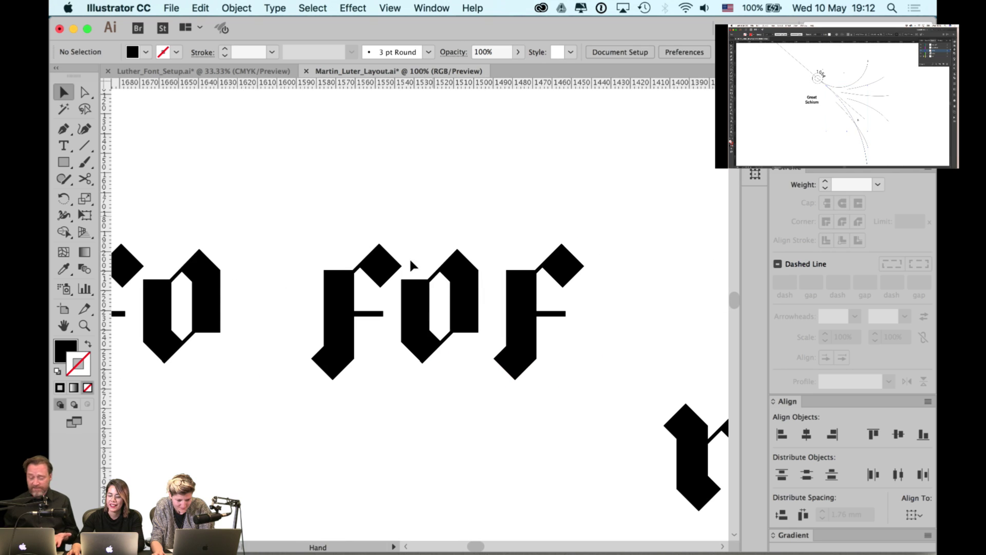
{"action": "left_click", "coordinate": [348, 302]}
{"action": "key", "text": "Delete"}
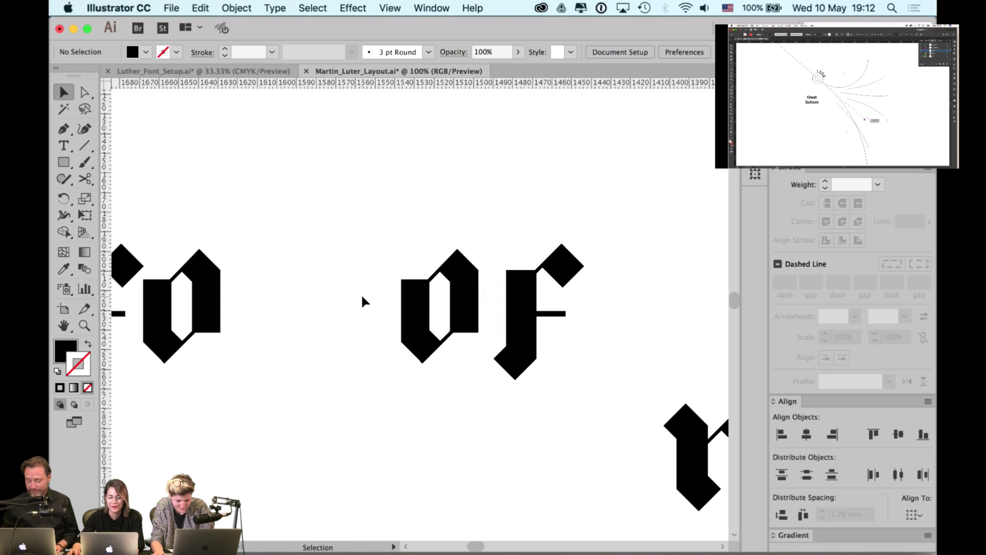
{"action": "left_click_drag", "start_coordinate": [521, 298], "coordinate": [329, 314]}
{"action": "left_click", "coordinate": [306, 248]}
{"action": "scroll", "coordinate": [306, 248], "scroll_direction": "down", "scroll_amount": 2}
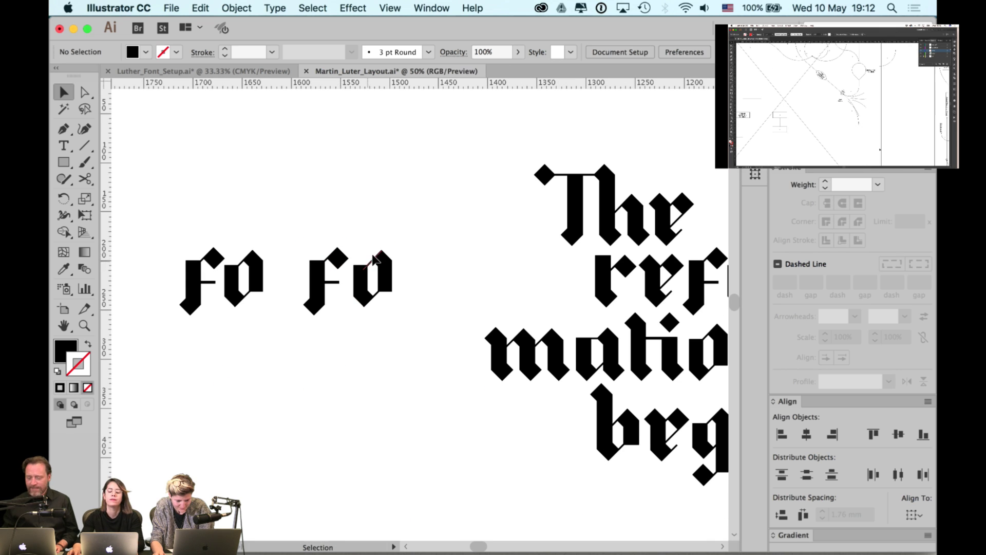
{"action": "left_click_drag", "start_coordinate": [421, 231], "coordinate": [295, 318]}
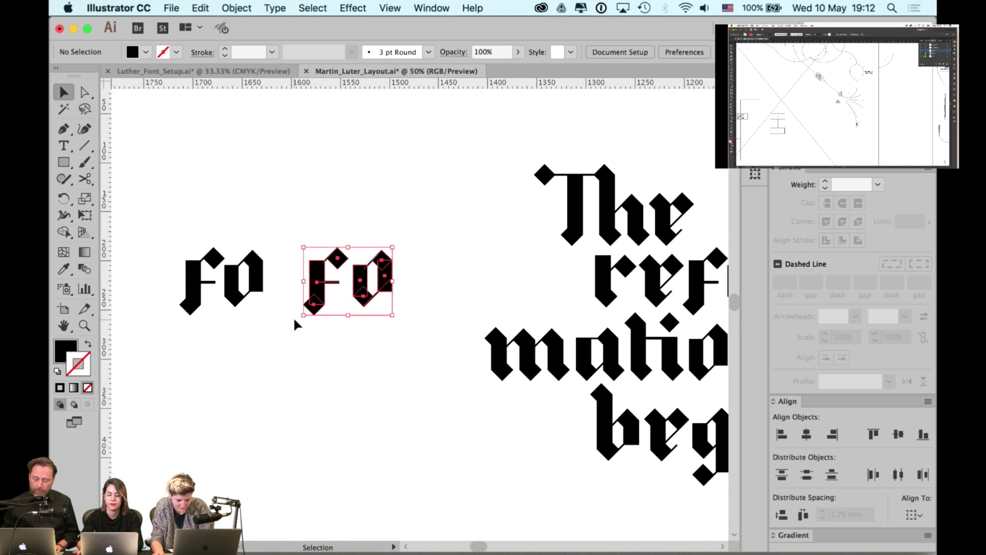
{"action": "key", "text": "Delete"}
{"action": "scroll", "coordinate": [295, 319], "scroll_direction": "down", "scroll_amount": 1}
- Move the fo from the right-hand lettering beside the first pair and shift its f left
{"action": "left_click_drag", "start_coordinate": [657, 262], "coordinate": [350, 275]}
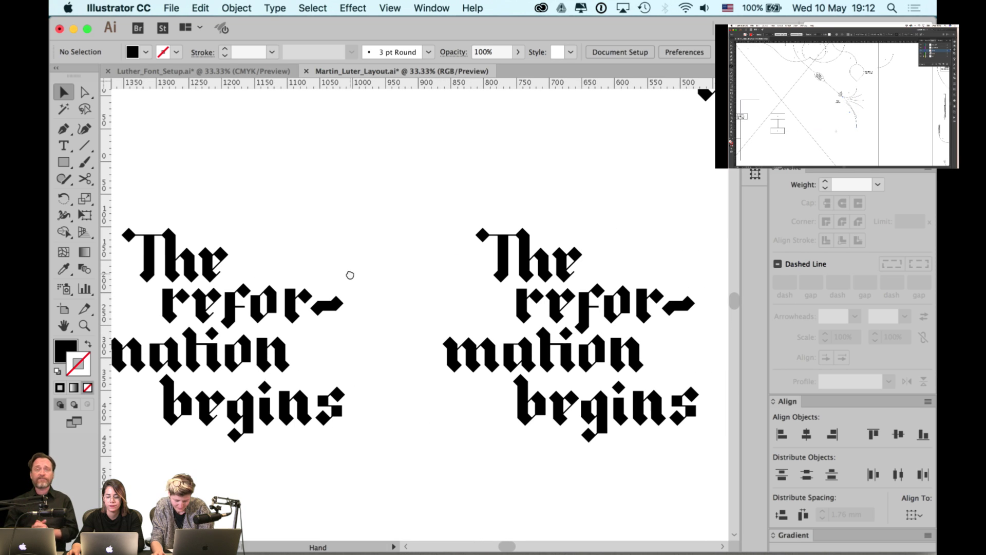
{"action": "left_click", "coordinate": [587, 319]}
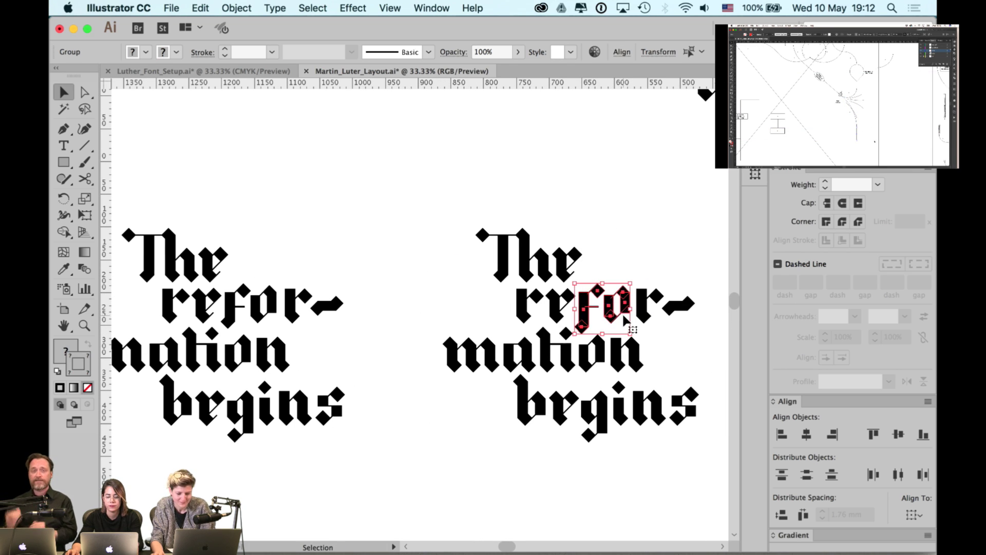
{"action": "left_click_drag", "start_coordinate": [603, 310], "coordinate": [339, 314]}
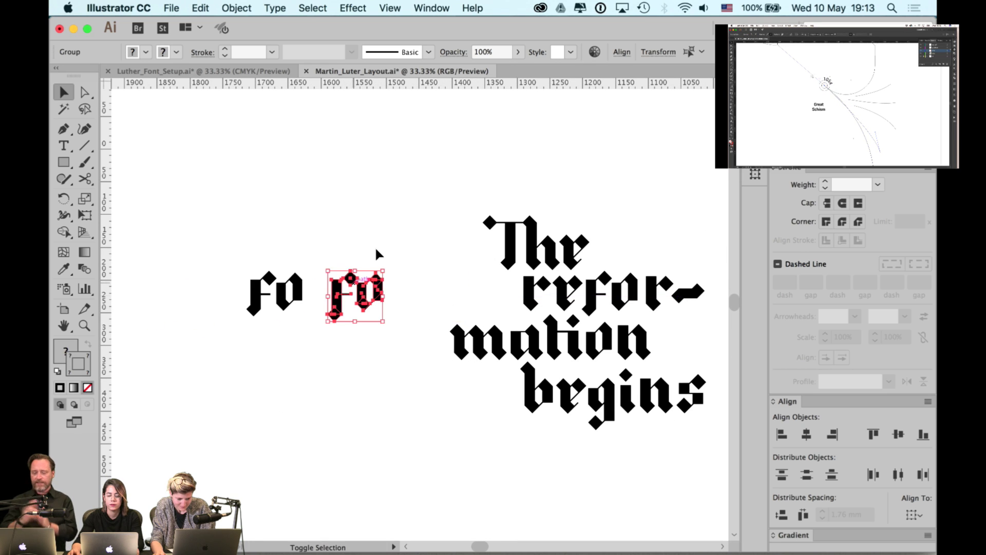
{"action": "left_click", "coordinate": [376, 253]}
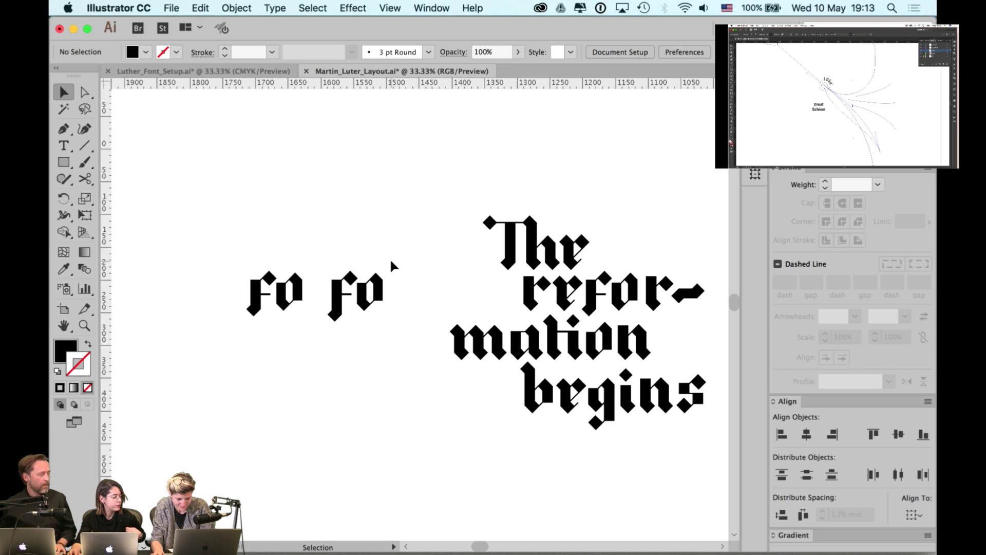
{"action": "key", "text": "super+equal"}
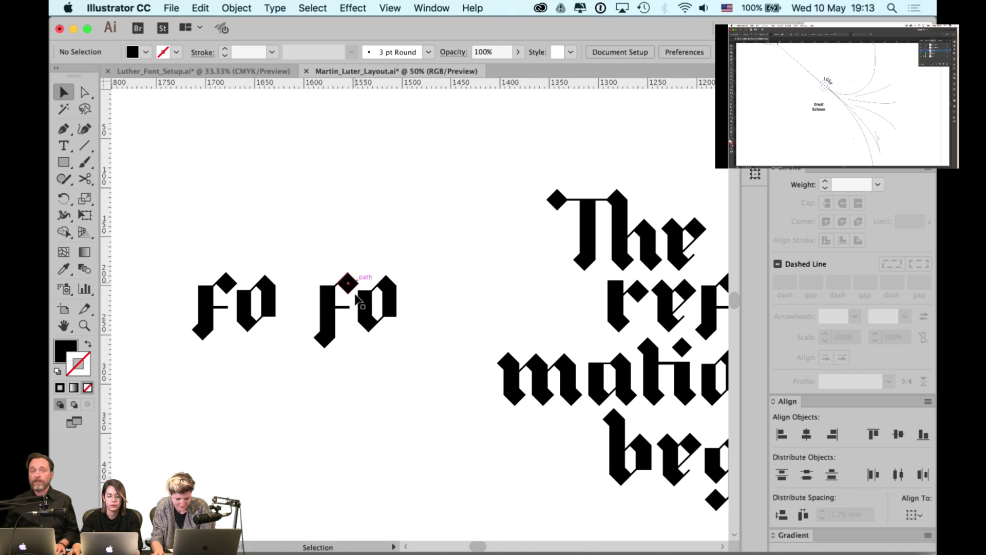
{"action": "left_click_drag", "start_coordinate": [329, 311], "coordinate": [316, 311]}
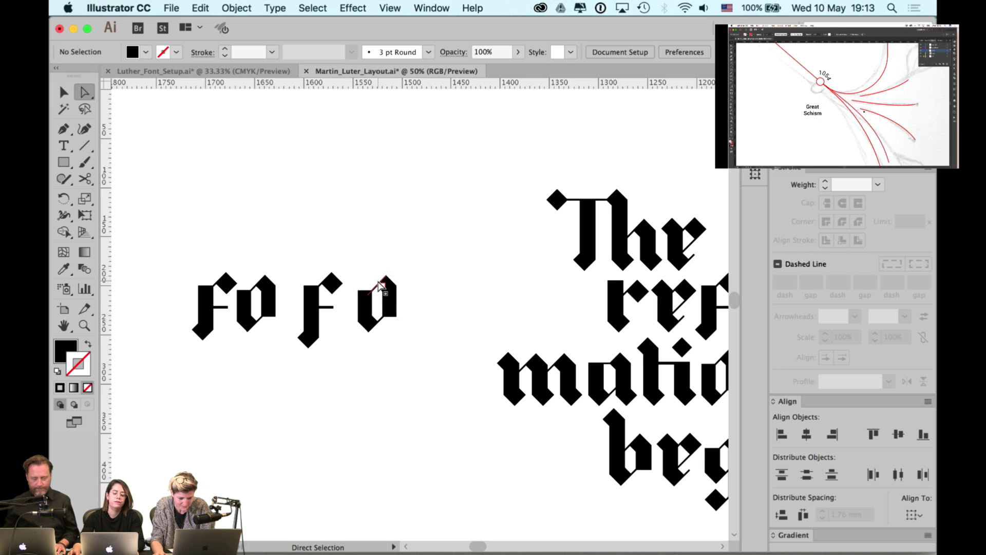
- Bottom-align the second o to the f stem and move it left toward the f
{"action": "left_click", "coordinate": [364, 316]}
{"action": "scroll", "coordinate": [363, 334], "scroll_direction": "up", "scroll_amount": 2}
{"action": "left_click_drag", "start_coordinate": [459, 208], "coordinate": [346, 337]}
{"action": "key", "text": "ctrl"}
{"action": "key", "text": "ctrl"}
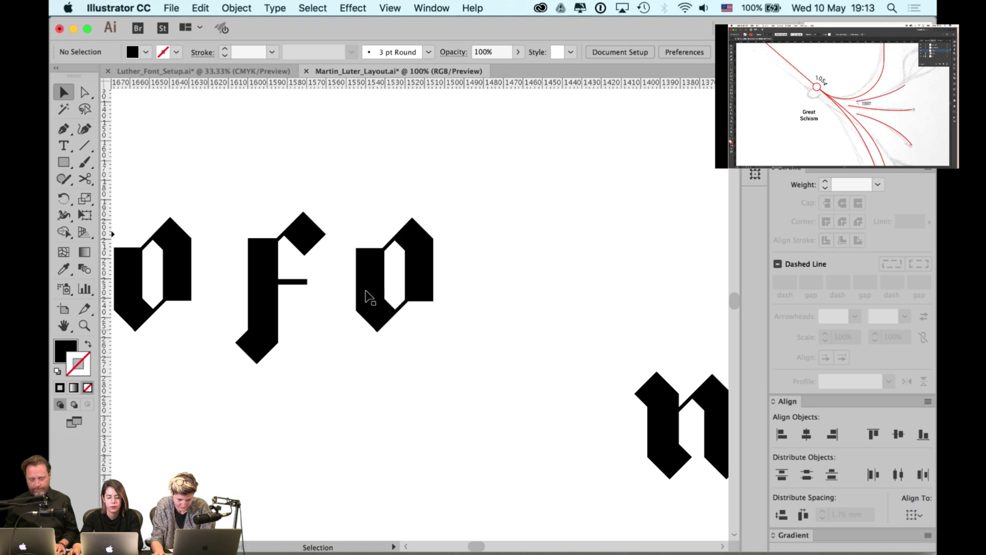
{"action": "left_click", "coordinate": [365, 298]}
{"action": "left_click", "coordinate": [275, 343]}
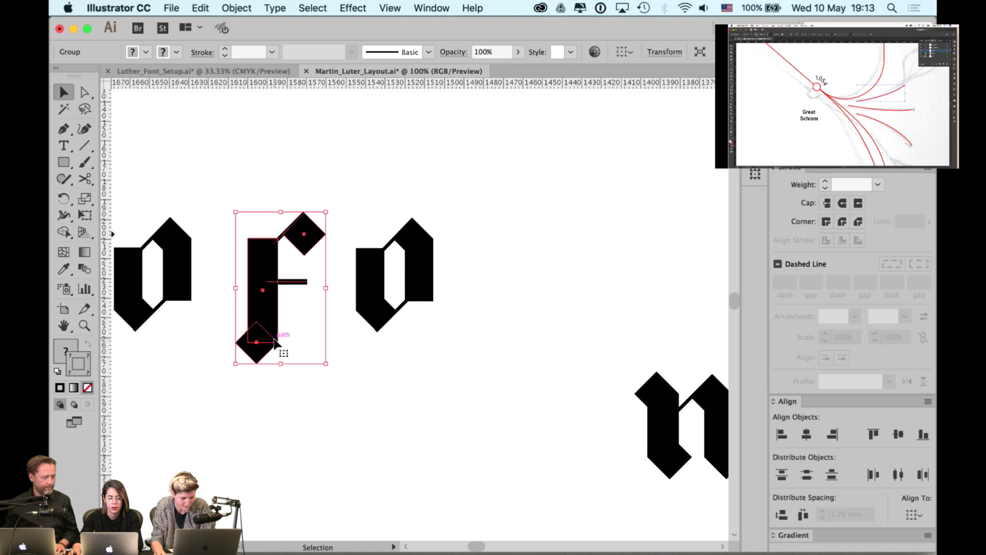
{"action": "key", "text": "ctrl"}
{"action": "left_click", "coordinate": [374, 299], "text": "shift"}
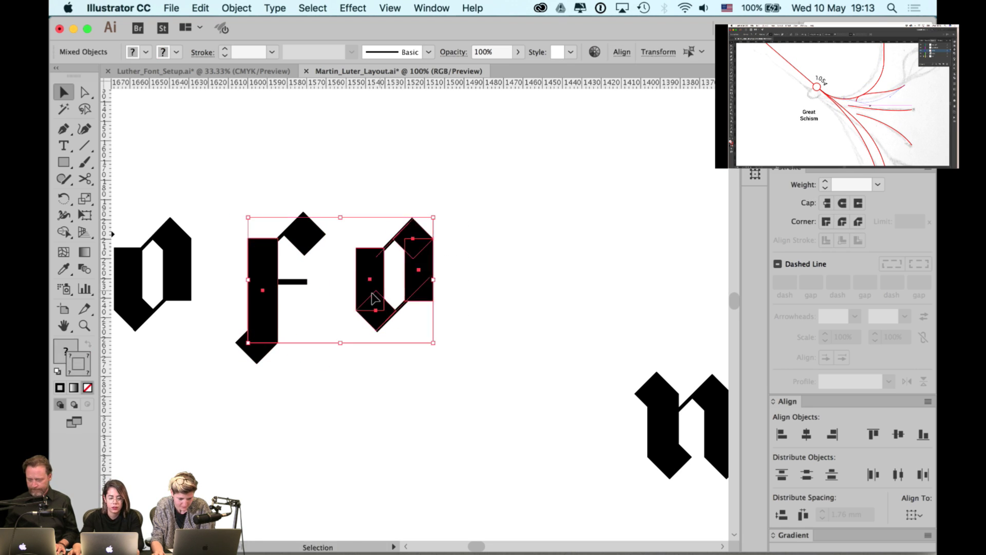
{"action": "left_click", "coordinate": [272, 313]}
{"action": "left_click", "coordinate": [923, 435]}
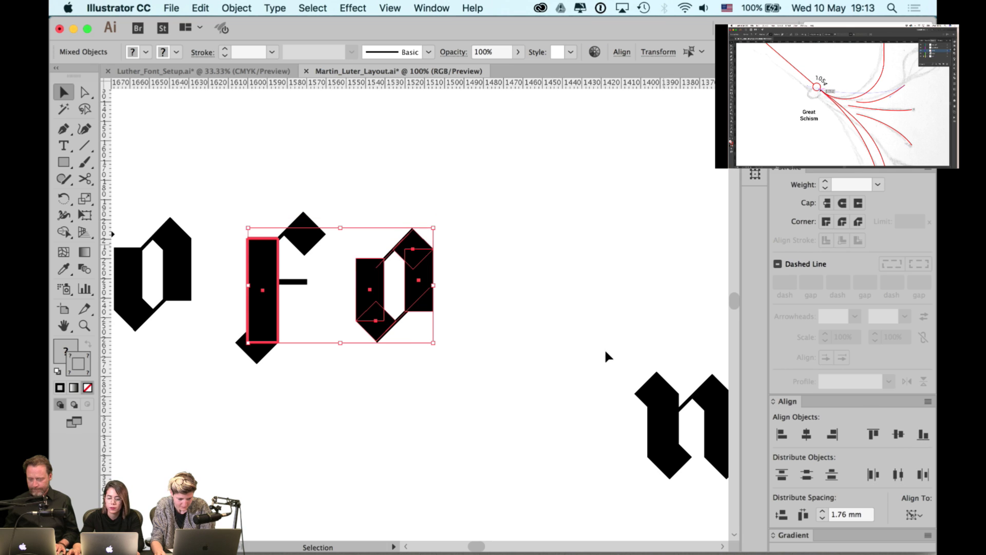
{"action": "left_click", "coordinate": [485, 286]}
{"action": "left_click_drag", "start_coordinate": [431, 293], "coordinate": [402, 294]}
{"action": "left_click", "coordinate": [455, 285]}
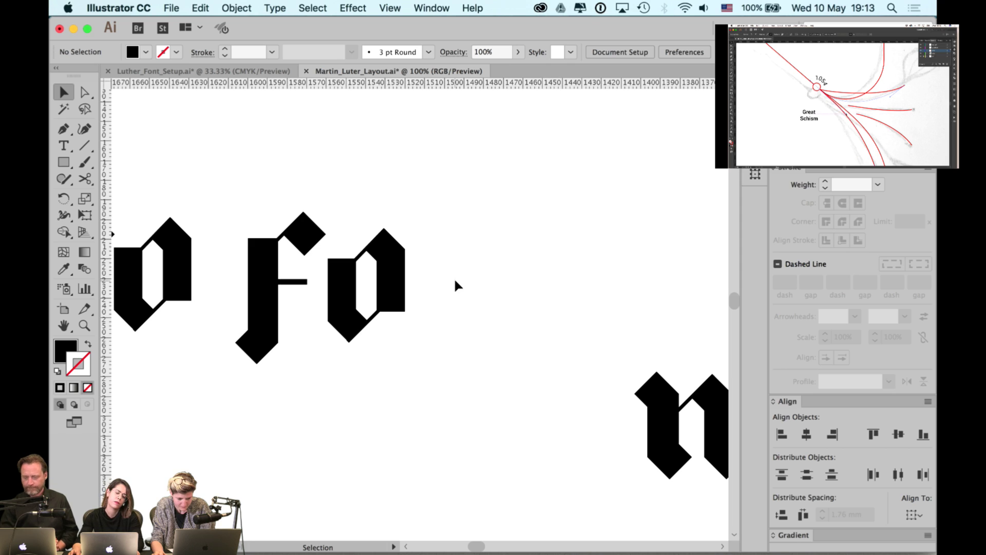
- Raise the f's top diamond, lengthen its stem, lift the crossbar, and nudge the o closer
{"action": "left_click", "coordinate": [299, 240]}
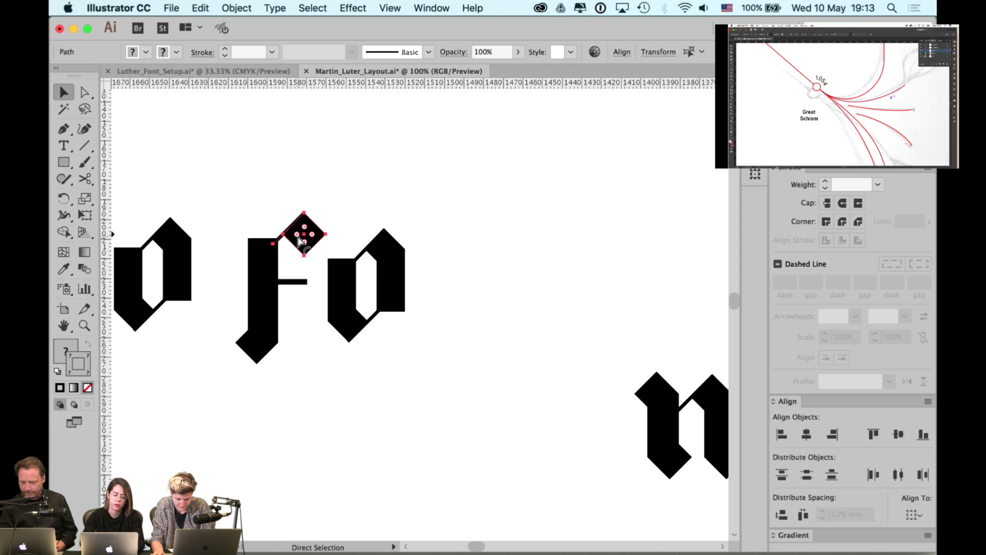
{"action": "key", "text": "super+g"}
{"action": "left_click_drag", "start_coordinate": [304, 239], "coordinate": [329, 180]}
{"action": "left_click", "coordinate": [292, 236]}
{"action": "key", "text": "a"}
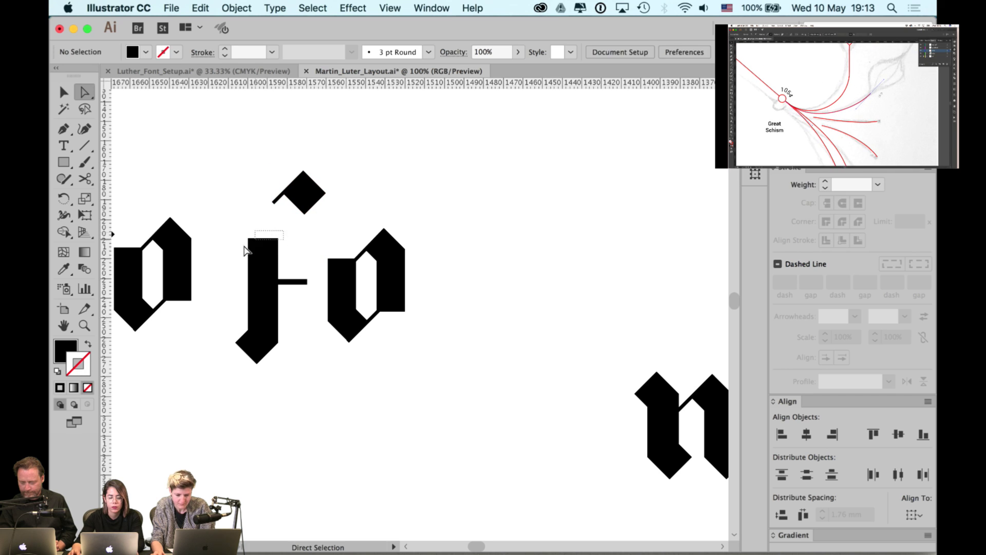
{"action": "left_click_drag", "start_coordinate": [245, 232], "coordinate": [282, 222]}
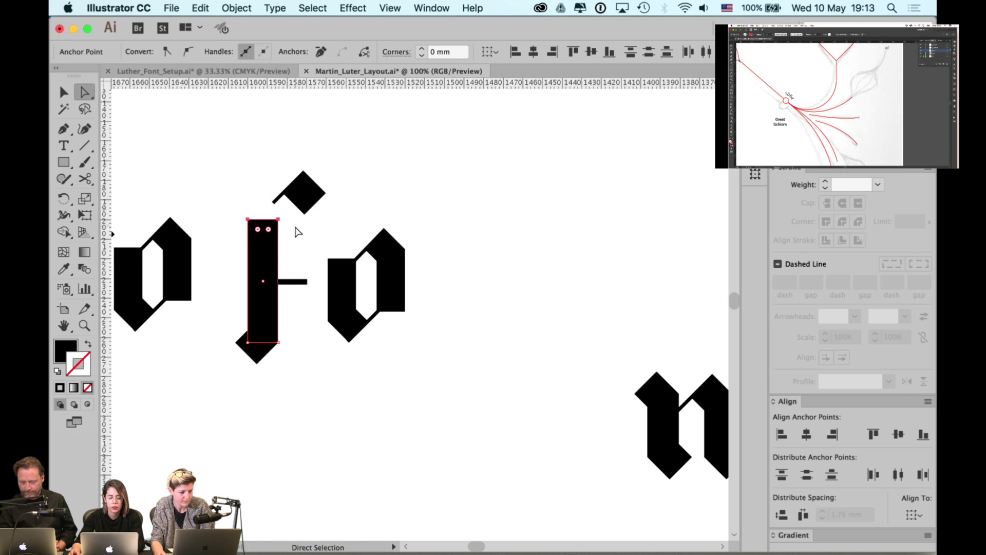
{"action": "left_click", "coordinate": [296, 246]}
{"action": "left_click_drag", "start_coordinate": [293, 283], "coordinate": [293, 260]}
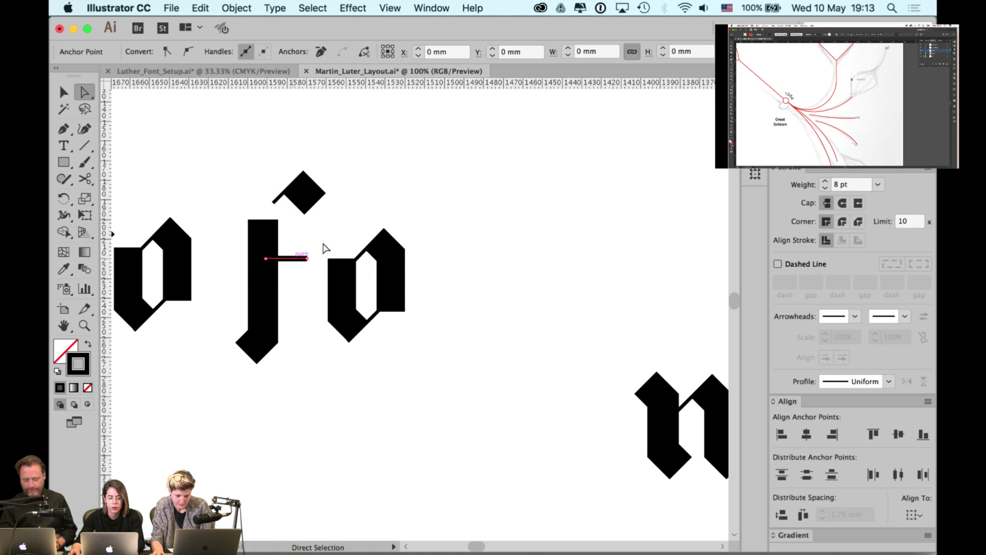
{"action": "left_click", "coordinate": [321, 246]}
{"action": "key", "text": "v"}
{"action": "left_click_drag", "start_coordinate": [343, 291], "coordinate": [319, 292]}
- Stretch the f crossbar's right end to the o and lower the diamond onto the stem
{"action": "key", "text": "a"}
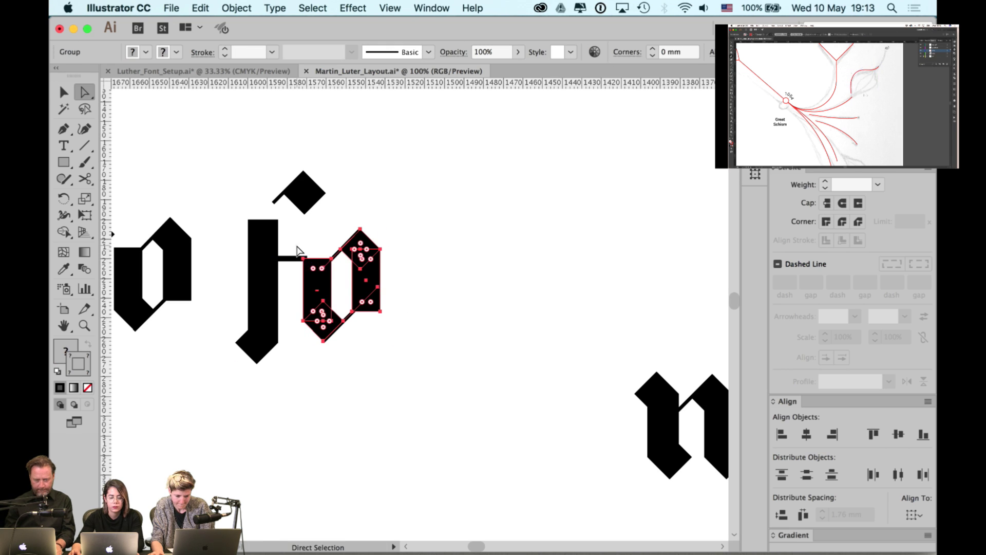
{"action": "left_click", "coordinate": [286, 267]}
{"action": "left_click_drag", "start_coordinate": [307, 259], "coordinate": [331, 259]}
{"action": "left_click", "coordinate": [333, 226]}
{"action": "key", "text": "v"}
{"action": "left_click_drag", "start_coordinate": [296, 193], "coordinate": [297, 212]}
{"action": "left_click", "coordinate": [364, 173]}
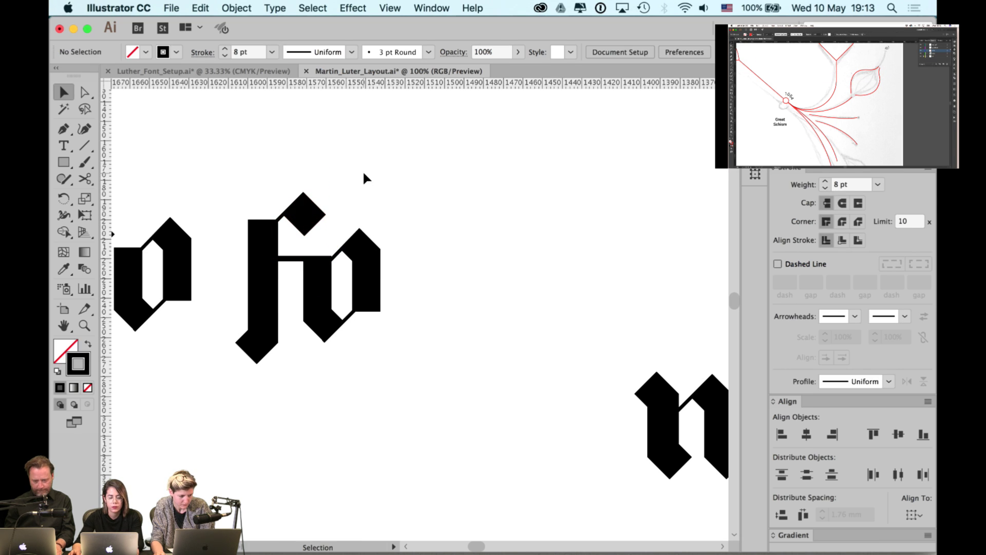
{"action": "scroll", "coordinate": [364, 191], "scroll_direction": "down", "scroll_amount": 1}
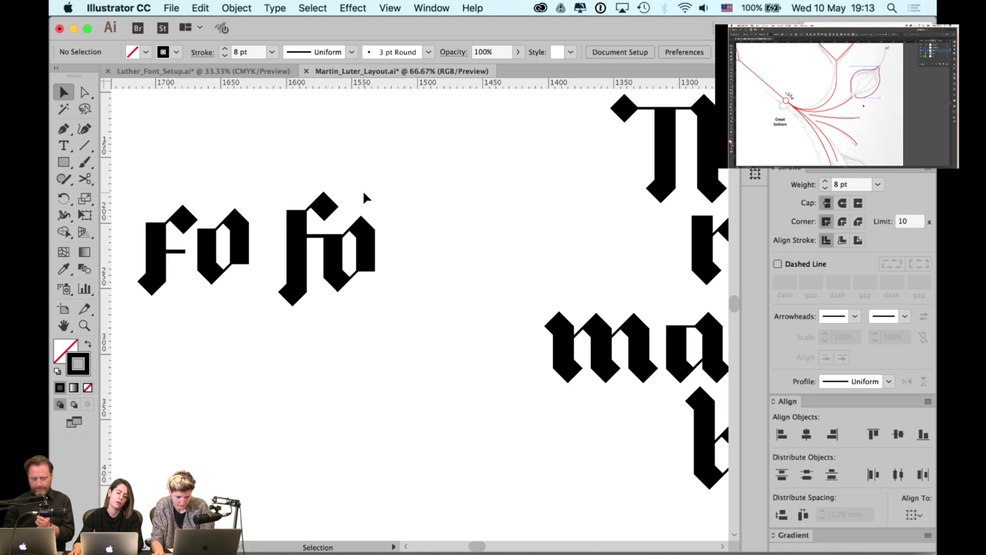
- Try nudging the new fo's stem and diamond left and right, keeping the lower diamond position
{"action": "scroll", "coordinate": [363, 189], "scroll_direction": "up", "scroll_amount": 1}
{"action": "scroll", "coordinate": [335, 212], "scroll_direction": "left", "scroll_amount": 2}
{"action": "left_click", "coordinate": [335, 212]}
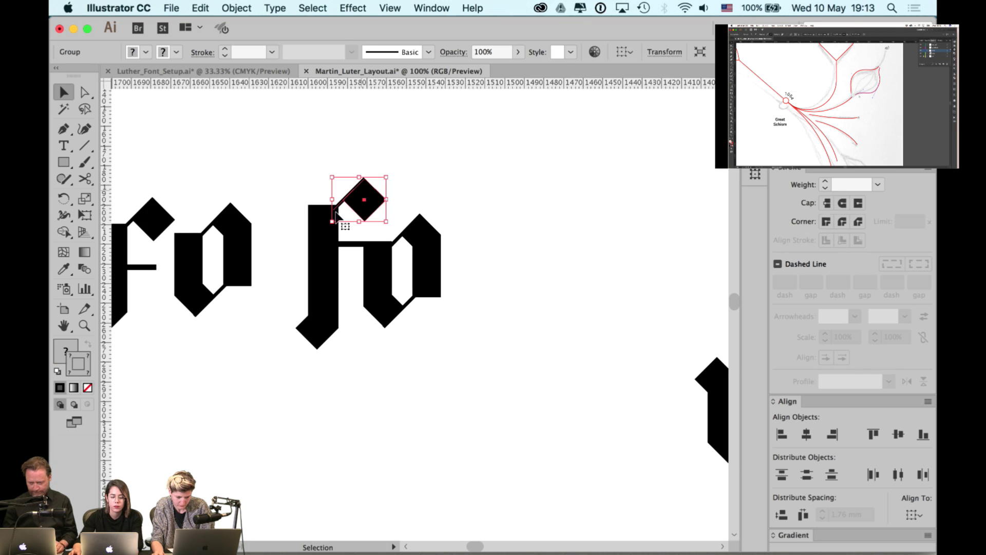
{"action": "left_click", "coordinate": [316, 230], "text": "shift"}
{"action": "key", "text": "Left"}
{"action": "key", "text": "Left"}
{"action": "key", "text": "Left"}
{"action": "key", "text": "Left"}
{"action": "key", "text": "Left"}
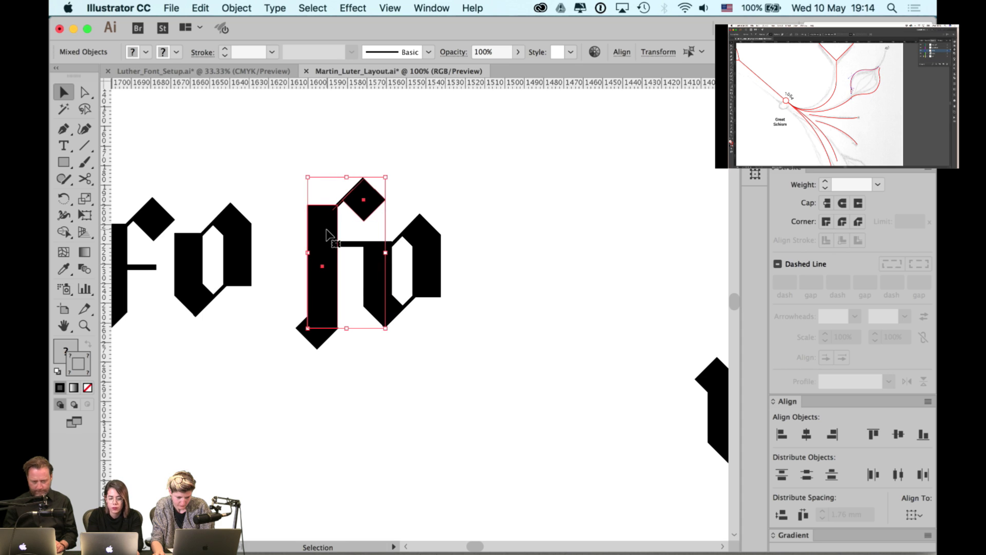
{"action": "key", "text": "a"}
{"action": "key", "text": "Right"}
{"action": "key", "text": "Right"}
{"action": "key", "text": "Right"}
{"action": "key", "text": "Right"}
{"action": "key", "text": "Right"}
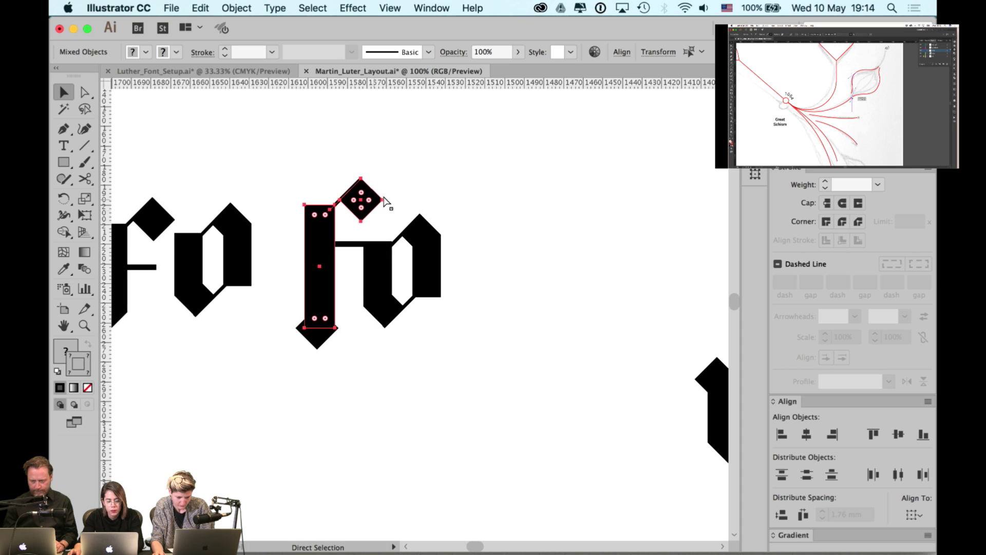
{"action": "key", "text": "super+z"}
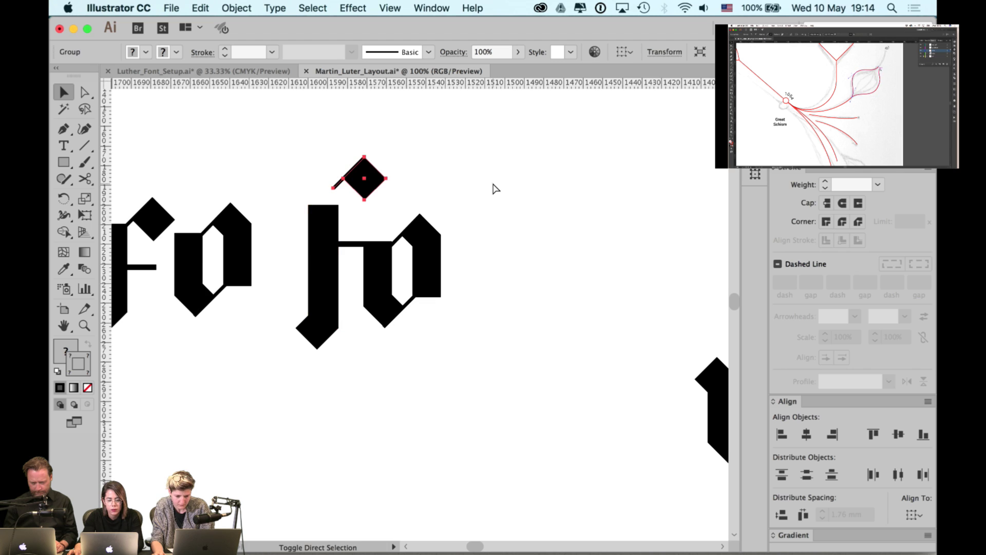
{"action": "key", "text": "super+shift+z"}
{"action": "left_click", "coordinate": [493, 184]}
{"action": "key", "text": "super+alt+2"}
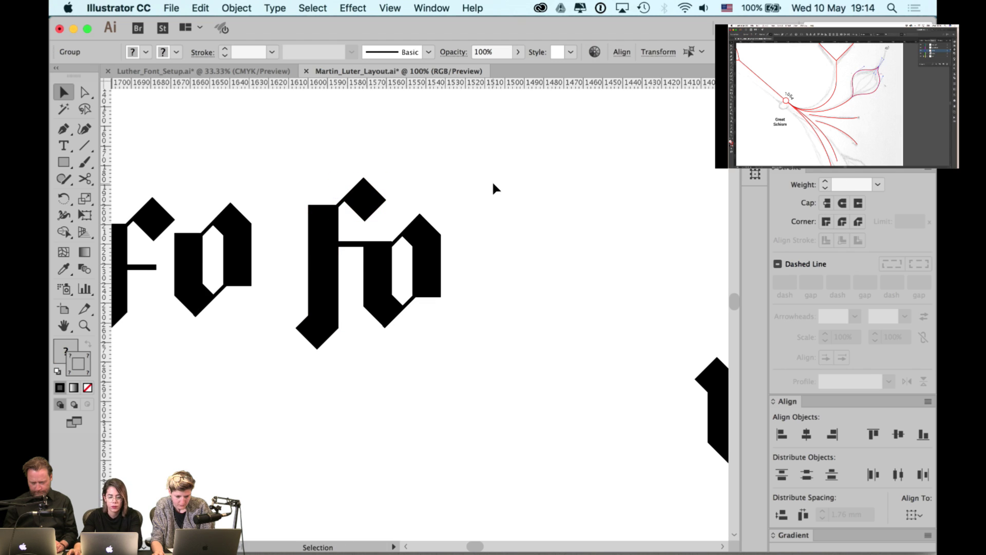
- Nudge the f's top diamond, crossbar connector, stem and bottom diamond slightly left
{"action": "left_click", "coordinate": [492, 185]}
{"action": "left_click", "coordinate": [362, 199]}
{"action": "left_click", "coordinate": [331, 228], "text": "shift"}
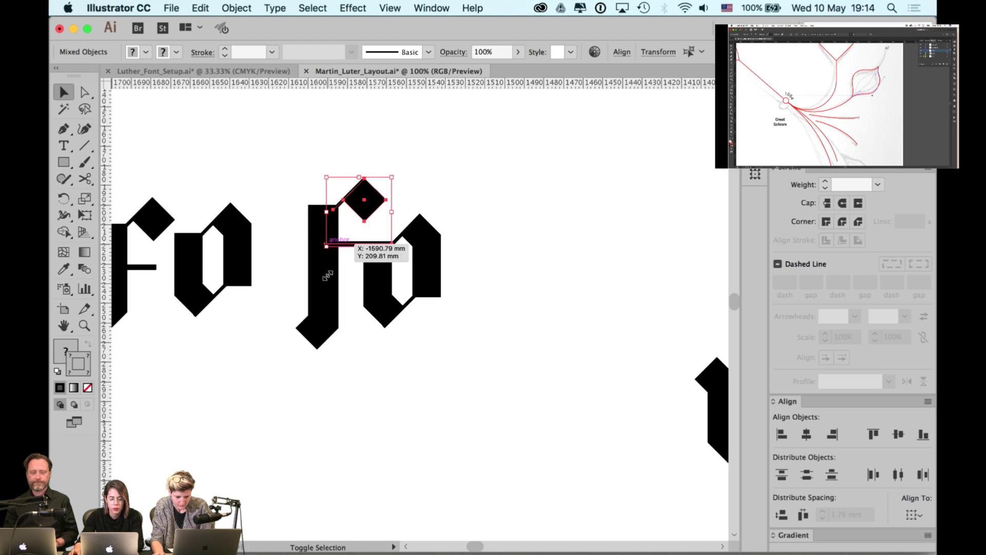
{"action": "left_click", "coordinate": [323, 288], "text": "shift"}
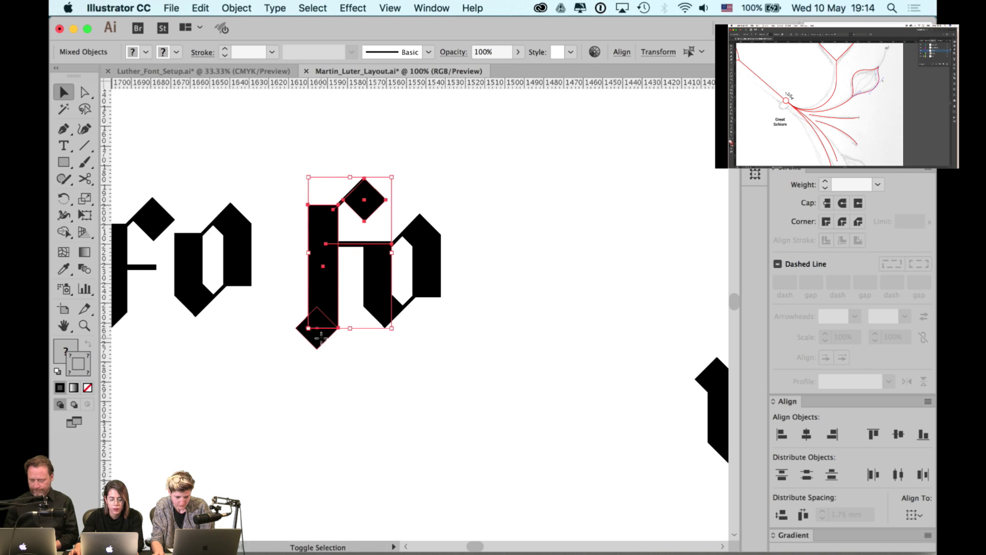
{"action": "left_click", "coordinate": [320, 338], "text": "shift"}
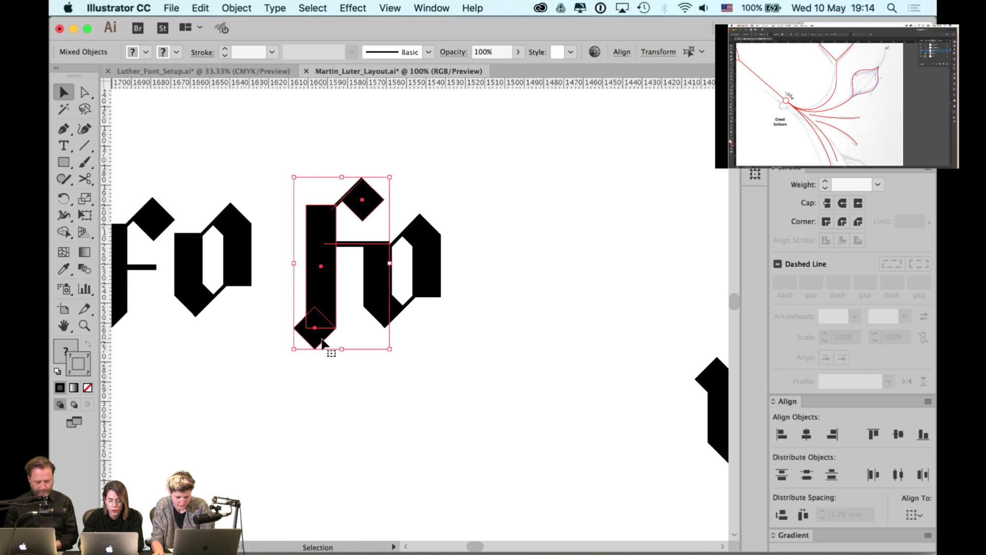
{"action": "key", "text": "Left"}
{"action": "left_click", "coordinate": [416, 193]}
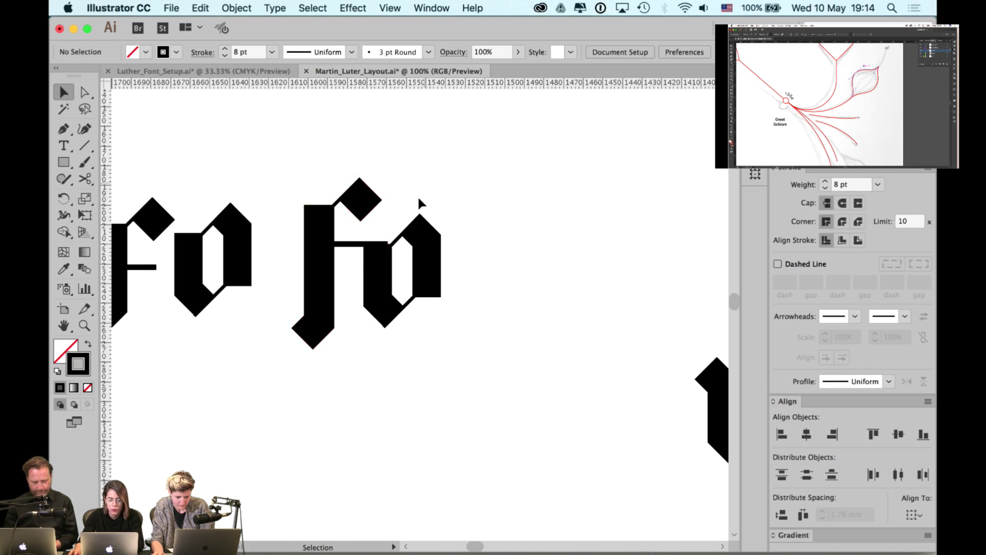
- Check the crossbar's end point, then group all pieces of the new fo ligature
{"action": "scroll", "coordinate": [417, 195], "scroll_direction": "up", "scroll_amount": 2}
{"action": "left_click", "coordinate": [282, 294]}
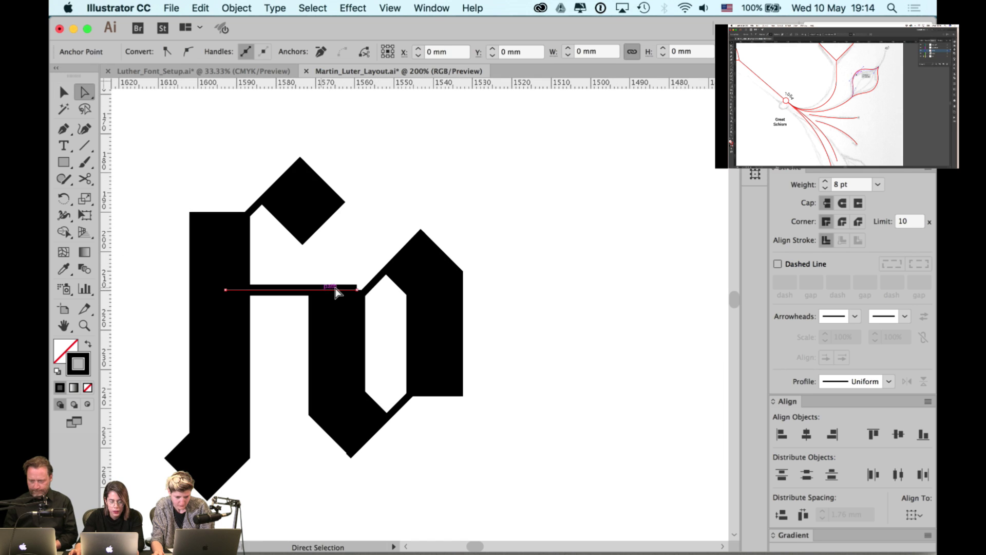
{"action": "left_click", "coordinate": [363, 288]}
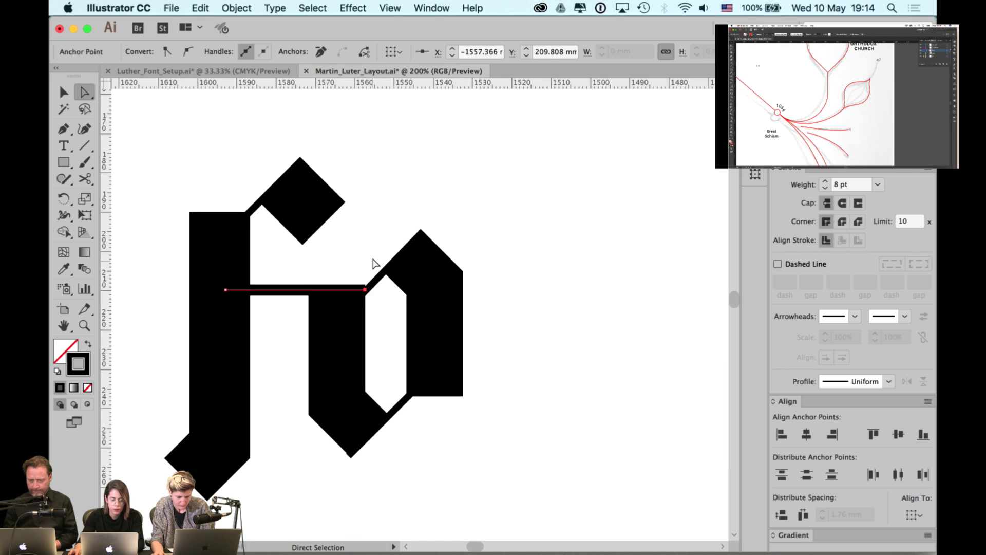
{"action": "left_click", "coordinate": [374, 264]}
{"action": "scroll", "coordinate": [377, 259], "scroll_direction": "down", "scroll_amount": 2}
{"action": "scroll", "coordinate": [381, 252], "scroll_direction": "down", "scroll_amount": 1}
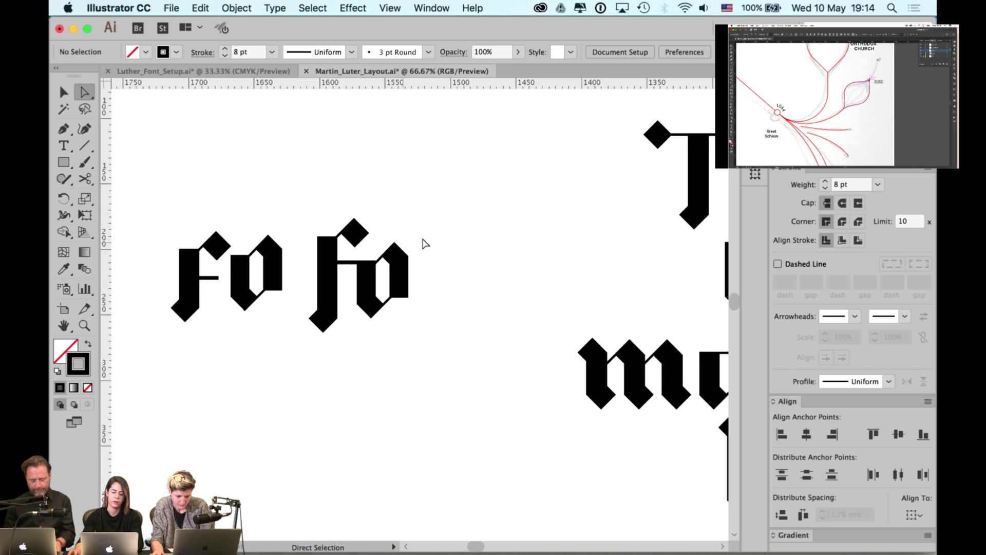
{"action": "key", "text": "v"}
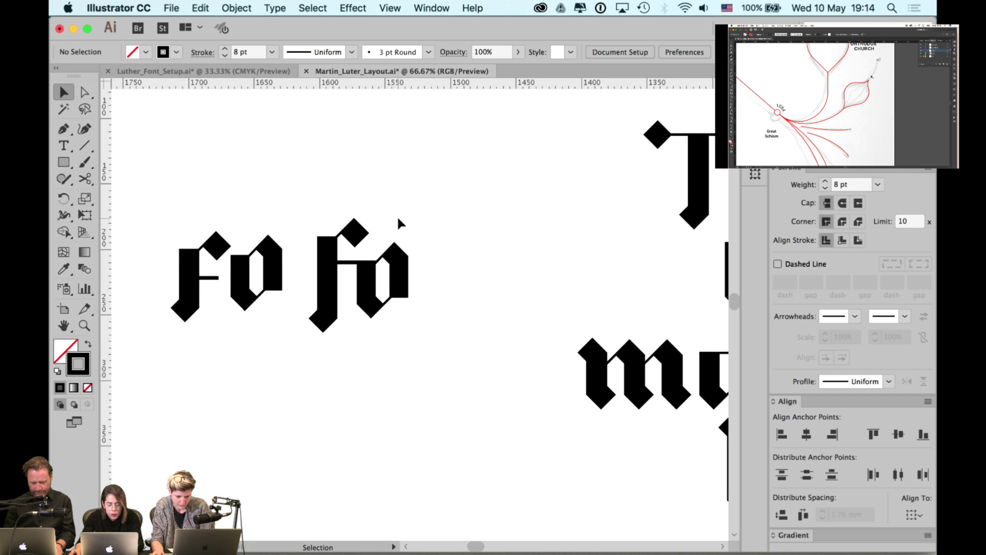
{"action": "scroll", "coordinate": [395, 218], "scroll_direction": "down", "scroll_amount": 1}
{"action": "left_click_drag", "start_coordinate": [371, 215], "coordinate": [279, 329]}
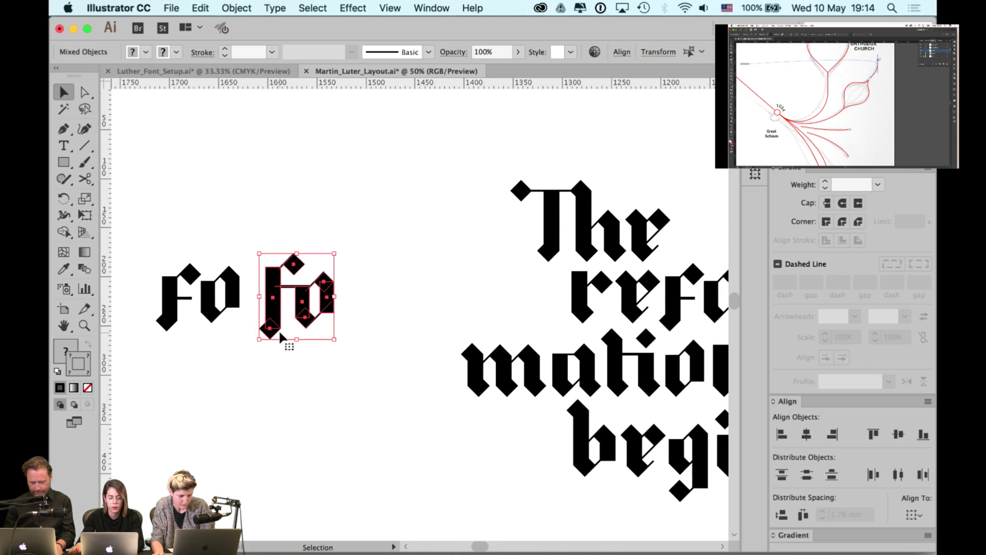
{"action": "key", "text": "super+g"}
- Delete the older unjoined fo, keeping the grouped ligature
{"action": "left_click_drag", "start_coordinate": [297, 287], "coordinate": [220, 290]}
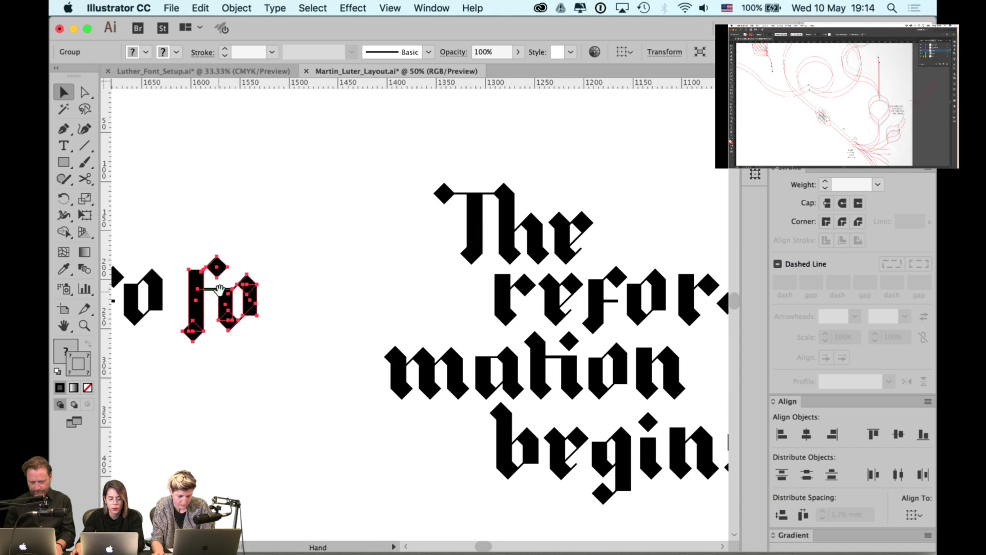
{"action": "left_click_drag", "start_coordinate": [175, 258], "coordinate": [273, 256]}
{"action": "left_click", "coordinate": [183, 347]}
{"action": "key", "text": "Delete"}
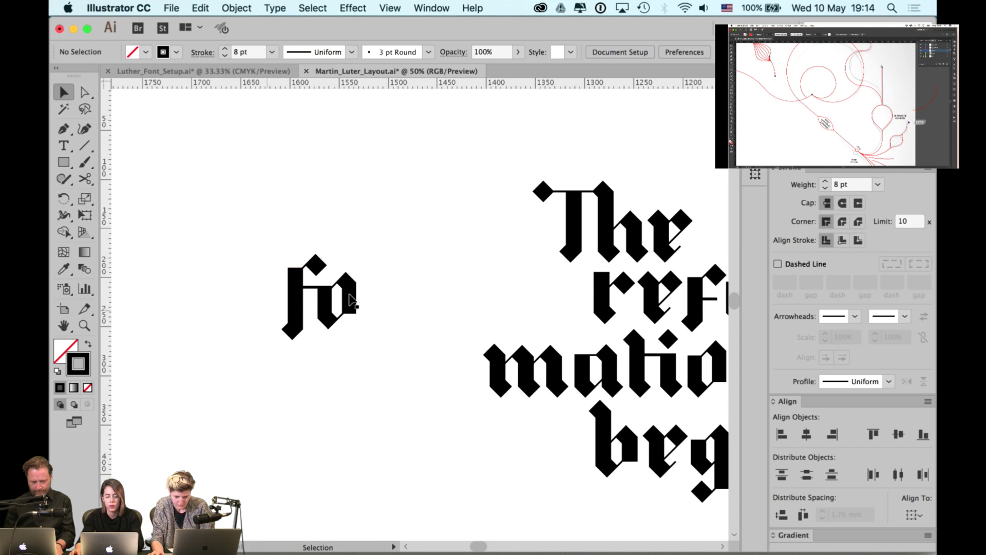
{"action": "left_click_drag", "start_coordinate": [354, 296], "coordinate": [197, 306]}
{"action": "left_click", "coordinate": [194, 307]}
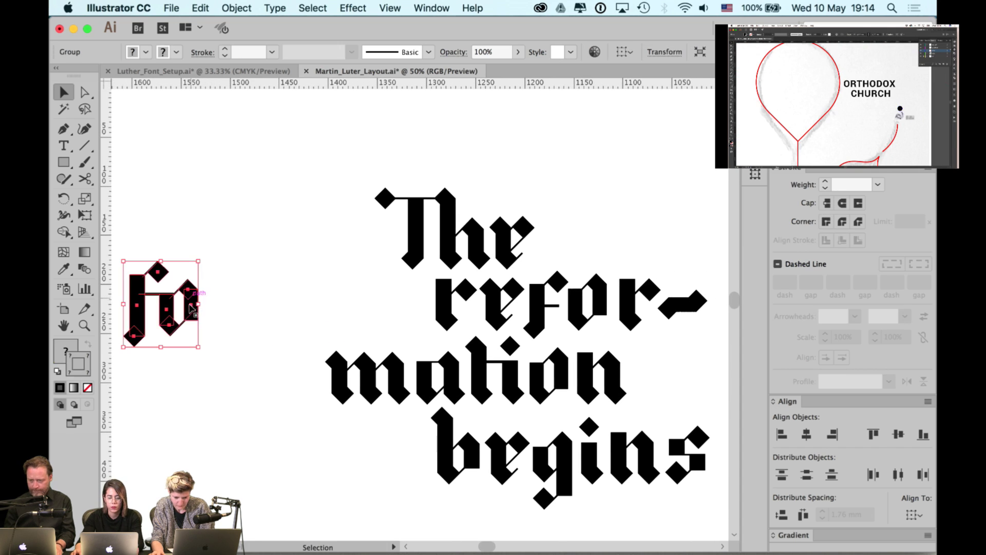
{"action": "left_click", "coordinate": [536, 311]}
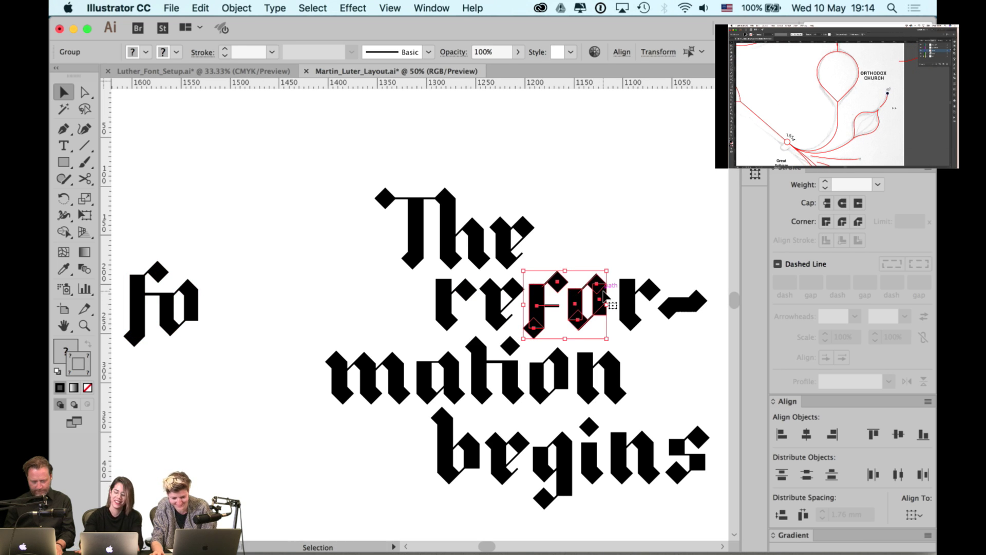
- Swap the old fo in 'reformation' for an Alt-dragged copy of the ligature
{"action": "key", "text": "Delete"}
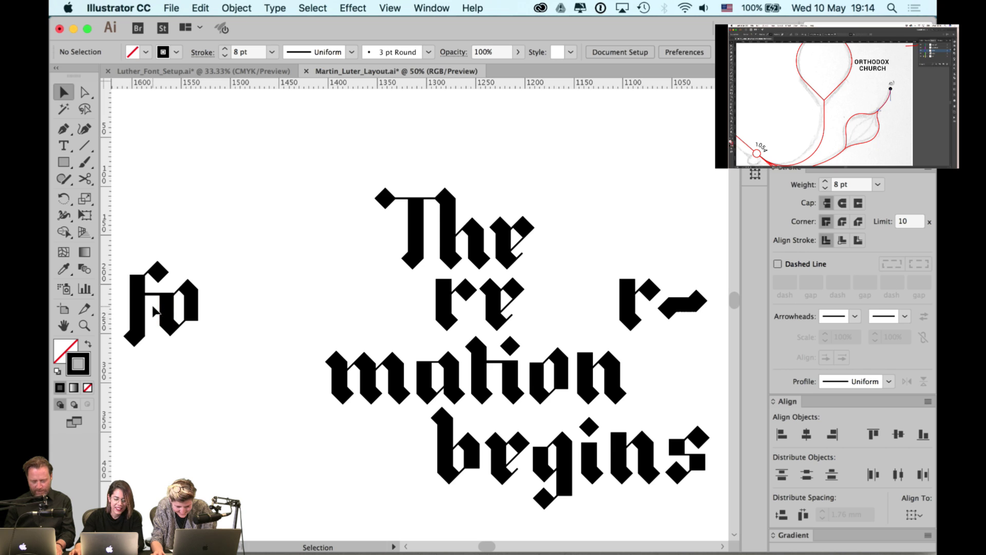
{"action": "left_click_drag", "start_coordinate": [148, 326], "coordinate": [543, 327]}
{"action": "left_click", "coordinate": [561, 223]}
{"action": "left_click_drag", "start_coordinate": [561, 223], "coordinate": [534, 228]}
{"action": "scroll", "coordinate": [537, 256], "scroll_direction": "right", "scroll_amount": 2}
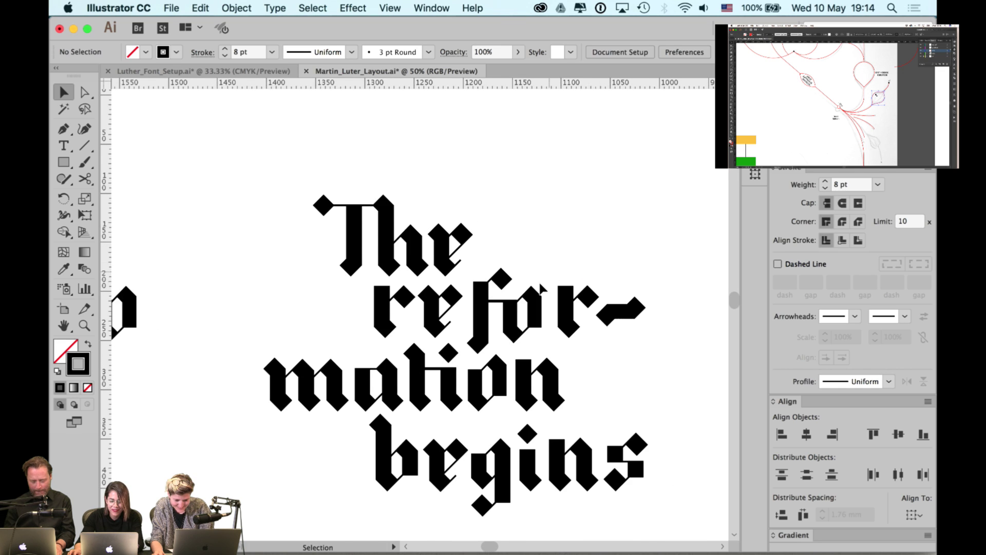
{"action": "scroll", "coordinate": [539, 284], "scroll_direction": "up", "scroll_amount": 1}
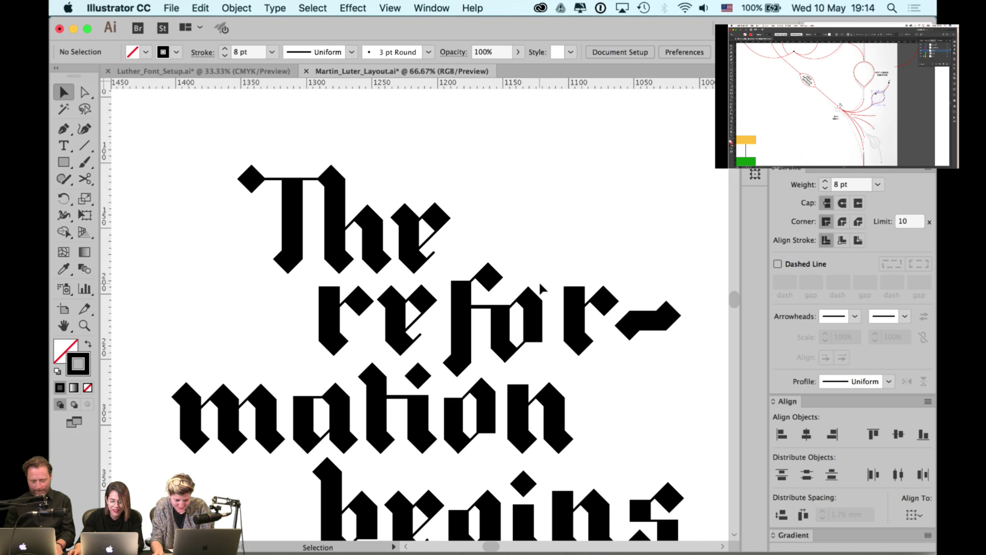
- Shift the r and e closer to the ligature and check the r and hyphen after it
{"action": "left_click", "coordinate": [395, 325]}
{"action": "left_click", "coordinate": [339, 321], "text": "shift"}
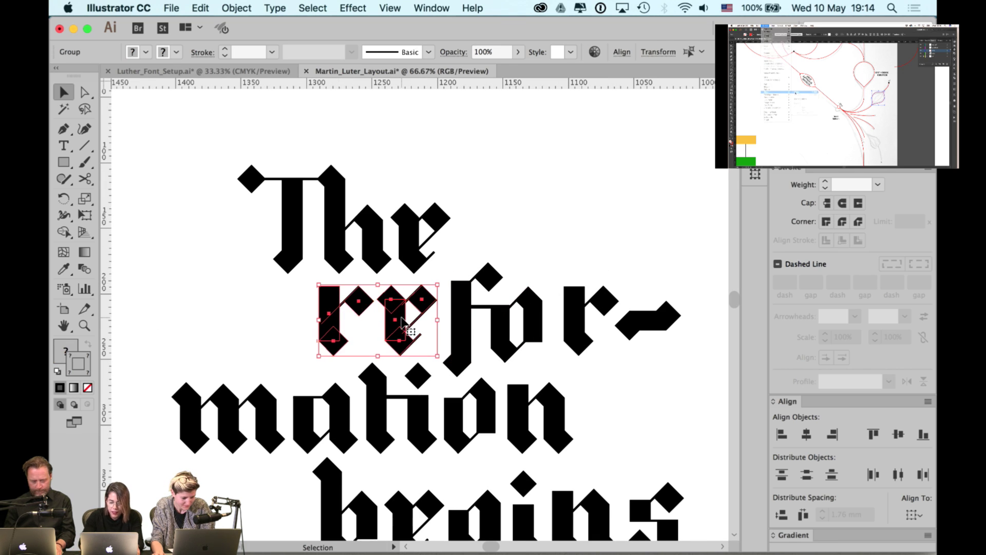
{"action": "left_click_drag", "start_coordinate": [400, 324], "coordinate": [401, 317]}
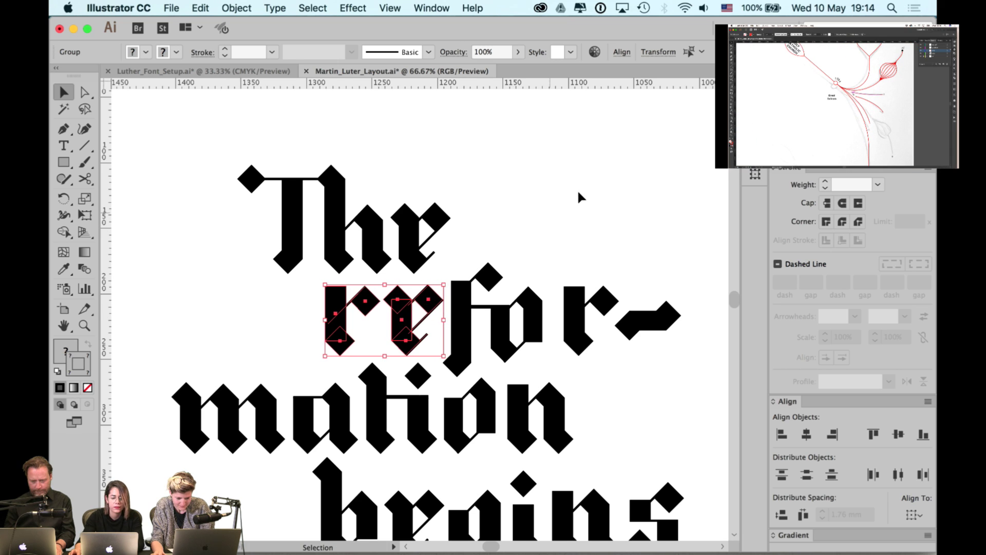
{"action": "scroll", "coordinate": [578, 195], "scroll_direction": "right", "scroll_amount": 3}
{"action": "left_click_drag", "start_coordinate": [658, 245], "coordinate": [533, 349]}
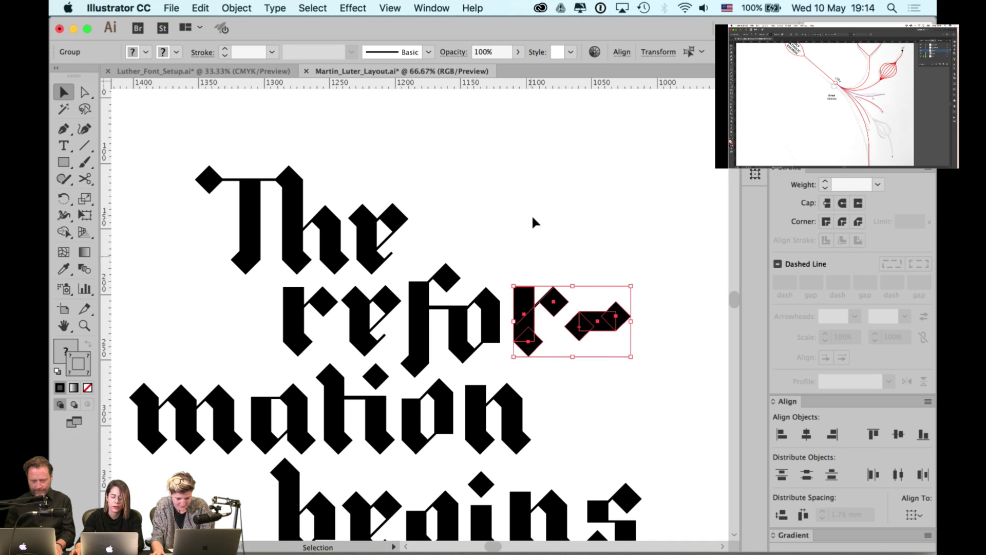
{"action": "left_click", "coordinate": [495, 220]}
{"action": "scroll", "coordinate": [495, 220], "scroll_direction": "down", "scroll_amount": 1}
{"action": "left_click_drag", "start_coordinate": [495, 219], "coordinate": [447, 202]}
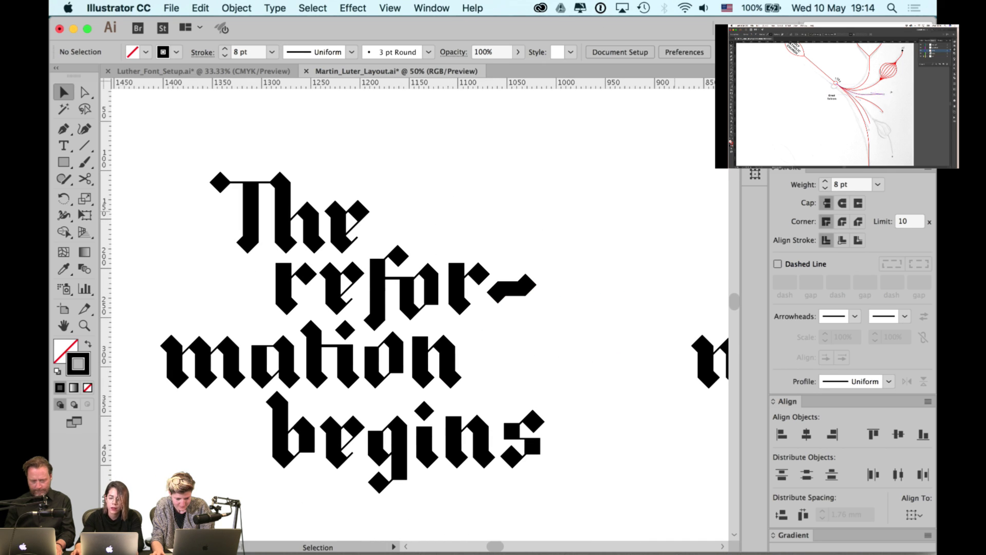
- Show and close the Layers list, zooming out to the neighbouring artboards
{"action": "left_click", "coordinate": [397, 7]}
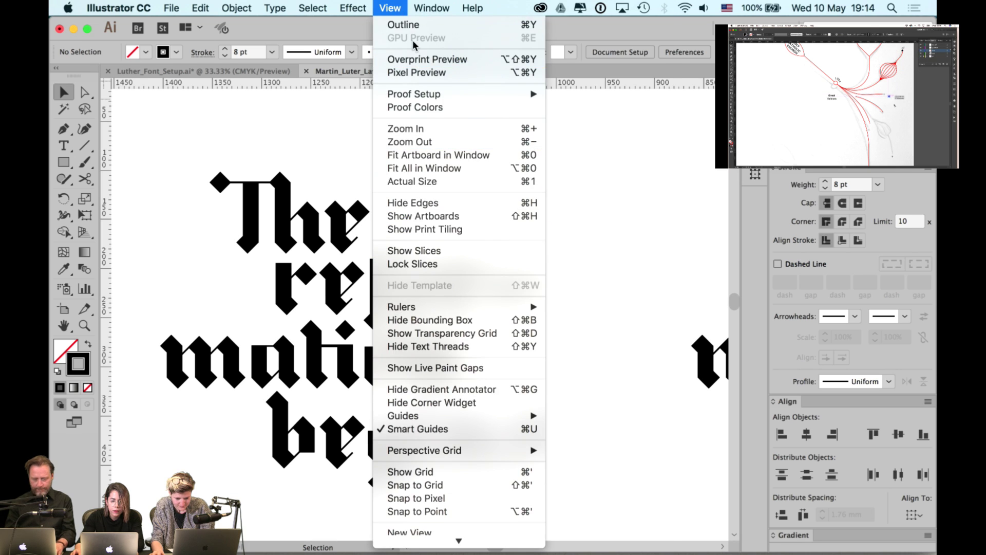
{"action": "mouse_move", "coordinate": [432, 7]}
{"action": "left_click", "coordinate": [446, 401]}
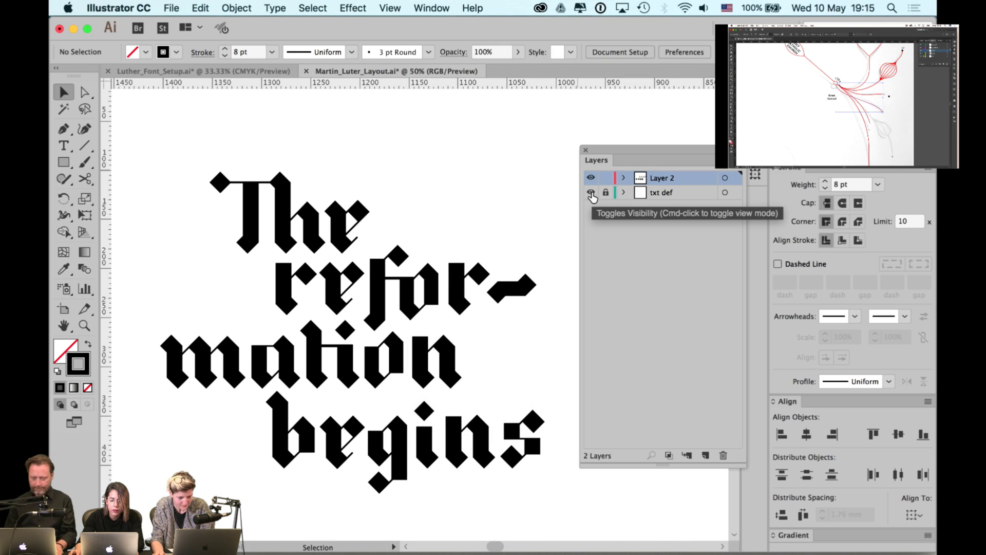
{"action": "key", "text": "super+minus"}
{"action": "key", "text": "super+minus"}
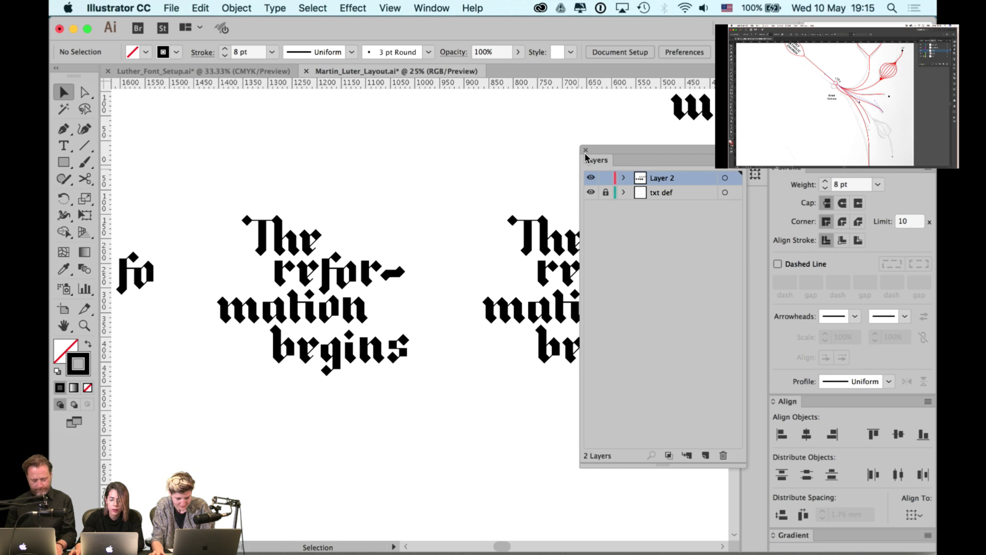
{"action": "left_click", "coordinate": [586, 150]}
{"action": "left_click_drag", "start_coordinate": [586, 151], "coordinate": [524, 158]}
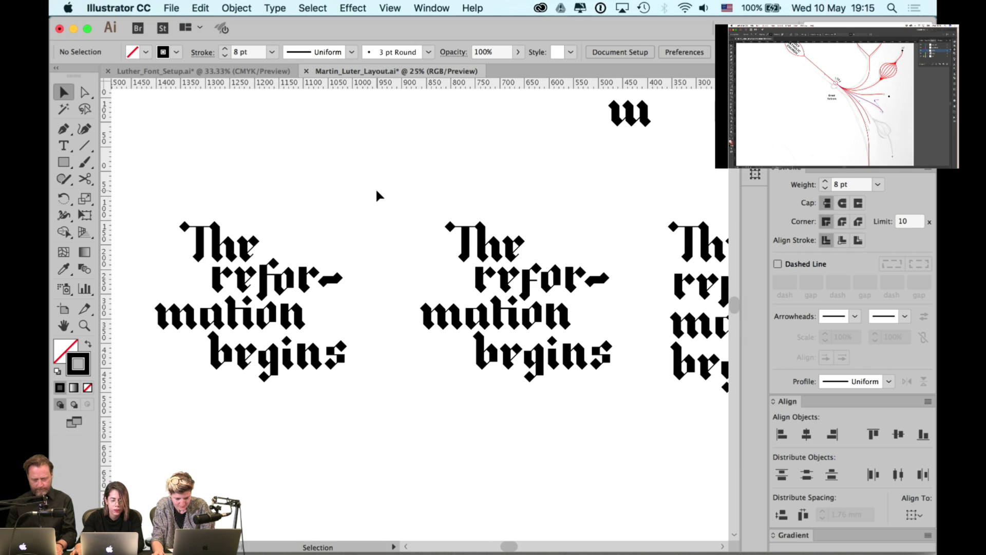
{"action": "scroll", "coordinate": [377, 195], "scroll_direction": "right", "scroll_amount": 15}
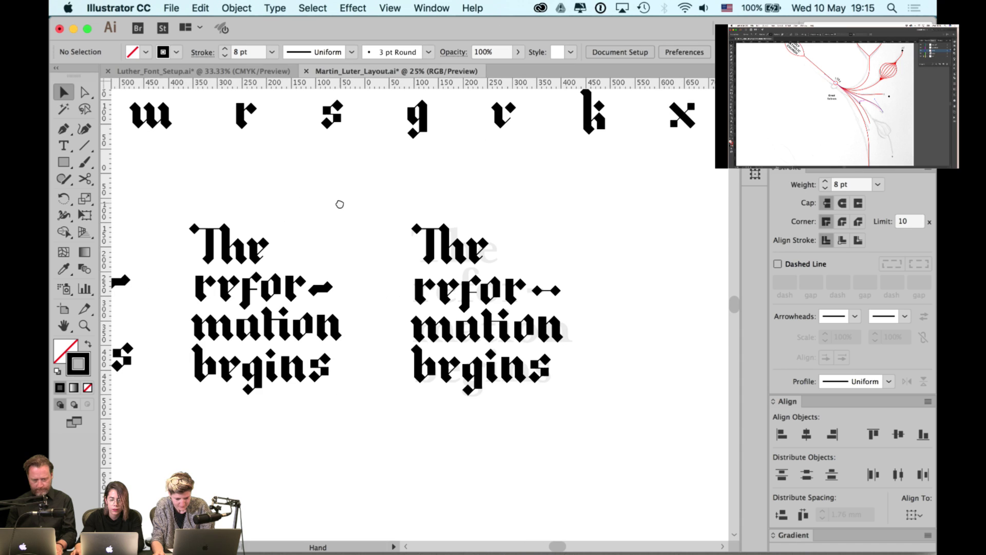
- Move the right-hand blackletter lettering right, clear of the serif text
{"action": "left_click_drag", "start_coordinate": [585, 434], "coordinate": [610, 453]}
{"action": "scroll", "coordinate": [590, 358], "scroll_direction": "right", "scroll_amount": 7}
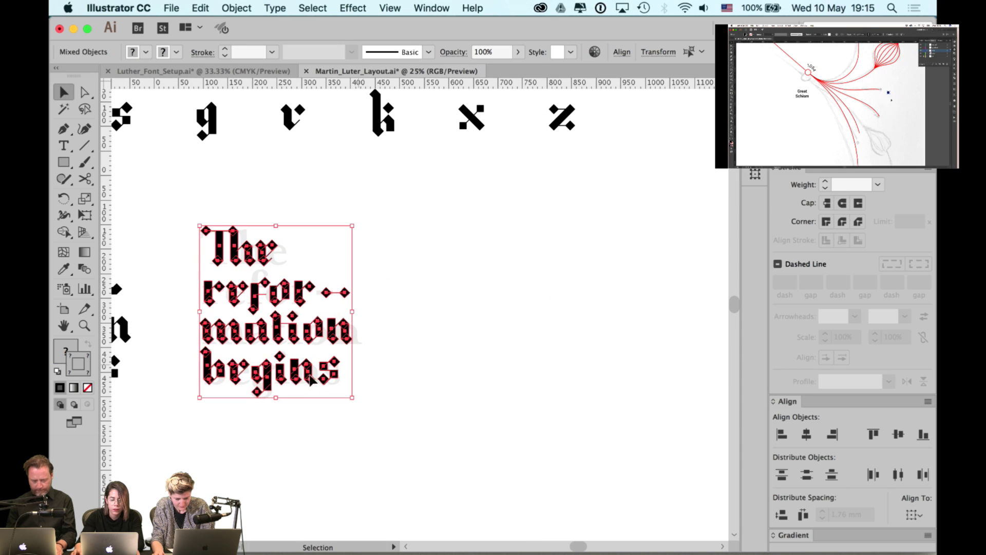
{"action": "left_click_drag", "start_coordinate": [235, 379], "coordinate": [587, 379]}
{"action": "left_click", "coordinate": [356, 379]}
{"action": "scroll", "coordinate": [356, 379], "scroll_direction": "left", "scroll_amount": 8}
{"action": "scroll", "coordinate": [334, 363], "scroll_direction": "left", "scroll_amount": 18}
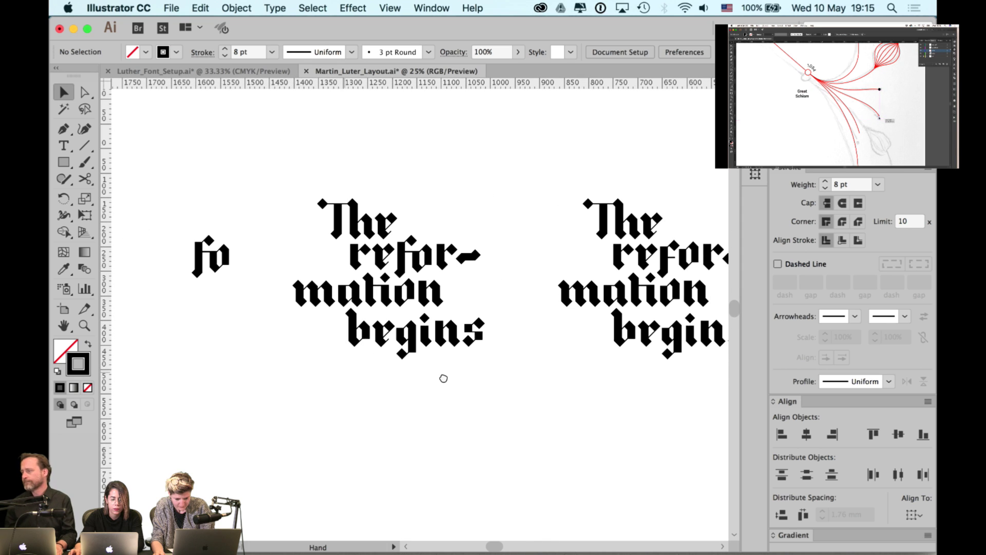
- Group the middle lettering variant and move it far right and down below its old spot
{"action": "left_click_drag", "start_coordinate": [500, 179], "coordinate": [258, 393]}
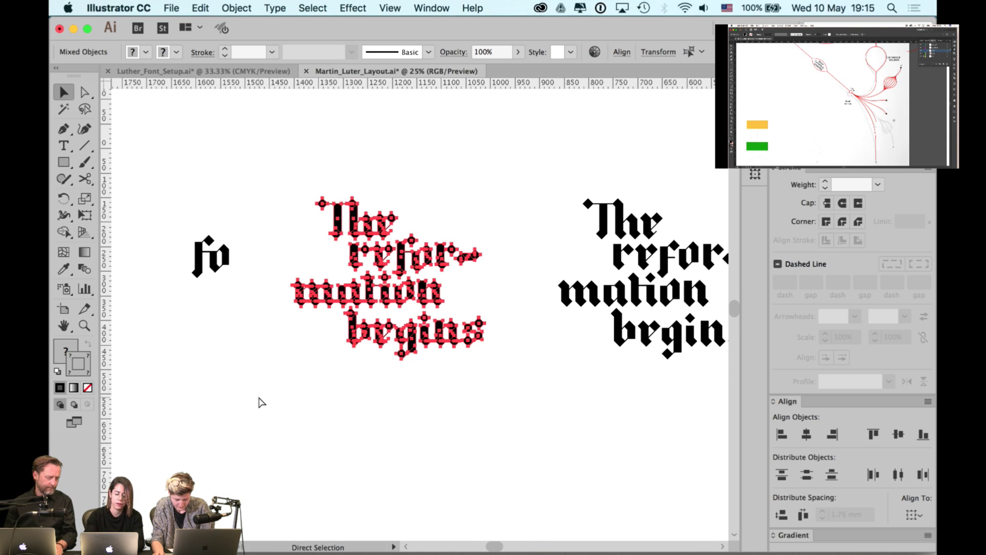
{"action": "key", "text": "super+g"}
{"action": "key", "text": "v"}
{"action": "key", "text": "super+minus"}
{"action": "scroll", "coordinate": [273, 385], "scroll_direction": "right", "scroll_amount": 5}
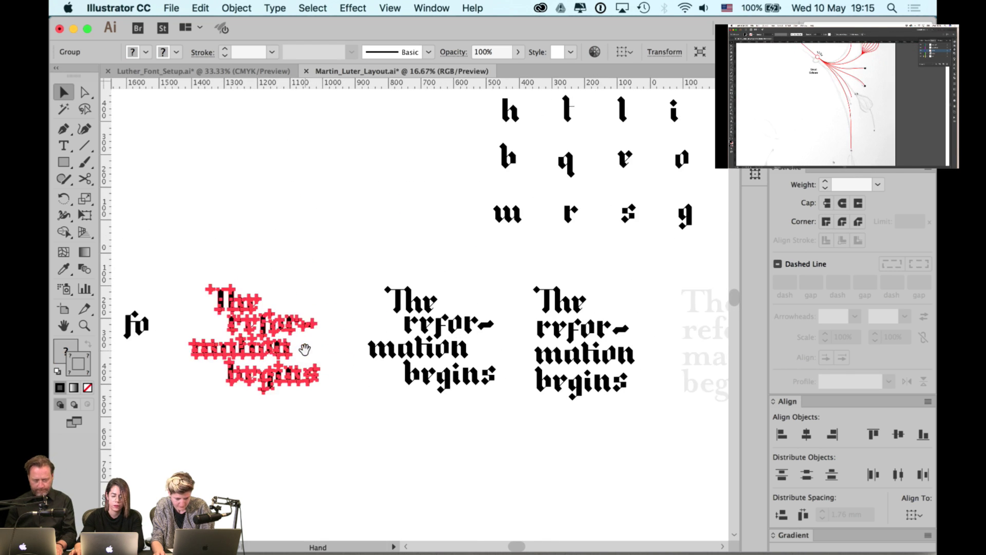
{"action": "scroll", "coordinate": [277, 366], "scroll_direction": "right", "scroll_amount": 2}
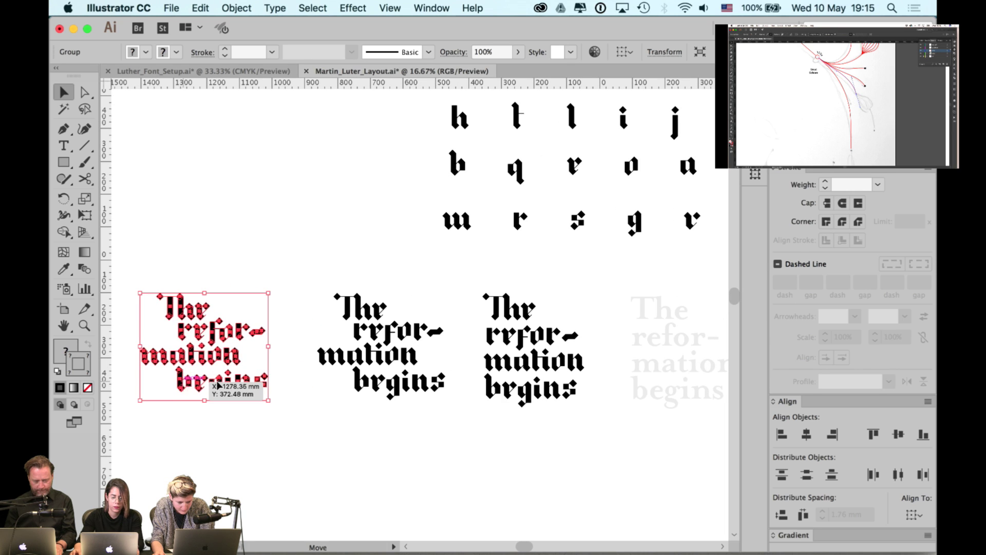
{"action": "left_click_drag", "start_coordinate": [205, 371], "coordinate": [488, 393]}
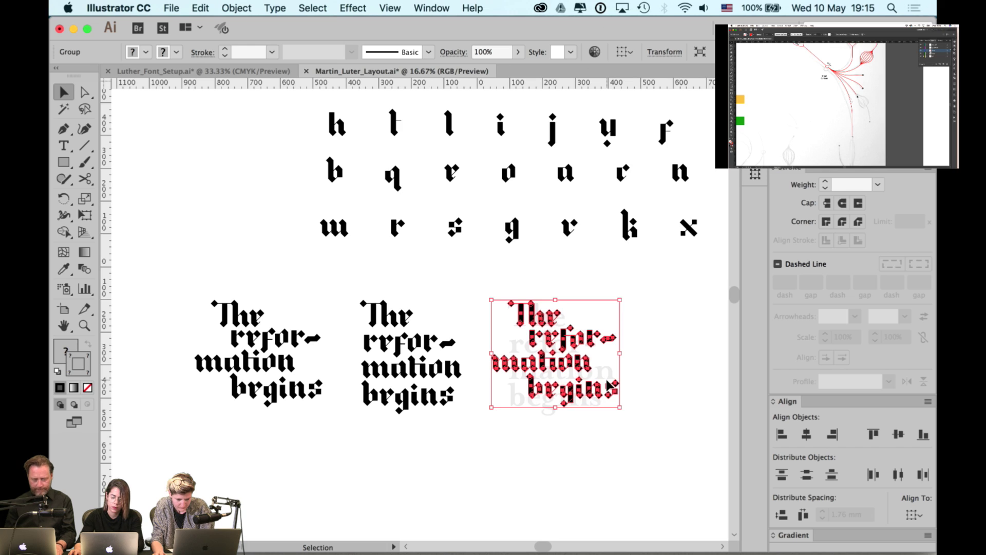
{"action": "scroll", "coordinate": [608, 386], "scroll_direction": "right", "scroll_amount": 4}
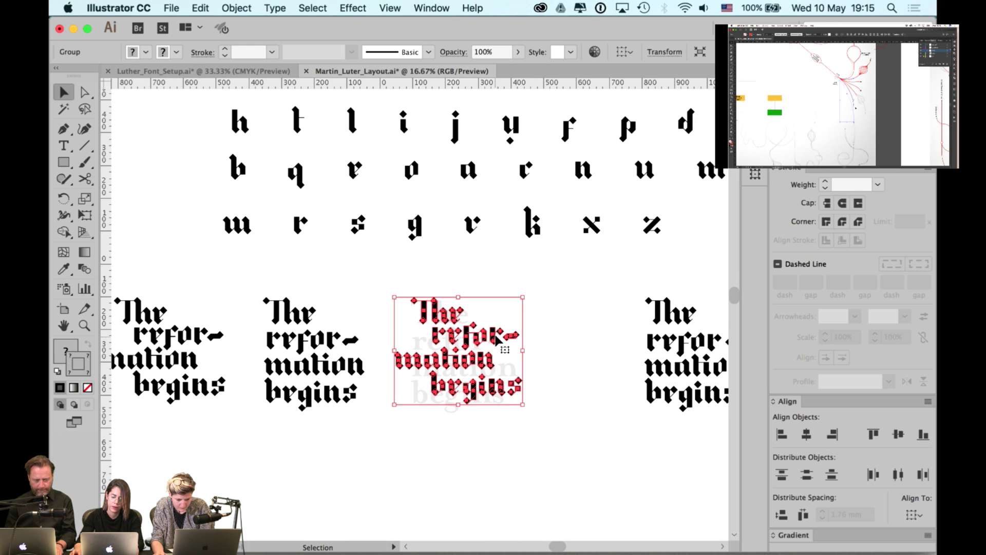
{"action": "scroll", "coordinate": [506, 344], "scroll_direction": "down", "scroll_amount": 4}
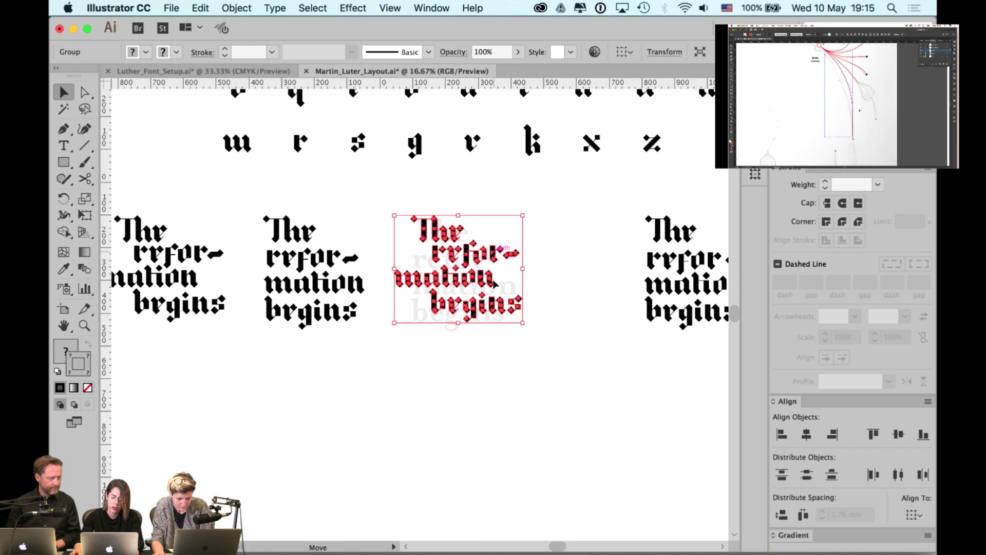
{"action": "left_click_drag", "start_coordinate": [494, 282], "coordinate": [495, 425]}
{"action": "left_click", "coordinate": [532, 355]}
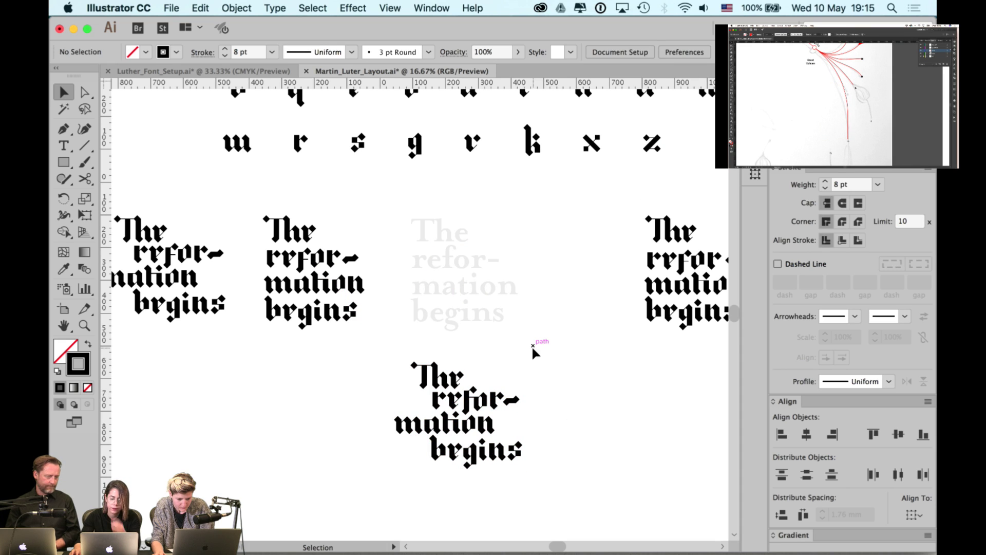
- Alt-drag a copy of the blackletter lettering straight up over the serif text
{"action": "scroll", "coordinate": [512, 398], "scroll_direction": "up", "scroll_amount": 1}
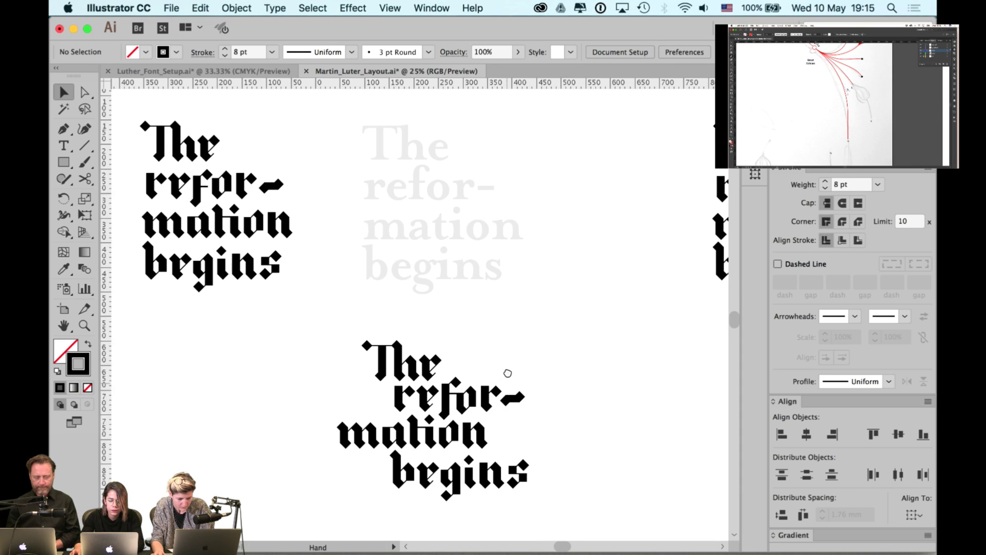
{"action": "left_click_drag", "start_coordinate": [486, 417], "coordinate": [562, 168]}
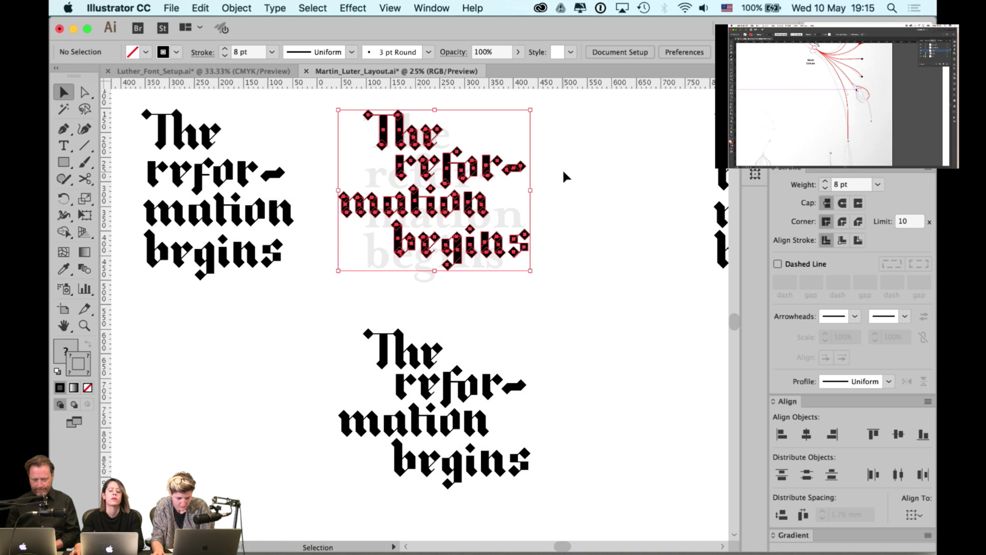
{"action": "left_click", "coordinate": [561, 168]}
{"action": "scroll", "coordinate": [477, 231], "scroll_direction": "up", "scroll_amount": 2}
{"action": "left_click", "coordinate": [459, 239]}
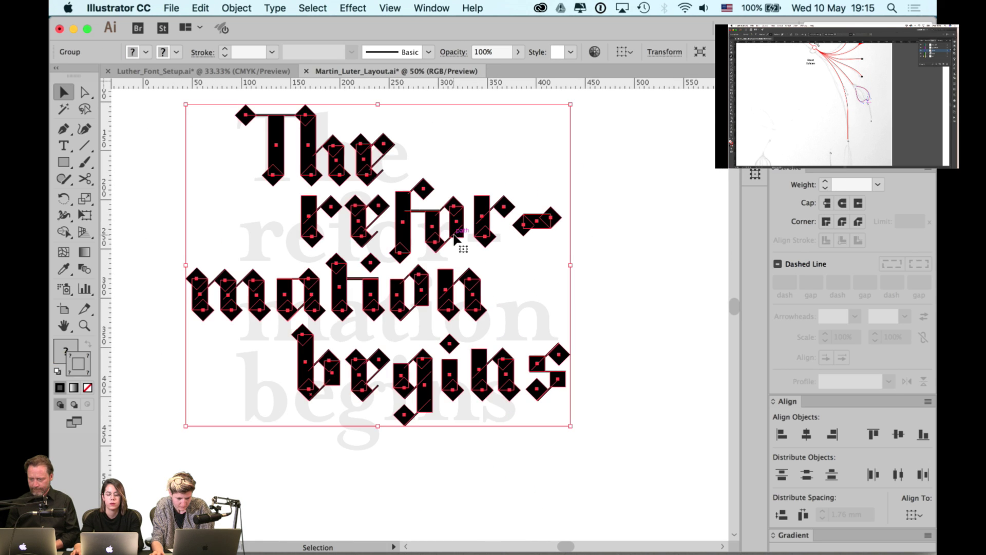
{"action": "left_click", "coordinate": [596, 246]}
- Move refor-, mation and the b of begins down together
{"action": "mouse_move", "coordinate": [585, 186]}
{"action": "left_mouse_down"}
{"action": "mouse_move", "coordinate": [371, 250]}
{"action": "mouse_move", "coordinate": [405, 244]}
{"action": "left_mouse_up"}
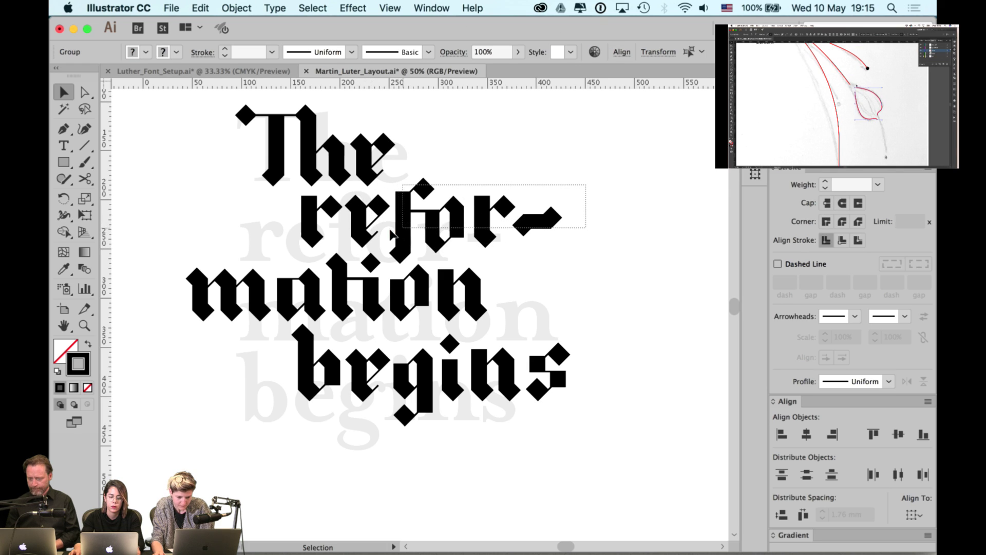
{"action": "left_click", "coordinate": [357, 228], "text": "shift"}
{"action": "left_click", "coordinate": [314, 226], "text": "shift"}
{"action": "scroll", "coordinate": [319, 249], "scroll_direction": "down", "scroll_amount": 3}
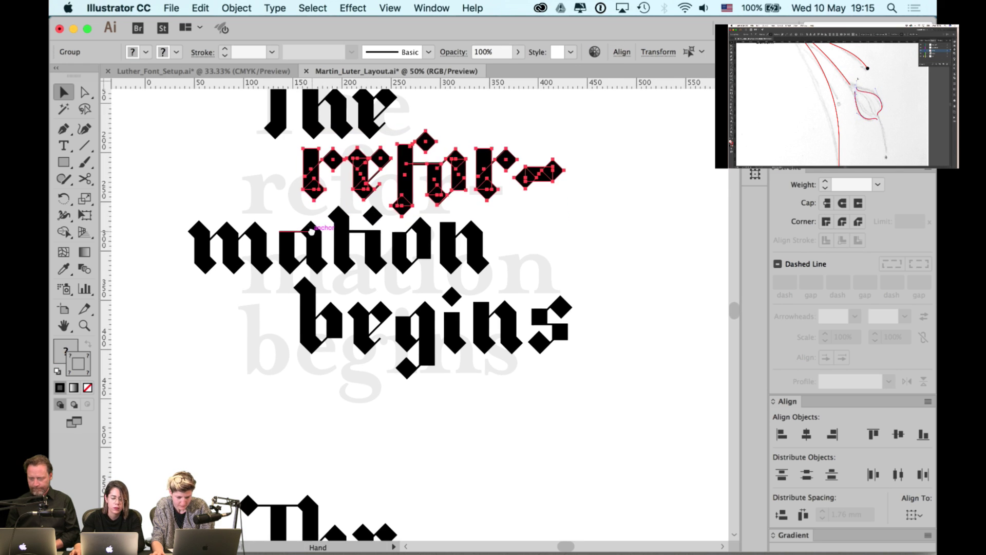
{"action": "left_click", "coordinate": [322, 252], "text": "shift"}
{"action": "left_click", "coordinate": [314, 343], "text": "shift"}
{"action": "left_click_drag", "start_coordinate": [314, 343], "coordinate": [314, 368]}
{"action": "left_click", "coordinate": [247, 220]}
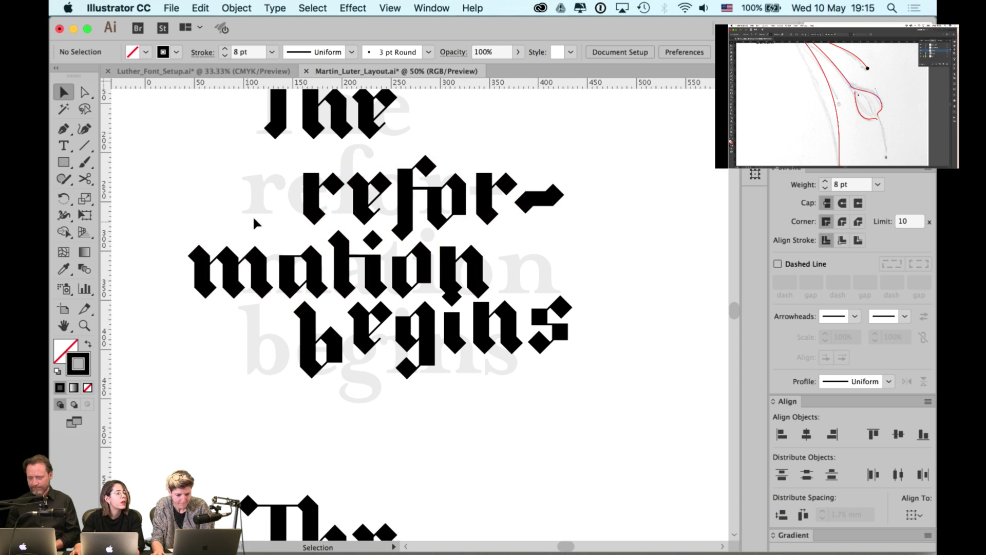
- Shift the refor- line to the left
{"action": "left_click", "coordinate": [303, 205]}
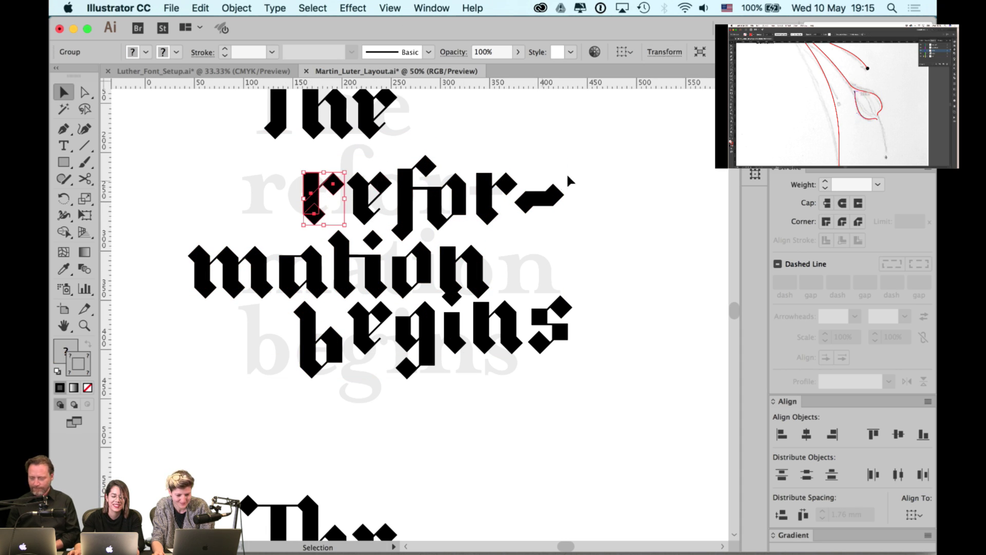
{"action": "left_click", "coordinate": [367, 213], "text": "shift"}
{"action": "left_click_drag", "start_coordinate": [315, 208], "coordinate": [261, 205]}
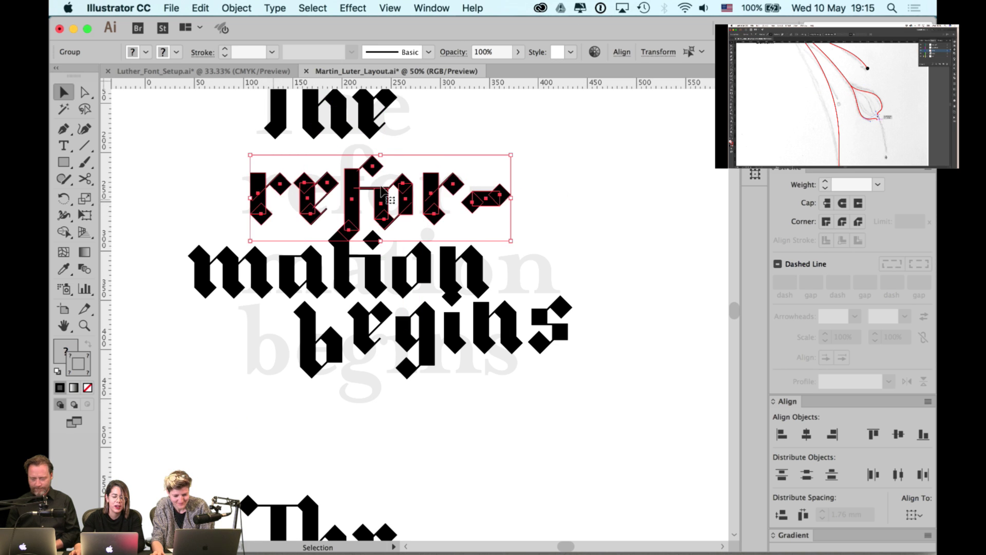
{"action": "left_click", "coordinate": [559, 193]}
{"action": "key", "text": "space"}
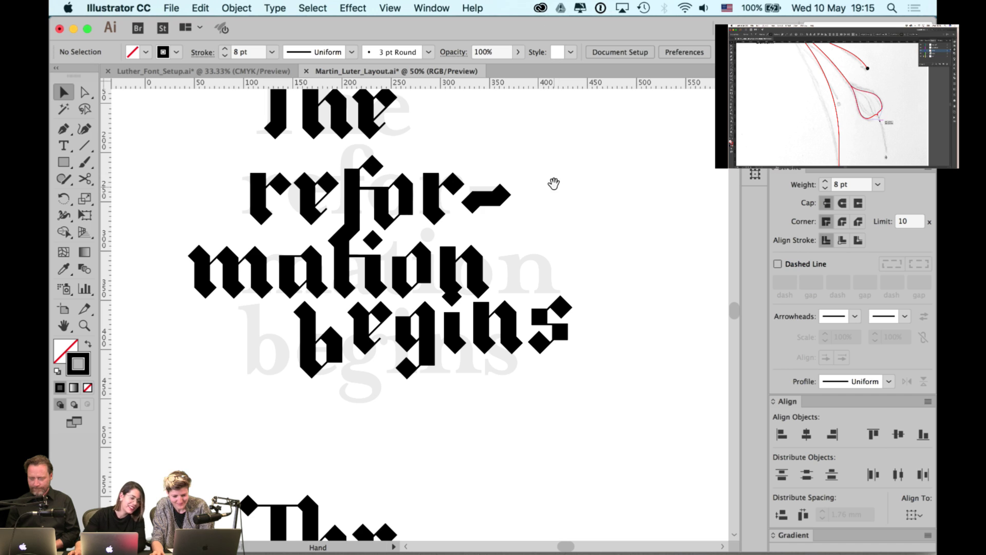
{"action": "left_click_drag", "start_coordinate": [384, 207], "coordinate": [384, 174]}
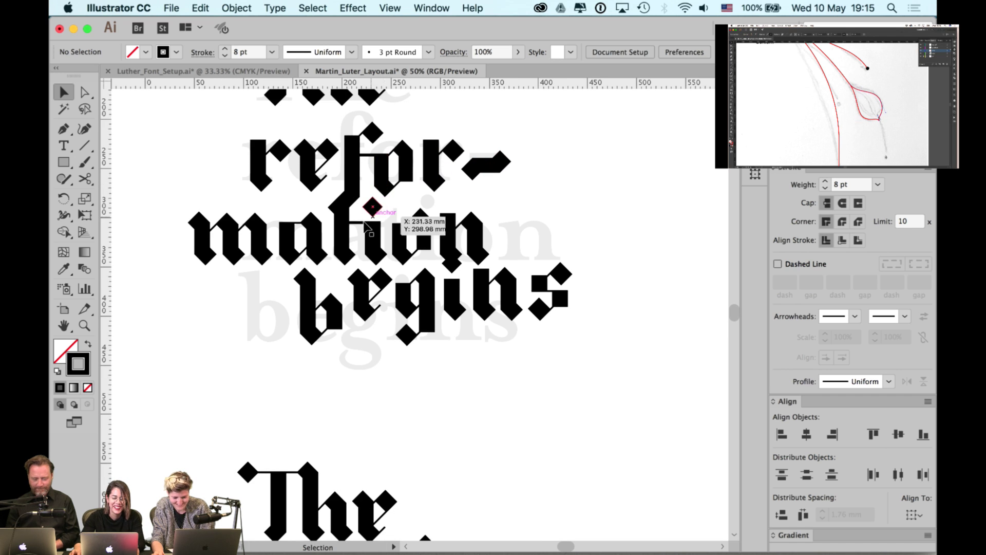
- Move mation right and tuck begins left beneath it so the lines interlock
{"action": "left_click", "coordinate": [431, 258]}
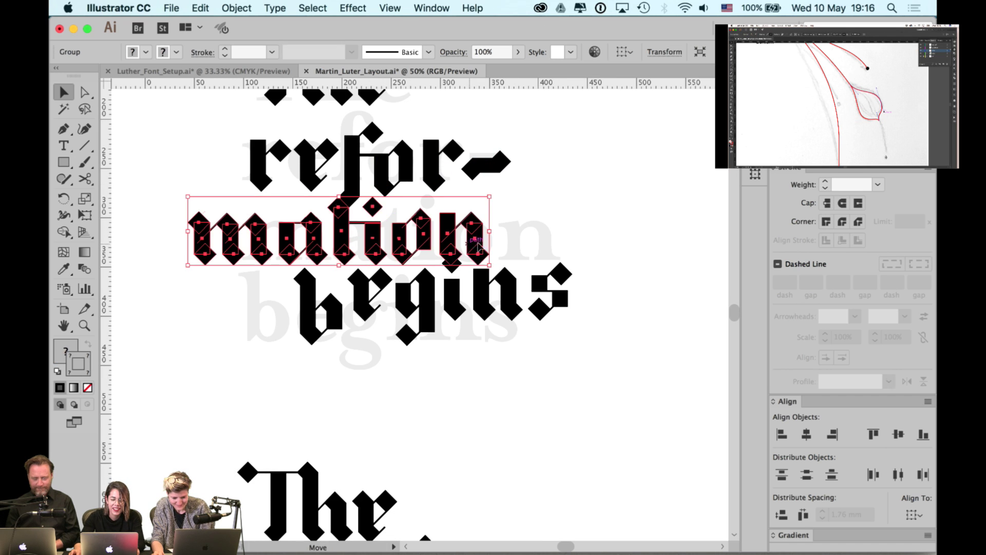
{"action": "left_click_drag", "start_coordinate": [477, 247], "coordinate": [540, 247]}
{"action": "left_click", "coordinate": [558, 235]}
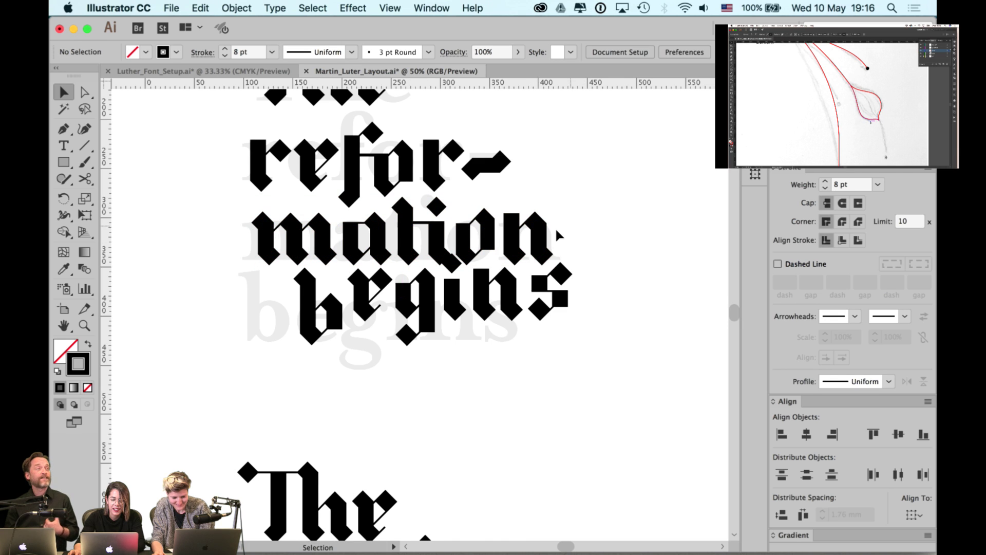
{"action": "scroll", "coordinate": [459, 292], "scroll_direction": "down", "scroll_amount": 2}
{"action": "left_click", "coordinate": [457, 282]}
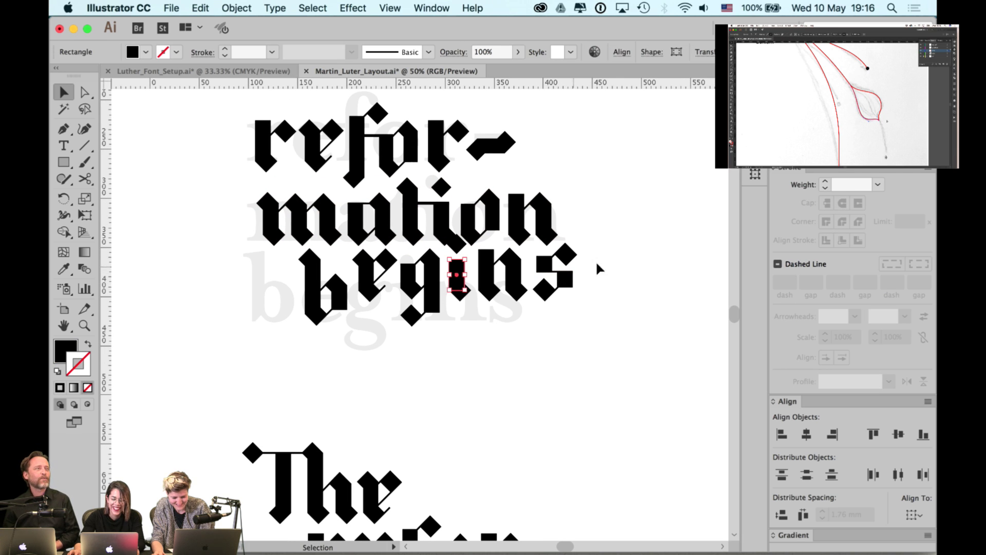
{"action": "left_click_drag", "start_coordinate": [566, 283], "coordinate": [519, 307]}
{"action": "left_click_drag", "start_coordinate": [437, 354], "coordinate": [319, 370]}
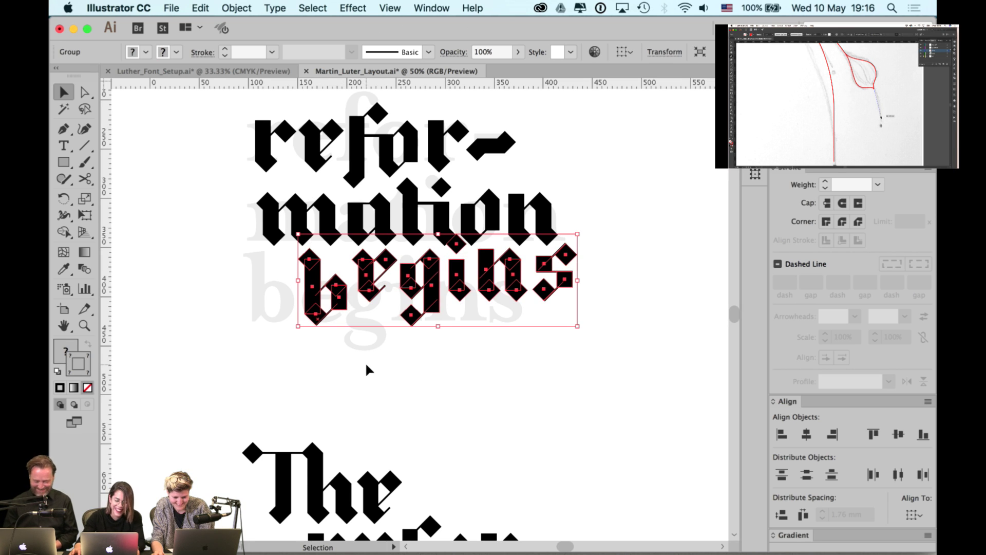
{"action": "left_click_drag", "start_coordinate": [458, 287], "coordinate": [384, 302]}
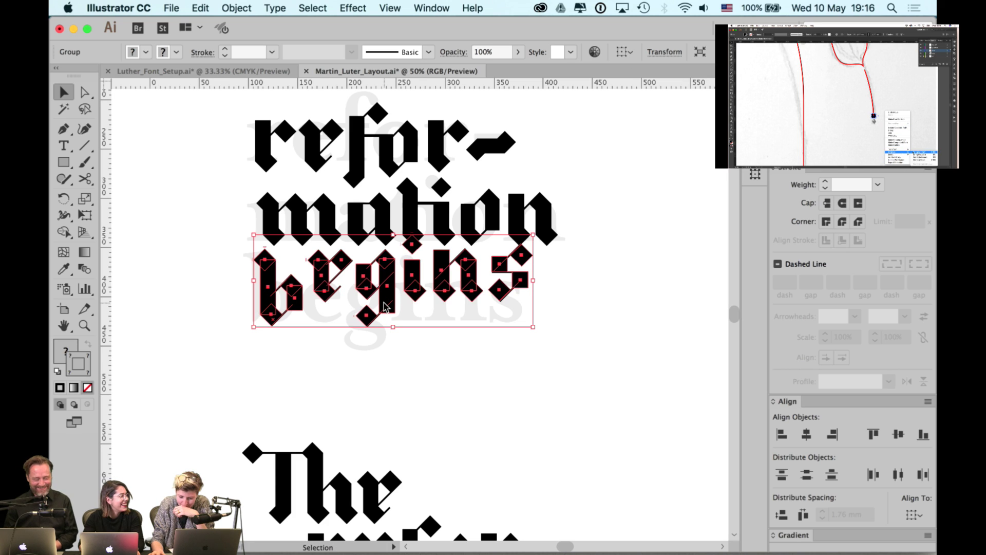
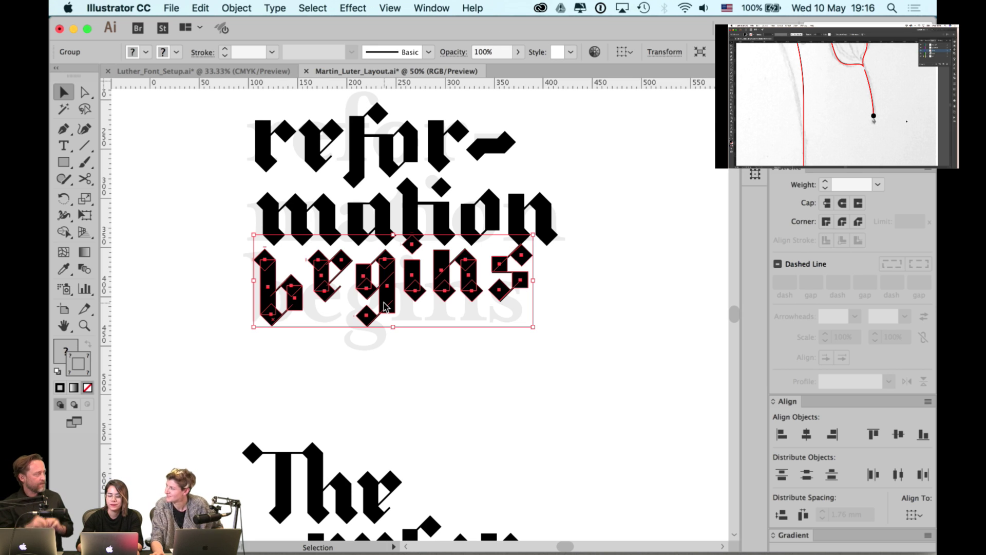
- Nudge the word begins down
{"action": "key", "text": "a"}
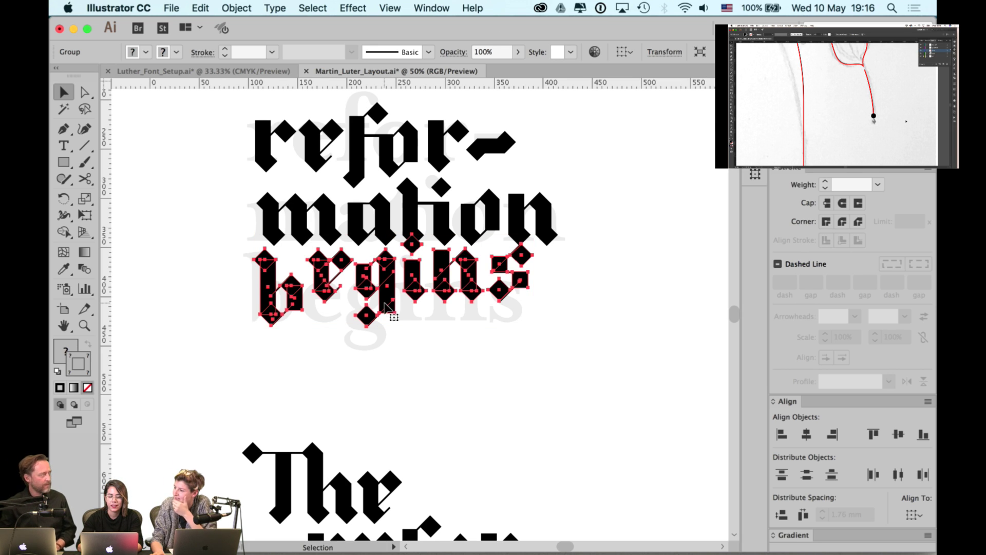
{"action": "key", "text": "shift+Down"}
{"action": "key", "text": "shift+Down"}
{"action": "key", "text": "shift+Down"}
{"action": "key", "text": "shift+Down"}
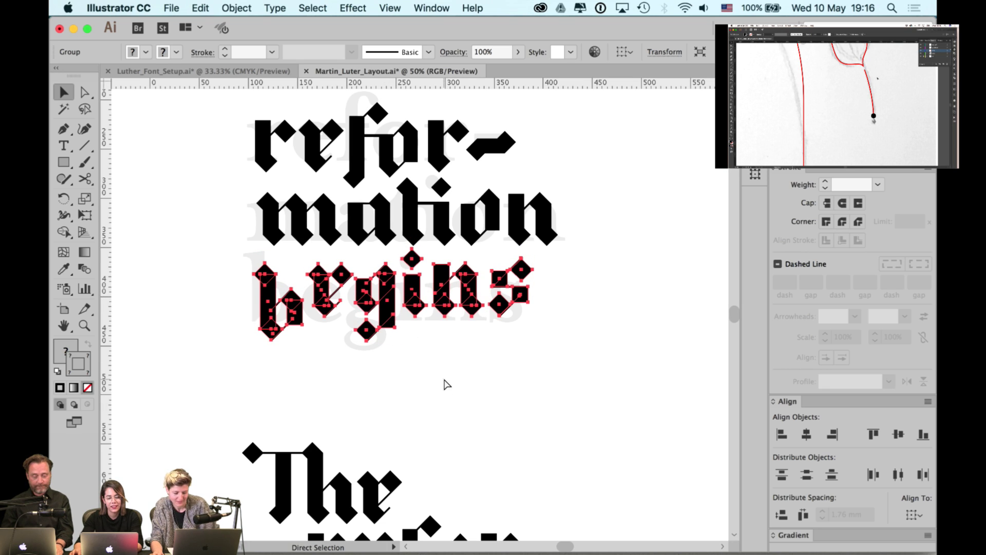
{"action": "key", "text": "v"}
{"action": "left_click", "coordinate": [230, 322]}
{"action": "left_click", "coordinate": [260, 311]}
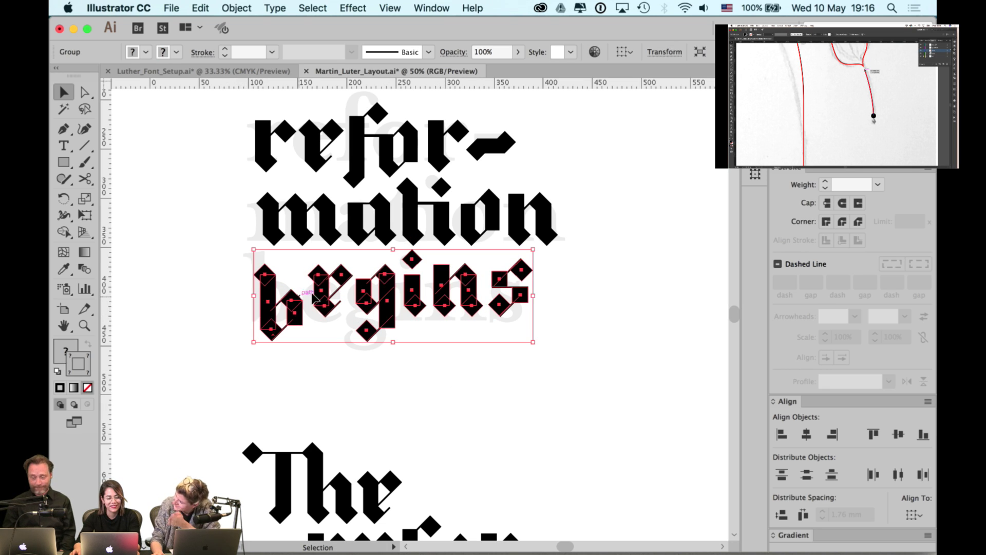
- Bottom-align the b of begins with the e, then lower the begins letters
{"action": "left_click", "coordinate": [370, 378]}
{"action": "left_click", "coordinate": [278, 336]}
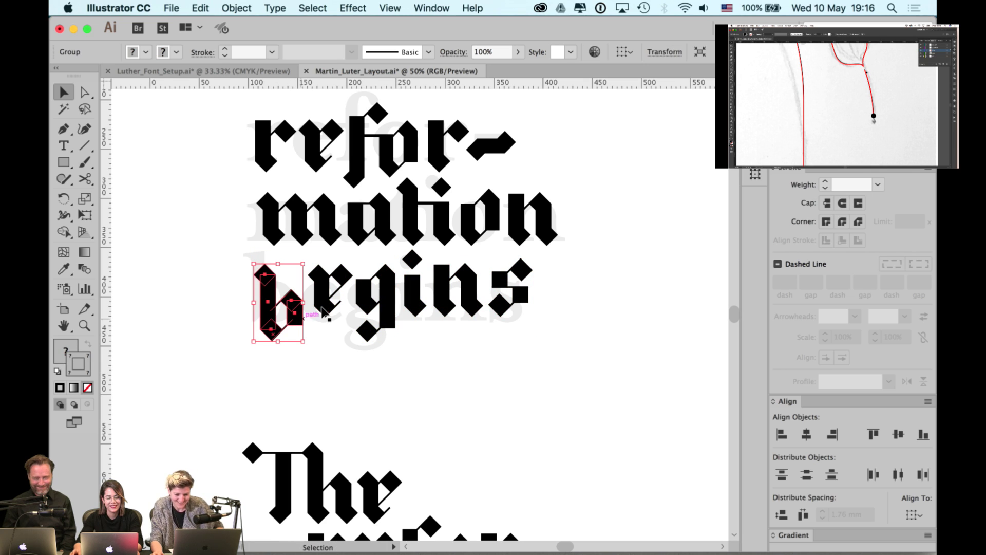
{"action": "left_click", "coordinate": [324, 310], "text": "shift"}
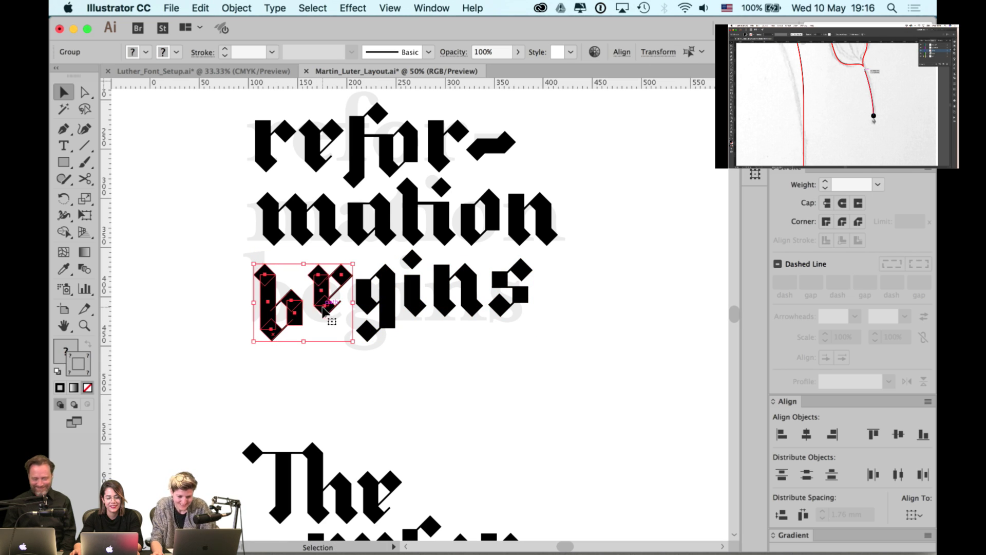
{"action": "left_click", "coordinate": [922, 435]}
{"action": "left_click", "coordinate": [606, 322]}
{"action": "left_click_drag", "start_coordinate": [581, 267], "coordinate": [291, 333]}
{"action": "key", "text": "shift+Down"}
{"action": "key", "text": "shift+Down"}
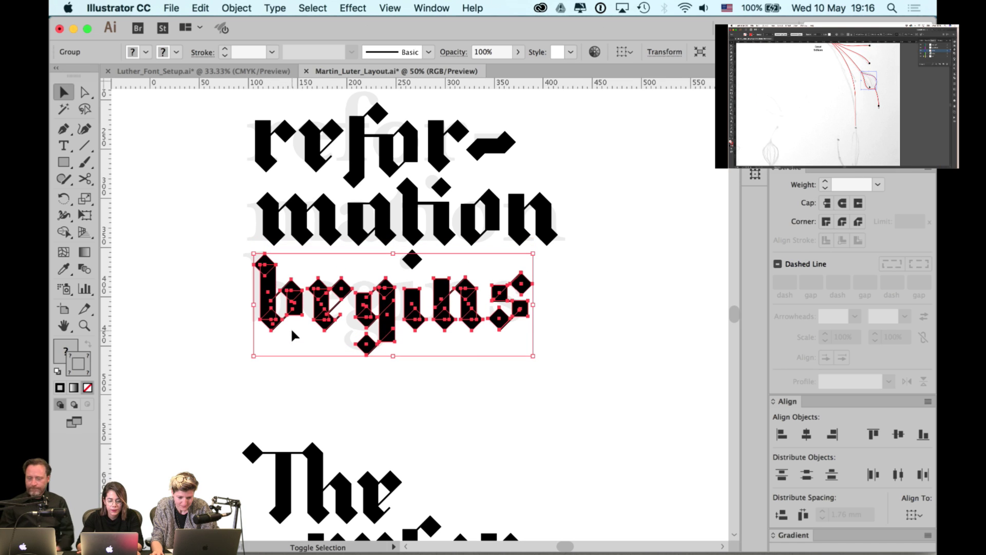
{"action": "scroll", "coordinate": [292, 335], "scroll_direction": "up", "scroll_amount": 3}
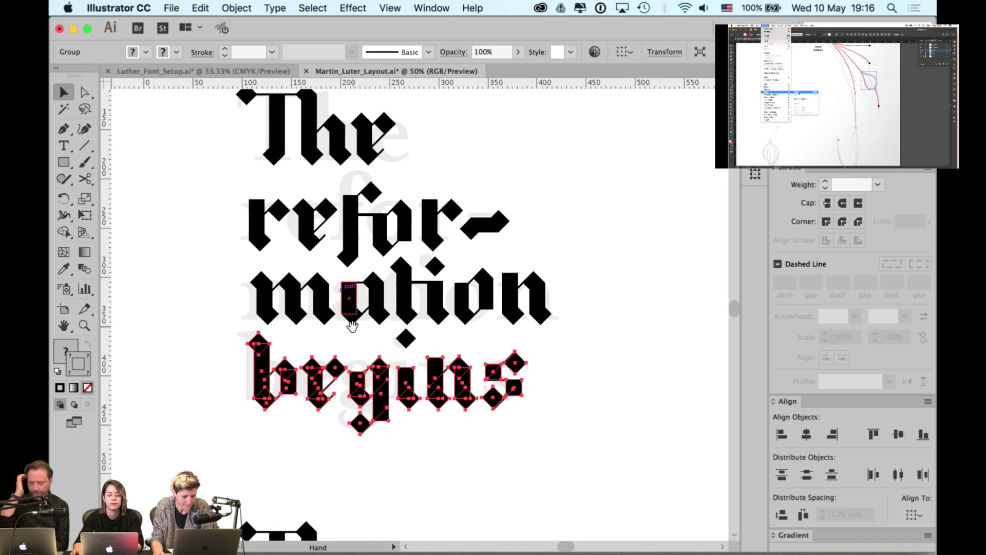
{"action": "left_click", "coordinate": [420, 348]}
- Move the i-dot diamond straight down
{"action": "scroll", "coordinate": [420, 348], "scroll_direction": "up", "scroll_amount": 1}
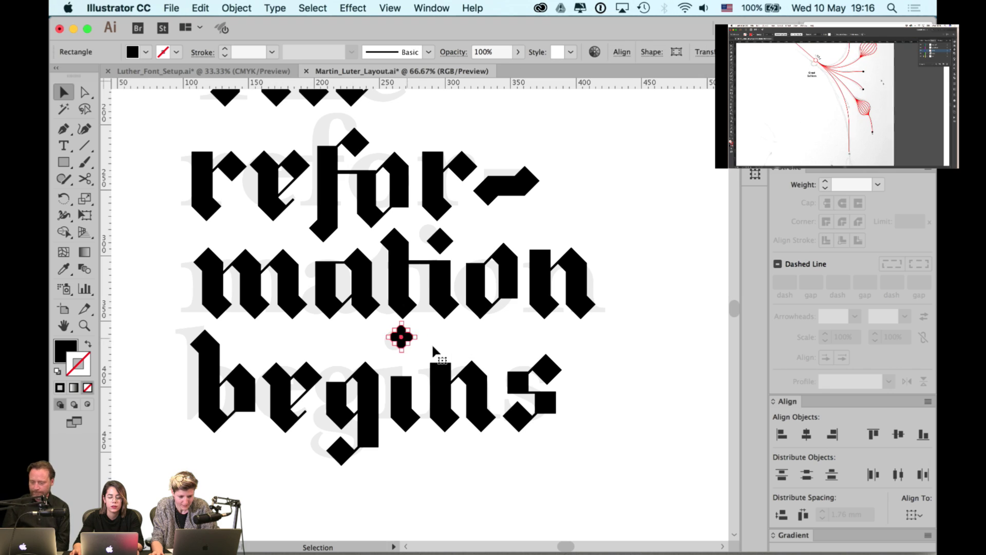
{"action": "left_click_drag", "start_coordinate": [406, 341], "coordinate": [409, 369]}
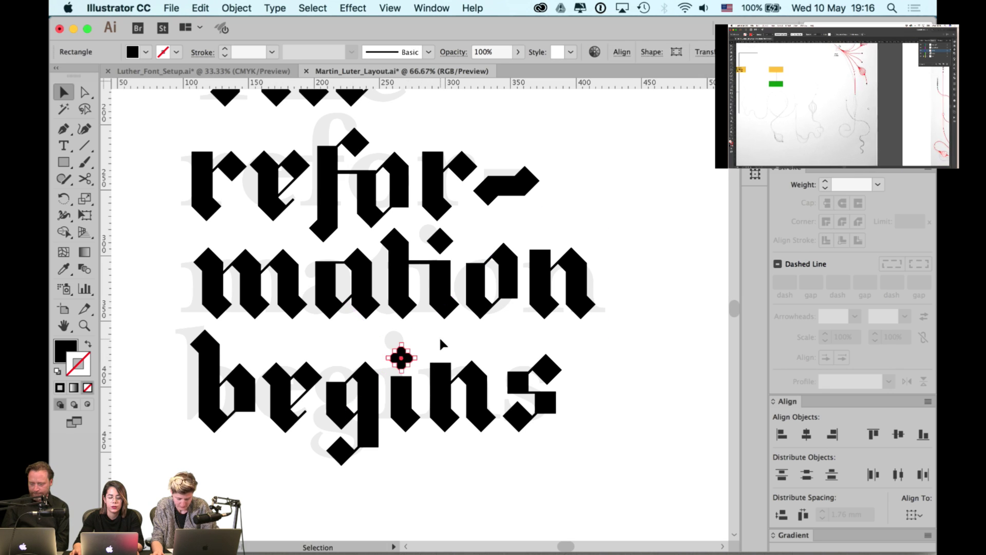
{"action": "left_click", "coordinate": [402, 354]}
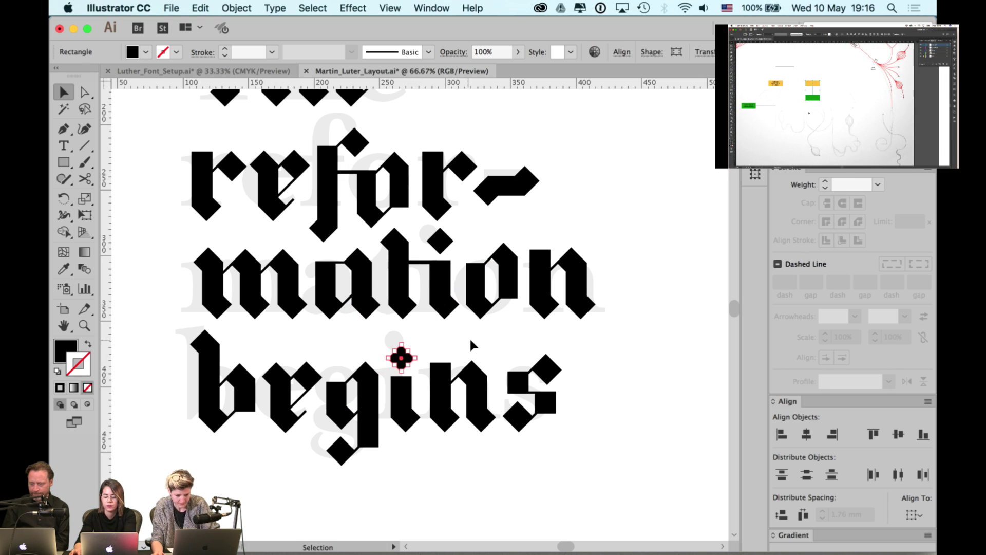
{"action": "left_click", "coordinate": [475, 338]}
- Nudge the refor- letters up and to the left
{"action": "scroll", "coordinate": [477, 318], "scroll_direction": "up", "scroll_amount": 2}
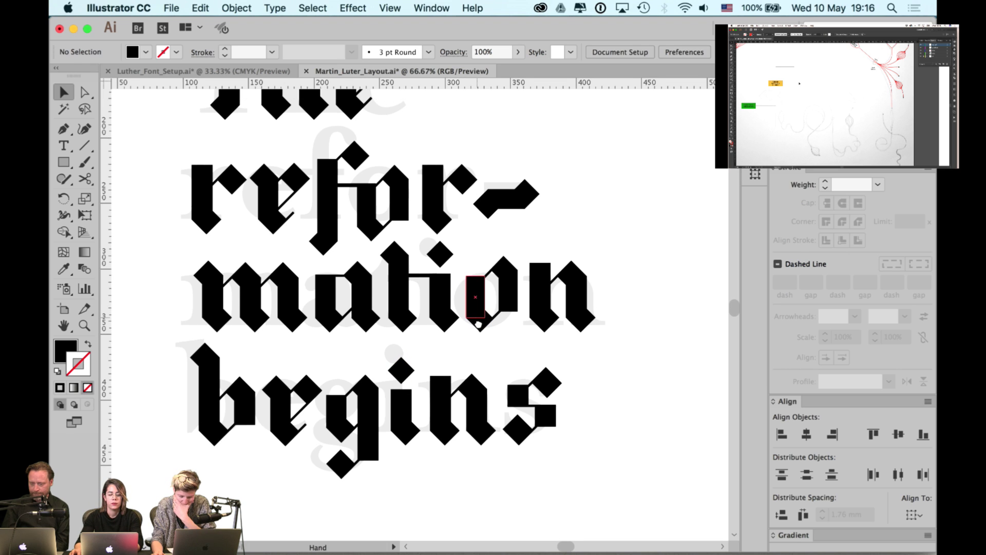
{"action": "left_click", "coordinate": [202, 326]}
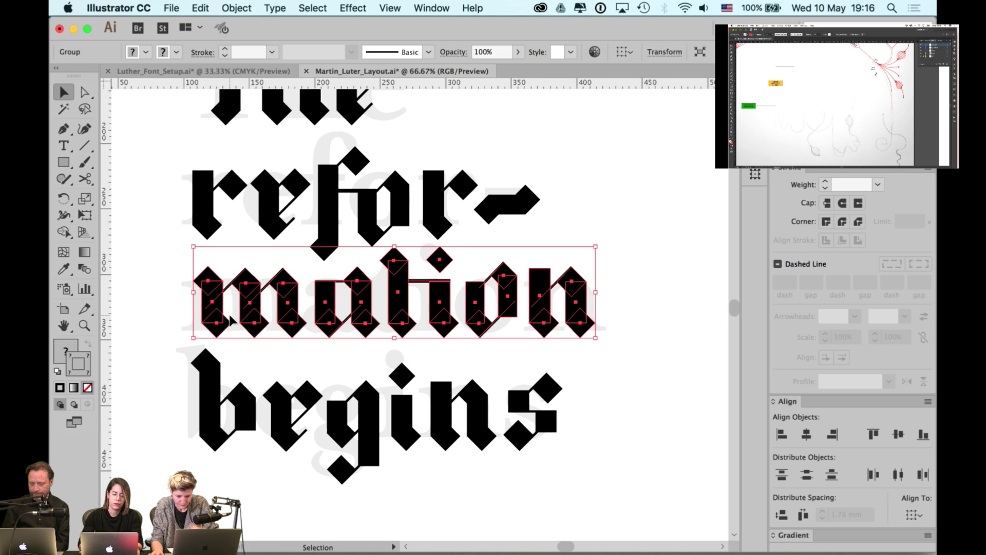
{"action": "scroll", "coordinate": [230, 316], "scroll_direction": "up", "scroll_amount": 4}
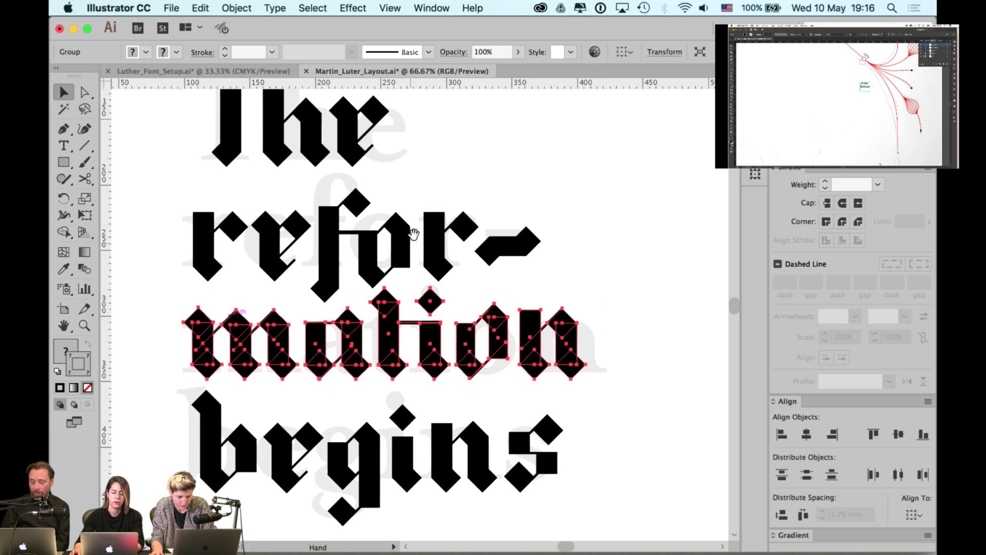
{"action": "left_click_drag", "start_coordinate": [585, 199], "coordinate": [192, 260]}
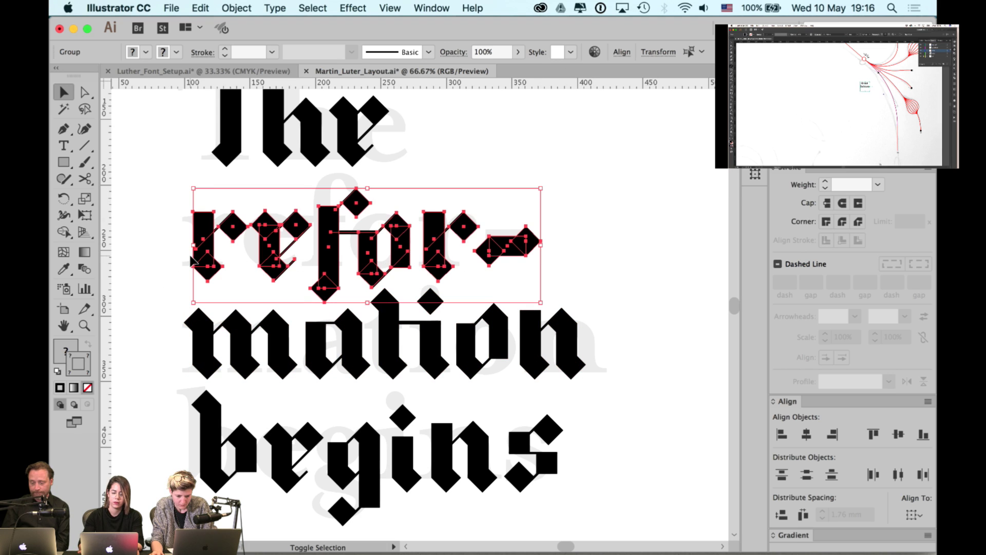
{"action": "key", "text": "shift+Up"}
{"action": "key", "text": "shift+Left"}
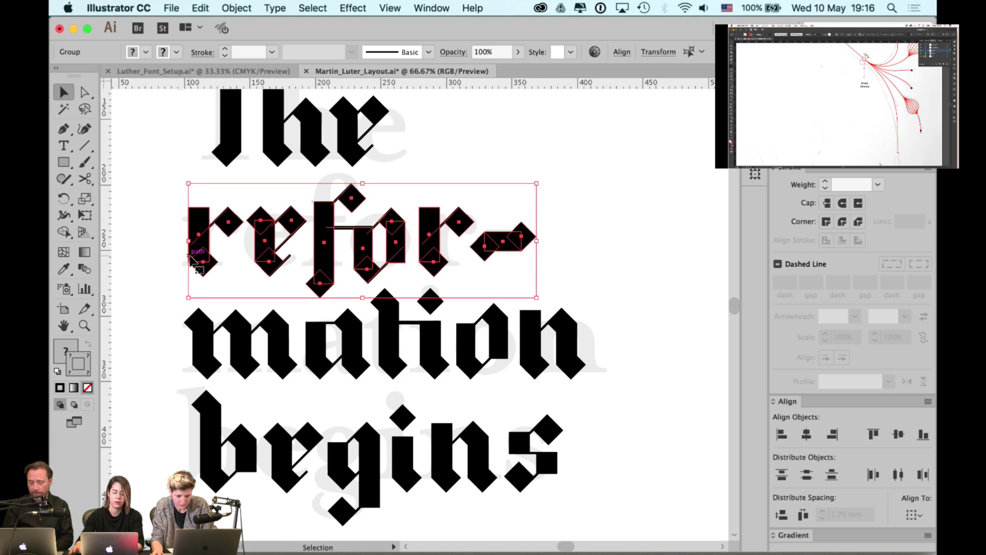
{"action": "scroll", "coordinate": [285, 182], "scroll_direction": "up", "scroll_amount": 4}
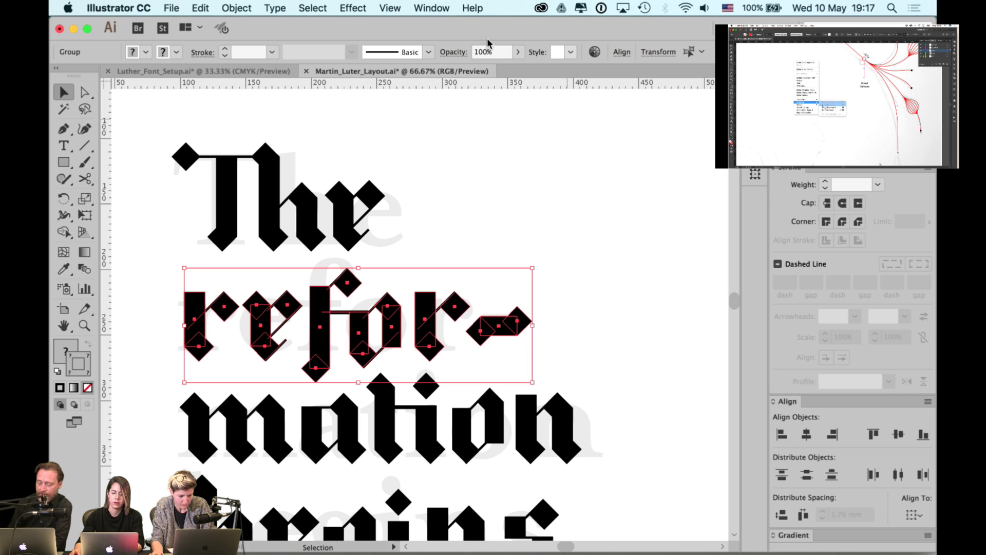
- Hide the grey txt def template layer and zoom out to view the poster
{"action": "left_click", "coordinate": [432, 9]}
{"action": "left_click", "coordinate": [442, 400]}
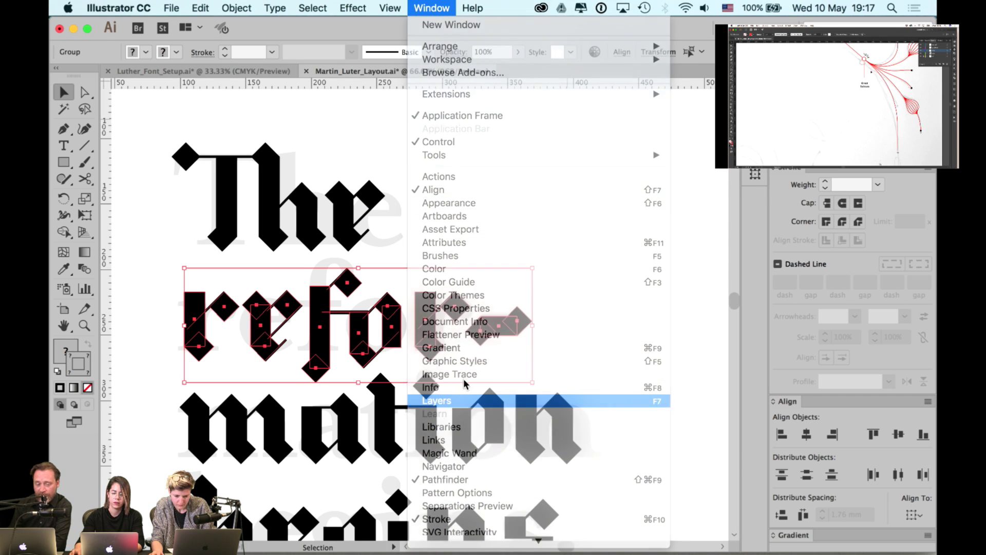
{"action": "left_click", "coordinate": [590, 192]}
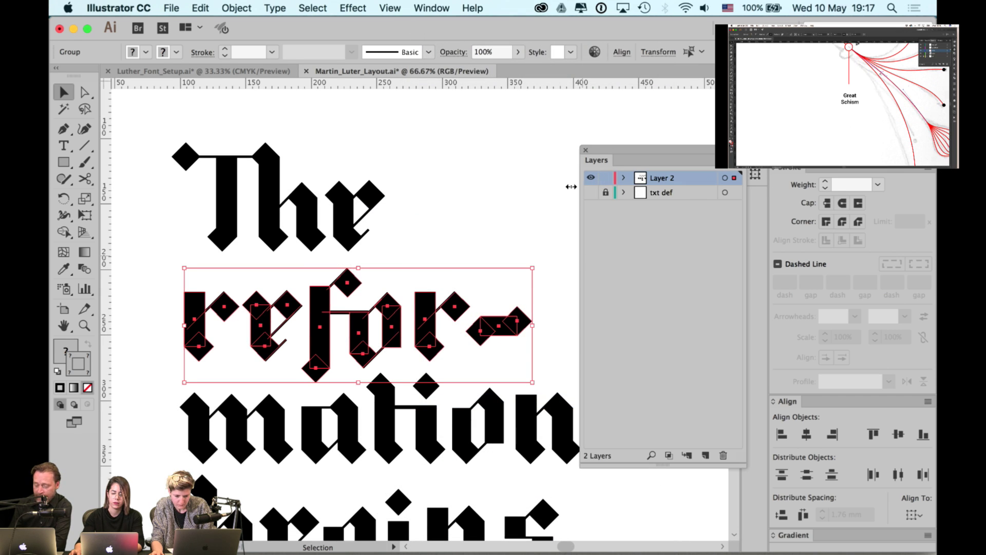
{"action": "left_click", "coordinate": [586, 149]}
{"action": "key", "text": "super+minus"}
{"action": "left_click", "coordinate": [514, 195]}
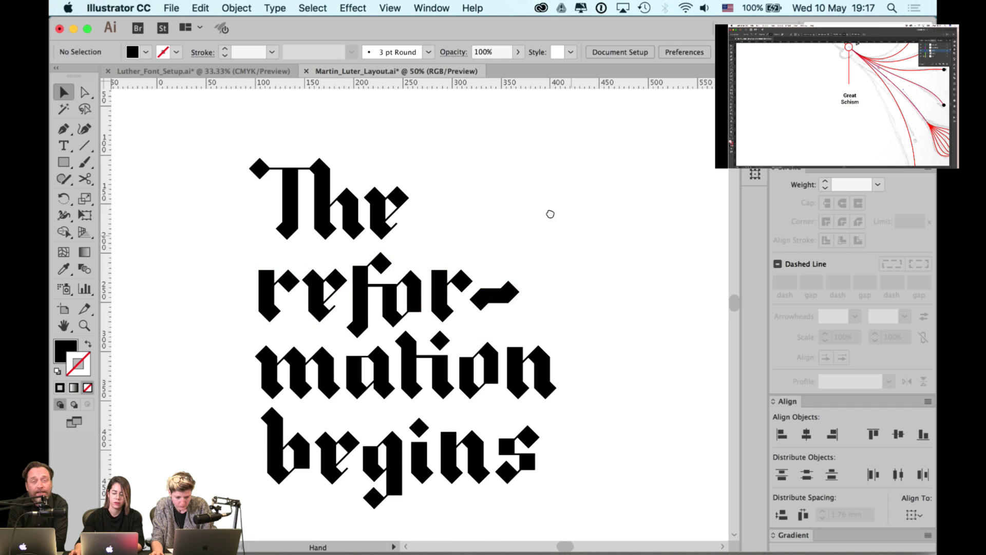
- Shift the fourth lettering variant right and raise the bottom variant into the row
{"action": "scroll", "coordinate": [544, 205], "scroll_direction": "right", "scroll_amount": 2}
{"action": "scroll", "coordinate": [544, 205], "scroll_direction": "down", "scroll_amount": 2}
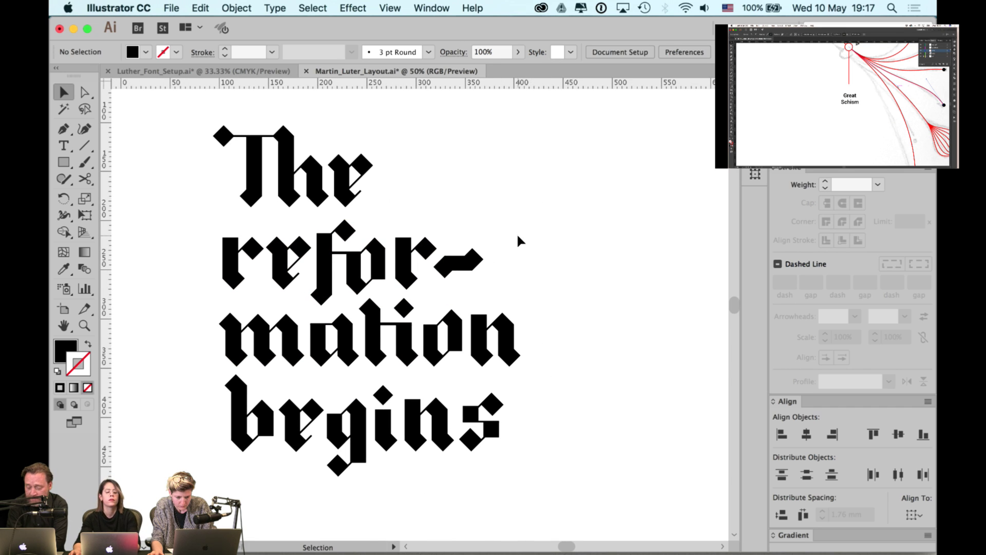
{"action": "scroll", "coordinate": [518, 236], "scroll_direction": "down", "scroll_amount": 1}
{"action": "scroll", "coordinate": [516, 239], "scroll_direction": "down", "scroll_amount": 1}
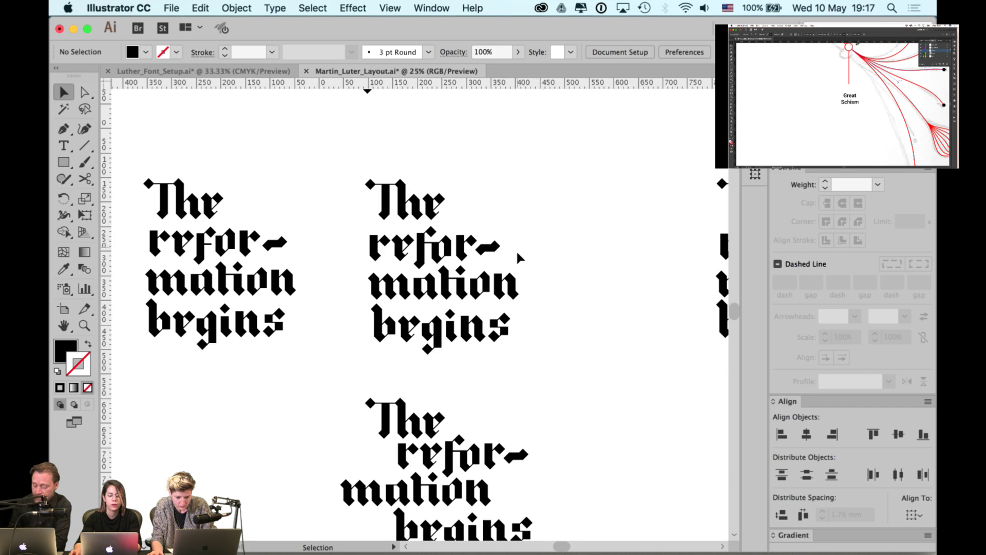
{"action": "scroll", "coordinate": [530, 272], "scroll_direction": "down", "scroll_amount": 1}
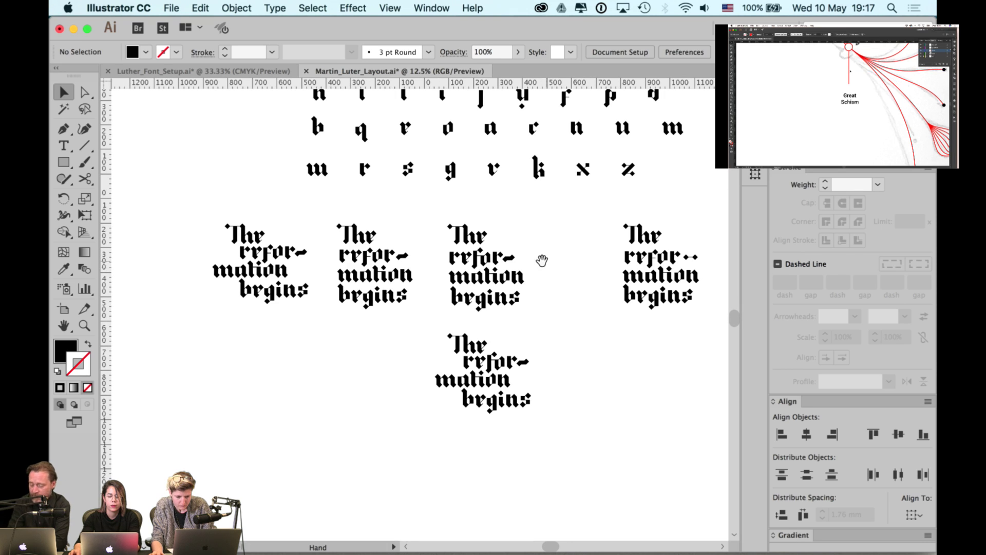
{"action": "left_click_drag", "start_coordinate": [542, 261], "coordinate": [359, 283]}
{"action": "left_click", "coordinate": [504, 319]}
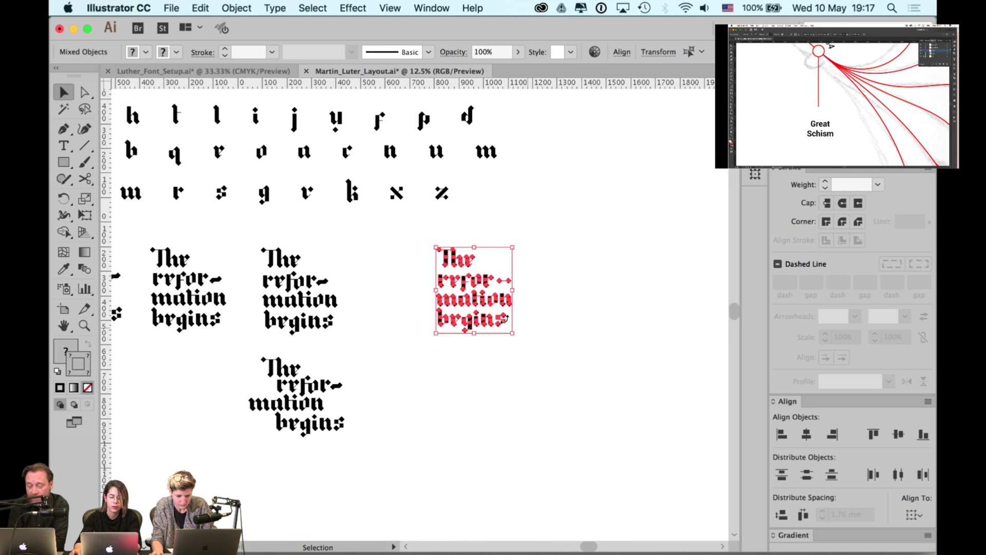
{"action": "left_click_drag", "start_coordinate": [505, 321], "coordinate": [658, 321]}
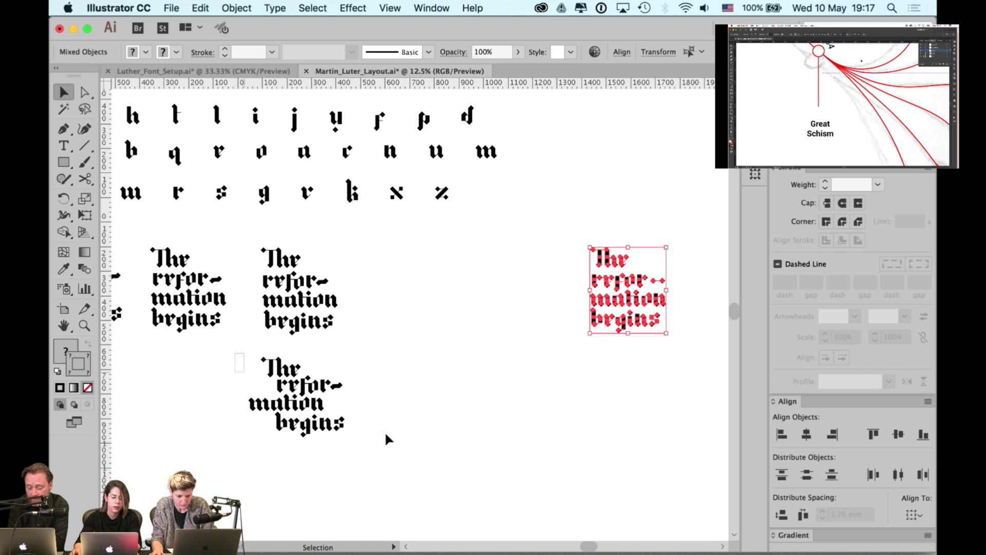
{"action": "left_click_drag", "start_coordinate": [326, 428], "coordinate": [544, 318]}
{"action": "left_click", "coordinate": [410, 314]}
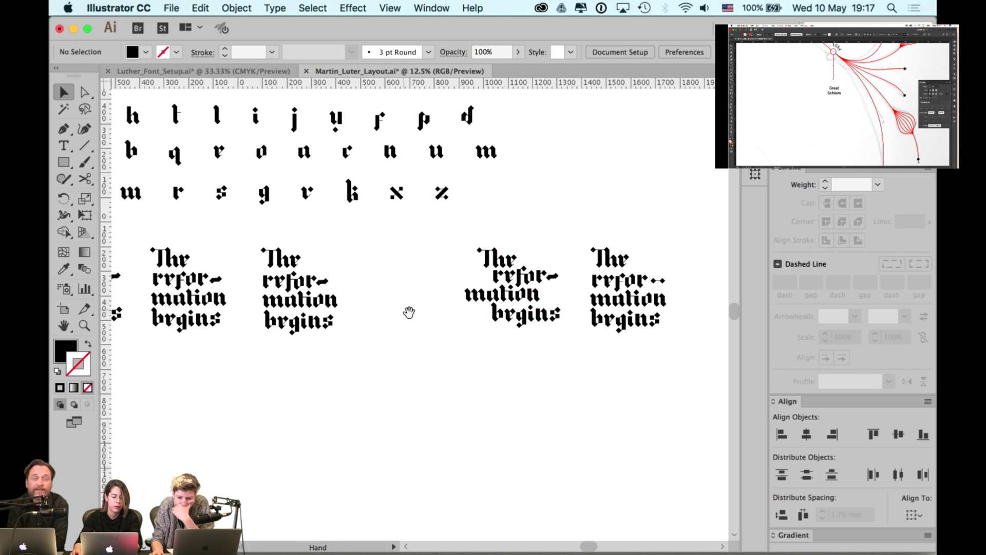
- Place the two left lettering variants beside the others in the row
{"action": "scroll", "coordinate": [463, 329], "scroll_direction": "left", "scroll_amount": 10}
{"action": "left_click", "coordinate": [359, 335]}
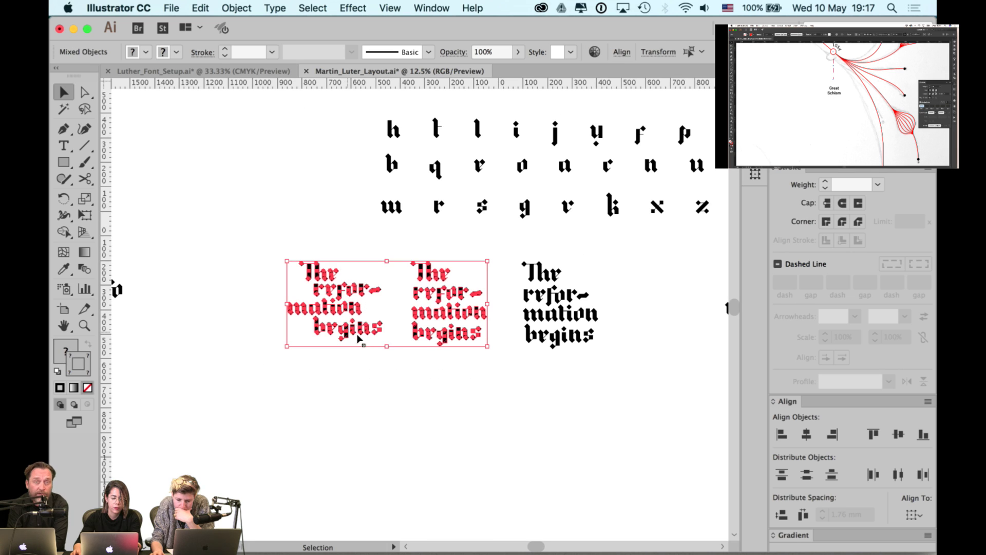
{"action": "left_click_drag", "start_coordinate": [359, 335], "coordinate": [592, 378]}
{"action": "key", "text": "a"}
{"action": "key", "text": "super+z"}
{"action": "key", "text": "v"}
{"action": "left_click_drag", "start_coordinate": [595, 341], "coordinate": [451, 342]}
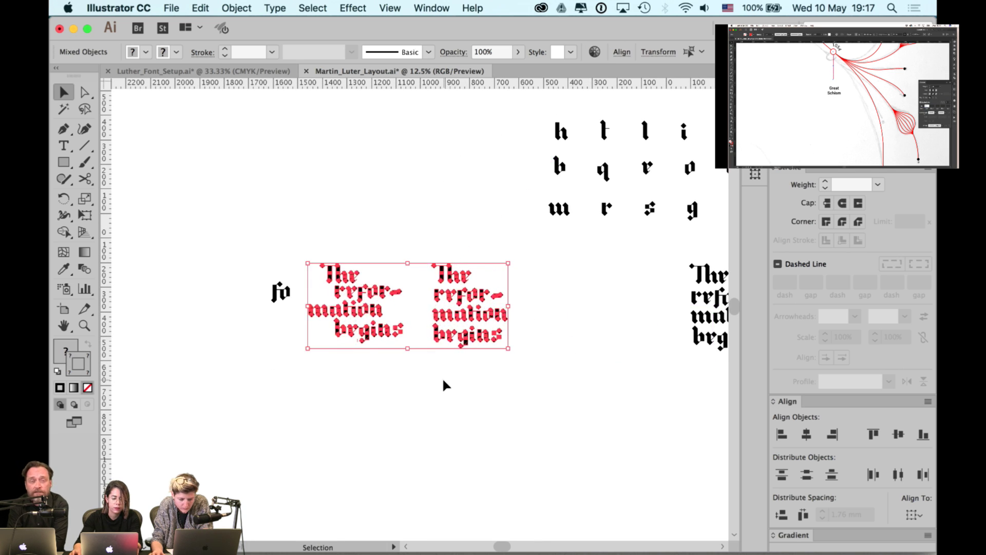
{"action": "left_click", "coordinate": [398, 392]}
{"action": "scroll", "coordinate": [288, 359], "scroll_direction": "right", "scroll_amount": 10}
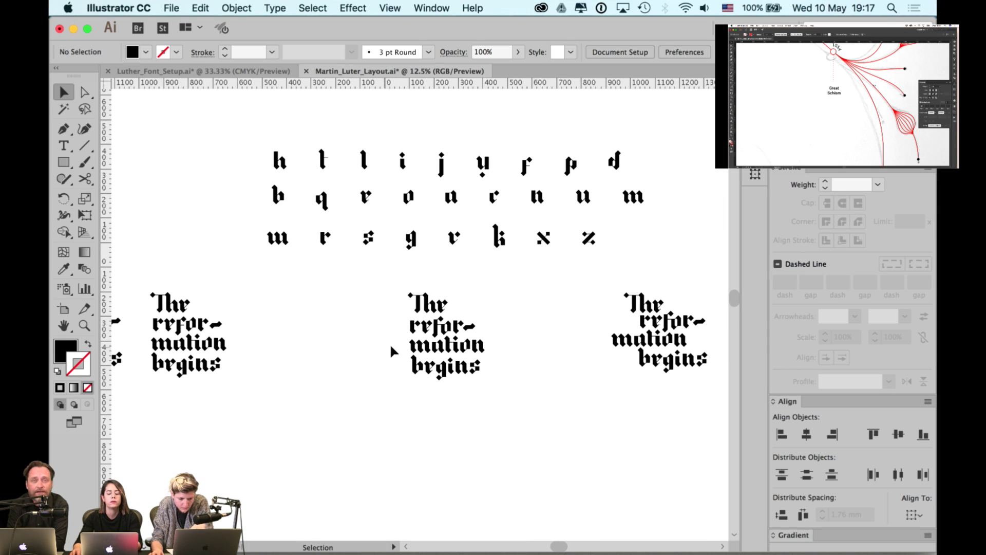
{"action": "scroll", "coordinate": [477, 320], "scroll_direction": "up", "scroll_amount": 5}
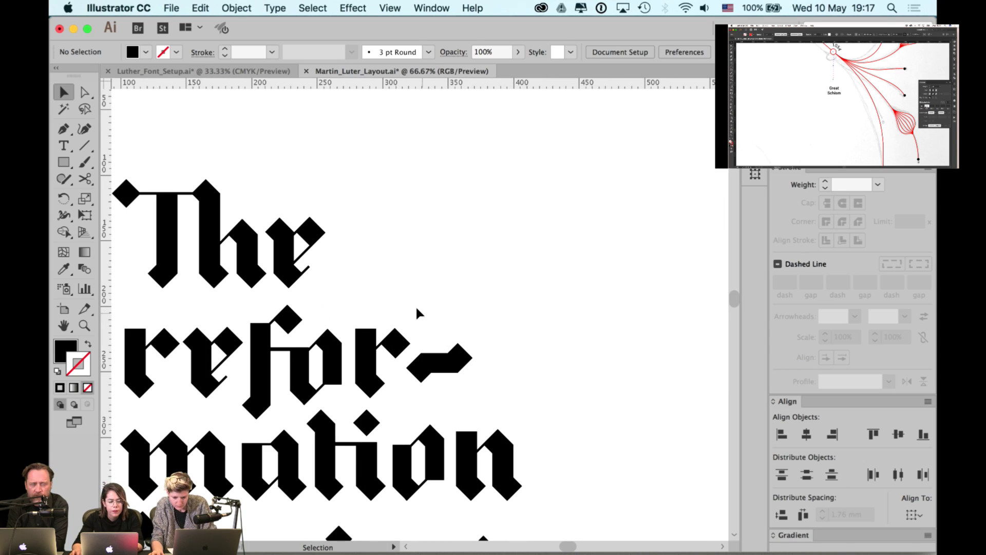
{"action": "scroll", "coordinate": [449, 290], "scroll_direction": "left", "scroll_amount": 3}
- Eyedropper the f crossbar's 8 pt stroke onto the T's top bar
{"action": "key", "text": "a"}
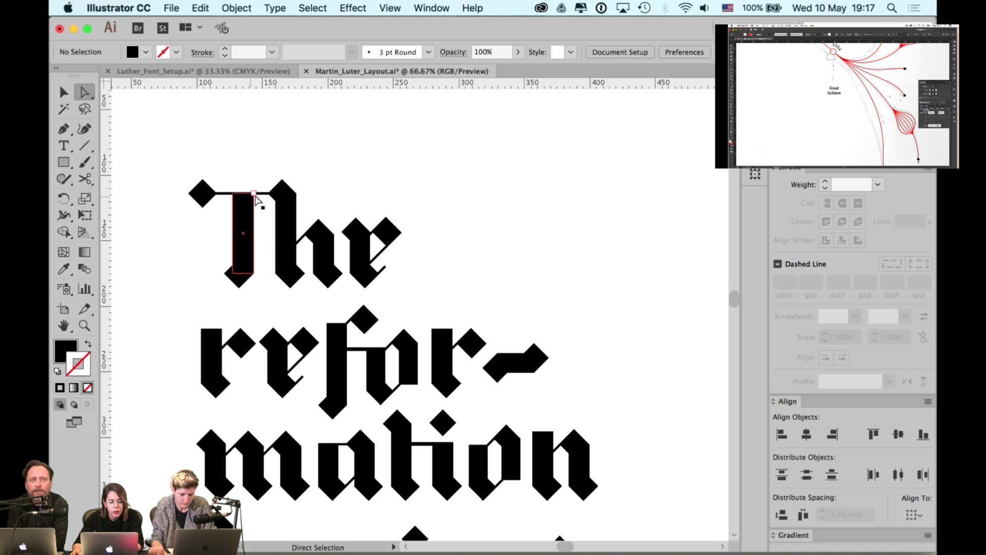
{"action": "left_click", "coordinate": [261, 197]}
{"action": "key", "text": "i"}
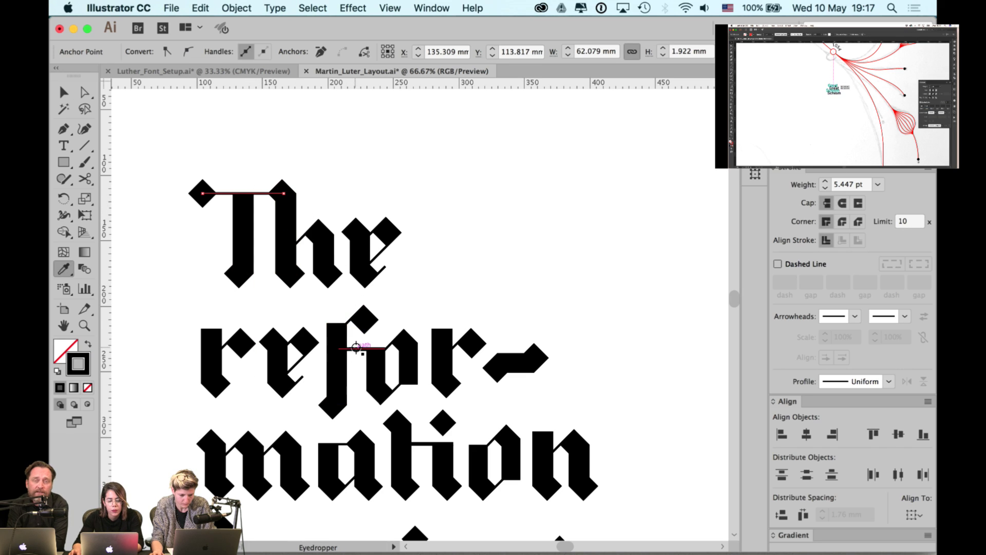
{"action": "left_click", "coordinate": [355, 348]}
{"action": "key", "text": "a"}
{"action": "left_click", "coordinate": [433, 303]}
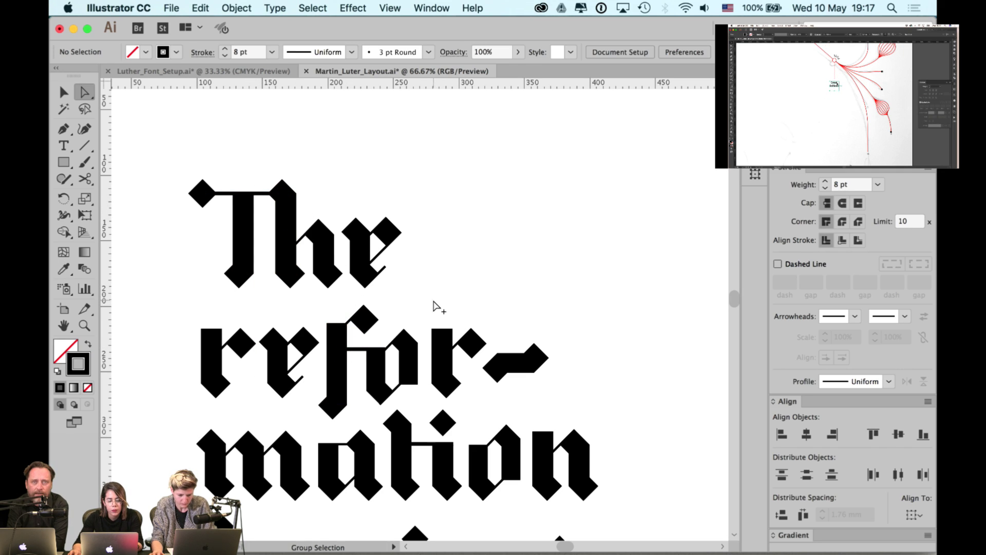
- Select the fo letter group and marquee-select the lettering to inspect it
{"action": "scroll", "coordinate": [433, 304], "scroll_direction": "down", "scroll_amount": 1}
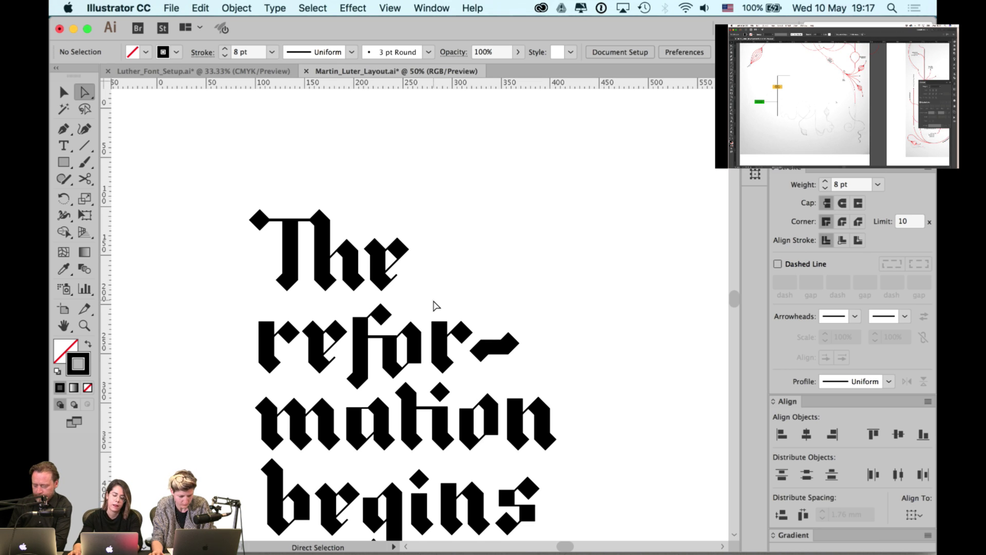
{"action": "key", "text": "v"}
{"action": "scroll", "coordinate": [455, 275], "scroll_direction": "right", "scroll_amount": 2}
{"action": "scroll", "coordinate": [403, 339], "scroll_direction": "up", "scroll_amount": 1}
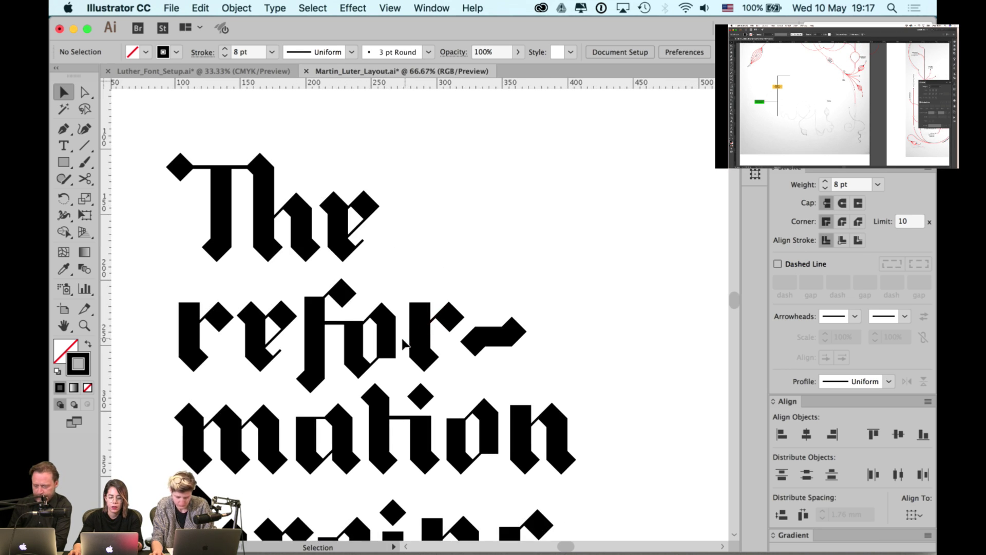
{"action": "left_click", "coordinate": [404, 343]}
{"action": "left_click", "coordinate": [425, 292]}
{"action": "left_click", "coordinate": [393, 339]}
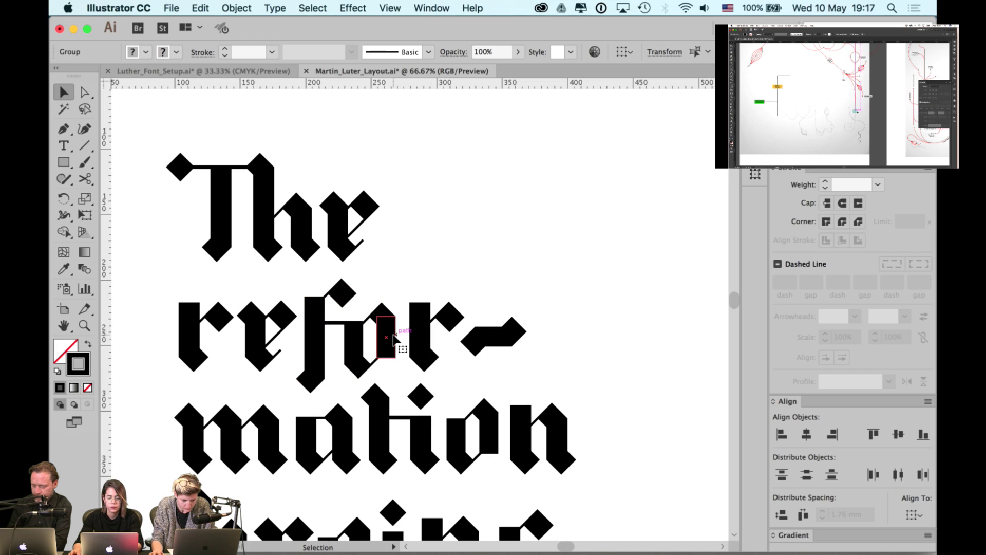
{"action": "left_click", "coordinate": [420, 274]}
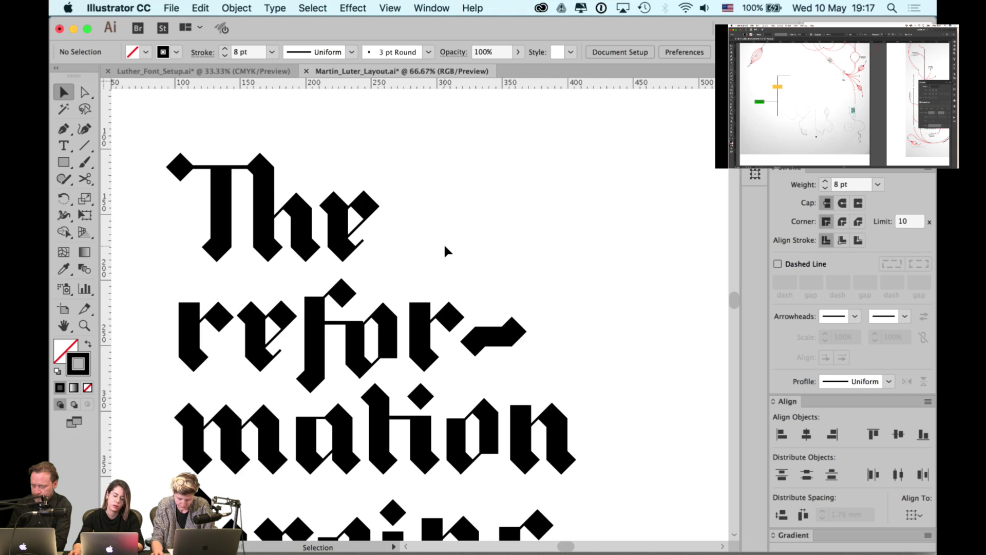
{"action": "scroll", "coordinate": [444, 242], "scroll_direction": "down", "scroll_amount": 3}
{"action": "scroll", "coordinate": [488, 259], "scroll_direction": "right", "scroll_amount": 2}
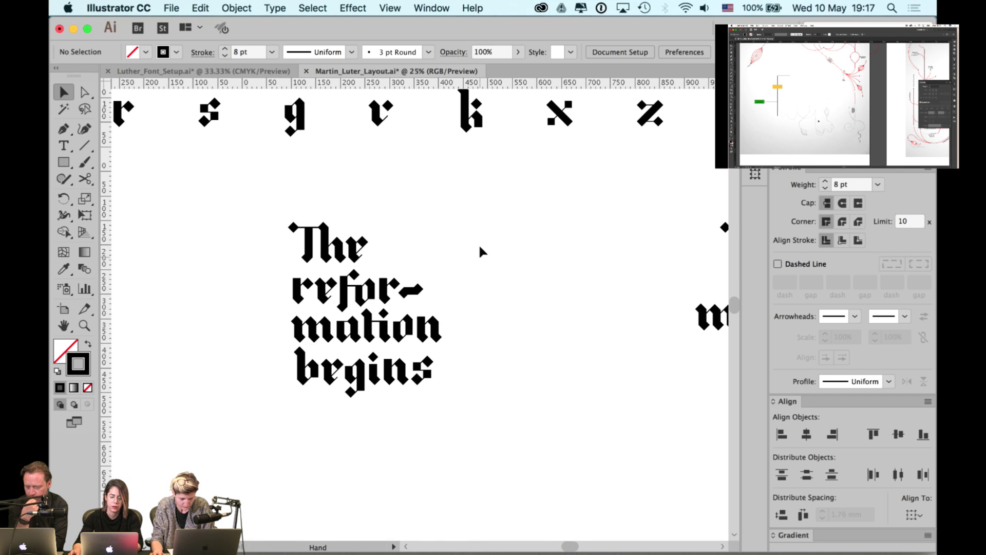
{"action": "left_click_drag", "start_coordinate": [486, 219], "coordinate": [282, 411]}
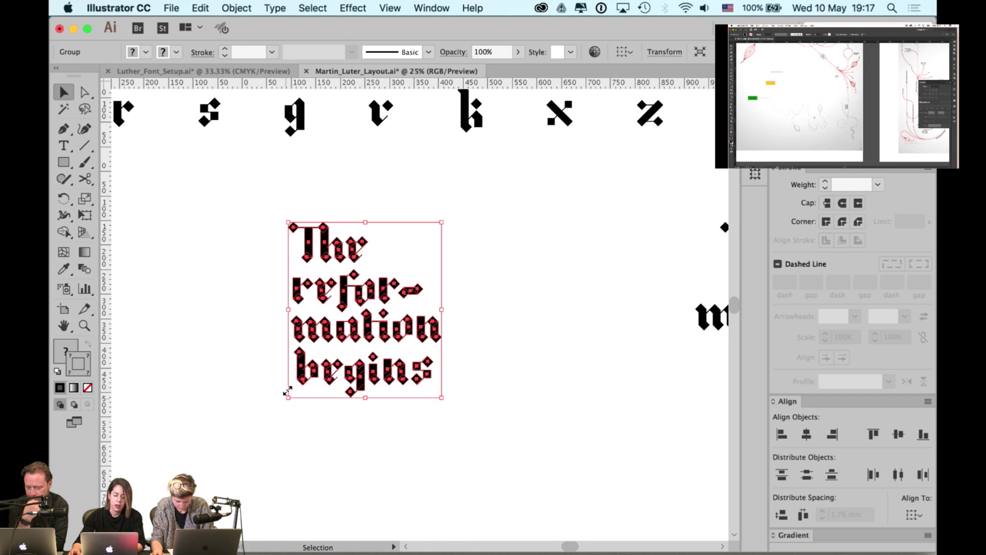
{"action": "left_click", "coordinate": [247, 363]}
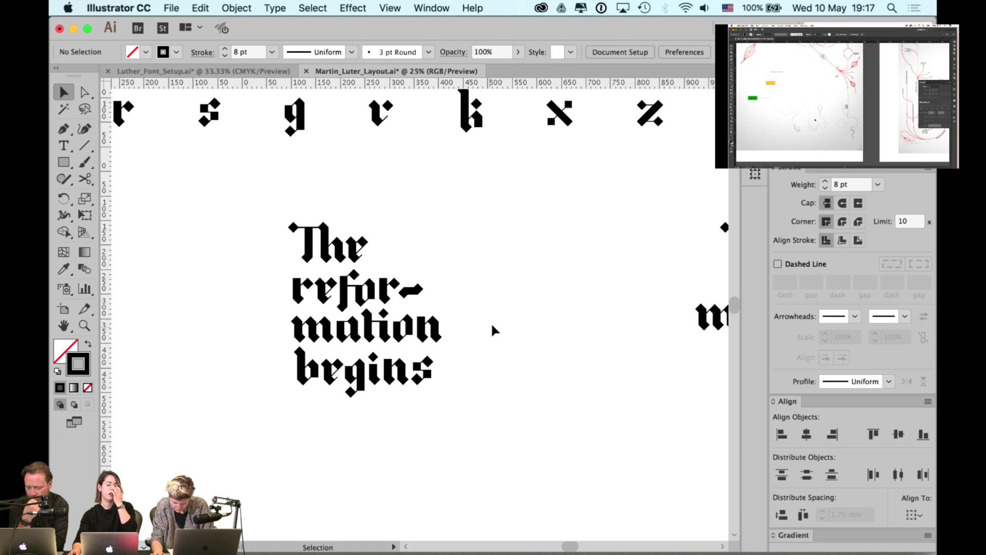
- Drag a copy of the 'The reformation begins' lettering group below the original
{"action": "scroll", "coordinate": [491, 330], "scroll_direction": "down", "scroll_amount": 1}
{"action": "scroll", "coordinate": [494, 306], "scroll_direction": "right", "scroll_amount": 2}
{"action": "scroll", "coordinate": [494, 306], "scroll_direction": "up", "scroll_amount": 1}
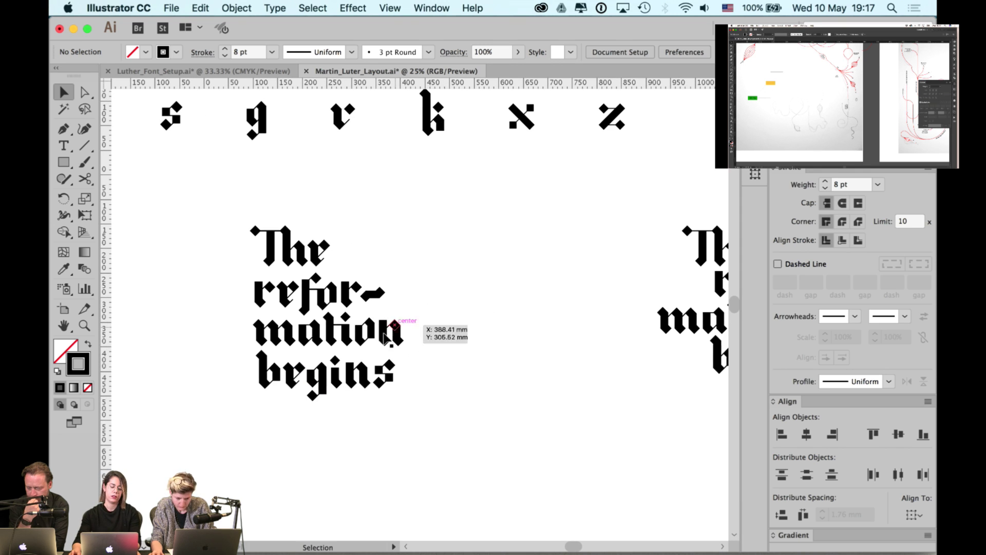
{"action": "left_click", "coordinate": [386, 332]}
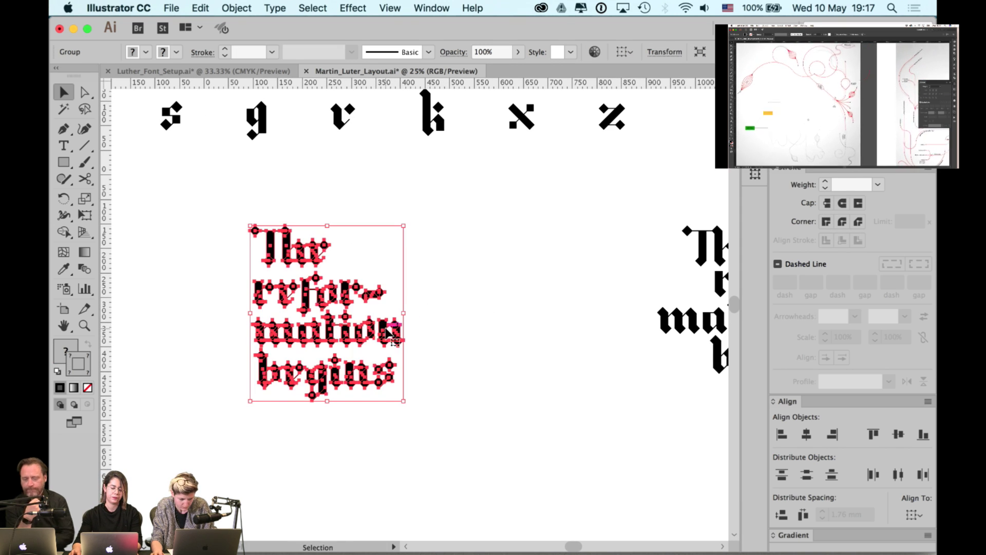
{"action": "left_click", "coordinate": [347, 364]}
{"action": "scroll", "coordinate": [347, 366], "scroll_direction": "down", "scroll_amount": 5}
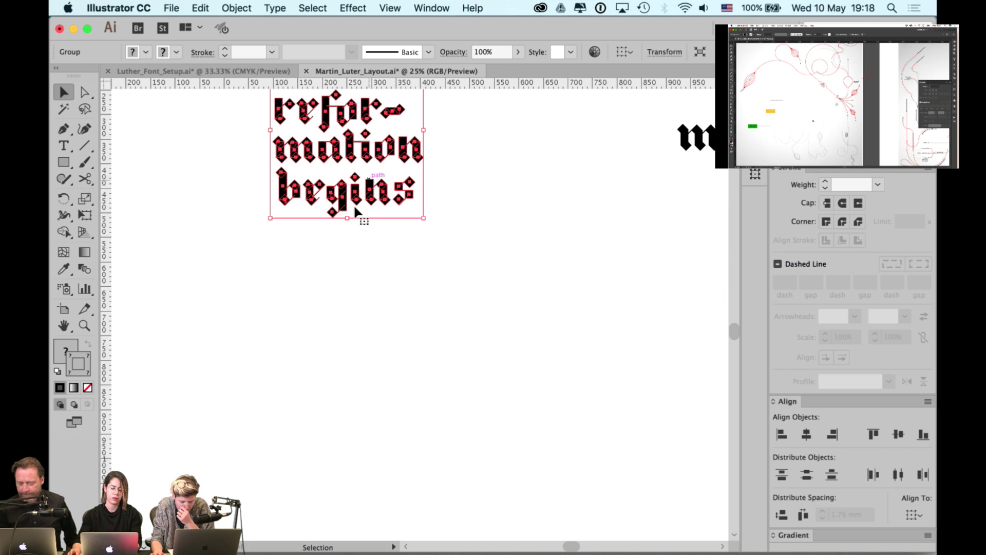
{"action": "left_click_drag", "start_coordinate": [354, 204], "coordinate": [363, 436]}
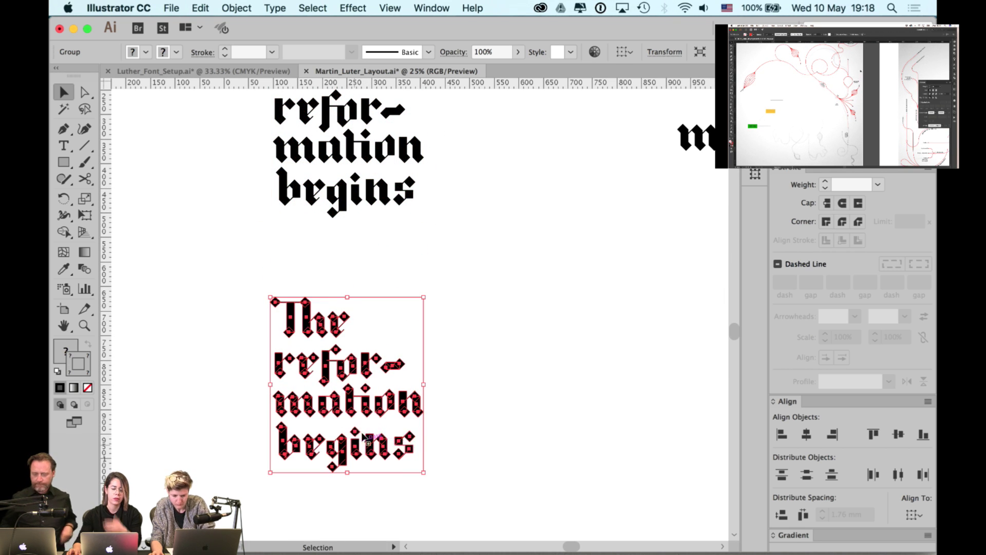
- Expand the copied lettering's fill and stroke into outline shapes
{"action": "left_click", "coordinate": [236, 7]}
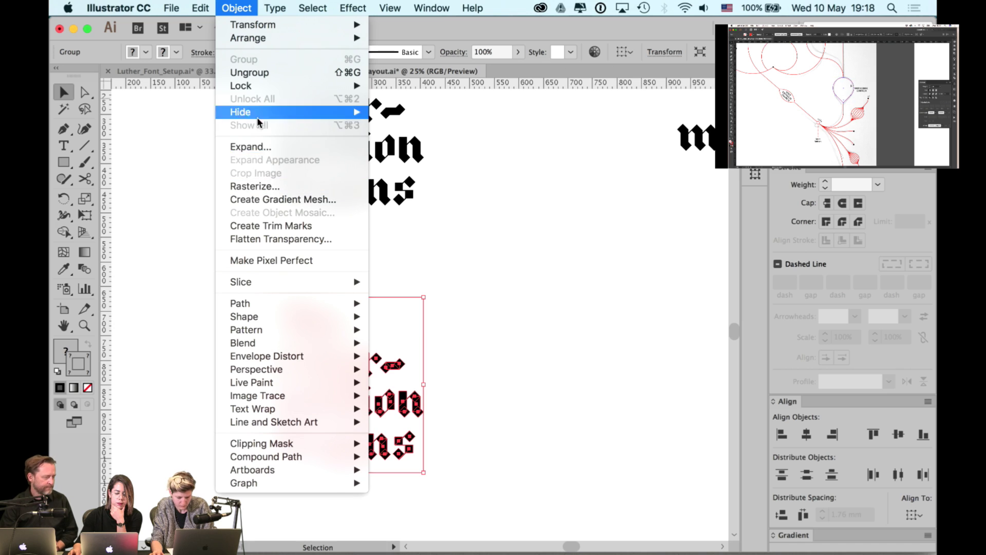
{"action": "left_click", "coordinate": [258, 148]}
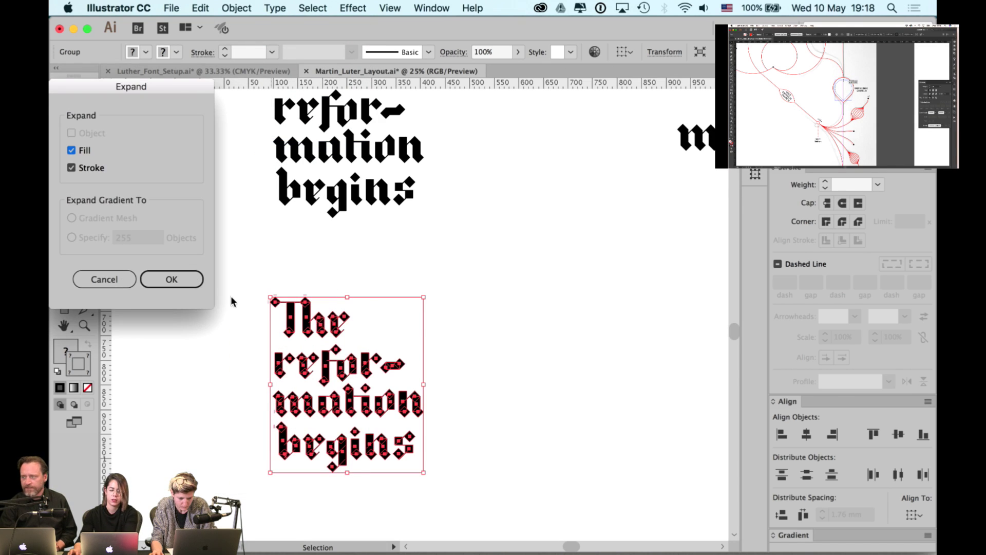
{"action": "key", "text": "Return"}
{"action": "left_click", "coordinate": [488, 285]}
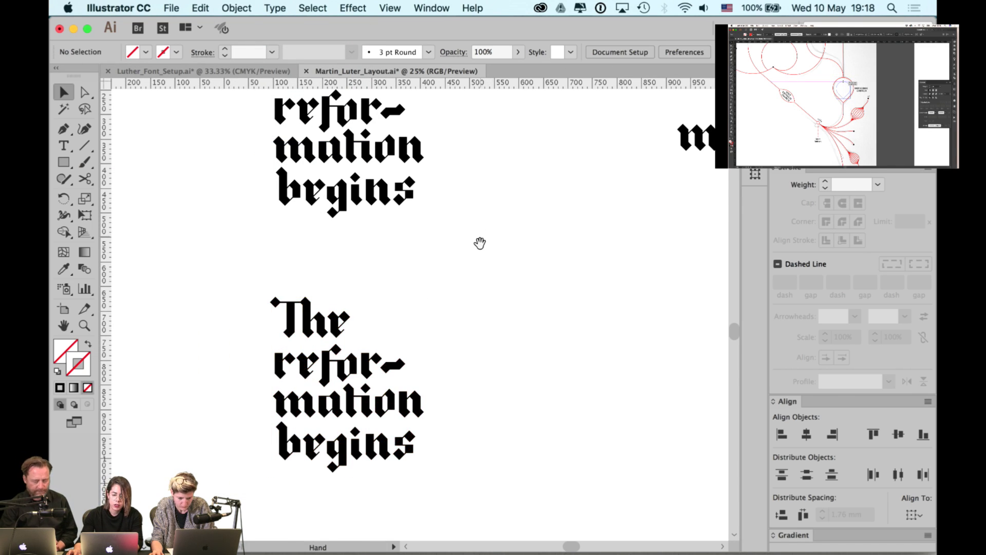
{"action": "scroll", "coordinate": [483, 288], "scroll_direction": "up", "scroll_amount": 5}
{"action": "scroll", "coordinate": [469, 314], "scroll_direction": "up", "scroll_amount": 1}
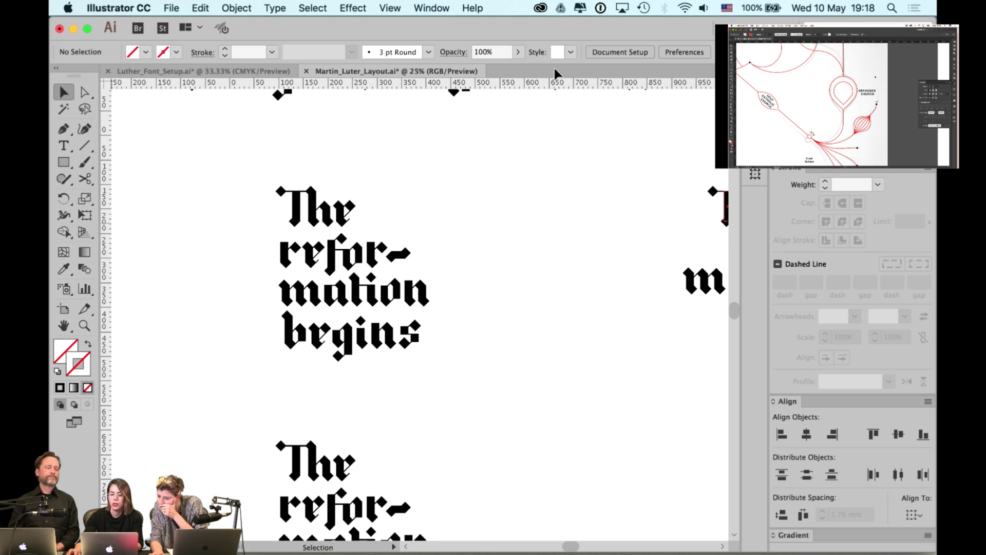
- Make the txt def and Layer 2 layers visible again, then look over the artboard
{"action": "left_click", "coordinate": [426, 8]}
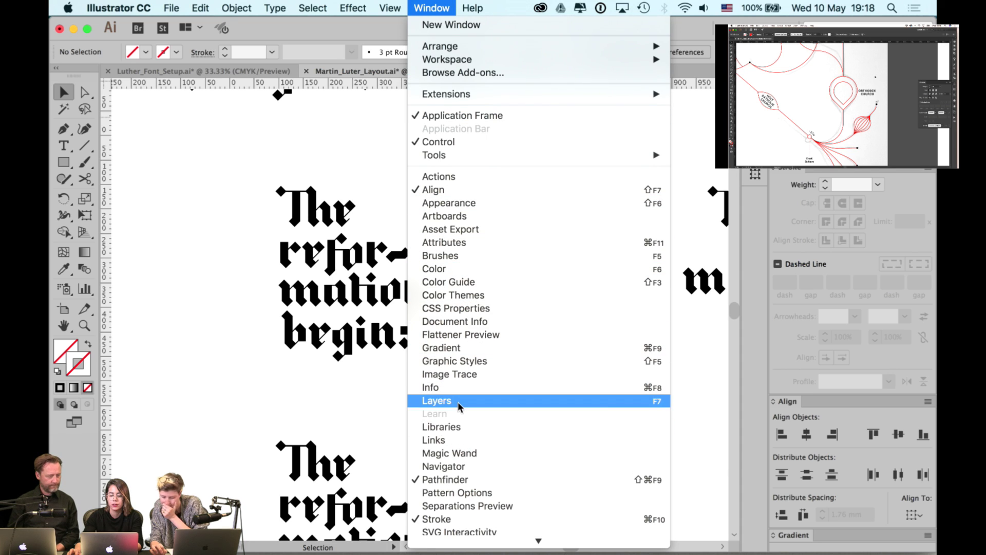
{"action": "left_click", "coordinate": [457, 402]}
{"action": "left_click", "coordinate": [590, 192]}
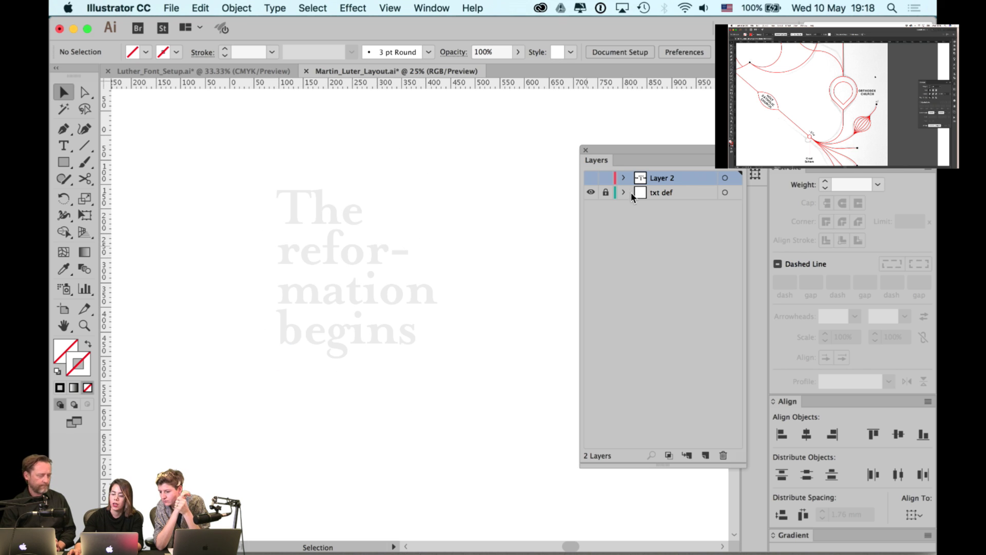
{"action": "left_click", "coordinate": [590, 178]}
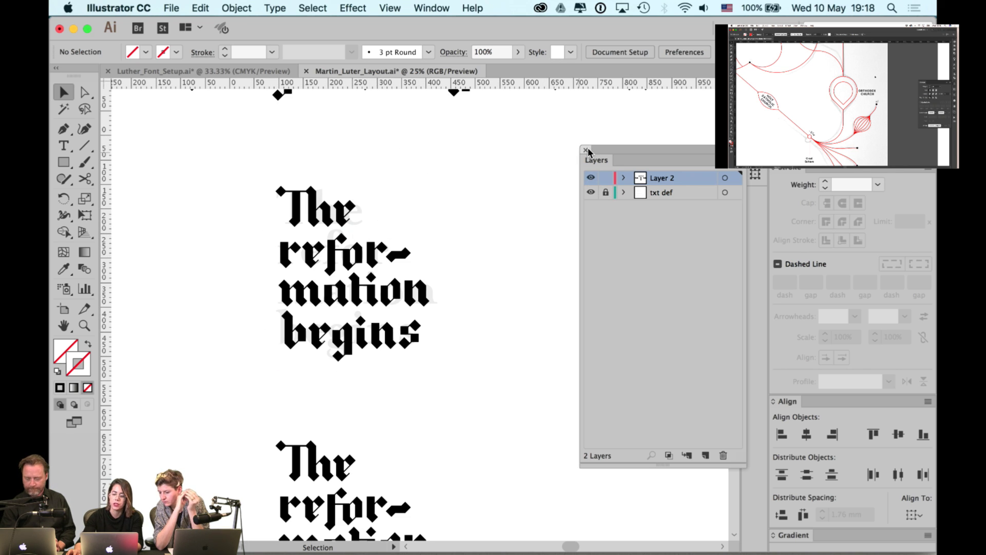
{"action": "left_click", "coordinate": [586, 150]}
{"action": "scroll", "coordinate": [513, 218], "scroll_direction": "right", "scroll_amount": 5}
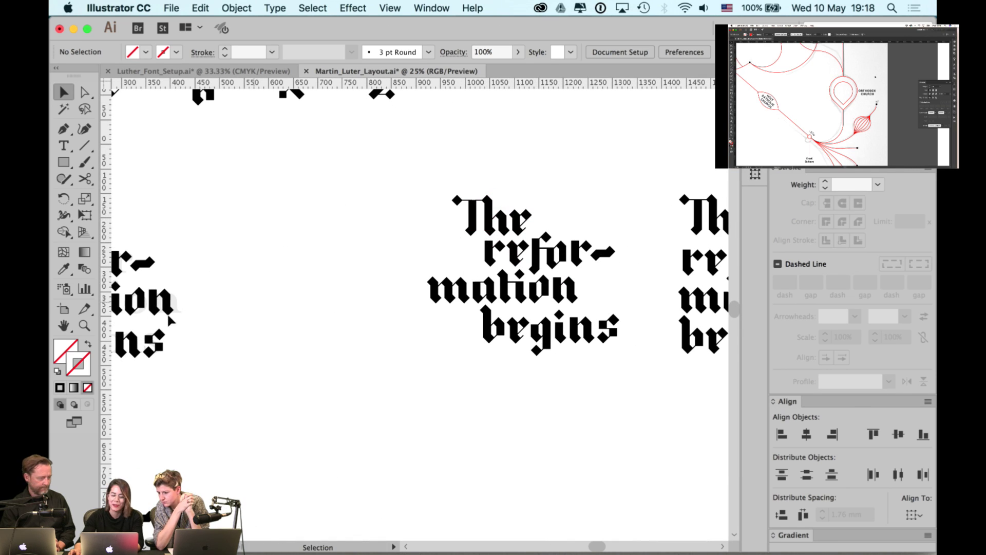
{"action": "scroll", "coordinate": [435, 275], "scroll_direction": "left", "scroll_amount": 10}
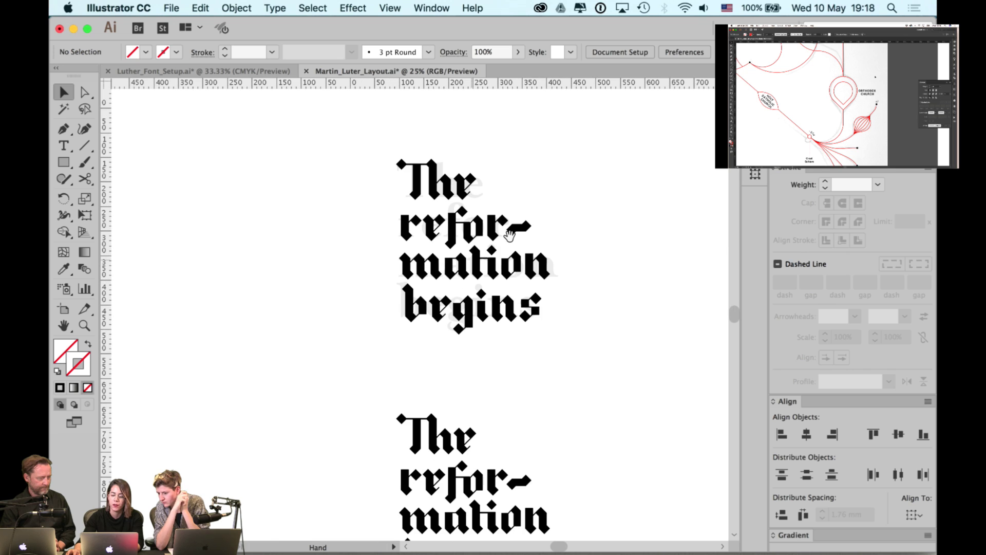
{"action": "scroll", "coordinate": [509, 235], "scroll_direction": "up", "scroll_amount": 5}
{"action": "scroll", "coordinate": [493, 257], "scroll_direction": "left", "scroll_amount": 3}
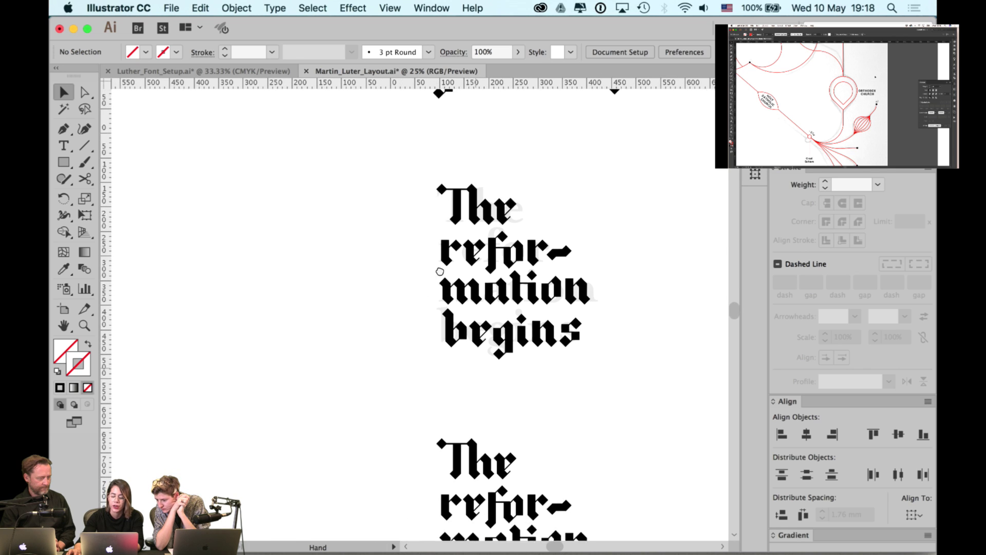
{"action": "scroll", "coordinate": [440, 271], "scroll_direction": "down", "scroll_amount": 5}
{"action": "scroll", "coordinate": [440, 271], "scroll_direction": "right", "scroll_amount": 2}
{"action": "scroll", "coordinate": [460, 280], "scroll_direction": "up", "scroll_amount": 3}
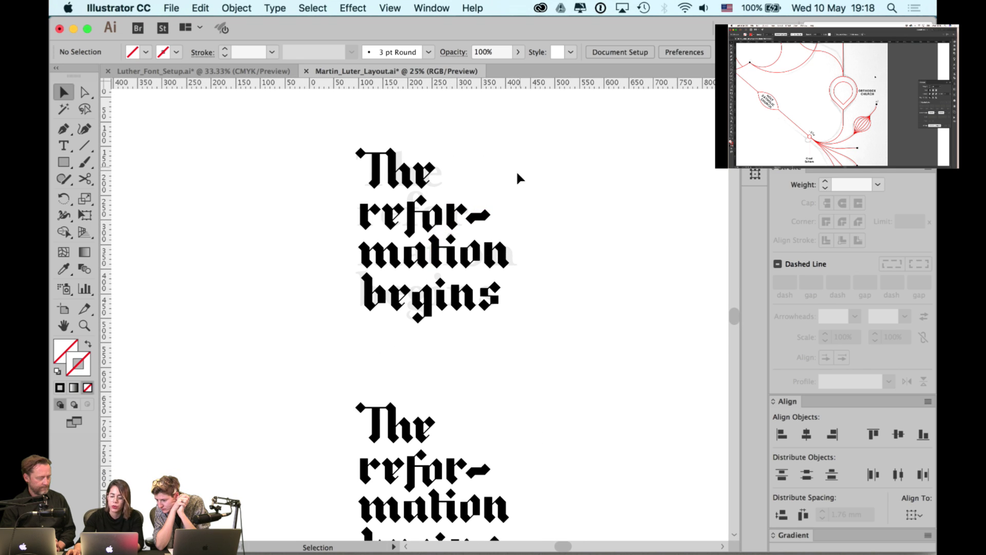
{"action": "scroll", "coordinate": [497, 278], "scroll_direction": "down", "scroll_amount": 5}
{"action": "scroll", "coordinate": [497, 257], "scroll_direction": "right", "scroll_amount": 1}
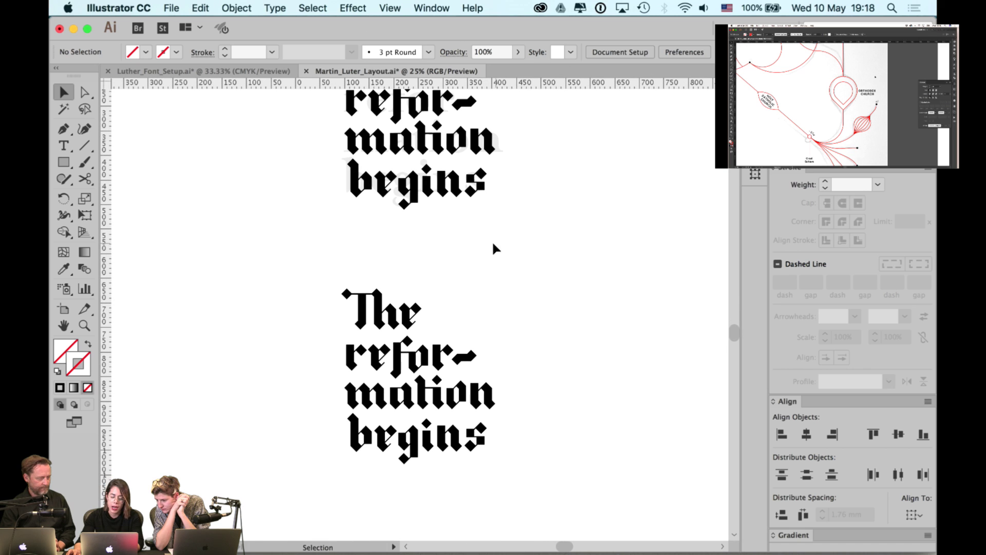
- Draw a black rectangle over the lower lettering copy
{"action": "left_click", "coordinate": [413, 320]}
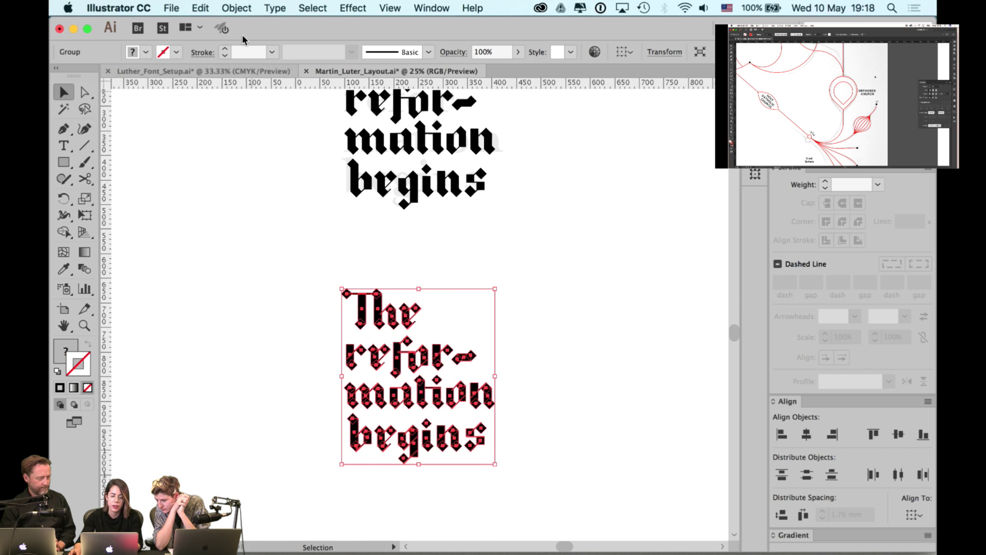
{"action": "left_click", "coordinate": [236, 8]}
{"action": "left_click", "coordinate": [257, 147]}
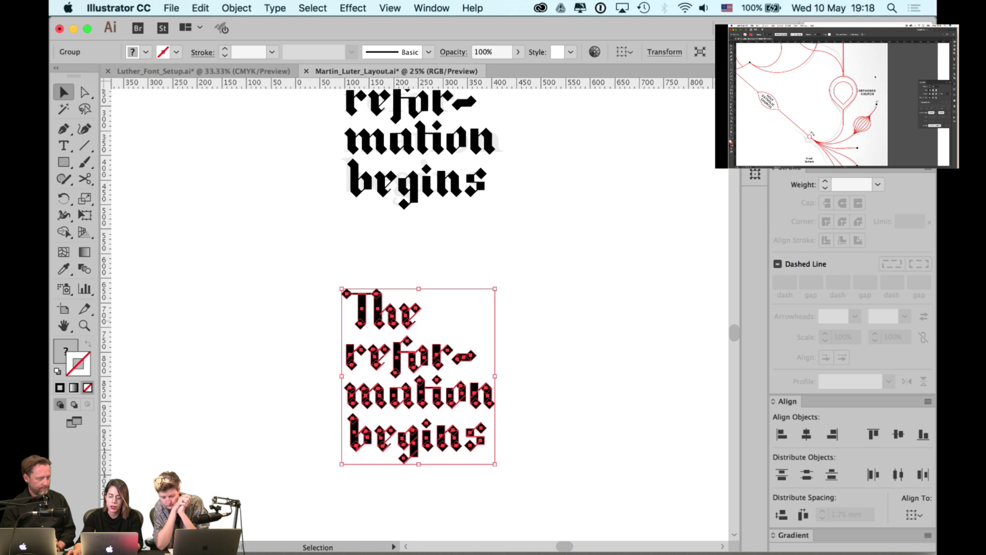
{"action": "left_click", "coordinate": [537, 281]}
{"action": "key", "text": "m"}
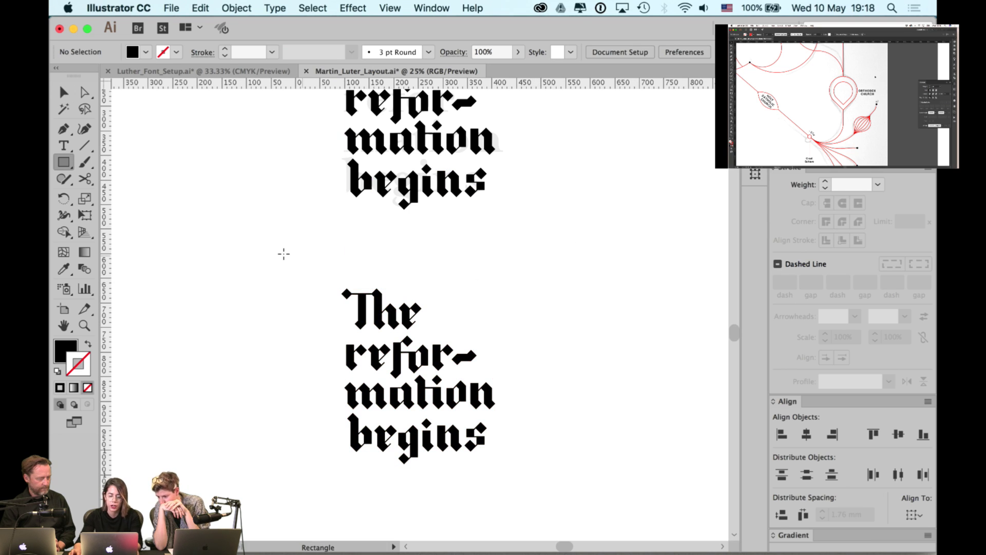
{"action": "left_click_drag", "start_coordinate": [283, 253], "coordinate": [614, 500]}
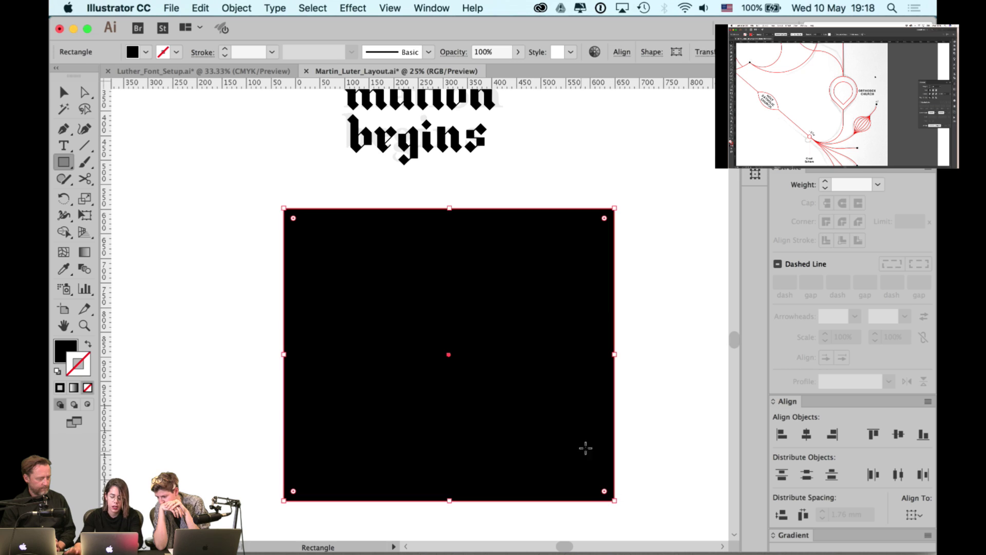
{"action": "key", "text": "v"}
- Fill the lettering beneath the square with white
{"action": "key", "text": "ctrl+alt+bracketleft"}
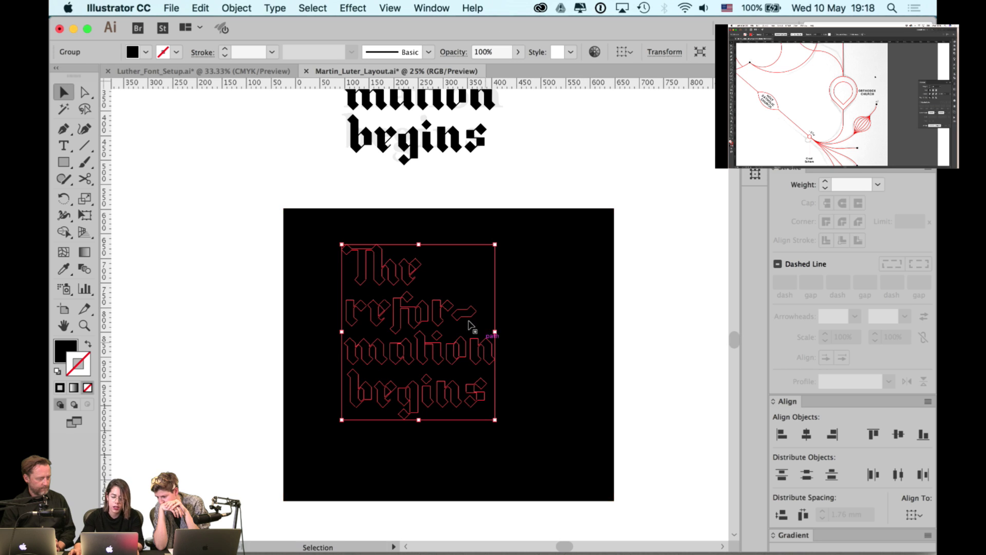
{"action": "key", "text": "i"}
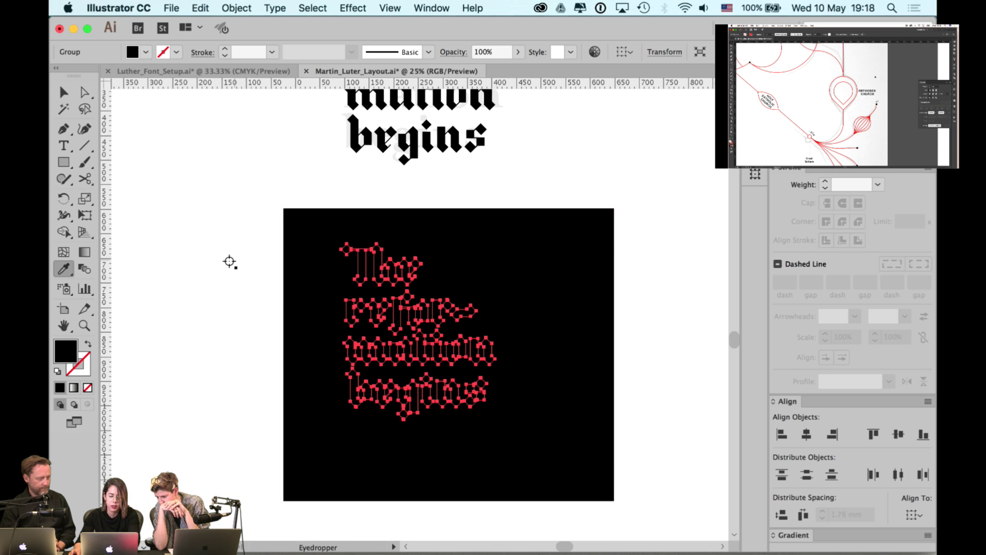
{"action": "left_click", "coordinate": [226, 260]}
{"action": "key", "text": "v"}
- Send the black square to the back, behind the white lettering
{"action": "key", "text": "ctrl+alt+bracketright"}
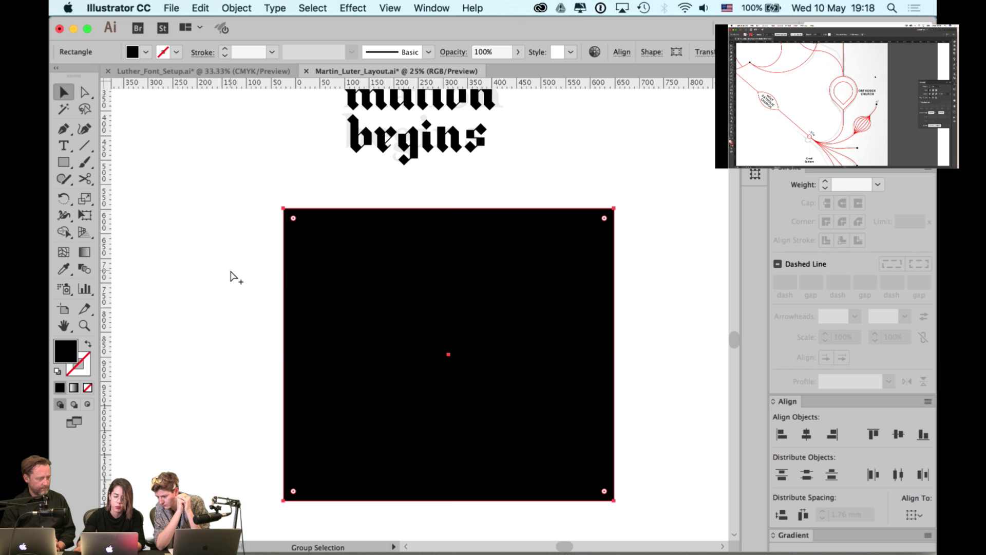
{"action": "left_click", "coordinate": [242, 165]}
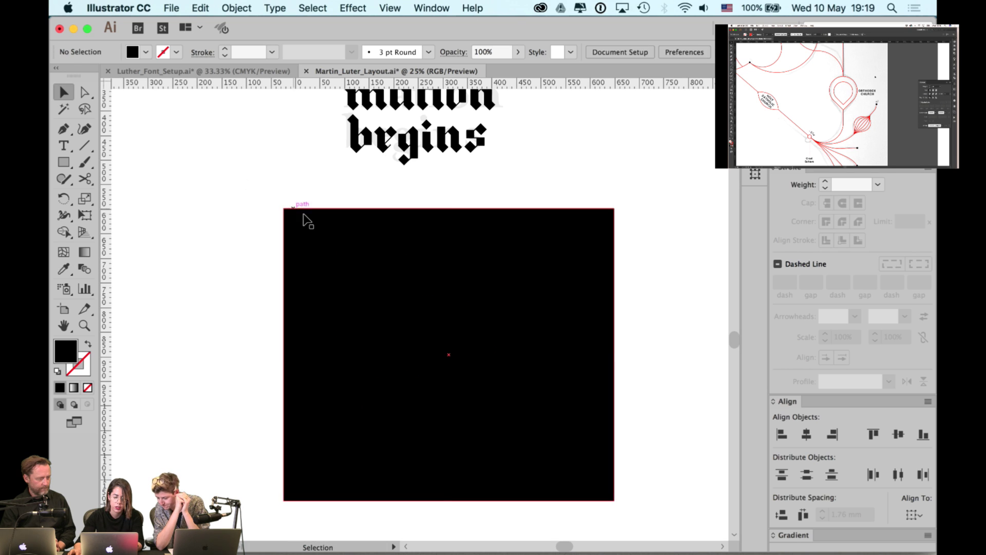
{"action": "key", "text": "a"}
{"action": "left_click", "coordinate": [306, 217]}
{"action": "left_click", "coordinate": [307, 219], "text": "alt"}
{"action": "key", "text": "v"}
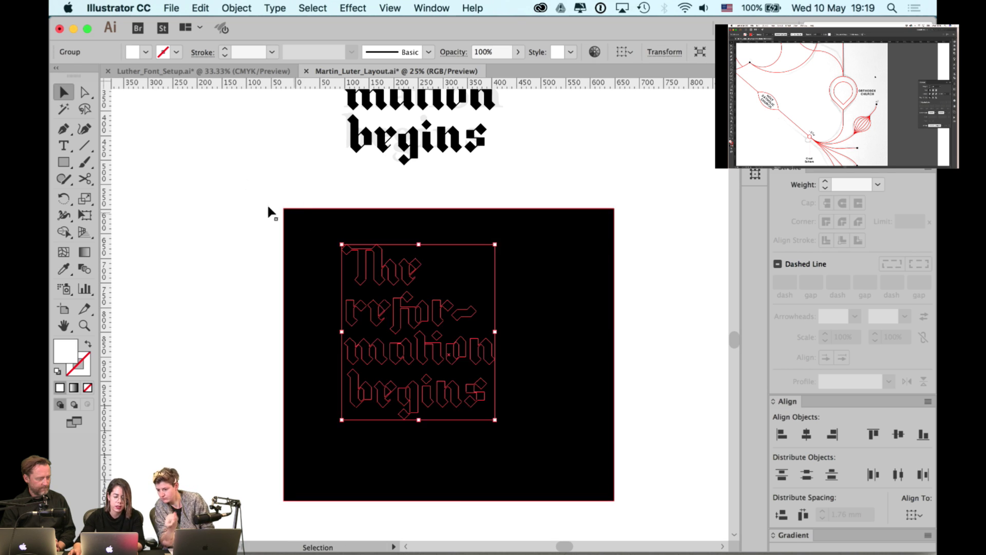
{"action": "left_click", "coordinate": [270, 211]}
{"action": "left_click", "coordinate": [359, 263]}
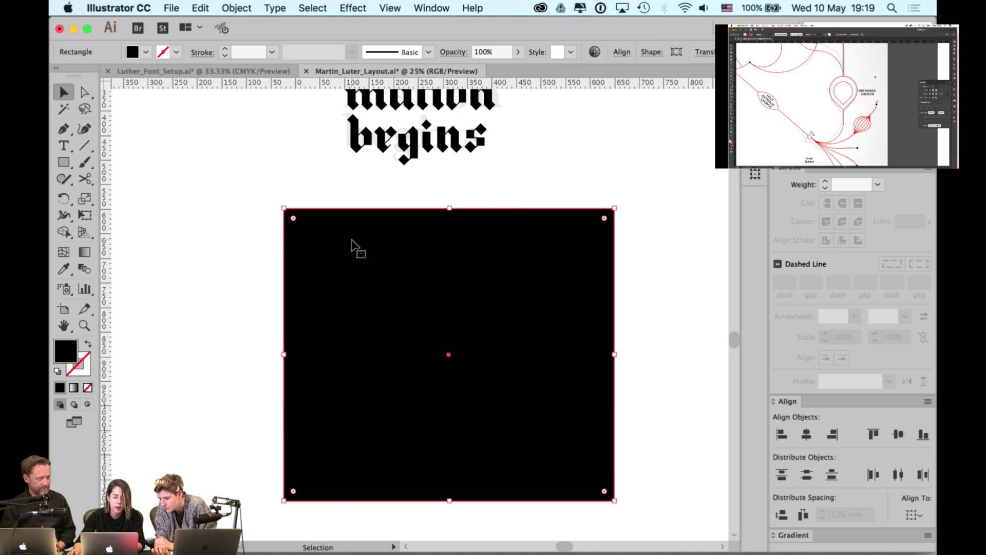
{"action": "right_click", "coordinate": [351, 240]}
{"action": "mouse_move", "coordinate": [460, 457]}
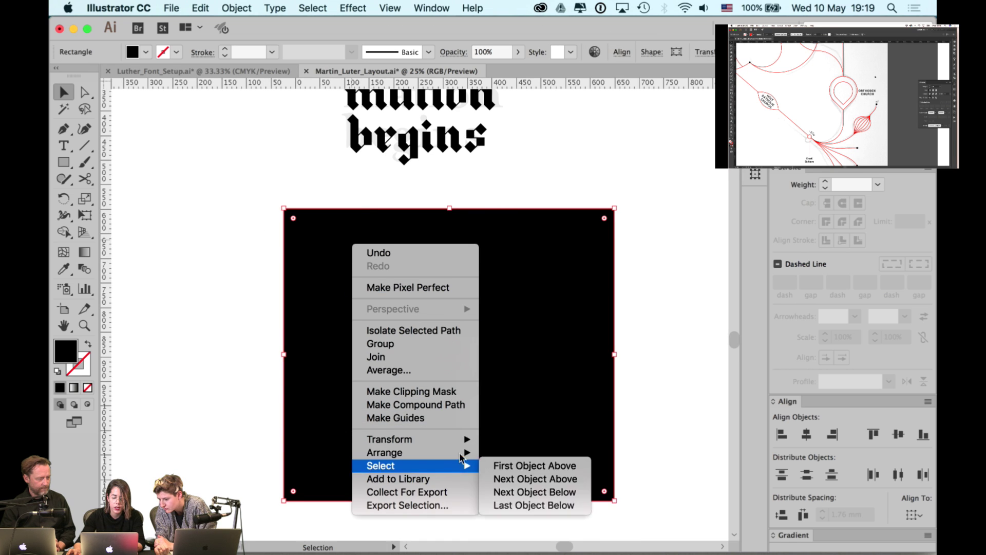
{"action": "left_click", "coordinate": [510, 495]}
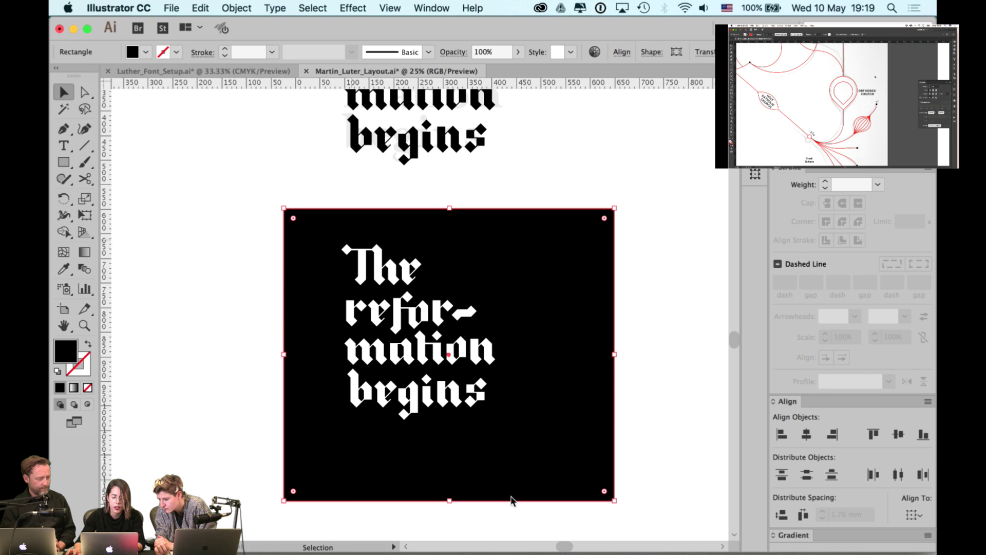
{"action": "left_click", "coordinate": [635, 355]}
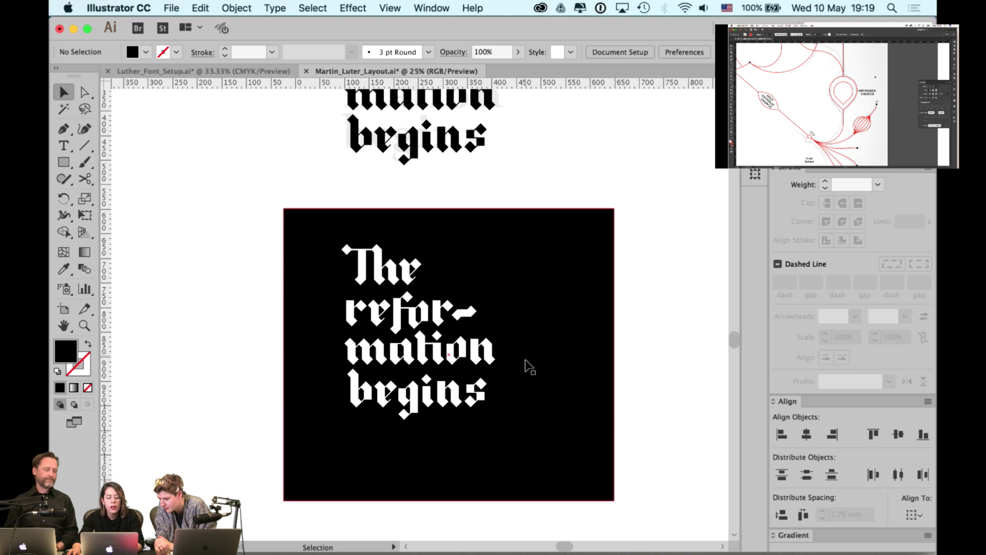
{"action": "scroll", "coordinate": [529, 366], "scroll_direction": "up", "scroll_amount": 1}
{"action": "scroll", "coordinate": [726, 306], "scroll_direction": "down", "scroll_amount": 1}
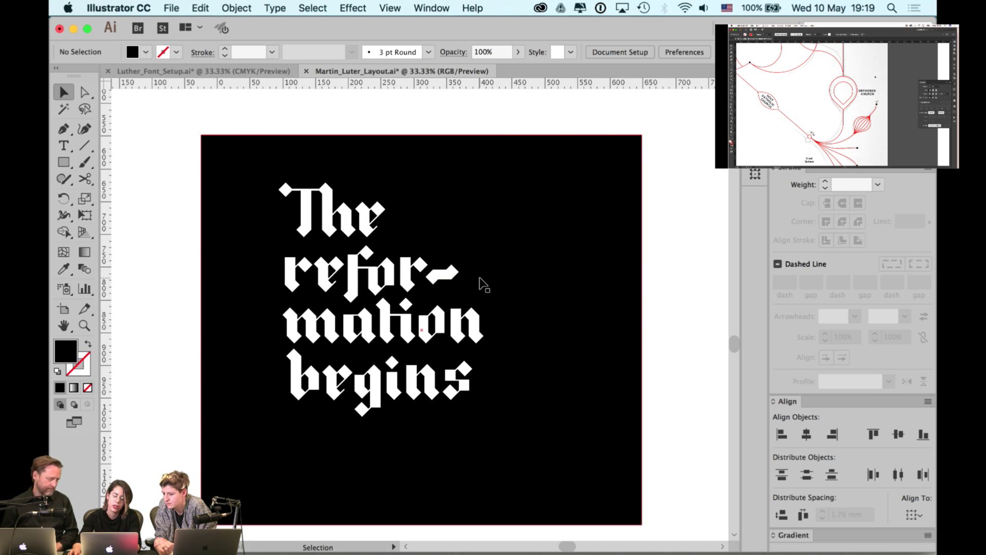
{"action": "scroll", "coordinate": [483, 281], "scroll_direction": "up", "scroll_amount": 1}
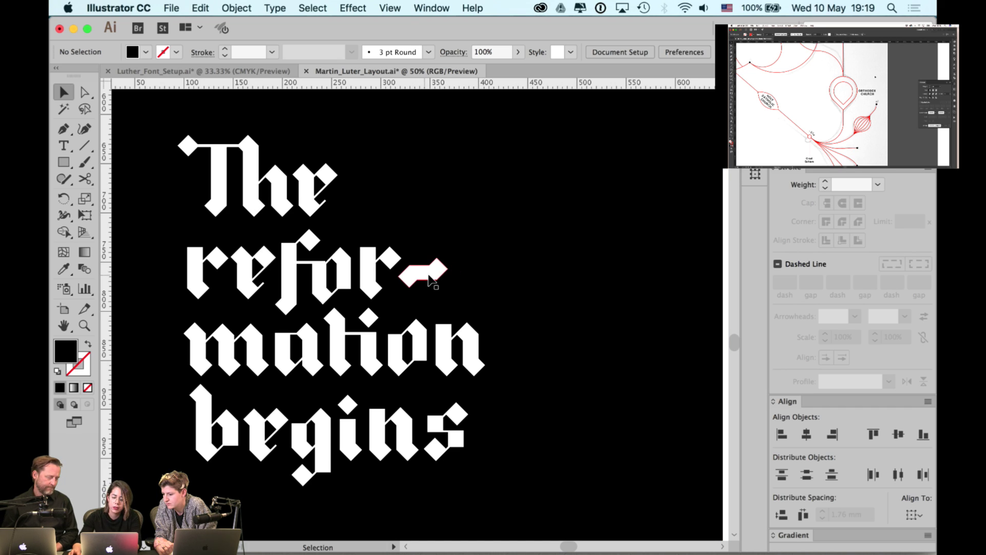
{"action": "scroll", "coordinate": [425, 277], "scroll_direction": "left", "scroll_amount": 2}
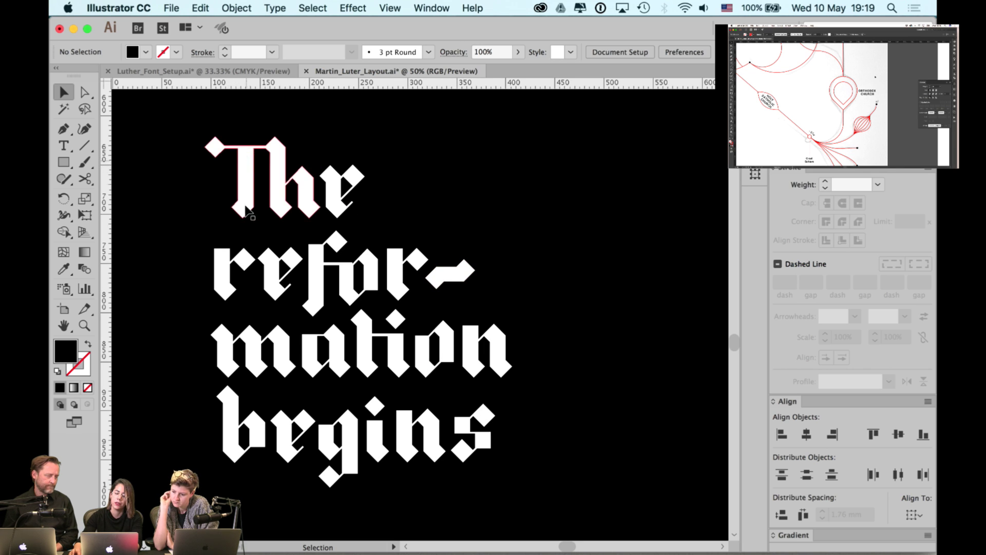
{"action": "scroll", "coordinate": [513, 219], "scroll_direction": "up", "scroll_amount": 10}
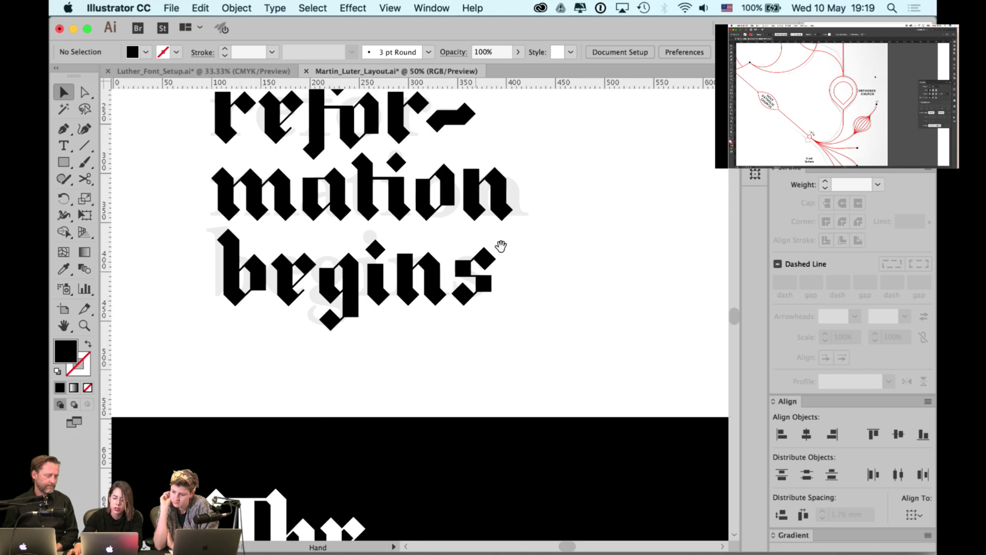
{"action": "left_click", "coordinate": [435, 264]}
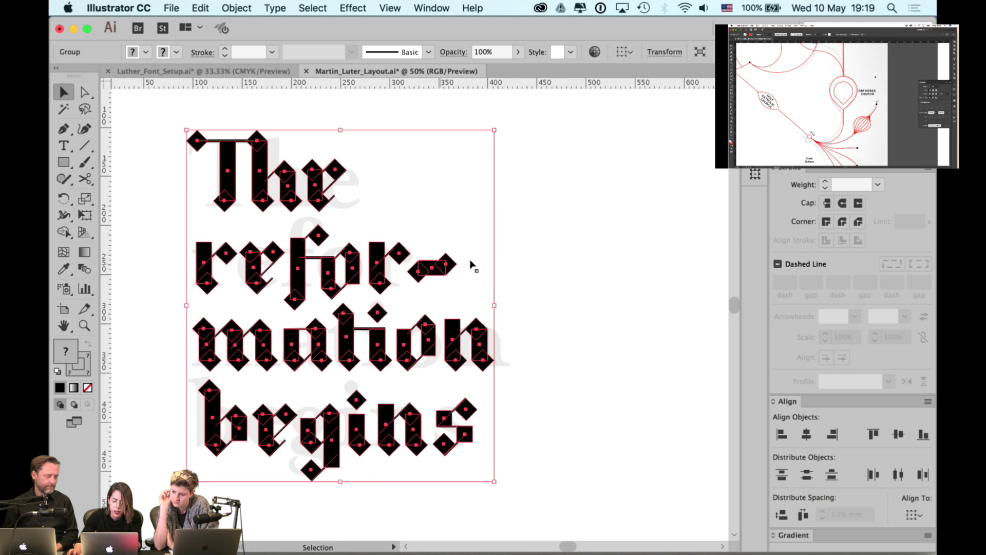
{"action": "left_click", "coordinate": [544, 261]}
{"action": "scroll", "coordinate": [533, 308], "scroll_direction": "down", "scroll_amount": 10}
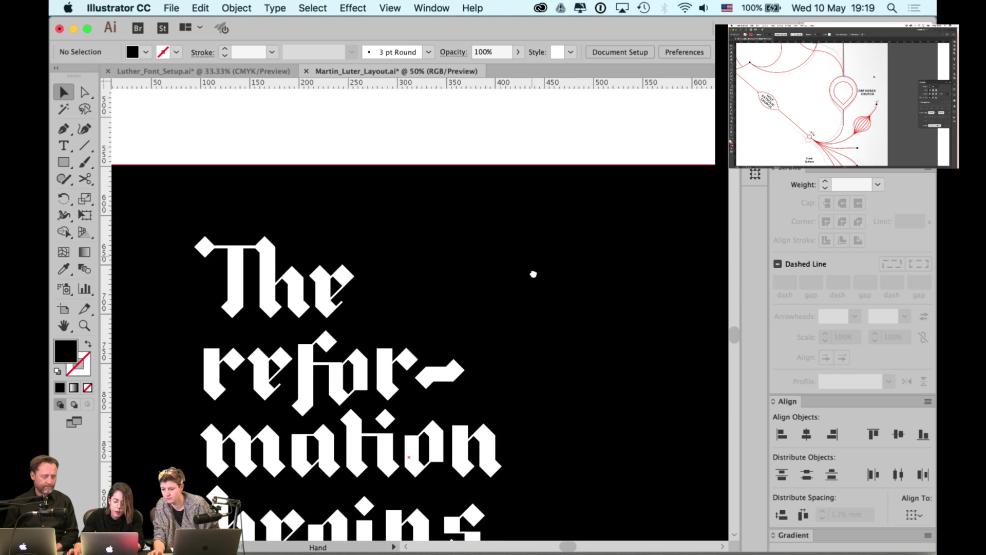
{"action": "scroll", "coordinate": [558, 268], "scroll_direction": "left", "scroll_amount": 3}
{"action": "scroll", "coordinate": [558, 268], "scroll_direction": "down", "scroll_amount": 2}
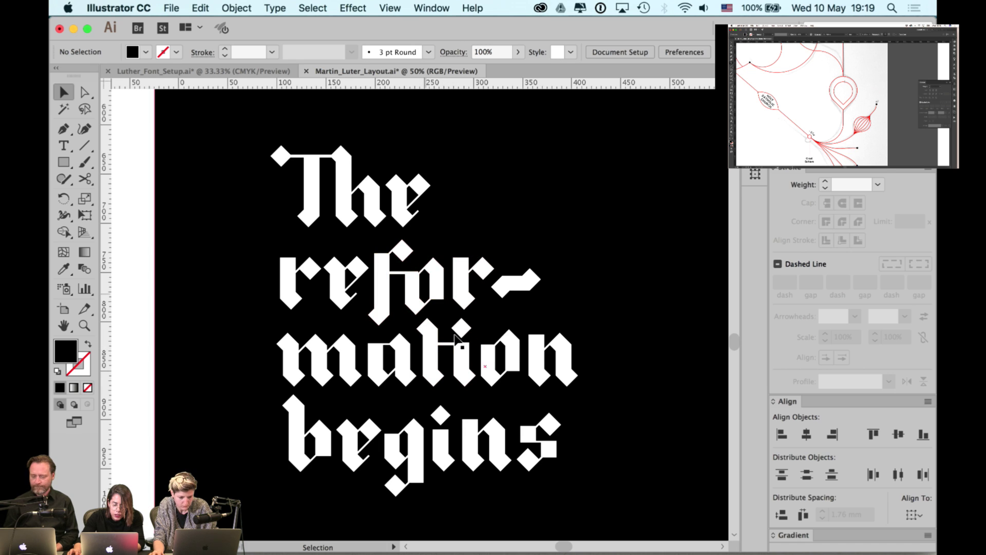
{"action": "scroll", "coordinate": [621, 391], "scroll_direction": "down", "scroll_amount": 2}
{"action": "scroll", "coordinate": [621, 390], "scroll_direction": "right", "scroll_amount": 2}
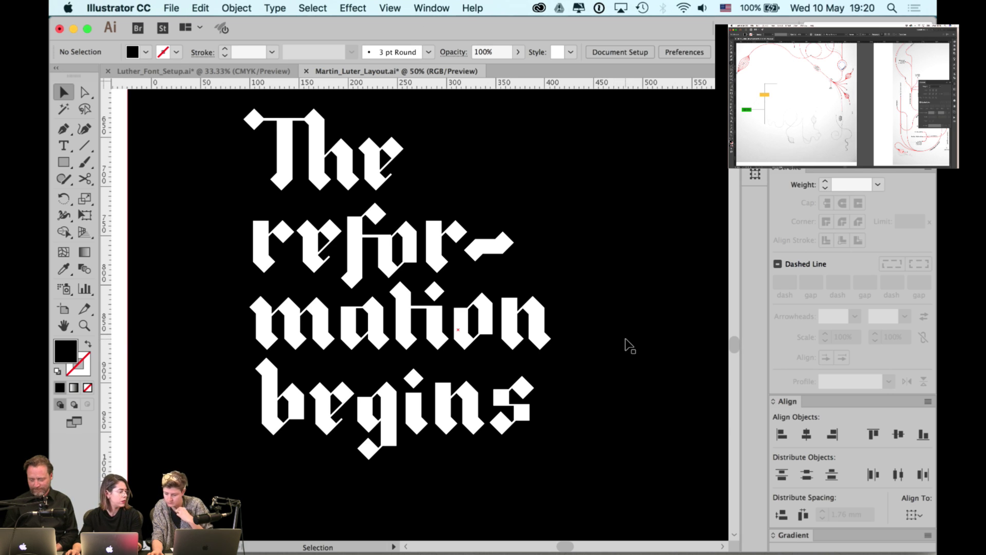
{"action": "scroll", "coordinate": [627, 322], "scroll_direction": "down", "scroll_amount": 2}
{"action": "scroll", "coordinate": [539, 272], "scroll_direction": "right", "scroll_amount": 2}
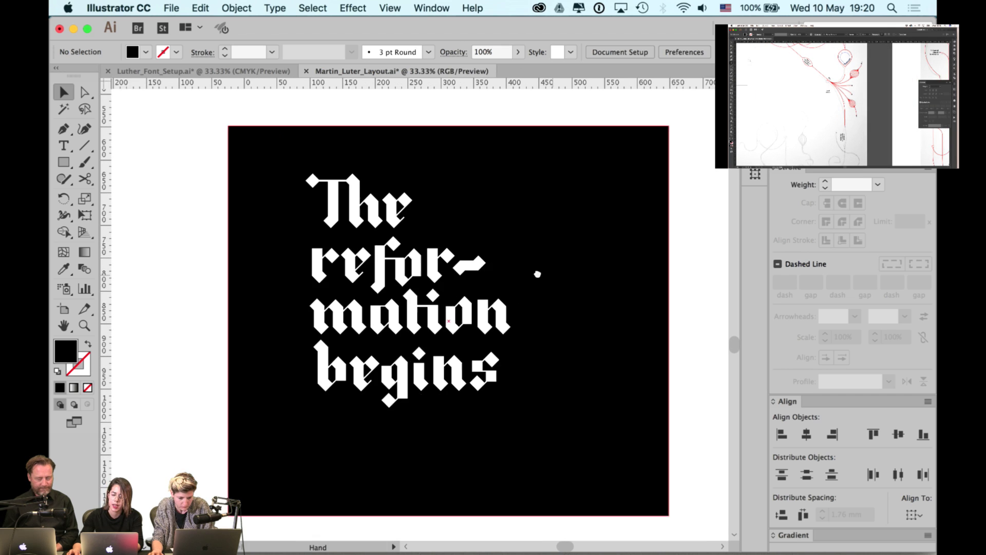
{"action": "scroll", "coordinate": [590, 271], "scroll_direction": "right", "scroll_amount": 2}
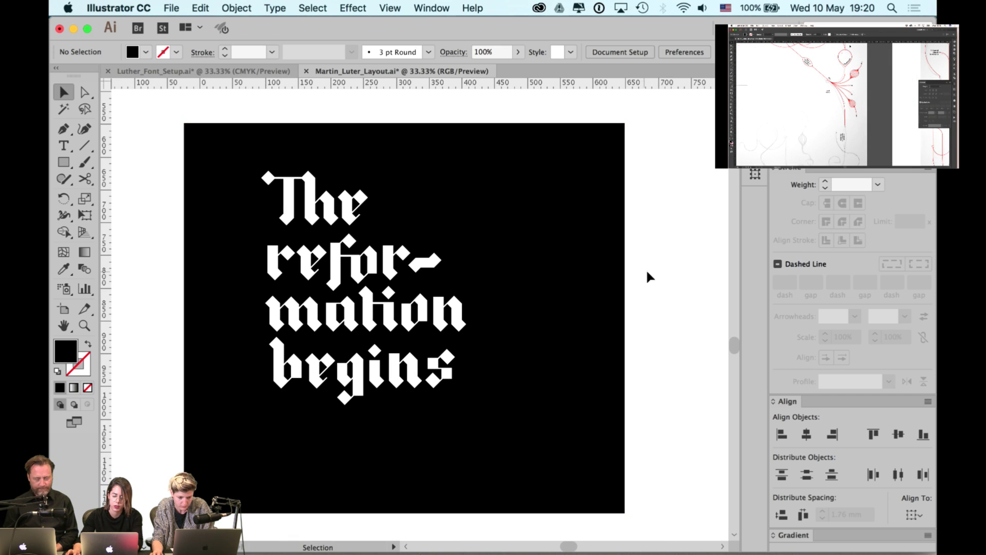
{"action": "left_click", "coordinate": [590, 278]}
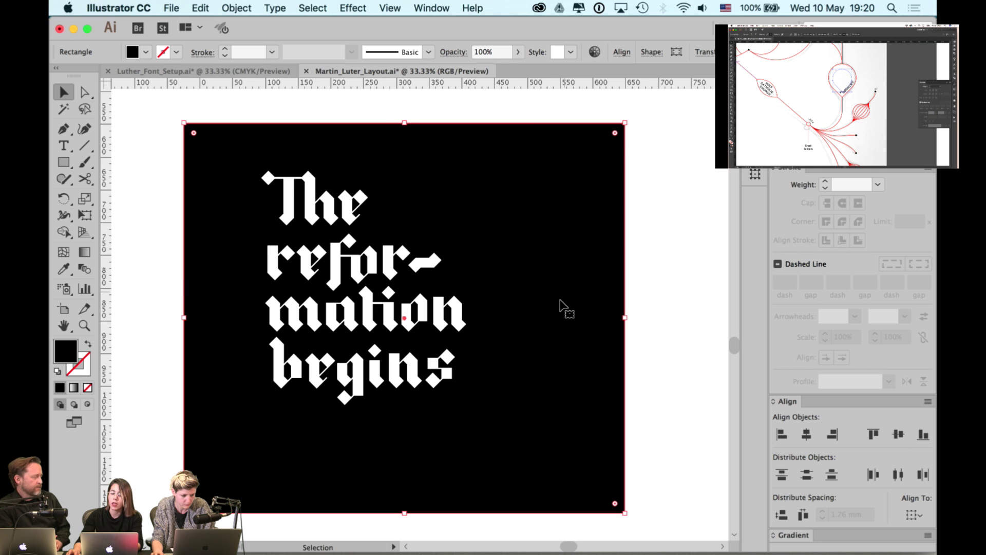
{"action": "scroll", "coordinate": [548, 324], "scroll_direction": "down", "scroll_amount": 1, "text": "alt"}
{"action": "scroll", "coordinate": [559, 238], "scroll_direction": "up", "scroll_amount": 10}
{"action": "scroll", "coordinate": [528, 346], "scroll_direction": "right", "scroll_amount": 6}
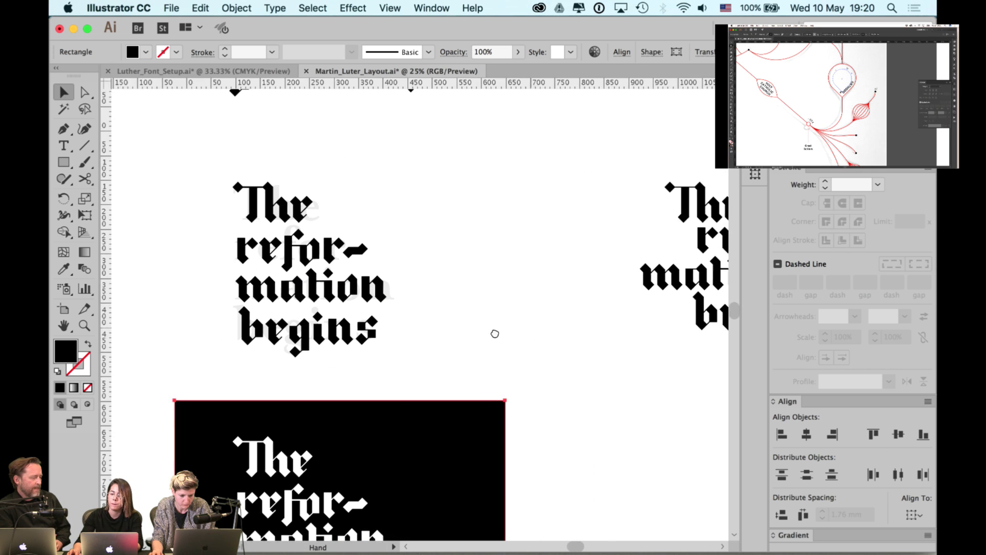
{"action": "left_click_drag", "start_coordinate": [528, 315], "coordinate": [646, 362]}
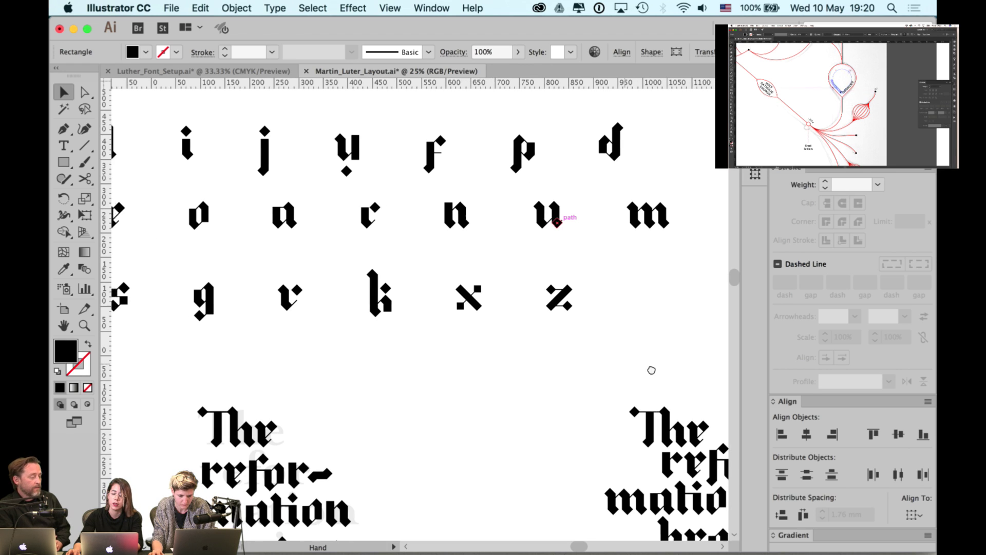
{"action": "scroll", "coordinate": [652, 366], "scroll_direction": "down", "scroll_amount": 1, "text": "alt"}
{"action": "scroll", "coordinate": [637, 391], "scroll_direction": "up", "scroll_amount": 2}
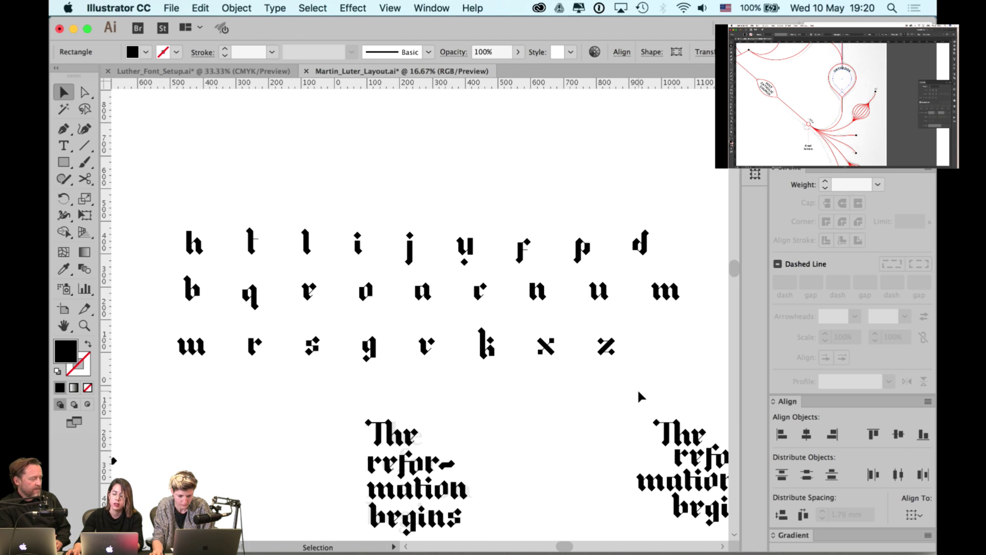
{"action": "left_click_drag", "start_coordinate": [165, 327], "coordinate": [590, 356]}
{"action": "scroll", "coordinate": [616, 354], "scroll_direction": "right", "scroll_amount": 1}
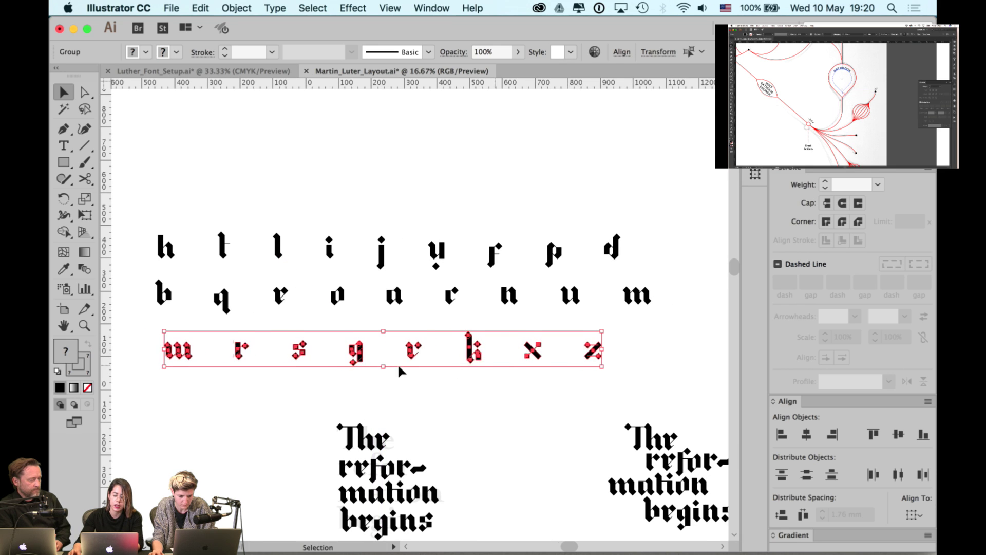
{"action": "left_click", "coordinate": [431, 394]}
{"action": "scroll", "coordinate": [355, 352], "scroll_direction": "up", "scroll_amount": 2}
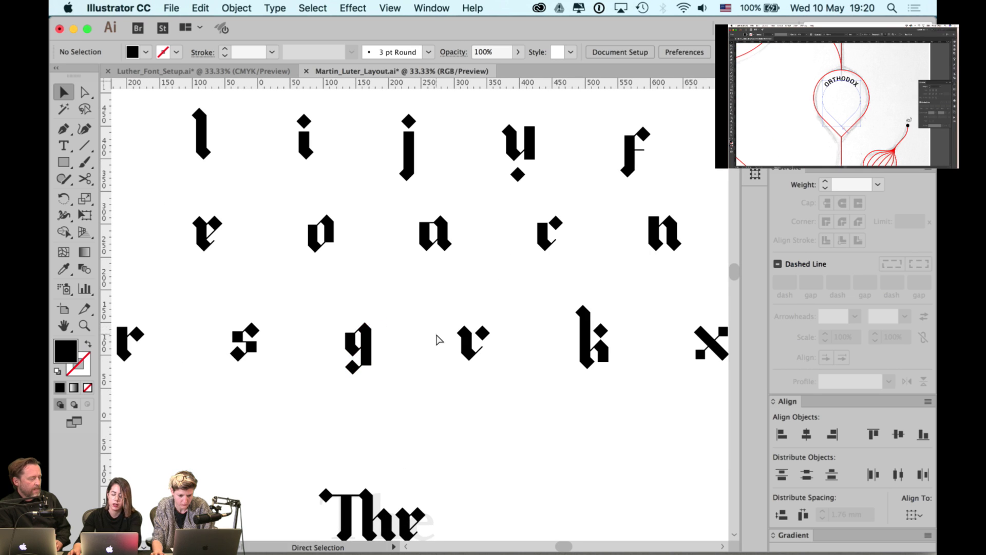
{"action": "key", "text": "super+y"}
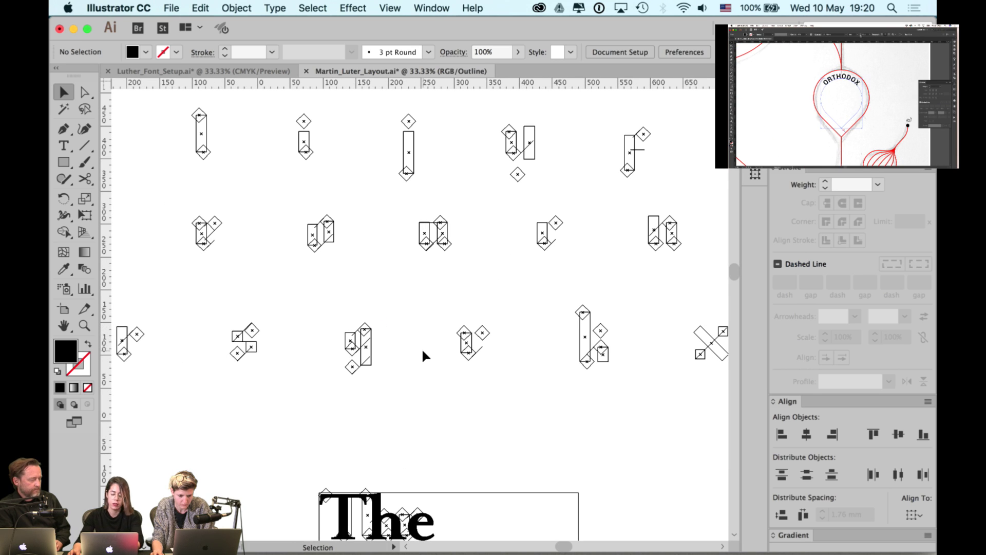
{"action": "key", "text": "super+y"}
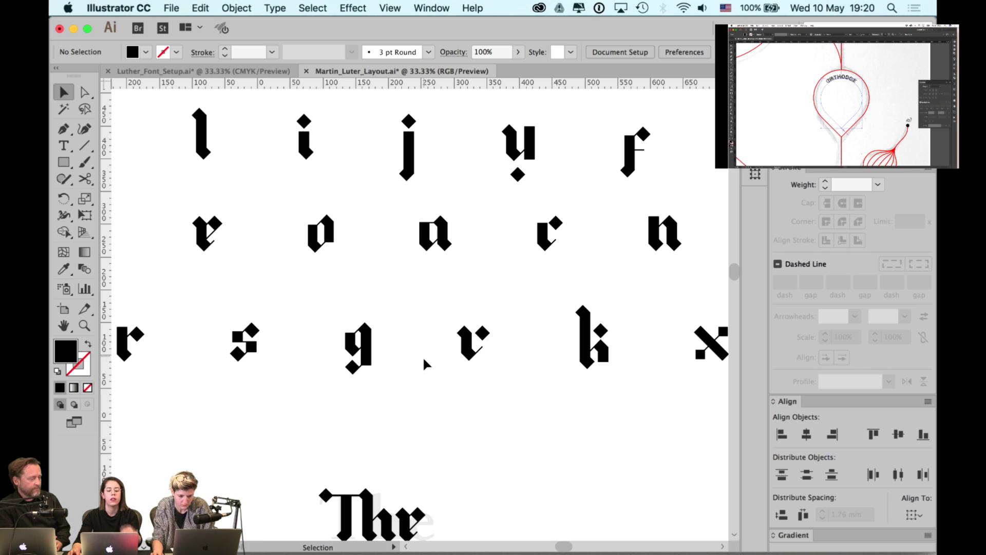
{"action": "left_click", "coordinate": [423, 236]}
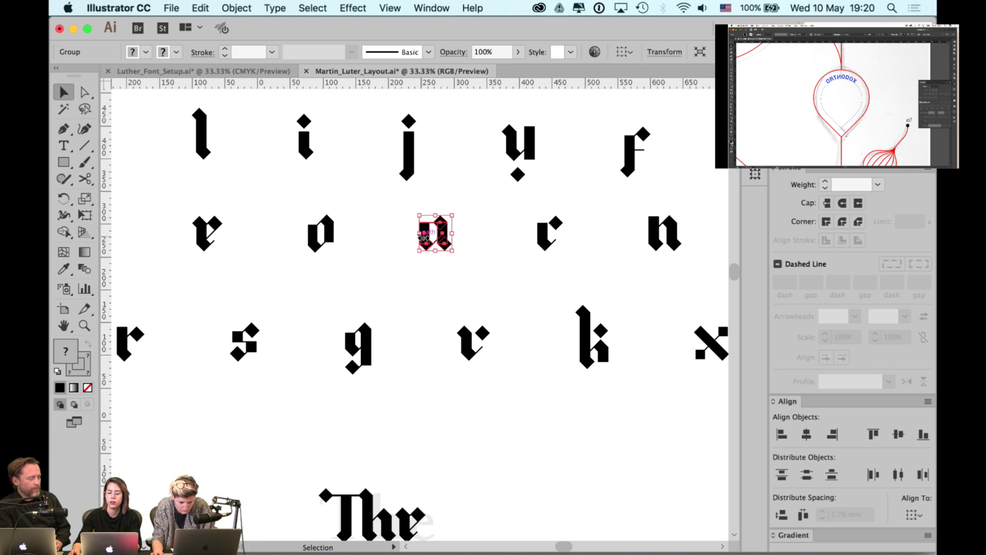
{"action": "left_click", "coordinate": [383, 281]}
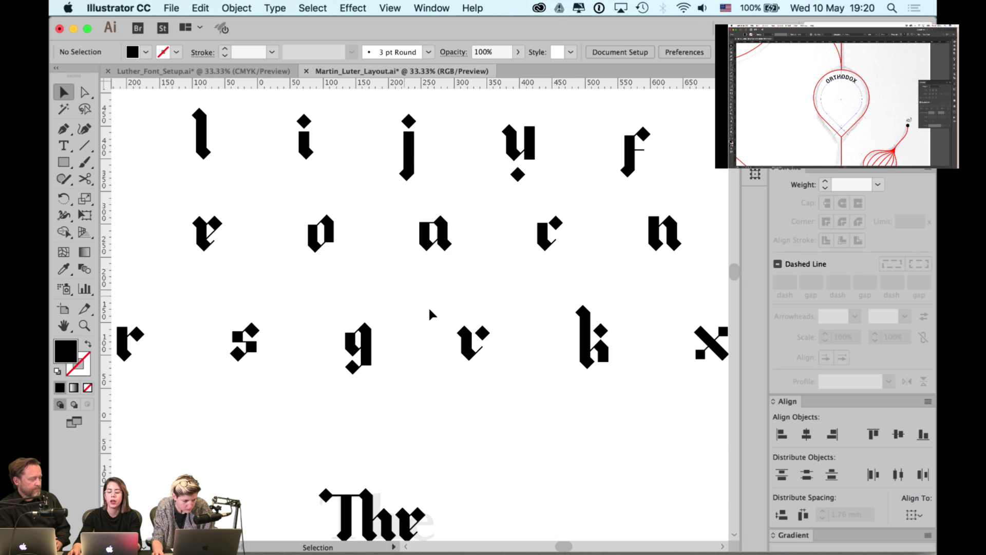
- Zoom out and start a new top row with the a glyph and a copy of b
{"action": "key", "text": "super+minus"}
{"action": "key", "text": "super+minus"}
{"action": "left_click_drag", "start_coordinate": [471, 282], "coordinate": [511, 235]}
{"action": "left_click", "coordinate": [536, 206]}
{"action": "scroll", "coordinate": [257, 356], "scroll_direction": "right", "scroll_amount": 2}
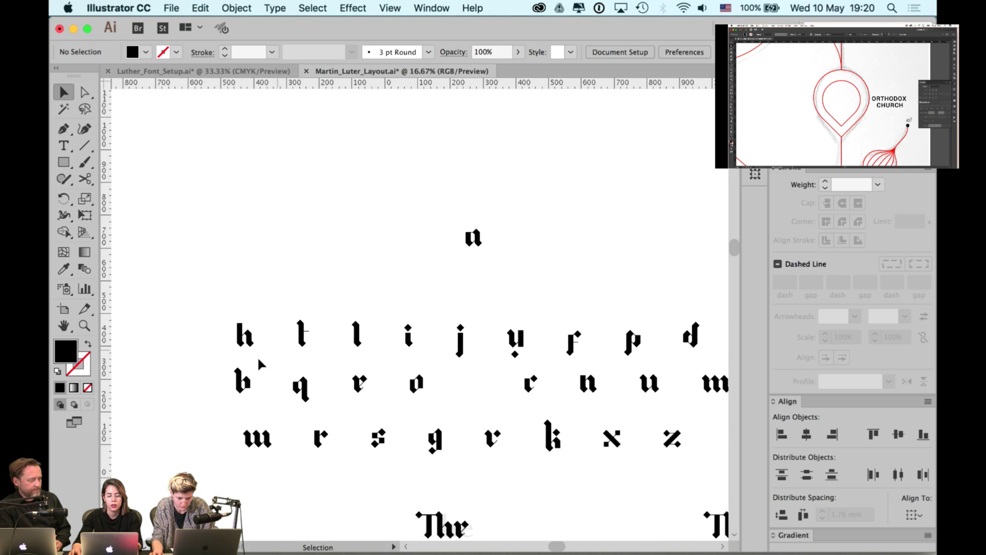
{"action": "left_click_drag", "start_coordinate": [248, 383], "coordinate": [520, 229]}
{"action": "left_click_drag", "start_coordinate": [490, 396], "coordinate": [501, 237]}
{"action": "key", "text": "cmd+z"}
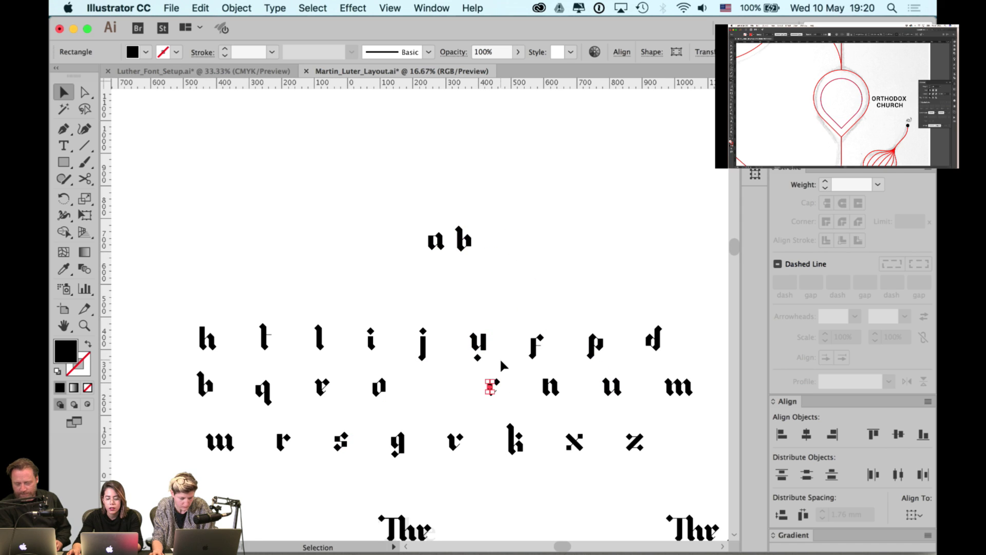
- Alt-drag copies of the c, d and e glyphs into the top row after b
{"action": "left_click", "coordinate": [485, 404]}
{"action": "left_click", "coordinate": [489, 388]}
{"action": "left_click", "coordinate": [491, 390]}
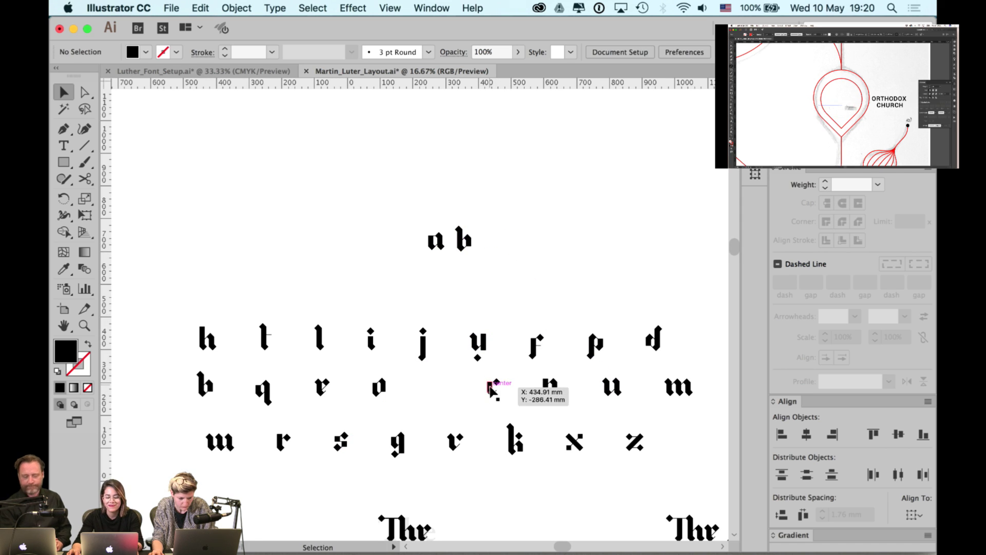
{"action": "left_click_drag", "start_coordinate": [490, 390], "coordinate": [484, 237]}
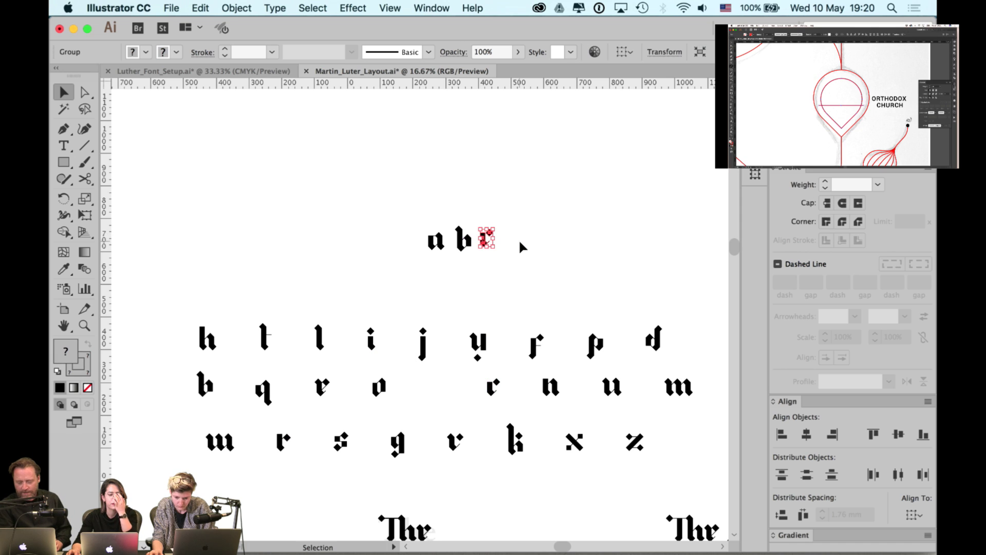
{"action": "left_click", "coordinate": [534, 214]}
{"action": "scroll", "coordinate": [513, 209], "scroll_direction": "down", "scroll_amount": 2}
{"action": "scroll", "coordinate": [514, 209], "scroll_direction": "right", "scroll_amount": 2}
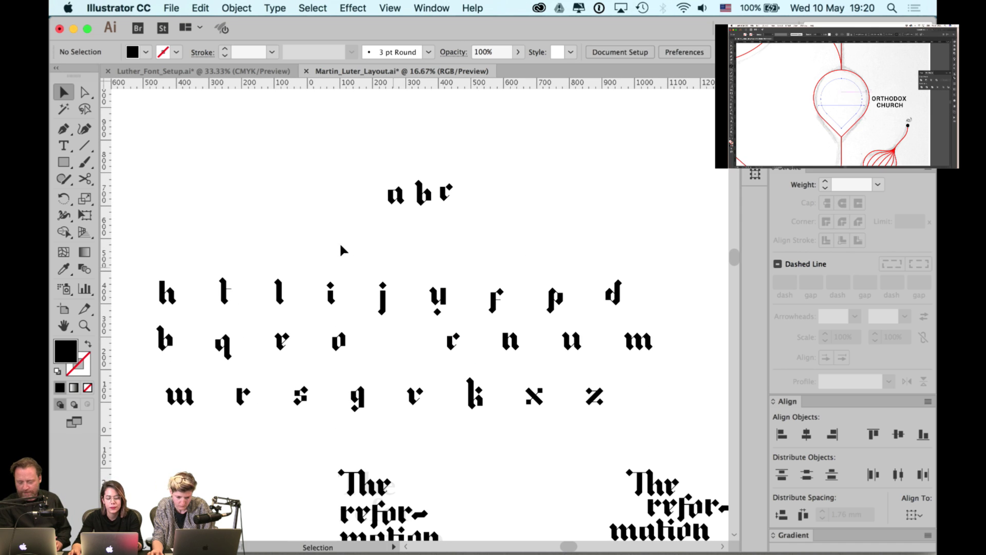
{"action": "left_click_drag", "start_coordinate": [619, 290], "coordinate": [475, 192]}
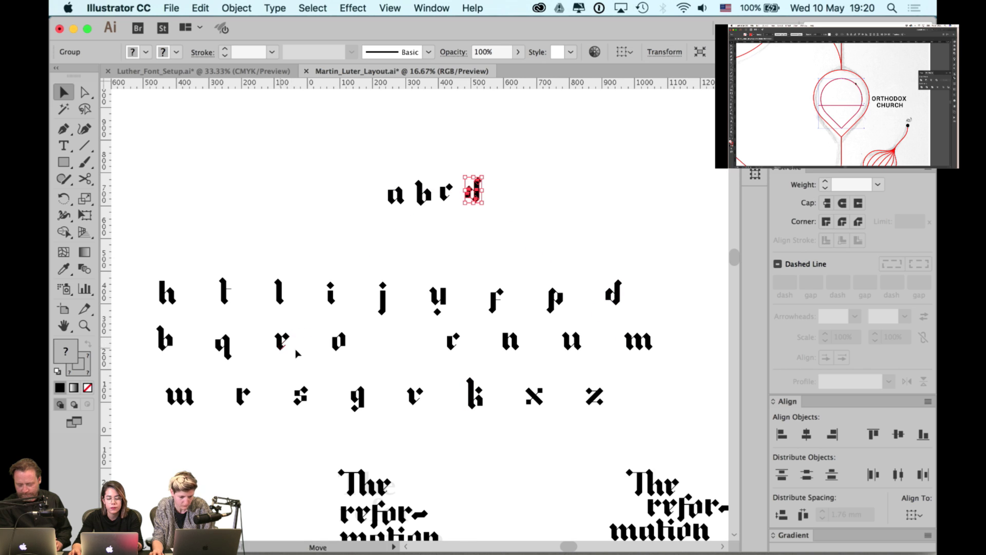
{"action": "left_click_drag", "start_coordinate": [285, 345], "coordinate": [502, 192]}
{"action": "left_click", "coordinate": [550, 196]}
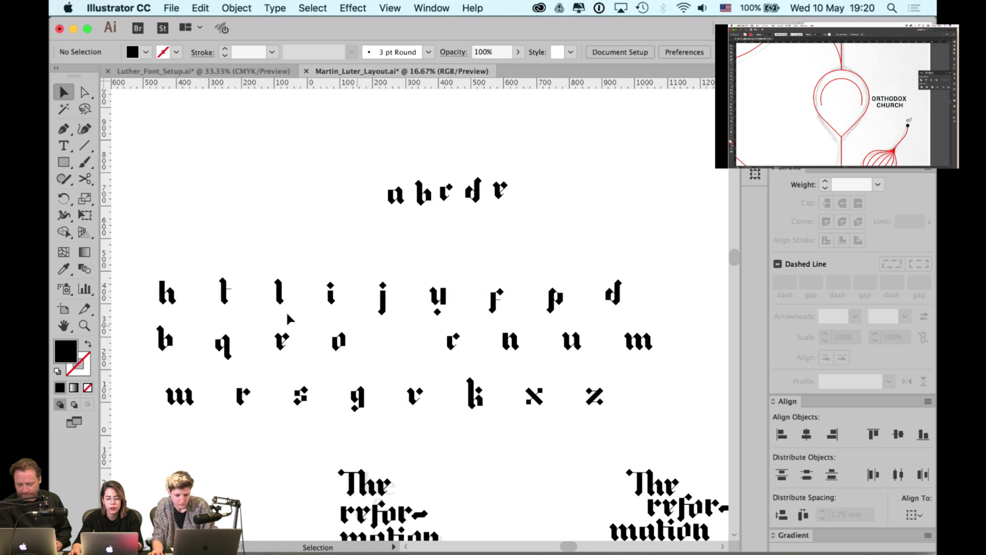
- Add copies of the f, g and h glyphs to the top row after e
{"action": "left_click_drag", "start_coordinate": [496, 307], "coordinate": [538, 238]}
{"action": "left_click_drag", "start_coordinate": [526, 196], "coordinate": [527, 198]}
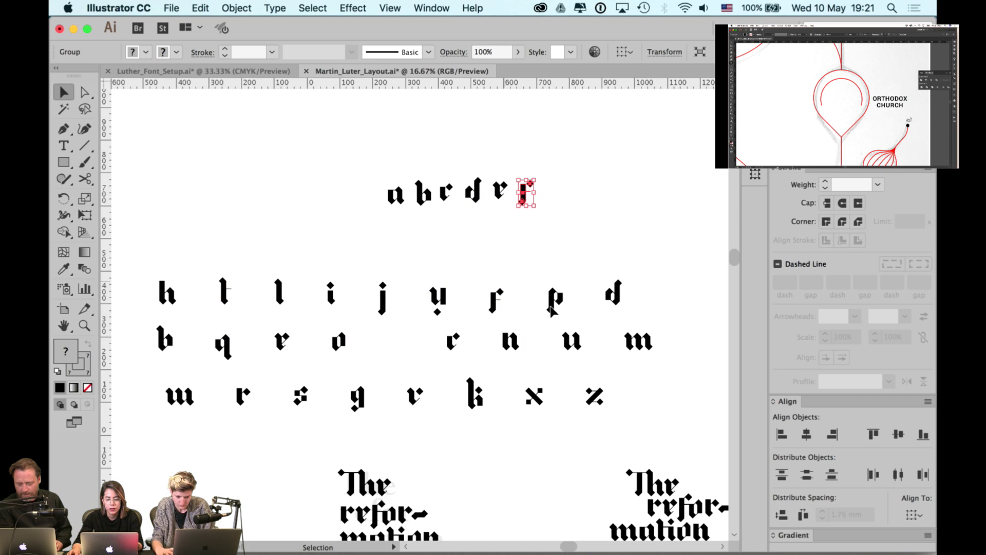
{"action": "left_click_drag", "start_coordinate": [363, 403], "coordinate": [556, 204]}
{"action": "left_click", "coordinate": [601, 204]}
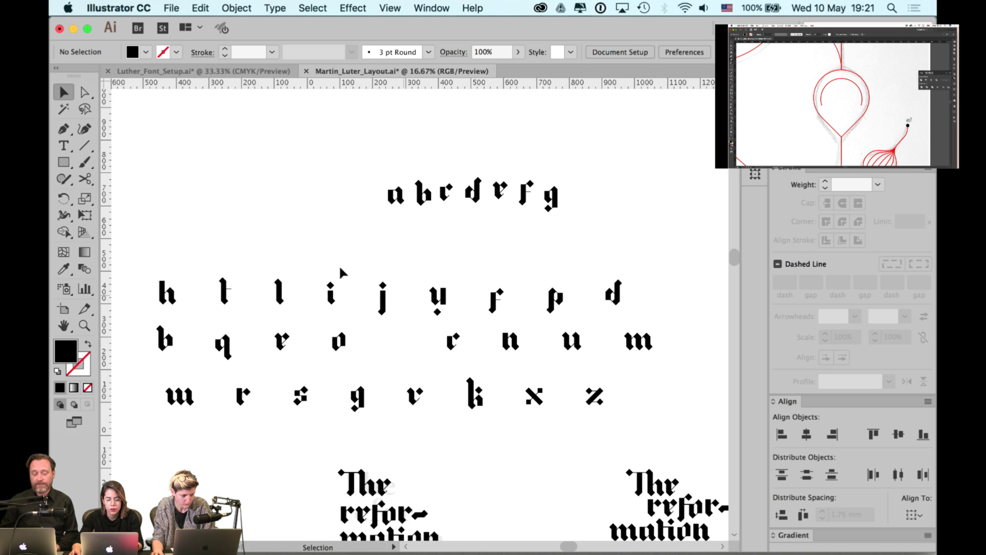
{"action": "left_click_drag", "start_coordinate": [167, 299], "coordinate": [585, 197]}
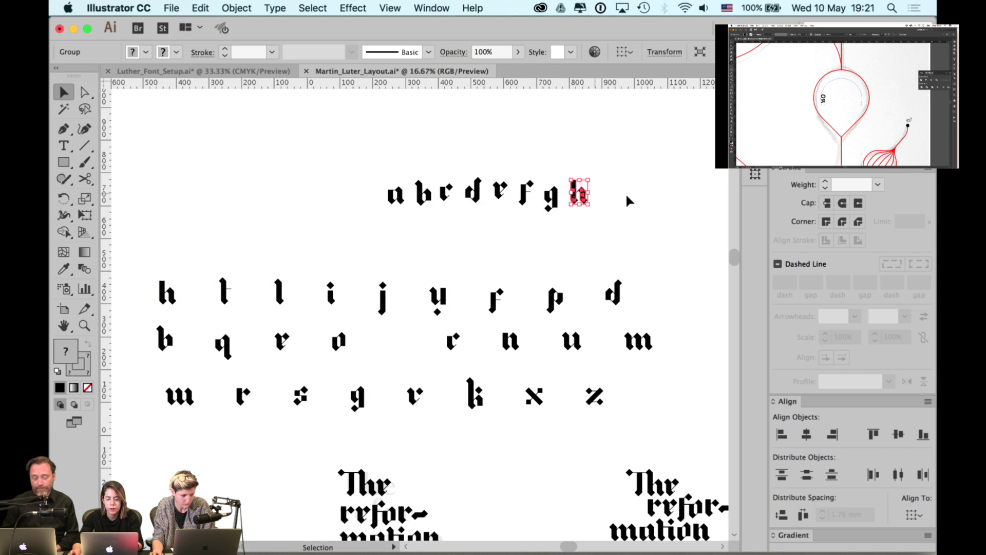
{"action": "left_click", "coordinate": [616, 204]}
- Add copies of the i, j, k and l glyphs to the top row after h
{"action": "scroll", "coordinate": [600, 210], "scroll_direction": "right", "scroll_amount": 2}
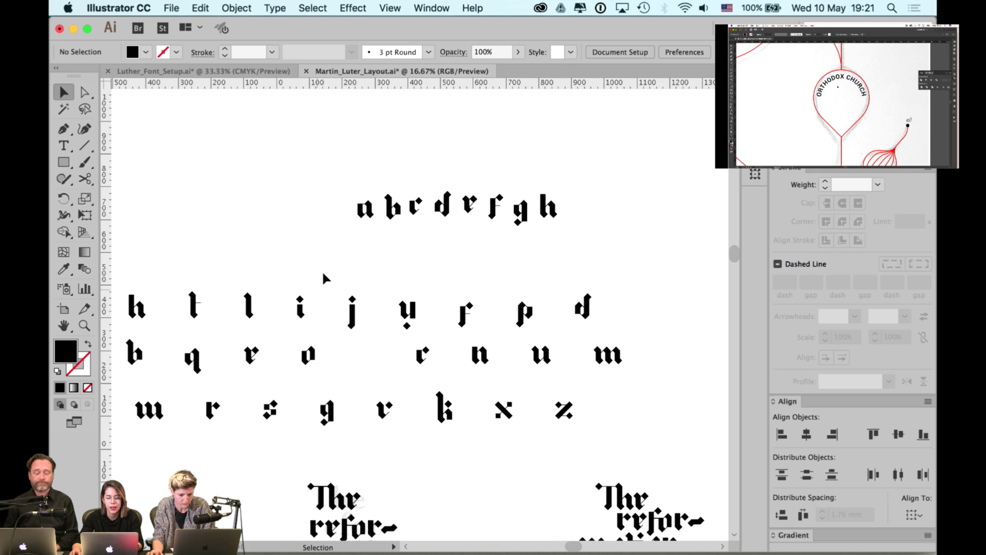
{"action": "left_click_drag", "start_coordinate": [302, 321], "coordinate": [559, 239]}
{"action": "left_click", "coordinate": [544, 247]}
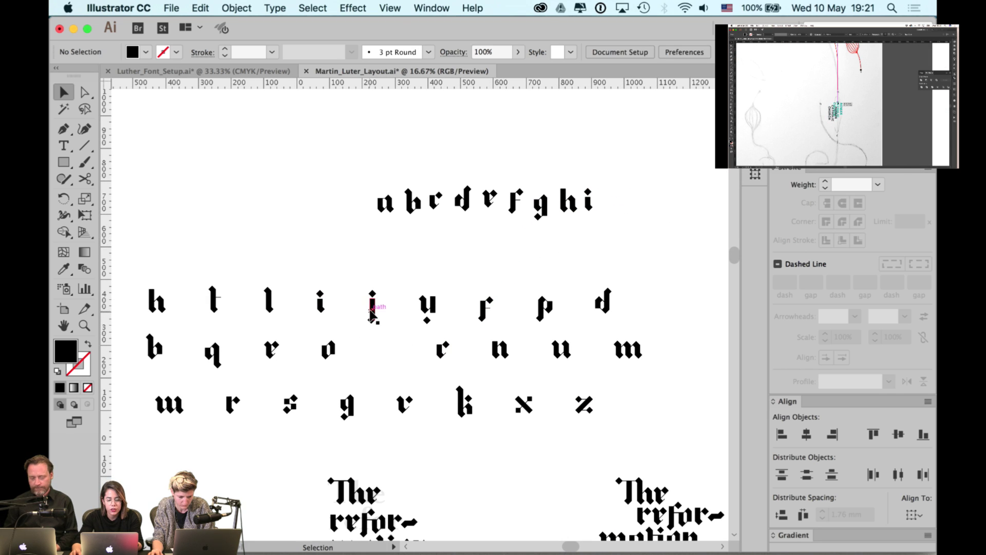
{"action": "left_click_drag", "start_coordinate": [372, 313], "coordinate": [615, 206]}
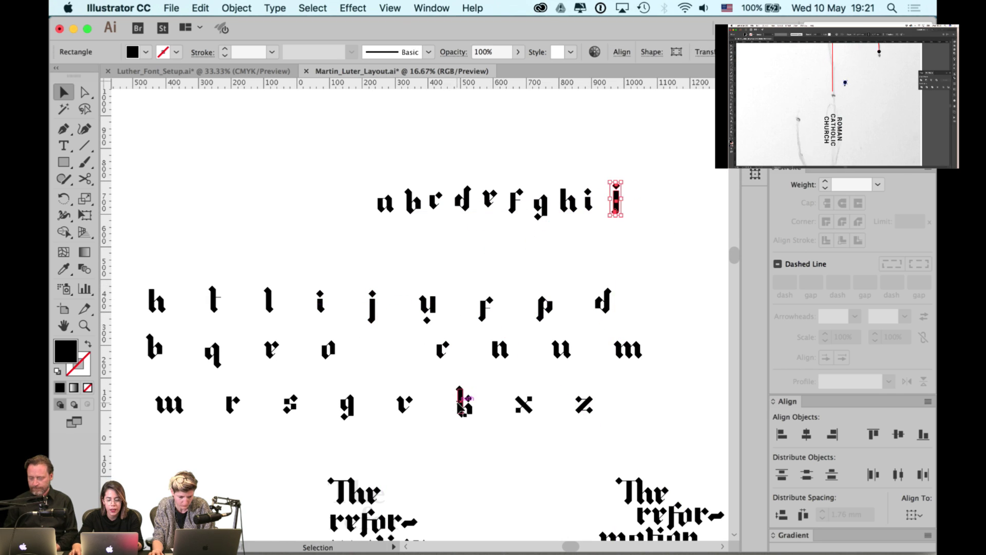
{"action": "left_click_drag", "start_coordinate": [462, 397], "coordinate": [643, 201]}
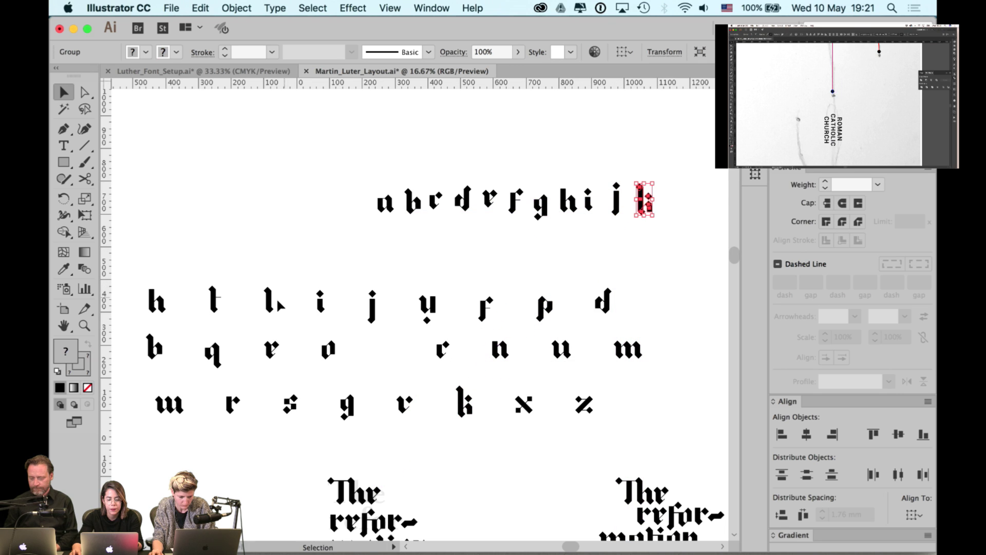
{"action": "left_click_drag", "start_coordinate": [270, 308], "coordinate": [674, 202]}
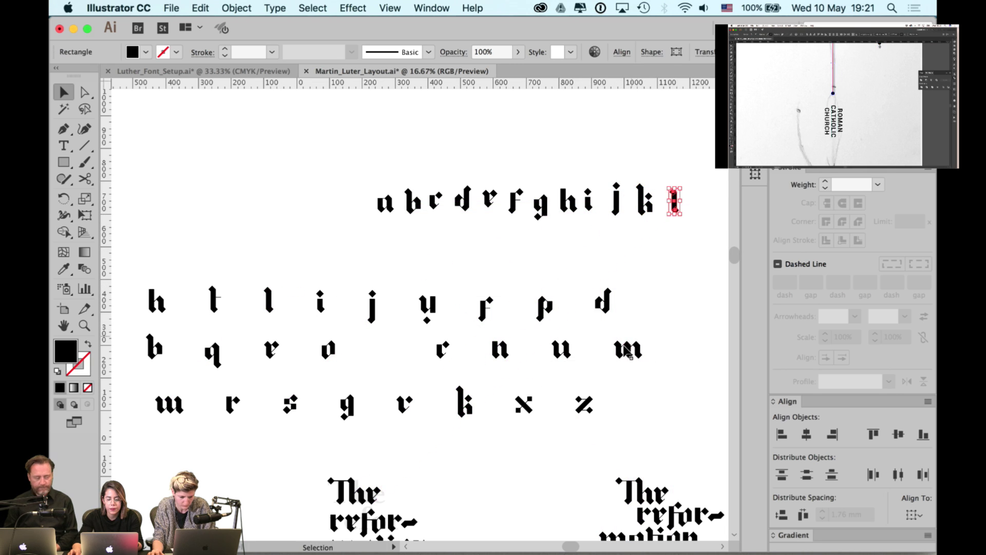
- Add copies of the m, n, o and p glyphs to the top row after l
{"action": "left_click_drag", "start_coordinate": [573, 302], "coordinate": [501, 320]}
{"action": "left_click_drag", "start_coordinate": [555, 368], "coordinate": [635, 225]}
{"action": "left_click_drag", "start_coordinate": [437, 378], "coordinate": [681, 235]}
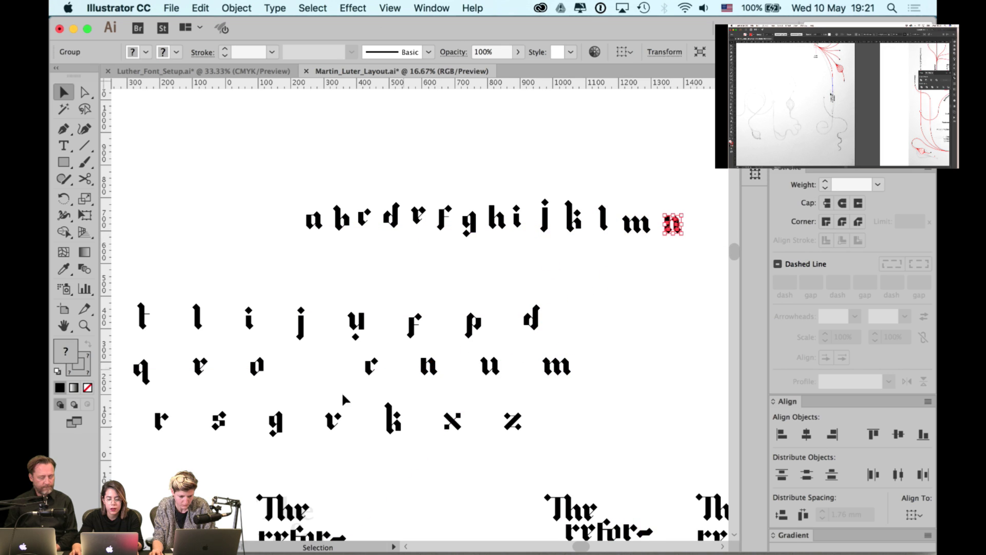
{"action": "left_click_drag", "start_coordinate": [261, 371], "coordinate": [707, 226]}
{"action": "left_click_drag", "start_coordinate": [512, 365], "coordinate": [409, 400]}
{"action": "left_click_drag", "start_coordinate": [389, 360], "coordinate": [646, 260]}
{"action": "left_click_drag", "start_coordinate": [297, 371], "coordinate": [435, 338]}
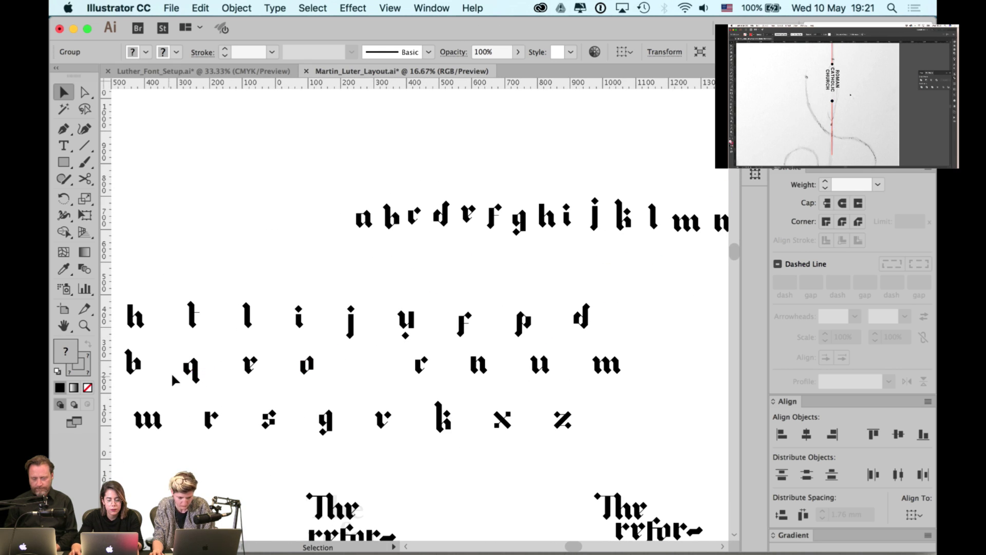
- Hide the panels and add copies of q, r and s after p
{"action": "left_click", "coordinate": [191, 368]}
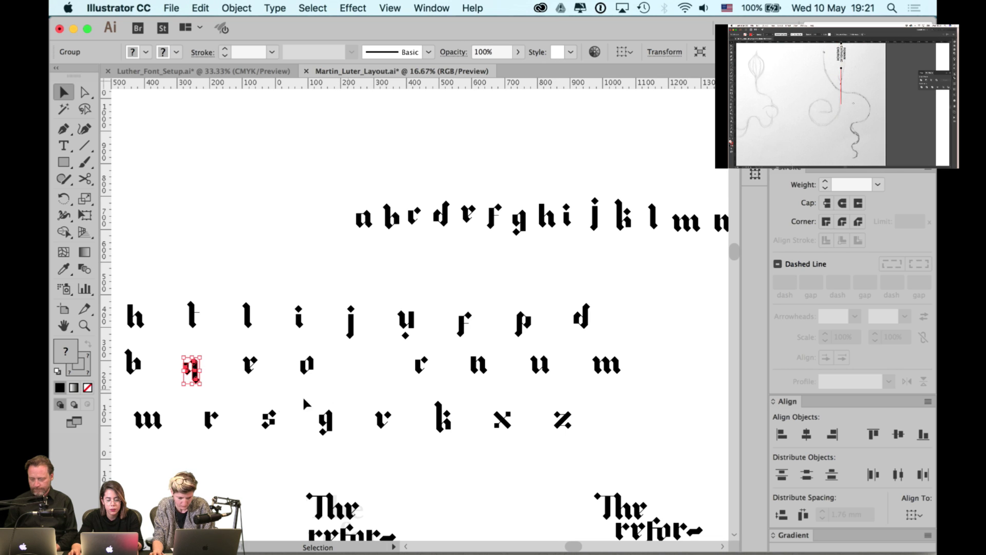
{"action": "scroll", "coordinate": [315, 379], "scroll_direction": "right", "scroll_amount": 2}
{"action": "scroll", "coordinate": [315, 379], "scroll_direction": "up", "scroll_amount": 1}
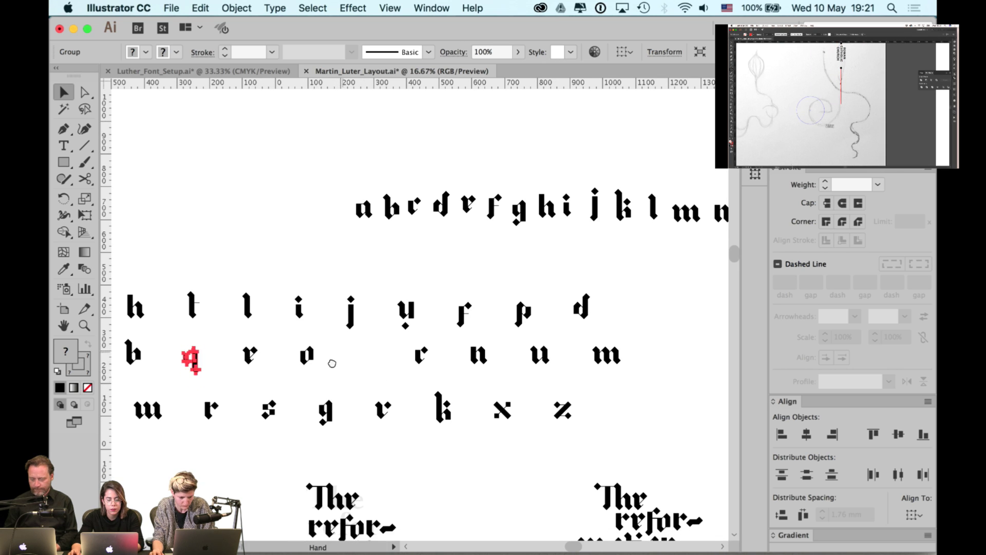
{"action": "key", "text": "Tab"}
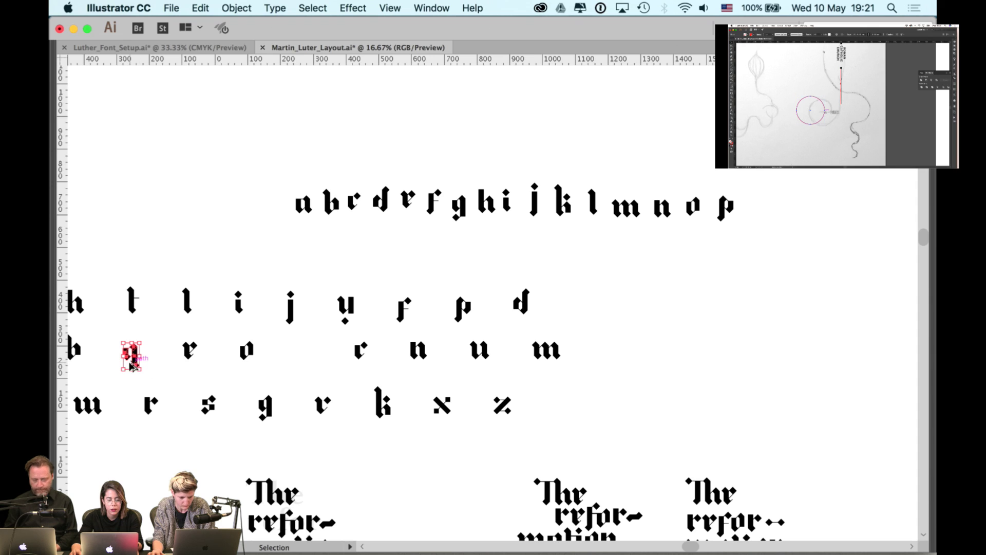
{"action": "left_click_drag", "start_coordinate": [132, 364], "coordinate": [760, 211]}
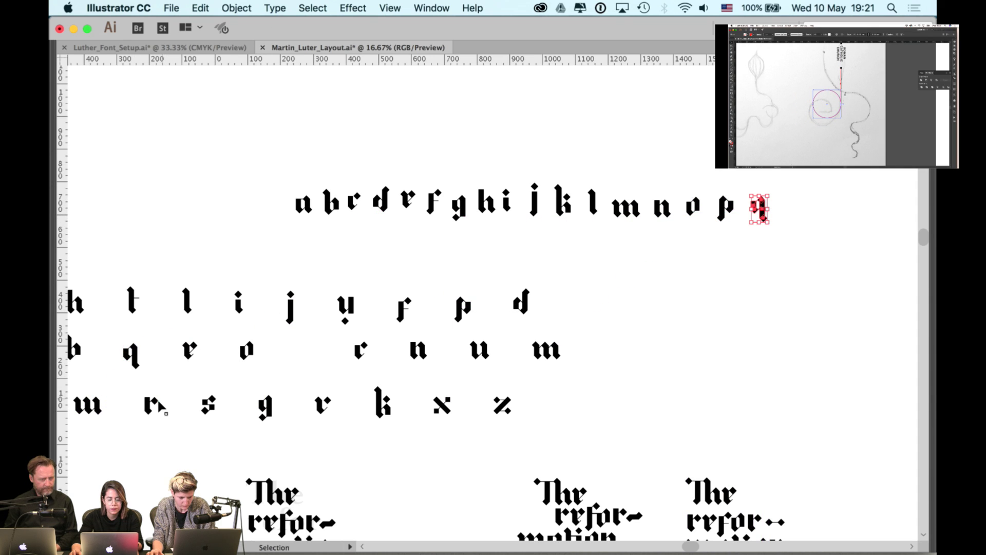
{"action": "left_click_drag", "start_coordinate": [159, 406], "coordinate": [787, 205]}
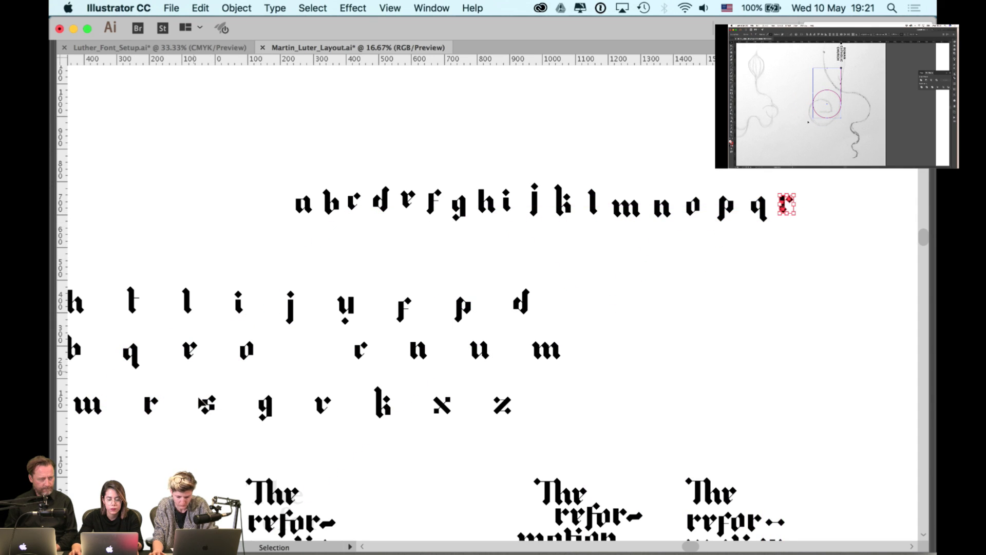
{"action": "left_click_drag", "start_coordinate": [206, 403], "coordinate": [812, 196]}
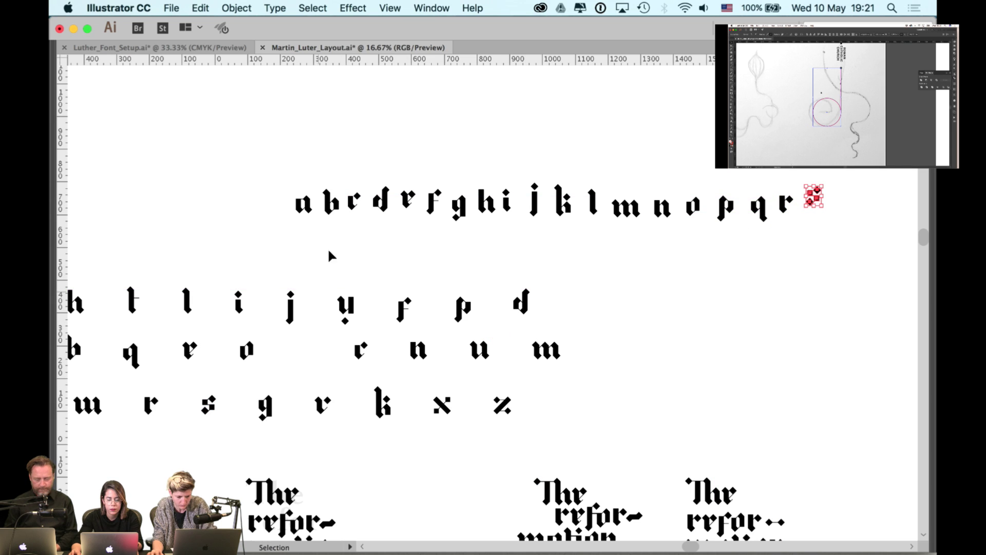
- Add copies of the t, u, v and w glyphs to the top row
{"action": "left_click_drag", "start_coordinate": [134, 302], "coordinate": [836, 204]}
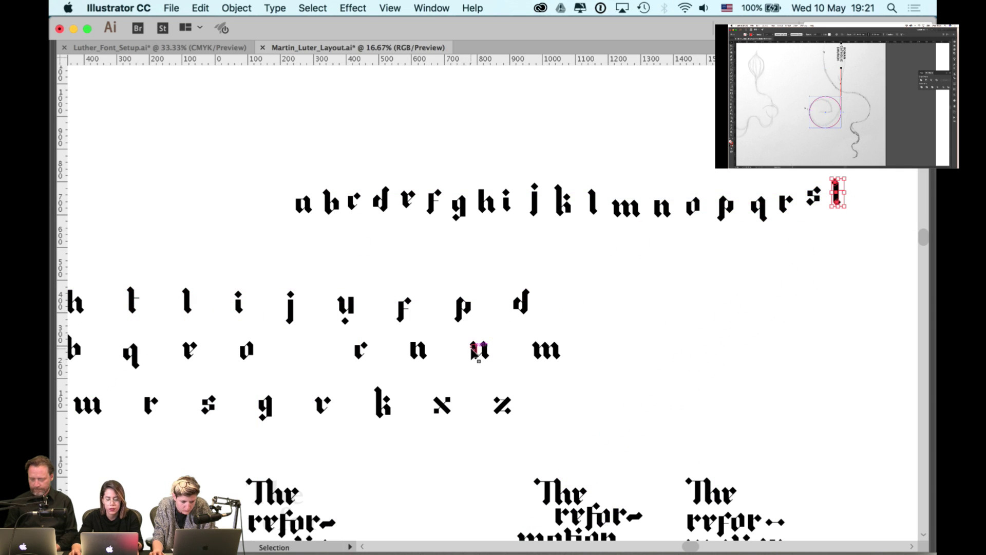
{"action": "left_click_drag", "start_coordinate": [475, 353], "coordinate": [867, 195]}
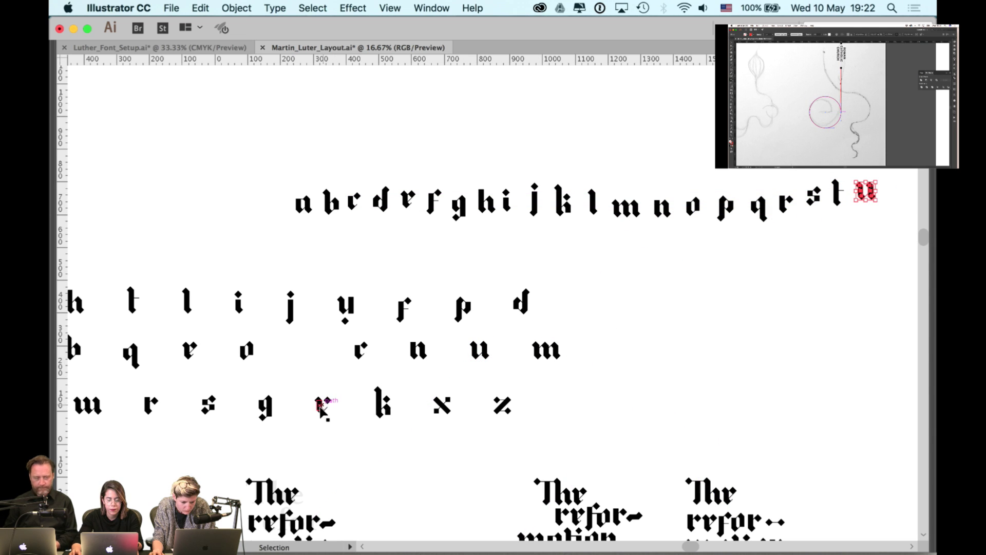
{"action": "left_click_drag", "start_coordinate": [322, 408], "coordinate": [896, 202]}
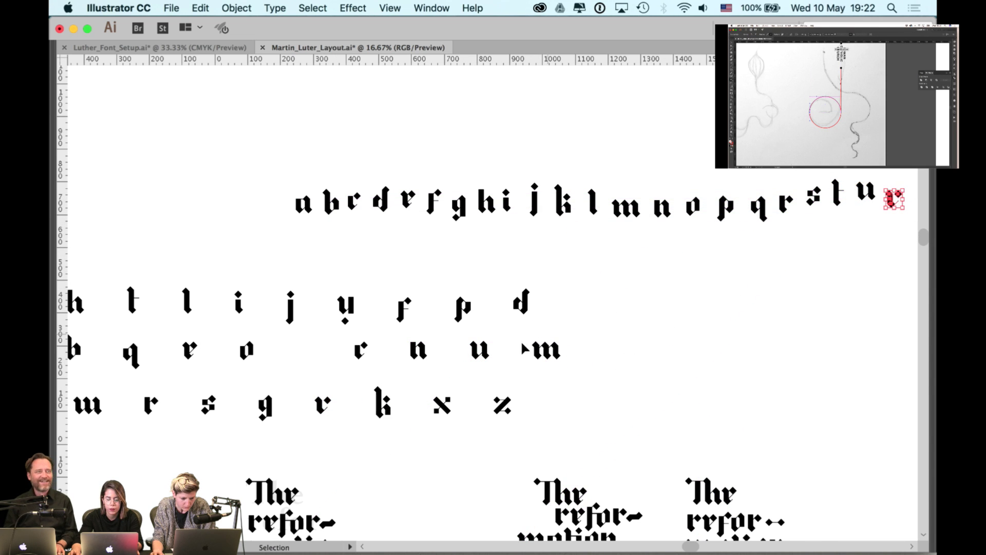
{"action": "scroll", "coordinate": [524, 349], "scroll_direction": "right", "scroll_amount": 5}
{"action": "scroll", "coordinate": [396, 348], "scroll_direction": "left", "scroll_amount": 10}
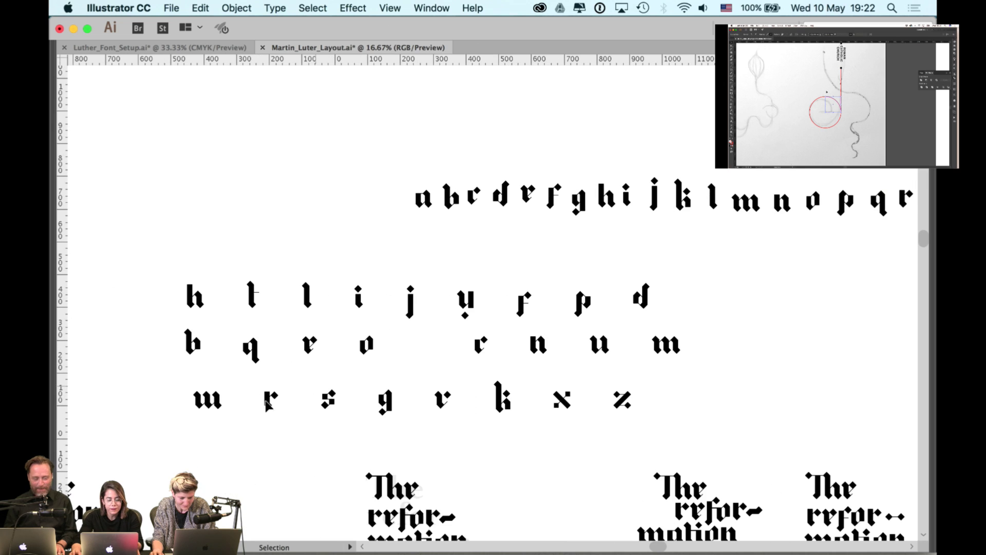
{"action": "left_click_drag", "start_coordinate": [221, 402], "coordinate": [786, 269]}
{"action": "left_click_drag", "start_coordinate": [786, 270], "coordinate": [609, 312]}
- Finish the row with copies of x, y and z
{"action": "scroll", "coordinate": [418, 433], "scroll_direction": "left", "scroll_amount": 5}
{"action": "scroll", "coordinate": [417, 433], "scroll_direction": "down", "scroll_amount": 2}
{"action": "left_click_drag", "start_coordinate": [261, 455], "coordinate": [788, 250]}
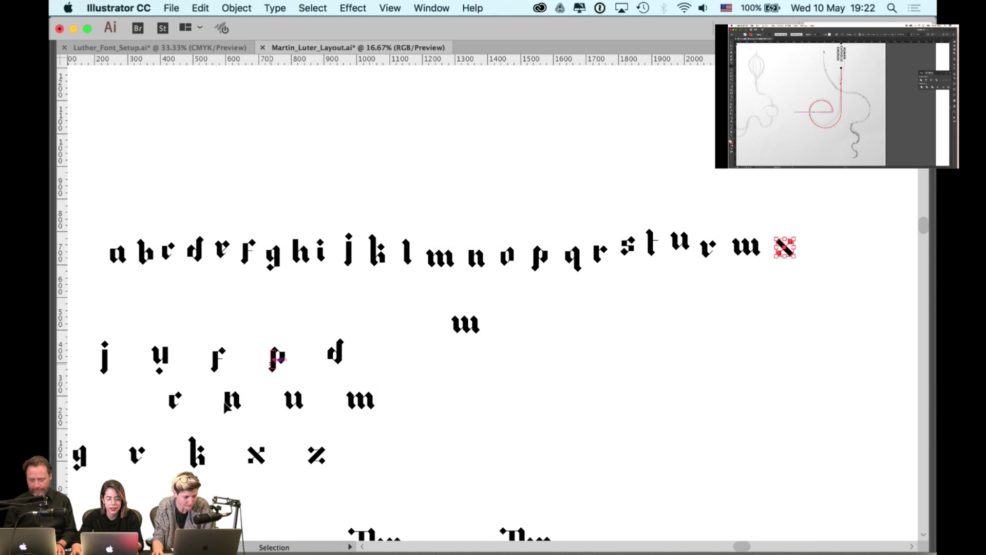
{"action": "scroll", "coordinate": [221, 399], "scroll_direction": "left", "scroll_amount": 1}
{"action": "left_click_drag", "start_coordinate": [189, 360], "coordinate": [868, 254]}
{"action": "left_click_drag", "start_coordinate": [341, 450], "coordinate": [879, 253]}
{"action": "scroll", "coordinate": [475, 167], "scroll_direction": "left", "scroll_amount": 1}
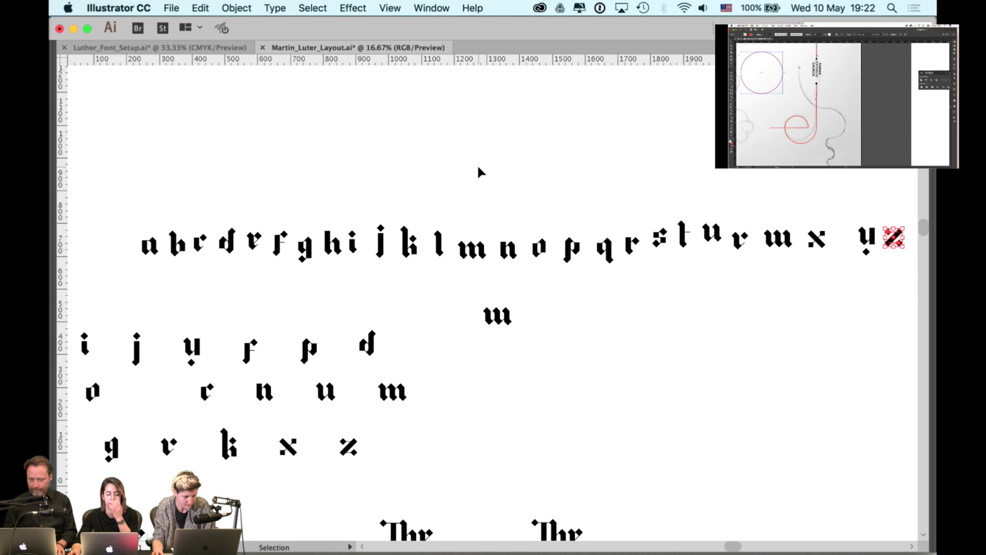
{"action": "left_click", "coordinate": [477, 173]}
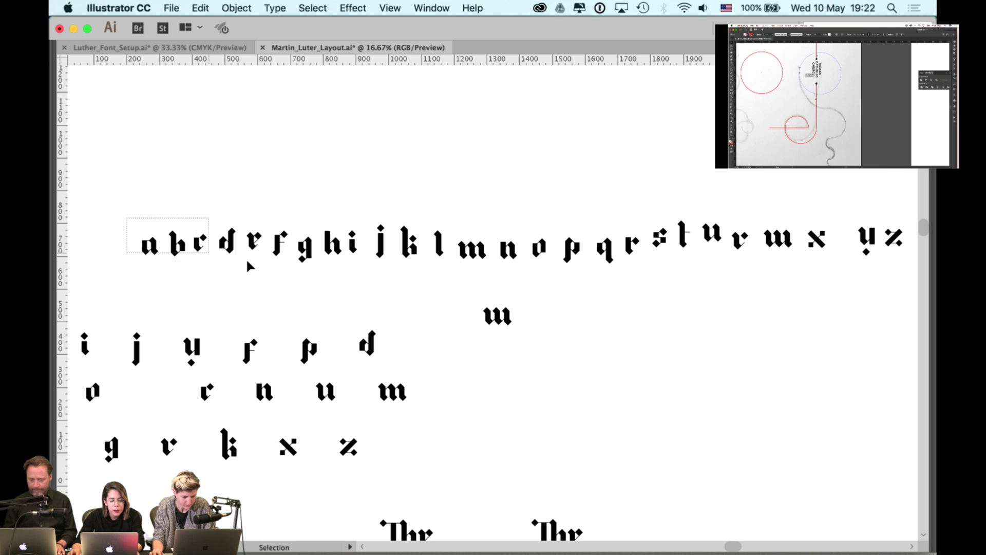
- Marquee-select letters a–e, h, i, l–o, r, s and t–w of the new row
{"action": "left_click_drag", "start_coordinate": [267, 260], "coordinate": [267, 261]}
{"action": "left_click_drag", "start_coordinate": [323, 211], "coordinate": [579, 256]}
{"action": "left_click_drag", "start_coordinate": [661, 218], "coordinate": [641, 244]}
{"action": "left_click_drag", "start_coordinate": [766, 204], "coordinate": [704, 250]}
{"action": "scroll", "coordinate": [717, 235], "scroll_direction": "right", "scroll_amount": 5}
- Add u and z to the selection and bottom-align the selected glyphs
{"action": "left_click_drag", "start_coordinate": [770, 238], "coordinate": [756, 265]}
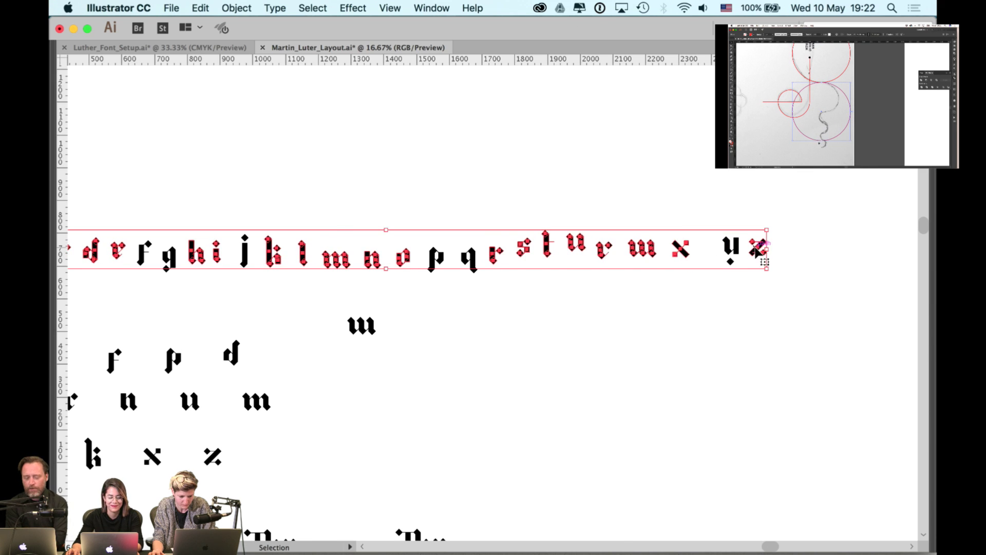
{"action": "key", "text": "Tab"}
{"action": "left_click", "coordinate": [923, 435]}
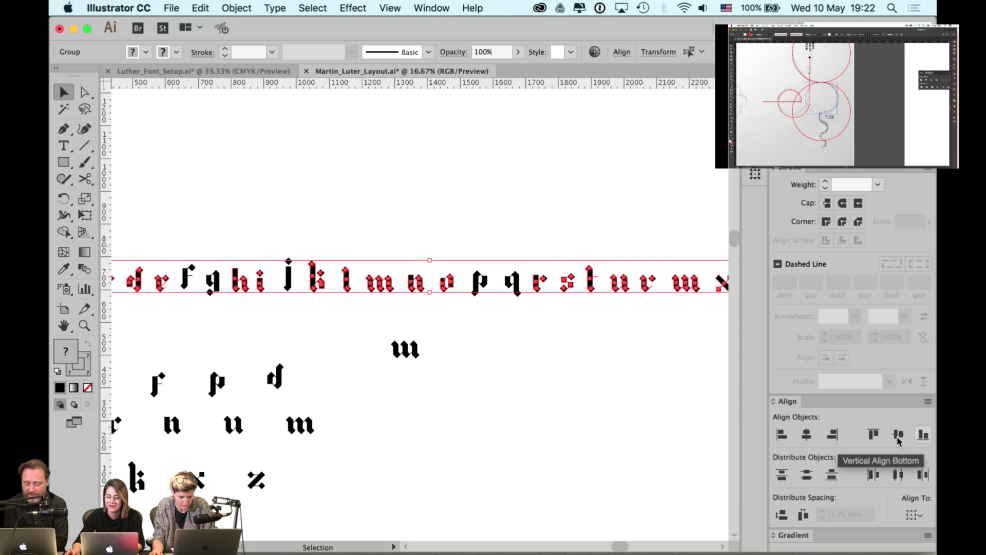
{"action": "key", "text": "Tab"}
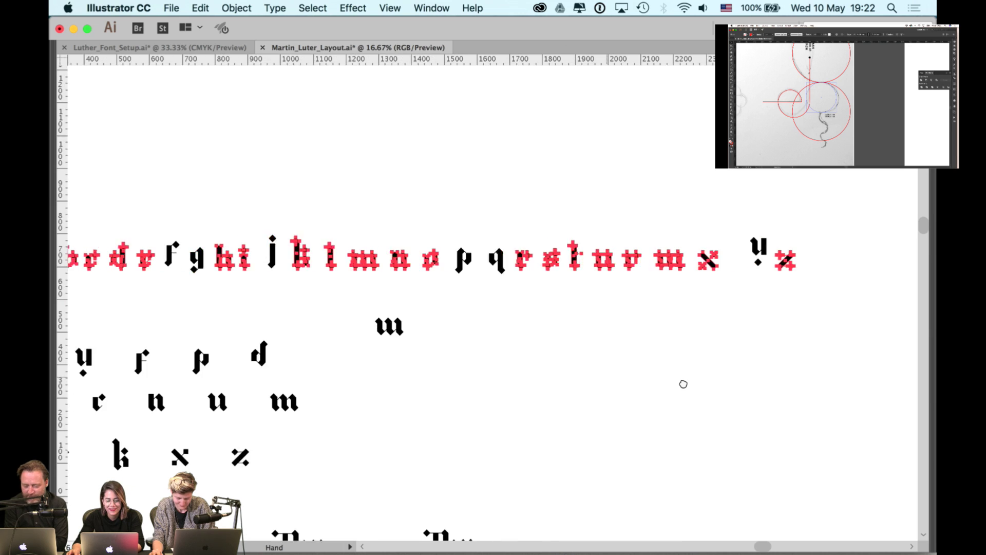
- Select the f, g, j, p, q, w and y glyphs and top-align them
{"action": "scroll", "coordinate": [681, 383], "scroll_direction": "left", "scroll_amount": 3}
{"action": "left_click_drag", "start_coordinate": [294, 223], "coordinate": [269, 276]}
{"action": "left_click", "coordinate": [377, 259], "text": "shift"}
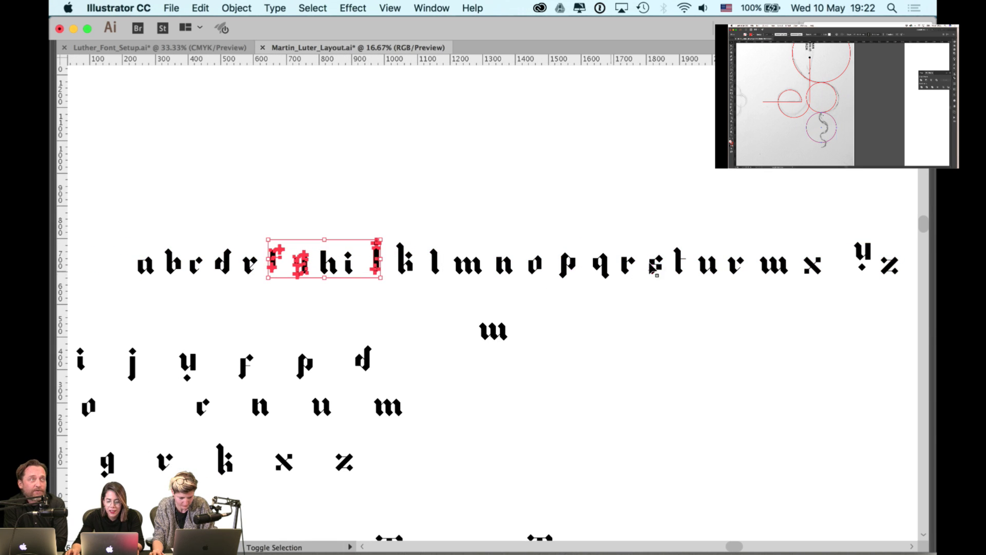
{"action": "left_click", "coordinate": [567, 265], "text": "shift"}
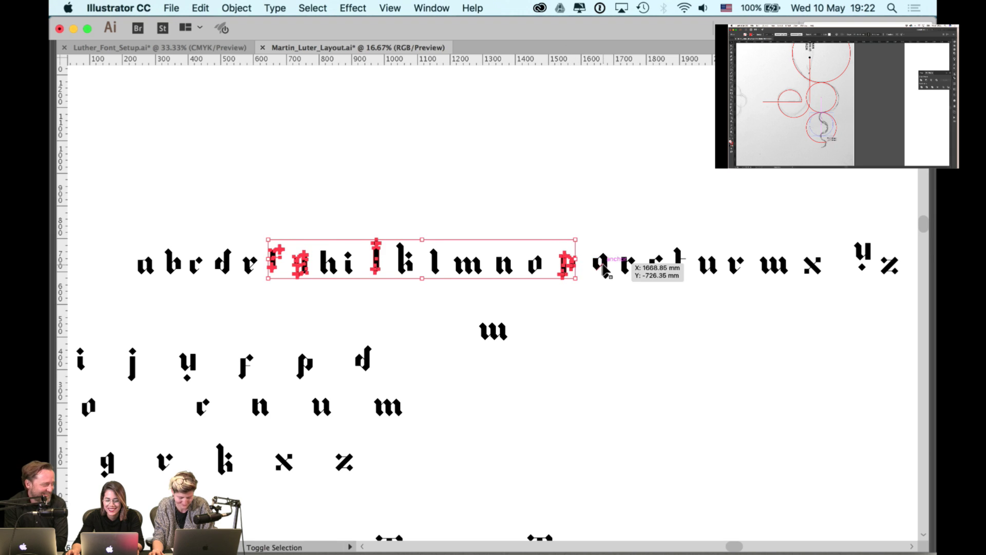
{"action": "left_click", "coordinate": [600, 264], "text": "shift"}
{"action": "scroll", "coordinate": [704, 218], "scroll_direction": "right", "scroll_amount": 5}
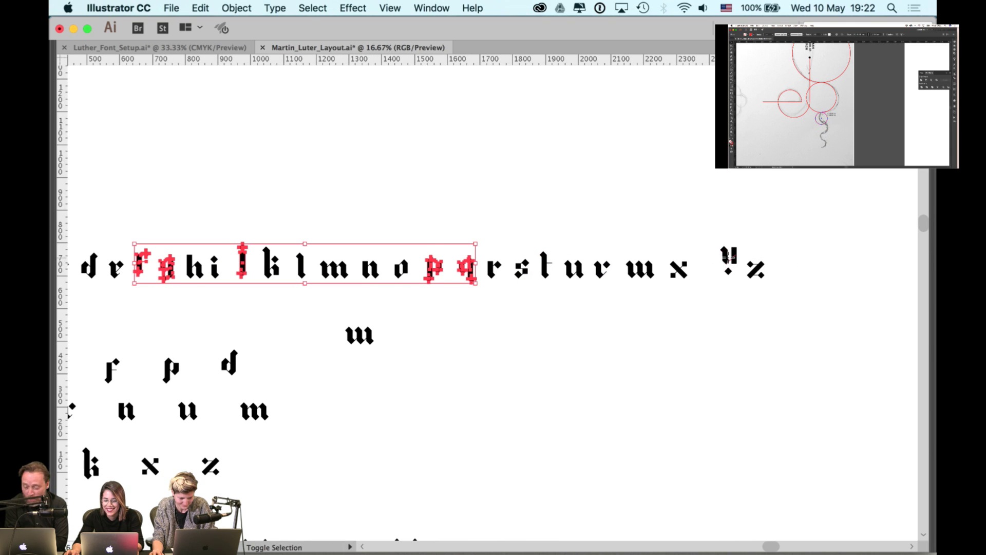
{"action": "left_click", "coordinate": [728, 257], "text": "shift"}
{"action": "left_click", "coordinate": [648, 272], "text": "shift"}
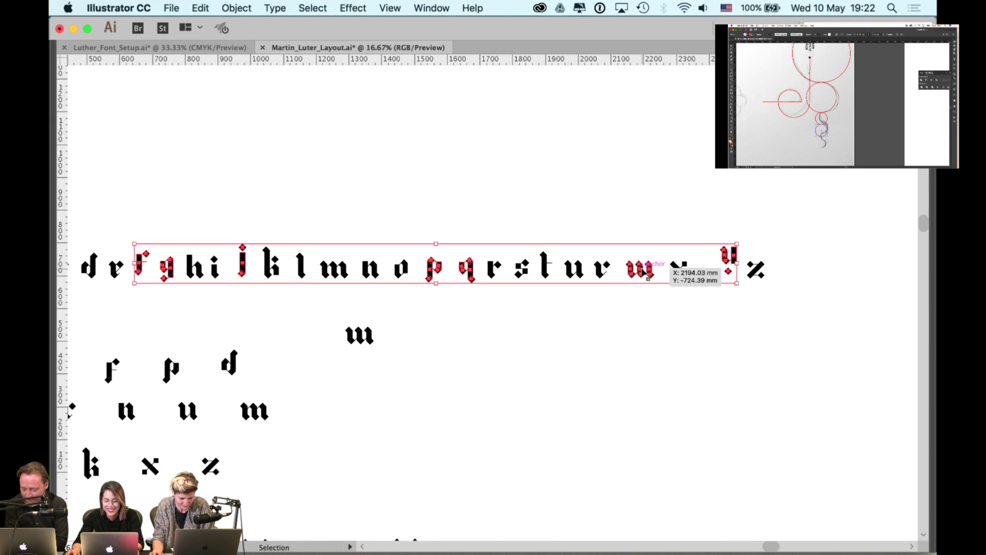
{"action": "key", "text": "Tab"}
{"action": "left_click", "coordinate": [868, 429]}
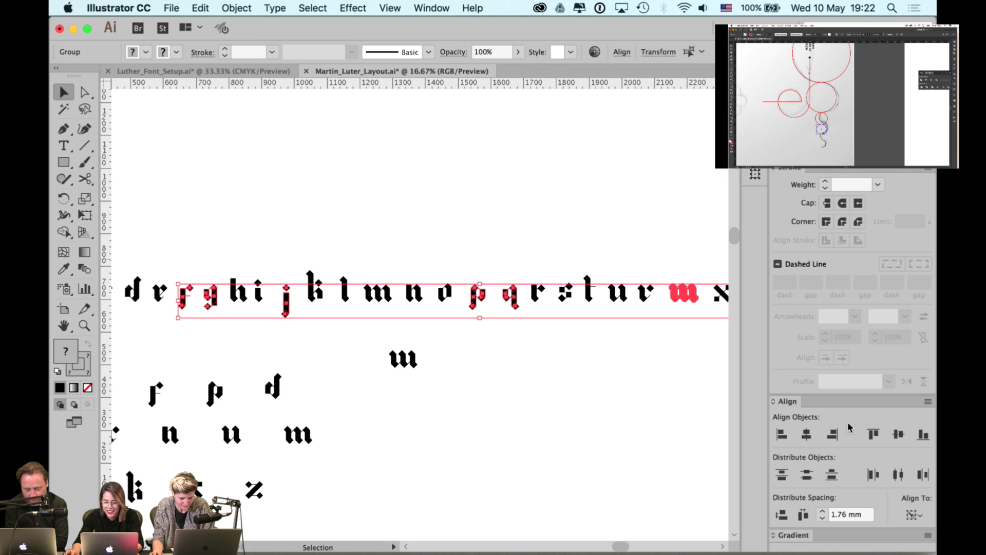
{"action": "left_click", "coordinate": [593, 382]}
- Distribute the alphabet row's letters with even spacing
{"action": "key", "text": "super+minus"}
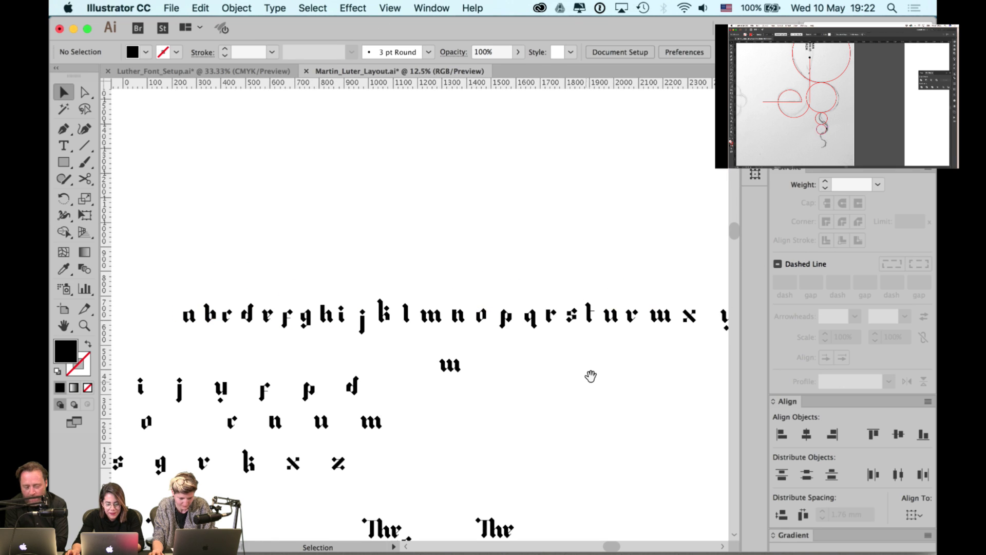
{"action": "left_click_drag", "start_coordinate": [590, 378], "coordinate": [537, 368]}
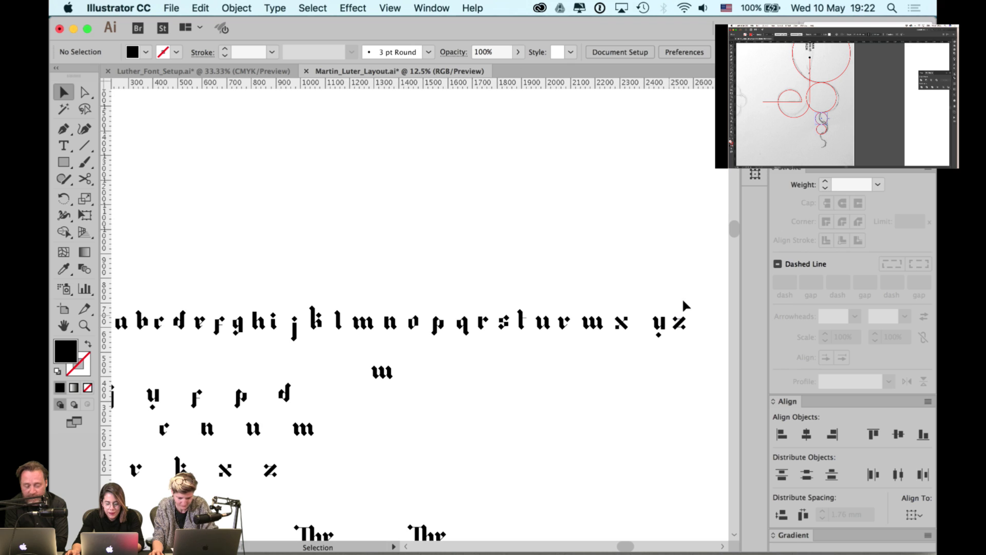
{"action": "left_click_drag", "start_coordinate": [686, 305], "coordinate": [657, 331]}
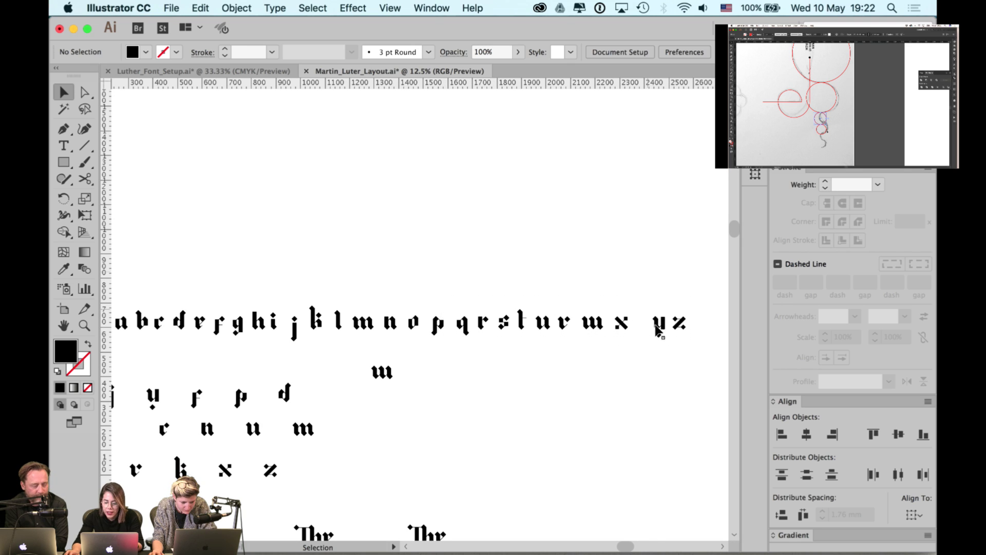
{"action": "scroll", "coordinate": [657, 331], "scroll_direction": "up", "scroll_amount": 2}
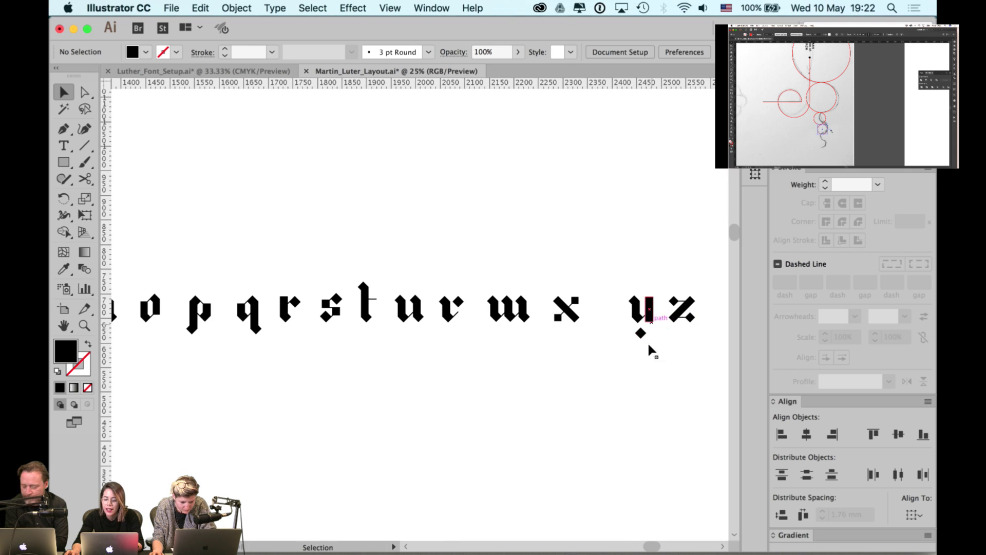
{"action": "scroll", "coordinate": [642, 366], "scroll_direction": "down", "scroll_amount": 2}
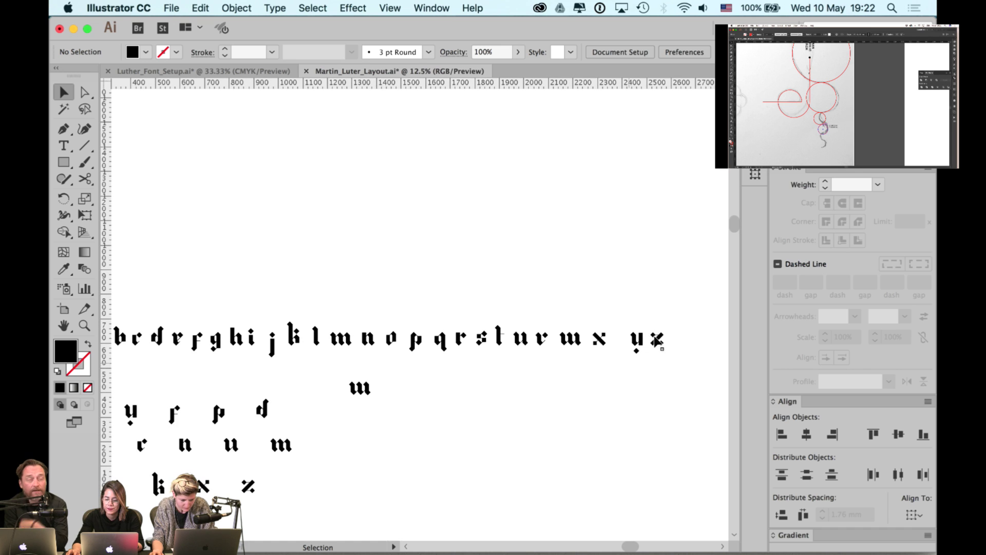
{"action": "scroll", "coordinate": [711, 304], "scroll_direction": "left", "scroll_amount": 5}
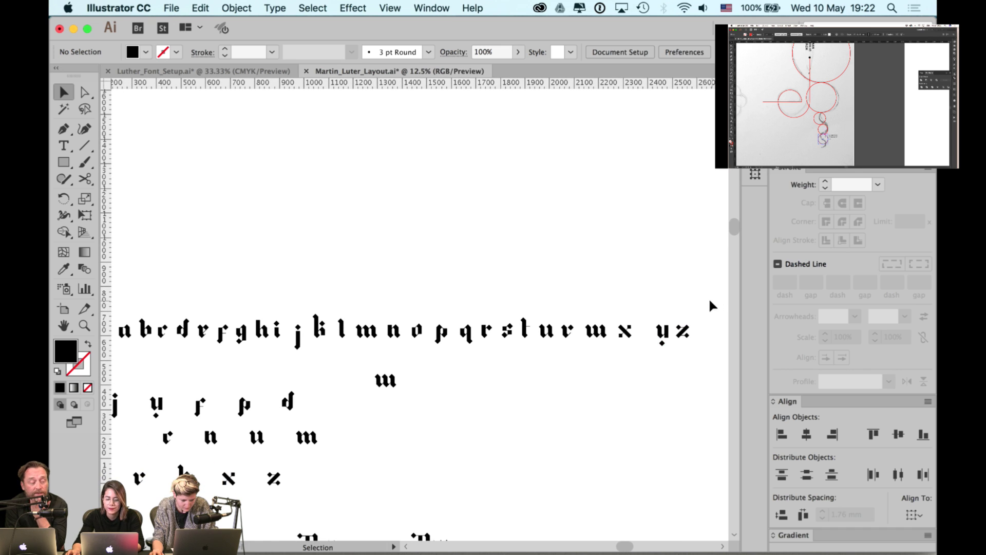
{"action": "left_click", "coordinate": [154, 343]}
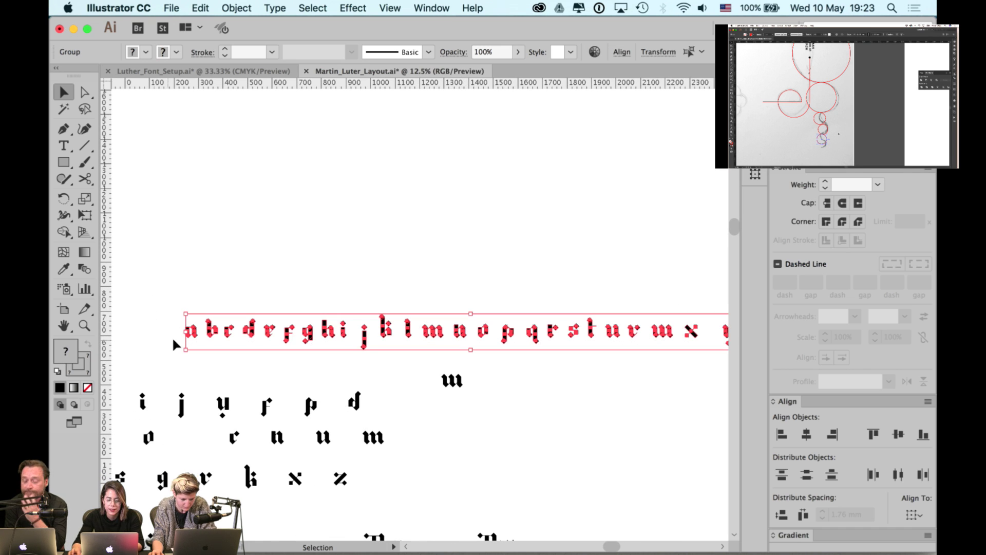
{"action": "left_click", "coordinate": [803, 514]}
{"action": "left_click", "coordinate": [507, 265]}
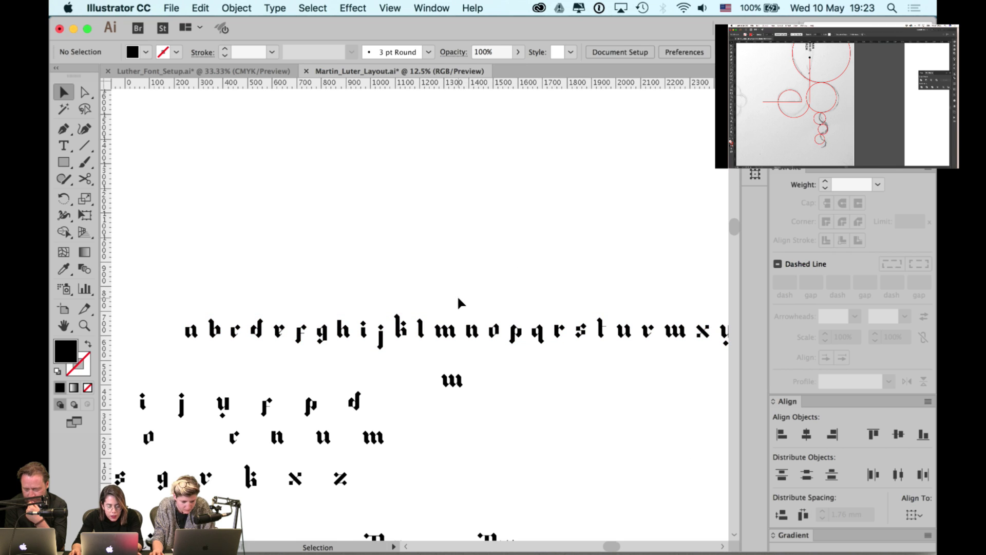
- Select the whole alphabet row and move it higher up the page
{"action": "key", "text": "Tab"}
{"action": "key", "text": "space"}
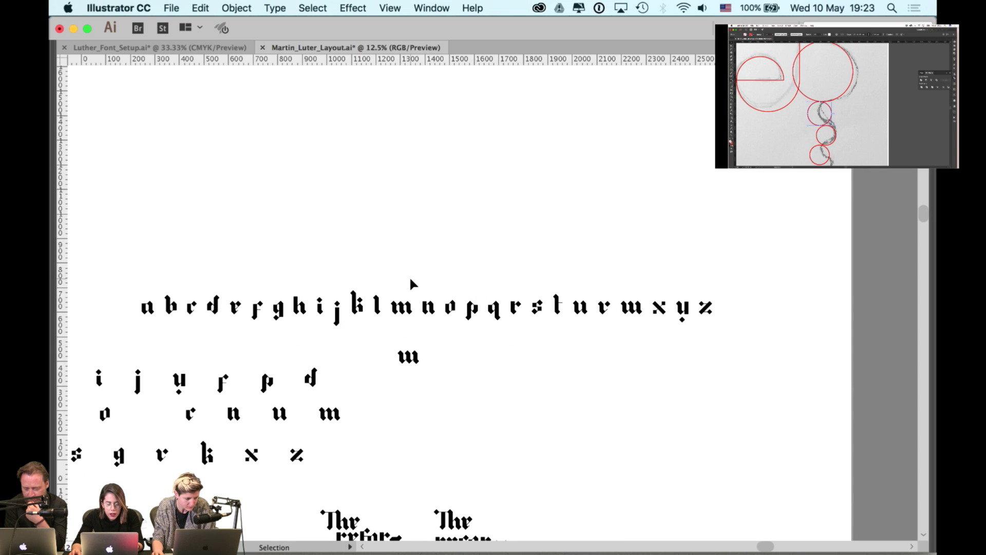
{"action": "key", "text": "space"}
{"action": "left_click_drag", "start_coordinate": [310, 276], "coordinate": [324, 272]}
{"action": "left_click_drag", "start_coordinate": [148, 278], "coordinate": [742, 325]}
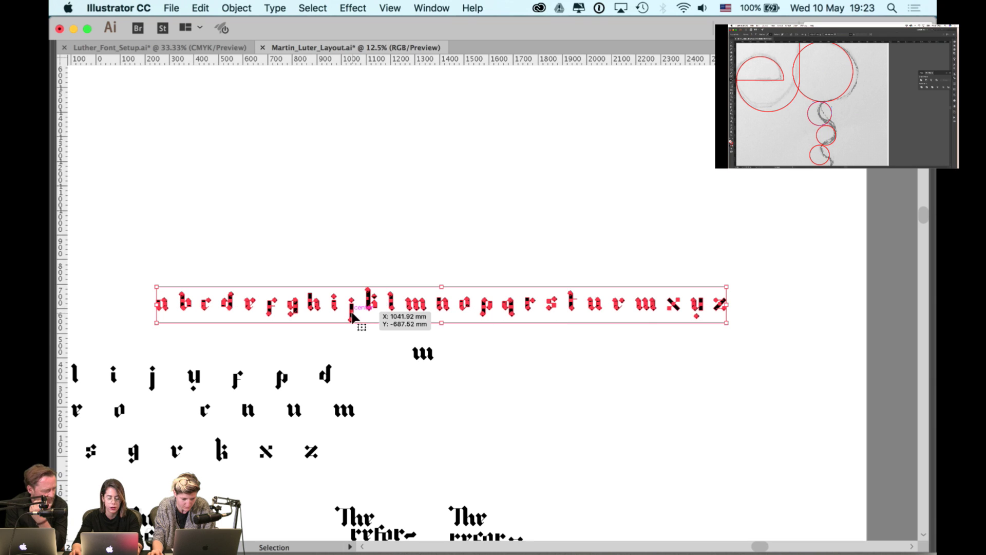
{"action": "left_click_drag", "start_coordinate": [353, 317], "coordinate": [353, 237]}
{"action": "left_click", "coordinate": [408, 193]}
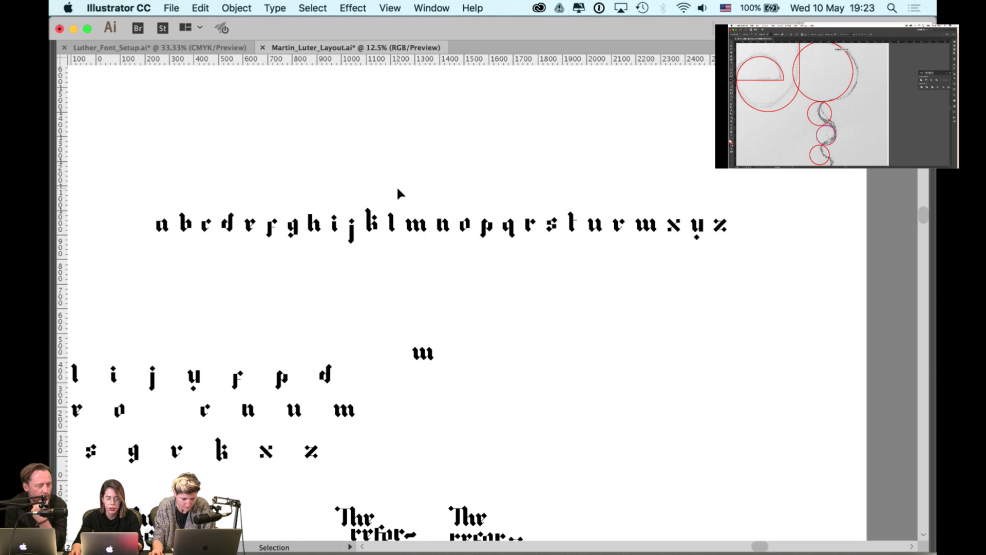
{"action": "scroll", "coordinate": [396, 186], "scroll_direction": "up", "scroll_amount": 1}
- Save the layout with Cmd+S and check the Creative Cloud apps list before returning
{"action": "key", "text": "super+s"}
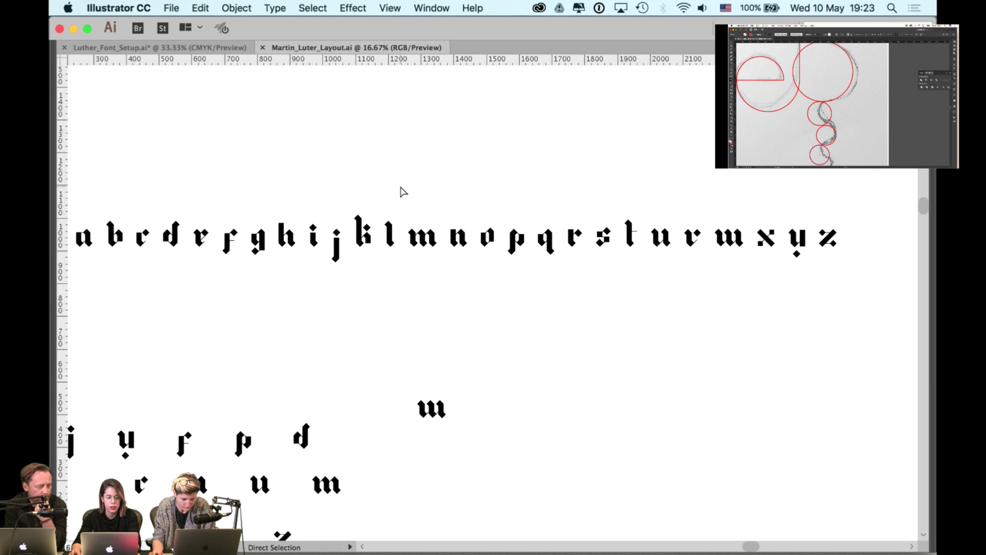
{"action": "key", "text": "super+Tab"}
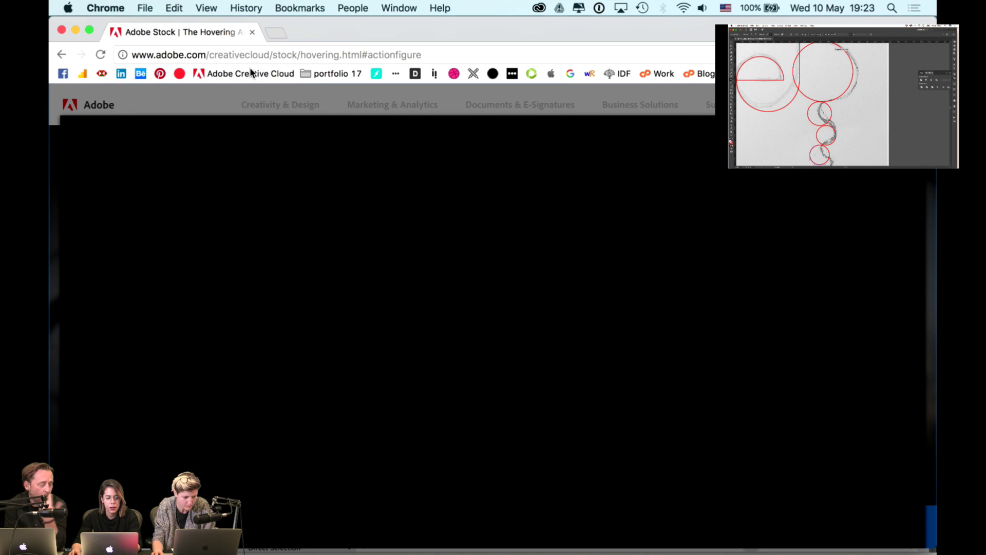
{"action": "left_click", "coordinate": [539, 7]}
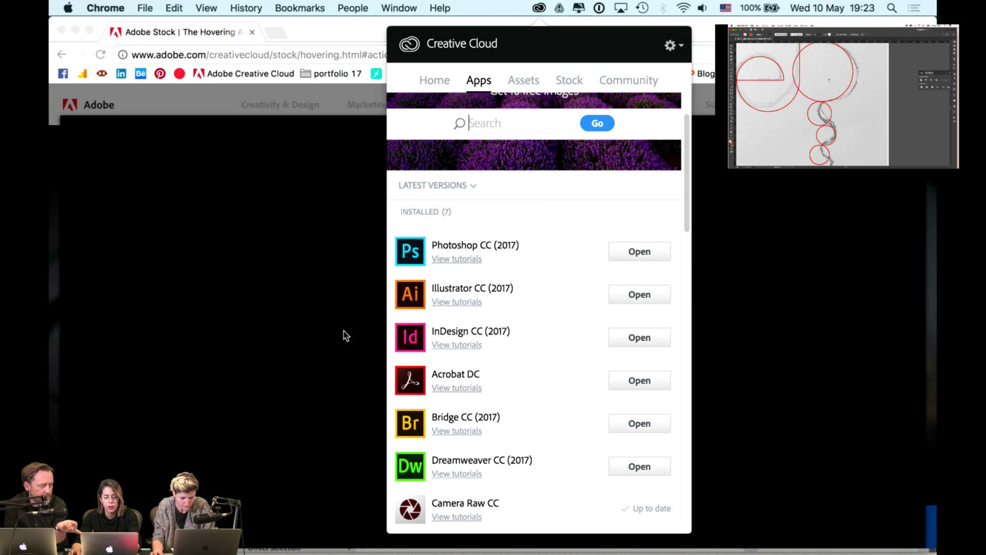
{"action": "key", "text": "super+Tab"}
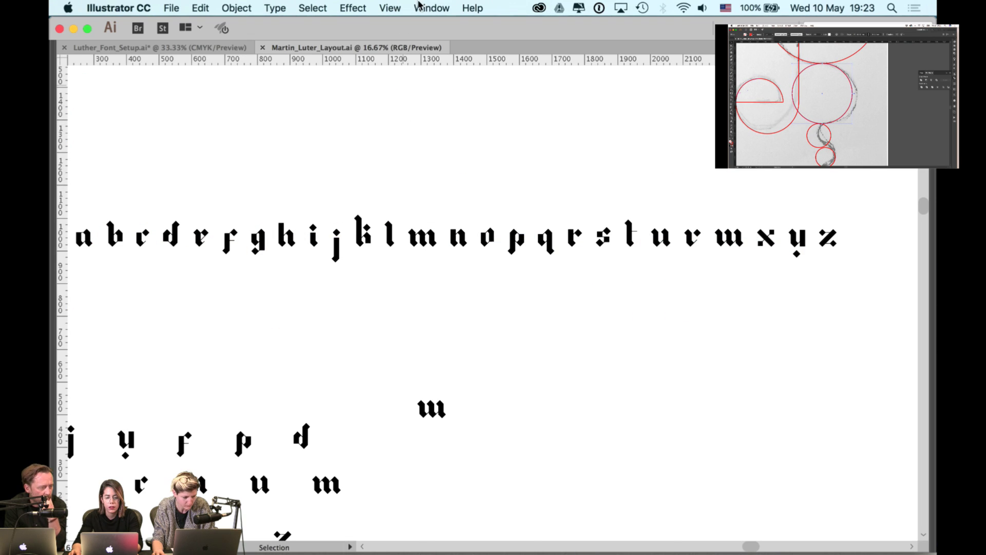
- Show the Libraries panel and add the black #000000 fill colour to the Colours library
{"action": "left_click", "coordinate": [418, 5]}
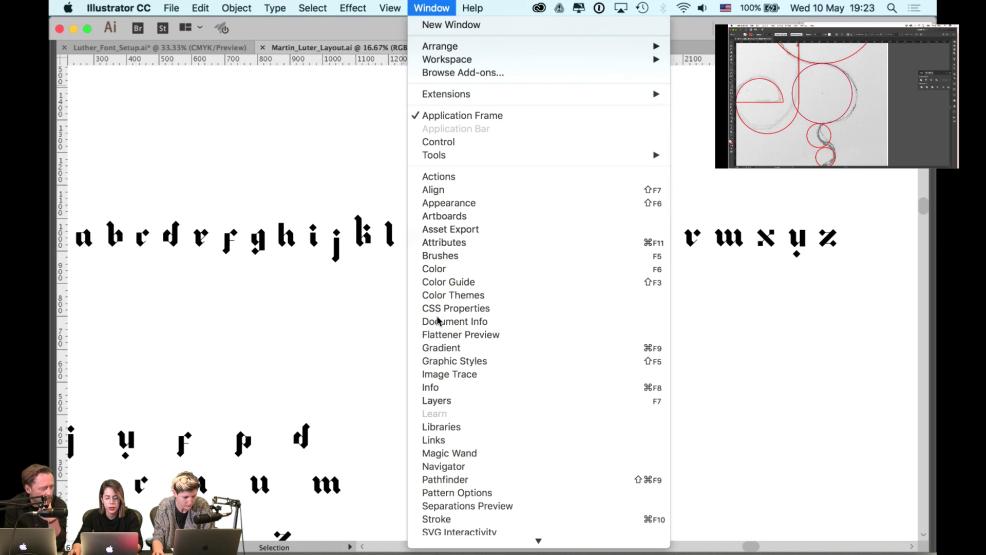
{"action": "left_click", "coordinate": [437, 428]}
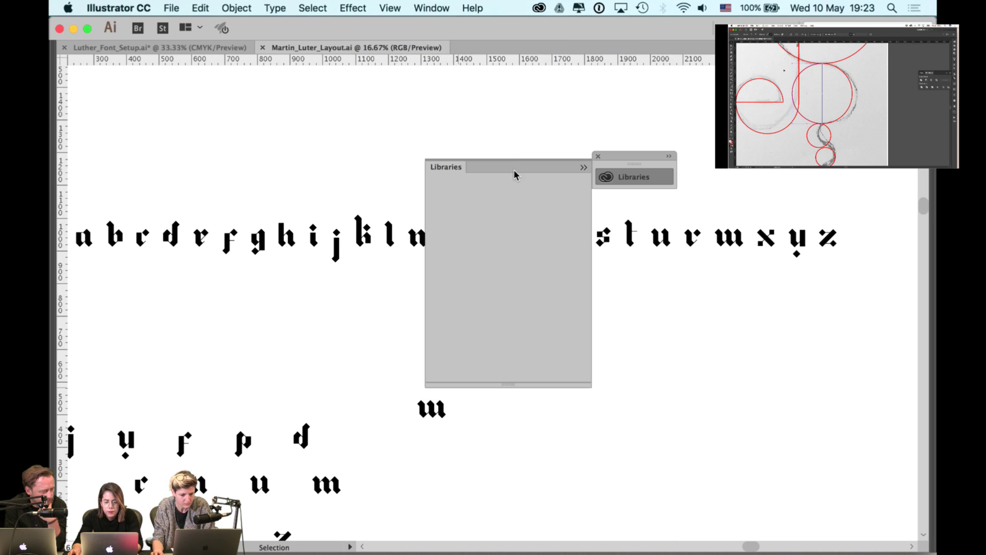
{"action": "left_click_drag", "start_coordinate": [610, 156], "coordinate": [639, 125]}
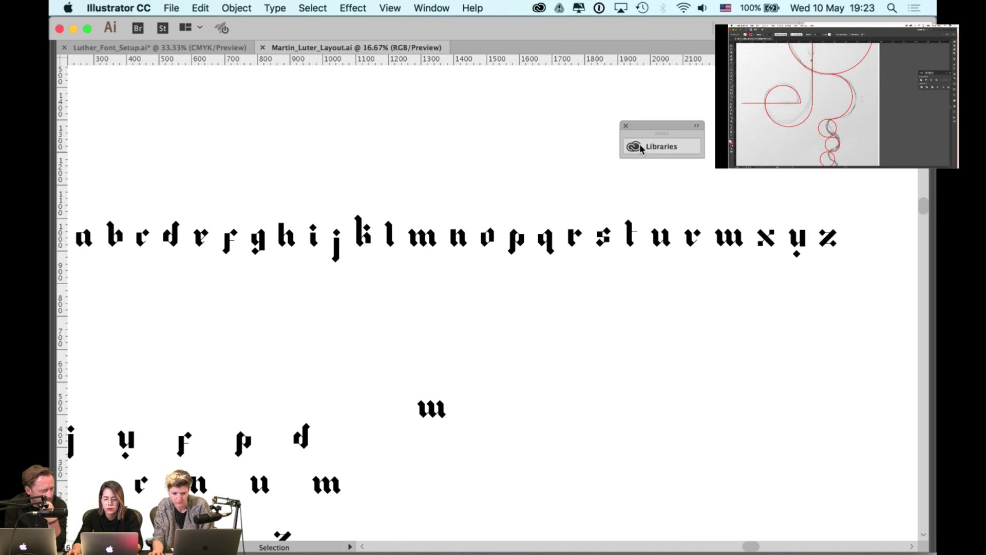
{"action": "left_click", "coordinate": [640, 146]}
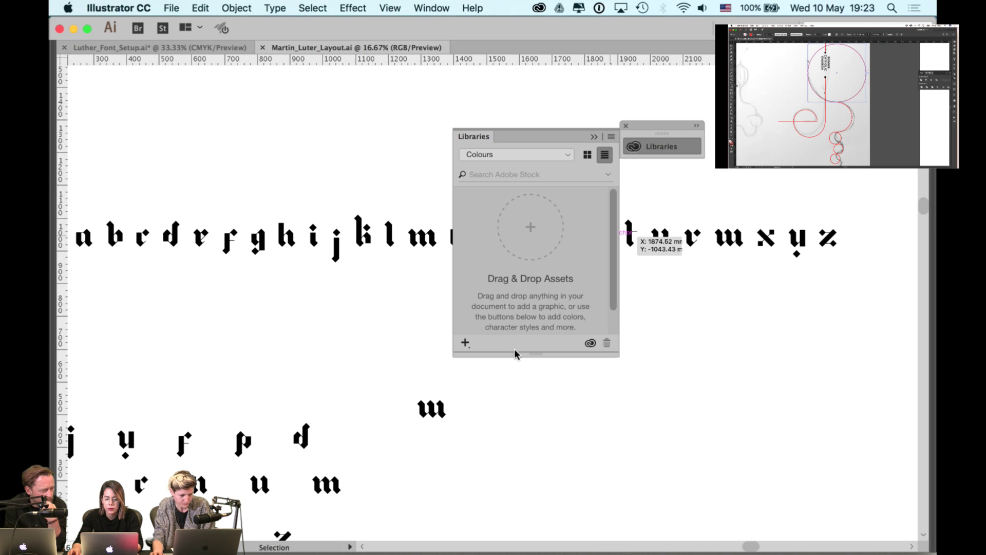
{"action": "left_click", "coordinate": [465, 342]}
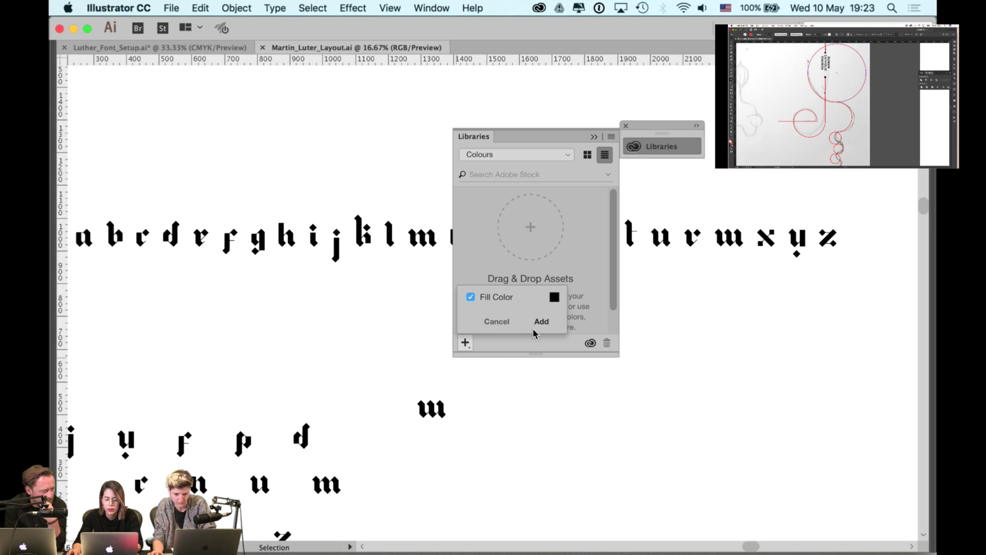
{"action": "left_click", "coordinate": [544, 321]}
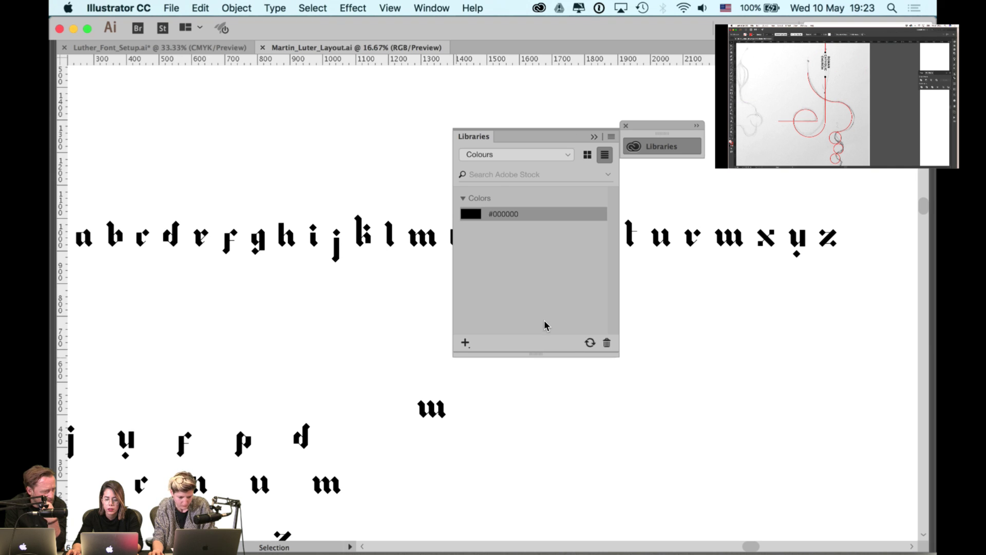
{"action": "key", "text": "super+z"}
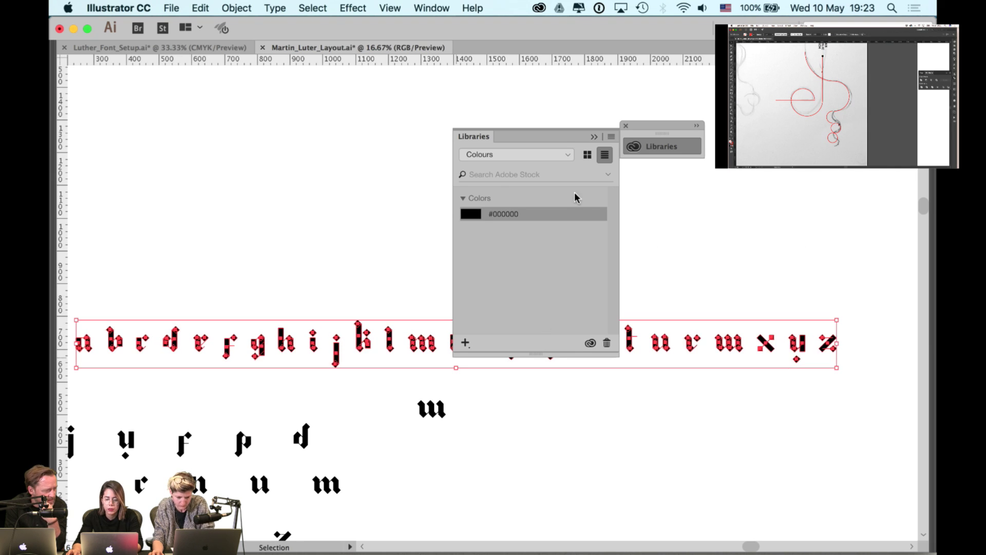
{"action": "key", "text": "super+shift+z"}
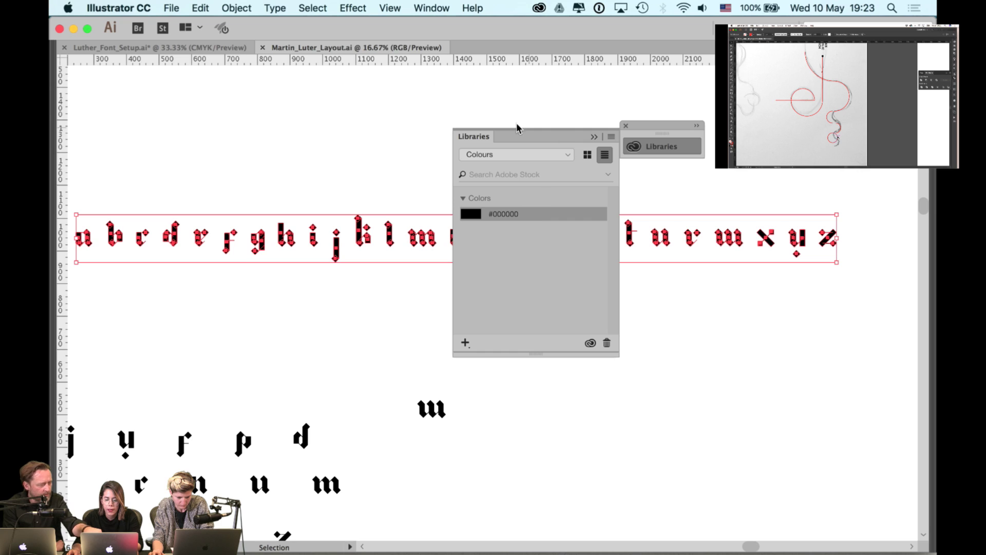
- Create a library named 'Luther for Rufus' and move the Libraries panel off the alphabet row
{"action": "left_click", "coordinate": [523, 155]}
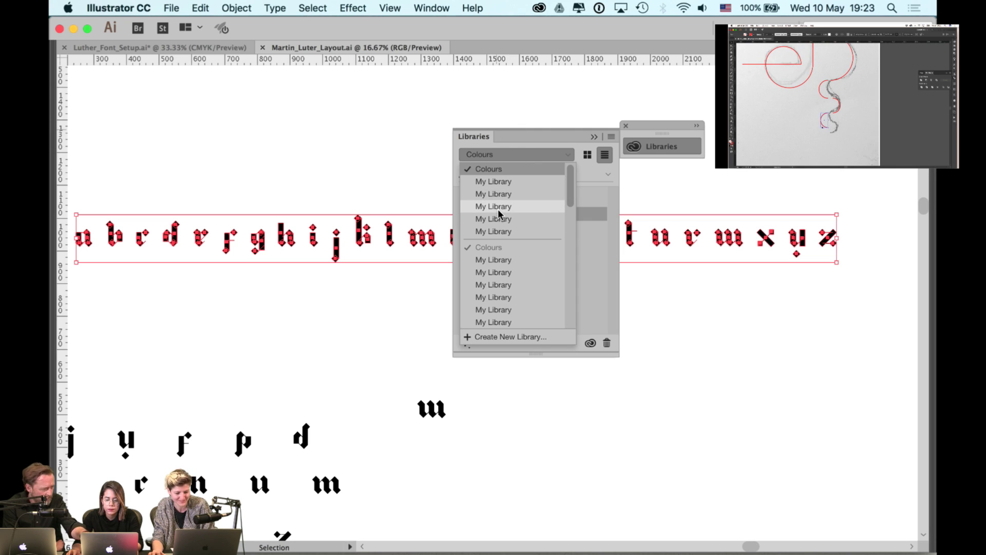
{"action": "left_click", "coordinate": [495, 336]}
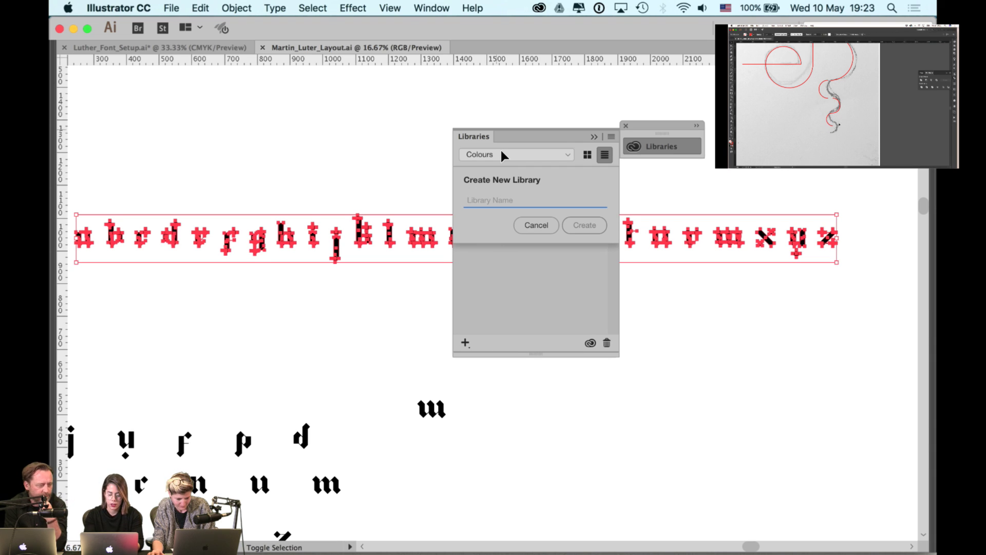
{"action": "type", "text": "Lutherf"}
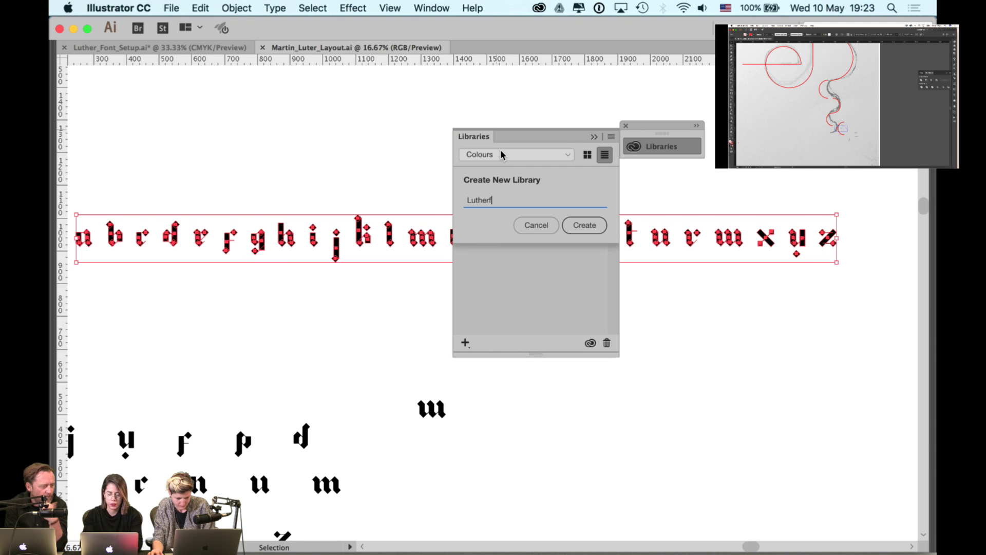
{"action": "key", "text": "BackSpace"}
{"action": "type", "text": "for R"}
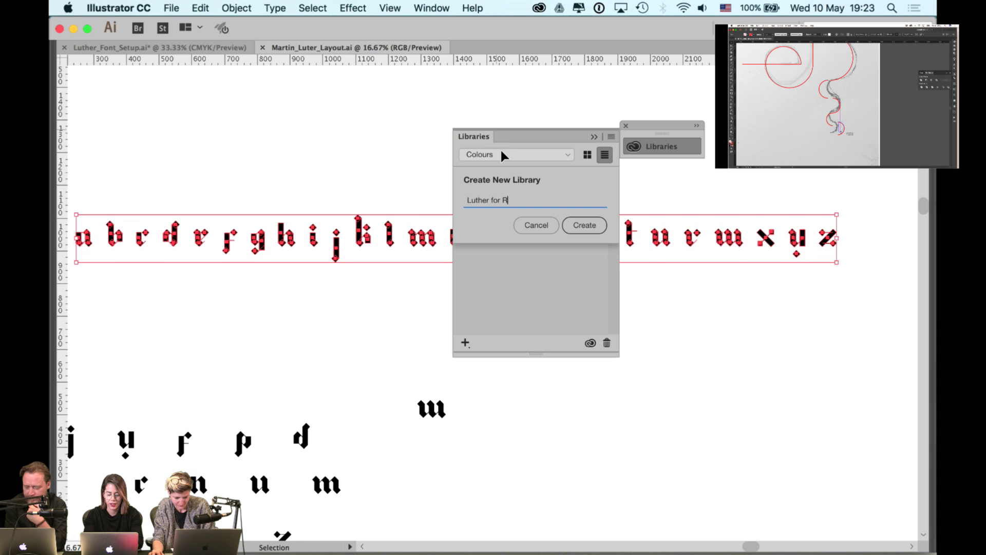
{"action": "type", "text": "ufus"}
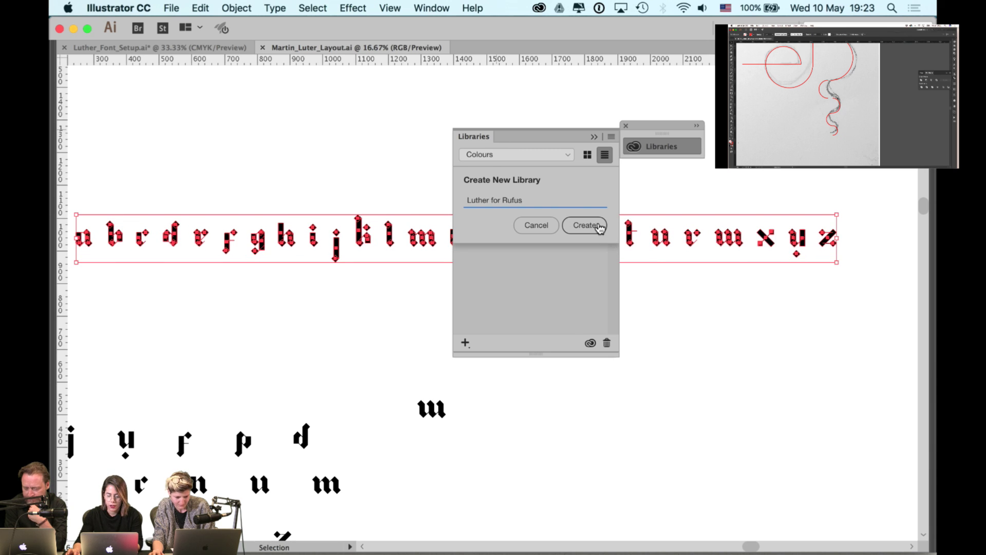
{"action": "left_click", "coordinate": [599, 226]}
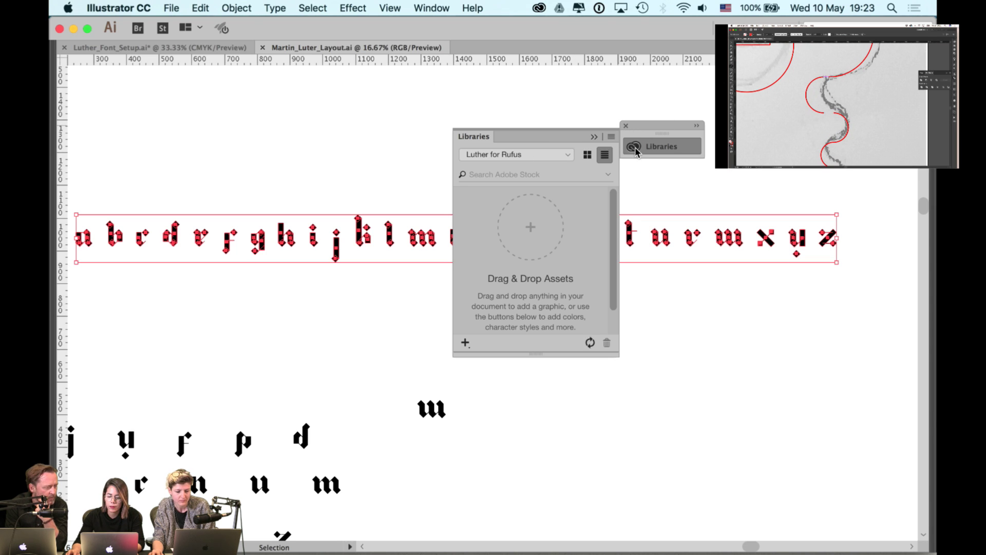
{"action": "left_click_drag", "start_coordinate": [488, 137], "coordinate": [665, 337]}
{"action": "left_click", "coordinate": [549, 240]}
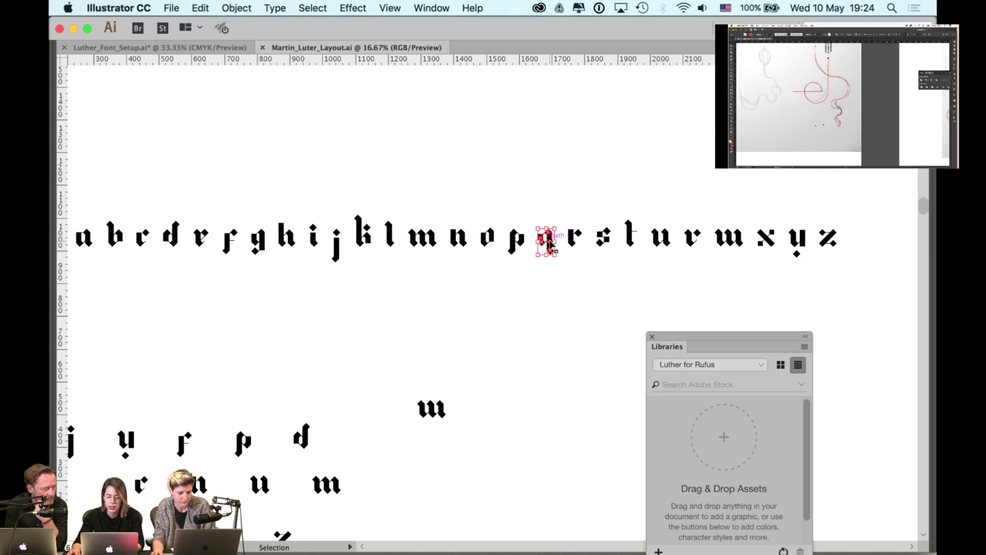
- Add the marquee-selected alphabet row to Luther for Rufus as Artwork 1, then choose Collaborate
{"action": "key", "text": "super+minus"}
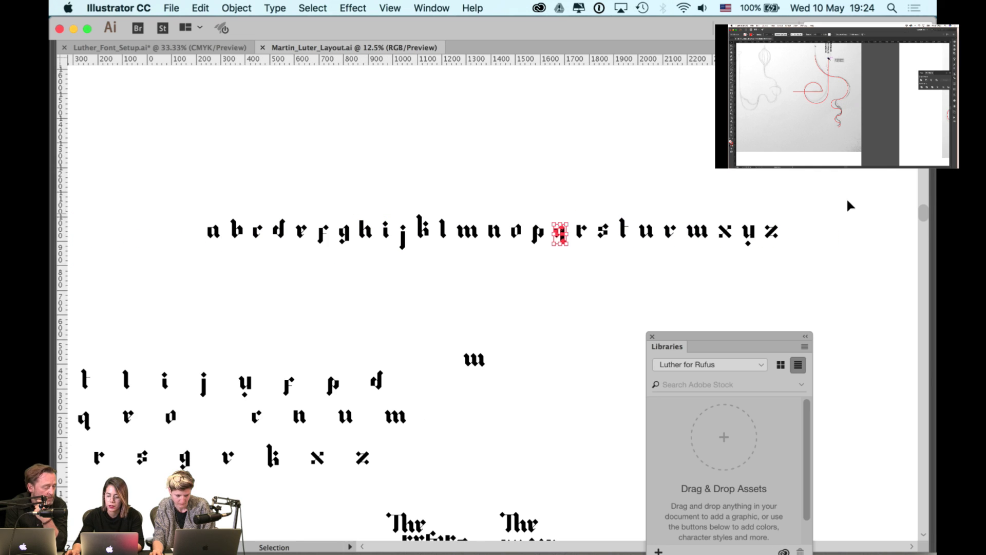
{"action": "left_click_drag", "start_coordinate": [848, 204], "coordinate": [692, 429]}
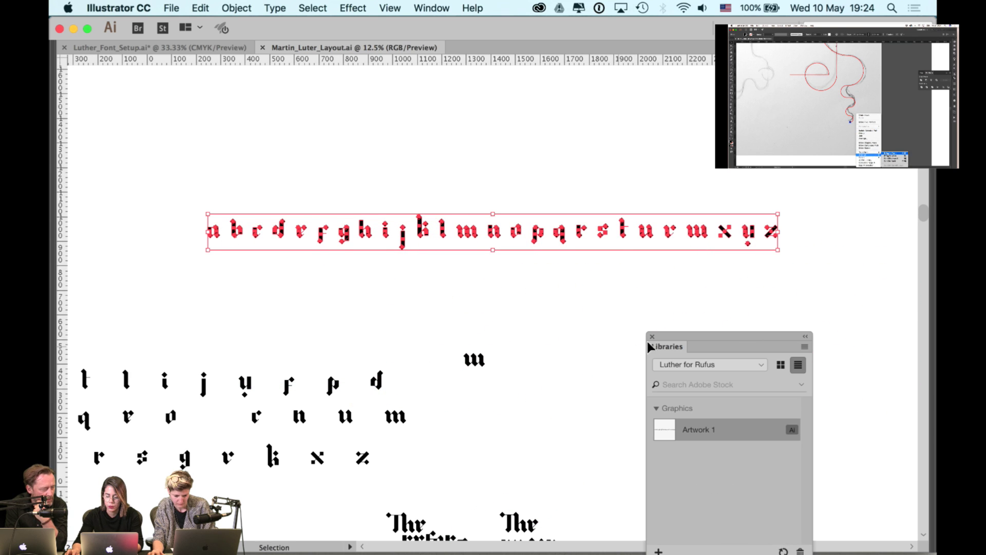
{"action": "left_click_drag", "start_coordinate": [647, 341], "coordinate": [581, 203]}
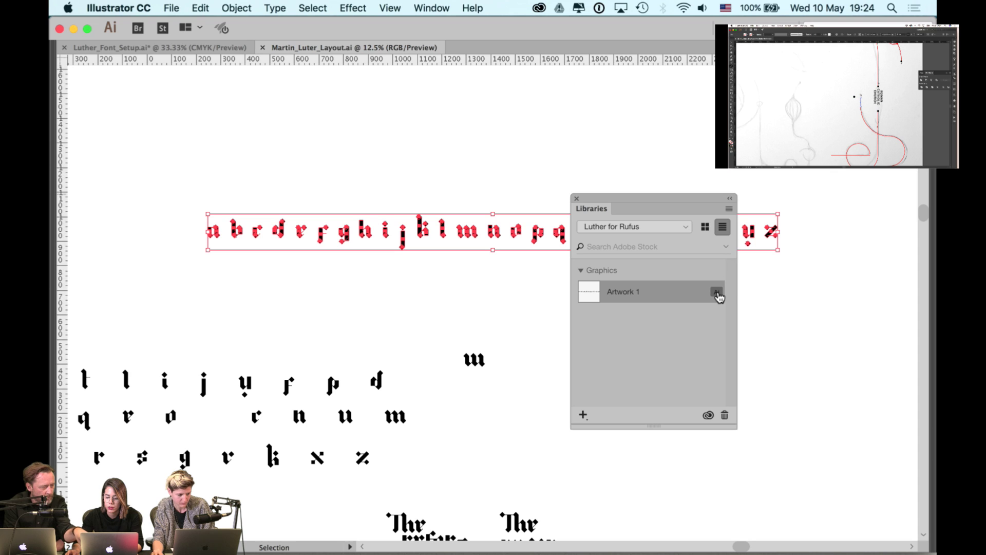
{"action": "left_click", "coordinate": [728, 209]}
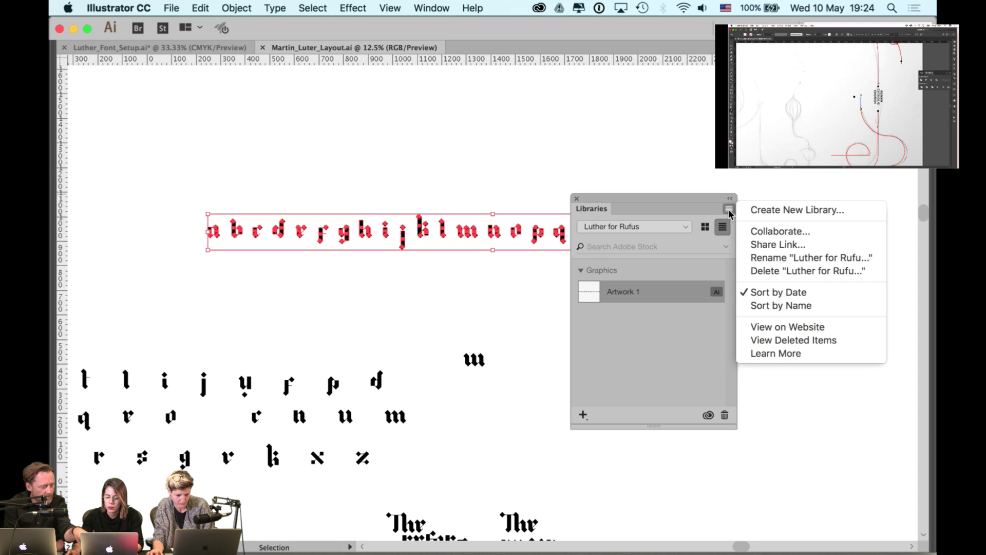
{"action": "left_click", "coordinate": [772, 231]}
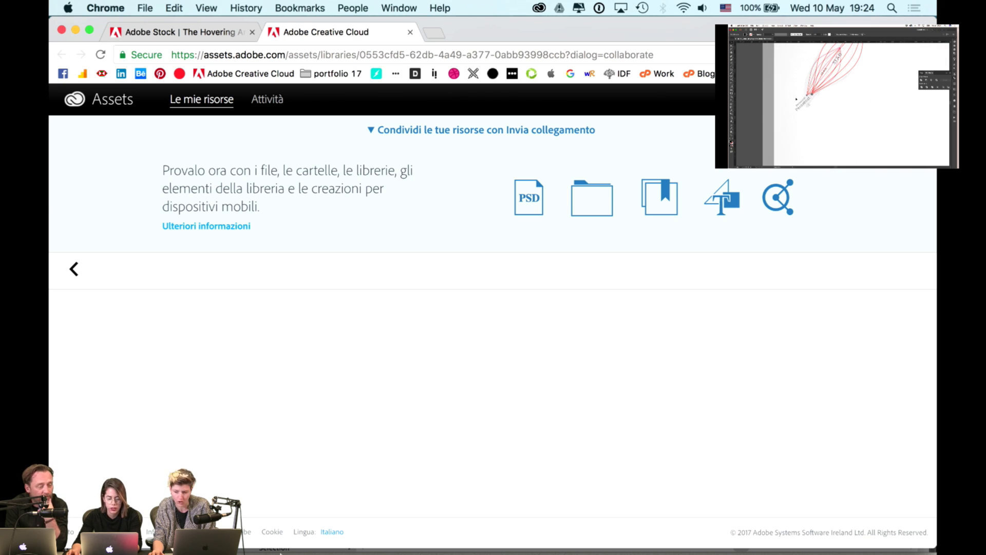
- Change the footer's Lingua dropdown to English
{"action": "left_click", "coordinate": [324, 531]}
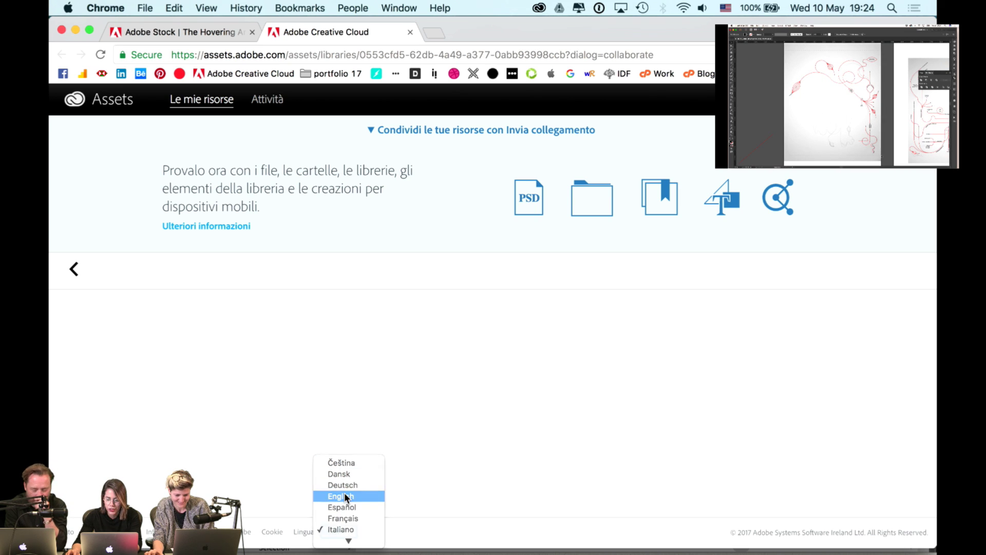
{"action": "left_click", "coordinate": [346, 496]}
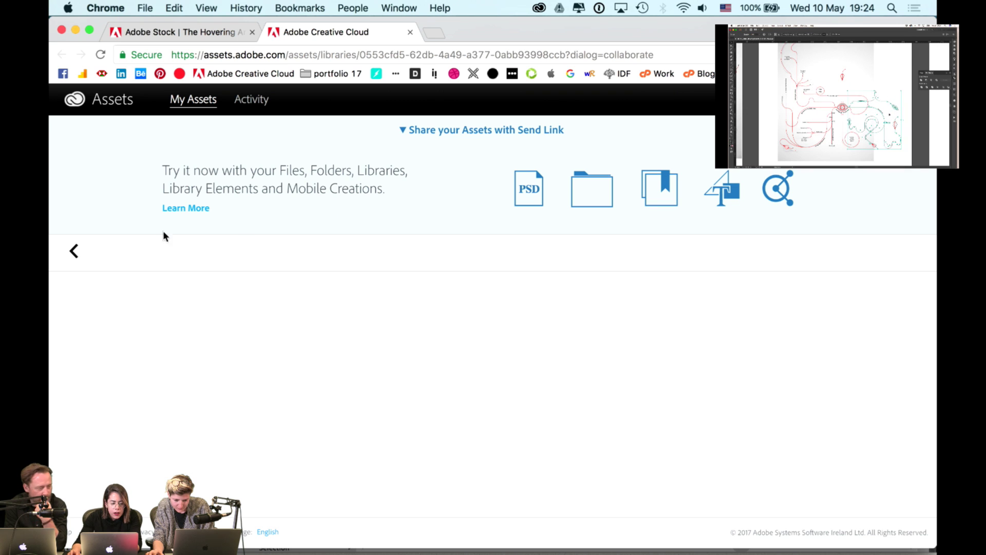
- Browse the Recent, All Files and Libraries pages online, then return to Illustrator's Luther for Rufus library
{"action": "left_click", "coordinate": [76, 256]}
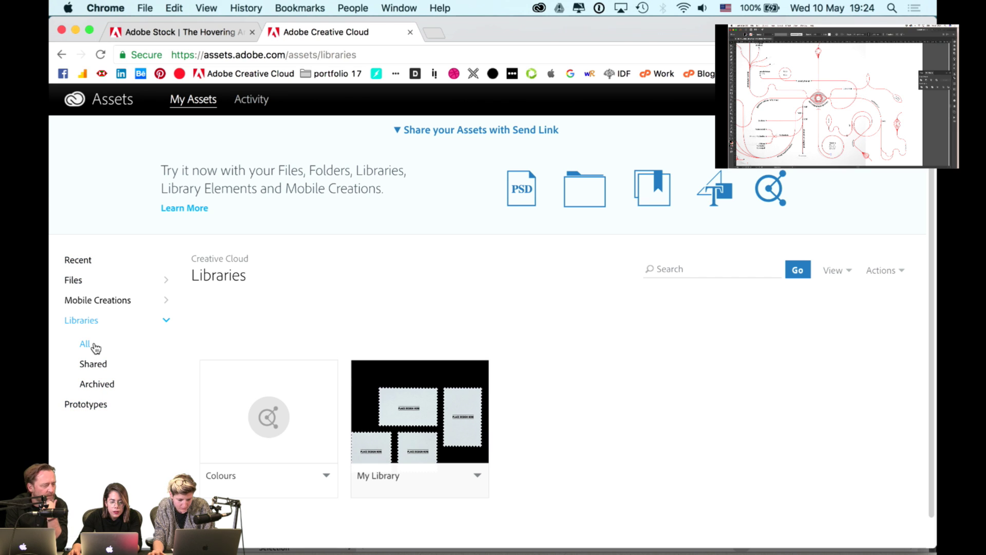
{"action": "key", "text": "super+Tab"}
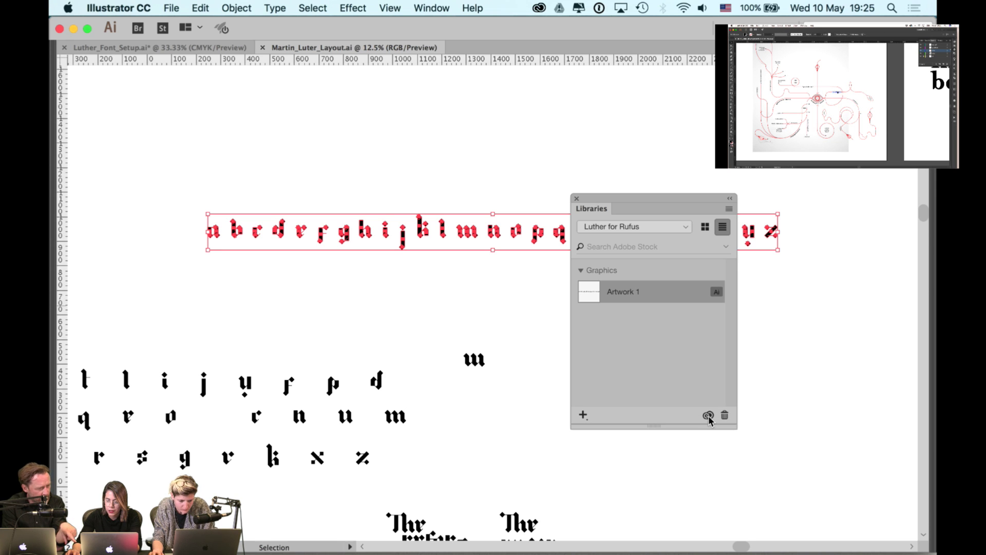
{"action": "key", "text": "super+Tab"}
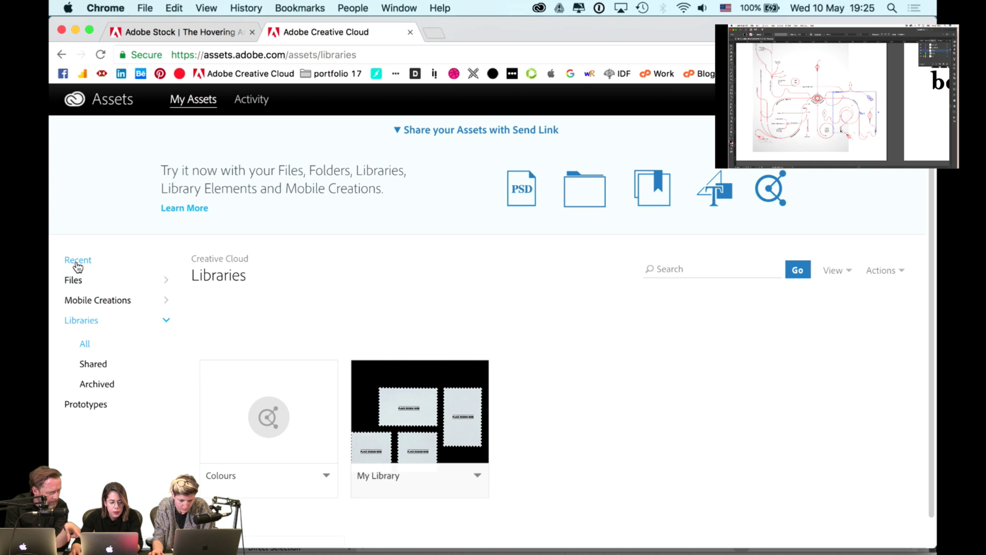
{"action": "left_click", "coordinate": [77, 262]}
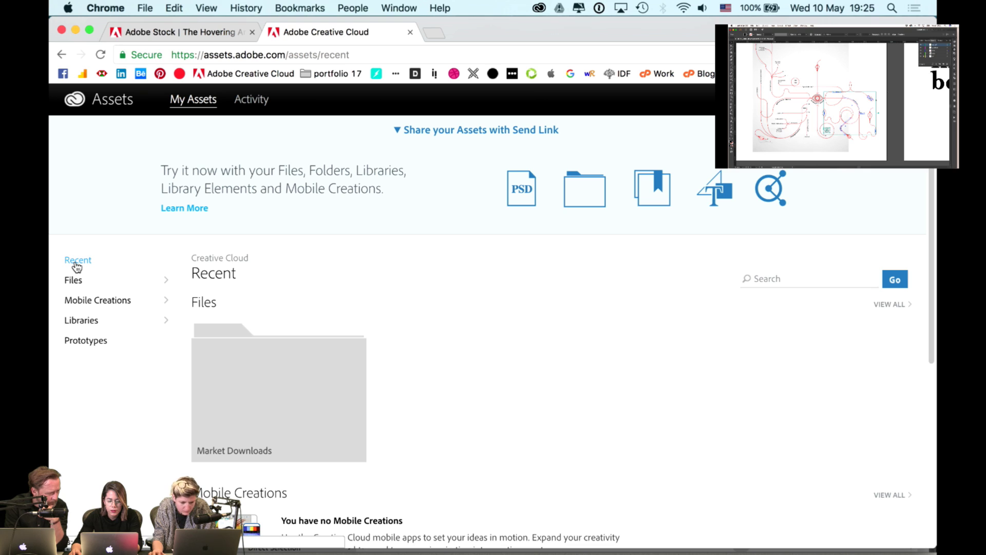
{"action": "left_click", "coordinate": [72, 280]}
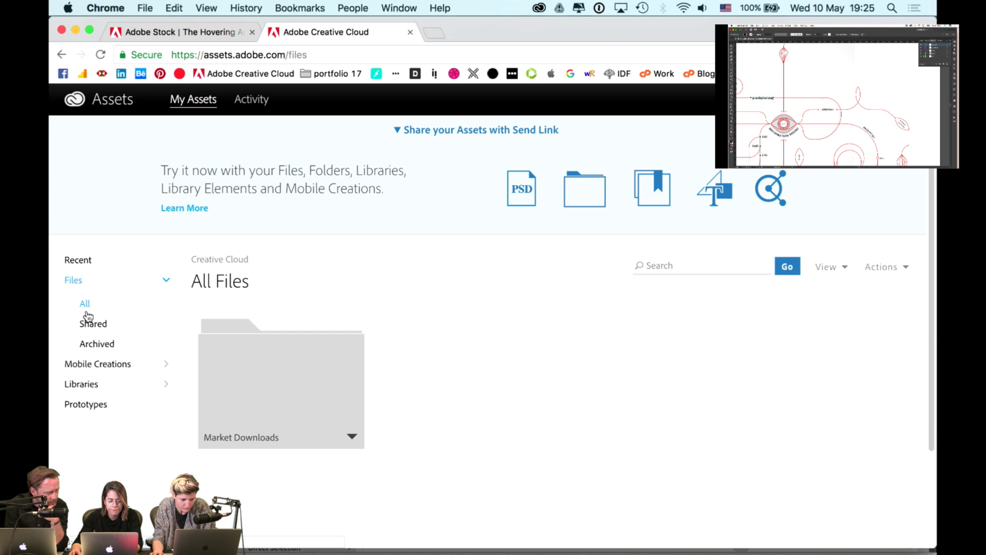
{"action": "left_click", "coordinate": [90, 386]}
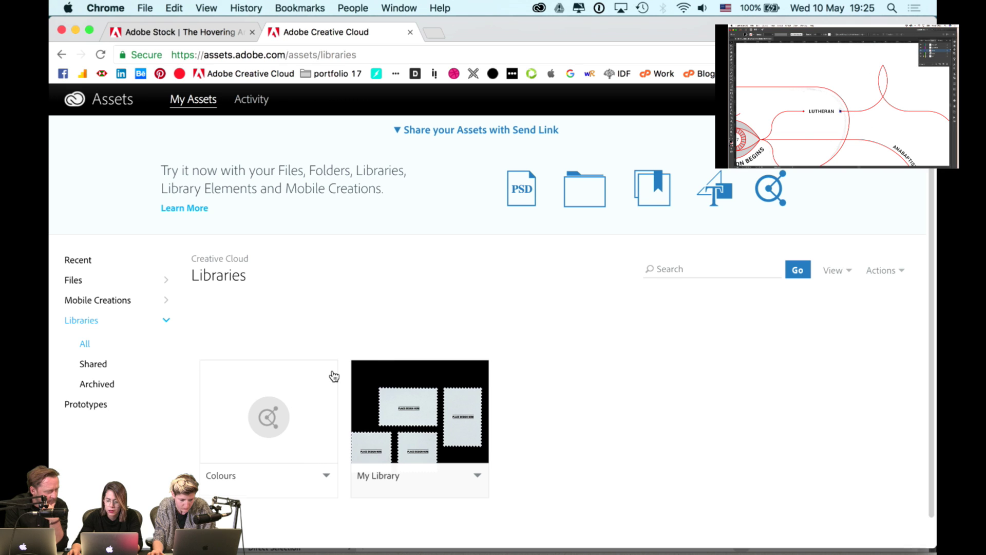
{"action": "scroll", "coordinate": [333, 377], "scroll_direction": "down", "scroll_amount": 1}
{"action": "scroll", "coordinate": [333, 378], "scroll_direction": "up", "scroll_amount": 1}
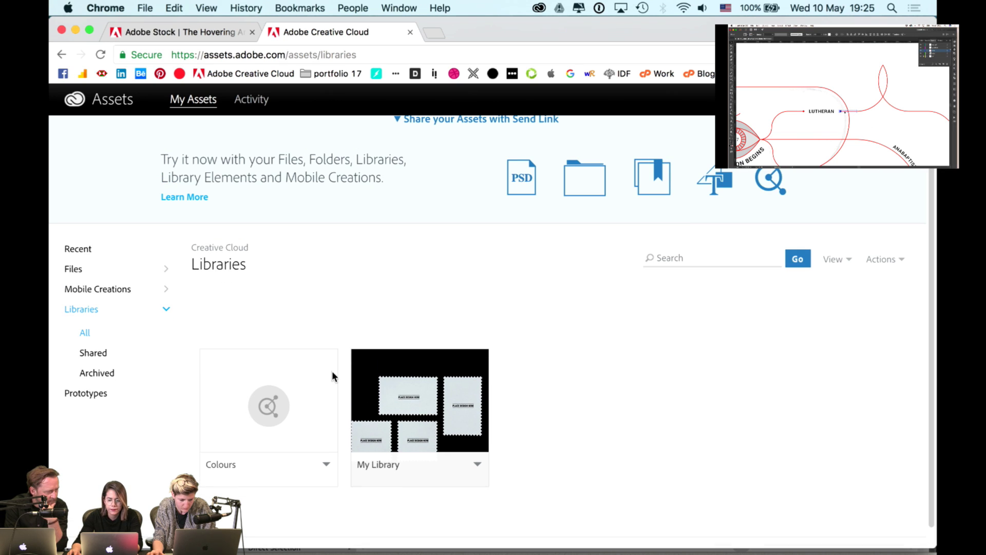
{"action": "scroll", "coordinate": [332, 370], "scroll_direction": "up", "scroll_amount": 1}
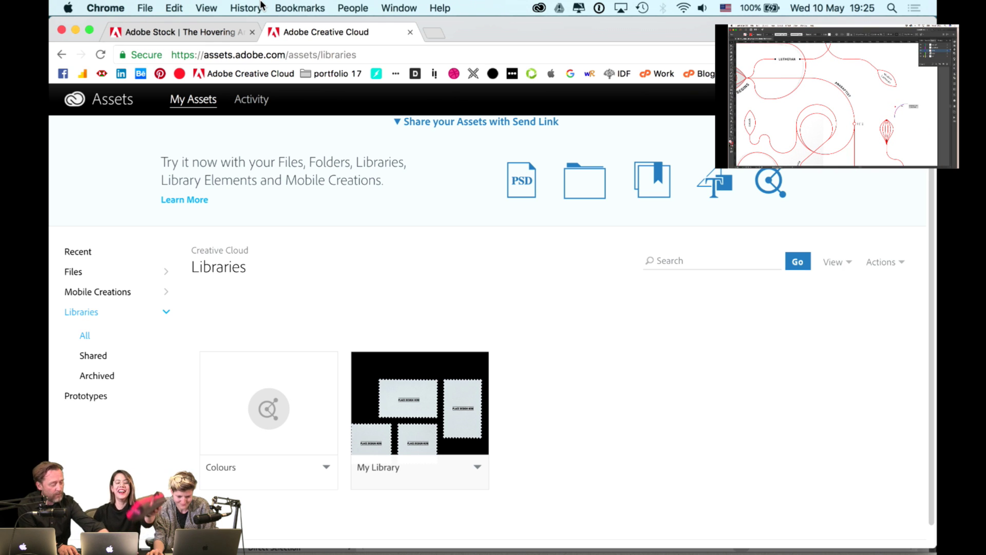
{"action": "key", "text": "super+Tab"}
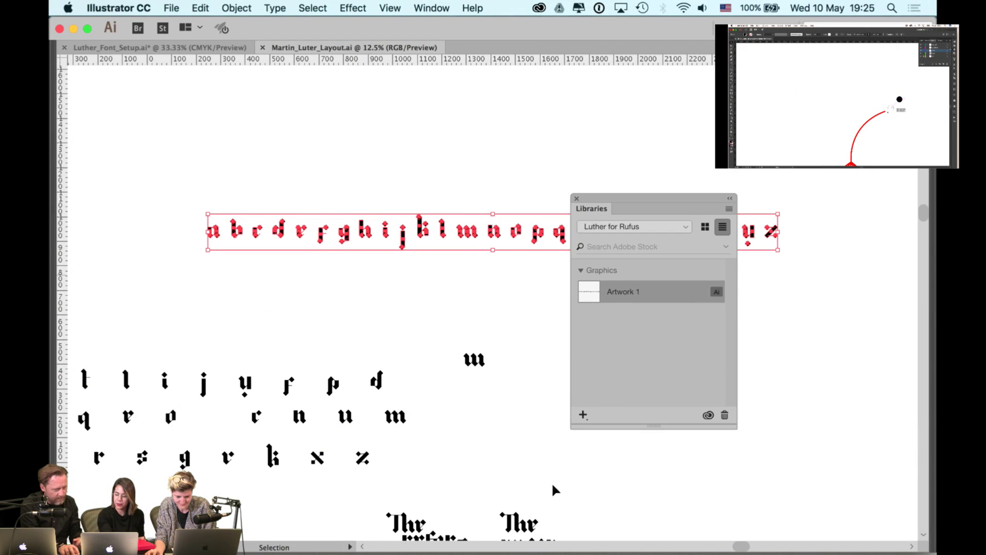
- Look at the Colours library, then return to the Luther for Rufus library
{"action": "left_click", "coordinate": [673, 364]}
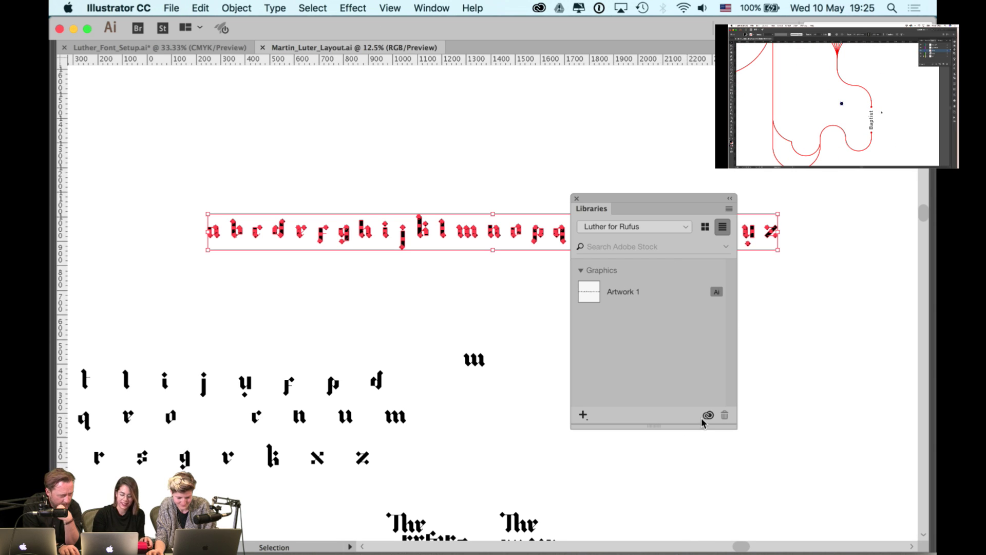
{"action": "left_click", "coordinate": [657, 226]}
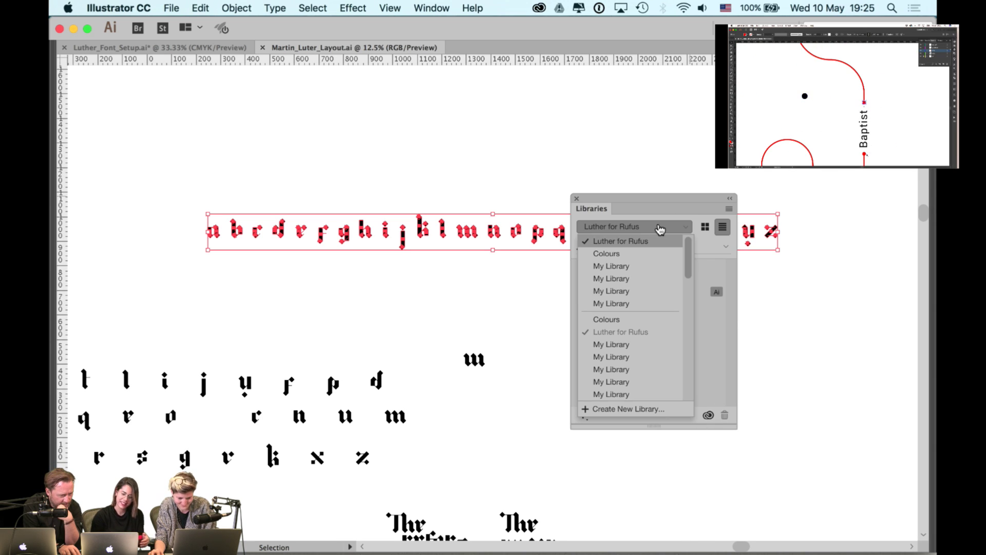
{"action": "left_click", "coordinate": [646, 253]}
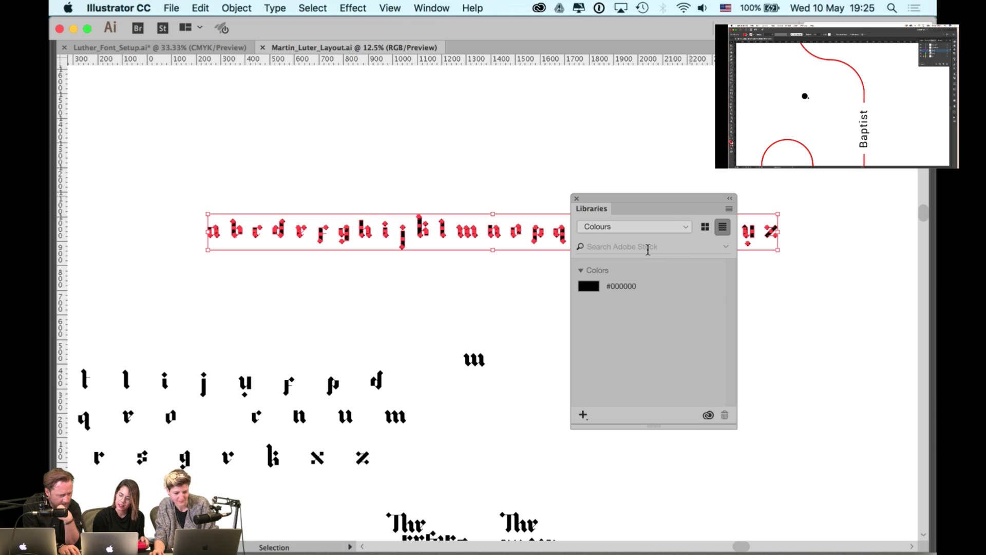
{"action": "left_click", "coordinate": [668, 229]}
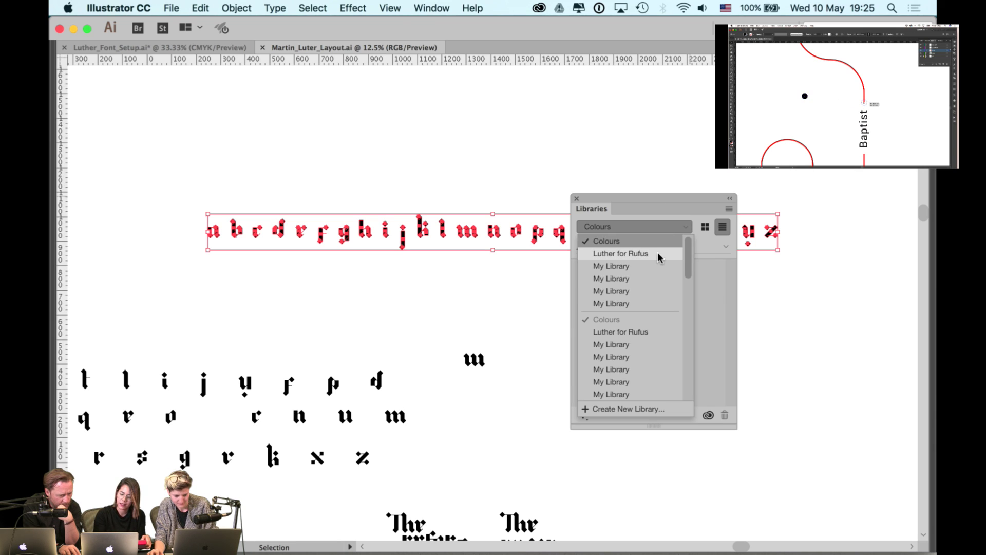
{"action": "left_click", "coordinate": [657, 252]}
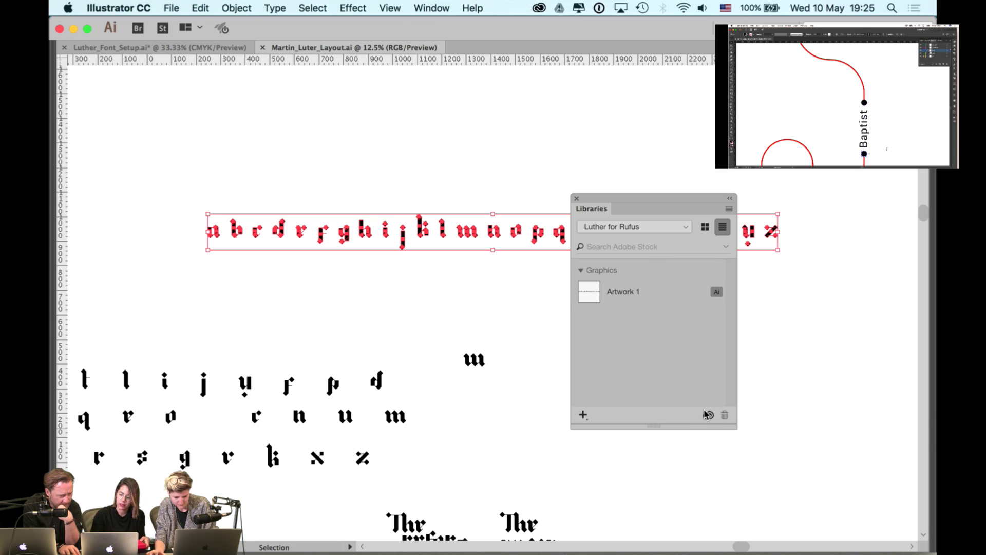
{"action": "mouse_move", "coordinate": [708, 416]}
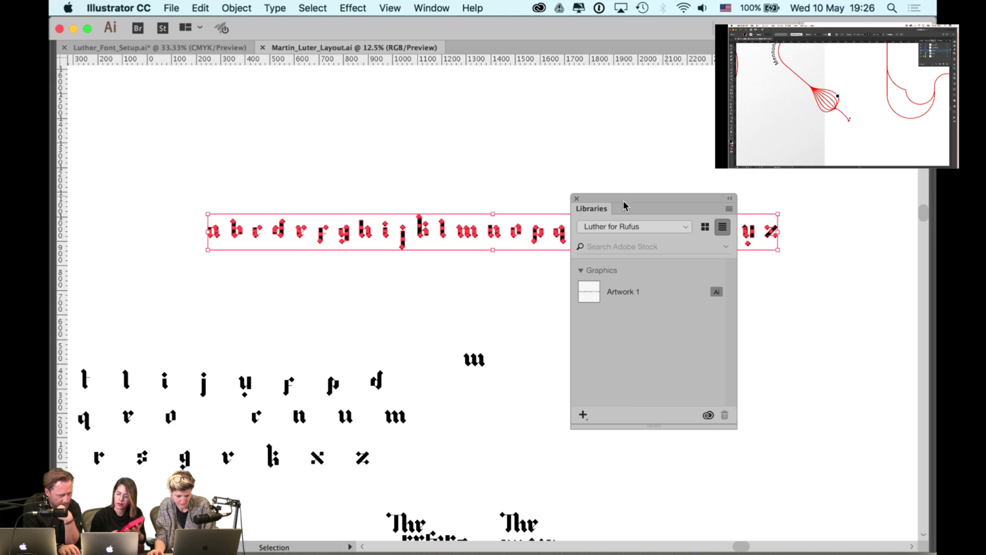
- Move the library list up and right, off the letters, and switch to Chrome
{"action": "left_click", "coordinate": [674, 231]}
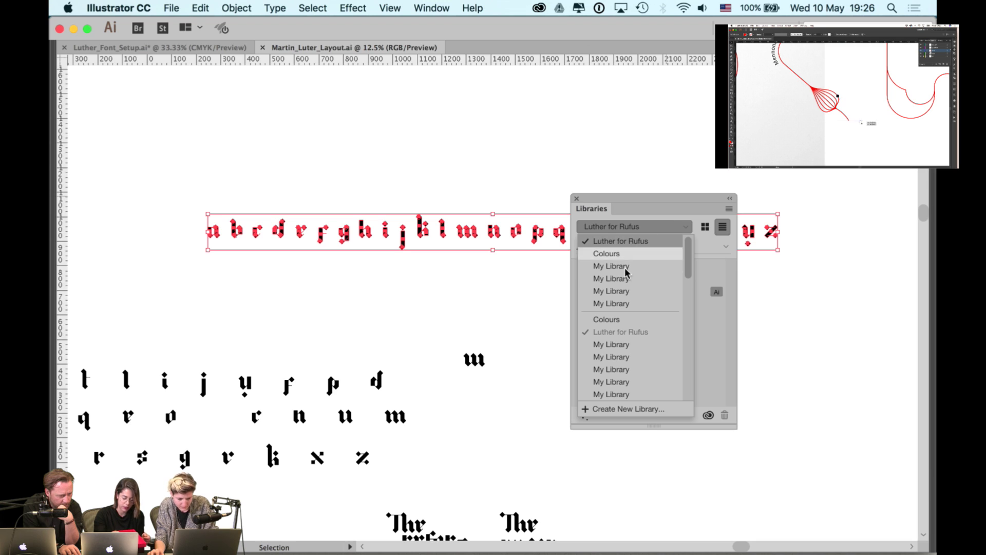
{"action": "scroll", "coordinate": [614, 355], "scroll_direction": "down", "scroll_amount": 5}
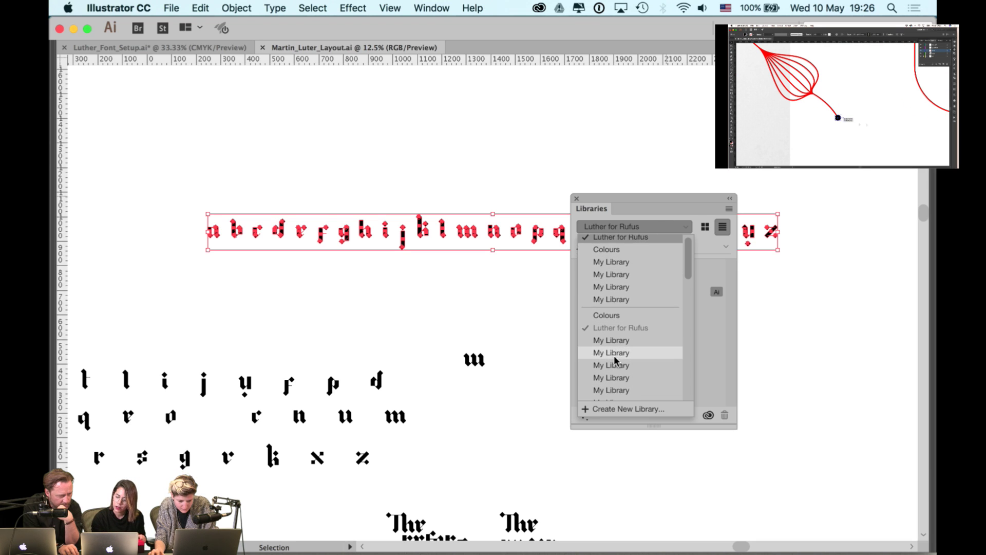
{"action": "scroll", "coordinate": [611, 354], "scroll_direction": "up", "scroll_amount": 5}
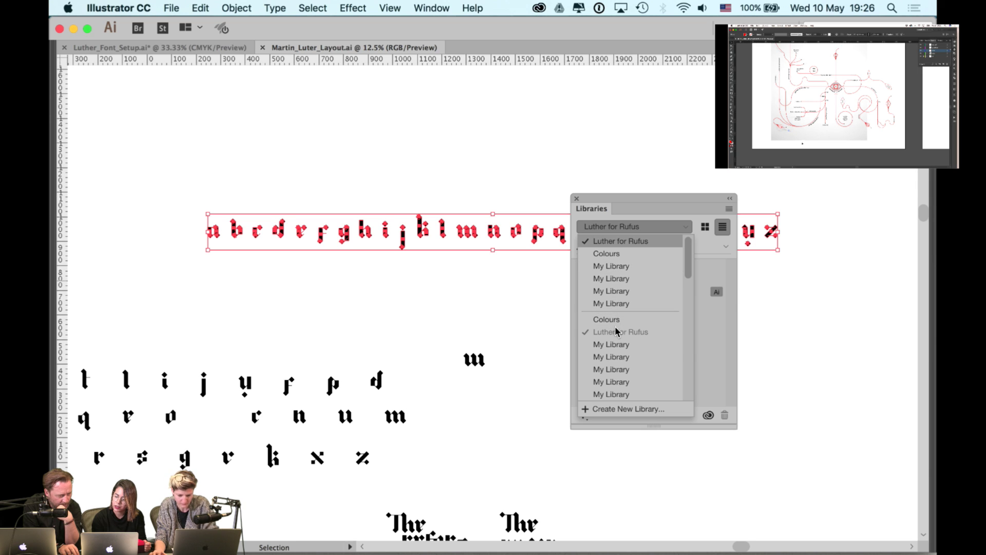
{"action": "scroll", "coordinate": [615, 326], "scroll_direction": "down", "scroll_amount": 2}
{"action": "scroll", "coordinate": [614, 326], "scroll_direction": "up", "scroll_amount": 2}
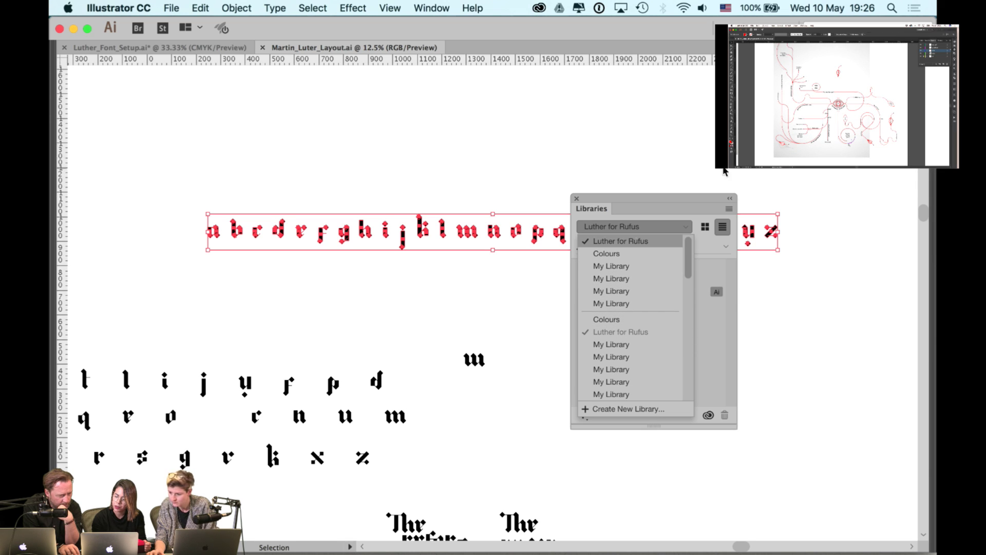
{"action": "left_click_drag", "start_coordinate": [685, 198], "coordinate": [684, 199]}
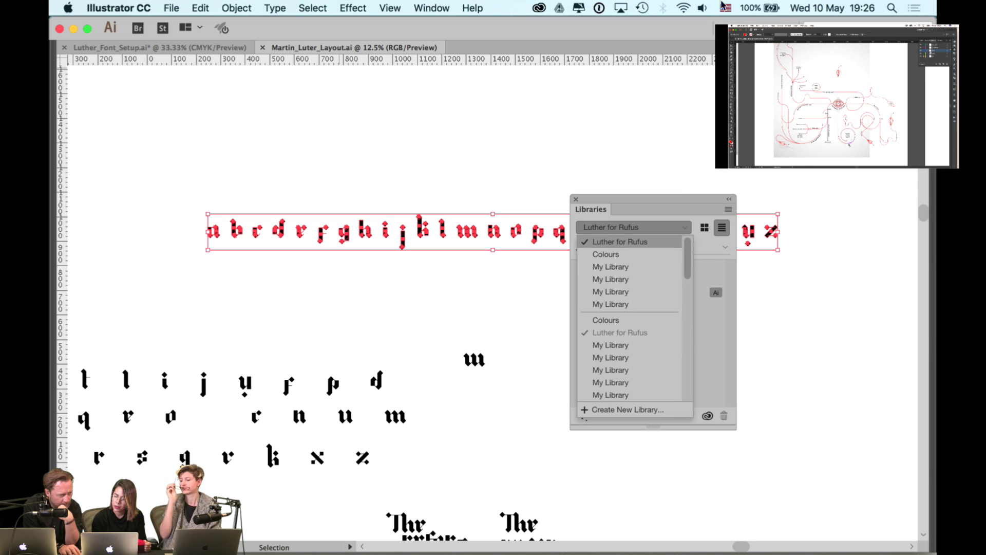
{"action": "left_click", "coordinate": [473, 7]}
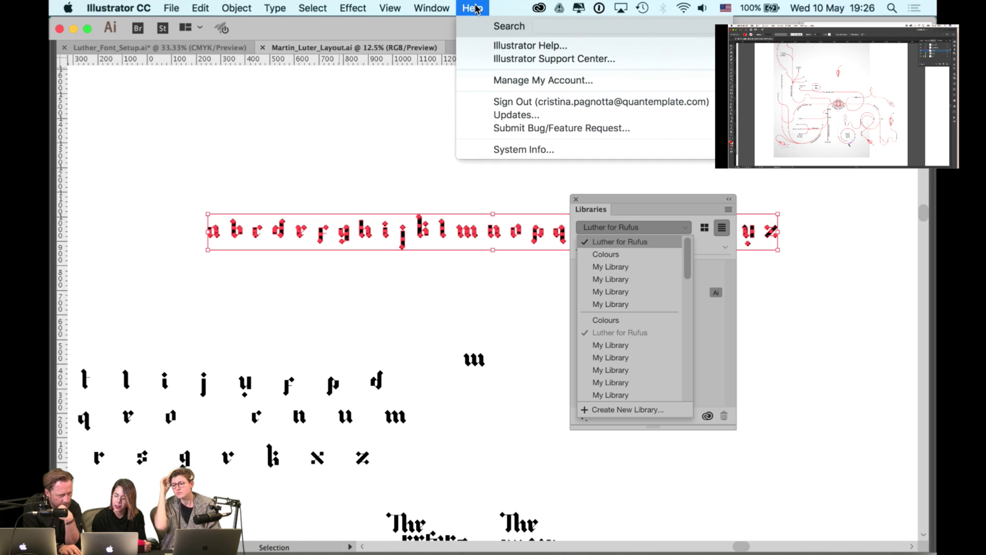
{"action": "left_click", "coordinate": [253, 131]}
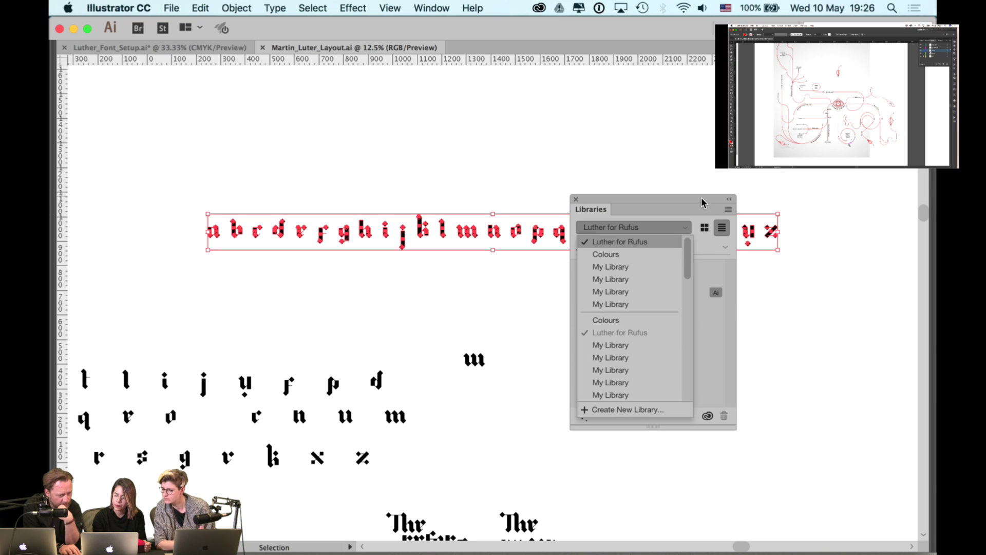
{"action": "left_click_drag", "start_coordinate": [701, 198], "coordinate": [774, 80]}
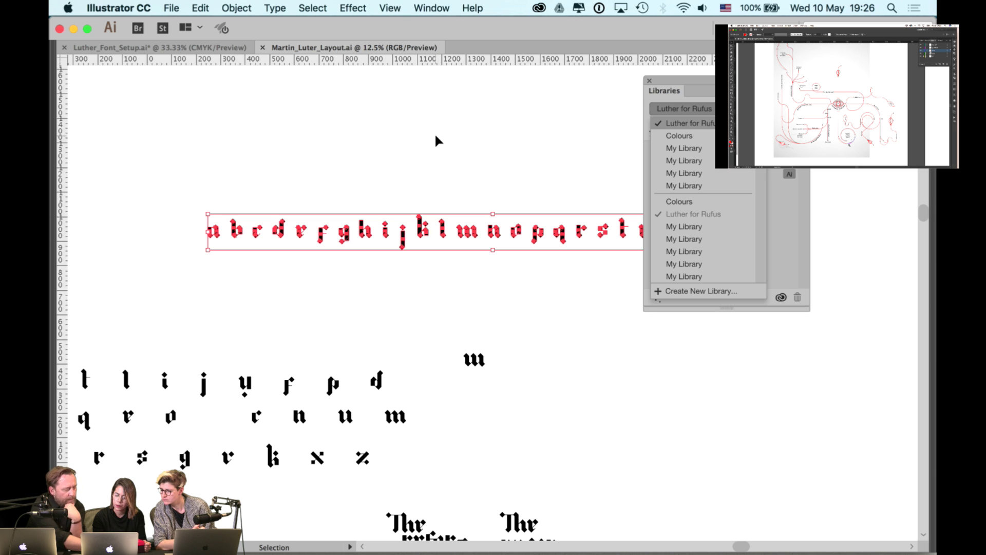
{"action": "key", "text": "super+Tab"}
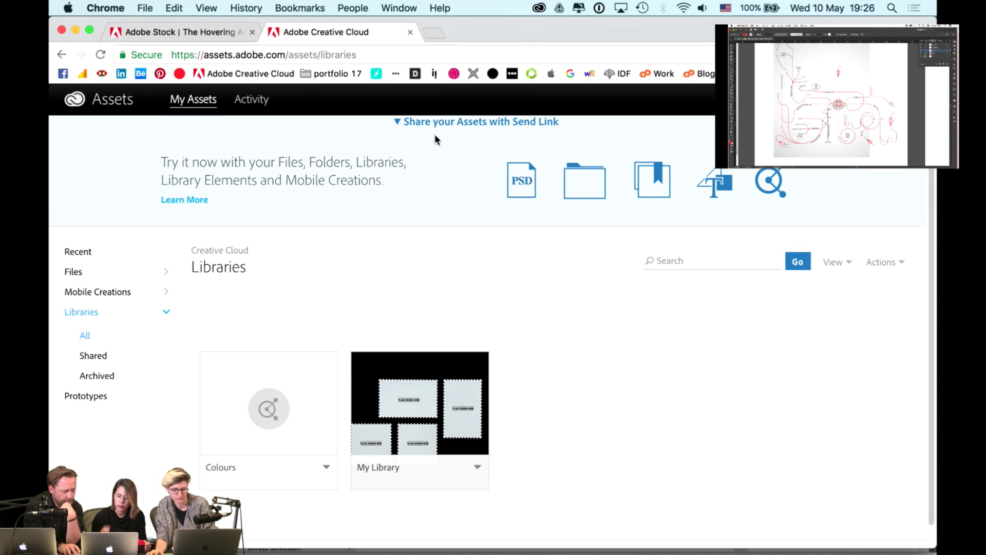
- Check the view options and account overview on assets.adobe.com, then browse All Files and Libraries
{"action": "key", "text": "F11"}
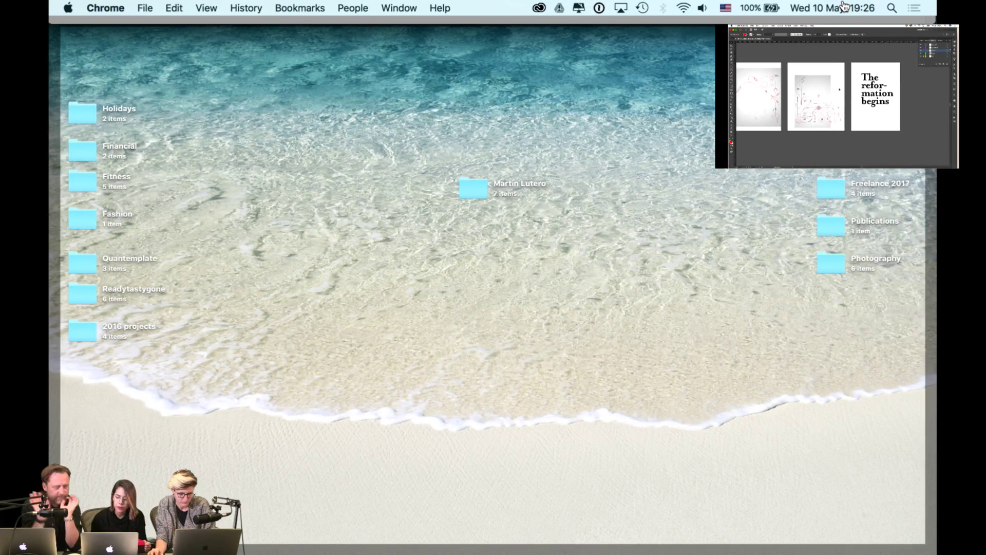
{"action": "mouse_move", "coordinate": [938, 6]}
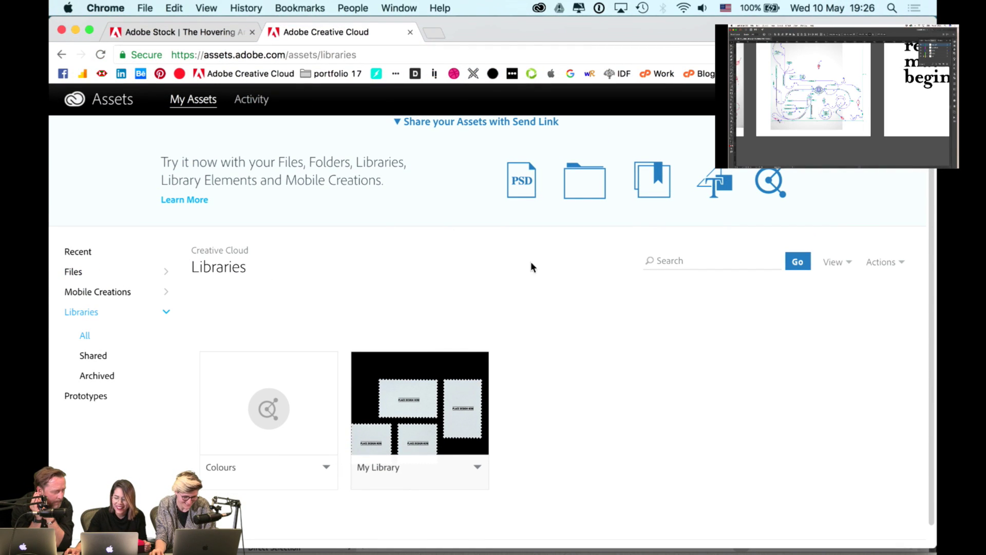
{"action": "left_click", "coordinate": [833, 261]}
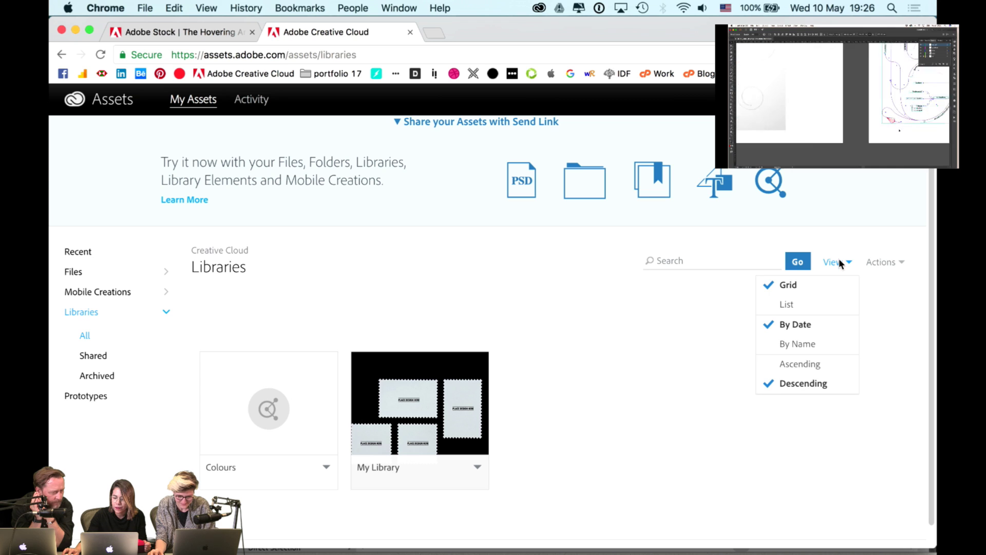
{"action": "left_click", "coordinate": [838, 261]}
{"action": "left_click", "coordinate": [837, 262]}
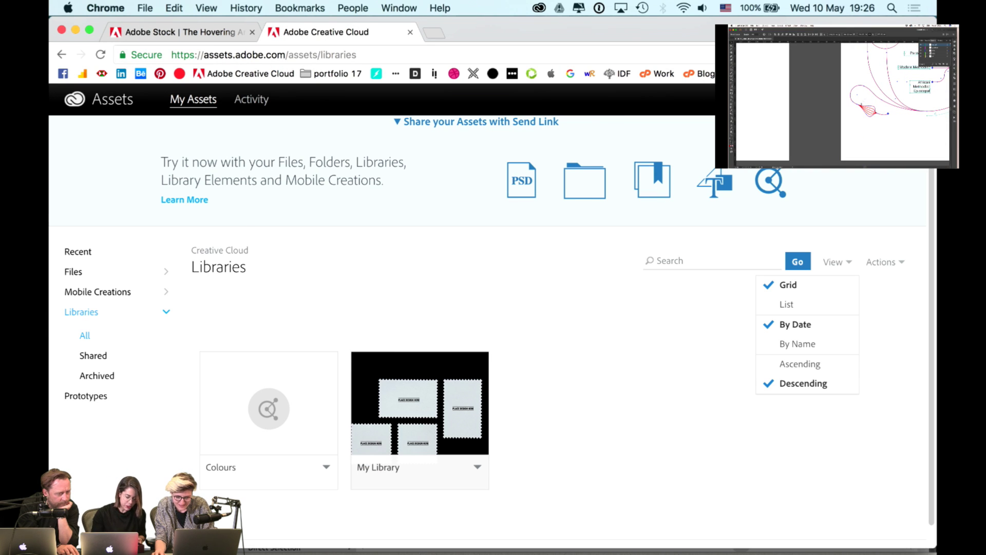
{"action": "left_click", "coordinate": [906, 100]}
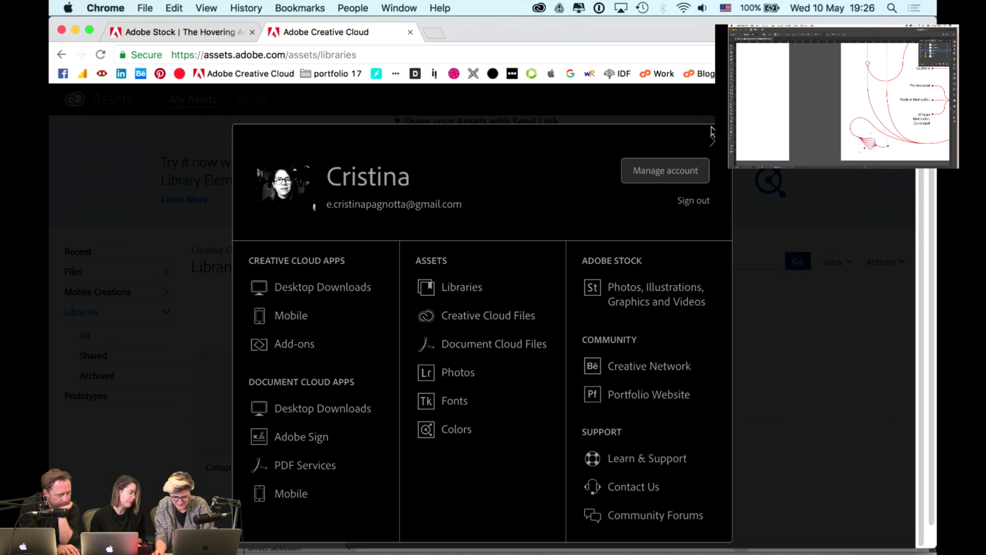
{"action": "left_click", "coordinate": [712, 142]}
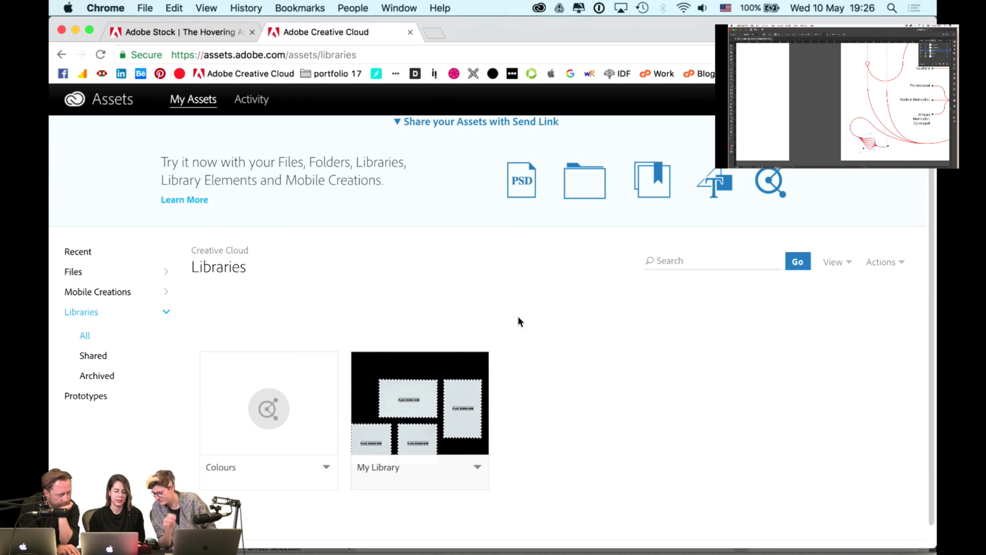
{"action": "left_click", "coordinate": [75, 274]}
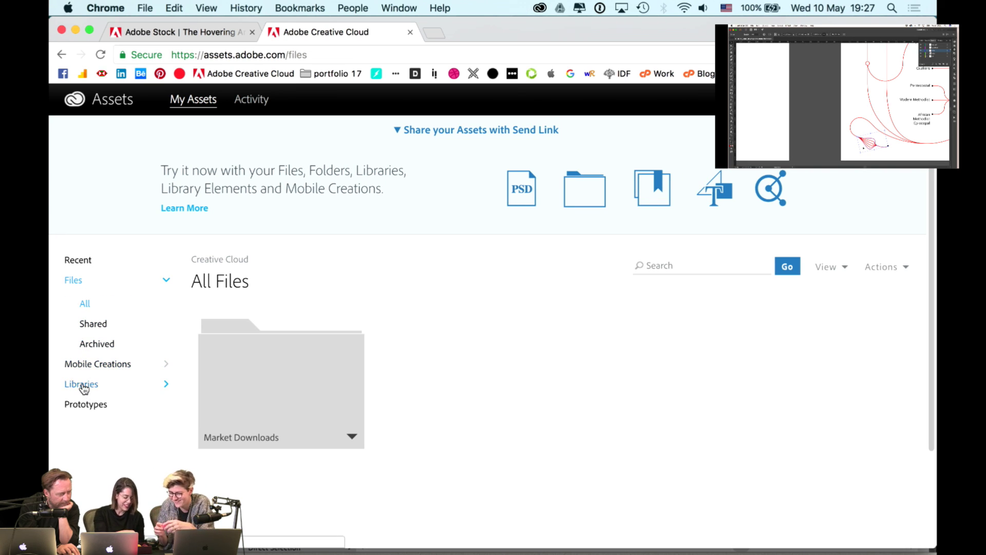
{"action": "left_click", "coordinate": [82, 385]}
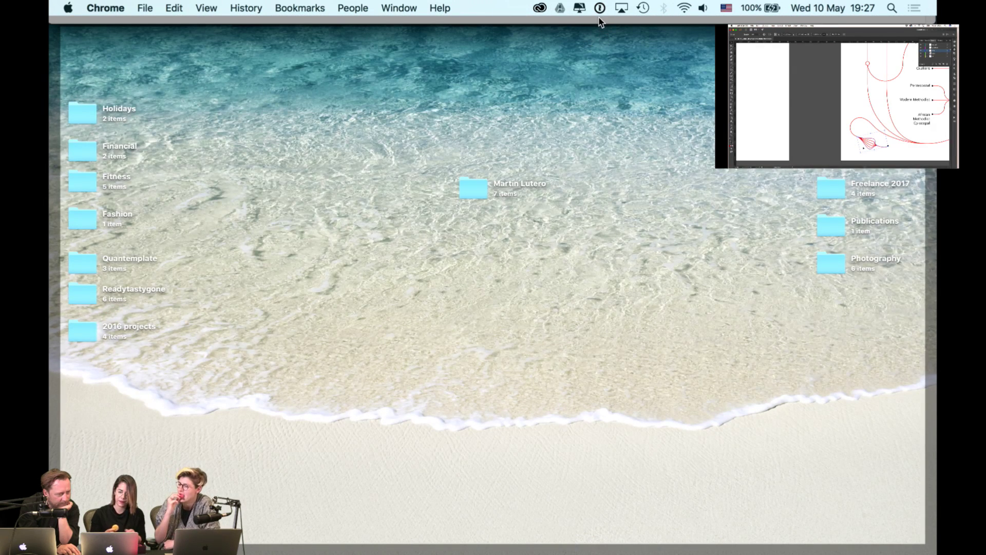
- Toggle Show Desktop with F11 to bring back the Chrome Assets Libraries window
{"action": "key", "text": "F11"}
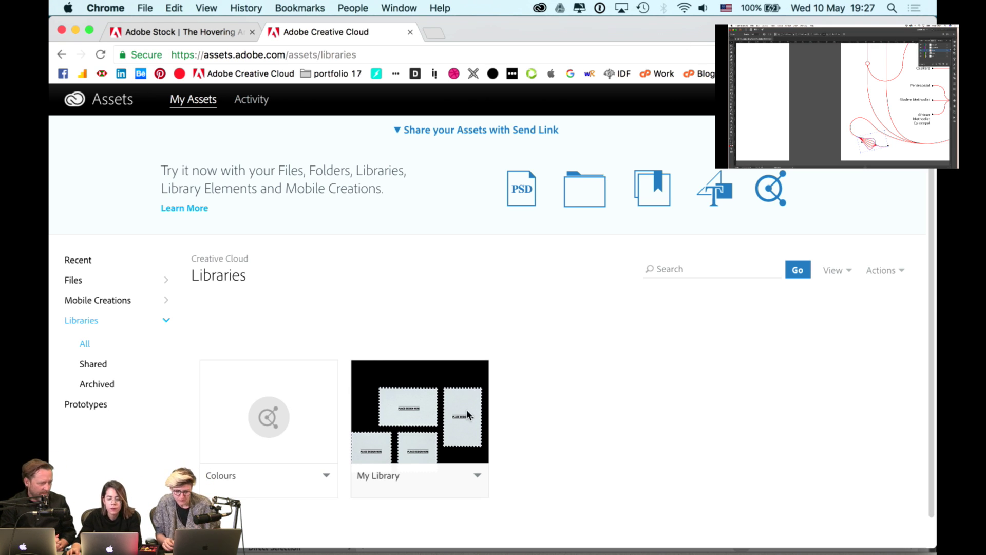
- Close the library list and paste the copied letter row into a new blank document
{"action": "left_click", "coordinate": [312, 540]}
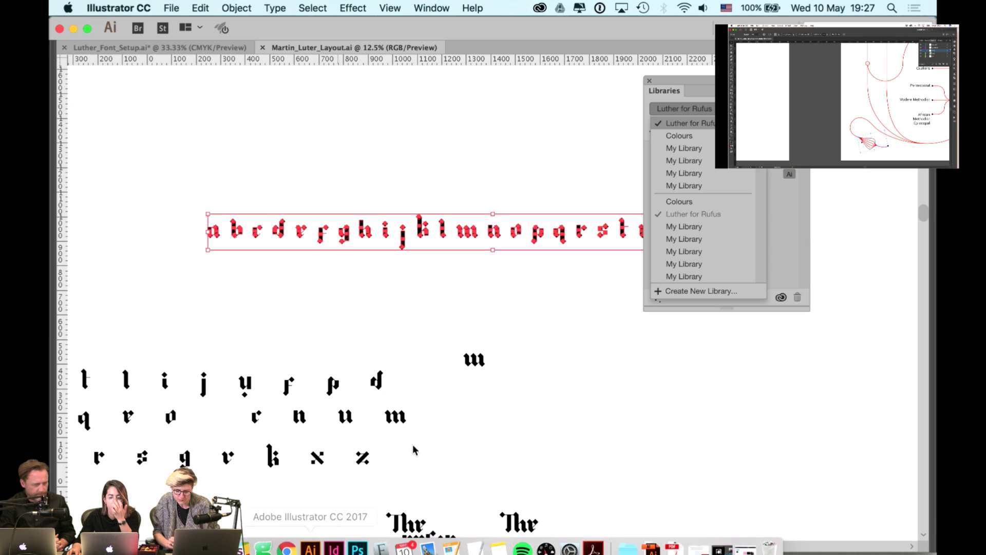
{"action": "left_click", "coordinate": [648, 82]}
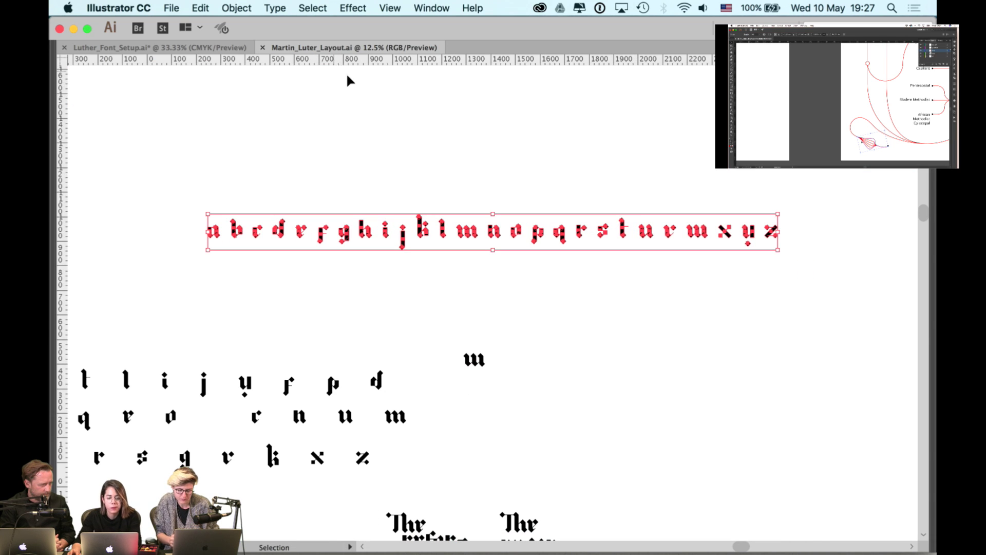
{"action": "key", "text": "a"}
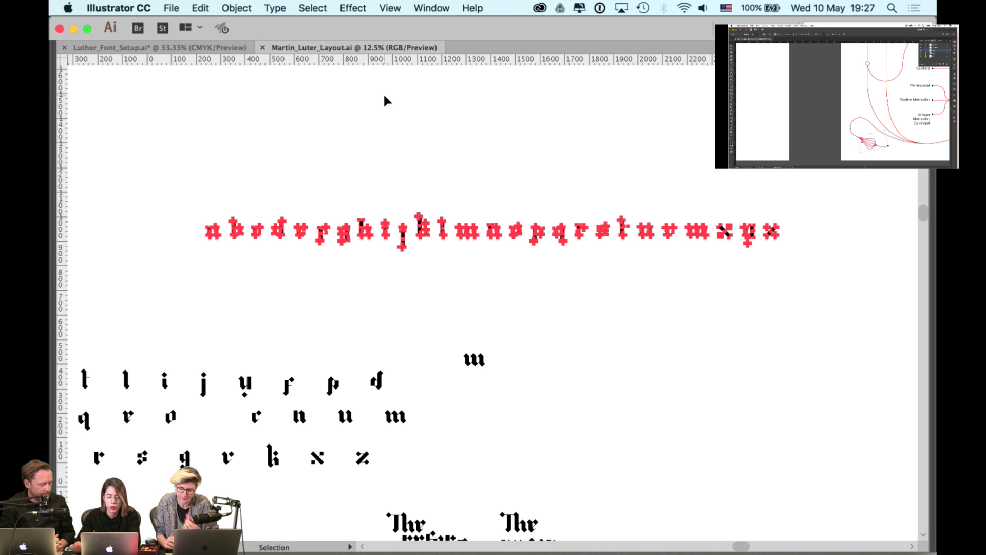
{"action": "key", "text": "v"}
{"action": "key", "text": "super+n"}
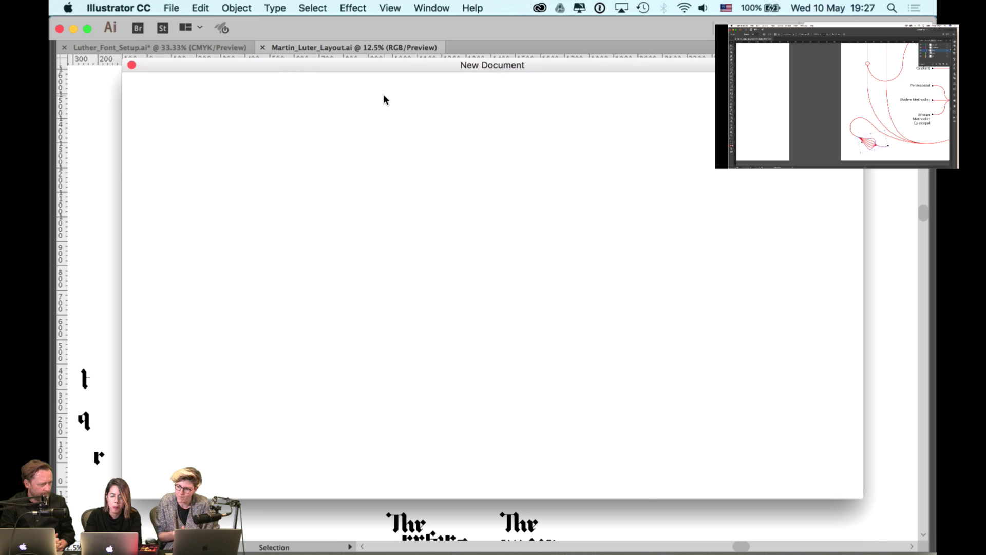
{"action": "key", "text": "Return"}
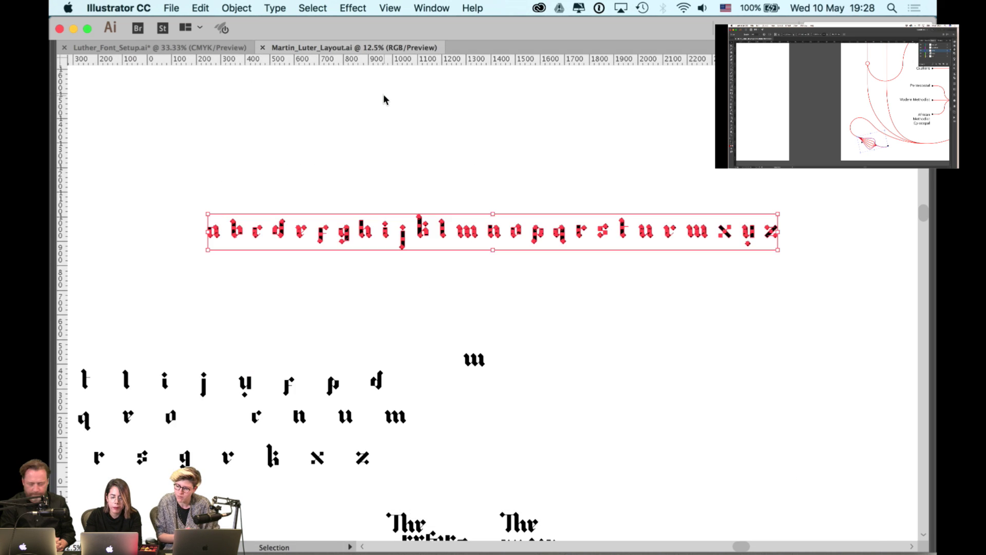
{"action": "key", "text": "super+v"}
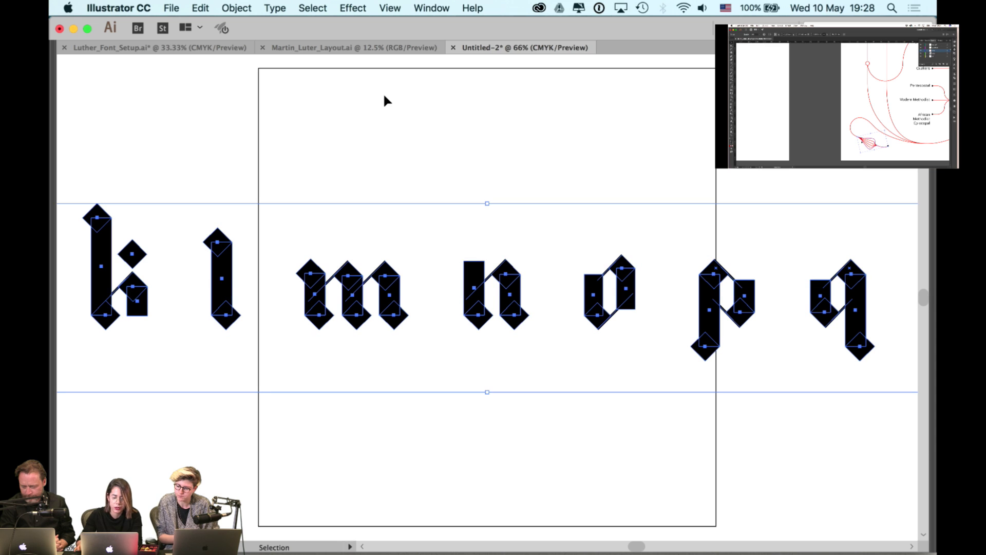
{"action": "key", "text": "a"}
{"action": "key", "text": "super+shift+h"}
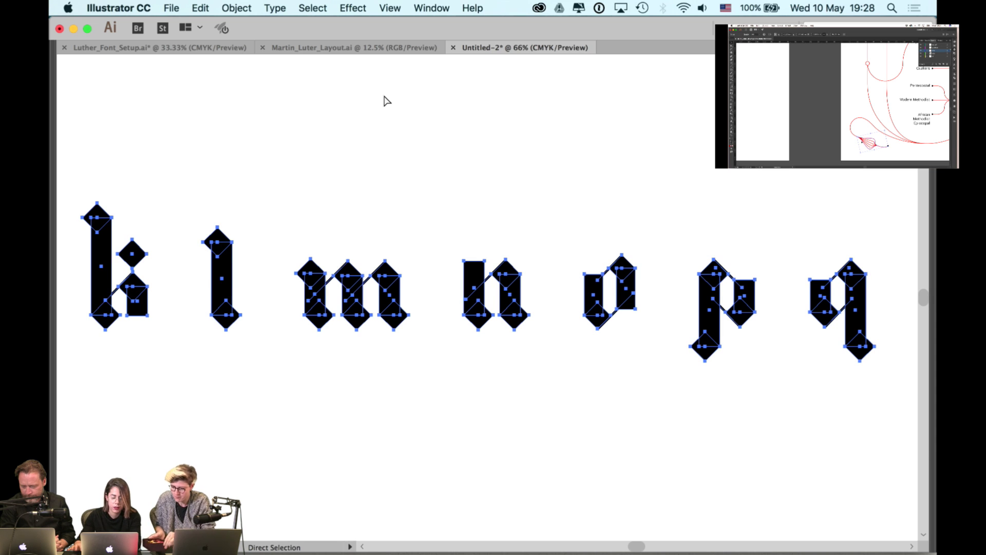
- Save the new document as For Rufus.ai on the Desktop with default Illustrator options
{"action": "key", "text": "super+s"}
{"action": "type", "text": "For Rufus.ai"}
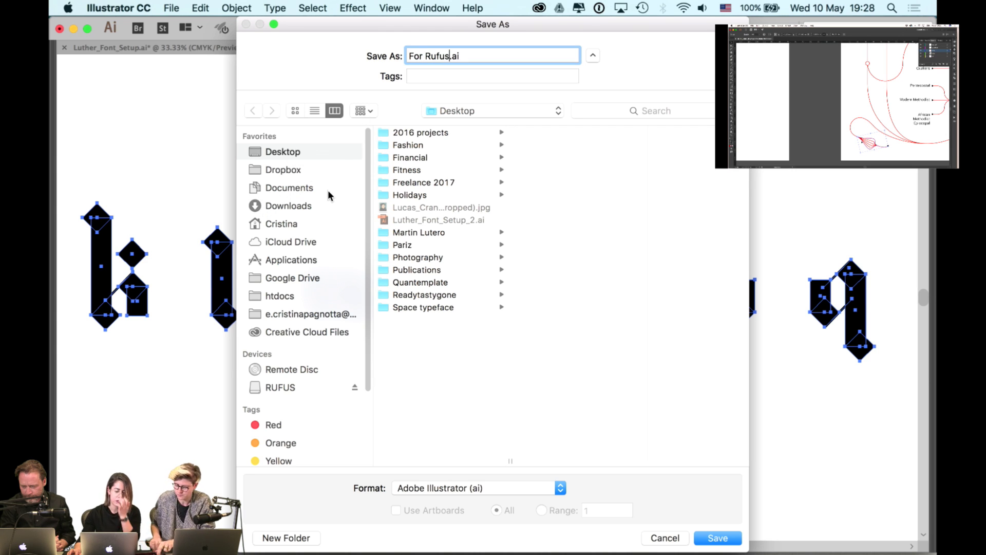
{"action": "left_click", "coordinate": [770, 542]}
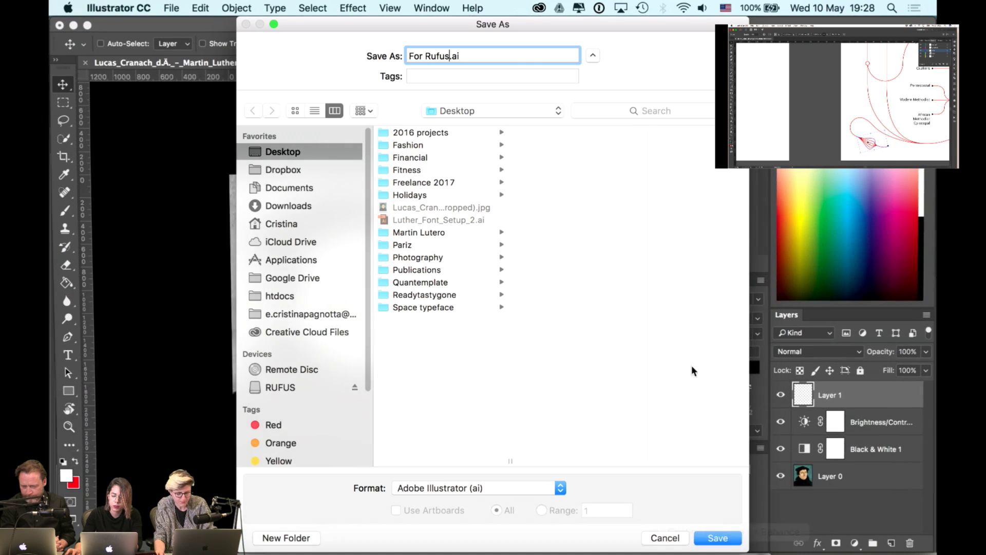
{"action": "key", "text": "super+Tab"}
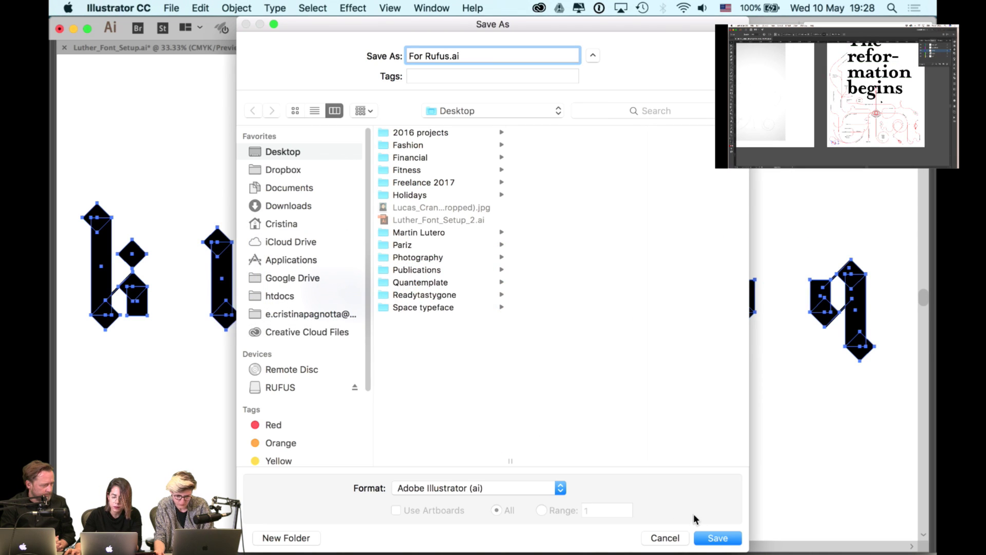
{"action": "left_click", "coordinate": [717, 538]}
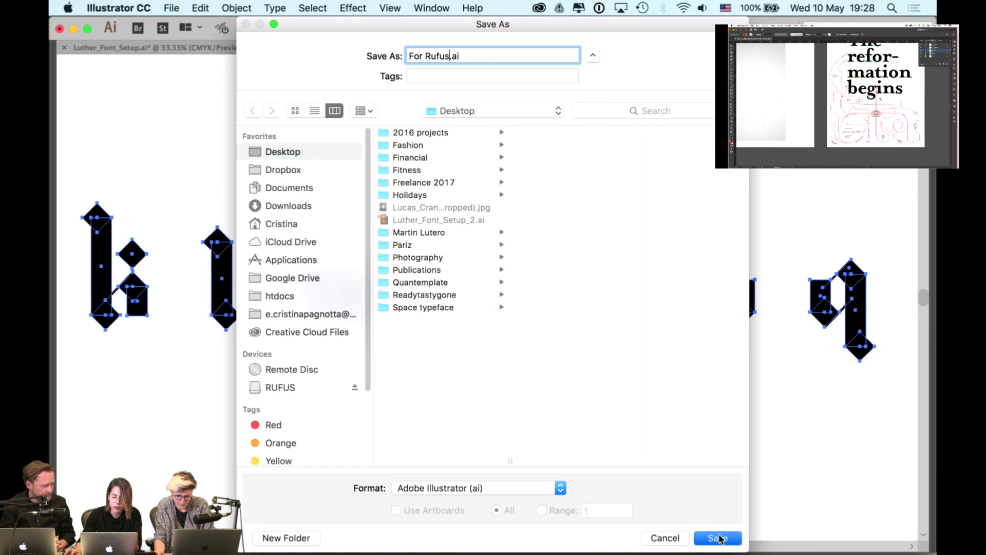
{"action": "left_click", "coordinate": [347, 509]}
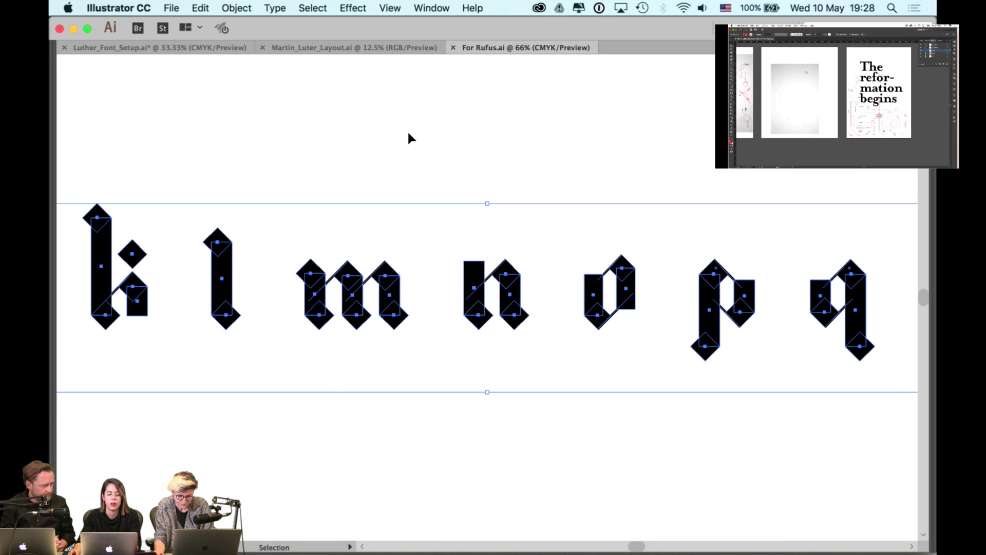
{"action": "left_click", "coordinate": [408, 137]}
{"action": "key", "text": "F11"}
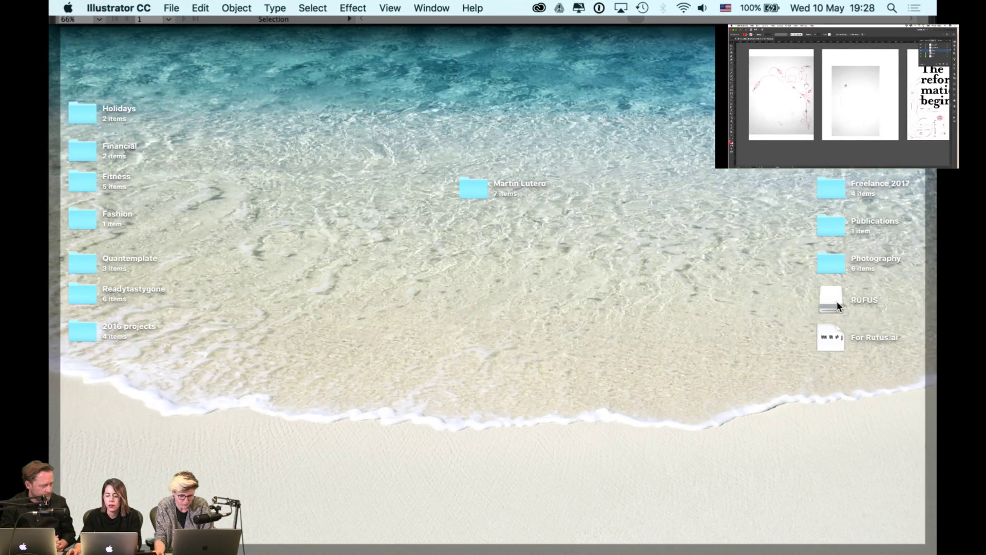
- Copy For Rufus.ai from the desktop onto the RUFUS drive and close its window
{"action": "double_click", "coordinate": [836, 301]}
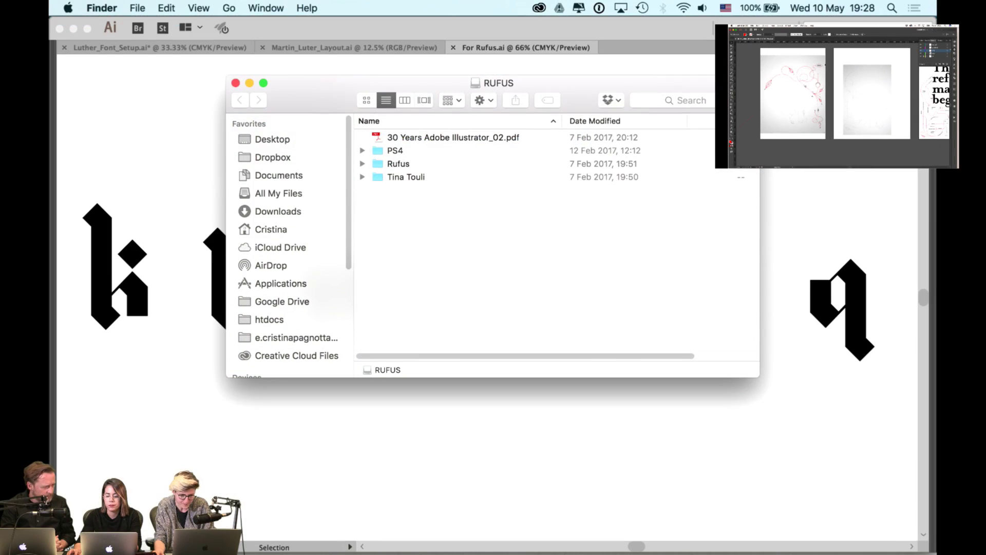
{"action": "key", "text": "F11"}
{"action": "key", "text": "F11"}
{"action": "left_click_drag", "start_coordinate": [838, 343], "coordinate": [529, 258]}
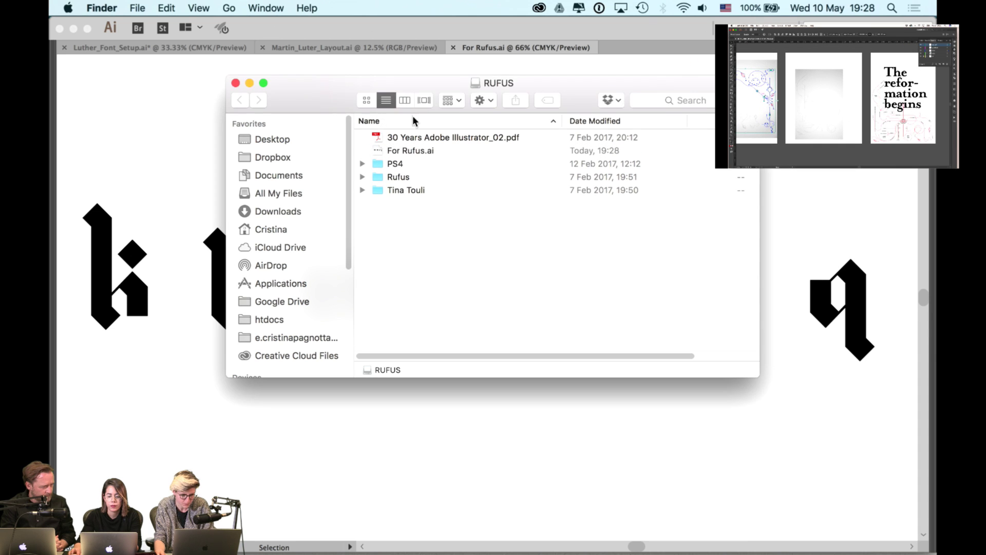
{"action": "key", "text": "F11"}
{"action": "left_click", "coordinate": [827, 303]}
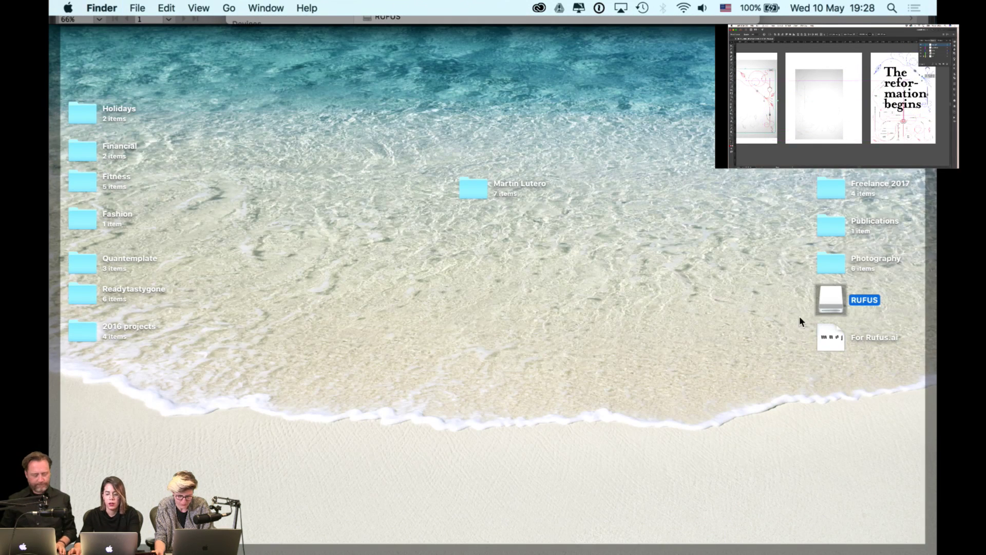
{"action": "key", "text": "F11"}
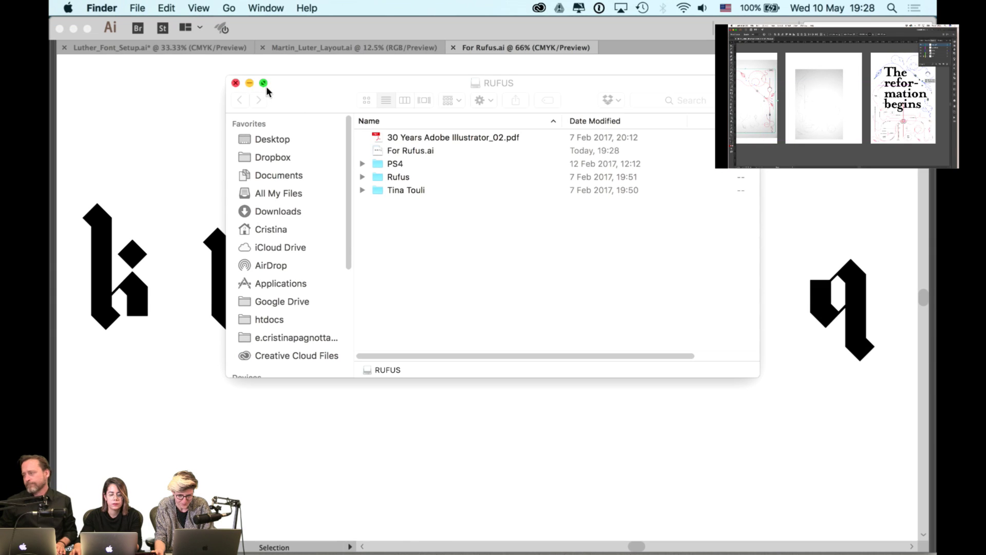
{"action": "left_click", "coordinate": [235, 83]}
- Return to the Martin_Luter_Layout.ai poster document in Illustrator and zoom out
{"action": "key", "text": "F11"}
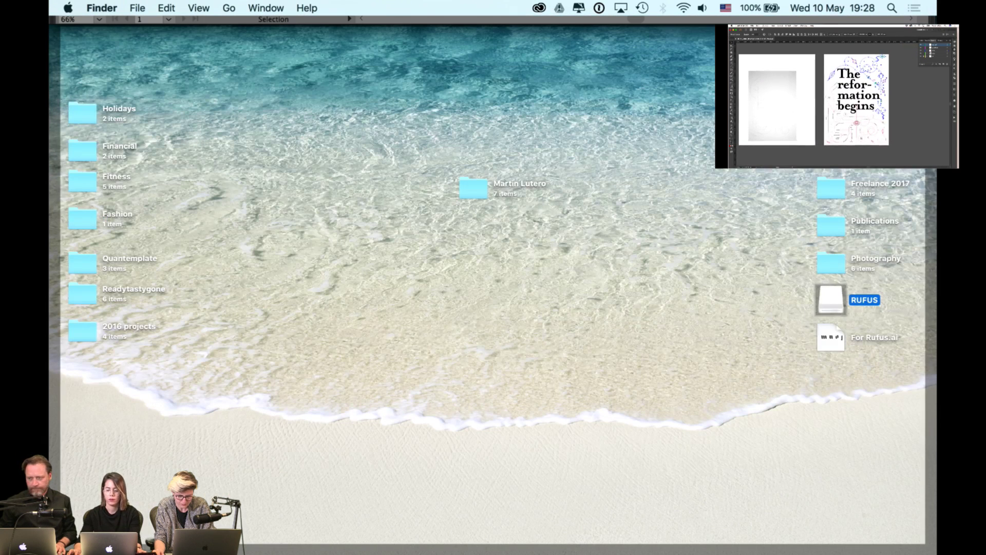
{"action": "left_click", "coordinate": [788, 293]}
{"action": "key", "text": "F11"}
{"action": "key", "text": "F11"}
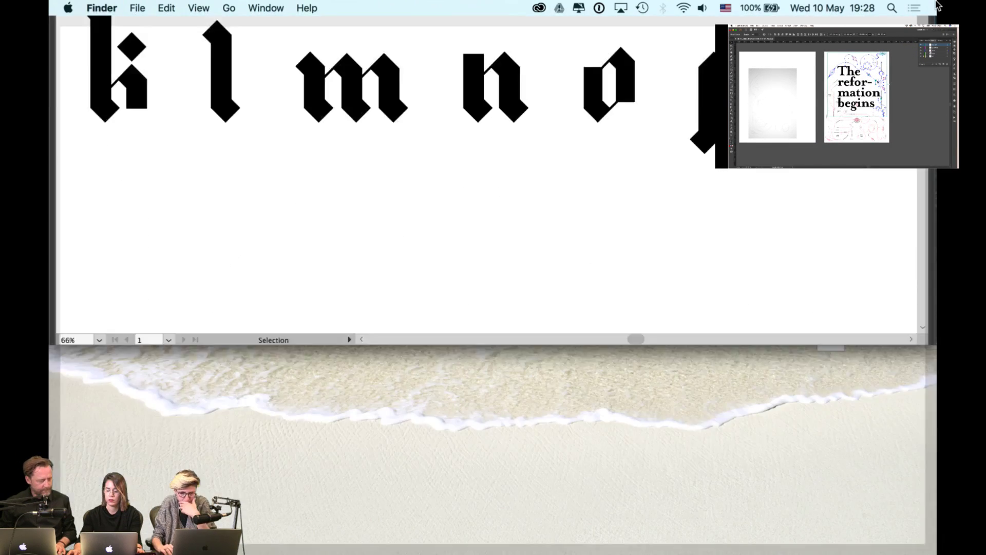
{"action": "left_click", "coordinate": [832, 300]}
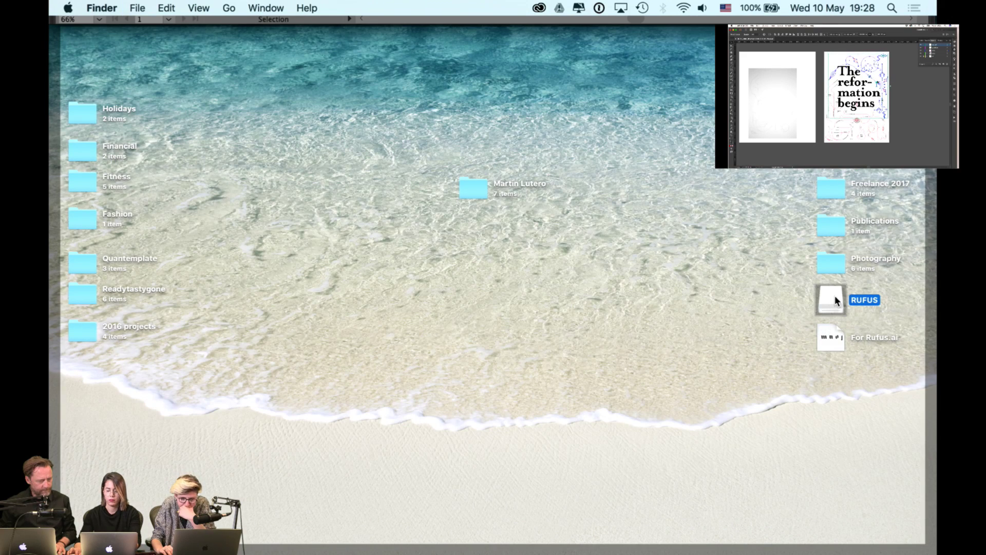
{"action": "key", "text": "F11"}
{"action": "left_click", "coordinate": [574, 145]}
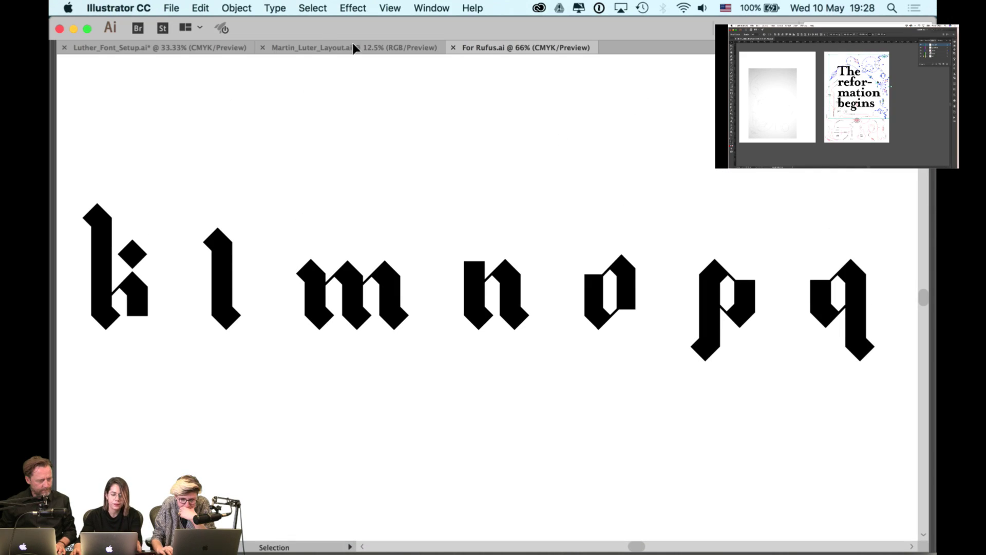
{"action": "left_click", "coordinate": [354, 47]}
{"action": "key", "text": "super+minus"}
{"action": "key", "text": "F11"}
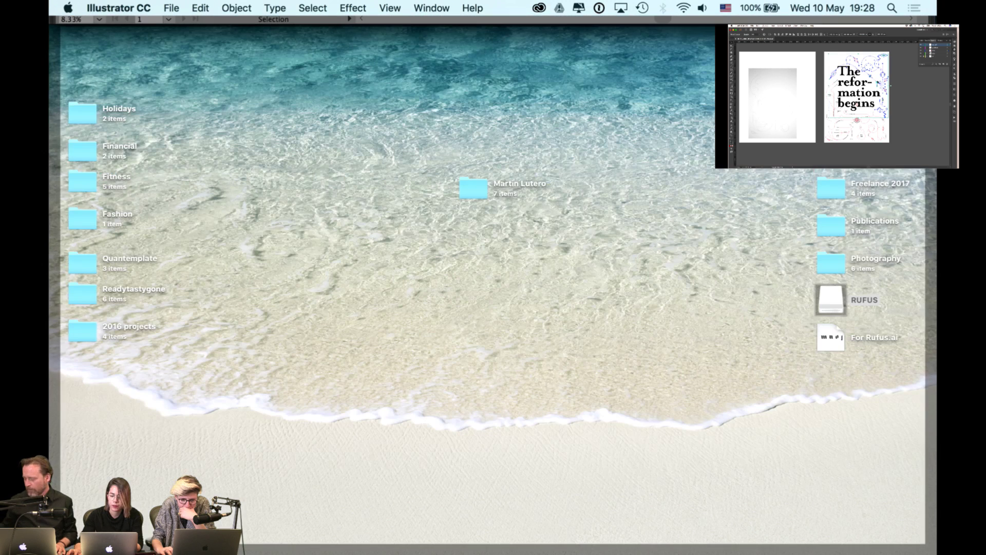
{"action": "key", "text": "F11"}
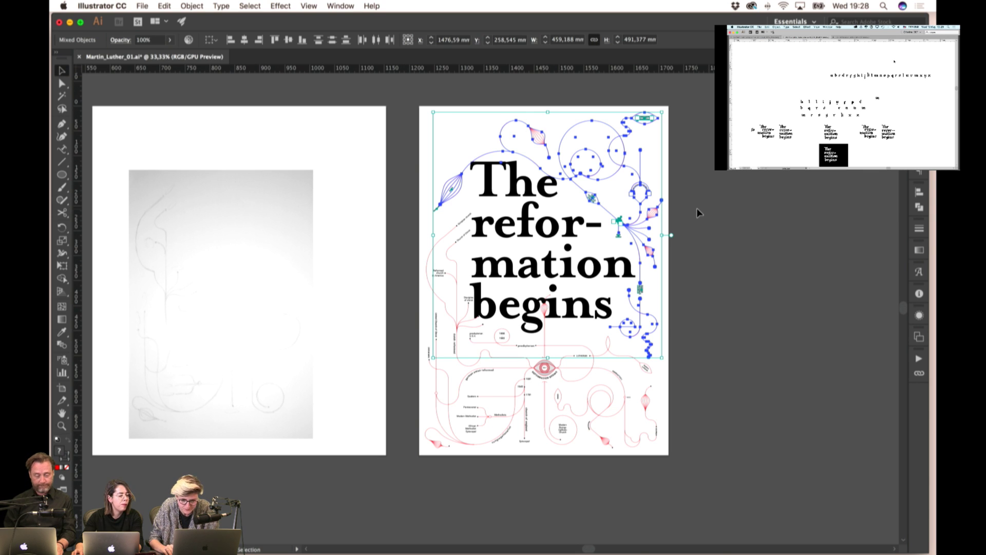
- Nudge the diagram artwork right with Shift+Right, then check 'The reformation begins' headline
{"action": "key", "text": "shift+Right"}
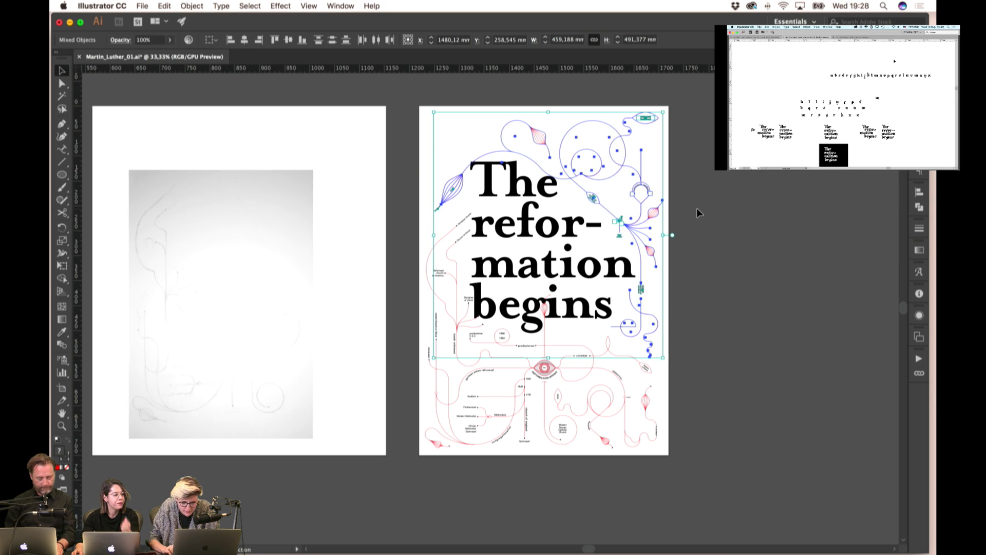
{"action": "left_click", "coordinate": [746, 253]}
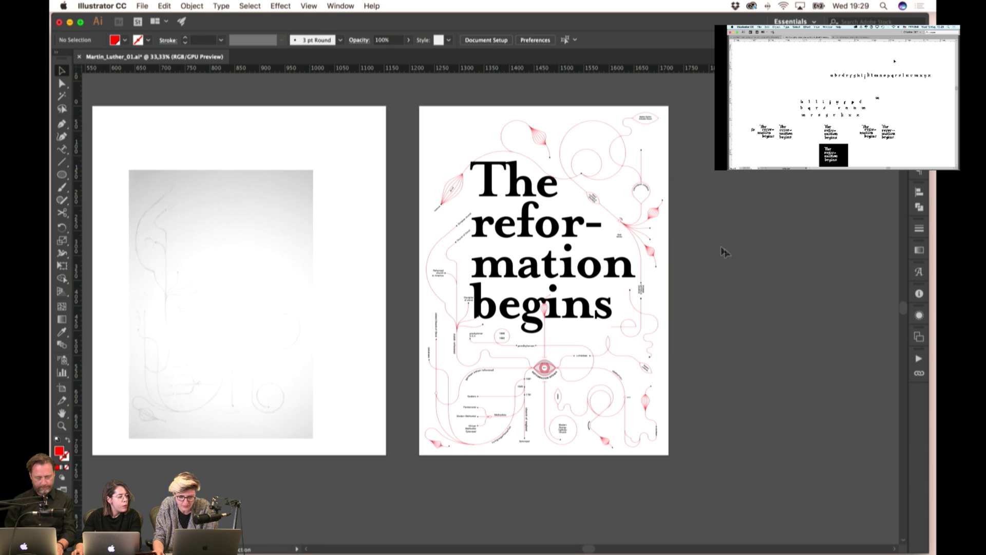
{"action": "scroll", "coordinate": [724, 251], "scroll_direction": "down", "scroll_amount": 3}
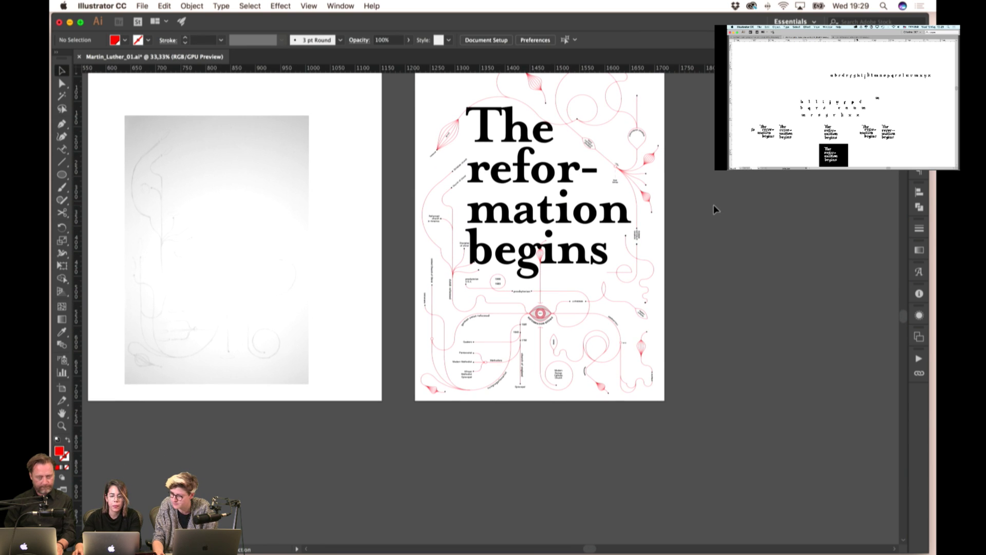
{"action": "left_click", "coordinate": [550, 279]}
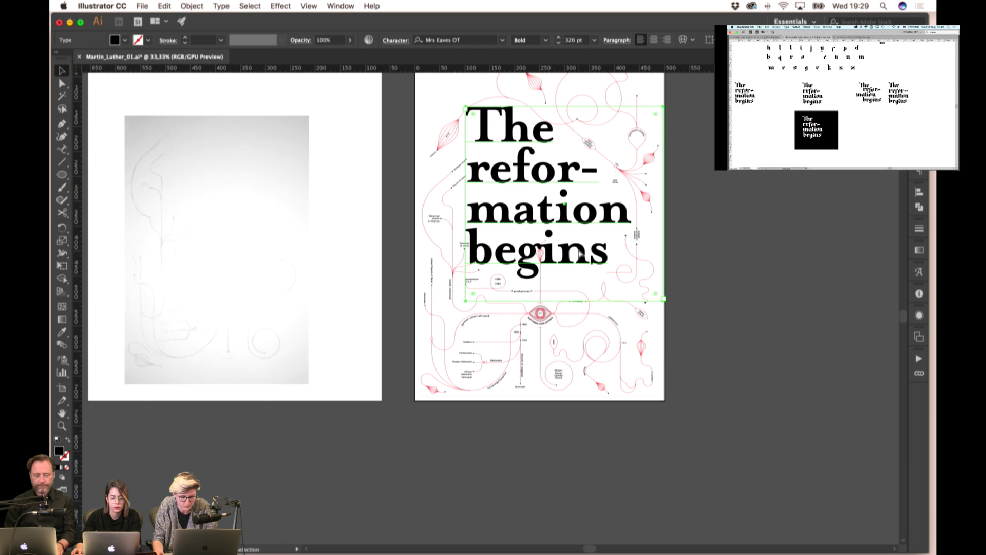
{"action": "left_click", "coordinate": [562, 268]}
- Drag the red petal and stem from above 'gi' straight down below 'begins'
{"action": "scroll", "coordinate": [552, 246], "scroll_direction": "up", "scroll_amount": 3}
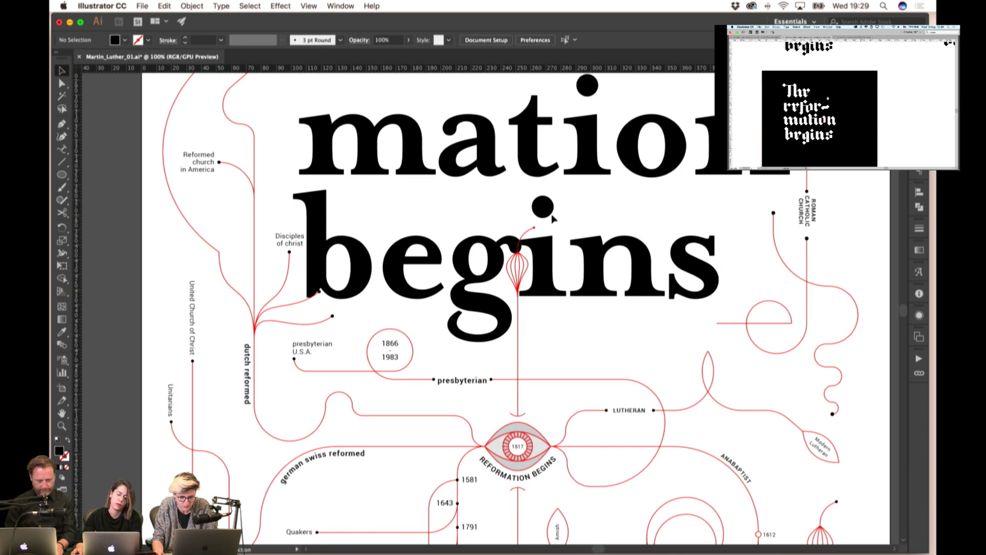
{"action": "left_click", "coordinate": [517, 315]}
{"action": "left_click", "coordinate": [570, 322]}
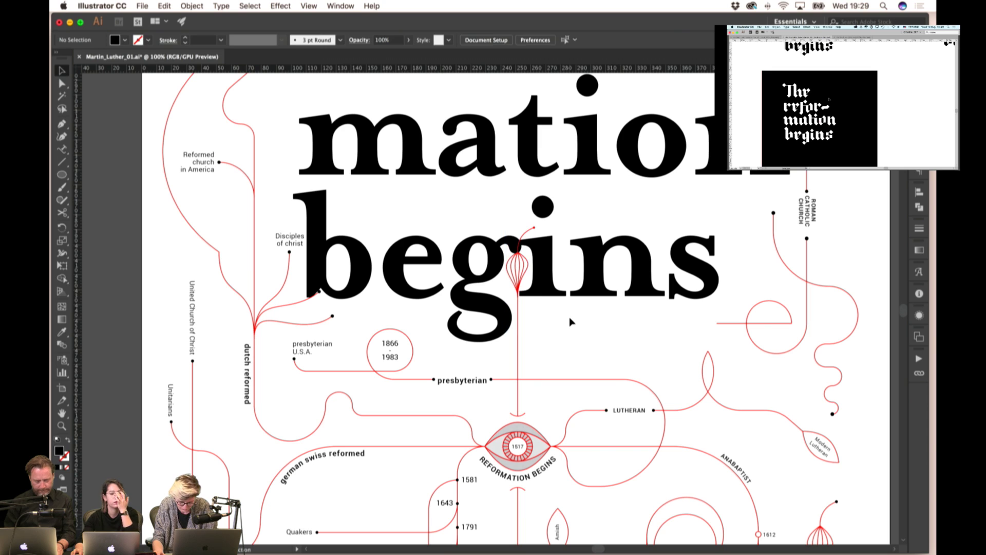
{"action": "left_click", "coordinate": [526, 270]}
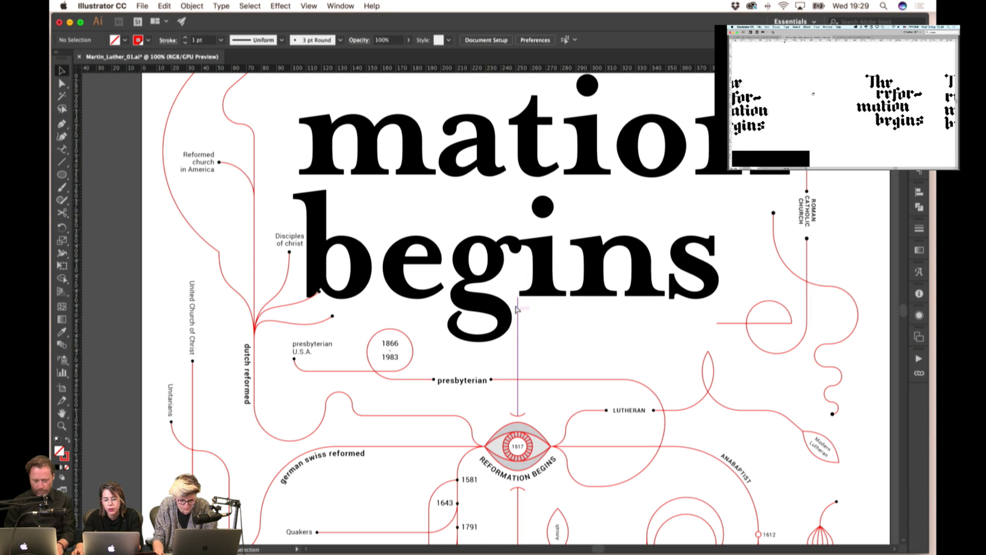
{"action": "left_click_drag", "start_coordinate": [517, 295], "coordinate": [517, 355]}
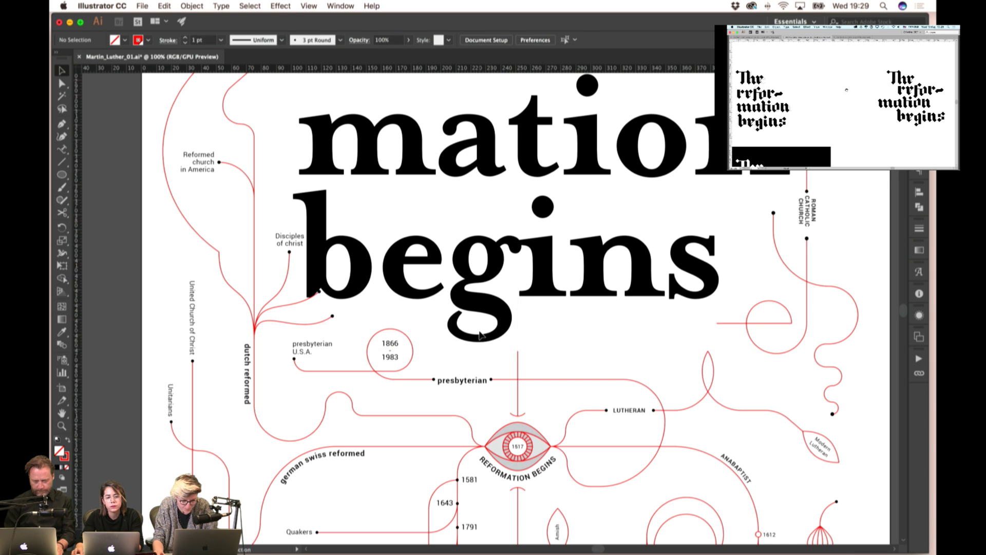
{"action": "key", "text": "super+minus"}
{"action": "key", "text": "super+minus"}
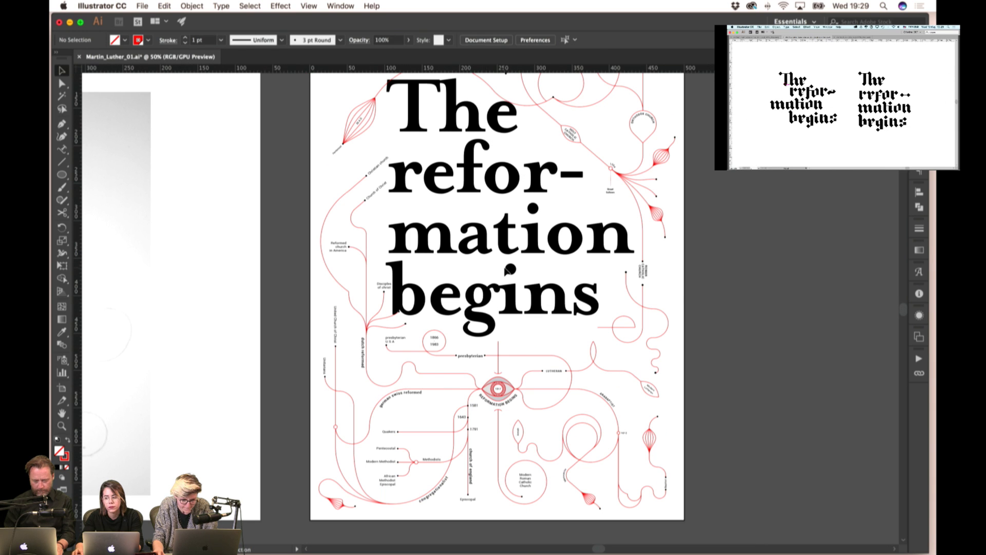
- Select the two branch curve end points and nudge them slightly downward
{"action": "scroll", "coordinate": [372, 326], "scroll_direction": "up", "scroll_amount": 3}
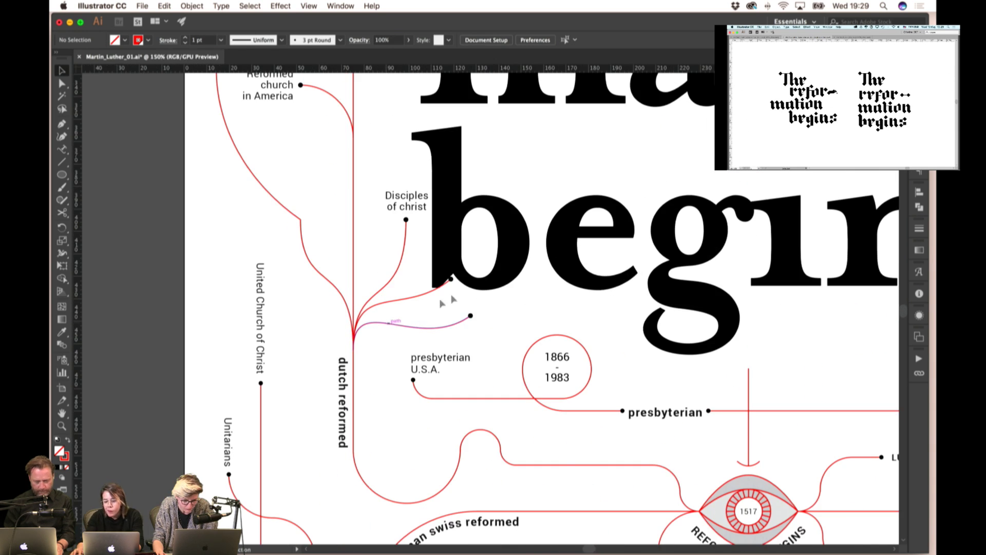
{"action": "left_click_drag", "start_coordinate": [425, 334], "coordinate": [483, 272]}
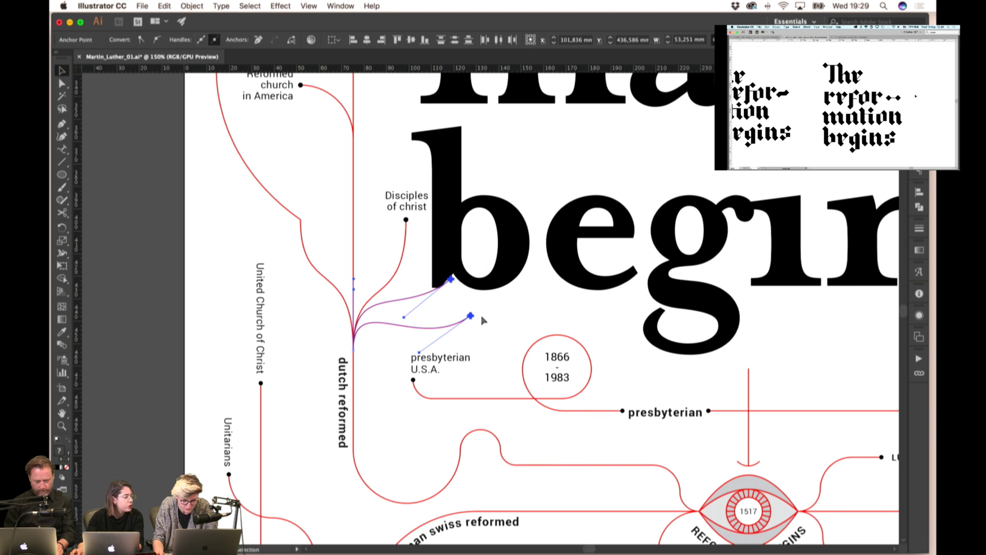
{"action": "key", "text": "shift+Down"}
{"action": "key", "text": "Down"}
{"action": "key", "text": "Down"}
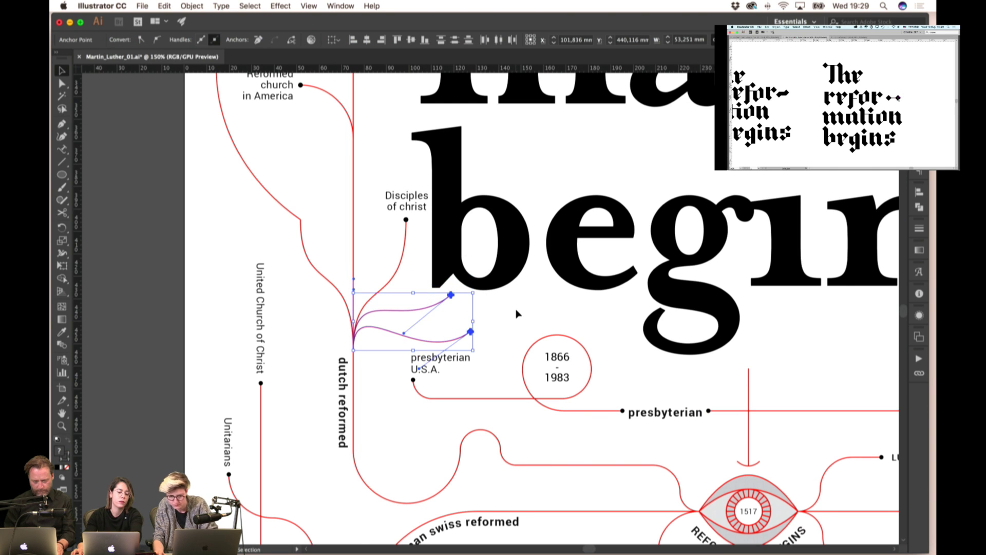
{"action": "key", "text": "Down"}
{"action": "key", "text": "Down"}
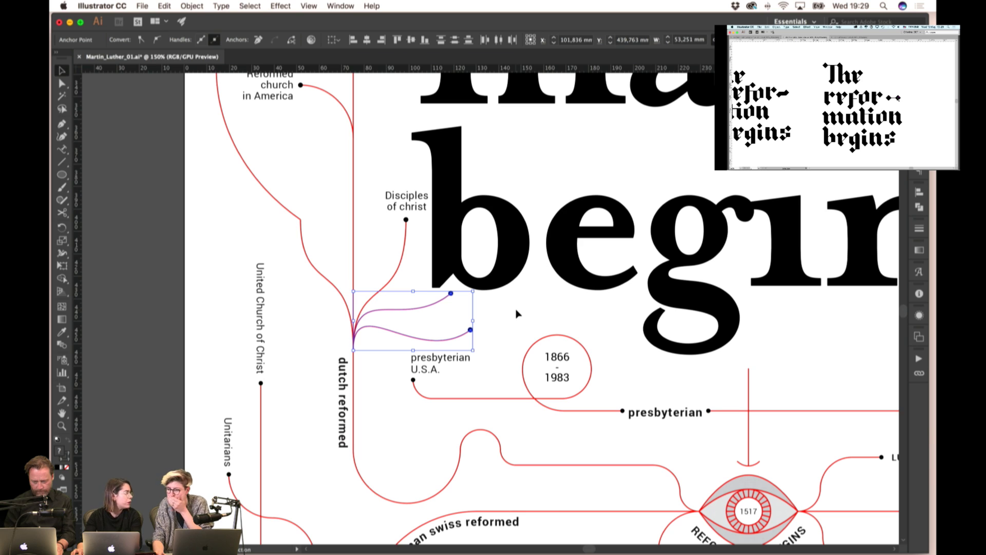
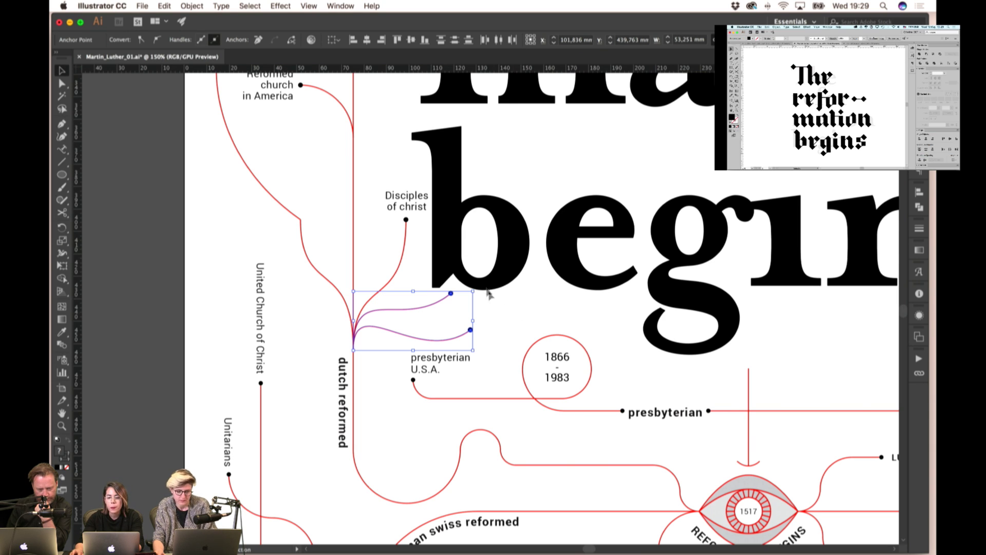
- Drag the upper branch curve's end anchor inward to shorten it, then deselect
{"action": "left_click_drag", "start_coordinate": [446, 291], "coordinate": [444, 308]}
{"action": "left_click", "coordinate": [518, 311]}
{"action": "scroll", "coordinate": [452, 280], "scroll_direction": "down", "scroll_amount": 5}
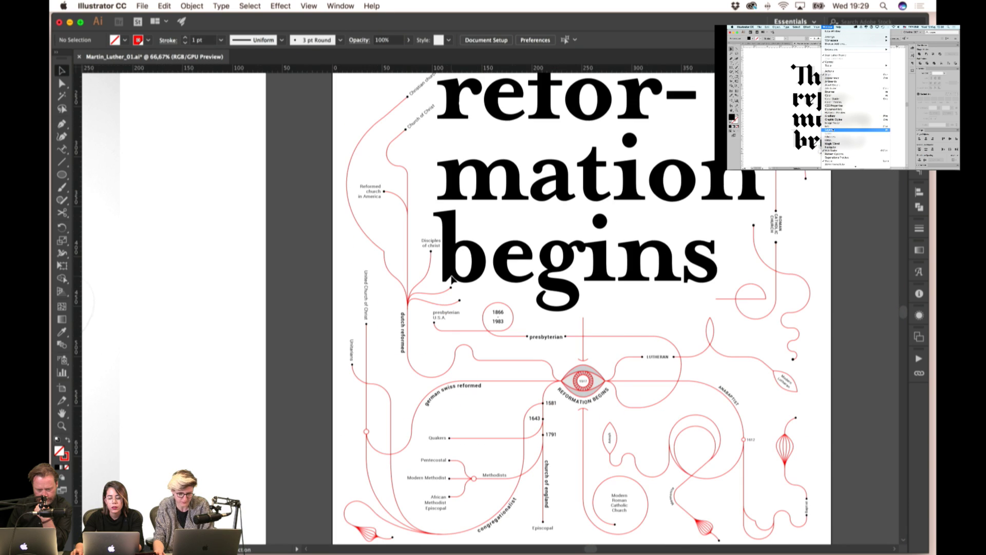
{"action": "scroll", "coordinate": [451, 279], "scroll_direction": "down", "scroll_amount": 2}
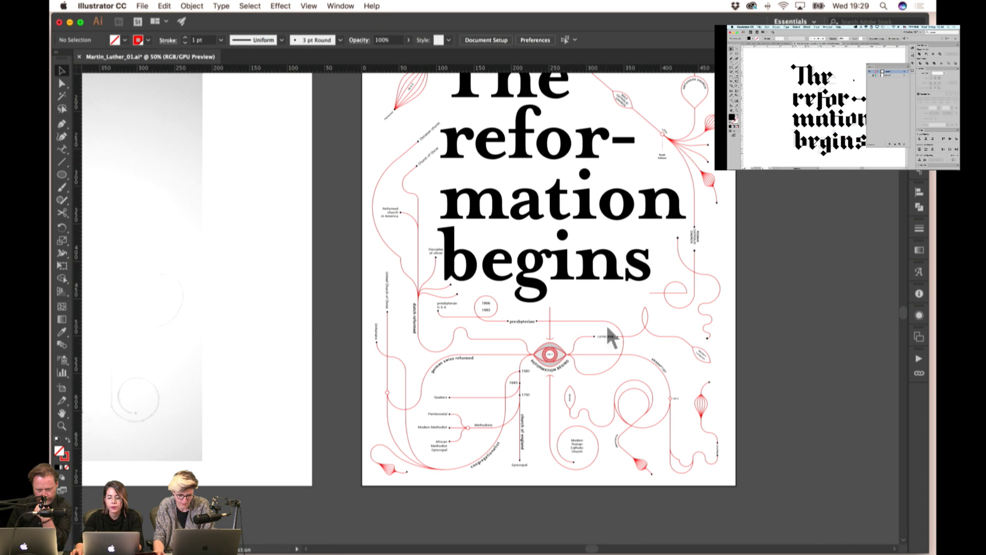
- Check the presbyterian and ROMAN CATHOLIC CHURCH labels, then pan to the artboard top
{"action": "left_click", "coordinate": [530, 326]}
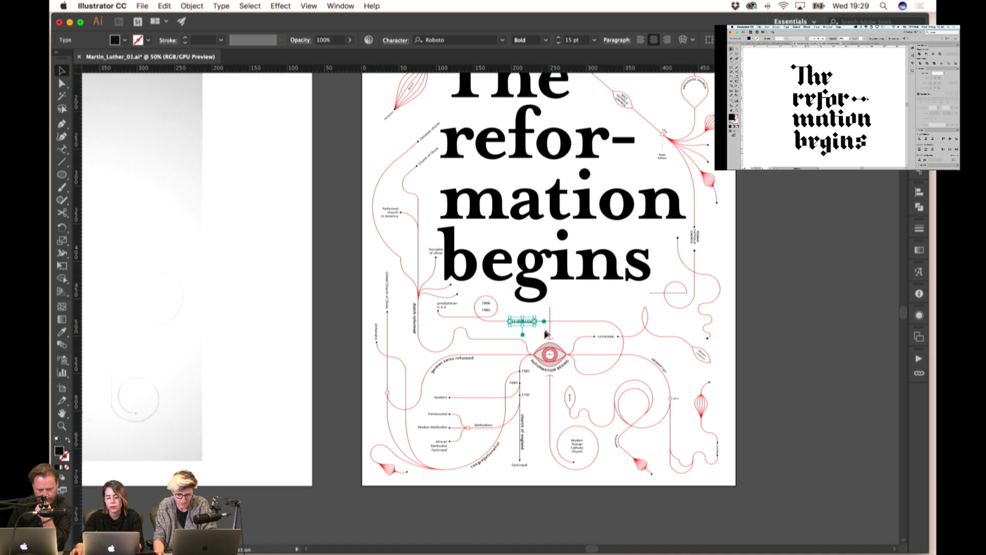
{"action": "left_click", "coordinate": [582, 298]}
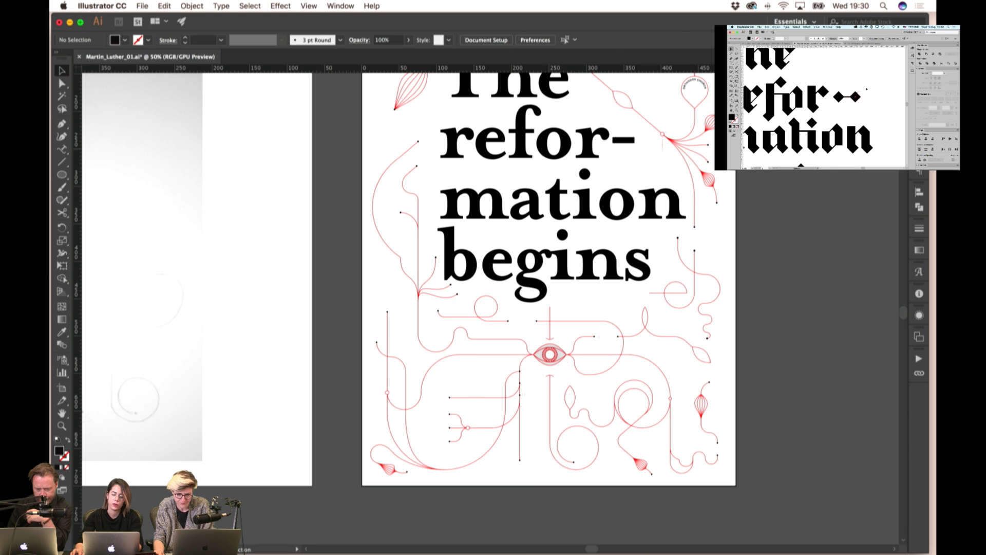
{"action": "scroll", "coordinate": [714, 236], "scroll_direction": "up", "scroll_amount": 2}
{"action": "scroll", "coordinate": [715, 236], "scroll_direction": "down", "scroll_amount": 3}
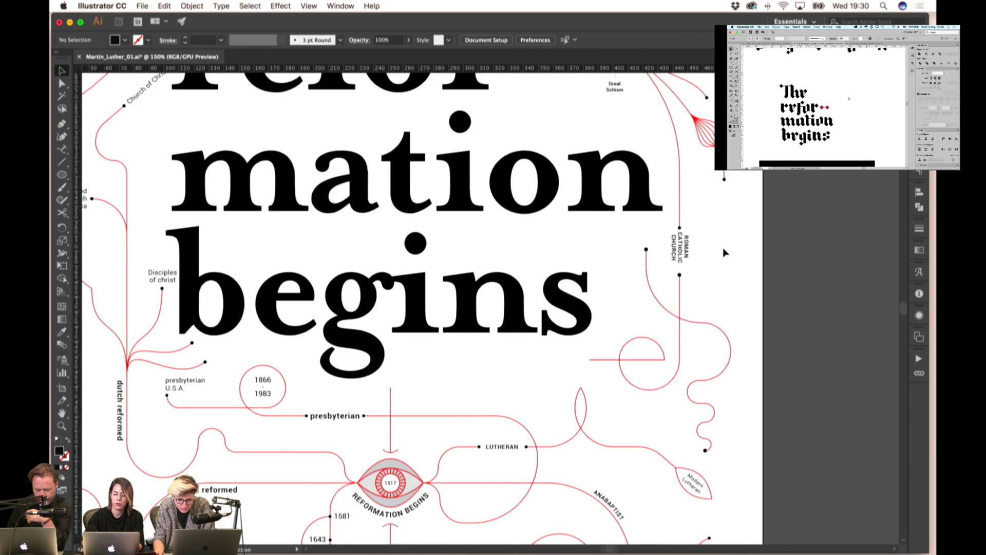
{"action": "left_click", "coordinate": [695, 250]}
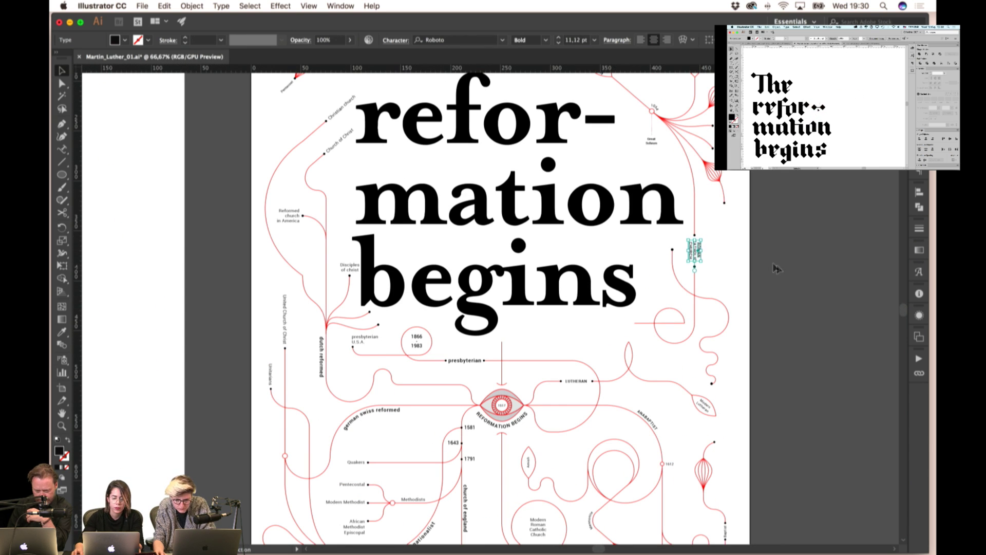
{"action": "left_click", "coordinate": [747, 250]}
{"action": "scroll", "coordinate": [750, 256], "scroll_direction": "down", "scroll_amount": 1}
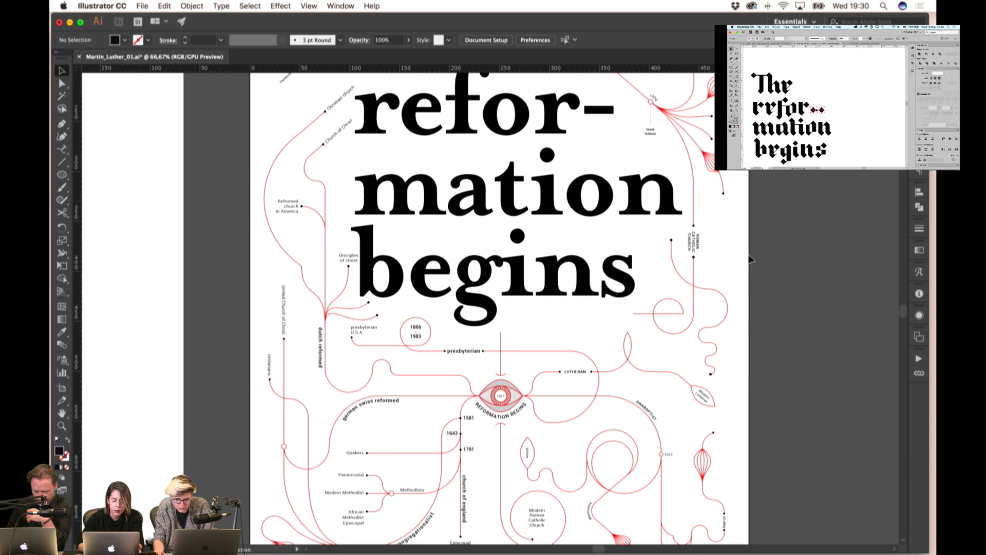
{"action": "scroll", "coordinate": [487, 285], "scroll_direction": "down", "scroll_amount": 1}
{"action": "left_click_drag", "start_coordinate": [567, 268], "coordinate": [576, 361]}
{"action": "scroll", "coordinate": [575, 361], "scroll_direction": "down", "scroll_amount": 10}
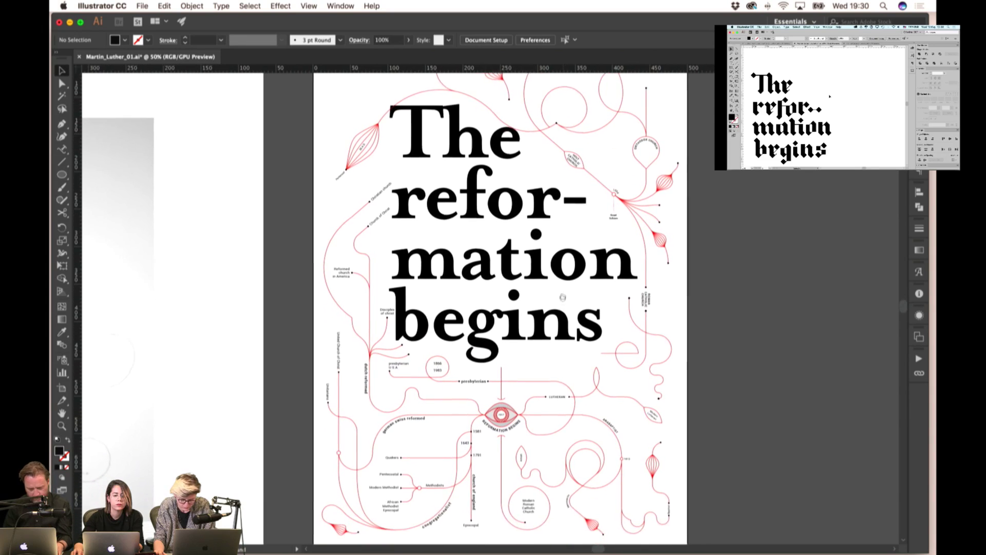
{"action": "scroll", "coordinate": [541, 361], "scroll_direction": "up", "scroll_amount": 1}
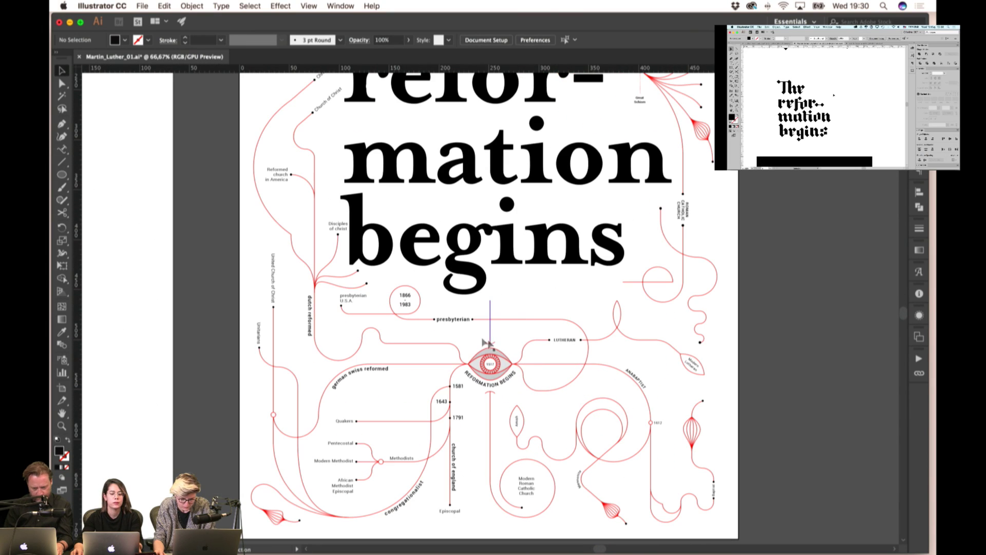
- Change the presbyterian label to UPPERCASE via Type > Change Case
{"action": "left_click", "coordinate": [448, 319]}
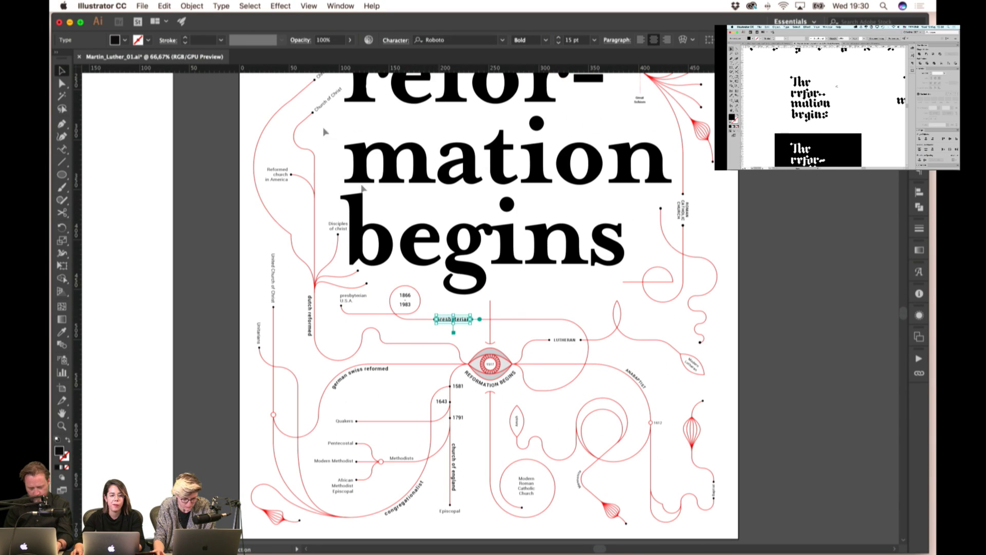
{"action": "left_click", "coordinate": [239, 6]}
{"action": "mouse_move", "coordinate": [222, 6]}
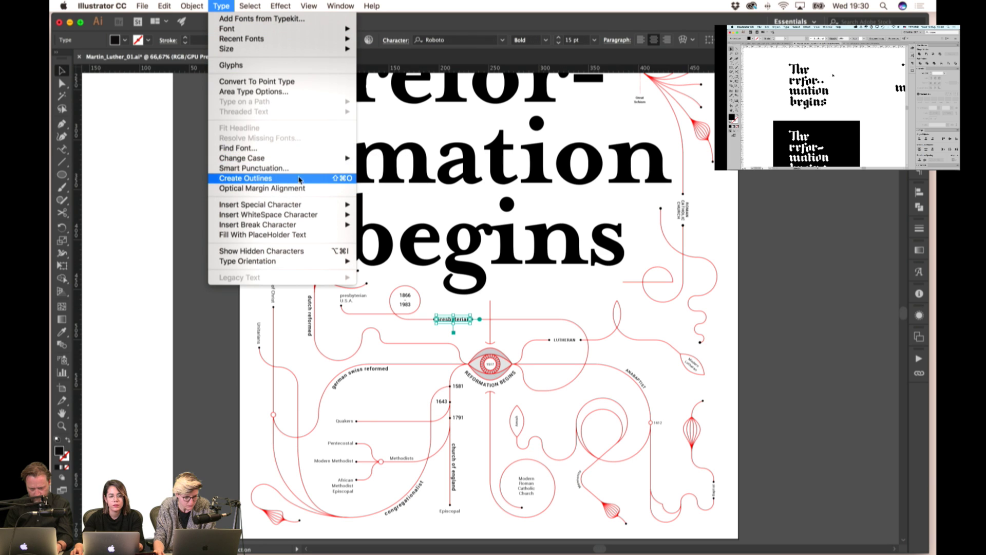
{"action": "mouse_move", "coordinate": [293, 157]}
{"action": "left_click", "coordinate": [388, 158]}
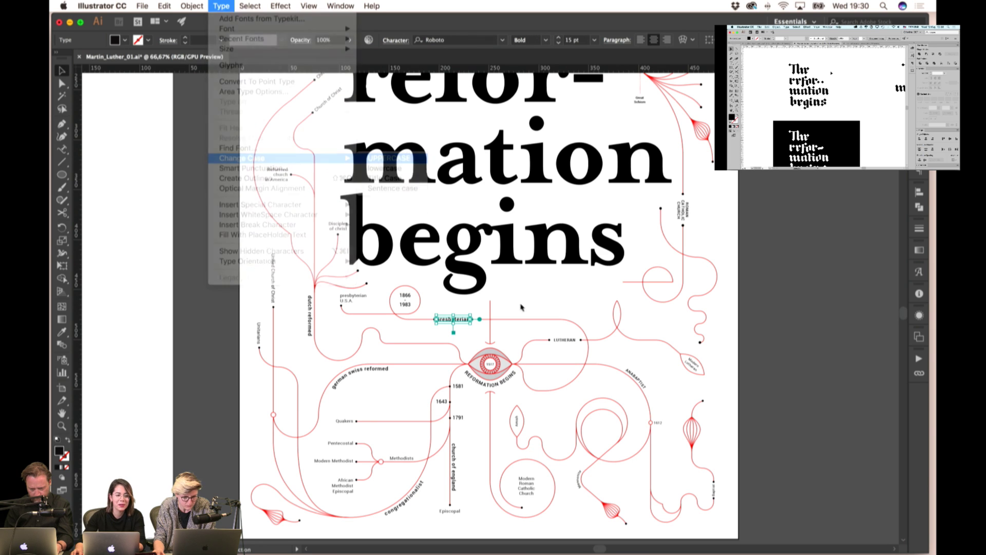
{"action": "left_click", "coordinate": [542, 306]}
{"action": "scroll", "coordinate": [452, 320], "scroll_direction": "up", "scroll_amount": 2}
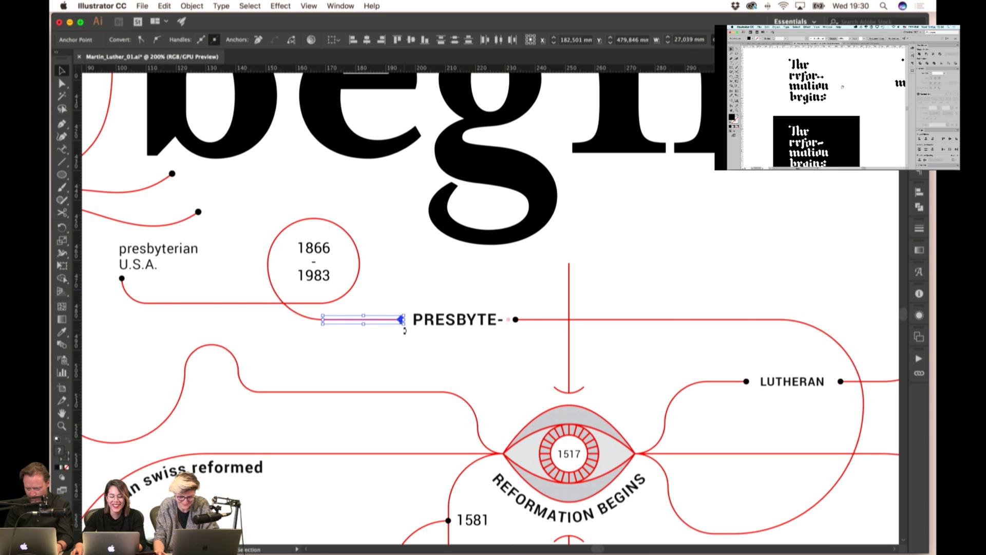
- Shorten the line beside PRESBYTERIAN and widen its text box so it fits on one line
{"action": "mouse_move", "coordinate": [401, 319]}
{"action": "left_mouse_down"}
{"action": "mouse_move", "coordinate": [379, 319]}
{"action": "mouse_move", "coordinate": [402, 319]}
{"action": "mouse_move", "coordinate": [391, 319]}
{"action": "left_mouse_up"}
{"action": "left_click", "coordinate": [419, 321]}
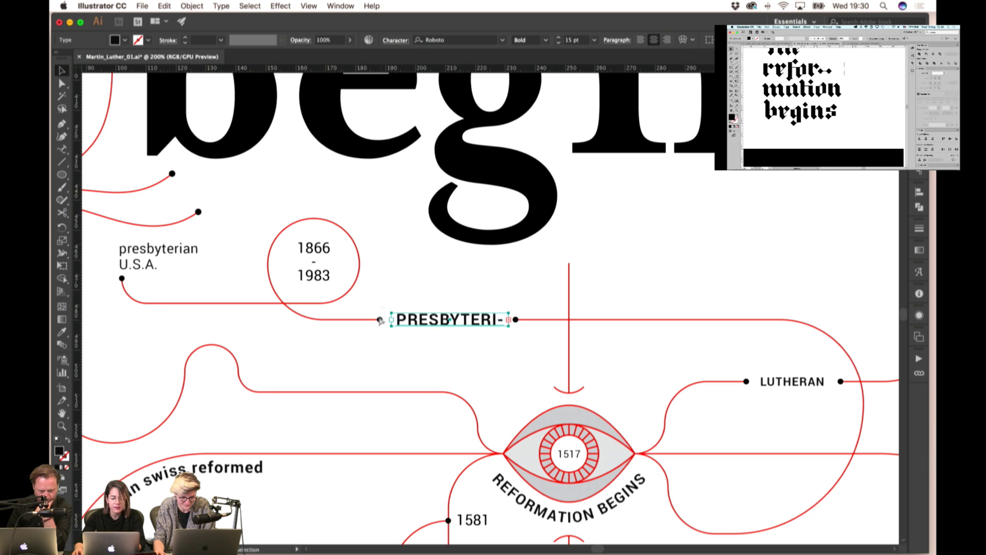
{"action": "left_click", "coordinate": [375, 339]}
{"action": "left_click", "coordinate": [400, 323]}
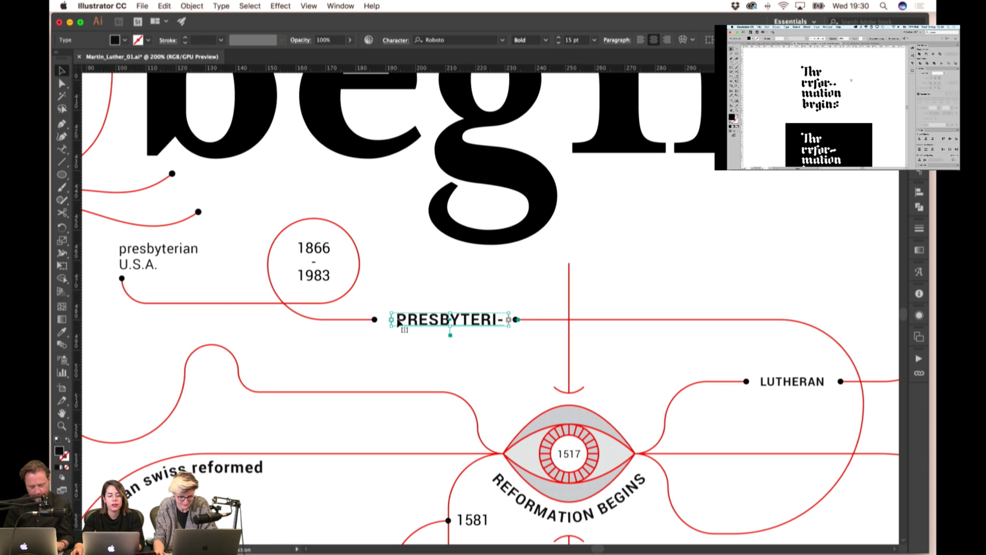
{"action": "left_click_drag", "start_coordinate": [400, 323], "coordinate": [381, 325]}
{"action": "left_click", "coordinate": [466, 283]}
{"action": "left_click", "coordinate": [378, 323]}
{"action": "left_click", "coordinate": [411, 319]}
{"action": "key", "text": "Left"}
{"action": "key", "text": "Left"}
{"action": "key", "text": "Left"}
{"action": "key", "text": "Left"}
{"action": "key", "text": "Left"}
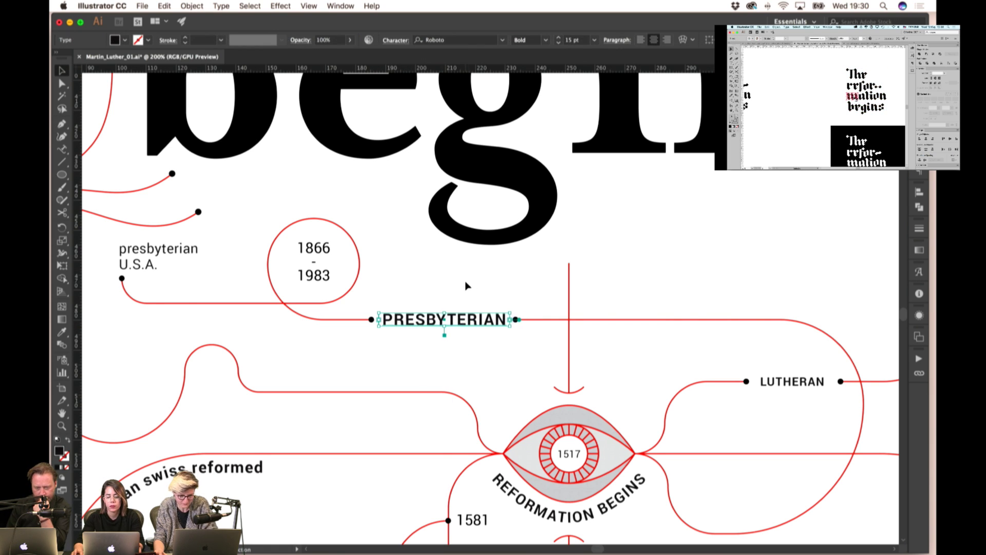
{"action": "left_click", "coordinate": [448, 285]}
- Make the german swiss reformed and congregationalist curved labels UPPERCASE
{"action": "scroll", "coordinate": [444, 280], "scroll_direction": "down", "scroll_amount": 1}
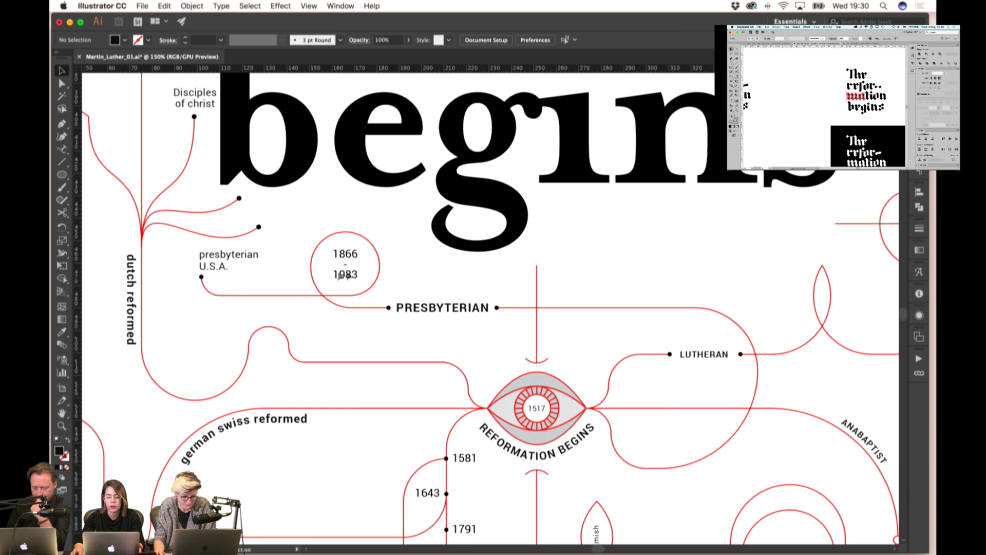
{"action": "scroll", "coordinate": [446, 275], "scroll_direction": "down", "scroll_amount": 2}
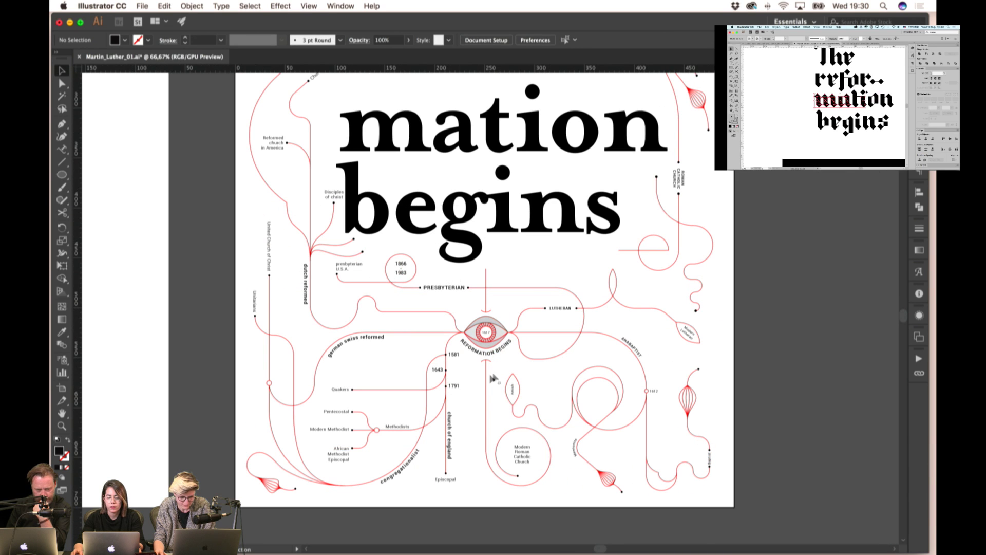
{"action": "scroll", "coordinate": [396, 411], "scroll_direction": "down", "scroll_amount": 2}
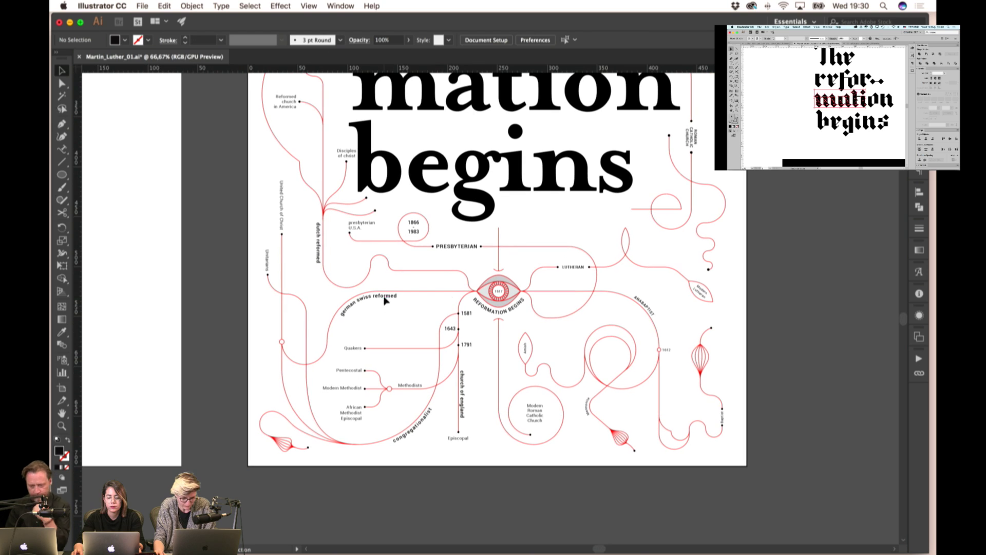
{"action": "left_click", "coordinate": [385, 297]}
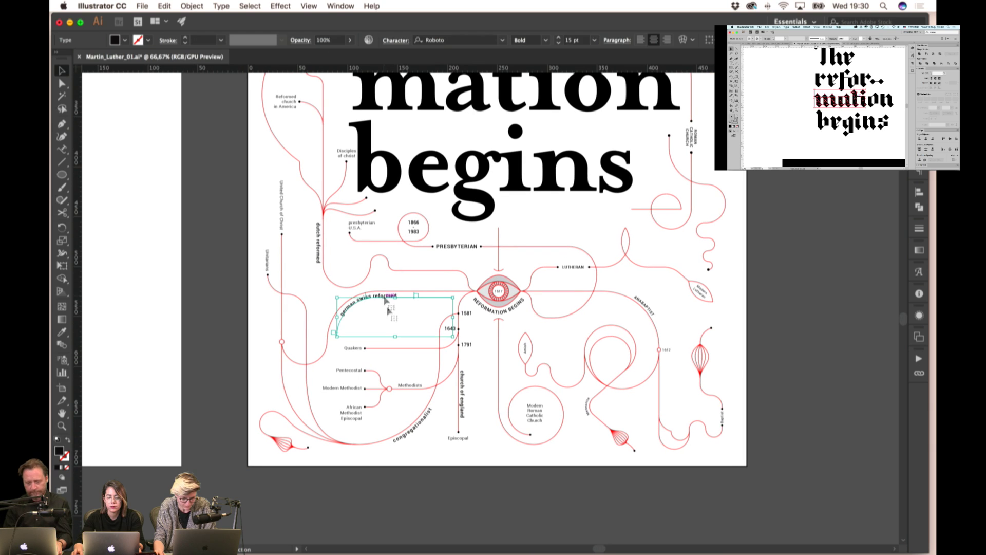
{"action": "left_click", "coordinate": [417, 428], "text": "shift"}
{"action": "left_click", "coordinate": [222, 6]}
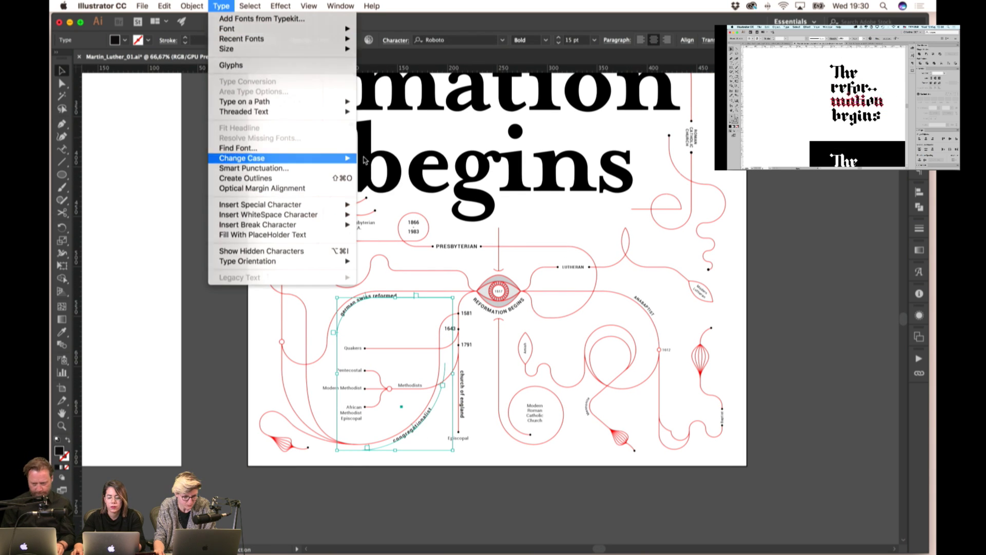
{"action": "left_click", "coordinate": [221, 5]}
{"action": "left_click", "coordinate": [223, 7]}
{"action": "mouse_move", "coordinate": [247, 158]}
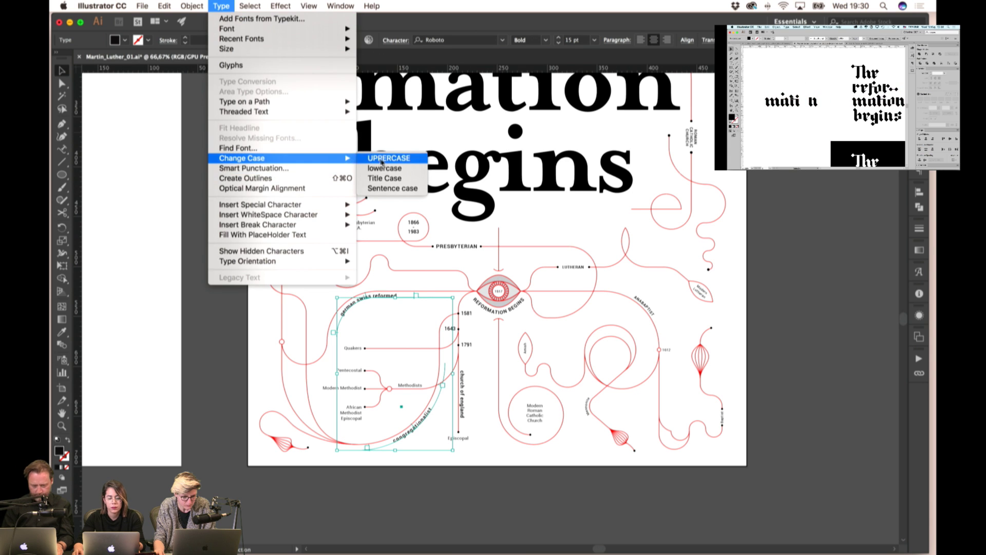
{"action": "left_click", "coordinate": [383, 157]}
- Give the Mennonite label CONGREGATIONALIST's bold 15 pt style and make it UPPERCASE
{"action": "left_click_drag", "start_coordinate": [492, 482], "coordinate": [460, 479]}
{"action": "scroll", "coordinate": [483, 485], "scroll_direction": "right", "scroll_amount": 2}
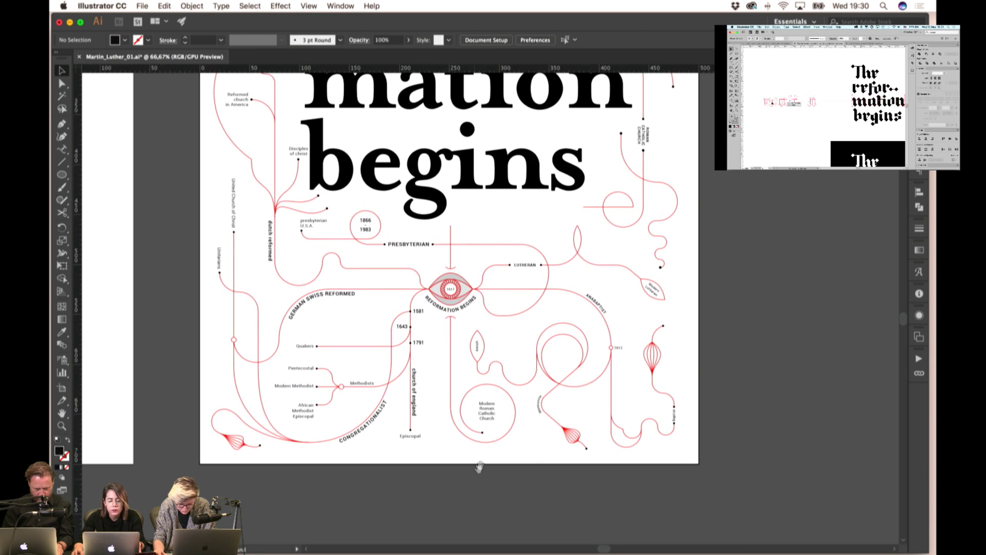
{"action": "scroll", "coordinate": [542, 413], "scroll_direction": "up", "scroll_amount": 3}
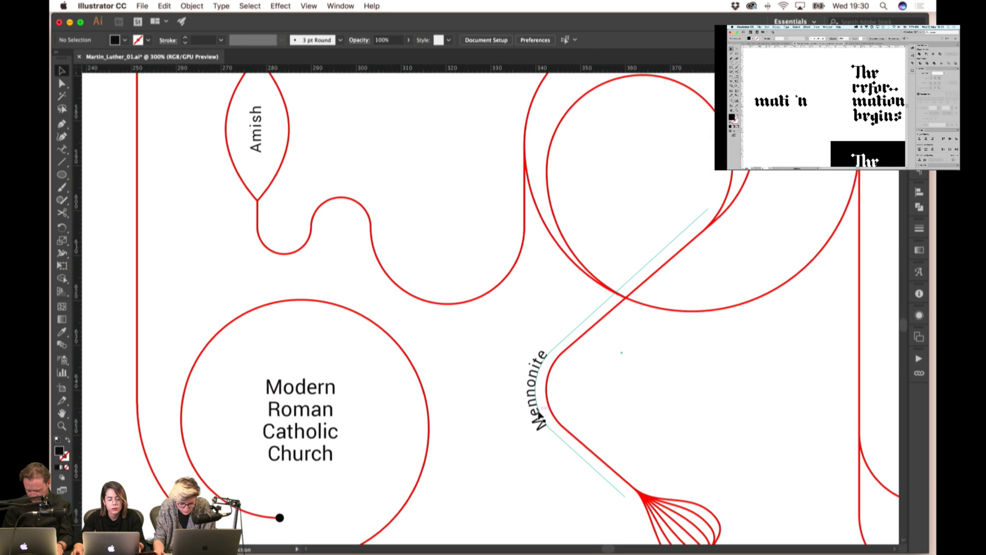
{"action": "double_click", "coordinate": [539, 407]}
{"action": "key", "text": "super+minus"}
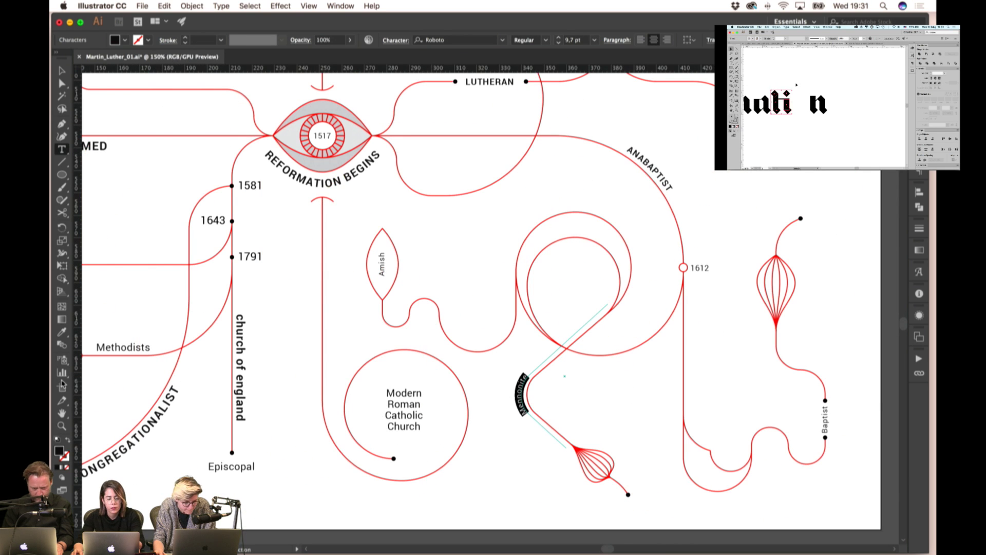
{"action": "left_click", "coordinate": [62, 331]}
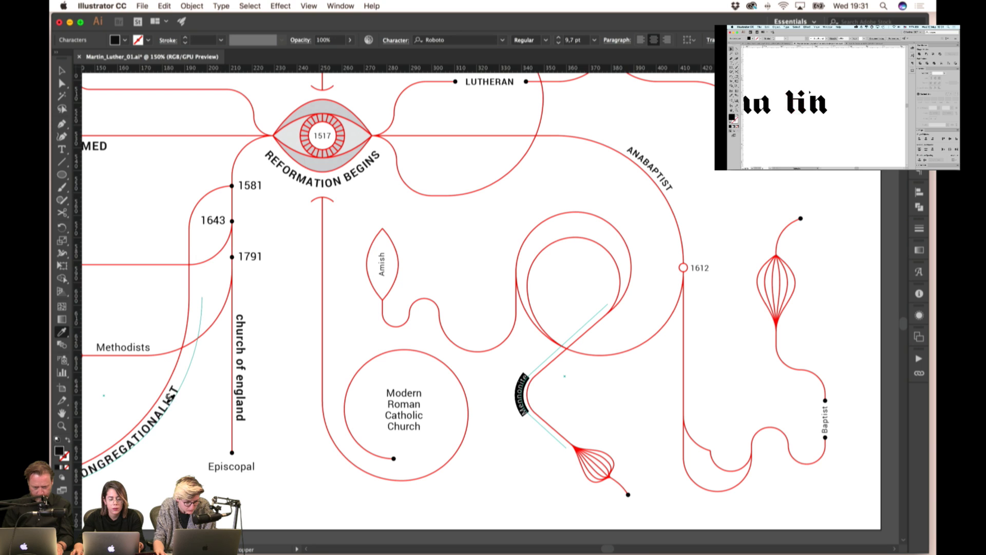
{"action": "left_click", "coordinate": [172, 404]}
{"action": "left_click", "coordinate": [230, 7]}
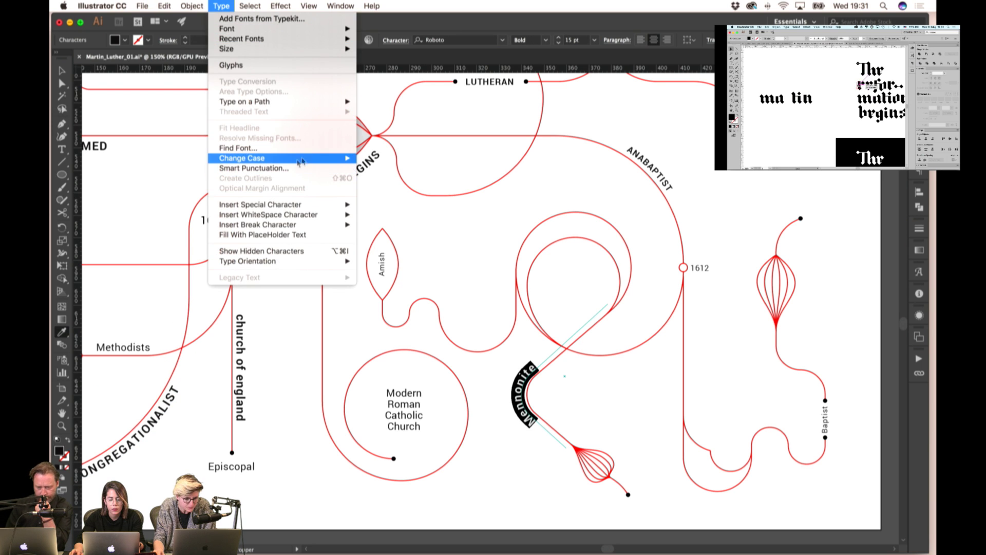
{"action": "mouse_move", "coordinate": [309, 157]}
{"action": "left_click", "coordinate": [383, 156]}
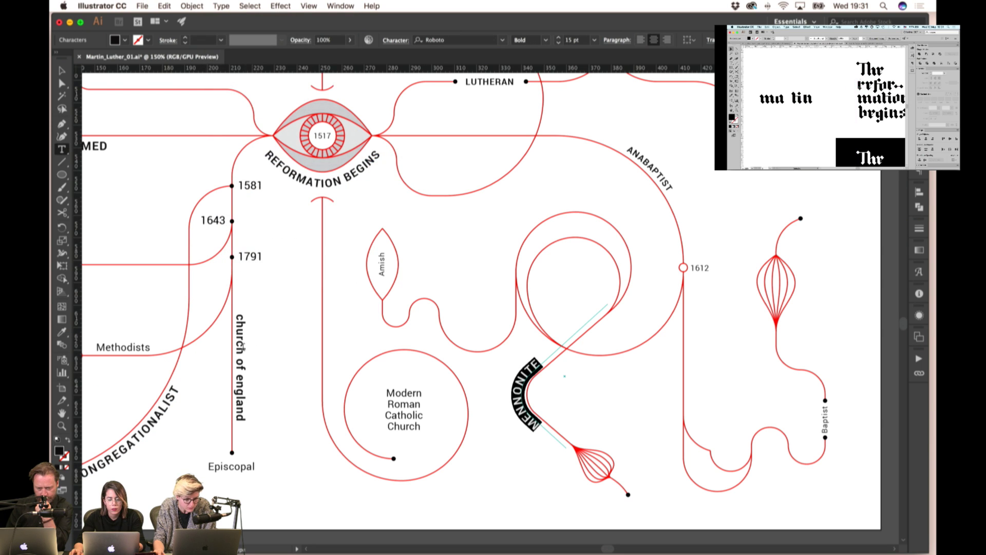
- Change the church of england label to UPPERCASE
{"action": "left_click_drag", "start_coordinate": [240, 315], "coordinate": [239, 421]}
{"action": "left_click", "coordinate": [221, 5]}
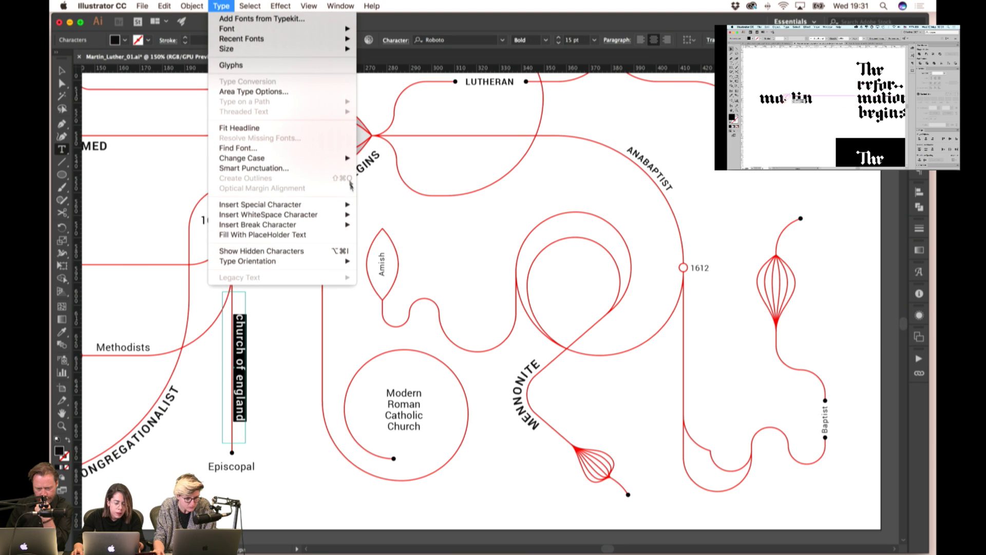
{"action": "mouse_move", "coordinate": [334, 158]}
{"action": "left_click", "coordinate": [390, 157]}
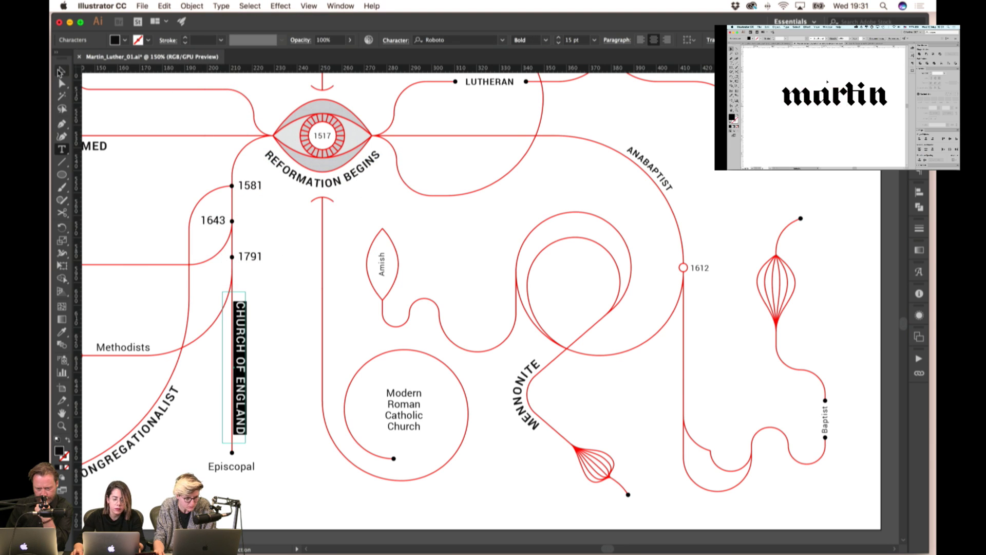
{"action": "left_click", "coordinate": [61, 72]}
{"action": "left_click", "coordinate": [274, 284]}
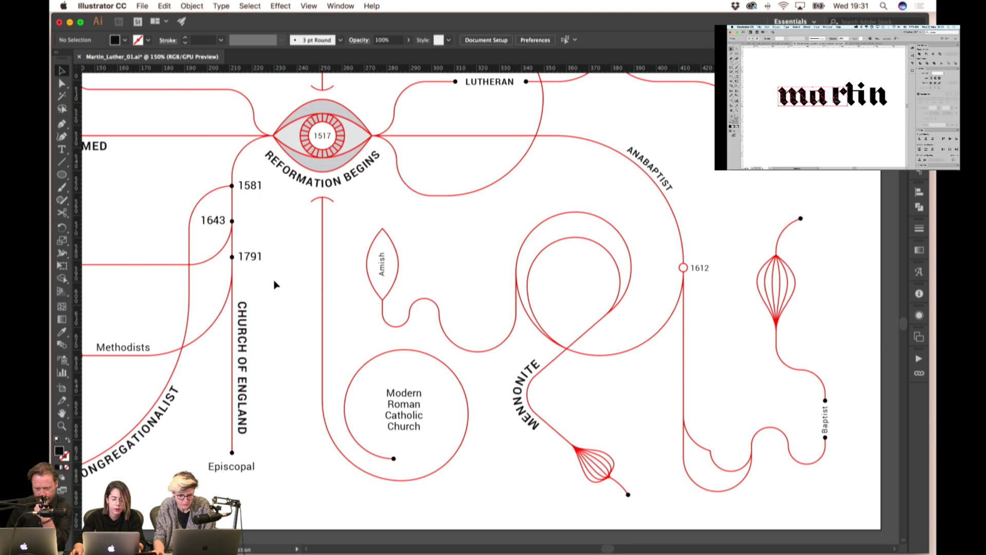
{"action": "scroll", "coordinate": [671, 292], "scroll_direction": "down", "scroll_amount": 2}
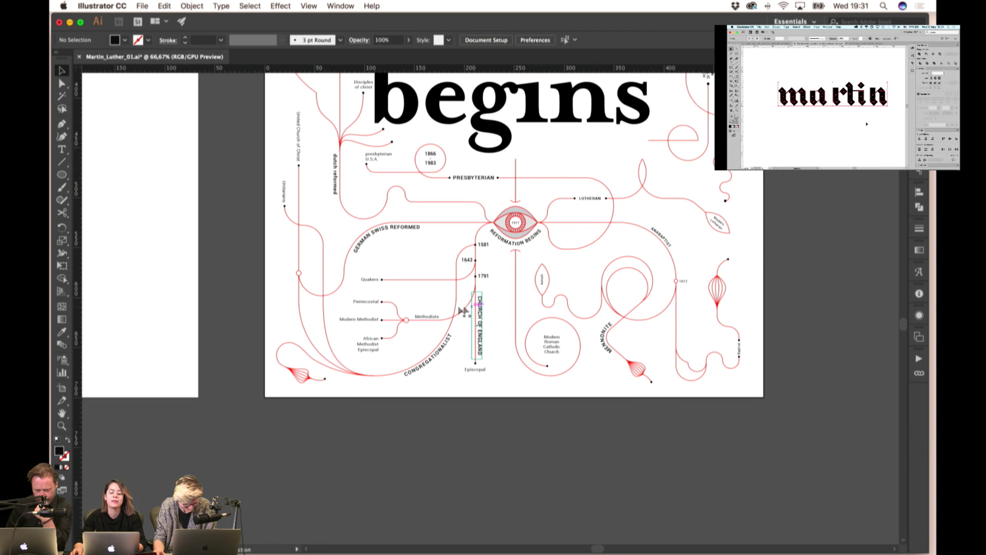
- Make the vertical dutch reformed label UPPERCASE so it reads DUTCH REFORMED in full
{"action": "left_click", "coordinate": [334, 172]}
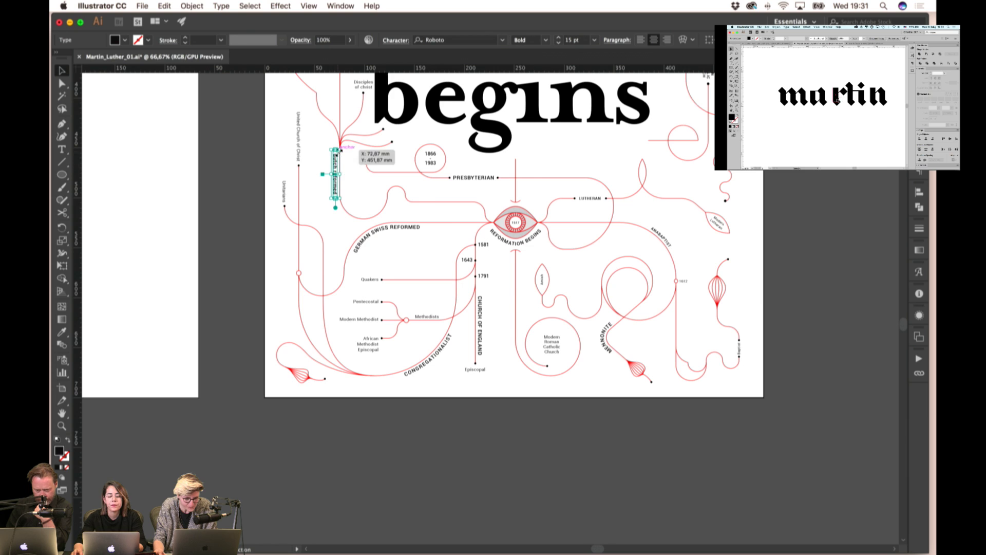
{"action": "scroll", "coordinate": [341, 154], "scroll_direction": "up", "scroll_amount": 1}
{"action": "left_click", "coordinate": [191, 5]}
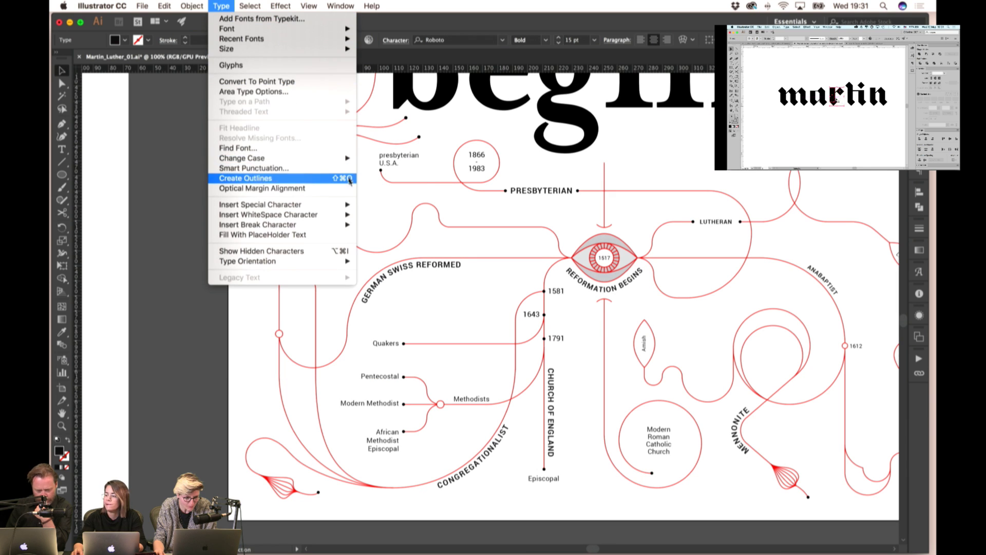
{"action": "left_click", "coordinate": [374, 218]}
{"action": "left_click", "coordinate": [372, 217]}
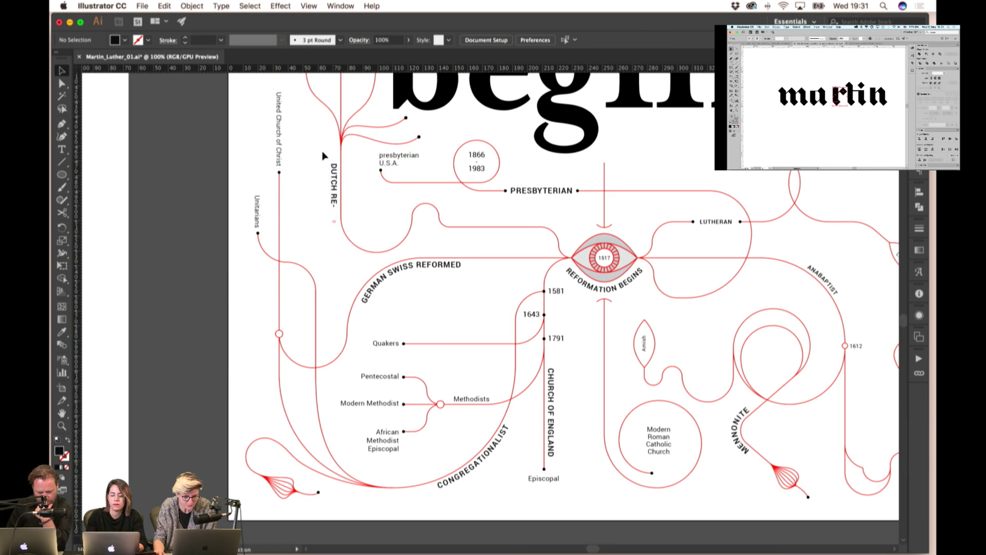
{"action": "scroll", "coordinate": [323, 155], "scroll_direction": "up", "scroll_amount": 1}
{"action": "left_click", "coordinate": [345, 216]}
{"action": "double_click", "coordinate": [345, 216]}
{"action": "key", "text": "Escape"}
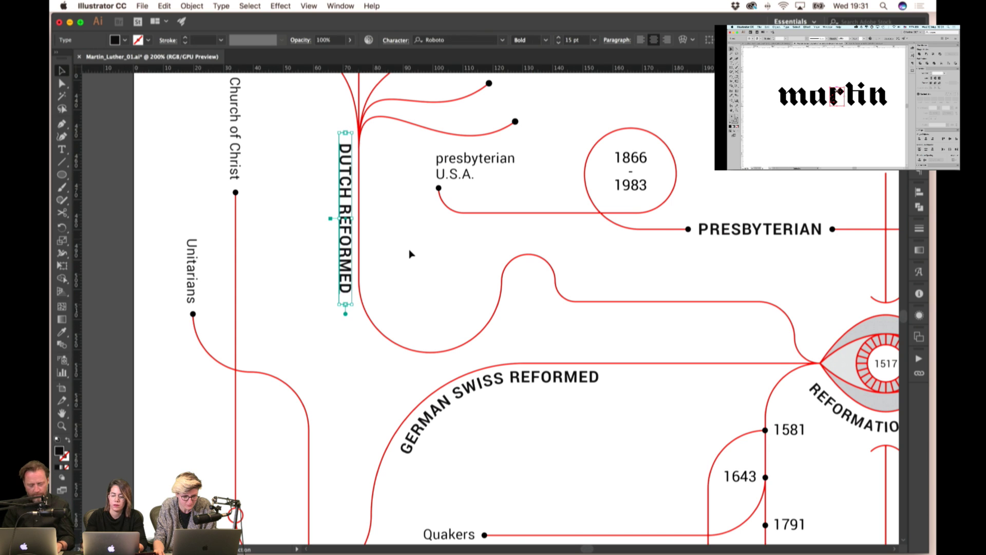
{"action": "left_click", "coordinate": [410, 254]}
{"action": "scroll", "coordinate": [308, 260], "scroll_direction": "down", "scroll_amount": 1}
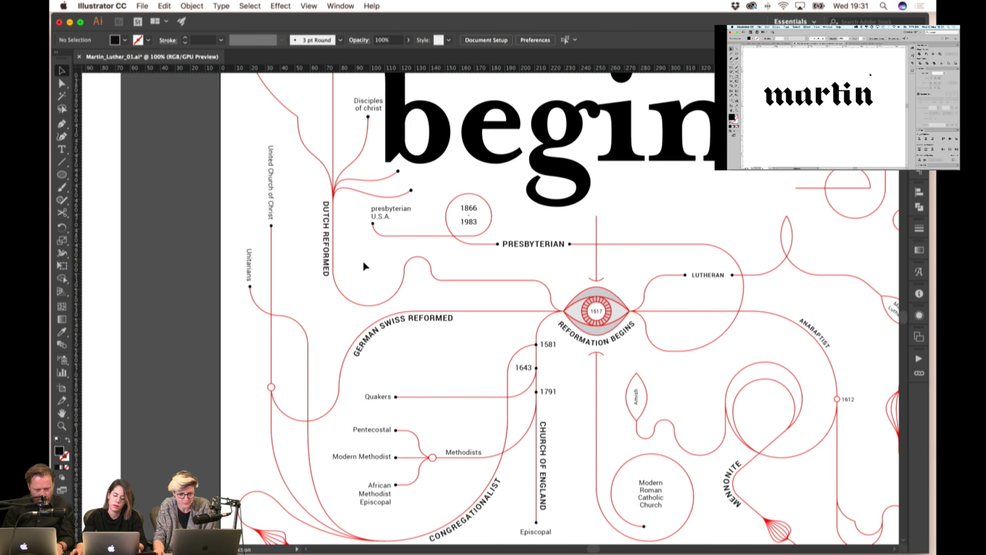
{"action": "scroll", "coordinate": [464, 259], "scroll_direction": "right", "scroll_amount": 3}
{"action": "scroll", "coordinate": [465, 259], "scroll_direction": "up", "scroll_amount": 2}
{"action": "scroll", "coordinate": [534, 214], "scroll_direction": "down", "scroll_amount": 1}
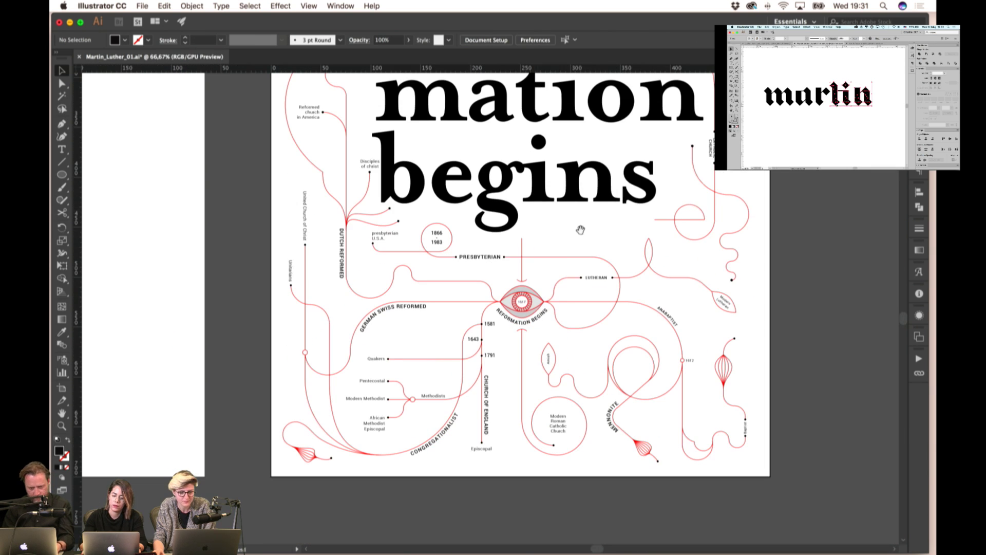
{"action": "scroll", "coordinate": [581, 230], "scroll_direction": "up", "scroll_amount": 4}
{"action": "scroll", "coordinate": [580, 230], "scroll_direction": "right", "scroll_amount": 2}
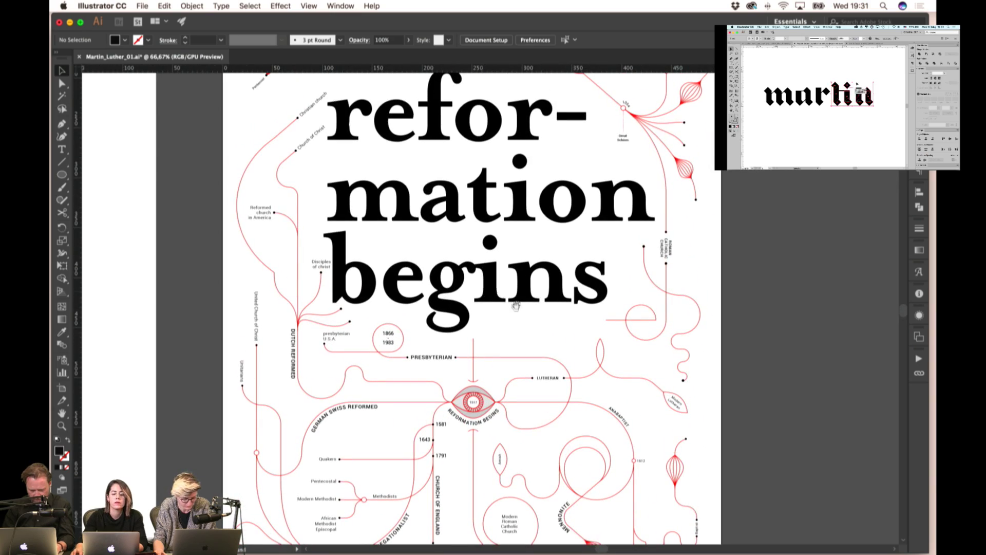
{"action": "scroll", "coordinate": [516, 306], "scroll_direction": "up", "scroll_amount": 6}
{"action": "scroll", "coordinate": [515, 306], "scroll_direction": "right", "scroll_amount": 4}
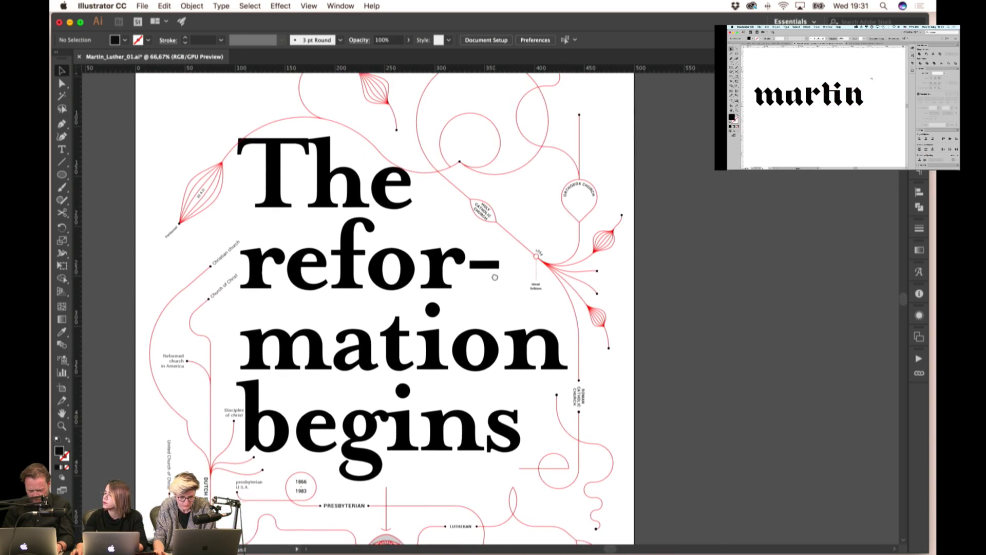
{"action": "scroll", "coordinate": [494, 277], "scroll_direction": "up", "scroll_amount": 3}
{"action": "scroll", "coordinate": [494, 277], "scroll_direction": "left", "scroll_amount": 2}
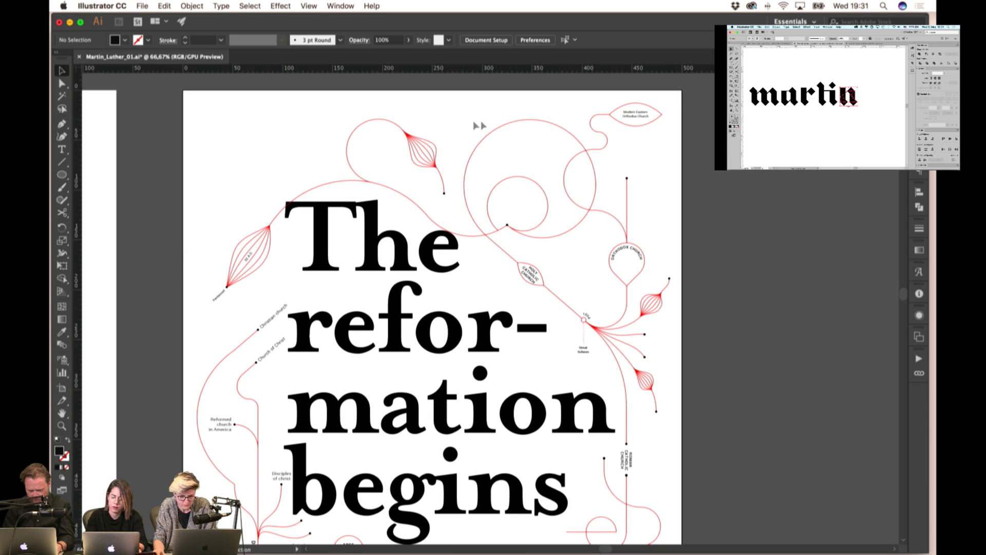
{"action": "key", "text": "super+minus"}
- Save Martin_Luther_01.ai with Cmd+S and review the poster's capitalised branch labels
{"action": "scroll", "coordinate": [637, 352], "scroll_direction": "down", "scroll_amount": 4}
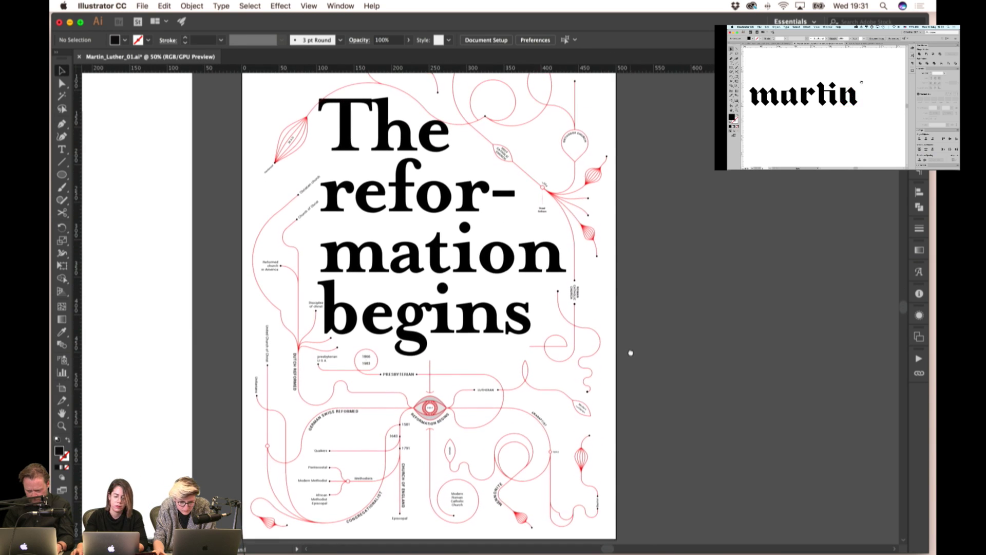
{"action": "scroll", "coordinate": [641, 351], "scroll_direction": "left", "scroll_amount": 3}
{"action": "scroll", "coordinate": [641, 351], "scroll_direction": "down", "scroll_amount": 1}
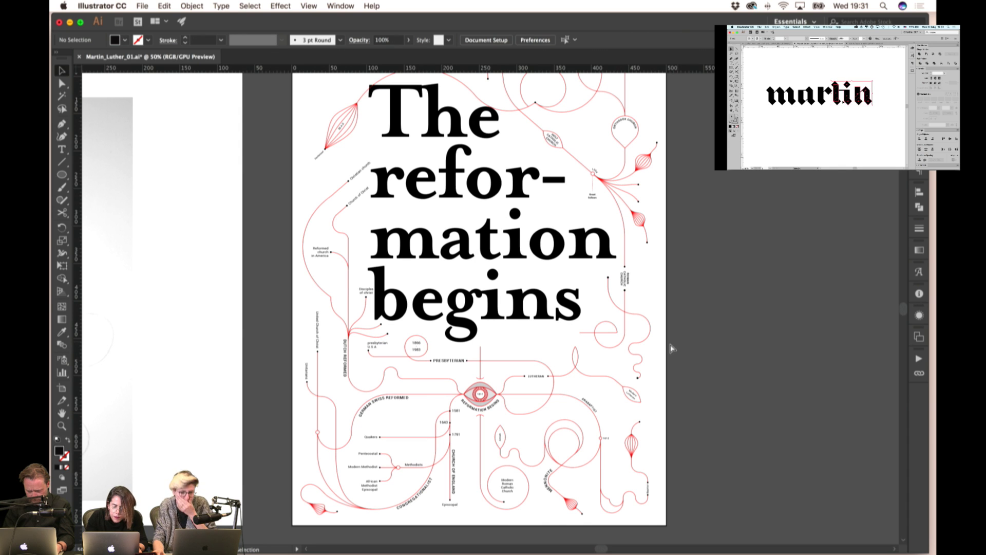
{"action": "key", "text": "super+s"}
{"action": "scroll", "coordinate": [694, 336], "scroll_direction": "up", "scroll_amount": 2}
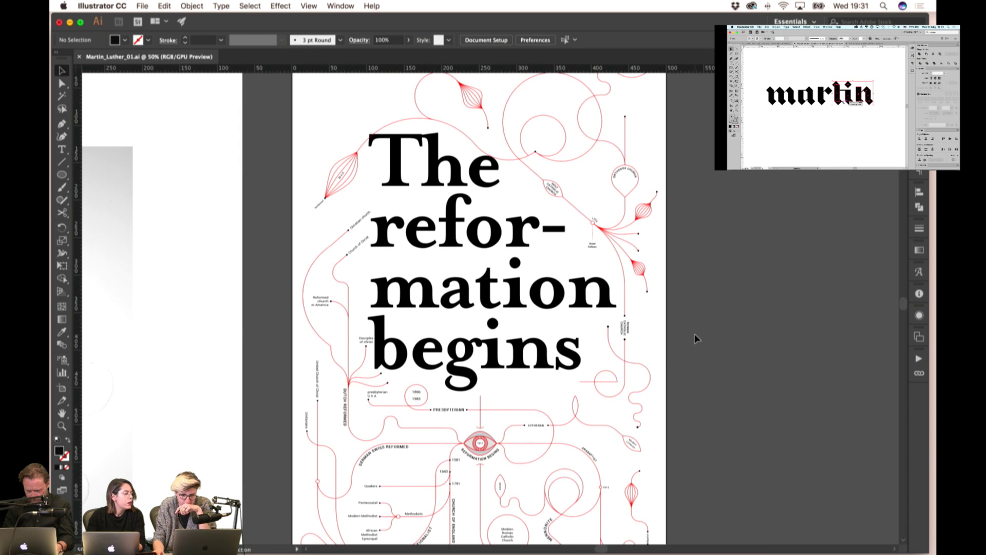
{"action": "scroll", "coordinate": [696, 338], "scroll_direction": "up", "scroll_amount": 1}
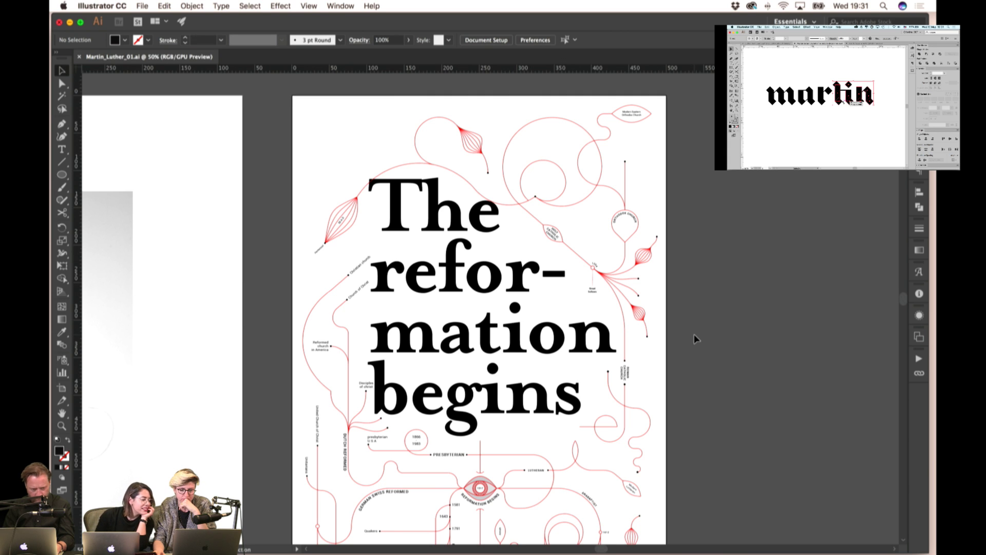
{"action": "scroll", "coordinate": [695, 338], "scroll_direction": "down", "scroll_amount": 3}
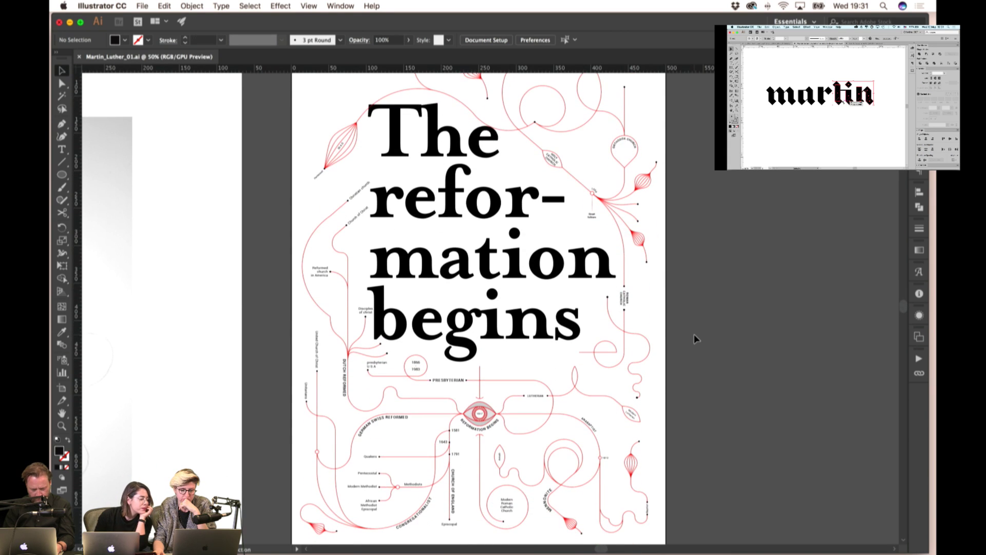
{"action": "scroll", "coordinate": [694, 339], "scroll_direction": "down", "scroll_amount": 1}
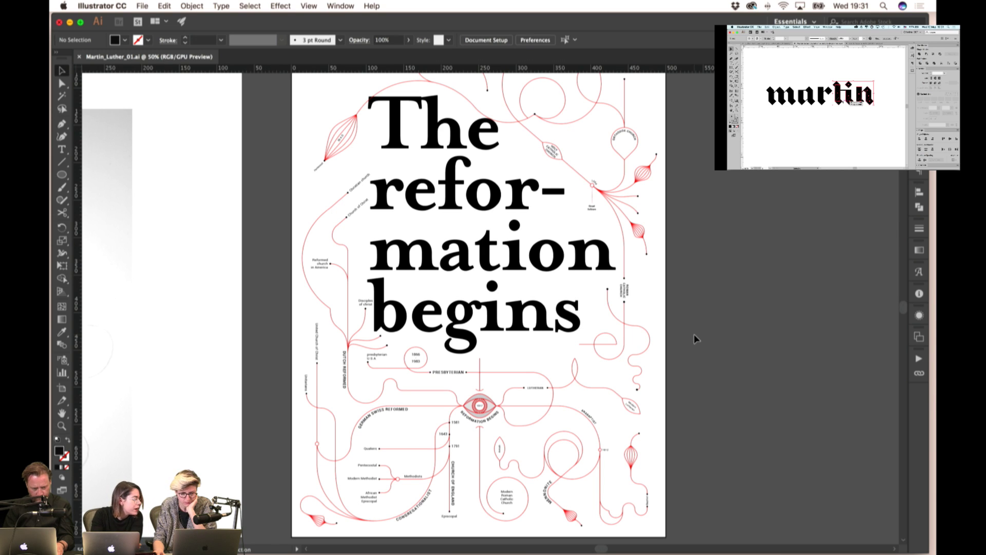
{"action": "scroll", "coordinate": [695, 339], "scroll_direction": "left", "scroll_amount": 1}
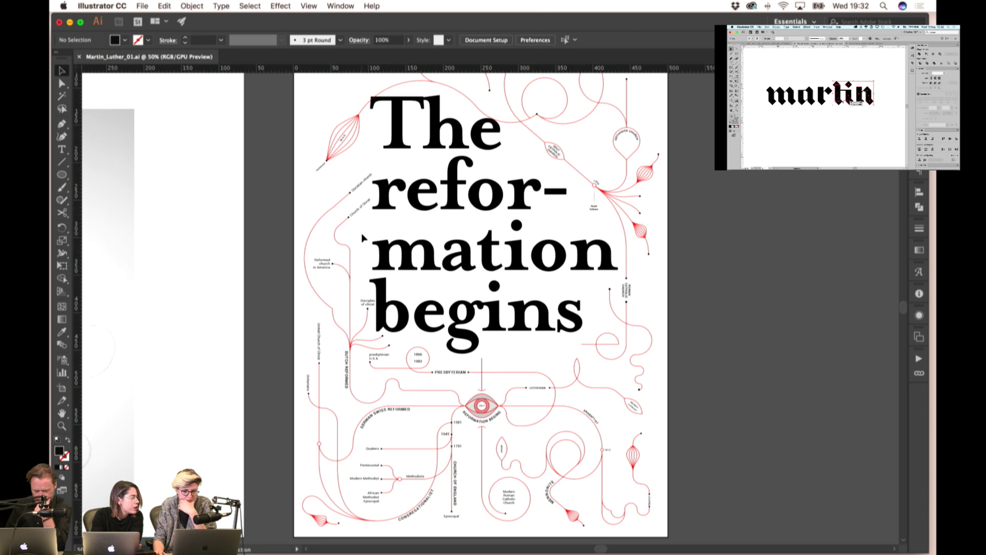
{"action": "scroll", "coordinate": [362, 238], "scroll_direction": "down", "scroll_amount": 3}
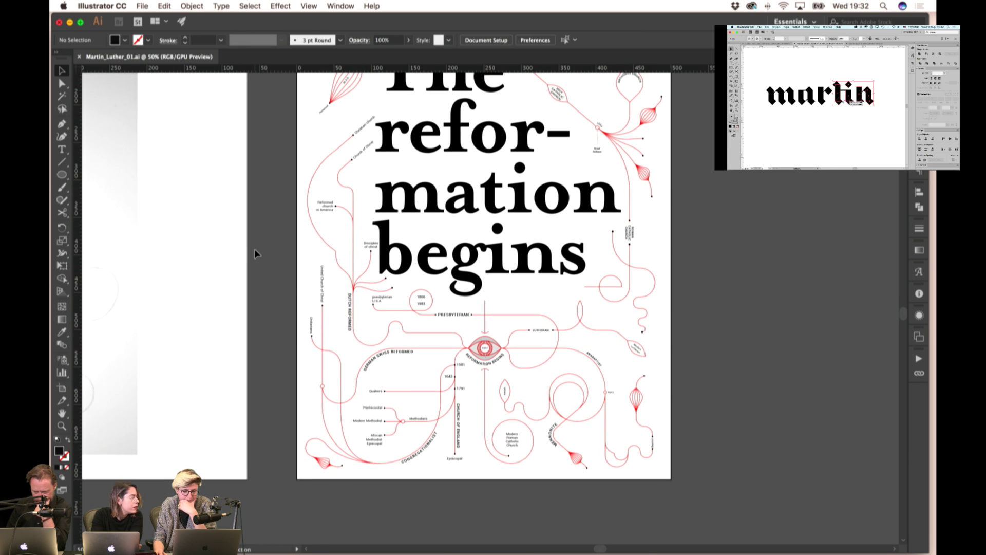
{"action": "scroll", "coordinate": [254, 249], "scroll_direction": "up", "scroll_amount": 2}
{"action": "scroll", "coordinate": [744, 229], "scroll_direction": "up", "scroll_amount": 5}
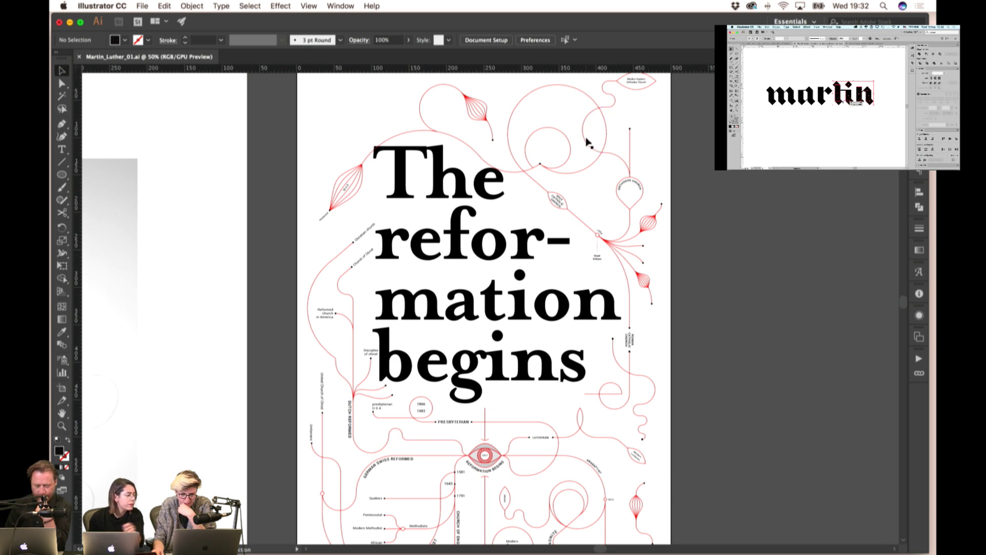
{"action": "scroll", "coordinate": [590, 136], "scroll_direction": "down", "scroll_amount": 2}
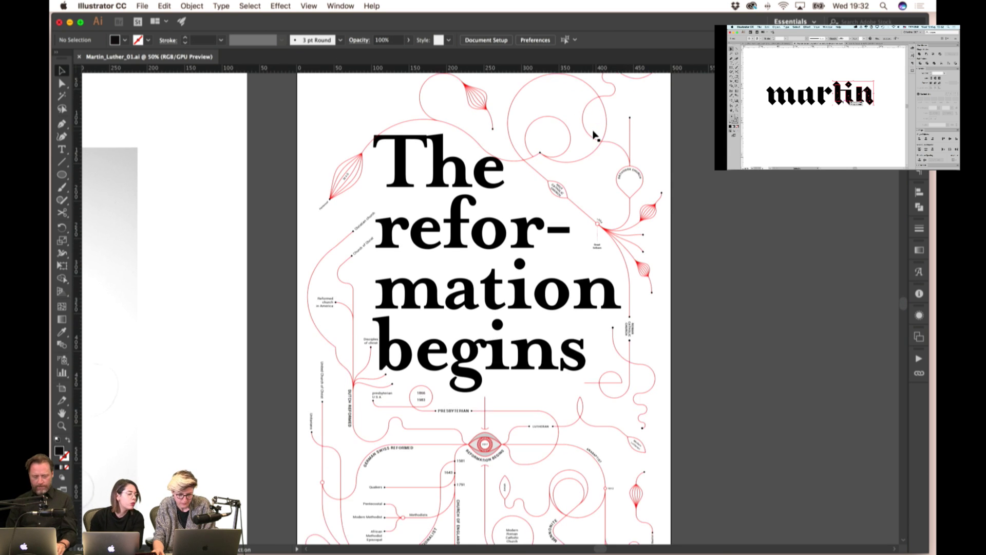
{"action": "scroll", "coordinate": [594, 136], "scroll_direction": "down", "scroll_amount": 1}
{"action": "scroll", "coordinate": [347, 275], "scroll_direction": "up", "scroll_amount": 5}
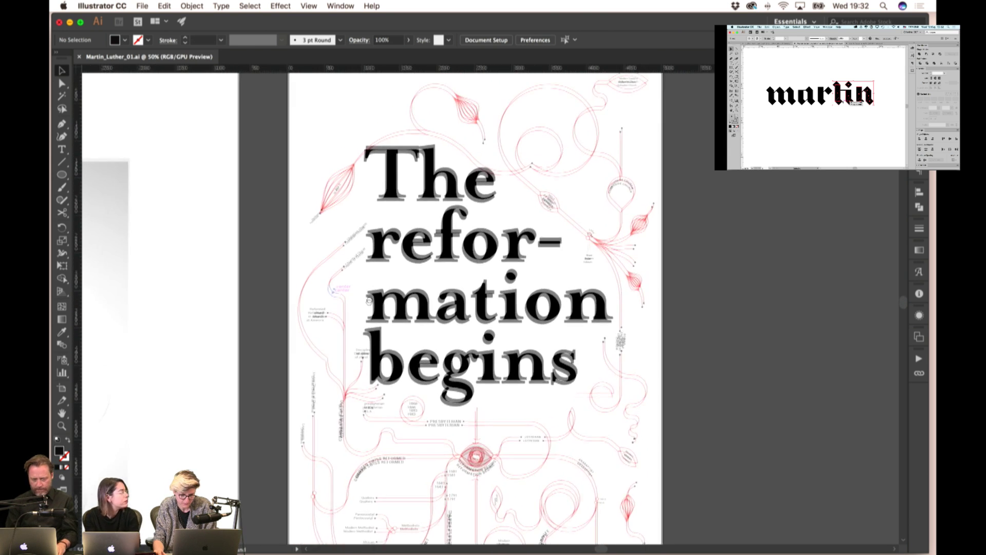
{"action": "scroll", "coordinate": [470, 308], "scroll_direction": "down", "scroll_amount": 4}
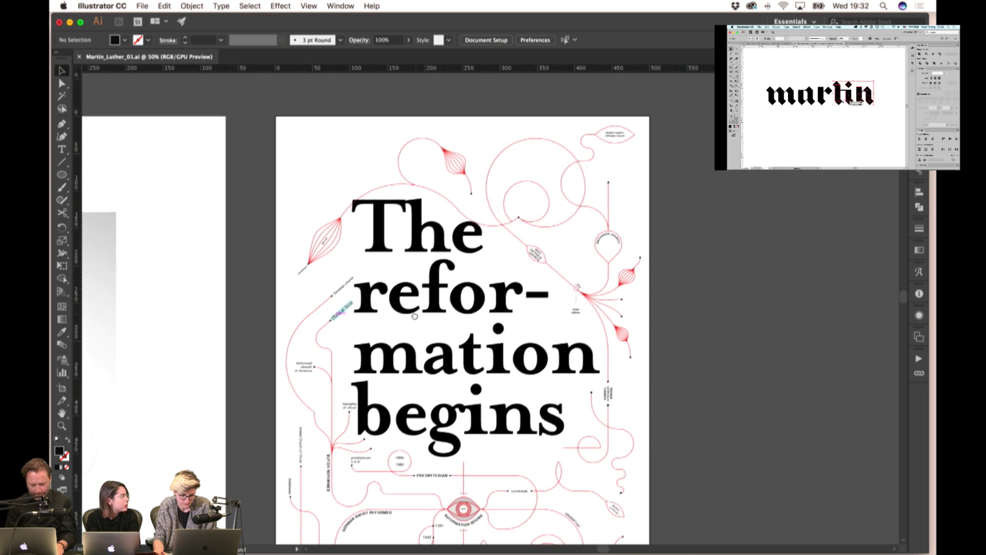
{"action": "scroll", "coordinate": [422, 266], "scroll_direction": "up", "scroll_amount": 1}
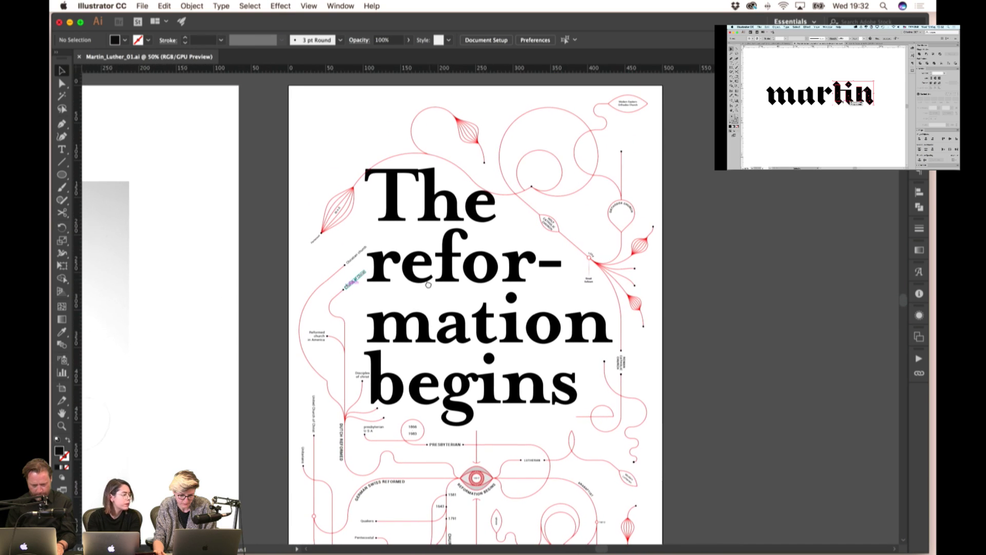
- Zoom in on the petal blend and place a copy beside the original
{"action": "left_click", "coordinate": [477, 131]}
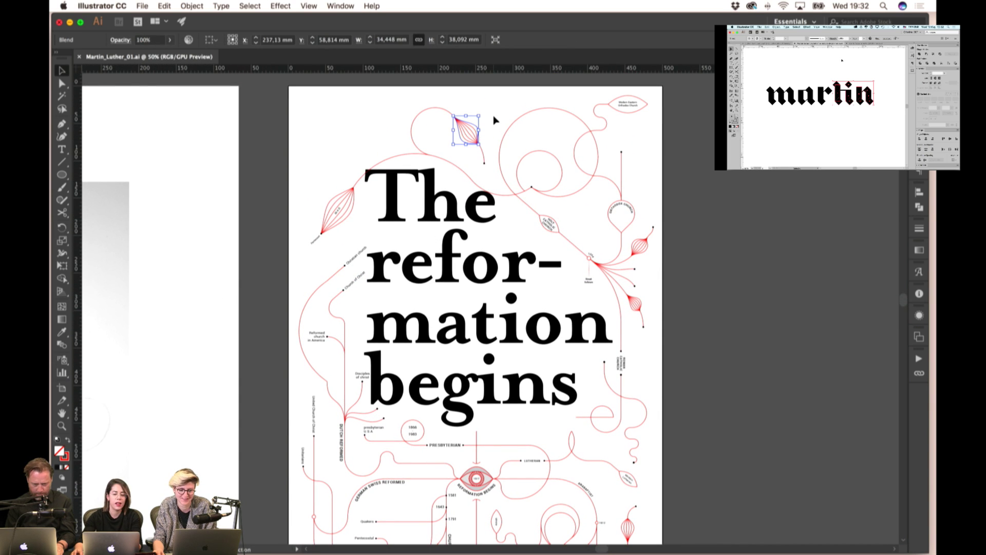
{"action": "left_click", "coordinate": [494, 120]}
{"action": "key", "text": "super+equal"}
{"action": "key", "text": "super+equal"}
{"action": "key", "text": "super+equal"}
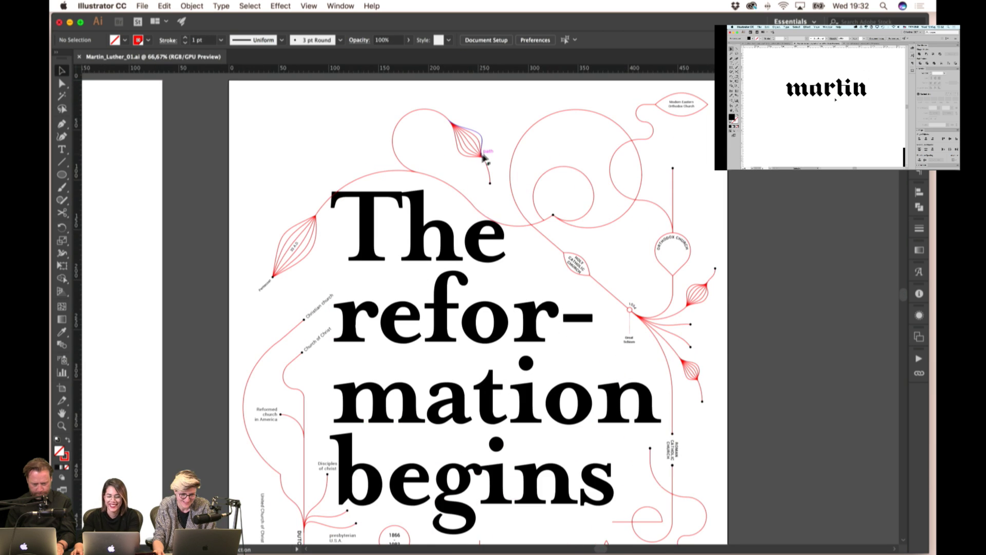
{"action": "left_click_drag", "start_coordinate": [478, 148], "coordinate": [534, 121]}
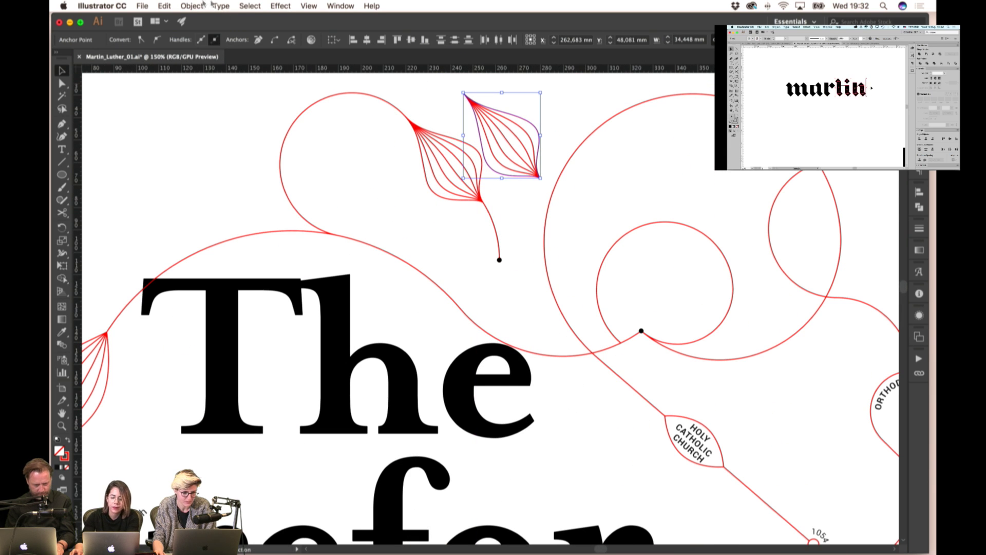
{"action": "key", "text": "super+j"}
{"action": "key", "text": "Return"}
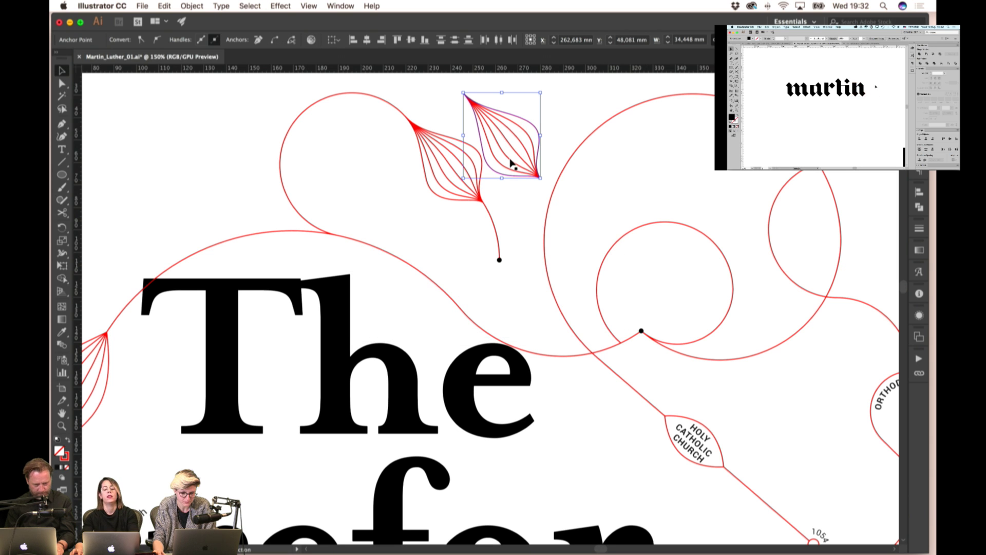
- Release the copied petal blend into plain paths
{"action": "left_click", "coordinate": [192, 5]}
{"action": "mouse_move", "coordinate": [257, 261]}
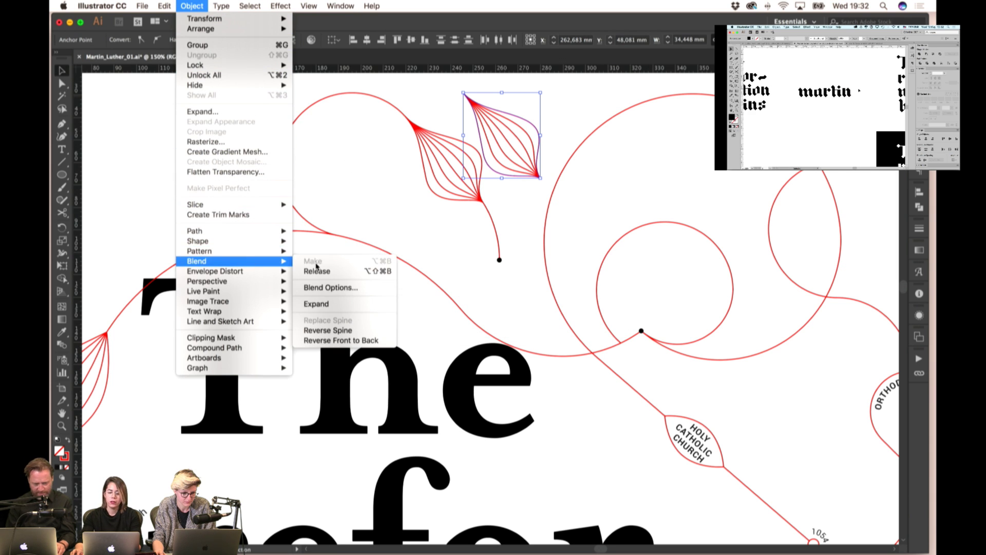
{"action": "left_click", "coordinate": [317, 271]}
{"action": "scroll", "coordinate": [462, 206], "scroll_direction": "up", "scroll_amount": 3}
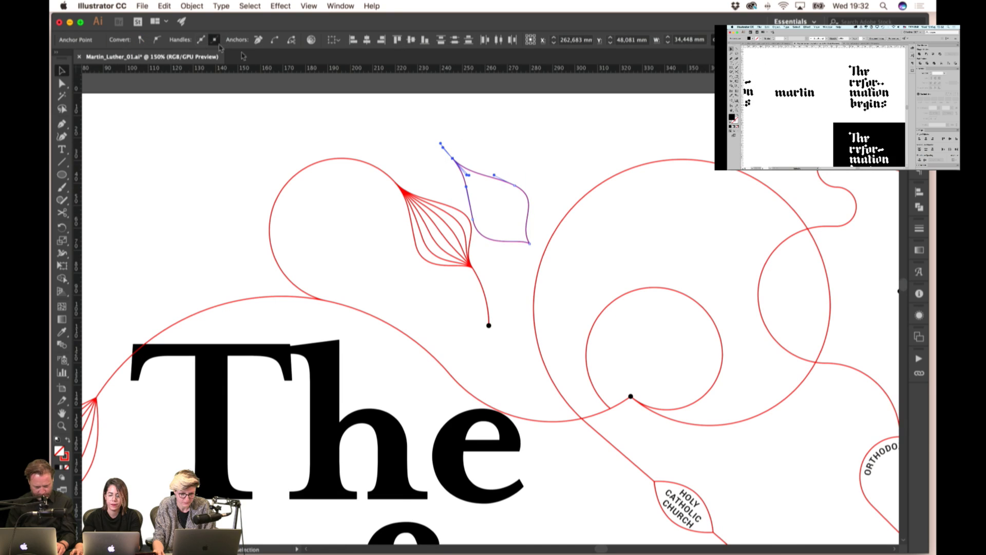
{"action": "left_click", "coordinate": [192, 5]}
{"action": "mouse_move", "coordinate": [221, 6]}
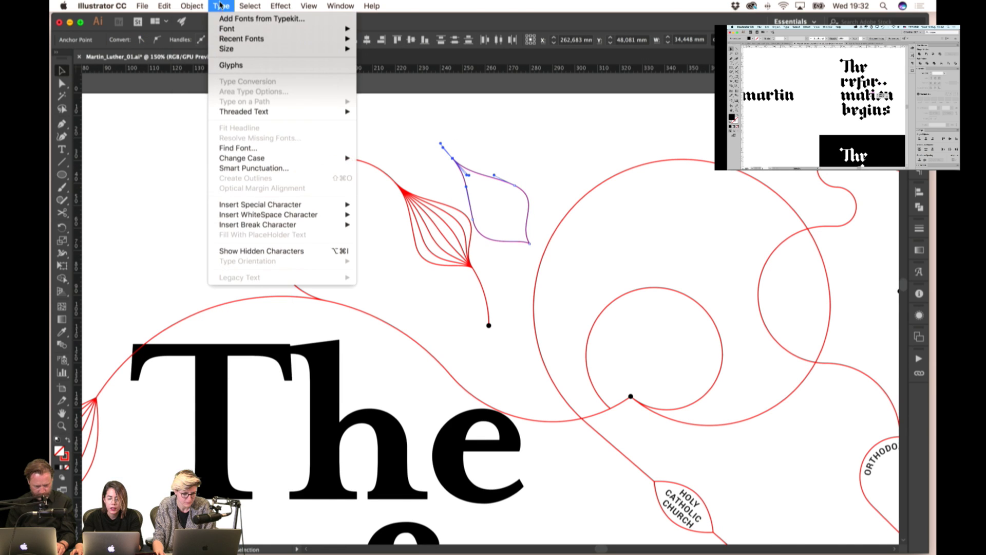
{"action": "left_click", "coordinate": [176, 187]}
- Join the leaf path's open ends and give it a black fill with no stroke
{"action": "left_click", "coordinate": [457, 165]}
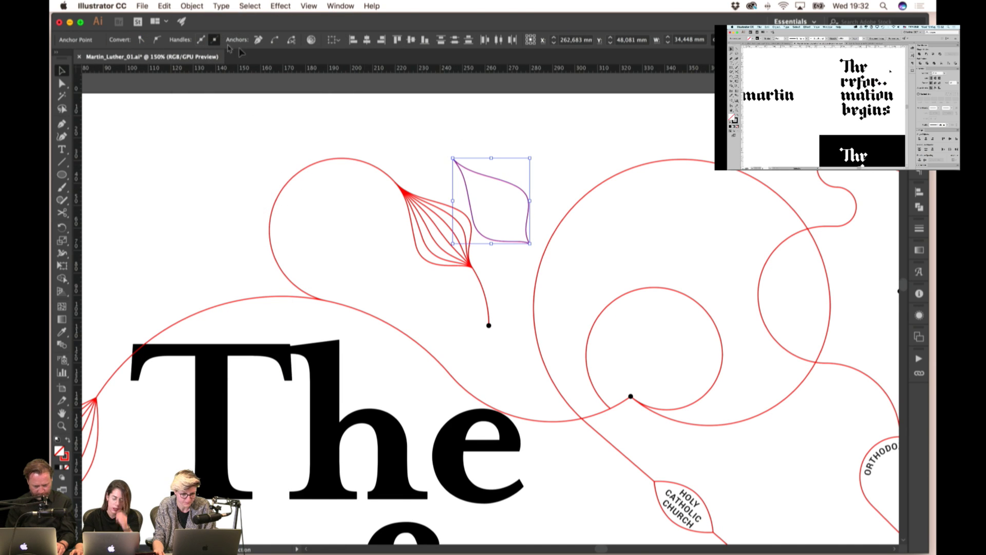
{"action": "left_click", "coordinate": [275, 40]}
{"action": "left_click_drag", "start_coordinate": [533, 236], "coordinate": [524, 248]}
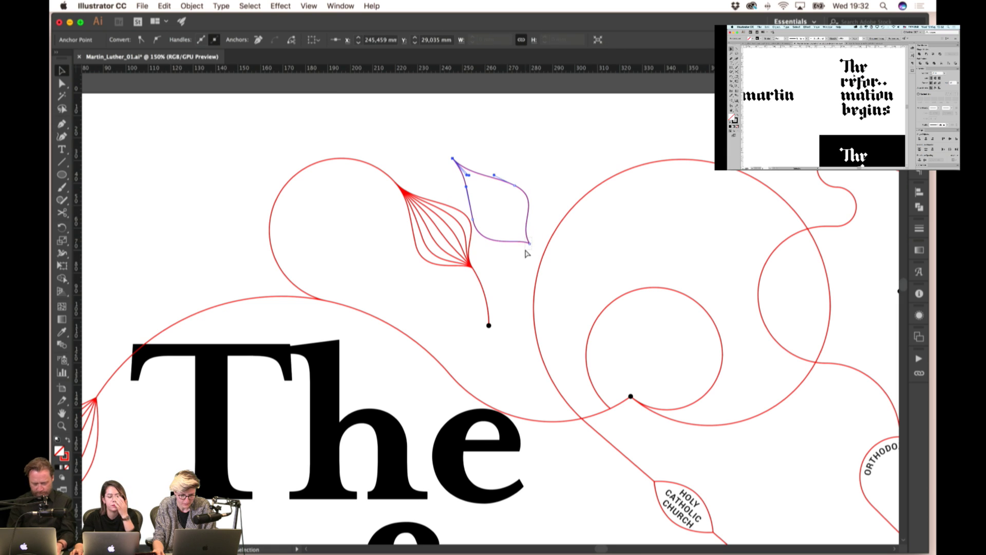
{"action": "left_click", "coordinate": [502, 168]}
{"action": "left_click", "coordinate": [527, 174]}
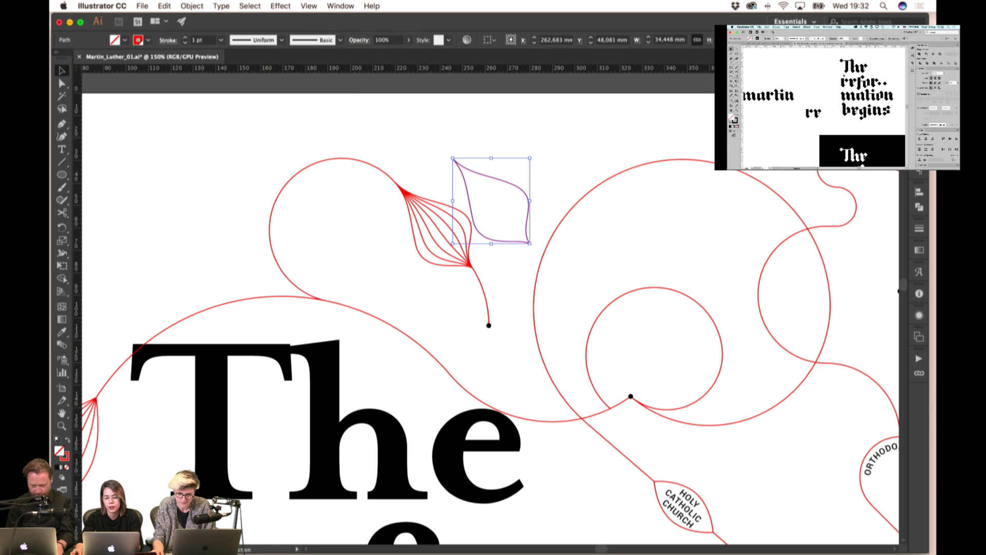
{"action": "key", "text": "comma"}
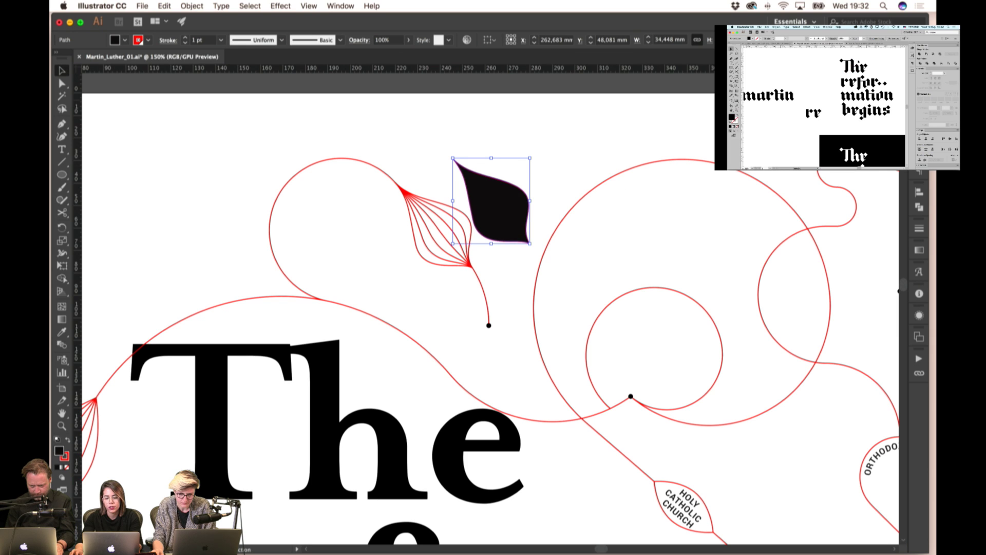
{"action": "key", "text": "slash"}
- Move the black leaf onto the red petal lines and send it to the back
{"action": "left_click", "coordinate": [453, 160]}
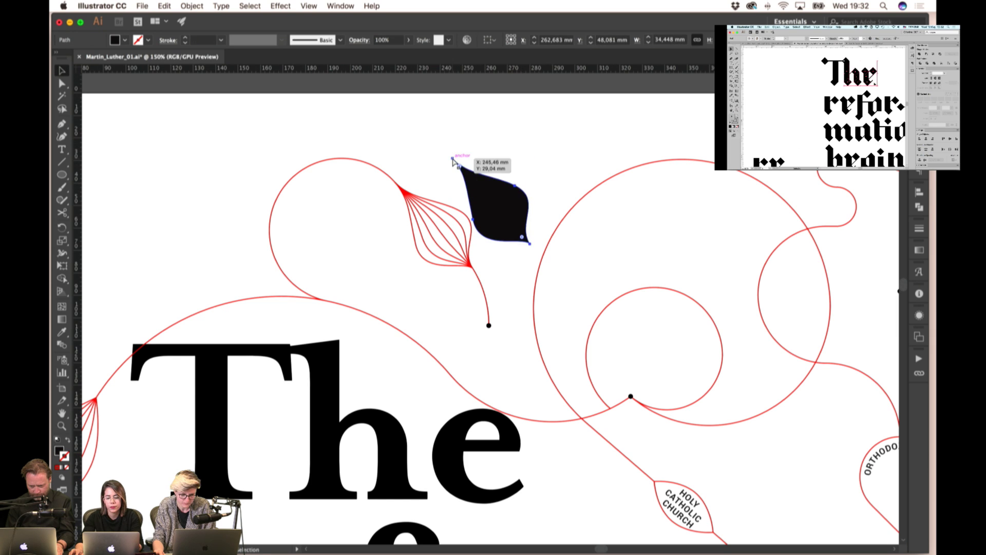
{"action": "left_click_drag", "start_coordinate": [454, 161], "coordinate": [396, 185]}
{"action": "right_click", "coordinate": [455, 175]}
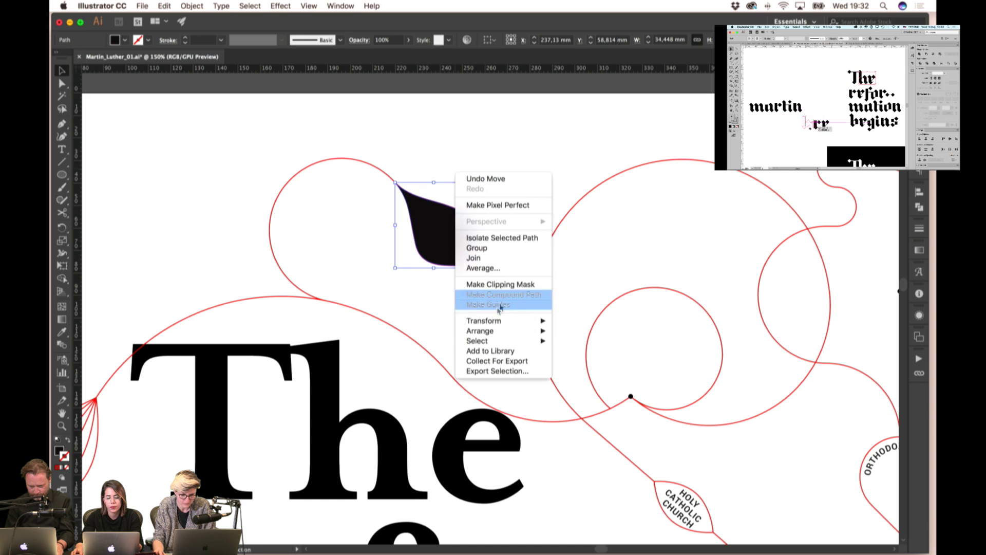
{"action": "left_click", "coordinate": [595, 361]}
{"action": "left_click", "coordinate": [501, 216]}
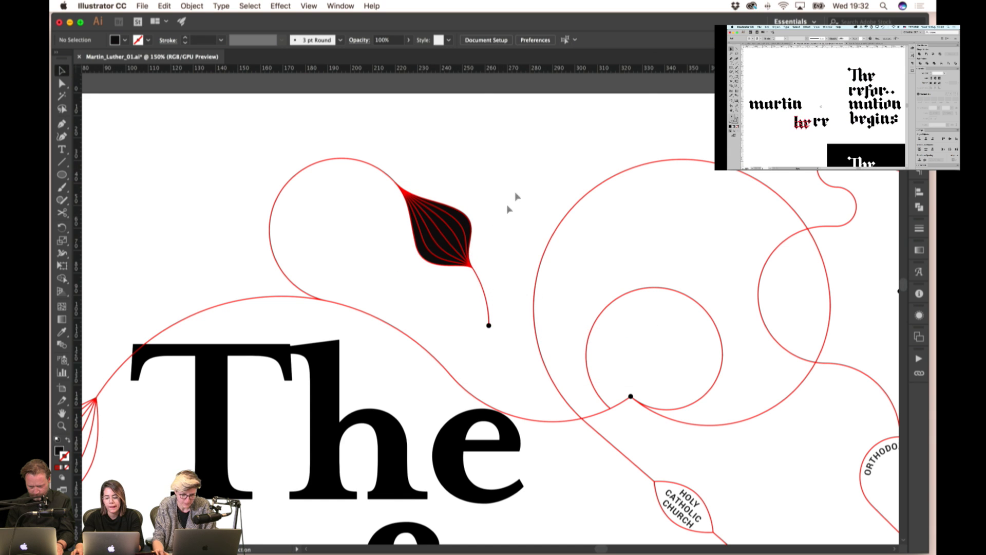
{"action": "scroll", "coordinate": [518, 148], "scroll_direction": "down", "scroll_amount": 2}
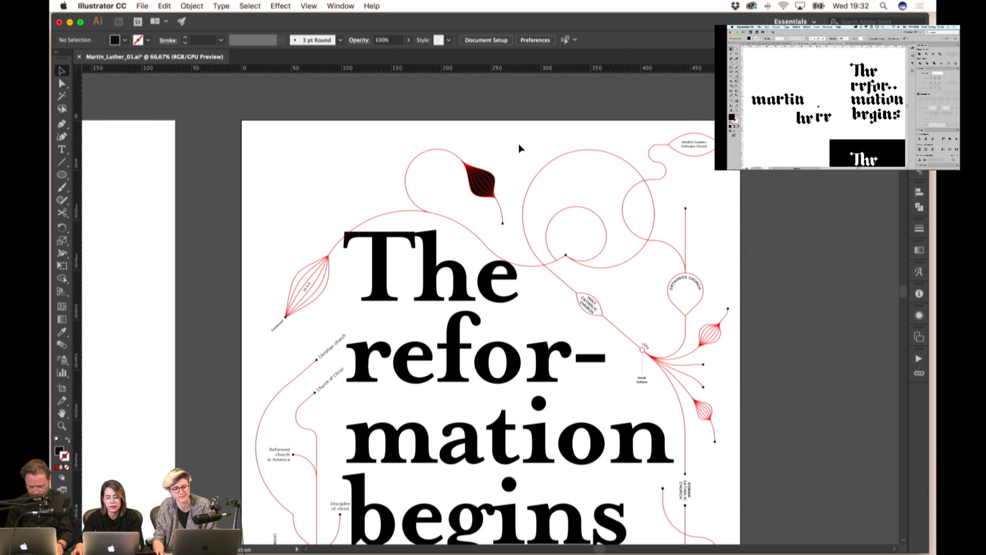
- Save the poster with Cmd+S, then zoom to 33.33% showing both artboards side by side
{"action": "left_click_drag", "start_coordinate": [518, 177], "coordinate": [514, 127]}
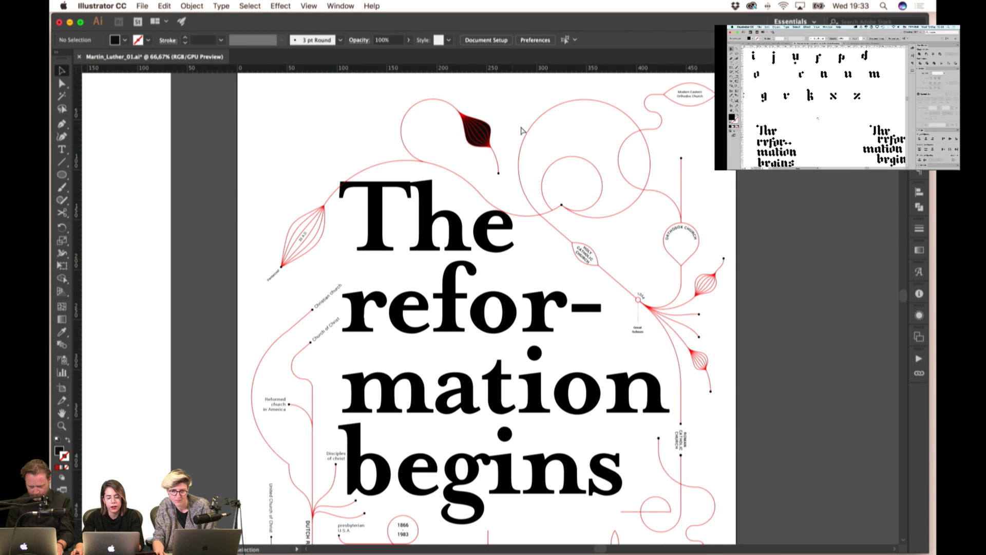
{"action": "key", "text": "super+s"}
{"action": "scroll", "coordinate": [539, 154], "scroll_direction": "down", "scroll_amount": 3}
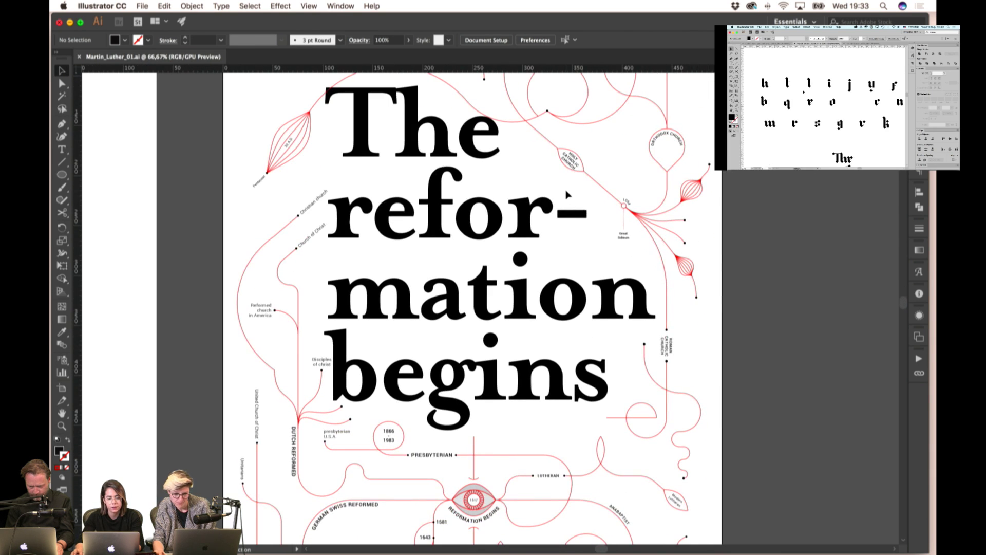
{"action": "scroll", "coordinate": [569, 196], "scroll_direction": "down", "scroll_amount": 1}
{"action": "scroll", "coordinate": [688, 260], "scroll_direction": "down", "scroll_amount": 1}
{"action": "scroll", "coordinate": [695, 272], "scroll_direction": "left", "scroll_amount": 1}
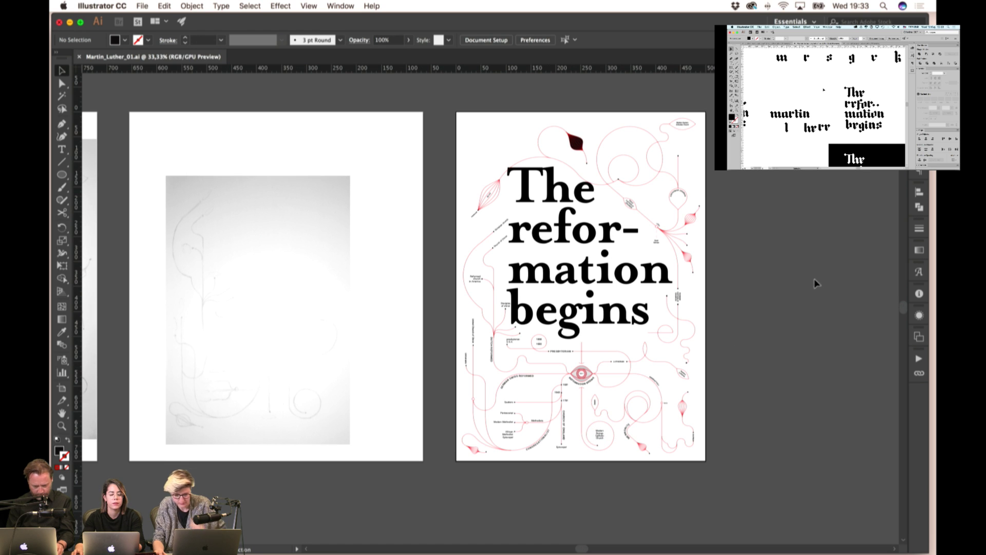
{"action": "left_click_drag", "start_coordinate": [760, 310], "coordinate": [722, 357]}
{"action": "scroll", "coordinate": [708, 201], "scroll_direction": "right", "scroll_amount": 2}
{"action": "scroll", "coordinate": [708, 202], "scroll_direction": "up", "scroll_amount": 1}
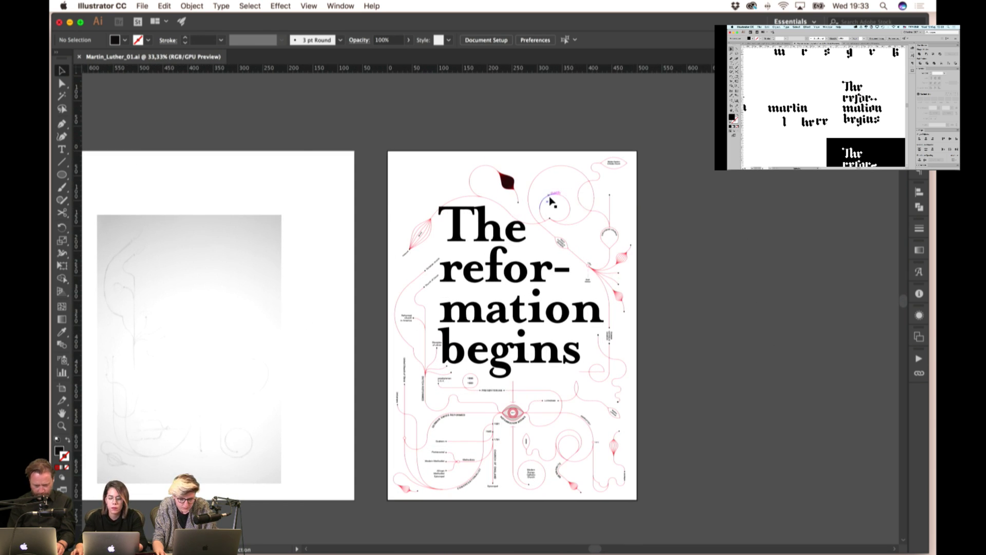
{"action": "scroll", "coordinate": [551, 202], "scroll_direction": "up", "scroll_amount": 3}
- Select the upper and lower arcs of the red circle, then deselect them
{"action": "left_click", "coordinate": [589, 202]}
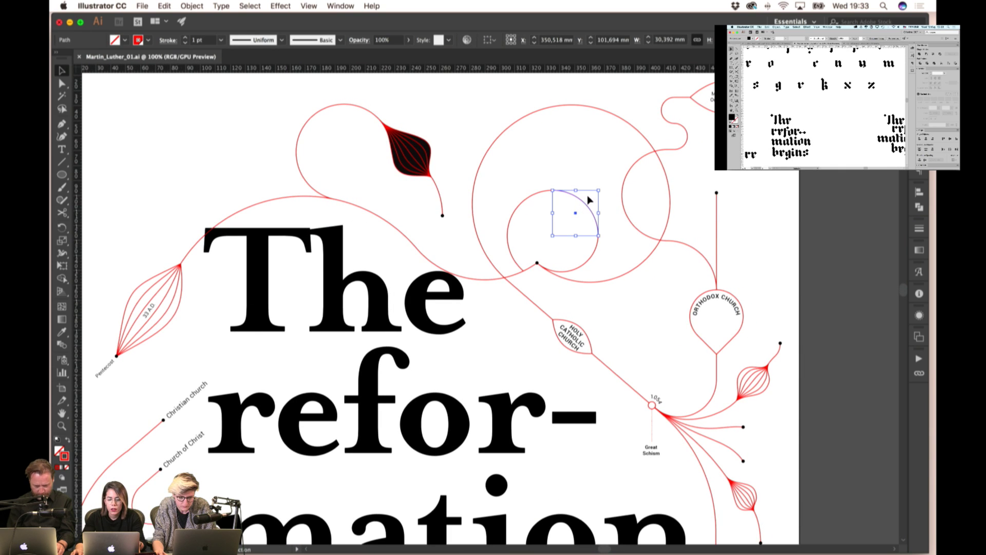
{"action": "scroll", "coordinate": [589, 199], "scroll_direction": "up", "scroll_amount": 1}
{"action": "left_click", "coordinate": [554, 176]}
{"action": "left_click", "coordinate": [585, 296]}
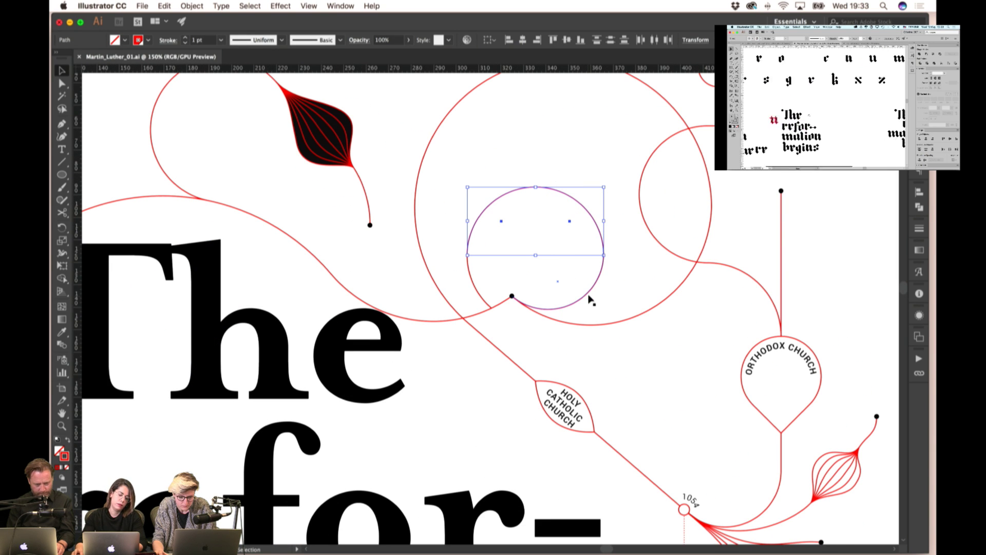
{"action": "left_click", "coordinate": [468, 287], "text": "shift"}
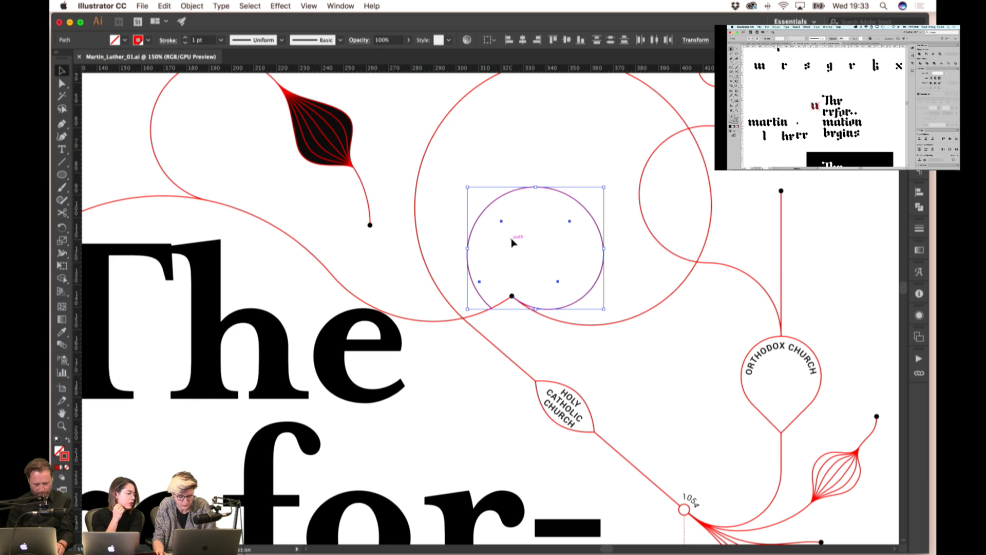
{"action": "scroll", "coordinate": [523, 239], "scroll_direction": "down", "scroll_amount": 3}
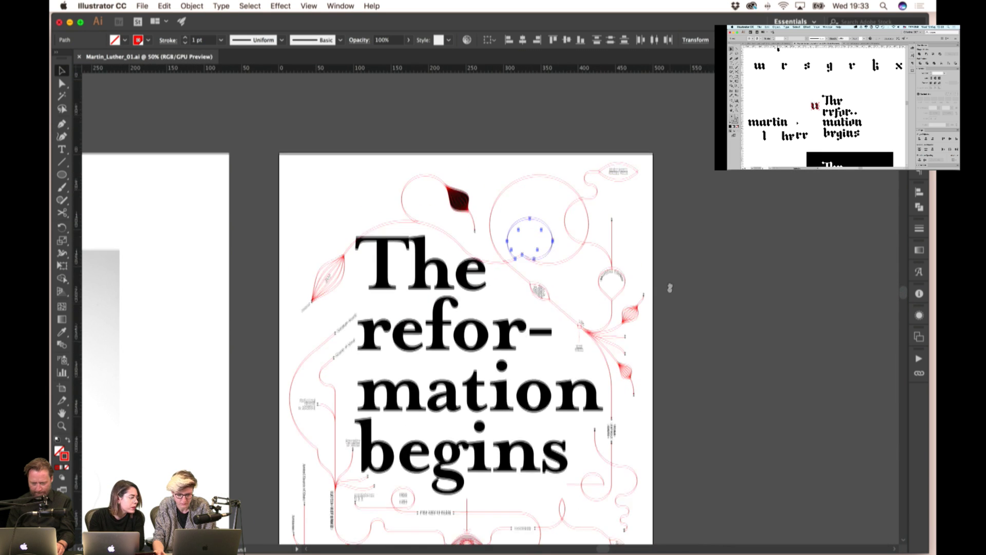
{"action": "scroll", "coordinate": [669, 287], "scroll_direction": "down", "scroll_amount": 3}
{"action": "scroll", "coordinate": [689, 212], "scroll_direction": "down", "scroll_amount": 1}
{"action": "left_click", "coordinate": [689, 213]}
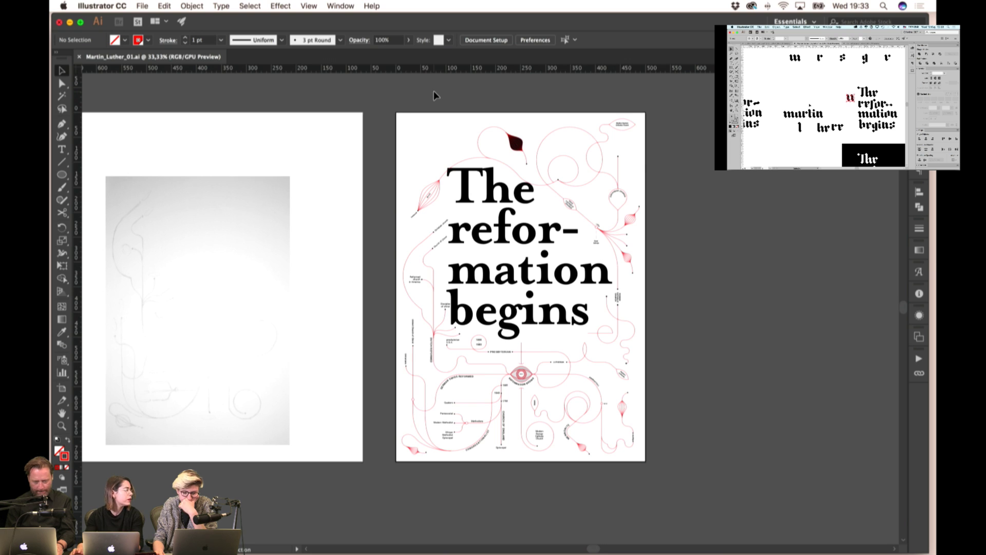
- Try pulling the circle's upper-right arc upward, then undo the move
{"action": "scroll", "coordinate": [434, 91], "scroll_direction": "right", "scroll_amount": 5}
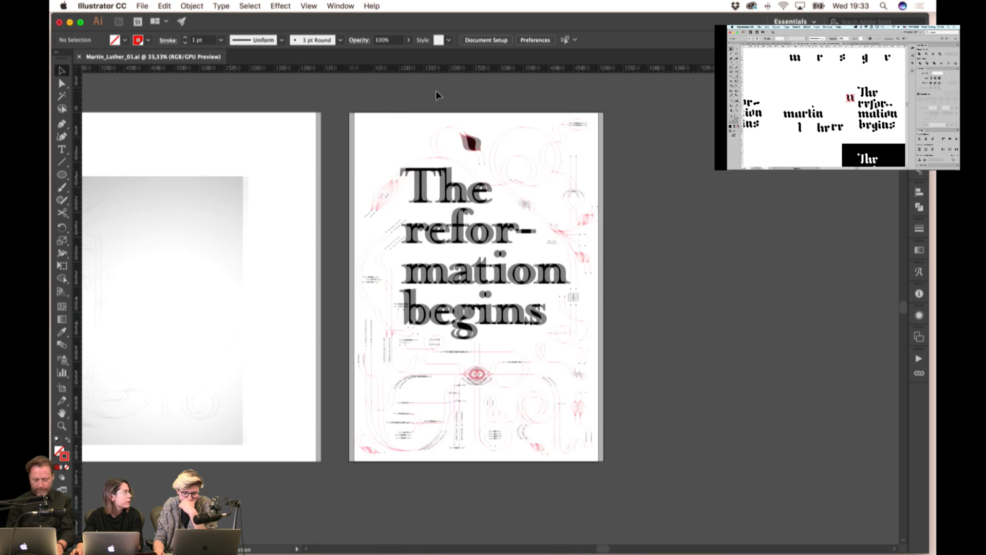
{"action": "scroll", "coordinate": [436, 90], "scroll_direction": "left", "scroll_amount": 2}
{"action": "scroll", "coordinate": [436, 91], "scroll_direction": "left", "scroll_amount": 1}
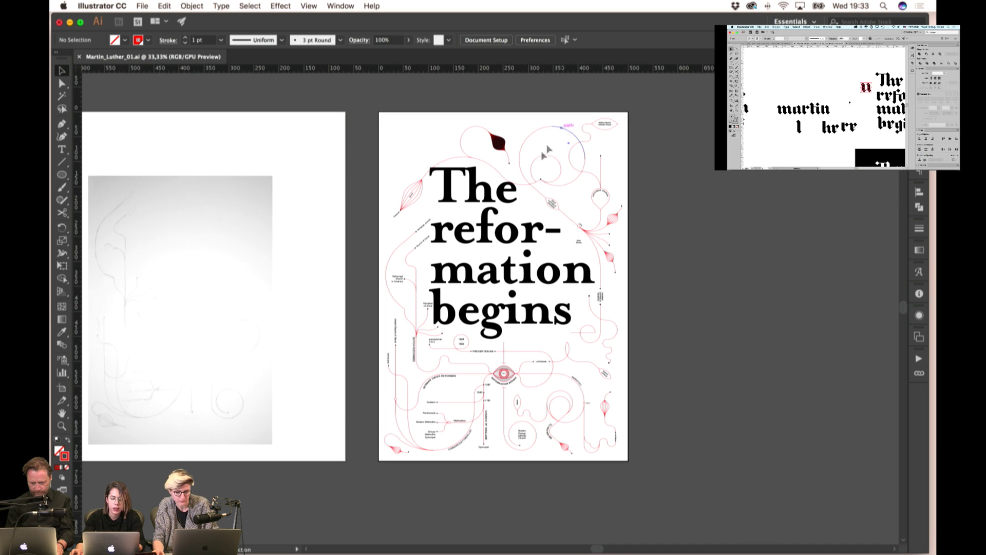
{"action": "scroll", "coordinate": [550, 154], "scroll_direction": "up", "scroll_amount": 5}
{"action": "left_click", "coordinate": [546, 164]}
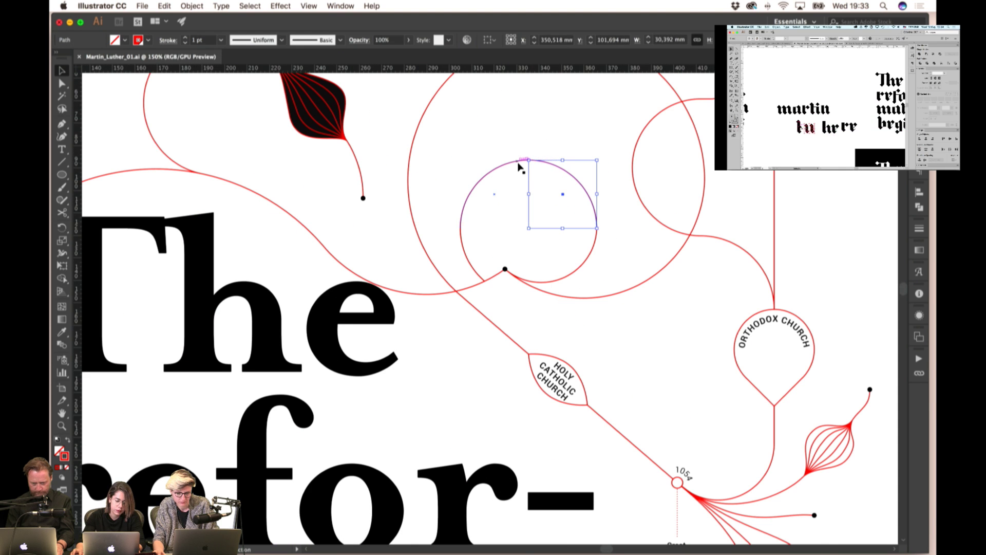
{"action": "left_click_drag", "start_coordinate": [546, 165], "coordinate": [548, 146]}
{"action": "key", "text": "super+z"}
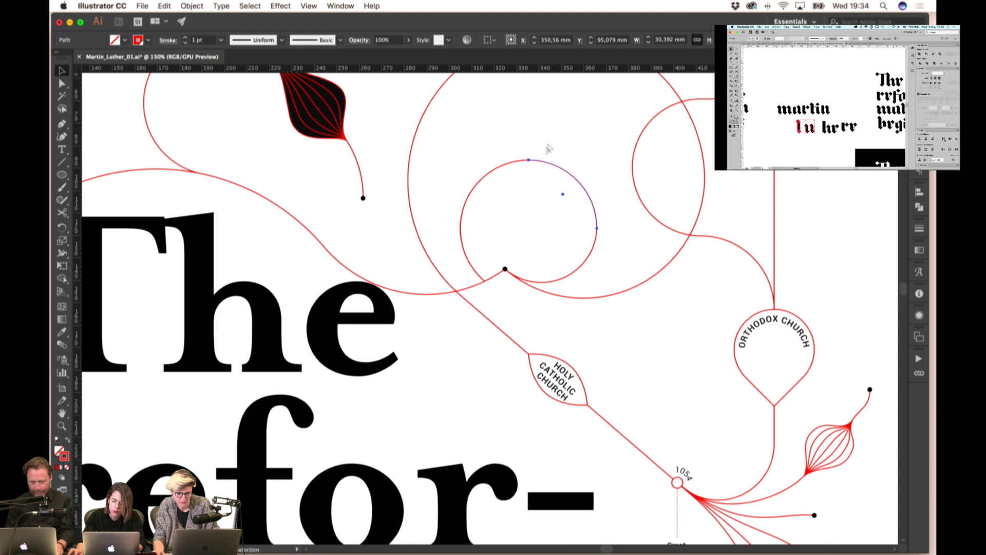
- Select all four circle arcs and bring them to the front
{"action": "left_click", "coordinate": [509, 164], "text": "shift"}
{"action": "left_click", "coordinate": [467, 257], "text": "shift"}
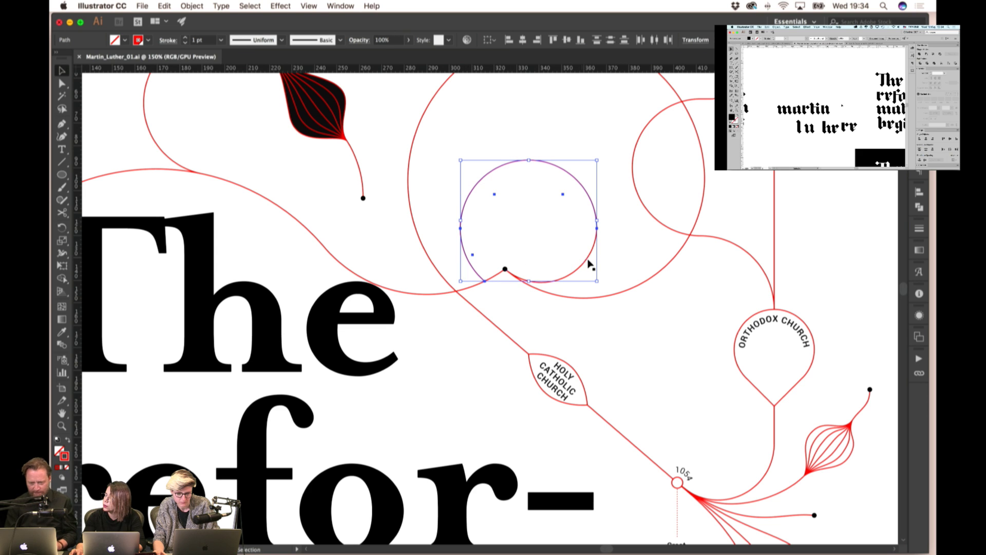
{"action": "left_click", "coordinate": [590, 264], "text": "shift"}
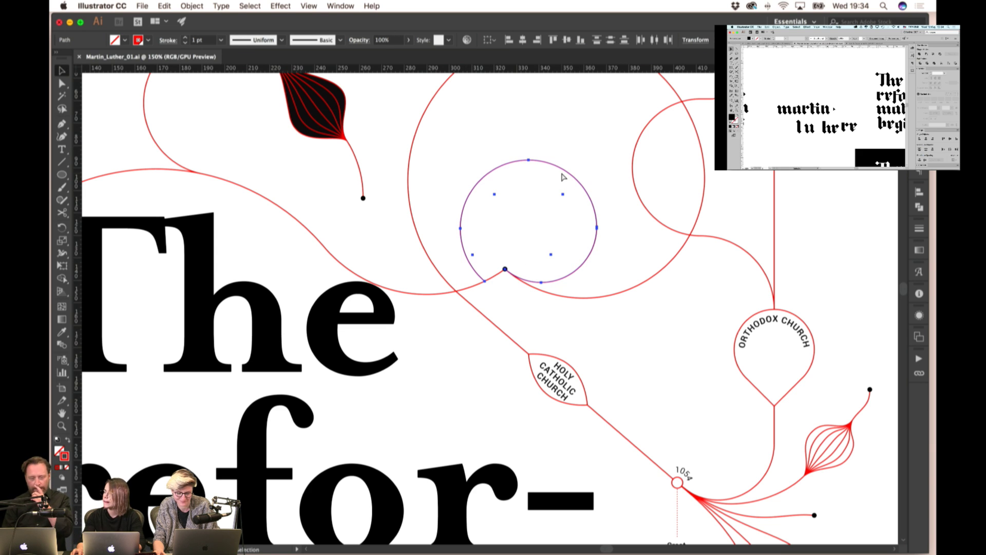
{"action": "key", "text": "v"}
{"action": "right_click", "coordinate": [519, 161]}
{"action": "mouse_move", "coordinate": [542, 321]}
{"action": "left_click", "coordinate": [639, 311]}
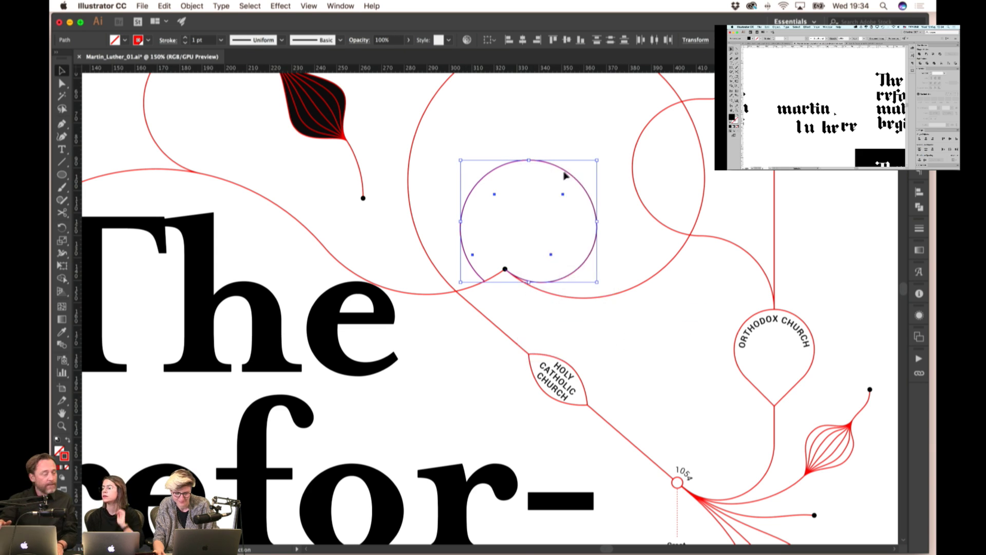
- Briefly isolate the circle, then select three of its arcs and group them
{"action": "double_click", "coordinate": [561, 173]}
{"action": "left_click", "coordinate": [532, 151]}
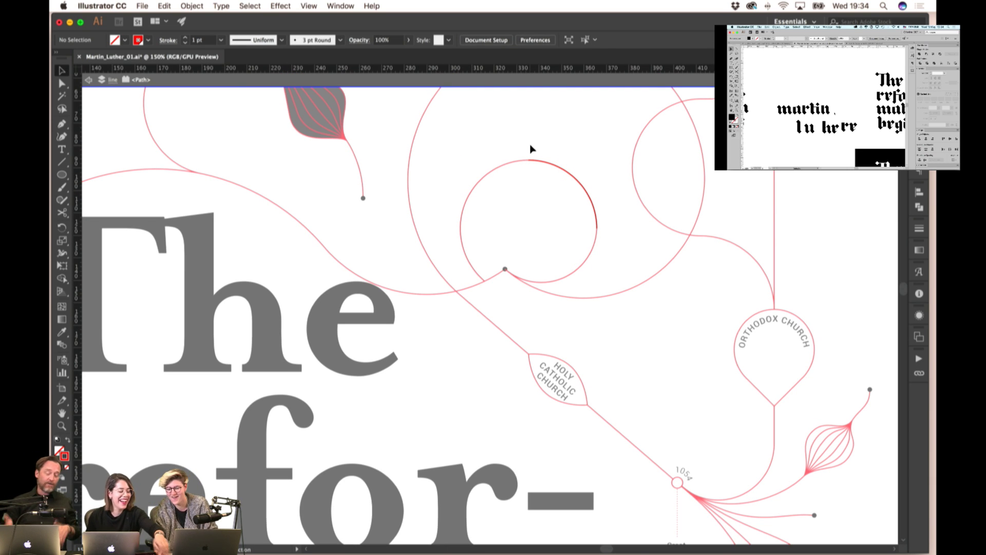
{"action": "key", "text": "Escape"}
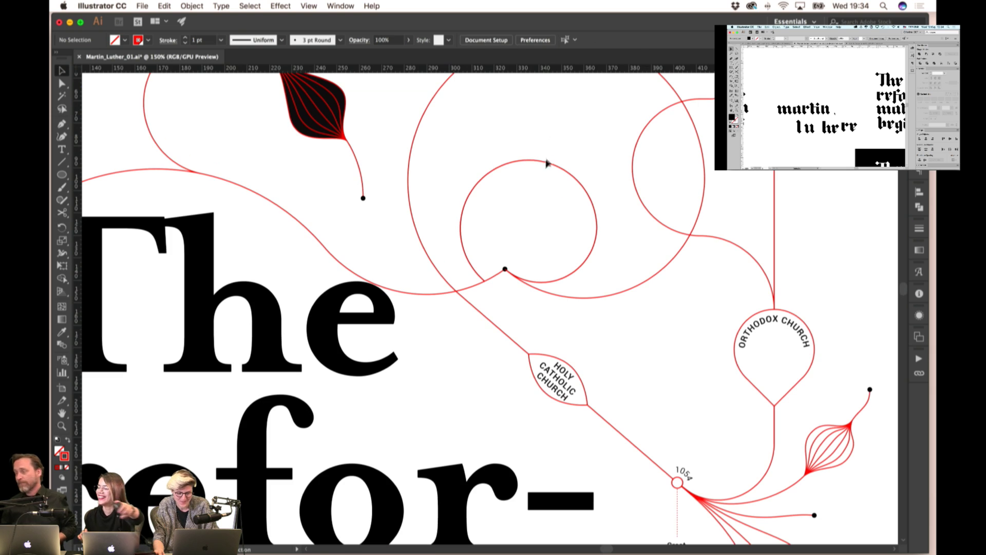
{"action": "left_click", "coordinate": [545, 163]}
{"action": "left_click", "coordinate": [516, 164], "text": "shift"}
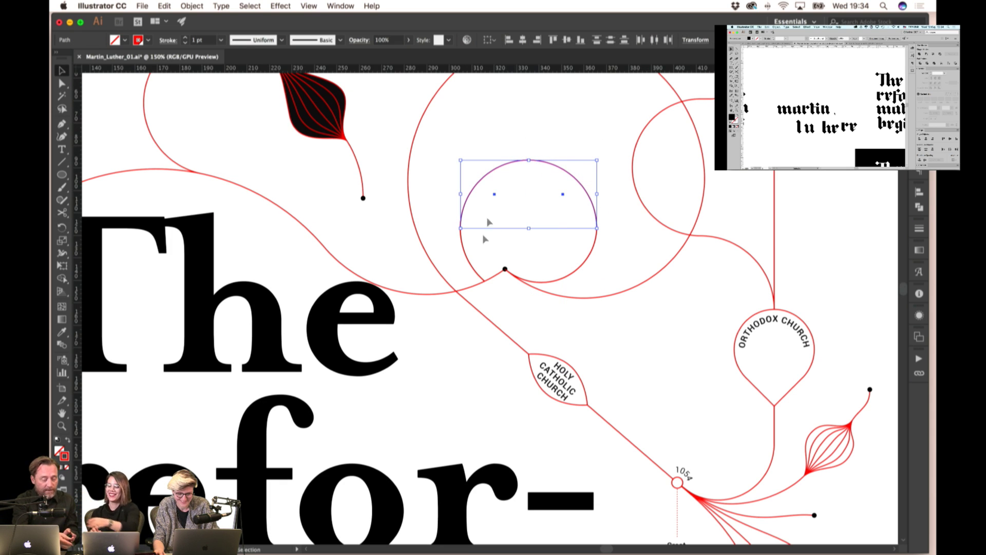
{"action": "left_click", "coordinate": [468, 264], "text": "shift"}
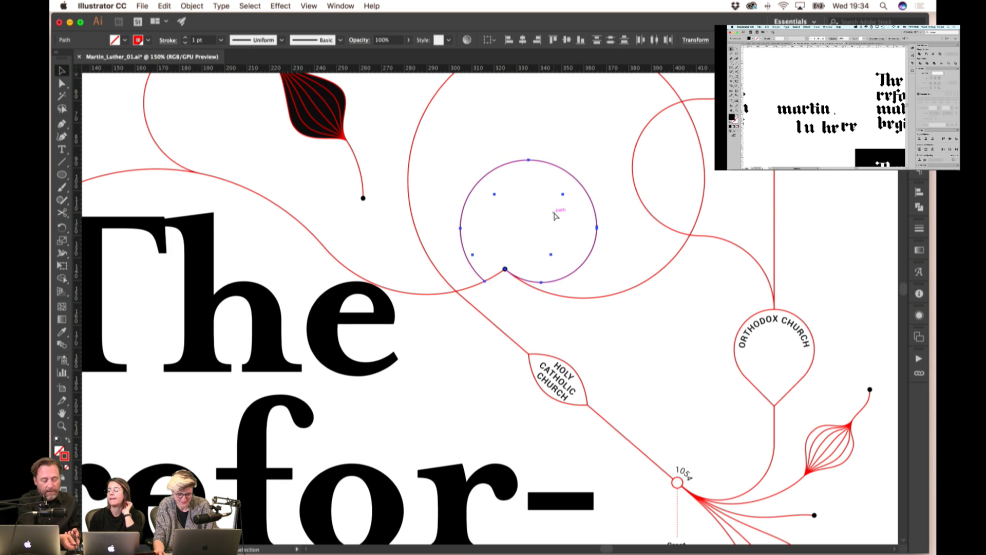
{"action": "key", "text": "super+g"}
- Try moving the grouped arcs up and right, undo, then select arcs inside the group
{"action": "left_click_drag", "start_coordinate": [559, 175], "coordinate": [567, 156]}
{"action": "key", "text": "super+z"}
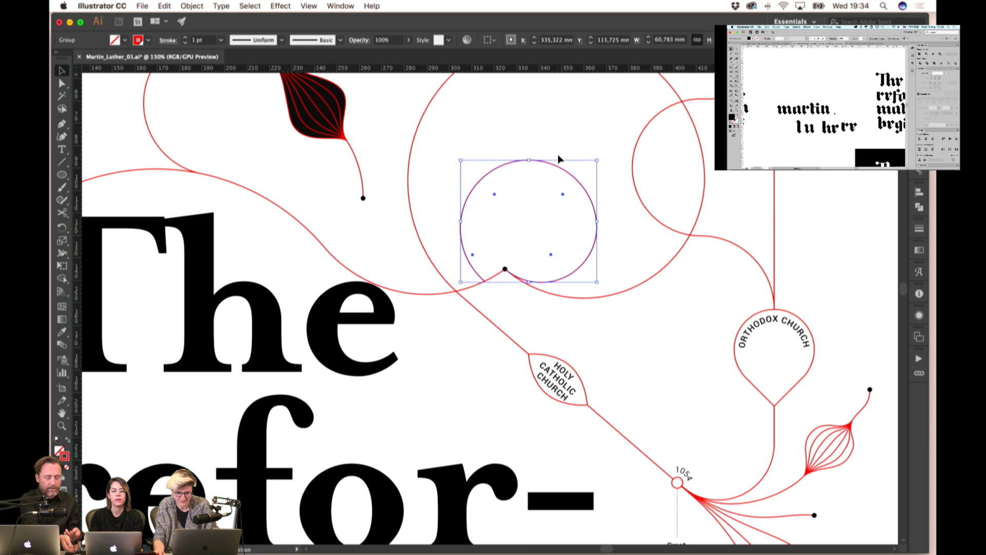
{"action": "double_click", "coordinate": [545, 166]}
{"action": "left_click", "coordinate": [523, 163]}
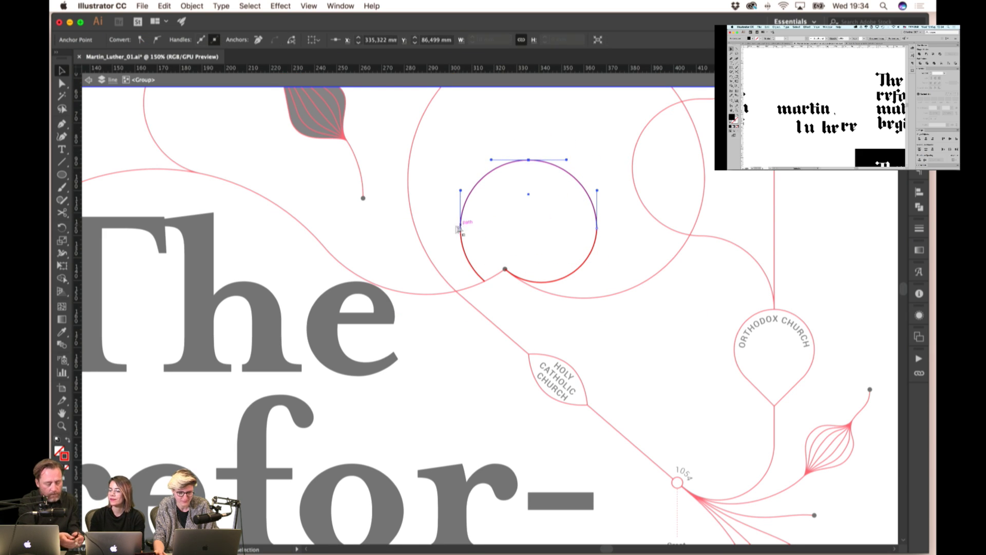
{"action": "left_click", "coordinate": [461, 234]}
- Toggle between Direct Selection and Selection on the circle path, then deselect it
{"action": "key", "text": "v"}
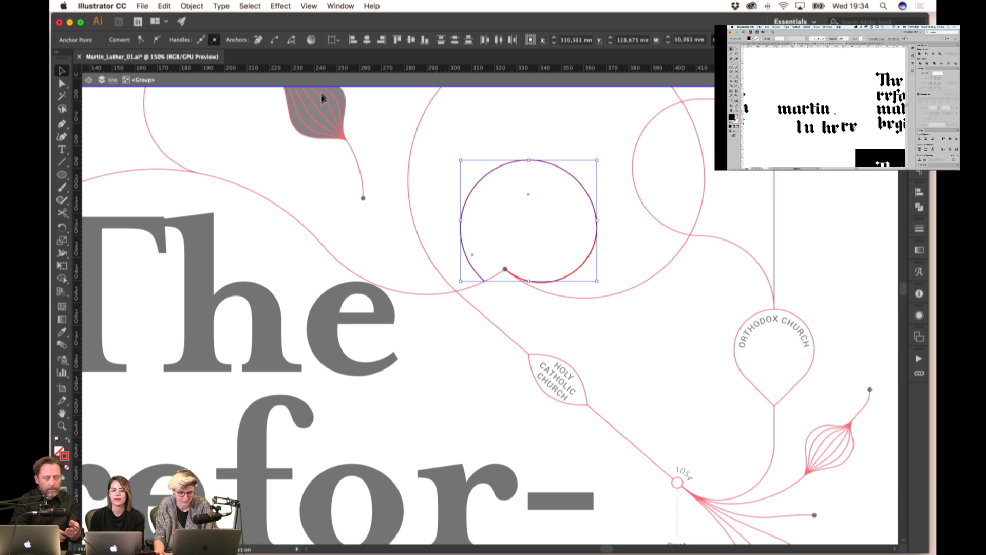
{"action": "left_click", "coordinate": [274, 40]}
{"action": "key", "text": "v"}
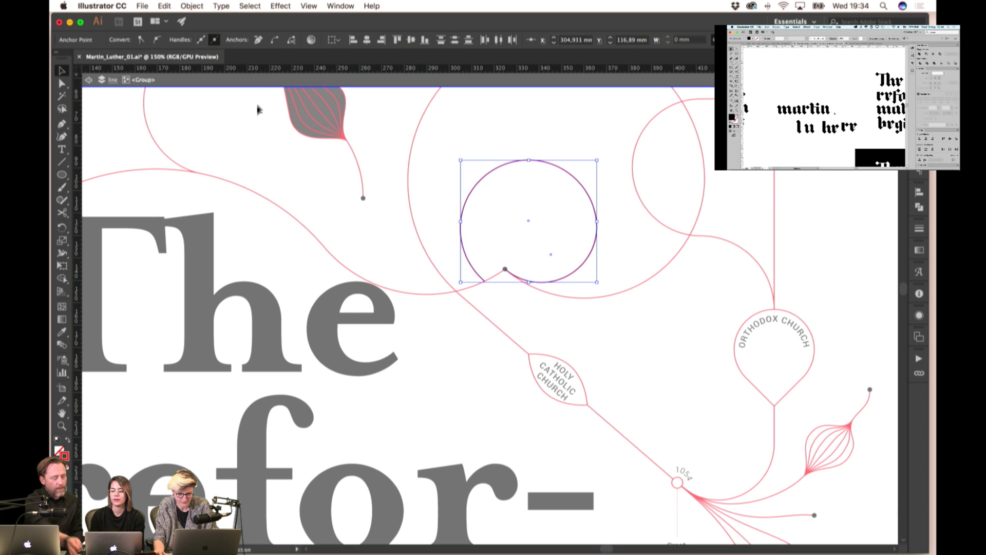
{"action": "left_click", "coordinate": [559, 235]}
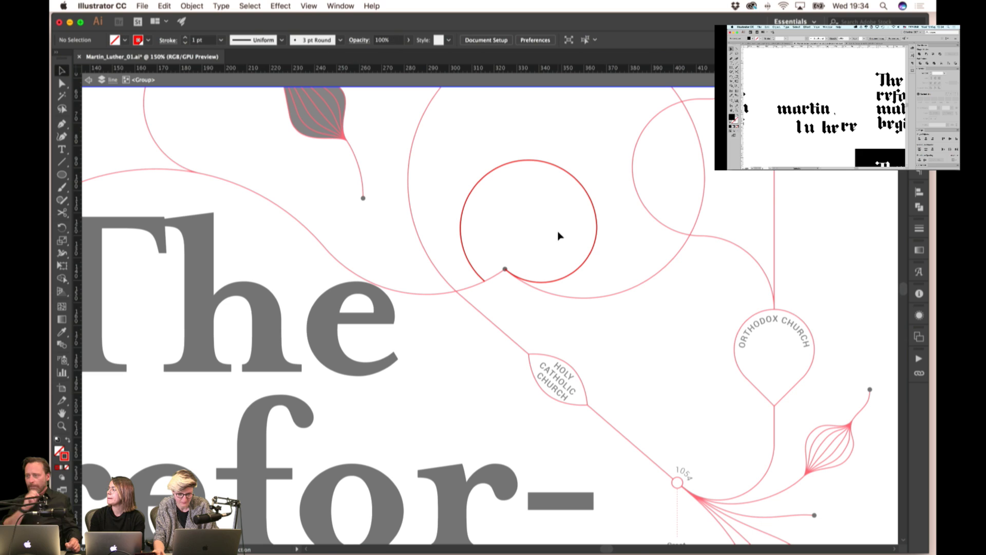
{"action": "left_click", "coordinate": [582, 186]}
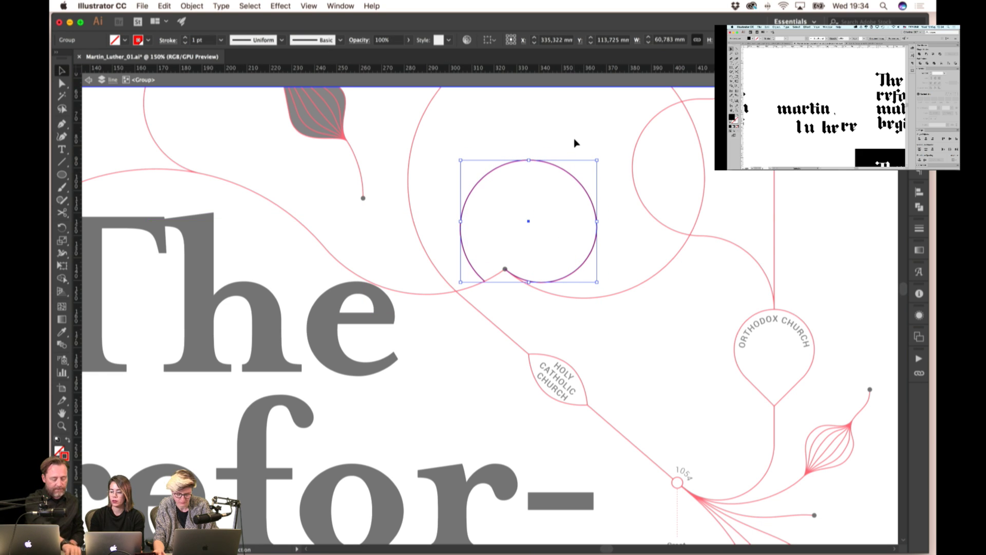
{"action": "left_click", "coordinate": [574, 143]}
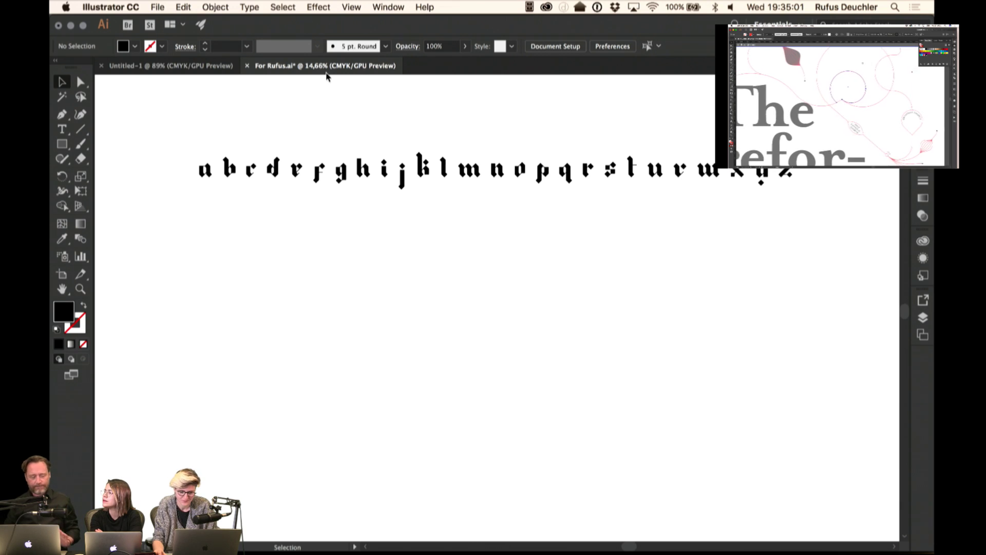
{"action": "key", "text": "super+Tab"}
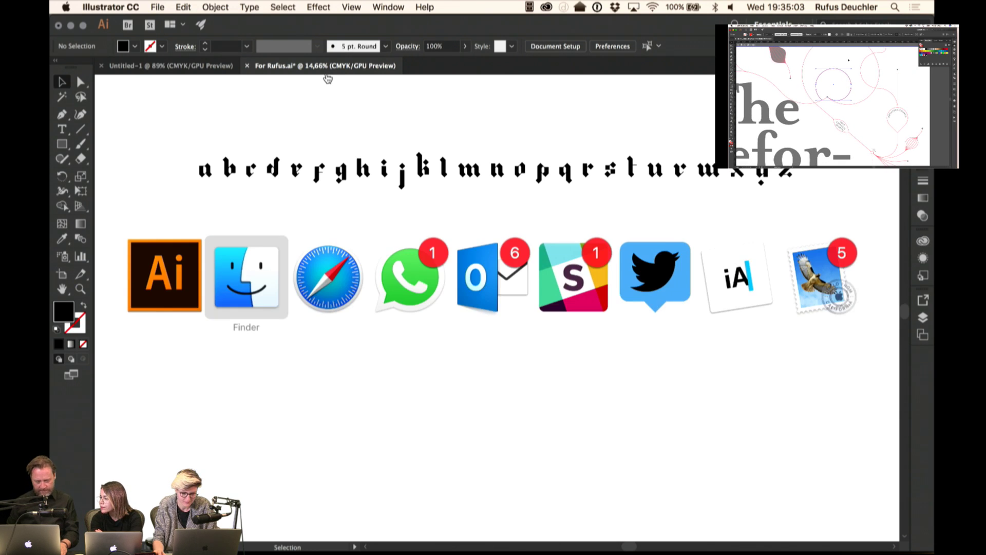
{"action": "key", "text": "super+Tab"}
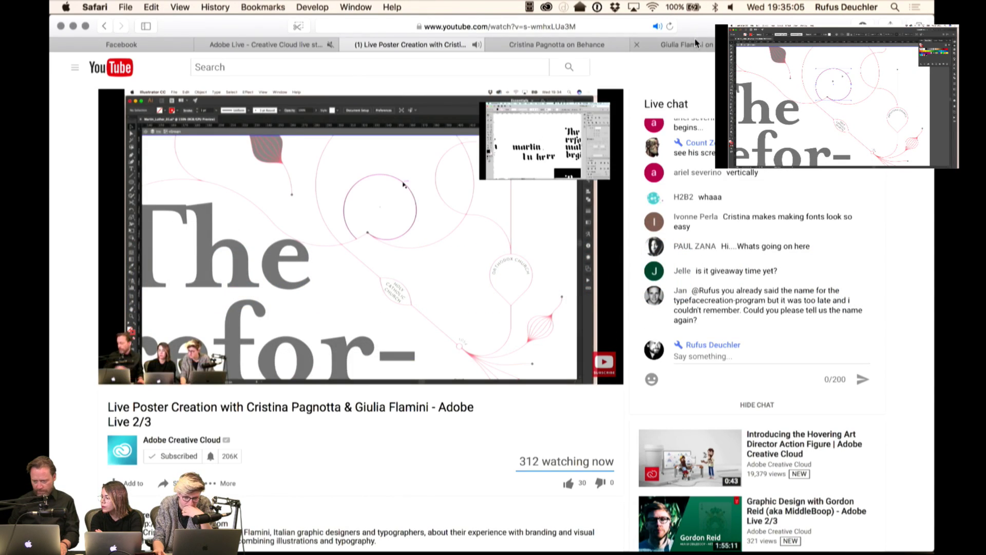
{"action": "left_click", "coordinate": [697, 45]}
{"action": "key", "text": "ctrl+Tab"}
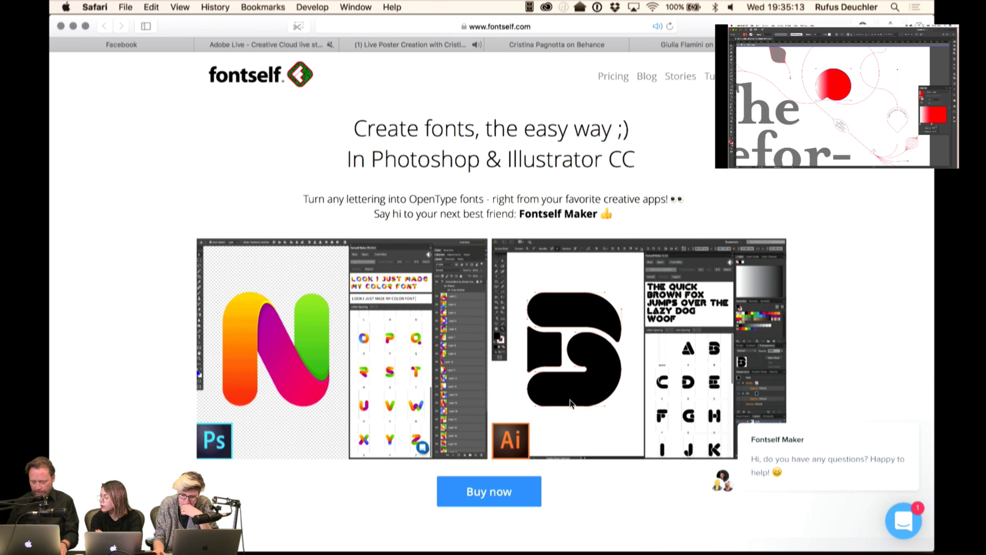
{"action": "key", "text": "super+Tab"}
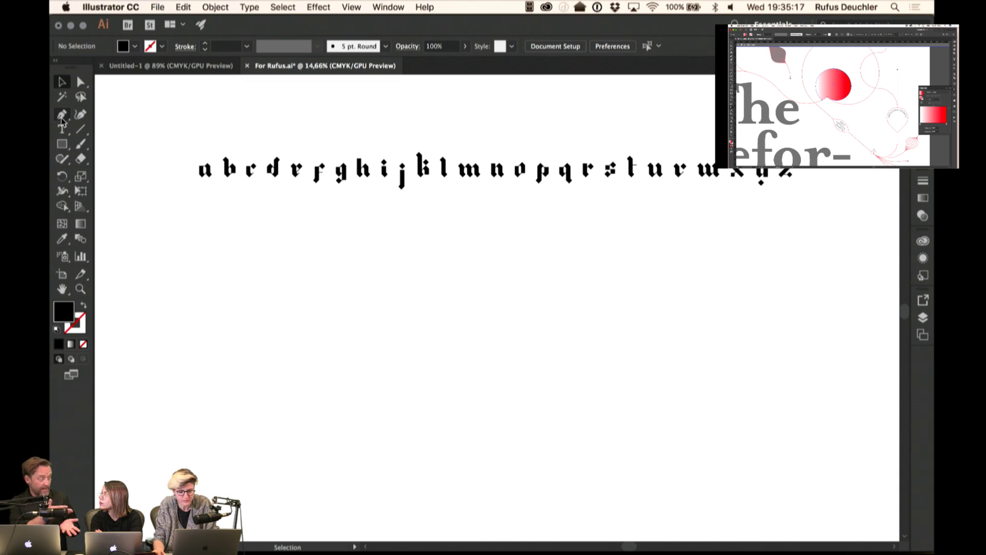
- Expand the whole letter row's fill and stroke into filled shapes
{"action": "left_click_drag", "start_coordinate": [175, 132], "coordinate": [825, 227]}
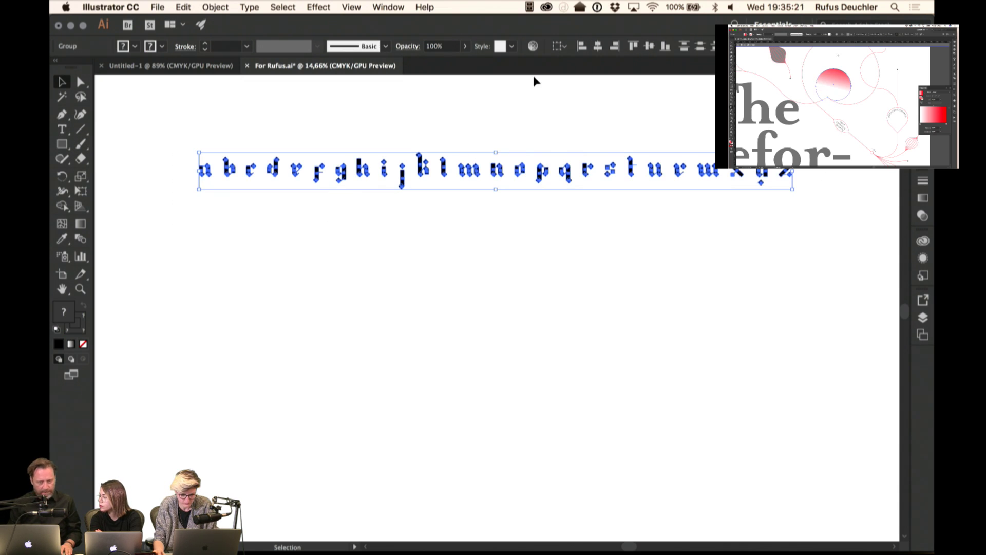
{"action": "left_click", "coordinate": [215, 7]}
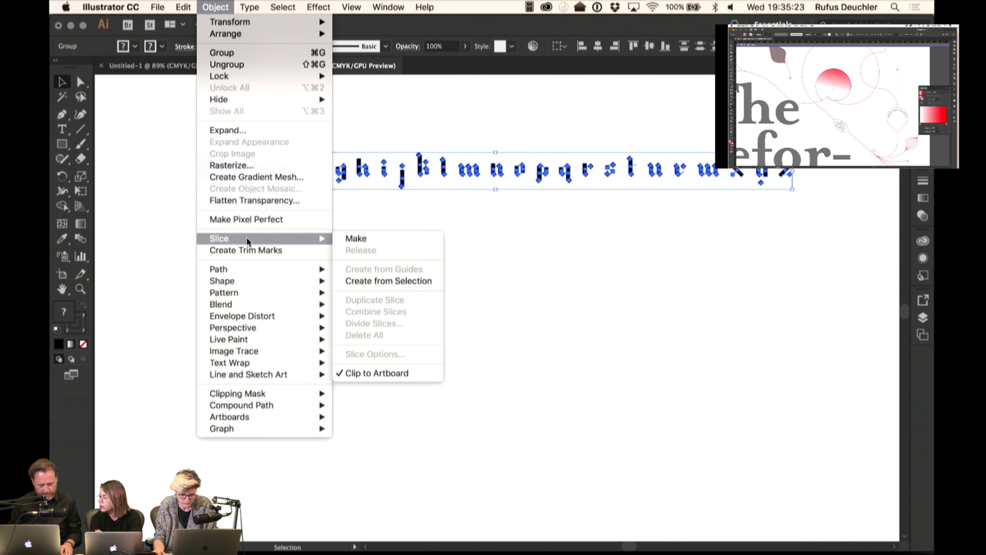
{"action": "left_click", "coordinate": [230, 131]}
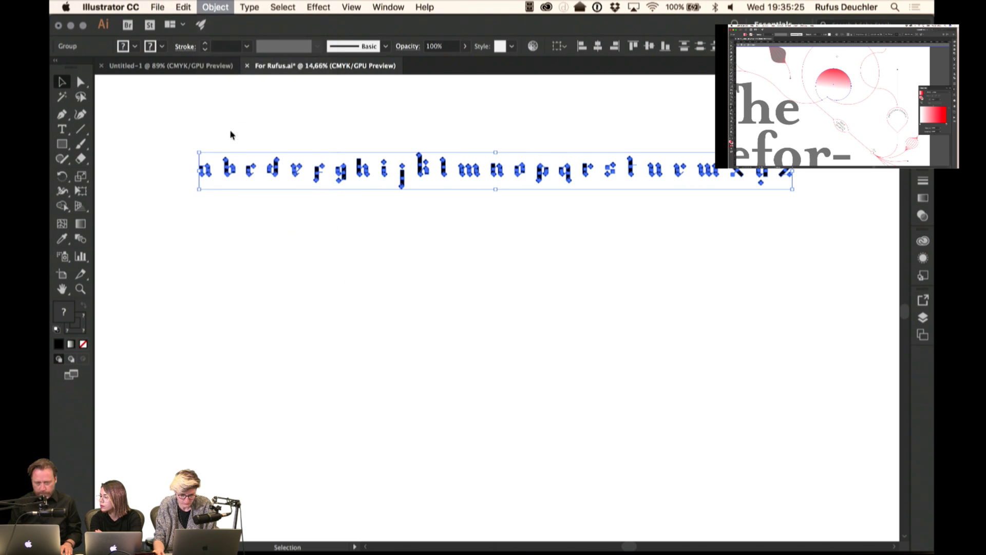
{"action": "left_click", "coordinate": [158, 248]}
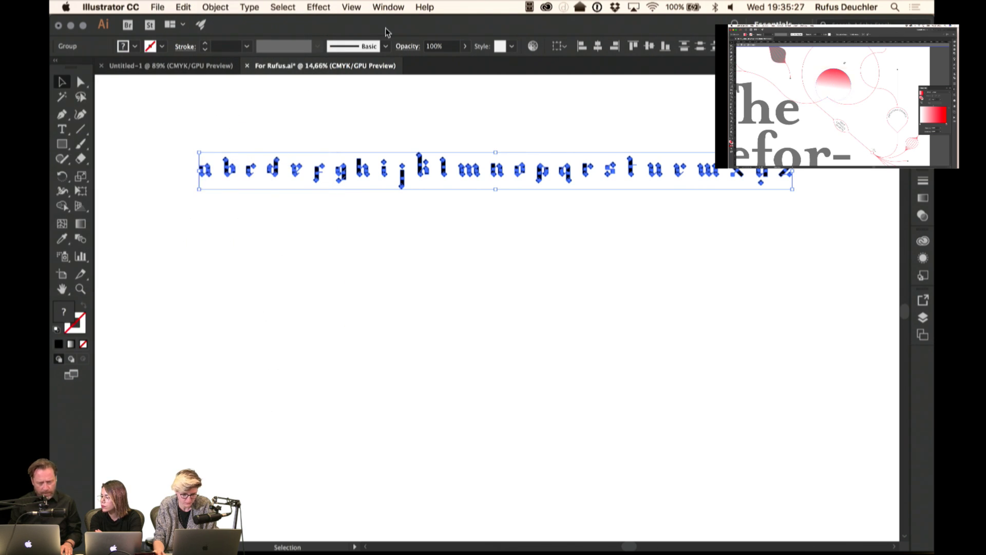
- Unite each letter's pieces in the Pathfinder panel, then deselect
{"action": "left_click", "coordinate": [389, 7]}
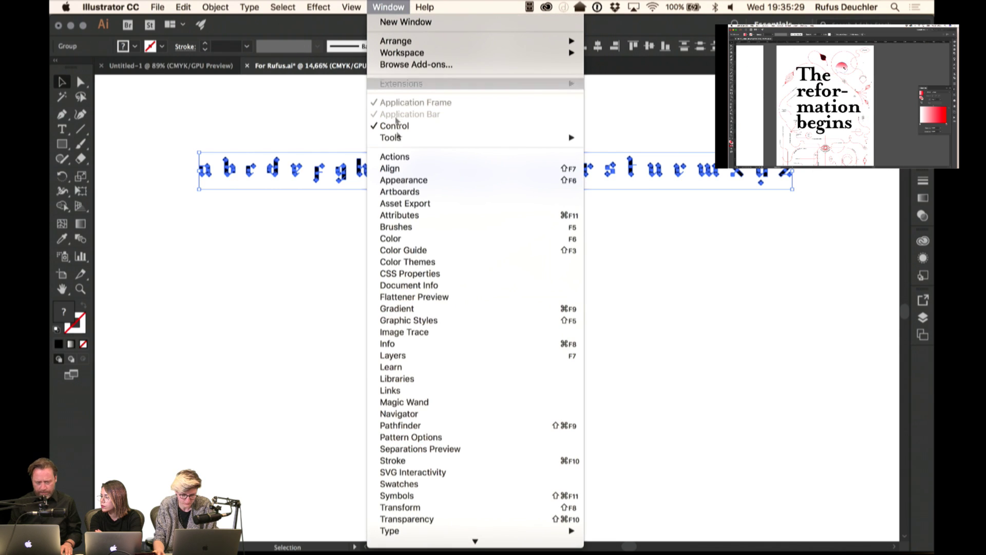
{"action": "left_click", "coordinate": [401, 425]}
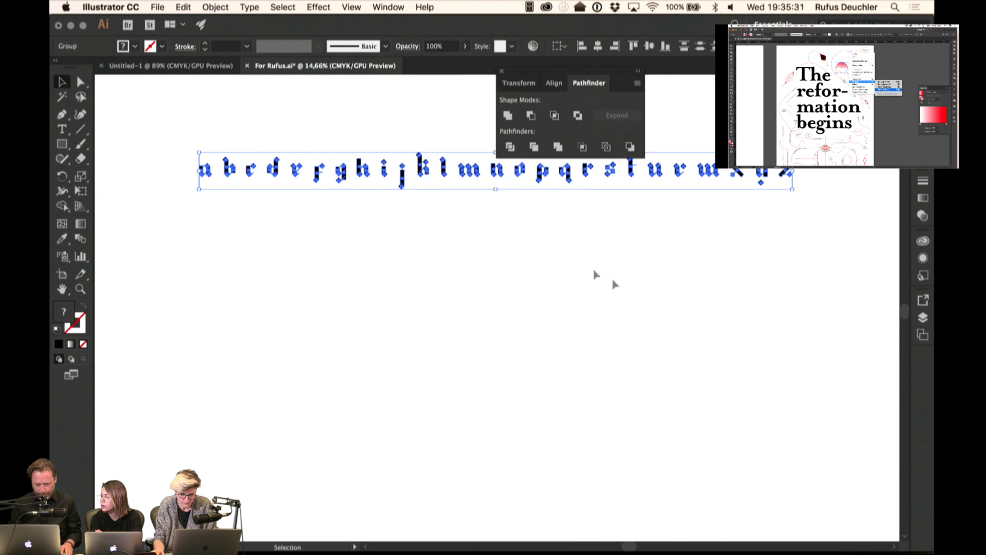
{"action": "left_click", "coordinate": [508, 116]}
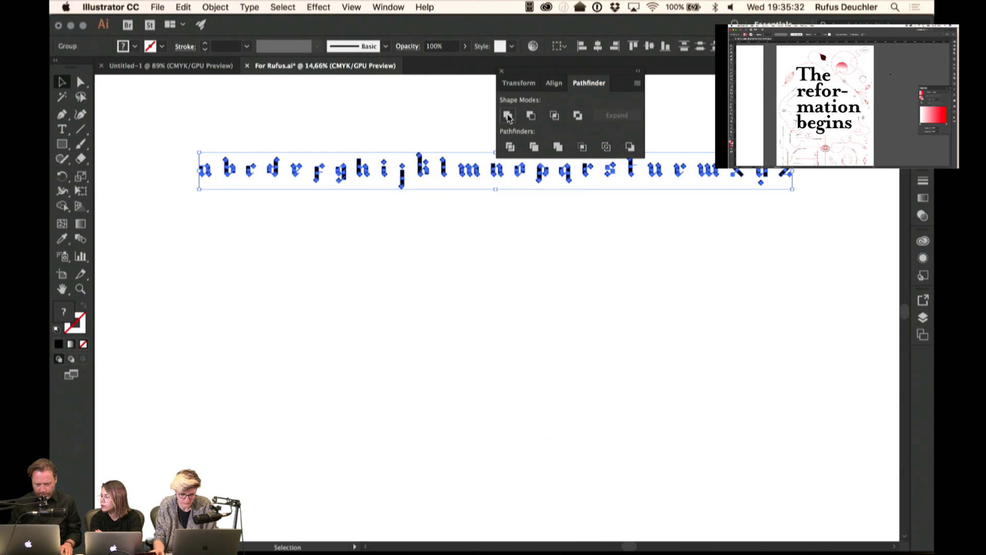
{"action": "left_click", "coordinate": [324, 228]}
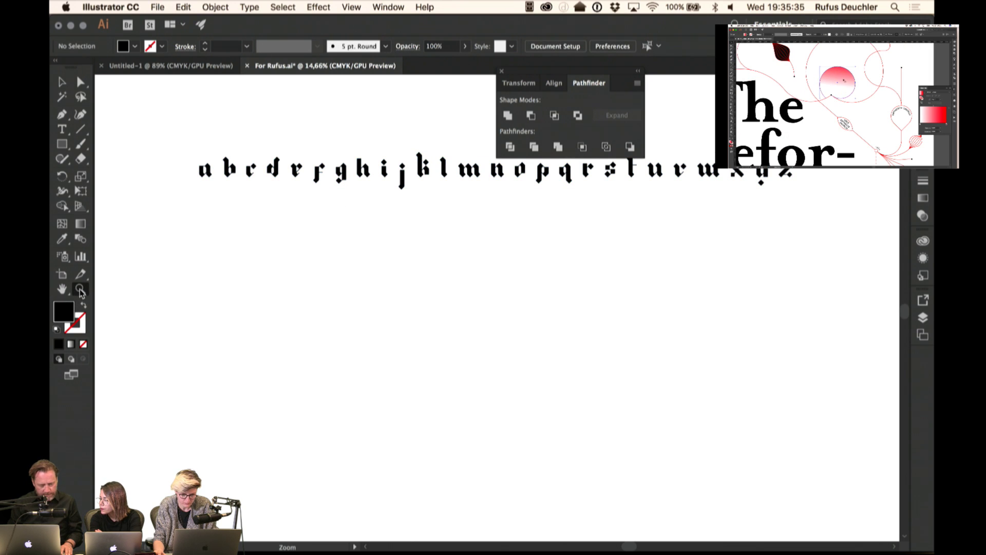
- Zoom in on the first letters and select the letter row as a group
{"action": "left_click_drag", "start_coordinate": [229, 167], "coordinate": [354, 221]}
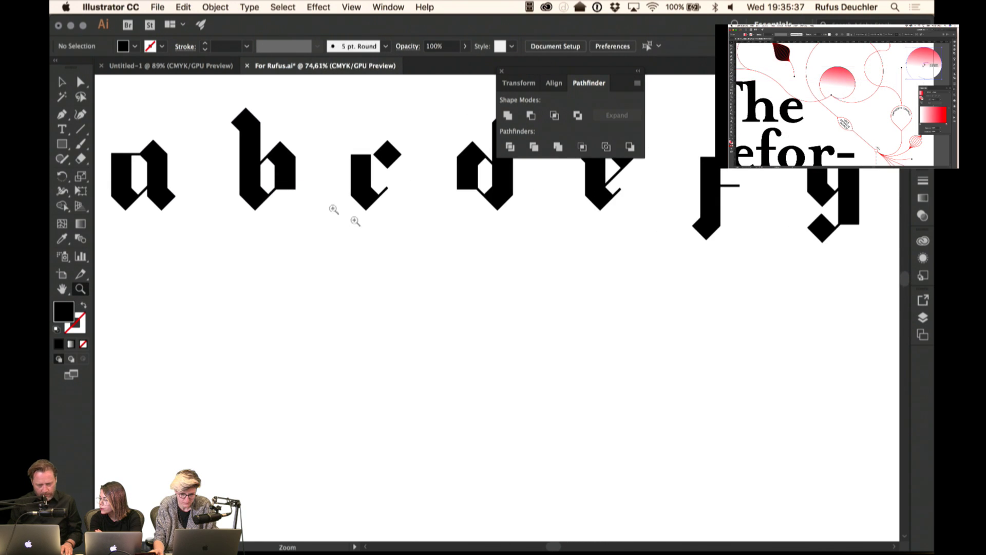
{"action": "scroll", "coordinate": [259, 237], "scroll_direction": "up", "scroll_amount": 5}
{"action": "scroll", "coordinate": [258, 237], "scroll_direction": "left", "scroll_amount": 5}
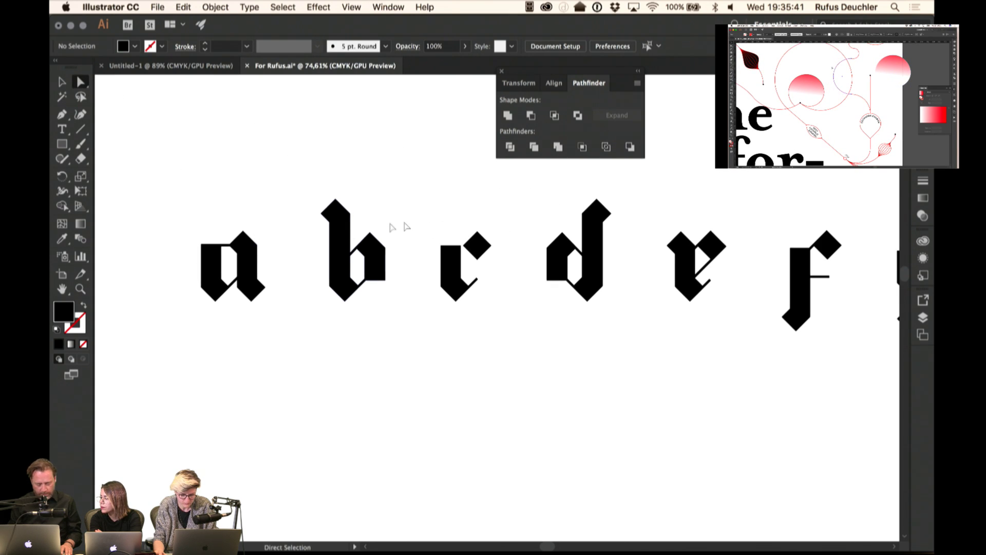
{"action": "key", "text": "super+a"}
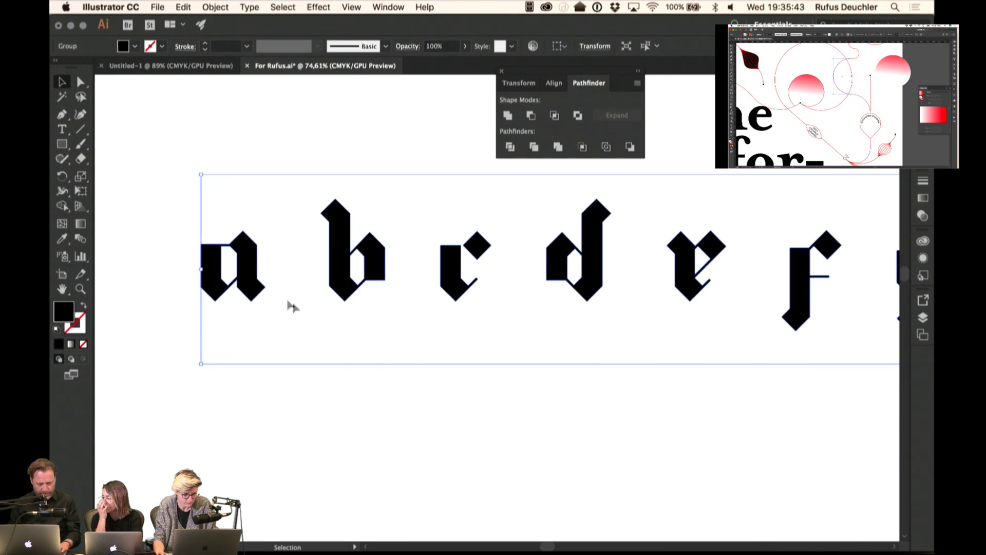
{"action": "key", "text": "v"}
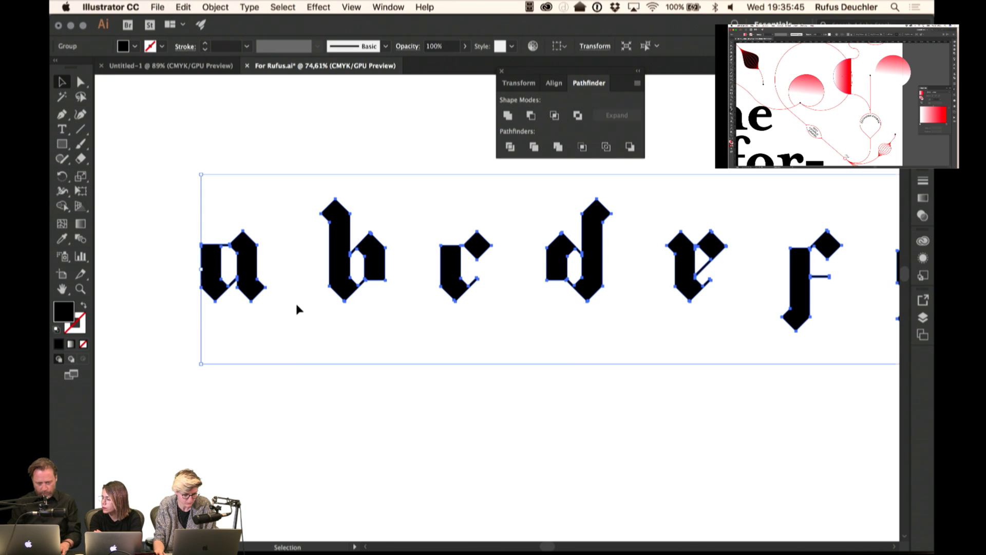
{"action": "left_click", "coordinate": [318, 309]}
{"action": "left_click", "coordinate": [343, 293]}
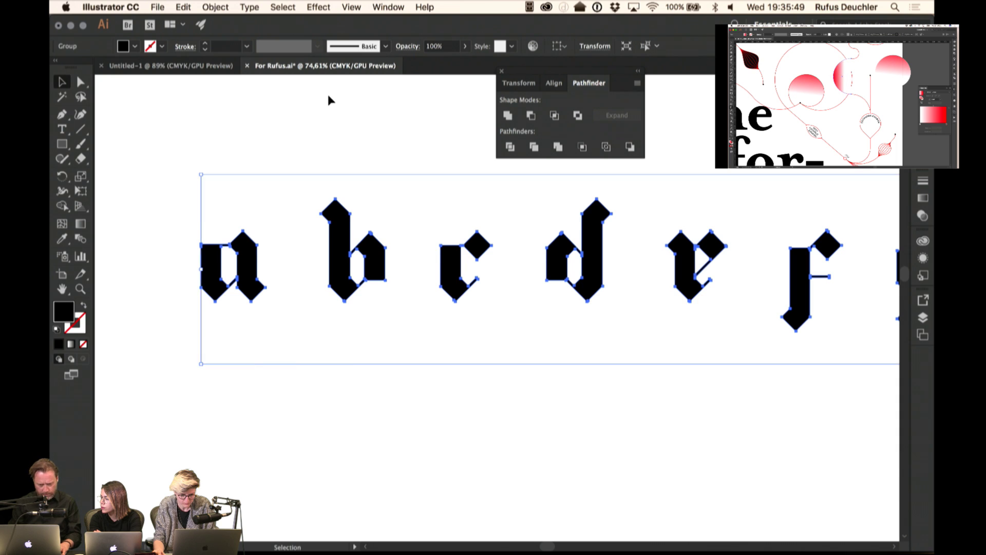
{"action": "left_click", "coordinate": [327, 127]}
{"action": "left_click", "coordinate": [337, 227]}
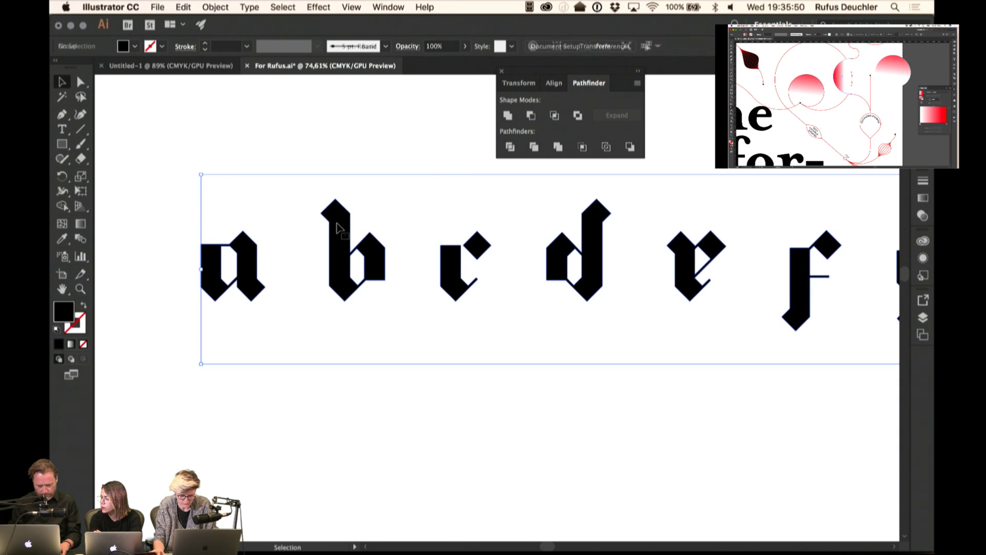
{"action": "left_click", "coordinate": [215, 7]}
{"action": "mouse_move", "coordinate": [184, 7]}
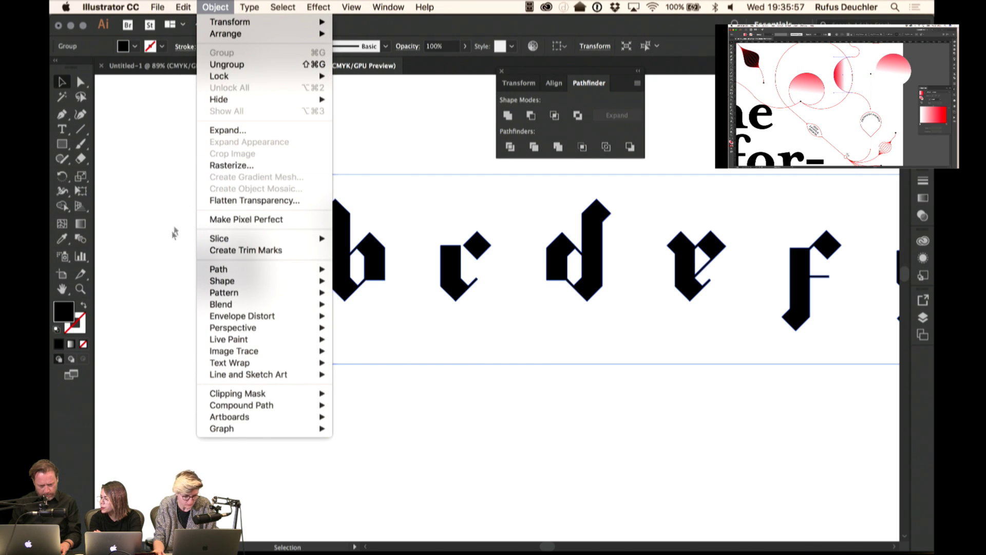
{"action": "left_click", "coordinate": [171, 249]}
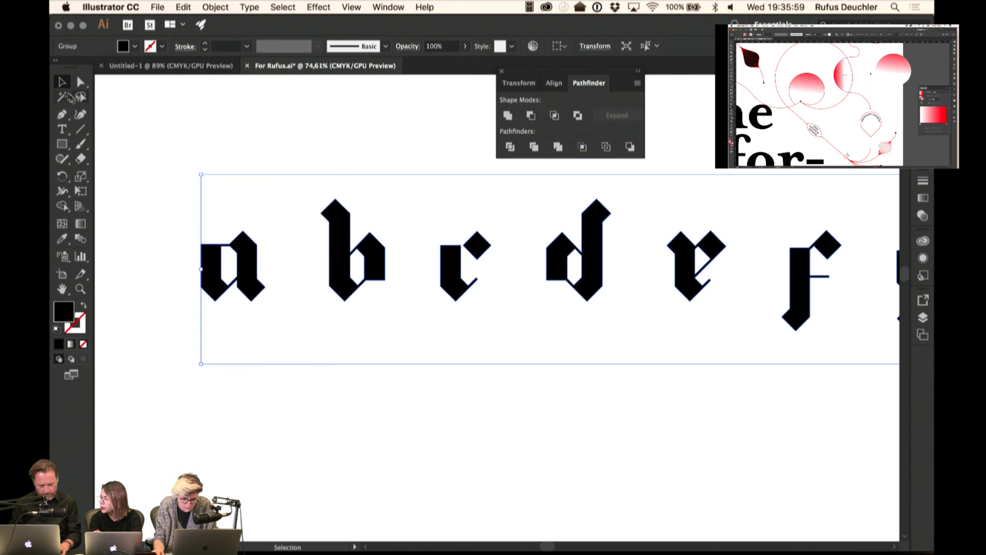
- Inspect the letter c's anchors with Direct Selection, then reselect the whole group
{"action": "left_click", "coordinate": [81, 82]}
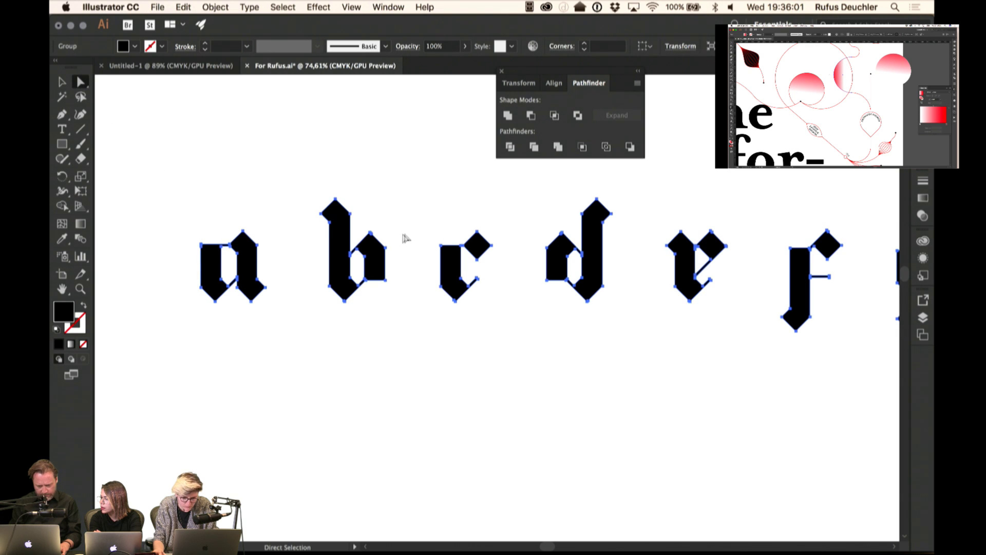
{"action": "left_click", "coordinate": [436, 224]}
{"action": "left_click_drag", "start_coordinate": [495, 291], "coordinate": [493, 288]}
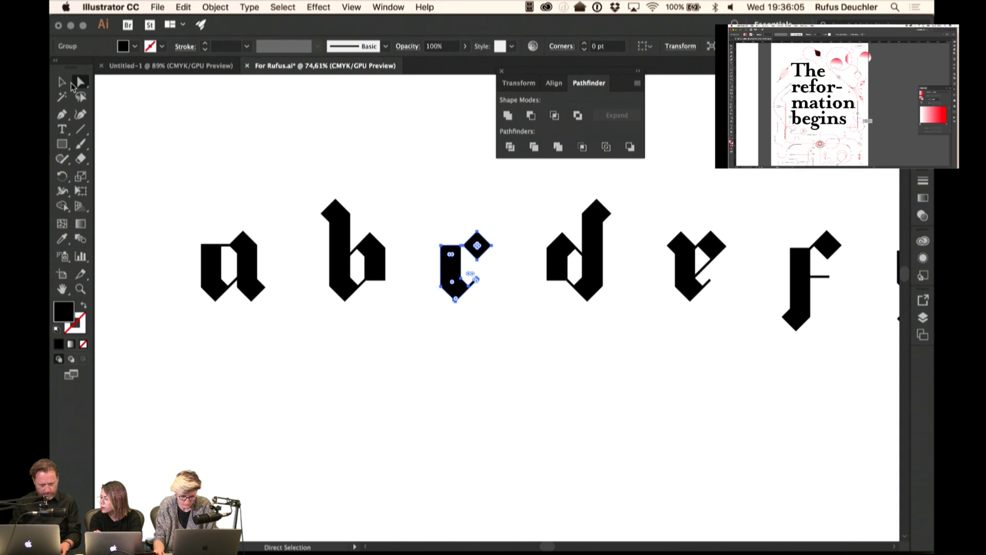
{"action": "key", "text": "v"}
{"action": "left_click", "coordinate": [229, 139]}
{"action": "left_click", "coordinate": [362, 246]}
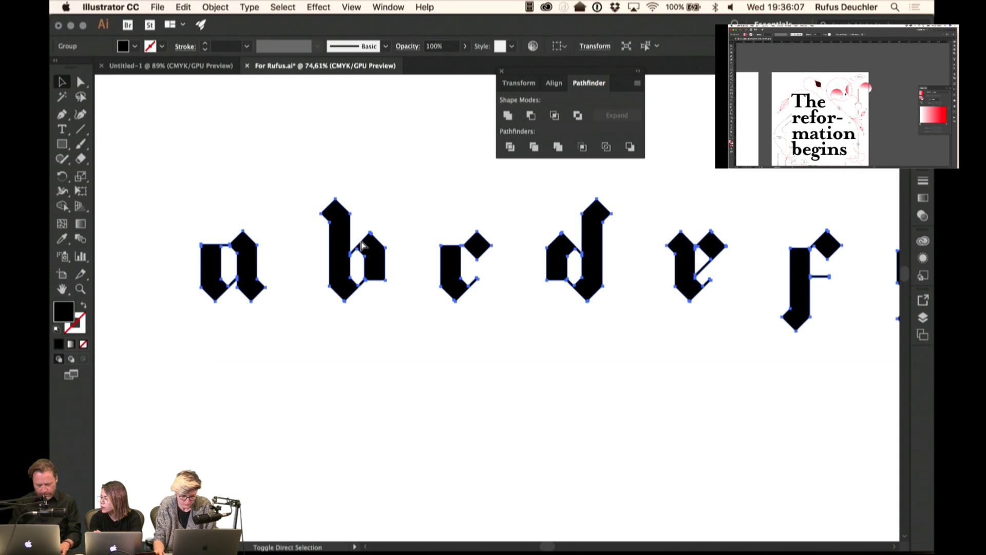
- Ungroup the letter row and confirm a, b and c are separate objects
{"action": "left_click", "coordinate": [215, 7]}
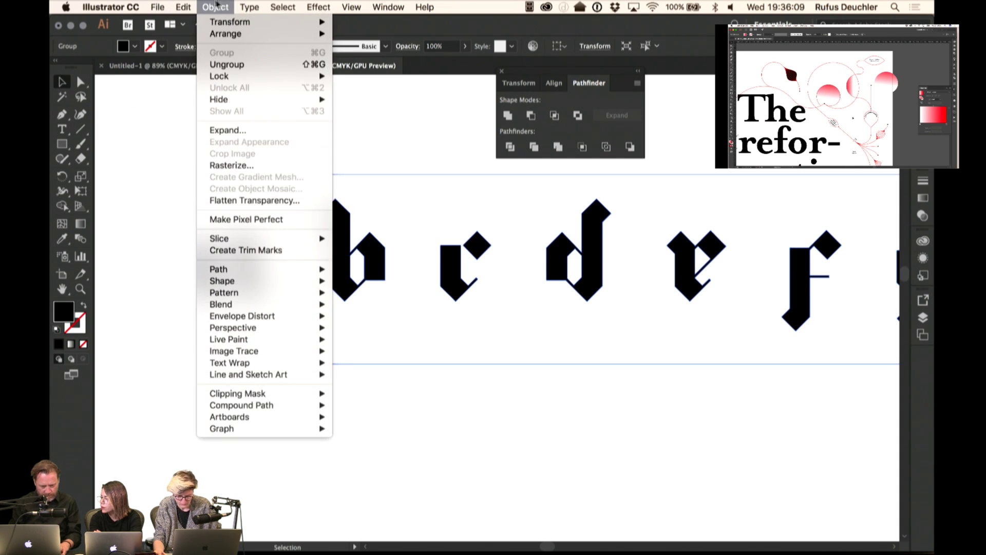
{"action": "left_click", "coordinate": [226, 62]}
{"action": "left_click", "coordinate": [358, 149]}
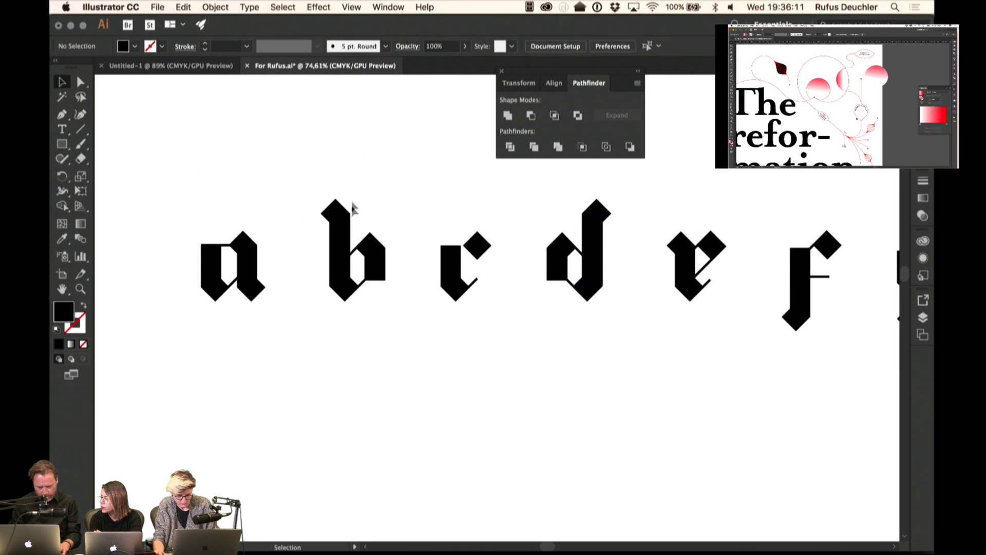
{"action": "left_click", "coordinate": [342, 236]}
{"action": "left_click", "coordinate": [247, 258]}
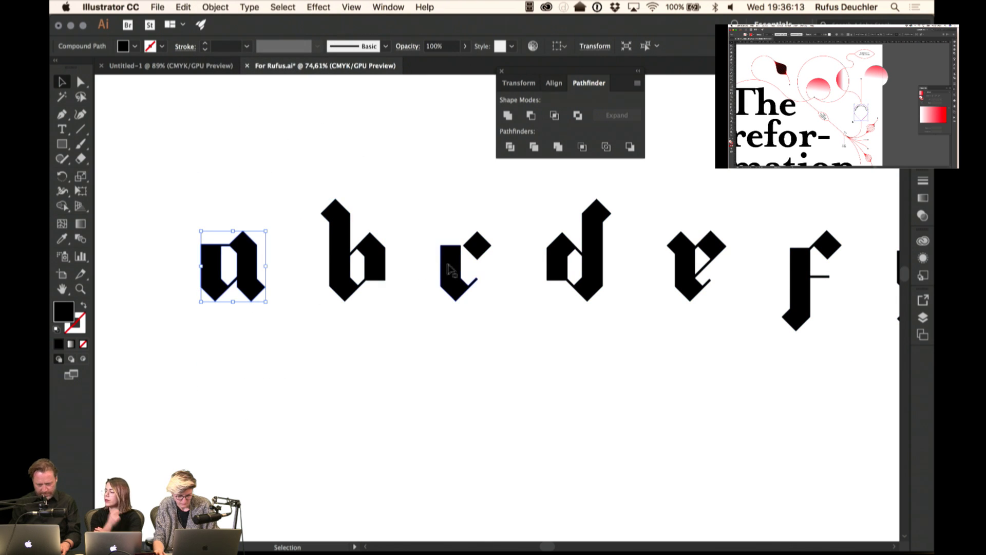
{"action": "left_click", "coordinate": [456, 268]}
- Marquee the letter i and neighbouring letters to check their parts stay together
{"action": "scroll", "coordinate": [534, 292], "scroll_direction": "right", "scroll_amount": 10}
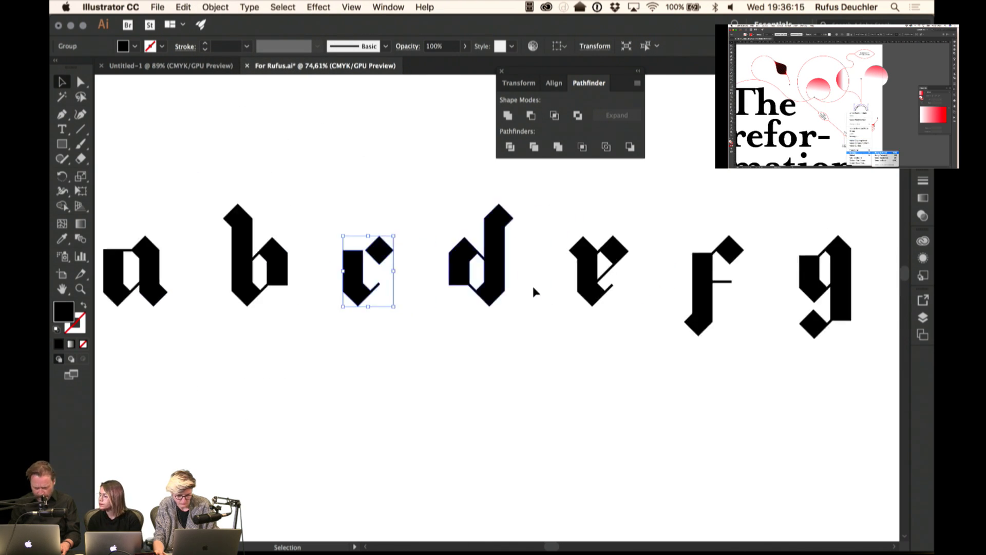
{"action": "scroll", "coordinate": [534, 292], "scroll_direction": "right", "scroll_amount": 13}
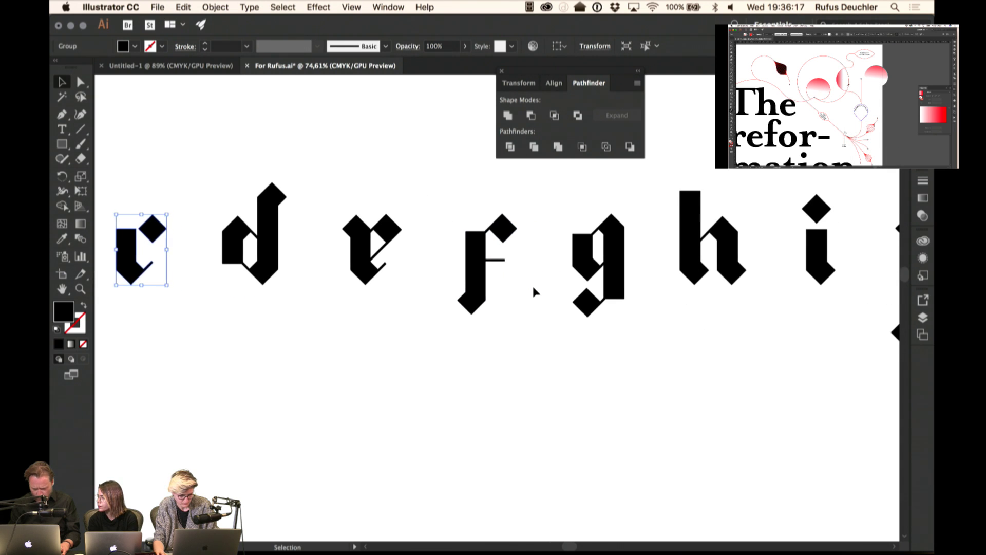
{"action": "scroll", "coordinate": [534, 292], "scroll_direction": "right", "scroll_amount": 4}
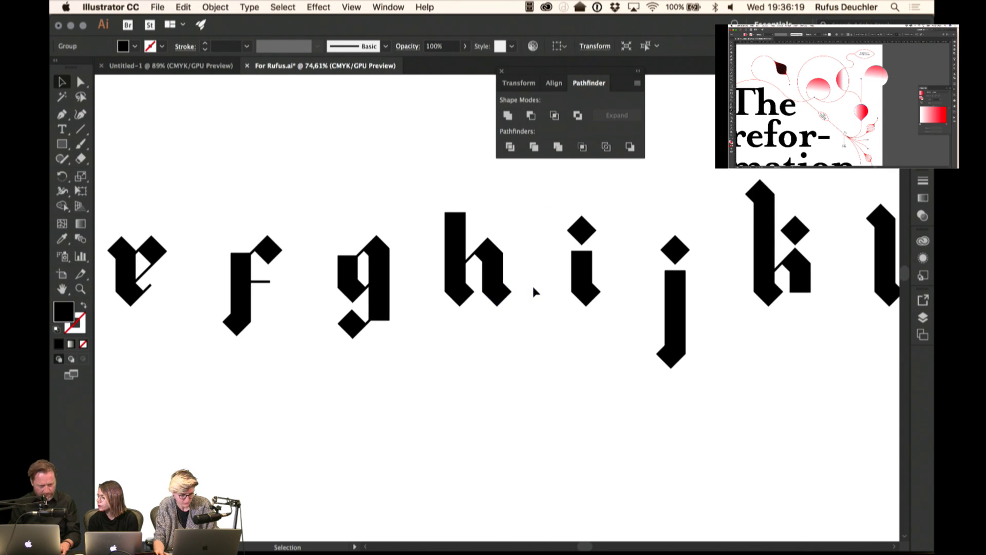
{"action": "left_click", "coordinate": [79, 83]}
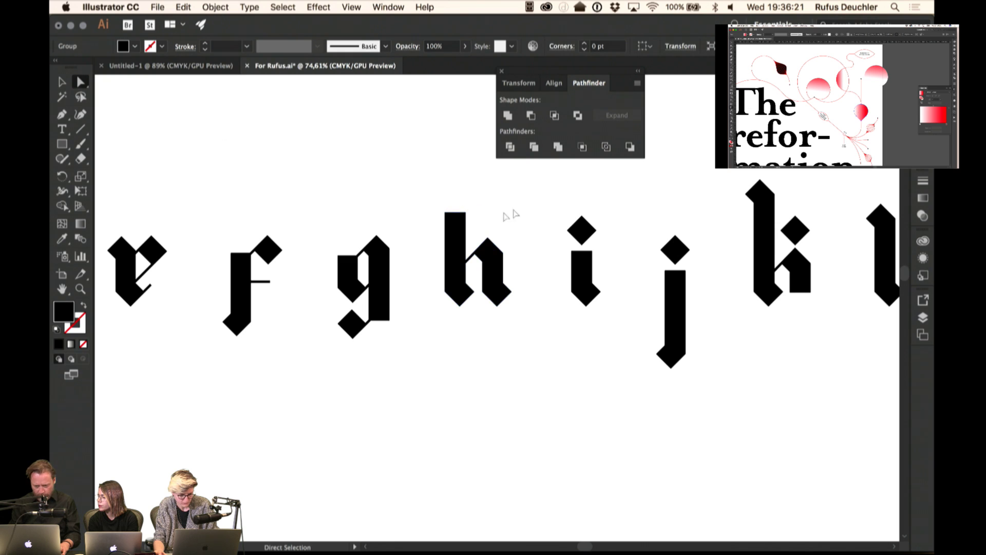
{"action": "left_click_drag", "start_coordinate": [562, 221], "coordinate": [615, 281]}
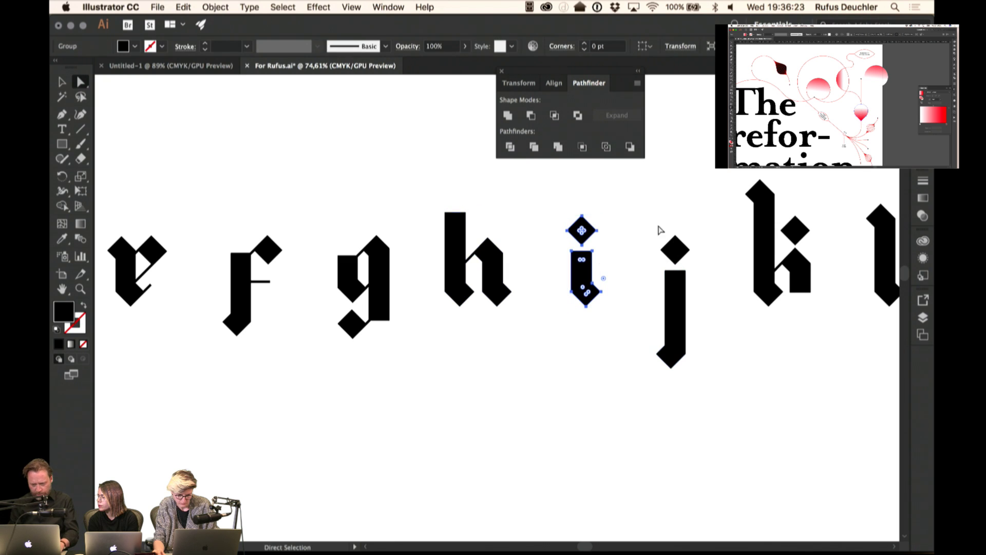
{"action": "left_click_drag", "start_coordinate": [696, 285], "coordinate": [697, 285]}
{"action": "scroll", "coordinate": [754, 273], "scroll_direction": "right", "scroll_amount": 3}
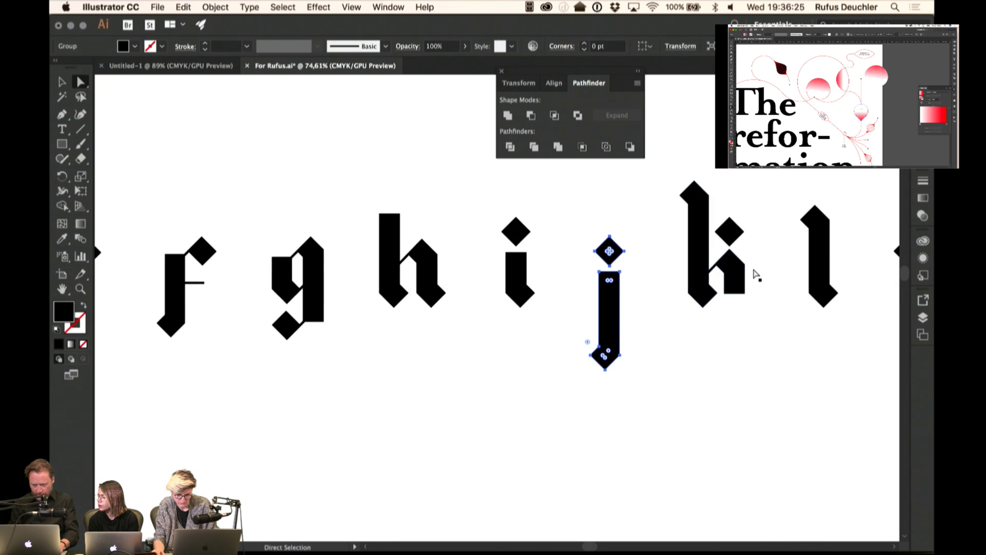
{"action": "left_click_drag", "start_coordinate": [754, 269], "coordinate": [757, 266]}
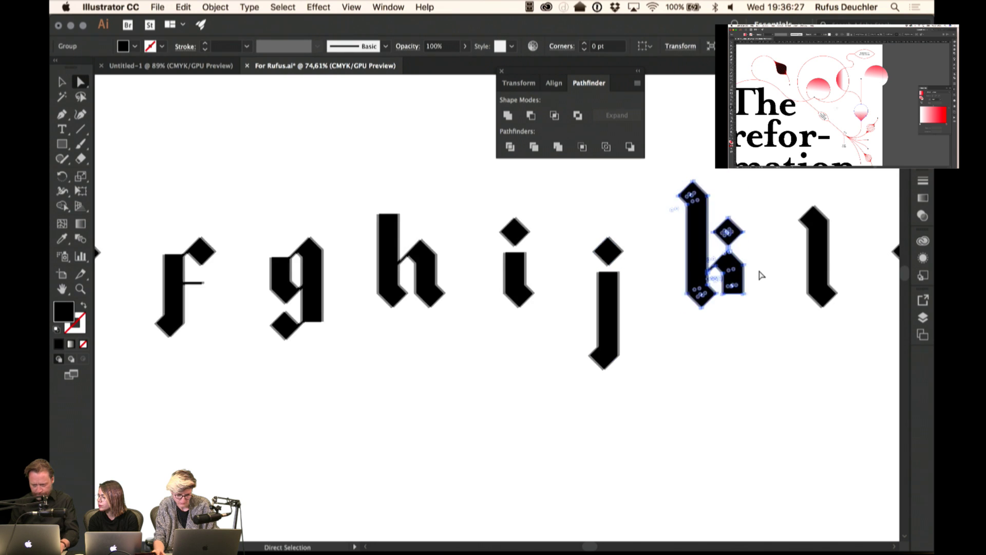
- Check the parts of v and y, then fit the artboard in the window
{"action": "scroll", "coordinate": [759, 271], "scroll_direction": "right", "scroll_amount": 5}
{"action": "scroll", "coordinate": [761, 276], "scroll_direction": "right", "scroll_amount": 10}
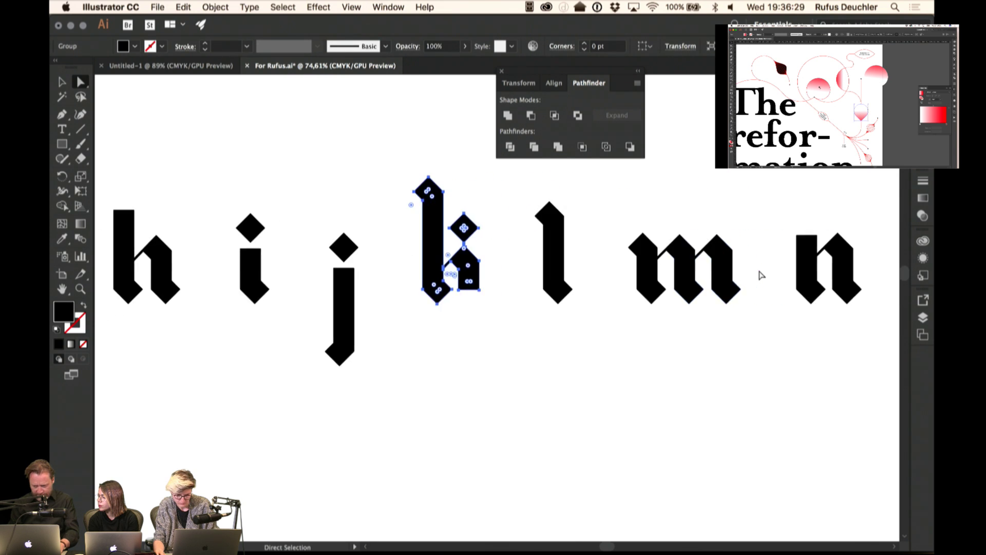
{"action": "scroll", "coordinate": [760, 275], "scroll_direction": "right", "scroll_amount": 10}
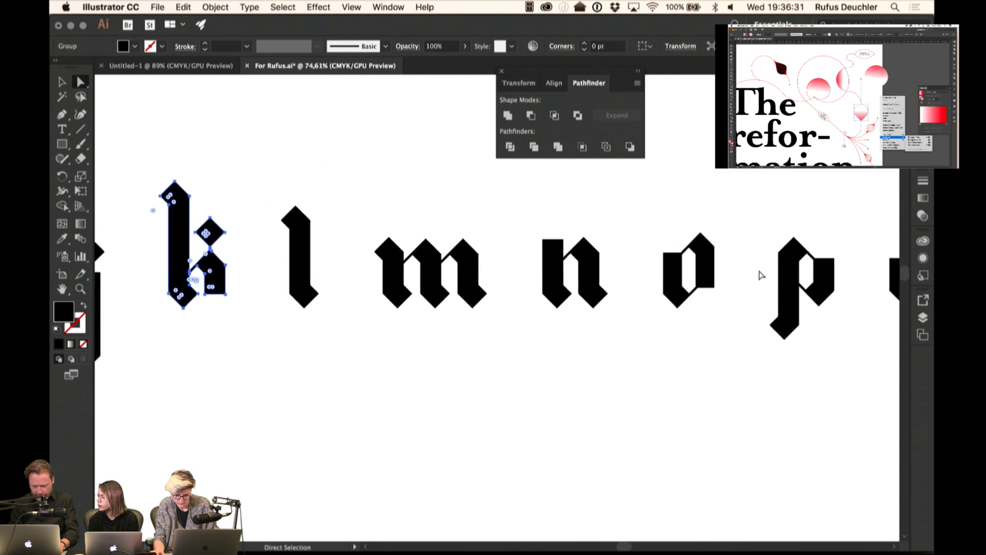
{"action": "scroll", "coordinate": [761, 276], "scroll_direction": "right", "scroll_amount": 10}
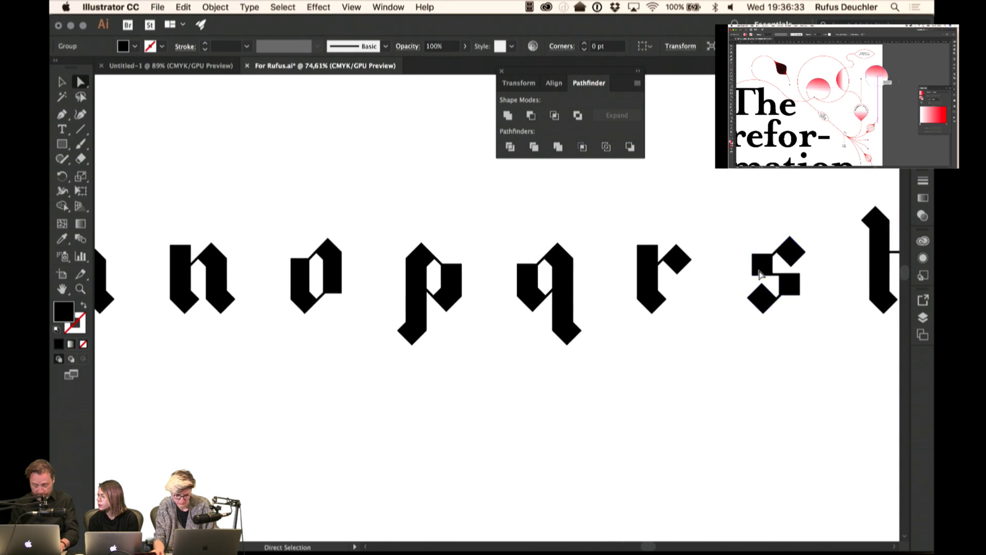
{"action": "scroll", "coordinate": [760, 275], "scroll_direction": "right", "scroll_amount": 7}
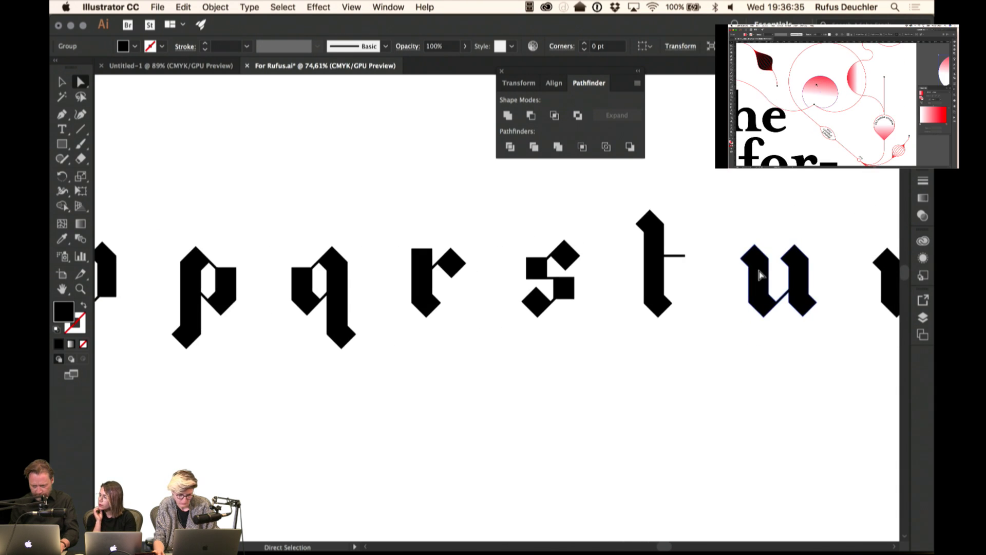
{"action": "left_click_drag", "start_coordinate": [768, 235], "coordinate": [827, 279]}
{"action": "scroll", "coordinate": [830, 288], "scroll_direction": "right", "scroll_amount": 8}
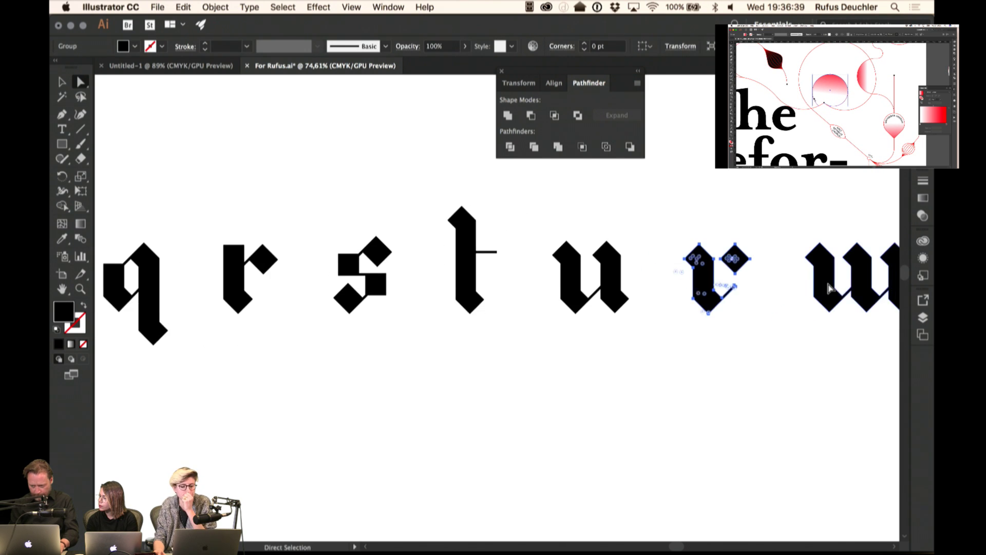
{"action": "scroll", "coordinate": [831, 288], "scroll_direction": "right", "scroll_amount": 6}
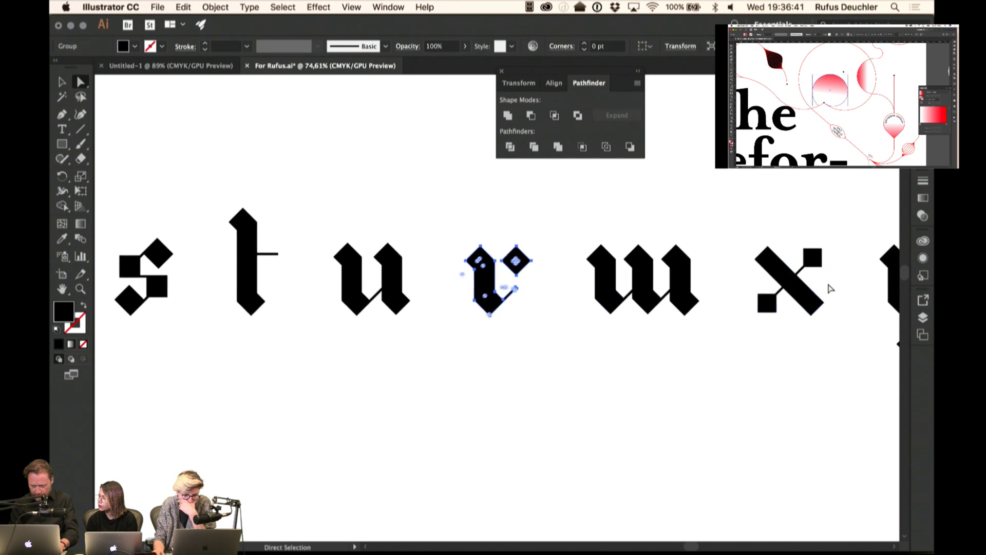
{"action": "left_click_drag", "start_coordinate": [828, 335], "coordinate": [846, 374]}
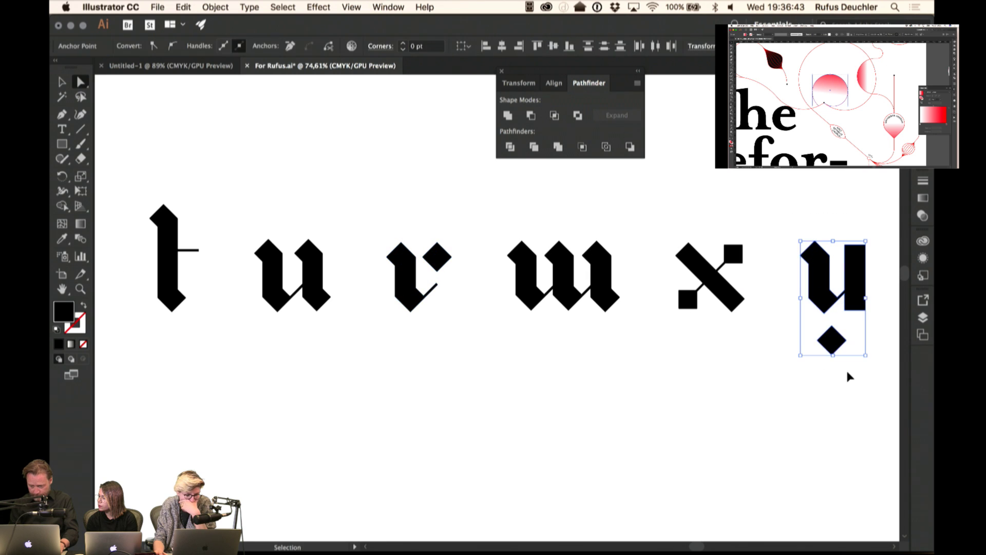
{"action": "scroll", "coordinate": [843, 375], "scroll_direction": "right", "scroll_amount": 4}
{"action": "scroll", "coordinate": [837, 377], "scroll_direction": "right", "scroll_amount": 1}
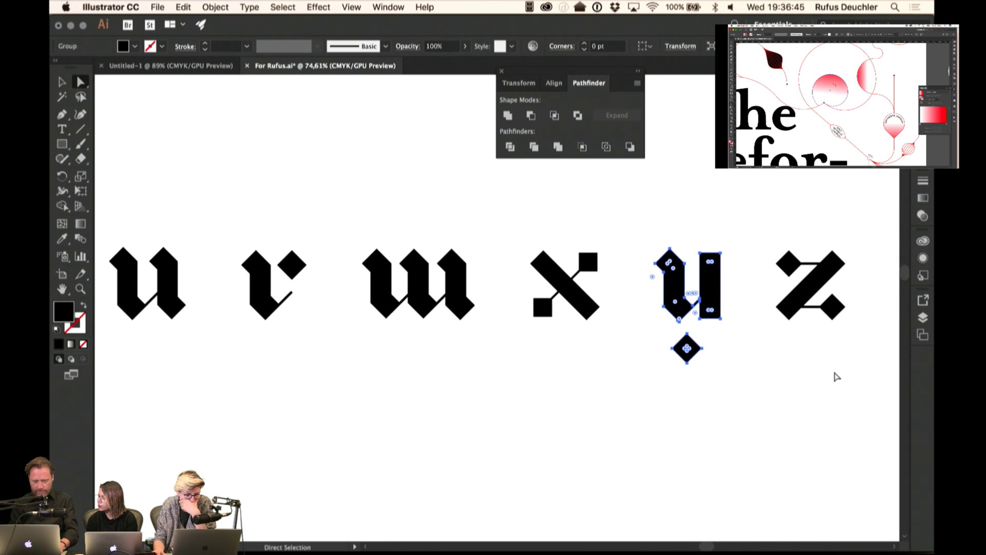
{"action": "double_click", "coordinate": [62, 289]}
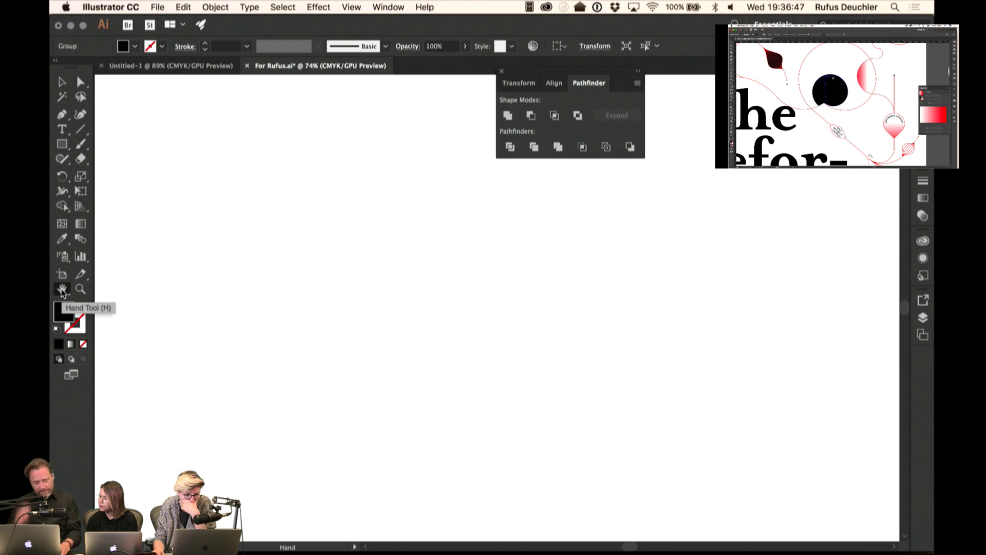
- Show the artwork at actual size with the whole glyph row in view
{"action": "double_click", "coordinate": [80, 289]}
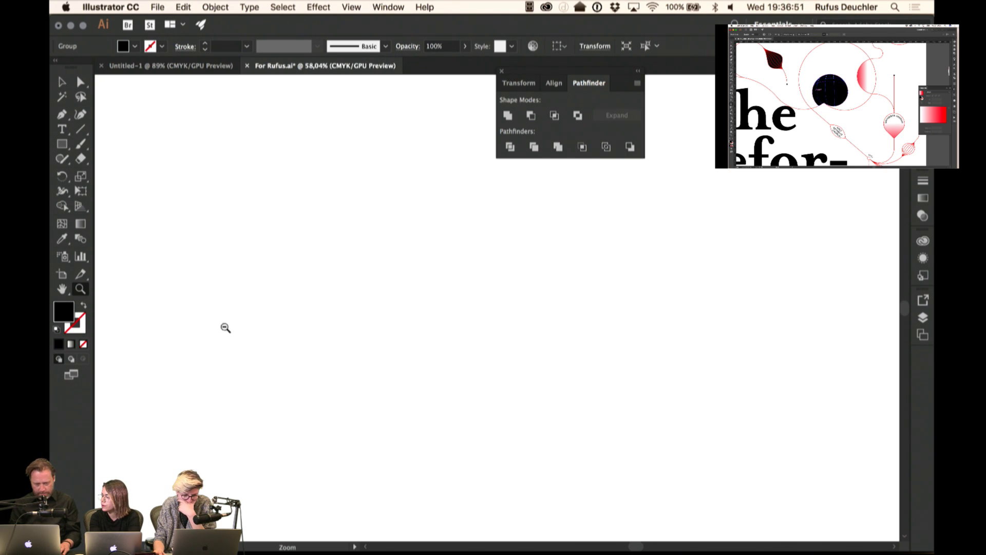
{"action": "scroll", "coordinate": [253, 354], "scroll_direction": "down", "scroll_amount": 5}
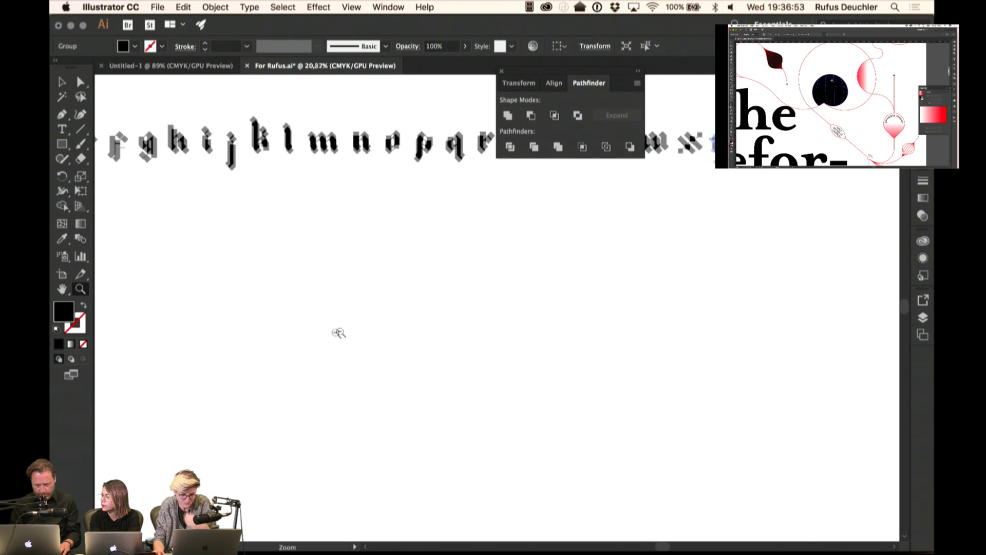
{"action": "scroll", "coordinate": [280, 341], "scroll_direction": "down", "scroll_amount": 1}
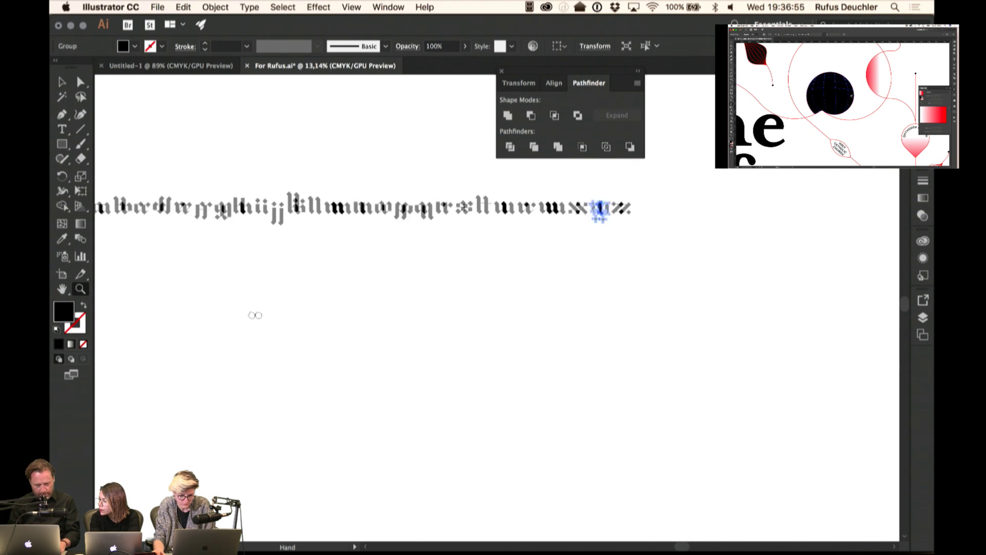
{"action": "left_click_drag", "start_coordinate": [253, 315], "coordinate": [353, 283]}
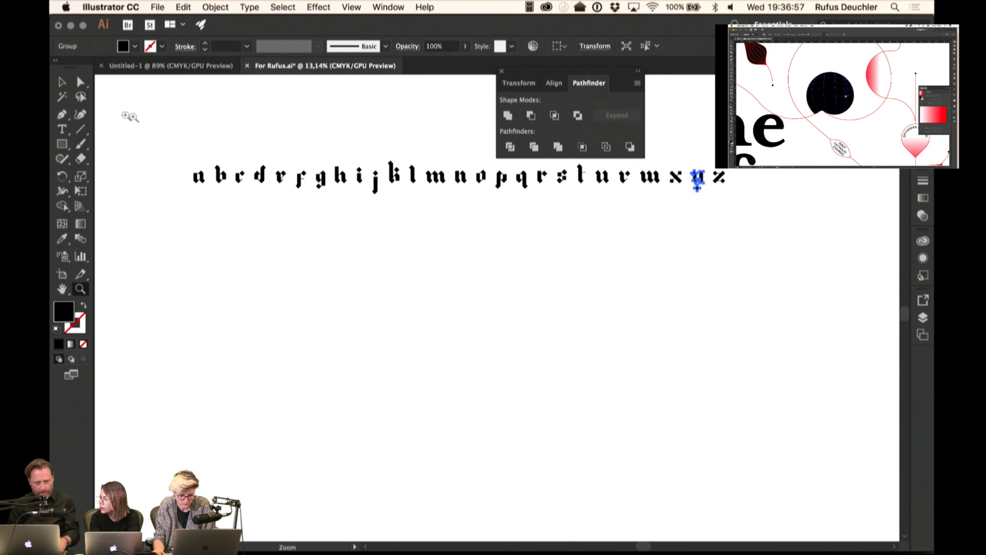
{"action": "key", "text": "v"}
{"action": "left_click", "coordinate": [204, 153]}
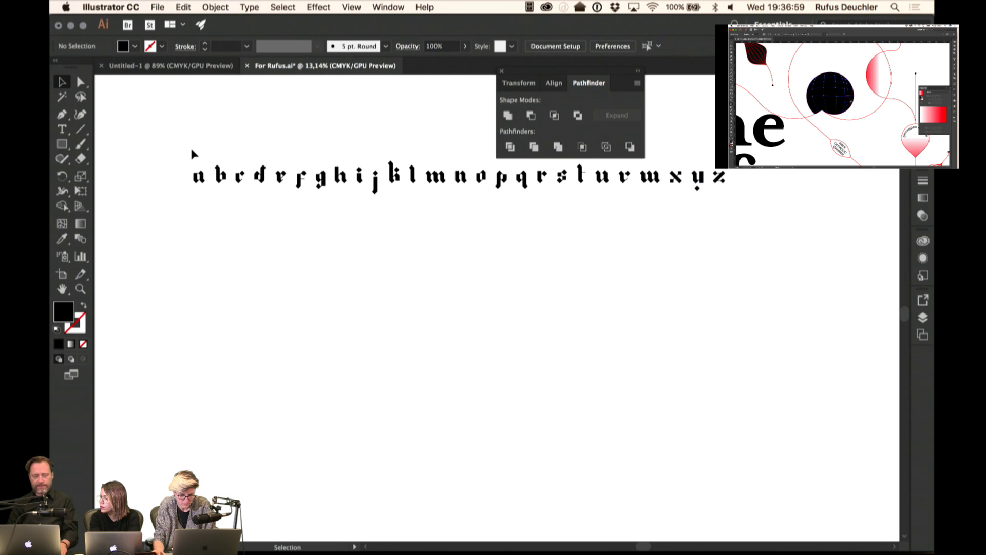
- Open Fontself Maker and drop the full a–z row onto it as glyphs
{"action": "left_click", "coordinate": [389, 7]}
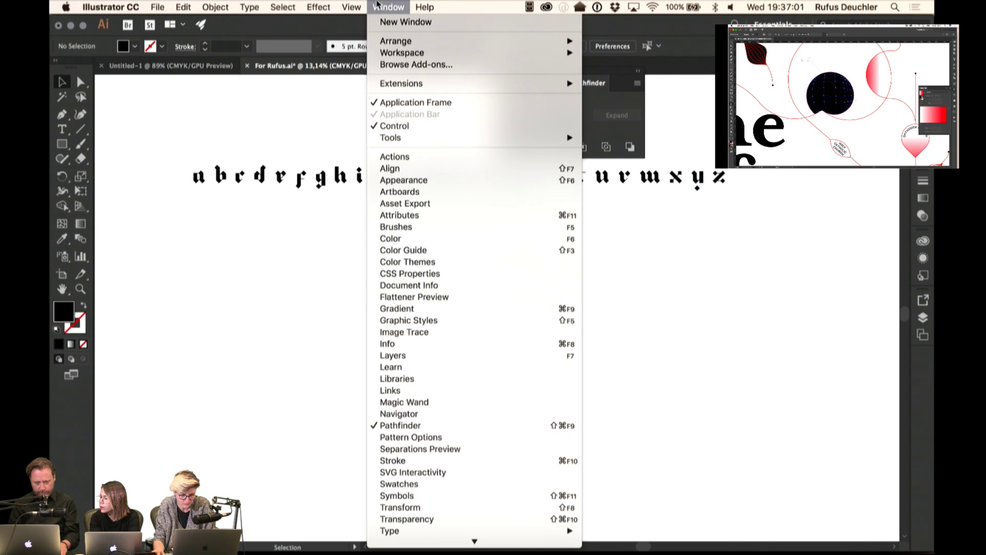
{"action": "mouse_move", "coordinate": [399, 84]}
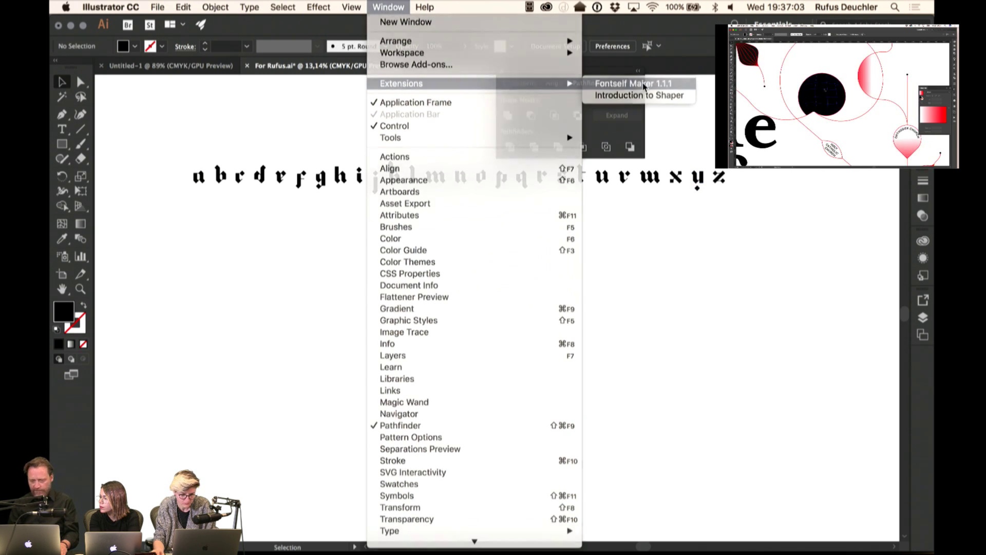
{"action": "left_click", "coordinate": [637, 83]}
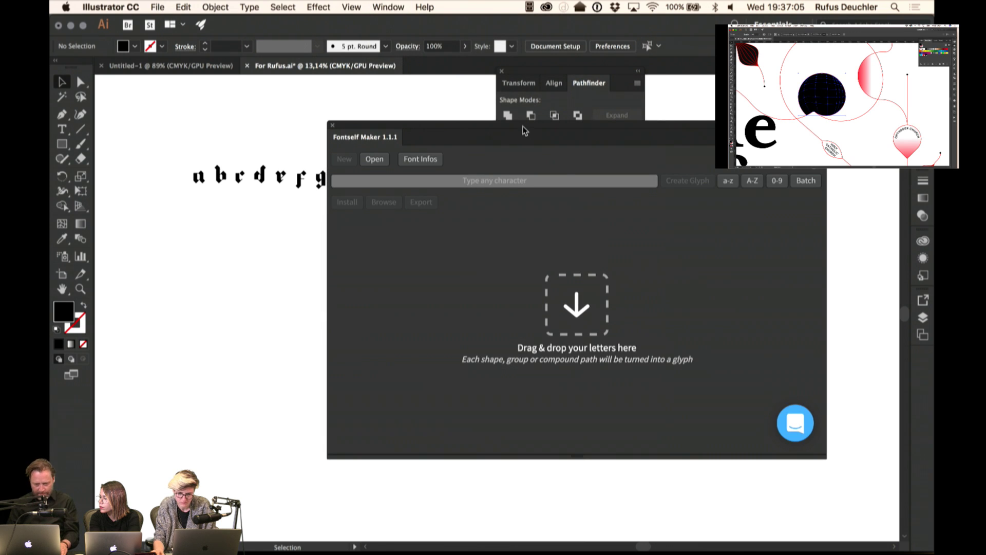
{"action": "left_click_drag", "start_coordinate": [524, 130], "coordinate": [467, 245]}
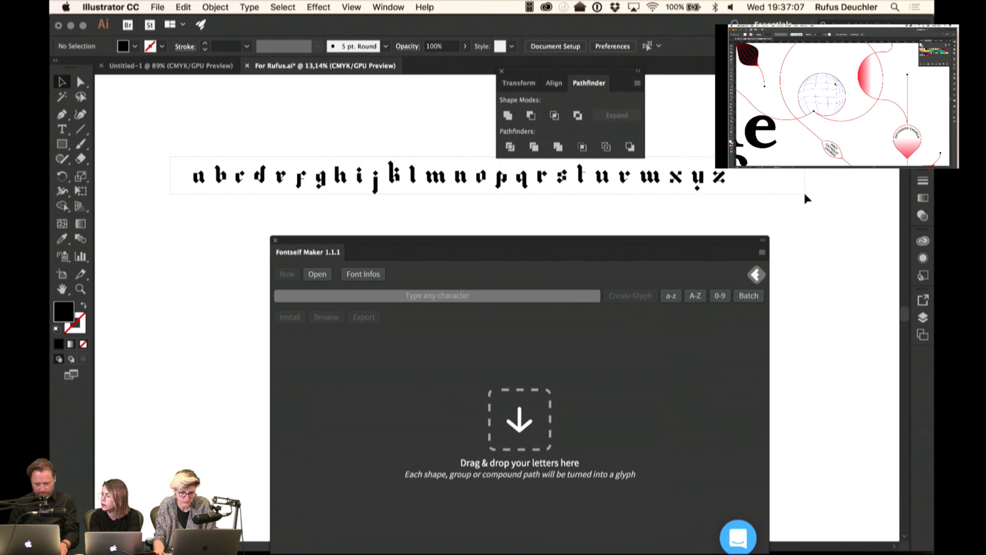
{"action": "key", "text": "super+a"}
{"action": "left_click_drag", "start_coordinate": [720, 176], "coordinate": [614, 332]}
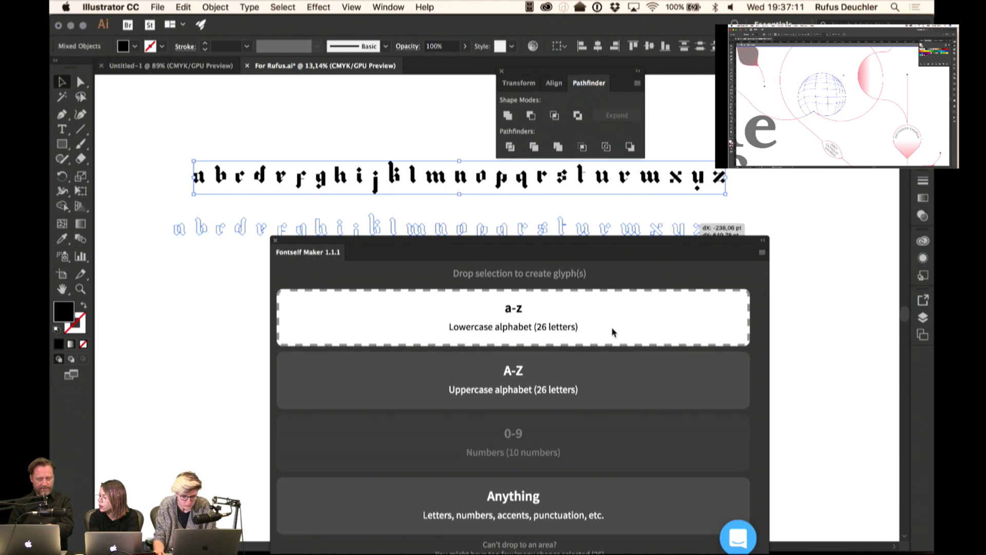
{"action": "left_click_drag", "start_coordinate": [613, 332], "coordinate": [569, 326]}
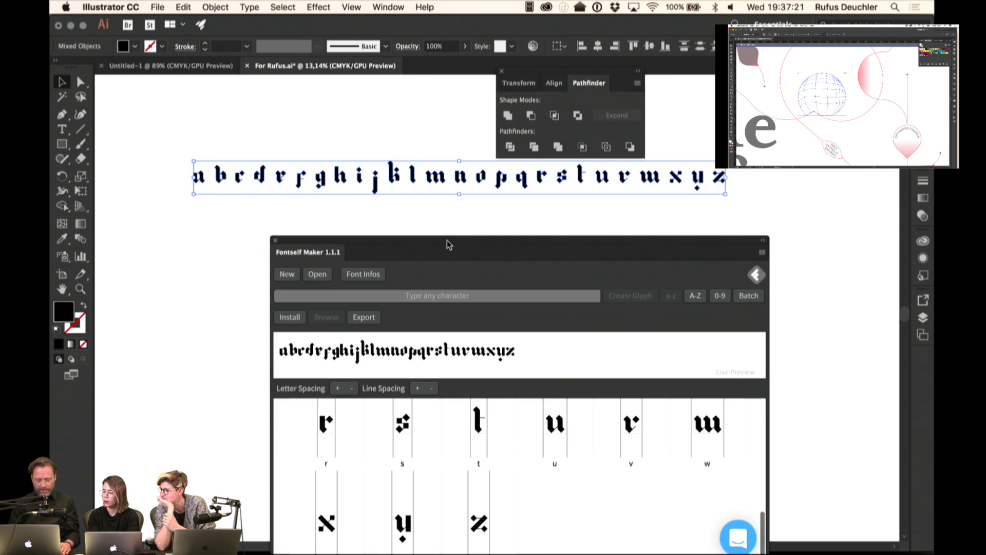
- Install the Fontself font under the name LutherOne
{"action": "left_click_drag", "start_coordinate": [448, 244], "coordinate": [359, 119]}
{"action": "scroll", "coordinate": [478, 373], "scroll_direction": "up", "scroll_amount": 10}
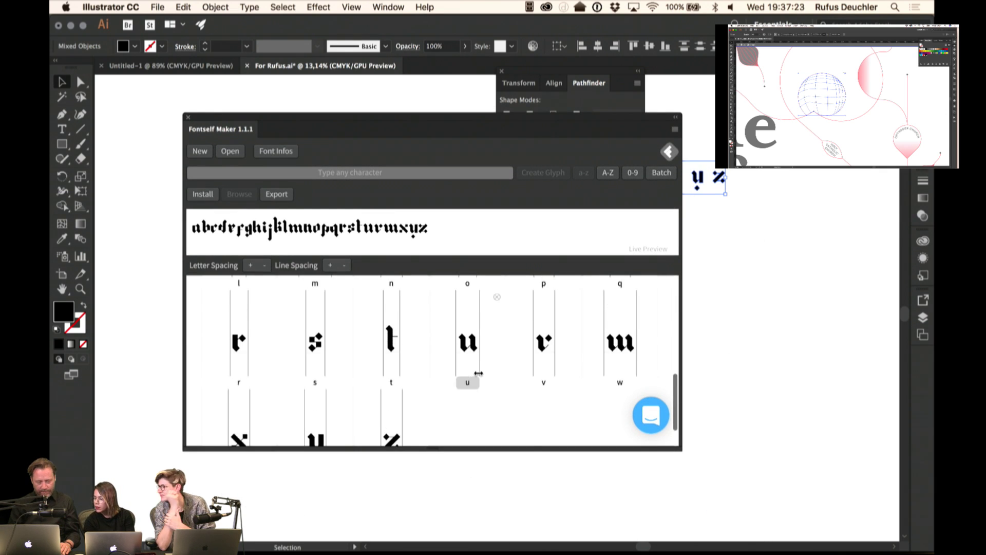
{"action": "scroll", "coordinate": [442, 354], "scroll_direction": "up", "scroll_amount": 2}
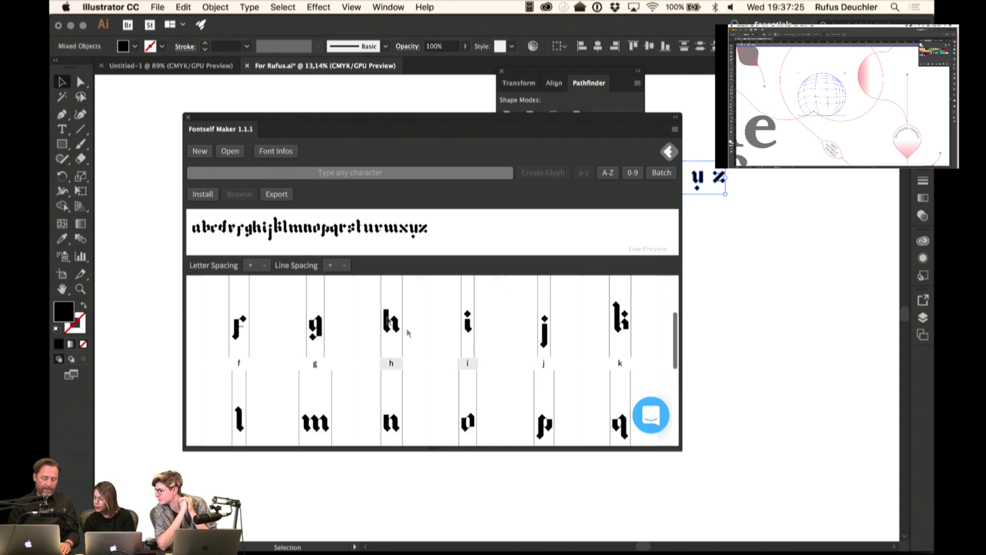
{"action": "scroll", "coordinate": [497, 341], "scroll_direction": "up", "scroll_amount": 5}
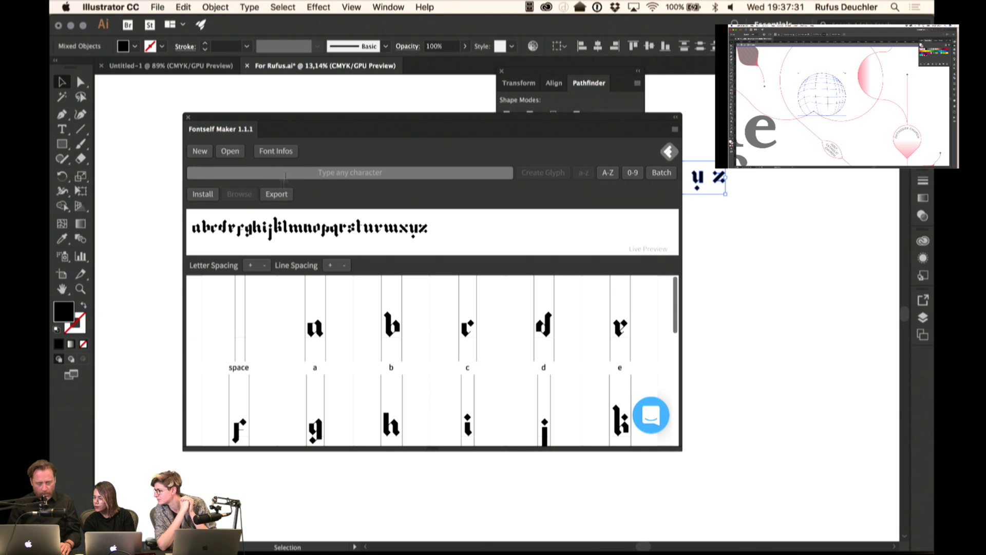
{"action": "left_click", "coordinate": [204, 197]}
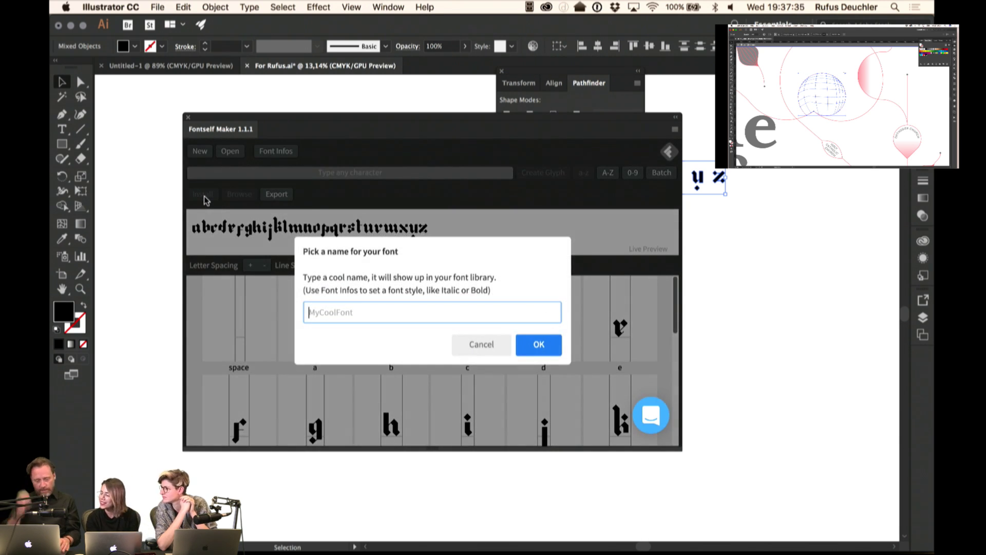
{"action": "type", "text": "Lut"}
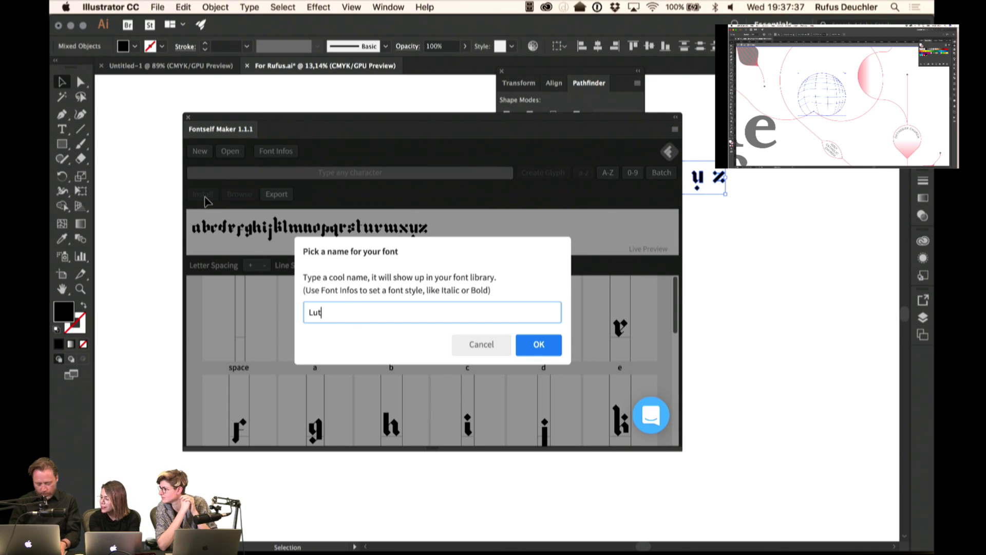
{"action": "type", "text": "herOne"}
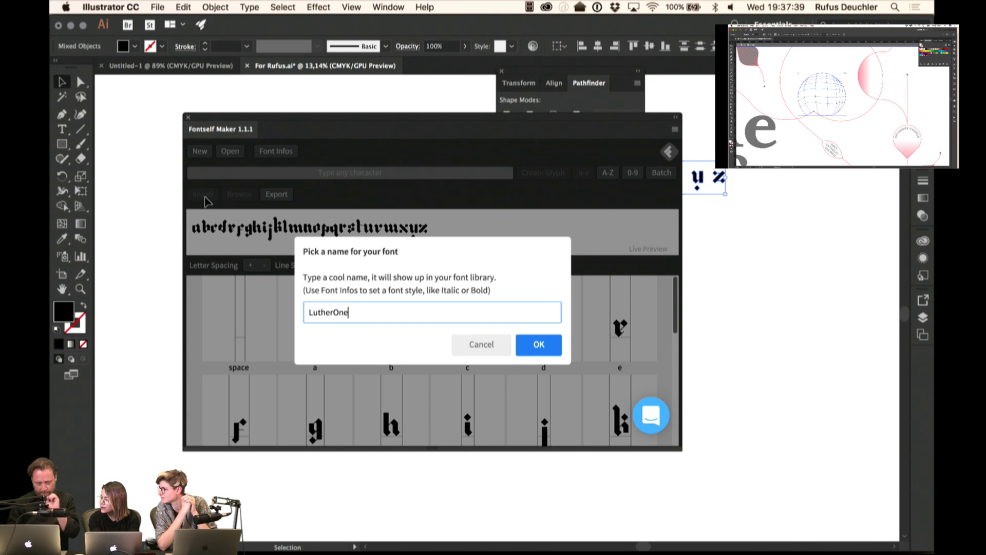
{"action": "left_click", "coordinate": [549, 347]}
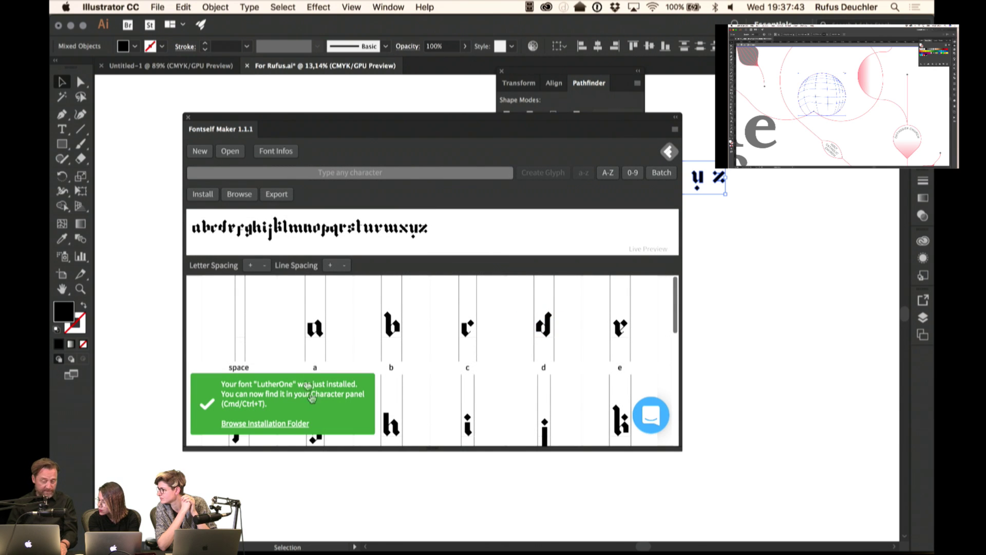
- Place a text object, scale it to about 731 pt, and clear its placeholder text
{"action": "left_click_drag", "start_coordinate": [207, 121], "coordinate": [584, 222]}
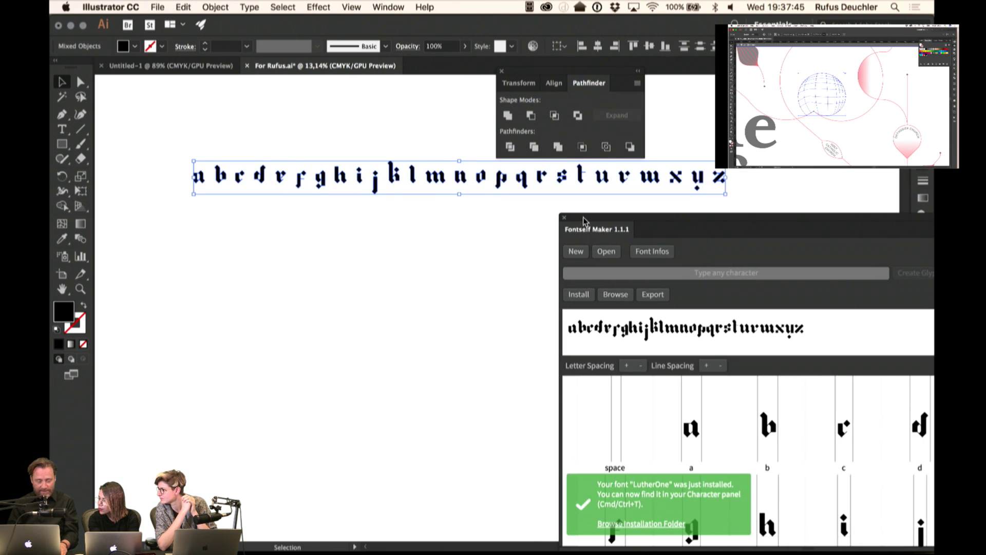
{"action": "key", "text": "t"}
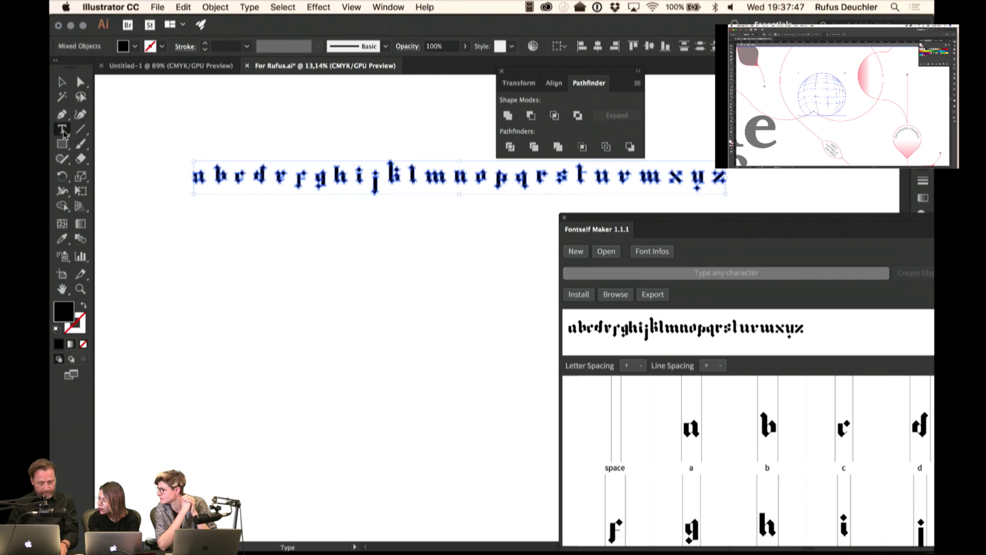
{"action": "left_click", "coordinate": [178, 345]}
{"action": "left_click", "coordinate": [61, 82]}
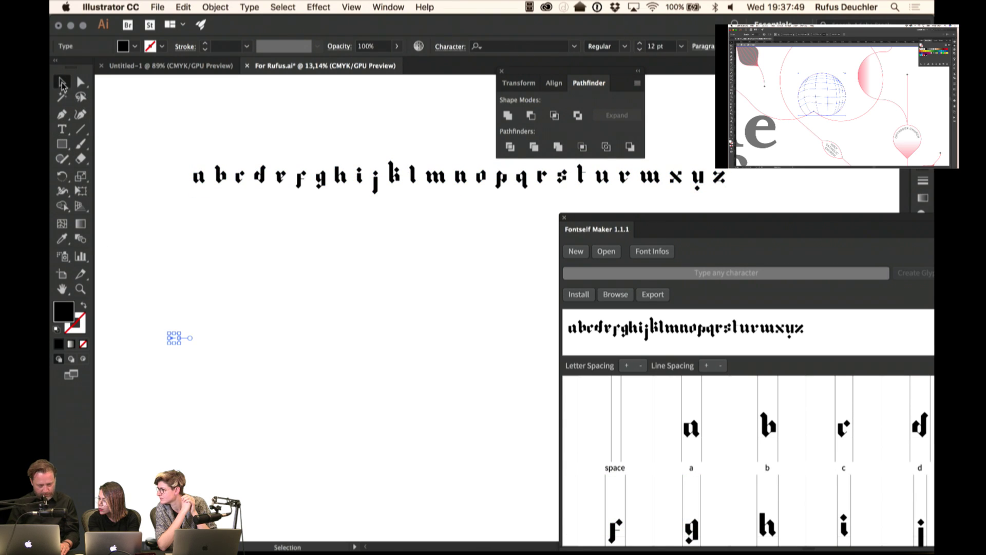
{"action": "left_click_drag", "start_coordinate": [182, 332], "coordinate": [262, 356]}
{"action": "left_click_drag", "start_coordinate": [251, 295], "coordinate": [462, 488]}
{"action": "left_click", "coordinate": [62, 129]}
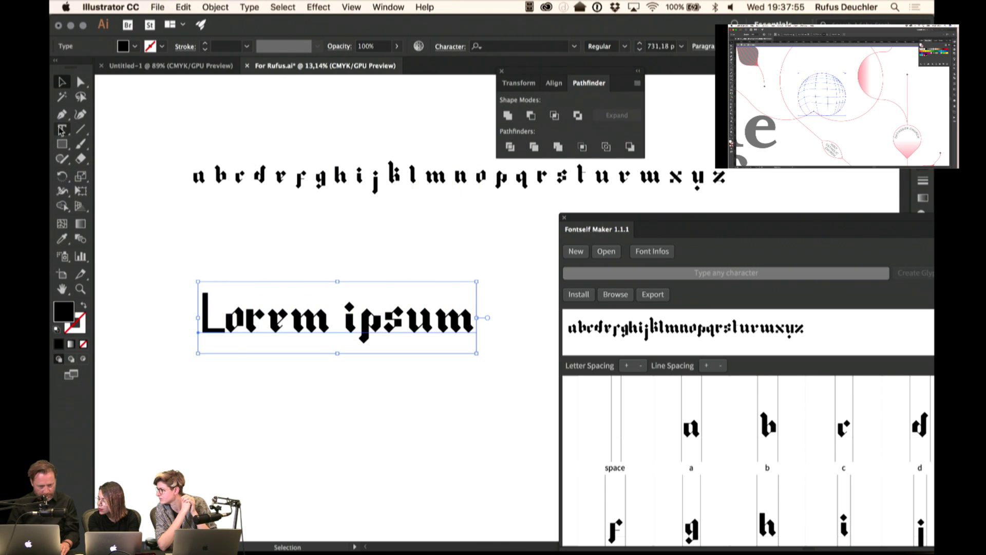
{"action": "triple_click", "coordinate": [258, 327]}
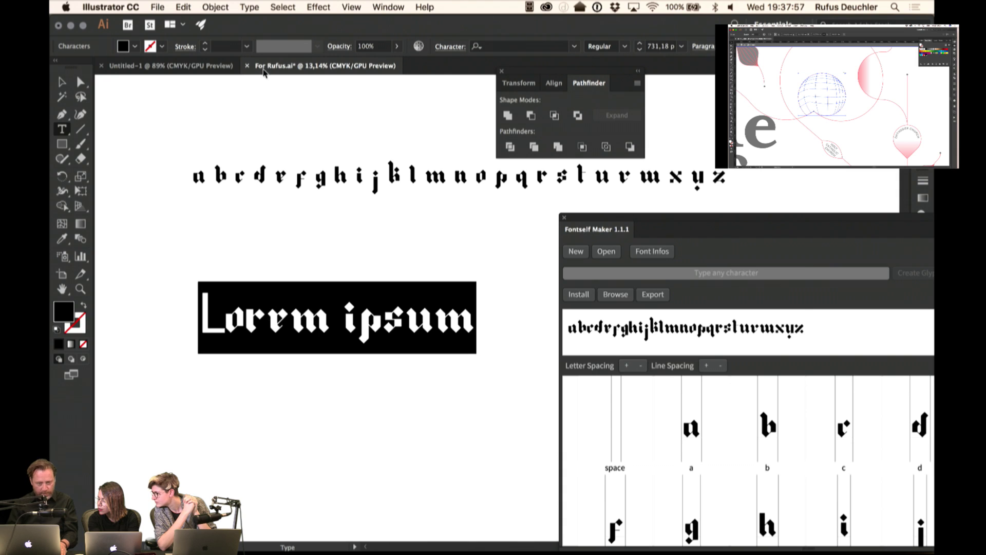
{"action": "key", "text": "BackSpace"}
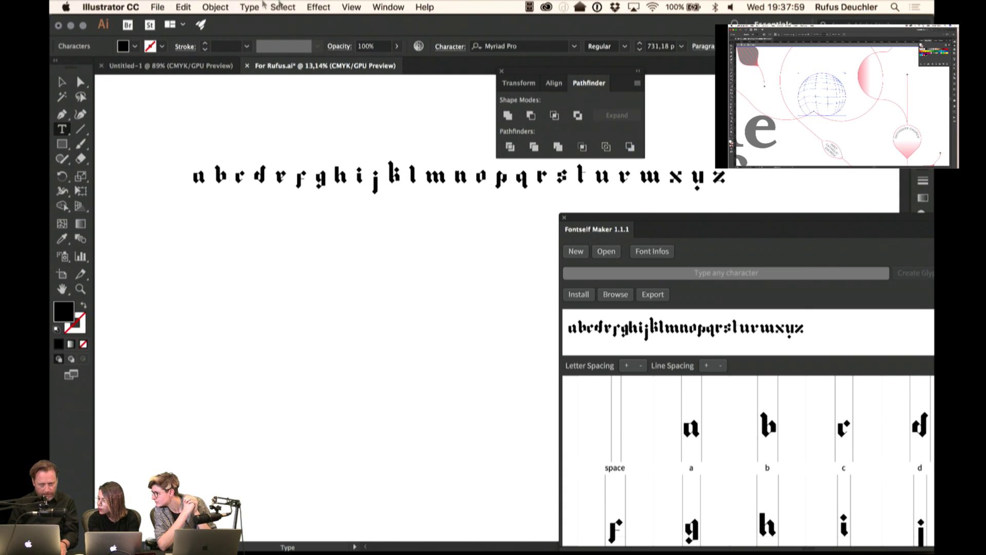
- Apply the LutherOne font and type 'adobe live is so cool'
{"action": "left_click", "coordinate": [575, 47]}
{"action": "scroll", "coordinate": [546, 150], "scroll_direction": "up", "scroll_amount": 15}
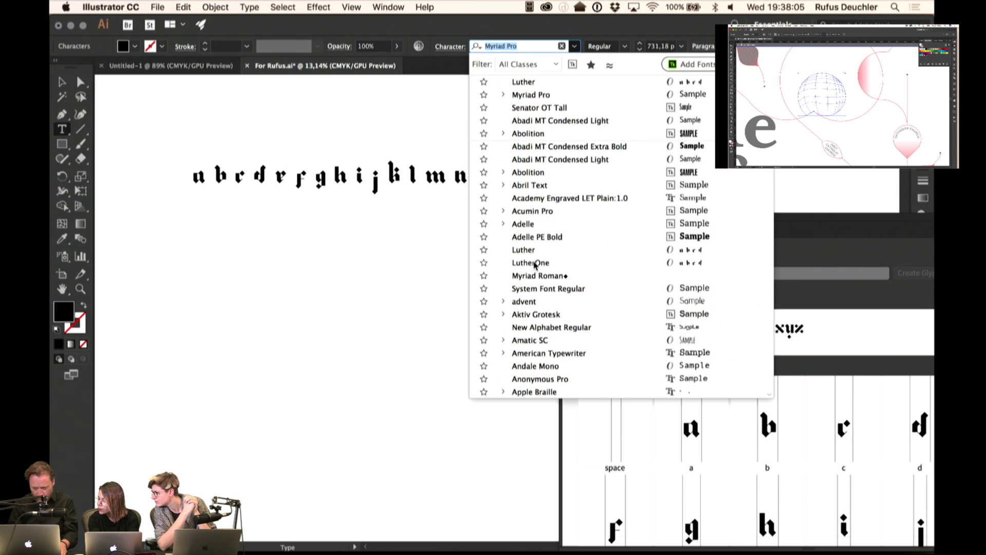
{"action": "left_click", "coordinate": [535, 263]}
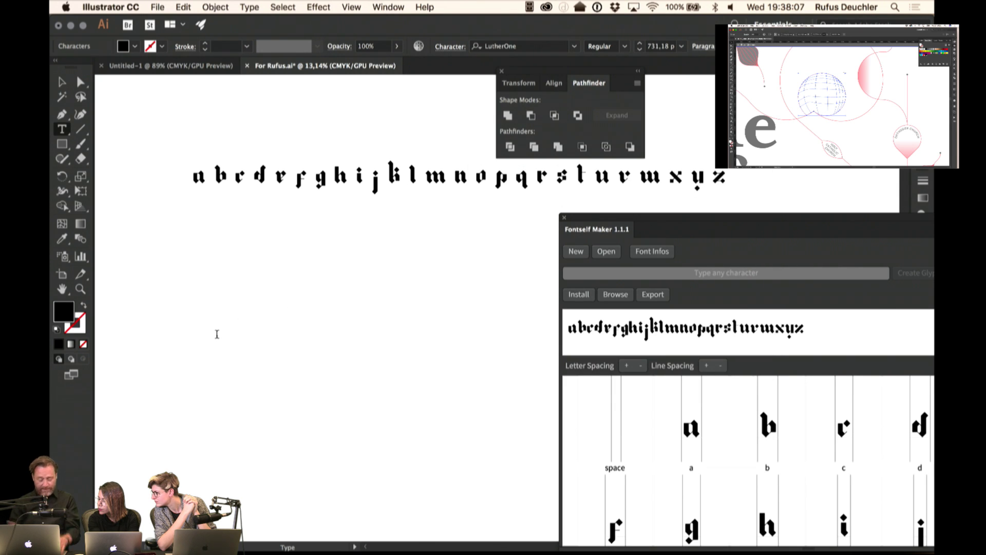
{"action": "left_click_drag", "start_coordinate": [695, 221], "coordinate": [609, 409]}
{"action": "type", "text": "ado"}
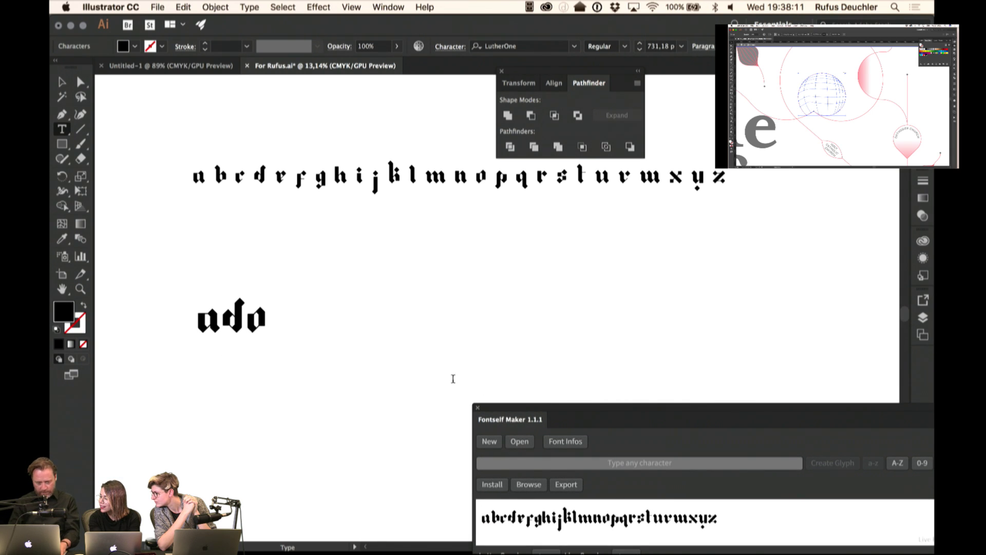
{"action": "type", "text": "be li"}
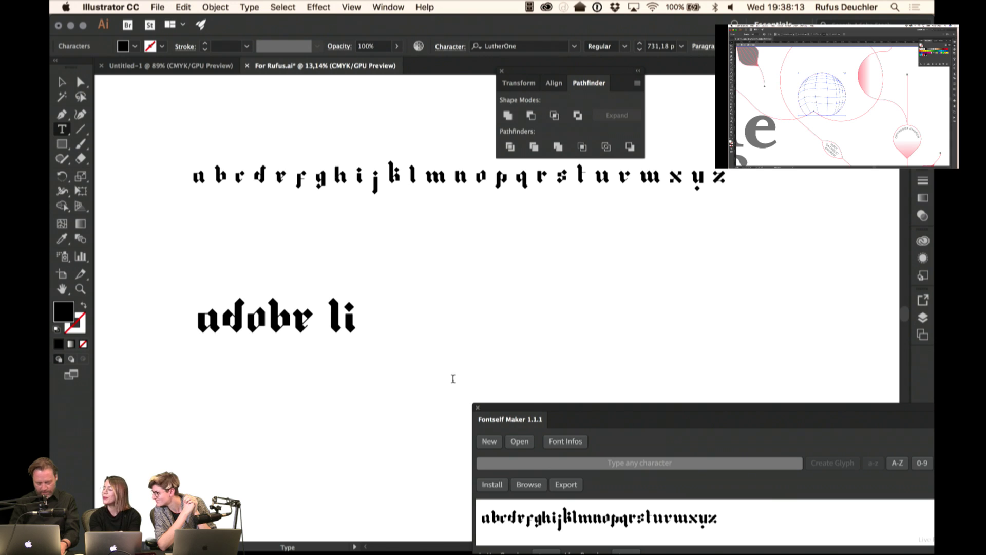
{"action": "type", "text": "ve is so cool"}
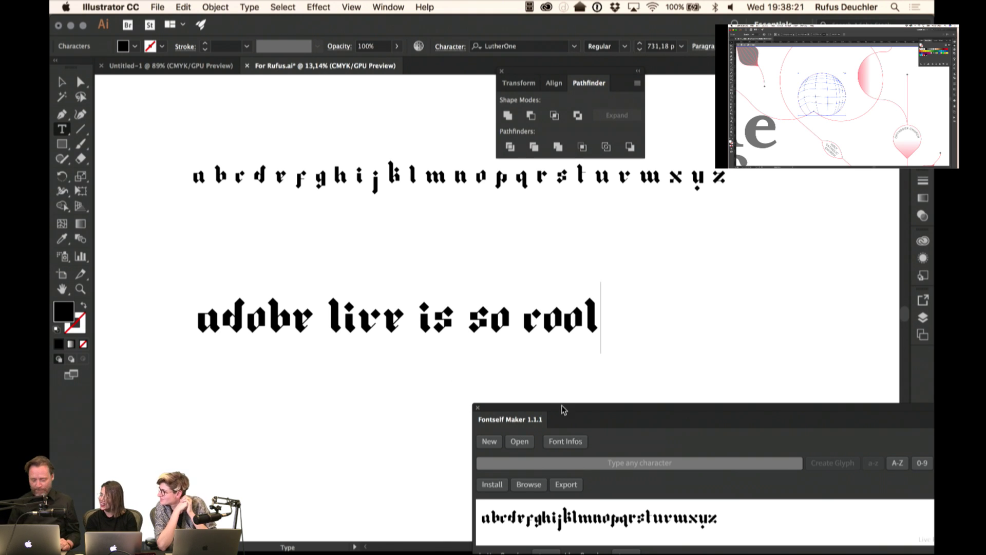
- Export the font from Fontself Maker as LutherOne.otf on the Desktop
{"action": "left_click_drag", "start_coordinate": [584, 415], "coordinate": [308, 198]}
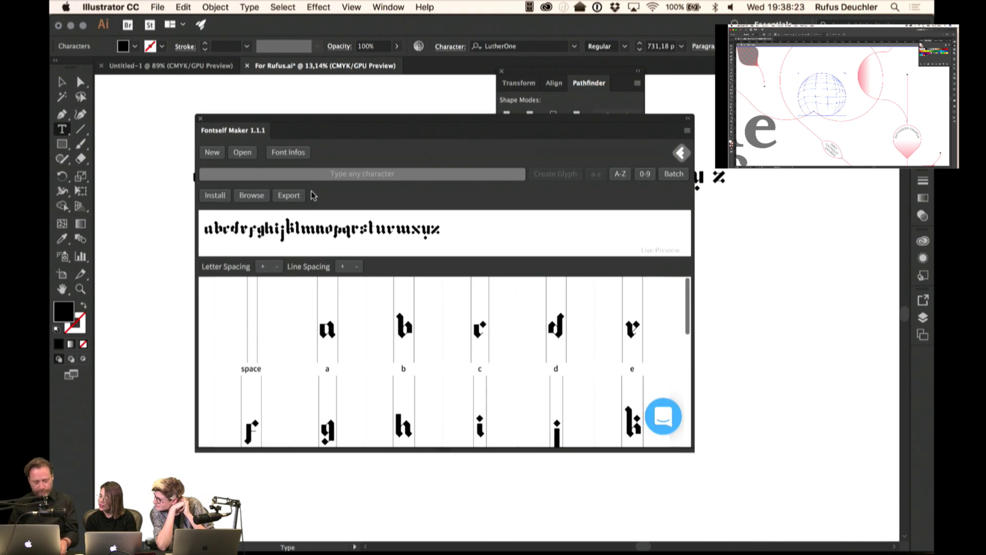
{"action": "left_click", "coordinate": [287, 196]}
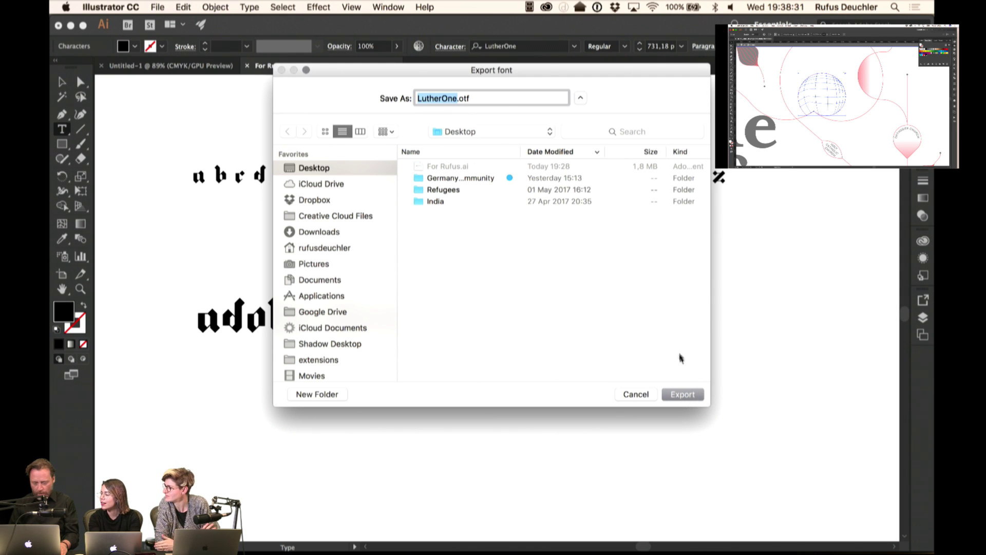
{"action": "left_click", "coordinate": [682, 394]}
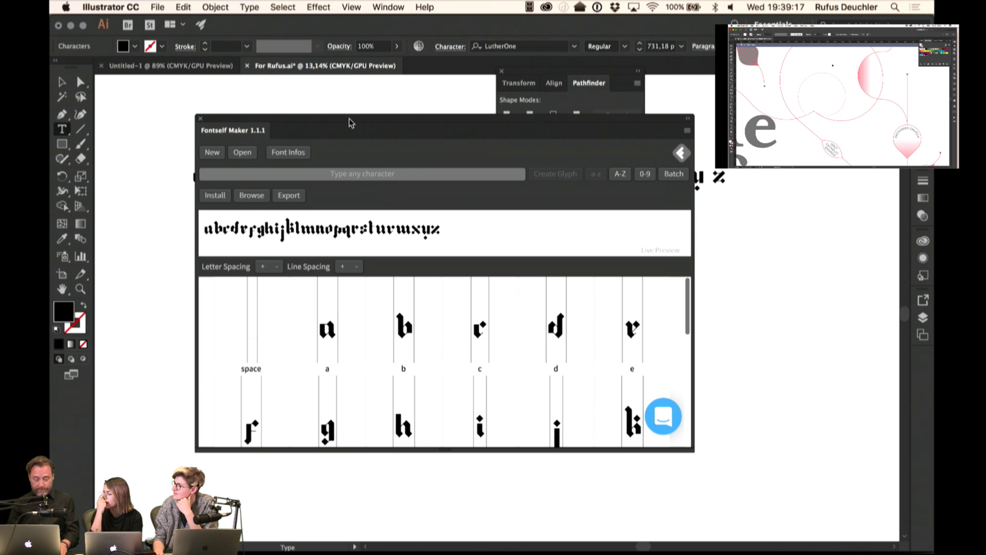
- Zoom in on the a, b and c glyphs and drag the a's corner point to lengthen its tail
{"action": "left_click_drag", "start_coordinate": [349, 122], "coordinate": [507, 134]}
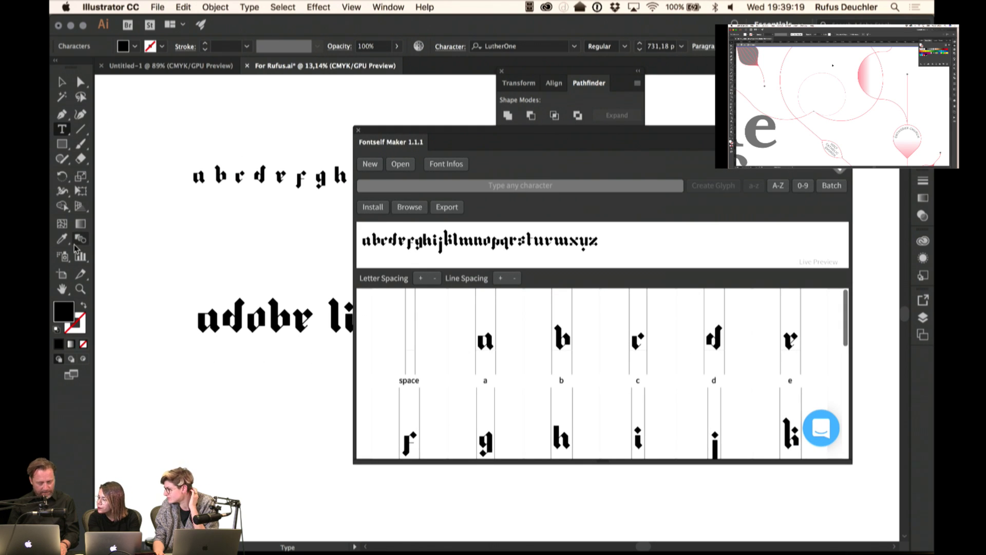
{"action": "left_click", "coordinate": [80, 289]}
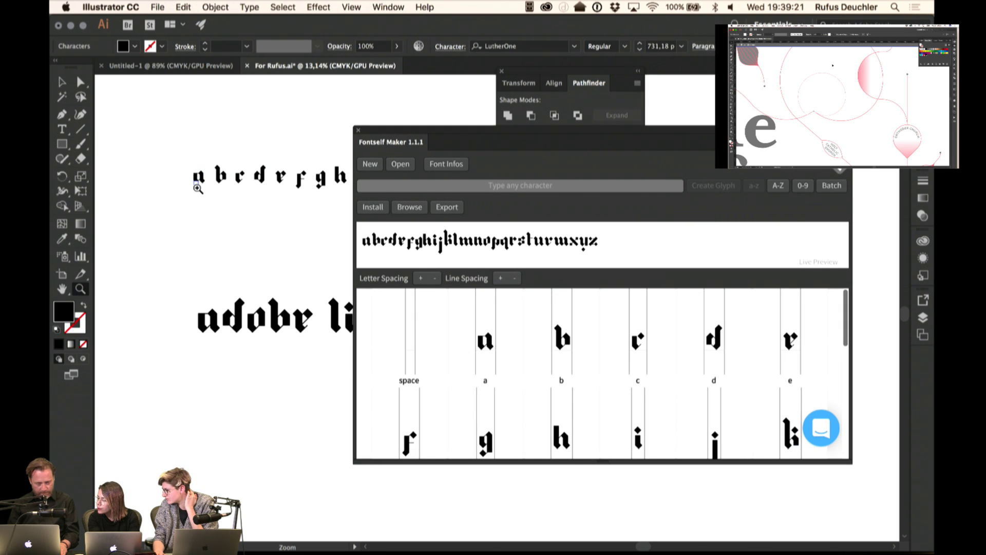
{"action": "left_click_drag", "start_coordinate": [197, 189], "coordinate": [197, 189]}
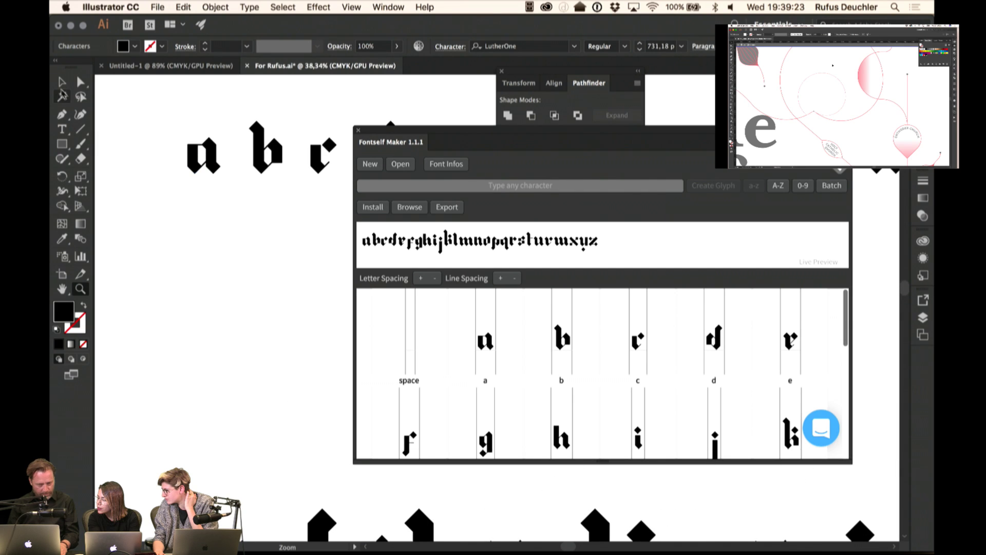
{"action": "left_click", "coordinate": [62, 82]}
{"action": "left_click", "coordinate": [211, 154]}
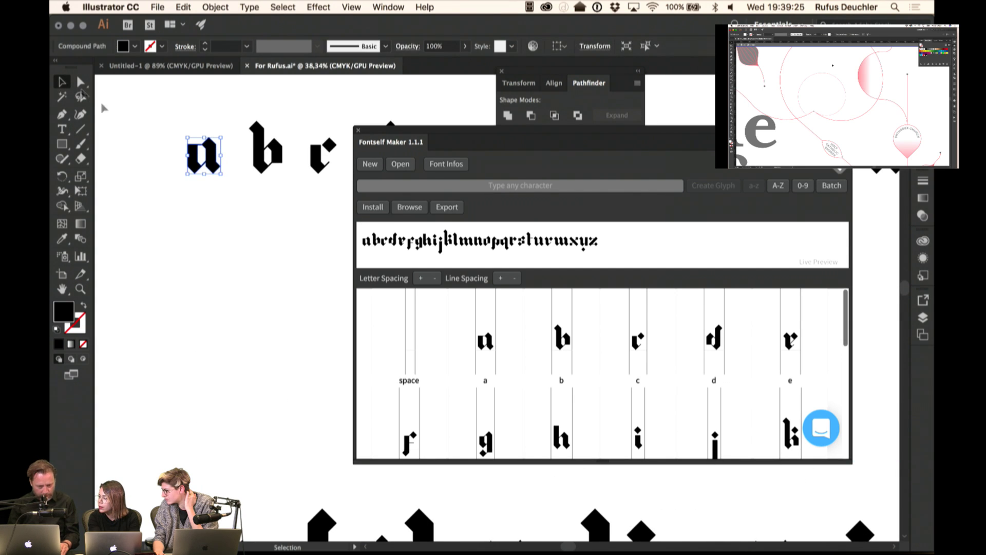
{"action": "left_click", "coordinate": [79, 82]}
{"action": "left_click", "coordinate": [225, 183]}
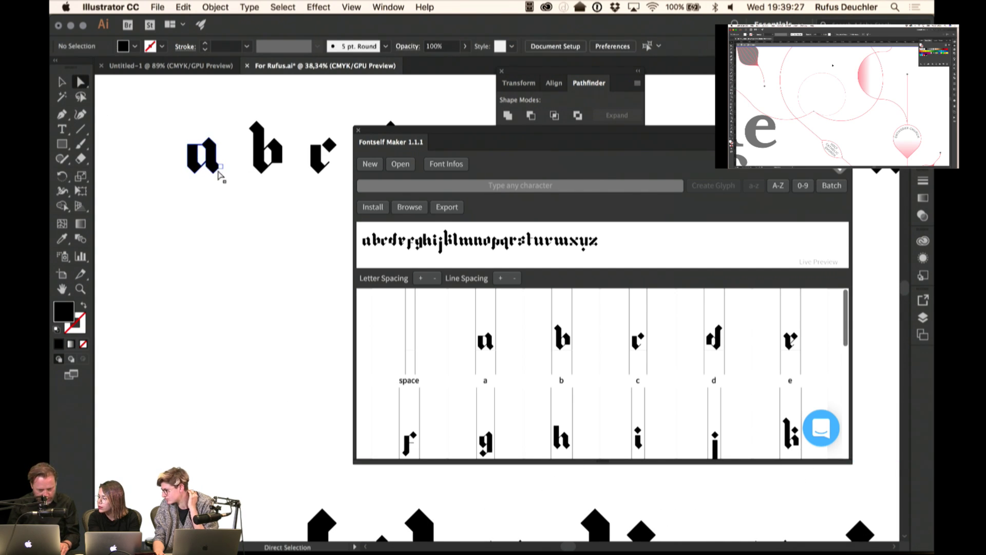
{"action": "left_click_drag", "start_coordinate": [216, 172], "coordinate": [229, 176]}
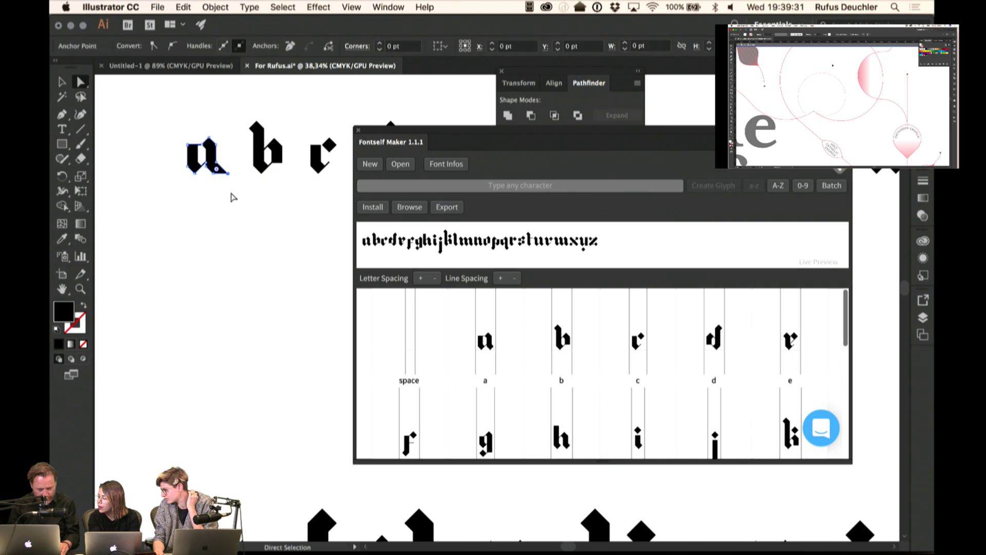
{"action": "left_click", "coordinate": [211, 194]}
- Drag the reshaped a onto Fontself's Anything drop zone to add it as a new glyph
{"action": "key", "text": "v"}
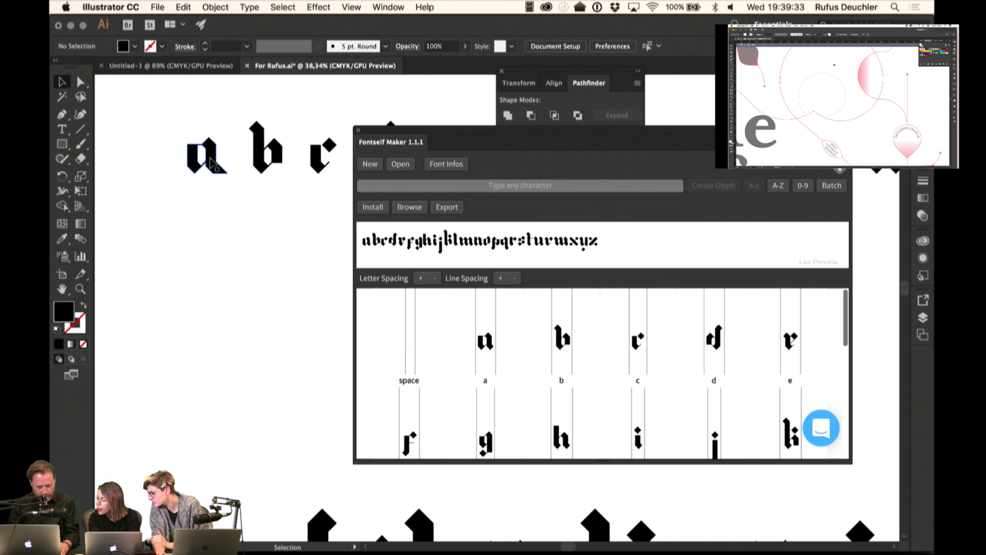
{"action": "left_click_drag", "start_coordinate": [213, 162], "coordinate": [519, 325]}
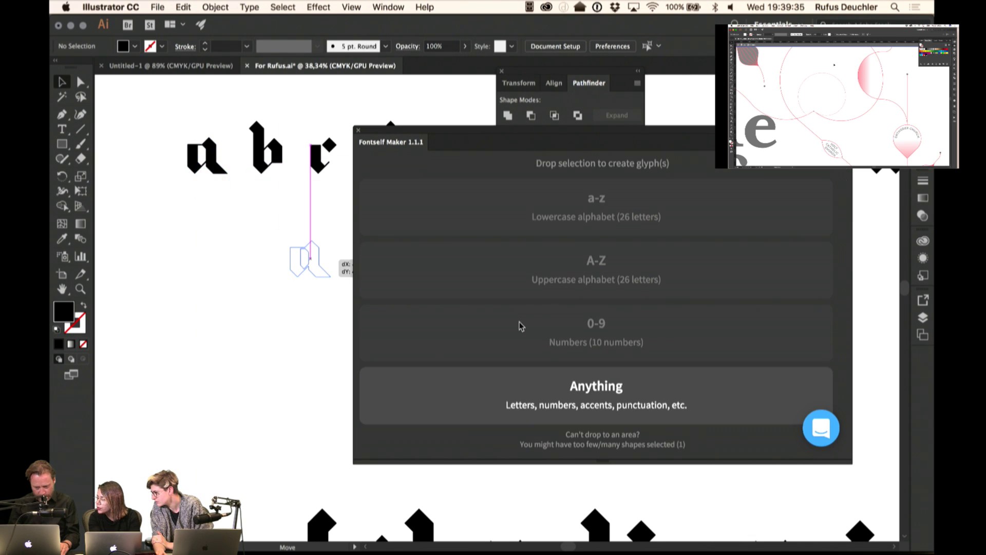
{"action": "mouse_move", "coordinate": [549, 218]}
{"action": "left_mouse_down"}
{"action": "mouse_move", "coordinate": [548, 392]}
{"action": "mouse_move", "coordinate": [539, 215]}
{"action": "left_mouse_up"}
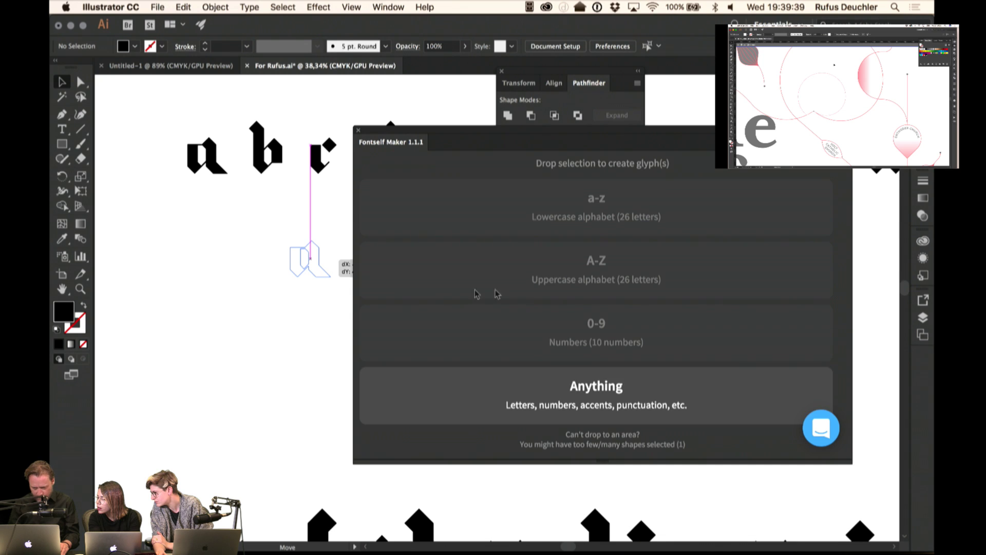
{"action": "left_click_drag", "start_coordinate": [475, 294], "coordinate": [538, 387]}
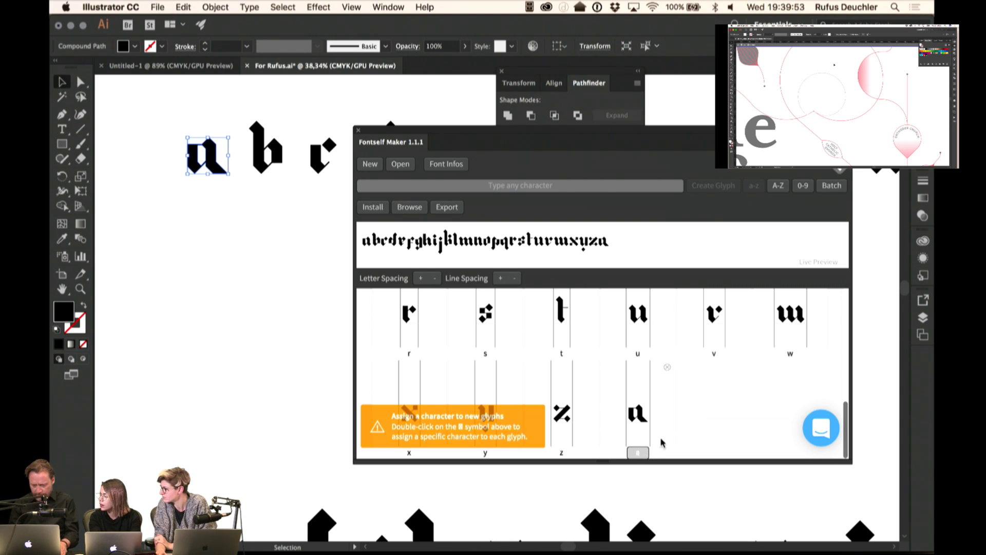
- Confirm the 'Duplicate character' alert for the new a glyph with OK and deselect the a shape
{"action": "type", "text": "a"}
{"action": "left_click", "coordinate": [709, 330]}
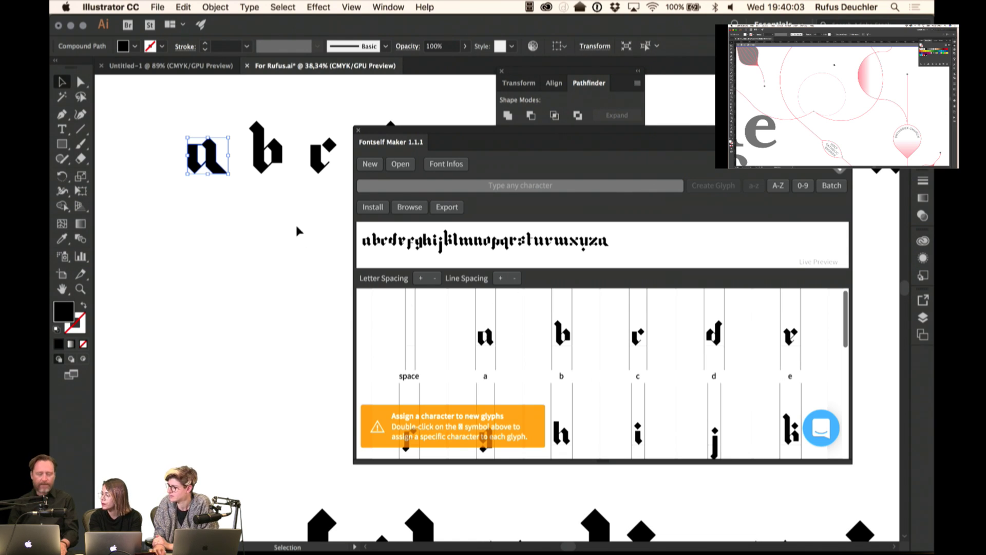
{"action": "left_click", "coordinate": [265, 232]}
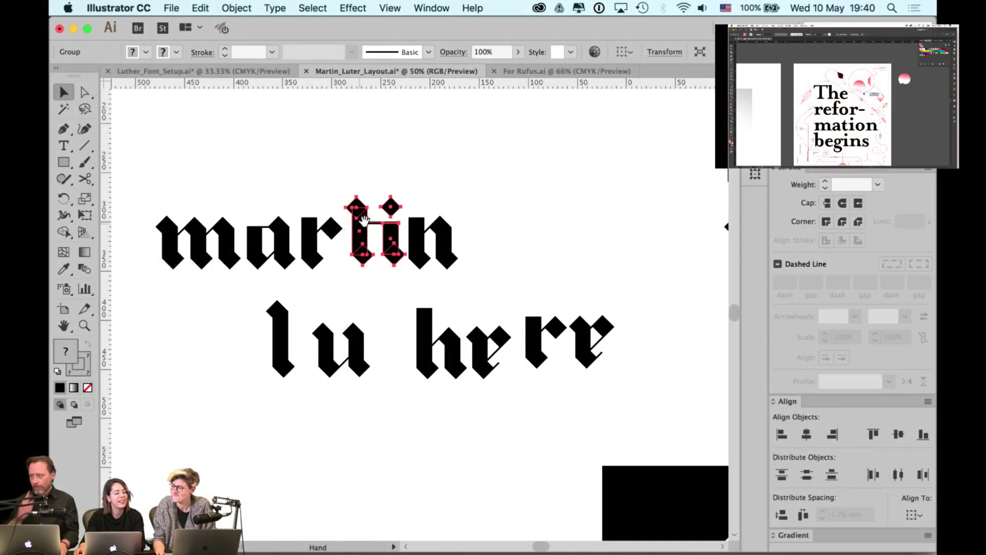
- Copy an i stem beside the u of luther and group it with the u
{"action": "scroll", "coordinate": [365, 195], "scroll_direction": "right", "scroll_amount": 2}
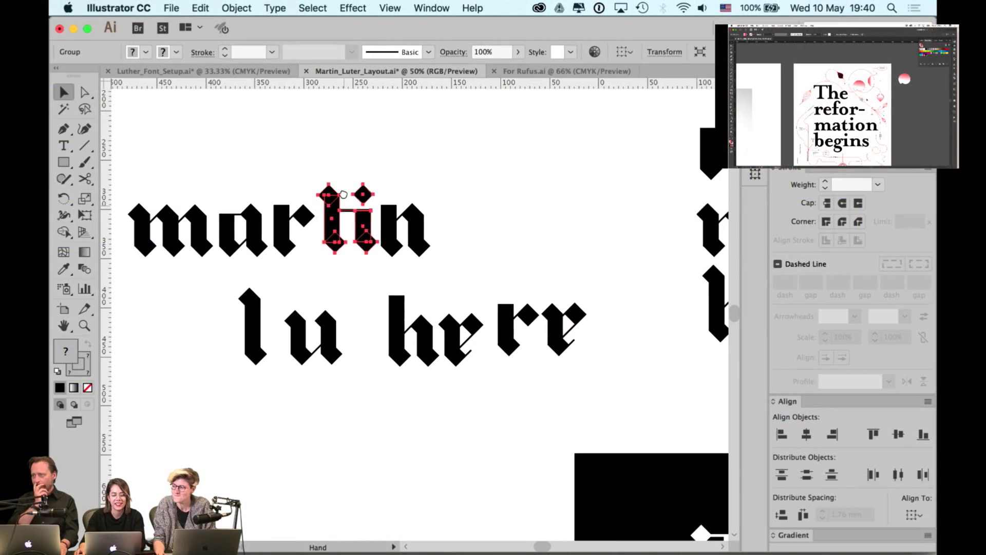
{"action": "left_click", "coordinate": [372, 161]}
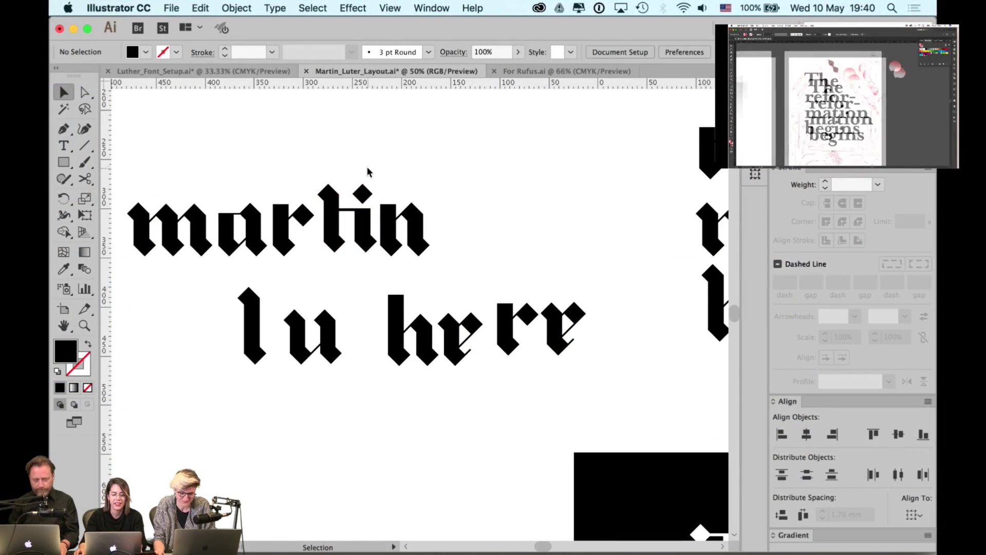
{"action": "left_click", "coordinate": [360, 193]}
{"action": "left_click", "coordinate": [366, 250], "text": "shift"}
{"action": "left_click_drag", "start_coordinate": [439, 181], "coordinate": [465, 228]}
{"action": "left_click", "coordinate": [346, 226], "text": "shift"}
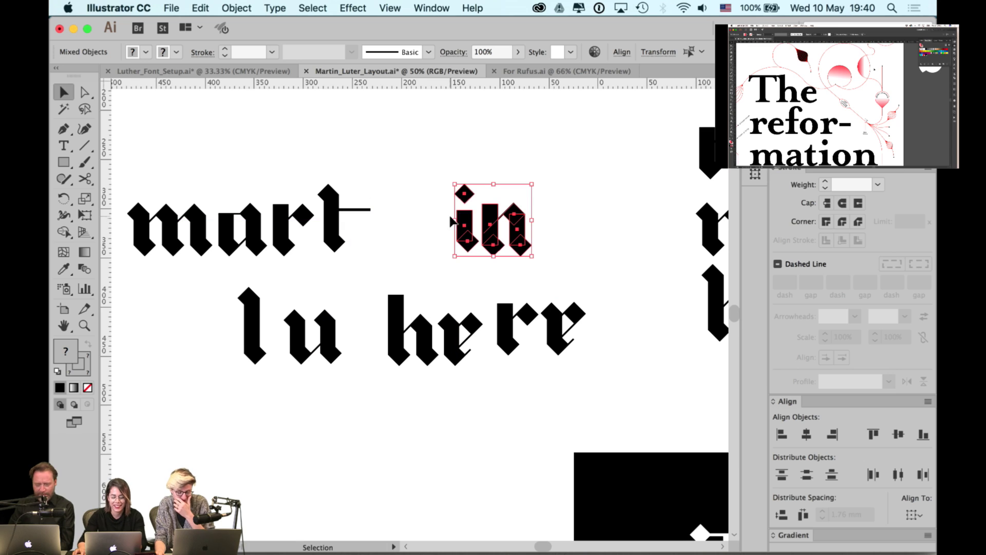
{"action": "key", "text": "a"}
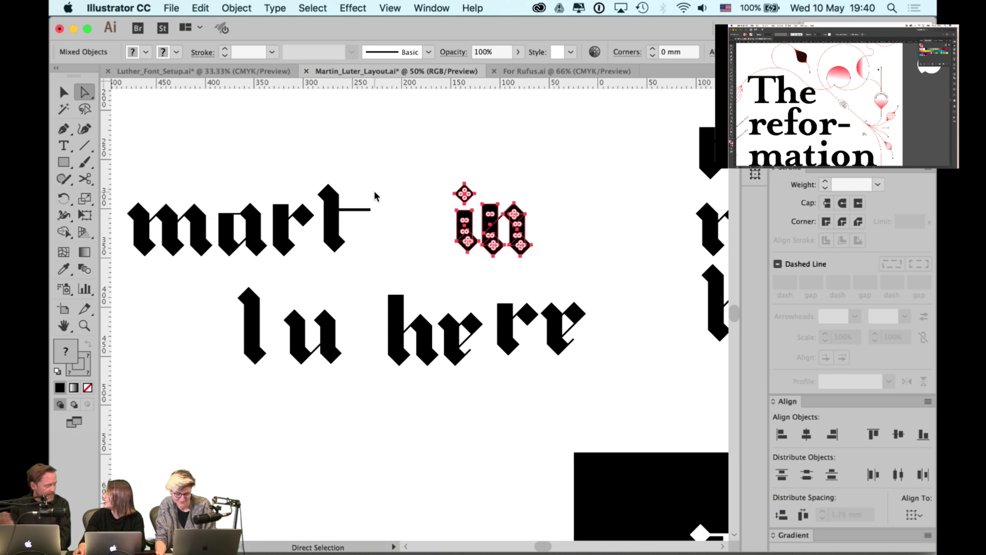
{"action": "key", "text": "v"}
{"action": "left_click_drag", "start_coordinate": [386, 172], "coordinate": [362, 337]}
{"action": "left_click", "coordinate": [333, 347], "text": "shift"}
{"action": "key", "text": "super+g"}
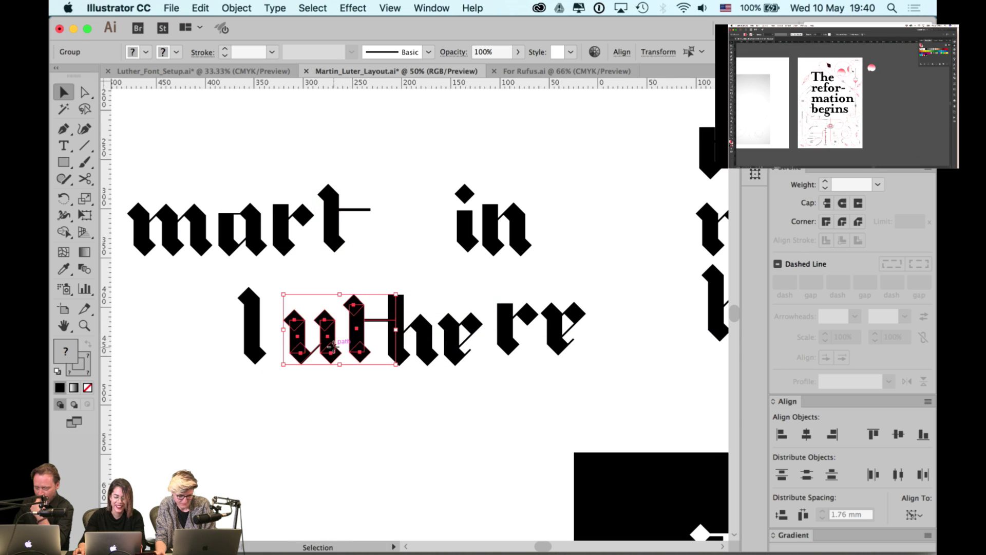
{"action": "left_click", "coordinate": [392, 239]}
- Nudge the l of luther right toward the u, leaving the h stem unchanged
{"action": "scroll", "coordinate": [407, 246], "scroll_direction": "right", "scroll_amount": 2}
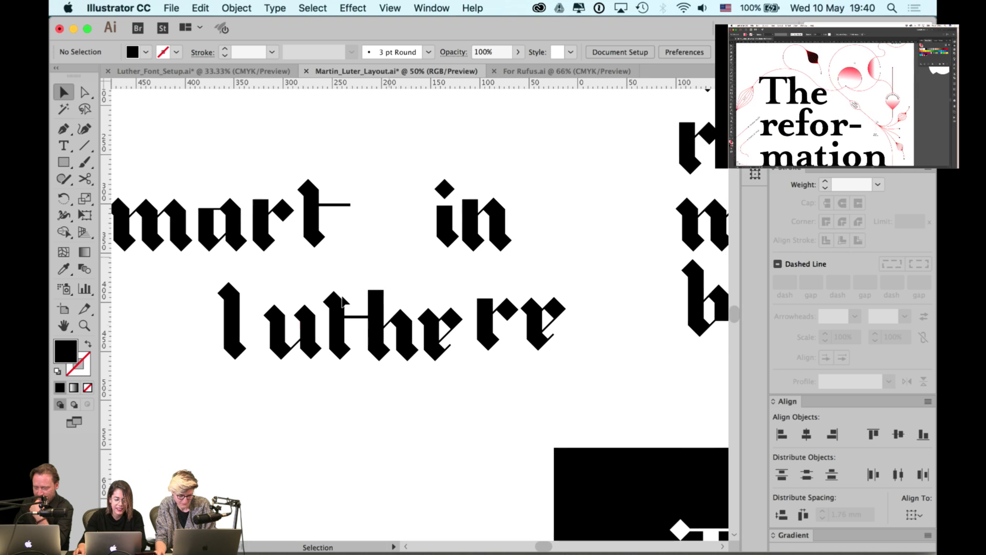
{"action": "left_click", "coordinate": [239, 344]}
{"action": "key", "text": "Right"}
{"action": "key", "text": "Right"}
{"action": "key", "text": "Right"}
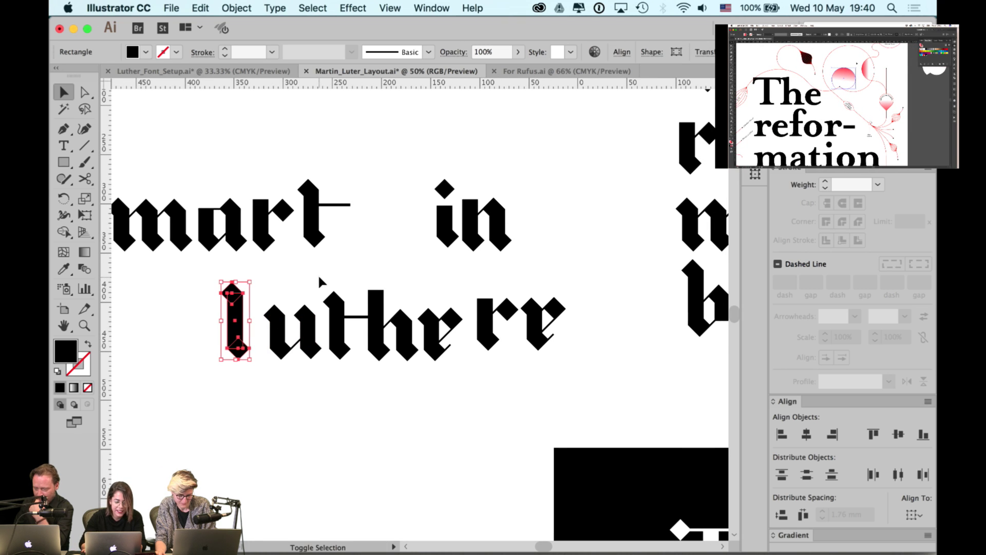
{"action": "left_click", "coordinate": [389, 278]}
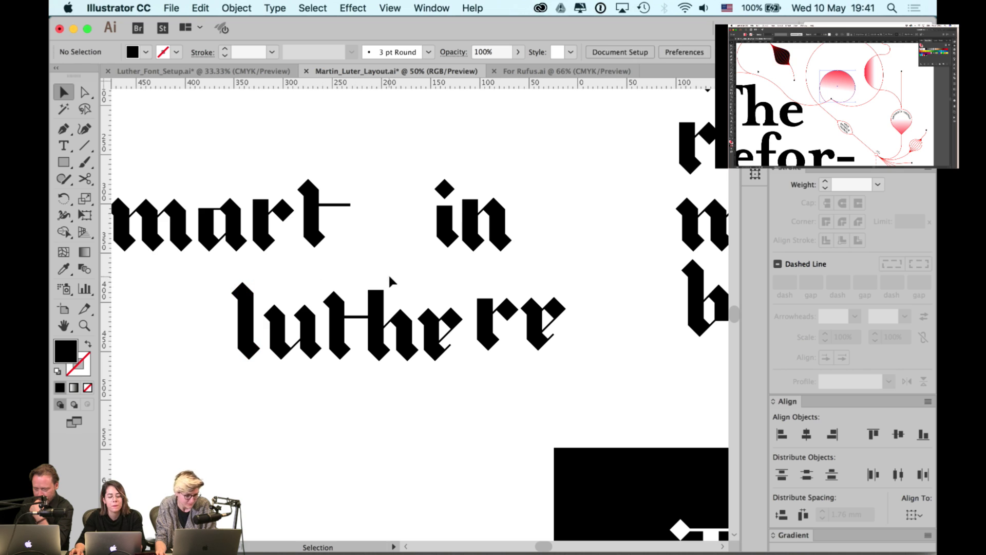
{"action": "left_click", "coordinate": [374, 307]}
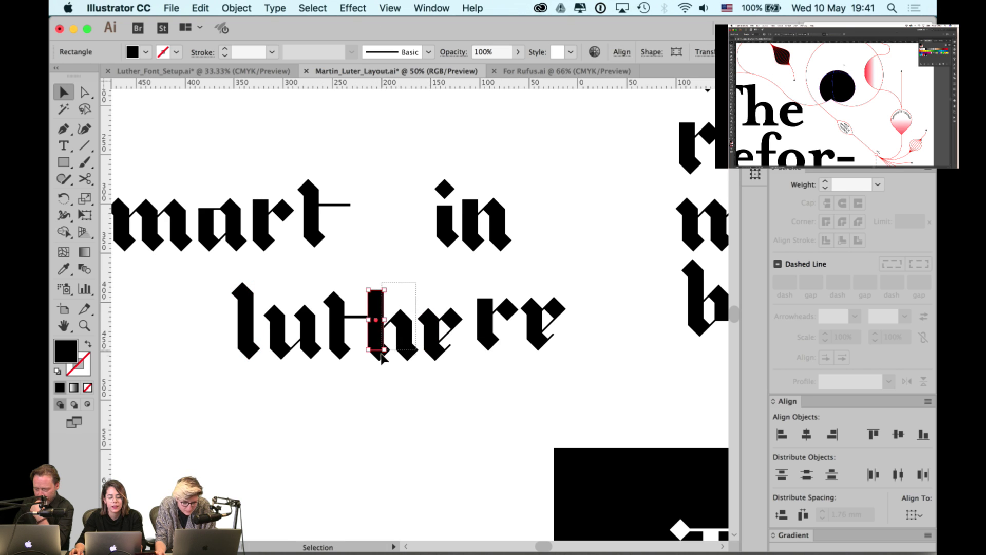
{"action": "left_click_drag", "start_coordinate": [381, 353], "coordinate": [403, 359]}
{"action": "key", "text": "super+z"}
{"action": "left_click", "coordinate": [442, 260]}
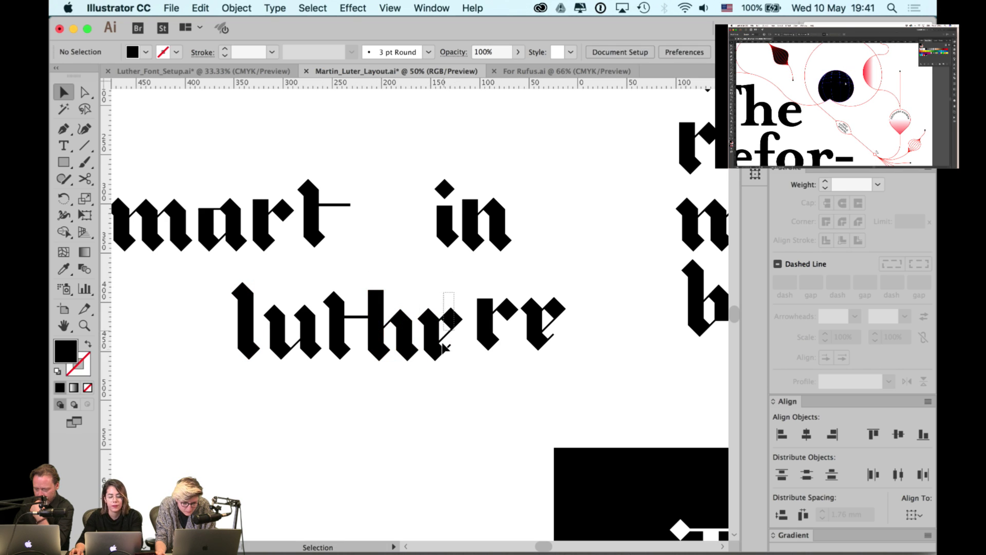
- Delete the extra e and empty frame after luther
{"action": "left_click", "coordinate": [443, 347]}
{"action": "left_click", "coordinate": [488, 346]}
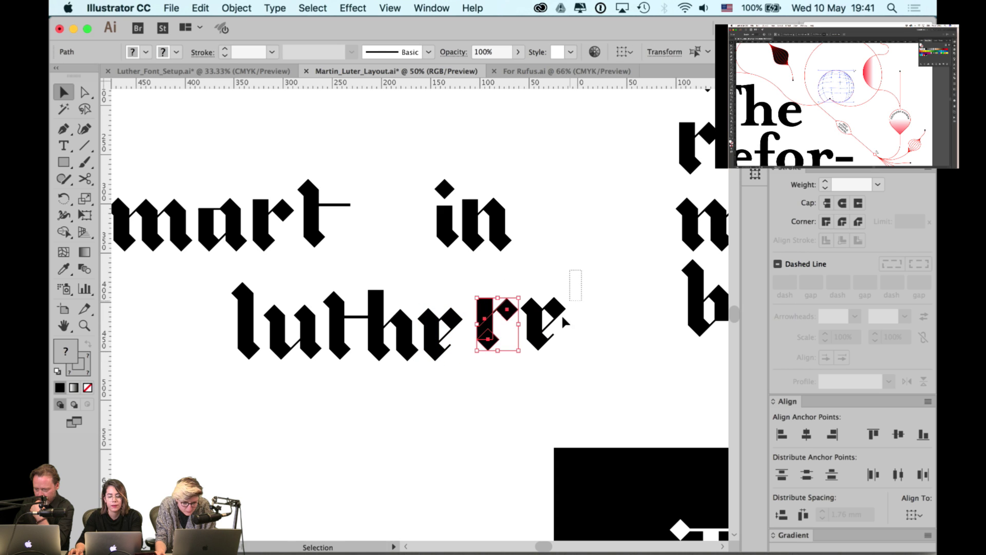
{"action": "left_click_drag", "start_coordinate": [576, 271], "coordinate": [538, 349]}
{"action": "key", "text": "Delete"}
- Bottom-align the e and r of luther, then nudge the r and the h-e-r letters left
{"action": "left_click_drag", "start_coordinate": [425, 207], "coordinate": [488, 216]}
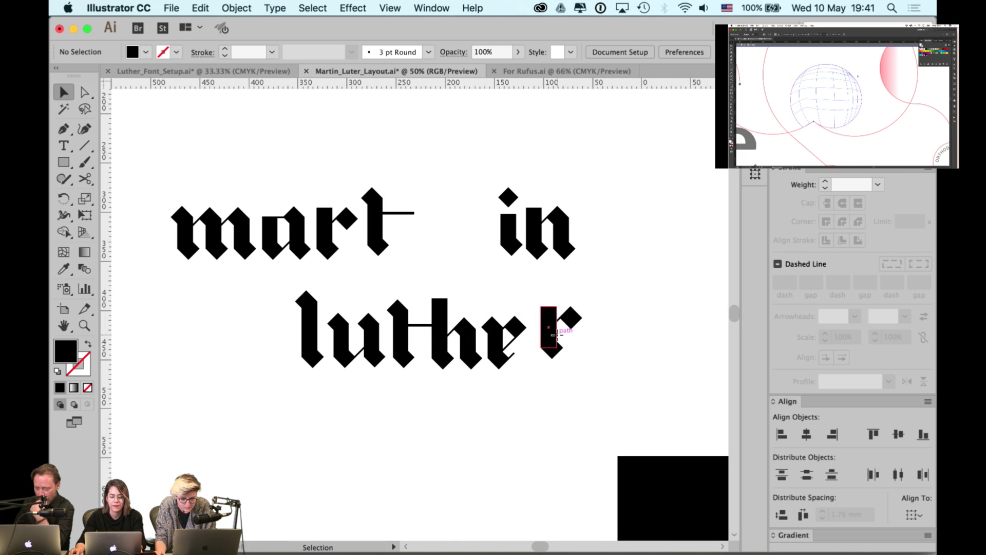
{"action": "left_click_drag", "start_coordinate": [511, 356], "coordinate": [579, 377]}
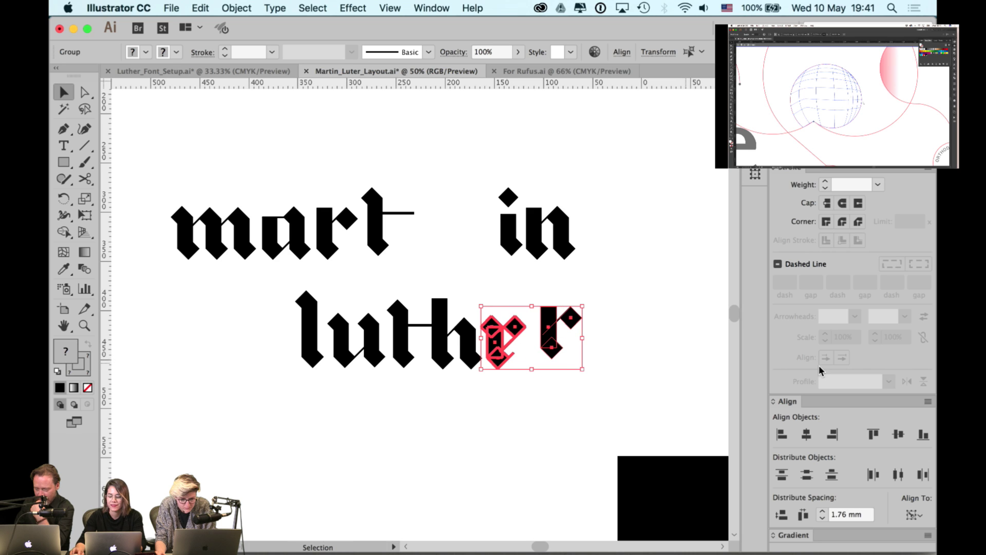
{"action": "left_click", "coordinate": [924, 434]}
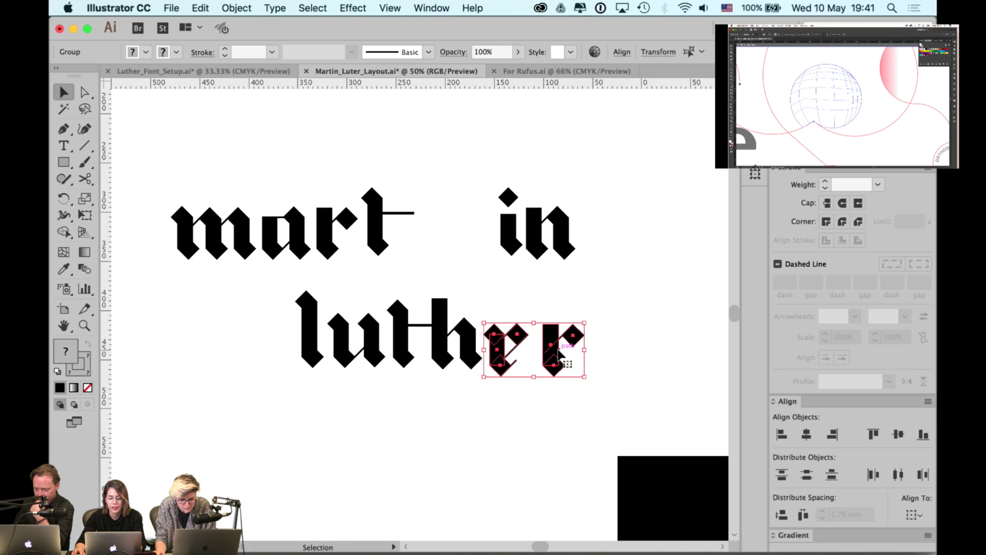
{"action": "left_click", "coordinate": [618, 322]}
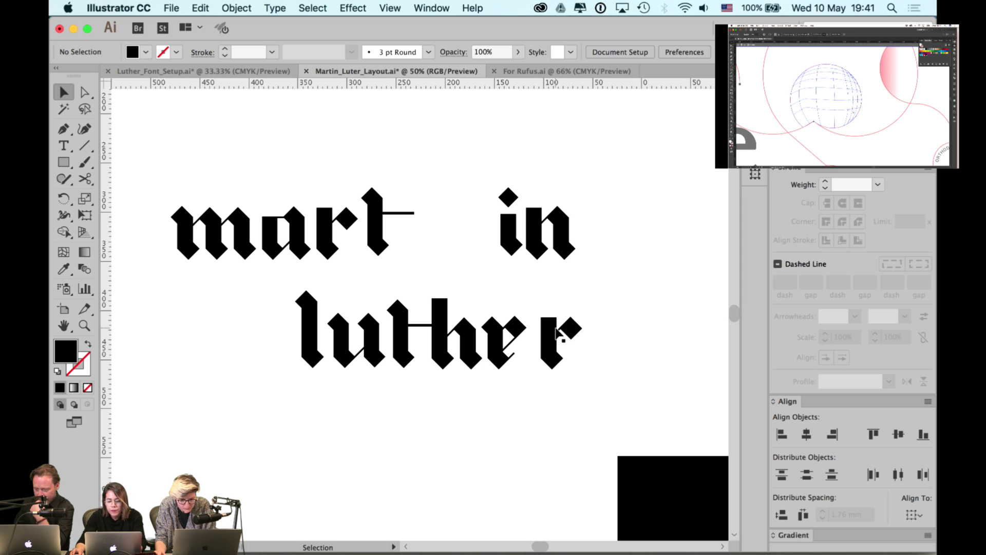
{"action": "left_click", "coordinate": [585, 321], "text": "shift"}
{"action": "key", "text": "Left"}
{"action": "key", "text": "Left"}
{"action": "key", "text": "Left"}
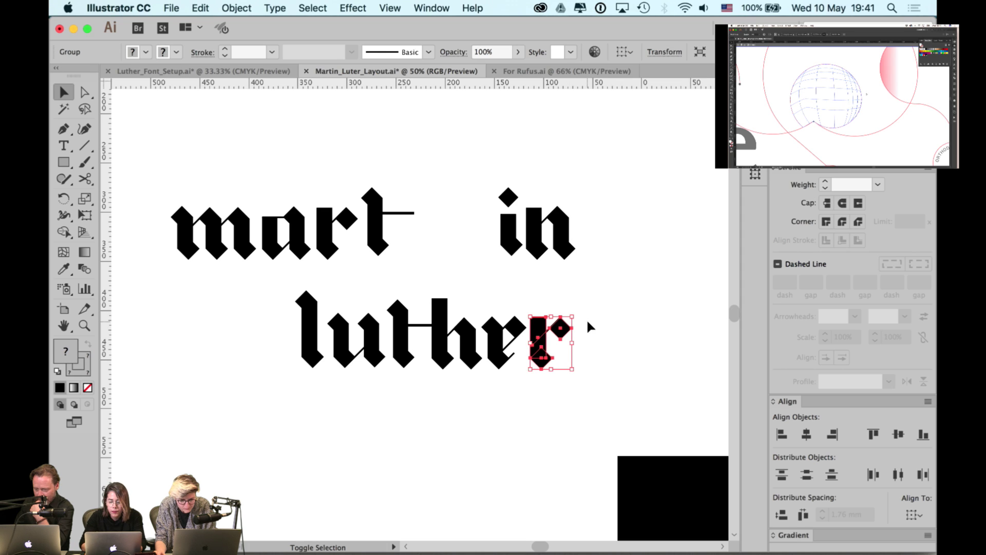
{"action": "left_click_drag", "start_coordinate": [607, 295], "coordinate": [448, 376]}
{"action": "key", "text": "Left"}
{"action": "key", "text": "Left"}
{"action": "key", "text": "Left"}
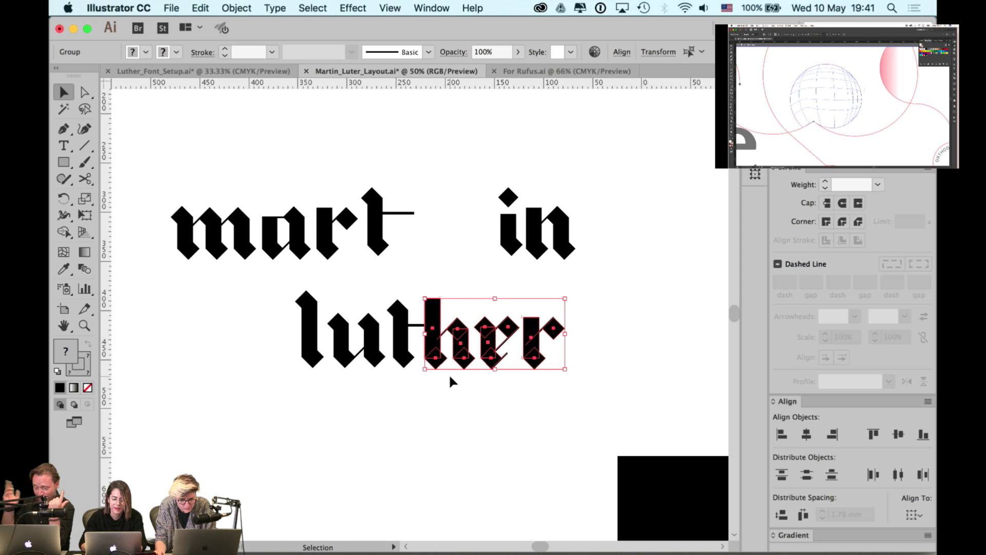
{"action": "left_click", "coordinate": [634, 328]}
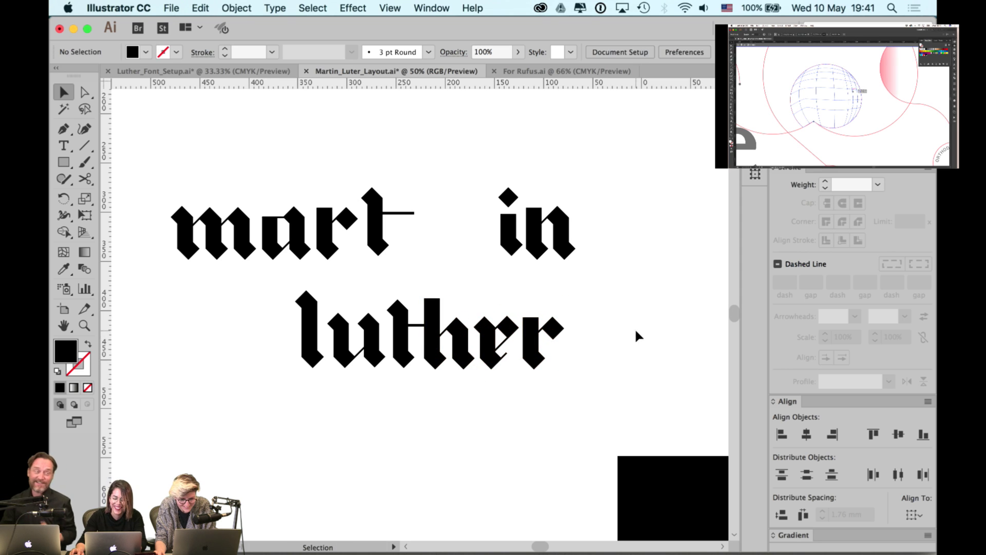
- Undo the last spacing shift on the ther letters of luther
{"action": "left_click", "coordinate": [516, 331]}
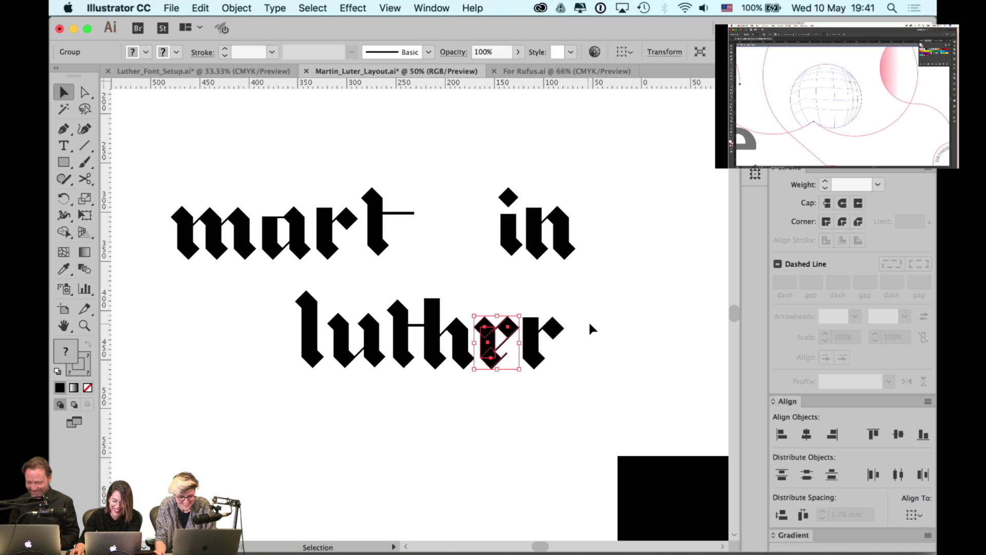
{"action": "left_click", "coordinate": [607, 331]}
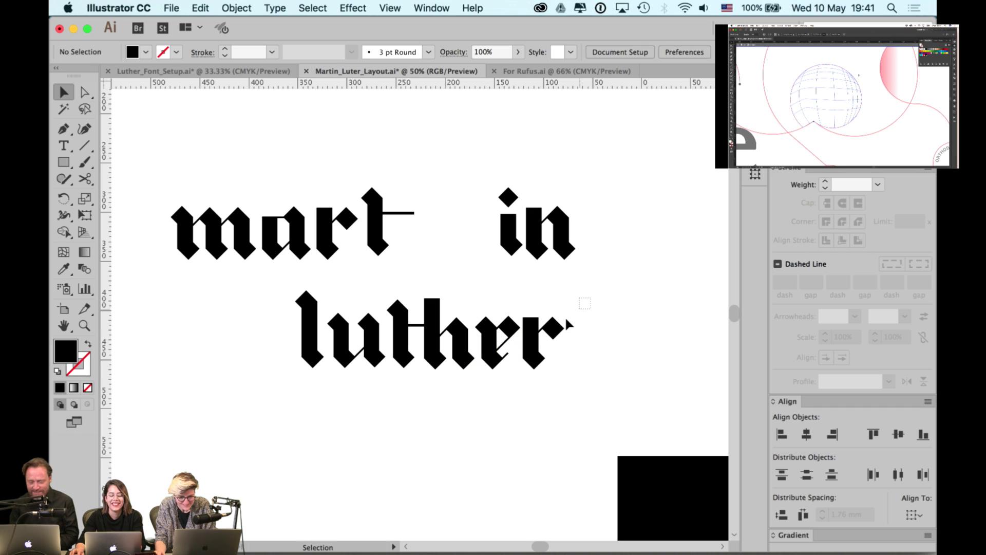
{"action": "left_click_drag", "start_coordinate": [566, 320], "coordinate": [400, 386]}
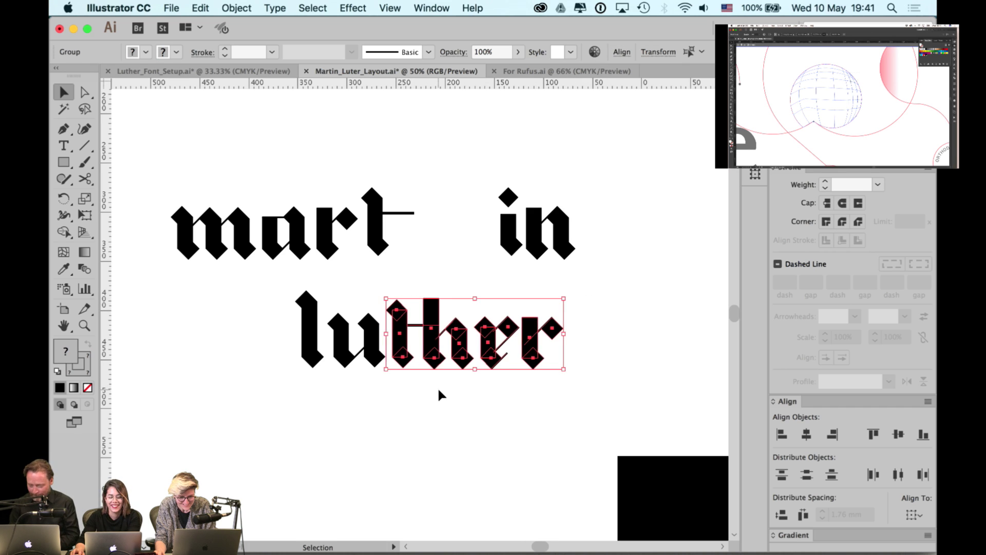
{"action": "left_click", "coordinate": [439, 391]}
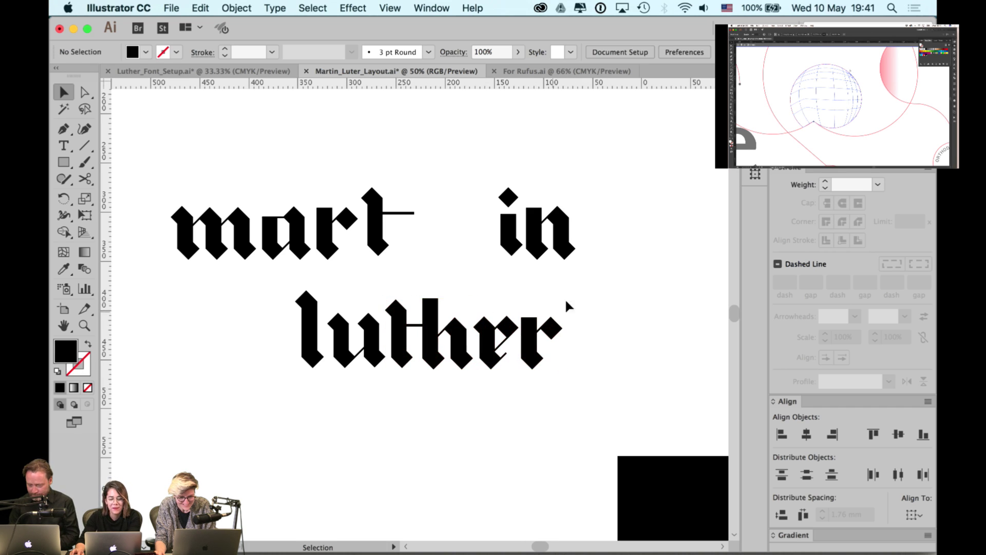
{"action": "key", "text": "super+z"}
{"action": "left_click", "coordinate": [351, 391]}
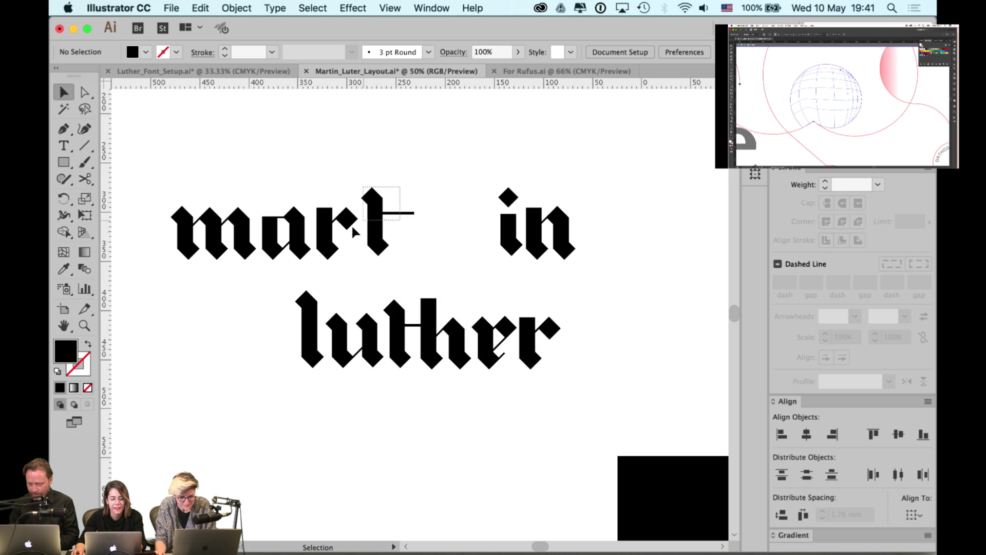
- Bottom-align all the letters of mart
{"action": "left_click", "coordinate": [377, 254]}
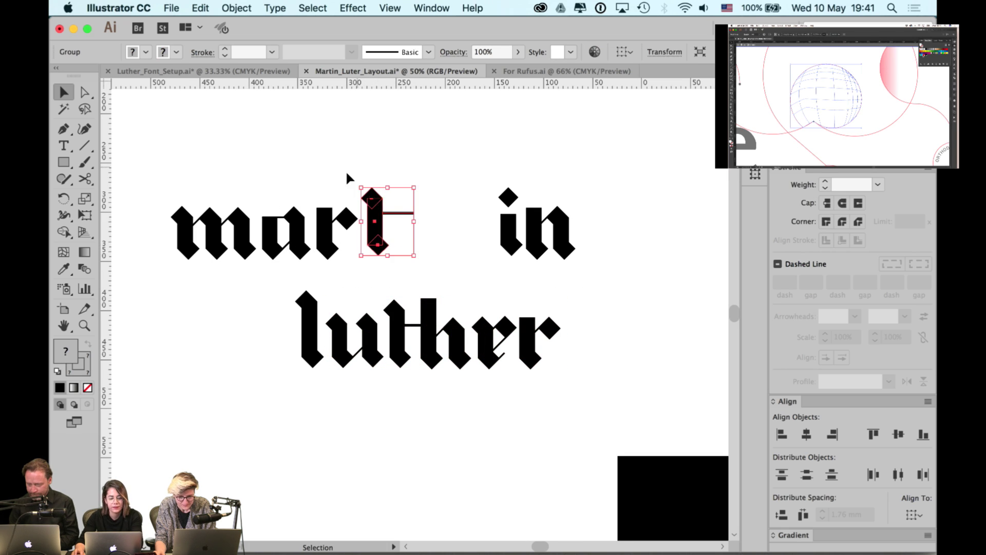
{"action": "left_click", "coordinate": [323, 256]}
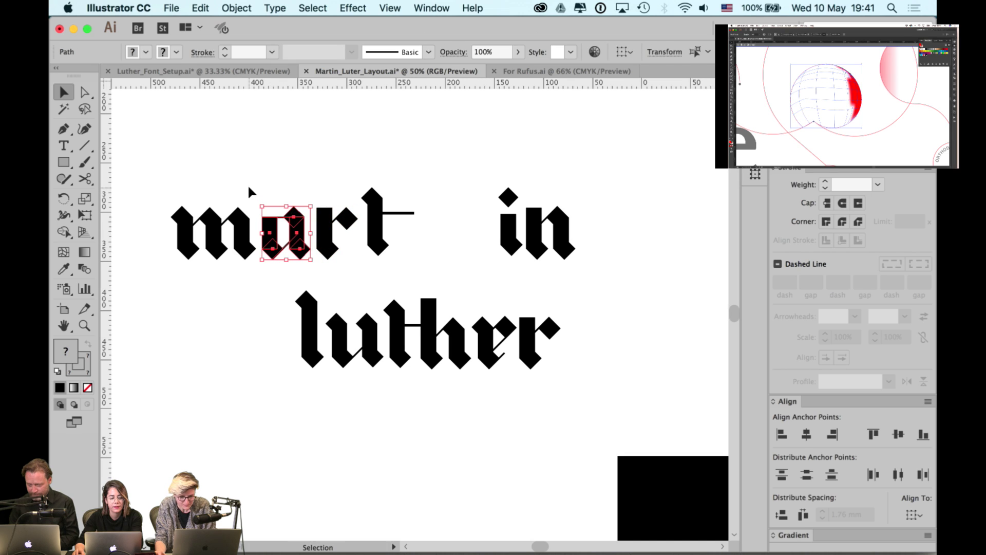
{"action": "left_click", "coordinate": [206, 225]}
{"action": "left_click_drag", "start_coordinate": [171, 172], "coordinate": [371, 247]}
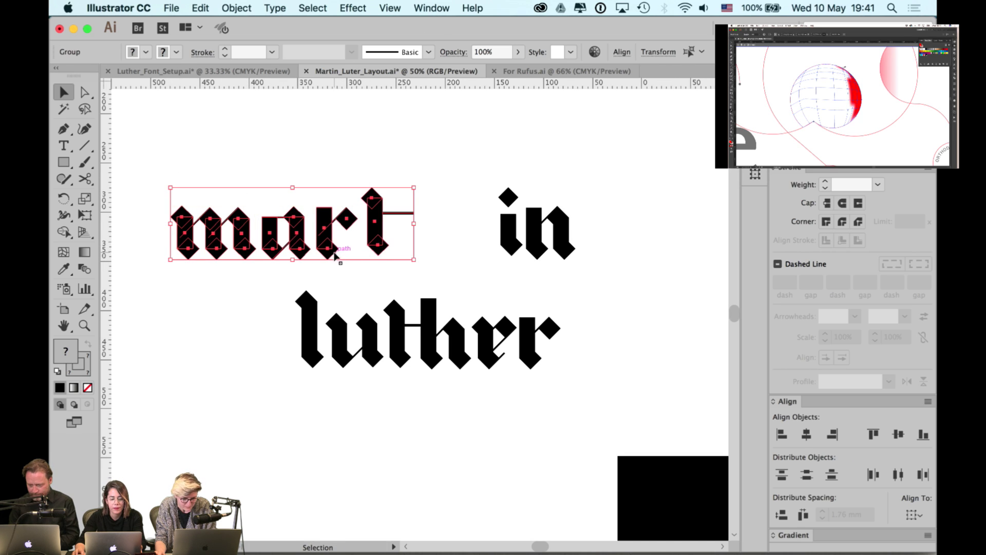
{"action": "left_click", "coordinate": [926, 429]}
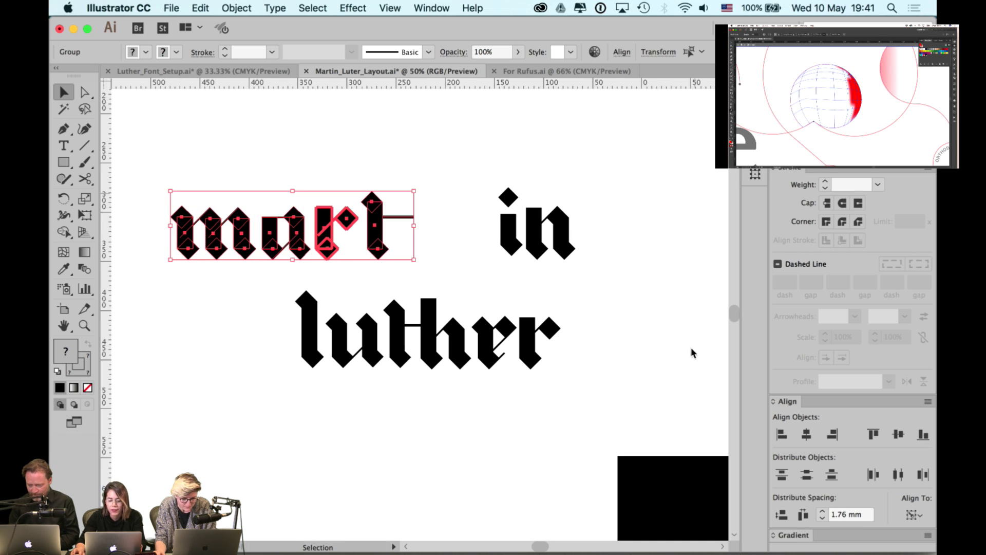
{"action": "left_click", "coordinate": [435, 207]}
- Bottom-align the whole i with the t and move it left beside the t
{"action": "left_click_drag", "start_coordinate": [549, 242], "coordinate": [565, 243]}
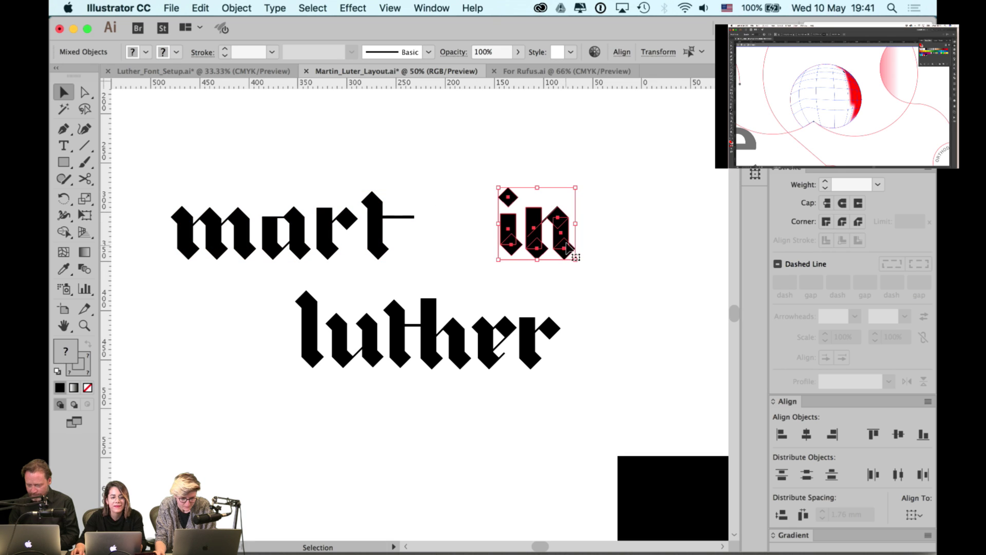
{"action": "left_click", "coordinate": [611, 225]}
{"action": "left_click", "coordinate": [508, 243]}
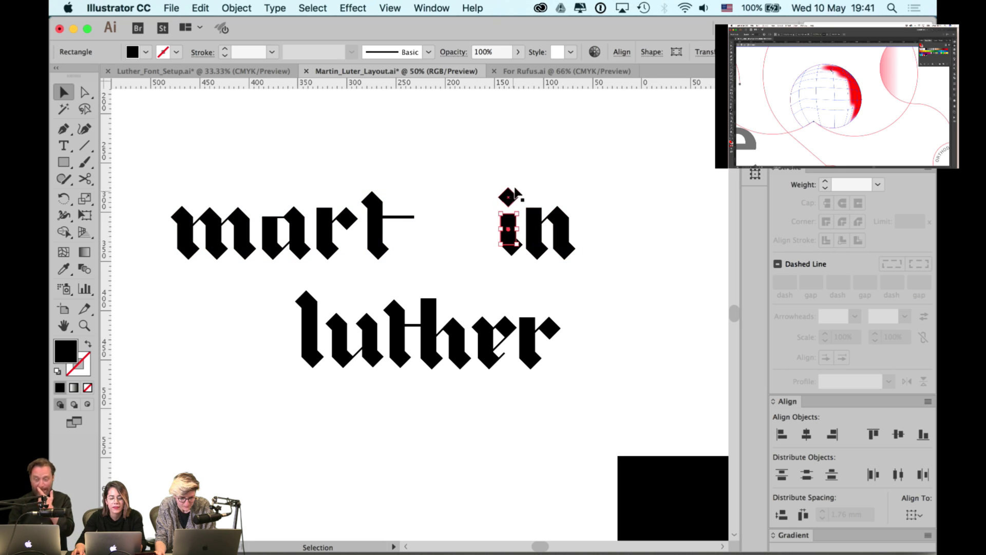
{"action": "left_click_drag", "start_coordinate": [494, 204], "coordinate": [512, 243]}
{"action": "left_click", "coordinate": [358, 248], "text": "shift"}
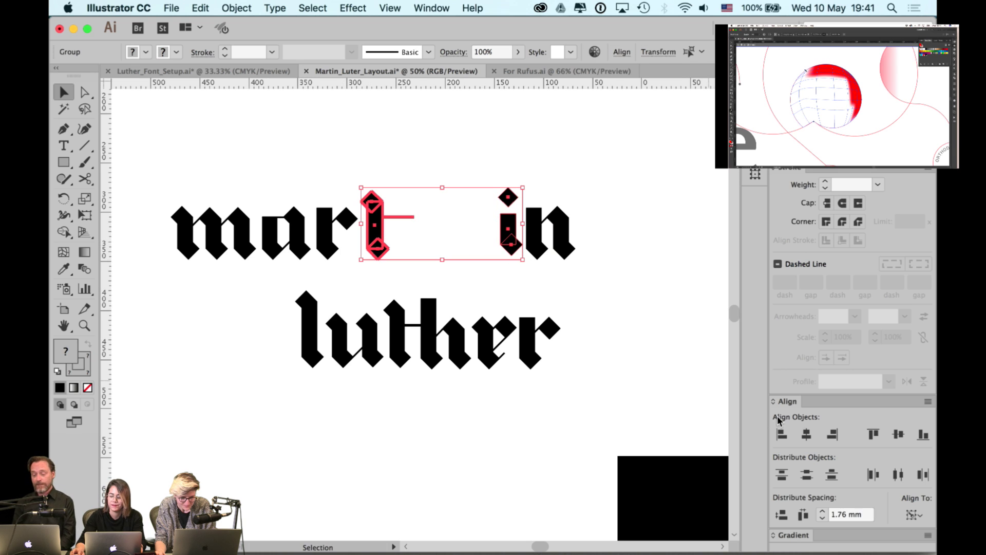
{"action": "left_click", "coordinate": [923, 434]}
{"action": "left_click", "coordinate": [597, 242]}
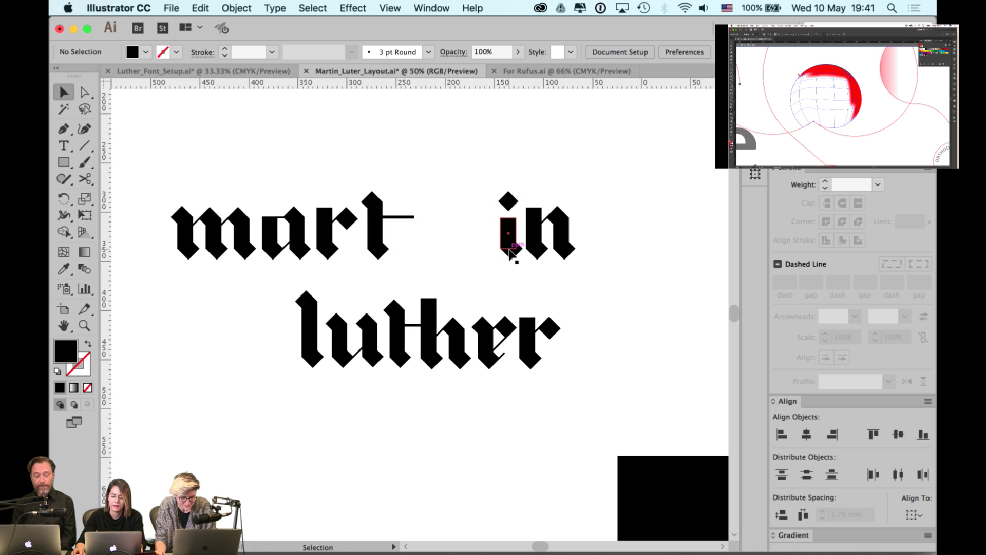
{"action": "left_click_drag", "start_coordinate": [510, 248], "coordinate": [401, 257]}
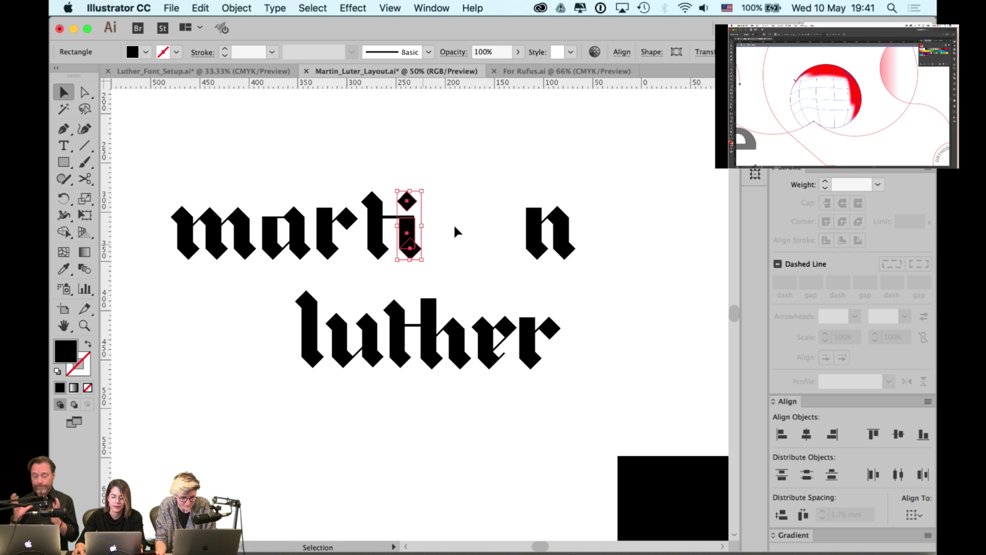
{"action": "left_click", "coordinate": [454, 224]}
- Group the t and i together and nudge the pair left
{"action": "scroll", "coordinate": [421, 217], "scroll_direction": "up", "scroll_amount": 2}
{"action": "left_click", "coordinate": [407, 252]}
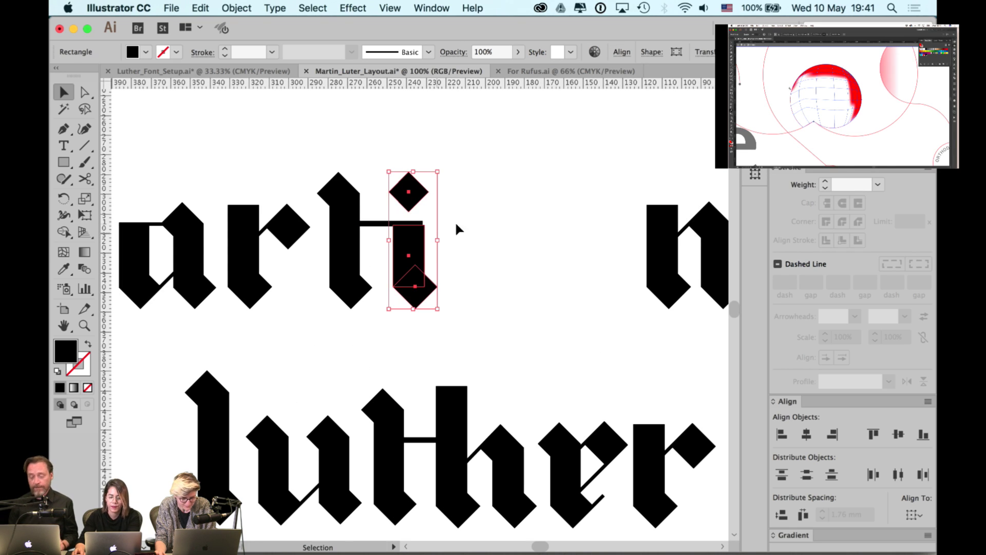
{"action": "left_click", "coordinate": [456, 251]}
{"action": "scroll", "coordinate": [456, 252], "scroll_direction": "down", "scroll_amount": 1}
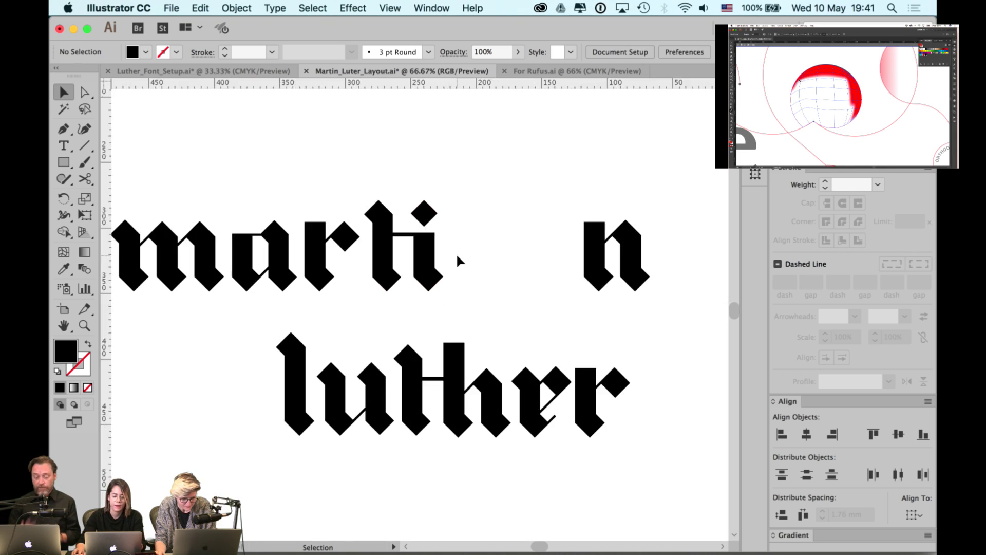
{"action": "left_click_drag", "start_coordinate": [448, 222], "coordinate": [387, 290]}
{"action": "key", "text": "super+g"}
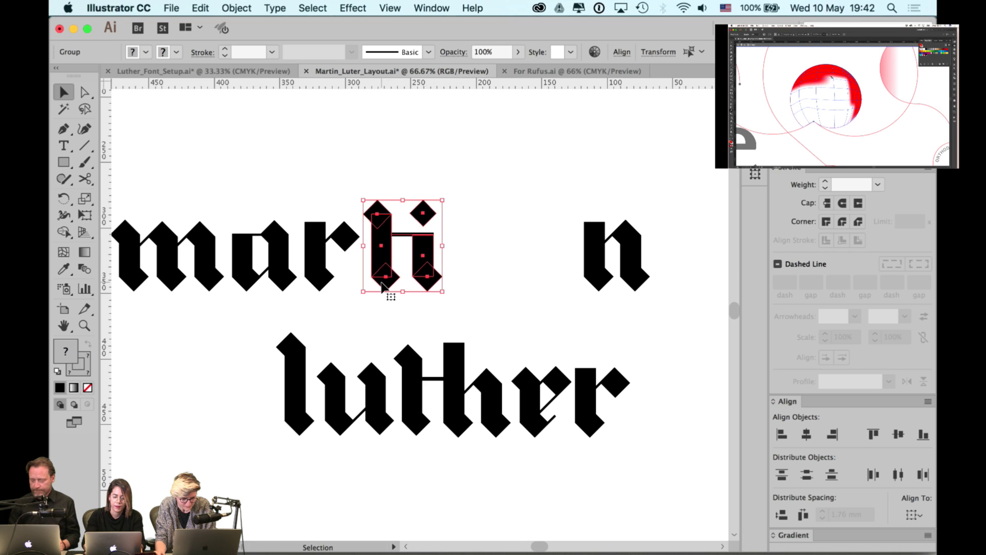
{"action": "key", "text": "Left"}
{"action": "key", "text": "Left"}
{"action": "key", "text": "Left"}
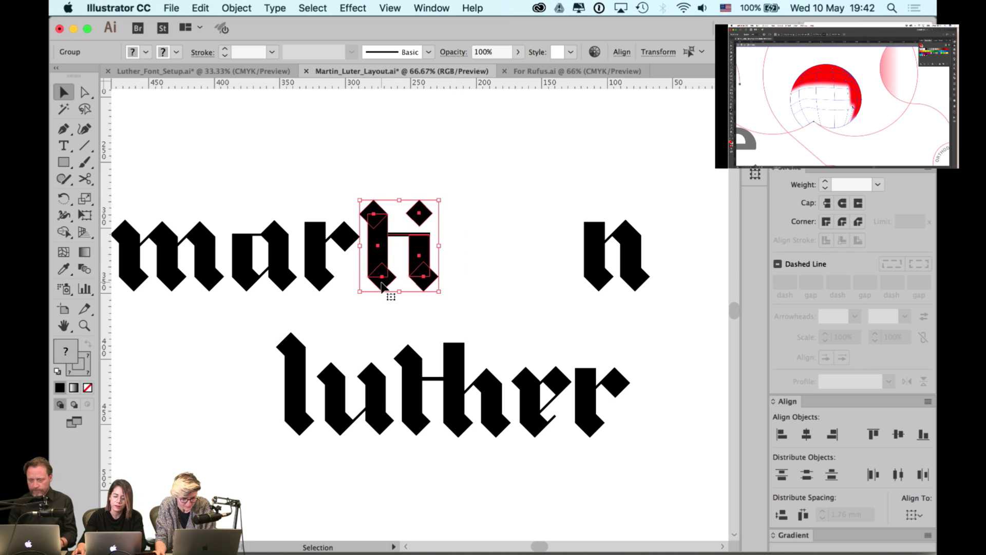
- Bottom-align the n with the i and slide it left next to the i
{"action": "left_click", "coordinate": [610, 240]}
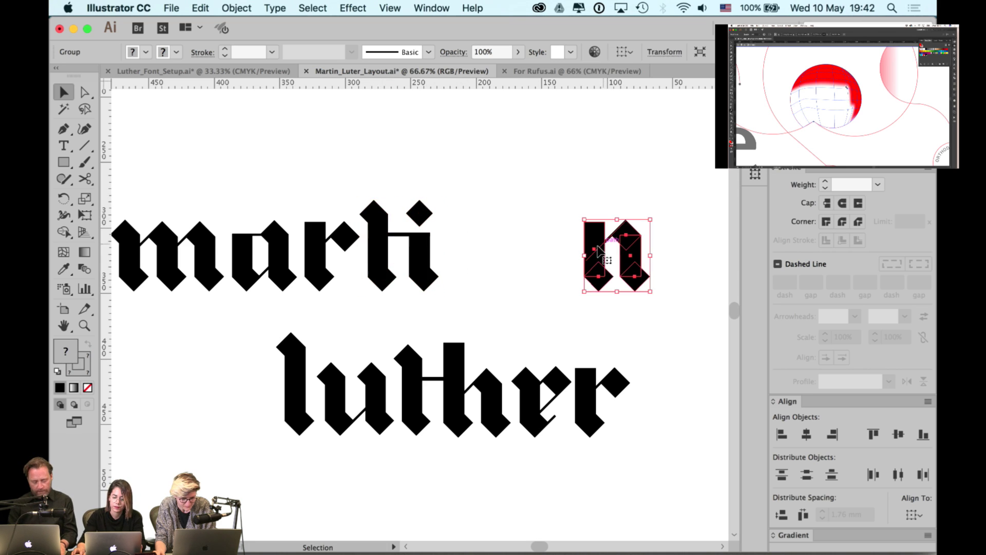
{"action": "left_click", "coordinate": [420, 277], "text": "shift"}
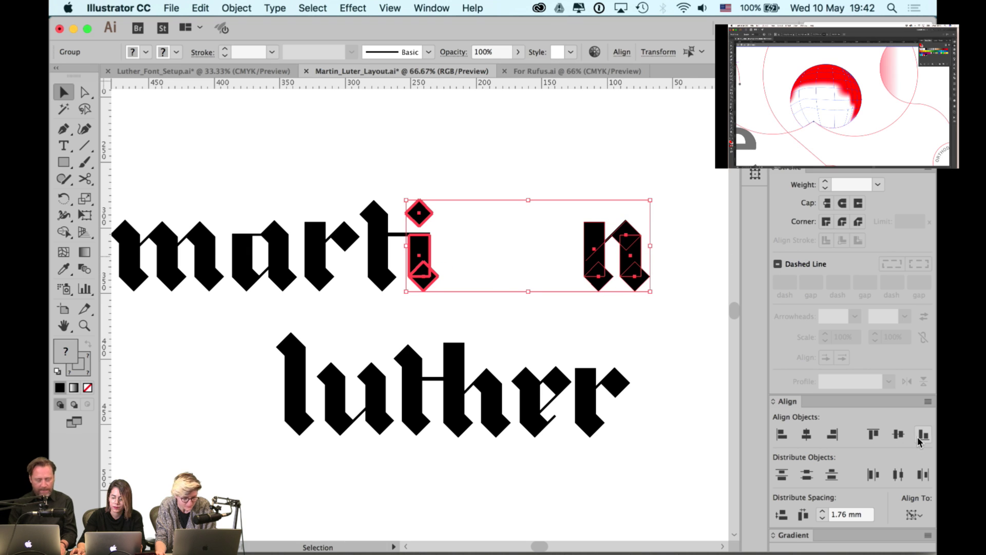
{"action": "left_click", "coordinate": [565, 254]}
{"action": "left_click_drag", "start_coordinate": [590, 254], "coordinate": [459, 262]}
{"action": "left_click", "coordinate": [556, 210]}
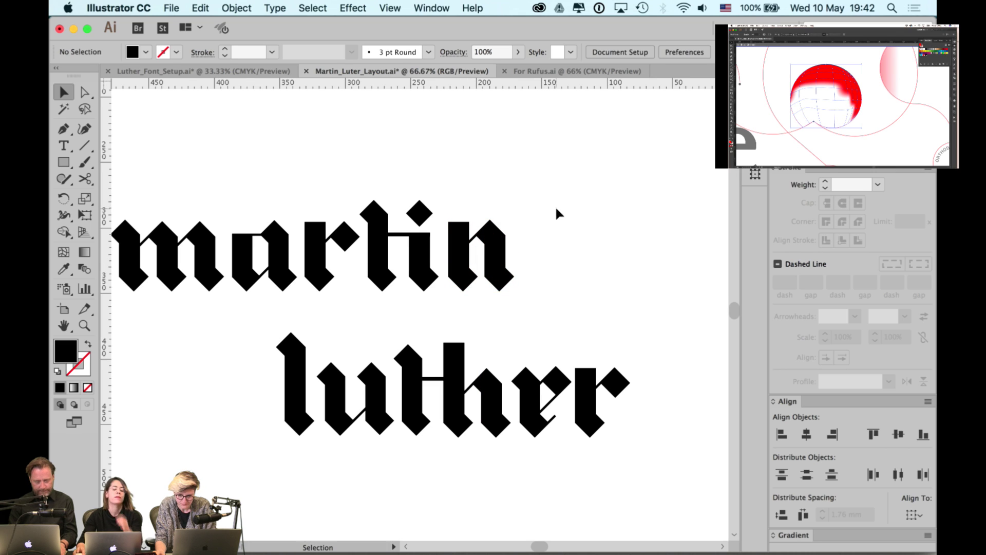
{"action": "scroll", "coordinate": [571, 231], "scroll_direction": "down", "scroll_amount": 1}
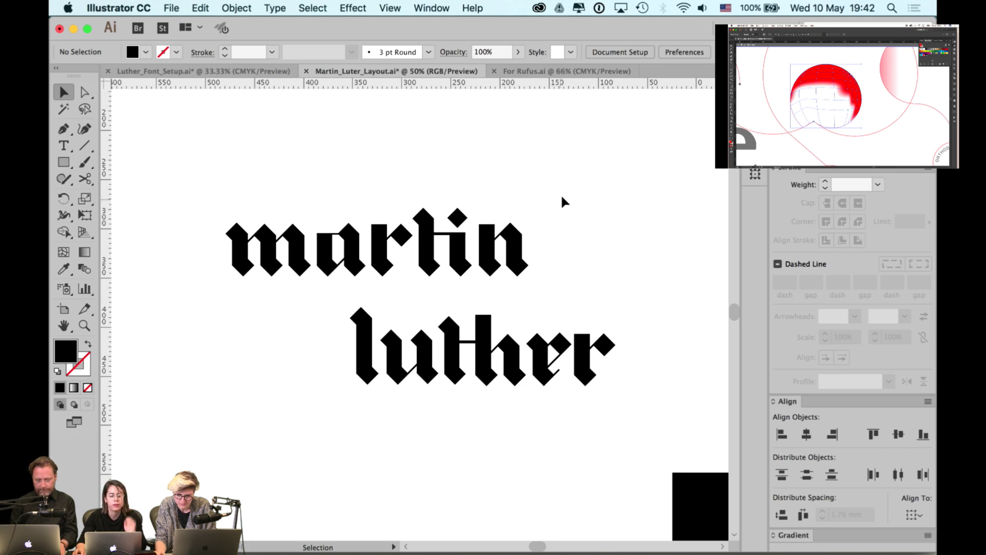
{"action": "left_click_drag", "start_coordinate": [524, 224], "coordinate": [384, 278]}
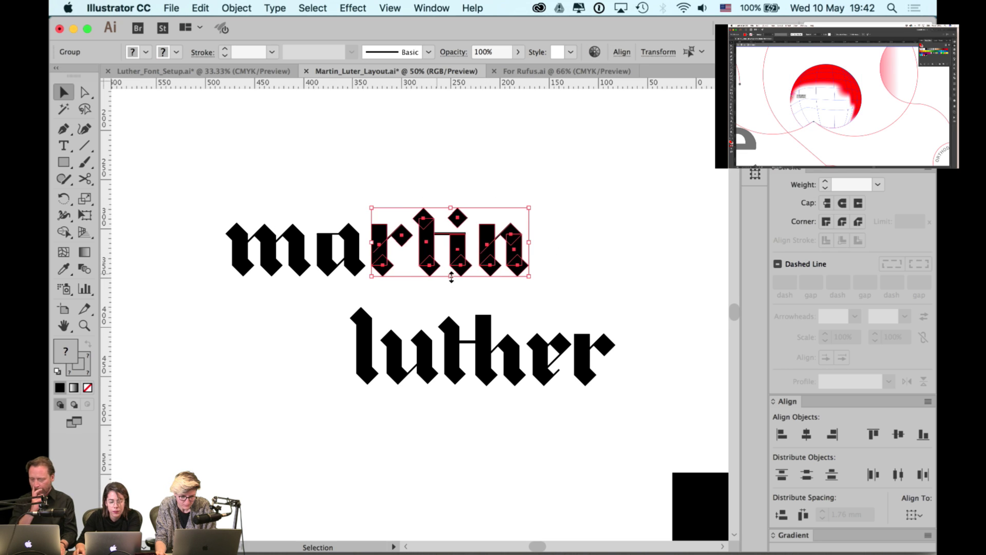
{"action": "left_click_drag", "start_coordinate": [550, 185], "coordinate": [432, 278]}
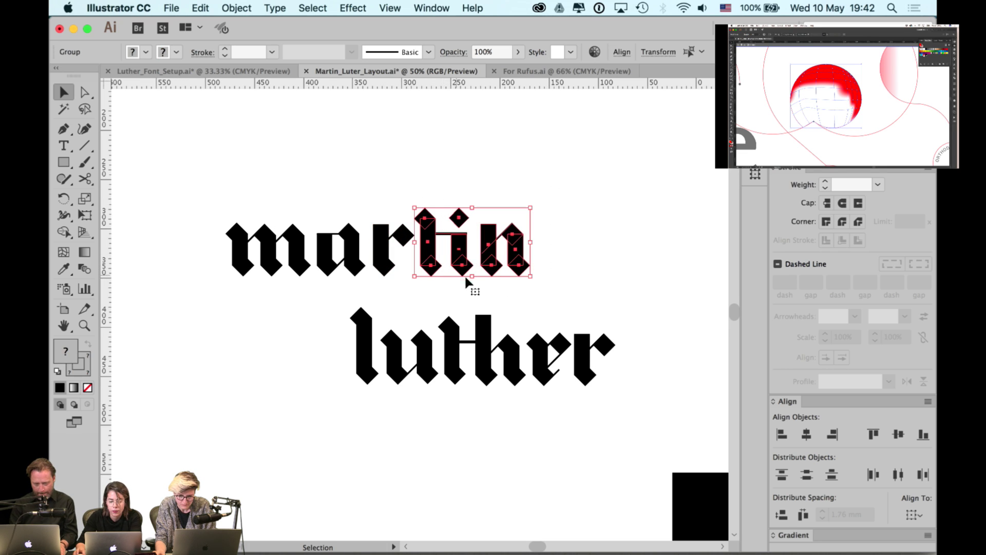
{"action": "left_click", "coordinate": [560, 200]}
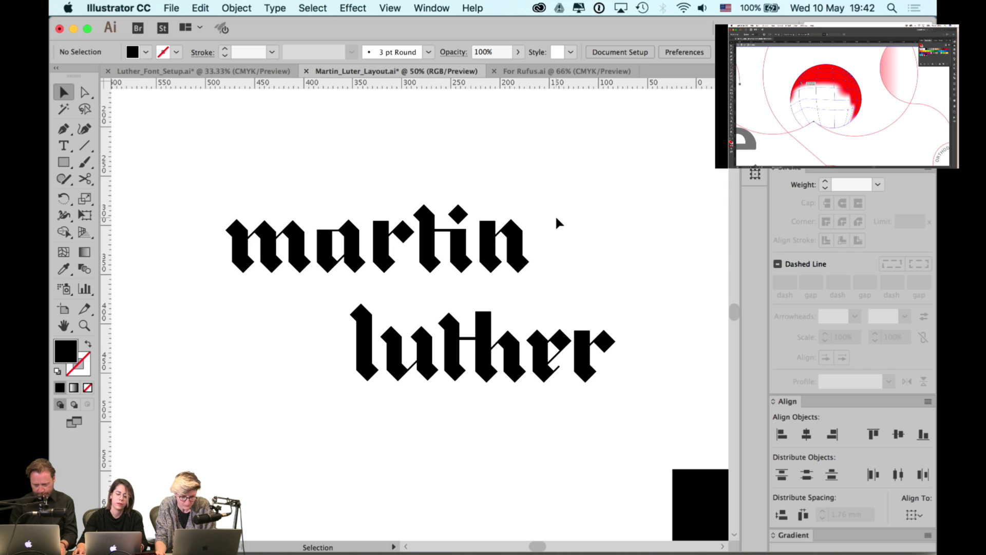
{"action": "scroll", "coordinate": [565, 201], "scroll_direction": "down", "scroll_amount": 1}
{"action": "scroll", "coordinate": [586, 204], "scroll_direction": "left", "scroll_amount": 3}
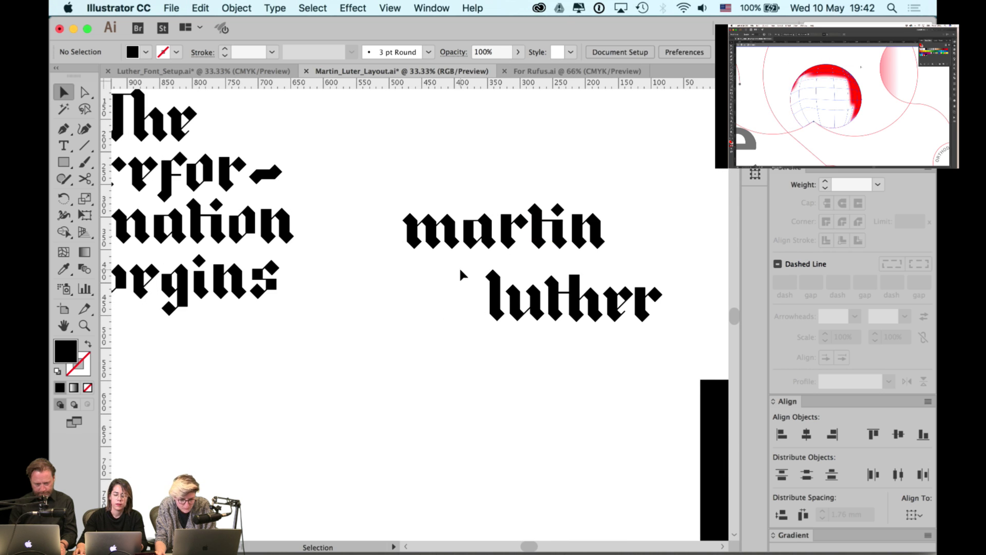
{"action": "scroll", "coordinate": [460, 277], "scroll_direction": "down", "scroll_amount": 1}
{"action": "scroll", "coordinate": [545, 242], "scroll_direction": "right", "scroll_amount": 2}
{"action": "scroll", "coordinate": [543, 254], "scroll_direction": "up", "scroll_amount": 2}
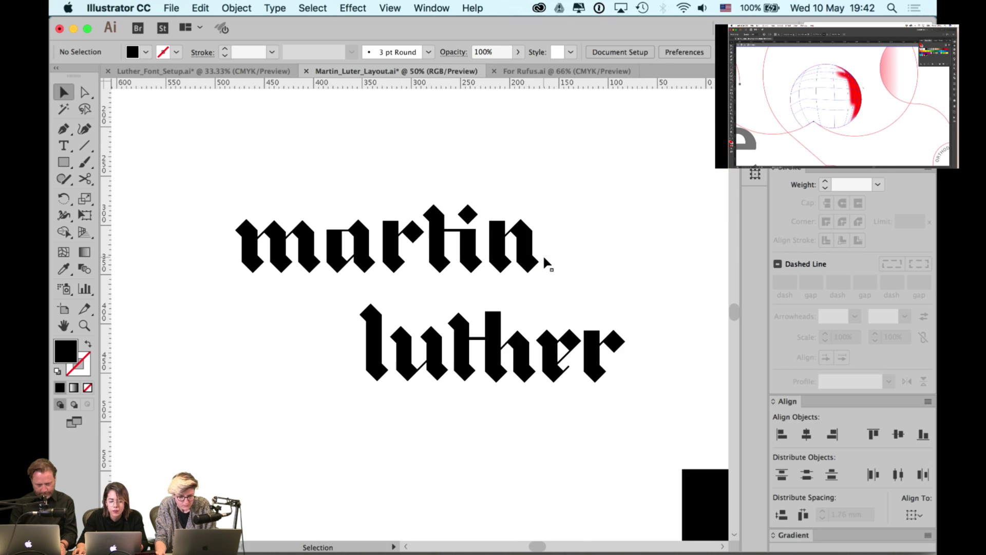
{"action": "left_click_drag", "start_coordinate": [565, 177], "coordinate": [394, 290]}
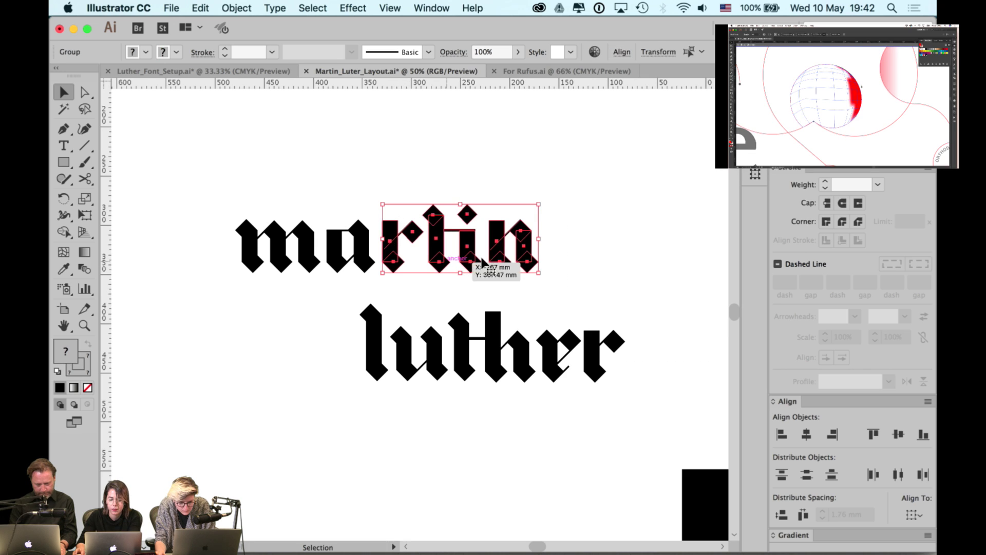
{"action": "left_click", "coordinate": [591, 227]}
{"action": "left_click_drag", "start_coordinate": [583, 199], "coordinate": [395, 280]}
{"action": "left_click", "coordinate": [407, 298]}
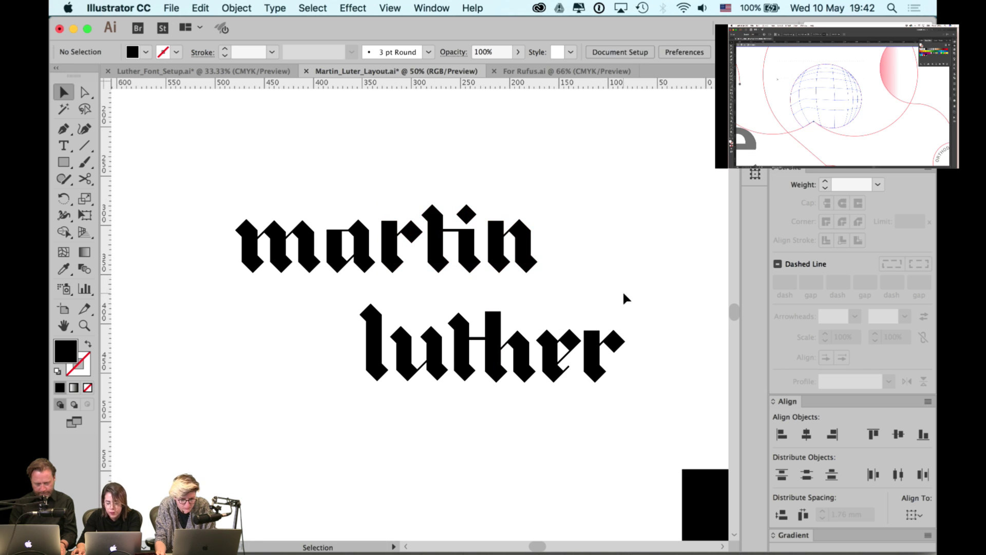
{"action": "left_click", "coordinate": [600, 378]}
{"action": "left_click", "coordinate": [629, 263]}
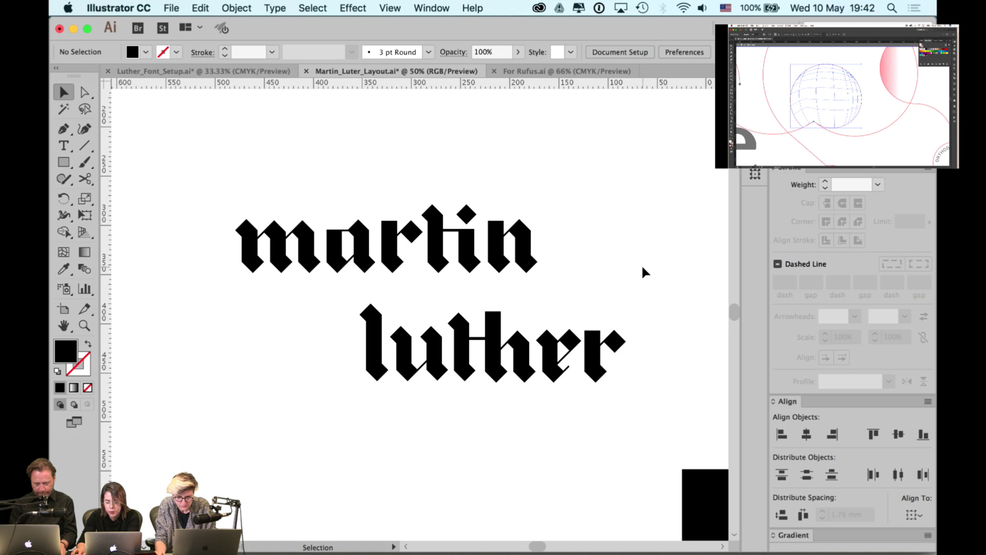
{"action": "key", "text": "space"}
{"action": "left_click_drag", "start_coordinate": [622, 266], "coordinate": [395, 379]}
{"action": "left_click", "coordinate": [569, 265]}
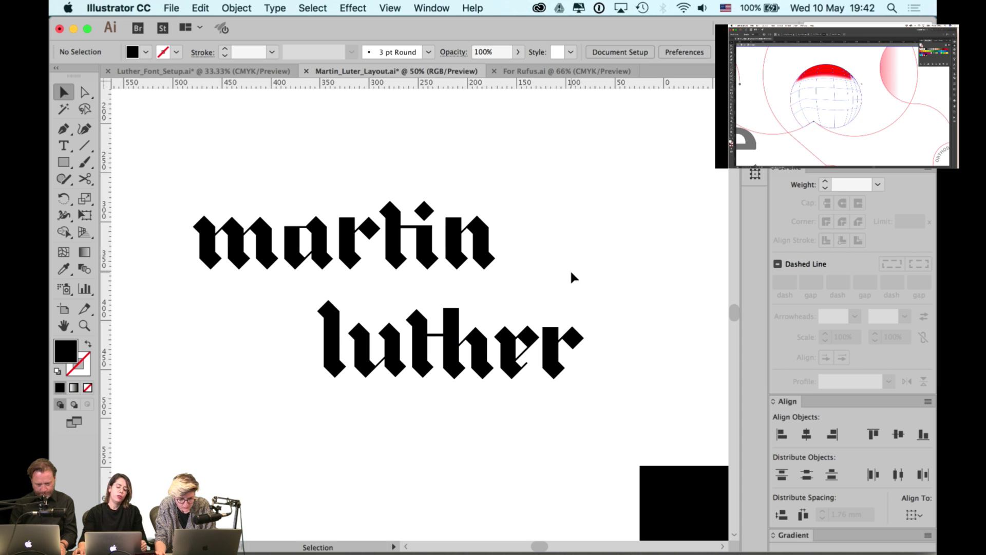
{"action": "key", "text": "space"}
{"action": "left_click_drag", "start_coordinate": [409, 323], "coordinate": [352, 283]}
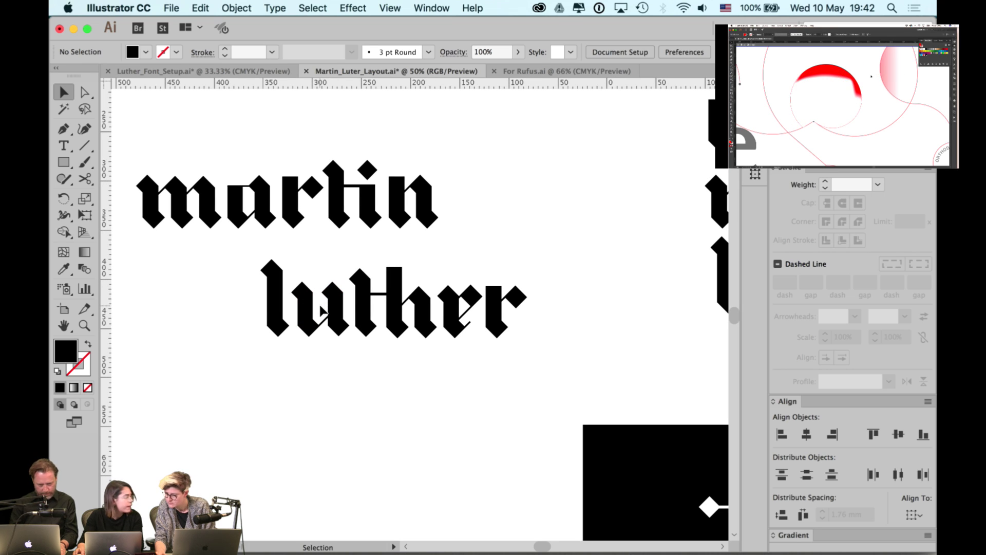
{"action": "left_click_drag", "start_coordinate": [313, 308], "coordinate": [330, 306]}
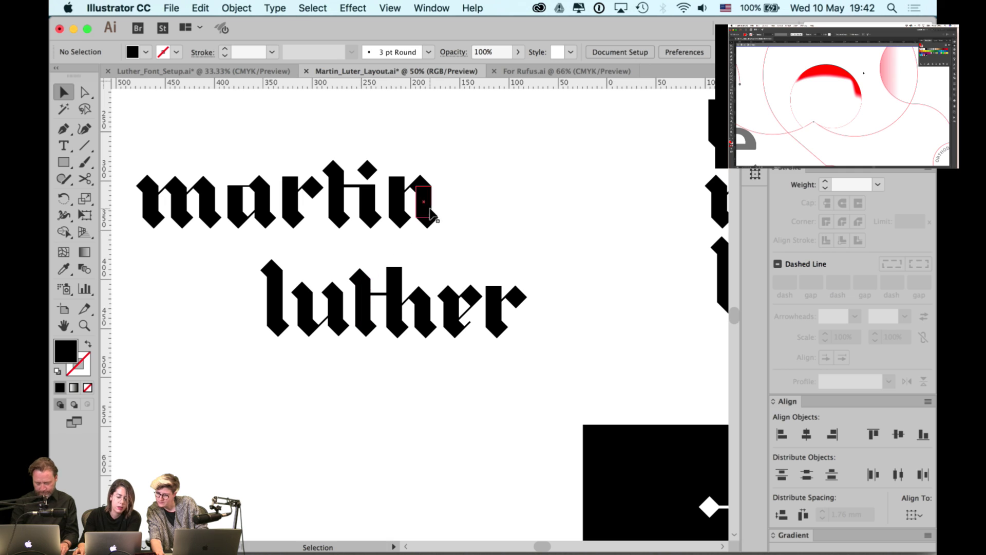
- Copy martin's n below luther, rotate it 180° into a u, and shorten its right stem
{"action": "left_click_drag", "start_coordinate": [430, 213], "coordinate": [308, 445]}
{"action": "left_click", "coordinate": [399, 393]}
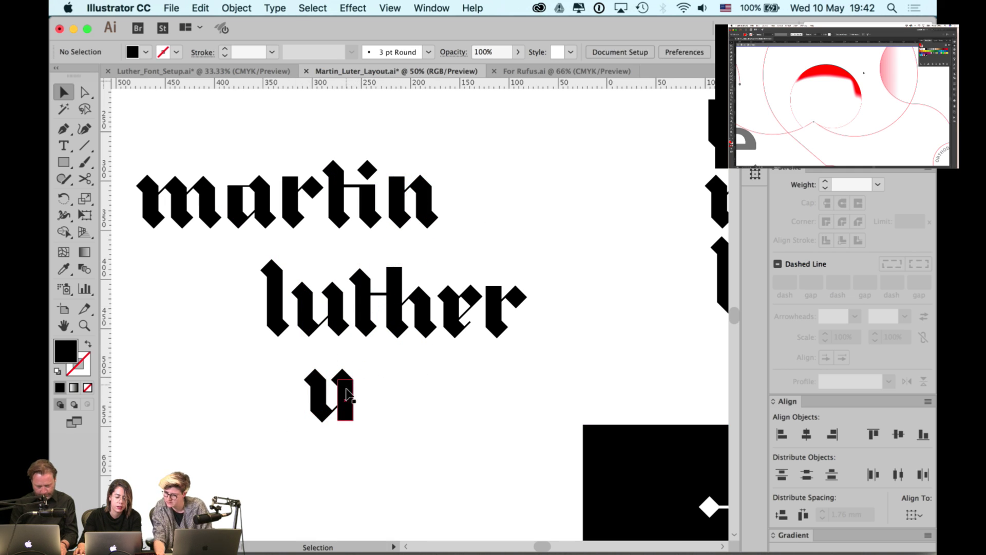
{"action": "scroll", "coordinate": [347, 395], "scroll_direction": "up", "scroll_amount": 2}
{"action": "left_click", "coordinate": [350, 436]}
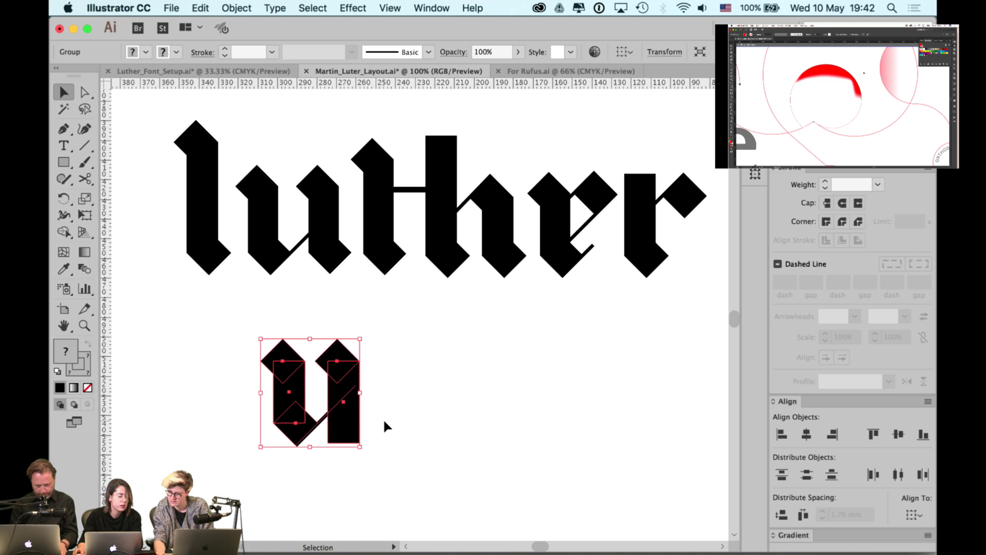
{"action": "left_click", "coordinate": [364, 424]}
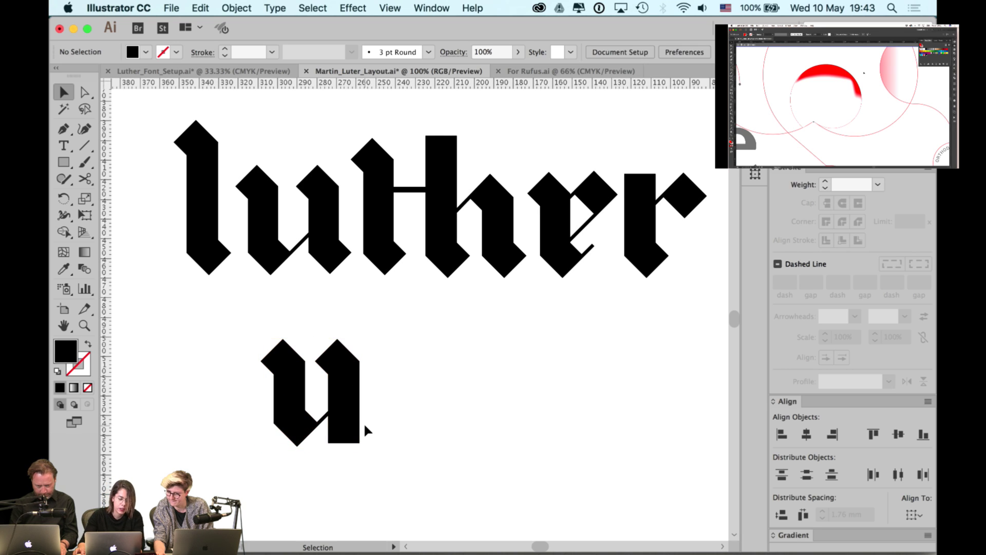
{"action": "key", "text": "a"}
{"action": "left_click_drag", "start_coordinate": [359, 443], "coordinate": [358, 426]}
{"action": "left_click", "coordinate": [375, 425]}
{"action": "key", "text": "v"}
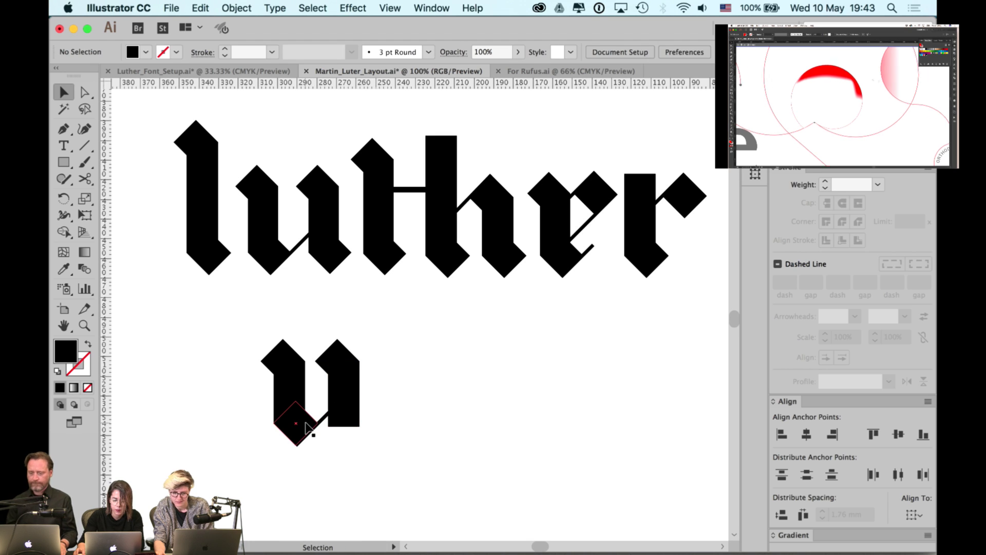
{"action": "left_click", "coordinate": [307, 426]}
{"action": "left_click", "coordinate": [432, 418]}
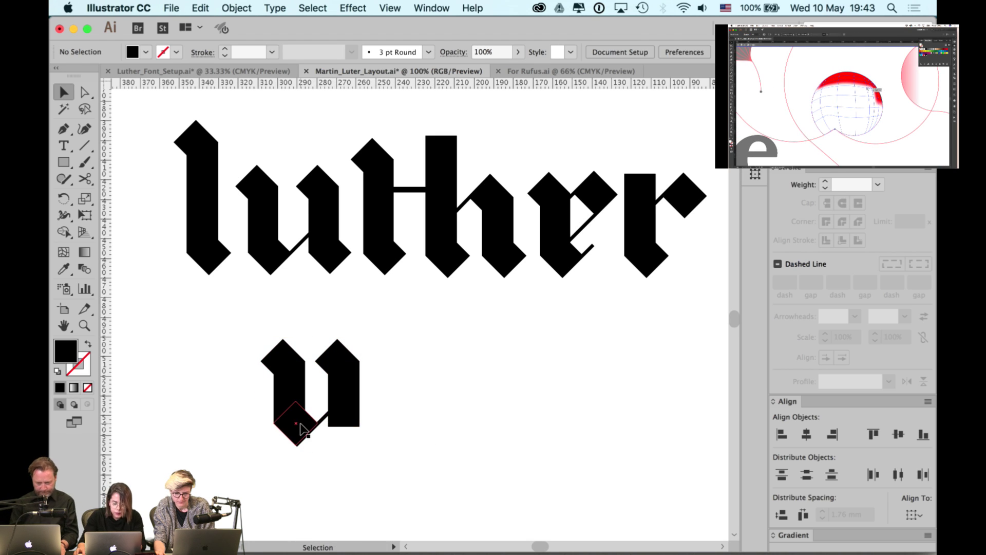
- Copy the diamond foot, delete the stray diagonal line, and left-align the diamond to the stem
{"action": "left_click_drag", "start_coordinate": [301, 423], "coordinate": [355, 422]}
{"action": "key", "text": "super+equal"}
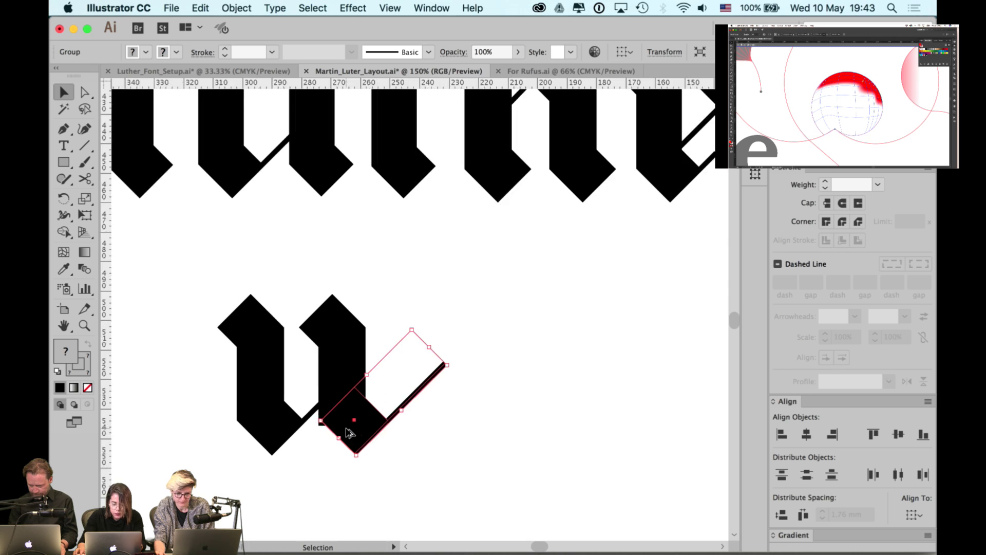
{"action": "left_click", "coordinate": [490, 439]}
{"action": "left_click", "coordinate": [461, 368]}
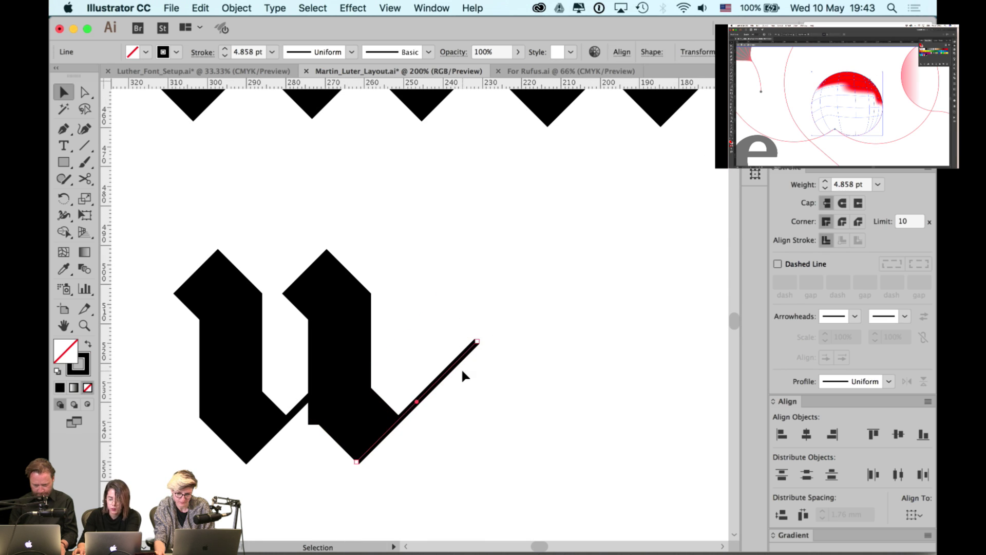
{"action": "key", "text": "Delete"}
{"action": "left_click", "coordinate": [356, 395]}
{"action": "left_click", "coordinate": [350, 359], "text": "shift"}
{"action": "left_click", "coordinate": [350, 359]}
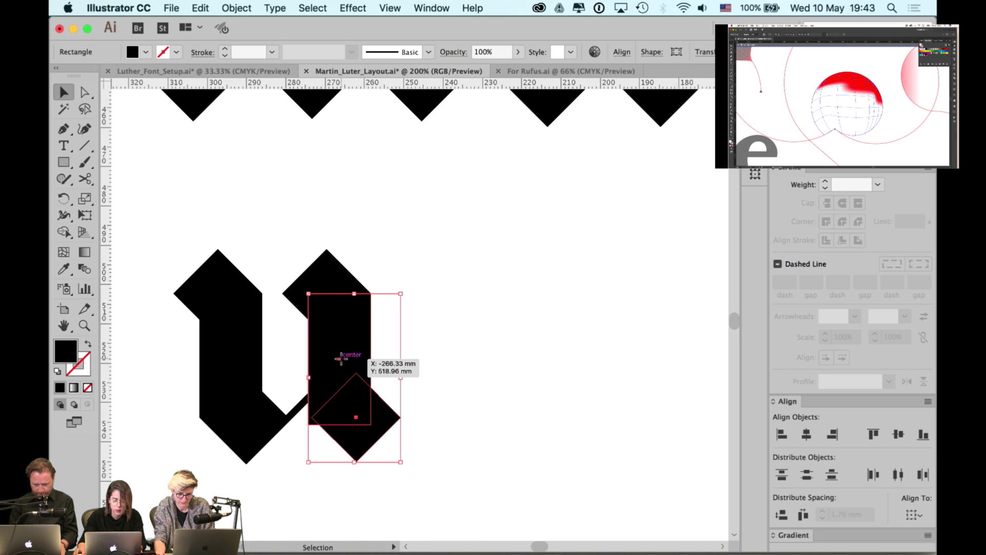
{"action": "left_click", "coordinate": [784, 436]}
{"action": "left_click", "coordinate": [490, 350]}
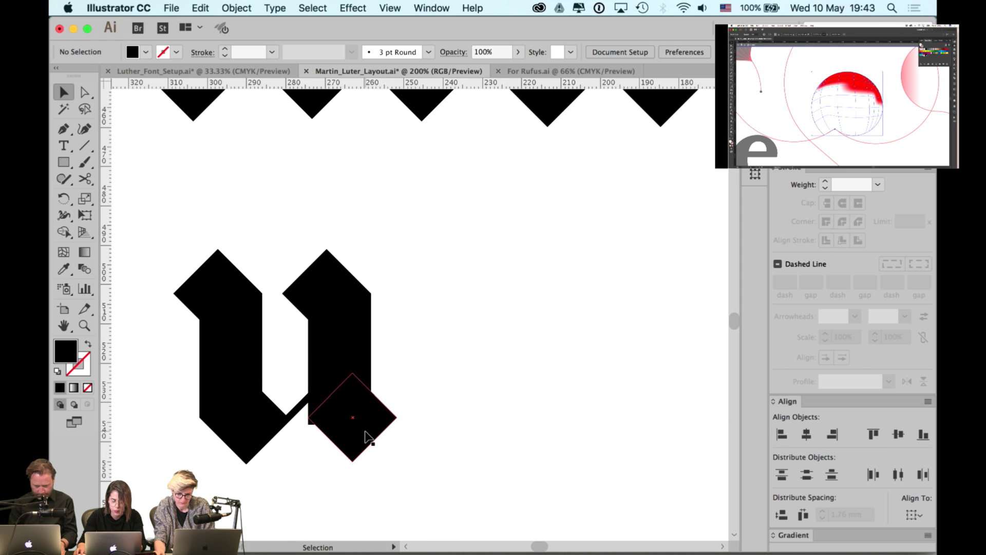
- Shorten the u's right stem rectangle from the bottom
{"action": "key", "text": "super+equal"}
{"action": "left_click", "coordinate": [318, 293]}
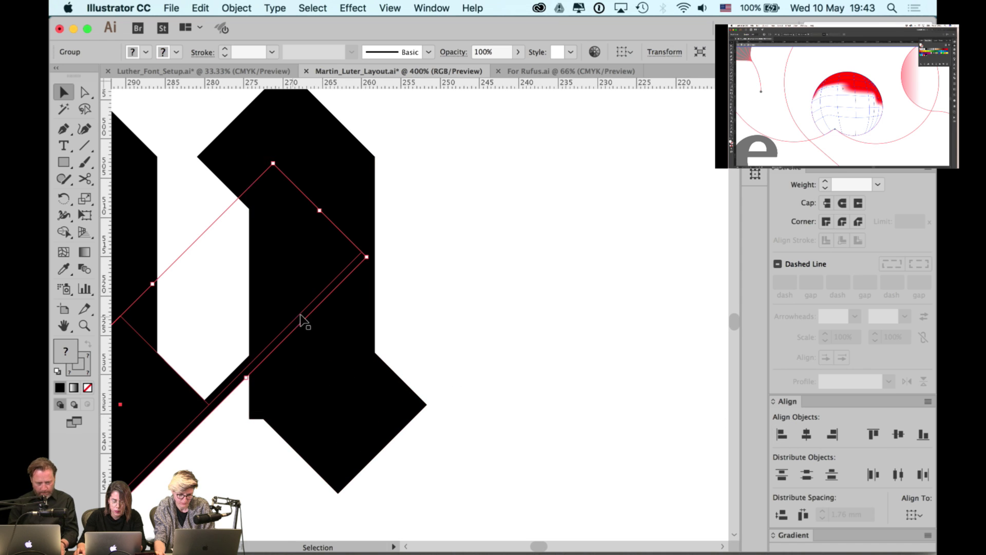
{"action": "left_click", "coordinate": [355, 311]}
{"action": "left_click_drag", "start_coordinate": [312, 418], "coordinate": [317, 405]}
{"action": "left_click", "coordinate": [435, 367]}
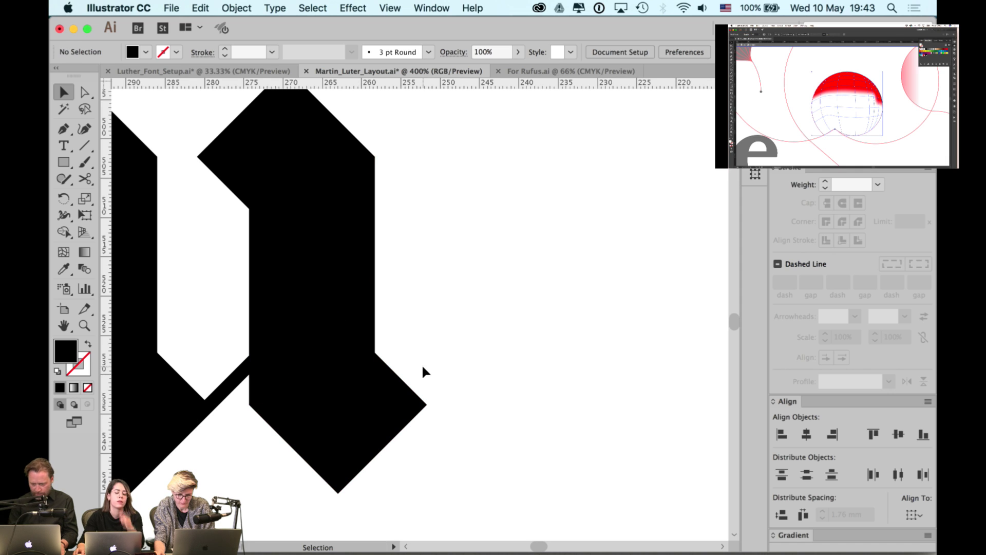
{"action": "scroll", "coordinate": [417, 404], "scroll_direction": "down", "scroll_amount": 2}
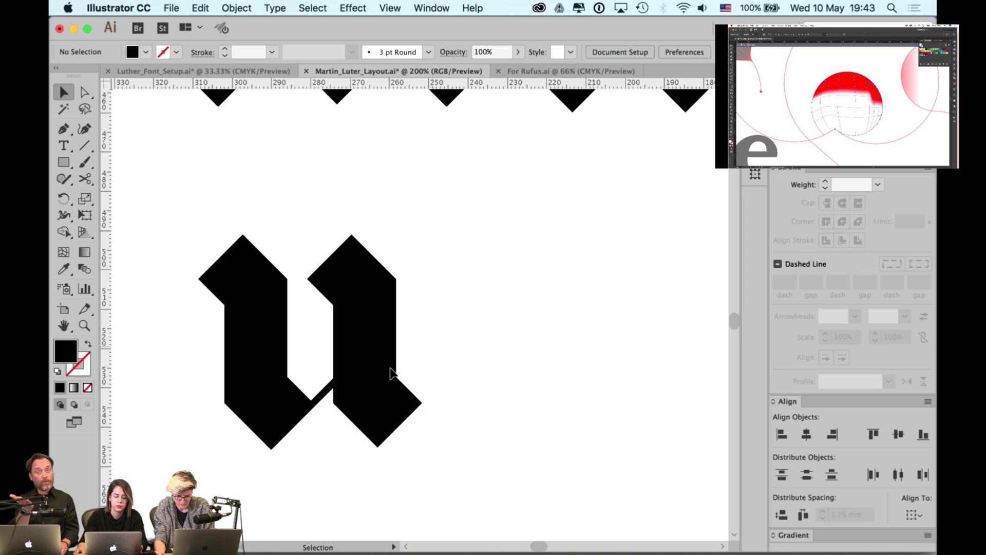
{"action": "left_click", "coordinate": [327, 386]}
{"action": "left_click", "coordinate": [504, 350]}
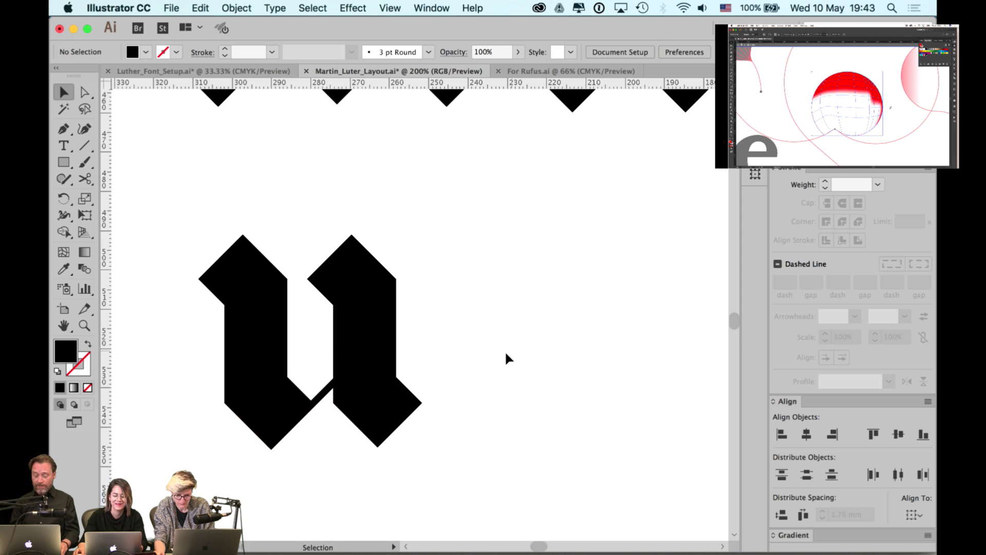
{"action": "left_click", "coordinate": [374, 429]}
{"action": "left_click", "coordinate": [434, 462]}
{"action": "scroll", "coordinate": [433, 456], "scroll_direction": "down", "scroll_amount": 2}
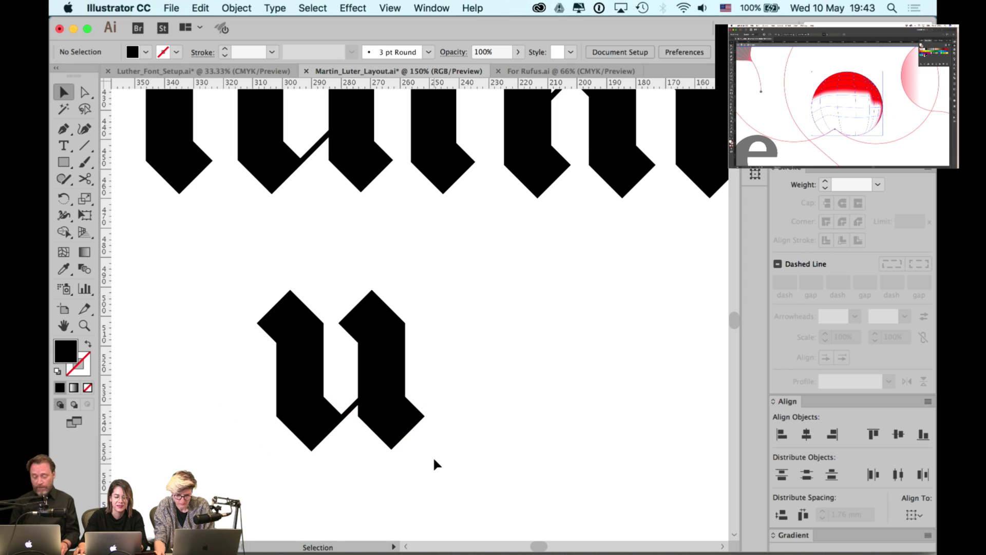
{"action": "scroll", "coordinate": [444, 421], "scroll_direction": "down", "scroll_amount": 1}
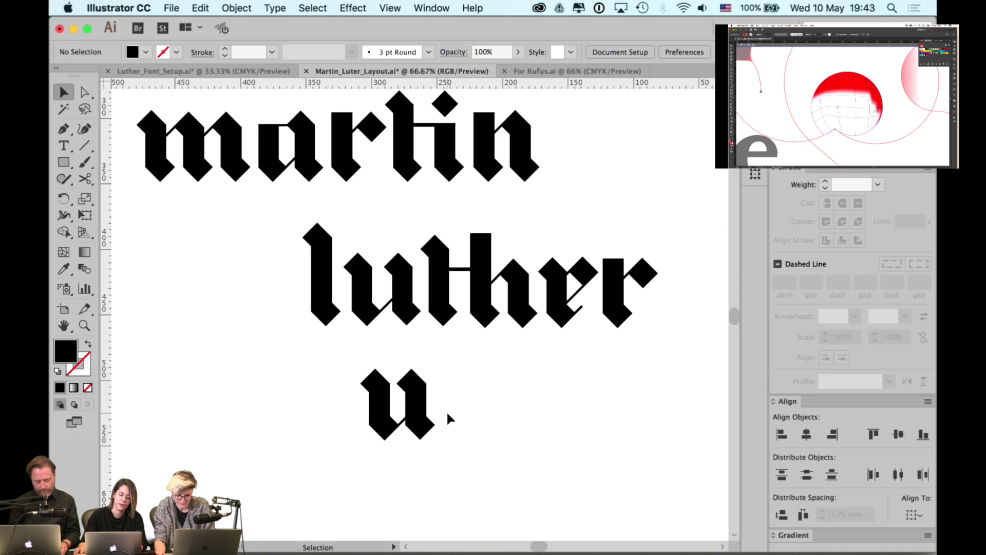
{"action": "scroll", "coordinate": [467, 383], "scroll_direction": "right", "scroll_amount": 3}
{"action": "scroll", "coordinate": [411, 433], "scroll_direction": "up", "scroll_amount": 3}
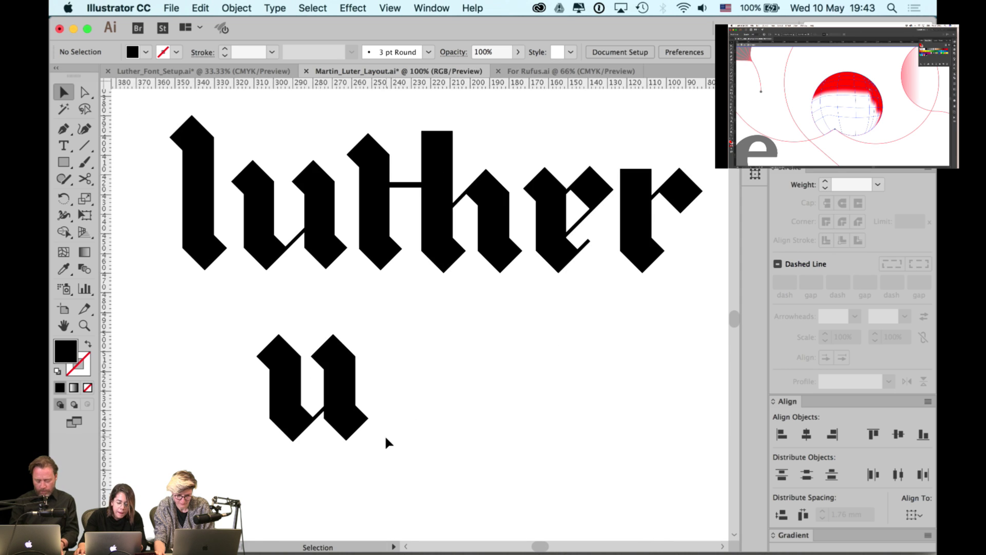
- Nudge the u's right stroke pieces slightly right and group all pieces of the new u
{"action": "left_click", "coordinate": [325, 407]}
{"action": "left_click", "coordinate": [321, 330], "text": "shift"}
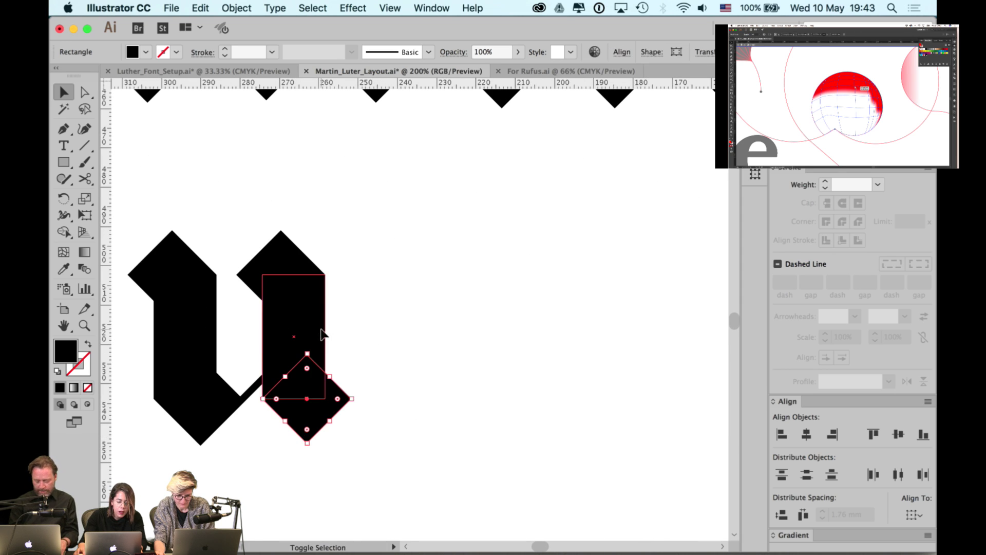
{"action": "left_click", "coordinate": [302, 264], "text": "shift"}
{"action": "key", "text": "Right"}
{"action": "key", "text": "Right"}
{"action": "key", "text": "Right"}
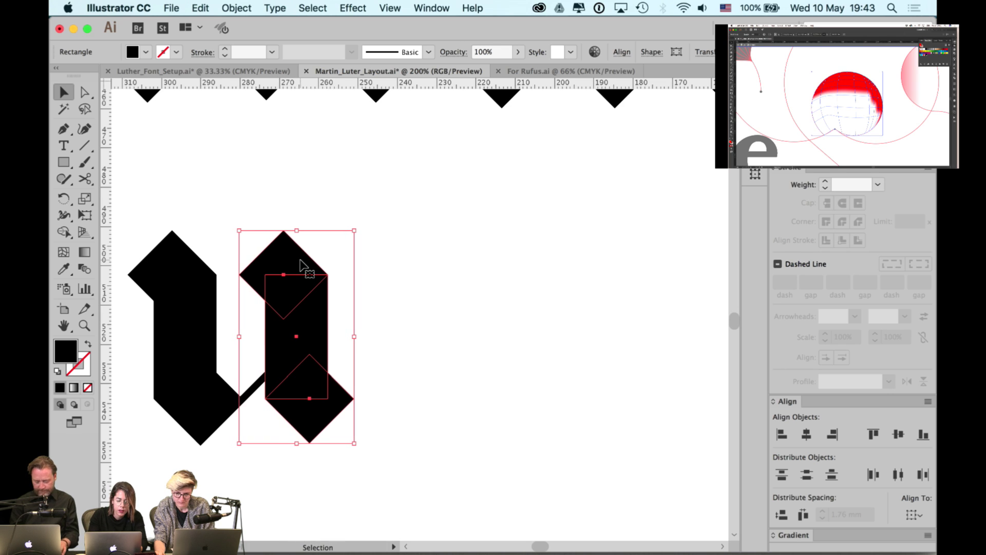
{"action": "left_click", "coordinate": [350, 219]}
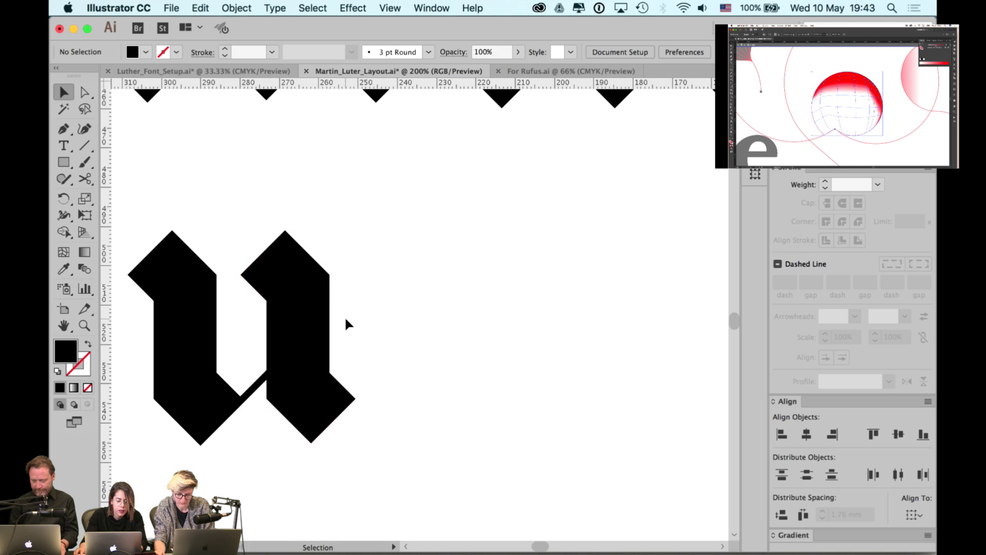
{"action": "scroll", "coordinate": [344, 316], "scroll_direction": "down", "scroll_amount": 2}
{"action": "left_click_drag", "start_coordinate": [366, 281], "coordinate": [274, 371]}
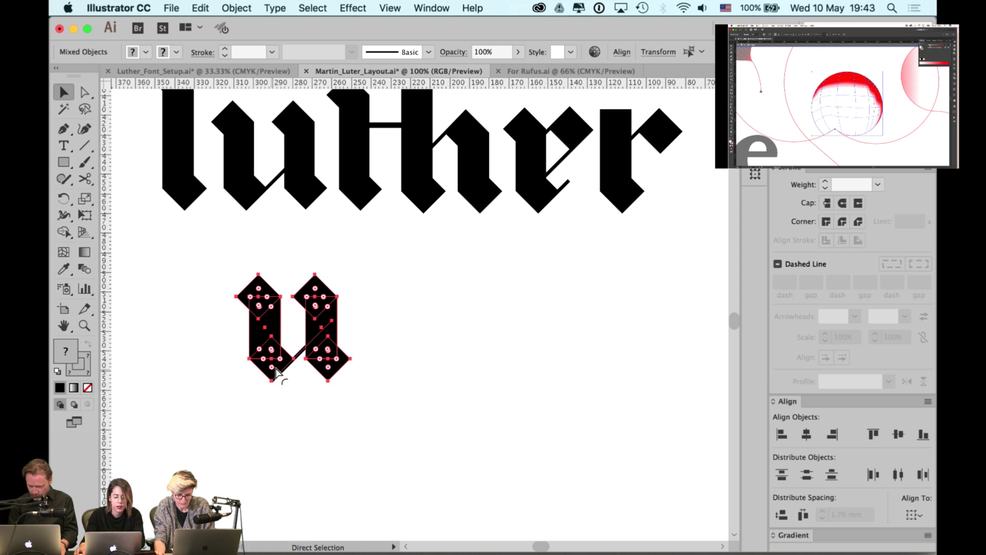
{"action": "key", "text": "super+g"}
{"action": "left_click", "coordinate": [451, 352]}
- Align the new u to luther's u with Align Left and Align Bottom, deleting a stray duplicate
{"action": "left_click", "coordinate": [291, 363]}
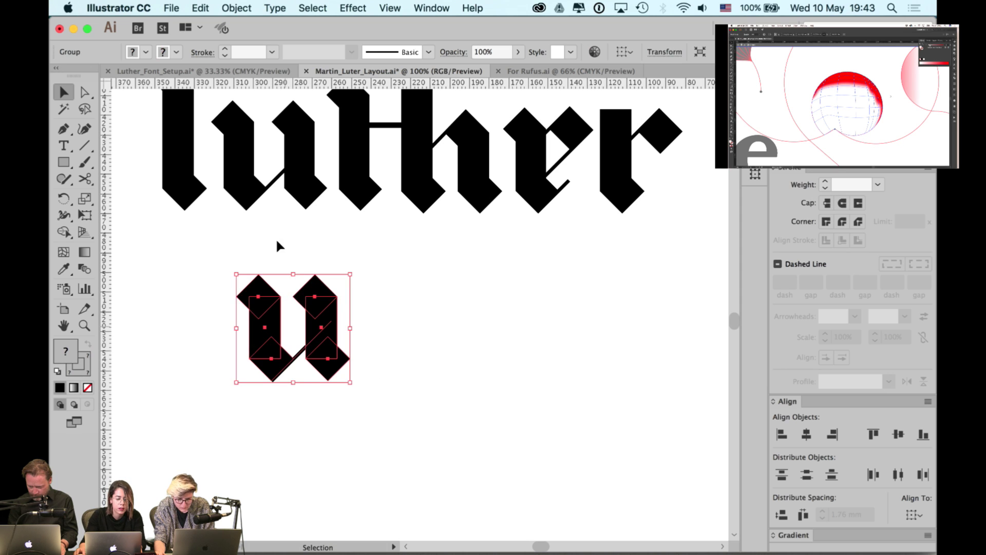
{"action": "left_click", "coordinate": [257, 191], "text": "shift"}
{"action": "left_click", "coordinate": [782, 434]}
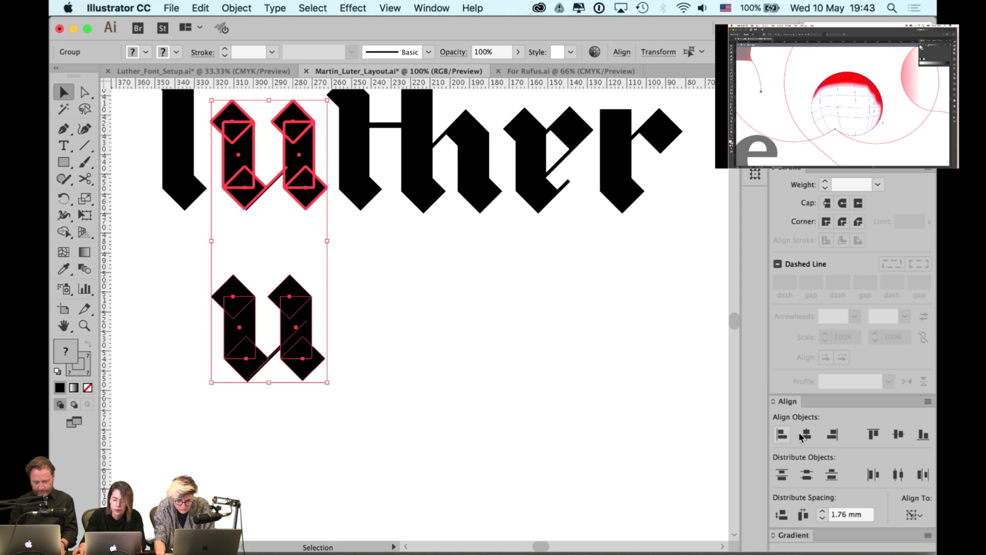
{"action": "left_click", "coordinate": [923, 434]}
{"action": "left_click", "coordinate": [552, 303]}
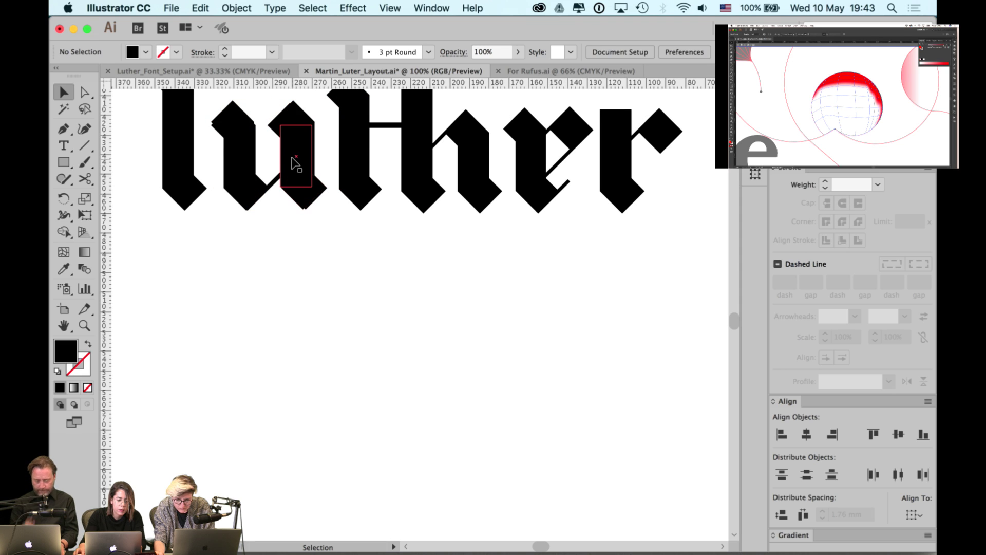
{"action": "left_click_drag", "start_coordinate": [293, 166], "coordinate": [292, 246]}
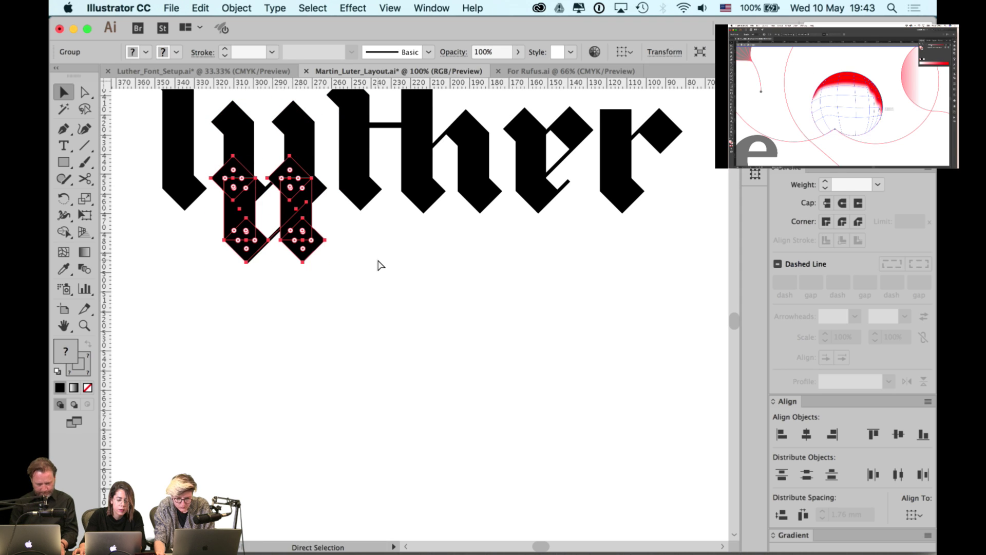
{"action": "key", "text": "super+z"}
{"action": "left_click_drag", "start_coordinate": [301, 172], "coordinate": [303, 330], "text": "alt"}
{"action": "key", "text": "Delete"}
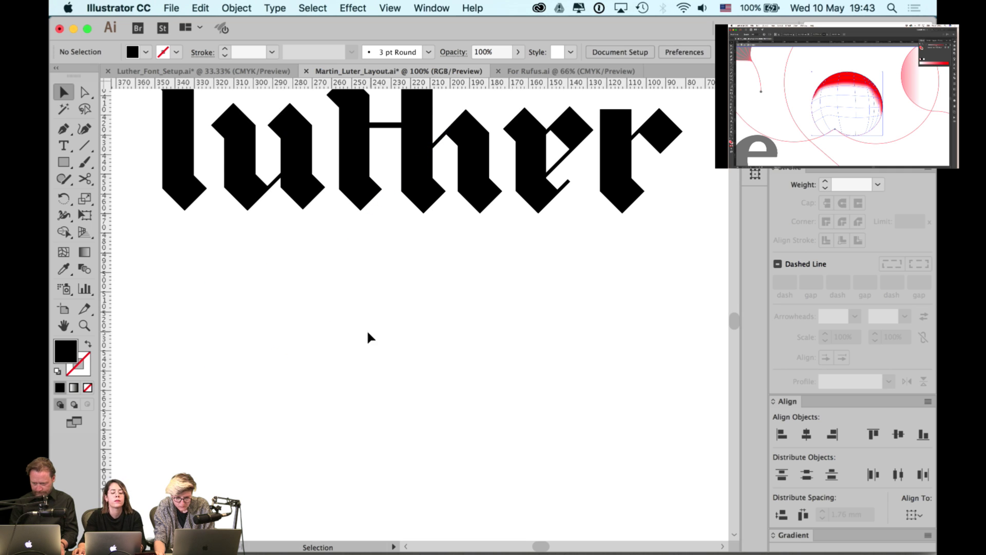
- Select the e, r and last letters of luther to check them, then deselect
{"action": "scroll", "coordinate": [367, 328], "scroll_direction": "down", "scroll_amount": 3}
{"action": "left_click_drag", "start_coordinate": [546, 220], "coordinate": [335, 324]}
{"action": "left_click_drag", "start_coordinate": [502, 202], "coordinate": [414, 283]}
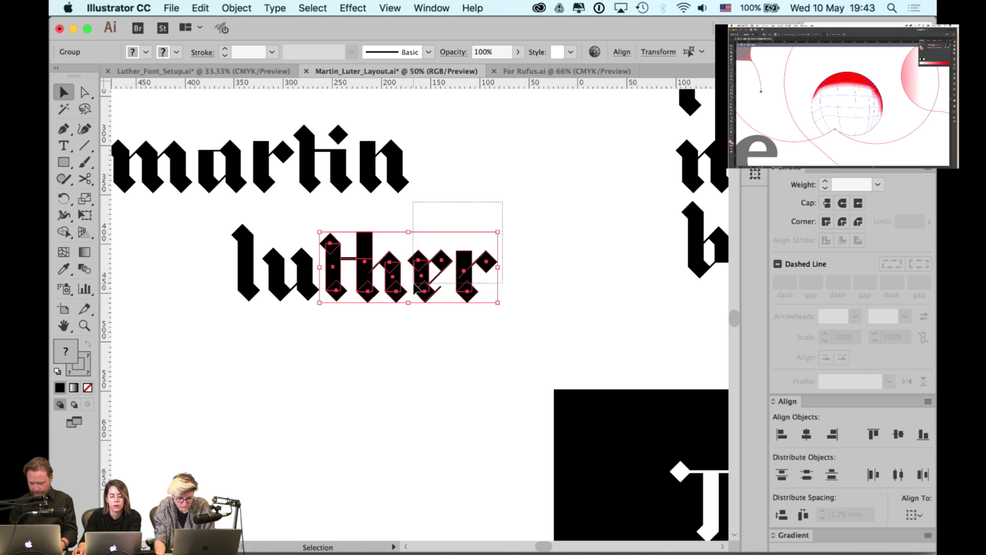
{"action": "left_click_drag", "start_coordinate": [373, 309], "coordinate": [371, 307]}
{"action": "left_click", "coordinate": [374, 319]}
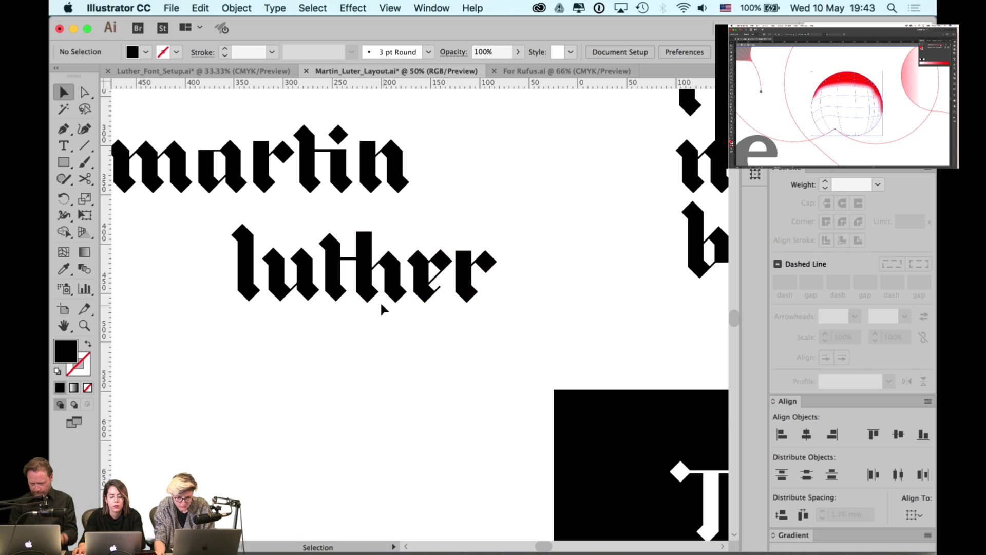
{"action": "scroll", "coordinate": [380, 301], "scroll_direction": "up", "scroll_amount": 1}
{"action": "left_click", "coordinate": [371, 299]}
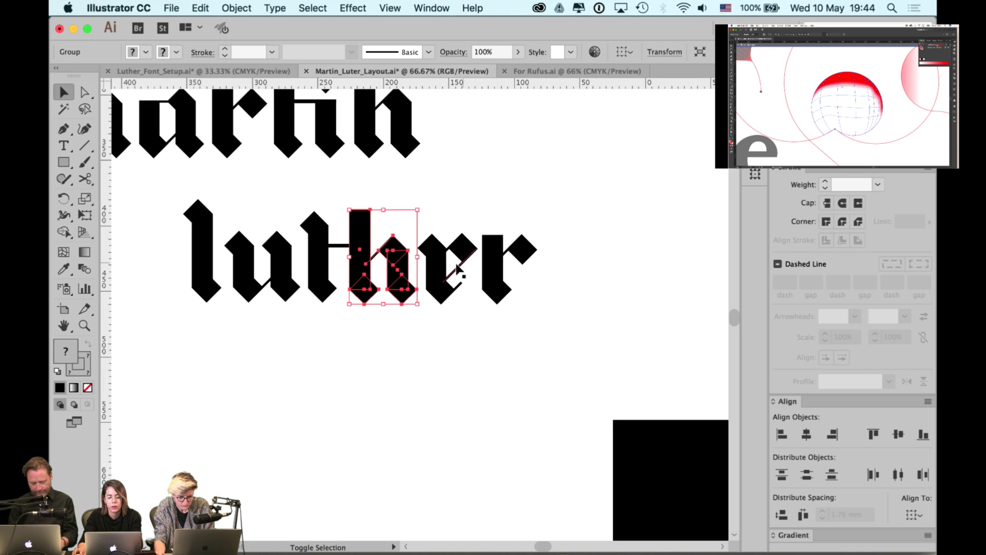
{"action": "left_click", "coordinate": [464, 251], "text": "shift"}
{"action": "left_click", "coordinate": [515, 250], "text": "shift"}
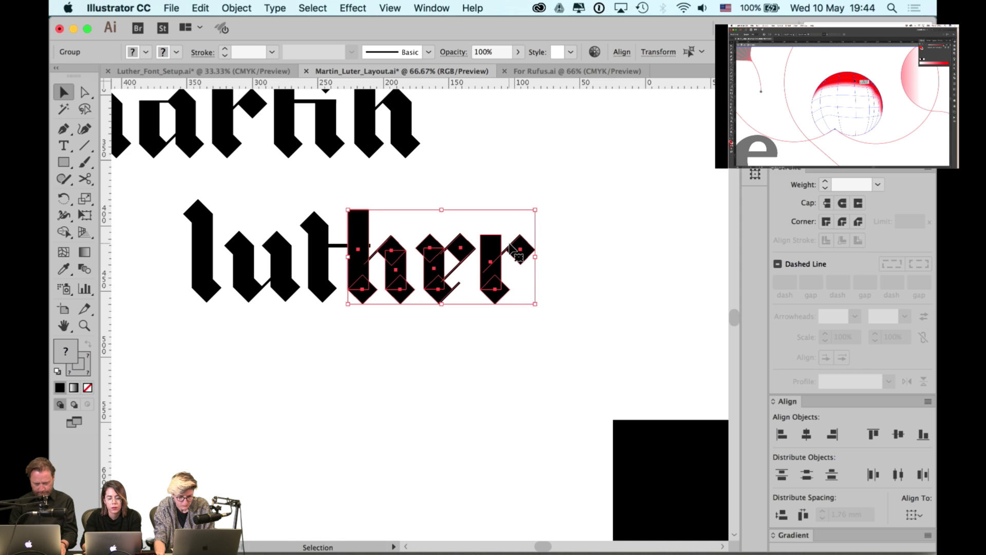
{"action": "key", "text": "a"}
{"action": "left_click", "coordinate": [480, 187]}
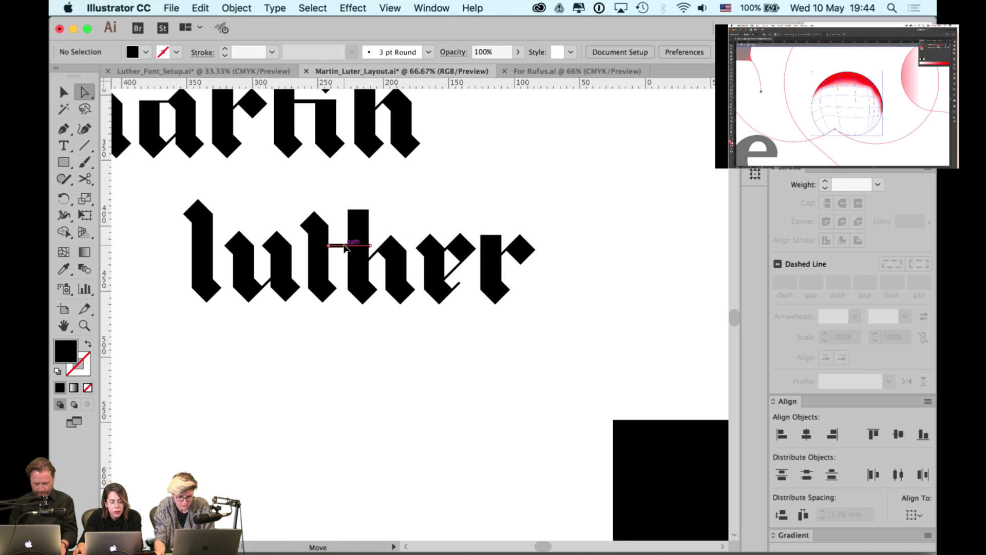
{"action": "left_click", "coordinate": [369, 246]}
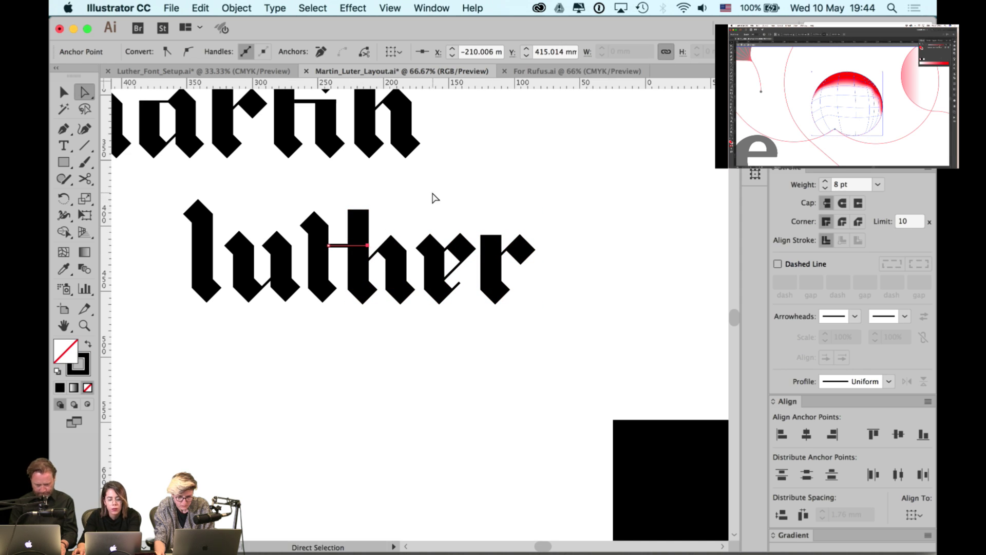
{"action": "left_click", "coordinate": [416, 252]}
{"action": "key", "text": "v"}
{"action": "scroll", "coordinate": [378, 403], "scroll_direction": "down", "scroll_amount": 2}
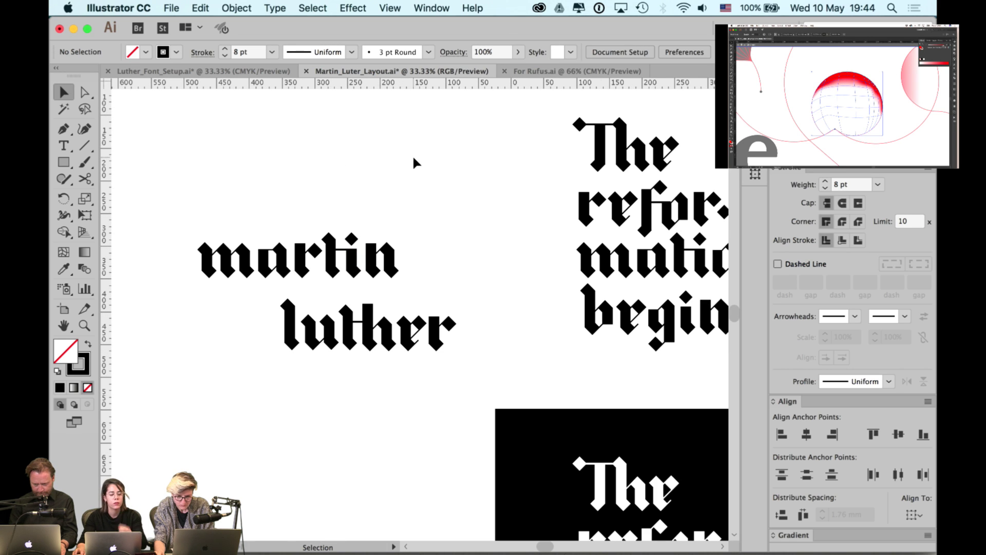
- Select the martin group and drag it down closer above luther
{"action": "left_click_drag", "start_coordinate": [468, 291], "coordinate": [272, 363]}
{"action": "key", "text": "a"}
{"action": "key", "text": "v"}
{"action": "left_click_drag", "start_coordinate": [423, 210], "coordinate": [198, 283]}
{"action": "left_click", "coordinate": [263, 183]}
{"action": "scroll", "coordinate": [310, 307], "scroll_direction": "up", "scroll_amount": 1}
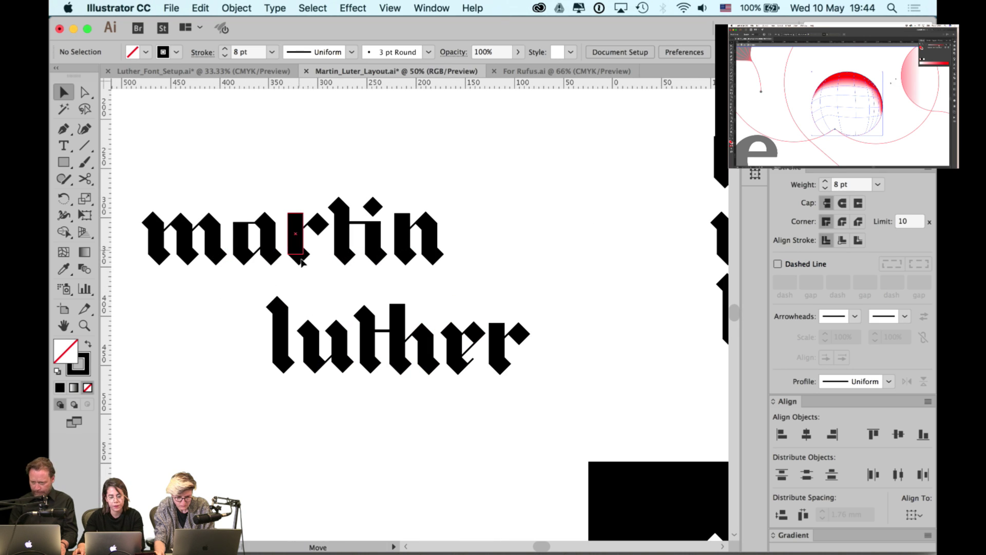
{"action": "left_click_drag", "start_coordinate": [304, 258], "coordinate": [263, 290]}
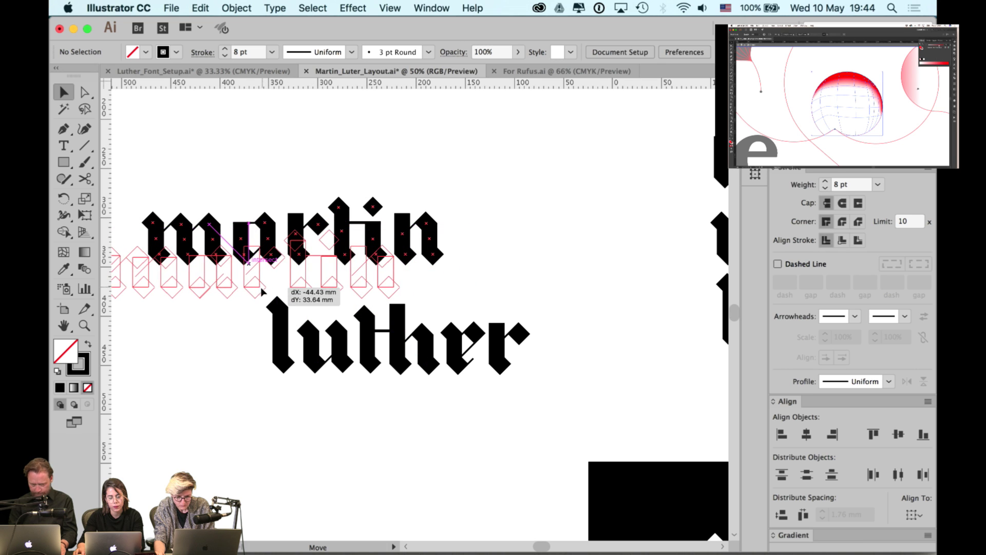
{"action": "left_click_drag", "start_coordinate": [262, 292], "coordinate": [261, 292]}
{"action": "left_click", "coordinate": [294, 186]}
{"action": "left_click_drag", "start_coordinate": [300, 202], "coordinate": [374, 205]}
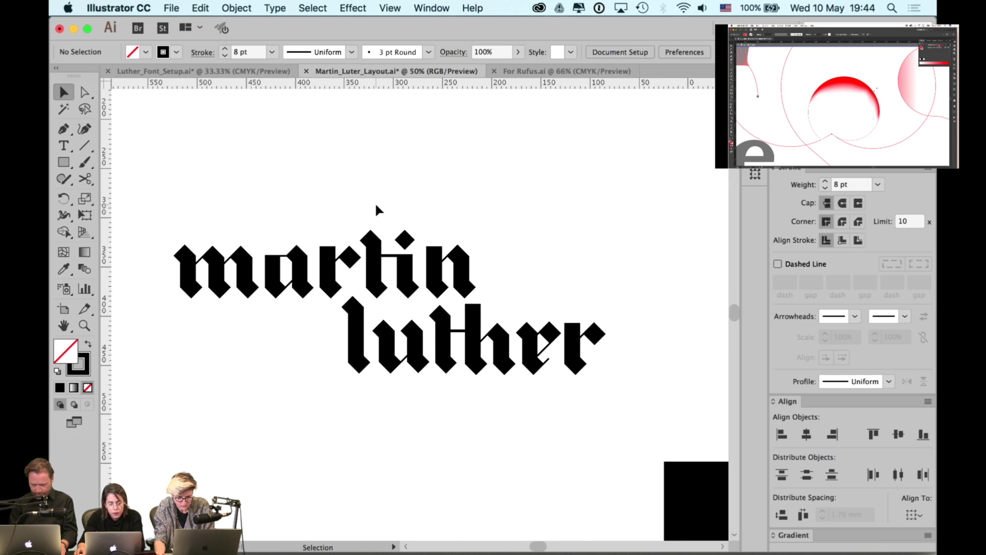
- Nudge martin one increment left and one down with the arrow keys, then deselect
{"action": "left_click", "coordinate": [375, 282]}
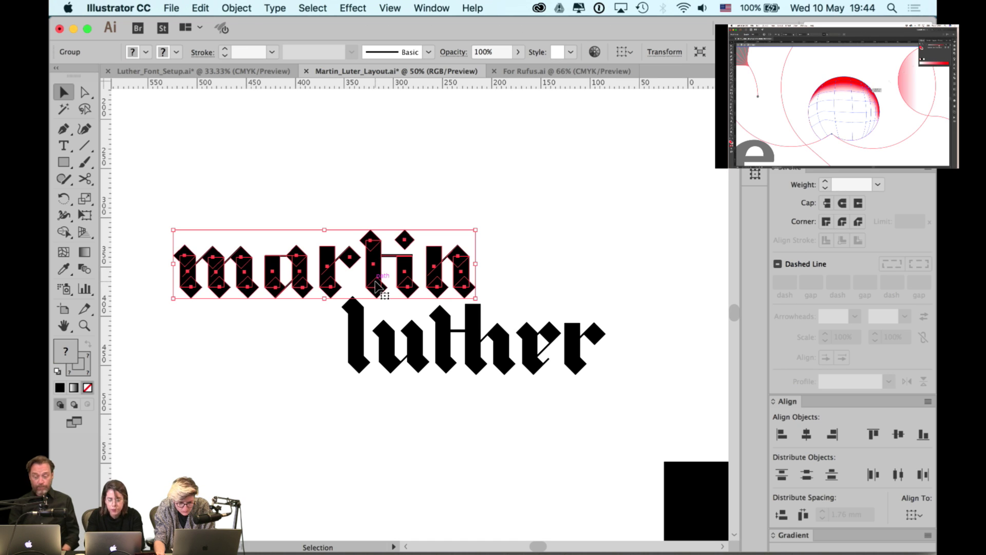
{"action": "key", "text": "Left"}
{"action": "key", "text": "Left"}
{"action": "key", "text": "Left"}
{"action": "key", "text": "Left"}
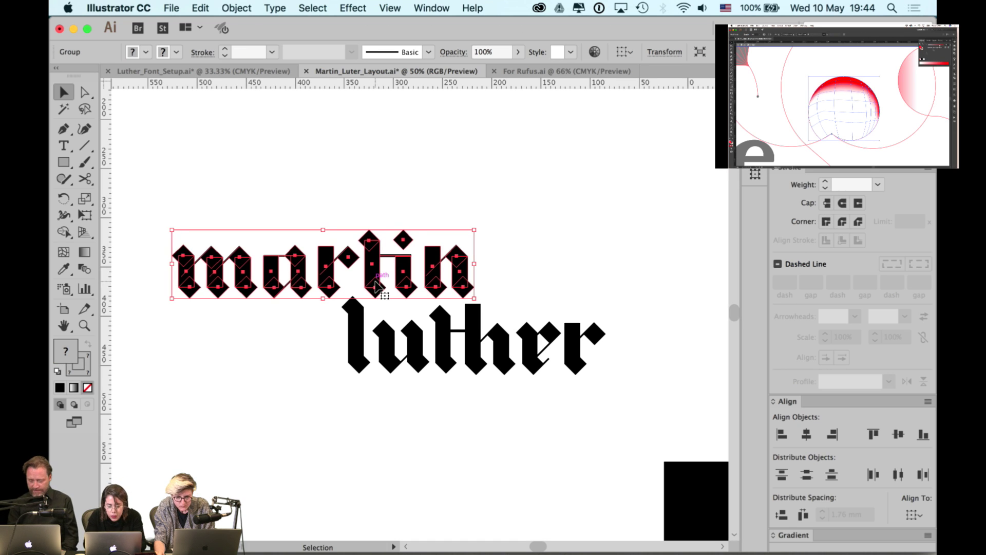
{"action": "key", "text": "Down"}
{"action": "key", "text": "Down"}
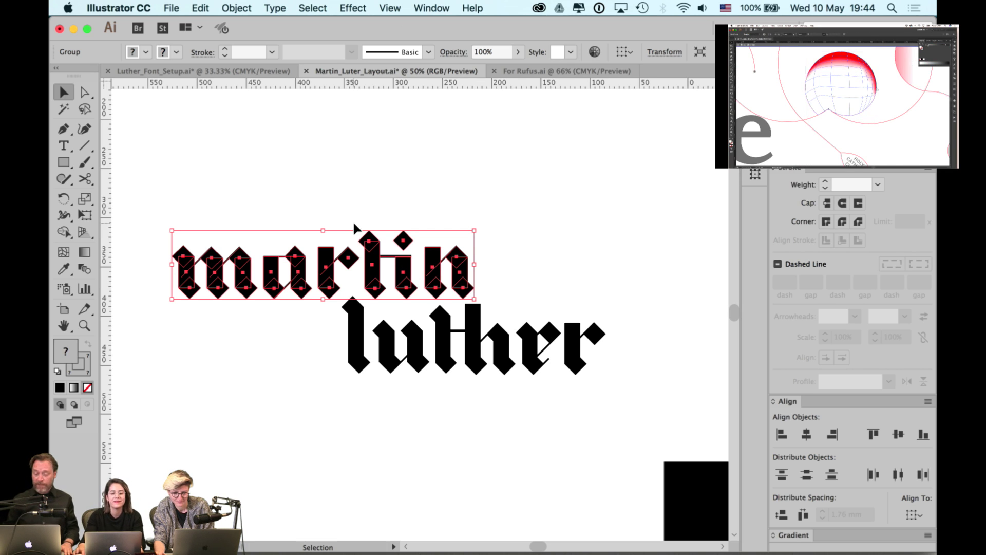
{"action": "left_click", "coordinate": [358, 164]}
{"action": "scroll", "coordinate": [362, 203], "scroll_direction": "down", "scroll_amount": 1}
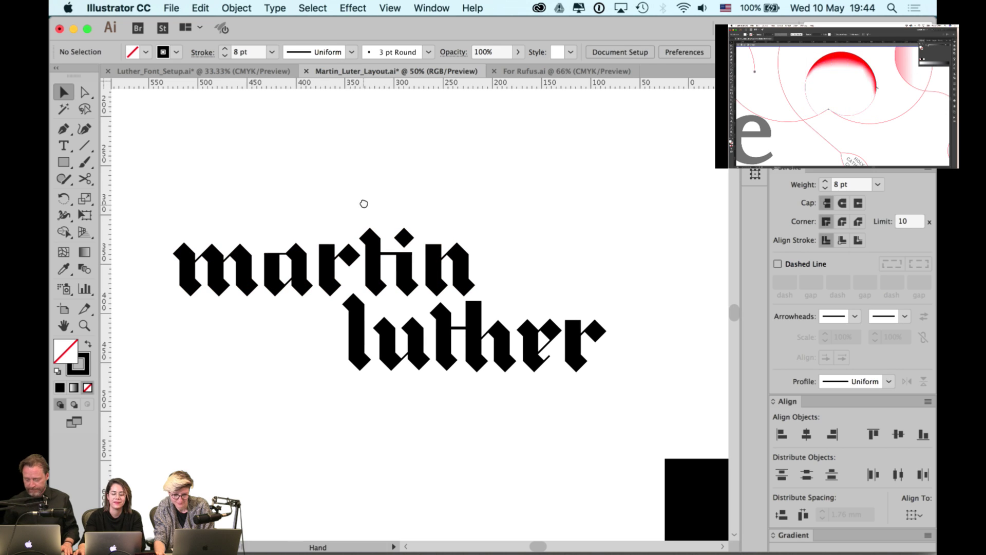
{"action": "scroll", "coordinate": [382, 280], "scroll_direction": "down", "scroll_amount": 1}
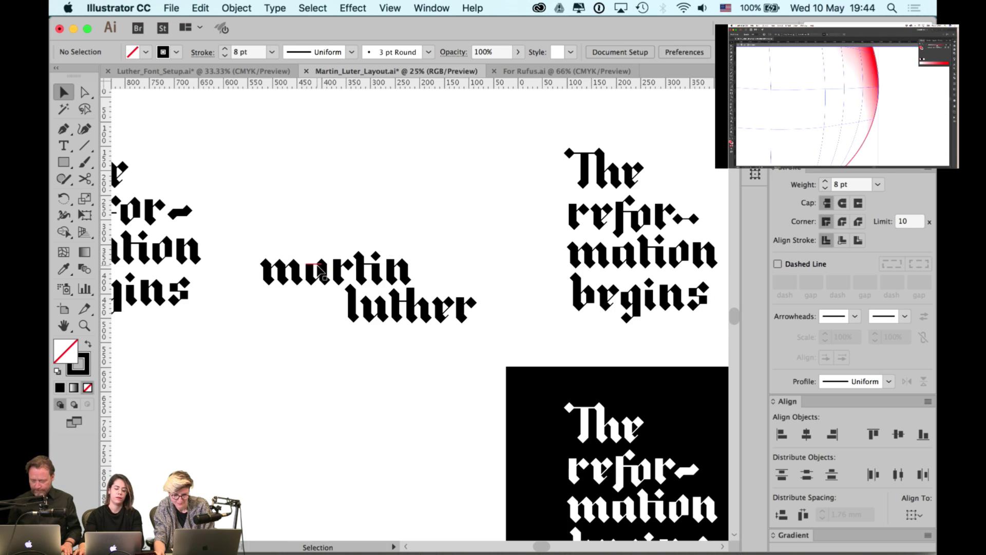
- Pan across the layouts and test-select the letter u in luther
{"action": "scroll", "coordinate": [322, 272], "scroll_direction": "down", "scroll_amount": 2}
{"action": "scroll", "coordinate": [320, 271], "scroll_direction": "down", "scroll_amount": 1}
{"action": "left_click_drag", "start_coordinate": [324, 247], "coordinate": [409, 322]}
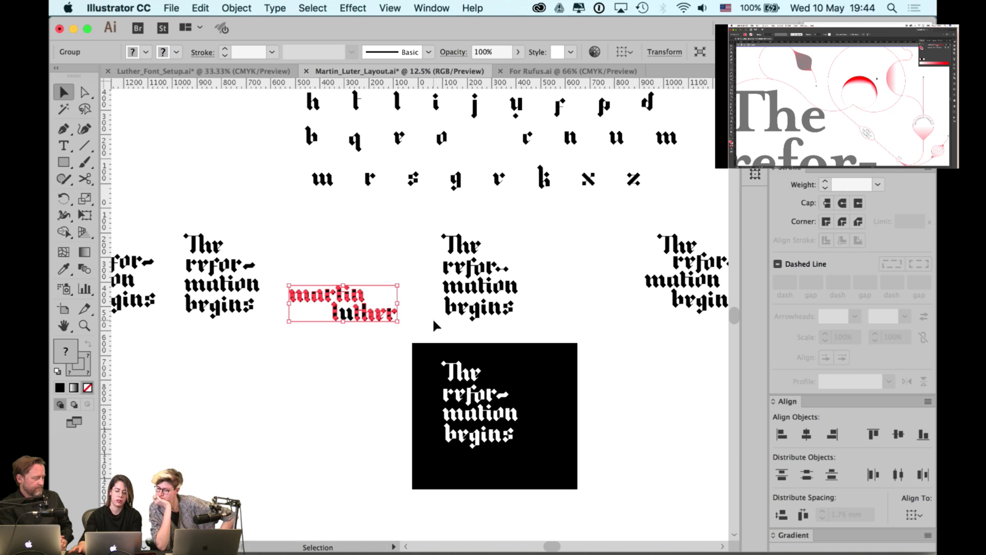
{"action": "scroll", "coordinate": [392, 264], "scroll_direction": "up", "scroll_amount": 3}
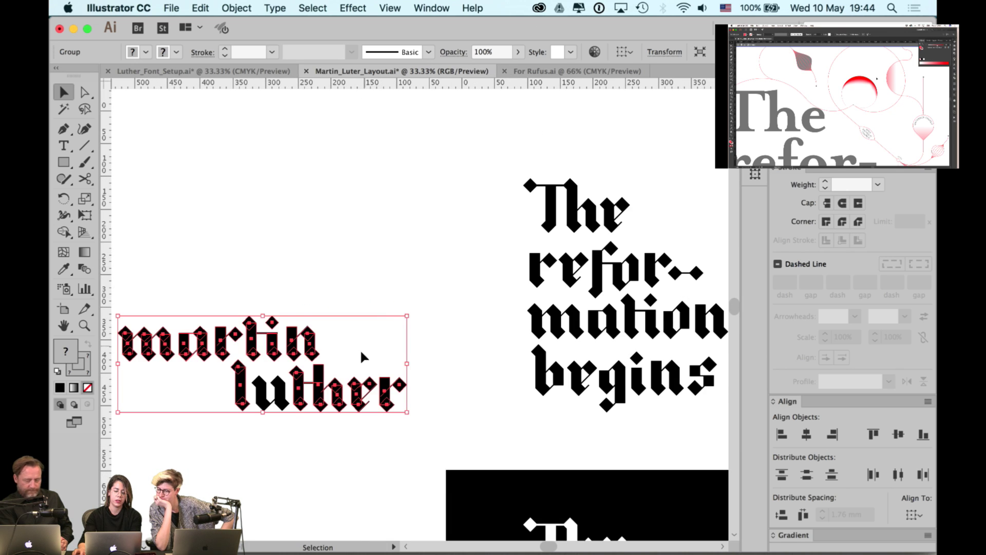
{"action": "scroll", "coordinate": [363, 357], "scroll_direction": "left", "scroll_amount": 5}
{"action": "left_click", "coordinate": [370, 383]}
{"action": "left_click_drag", "start_coordinate": [362, 357], "coordinate": [374, 381]}
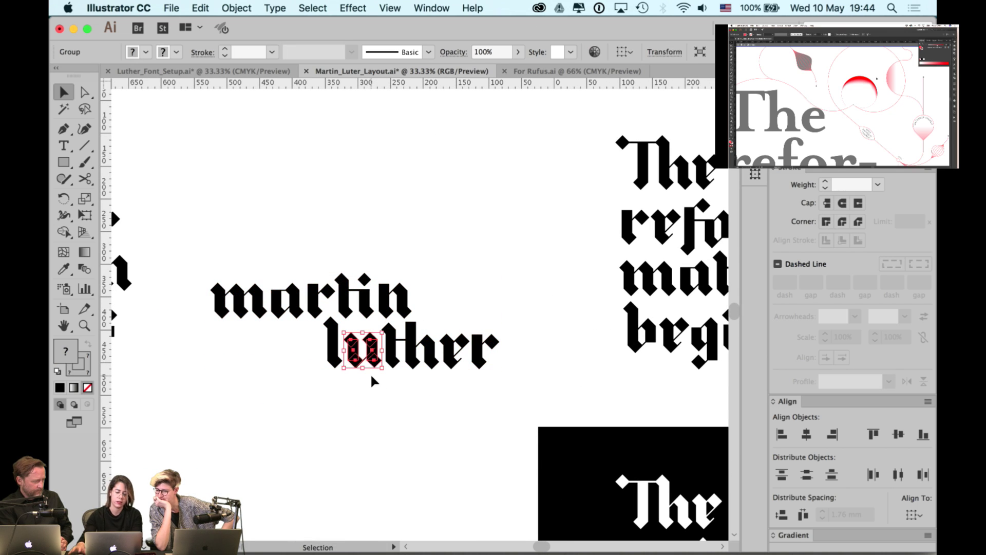
{"action": "left_click", "coordinate": [406, 420]}
{"action": "scroll", "coordinate": [416, 414], "scroll_direction": "down", "scroll_amount": 1}
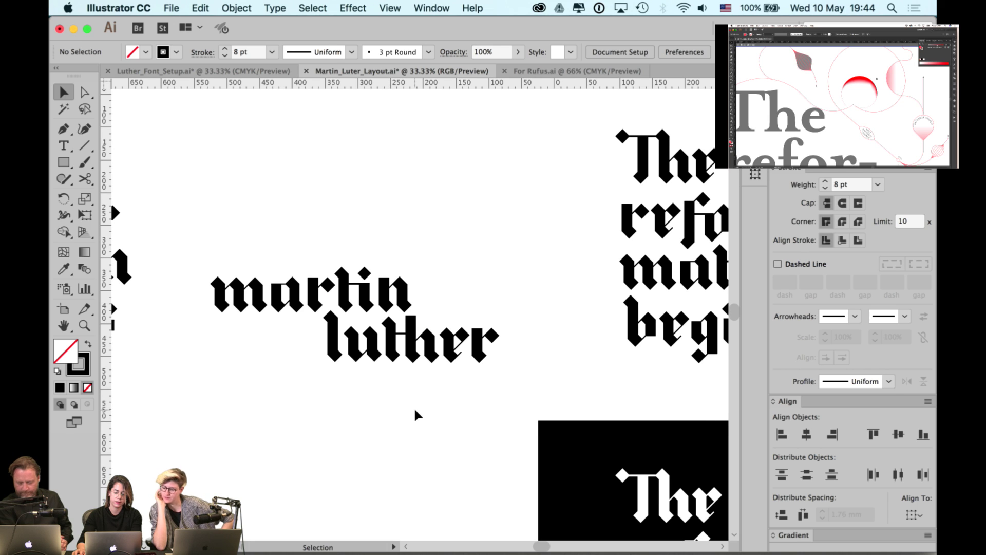
- Marquee-select the whole martin luther lockup and drag it beside the reformation layout
{"action": "left_click_drag", "start_coordinate": [513, 189], "coordinate": [170, 417]}
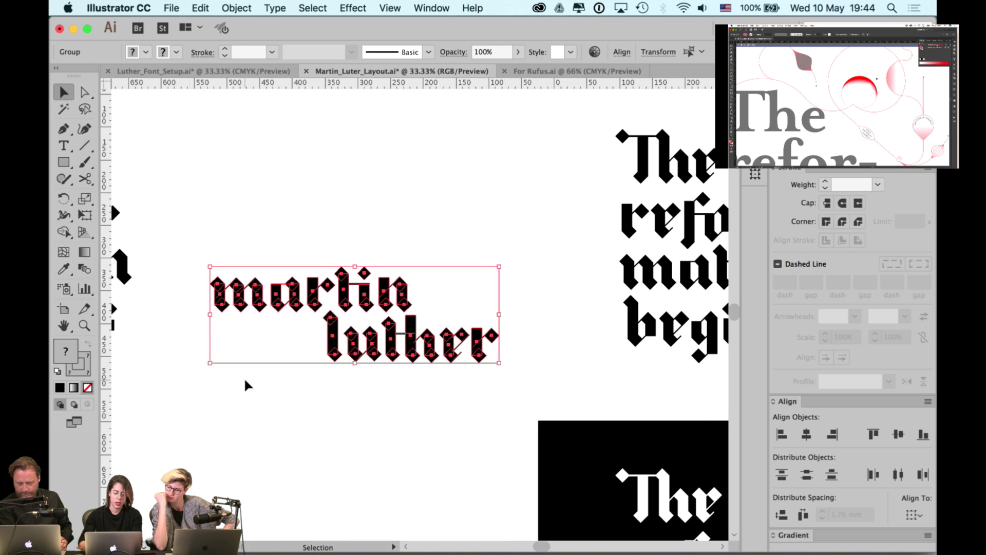
{"action": "scroll", "coordinate": [246, 383], "scroll_direction": "down", "scroll_amount": 1}
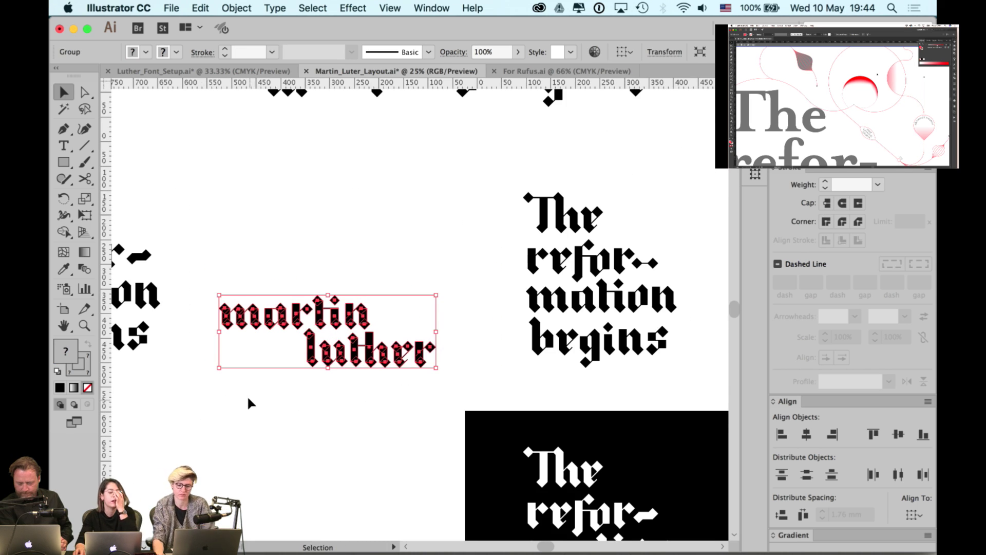
{"action": "left_click", "coordinate": [350, 212]}
{"action": "scroll", "coordinate": [430, 264], "scroll_direction": "right", "scroll_amount": 1}
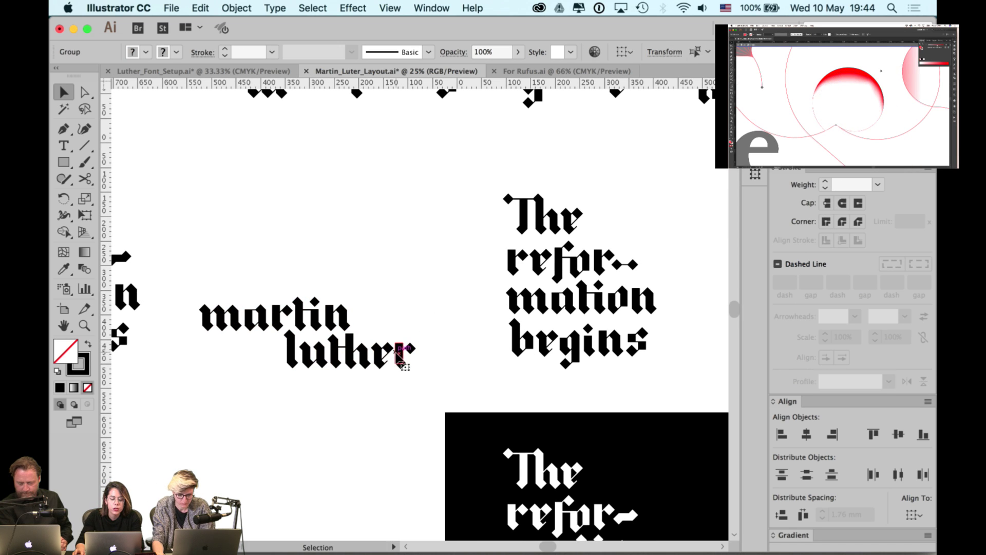
{"action": "left_click_drag", "start_coordinate": [393, 362], "coordinate": [439, 204]}
{"action": "scroll", "coordinate": [439, 204], "scroll_direction": "up", "scroll_amount": 5}
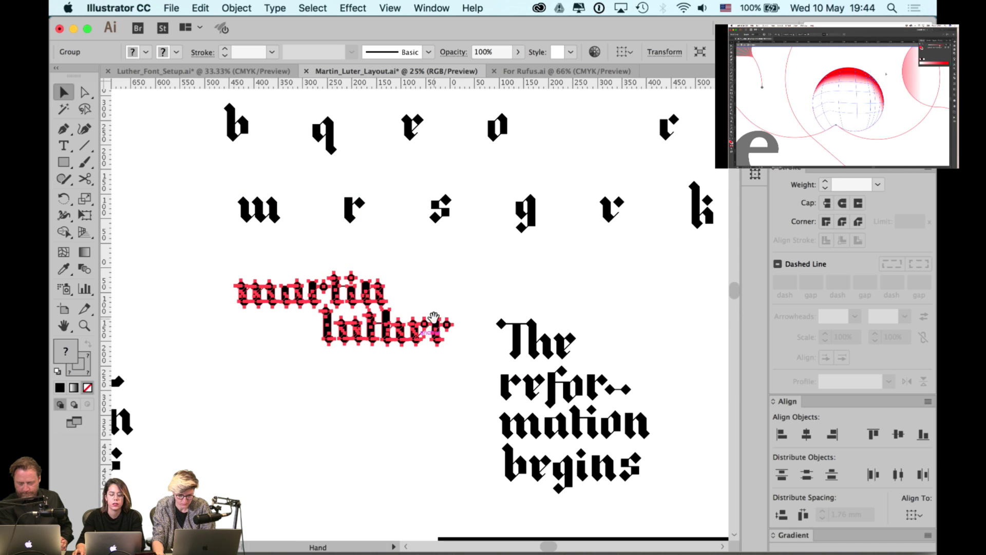
{"action": "scroll", "coordinate": [382, 327], "scroll_direction": "down", "scroll_amount": 1}
{"action": "left_click_drag", "start_coordinate": [383, 327], "coordinate": [371, 382]}
{"action": "scroll", "coordinate": [363, 408], "scroll_direction": "down", "scroll_amount": 1}
- Try the Type tool on the canvas, cancel back to selection, then bring up the app switcher
{"action": "key", "text": "t"}
{"action": "left_click", "coordinate": [346, 413]}
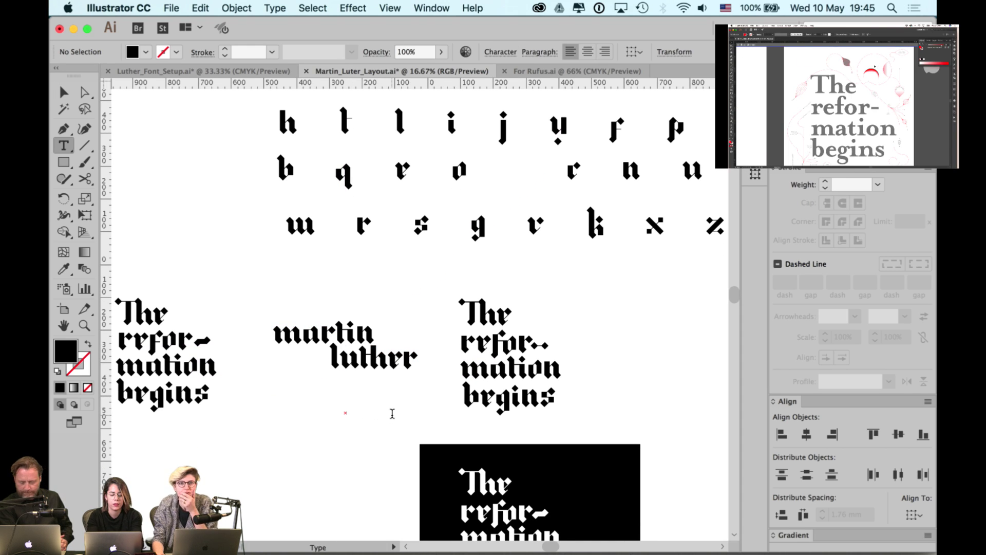
{"action": "key", "text": "Escape"}
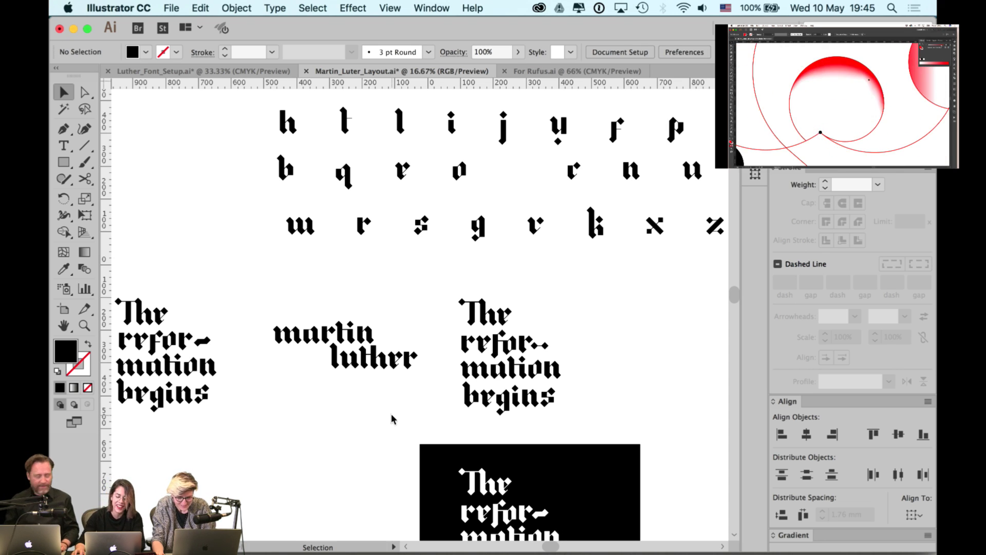
{"action": "scroll", "coordinate": [372, 375], "scroll_direction": "up", "scroll_amount": 1}
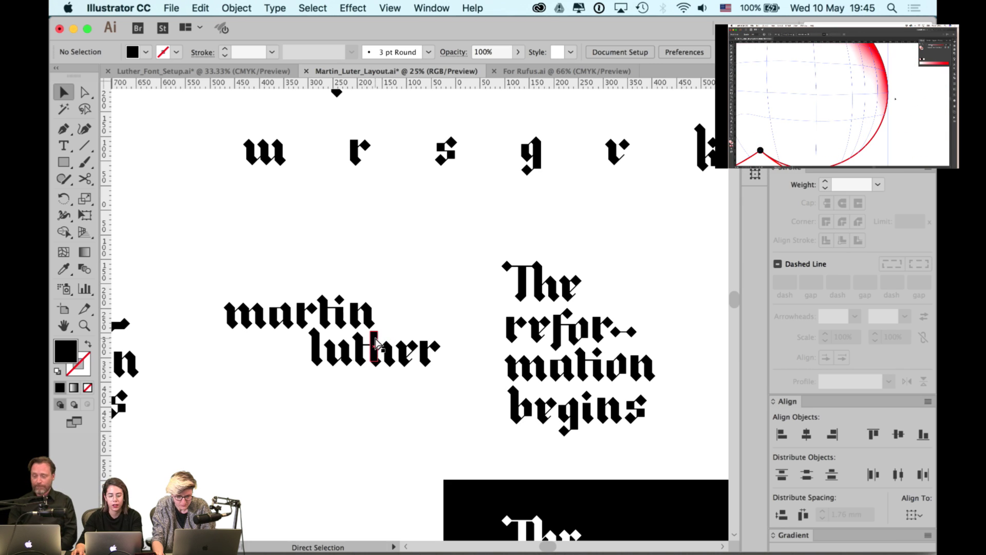
{"action": "key", "text": "super+Tab"}
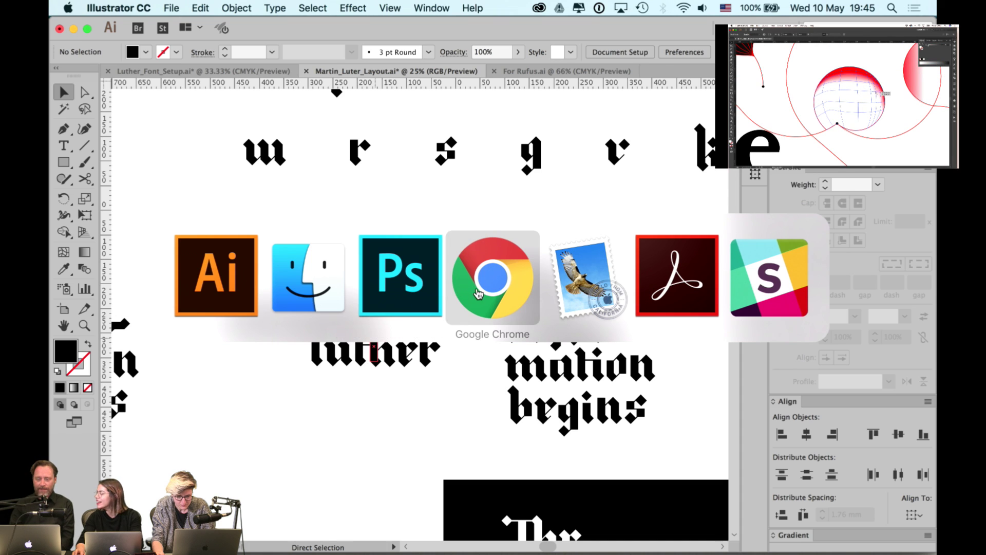
{"action": "left_click", "coordinate": [477, 294]}
{"action": "left_click", "coordinate": [373, 56]}
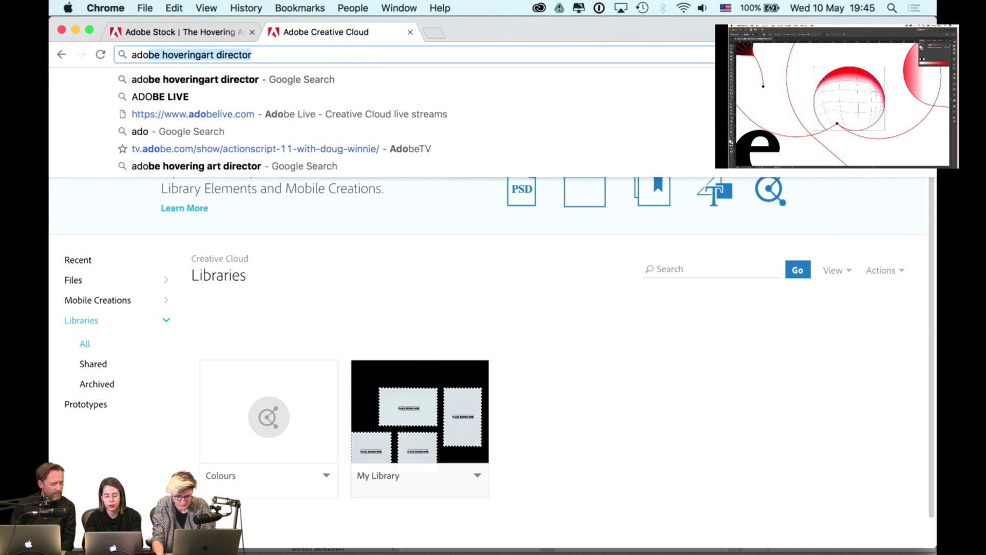
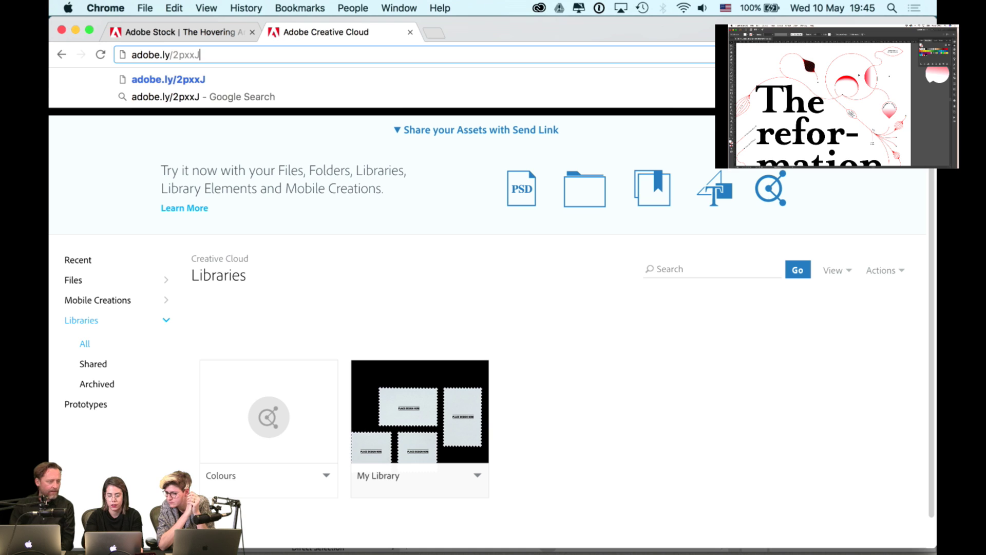
{"action": "key", "text": "Return"}
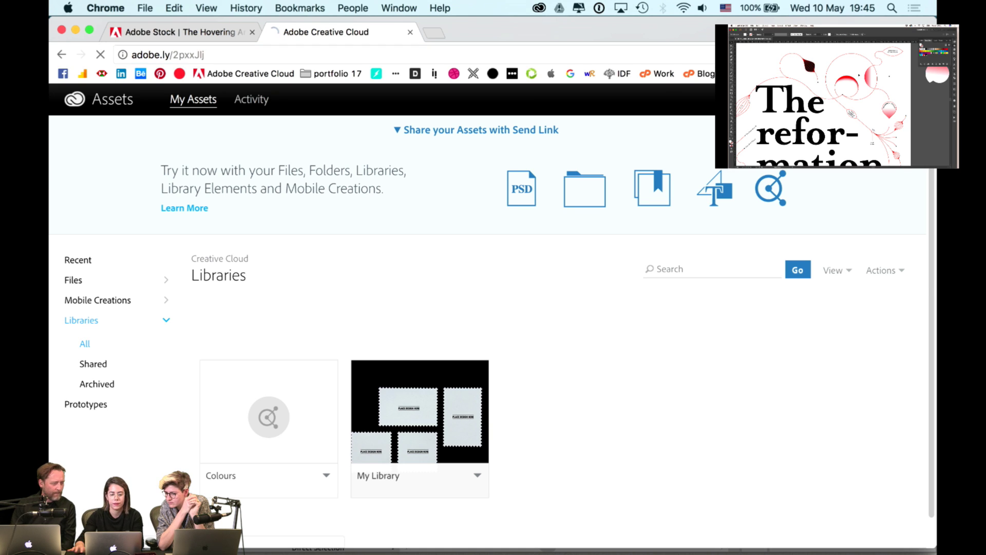
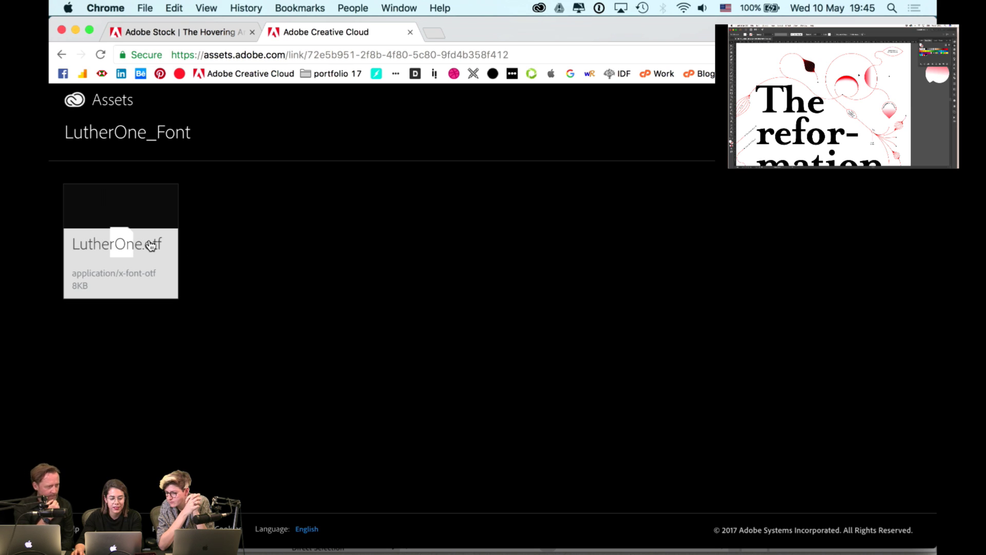
- Open the LutherOne.otf asset from the shared folder, download it, and open it in Font Book
{"action": "right_click", "coordinate": [151, 245]}
{"action": "left_click", "coordinate": [149, 201]}
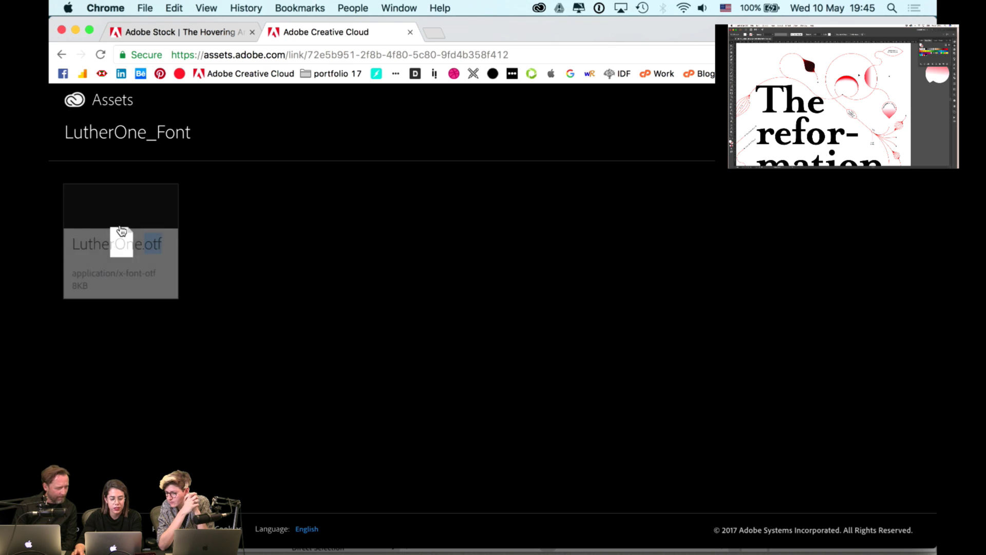
{"action": "left_click", "coordinate": [128, 242]}
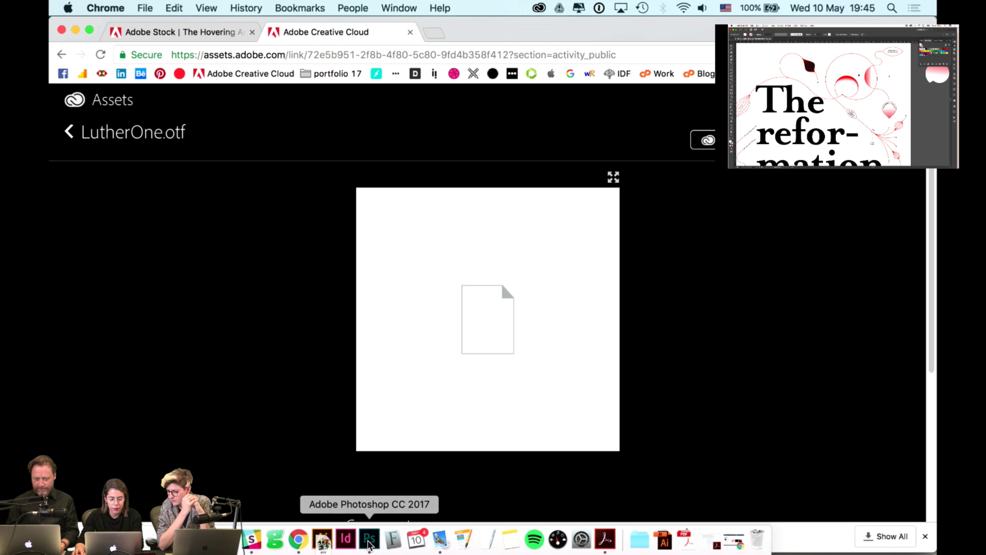
{"action": "left_click", "coordinate": [392, 538]}
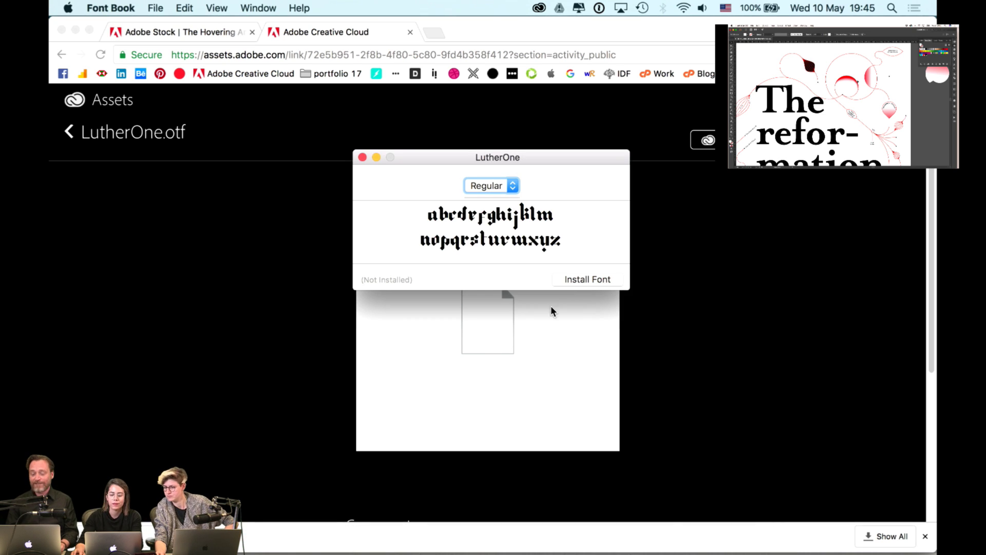
- Install LutherOne Regular and confirm it appears in the User collection (707 fonts)
{"action": "left_click", "coordinate": [579, 280]}
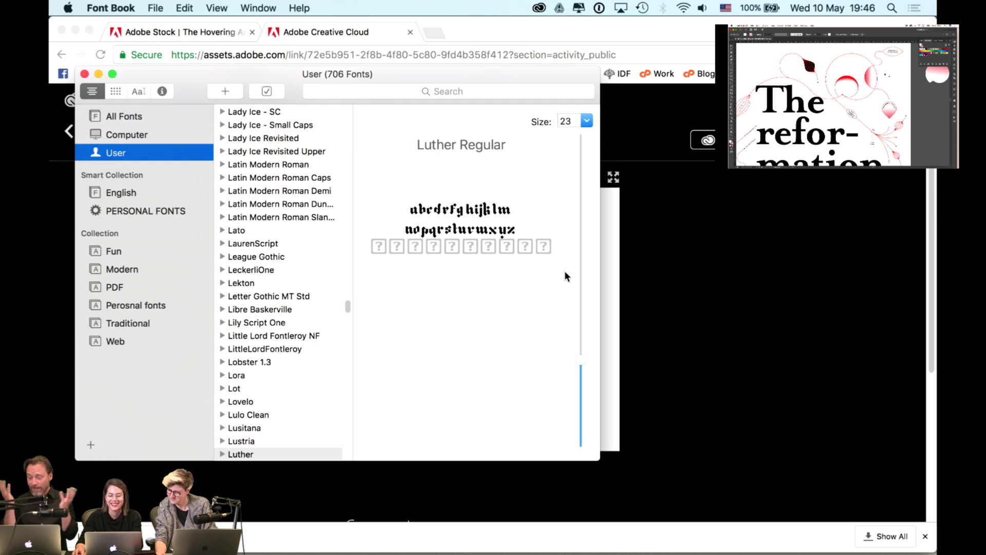
{"action": "key", "text": "super+Tab"}
{"action": "key", "text": "super+Tab"}
{"action": "key", "text": "super+Tab"}
{"action": "key", "text": "super+shift+Tab"}
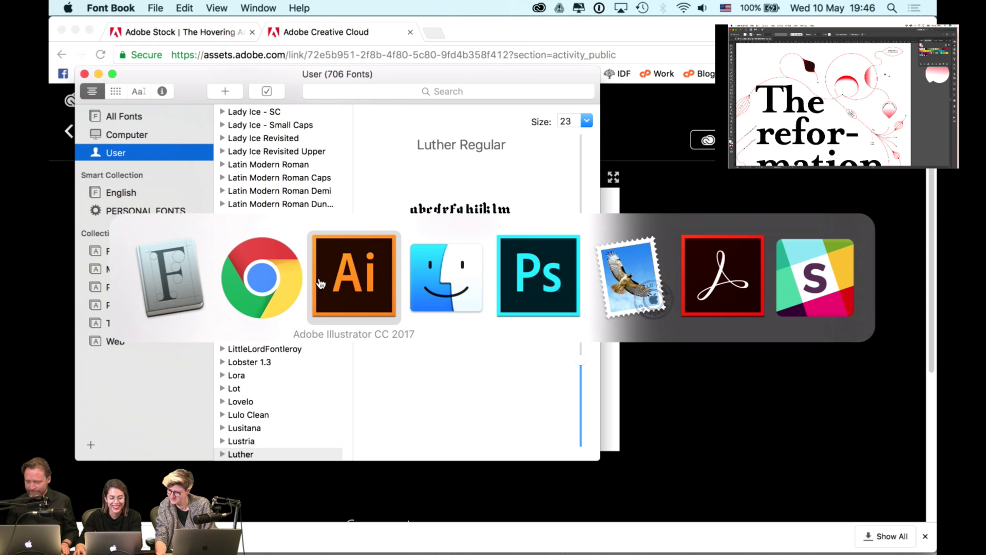
{"action": "left_click", "coordinate": [623, 320]}
{"action": "key", "text": "super+Tab"}
{"action": "key", "text": "super+Tab"}
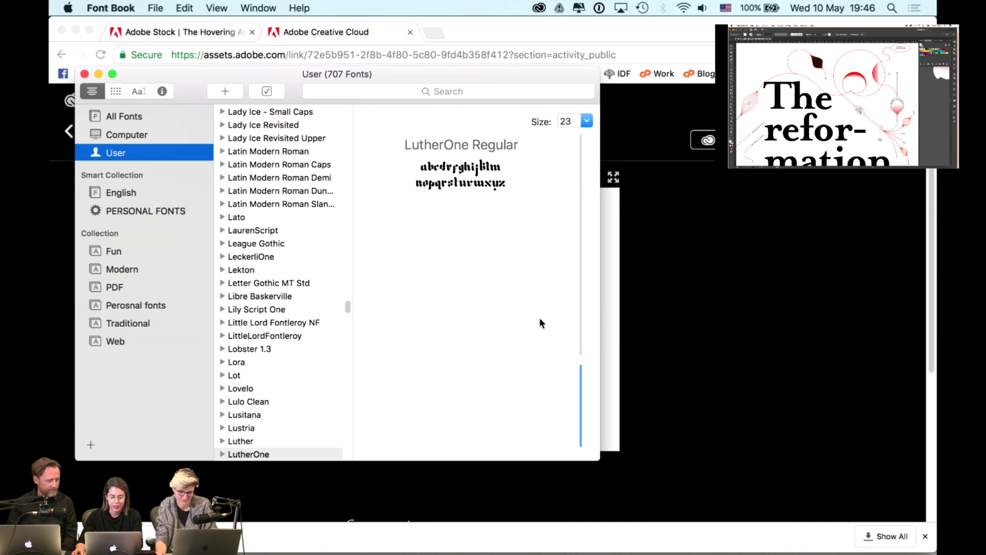
{"action": "left_click", "coordinate": [671, 453]}
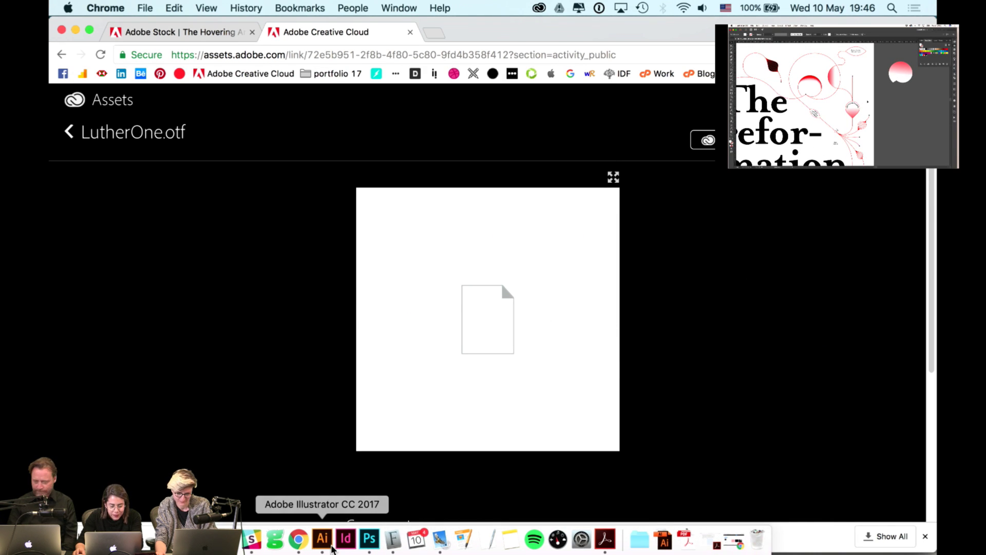
- In the Luther layout document, pick the Type tool and set the character size to 100 pt
{"action": "left_click", "coordinate": [322, 546]}
{"action": "scroll", "coordinate": [363, 417], "scroll_direction": "down", "scroll_amount": 5}
{"action": "scroll", "coordinate": [363, 417], "scroll_direction": "left", "scroll_amount": 8}
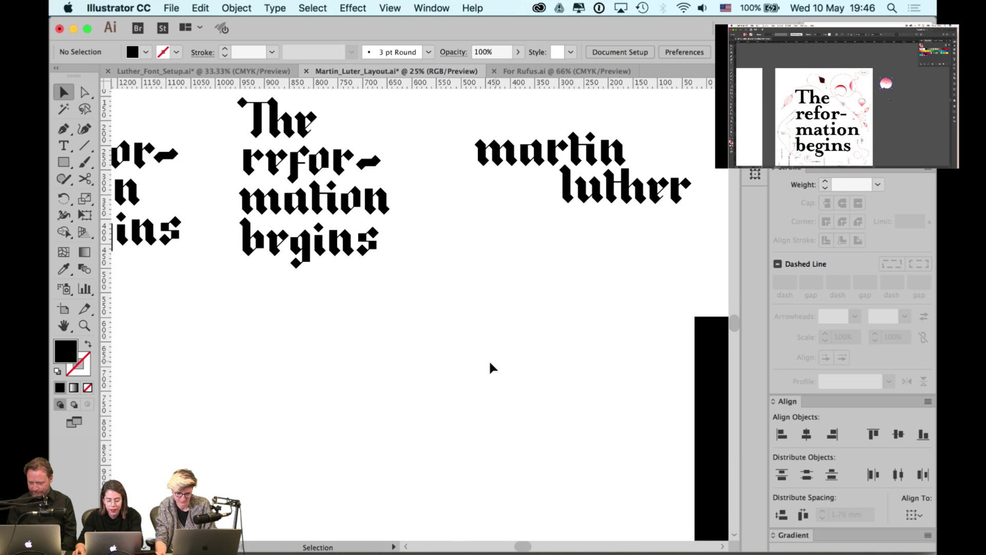
{"action": "key", "text": "t"}
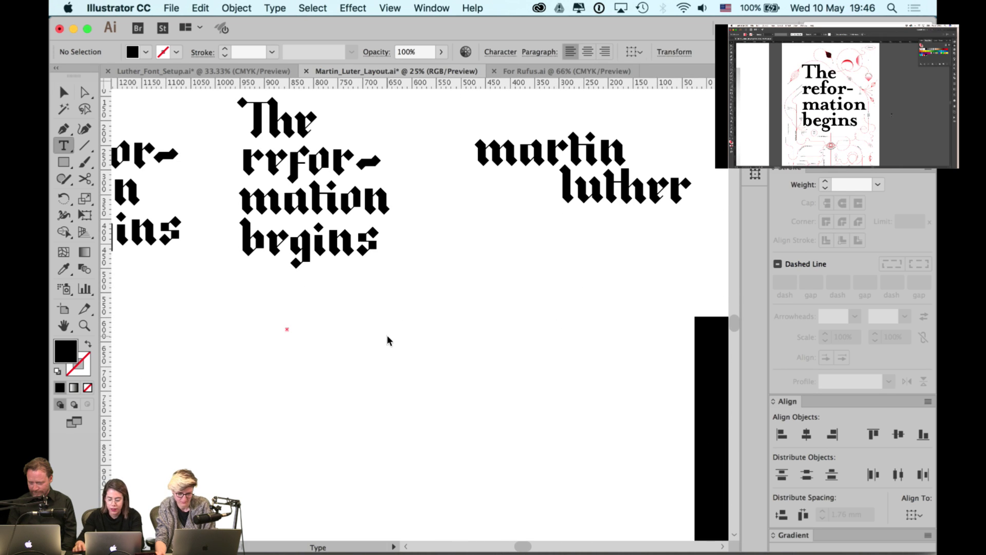
{"action": "key", "text": "Escape"}
{"action": "key", "text": "t"}
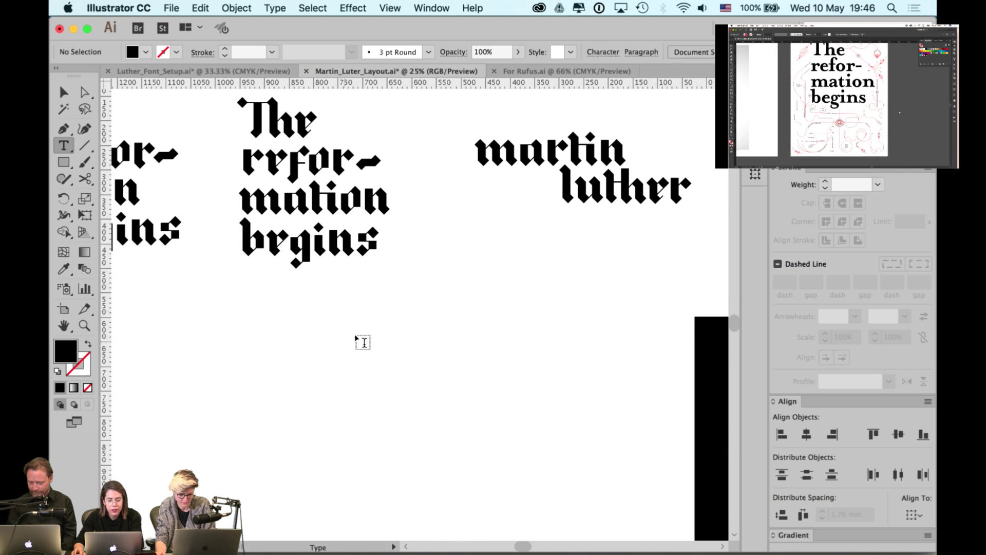
{"action": "key", "text": "super+t"}
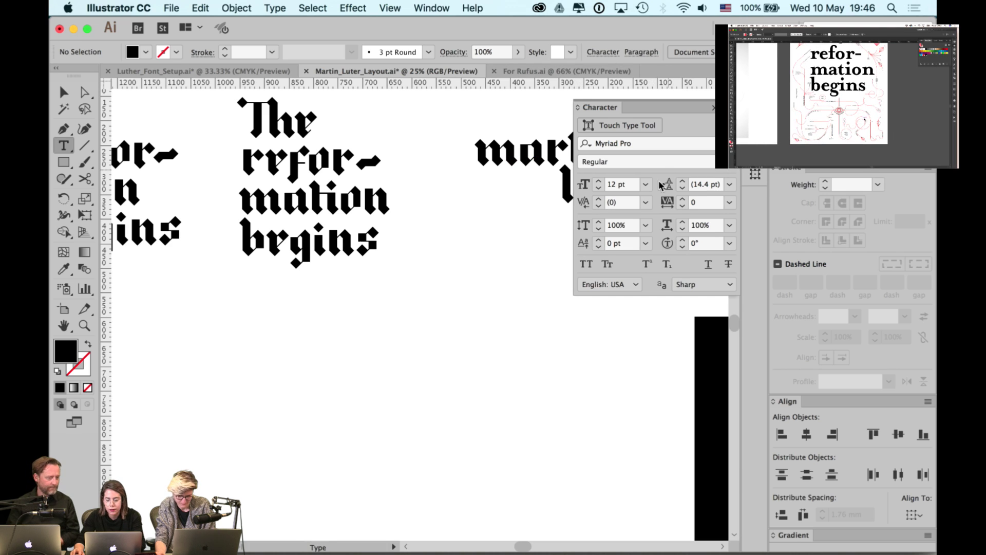
{"action": "left_click", "coordinate": [646, 184]}
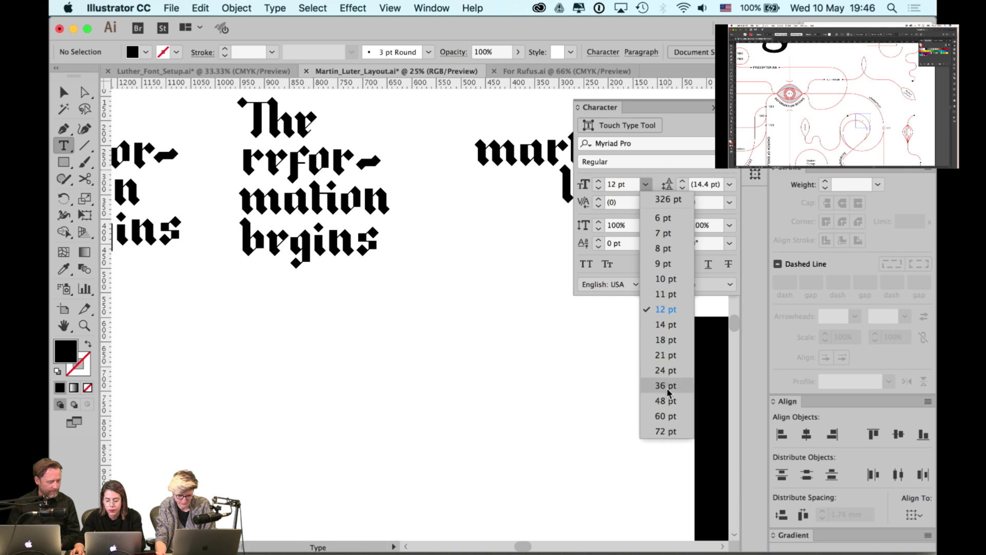
{"action": "left_click", "coordinate": [662, 434]}
{"action": "left_click", "coordinate": [576, 187]}
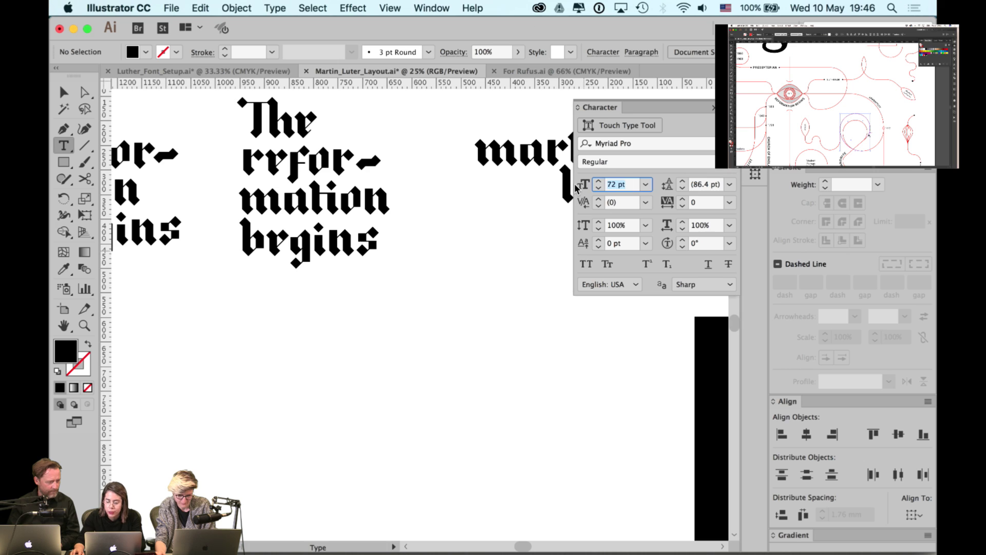
{"action": "type", "text": "100"}
{"action": "key", "text": "Return"}
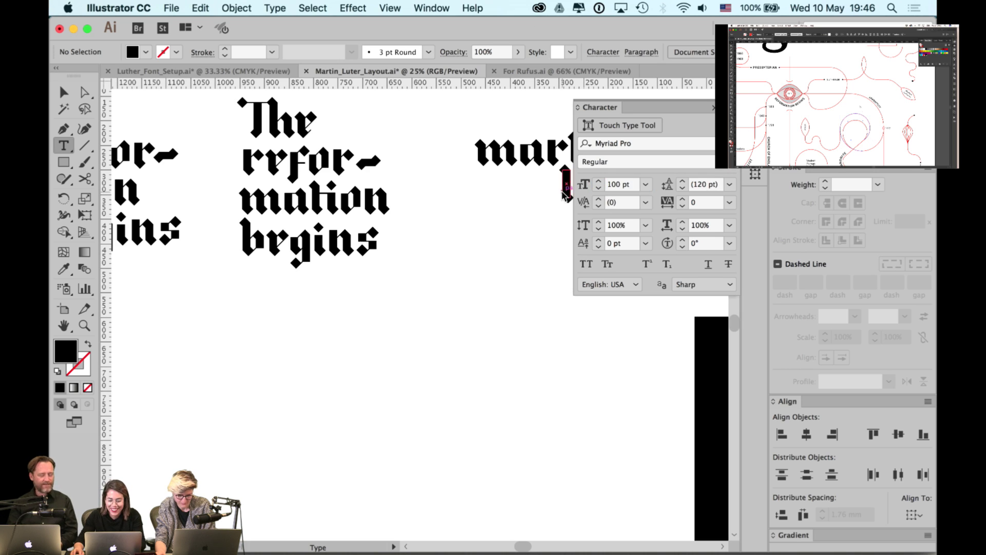
- Type 'martin luther' below the headings and set it in LutherOne
{"action": "left_click", "coordinate": [371, 451]}
{"action": "type", "text": "m"}
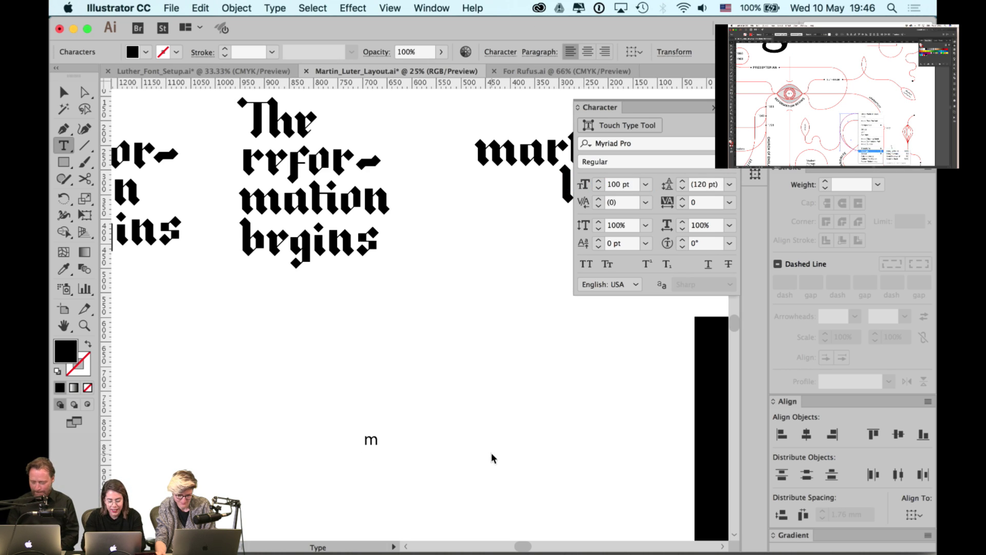
{"action": "type", "text": "artin l"}
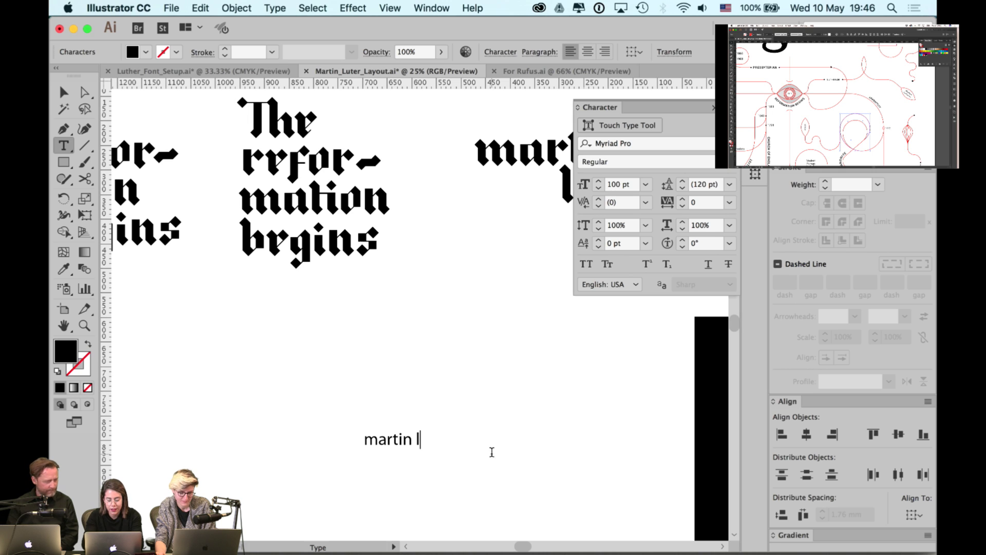
{"action": "type", "text": "uther"}
{"action": "key", "text": "Escape"}
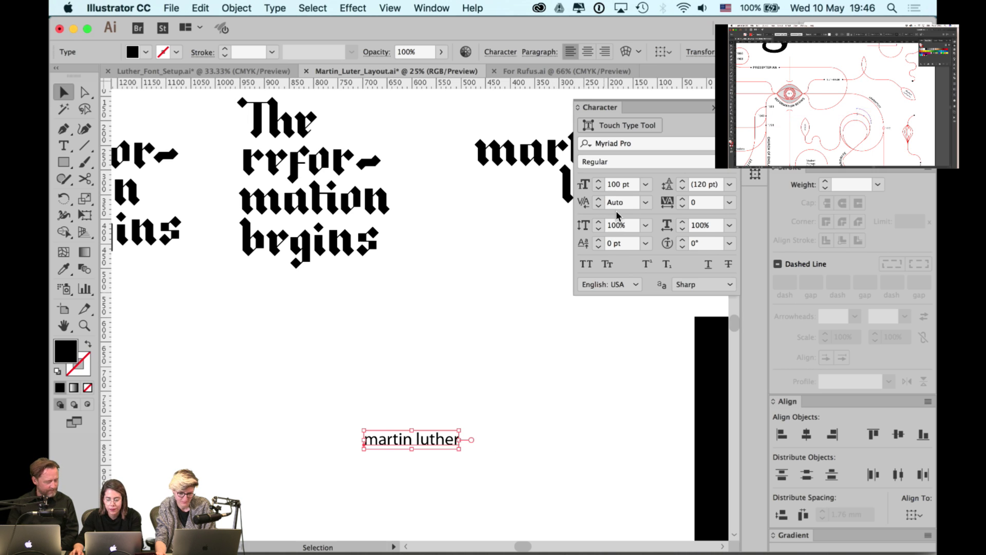
{"action": "left_click", "coordinate": [628, 146]}
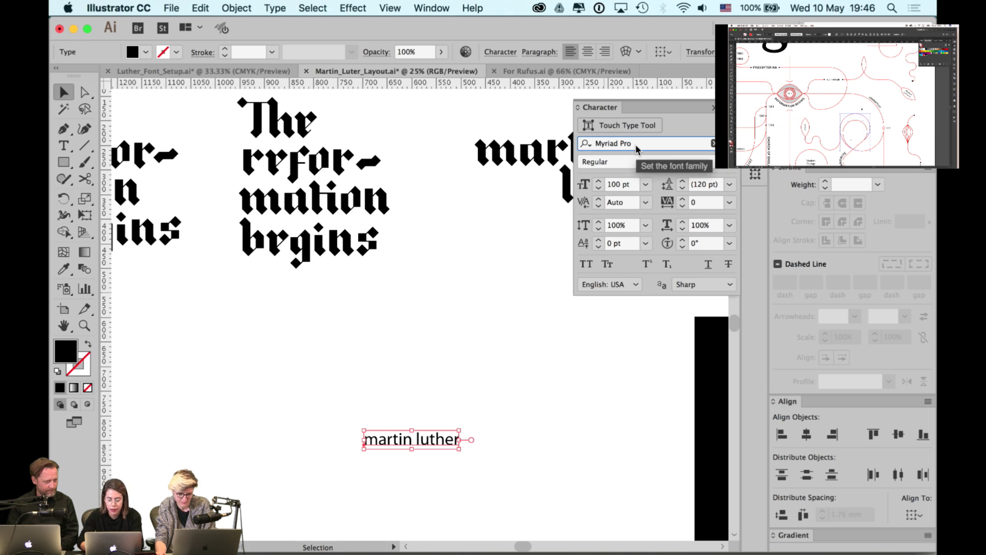
{"action": "type", "text": "lu"}
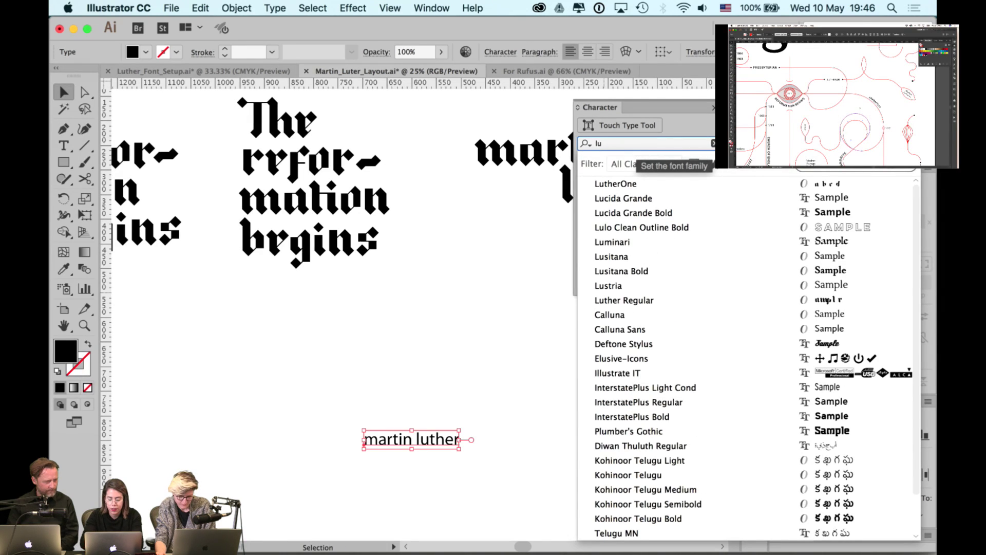
{"action": "key", "text": "Return"}
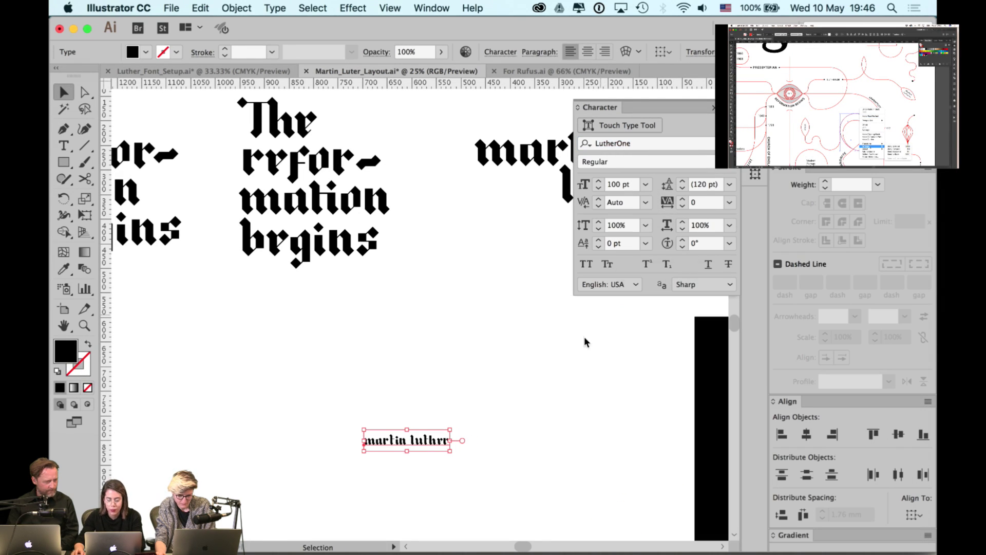
- Reselect the martin luther text object and drag its bounding box to enlarge it
{"action": "left_click", "coordinate": [481, 364]}
{"action": "left_click_drag", "start_coordinate": [469, 396], "coordinate": [349, 454]}
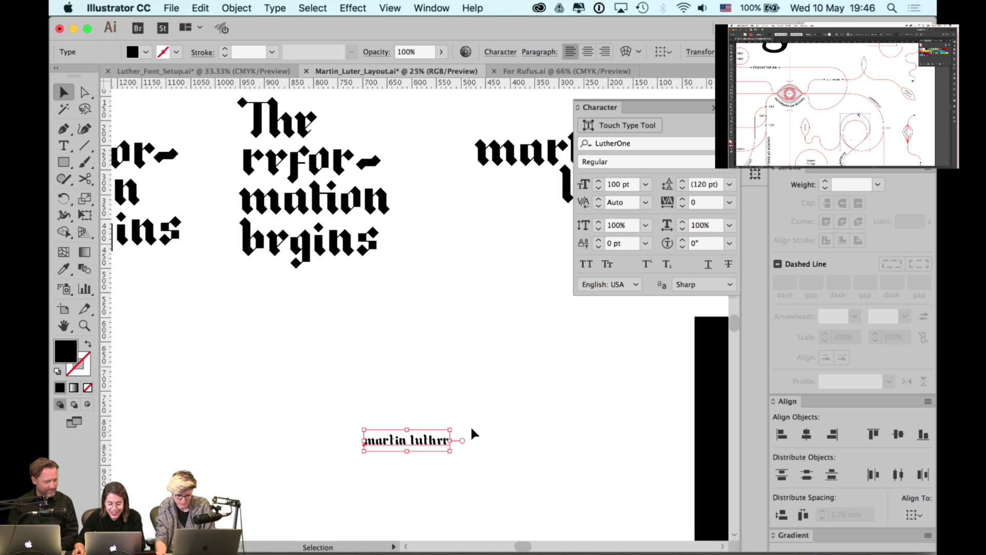
{"action": "scroll", "coordinate": [401, 312], "scroll_direction": "down", "scroll_amount": 5}
{"action": "scroll", "coordinate": [401, 312], "scroll_direction": "right", "scroll_amount": 2}
{"action": "left_click_drag", "start_coordinate": [394, 310], "coordinate": [457, 412]}
- Finish enlarging martin luther and move it left, slightly lower beneath the headings
{"action": "left_click", "coordinate": [525, 398]}
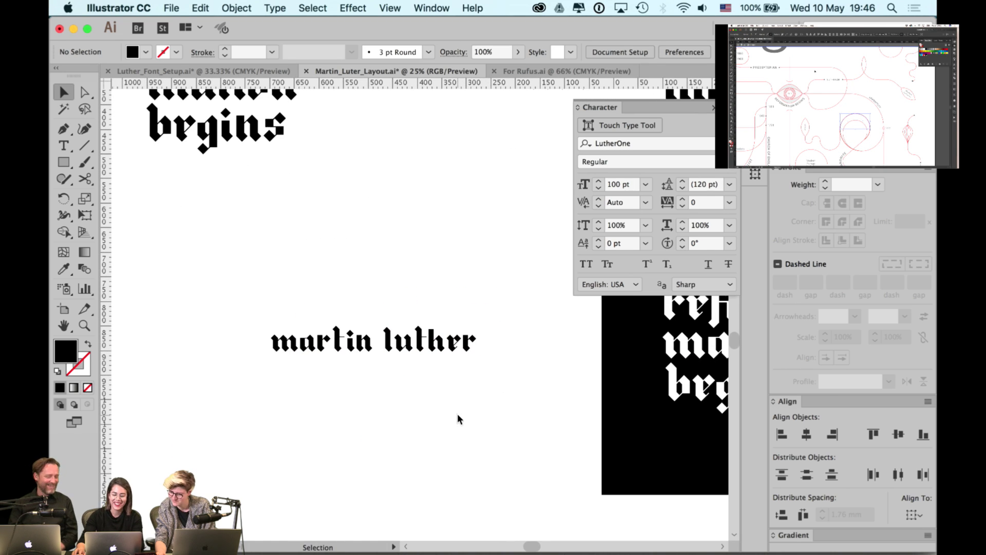
{"action": "scroll", "coordinate": [441, 388], "scroll_direction": "up", "scroll_amount": 3}
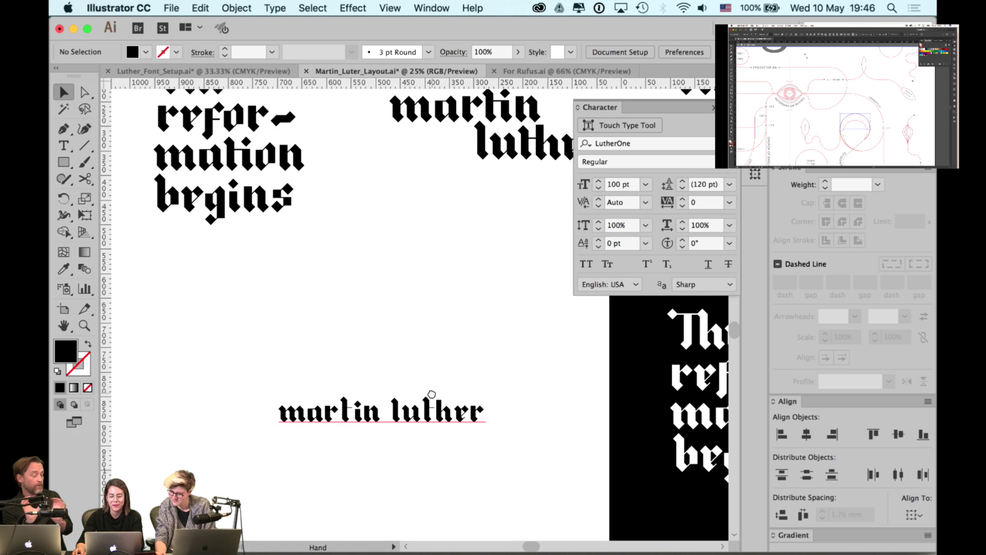
{"action": "scroll", "coordinate": [368, 415], "scroll_direction": "up", "scroll_amount": 1}
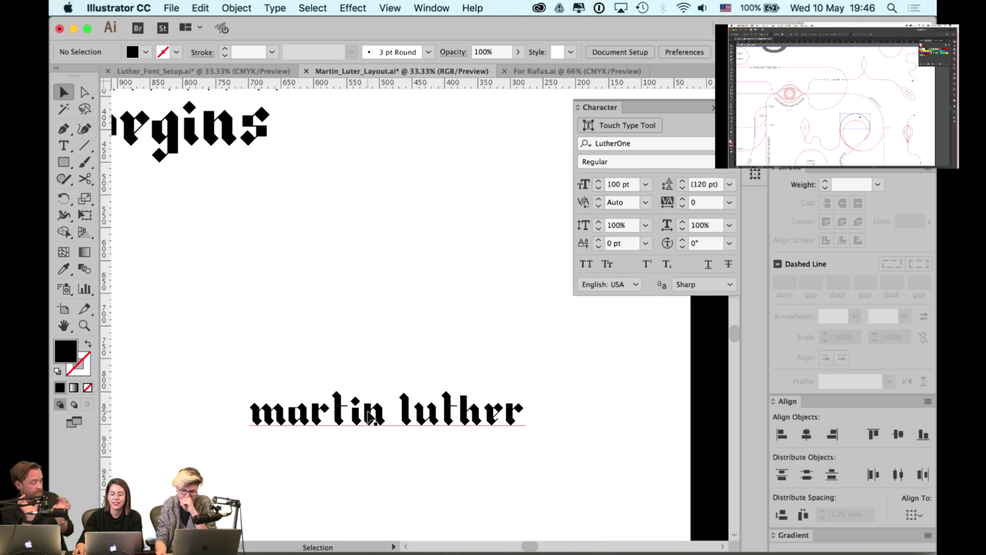
{"action": "scroll", "coordinate": [414, 363], "scroll_direction": "left", "scroll_amount": 3}
{"action": "scroll", "coordinate": [414, 363], "scroll_direction": "down", "scroll_amount": 2}
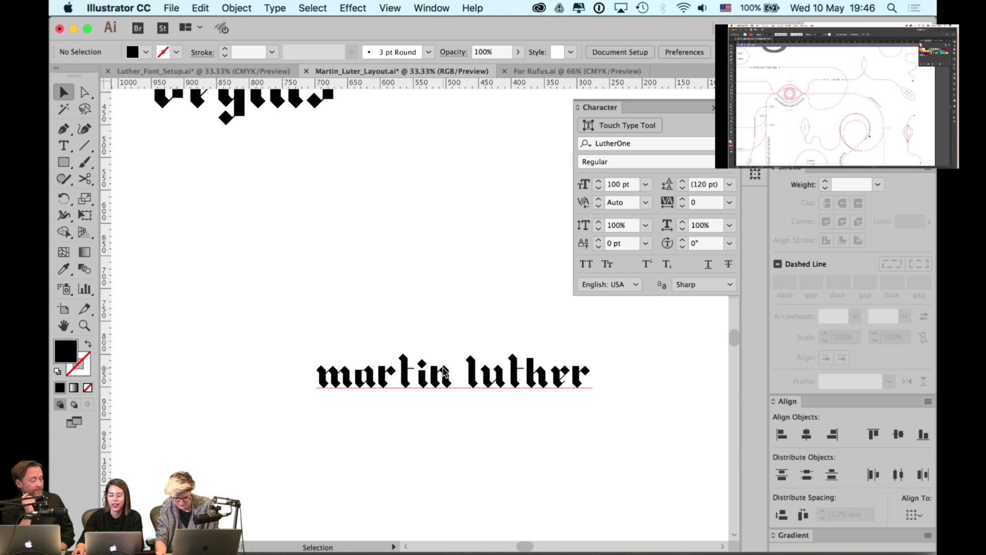
{"action": "scroll", "coordinate": [420, 388], "scroll_direction": "up", "scroll_amount": 1}
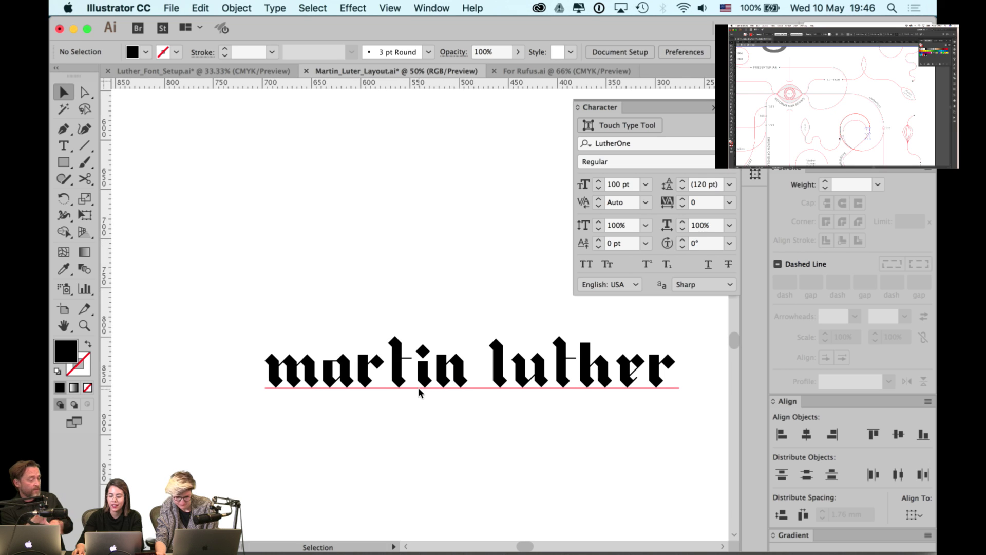
{"action": "scroll", "coordinate": [418, 388], "scroll_direction": "down", "scroll_amount": 2}
{"action": "left_click", "coordinate": [427, 381]}
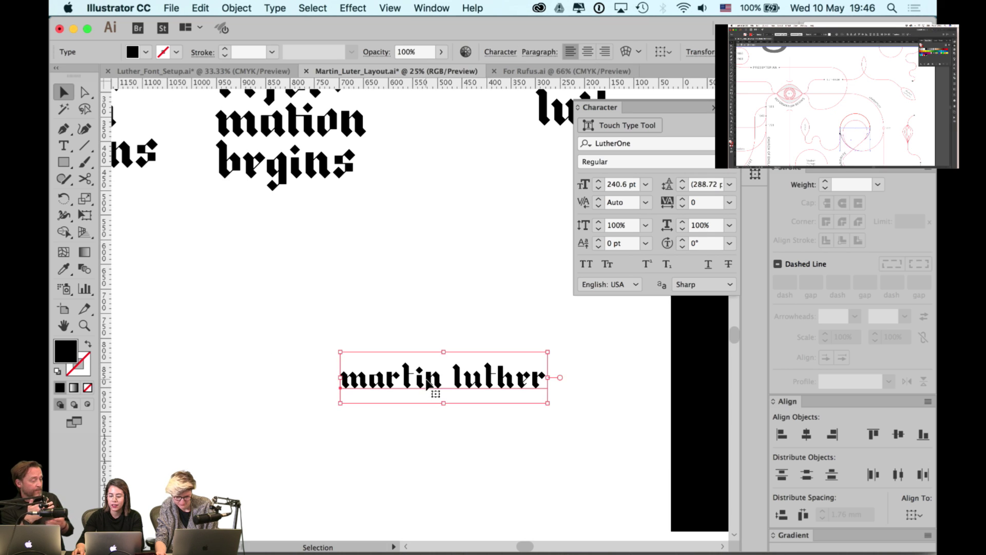
{"action": "scroll", "coordinate": [427, 383], "scroll_direction": "left", "scroll_amount": 4}
{"action": "left_click_drag", "start_coordinate": [534, 387], "coordinate": [293, 471]}
- Retype a duplicate copy as 'hello hello' as a test, then delete it
{"action": "scroll", "coordinate": [325, 429], "scroll_direction": "down", "scroll_amount": 1}
{"action": "double_click", "coordinate": [325, 429]}
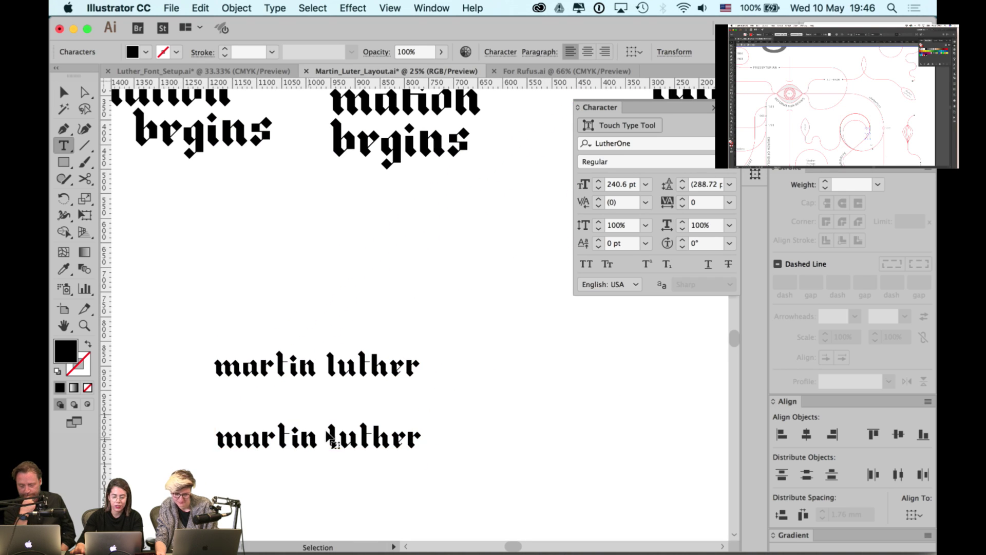
{"action": "key", "text": "super+a"}
{"action": "type", "text": "hello hell"}
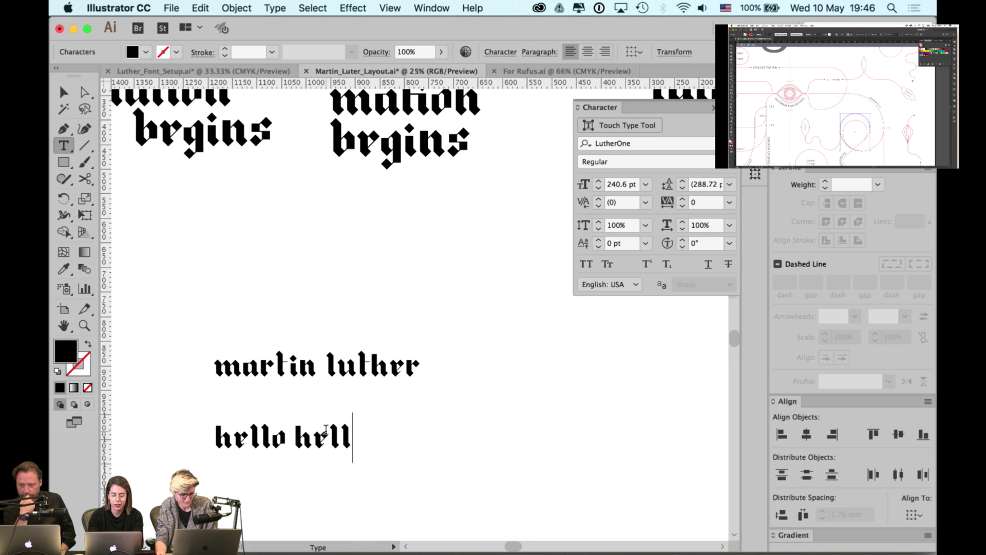
{"action": "type", "text": "o"}
{"action": "key", "text": "Escape"}
{"action": "key", "text": "Delete"}
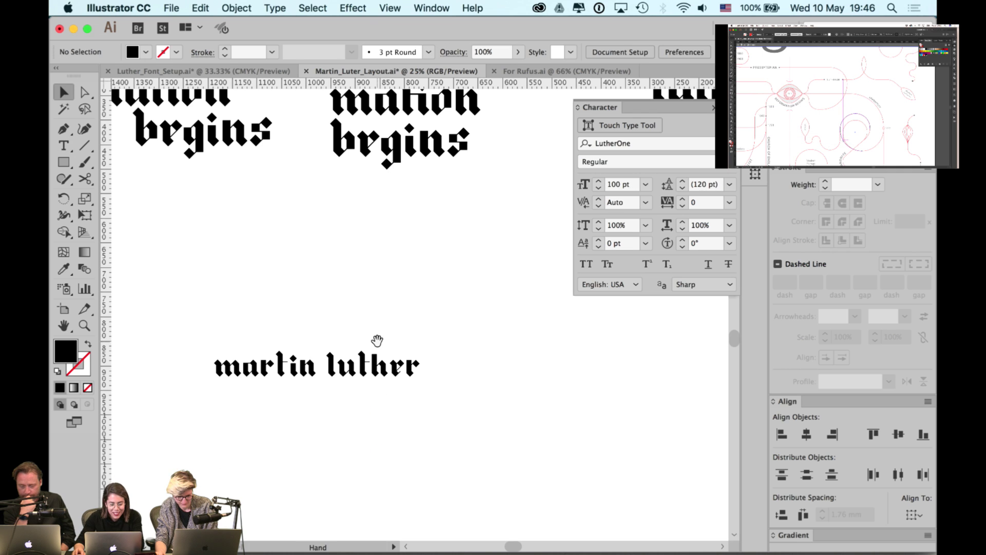
{"action": "left_click_drag", "start_coordinate": [374, 340], "coordinate": [478, 398]}
- Place a copy of martin luther higher up to form a two-line group
{"action": "scroll", "coordinate": [470, 411], "scroll_direction": "down", "scroll_amount": 1}
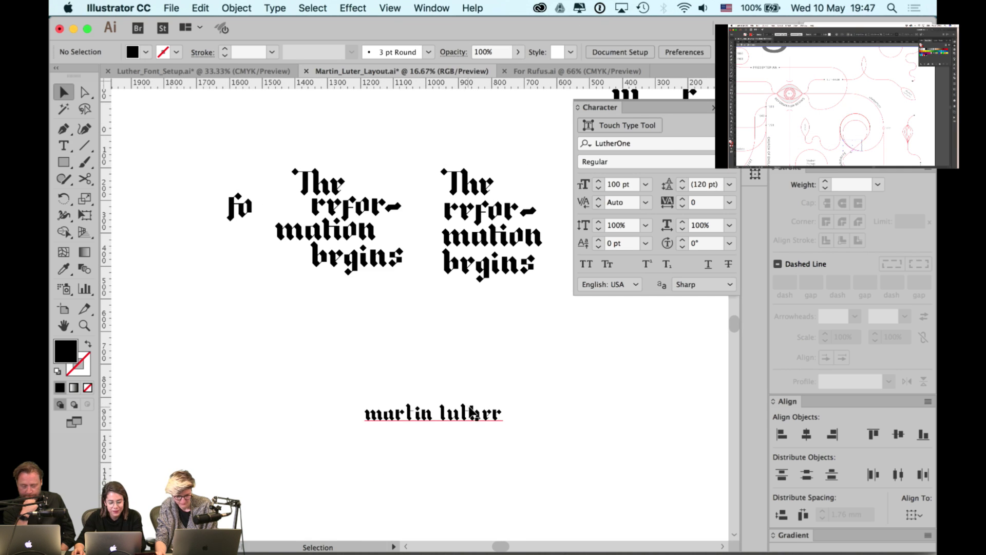
{"action": "scroll", "coordinate": [464, 414], "scroll_direction": "up", "scroll_amount": 1}
{"action": "left_click_drag", "start_coordinate": [476, 433], "coordinate": [461, 383]}
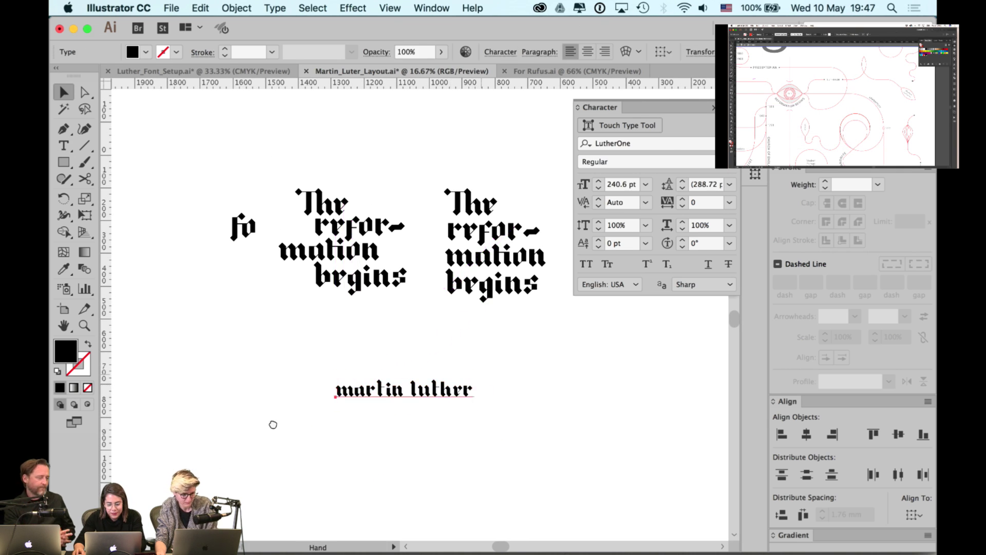
{"action": "scroll", "coordinate": [236, 434], "scroll_direction": "right", "scroll_amount": 5}
{"action": "scroll", "coordinate": [235, 433], "scroll_direction": "up", "scroll_amount": 2}
{"action": "left_click_drag", "start_coordinate": [537, 244], "coordinate": [483, 315]}
{"action": "scroll", "coordinate": [354, 436], "scroll_direction": "left", "scroll_amount": 2}
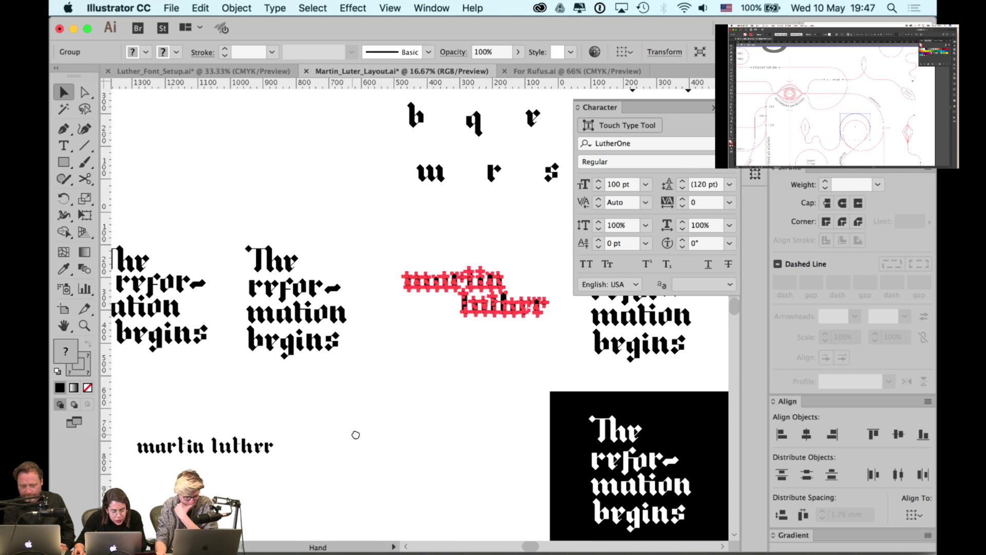
{"action": "scroll", "coordinate": [452, 308], "scroll_direction": "right", "scroll_amount": 5}
{"action": "scroll", "coordinate": [452, 308], "scroll_direction": "up", "scroll_amount": 3}
{"action": "left_click", "coordinate": [491, 227]}
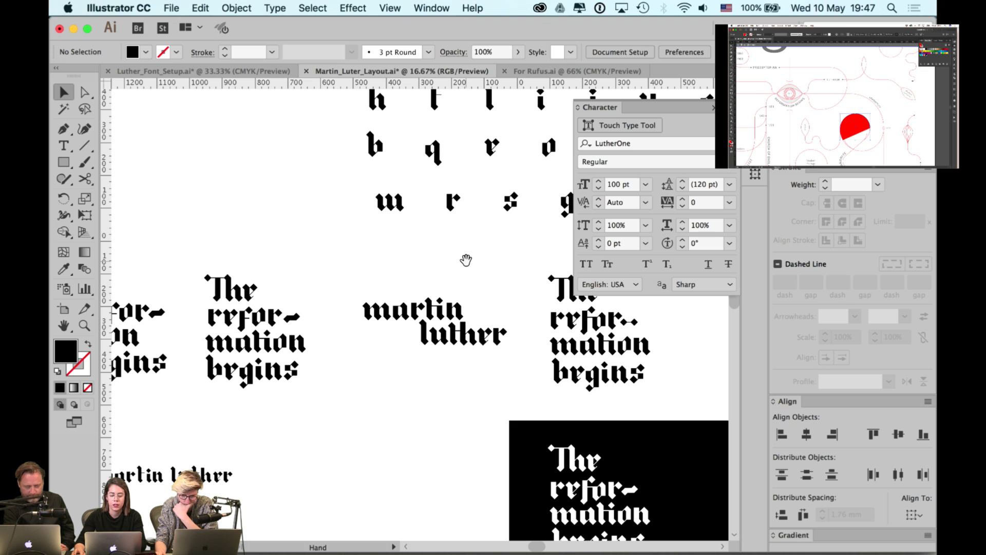
- With panels hidden, move the black title block further down
{"action": "key", "text": "Tab"}
{"action": "scroll", "coordinate": [426, 280], "scroll_direction": "down", "scroll_amount": 5}
{"action": "scroll", "coordinate": [426, 280], "scroll_direction": "right", "scroll_amount": 3}
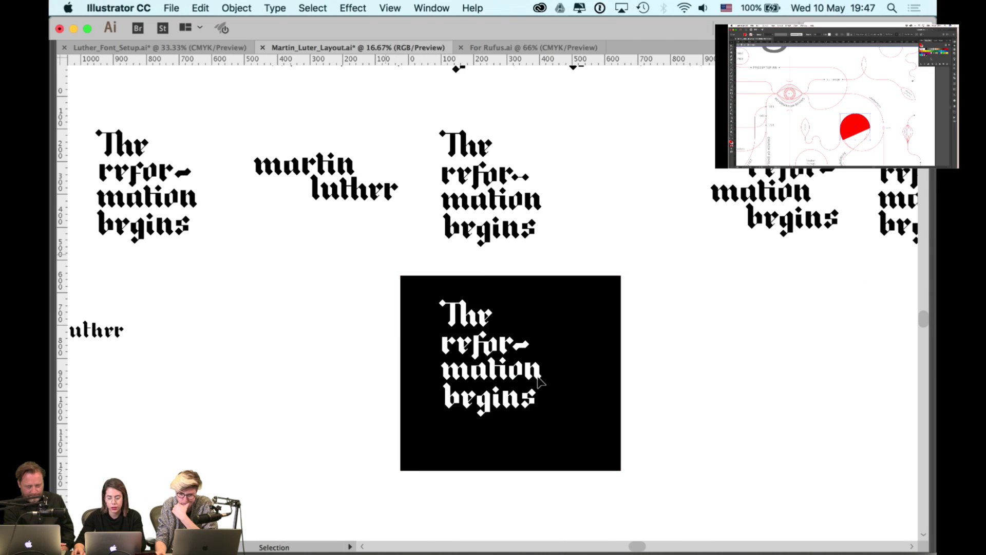
{"action": "left_click", "coordinate": [590, 422]}
{"action": "scroll", "coordinate": [585, 406], "scroll_direction": "down", "scroll_amount": 2}
{"action": "scroll", "coordinate": [588, 334], "scroll_direction": "down", "scroll_amount": 4}
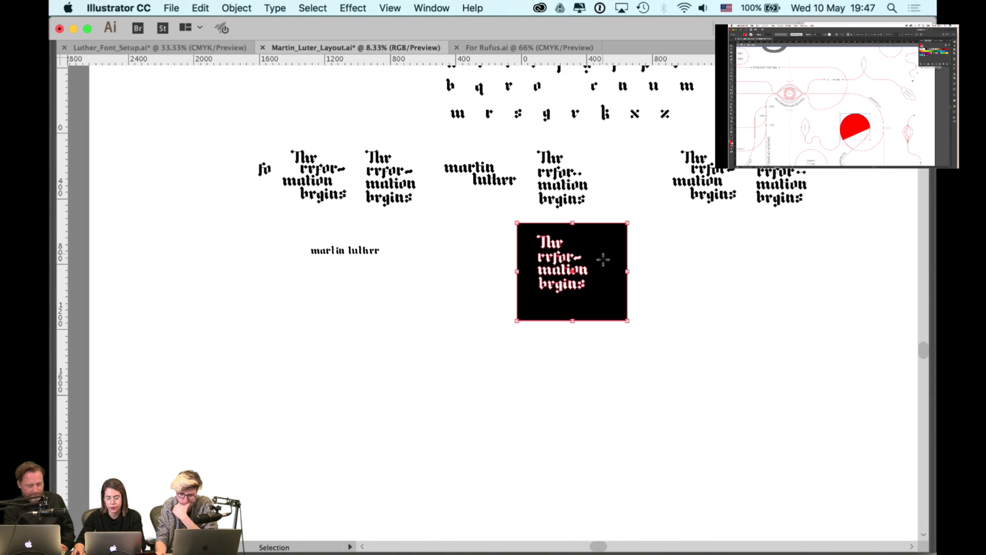
{"action": "left_click_drag", "start_coordinate": [603, 260], "coordinate": [603, 433]}
{"action": "left_click", "coordinate": [653, 319]}
- Lower the left and right spare title stacks on the canvas
{"action": "scroll", "coordinate": [502, 255], "scroll_direction": "up", "scroll_amount": 3}
{"action": "scroll", "coordinate": [502, 256], "scroll_direction": "left", "scroll_amount": 2}
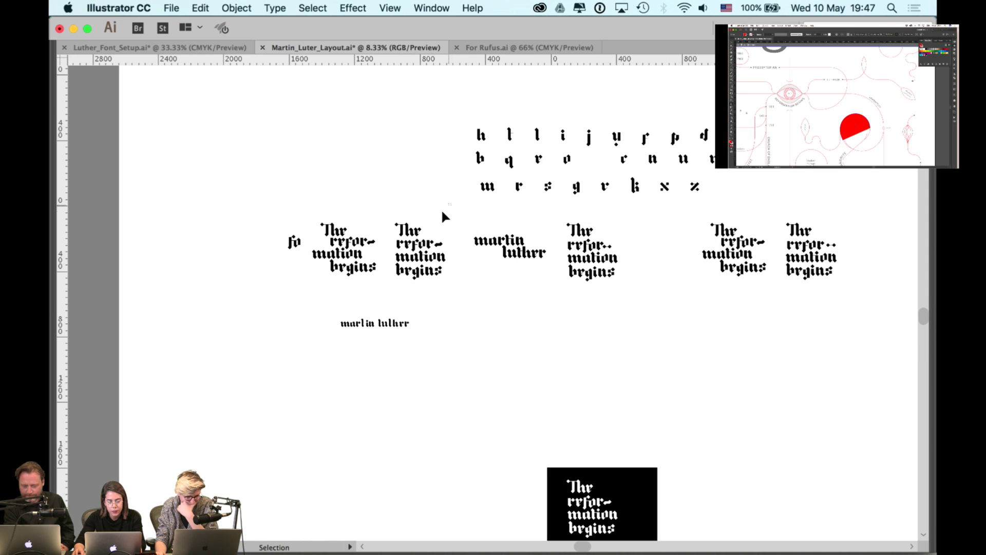
{"action": "left_click_drag", "start_coordinate": [447, 212], "coordinate": [290, 287]}
{"action": "scroll", "coordinate": [435, 163], "scroll_direction": "down", "scroll_amount": 3}
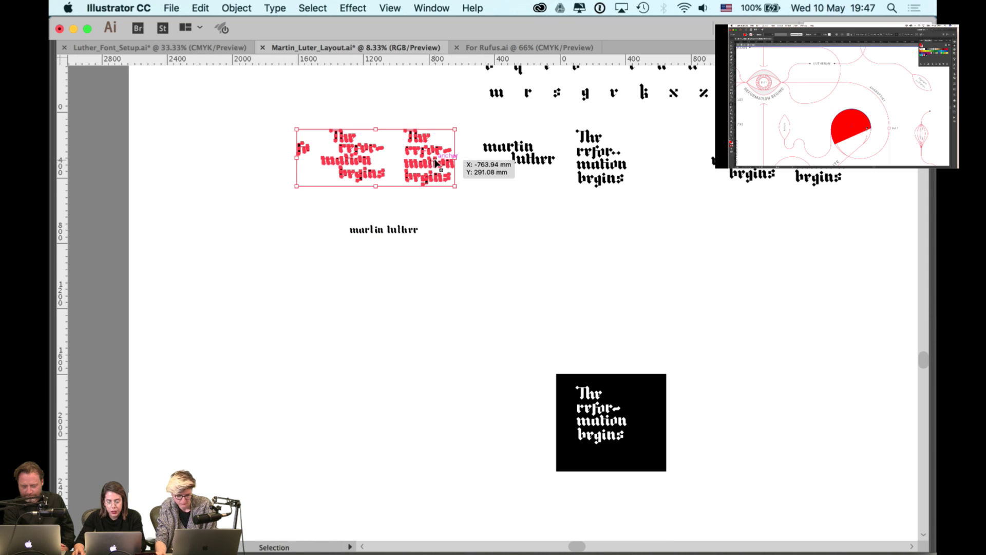
{"action": "left_click_drag", "start_coordinate": [435, 164], "coordinate": [435, 429]}
{"action": "left_click", "coordinate": [672, 264]}
{"action": "scroll", "coordinate": [672, 264], "scroll_direction": "up", "scroll_amount": 2}
{"action": "scroll", "coordinate": [673, 264], "scroll_direction": "right", "scroll_amount": 4}
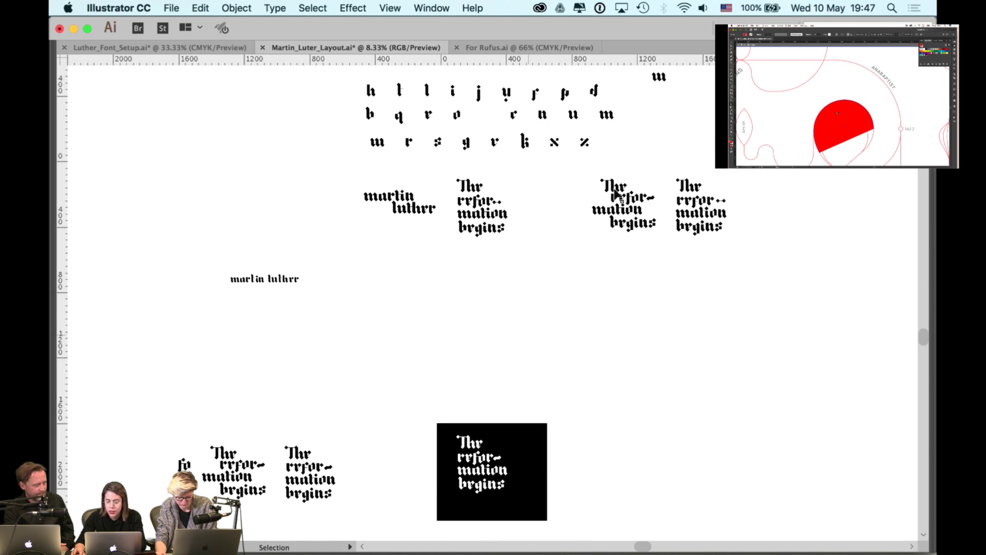
{"action": "left_click_drag", "start_coordinate": [587, 172], "coordinate": [698, 259]}
{"action": "scroll", "coordinate": [647, 205], "scroll_direction": "down", "scroll_amount": 2}
{"action": "scroll", "coordinate": [648, 205], "scroll_direction": "right", "scroll_amount": 2}
{"action": "left_click_drag", "start_coordinate": [646, 172], "coordinate": [646, 439]}
{"action": "left_click", "coordinate": [553, 242]}
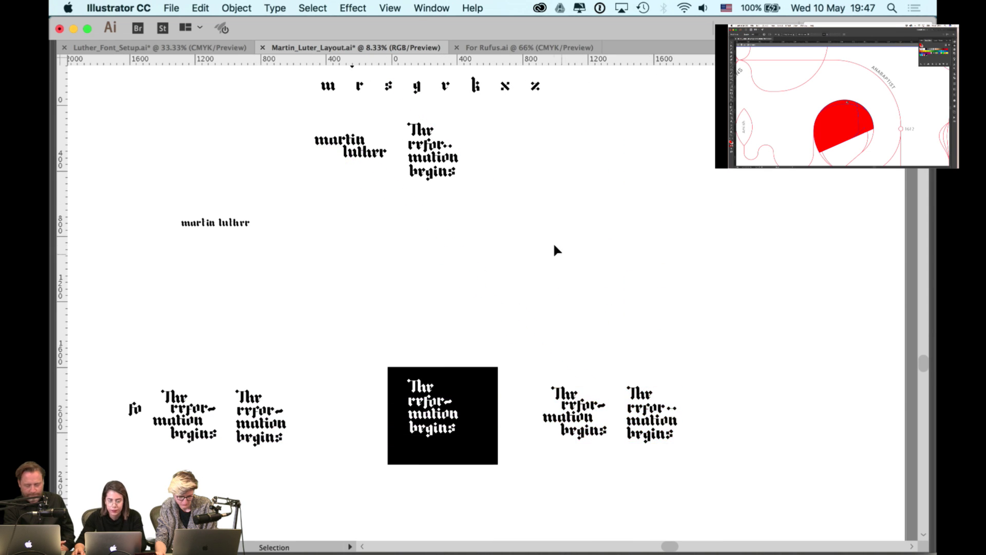
- Regroup the glyph rows higher up on the board
{"action": "scroll", "coordinate": [553, 242], "scroll_direction": "up", "scroll_amount": 2}
{"action": "scroll", "coordinate": [553, 242], "scroll_direction": "left", "scroll_amount": 1}
{"action": "scroll", "coordinate": [520, 205], "scroll_direction": "up", "scroll_amount": 1}
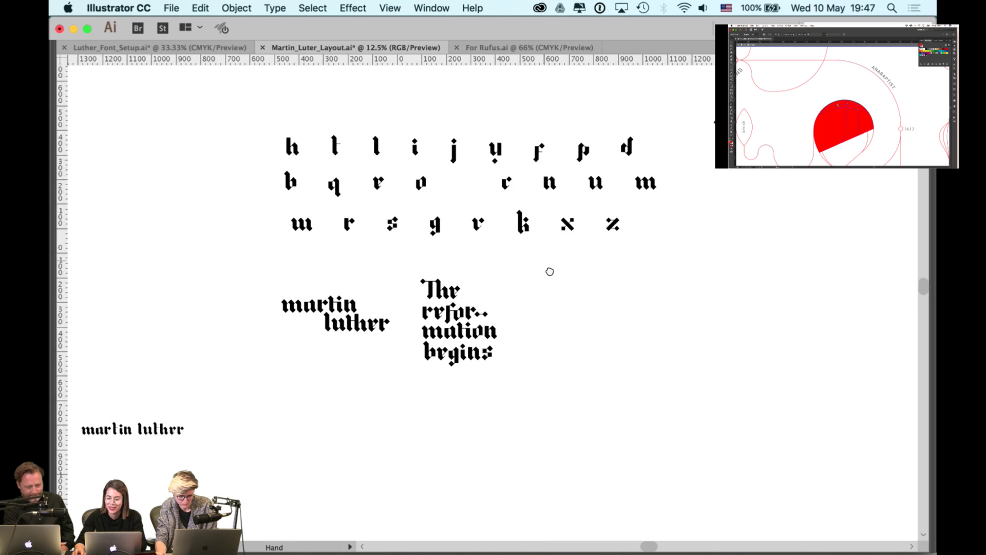
{"action": "scroll", "coordinate": [670, 174], "scroll_direction": "up", "scroll_amount": 3}
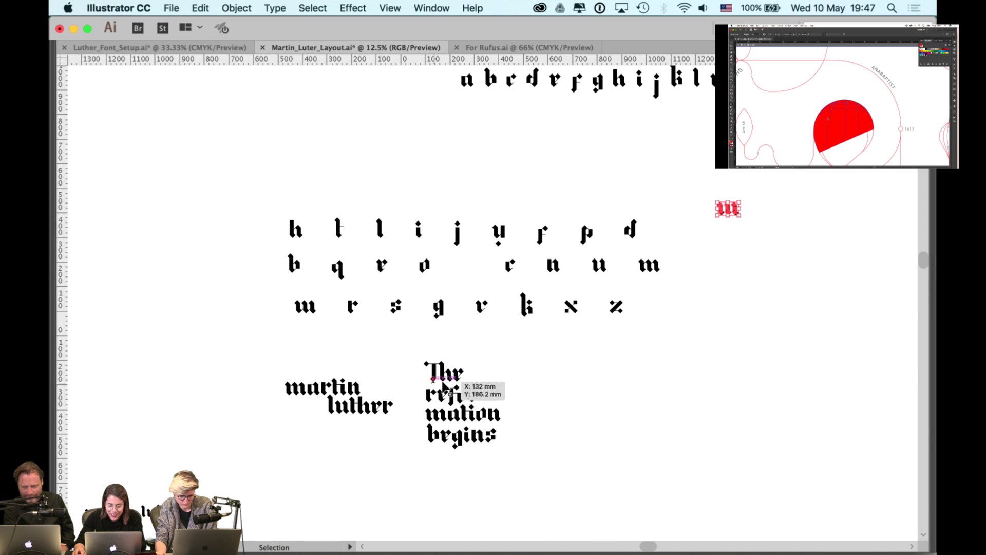
{"action": "left_click", "coordinate": [657, 235]}
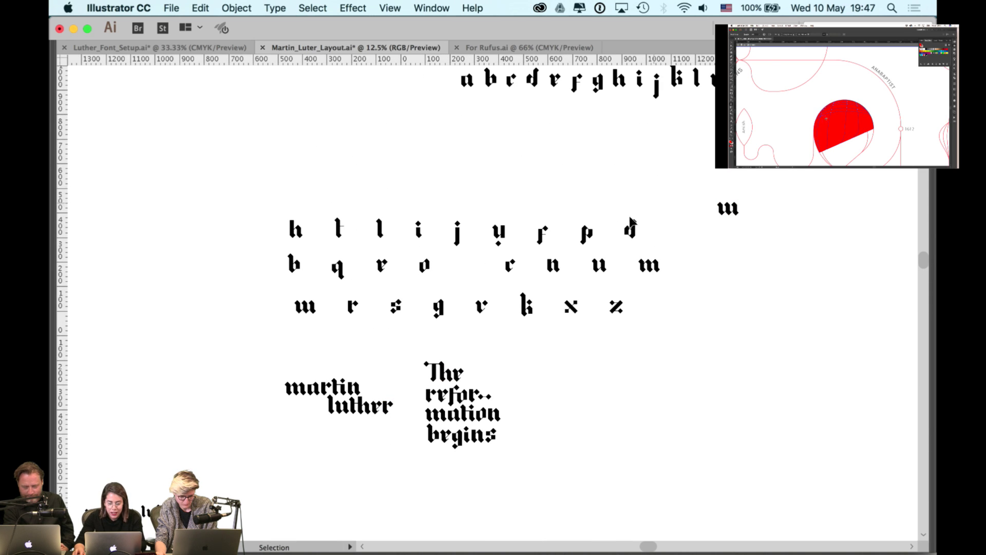
{"action": "scroll", "coordinate": [621, 218], "scroll_direction": "down", "scroll_amount": 1}
{"action": "scroll", "coordinate": [338, 301], "scroll_direction": "up", "scroll_amount": 2}
{"action": "scroll", "coordinate": [338, 302], "scroll_direction": "right", "scroll_amount": 3}
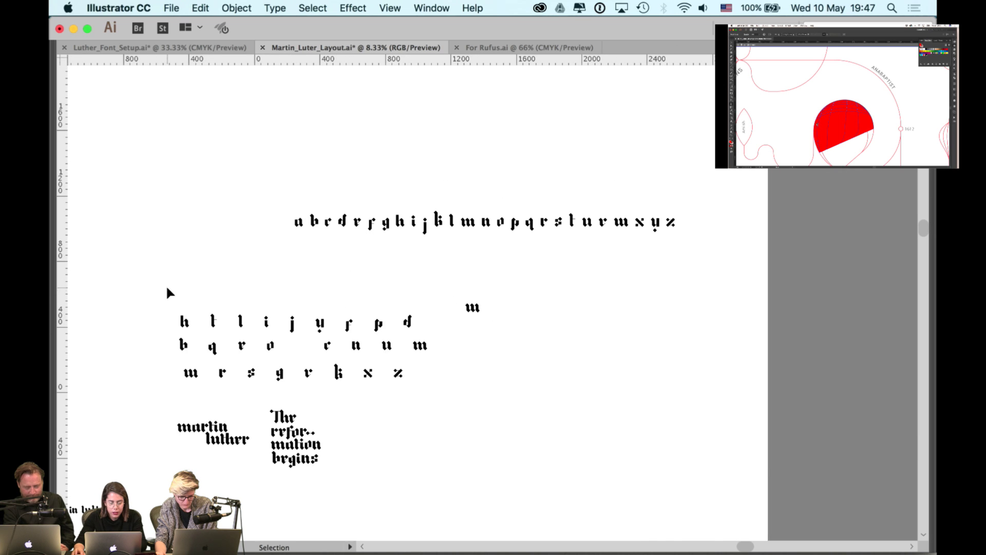
{"action": "left_click_drag", "start_coordinate": [166, 292], "coordinate": [414, 144]}
{"action": "scroll", "coordinate": [502, 381], "scroll_direction": "left", "scroll_amount": 2}
{"action": "left_click", "coordinate": [341, 368]}
- Move the small martin luther line up and right beneath the headings
{"action": "scroll", "coordinate": [349, 334], "scroll_direction": "down", "scroll_amount": 3}
{"action": "scroll", "coordinate": [349, 334], "scroll_direction": "left", "scroll_amount": 2}
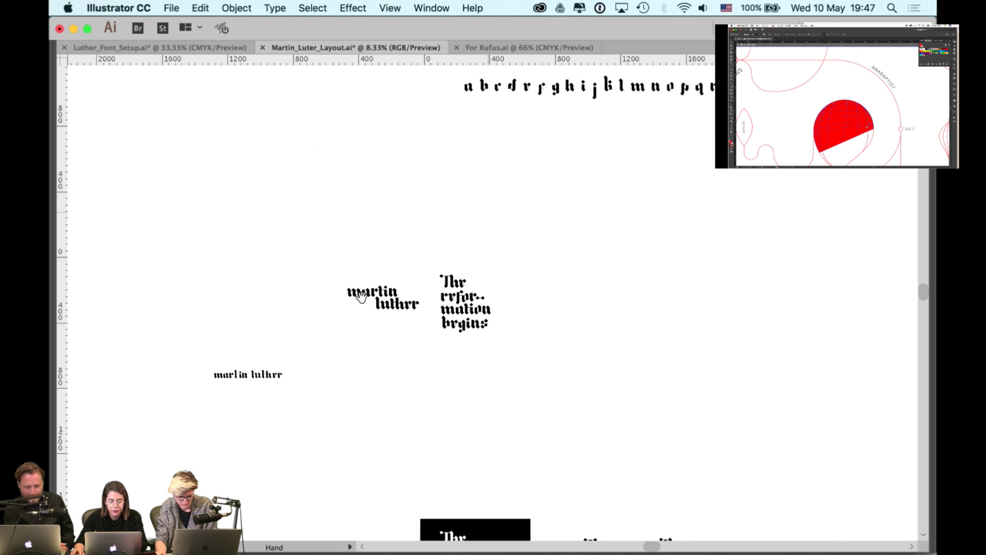
{"action": "scroll", "coordinate": [282, 381], "scroll_direction": "up", "scroll_amount": 1}
{"action": "left_click_drag", "start_coordinate": [261, 380], "coordinate": [423, 340]}
- Retype the small martin luther text as 'anniversary thesis'
{"action": "key", "text": "Tab"}
{"action": "double_click", "coordinate": [425, 358]}
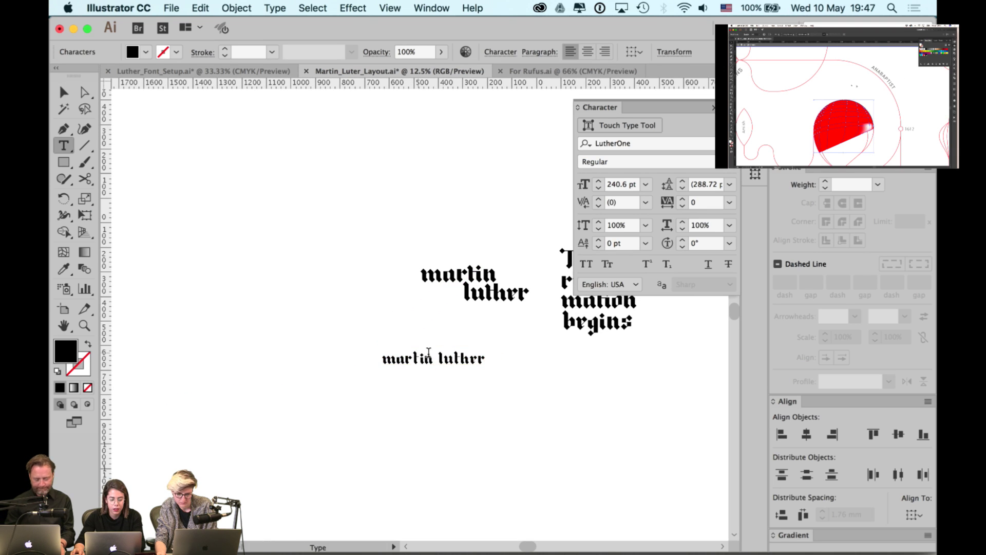
{"action": "key", "text": "ctrl+a"}
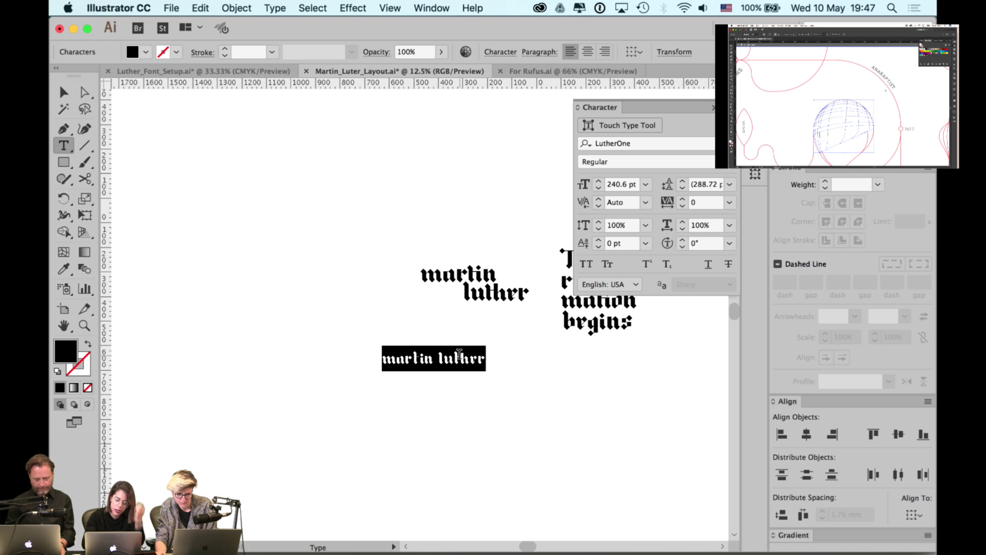
{"action": "type", "text": "anni versa"}
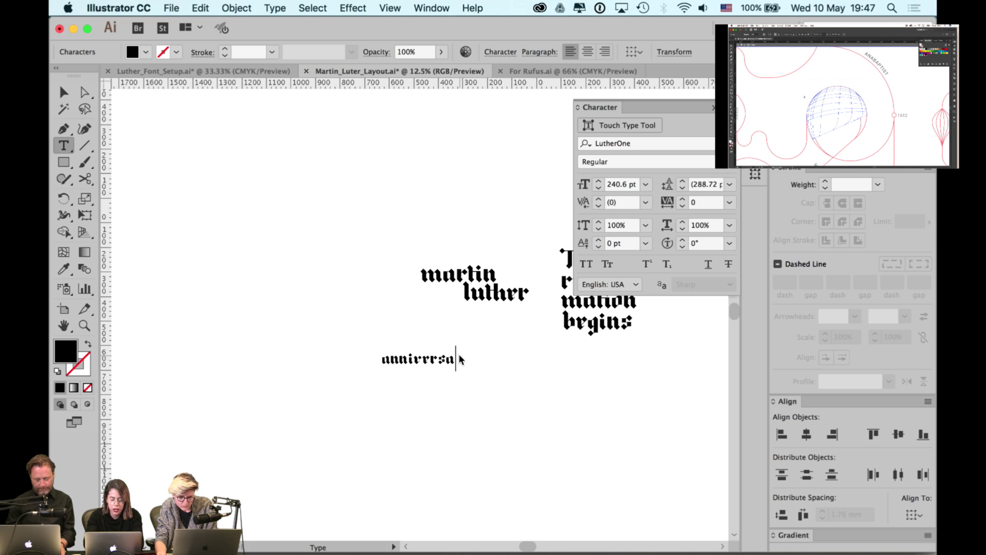
{"action": "type", "text": "ryry"}
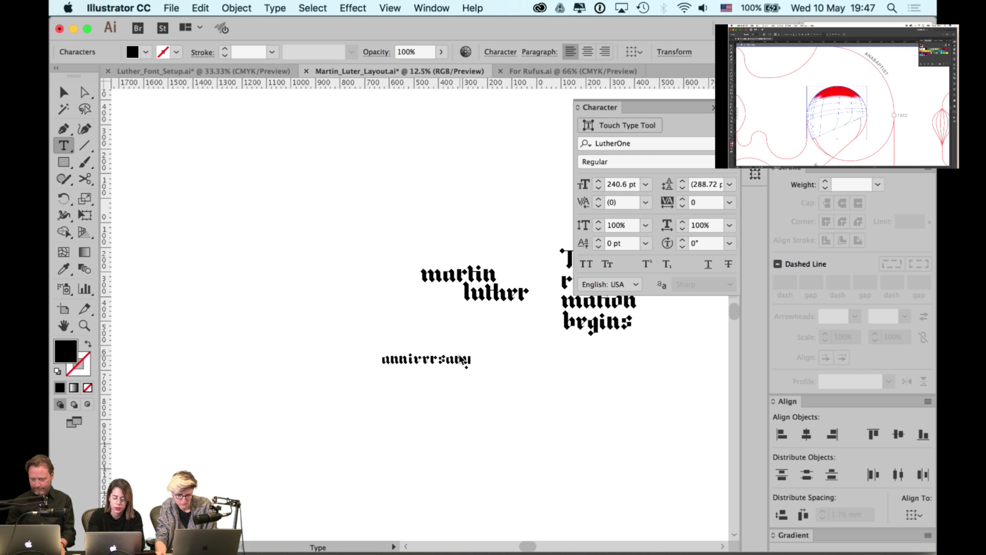
{"action": "key", "text": "BackSpace"}
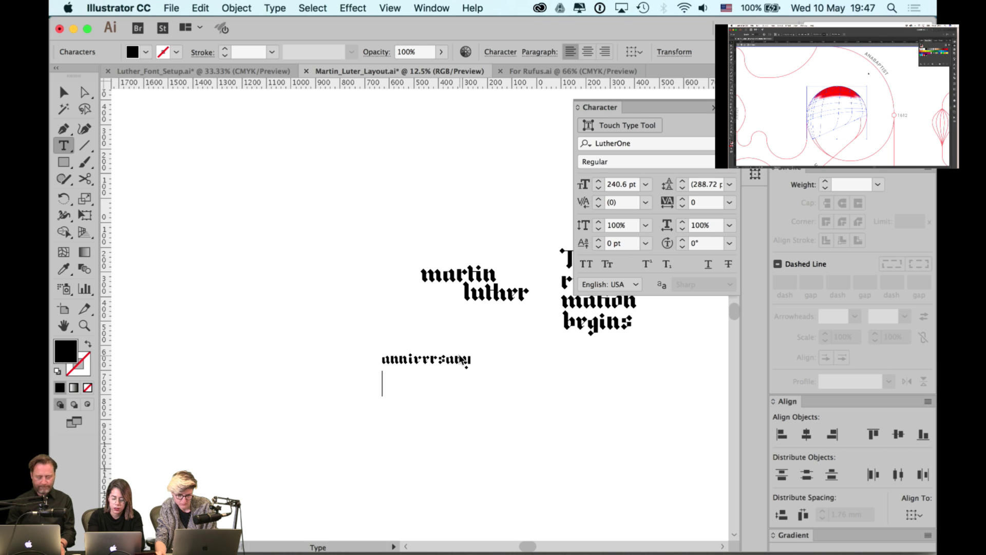
{"action": "type", "text": "thesis"}
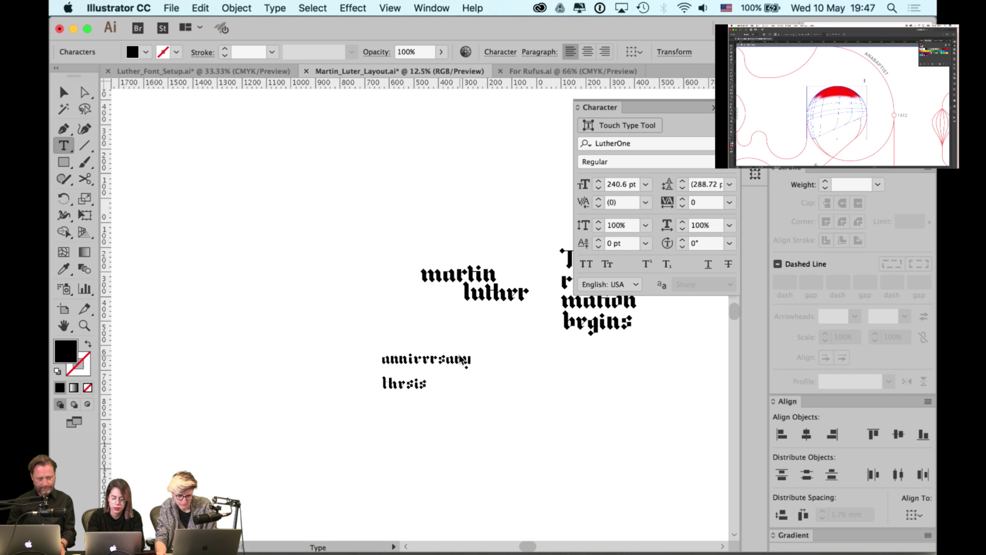
{"action": "key", "text": "Escape"}
- Try the Roboto font on the anniversary thesis text, briefly browsing Typekit
{"action": "scroll", "coordinate": [266, 328], "scroll_direction": "right", "scroll_amount": 6}
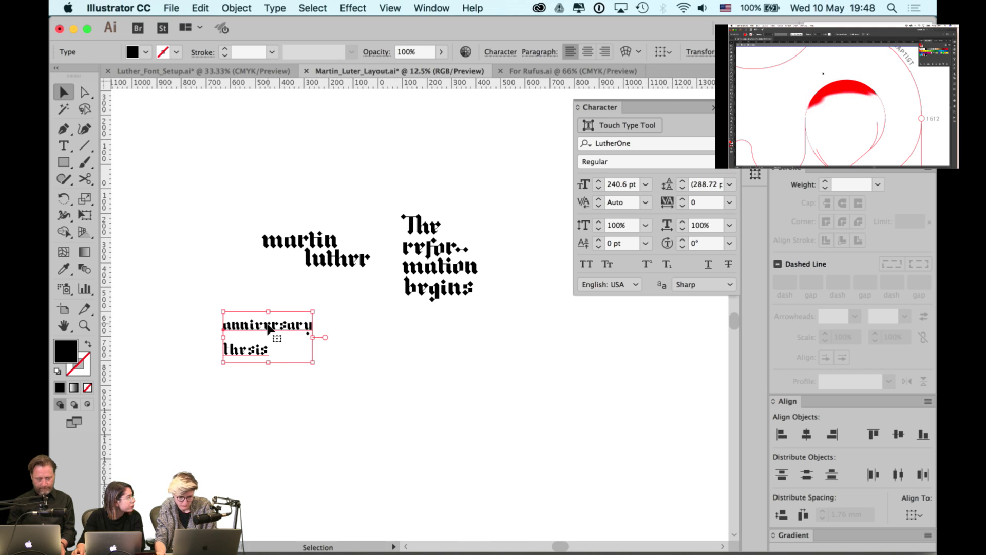
{"action": "left_click", "coordinate": [355, 375]}
{"action": "scroll", "coordinate": [299, 356], "scroll_direction": "up", "scroll_amount": 1}
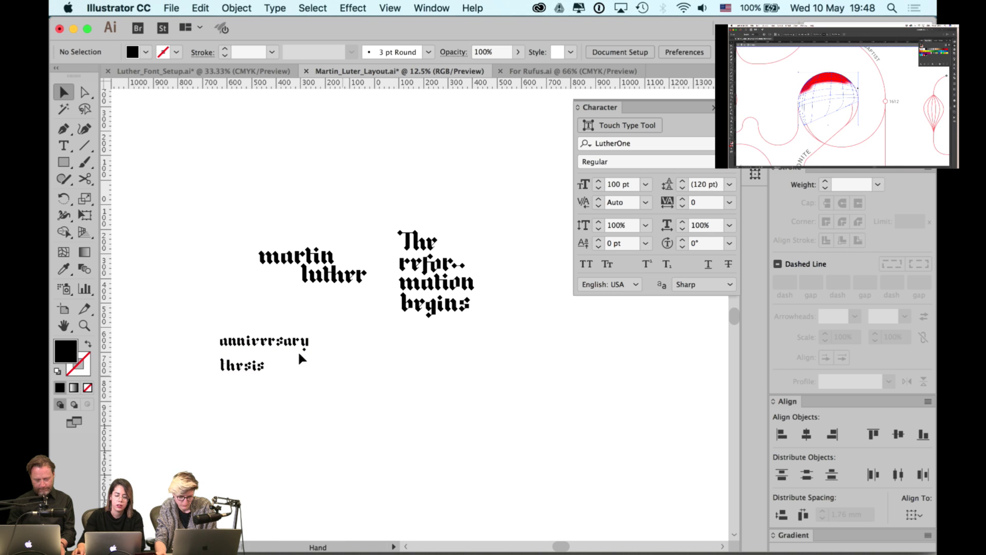
{"action": "left_click", "coordinate": [300, 356]}
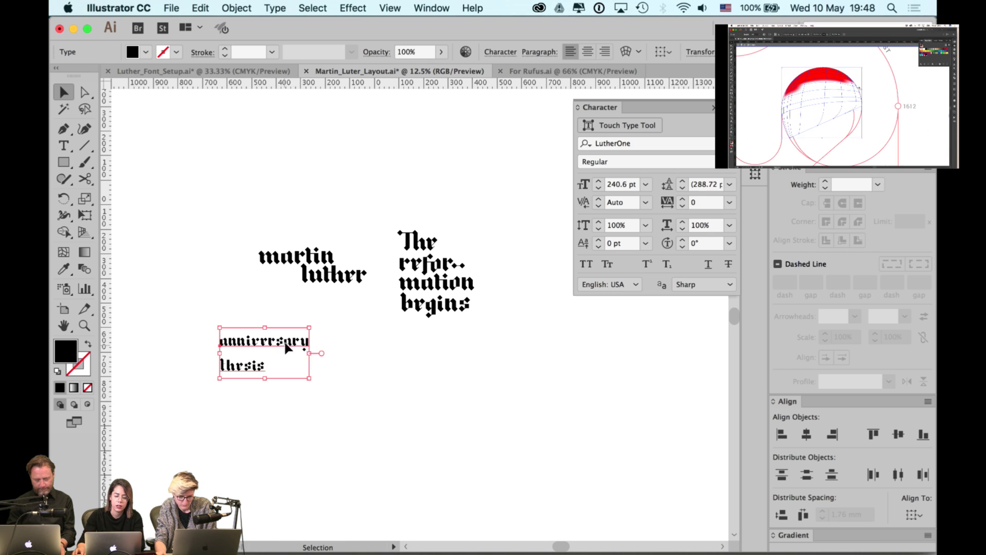
{"action": "left_click", "coordinate": [639, 143]}
{"action": "type", "text": "robo"}
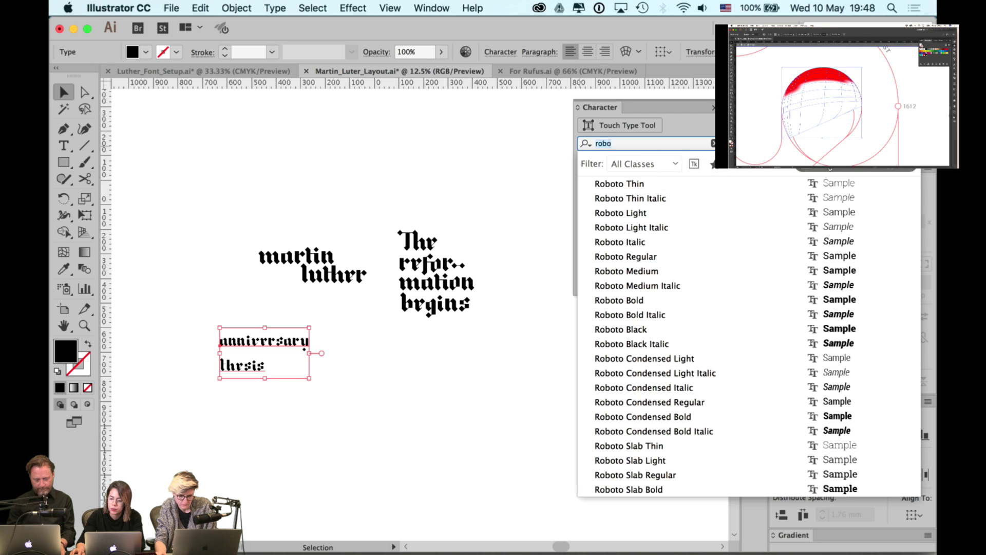
{"action": "left_click", "coordinate": [782, 163]}
{"action": "key", "text": "super+Tab"}
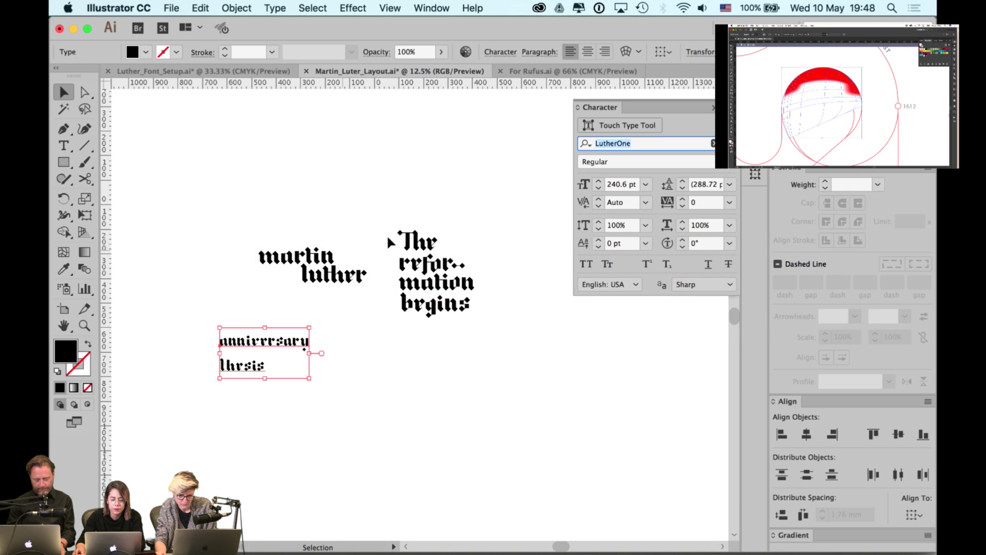
{"action": "left_click", "coordinate": [395, 209]}
- Delete the anniversary thesis text and move the two-line martin luther up beside the title
{"action": "scroll", "coordinate": [334, 298], "scroll_direction": "down", "scroll_amount": 2}
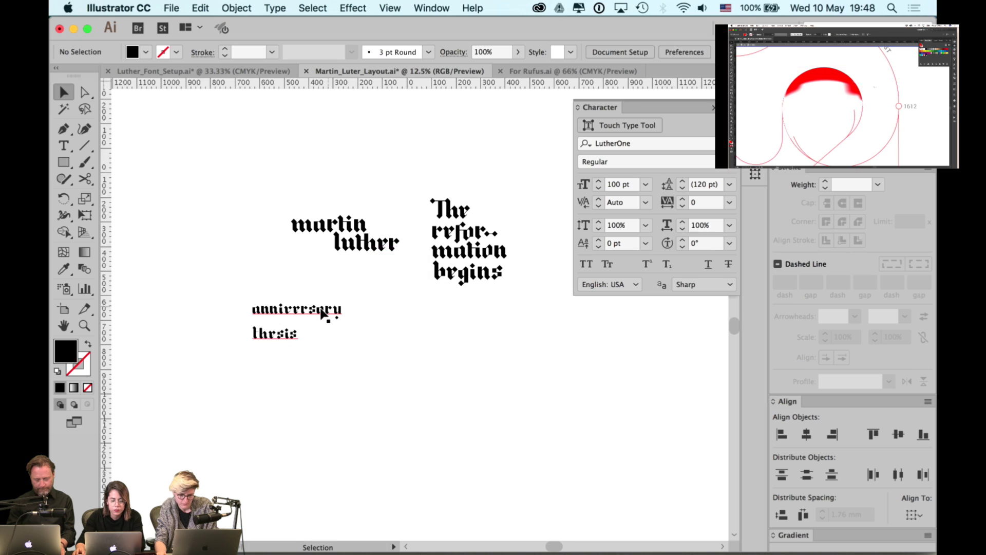
{"action": "left_click", "coordinate": [322, 309]}
{"action": "key", "text": "Delete"}
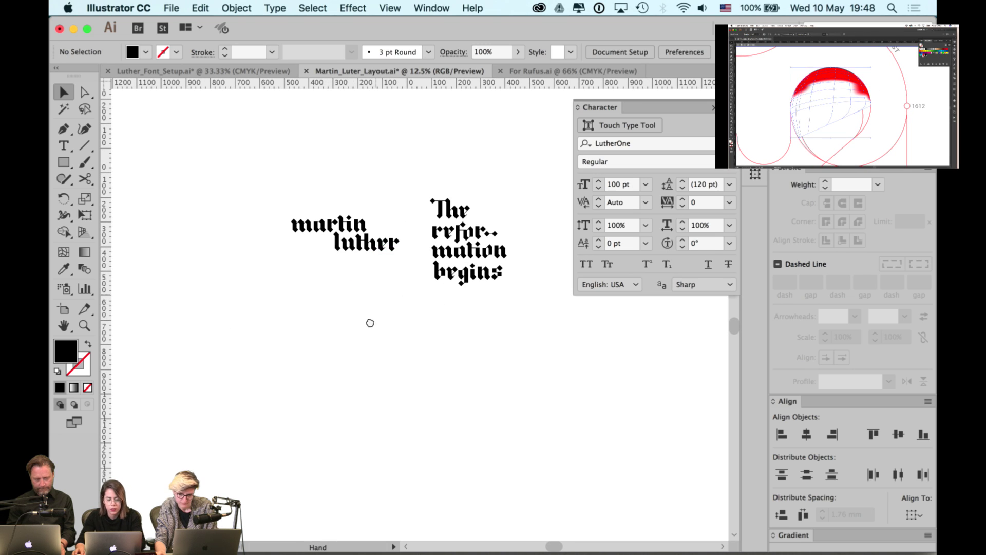
{"action": "scroll", "coordinate": [375, 220], "scroll_direction": "up", "scroll_amount": 2}
{"action": "left_click", "coordinate": [339, 293]}
{"action": "scroll", "coordinate": [297, 333], "scroll_direction": "up", "scroll_amount": 3}
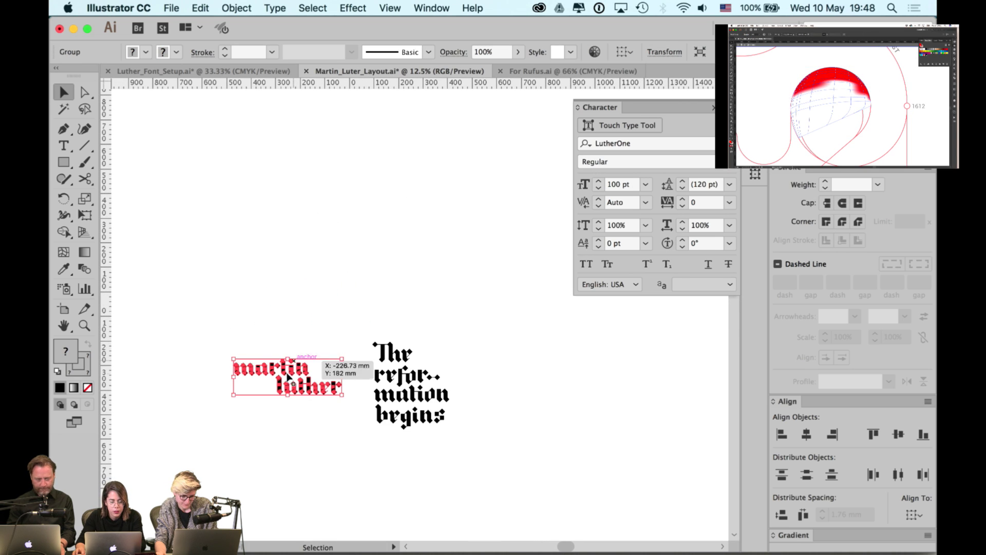
{"action": "left_click_drag", "start_coordinate": [286, 373], "coordinate": [337, 229]}
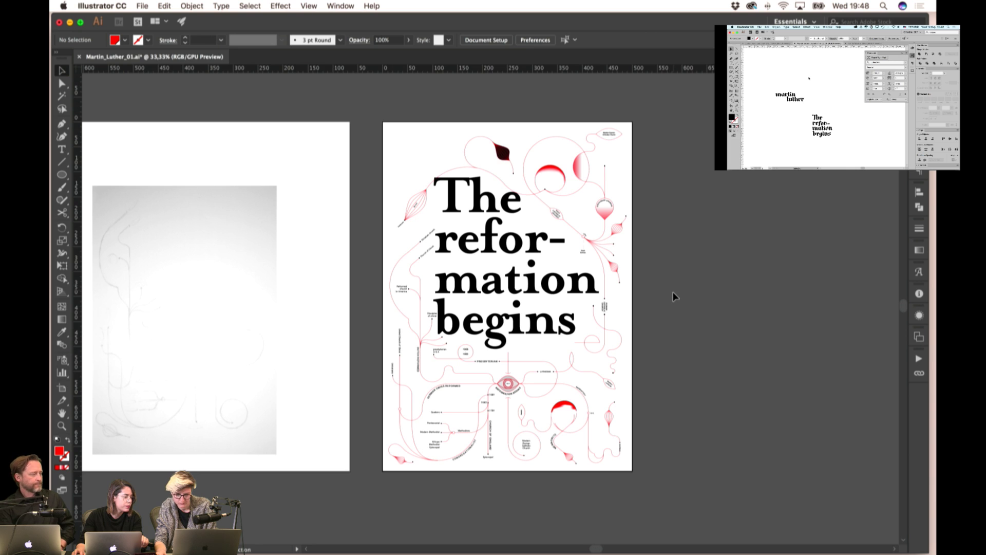
- Pan across the poster and save Martin_Luther_01.ai with Cmd+S
{"action": "scroll", "coordinate": [676, 304], "scroll_direction": "down", "scroll_amount": 1}
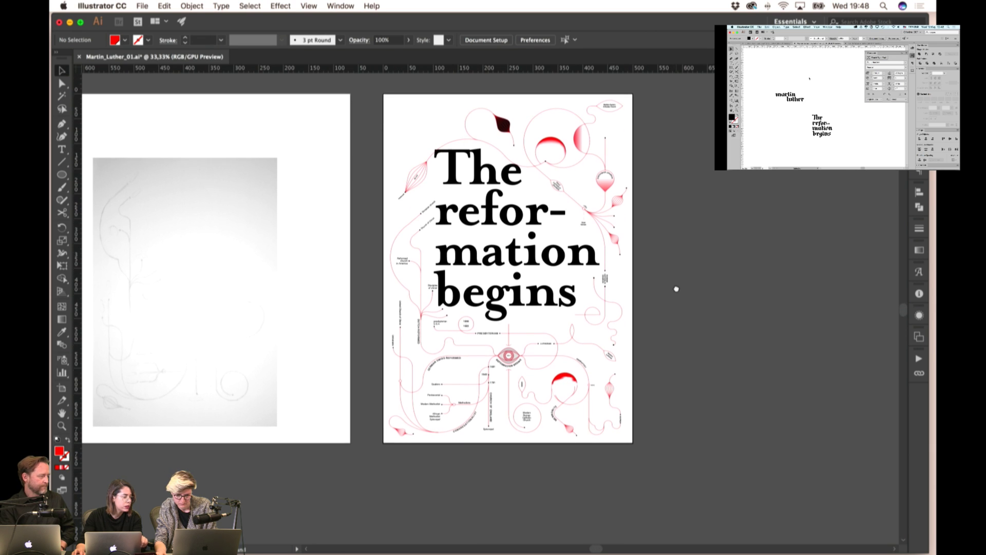
{"action": "scroll", "coordinate": [652, 307], "scroll_direction": "up", "scroll_amount": 1, "text": "alt"}
{"action": "left_click_drag", "start_coordinate": [661, 293], "coordinate": [726, 311]}
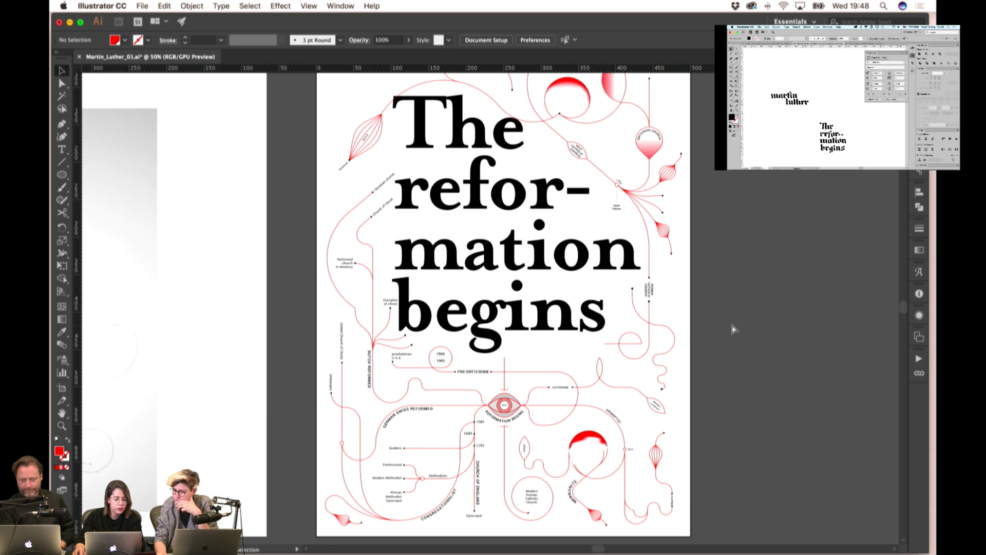
{"action": "key", "text": "super+s"}
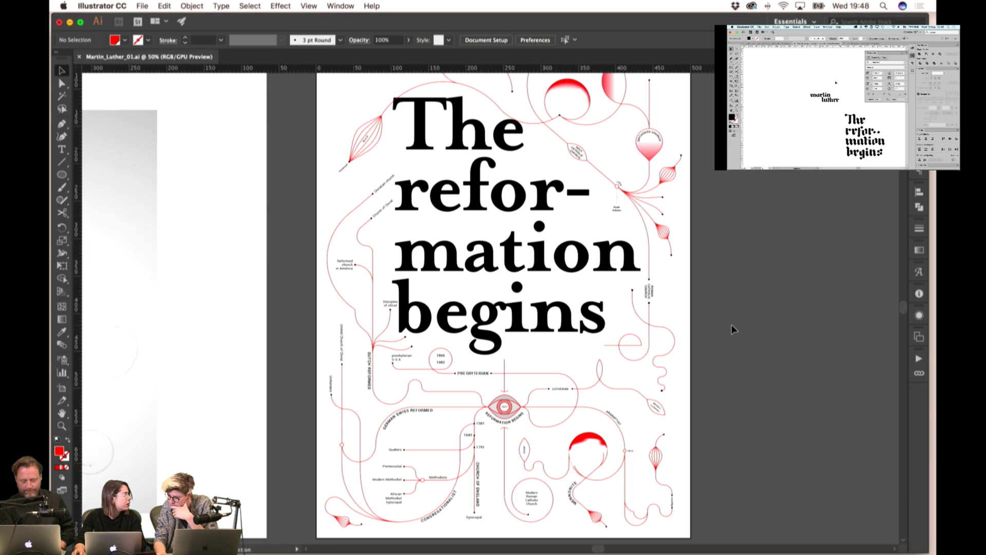
{"action": "scroll", "coordinate": [716, 322], "scroll_direction": "up", "scroll_amount": 3}
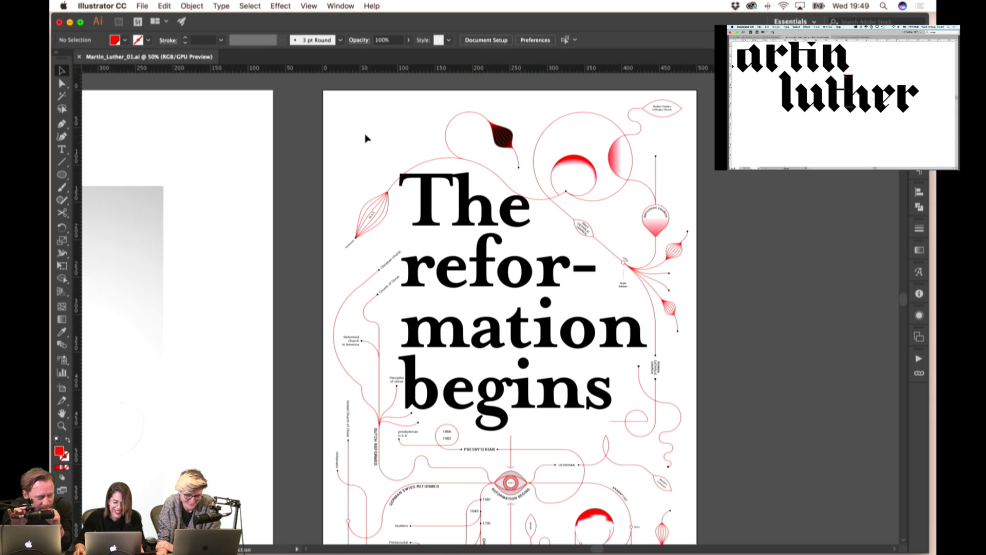
{"action": "scroll", "coordinate": [378, 139], "scroll_direction": "down", "scroll_amount": 6}
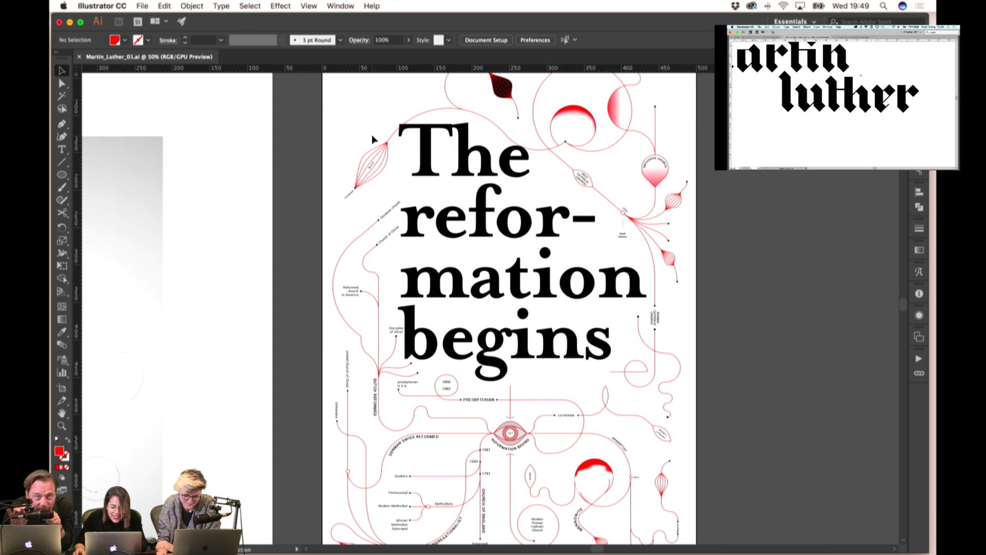
{"action": "scroll", "coordinate": [374, 139], "scroll_direction": "down", "scroll_amount": 2}
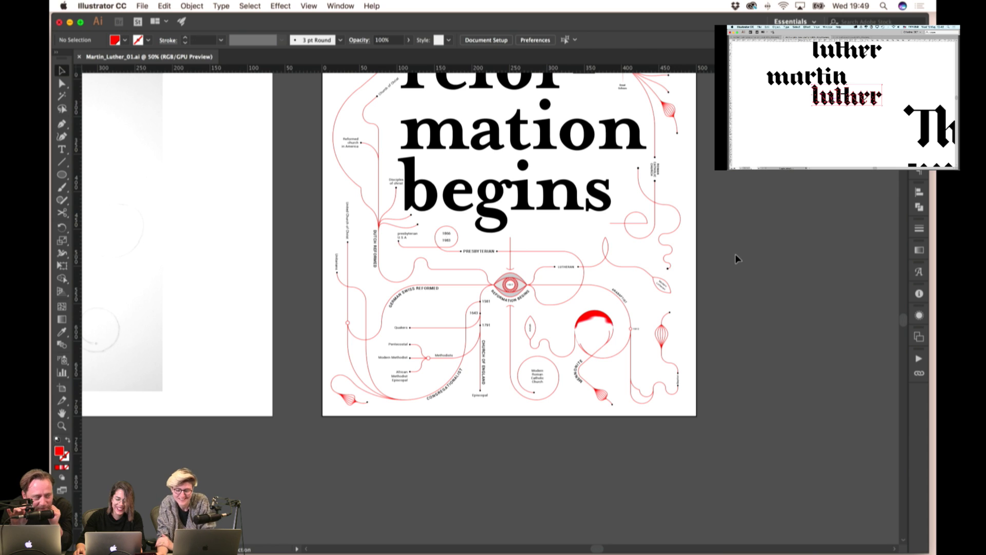
{"action": "scroll", "coordinate": [735, 253], "scroll_direction": "up", "scroll_amount": 6}
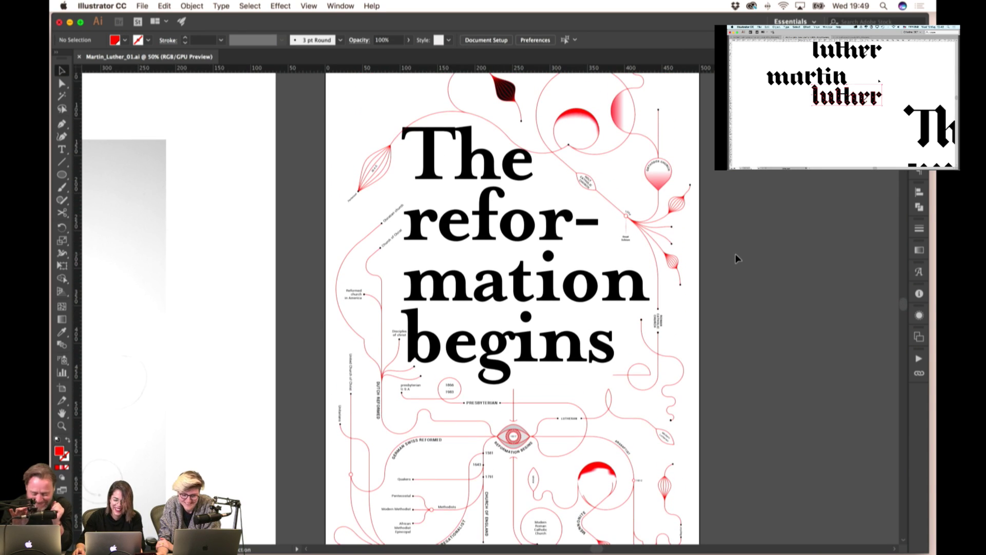
{"action": "scroll", "coordinate": [735, 254], "scroll_direction": "up", "scroll_amount": 2}
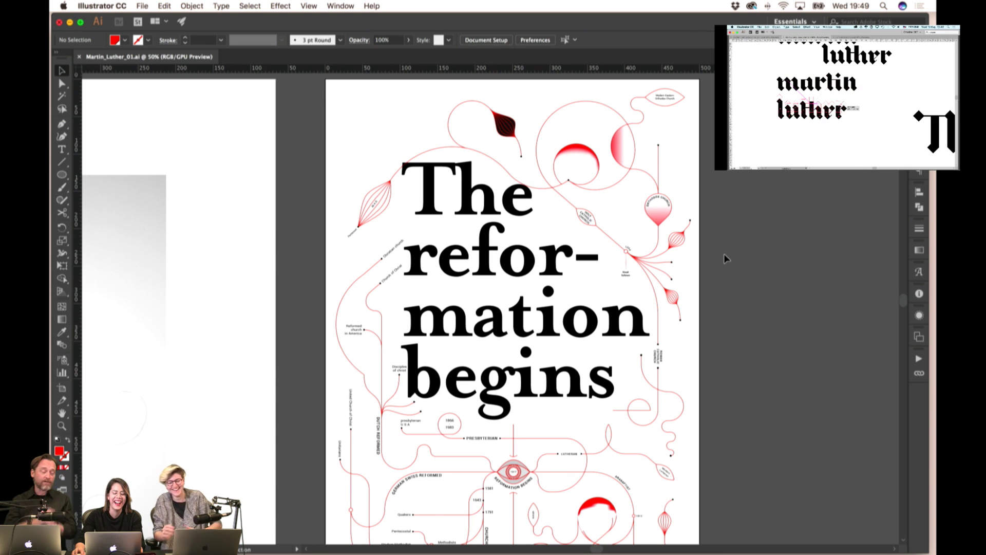
{"action": "scroll", "coordinate": [724, 255], "scroll_direction": "up", "scroll_amount": 2}
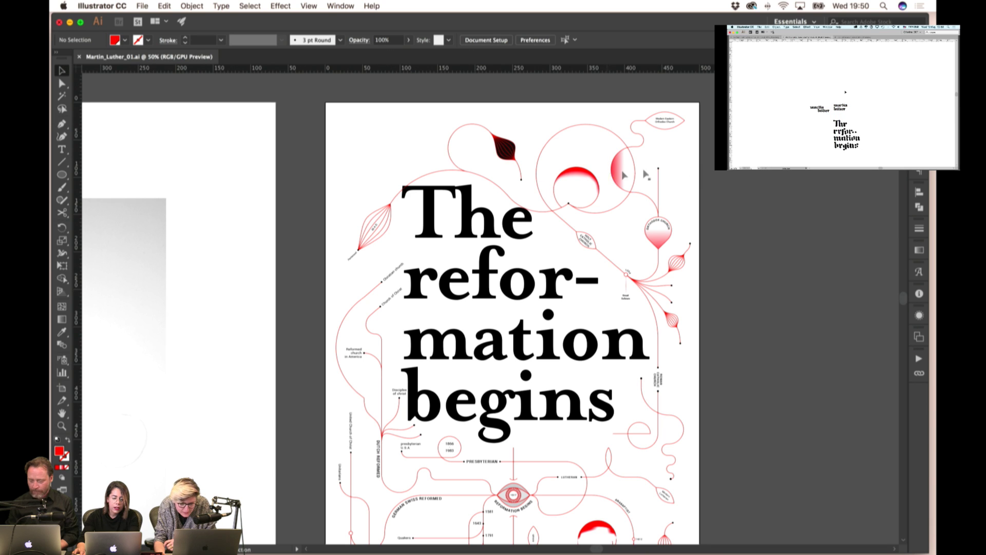
{"action": "scroll", "coordinate": [692, 156], "scroll_direction": "down", "scroll_amount": 3}
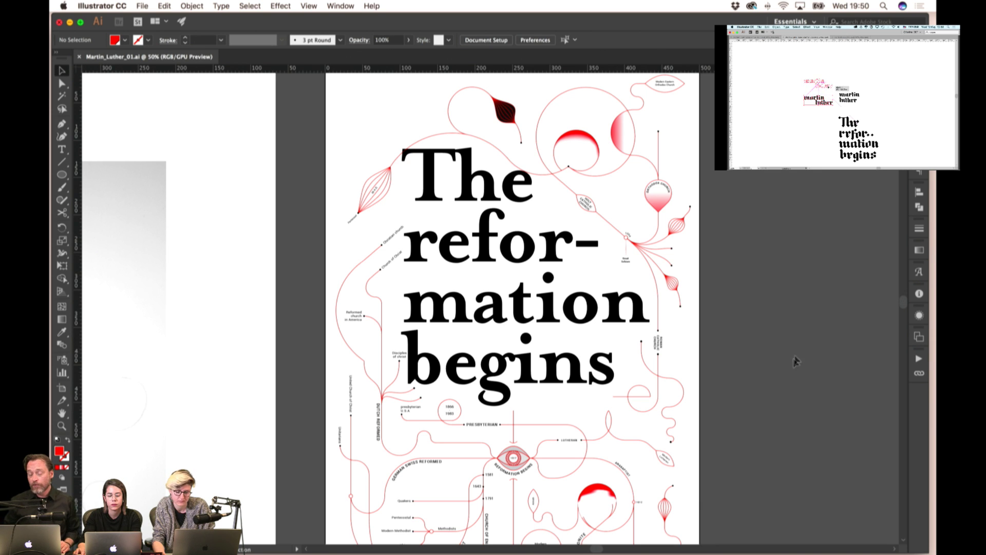
{"action": "scroll", "coordinate": [786, 238], "scroll_direction": "down", "scroll_amount": 5}
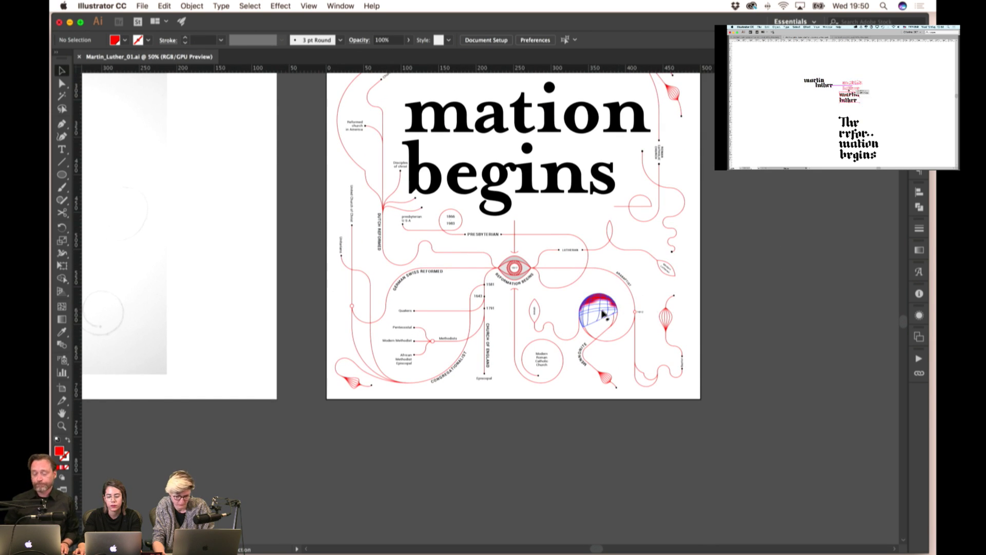
- Move a right-side mesh point up and left and lighten the red along the sphere's upper mesh row
{"action": "scroll", "coordinate": [602, 313], "scroll_direction": "up", "scroll_amount": 6}
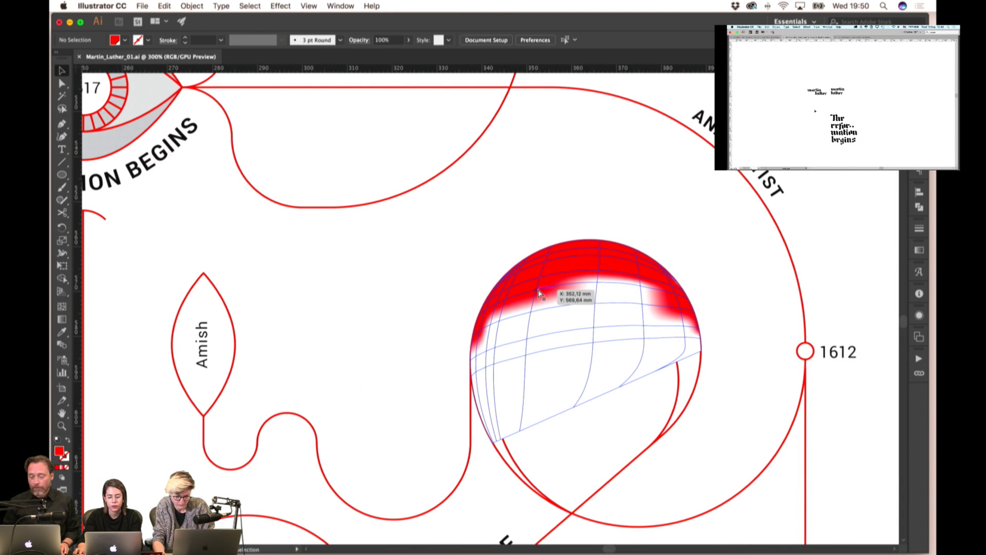
{"action": "left_click", "coordinate": [548, 291]}
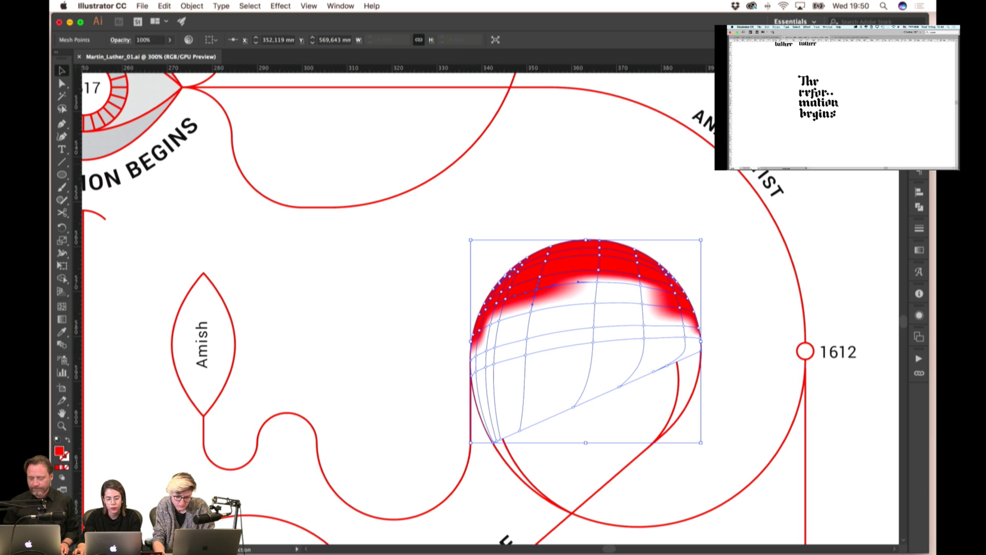
{"action": "scroll", "coordinate": [639, 330], "scroll_direction": "up", "scroll_amount": 1}
{"action": "left_click", "coordinate": [699, 305]}
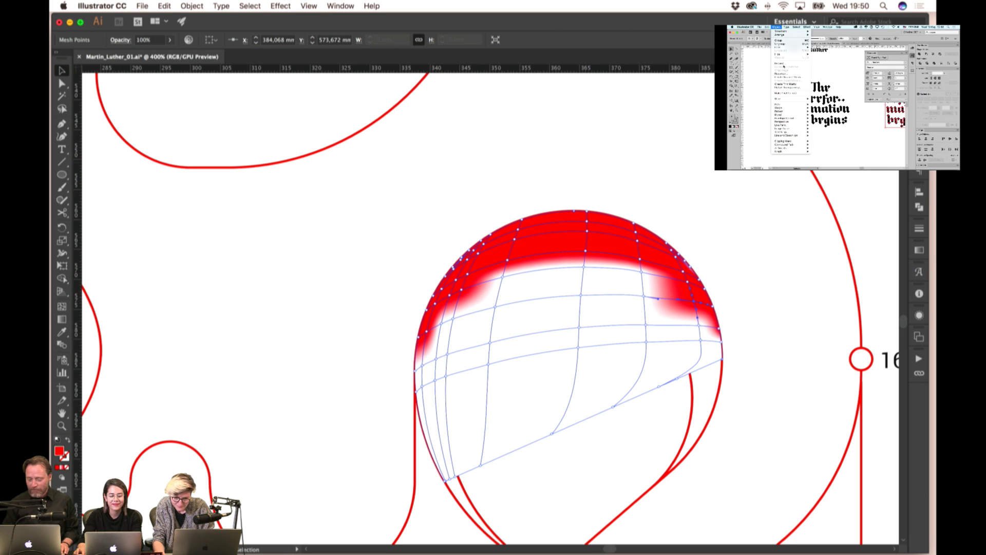
{"action": "left_click_drag", "start_coordinate": [688, 280], "coordinate": [641, 263]}
{"action": "left_click", "coordinate": [585, 254]}
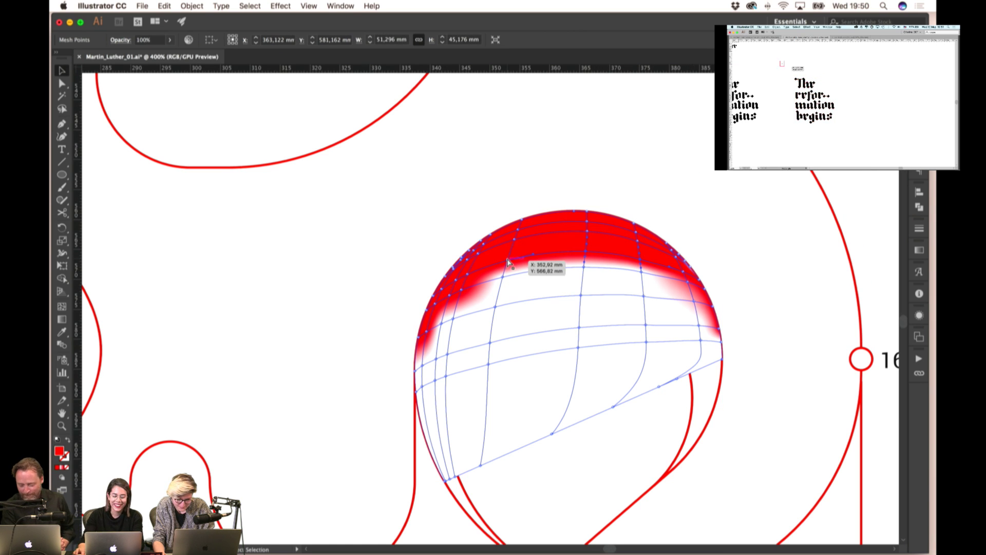
{"action": "key", "text": "Down"}
{"action": "key", "text": "Down"}
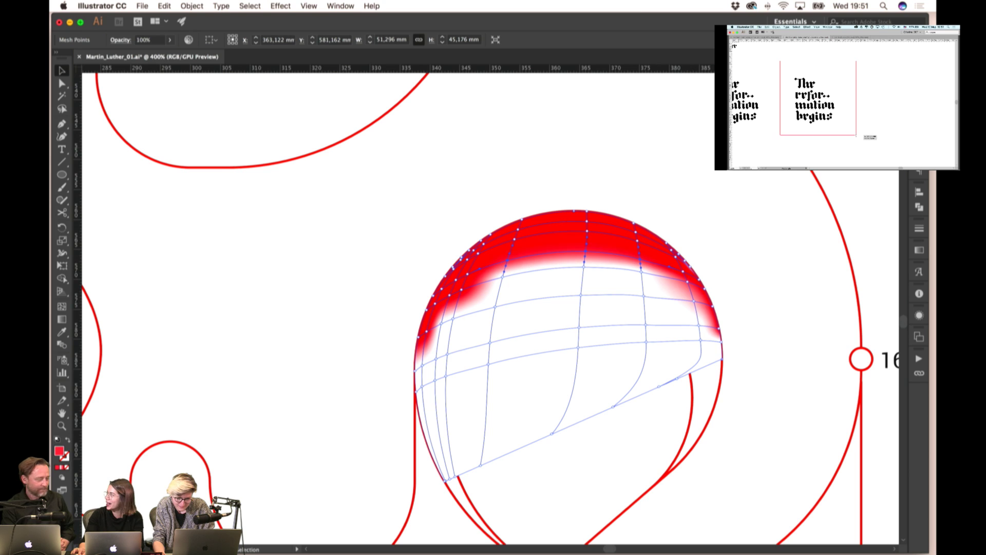
- Reshape the red gradient near the sphere's upper-left edge, then deselect to preview it
{"action": "left_click", "coordinate": [488, 282]}
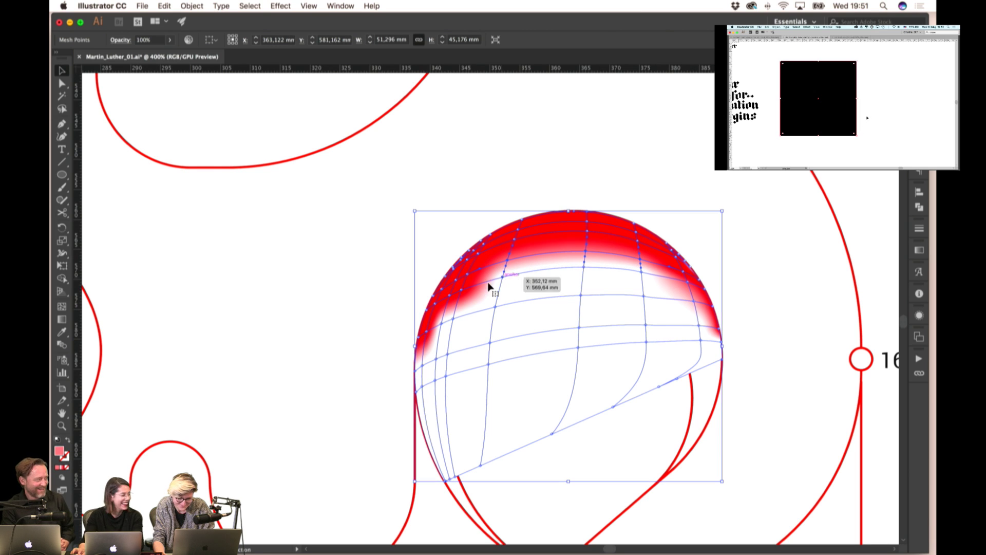
{"action": "left_click", "coordinate": [458, 288]}
{"action": "left_click_drag", "start_coordinate": [461, 294], "coordinate": [461, 295]}
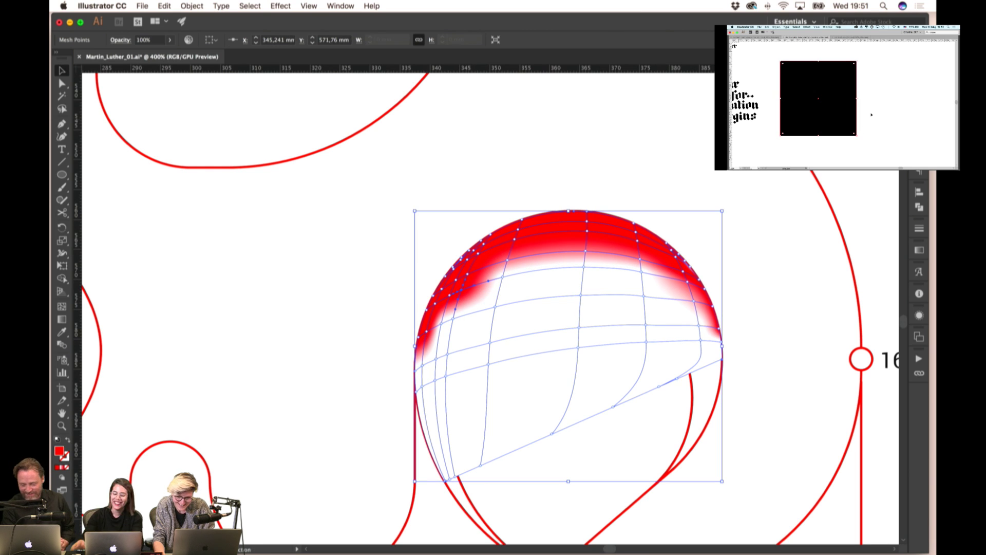
{"action": "left_click", "coordinate": [450, 300]}
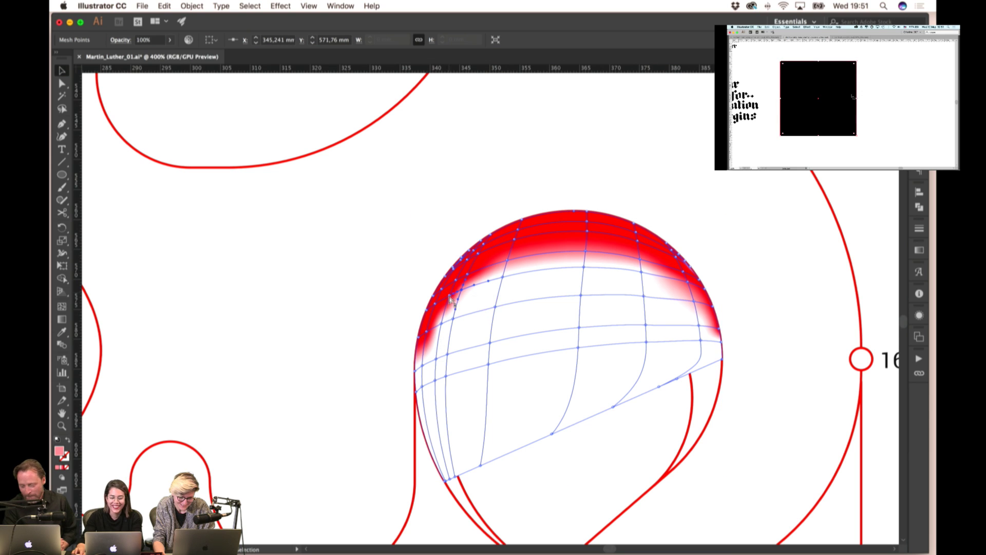
{"action": "left_click", "coordinate": [426, 334]}
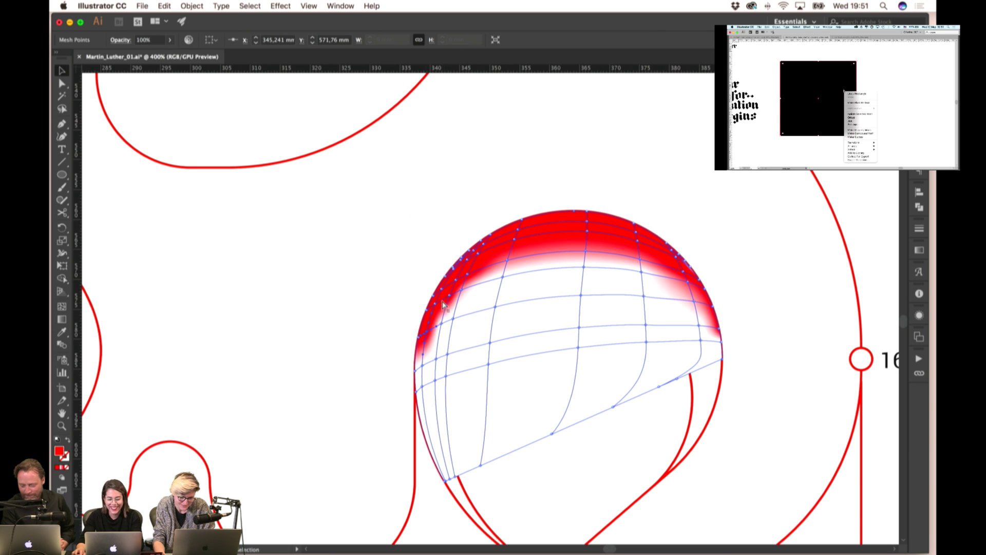
{"action": "left_click", "coordinate": [464, 275]}
{"action": "left_click", "coordinate": [464, 283]}
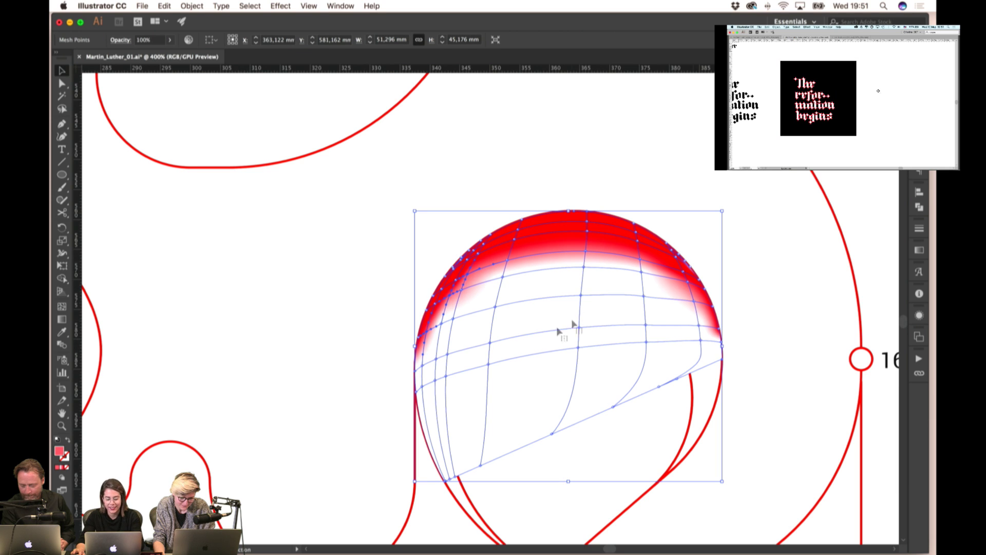
{"action": "left_click", "coordinate": [372, 339]}
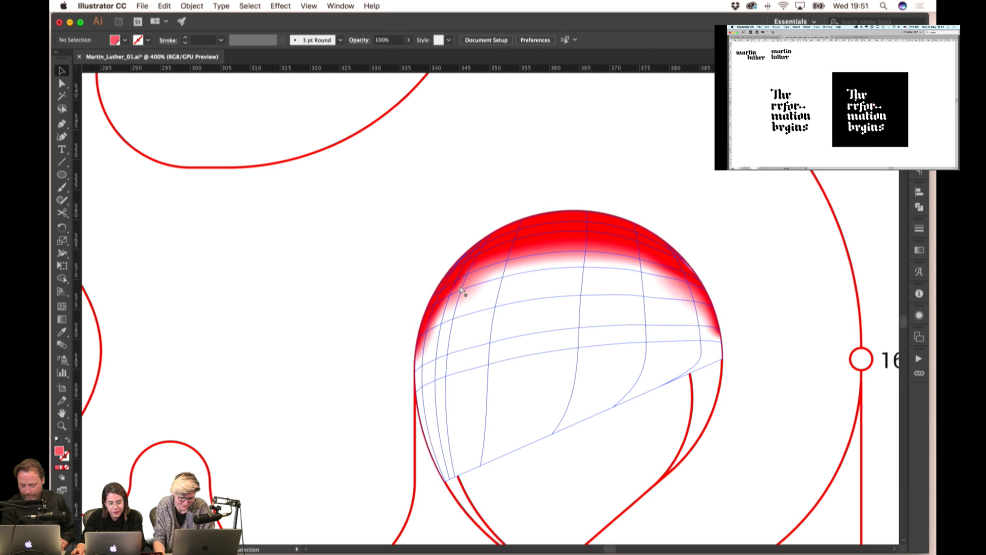
{"action": "left_click", "coordinate": [422, 311]}
- Nudge mesh points along the sphere's left edge to reshape the red
{"action": "scroll", "coordinate": [411, 351], "scroll_direction": "up", "scroll_amount": 1}
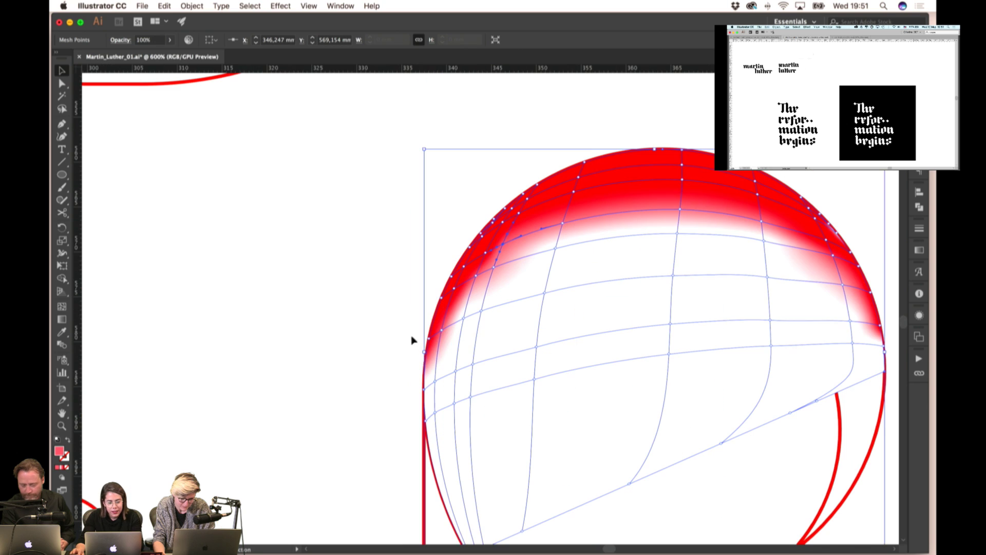
{"action": "left_click", "coordinate": [440, 334]}
{"action": "left_click_drag", "start_coordinate": [465, 293], "coordinate": [478, 281]}
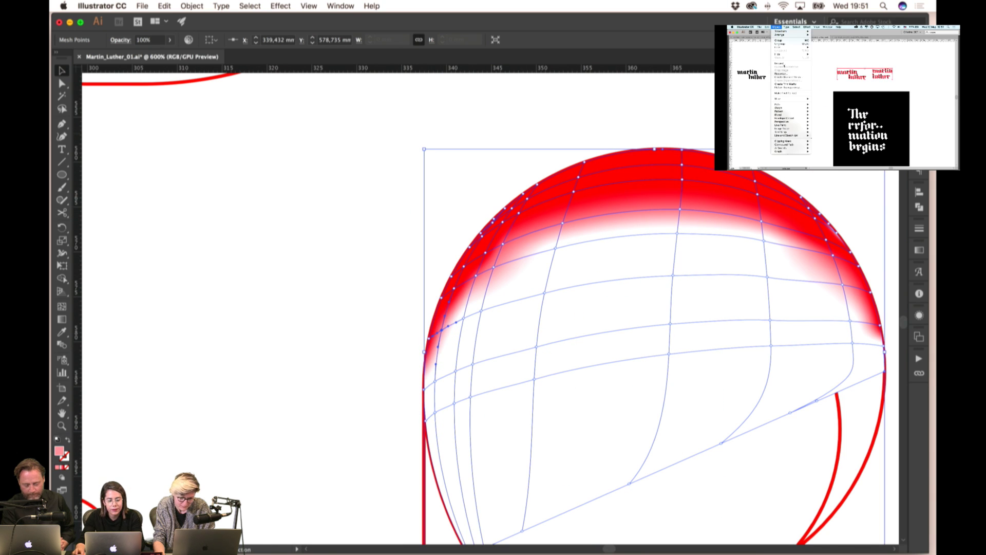
{"action": "left_click", "coordinate": [455, 287]}
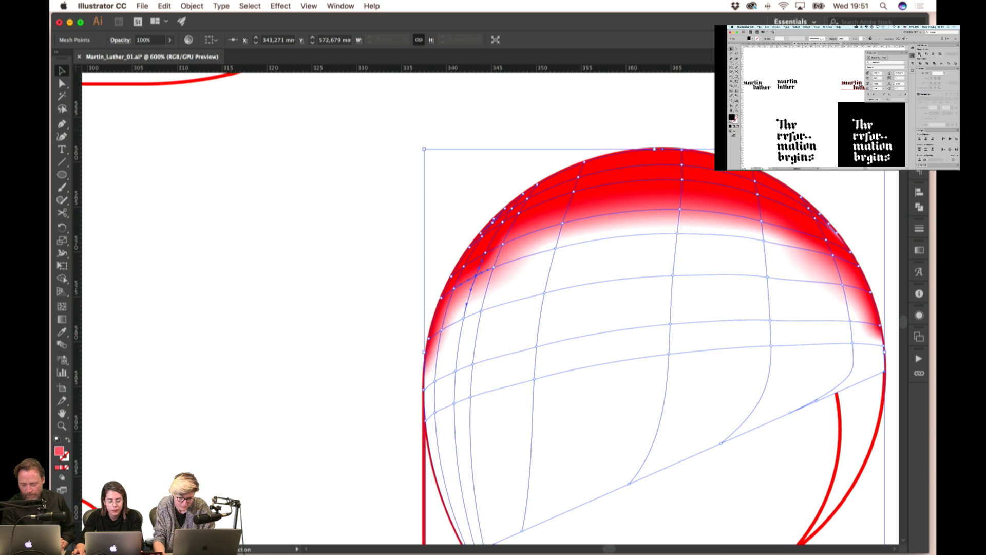
{"action": "left_click", "coordinate": [480, 275]}
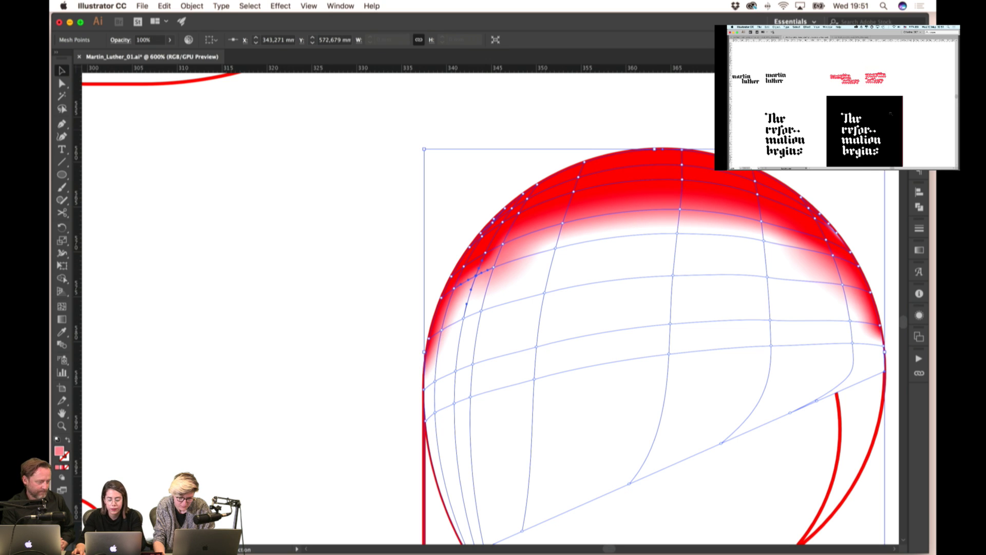
{"action": "left_click", "coordinate": [502, 268]}
{"action": "left_click_drag", "start_coordinate": [501, 267], "coordinate": [512, 260]}
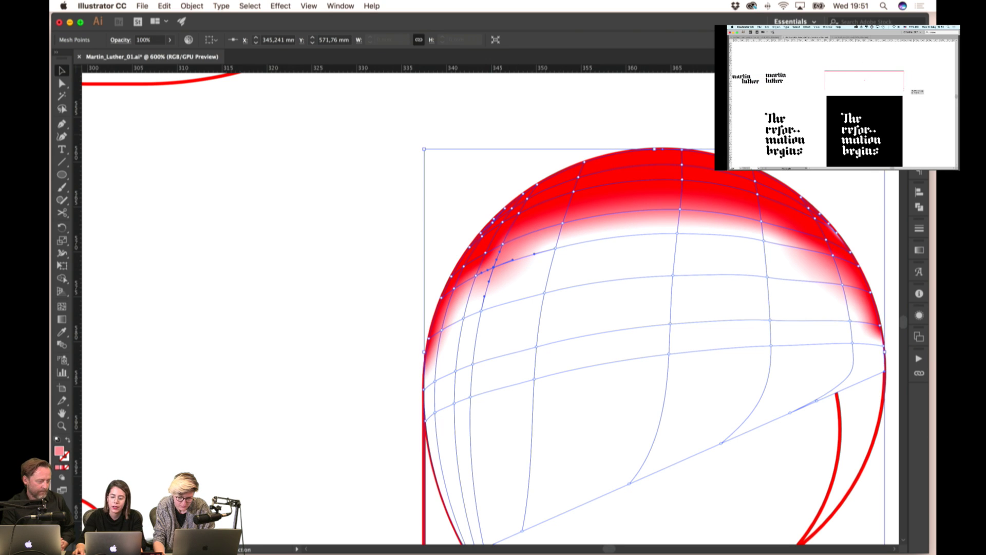
- Try white around the left mesh point, then undo back to the red shading
{"action": "key", "text": "d"}
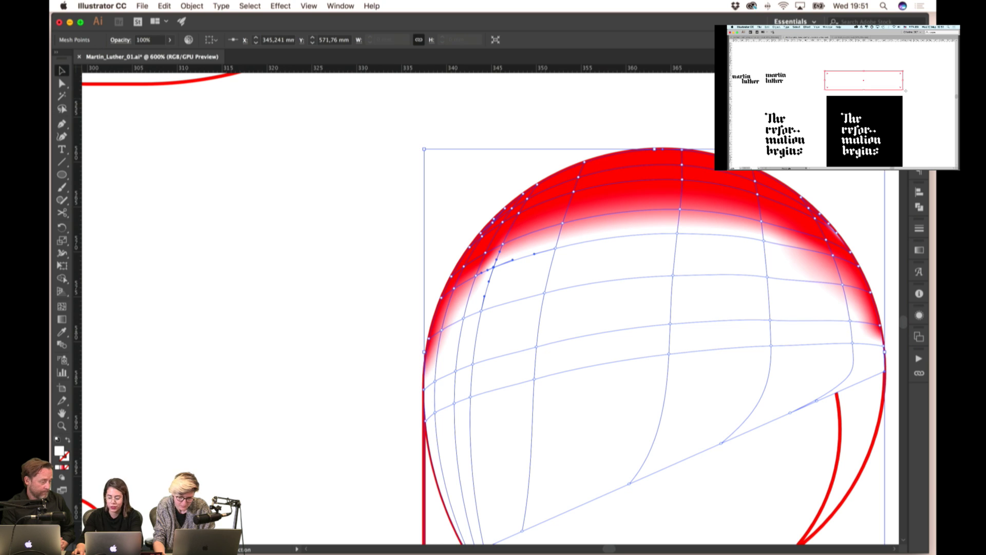
{"action": "key", "text": "cmd+z"}
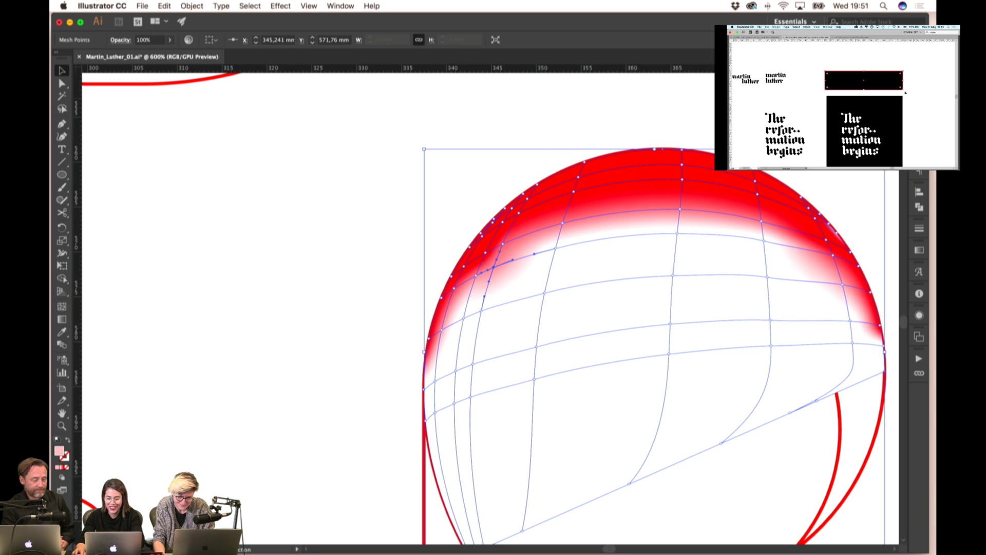
{"action": "key", "text": "cmd+z"}
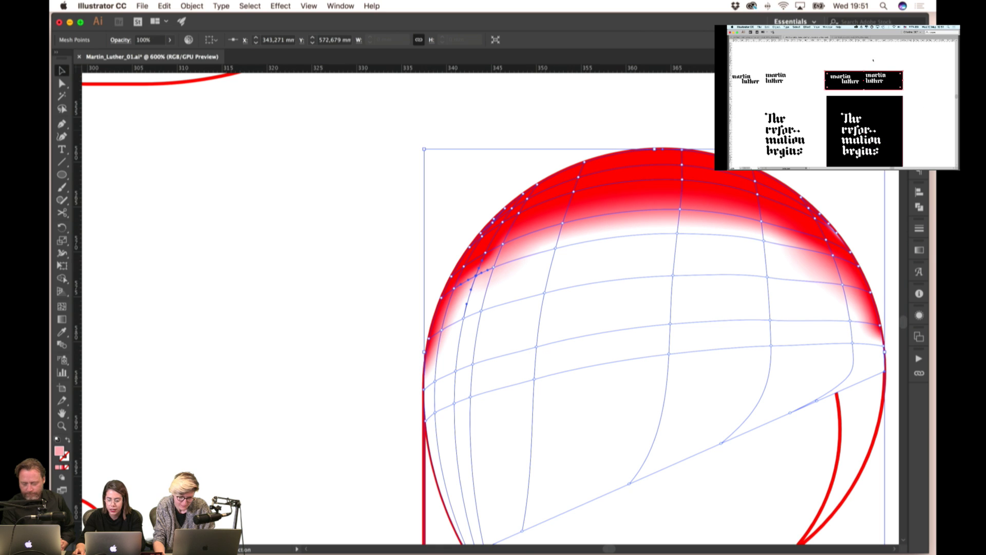
{"action": "key", "text": "cmd+z"}
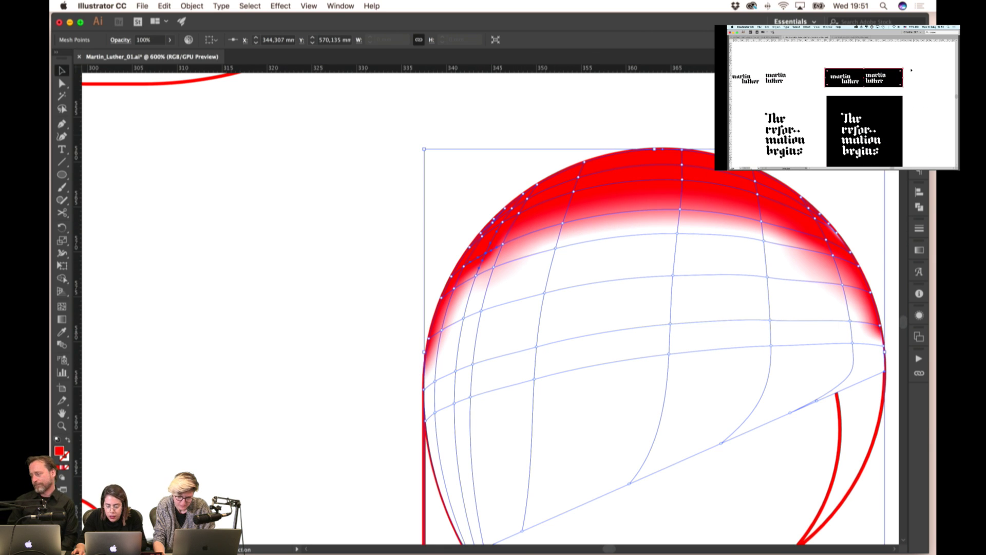
{"action": "key", "text": "cmd+z"}
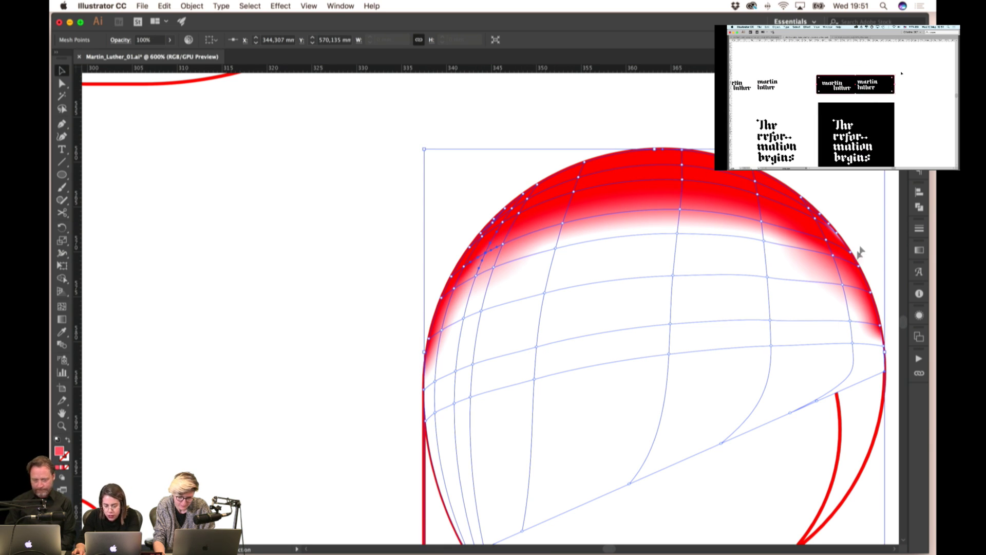
- Soften the red mesh points on the sphere's upper-right and right edge toward pink
{"action": "left_click", "coordinate": [845, 285]}
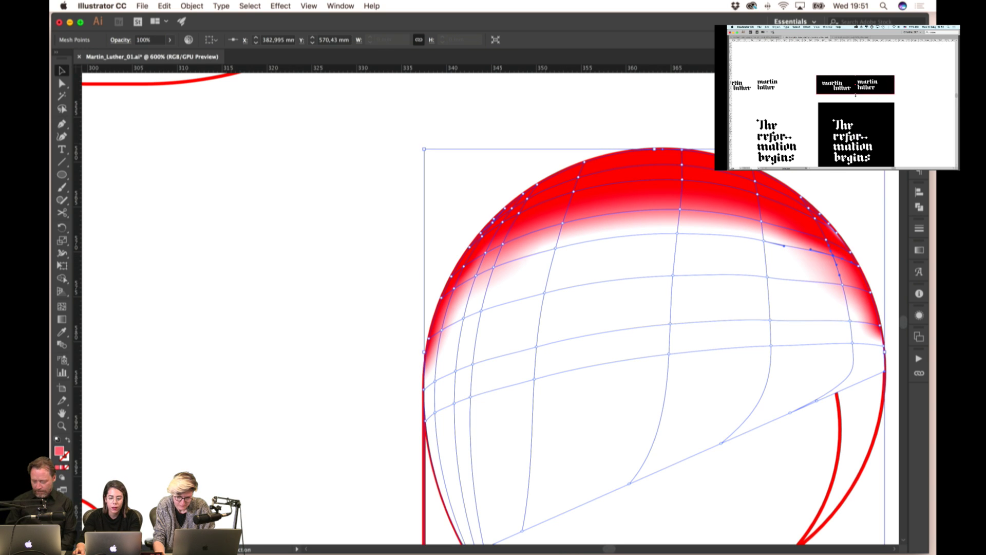
{"action": "left_click", "coordinate": [832, 251]}
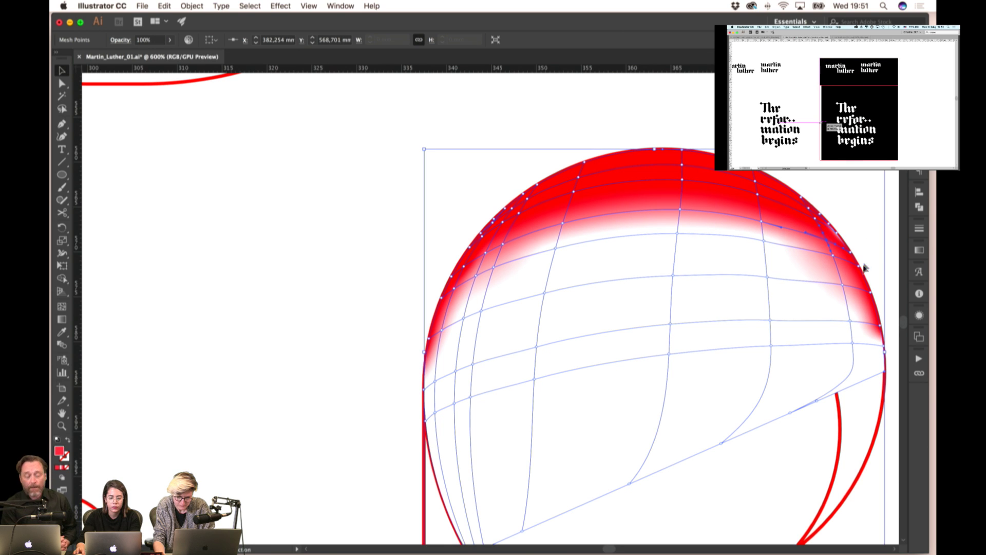
{"action": "left_click", "coordinate": [842, 284]}
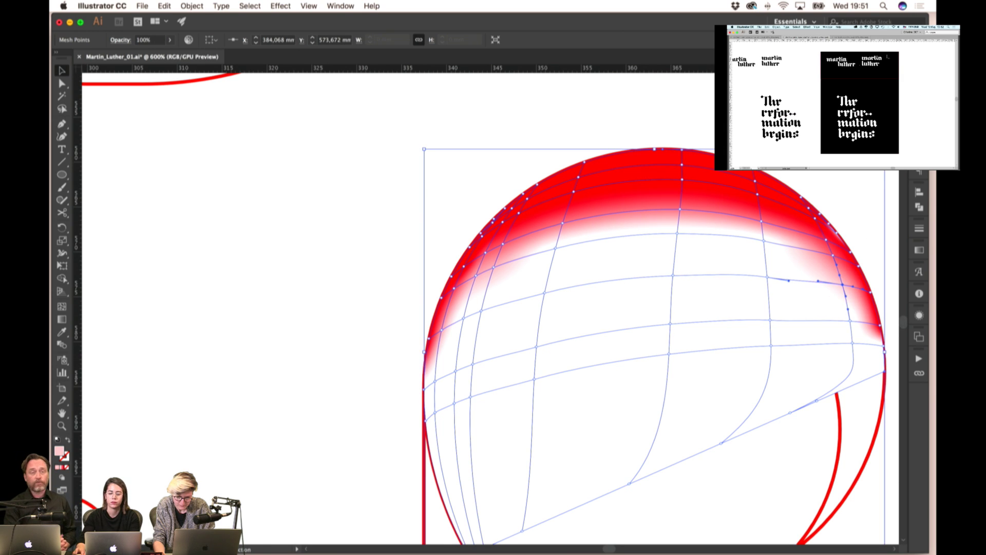
{"action": "left_click", "coordinate": [881, 325]}
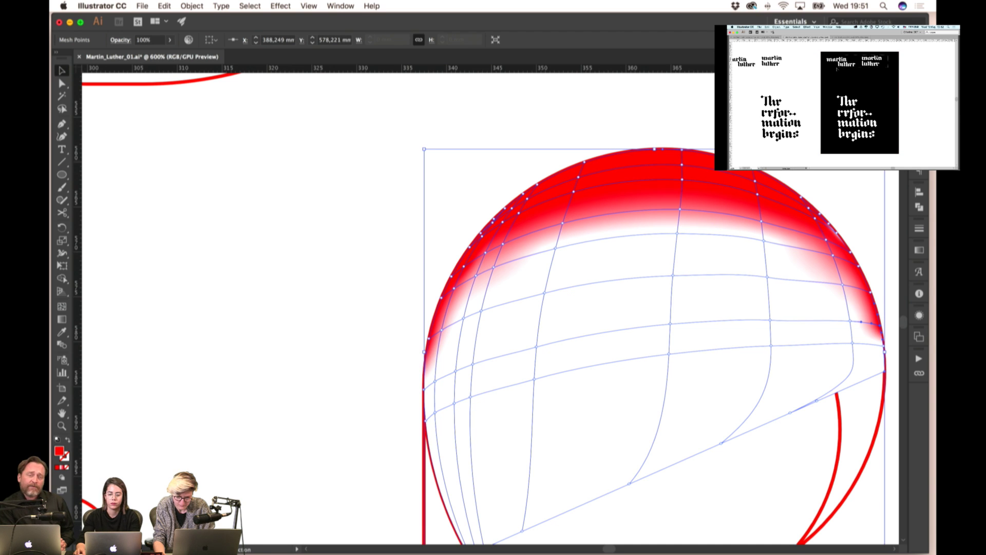
{"action": "key", "text": "ctrl+z"}
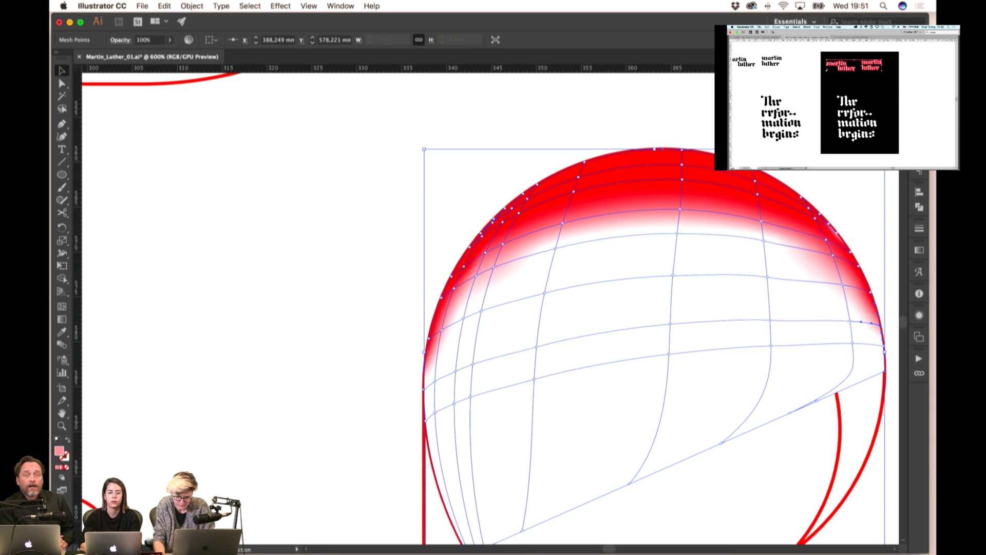
{"action": "left_click", "coordinate": [853, 286]}
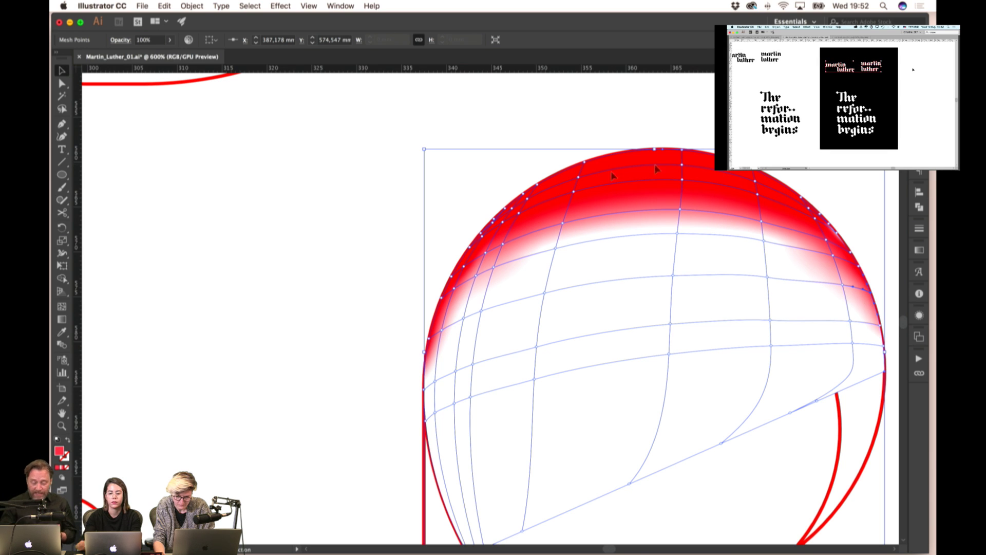
{"action": "left_click", "coordinate": [326, 227]}
- Send the red mesh sphere to the back, behind the circle line near ANABAPTIST
{"action": "key", "text": "super+minus"}
{"action": "key", "text": "super+minus"}
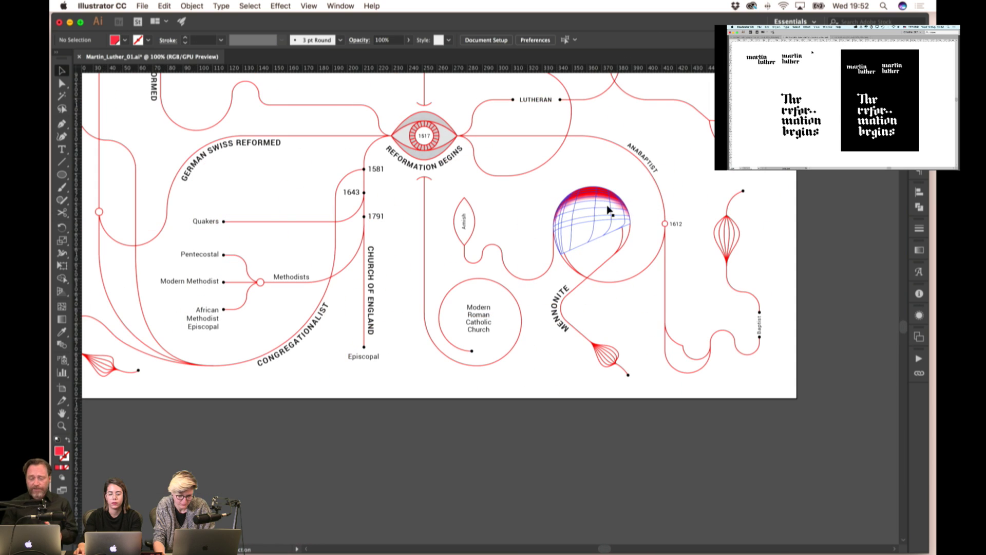
{"action": "left_click", "coordinate": [623, 218]}
{"action": "right_click", "coordinate": [658, 174]}
{"action": "mouse_move", "coordinate": [735, 286]}
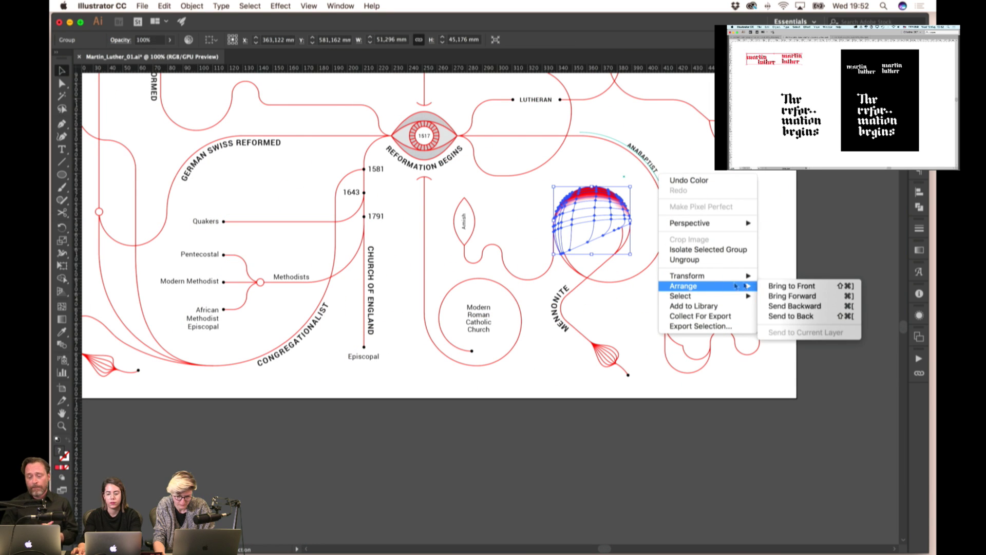
{"action": "left_click", "coordinate": [791, 315]}
{"action": "left_click", "coordinate": [683, 241]}
- Drag the sphere's mesh points left and along the right edge to even out the shading
{"action": "key", "text": "super+equal"}
{"action": "key", "text": "super+equal"}
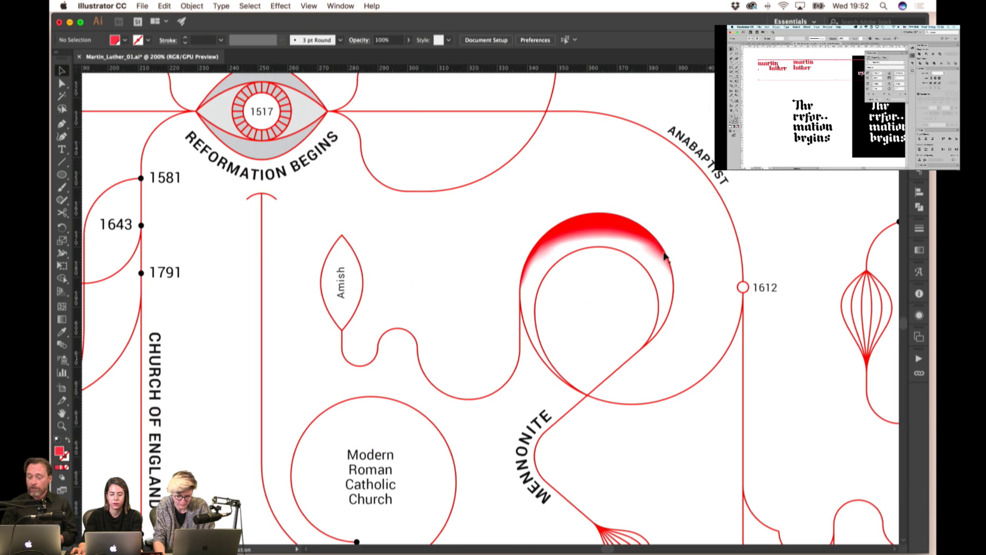
{"action": "left_click", "coordinate": [665, 257]}
{"action": "left_click_drag", "start_coordinate": [611, 237], "coordinate": [565, 239]}
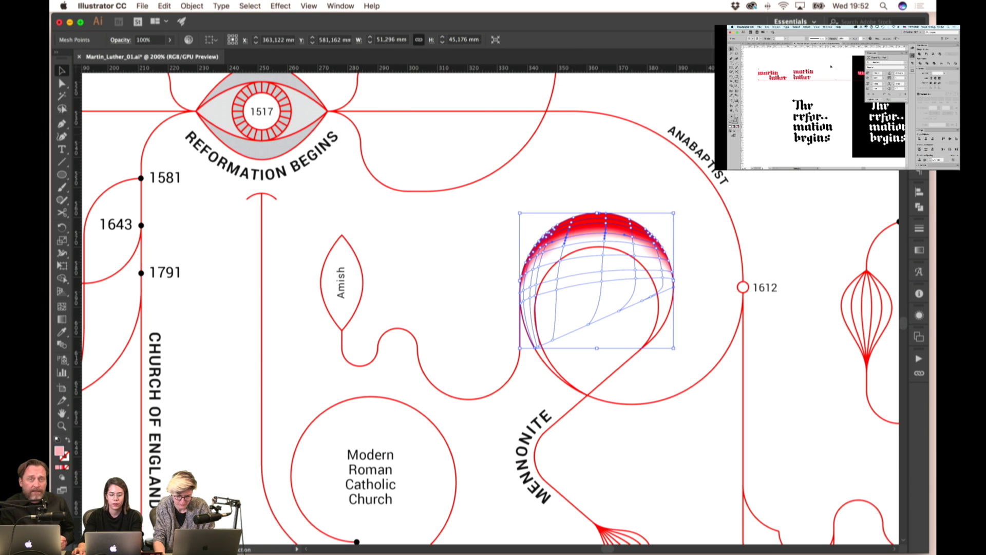
{"action": "mouse_move", "coordinate": [668, 267]}
{"action": "left_mouse_down"}
{"action": "mouse_move", "coordinate": [675, 231]}
{"action": "mouse_move", "coordinate": [667, 267]}
{"action": "left_mouse_up"}
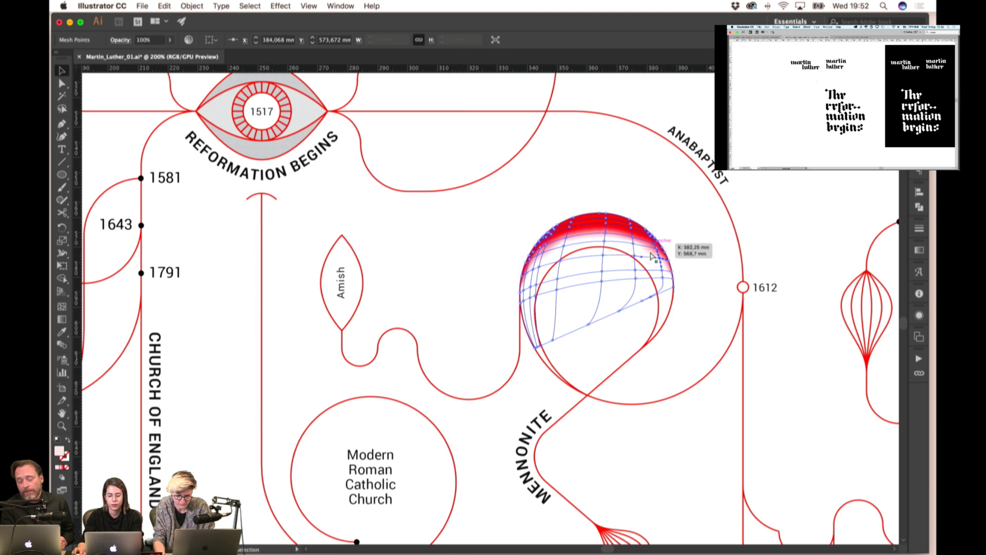
{"action": "left_click", "coordinate": [700, 261]}
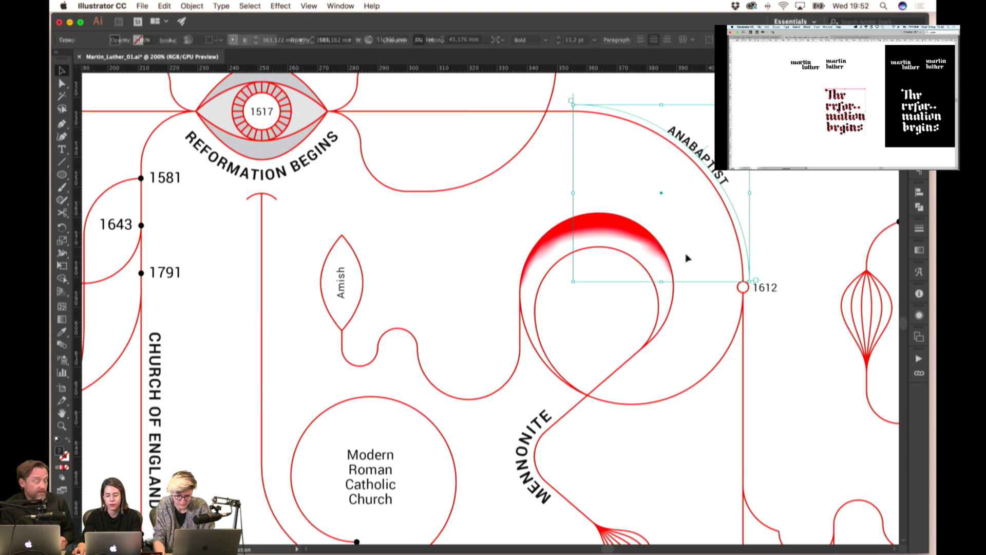
{"action": "left_click", "coordinate": [658, 250], "text": "super"}
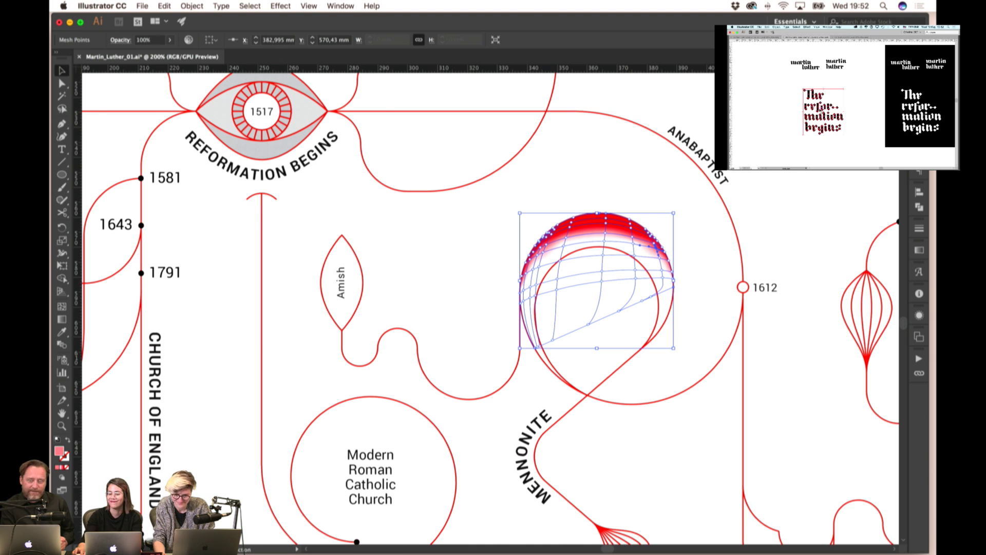
{"action": "left_click", "coordinate": [784, 273]}
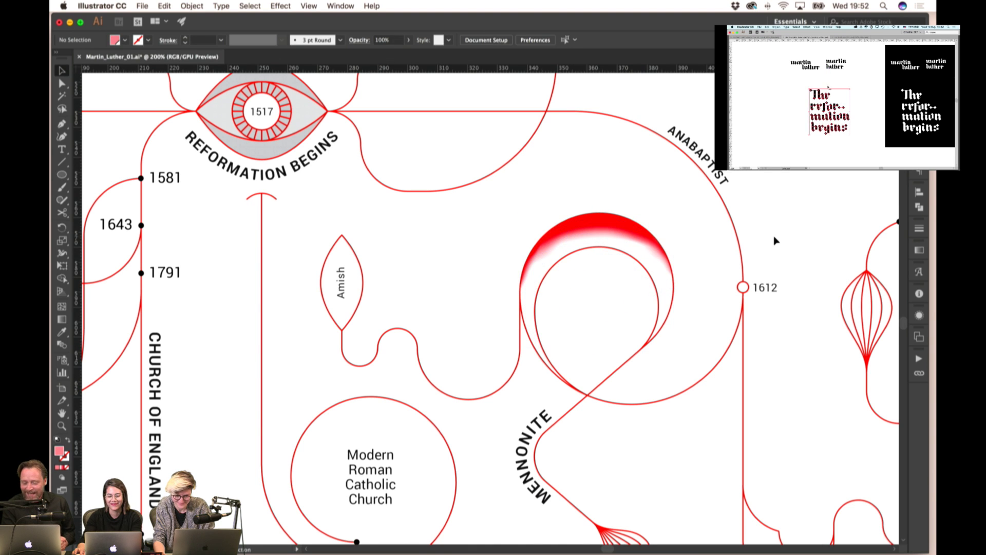
{"action": "scroll", "coordinate": [652, 238], "scroll_direction": "up", "scroll_amount": 5}
{"action": "left_click", "coordinate": [608, 249]}
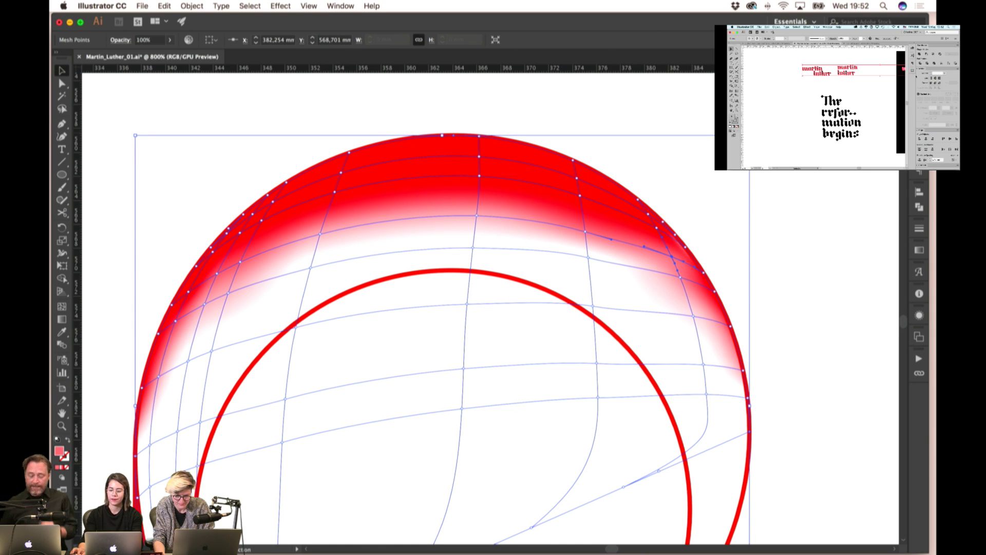
{"action": "left_click", "coordinate": [585, 232]}
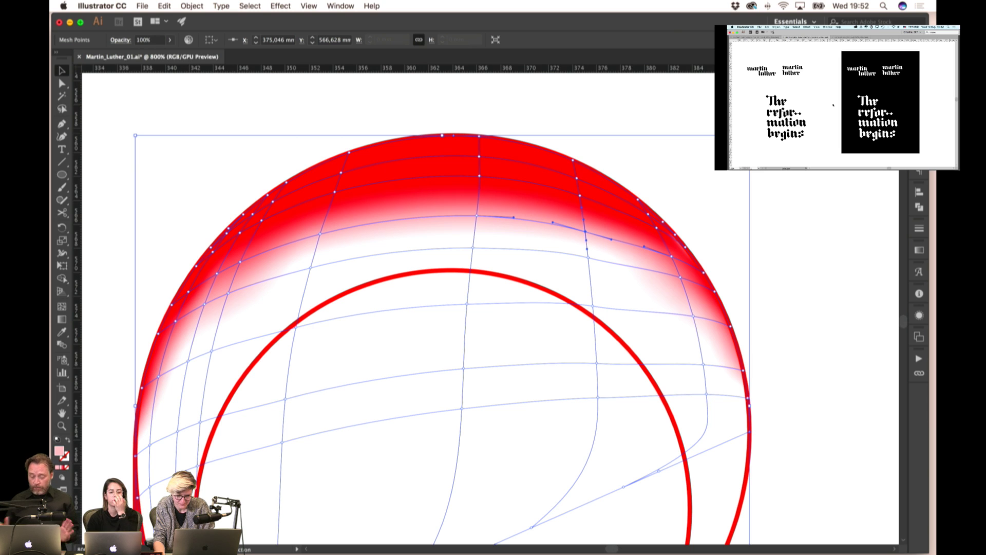
{"action": "left_click", "coordinate": [240, 261]}
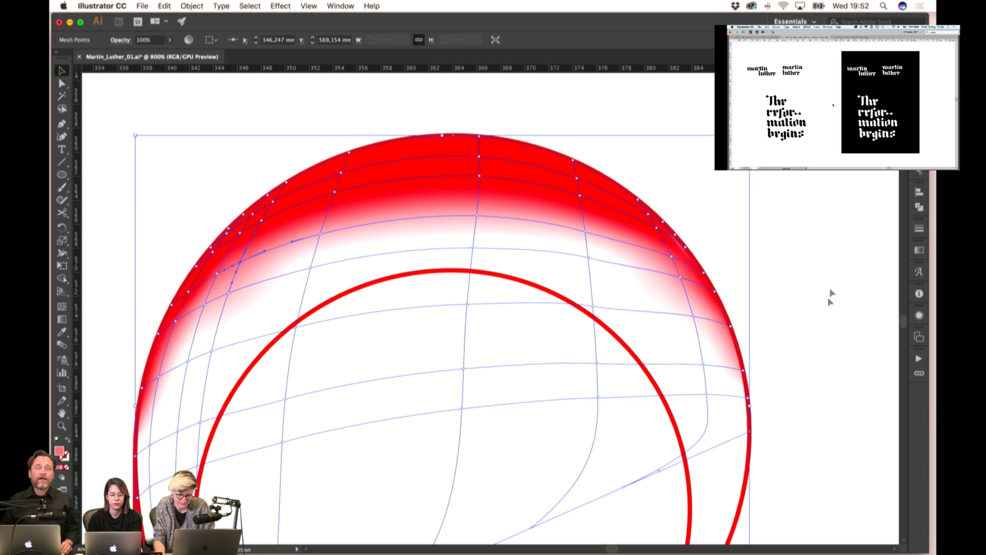
{"action": "left_click", "coordinate": [827, 297]}
{"action": "key", "text": "super+minus"}
{"action": "key", "text": "super+minus"}
{"action": "key", "text": "super+minus"}
{"action": "key", "text": "super+minus"}
{"action": "key", "text": "super+minus"}
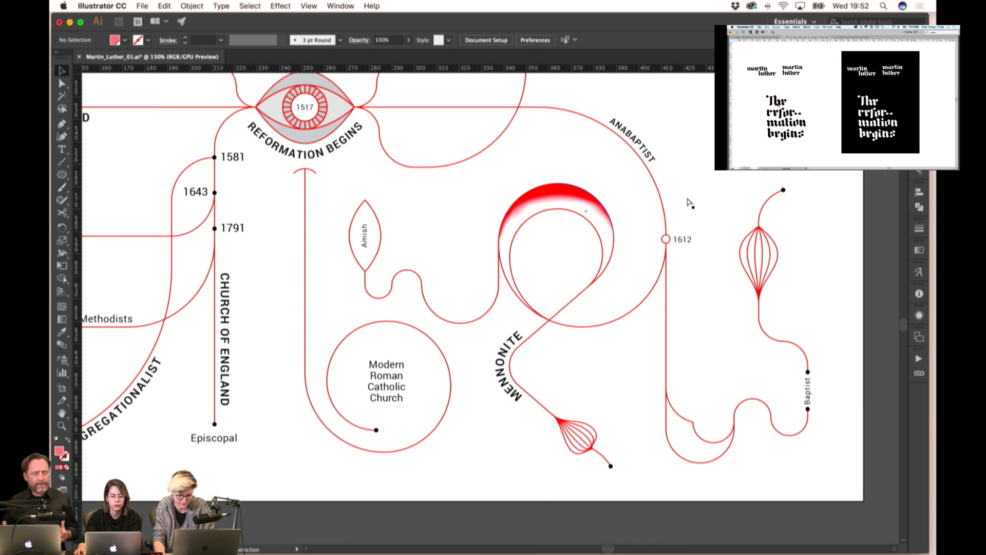
- Zoom out to all three artboards and delete the middle and left sketch artboards, keeping the sketches
{"action": "key", "text": "super+minus"}
{"action": "key", "text": "super+minus"}
{"action": "key", "text": "super+minus"}
{"action": "key", "text": "super+minus"}
{"action": "key", "text": "super+minus"}
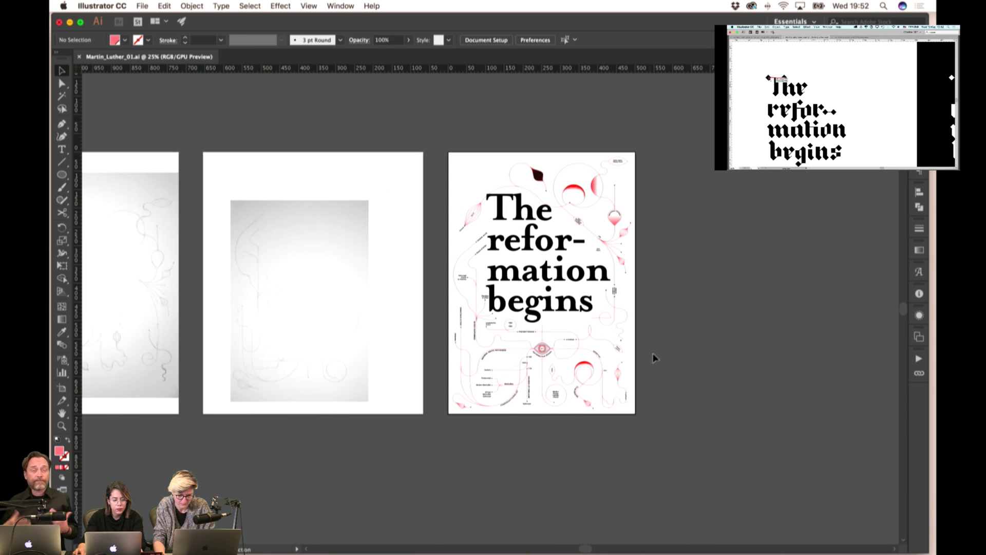
{"action": "left_click_drag", "start_coordinate": [670, 379], "coordinate": [699, 363]}
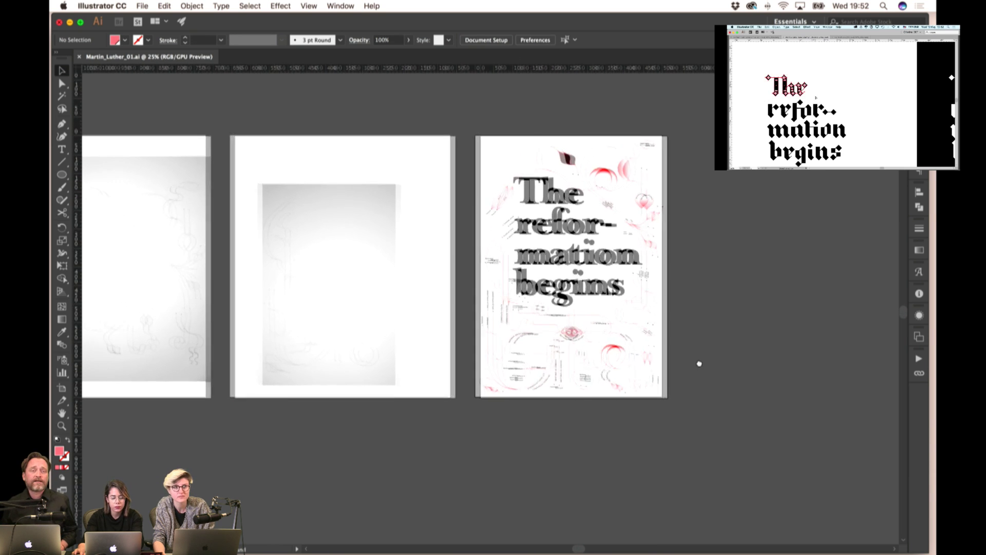
{"action": "scroll", "coordinate": [630, 440], "scroll_direction": "left", "scroll_amount": 5}
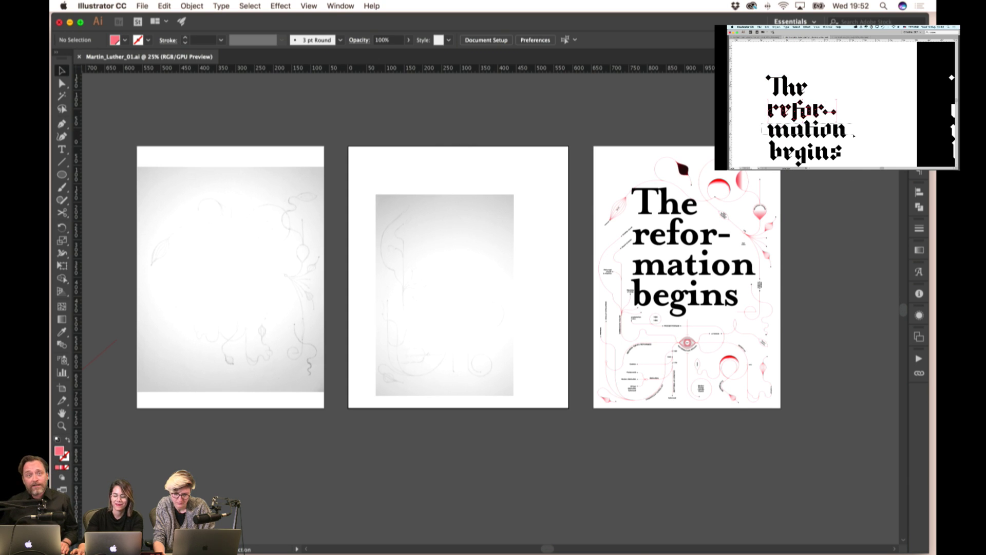
{"action": "left_click_drag", "start_coordinate": [541, 148], "coordinate": [484, 154]}
{"action": "left_click", "coordinate": [486, 40]}
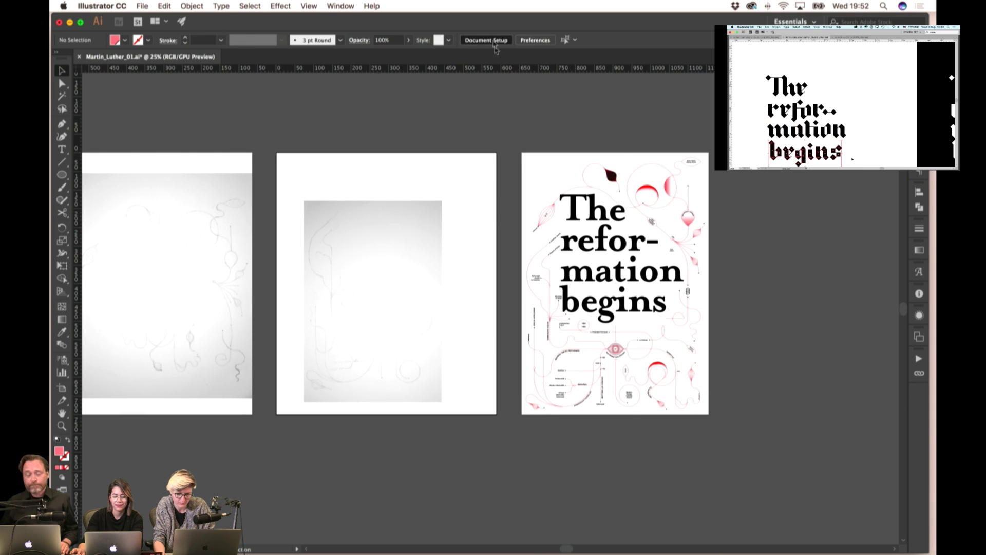
{"action": "key", "text": "Escape"}
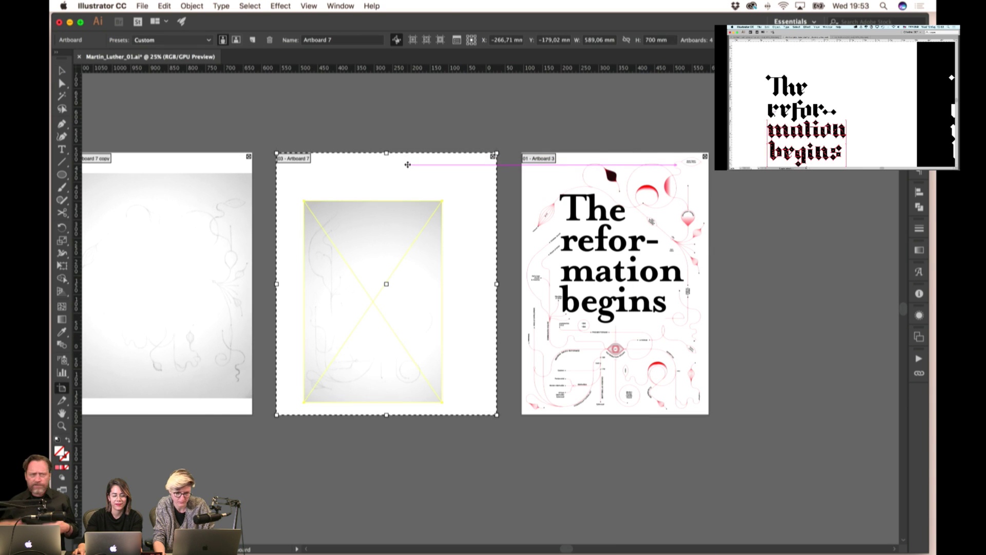
{"action": "key", "text": "Delete"}
{"action": "key", "text": "Delete"}
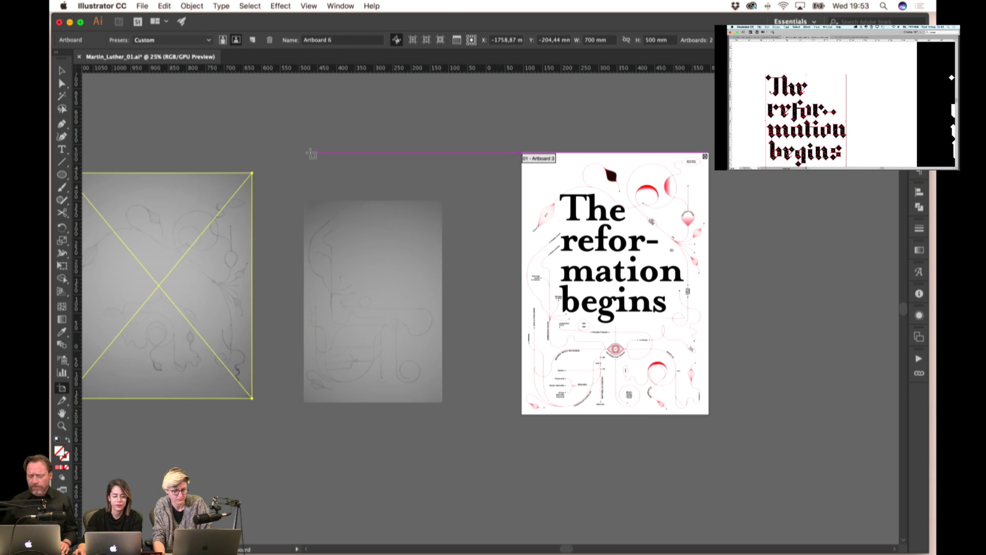
{"action": "key", "text": "v"}
{"action": "left_click", "coordinate": [432, 166]}
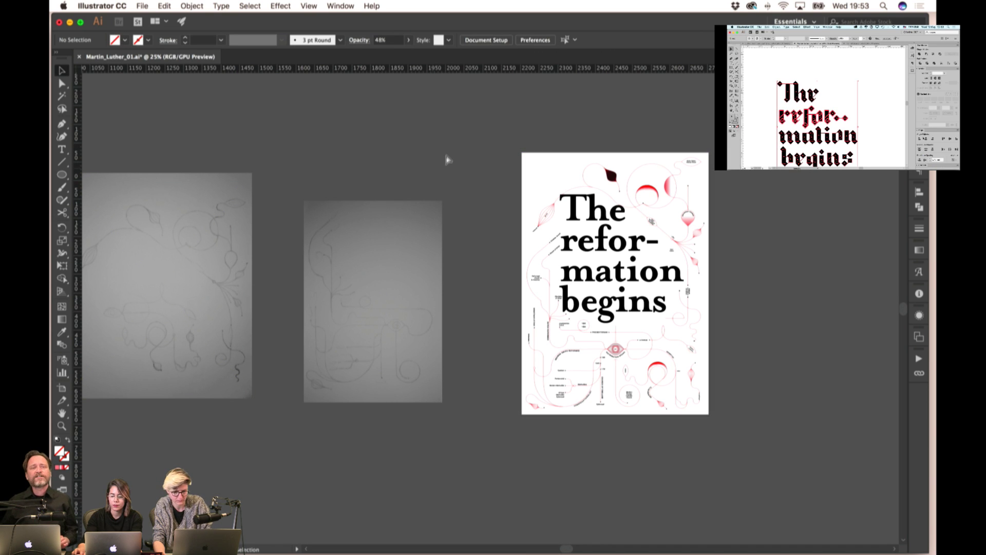
- Zoom in on 'The reformation begins' poster and make it the active artboard
{"action": "scroll", "coordinate": [447, 135], "scroll_direction": "right", "scroll_amount": 5}
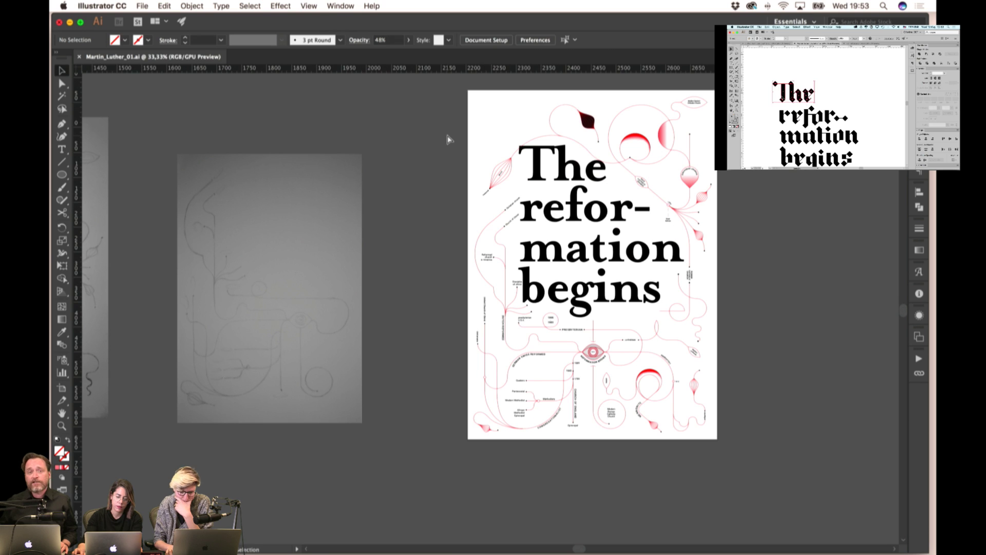
{"action": "key", "text": "super+equal"}
{"action": "scroll", "coordinate": [414, 232], "scroll_direction": "up", "scroll_amount": 5}
{"action": "scroll", "coordinate": [414, 232], "scroll_direction": "right", "scroll_amount": 4}
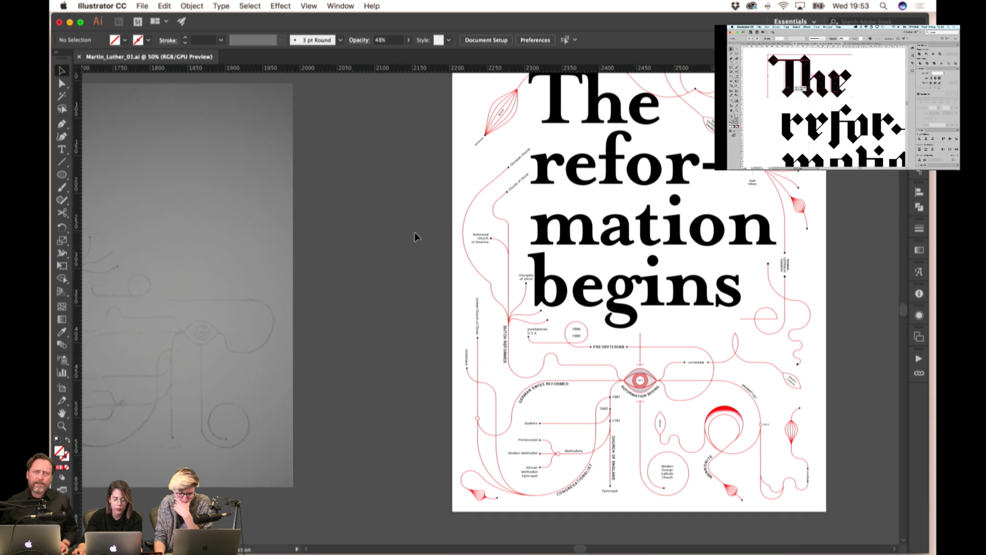
{"action": "scroll", "coordinate": [417, 237], "scroll_direction": "right", "scroll_amount": 5}
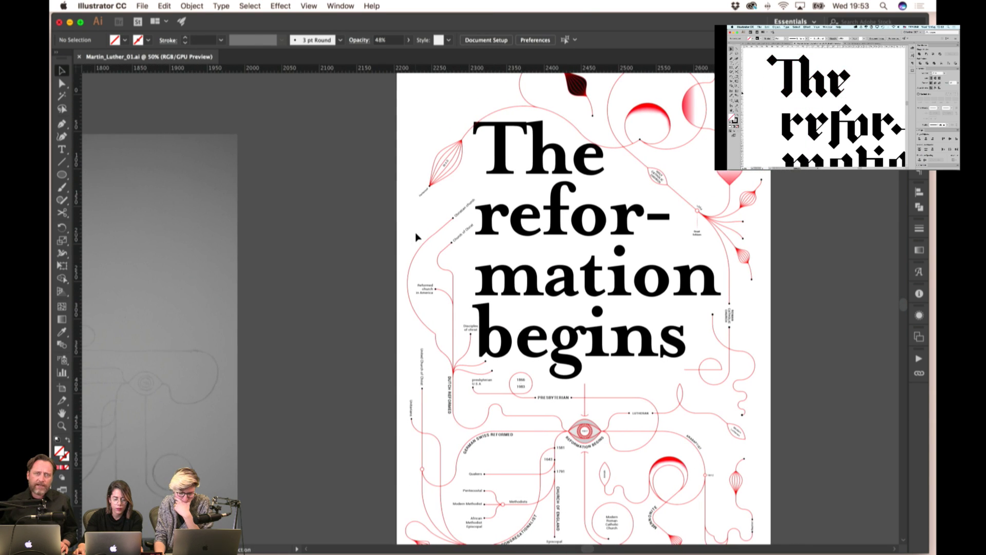
{"action": "scroll", "coordinate": [420, 236], "scroll_direction": "up", "scroll_amount": 2}
{"action": "scroll", "coordinate": [420, 236], "scroll_direction": "right", "scroll_amount": 1}
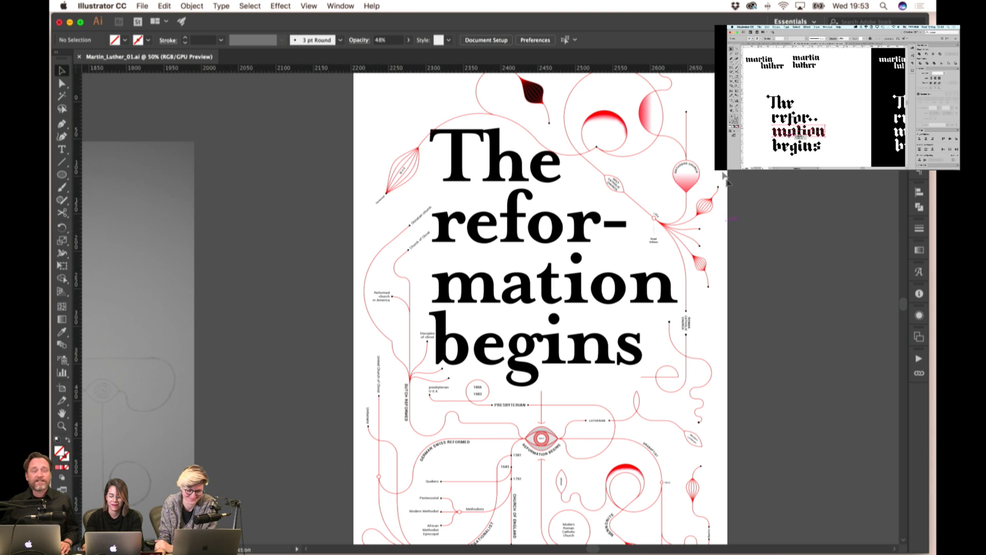
{"action": "left_click", "coordinate": [433, 112]}
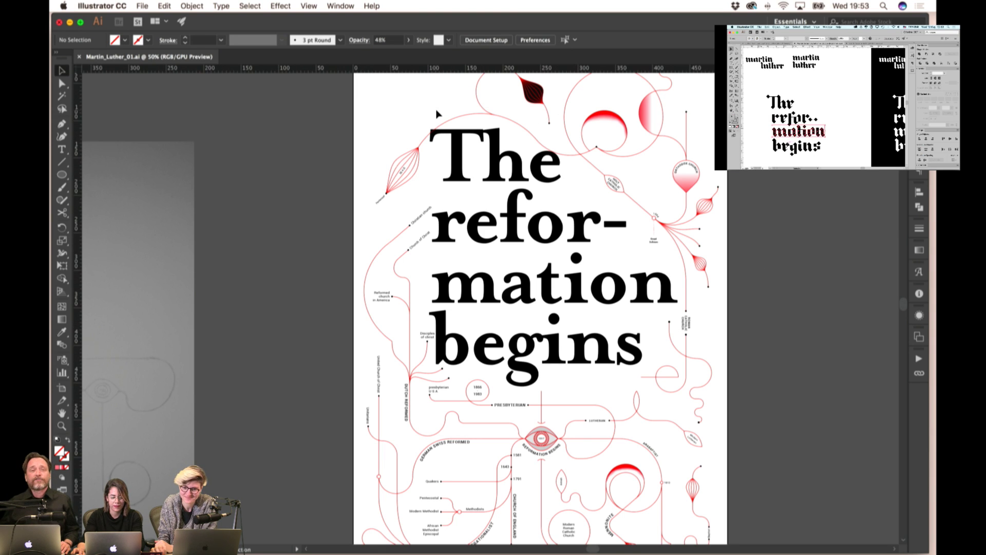